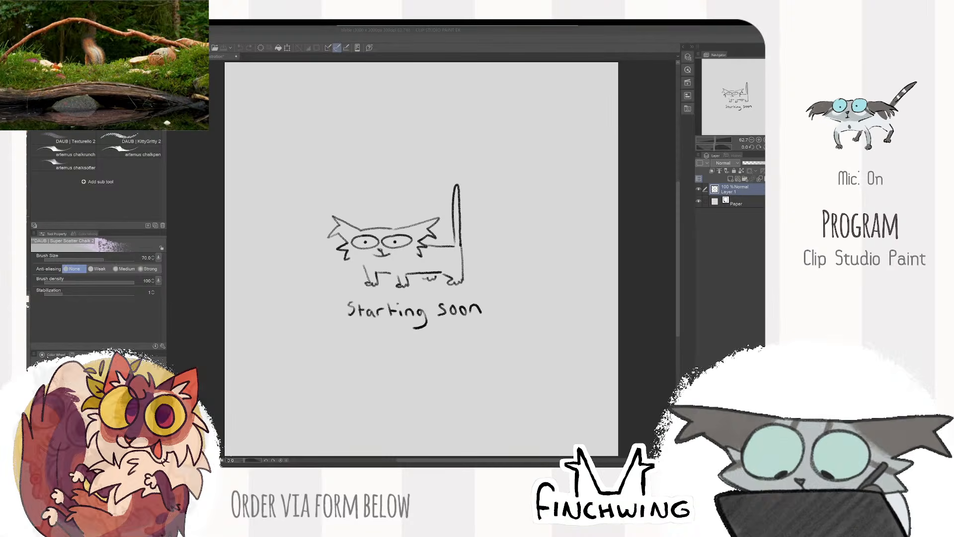
- Switch from the "Starting soon" sketch to a blank cream canvas and choose black as the drawing colour
{"action": "left_click", "coordinate": [281, 38]}
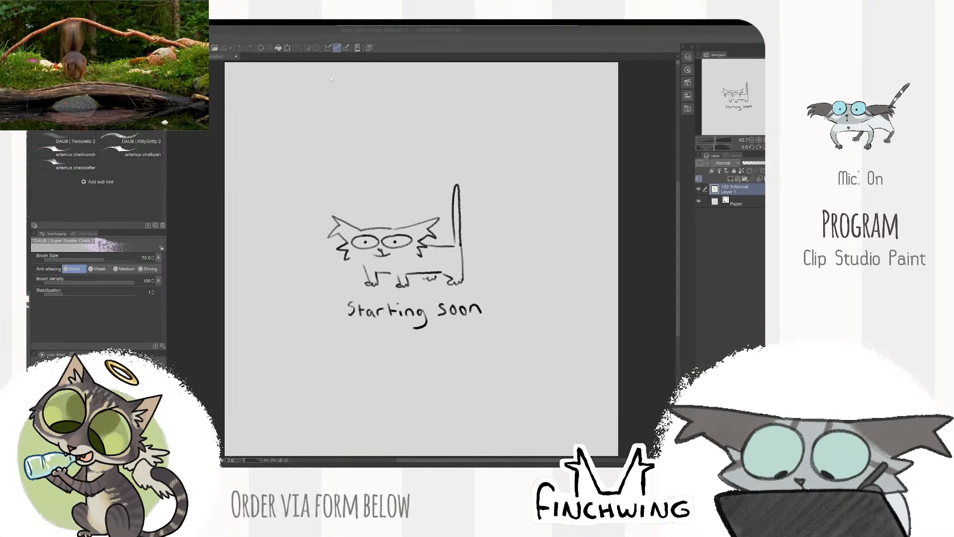
{"action": "left_click", "coordinate": [224, 56]}
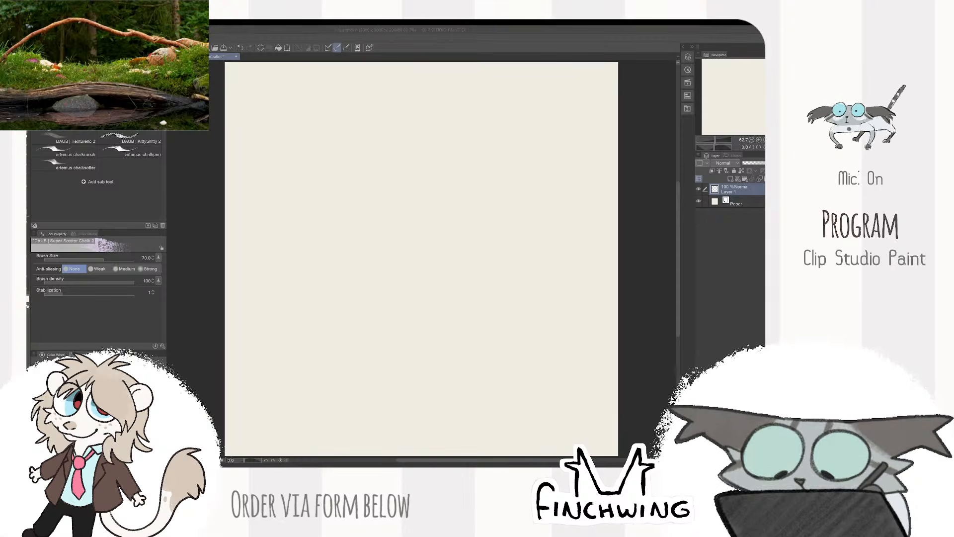
{"action": "left_click", "coordinate": [70, 441]}
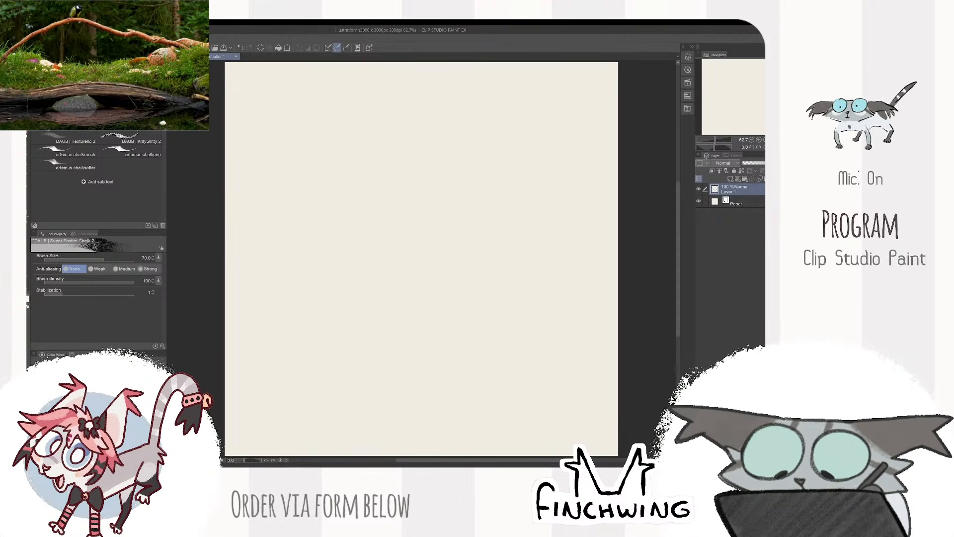
- Make and undo a test stroke with the Super Scatter Chalk 2 brush and set its size to 20
{"action": "mouse_move", "coordinate": [433, 240]}
{"action": "left_mouse_down"}
{"action": "mouse_move", "coordinate": [472, 298]}
{"action": "mouse_move", "coordinate": [515, 317]}
{"action": "left_mouse_up"}
{"action": "key", "text": "ctrl+z"}
{"action": "key", "text": "bracketleft"}
{"action": "key", "text": "bracketleft"}
{"action": "key", "text": "bracketleft"}
{"action": "key", "text": "bracketleft"}
{"action": "key", "text": "bracketleft"}
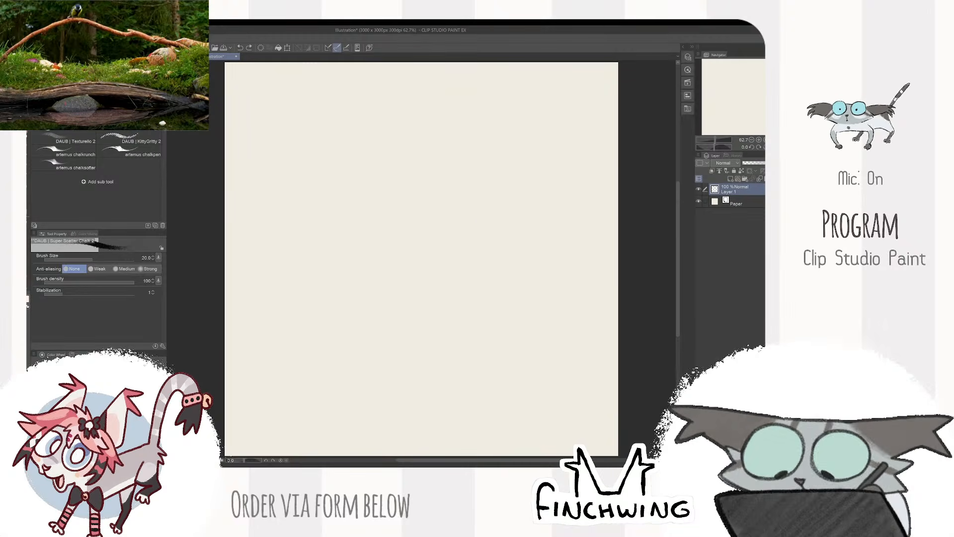
{"action": "left_click_drag", "start_coordinate": [554, 246], "coordinate": [417, 298]}
{"action": "key", "text": "ctrl+z"}
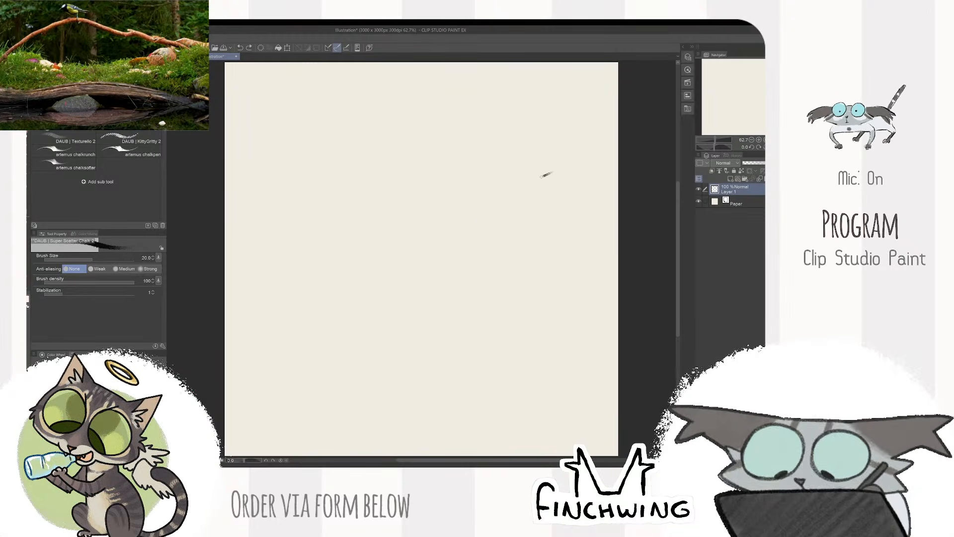
{"action": "left_click_drag", "start_coordinate": [546, 174], "coordinate": [420, 300]}
{"action": "key", "text": "ctrl+z"}
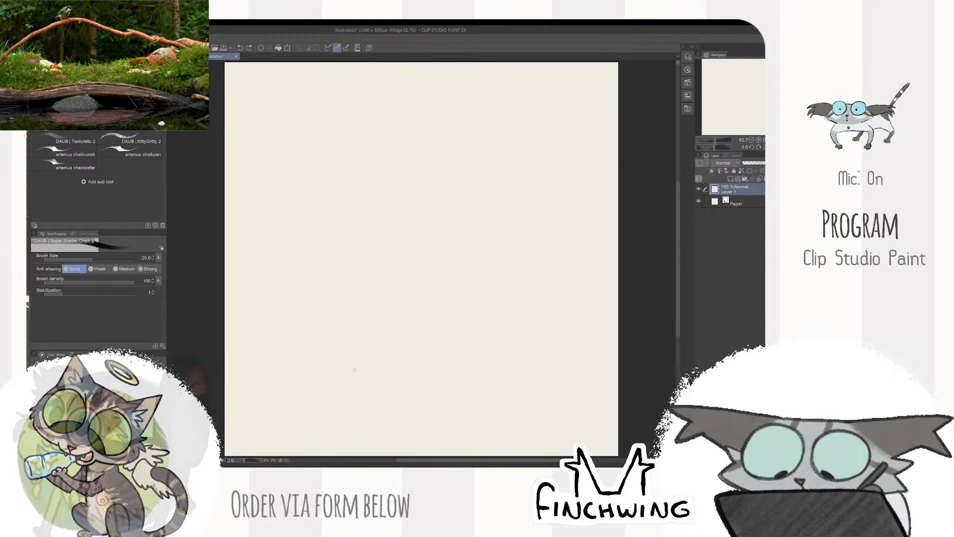
{"action": "mouse_move", "coordinate": [467, 177]}
{"action": "left_mouse_down"}
{"action": "mouse_move", "coordinate": [446, 204]}
{"action": "mouse_move", "coordinate": [587, 390]}
{"action": "left_mouse_up"}
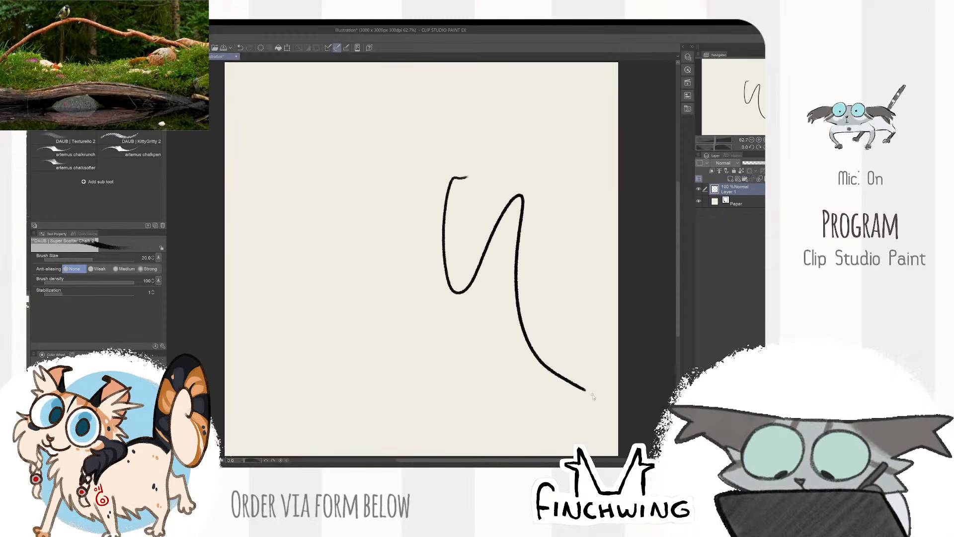
{"action": "key", "text": "ctrl+z"}
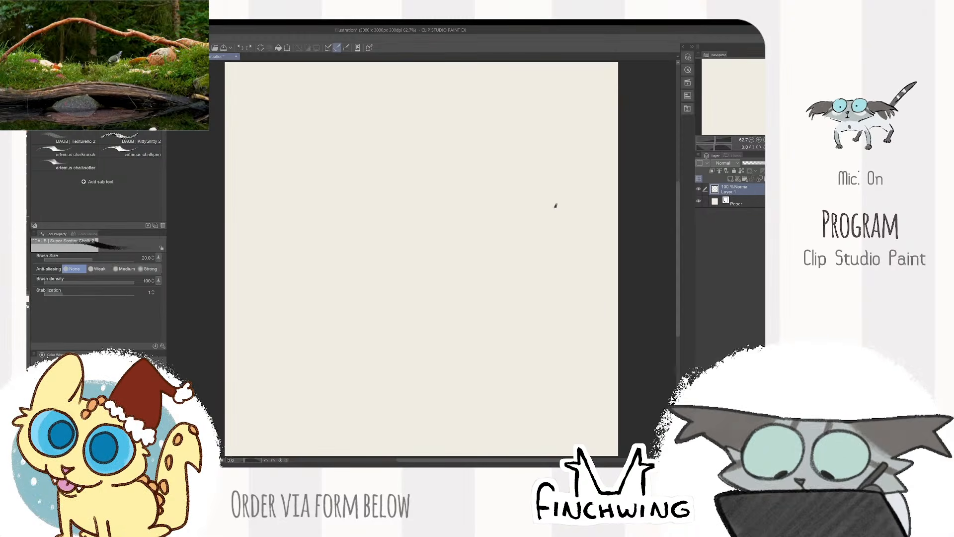
{"action": "mouse_move", "coordinate": [555, 203]}
{"action": "left_mouse_down"}
{"action": "mouse_move", "coordinate": [589, 212]}
{"action": "mouse_move", "coordinate": [583, 257]}
{"action": "mouse_move", "coordinate": [535, 332]}
{"action": "left_mouse_up"}
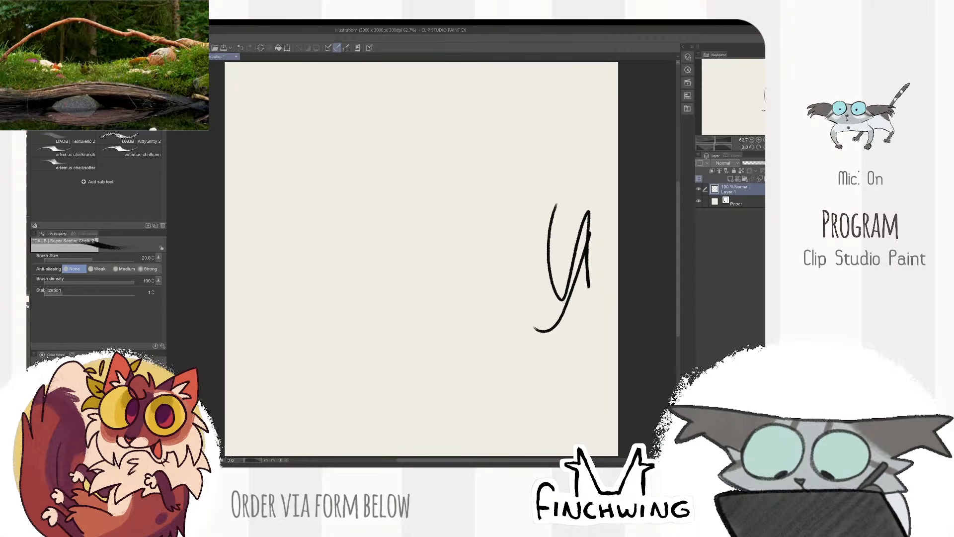
{"action": "key", "text": "Delete"}
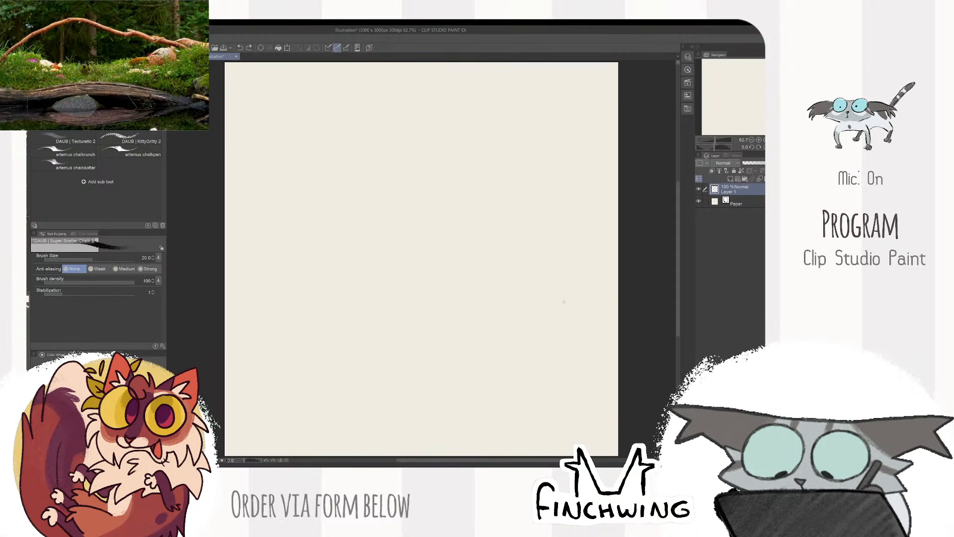
{"action": "mouse_move", "coordinate": [582, 241]}
{"action": "left_mouse_down"}
{"action": "mouse_move", "coordinate": [527, 276]}
{"action": "mouse_move", "coordinate": [442, 390]}
{"action": "left_mouse_up"}
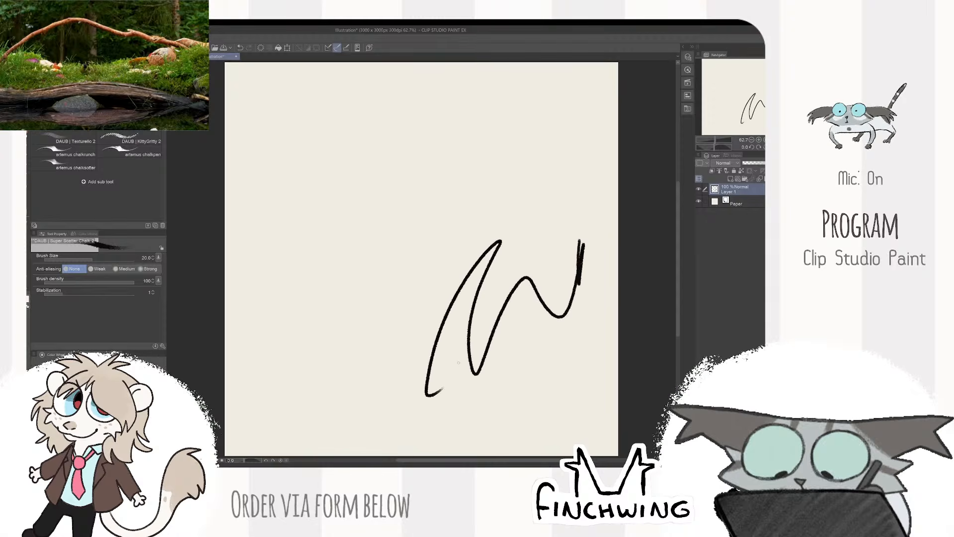
{"action": "key", "text": "ctrl+z"}
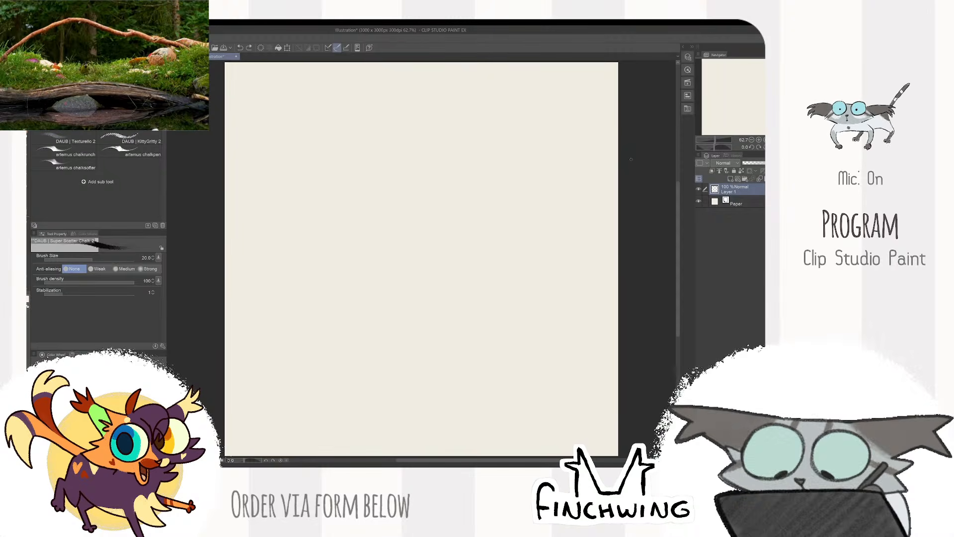
{"action": "left_click_drag", "start_coordinate": [502, 201], "coordinate": [543, 261]}
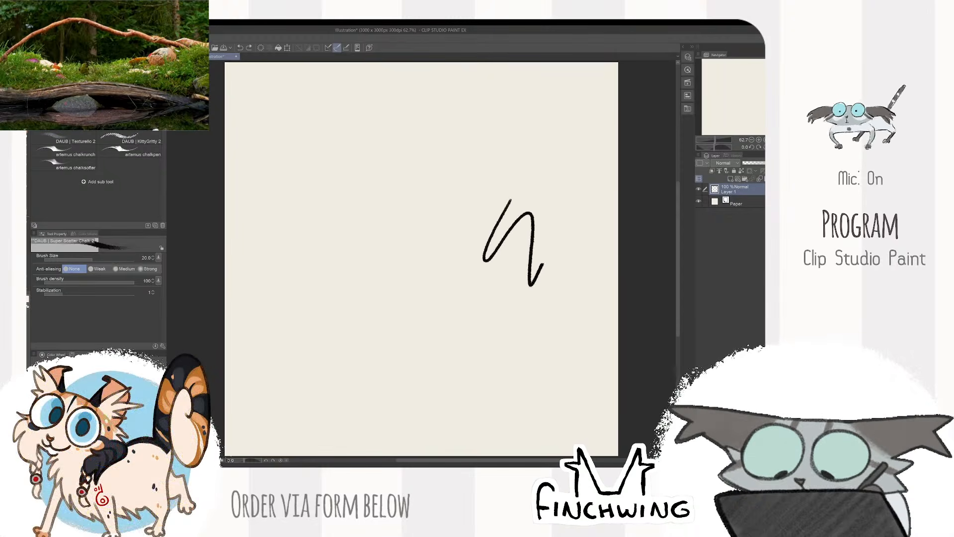
{"action": "key", "text": "ctrl+z"}
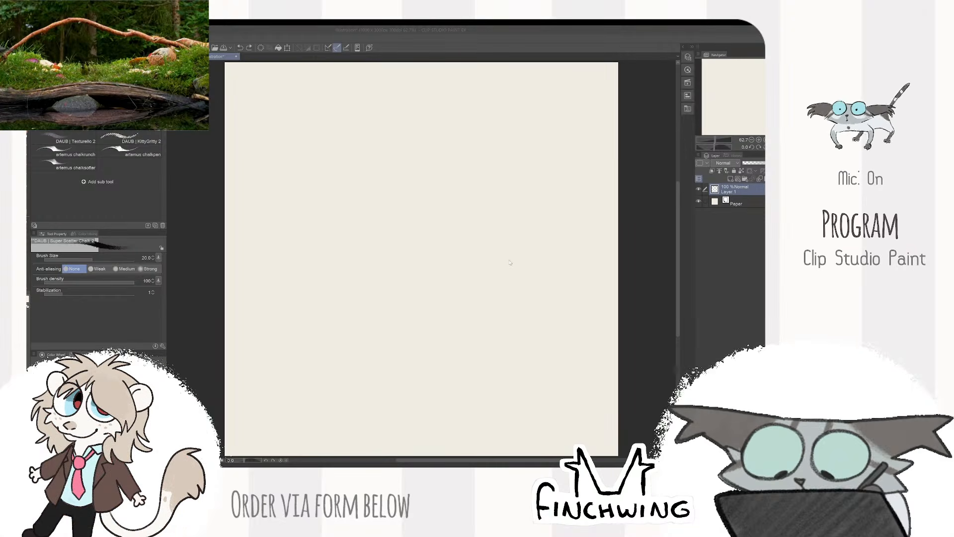
{"action": "left_click", "coordinate": [624, 209]}
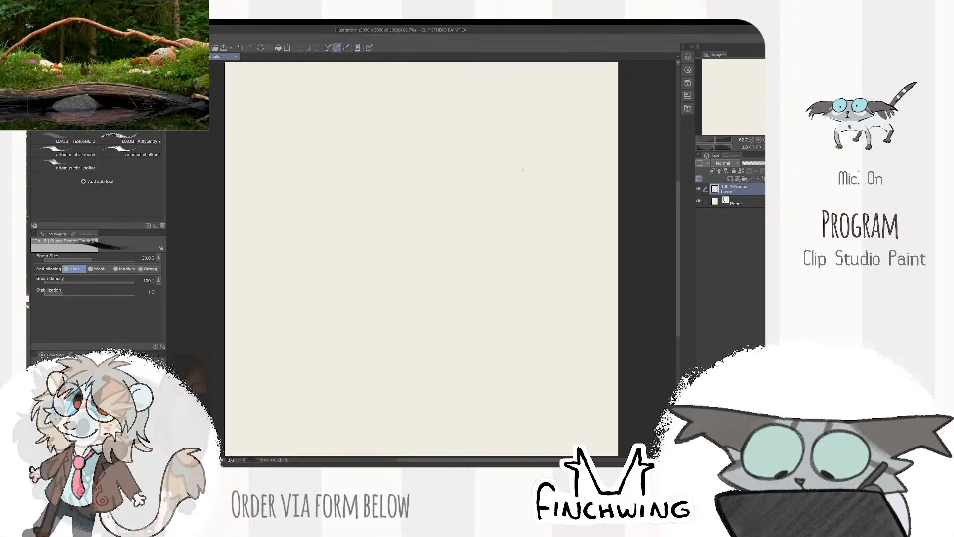
{"action": "mouse_move", "coordinate": [525, 170]}
{"action": "left_mouse_down"}
{"action": "mouse_move", "coordinate": [472, 256]}
{"action": "mouse_move", "coordinate": [575, 323]}
{"action": "left_mouse_up"}
{"action": "key", "text": "ctrl+z"}
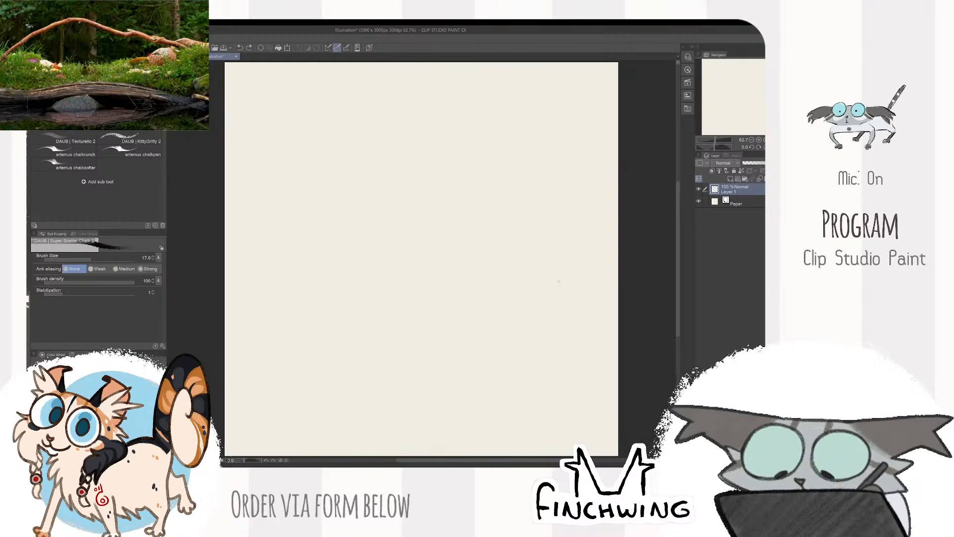
{"action": "left_click_drag", "start_coordinate": [571, 166], "coordinate": [529, 187]}
{"action": "key", "text": "ctrl+z"}
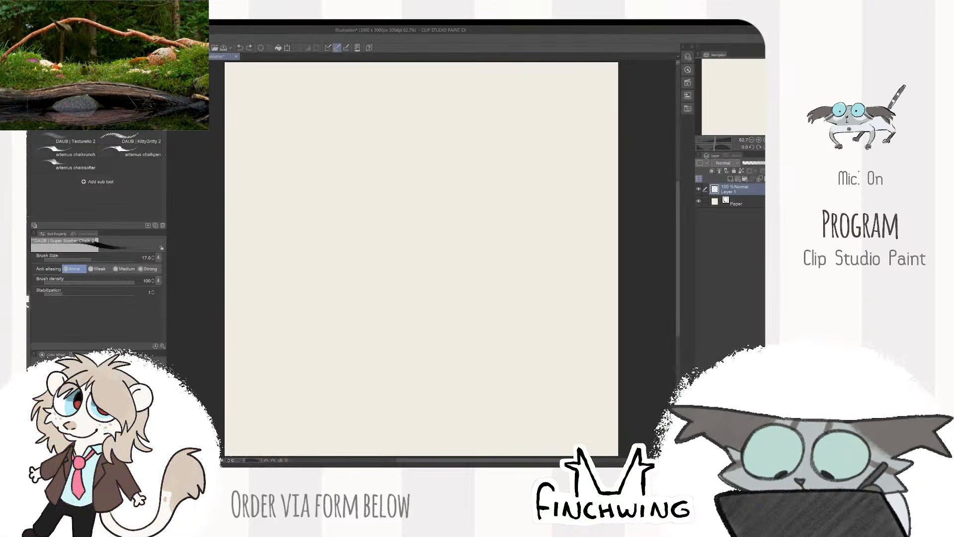
- Bring up the calico cat reference photo in its own window, fit it beside the canvas and enlarge the cat
{"action": "left_click", "coordinate": [37, 39]}
{"action": "left_click", "coordinate": [64, 55]}
{"action": "mouse_move", "coordinate": [262, 57]}
{"action": "left_mouse_down"}
{"action": "mouse_move", "coordinate": [250, 80]}
{"action": "mouse_move", "coordinate": [258, 65]}
{"action": "left_mouse_up"}
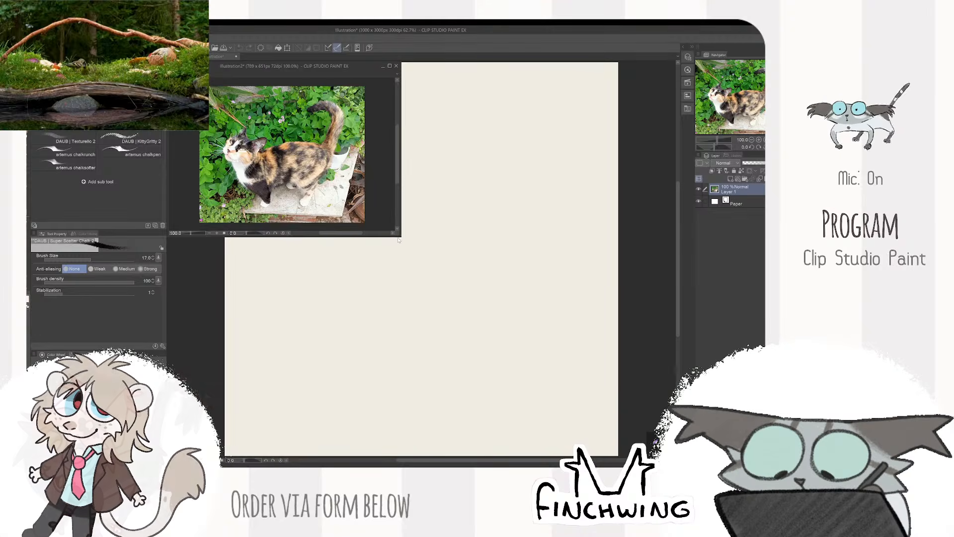
{"action": "left_click_drag", "start_coordinate": [396, 237], "coordinate": [339, 453]}
{"action": "scroll", "coordinate": [209, 283], "scroll_direction": "up", "scroll_amount": 2}
{"action": "left_click_drag", "start_coordinate": [208, 282], "coordinate": [222, 291]}
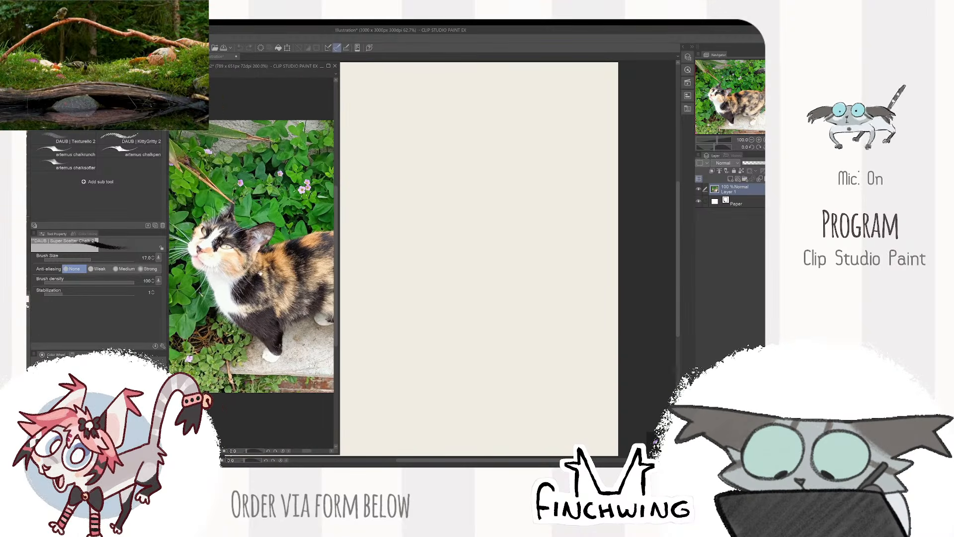
{"action": "left_click", "coordinate": [448, 249]}
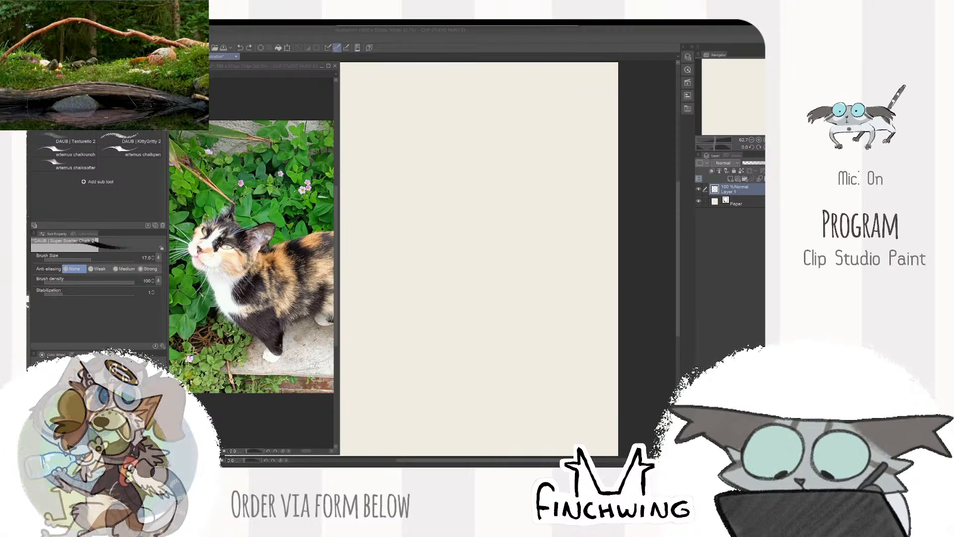
{"action": "left_click", "coordinate": [622, 109]}
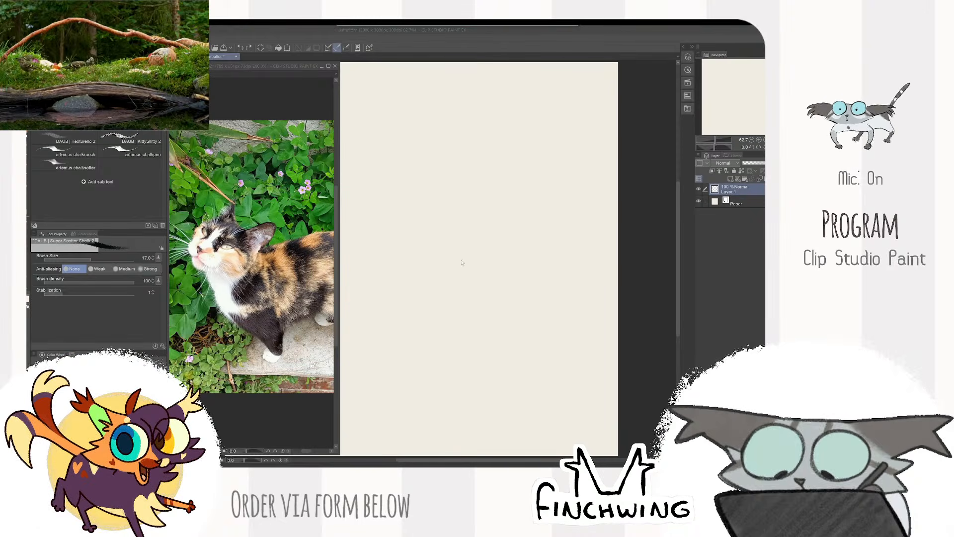
- Test the chalk brush with a few loose strokes, set its size to 20 and undo the strokes
{"action": "mouse_move", "coordinate": [471, 280]}
{"action": "left_mouse_down"}
{"action": "mouse_move", "coordinate": [536, 285]}
{"action": "mouse_move", "coordinate": [473, 276]}
{"action": "mouse_move", "coordinate": [522, 306]}
{"action": "mouse_move", "coordinate": [612, 322]}
{"action": "left_mouse_up"}
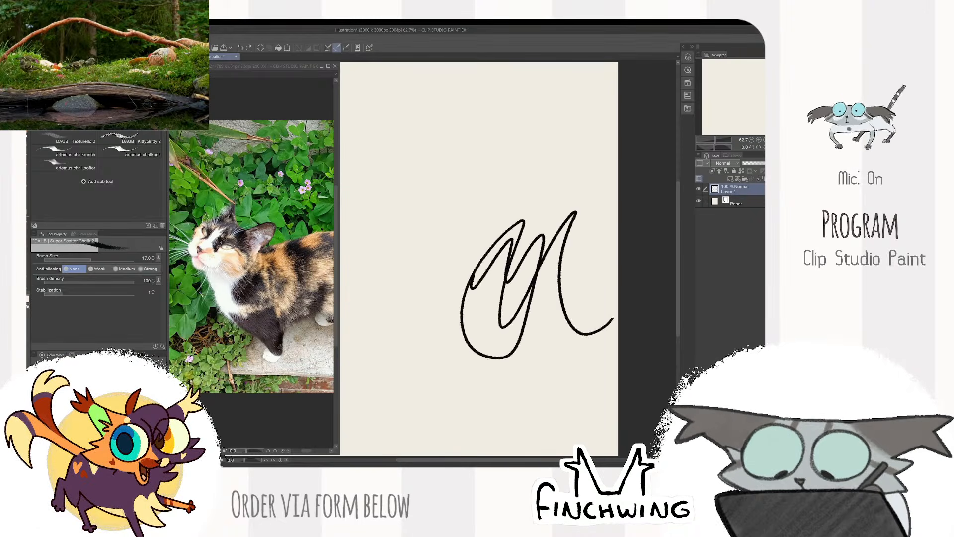
{"action": "key", "text": "ctrl+z"}
{"action": "mouse_move", "coordinate": [538, 254]}
{"action": "left_mouse_down"}
{"action": "mouse_move", "coordinate": [572, 256]}
{"action": "mouse_move", "coordinate": [651, 291]}
{"action": "left_mouse_up"}
{"action": "key", "text": "bracketright"}
{"action": "mouse_move", "coordinate": [573, 209]}
{"action": "left_mouse_down"}
{"action": "mouse_move", "coordinate": [524, 211]}
{"action": "mouse_move", "coordinate": [506, 238]}
{"action": "left_mouse_up"}
{"action": "key", "text": "ctrl+z"}
{"action": "scroll", "coordinate": [591, 263], "scroll_direction": "down", "scroll_amount": 2}
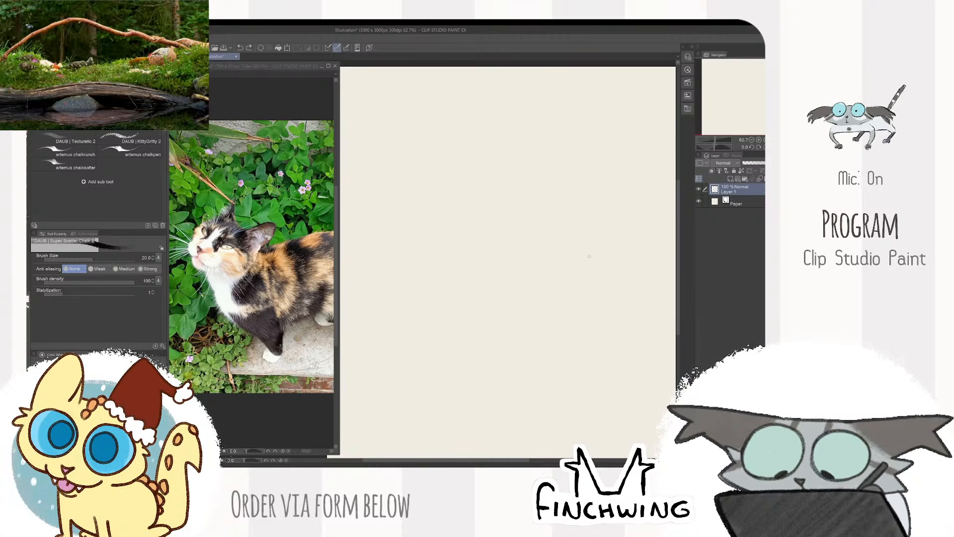
{"action": "left_click_drag", "start_coordinate": [500, 193], "coordinate": [454, 202]}
{"action": "key", "text": "ctrl+z"}
{"action": "scroll", "coordinate": [560, 223], "scroll_direction": "down", "scroll_amount": 2}
{"action": "scroll", "coordinate": [553, 233], "scroll_direction": "up", "scroll_amount": 2}
{"action": "scroll", "coordinate": [554, 246], "scroll_direction": "up", "scroll_amount": 1}
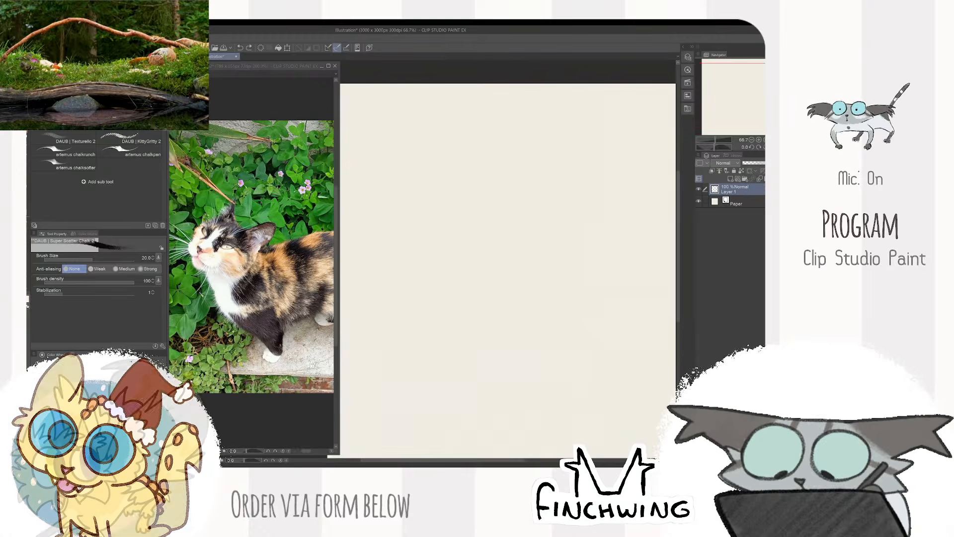
{"action": "mouse_move", "coordinate": [523, 202]}
{"action": "left_mouse_down"}
{"action": "mouse_move", "coordinate": [563, 284]}
{"action": "mouse_move", "coordinate": [547, 206]}
{"action": "mouse_move", "coordinate": [514, 192]}
{"action": "mouse_move", "coordinate": [490, 195]}
{"action": "left_mouse_up"}
{"action": "key", "text": "ctrl+z"}
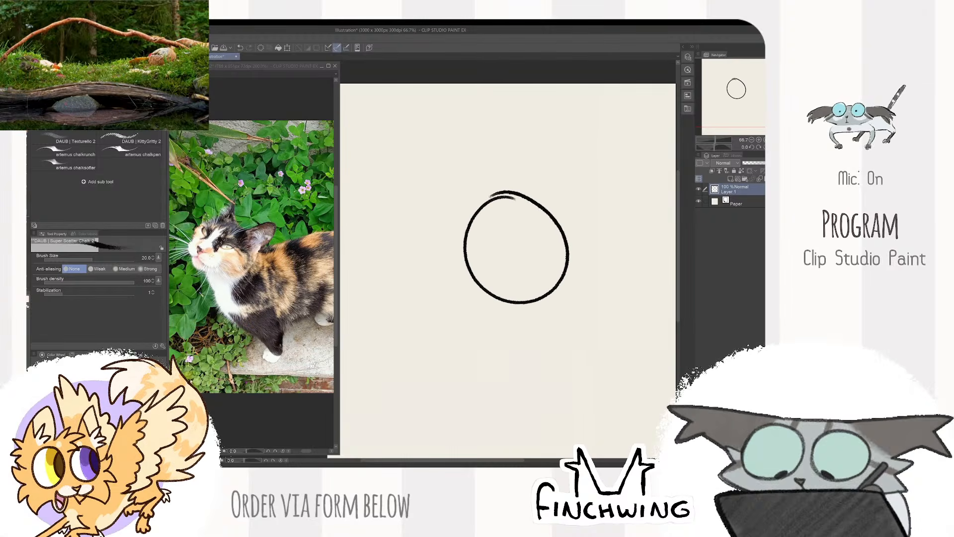
{"action": "left_click_drag", "start_coordinate": [435, 180], "coordinate": [460, 238]}
{"action": "key", "text": "ctrl+z"}
- Draw two large round eye outlines side by side, with the left one slightly higher, redoing uneven strokes
{"action": "key", "text": "ctrl+z"}
{"action": "mouse_move", "coordinate": [527, 188]}
{"action": "left_mouse_down"}
{"action": "mouse_move", "coordinate": [564, 239]}
{"action": "mouse_move", "coordinate": [517, 189]}
{"action": "mouse_move", "coordinate": [505, 298]}
{"action": "mouse_move", "coordinate": [530, 188]}
{"action": "left_mouse_up"}
{"action": "key", "text": "ctrl+z"}
{"action": "mouse_move", "coordinate": [430, 171]}
{"action": "left_mouse_down"}
{"action": "mouse_move", "coordinate": [384, 191]}
{"action": "mouse_move", "coordinate": [432, 169]}
{"action": "mouse_move", "coordinate": [350, 234]}
{"action": "mouse_move", "coordinate": [378, 164]}
{"action": "mouse_move", "coordinate": [366, 212]}
{"action": "mouse_move", "coordinate": [417, 162]}
{"action": "mouse_move", "coordinate": [402, 272]}
{"action": "mouse_move", "coordinate": [450, 179]}
{"action": "mouse_move", "coordinate": [401, 264]}
{"action": "mouse_move", "coordinate": [407, 163]}
{"action": "left_mouse_up"}
{"action": "key", "text": "ctrl+z"}
{"action": "key", "text": "ctrl+z"}
{"action": "key", "text": "ctrl+z"}
{"action": "key", "text": "ctrl+z"}
- Draw a curved pupil arc near the right edge inside each eye and erase the overshooting line ends
{"action": "left_click_drag", "start_coordinate": [449, 189], "coordinate": [431, 256]}
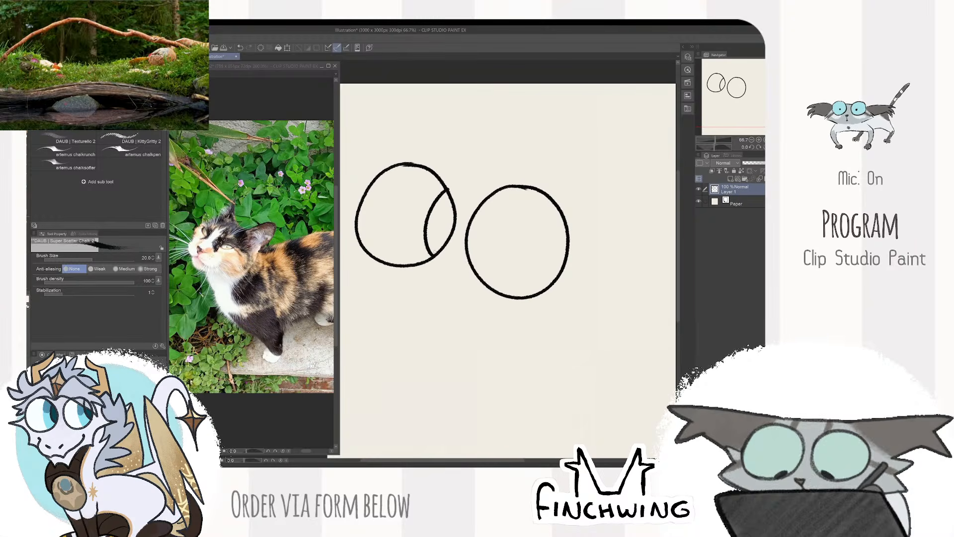
{"action": "mouse_move", "coordinate": [560, 206]}
{"action": "left_mouse_down"}
{"action": "mouse_move", "coordinate": [549, 218]}
{"action": "mouse_move", "coordinate": [552, 288]}
{"action": "left_mouse_up"}
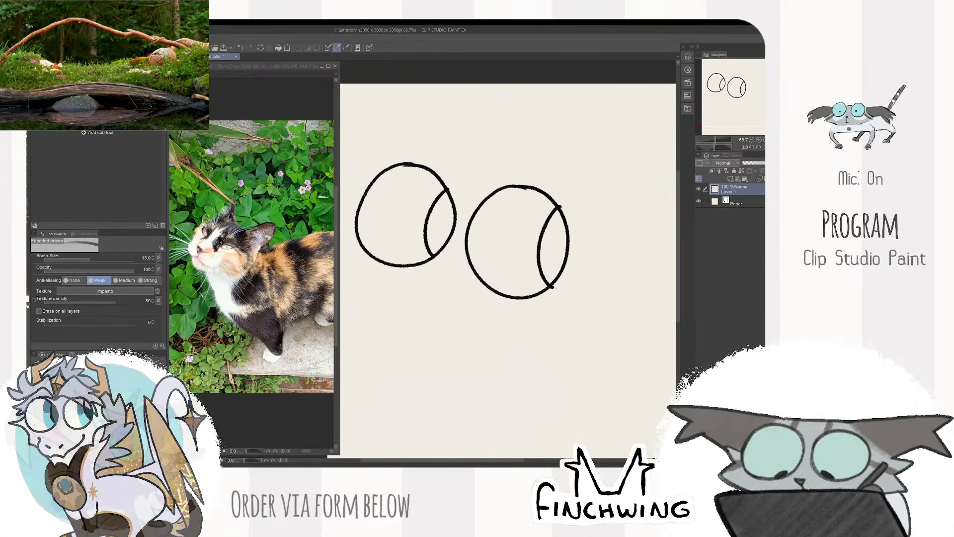
{"action": "key", "text": "e"}
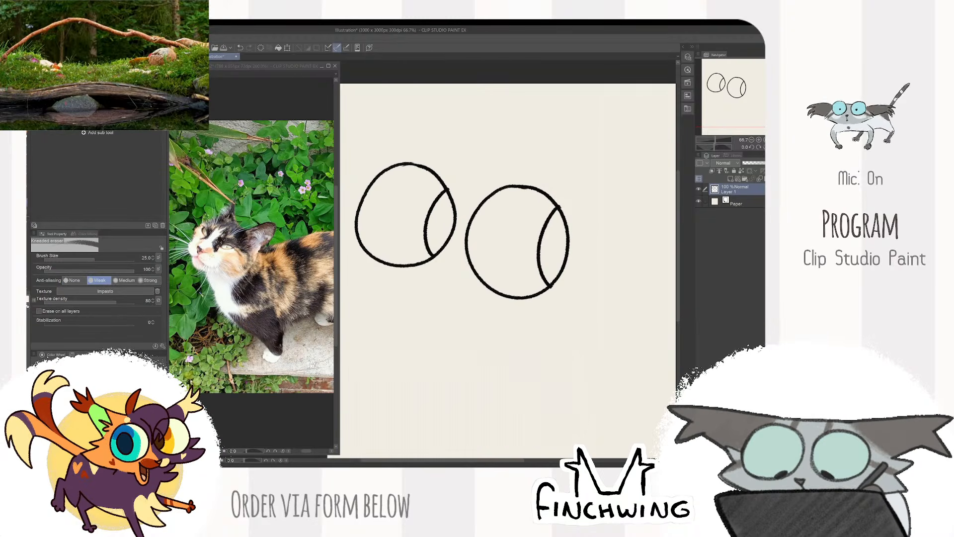
{"action": "key", "text": "b"}
- Draw a small pointed nose, a curved smiling mouth and a little tongue below the eyes, cleaning up overlapping lines
{"action": "scroll", "coordinate": [491, 201], "scroll_direction": "down", "scroll_amount": 4}
{"action": "scroll", "coordinate": [470, 227], "scroll_direction": "up", "scroll_amount": 4}
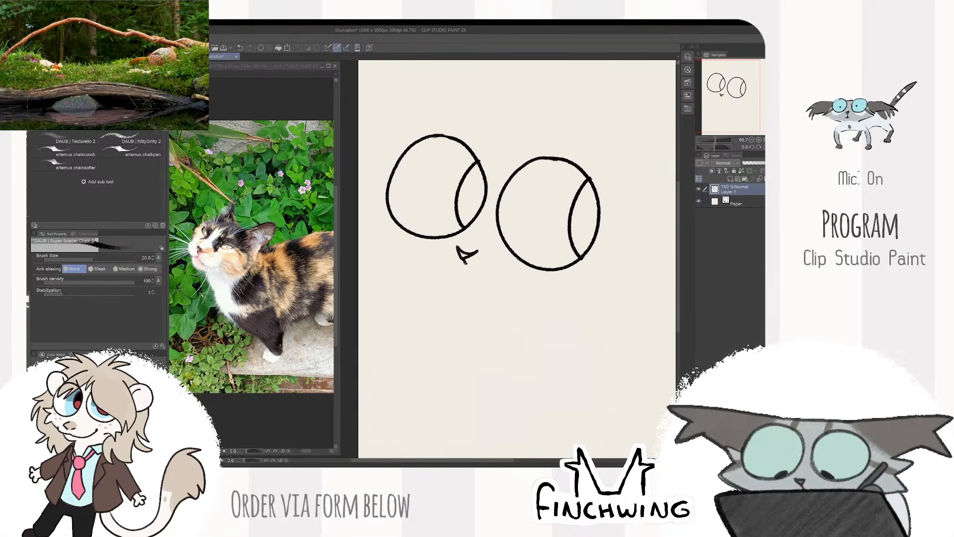
{"action": "mouse_move", "coordinate": [440, 247]}
{"action": "left_mouse_down"}
{"action": "mouse_move", "coordinate": [461, 264]}
{"action": "mouse_move", "coordinate": [520, 263]}
{"action": "mouse_move", "coordinate": [511, 259]}
{"action": "mouse_move", "coordinate": [519, 289]}
{"action": "mouse_move", "coordinate": [499, 267]}
{"action": "left_mouse_up"}
{"action": "key", "text": "ctrl+z"}
{"action": "key", "text": "ctrl+z"}
{"action": "key", "text": "ctrl+z"}
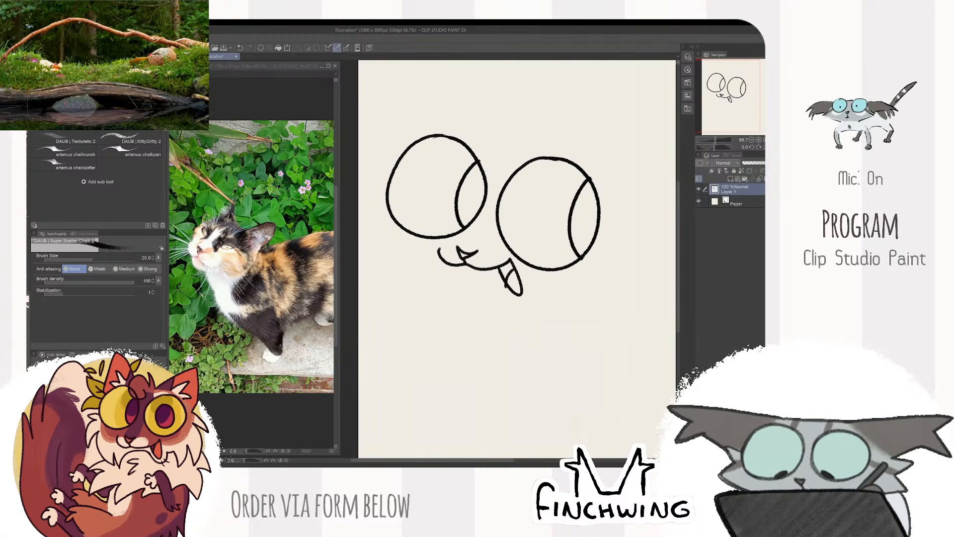
{"action": "scroll", "coordinate": [605, 212], "scroll_direction": "down", "scroll_amount": 3}
{"action": "scroll", "coordinate": [497, 253], "scroll_direction": "up", "scroll_amount": 3}
{"action": "key", "text": "e"}
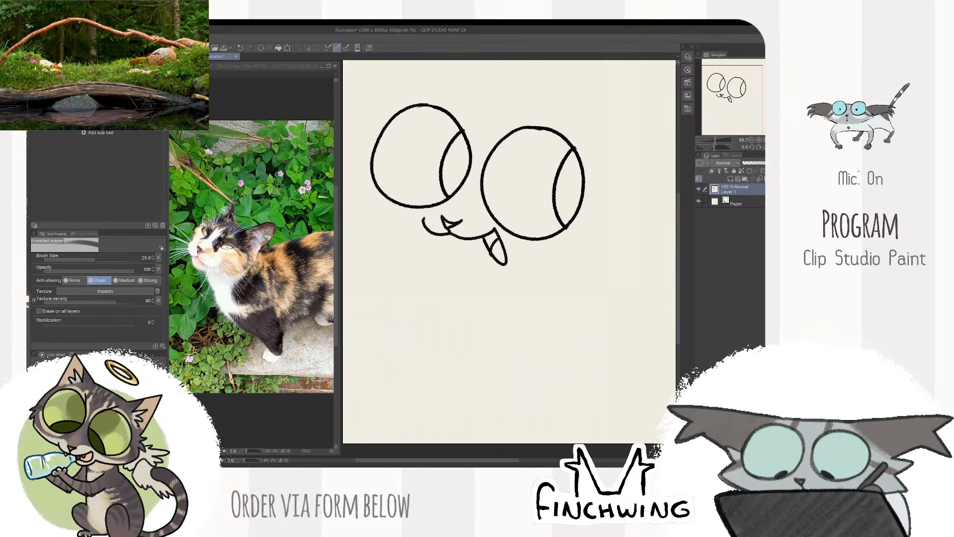
{"action": "key", "text": "b"}
- Move the drawn face lower on the canvas to leave room above it
{"action": "scroll", "coordinate": [545, 246], "scroll_direction": "down", "scroll_amount": 2}
{"action": "key", "text": "k"}
{"action": "left_click_drag", "start_coordinate": [597, 222], "coordinate": [612, 238]}
{"action": "key", "text": "b"}
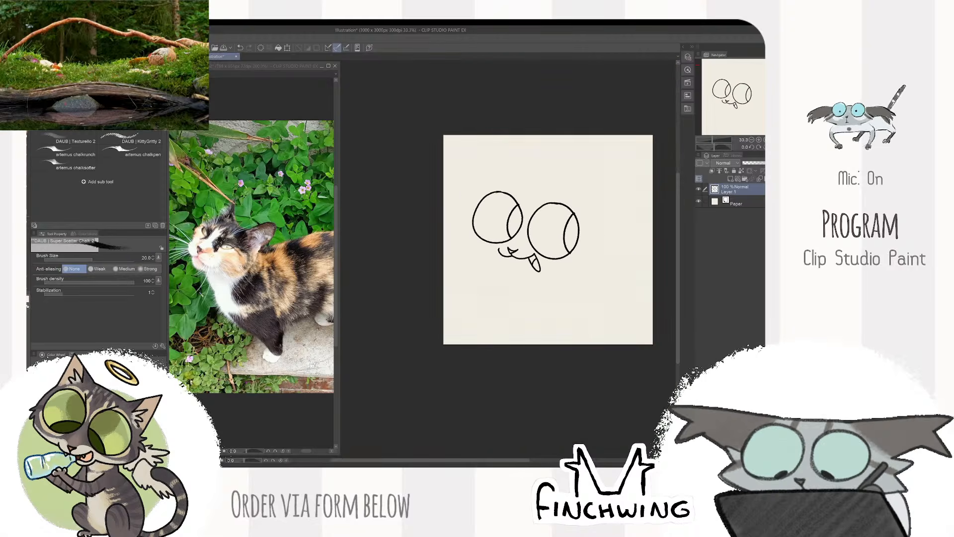
{"action": "scroll", "coordinate": [509, 197], "scroll_direction": "up", "scroll_amount": 2}
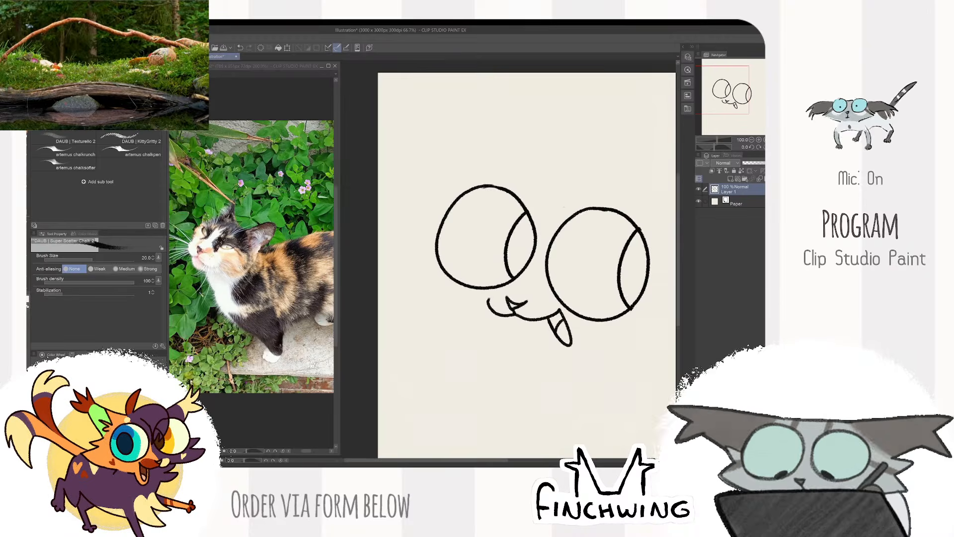
{"action": "scroll", "coordinate": [564, 205], "scroll_direction": "down", "scroll_amount": 2}
{"action": "scroll", "coordinate": [572, 230], "scroll_direction": "up", "scroll_amount": 2}
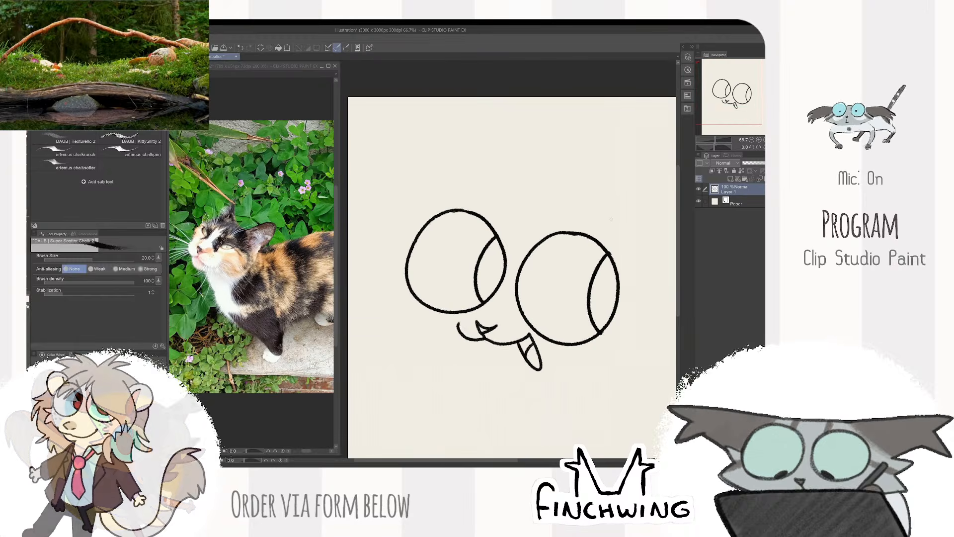
{"action": "left_click_drag", "start_coordinate": [611, 219], "coordinate": [603, 239]}
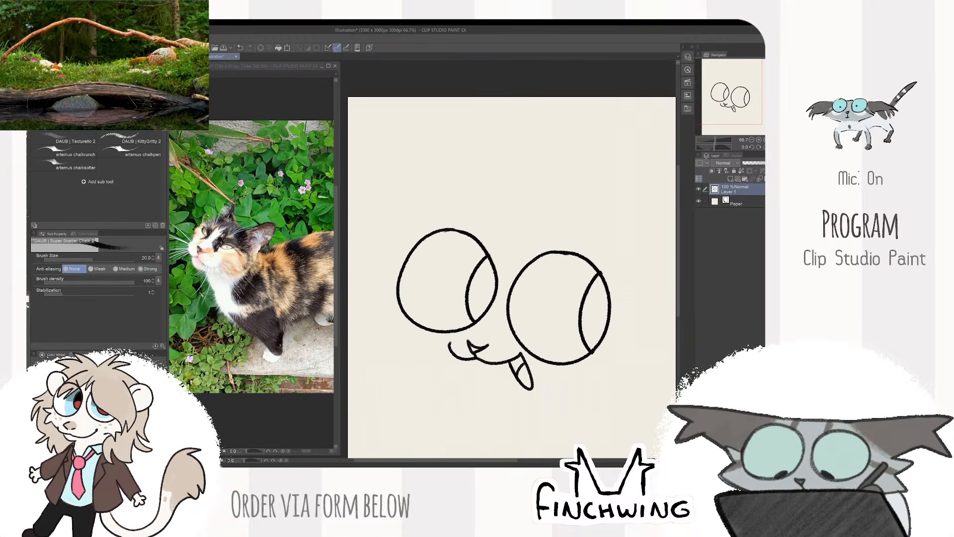
- Draw two pointed ears and the head outline around the eyes, with spiky cheek fur on both sides and a chin edge around the tongue
{"action": "mouse_move", "coordinate": [500, 226]}
{"action": "left_mouse_down"}
{"action": "mouse_move", "coordinate": [544, 229]}
{"action": "mouse_move", "coordinate": [572, 160]}
{"action": "mouse_move", "coordinate": [618, 249]}
{"action": "mouse_move", "coordinate": [616, 269]}
{"action": "left_mouse_up"}
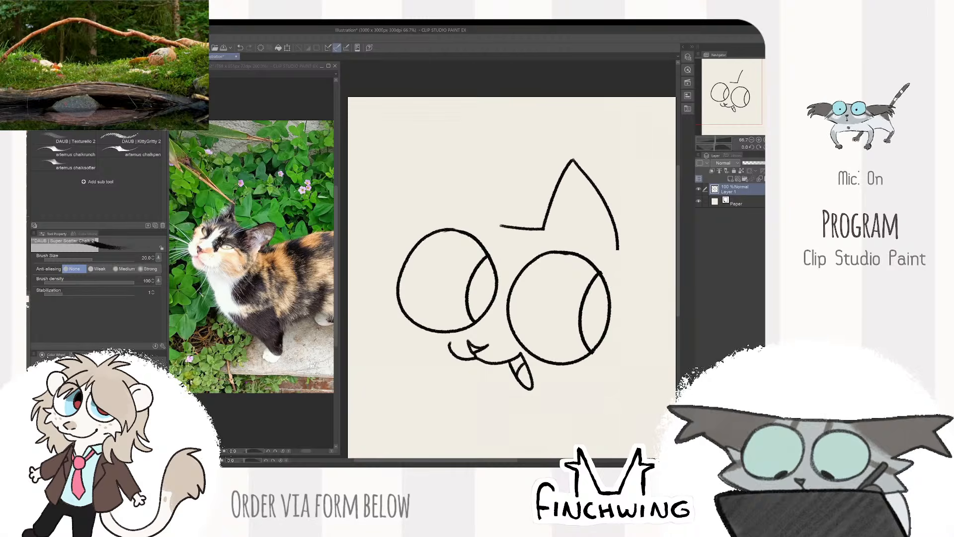
{"action": "mouse_move", "coordinate": [500, 226]}
{"action": "left_mouse_down"}
{"action": "mouse_move", "coordinate": [442, 189]}
{"action": "mouse_move", "coordinate": [424, 223]}
{"action": "mouse_move", "coordinate": [365, 282]}
{"action": "mouse_move", "coordinate": [378, 326]}
{"action": "mouse_move", "coordinate": [420, 353]}
{"action": "left_mouse_up"}
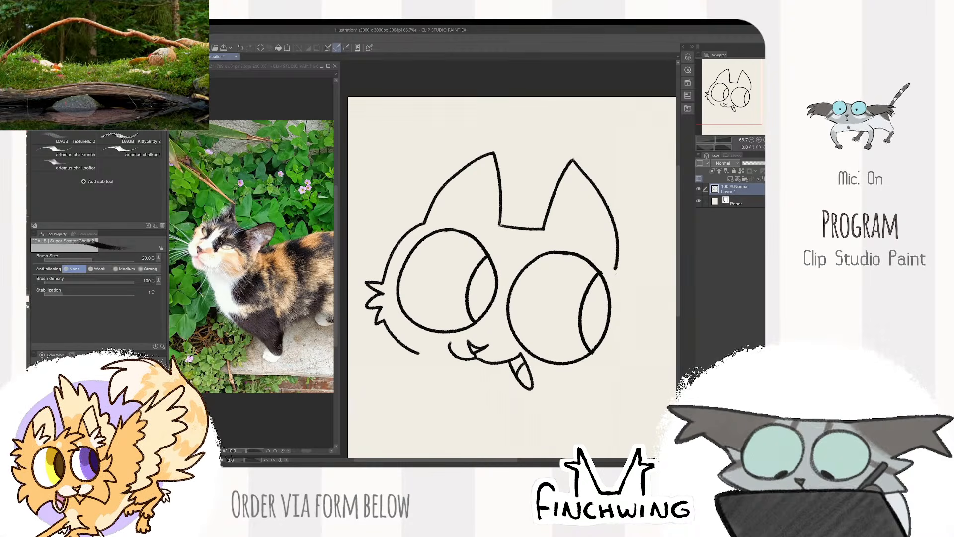
{"action": "mouse_move", "coordinate": [615, 268]}
{"action": "left_mouse_down"}
{"action": "mouse_move", "coordinate": [626, 323]}
{"action": "mouse_move", "coordinate": [640, 323]}
{"action": "mouse_move", "coordinate": [627, 332]}
{"action": "mouse_move", "coordinate": [636, 348]}
{"action": "mouse_move", "coordinate": [627, 361]}
{"action": "mouse_move", "coordinate": [561, 377]}
{"action": "mouse_move", "coordinate": [504, 373]}
{"action": "mouse_move", "coordinate": [532, 393]}
{"action": "mouse_move", "coordinate": [547, 375]}
{"action": "left_mouse_up"}
{"action": "key", "text": "ctrl+z"}
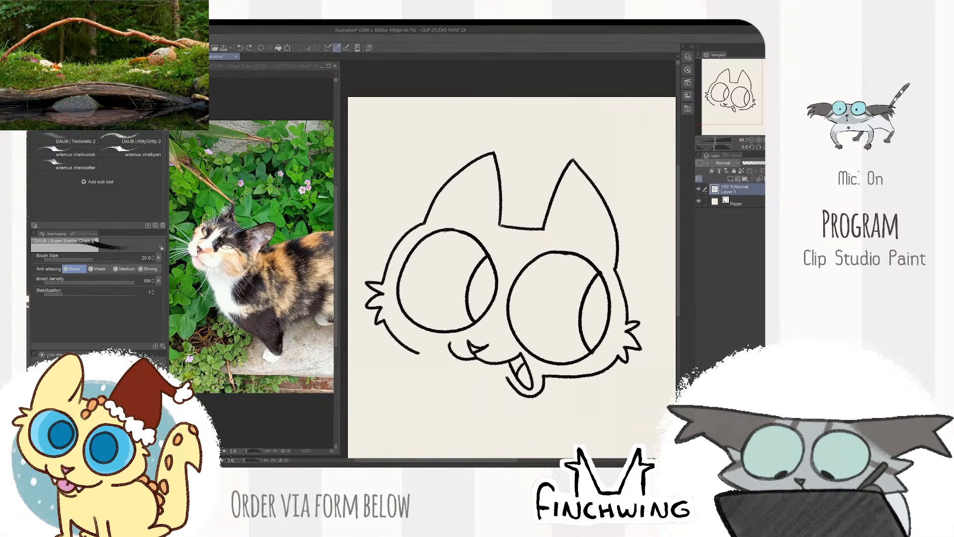
- Scale the drawn head down to about 96% and move it toward the upper left of the canvas
{"action": "scroll", "coordinate": [592, 237], "scroll_direction": "down", "scroll_amount": 2}
{"action": "left_click_drag", "start_coordinate": [604, 248], "coordinate": [556, 232]}
{"action": "scroll", "coordinate": [567, 242], "scroll_direction": "up", "scroll_amount": 1}
{"action": "key", "text": "ctrl+t"}
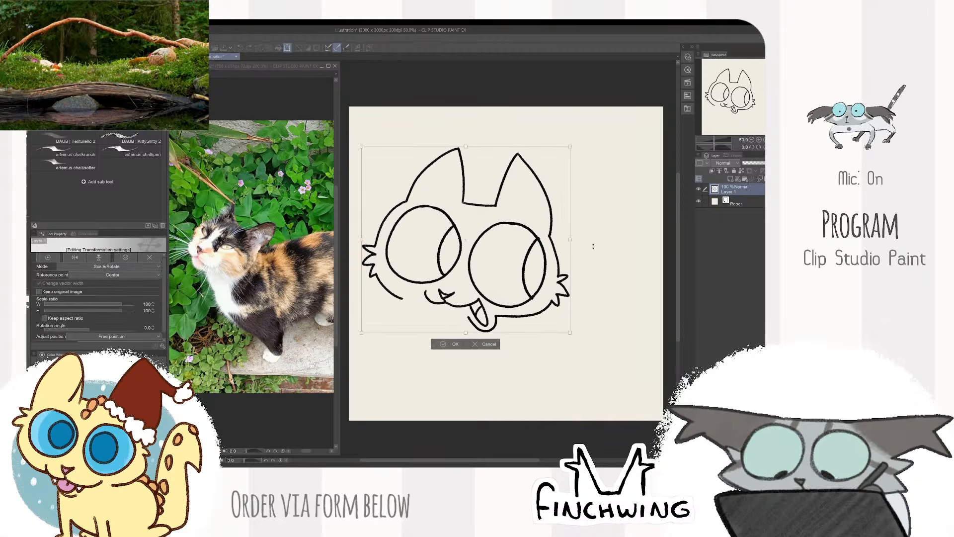
{"action": "left_click_drag", "start_coordinate": [570, 332], "coordinate": [550, 289]}
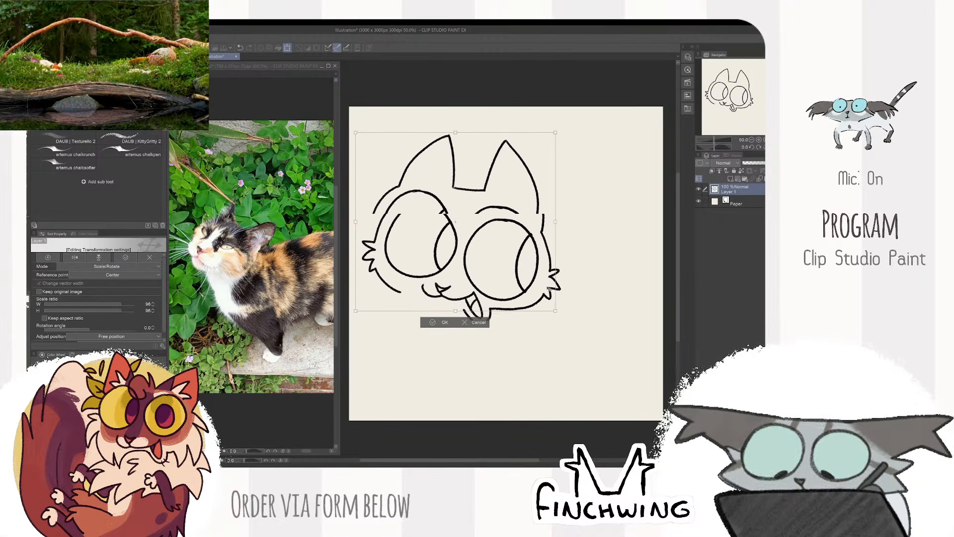
{"action": "key", "text": "Return"}
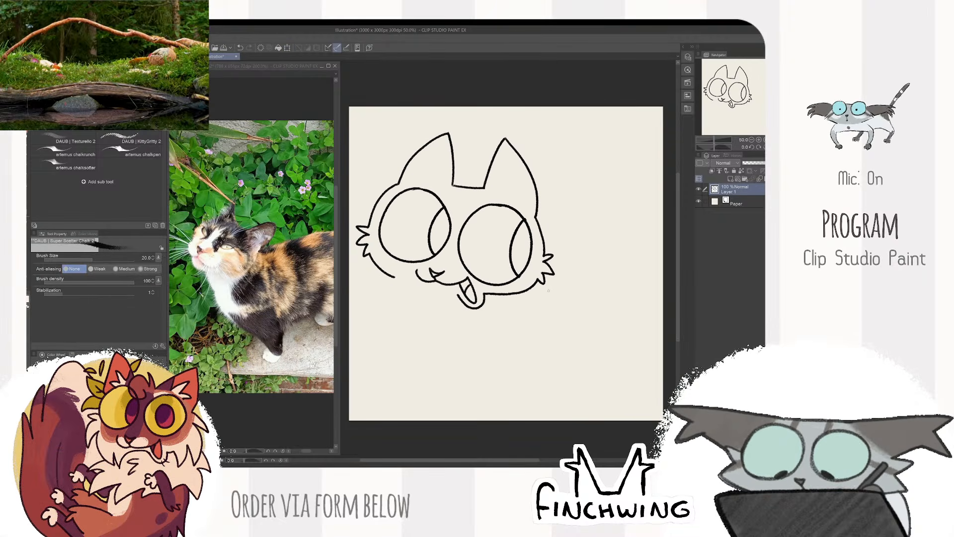
- Close the jaw by drawing a smooth line from the left cheek fur to the chin edge at the tongue
{"action": "scroll", "coordinate": [360, 235], "scroll_direction": "up", "scroll_amount": 3}
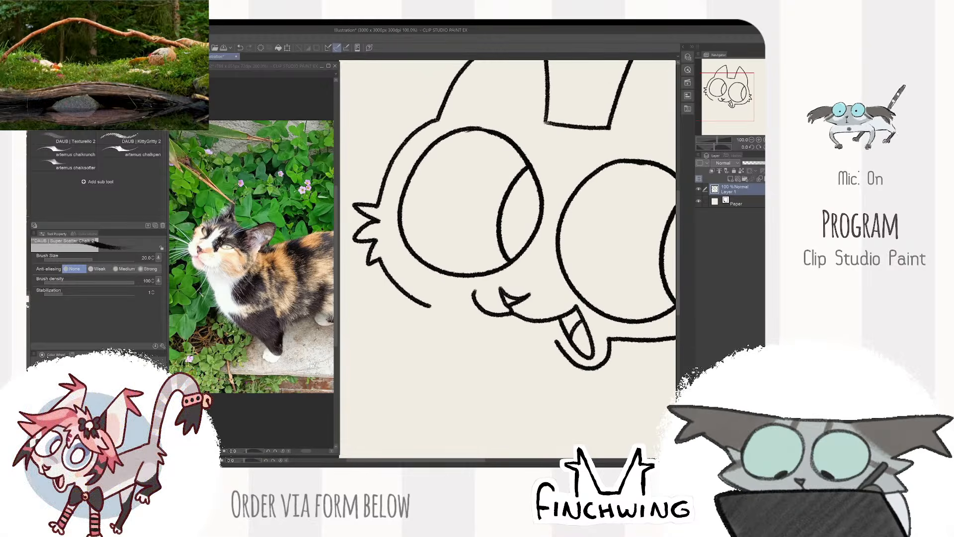
{"action": "mouse_move", "coordinate": [426, 303]}
{"action": "left_mouse_down"}
{"action": "mouse_move", "coordinate": [482, 324]}
{"action": "mouse_move", "coordinate": [542, 332]}
{"action": "mouse_move", "coordinate": [452, 316]}
{"action": "mouse_move", "coordinate": [542, 329]}
{"action": "mouse_move", "coordinate": [560, 346]}
{"action": "left_mouse_up"}
{"action": "key", "text": "ctrl+z"}
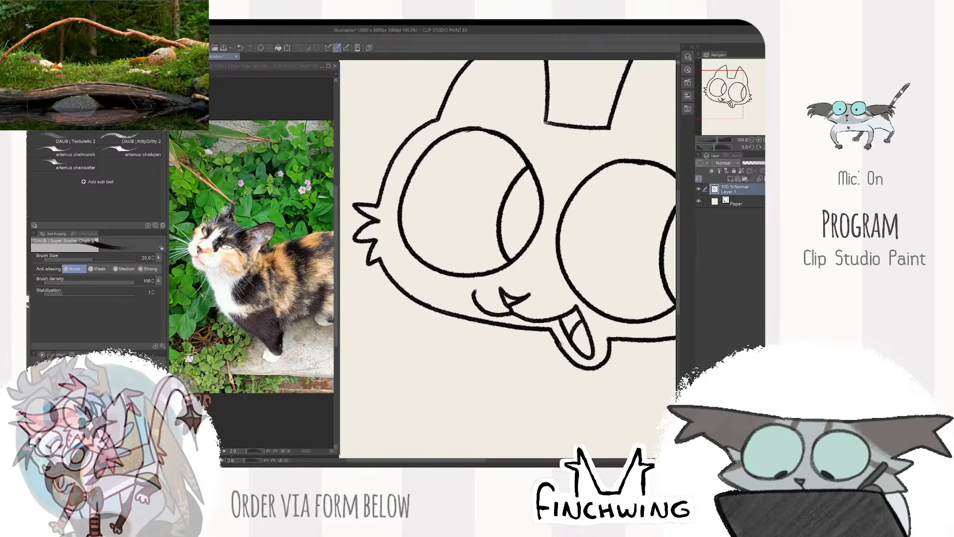
{"action": "scroll", "coordinate": [575, 324], "scroll_direction": "down", "scroll_amount": 3}
{"action": "scroll", "coordinate": [611, 318], "scroll_direction": "up", "scroll_amount": 3}
{"action": "scroll", "coordinate": [492, 348], "scroll_direction": "up", "scroll_amount": 2}
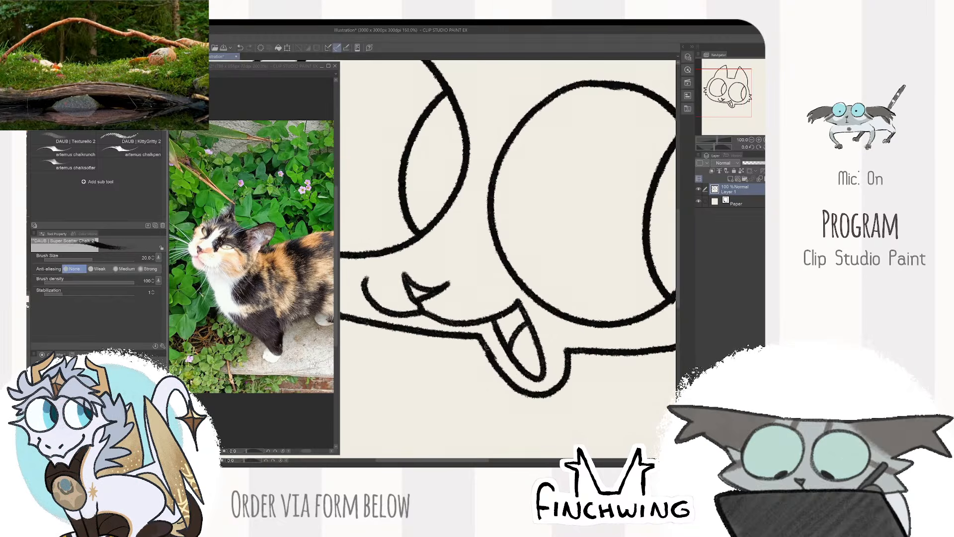
{"action": "key", "text": "e"}
{"action": "key", "text": "p"}
{"action": "scroll", "coordinate": [493, 353], "scroll_direction": "down", "scroll_amount": 4}
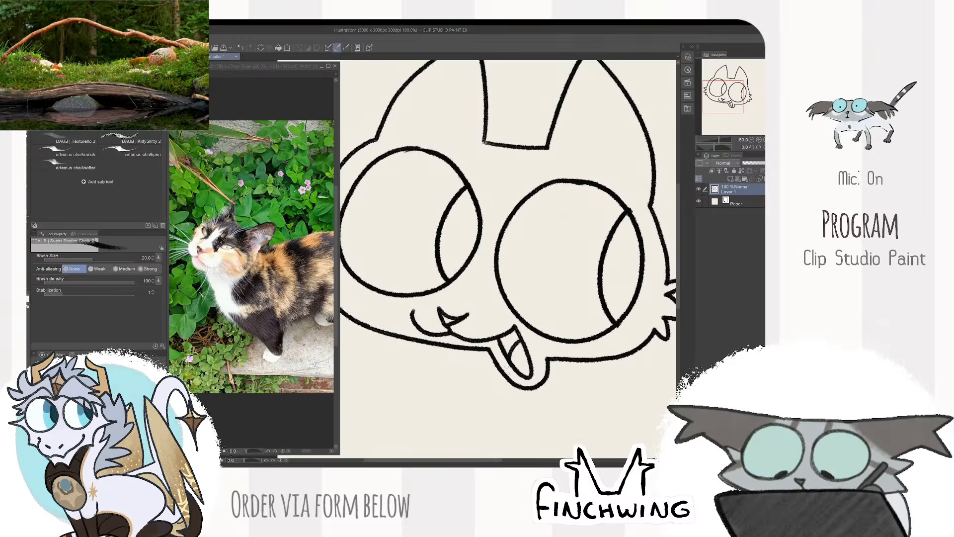
- Draw spiky fur tufts at the base inside both ears
{"action": "scroll", "coordinate": [531, 254], "scroll_direction": "up", "scroll_amount": 2}
{"action": "scroll", "coordinate": [531, 255], "scroll_direction": "up", "scroll_amount": 1}
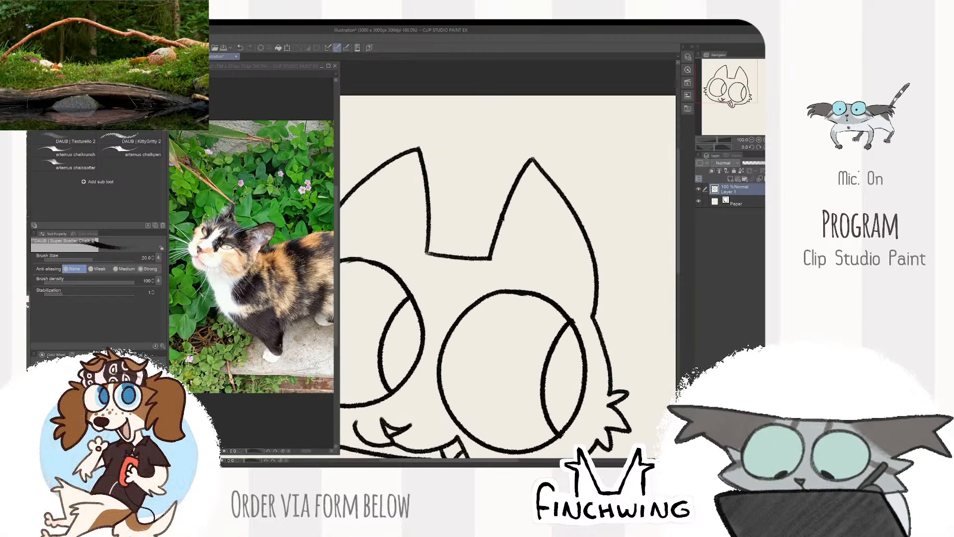
{"action": "mouse_move", "coordinate": [510, 219]}
{"action": "left_mouse_down"}
{"action": "mouse_move", "coordinate": [547, 227]}
{"action": "mouse_move", "coordinate": [577, 255]}
{"action": "left_mouse_up"}
{"action": "left_click_drag", "start_coordinate": [480, 230], "coordinate": [566, 263]}
{"action": "mouse_move", "coordinate": [522, 240]}
{"action": "left_mouse_down"}
{"action": "mouse_move", "coordinate": [502, 273]}
{"action": "mouse_move", "coordinate": [481, 238]}
{"action": "mouse_move", "coordinate": [475, 277]}
{"action": "left_mouse_up"}
{"action": "scroll", "coordinate": [518, 252], "scroll_direction": "down", "scroll_amount": 2}
{"action": "scroll", "coordinate": [574, 224], "scroll_direction": "down", "scroll_amount": 2}
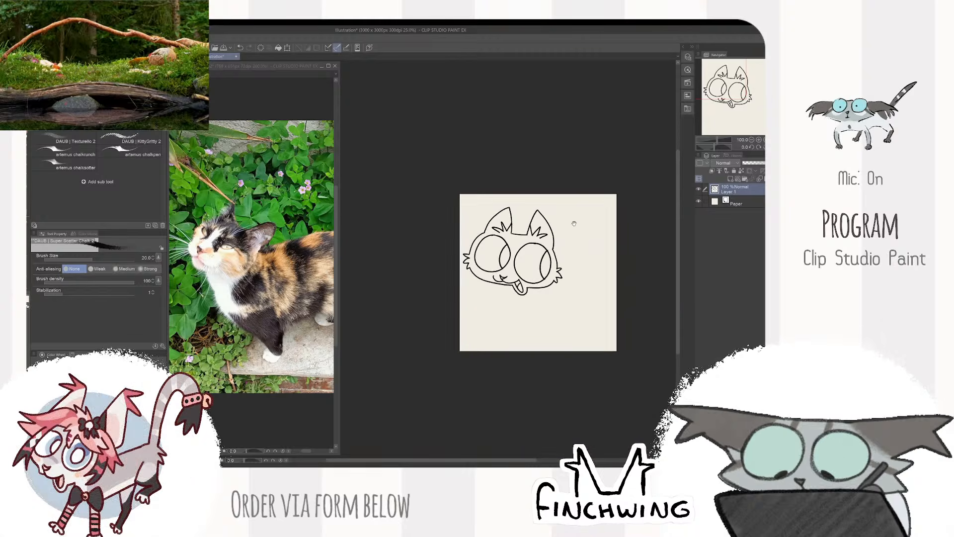
{"action": "scroll", "coordinate": [577, 274], "scroll_direction": "up", "scroll_amount": 2}
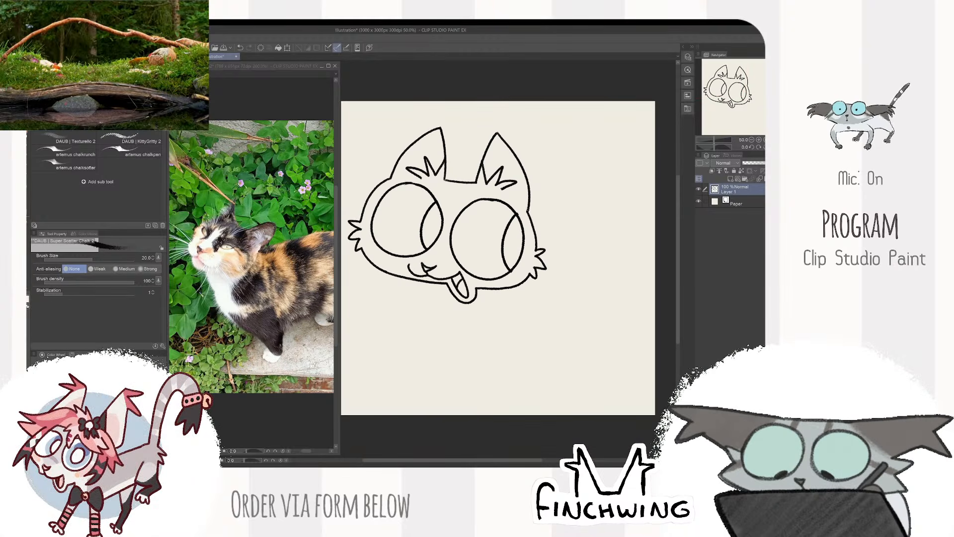
- Draw a curved back line behind the head and two thin, slanted front legs with small paws below it
{"action": "left_click_drag", "start_coordinate": [528, 208], "coordinate": [572, 184]}
{"action": "left_click_drag", "start_coordinate": [458, 300], "coordinate": [425, 355]}
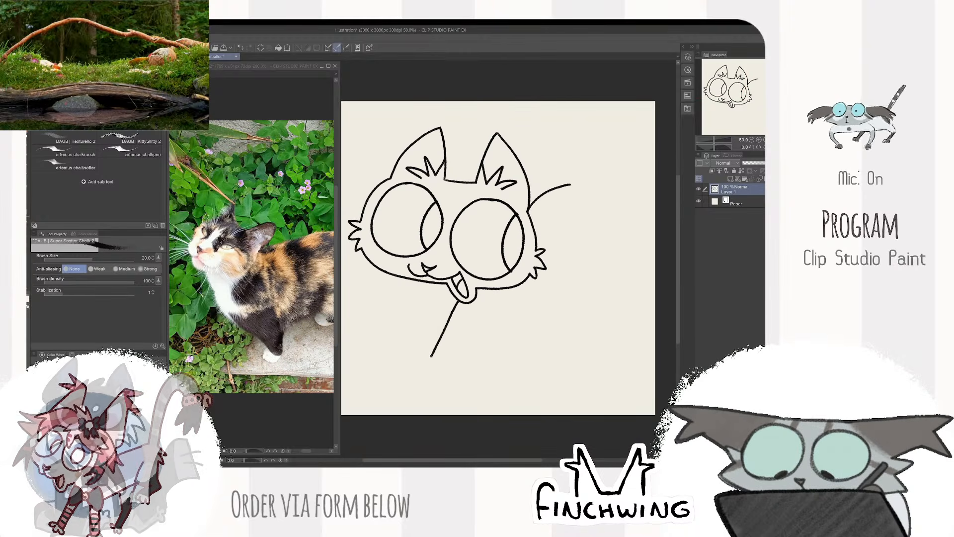
{"action": "left_click_drag", "start_coordinate": [462, 314], "coordinate": [440, 353]}
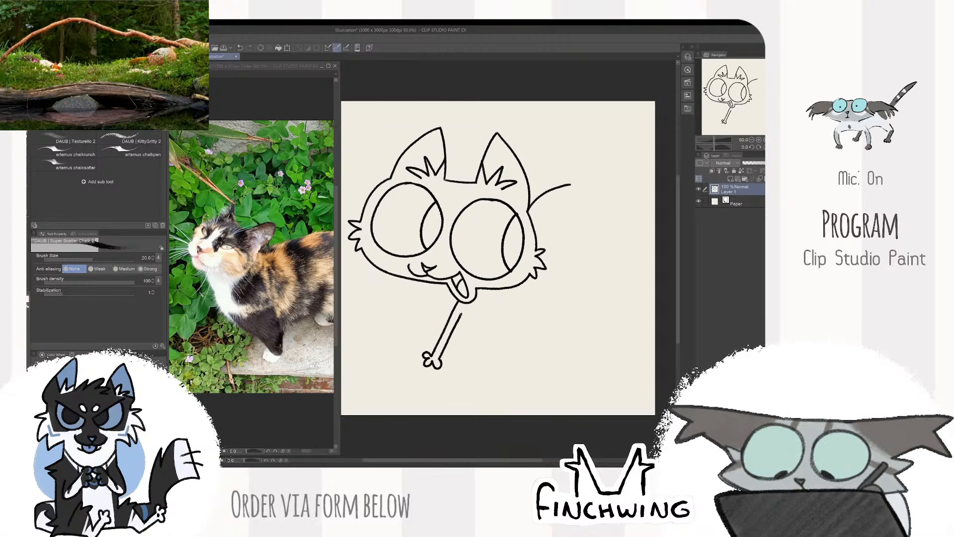
{"action": "mouse_move", "coordinate": [473, 309]}
{"action": "left_mouse_down"}
{"action": "mouse_move", "coordinate": [508, 318]}
{"action": "mouse_move", "coordinate": [471, 309]}
{"action": "mouse_move", "coordinate": [491, 314]}
{"action": "mouse_move", "coordinate": [467, 374]}
{"action": "left_mouse_up"}
{"action": "key", "text": "ctrl+z"}
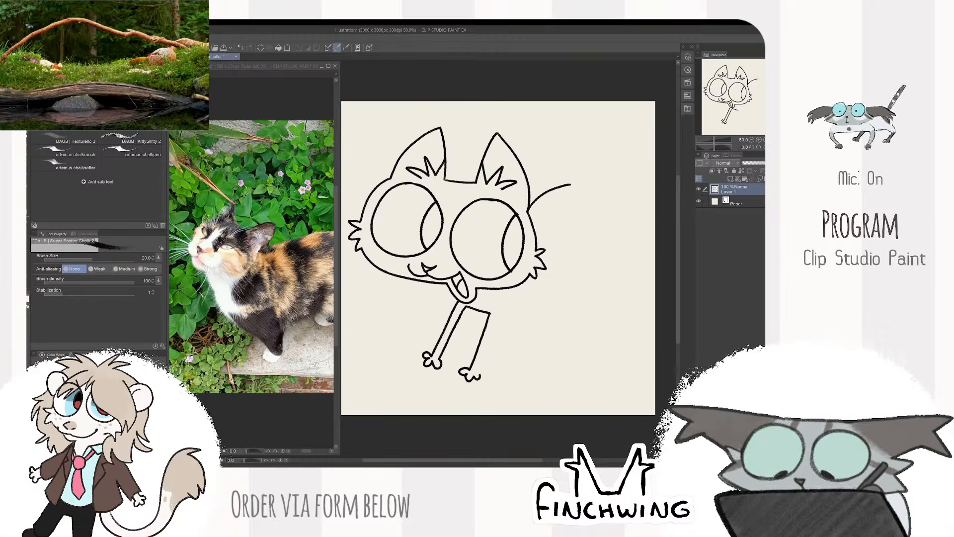
{"action": "left_click_drag", "start_coordinate": [498, 315], "coordinate": [479, 375]}
{"action": "left_click_drag", "start_coordinate": [591, 243], "coordinate": [562, 256]}
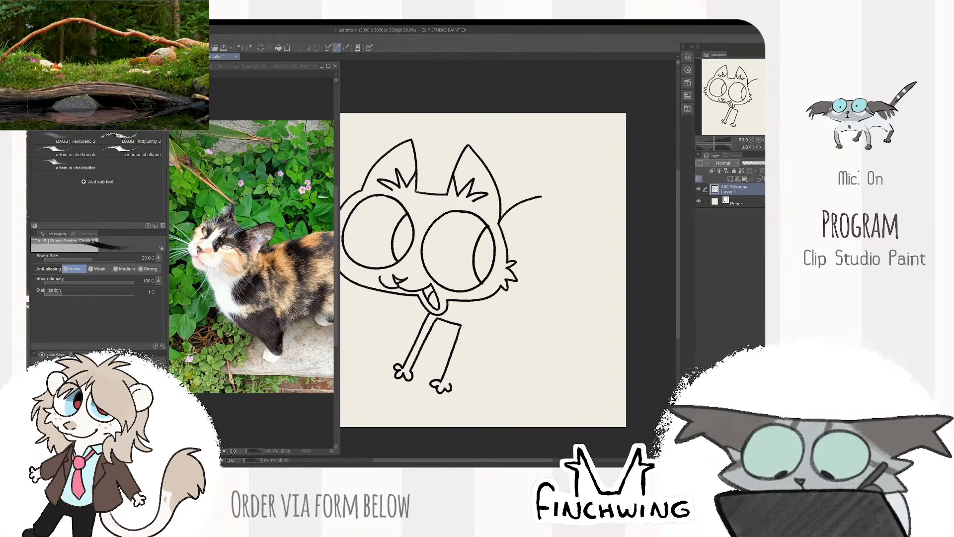
{"action": "left_click_drag", "start_coordinate": [453, 382], "coordinate": [474, 327]}
- Draw the tail's outer edge rising from the end of the back line and curling over, redoing unsatisfactory strokes
{"action": "mouse_move", "coordinate": [588, 197]}
{"action": "left_mouse_down"}
{"action": "mouse_move", "coordinate": [580, 219]}
{"action": "mouse_move", "coordinate": [626, 204]}
{"action": "mouse_move", "coordinate": [639, 227]}
{"action": "mouse_move", "coordinate": [547, 277]}
{"action": "mouse_move", "coordinate": [556, 168]}
{"action": "mouse_move", "coordinate": [555, 224]}
{"action": "mouse_move", "coordinate": [546, 184]}
{"action": "mouse_move", "coordinate": [519, 255]}
{"action": "left_mouse_up"}
{"action": "key", "text": "k"}
{"action": "key", "text": "b"}
{"action": "key", "text": "e"}
{"action": "key", "text": "bracketright"}
{"action": "key", "text": "bracketright"}
{"action": "key", "text": "bracketright"}
{"action": "key", "text": "b"}
{"action": "key", "text": "ctrl+z"}
{"action": "key", "text": "ctrl+z"}
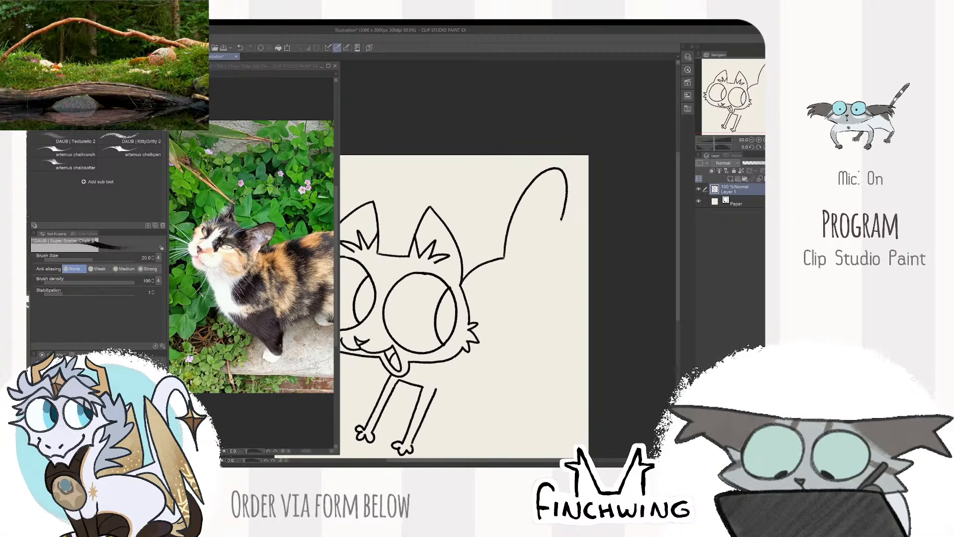
- Draw the tail's inner edge parallel to the outer one and close the hooked tip with a clean rounded end
{"action": "mouse_move", "coordinate": [562, 219]}
{"action": "left_mouse_down"}
{"action": "mouse_move", "coordinate": [544, 187]}
{"action": "mouse_move", "coordinate": [514, 251]}
{"action": "left_mouse_up"}
{"action": "key", "text": "e"}
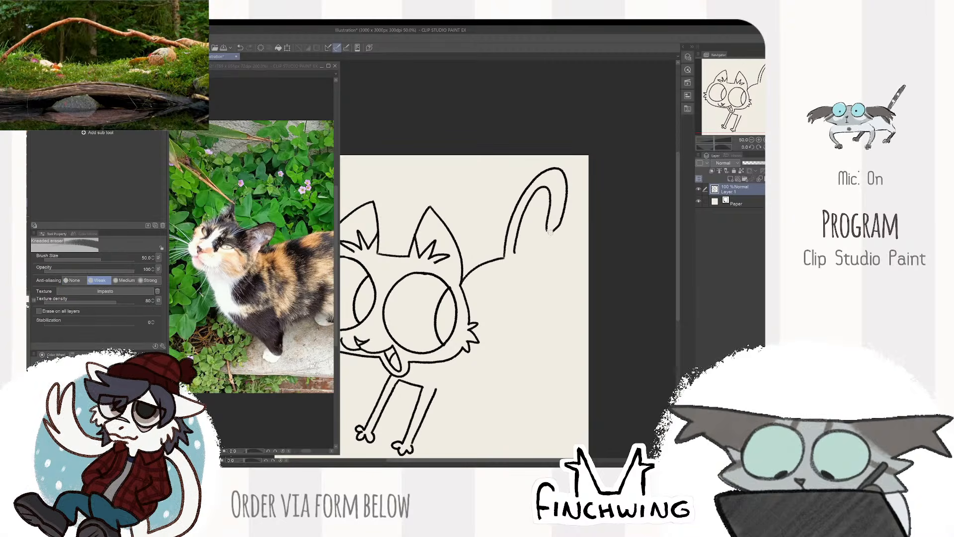
{"action": "key", "text": "b"}
{"action": "left_click_drag", "start_coordinate": [547, 222], "coordinate": [549, 233]}
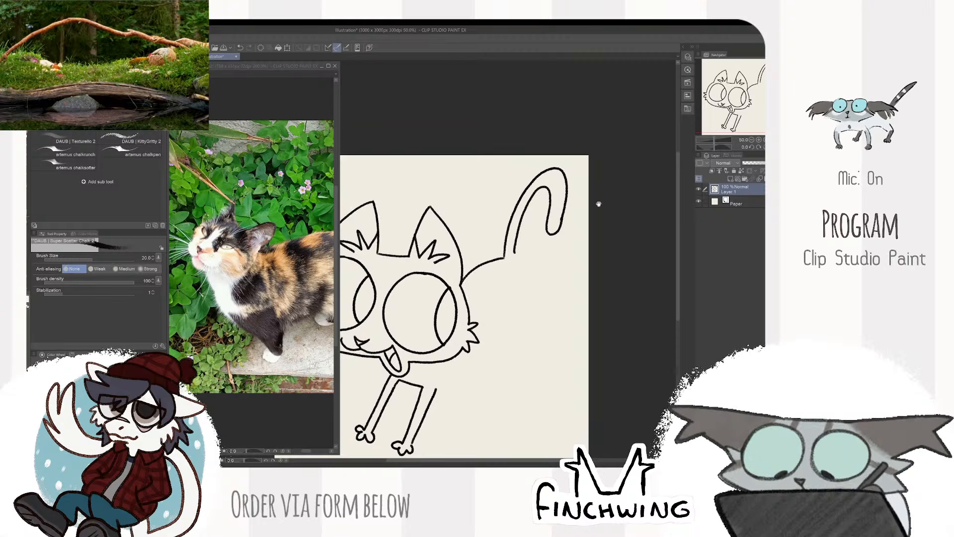
{"action": "left_click_drag", "start_coordinate": [599, 203], "coordinate": [647, 104]}
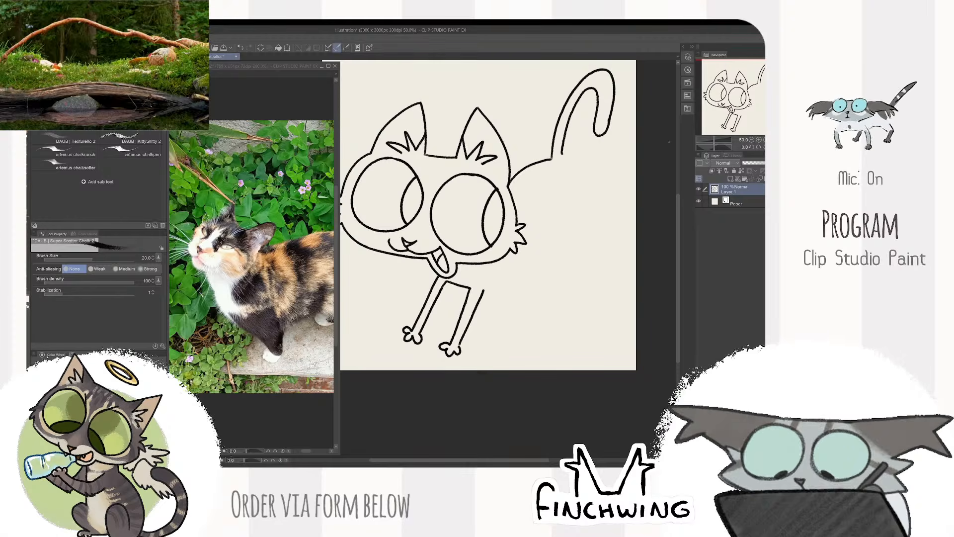
{"action": "left_click_drag", "start_coordinate": [639, 156], "coordinate": [578, 273]}
{"action": "scroll", "coordinate": [577, 273], "scroll_direction": "up", "scroll_amount": 1}
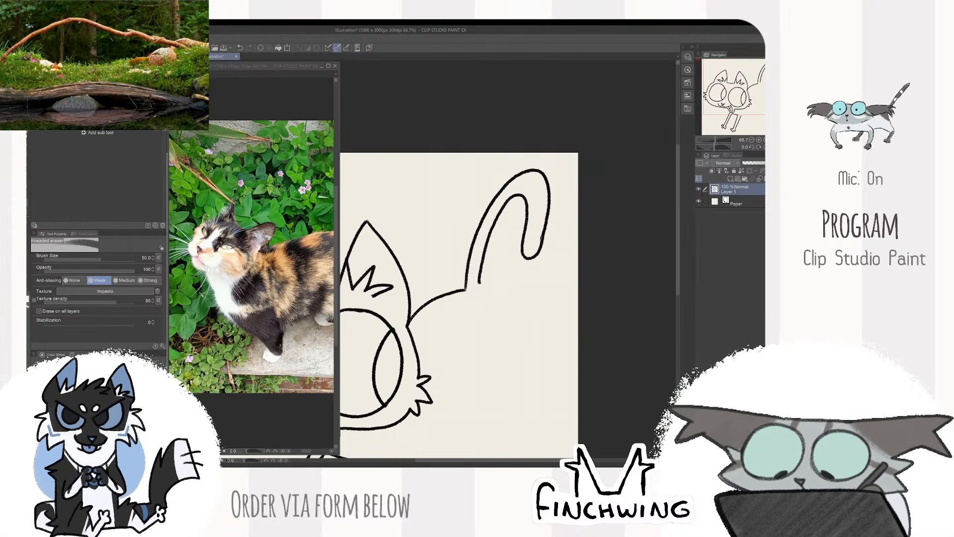
{"action": "scroll", "coordinate": [564, 205], "scroll_direction": "down", "scroll_amount": 3}
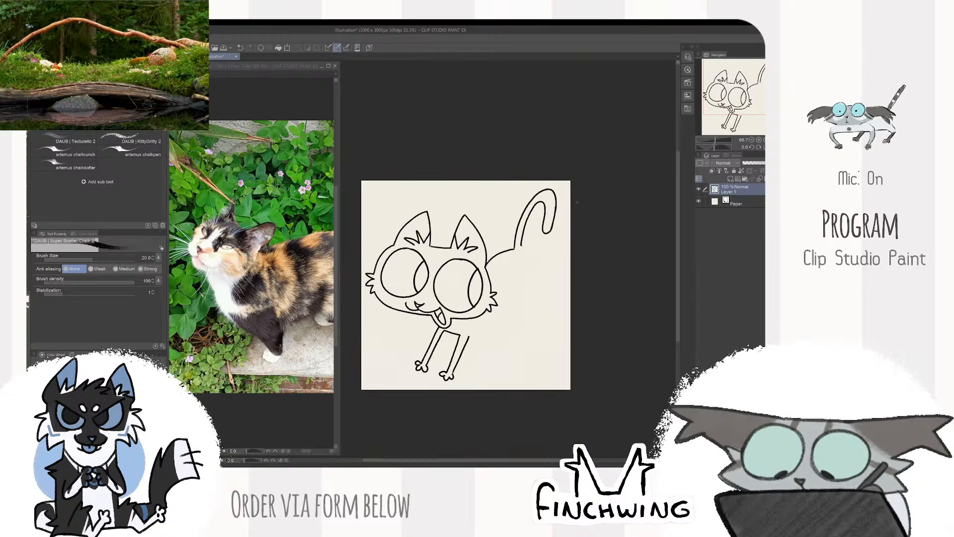
- Draw the near hind leg with a rounded thigh and small toed paw beneath the tail, replacing the first thigh curve
{"action": "scroll", "coordinate": [568, 206], "scroll_direction": "up", "scroll_amount": 2}
{"action": "left_click_drag", "start_coordinate": [568, 206], "coordinate": [615, 113]}
{"action": "scroll", "coordinate": [615, 112], "scroll_direction": "up", "scroll_amount": 1}
{"action": "left_click_drag", "start_coordinate": [505, 223], "coordinate": [559, 214]}
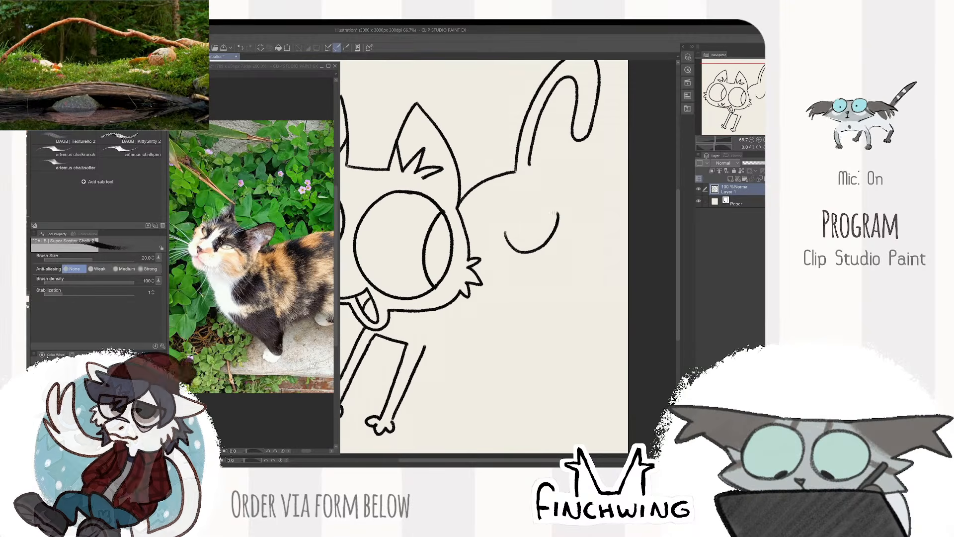
{"action": "key", "text": "ctrl+z"}
{"action": "mouse_move", "coordinate": [506, 234]}
{"action": "left_mouse_down"}
{"action": "mouse_move", "coordinate": [520, 257]}
{"action": "mouse_move", "coordinate": [549, 216]}
{"action": "mouse_move", "coordinate": [561, 263]}
{"action": "mouse_move", "coordinate": [558, 254]}
{"action": "mouse_move", "coordinate": [580, 242]}
{"action": "left_mouse_up"}
{"action": "left_click_drag", "start_coordinate": [541, 200], "coordinate": [560, 219]}
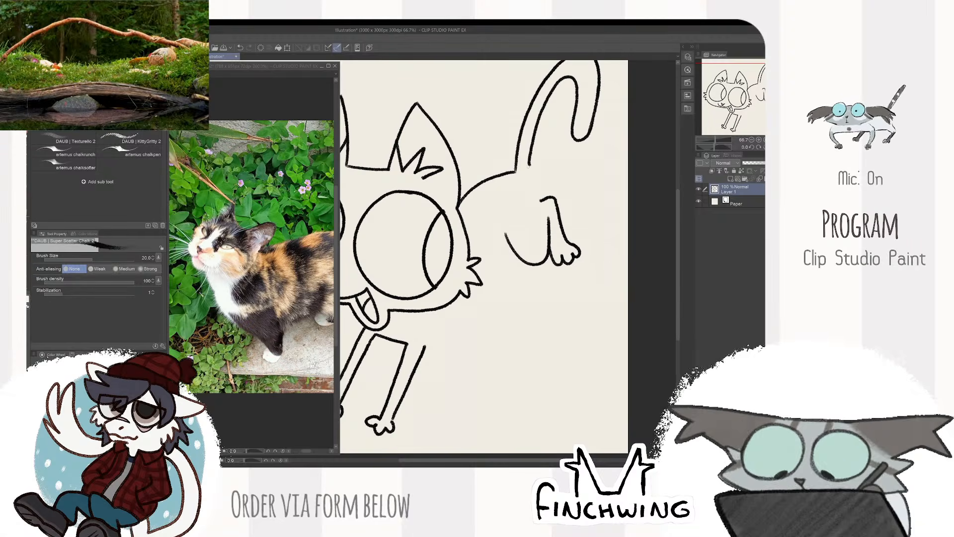
- Draw an angular belly line from the front leg up to the thigh, redoing the stroke, and tidy where it meets the thigh
{"action": "left_click_drag", "start_coordinate": [540, 259], "coordinate": [576, 192]}
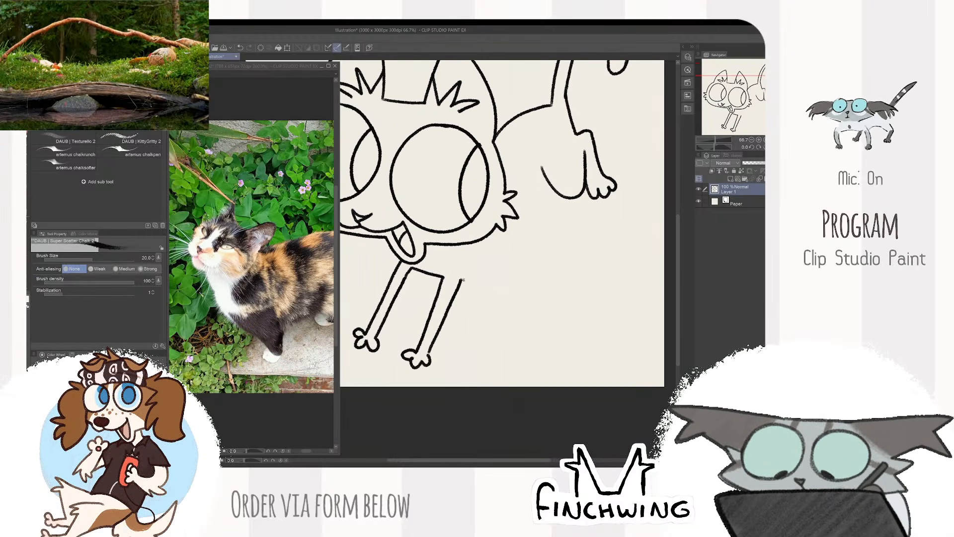
{"action": "left_click_drag", "start_coordinate": [463, 281], "coordinate": [555, 186]}
{"action": "key", "text": "ctrl+z"}
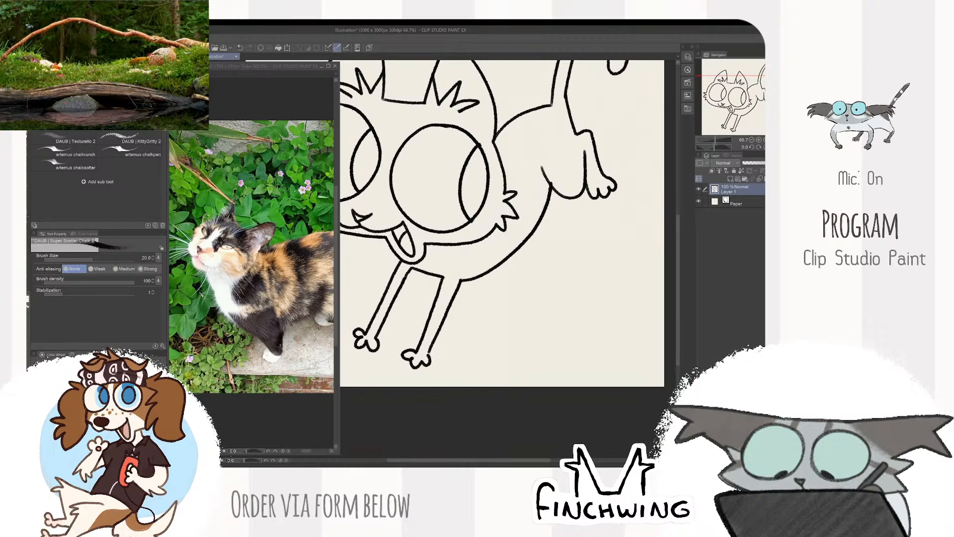
{"action": "key", "text": "ctrl+z"}
{"action": "key", "text": "ctrl+z"}
{"action": "mouse_move", "coordinate": [461, 281]}
{"action": "left_mouse_down"}
{"action": "mouse_move", "coordinate": [524, 241]}
{"action": "mouse_move", "coordinate": [473, 278]}
{"action": "mouse_move", "coordinate": [500, 262]}
{"action": "mouse_move", "coordinate": [542, 182]}
{"action": "left_mouse_up"}
{"action": "key", "text": "ctrl+z"}
{"action": "key", "text": "ctrl+z"}
{"action": "mouse_move", "coordinate": [462, 281]}
{"action": "left_mouse_down"}
{"action": "mouse_move", "coordinate": [519, 256]}
{"action": "mouse_move", "coordinate": [552, 184]}
{"action": "left_mouse_up"}
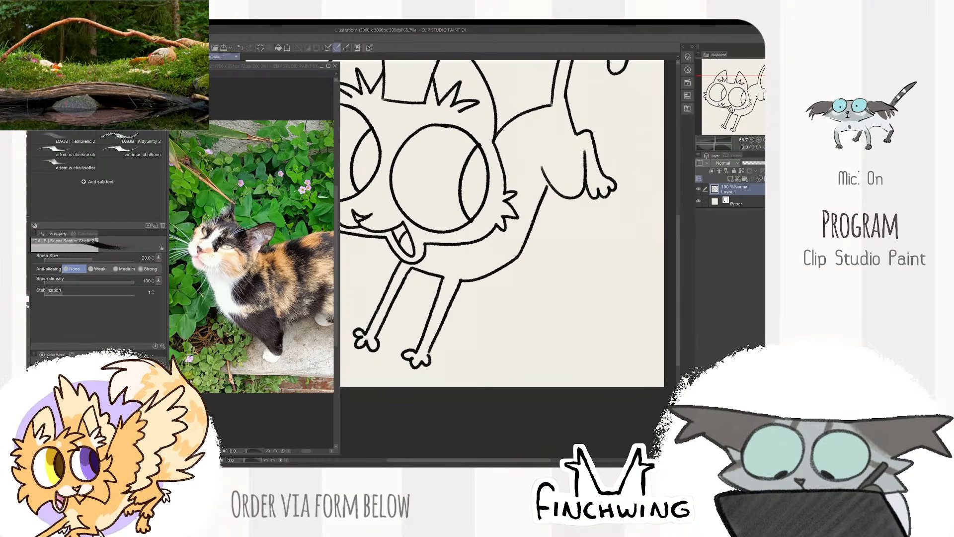
{"action": "key", "text": "ctrl+z"}
{"action": "left_click_drag", "start_coordinate": [517, 257], "coordinate": [553, 183]}
{"action": "key", "text": "e"}
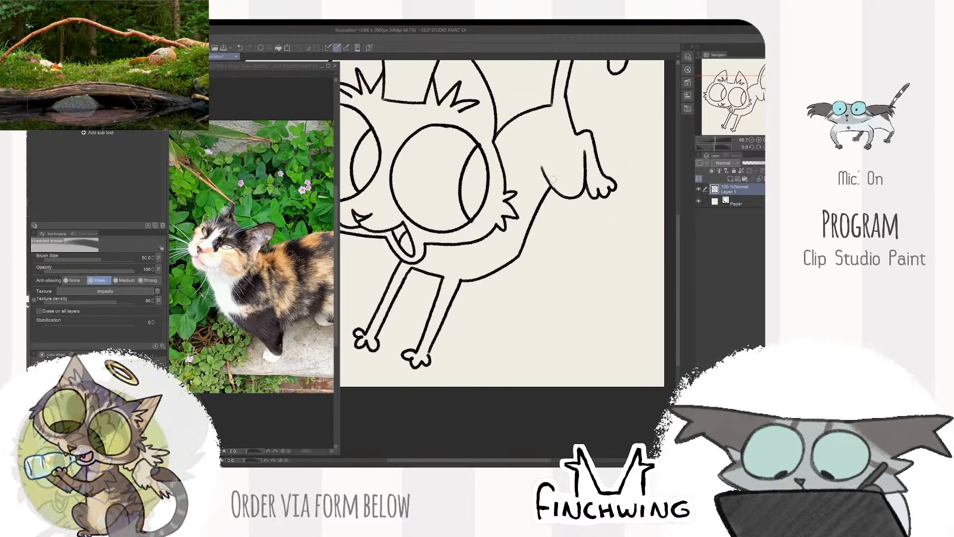
{"action": "key", "text": "b"}
- Draw the far hind leg with a small paw extending outward from the rump behind the near hind leg
{"action": "key", "text": "ctrl+minus"}
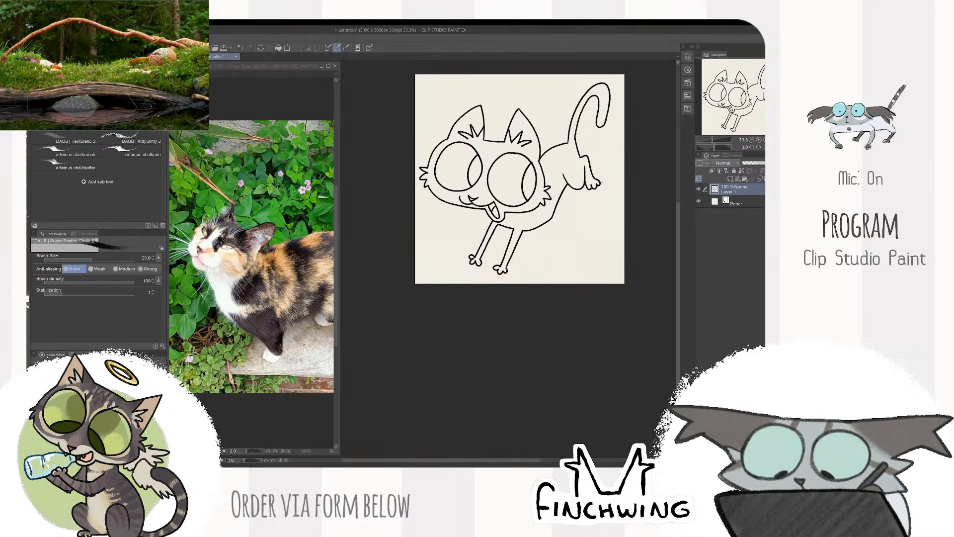
{"action": "key", "text": "ctrl+plus"}
{"action": "left_click_drag", "start_coordinate": [557, 292], "coordinate": [550, 316]}
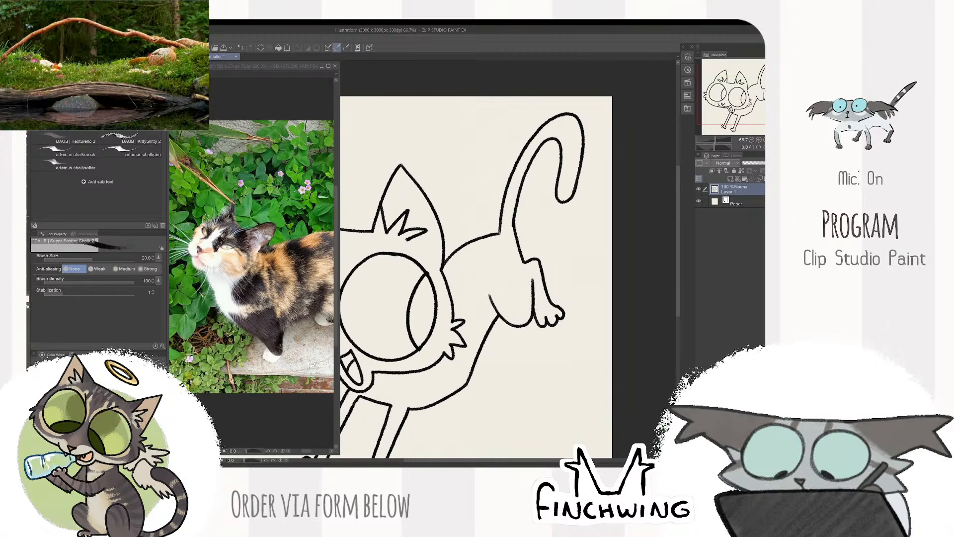
{"action": "mouse_move", "coordinate": [518, 243]}
{"action": "left_mouse_down"}
{"action": "mouse_move", "coordinate": [542, 232]}
{"action": "mouse_move", "coordinate": [584, 265]}
{"action": "mouse_move", "coordinate": [577, 282]}
{"action": "mouse_move", "coordinate": [559, 272]}
{"action": "left_mouse_up"}
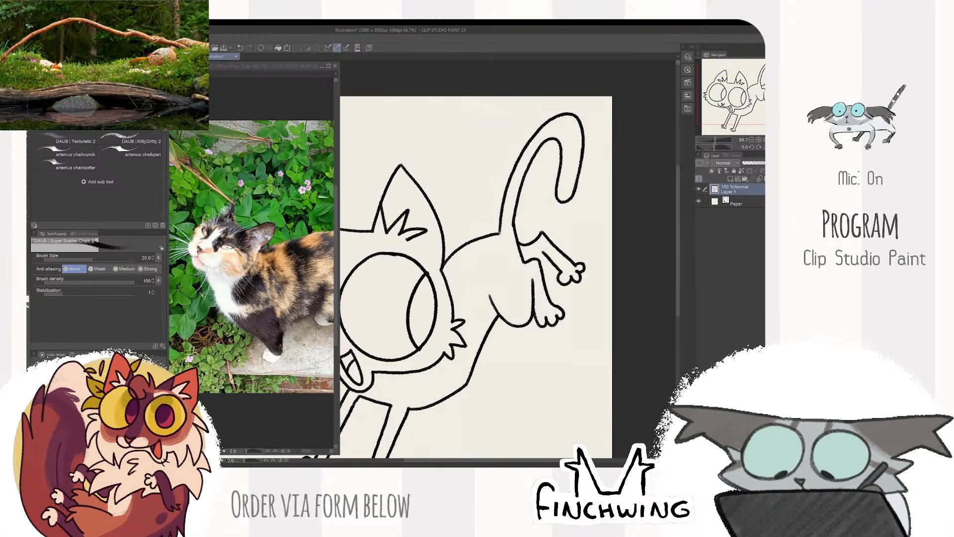
{"action": "key", "text": "ctrl+minus"}
{"action": "key", "text": "ctrl+minus"}
{"action": "key", "text": "ctrl+minus"}
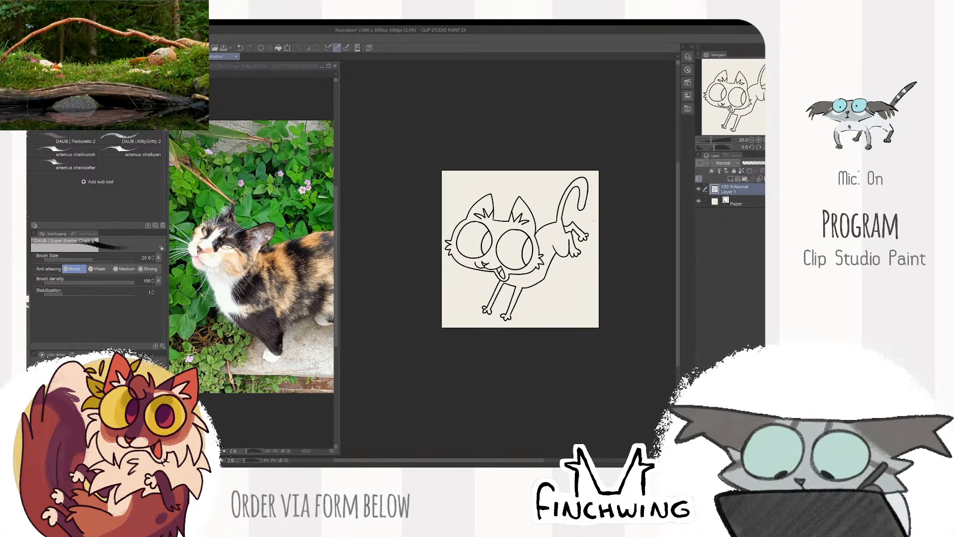
- Extend the tail's outer edge down to meet the back line, closing the gap at the tail base
{"action": "scroll", "coordinate": [572, 219], "scroll_direction": "up", "scroll_amount": 8}
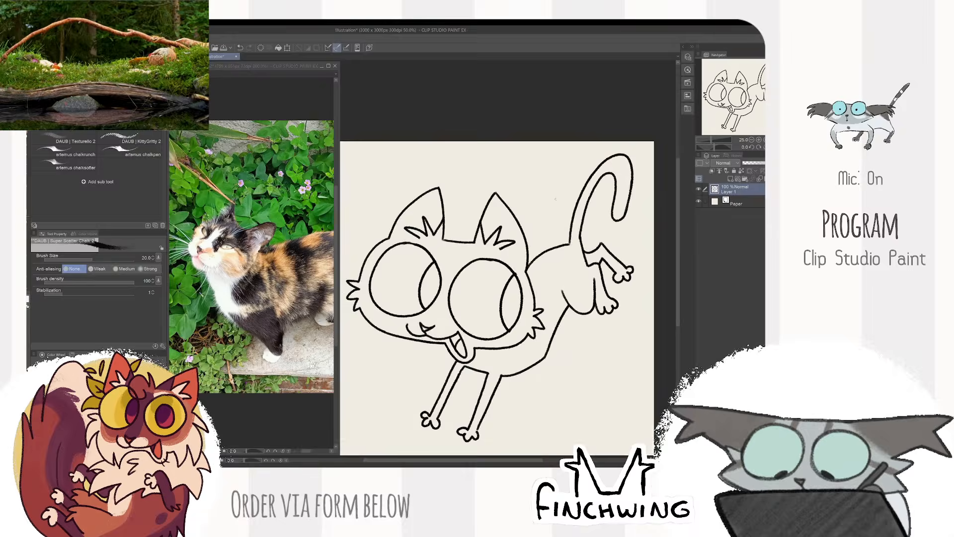
{"action": "key", "text": "e"}
{"action": "key", "text": "p"}
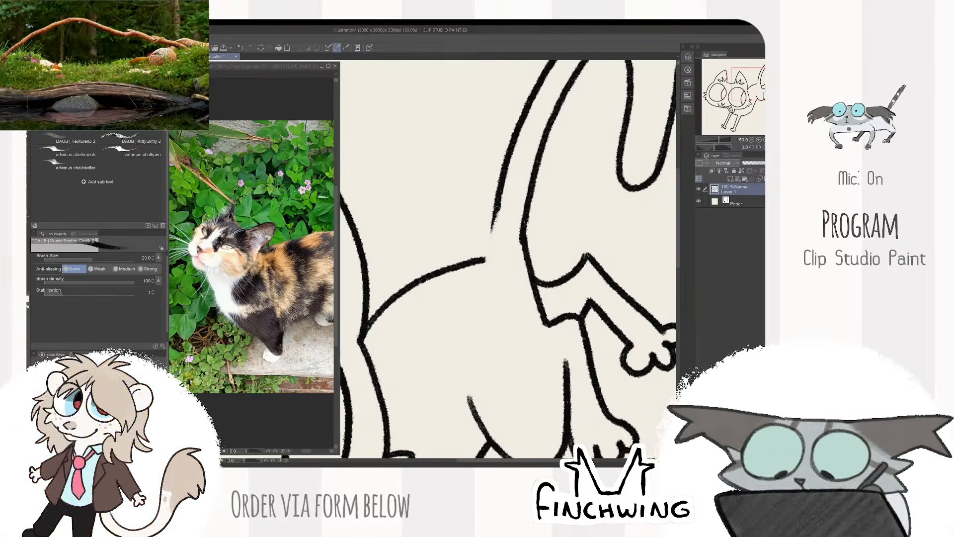
{"action": "left_click_drag", "start_coordinate": [495, 209], "coordinate": [487, 259]}
{"action": "key", "text": "e"}
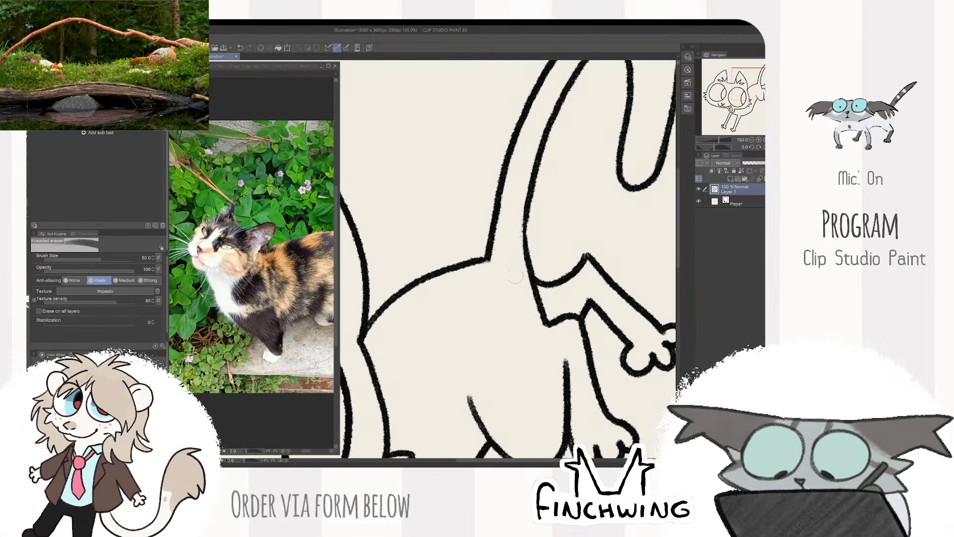
- Redraw the tail's inner edge near its base so it runs smoothly into the rump and far hind leg
{"action": "key", "text": "p"}
{"action": "left_click_drag", "start_coordinate": [522, 219], "coordinate": [527, 263]}
{"action": "scroll", "coordinate": [526, 264], "scroll_direction": "down", "scroll_amount": 4}
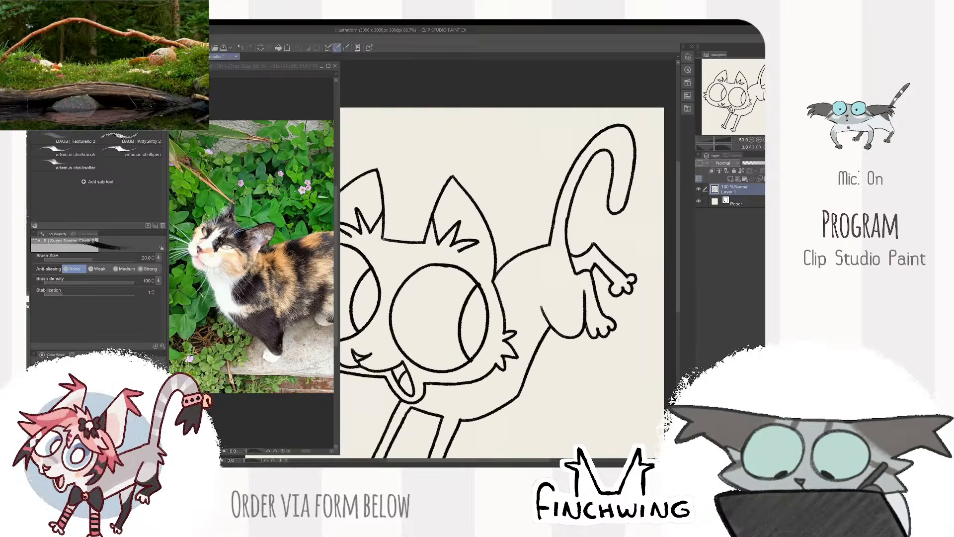
{"action": "scroll", "coordinate": [573, 223], "scroll_direction": "up", "scroll_amount": 2}
{"action": "left_click_drag", "start_coordinate": [574, 226], "coordinate": [575, 250]}
{"action": "scroll", "coordinate": [576, 251], "scroll_direction": "down", "scroll_amount": 2}
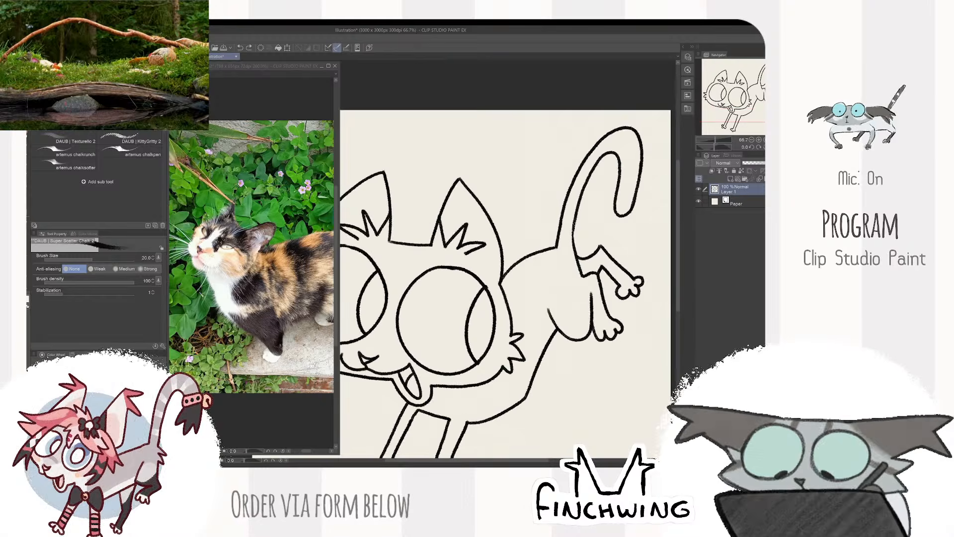
{"action": "scroll", "coordinate": [576, 244], "scroll_direction": "up", "scroll_amount": 2}
{"action": "scroll", "coordinate": [617, 242], "scroll_direction": "down", "scroll_amount": 5}
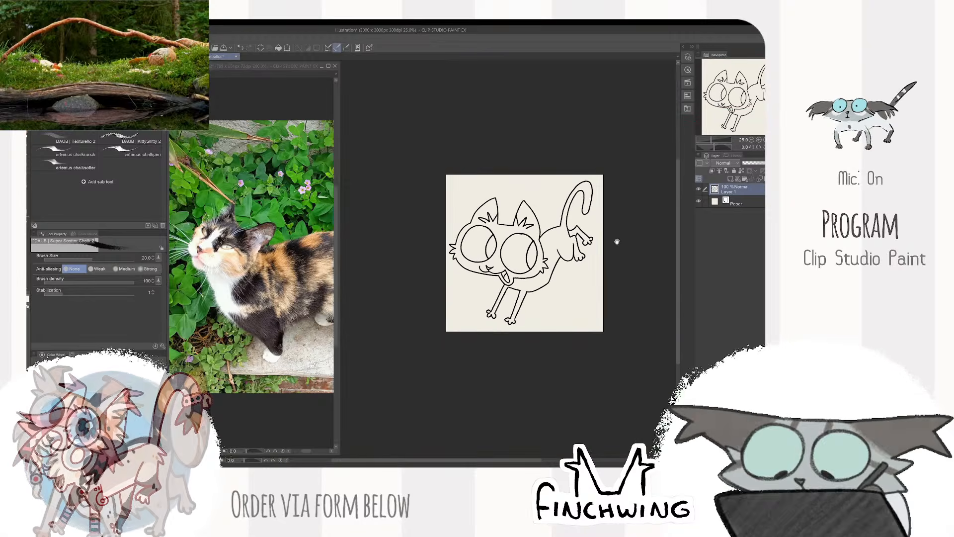
- Add a layer beneath the line art and fill the whole cat silhouette with grey using the close-and-fill lasso
{"action": "left_click", "coordinate": [731, 179]}
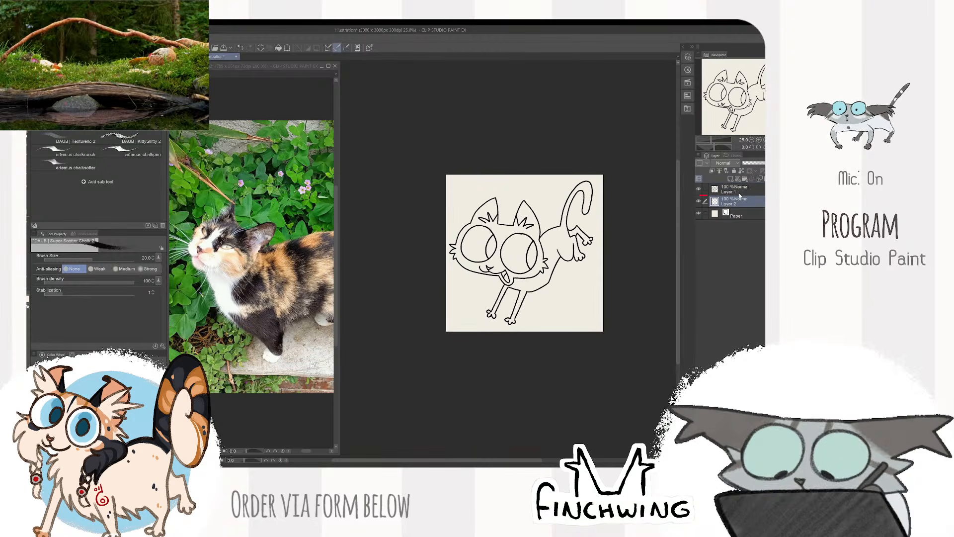
{"action": "left_click", "coordinate": [727, 201]}
{"action": "key", "text": "g"}
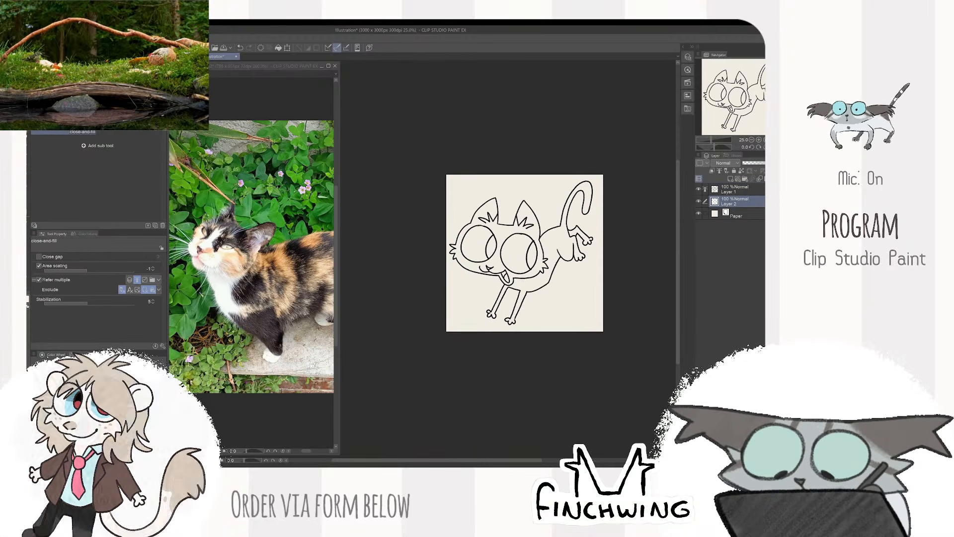
{"action": "key", "text": "ctrl+minus"}
{"action": "left_click_drag", "start_coordinate": [522, 177], "coordinate": [528, 188]}
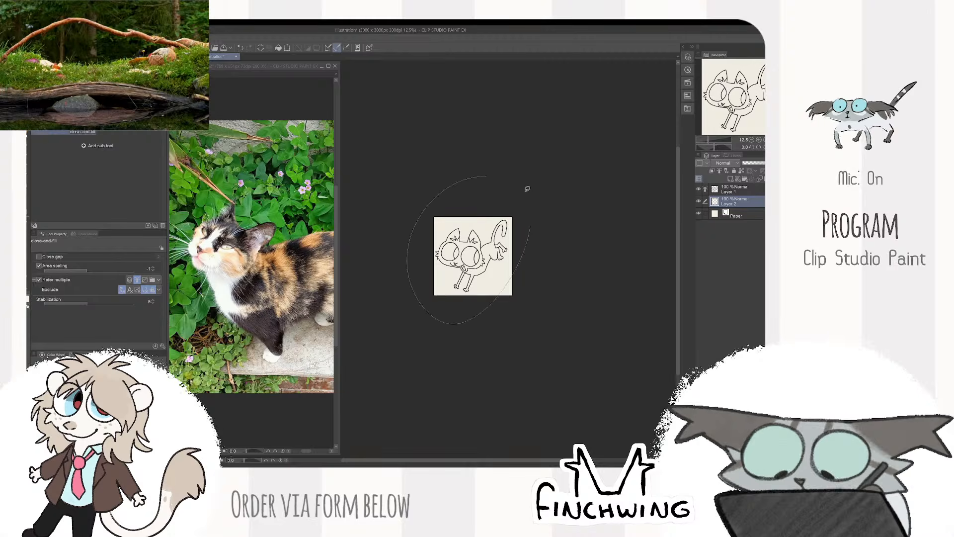
{"action": "key", "text": "ctrl+plus"}
{"action": "key", "text": "ctrl+plus"}
{"action": "key", "text": "b"}
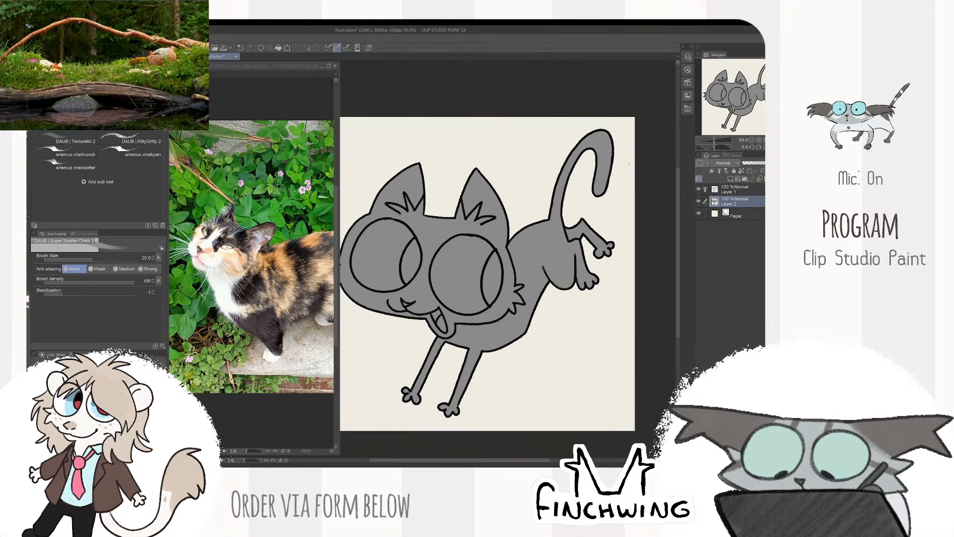
{"action": "left_click", "coordinate": [699, 201]}
{"action": "left_click", "coordinate": [699, 202]}
{"action": "left_click", "coordinate": [699, 190]}
{"action": "left_click", "coordinate": [699, 190]}
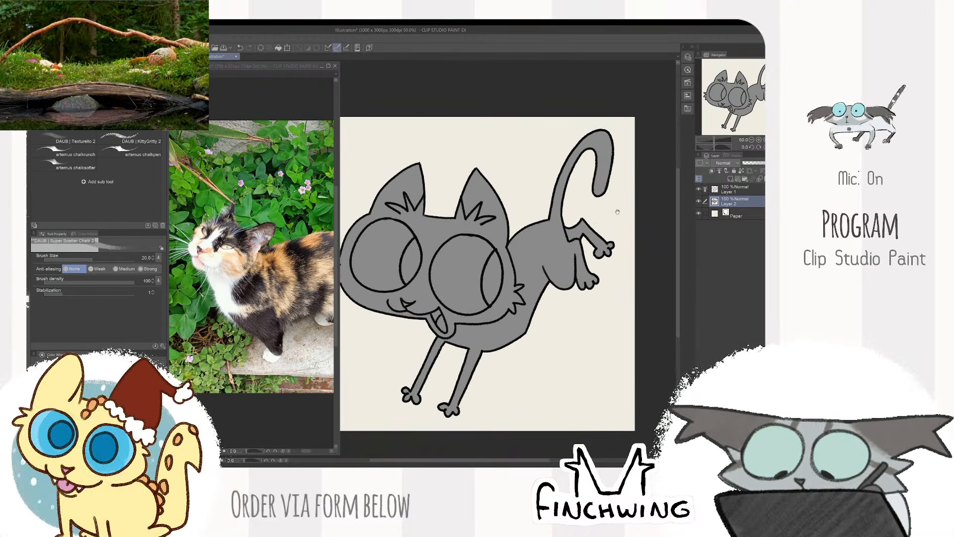
- Recolour the cat's filled silhouette to a very light grey base coat
{"action": "mouse_move", "coordinate": [618, 211]}
{"action": "left_mouse_down"}
{"action": "mouse_move", "coordinate": [648, 192]}
{"action": "mouse_move", "coordinate": [627, 204]}
{"action": "left_mouse_up"}
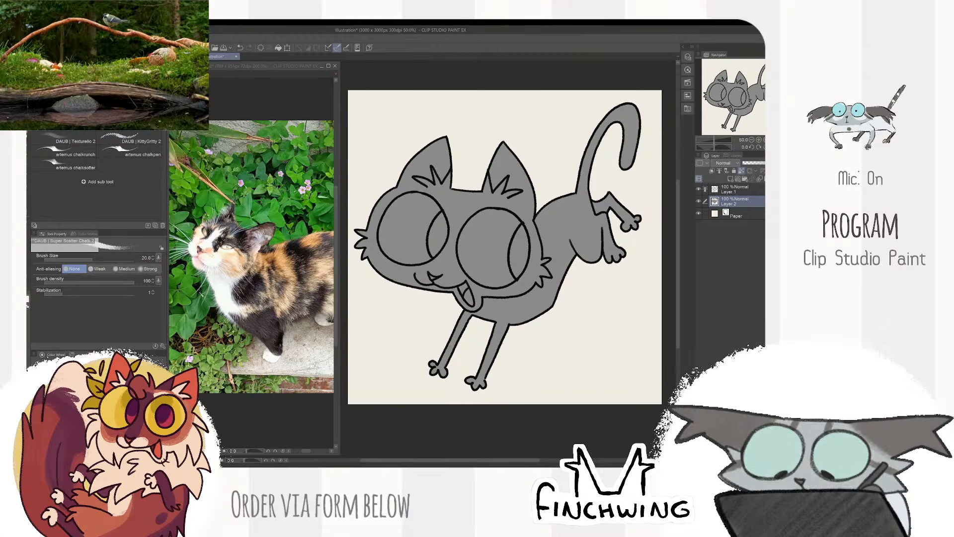
{"action": "key", "text": "alt+Delete"}
{"action": "left_click_drag", "start_coordinate": [556, 214], "coordinate": [560, 211]}
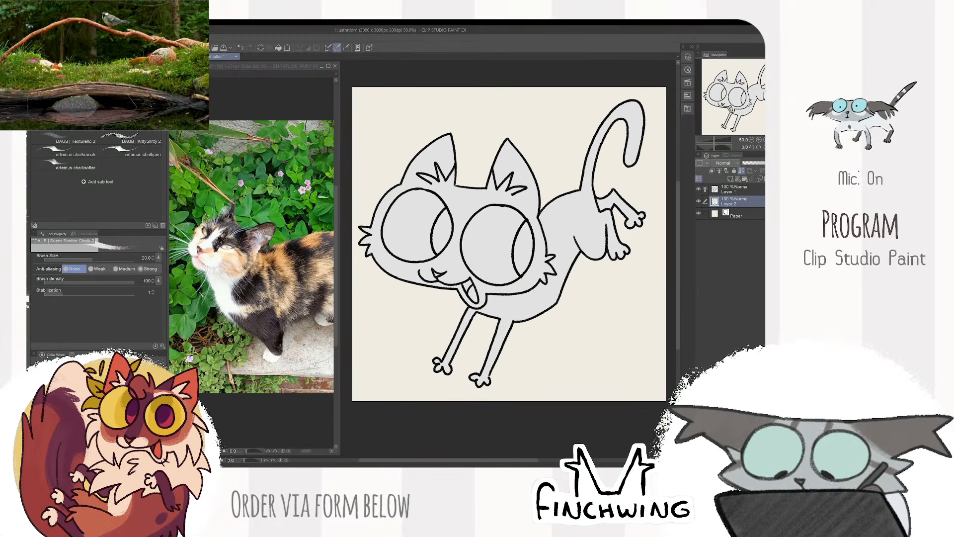
{"action": "key", "text": "alt+Delete"}
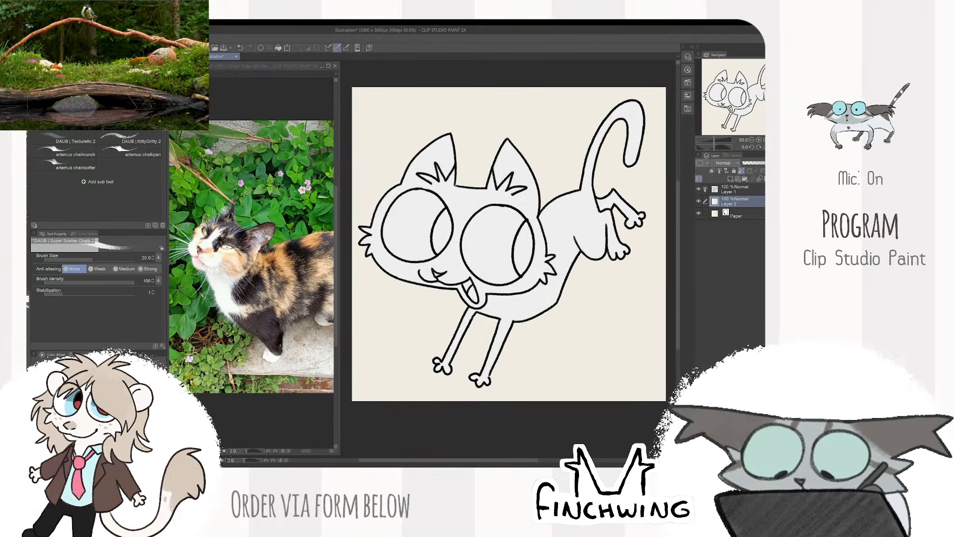
{"action": "left_click_drag", "start_coordinate": [516, 260], "coordinate": [536, 261]}
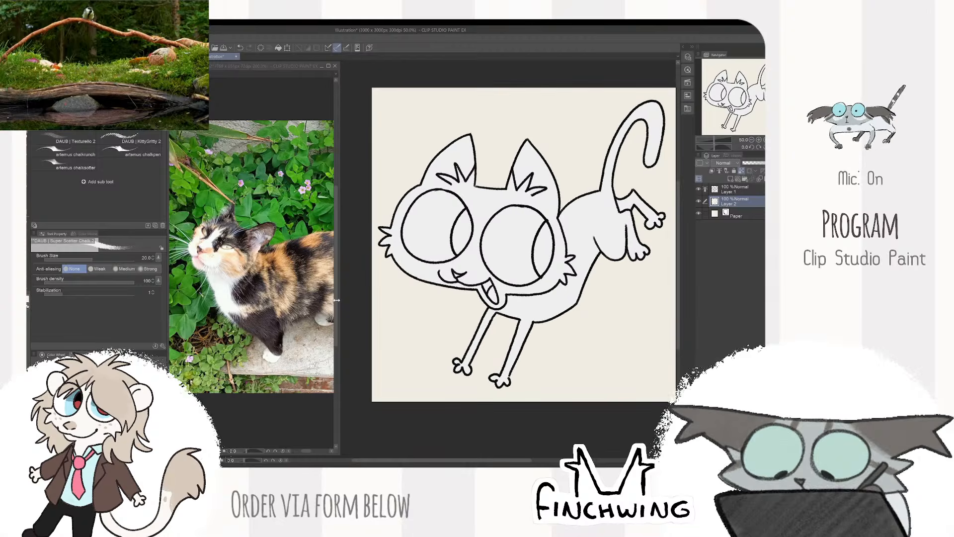
{"action": "left_click_drag", "start_coordinate": [393, 274], "coordinate": [385, 276]}
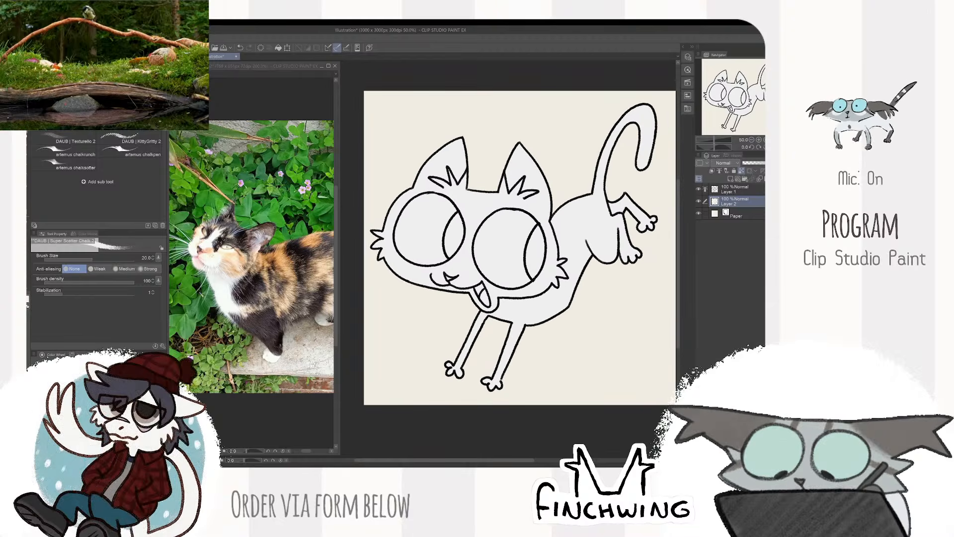
{"action": "left_click", "coordinate": [237, 264], "text": "alt"}
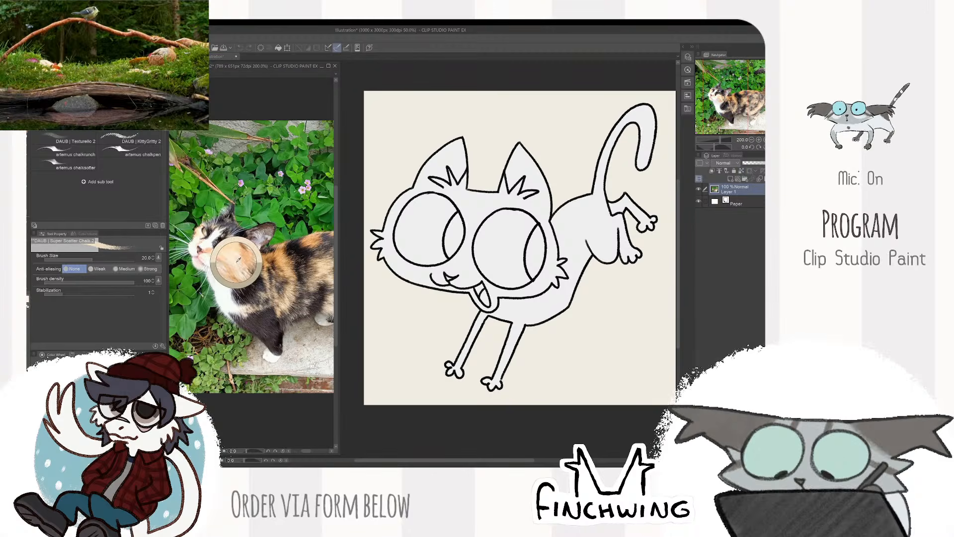
{"action": "left_click_drag", "start_coordinate": [520, 200], "coordinate": [485, 262]}
{"action": "key", "text": "ctrl+z"}
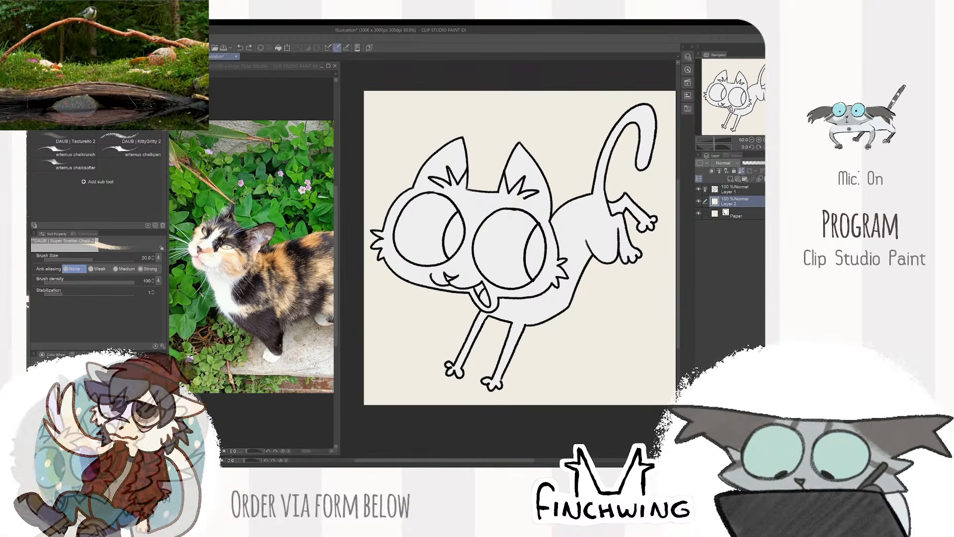
- Sample tan-orange from the photo cat's body fur and paint it with a larger brush around the cheek and eye nearest the body
{"action": "left_click", "coordinate": [291, 284], "text": "alt"}
{"action": "mouse_move", "coordinate": [480, 194]}
{"action": "left_mouse_down"}
{"action": "mouse_move", "coordinate": [450, 246]}
{"action": "mouse_move", "coordinate": [458, 256]}
{"action": "left_mouse_up"}
{"action": "key", "text": "ctrl+z"}
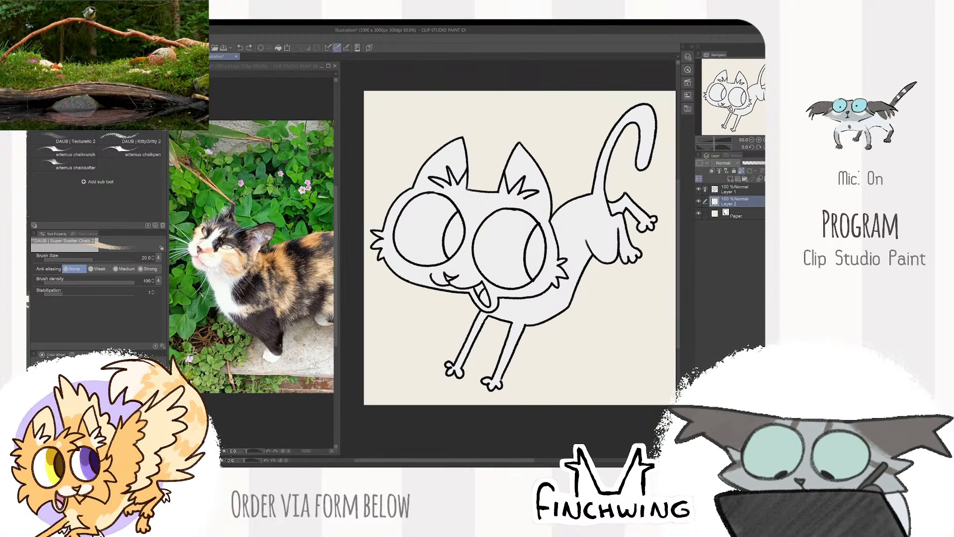
{"action": "mouse_move", "coordinate": [475, 192]}
{"action": "left_mouse_down"}
{"action": "mouse_move", "coordinate": [494, 195]}
{"action": "mouse_move", "coordinate": [462, 250]}
{"action": "left_mouse_up"}
{"action": "key", "text": "ctrl+z"}
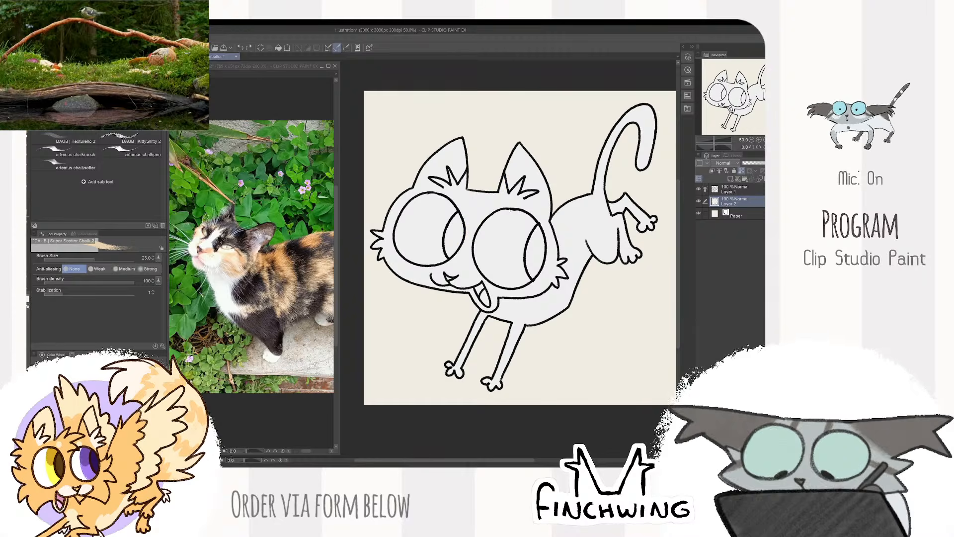
{"action": "key", "text": "bracketright"}
{"action": "key", "text": "bracketright"}
{"action": "key", "text": "bracketright"}
{"action": "key", "text": "bracketright"}
{"action": "key", "text": "bracketright"}
{"action": "key", "text": "bracketright"}
{"action": "mouse_move", "coordinate": [489, 285]}
{"action": "left_mouse_down"}
{"action": "mouse_move", "coordinate": [532, 286]}
{"action": "mouse_move", "coordinate": [515, 293]}
{"action": "mouse_move", "coordinate": [541, 286]}
{"action": "mouse_move", "coordinate": [547, 266]}
{"action": "left_mouse_up"}
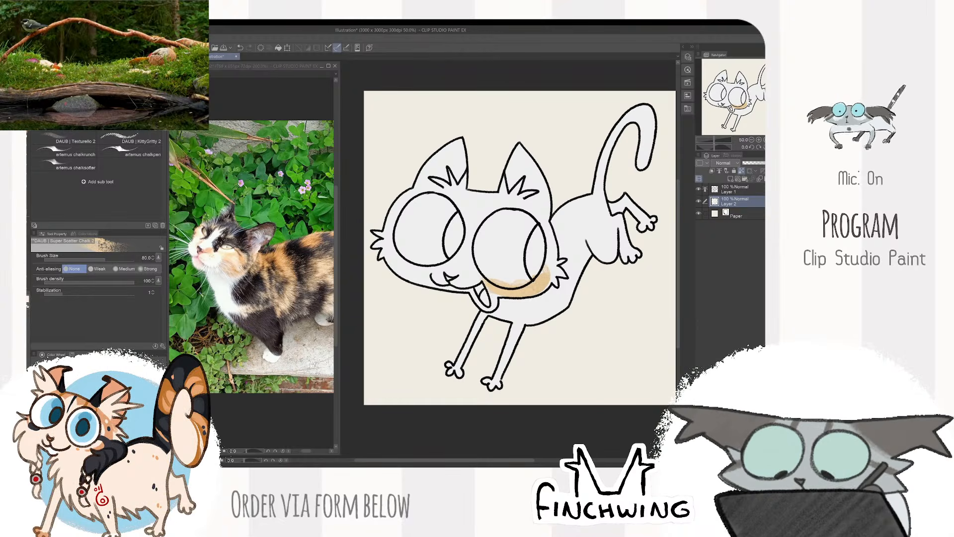
{"action": "mouse_move", "coordinate": [552, 271]}
{"action": "left_mouse_down"}
{"action": "mouse_move", "coordinate": [562, 273]}
{"action": "mouse_move", "coordinate": [545, 218]}
{"action": "mouse_move", "coordinate": [514, 237]}
{"action": "left_mouse_up"}
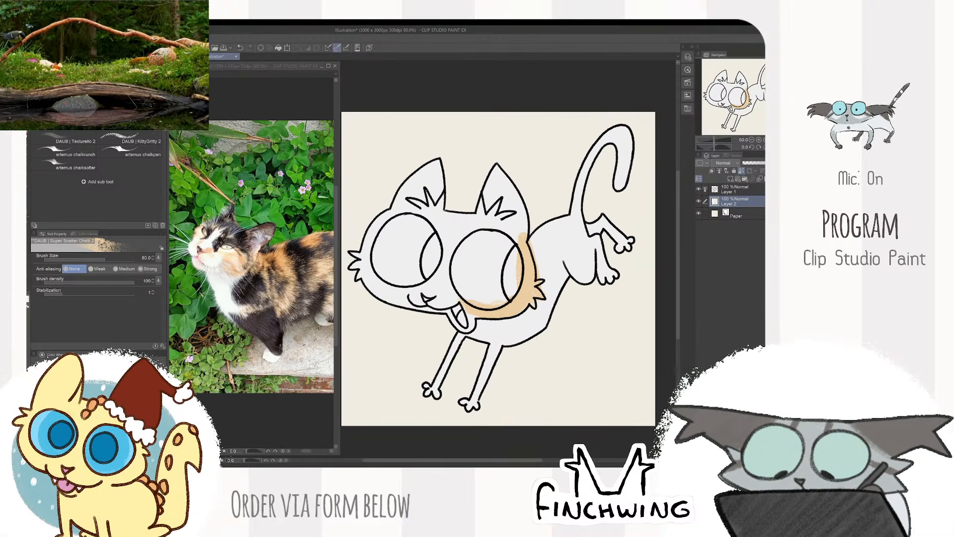
- Paint orange patches on the muzzle, the outer ear base and the opposite cheek, extending the colour up into that eye
{"action": "left_click_drag", "start_coordinate": [440, 297], "coordinate": [493, 300]}
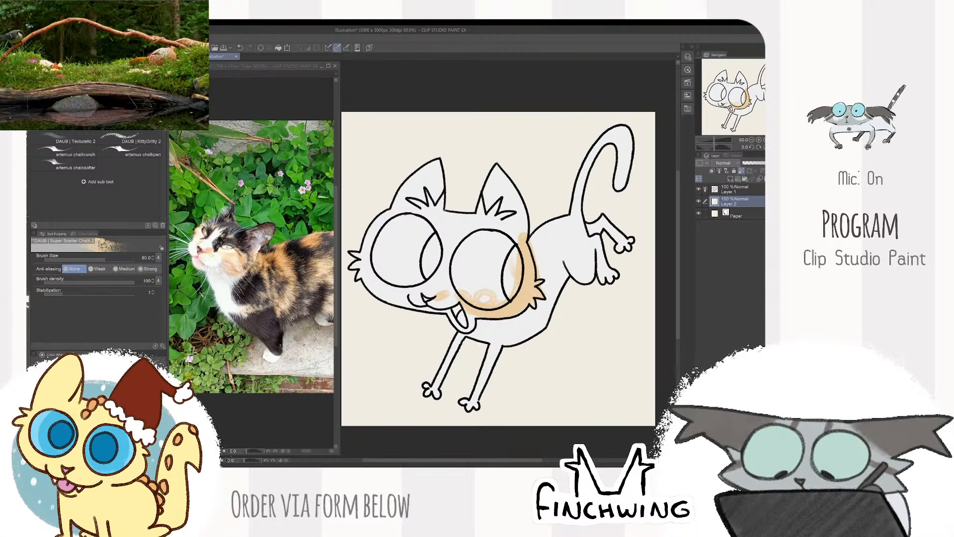
{"action": "left_click_drag", "start_coordinate": [523, 235], "coordinate": [517, 242]}
{"action": "left_click_drag", "start_coordinate": [505, 210], "coordinate": [533, 224]}
{"action": "left_click_drag", "start_coordinate": [393, 258], "coordinate": [388, 289]}
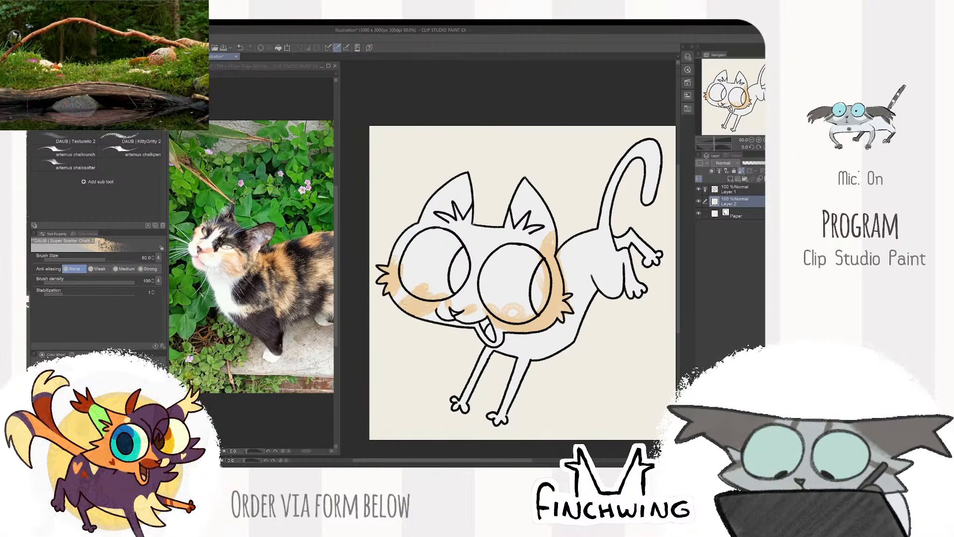
{"action": "left_click_drag", "start_coordinate": [420, 301], "coordinate": [414, 256]}
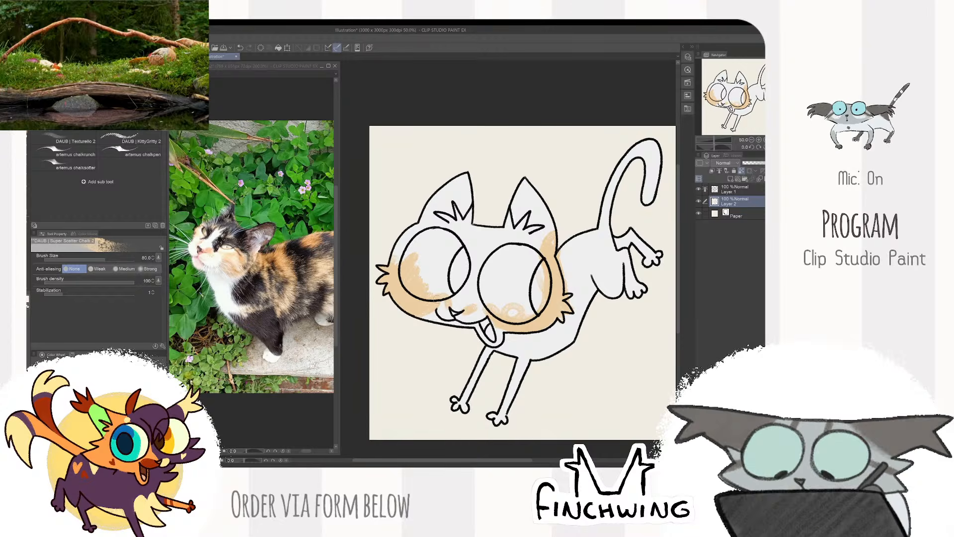
{"action": "left_click_drag", "start_coordinate": [551, 252], "coordinate": [516, 244]}
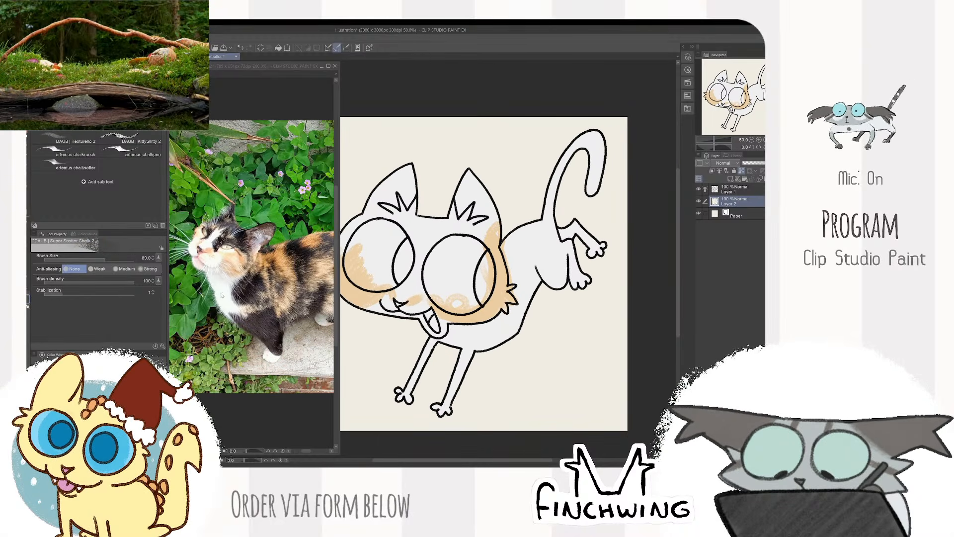
{"action": "left_click_drag", "start_coordinate": [431, 229], "coordinate": [409, 283]}
{"action": "key", "text": "ctrl+z"}
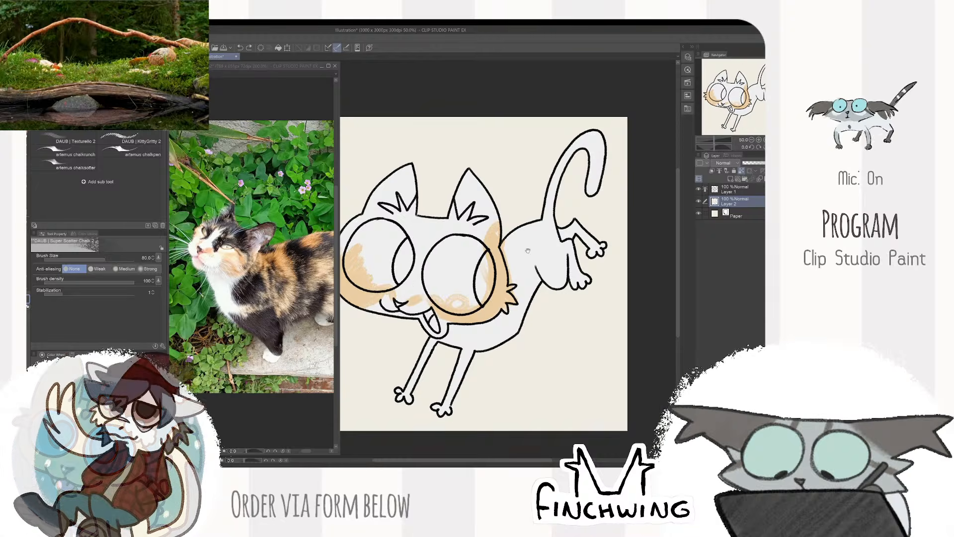
{"action": "mouse_move", "coordinate": [539, 228]}
{"action": "left_mouse_down"}
{"action": "mouse_move", "coordinate": [577, 245]}
{"action": "mouse_move", "coordinate": [586, 236]}
{"action": "left_mouse_up"}
{"action": "mouse_move", "coordinate": [466, 223]}
{"action": "left_mouse_down"}
{"action": "mouse_move", "coordinate": [477, 268]}
{"action": "mouse_move", "coordinate": [522, 204]}
{"action": "left_mouse_up"}
{"action": "key", "text": "ctrl+z"}
- Paint black from the nose bridge over the forehead and the ear nearest the body, adding thin streaks in the orange beside the eye
{"action": "left_click_drag", "start_coordinate": [450, 296], "coordinate": [439, 291]}
{"action": "key", "text": "["}
{"action": "key", "text": "["}
{"action": "key", "text": "["}
{"action": "key", "text": "["}
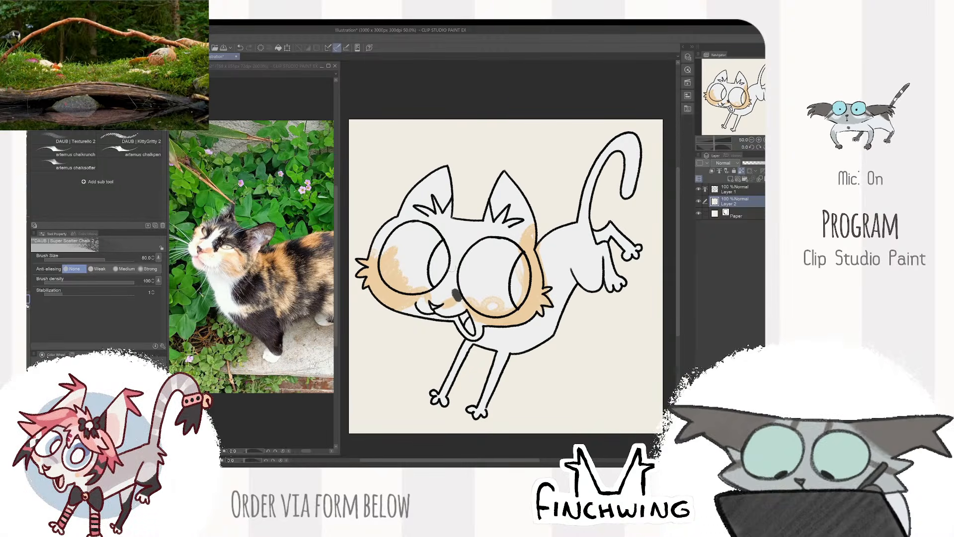
{"action": "mouse_move", "coordinate": [456, 295]}
{"action": "left_mouse_down"}
{"action": "mouse_move", "coordinate": [472, 229]}
{"action": "mouse_move", "coordinate": [484, 227]}
{"action": "mouse_move", "coordinate": [475, 255]}
{"action": "mouse_move", "coordinate": [480, 199]}
{"action": "mouse_move", "coordinate": [492, 203]}
{"action": "mouse_move", "coordinate": [504, 176]}
{"action": "mouse_move", "coordinate": [521, 243]}
{"action": "mouse_move", "coordinate": [531, 228]}
{"action": "mouse_move", "coordinate": [520, 181]}
{"action": "mouse_move", "coordinate": [532, 236]}
{"action": "mouse_move", "coordinate": [537, 202]}
{"action": "mouse_move", "coordinate": [492, 208]}
{"action": "mouse_move", "coordinate": [504, 218]}
{"action": "mouse_move", "coordinate": [520, 178]}
{"action": "left_mouse_up"}
{"action": "key", "text": "]"}
{"action": "key", "text": "]"}
{"action": "key", "text": "]"}
{"action": "key", "text": "]"}
{"action": "key", "text": "]"}
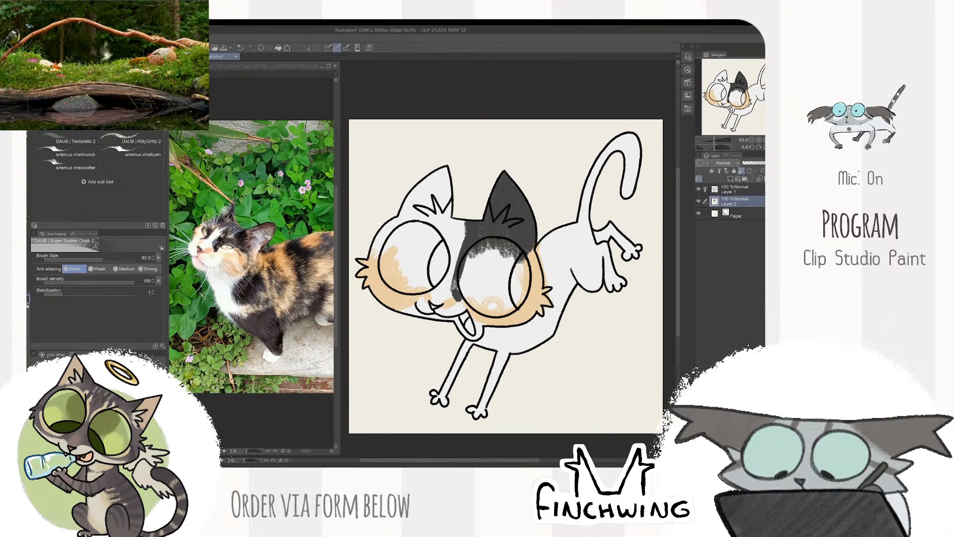
{"action": "key", "text": "bracketleft"}
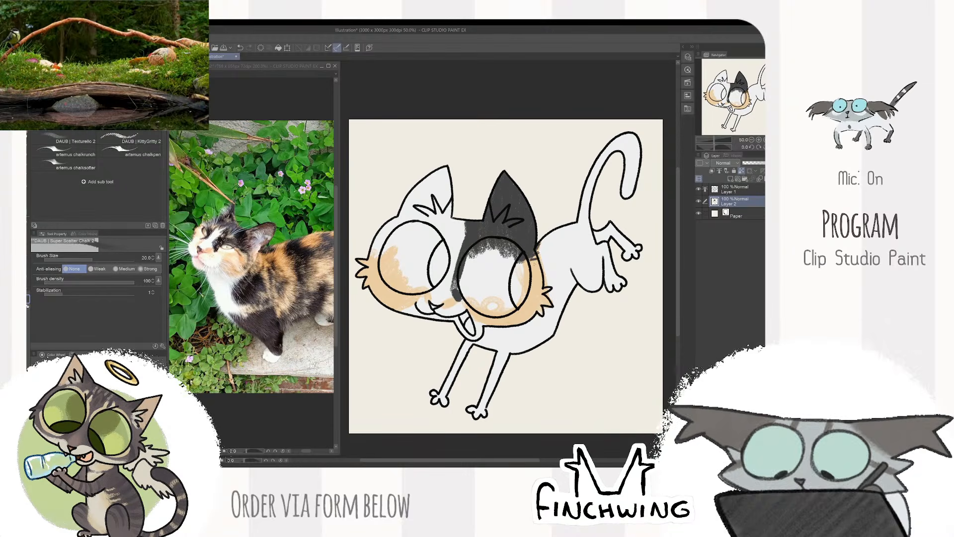
{"action": "left_click_drag", "start_coordinate": [535, 262], "coordinate": [540, 276]}
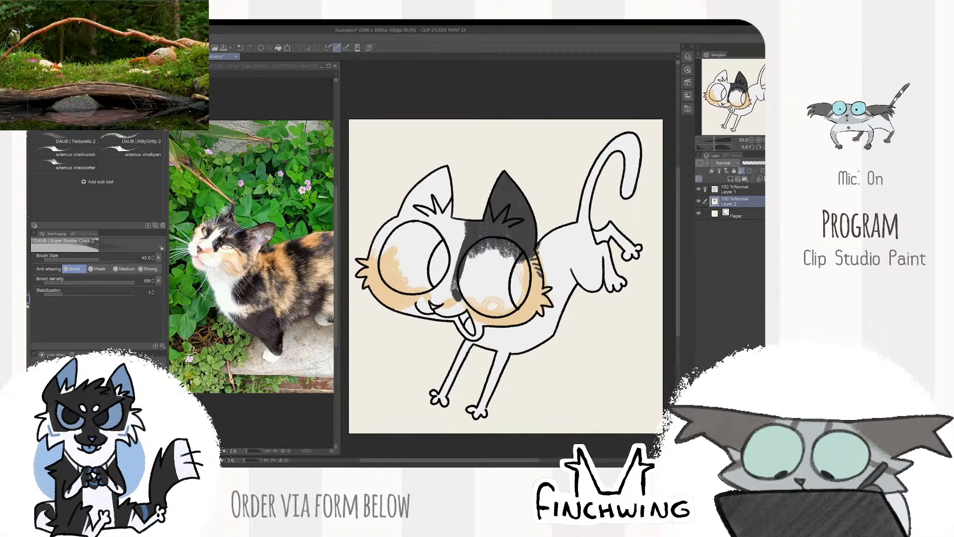
- Paint a black forehead patch above the eye farther from the body, leaving a white blaze between the two dark sides
{"action": "key", "text": "bracketright"}
{"action": "key", "text": "bracketright"}
{"action": "key", "text": "bracketright"}
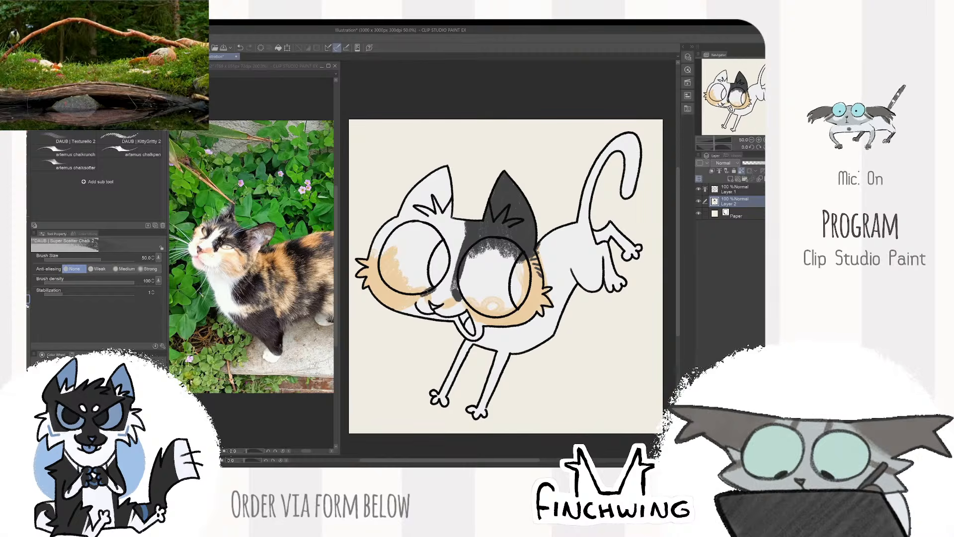
{"action": "key", "text": "bracketright"}
{"action": "key", "text": "bracketright"}
{"action": "left_click_drag", "start_coordinate": [452, 216], "coordinate": [445, 277]}
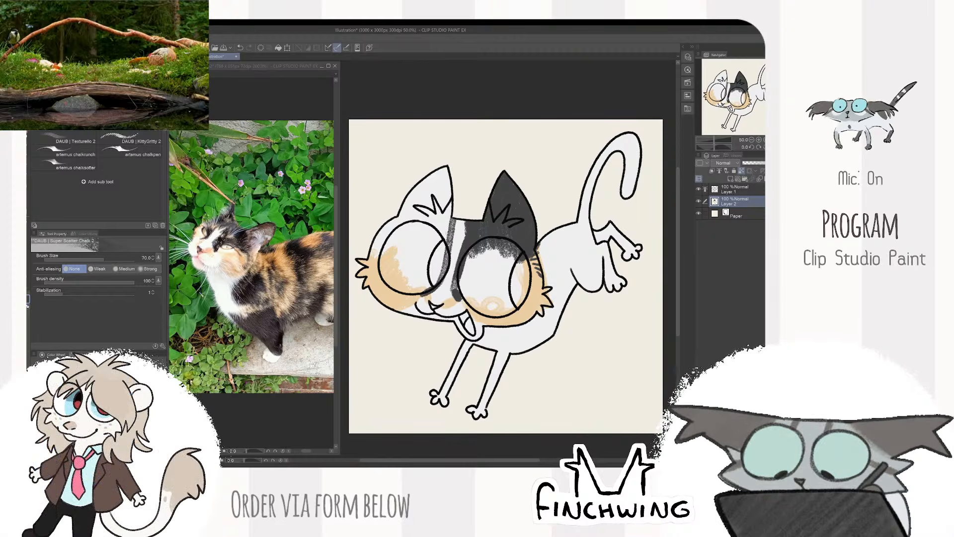
{"action": "mouse_move", "coordinate": [450, 213]}
{"action": "left_mouse_down"}
{"action": "mouse_move", "coordinate": [430, 254]}
{"action": "mouse_move", "coordinate": [418, 248]}
{"action": "left_mouse_up"}
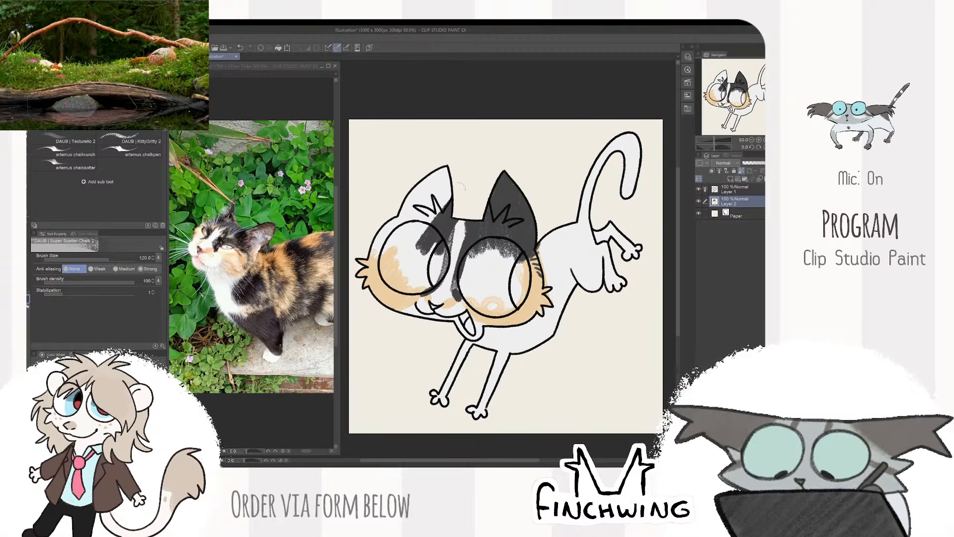
- Cover the ear farther from the body and that side of the head in black, with dark streaks on the cheek tuft
{"action": "mouse_move", "coordinate": [450, 194]}
{"action": "left_mouse_down"}
{"action": "mouse_move", "coordinate": [418, 243]}
{"action": "mouse_move", "coordinate": [398, 231]}
{"action": "mouse_move", "coordinate": [400, 219]}
{"action": "mouse_move", "coordinate": [421, 240]}
{"action": "mouse_move", "coordinate": [400, 231]}
{"action": "left_mouse_up"}
{"action": "key", "text": "bracketleft"}
{"action": "key", "text": "bracketleft"}
{"action": "key", "text": "bracketleft"}
{"action": "key", "text": "bracketleft"}
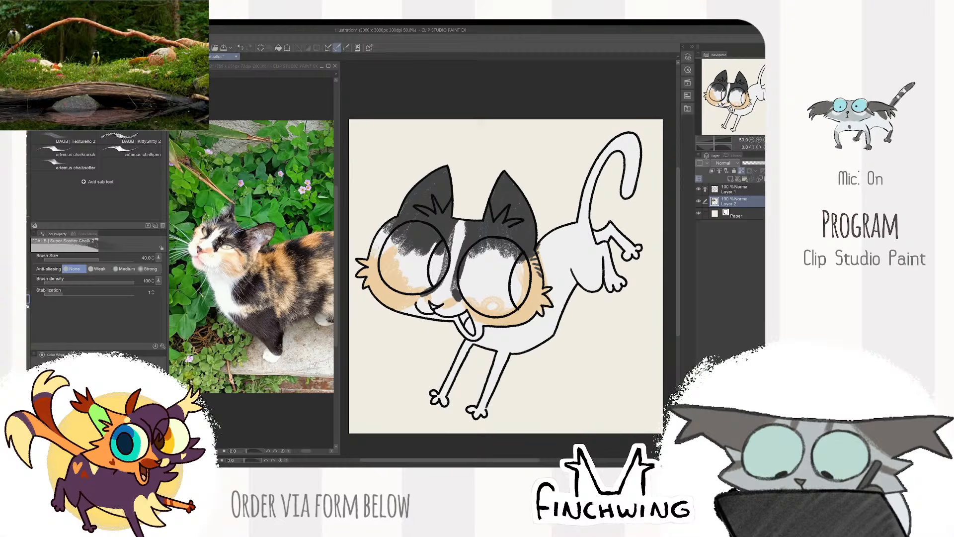
{"action": "key", "text": "bracketright"}
{"action": "key", "text": "bracketright"}
{"action": "key", "text": "bracketright"}
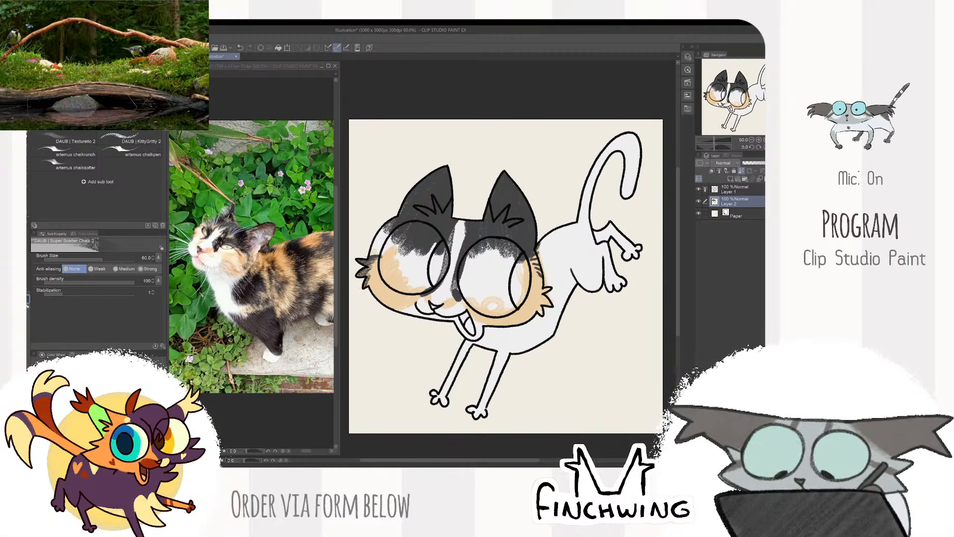
- Touch up the black above the eyes and around the white forehead blaze, reducing the brush size to 30
{"action": "mouse_move", "coordinate": [390, 226]}
{"action": "left_mouse_down"}
{"action": "mouse_move", "coordinate": [375, 249]}
{"action": "mouse_move", "coordinate": [394, 234]}
{"action": "left_mouse_up"}
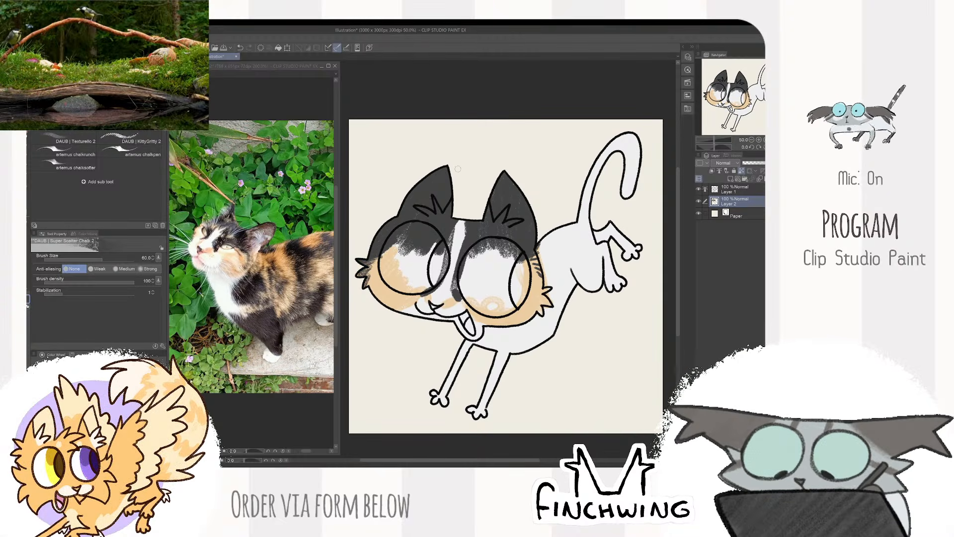
{"action": "left_click_drag", "start_coordinate": [547, 222], "coordinate": [503, 226]}
{"action": "key", "text": "bracketleft"}
{"action": "key", "text": "bracketleft"}
{"action": "key", "text": "bracketleft"}
{"action": "key", "text": "bracketleft"}
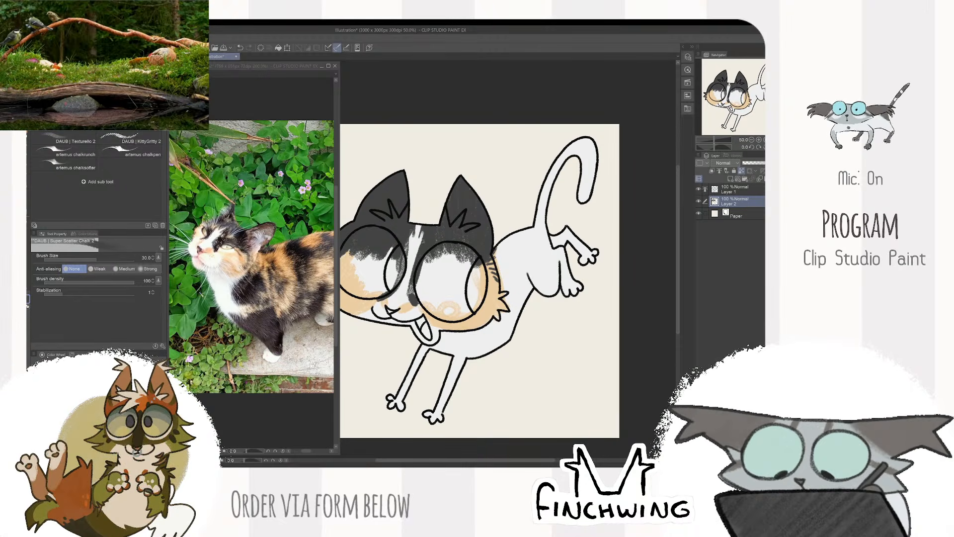
{"action": "left_click", "coordinate": [419, 239], "text": "alt"}
{"action": "mouse_move", "coordinate": [422, 241]}
{"action": "left_mouse_down"}
{"action": "mouse_move", "coordinate": [410, 228]}
{"action": "mouse_move", "coordinate": [418, 222]}
{"action": "left_mouse_up"}
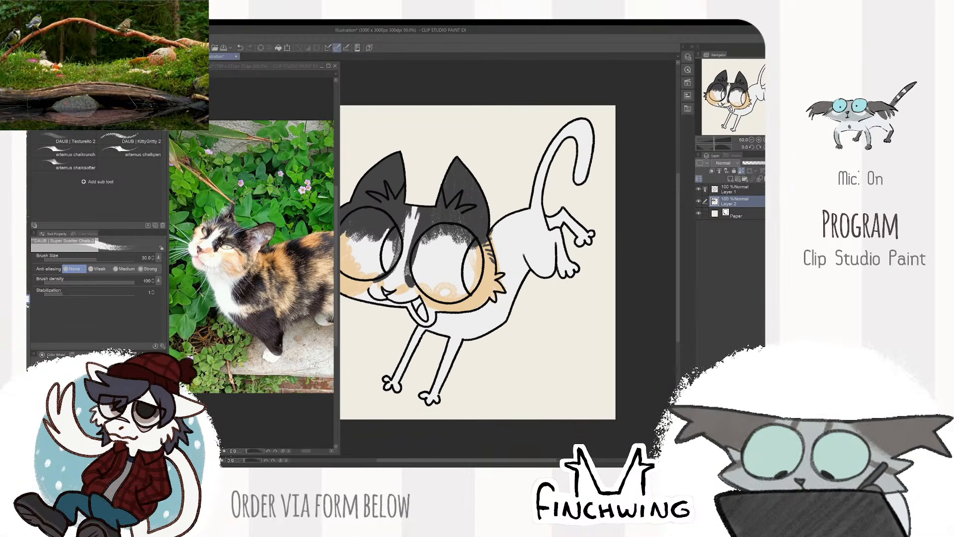
{"action": "mouse_move", "coordinate": [544, 185]}
{"action": "left_mouse_down"}
{"action": "mouse_move", "coordinate": [579, 175]}
{"action": "mouse_move", "coordinate": [536, 184]}
{"action": "left_mouse_up"}
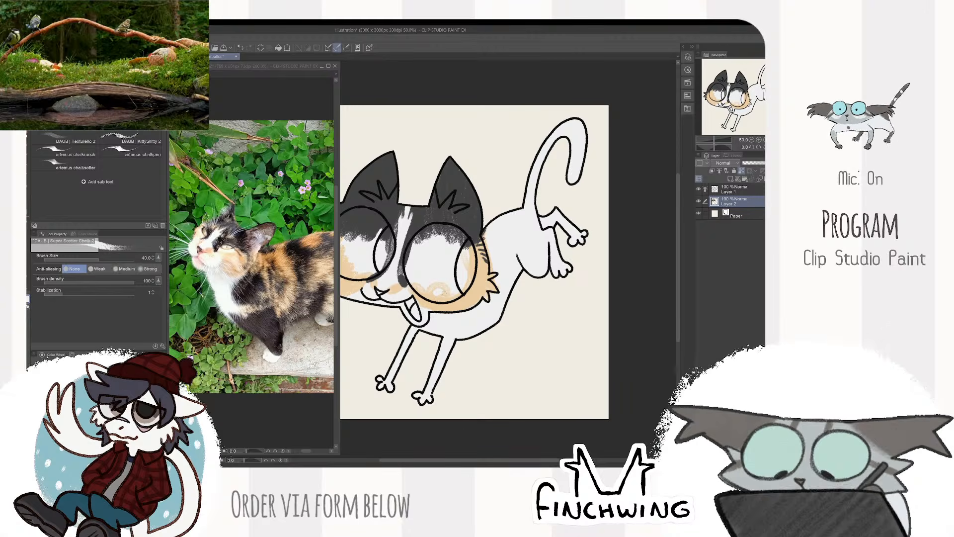
- Try brushing black onto the chest beneath the cheek with an enlarged brush
{"action": "key", "text": "bracketright"}
{"action": "key", "text": "bracketright"}
{"action": "left_click_drag", "start_coordinate": [441, 295], "coordinate": [552, 264]}
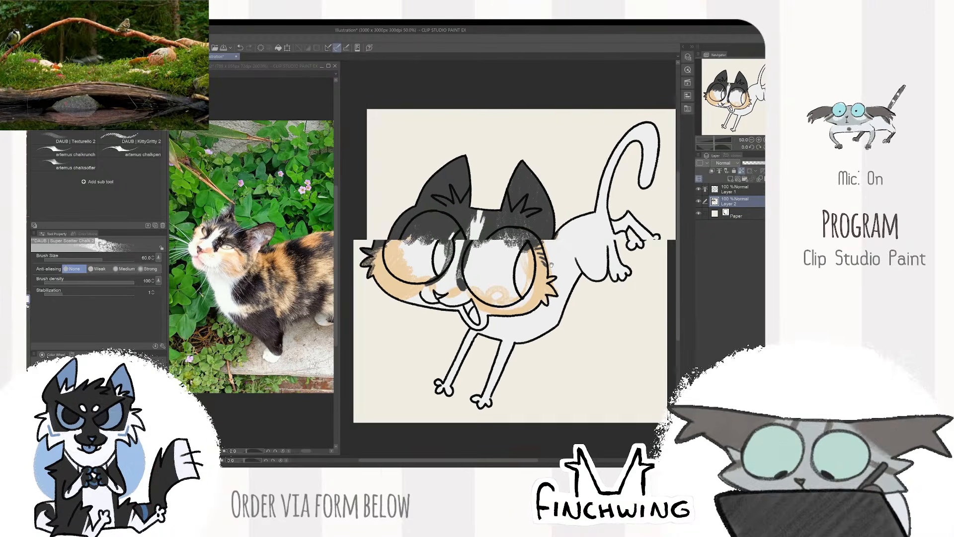
{"action": "key", "text": "bracketright"}
{"action": "key", "text": "bracketright"}
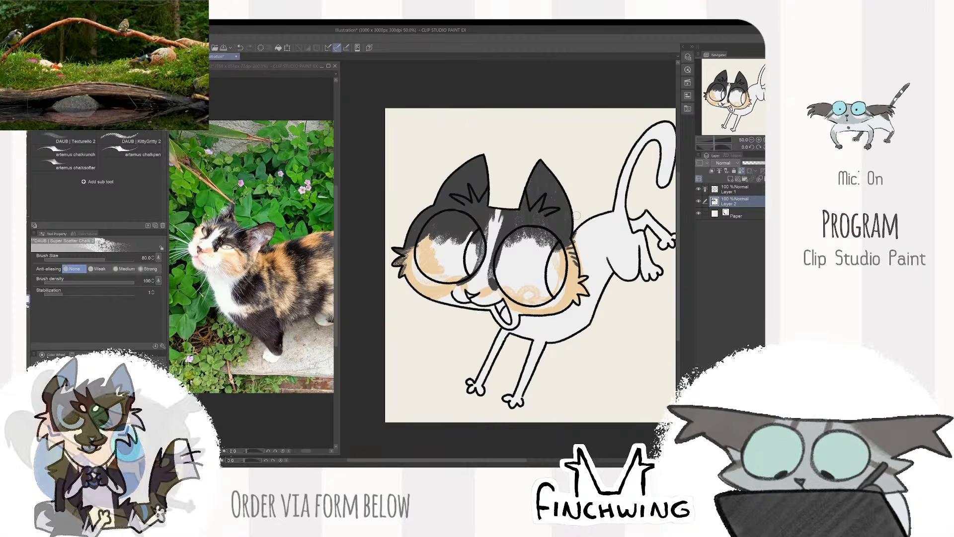
{"action": "mouse_move", "coordinate": [609, 215]}
{"action": "left_mouse_down"}
{"action": "mouse_move", "coordinate": [557, 215]}
{"action": "mouse_move", "coordinate": [524, 229]}
{"action": "left_mouse_up"}
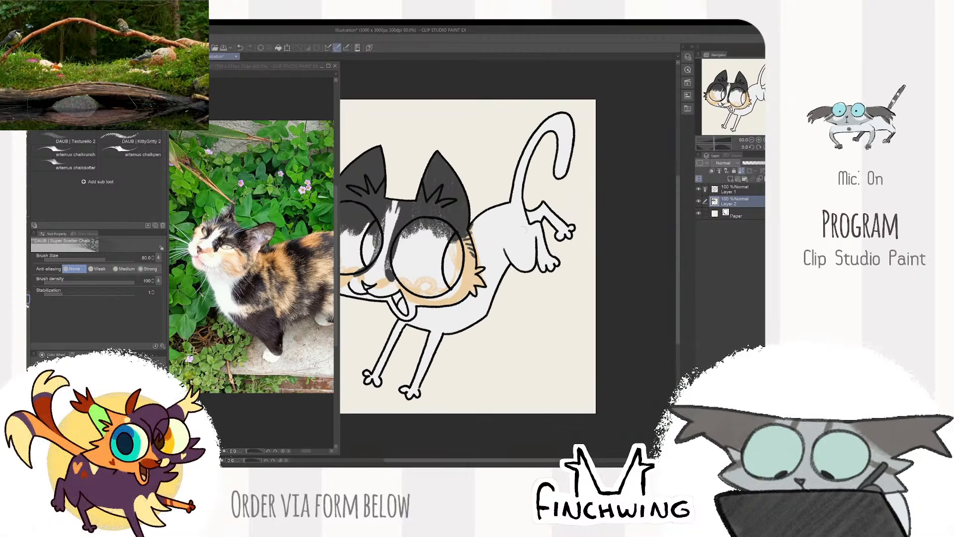
{"action": "mouse_move", "coordinate": [440, 311]}
{"action": "left_mouse_down"}
{"action": "mouse_move", "coordinate": [436, 319]}
{"action": "mouse_move", "coordinate": [450, 321]}
{"action": "mouse_move", "coordinate": [444, 313]}
{"action": "mouse_move", "coordinate": [464, 304]}
{"action": "left_mouse_up"}
{"action": "key", "text": "ctrl+z"}
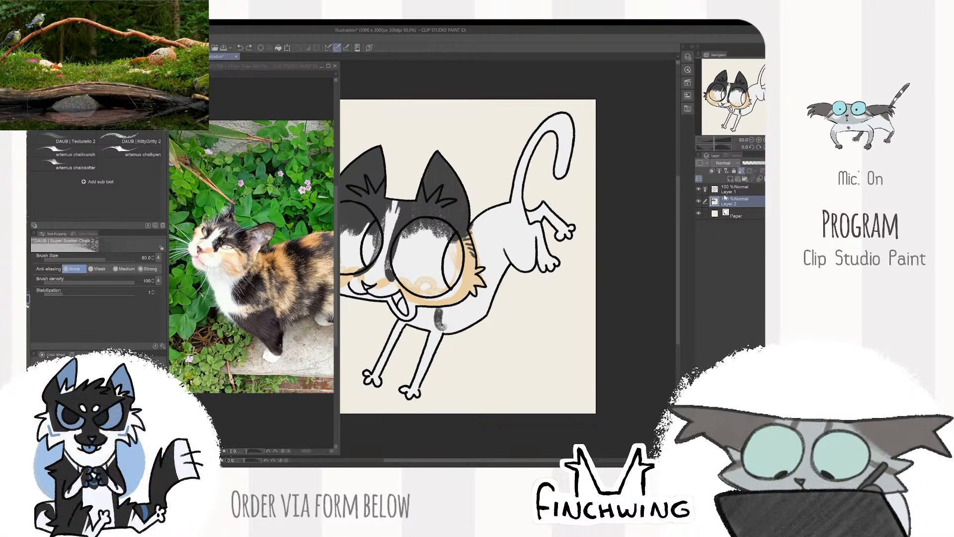
- Select the body, legs and tail inside the line art and fill them black on Layer 2, including the far hind leg
{"action": "left_click", "coordinate": [736, 189]}
{"action": "key", "text": "w"}
{"action": "left_click", "coordinate": [481, 260]}
{"action": "left_click", "coordinate": [438, 409]}
{"action": "key", "text": "Return"}
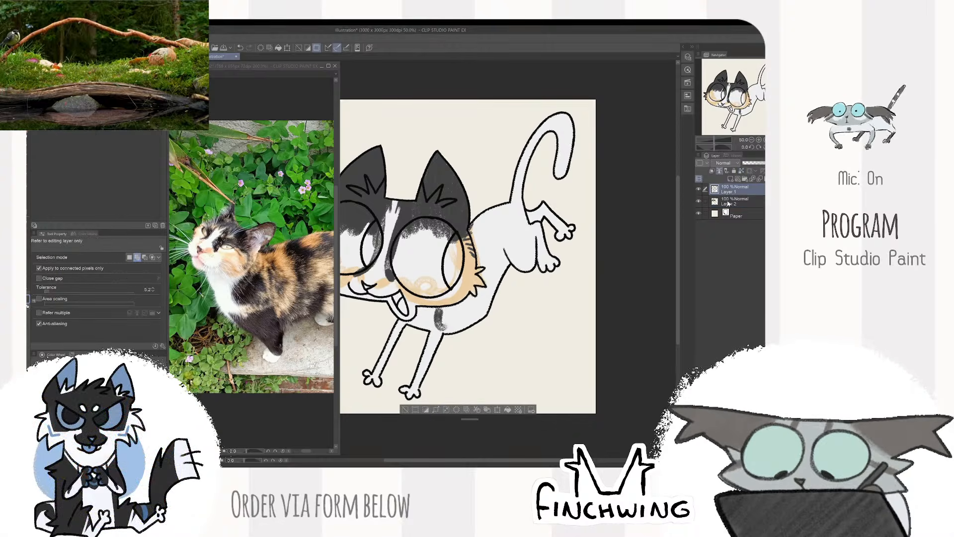
{"action": "left_click", "coordinate": [736, 202]}
{"action": "key", "text": "b"}
{"action": "mouse_move", "coordinate": [442, 326]}
{"action": "left_mouse_down"}
{"action": "mouse_move", "coordinate": [477, 307]}
{"action": "mouse_move", "coordinate": [487, 287]}
{"action": "mouse_move", "coordinate": [484, 305]}
{"action": "left_mouse_up"}
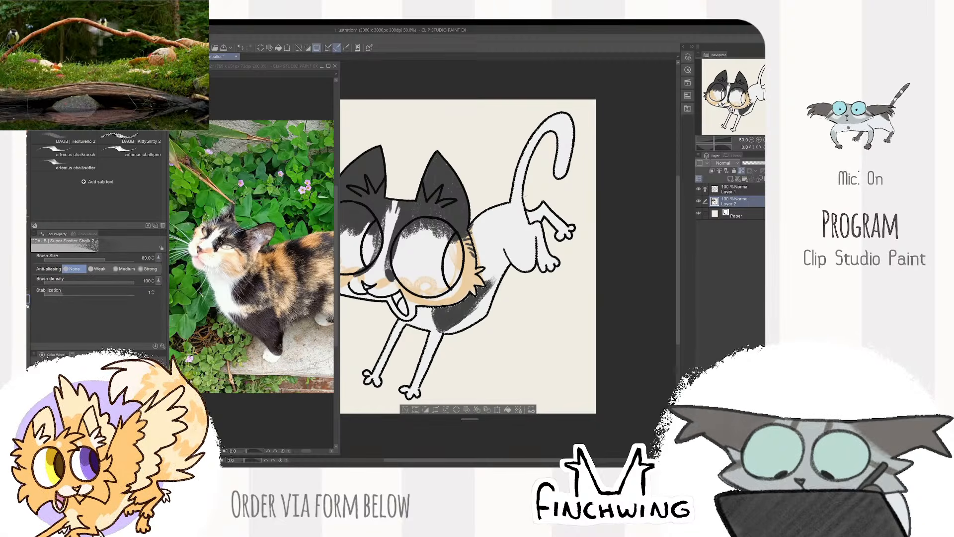
{"action": "key", "text": "alt+Delete"}
{"action": "key", "text": "ctrl+d"}
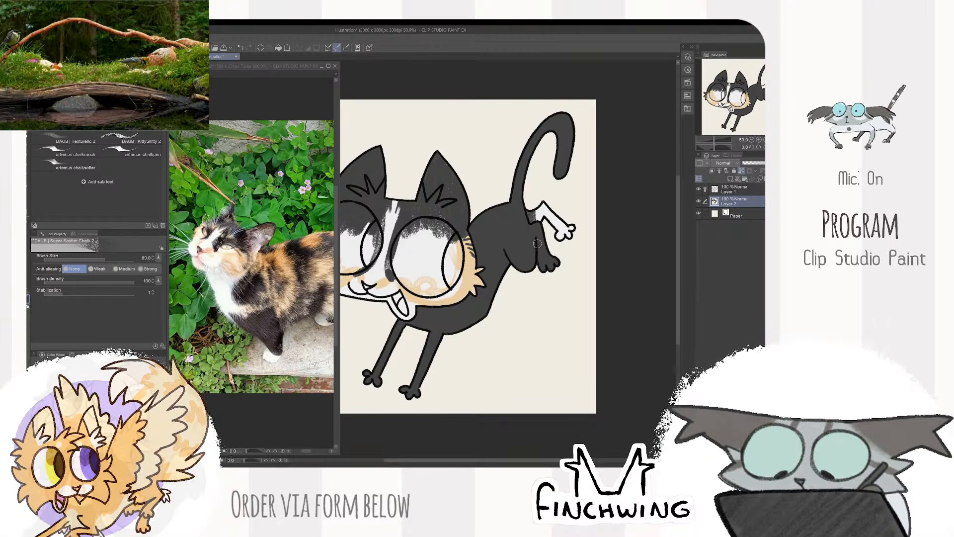
{"action": "mouse_move", "coordinate": [536, 211]}
{"action": "left_mouse_down"}
{"action": "mouse_move", "coordinate": [569, 234]}
{"action": "mouse_move", "coordinate": [569, 247]}
{"action": "mouse_move", "coordinate": [549, 204]}
{"action": "left_mouse_up"}
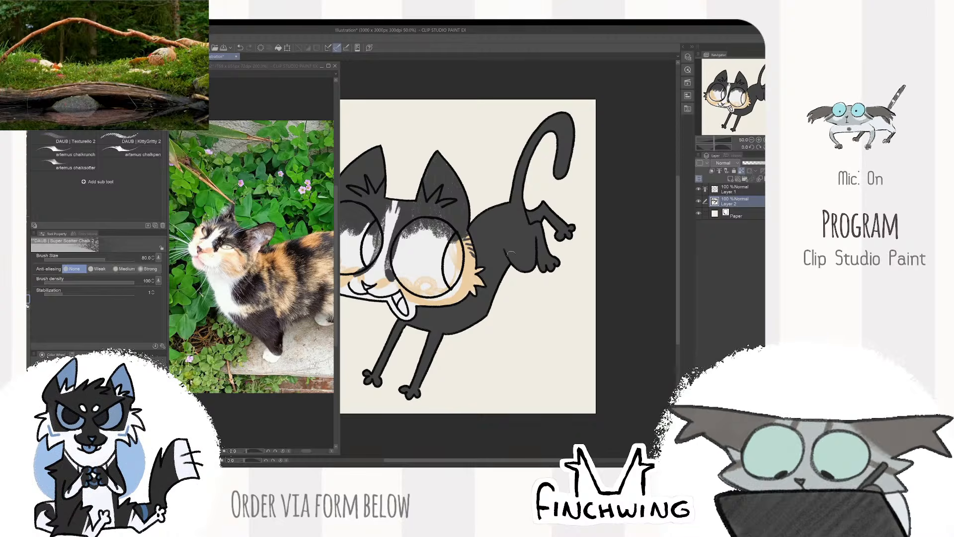
- Reselect the cat's body, legs and tail from the line art layer and ready the chalk brush in orange on Layer 2
{"action": "left_click_drag", "start_coordinate": [405, 327], "coordinate": [438, 321]}
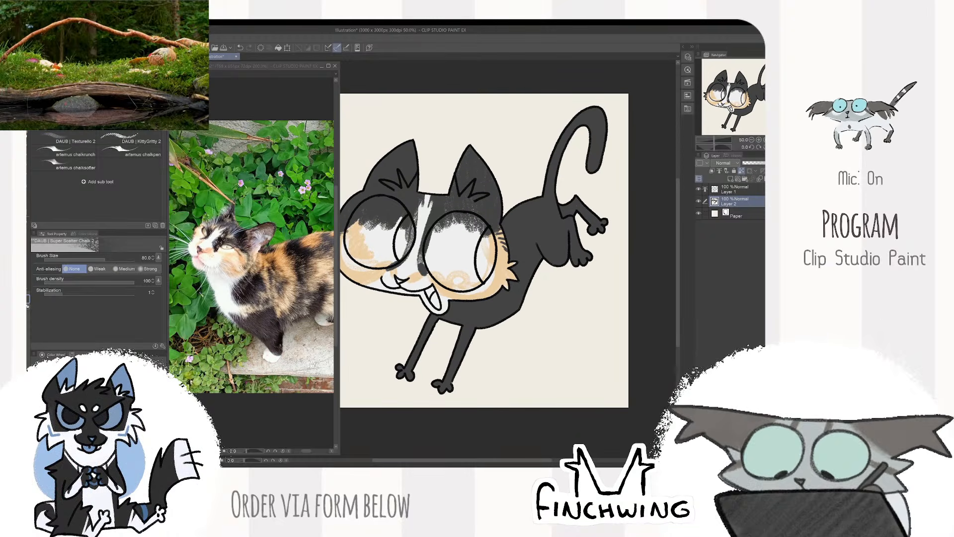
{"action": "left_click_drag", "start_coordinate": [612, 285], "coordinate": [600, 309]}
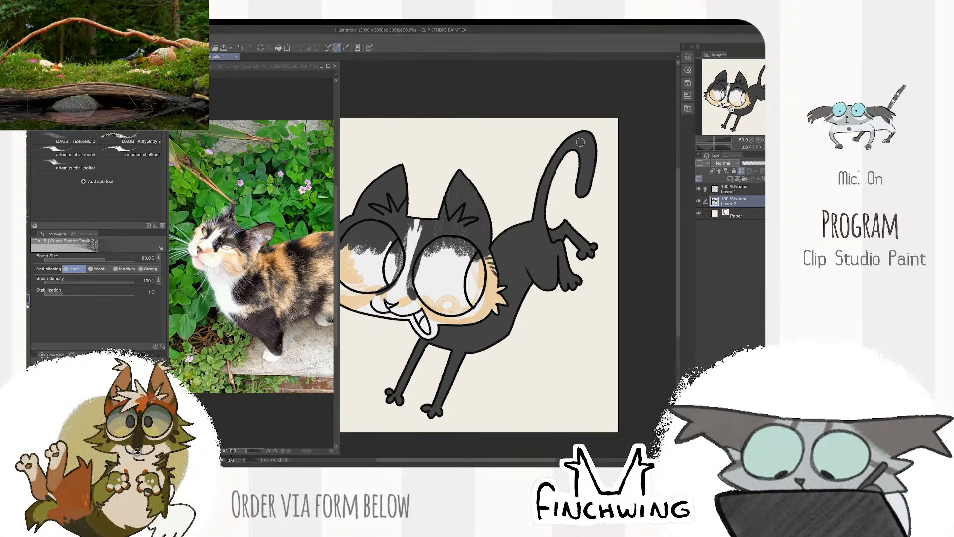
{"action": "left_click_drag", "start_coordinate": [581, 142], "coordinate": [591, 132]}
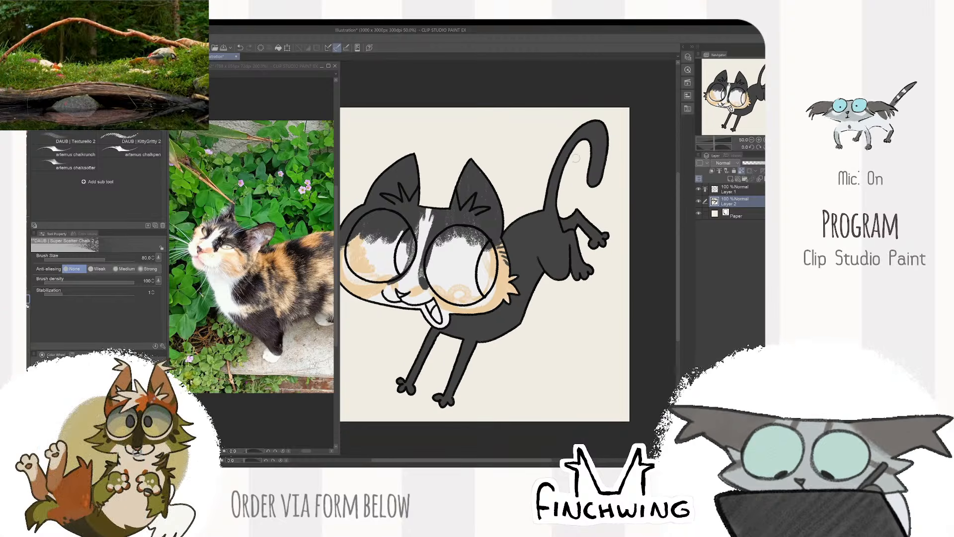
{"action": "mouse_move", "coordinate": [525, 226]}
{"action": "left_mouse_down"}
{"action": "mouse_move", "coordinate": [504, 243]}
{"action": "mouse_move", "coordinate": [535, 212]}
{"action": "mouse_move", "coordinate": [523, 232]}
{"action": "left_mouse_up"}
{"action": "key", "text": "x"}
{"action": "left_click", "coordinate": [738, 190]}
{"action": "key", "text": "w"}
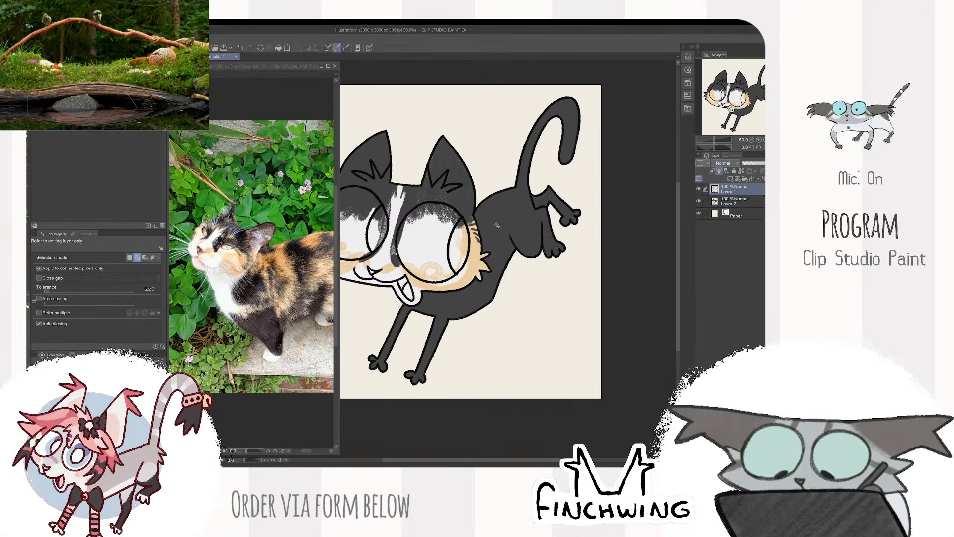
{"action": "left_click", "coordinate": [499, 222]}
{"action": "left_click", "coordinate": [443, 395]}
{"action": "left_click", "coordinate": [496, 289]}
{"action": "left_click", "coordinate": [738, 201]}
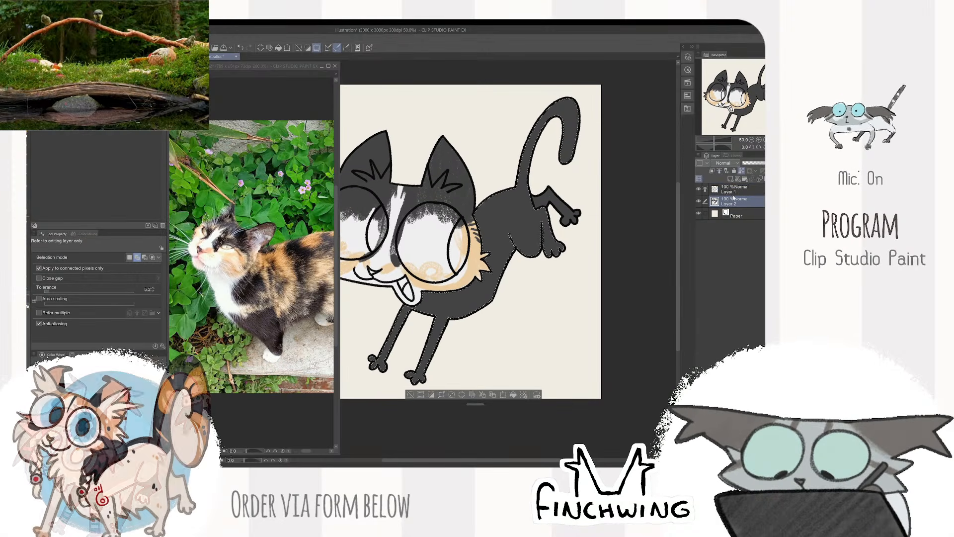
{"action": "key", "text": "b"}
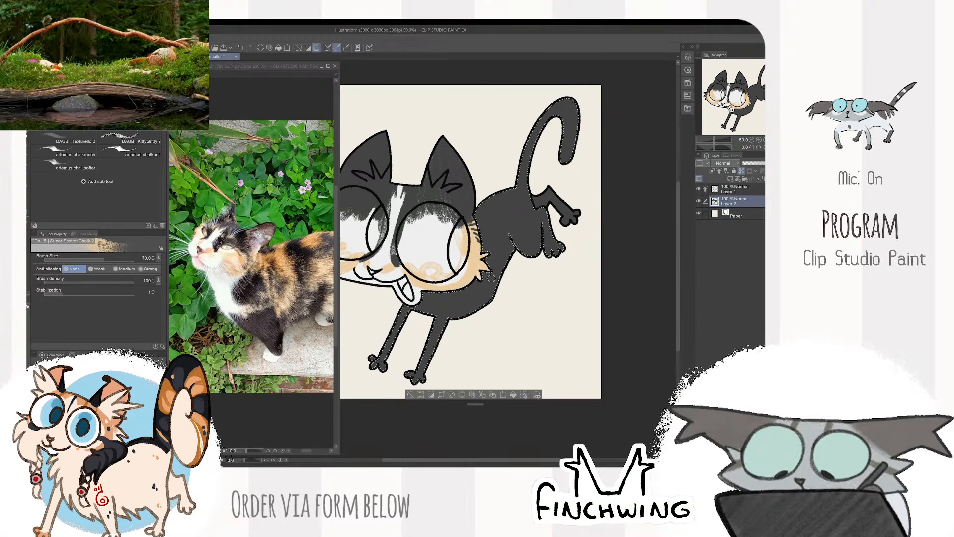
- Paint a small orange patch at the top of the near front leg and short orange marks on the chest
{"action": "key", "text": "bracketleft"}
{"action": "key", "text": "bracketleft"}
{"action": "key", "text": "bracketleft"}
{"action": "key", "text": "bracketleft"}
{"action": "key", "text": "bracketleft"}
{"action": "key", "text": "bracketleft"}
{"action": "left_click_drag", "start_coordinate": [436, 319], "coordinate": [445, 322]}
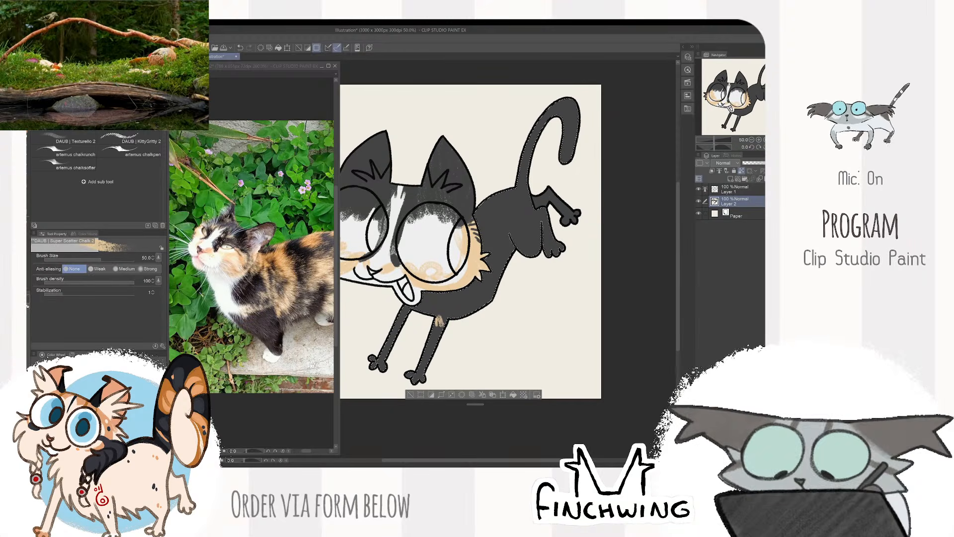
{"action": "key", "text": "bracketright"}
{"action": "key", "text": "bracketright"}
{"action": "key", "text": "bracketright"}
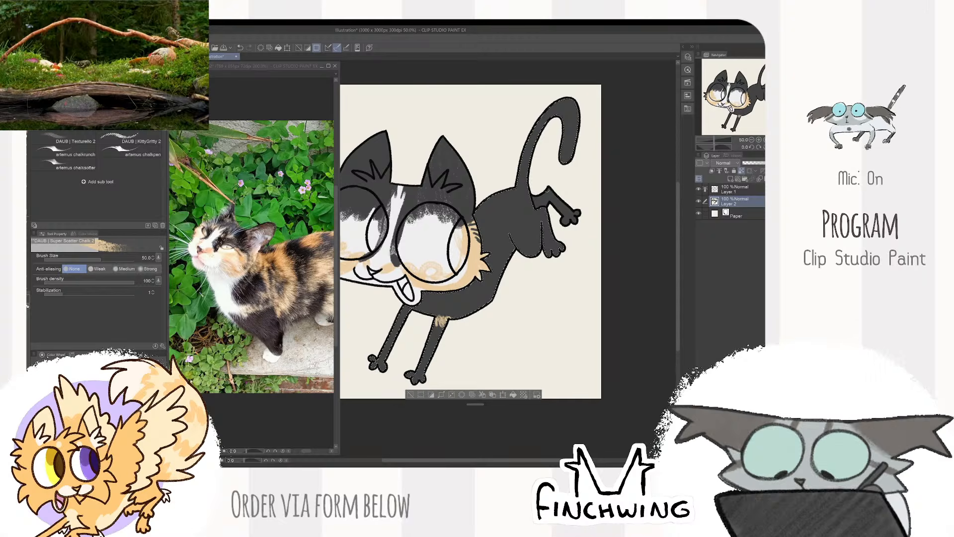
{"action": "key", "text": "bracketleft"}
{"action": "key", "text": "bracketleft"}
{"action": "left_click_drag", "start_coordinate": [448, 309], "coordinate": [469, 301]}
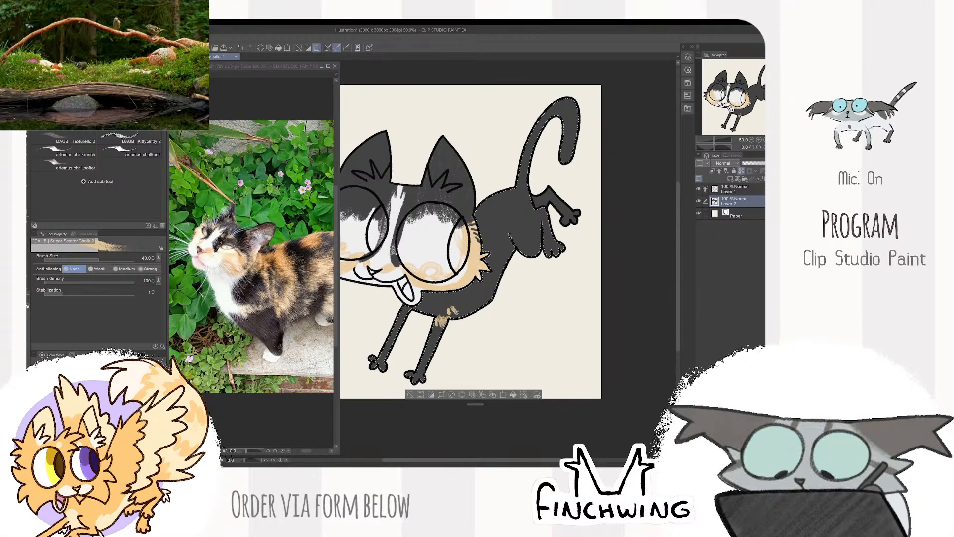
- Continue the orange chest streaks and add an orange patch on the flank just below the cheek tuft
{"action": "key", "text": "bracketright"}
{"action": "key", "text": "bracketright"}
{"action": "key", "text": "bracketright"}
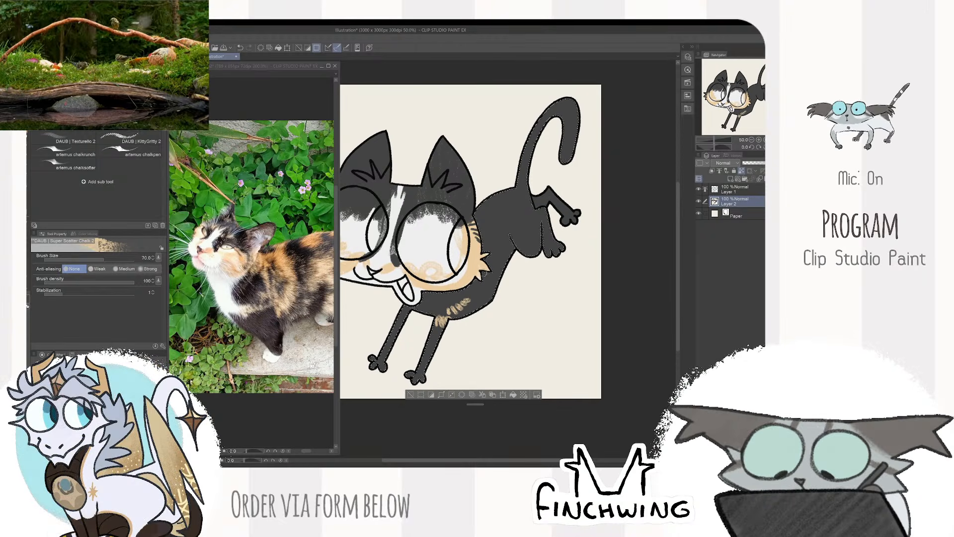
{"action": "key", "text": "bracketright"}
{"action": "key", "text": "bracketright"}
{"action": "left_click_drag", "start_coordinate": [478, 276], "coordinate": [486, 294]}
{"action": "key", "text": "bracketright"}
{"action": "key", "text": "bracketright"}
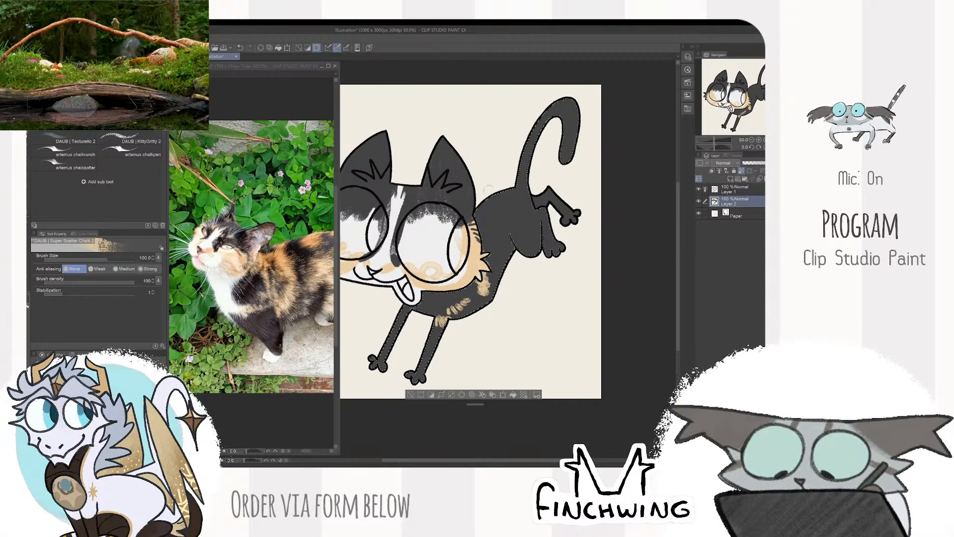
- Try a broad orange patch on the upper back behind the head, then undo it after checking the reference photo
{"action": "left_click_drag", "start_coordinate": [485, 214], "coordinate": [494, 234]}
{"action": "key", "text": "bracketleft"}
{"action": "key", "text": "bracketleft"}
{"action": "key", "text": "bracketleft"}
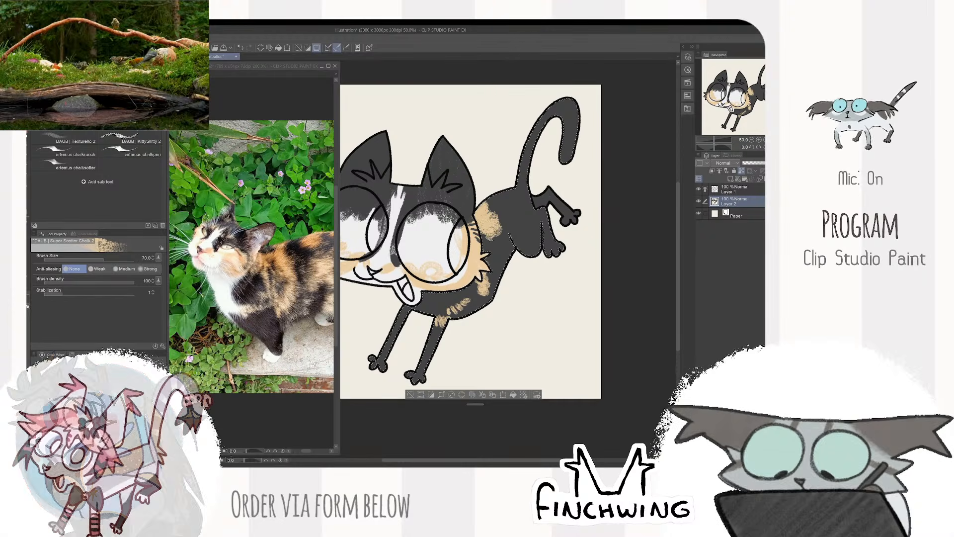
{"action": "scroll", "coordinate": [286, 344], "scroll_direction": "up", "scroll_amount": 2}
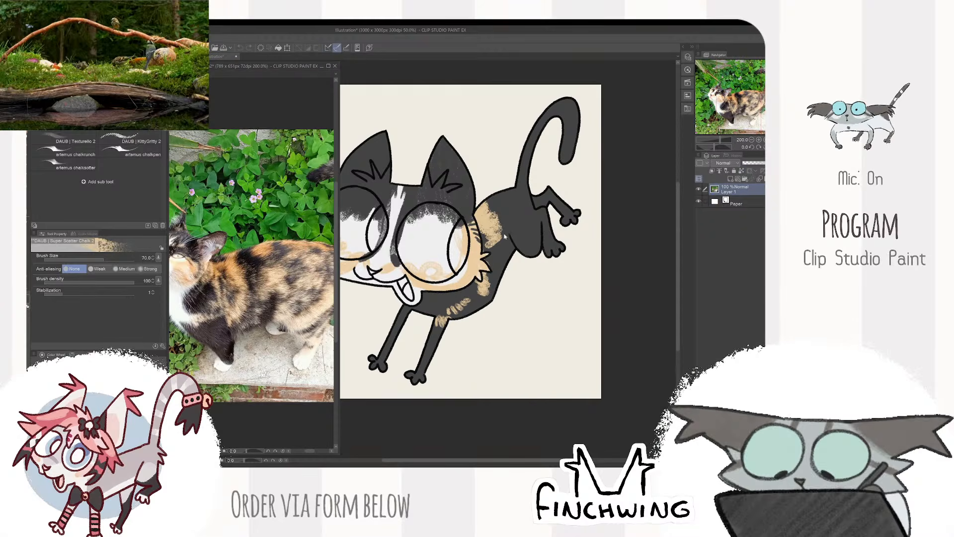
{"action": "key", "text": "ctrl+z"}
- Paint a narrow orange band behind the cheek and separate orange patches on the back, following the reference coat
{"action": "left_click_drag", "start_coordinate": [478, 212], "coordinate": [492, 258]}
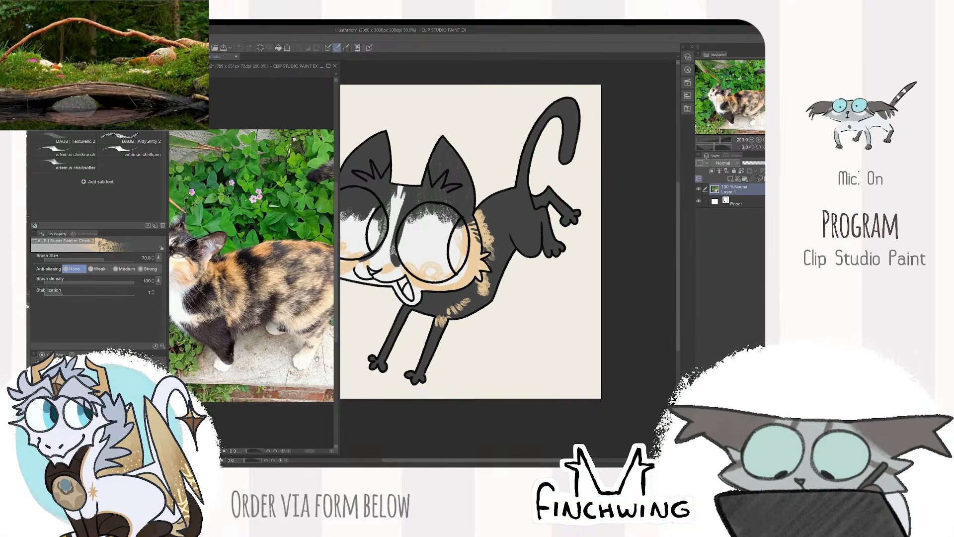
{"action": "left_click_drag", "start_coordinate": [289, 279], "coordinate": [257, 271]}
{"action": "left_click", "coordinate": [484, 205]}
{"action": "mouse_move", "coordinate": [482, 207]}
{"action": "left_mouse_down"}
{"action": "mouse_move", "coordinate": [502, 200]}
{"action": "mouse_move", "coordinate": [509, 227]}
{"action": "left_mouse_up"}
{"action": "key", "text": "ctrl+z"}
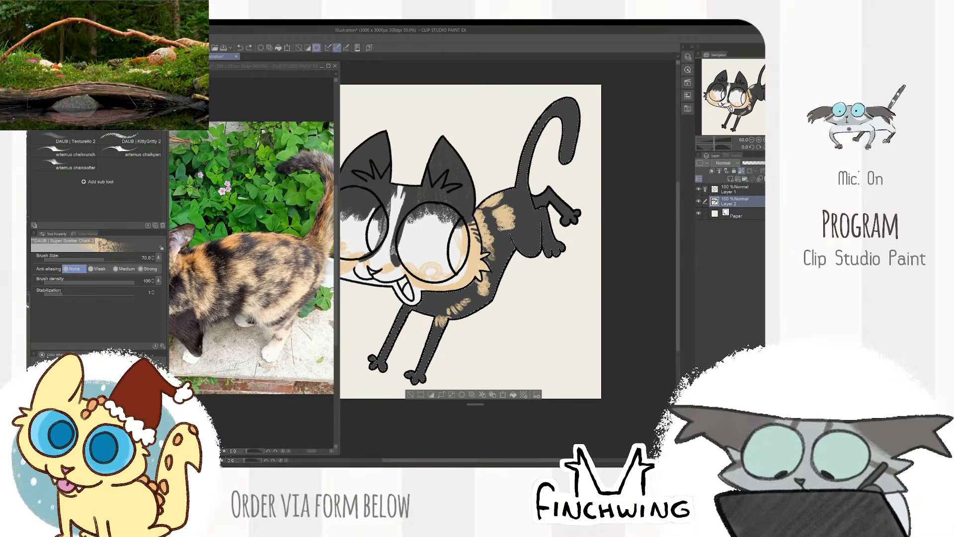
- Extend the mottled orange patches over the rump and down the near hind leg, leaving black gaps between them
{"action": "left_click_drag", "start_coordinate": [533, 178], "coordinate": [504, 192]}
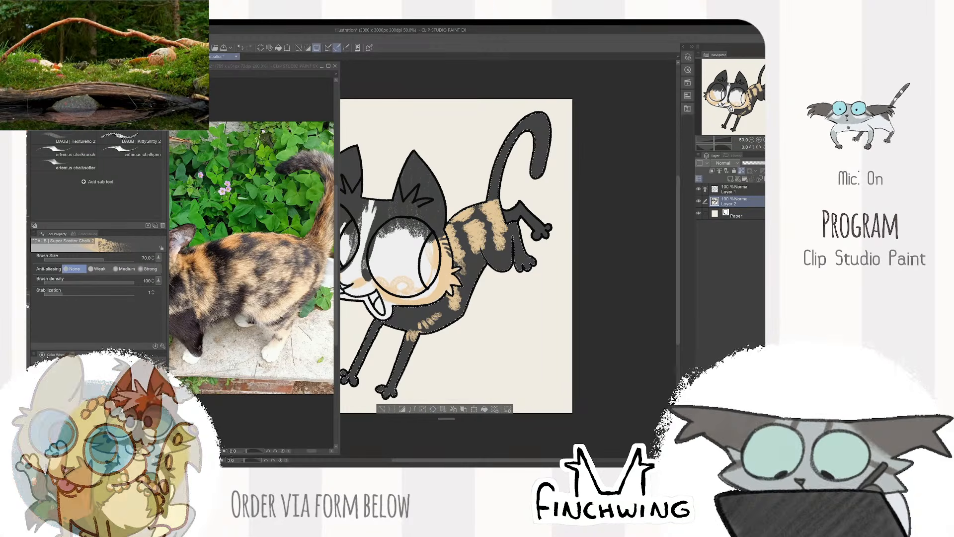
{"action": "left_click_drag", "start_coordinate": [497, 273], "coordinate": [481, 274]}
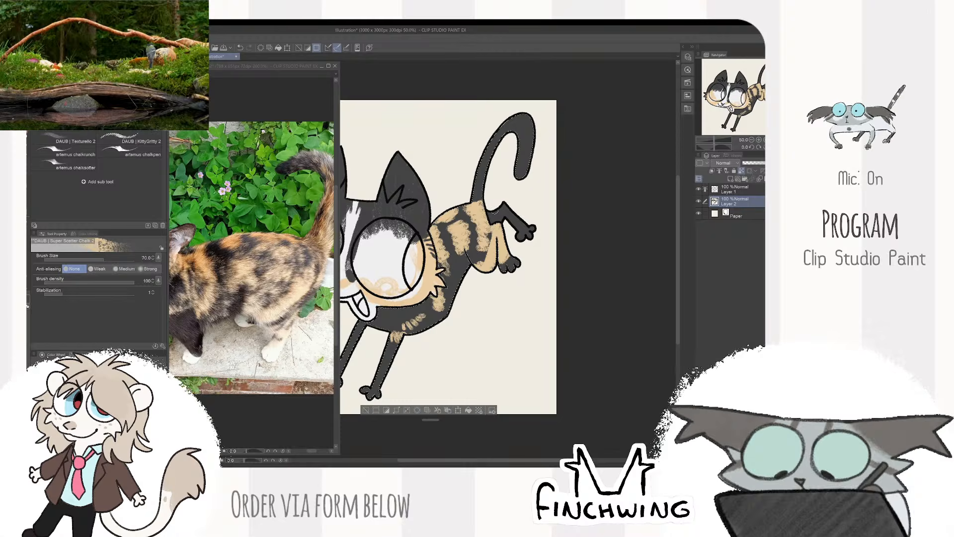
{"action": "left_click_drag", "start_coordinate": [442, 197], "coordinate": [437, 200]}
- Cover the tail in orange using the reference's tail as a guide, with darker orange shading along its outer edge
{"action": "left_click_drag", "start_coordinate": [293, 218], "coordinate": [265, 232]}
{"action": "left_click", "coordinate": [478, 175]}
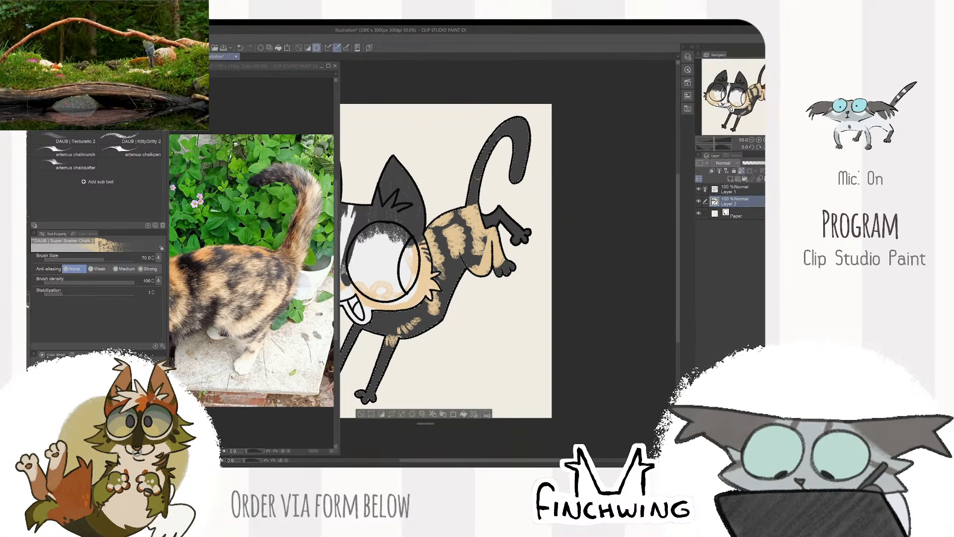
{"action": "mouse_move", "coordinate": [491, 143]}
{"action": "left_mouse_down"}
{"action": "mouse_move", "coordinate": [519, 128]}
{"action": "mouse_move", "coordinate": [519, 174]}
{"action": "mouse_move", "coordinate": [522, 149]}
{"action": "left_mouse_up"}
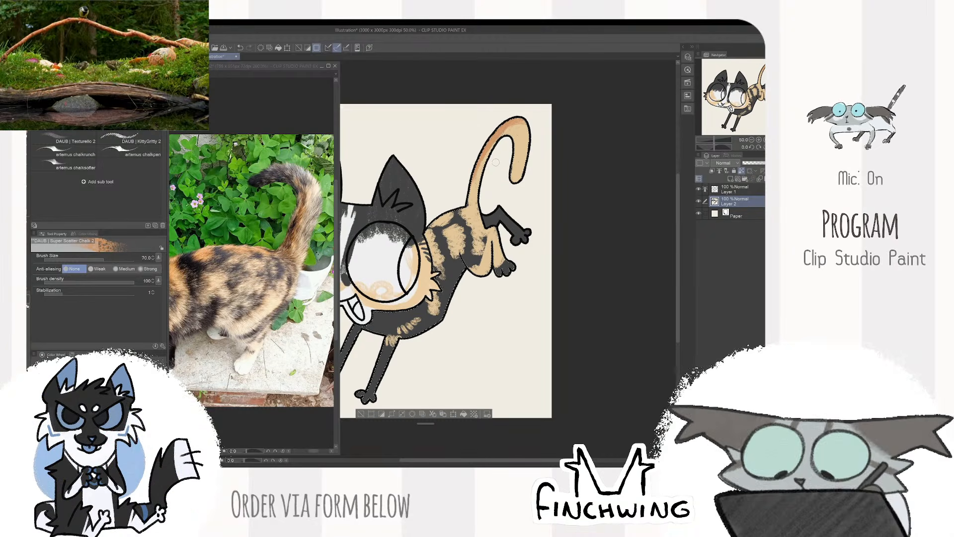
- Layer darker orange shading over the orange patches on the back, varying the brush size between about 25 and 50
{"action": "key", "text": "bracketright"}
{"action": "key", "text": "bracketright"}
{"action": "key", "text": "bracketright"}
{"action": "key", "text": "bracketleft"}
{"action": "key", "text": "bracketleft"}
{"action": "key", "text": "bracketleft"}
{"action": "key", "text": "bracketleft"}
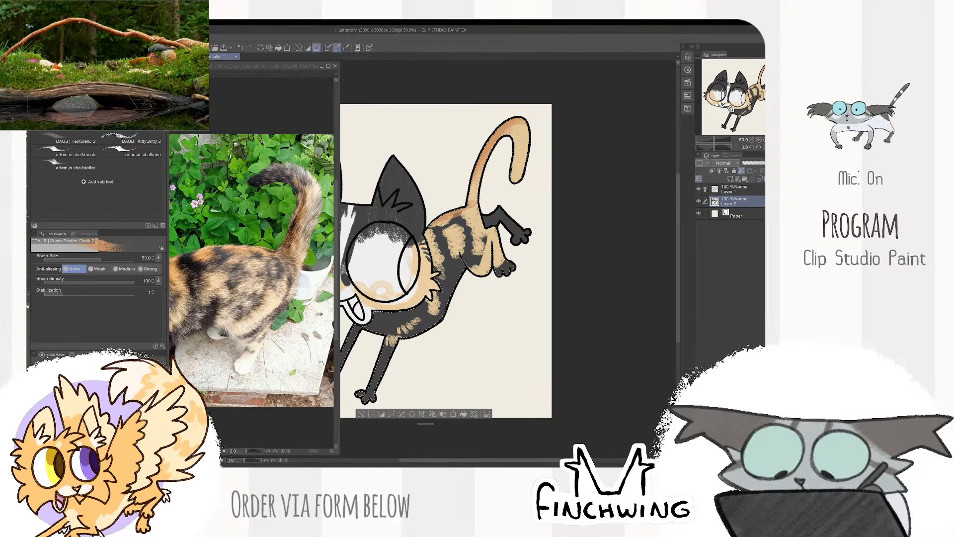
{"action": "key", "text": "bracketleft"}
{"action": "key", "text": "bracketleft"}
{"action": "key", "text": "bracketleft"}
{"action": "key", "text": "bracketleft"}
{"action": "key", "text": "bracketleft"}
{"action": "key", "text": "bracketleft"}
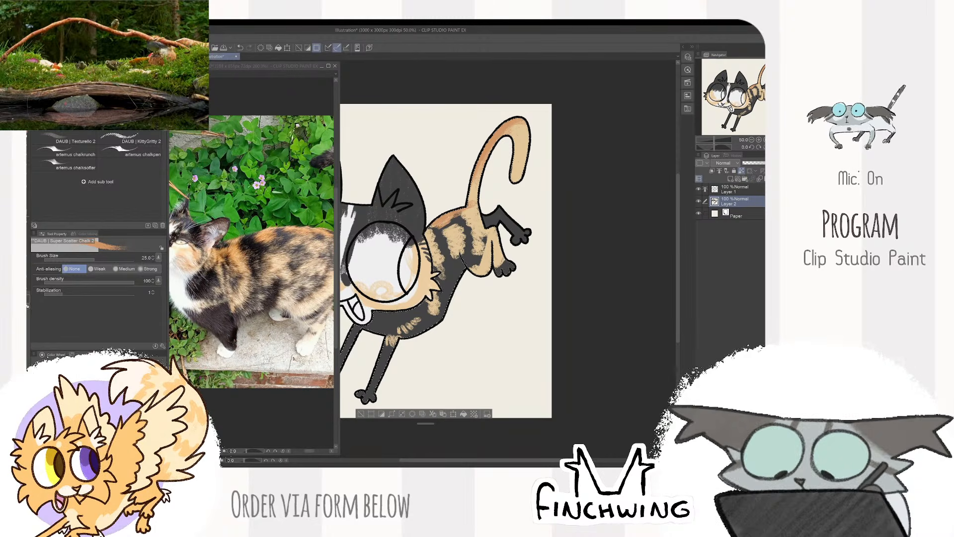
{"action": "key", "text": "bracketright"}
{"action": "key", "text": "bracketright"}
{"action": "key", "text": "bracketleft"}
{"action": "key", "text": "bracketleft"}
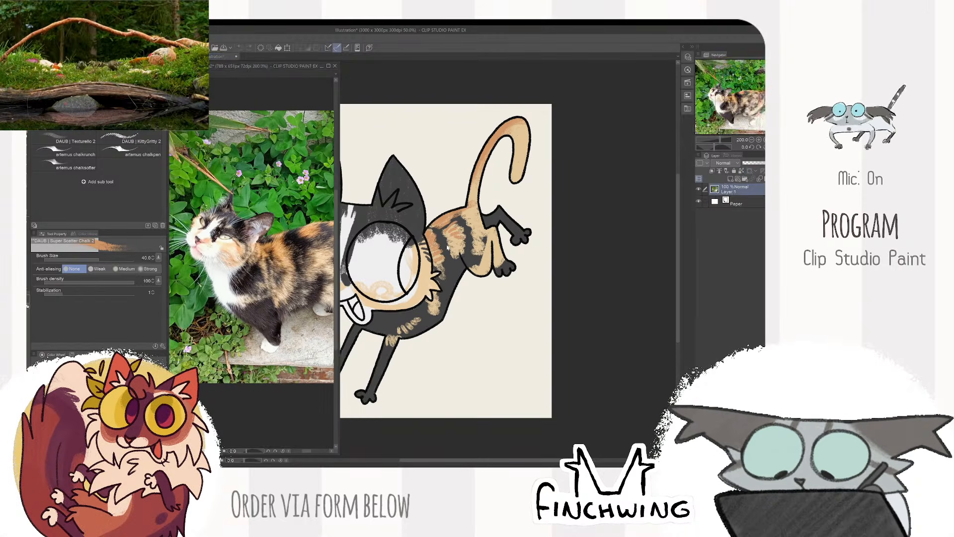
{"action": "key", "text": "bracketright"}
{"action": "left_click_drag", "start_coordinate": [423, 269], "coordinate": [455, 264]}
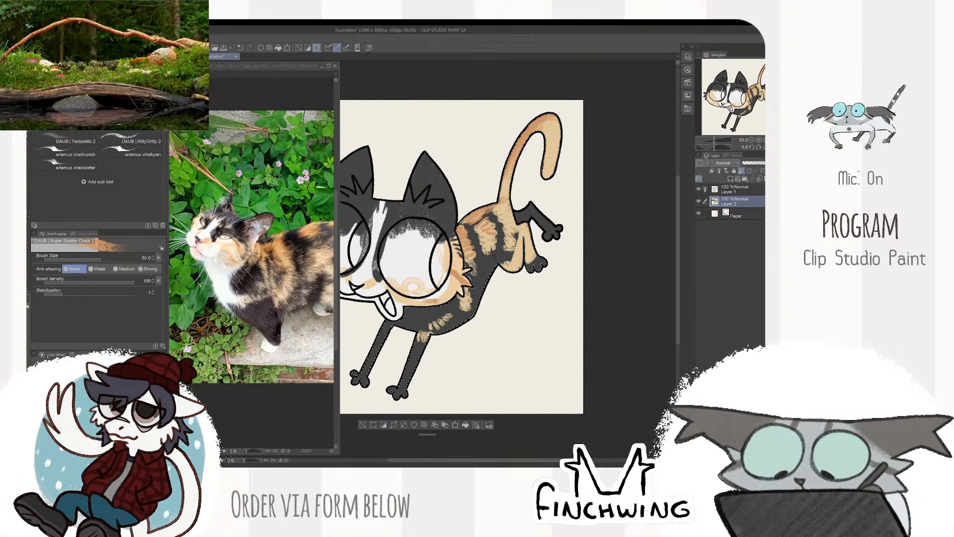
- Paint the chest below the chin white, following the reference cat's markings, with the brush at size 50
{"action": "left_click_drag", "start_coordinate": [422, 269], "coordinate": [445, 259]}
{"action": "left_click_drag", "start_coordinate": [249, 248], "coordinate": [295, 238]}
{"action": "left_click_drag", "start_coordinate": [423, 269], "coordinate": [465, 273]}
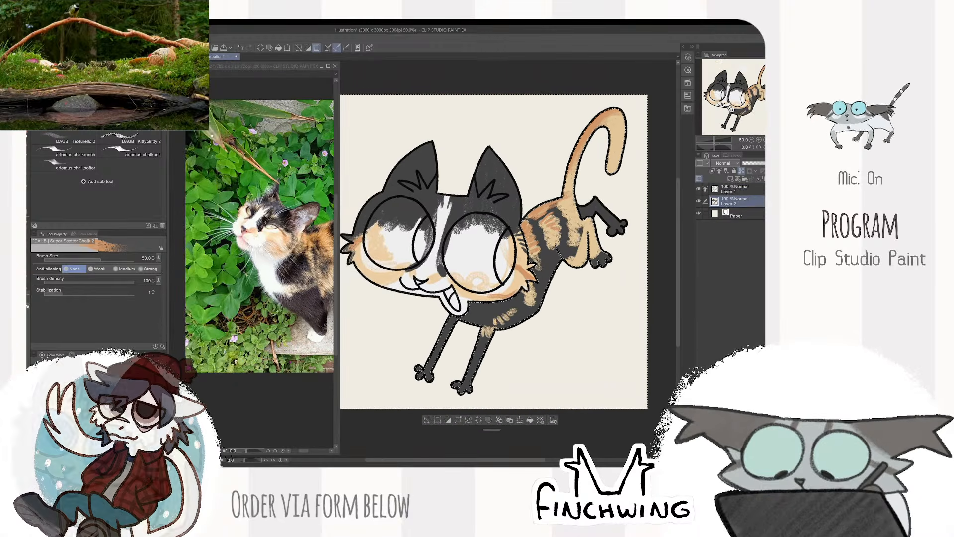
{"action": "left_click_drag", "start_coordinate": [587, 214], "coordinate": [501, 220]}
{"action": "left_click_drag", "start_coordinate": [293, 223], "coordinate": [249, 220]}
{"action": "mouse_move", "coordinate": [567, 195]}
{"action": "left_mouse_down"}
{"action": "mouse_move", "coordinate": [620, 201]}
{"action": "mouse_move", "coordinate": [582, 195]}
{"action": "left_mouse_up"}
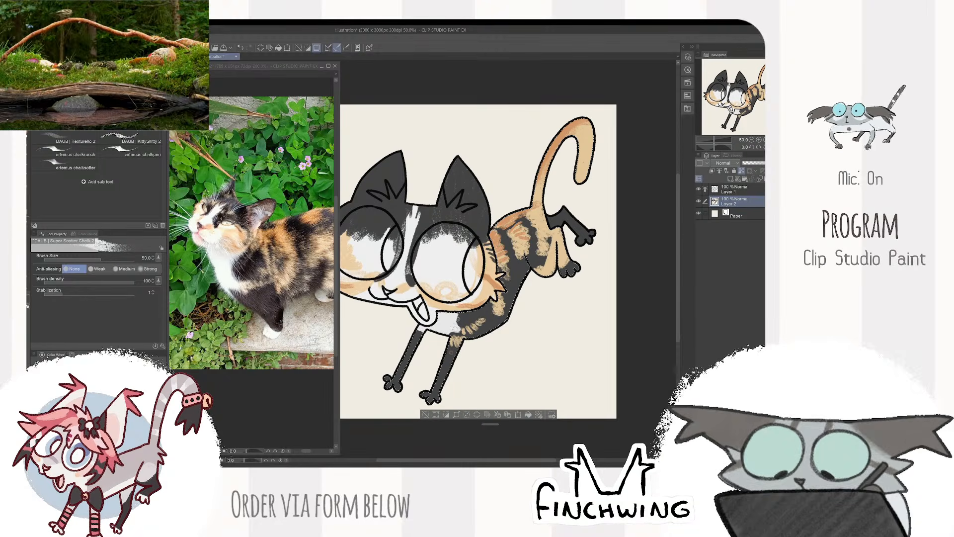
{"action": "left_click_drag", "start_coordinate": [562, 259], "coordinate": [544, 238]}
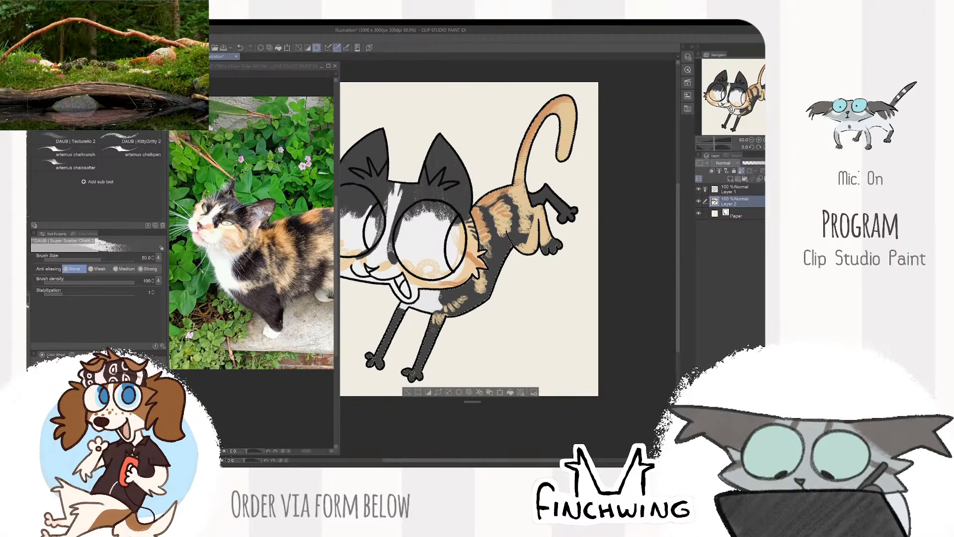
- Paint the front and hind paws white like the reference cat's feet, and clear the selection
{"action": "key", "text": "ctrl+z"}
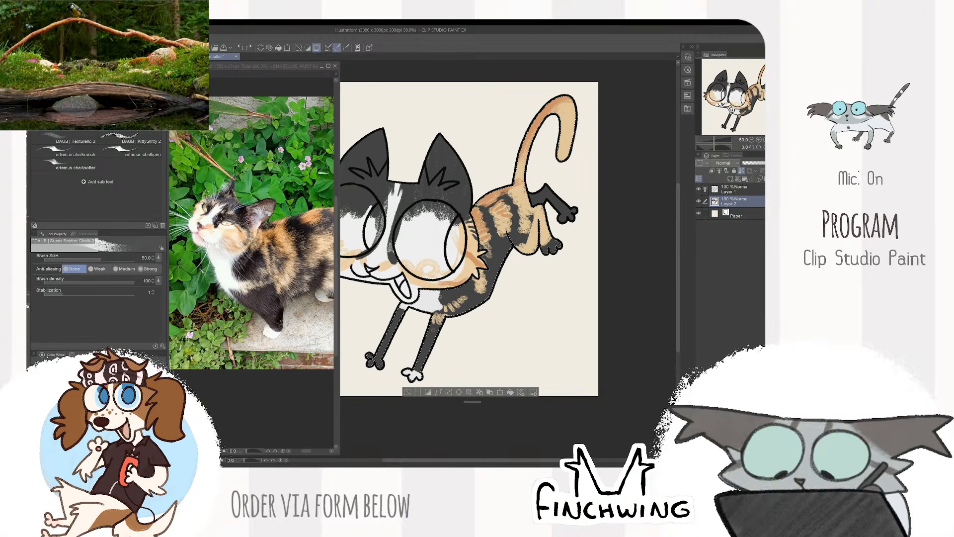
{"action": "left_click_drag", "start_coordinate": [371, 358], "coordinate": [380, 368]}
{"action": "left_click_drag", "start_coordinate": [521, 266], "coordinate": [501, 274]}
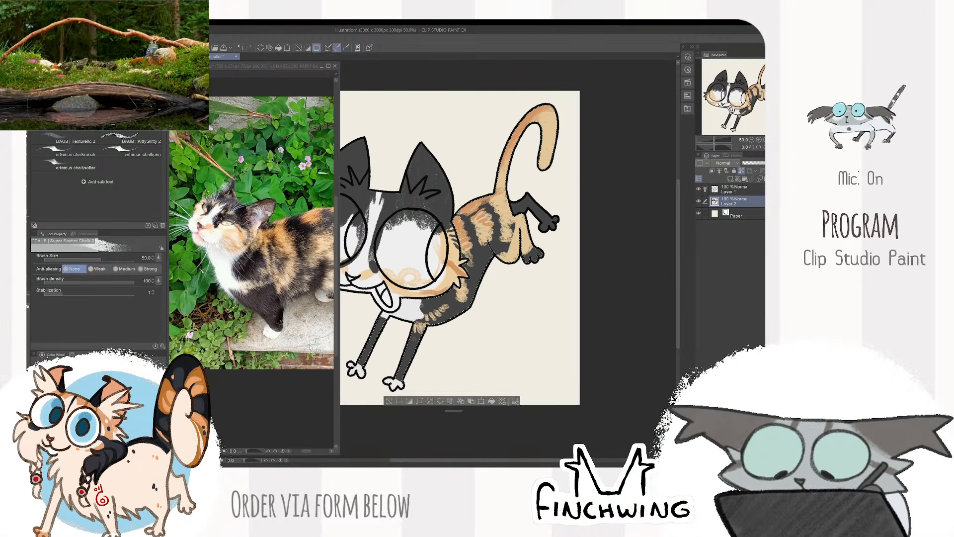
{"action": "left_click_drag", "start_coordinate": [333, 304], "coordinate": [275, 330]}
{"action": "left_click", "coordinate": [555, 242]}
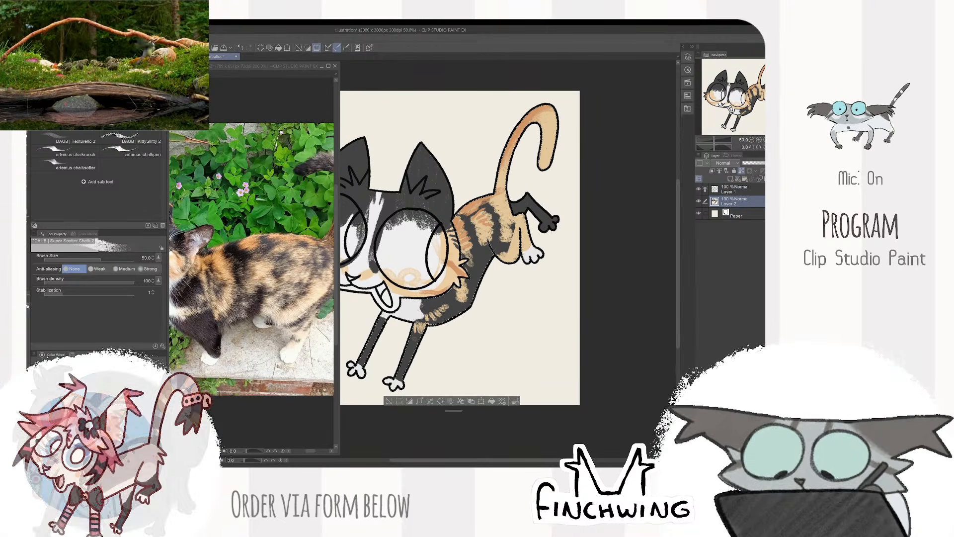
{"action": "key", "text": "ctrl+d"}
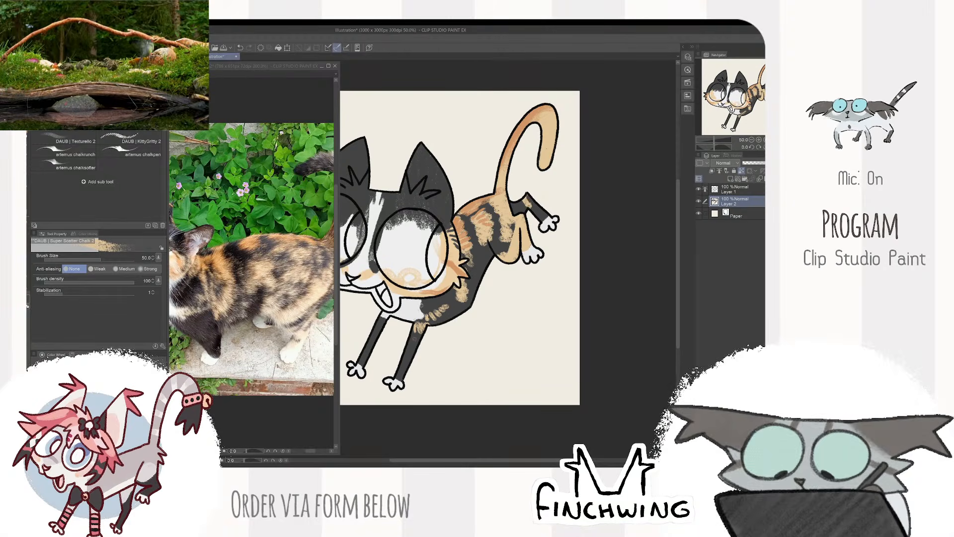
- Colour the upper part of the far hind leg orange, using the reference coat as a guide
{"action": "left_click_drag", "start_coordinate": [549, 201], "coordinate": [616, 220]}
{"action": "left_click_drag", "start_coordinate": [225, 384], "coordinate": [255, 374]}
{"action": "left_click", "coordinate": [572, 233]}
{"action": "left_click", "coordinate": [573, 233], "text": "alt"}
{"action": "key", "text": "bracketleft"}
{"action": "key", "text": "bracketleft"}
{"action": "key", "text": "bracketleft"}
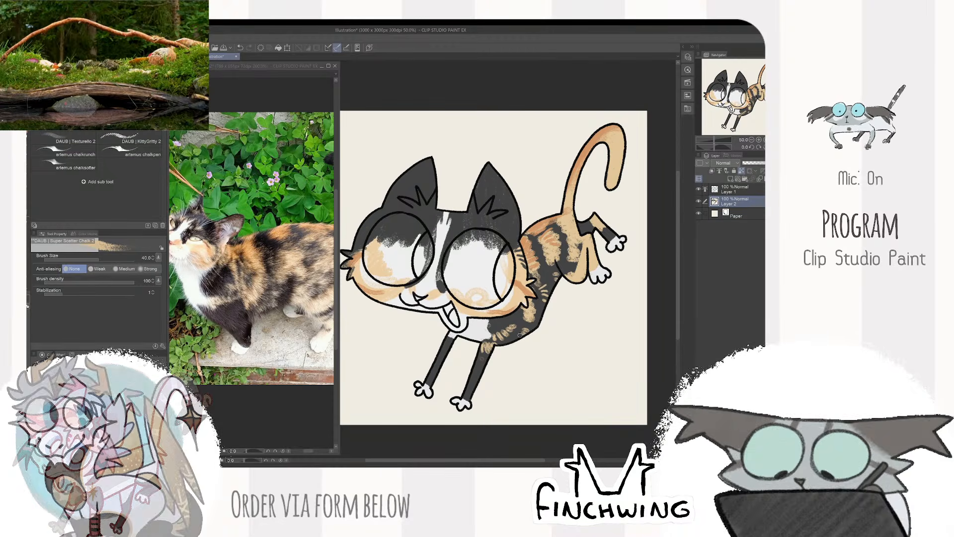
- Add small orange fur flecks to the black forehead on both sides of the white blaze, varying the brush size between 17 and 50
{"action": "left_click_drag", "start_coordinate": [254, 298], "coordinate": [288, 307]}
{"action": "left_click", "coordinate": [548, 192]}
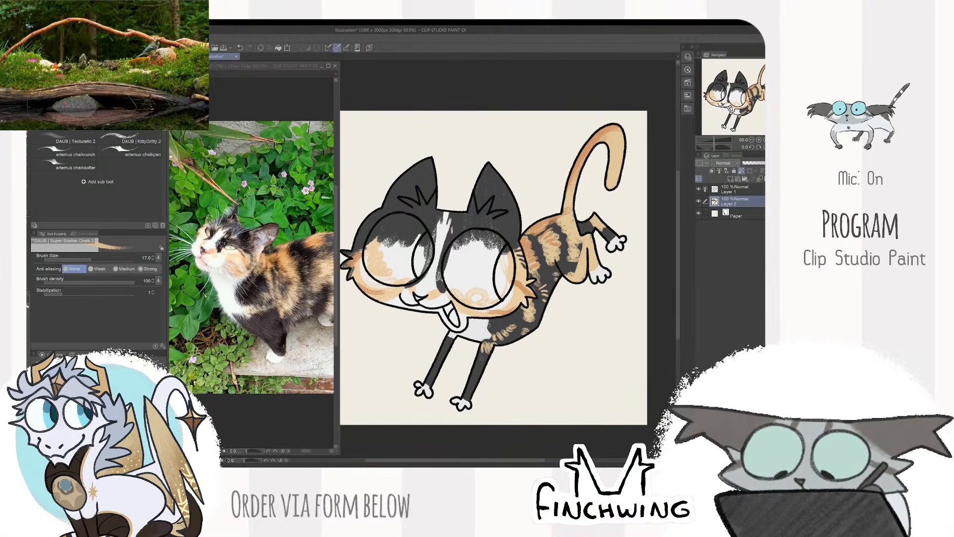
{"action": "key", "text": "bracketright"}
{"action": "key", "text": "bracketright"}
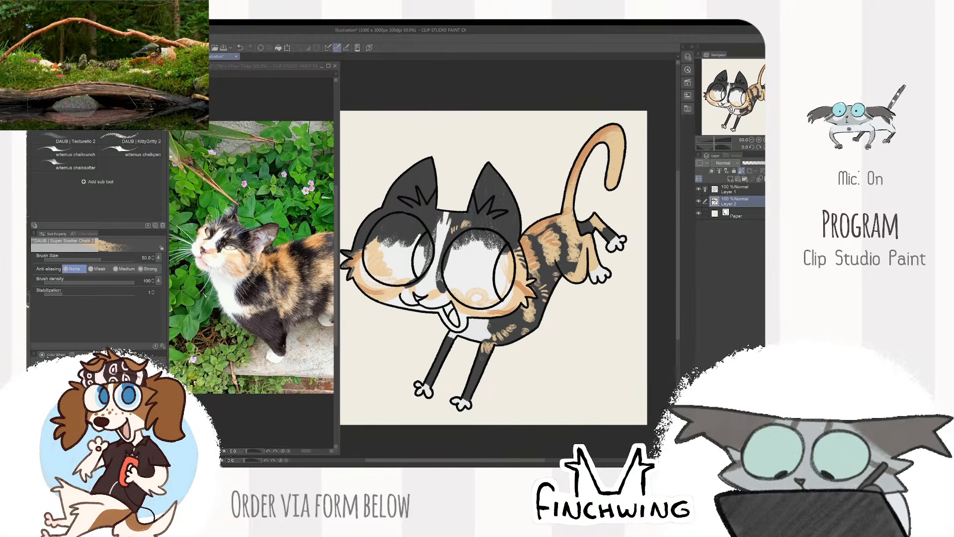
{"action": "key", "text": "bracketleft"}
{"action": "key", "text": "bracketleft"}
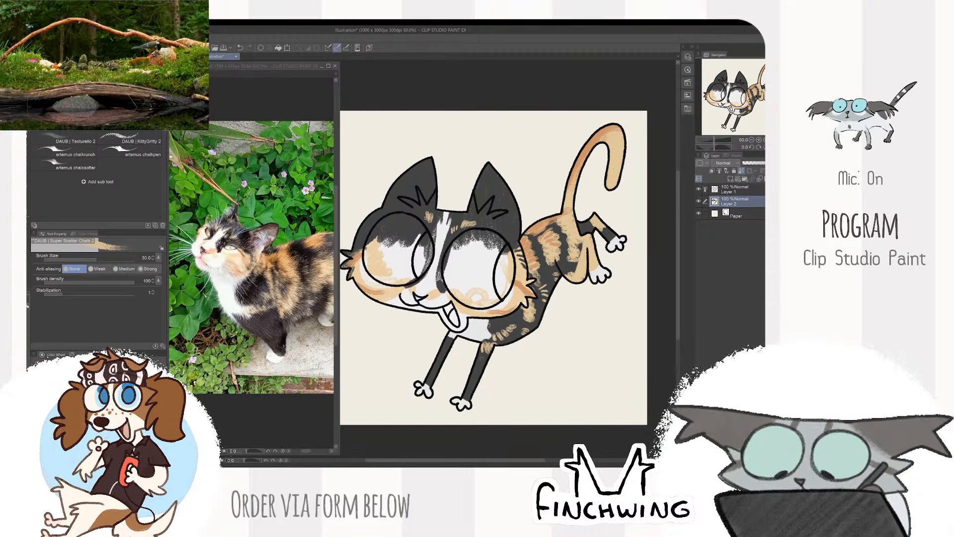
{"action": "key", "text": "bracketright"}
{"action": "key", "text": "bracketright"}
{"action": "key", "text": "bracketright"}
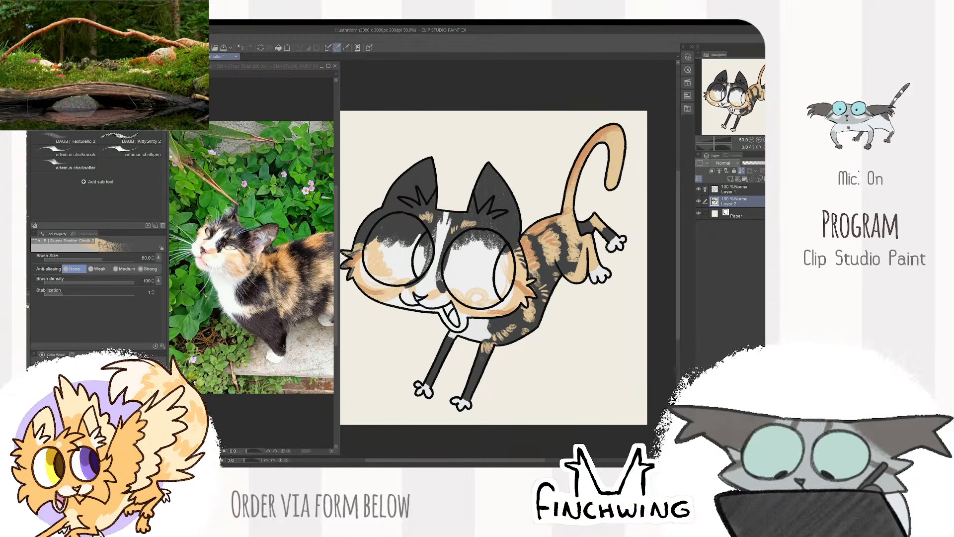
- Sample the cheek's orange and add small orange strokes to the black fur at the far edge of the forehead
{"action": "left_click", "coordinate": [364, 288], "text": "alt"}
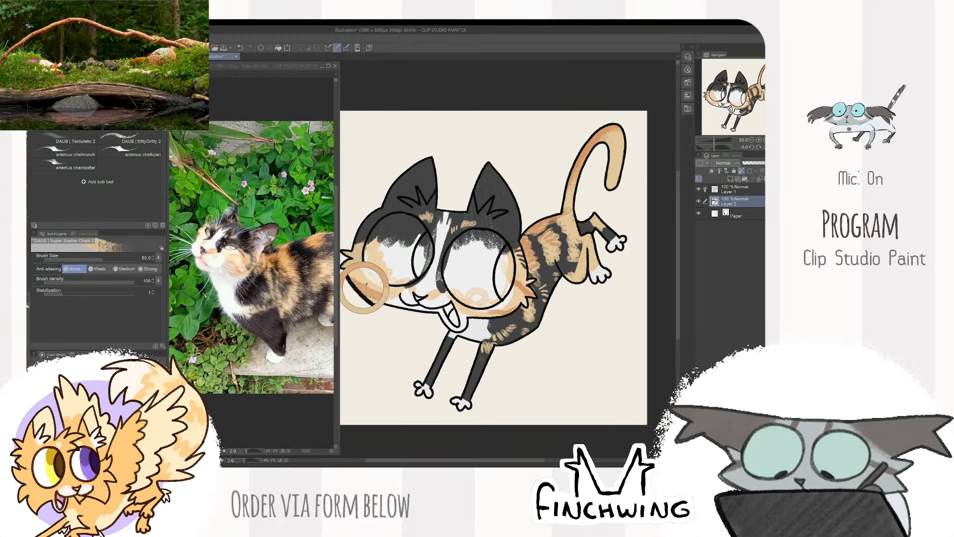
{"action": "left_click", "coordinate": [366, 289], "text": "alt"}
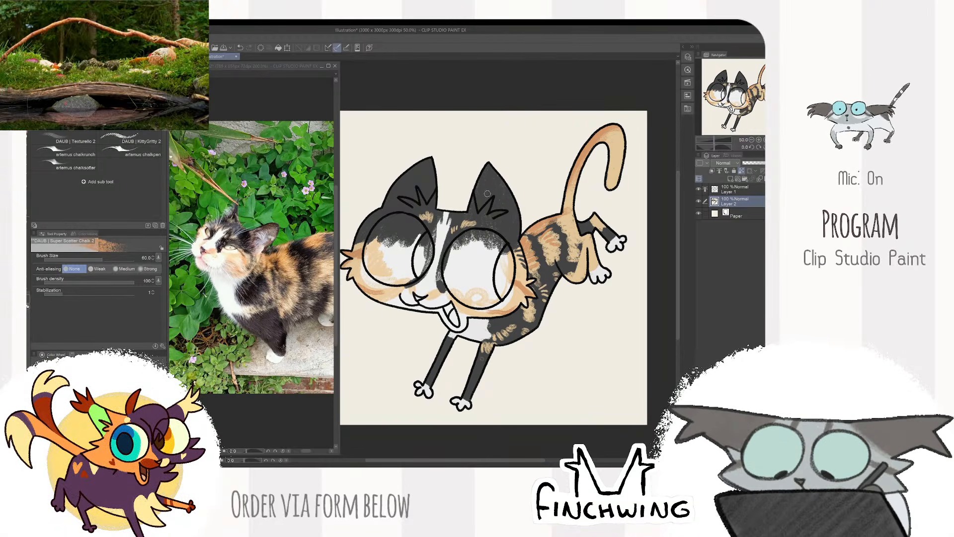
{"action": "left_click", "coordinate": [525, 205], "text": "alt"}
{"action": "left_click", "coordinate": [389, 295], "text": "alt"}
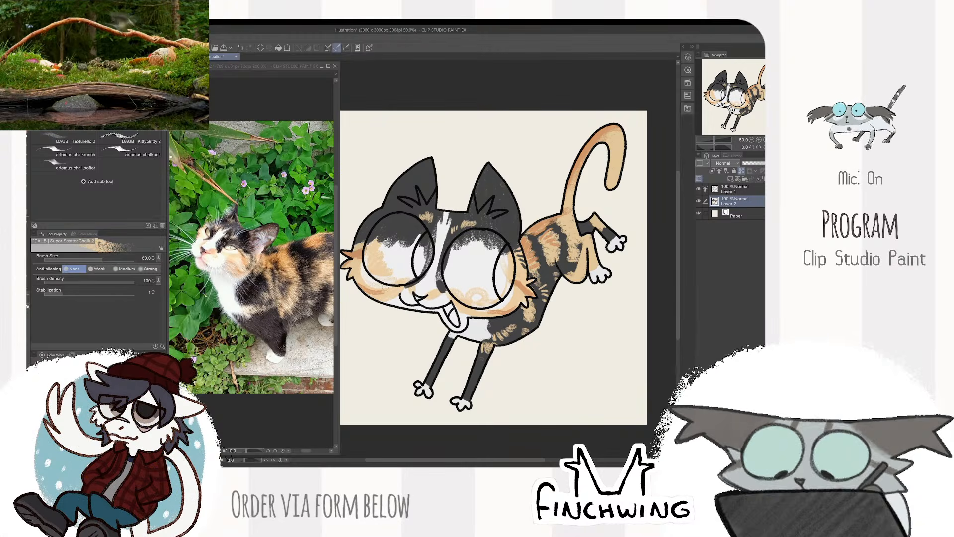
{"action": "key", "text": "bracketright"}
{"action": "key", "text": "bracketleft"}
{"action": "key", "text": "bracketleft"}
{"action": "key", "text": "bracketleft"}
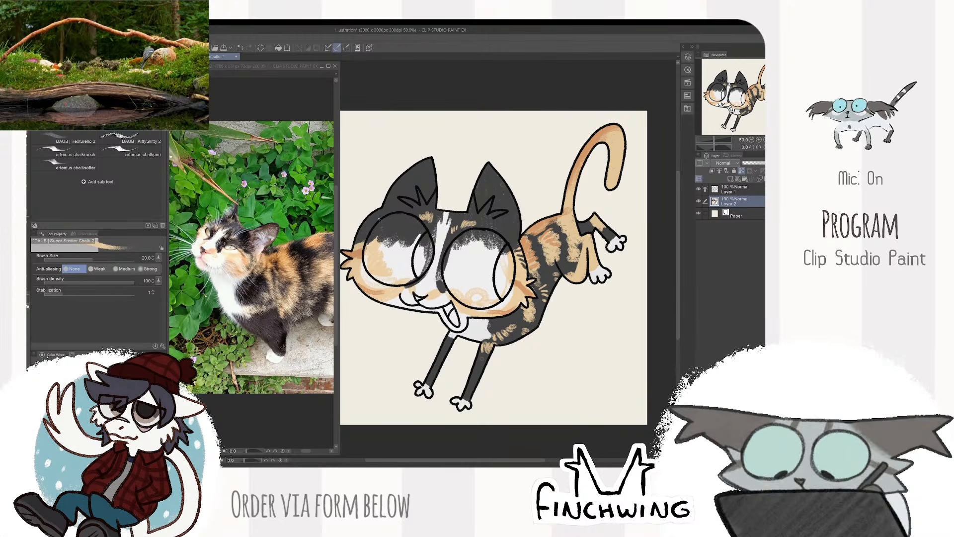
{"action": "key", "text": "bracketright"}
{"action": "key", "text": "bracketright"}
{"action": "key", "text": "bracketright"}
{"action": "key", "text": "bracketright"}
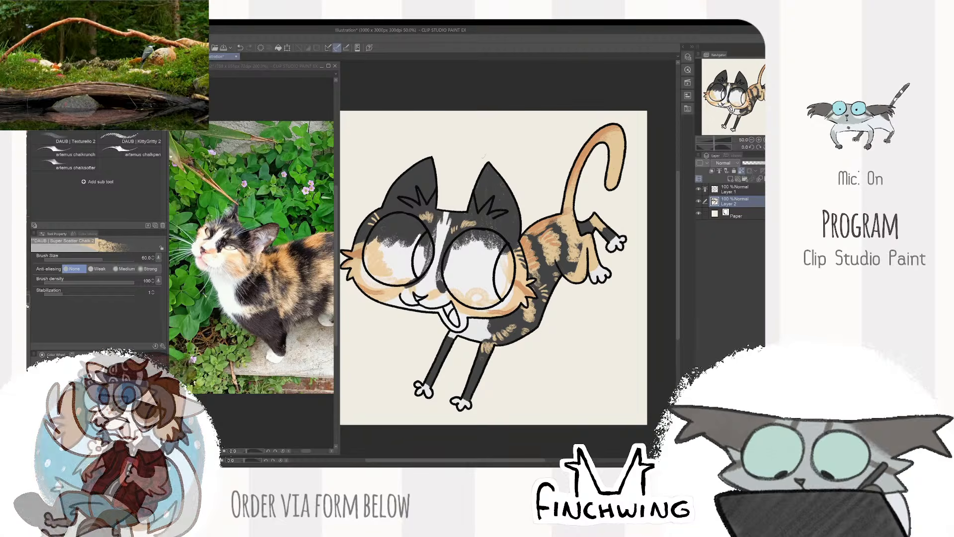
- Sample a peach tone from the reference cat and fill the near ear with it, enlarging the brush up to 100
{"action": "left_click", "coordinate": [293, 258]}
{"action": "left_click", "coordinate": [262, 241], "text": "alt"}
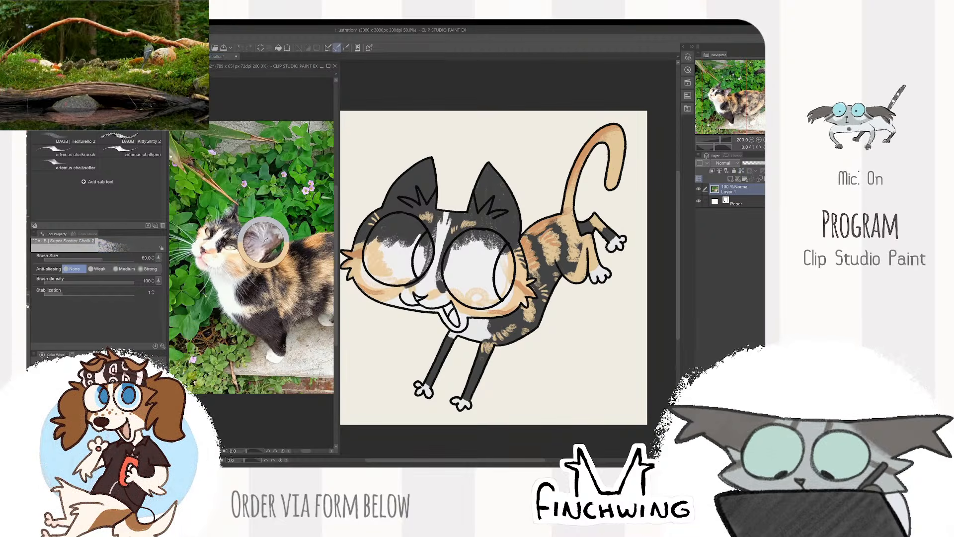
{"action": "left_click", "coordinate": [215, 251], "text": "alt"}
{"action": "left_click", "coordinate": [437, 298]}
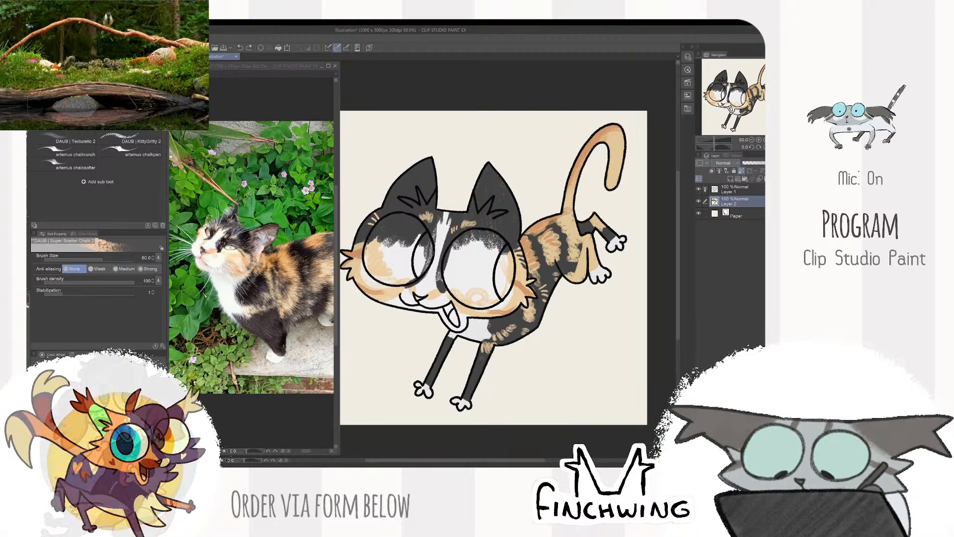
{"action": "key", "text": "bracketleft"}
{"action": "key", "text": "bracketleft"}
{"action": "key", "text": "bracketleft"}
{"action": "key", "text": "bracketleft"}
{"action": "key", "text": "bracketleft"}
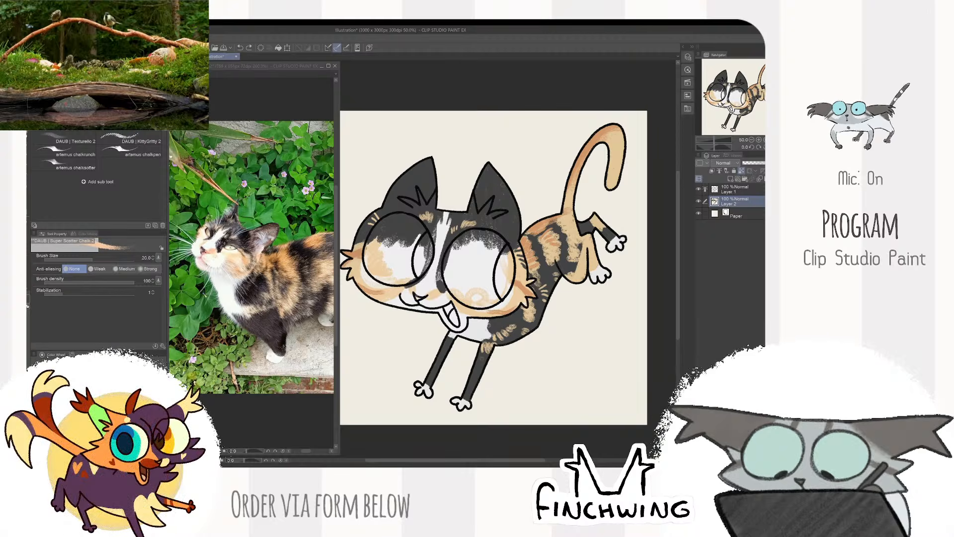
{"action": "key", "text": "bracketright"}
{"action": "key", "text": "bracketright"}
{"action": "key", "text": "bracketright"}
{"action": "key", "text": "bracketright"}
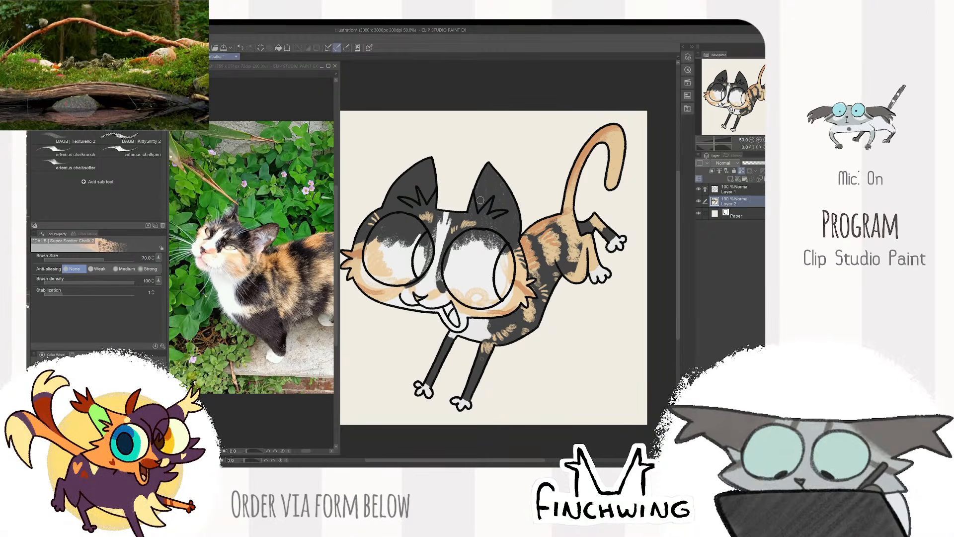
{"action": "key", "text": "bracketright"}
{"action": "left_click_drag", "start_coordinate": [475, 206], "coordinate": [494, 164]}
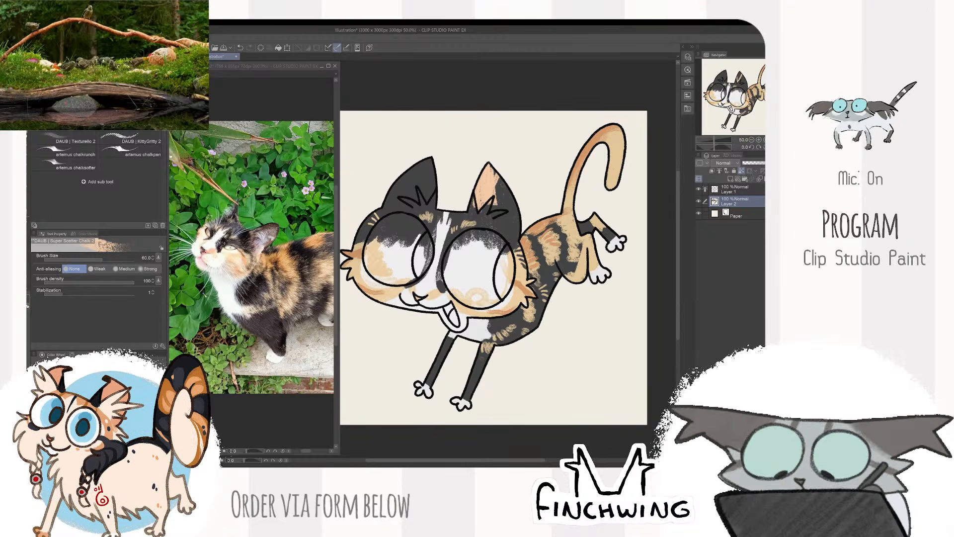
{"action": "mouse_move", "coordinate": [502, 233]}
{"action": "left_mouse_down"}
{"action": "mouse_move", "coordinate": [522, 191]}
{"action": "mouse_move", "coordinate": [518, 229]}
{"action": "mouse_move", "coordinate": [502, 185]}
{"action": "mouse_move", "coordinate": [485, 223]}
{"action": "left_mouse_up"}
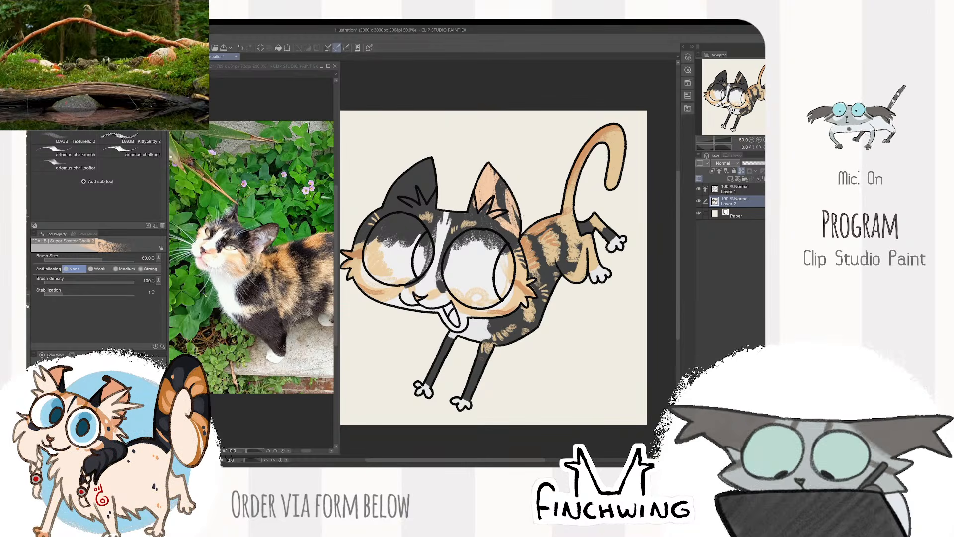
{"action": "key", "text": "bracketright"}
{"action": "key", "text": "bracketright"}
{"action": "key", "text": "bracketright"}
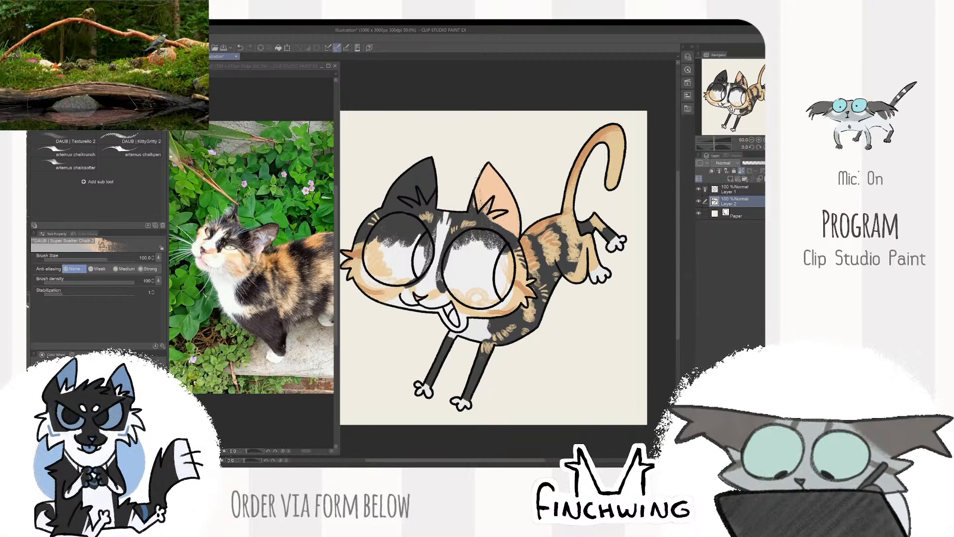
- Fill the far ear with the same peach tone and blend lighter pink into the inside of both ears
{"action": "key", "text": "bracketleft"}
{"action": "key", "text": "bracketleft"}
{"action": "mouse_move", "coordinate": [417, 200]}
{"action": "left_mouse_down"}
{"action": "mouse_move", "coordinate": [387, 201]}
{"action": "mouse_move", "coordinate": [422, 196]}
{"action": "left_mouse_up"}
{"action": "key", "text": "bracketright"}
{"action": "key", "text": "bracketright"}
{"action": "mouse_move", "coordinate": [429, 162]}
{"action": "left_mouse_down"}
{"action": "mouse_move", "coordinate": [390, 191]}
{"action": "mouse_move", "coordinate": [430, 174]}
{"action": "mouse_move", "coordinate": [432, 193]}
{"action": "mouse_move", "coordinate": [410, 182]}
{"action": "left_mouse_up"}
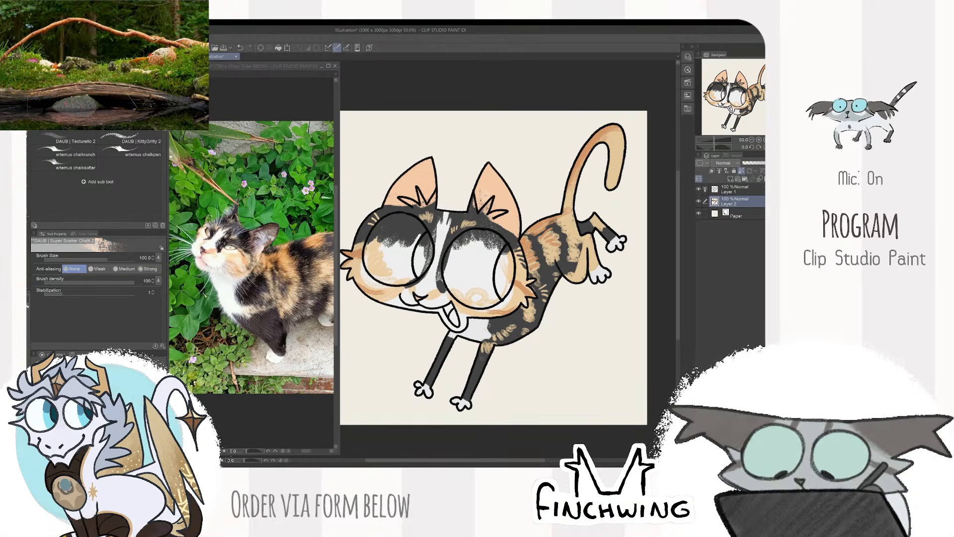
{"action": "mouse_move", "coordinate": [484, 199]}
{"action": "left_mouse_down"}
{"action": "mouse_move", "coordinate": [504, 200]}
{"action": "mouse_move", "coordinate": [514, 215]}
{"action": "left_mouse_up"}
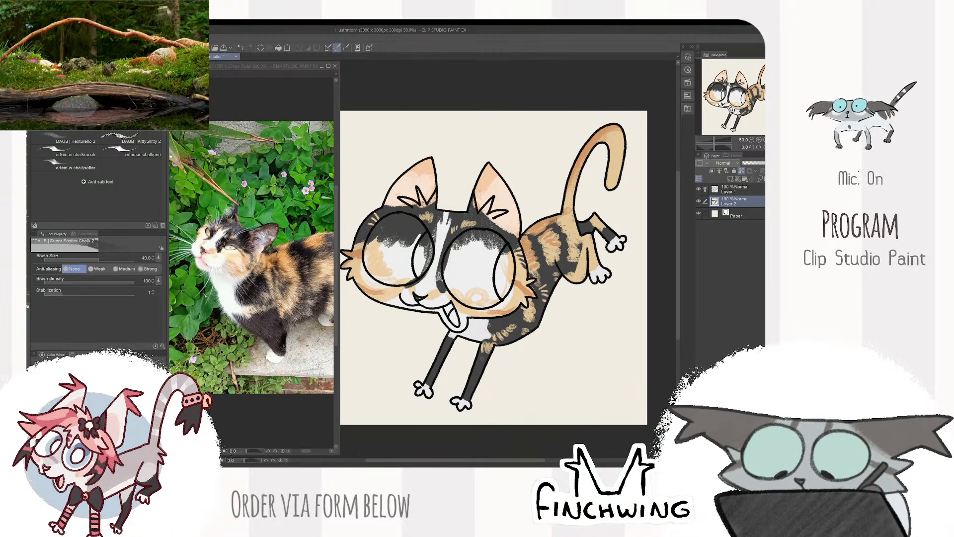
- Colour the nose with a peach tone picked from the ear, using a small brush
{"action": "left_click", "coordinate": [493, 187], "text": "alt"}
{"action": "scroll", "coordinate": [490, 191], "scroll_direction": "up", "scroll_amount": 2}
{"action": "left_click_drag", "start_coordinate": [487, 193], "coordinate": [549, 121]}
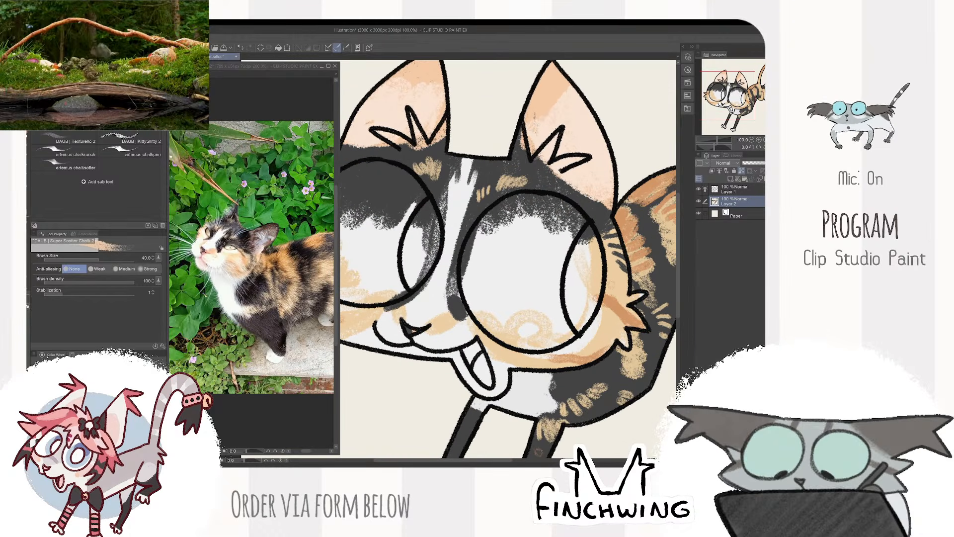
{"action": "left_click_drag", "start_coordinate": [414, 331], "coordinate": [417, 330]}
{"action": "scroll", "coordinate": [485, 259], "scroll_direction": "down", "scroll_amount": 2}
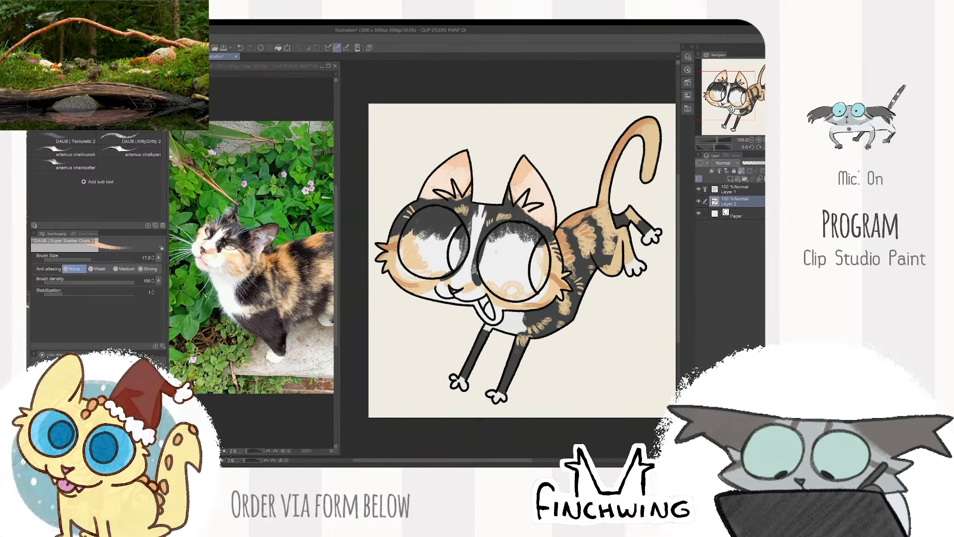
- Pick black from the drawing and fill the inside of the open mouth above the tongue at brush size 17
{"action": "scroll", "coordinate": [478, 270], "scroll_direction": "up", "scroll_amount": 2}
{"action": "left_click", "coordinate": [469, 304], "text": "alt"}
{"action": "scroll", "coordinate": [471, 306], "scroll_direction": "down", "scroll_amount": 3}
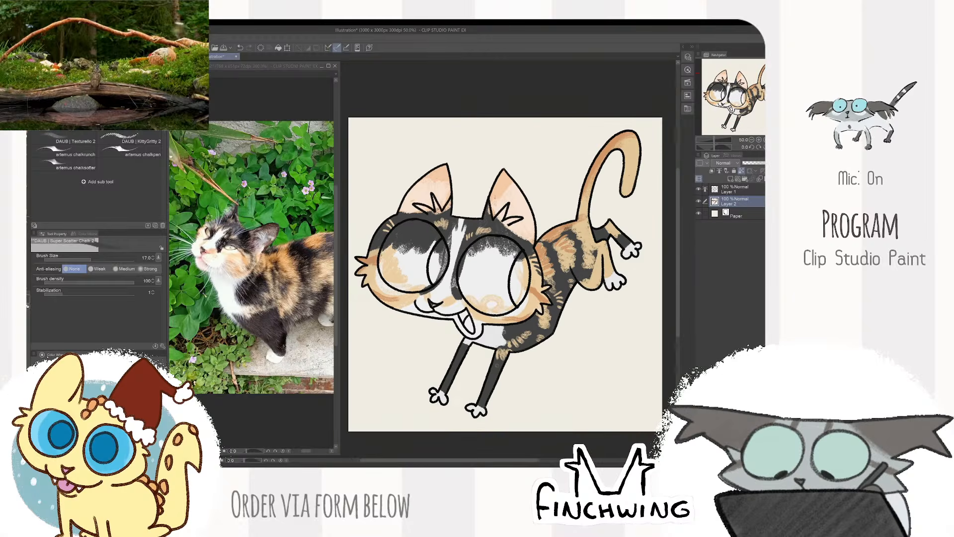
{"action": "scroll", "coordinate": [508, 420], "scroll_direction": "up", "scroll_amount": 3}
{"action": "left_click_drag", "start_coordinate": [435, 318], "coordinate": [442, 329]}
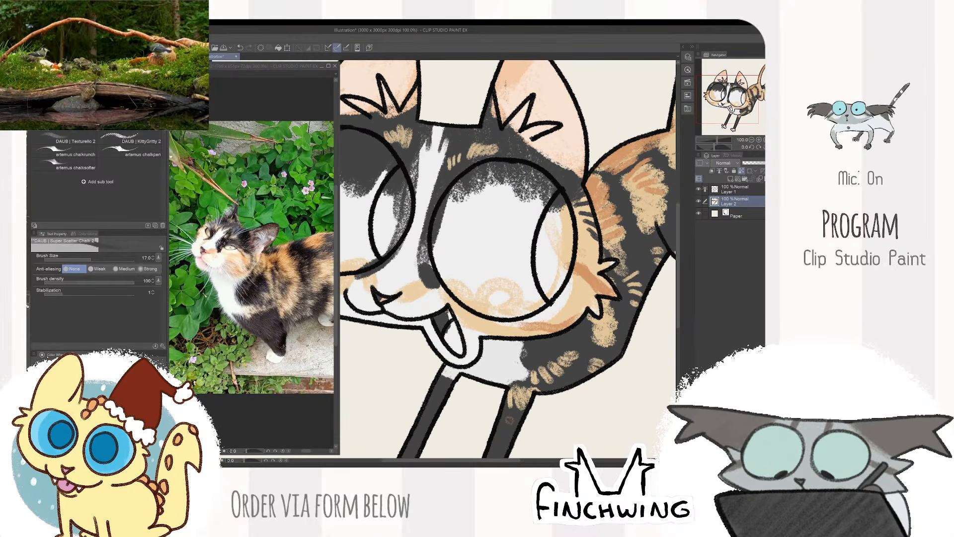
- Sample pink from the reference cat's mouth and colour the tongue with it
{"action": "left_click", "coordinate": [204, 259]}
{"action": "left_click", "coordinate": [392, 165]}
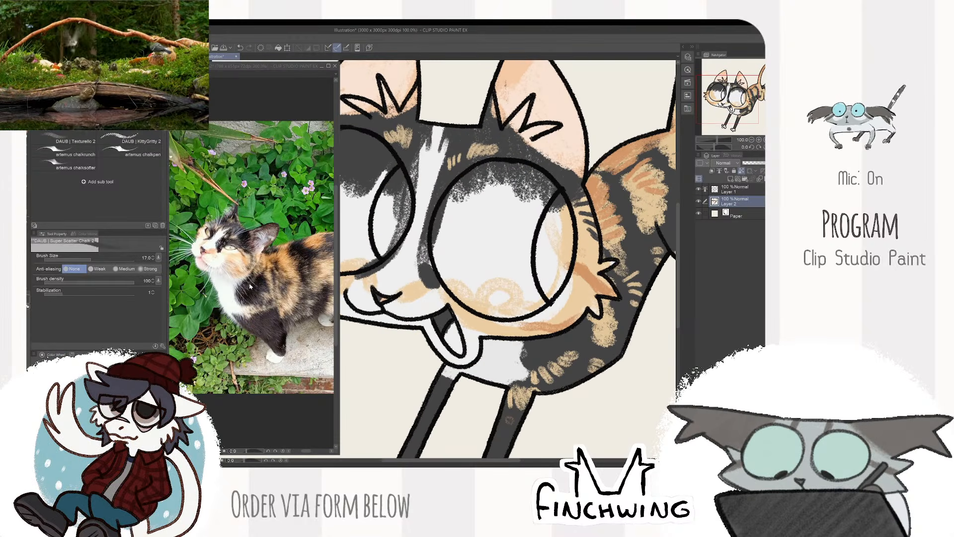
{"action": "left_click", "coordinate": [202, 258]}
{"action": "left_click", "coordinate": [202, 259], "text": "alt"}
{"action": "left_click_drag", "start_coordinate": [505, 81], "coordinate": [506, 102]}
{"action": "mouse_move", "coordinate": [450, 325]}
{"action": "left_mouse_down"}
{"action": "mouse_move", "coordinate": [446, 337]}
{"action": "mouse_move", "coordinate": [456, 329]}
{"action": "left_mouse_up"}
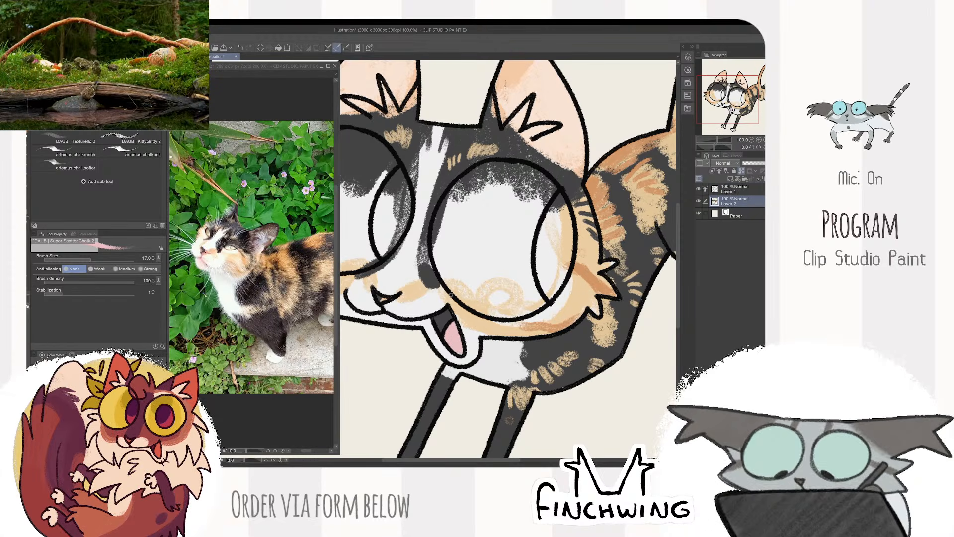
- Sample white from the cat's face and brush light streaks over the black patch on the nose bridge between the eyes
{"action": "scroll", "coordinate": [452, 295], "scroll_direction": "down", "scroll_amount": 2}
{"action": "scroll", "coordinate": [502, 278], "scroll_direction": "up", "scroll_amount": 1}
{"action": "left_click_drag", "start_coordinate": [497, 283], "coordinate": [527, 280]}
{"action": "left_click", "coordinate": [507, 332], "text": "alt"}
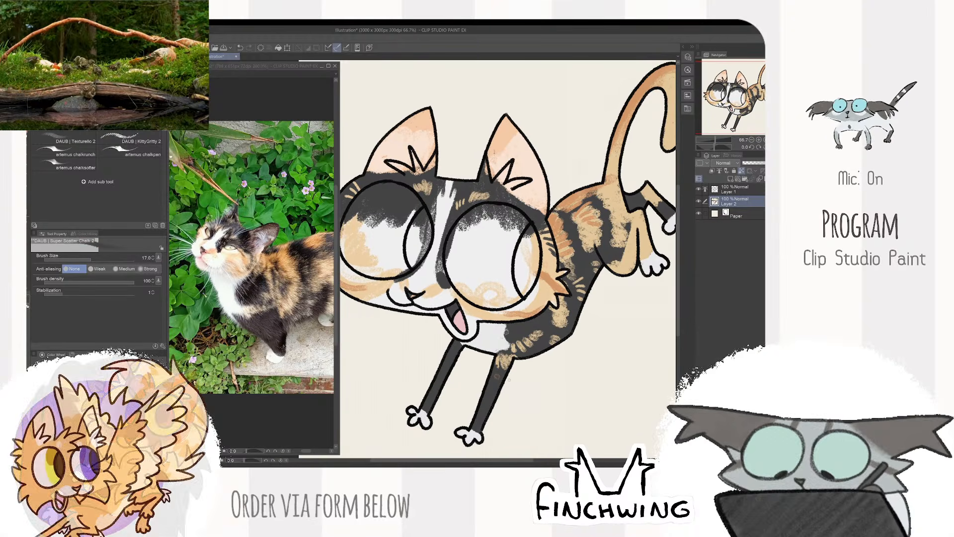
{"action": "scroll", "coordinate": [512, 377], "scroll_direction": "down", "scroll_amount": 2}
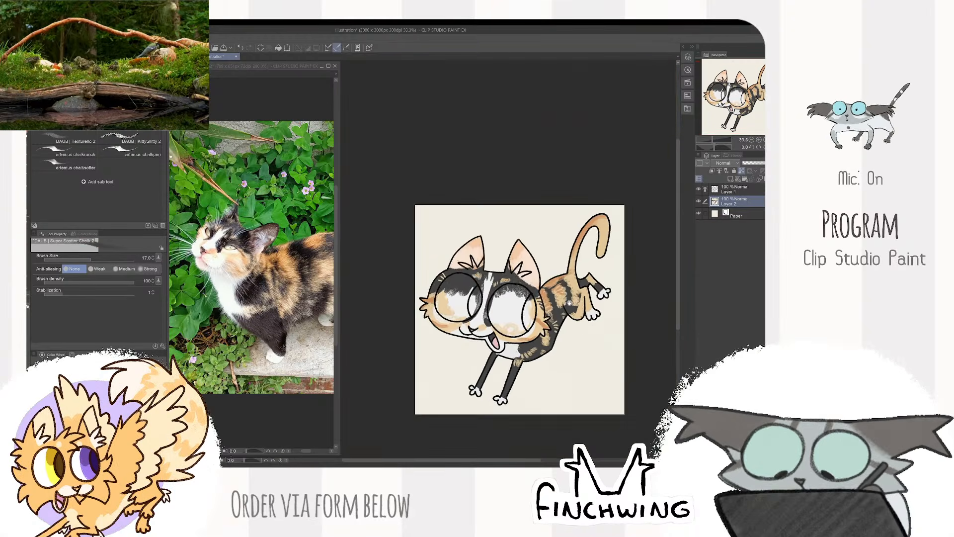
{"action": "scroll", "coordinate": [557, 300], "scroll_direction": "up", "scroll_amount": 2}
{"action": "left_click_drag", "start_coordinate": [557, 288], "coordinate": [577, 286]}
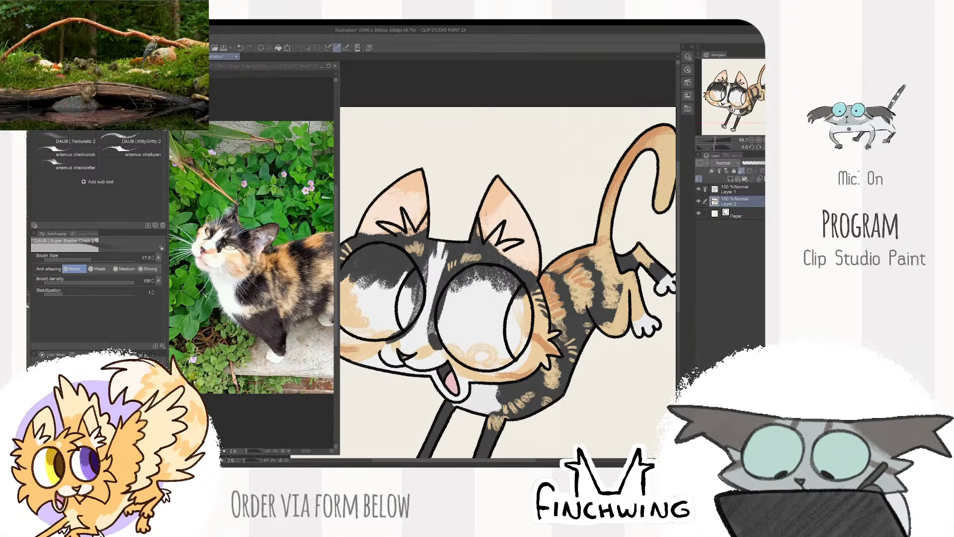
{"action": "left_click_drag", "start_coordinate": [560, 250], "coordinate": [556, 240]}
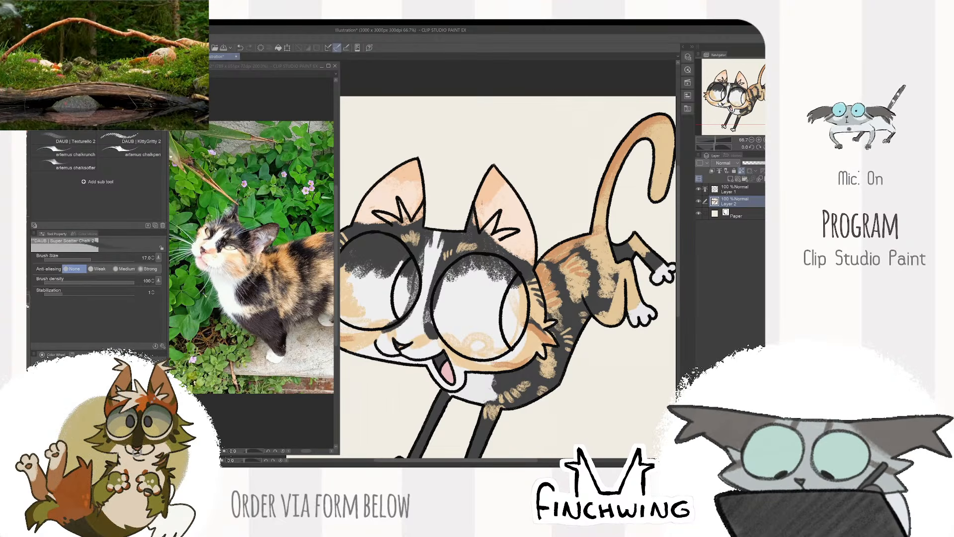
{"action": "left_click_drag", "start_coordinate": [536, 213], "coordinate": [566, 198]}
{"action": "left_click", "coordinate": [448, 303], "text": "alt"}
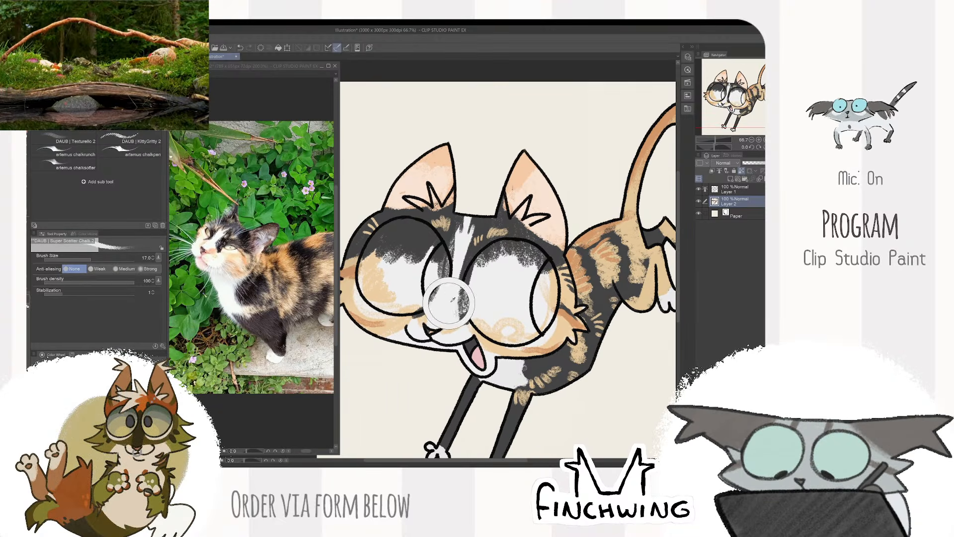
{"action": "left_click_drag", "start_coordinate": [454, 288], "coordinate": [460, 310]}
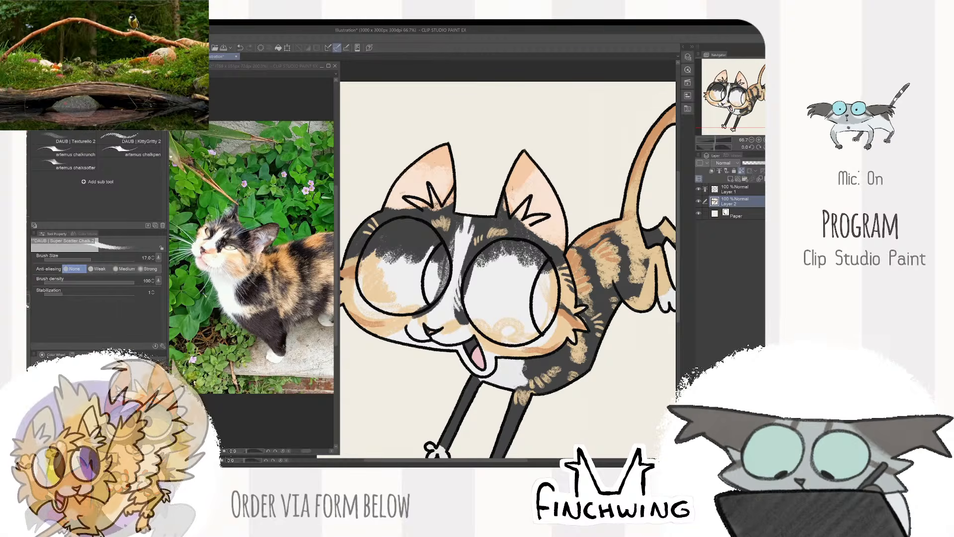
- Select the main area of both eyes from the line art and fill them with pale yellow on Layer 2
{"action": "scroll", "coordinate": [566, 218], "scroll_direction": "down", "scroll_amount": 2}
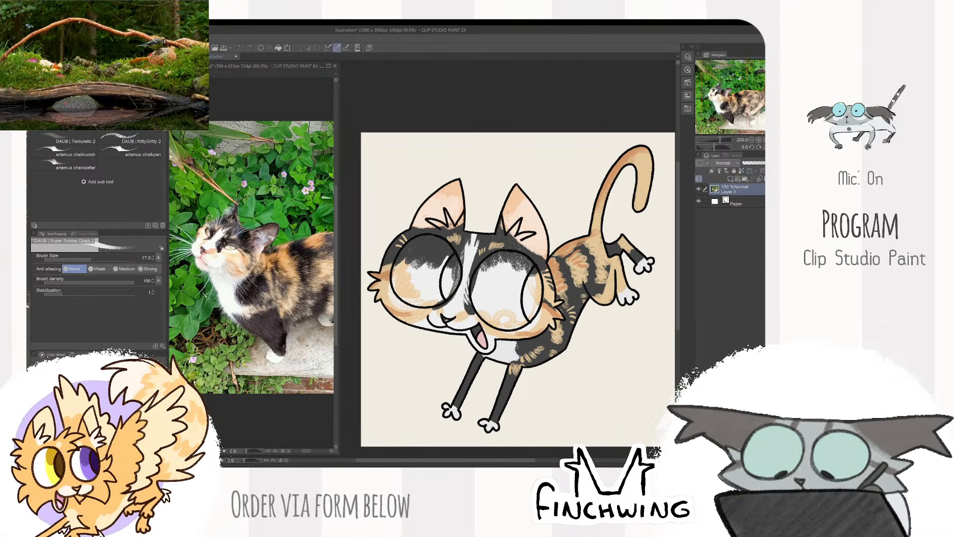
{"action": "left_click", "coordinate": [734, 188]}
{"action": "key", "text": "w"}
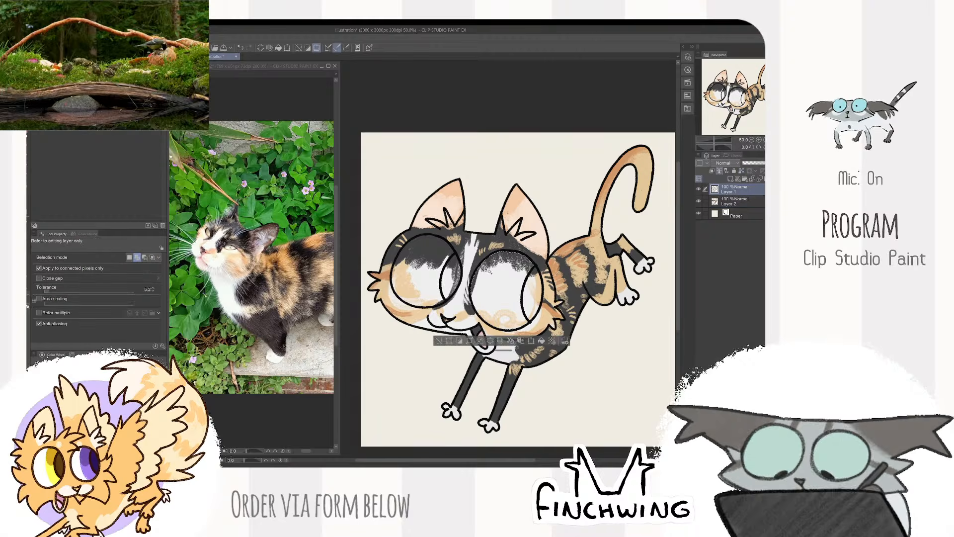
{"action": "left_click", "coordinate": [717, 202]}
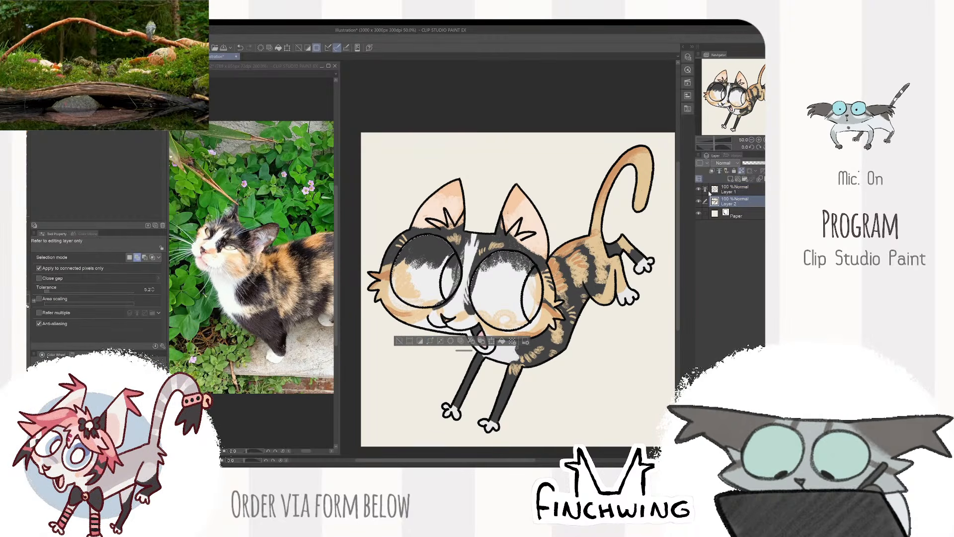
{"action": "key", "text": "b"}
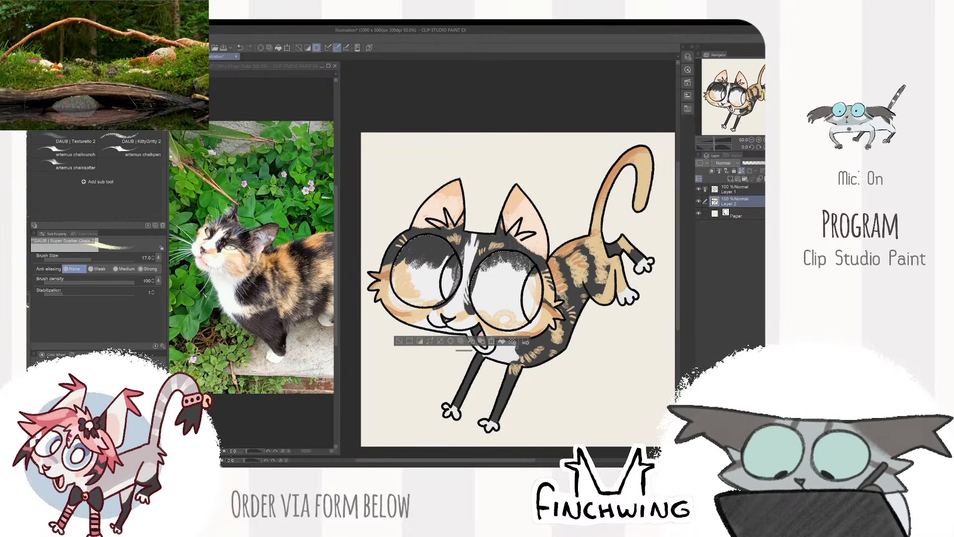
{"action": "key", "text": "alt+Delete"}
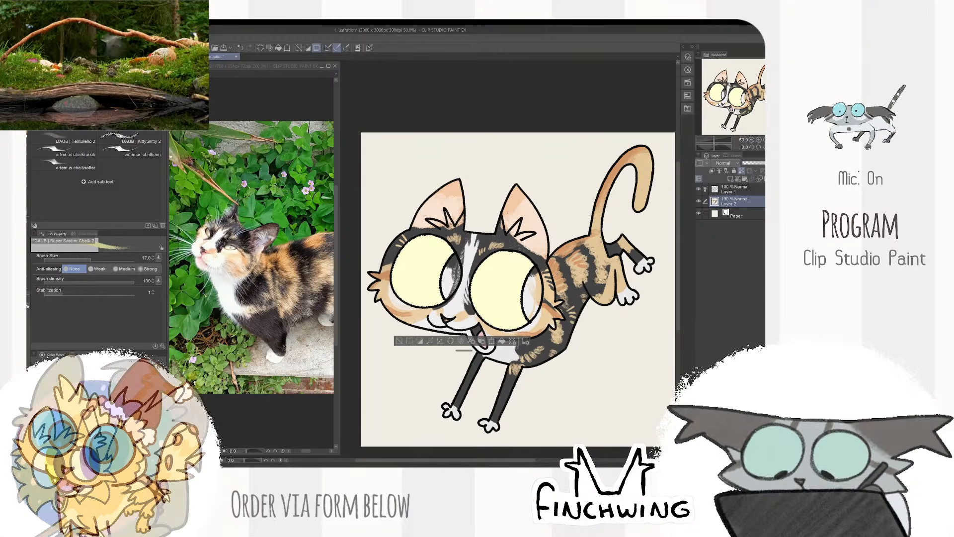
- Shade the upper part of both yellow eyes with olive green using the chalk brush at size 120, and clear the selection
{"action": "key", "text": "bracketright"}
{"action": "key", "text": "bracketright"}
{"action": "key", "text": "bracketright"}
{"action": "key", "text": "bracketright"}
{"action": "key", "text": "bracketright"}
{"action": "key", "text": "bracketright"}
{"action": "key", "text": "bracketright"}
{"action": "left_click_drag", "start_coordinate": [442, 246], "coordinate": [441, 264]}
{"action": "key", "text": "bracketright"}
{"action": "key", "text": "bracketright"}
{"action": "key", "text": "bracketright"}
{"action": "mouse_move", "coordinate": [513, 261]}
{"action": "left_mouse_down"}
{"action": "mouse_move", "coordinate": [516, 277]}
{"action": "mouse_move", "coordinate": [506, 277]}
{"action": "left_mouse_up"}
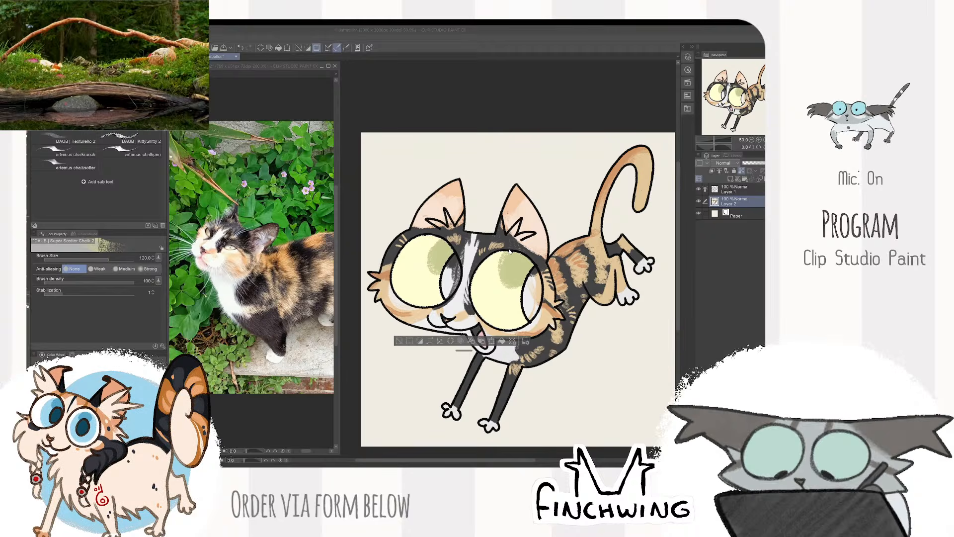
{"action": "left_click", "coordinate": [441, 256]}
{"action": "left_click_drag", "start_coordinate": [523, 272], "coordinate": [511, 265]}
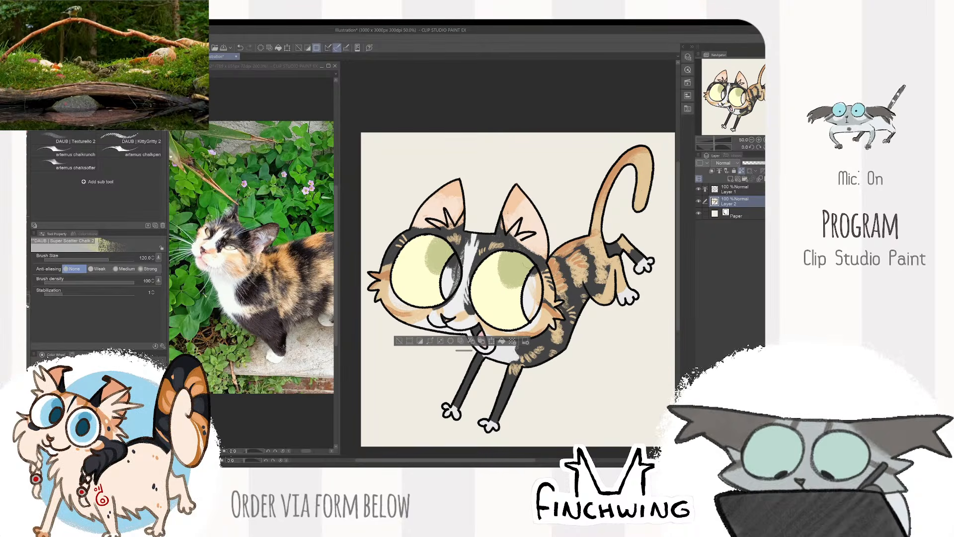
{"action": "key", "text": "ctrl+d"}
- Select both pupils from the line art, paint them black on Layer 2, and clear the selection
{"action": "left_click", "coordinate": [735, 189]}
{"action": "key", "text": "w"}
{"action": "left_click", "coordinate": [531, 296]}
{"action": "left_click", "coordinate": [451, 275]}
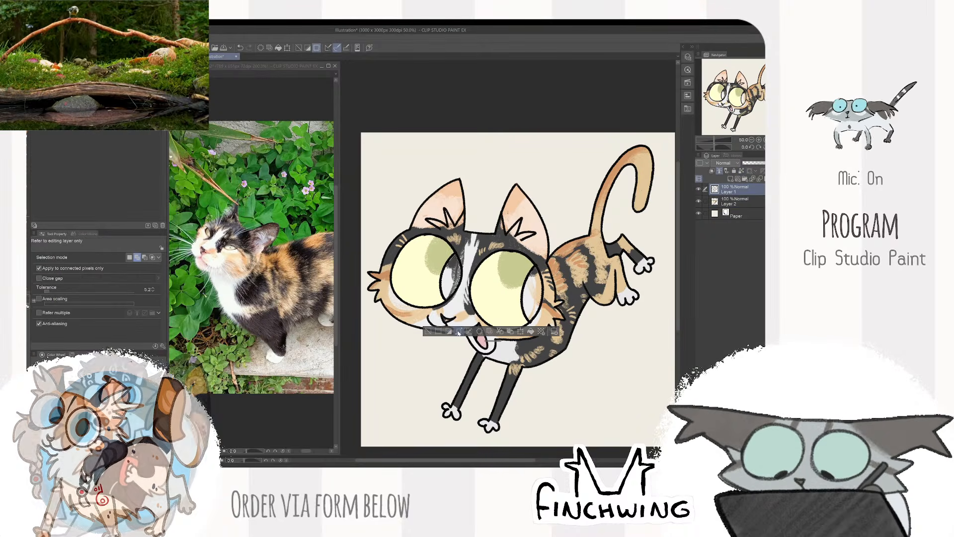
{"action": "left_click", "coordinate": [736, 201]}
{"action": "key", "text": "b"}
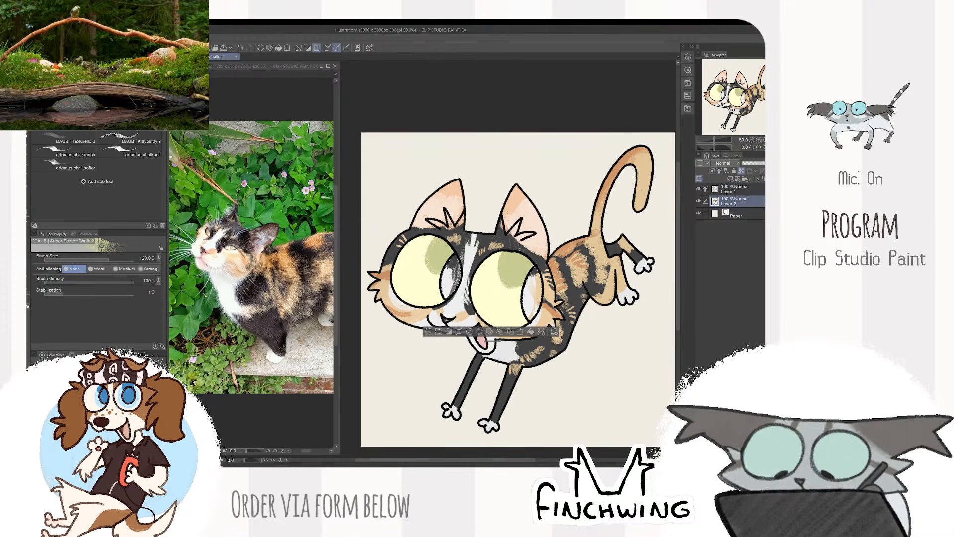
{"action": "left_click_drag", "start_coordinate": [455, 263], "coordinate": [455, 296]}
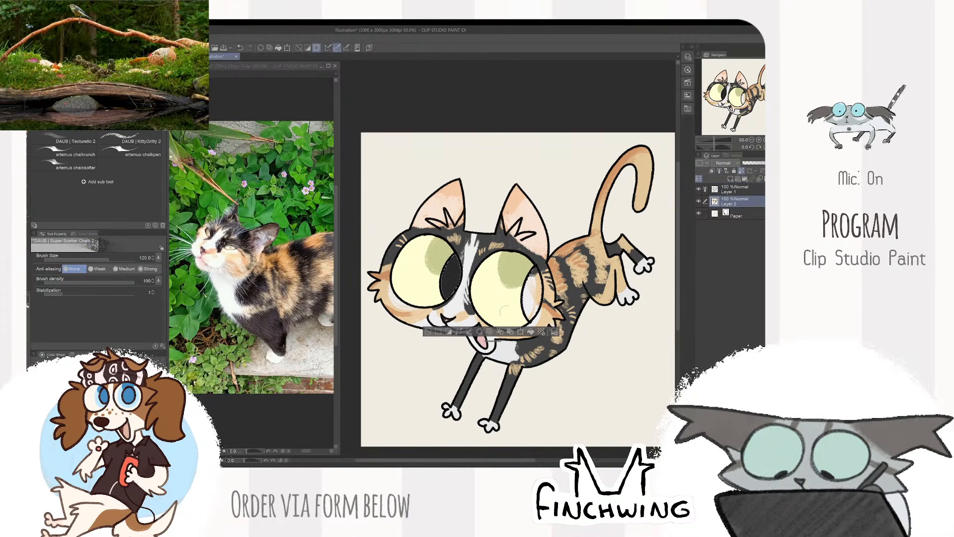
{"action": "left_click_drag", "start_coordinate": [506, 312], "coordinate": [534, 299]}
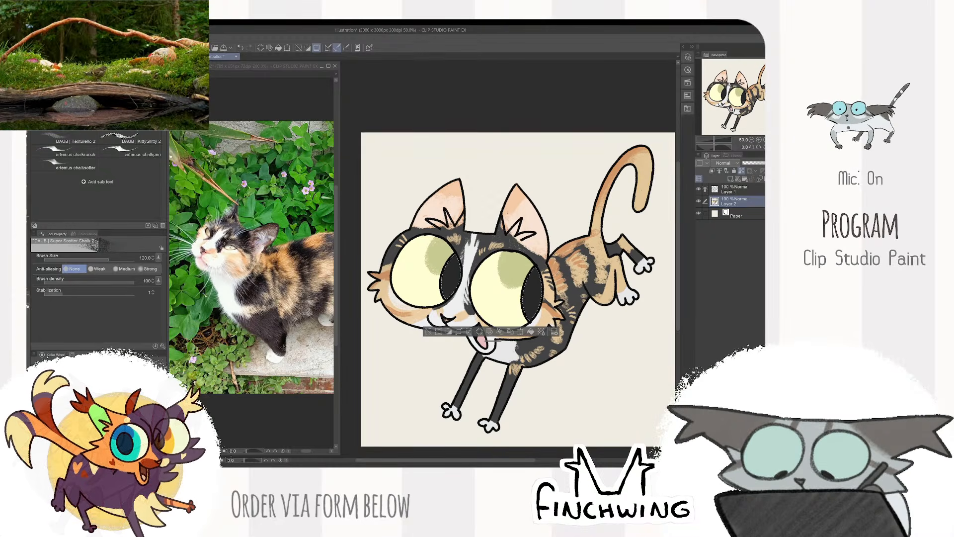
{"action": "key", "text": "bracketleft"}
{"action": "key", "text": "bracketleft"}
{"action": "key", "text": "bracketleft"}
{"action": "key", "text": "bracketleft"}
{"action": "key", "text": "bracketleft"}
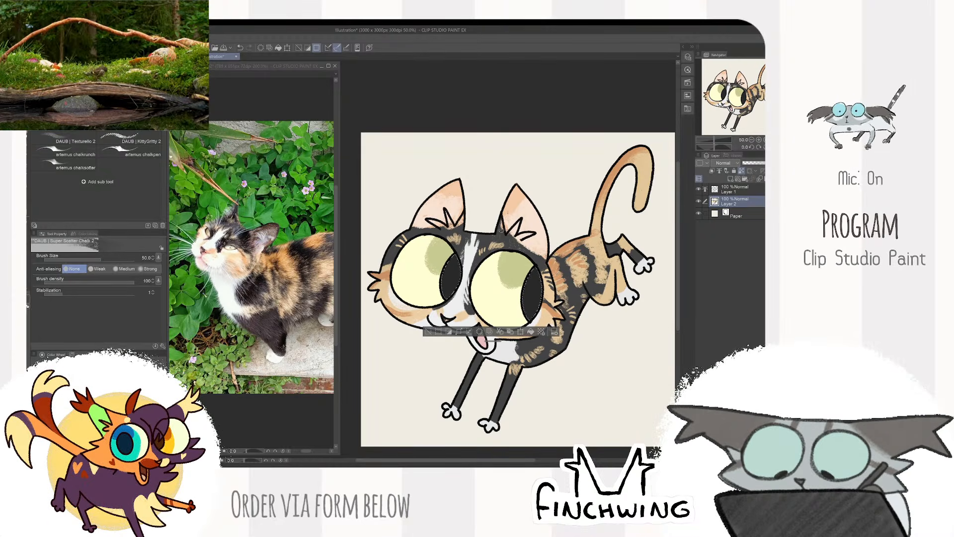
{"action": "key", "text": "ctrl+d"}
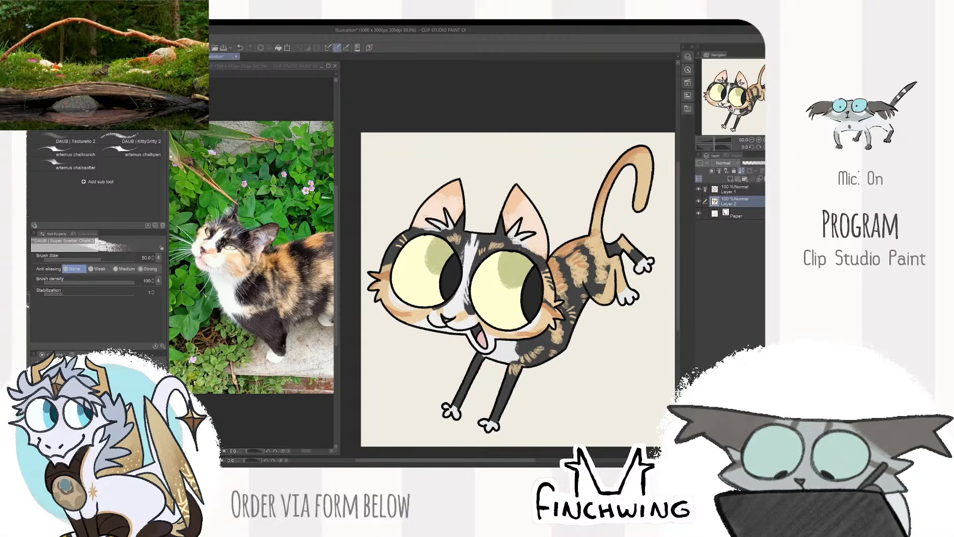
- Add a new layer and place it between the cat's colour layer and the paper
{"action": "scroll", "coordinate": [442, 222], "scroll_direction": "down", "scroll_amount": 2}
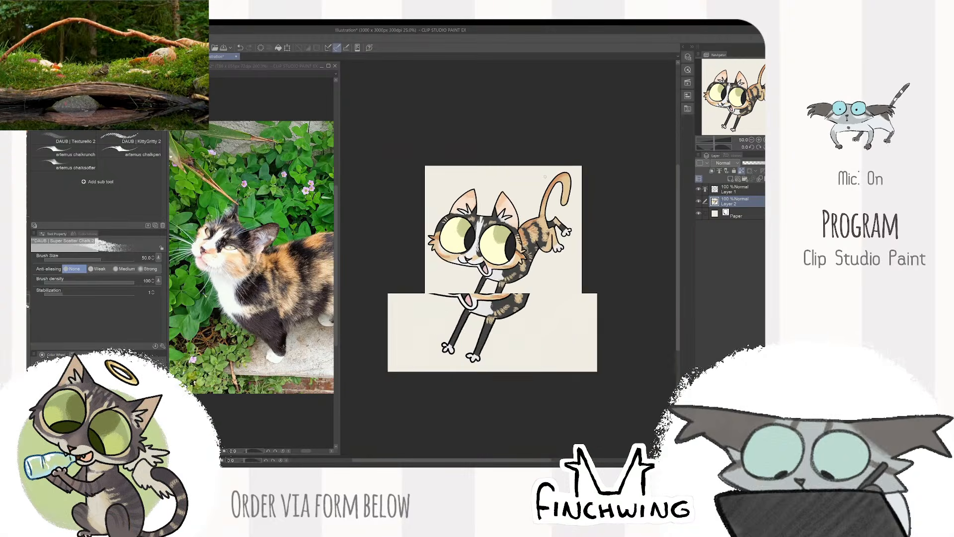
{"action": "scroll", "coordinate": [506, 206], "scroll_direction": "up", "scroll_amount": 2}
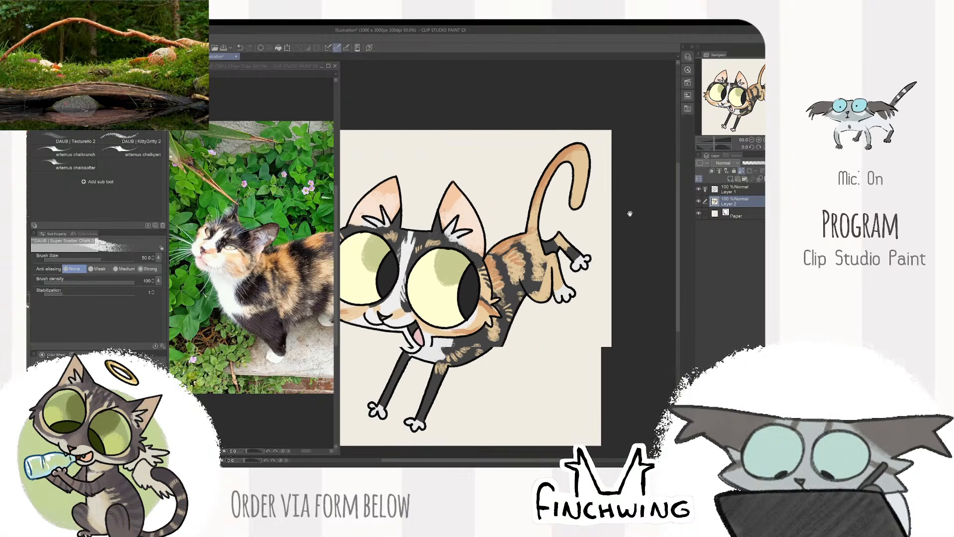
{"action": "scroll", "coordinate": [492, 218], "scroll_direction": "down", "scroll_amount": 1}
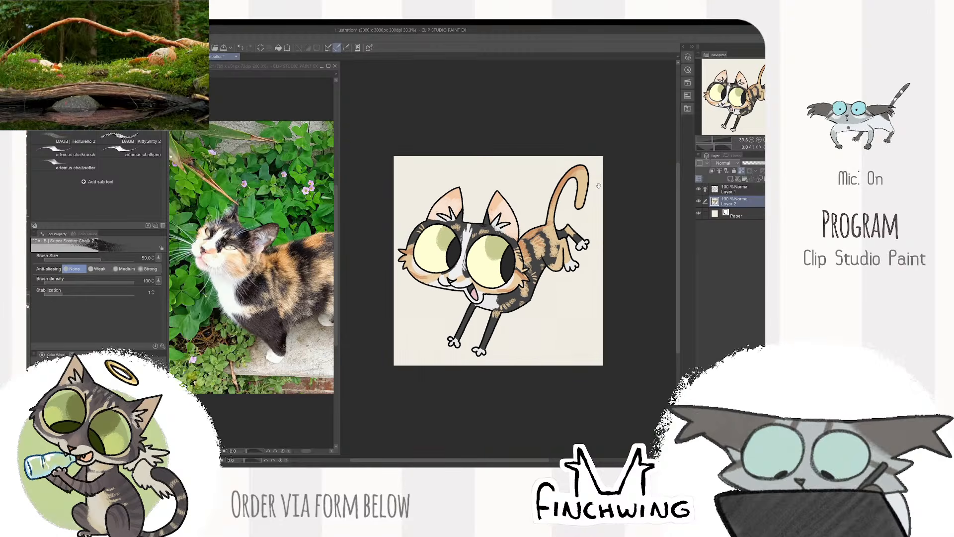
{"action": "left_click", "coordinate": [735, 189]}
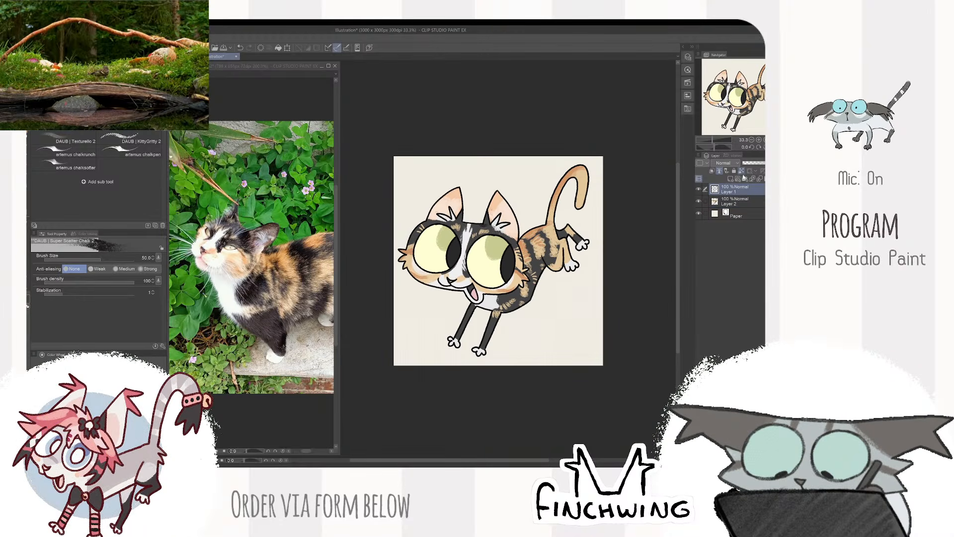
{"action": "left_click", "coordinate": [744, 177]}
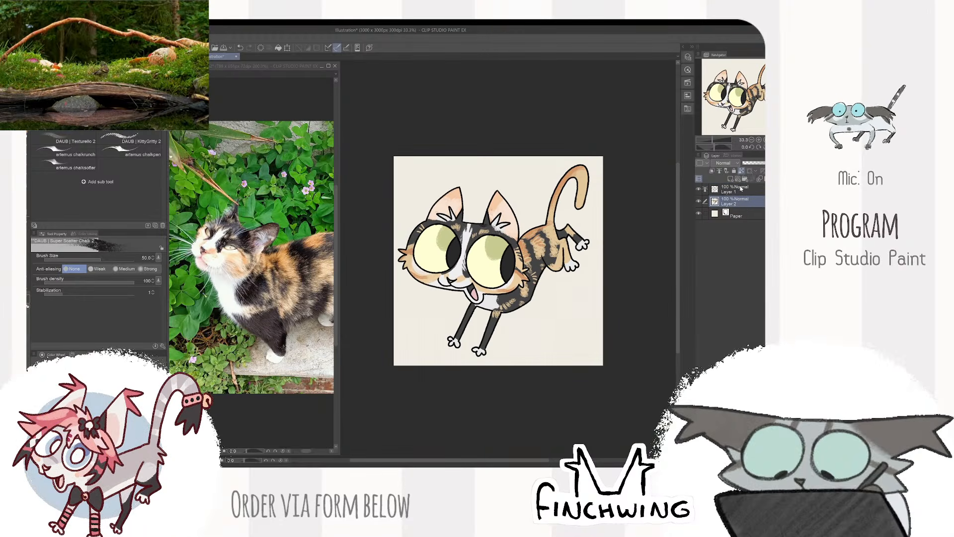
{"action": "left_click_drag", "start_coordinate": [733, 189], "coordinate": [737, 216]}
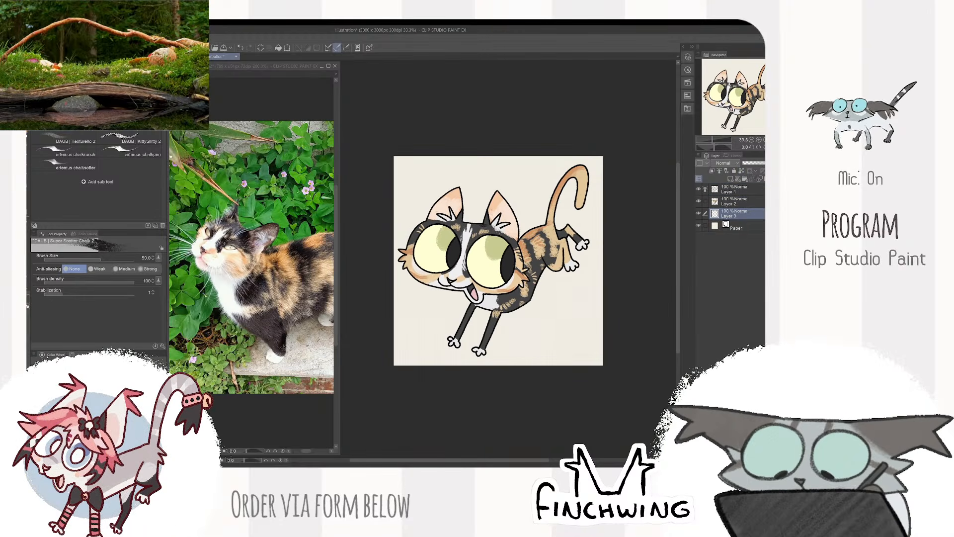
- Paint a filled circle behind the cat in the eyes' pale yellow, using the Square Texture brush at size 170
{"action": "scroll", "coordinate": [560, 209], "scroll_direction": "up", "scroll_amount": 1}
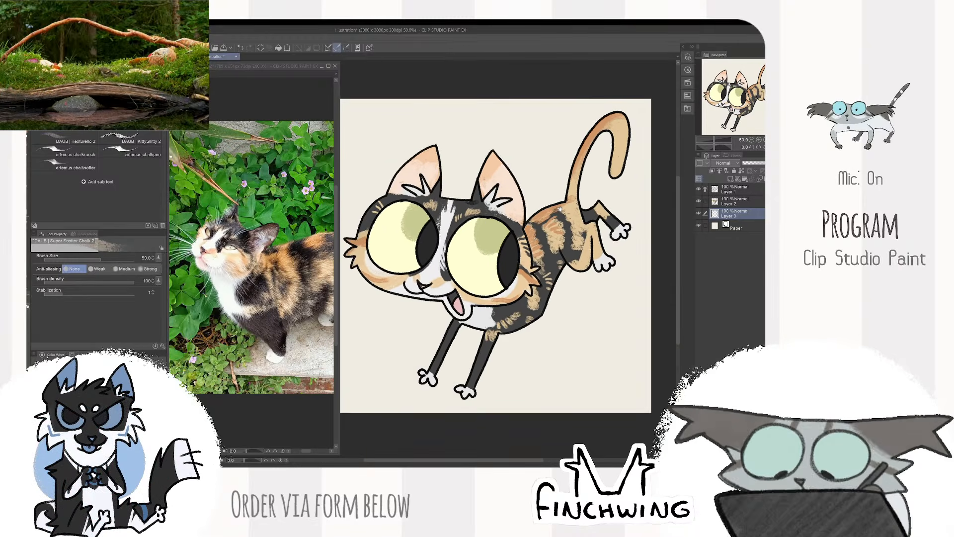
{"action": "left_click_drag", "start_coordinate": [560, 209], "coordinate": [541, 212]}
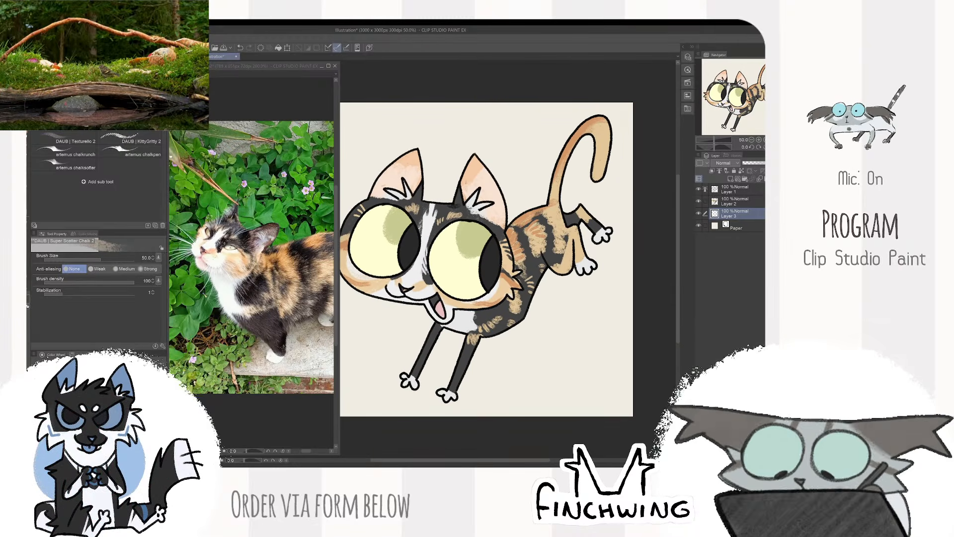
{"action": "left_click", "coordinate": [455, 266], "text": "alt"}
{"action": "scroll", "coordinate": [471, 255], "scroll_direction": "down", "scroll_amount": 1}
{"action": "key", "text": "b"}
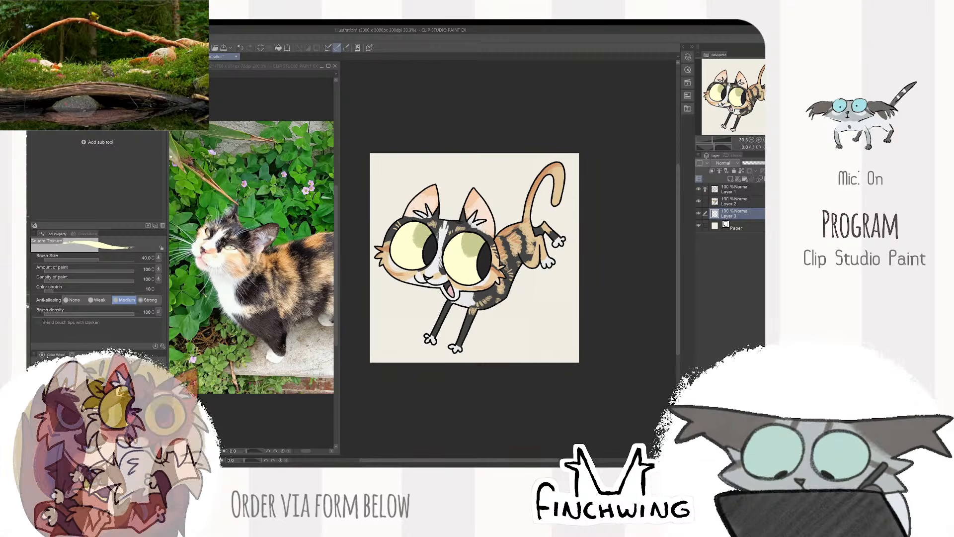
{"action": "key", "text": "bracketright"}
{"action": "key", "text": "bracketright"}
{"action": "key", "text": "bracketright"}
{"action": "key", "text": "bracketright"}
{"action": "key", "text": "bracketright"}
{"action": "key", "text": "bracketright"}
{"action": "key", "text": "bracketright"}
{"action": "key", "text": "bracketright"}
{"action": "mouse_move", "coordinate": [546, 289]}
{"action": "left_mouse_down"}
{"action": "mouse_move", "coordinate": [549, 267]}
{"action": "mouse_move", "coordinate": [481, 192]}
{"action": "mouse_move", "coordinate": [407, 241]}
{"action": "mouse_move", "coordinate": [439, 330]}
{"action": "mouse_move", "coordinate": [537, 282]}
{"action": "mouse_move", "coordinate": [567, 238]}
{"action": "left_mouse_up"}
{"action": "key", "text": "ctrl+z"}
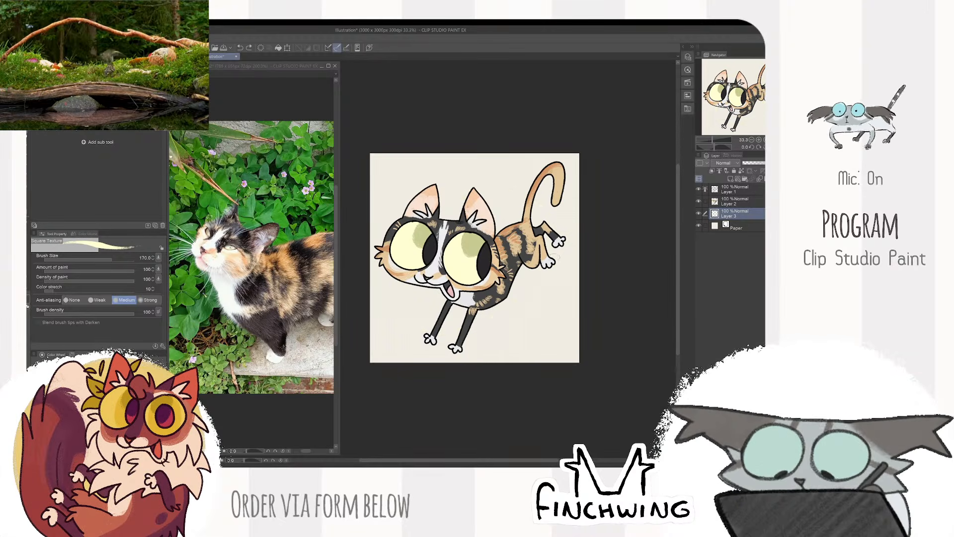
{"action": "mouse_move", "coordinate": [542, 282]}
{"action": "left_mouse_down"}
{"action": "mouse_move", "coordinate": [549, 264]}
{"action": "mouse_move", "coordinate": [506, 196]}
{"action": "mouse_move", "coordinate": [443, 199]}
{"action": "mouse_move", "coordinate": [447, 331]}
{"action": "mouse_move", "coordinate": [503, 324]}
{"action": "mouse_move", "coordinate": [547, 286]}
{"action": "mouse_move", "coordinate": [553, 263]}
{"action": "left_mouse_up"}
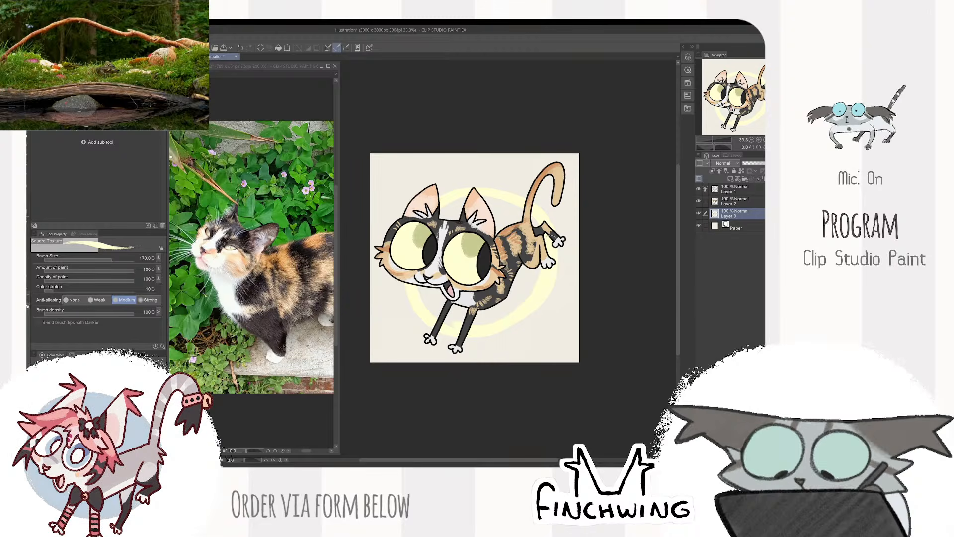
{"action": "mouse_move", "coordinate": [429, 308]}
{"action": "left_mouse_down"}
{"action": "mouse_move", "coordinate": [507, 313]}
{"action": "mouse_move", "coordinate": [532, 271]}
{"action": "left_mouse_up"}
- Change the paper colour to white
{"action": "left_click", "coordinate": [731, 226]}
{"action": "double_click", "coordinate": [714, 227]}
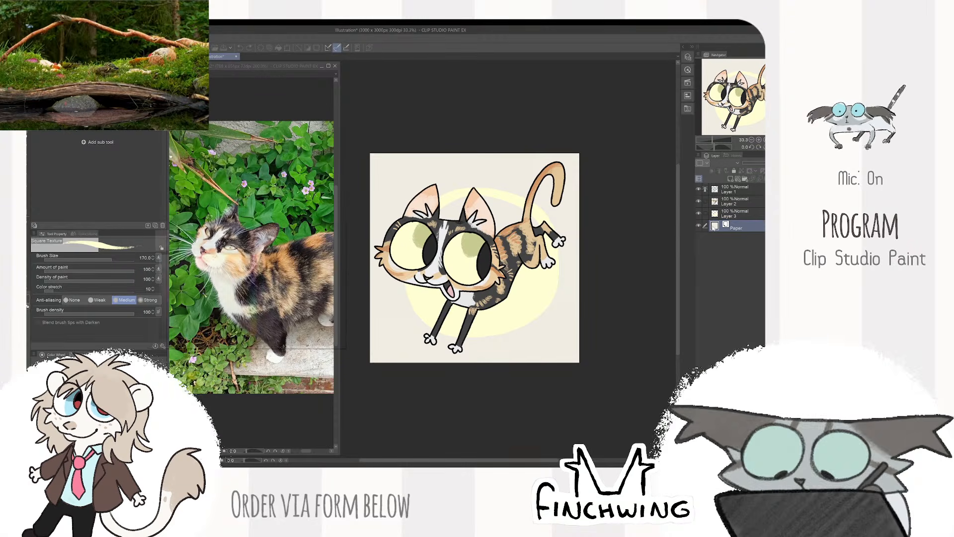
{"action": "left_click_drag", "start_coordinate": [172, 263], "coordinate": [134, 188]}
{"action": "left_click", "coordinate": [327, 233]}
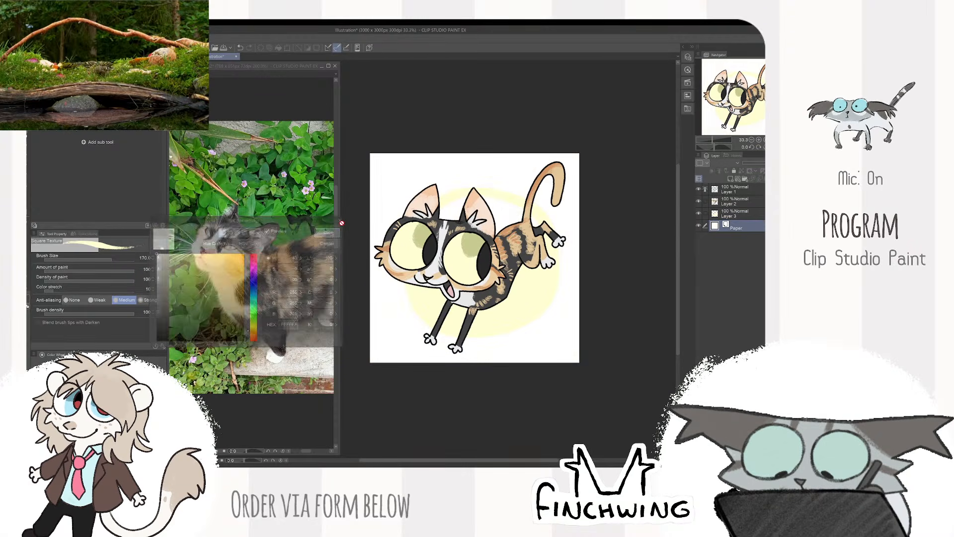
- Hide the paper and group Layers 1, 2 and 3 into a folder
{"action": "left_click", "coordinate": [730, 215]}
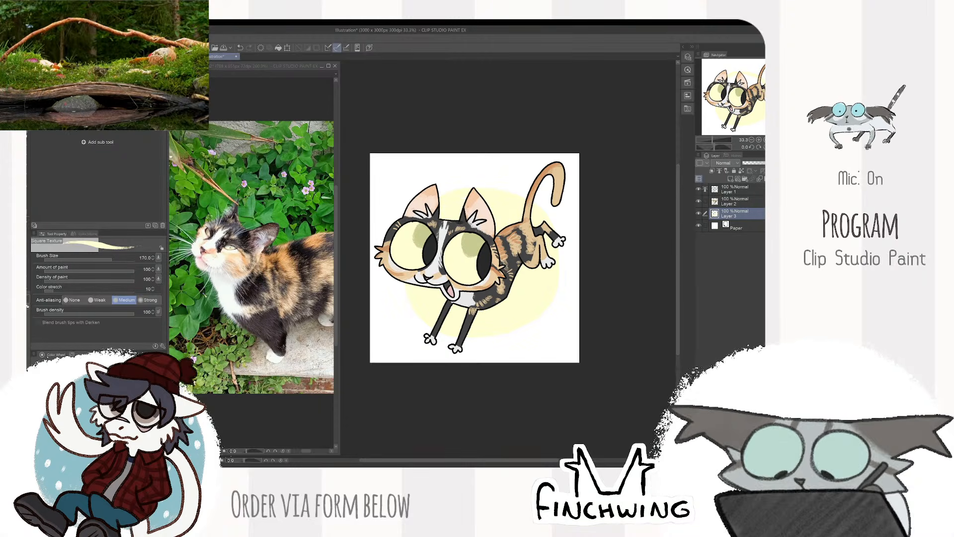
{"action": "left_click", "coordinate": [699, 227]}
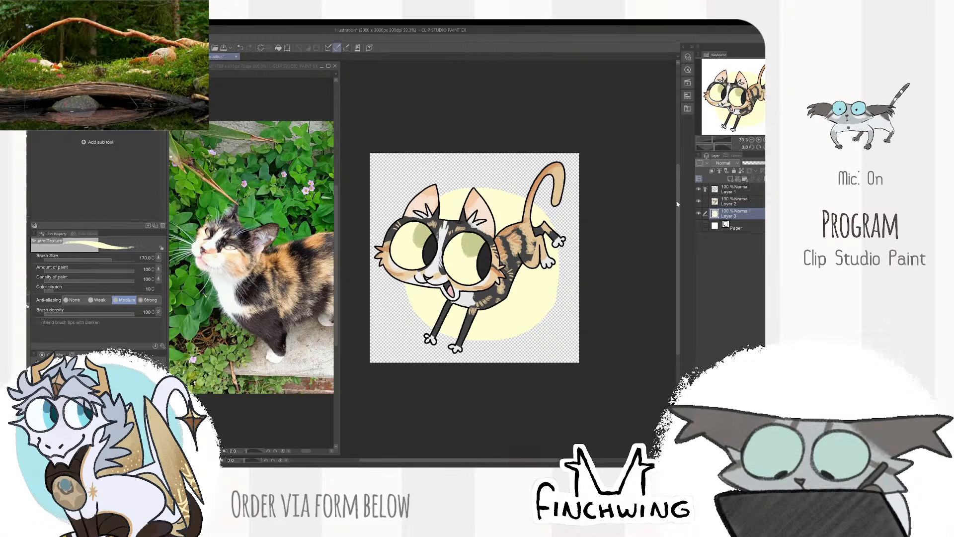
{"action": "left_click", "coordinate": [739, 193], "text": "shift"}
{"action": "key", "text": "ctrl+g"}
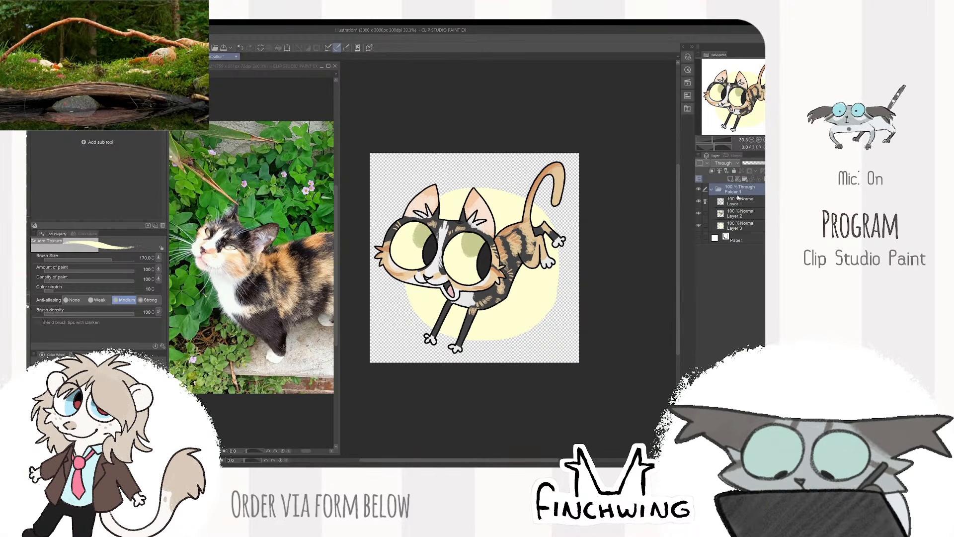
{"action": "key", "text": "alt+Tab"}
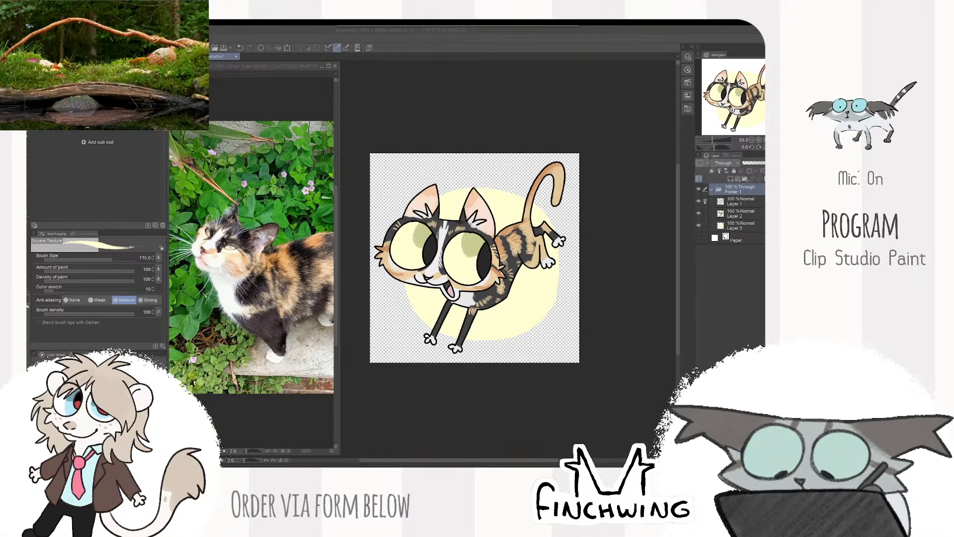
{"action": "key", "text": "alt+Tab"}
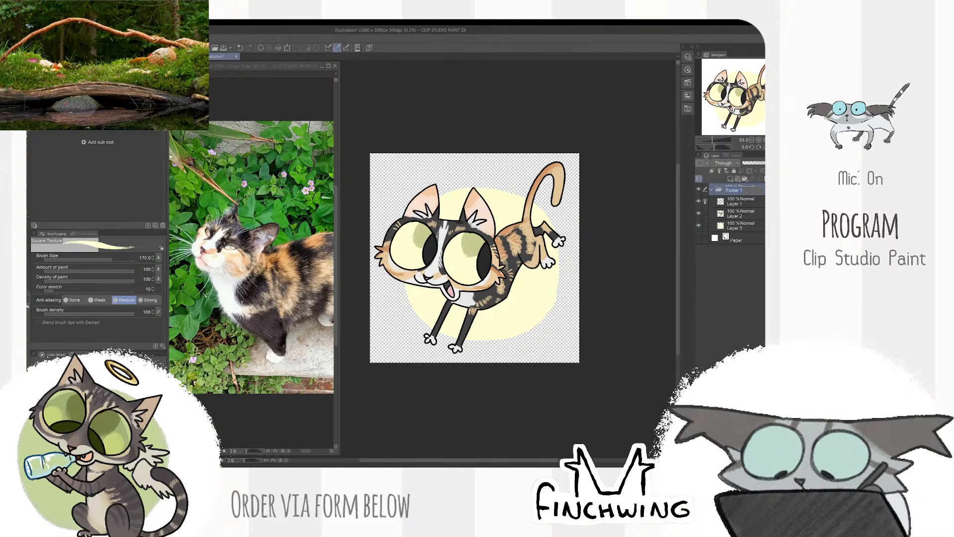
- Rename the calico cat's folder with the client's username, collapse and hide it, and show the paper again
{"action": "type", "text": "helen"}
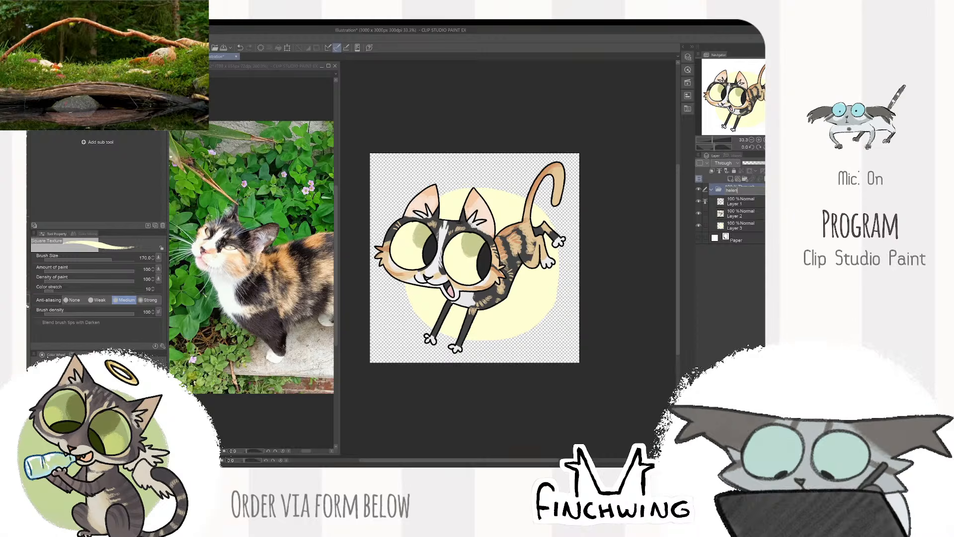
{"action": "type", "text": "art"}
{"action": "key", "text": "Return"}
{"action": "left_click", "coordinate": [712, 190]}
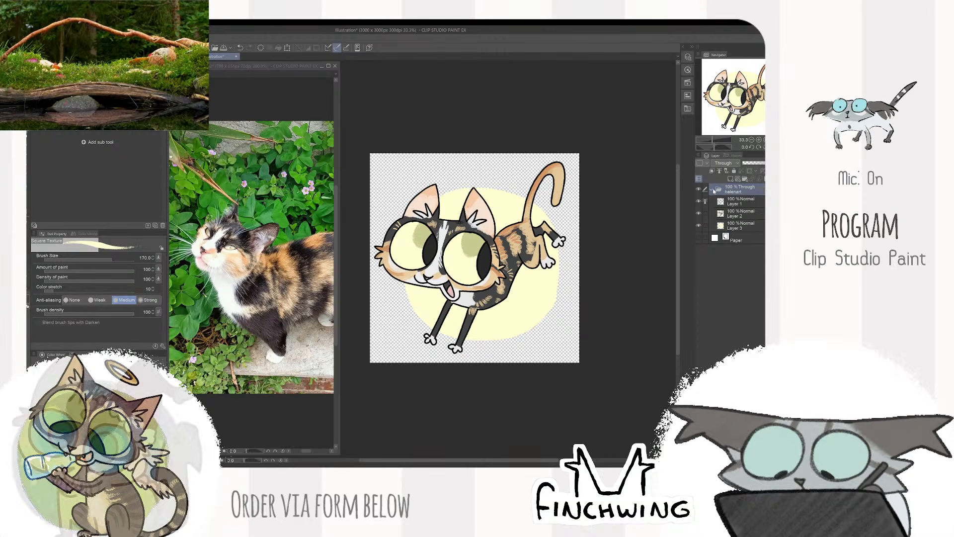
{"action": "left_click", "coordinate": [698, 189]}
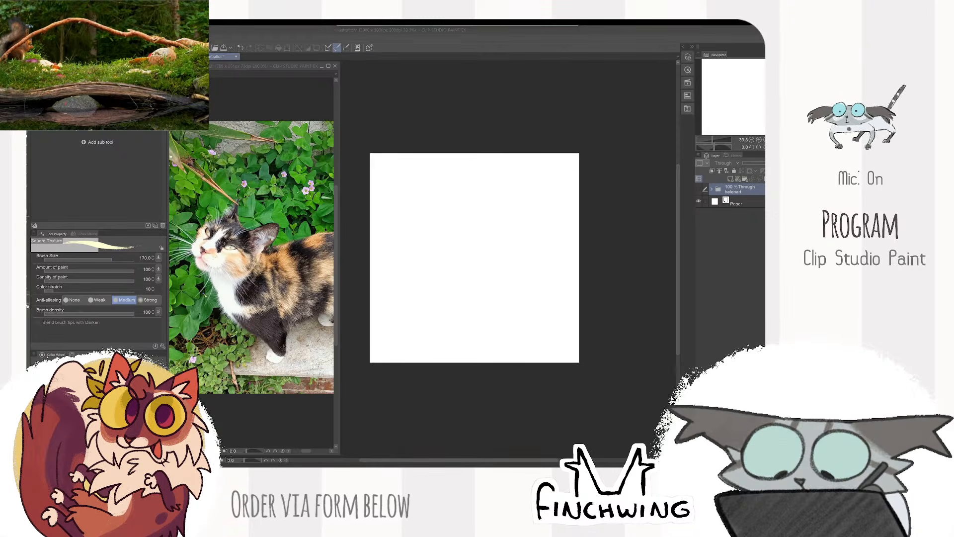
- Replace the calico cat photo with the pink cat character's reference sheet, closing the photo without saving it
{"action": "key", "text": "super+shift+s"}
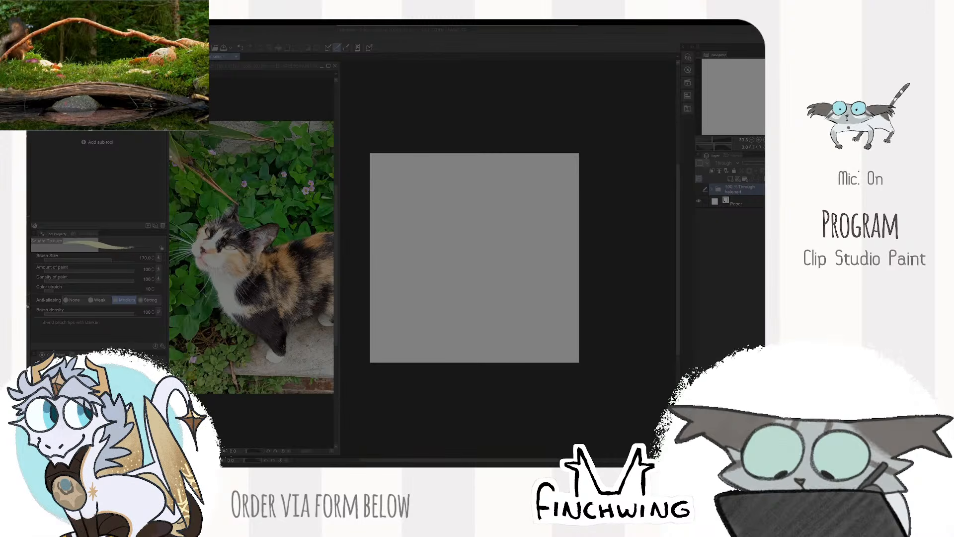
{"action": "key", "text": "Escape"}
{"action": "left_click", "coordinate": [341, 107]}
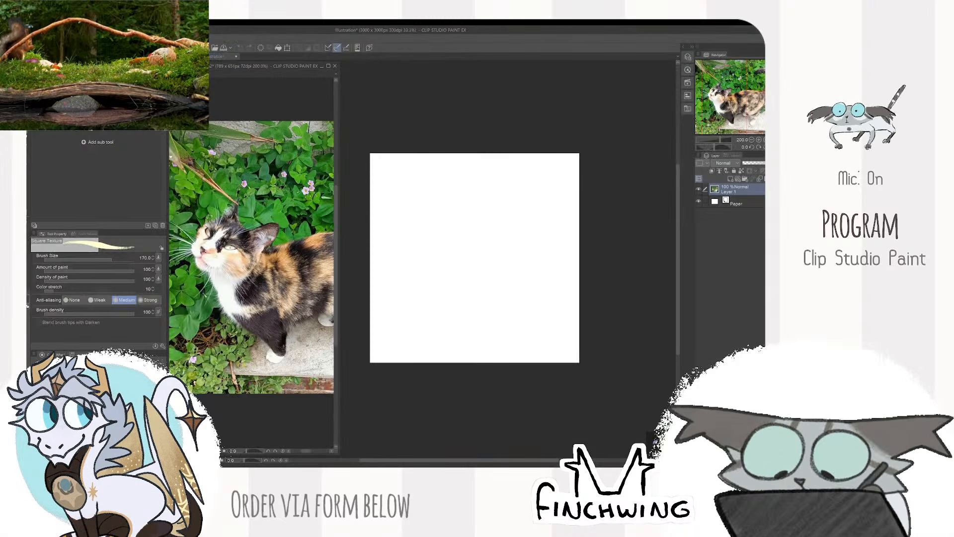
{"action": "left_click", "coordinate": [35, 38]}
{"action": "left_click", "coordinate": [60, 56]}
{"action": "left_click", "coordinate": [202, 74]}
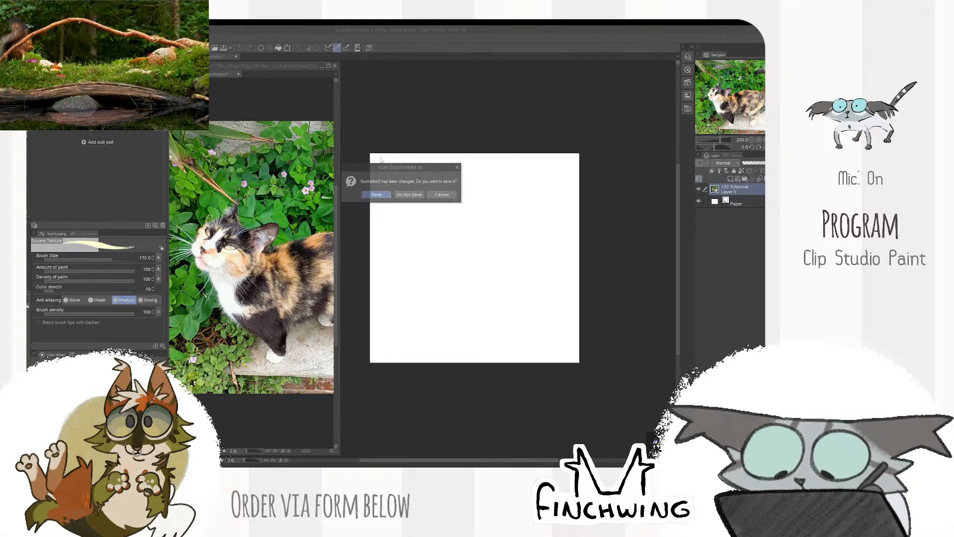
{"action": "left_click", "coordinate": [406, 195]}
{"action": "scroll", "coordinate": [257, 310], "scroll_direction": "up", "scroll_amount": 7}
{"action": "left_click_drag", "start_coordinate": [258, 309], "coordinate": [322, 340]}
{"action": "left_click_drag", "start_coordinate": [338, 292], "coordinate": [348, 275]}
{"action": "left_click_drag", "start_coordinate": [323, 276], "coordinate": [312, 263]}
{"action": "left_click", "coordinate": [434, 108]}
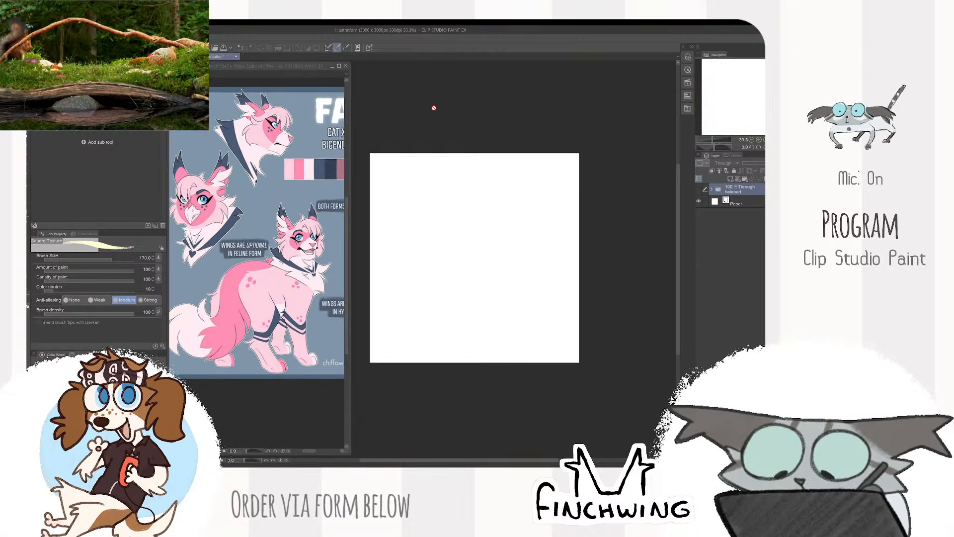
- Add a new layer in a new folder above the hidden one and name the folder with the next client's username
{"action": "left_click_drag", "start_coordinate": [483, 212], "coordinate": [573, 185]}
{"action": "left_click", "coordinate": [745, 179]}
{"action": "left_click", "coordinate": [731, 179]}
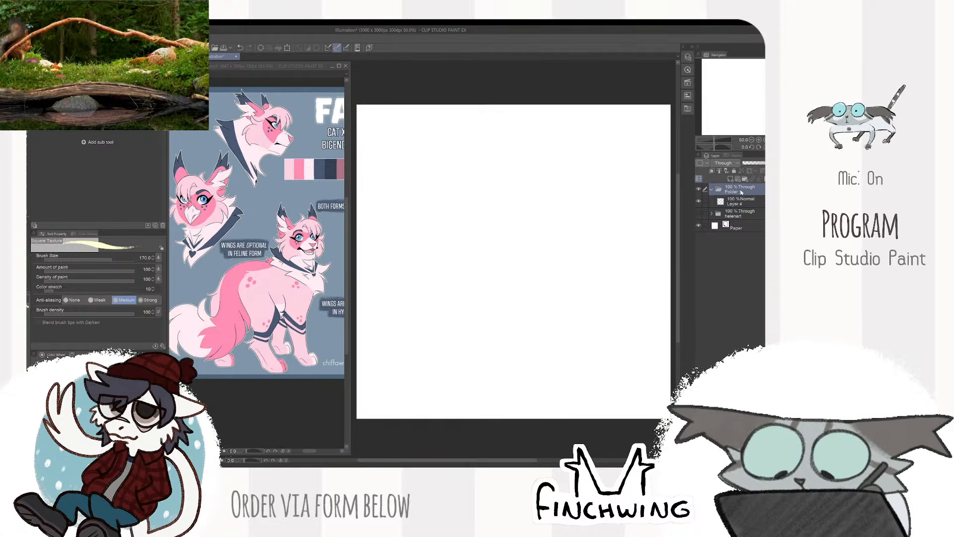
{"action": "left_click", "coordinate": [735, 190]}
{"action": "type", "text": "chiffawn"}
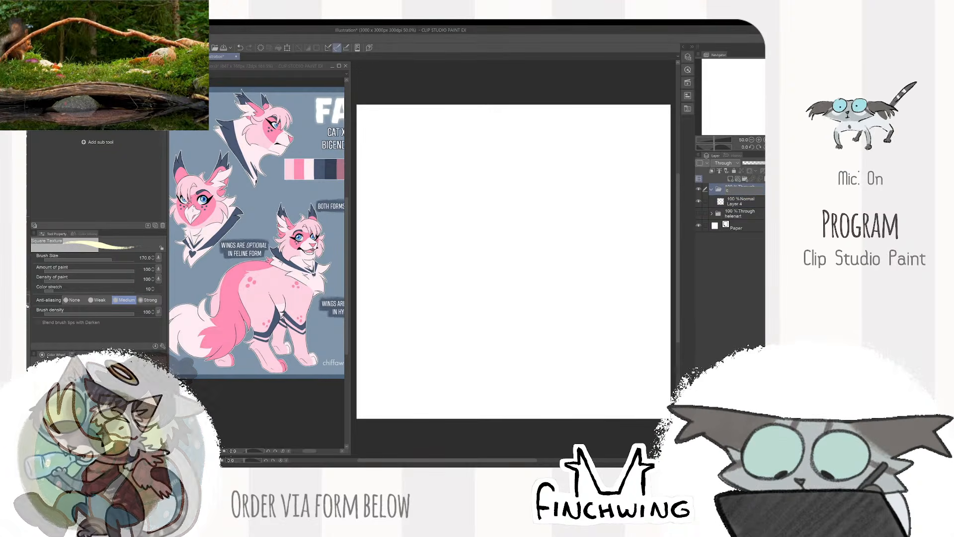
{"action": "type", "text": "chiffawndue"}
{"action": "key", "text": "Return"}
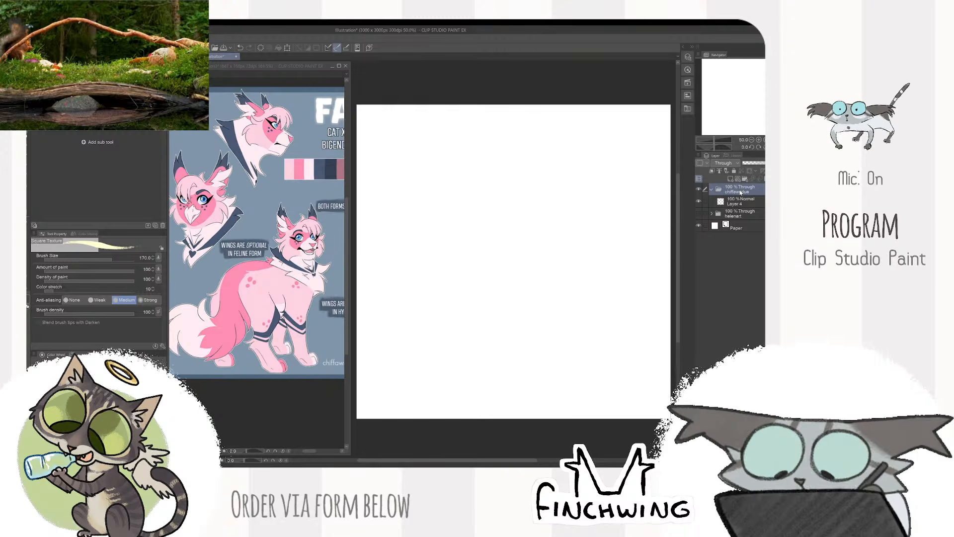
- Set up the DAUB Super Scatter Chalk brush at size 17 on the new folder's layer, undoing the test strokes
{"action": "left_click", "coordinate": [737, 202]}
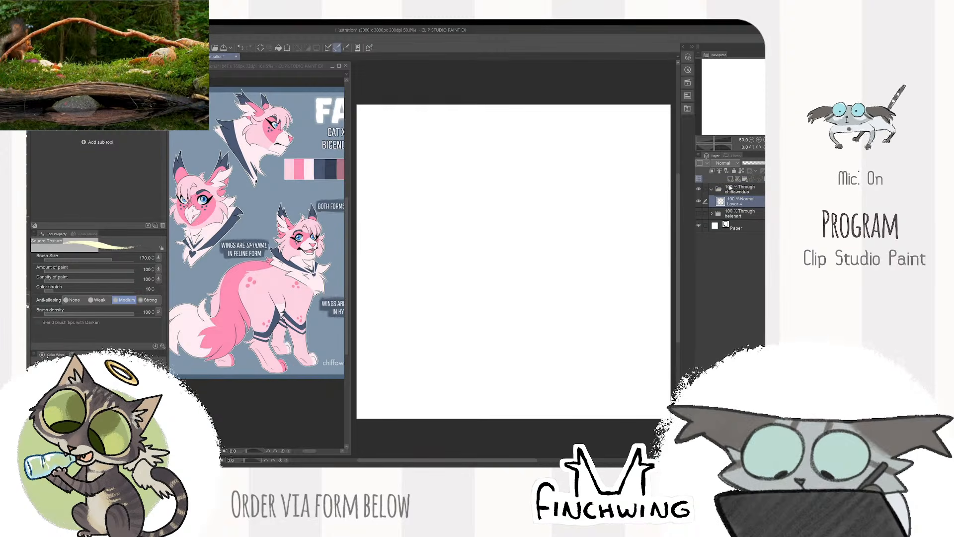
{"action": "key", "text": "p"}
{"action": "key", "text": "p"}
{"action": "mouse_move", "coordinate": [483, 181]}
{"action": "left_mouse_down"}
{"action": "mouse_move", "coordinate": [554, 178]}
{"action": "mouse_move", "coordinate": [579, 210]}
{"action": "mouse_move", "coordinate": [634, 239]}
{"action": "left_mouse_up"}
{"action": "key", "text": "ctrl+z"}
{"action": "key", "text": "bracketleft"}
{"action": "key", "text": "bracketleft"}
{"action": "key", "text": "bracketleft"}
{"action": "mouse_move", "coordinate": [561, 225]}
{"action": "left_mouse_down"}
{"action": "mouse_move", "coordinate": [601, 243]}
{"action": "mouse_move", "coordinate": [639, 226]}
{"action": "left_mouse_up"}
{"action": "key", "text": "ctrl+z"}
{"action": "key", "text": "bracketleft"}
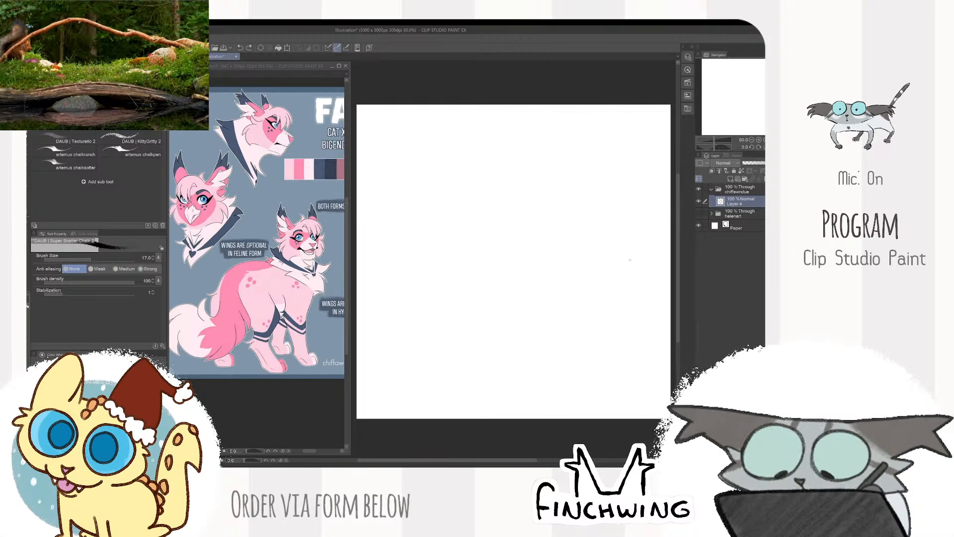
{"action": "mouse_move", "coordinate": [518, 225]}
{"action": "left_mouse_down"}
{"action": "mouse_move", "coordinate": [554, 219]}
{"action": "mouse_move", "coordinate": [609, 261]}
{"action": "left_mouse_up"}
{"action": "key", "text": "ctrl+z"}
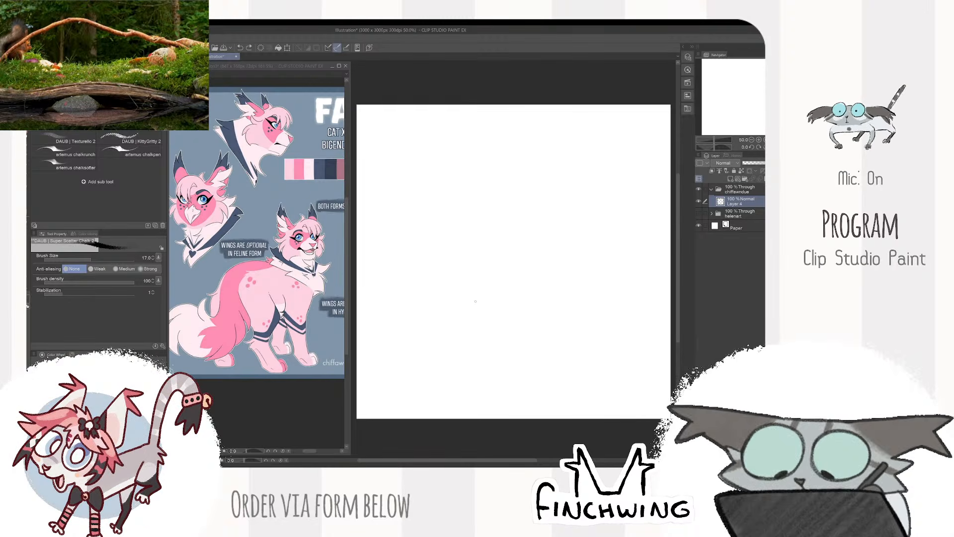
{"action": "mouse_move", "coordinate": [453, 277]}
{"action": "left_mouse_down"}
{"action": "mouse_move", "coordinate": [527, 212]}
{"action": "mouse_move", "coordinate": [587, 323]}
{"action": "left_mouse_up"}
{"action": "key", "text": "ctrl+z"}
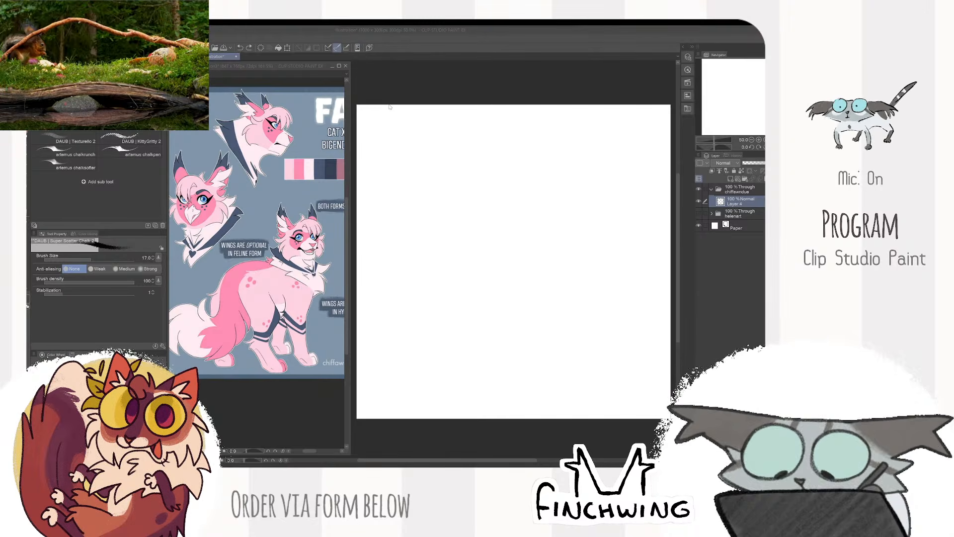
{"action": "left_click", "coordinate": [719, 203]}
{"action": "left_click_drag", "start_coordinate": [523, 224], "coordinate": [478, 295]}
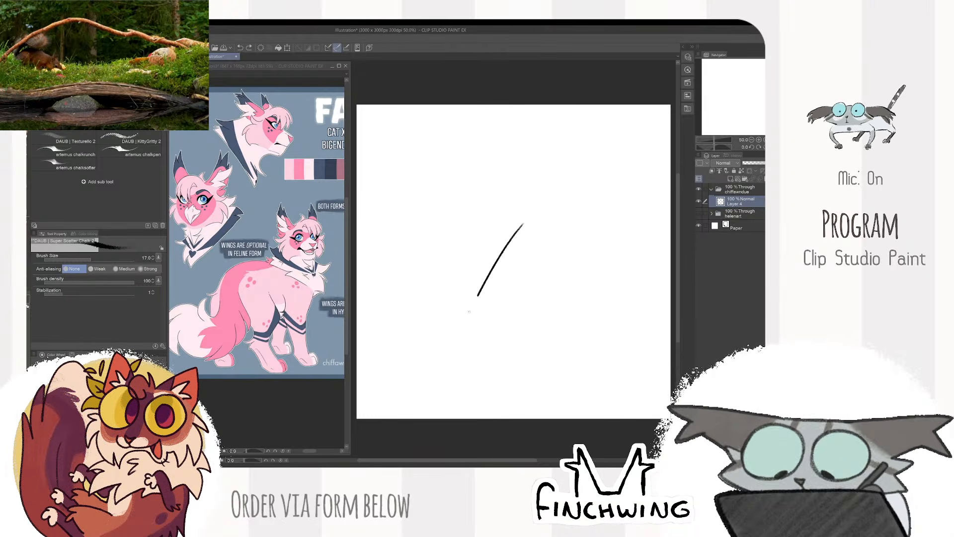
{"action": "left_click_drag", "start_coordinate": [462, 335], "coordinate": [565, 249]}
{"action": "key", "text": "Delete"}
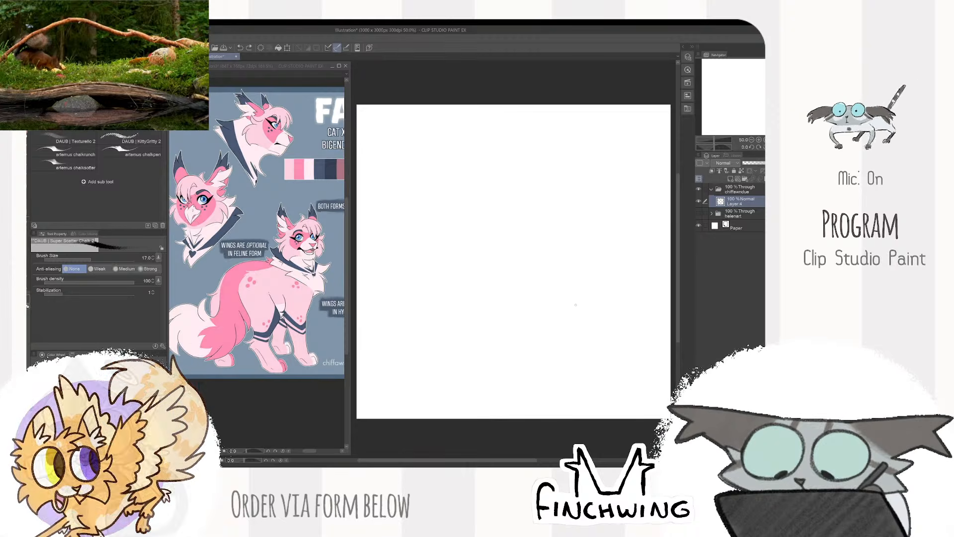
{"action": "left_click_drag", "start_coordinate": [520, 234], "coordinate": [618, 286]}
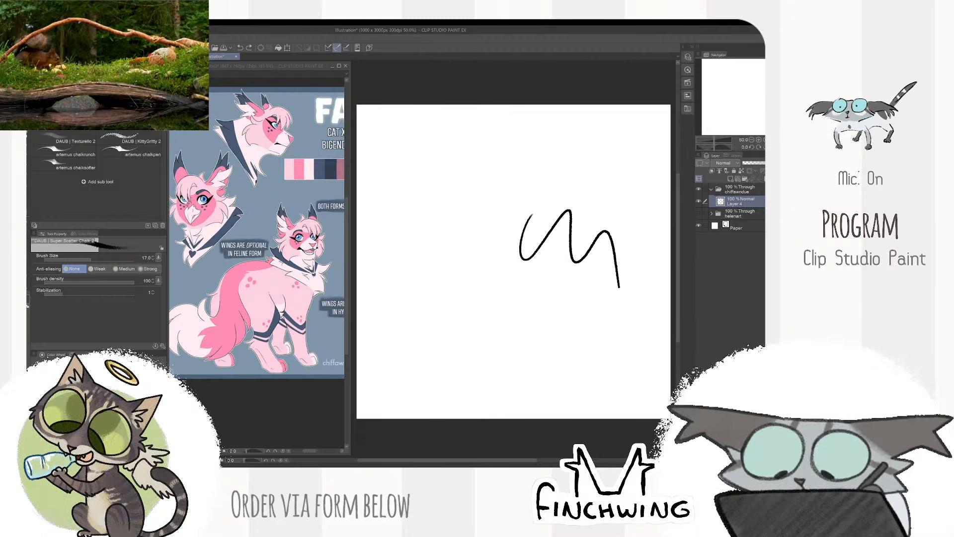
{"action": "key", "text": "Delete"}
{"action": "left_click_drag", "start_coordinate": [508, 203], "coordinate": [586, 279]}
{"action": "key", "text": "ctrl+z"}
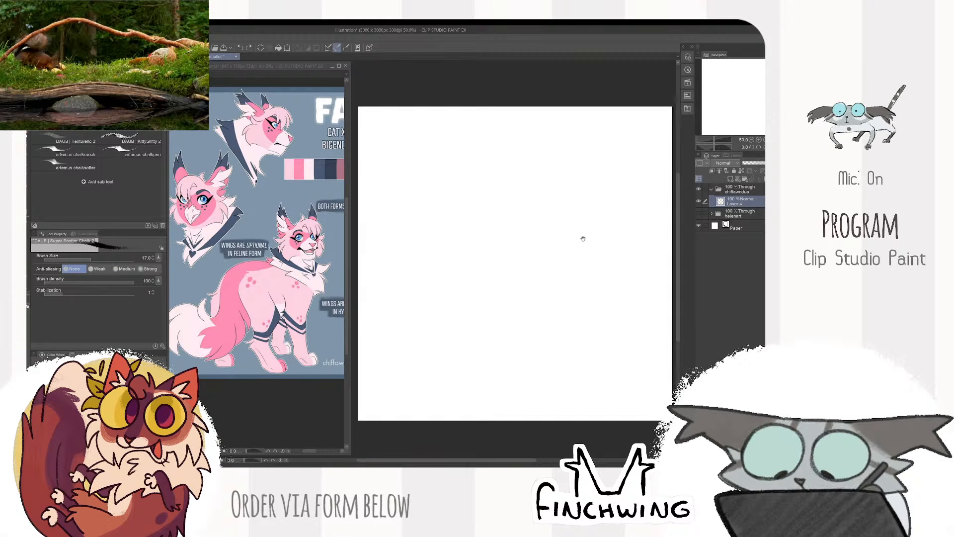
{"action": "left_click_drag", "start_coordinate": [582, 237], "coordinate": [506, 197]}
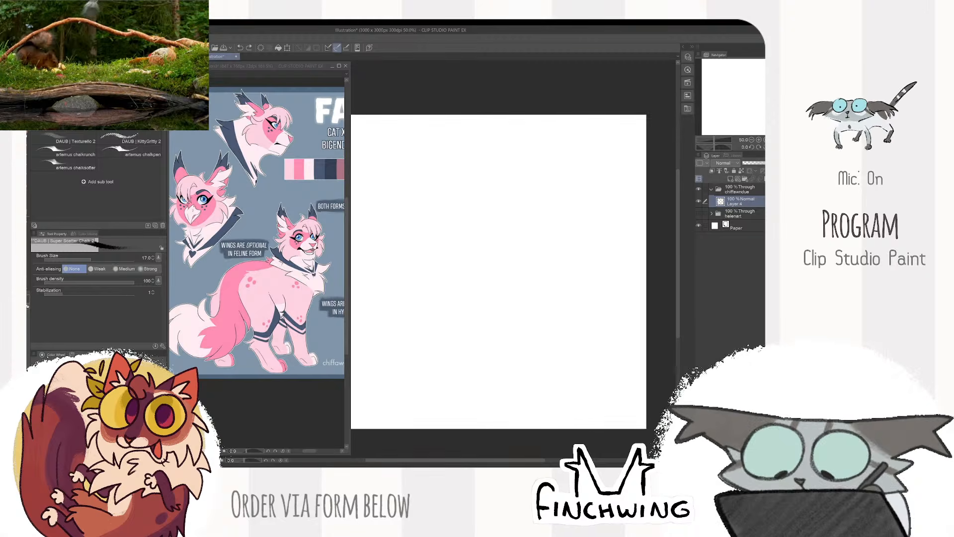
{"action": "left_click_drag", "start_coordinate": [493, 201], "coordinate": [521, 256]}
{"action": "key", "text": "ctrl+z"}
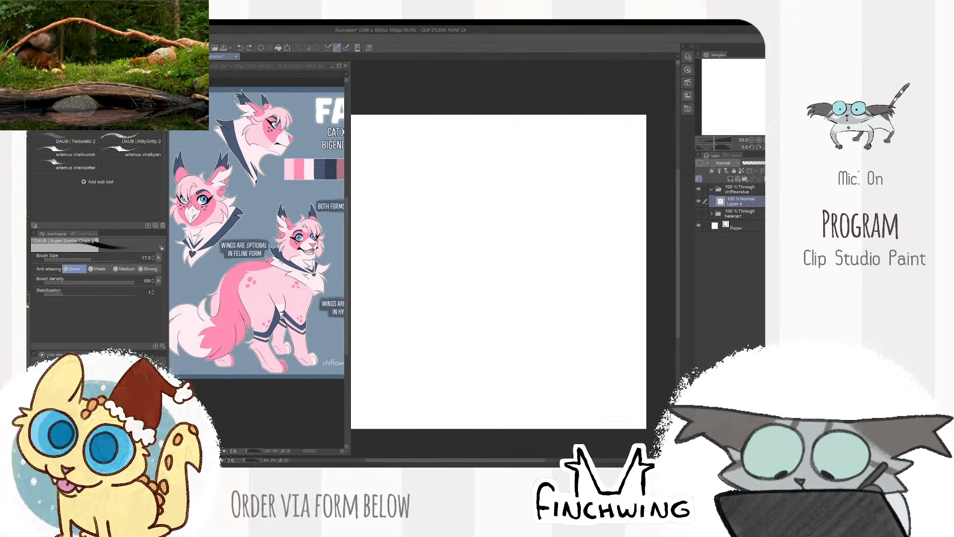
- Draw two large round eye outlines side by side in the upper half of the canvas
{"action": "mouse_move", "coordinate": [490, 198]}
{"action": "left_mouse_down"}
{"action": "mouse_move", "coordinate": [506, 261]}
{"action": "mouse_move", "coordinate": [494, 198]}
{"action": "mouse_move", "coordinate": [474, 199]}
{"action": "mouse_move", "coordinate": [495, 195]}
{"action": "left_mouse_up"}
{"action": "key", "text": "ctrl+z"}
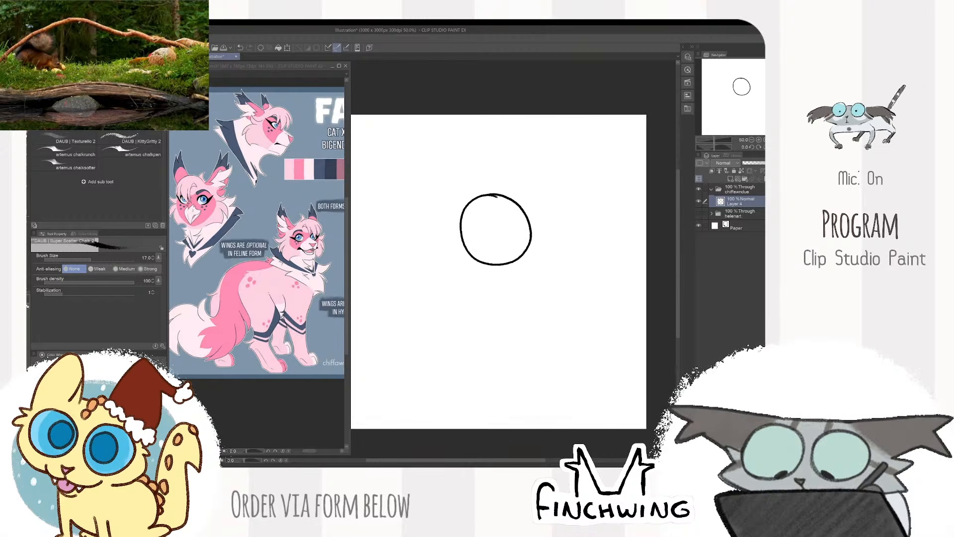
{"action": "mouse_move", "coordinate": [553, 188]}
{"action": "left_mouse_down"}
{"action": "mouse_move", "coordinate": [577, 251]}
{"action": "mouse_move", "coordinate": [554, 186]}
{"action": "left_mouse_up"}
{"action": "key", "text": "ctrl+z"}
{"action": "mouse_move", "coordinate": [569, 185]}
{"action": "left_mouse_down"}
{"action": "mouse_move", "coordinate": [583, 188]}
{"action": "mouse_move", "coordinate": [557, 185]}
{"action": "left_mouse_up"}
- Draw a curved pupil edge along the left side of each eye
{"action": "scroll", "coordinate": [492, 196], "scroll_direction": "up", "scroll_amount": 2}
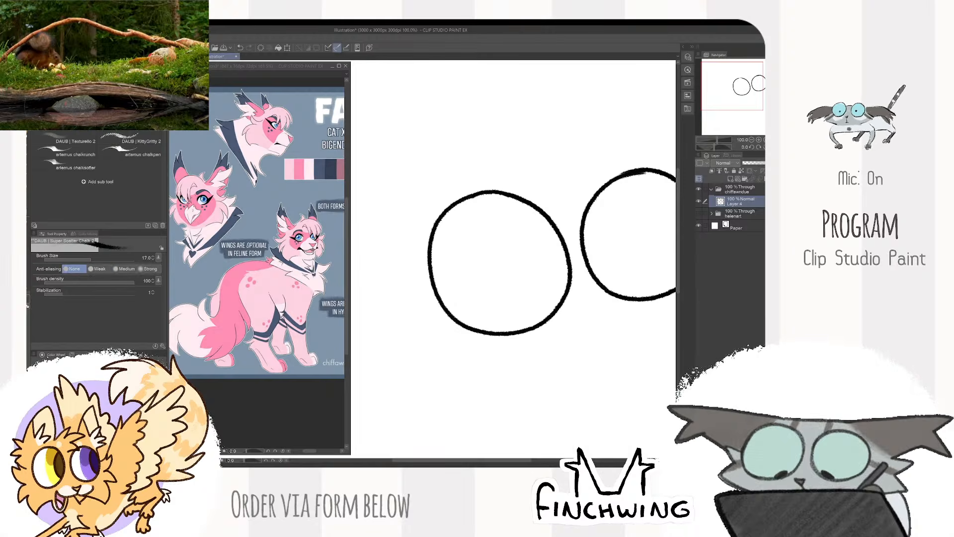
{"action": "left_click_drag", "start_coordinate": [472, 241], "coordinate": [464, 322]}
{"action": "key", "text": "ctrl+z"}
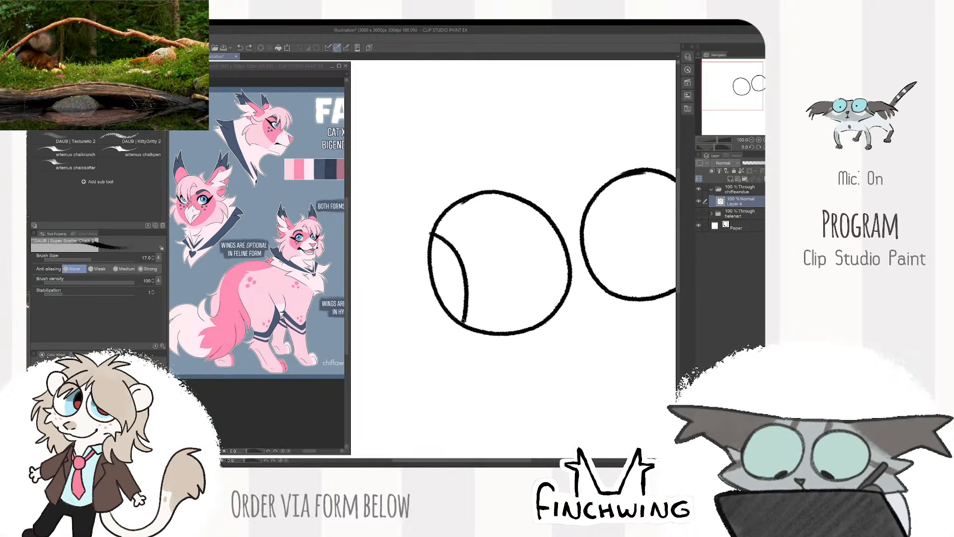
{"action": "left_click_drag", "start_coordinate": [596, 201], "coordinate": [625, 293]}
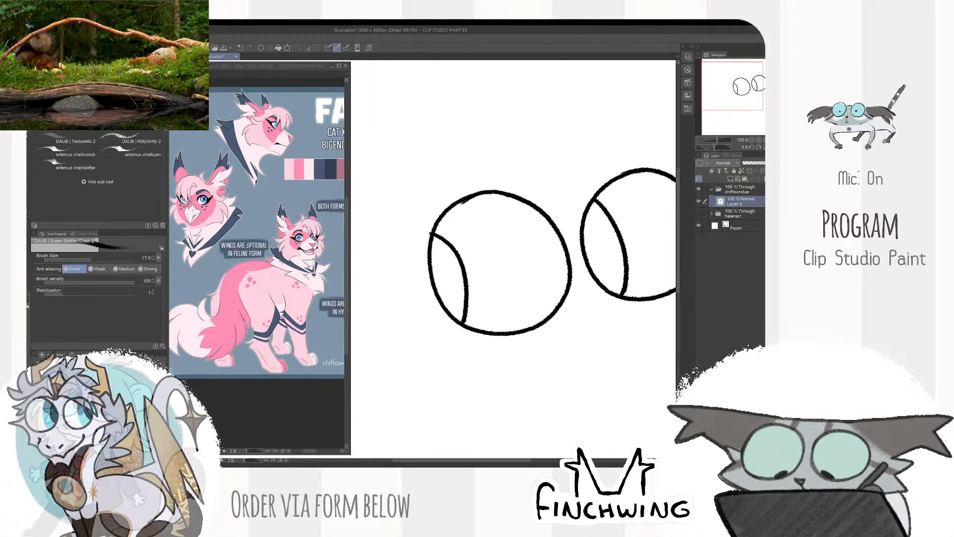
- Draw a small triangular nose and a wide smiling mouth line beneath the eyes
{"action": "key", "text": "ctrl+minus"}
{"action": "key", "text": "ctrl+minus"}
{"action": "key", "text": "ctrl+minus"}
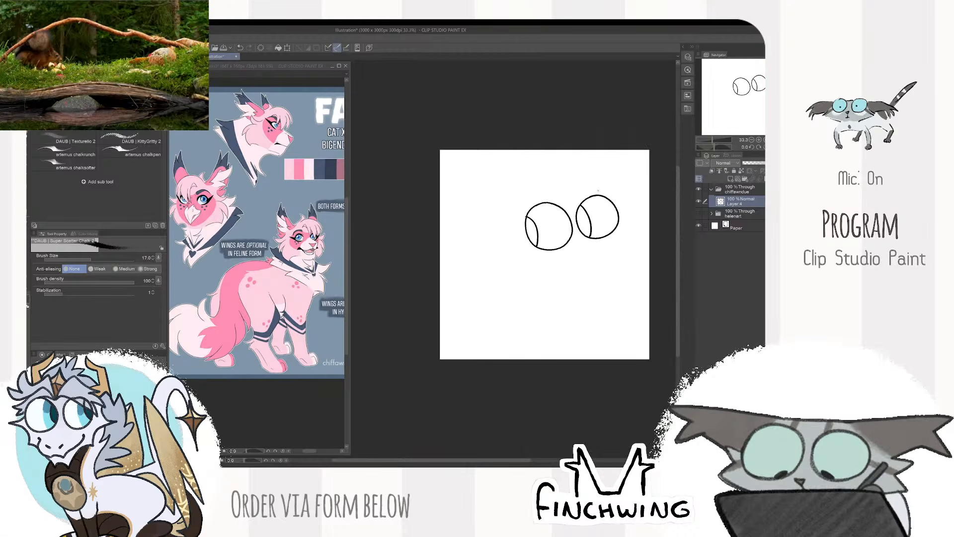
{"action": "scroll", "coordinate": [595, 236], "scroll_direction": "down", "scroll_amount": 2}
{"action": "scroll", "coordinate": [596, 237], "scroll_direction": "up", "scroll_amount": 5}
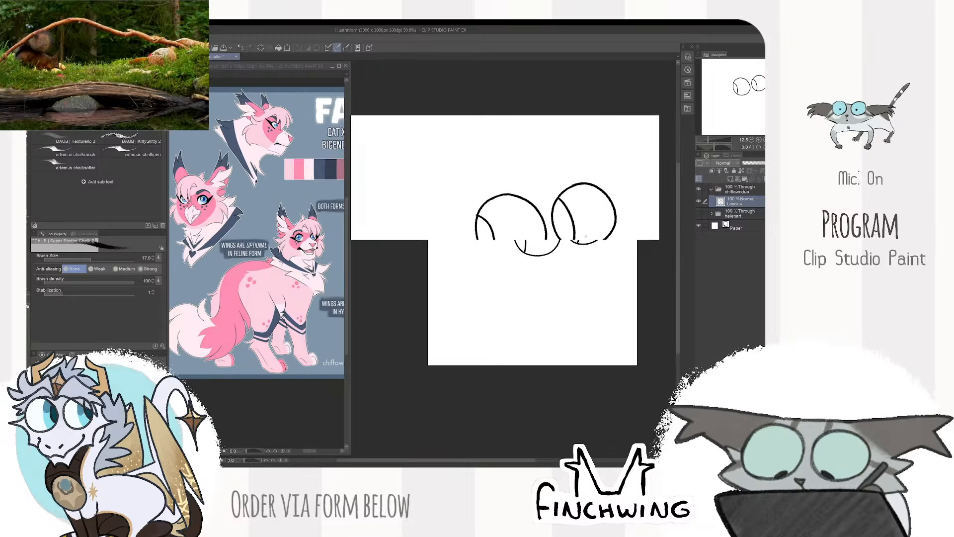
{"action": "mouse_move", "coordinate": [577, 266]}
{"action": "left_mouse_down"}
{"action": "mouse_move", "coordinate": [577, 280]}
{"action": "mouse_move", "coordinate": [582, 257]}
{"action": "left_mouse_up"}
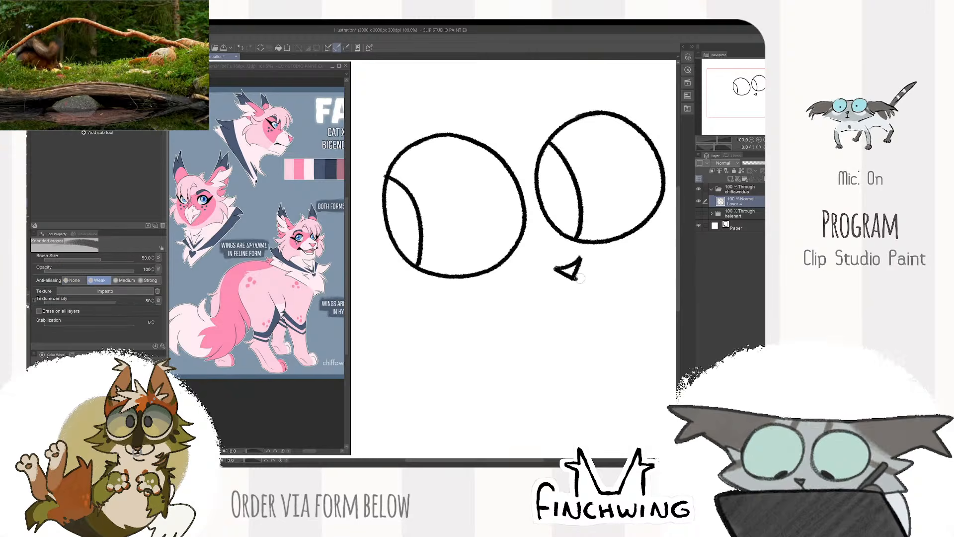
{"action": "left_click_drag", "start_coordinate": [575, 277], "coordinate": [571, 289]}
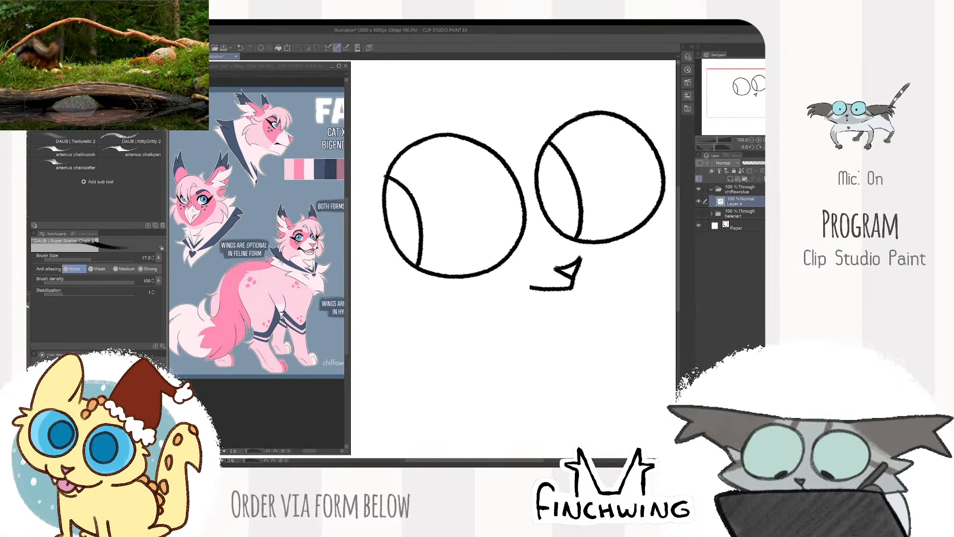
{"action": "mouse_move", "coordinate": [502, 268]}
{"action": "left_mouse_down"}
{"action": "mouse_move", "coordinate": [572, 288]}
{"action": "mouse_move", "coordinate": [607, 263]}
{"action": "left_mouse_up"}
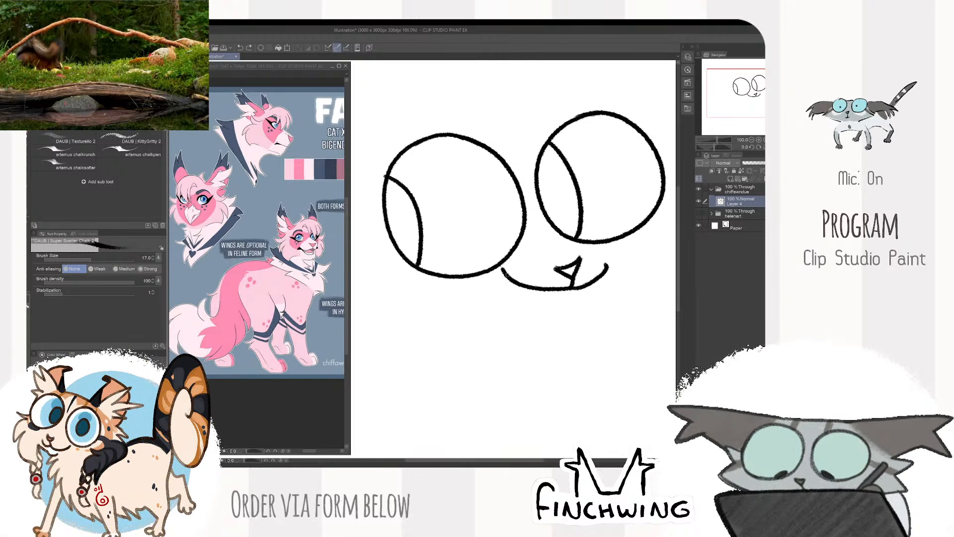
- Draw a narrow tongue hanging from the mouth's left end and rework the right side of the smile
{"action": "mouse_move", "coordinate": [504, 274]}
{"action": "left_mouse_down"}
{"action": "mouse_move", "coordinate": [525, 305]}
{"action": "mouse_move", "coordinate": [528, 288]}
{"action": "mouse_move", "coordinate": [505, 284]}
{"action": "mouse_move", "coordinate": [505, 299]}
{"action": "mouse_move", "coordinate": [526, 283]}
{"action": "left_mouse_up"}
{"action": "key", "text": "ctrl+z"}
{"action": "key", "text": "ctrl+z"}
{"action": "left_click_drag", "start_coordinate": [503, 288], "coordinate": [524, 291]}
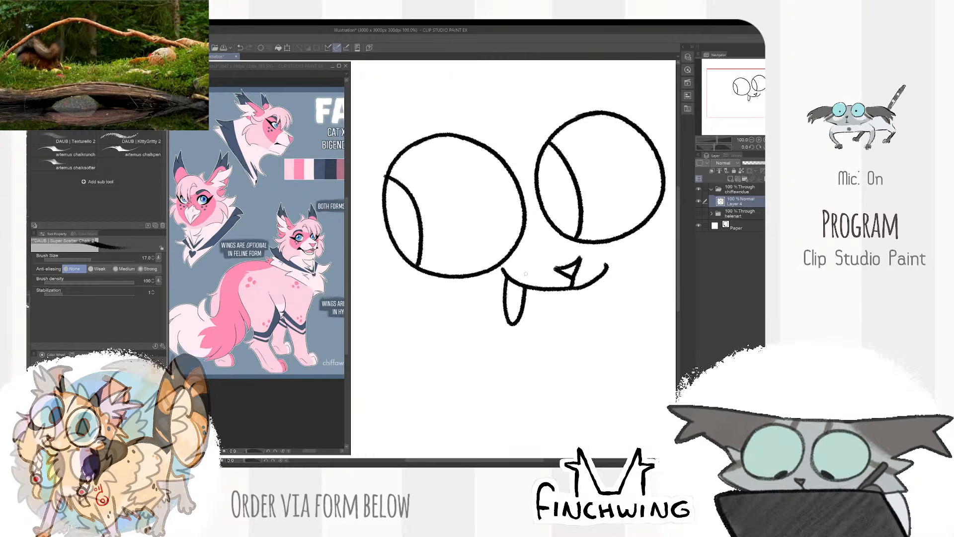
{"action": "scroll", "coordinate": [515, 258], "scroll_direction": "down", "scroll_amount": 5}
{"action": "scroll", "coordinate": [515, 258], "scroll_direction": "up", "scroll_amount": 5}
{"action": "scroll", "coordinate": [569, 275], "scroll_direction": "up", "scroll_amount": 2}
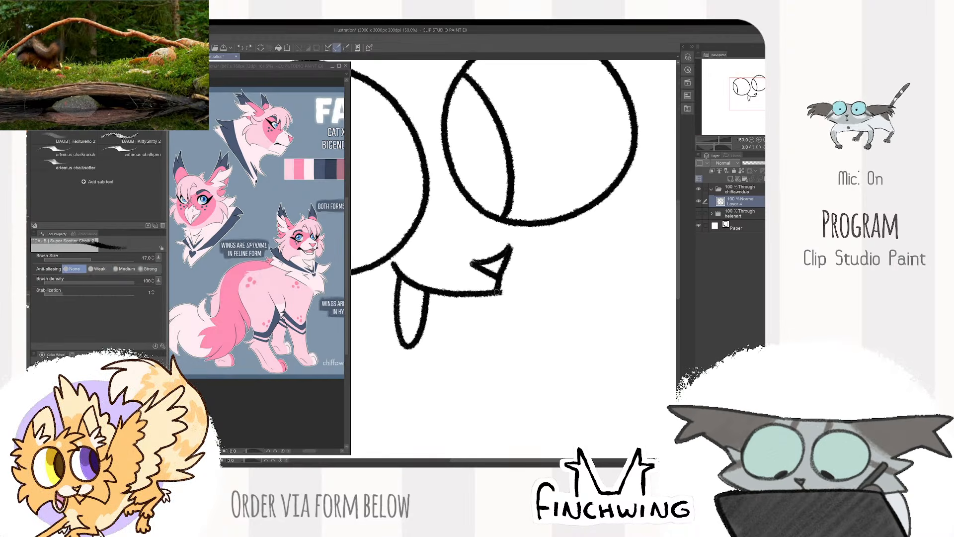
{"action": "left_click_drag", "start_coordinate": [537, 272], "coordinate": [496, 293]}
- Move the face linework down and slightly left on the canvas
{"action": "scroll", "coordinate": [547, 259], "scroll_direction": "down", "scroll_amount": 4}
{"action": "mouse_move", "coordinate": [562, 247]}
{"action": "left_mouse_down"}
{"action": "mouse_move", "coordinate": [626, 257]}
{"action": "mouse_move", "coordinate": [654, 235]}
{"action": "mouse_move", "coordinate": [642, 232]}
{"action": "left_mouse_up"}
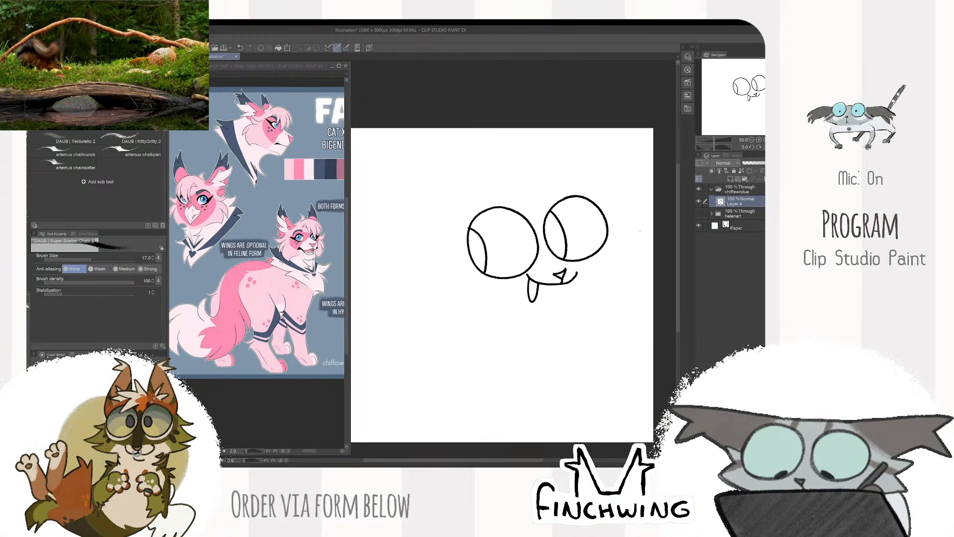
{"action": "scroll", "coordinate": [574, 242], "scroll_direction": "up", "scroll_amount": 2}
{"action": "scroll", "coordinate": [634, 250], "scroll_direction": "down", "scroll_amount": 2}
{"action": "mouse_move", "coordinate": [578, 239]}
{"action": "left_mouse_down"}
{"action": "mouse_move", "coordinate": [633, 250]}
{"action": "mouse_move", "coordinate": [665, 226]}
{"action": "mouse_move", "coordinate": [607, 270]}
{"action": "mouse_move", "coordinate": [515, 291]}
{"action": "mouse_move", "coordinate": [533, 292]}
{"action": "left_mouse_up"}
{"action": "scroll", "coordinate": [648, 233], "scroll_direction": "up", "scroll_amount": 2}
{"action": "key", "text": "k"}
{"action": "key", "text": "b"}
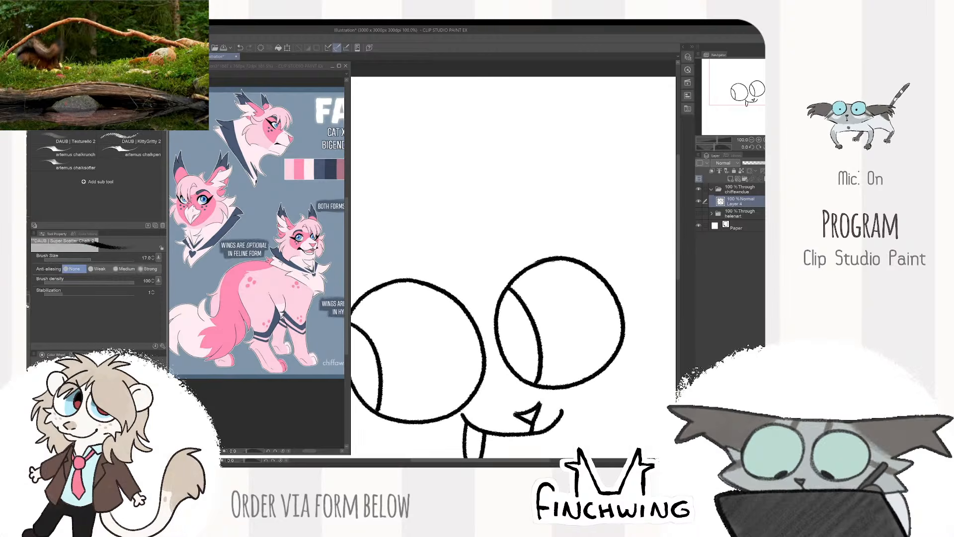
- Draw the forehead hair tuft, the curved forehead line and a pointed brow with lashes over the right eye
{"action": "left_click_drag", "start_coordinate": [440, 192], "coordinate": [520, 166]}
{"action": "left_click_drag", "start_coordinate": [467, 227], "coordinate": [591, 276]}
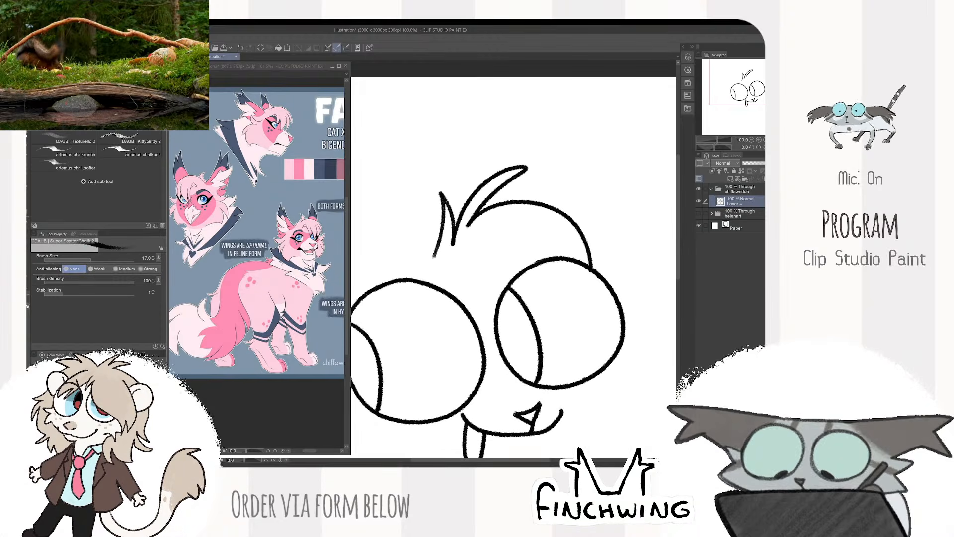
{"action": "mouse_move", "coordinate": [541, 231]}
{"action": "left_mouse_down"}
{"action": "mouse_move", "coordinate": [574, 318]}
{"action": "mouse_move", "coordinate": [505, 248]}
{"action": "mouse_move", "coordinate": [561, 310]}
{"action": "mouse_move", "coordinate": [595, 246]}
{"action": "left_mouse_up"}
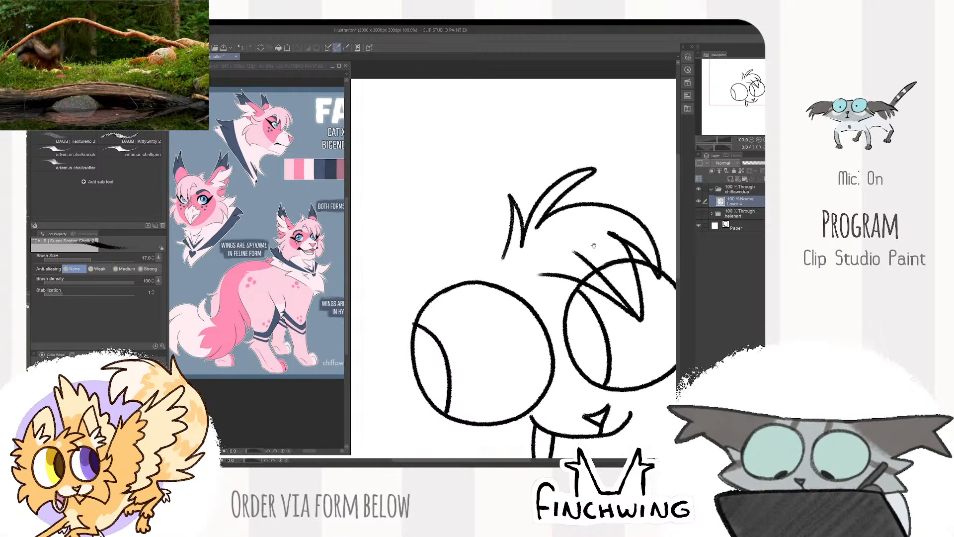
- Draw two tall, pointed ears with tufted tips and add spiky fur strands along the forehead
{"action": "mouse_move", "coordinate": [499, 258]}
{"action": "left_mouse_down"}
{"action": "mouse_move", "coordinate": [498, 217]}
{"action": "mouse_move", "coordinate": [455, 102]}
{"action": "left_mouse_up"}
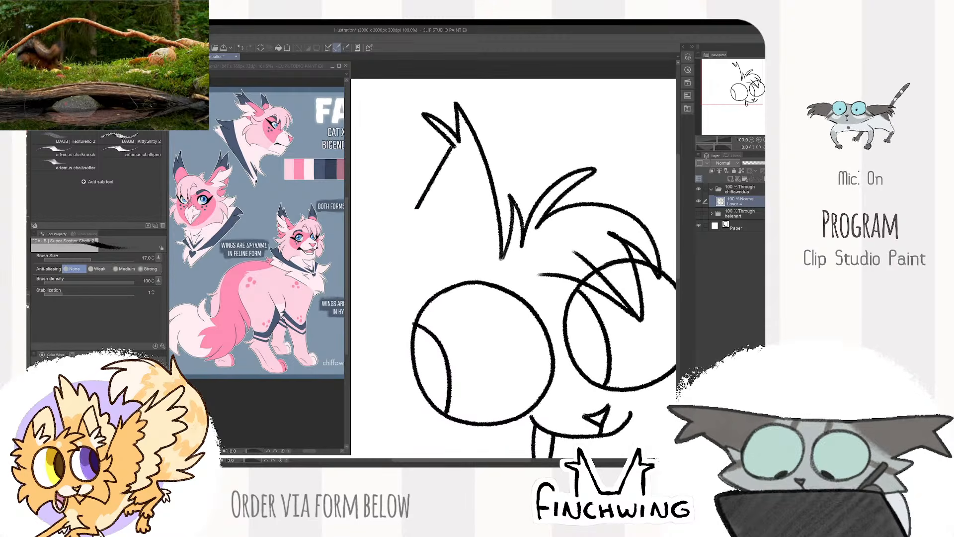
{"action": "left_click_drag", "start_coordinate": [417, 208], "coordinate": [400, 302]}
{"action": "mouse_move", "coordinate": [571, 218]}
{"action": "left_mouse_down"}
{"action": "mouse_move", "coordinate": [557, 192]}
{"action": "mouse_move", "coordinate": [571, 153]}
{"action": "mouse_move", "coordinate": [601, 169]}
{"action": "mouse_move", "coordinate": [574, 199]}
{"action": "mouse_move", "coordinate": [602, 264]}
{"action": "mouse_move", "coordinate": [612, 335]}
{"action": "left_mouse_up"}
{"action": "left_click_drag", "start_coordinate": [426, 259], "coordinate": [531, 154]}
{"action": "mouse_move", "coordinate": [498, 203]}
{"action": "left_mouse_down"}
{"action": "mouse_move", "coordinate": [450, 200]}
{"action": "mouse_move", "coordinate": [474, 228]}
{"action": "left_mouse_up"}
{"action": "left_click_drag", "start_coordinate": [579, 219], "coordinate": [440, 308]}
{"action": "left_click_drag", "start_coordinate": [580, 225], "coordinate": [593, 164]}
{"action": "scroll", "coordinate": [599, 175], "scroll_direction": "down", "scroll_amount": 3}
{"action": "scroll", "coordinate": [605, 199], "scroll_direction": "up", "scroll_amount": 2}
{"action": "scroll", "coordinate": [606, 226], "scroll_direction": "up", "scroll_amount": 3}
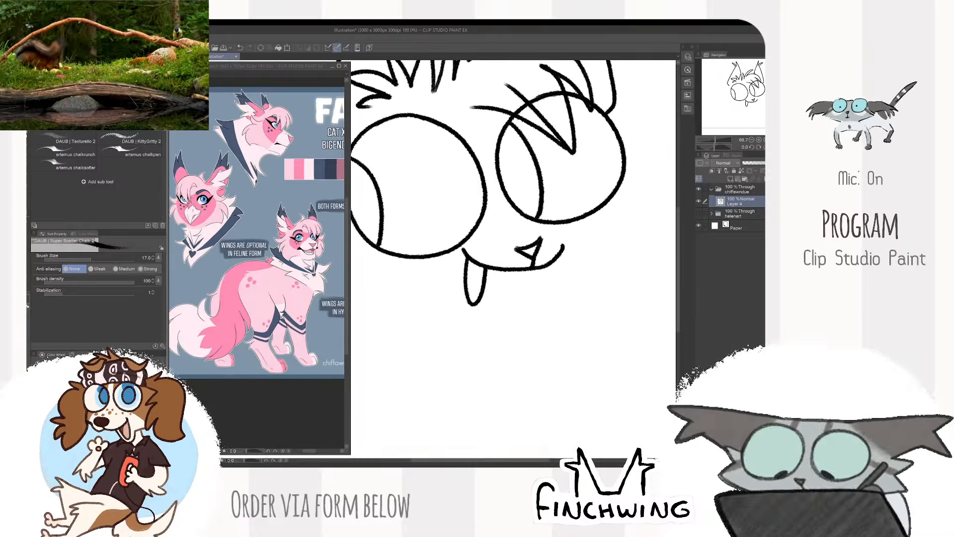
- Draw long, pointed cheek fur on both sides of the face below the ears
{"action": "scroll", "coordinate": [606, 226], "scroll_direction": "down", "scroll_amount": 4}
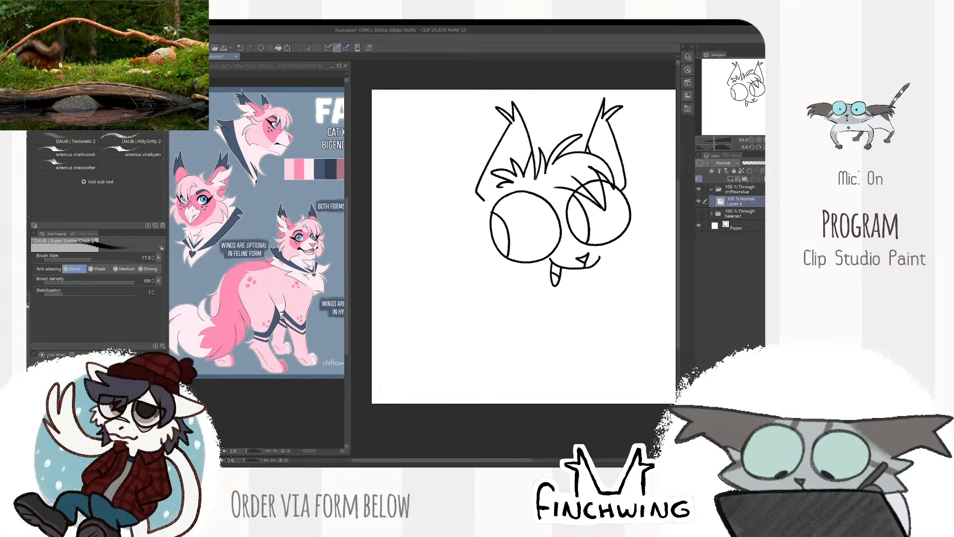
{"action": "scroll", "coordinate": [605, 226], "scroll_direction": "up", "scroll_amount": 1}
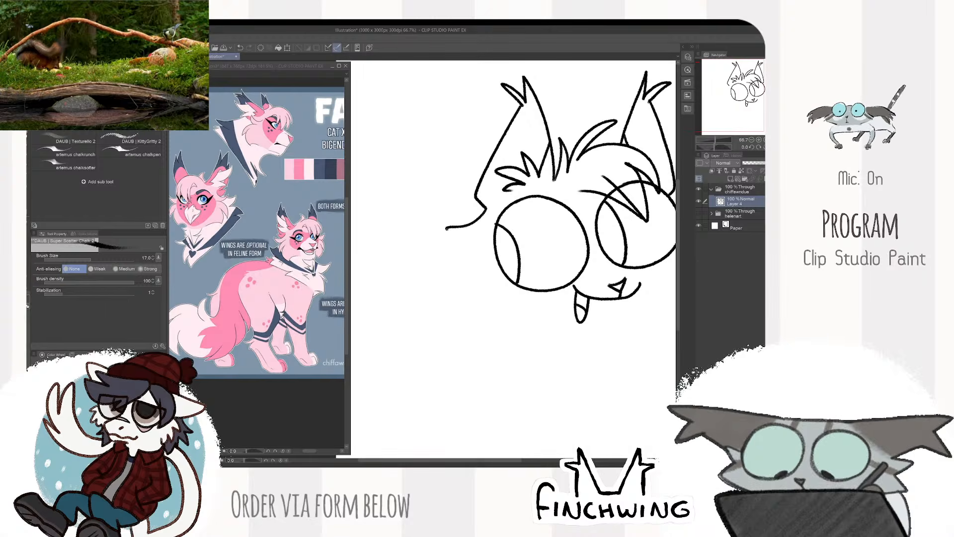
{"action": "left_click_drag", "start_coordinate": [446, 229], "coordinate": [482, 237]}
{"action": "left_click_drag", "start_coordinate": [481, 238], "coordinate": [447, 318]}
{"action": "left_click_drag", "start_coordinate": [478, 267], "coordinate": [495, 343]}
{"action": "mouse_move", "coordinate": [495, 343]}
{"action": "left_mouse_down"}
{"action": "mouse_move", "coordinate": [515, 314]}
{"action": "mouse_move", "coordinate": [536, 308]}
{"action": "left_mouse_up"}
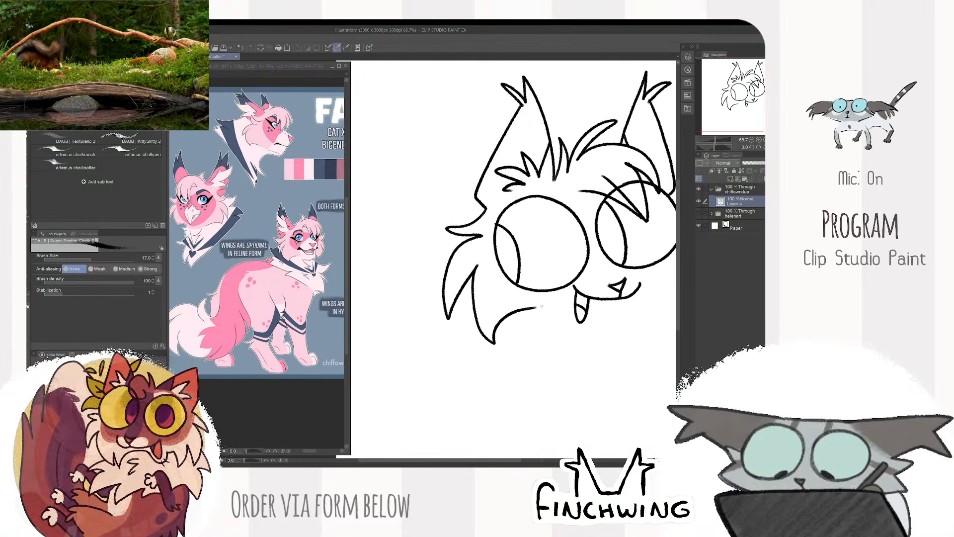
{"action": "mouse_move", "coordinate": [675, 209]}
{"action": "left_mouse_down"}
{"action": "mouse_move", "coordinate": [631, 202]}
{"action": "mouse_move", "coordinate": [586, 214]}
{"action": "left_mouse_up"}
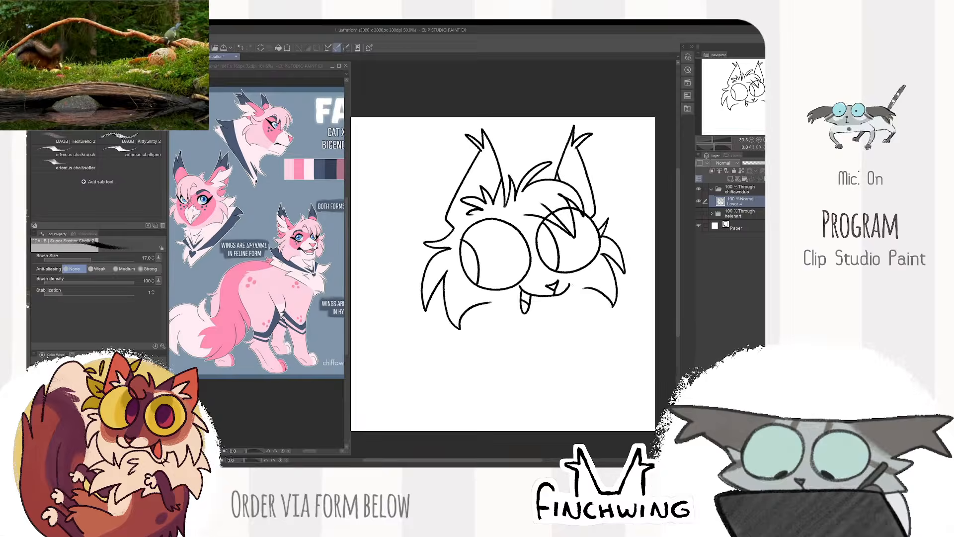
- Draw the lower jaw around the tongue and erase stray linework near the mouth
{"action": "scroll", "coordinate": [484, 311], "scroll_direction": "up", "scroll_amount": 2}
{"action": "left_click_drag", "start_coordinate": [524, 298], "coordinate": [514, 345]}
{"action": "scroll", "coordinate": [630, 261], "scroll_direction": "down", "scroll_amount": 5}
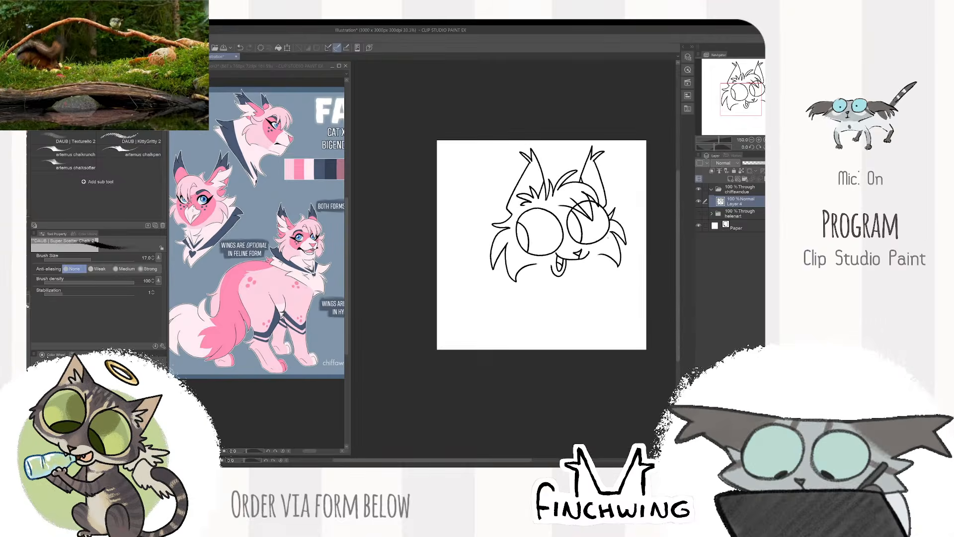
{"action": "scroll", "coordinate": [630, 261], "scroll_direction": "up", "scroll_amount": 2}
{"action": "left_click_drag", "start_coordinate": [630, 261], "coordinate": [631, 262]}
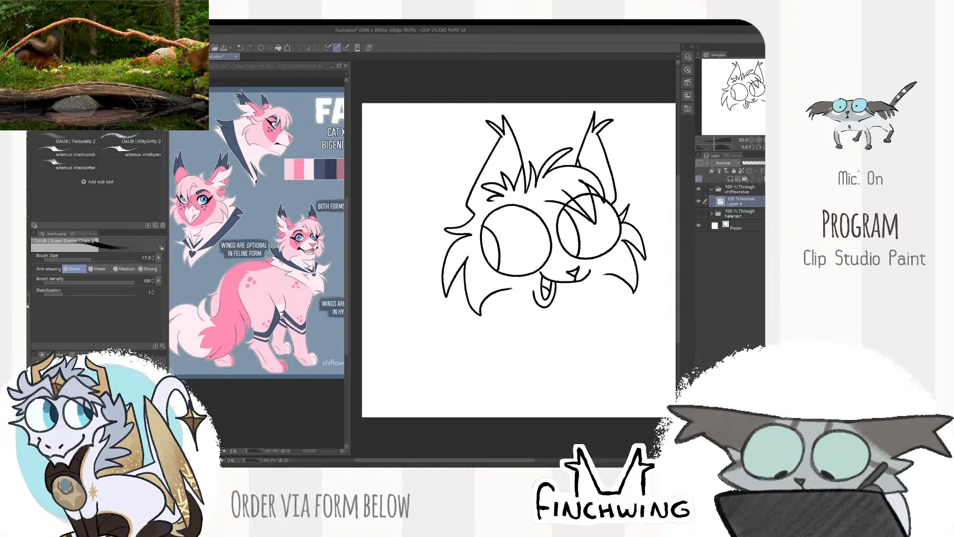
{"action": "scroll", "coordinate": [635, 280], "scroll_direction": "up", "scroll_amount": 2}
{"action": "key", "text": "e"}
{"action": "mouse_move", "coordinate": [573, 269]}
{"action": "left_mouse_down"}
{"action": "mouse_move", "coordinate": [636, 300]}
{"action": "mouse_move", "coordinate": [624, 318]}
{"action": "mouse_move", "coordinate": [564, 273]}
{"action": "left_mouse_up"}
{"action": "key", "text": "b"}
{"action": "scroll", "coordinate": [512, 249], "scroll_direction": "down", "scroll_amount": 3}
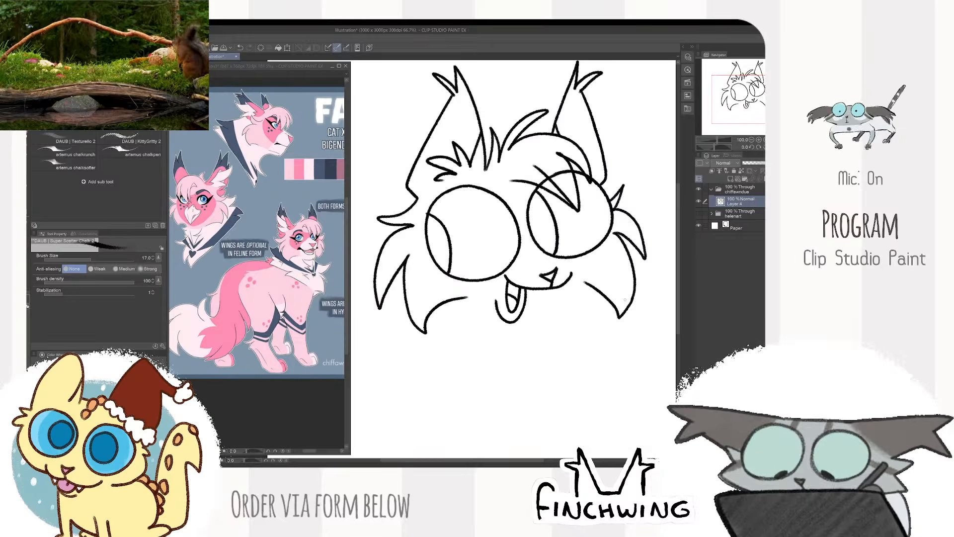
- Join the left cheek's lower fur line to the jaw beside the tongue
{"action": "scroll", "coordinate": [512, 249], "scroll_direction": "up", "scroll_amount": 3}
{"action": "scroll", "coordinate": [588, 319], "scroll_direction": "down", "scroll_amount": 3}
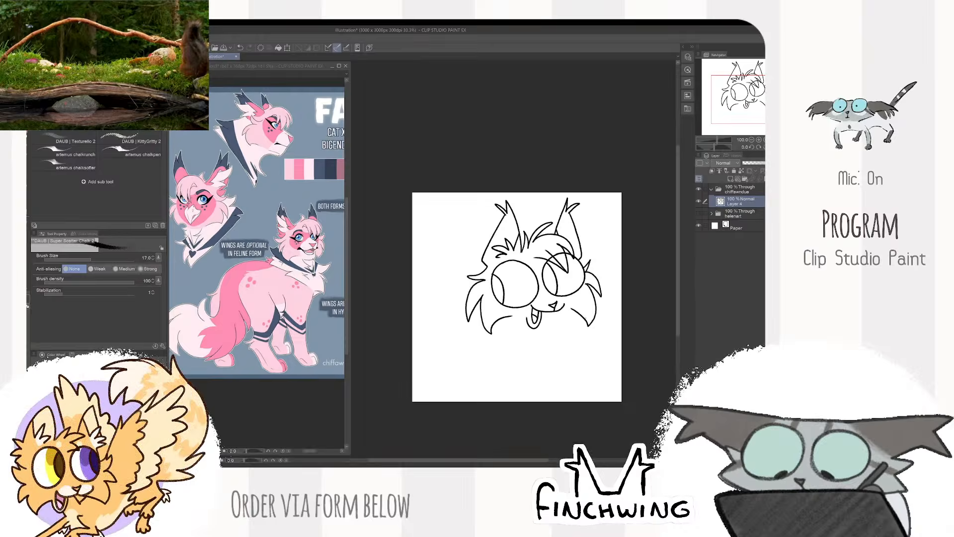
{"action": "scroll", "coordinate": [573, 307], "scroll_direction": "up", "scroll_amount": 4}
{"action": "scroll", "coordinate": [594, 288], "scroll_direction": "down", "scroll_amount": 3}
{"action": "scroll", "coordinate": [530, 308], "scroll_direction": "up", "scroll_amount": 2}
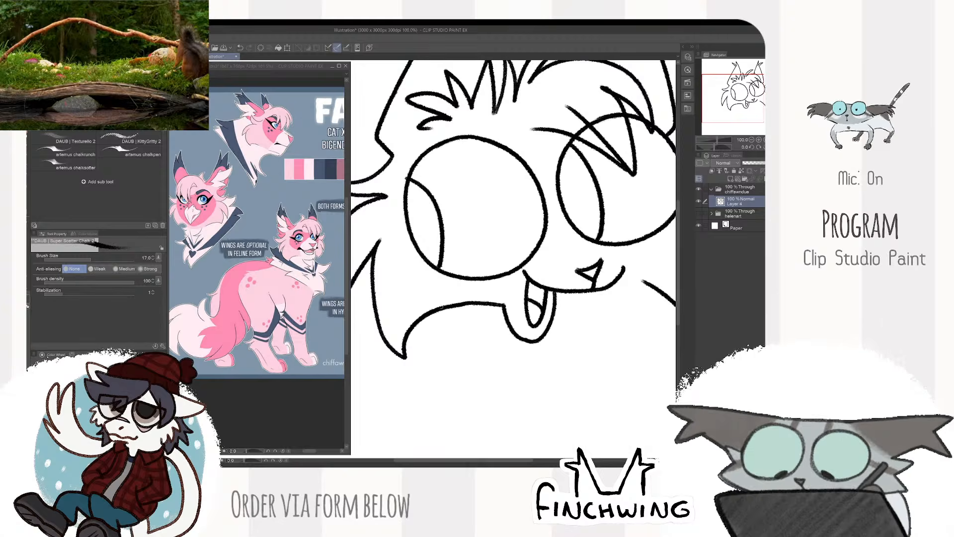
{"action": "scroll", "coordinate": [571, 262], "scroll_direction": "down", "scroll_amount": 4}
{"action": "scroll", "coordinate": [572, 262], "scroll_direction": "up", "scroll_amount": 1}
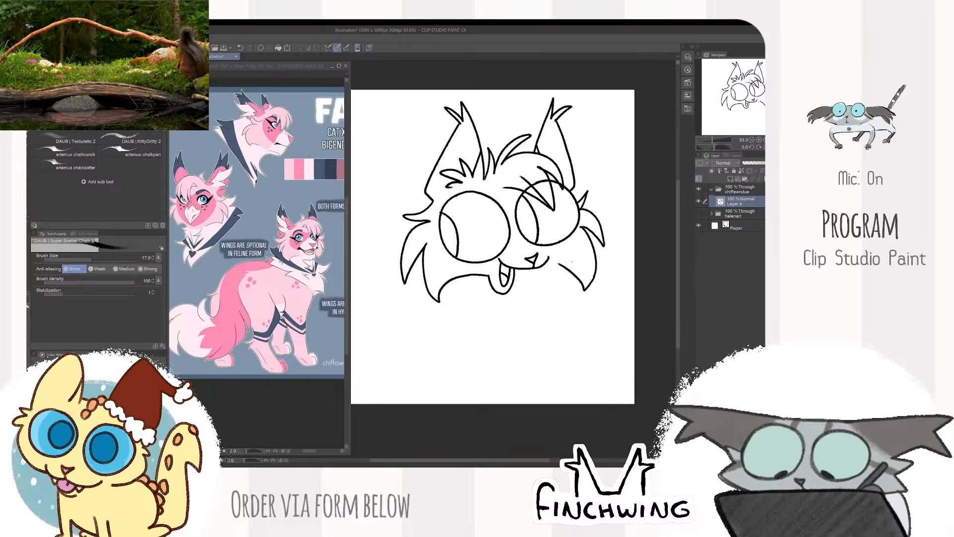
{"action": "scroll", "coordinate": [572, 261], "scroll_direction": "up", "scroll_amount": 2}
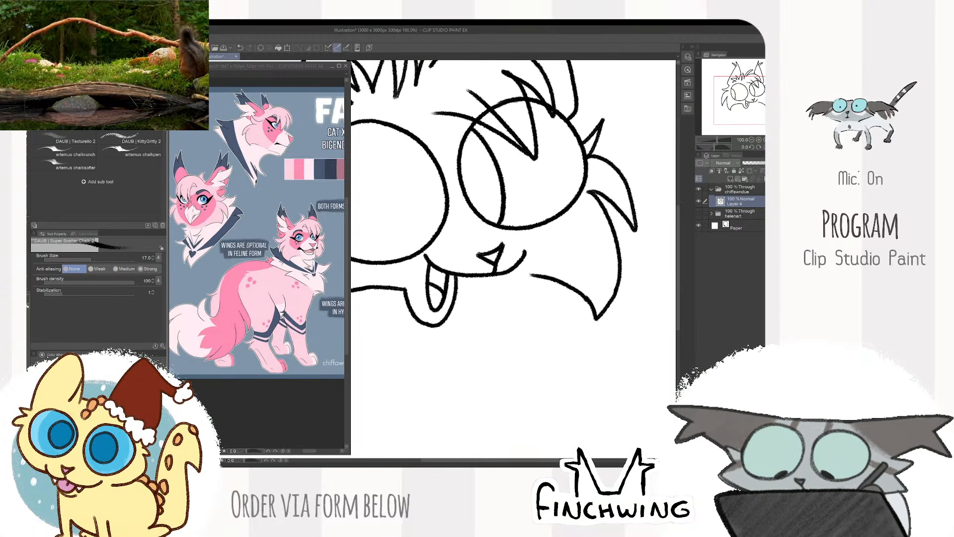
{"action": "scroll", "coordinate": [567, 299], "scroll_direction": "down", "scroll_amount": 2}
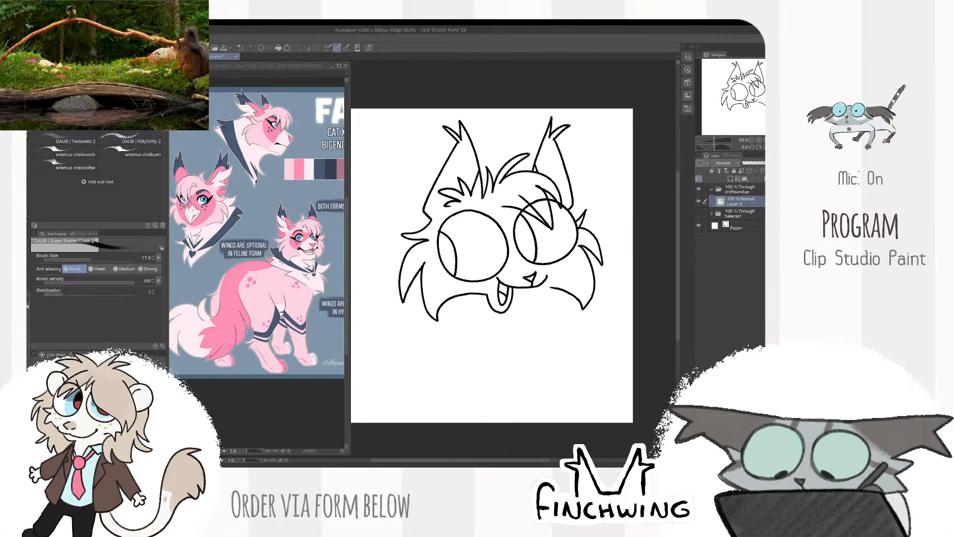
- Scale the head linework down to 96% and shift it slightly right
{"action": "key", "text": "ctrl+t"}
{"action": "left_click_drag", "start_coordinate": [398, 323], "coordinate": [406, 316]}
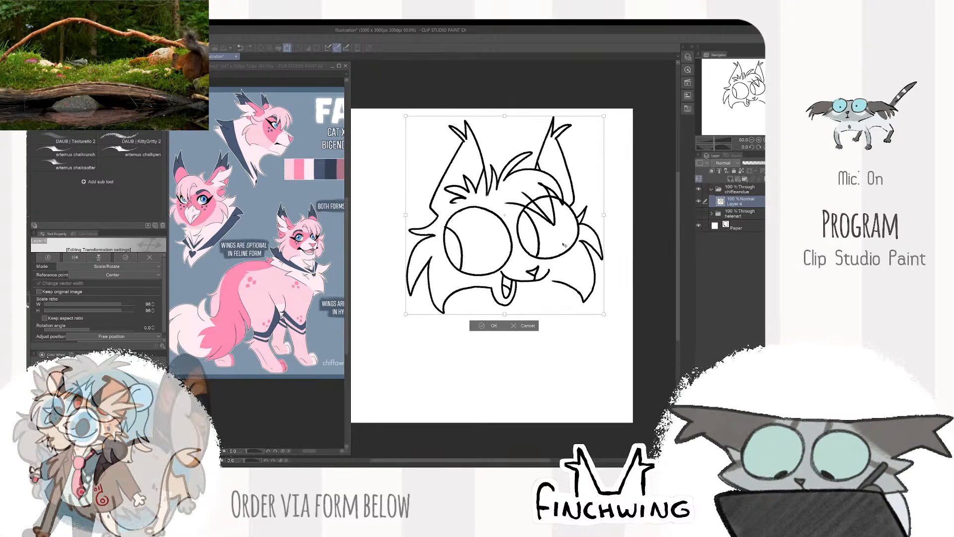
{"action": "left_click_drag", "start_coordinate": [503, 274], "coordinate": [510, 274]}
{"action": "key", "text": "Return"}
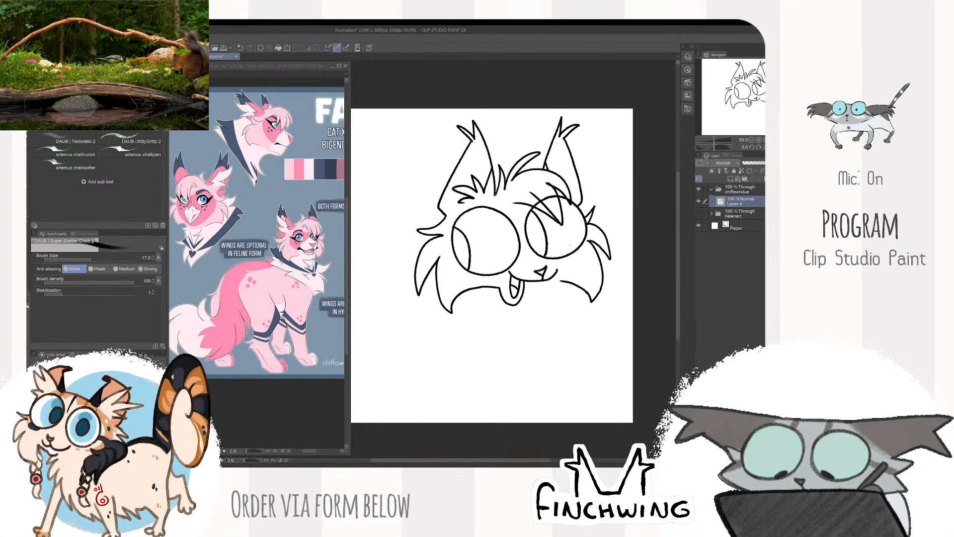
- Draw jagged chest fur under the right cheek, a shoulder tuft on the left and a thin foreleg ending in a small paw
{"action": "scroll", "coordinate": [630, 247], "scroll_direction": "down", "scroll_amount": 1}
{"action": "scroll", "coordinate": [631, 247], "scroll_direction": "up", "scroll_amount": 2}
{"action": "left_click_drag", "start_coordinate": [631, 247], "coordinate": [630, 217]}
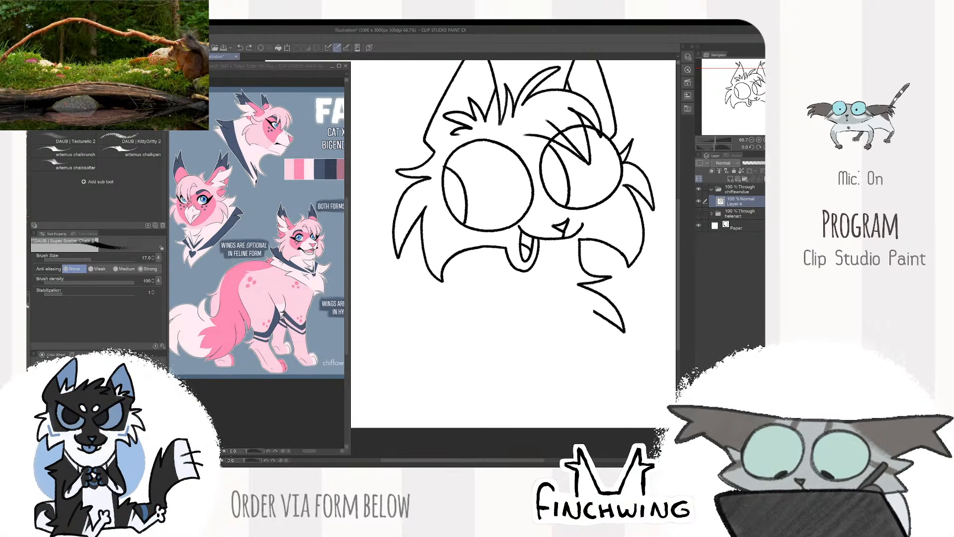
{"action": "left_click_drag", "start_coordinate": [556, 326], "coordinate": [619, 336]}
{"action": "mouse_move", "coordinate": [485, 258]}
{"action": "left_mouse_down"}
{"action": "mouse_move", "coordinate": [460, 276]}
{"action": "mouse_move", "coordinate": [520, 311]}
{"action": "left_mouse_up"}
{"action": "left_click_drag", "start_coordinate": [555, 283], "coordinate": [562, 236]}
{"action": "left_click_drag", "start_coordinate": [523, 313], "coordinate": [561, 380]}
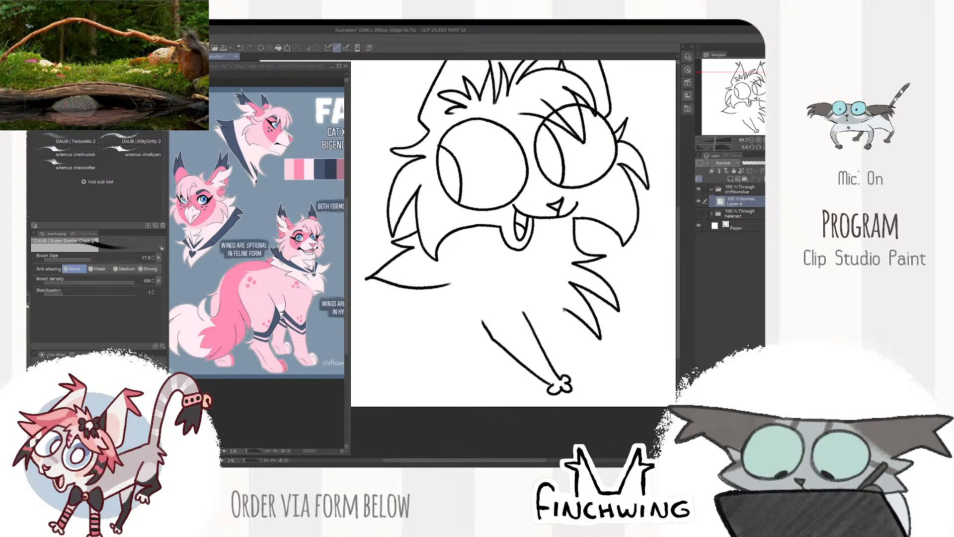
- Extend the chest fur down to the foreleg, erase the overlapping leg line and sketch a back line from the shoulder tuft
{"action": "key", "text": "e"}
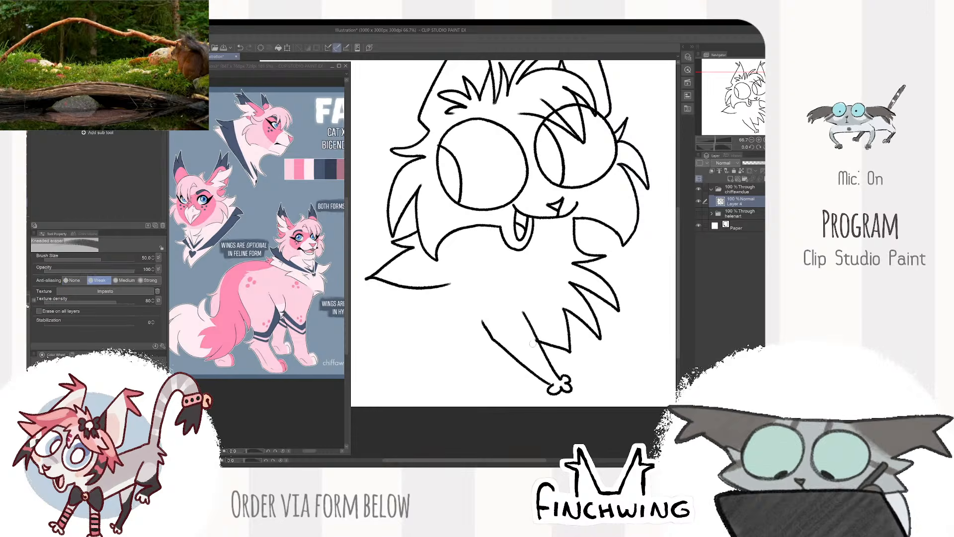
{"action": "key", "text": "b"}
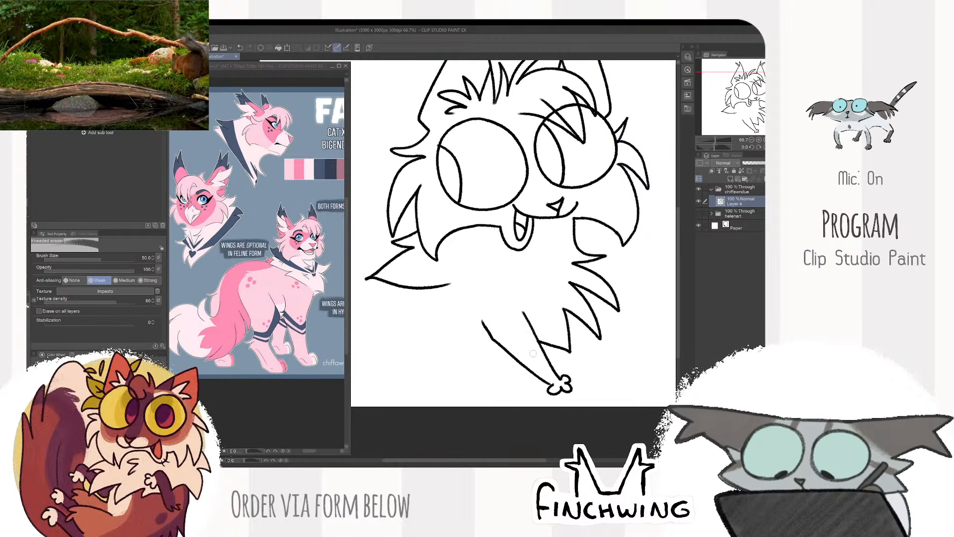
{"action": "scroll", "coordinate": [535, 333], "scroll_direction": "down", "scroll_amount": 2}
{"action": "scroll", "coordinate": [489, 273], "scroll_direction": "up", "scroll_amount": 1}
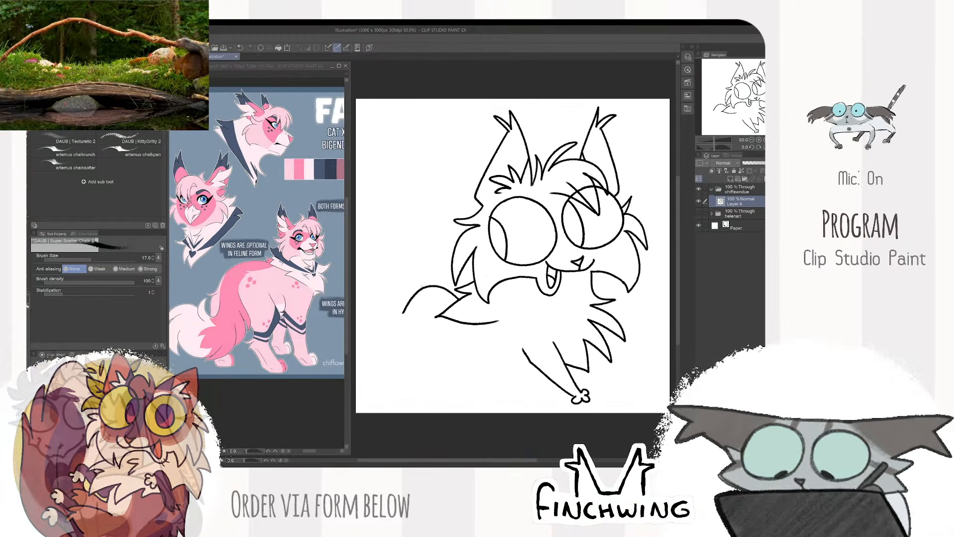
- Erase the shoulder tuft and back line, and redraw the tuft, back and a curved body line behind the head
{"action": "key", "text": "e"}
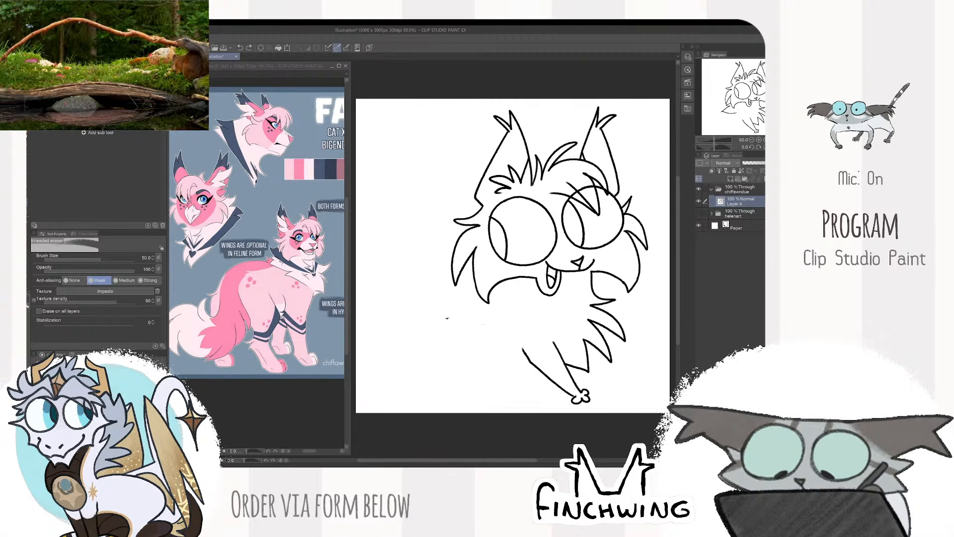
{"action": "key", "text": "b"}
{"action": "mouse_move", "coordinate": [449, 275]}
{"action": "left_mouse_down"}
{"action": "mouse_move", "coordinate": [439, 263]}
{"action": "mouse_move", "coordinate": [392, 300]}
{"action": "left_mouse_up"}
{"action": "scroll", "coordinate": [590, 217], "scroll_direction": "down", "scroll_amount": 1}
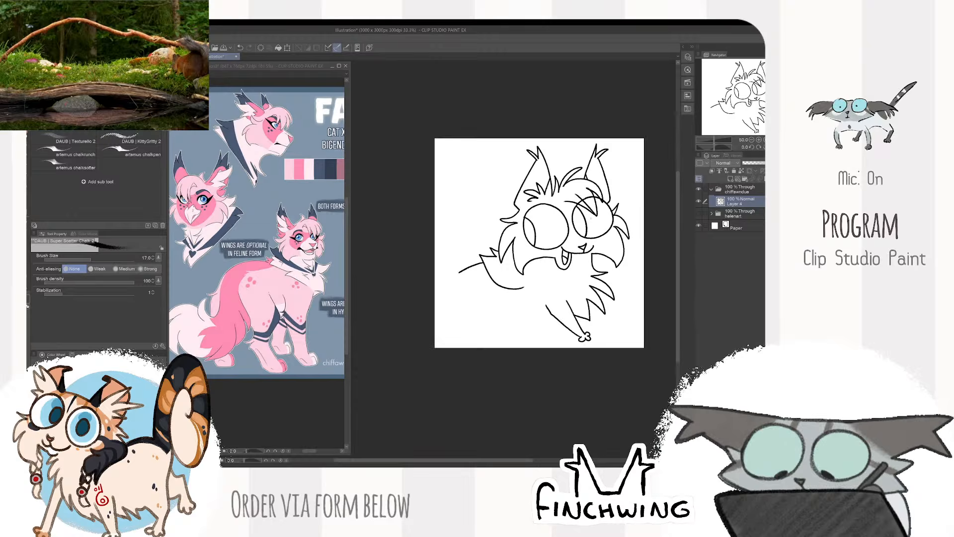
{"action": "mouse_move", "coordinate": [590, 218]}
{"action": "left_mouse_down"}
{"action": "mouse_move", "coordinate": [543, 262]}
{"action": "mouse_move", "coordinate": [584, 290]}
{"action": "mouse_move", "coordinate": [607, 288]}
{"action": "left_mouse_up"}
{"action": "scroll", "coordinate": [535, 284], "scroll_direction": "up", "scroll_amount": 1}
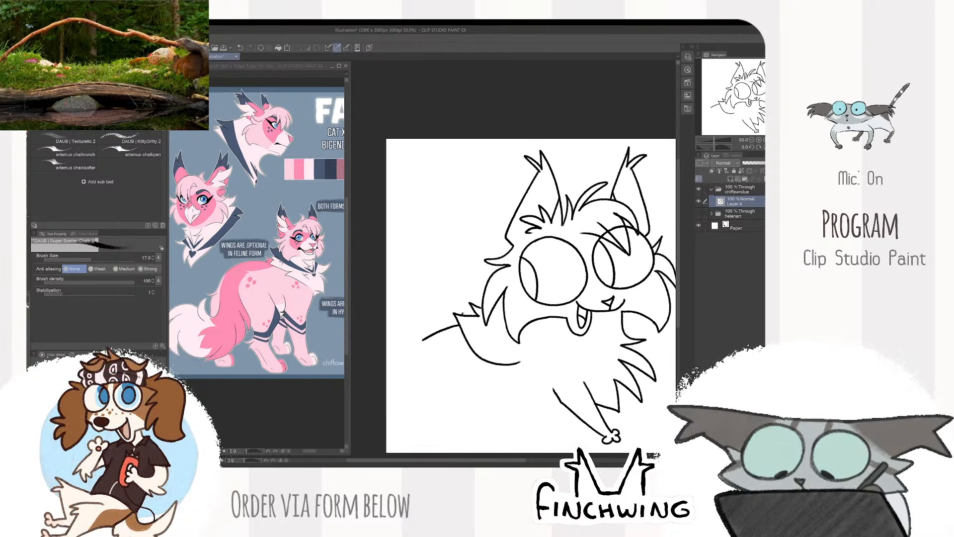
- Draw a tall, rounded tail rising behind the back, redo its left edge and add fur points and a small loop at its base
{"action": "mouse_move", "coordinate": [466, 312]}
{"action": "left_mouse_down"}
{"action": "mouse_move", "coordinate": [477, 207]}
{"action": "mouse_move", "coordinate": [423, 166]}
{"action": "left_mouse_up"}
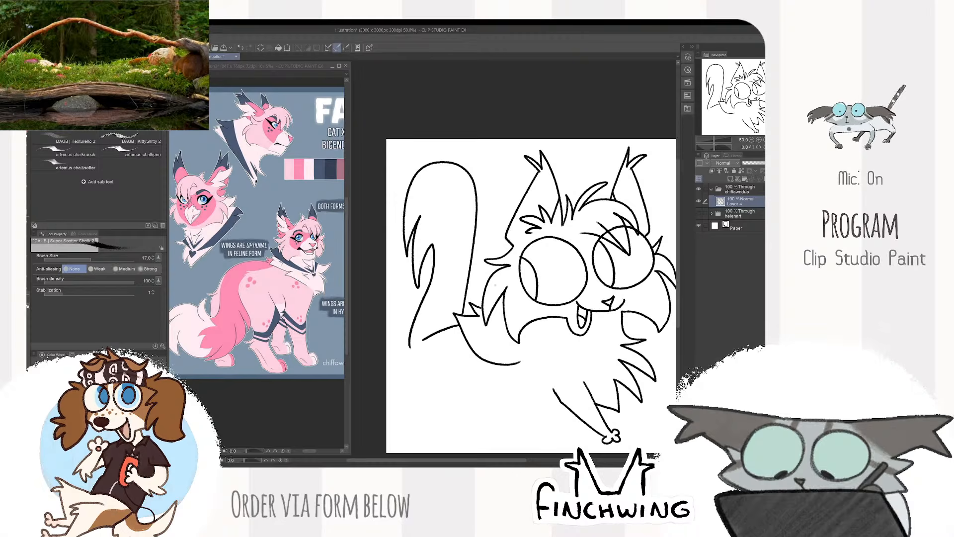
{"action": "scroll", "coordinate": [531, 296], "scroll_direction": "down", "scroll_amount": 1}
{"action": "scroll", "coordinate": [531, 295], "scroll_direction": "up", "scroll_amount": 1}
{"action": "key", "text": "ctrl+z"}
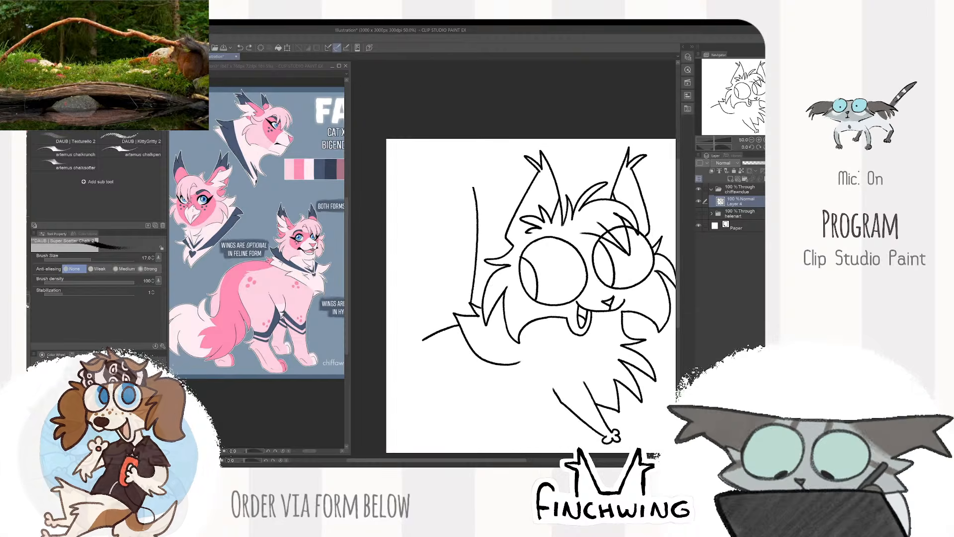
{"action": "mouse_move", "coordinate": [474, 188]}
{"action": "left_mouse_down"}
{"action": "mouse_move", "coordinate": [417, 177]}
{"action": "mouse_move", "coordinate": [411, 286]}
{"action": "left_mouse_up"}
{"action": "left_click_drag", "start_coordinate": [433, 216], "coordinate": [427, 269]}
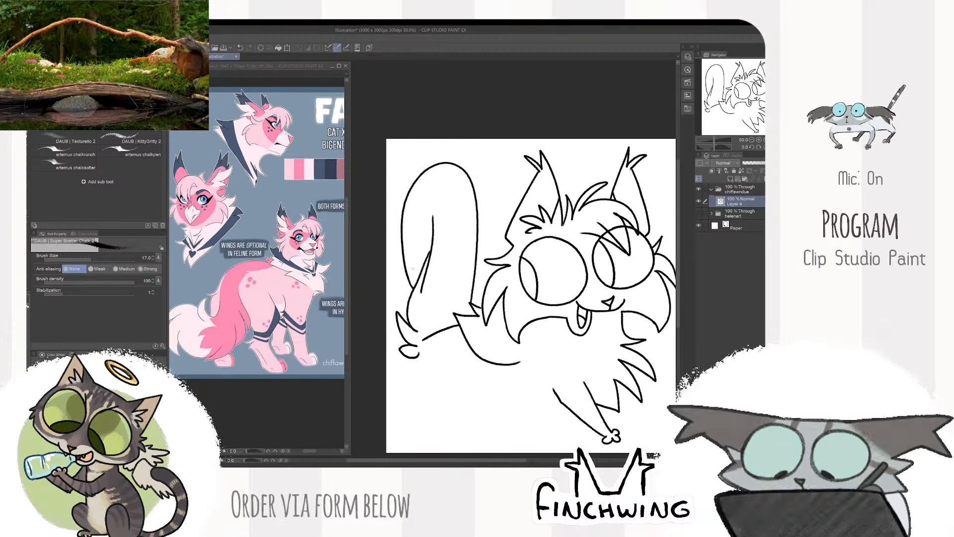
{"action": "scroll", "coordinate": [413, 268], "scroll_direction": "down", "scroll_amount": 1}
{"action": "scroll", "coordinate": [515, 263], "scroll_direction": "up", "scroll_amount": 1}
- Draw an inner line for the tail's curl, erase its upper end and rework it
{"action": "left_click_drag", "start_coordinate": [397, 239], "coordinate": [515, 263]}
{"action": "scroll", "coordinate": [515, 263], "scroll_direction": "up", "scroll_amount": 1}
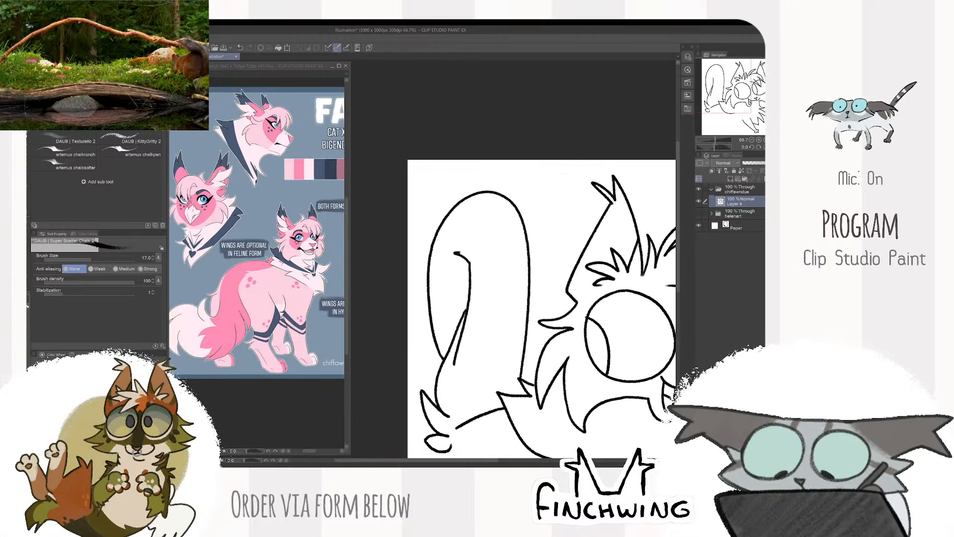
{"action": "scroll", "coordinate": [467, 265], "scroll_direction": "down", "scroll_amount": 2}
{"action": "scroll", "coordinate": [467, 266], "scroll_direction": "up", "scroll_amount": 2}
{"action": "key", "text": "e"}
{"action": "left_click_drag", "start_coordinate": [453, 241], "coordinate": [467, 266]}
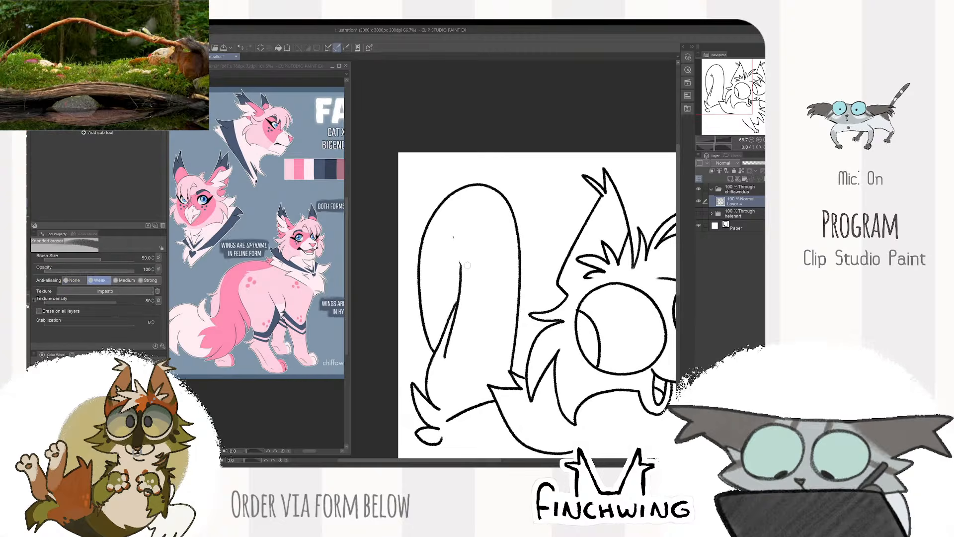
{"action": "key", "text": "b"}
{"action": "scroll", "coordinate": [441, 234], "scroll_direction": "down", "scroll_amount": 2}
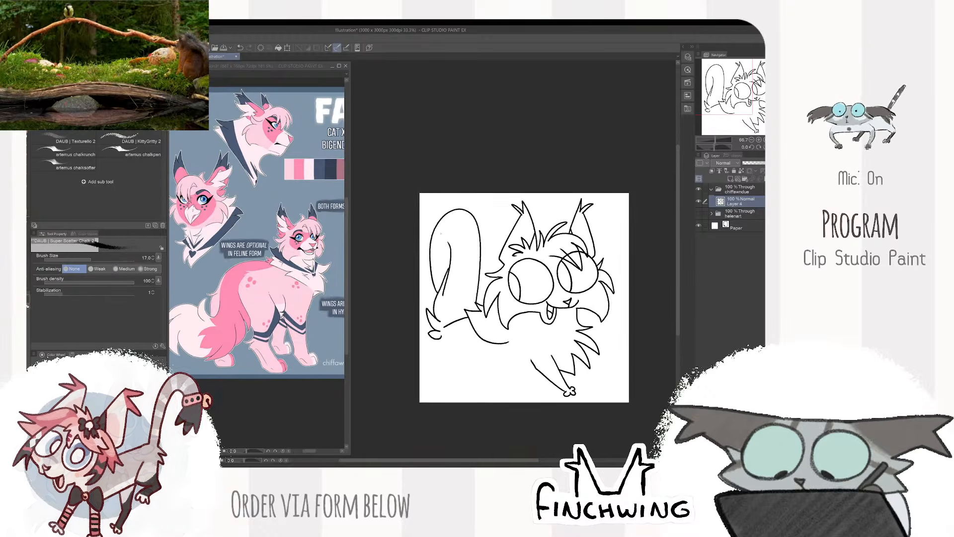
- Nudge the cat's linework slightly right and scale it down to 94%
{"action": "left_click_drag", "start_coordinate": [614, 240], "coordinate": [584, 206]}
{"action": "key", "text": "k"}
{"action": "left_click_drag", "start_coordinate": [619, 258], "coordinate": [623, 258]}
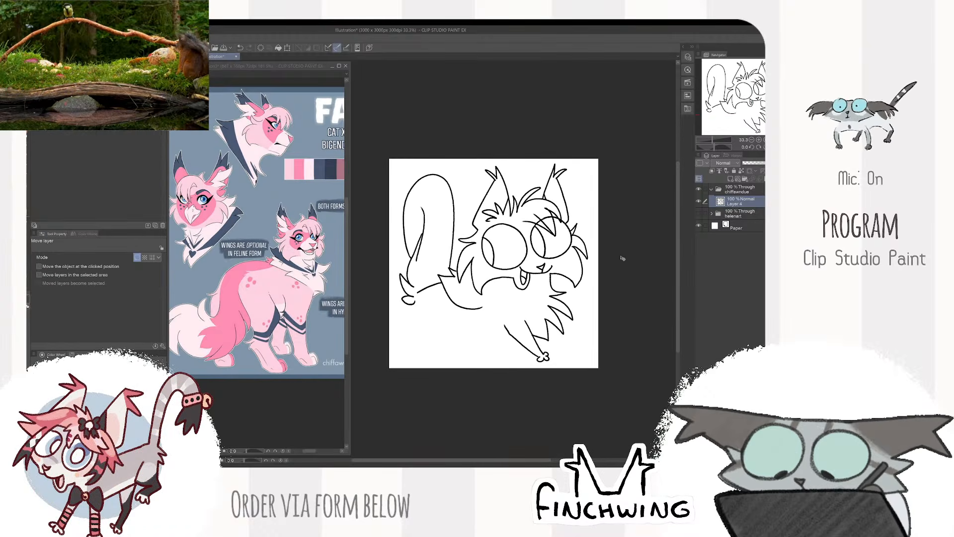
{"action": "key", "text": "ctrl+t"}
{"action": "left_click_drag", "start_coordinate": [589, 163], "coordinate": [578, 175]}
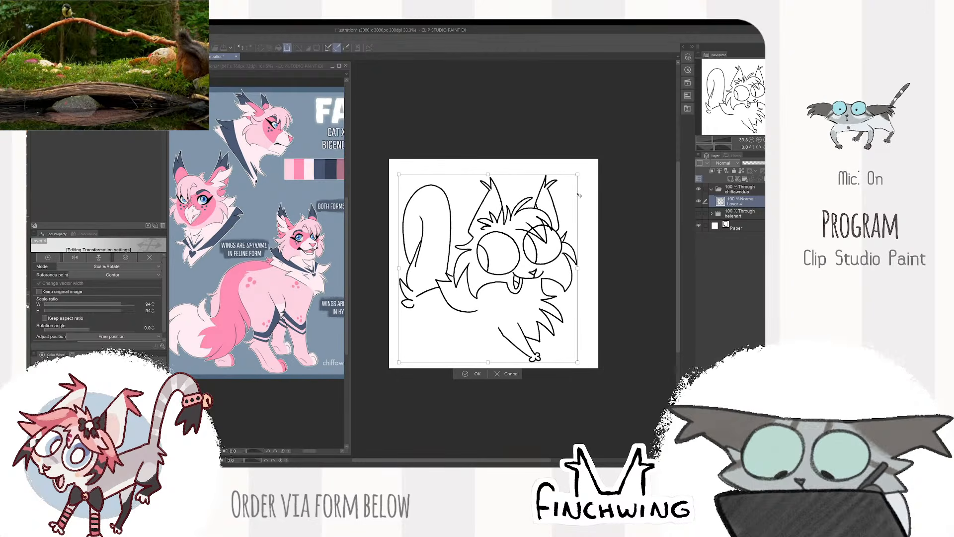
{"action": "key", "text": "Return"}
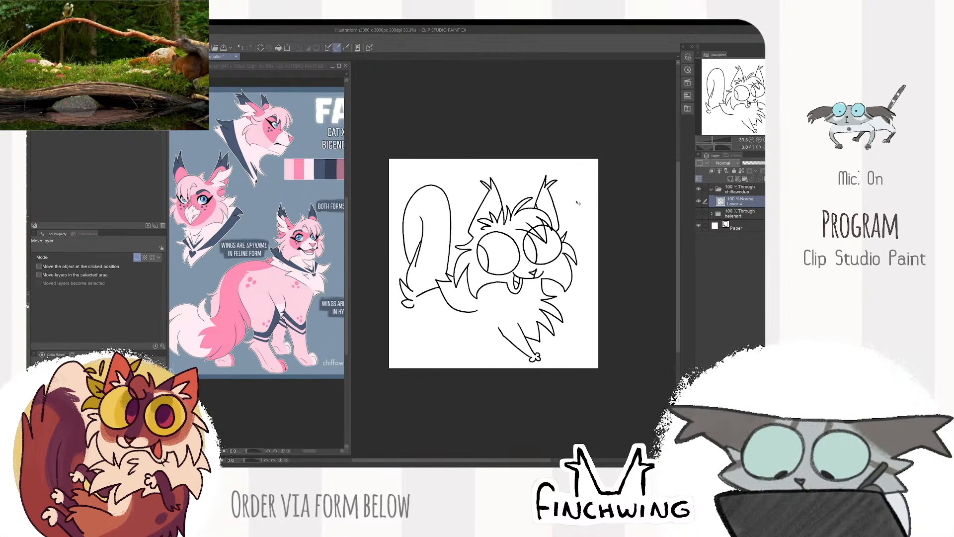
- Erase the tail's left edge and redraw it with pointed fur tufts at the tip and a fur point partway down
{"action": "key", "text": "e"}
{"action": "scroll", "coordinate": [412, 246], "scroll_direction": "up", "scroll_amount": 2}
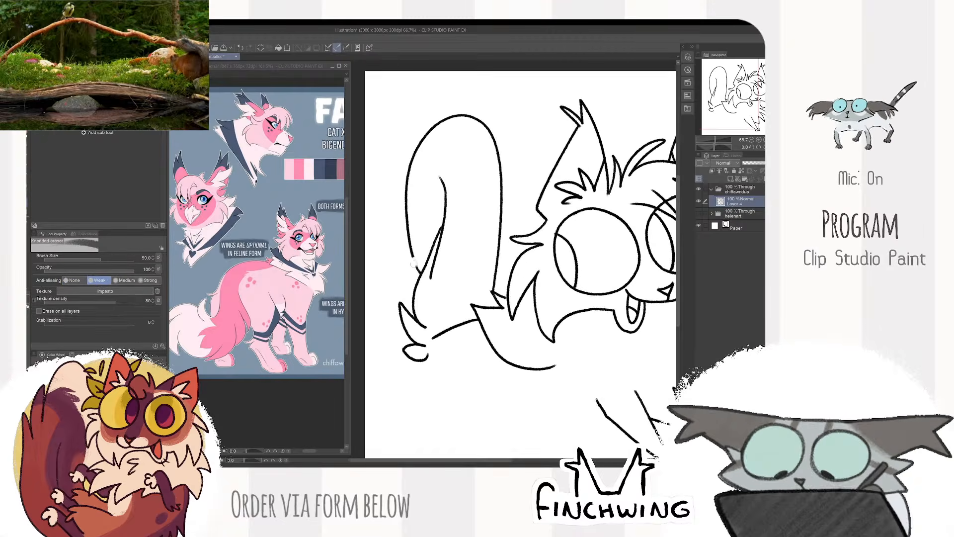
{"action": "mouse_move", "coordinate": [416, 271]}
{"action": "left_mouse_down"}
{"action": "mouse_move", "coordinate": [410, 250]}
{"action": "mouse_move", "coordinate": [437, 120]}
{"action": "mouse_move", "coordinate": [461, 116]}
{"action": "left_mouse_up"}
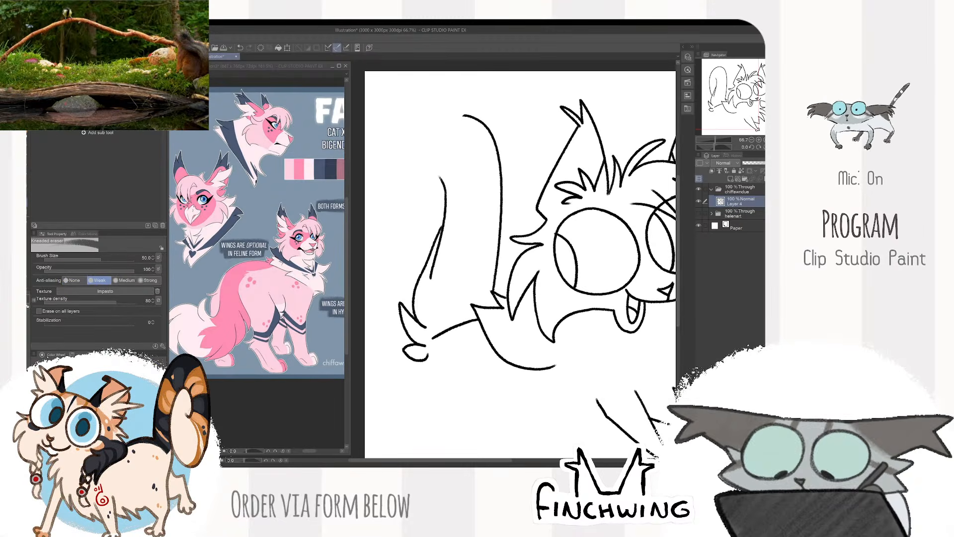
{"action": "key", "text": "b"}
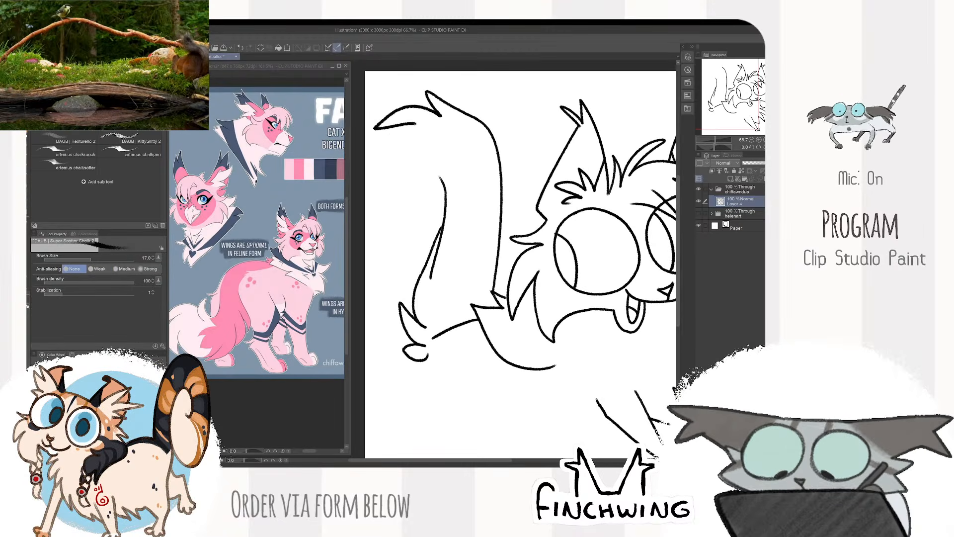
{"action": "left_click_drag", "start_coordinate": [407, 217], "coordinate": [422, 260]}
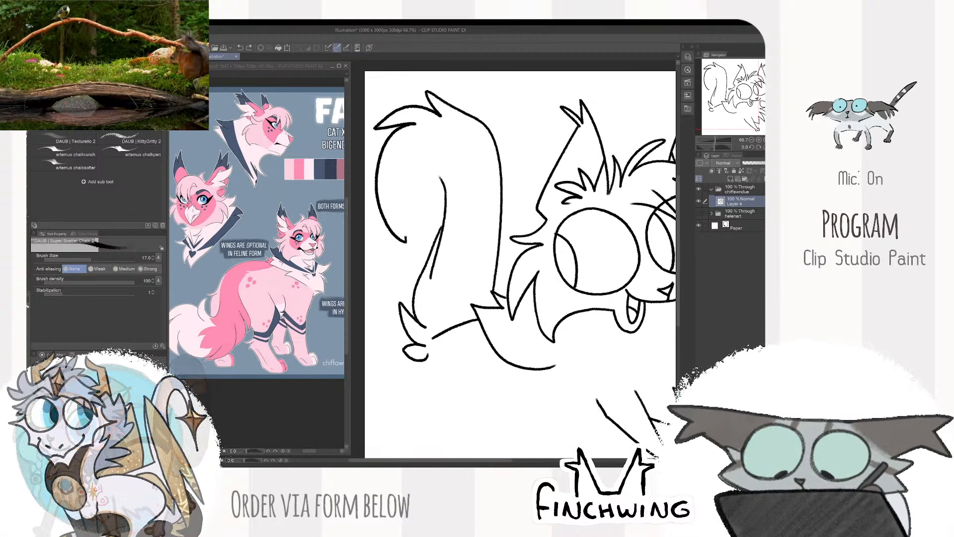
{"action": "scroll", "coordinate": [450, 253], "scroll_direction": "down", "scroll_amount": 2}
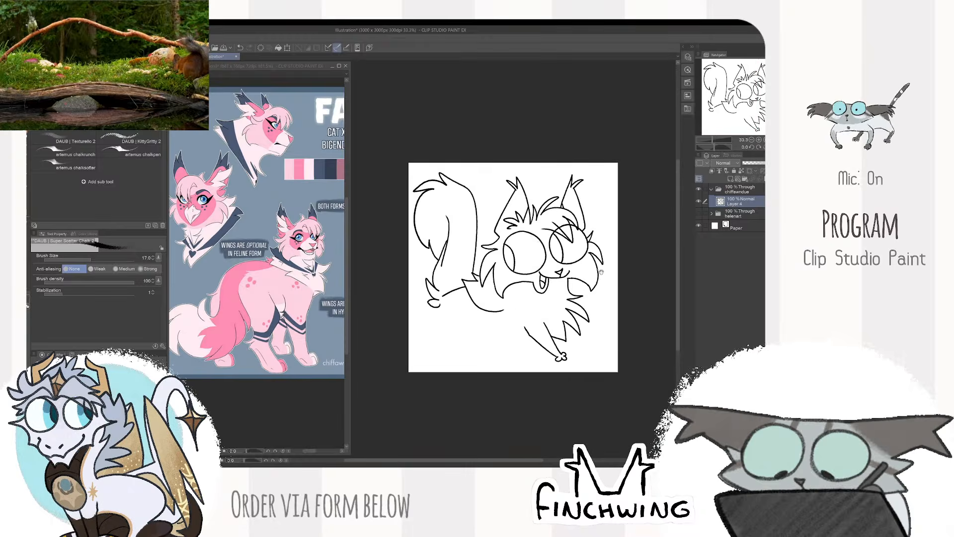
{"action": "mouse_move", "coordinate": [551, 271]}
{"action": "left_mouse_down"}
{"action": "mouse_move", "coordinate": [568, 262]}
{"action": "mouse_move", "coordinate": [571, 235]}
{"action": "mouse_move", "coordinate": [654, 286]}
{"action": "left_mouse_up"}
{"action": "scroll", "coordinate": [643, 278], "scroll_direction": "up", "scroll_amount": 1}
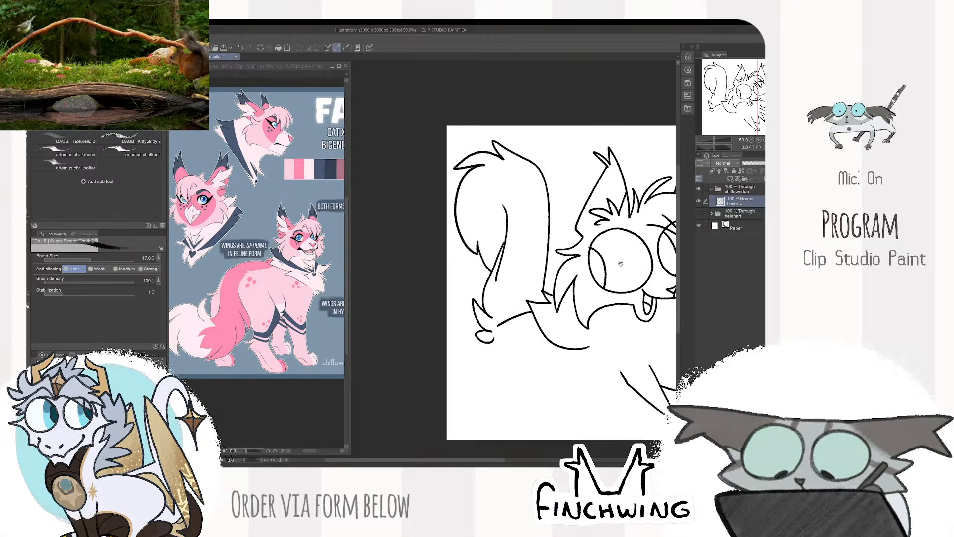
{"action": "mouse_move", "coordinate": [593, 231]}
{"action": "left_mouse_down"}
{"action": "mouse_move", "coordinate": [604, 257]}
{"action": "mouse_move", "coordinate": [625, 265]}
{"action": "left_mouse_up"}
{"action": "scroll", "coordinate": [616, 268], "scroll_direction": "up", "scroll_amount": 1}
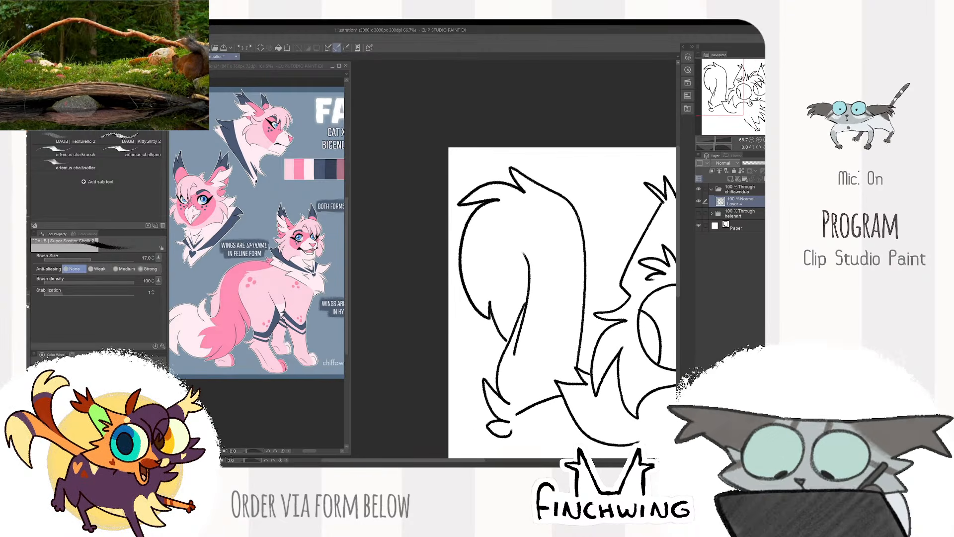
- Redo the tail's tip tufts and left edge, adding a long fur point and a curve running down into the tail's base
{"action": "scroll", "coordinate": [546, 241], "scroll_direction": "up", "scroll_amount": 1}
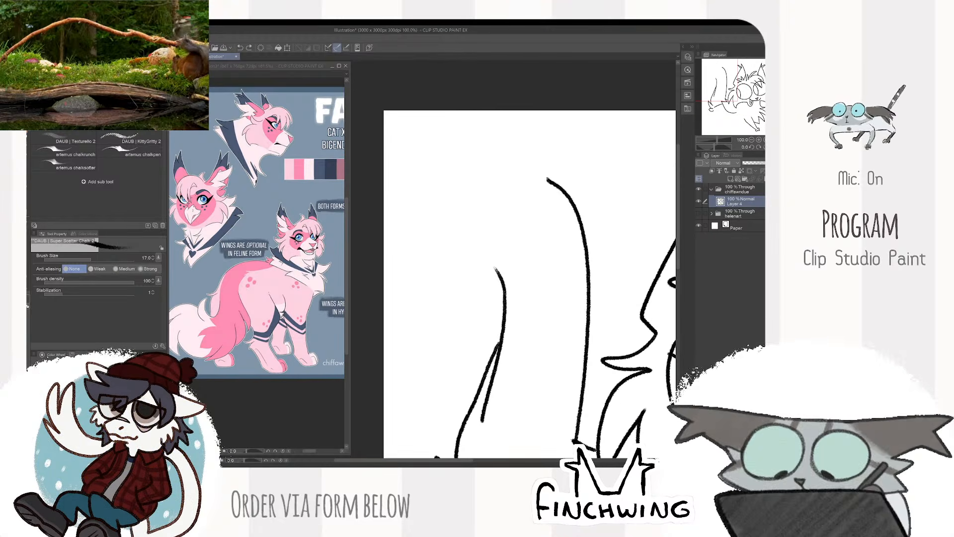
{"action": "mouse_move", "coordinate": [500, 162]}
{"action": "left_mouse_down"}
{"action": "mouse_move", "coordinate": [425, 155]}
{"action": "mouse_move", "coordinate": [477, 175]}
{"action": "mouse_move", "coordinate": [432, 190]}
{"action": "mouse_move", "coordinate": [422, 330]}
{"action": "mouse_move", "coordinate": [429, 307]}
{"action": "mouse_move", "coordinate": [470, 390]}
{"action": "left_mouse_up"}
{"action": "key", "text": "ctrl+z"}
{"action": "left_click_drag", "start_coordinate": [434, 276], "coordinate": [470, 404]}
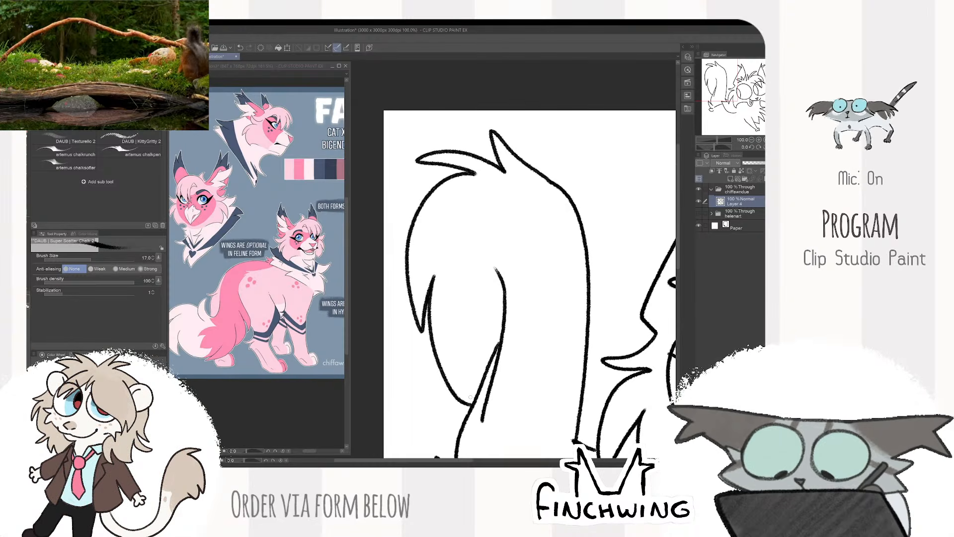
{"action": "scroll", "coordinate": [470, 398], "scroll_direction": "down", "scroll_amount": 4}
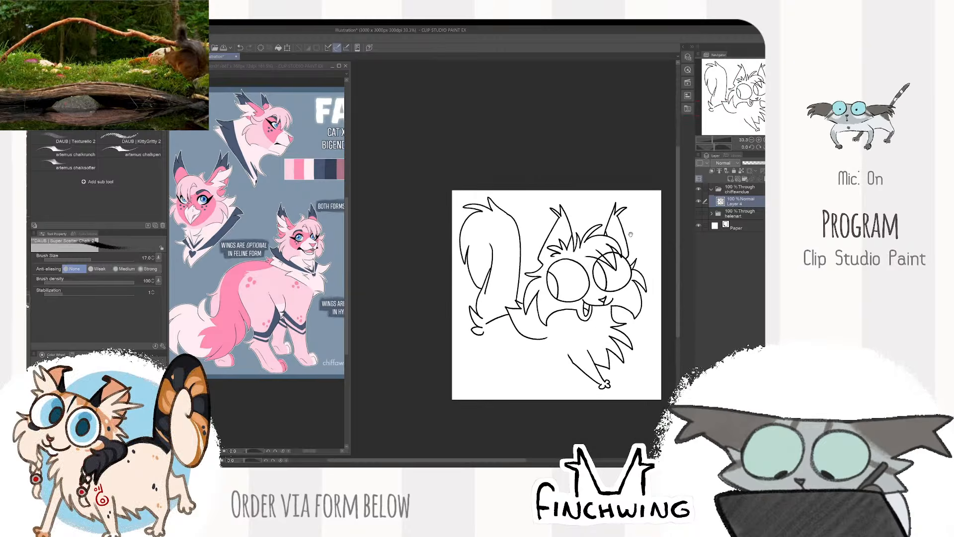
- Touch up the tail's outer line on the right side, just below the tip tuft
{"action": "scroll", "coordinate": [519, 308], "scroll_direction": "up", "scroll_amount": 5}
{"action": "key", "text": "e"}
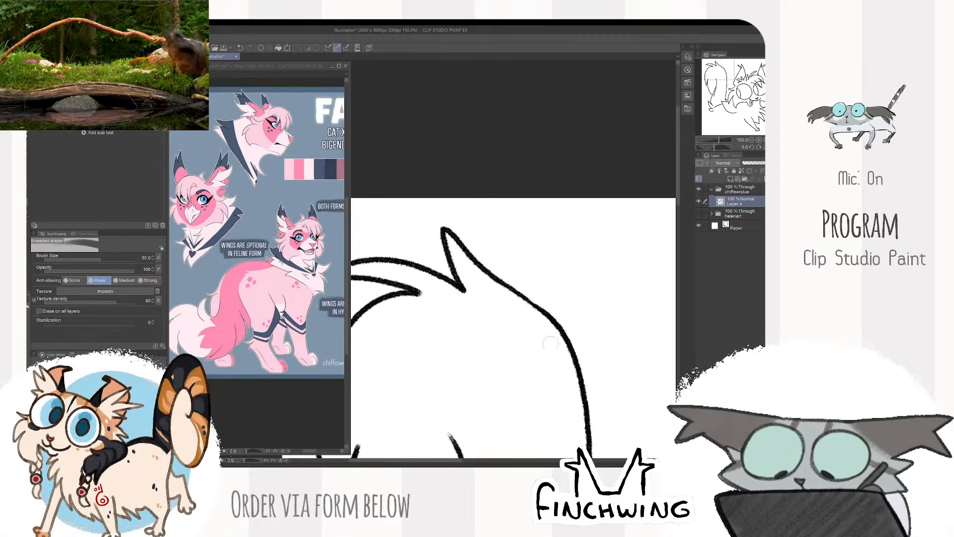
{"action": "key", "text": "b"}
{"action": "left_click_drag", "start_coordinate": [503, 282], "coordinate": [546, 312]}
{"action": "scroll", "coordinate": [490, 287], "scroll_direction": "down", "scroll_amount": 4}
{"action": "mouse_move", "coordinate": [505, 288]}
{"action": "left_mouse_down"}
{"action": "mouse_move", "coordinate": [570, 294]}
{"action": "mouse_move", "coordinate": [485, 201]}
{"action": "left_mouse_up"}
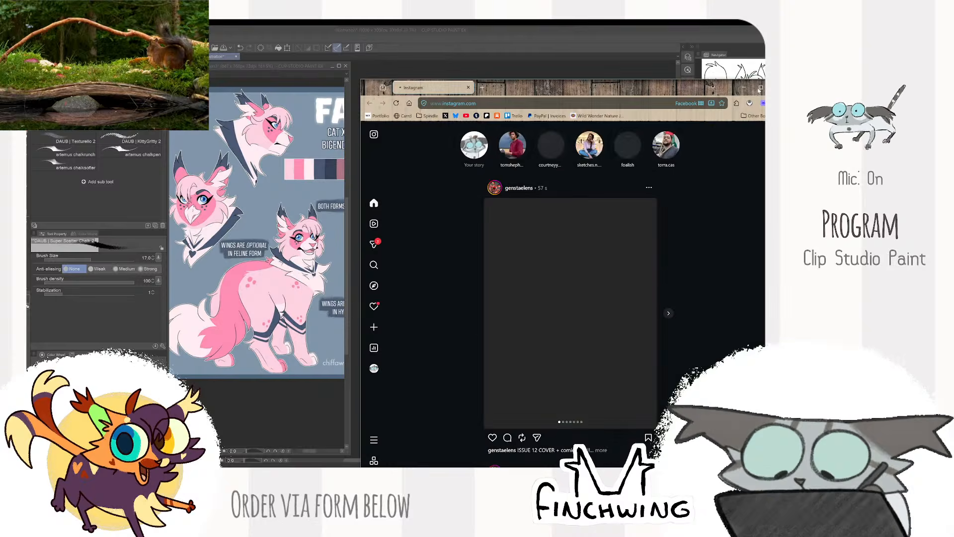
- Switch to Instagram in the browser, page through your own story to the reclining cat photo, and return to the drawing
{"action": "left_click", "coordinate": [760, 88]}
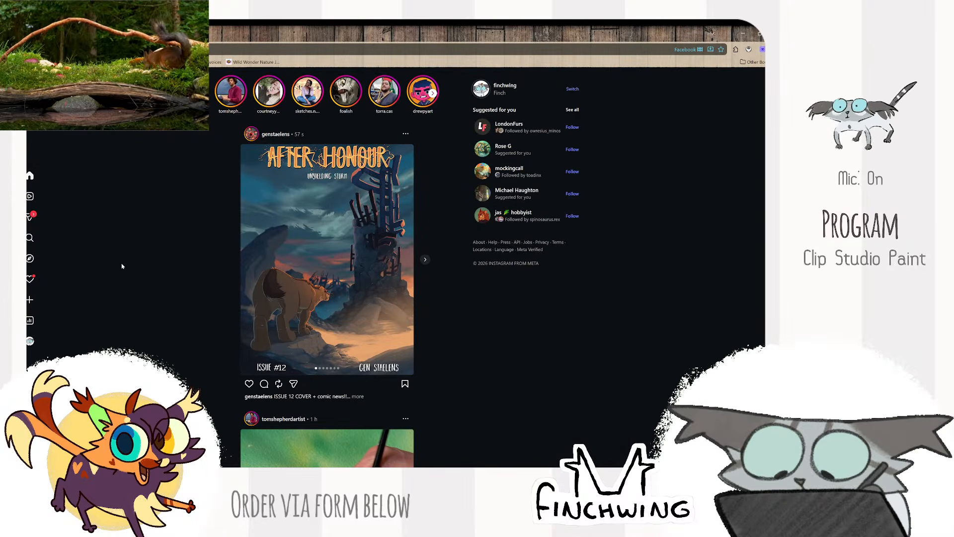
{"action": "left_click", "coordinate": [34, 341]}
{"action": "left_click", "coordinate": [285, 117]}
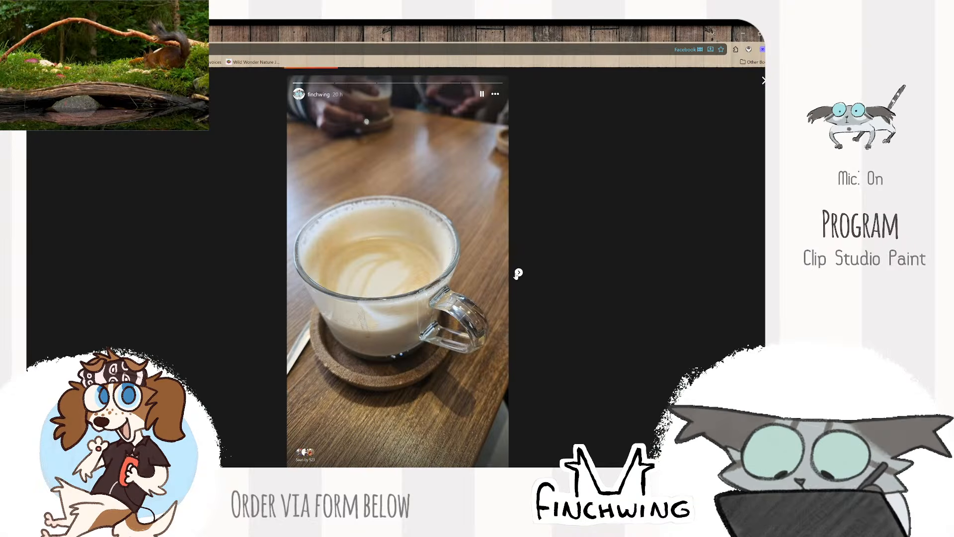
{"action": "left_click", "coordinate": [518, 273]}
{"action": "left_click", "coordinate": [519, 273]}
{"action": "left_click", "coordinate": [520, 275]}
{"action": "left_click", "coordinate": [520, 275]}
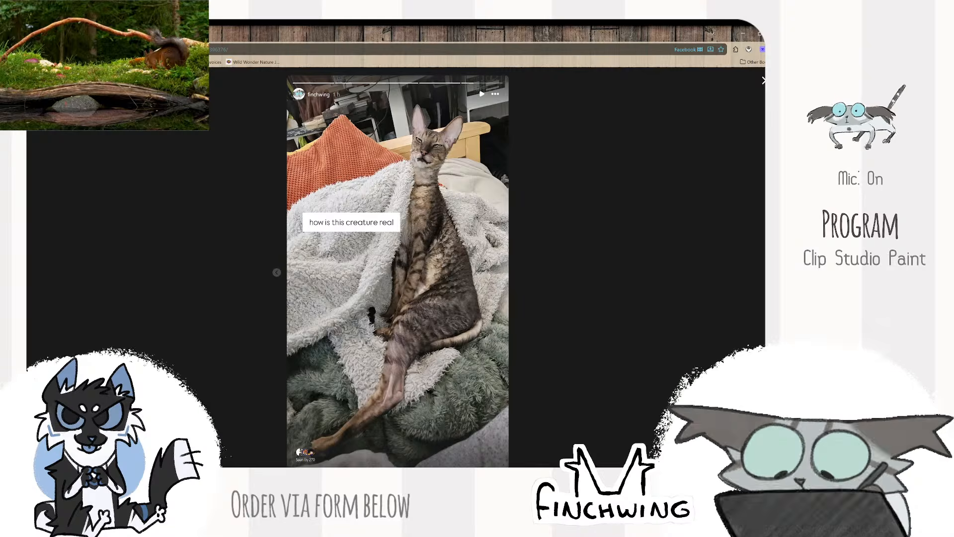
{"action": "key", "text": "alt+Tab"}
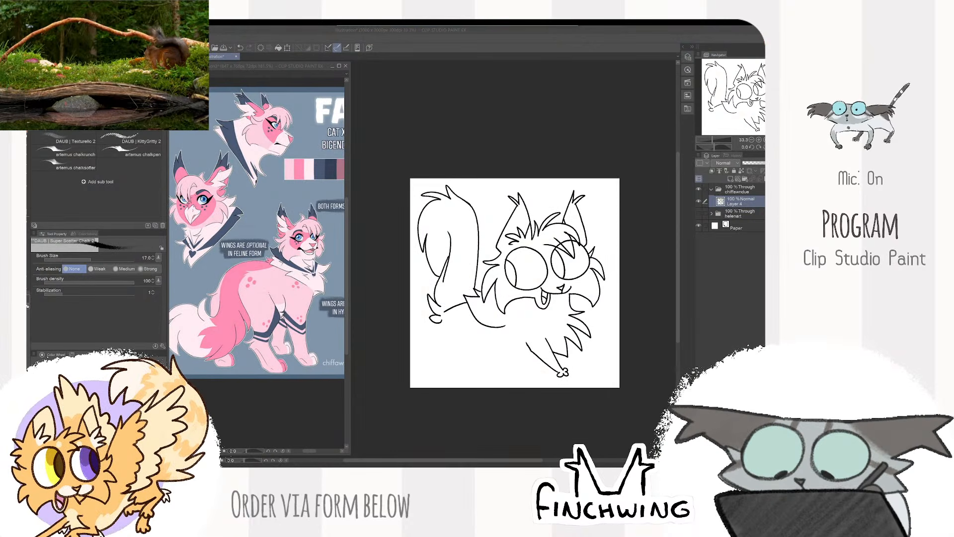
{"action": "left_click", "coordinate": [632, 247]}
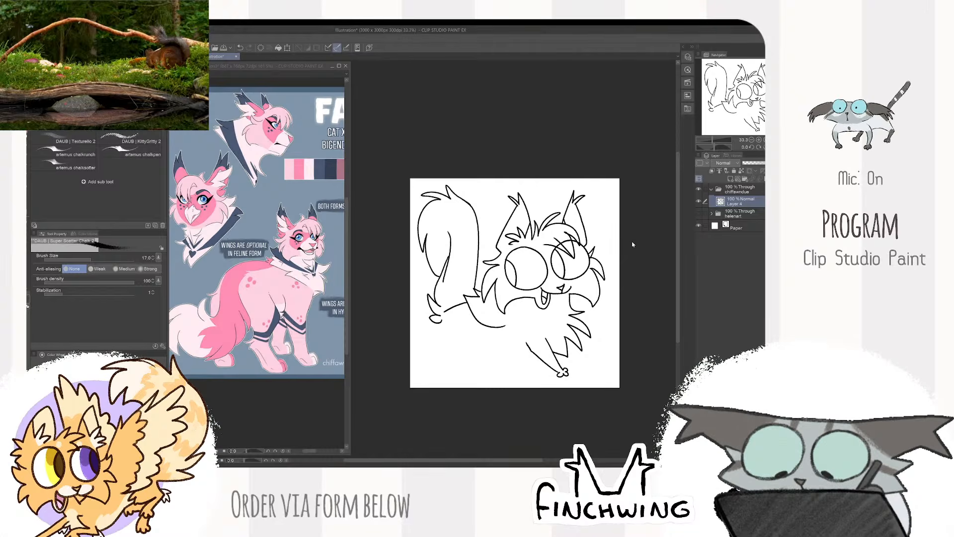
{"action": "left_click", "coordinate": [700, 202]}
{"action": "left_click", "coordinate": [700, 202]}
{"action": "left_click", "coordinate": [699, 201]}
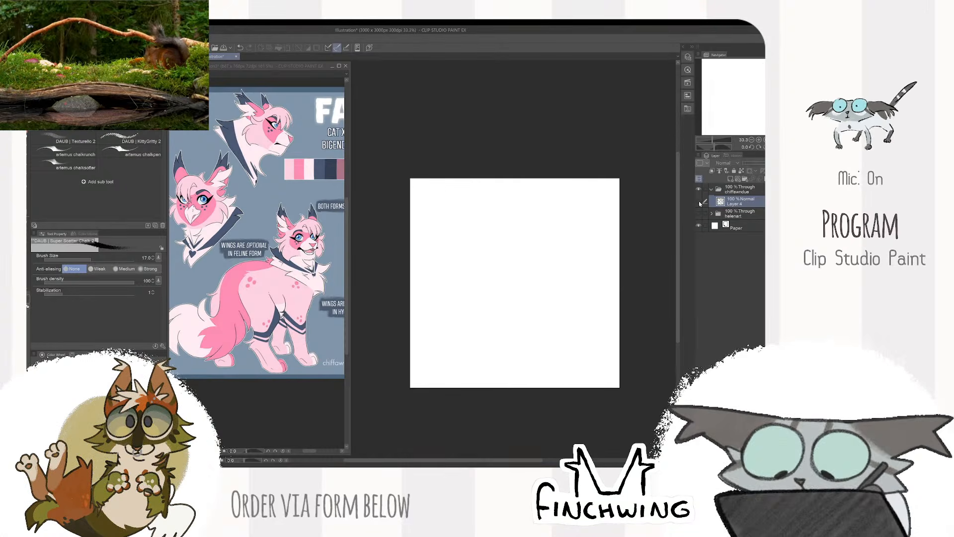
{"action": "left_click", "coordinate": [699, 201]}
- Rework the rear line of the front leg, extending it upward to a bent elbow
{"action": "left_click_drag", "start_coordinate": [563, 315], "coordinate": [594, 230]}
{"action": "scroll", "coordinate": [594, 230], "scroll_direction": "up", "scroll_amount": 2}
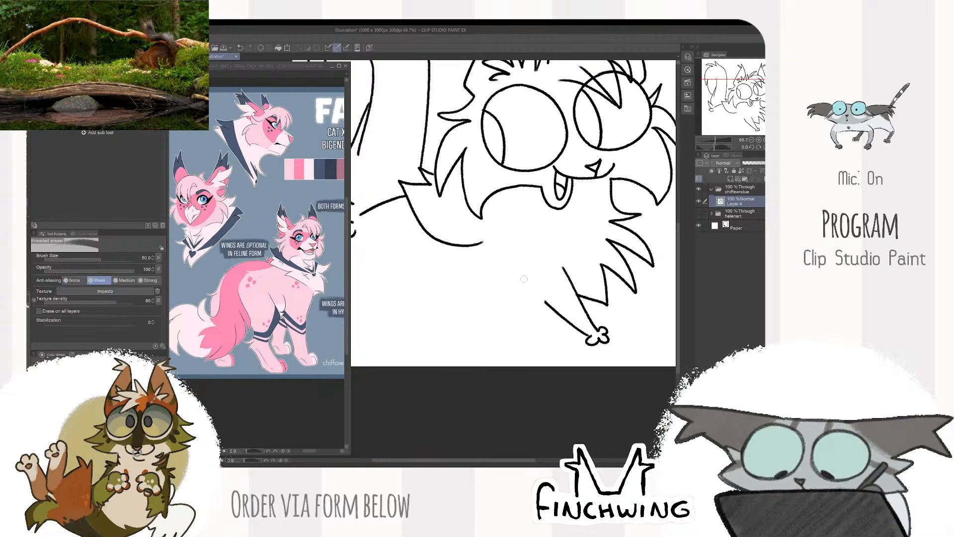
{"action": "mouse_move", "coordinate": [526, 274]}
{"action": "left_mouse_down"}
{"action": "mouse_move", "coordinate": [528, 290]}
{"action": "mouse_move", "coordinate": [551, 307]}
{"action": "mouse_move", "coordinate": [615, 314]}
{"action": "left_mouse_up"}
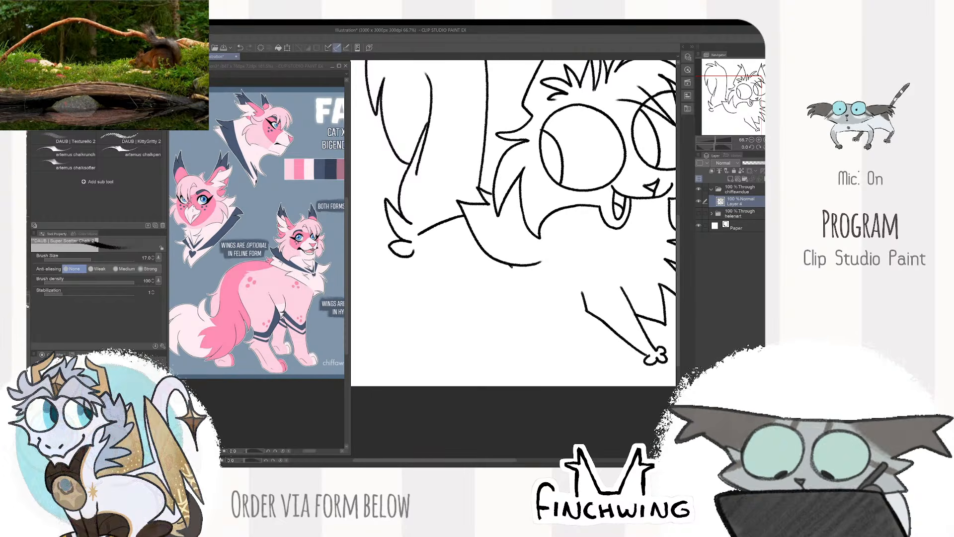
- Draw the near hind leg with a fur tuft at the belly, a bent hock, a toed paw and a thigh line from the tail base
{"action": "mouse_move", "coordinate": [512, 275]}
{"action": "left_mouse_down"}
{"action": "mouse_move", "coordinate": [519, 293]}
{"action": "mouse_move", "coordinate": [488, 305]}
{"action": "left_mouse_up"}
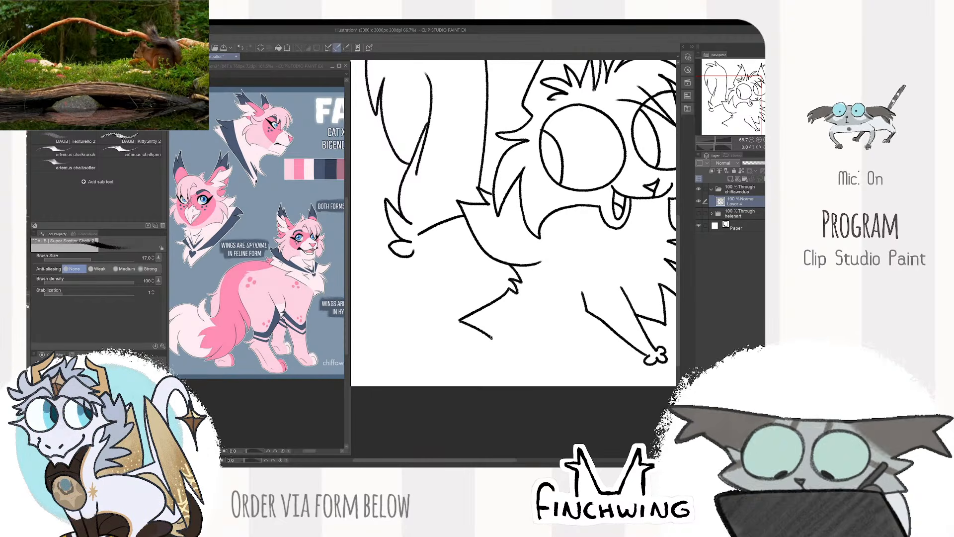
{"action": "mouse_move", "coordinate": [498, 346]}
{"action": "left_mouse_down"}
{"action": "mouse_move", "coordinate": [476, 351]}
{"action": "mouse_move", "coordinate": [477, 342]}
{"action": "left_mouse_up"}
{"action": "mouse_move", "coordinate": [476, 343]}
{"action": "left_mouse_down"}
{"action": "mouse_move", "coordinate": [436, 319]}
{"action": "mouse_move", "coordinate": [441, 297]}
{"action": "left_mouse_up"}
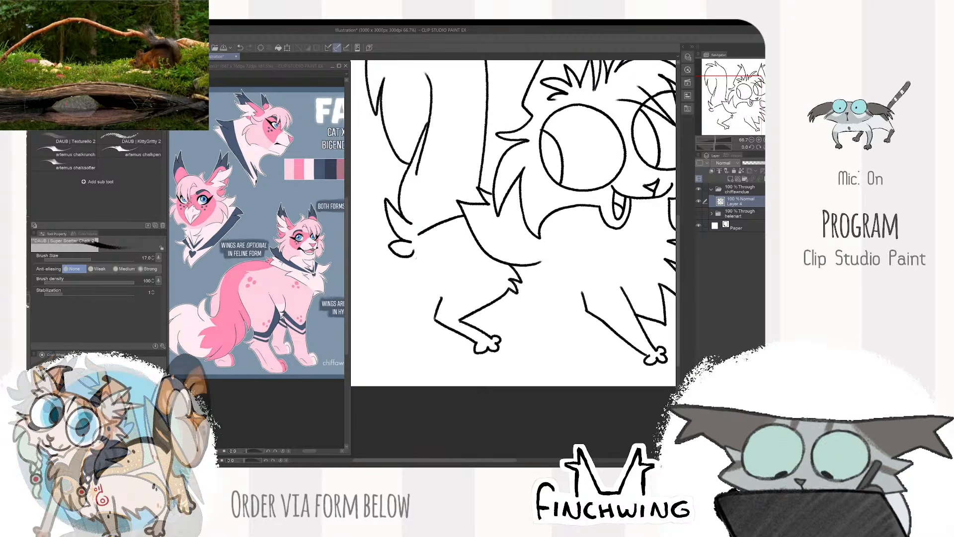
{"action": "left_click_drag", "start_coordinate": [413, 253], "coordinate": [427, 286]}
- Draw the belly line with fur points behind the front leg, and add the far hind leg with its toed paw
{"action": "left_click_drag", "start_coordinate": [593, 242], "coordinate": [559, 251]}
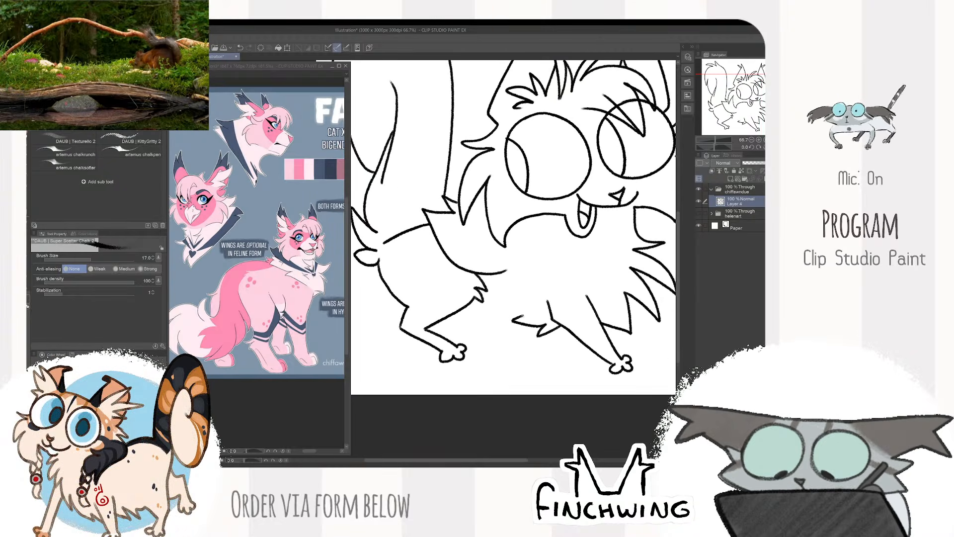
{"action": "left_click_drag", "start_coordinate": [601, 233], "coordinate": [637, 196]}
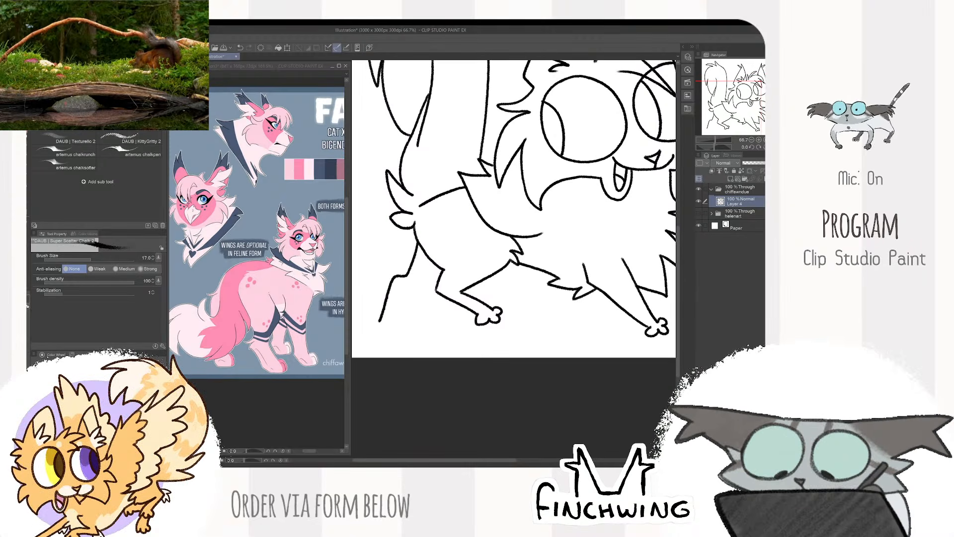
{"action": "left_click_drag", "start_coordinate": [394, 315], "coordinate": [393, 321]}
{"action": "mouse_move", "coordinate": [393, 321]}
{"action": "left_mouse_down"}
{"action": "mouse_move", "coordinate": [399, 327]}
{"action": "mouse_move", "coordinate": [388, 332]}
{"action": "mouse_move", "coordinate": [380, 324]}
{"action": "left_mouse_up"}
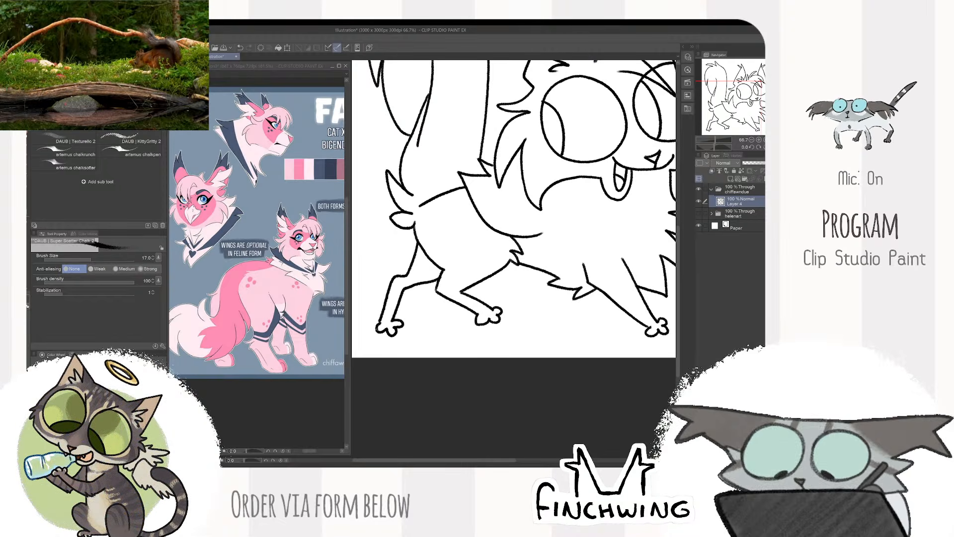
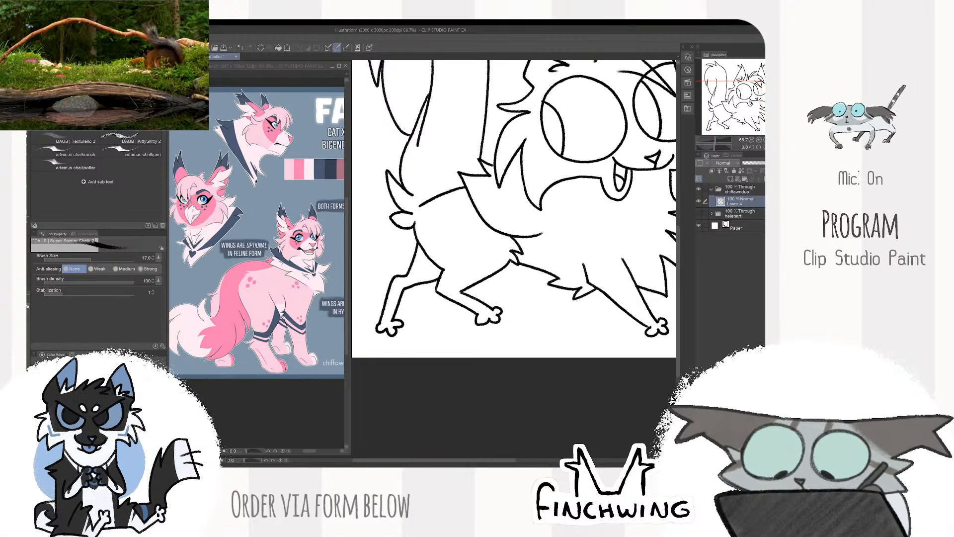
- Draw the far front leg with its toed paw beneath the chest, behind the near front leg
{"action": "left_click_drag", "start_coordinate": [573, 249], "coordinate": [526, 259]}
{"action": "scroll", "coordinate": [562, 226], "scroll_direction": "down", "scroll_amount": 2}
{"action": "left_click_drag", "start_coordinate": [599, 235], "coordinate": [546, 254]}
{"action": "scroll", "coordinate": [546, 254], "scroll_direction": "up", "scroll_amount": 1}
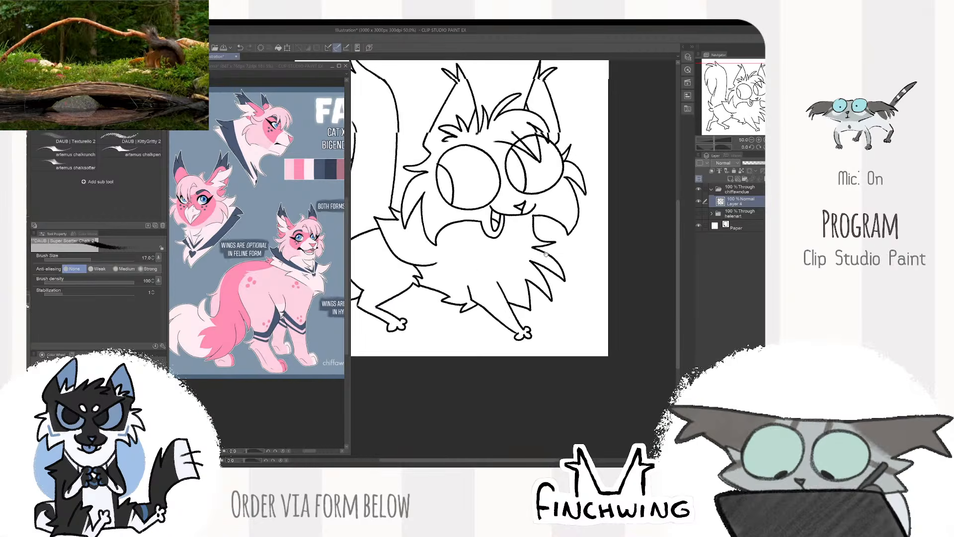
{"action": "scroll", "coordinate": [546, 254], "scroll_direction": "up", "scroll_amount": 1}
{"action": "mouse_move", "coordinate": [495, 304]}
{"action": "left_mouse_down"}
{"action": "mouse_move", "coordinate": [554, 266]}
{"action": "mouse_move", "coordinate": [631, 249]}
{"action": "left_mouse_up"}
{"action": "scroll", "coordinate": [631, 249], "scroll_direction": "up", "scroll_amount": 1}
{"action": "mouse_move", "coordinate": [527, 264]}
{"action": "left_mouse_down"}
{"action": "mouse_move", "coordinate": [509, 306]}
{"action": "mouse_move", "coordinate": [484, 300]}
{"action": "left_mouse_up"}
{"action": "left_click_drag", "start_coordinate": [499, 247], "coordinate": [492, 284]}
{"action": "scroll", "coordinate": [635, 160], "scroll_direction": "down", "scroll_amount": 3}
{"action": "left_click_drag", "start_coordinate": [635, 161], "coordinate": [577, 279]}
{"action": "scroll", "coordinate": [513, 270], "scroll_direction": "up", "scroll_amount": 2}
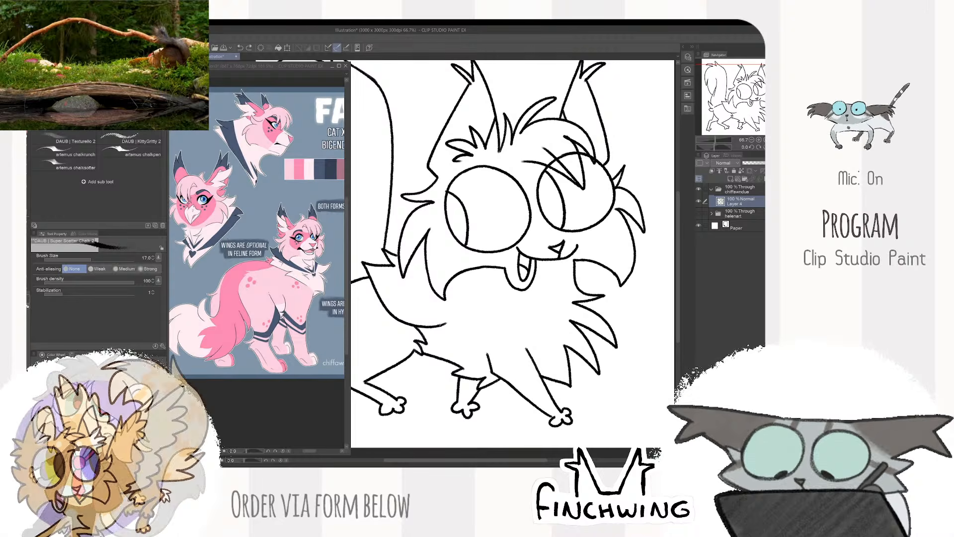
- Add pointed fur strokes where the chest ruff meets the body above the front legs, redrawing the last stroke
{"action": "left_click_drag", "start_coordinate": [437, 326], "coordinate": [459, 315]}
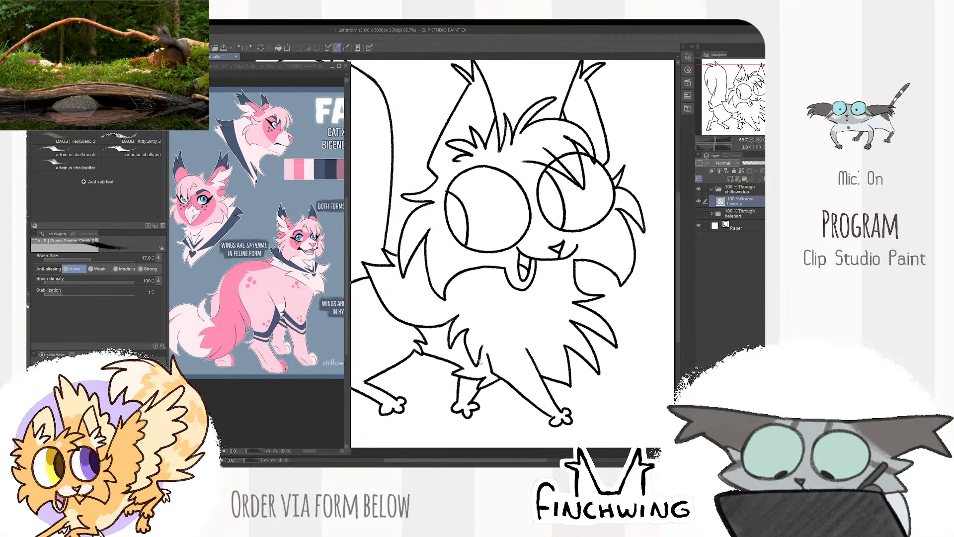
{"action": "key", "text": "ctrl+z"}
{"action": "mouse_move", "coordinate": [440, 346]}
{"action": "left_mouse_down"}
{"action": "mouse_move", "coordinate": [467, 358]}
{"action": "mouse_move", "coordinate": [484, 343]}
{"action": "left_mouse_up"}
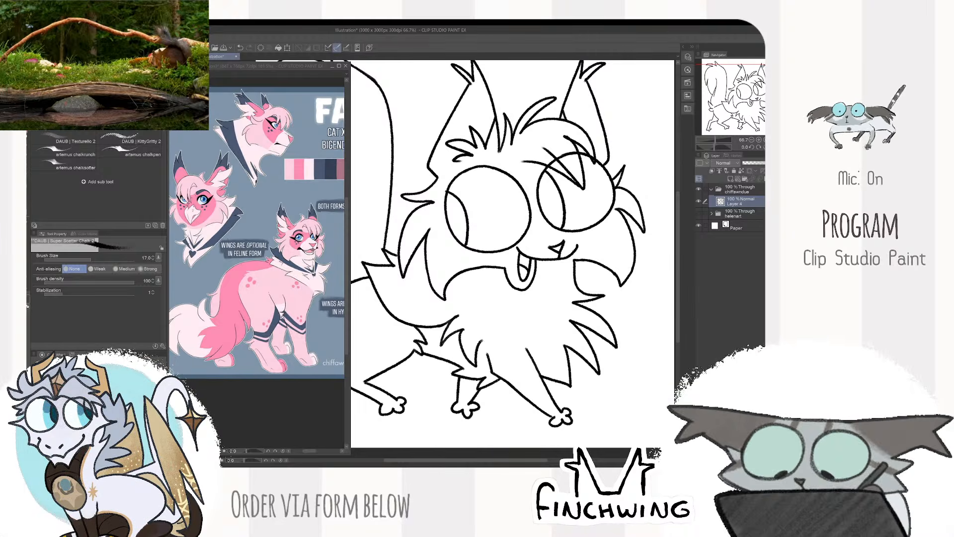
{"action": "scroll", "coordinate": [516, 334], "scroll_direction": "down", "scroll_amount": 2}
{"action": "left_click_drag", "start_coordinate": [620, 276], "coordinate": [636, 264]}
{"action": "left_click_drag", "start_coordinate": [657, 233], "coordinate": [647, 239]}
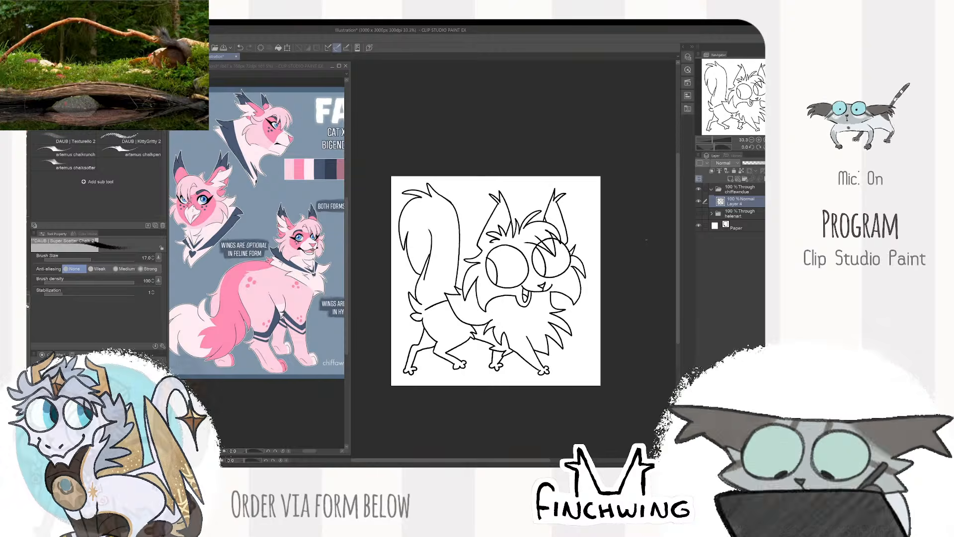
{"action": "scroll", "coordinate": [569, 249], "scroll_direction": "up", "scroll_amount": 3}
{"action": "scroll", "coordinate": [467, 290], "scroll_direction": "down", "scroll_amount": 2}
{"action": "left_click_drag", "start_coordinate": [453, 296], "coordinate": [572, 249]}
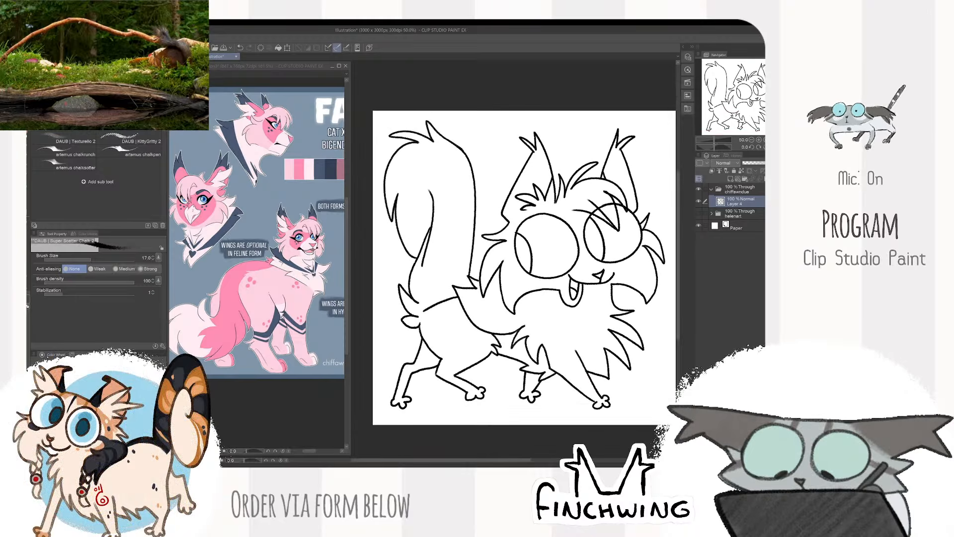
{"action": "scroll", "coordinate": [525, 269], "scroll_direction": "up", "scroll_amount": 1}
{"action": "scroll", "coordinate": [497, 264], "scroll_direction": "down", "scroll_amount": 2}
- Create a new layer beneath the line art, set the line art as the reference layer, and make the new layer active
{"action": "left_click", "coordinate": [722, 171]}
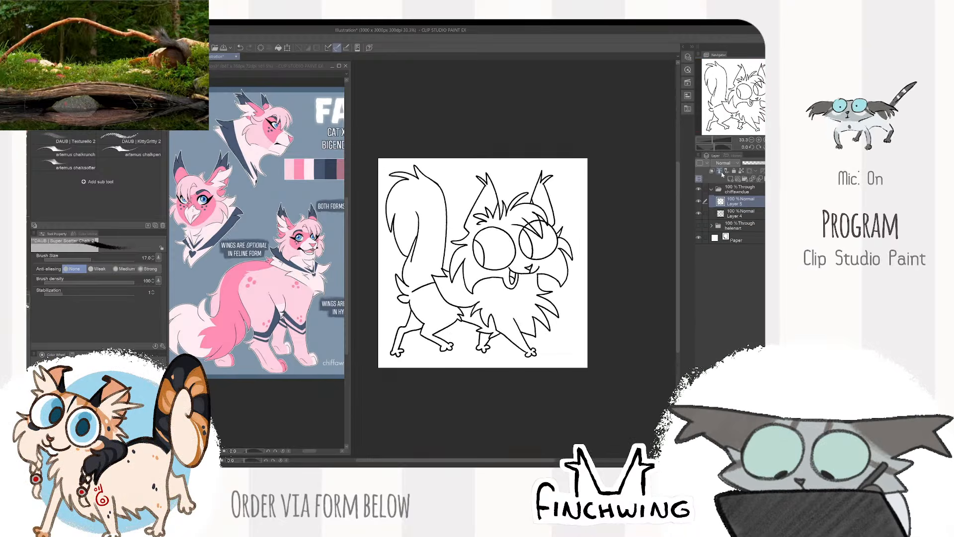
{"action": "left_click_drag", "start_coordinate": [731, 202], "coordinate": [732, 219]}
{"action": "left_click", "coordinate": [730, 202]}
{"action": "left_click", "coordinate": [720, 171]}
{"action": "left_click", "coordinate": [728, 213]}
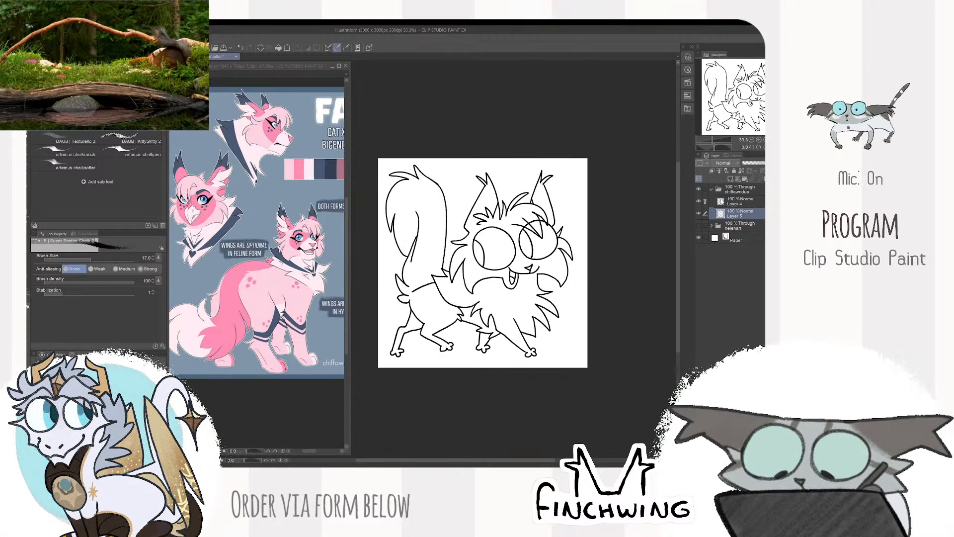
- Fill the whole cat silhouette on the new layer with the close-and-fill tool, and return to the chalk brush
{"action": "key", "text": "m"}
{"action": "key", "text": "ctrl+minus"}
{"action": "key", "text": "g"}
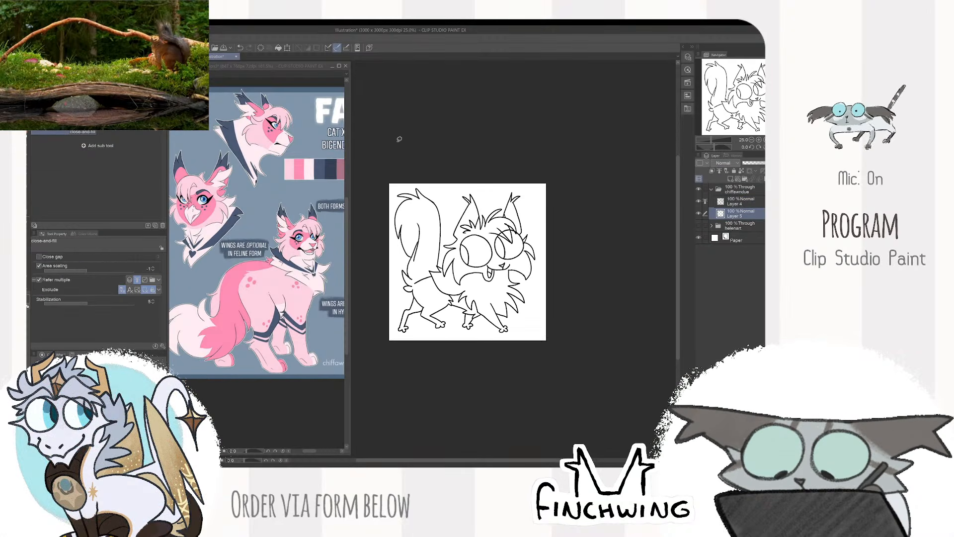
{"action": "mouse_move", "coordinate": [442, 160]}
{"action": "left_mouse_down"}
{"action": "mouse_move", "coordinate": [457, 395]}
{"action": "mouse_move", "coordinate": [475, 112]}
{"action": "left_mouse_up"}
{"action": "key", "text": "b"}
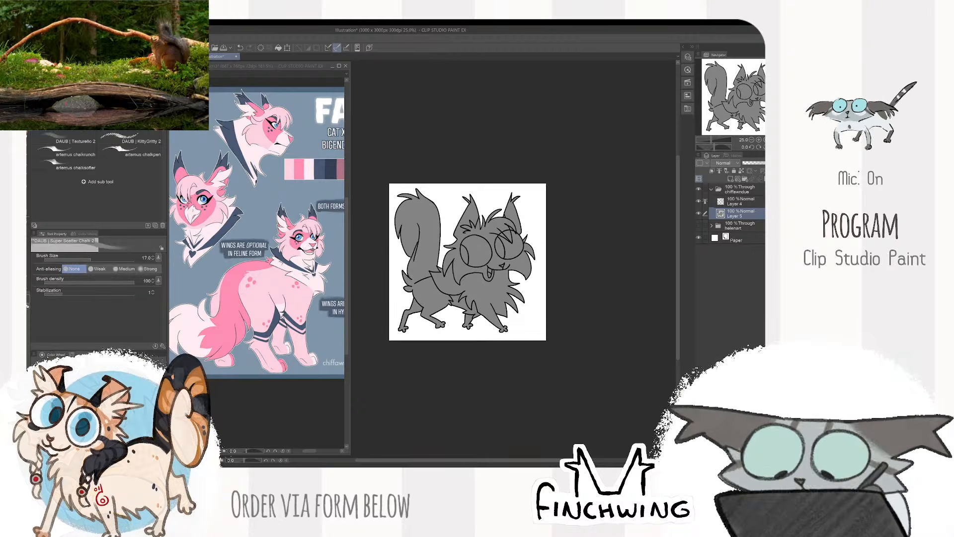
- Recolor the silhouette fill with the pale pink sampled from the reference, and lock the layer's transparent pixels
{"action": "key", "text": "ctrl+plus"}
{"action": "key", "text": "ctrl+plus"}
{"action": "left_click", "coordinate": [295, 373]}
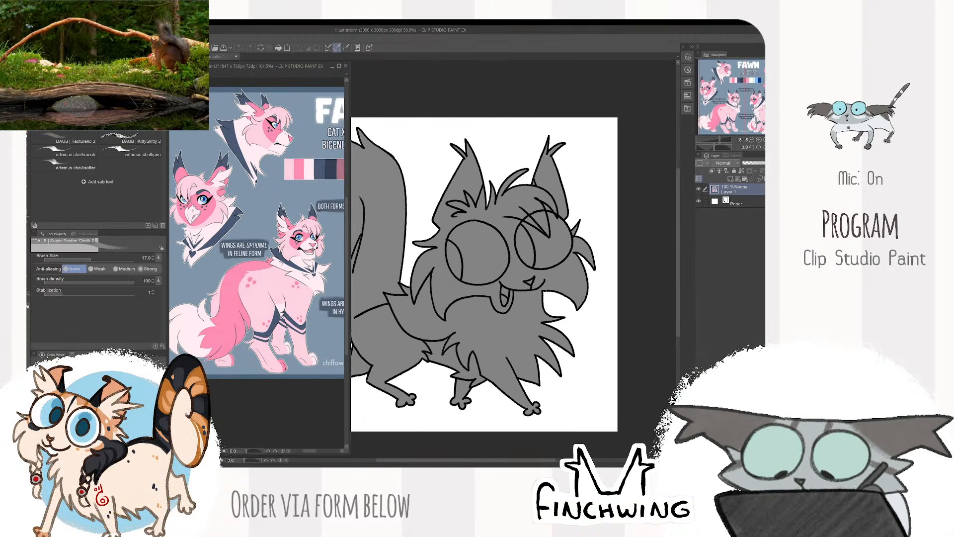
{"action": "left_click", "coordinate": [497, 210]}
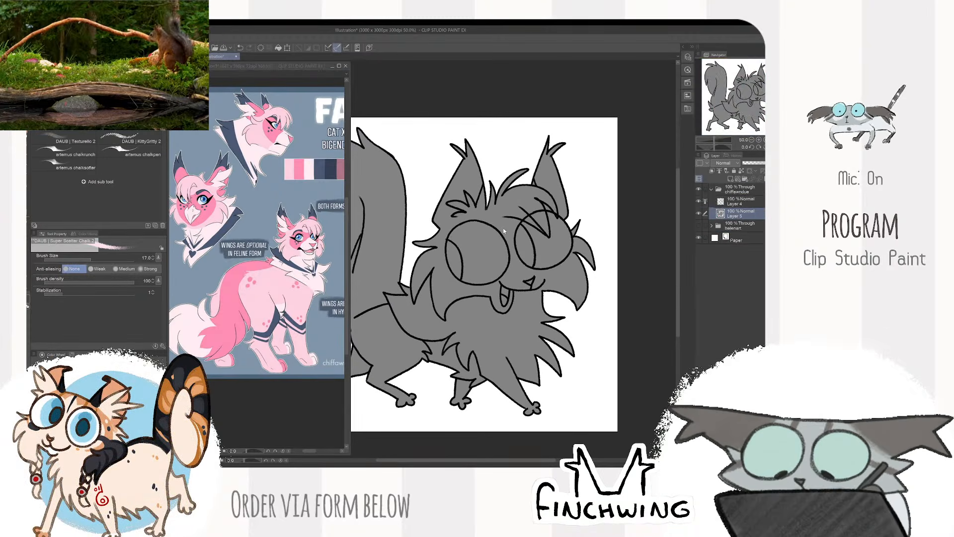
{"action": "key", "text": "alt+Delete"}
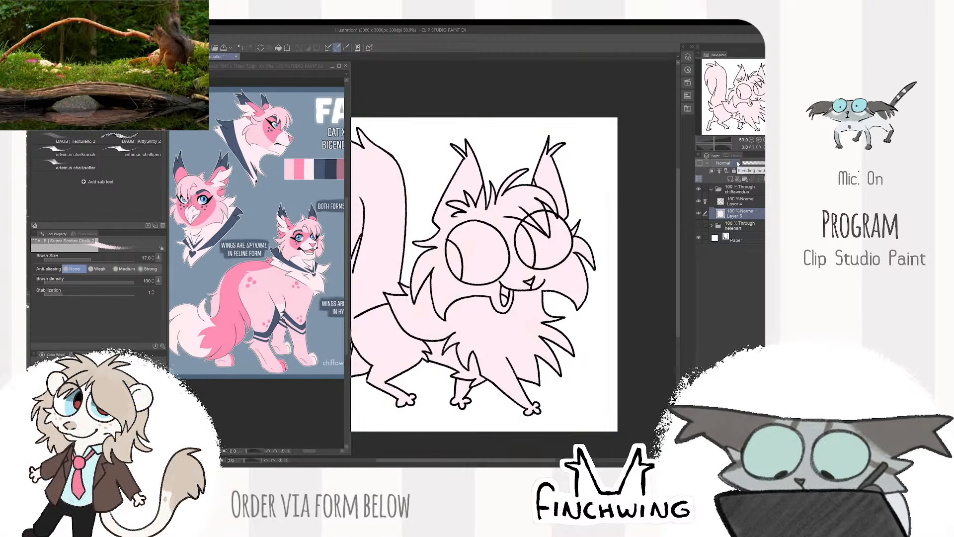
{"action": "left_click_drag", "start_coordinate": [583, 245], "coordinate": [606, 232]}
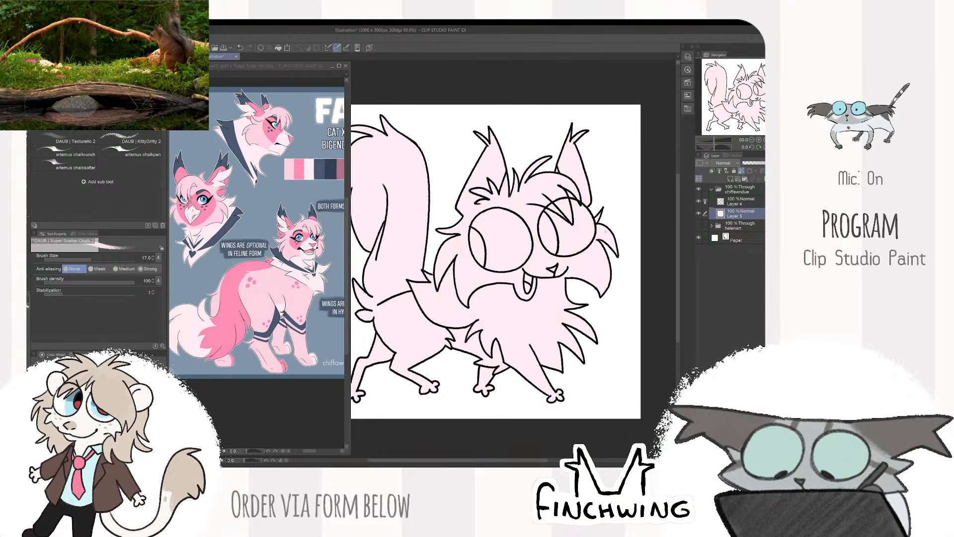
{"action": "left_click_drag", "start_coordinate": [606, 181], "coordinate": [602, 211]}
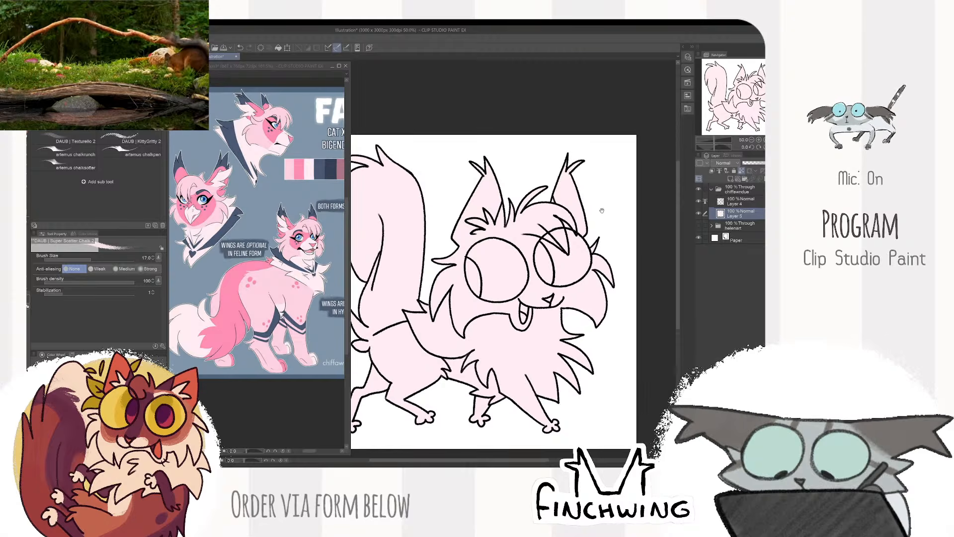
- Enlarge the reference around the feline head and start a medium pink patch under the near eye with brush size 50
{"action": "scroll", "coordinate": [602, 211], "scroll_direction": "up", "scroll_amount": 4}
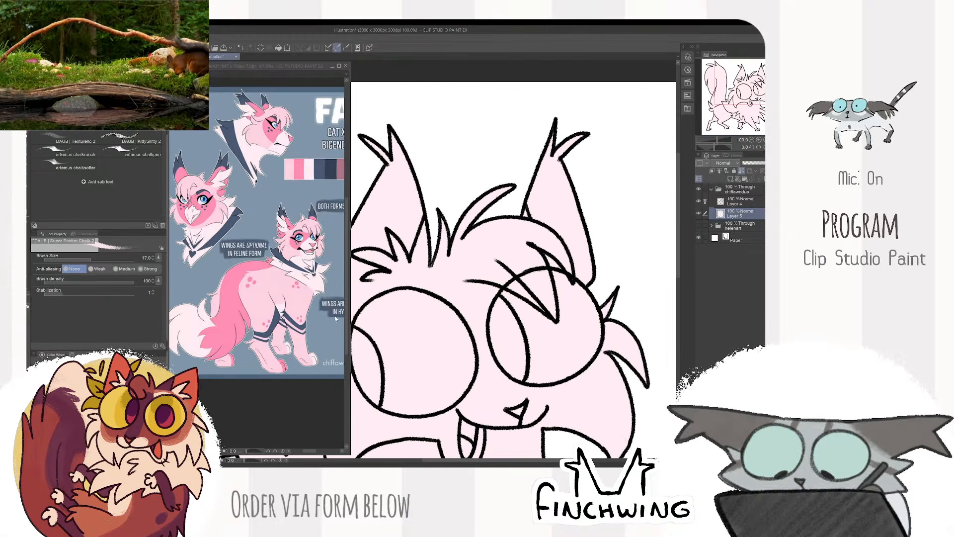
{"action": "scroll", "coordinate": [336, 319], "scroll_direction": "up", "scroll_amount": 4}
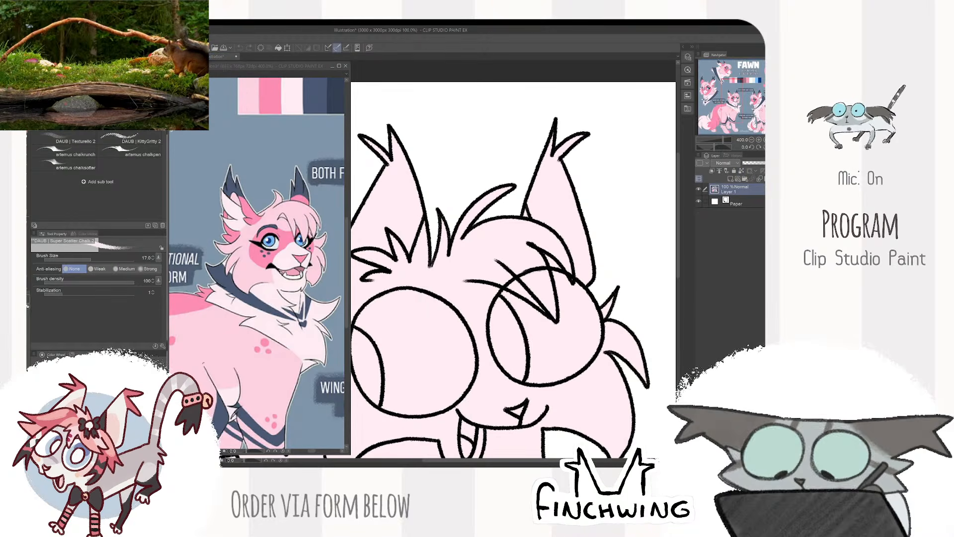
{"action": "mouse_move", "coordinate": [430, 269]}
{"action": "left_mouse_down"}
{"action": "mouse_move", "coordinate": [437, 350]}
{"action": "mouse_move", "coordinate": [460, 230]}
{"action": "left_mouse_up"}
{"action": "key", "text": "ctrl+z"}
{"action": "key", "text": "ctrl+z"}
{"action": "scroll", "coordinate": [467, 296], "scroll_direction": "down", "scroll_amount": 2}
{"action": "mouse_move", "coordinate": [460, 325]}
{"action": "left_mouse_down"}
{"action": "mouse_move", "coordinate": [487, 288]}
{"action": "mouse_move", "coordinate": [489, 301]}
{"action": "mouse_move", "coordinate": [450, 328]}
{"action": "mouse_move", "coordinate": [484, 326]}
{"action": "left_mouse_up"}
{"action": "scroll", "coordinate": [481, 294], "scroll_direction": "up", "scroll_amount": 1}
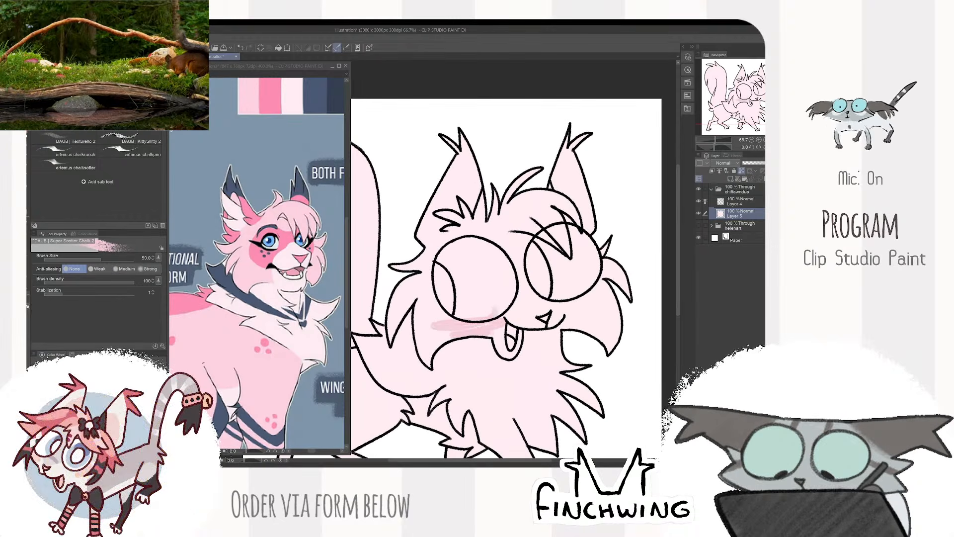
{"action": "left_click_drag", "start_coordinate": [248, 308], "coordinate": [266, 263]}
{"action": "key", "text": "ctrl+z"}
{"action": "key", "text": "ctrl+Tab"}
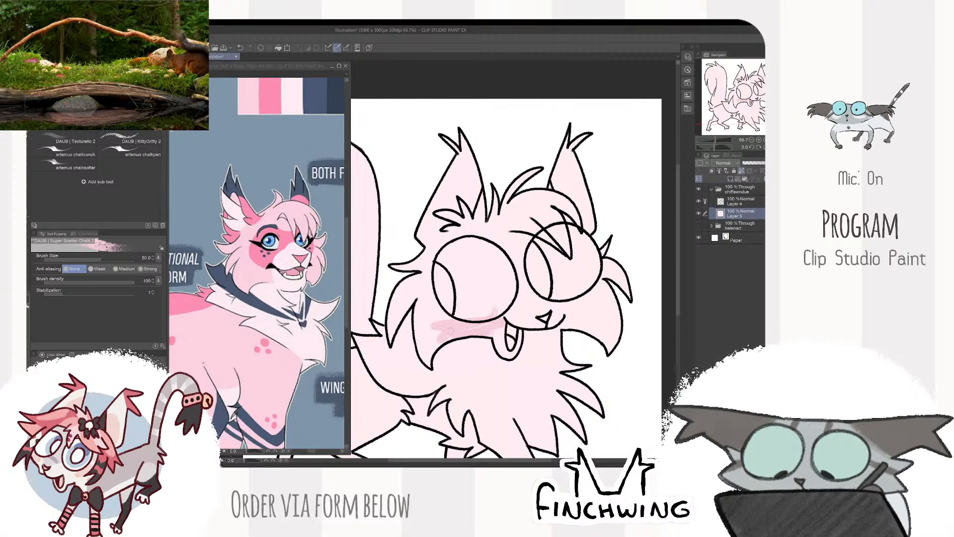
- Paint the near cheek fur medium pink from beside the eye down to the mouth
{"action": "left_click_drag", "start_coordinate": [431, 301], "coordinate": [423, 362]}
{"action": "left_click_drag", "start_coordinate": [424, 269], "coordinate": [431, 343]}
{"action": "mouse_move", "coordinate": [414, 299]}
{"action": "left_mouse_down"}
{"action": "mouse_move", "coordinate": [391, 340]}
{"action": "mouse_move", "coordinate": [397, 294]}
{"action": "mouse_move", "coordinate": [415, 263]}
{"action": "mouse_move", "coordinate": [429, 269]}
{"action": "left_mouse_up"}
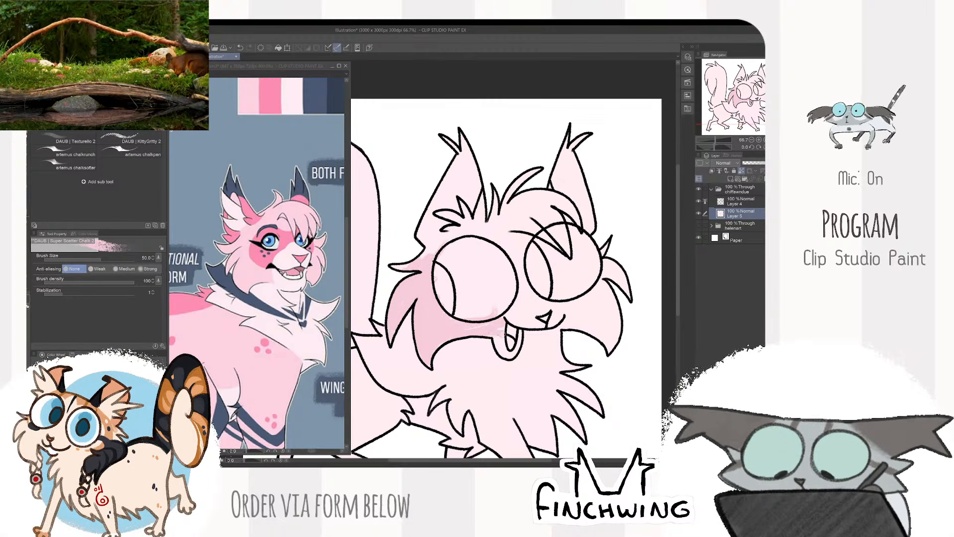
{"action": "left_click_drag", "start_coordinate": [504, 334], "coordinate": [492, 337]}
- Cover the forehead, ears, eyes and far cheek with medium pink at brush size 100
{"action": "key", "text": "bracketright"}
{"action": "key", "text": "bracketright"}
{"action": "key", "text": "bracketright"}
{"action": "key", "text": "bracketright"}
{"action": "mouse_move", "coordinate": [421, 235]}
{"action": "left_mouse_down"}
{"action": "mouse_move", "coordinate": [462, 174]}
{"action": "mouse_move", "coordinate": [483, 188]}
{"action": "mouse_move", "coordinate": [545, 167]}
{"action": "mouse_move", "coordinate": [497, 251]}
{"action": "left_mouse_up"}
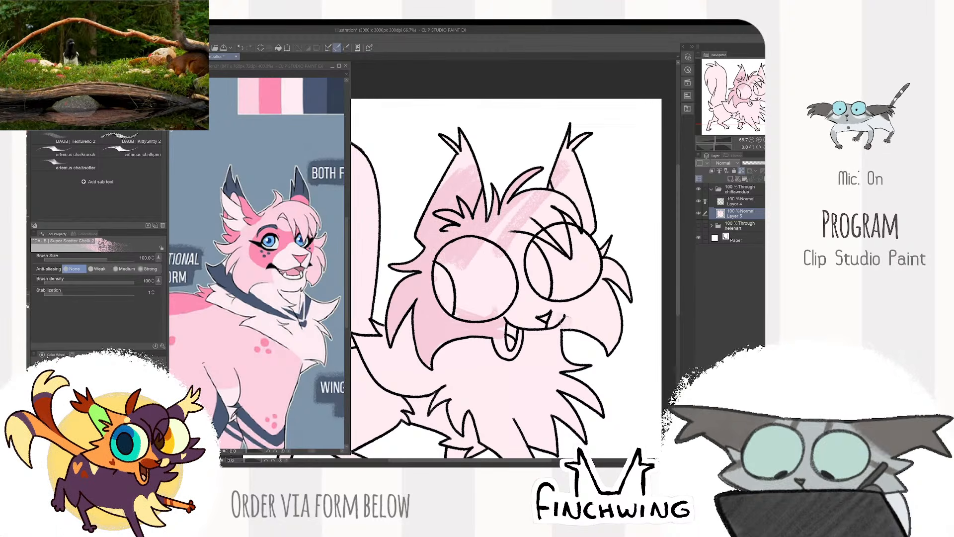
{"action": "mouse_move", "coordinate": [559, 330]}
{"action": "left_mouse_down"}
{"action": "mouse_move", "coordinate": [587, 305]}
{"action": "mouse_move", "coordinate": [591, 278]}
{"action": "left_mouse_up"}
{"action": "mouse_move", "coordinate": [602, 348]}
{"action": "left_mouse_down"}
{"action": "mouse_move", "coordinate": [624, 288]}
{"action": "mouse_move", "coordinate": [622, 266]}
{"action": "mouse_move", "coordinate": [566, 293]}
{"action": "mouse_move", "coordinate": [600, 199]}
{"action": "mouse_move", "coordinate": [567, 169]}
{"action": "mouse_move", "coordinate": [552, 214]}
{"action": "mouse_move", "coordinate": [564, 136]}
{"action": "left_mouse_up"}
{"action": "left_click_drag", "start_coordinate": [472, 139], "coordinate": [440, 184]}
{"action": "mouse_move", "coordinate": [497, 299]}
{"action": "left_mouse_down"}
{"action": "mouse_move", "coordinate": [473, 304]}
{"action": "mouse_move", "coordinate": [522, 315]}
{"action": "mouse_move", "coordinate": [521, 297]}
{"action": "left_mouse_up"}
{"action": "mouse_move", "coordinate": [466, 242]}
{"action": "left_mouse_down"}
{"action": "mouse_move", "coordinate": [503, 204]}
{"action": "mouse_move", "coordinate": [545, 187]}
{"action": "mouse_move", "coordinate": [435, 314]}
{"action": "mouse_move", "coordinate": [477, 308]}
{"action": "mouse_move", "coordinate": [552, 263]}
{"action": "left_mouse_up"}
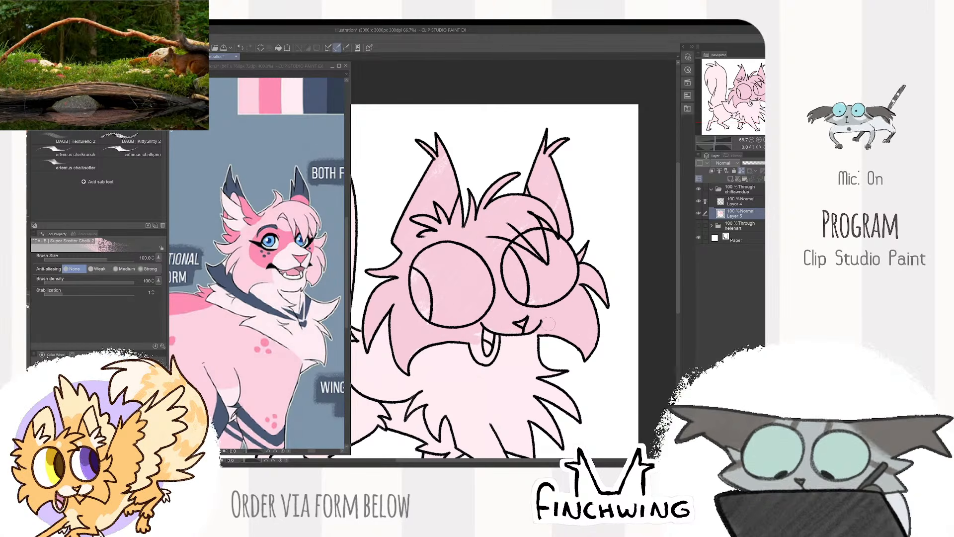
{"action": "mouse_move", "coordinate": [569, 289]}
{"action": "left_mouse_down"}
{"action": "mouse_move", "coordinate": [571, 238]}
{"action": "mouse_move", "coordinate": [601, 230]}
{"action": "mouse_move", "coordinate": [582, 230]}
{"action": "left_mouse_up"}
- Paint the muzzle around the nose in the reference's pale pink with brush size 70
{"action": "left_click", "coordinate": [292, 286], "text": "alt"}
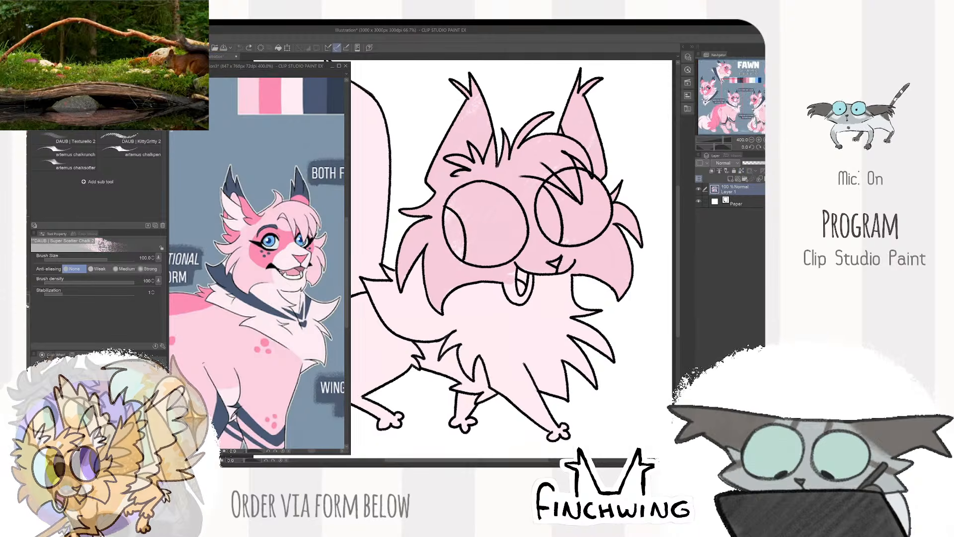
{"action": "left_click", "coordinate": [513, 284]}
{"action": "key", "text": "bracketleft"}
{"action": "key", "text": "bracketleft"}
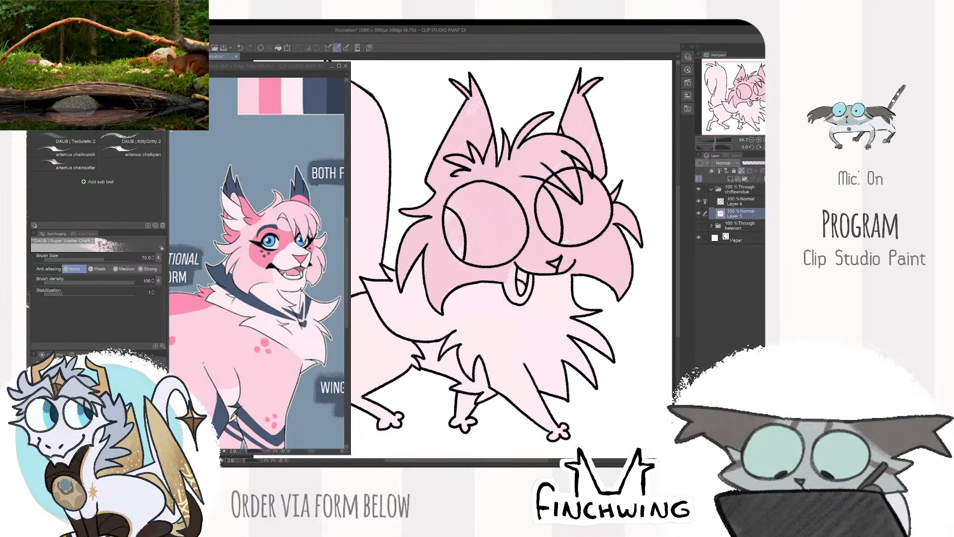
{"action": "scroll", "coordinate": [579, 266], "scroll_direction": "down", "scroll_amount": 2}
{"action": "scroll", "coordinate": [611, 246], "scroll_direction": "up", "scroll_amount": 1}
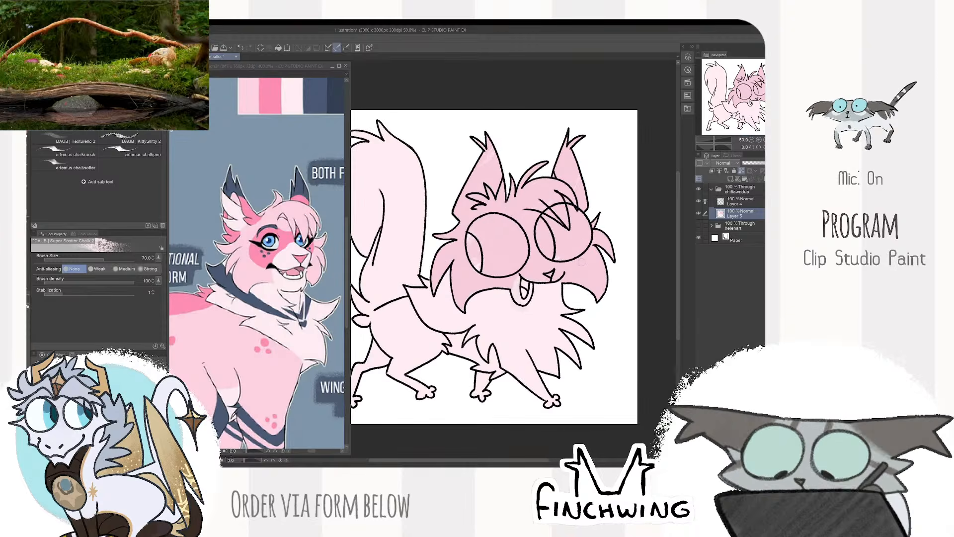
{"action": "left_click", "coordinate": [248, 273], "text": "alt"}
{"action": "left_click", "coordinate": [448, 238]}
{"action": "left_click", "coordinate": [288, 240]}
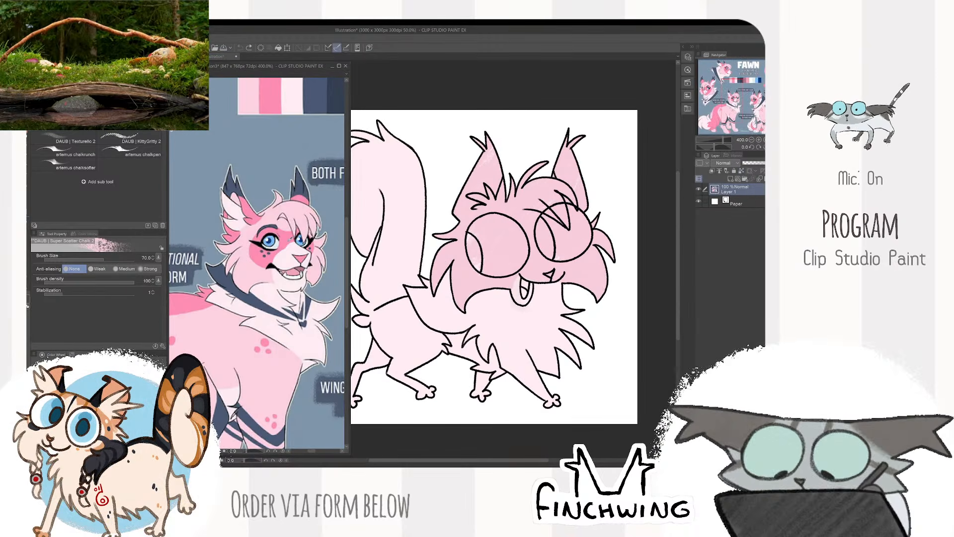
{"action": "left_click", "coordinate": [288, 240], "text": "alt"}
{"action": "scroll", "coordinate": [564, 192], "scroll_direction": "up", "scroll_amount": 1}
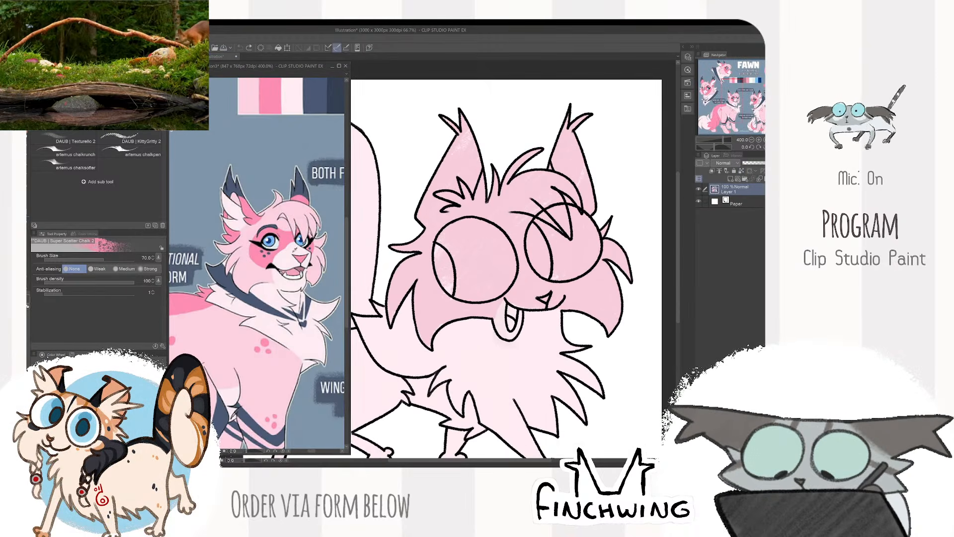
{"action": "left_click", "coordinate": [482, 210]}
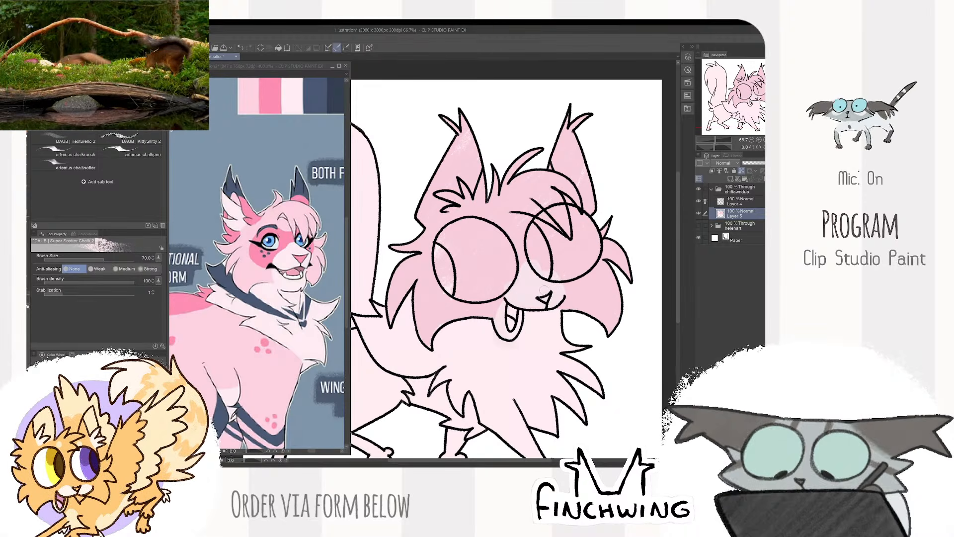
- Sample the deep pink from the reference palette and paint it between the eyes and around the near eye
{"action": "left_click", "coordinate": [270, 96]}
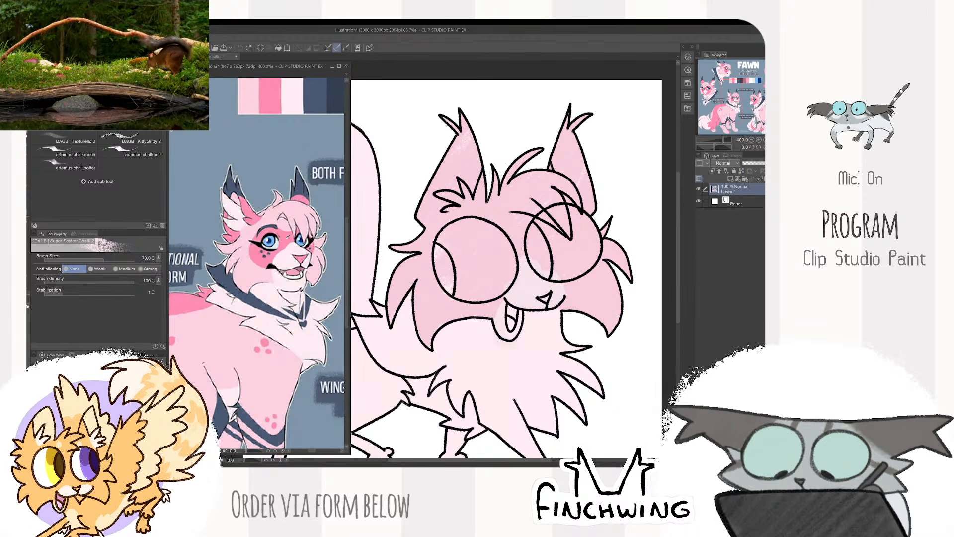
{"action": "left_click", "coordinate": [270, 97], "text": "alt"}
{"action": "left_click", "coordinate": [503, 238]}
{"action": "mouse_move", "coordinate": [501, 236]}
{"action": "left_mouse_down"}
{"action": "mouse_move", "coordinate": [532, 233]}
{"action": "mouse_move", "coordinate": [514, 252]}
{"action": "mouse_move", "coordinate": [537, 259]}
{"action": "left_mouse_up"}
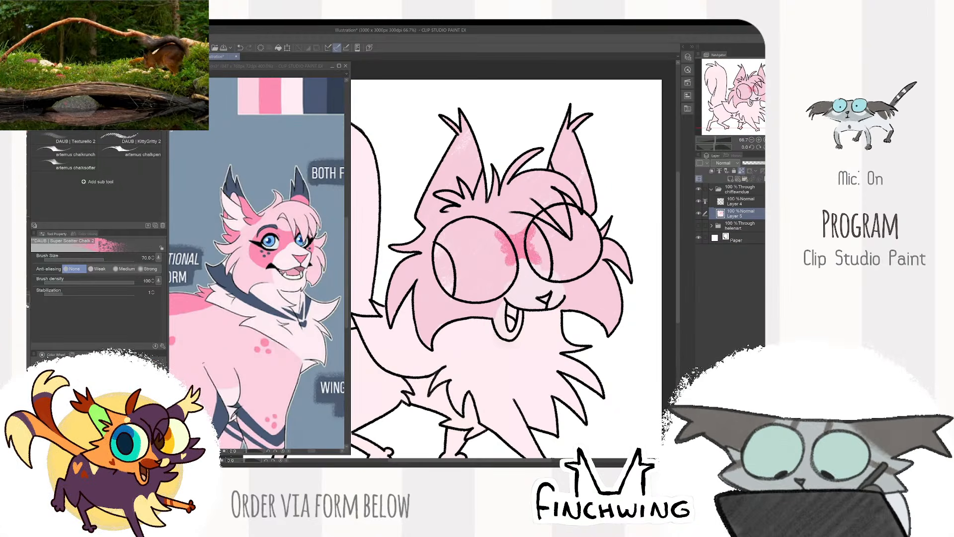
{"action": "left_click_drag", "start_coordinate": [559, 204], "coordinate": [585, 204]}
{"action": "mouse_move", "coordinate": [491, 212]}
{"action": "left_mouse_down"}
{"action": "mouse_move", "coordinate": [465, 241]}
{"action": "mouse_move", "coordinate": [460, 268]}
{"action": "left_mouse_up"}
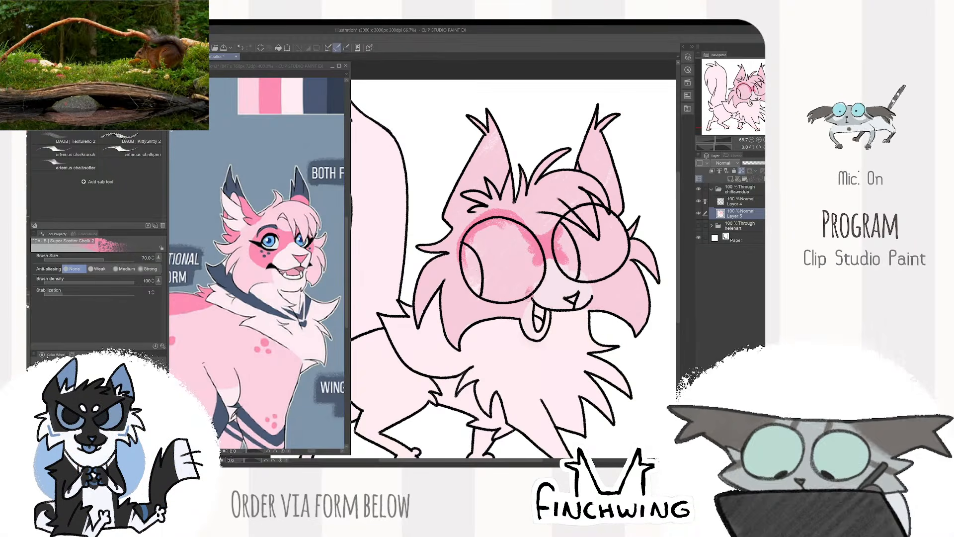
{"action": "mouse_move", "coordinate": [531, 293]}
{"action": "left_mouse_down"}
{"action": "mouse_move", "coordinate": [482, 296]}
{"action": "mouse_move", "coordinate": [455, 259]}
{"action": "mouse_move", "coordinate": [464, 230]}
{"action": "mouse_move", "coordinate": [455, 288]}
{"action": "mouse_move", "coordinate": [451, 253]}
{"action": "mouse_move", "coordinate": [493, 303]}
{"action": "mouse_move", "coordinate": [520, 299]}
{"action": "mouse_move", "coordinate": [513, 290]}
{"action": "mouse_move", "coordinate": [477, 296]}
{"action": "mouse_move", "coordinate": [454, 261]}
{"action": "mouse_move", "coordinate": [458, 286]}
{"action": "left_mouse_up"}
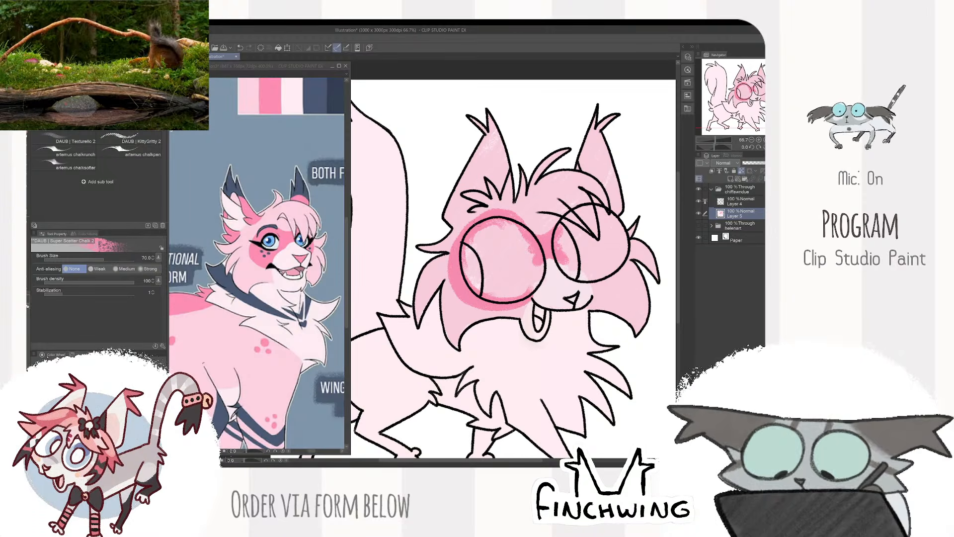
- Paint the fur beneath and beside the far eye deep pink, undoing stray strokes
{"action": "key", "text": "ctrl+z"}
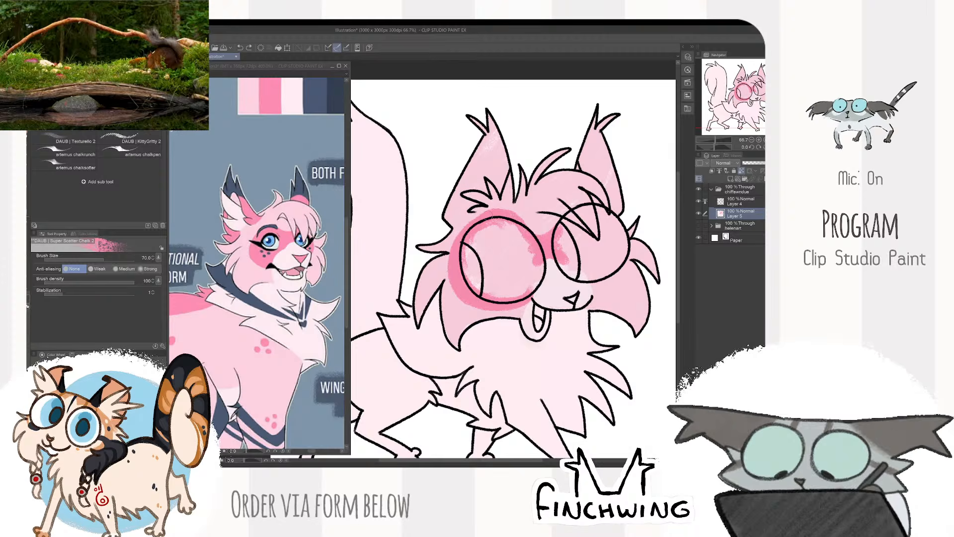
{"action": "left_click_drag", "start_coordinate": [477, 220], "coordinate": [453, 284]}
{"action": "key", "text": "ctrl+z"}
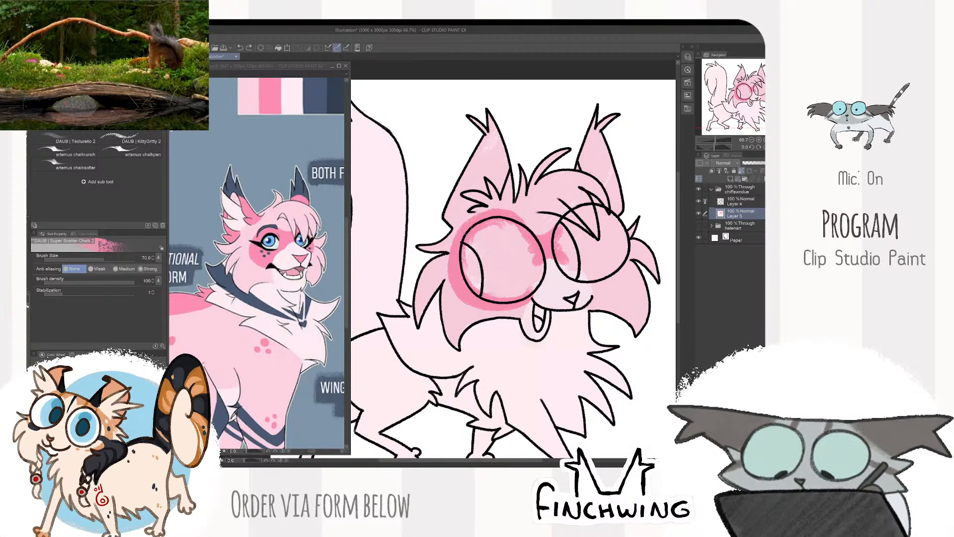
{"action": "left_click_drag", "start_coordinate": [604, 215], "coordinate": [511, 213]}
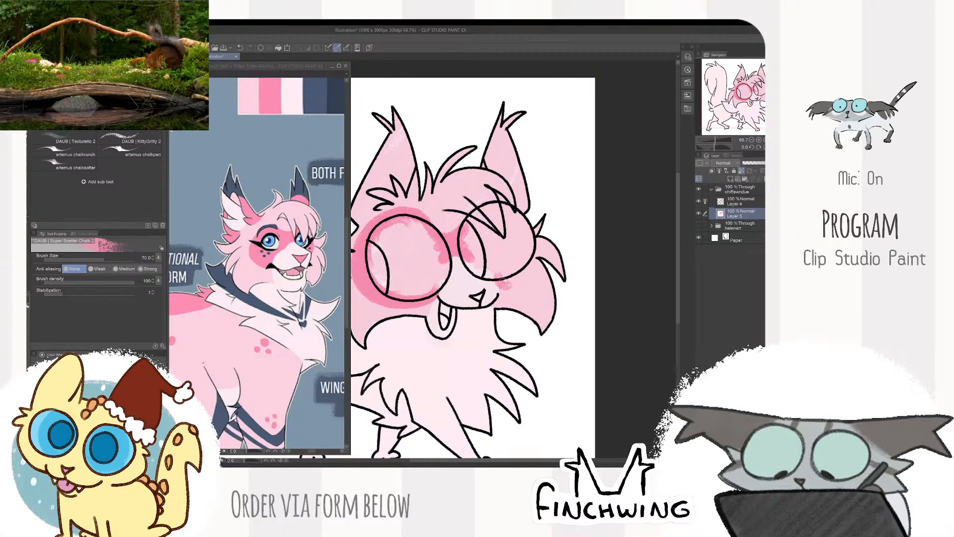
{"action": "left_click_drag", "start_coordinate": [523, 278], "coordinate": [539, 248]}
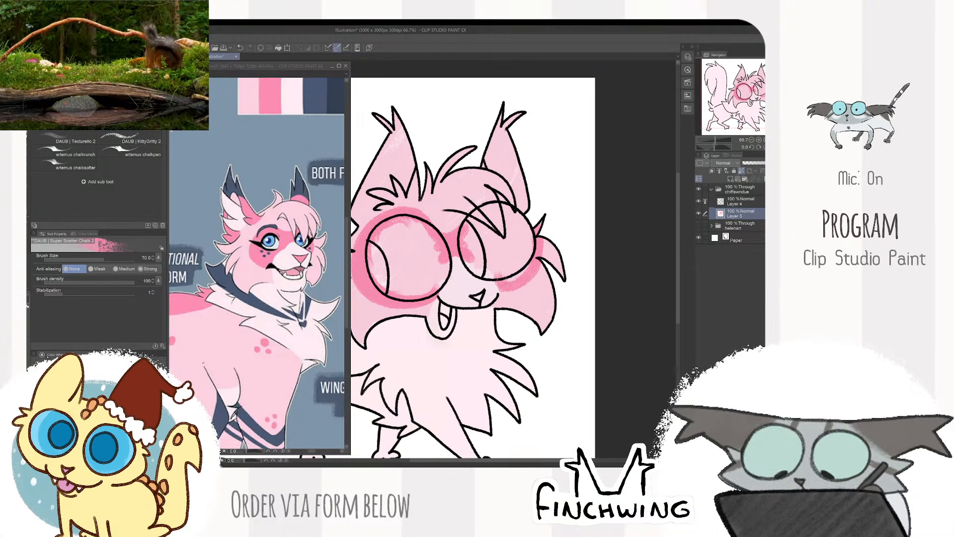
{"action": "scroll", "coordinate": [553, 185], "scroll_direction": "down", "scroll_amount": 2}
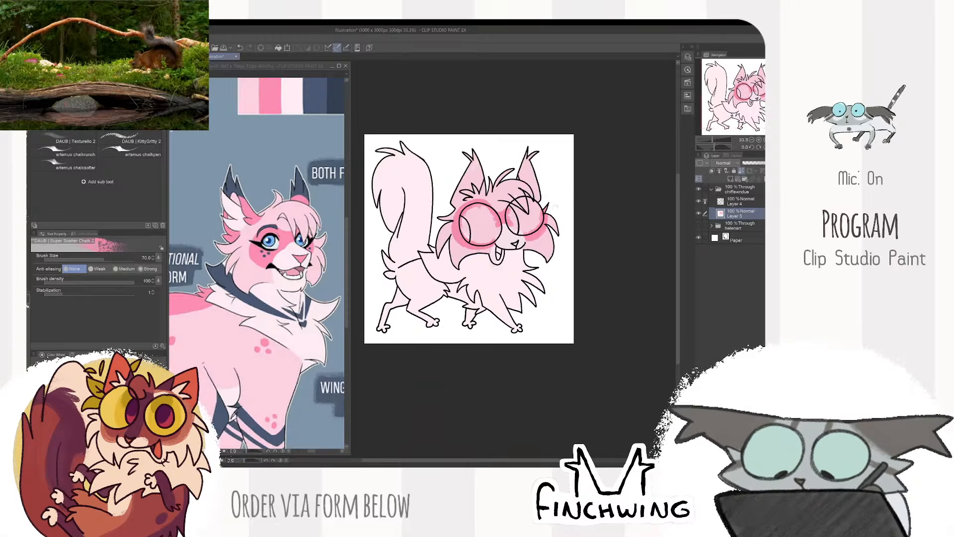
{"action": "scroll", "coordinate": [553, 204], "scroll_direction": "up", "scroll_amount": 2}
{"action": "left_click_drag", "start_coordinate": [547, 209], "coordinate": [584, 205]}
{"action": "scroll", "coordinate": [584, 206], "scroll_direction": "down", "scroll_amount": 2}
{"action": "scroll", "coordinate": [500, 259], "scroll_direction": "up", "scroll_amount": 3}
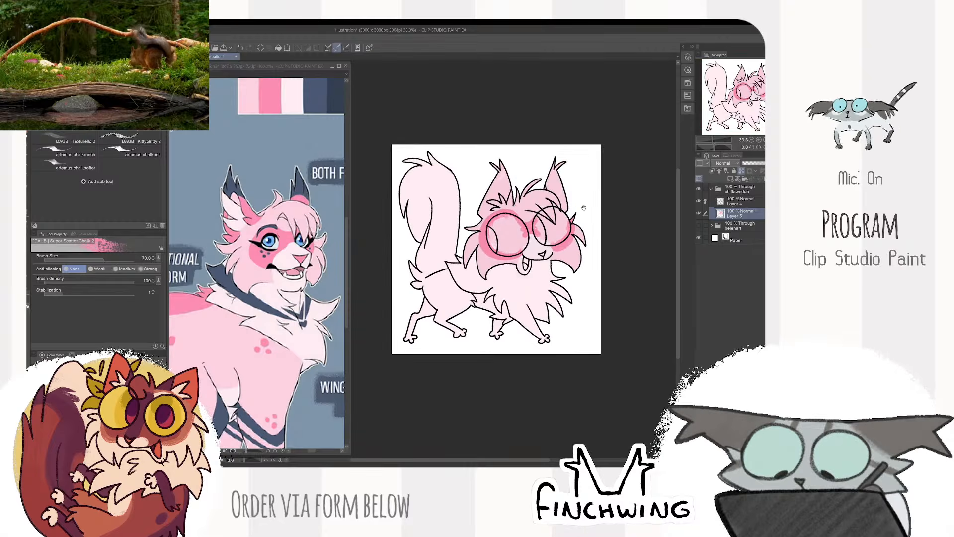
- Paint deep pink on the hair tufts at the near ear's inner base and the far cheek, using brush size 40
{"action": "mouse_move", "coordinate": [500, 259]}
{"action": "left_mouse_down"}
{"action": "mouse_move", "coordinate": [492, 248]}
{"action": "mouse_move", "coordinate": [473, 262]}
{"action": "left_mouse_up"}
{"action": "key", "text": "["}
{"action": "key", "text": "["}
{"action": "key", "text": "["}
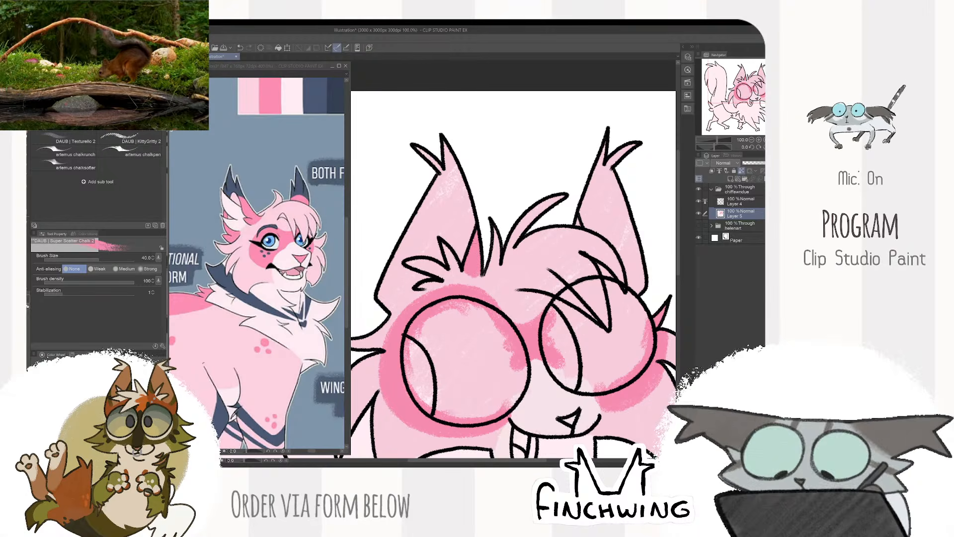
{"action": "scroll", "coordinate": [569, 149], "scroll_direction": "down", "scroll_amount": 1}
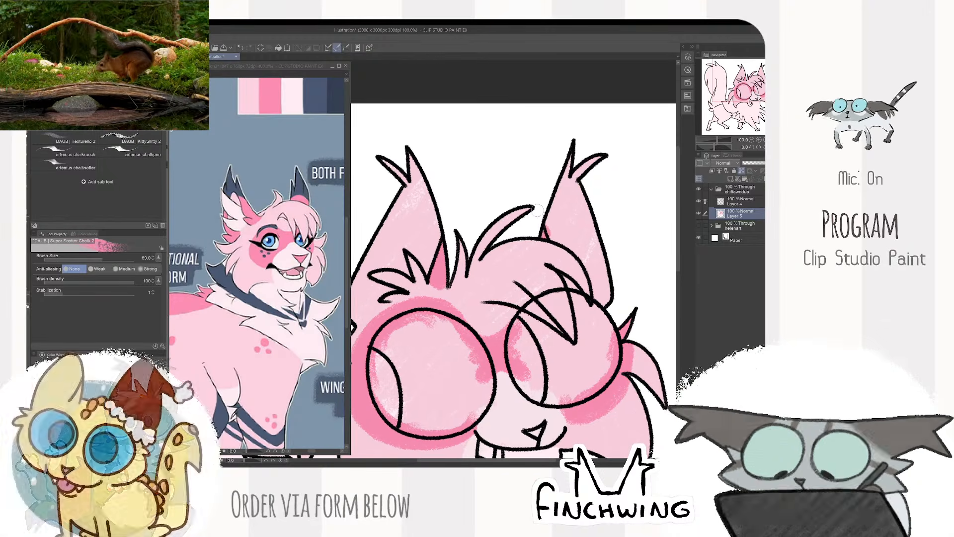
{"action": "scroll", "coordinate": [569, 148], "scroll_direction": "down", "scroll_amount": 2}
{"action": "scroll", "coordinate": [554, 208], "scroll_direction": "up", "scroll_amount": 2}
{"action": "left_click_drag", "start_coordinate": [554, 207], "coordinate": [618, 199]}
{"action": "left_click", "coordinate": [239, 192]}
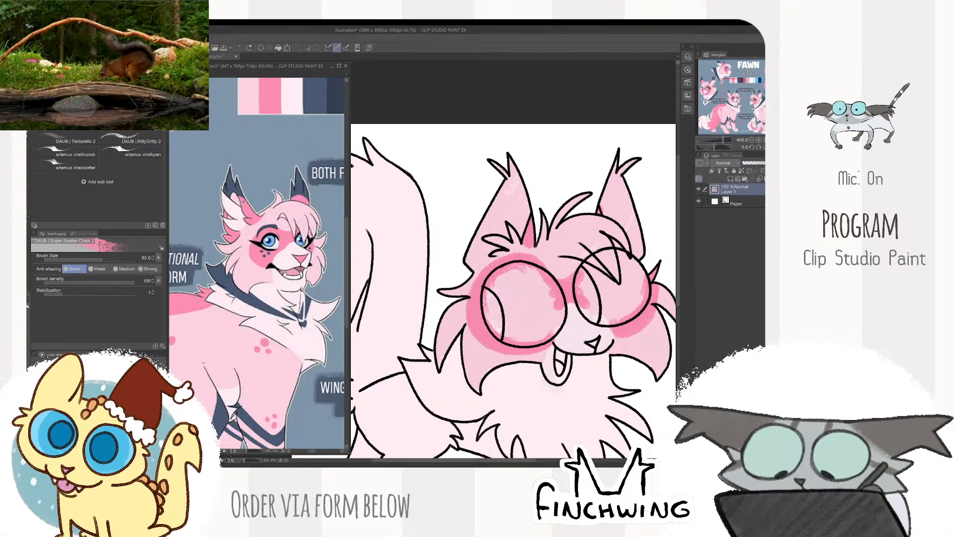
{"action": "left_click", "coordinate": [236, 196], "text": "alt"}
{"action": "left_click", "coordinate": [519, 195]}
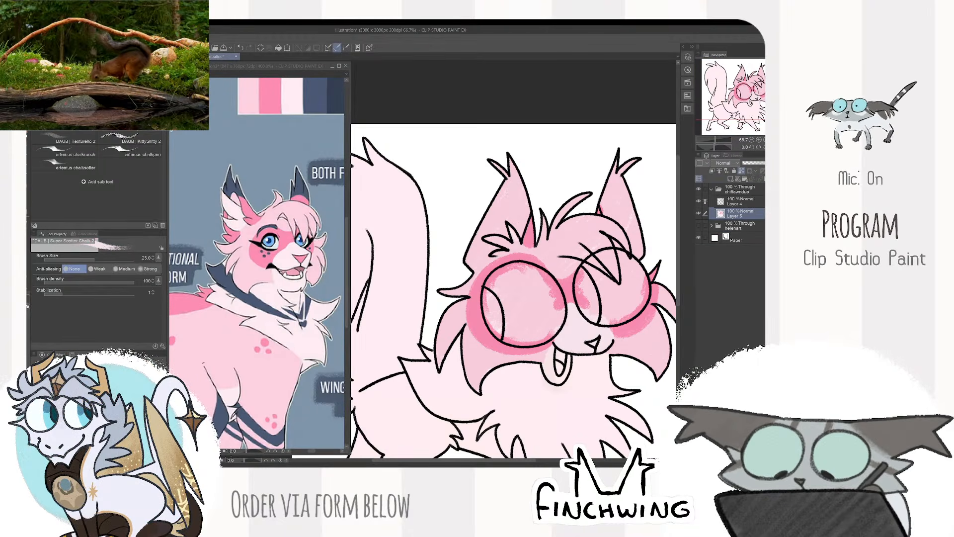
{"action": "key", "text": "bracketright"}
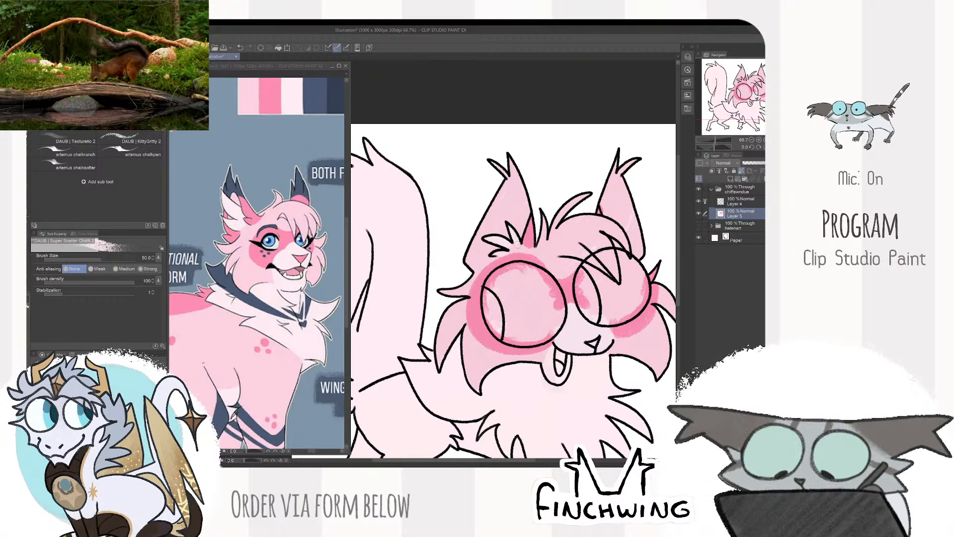
{"action": "key", "text": "bracketleft"}
{"action": "key", "text": "bracketleft"}
{"action": "left_click", "coordinate": [334, 274]}
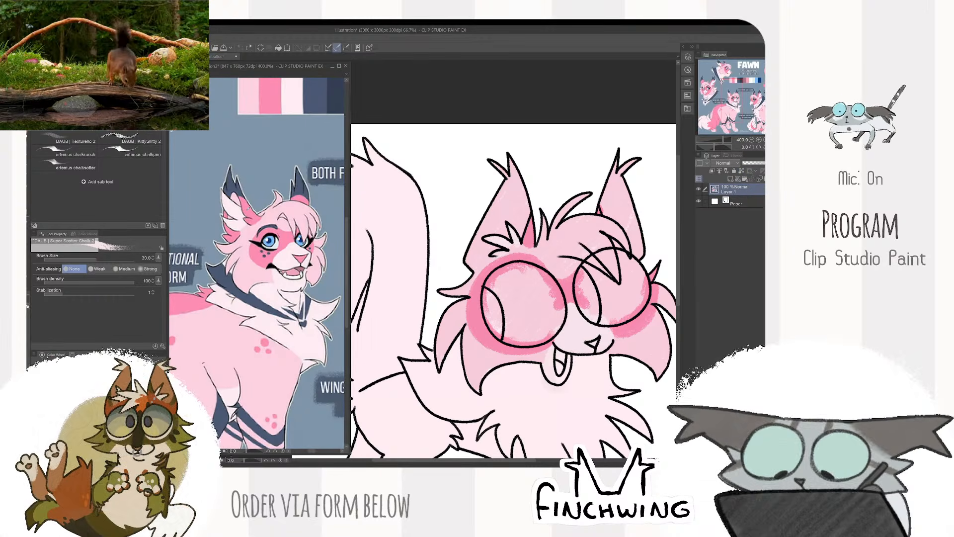
{"action": "left_click", "coordinate": [467, 139]}
- Sample navy from the reference's ear tip and paint the tips and tufts of both ears with brush size 50
{"action": "left_click", "coordinate": [233, 188]}
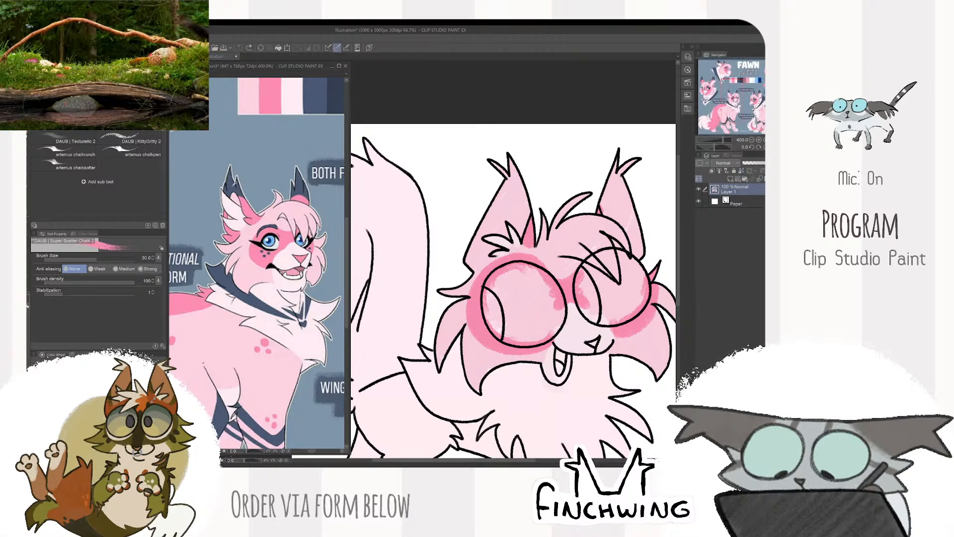
{"action": "left_click", "coordinate": [233, 188], "text": "alt"}
{"action": "left_click", "coordinate": [468, 139]}
{"action": "mouse_move", "coordinate": [517, 179]}
{"action": "left_mouse_down"}
{"action": "mouse_move", "coordinate": [504, 186]}
{"action": "mouse_move", "coordinate": [491, 161]}
{"action": "left_mouse_up"}
{"action": "left_click_drag", "start_coordinate": [611, 174], "coordinate": [618, 160]}
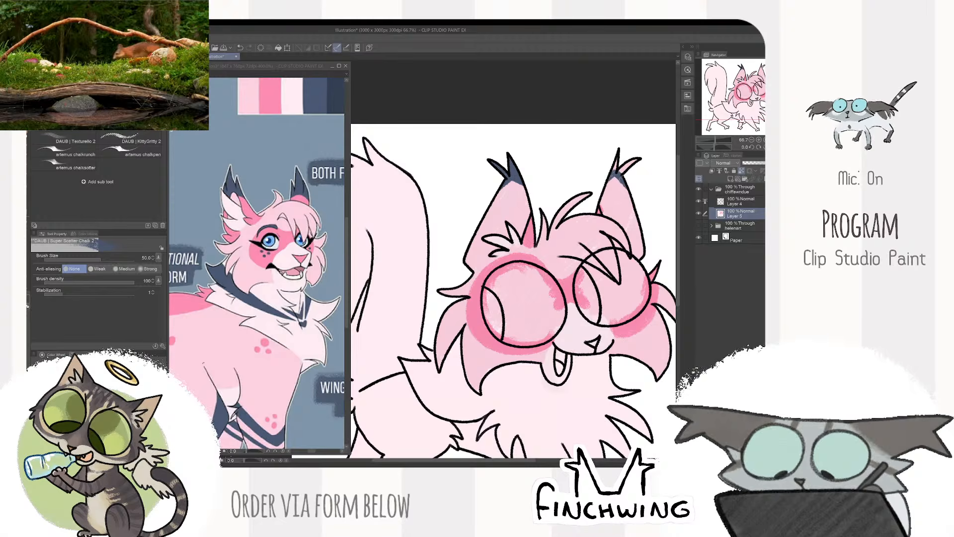
{"action": "key", "text": "ctrl+x"}
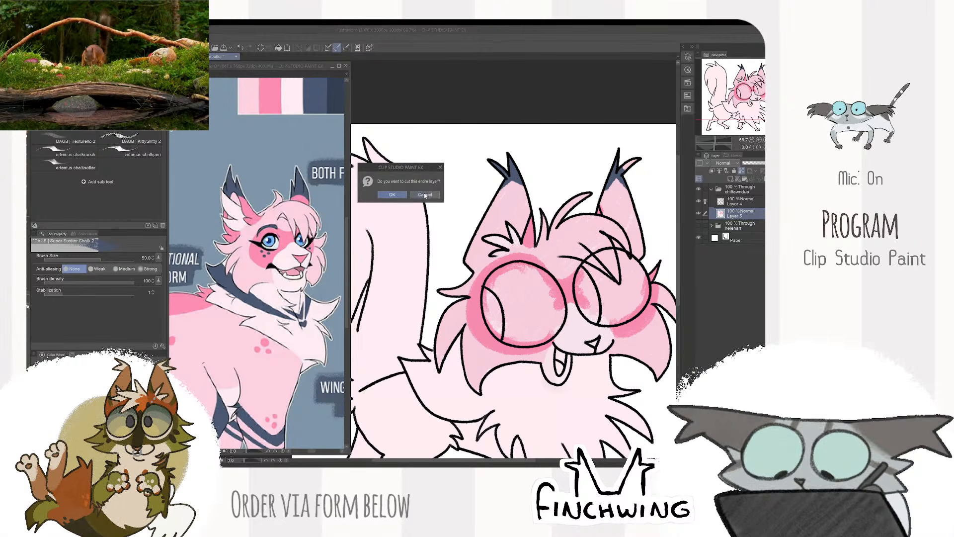
{"action": "key", "text": "Escape"}
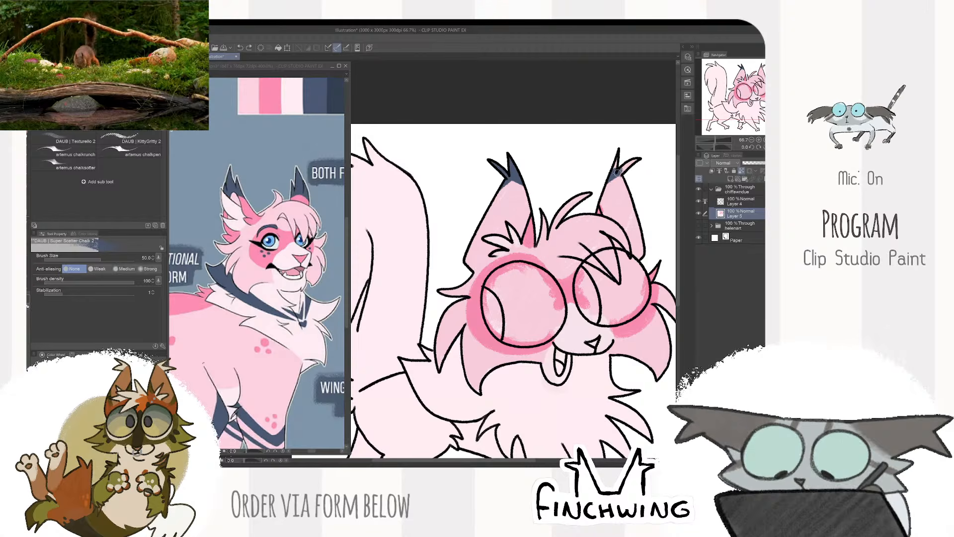
{"action": "left_click_drag", "start_coordinate": [621, 172], "coordinate": [638, 160]}
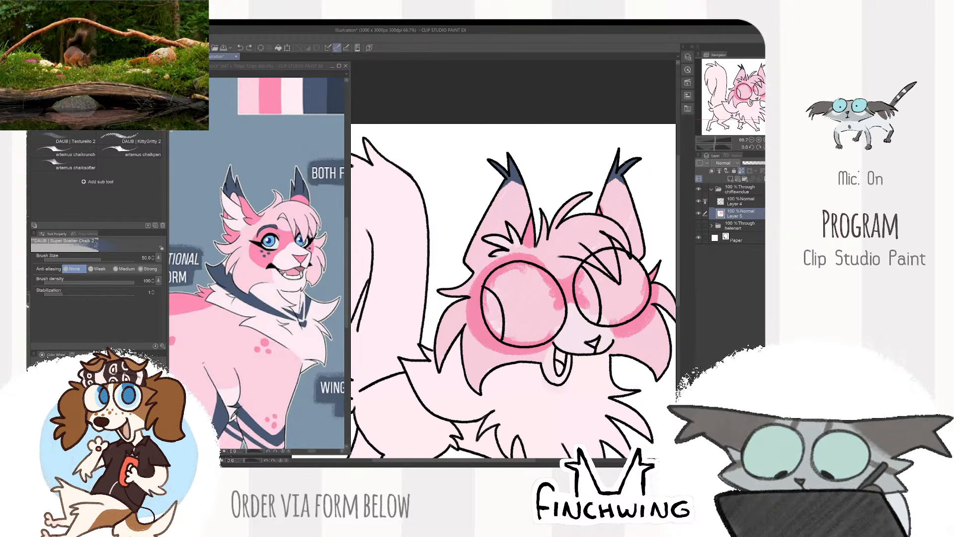
{"action": "left_click", "coordinate": [608, 201], "text": "alt"}
- Sample deep pink from the reference's eye marking and fill the nose with it at brush size 17
{"action": "key", "text": "ctrl+Tab"}
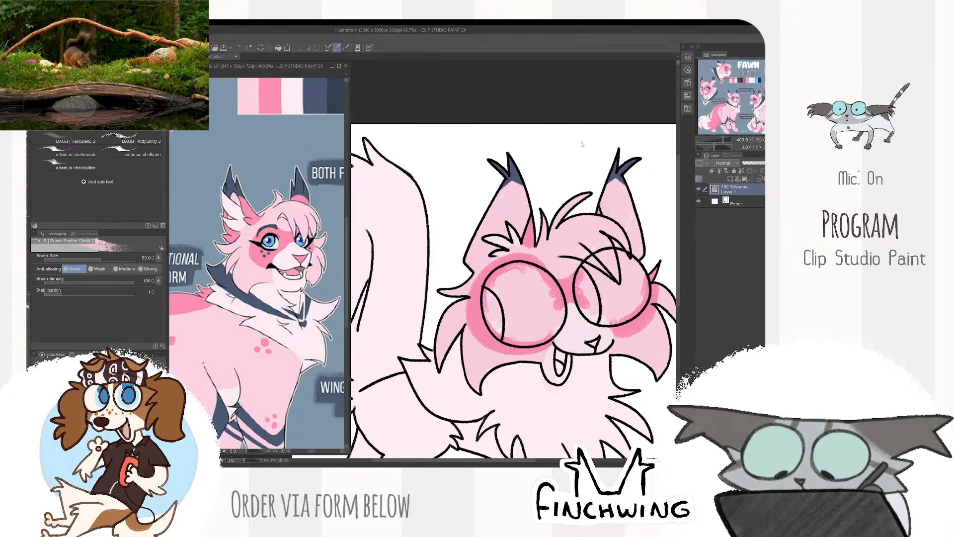
{"action": "scroll", "coordinate": [620, 183], "scroll_direction": "down", "scroll_amount": 1}
{"action": "left_click_drag", "start_coordinate": [646, 211], "coordinate": [615, 159]}
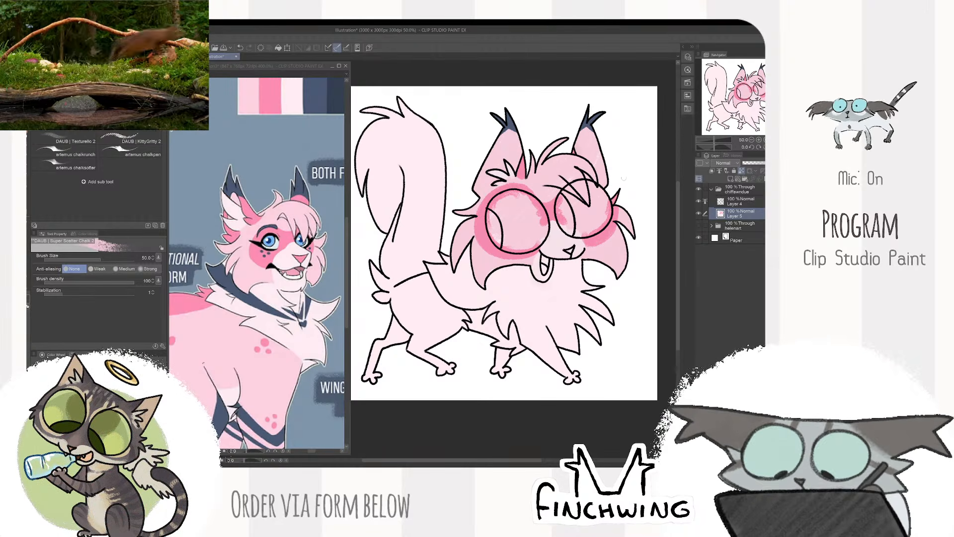
{"action": "left_click_drag", "start_coordinate": [631, 159], "coordinate": [630, 146]}
{"action": "scroll", "coordinate": [631, 146], "scroll_direction": "up", "scroll_amount": 1}
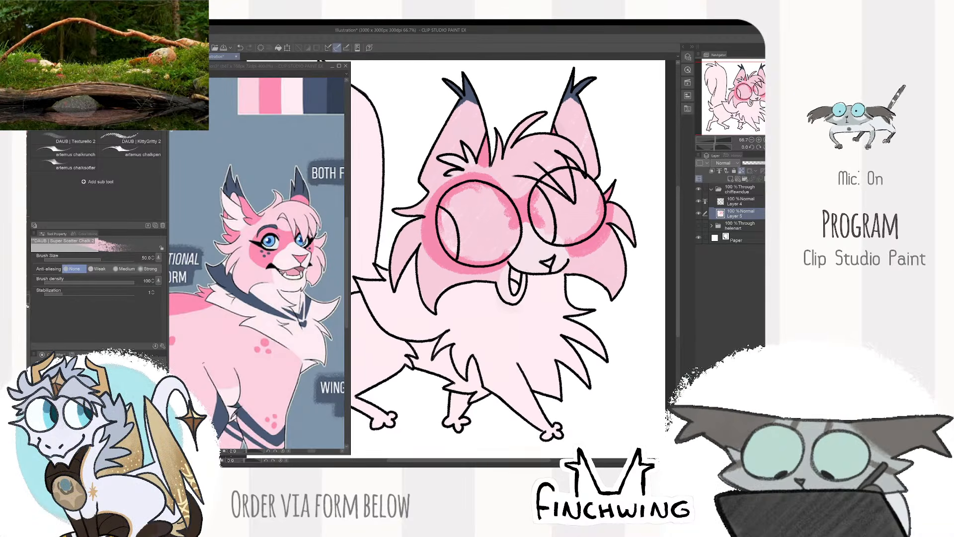
{"action": "left_click", "coordinate": [300, 297]}
{"action": "left_click", "coordinate": [262, 249], "text": "alt"}
{"action": "left_click", "coordinate": [517, 224]}
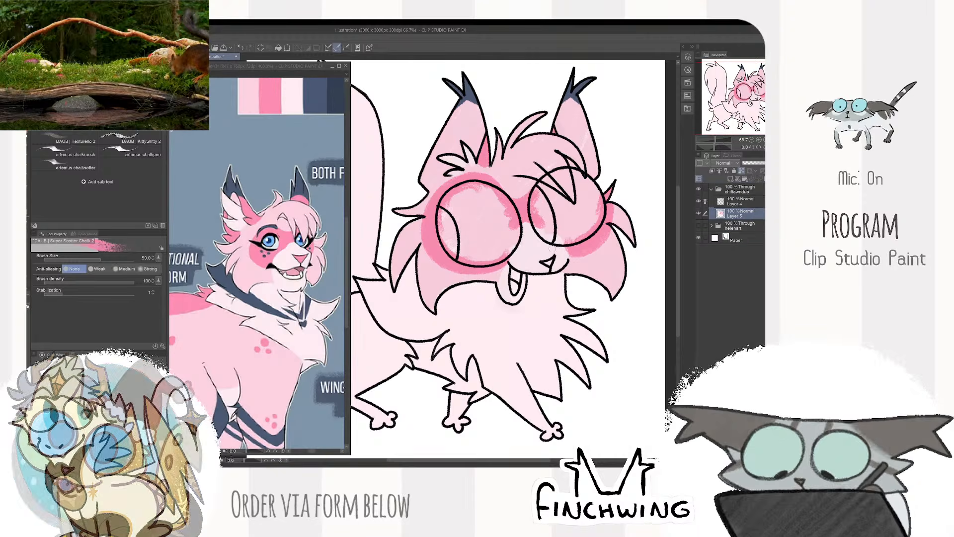
{"action": "key", "text": "bracketleft"}
{"action": "key", "text": "bracketleft"}
{"action": "key", "text": "bracketleft"}
{"action": "key", "text": "bracketleft"}
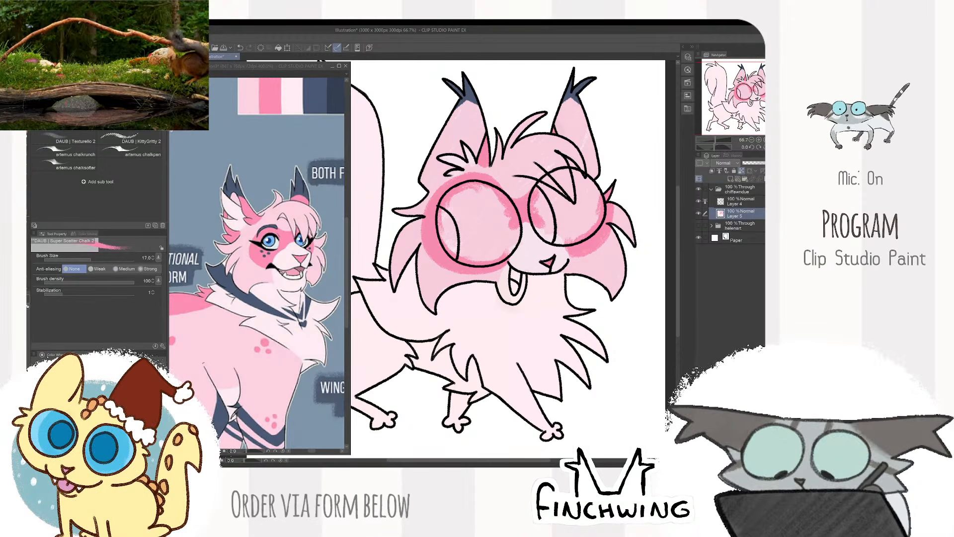
- Sample the mouth color from the reference and paint the inside of the open mouth
{"action": "left_click", "coordinate": [300, 270]}
{"action": "left_click", "coordinate": [300, 270], "text": "alt"}
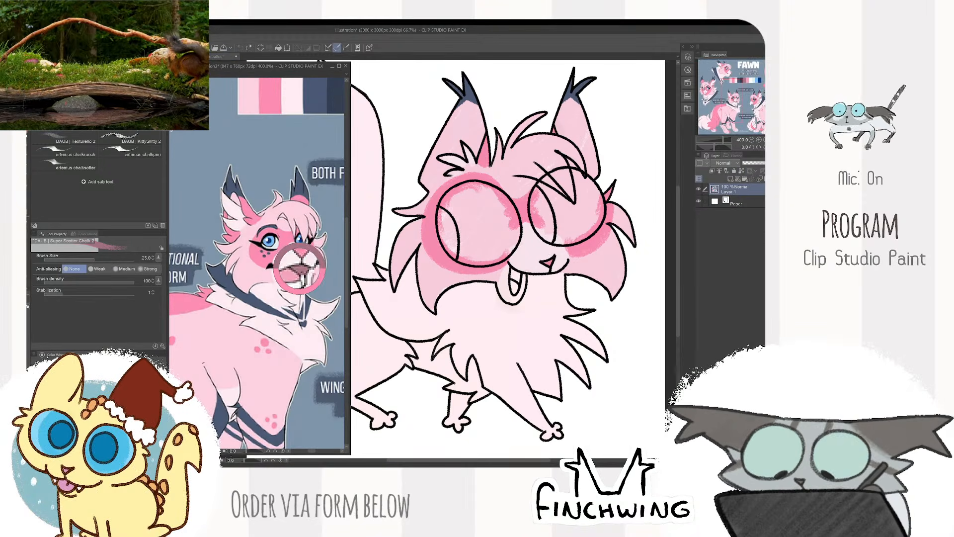
{"action": "left_click", "coordinate": [514, 276]}
{"action": "left_click_drag", "start_coordinate": [513, 272], "coordinate": [521, 285]}
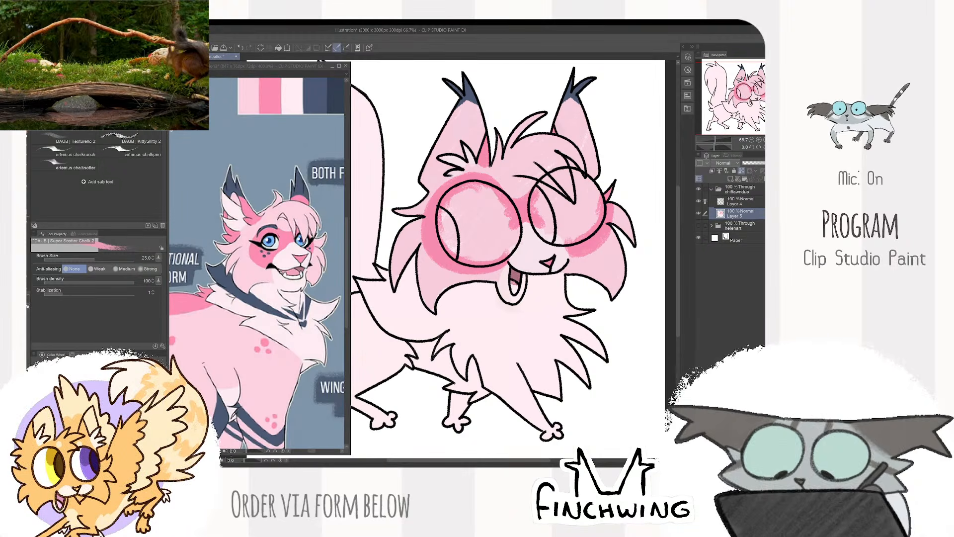
- Sample navy from the reference's neck marking, select the neck and chest fur, and outline the marking across its near side
{"action": "key", "text": "ctrl+minus"}
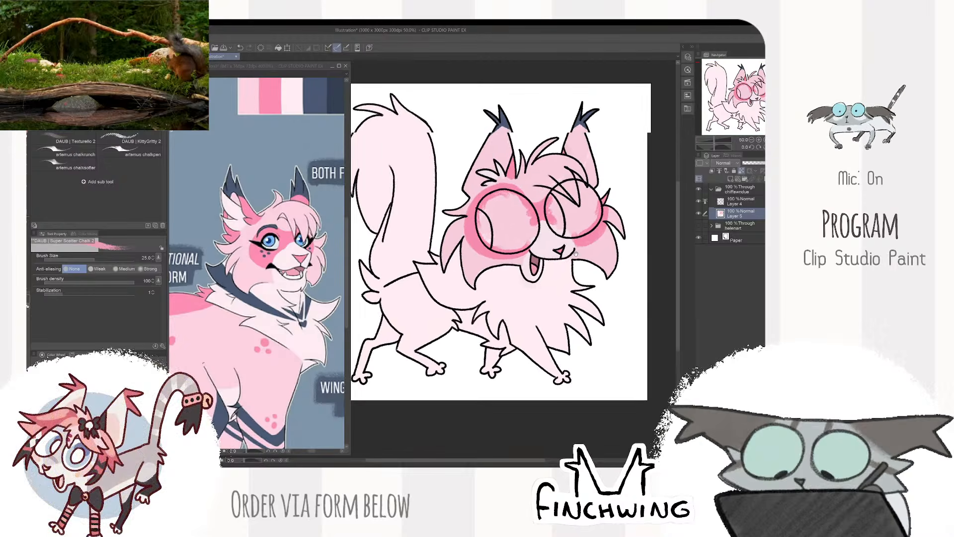
{"action": "left_click_drag", "start_coordinate": [303, 311], "coordinate": [301, 304]}
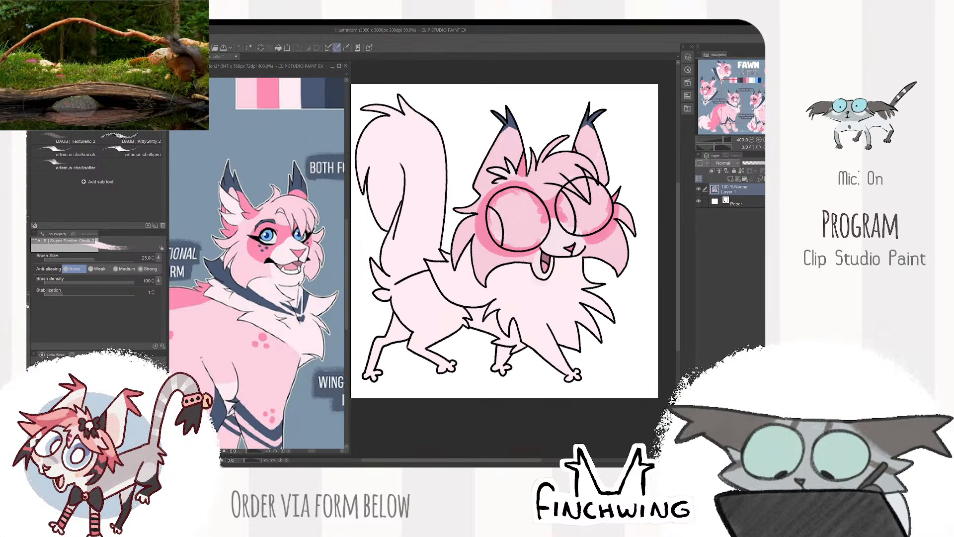
{"action": "left_click", "coordinate": [517, 268]}
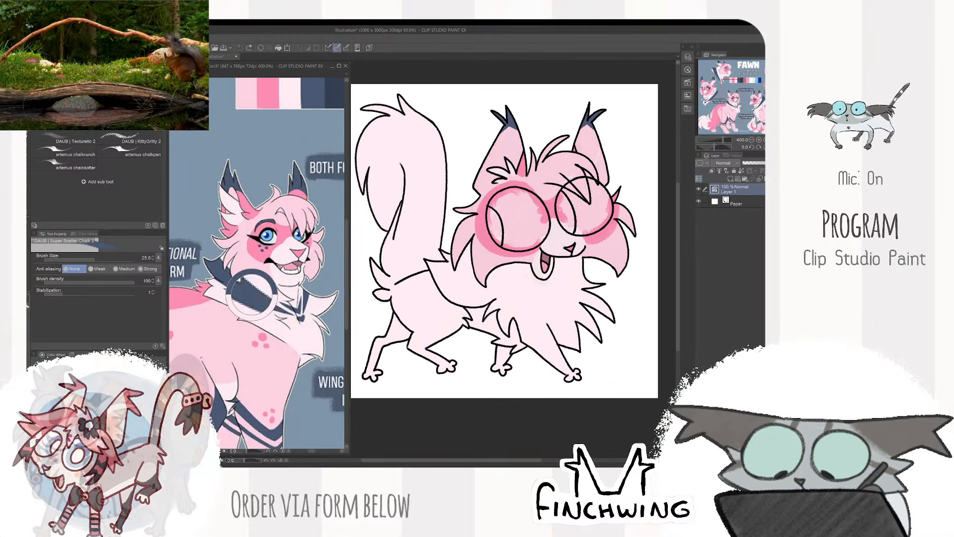
{"action": "key", "text": "ctrl+plus"}
{"action": "key", "text": "ctrl+d"}
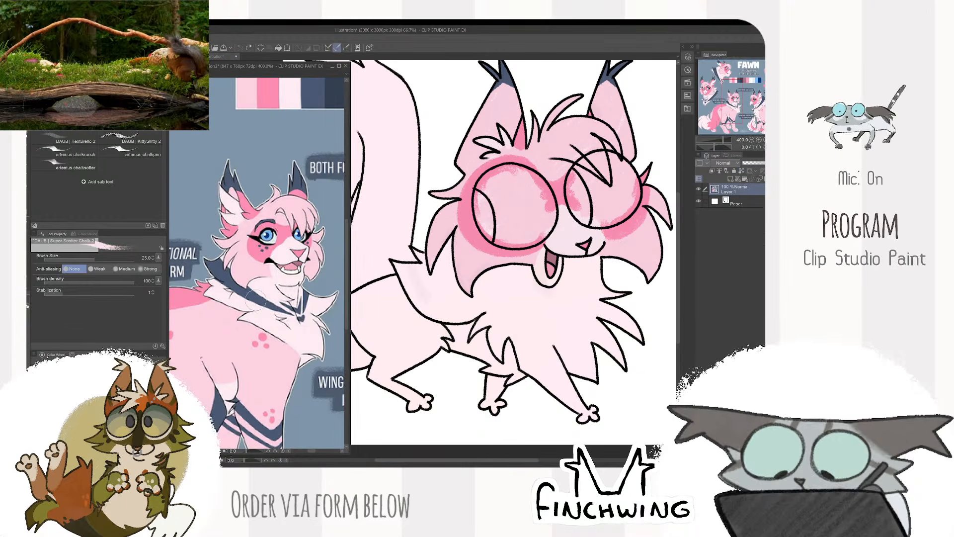
{"action": "key", "text": "w"}
{"action": "left_click", "coordinate": [490, 294]}
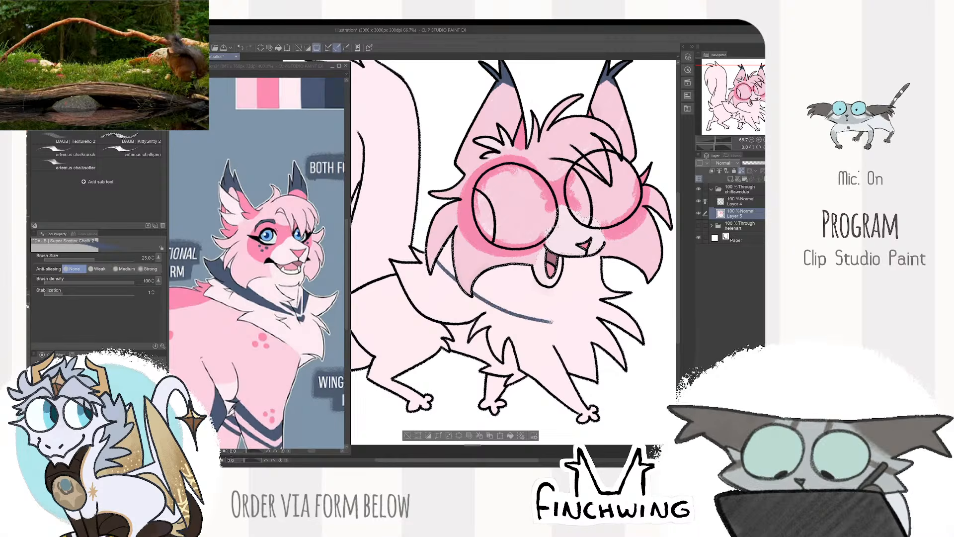
- Fill in the near-side navy neck marking with brush size 50 and paint the matching band on the far side
{"action": "key", "text": "bracketright"}
{"action": "key", "text": "bracketright"}
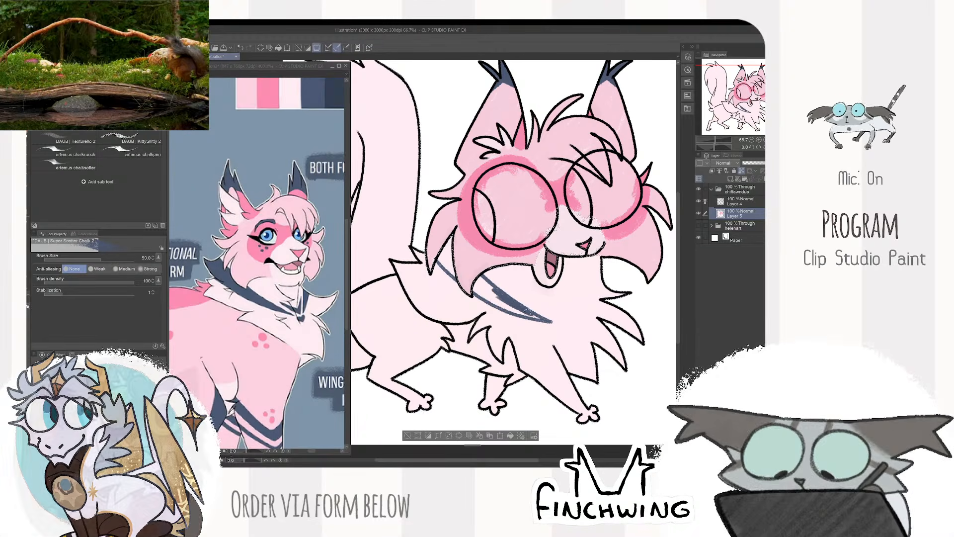
{"action": "left_click_drag", "start_coordinate": [537, 317], "coordinate": [497, 295]}
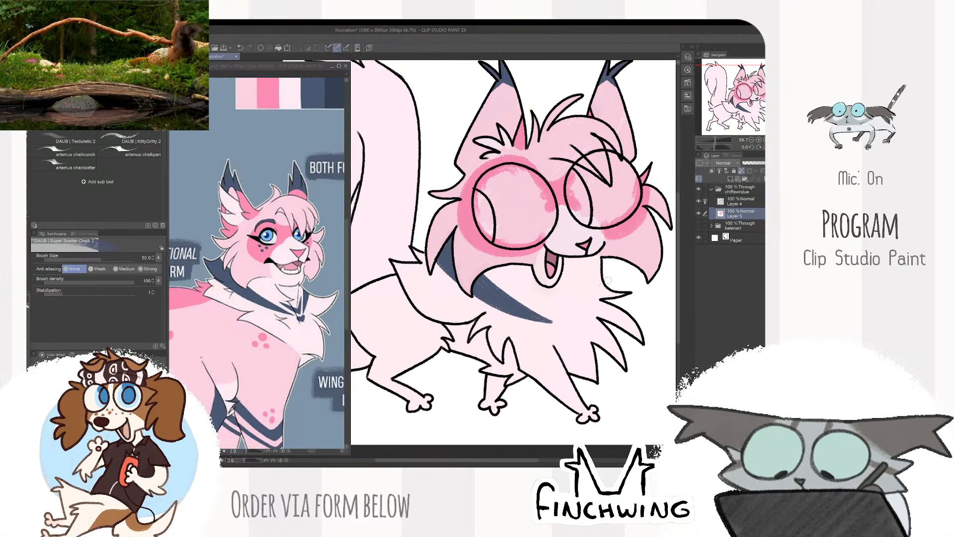
{"action": "left_click_drag", "start_coordinate": [574, 322], "coordinate": [606, 291]}
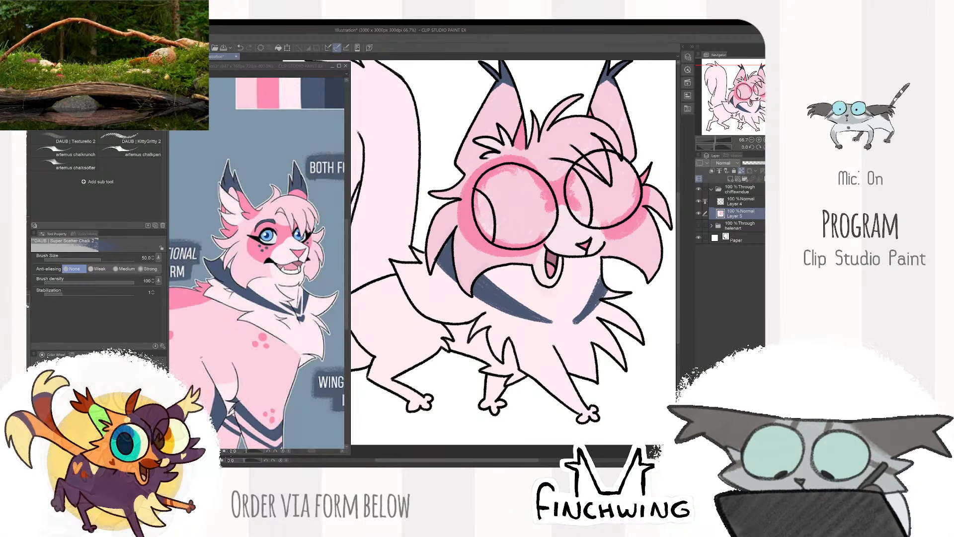
- Paint the navy chevron between the two neck bands with brush size 20 and tidy its edges in pale pink at size 30
{"action": "left_click_drag", "start_coordinate": [572, 330], "coordinate": [553, 276]}
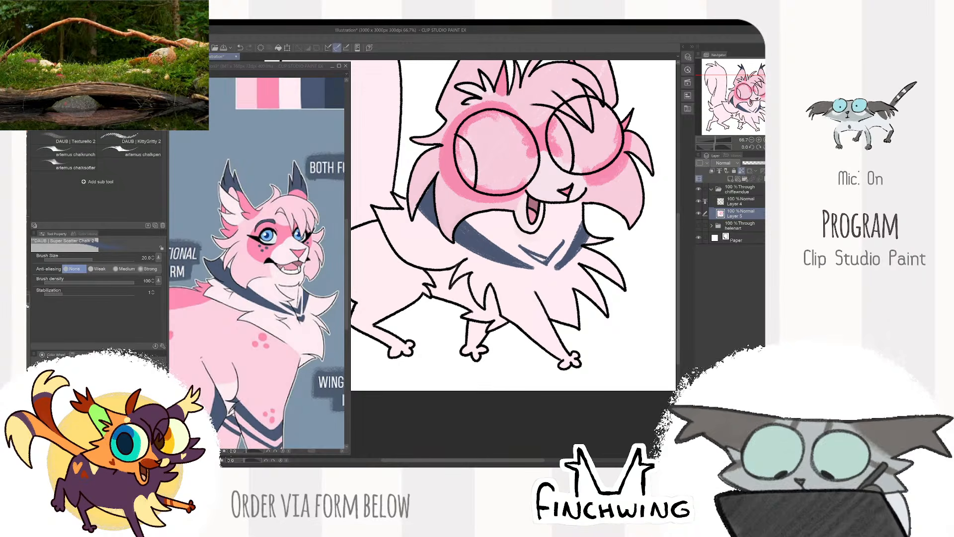
{"action": "left_click_drag", "start_coordinate": [548, 259], "coordinate": [552, 257]}
{"action": "key", "text": "]"}
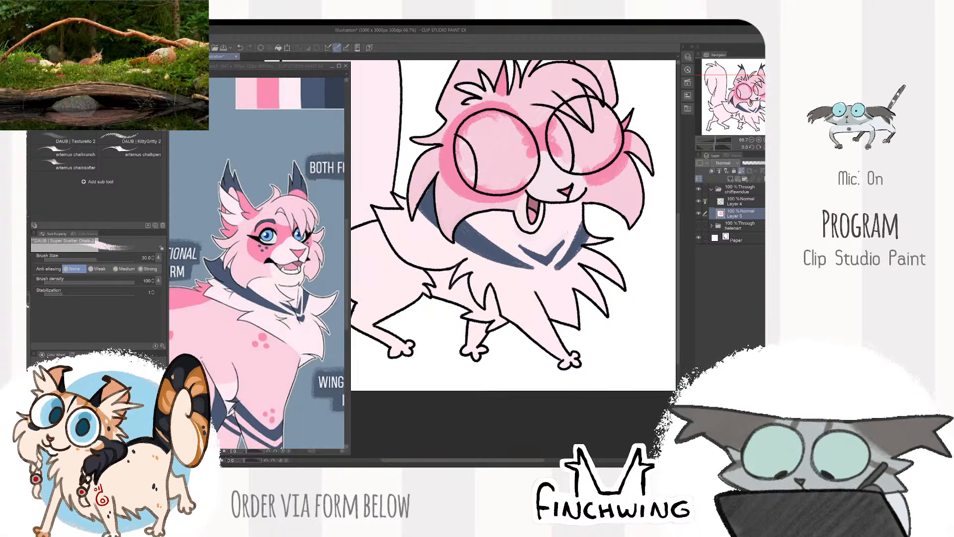
{"action": "left_click_drag", "start_coordinate": [556, 249], "coordinate": [550, 255]}
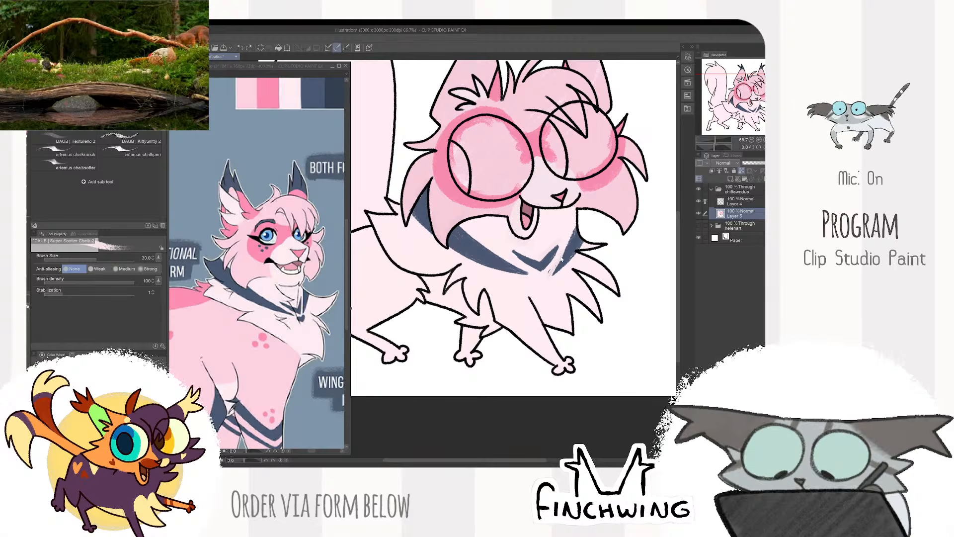
- Sample navy from the reference and paint a small heart below the chevron on the chest
{"action": "scroll", "coordinate": [604, 214], "scroll_direction": "down", "scroll_amount": 2}
{"action": "scroll", "coordinate": [610, 215], "scroll_direction": "up", "scroll_amount": 2}
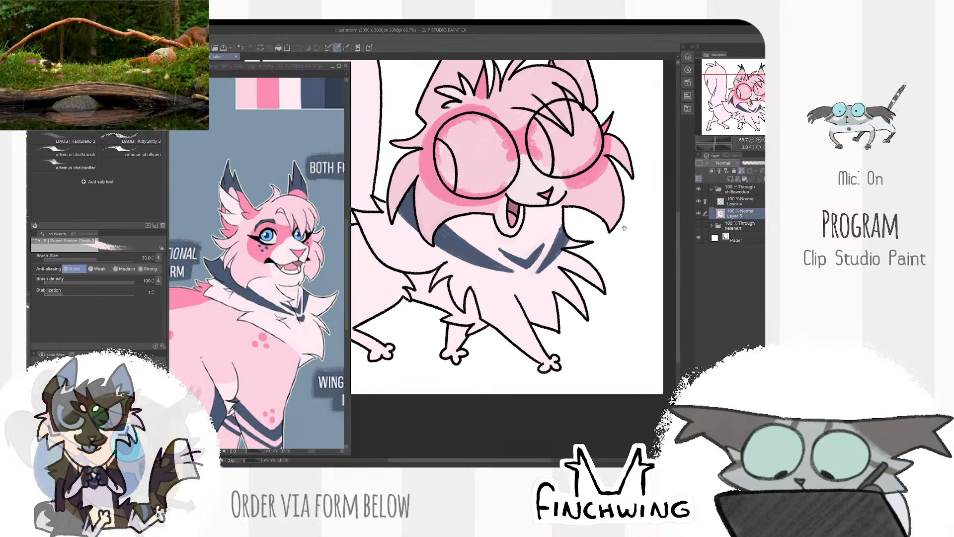
{"action": "left_click", "coordinate": [310, 347]}
{"action": "key", "text": "bracketleft"}
{"action": "key", "text": "bracketleft"}
{"action": "key", "text": "bracketleft"}
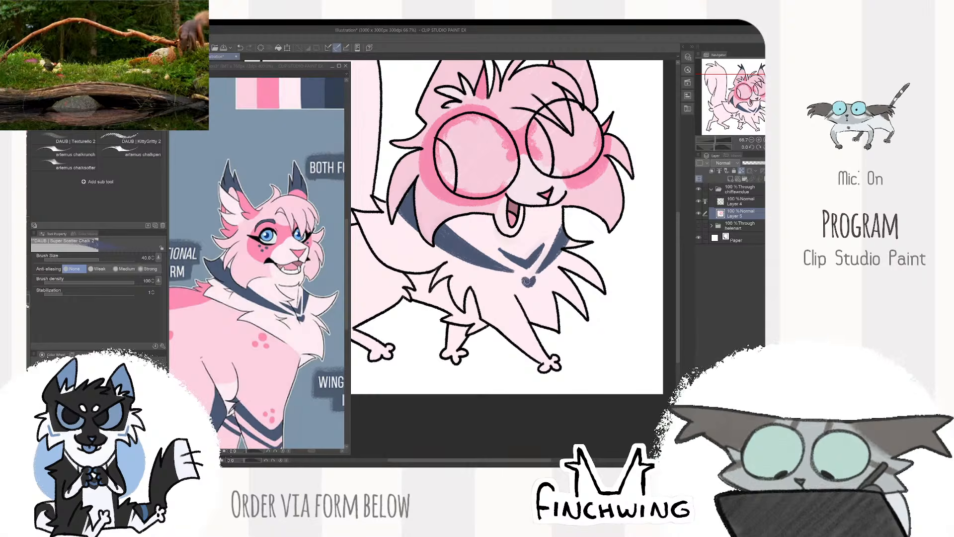
{"action": "key", "text": "bracketleft"}
{"action": "scroll", "coordinate": [531, 284], "scroll_direction": "down", "scroll_amount": 2}
{"action": "scroll", "coordinate": [551, 269], "scroll_direction": "up", "scroll_amount": 2}
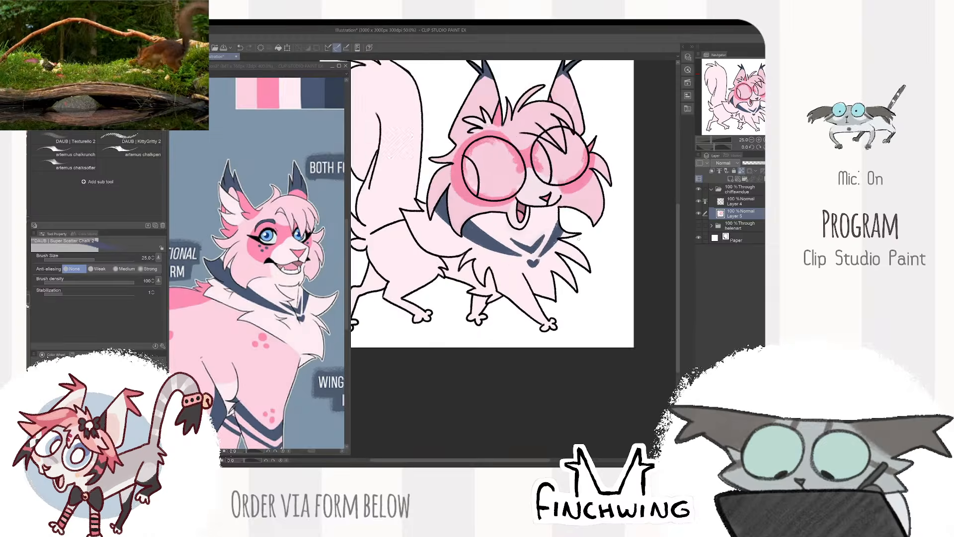
{"action": "key", "text": "ctrl+minus"}
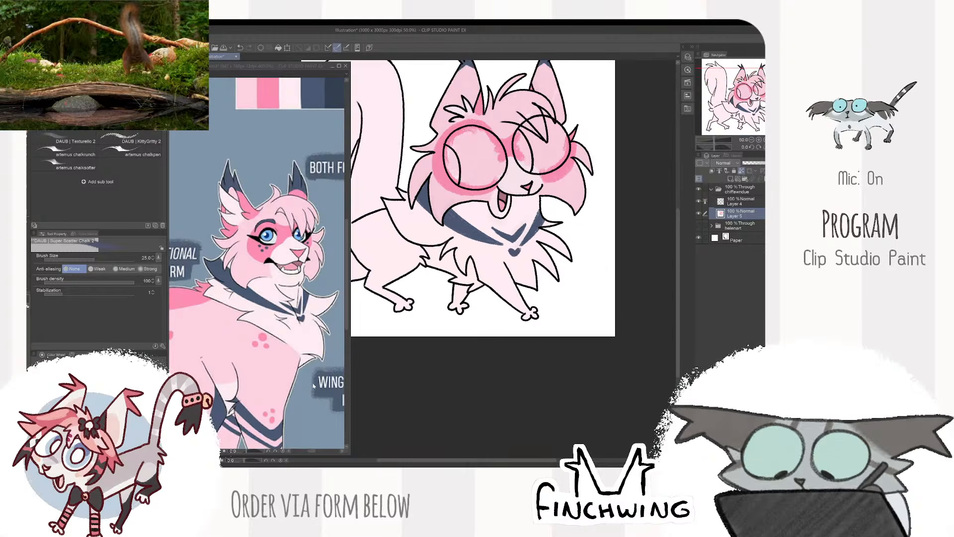
- Sample the leg pink from the reference and paint the near front leg, enlarging the brush to size 70
{"action": "left_click", "coordinate": [303, 338]}
{"action": "left_click", "coordinate": [303, 338], "text": "alt"}
{"action": "scroll", "coordinate": [502, 228], "scroll_direction": "up", "scroll_amount": 2}
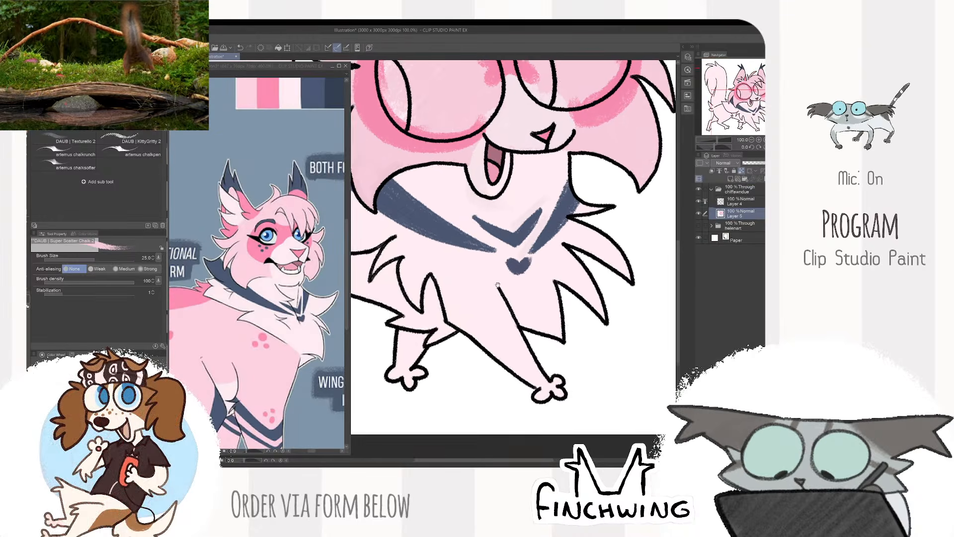
{"action": "key", "text": "ctrl+z"}
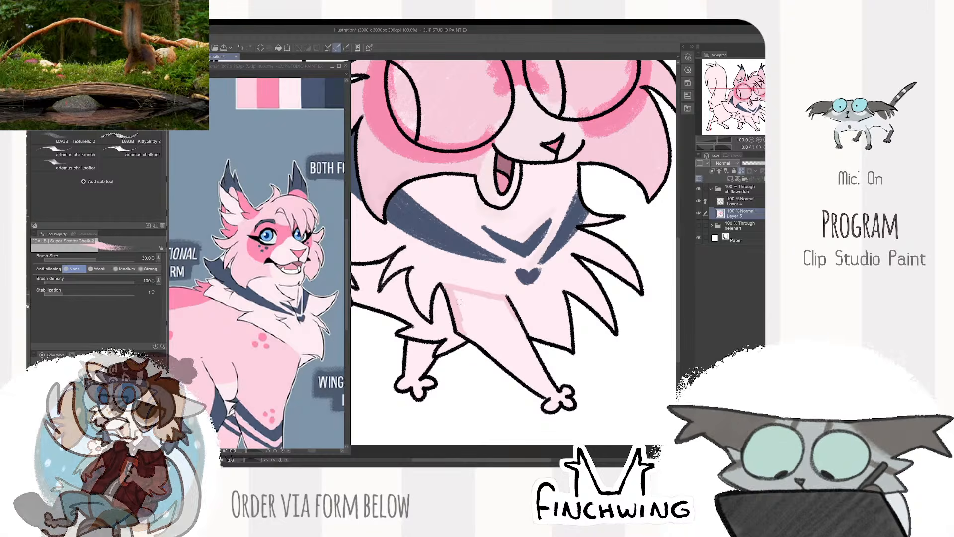
{"action": "key", "text": "bracketright"}
{"action": "key", "text": "bracketright"}
{"action": "key", "text": "bracketright"}
{"action": "mouse_move", "coordinate": [463, 299]}
{"action": "left_mouse_down"}
{"action": "mouse_move", "coordinate": [499, 303]}
{"action": "mouse_move", "coordinate": [499, 320]}
{"action": "mouse_move", "coordinate": [473, 338]}
{"action": "mouse_move", "coordinate": [472, 301]}
{"action": "mouse_move", "coordinate": [517, 358]}
{"action": "left_mouse_up"}
{"action": "key", "text": "bracketright"}
{"action": "key", "text": "bracketright"}
{"action": "left_click_drag", "start_coordinate": [520, 326], "coordinate": [551, 400]}
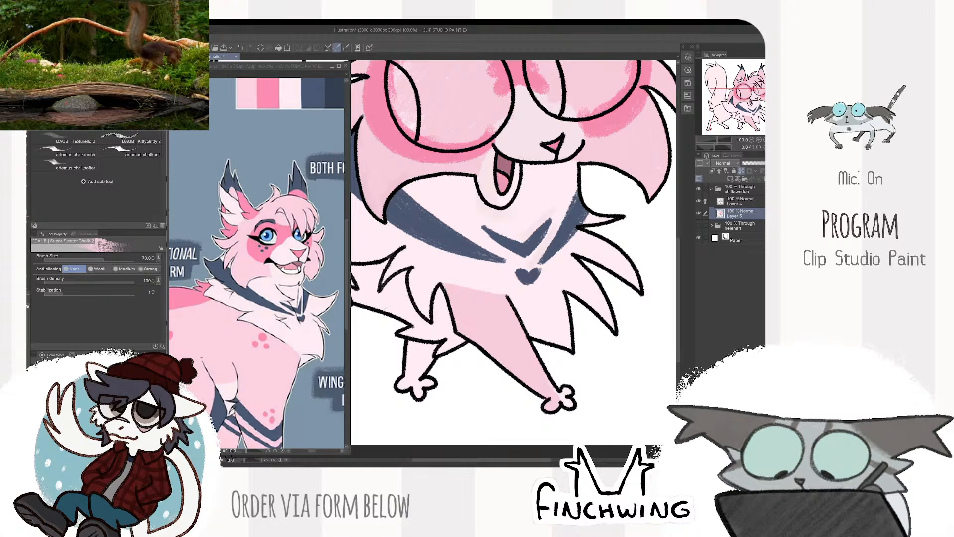
- Paint the far front leg in the same pink and reduce the brush to size 40
{"action": "mouse_move", "coordinate": [472, 350]}
{"action": "left_mouse_down"}
{"action": "mouse_move", "coordinate": [496, 300]}
{"action": "mouse_move", "coordinate": [454, 300]}
{"action": "mouse_move", "coordinate": [447, 320]}
{"action": "mouse_move", "coordinate": [468, 322]}
{"action": "left_mouse_up"}
{"action": "key", "text": "bracketleft"}
{"action": "key", "text": "bracketleft"}
{"action": "key", "text": "bracketleft"}
{"action": "key", "text": "bracketright"}
{"action": "key", "text": "bracketright"}
- Check the legs in the reference and touch up the pale chest fur's edge above the near front leg at size 40
{"action": "scroll", "coordinate": [467, 309], "scroll_direction": "down", "scroll_amount": 2}
{"action": "left_click", "coordinate": [306, 380]}
{"action": "scroll", "coordinate": [306, 380], "scroll_direction": "down", "scroll_amount": 2}
{"action": "left_click_drag", "start_coordinate": [306, 380], "coordinate": [300, 324]}
{"action": "scroll", "coordinate": [292, 369], "scroll_direction": "up", "scroll_amount": 2}
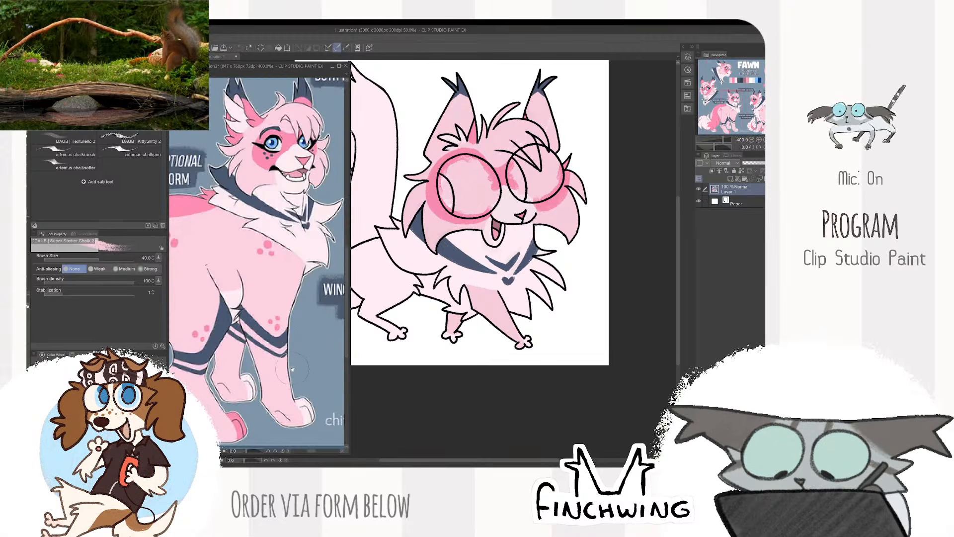
{"action": "left_click_drag", "start_coordinate": [293, 369], "coordinate": [282, 359]}
{"action": "left_click", "coordinate": [547, 292]}
{"action": "scroll", "coordinate": [547, 292], "scroll_direction": "up", "scroll_amount": 2}
{"action": "left_click_drag", "start_coordinate": [470, 292], "coordinate": [505, 286]}
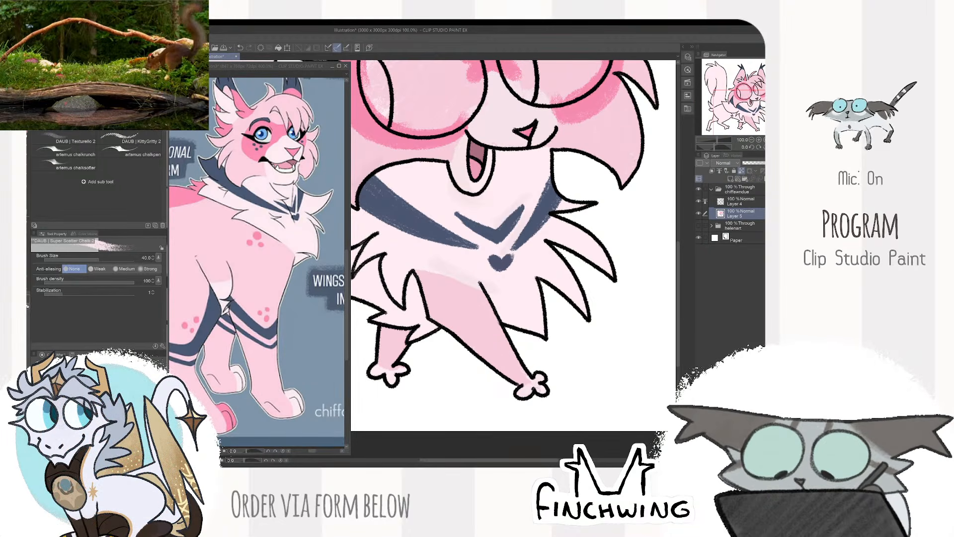
{"action": "left_click_drag", "start_coordinate": [595, 357], "coordinate": [614, 362]}
- Sample pink from the reference's leg area and paint the body strip behind the chest fur, above the far front leg
{"action": "scroll", "coordinate": [307, 383], "scroll_direction": "down", "scroll_amount": 2}
{"action": "left_click_drag", "start_coordinate": [307, 383], "coordinate": [307, 365]}
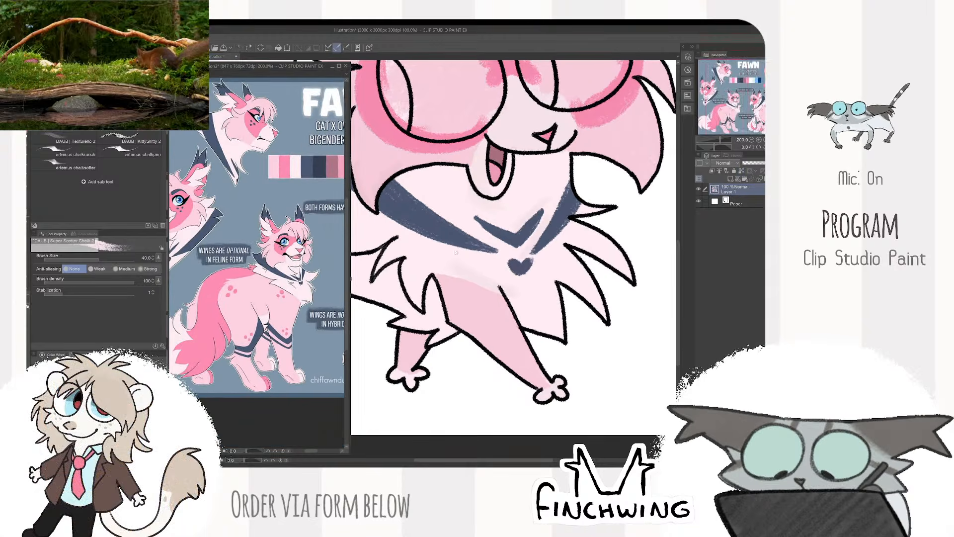
{"action": "left_click_drag", "start_coordinate": [462, 239], "coordinate": [539, 247]}
{"action": "left_click", "coordinate": [269, 306], "text": "alt"}
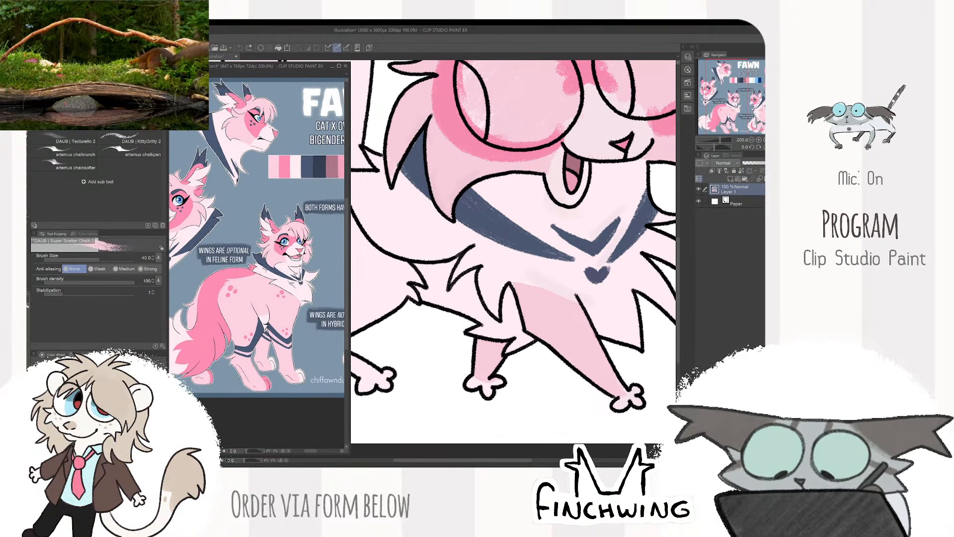
{"action": "left_click_drag", "start_coordinate": [464, 279], "coordinate": [504, 313]}
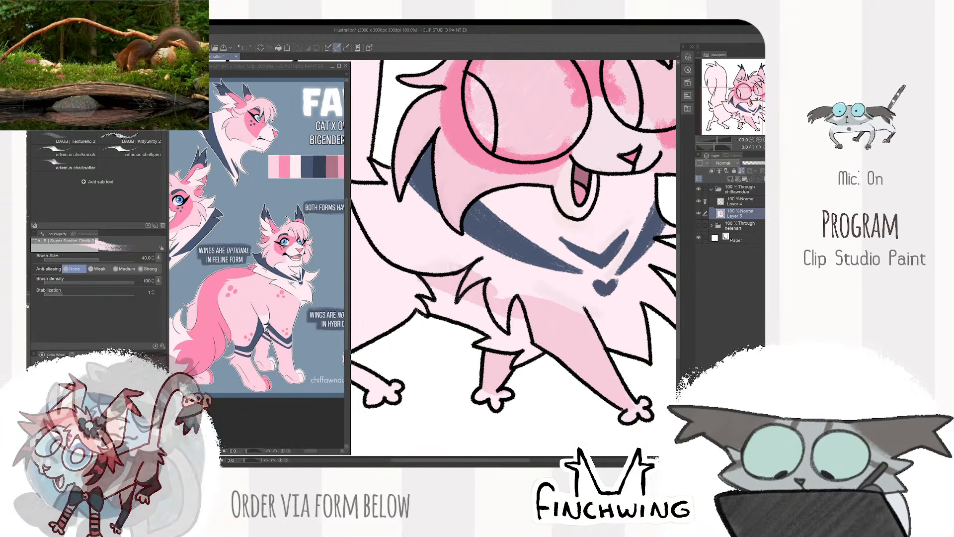
- Switch to the Square Texture brush at size 60 and blend the pink at the top of the near front leg
{"action": "left_click", "coordinate": [297, 308], "text": "alt"}
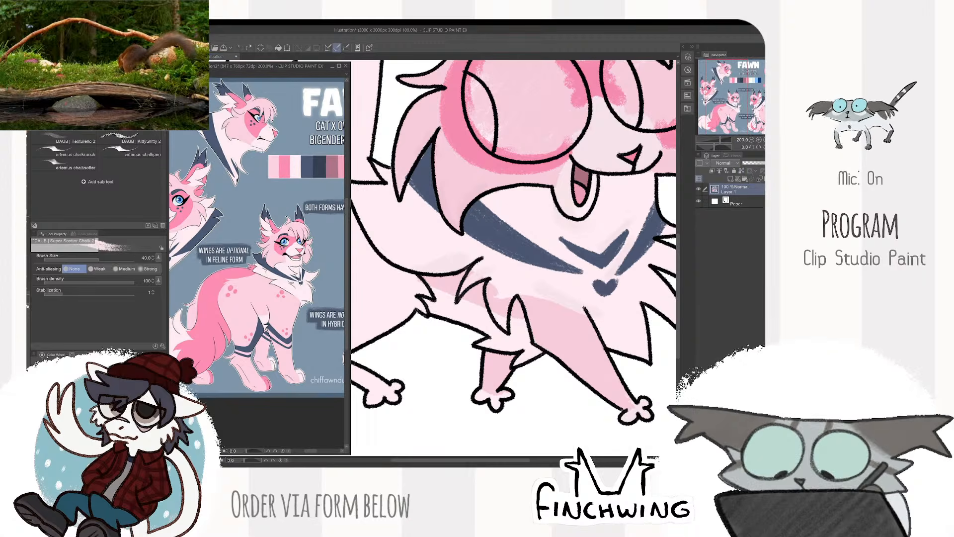
{"action": "key", "text": "b"}
{"action": "left_click", "coordinate": [453, 240]}
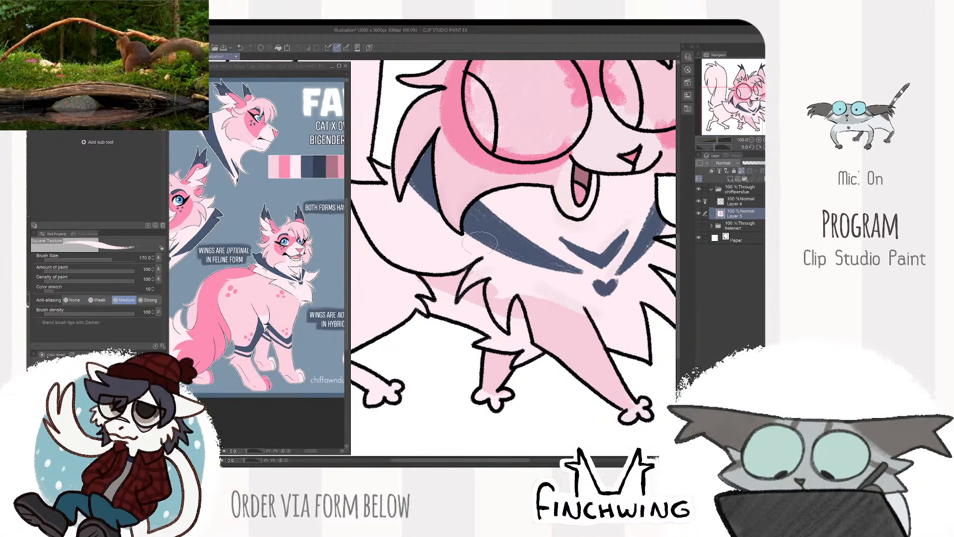
{"action": "key", "text": "bracketleft"}
{"action": "key", "text": "bracketleft"}
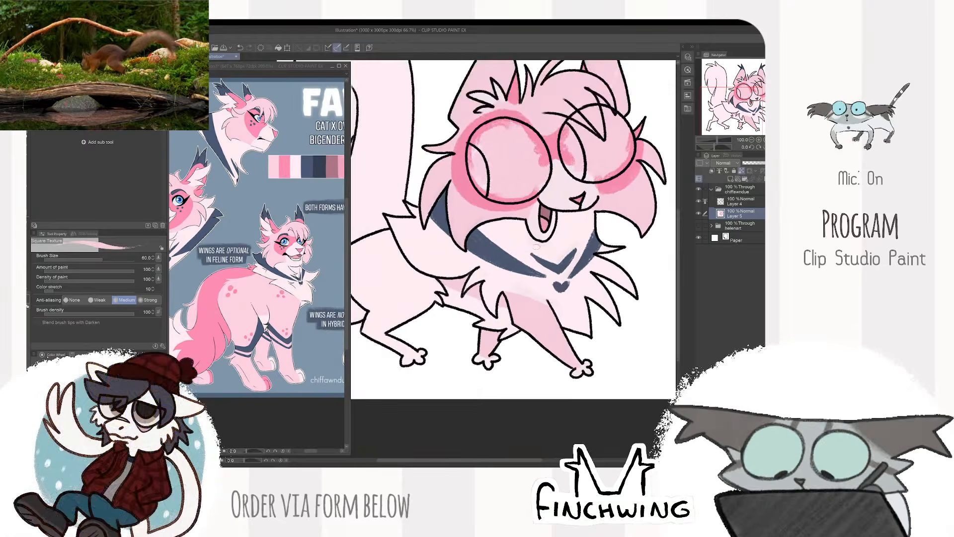
- Sample the reference's body pink, select the body, tail and hind legs within the line art, and fill them on the color layer
{"action": "left_click_drag", "start_coordinate": [427, 197], "coordinate": [489, 212]}
{"action": "left_click", "coordinate": [258, 290], "text": "alt"}
{"action": "left_click", "coordinate": [490, 212]}
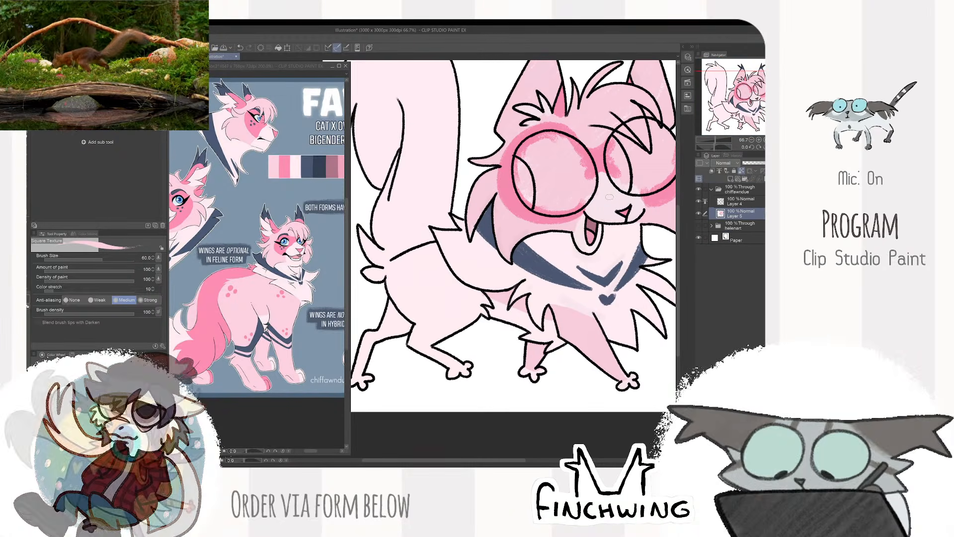
{"action": "key", "text": "g"}
{"action": "left_click", "coordinate": [445, 297]}
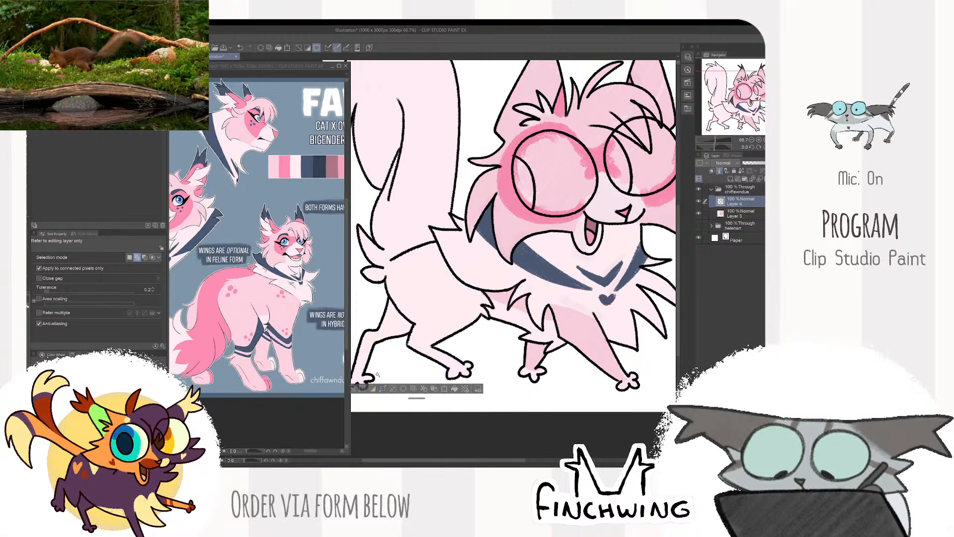
{"action": "left_click", "coordinate": [741, 214]}
{"action": "key", "text": "alt+Delete"}
{"action": "key", "text": "ctrl+d"}
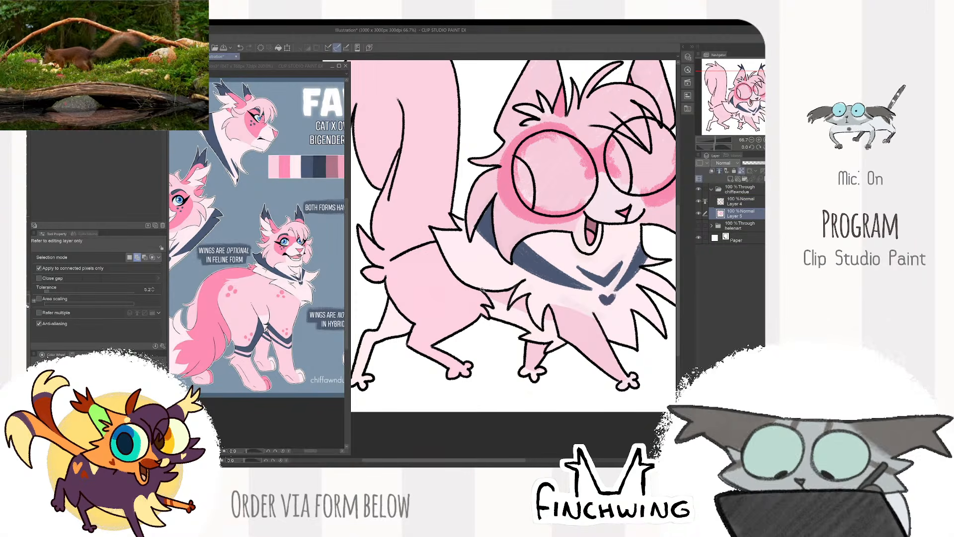
- Touch up the navy marking behind the near cheek with the Square Texture brush, reducing it to size 30
{"action": "key", "text": "b"}
{"action": "left_click_drag", "start_coordinate": [291, 368], "coordinate": [303, 374]}
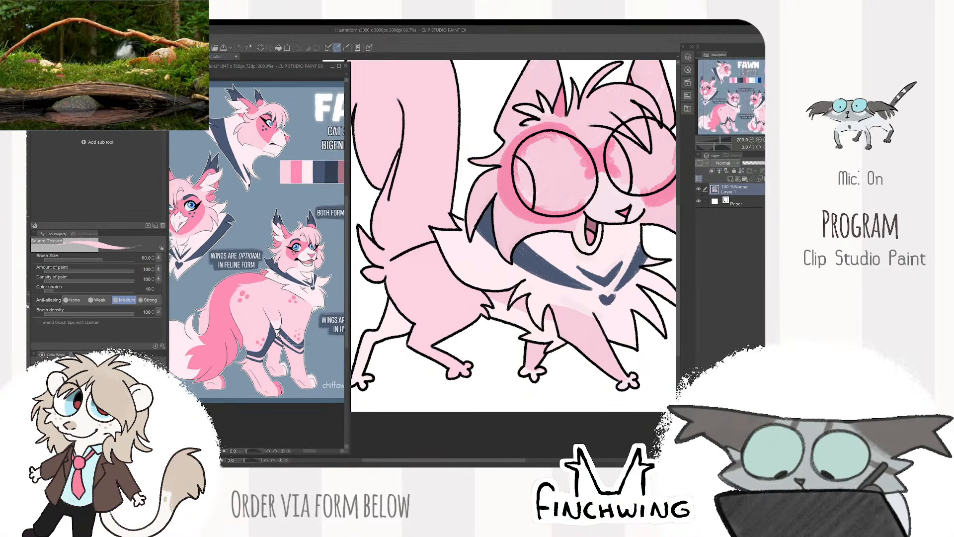
{"action": "left_click", "coordinate": [490, 217]}
{"action": "left_click", "coordinate": [490, 217], "text": "alt"}
{"action": "key", "text": "bracketleft"}
{"action": "key", "text": "bracketleft"}
{"action": "key", "text": "bracketleft"}
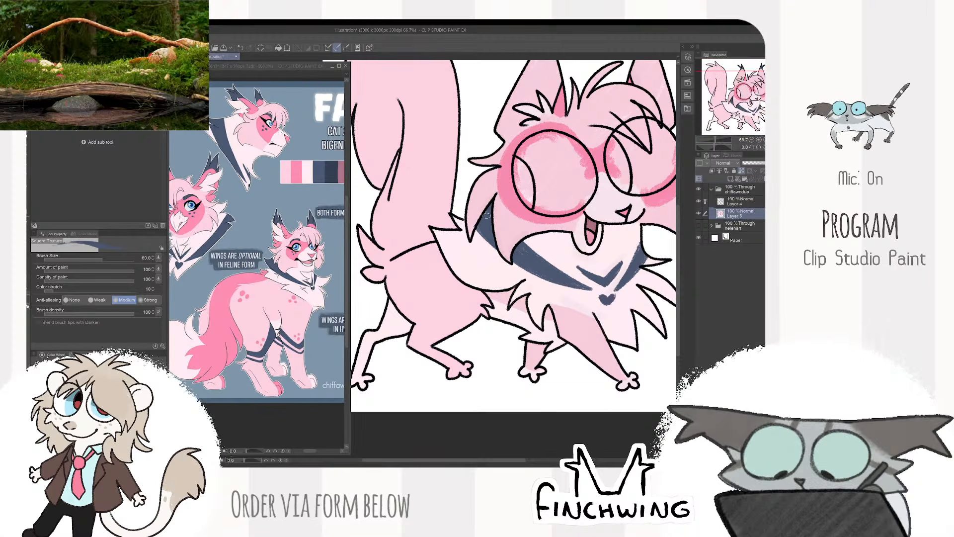
{"action": "left_click", "coordinate": [490, 214], "text": "alt"}
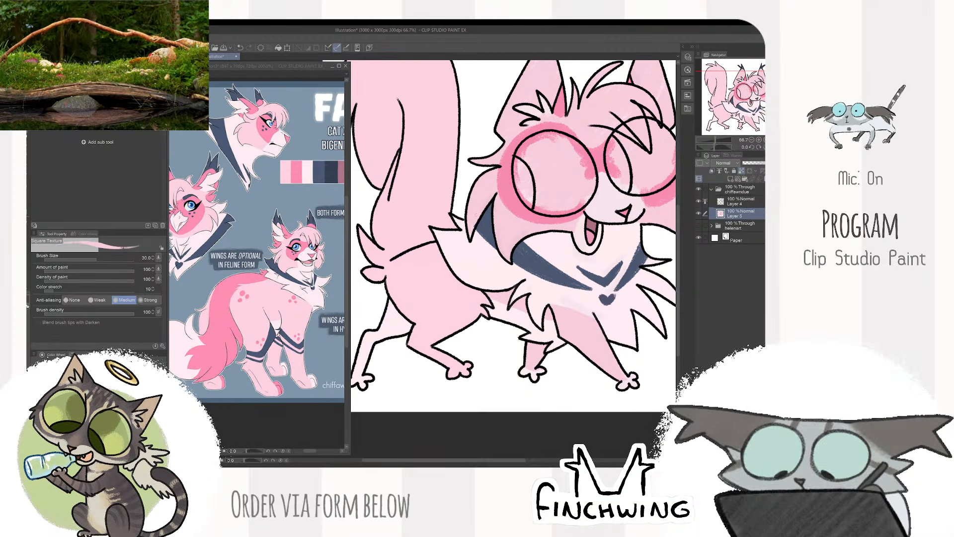
{"action": "left_click_drag", "start_coordinate": [490, 214], "coordinate": [481, 217]}
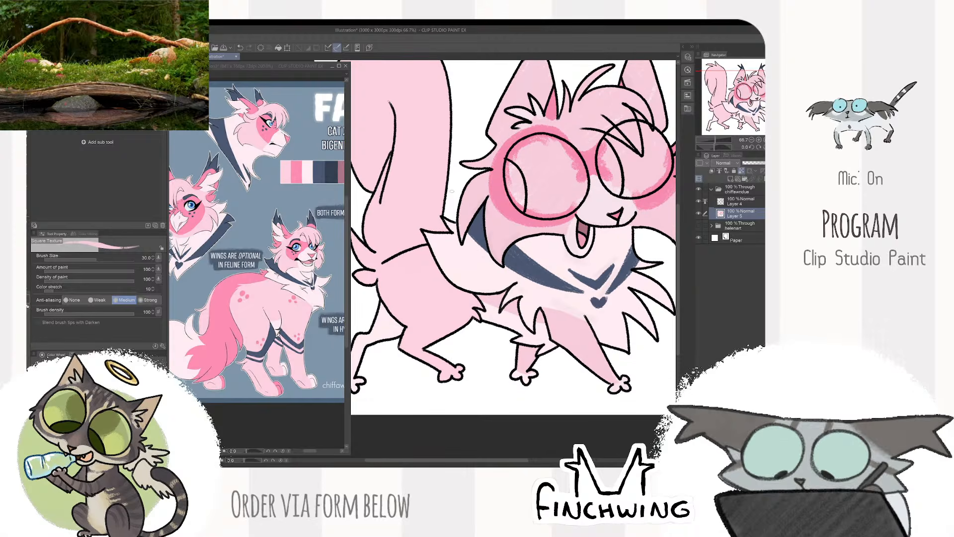
- Sample navy from the reference's leg bands, select the cat's body area, and try a first band stroke on the near hind leg
{"action": "left_click_drag", "start_coordinate": [278, 335], "coordinate": [286, 326]}
{"action": "left_click", "coordinate": [286, 326], "text": "alt"}
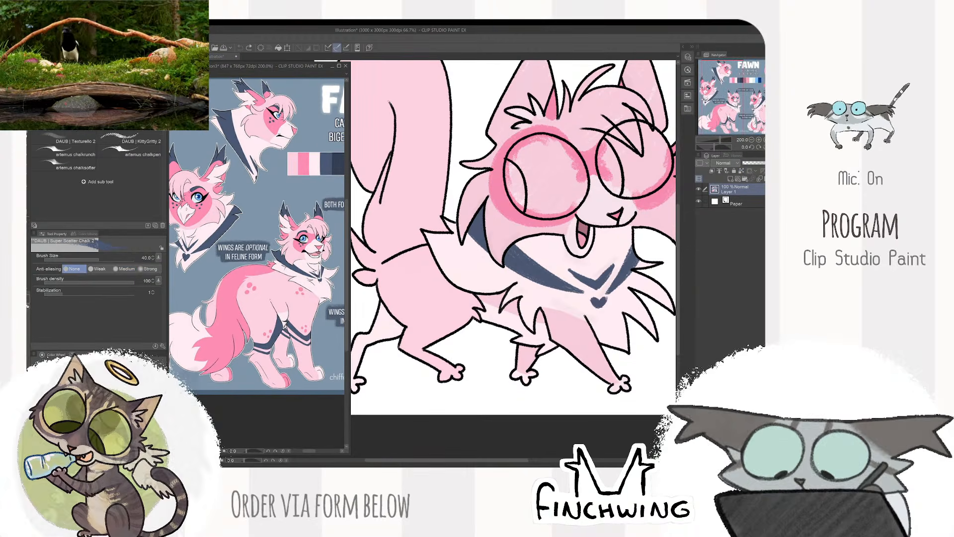
{"action": "left_click_drag", "start_coordinate": [416, 321], "coordinate": [450, 304]}
{"action": "key", "text": "w"}
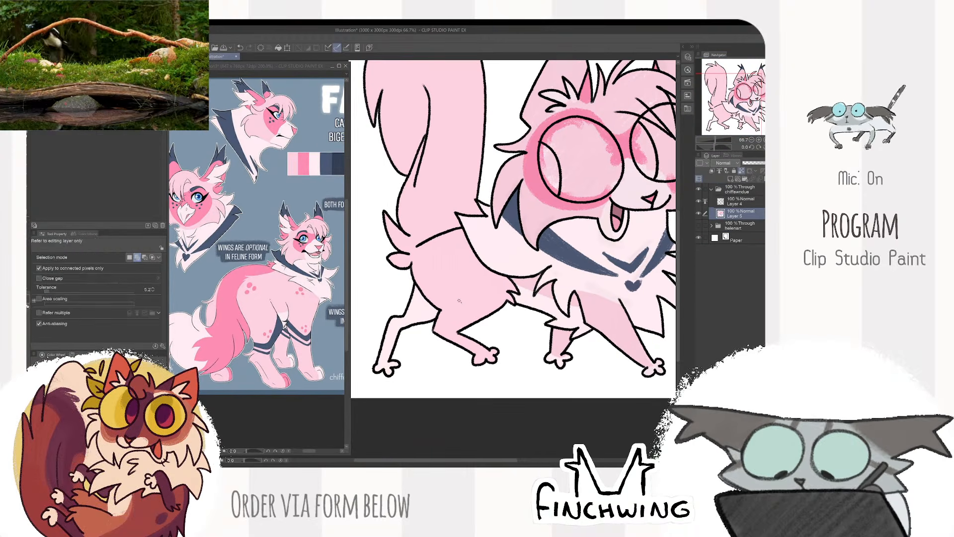
{"action": "left_click", "coordinate": [453, 301]}
{"action": "key", "text": "b"}
{"action": "mouse_move", "coordinate": [511, 280]}
{"action": "left_mouse_down"}
{"action": "mouse_move", "coordinate": [480, 304]}
{"action": "mouse_move", "coordinate": [424, 296]}
{"action": "mouse_move", "coordinate": [474, 310]}
{"action": "mouse_move", "coordinate": [496, 309]}
{"action": "mouse_move", "coordinate": [473, 311]}
{"action": "mouse_move", "coordinate": [506, 299]}
{"action": "left_mouse_up"}
{"action": "key", "text": "ctrl+z"}
- Paint a wide navy band with a thinner one below it across the near hind leg, then clear the selection
{"action": "mouse_move", "coordinate": [516, 284]}
{"action": "left_mouse_down"}
{"action": "mouse_move", "coordinate": [476, 307]}
{"action": "mouse_move", "coordinate": [440, 306]}
{"action": "mouse_move", "coordinate": [487, 306]}
{"action": "mouse_move", "coordinate": [488, 317]}
{"action": "left_mouse_up"}
{"action": "key", "text": "bracketleft"}
{"action": "key", "text": "bracketleft"}
{"action": "key", "text": "bracketleft"}
{"action": "key", "text": "bracketright"}
{"action": "key", "text": "bracketright"}
{"action": "key", "text": "bracketright"}
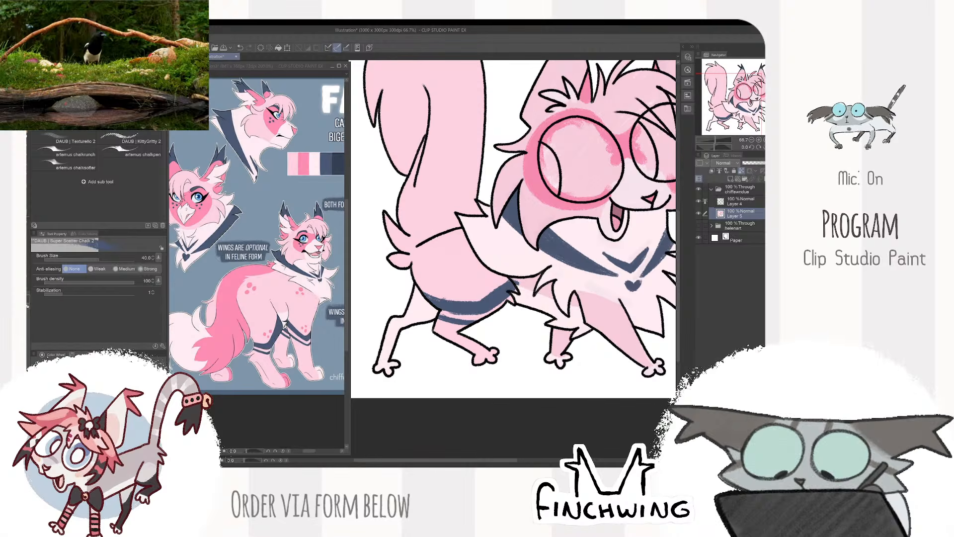
{"action": "key", "text": "ctrl+d"}
{"action": "left_click_drag", "start_coordinate": [507, 286], "coordinate": [512, 280]}
- Sample navy from the neck marking and paint two bands across the near front leg at brush size 40
{"action": "left_click_drag", "start_coordinate": [627, 267], "coordinate": [520, 269]}
{"action": "left_click", "coordinate": [519, 269], "text": "alt"}
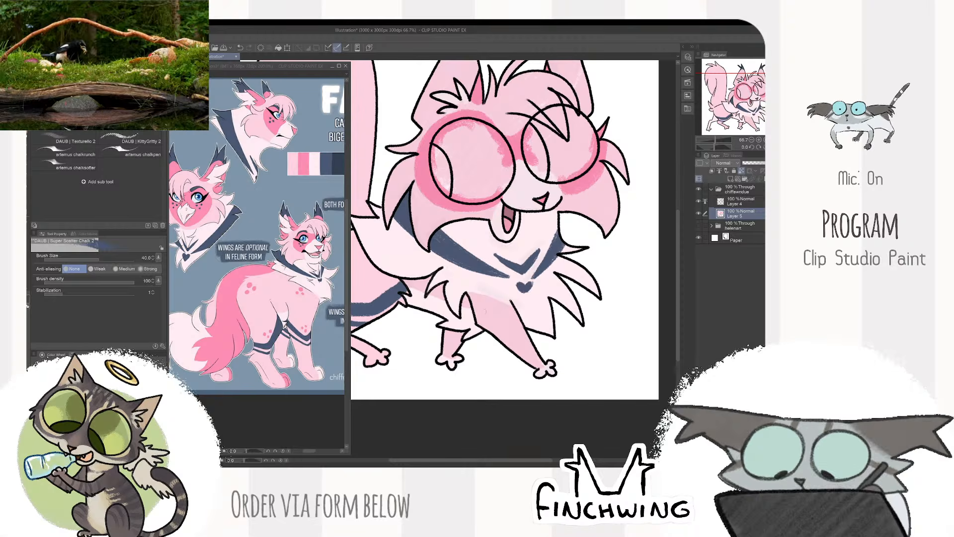
{"action": "mouse_move", "coordinate": [475, 316]}
{"action": "left_mouse_down"}
{"action": "mouse_move", "coordinate": [515, 324]}
{"action": "mouse_move", "coordinate": [498, 325]}
{"action": "mouse_move", "coordinate": [519, 319]}
{"action": "mouse_move", "coordinate": [490, 319]}
{"action": "mouse_move", "coordinate": [503, 337]}
{"action": "mouse_move", "coordinate": [525, 334]}
{"action": "left_mouse_up"}
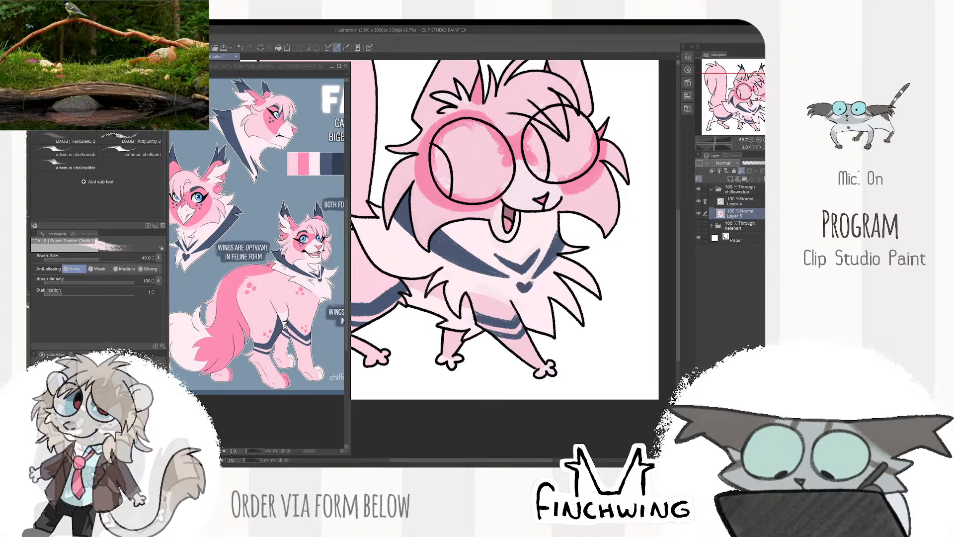
- Check the leg and neck markings across the whole drawing against the reference
{"action": "scroll", "coordinate": [472, 318], "scroll_direction": "down", "scroll_amount": 3}
{"action": "scroll", "coordinate": [561, 256], "scroll_direction": "up", "scroll_amount": 2}
{"action": "left_click_drag", "start_coordinate": [580, 245], "coordinate": [627, 233]}
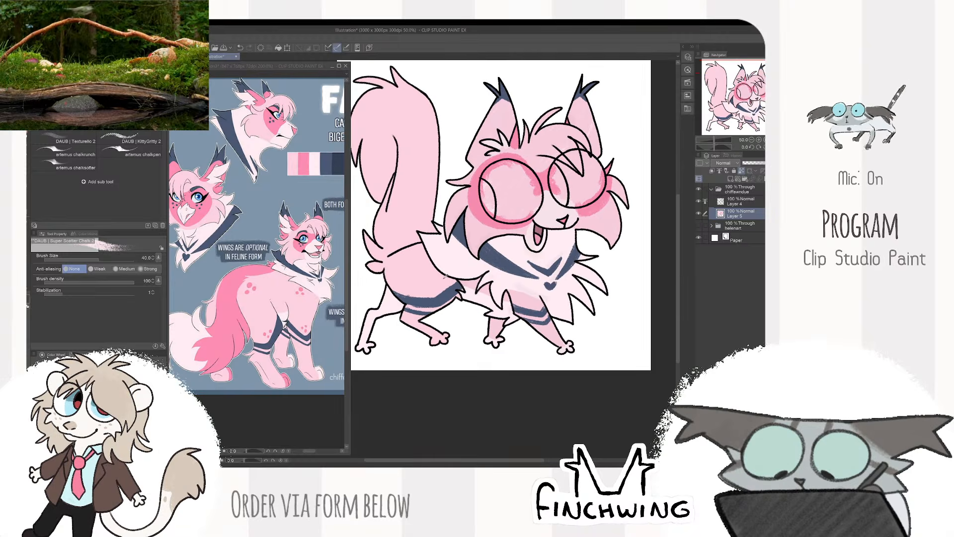
{"action": "scroll", "coordinate": [385, 245], "scroll_direction": "up", "scroll_amount": 1}
{"action": "scroll", "coordinate": [505, 265], "scroll_direction": "down", "scroll_amount": 3}
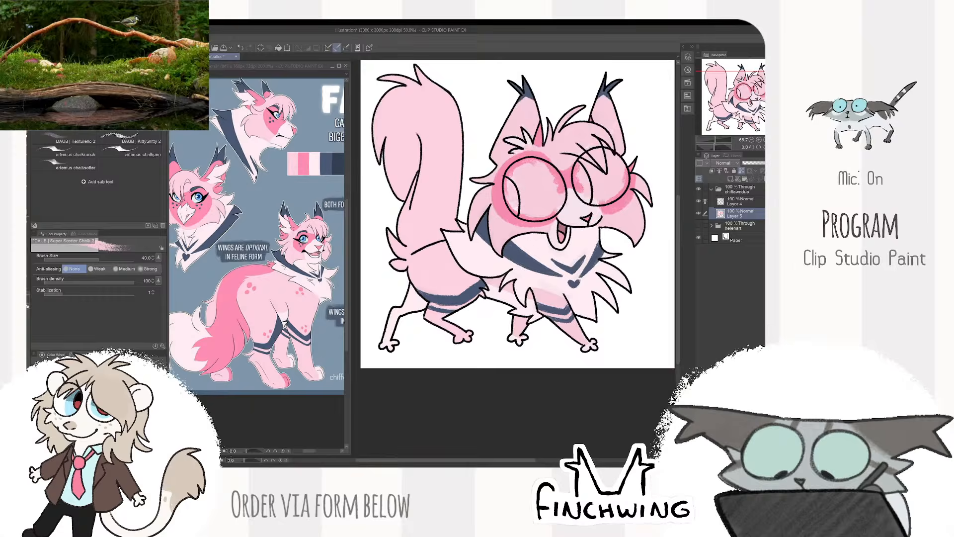
{"action": "scroll", "coordinate": [505, 265], "scroll_direction": "up", "scroll_amount": 3}
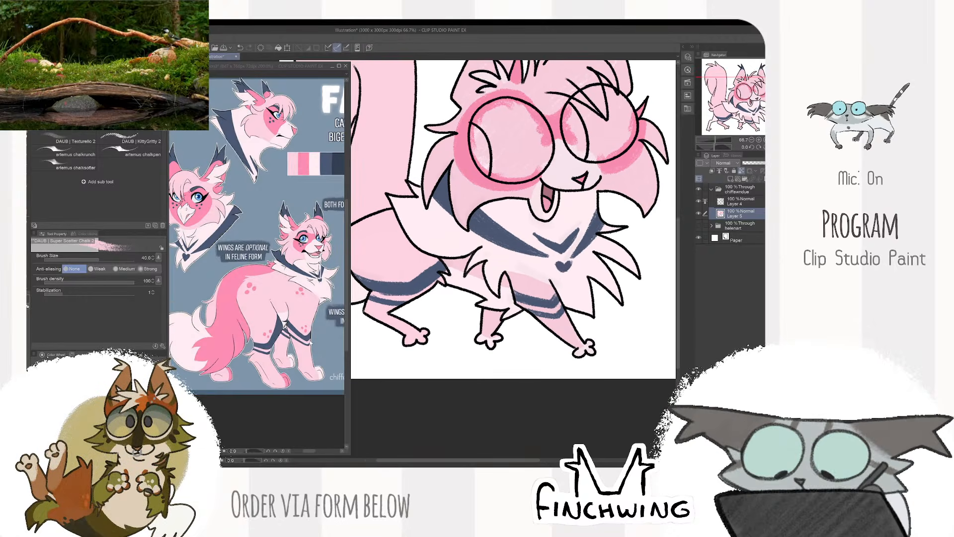
{"action": "left_click_drag", "start_coordinate": [451, 258], "coordinate": [509, 283]}
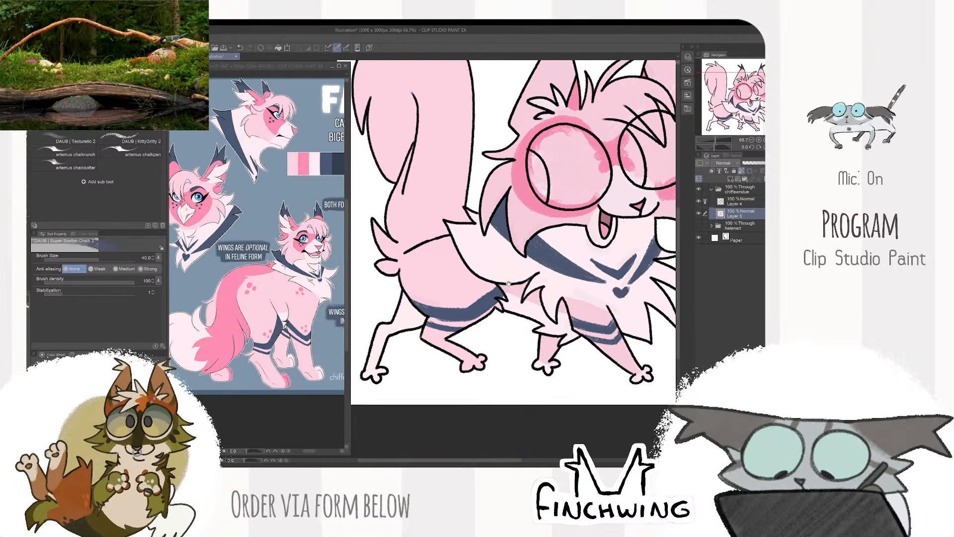
{"action": "scroll", "coordinate": [509, 283], "scroll_direction": "down", "scroll_amount": 2}
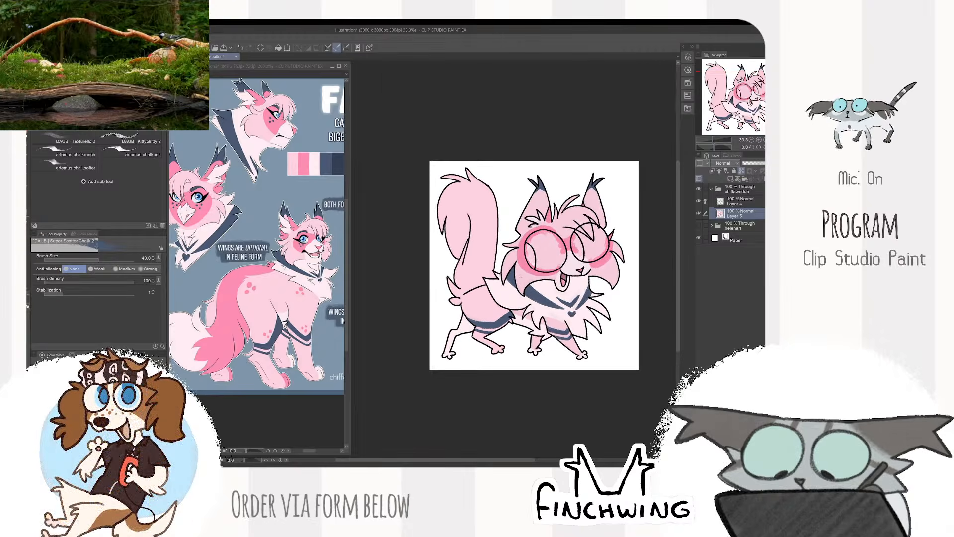
- Sample the darker pink from the reference's tail marking and draw a thin guide line up the tail on Layer 5
{"action": "left_click", "coordinate": [237, 312]}
{"action": "left_click", "coordinate": [480, 218]}
{"action": "scroll", "coordinate": [481, 218], "scroll_direction": "up", "scroll_amount": 2}
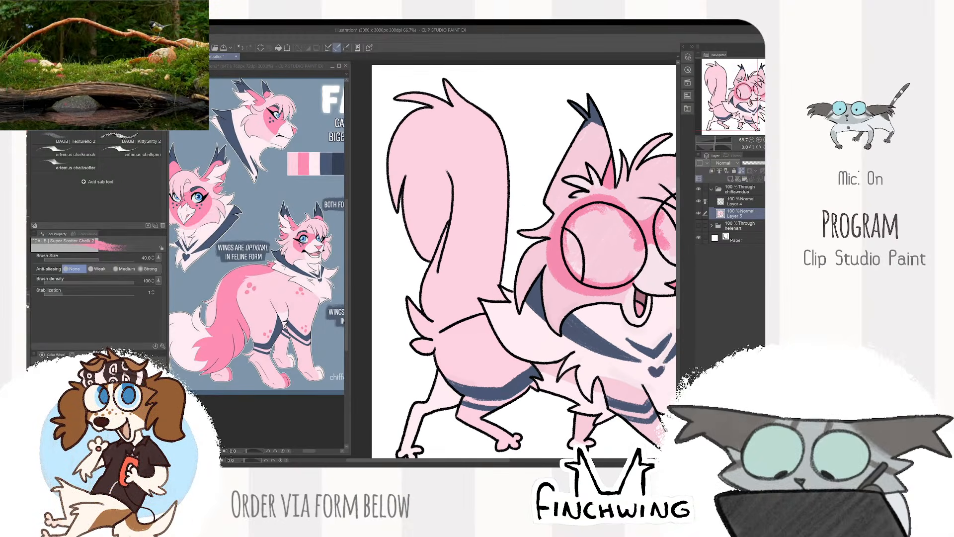
{"action": "left_click", "coordinate": [735, 201]}
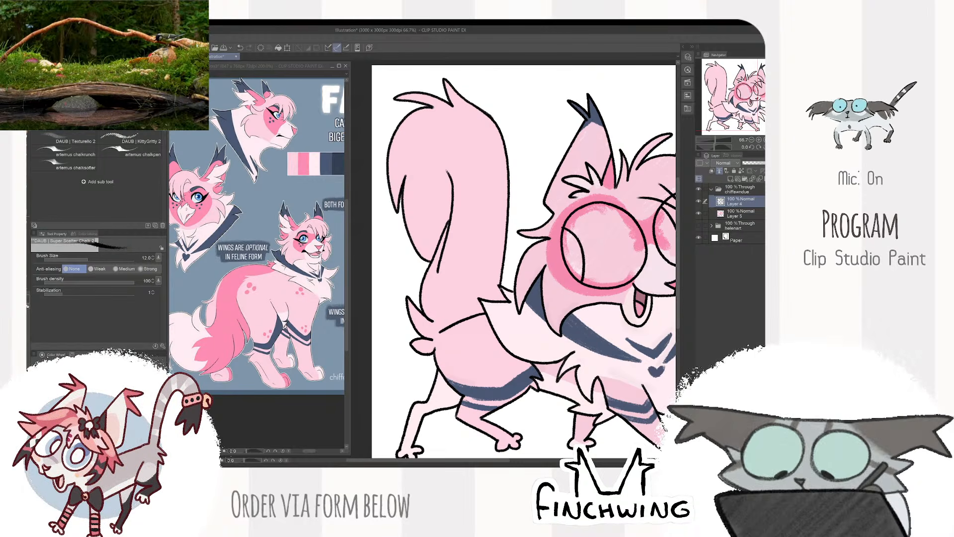
{"action": "left_click", "coordinate": [726, 215]}
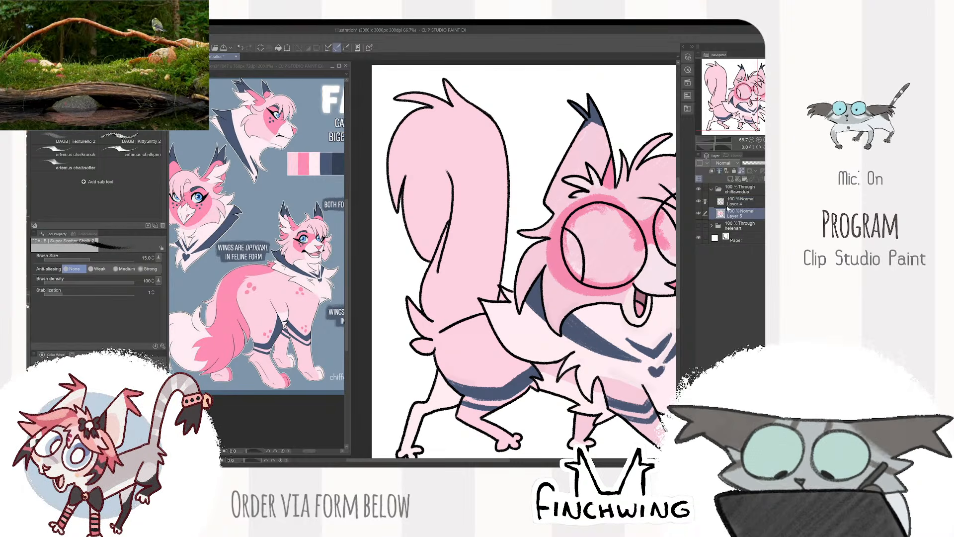
{"action": "key", "text": "e"}
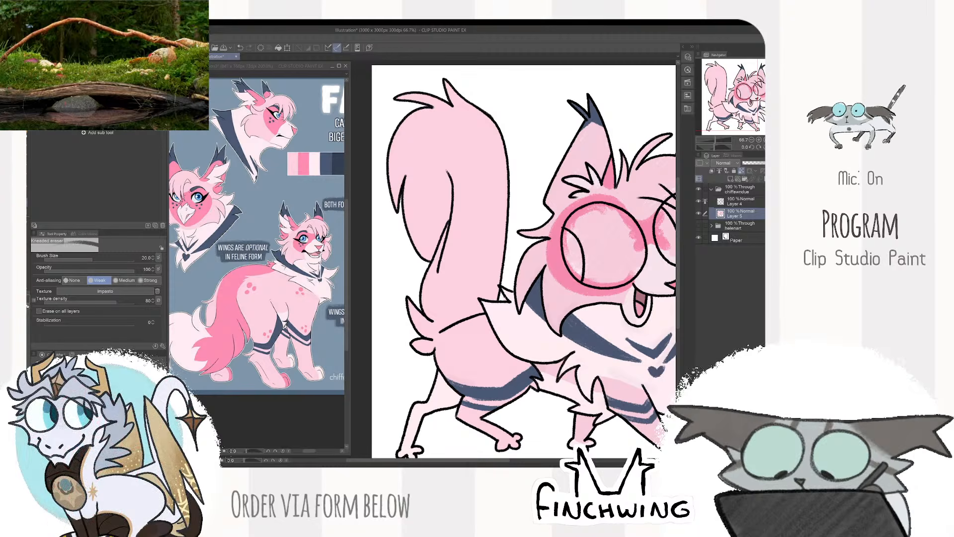
{"action": "key", "text": "b"}
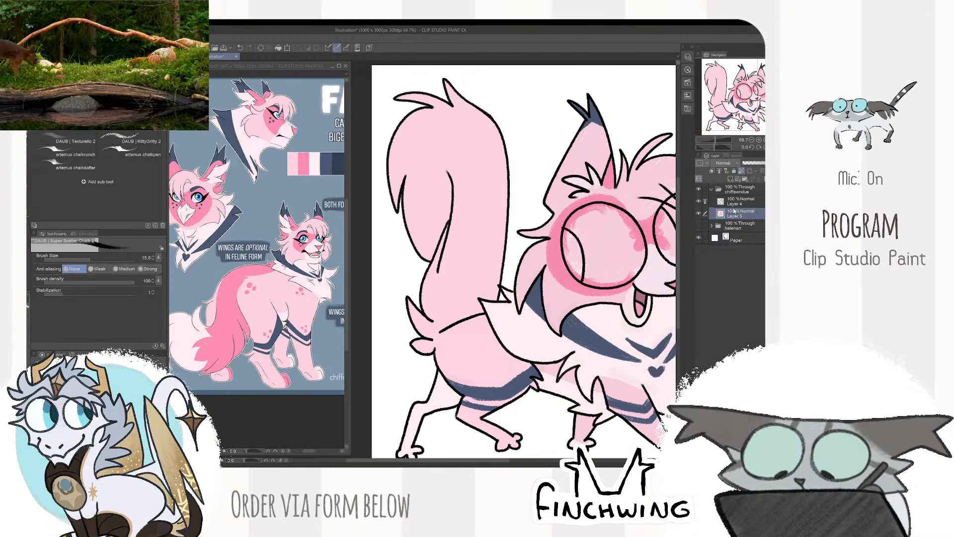
{"action": "left_click_drag", "start_coordinate": [463, 318], "coordinate": [476, 186]}
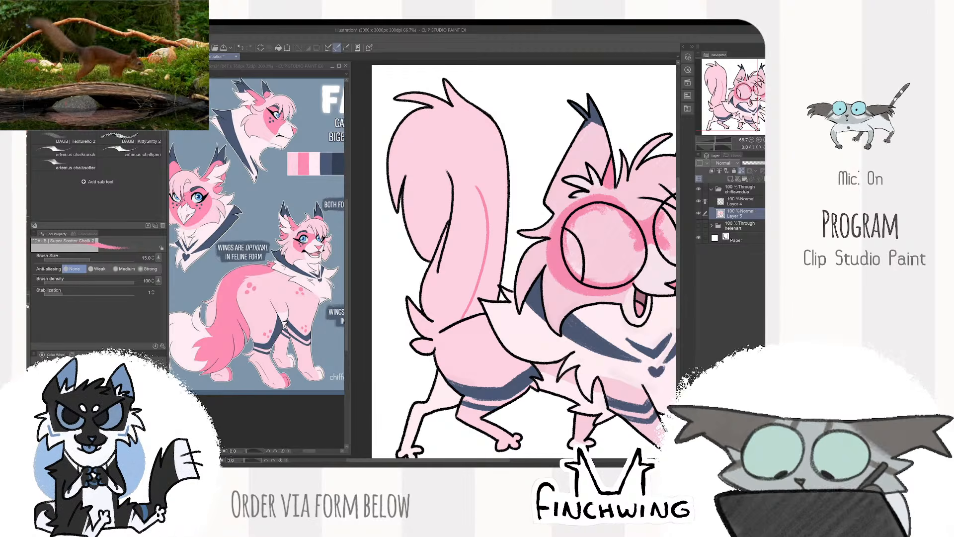
- Fill the entire tail with the darker pink, enlarging the chalk brush from 50 up to 120
{"action": "key", "text": "]"}
{"action": "key", "text": "]"}
{"action": "key", "text": "]"}
{"action": "key", "text": "]"}
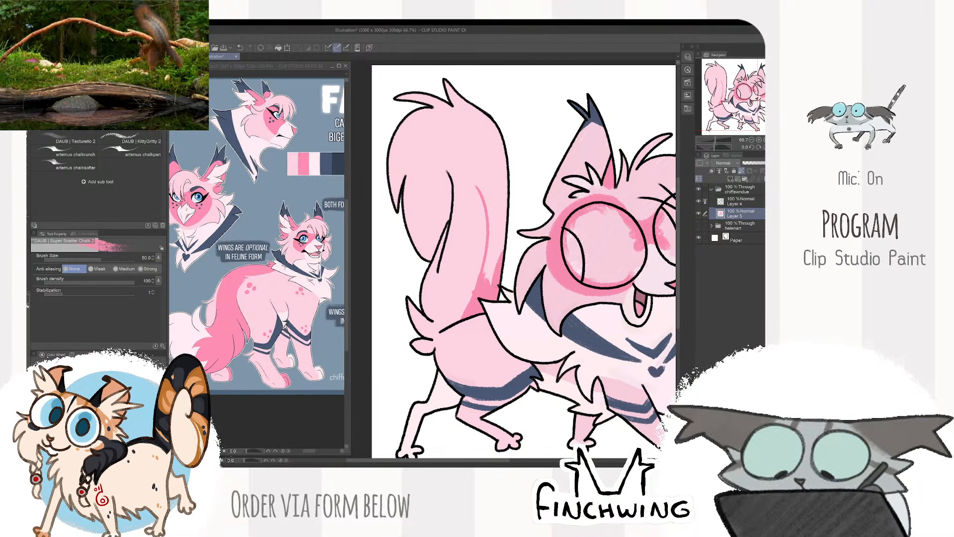
{"action": "mouse_move", "coordinate": [492, 284]}
{"action": "left_mouse_down"}
{"action": "mouse_move", "coordinate": [497, 250]}
{"action": "mouse_move", "coordinate": [463, 314]}
{"action": "mouse_move", "coordinate": [432, 339]}
{"action": "mouse_move", "coordinate": [467, 288]}
{"action": "mouse_move", "coordinate": [476, 231]}
{"action": "mouse_move", "coordinate": [495, 242]}
{"action": "left_mouse_up"}
{"action": "key", "text": "bracketright"}
{"action": "key", "text": "bracketright"}
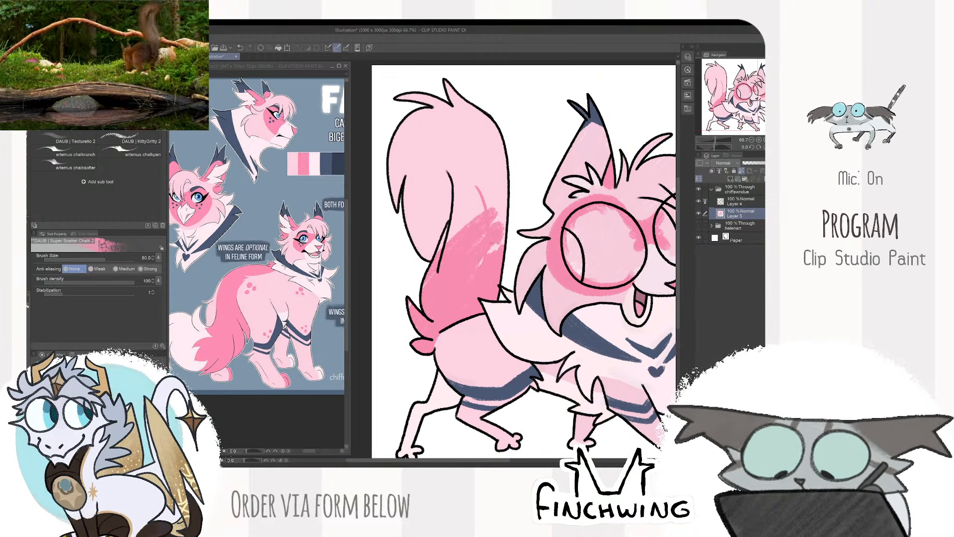
{"action": "mouse_move", "coordinate": [502, 188]}
{"action": "left_mouse_down"}
{"action": "mouse_move", "coordinate": [458, 257]}
{"action": "mouse_move", "coordinate": [465, 222]}
{"action": "mouse_move", "coordinate": [415, 285]}
{"action": "mouse_move", "coordinate": [490, 178]}
{"action": "mouse_move", "coordinate": [490, 218]}
{"action": "mouse_move", "coordinate": [505, 238]}
{"action": "left_mouse_up"}
{"action": "mouse_move", "coordinate": [487, 206]}
{"action": "left_mouse_down"}
{"action": "mouse_move", "coordinate": [478, 194]}
{"action": "mouse_move", "coordinate": [416, 290]}
{"action": "mouse_move", "coordinate": [465, 165]}
{"action": "mouse_move", "coordinate": [393, 223]}
{"action": "mouse_move", "coordinate": [371, 212]}
{"action": "left_mouse_up"}
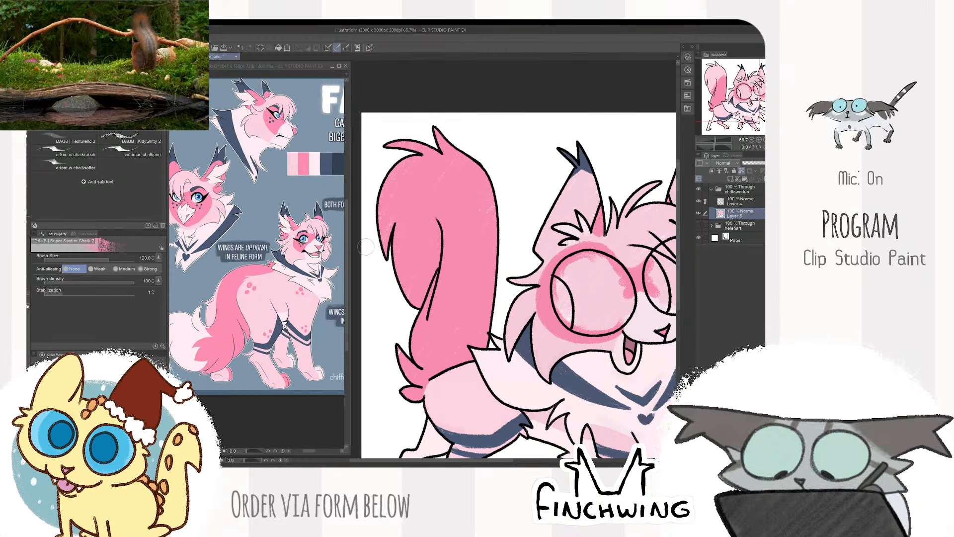
- Sample the pale pink from the reference's tail tip and draw a jagged marking edge across the tail's upper curve
{"action": "scroll", "coordinate": [434, 239], "scroll_direction": "down", "scroll_amount": 1}
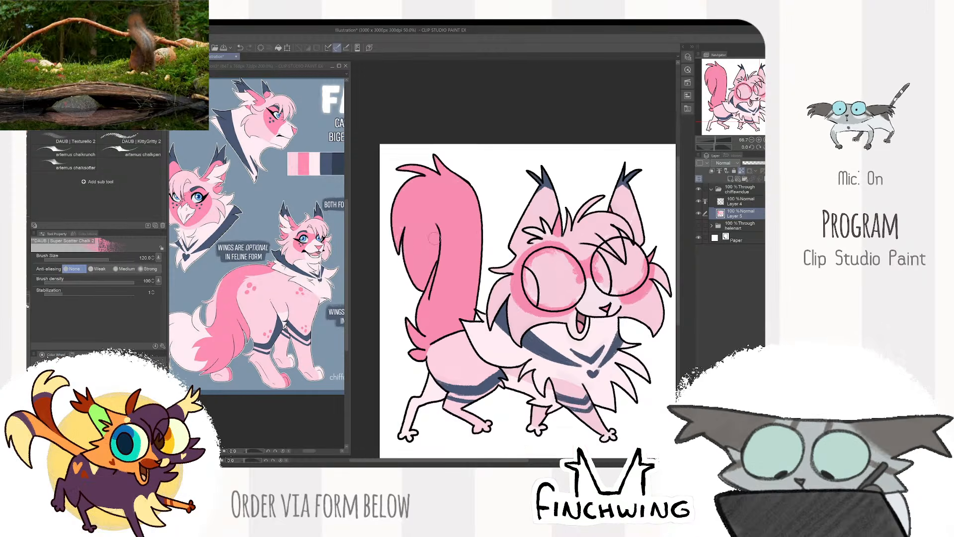
{"action": "scroll", "coordinate": [465, 226], "scroll_direction": "down", "scroll_amount": 2}
{"action": "scroll", "coordinate": [495, 255], "scroll_direction": "up", "scroll_amount": 2}
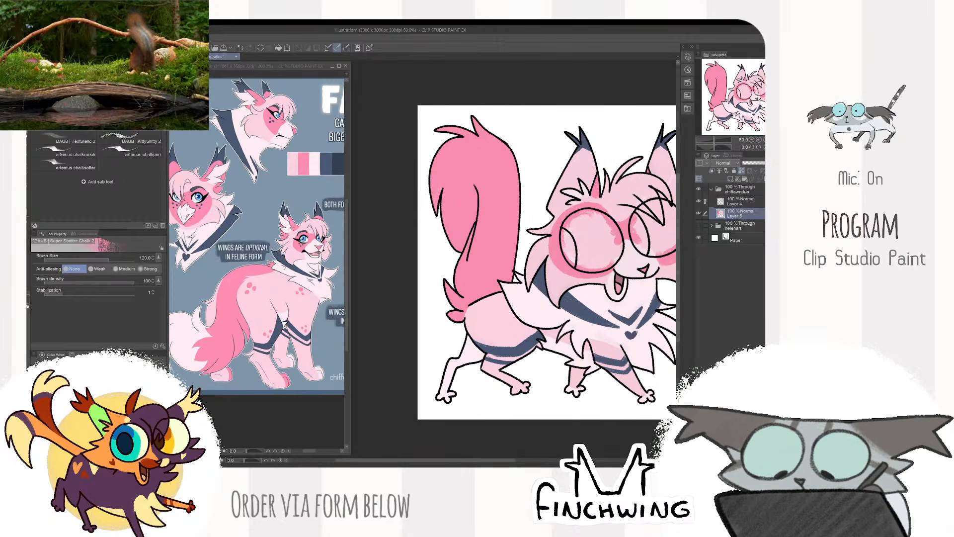
{"action": "scroll", "coordinate": [489, 246], "scroll_direction": "down", "scroll_amount": 1}
{"action": "scroll", "coordinate": [477, 261], "scroll_direction": "up", "scroll_amount": 2}
{"action": "left_click", "coordinate": [191, 335], "text": "alt"}
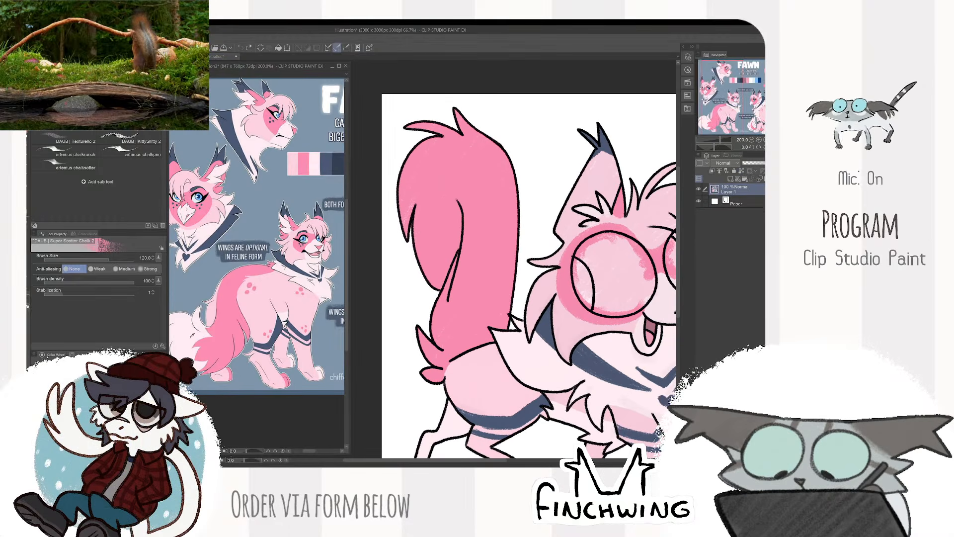
{"action": "mouse_move", "coordinate": [492, 153]}
{"action": "left_mouse_down"}
{"action": "mouse_move", "coordinate": [512, 189]}
{"action": "mouse_move", "coordinate": [505, 177]}
{"action": "mouse_move", "coordinate": [444, 238]}
{"action": "mouse_move", "coordinate": [472, 222]}
{"action": "mouse_move", "coordinate": [475, 270]}
{"action": "mouse_move", "coordinate": [470, 231]}
{"action": "mouse_move", "coordinate": [460, 298]}
{"action": "left_mouse_up"}
{"action": "key", "text": "bracketleft"}
{"action": "key", "text": "bracketleft"}
{"action": "key", "text": "bracketleft"}
{"action": "key", "text": "bracketleft"}
{"action": "key", "text": "bracketleft"}
{"action": "key", "text": "bracketleft"}
{"action": "key", "text": "bracketright"}
{"action": "key", "text": "bracketright"}
{"action": "key", "text": "bracketright"}
{"action": "key", "text": "bracketright"}
{"action": "key", "text": "bracketright"}
{"action": "key", "text": "bracketright"}
- Fill the hanging tip of the tail with the pale pink at brush size 70
{"action": "key", "text": "bracketright"}
{"action": "key", "text": "bracketright"}
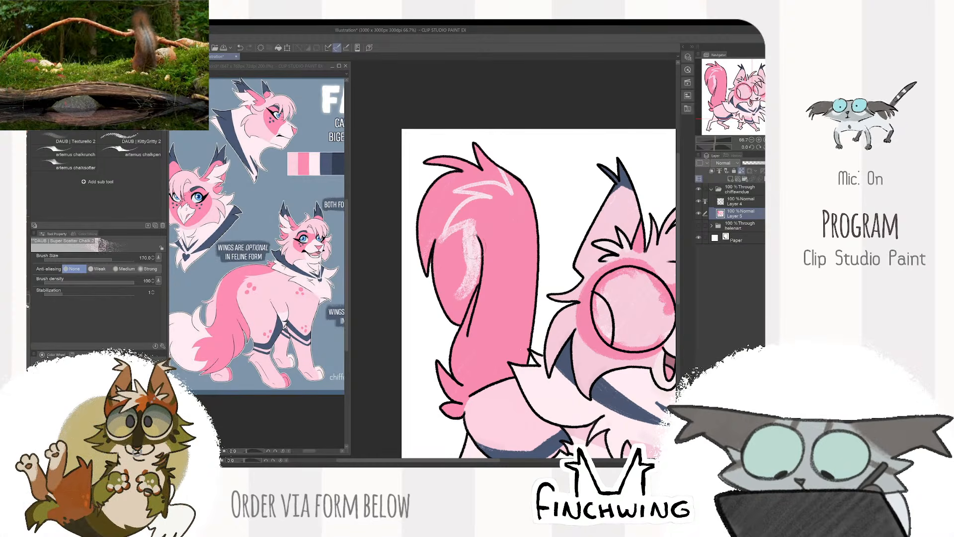
{"action": "key", "text": "bracketleft"}
{"action": "key", "text": "bracketleft"}
{"action": "key", "text": "bracketleft"}
{"action": "key", "text": "bracketleft"}
{"action": "mouse_move", "coordinate": [478, 246]}
{"action": "left_mouse_down"}
{"action": "mouse_move", "coordinate": [475, 285]}
{"action": "mouse_move", "coordinate": [457, 319]}
{"action": "mouse_move", "coordinate": [462, 293]}
{"action": "mouse_move", "coordinate": [447, 233]}
{"action": "mouse_move", "coordinate": [465, 278]}
{"action": "mouse_move", "coordinate": [443, 321]}
{"action": "left_mouse_up"}
{"action": "key", "text": "bracketright"}
{"action": "key", "text": "bracketright"}
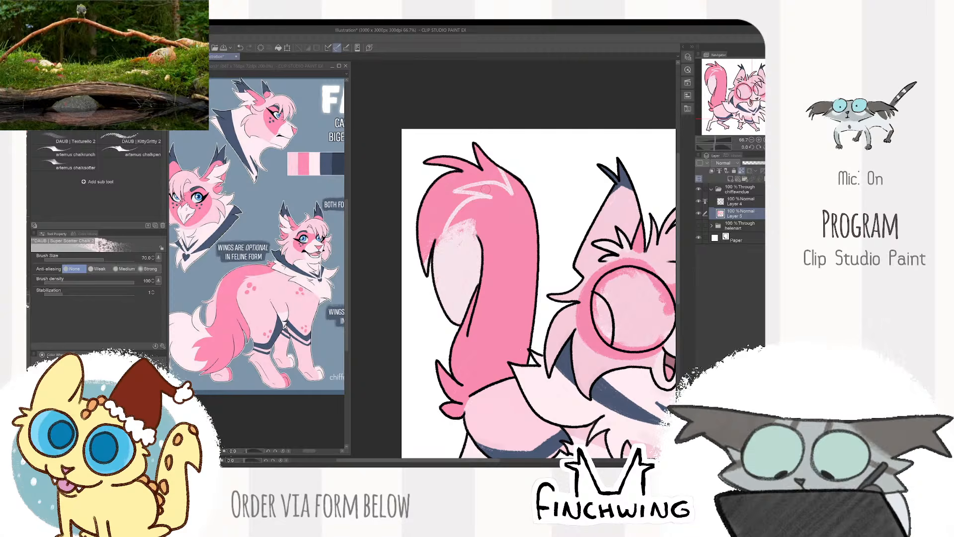
- Add pale fur strokes above the jagged edge and fill the tail's outer curve with pale pink at brush size 60
{"action": "key", "text": "bracketleft"}
{"action": "key", "text": "bracketleft"}
{"action": "key", "text": "bracketleft"}
{"action": "key", "text": "bracketleft"}
{"action": "key", "text": "bracketleft"}
{"action": "key", "text": "bracketleft"}
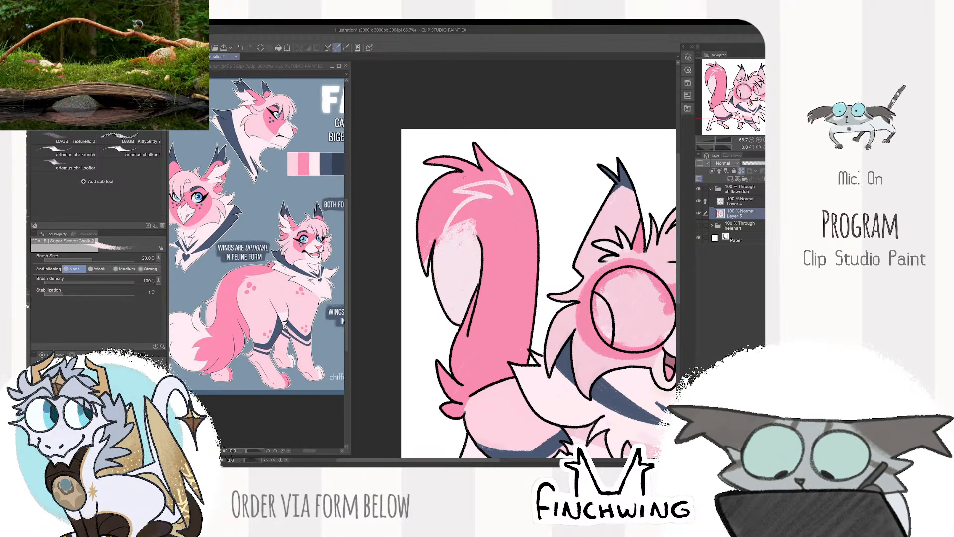
{"action": "key", "text": "bracketright"}
{"action": "key", "text": "bracketright"}
{"action": "key", "text": "bracketright"}
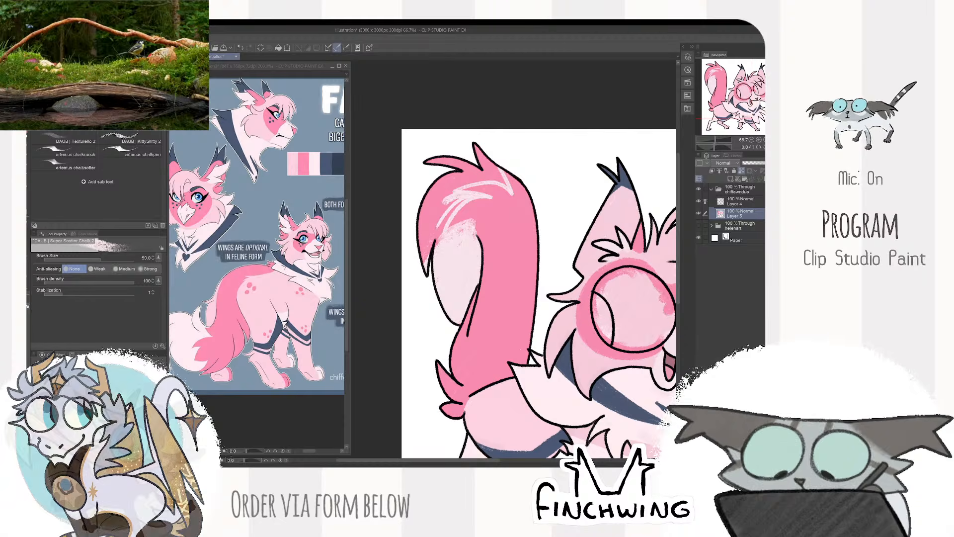
{"action": "key", "text": "bracketright"}
{"action": "key", "text": "bracketright"}
{"action": "mouse_move", "coordinate": [459, 196]}
{"action": "left_mouse_down"}
{"action": "mouse_move", "coordinate": [438, 216]}
{"action": "mouse_move", "coordinate": [434, 247]}
{"action": "left_mouse_up"}
{"action": "mouse_move", "coordinate": [437, 197]}
{"action": "left_mouse_down"}
{"action": "mouse_move", "coordinate": [435, 211]}
{"action": "mouse_move", "coordinate": [431, 203]}
{"action": "left_mouse_up"}
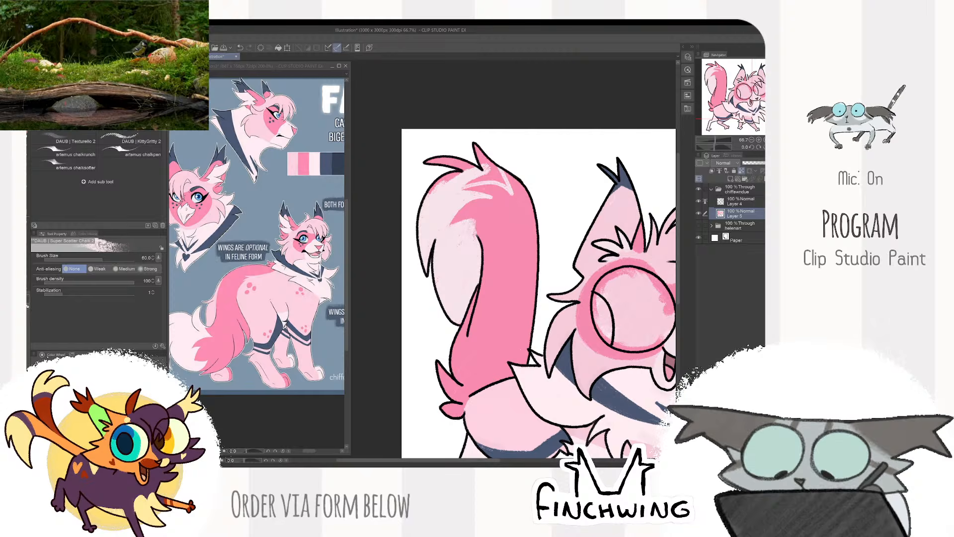
- Extend the pale pink over the top of the tail and touch up the tip around the marking edge
{"action": "key", "text": "bracketleft"}
{"action": "key", "text": "bracketleft"}
{"action": "key", "text": "bracketleft"}
{"action": "left_click_drag", "start_coordinate": [468, 182], "coordinate": [506, 184]}
{"action": "key", "text": "bracketright"}
{"action": "key", "text": "bracketright"}
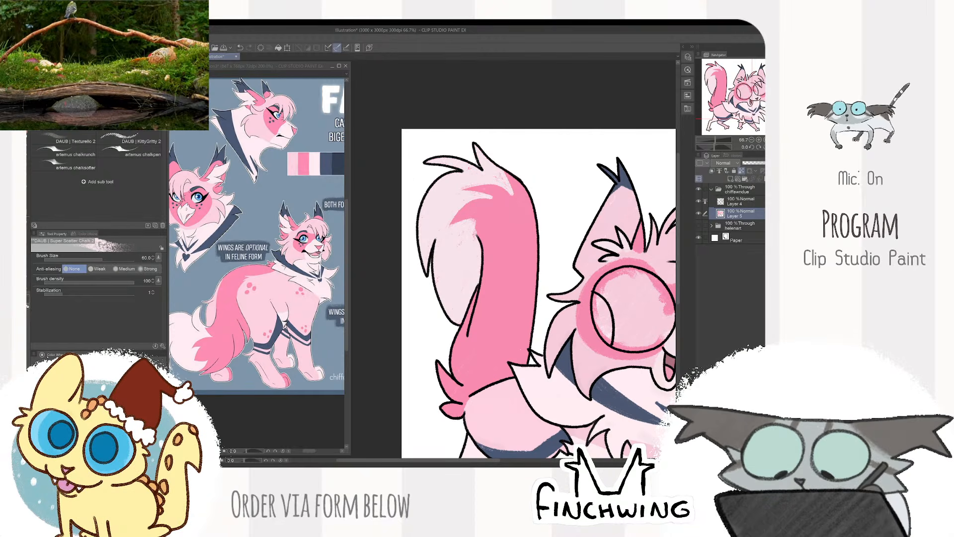
{"action": "left_click_drag", "start_coordinate": [476, 221], "coordinate": [476, 237]}
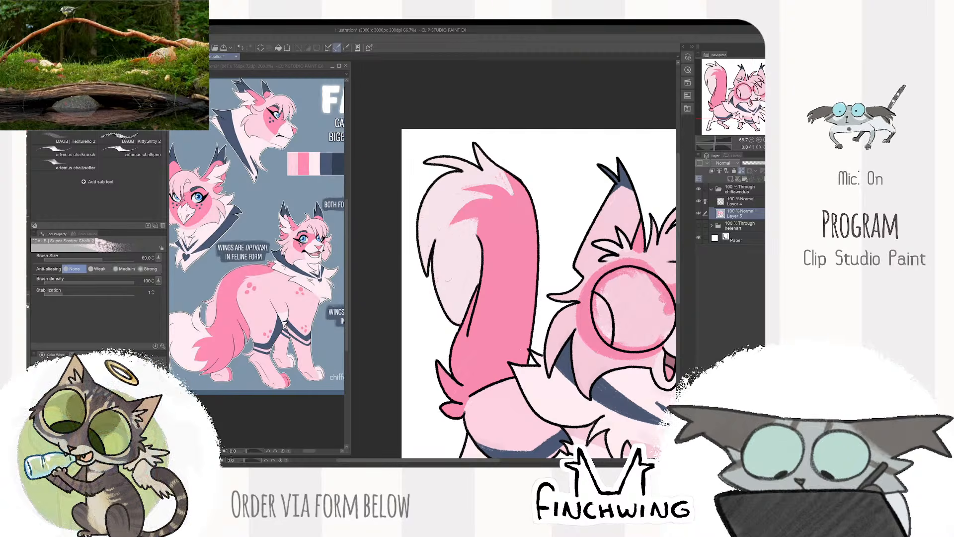
{"action": "key", "text": "ctrl+minus"}
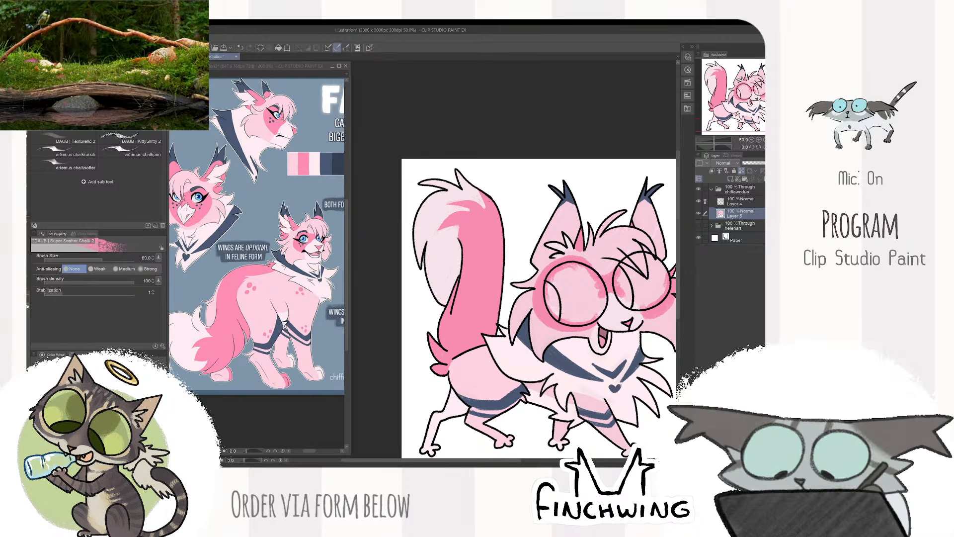
{"action": "key", "text": "ctrl+minus"}
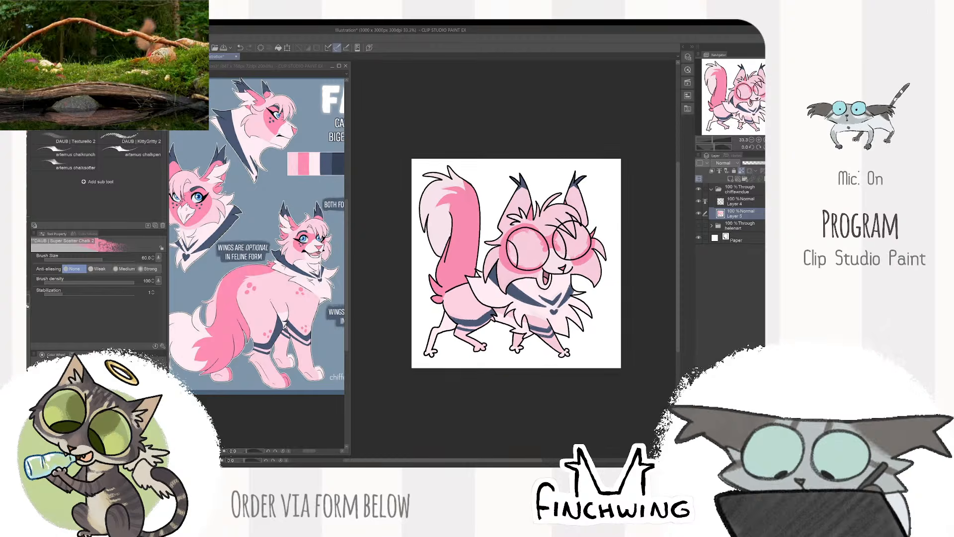
- Dab a cluster of darker pink spots on the cat's rump near the tail base at brush size 20
{"action": "left_click_drag", "start_coordinate": [286, 326], "coordinate": [291, 326]}
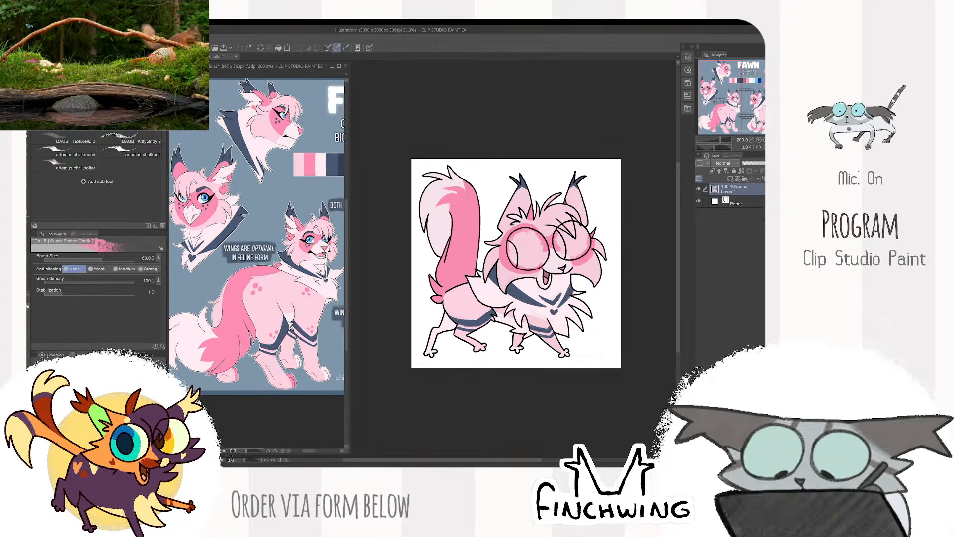
{"action": "scroll", "coordinate": [479, 291], "scroll_direction": "up", "scroll_amount": 2}
{"action": "mouse_move", "coordinate": [478, 291]}
{"action": "left_mouse_down"}
{"action": "mouse_move", "coordinate": [477, 310]}
{"action": "mouse_move", "coordinate": [497, 302]}
{"action": "left_mouse_up"}
{"action": "key", "text": "bracketleft"}
{"action": "key", "text": "bracketleft"}
{"action": "key", "text": "bracketleft"}
{"action": "key", "text": "bracketleft"}
{"action": "left_click", "coordinate": [440, 305]}
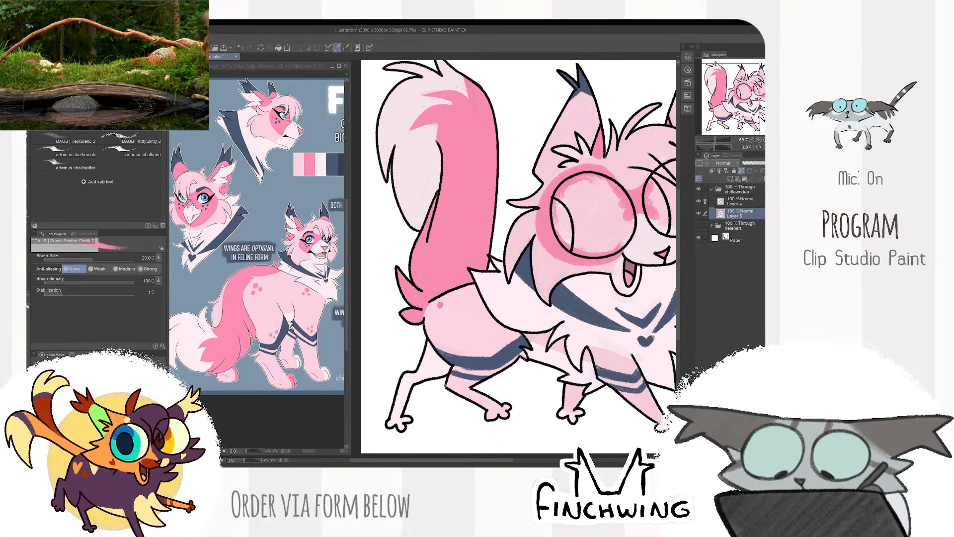
{"action": "left_click", "coordinate": [440, 316]}
{"action": "left_click", "coordinate": [449, 309]}
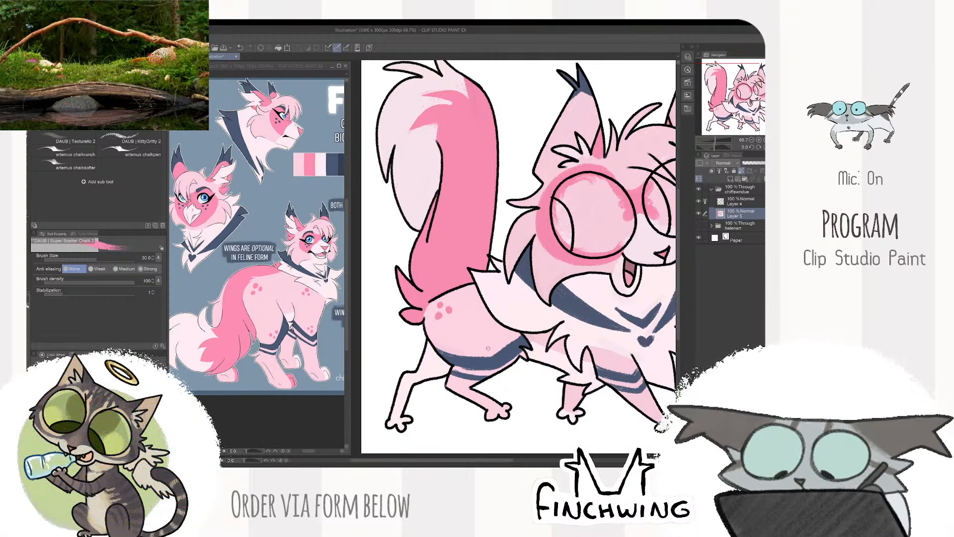
- Add darker pink spots above the hind leg's navy band and color both hind paws at brush size 60
{"action": "key", "text": "bracketright"}
{"action": "key", "text": "bracketright"}
{"action": "key", "text": "bracketright"}
{"action": "left_click_drag", "start_coordinate": [490, 408], "coordinate": [505, 414]}
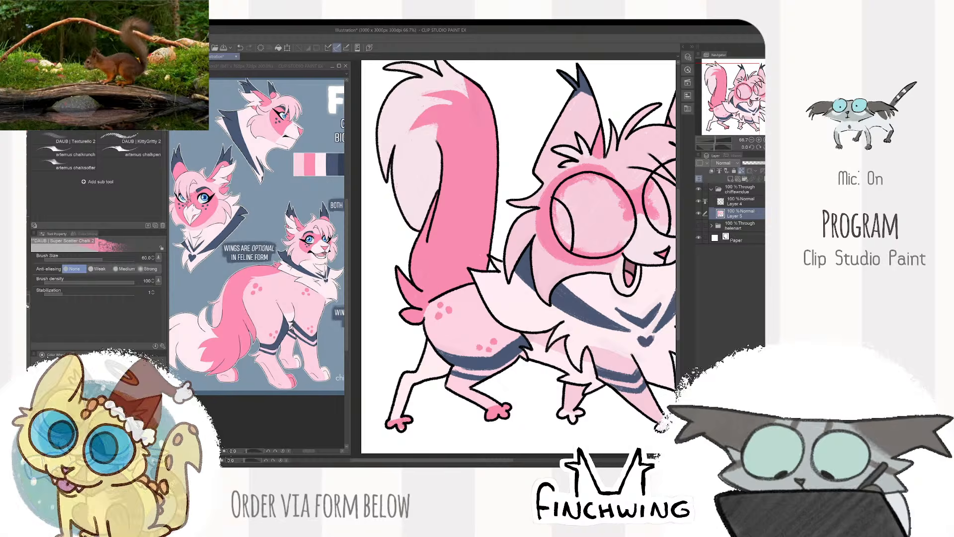
{"action": "key", "text": "ctrl+minus"}
{"action": "key", "text": "ctrl+minus"}
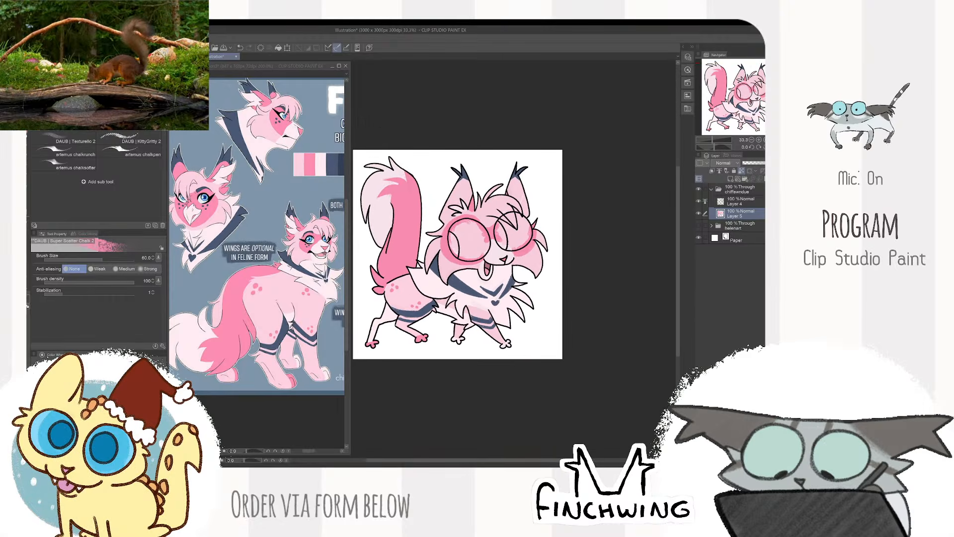
- Dab a cluster of darker pink spots above the navy bands on the near front leg at brush size 20
{"action": "scroll", "coordinate": [506, 307], "scroll_direction": "up", "scroll_amount": 3}
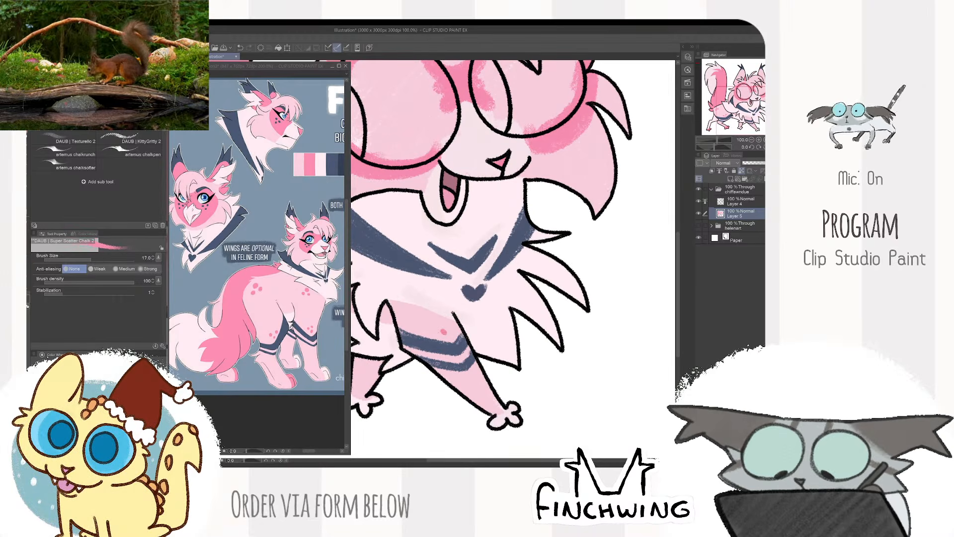
{"action": "key", "text": "bracketright"}
{"action": "left_click", "coordinate": [431, 329]}
{"action": "left_click", "coordinate": [438, 322]}
{"action": "scroll", "coordinate": [549, 203], "scroll_direction": "down", "scroll_amount": 3}
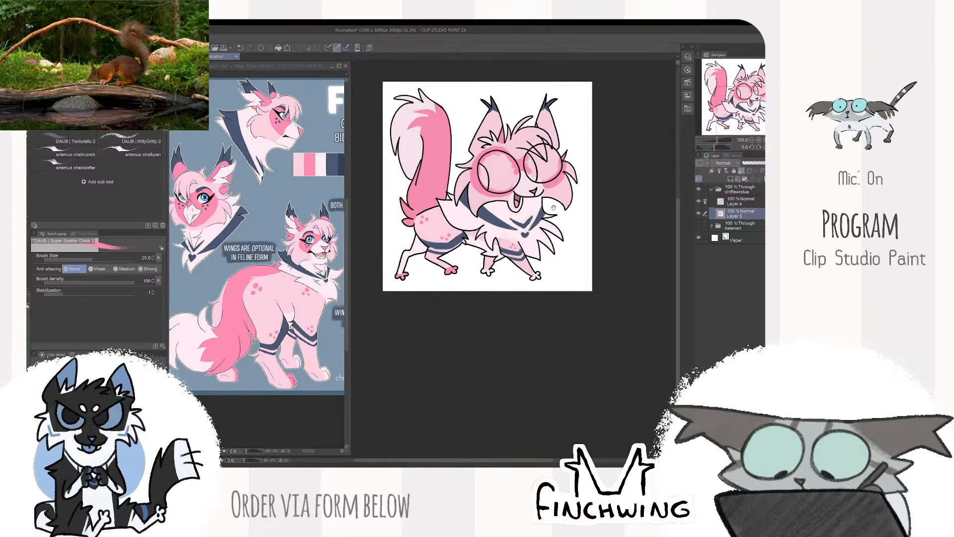
- Check the reference's face and chest, and select the insides of both eyes from the linework on Layer 4
{"action": "scroll", "coordinate": [315, 306], "scroll_direction": "up", "scroll_amount": 2}
{"action": "left_click_drag", "start_coordinate": [316, 179], "coordinate": [267, 243]}
{"action": "scroll", "coordinate": [267, 244], "scroll_direction": "up", "scroll_amount": 1}
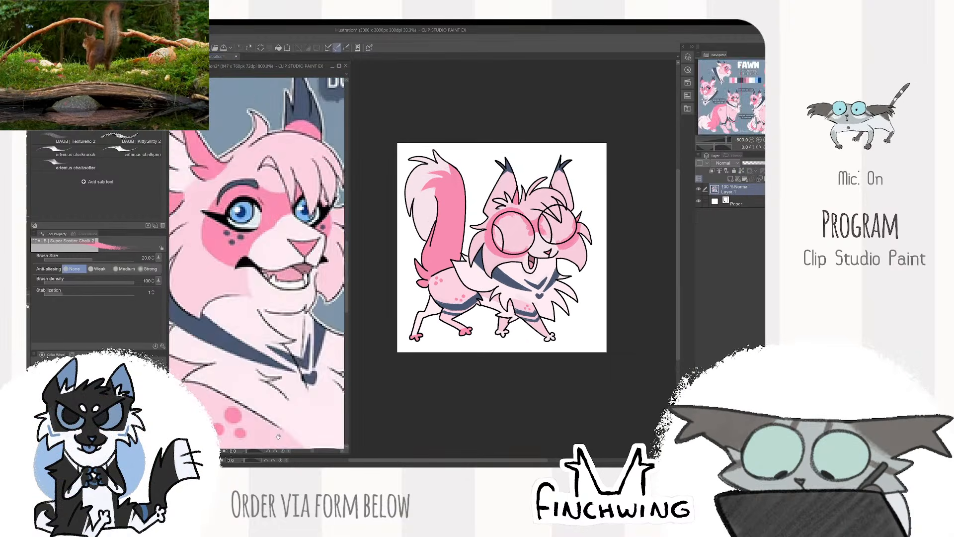
{"action": "scroll", "coordinate": [267, 243], "scroll_direction": "down", "scroll_amount": 1}
{"action": "left_click", "coordinate": [489, 174]}
{"action": "scroll", "coordinate": [523, 149], "scroll_direction": "up", "scroll_amount": 2}
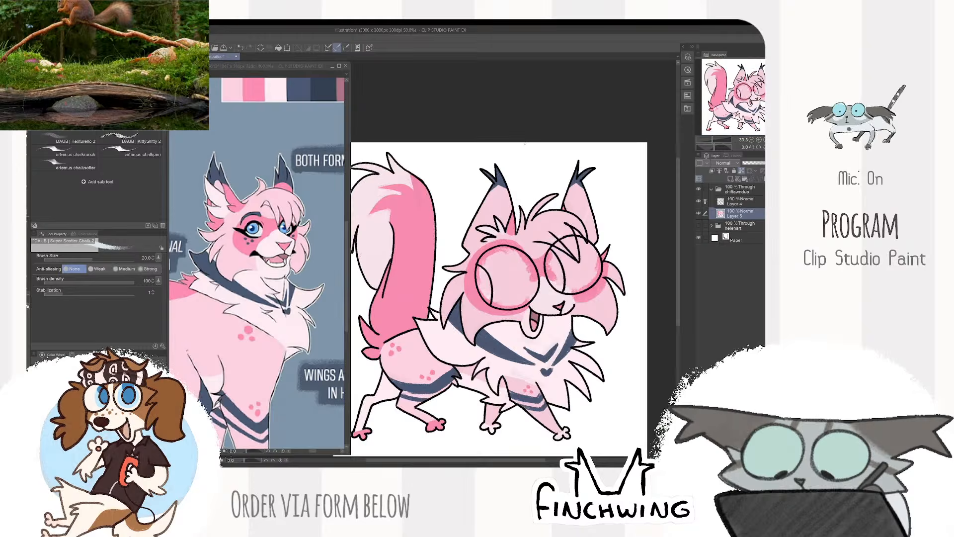
{"action": "left_click", "coordinate": [740, 201]}
{"action": "key", "text": "w"}
{"action": "left_click", "coordinate": [472, 309]}
{"action": "left_click", "coordinate": [562, 297]}
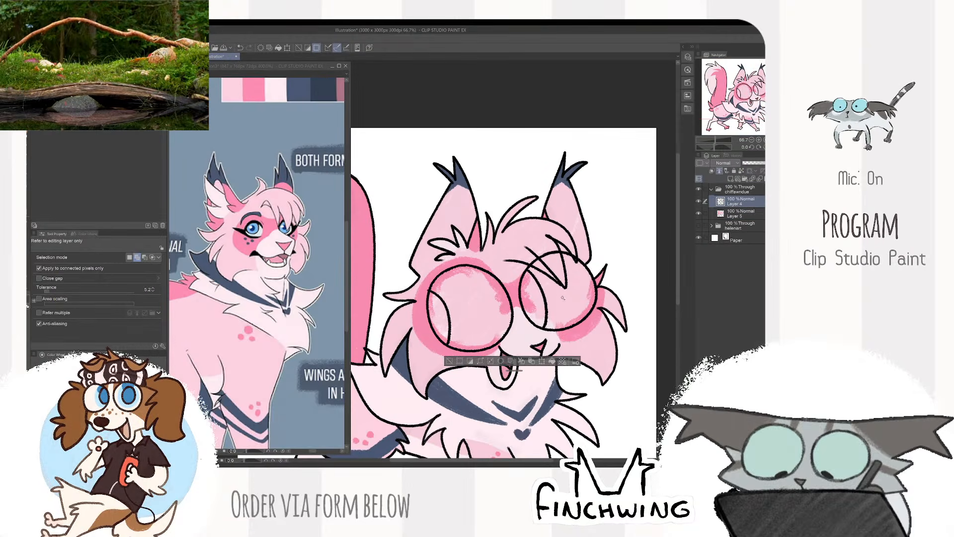
- Expand the eye selection and fill both eyes with a pale blue-gray on Layer 5
{"action": "left_click", "coordinate": [481, 362]}
{"action": "key", "text": "Return"}
{"action": "left_click", "coordinate": [739, 214]}
{"action": "key", "text": "alt+Delete"}
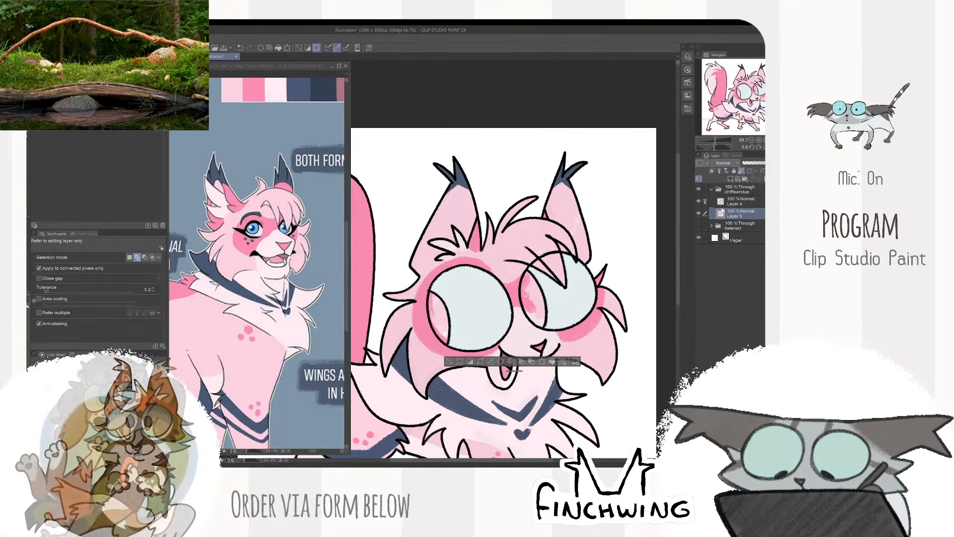
- Paint a blue iris inside the larger eye with the chalk brush, working up to brush size 100
{"action": "key", "text": "b"}
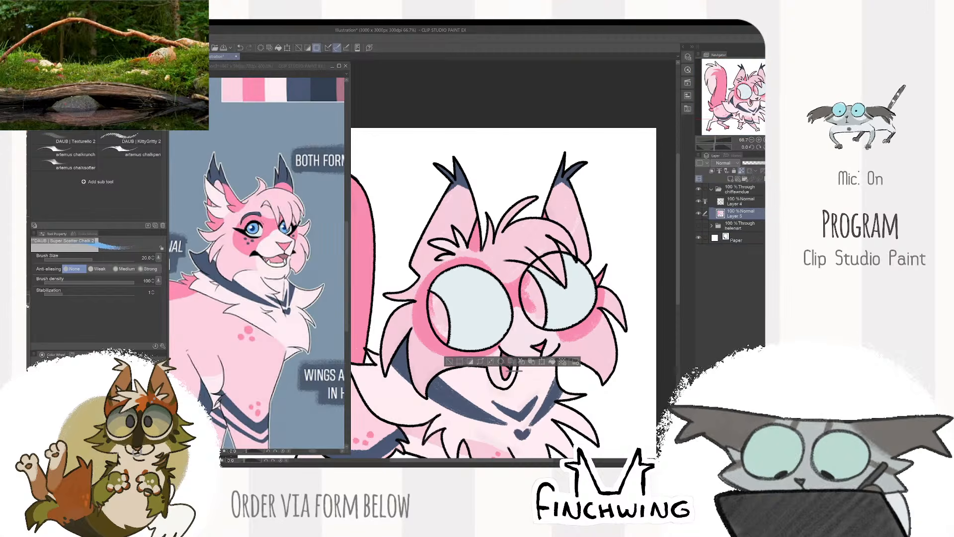
{"action": "key", "text": "bracketright"}
{"action": "key", "text": "bracketright"}
{"action": "key", "text": "bracketright"}
{"action": "key", "text": "bracketright"}
{"action": "key", "text": "bracketright"}
{"action": "key", "text": "bracketright"}
{"action": "mouse_move", "coordinate": [454, 274]}
{"action": "left_mouse_down"}
{"action": "mouse_move", "coordinate": [462, 346]}
{"action": "mouse_move", "coordinate": [447, 316]}
{"action": "mouse_move", "coordinate": [465, 286]}
{"action": "mouse_move", "coordinate": [468, 353]}
{"action": "left_mouse_up"}
{"action": "key", "text": "bracketright"}
{"action": "key", "text": "bracketright"}
{"action": "key", "text": "ctrl+z"}
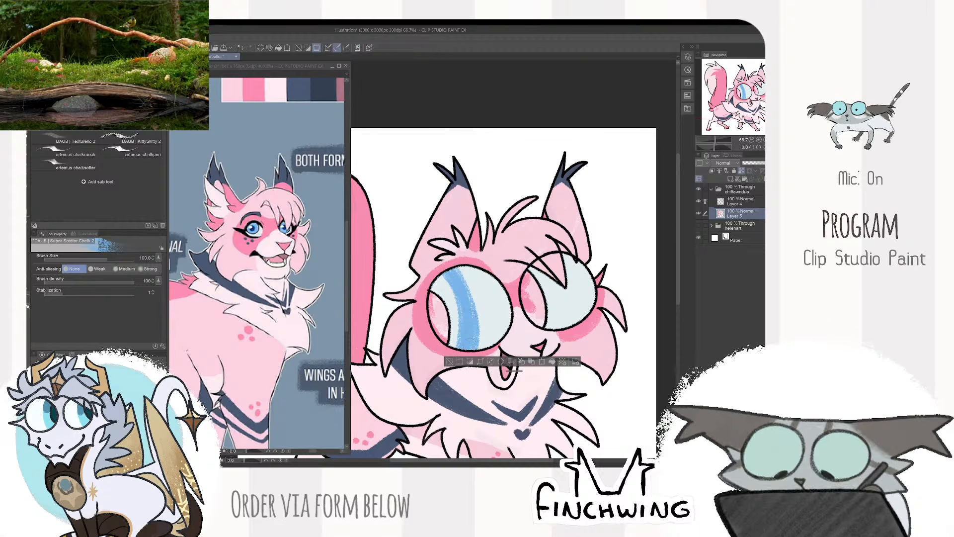
{"action": "left_click_drag", "start_coordinate": [443, 275], "coordinate": [449, 343]}
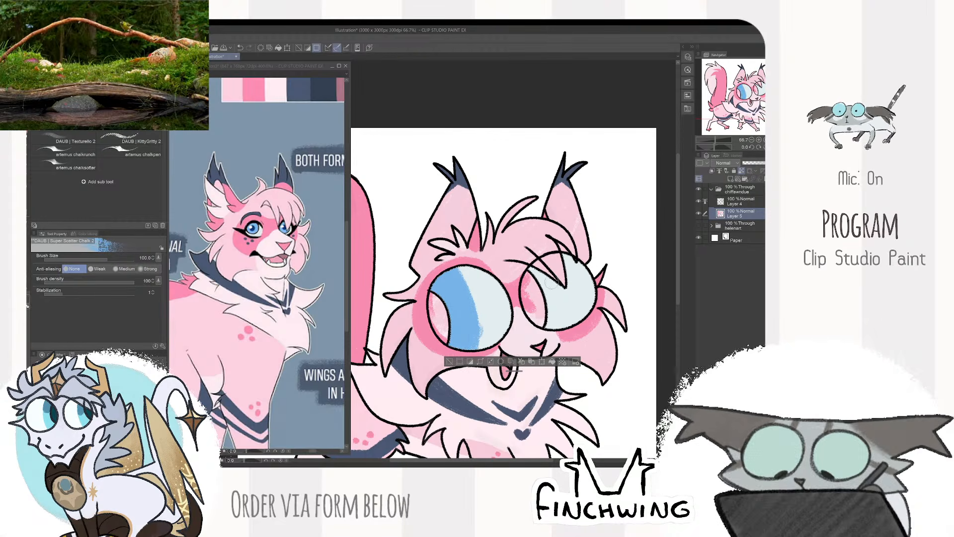
- Paint a blue iris inside the smaller eye, and select both pupils from the linework on Layer 4
{"action": "mouse_move", "coordinate": [552, 279]}
{"action": "left_mouse_down"}
{"action": "mouse_move", "coordinate": [567, 328]}
{"action": "mouse_move", "coordinate": [555, 328]}
{"action": "left_mouse_up"}
{"action": "left_click_drag", "start_coordinate": [552, 279], "coordinate": [561, 313]}
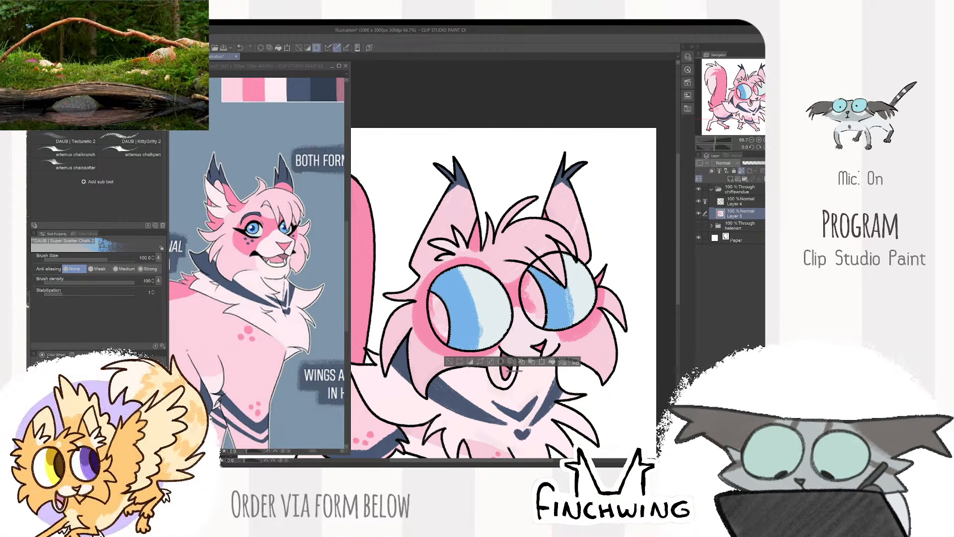
{"action": "left_click", "coordinate": [740, 202]}
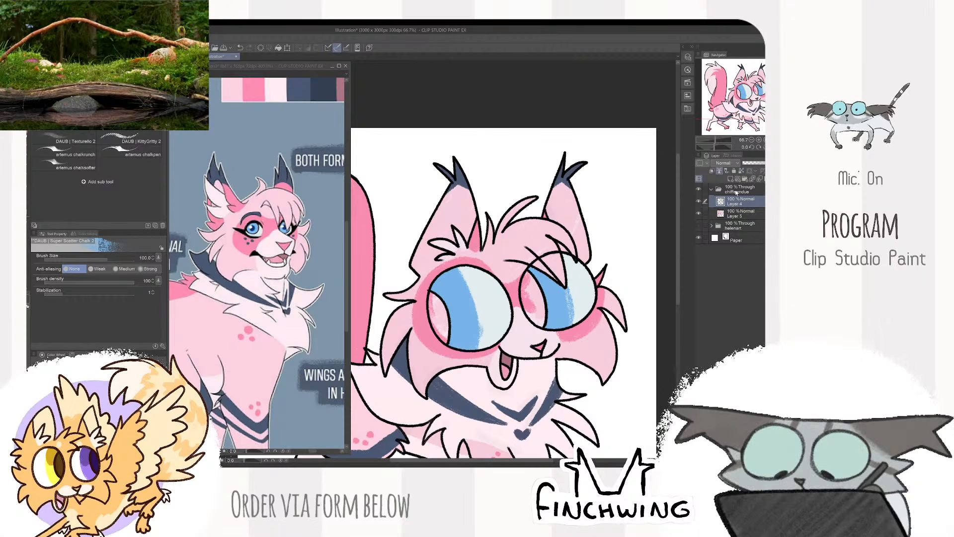
{"action": "key", "text": "g"}
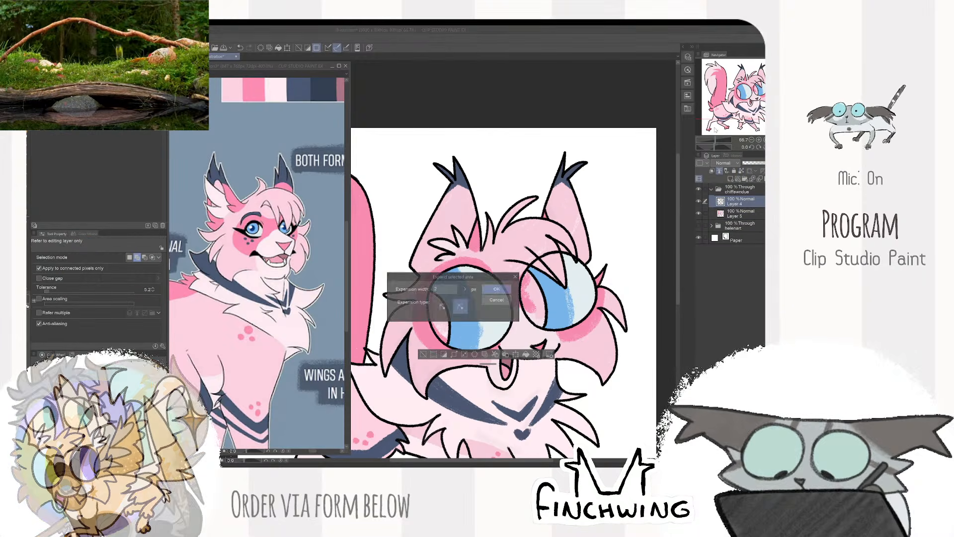
- Expand the pupil selection and paint both pupils dark blue on Layer 5 with a color sampled from the reference
{"action": "left_click", "coordinate": [737, 212]}
{"action": "key", "text": "b"}
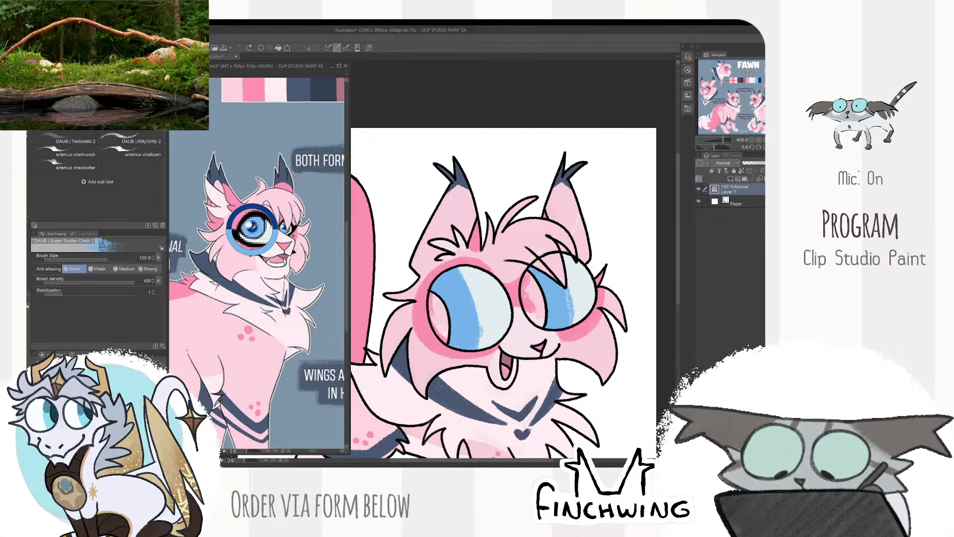
{"action": "left_click_drag", "start_coordinate": [434, 297], "coordinate": [444, 339]}
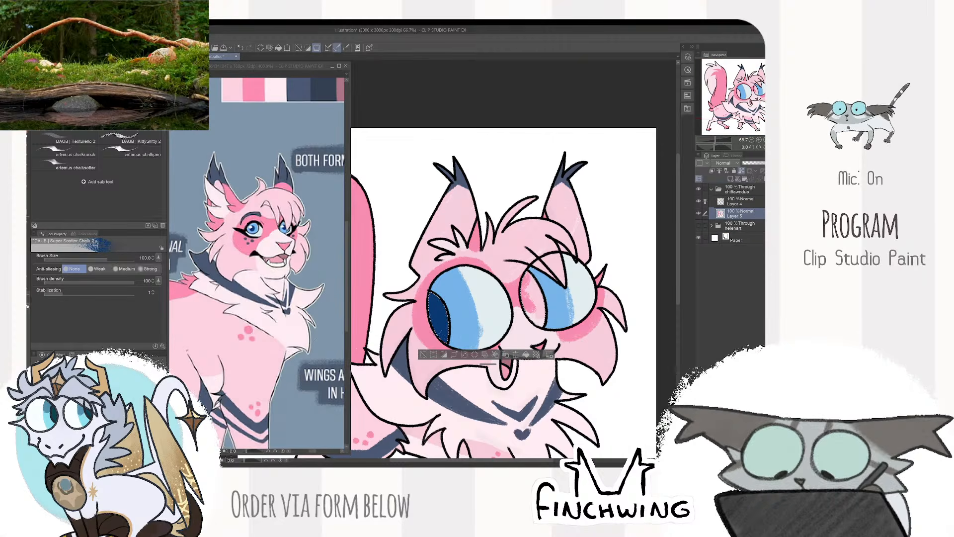
{"action": "left_click_drag", "start_coordinate": [526, 273], "coordinate": [544, 331]}
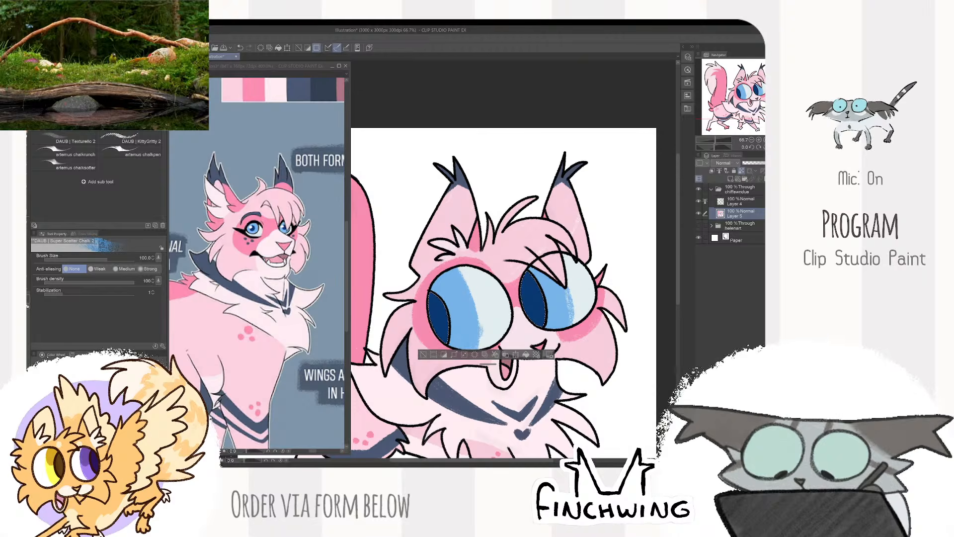
- Shade the upper part of both irises with a slightly darker blue and clear the selection
{"action": "key", "text": "ctrl+d"}
{"action": "left_click_drag", "start_coordinate": [443, 289], "coordinate": [452, 277]}
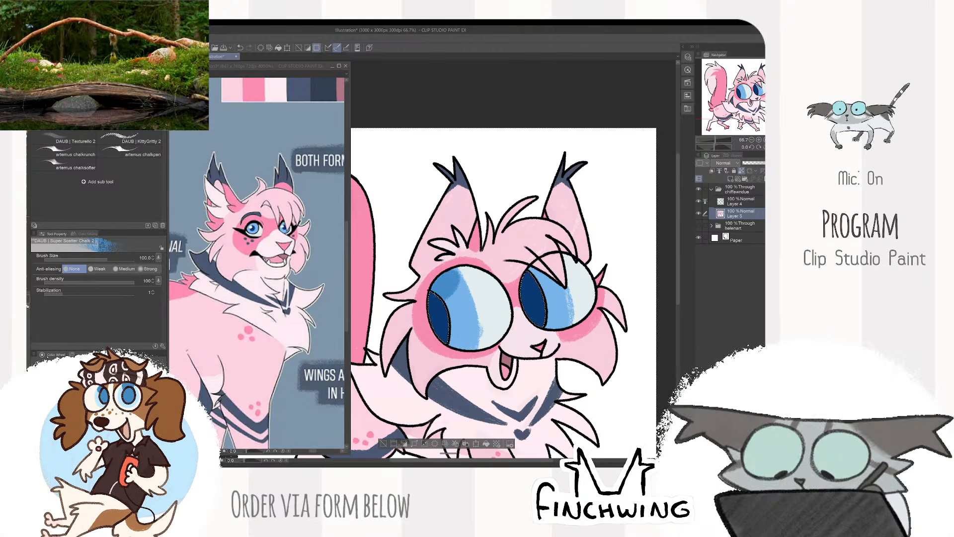
{"action": "left_click", "coordinate": [556, 254], "text": "alt"}
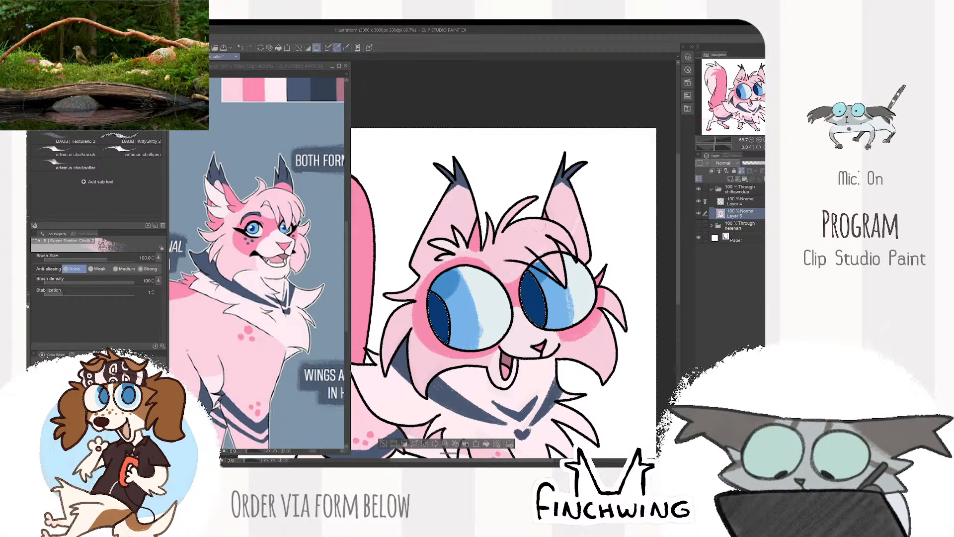
{"action": "key", "text": "ctrl+d"}
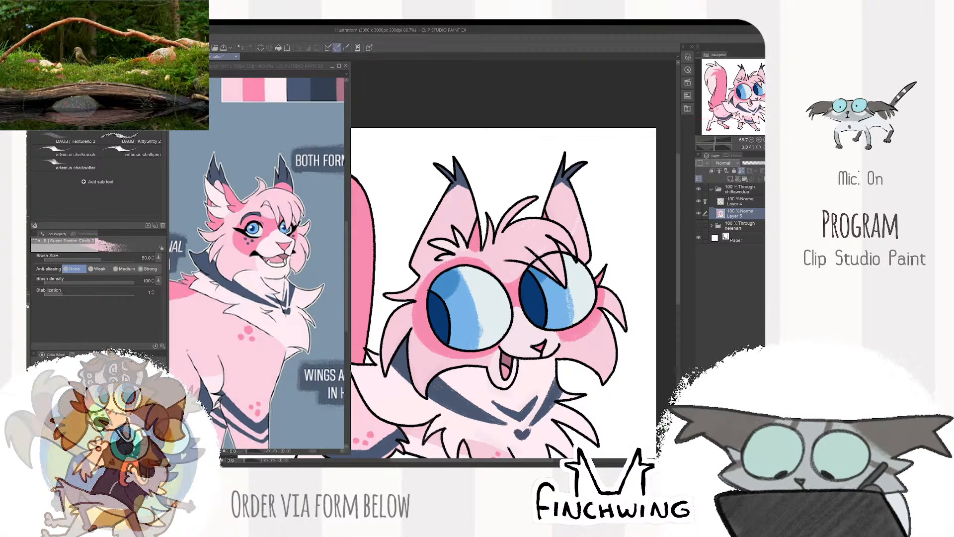
- Sample navy from the reference and dab small freckles beneath both eyes with the chalk brush at size 17
{"action": "left_click_drag", "start_coordinate": [520, 230], "coordinate": [491, 240]}
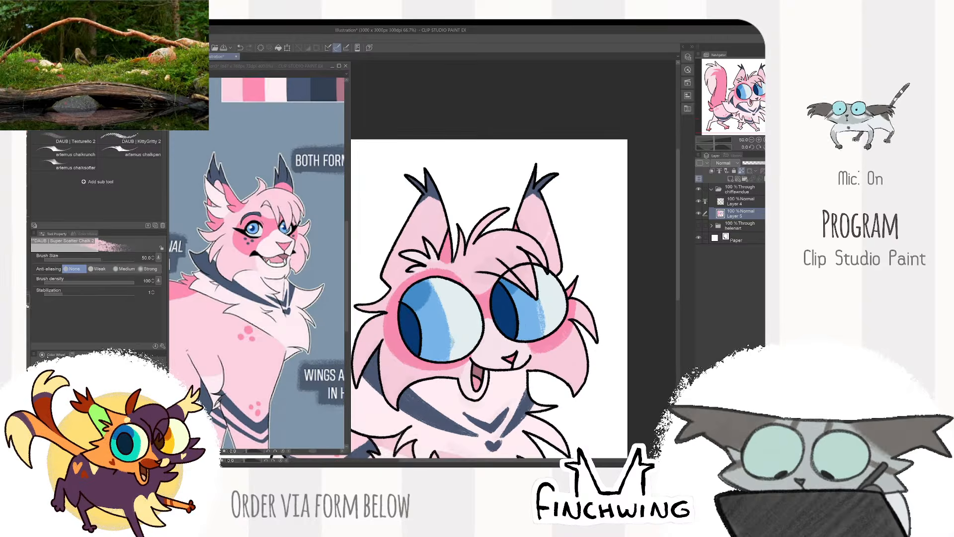
{"action": "left_click", "coordinate": [488, 300], "text": "alt"}
{"action": "left_click_drag", "start_coordinate": [539, 263], "coordinate": [582, 235]}
{"action": "left_click", "coordinate": [298, 318]}
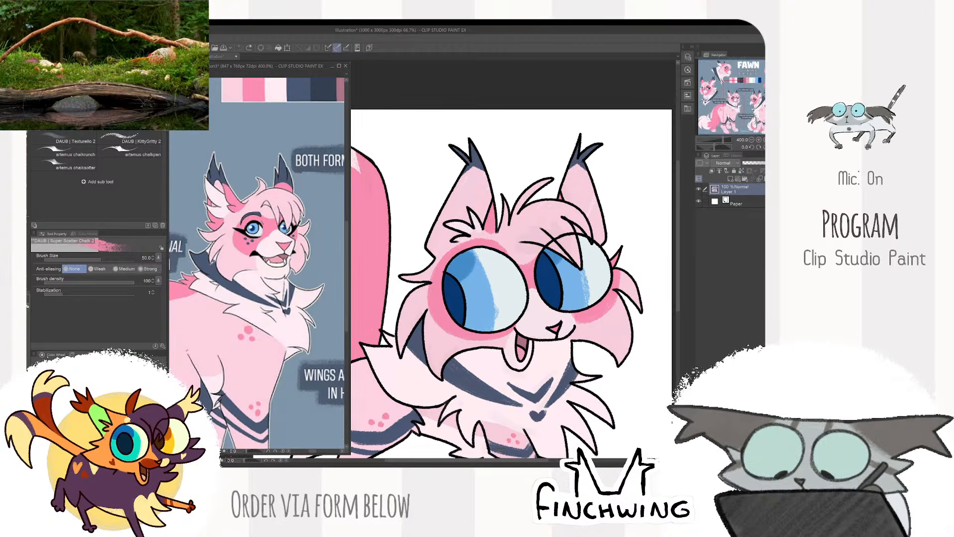
{"action": "left_click", "coordinate": [210, 269], "text": "alt"}
{"action": "scroll", "coordinate": [447, 320], "scroll_direction": "up", "scroll_amount": 1}
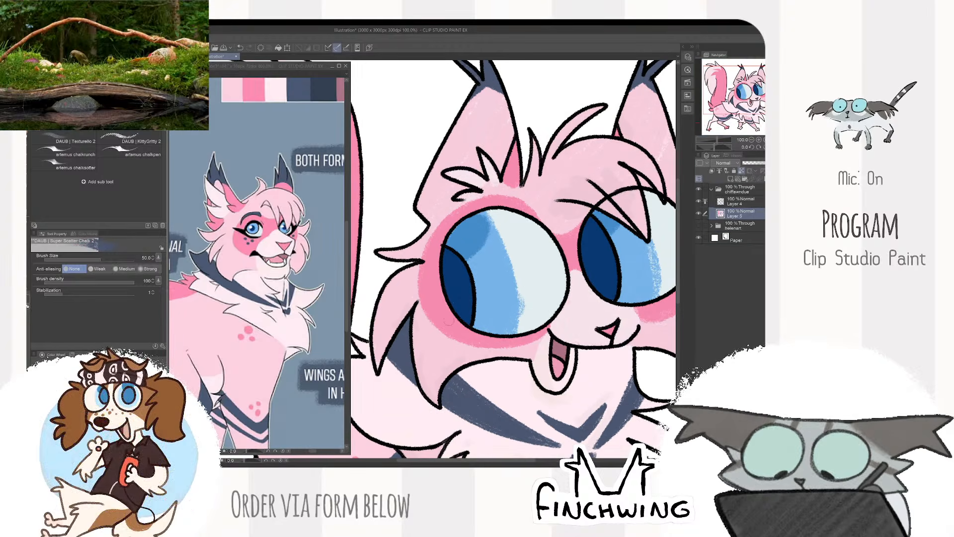
{"action": "key", "text": "bracketright"}
{"action": "left_click", "coordinate": [471, 337]}
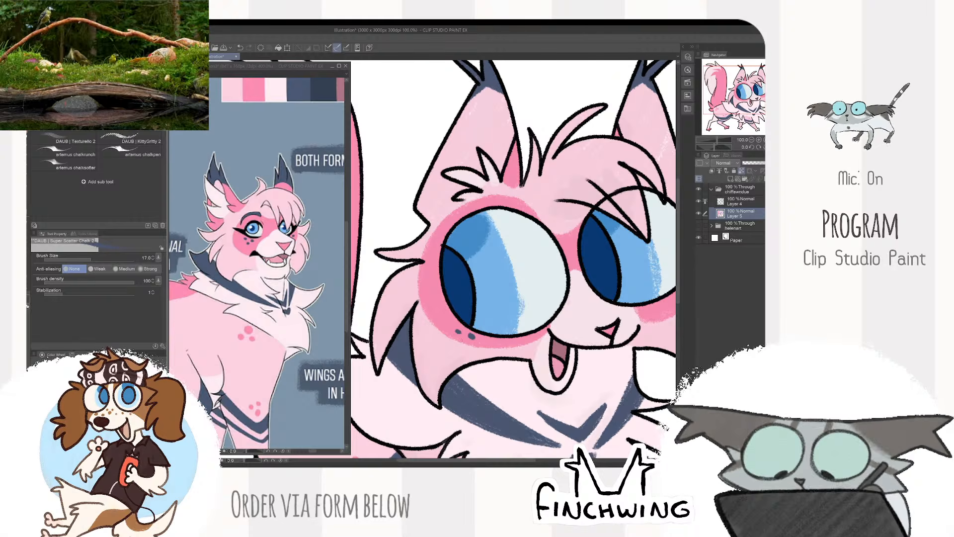
{"action": "left_click_drag", "start_coordinate": [612, 291], "coordinate": [510, 325]}
{"action": "left_click", "coordinate": [570, 338]}
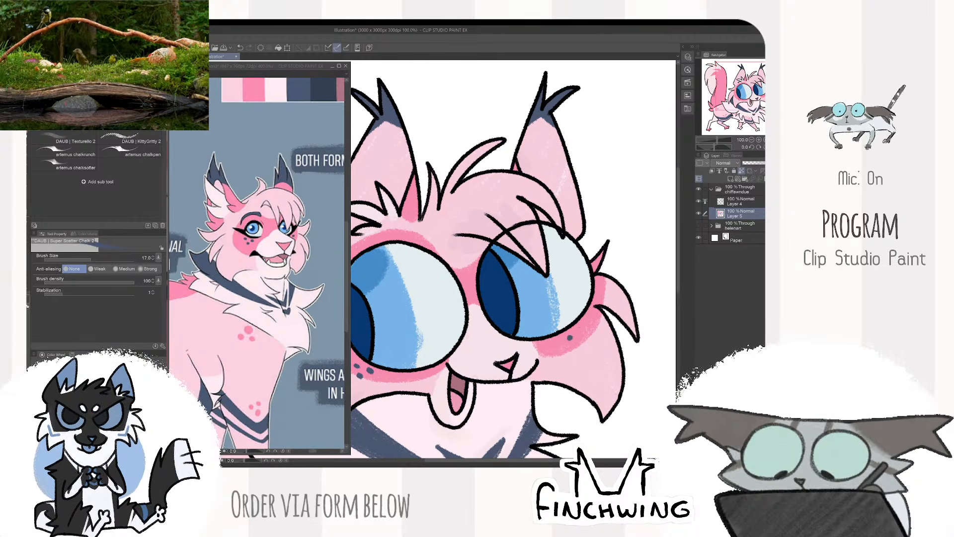
{"action": "scroll", "coordinate": [602, 285], "scroll_direction": "down", "scroll_amount": 3}
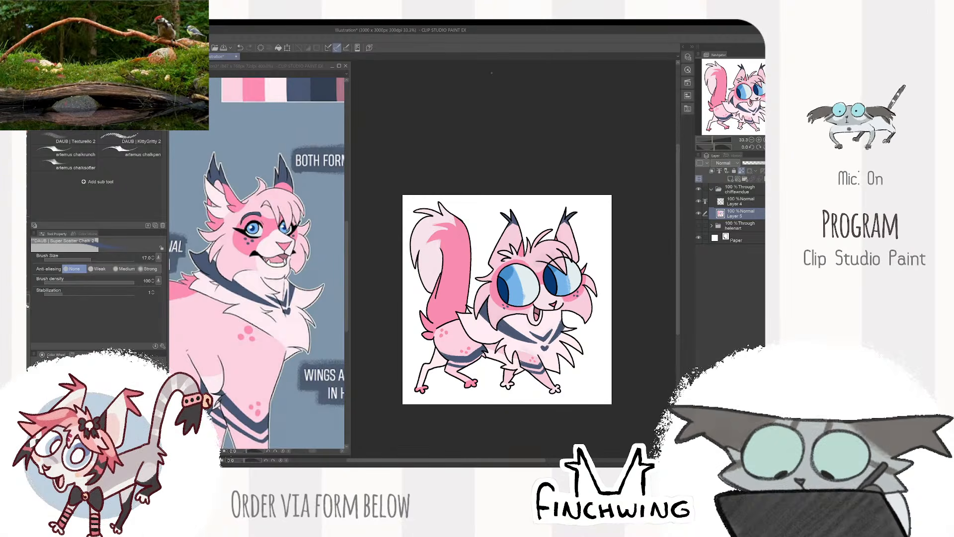
{"action": "scroll", "coordinate": [517, 401], "scroll_direction": "up", "scroll_amount": 3}
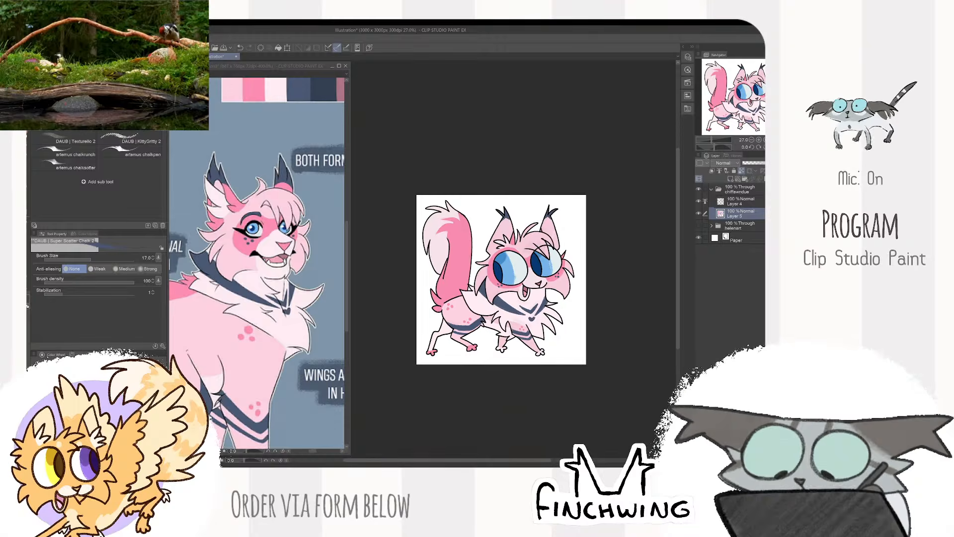
{"action": "scroll", "coordinate": [517, 401], "scroll_direction": "down", "scroll_amount": 3}
{"action": "scroll", "coordinate": [517, 402], "scroll_direction": "up", "scroll_amount": 3}
{"action": "scroll", "coordinate": [517, 248], "scroll_direction": "down", "scroll_amount": 3}
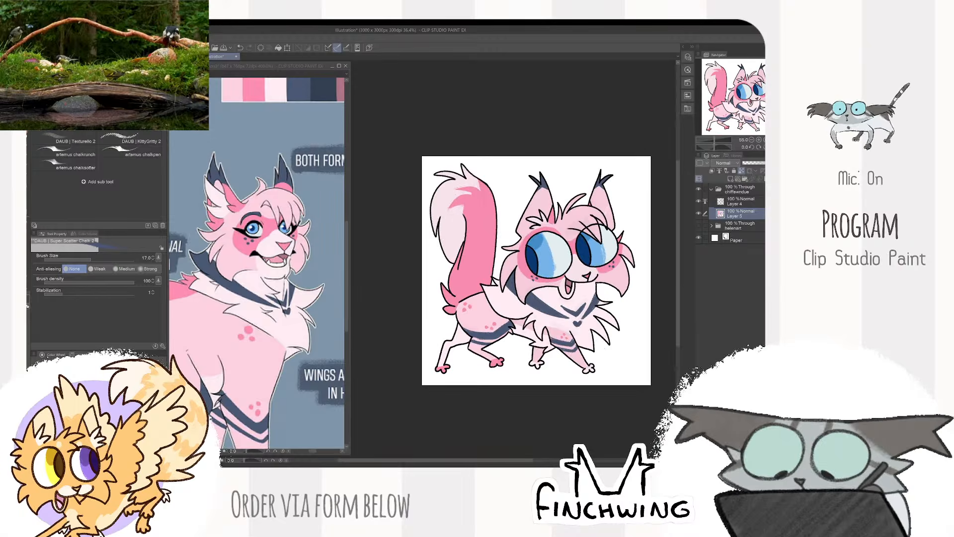
{"action": "scroll", "coordinate": [517, 248], "scroll_direction": "up", "scroll_amount": 3}
{"action": "scroll", "coordinate": [517, 249], "scroll_direction": "down", "scroll_amount": 2}
- Recolor the cat's linework on Layer 4 to a dark reddish brown
{"action": "left_click", "coordinate": [740, 201]}
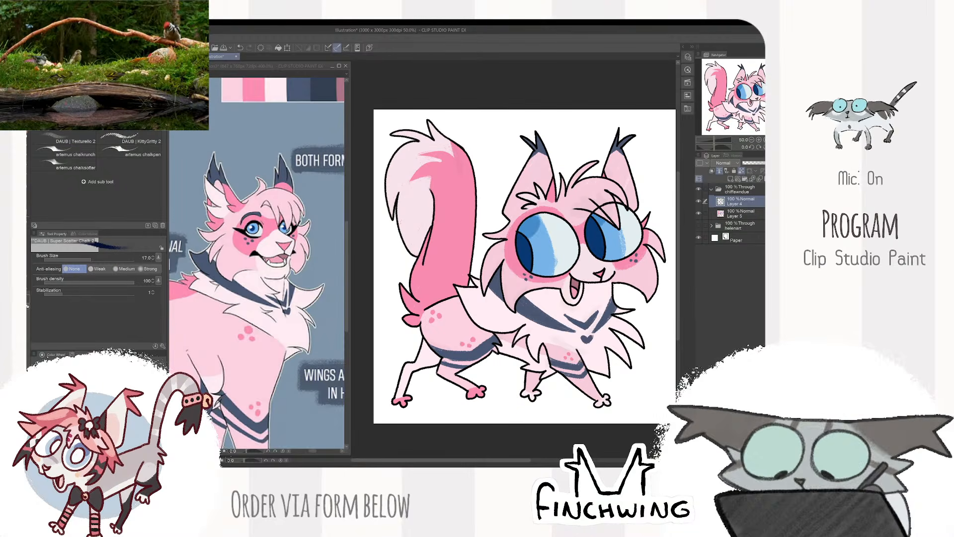
{"action": "left_click", "coordinate": [111, 423]}
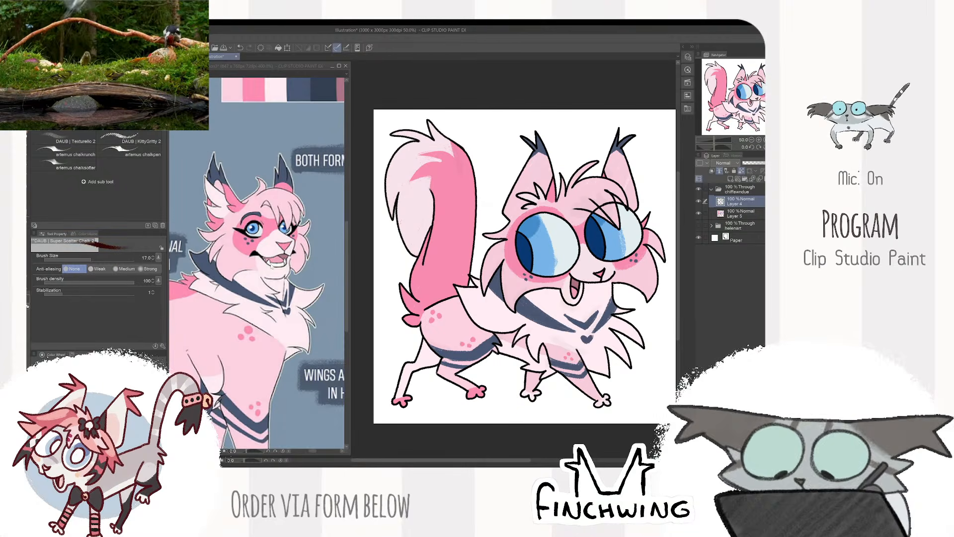
{"action": "left_click_drag", "start_coordinate": [375, 102], "coordinate": [374, 101]}
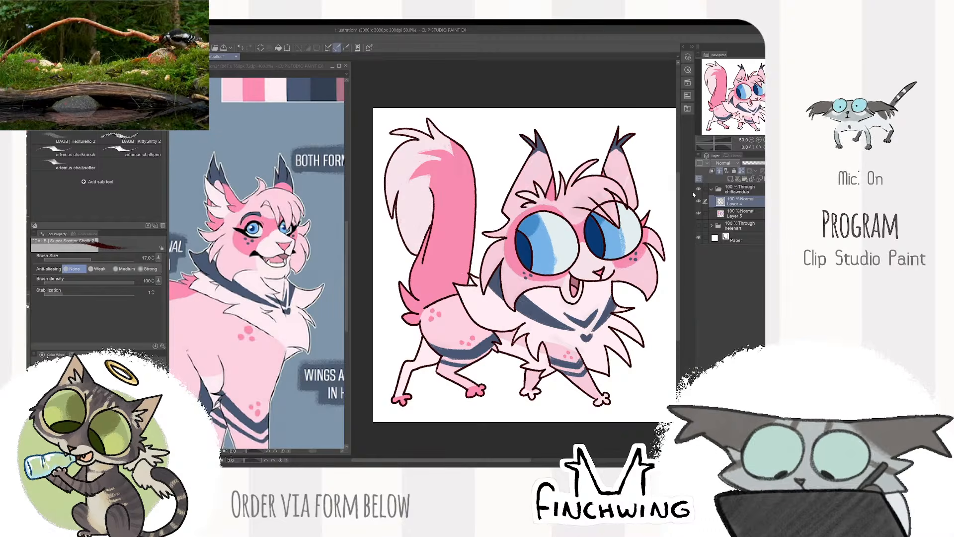
- Collapse the pink cat's folder and toggle its visibility off and on to check what it contains
{"action": "left_click", "coordinate": [698, 189]}
{"action": "left_click", "coordinate": [699, 189]}
{"action": "left_click", "coordinate": [712, 189]}
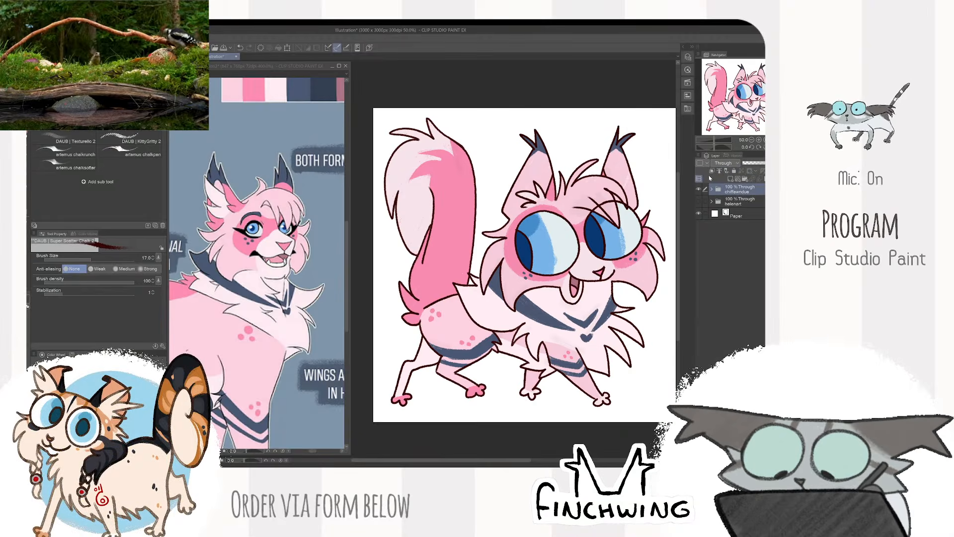
{"action": "left_click", "coordinate": [699, 189]}
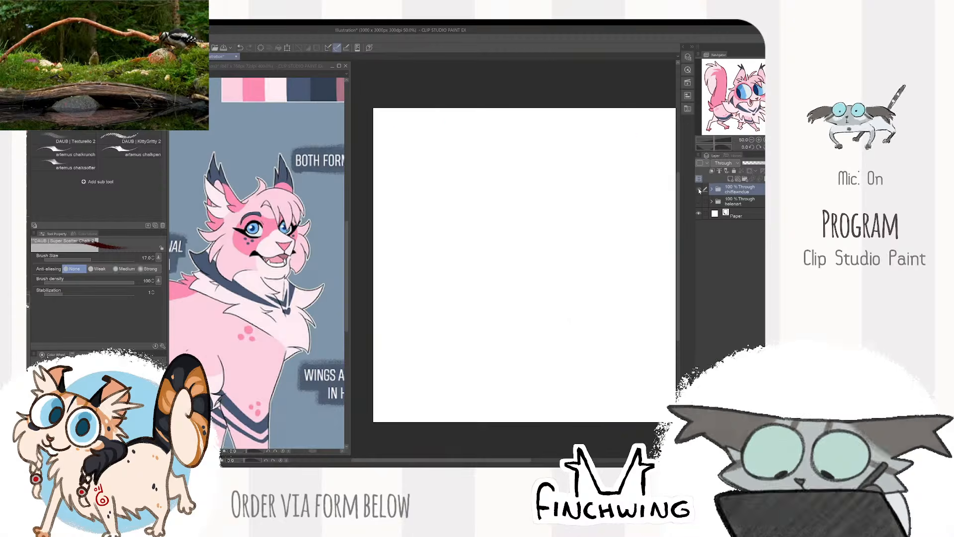
{"action": "left_click", "coordinate": [699, 189]}
{"action": "left_click_drag", "start_coordinate": [637, 231], "coordinate": [610, 219]}
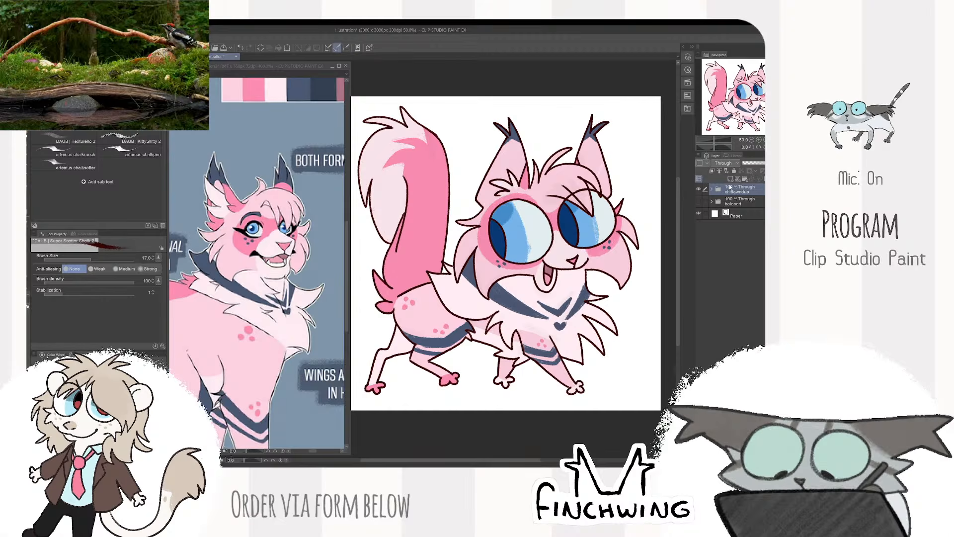
- Add a new layer below Layer 5 in the pink cat's folder and sample the pale blue-gray from the eye
{"action": "left_click", "coordinate": [712, 189]}
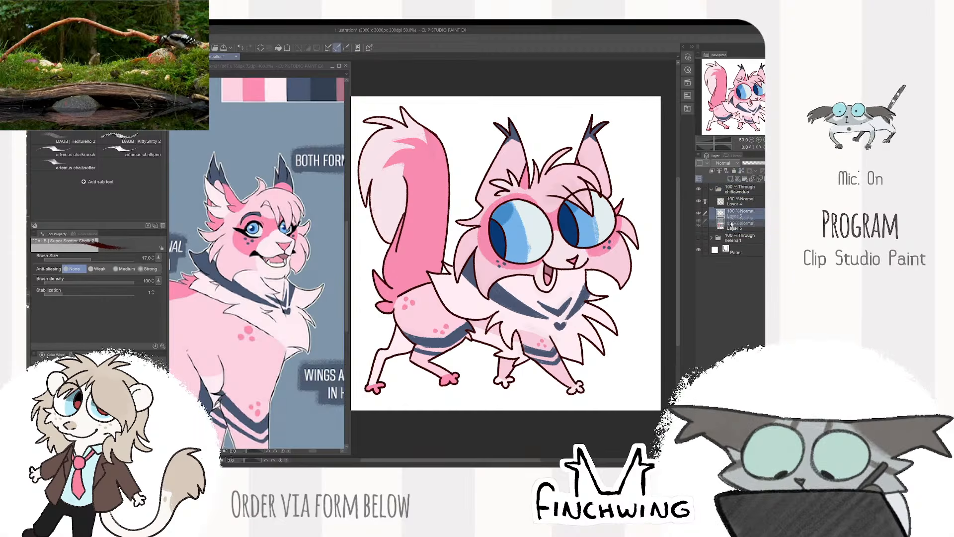
{"action": "left_click", "coordinate": [731, 225]}
{"action": "left_click", "coordinate": [347, 281]}
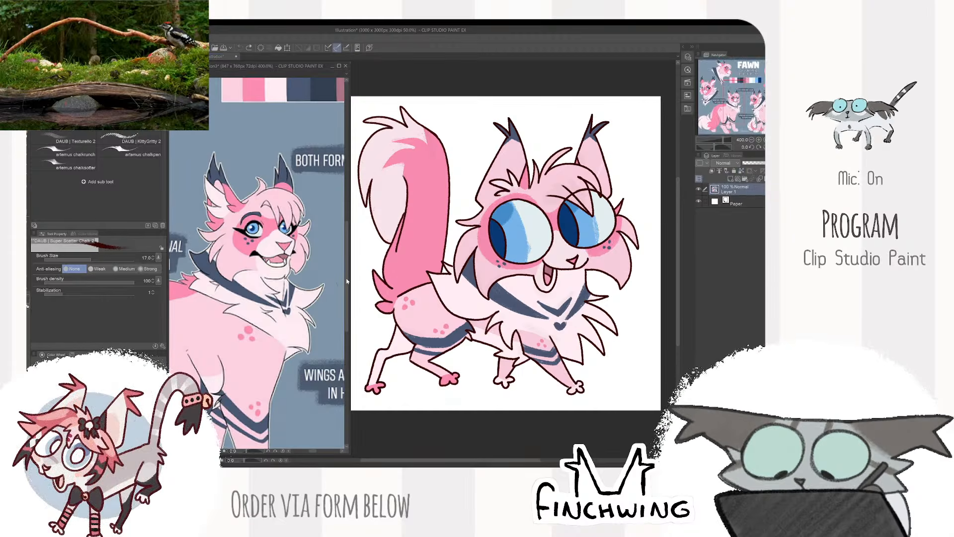
{"action": "left_click", "coordinate": [516, 239]}
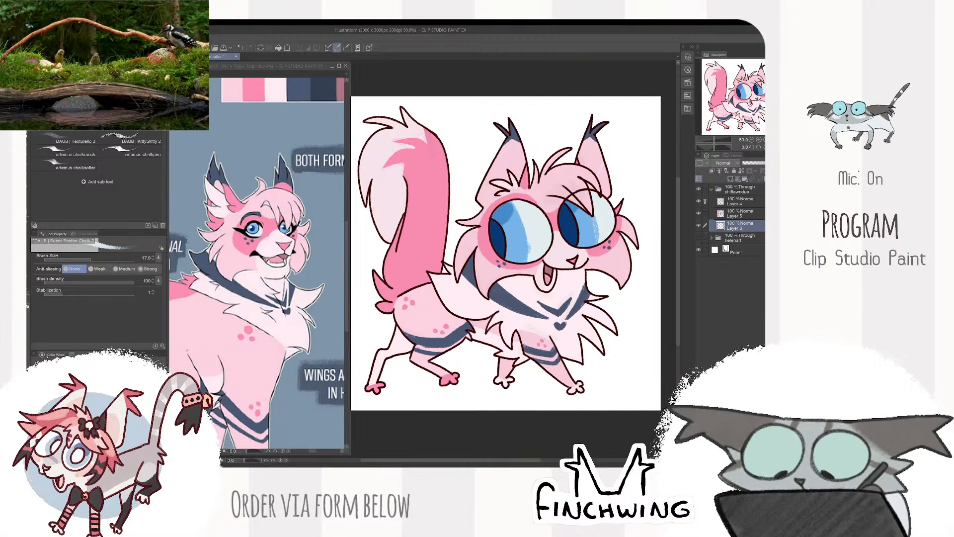
- Paint a large pale blue-gray circle behind the cat with the Square Texture brush at size 170
{"action": "key", "text": "b"}
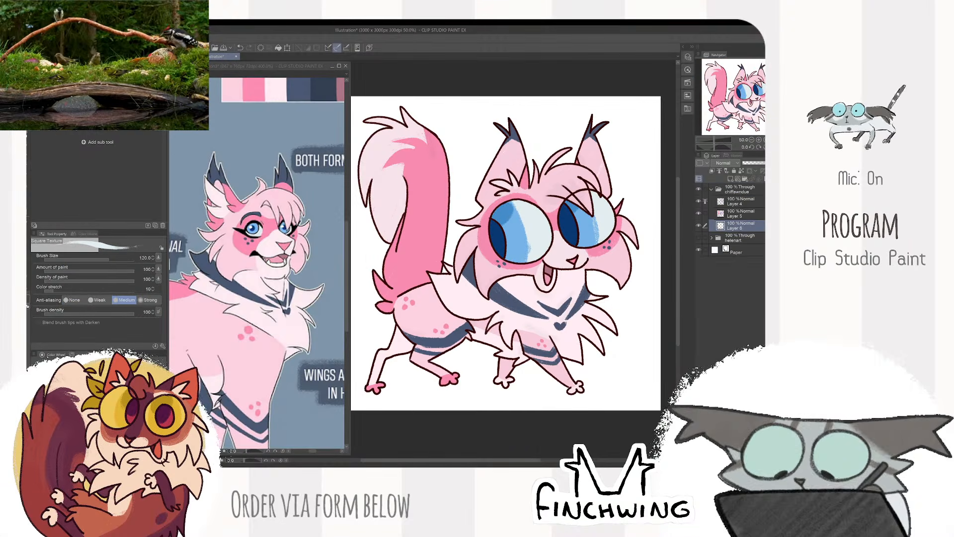
{"action": "mouse_move", "coordinate": [592, 305]}
{"action": "left_mouse_down"}
{"action": "mouse_move", "coordinate": [523, 149]}
{"action": "mouse_move", "coordinate": [450, 324]}
{"action": "left_mouse_up"}
{"action": "mouse_move", "coordinate": [457, 177]}
{"action": "left_mouse_down"}
{"action": "mouse_move", "coordinate": [435, 242]}
{"action": "mouse_move", "coordinate": [496, 159]}
{"action": "mouse_move", "coordinate": [447, 274]}
{"action": "left_mouse_up"}
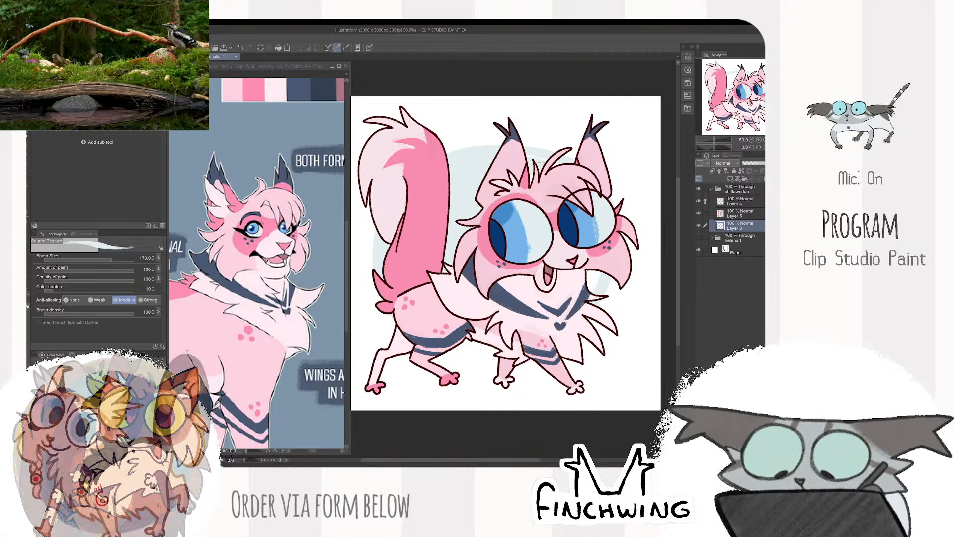
{"action": "left_click_drag", "start_coordinate": [583, 265], "coordinate": [598, 278]}
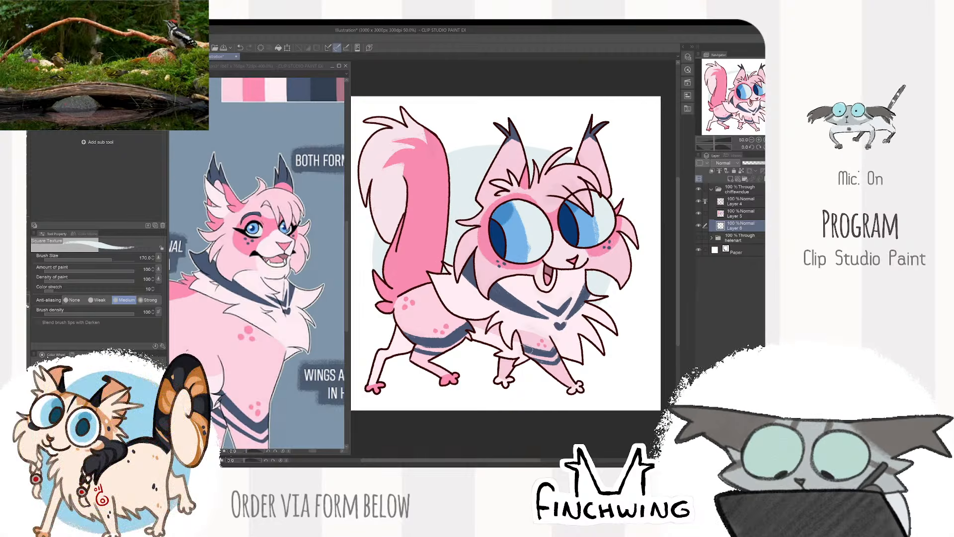
{"action": "left_click_drag", "start_coordinate": [497, 351], "coordinate": [446, 347]}
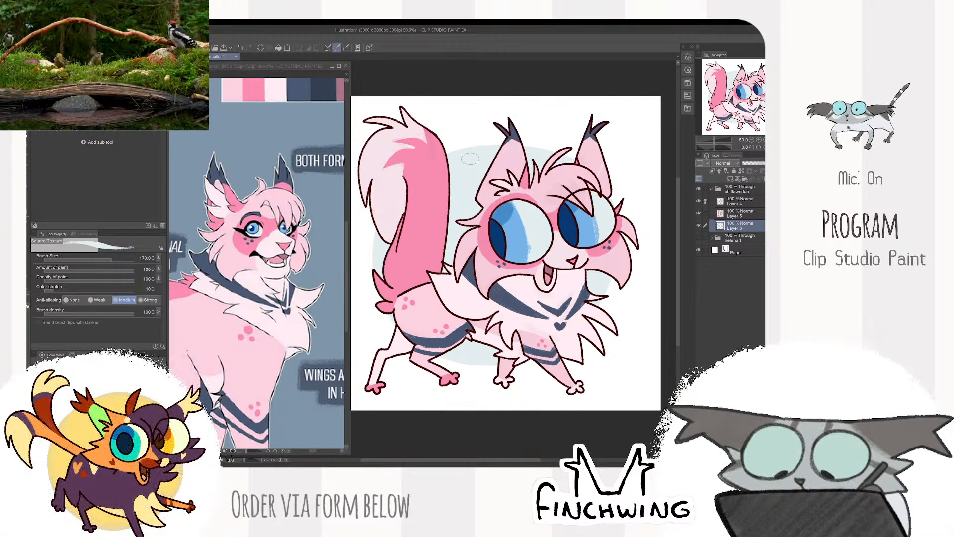
{"action": "scroll", "coordinate": [575, 279], "scroll_direction": "down", "scroll_amount": 2}
{"action": "scroll", "coordinate": [619, 283], "scroll_direction": "up", "scroll_amount": 2}
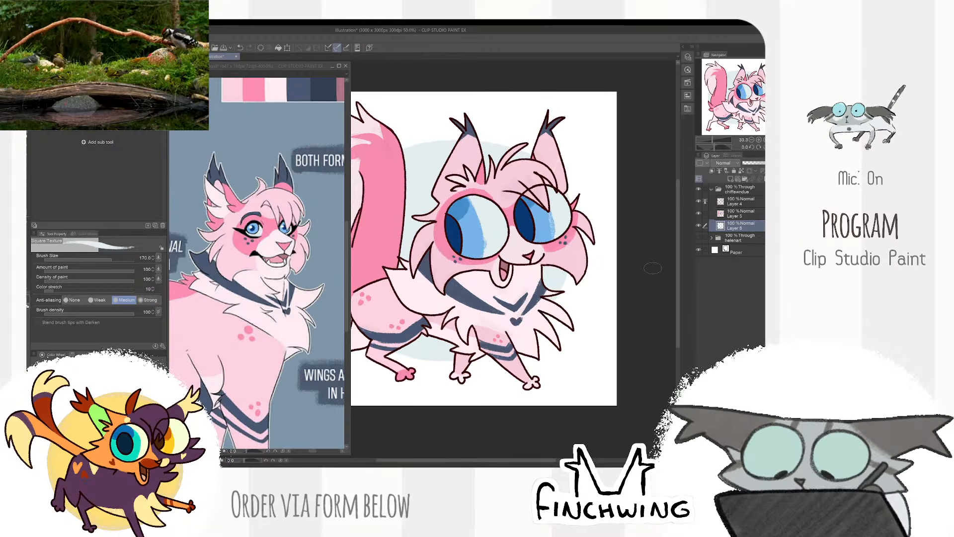
- Save the drawing in Clip Studio format as "doodle commissions 17-5-26" inside the Commissions folder's "0_doodle commission streams" subfolder
{"action": "key", "text": "ctrl+s"}
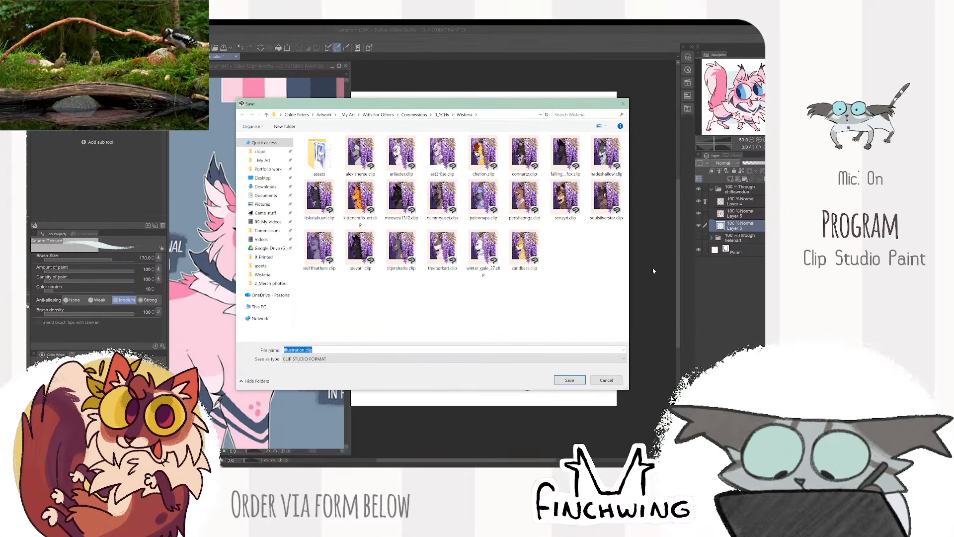
{"action": "left_click", "coordinate": [442, 115]}
{"action": "left_click", "coordinate": [414, 114]}
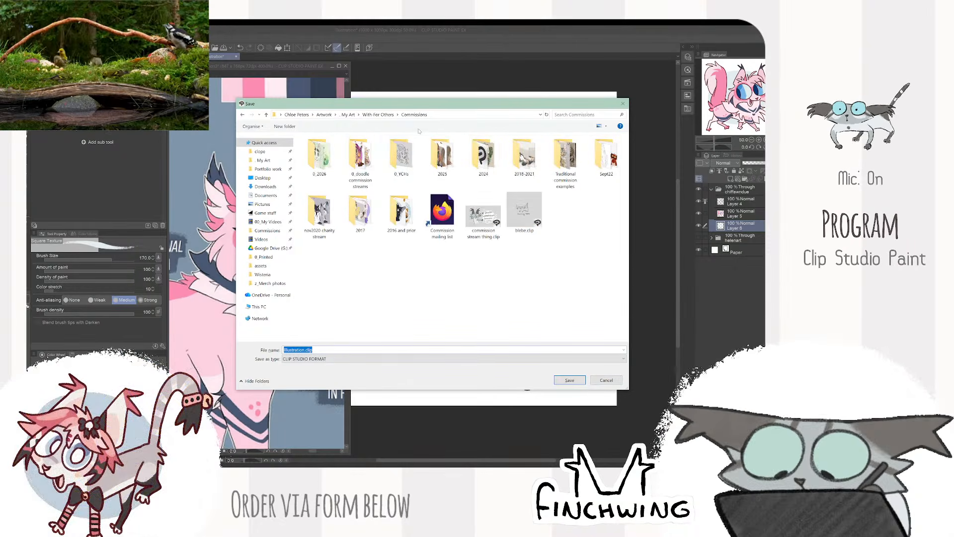
{"action": "double_click", "coordinate": [371, 176]}
{"action": "left_click", "coordinate": [370, 175]}
{"action": "left_click", "coordinate": [352, 350]}
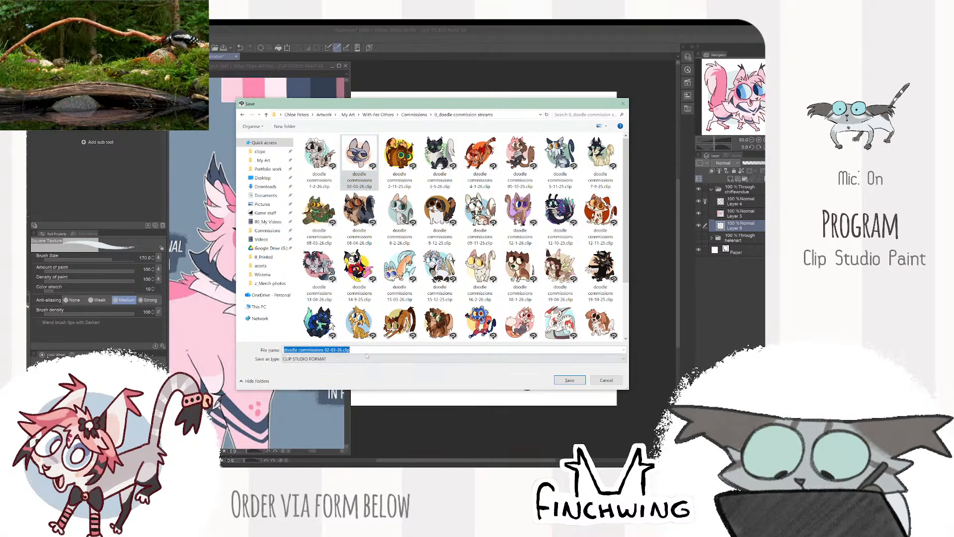
{"action": "left_click", "coordinate": [334, 350]}
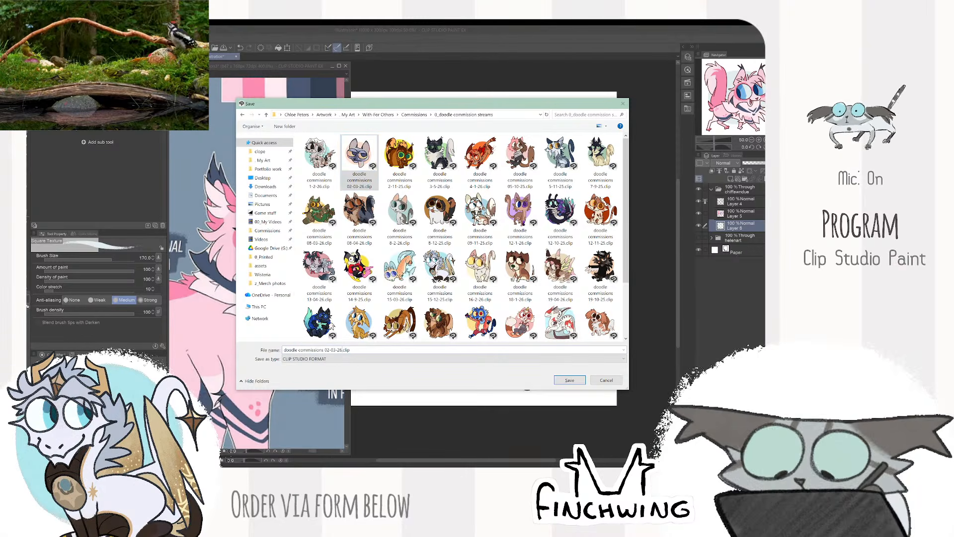
{"action": "key", "text": "BackSpace"}
{"action": "key", "text": "BackSpace"}
{"action": "key", "text": "BackSpace"}
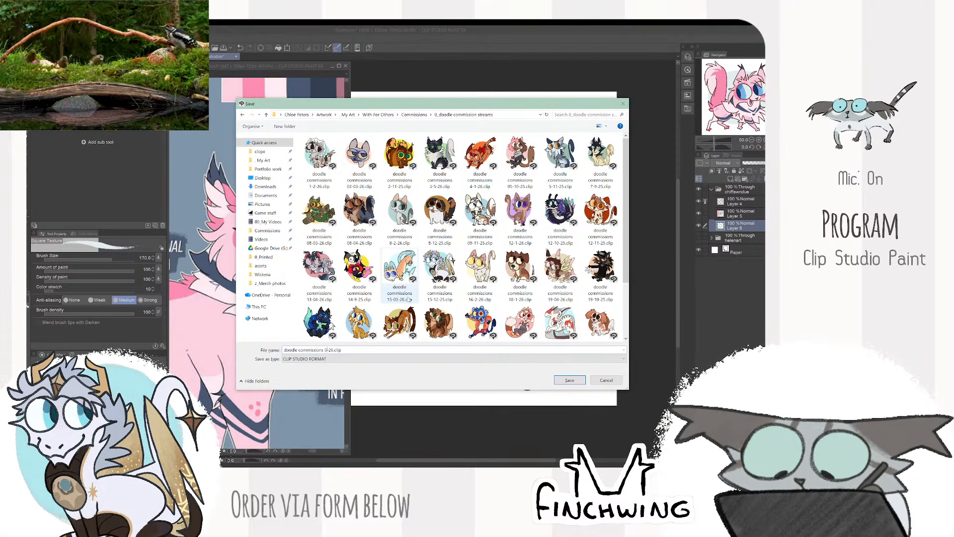
{"action": "type", "text": "17-5"}
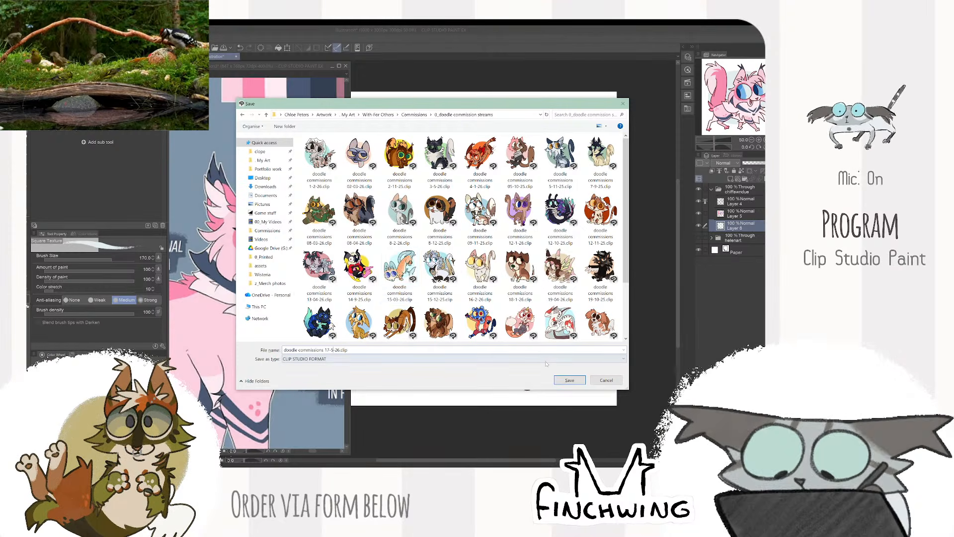
{"action": "left_click", "coordinate": [564, 381]}
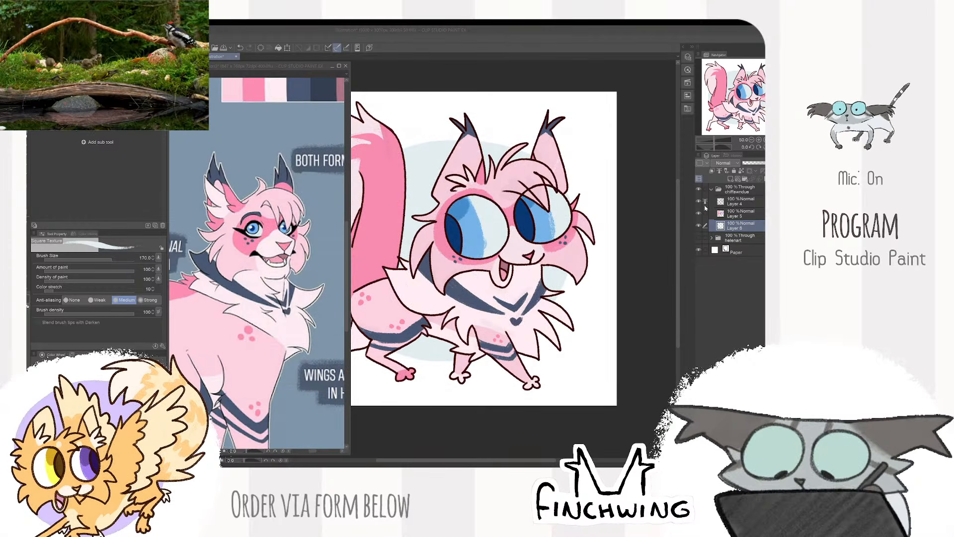
- Sample light pink from the reference's hindquarters and touch up the pink cat's far hind leg on Layer 5 at brush size 70
{"action": "left_click", "coordinate": [729, 232]}
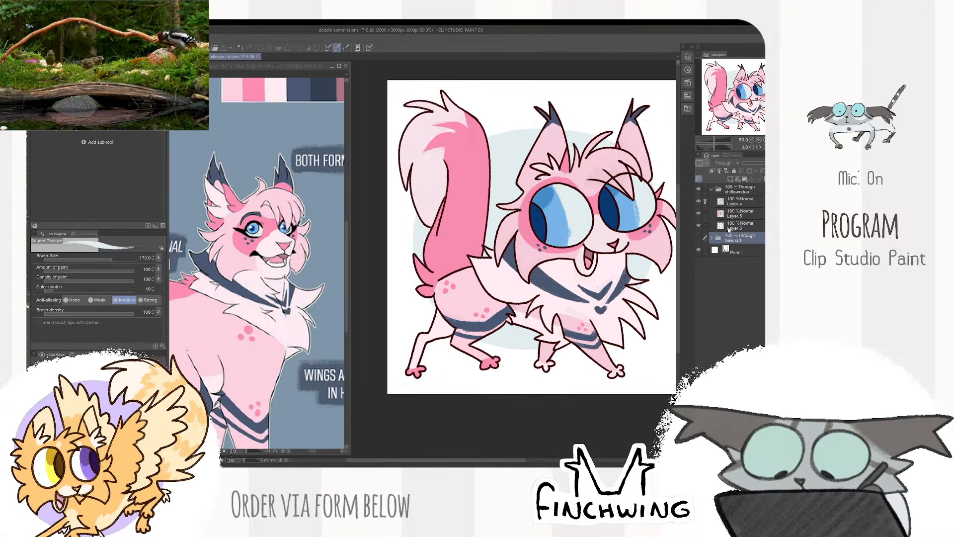
{"action": "left_click", "coordinate": [729, 227]}
{"action": "left_click", "coordinate": [699, 213]}
{"action": "left_click", "coordinate": [699, 214]}
{"action": "left_click_drag", "start_coordinate": [222, 445], "coordinate": [351, 359]}
{"action": "left_click", "coordinate": [451, 363]}
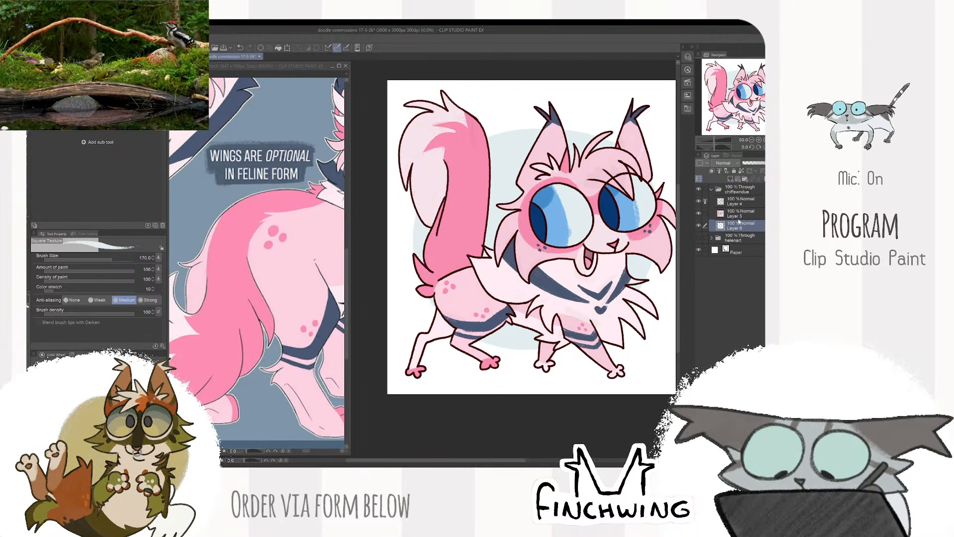
{"action": "left_click", "coordinate": [741, 214]}
{"action": "scroll", "coordinate": [496, 286], "scroll_direction": "up", "scroll_amount": 1}
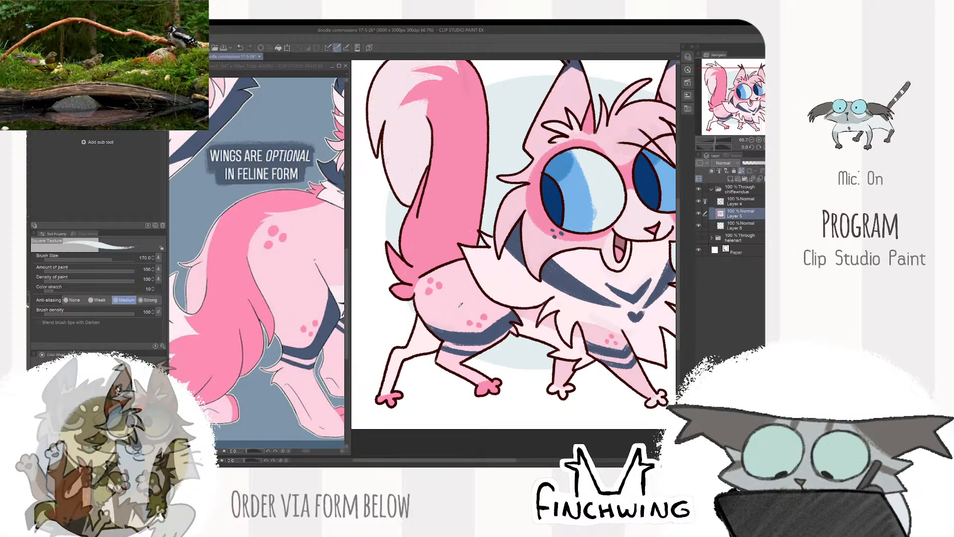
{"action": "left_click", "coordinate": [316, 293]}
{"action": "left_click", "coordinate": [398, 367]}
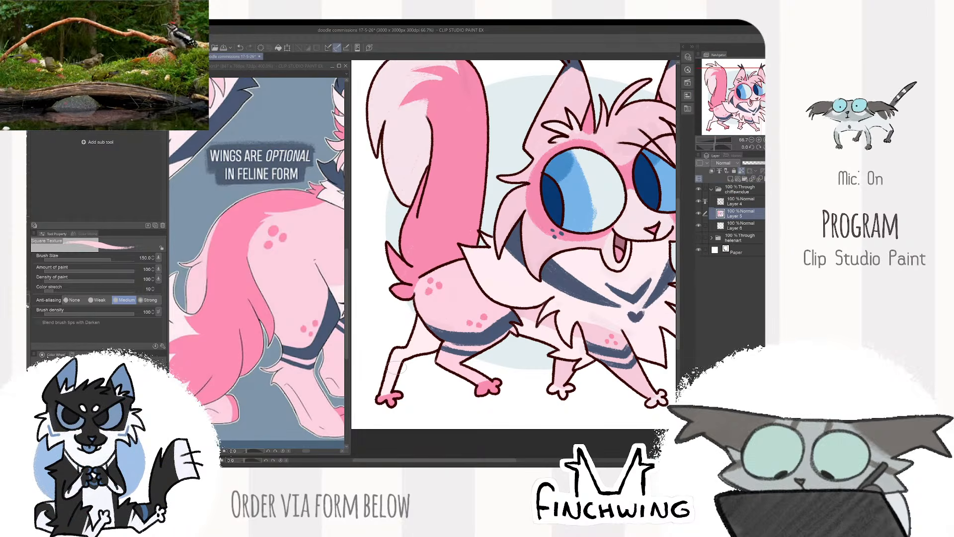
{"action": "key", "text": "bracketleft"}
{"action": "key", "text": "bracketleft"}
{"action": "key", "text": "bracketleft"}
{"action": "key", "text": "bracketleft"}
{"action": "key", "text": "bracketleft"}
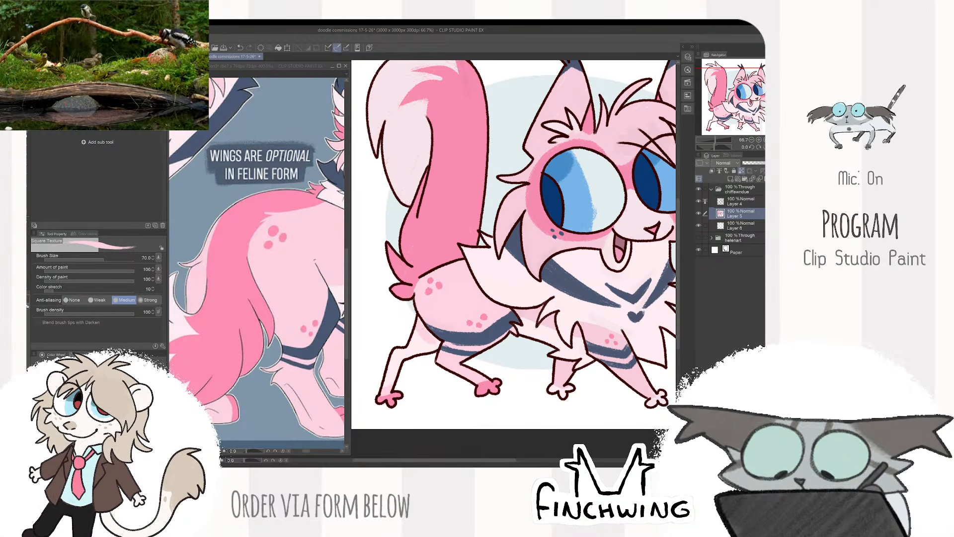
{"action": "mouse_move", "coordinate": [429, 345]}
{"action": "left_mouse_down"}
{"action": "mouse_move", "coordinate": [415, 373]}
{"action": "mouse_move", "coordinate": [392, 362]}
{"action": "mouse_move", "coordinate": [388, 384]}
{"action": "left_mouse_up"}
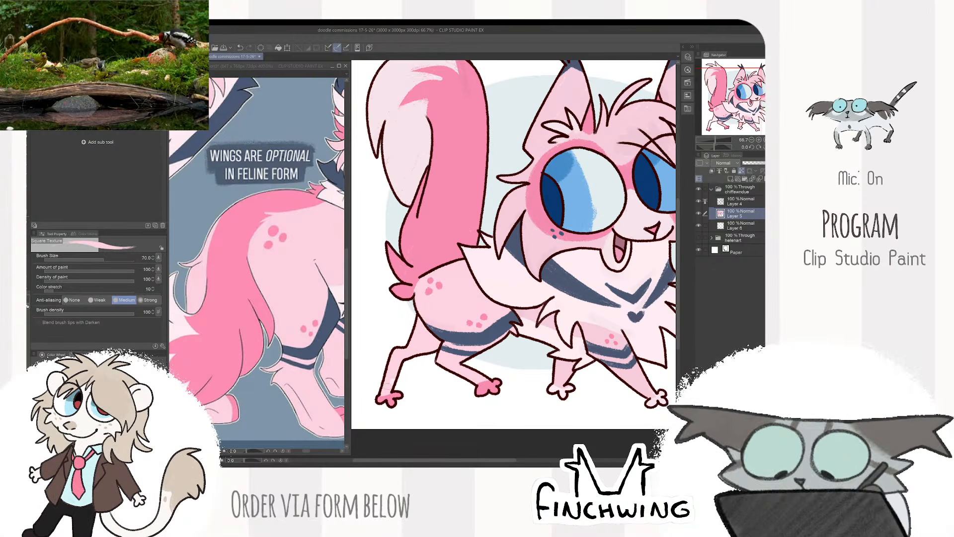
- Compare the whole pink cat with the full reference sheet and toggle Layer 5's visibility to check its coloring
{"action": "key", "text": "ctrl+minus"}
{"action": "key", "text": "ctrl+minus"}
{"action": "left_click_drag", "start_coordinate": [507, 278], "coordinate": [445, 280]}
{"action": "left_click", "coordinate": [291, 343]}
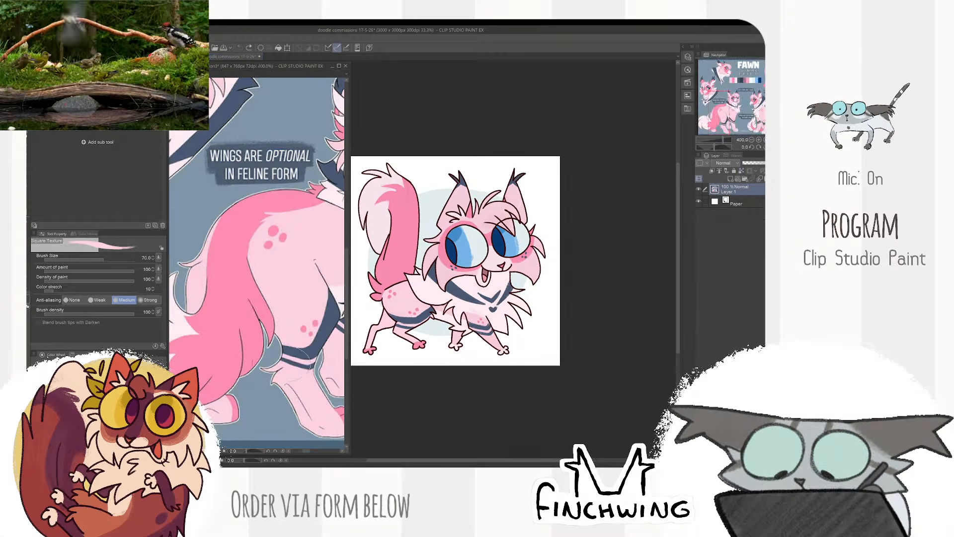
{"action": "key", "text": "ctrl+minus"}
{"action": "key", "text": "ctrl+minus"}
{"action": "left_click_drag", "start_coordinate": [296, 346], "coordinate": [263, 390]}
{"action": "left_click", "coordinate": [625, 204]}
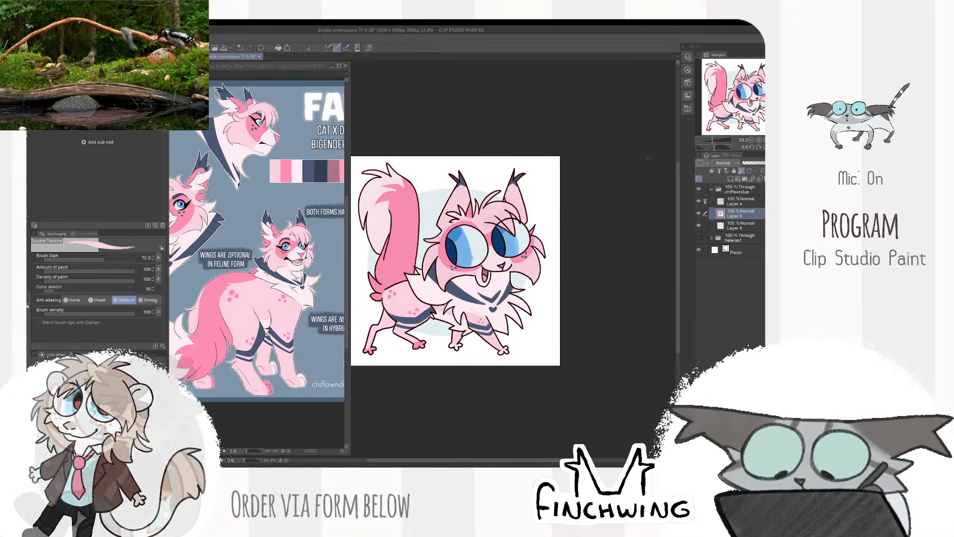
{"action": "left_click", "coordinate": [699, 214]}
{"action": "left_click", "coordinate": [699, 214]}
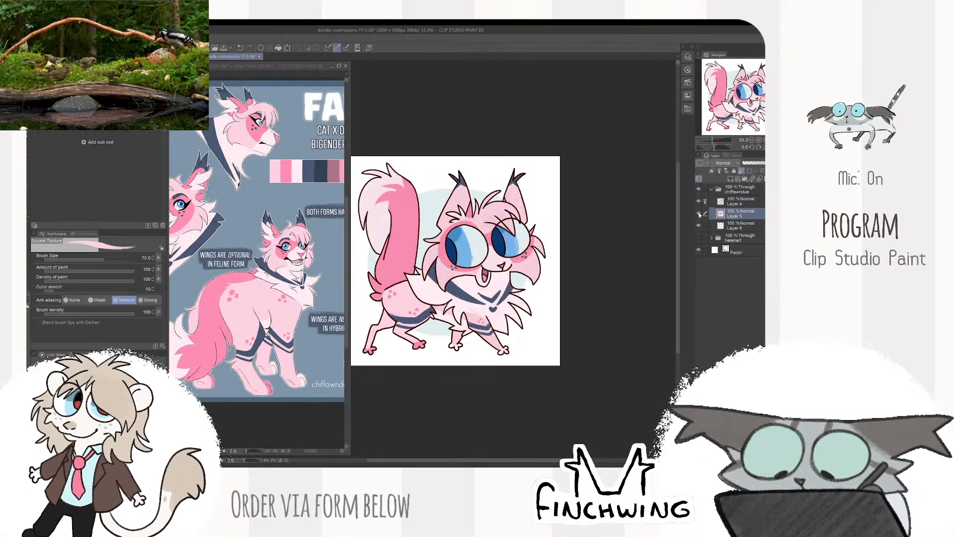
{"action": "left_click", "coordinate": [699, 214]}
{"action": "left_click", "coordinate": [699, 214]}
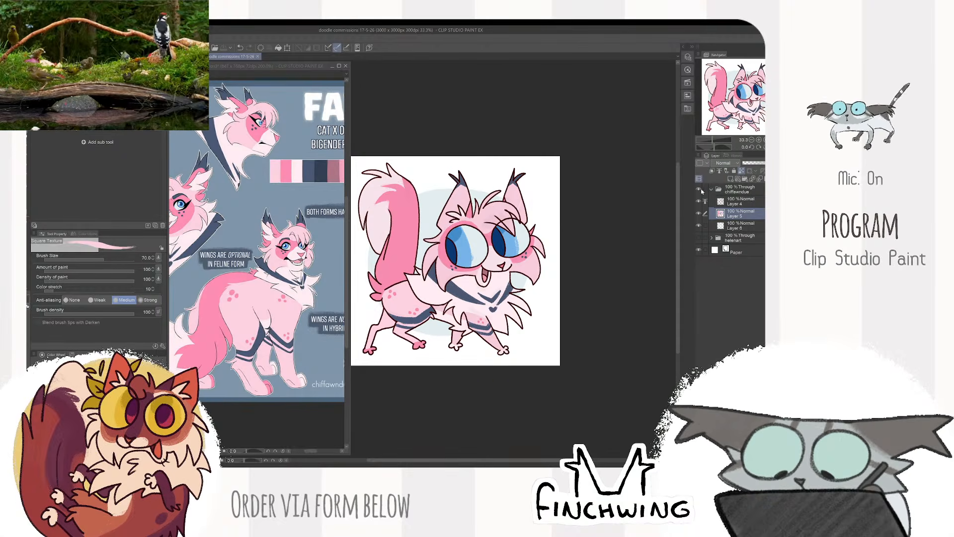
- Collapse the pink cat's folder and toggle its visibility to review the complete drawing
{"action": "scroll", "coordinate": [602, 219], "scroll_direction": "up", "scroll_amount": 3}
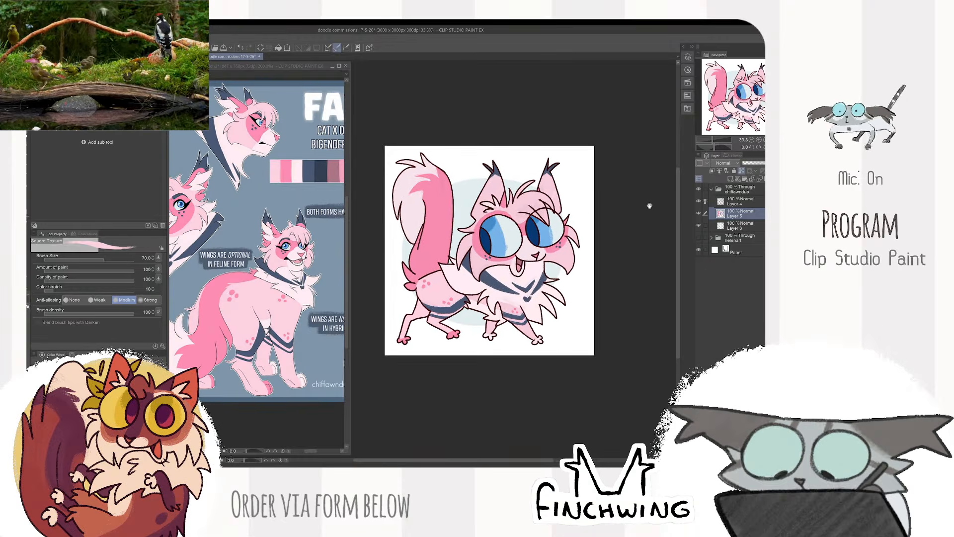
{"action": "left_click", "coordinate": [714, 192]}
{"action": "left_click", "coordinate": [712, 190]}
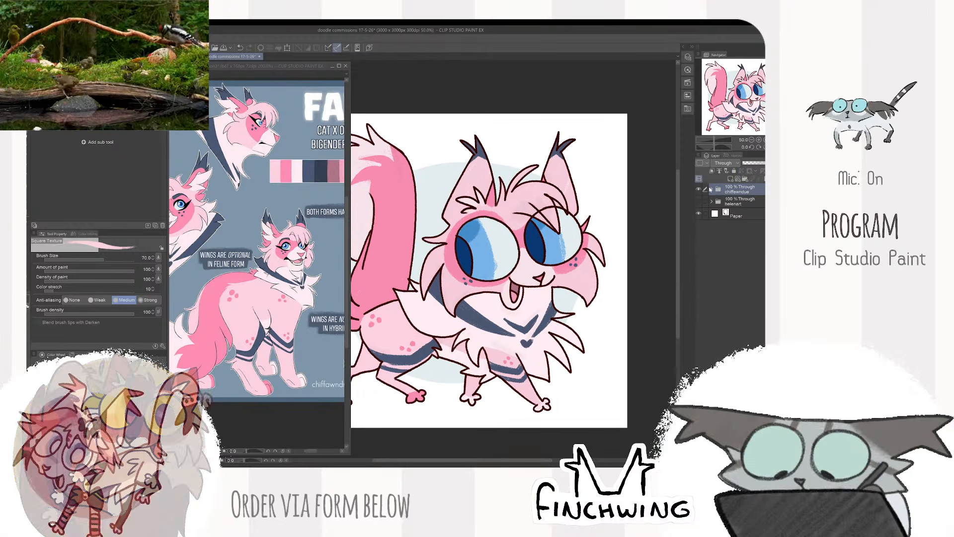
{"action": "left_click", "coordinate": [699, 189]}
{"action": "left_click", "coordinate": [699, 189]}
{"action": "left_click_drag", "start_coordinate": [631, 204], "coordinate": [653, 196]}
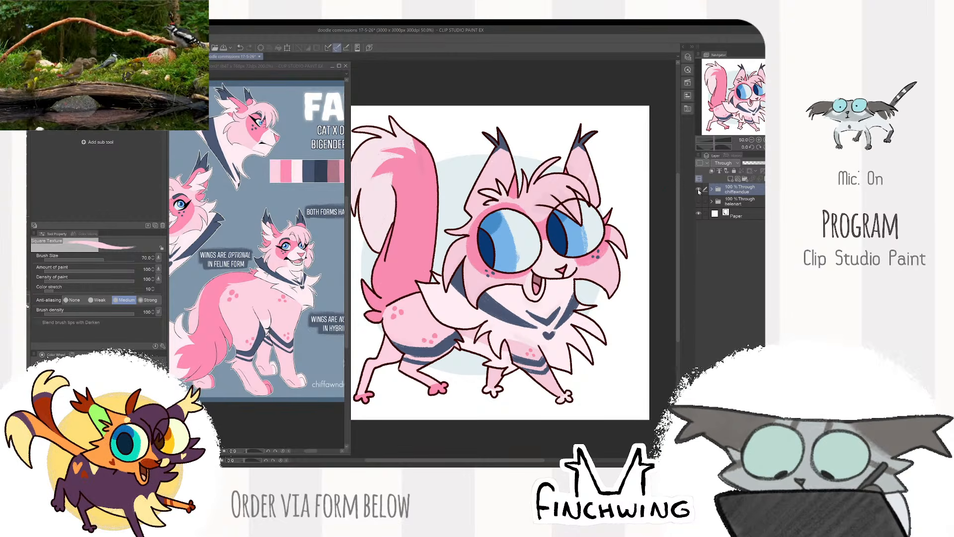
{"action": "left_click", "coordinate": [699, 190]}
{"action": "left_click", "coordinate": [699, 190]}
{"action": "left_click", "coordinate": [699, 190]}
{"action": "left_click", "coordinate": [699, 190]}
{"action": "scroll", "coordinate": [657, 202], "scroll_direction": "down", "scroll_amount": 1}
{"action": "scroll", "coordinate": [662, 196], "scroll_direction": "up", "scroll_amount": 1}
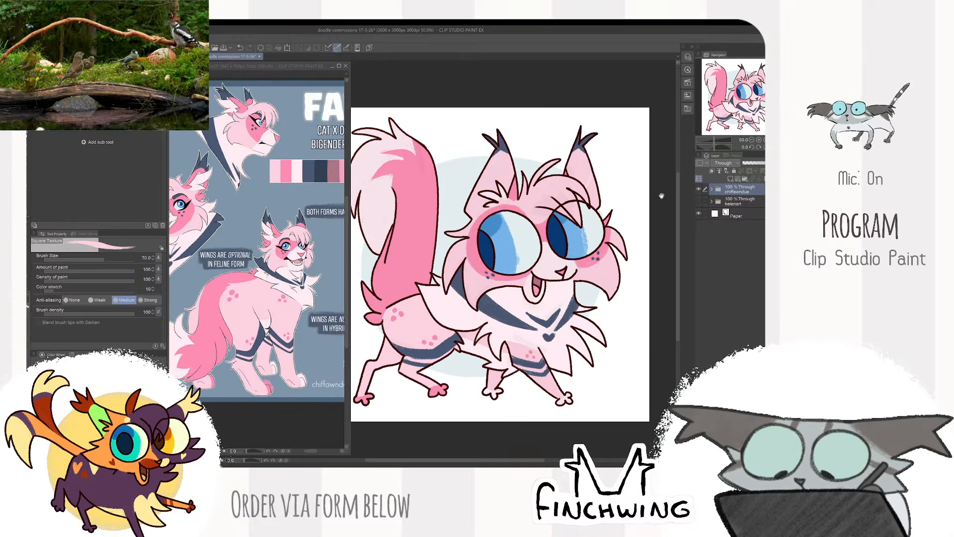
{"action": "left_click_drag", "start_coordinate": [662, 196], "coordinate": [651, 183]}
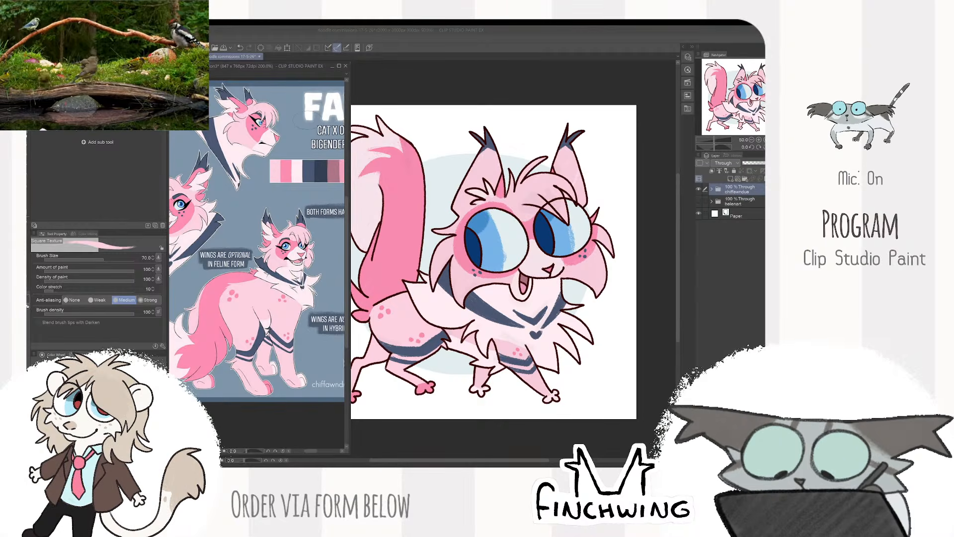
- Bring in the labeled heraldic beast reference as a new canvas and close the pink cat's reference sheet
{"action": "left_click", "coordinate": [33, 38]}
{"action": "left_click", "coordinate": [60, 57]}
{"action": "left_click", "coordinate": [193, 74]}
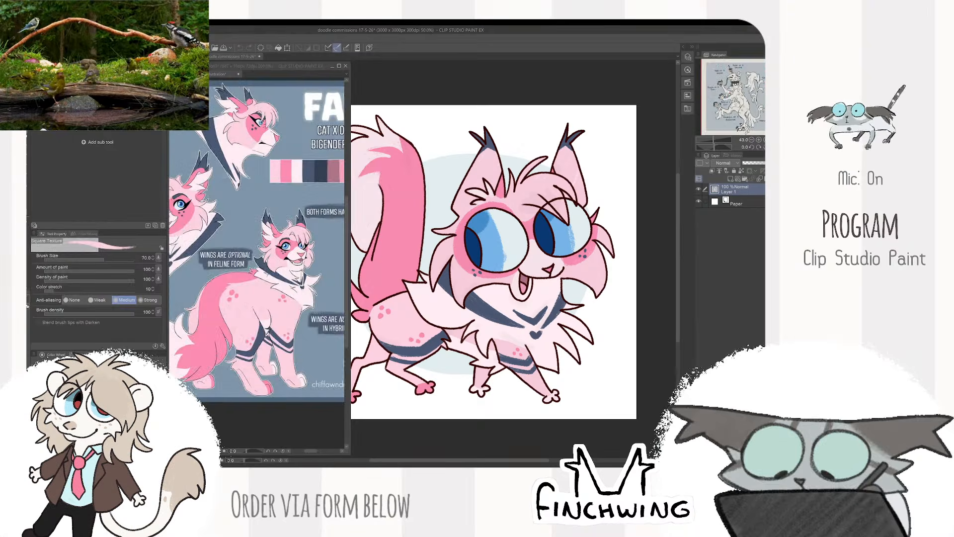
{"action": "left_click", "coordinate": [346, 65]}
{"action": "left_click", "coordinate": [408, 194]}
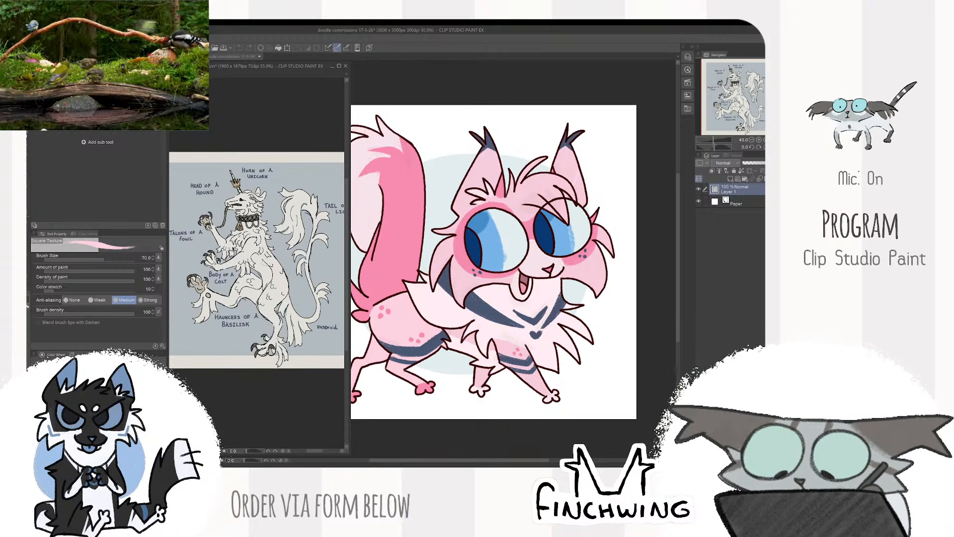
- Frame the whole beast in the reference window and resize that window beside the drawing, undoing the pink scribble over the beast's body
{"action": "scroll", "coordinate": [246, 250], "scroll_direction": "up", "scroll_amount": 10}
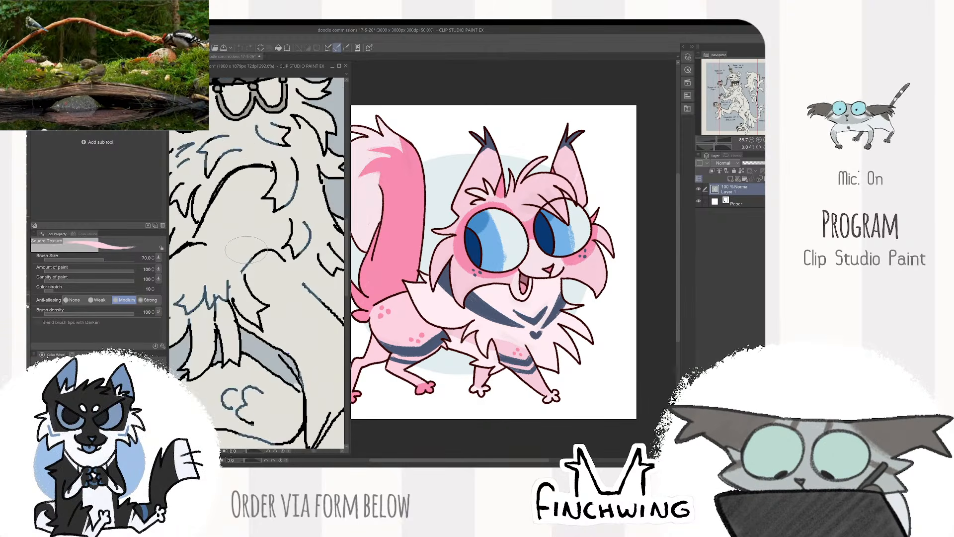
{"action": "scroll", "coordinate": [246, 250], "scroll_direction": "down", "scroll_amount": 10}
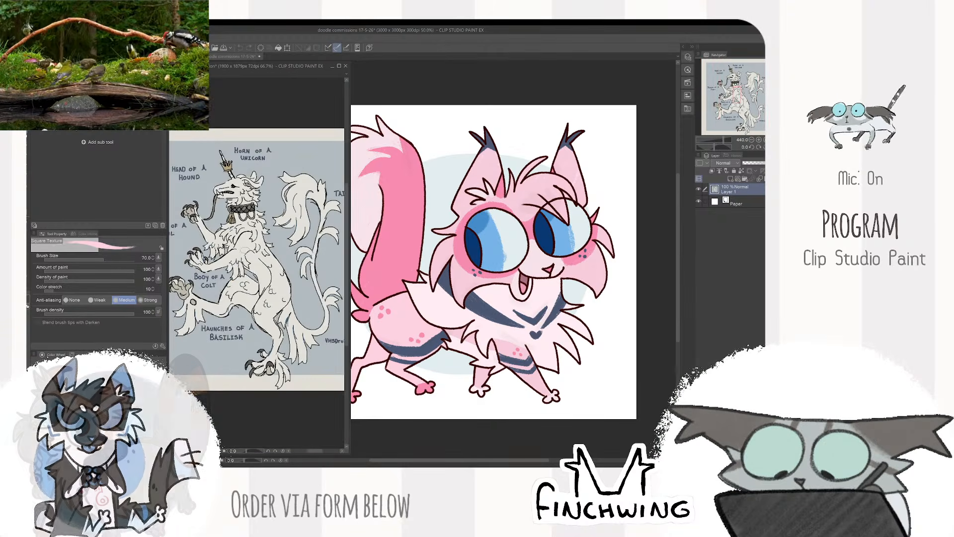
{"action": "left_click_drag", "start_coordinate": [274, 249], "coordinate": [269, 219]}
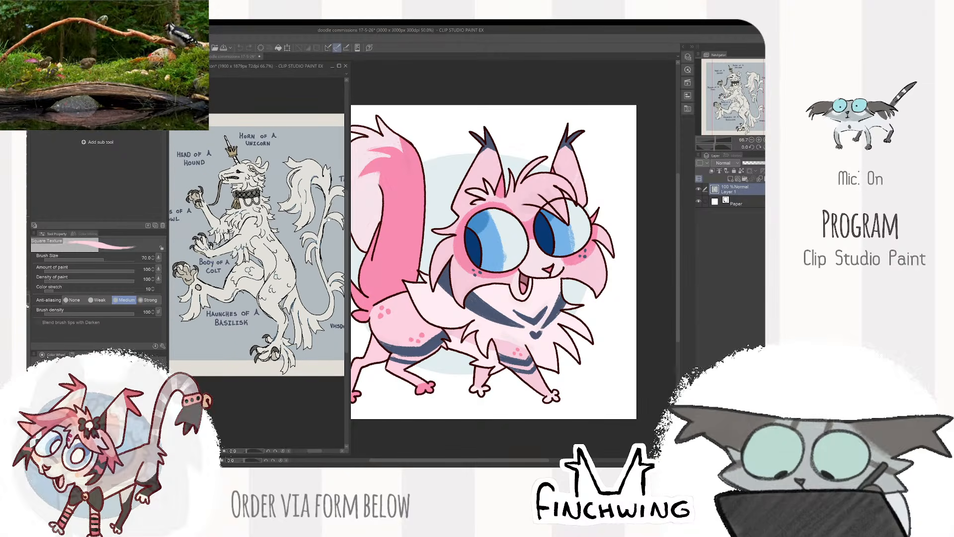
{"action": "mouse_move", "coordinate": [350, 217]}
{"action": "left_mouse_down"}
{"action": "mouse_move", "coordinate": [390, 215]}
{"action": "mouse_move", "coordinate": [324, 219]}
{"action": "mouse_move", "coordinate": [334, 221]}
{"action": "left_mouse_up"}
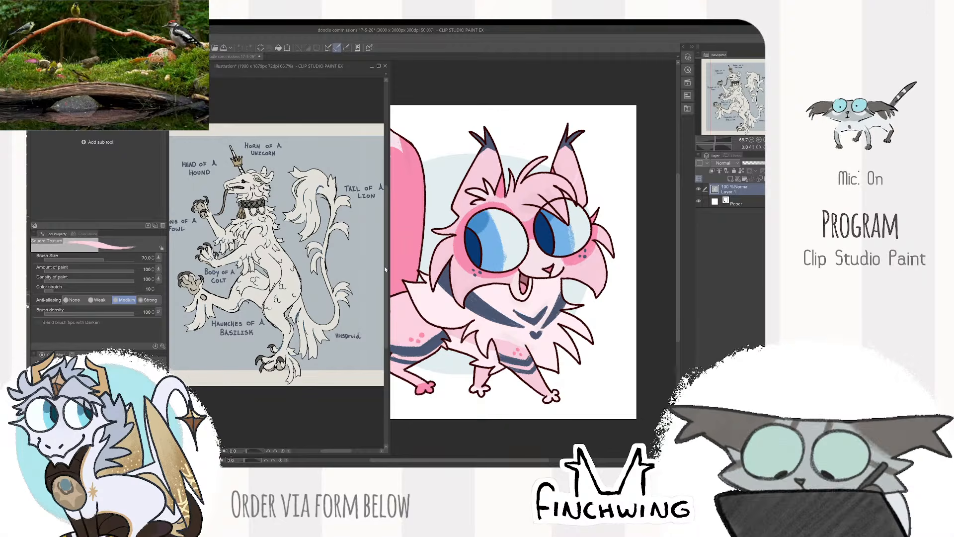
{"action": "left_click_drag", "start_coordinate": [385, 269], "coordinate": [371, 276]}
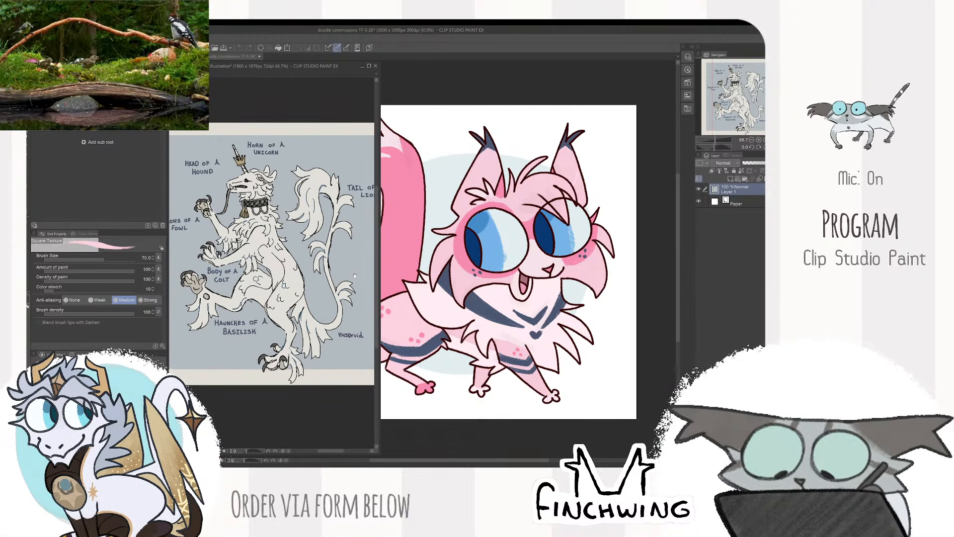
{"action": "mouse_move", "coordinate": [242, 302]}
{"action": "left_mouse_down"}
{"action": "mouse_move", "coordinate": [232, 312]}
{"action": "mouse_move", "coordinate": [296, 303]}
{"action": "mouse_move", "coordinate": [271, 310]}
{"action": "left_mouse_up"}
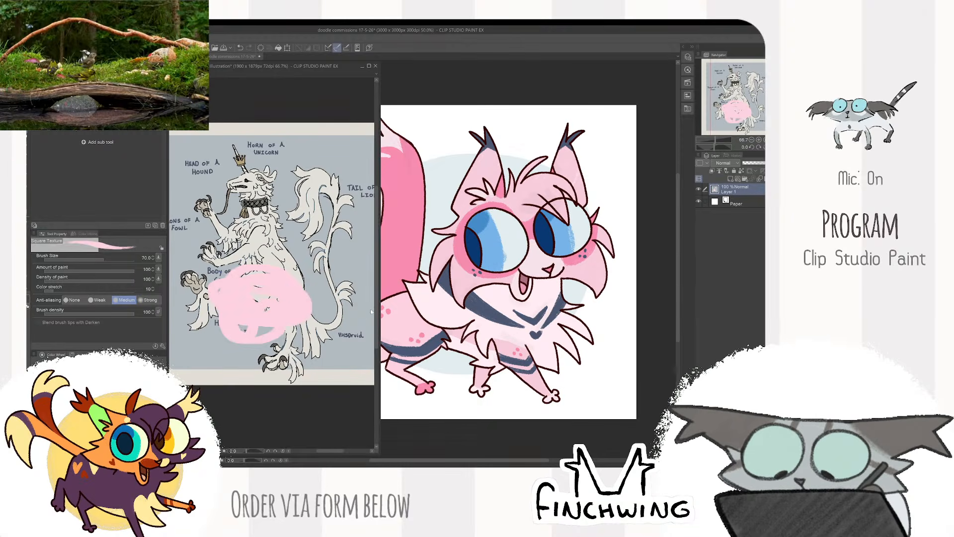
{"action": "key", "text": "ctrl+z"}
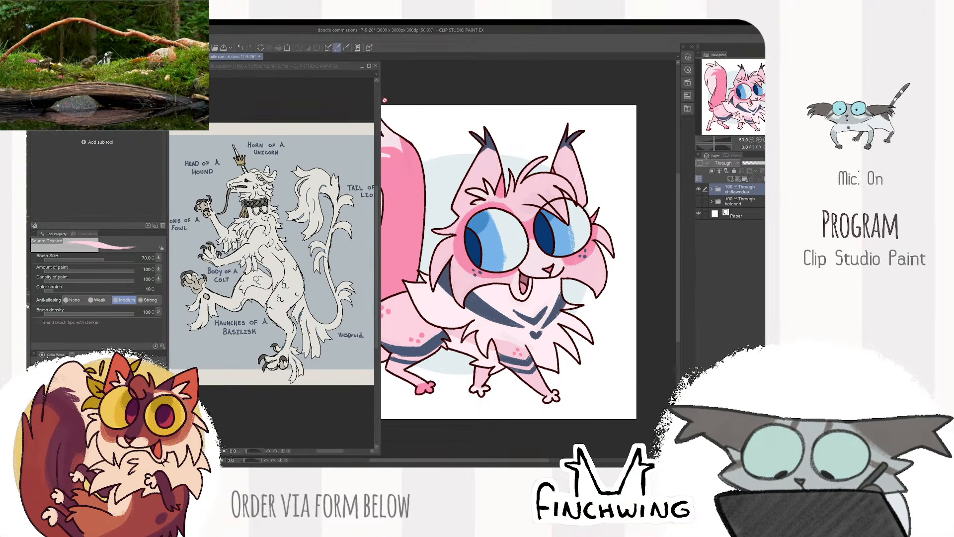
{"action": "left_click_drag", "start_coordinate": [377, 101], "coordinate": [354, 102]}
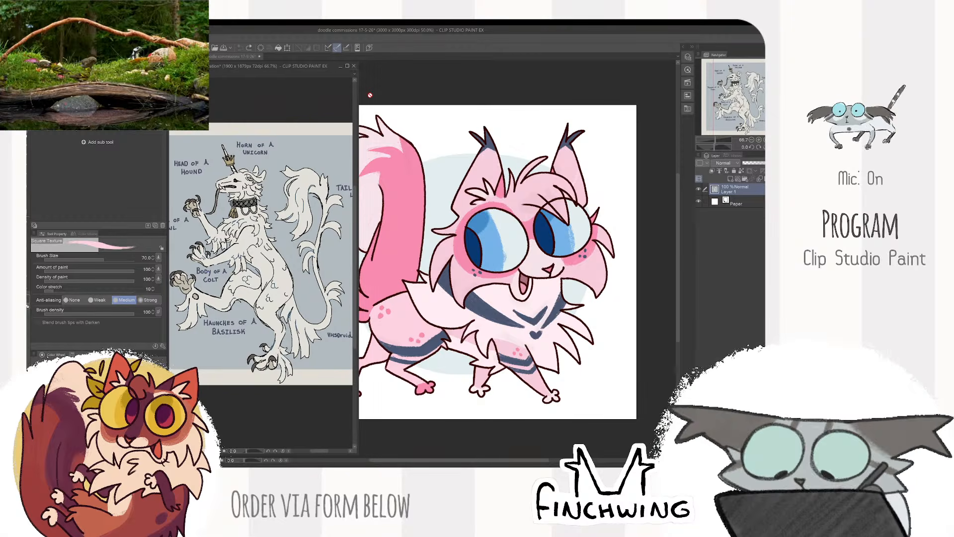
{"action": "left_click", "coordinate": [370, 95]}
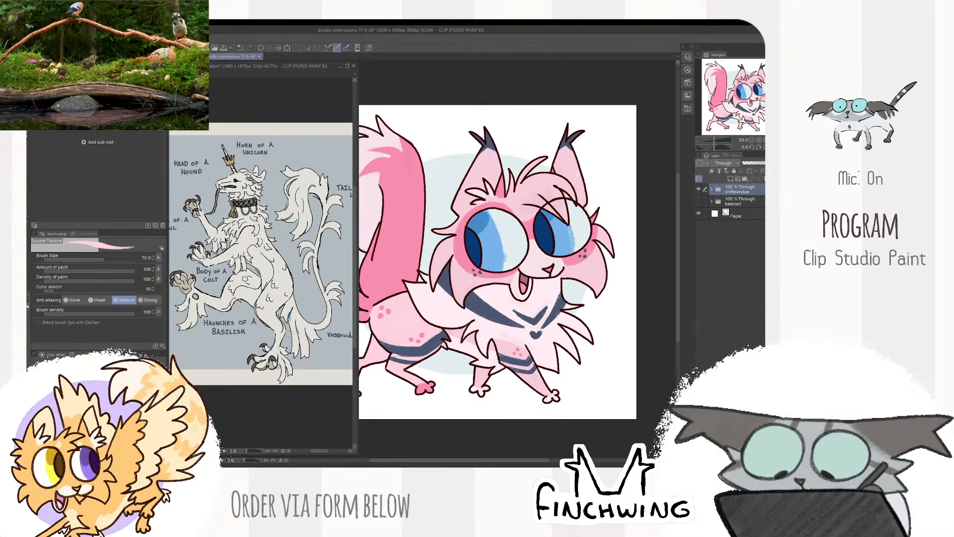
- Return to the drawing canvas and hide the pink cat's folder to clear the page
{"action": "left_click", "coordinate": [282, 331]}
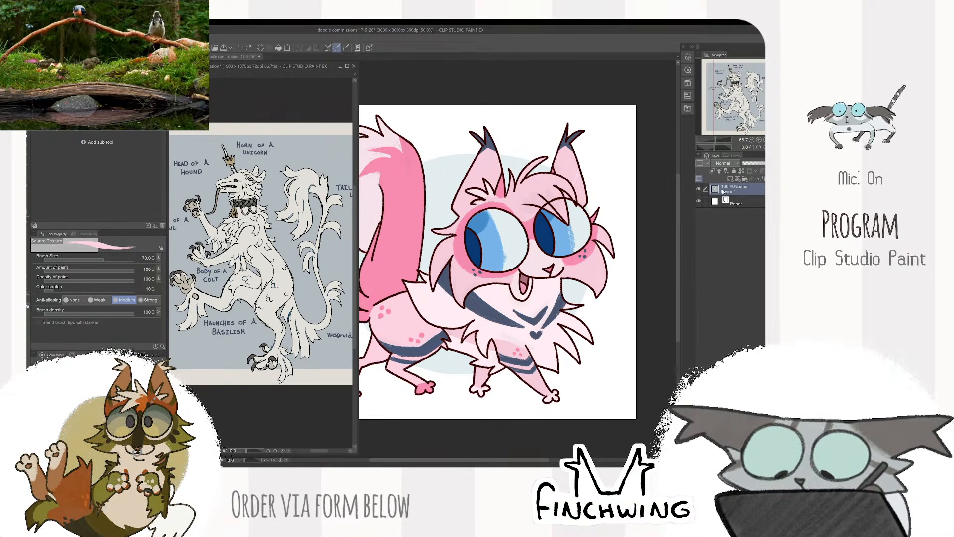
{"action": "left_click", "coordinate": [675, 231]}
{"action": "left_click", "coordinate": [699, 190]}
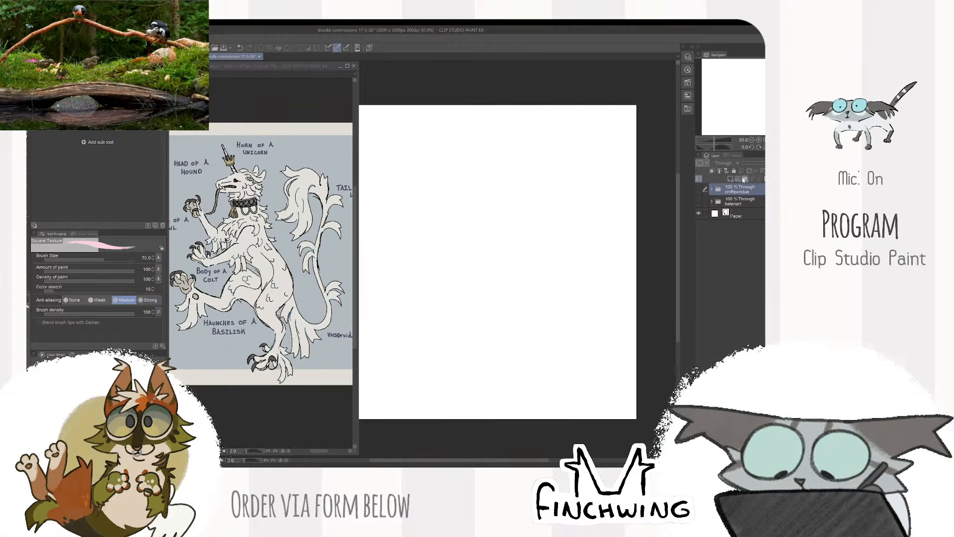
- Create a new folder containing an empty raster layer and name the folder "silverfang"
{"action": "left_click", "coordinate": [745, 179]}
{"action": "left_click", "coordinate": [730, 179]}
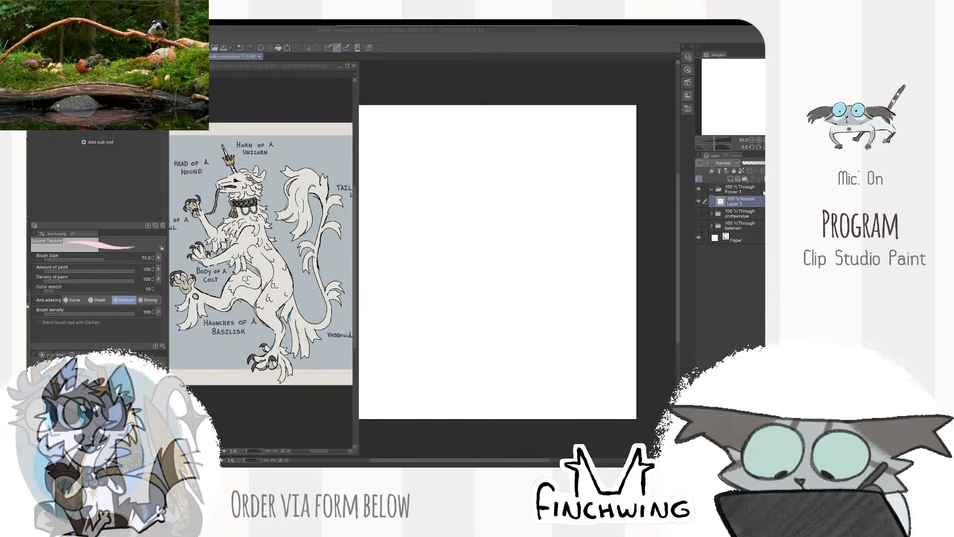
{"action": "double_click", "coordinate": [734, 191]}
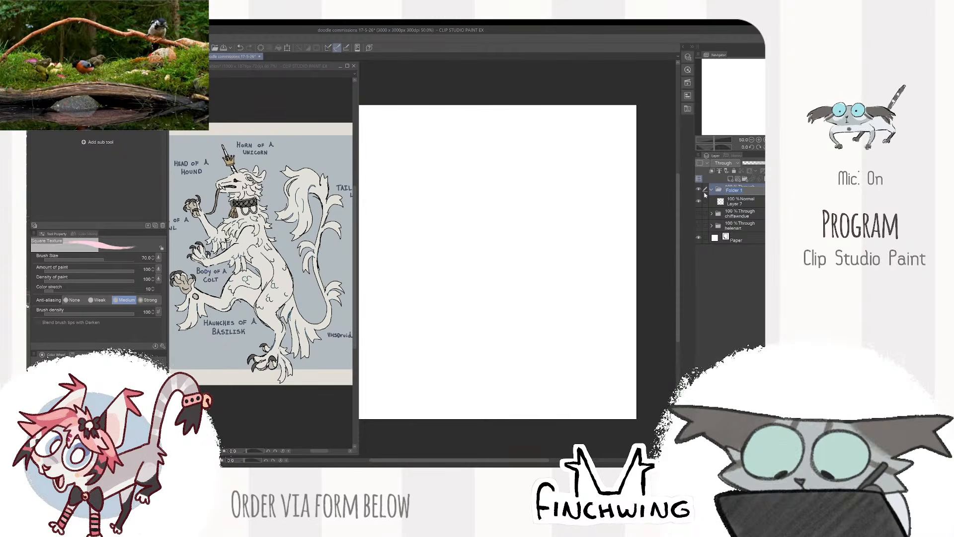
{"action": "type", "text": "silverfang"}
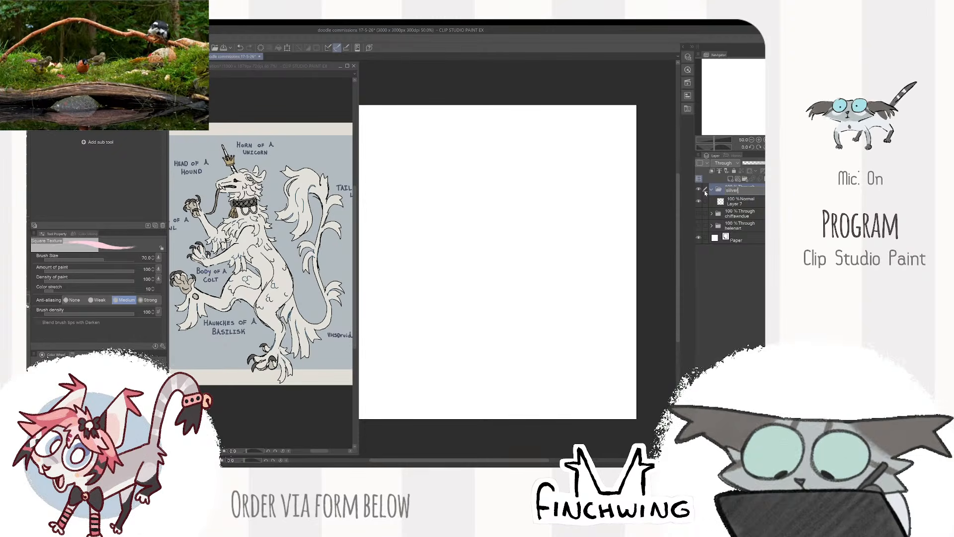
{"action": "key", "text": "Return"}
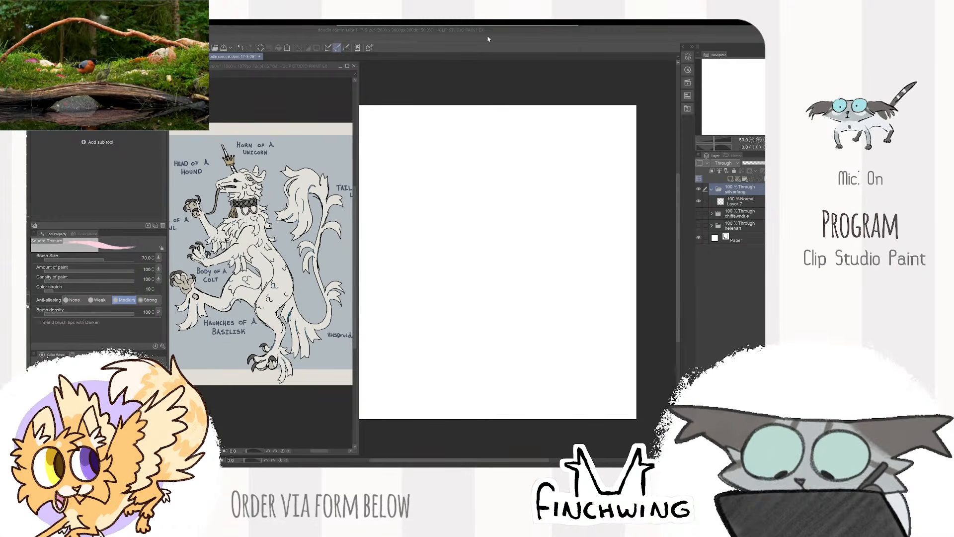
- Set up the folder's empty layer for sketching with the black DAUB Super Scatter Chalk 2 brush, undoing the test strokes
{"action": "left_click", "coordinate": [741, 201]}
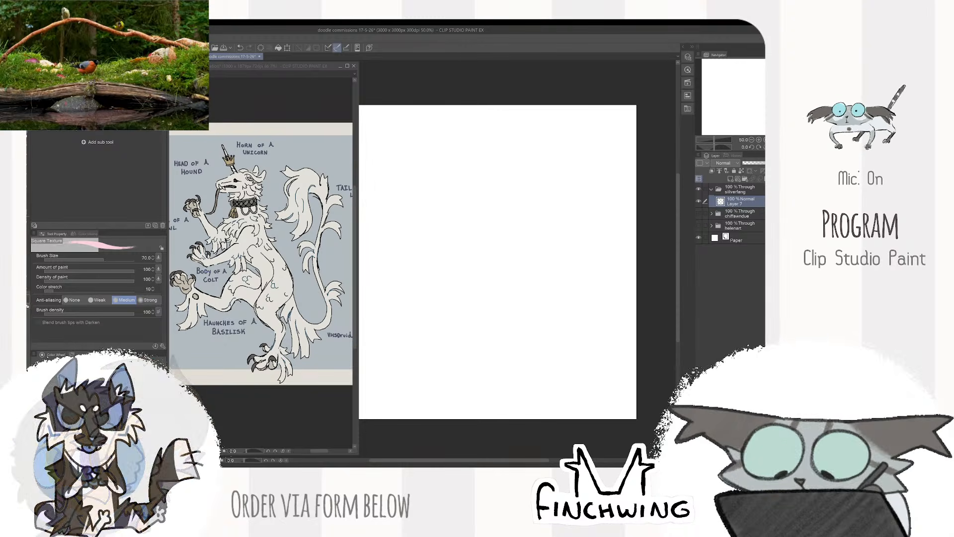
{"action": "key", "text": "x"}
{"action": "mouse_move", "coordinate": [487, 175]}
{"action": "left_mouse_down"}
{"action": "mouse_move", "coordinate": [503, 193]}
{"action": "mouse_move", "coordinate": [525, 285]}
{"action": "left_mouse_up"}
{"action": "key", "text": "ctrl+z"}
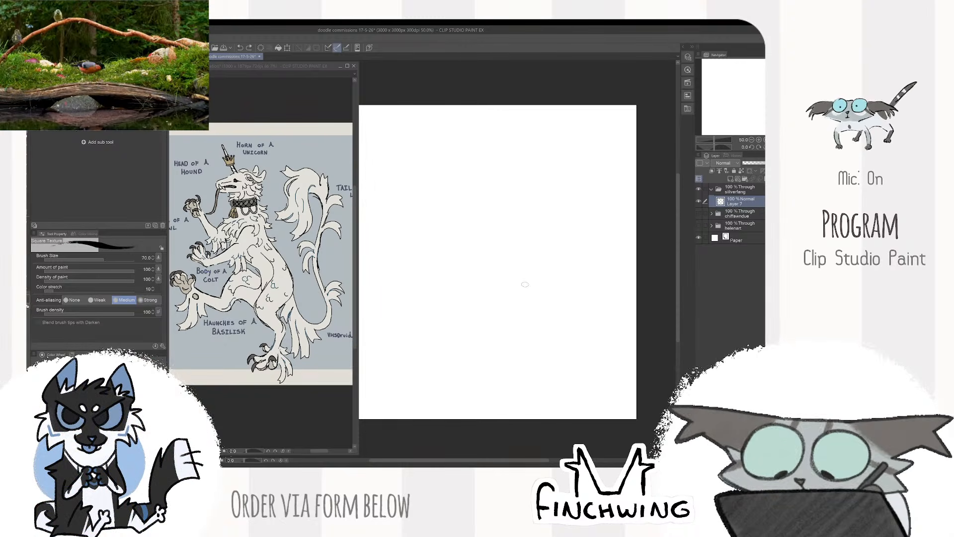
{"action": "key", "text": "p"}
{"action": "left_click_drag", "start_coordinate": [441, 123], "coordinate": [548, 260]}
{"action": "key", "text": "ctrl+z"}
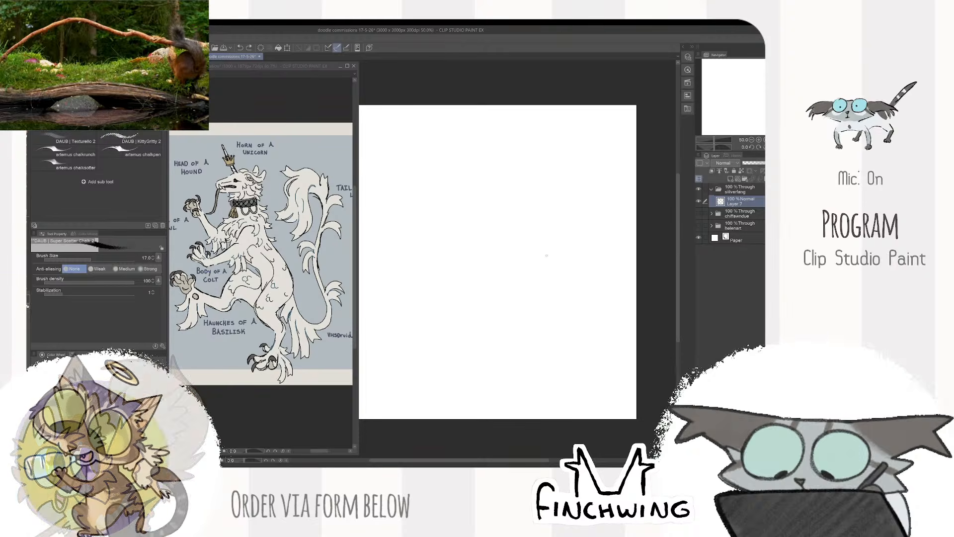
- Draw two large round eye outlines side by side near the top of the page, the second slightly lower
{"action": "left_click_drag", "start_coordinate": [531, 218], "coordinate": [614, 248]}
{"action": "scroll", "coordinate": [614, 248], "scroll_direction": "up", "scroll_amount": 1}
{"action": "mouse_move", "coordinate": [494, 185]}
{"action": "left_mouse_down"}
{"action": "mouse_move", "coordinate": [477, 258]}
{"action": "mouse_move", "coordinate": [508, 186]}
{"action": "mouse_move", "coordinate": [509, 262]}
{"action": "left_mouse_up"}
{"action": "key", "text": "ctrl+z"}
{"action": "key", "text": "ctrl+z"}
{"action": "mouse_move", "coordinate": [490, 179]}
{"action": "left_mouse_down"}
{"action": "mouse_move", "coordinate": [457, 205]}
{"action": "mouse_move", "coordinate": [523, 202]}
{"action": "mouse_move", "coordinate": [484, 176]}
{"action": "left_mouse_up"}
{"action": "mouse_move", "coordinate": [426, 160]}
{"action": "left_mouse_down"}
{"action": "mouse_move", "coordinate": [379, 201]}
{"action": "mouse_move", "coordinate": [450, 180]}
{"action": "mouse_move", "coordinate": [418, 160]}
{"action": "left_mouse_up"}
{"action": "scroll", "coordinate": [572, 197], "scroll_direction": "up", "scroll_amount": 2}
{"action": "mouse_move", "coordinate": [520, 185]}
{"action": "left_mouse_down"}
{"action": "mouse_move", "coordinate": [609, 205]}
{"action": "mouse_move", "coordinate": [563, 205]}
{"action": "mouse_move", "coordinate": [592, 196]}
{"action": "mouse_move", "coordinate": [562, 203]}
{"action": "left_mouse_up"}
{"action": "key", "text": "e"}
{"action": "key", "text": "b"}
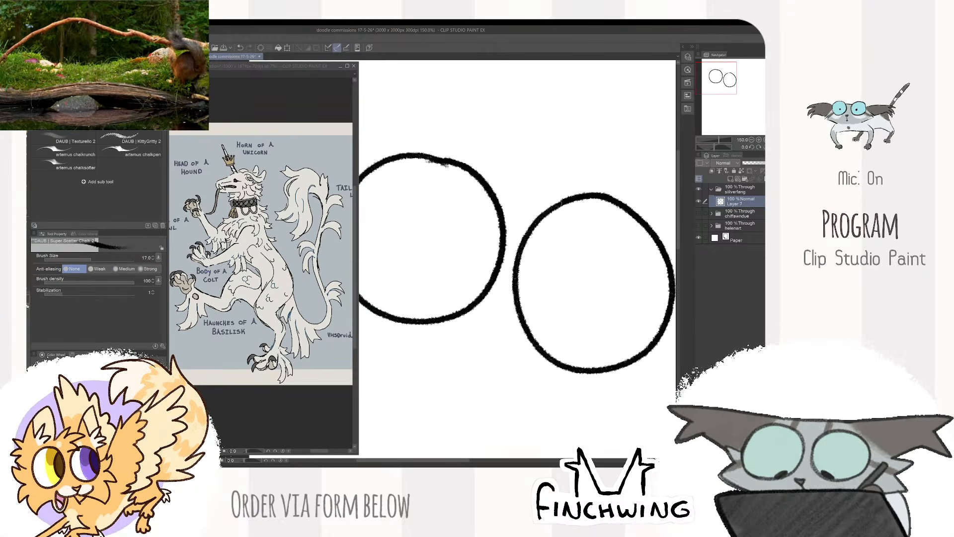
- Frame the beast's head and body more closely in the reference window
{"action": "scroll", "coordinate": [442, 172], "scroll_direction": "down", "scroll_amount": 2}
{"action": "scroll", "coordinate": [493, 210], "scroll_direction": "up", "scroll_amount": 2}
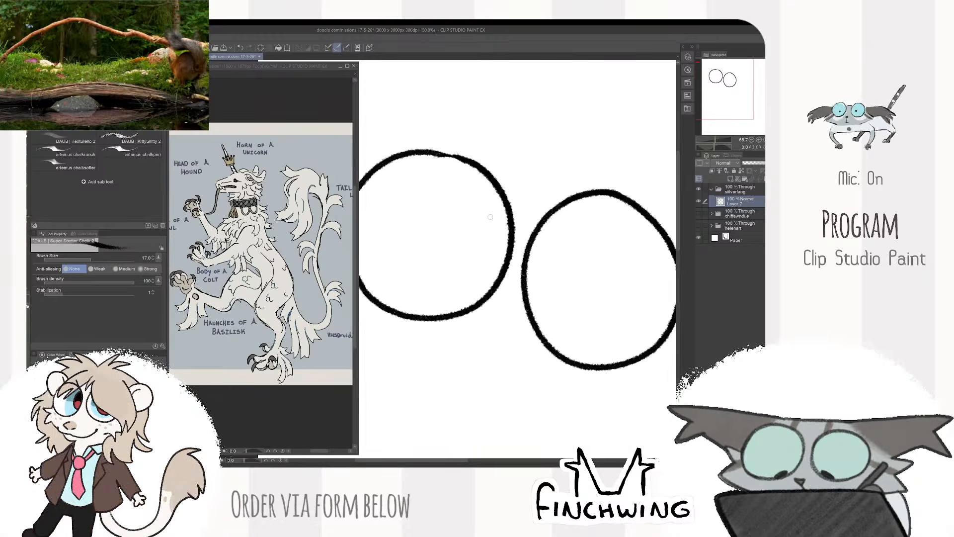
{"action": "scroll", "coordinate": [491, 209], "scroll_direction": "up", "scroll_amount": 1}
{"action": "left_click", "coordinate": [221, 218]}
{"action": "scroll", "coordinate": [220, 217], "scroll_direction": "up", "scroll_amount": 2}
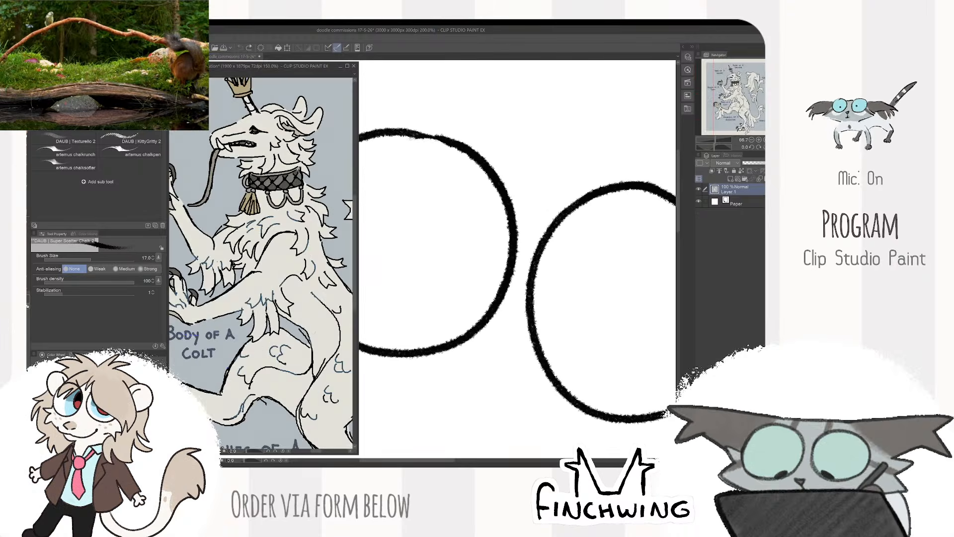
{"action": "mouse_move", "coordinate": [220, 217]}
{"action": "left_mouse_down"}
{"action": "mouse_move", "coordinate": [233, 261]}
{"action": "mouse_move", "coordinate": [232, 213]}
{"action": "left_mouse_up"}
{"action": "scroll", "coordinate": [232, 261], "scroll_direction": "down", "scroll_amount": 2}
- Draw a curved line from top to bottom through each eye and join its ends to the eye outline
{"action": "left_click_drag", "start_coordinate": [489, 172], "coordinate": [420, 346]}
{"action": "scroll", "coordinate": [582, 262], "scroll_direction": "down", "scroll_amount": 2}
{"action": "scroll", "coordinate": [582, 262], "scroll_direction": "up", "scroll_amount": 1}
{"action": "left_click_drag", "start_coordinate": [572, 211], "coordinate": [520, 353]}
{"action": "left_click_drag", "start_coordinate": [433, 304], "coordinate": [506, 301]}
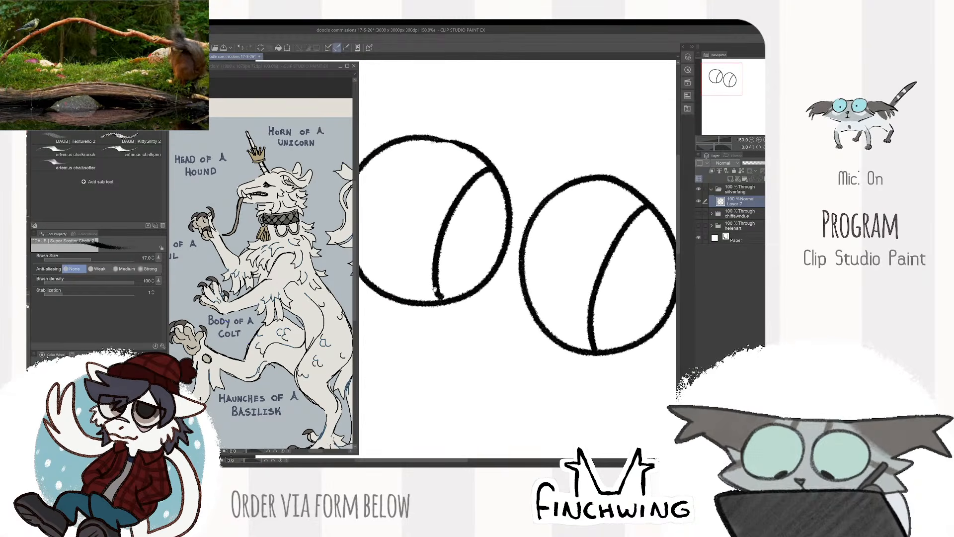
{"action": "left_click_drag", "start_coordinate": [434, 289], "coordinate": [441, 300]}
{"action": "scroll", "coordinate": [450, 305], "scroll_direction": "down", "scroll_amount": 2}
{"action": "left_click_drag", "start_coordinate": [498, 286], "coordinate": [516, 281]}
{"action": "scroll", "coordinate": [516, 281], "scroll_direction": "up", "scroll_amount": 1}
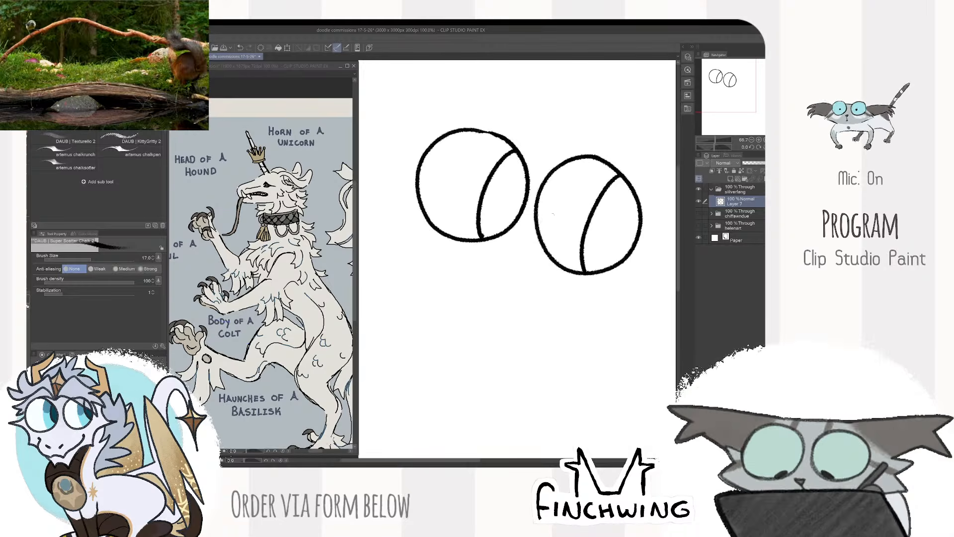
{"action": "left_click_drag", "start_coordinate": [487, 246], "coordinate": [493, 234]}
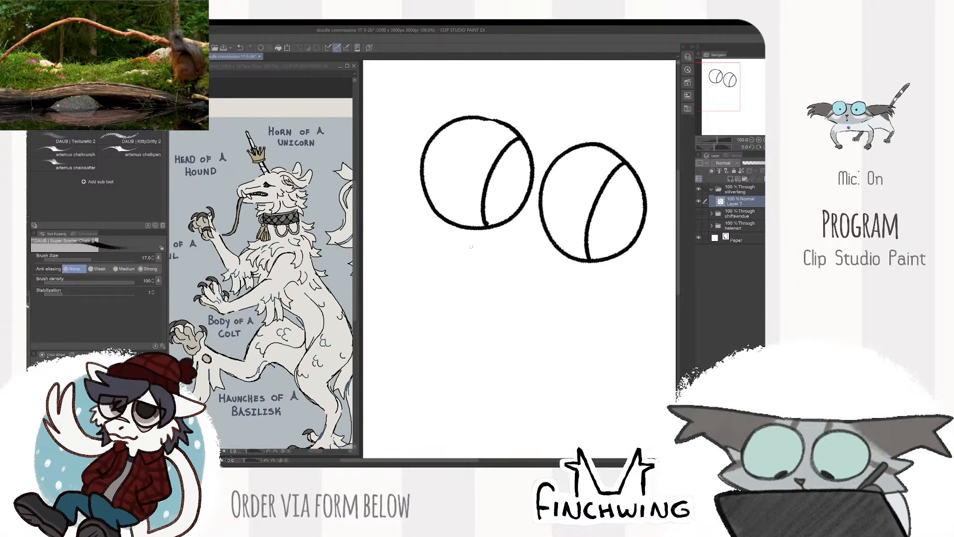
- Draw a slanted snout bridge below the left eye and trim its ends, undoing the trial nostril marks
{"action": "mouse_move", "coordinate": [465, 255]}
{"action": "left_mouse_down"}
{"action": "mouse_move", "coordinate": [452, 291]}
{"action": "mouse_move", "coordinate": [489, 304]}
{"action": "mouse_move", "coordinate": [457, 306]}
{"action": "left_mouse_up"}
{"action": "key", "text": "ctrl+z"}
{"action": "key", "text": "ctrl+z"}
{"action": "key", "text": "ctrl+z"}
{"action": "left_click_drag", "start_coordinate": [477, 311], "coordinate": [491, 304]}
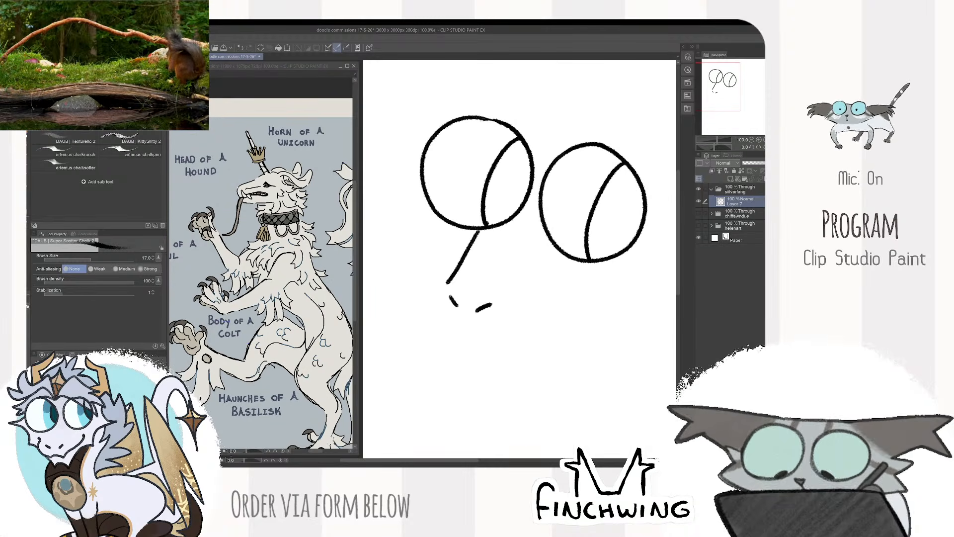
{"action": "key", "text": "ctrl+z"}
{"action": "key", "text": "ctrl+z"}
{"action": "key", "text": "e"}
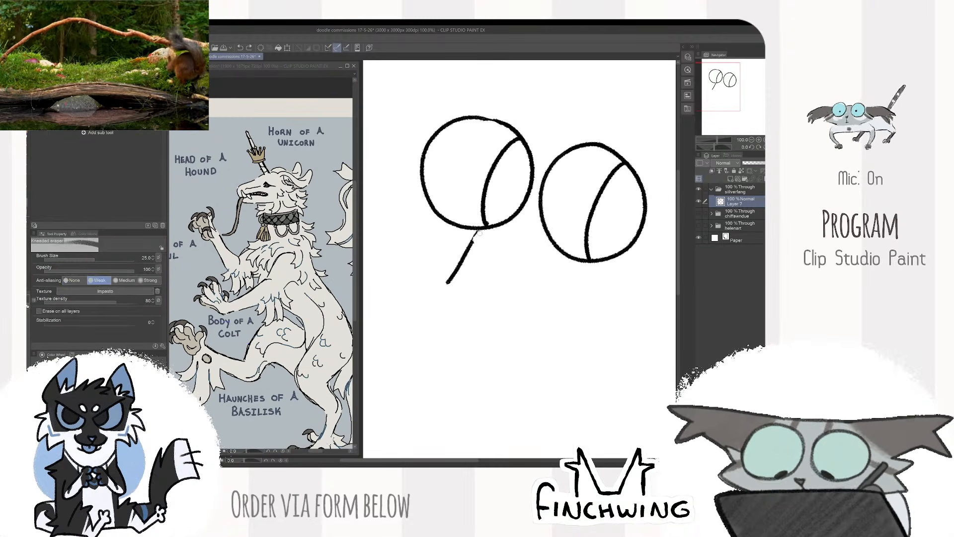
{"action": "left_click_drag", "start_coordinate": [480, 233], "coordinate": [461, 260]}
{"action": "key", "text": "b"}
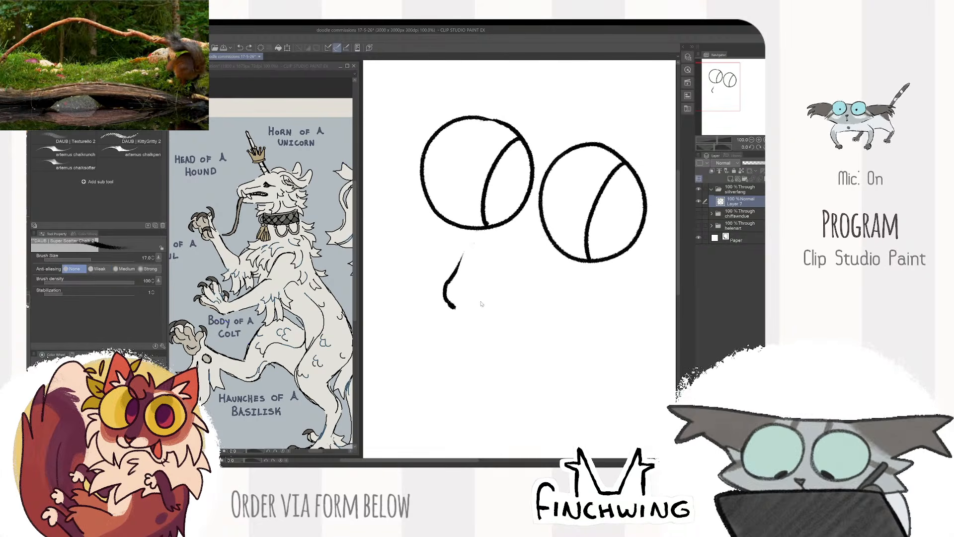
{"action": "key", "text": "e"}
{"action": "key", "text": "b"}
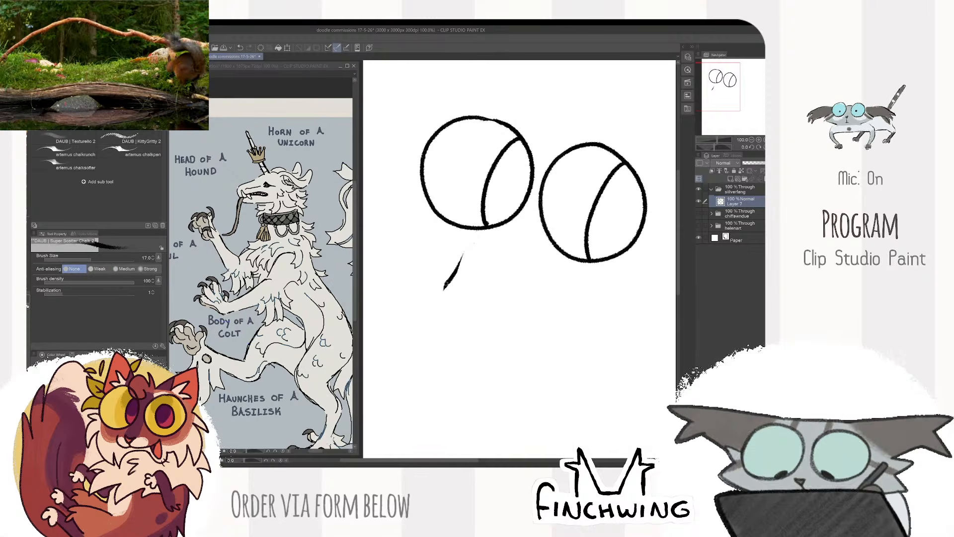
- Draw the rounded snout tip with two nostril marks and a wavy upper lip line beneath them
{"action": "left_click_drag", "start_coordinate": [441, 287], "coordinate": [448, 322]}
{"action": "key", "text": "ctrl+z"}
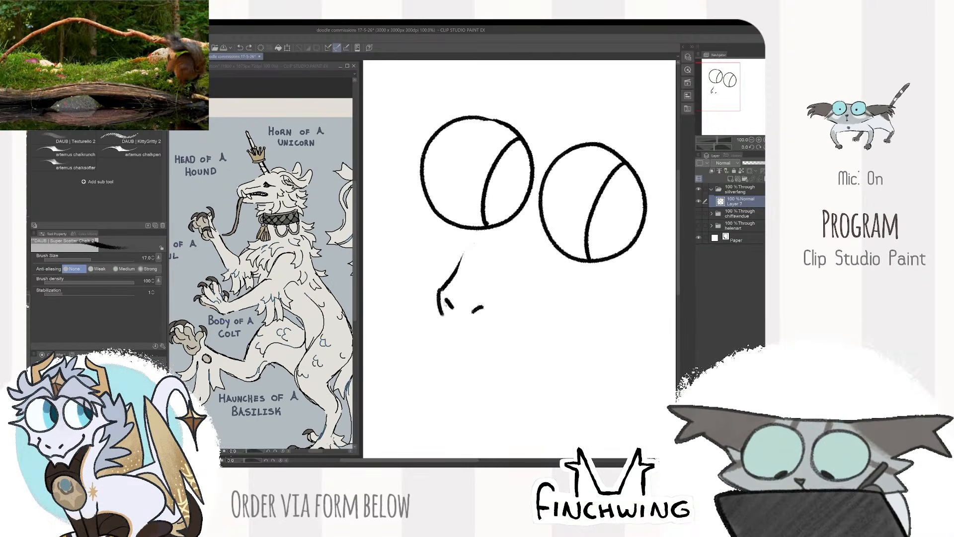
{"action": "mouse_move", "coordinate": [442, 288]}
{"action": "left_mouse_down"}
{"action": "mouse_move", "coordinate": [436, 316]}
{"action": "mouse_move", "coordinate": [437, 296]}
{"action": "mouse_move", "coordinate": [447, 324]}
{"action": "mouse_move", "coordinate": [491, 325]}
{"action": "mouse_move", "coordinate": [451, 327]}
{"action": "mouse_move", "coordinate": [484, 335]}
{"action": "mouse_move", "coordinate": [449, 325]}
{"action": "mouse_move", "coordinate": [521, 321]}
{"action": "left_mouse_up"}
{"action": "key", "text": "ctrl+z"}
{"action": "key", "text": "ctrl+z"}
{"action": "key", "text": "ctrl+z"}
- Erase the thin snout bridge and redraw it as one bolder curve running into the nose tip
{"action": "key", "text": "e"}
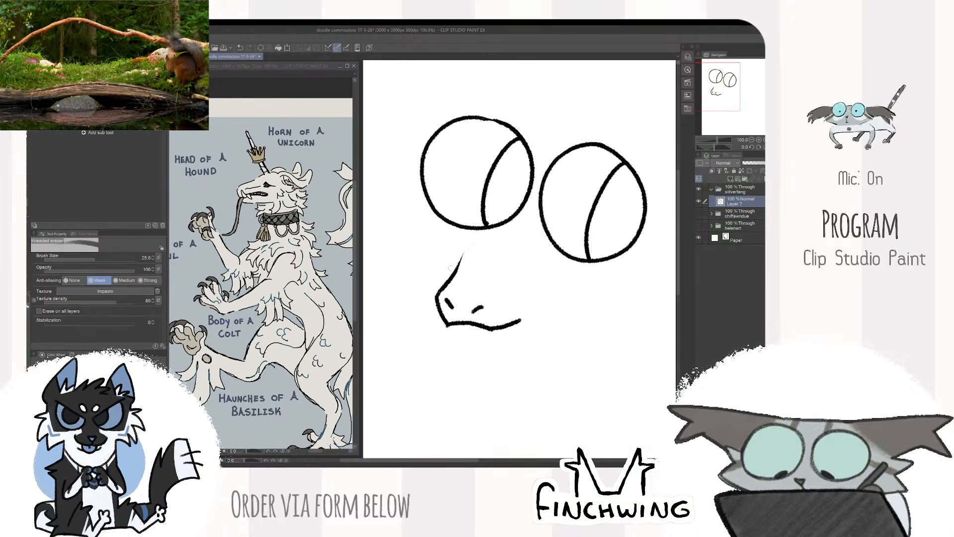
{"action": "left_click_drag", "start_coordinate": [460, 261], "coordinate": [438, 295]}
{"action": "key", "text": "b"}
{"action": "left_click_drag", "start_coordinate": [462, 254], "coordinate": [436, 296]}
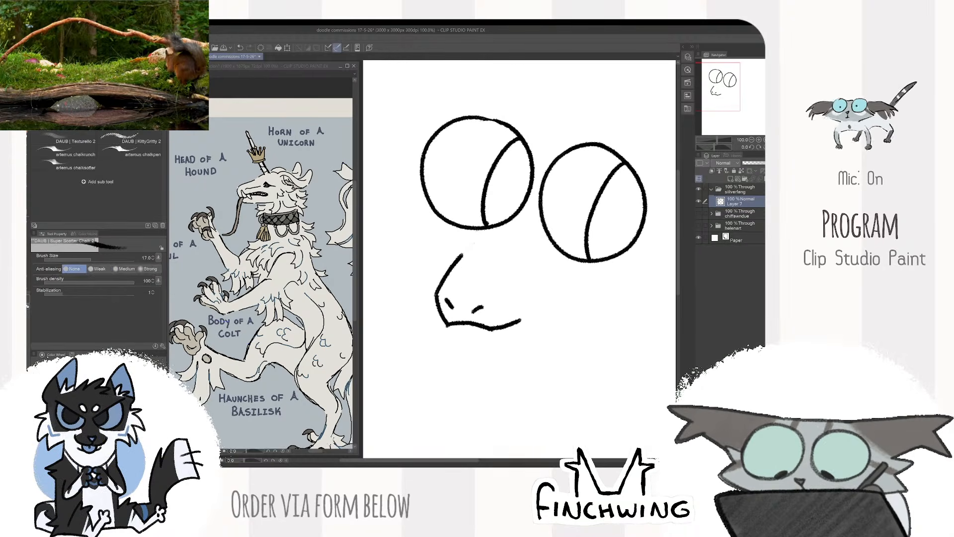
- Erase the far end of the lip line and draw an upward-pointing tusk on each side of the snout
{"action": "key", "text": "e"}
{"action": "mouse_move", "coordinate": [521, 321]}
{"action": "left_mouse_down"}
{"action": "mouse_move", "coordinate": [497, 325]}
{"action": "mouse_move", "coordinate": [498, 294]}
{"action": "left_mouse_up"}
{"action": "key", "text": "b"}
{"action": "key", "text": "ctrl+z"}
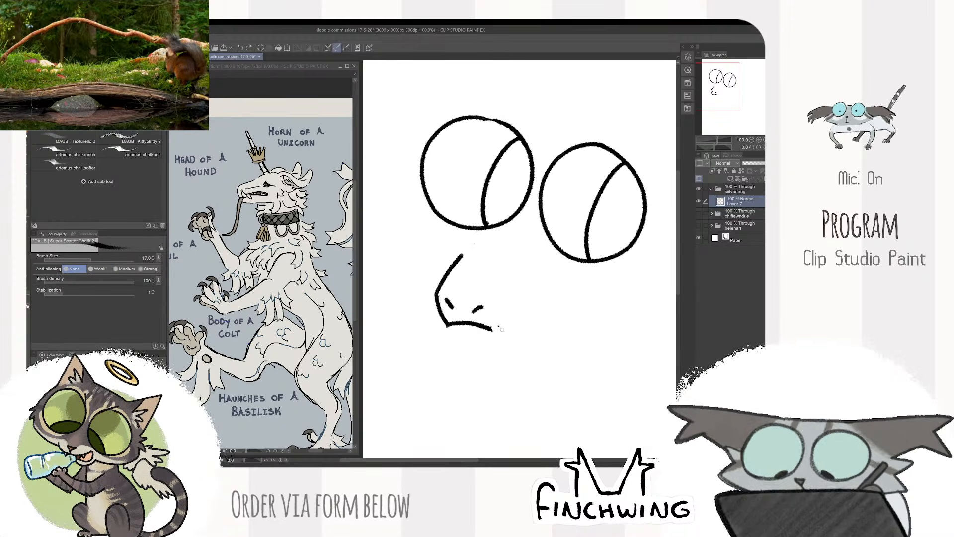
{"action": "mouse_move", "coordinate": [499, 330]}
{"action": "left_mouse_down"}
{"action": "mouse_move", "coordinate": [502, 289]}
{"action": "mouse_move", "coordinate": [519, 328]}
{"action": "left_mouse_up"}
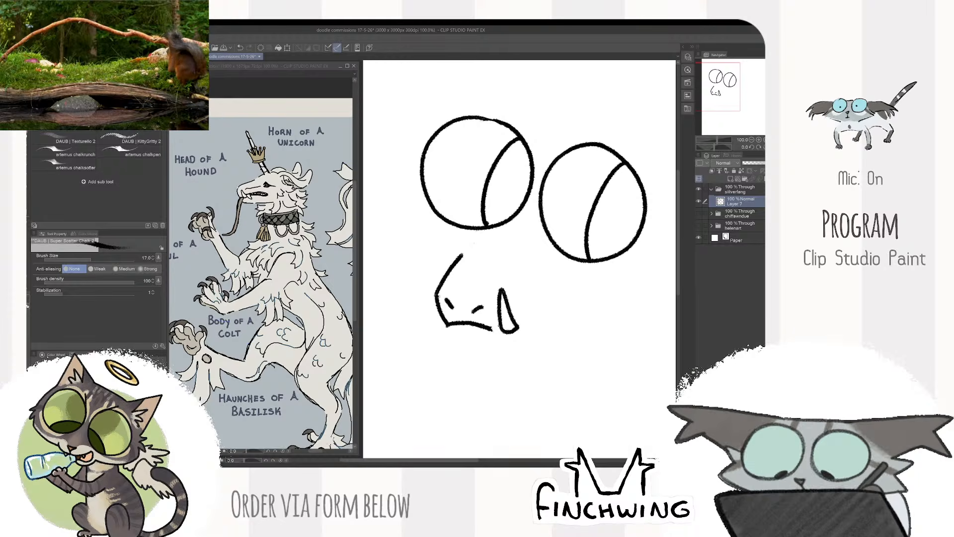
{"action": "left_click_drag", "start_coordinate": [426, 280], "coordinate": [443, 318]}
{"action": "key", "text": "ctrl+z"}
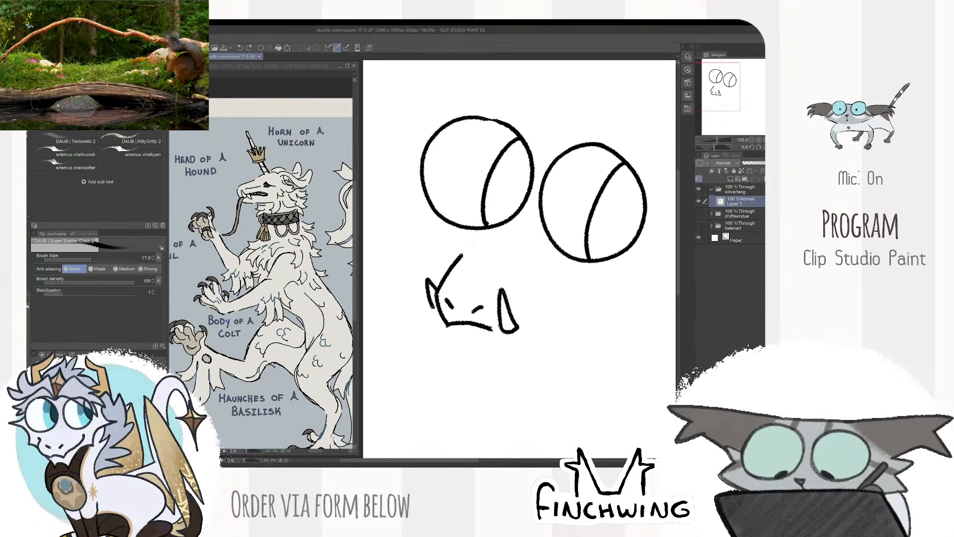
- Join the lip line to the right tusk and draw a long curved mouth line rising toward the cheek
{"action": "mouse_move", "coordinate": [568, 326]}
{"action": "left_mouse_down"}
{"action": "mouse_move", "coordinate": [517, 299]}
{"action": "mouse_move", "coordinate": [565, 288]}
{"action": "left_mouse_up"}
{"action": "key", "text": "e"}
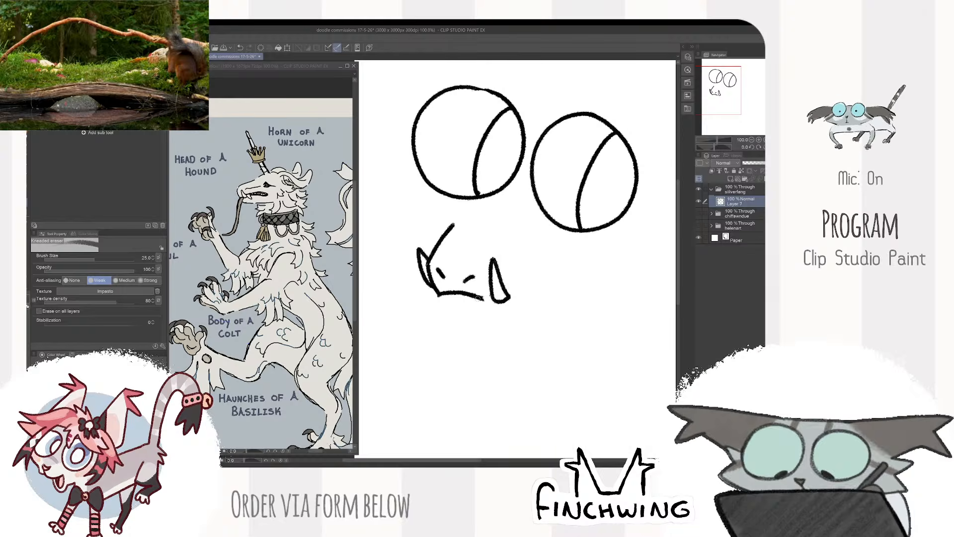
{"action": "key", "text": "p"}
{"action": "left_click_drag", "start_coordinate": [480, 297], "coordinate": [492, 298]}
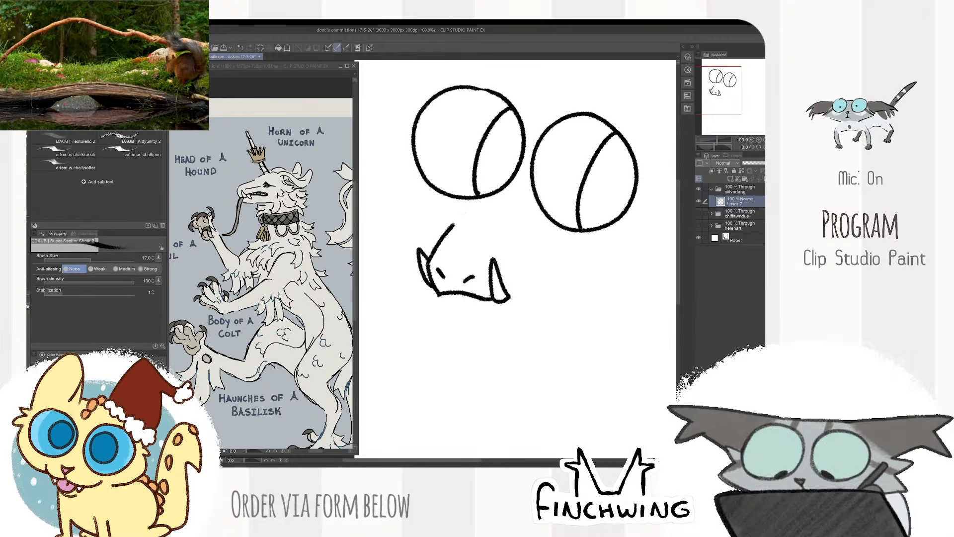
{"action": "left_click_drag", "start_coordinate": [586, 270], "coordinate": [568, 273]}
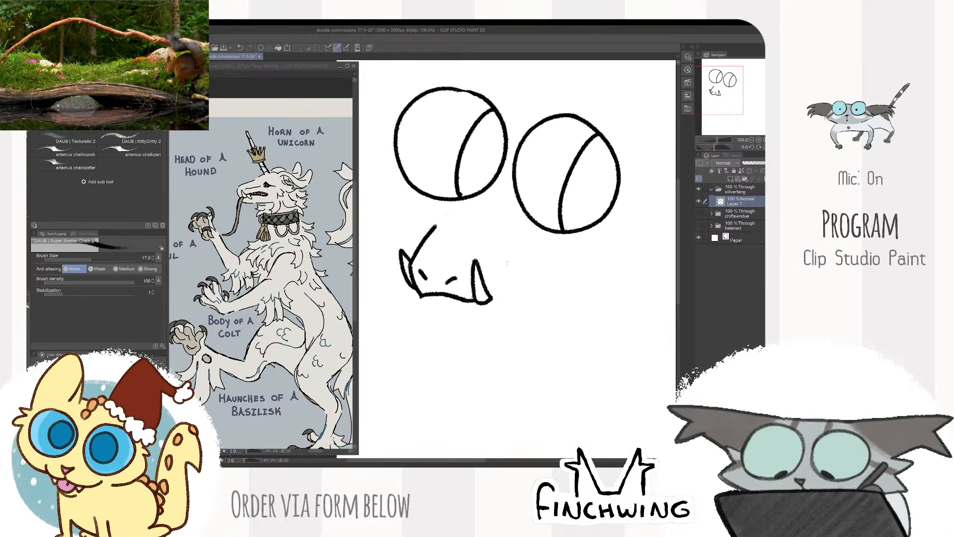
{"action": "left_click_drag", "start_coordinate": [489, 299], "coordinate": [559, 254]}
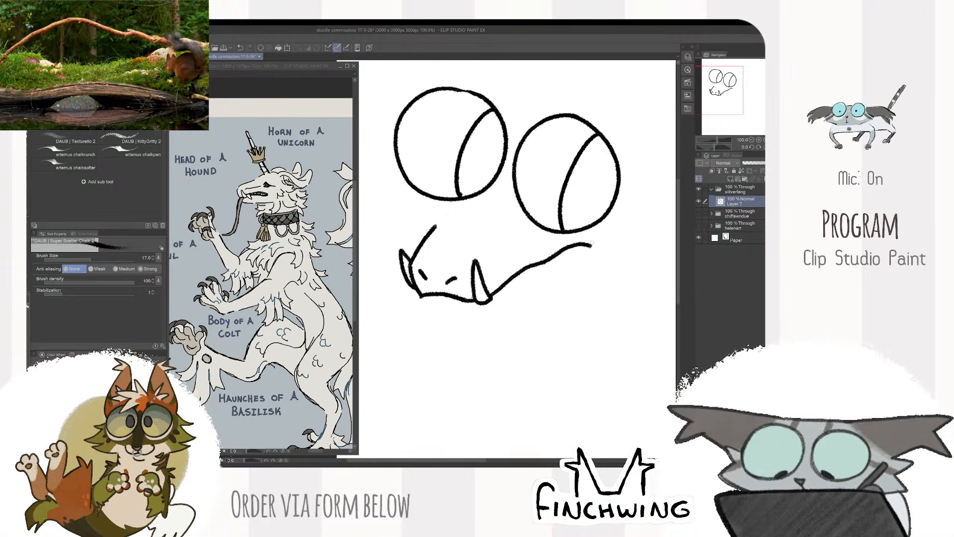
{"action": "key", "text": "ctrl+z"}
{"action": "mouse_move", "coordinate": [491, 297]}
{"action": "left_mouse_down"}
{"action": "mouse_move", "coordinate": [543, 252]}
{"action": "mouse_move", "coordinate": [589, 243]}
{"action": "left_mouse_up"}
{"action": "key", "text": "ctrl+z"}
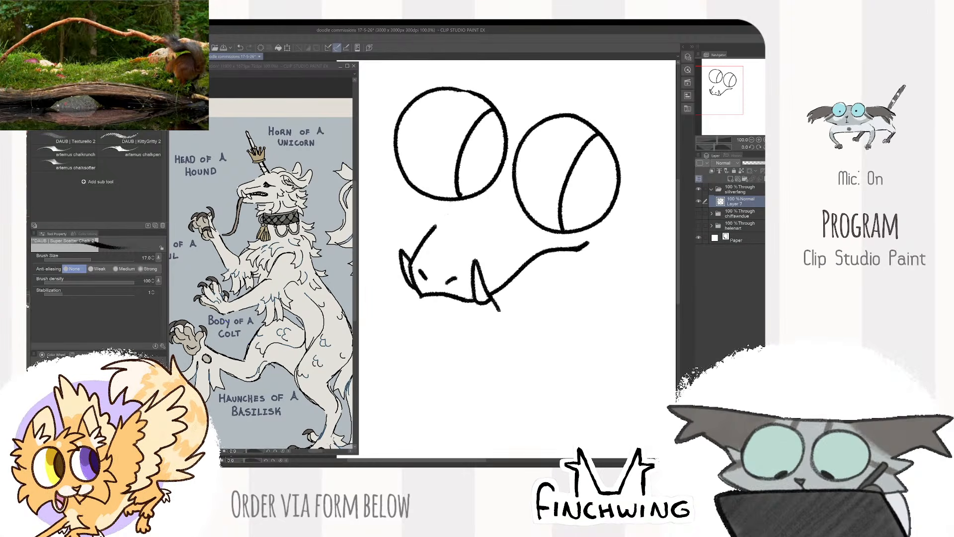
- Draw a downward-pointing fang behind the right tusk and a curved lower jaw under the snout
{"action": "mouse_move", "coordinate": [507, 298]}
{"action": "left_mouse_down"}
{"action": "mouse_move", "coordinate": [507, 288]}
{"action": "mouse_move", "coordinate": [498, 321]}
{"action": "mouse_move", "coordinate": [507, 284]}
{"action": "left_mouse_up"}
{"action": "key", "text": "ctrl+z"}
{"action": "key", "text": "ctrl+z"}
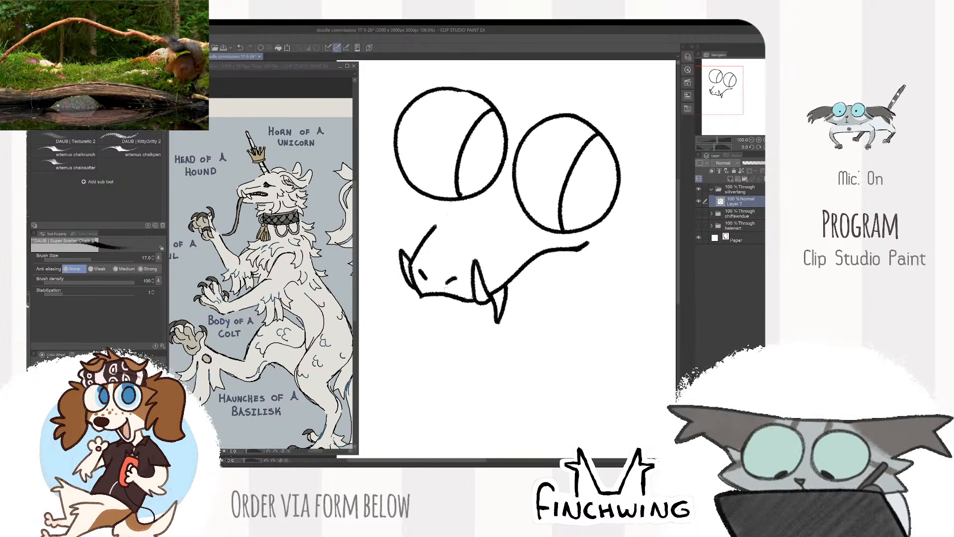
{"action": "left_click_drag", "start_coordinate": [423, 297], "coordinate": [488, 311]}
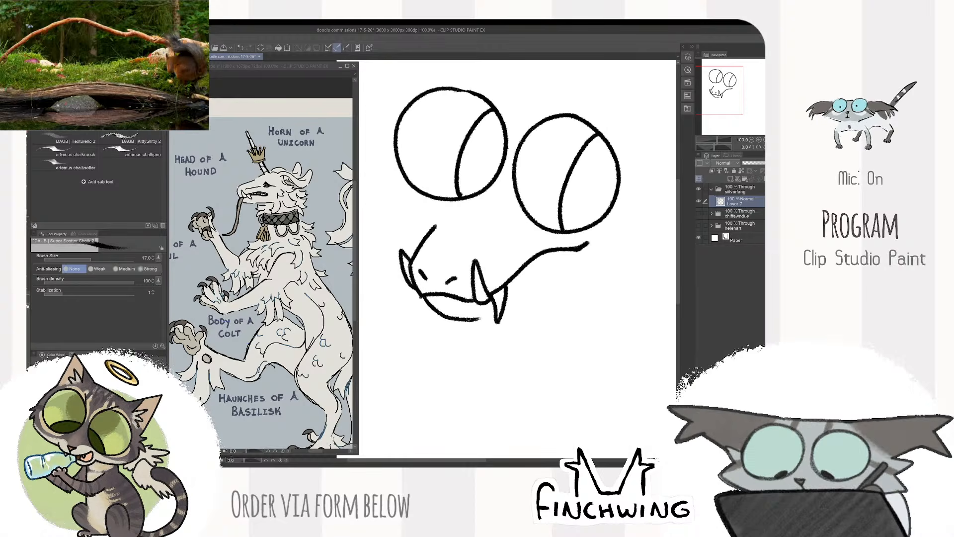
{"action": "key", "text": "ctrl+z"}
{"action": "left_click_drag", "start_coordinate": [423, 298], "coordinate": [496, 309]}
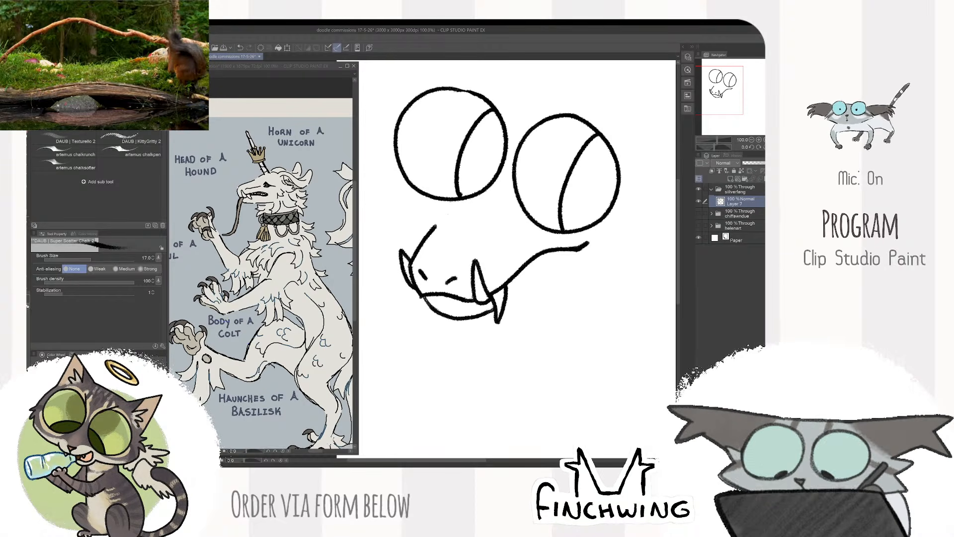
- Move the face sketch down and to the right on the page to make room above the head
{"action": "mouse_move", "coordinate": [567, 253]}
{"action": "left_mouse_down"}
{"action": "mouse_move", "coordinate": [516, 266]}
{"action": "mouse_move", "coordinate": [566, 287]}
{"action": "mouse_move", "coordinate": [522, 280]}
{"action": "left_mouse_up"}
{"action": "scroll", "coordinate": [565, 259], "scroll_direction": "down", "scroll_amount": 1}
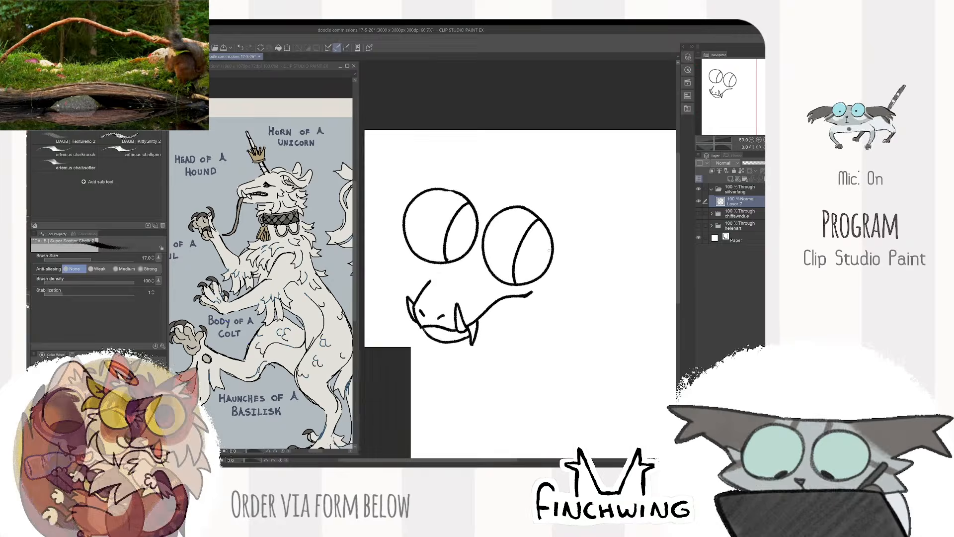
{"action": "key", "text": "k"}
{"action": "left_click_drag", "start_coordinate": [550, 238], "coordinate": [570, 254]}
{"action": "key", "text": "m"}
{"action": "mouse_move", "coordinate": [478, 282]}
{"action": "left_mouse_down"}
{"action": "mouse_move", "coordinate": [499, 246]}
{"action": "mouse_move", "coordinate": [482, 182]}
{"action": "mouse_move", "coordinate": [490, 279]}
{"action": "mouse_move", "coordinate": [501, 264]}
{"action": "left_mouse_up"}
{"action": "key", "text": "ctrl+z"}
{"action": "key", "text": "k"}
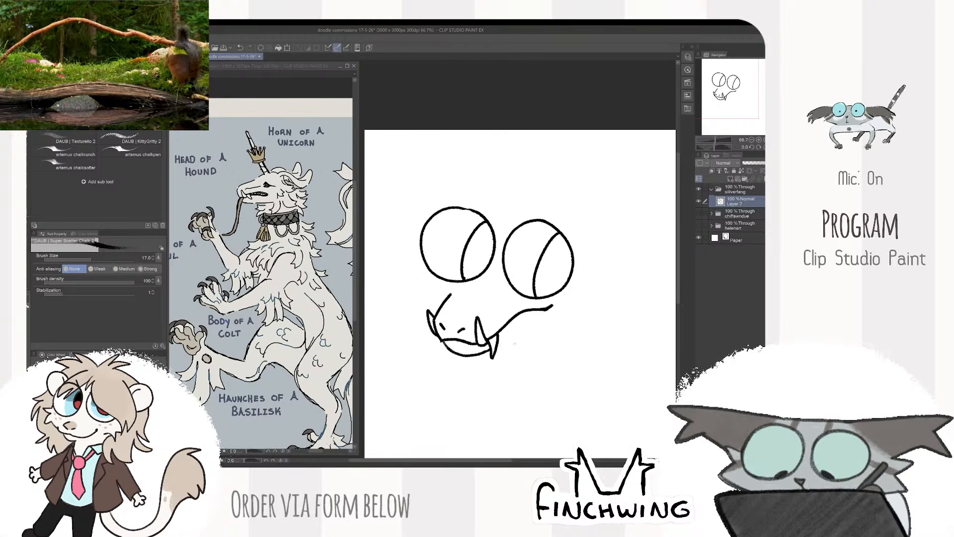
- Draw a short cheek line behind the downward fang and a long, narrow, pointed horn above the eyes
{"action": "mouse_move", "coordinate": [498, 346]}
{"action": "left_mouse_down"}
{"action": "mouse_move", "coordinate": [533, 335]}
{"action": "mouse_move", "coordinate": [522, 333]}
{"action": "left_mouse_up"}
{"action": "key", "text": "ctrl+z"}
{"action": "mouse_move", "coordinate": [517, 226]}
{"action": "left_mouse_down"}
{"action": "mouse_move", "coordinate": [515, 248]}
{"action": "mouse_move", "coordinate": [528, 246]}
{"action": "mouse_move", "coordinate": [542, 259]}
{"action": "mouse_move", "coordinate": [549, 308]}
{"action": "mouse_move", "coordinate": [510, 289]}
{"action": "mouse_move", "coordinate": [464, 189]}
{"action": "mouse_move", "coordinate": [508, 302]}
{"action": "left_mouse_up"}
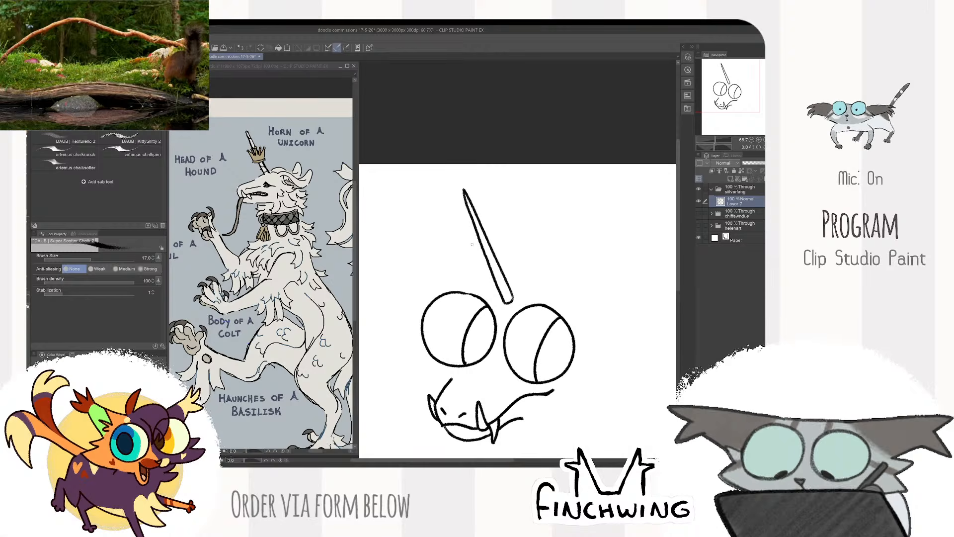
- Draw a crown with ball-tipped points and a curved lower rim around the middle of the horn
{"action": "left_click_drag", "start_coordinate": [500, 233], "coordinate": [507, 243]}
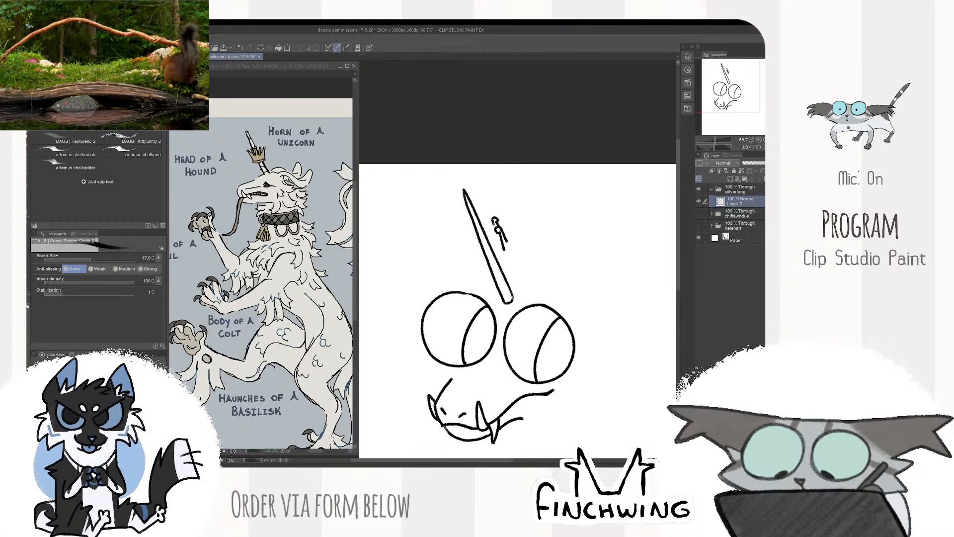
{"action": "left_click_drag", "start_coordinate": [482, 233], "coordinate": [491, 255]}
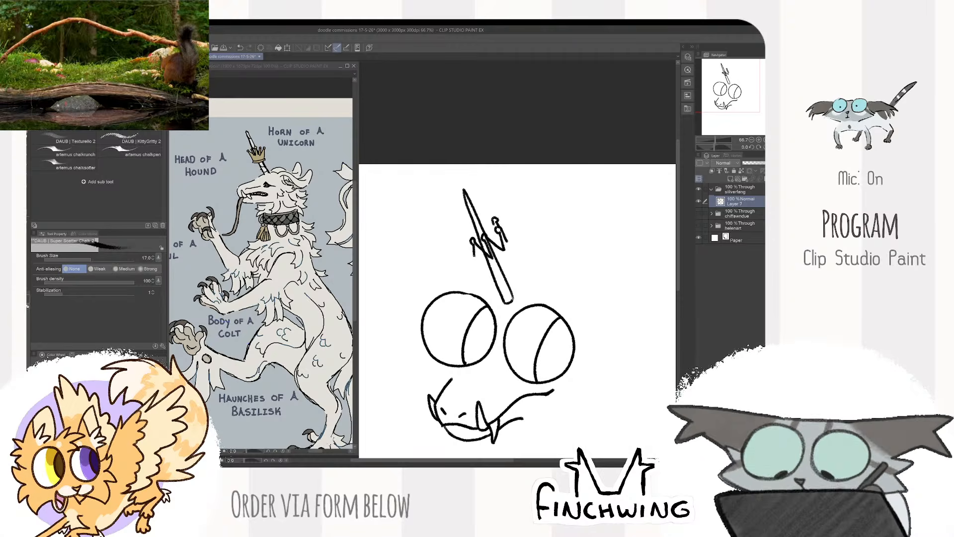
{"action": "left_click_drag", "start_coordinate": [470, 229], "coordinate": [474, 261]}
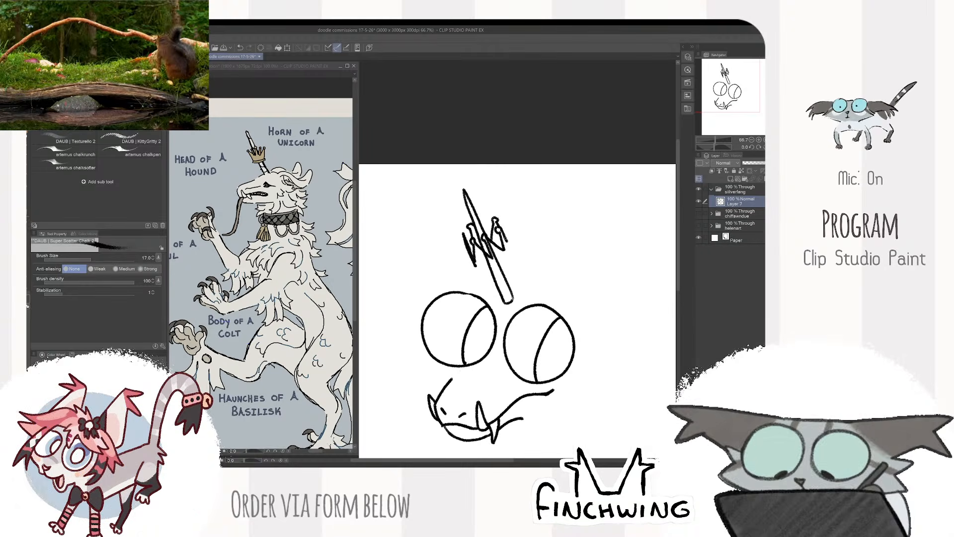
{"action": "mouse_move", "coordinate": [505, 235]}
{"action": "left_mouse_down"}
{"action": "mouse_move", "coordinate": [510, 245]}
{"action": "mouse_move", "coordinate": [473, 267]}
{"action": "left_mouse_up"}
- Erase the crown's lower rim with the horn lines crossing it and redraw the rim as a clean curve
{"action": "scroll", "coordinate": [510, 230], "scroll_direction": "up", "scroll_amount": 2}
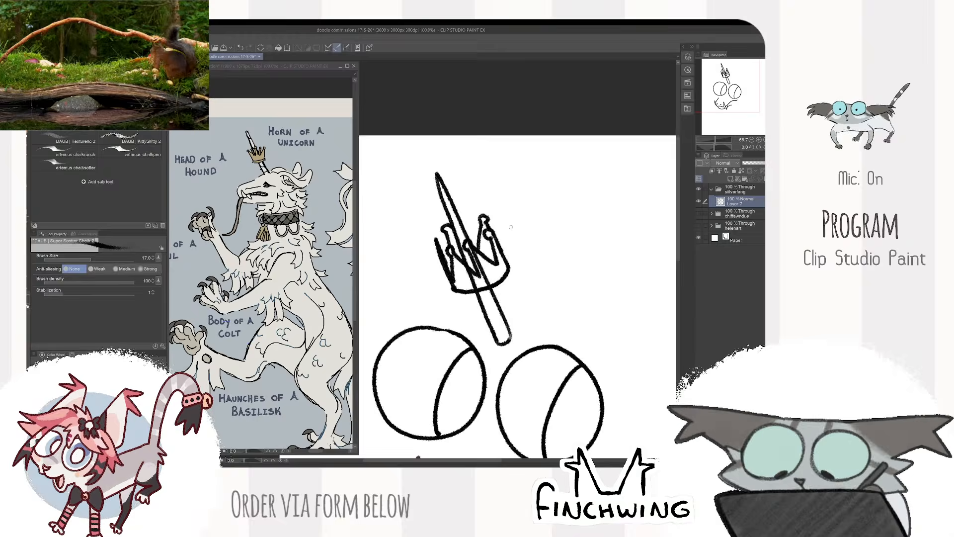
{"action": "key", "text": "e"}
{"action": "left_click_drag", "start_coordinate": [426, 310], "coordinate": [515, 281]}
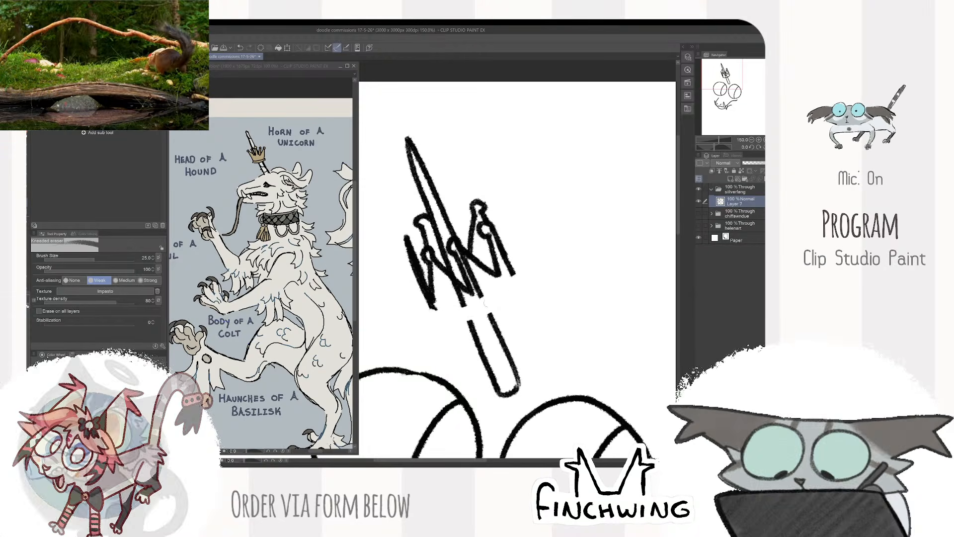
{"action": "key", "text": "p"}
{"action": "mouse_move", "coordinate": [431, 303]}
{"action": "left_mouse_down"}
{"action": "mouse_move", "coordinate": [511, 286]}
{"action": "mouse_move", "coordinate": [515, 275]}
{"action": "mouse_move", "coordinate": [463, 313]}
{"action": "mouse_move", "coordinate": [431, 308]}
{"action": "mouse_move", "coordinate": [462, 296]}
{"action": "mouse_move", "coordinate": [465, 305]}
{"action": "left_mouse_up"}
{"action": "key", "text": "ctrl+z"}
- Erase the horn lines showing through the front of the crown with a smaller eraser
{"action": "key", "text": "e"}
{"action": "key", "text": "bracketleft"}
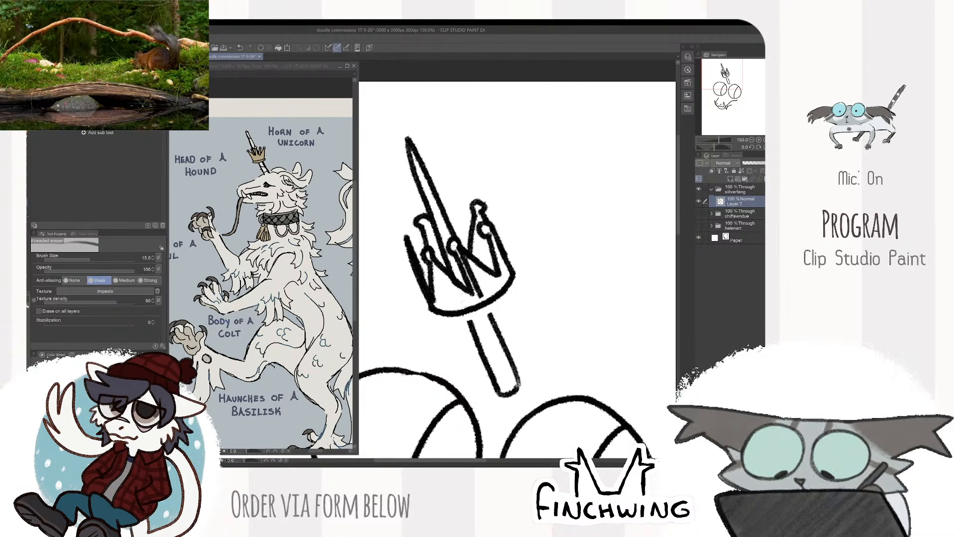
{"action": "left_click_drag", "start_coordinate": [454, 243], "coordinate": [472, 273]}
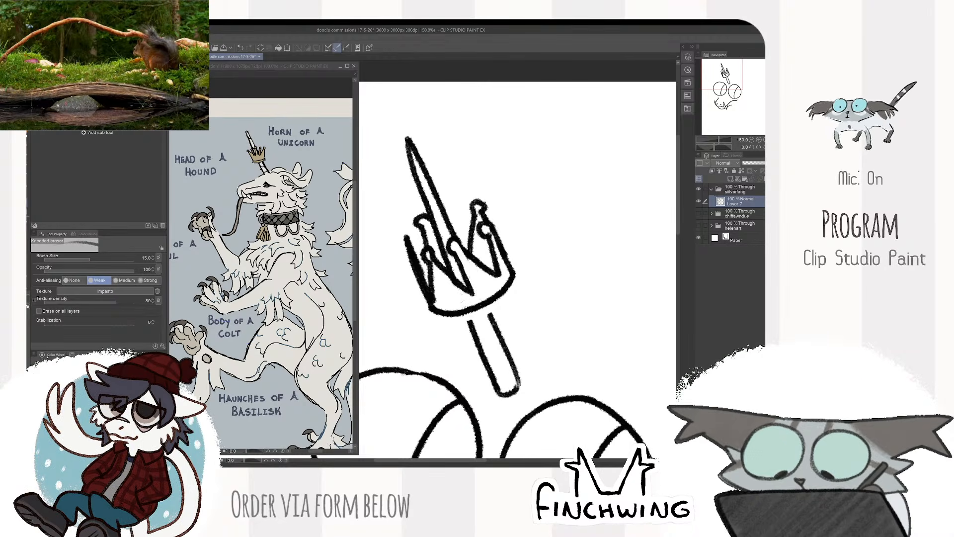
{"action": "mouse_move", "coordinate": [429, 256]}
{"action": "left_mouse_down"}
{"action": "mouse_move", "coordinate": [459, 286]}
{"action": "mouse_move", "coordinate": [456, 238]}
{"action": "mouse_move", "coordinate": [472, 264]}
{"action": "mouse_move", "coordinate": [464, 245]}
{"action": "left_mouse_up"}
- Clean up the horn's edges where they meet the crown's front points
{"action": "key", "text": "b"}
{"action": "mouse_move", "coordinate": [465, 245]}
{"action": "left_mouse_down"}
{"action": "mouse_move", "coordinate": [485, 267]}
{"action": "mouse_move", "coordinate": [476, 259]}
{"action": "mouse_move", "coordinate": [485, 267]}
{"action": "mouse_move", "coordinate": [465, 279]}
{"action": "left_mouse_up"}
{"action": "key", "text": "ctrl+z"}
{"action": "key", "text": "e"}
{"action": "key", "text": "b"}
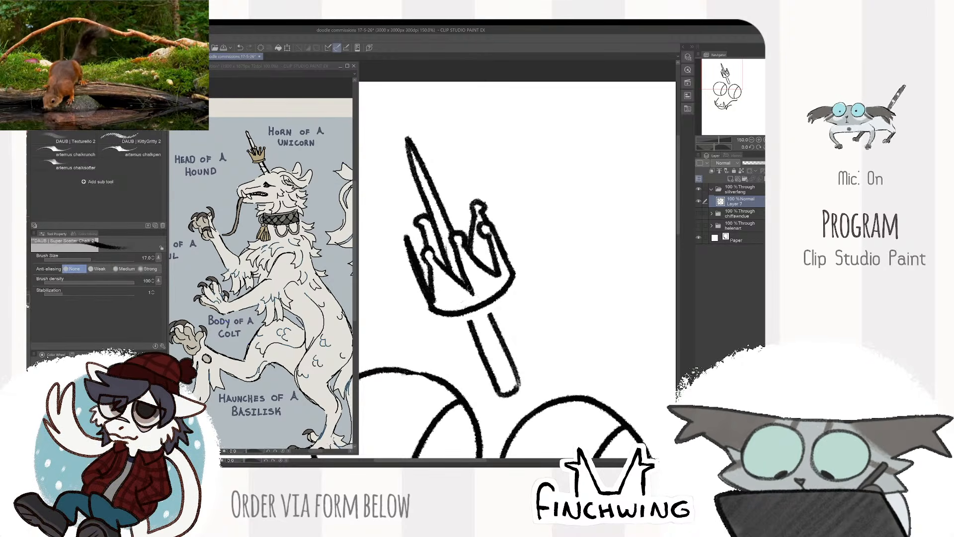
{"action": "key", "text": "e"}
{"action": "key", "text": "b"}
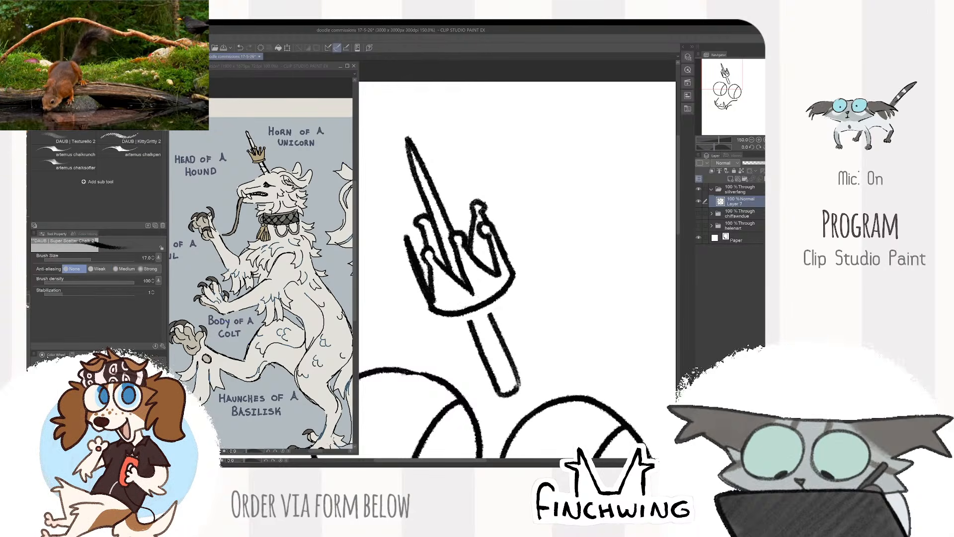
{"action": "key", "text": "e"}
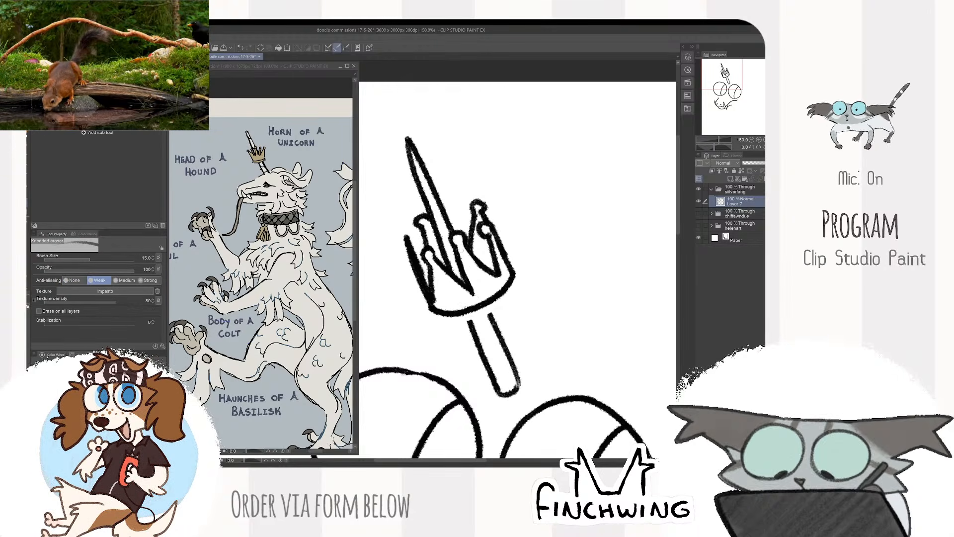
{"action": "key", "text": "b"}
{"action": "mouse_move", "coordinate": [462, 251]}
{"action": "left_mouse_down"}
{"action": "mouse_move", "coordinate": [462, 264]}
{"action": "mouse_move", "coordinate": [477, 264]}
{"action": "mouse_move", "coordinate": [463, 266]}
{"action": "left_mouse_up"}
- Add a round ball tip to the crown's leftmost point
{"action": "scroll", "coordinate": [492, 271], "scroll_direction": "down", "scroll_amount": 1}
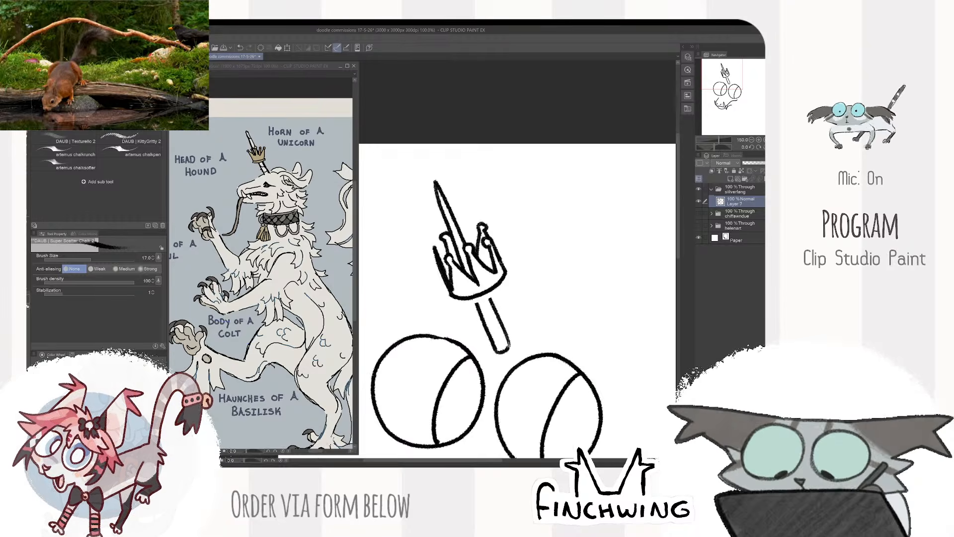
{"action": "scroll", "coordinate": [535, 239], "scroll_direction": "down", "scroll_amount": 1}
{"action": "scroll", "coordinate": [485, 250], "scroll_direction": "up", "scroll_amount": 2}
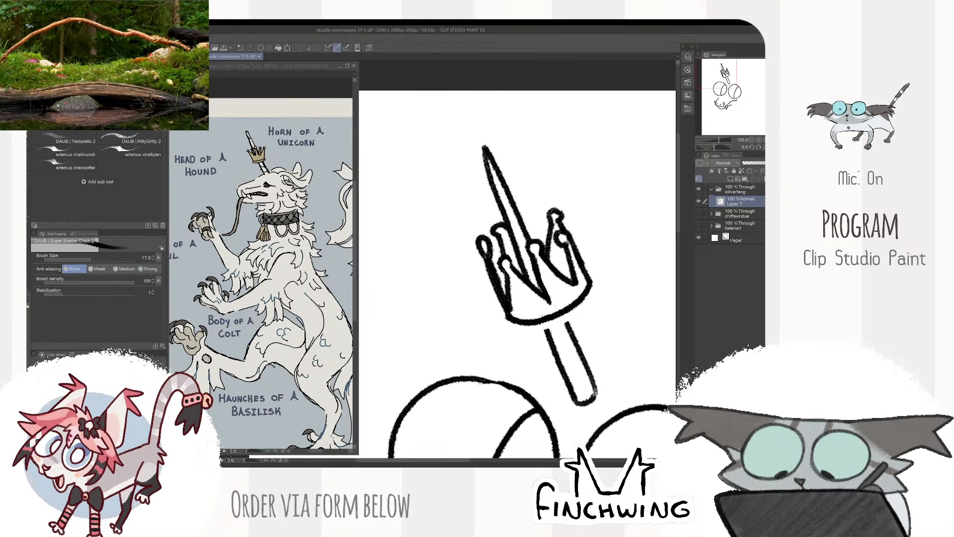
{"action": "scroll", "coordinate": [500, 219], "scroll_direction": "down", "scroll_amount": 2}
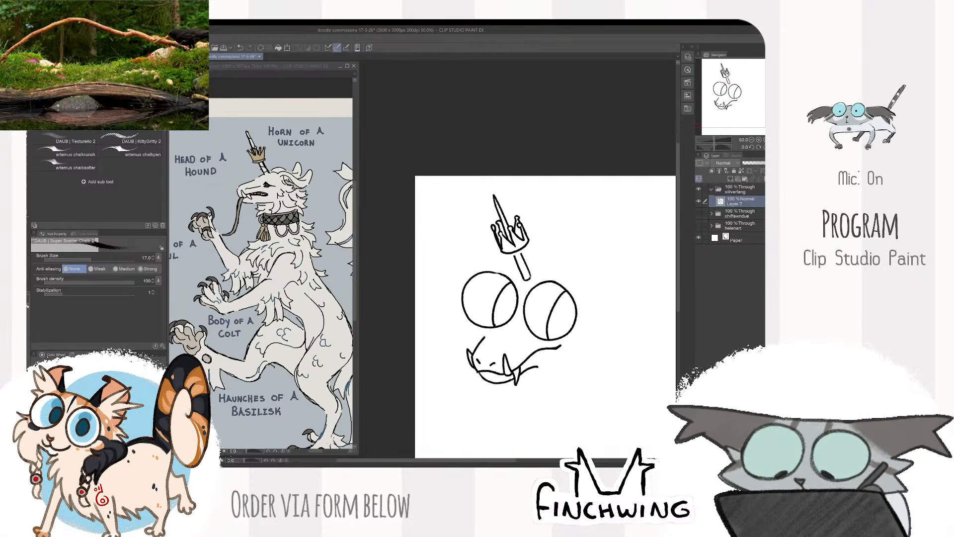
{"action": "scroll", "coordinate": [505, 243], "scroll_direction": "up", "scroll_amount": 2}
- Refine the inner edge of the crown's leftmost point down toward the rim
{"action": "key", "text": "e"}
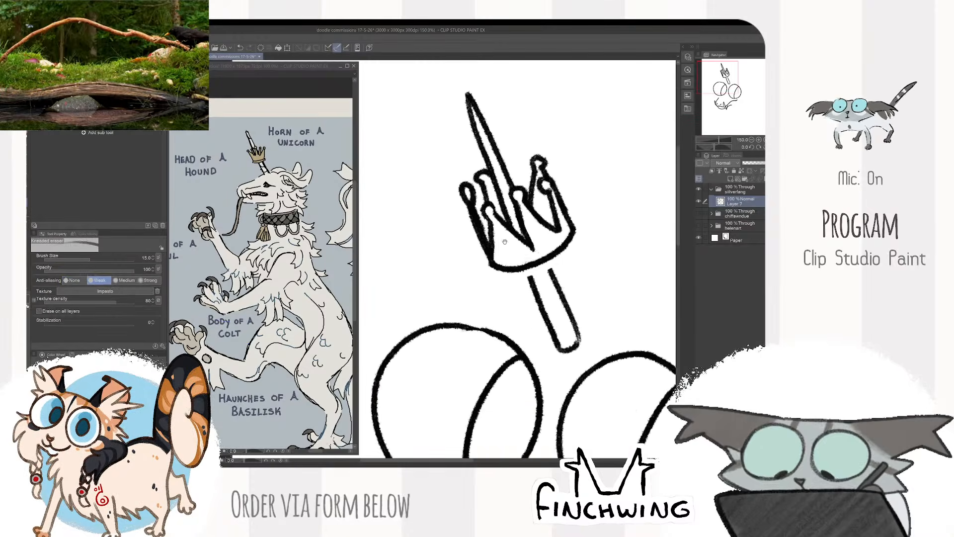
{"action": "left_click_drag", "start_coordinate": [505, 242], "coordinate": [513, 287]}
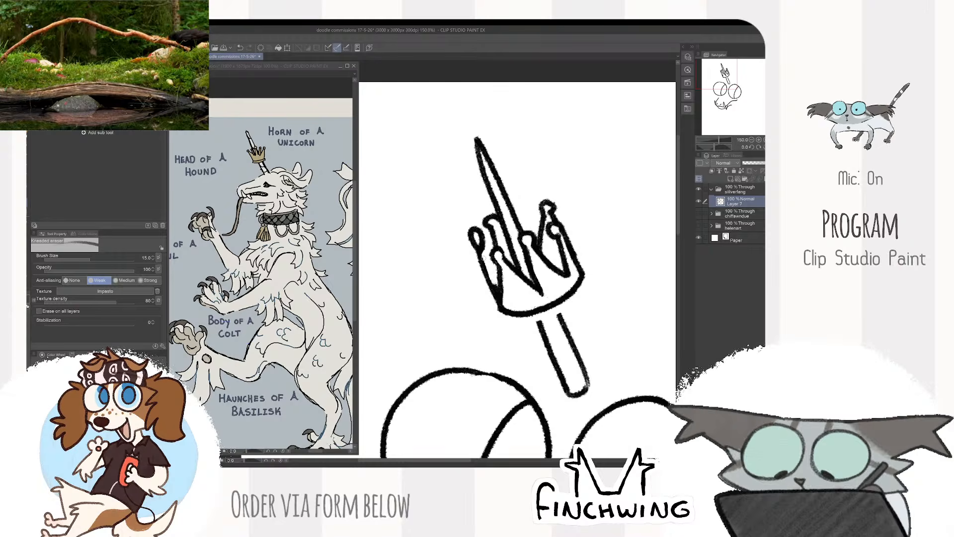
{"action": "key", "text": "p"}
{"action": "mouse_move", "coordinate": [482, 251]}
{"action": "left_mouse_down"}
{"action": "mouse_move", "coordinate": [498, 273]}
{"action": "mouse_move", "coordinate": [498, 308]}
{"action": "mouse_move", "coordinate": [501, 298]}
{"action": "left_mouse_up"}
{"action": "key", "text": "e"}
{"action": "key", "text": "p"}
{"action": "scroll", "coordinate": [549, 278], "scroll_direction": "down", "scroll_amount": 3}
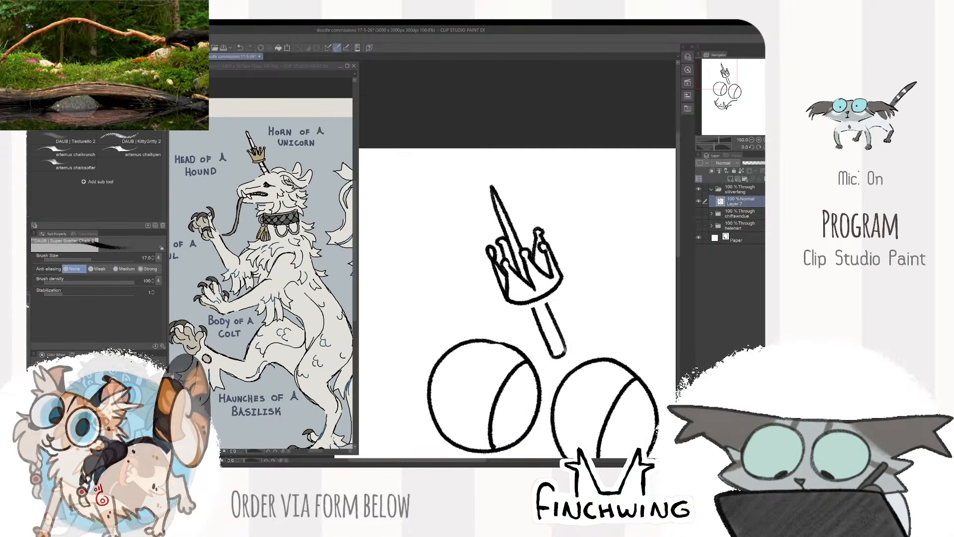
- Extend both edges of the lower horn shaft up to the crown's rim
{"action": "left_click_drag", "start_coordinate": [583, 259], "coordinate": [558, 200]}
{"action": "scroll", "coordinate": [512, 219], "scroll_direction": "up", "scroll_amount": 5}
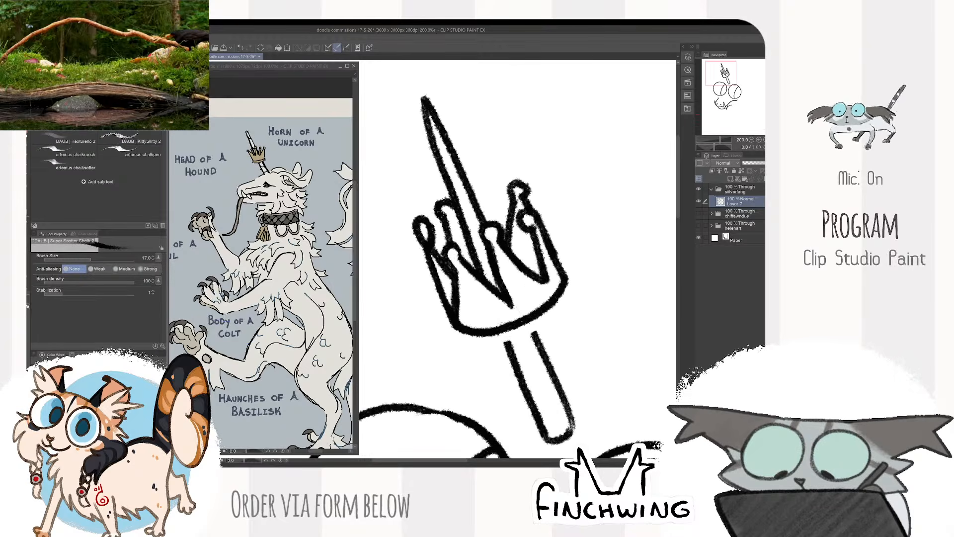
{"action": "scroll", "coordinate": [553, 154], "scroll_direction": "down", "scroll_amount": 3}
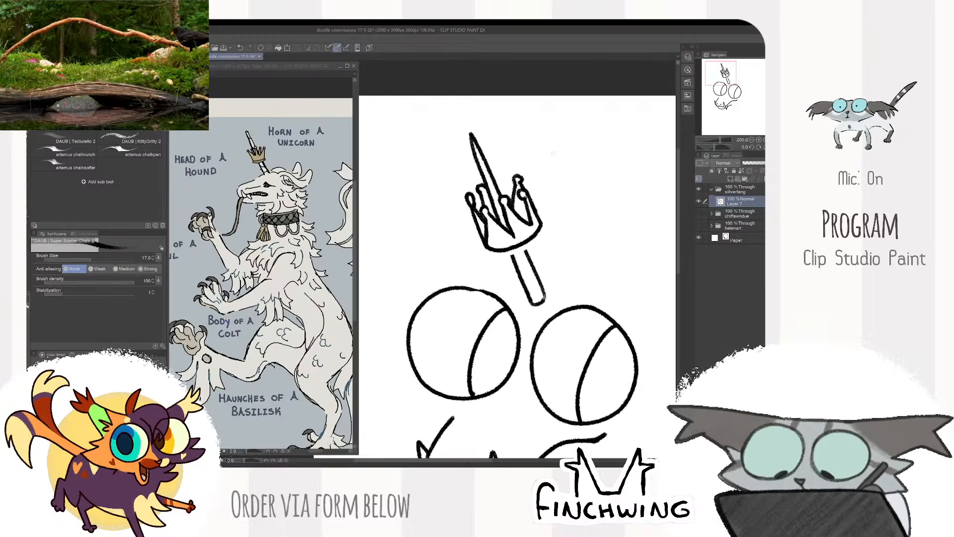
{"action": "scroll", "coordinate": [553, 153], "scroll_direction": "down", "scroll_amount": 3}
{"action": "scroll", "coordinate": [554, 154], "scroll_direction": "up", "scroll_amount": 5}
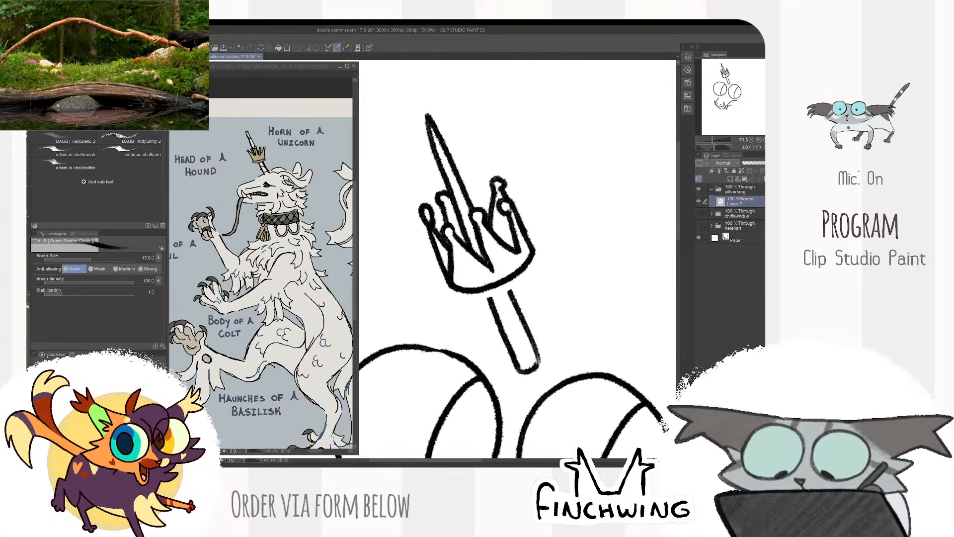
{"action": "scroll", "coordinate": [507, 288], "scroll_direction": "down", "scroll_amount": 5}
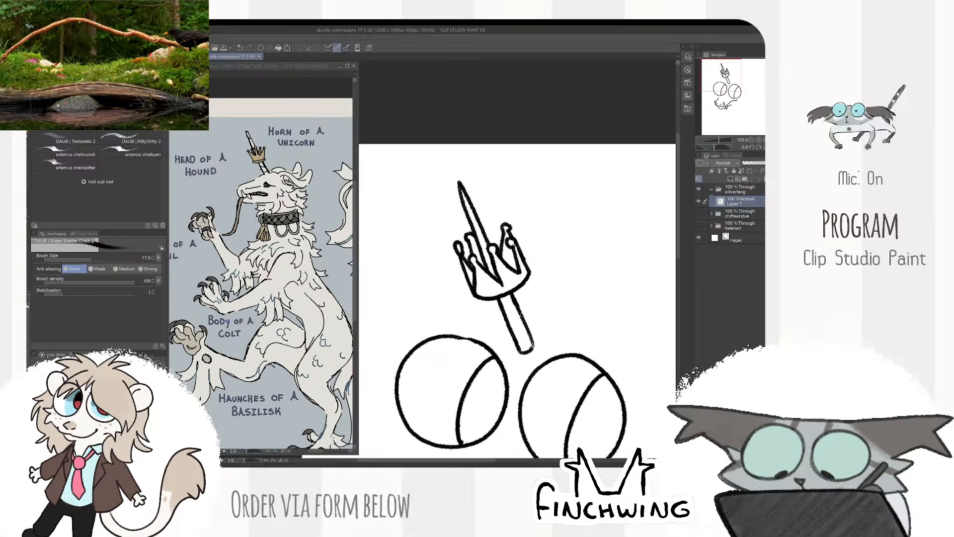
{"action": "scroll", "coordinate": [597, 288], "scroll_direction": "up", "scroll_amount": 4}
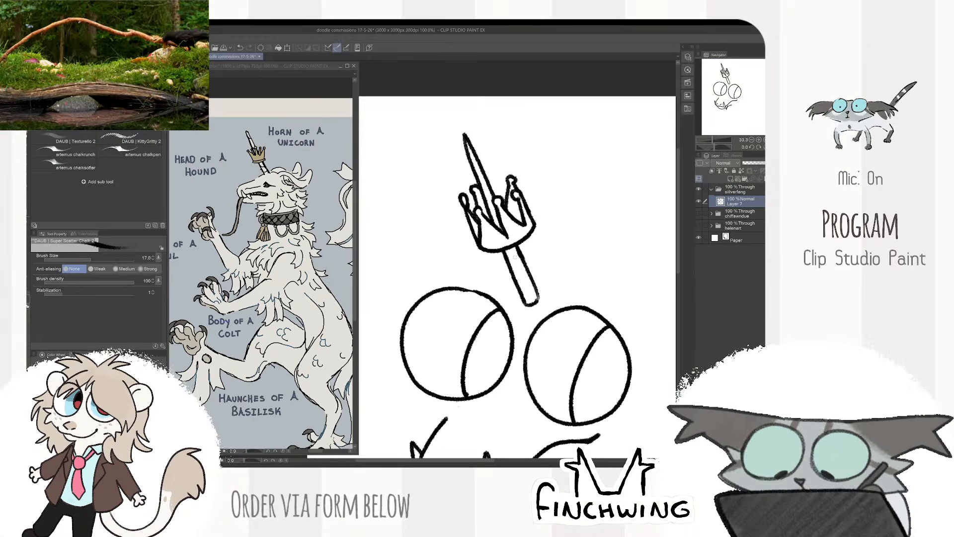
- Draw short curved bands across the horn above and below the crown
{"action": "scroll", "coordinate": [519, 269], "scroll_direction": "up", "scroll_amount": 1}
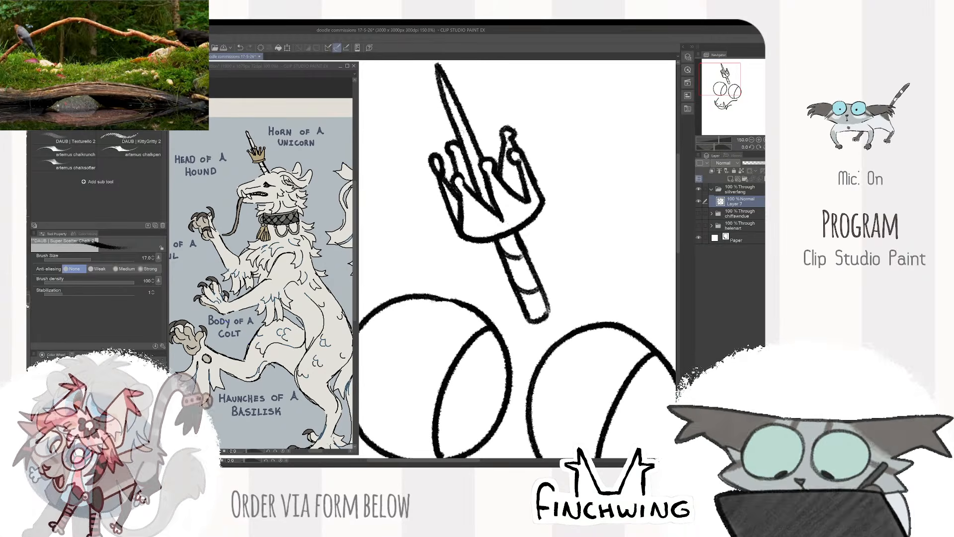
{"action": "key", "text": "e"}
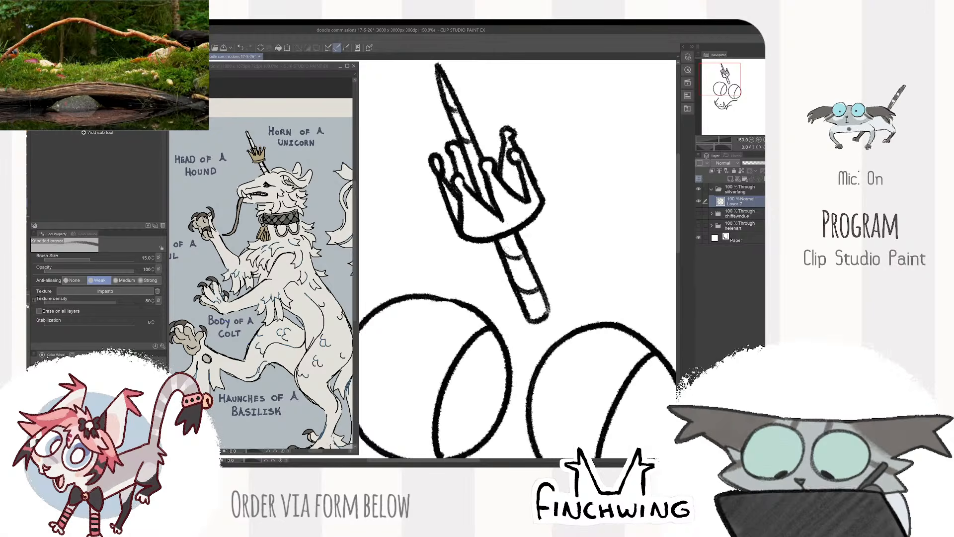
{"action": "scroll", "coordinate": [519, 224], "scroll_direction": "down", "scroll_amount": 3}
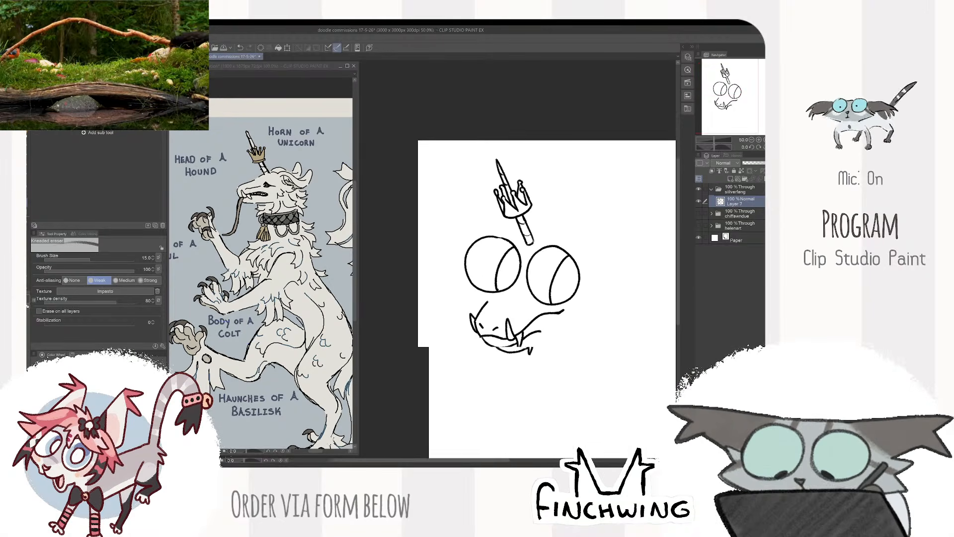
- Draw a curved forehead line above the eyes on both sides of the horn's base
{"action": "scroll", "coordinate": [546, 209], "scroll_direction": "up", "scroll_amount": 1}
{"action": "key", "text": "b"}
{"action": "mouse_move", "coordinate": [547, 223]}
{"action": "left_mouse_down"}
{"action": "mouse_move", "coordinate": [518, 224]}
{"action": "mouse_move", "coordinate": [556, 222]}
{"action": "left_mouse_up"}
{"action": "scroll", "coordinate": [550, 211], "scroll_direction": "up", "scroll_amount": 1}
{"action": "left_click_drag", "start_coordinate": [481, 249], "coordinate": [541, 228]}
{"action": "mouse_move", "coordinate": [436, 231]}
{"action": "left_mouse_down"}
{"action": "mouse_move", "coordinate": [481, 224]}
{"action": "mouse_move", "coordinate": [554, 243]}
{"action": "left_mouse_up"}
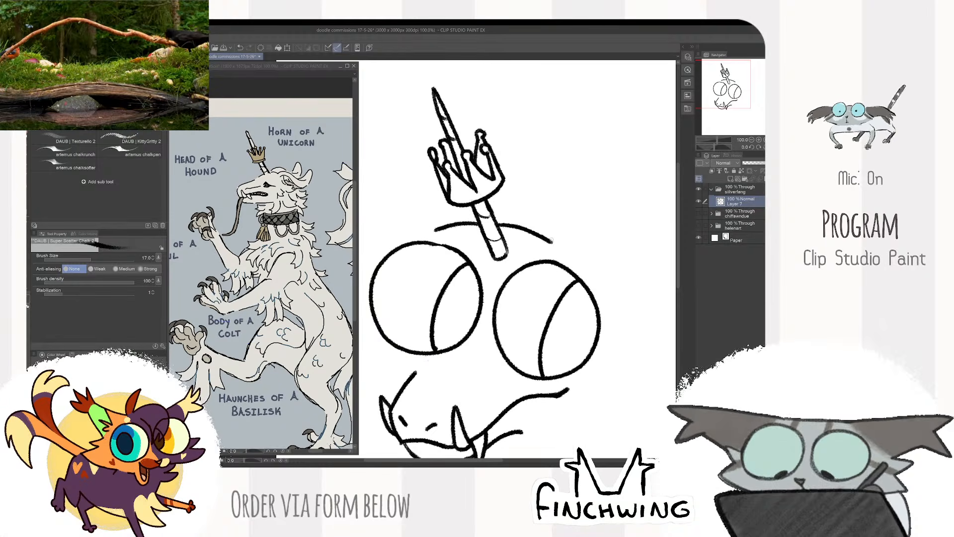
{"action": "key", "text": "ctrl+z"}
{"action": "left_click_drag", "start_coordinate": [498, 223], "coordinate": [569, 246]}
{"action": "scroll", "coordinate": [580, 244], "scroll_direction": "down", "scroll_amount": 2}
{"action": "scroll", "coordinate": [628, 257], "scroll_direction": "up", "scroll_amount": 2}
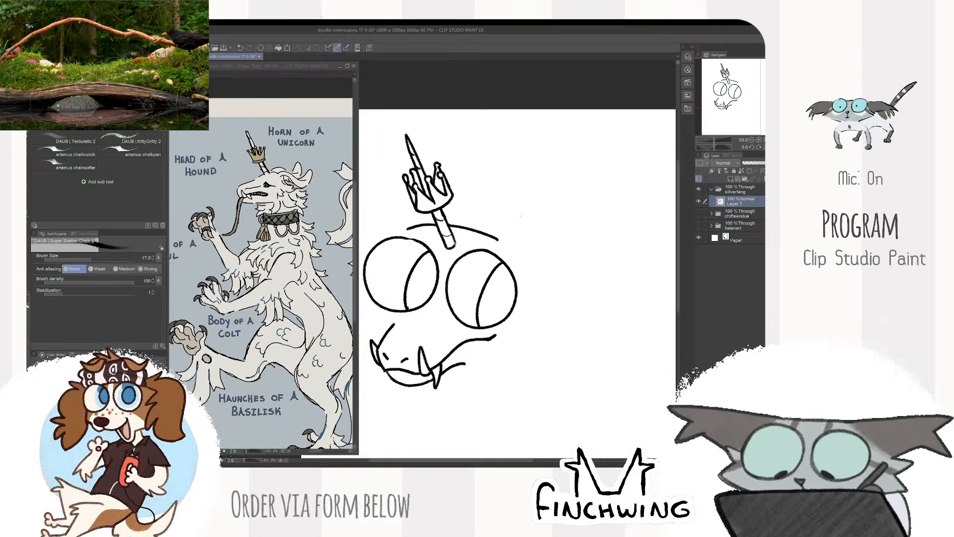
- Draw the upper edge of the right ear, rising to a peak beside the forehead and sloping down outward
{"action": "mouse_move", "coordinate": [472, 247]}
{"action": "left_mouse_down"}
{"action": "mouse_move", "coordinate": [518, 221]}
{"action": "mouse_move", "coordinate": [594, 291]}
{"action": "left_mouse_up"}
{"action": "scroll", "coordinate": [603, 286], "scroll_direction": "down", "scroll_amount": 2}
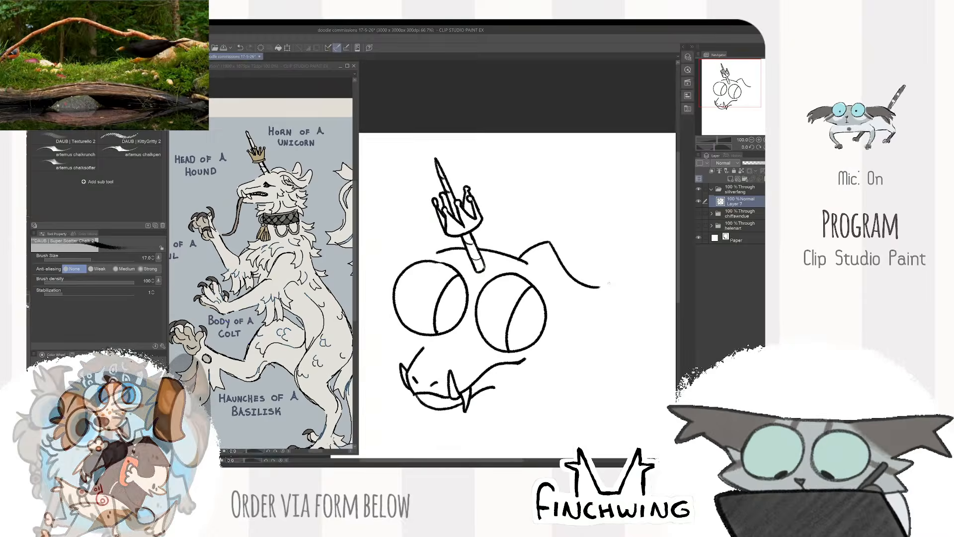
{"action": "scroll", "coordinate": [652, 378], "scroll_direction": "up", "scroll_amount": 1}
- Draw the right ear's drooping tip and its lower edge running back up to the ear's fold
{"action": "left_click_drag", "start_coordinate": [573, 235], "coordinate": [555, 300]}
{"action": "key", "text": "ctrl+z"}
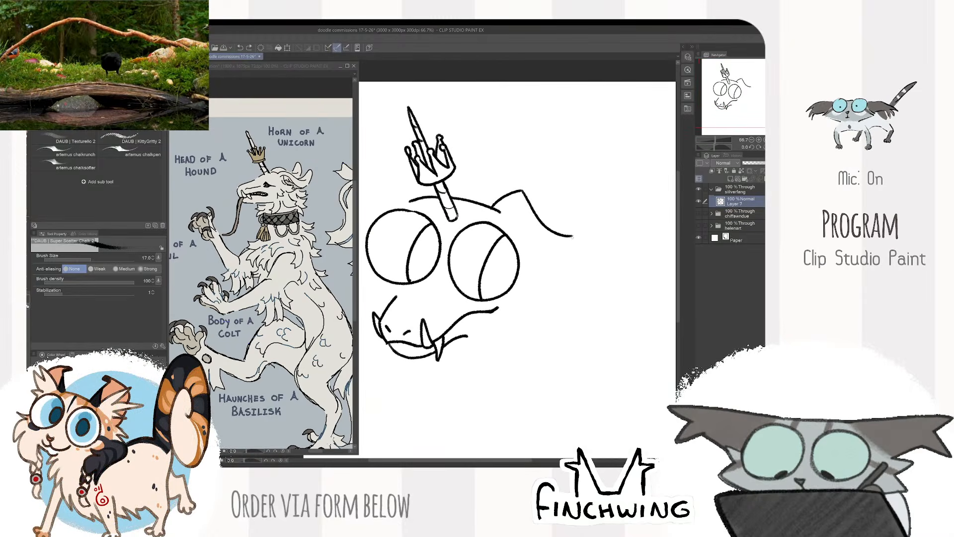
{"action": "mouse_move", "coordinate": [573, 236]}
{"action": "left_mouse_down"}
{"action": "mouse_move", "coordinate": [592, 282]}
{"action": "mouse_move", "coordinate": [570, 287]}
{"action": "mouse_move", "coordinate": [526, 205]}
{"action": "mouse_move", "coordinate": [540, 243]}
{"action": "left_mouse_up"}
{"action": "key", "text": "e"}
{"action": "key", "text": "b"}
{"action": "key", "text": "ctrl+z"}
{"action": "left_click_drag", "start_coordinate": [523, 205], "coordinate": [537, 233]}
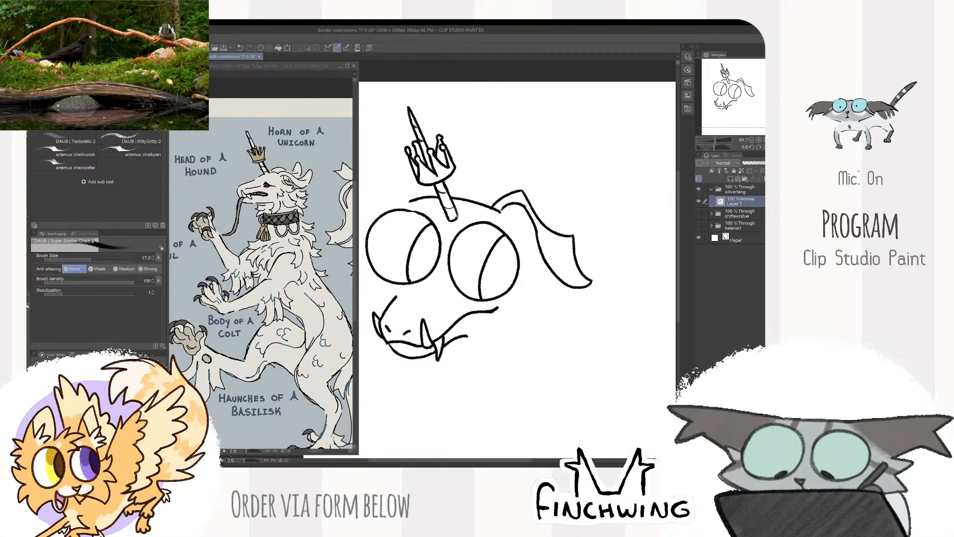
- Tidy the right ear's fold and outline the narrow ear opening inside it
{"action": "key", "text": "e"}
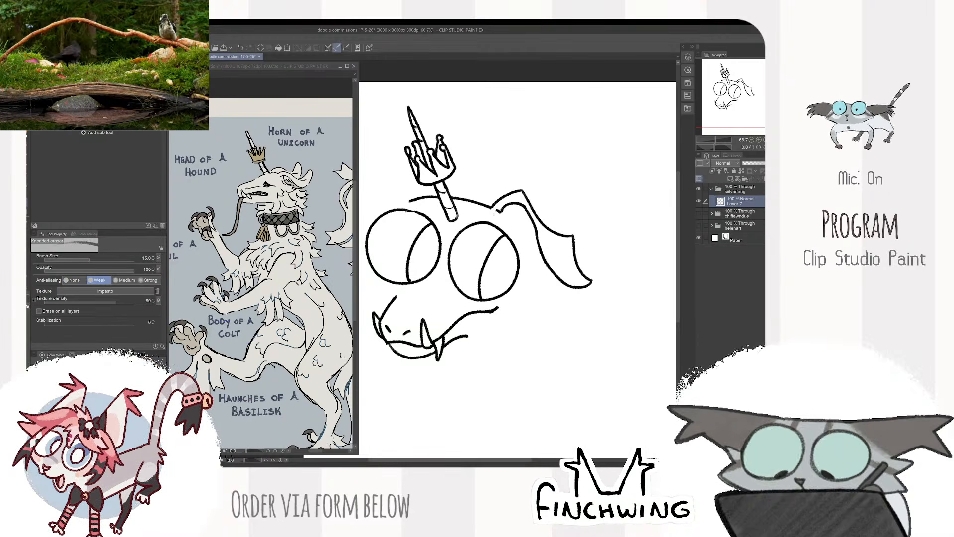
{"action": "key", "text": "b"}
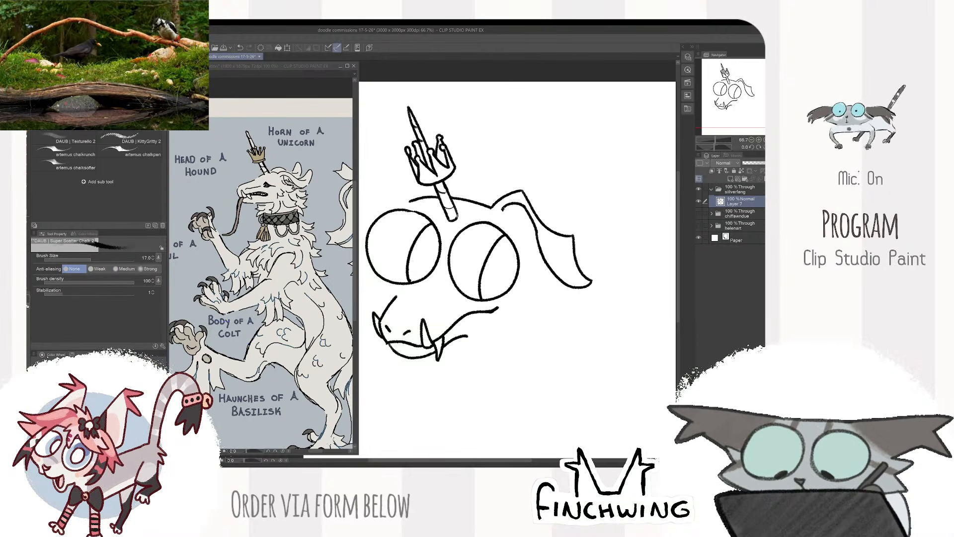
{"action": "left_click_drag", "start_coordinate": [507, 218], "coordinate": [540, 247]}
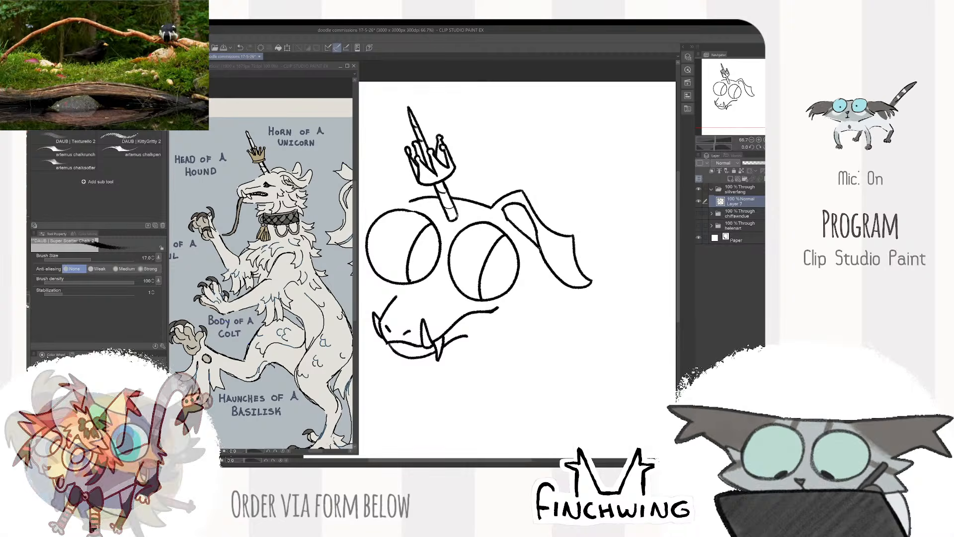
- Draw the folded ear on the head's left side and jagged cheek fur running down to the muzzle
{"action": "left_click_drag", "start_coordinate": [539, 200], "coordinate": [597, 214]}
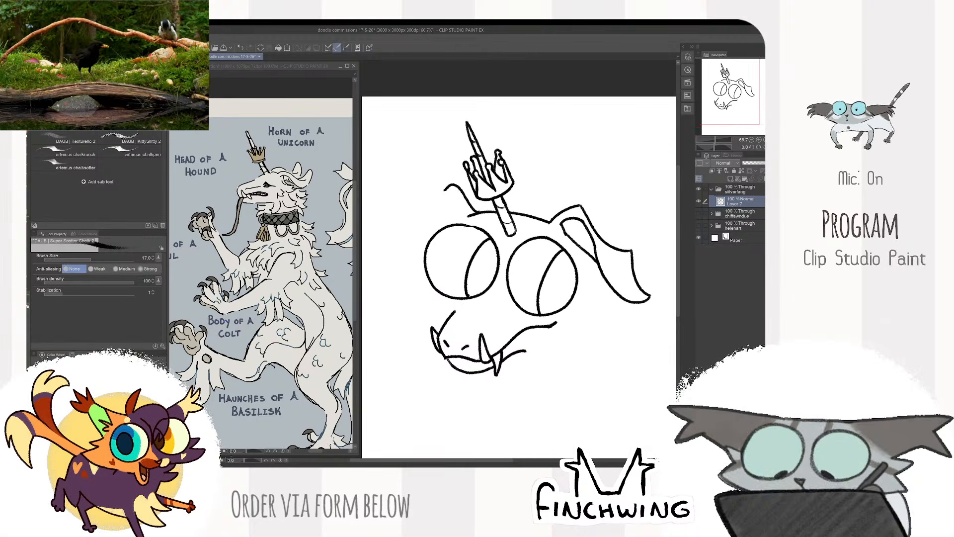
{"action": "left_click_drag", "start_coordinate": [407, 219], "coordinate": [414, 255]}
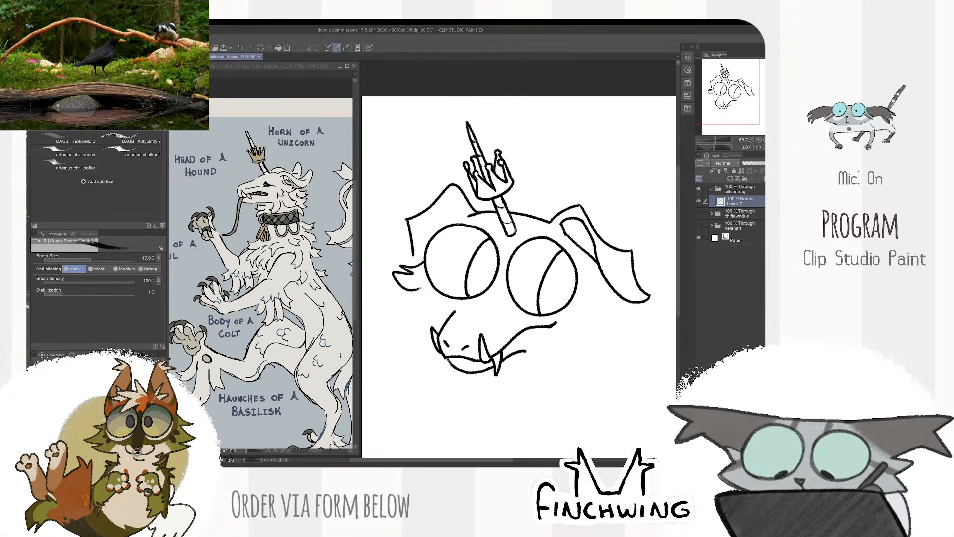
{"action": "key", "text": "ctrl+z"}
{"action": "mouse_move", "coordinate": [416, 268]}
{"action": "left_mouse_down"}
{"action": "mouse_move", "coordinate": [424, 290]}
{"action": "mouse_move", "coordinate": [397, 313]}
{"action": "left_mouse_up"}
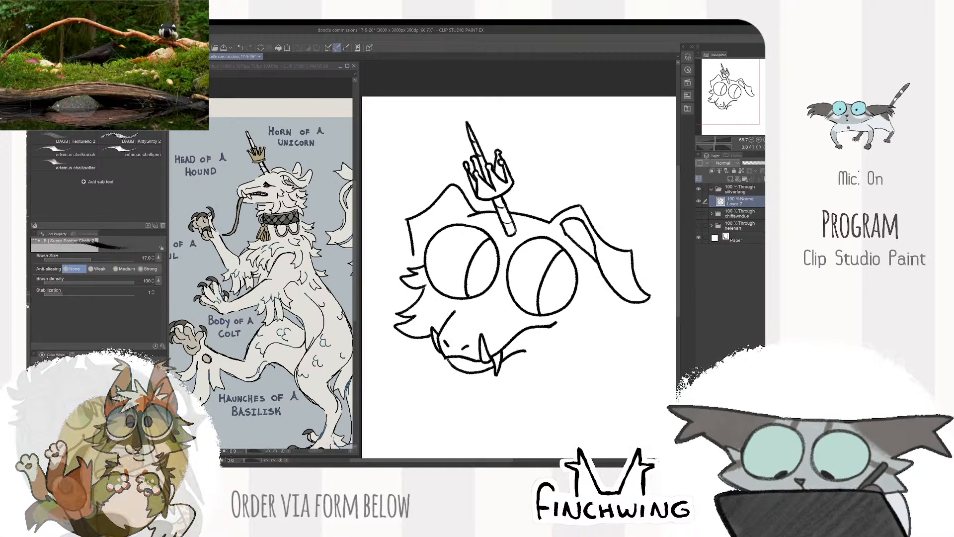
- Draw pointed, shaggy cheek fur tufts below the right ear, down the right side of the face
{"action": "left_click_drag", "start_coordinate": [545, 227], "coordinate": [518, 203]}
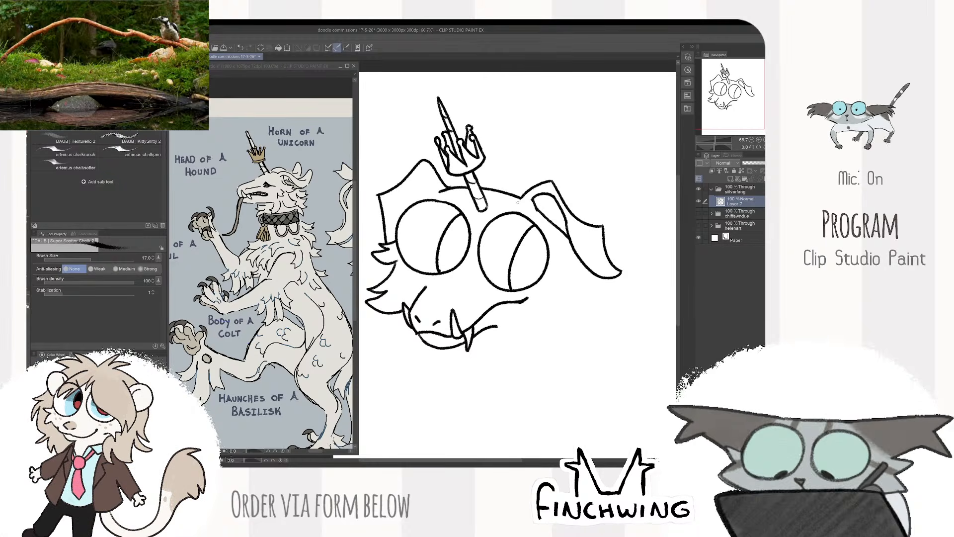
{"action": "left_click_drag", "start_coordinate": [629, 254], "coordinate": [615, 178]}
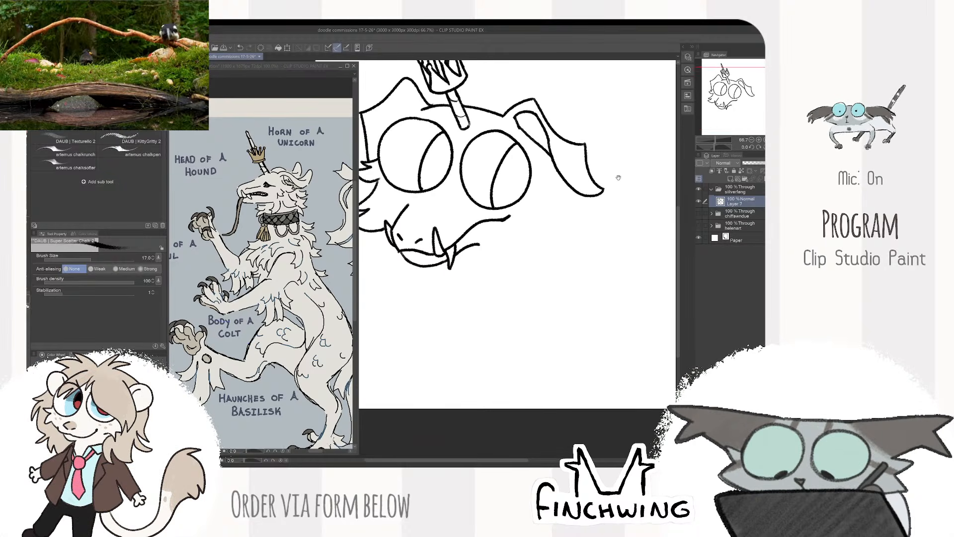
{"action": "scroll", "coordinate": [616, 177], "scroll_direction": "down", "scroll_amount": 2}
{"action": "scroll", "coordinate": [617, 178], "scroll_direction": "up", "scroll_amount": 1}
{"action": "scroll", "coordinate": [611, 100], "scroll_direction": "up", "scroll_amount": 1}
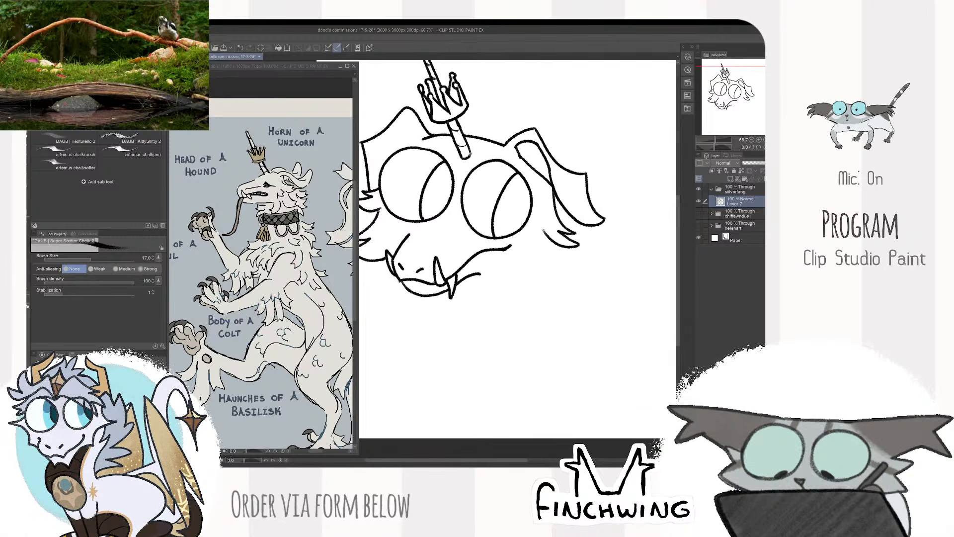
{"action": "mouse_move", "coordinate": [545, 240]}
{"action": "left_mouse_down"}
{"action": "mouse_move", "coordinate": [551, 276]}
{"action": "mouse_move", "coordinate": [519, 261]}
{"action": "left_mouse_up"}
{"action": "scroll", "coordinate": [549, 231], "scroll_direction": "down", "scroll_amount": 2}
{"action": "mouse_move", "coordinate": [599, 223]}
{"action": "left_mouse_down"}
{"action": "mouse_move", "coordinate": [589, 251]}
{"action": "mouse_move", "coordinate": [612, 244]}
{"action": "left_mouse_up"}
{"action": "scroll", "coordinate": [588, 251], "scroll_direction": "up", "scroll_amount": 1}
- Scale the whole head sketch down slightly, keeping it in the upper left area of the canvas
{"action": "key", "text": "k"}
{"action": "key", "text": "ctrl+t"}
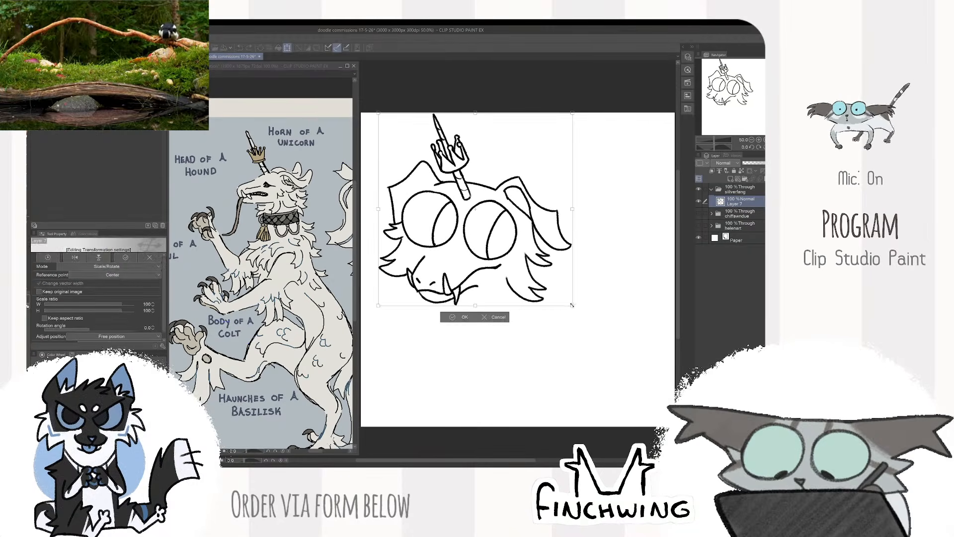
{"action": "mouse_move", "coordinate": [571, 305]}
{"action": "left_mouse_down"}
{"action": "mouse_move", "coordinate": [546, 275]}
{"action": "mouse_move", "coordinate": [577, 255]}
{"action": "mouse_move", "coordinate": [587, 261]}
{"action": "left_mouse_up"}
{"action": "key", "text": "Return"}
{"action": "key", "text": "b"}
- Draw a curved throat line below the jaw, ending in a pointed fur tuft with a rounded underside
{"action": "scroll", "coordinate": [563, 261], "scroll_direction": "up", "scroll_amount": 1}
{"action": "scroll", "coordinate": [577, 255], "scroll_direction": "down", "scroll_amount": 1}
{"action": "left_click_drag", "start_coordinate": [501, 258], "coordinate": [489, 285]}
{"action": "left_click_drag", "start_coordinate": [488, 285], "coordinate": [519, 294]}
{"action": "key", "text": "ctrl+z"}
{"action": "key", "text": "ctrl+z"}
{"action": "left_click_drag", "start_coordinate": [499, 258], "coordinate": [498, 278]}
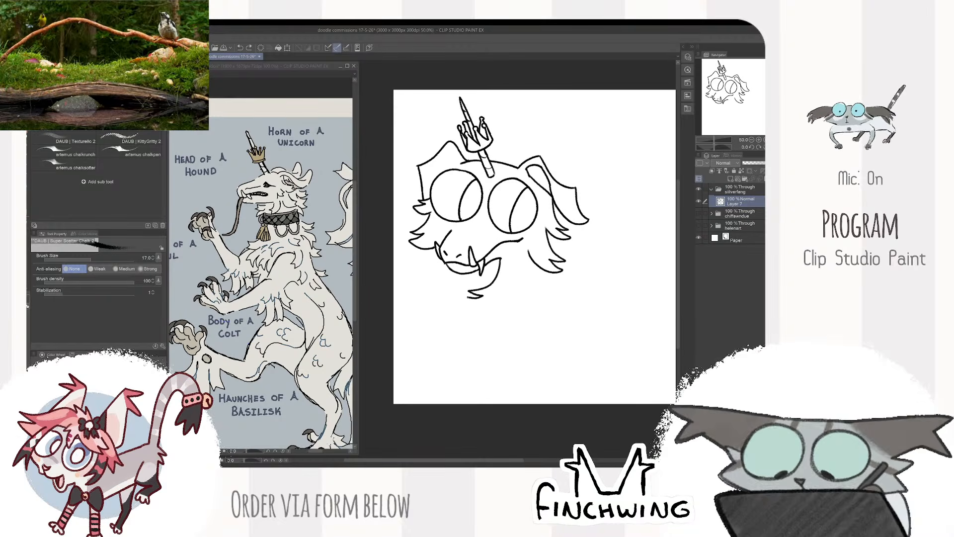
{"action": "left_click_drag", "start_coordinate": [583, 272], "coordinate": [584, 273]}
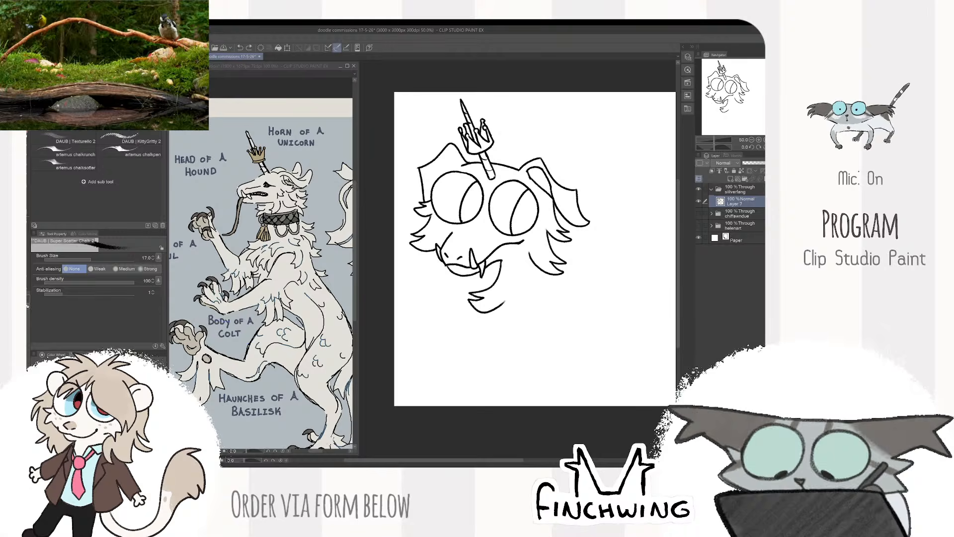
{"action": "left_click_drag", "start_coordinate": [601, 277], "coordinate": [562, 291]}
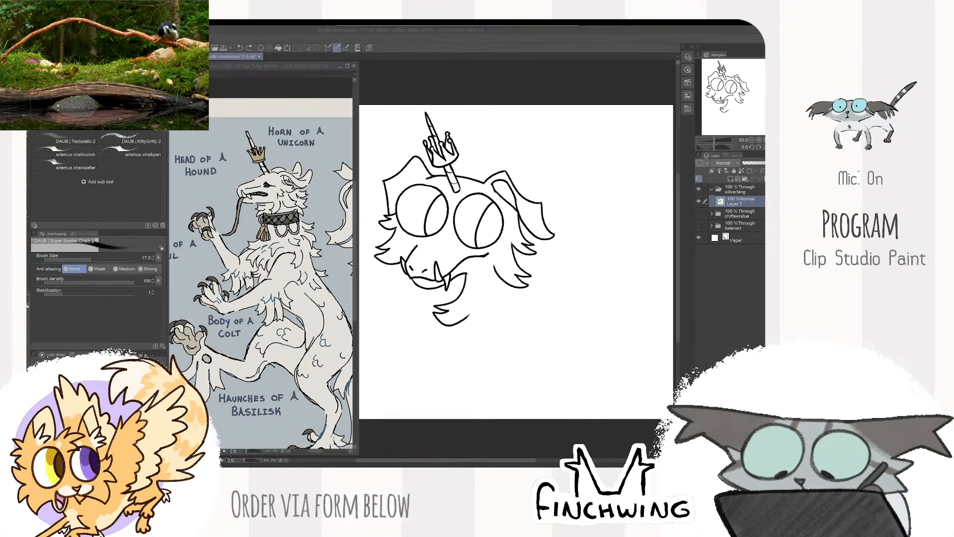
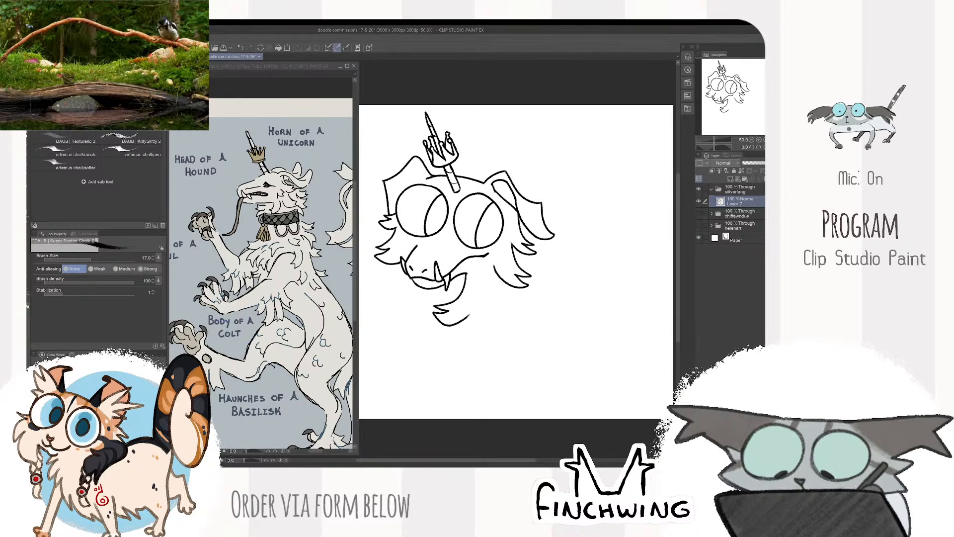
- Draw the beast's raised front arm below the muzzle, ending in a curled, clawed paw on the left
{"action": "left_click_drag", "start_coordinate": [468, 316], "coordinate": [557, 296]}
{"action": "scroll", "coordinate": [523, 297], "scroll_direction": "up", "scroll_amount": 1}
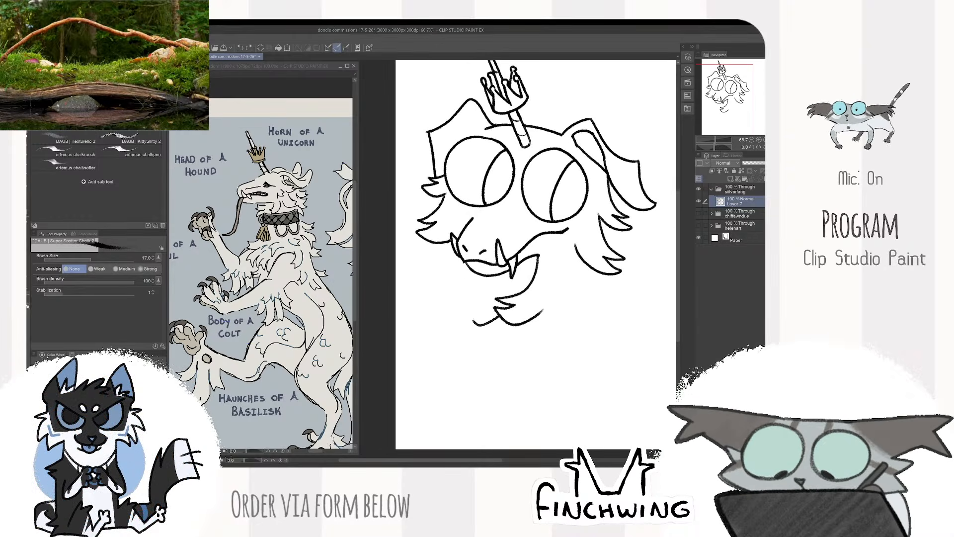
{"action": "left_click_drag", "start_coordinate": [444, 257], "coordinate": [495, 315]}
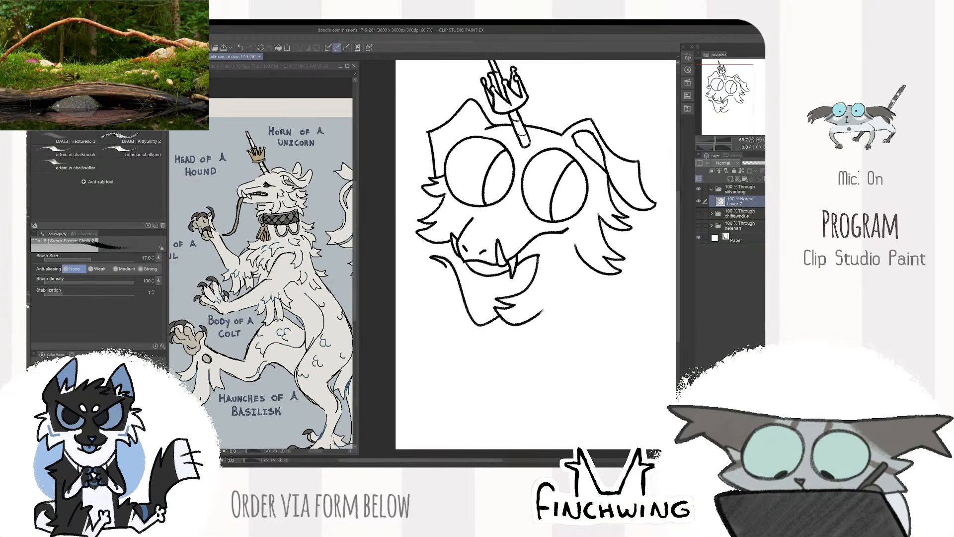
{"action": "mouse_move", "coordinate": [456, 265]}
{"action": "left_mouse_down"}
{"action": "mouse_move", "coordinate": [469, 260]}
{"action": "mouse_move", "coordinate": [462, 281]}
{"action": "mouse_move", "coordinate": [429, 275]}
{"action": "mouse_move", "coordinate": [441, 270]}
{"action": "left_mouse_up"}
{"action": "mouse_move", "coordinate": [440, 272]}
{"action": "left_mouse_down"}
{"action": "mouse_move", "coordinate": [450, 284]}
{"action": "mouse_move", "coordinate": [440, 299]}
{"action": "mouse_move", "coordinate": [463, 304]}
{"action": "left_mouse_up"}
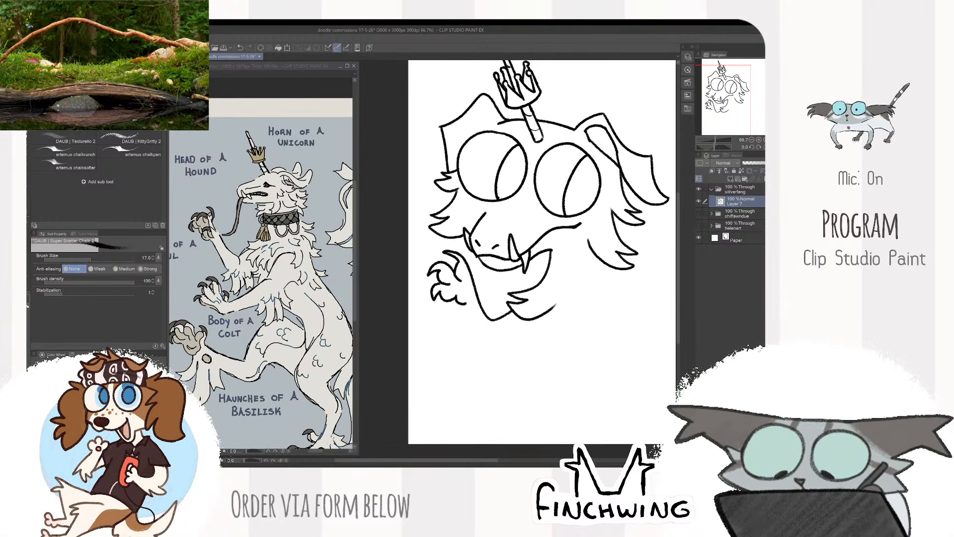
{"action": "left_click_drag", "start_coordinate": [498, 264], "coordinate": [450, 252]}
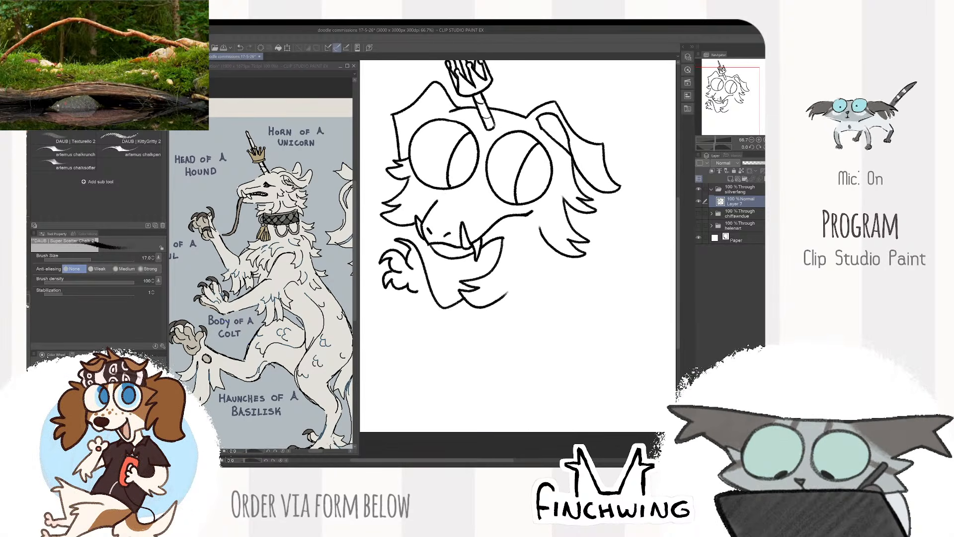
- Draw the raised arm's underside with pointed elbow fur, plus the second foreleg's slanted inner edge and clawed paw
{"action": "left_click_drag", "start_coordinate": [417, 291], "coordinate": [425, 300]}
{"action": "mouse_move", "coordinate": [441, 331]}
{"action": "left_mouse_down"}
{"action": "mouse_move", "coordinate": [441, 359]}
{"action": "mouse_move", "coordinate": [460, 363]}
{"action": "mouse_move", "coordinate": [464, 336]}
{"action": "mouse_move", "coordinate": [477, 349]}
{"action": "mouse_move", "coordinate": [490, 328]}
{"action": "left_mouse_up"}
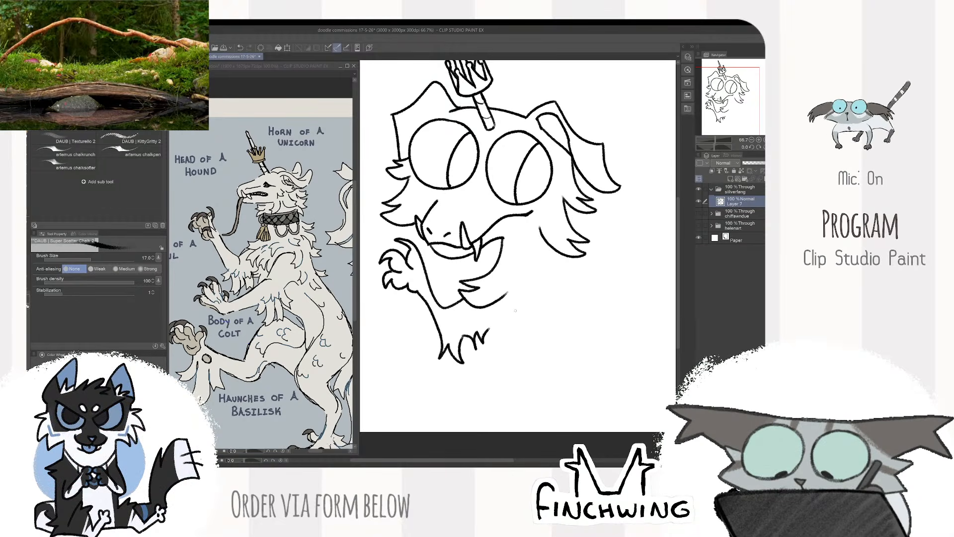
{"action": "mouse_move", "coordinate": [608, 274]}
{"action": "left_mouse_down"}
{"action": "mouse_move", "coordinate": [557, 279]}
{"action": "mouse_move", "coordinate": [577, 226]}
{"action": "mouse_move", "coordinate": [571, 230]}
{"action": "left_mouse_up"}
{"action": "mouse_move", "coordinate": [466, 287]}
{"action": "left_mouse_down"}
{"action": "mouse_move", "coordinate": [424, 365]}
{"action": "mouse_move", "coordinate": [402, 356]}
{"action": "mouse_move", "coordinate": [389, 371]}
{"action": "mouse_move", "coordinate": [411, 366]}
{"action": "mouse_move", "coordinate": [401, 382]}
{"action": "mouse_move", "coordinate": [421, 386]}
{"action": "left_mouse_up"}
{"action": "mouse_move", "coordinate": [430, 381]}
{"action": "left_mouse_down"}
{"action": "mouse_move", "coordinate": [447, 369]}
{"action": "mouse_move", "coordinate": [408, 375]}
{"action": "mouse_move", "coordinate": [448, 369]}
{"action": "left_mouse_up"}
{"action": "key", "text": "e"}
{"action": "key", "text": "p"}
{"action": "key", "text": "e"}
{"action": "key", "text": "p"}
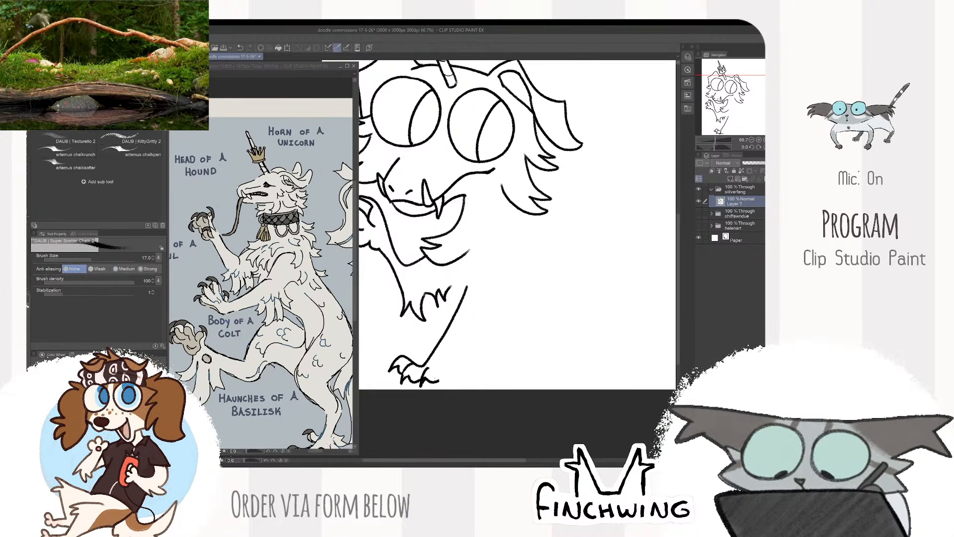
- Erase and redraw the second foreleg's inner edge, and draw its outer edge rising into curled fur tufts
{"action": "key", "text": "e"}
{"action": "mouse_move", "coordinate": [446, 332]}
{"action": "left_mouse_down"}
{"action": "mouse_move", "coordinate": [426, 363]}
{"action": "mouse_move", "coordinate": [451, 368]}
{"action": "left_mouse_up"}
{"action": "key", "text": "p"}
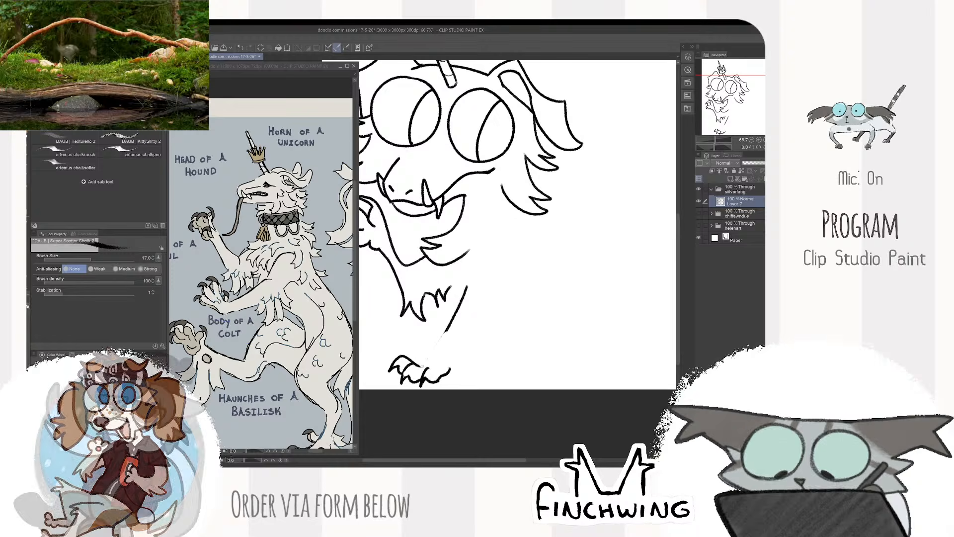
{"action": "left_click_drag", "start_coordinate": [452, 326], "coordinate": [433, 359]}
{"action": "key", "text": "e"}
{"action": "left_click_drag", "start_coordinate": [466, 289], "coordinate": [433, 359]}
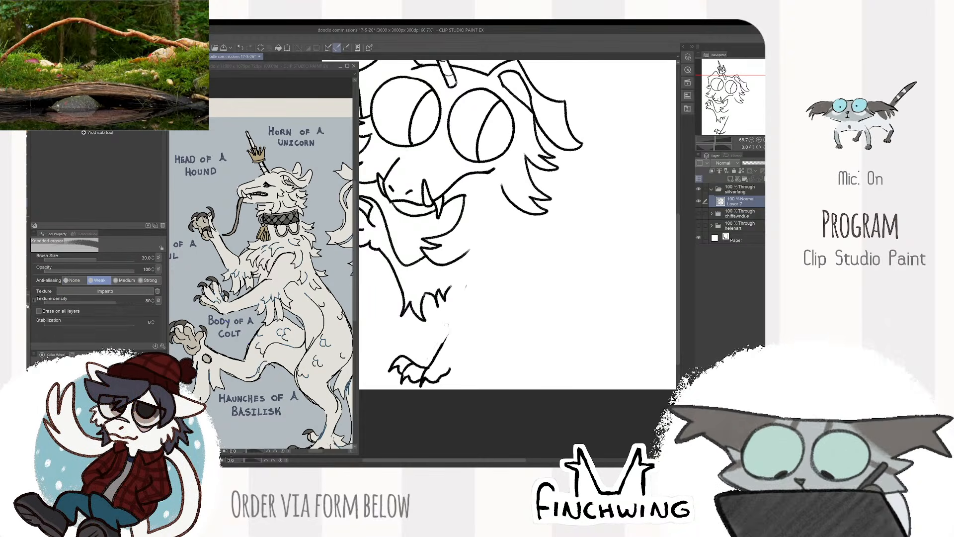
{"action": "key", "text": "p"}
{"action": "mouse_move", "coordinate": [462, 298]}
{"action": "left_mouse_down"}
{"action": "mouse_move", "coordinate": [429, 367]}
{"action": "mouse_move", "coordinate": [467, 281]}
{"action": "mouse_move", "coordinate": [455, 311]}
{"action": "left_mouse_up"}
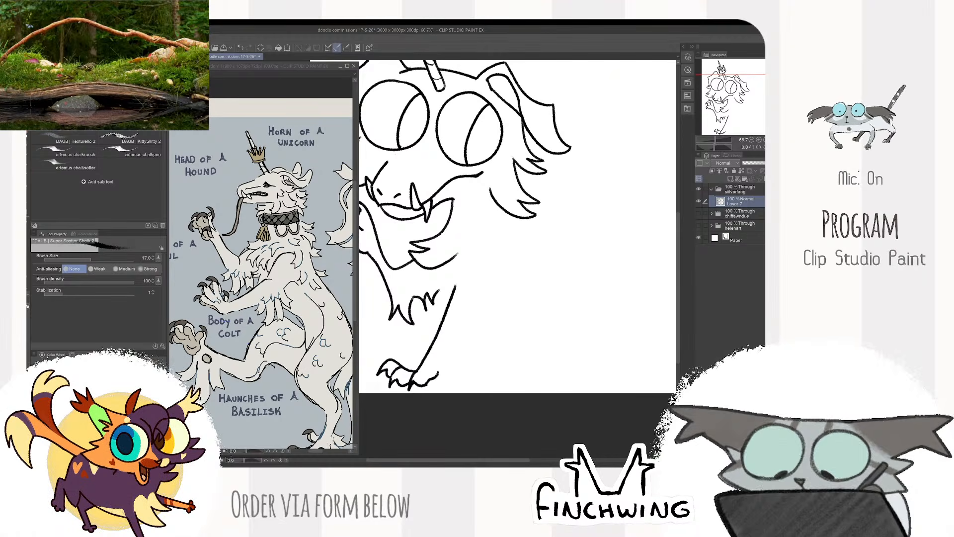
{"action": "left_click_drag", "start_coordinate": [437, 375], "coordinate": [459, 323]}
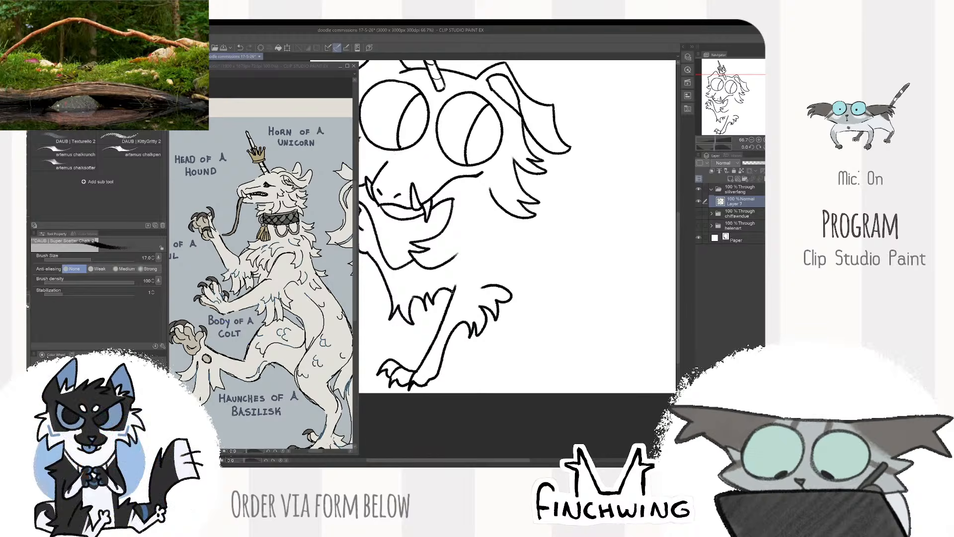
- Scale the whole beast sketch down slightly and reposition it on the canvas
{"action": "scroll", "coordinate": [607, 284], "scroll_direction": "down", "scroll_amount": 2}
{"action": "left_click_drag", "start_coordinate": [612, 278], "coordinate": [605, 278]}
{"action": "key", "text": "k"}
{"action": "left_click_drag", "start_coordinate": [536, 308], "coordinate": [536, 310]}
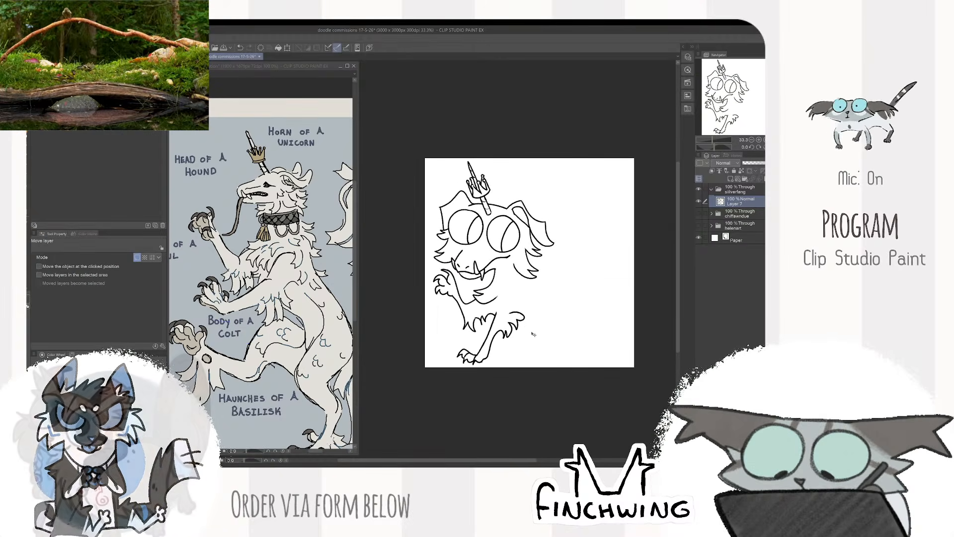
{"action": "key", "text": "ctrl+t"}
{"action": "left_click_drag", "start_coordinate": [554, 364], "coordinate": [550, 354]}
{"action": "left_click_drag", "start_coordinate": [537, 340], "coordinate": [480, 355]}
{"action": "key", "text": "Return"}
- Erase the lower foreleg's straight inner edge and redraw it as a gently curved line down to the paw
{"action": "scroll", "coordinate": [493, 338], "scroll_direction": "up", "scroll_amount": 2}
{"action": "key", "text": "e"}
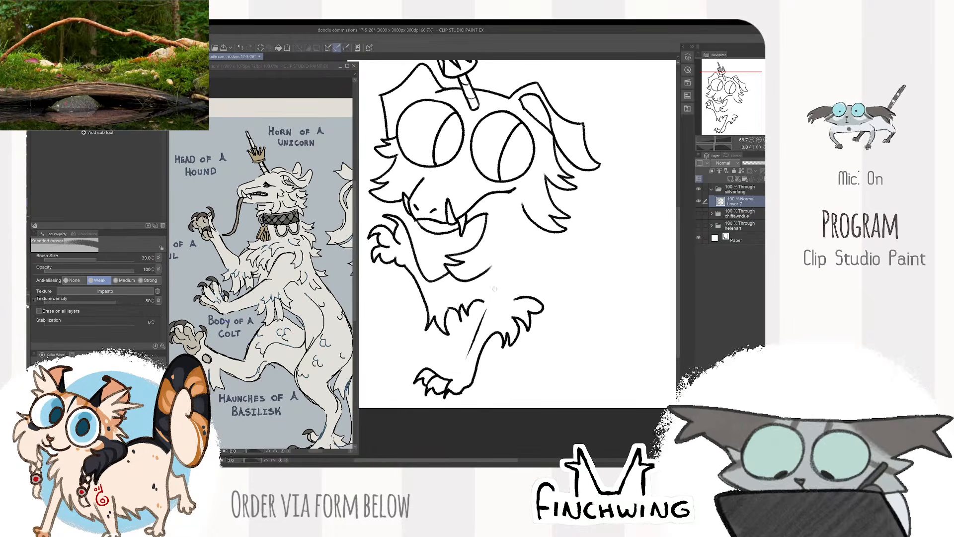
{"action": "key", "text": "b"}
{"action": "left_click_drag", "start_coordinate": [486, 288], "coordinate": [453, 384]}
{"action": "key", "text": "ctrl+z"}
{"action": "key", "text": "e"}
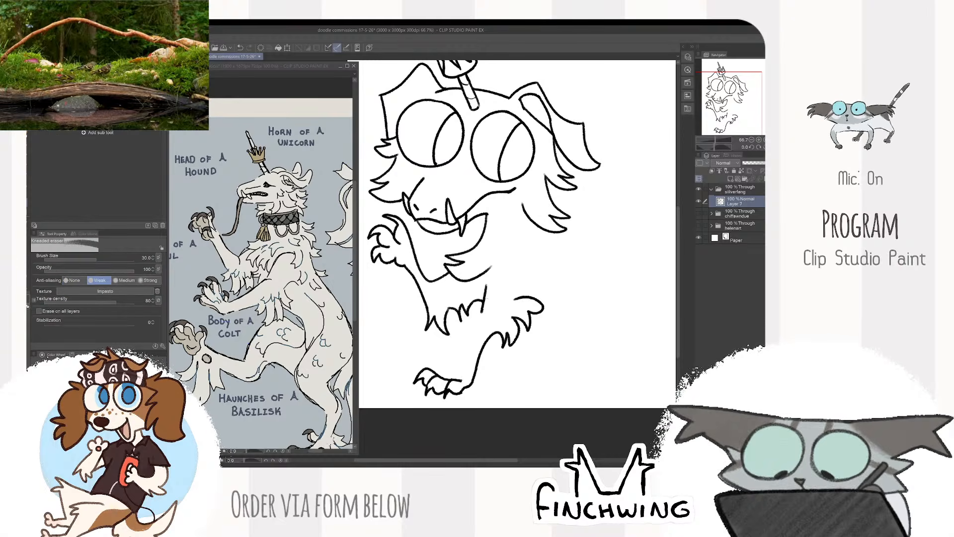
{"action": "key", "text": "b"}
{"action": "left_click_drag", "start_coordinate": [482, 285], "coordinate": [454, 382]}
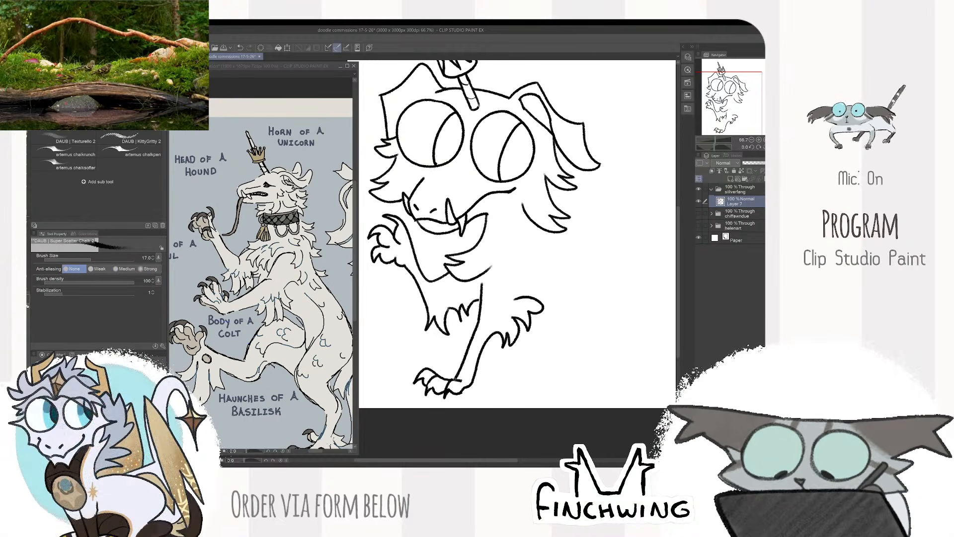
- Select the lower foreleg with its paw and tufts, move it slightly to the right, and deselect
{"action": "mouse_move", "coordinate": [575, 243]}
{"action": "left_mouse_down"}
{"action": "mouse_move", "coordinate": [541, 264]}
{"action": "mouse_move", "coordinate": [587, 254]}
{"action": "left_mouse_up"}
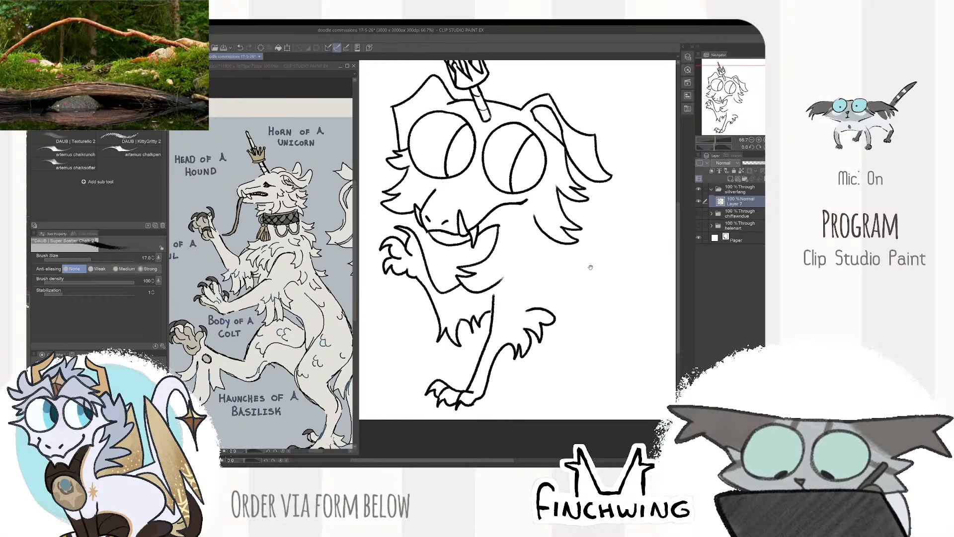
{"action": "key", "text": "m"}
{"action": "mouse_move", "coordinate": [493, 308]}
{"action": "left_mouse_down"}
{"action": "mouse_move", "coordinate": [464, 362]}
{"action": "mouse_move", "coordinate": [473, 422]}
{"action": "mouse_move", "coordinate": [536, 255]}
{"action": "mouse_move", "coordinate": [570, 307]}
{"action": "left_mouse_up"}
{"action": "key", "text": "k"}
{"action": "key", "text": "ctrl+d"}
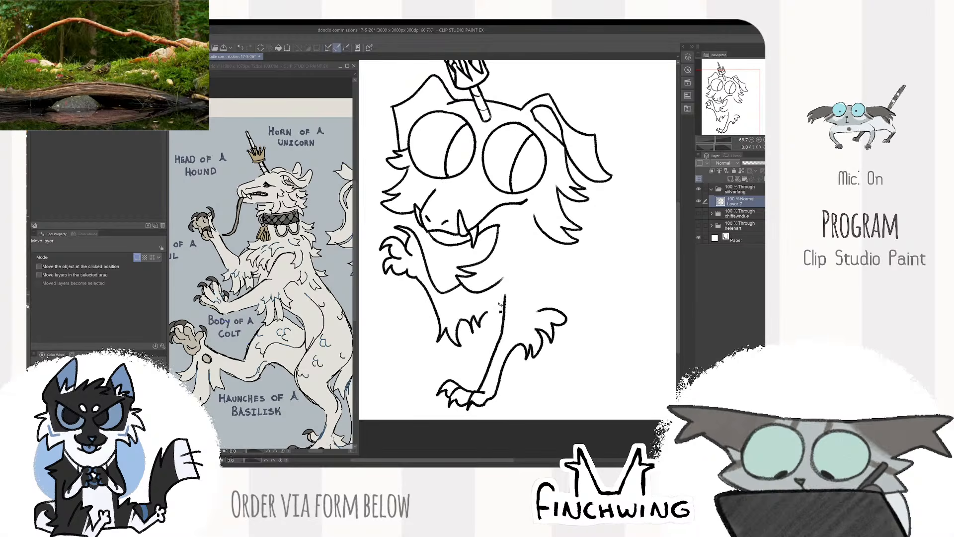
- Extend the elbow fur to the lower foreleg, add pointed chest tufts below the throat, and erase the overlapping lines
{"action": "key", "text": "e"}
{"action": "key", "text": "b"}
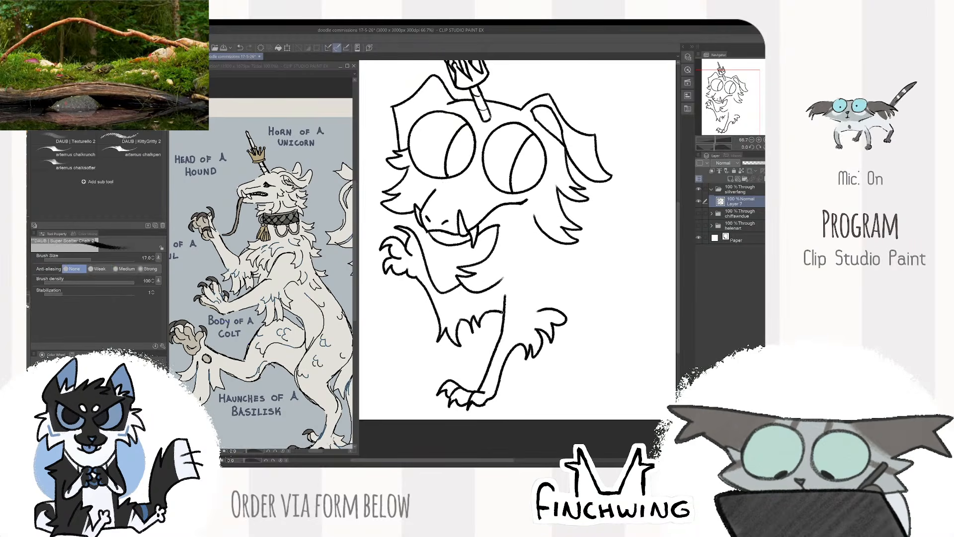
{"action": "left_click_drag", "start_coordinate": [614, 273], "coordinate": [582, 276]}
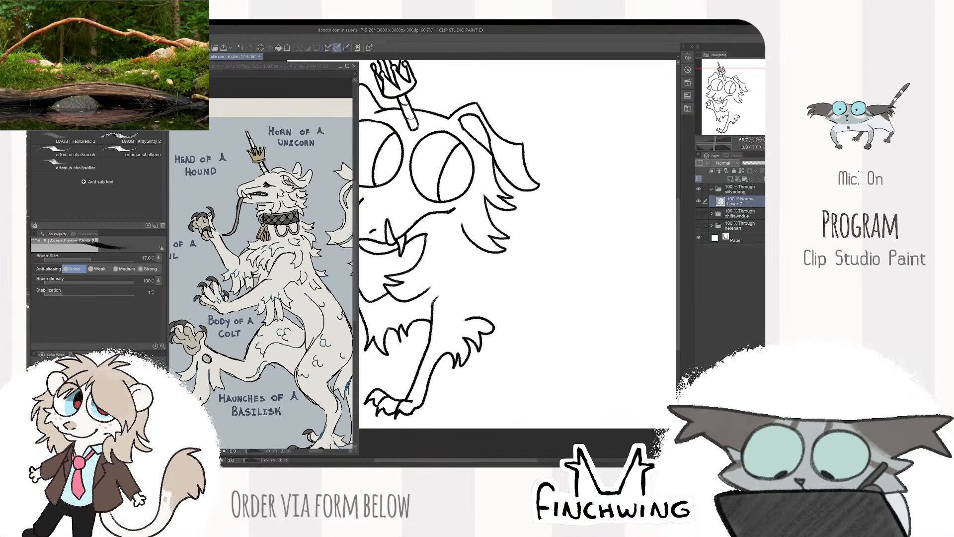
{"action": "left_click_drag", "start_coordinate": [447, 268], "coordinate": [443, 274]}
{"action": "key", "text": "ctrl+z"}
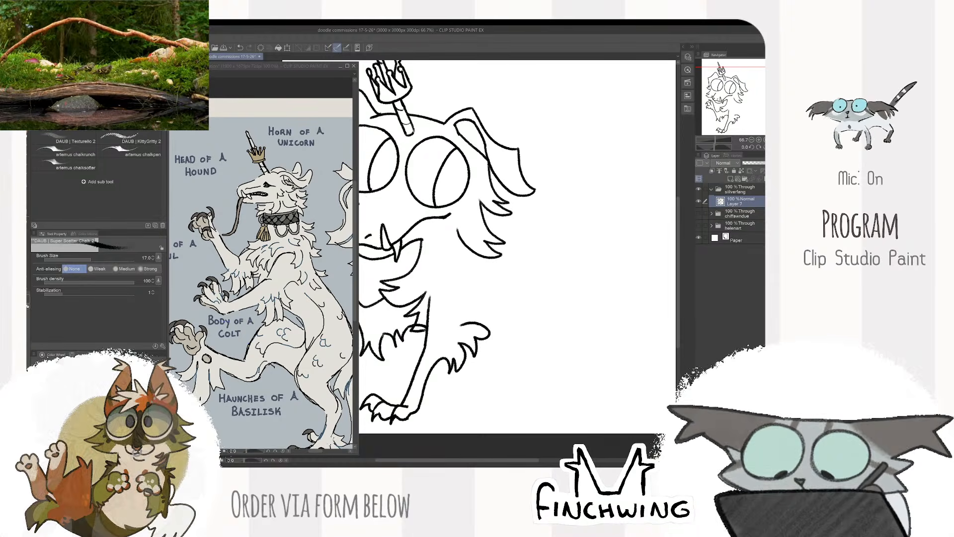
{"action": "key", "text": "e"}
{"action": "left_click_drag", "start_coordinate": [424, 325], "coordinate": [401, 326]}
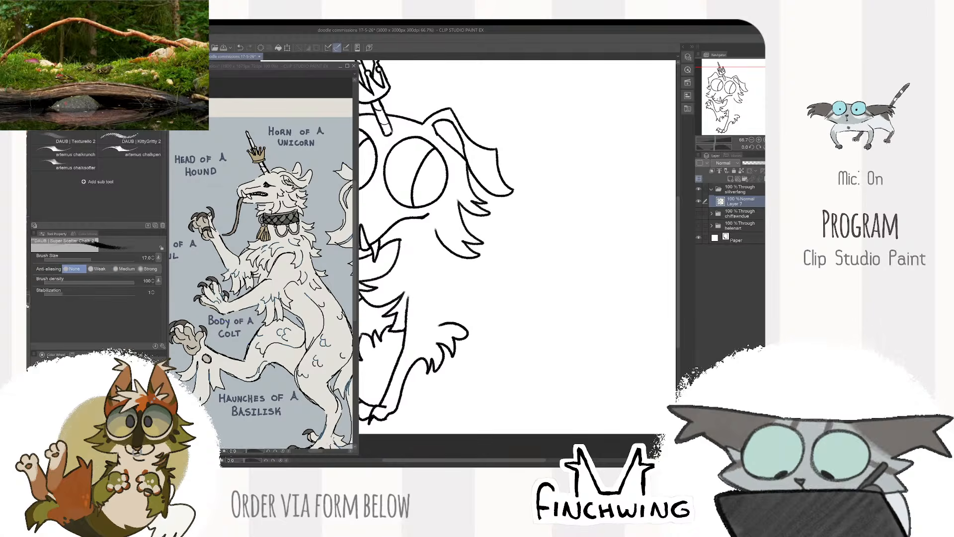
{"action": "key", "text": "b"}
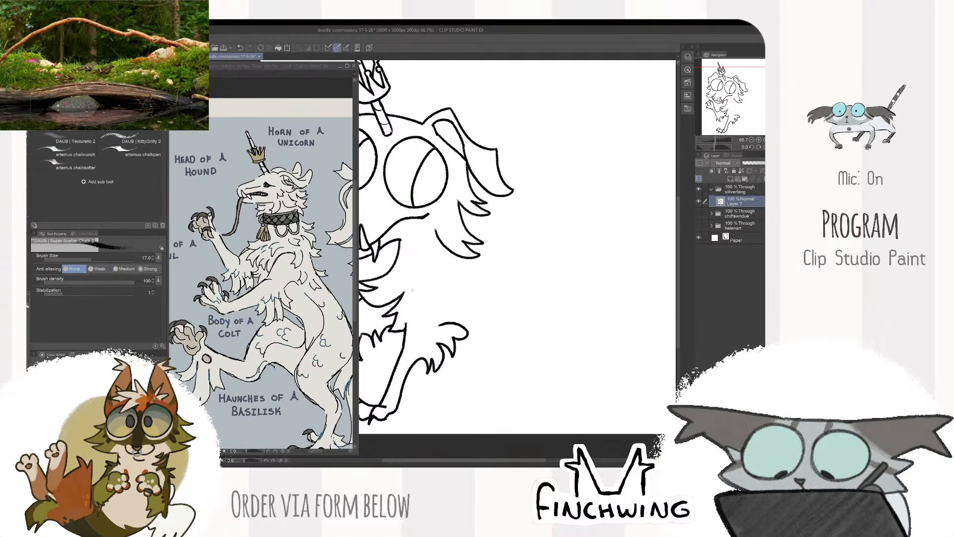
- Draw a curved collar band around the neck, between the muzzle fur and the right cheek tufts
{"action": "left_click_drag", "start_coordinate": [512, 243], "coordinate": [604, 250]}
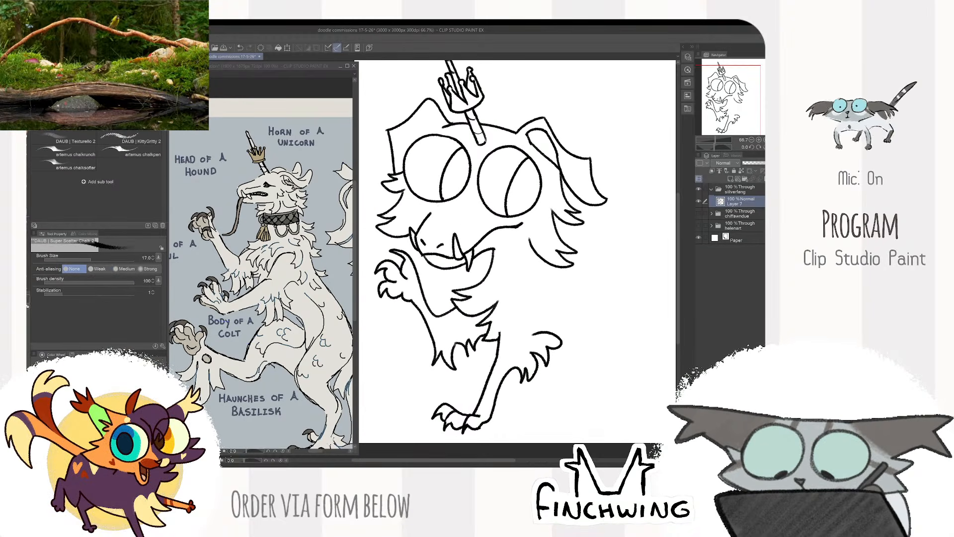
{"action": "left_click_drag", "start_coordinate": [538, 256], "coordinate": [492, 262]}
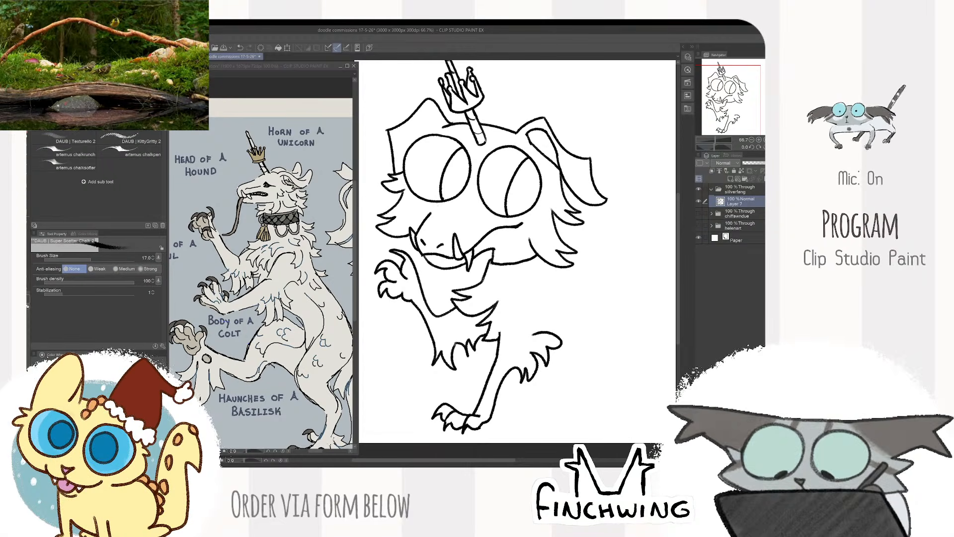
{"action": "mouse_move", "coordinate": [491, 285]}
{"action": "left_mouse_down"}
{"action": "mouse_move", "coordinate": [527, 283]}
{"action": "mouse_move", "coordinate": [554, 265]}
{"action": "left_mouse_up"}
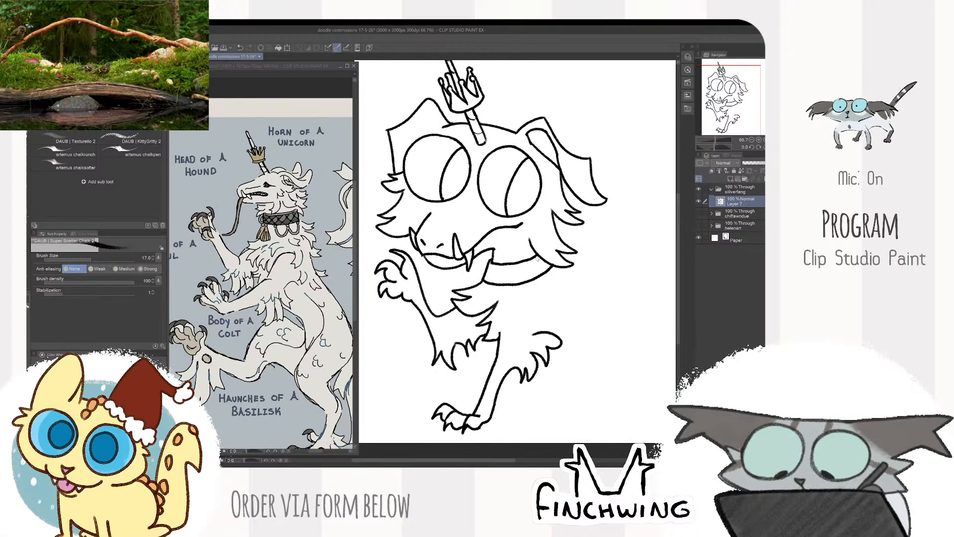
{"action": "key", "text": "ctrl+z"}
{"action": "mouse_move", "coordinate": [482, 282]}
{"action": "left_mouse_down"}
{"action": "mouse_move", "coordinate": [512, 290]}
{"action": "mouse_move", "coordinate": [572, 263]}
{"action": "mouse_move", "coordinate": [505, 285]}
{"action": "mouse_move", "coordinate": [565, 241]}
{"action": "left_mouse_up"}
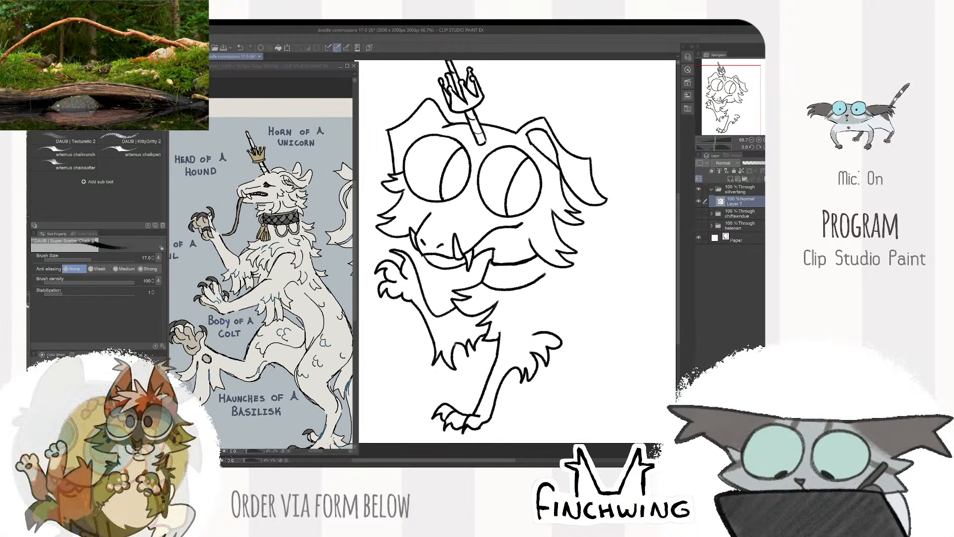
{"action": "key", "text": "ctrl+z"}
{"action": "key", "text": "e"}
{"action": "key", "text": "b"}
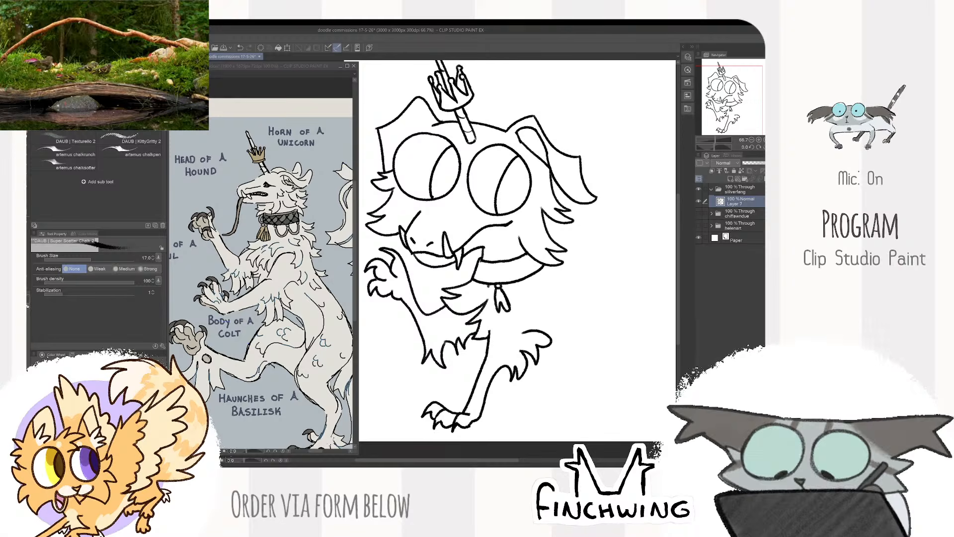
- Draw a split tassel hanging from the collar's front and small scalloped loops along its lower right edge
{"action": "mouse_move", "coordinate": [491, 290]}
{"action": "left_mouse_down"}
{"action": "mouse_move", "coordinate": [485, 312]}
{"action": "mouse_move", "coordinate": [499, 305]}
{"action": "left_mouse_up"}
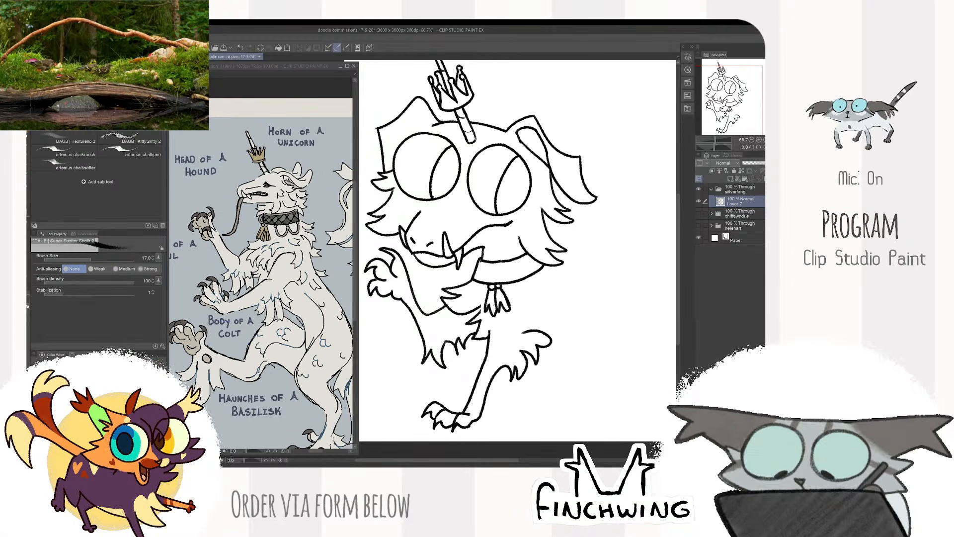
{"action": "mouse_move", "coordinate": [559, 257]}
{"action": "left_mouse_down"}
{"action": "mouse_move", "coordinate": [466, 295]}
{"action": "mouse_move", "coordinate": [496, 276]}
{"action": "left_mouse_up"}
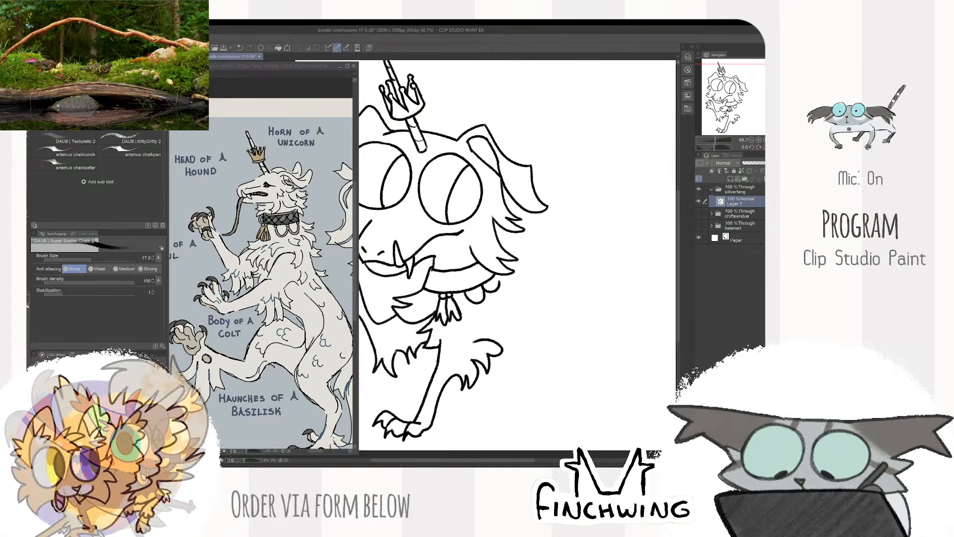
{"action": "mouse_move", "coordinate": [582, 261]}
{"action": "left_mouse_down"}
{"action": "mouse_move", "coordinate": [577, 247]}
{"action": "mouse_move", "coordinate": [598, 247]}
{"action": "left_mouse_up"}
{"action": "mouse_move", "coordinate": [475, 239]}
{"action": "left_mouse_down"}
{"action": "mouse_move", "coordinate": [507, 230]}
{"action": "mouse_move", "coordinate": [481, 238]}
{"action": "left_mouse_up"}
{"action": "scroll", "coordinate": [562, 203], "scroll_direction": "down", "scroll_amount": 1}
{"action": "left_click_drag", "start_coordinate": [593, 215], "coordinate": [577, 208]}
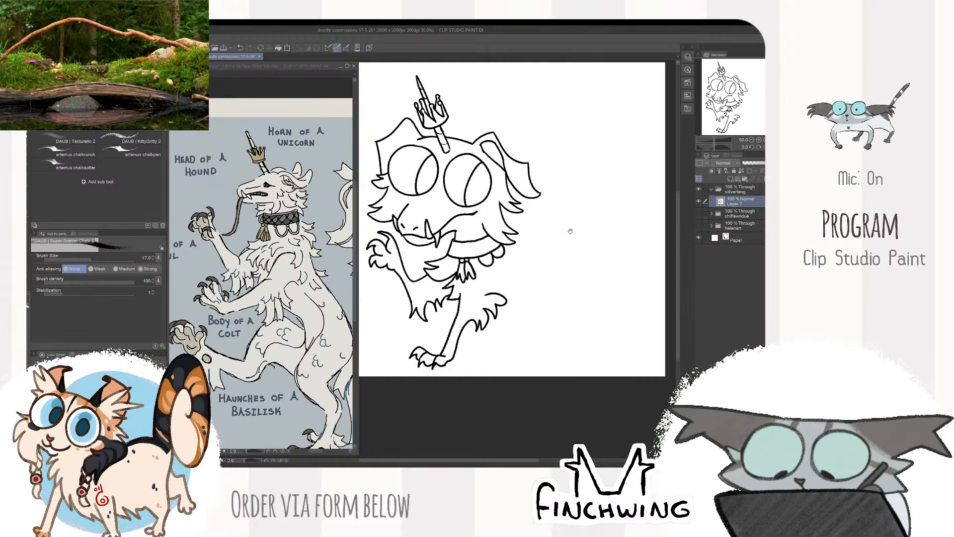
{"action": "left_click_drag", "start_coordinate": [574, 233], "coordinate": [613, 231]}
{"action": "key", "text": "k"}
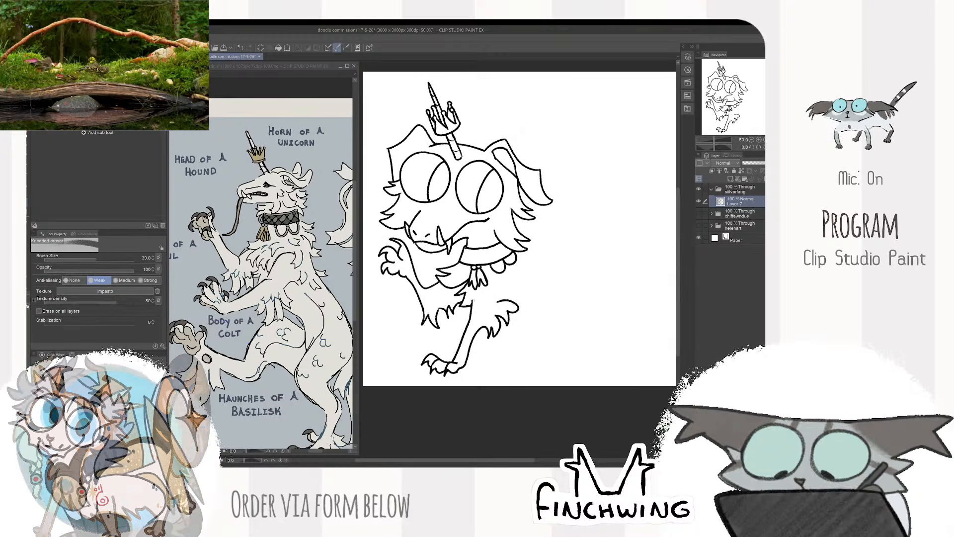
{"action": "key", "text": "b"}
{"action": "mouse_move", "coordinate": [544, 255]}
{"action": "left_mouse_down"}
{"action": "mouse_move", "coordinate": [502, 258]}
{"action": "mouse_move", "coordinate": [529, 274]}
{"action": "left_mouse_up"}
{"action": "mouse_move", "coordinate": [507, 236]}
{"action": "left_mouse_down"}
{"action": "mouse_move", "coordinate": [521, 247]}
{"action": "mouse_move", "coordinate": [506, 251]}
{"action": "left_mouse_up"}
{"action": "key", "text": "ctrl+z"}
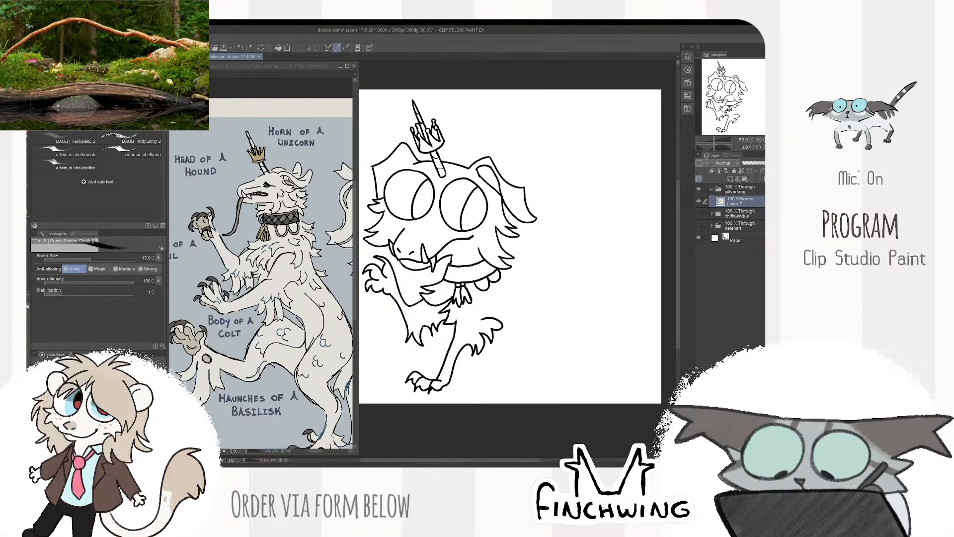
{"action": "key", "text": "ctrl+z"}
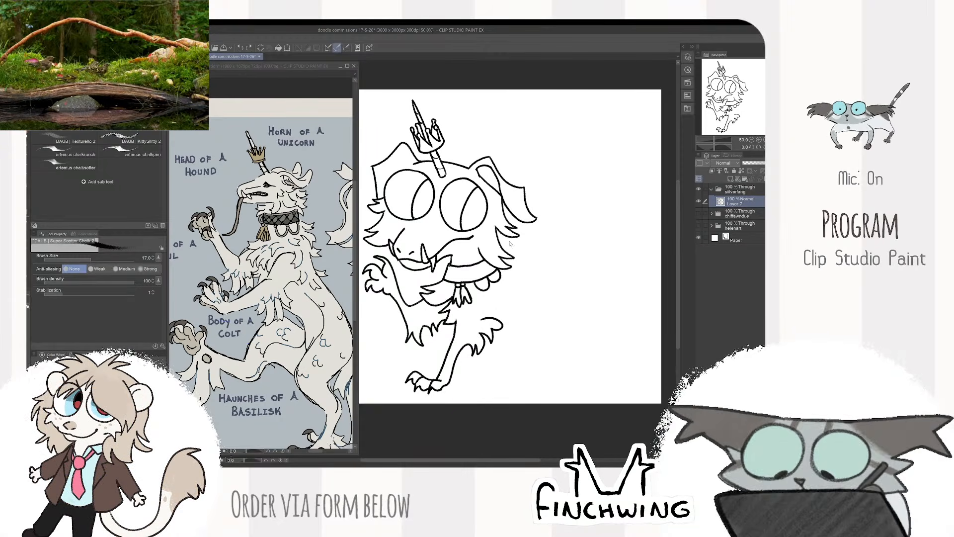
{"action": "left_click_drag", "start_coordinate": [523, 246], "coordinate": [506, 251]}
{"action": "scroll", "coordinate": [503, 224], "scroll_direction": "down", "scroll_amount": 2}
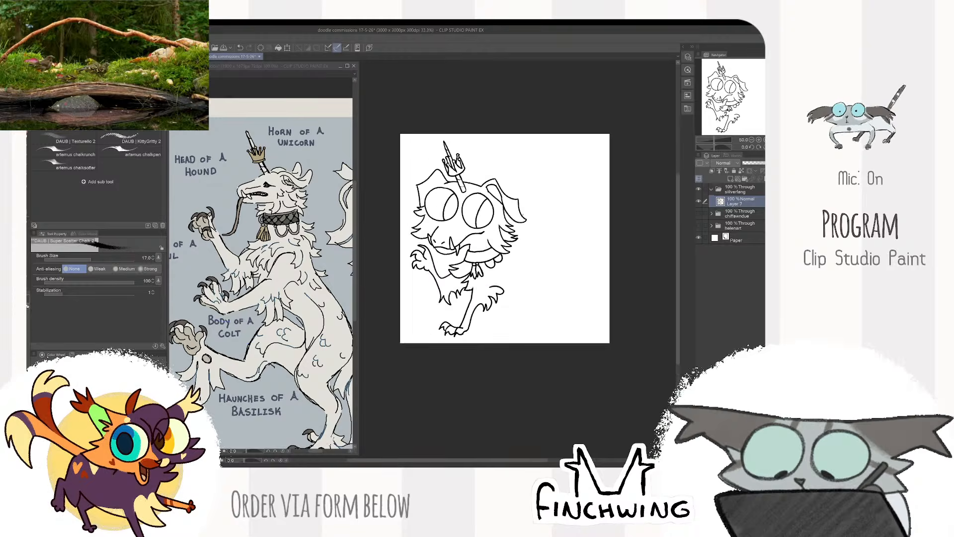
{"action": "scroll", "coordinate": [499, 238], "scroll_direction": "up", "scroll_amount": 3}
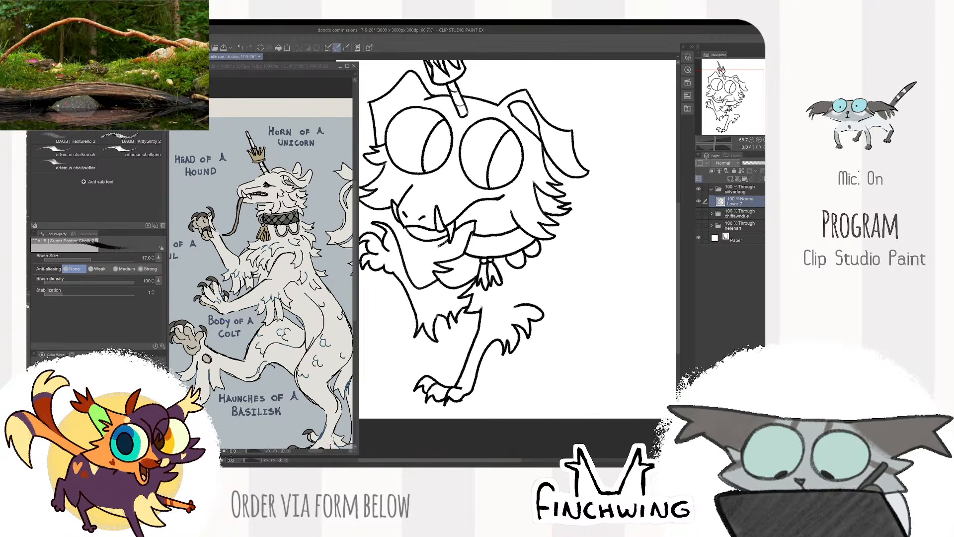
{"action": "key", "text": "ctrl+z"}
- Draw a pointed mane tuft behind the right cheek fur, below the folded ear
{"action": "left_click_drag", "start_coordinate": [449, 240], "coordinate": [465, 247]}
{"action": "scroll", "coordinate": [520, 226], "scroll_direction": "down", "scroll_amount": 2}
{"action": "scroll", "coordinate": [592, 229], "scroll_direction": "up", "scroll_amount": 1}
{"action": "mouse_move", "coordinate": [592, 235]}
{"action": "left_mouse_down"}
{"action": "mouse_move", "coordinate": [564, 219]}
{"action": "mouse_move", "coordinate": [585, 217]}
{"action": "left_mouse_up"}
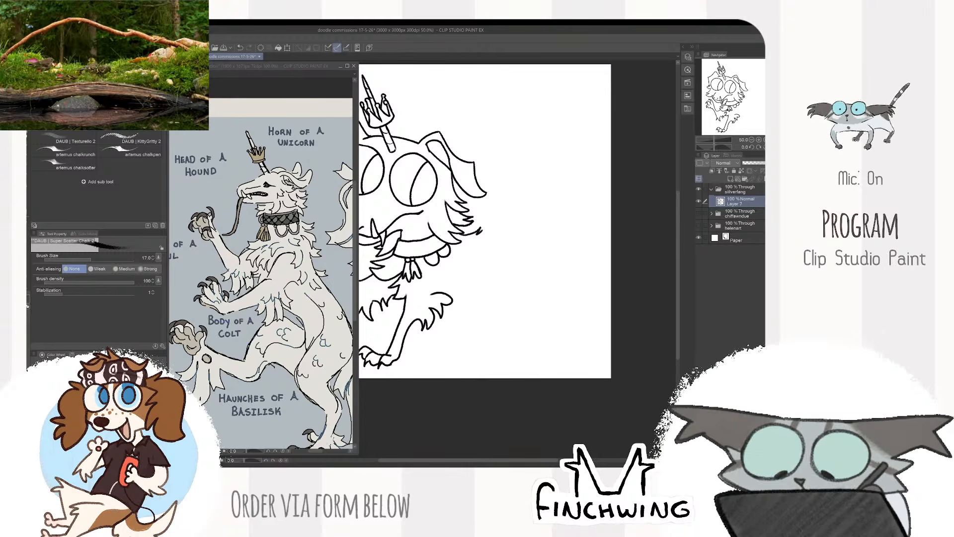
{"action": "mouse_move", "coordinate": [506, 228]}
{"action": "left_mouse_down"}
{"action": "mouse_move", "coordinate": [491, 232]}
{"action": "mouse_move", "coordinate": [518, 211]}
{"action": "left_mouse_up"}
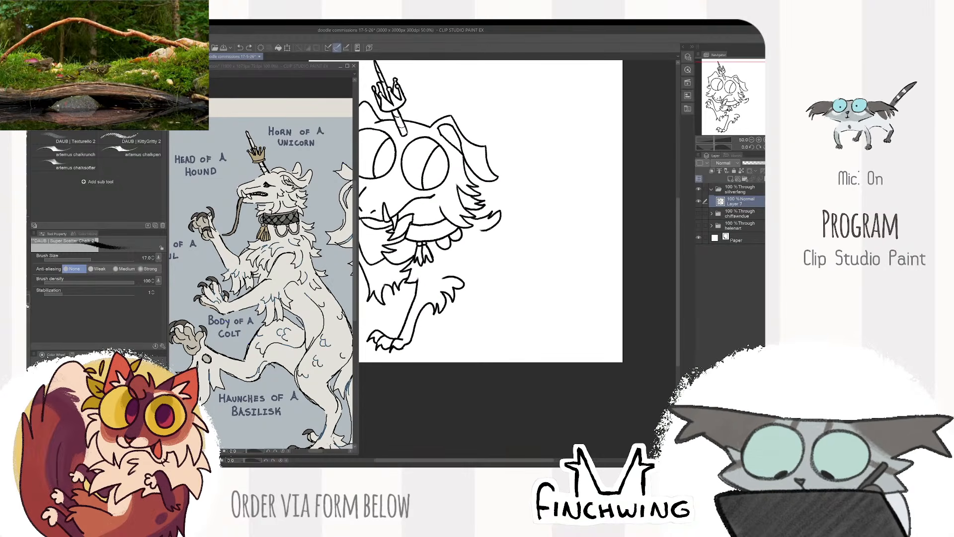
- Draw the beast's arched back and a tall curving tail with a feathered tip and pointed tufts along its length
{"action": "mouse_move", "coordinate": [491, 228]}
{"action": "left_mouse_down"}
{"action": "mouse_move", "coordinate": [543, 220]}
{"action": "mouse_move", "coordinate": [565, 233]}
{"action": "left_mouse_up"}
{"action": "left_click_drag", "start_coordinate": [562, 239], "coordinate": [527, 248]}
{"action": "mouse_move", "coordinate": [350, 353]}
{"action": "left_mouse_down"}
{"action": "mouse_move", "coordinate": [306, 364]}
{"action": "mouse_move", "coordinate": [279, 354]}
{"action": "left_mouse_up"}
{"action": "left_click", "coordinate": [532, 241]}
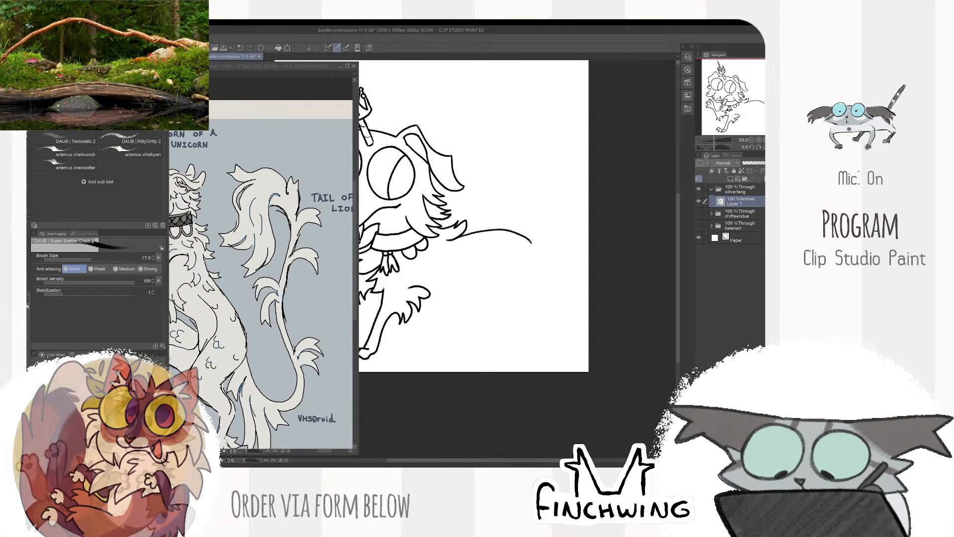
{"action": "mouse_move", "coordinate": [536, 240]}
{"action": "left_mouse_down"}
{"action": "mouse_move", "coordinate": [563, 291]}
{"action": "mouse_move", "coordinate": [566, 262]}
{"action": "mouse_move", "coordinate": [495, 202]}
{"action": "mouse_move", "coordinate": [478, 141]}
{"action": "mouse_move", "coordinate": [591, 130]}
{"action": "mouse_move", "coordinate": [550, 147]}
{"action": "mouse_move", "coordinate": [592, 165]}
{"action": "mouse_move", "coordinate": [578, 182]}
{"action": "mouse_move", "coordinate": [545, 181]}
{"action": "mouse_move", "coordinate": [567, 194]}
{"action": "mouse_move", "coordinate": [550, 195]}
{"action": "mouse_move", "coordinate": [516, 169]}
{"action": "left_mouse_up"}
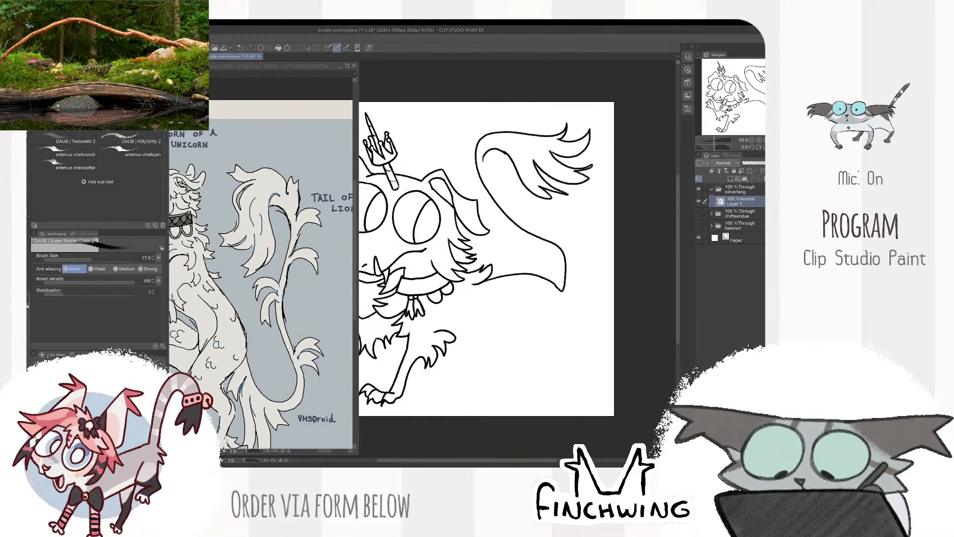
{"action": "mouse_move", "coordinate": [500, 199]}
{"action": "left_mouse_down"}
{"action": "mouse_move", "coordinate": [549, 215]}
{"action": "mouse_move", "coordinate": [552, 237]}
{"action": "mouse_move", "coordinate": [577, 226]}
{"action": "left_mouse_up"}
{"action": "mouse_move", "coordinate": [579, 259]}
{"action": "left_mouse_down"}
{"action": "mouse_move", "coordinate": [550, 285]}
{"action": "mouse_move", "coordinate": [576, 274]}
{"action": "left_mouse_up"}
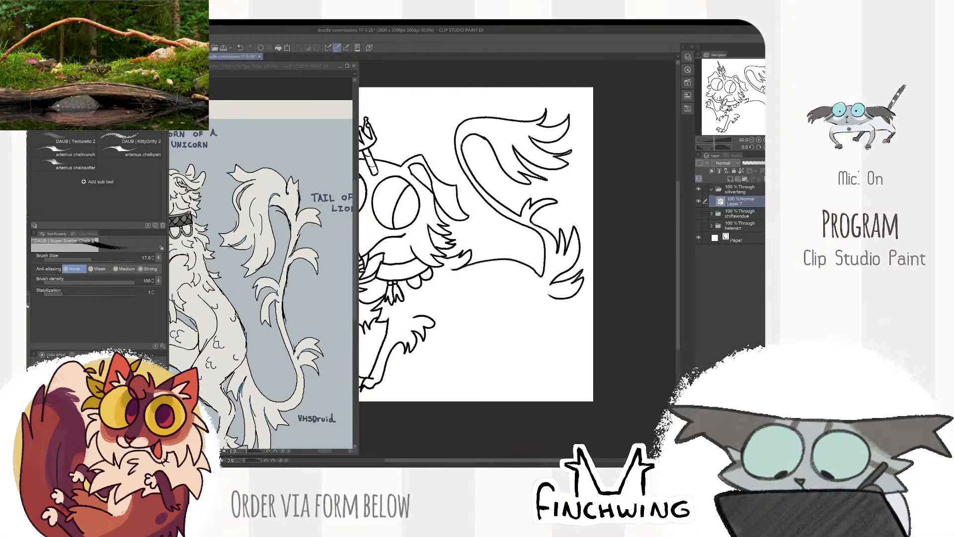
- Draw jagged fur behind the planted foreleg, continue it into the belly line, and add a short thigh crease at its end
{"action": "left_click_drag", "start_coordinate": [570, 197], "coordinate": [637, 126]}
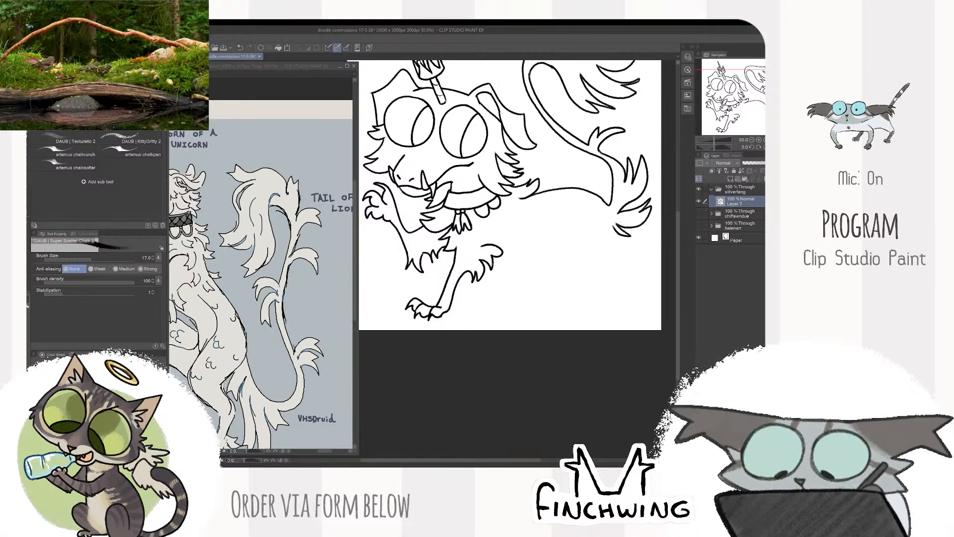
{"action": "left_click_drag", "start_coordinate": [521, 255], "coordinate": [573, 227]}
{"action": "key", "text": "ctrl+z"}
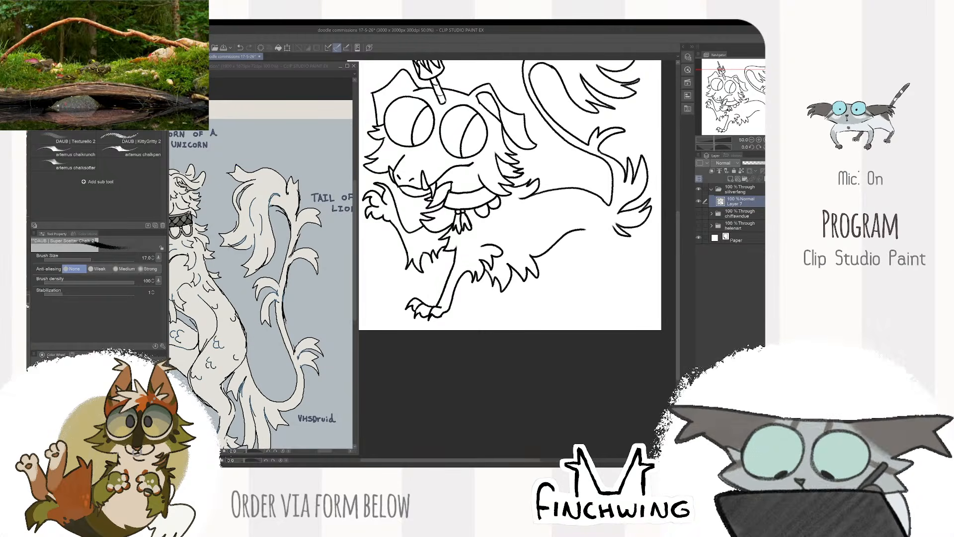
{"action": "left_click_drag", "start_coordinate": [586, 229], "coordinate": [533, 240]}
{"action": "key", "text": "e"}
{"action": "left_click", "coordinate": [530, 241]}
{"action": "key", "text": "p"}
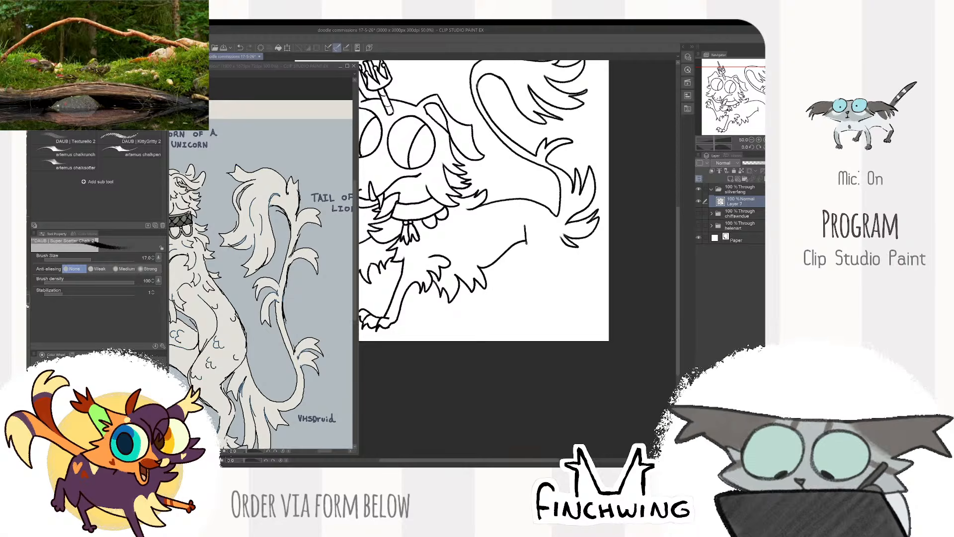
- Draw the near hind leg's bent front line from the thigh crease to the ankle, using the reference's hind leg
{"action": "mouse_move", "coordinate": [527, 244]}
{"action": "left_mouse_down"}
{"action": "mouse_move", "coordinate": [567, 278]}
{"action": "mouse_move", "coordinate": [555, 309]}
{"action": "left_mouse_up"}
{"action": "left_click_drag", "start_coordinate": [244, 405], "coordinate": [314, 330]}
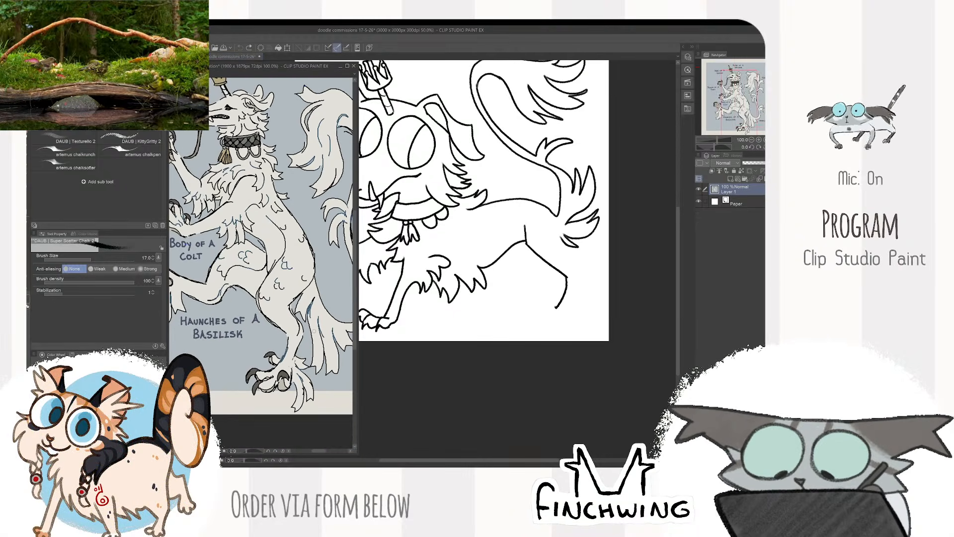
{"action": "mouse_move", "coordinate": [581, 316]}
{"action": "left_mouse_down"}
{"action": "mouse_move", "coordinate": [567, 312]}
{"action": "mouse_move", "coordinate": [587, 307]}
{"action": "left_mouse_up"}
- Draw the near hind foot with long clawed toes at the ankle, reworking strokes that miss the shape
{"action": "scroll", "coordinate": [561, 297], "scroll_direction": "up", "scroll_amount": 1}
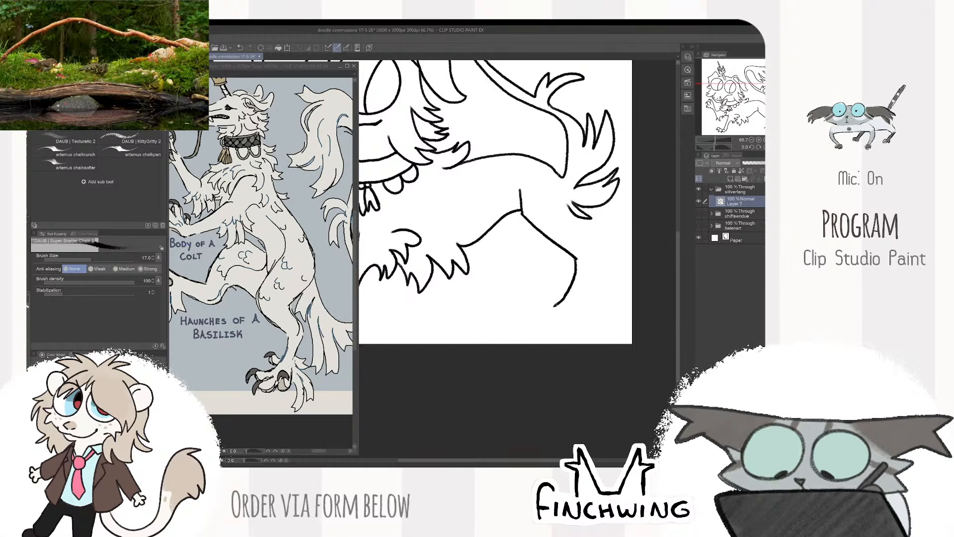
{"action": "left_click_drag", "start_coordinate": [553, 305], "coordinate": [516, 295]}
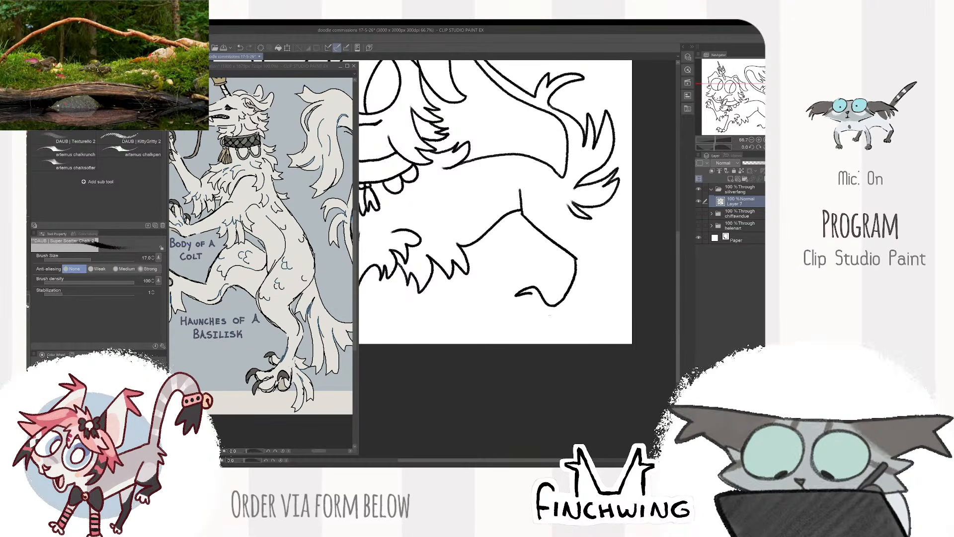
{"action": "key", "text": "ctrl+z"}
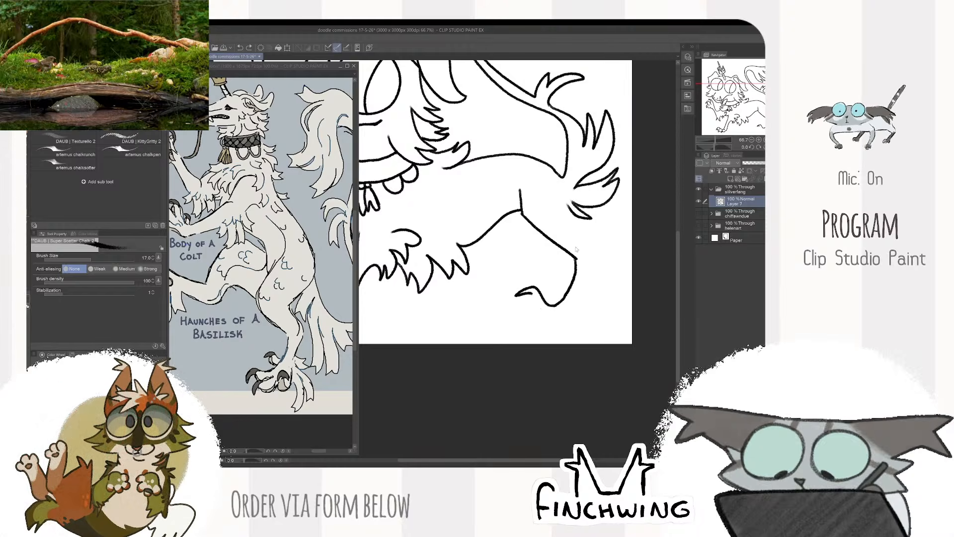
{"action": "key", "text": "ctrl+z"}
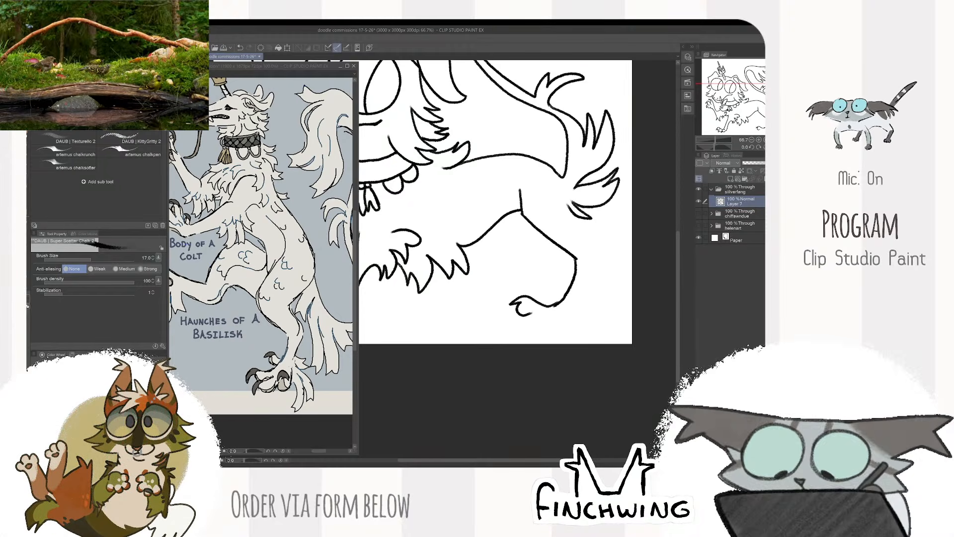
{"action": "left_click_drag", "start_coordinate": [532, 313], "coordinate": [545, 309]}
{"action": "mouse_move", "coordinate": [521, 317]}
{"action": "left_mouse_down"}
{"action": "mouse_move", "coordinate": [518, 329]}
{"action": "mouse_move", "coordinate": [546, 310]}
{"action": "mouse_move", "coordinate": [525, 320]}
{"action": "mouse_move", "coordinate": [545, 325]}
{"action": "mouse_move", "coordinate": [539, 331]}
{"action": "mouse_move", "coordinate": [568, 291]}
{"action": "left_mouse_up"}
{"action": "key", "text": "ctrl+z"}
{"action": "key", "text": "e"}
{"action": "key", "text": "b"}
{"action": "key", "text": "e"}
{"action": "key", "text": "b"}
{"action": "key", "text": "e"}
{"action": "key", "text": "b"}
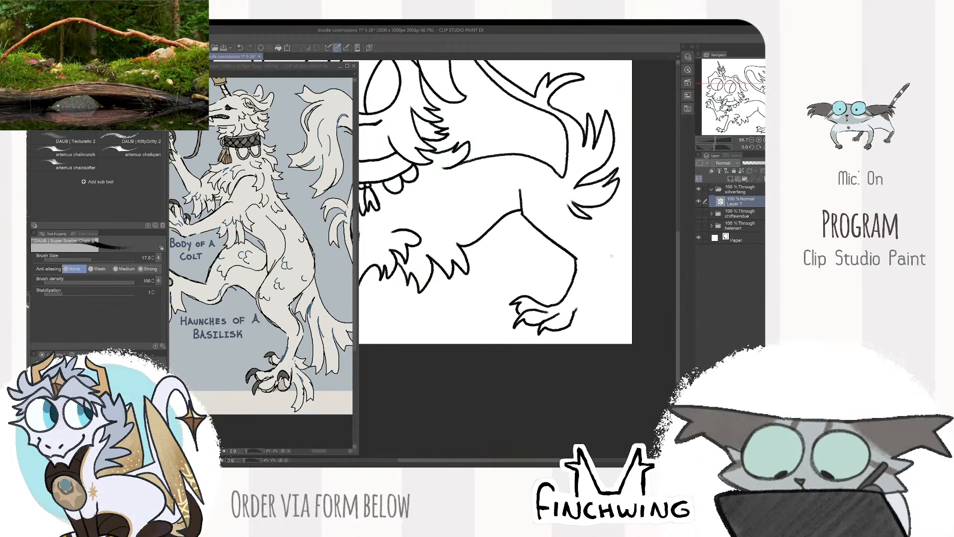
- Draw the near hind leg's back line from the tail base to the heel and add pointed claws behind the foot
{"action": "left_click_drag", "start_coordinate": [497, 199], "coordinate": [479, 220]}
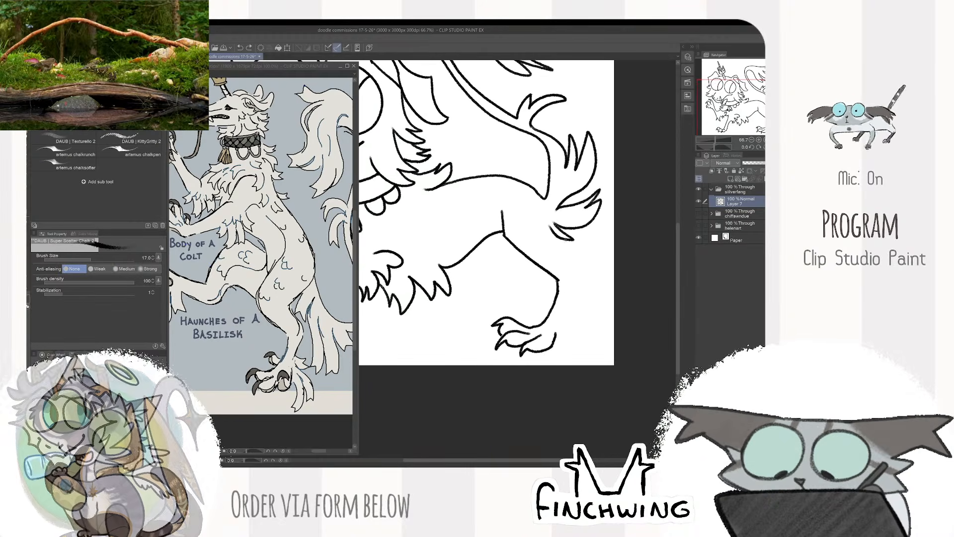
{"action": "mouse_move", "coordinate": [565, 237]}
{"action": "left_mouse_down"}
{"action": "mouse_move", "coordinate": [579, 340]}
{"action": "mouse_move", "coordinate": [569, 350]}
{"action": "left_mouse_up"}
{"action": "scroll", "coordinate": [595, 279], "scroll_direction": "down", "scroll_amount": 2}
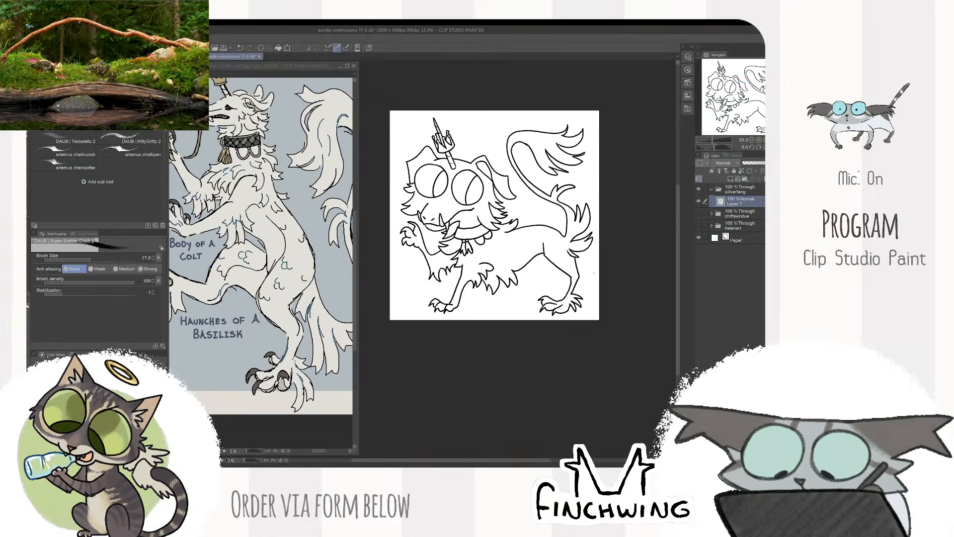
{"action": "scroll", "coordinate": [604, 279], "scroll_direction": "up", "scroll_amount": 2}
{"action": "left_click_drag", "start_coordinate": [578, 292], "coordinate": [593, 278]}
{"action": "scroll", "coordinate": [577, 282], "scroll_direction": "down", "scroll_amount": 1}
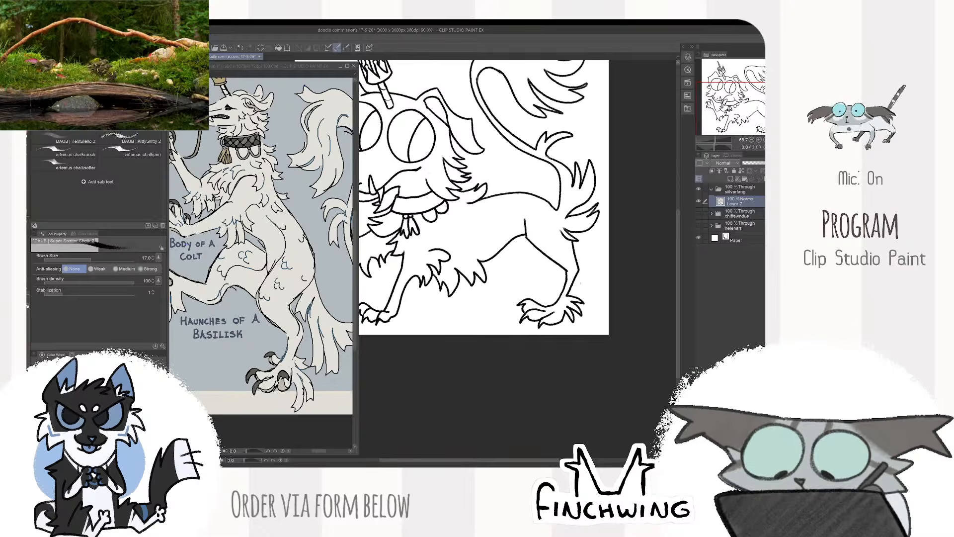
- Erase the near hind leg's front line between thigh and ankle and redraw it as a cleaner diagonal
{"action": "scroll", "coordinate": [580, 275], "scroll_direction": "up", "scroll_amount": 1}
{"action": "key", "text": "e"}
{"action": "mouse_move", "coordinate": [508, 225]}
{"action": "left_mouse_down"}
{"action": "mouse_move", "coordinate": [558, 265]}
{"action": "mouse_move", "coordinate": [519, 237]}
{"action": "left_mouse_up"}
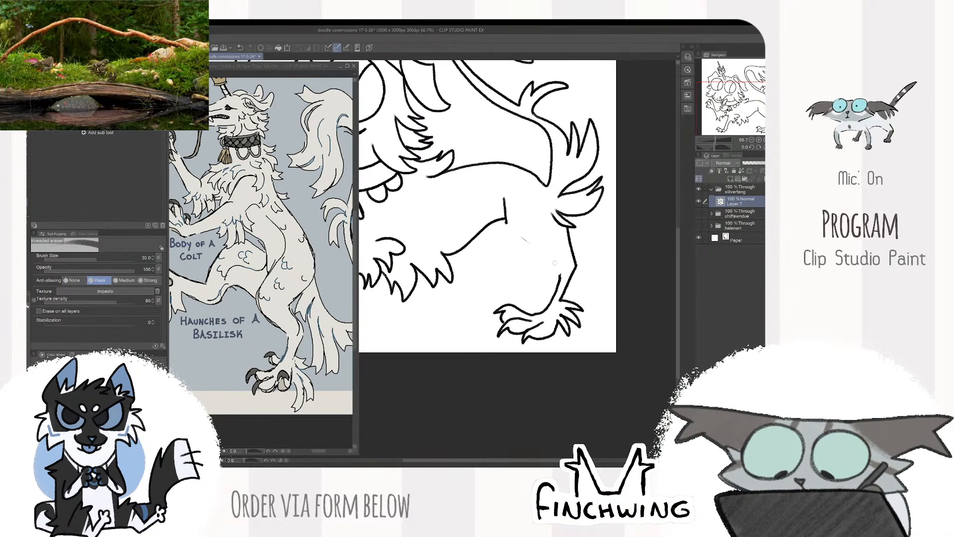
{"action": "left_click_drag", "start_coordinate": [561, 267], "coordinate": [559, 279]}
{"action": "key", "text": "b"}
{"action": "left_click_drag", "start_coordinate": [507, 218], "coordinate": [560, 278]}
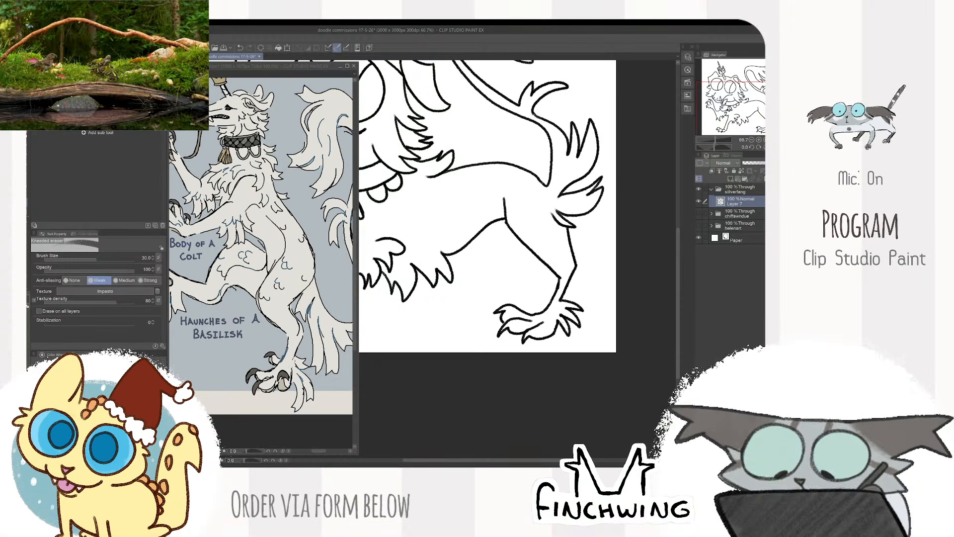
- Lasso the near hind foot's front toes, transform them into a narrower shape, and touch up the toe lines
{"action": "key", "text": "m"}
{"action": "left_click_drag", "start_coordinate": [561, 322], "coordinate": [560, 318]}
{"action": "key", "text": "ctrl+t"}
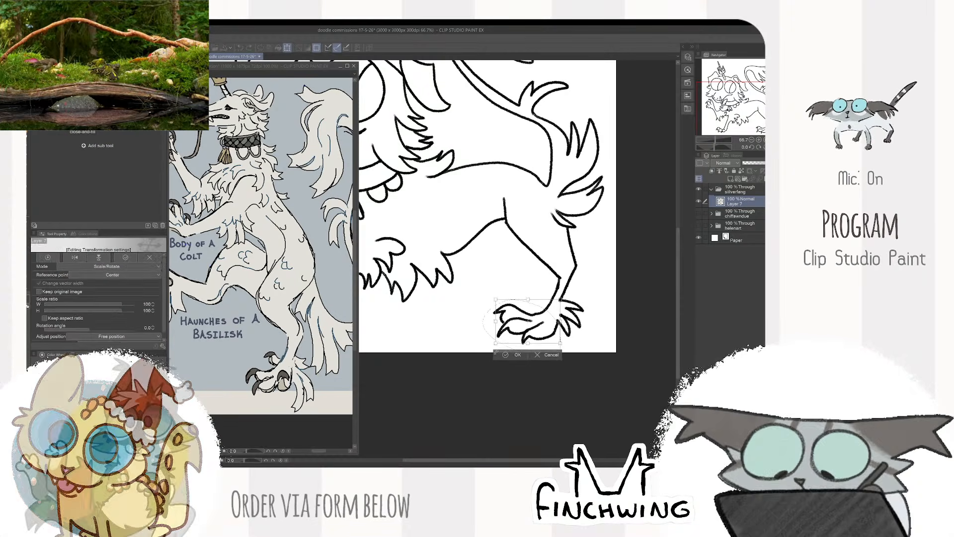
{"action": "left_click_drag", "start_coordinate": [495, 353], "coordinate": [493, 354]}
{"action": "key", "text": "ctrl+d"}
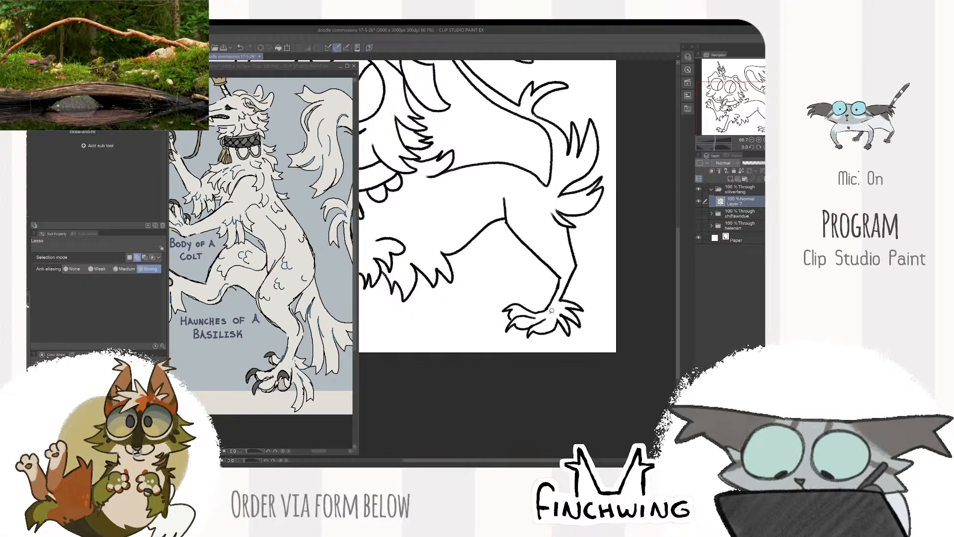
{"action": "key", "text": "b"}
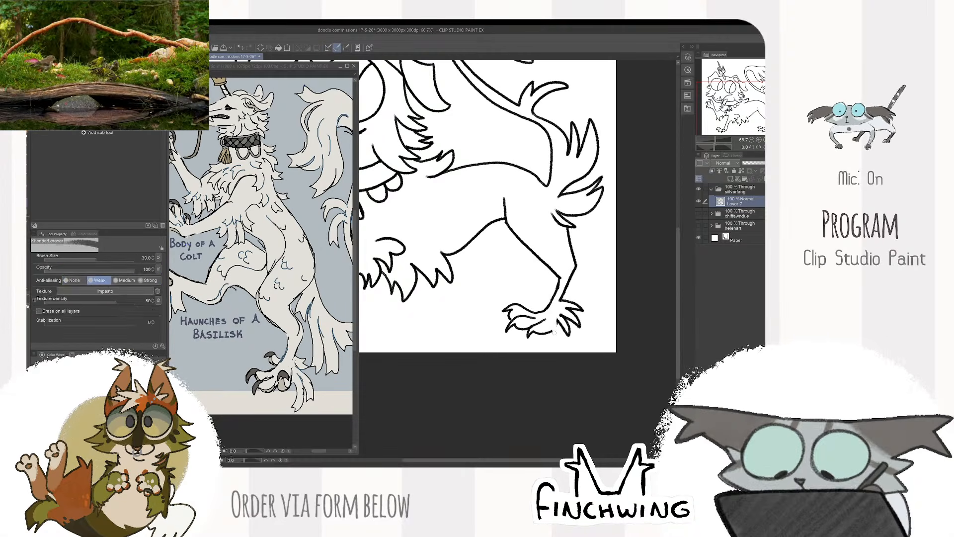
{"action": "key", "text": "e"}
{"action": "key", "text": "b"}
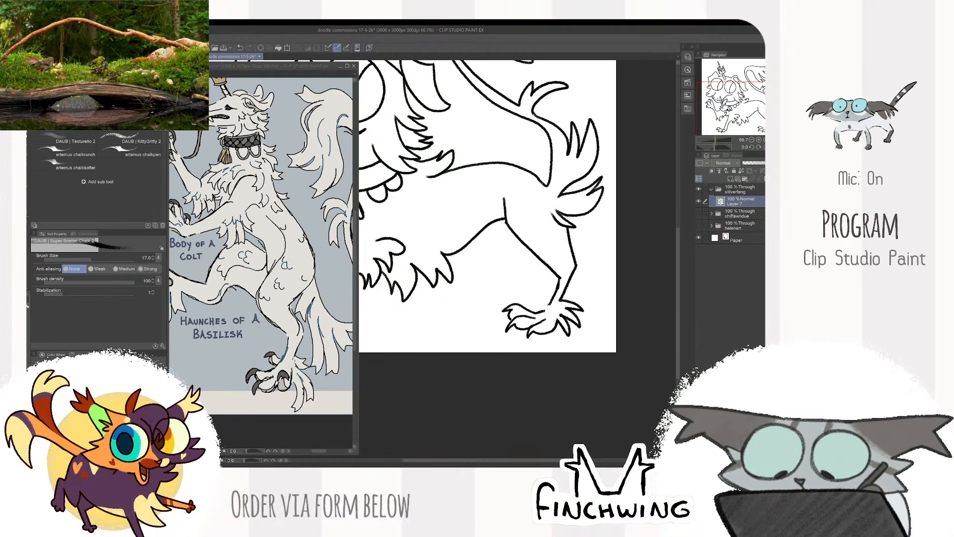
- Redraw the near hind leg's lower front line slightly farther forward and clean up its joins
{"action": "scroll", "coordinate": [602, 219], "scroll_direction": "down", "scroll_amount": 1}
{"action": "scroll", "coordinate": [587, 243], "scroll_direction": "up", "scroll_amount": 3}
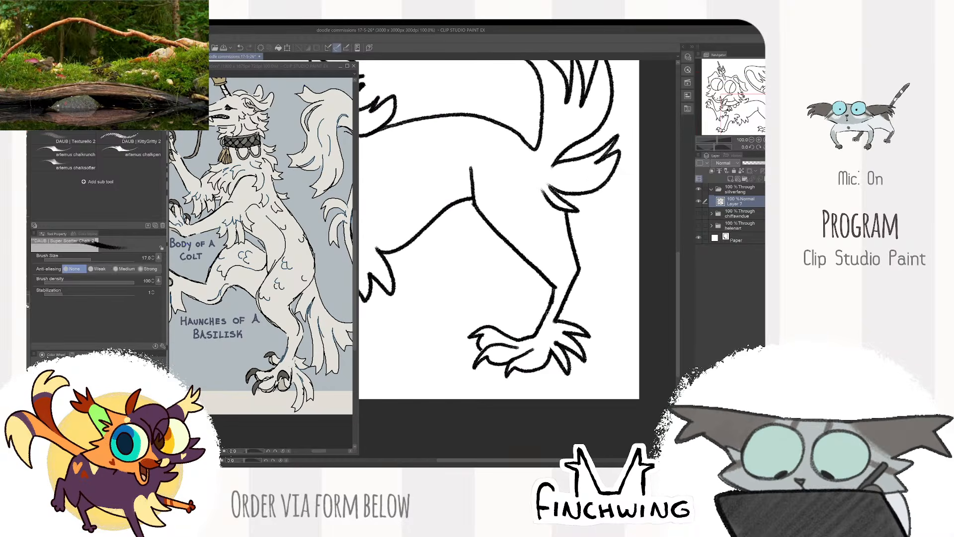
{"action": "left_click_drag", "start_coordinate": [550, 282], "coordinate": [539, 317]}
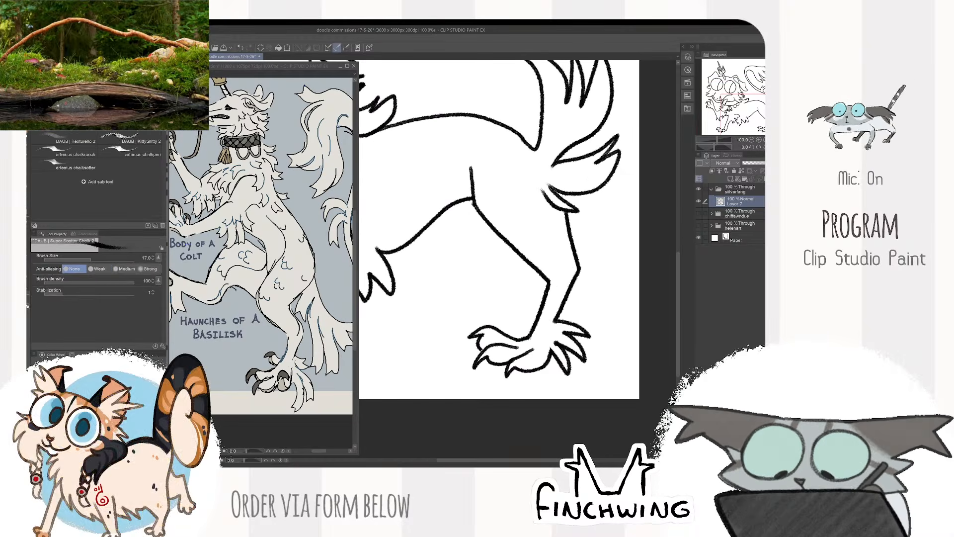
{"action": "scroll", "coordinate": [587, 258], "scroll_direction": "down", "scroll_amount": 3}
{"action": "scroll", "coordinate": [555, 236], "scroll_direction": "up", "scroll_amount": 3}
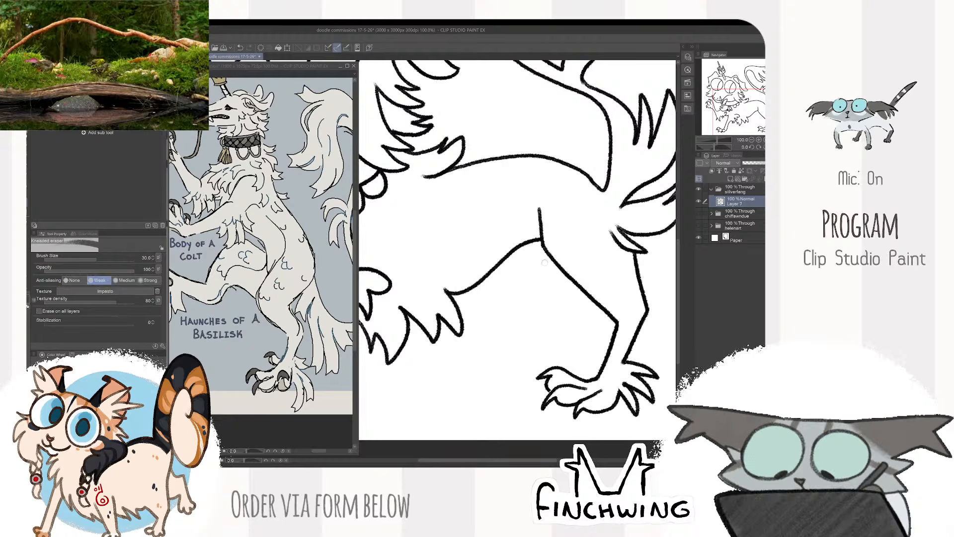
- Draw the far hind leg with a clawed foot between the belly fur and the near hind leg
{"action": "scroll", "coordinate": [562, 233], "scroll_direction": "down", "scroll_amount": 2}
{"action": "scroll", "coordinate": [297, 379], "scroll_direction": "down", "scroll_amount": 2}
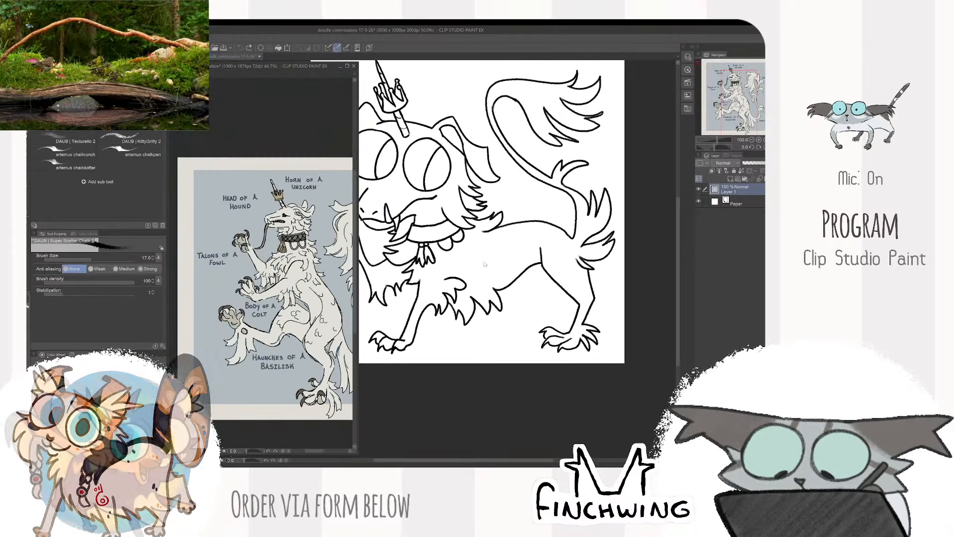
{"action": "scroll", "coordinate": [507, 325], "scroll_direction": "up", "scroll_amount": 1}
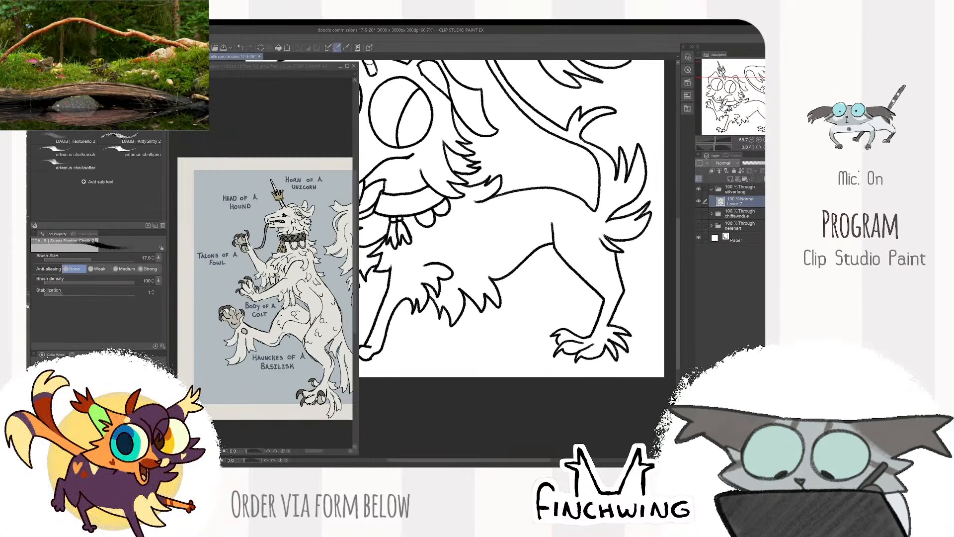
{"action": "mouse_move", "coordinate": [526, 266]}
{"action": "left_mouse_down"}
{"action": "mouse_move", "coordinate": [524, 293]}
{"action": "mouse_move", "coordinate": [495, 335]}
{"action": "mouse_move", "coordinate": [456, 338]}
{"action": "mouse_move", "coordinate": [470, 331]}
{"action": "mouse_move", "coordinate": [466, 352]}
{"action": "left_mouse_up"}
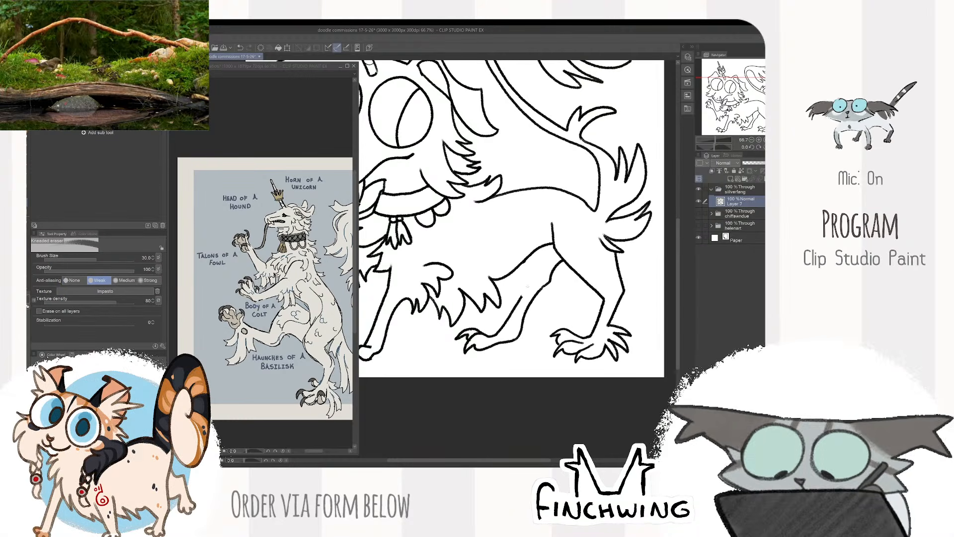
{"action": "key", "text": "e"}
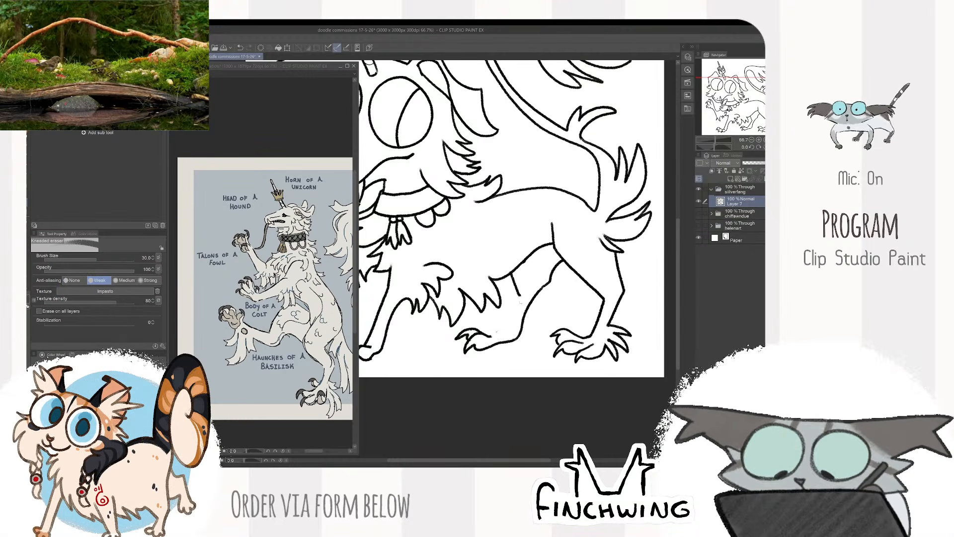
{"action": "key", "text": "b"}
{"action": "left_click_drag", "start_coordinate": [515, 313], "coordinate": [503, 336]}
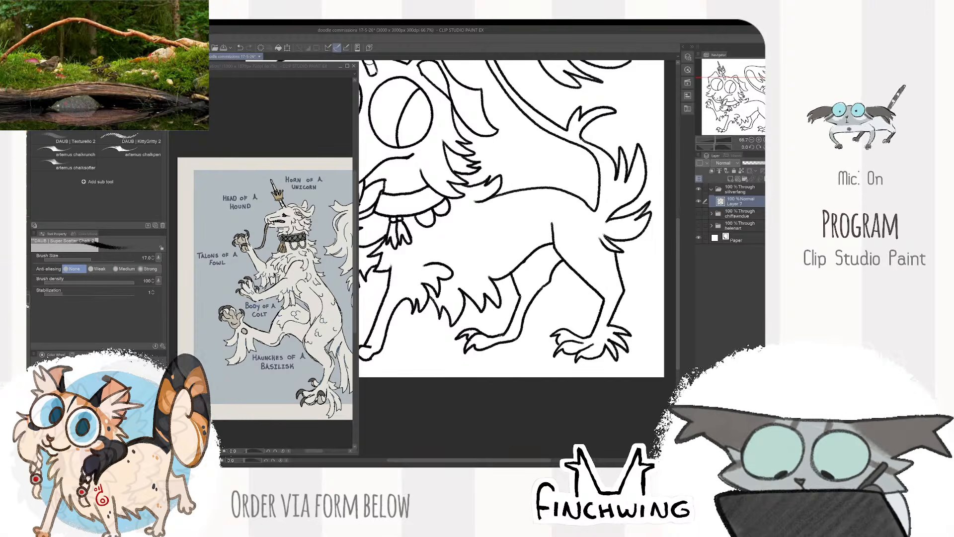
- Erase the uneven back edge of the far hind leg and redraw it as a smoother curve
{"action": "scroll", "coordinate": [589, 248], "scroll_direction": "down", "scroll_amount": 3}
{"action": "scroll", "coordinate": [596, 240], "scroll_direction": "up", "scroll_amount": 3}
{"action": "scroll", "coordinate": [544, 265], "scroll_direction": "up", "scroll_amount": 1}
{"action": "key", "text": "e"}
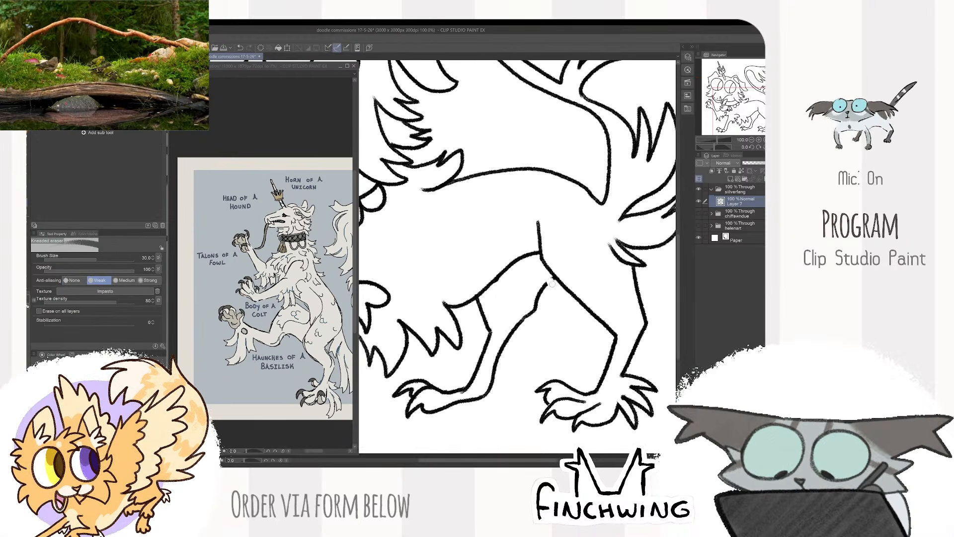
{"action": "mouse_move", "coordinate": [556, 279]}
{"action": "left_mouse_down"}
{"action": "mouse_move", "coordinate": [517, 326]}
{"action": "mouse_move", "coordinate": [492, 384]}
{"action": "left_mouse_up"}
{"action": "key", "text": "b"}
{"action": "left_click_drag", "start_coordinate": [539, 272], "coordinate": [522, 320]}
{"action": "scroll", "coordinate": [520, 241], "scroll_direction": "down", "scroll_amount": 4}
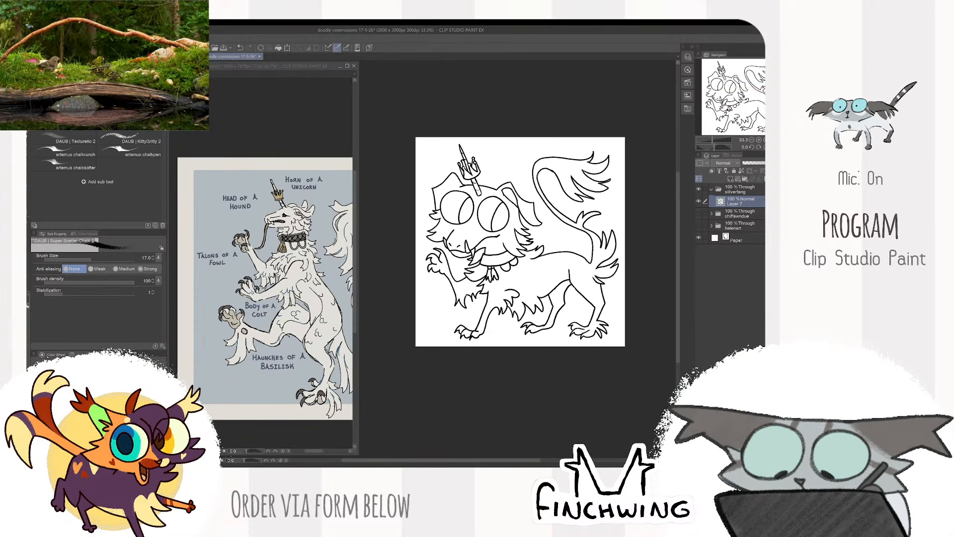
- Switch to the browser to examine the heraldic beast positions chart, move its window out of the way, and return to the drawing
{"action": "key", "text": "alt+Tab"}
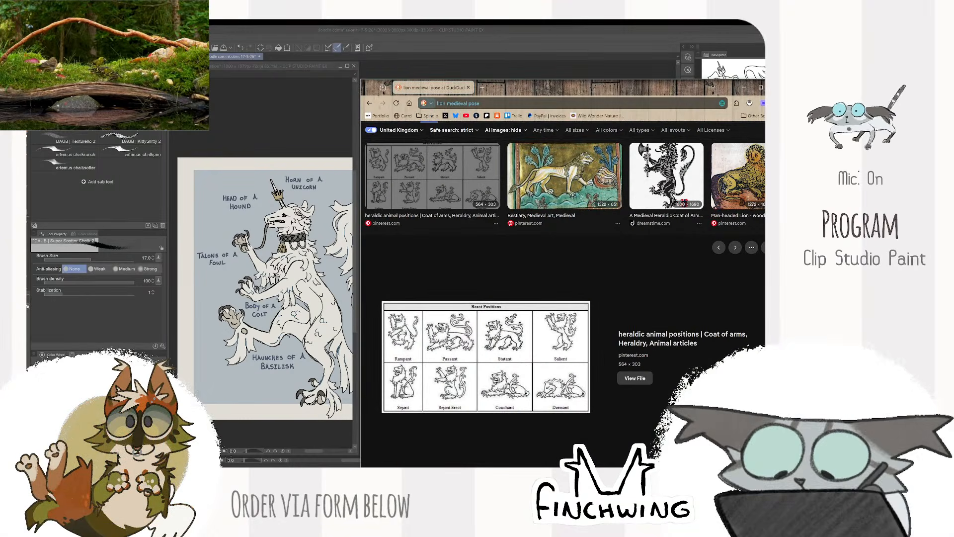
{"action": "left_click_drag", "start_coordinate": [502, 87], "coordinate": [538, 71]}
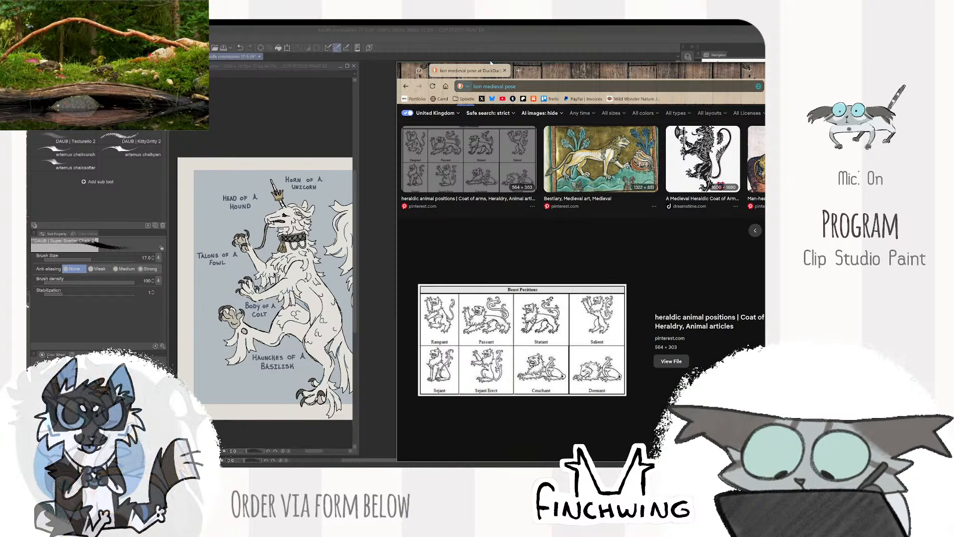
{"action": "left_click_drag", "start_coordinate": [589, 63], "coordinate": [469, 20]}
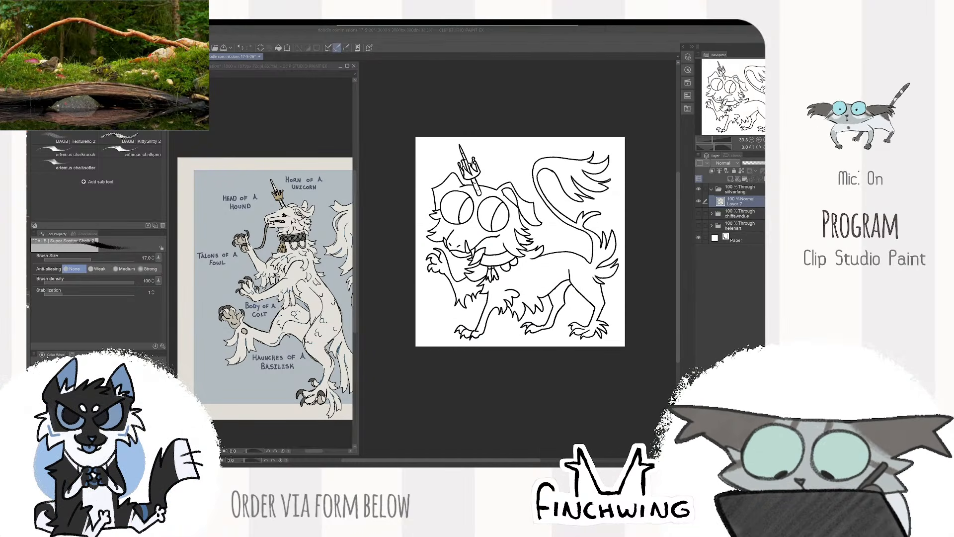
{"action": "left_click", "coordinate": [469, 90]}
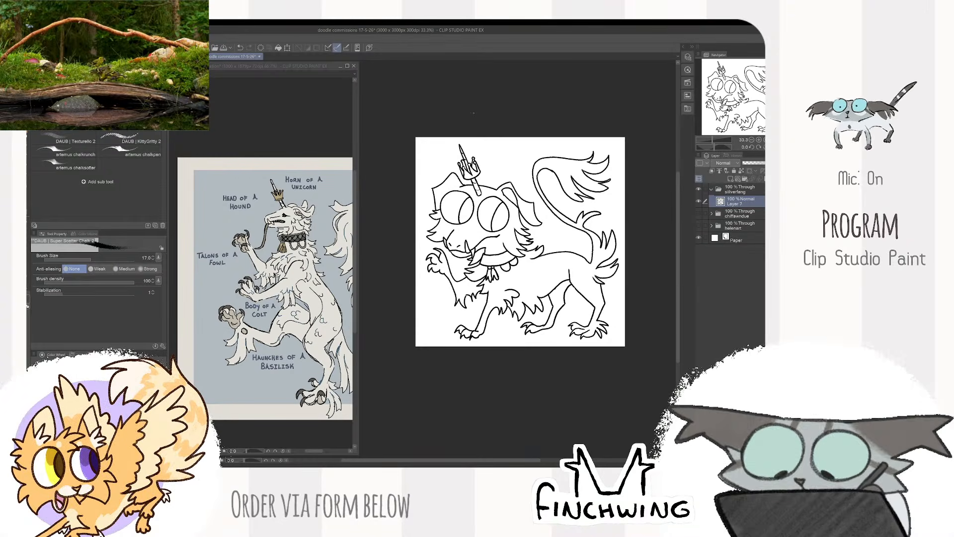
- Select the cheek and neck fur beneath the near ear and shift it slightly
{"action": "scroll", "coordinate": [507, 345], "scroll_direction": "up", "scroll_amount": 1}
{"action": "mouse_move", "coordinate": [545, 264]}
{"action": "left_mouse_down"}
{"action": "mouse_move", "coordinate": [573, 337]}
{"action": "mouse_move", "coordinate": [544, 356]}
{"action": "left_mouse_up"}
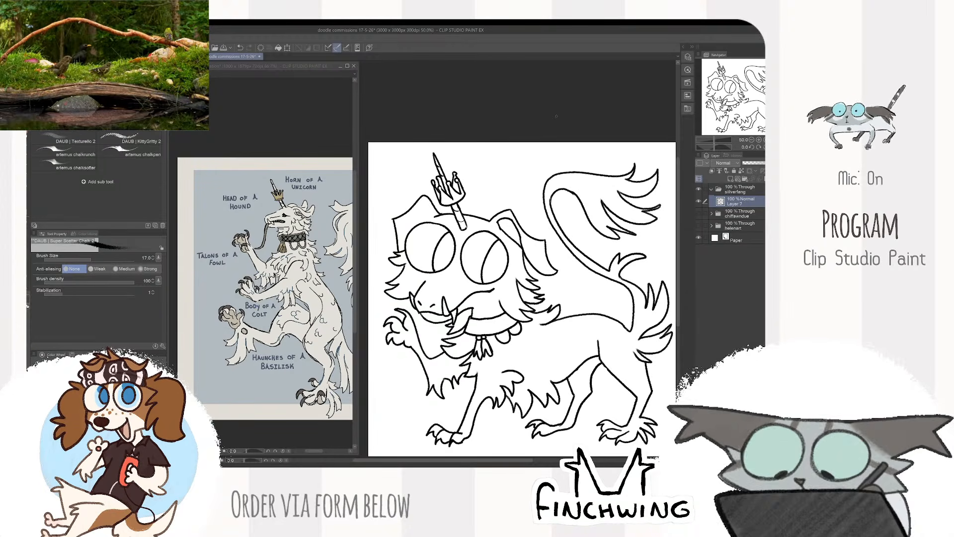
{"action": "scroll", "coordinate": [504, 229], "scroll_direction": "up", "scroll_amount": 1}
{"action": "left_click_drag", "start_coordinate": [504, 229], "coordinate": [562, 226]}
{"action": "key", "text": "m"}
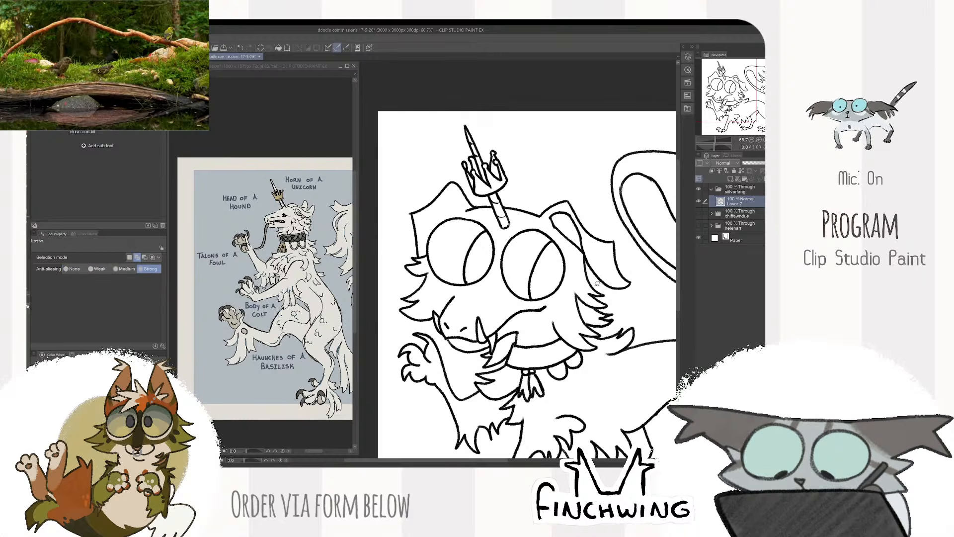
{"action": "mouse_move", "coordinate": [614, 326]}
{"action": "left_mouse_down"}
{"action": "mouse_move", "coordinate": [564, 298]}
{"action": "mouse_move", "coordinate": [567, 315]}
{"action": "mouse_move", "coordinate": [490, 310]}
{"action": "mouse_move", "coordinate": [438, 324]}
{"action": "mouse_move", "coordinate": [415, 314]}
{"action": "mouse_move", "coordinate": [380, 285]}
{"action": "mouse_move", "coordinate": [359, 183]}
{"action": "mouse_move", "coordinate": [474, 83]}
{"action": "mouse_move", "coordinate": [549, 138]}
{"action": "mouse_move", "coordinate": [602, 244]}
{"action": "left_mouse_up"}
{"action": "key", "text": "k"}
{"action": "key", "text": "ctrl+d"}
{"action": "scroll", "coordinate": [483, 299], "scroll_direction": "up", "scroll_amount": 1}
{"action": "left_click_drag", "start_coordinate": [517, 306], "coordinate": [485, 306]}
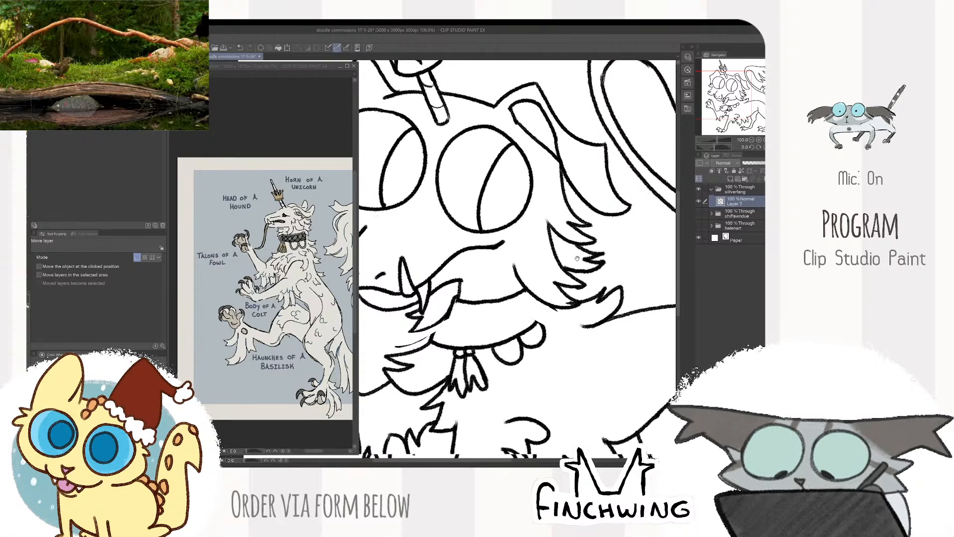
- Move the collar with its tassel and scalloped trim slightly back toward the neck and redraw its front edge
{"action": "key", "text": "m"}
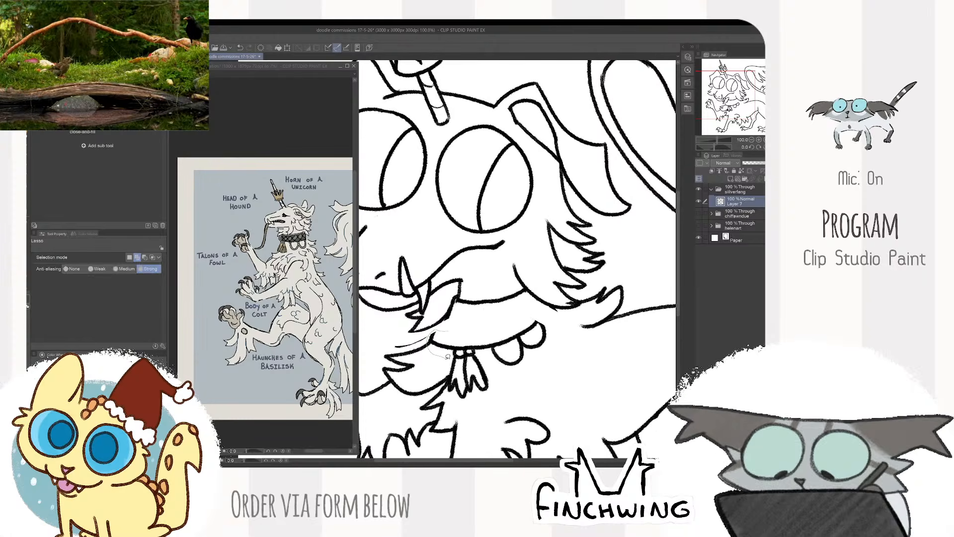
{"action": "mouse_move", "coordinate": [446, 356]}
{"action": "left_mouse_down"}
{"action": "mouse_move", "coordinate": [454, 395]}
{"action": "mouse_move", "coordinate": [529, 388]}
{"action": "mouse_move", "coordinate": [565, 336]}
{"action": "left_mouse_up"}
{"action": "key", "text": "k"}
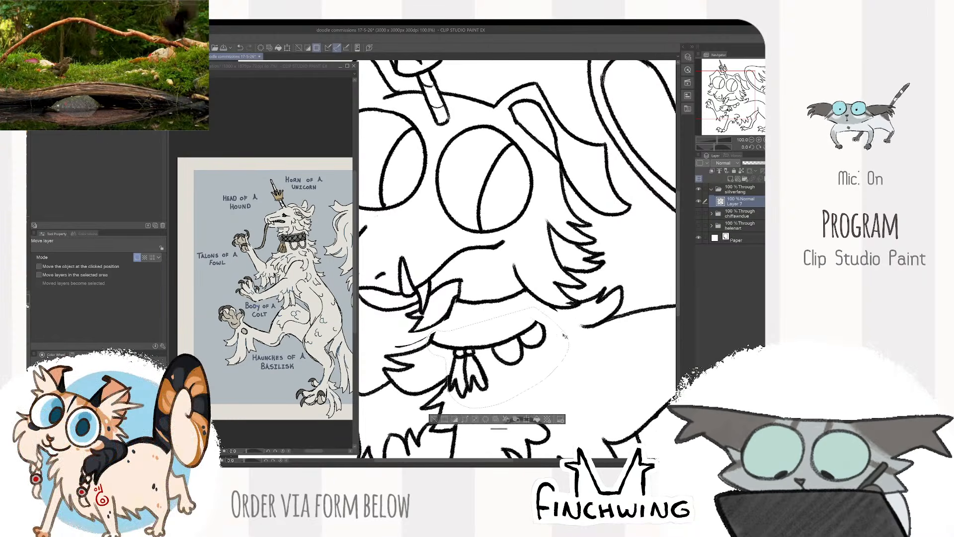
{"action": "left_click_drag", "start_coordinate": [446, 320], "coordinate": [465, 309]}
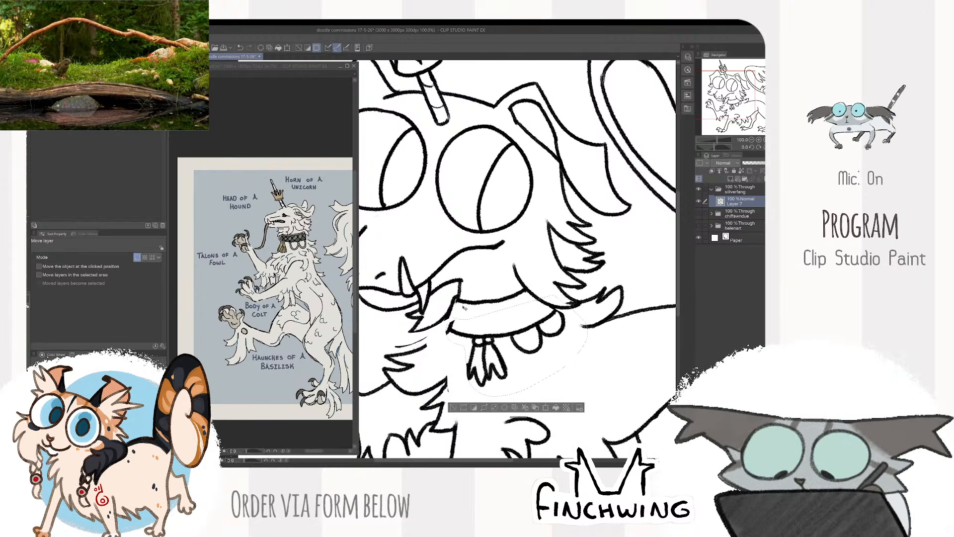
{"action": "key", "text": "ctrl+d"}
{"action": "key", "text": "e"}
{"action": "key", "text": "b"}
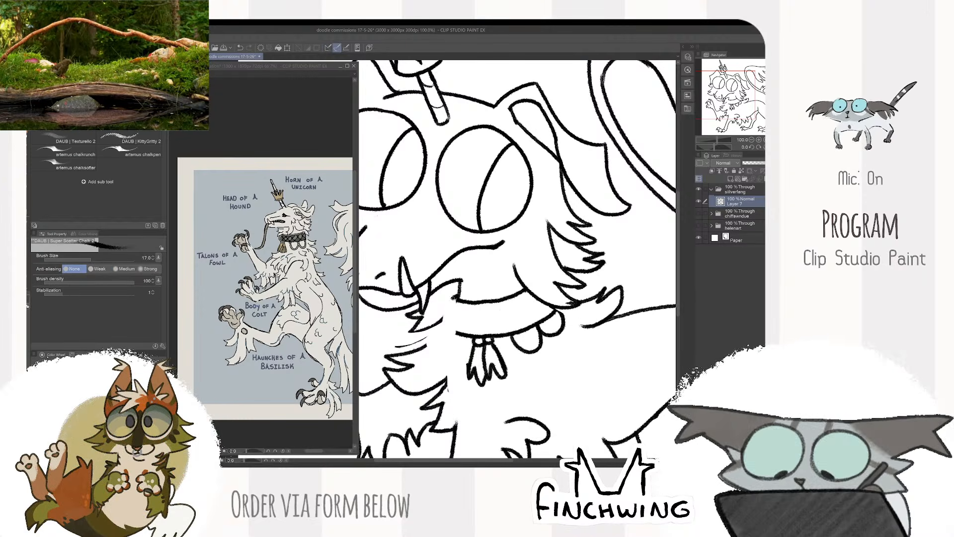
{"action": "left_click_drag", "start_coordinate": [450, 329], "coordinate": [458, 333]}
{"action": "left_click_drag", "start_coordinate": [462, 325], "coordinate": [549, 262]}
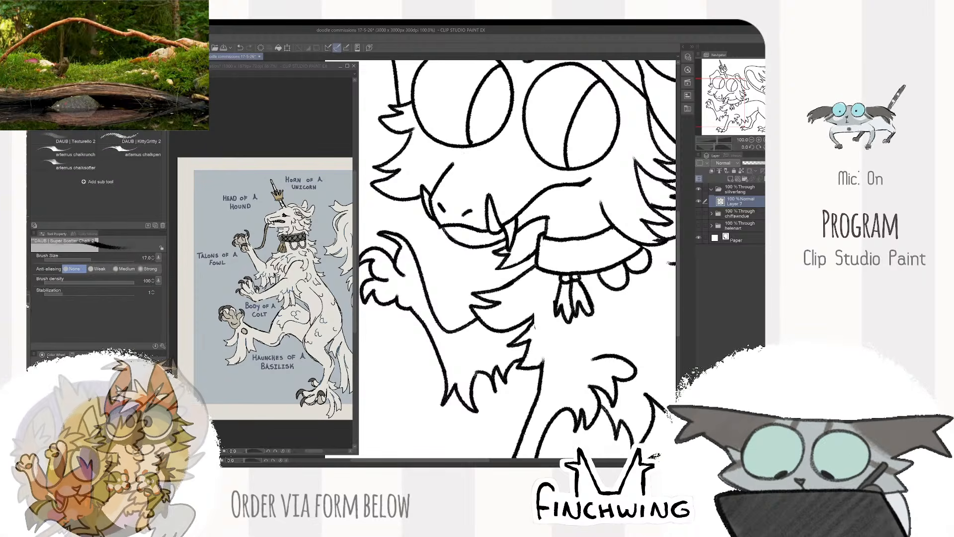
- Clean up the line joins around the chest fur under the collar and the fur behind the neck
{"action": "key", "text": "ctrl+minus"}
{"action": "scroll", "coordinate": [546, 309], "scroll_direction": "up", "scroll_amount": 3}
{"action": "key", "text": "e"}
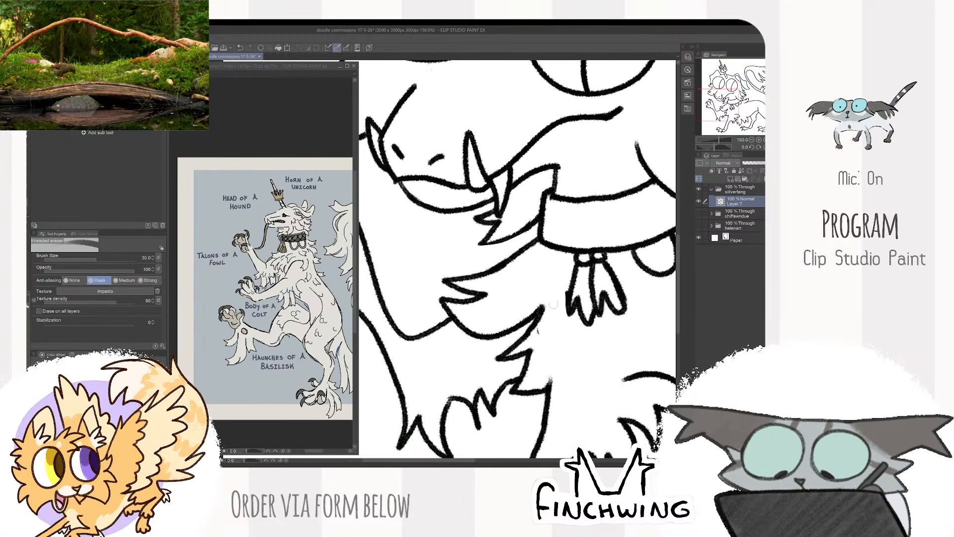
{"action": "key", "text": "b"}
{"action": "scroll", "coordinate": [564, 273], "scroll_direction": "down", "scroll_amount": 4}
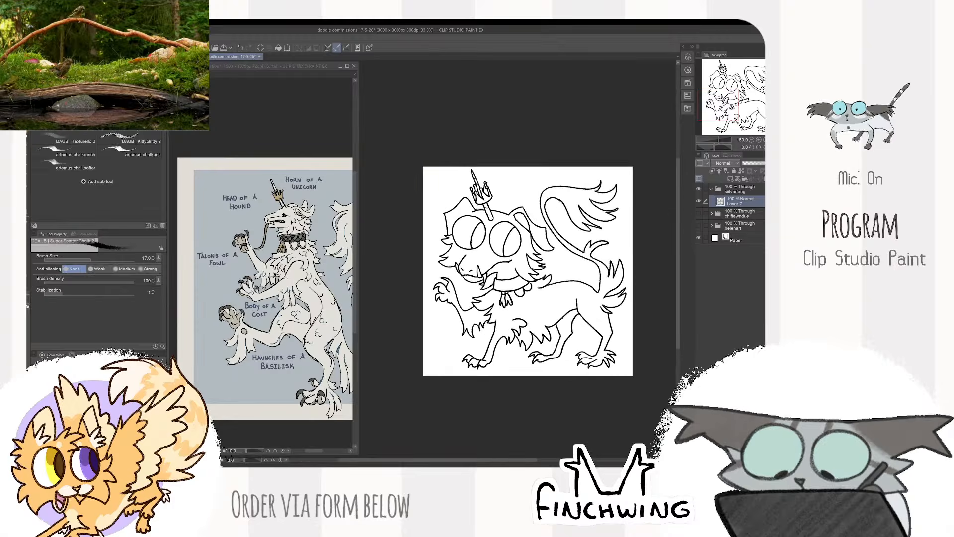
{"action": "scroll", "coordinate": [515, 331], "scroll_direction": "up", "scroll_amount": 4}
{"action": "key", "text": "e"}
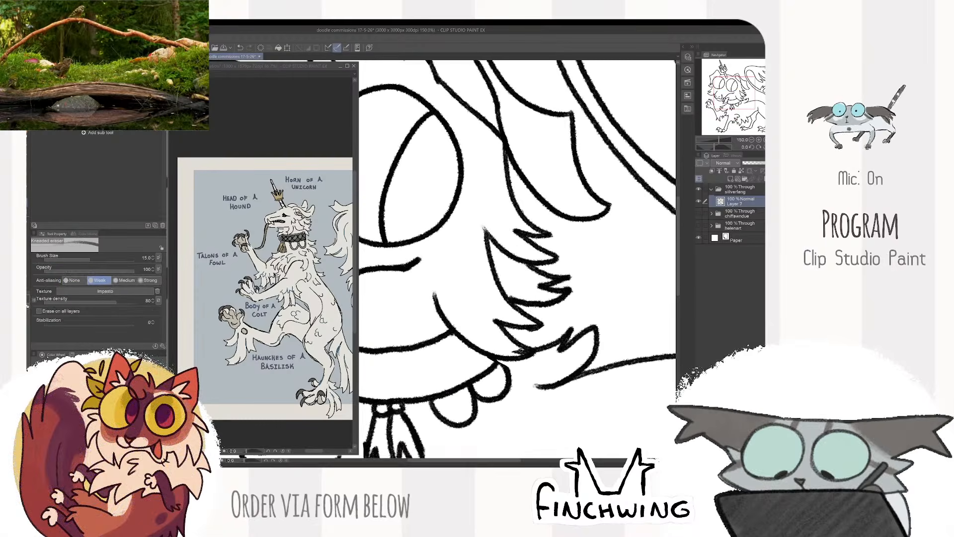
{"action": "key", "text": "b"}
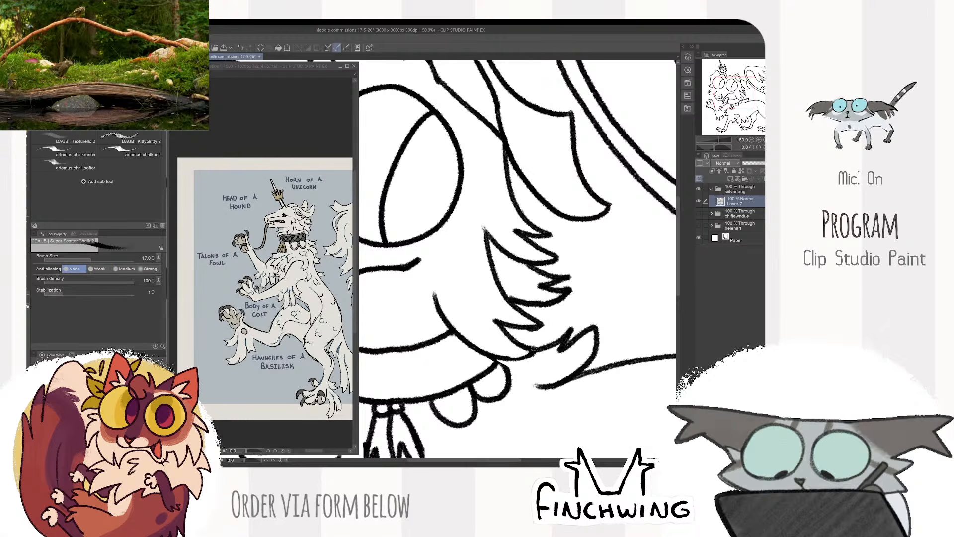
{"action": "scroll", "coordinate": [484, 226], "scroll_direction": "down", "scroll_amount": 5}
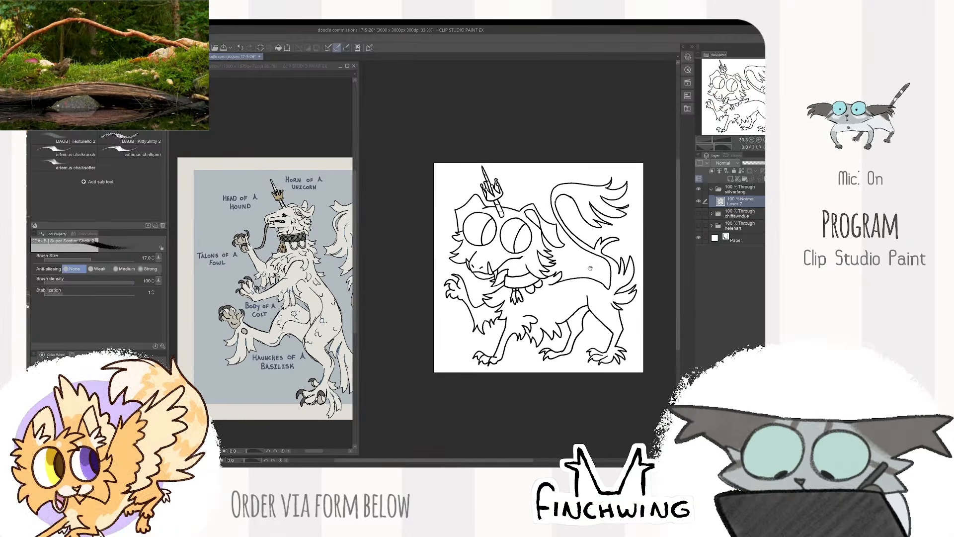
- Enlarge the eraser and remove the belly fur just behind the near foreleg
{"action": "scroll", "coordinate": [524, 316], "scroll_direction": "up", "scroll_amount": 3}
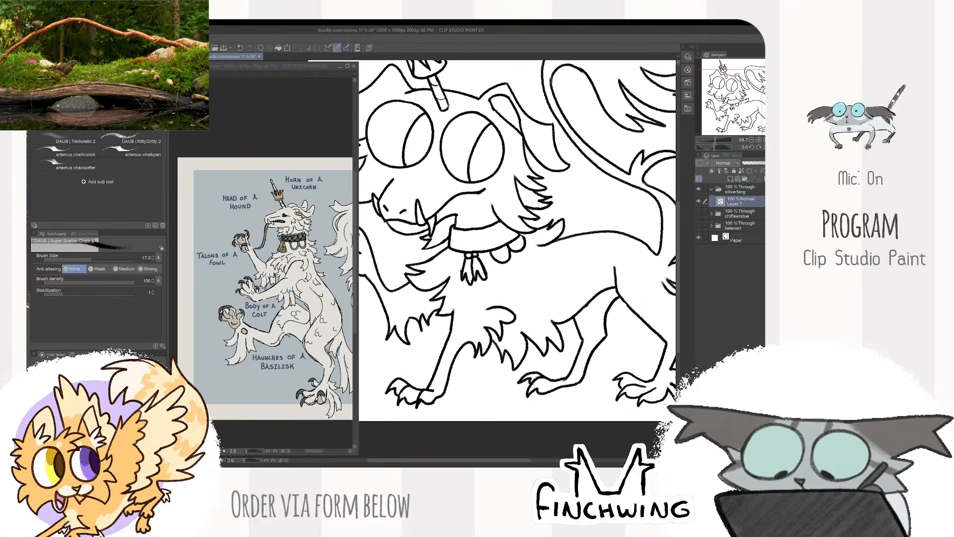
{"action": "key", "text": "m"}
{"action": "key", "text": "e"}
{"action": "mouse_move", "coordinate": [496, 338]}
{"action": "left_mouse_down"}
{"action": "mouse_move", "coordinate": [497, 350]}
{"action": "mouse_move", "coordinate": [525, 359]}
{"action": "left_mouse_up"}
{"action": "key", "text": "bracketright"}
{"action": "key", "text": "bracketright"}
{"action": "key", "text": "bracketright"}
{"action": "key", "text": "bracketright"}
{"action": "key", "text": "bracketright"}
{"action": "key", "text": "bracketright"}
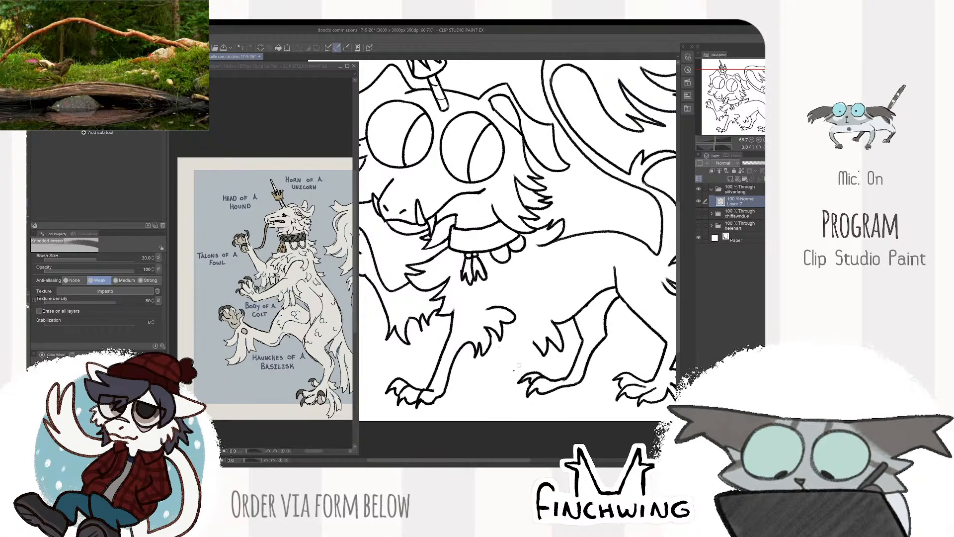
- Select the near foreleg with its elbow fur and move it slightly back toward the hind legs
{"action": "key", "text": "k"}
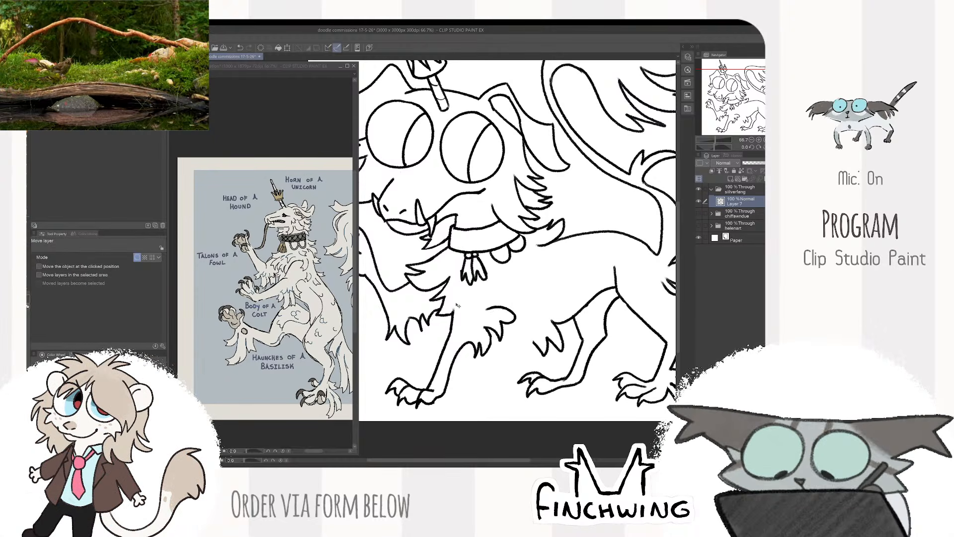
{"action": "key", "text": "m"}
{"action": "left_click_drag", "start_coordinate": [491, 378], "coordinate": [522, 292]}
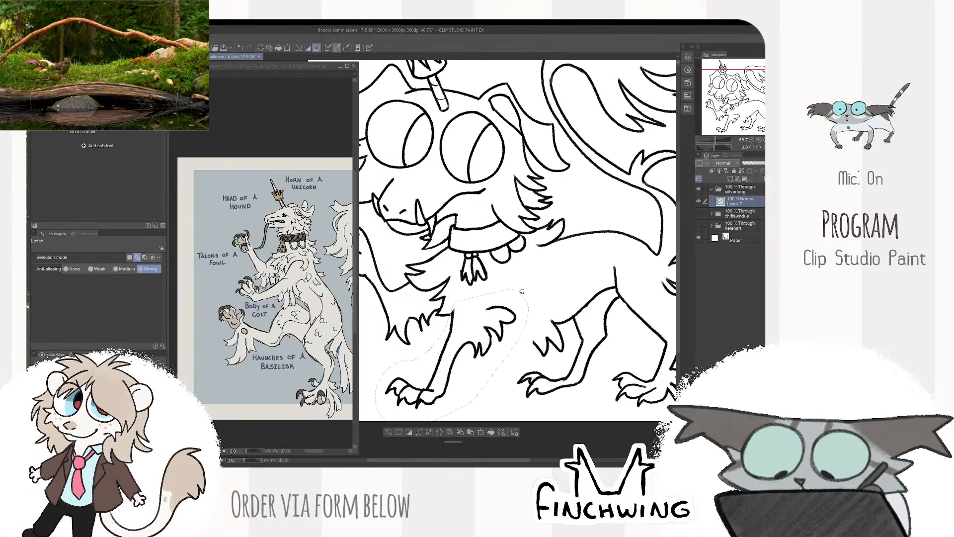
{"action": "key", "text": "k"}
{"action": "left_click_drag", "start_coordinate": [509, 327], "coordinate": [533, 327]}
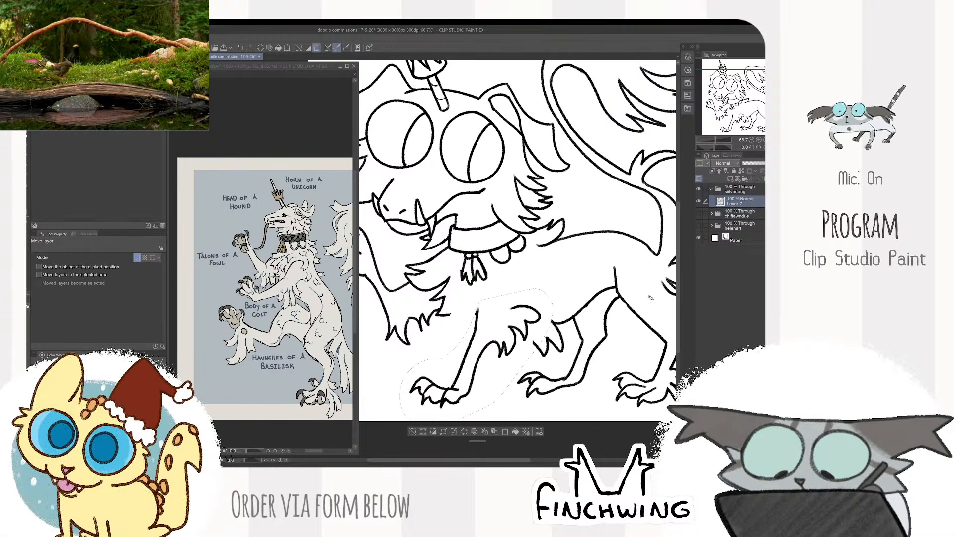
{"action": "key", "text": "ctrl+d"}
{"action": "scroll", "coordinate": [638, 297], "scroll_direction": "down", "scroll_amount": 2}
- Extend the jagged chest fur down to join the top of the near foreleg
{"action": "key", "text": "b"}
{"action": "scroll", "coordinate": [619, 297], "scroll_direction": "up", "scroll_amount": 3}
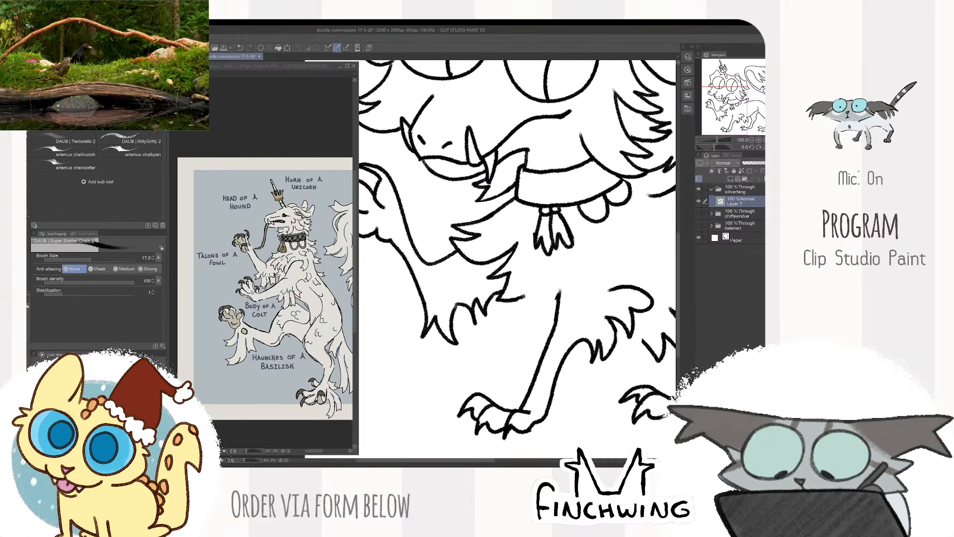
{"action": "left_click_drag", "start_coordinate": [526, 293], "coordinate": [525, 328]}
{"action": "mouse_move", "coordinate": [562, 298]}
{"action": "left_mouse_down"}
{"action": "mouse_move", "coordinate": [508, 310]}
{"action": "mouse_move", "coordinate": [502, 340]}
{"action": "left_mouse_up"}
{"action": "key", "text": "e"}
{"action": "key", "text": "b"}
{"action": "left_click_drag", "start_coordinate": [604, 262], "coordinate": [565, 265]}
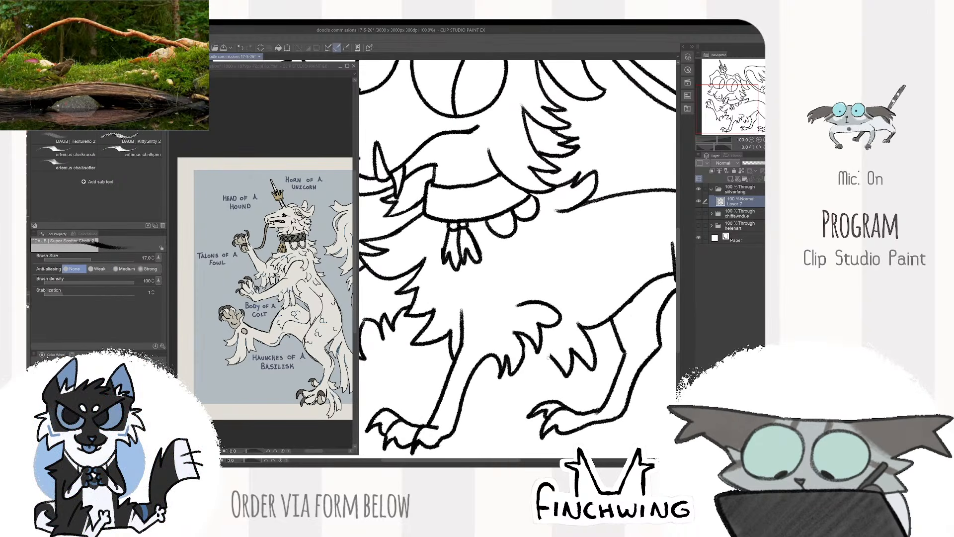
- Fill in the belly fur between the near foreleg and the far hind leg and tidy the line joins
{"action": "mouse_move", "coordinate": [525, 357]}
{"action": "left_mouse_down"}
{"action": "mouse_move", "coordinate": [547, 379]}
{"action": "mouse_move", "coordinate": [525, 359]}
{"action": "left_mouse_up"}
{"action": "scroll", "coordinate": [511, 325], "scroll_direction": "down", "scroll_amount": 3}
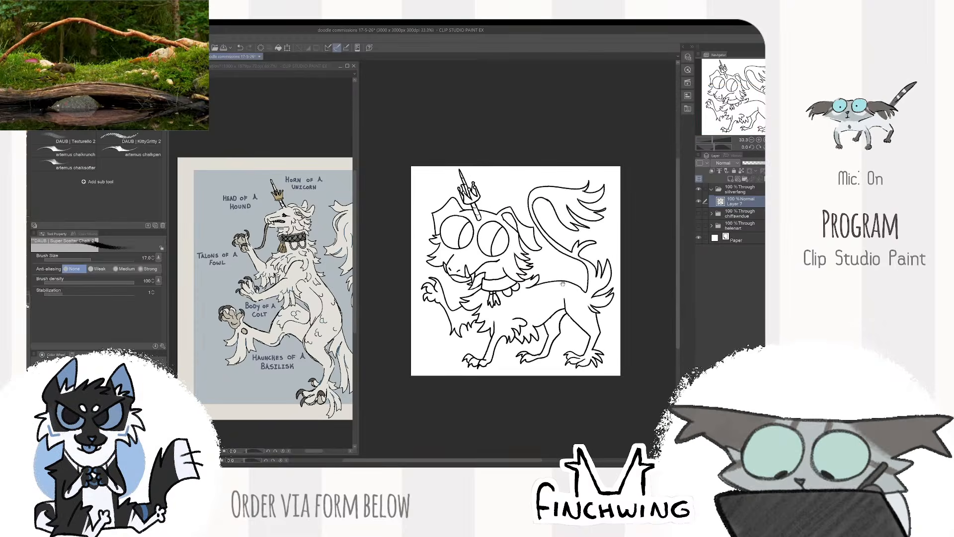
{"action": "scroll", "coordinate": [562, 284], "scroll_direction": "up", "scroll_amount": 5}
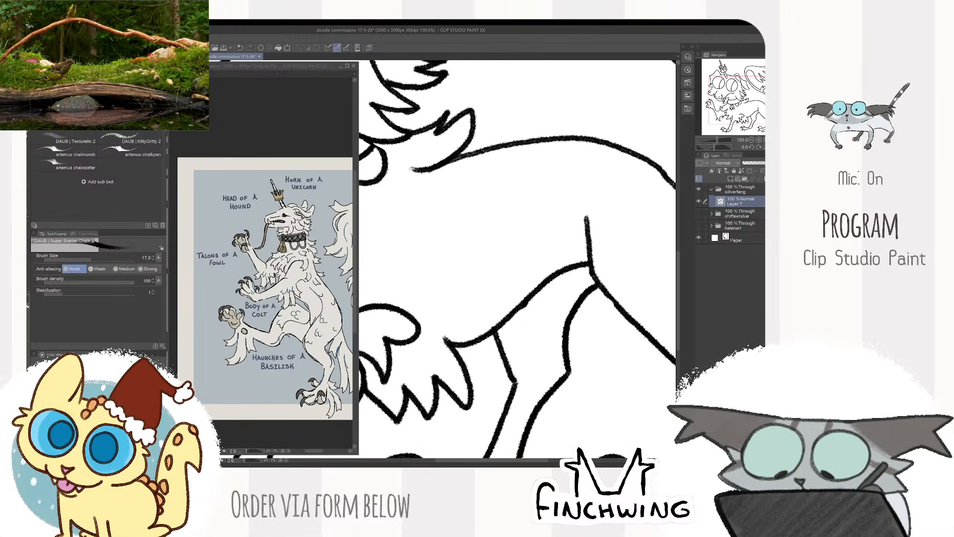
{"action": "key", "text": "e"}
{"action": "key", "text": "b"}
{"action": "scroll", "coordinate": [554, 285], "scroll_direction": "down", "scroll_amount": 2}
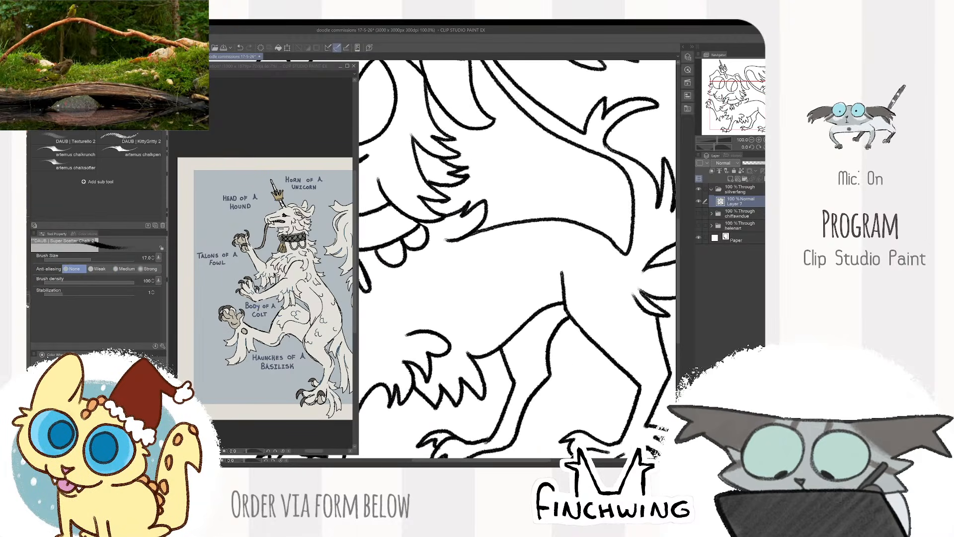
{"action": "scroll", "coordinate": [554, 285], "scroll_direction": "down", "scroll_amount": 3}
{"action": "left_click_drag", "start_coordinate": [588, 255], "coordinate": [635, 239]}
{"action": "scroll", "coordinate": [547, 258], "scroll_direction": "up", "scroll_amount": 5}
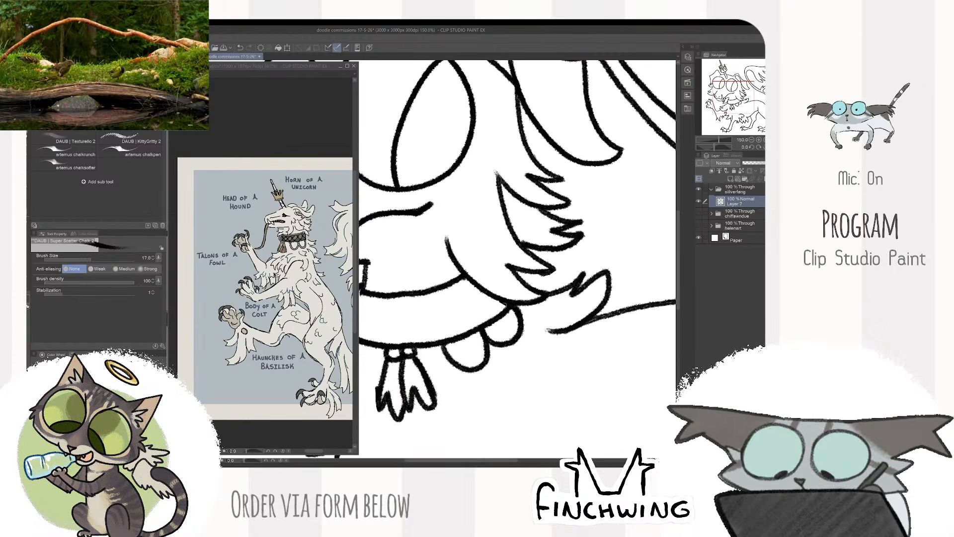
{"action": "scroll", "coordinate": [504, 305], "scroll_direction": "down", "scroll_amount": 5}
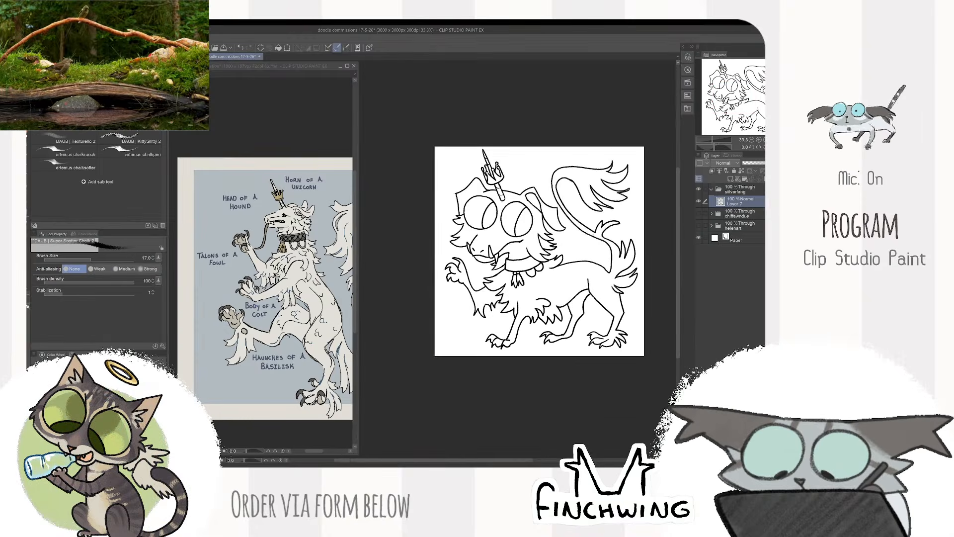
{"action": "left_click_drag", "start_coordinate": [540, 251], "coordinate": [523, 257]}
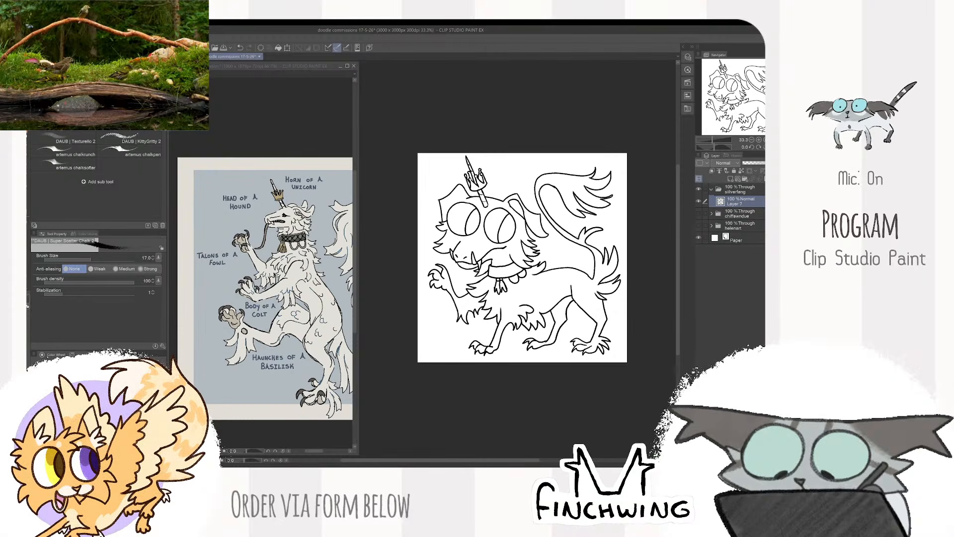
- Erase the lower front edge of the near folded ear and redraw it as a smooth curve to the ear tip
{"action": "scroll", "coordinate": [576, 237], "scroll_direction": "up", "scroll_amount": 2}
{"action": "left_click_drag", "start_coordinate": [575, 237], "coordinate": [666, 313]}
{"action": "scroll", "coordinate": [666, 314], "scroll_direction": "up", "scroll_amount": 1}
{"action": "key", "text": "e"}
{"action": "mouse_move", "coordinate": [508, 236]}
{"action": "left_mouse_down"}
{"action": "mouse_move", "coordinate": [522, 285]}
{"action": "mouse_move", "coordinate": [553, 314]}
{"action": "mouse_move", "coordinate": [510, 260]}
{"action": "mouse_move", "coordinate": [559, 314]}
{"action": "left_mouse_up"}
{"action": "key", "text": "b"}
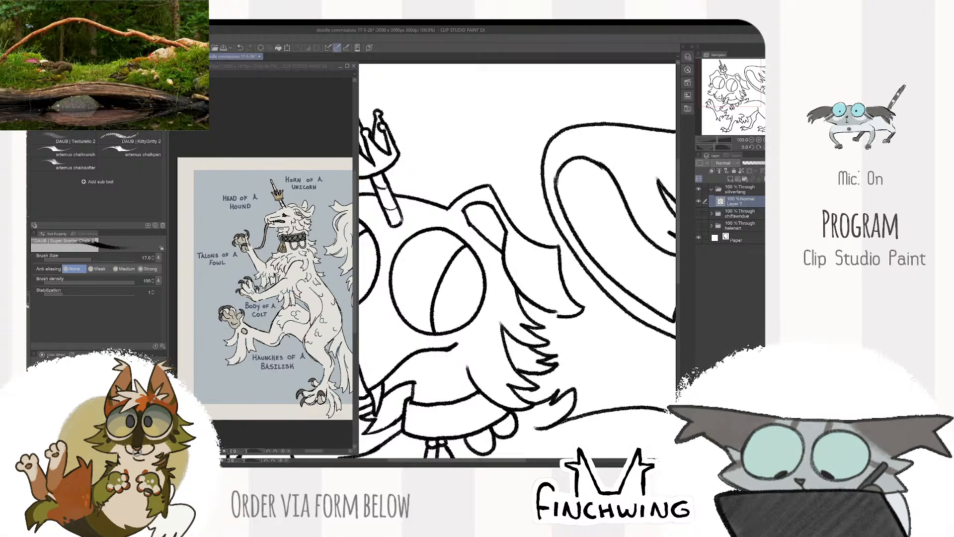
{"action": "key", "text": "ctrl+z"}
{"action": "mouse_move", "coordinate": [507, 231]}
{"action": "left_mouse_down"}
{"action": "mouse_move", "coordinate": [548, 315]}
{"action": "mouse_move", "coordinate": [566, 319]}
{"action": "left_mouse_up"}
- Erase the inner fold line of the near ear, redraw it, and clean up where it meets the outer edge
{"action": "key", "text": "e"}
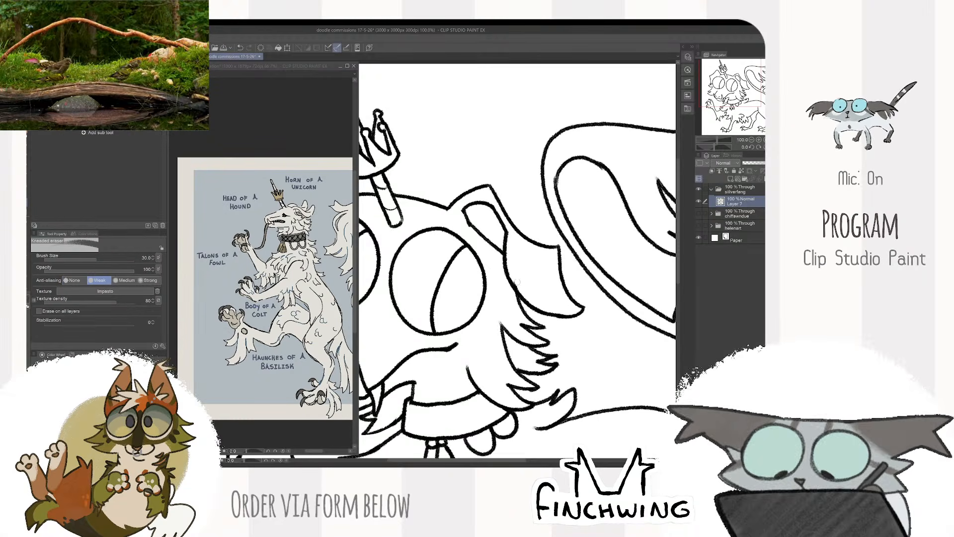
{"action": "left_click_drag", "start_coordinate": [470, 225], "coordinate": [500, 249]}
{"action": "key", "text": "b"}
{"action": "scroll", "coordinate": [519, 223], "scroll_direction": "down", "scroll_amount": 2}
{"action": "scroll", "coordinate": [490, 224], "scroll_direction": "up", "scroll_amount": 2}
{"action": "key", "text": "e"}
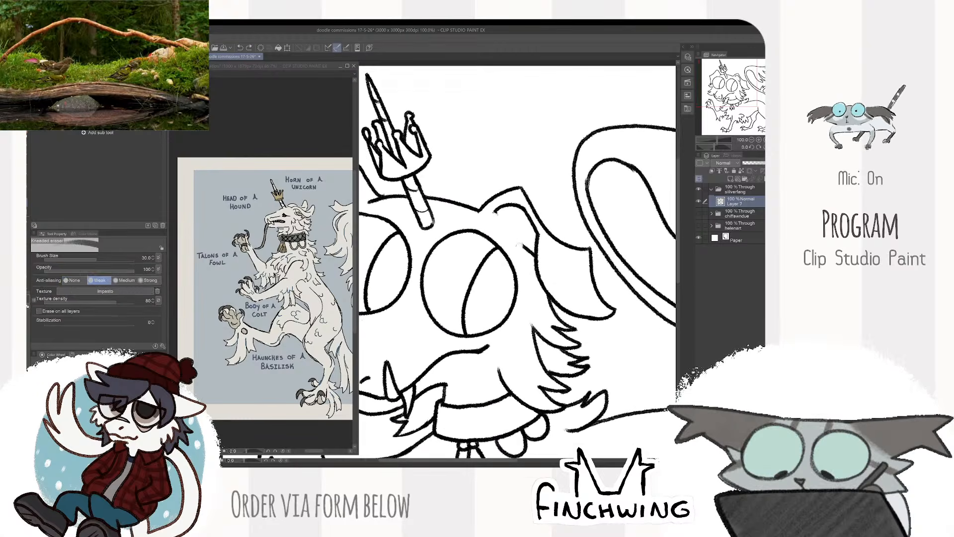
{"action": "key", "text": "b"}
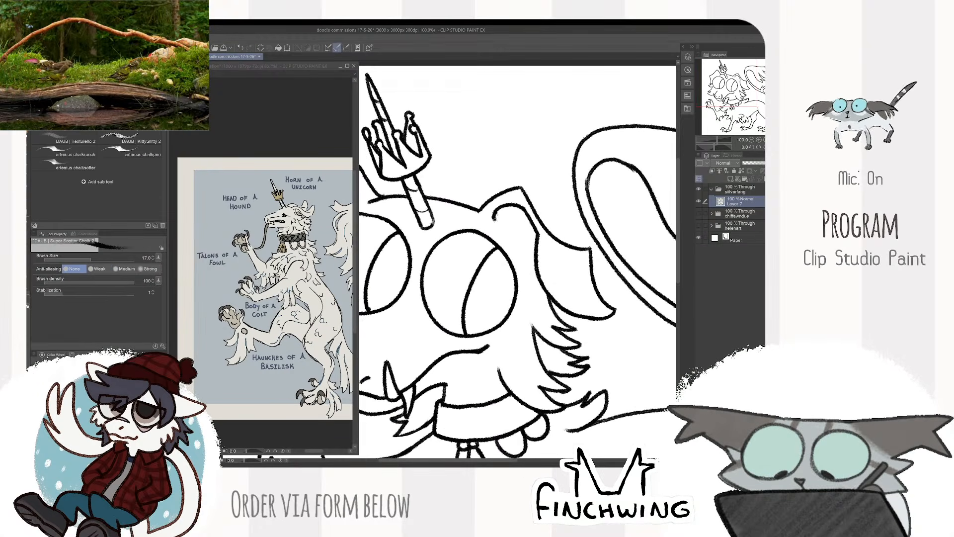
{"action": "left_click_drag", "start_coordinate": [495, 214], "coordinate": [537, 258]}
{"action": "scroll", "coordinate": [540, 258], "scroll_direction": "down", "scroll_amount": 2}
{"action": "scroll", "coordinate": [541, 258], "scroll_direction": "up", "scroll_amount": 2}
{"action": "key", "text": "e"}
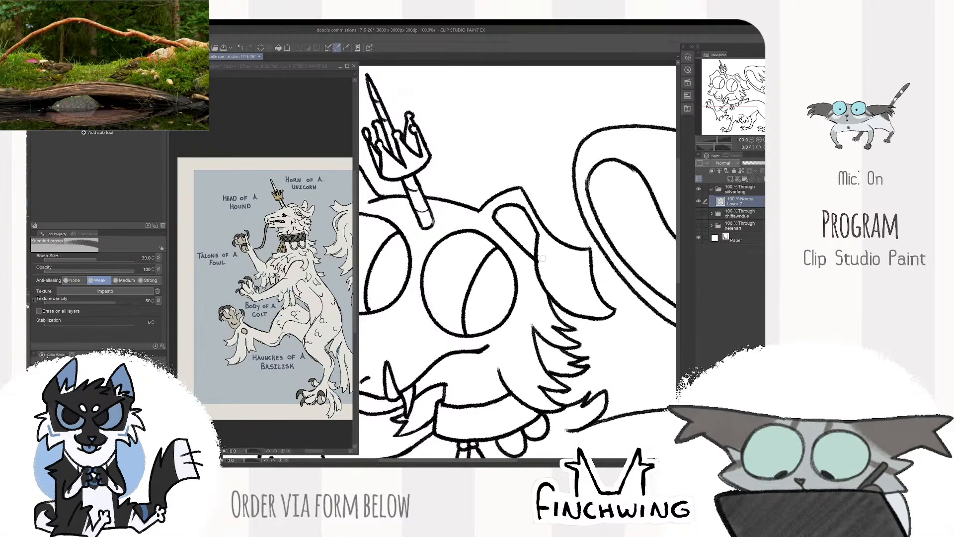
{"action": "key", "text": "b"}
{"action": "scroll", "coordinate": [519, 228], "scroll_direction": "down", "scroll_amount": 3}
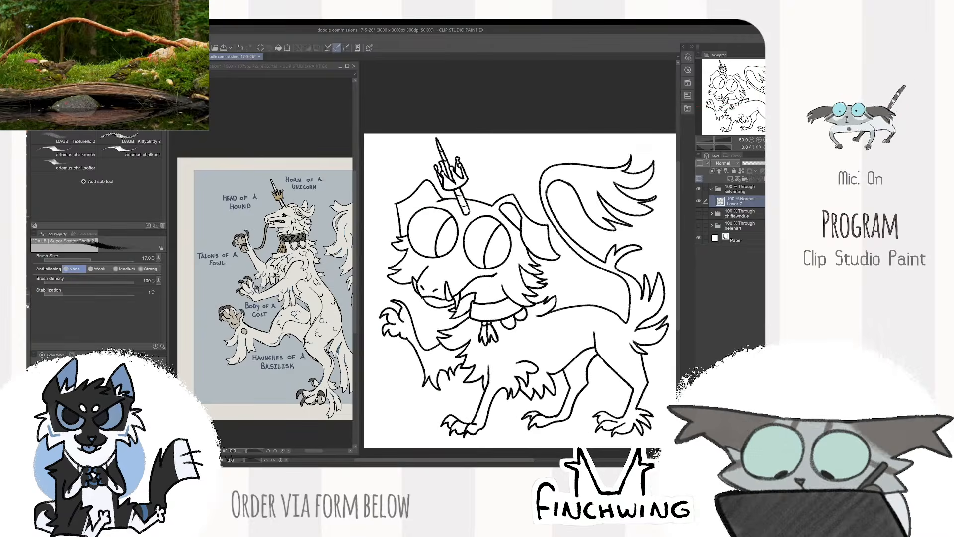
{"action": "scroll", "coordinate": [458, 202], "scroll_direction": "up", "scroll_amount": 3}
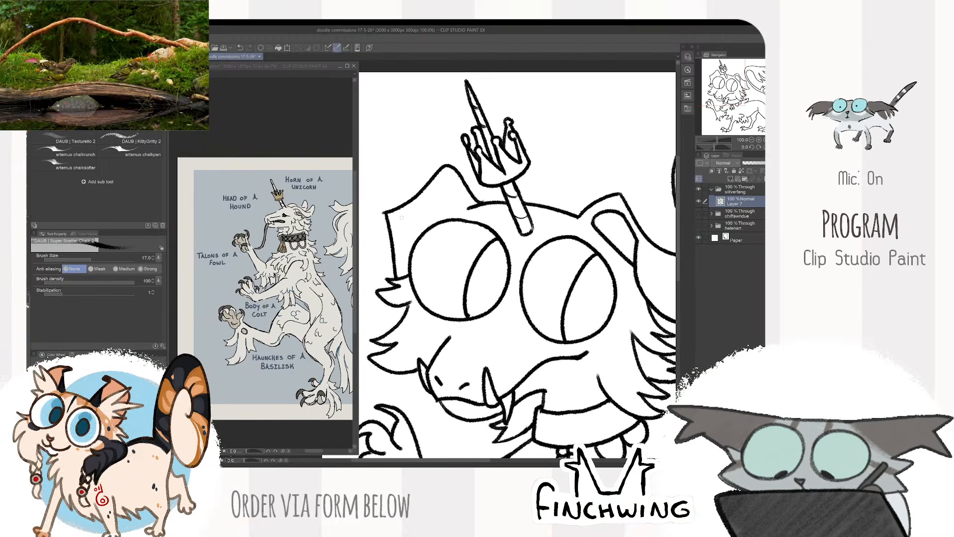
{"action": "scroll", "coordinate": [517, 248], "scroll_direction": "down", "scroll_amount": 3}
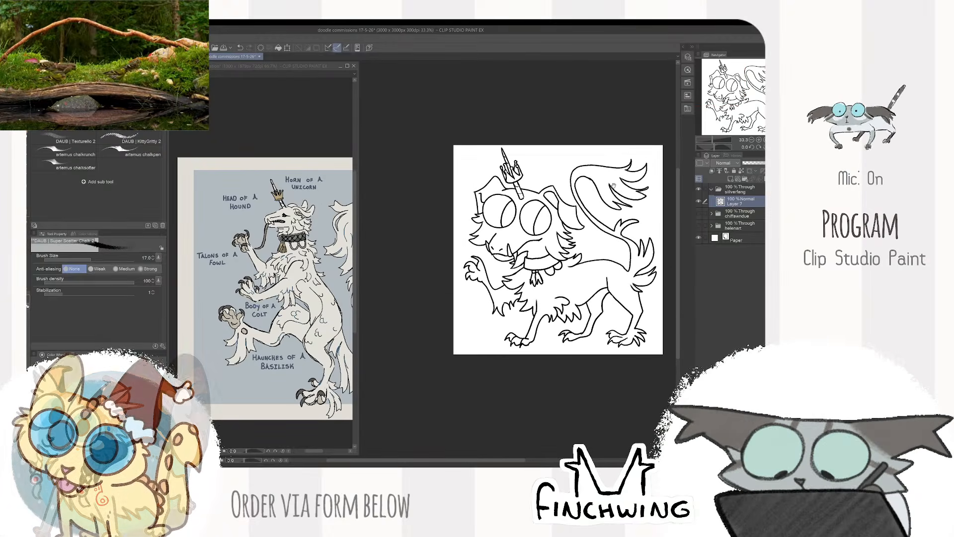
{"action": "left_click_drag", "start_coordinate": [619, 194], "coordinate": [611, 162]}
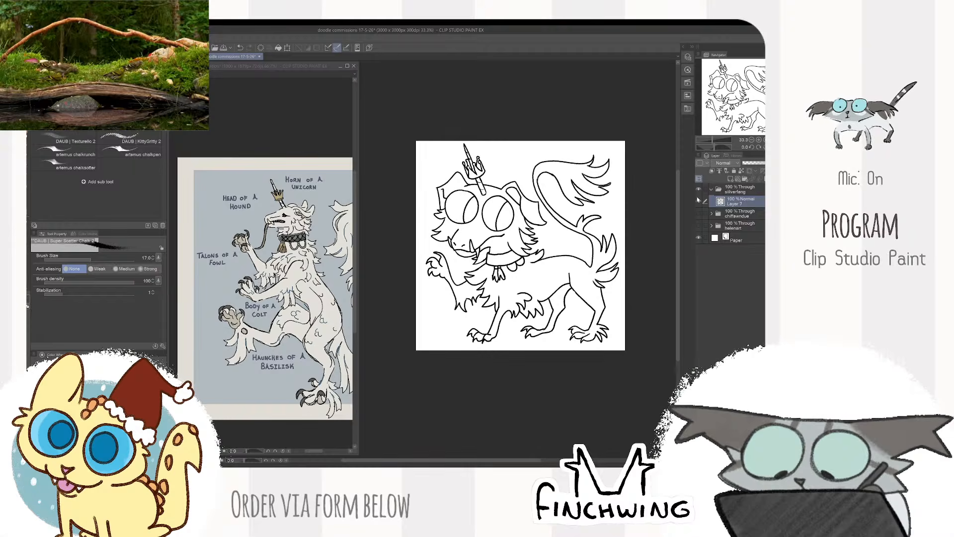
{"action": "left_click_drag", "start_coordinate": [670, 202], "coordinate": [656, 198]}
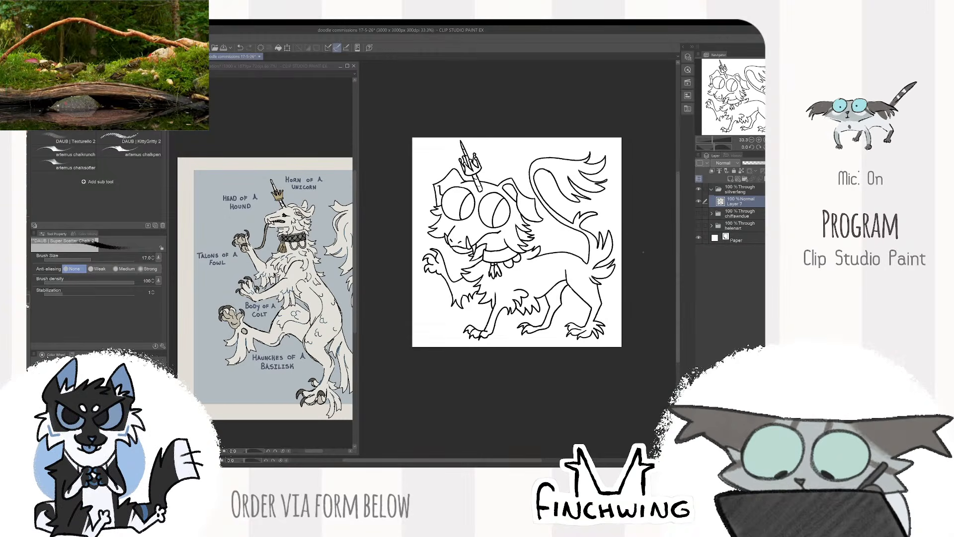
{"action": "key", "text": "ctrl+plus"}
{"action": "key", "text": "ctrl+plus"}
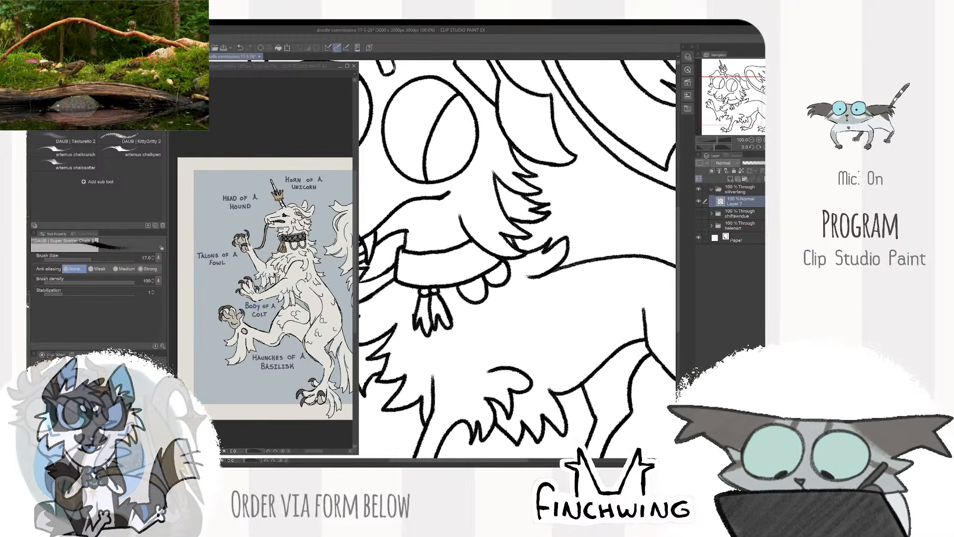
{"action": "key", "text": "ctrl+minus"}
{"action": "key", "text": "ctrl+minus"}
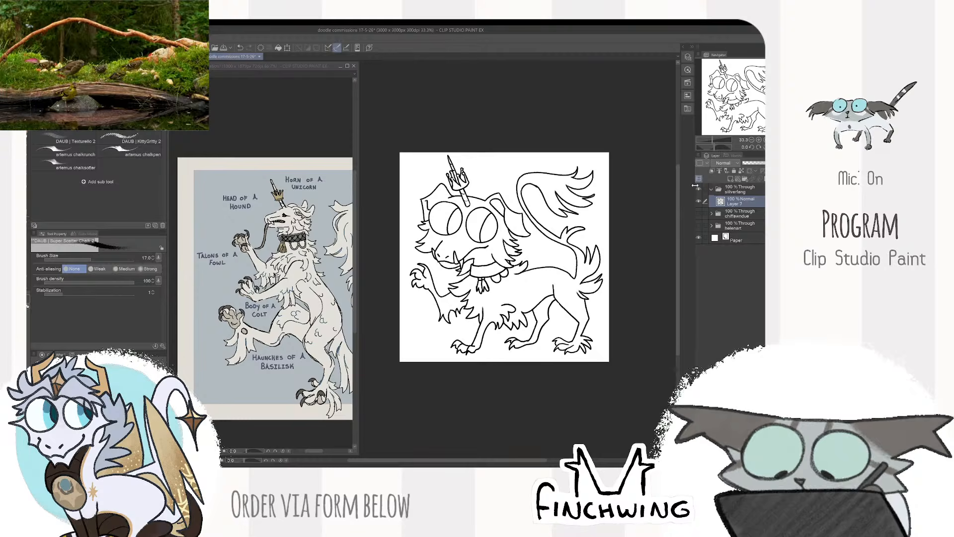
{"action": "left_click", "coordinate": [699, 201]}
{"action": "left_click", "coordinate": [699, 201]}
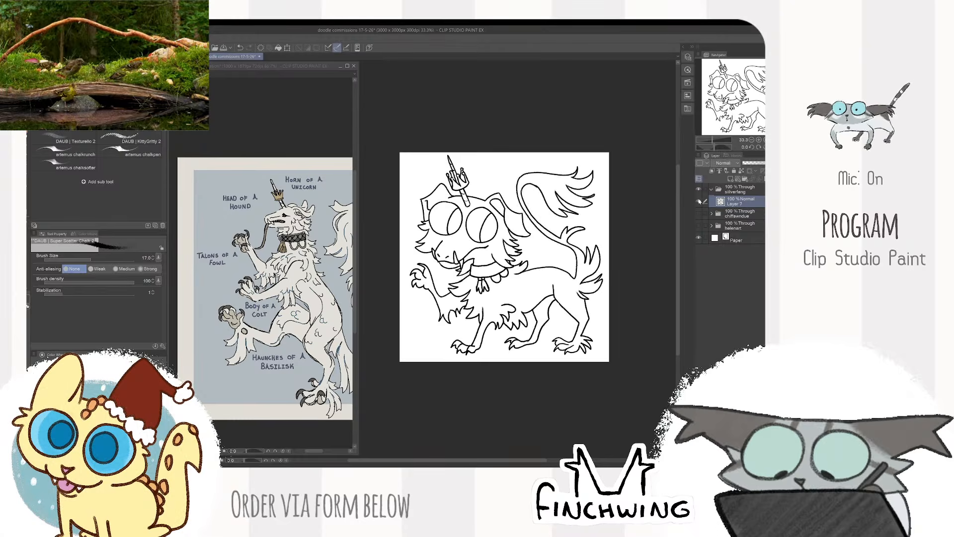
- Erase the middle of the collar's upper edge and redraw it as one smooth curve
{"action": "key", "text": "ctrl+plus"}
{"action": "scroll", "coordinate": [495, 264], "scroll_direction": "up", "scroll_amount": 4}
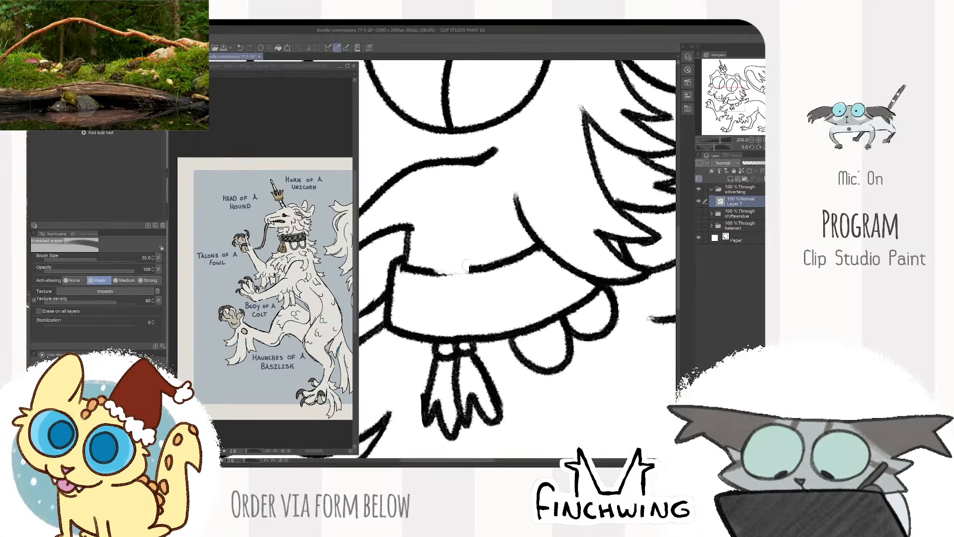
{"action": "mouse_move", "coordinate": [495, 264]}
{"action": "left_mouse_down"}
{"action": "mouse_move", "coordinate": [456, 270]}
{"action": "mouse_move", "coordinate": [429, 271]}
{"action": "left_mouse_up"}
{"action": "key", "text": "ctrl+z"}
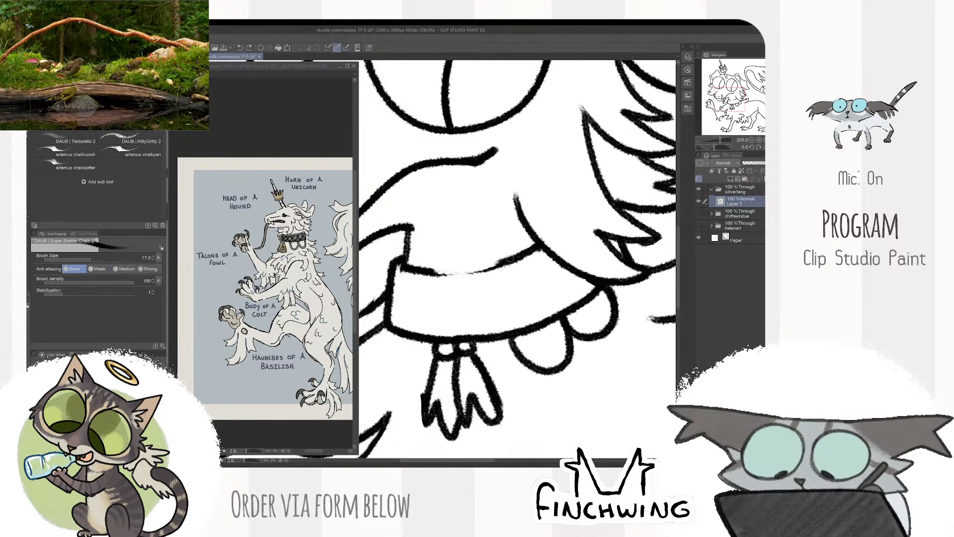
{"action": "left_click_drag", "start_coordinate": [514, 258], "coordinate": [426, 271]}
{"action": "key", "text": "ctrl+z"}
{"action": "mouse_move", "coordinate": [510, 259]}
{"action": "left_mouse_down"}
{"action": "mouse_move", "coordinate": [435, 270]}
{"action": "mouse_move", "coordinate": [458, 270]}
{"action": "left_mouse_up"}
{"action": "key", "text": "ctrl+z"}
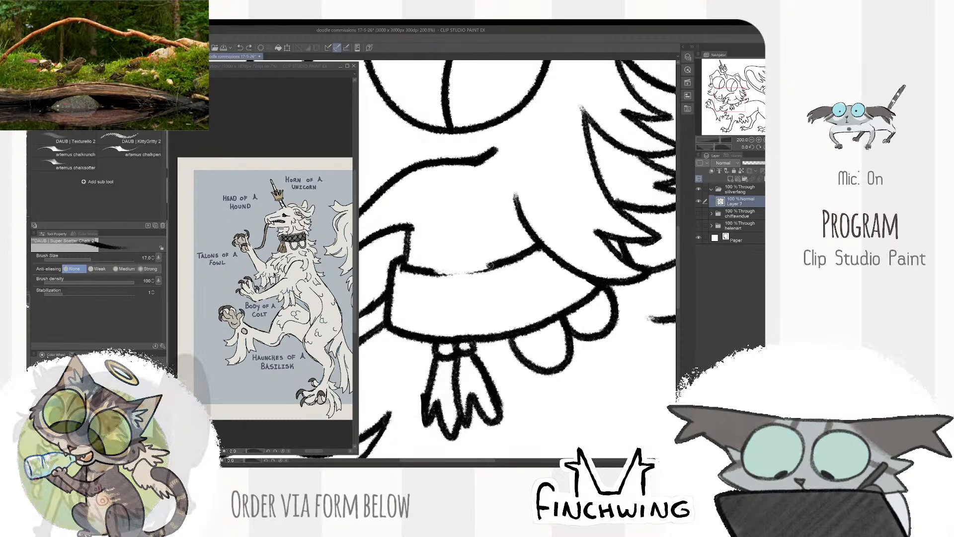
{"action": "mouse_move", "coordinate": [495, 263]}
{"action": "left_mouse_down"}
{"action": "mouse_move", "coordinate": [416, 271]}
{"action": "mouse_move", "coordinate": [484, 268]}
{"action": "mouse_move", "coordinate": [446, 273]}
{"action": "left_mouse_up"}
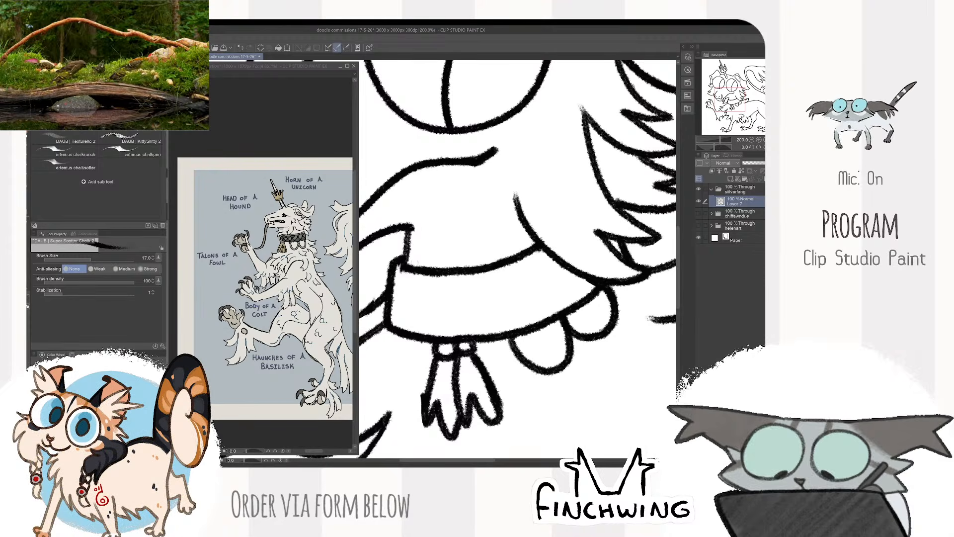
{"action": "scroll", "coordinate": [498, 263], "scroll_direction": "down", "scroll_amount": 5}
{"action": "left_click_drag", "start_coordinate": [527, 243], "coordinate": [522, 244]}
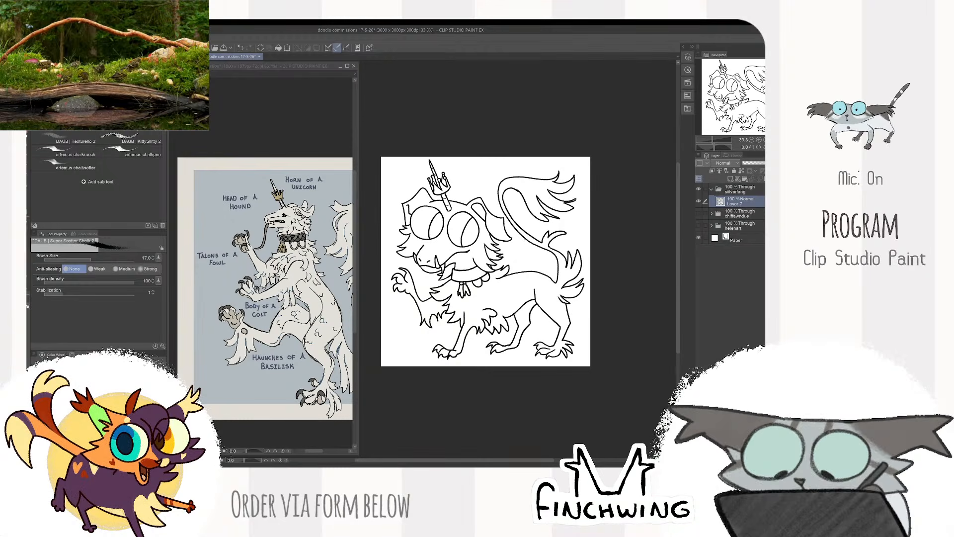
- Erase the back of the near hind leg below the tail and redraw it from the tail base to the hock
{"action": "left_click_drag", "start_coordinate": [622, 228], "coordinate": [635, 225]}
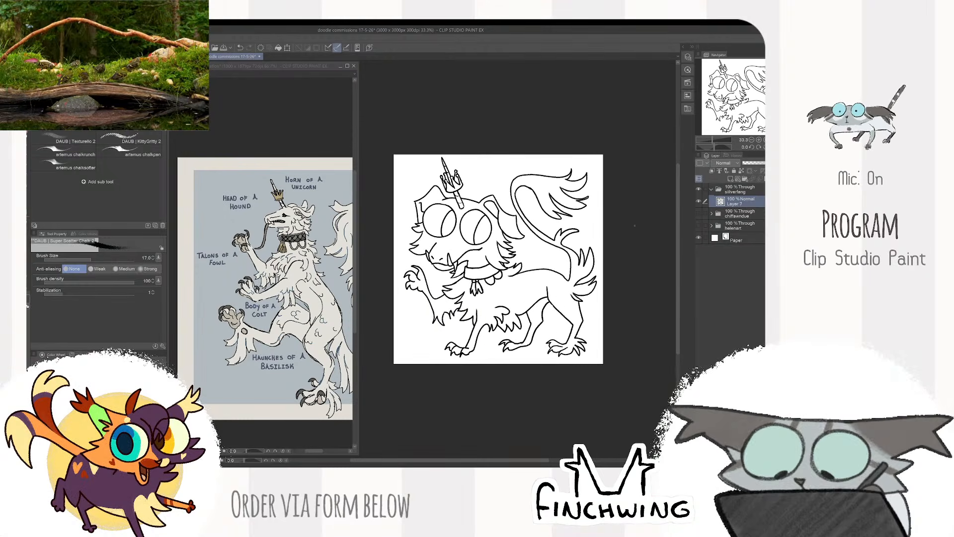
{"action": "scroll", "coordinate": [579, 300], "scroll_direction": "up", "scroll_amount": 3}
{"action": "key", "text": "e"}
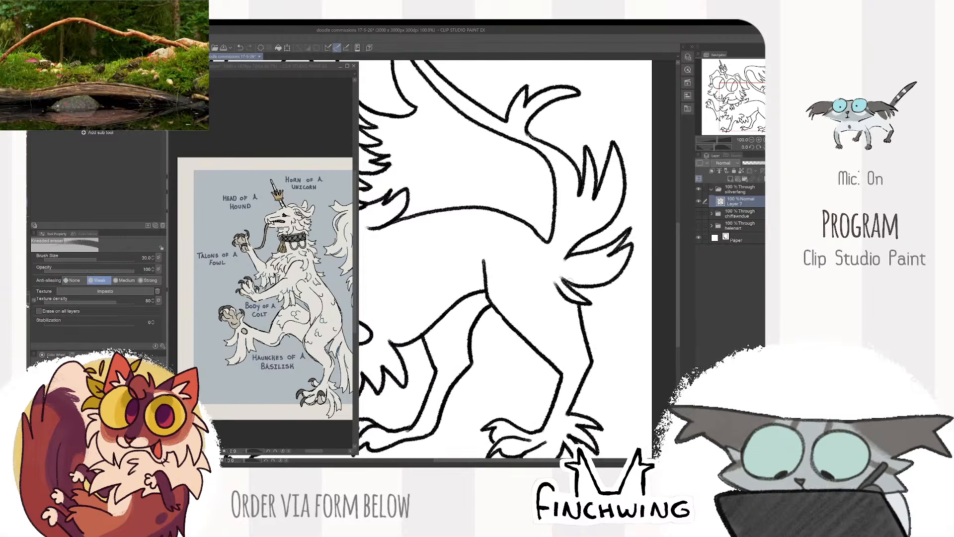
{"action": "mouse_move", "coordinate": [568, 282]}
{"action": "left_mouse_down"}
{"action": "mouse_move", "coordinate": [576, 301]}
{"action": "mouse_move", "coordinate": [589, 303]}
{"action": "mouse_move", "coordinate": [553, 269]}
{"action": "mouse_move", "coordinate": [559, 261]}
{"action": "left_mouse_up"}
{"action": "key", "text": "p"}
{"action": "key", "text": "ctrl+z"}
{"action": "key", "text": "e"}
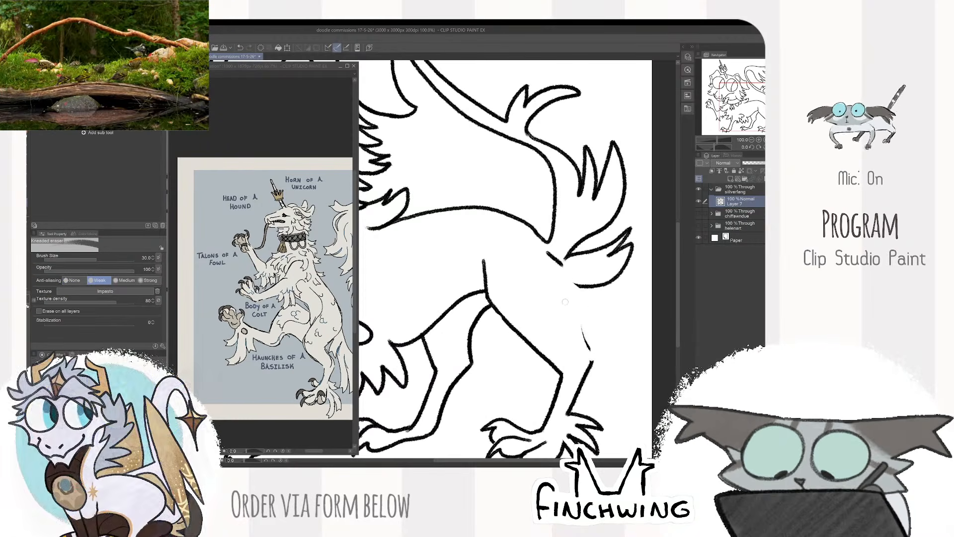
{"action": "key", "text": "p"}
{"action": "left_click_drag", "start_coordinate": [564, 264], "coordinate": [592, 362]}
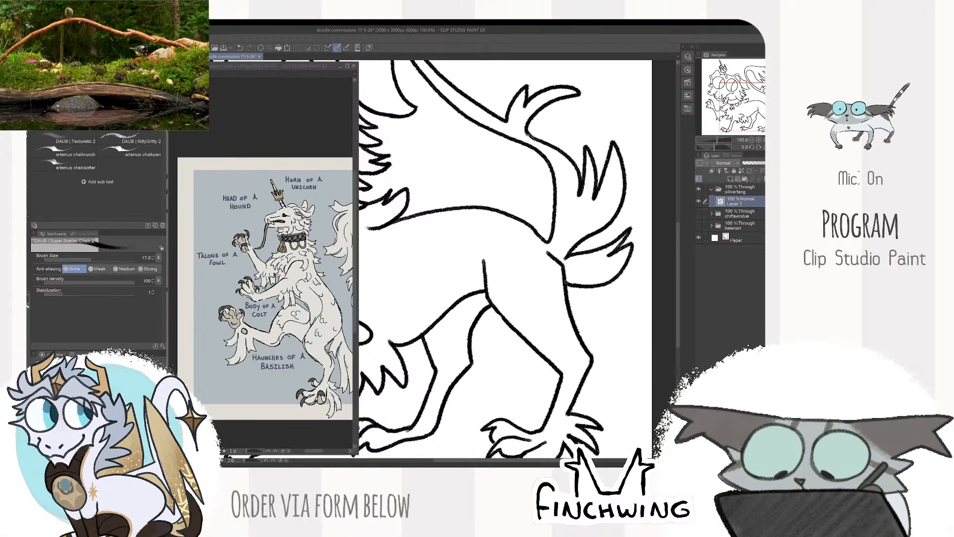
- Clean up the line join where the rump meets the base of the tail
{"action": "scroll", "coordinate": [567, 282], "scroll_direction": "down", "scroll_amount": 3}
{"action": "scroll", "coordinate": [561, 271], "scroll_direction": "up", "scroll_amount": 3}
{"action": "key", "text": "e"}
{"action": "left_click_drag", "start_coordinate": [555, 265], "coordinate": [571, 279]}
{"action": "key", "text": "p"}
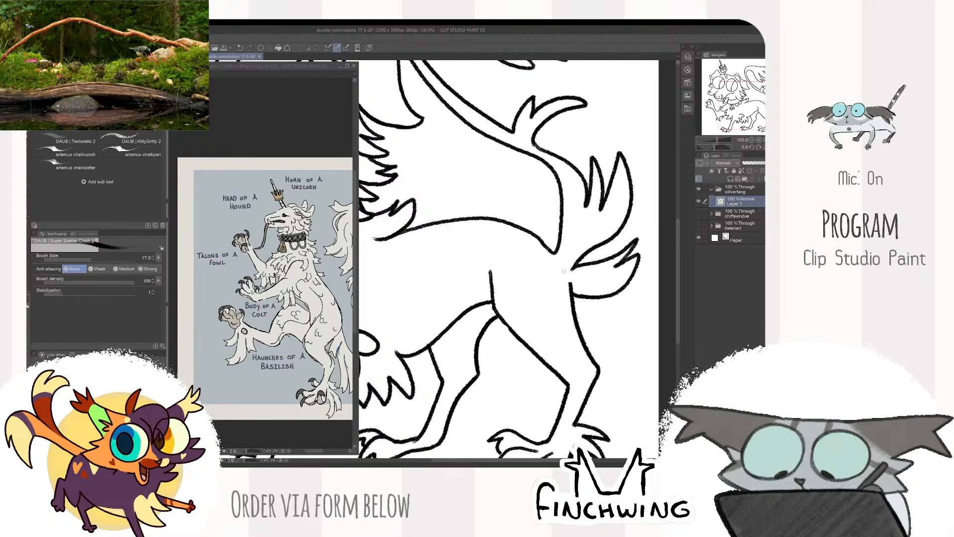
{"action": "scroll", "coordinate": [569, 278], "scroll_direction": "down", "scroll_amount": 3}
{"action": "scroll", "coordinate": [572, 273], "scroll_direction": "up", "scroll_amount": 5}
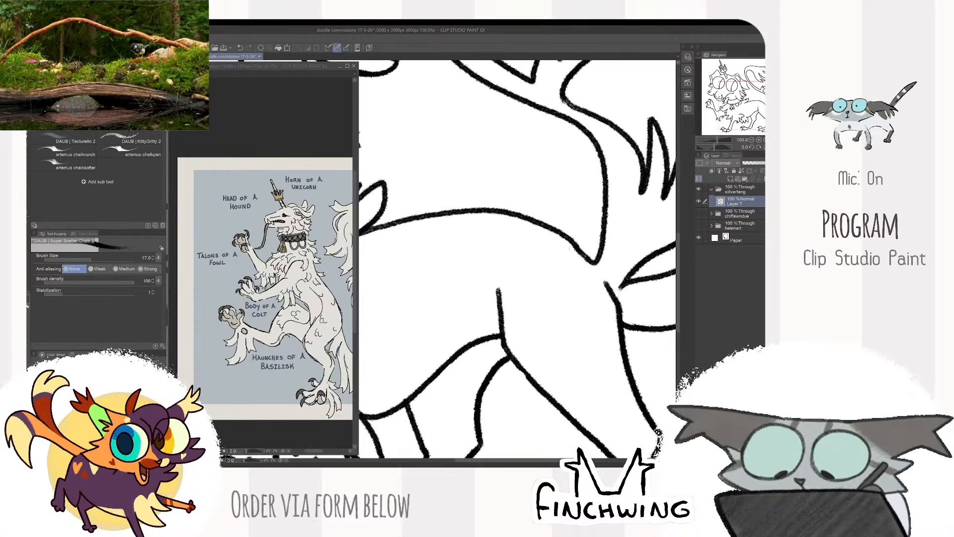
{"action": "key", "text": "e"}
{"action": "key", "text": "p"}
{"action": "scroll", "coordinate": [586, 259], "scroll_direction": "down", "scroll_amount": 5}
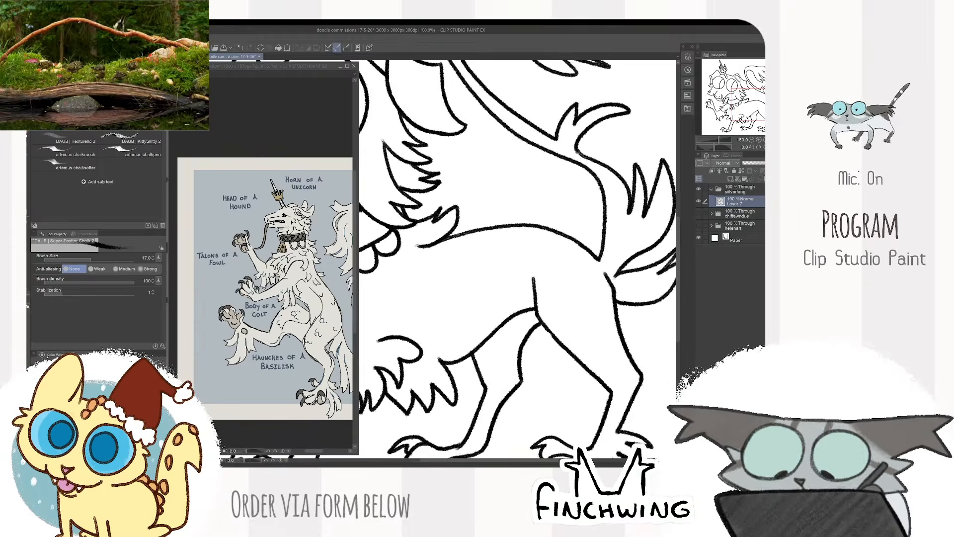
{"action": "left_click_drag", "start_coordinate": [631, 242], "coordinate": [538, 276]}
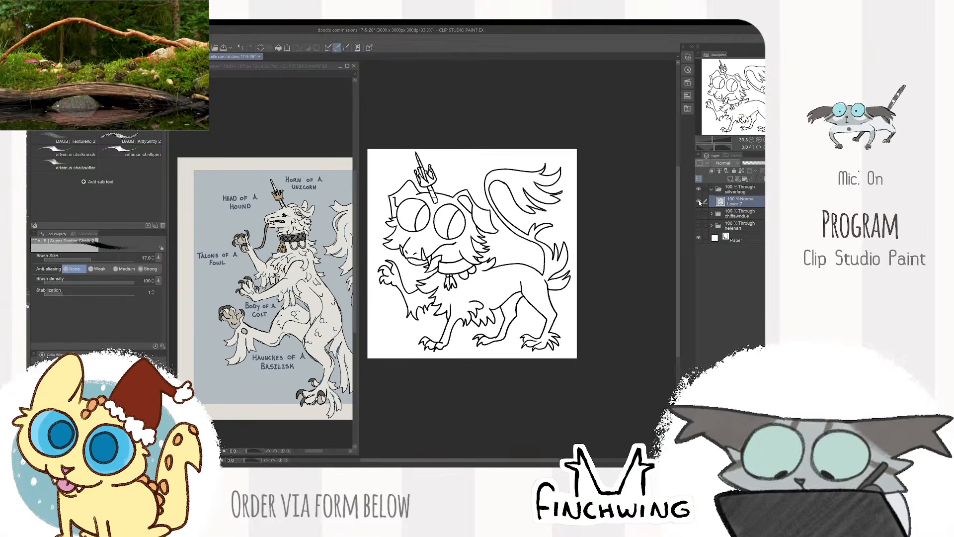
- Add a new layer beneath the line art and set the line-art layer as the reference layer
{"action": "left_click", "coordinate": [731, 179]}
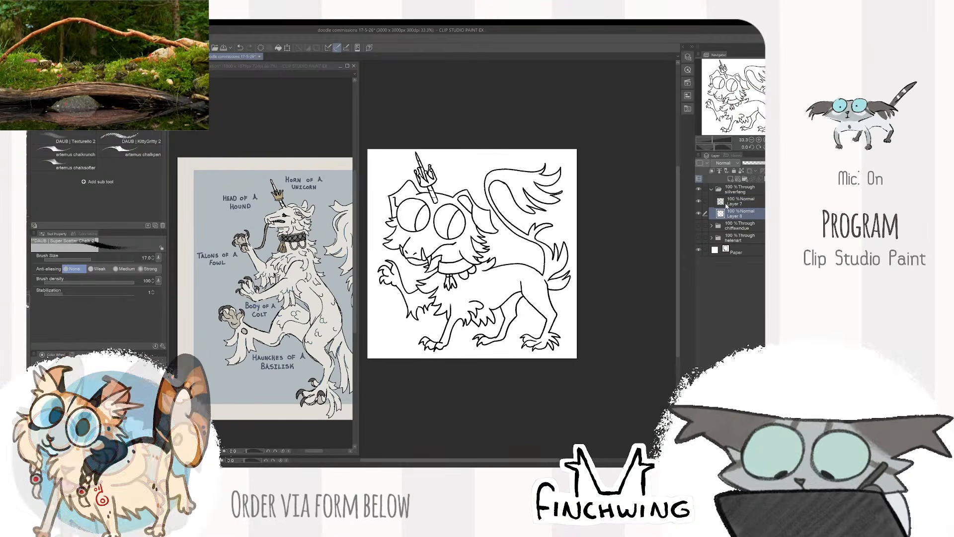
{"action": "left_click", "coordinate": [727, 201]}
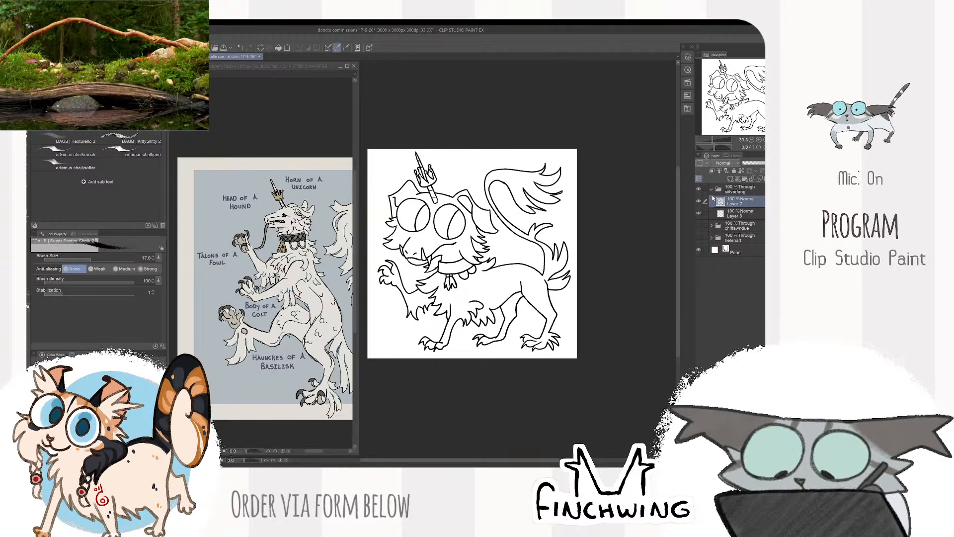
{"action": "left_click", "coordinate": [712, 171]}
{"action": "left_click", "coordinate": [712, 171]}
{"action": "left_click", "coordinate": [719, 171]}
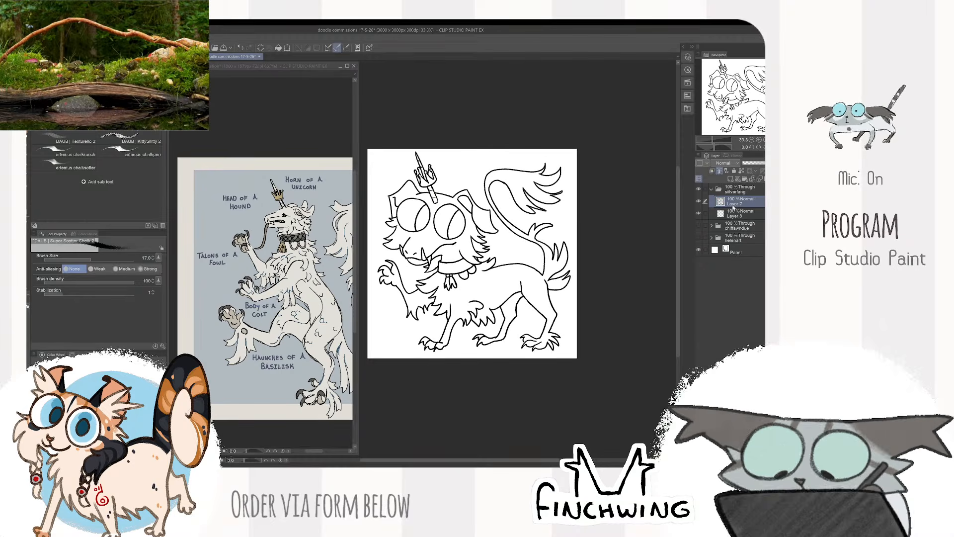
- Fill the beast's whole silhouette with flat grey on the new layer using the close-and-fill tool
{"action": "left_click", "coordinate": [733, 214]}
{"action": "key", "text": "m"}
{"action": "key", "text": "ctrl+minus"}
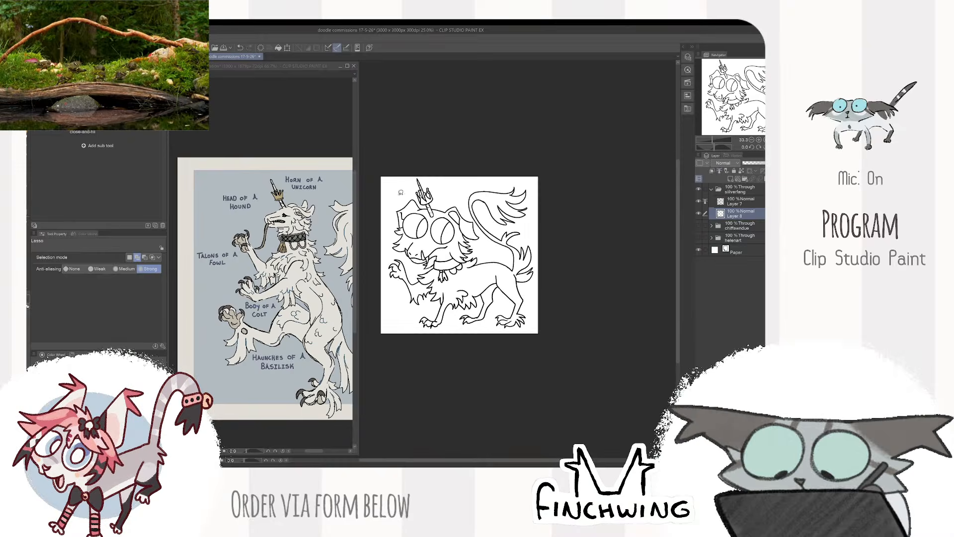
{"action": "left_click", "coordinate": [93, 133]}
{"action": "mouse_move", "coordinate": [468, 153]}
{"action": "left_mouse_down"}
{"action": "mouse_move", "coordinate": [567, 307]}
{"action": "mouse_move", "coordinate": [576, 155]}
{"action": "left_mouse_up"}
{"action": "key", "text": "b"}
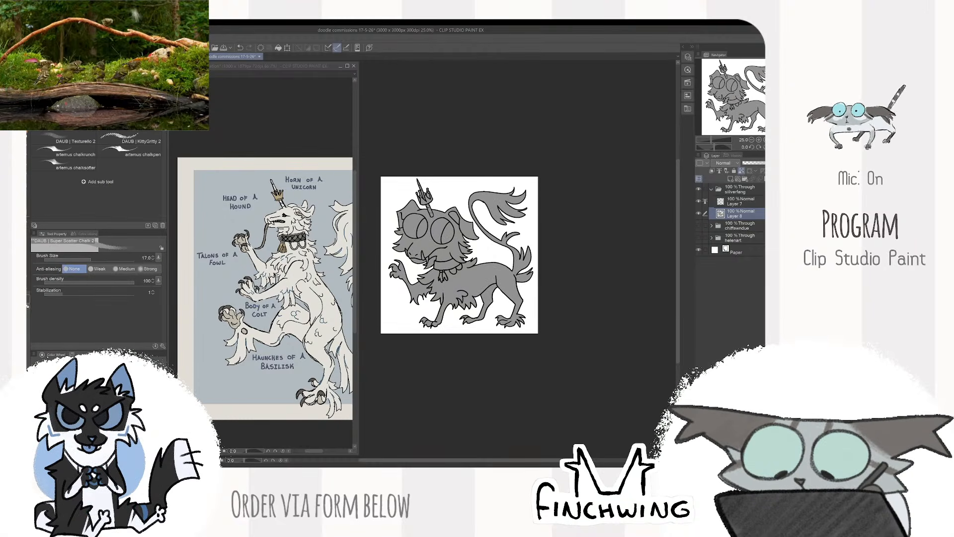
- Recolour the silhouette fill with the pale warm grey sampled from the reference beast's body
{"action": "left_click", "coordinate": [303, 279]}
{"action": "left_click", "coordinate": [312, 300], "text": "alt"}
{"action": "left_click", "coordinate": [464, 265]}
{"action": "key", "text": "alt+Delete"}
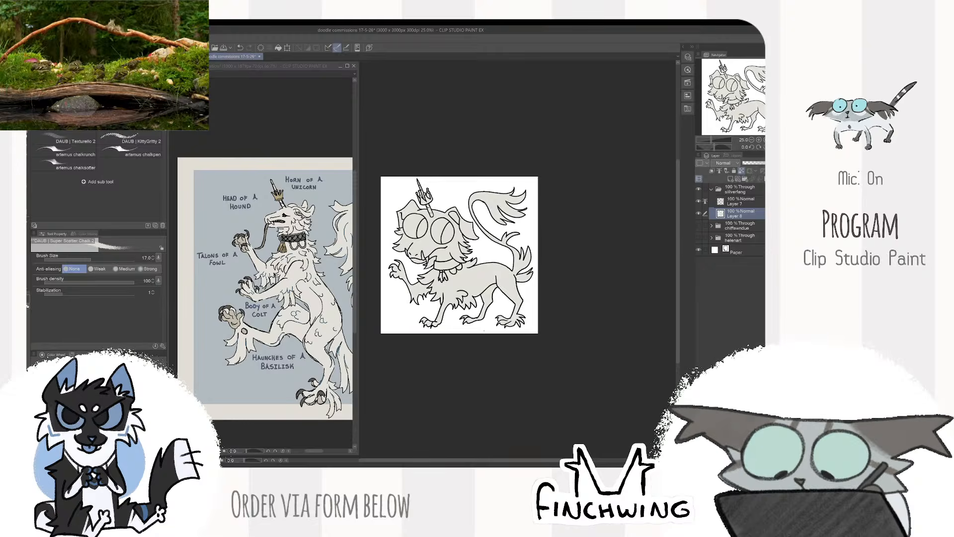
- Examine the collar's pattern and pendants up close on the reference image
{"action": "scroll", "coordinate": [463, 265], "scroll_direction": "up", "scroll_amount": 1}
{"action": "scroll", "coordinate": [593, 255], "scroll_direction": "up", "scroll_amount": 1}
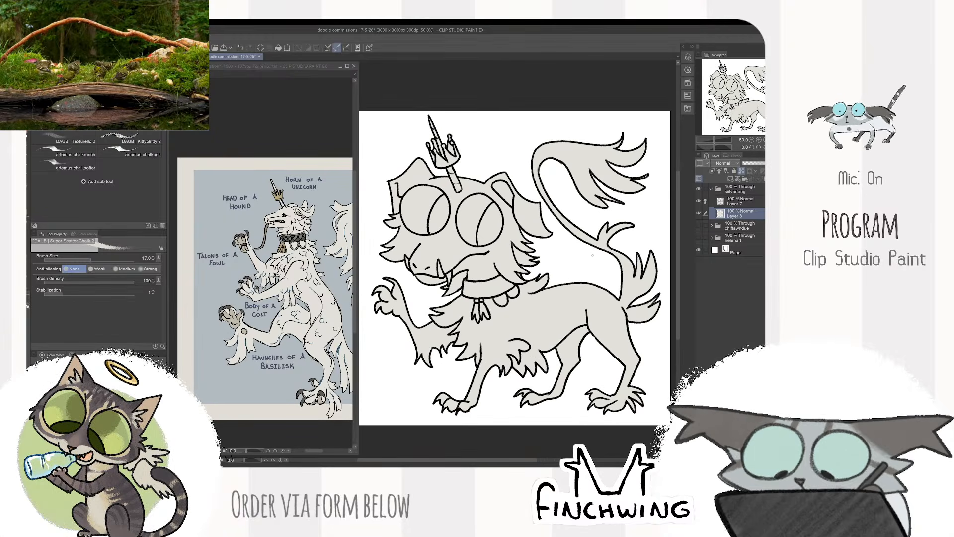
{"action": "left_click", "coordinate": [285, 287]}
{"action": "scroll", "coordinate": [285, 287], "scroll_direction": "up", "scroll_amount": 1}
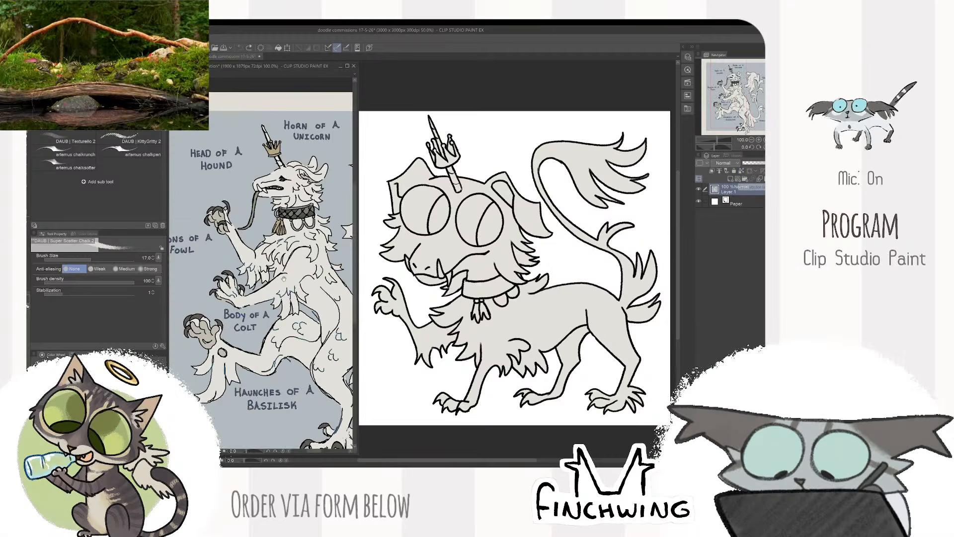
{"action": "left_click_drag", "start_coordinate": [285, 287], "coordinate": [308, 383]}
{"action": "scroll", "coordinate": [308, 383], "scroll_direction": "up", "scroll_amount": 1}
{"action": "scroll", "coordinate": [305, 327], "scroll_direction": "up", "scroll_amount": 1}
{"action": "left_click_drag", "start_coordinate": [306, 327], "coordinate": [249, 358]}
{"action": "left_click", "coordinate": [497, 279]}
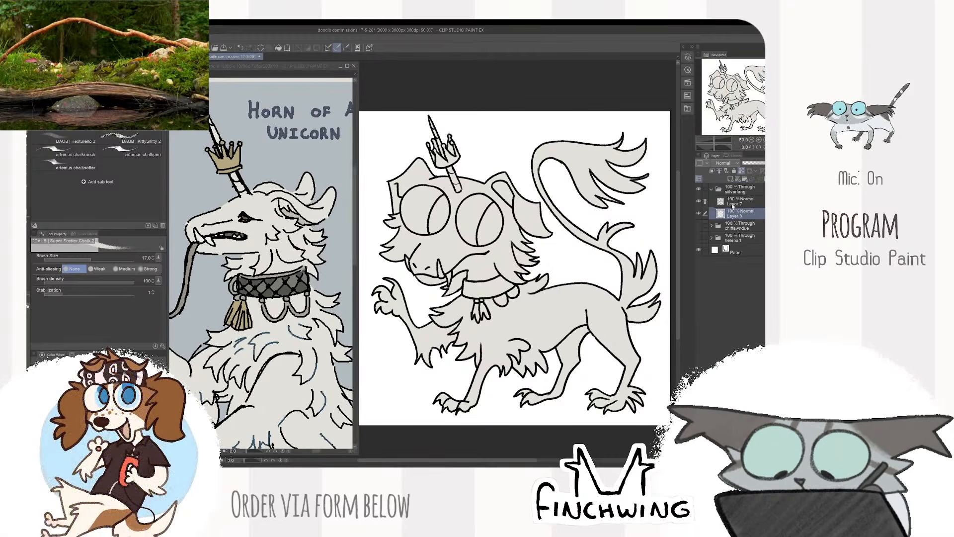
- Draw parallel diagonal lines across the collar on the line-art layer with a size 10 brush
{"action": "left_click", "coordinate": [733, 203]}
{"action": "key", "text": "ctrl+plus"}
{"action": "scroll", "coordinate": [442, 299], "scroll_direction": "up", "scroll_amount": 4}
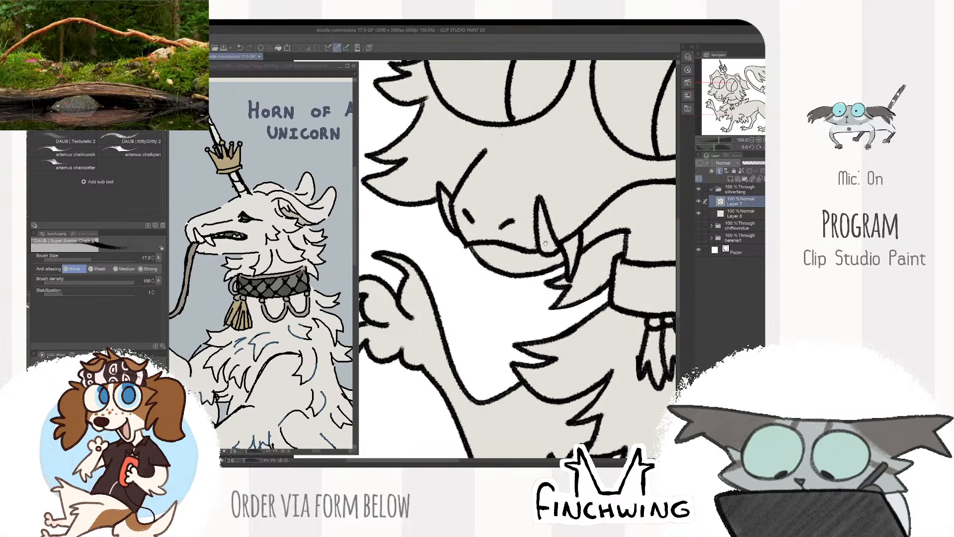
{"action": "mouse_move", "coordinate": [587, 271]}
{"action": "left_mouse_down"}
{"action": "mouse_move", "coordinate": [504, 288]}
{"action": "mouse_move", "coordinate": [489, 280]}
{"action": "mouse_move", "coordinate": [477, 328]}
{"action": "left_mouse_up"}
{"action": "key", "text": "bracketleft"}
{"action": "key", "text": "bracketleft"}
{"action": "left_click_drag", "start_coordinate": [480, 287], "coordinate": [517, 326]}
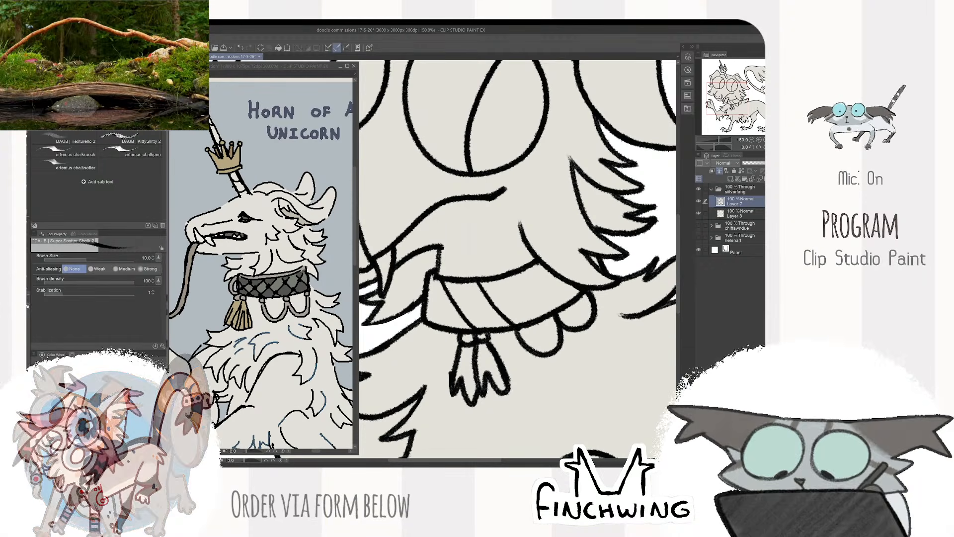
{"action": "mouse_move", "coordinate": [514, 274]}
{"action": "left_mouse_down"}
{"action": "mouse_move", "coordinate": [556, 314]}
{"action": "mouse_move", "coordinate": [573, 299]}
{"action": "left_mouse_up"}
- Cross the collar's diagonals with lines slanting the opposite way to form a diamond lattice
{"action": "left_click_drag", "start_coordinate": [438, 326], "coordinate": [478, 281]}
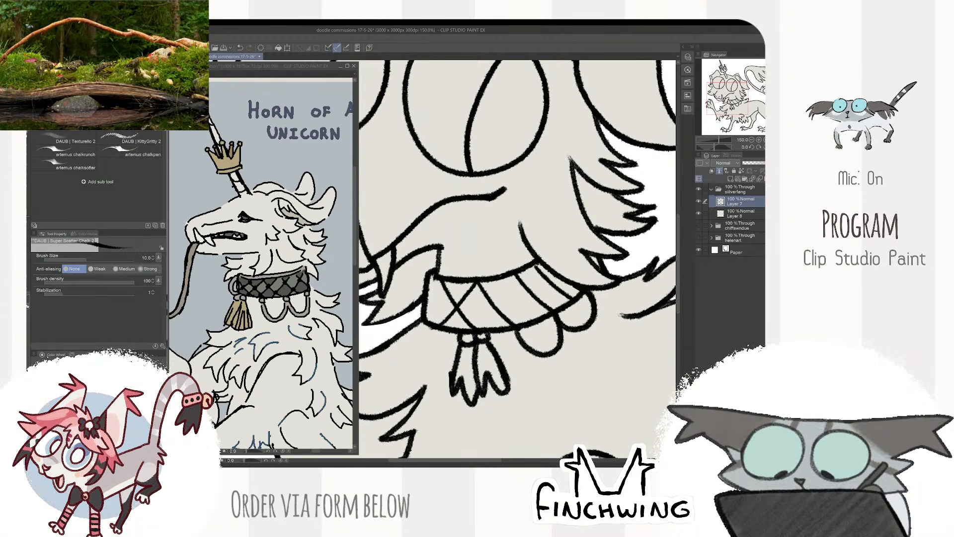
{"action": "left_click_drag", "start_coordinate": [500, 313], "coordinate": [519, 279]}
{"action": "mouse_move", "coordinate": [535, 320]}
{"action": "left_mouse_down"}
{"action": "mouse_move", "coordinate": [560, 268]}
{"action": "mouse_move", "coordinate": [529, 317]}
{"action": "left_mouse_up"}
{"action": "key", "text": "ctrl+z"}
- Draw a narrow upright band at the collar's front end beside the lattice and tidy its edges
{"action": "key", "text": "ctrl+z"}
{"action": "left_click_drag", "start_coordinate": [559, 274], "coordinate": [546, 299]}
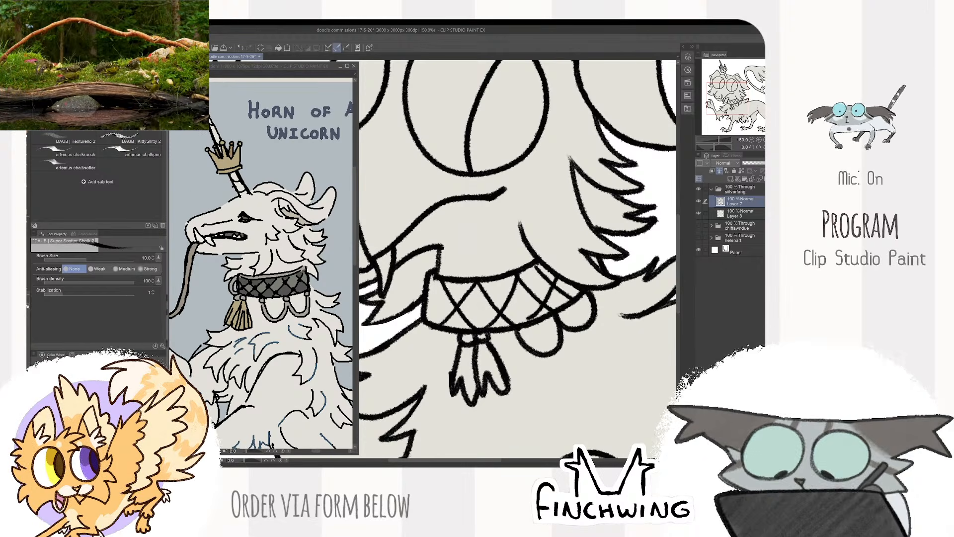
{"action": "mouse_move", "coordinate": [450, 272]}
{"action": "left_mouse_down"}
{"action": "mouse_move", "coordinate": [425, 340]}
{"action": "mouse_move", "coordinate": [445, 342]}
{"action": "left_mouse_up"}
{"action": "key", "text": "ctrl+z"}
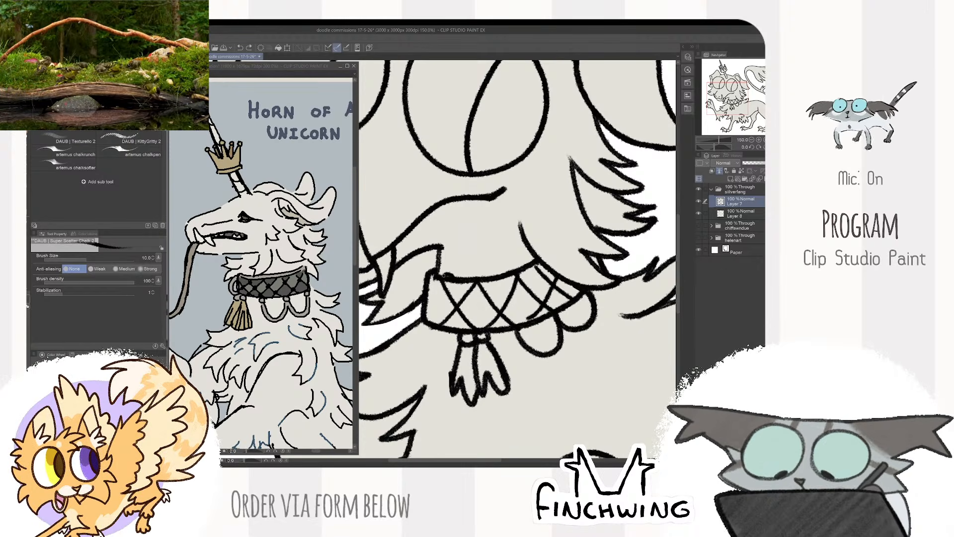
{"action": "mouse_move", "coordinate": [441, 277]}
{"action": "left_mouse_down"}
{"action": "mouse_move", "coordinate": [435, 295]}
{"action": "mouse_move", "coordinate": [450, 334]}
{"action": "left_mouse_up"}
{"action": "key", "text": "e"}
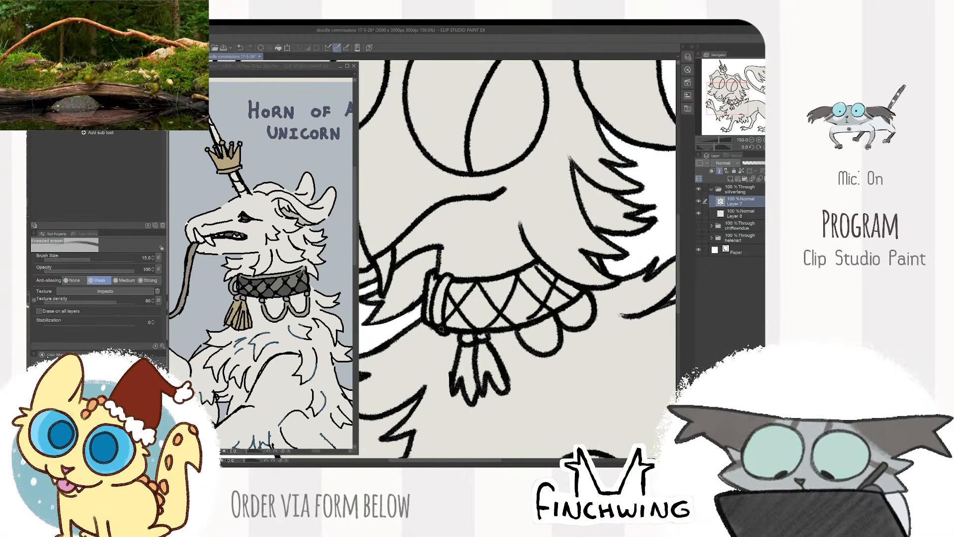
{"action": "key", "text": "ctrl+minus"}
{"action": "key", "text": "ctrl+minus"}
{"action": "key", "text": "ctrl+minus"}
{"action": "key", "text": "ctrl+minus"}
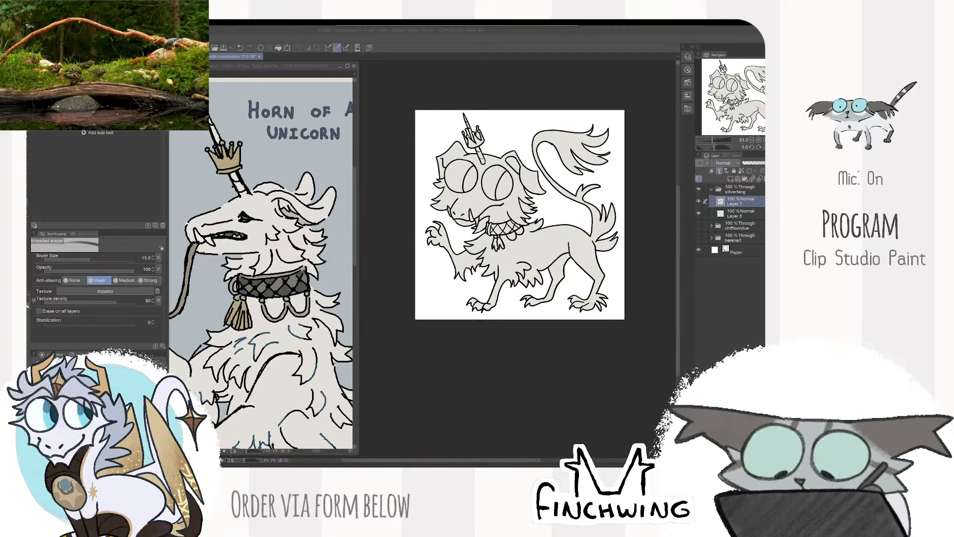
{"action": "scroll", "coordinate": [531, 176], "scroll_direction": "up", "scroll_amount": 3}
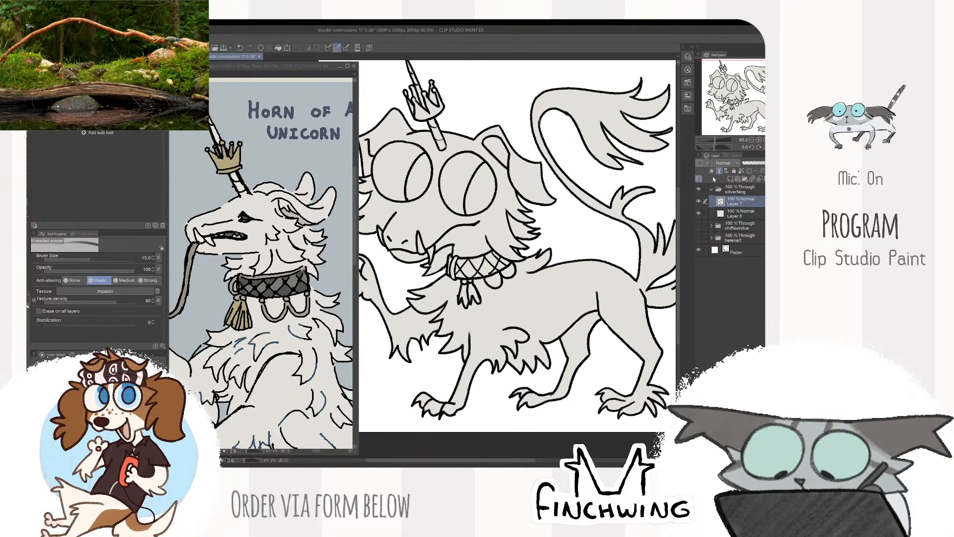
{"action": "left_click_drag", "start_coordinate": [521, 189], "coordinate": [540, 187]}
{"action": "left_click_drag", "start_coordinate": [278, 224], "coordinate": [311, 245]}
{"action": "left_click_drag", "start_coordinate": [600, 136], "coordinate": [661, 201]}
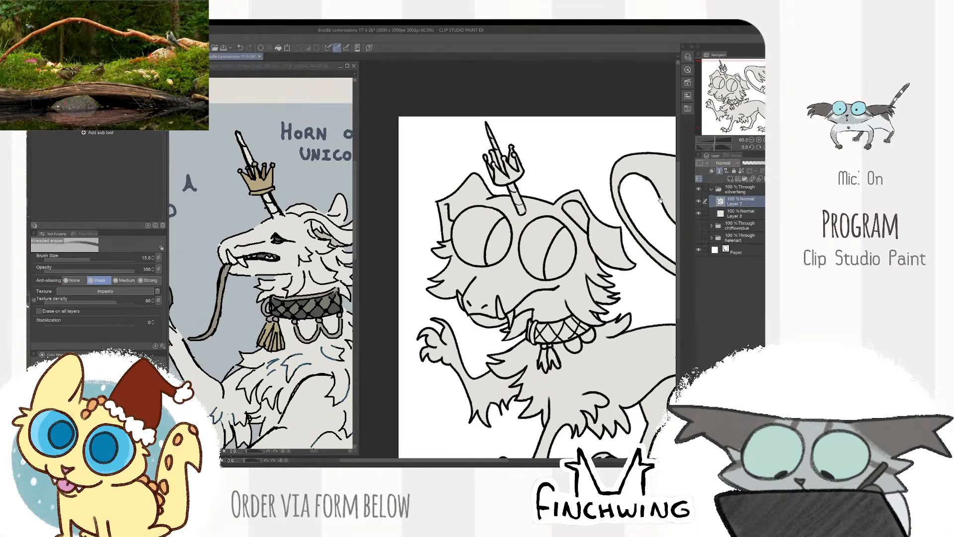
- Colour the crown on the horn gold on the flat-colour layer, finishing the larger areas with a size 30 brush
{"action": "left_click", "coordinate": [740, 213]}
{"action": "key", "text": "ctrl+plus"}
{"action": "mouse_move", "coordinate": [513, 158]}
{"action": "left_mouse_down"}
{"action": "mouse_move", "coordinate": [451, 256]}
{"action": "mouse_move", "coordinate": [433, 267]}
{"action": "mouse_move", "coordinate": [464, 281]}
{"action": "left_mouse_up"}
{"action": "key", "text": "ctrl+plus"}
{"action": "key", "text": "ctrl+z"}
{"action": "key", "text": "p"}
{"action": "left_click_drag", "start_coordinate": [453, 242], "coordinate": [463, 283]}
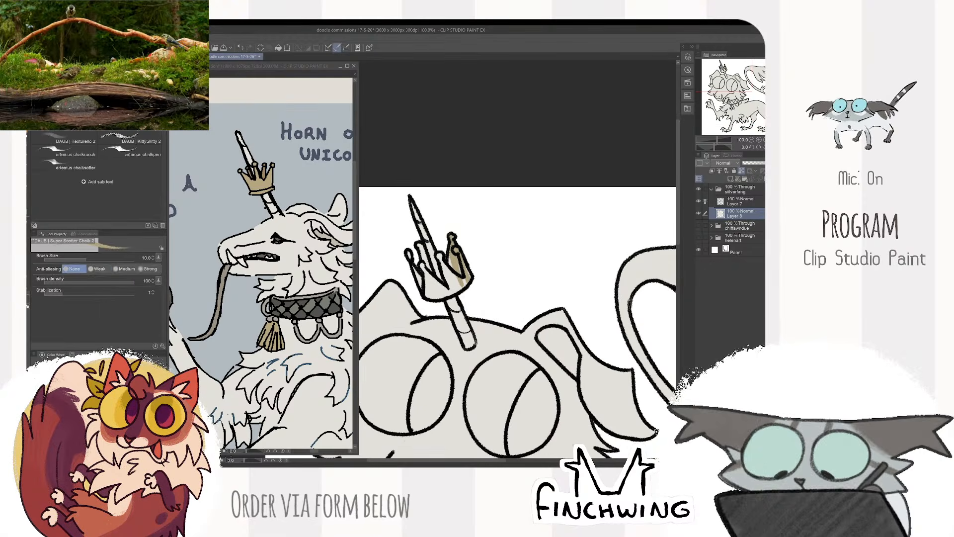
{"action": "left_click_drag", "start_coordinate": [417, 240], "coordinate": [434, 295]}
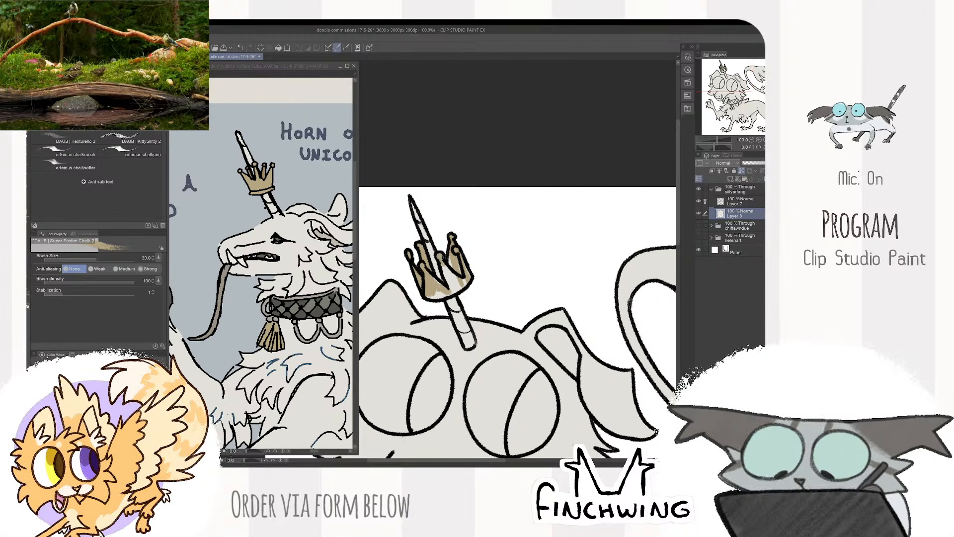
{"action": "mouse_move", "coordinate": [436, 290]}
{"action": "left_mouse_down"}
{"action": "mouse_move", "coordinate": [450, 296]}
{"action": "mouse_move", "coordinate": [457, 275]}
{"action": "left_mouse_up"}
{"action": "key", "text": "ctrl+minus"}
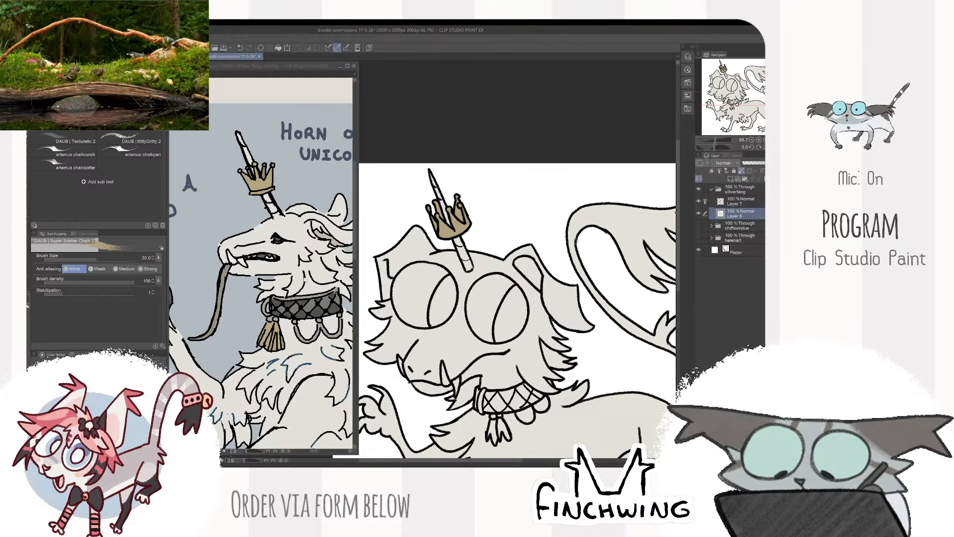
- Sample a colour beside the reference beast's mouth and set the brush size to 20 for the drawing
{"action": "left_click", "coordinate": [261, 264]}
{"action": "left_click_drag", "start_coordinate": [241, 287], "coordinate": [277, 228]}
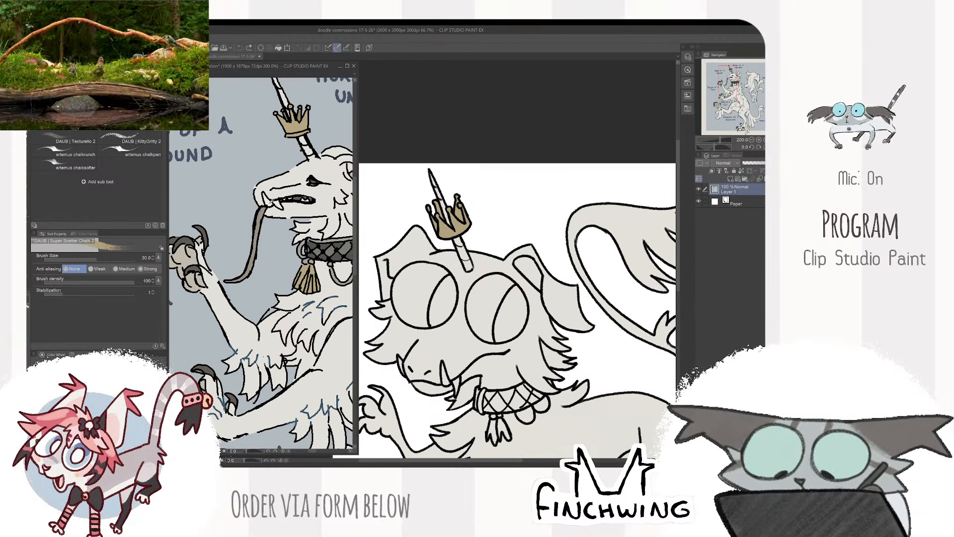
{"action": "left_click", "coordinate": [269, 204], "text": "alt"}
{"action": "left_click", "coordinate": [400, 213]}
{"action": "key", "text": "ctrl+plus"}
{"action": "left_click_drag", "start_coordinate": [430, 373], "coordinate": [445, 320]}
{"action": "key", "text": "bracketleft"}
{"action": "key", "text": "bracketleft"}
{"action": "key", "text": "bracketleft"}
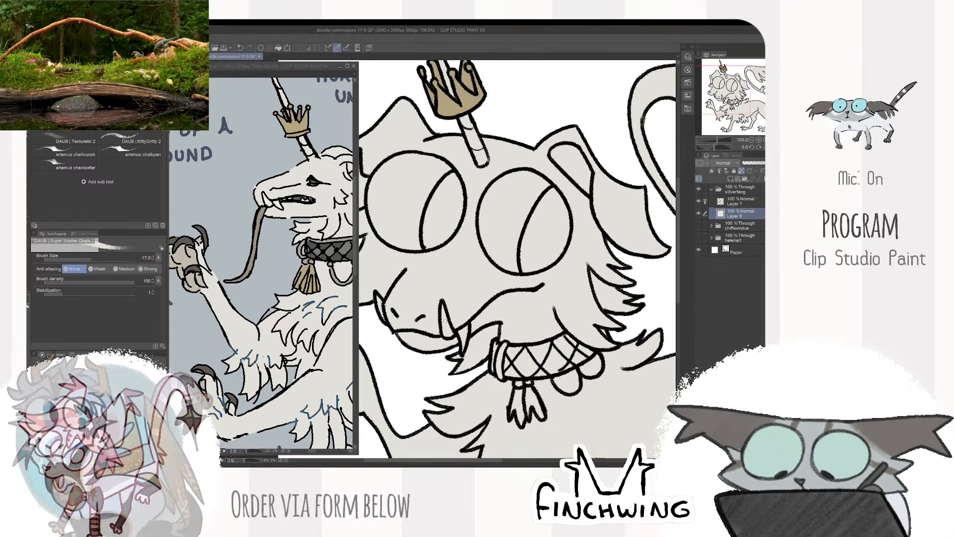
{"action": "key", "text": "bracketright"}
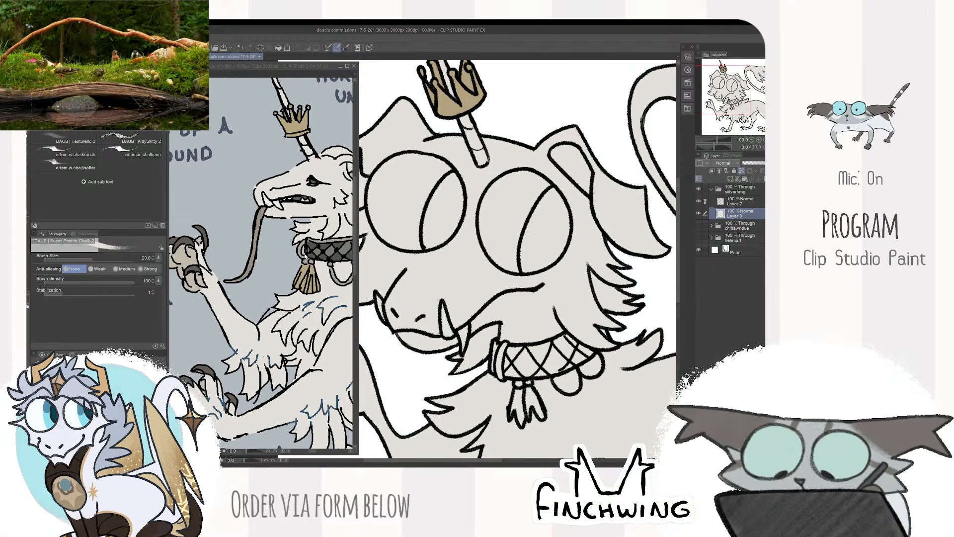
{"action": "left_click", "coordinate": [281, 202]}
{"action": "left_click_drag", "start_coordinate": [283, 191], "coordinate": [270, 231]}
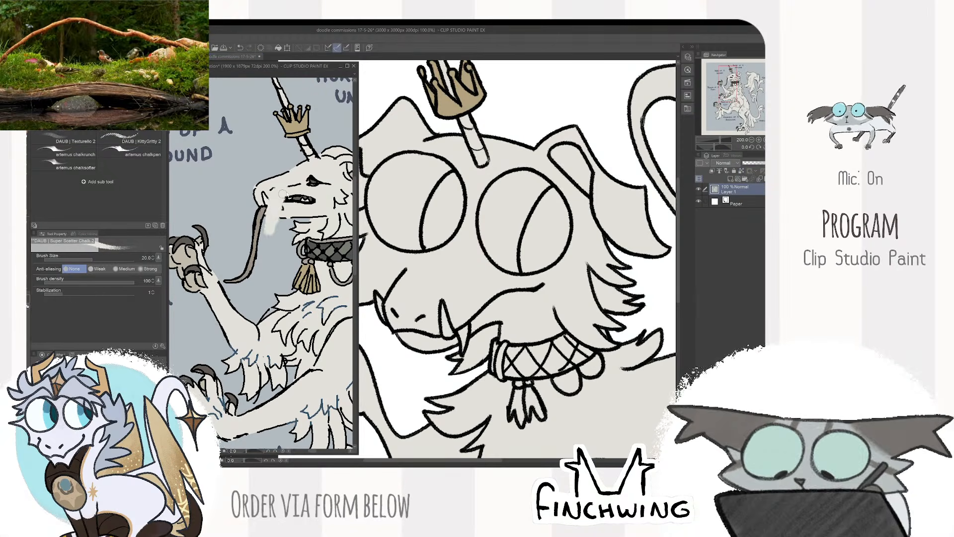
{"action": "key", "text": "ctrl+z"}
- Sample the ear shade from the reference and fill the inside of the beast's far ear with brownish grey
{"action": "left_click_drag", "start_coordinate": [325, 266], "coordinate": [242, 312]}
{"action": "left_click", "coordinate": [278, 224], "text": "alt"}
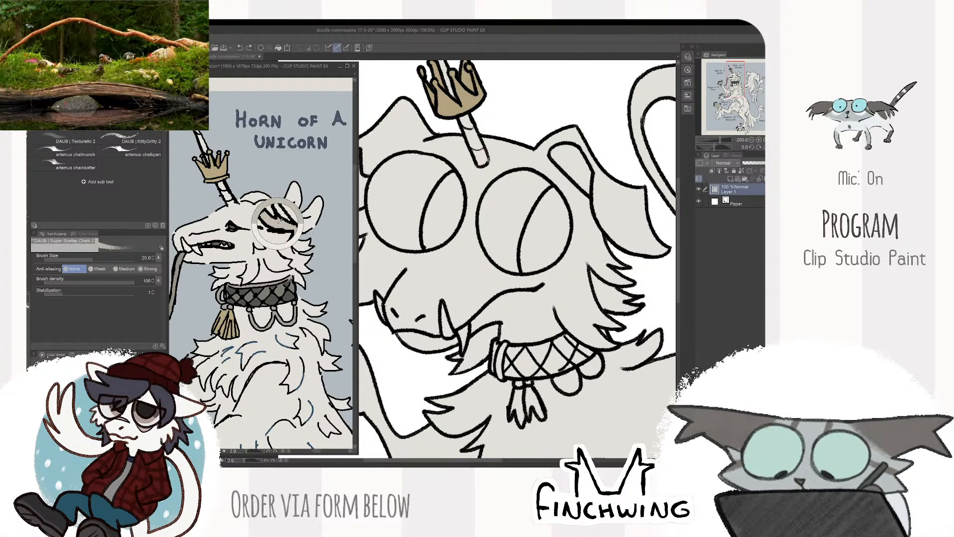
{"action": "mouse_move", "coordinate": [562, 134]}
{"action": "left_mouse_down"}
{"action": "mouse_move", "coordinate": [478, 208]}
{"action": "mouse_move", "coordinate": [469, 240]}
{"action": "mouse_move", "coordinate": [500, 233]}
{"action": "left_mouse_up"}
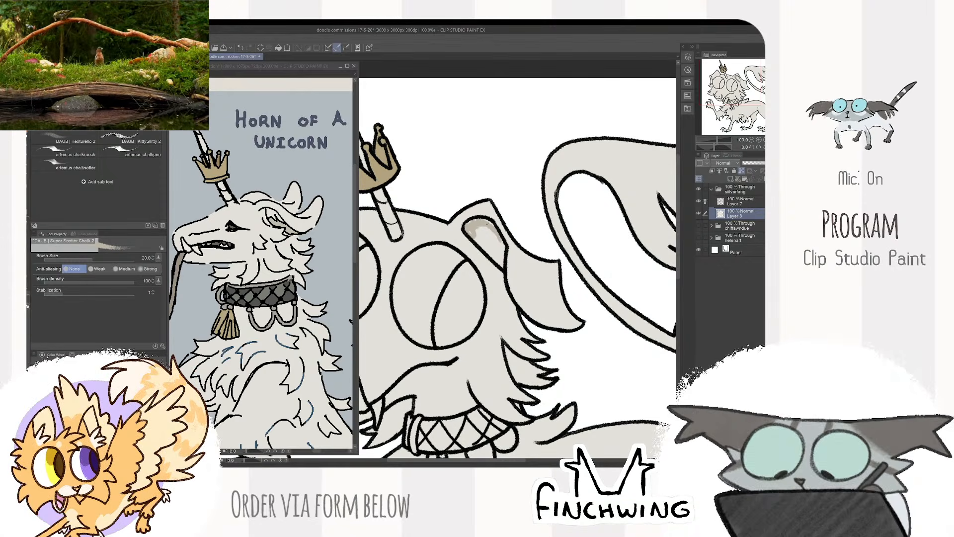
{"action": "mouse_move", "coordinate": [471, 234]}
{"action": "left_mouse_down"}
{"action": "mouse_move", "coordinate": [499, 263]}
{"action": "mouse_move", "coordinate": [504, 248]}
{"action": "mouse_move", "coordinate": [486, 229]}
{"action": "mouse_move", "coordinate": [478, 243]}
{"action": "left_mouse_up"}
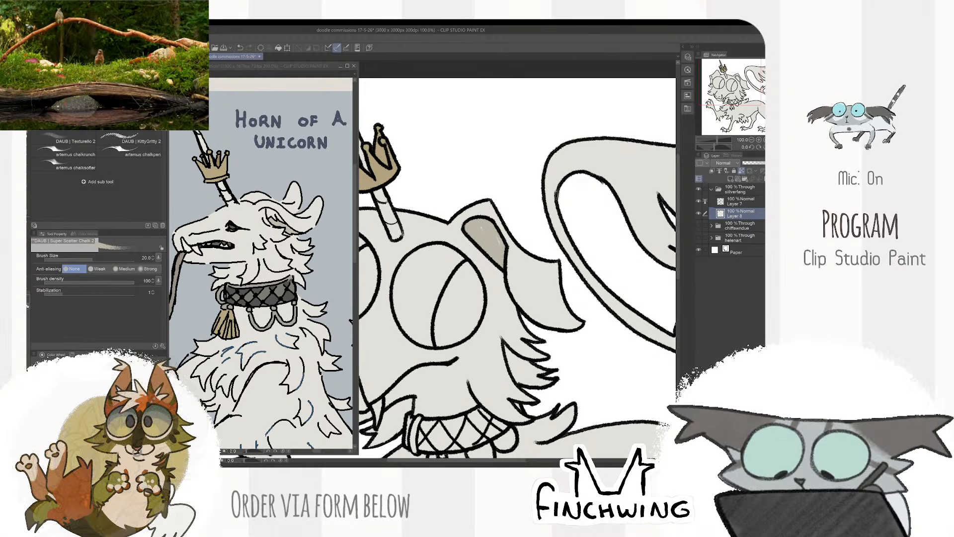
{"action": "scroll", "coordinate": [497, 217], "scroll_direction": "down", "scroll_amount": 2}
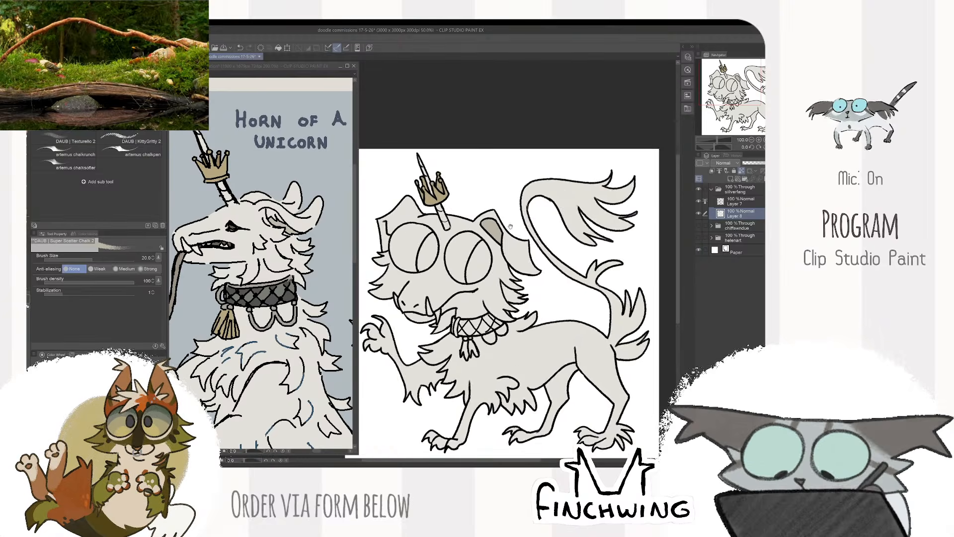
{"action": "left_click_drag", "start_coordinate": [497, 217], "coordinate": [511, 210]}
- Sample the collar's dark grey from the reference beast
{"action": "left_click_drag", "start_coordinate": [316, 343], "coordinate": [337, 296]}
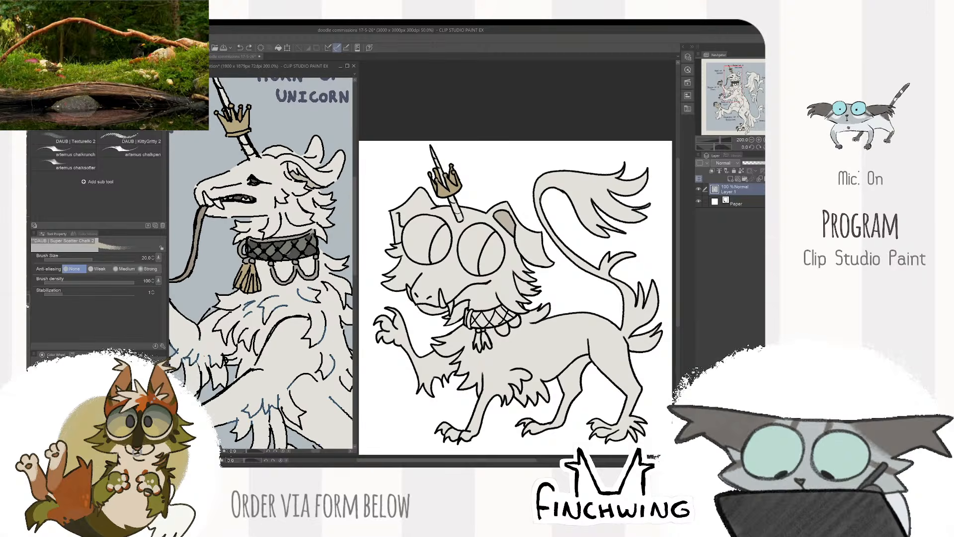
{"action": "left_click", "coordinate": [297, 267], "text": "alt"}
{"action": "left_click", "coordinate": [479, 292]}
{"action": "scroll", "coordinate": [480, 292], "scroll_direction": "up", "scroll_amount": 2}
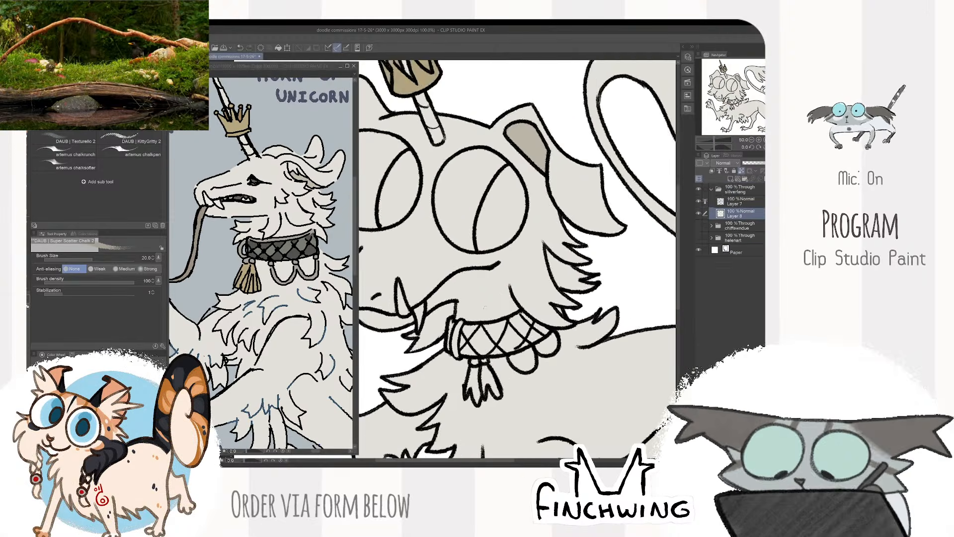
{"action": "left_click_drag", "start_coordinate": [497, 319], "coordinate": [488, 274]}
{"action": "scroll", "coordinate": [487, 274], "scroll_direction": "up", "scroll_amount": 1}
{"action": "left_click", "coordinate": [272, 247]}
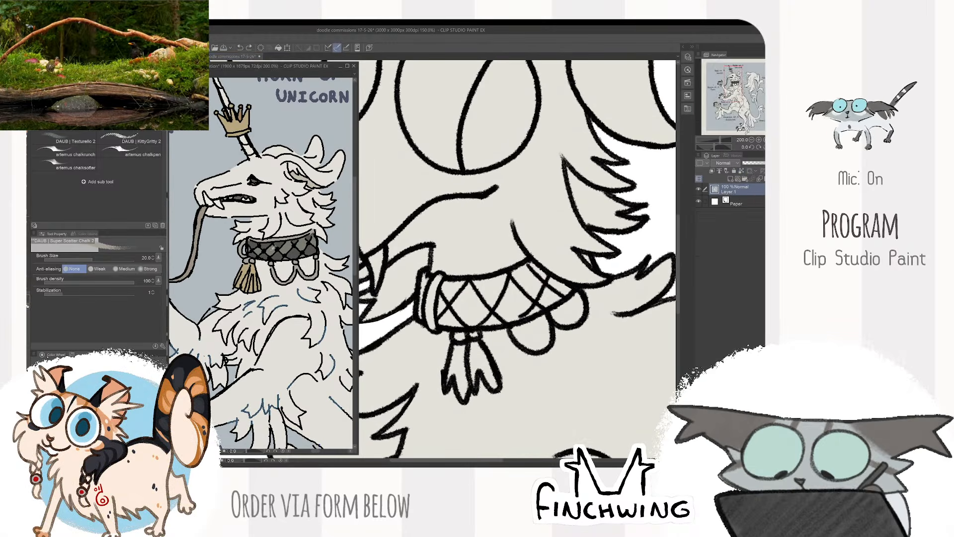
{"action": "left_click", "coordinate": [473, 298]}
{"action": "left_click", "coordinate": [279, 245]}
{"action": "left_click", "coordinate": [280, 245], "text": "alt"}
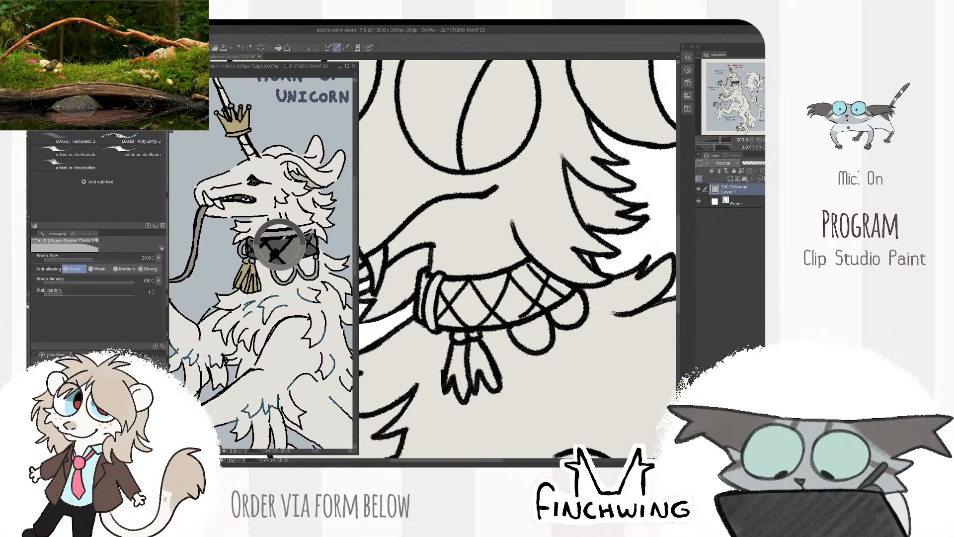
- Fill the collar's diamond lattice and front edge with dark grey, enlarging the brush to size 30
{"action": "left_click", "coordinate": [470, 298]}
{"action": "mouse_move", "coordinate": [422, 274]}
{"action": "left_mouse_down"}
{"action": "mouse_move", "coordinate": [425, 299]}
{"action": "mouse_move", "coordinate": [437, 283]}
{"action": "left_mouse_up"}
{"action": "mouse_move", "coordinate": [443, 294]}
{"action": "left_mouse_down"}
{"action": "mouse_move", "coordinate": [474, 288]}
{"action": "mouse_move", "coordinate": [445, 320]}
{"action": "mouse_move", "coordinate": [474, 318]}
{"action": "mouse_move", "coordinate": [488, 285]}
{"action": "mouse_move", "coordinate": [521, 273]}
{"action": "mouse_move", "coordinate": [571, 293]}
{"action": "mouse_move", "coordinate": [497, 314]}
{"action": "mouse_move", "coordinate": [542, 305]}
{"action": "mouse_move", "coordinate": [489, 301]}
{"action": "mouse_move", "coordinate": [533, 290]}
{"action": "left_mouse_up"}
{"action": "key", "text": "bracketright"}
{"action": "key", "text": "bracketright"}
{"action": "left_click_drag", "start_coordinate": [455, 310], "coordinate": [472, 312]}
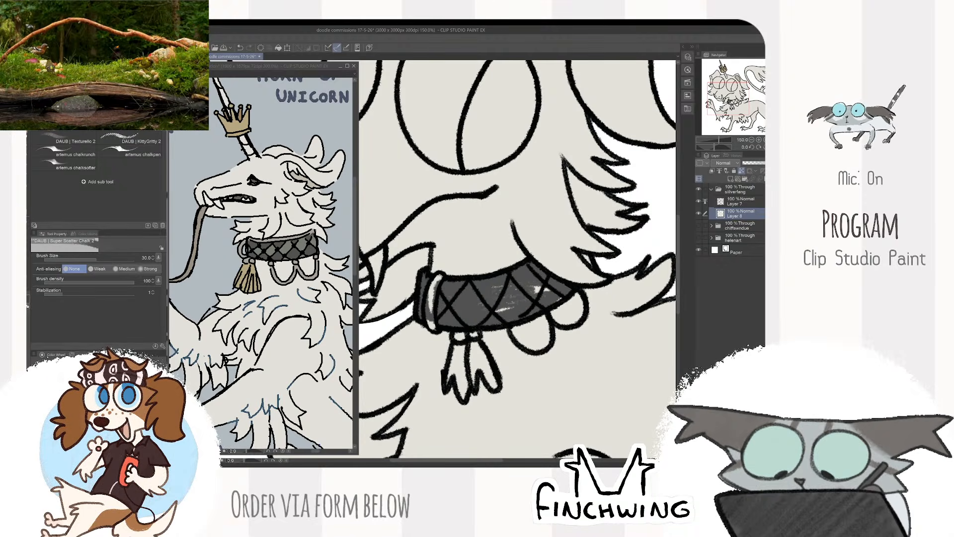
{"action": "left_click_drag", "start_coordinate": [530, 292], "coordinate": [561, 298]}
- Paint the collar's two hanging loops and its front band light grey with a size 15 brush
{"action": "key", "text": "bracketleft"}
{"action": "key", "text": "bracketleft"}
{"action": "key", "text": "bracketleft"}
{"action": "key", "text": "bracketleft"}
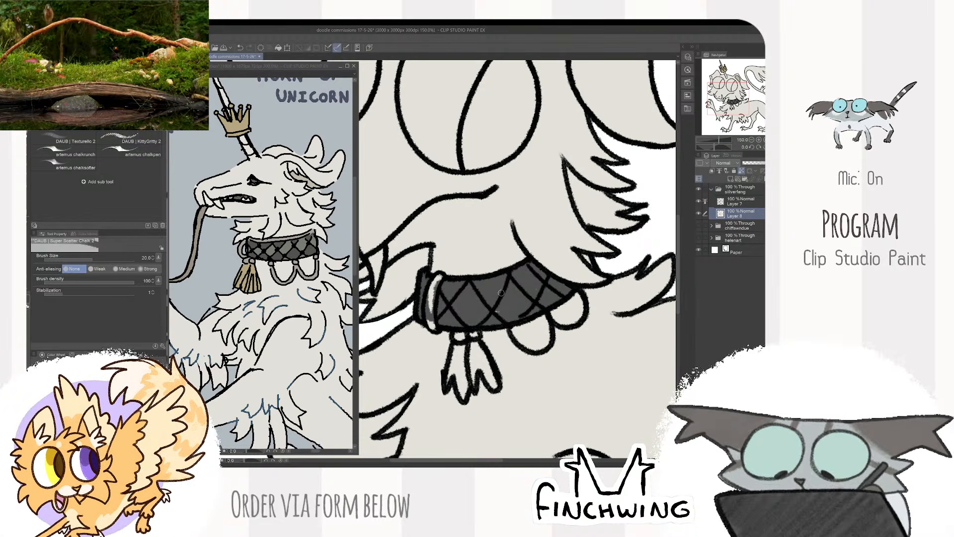
{"action": "mouse_move", "coordinate": [498, 312]}
{"action": "left_mouse_down"}
{"action": "mouse_move", "coordinate": [493, 306]}
{"action": "mouse_move", "coordinate": [540, 345]}
{"action": "left_mouse_up"}
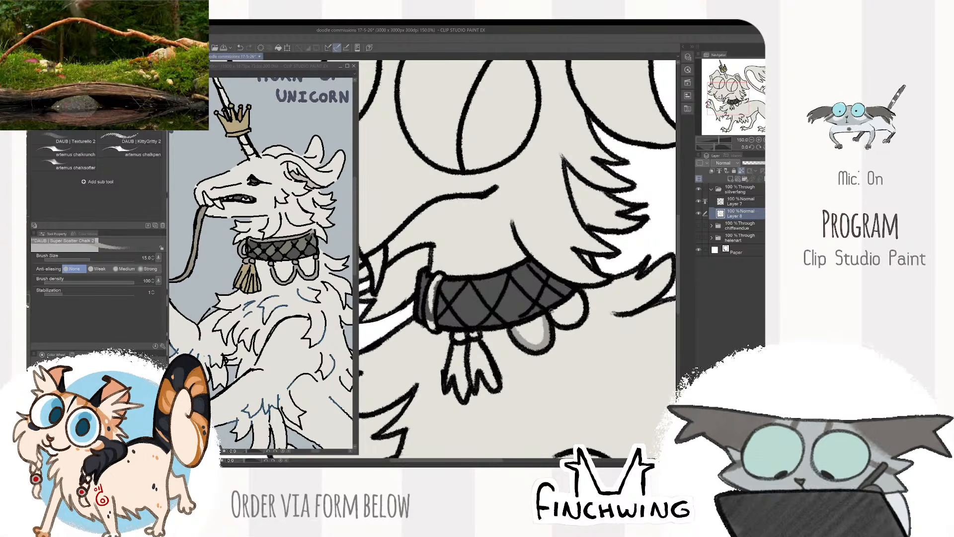
{"action": "left_click_drag", "start_coordinate": [572, 298], "coordinate": [579, 322]}
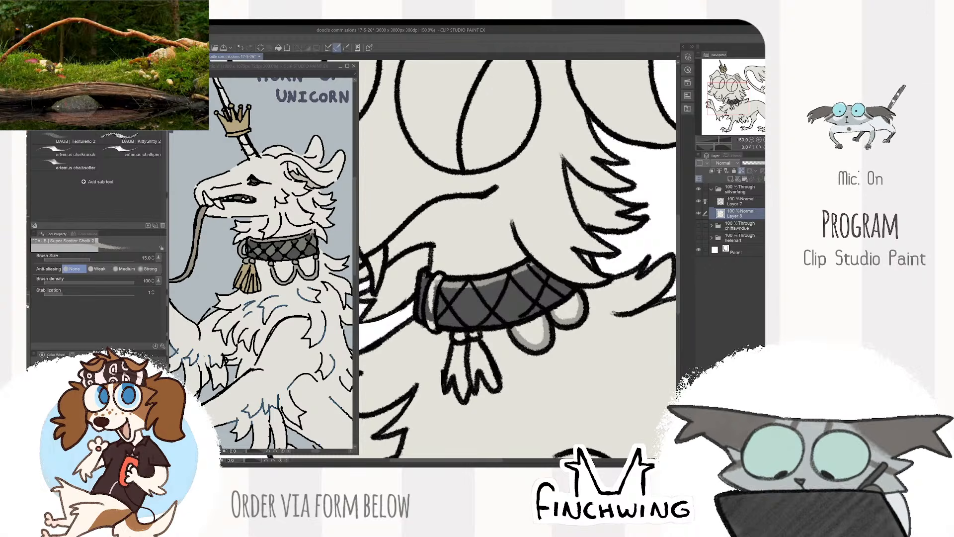
{"action": "left_click_drag", "start_coordinate": [432, 278], "coordinate": [432, 318]}
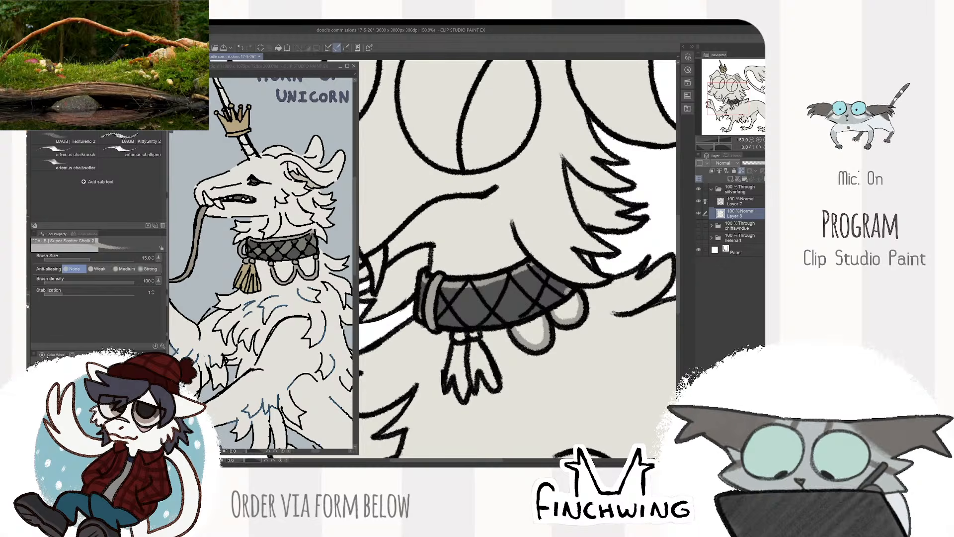
{"action": "scroll", "coordinate": [517, 258], "scroll_direction": "down", "scroll_amount": 3}
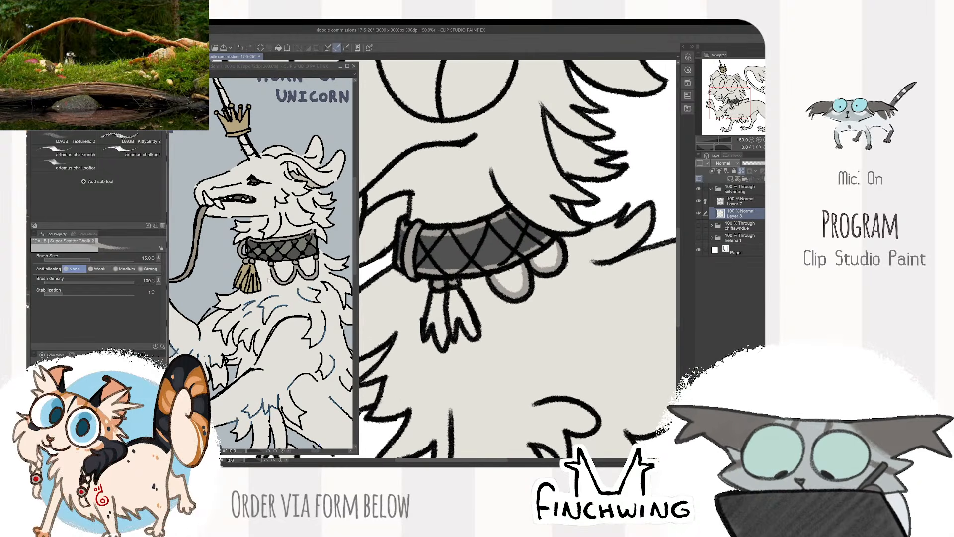
- Sample the tassel's gold from the reference and fill the tassel hanging from the collar with it
{"action": "left_click", "coordinate": [251, 269], "text": "alt"}
{"action": "mouse_move", "coordinate": [435, 296]}
{"action": "left_mouse_down"}
{"action": "mouse_move", "coordinate": [429, 327]}
{"action": "mouse_move", "coordinate": [444, 321]}
{"action": "mouse_move", "coordinate": [437, 343]}
{"action": "mouse_move", "coordinate": [470, 321]}
{"action": "mouse_move", "coordinate": [476, 336]}
{"action": "mouse_move", "coordinate": [453, 310]}
{"action": "left_mouse_up"}
{"action": "scroll", "coordinate": [482, 308], "scroll_direction": "down", "scroll_amount": 2}
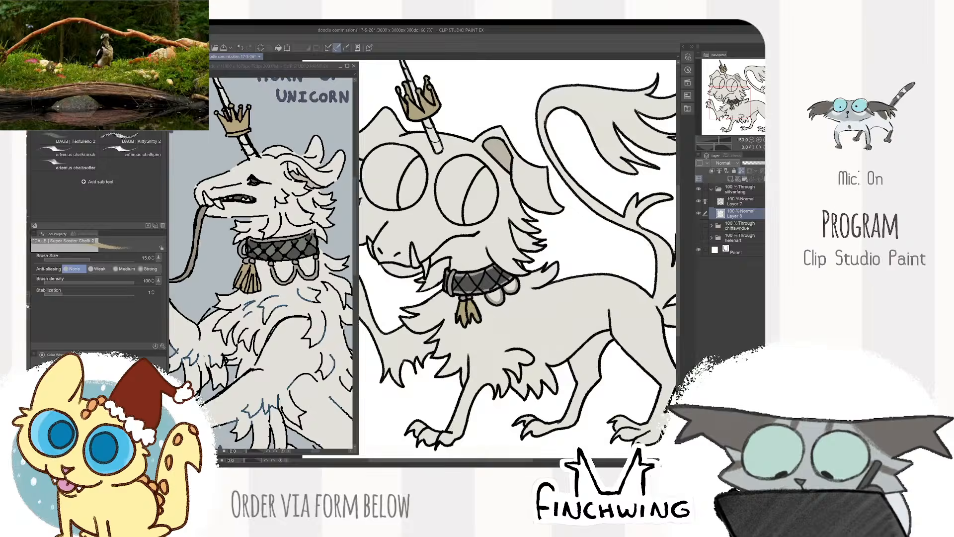
{"action": "scroll", "coordinate": [529, 265], "scroll_direction": "down", "scroll_amount": 2}
{"action": "left_click_drag", "start_coordinate": [529, 265], "coordinate": [576, 271]}
{"action": "scroll", "coordinate": [571, 255], "scroll_direction": "up", "scroll_amount": 1}
- Erase the lattice lines crossing the collar's grey borders on the line-art layer with a size 12 kneaded eraser
{"action": "left_click", "coordinate": [712, 205]}
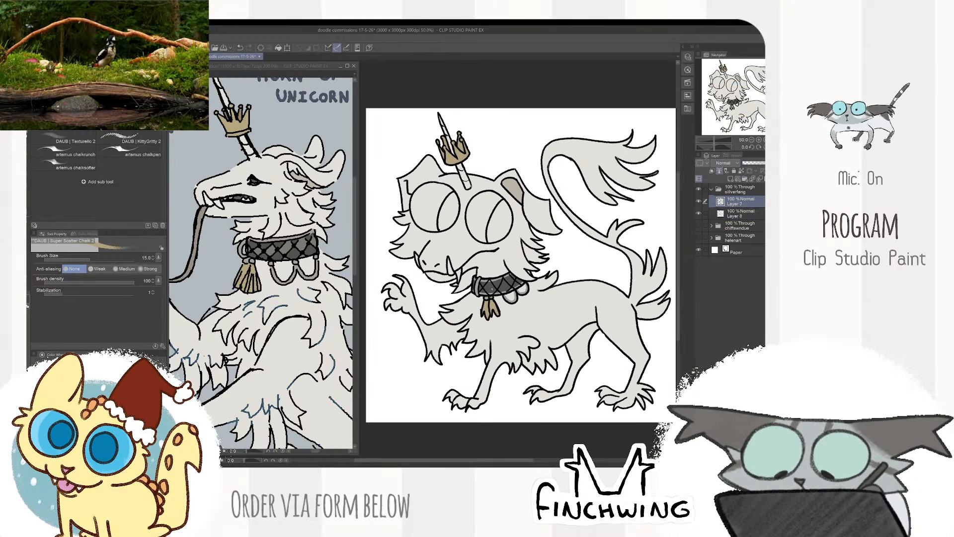
{"action": "key", "text": "e"}
{"action": "scroll", "coordinate": [491, 288], "scroll_direction": "up", "scroll_amount": 3}
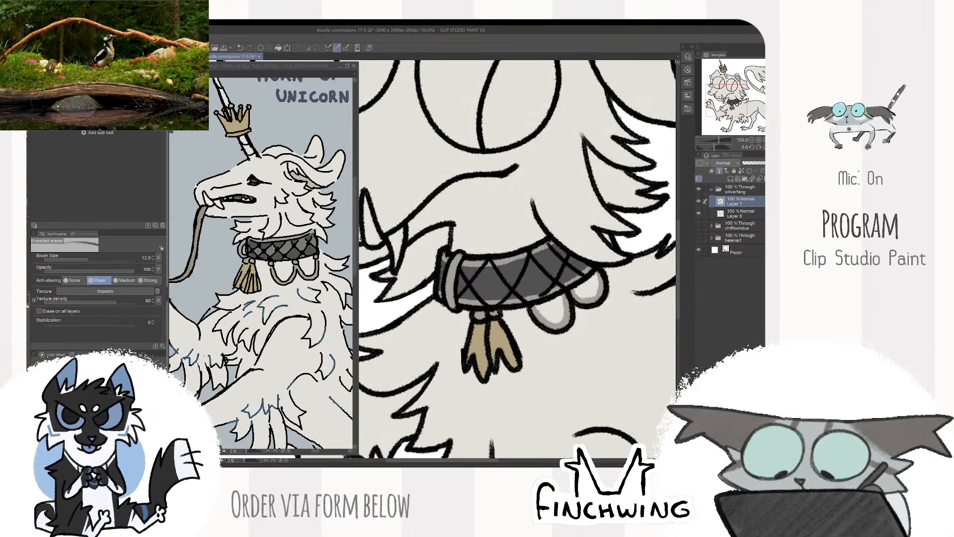
{"action": "scroll", "coordinate": [551, 243], "scroll_direction": "up", "scroll_amount": 1}
{"action": "left_click_drag", "start_coordinate": [528, 255], "coordinate": [457, 265]}
{"action": "key", "text": "ctrl+z"}
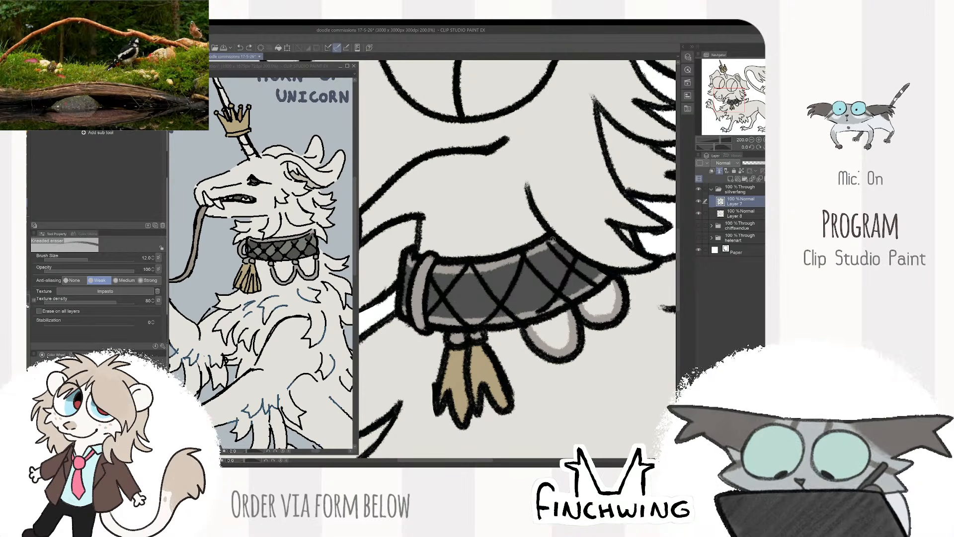
{"action": "left_click_drag", "start_coordinate": [480, 266], "coordinate": [456, 268]}
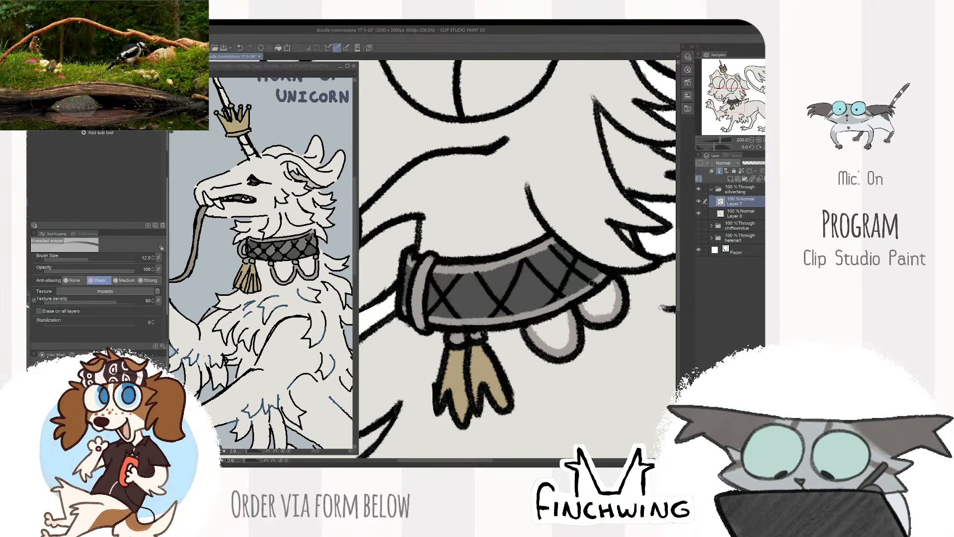
{"action": "scroll", "coordinate": [609, 283], "scroll_direction": "down", "scroll_amount": 3}
{"action": "left_click_drag", "start_coordinate": [604, 283], "coordinate": [520, 291]}
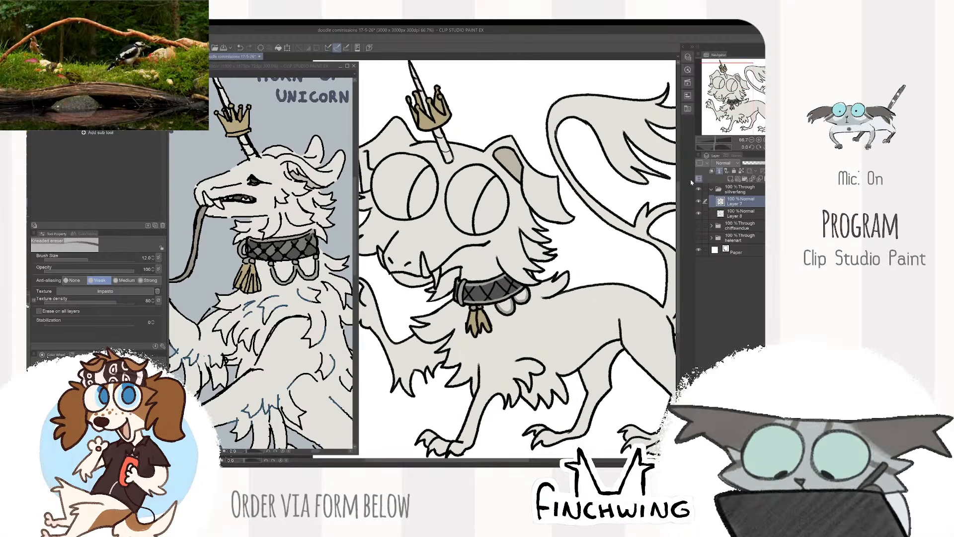
- Return to the flat-colour layer with the chalk brush and sample the claw colour from the reference's raised foot
{"action": "key", "text": "b"}
{"action": "left_click", "coordinate": [741, 214]}
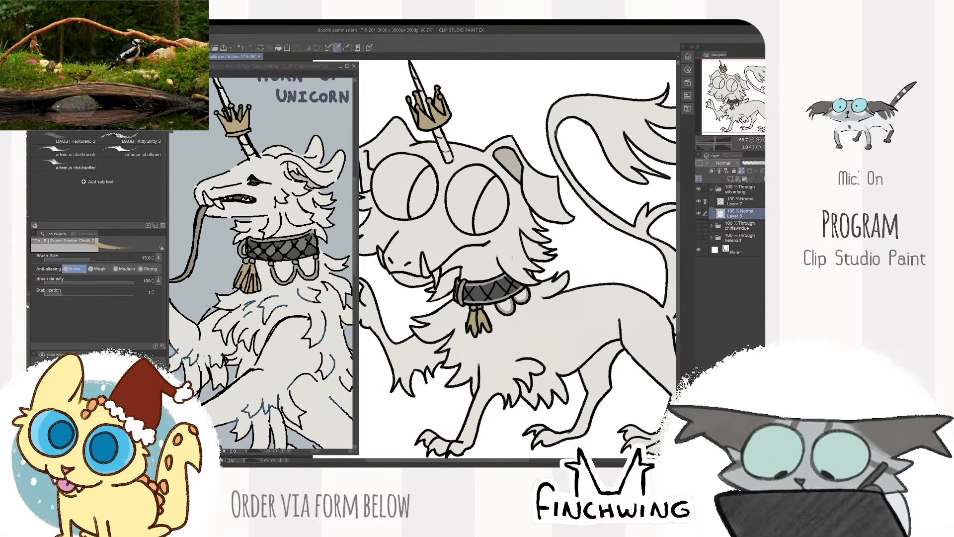
{"action": "left_click", "coordinate": [315, 353]}
{"action": "scroll", "coordinate": [314, 353], "scroll_direction": "down", "scroll_amount": 2}
{"action": "left_click_drag", "start_coordinate": [263, 346], "coordinate": [305, 345]}
{"action": "scroll", "coordinate": [306, 344], "scroll_direction": "up", "scroll_amount": 1}
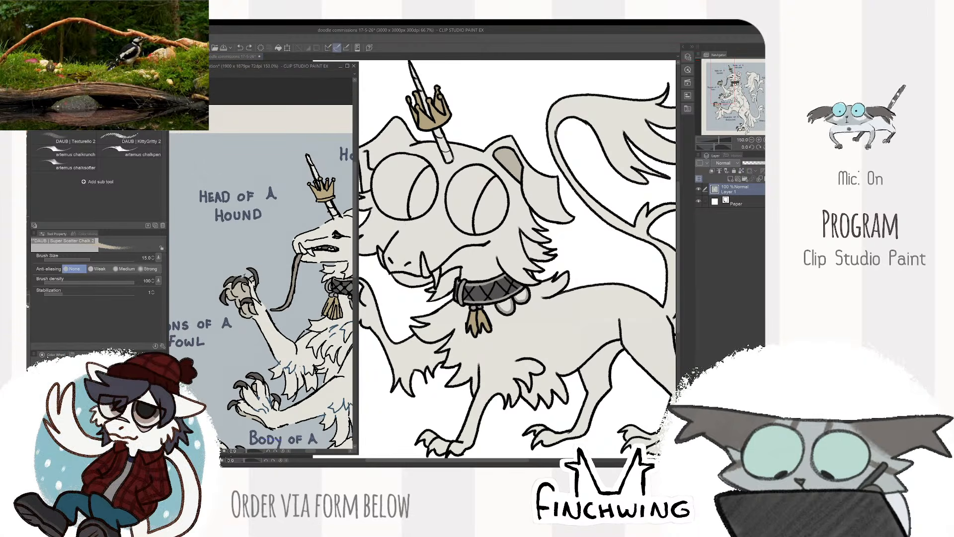
{"action": "left_click", "coordinate": [240, 278], "text": "alt"}
- Paint the three claws of the raised front paw dark grey
{"action": "left_click", "coordinate": [381, 274]}
{"action": "left_click_drag", "start_coordinate": [381, 275], "coordinate": [498, 264]}
{"action": "scroll", "coordinate": [397, 198], "scroll_direction": "up", "scroll_amount": 1}
{"action": "scroll", "coordinate": [498, 264], "scroll_direction": "up", "scroll_amount": 1}
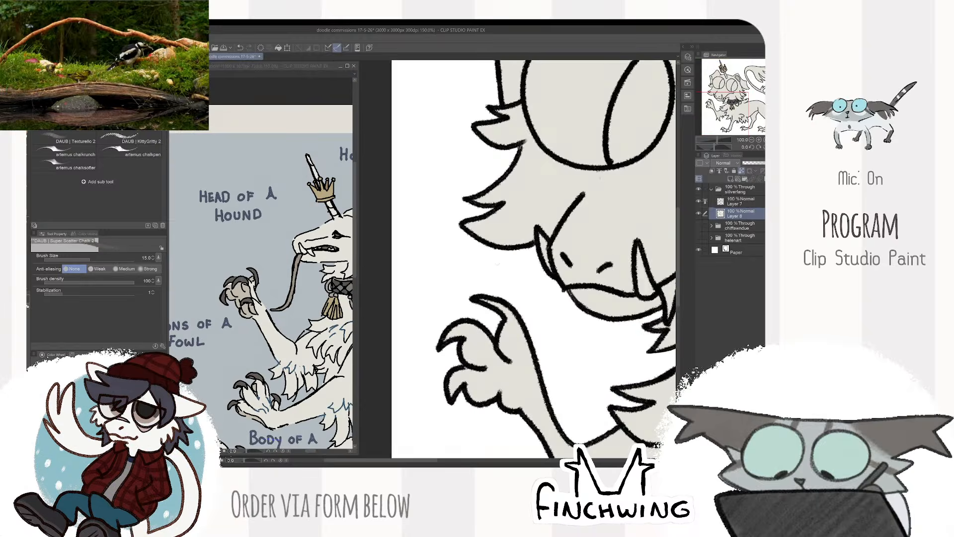
{"action": "mouse_move", "coordinate": [476, 295]}
{"action": "left_mouse_down"}
{"action": "mouse_move", "coordinate": [501, 310]}
{"action": "mouse_move", "coordinate": [463, 320]}
{"action": "mouse_move", "coordinate": [445, 343]}
{"action": "left_mouse_up"}
{"action": "key", "text": "]"}
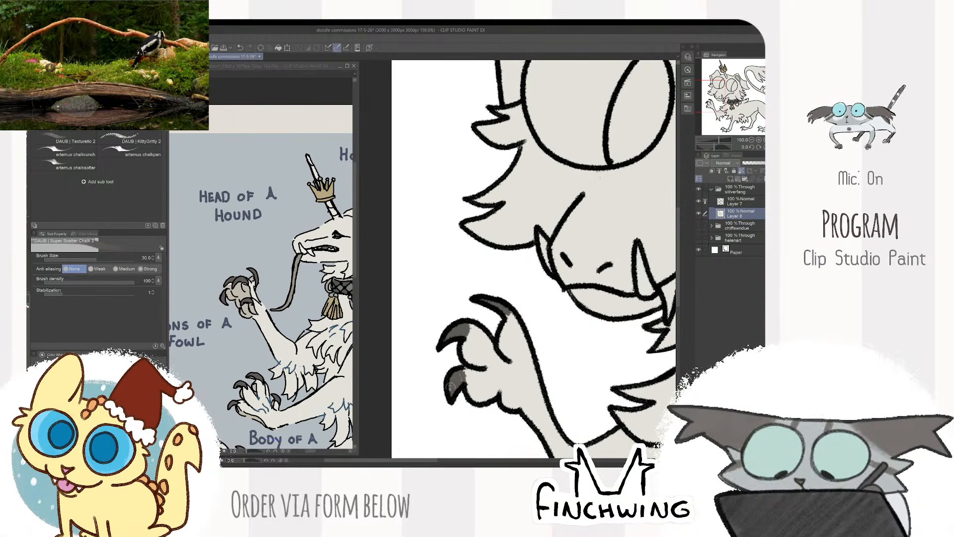
- Sample the pad colour from the reference and shade the raised paw's toes and palm brownish grey, enlarging the brush to 50
{"action": "left_click", "coordinate": [314, 323]}
{"action": "left_click", "coordinate": [240, 291], "text": "alt"}
{"action": "left_click", "coordinate": [381, 318]}
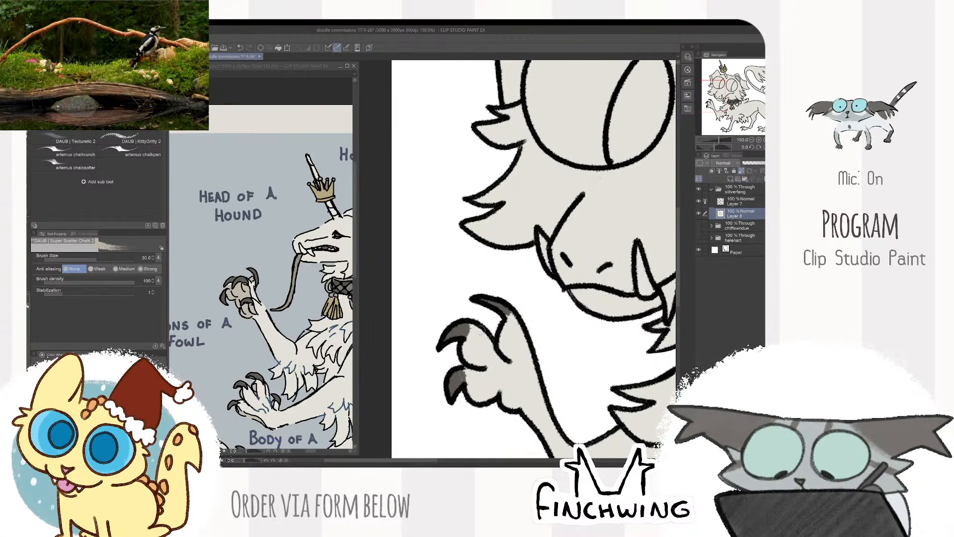
{"action": "left_click_drag", "start_coordinate": [470, 343], "coordinate": [481, 361]}
{"action": "key", "text": "]"}
{"action": "key", "text": "]"}
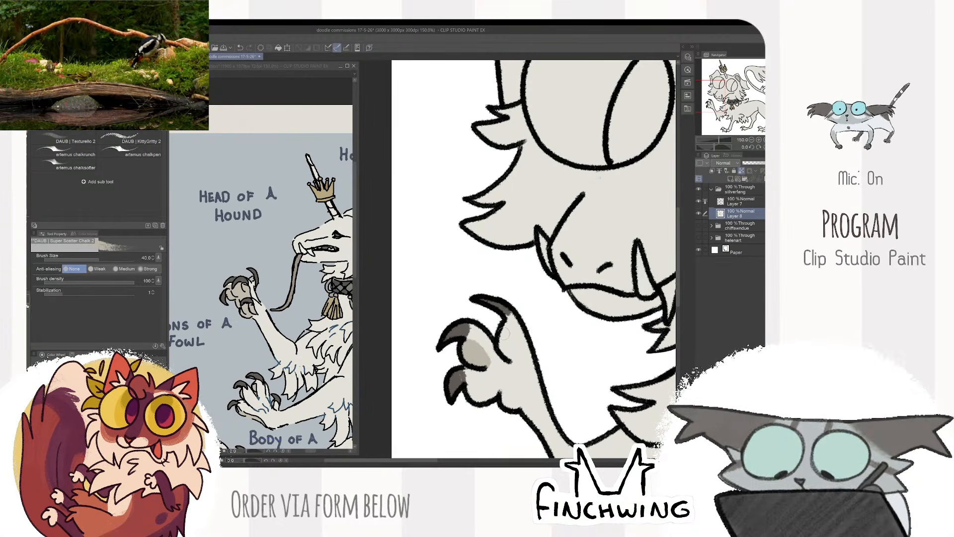
{"action": "mouse_move", "coordinate": [501, 330]}
{"action": "left_mouse_down"}
{"action": "mouse_move", "coordinate": [514, 362]}
{"action": "mouse_move", "coordinate": [472, 391]}
{"action": "mouse_move", "coordinate": [487, 400]}
{"action": "mouse_move", "coordinate": [504, 371]}
{"action": "mouse_move", "coordinate": [515, 398]}
{"action": "mouse_move", "coordinate": [438, 248]}
{"action": "left_mouse_up"}
{"action": "key", "text": "]"}
- Paint the claws of the standing front foot dark grey with a smaller brush, ending at brush size 20
{"action": "scroll", "coordinate": [561, 397], "scroll_direction": "down", "scroll_amount": 3}
{"action": "scroll", "coordinate": [472, 278], "scroll_direction": "up", "scroll_amount": 1}
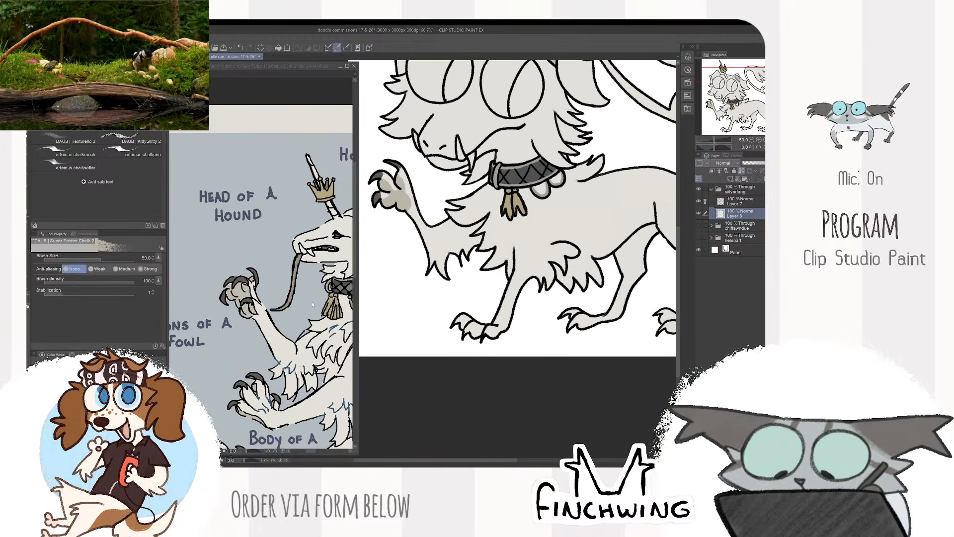
{"action": "scroll", "coordinate": [463, 316], "scroll_direction": "up", "scroll_amount": 2}
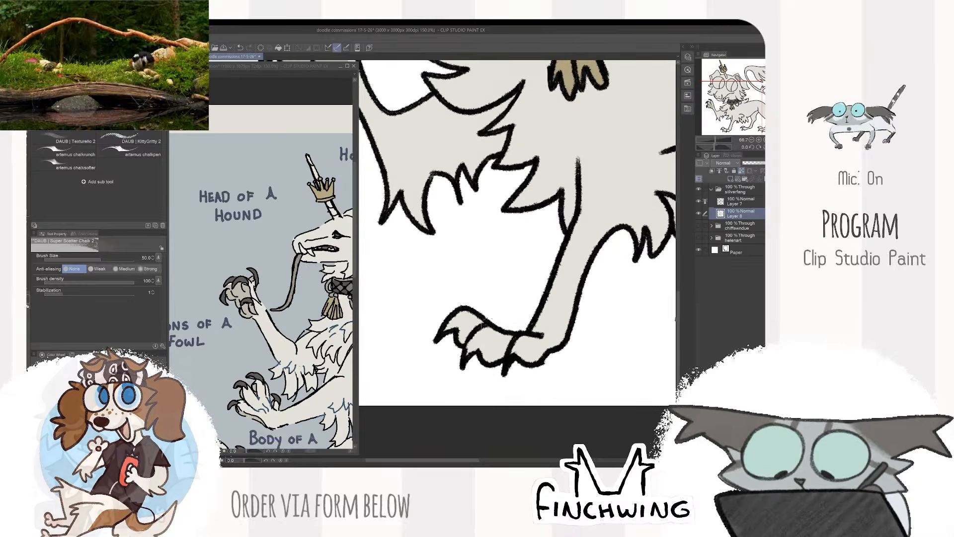
{"action": "key", "text": "["}
{"action": "key", "text": "["}
{"action": "key", "text": "["}
{"action": "key", "text": "["}
{"action": "key", "text": "["}
{"action": "key", "text": "["}
{"action": "mouse_move", "coordinate": [460, 315]}
{"action": "left_mouse_down"}
{"action": "mouse_move", "coordinate": [447, 324]}
{"action": "mouse_move", "coordinate": [469, 355]}
{"action": "mouse_move", "coordinate": [517, 355]}
{"action": "left_mouse_up"}
{"action": "key", "text": "]"}
{"action": "key", "text": "]"}
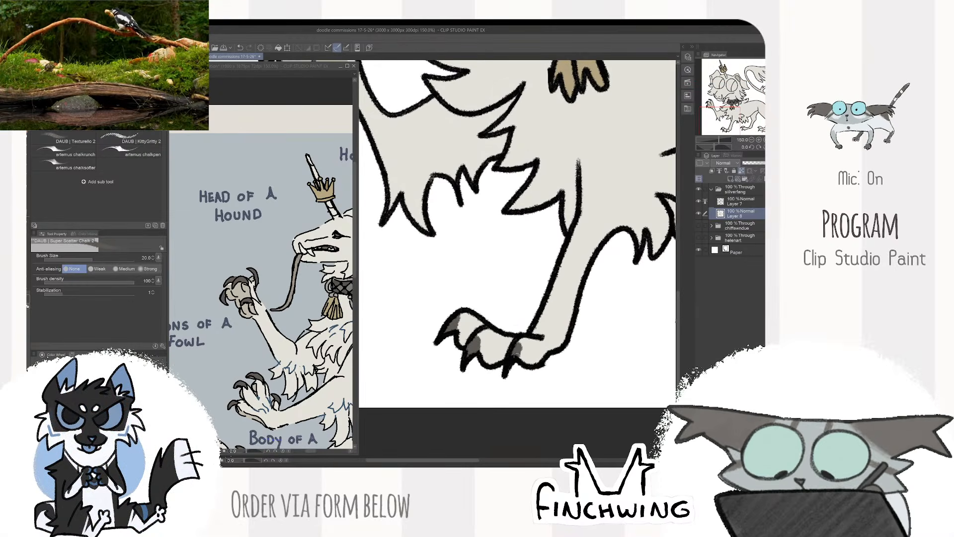
- Paint the claws of the far hind foot dark grey
{"action": "scroll", "coordinate": [591, 314], "scroll_direction": "down", "scroll_amount": 3}
{"action": "mouse_move", "coordinate": [597, 312]}
{"action": "left_mouse_down"}
{"action": "mouse_move", "coordinate": [439, 328]}
{"action": "mouse_move", "coordinate": [456, 339]}
{"action": "mouse_move", "coordinate": [465, 372]}
{"action": "left_mouse_up"}
{"action": "scroll", "coordinate": [476, 324], "scroll_direction": "up", "scroll_amount": 2}
{"action": "scroll", "coordinate": [476, 324], "scroll_direction": "up", "scroll_amount": 1}
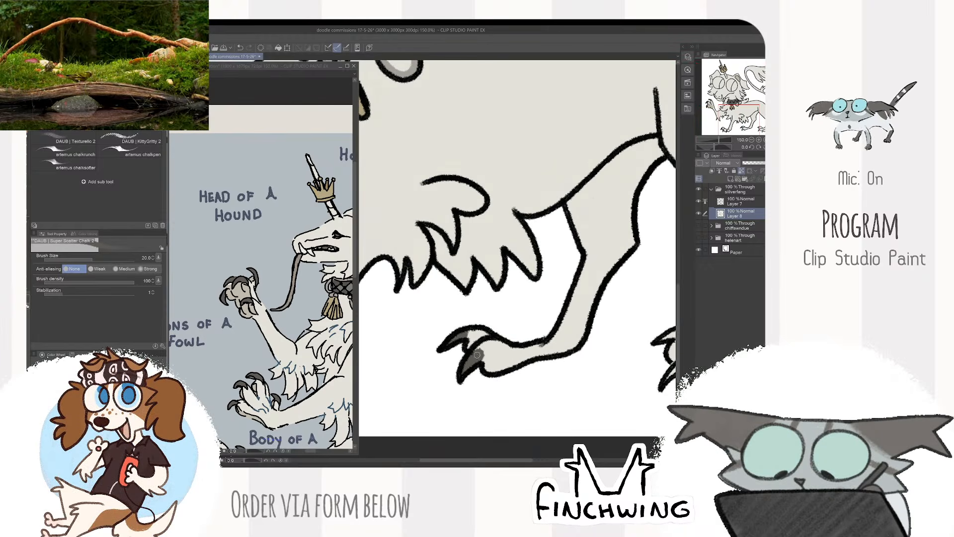
- Paint the three front claws of the near hind foot dark grey
{"action": "scroll", "coordinate": [477, 355], "scroll_direction": "down", "scroll_amount": 3}
{"action": "scroll", "coordinate": [541, 310], "scroll_direction": "up", "scroll_amount": 3}
{"action": "left_click_drag", "start_coordinate": [516, 347], "coordinate": [529, 341]}
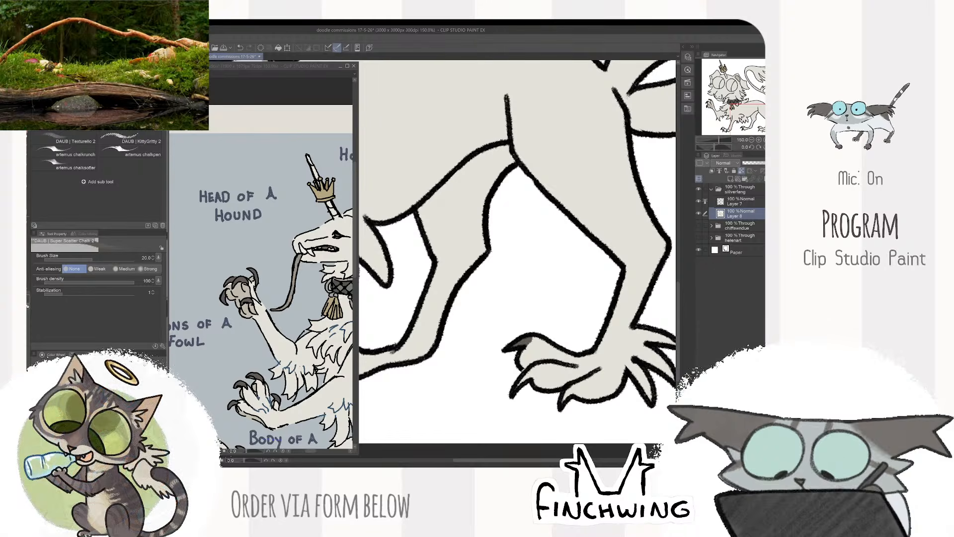
{"action": "mouse_move", "coordinate": [521, 386]}
{"action": "left_mouse_down"}
{"action": "mouse_move", "coordinate": [532, 373]}
{"action": "mouse_move", "coordinate": [564, 401]}
{"action": "mouse_move", "coordinate": [572, 389]}
{"action": "left_mouse_up"}
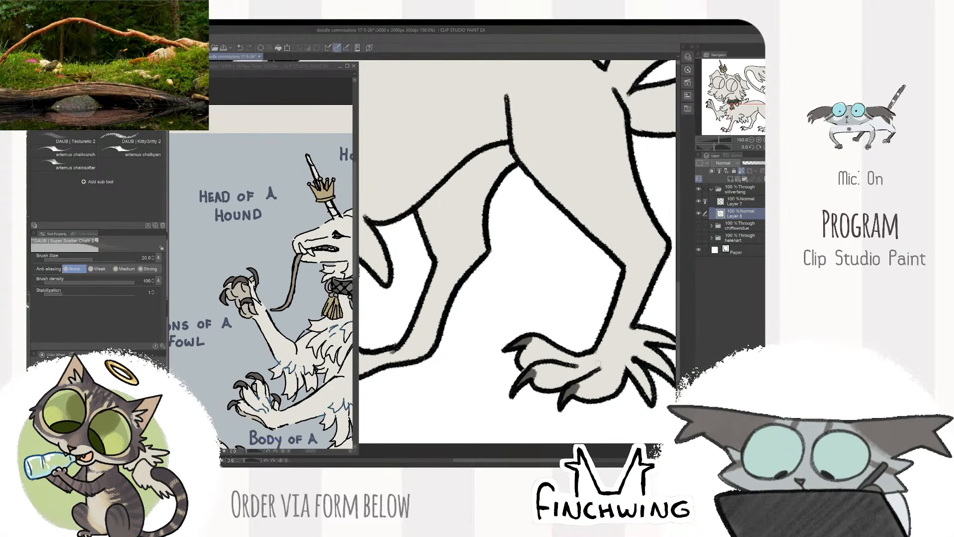
{"action": "scroll", "coordinate": [621, 340], "scroll_direction": "down", "scroll_amount": 3}
{"action": "left_click_drag", "start_coordinate": [622, 340], "coordinate": [582, 345]}
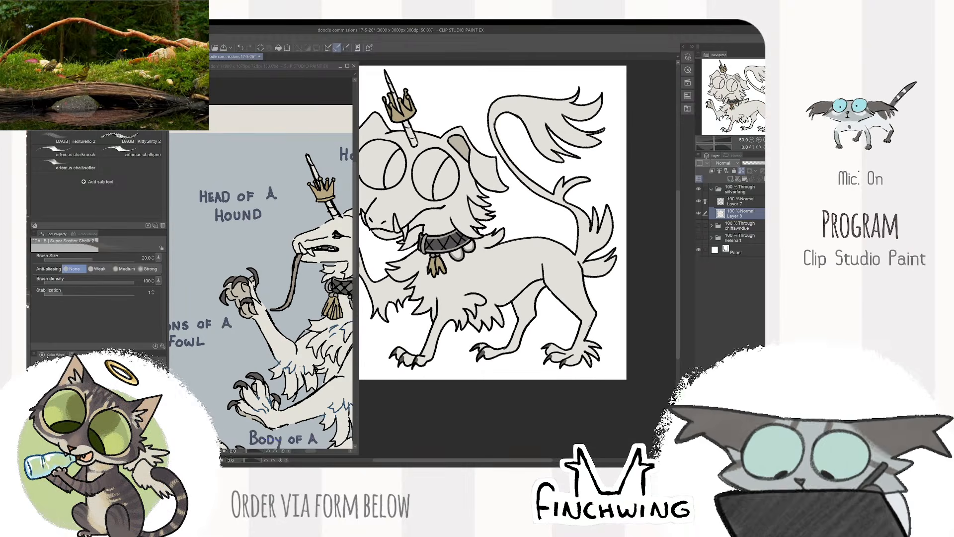
- Examine the reference's full body, comparing its fur markings and tail with the drawing
{"action": "left_click", "coordinate": [323, 387]}
{"action": "scroll", "coordinate": [333, 397], "scroll_direction": "down", "scroll_amount": 2}
{"action": "left_click_drag", "start_coordinate": [346, 410], "coordinate": [301, 314]}
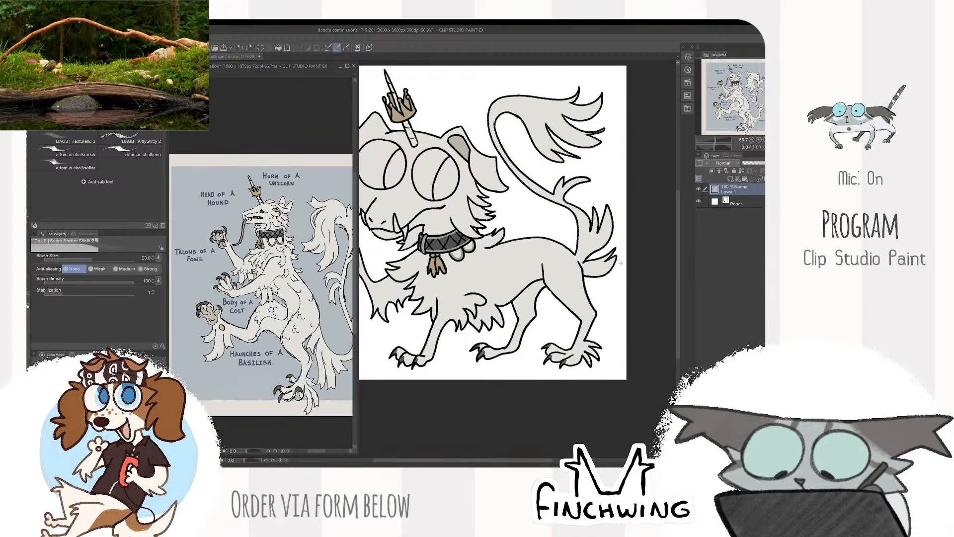
{"action": "left_click", "coordinate": [477, 187]}
{"action": "left_click_drag", "start_coordinate": [477, 188], "coordinate": [452, 215]}
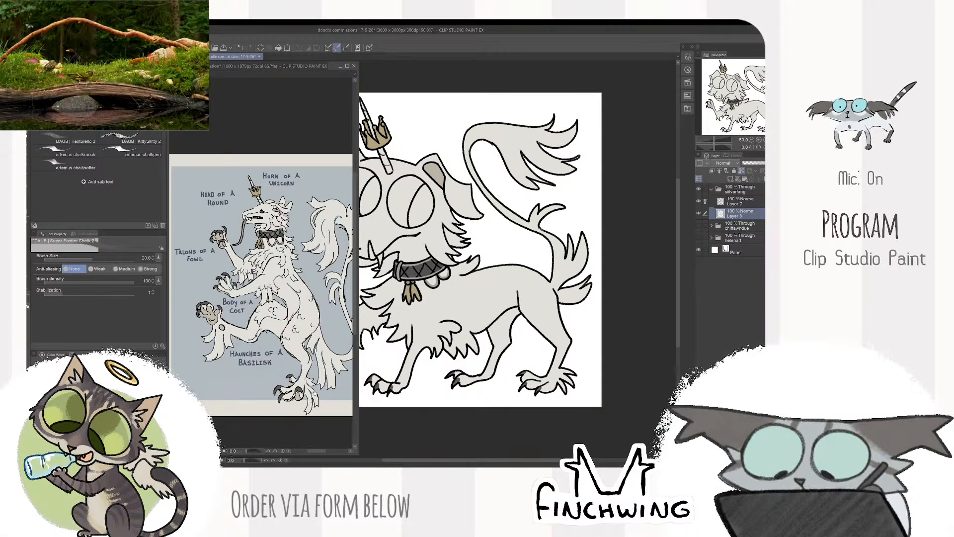
{"action": "left_click", "coordinate": [318, 298]}
{"action": "left_click_drag", "start_coordinate": [318, 299], "coordinate": [282, 336]}
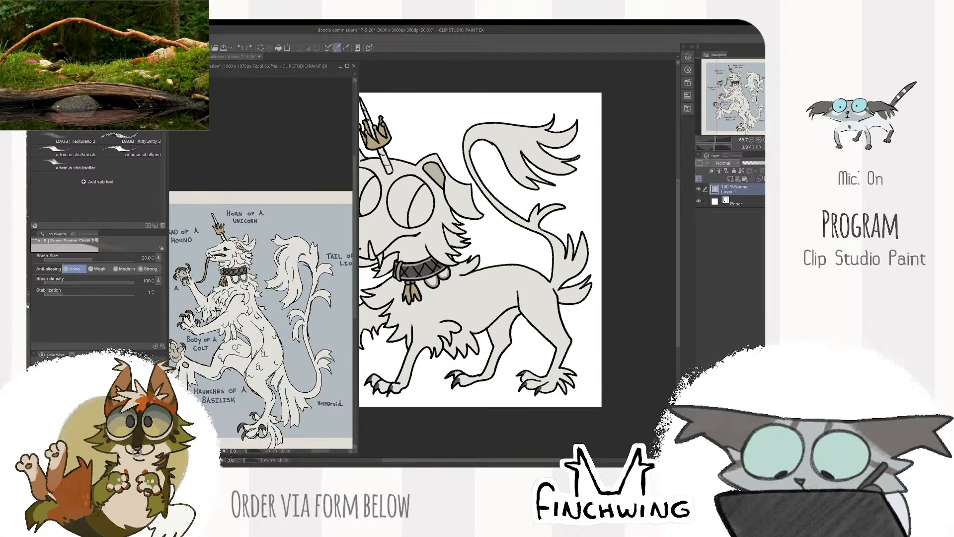
- On the line-art layer, draw jagged fur tufts across the shoulder, back and haunch with the chalk brush at size 15
{"action": "left_click", "coordinate": [630, 282]}
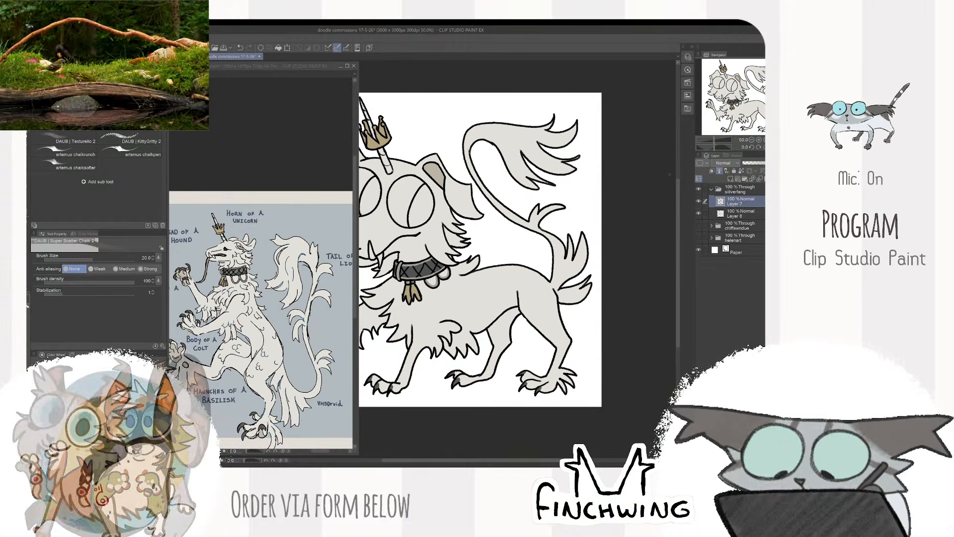
{"action": "key", "text": "ctrl+plus"}
{"action": "key", "text": "ctrl+plus"}
{"action": "mouse_move", "coordinate": [490, 307]}
{"action": "left_mouse_down"}
{"action": "mouse_move", "coordinate": [518, 307]}
{"action": "mouse_move", "coordinate": [502, 328]}
{"action": "mouse_move", "coordinate": [538, 292]}
{"action": "mouse_move", "coordinate": [546, 328]}
{"action": "mouse_move", "coordinate": [518, 301]}
{"action": "mouse_move", "coordinate": [535, 294]}
{"action": "mouse_move", "coordinate": [548, 332]}
{"action": "left_mouse_up"}
{"action": "key", "text": "ctrl+z"}
{"action": "key", "text": "ctrl+z"}
{"action": "mouse_move", "coordinate": [548, 332]}
{"action": "left_mouse_down"}
{"action": "mouse_move", "coordinate": [517, 323]}
{"action": "mouse_move", "coordinate": [524, 278]}
{"action": "mouse_move", "coordinate": [544, 311]}
{"action": "mouse_move", "coordinate": [520, 282]}
{"action": "mouse_move", "coordinate": [547, 310]}
{"action": "mouse_move", "coordinate": [552, 272]}
{"action": "mouse_move", "coordinate": [547, 304]}
{"action": "left_mouse_up"}
{"action": "scroll", "coordinate": [518, 259], "scroll_direction": "right", "scroll_amount": 2}
{"action": "key", "text": "ctrl+z"}
{"action": "mouse_move", "coordinate": [460, 311]}
{"action": "left_mouse_down"}
{"action": "mouse_move", "coordinate": [561, 286]}
{"action": "mouse_move", "coordinate": [539, 316]}
{"action": "mouse_move", "coordinate": [518, 313]}
{"action": "left_mouse_up"}
{"action": "scroll", "coordinate": [579, 271], "scroll_direction": "down", "scroll_amount": 2}
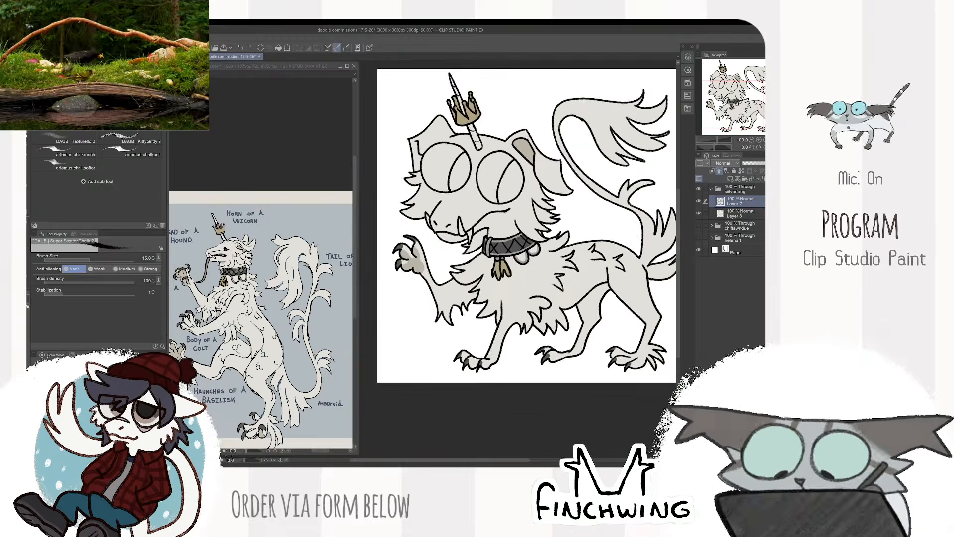
- Recolour the beast's line art dark brown
{"action": "scroll", "coordinate": [545, 254], "scroll_direction": "up", "scroll_amount": 2}
{"action": "scroll", "coordinate": [593, 226], "scroll_direction": "down", "scroll_amount": 3}
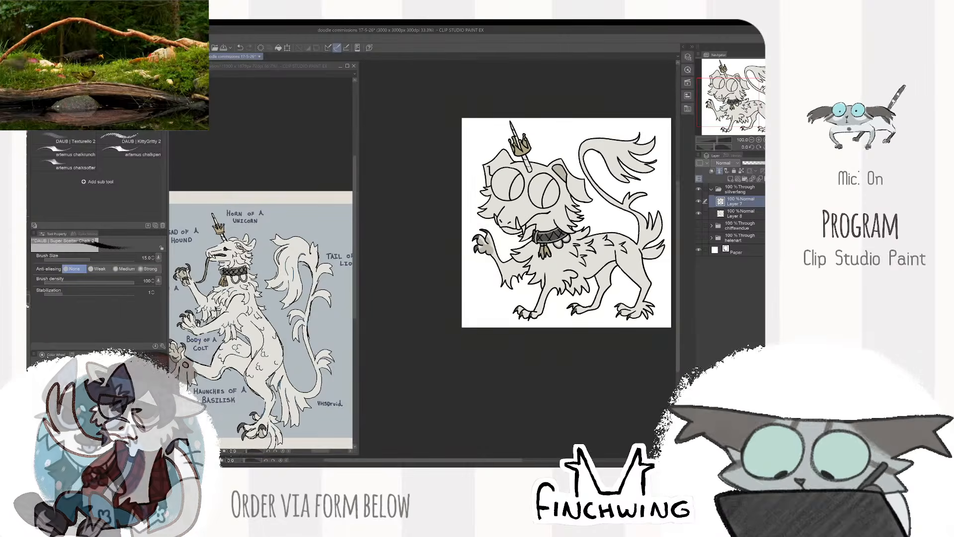
{"action": "left_click_drag", "start_coordinate": [593, 226], "coordinate": [546, 254]}
{"action": "scroll", "coordinate": [484, 246], "scroll_direction": "up", "scroll_amount": 3}
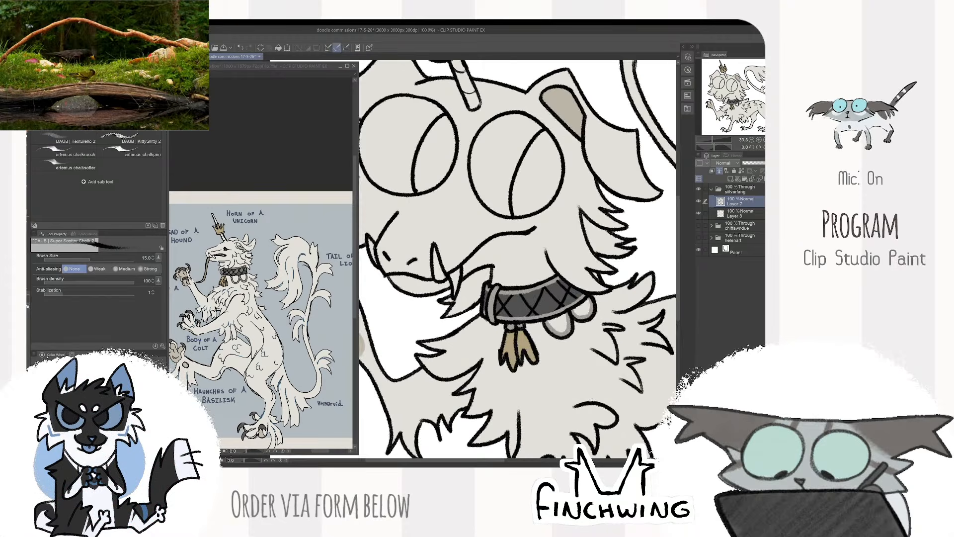
{"action": "scroll", "coordinate": [516, 258], "scroll_direction": "down", "scroll_amount": 4}
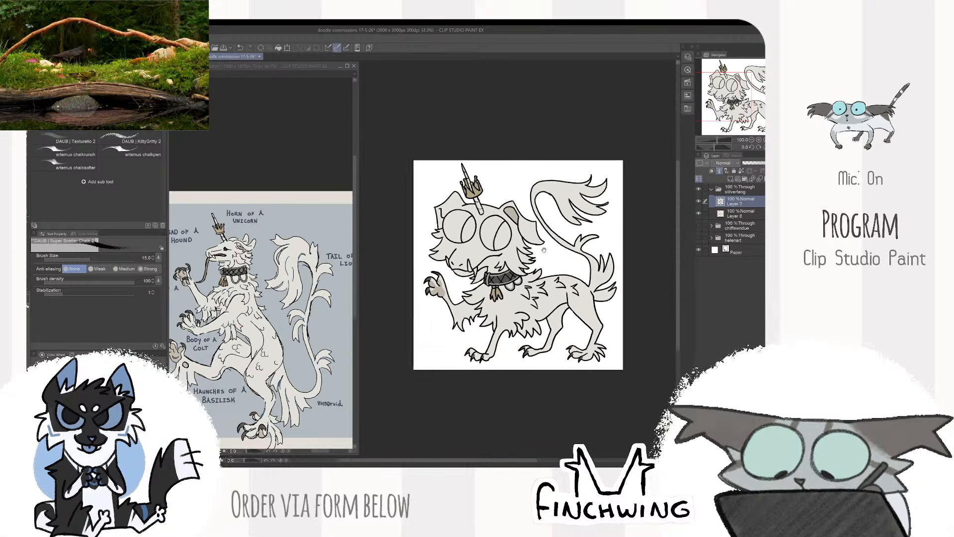
{"action": "scroll", "coordinate": [497, 273], "scroll_direction": "up", "scroll_amount": 1}
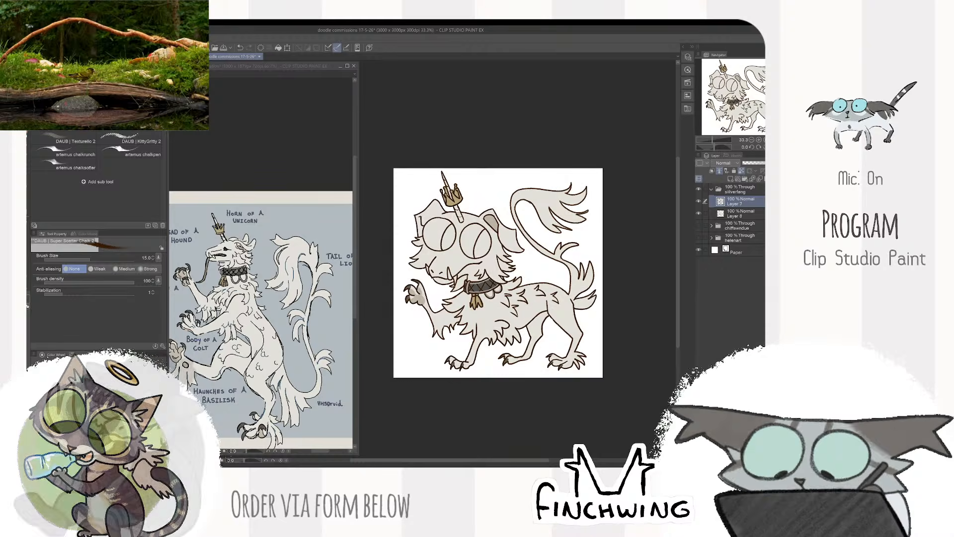
- Select the larger section of both eyes with the magic wand and return to the flat-colour layer with the chalk brush
{"action": "key", "text": "ctrl+plus"}
{"action": "key", "text": "e"}
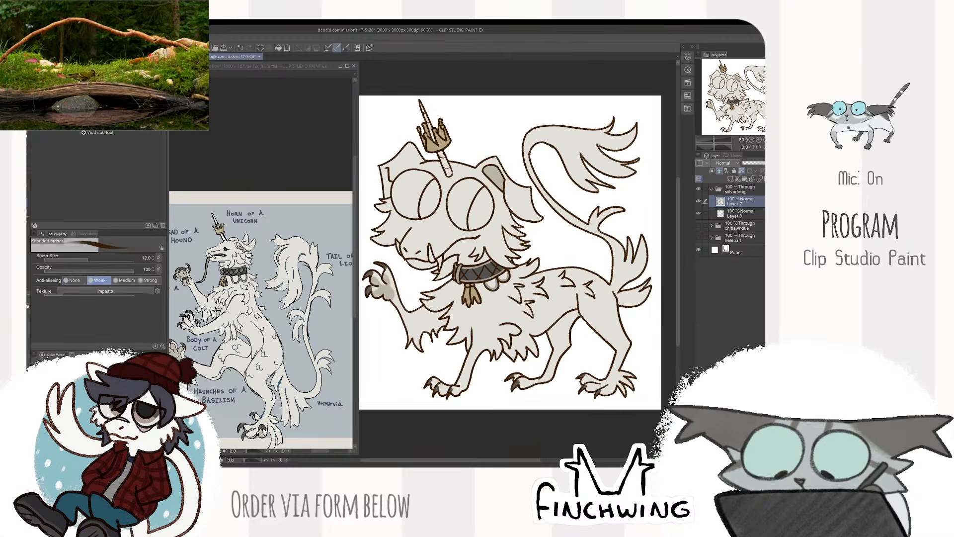
{"action": "key", "text": "ctrl+plus"}
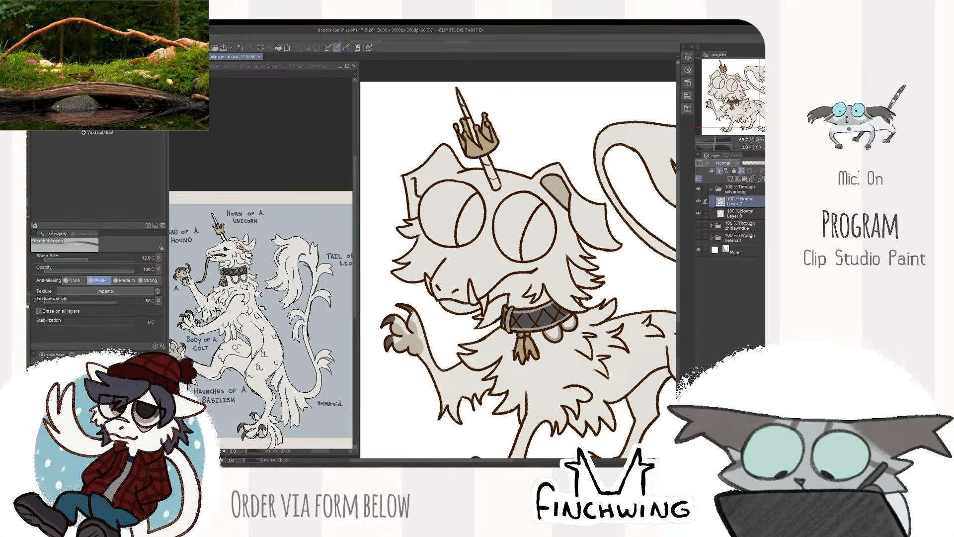
{"action": "key", "text": "w"}
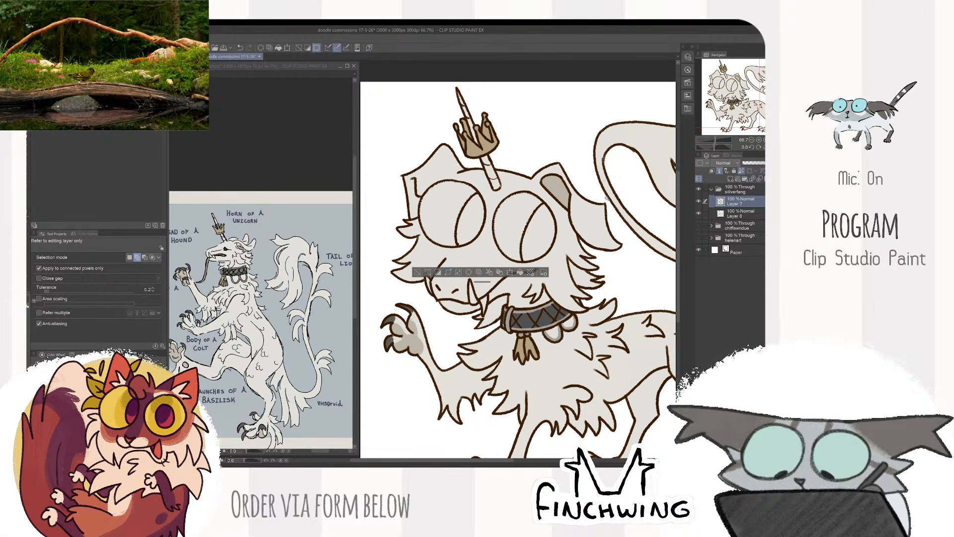
{"action": "left_click", "coordinate": [737, 214]}
{"action": "key", "text": "b"}
- Sample the beige from the reference's eye, fill the selected section of both eyes with it, and clear the selection
{"action": "left_click", "coordinate": [212, 244]}
{"action": "key", "text": "ctrl+plus"}
{"action": "key", "text": "ctrl+plus"}
{"action": "key", "text": "ctrl+plus"}
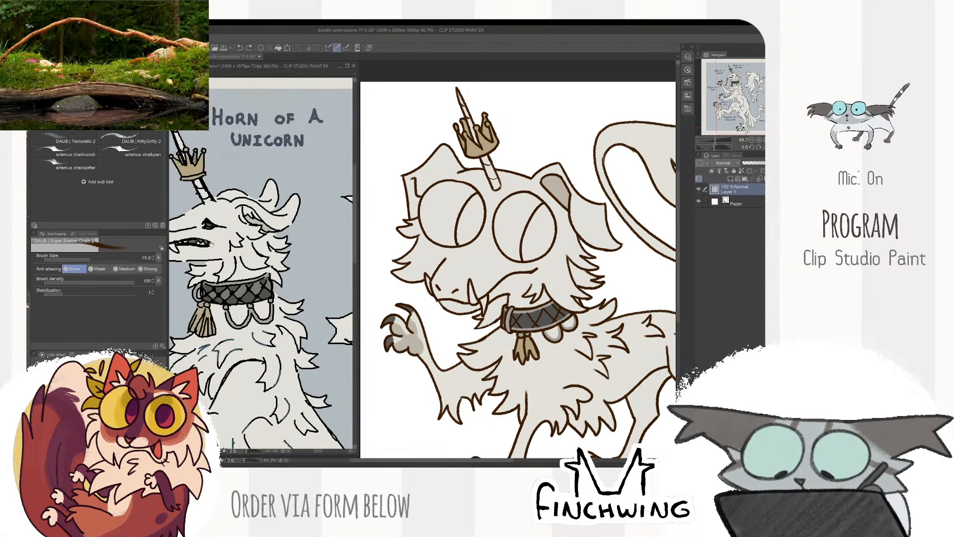
{"action": "scroll", "coordinate": [206, 232], "scroll_direction": "up", "scroll_amount": 2}
{"action": "left_click", "coordinate": [239, 262], "text": "alt"}
{"action": "scroll", "coordinate": [240, 263], "scroll_direction": "up", "scroll_amount": 1}
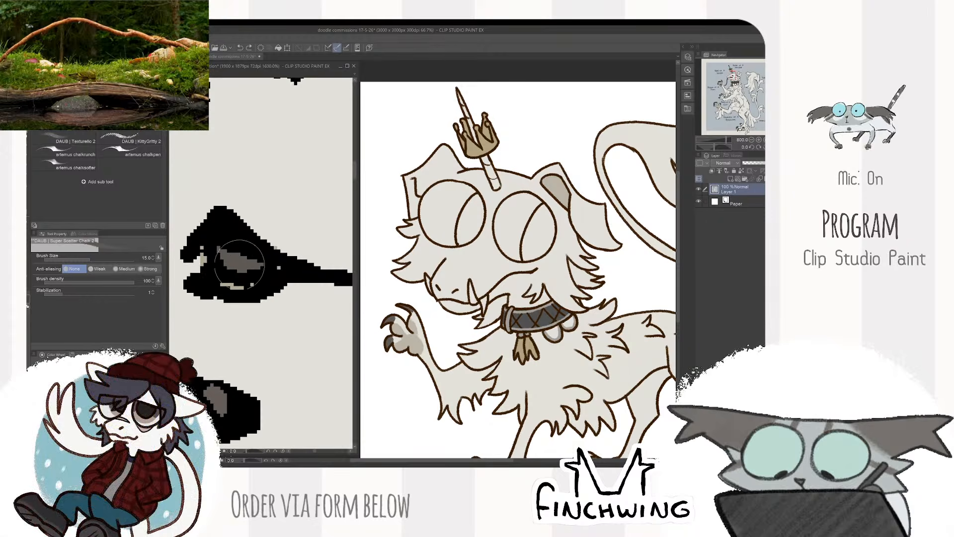
{"action": "left_click", "coordinate": [231, 285], "text": "alt"}
{"action": "left_click", "coordinate": [436, 176]}
{"action": "key", "text": "alt+Delete"}
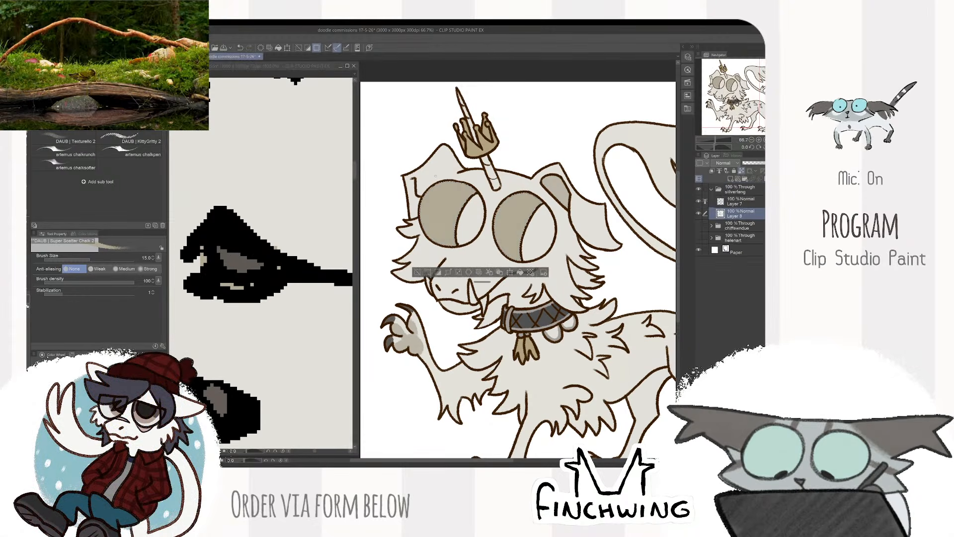
{"action": "scroll", "coordinate": [436, 176], "scroll_direction": "up", "scroll_amount": 1}
{"action": "key", "text": "ctrl+d"}
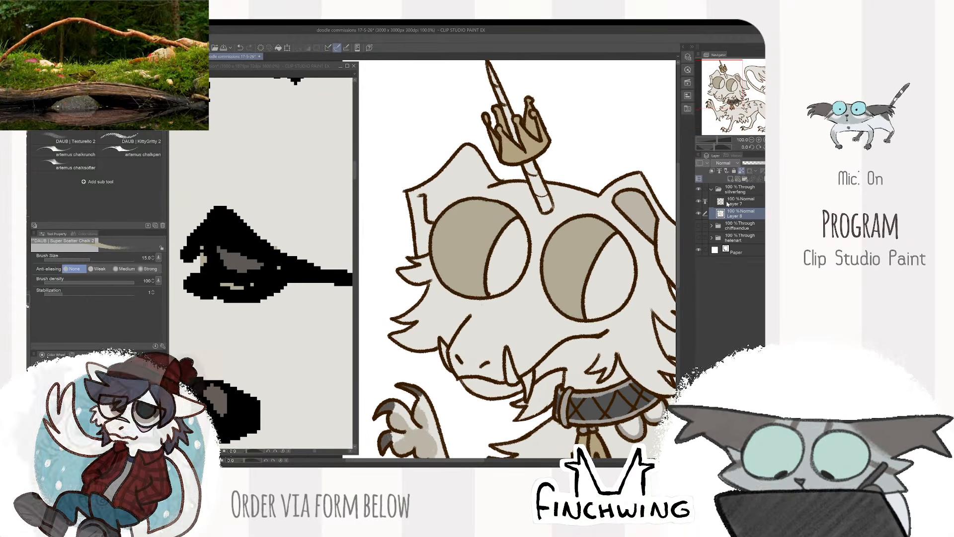
- Select the pupil sections of both eyes on the line-art layer, expand the selection by 2 px, and return to the flat-colour layer
{"action": "key", "text": "alt+bracketright"}
{"action": "key", "text": "w"}
{"action": "left_click", "coordinate": [611, 278]}
{"action": "left_click", "coordinate": [508, 266]}
{"action": "left_click", "coordinate": [530, 331]}
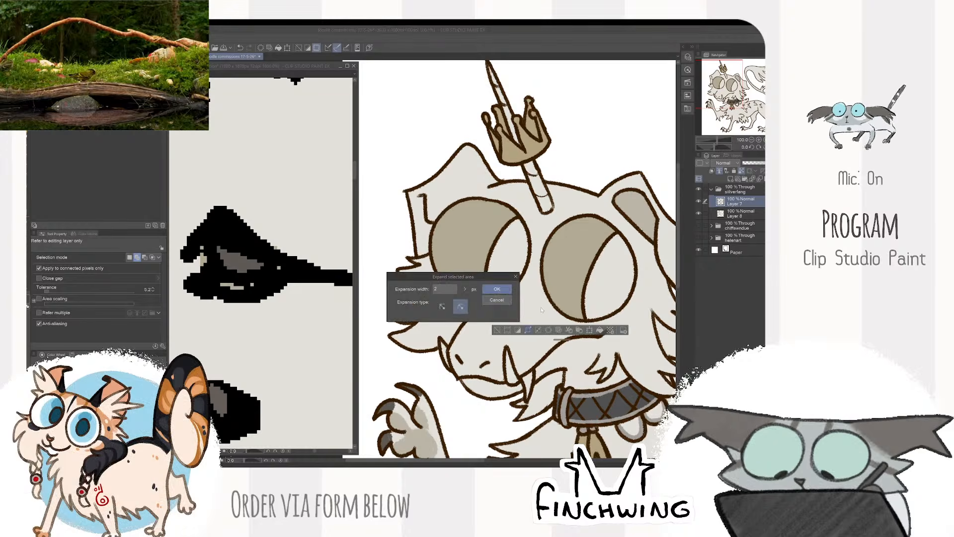
{"action": "left_click", "coordinate": [496, 289]}
{"action": "key", "text": "alt+bracketleft"}
- Sample the dark grey from the reference's eye and paint both pupil sections with the brush at size 40, clearing the selection
{"action": "key", "text": "b"}
{"action": "left_click", "coordinate": [255, 262]}
{"action": "left_click", "coordinate": [239, 263], "text": "alt"}
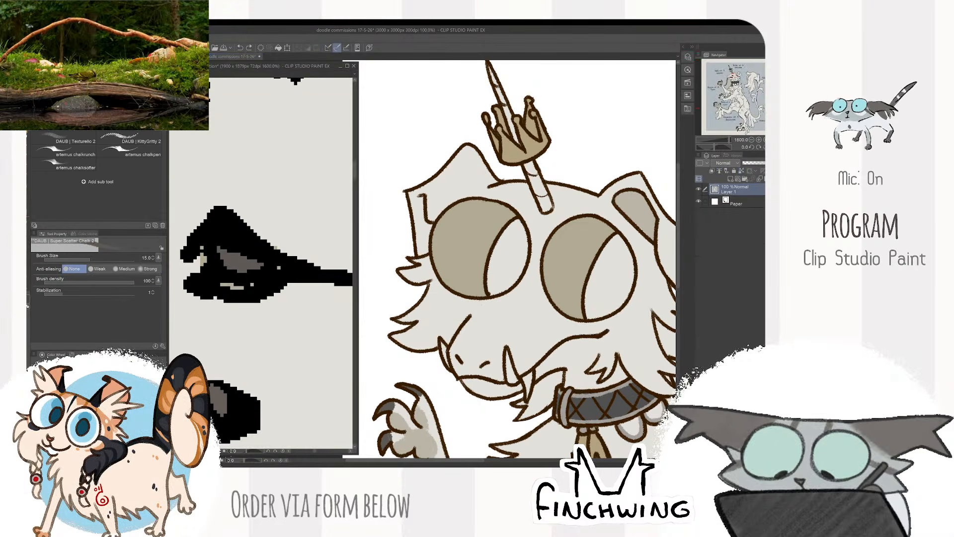
{"action": "mouse_move", "coordinate": [522, 234]}
{"action": "left_mouse_down"}
{"action": "mouse_move", "coordinate": [473, 263]}
{"action": "mouse_move", "coordinate": [441, 307]}
{"action": "left_mouse_up"}
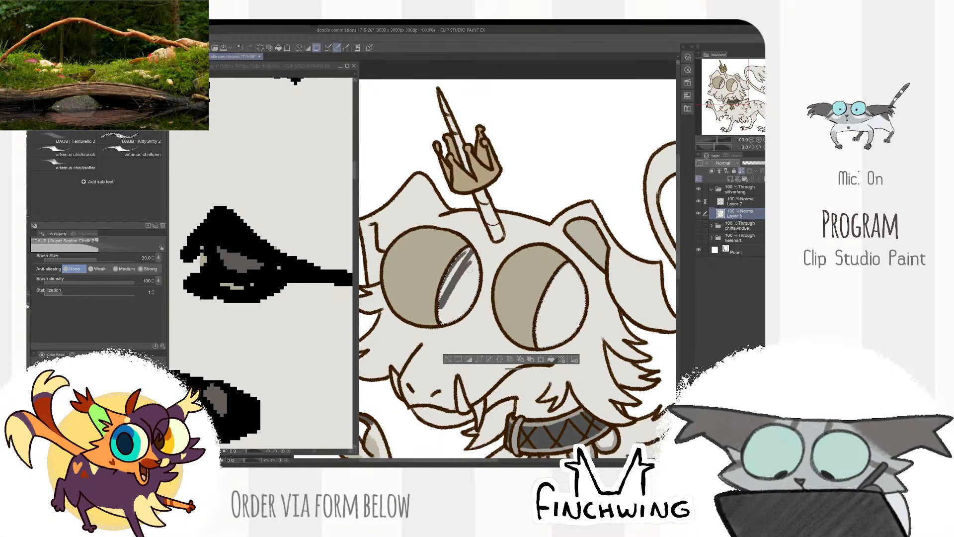
{"action": "key", "text": "bracketright"}
{"action": "mouse_move", "coordinate": [467, 251]}
{"action": "left_mouse_down"}
{"action": "mouse_move", "coordinate": [444, 319]}
{"action": "mouse_move", "coordinate": [468, 309]}
{"action": "left_mouse_up"}
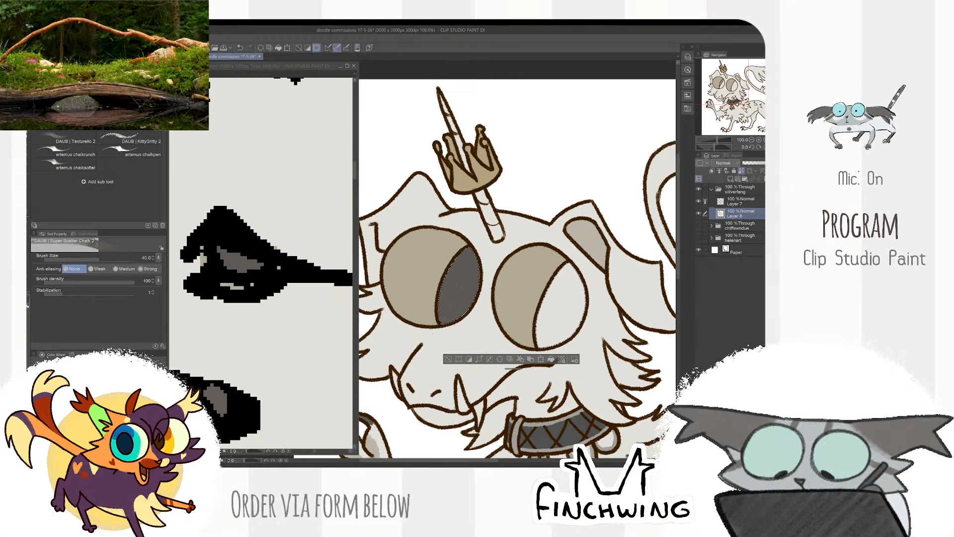
{"action": "mouse_move", "coordinate": [576, 275]}
{"action": "left_mouse_down"}
{"action": "mouse_move", "coordinate": [542, 331]}
{"action": "mouse_move", "coordinate": [571, 298]}
{"action": "mouse_move", "coordinate": [579, 343]}
{"action": "mouse_move", "coordinate": [577, 323]}
{"action": "left_mouse_up"}
{"action": "key", "text": "ctrl+d"}
{"action": "scroll", "coordinate": [586, 197], "scroll_direction": "down", "scroll_amount": 3}
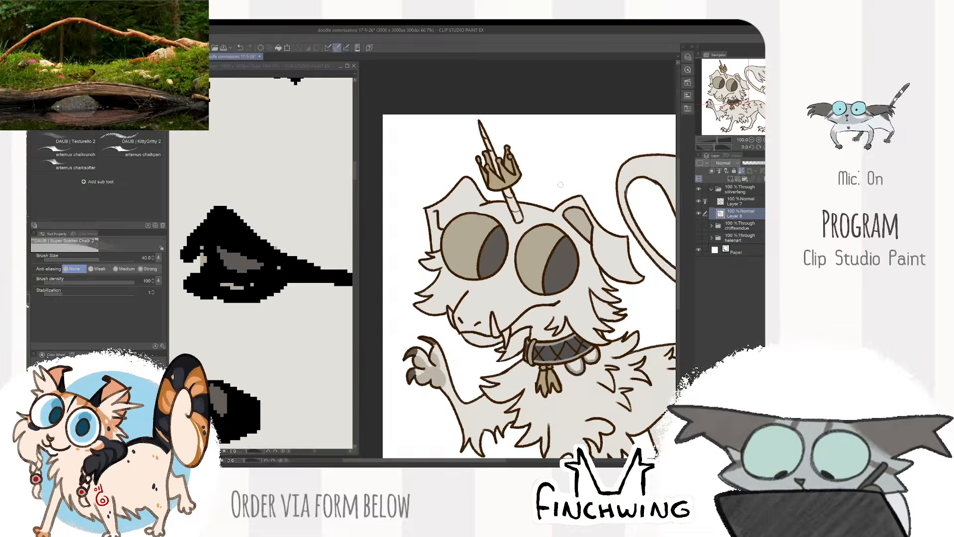
- Compare the coloured eyes and head with the reference's head and full figure
{"action": "scroll", "coordinate": [619, 217], "scroll_direction": "up", "scroll_amount": 3}
{"action": "left_click_drag", "start_coordinate": [573, 247], "coordinate": [634, 277]}
{"action": "left_click", "coordinate": [318, 329]}
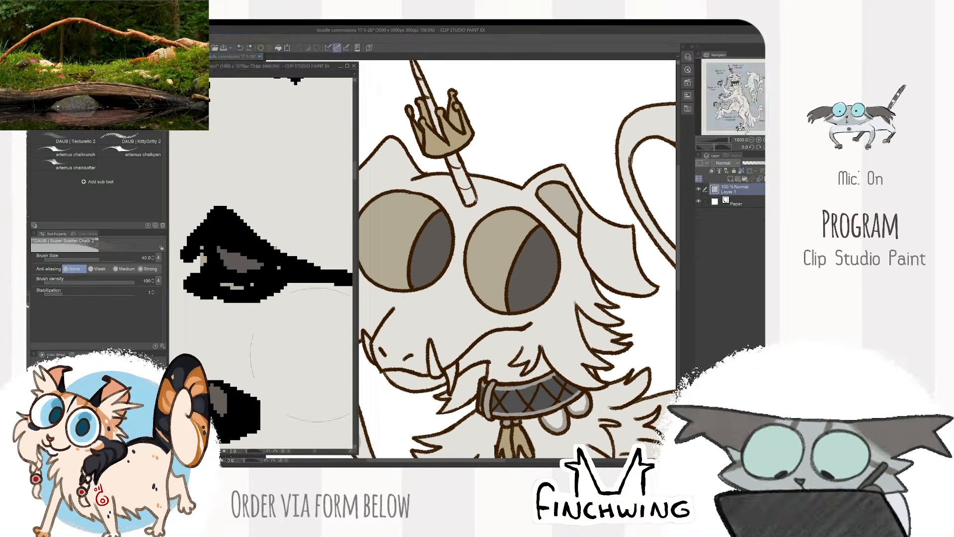
{"action": "scroll", "coordinate": [319, 330], "scroll_direction": "down", "scroll_amount": 6}
{"action": "mouse_move", "coordinate": [351, 397]}
{"action": "left_mouse_down"}
{"action": "mouse_move", "coordinate": [325, 377]}
{"action": "mouse_move", "coordinate": [313, 348]}
{"action": "left_mouse_up"}
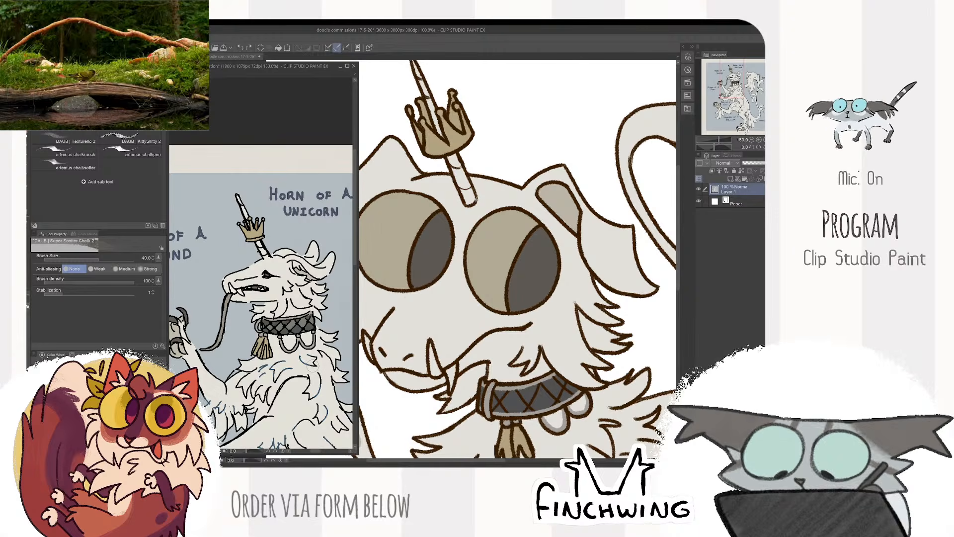
{"action": "scroll", "coordinate": [306, 323], "scroll_direction": "down", "scroll_amount": 2}
{"action": "left_click_drag", "start_coordinate": [306, 324], "coordinate": [292, 253]}
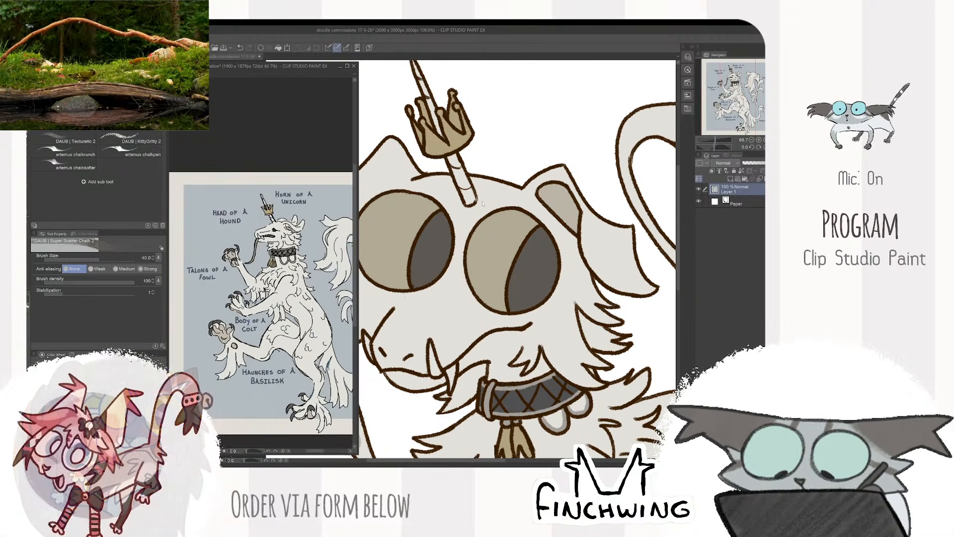
- Add a new raster layer directly beneath the beast's folder for a backdrop
{"action": "left_click", "coordinate": [522, 197]}
{"action": "scroll", "coordinate": [522, 197], "scroll_direction": "down", "scroll_amount": 1}
{"action": "scroll", "coordinate": [567, 195], "scroll_direction": "down", "scroll_amount": 2}
{"action": "left_click_drag", "start_coordinate": [568, 195], "coordinate": [496, 203]}
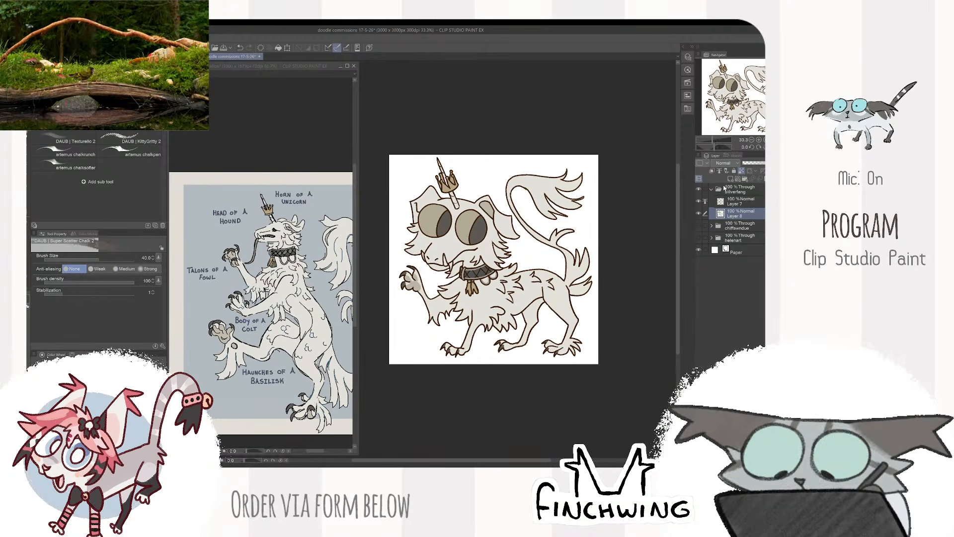
{"action": "left_click", "coordinate": [730, 178]}
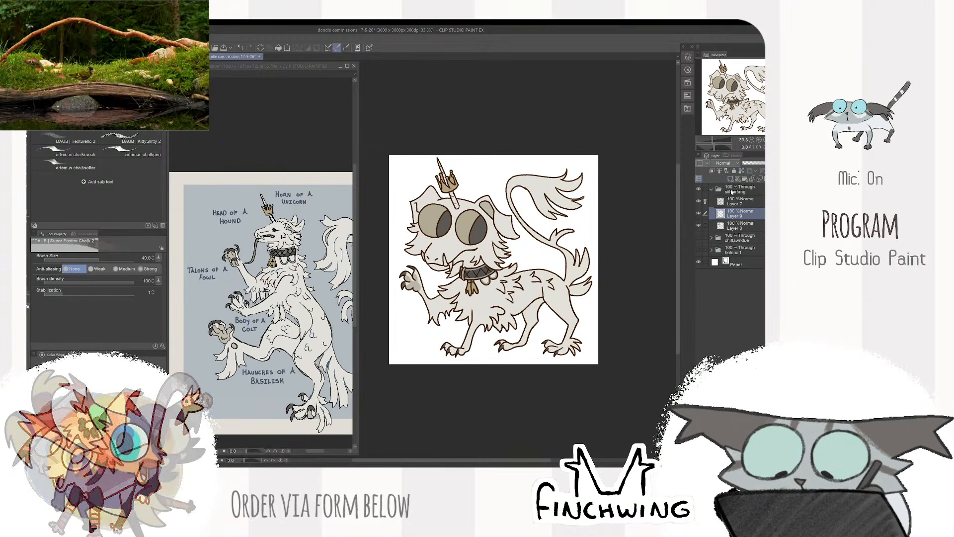
- Switch to the Square Texture brush at size 70 and sample the blue-grey background colour from the reference
{"action": "left_click", "coordinate": [334, 302]}
{"action": "key", "text": "ctrl+plus"}
{"action": "left_click", "coordinate": [482, 215]}
{"action": "left_click_drag", "start_coordinate": [481, 214], "coordinate": [458, 228]}
{"action": "key", "text": "ctrl+plus"}
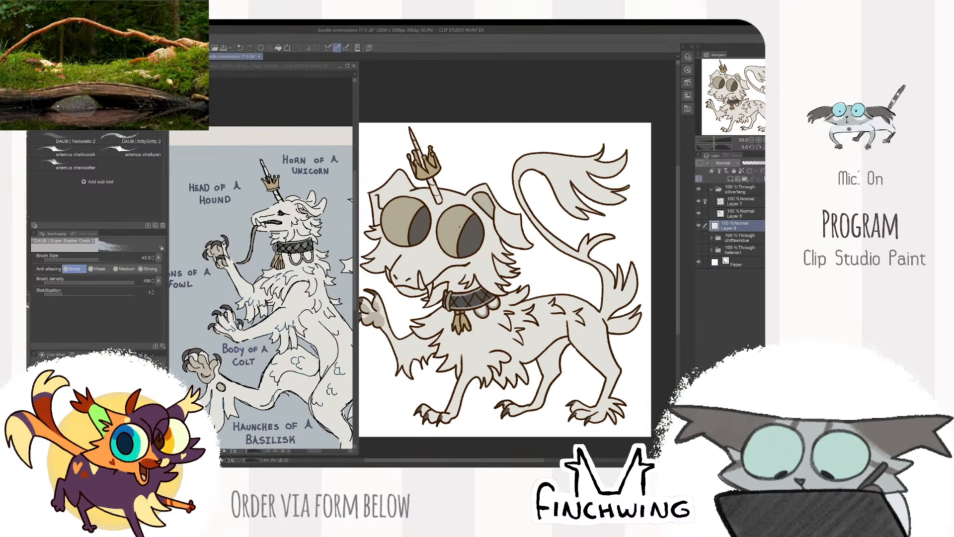
{"action": "left_click", "coordinate": [293, 71]}
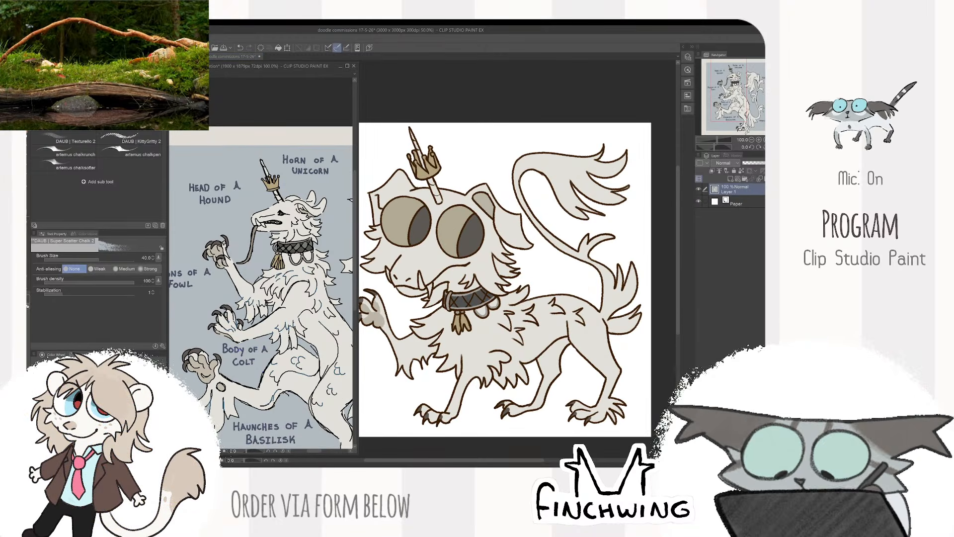
{"action": "key", "text": "b"}
{"action": "key", "text": "ctrl+minus"}
{"action": "left_click", "coordinate": [455, 228]}
{"action": "left_click", "coordinate": [455, 228], "text": "alt"}
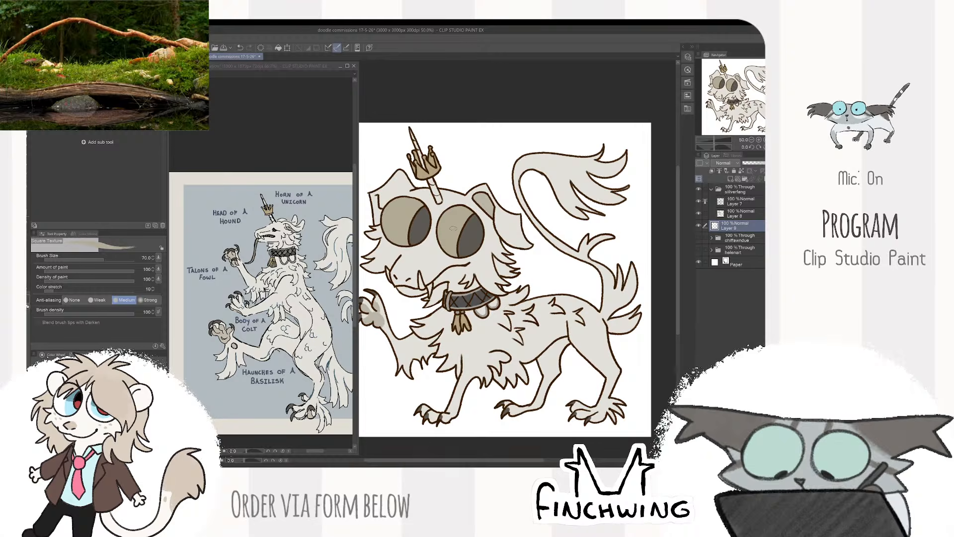
{"action": "left_click", "coordinate": [315, 274]}
{"action": "left_click", "coordinate": [314, 274], "text": "alt"}
- Paint a blue-grey circular backdrop outline behind the beast on the new layer
{"action": "left_click", "coordinate": [386, 275]}
{"action": "left_click_drag", "start_coordinate": [386, 274], "coordinate": [382, 301]}
{"action": "mouse_move", "coordinate": [390, 282]}
{"action": "left_mouse_down"}
{"action": "mouse_move", "coordinate": [399, 325]}
{"action": "mouse_move", "coordinate": [438, 364]}
{"action": "left_mouse_up"}
{"action": "key", "text": "ctrl+minus"}
{"action": "left_click_drag", "start_coordinate": [582, 258], "coordinate": [594, 265]}
{"action": "scroll", "coordinate": [590, 258], "scroll_direction": "up", "scroll_amount": 1}
{"action": "key", "text": "bracketright"}
{"action": "scroll", "coordinate": [567, 258], "scroll_direction": "down", "scroll_amount": 1}
- Enlarge the brush to 200 and recolour the painted backdrop circle pale yellow
{"action": "mouse_move", "coordinate": [584, 308]}
{"action": "left_mouse_down"}
{"action": "mouse_move", "coordinate": [539, 228]}
{"action": "mouse_move", "coordinate": [436, 301]}
{"action": "mouse_move", "coordinate": [452, 302]}
{"action": "mouse_move", "coordinate": [458, 325]}
{"action": "mouse_move", "coordinate": [469, 309]}
{"action": "left_mouse_up"}
{"action": "key", "text": "bracketright"}
{"action": "key", "text": "bracketright"}
{"action": "key", "text": "bracketright"}
{"action": "key", "text": "bracketright"}
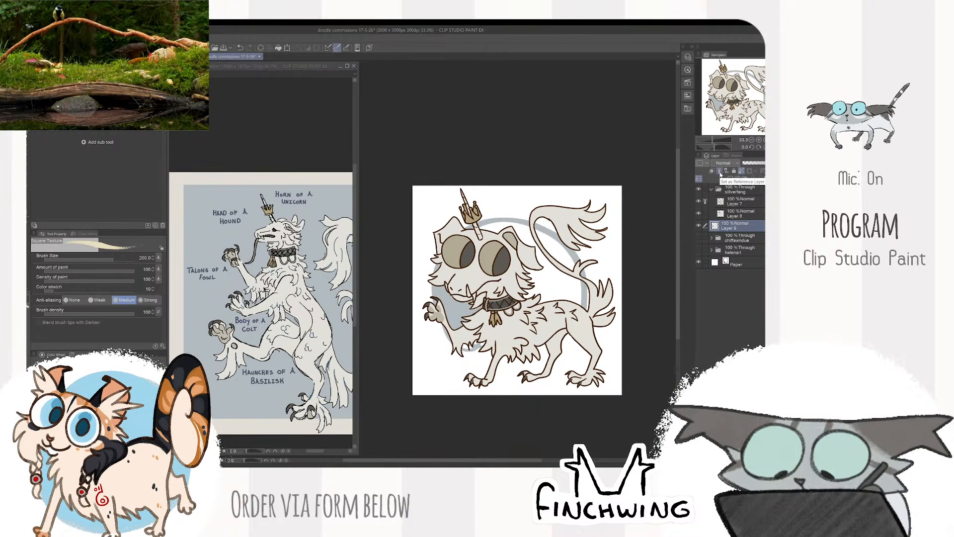
{"action": "key", "text": "alt+Delete"}
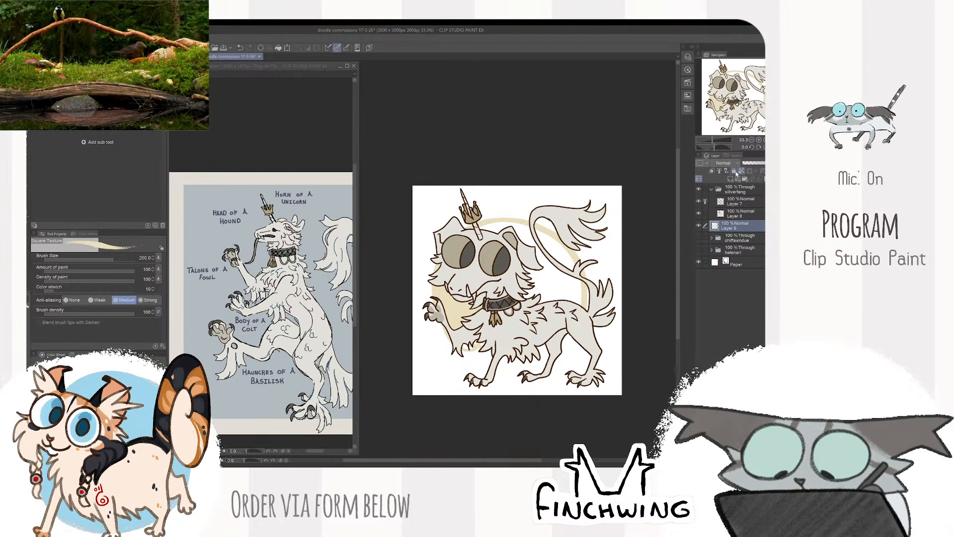
- Fill in the pale yellow backdrop circle behind the beast and extend its upper edge above the head
{"action": "scroll", "coordinate": [541, 353], "scroll_direction": "up", "scroll_amount": 2}
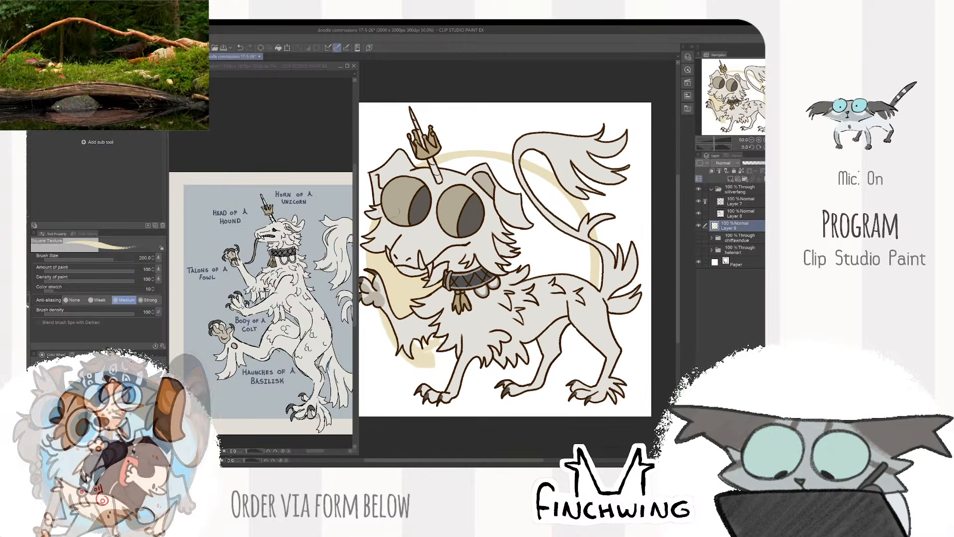
{"action": "mouse_move", "coordinate": [378, 318]}
{"action": "left_mouse_down"}
{"action": "mouse_move", "coordinate": [472, 378]}
{"action": "mouse_move", "coordinate": [532, 348]}
{"action": "mouse_move", "coordinate": [477, 365]}
{"action": "mouse_move", "coordinate": [442, 339]}
{"action": "left_mouse_up"}
{"action": "mouse_move", "coordinate": [552, 370]}
{"action": "left_mouse_down"}
{"action": "mouse_move", "coordinate": [579, 334]}
{"action": "mouse_move", "coordinate": [589, 204]}
{"action": "mouse_move", "coordinate": [460, 160]}
{"action": "mouse_move", "coordinate": [516, 174]}
{"action": "mouse_move", "coordinate": [576, 244]}
{"action": "mouse_move", "coordinate": [559, 273]}
{"action": "mouse_move", "coordinate": [502, 179]}
{"action": "mouse_move", "coordinate": [517, 249]}
{"action": "mouse_move", "coordinate": [550, 204]}
{"action": "left_mouse_up"}
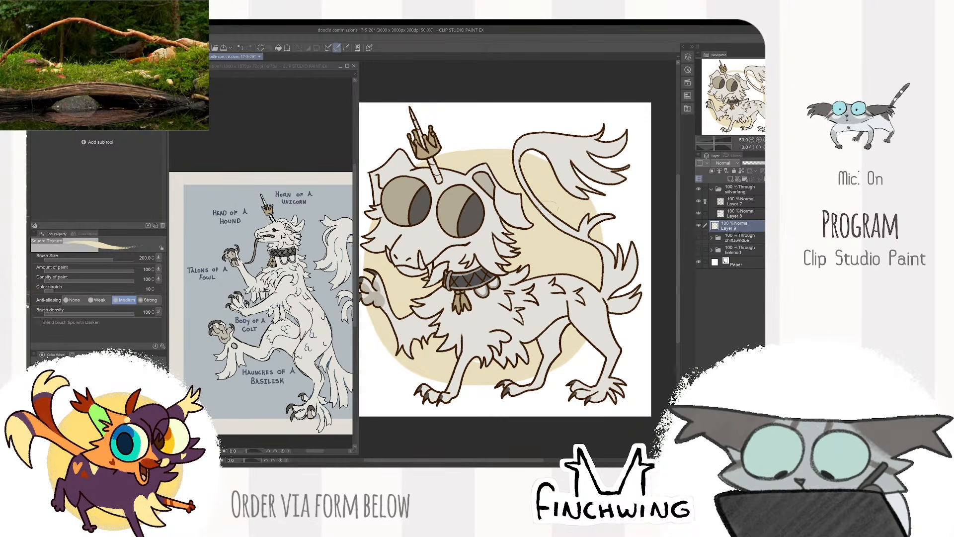
{"action": "left_click_drag", "start_coordinate": [515, 147], "coordinate": [418, 163]}
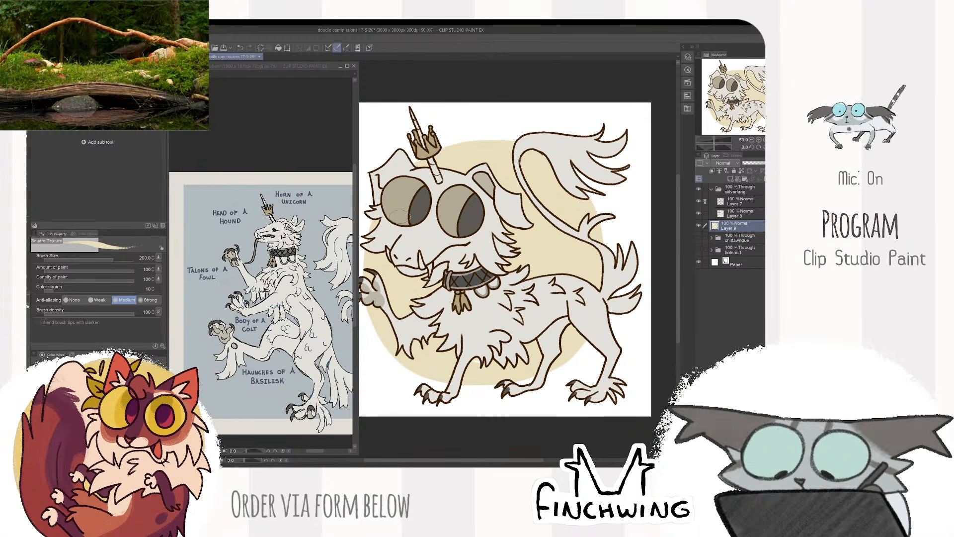
{"action": "key", "text": "ctrl+minus"}
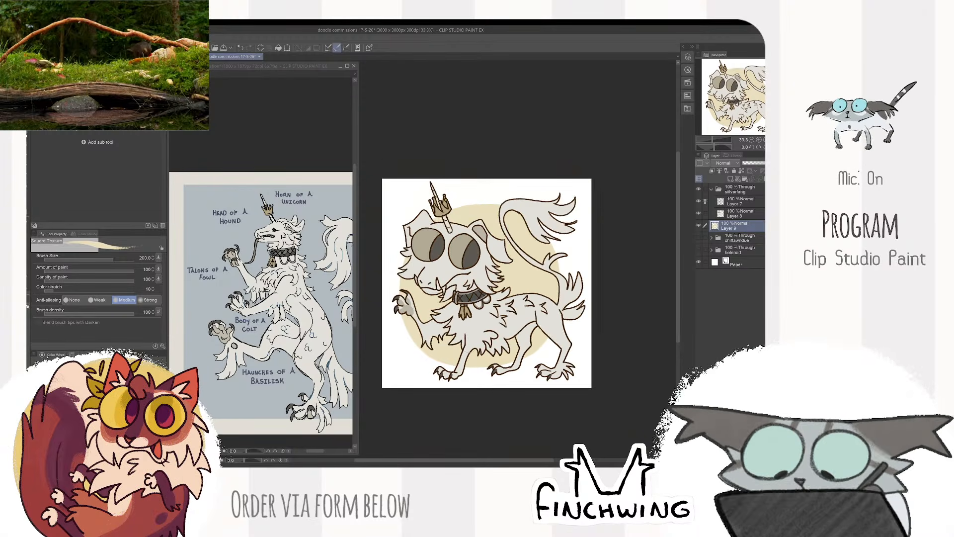
{"action": "key", "text": "ctrl+minus"}
{"action": "key", "text": "ctrl+plus"}
{"action": "left_click_drag", "start_coordinate": [604, 261], "coordinate": [627, 247]}
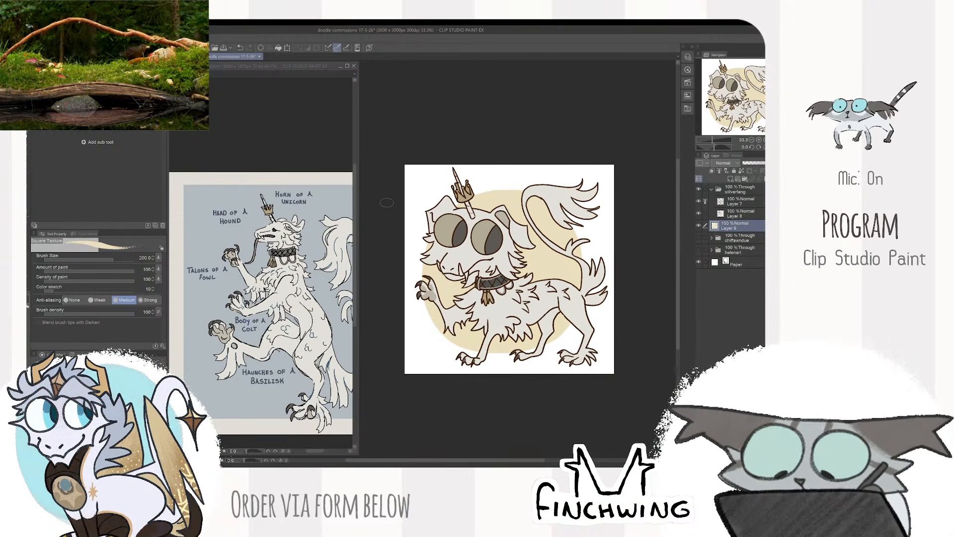
{"action": "scroll", "coordinate": [227, 249], "scroll_direction": "up", "scroll_amount": 8}
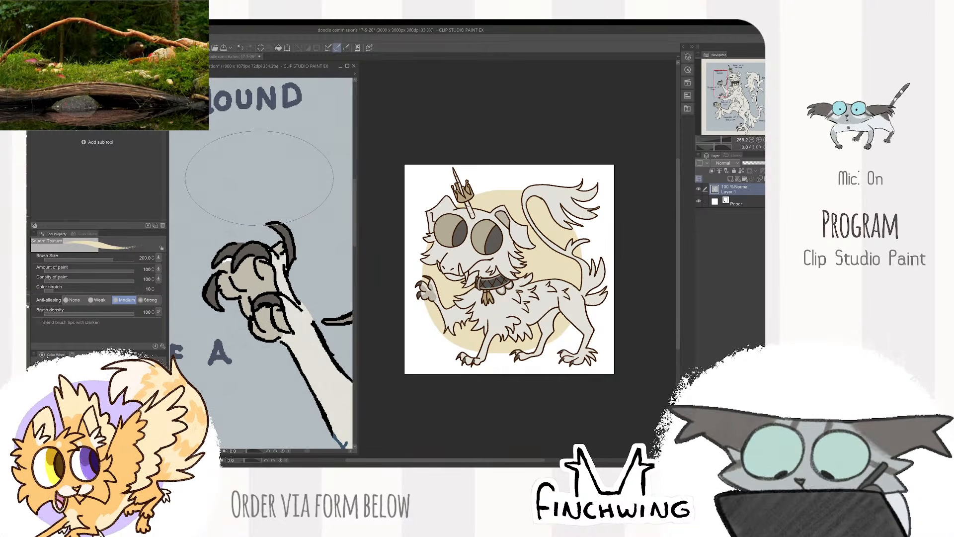
{"action": "scroll", "coordinate": [276, 248], "scroll_direction": "down", "scroll_amount": 10}
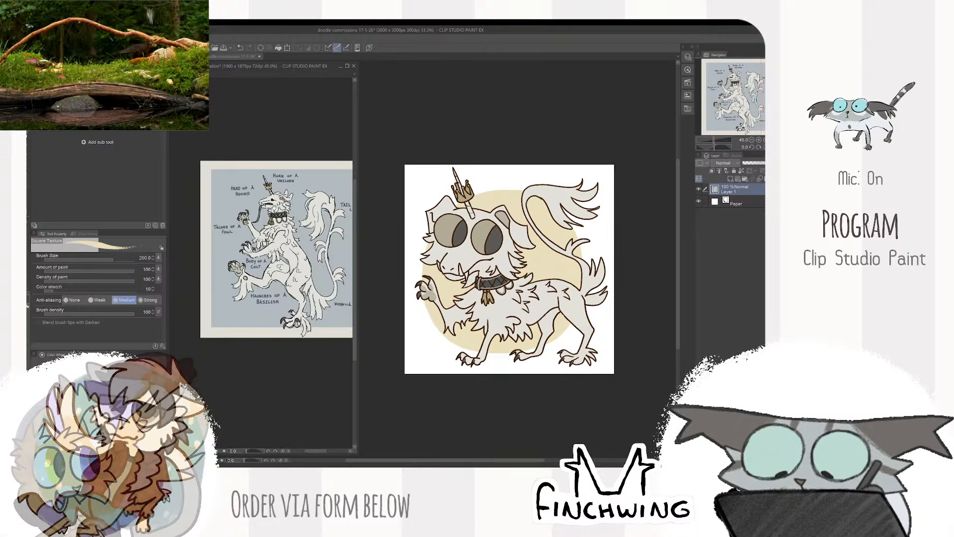
{"action": "scroll", "coordinate": [277, 249], "scroll_direction": "up", "scroll_amount": 2}
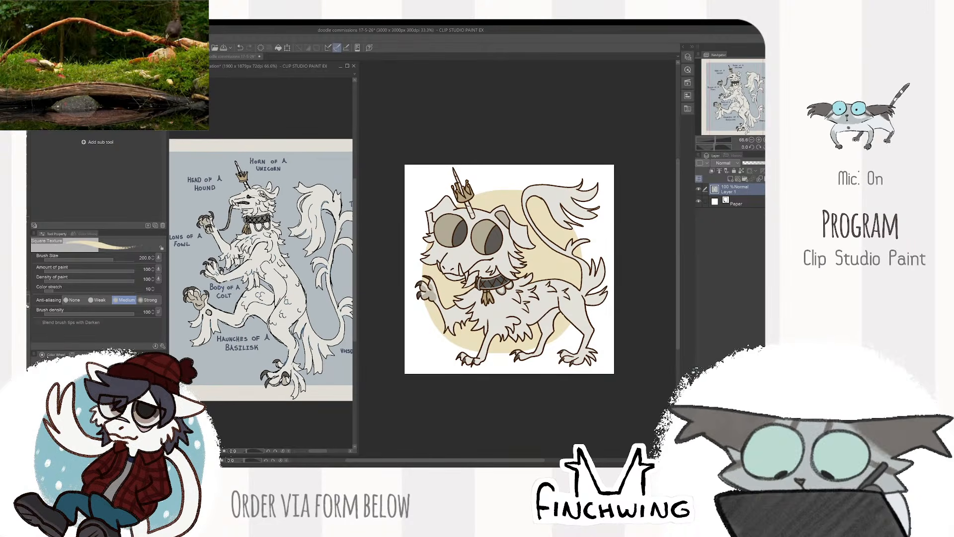
- Move the backdrop layer into the beast's folder beneath its other layers and collapse the folder
{"action": "left_click", "coordinate": [653, 167]}
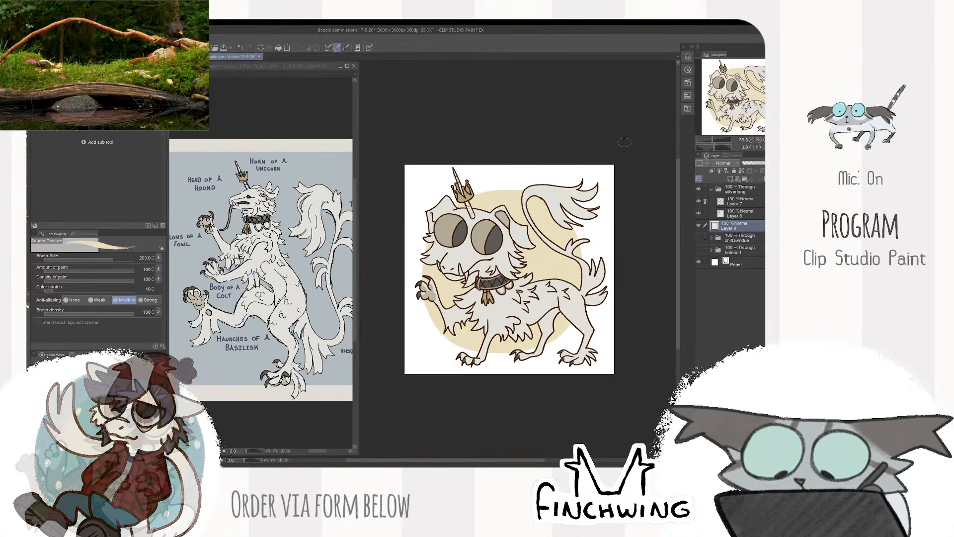
{"action": "left_click", "coordinate": [757, 201]}
{"action": "left_click", "coordinate": [753, 190]}
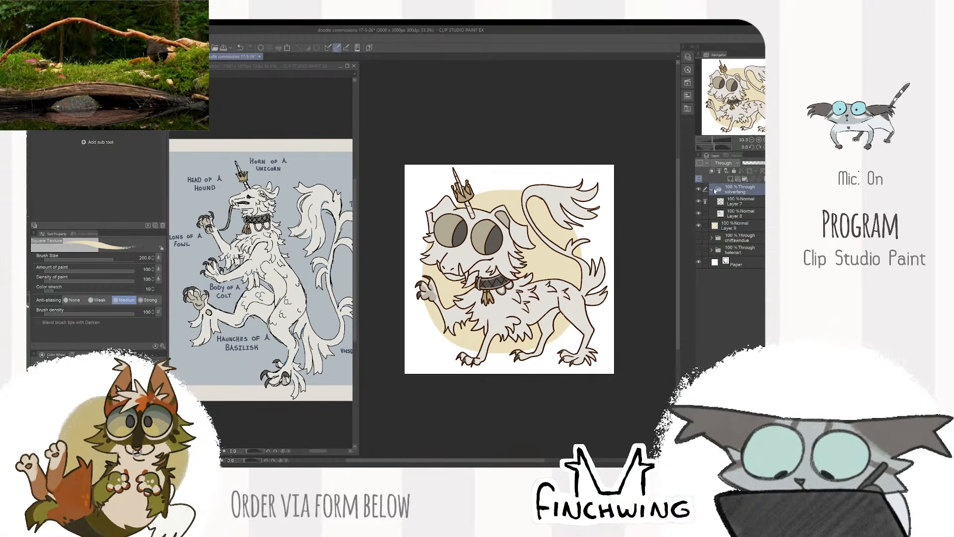
{"action": "left_click_drag", "start_coordinate": [737, 227], "coordinate": [732, 220]}
{"action": "left_click", "coordinate": [721, 190]}
{"action": "left_click", "coordinate": [712, 190]}
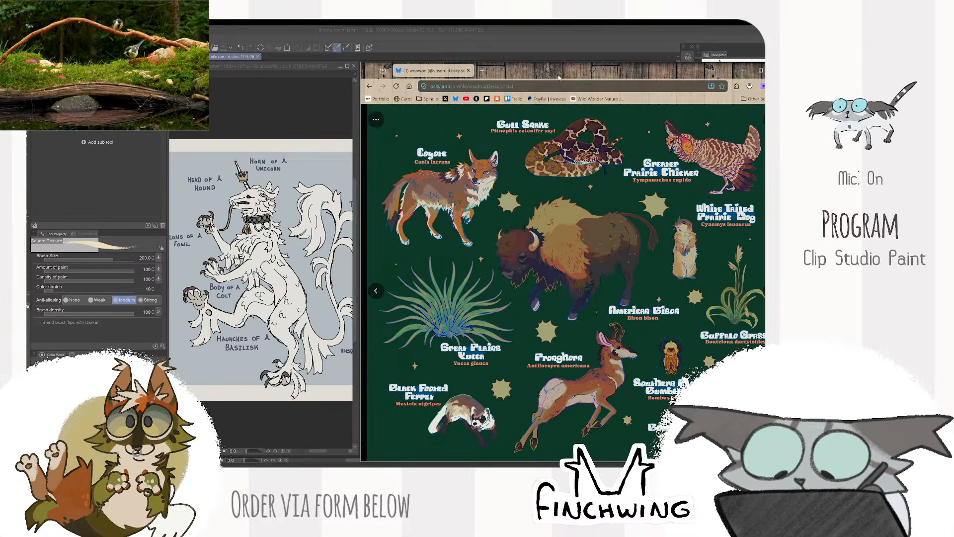
- Close the browser window showing the prairie wildlife illustration and return to the drawing
{"action": "left_click_drag", "start_coordinate": [502, 70], "coordinate": [344, 42]}
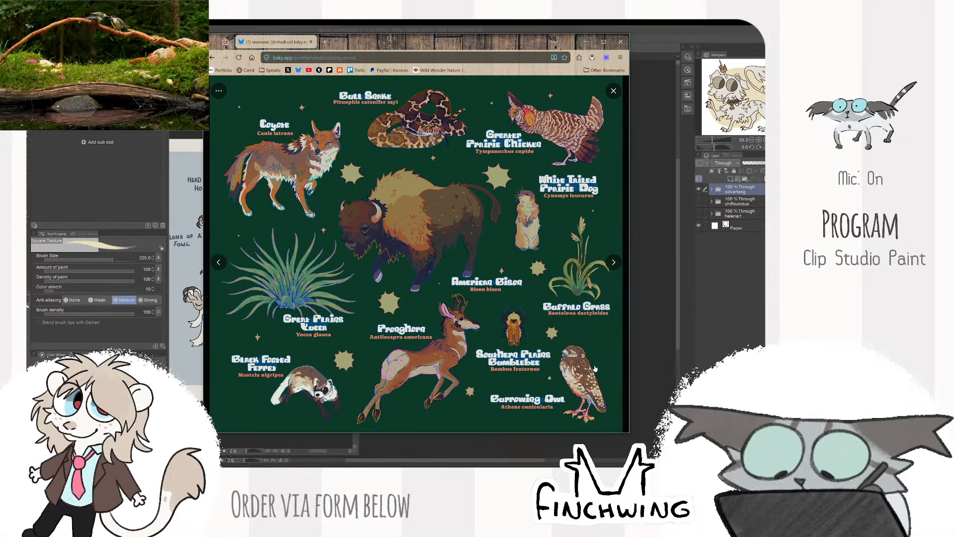
{"action": "left_click", "coordinate": [620, 42]}
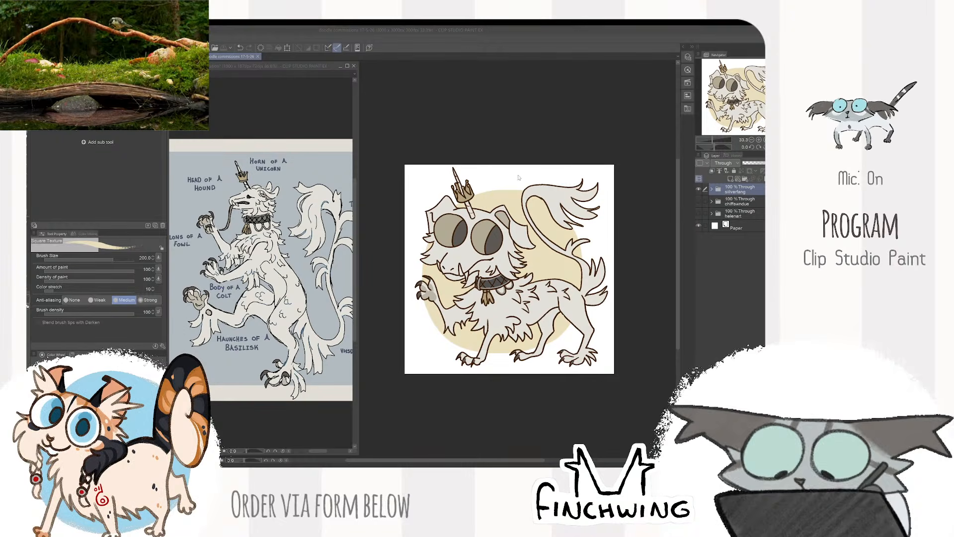
{"action": "left_click", "coordinate": [519, 178]}
- Hide the beast's folder and add a new folder above it containing a new raster layer
{"action": "left_click", "coordinate": [699, 188]}
{"action": "left_click", "coordinate": [744, 178]}
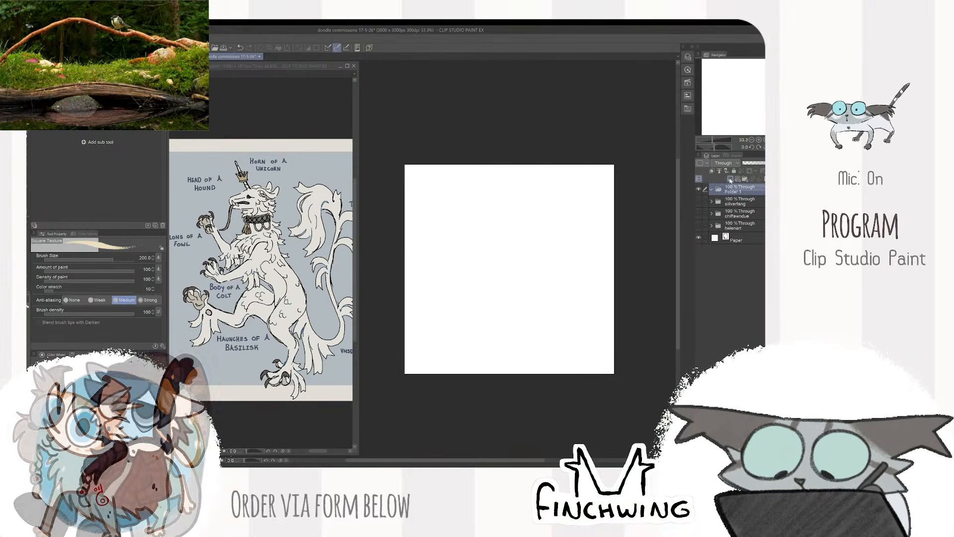
{"action": "left_click", "coordinate": [730, 178]}
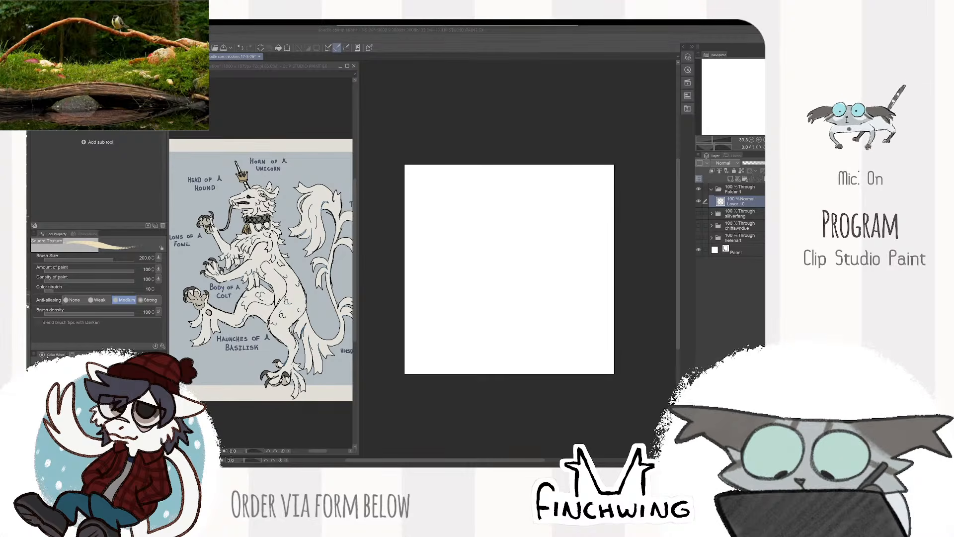
- Rename the new folder narratingarchivist and select the empty raster layer inside it
{"action": "double_click", "coordinate": [736, 192]}
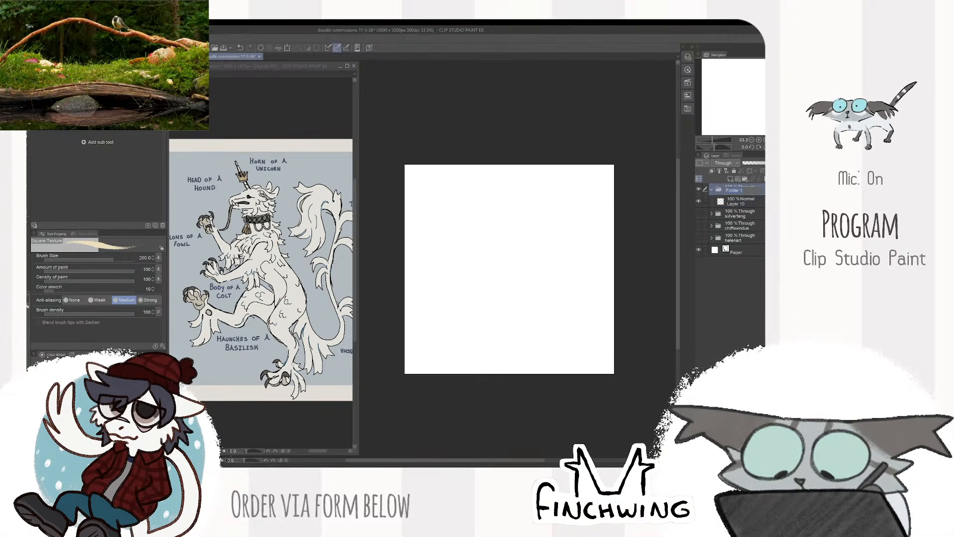
{"action": "type", "text": "narratingan"}
{"action": "type", "text": "chi"}
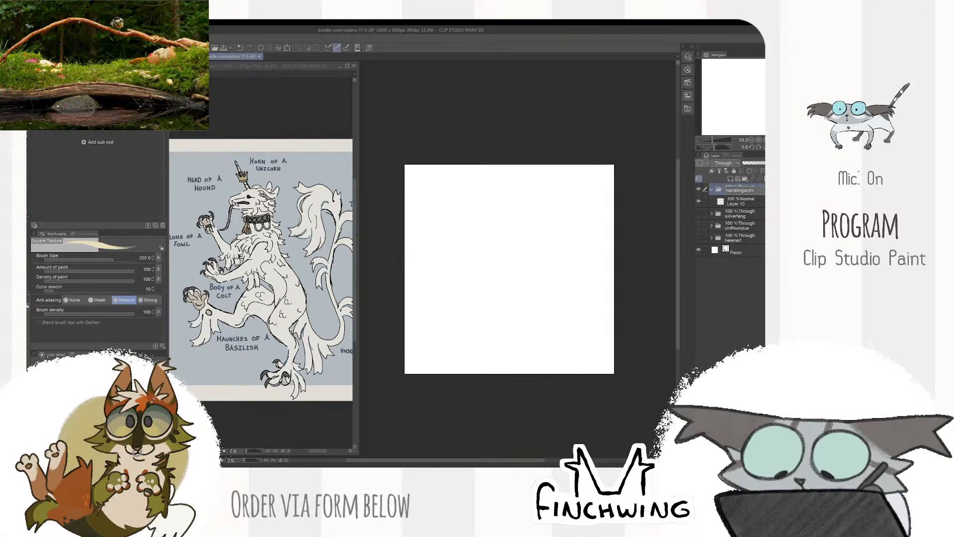
{"action": "type", "text": "vist"}
{"action": "key", "text": "Return"}
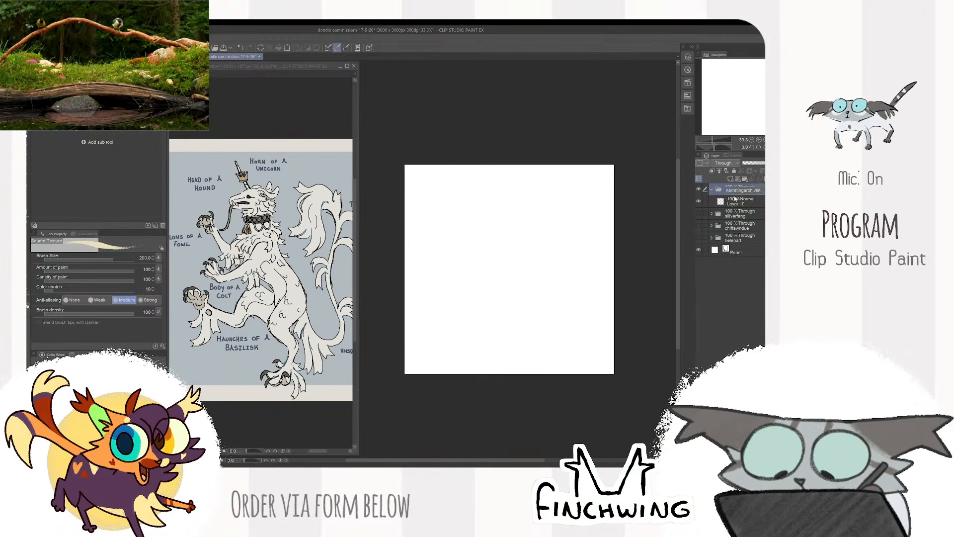
{"action": "left_click", "coordinate": [734, 212]}
{"action": "left_click", "coordinate": [731, 205]}
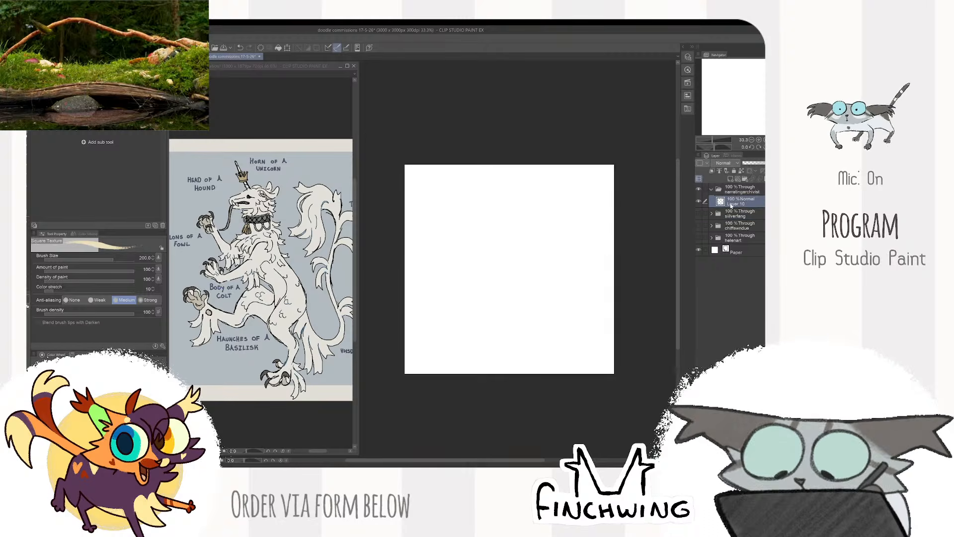
{"action": "mouse_move", "coordinate": [554, 192]}
{"action": "left_mouse_down"}
{"action": "mouse_move", "coordinate": [509, 226]}
{"action": "mouse_move", "coordinate": [556, 220]}
{"action": "mouse_move", "coordinate": [558, 289]}
{"action": "left_mouse_up"}
{"action": "scroll", "coordinate": [554, 288], "scroll_direction": "up", "scroll_amount": 2}
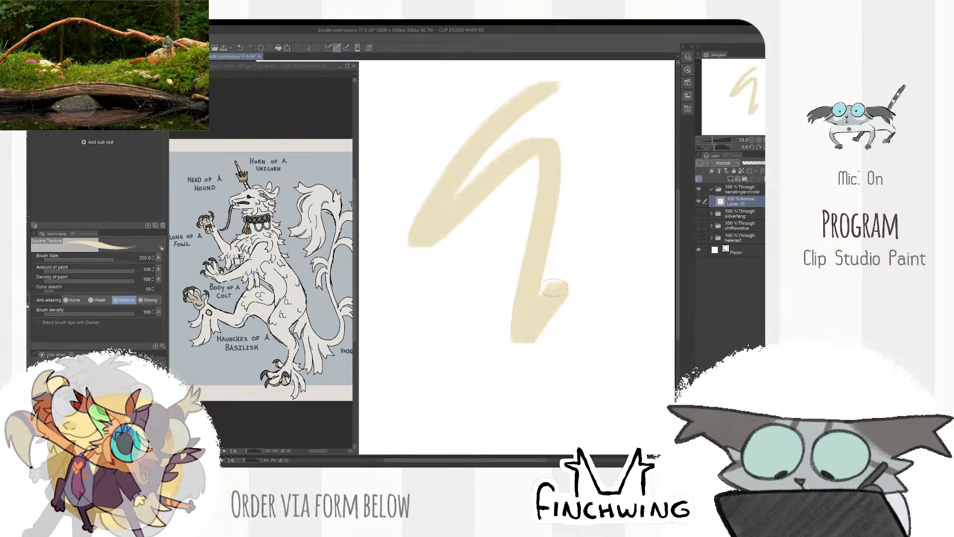
{"action": "key", "text": "ctrl+z"}
{"action": "scroll", "coordinate": [554, 285], "scroll_direction": "down", "scroll_amount": 1}
{"action": "key", "text": "bracketleft"}
{"action": "key", "text": "bracketleft"}
{"action": "key", "text": "bracketleft"}
{"action": "key", "text": "bracketleft"}
{"action": "key", "text": "bracketleft"}
{"action": "key", "text": "bracketleft"}
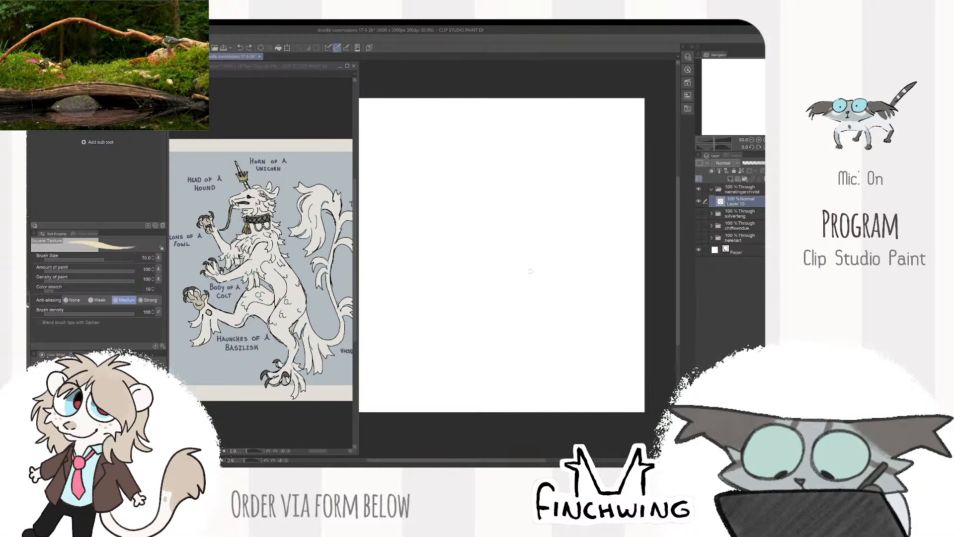
- Switch to the DAUB Super Scatter Chalk brush, set its size to 30, and try out sketch strokes on the empty layer
{"action": "key", "text": "p"}
{"action": "key", "text": "x"}
{"action": "mouse_move", "coordinate": [502, 185]}
{"action": "left_mouse_down"}
{"action": "mouse_move", "coordinate": [488, 263]}
{"action": "mouse_move", "coordinate": [606, 304]}
{"action": "left_mouse_up"}
{"action": "key", "text": "ctrl+z"}
{"action": "scroll", "coordinate": [603, 283], "scroll_direction": "down", "scroll_amount": 1}
{"action": "scroll", "coordinate": [564, 230], "scroll_direction": "up", "scroll_amount": 1}
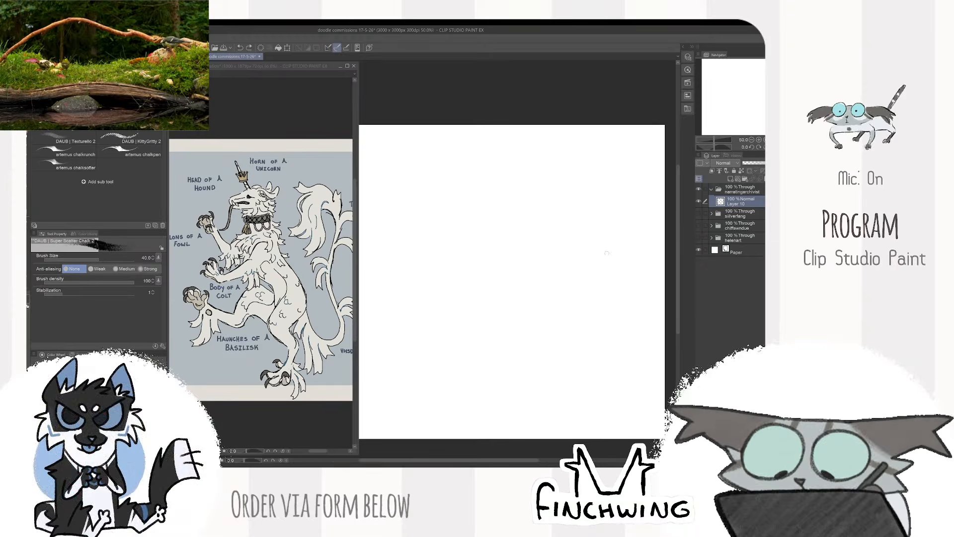
{"action": "key", "text": "bracketleft"}
{"action": "mouse_move", "coordinate": [614, 207]}
{"action": "left_mouse_down"}
{"action": "mouse_move", "coordinate": [511, 277]}
{"action": "mouse_move", "coordinate": [570, 351]}
{"action": "left_mouse_up"}
{"action": "key", "text": "ctrl+z"}
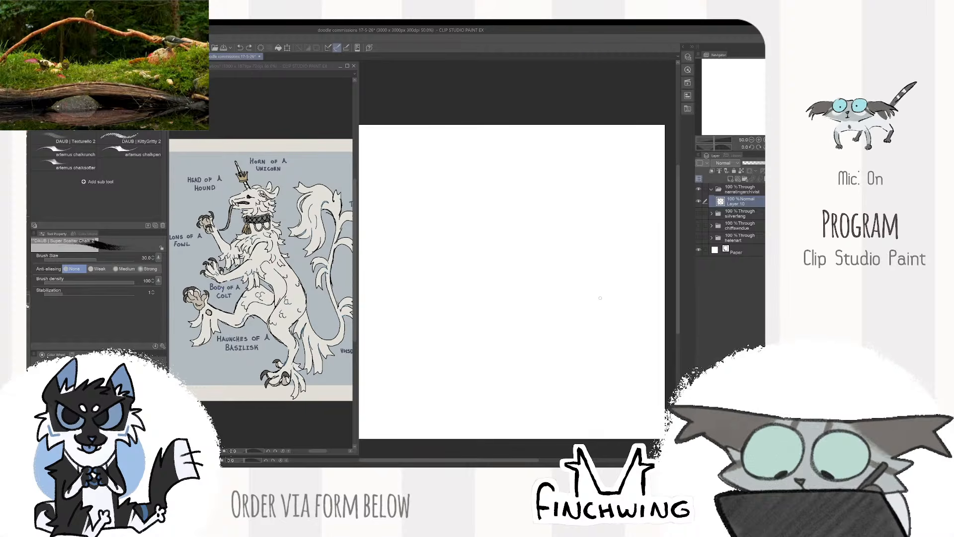
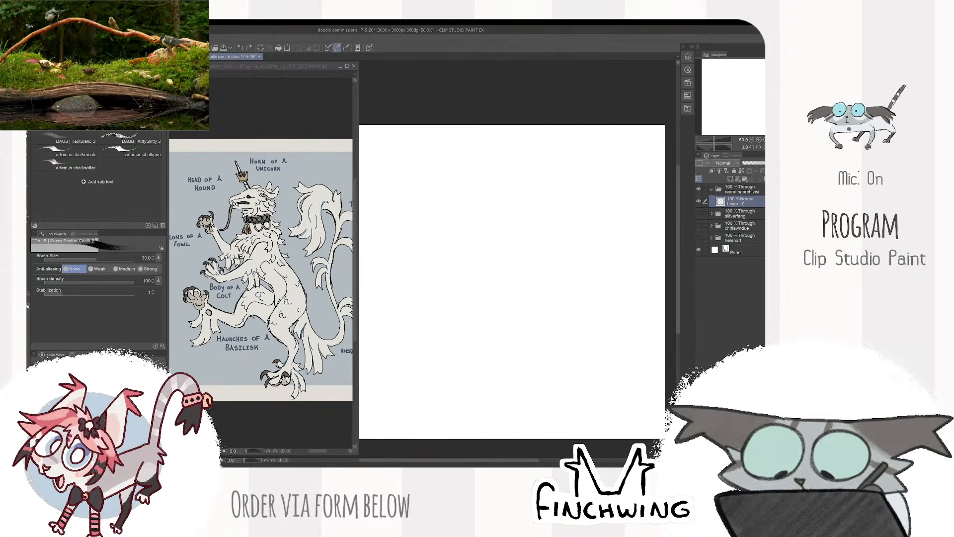
- Test a few strokes on the blank canvas, undo them and reduce the brush size to 25
{"action": "left_click_drag", "start_coordinate": [541, 205], "coordinate": [621, 236]}
{"action": "key", "text": "ctrl+z"}
{"action": "left_click_drag", "start_coordinate": [478, 300], "coordinate": [625, 304]}
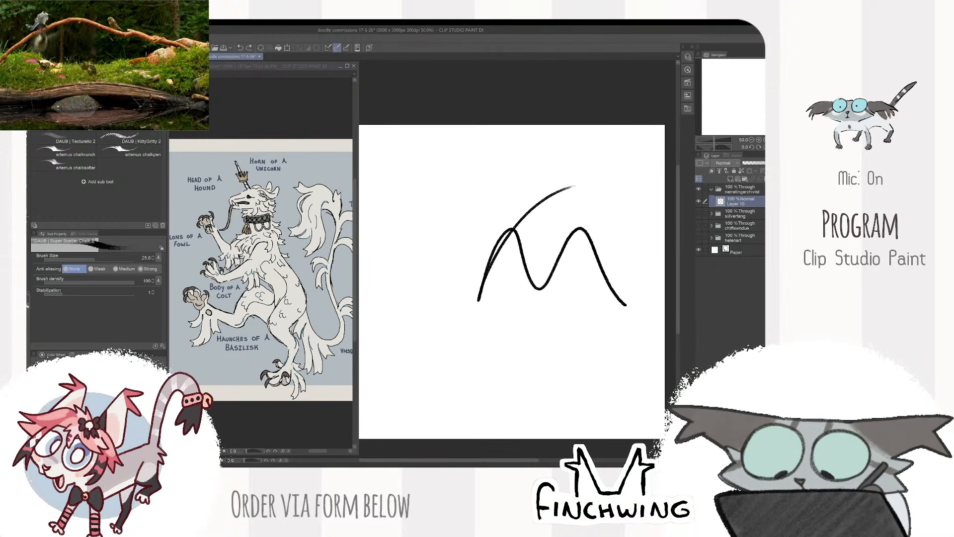
{"action": "key", "text": "ctrl+z"}
{"action": "key", "text": "bracketleft"}
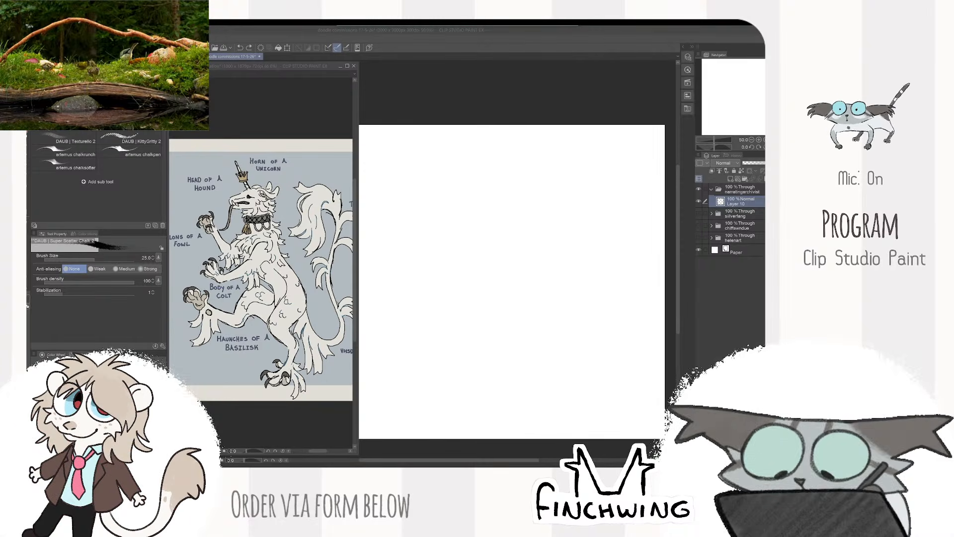
- Open the Shadowpool reference sheet in the reference window, enlarge its main figure and return to the drawing canvas
{"action": "left_click", "coordinate": [260, 129]}
{"action": "left_click", "coordinate": [33, 39]}
{"action": "left_click", "coordinate": [60, 57]}
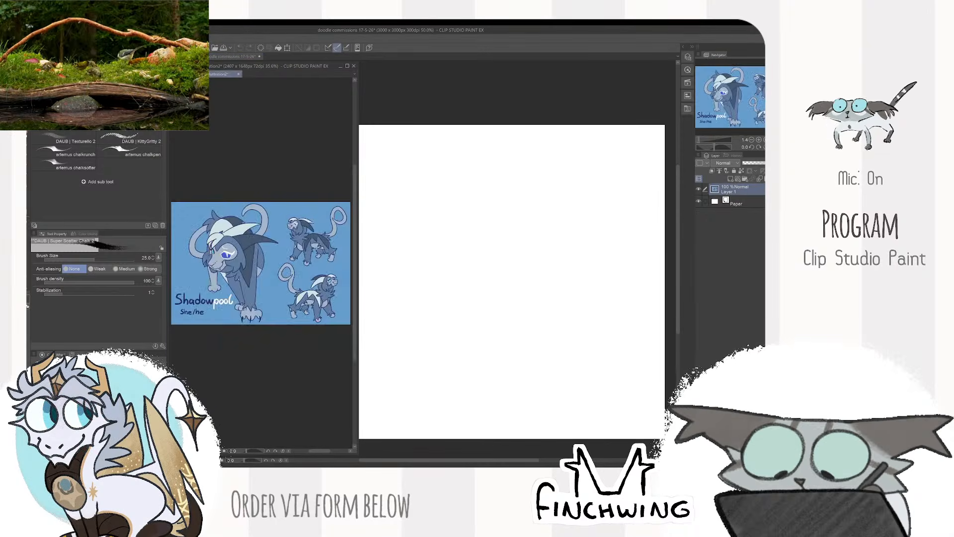
{"action": "left_click", "coordinate": [198, 74]}
{"action": "left_click", "coordinate": [409, 194]}
{"action": "scroll", "coordinate": [207, 257], "scroll_direction": "up", "scroll_amount": 3}
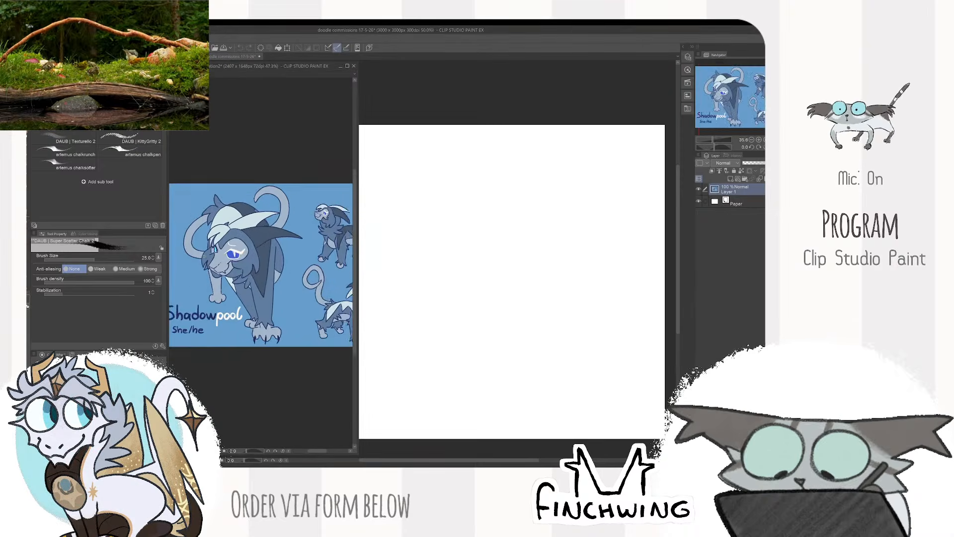
{"action": "scroll", "coordinate": [203, 257], "scroll_direction": "up", "scroll_amount": 3}
{"action": "scroll", "coordinate": [204, 257], "scroll_direction": "down", "scroll_amount": 5}
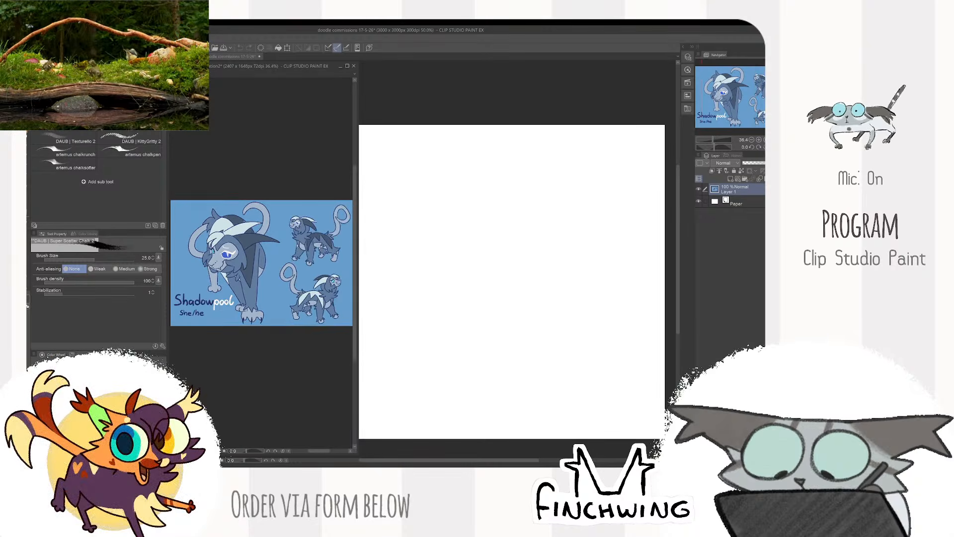
{"action": "scroll", "coordinate": [204, 254], "scroll_direction": "up", "scroll_amount": 4}
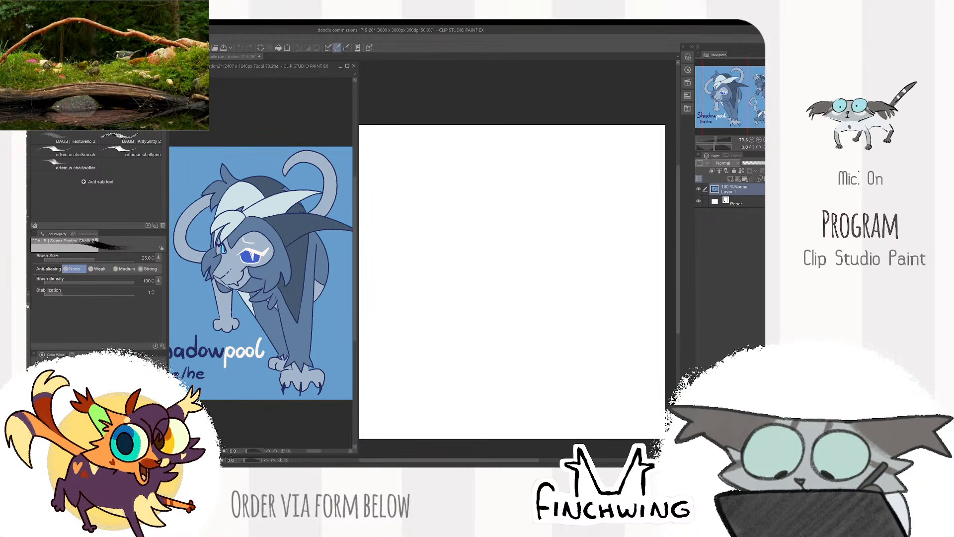
{"action": "key", "text": "alt+Tab"}
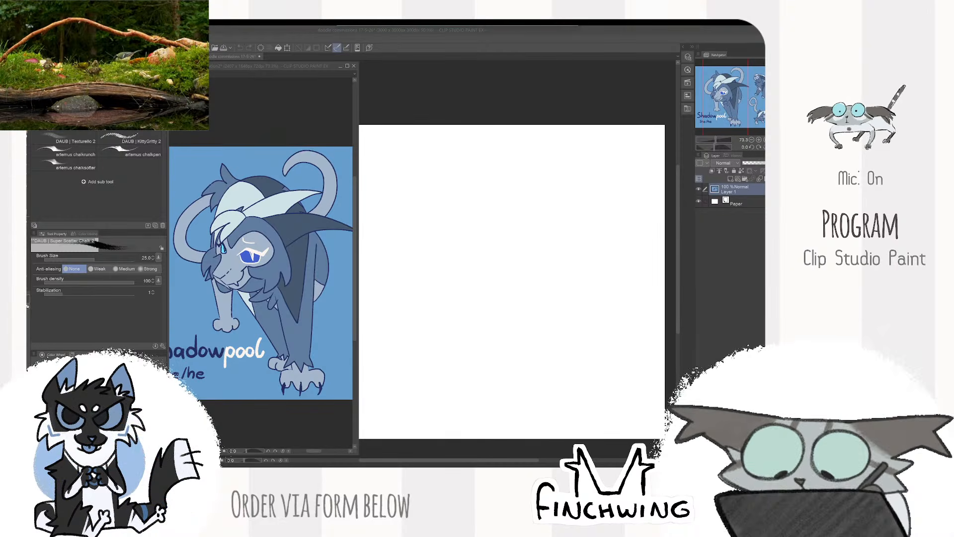
{"action": "left_click", "coordinate": [405, 107]}
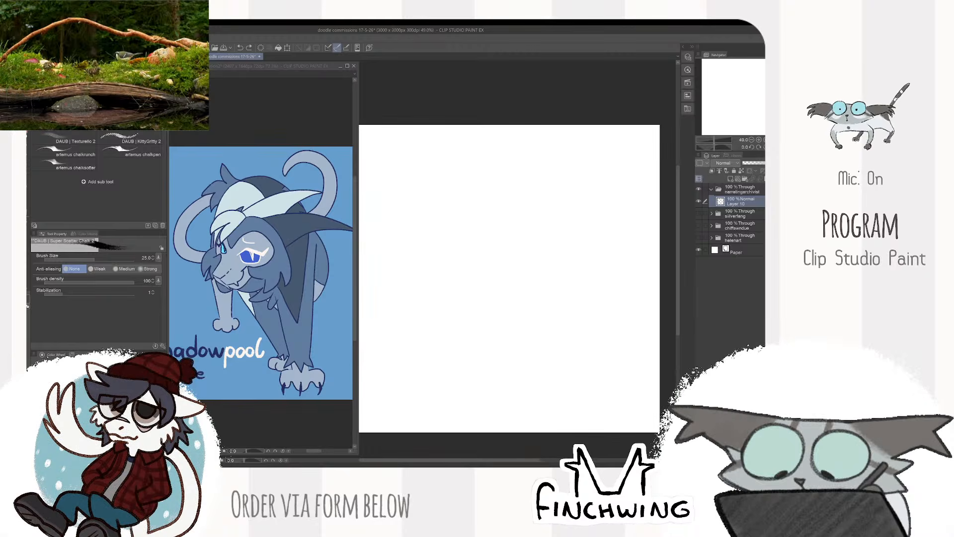
{"action": "left_click_drag", "start_coordinate": [499, 158], "coordinate": [529, 164]}
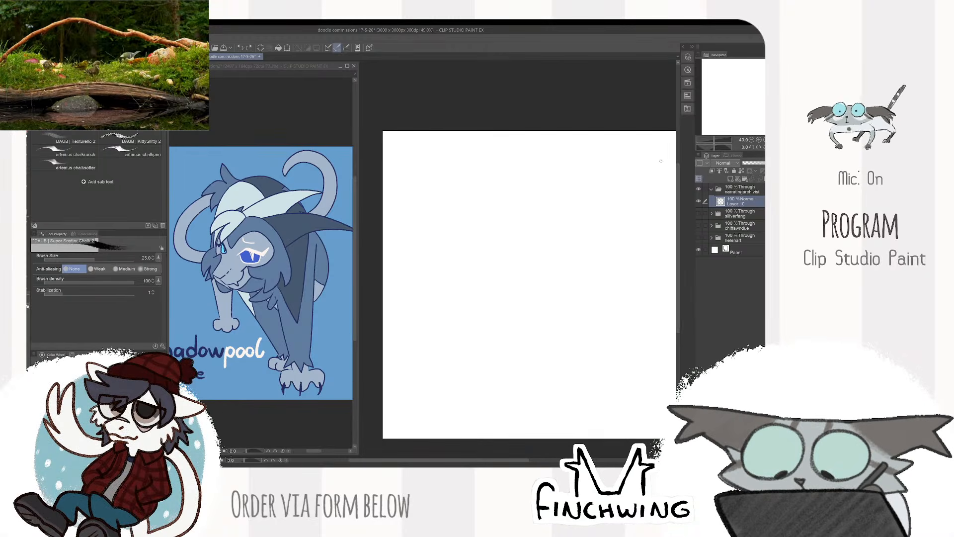
{"action": "left_click_drag", "start_coordinate": [454, 231], "coordinate": [460, 249]}
{"action": "key", "text": "ctrl+z"}
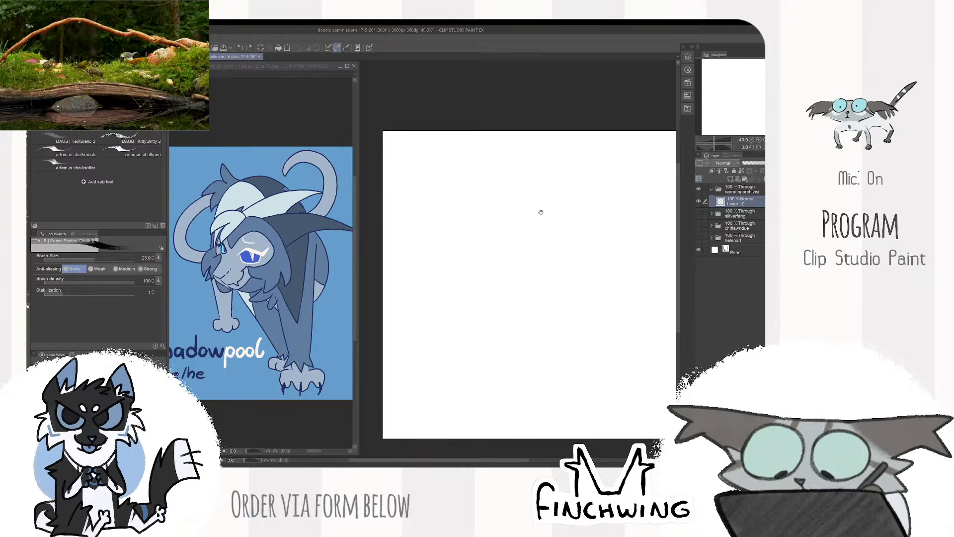
{"action": "left_click_drag", "start_coordinate": [539, 211], "coordinate": [515, 211]}
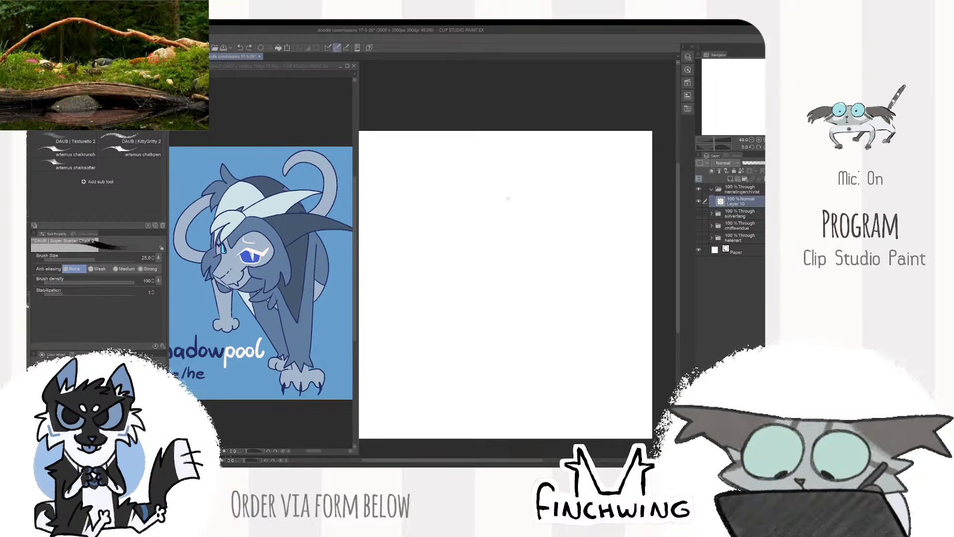
{"action": "mouse_move", "coordinate": [512, 186]}
{"action": "left_mouse_down"}
{"action": "mouse_move", "coordinate": [481, 239]}
{"action": "mouse_move", "coordinate": [538, 194]}
{"action": "left_mouse_up"}
{"action": "key", "text": "ctrl+z"}
{"action": "left_click_drag", "start_coordinate": [532, 234], "coordinate": [567, 229]}
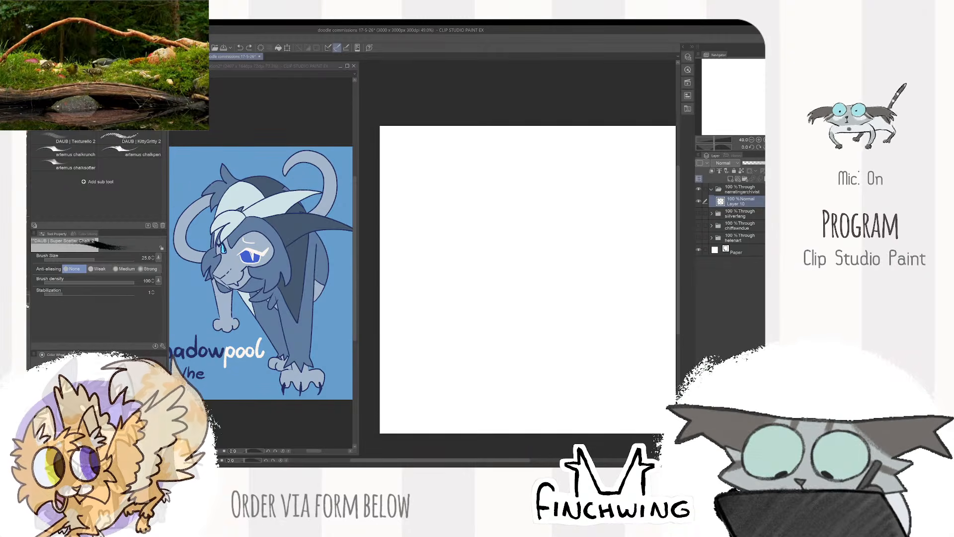
{"action": "scroll", "coordinate": [588, 288], "scroll_direction": "up", "scroll_amount": 1}
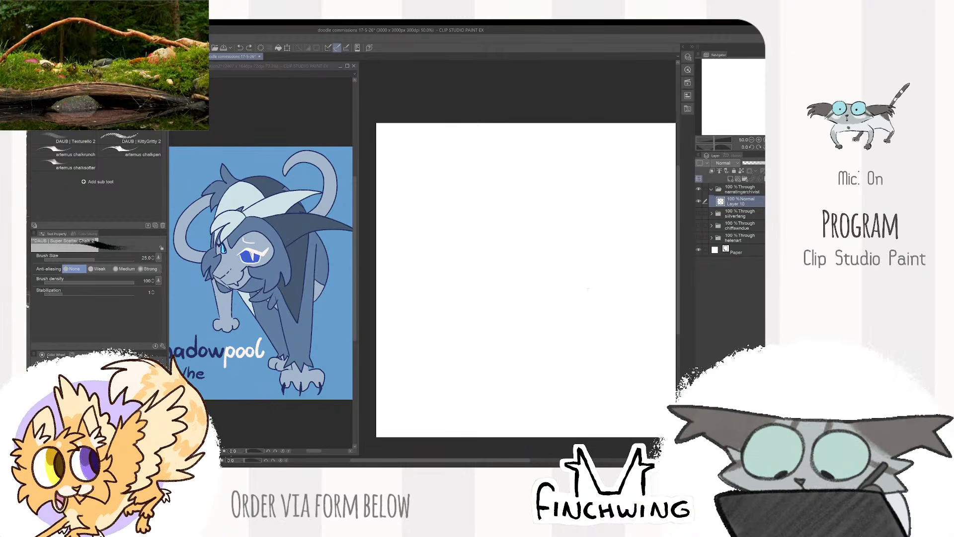
{"action": "scroll", "coordinate": [588, 288], "scroll_direction": "down", "scroll_amount": 1}
{"action": "scroll", "coordinate": [594, 295], "scroll_direction": "up", "scroll_amount": 1}
{"action": "left_click_drag", "start_coordinate": [572, 287], "coordinate": [574, 260]}
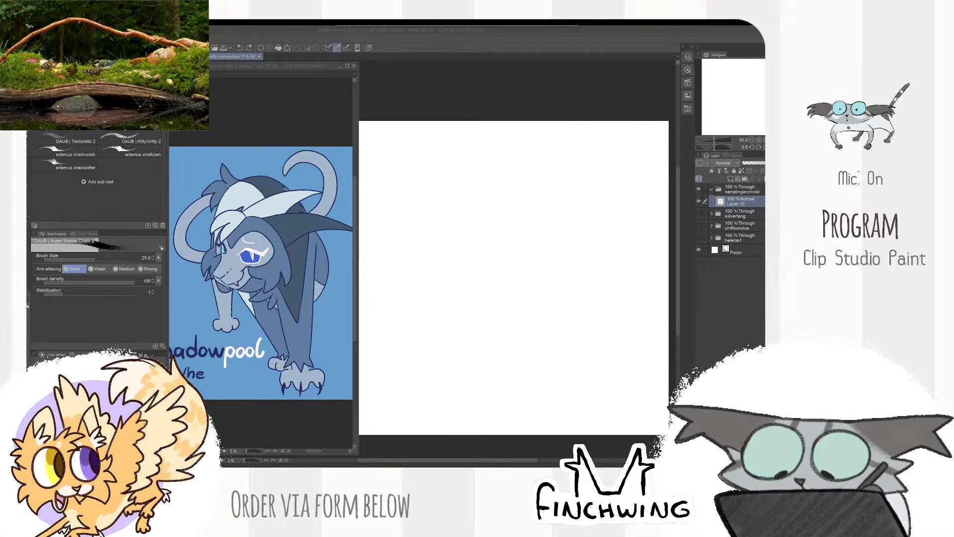
{"action": "mouse_move", "coordinate": [511, 185]}
{"action": "left_mouse_down"}
{"action": "mouse_move", "coordinate": [505, 198]}
{"action": "mouse_move", "coordinate": [628, 205]}
{"action": "mouse_move", "coordinate": [628, 222]}
{"action": "left_mouse_up"}
{"action": "key", "text": "ctrl+z"}
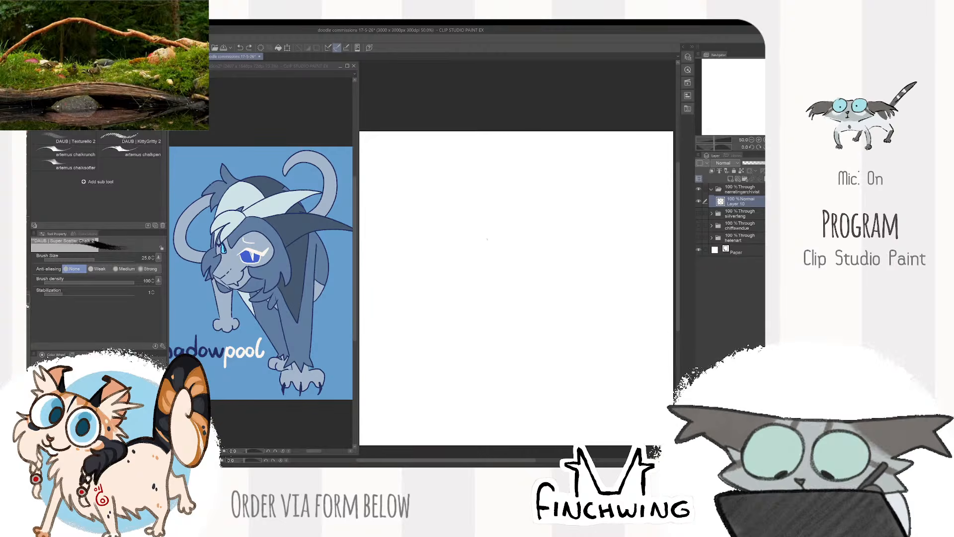
- Draw two large round eyes side by side, with an oval iris in the left eye and a curved iris edge in the right
{"action": "mouse_move", "coordinate": [475, 226]}
{"action": "left_mouse_down"}
{"action": "mouse_move", "coordinate": [470, 288]}
{"action": "mouse_move", "coordinate": [502, 239]}
{"action": "mouse_move", "coordinate": [492, 285]}
{"action": "mouse_move", "coordinate": [485, 227]}
{"action": "mouse_move", "coordinate": [527, 291]}
{"action": "mouse_move", "coordinate": [545, 228]}
{"action": "mouse_move", "coordinate": [494, 288]}
{"action": "mouse_move", "coordinate": [537, 234]}
{"action": "mouse_move", "coordinate": [582, 358]}
{"action": "mouse_move", "coordinate": [523, 234]}
{"action": "left_mouse_up"}
{"action": "key", "text": "ctrl+z"}
{"action": "key", "text": "ctrl+z"}
{"action": "scroll", "coordinate": [542, 230], "scroll_direction": "up", "scroll_amount": 2}
{"action": "key", "text": "ctrl+z"}
{"action": "key", "text": "ctrl+z"}
{"action": "scroll", "coordinate": [556, 237], "scroll_direction": "down", "scroll_amount": 2}
{"action": "scroll", "coordinate": [556, 238], "scroll_direction": "up", "scroll_amount": 2}
{"action": "left_click_drag", "start_coordinate": [505, 298], "coordinate": [599, 286]}
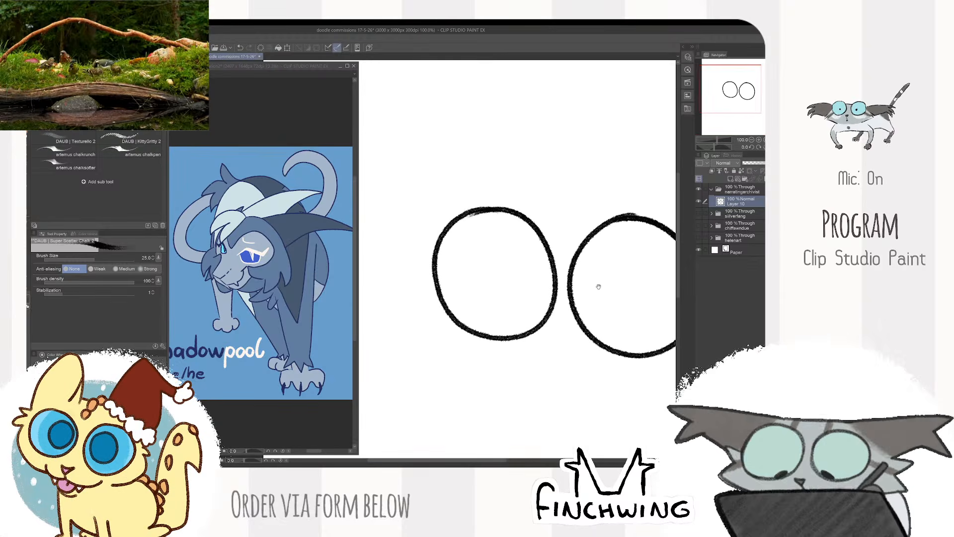
{"action": "mouse_move", "coordinate": [478, 239]}
{"action": "left_mouse_down"}
{"action": "mouse_move", "coordinate": [505, 288]}
{"action": "mouse_move", "coordinate": [480, 240]}
{"action": "left_mouse_up"}
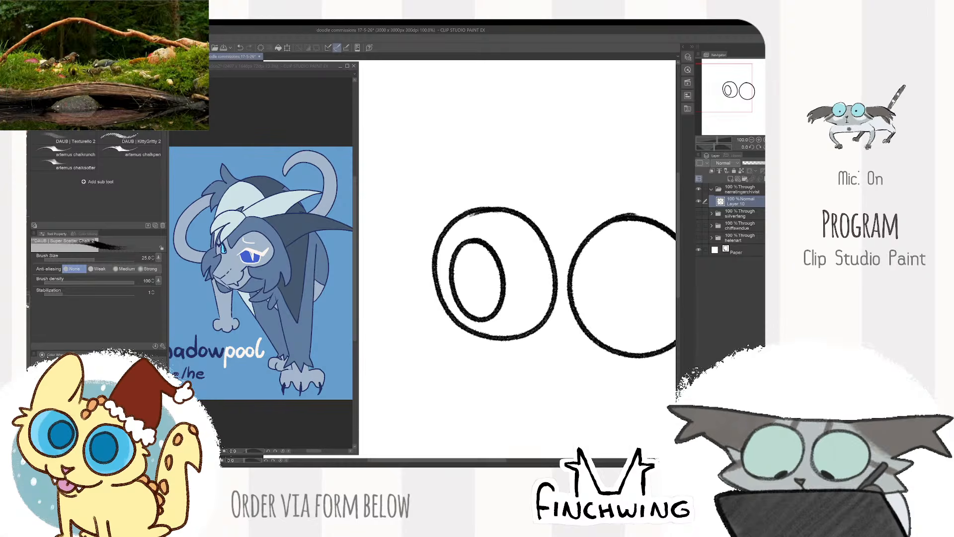
{"action": "mouse_move", "coordinate": [577, 247]}
{"action": "left_mouse_down"}
{"action": "mouse_move", "coordinate": [605, 288]}
{"action": "mouse_move", "coordinate": [594, 331]}
{"action": "mouse_move", "coordinate": [603, 271]}
{"action": "mouse_move", "coordinate": [601, 340]}
{"action": "mouse_move", "coordinate": [557, 244]}
{"action": "left_mouse_up"}
{"action": "key", "text": "ctrl+z"}
- Lasso the right eye, move it slightly upward to align with the left eye, and deselect it
{"action": "scroll", "coordinate": [603, 332], "scroll_direction": "down", "scroll_amount": 2}
{"action": "key", "text": "m"}
{"action": "mouse_move", "coordinate": [589, 181]}
{"action": "left_mouse_down"}
{"action": "mouse_move", "coordinate": [526, 218]}
{"action": "mouse_move", "coordinate": [590, 181]}
{"action": "left_mouse_up"}
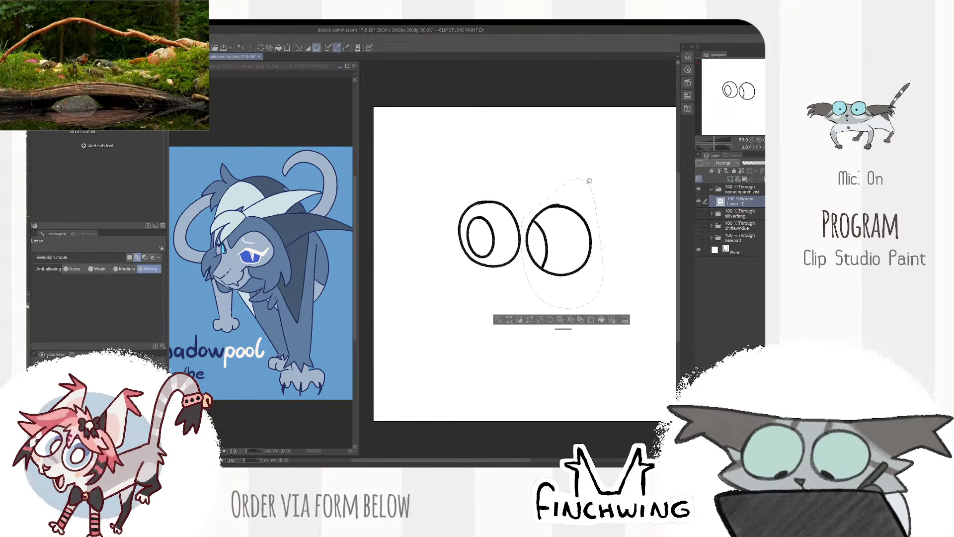
{"action": "key", "text": "k"}
{"action": "left_click_drag", "start_coordinate": [561, 232], "coordinate": [562, 225]}
{"action": "key", "text": "ctrl+d"}
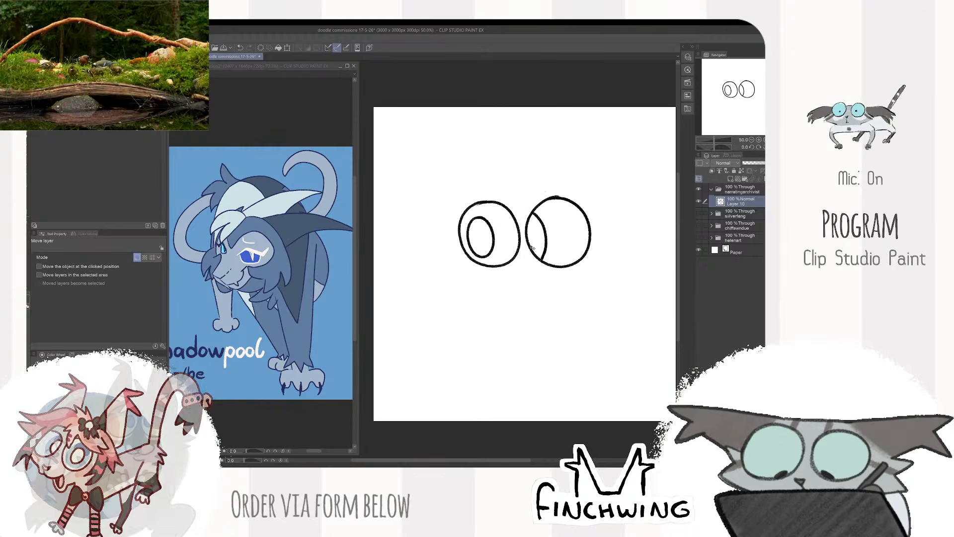
- Draw a small V-shaped nose centred below the eyes and a curved smiling mouth beneath it
{"action": "key", "text": "b"}
{"action": "scroll", "coordinate": [534, 274], "scroll_direction": "up", "scroll_amount": 1}
{"action": "scroll", "coordinate": [534, 274], "scroll_direction": "up", "scroll_amount": 1}
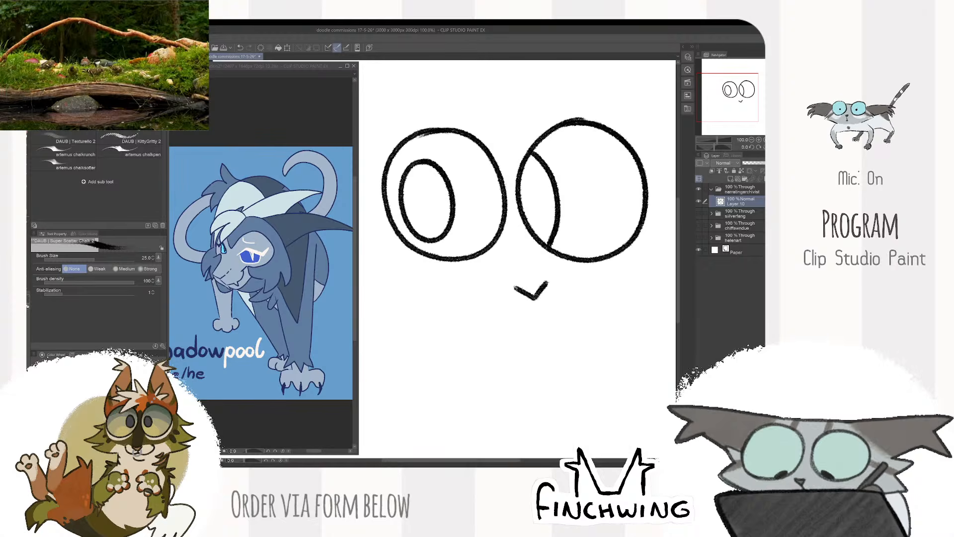
{"action": "mouse_move", "coordinate": [528, 310]}
{"action": "left_mouse_down"}
{"action": "mouse_move", "coordinate": [587, 275]}
{"action": "mouse_move", "coordinate": [520, 308]}
{"action": "mouse_move", "coordinate": [468, 288]}
{"action": "left_mouse_up"}
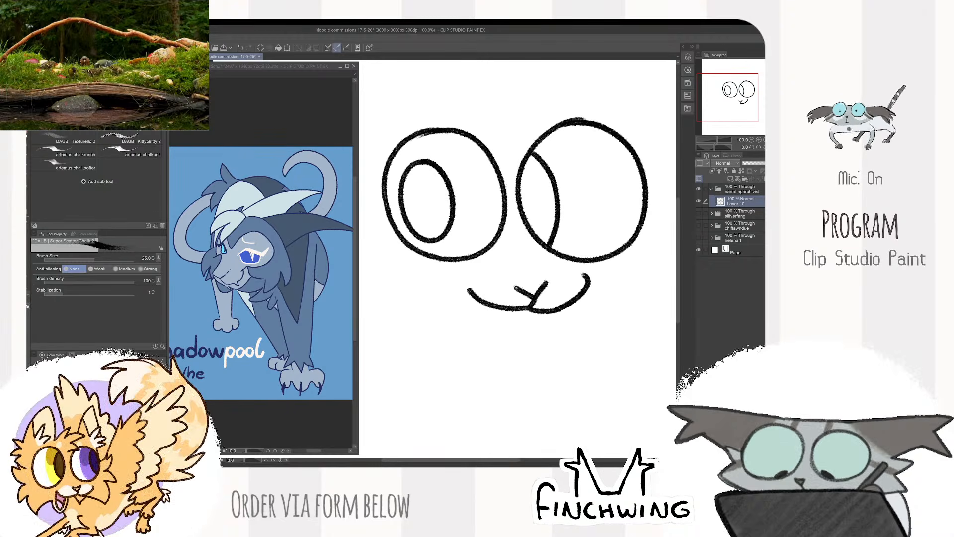
- Erase and redraw the right end of the mouth and the right stroke of the nose
{"action": "key", "text": "e"}
{"action": "left_click_drag", "start_coordinate": [583, 275], "coordinate": [585, 290]}
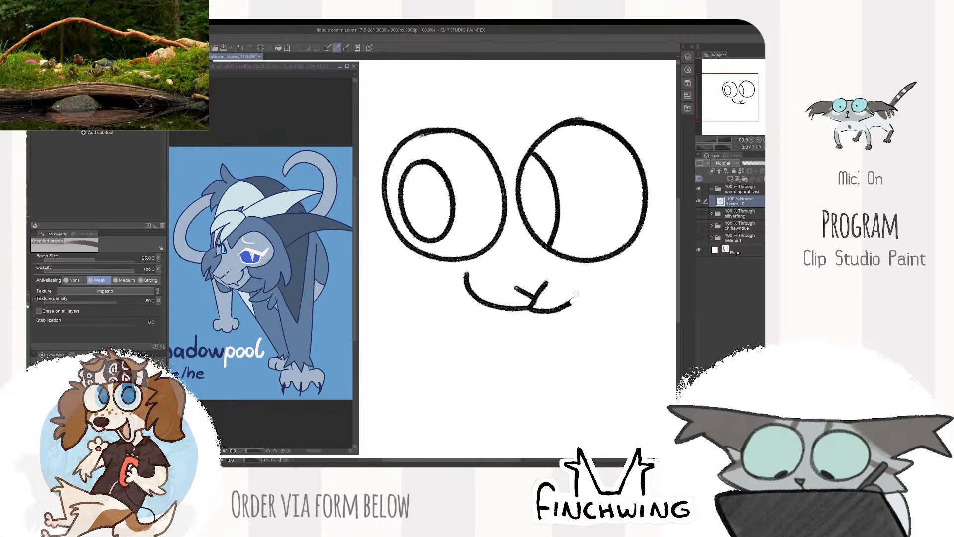
{"action": "key", "text": "b"}
{"action": "scroll", "coordinate": [586, 271], "scroll_direction": "down", "scroll_amount": 1}
{"action": "scroll", "coordinate": [590, 268], "scroll_direction": "down", "scroll_amount": 1}
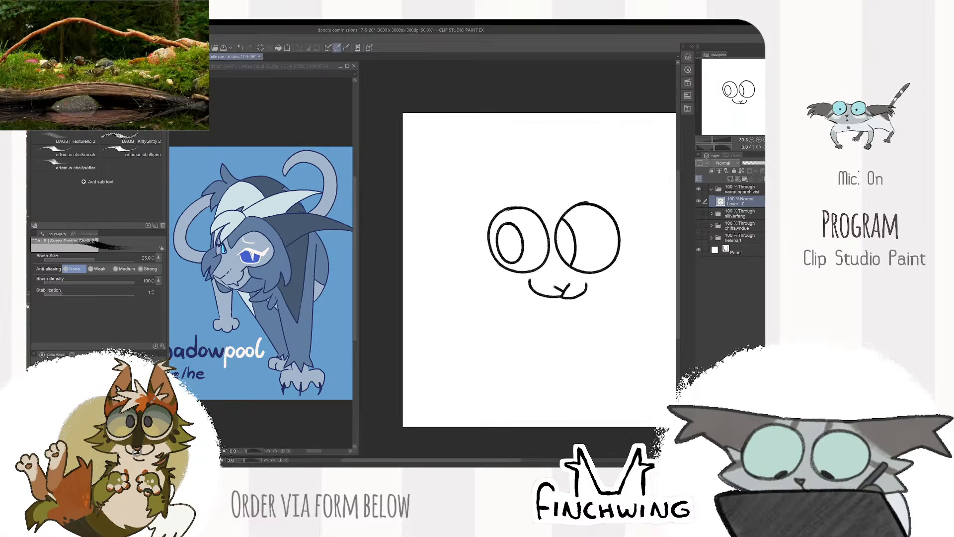
{"action": "scroll", "coordinate": [572, 254], "scroll_direction": "up", "scroll_amount": 3}
{"action": "key", "text": "e"}
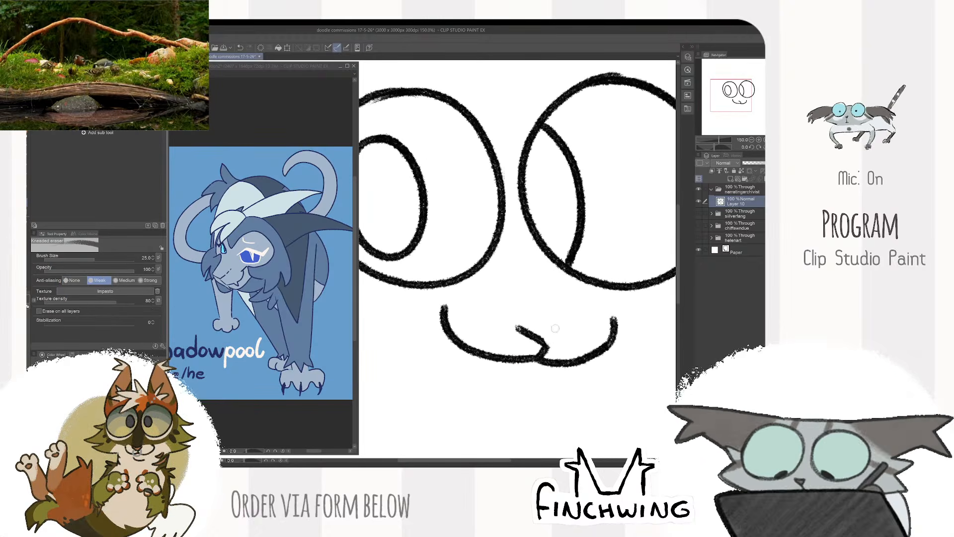
{"action": "key", "text": "b"}
{"action": "scroll", "coordinate": [567, 323], "scroll_direction": "down", "scroll_amount": 3}
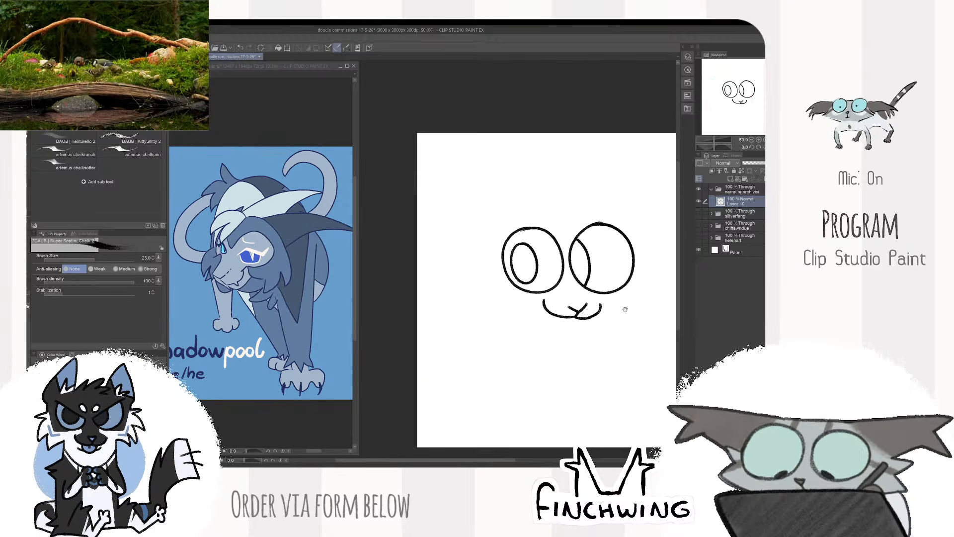
- Erase a gap in the left side of the mouth and draw a pointed fang there
{"action": "scroll", "coordinate": [604, 338], "scroll_direction": "up", "scroll_amount": 2}
{"action": "key", "text": "e"}
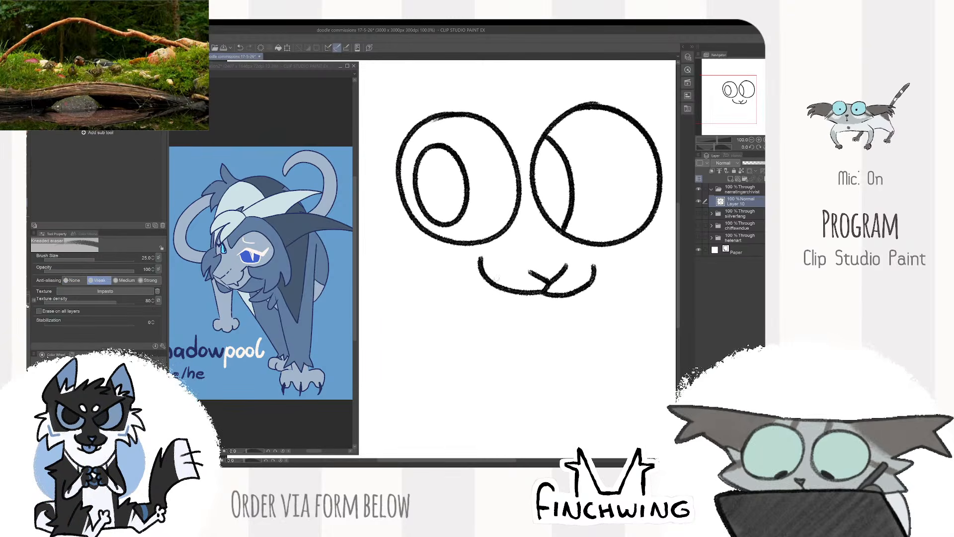
{"action": "key", "text": "b"}
{"action": "mouse_move", "coordinate": [492, 283]}
{"action": "left_mouse_down"}
{"action": "mouse_move", "coordinate": [499, 301]}
{"action": "mouse_move", "coordinate": [508, 290]}
{"action": "left_mouse_up"}
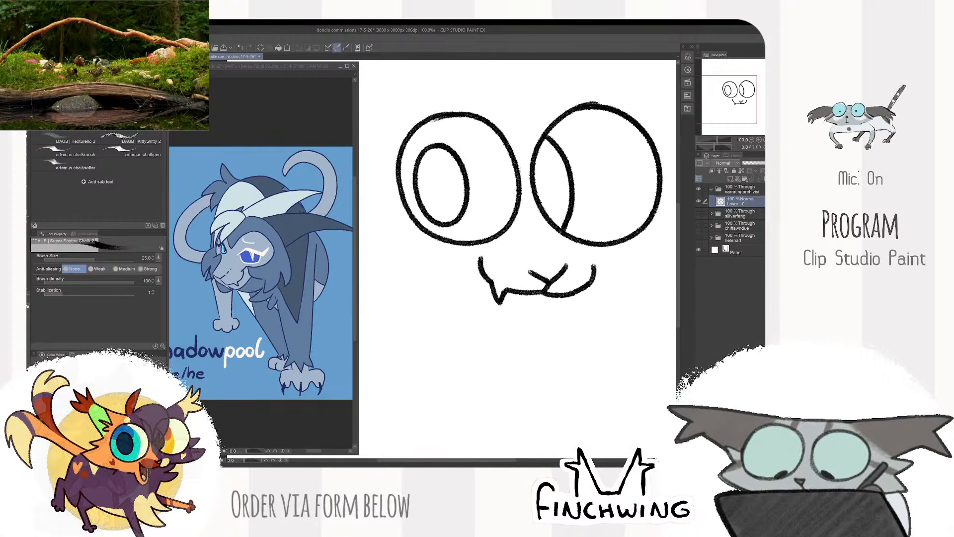
- Add a matching fang on the right side of the mouth and a curved lower lip between the fangs
{"action": "key", "text": "e"}
{"action": "mouse_move", "coordinate": [576, 296]}
{"action": "left_mouse_down"}
{"action": "mouse_move", "coordinate": [578, 286]}
{"action": "mouse_move", "coordinate": [581, 296]}
{"action": "mouse_move", "coordinate": [630, 281]}
{"action": "mouse_move", "coordinate": [519, 293]}
{"action": "mouse_move", "coordinate": [584, 295]}
{"action": "mouse_move", "coordinate": [514, 297]}
{"action": "left_mouse_up"}
{"action": "key", "text": "b"}
{"action": "scroll", "coordinate": [603, 275], "scroll_direction": "down", "scroll_amount": 2}
{"action": "scroll", "coordinate": [612, 277], "scroll_direction": "up", "scroll_amount": 2}
{"action": "key", "text": "ctrl+z"}
{"action": "key", "text": "ctrl+z"}
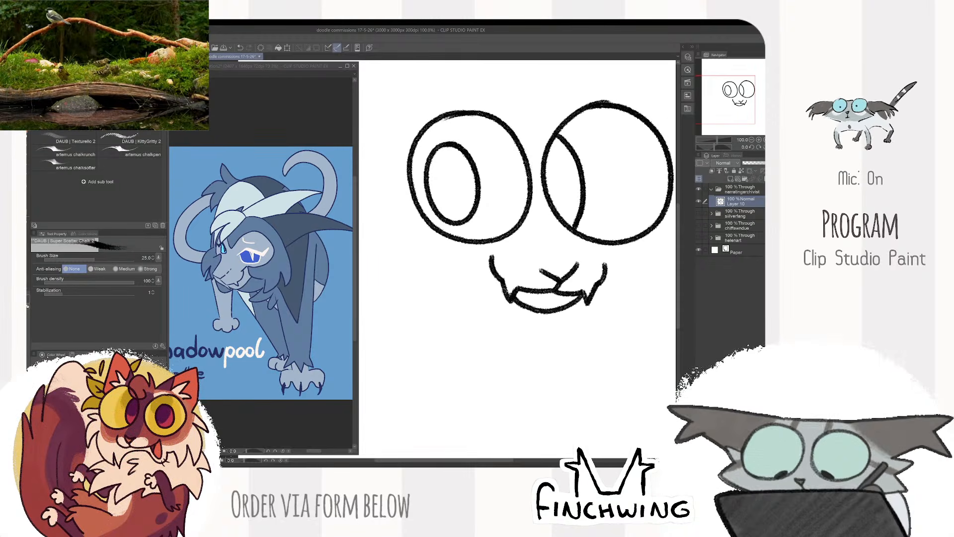
- Draw a short fur line beside the left mouth corner and spiky cheek fur below the left eye
{"action": "scroll", "coordinate": [532, 345], "scroll_direction": "down", "scroll_amount": 2}
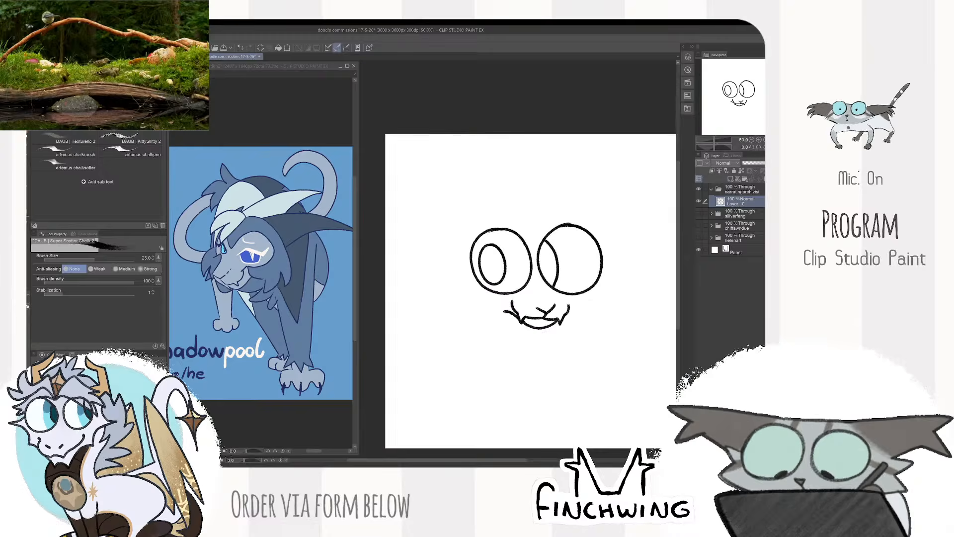
{"action": "scroll", "coordinate": [500, 299], "scroll_direction": "up", "scroll_amount": 1}
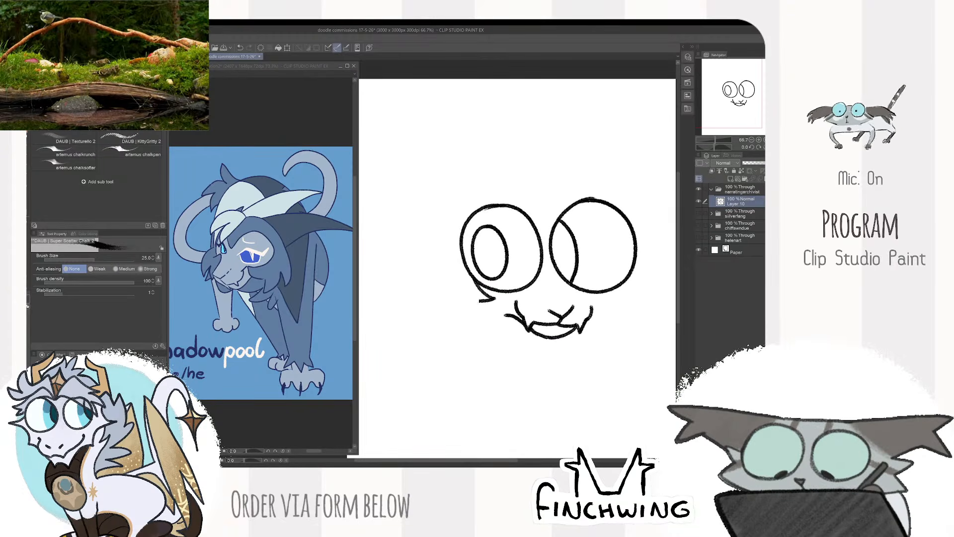
{"action": "mouse_move", "coordinate": [479, 300]}
{"action": "left_mouse_down"}
{"action": "mouse_move", "coordinate": [469, 328]}
{"action": "mouse_move", "coordinate": [459, 320]}
{"action": "left_mouse_up"}
- Draw a two-pointed hair tuft above the eyes, sweeping to the right
{"action": "mouse_move", "coordinate": [559, 233]}
{"action": "left_mouse_down"}
{"action": "mouse_move", "coordinate": [503, 273]}
{"action": "mouse_move", "coordinate": [511, 284]}
{"action": "left_mouse_up"}
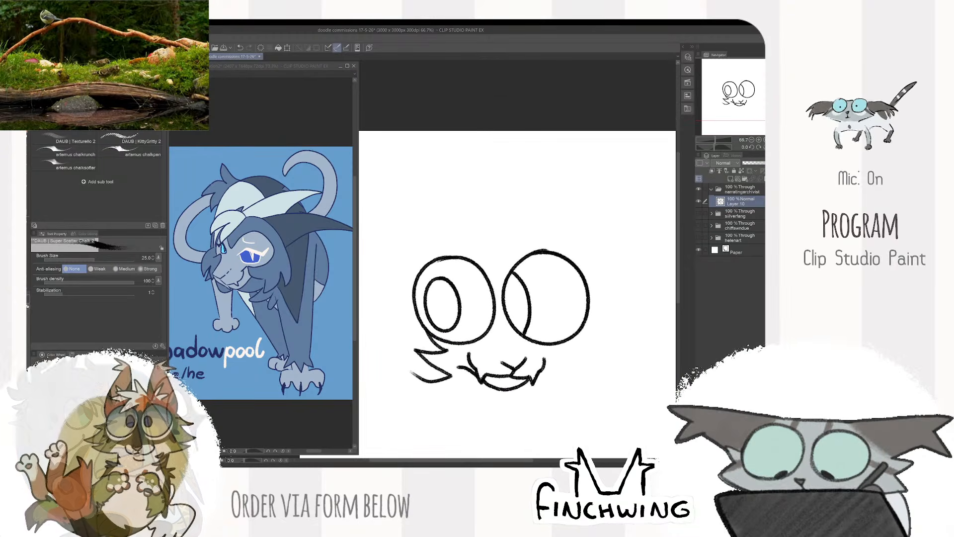
{"action": "mouse_move", "coordinate": [472, 240]}
{"action": "left_mouse_down"}
{"action": "mouse_move", "coordinate": [518, 198]}
{"action": "mouse_move", "coordinate": [498, 228]}
{"action": "mouse_move", "coordinate": [558, 228]}
{"action": "left_mouse_up"}
{"action": "left_click_drag", "start_coordinate": [499, 247], "coordinate": [551, 229]}
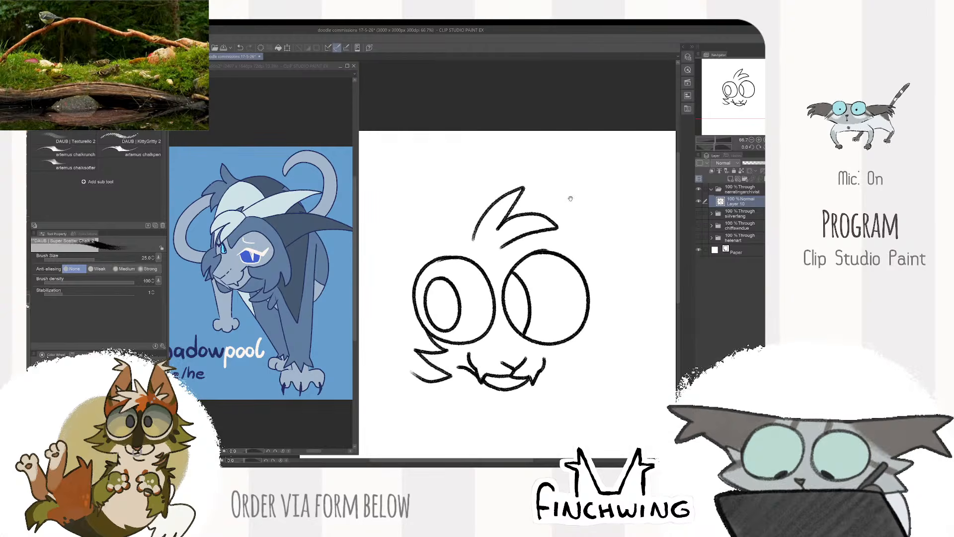
- Draw the forehead line dipping to a V between the eyes and arching over both, redoing strokes as needed
{"action": "left_click_drag", "start_coordinate": [571, 198], "coordinate": [578, 179]}
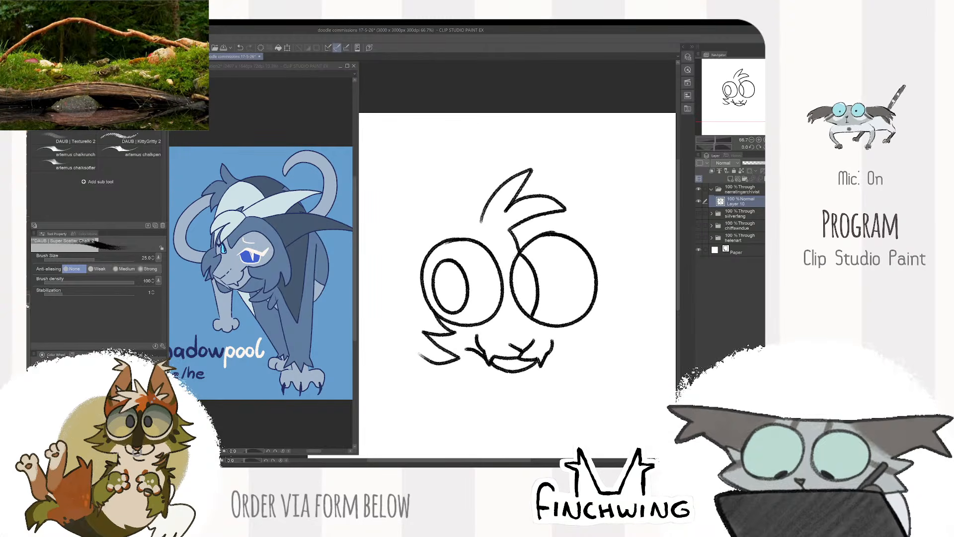
{"action": "key", "text": "ctrl+z"}
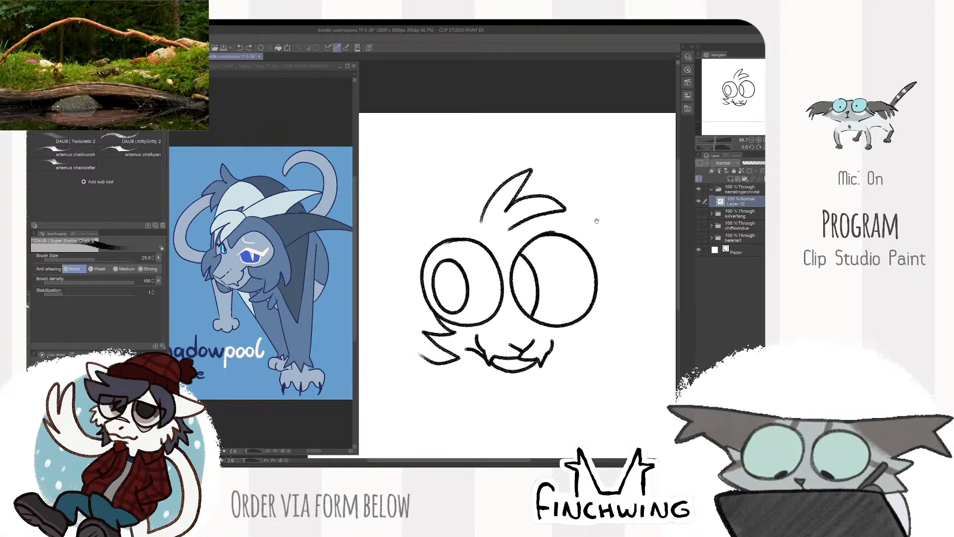
{"action": "left_click_drag", "start_coordinate": [597, 221], "coordinate": [574, 185]}
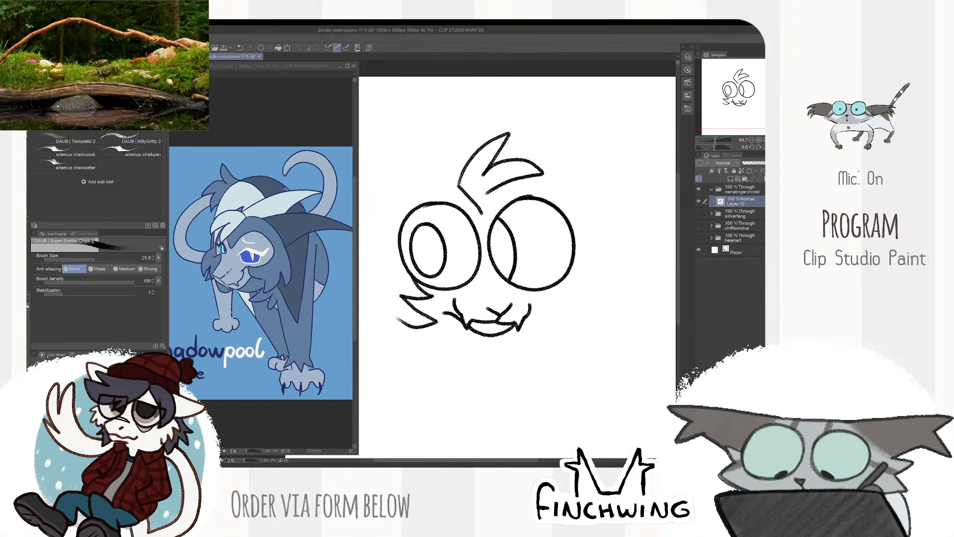
{"action": "mouse_move", "coordinate": [483, 214]}
{"action": "left_mouse_down"}
{"action": "mouse_move", "coordinate": [438, 191]}
{"action": "mouse_move", "coordinate": [546, 231]}
{"action": "mouse_move", "coordinate": [605, 214]}
{"action": "mouse_move", "coordinate": [535, 179]}
{"action": "left_mouse_up"}
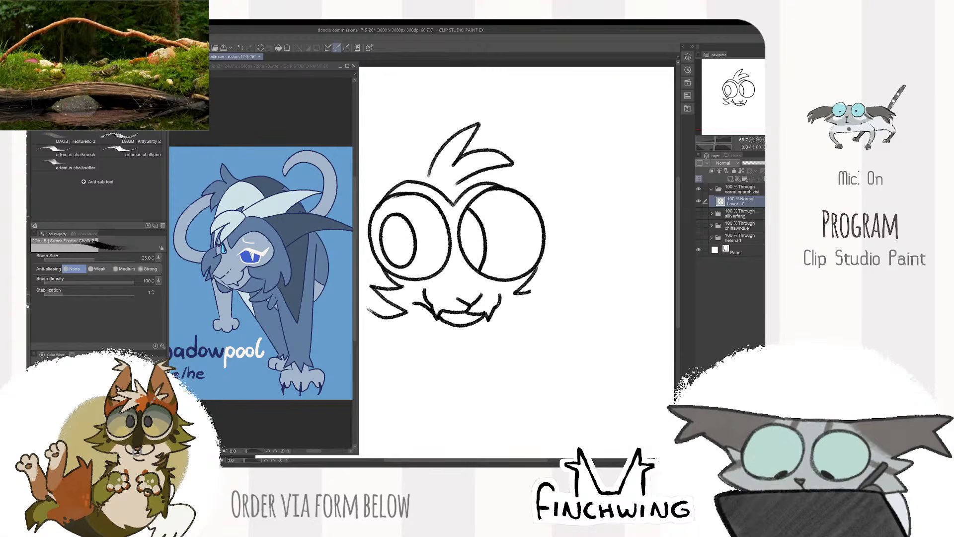
- Draw spiky fur on the right cheek and an outline connecting it to the brow, redoing the side stroke
{"action": "mouse_move", "coordinate": [573, 233]}
{"action": "left_mouse_down"}
{"action": "mouse_move", "coordinate": [575, 287]}
{"action": "mouse_move", "coordinate": [549, 246]}
{"action": "mouse_move", "coordinate": [584, 294]}
{"action": "mouse_move", "coordinate": [561, 289]}
{"action": "left_mouse_up"}
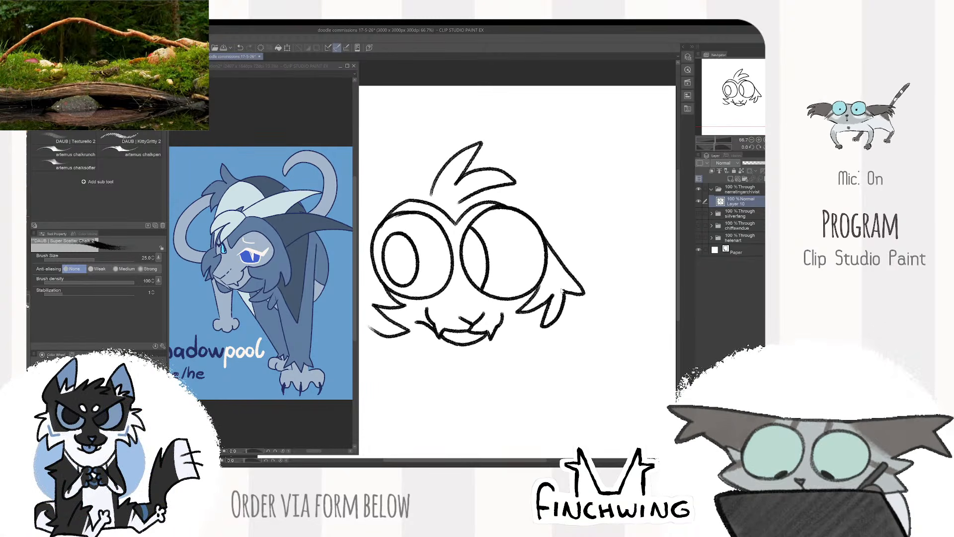
{"action": "key", "text": "ctrl+z"}
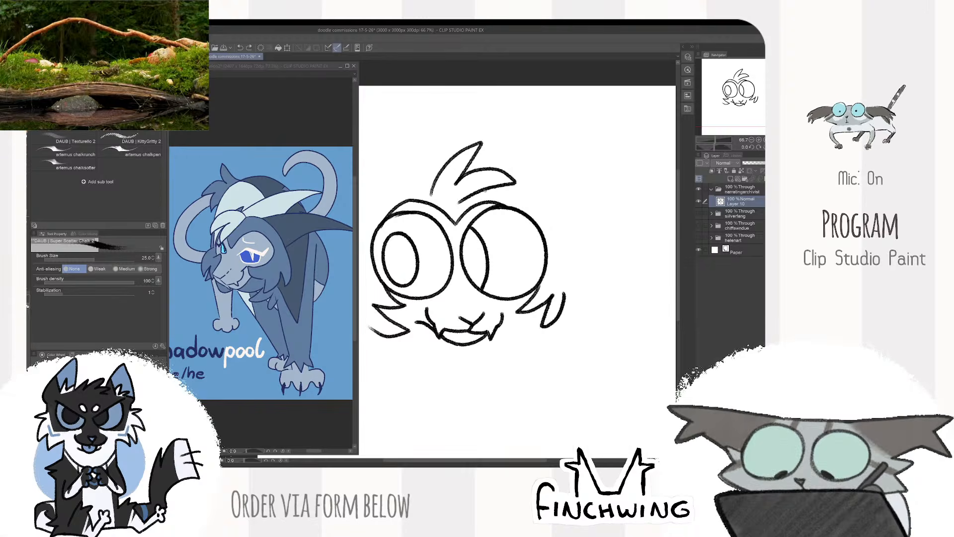
{"action": "mouse_move", "coordinate": [486, 189]}
{"action": "left_mouse_down"}
{"action": "mouse_move", "coordinate": [556, 234]}
{"action": "mouse_move", "coordinate": [567, 291]}
{"action": "left_mouse_up"}
{"action": "key", "text": "ctrl+z"}
{"action": "left_click_drag", "start_coordinate": [487, 188], "coordinate": [524, 213]}
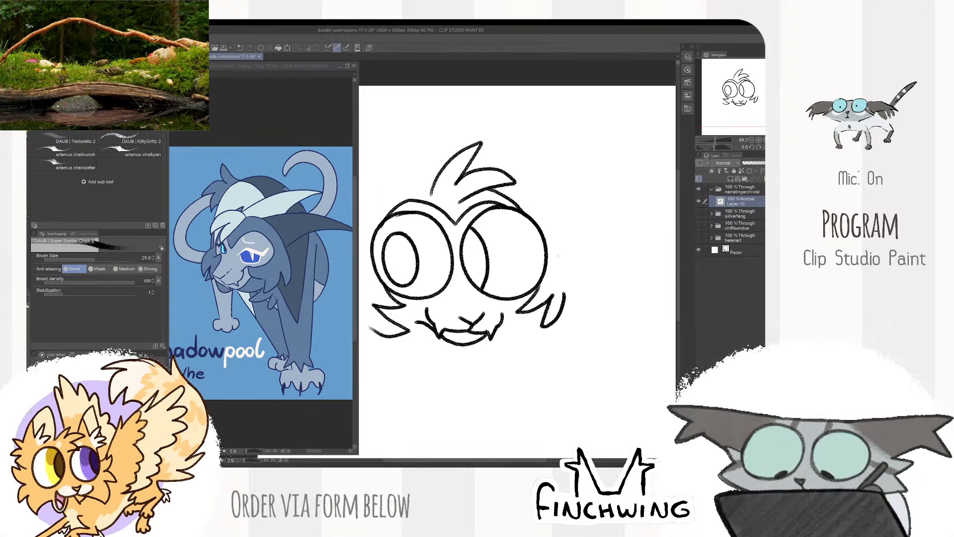
{"action": "left_click_drag", "start_coordinate": [550, 250], "coordinate": [565, 284]}
- Draw the left side of the head from the forehead down into pointed, spiky cheek fur
{"action": "mouse_move", "coordinate": [427, 194]}
{"action": "left_mouse_down"}
{"action": "mouse_move", "coordinate": [523, 181]}
{"action": "mouse_move", "coordinate": [504, 181]}
{"action": "mouse_move", "coordinate": [458, 242]}
{"action": "mouse_move", "coordinate": [451, 277]}
{"action": "mouse_move", "coordinate": [462, 302]}
{"action": "left_mouse_up"}
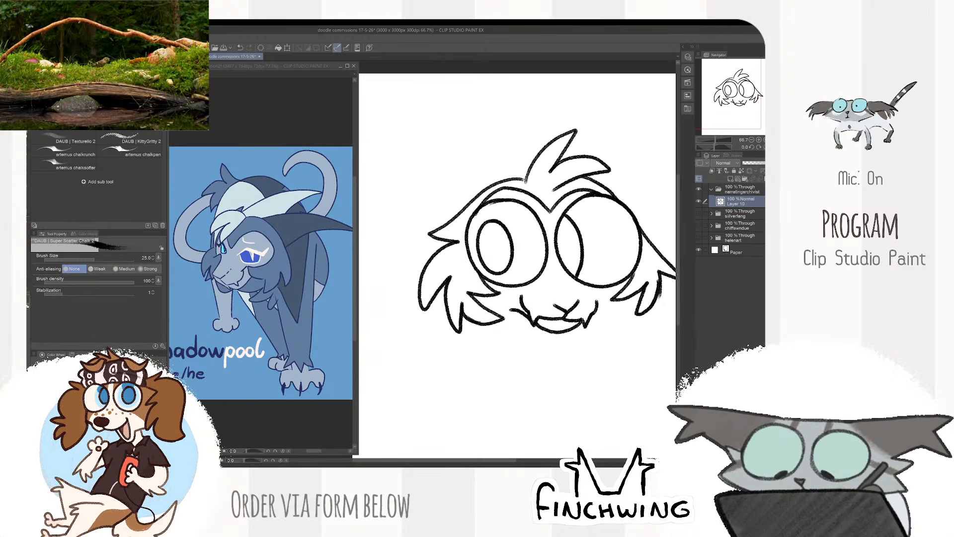
{"action": "scroll", "coordinate": [607, 222], "scroll_direction": "down", "scroll_amount": 2}
{"action": "scroll", "coordinate": [607, 221], "scroll_direction": "up", "scroll_amount": 1}
- Draw a tall pointed left ear beside the hair tuft, redoing it with its tip closer to the tuft
{"action": "mouse_move", "coordinate": [606, 222]}
{"action": "left_mouse_down"}
{"action": "mouse_move", "coordinate": [545, 254]}
{"action": "mouse_move", "coordinate": [585, 278]}
{"action": "left_mouse_up"}
{"action": "scroll", "coordinate": [544, 254], "scroll_direction": "up", "scroll_amount": 1}
{"action": "scroll", "coordinate": [530, 252], "scroll_direction": "down", "scroll_amount": 1}
{"action": "mouse_move", "coordinate": [530, 252]}
{"action": "left_mouse_down"}
{"action": "mouse_move", "coordinate": [555, 273]}
{"action": "mouse_move", "coordinate": [532, 253]}
{"action": "mouse_move", "coordinate": [504, 196]}
{"action": "mouse_move", "coordinate": [472, 291]}
{"action": "left_mouse_up"}
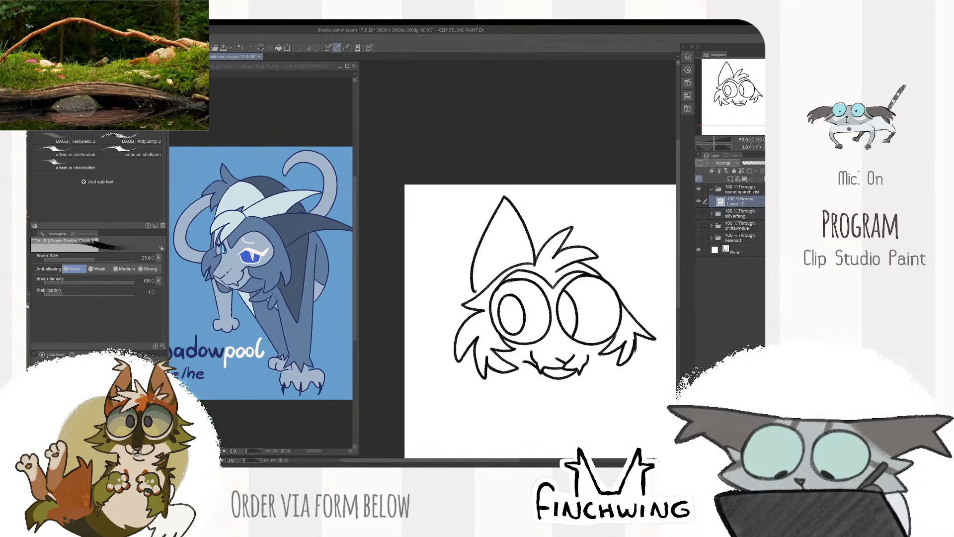
{"action": "key", "text": "ctrl+z"}
{"action": "key", "text": "ctrl+z"}
{"action": "left_click_drag", "start_coordinate": [528, 198], "coordinate": [474, 273]}
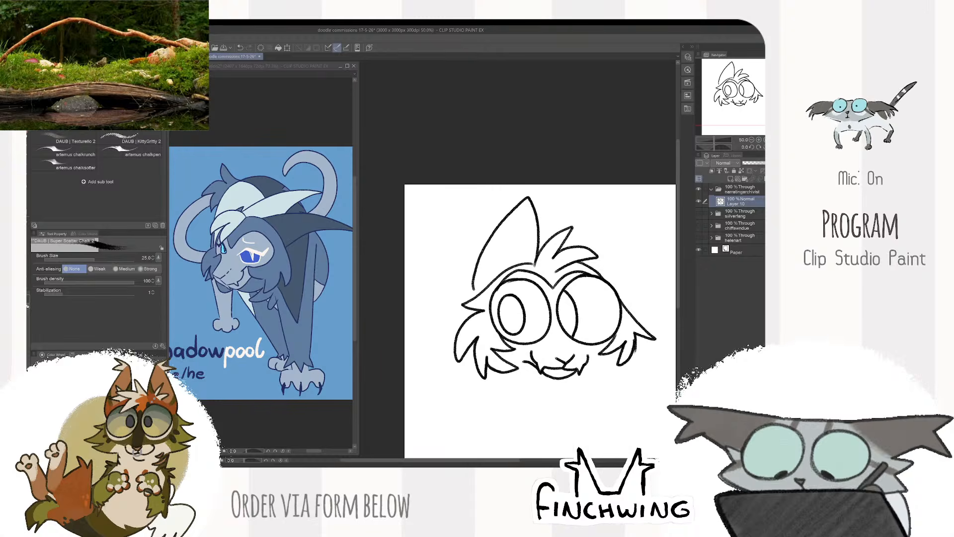
- Draw a tall pointed right ear behind the hair tuft, reaching down to the right eye
{"action": "mouse_move", "coordinate": [586, 268]}
{"action": "left_mouse_down"}
{"action": "mouse_move", "coordinate": [537, 269]}
{"action": "mouse_move", "coordinate": [537, 239]}
{"action": "left_mouse_up"}
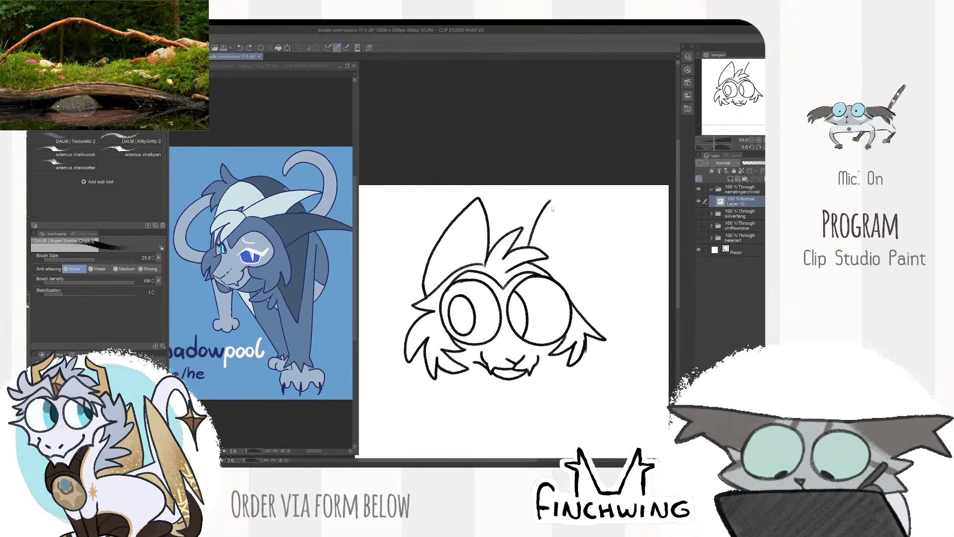
{"action": "scroll", "coordinate": [527, 263], "scroll_direction": "down", "scroll_amount": 1}
{"action": "scroll", "coordinate": [470, 246], "scroll_direction": "up", "scroll_amount": 3}
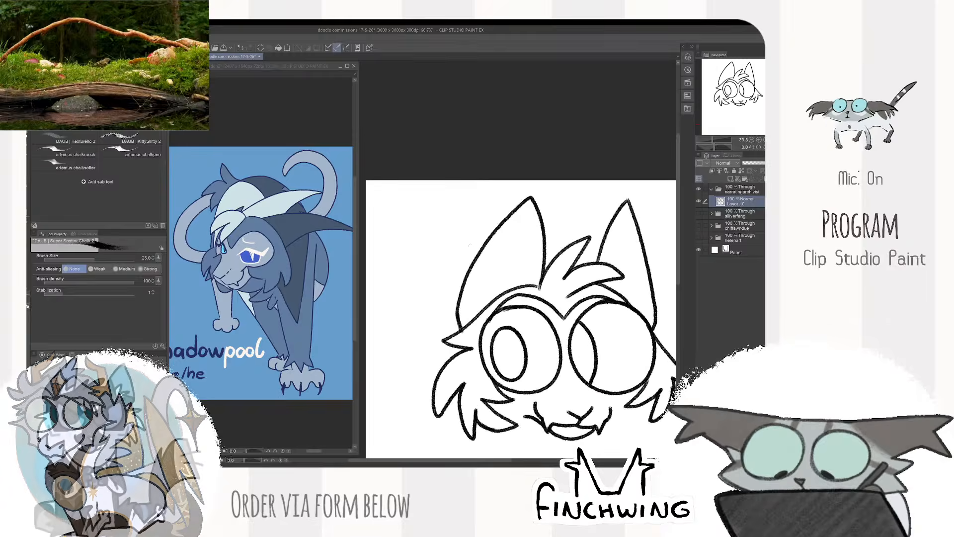
- Add a curved inner-edge line inside each ear and finish the lines where the right ear meets the hair tuft
{"action": "left_click_drag", "start_coordinate": [488, 249], "coordinate": [493, 336]}
{"action": "scroll", "coordinate": [512, 306], "scroll_direction": "down", "scroll_amount": 1}
{"action": "scroll", "coordinate": [603, 287], "scroll_direction": "up", "scroll_amount": 1}
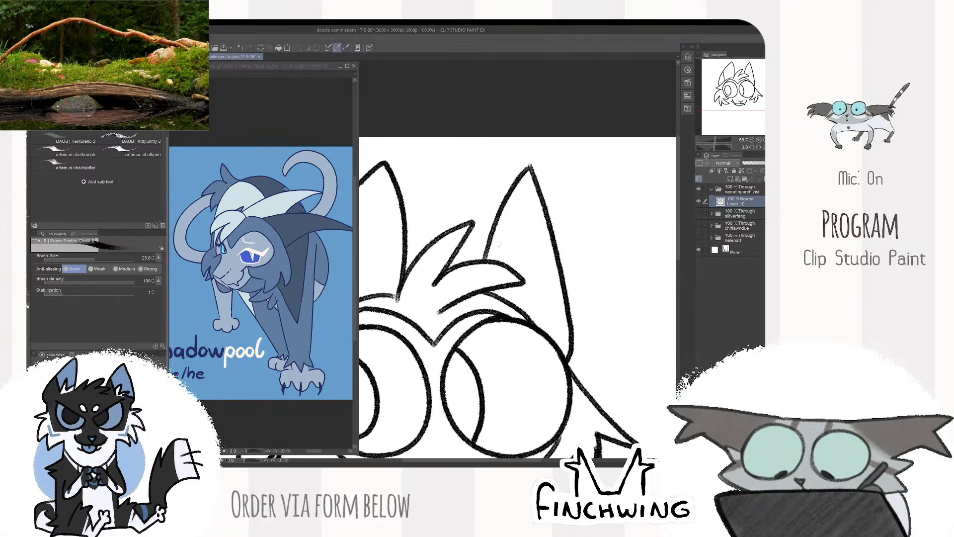
{"action": "scroll", "coordinate": [505, 289], "scroll_direction": "down", "scroll_amount": 3}
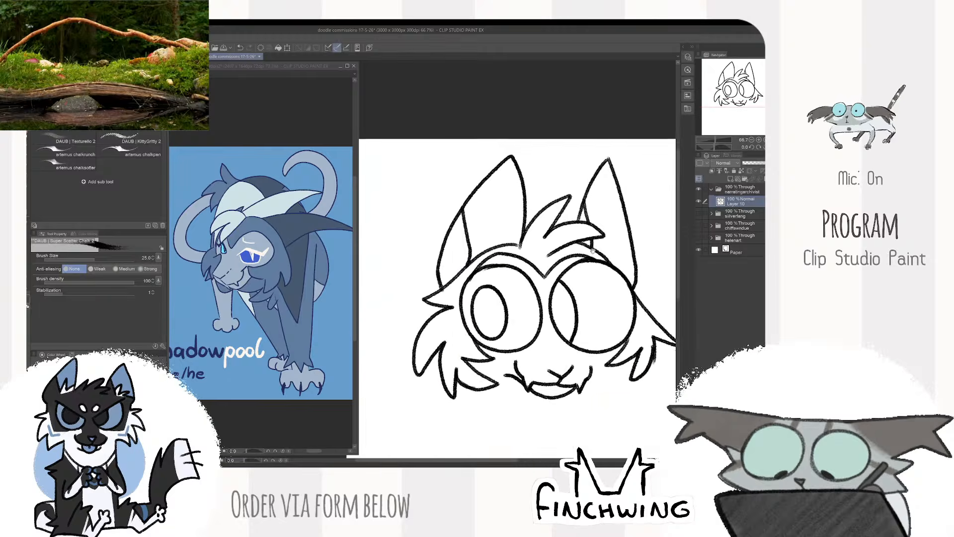
{"action": "scroll", "coordinate": [581, 264], "scroll_direction": "up", "scroll_amount": 1}
{"action": "left_click_drag", "start_coordinate": [581, 264], "coordinate": [580, 224]}
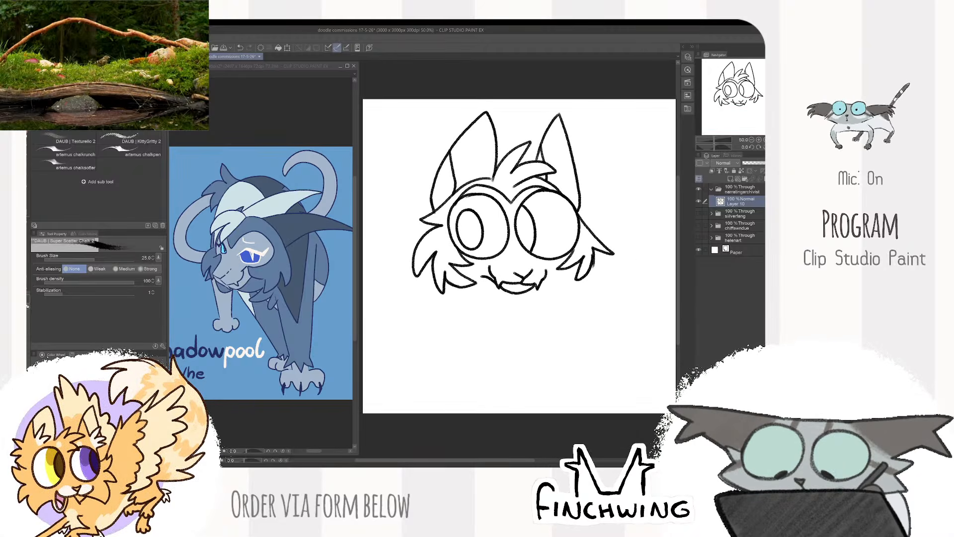
- Draw the chest line and a bent front leg below the mouth, ending in a toed paw, redoing the paw
{"action": "mouse_move", "coordinate": [586, 300]}
{"action": "left_mouse_down"}
{"action": "mouse_move", "coordinate": [552, 301]}
{"action": "mouse_move", "coordinate": [660, 295]}
{"action": "mouse_move", "coordinate": [589, 295]}
{"action": "mouse_move", "coordinate": [616, 285]}
{"action": "left_mouse_up"}
{"action": "key", "text": "k"}
{"action": "key", "text": "b"}
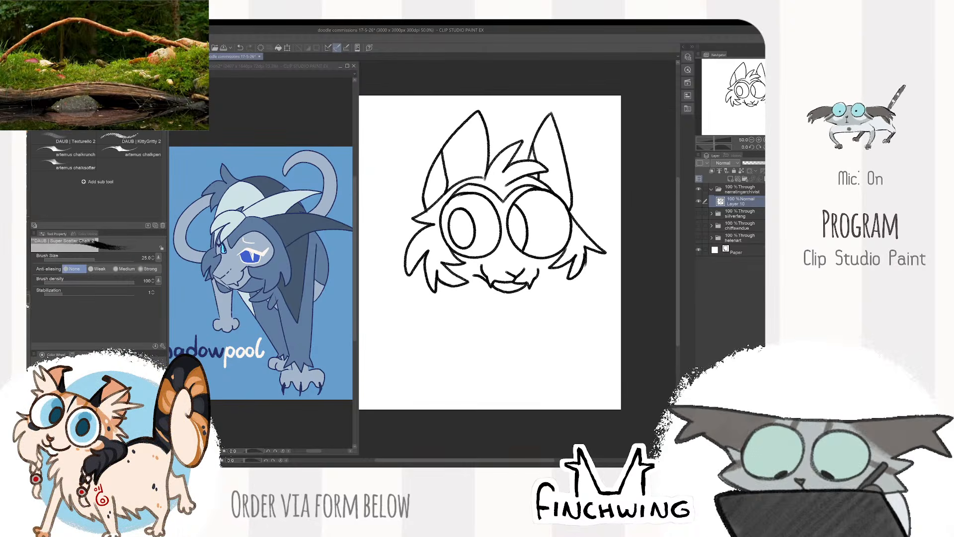
{"action": "mouse_move", "coordinate": [474, 327]}
{"action": "left_mouse_down"}
{"action": "mouse_move", "coordinate": [463, 337]}
{"action": "mouse_move", "coordinate": [505, 359]}
{"action": "mouse_move", "coordinate": [500, 373]}
{"action": "mouse_move", "coordinate": [487, 363]}
{"action": "left_mouse_up"}
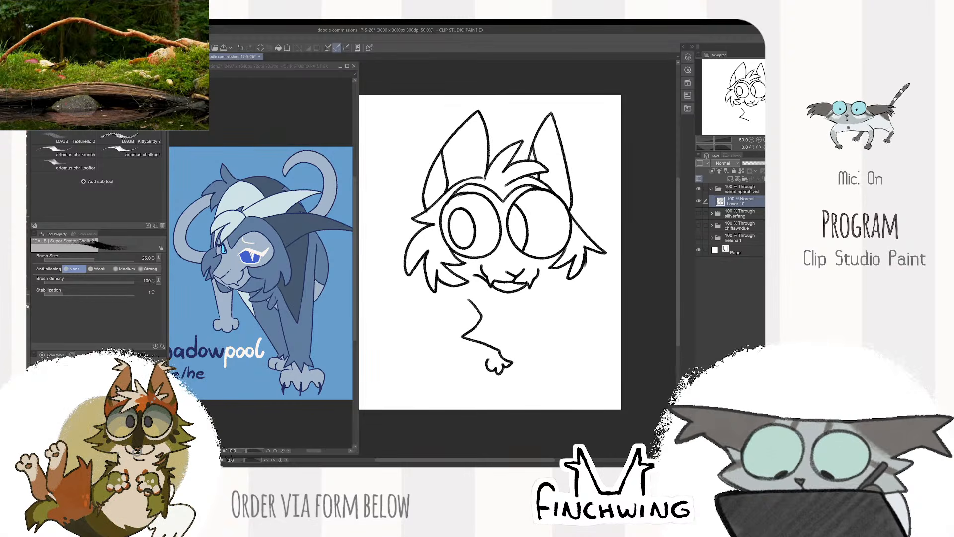
{"action": "key", "text": "ctrl+z"}
{"action": "key", "text": "ctrl+z"}
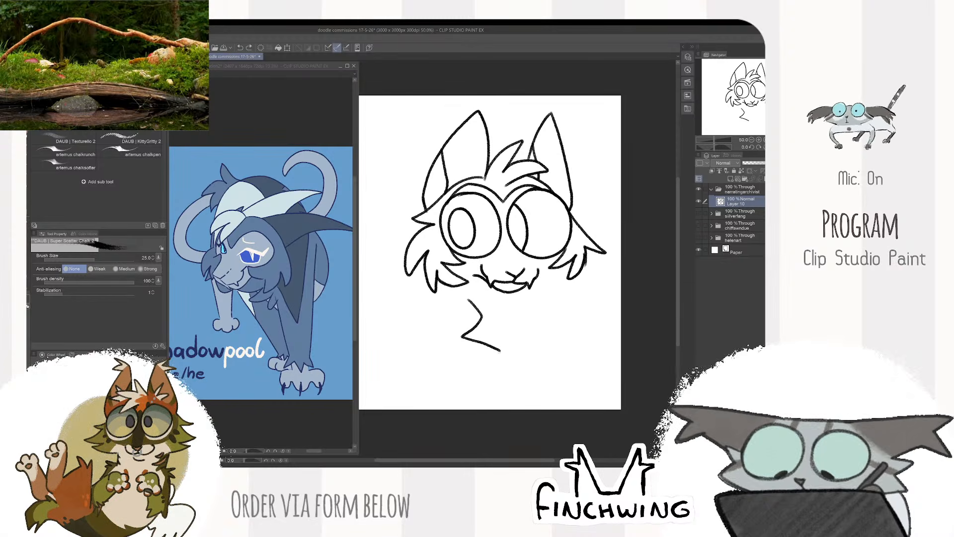
{"action": "mouse_move", "coordinate": [502, 372]}
{"action": "left_mouse_down"}
{"action": "mouse_move", "coordinate": [478, 354]}
{"action": "mouse_move", "coordinate": [446, 352]}
{"action": "left_mouse_up"}
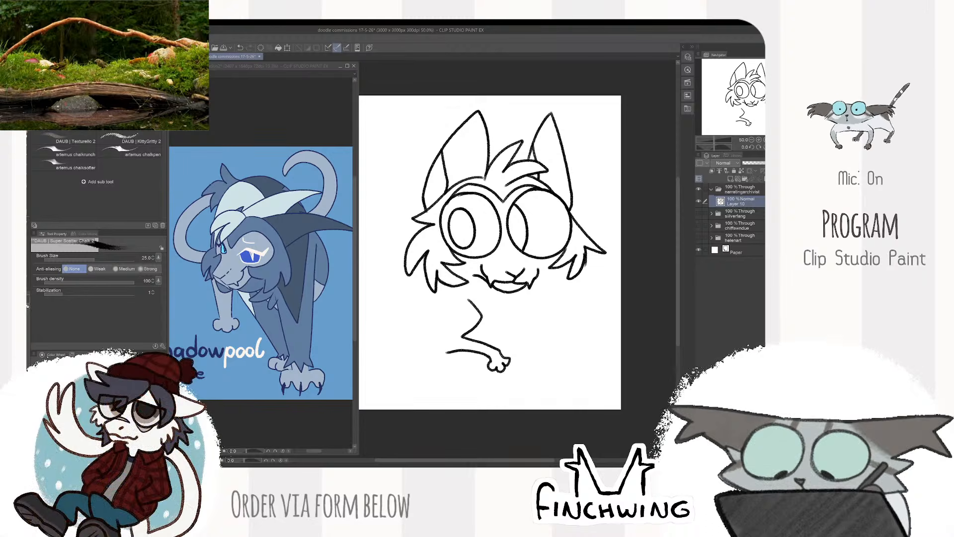
- Add an elbow tuft to the bent leg and draw the second front leg stretched diagonally down to a toed paw
{"action": "mouse_move", "coordinate": [520, 304]}
{"action": "left_mouse_down"}
{"action": "mouse_move", "coordinate": [503, 296]}
{"action": "mouse_move", "coordinate": [491, 326]}
{"action": "left_mouse_up"}
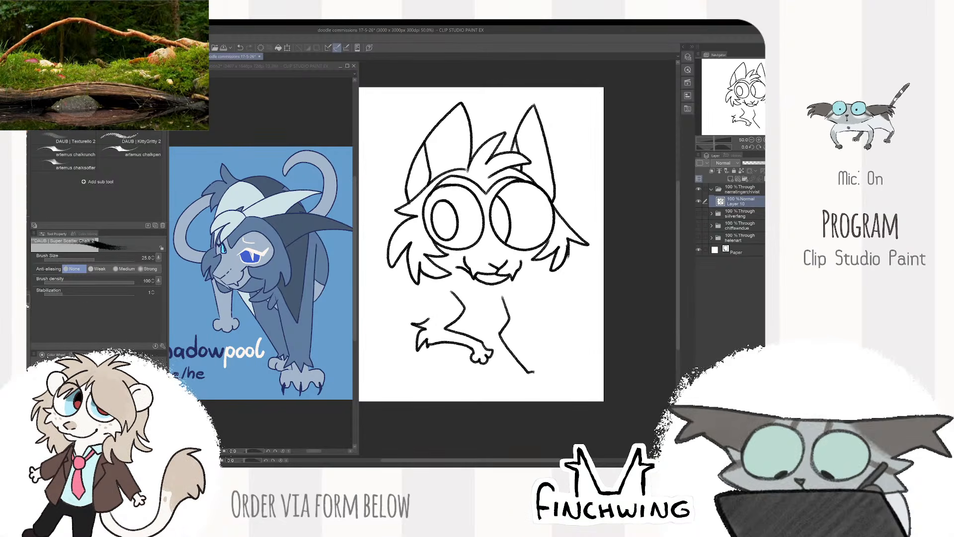
{"action": "mouse_move", "coordinate": [535, 379]}
{"action": "left_mouse_down"}
{"action": "mouse_move", "coordinate": [522, 382]}
{"action": "mouse_move", "coordinate": [532, 363]}
{"action": "left_mouse_up"}
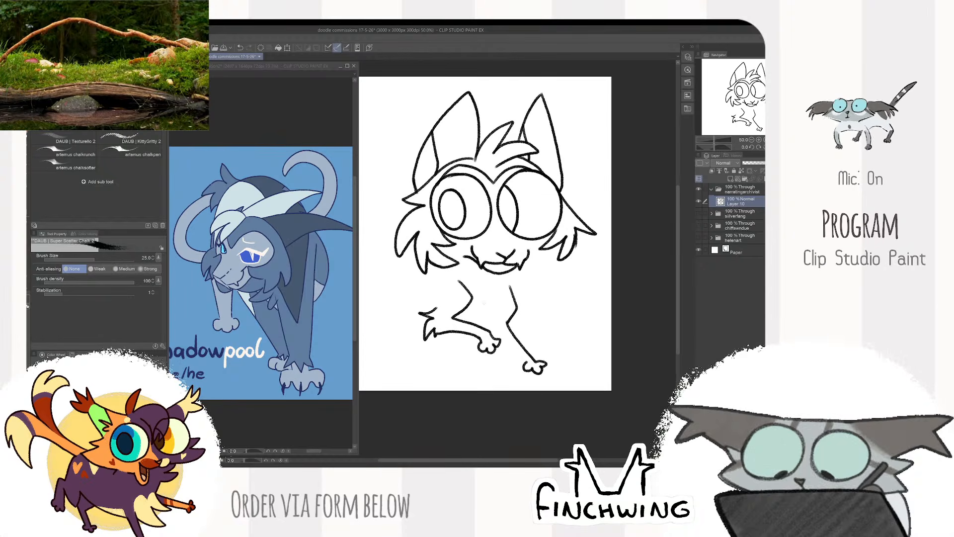
{"action": "left_click_drag", "start_coordinate": [501, 341], "coordinate": [526, 359]}
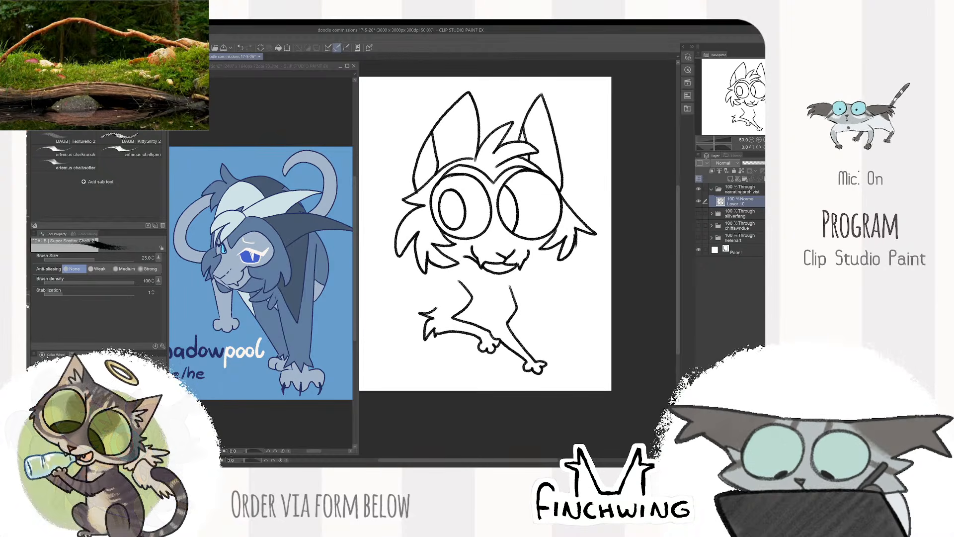
{"action": "left_click_drag", "start_coordinate": [484, 313], "coordinate": [487, 328]}
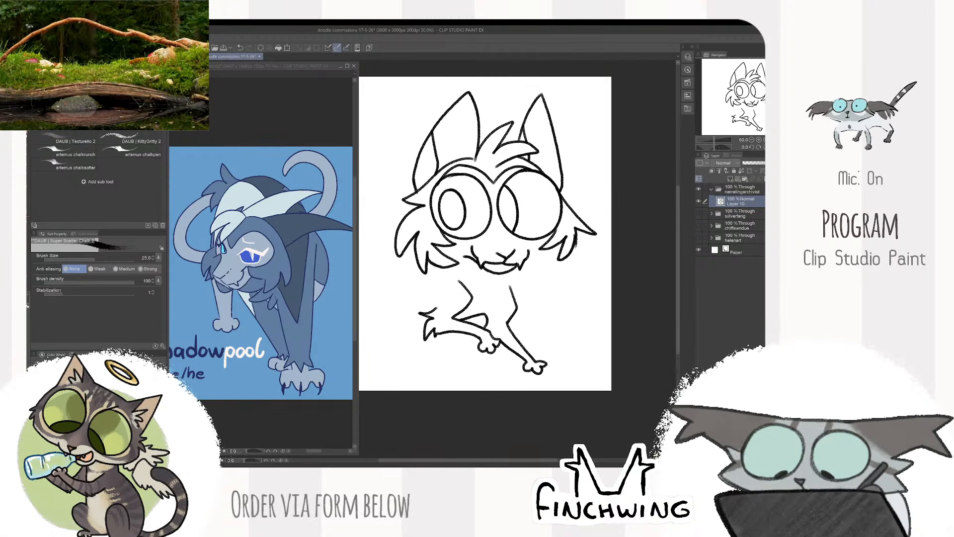
- Draw a jaw line from the right mouth corner to the right cheek fur
{"action": "scroll", "coordinate": [506, 290], "scroll_direction": "down", "scroll_amount": 1}
{"action": "scroll", "coordinate": [530, 293], "scroll_direction": "up", "scroll_amount": 2}
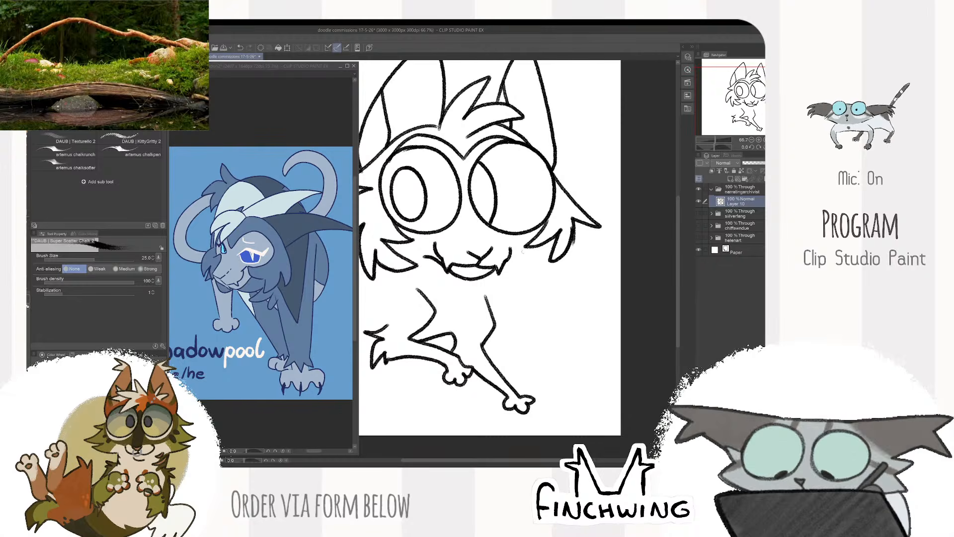
{"action": "mouse_move", "coordinate": [509, 260]}
{"action": "left_mouse_down"}
{"action": "mouse_move", "coordinate": [536, 245]}
{"action": "mouse_move", "coordinate": [511, 256]}
{"action": "left_mouse_up"}
{"action": "key", "text": "ctrl+z"}
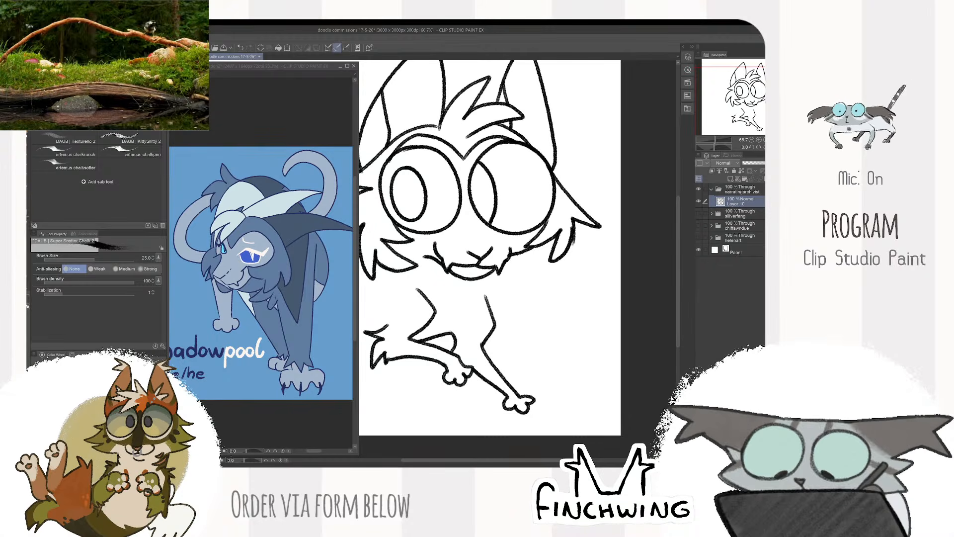
- Replace the upper line of the stretched front leg with jagged chest fur below the chin
{"action": "mouse_move", "coordinate": [507, 293]}
{"action": "left_mouse_down"}
{"action": "mouse_move", "coordinate": [527, 279]}
{"action": "mouse_move", "coordinate": [507, 311]}
{"action": "left_mouse_up"}
{"action": "key", "text": "ctrl+z"}
{"action": "key", "text": "ctrl+z"}
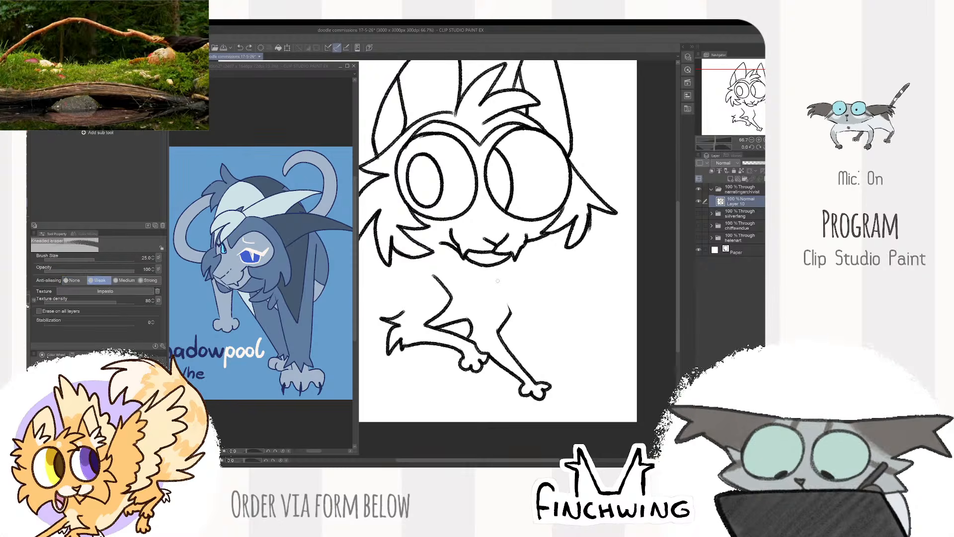
{"action": "left_click_drag", "start_coordinate": [503, 261], "coordinate": [525, 277]}
{"action": "mouse_move", "coordinate": [526, 277]}
{"action": "left_mouse_down"}
{"action": "mouse_move", "coordinate": [488, 285]}
{"action": "mouse_move", "coordinate": [505, 314]}
{"action": "mouse_move", "coordinate": [482, 319]}
{"action": "left_mouse_up"}
{"action": "scroll", "coordinate": [513, 303], "scroll_direction": "down", "scroll_amount": 2}
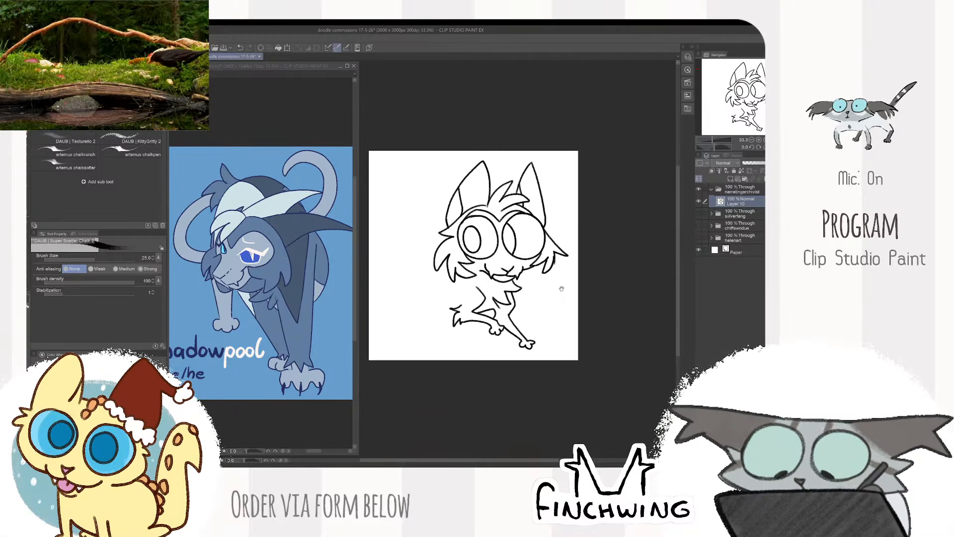
- Draw the back line from the left cheek to a spiky rump tuft and curve the hindquarters down from it
{"action": "mouse_move", "coordinate": [576, 285]}
{"action": "left_mouse_down"}
{"action": "mouse_move", "coordinate": [613, 275]}
{"action": "mouse_move", "coordinate": [584, 273]}
{"action": "left_mouse_up"}
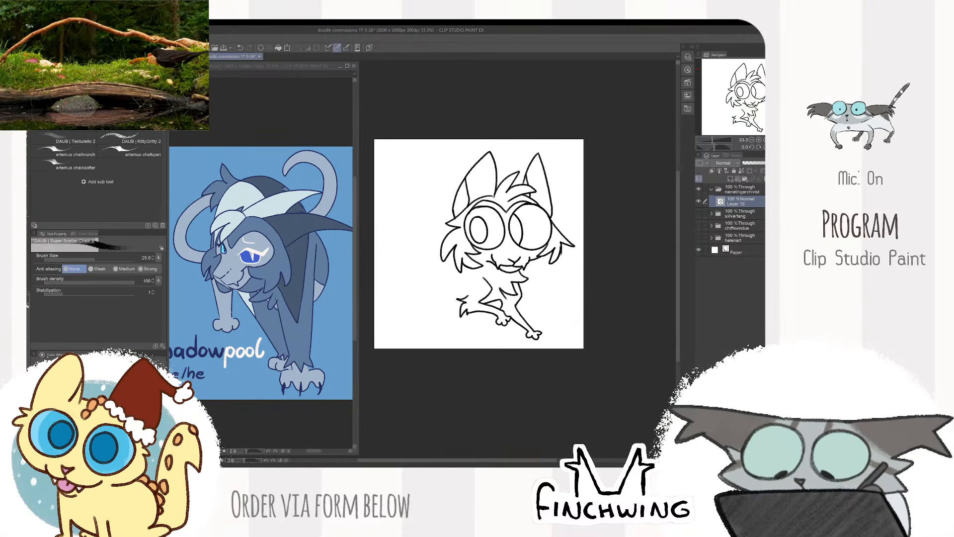
{"action": "scroll", "coordinate": [517, 273], "scroll_direction": "up", "scroll_amount": 1}
{"action": "left_click_drag", "start_coordinate": [488, 250], "coordinate": [406, 233]}
{"action": "key", "text": "ctrl+z"}
{"action": "mouse_move", "coordinate": [488, 254]}
{"action": "left_mouse_down"}
{"action": "mouse_move", "coordinate": [433, 213]}
{"action": "mouse_move", "coordinate": [412, 242]}
{"action": "mouse_move", "coordinate": [420, 221]}
{"action": "mouse_move", "coordinate": [417, 284]}
{"action": "left_mouse_up"}
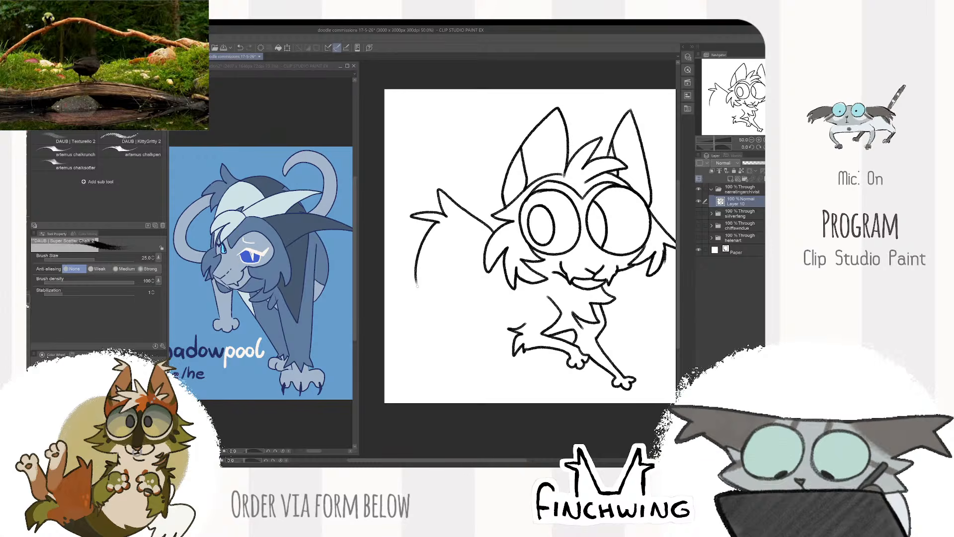
- Draw the near hind leg with a thigh line, jagged fur along its front and a toed paw
{"action": "mouse_move", "coordinate": [452, 247]}
{"action": "left_mouse_down"}
{"action": "mouse_move", "coordinate": [480, 282]}
{"action": "mouse_move", "coordinate": [469, 301]}
{"action": "mouse_move", "coordinate": [435, 295]}
{"action": "left_mouse_up"}
{"action": "mouse_move", "coordinate": [435, 295]}
{"action": "left_mouse_down"}
{"action": "mouse_move", "coordinate": [468, 318]}
{"action": "mouse_move", "coordinate": [461, 328]}
{"action": "mouse_move", "coordinate": [468, 318]}
{"action": "left_mouse_up"}
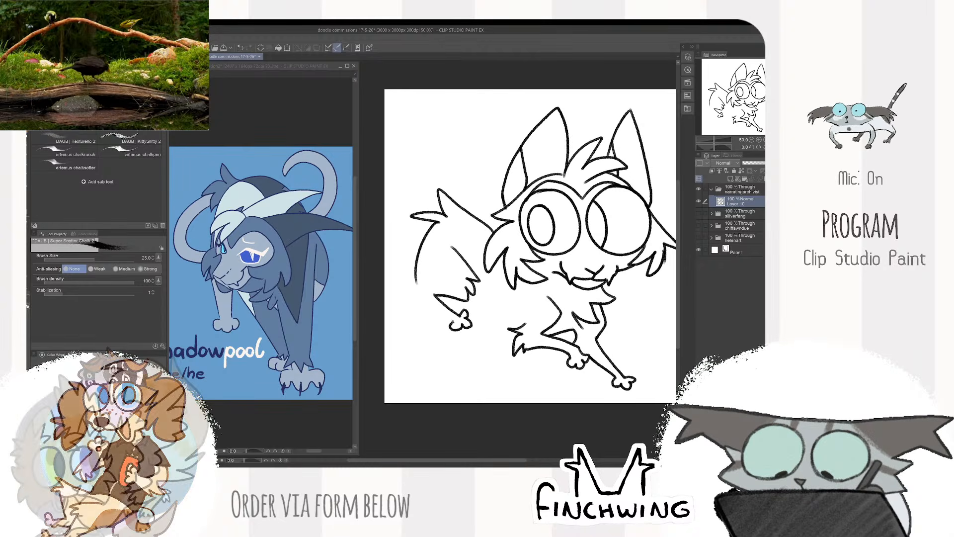
{"action": "left_click_drag", "start_coordinate": [416, 282], "coordinate": [419, 294]}
{"action": "key", "text": "e"}
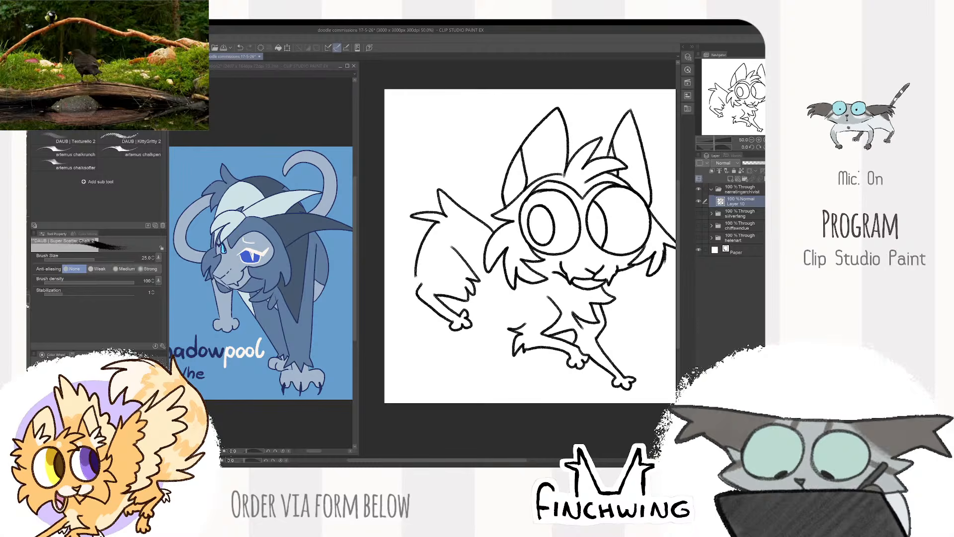
- Draw the belly line from the thigh to the elbow tuft and the far hind leg with its paw
{"action": "left_click_drag", "start_coordinate": [594, 200], "coordinate": [567, 185]}
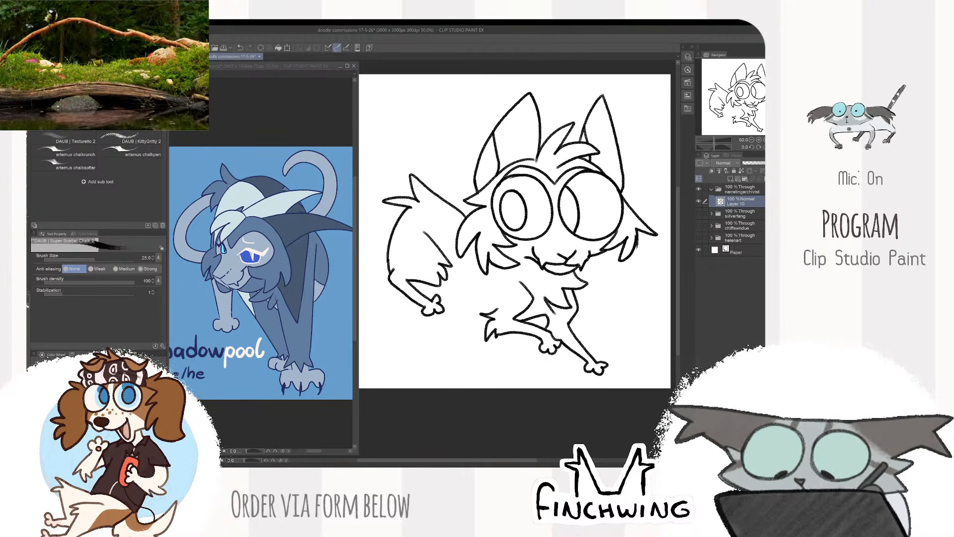
{"action": "left_click_drag", "start_coordinate": [463, 311], "coordinate": [486, 321]}
{"action": "mouse_move", "coordinate": [442, 282]}
{"action": "left_mouse_down"}
{"action": "mouse_move", "coordinate": [468, 308]}
{"action": "mouse_move", "coordinate": [447, 330]}
{"action": "left_mouse_up"}
{"action": "mouse_move", "coordinate": [447, 329]}
{"action": "left_mouse_down"}
{"action": "mouse_move", "coordinate": [476, 357]}
{"action": "mouse_move", "coordinate": [455, 364]}
{"action": "mouse_move", "coordinate": [473, 338]}
{"action": "mouse_move", "coordinate": [452, 332]}
{"action": "mouse_move", "coordinate": [472, 351]}
{"action": "left_mouse_up"}
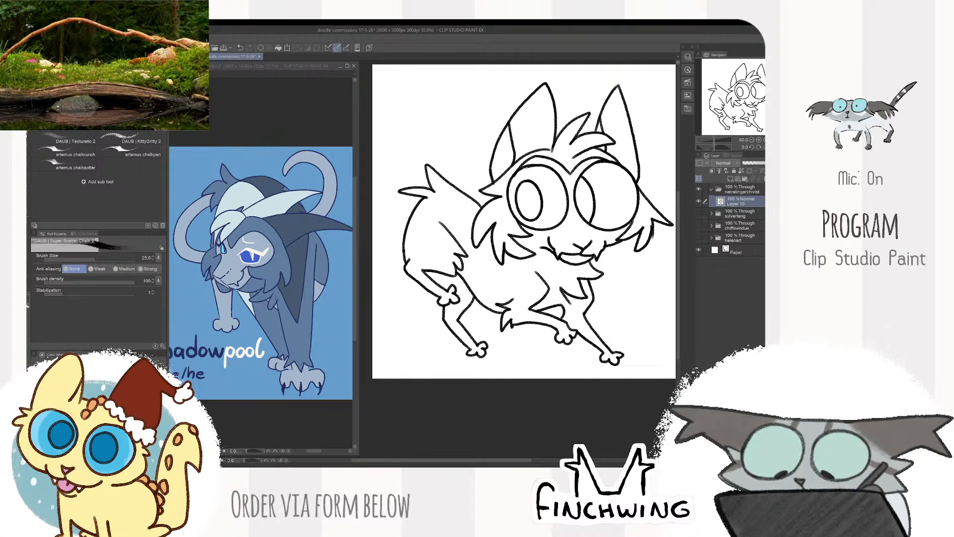
- Draw the tail's outer edge as a large arc from the rump to behind the left ear, redoing it lower
{"action": "key", "text": "ctrl+minus"}
{"action": "key", "text": "ctrl+plus"}
{"action": "left_click_drag", "start_coordinate": [611, 139], "coordinate": [672, 150]}
{"action": "key", "text": "ctrl+minus"}
{"action": "left_click_drag", "start_coordinate": [610, 232], "coordinate": [644, 239]}
{"action": "key", "text": "ctrl+plus"}
{"action": "left_click_drag", "start_coordinate": [554, 253], "coordinate": [610, 270]}
{"action": "mouse_move", "coordinate": [396, 217]}
{"action": "left_mouse_down"}
{"action": "mouse_move", "coordinate": [478, 130]}
{"action": "mouse_move", "coordinate": [549, 155]}
{"action": "left_mouse_up"}
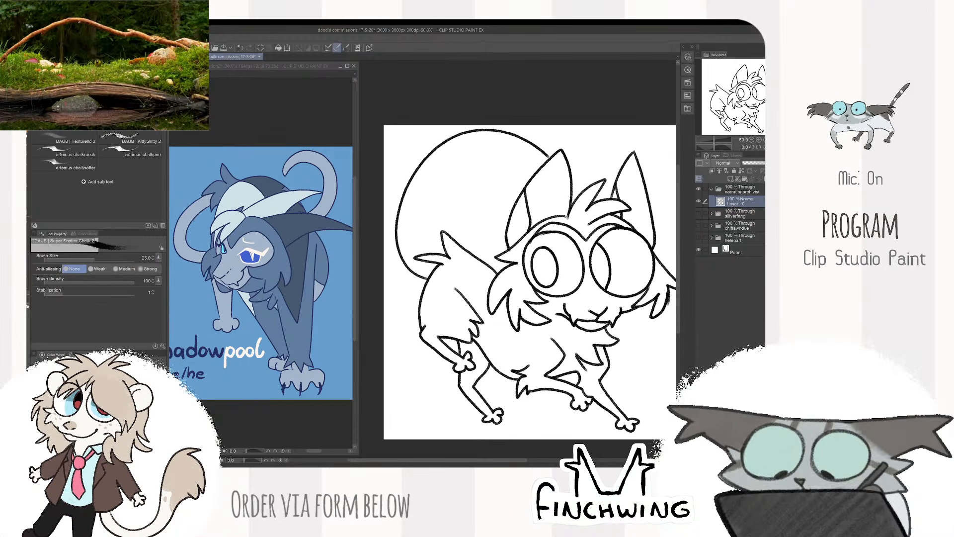
{"action": "key", "text": "ctrl+z"}
{"action": "left_click_drag", "start_coordinate": [399, 247], "coordinate": [539, 164]}
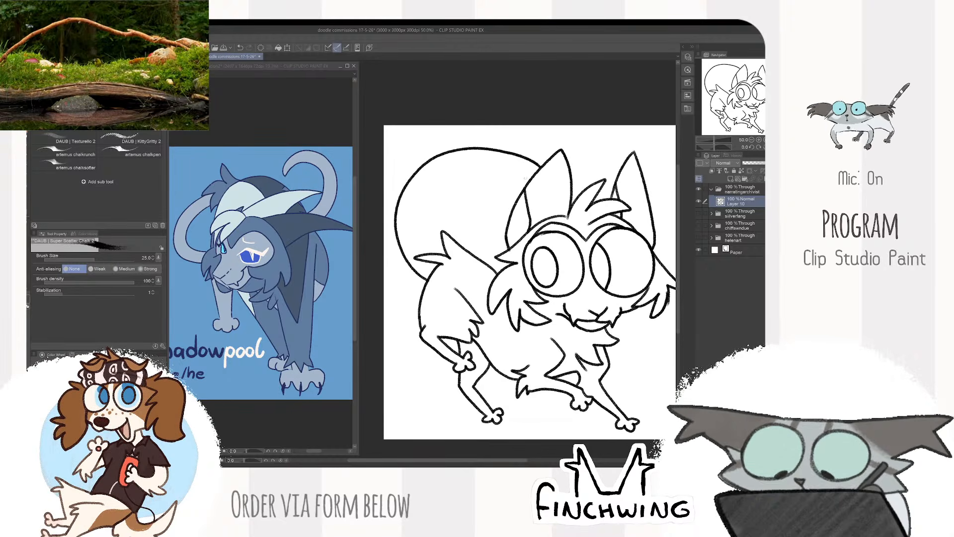
- Draw the tail's inner edge parallel to the outer arc, redoing strokes until it runs from ear to rump
{"action": "mouse_move", "coordinate": [530, 177]}
{"action": "left_mouse_down"}
{"action": "mouse_move", "coordinate": [485, 167]}
{"action": "mouse_move", "coordinate": [434, 185]}
{"action": "mouse_move", "coordinate": [420, 257]}
{"action": "left_mouse_up"}
{"action": "key", "text": "ctrl+z"}
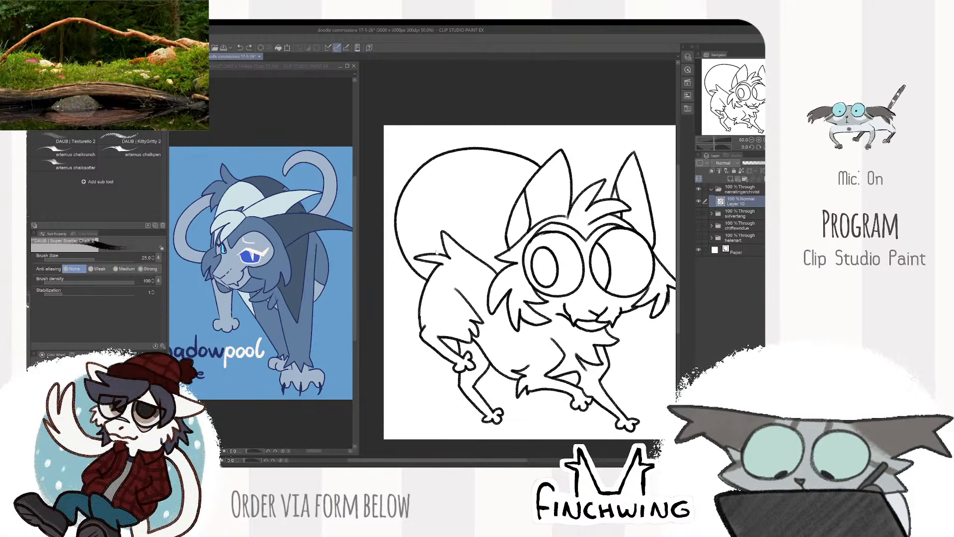
{"action": "key", "text": "ctrl+z"}
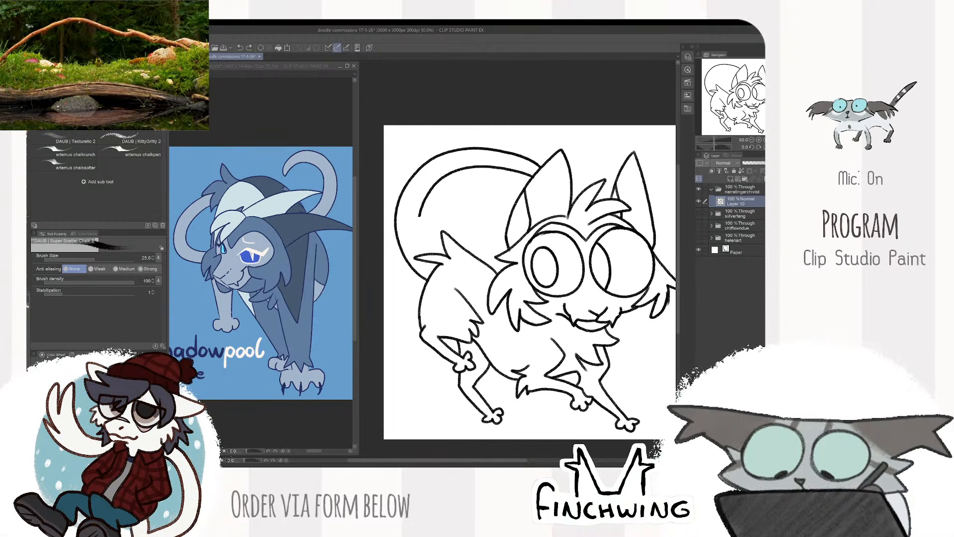
{"action": "key", "text": "ctrl+z"}
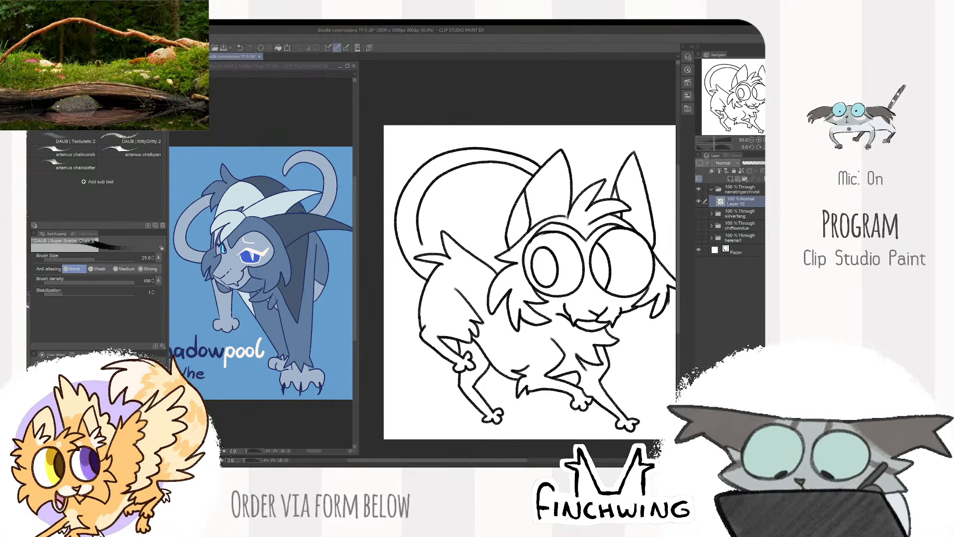
{"action": "scroll", "coordinate": [557, 231], "scroll_direction": "down", "scroll_amount": 5}
{"action": "scroll", "coordinate": [596, 233], "scroll_direction": "up", "scroll_amount": 5}
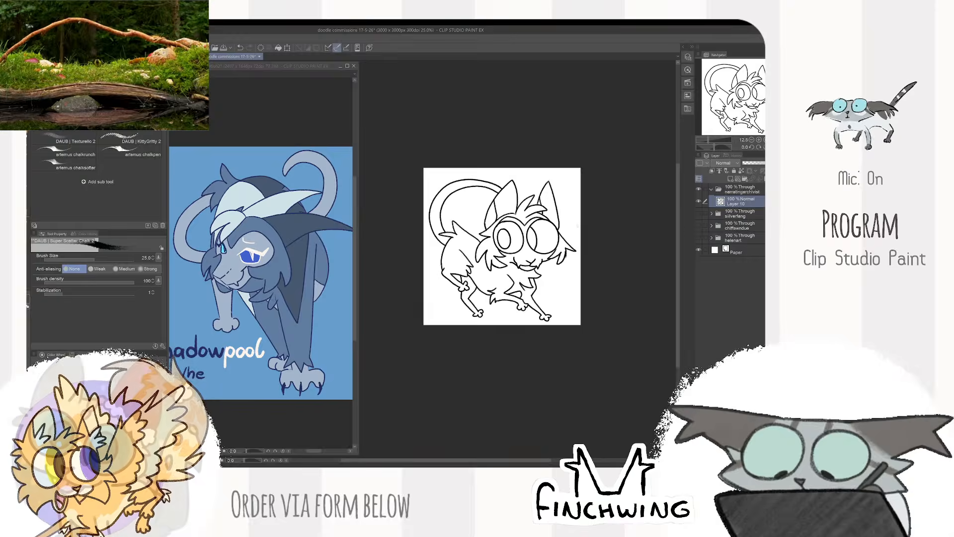
{"action": "left_click_drag", "start_coordinate": [573, 208], "coordinate": [606, 314]}
{"action": "scroll", "coordinate": [607, 313], "scroll_direction": "up", "scroll_amount": 1}
{"action": "key", "text": "ctrl+z"}
{"action": "scroll", "coordinate": [471, 281], "scroll_direction": "down", "scroll_amount": 2}
{"action": "mouse_move", "coordinate": [455, 257]}
{"action": "left_mouse_down"}
{"action": "mouse_move", "coordinate": [467, 274]}
{"action": "mouse_move", "coordinate": [553, 199]}
{"action": "left_mouse_up"}
{"action": "scroll", "coordinate": [487, 274], "scroll_direction": "up", "scroll_amount": 1}
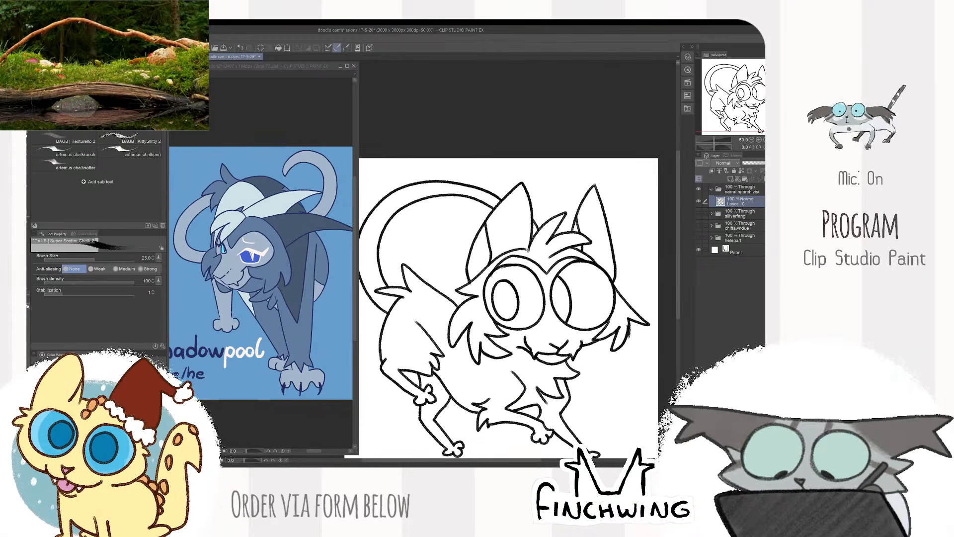
- Add a new raster layer beneath the line art inside the commission's folder and choose the close-and-fill tool
{"action": "scroll", "coordinate": [567, 216], "scroll_direction": "down", "scroll_amount": 2}
{"action": "left_click_drag", "start_coordinate": [633, 240], "coordinate": [631, 217]}
{"action": "scroll", "coordinate": [617, 238], "scroll_direction": "up", "scroll_amount": 1}
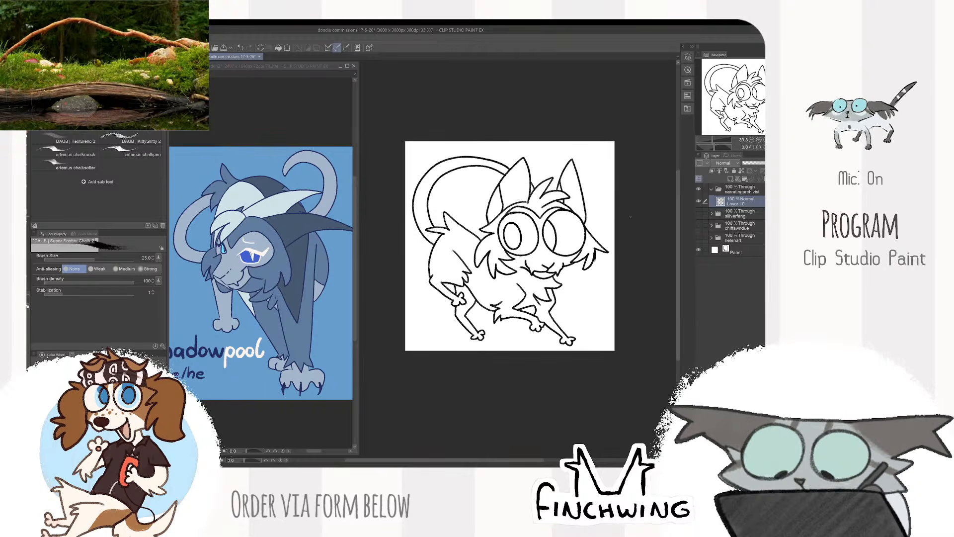
{"action": "key", "text": "g"}
{"action": "left_click", "coordinate": [731, 179]}
{"action": "left_click_drag", "start_coordinate": [734, 202], "coordinate": [732, 217]}
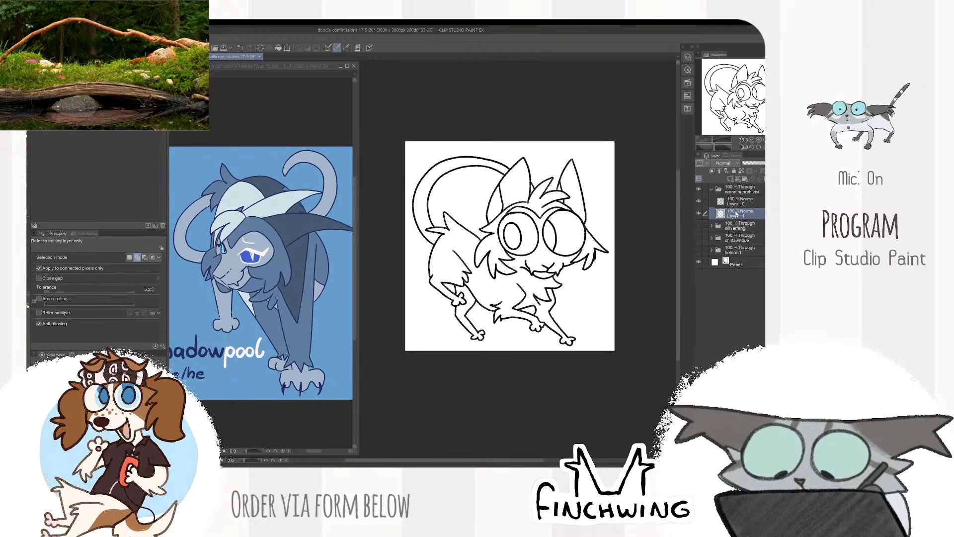
{"action": "left_click", "coordinate": [712, 203]}
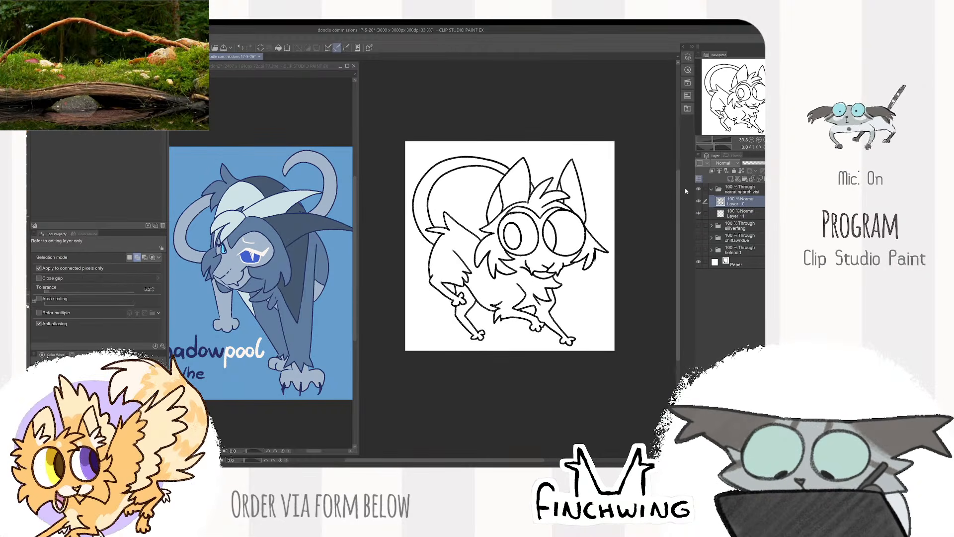
{"action": "left_click", "coordinate": [94, 132]}
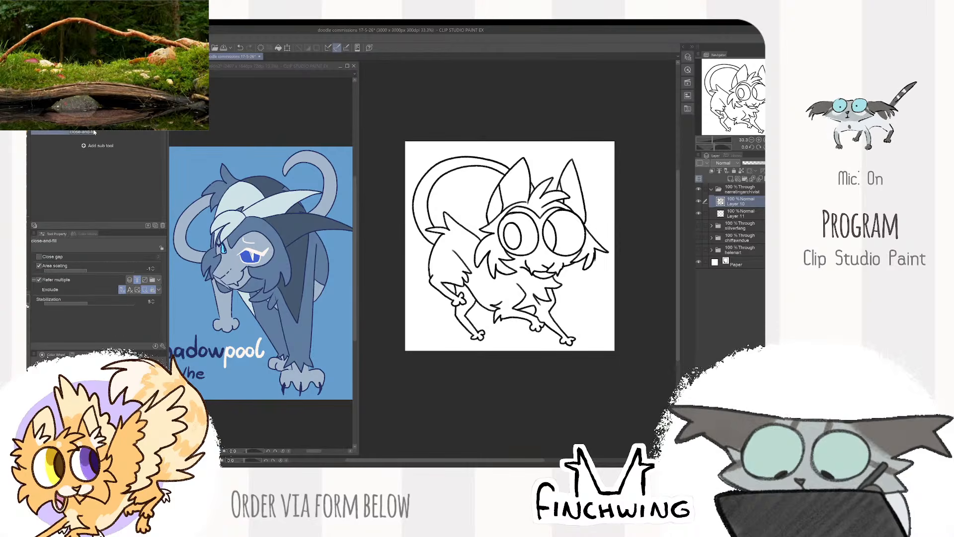
{"action": "scroll", "coordinate": [511, 162], "scroll_direction": "down", "scroll_amount": 1}
{"action": "left_click_drag", "start_coordinate": [449, 138], "coordinate": [484, 114]}
{"action": "key", "text": "ctrl+z"}
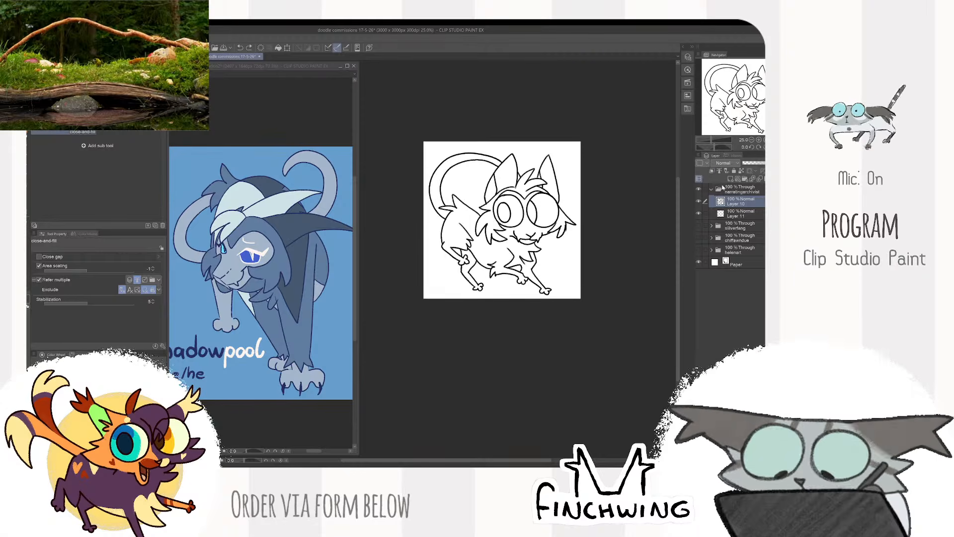
- Fill the whole cat silhouette with grey on the layer beneath the line art, undoing the incomplete first fill
{"action": "left_click", "coordinate": [729, 212]}
{"action": "left_click_drag", "start_coordinate": [577, 141], "coordinate": [576, 136]}
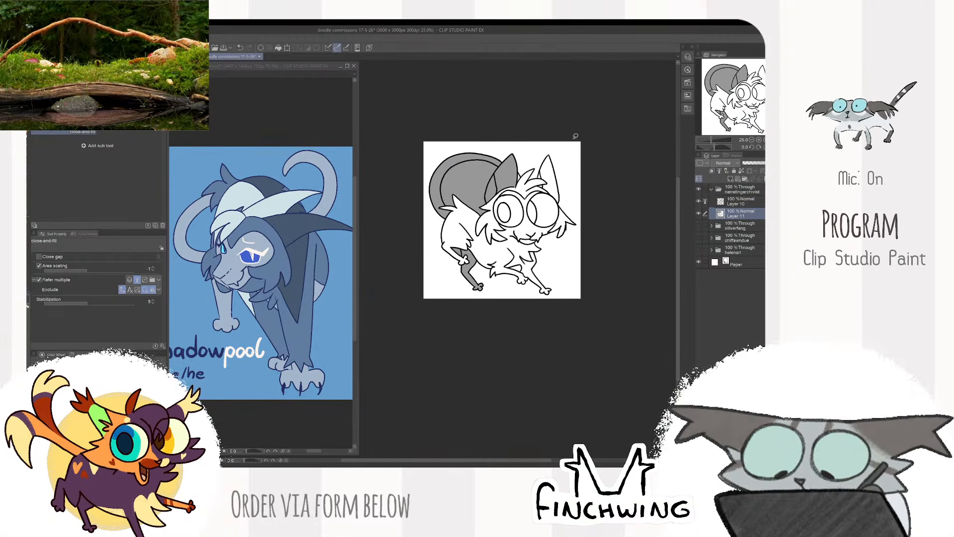
{"action": "key", "text": "ctrl+z"}
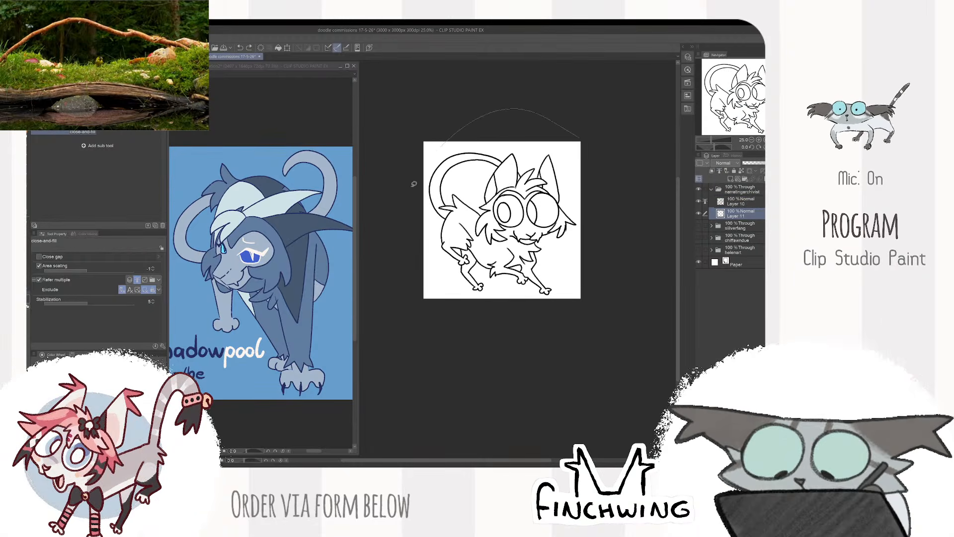
{"action": "mouse_move", "coordinate": [414, 184]}
{"action": "left_mouse_down"}
{"action": "mouse_move", "coordinate": [585, 183]}
{"action": "mouse_move", "coordinate": [572, 163]}
{"action": "left_mouse_up"}
- Select the empty space enclosed by the curved tail and clear the grey fill there, leaving nothing selected
{"action": "left_click", "coordinate": [740, 201]}
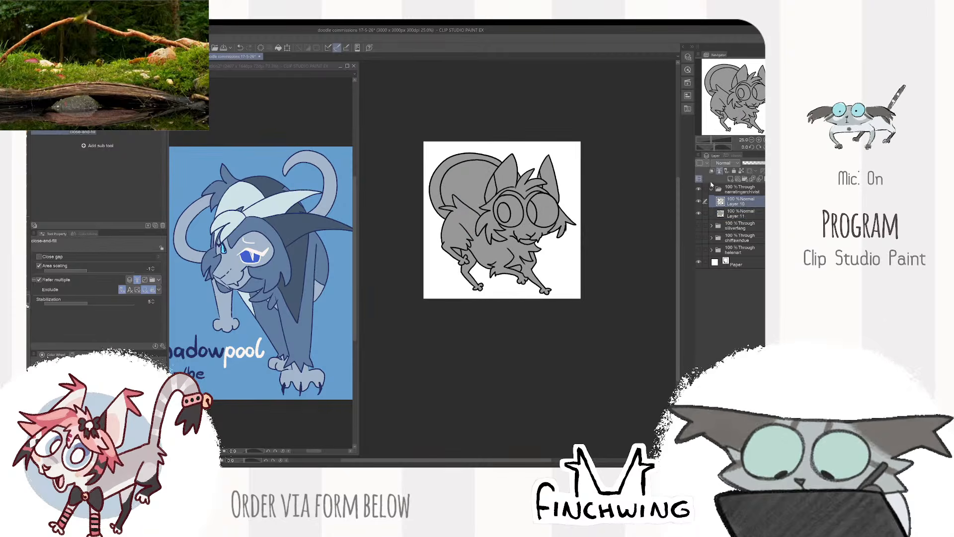
{"action": "key", "text": "w"}
{"action": "left_click", "coordinate": [465, 182]}
{"action": "scroll", "coordinate": [521, 172], "scroll_direction": "up", "scroll_amount": 1}
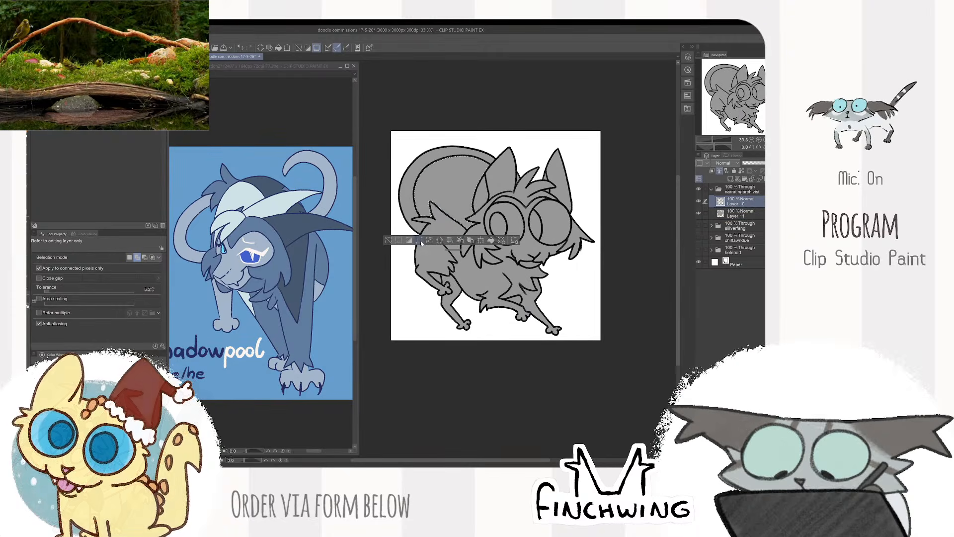
{"action": "left_click", "coordinate": [733, 213]}
{"action": "left_click", "coordinate": [440, 242]}
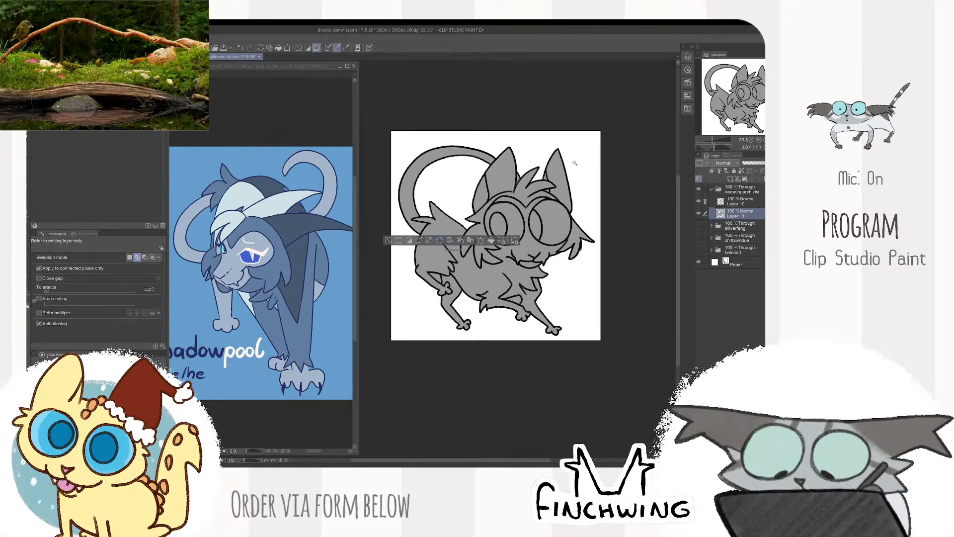
{"action": "key", "text": "ctrl+d"}
- Lock the fill layer's transparent pixels and recolour the whole silhouette with the light grey-blue sampled from the reference's face
{"action": "key", "text": "b"}
{"action": "scroll", "coordinate": [562, 183], "scroll_direction": "up", "scroll_amount": 1}
{"action": "left_click_drag", "start_coordinate": [577, 192], "coordinate": [603, 192]}
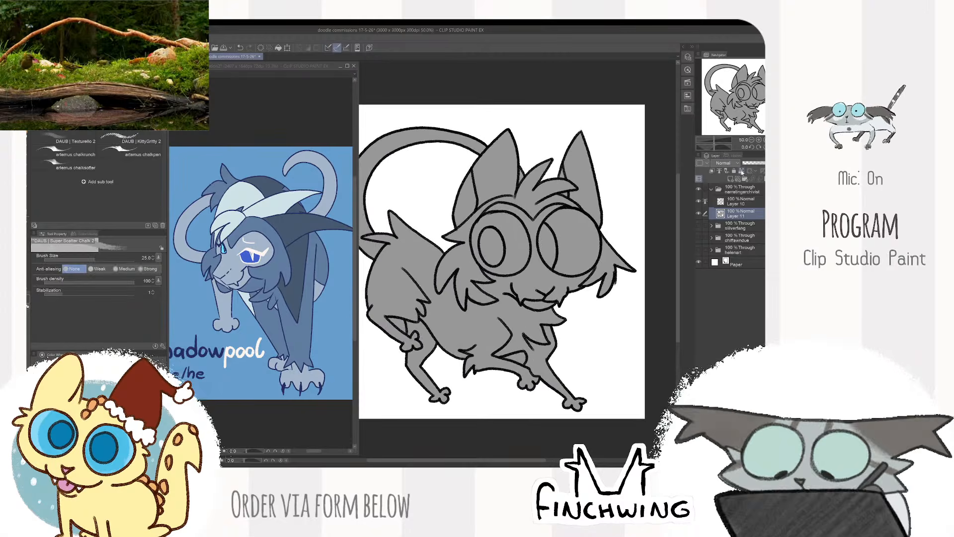
{"action": "left_click_drag", "start_coordinate": [566, 219], "coordinate": [609, 210]}
{"action": "left_click", "coordinate": [311, 308]}
{"action": "left_click", "coordinate": [234, 261], "text": "alt"}
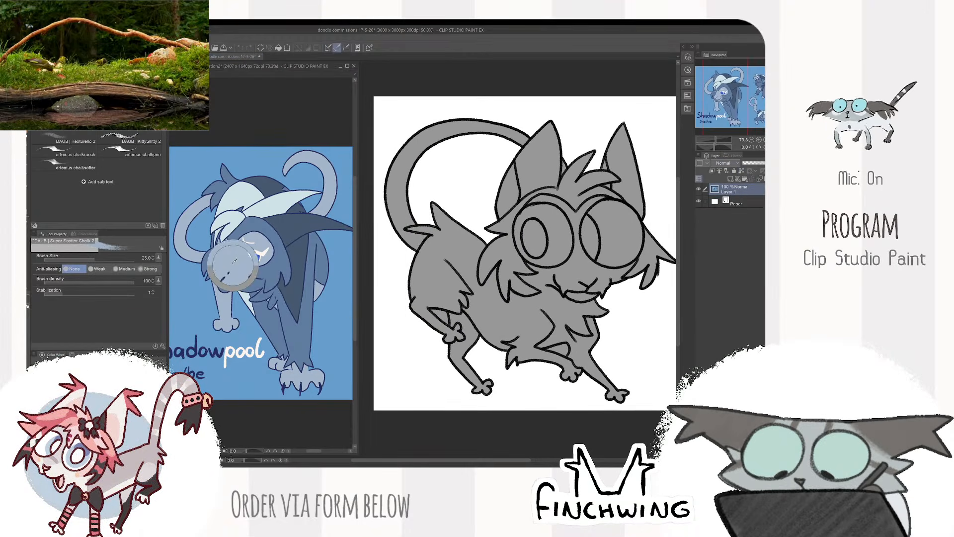
{"action": "left_click", "coordinate": [546, 262]}
{"action": "key", "text": "alt+BackSpace"}
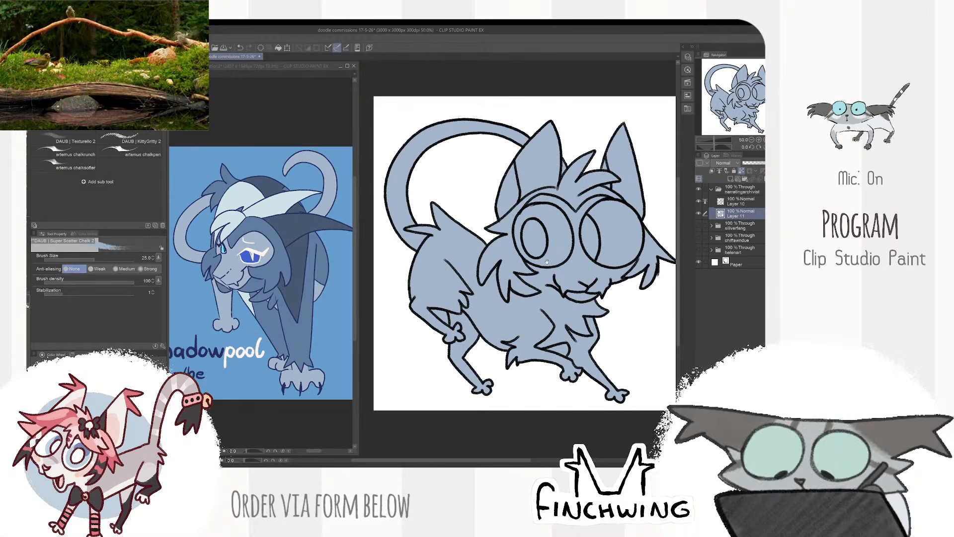
{"action": "mouse_move", "coordinate": [547, 262]}
{"action": "left_mouse_down"}
{"action": "mouse_move", "coordinate": [518, 259]}
{"action": "mouse_move", "coordinate": [493, 304]}
{"action": "left_mouse_up"}
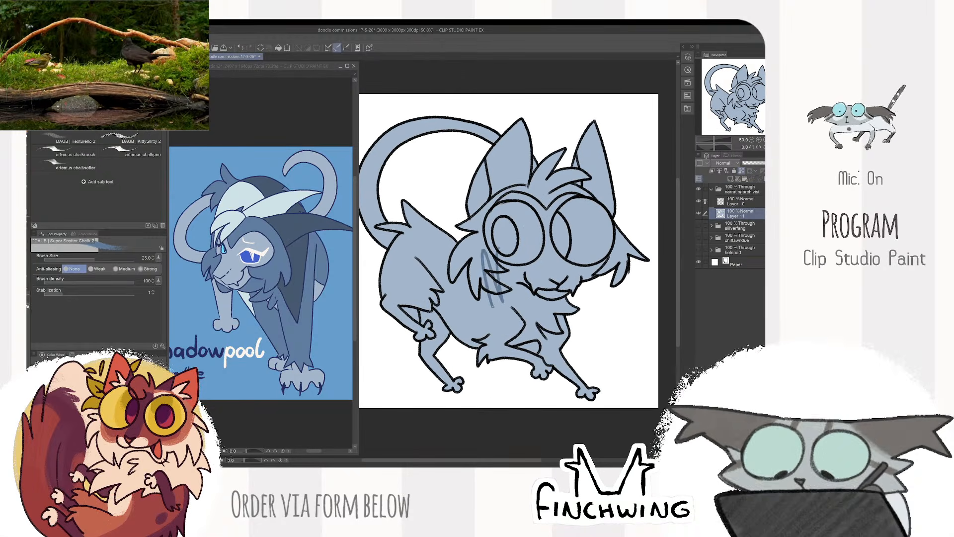
{"action": "key", "text": "ctrl+z"}
{"action": "mouse_move", "coordinate": [517, 261]}
{"action": "left_mouse_down"}
{"action": "mouse_move", "coordinate": [507, 254]}
{"action": "mouse_move", "coordinate": [546, 260]}
{"action": "mouse_move", "coordinate": [564, 230]}
{"action": "left_mouse_up"}
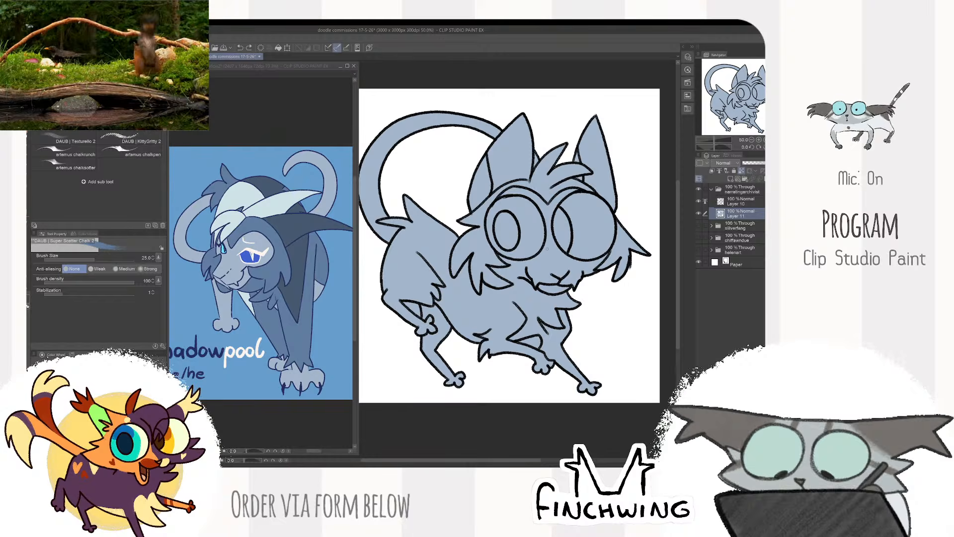
{"action": "left_click", "coordinate": [725, 202]}
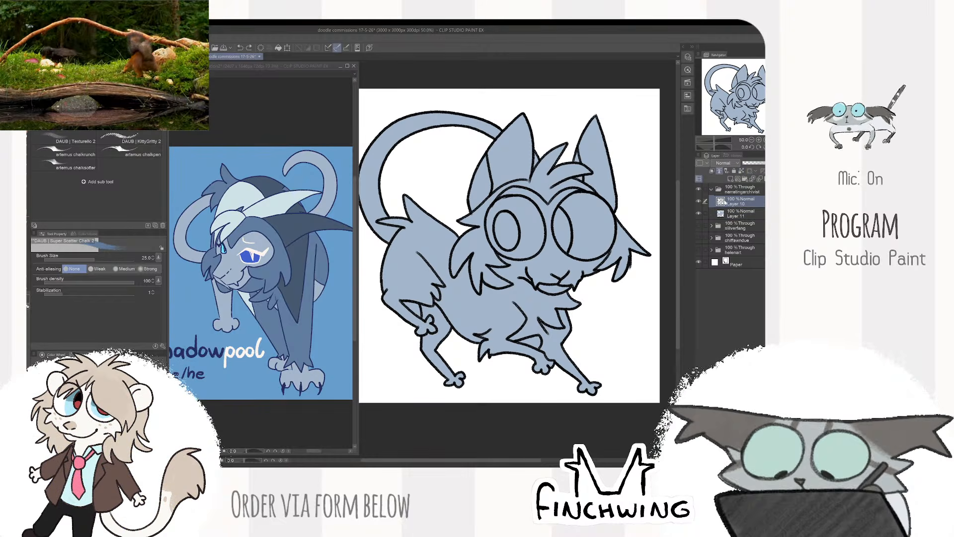
{"action": "key", "text": "g"}
{"action": "scroll", "coordinate": [501, 203], "scroll_direction": "up", "scroll_amount": 2}
{"action": "key", "text": "e"}
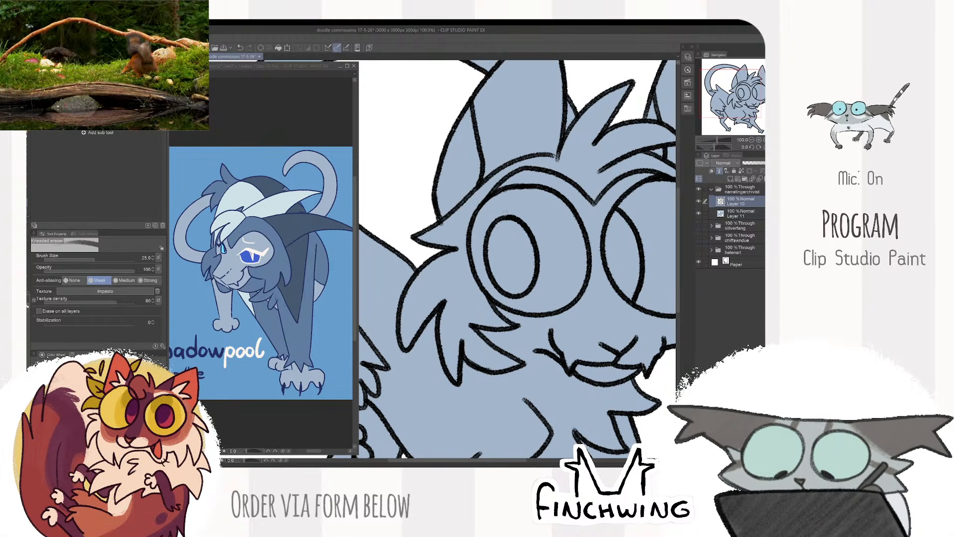
{"action": "key", "text": "b"}
{"action": "scroll", "coordinate": [717, 137], "scroll_direction": "down", "scroll_amount": 1}
{"action": "scroll", "coordinate": [718, 138], "scroll_direction": "down", "scroll_amount": 2}
- Fill the head tuft, brow and near cheek fur on the colour layer with the darker blue sampled from the reference
{"action": "left_click", "coordinate": [728, 209]}
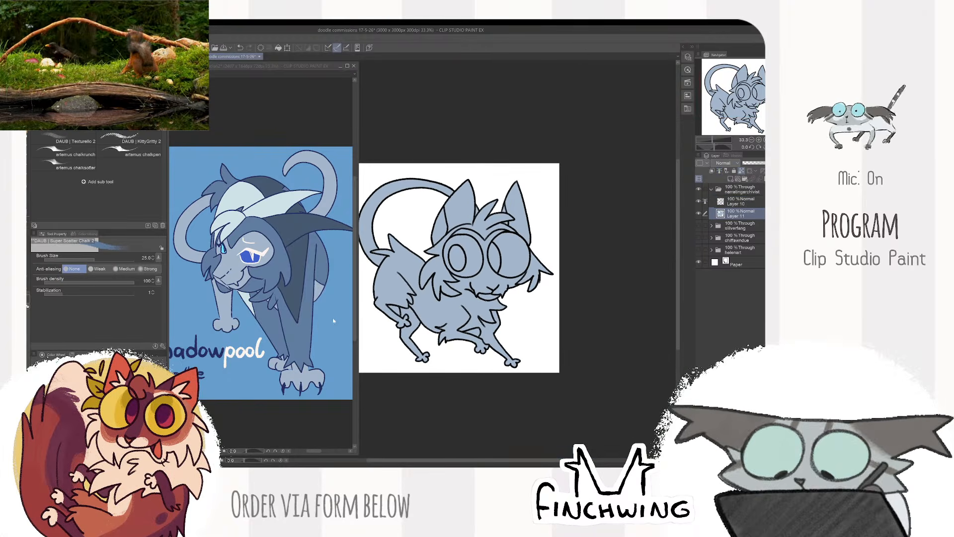
{"action": "left_click", "coordinate": [224, 282]}
{"action": "scroll", "coordinate": [225, 281], "scroll_direction": "up", "scroll_amount": 2}
{"action": "scroll", "coordinate": [543, 168], "scroll_direction": "up", "scroll_amount": 1}
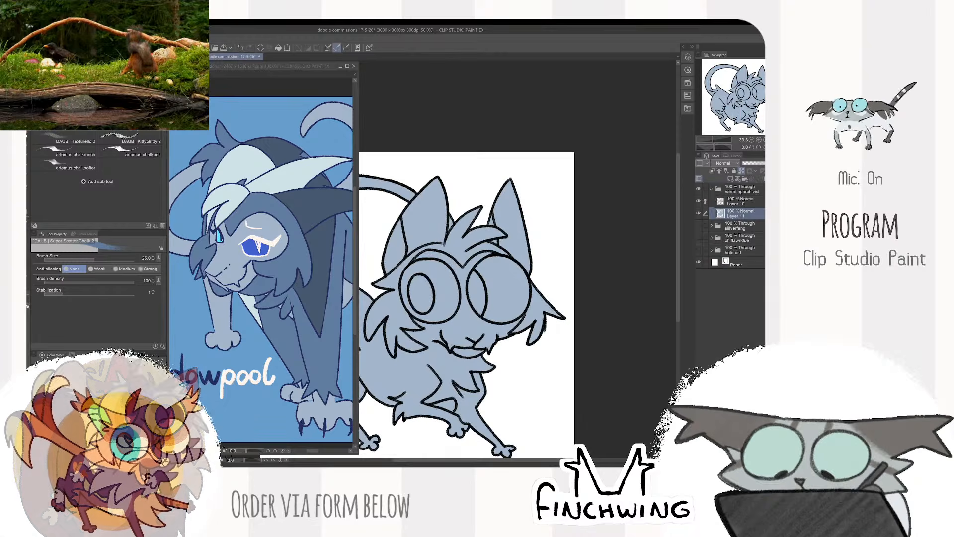
{"action": "left_click", "coordinate": [375, 173]}
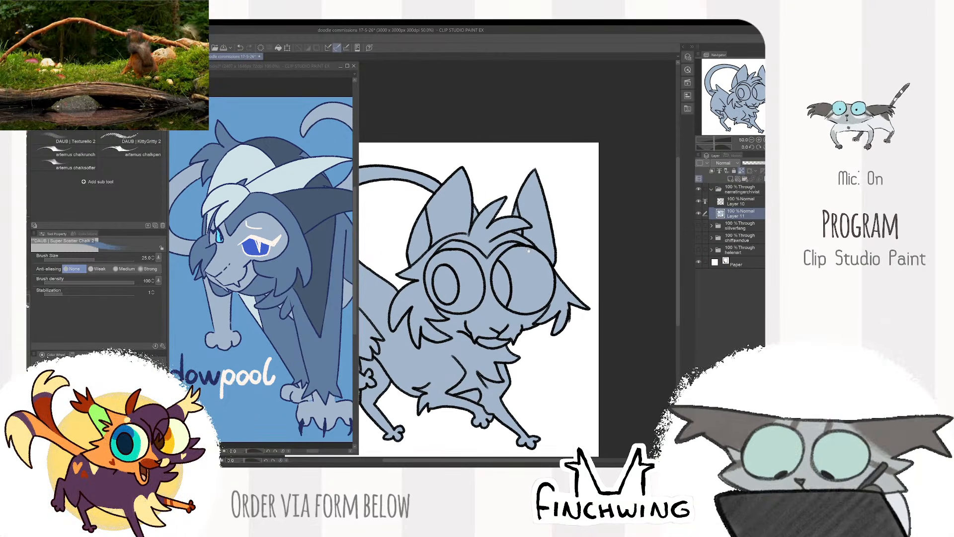
{"action": "left_click", "coordinate": [736, 201]}
{"action": "key", "text": "w"}
{"action": "left_click", "coordinate": [586, 247]}
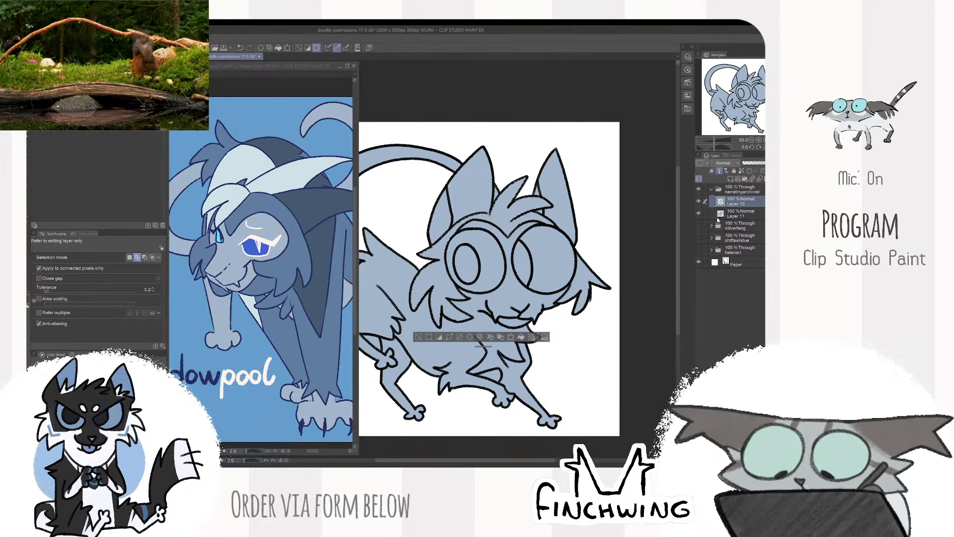
{"action": "left_click", "coordinate": [717, 216]}
{"action": "key", "text": "alt+Delete"}
{"action": "key", "text": "ctrl+d"}
{"action": "key", "text": "b"}
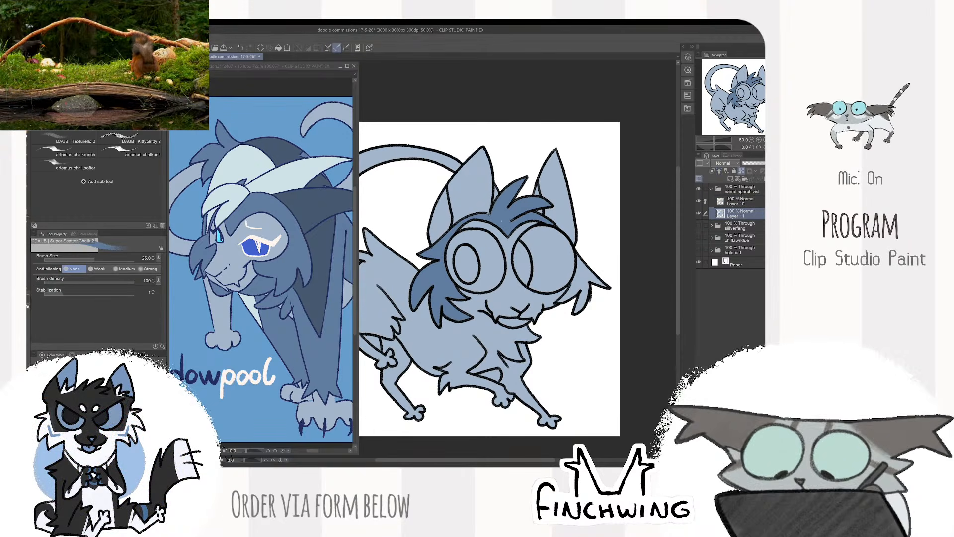
- Paint the spiky head tuft with the pale blue sampled from the reference's markings, enlarging the brush to 60
{"action": "left_click_drag", "start_coordinate": [489, 278], "coordinate": [514, 291]}
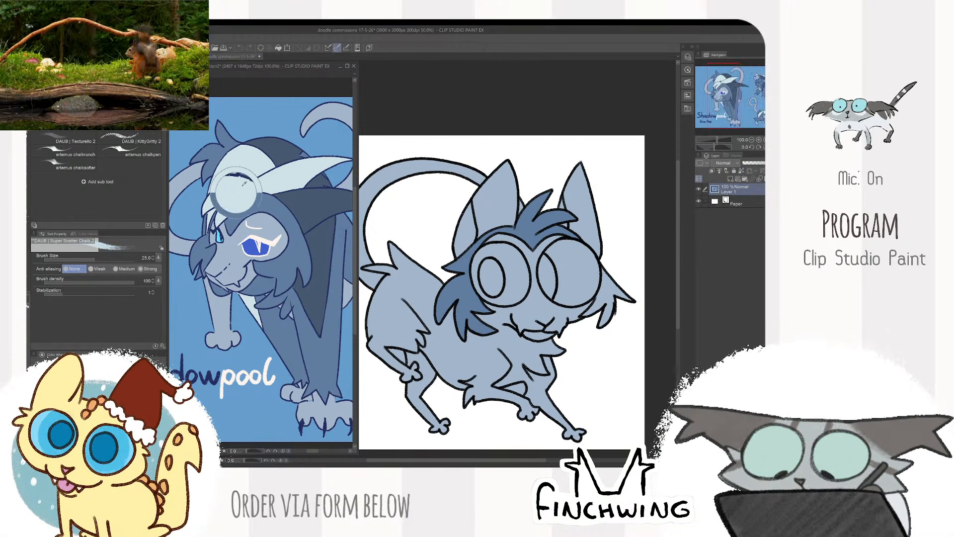
{"action": "scroll", "coordinate": [536, 222], "scroll_direction": "up", "scroll_amount": 1}
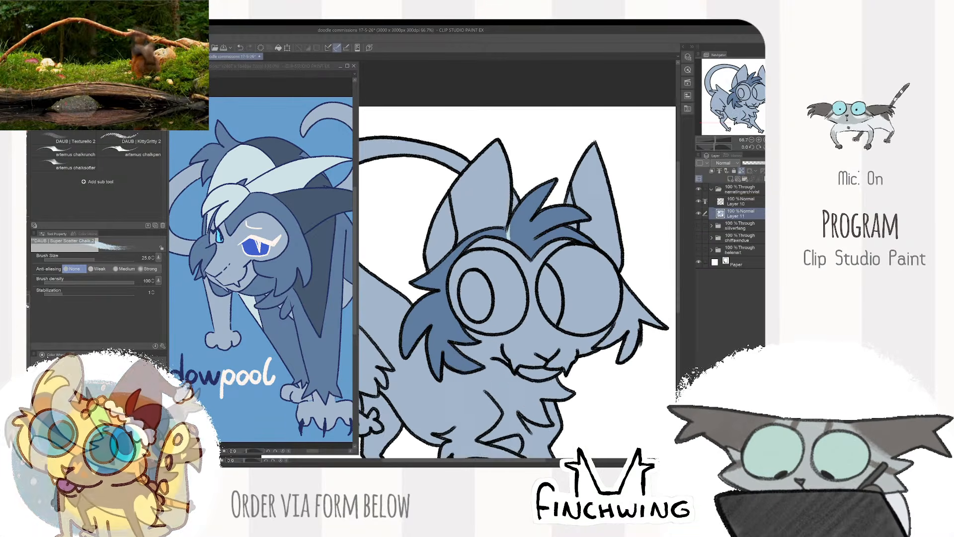
{"action": "mouse_move", "coordinate": [514, 242]}
{"action": "left_mouse_down"}
{"action": "mouse_move", "coordinate": [559, 229]}
{"action": "mouse_move", "coordinate": [556, 209]}
{"action": "mouse_move", "coordinate": [517, 220]}
{"action": "left_mouse_up"}
{"action": "key", "text": "]"}
{"action": "key", "text": "]"}
{"action": "key", "text": "]"}
{"action": "key", "text": "]"}
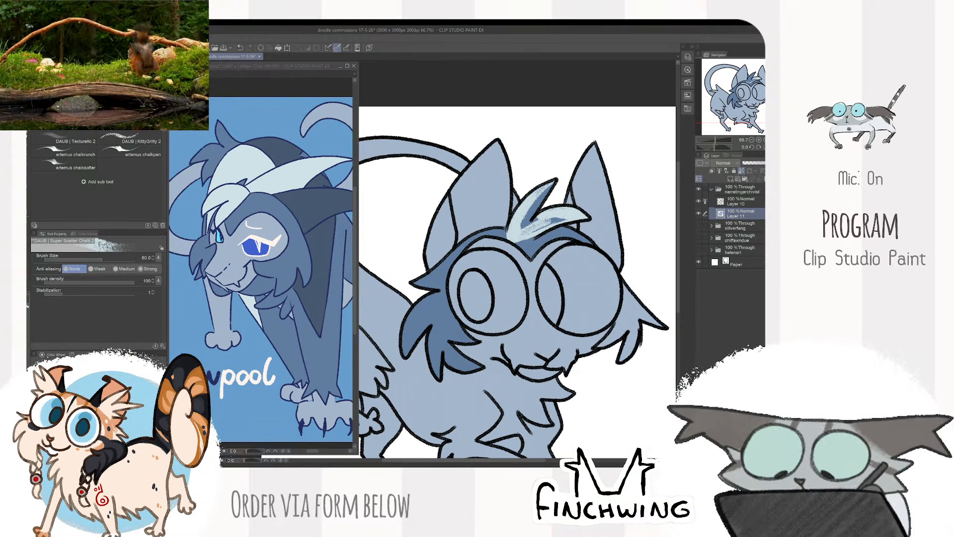
{"action": "left_click_drag", "start_coordinate": [550, 185], "coordinate": [525, 227]}
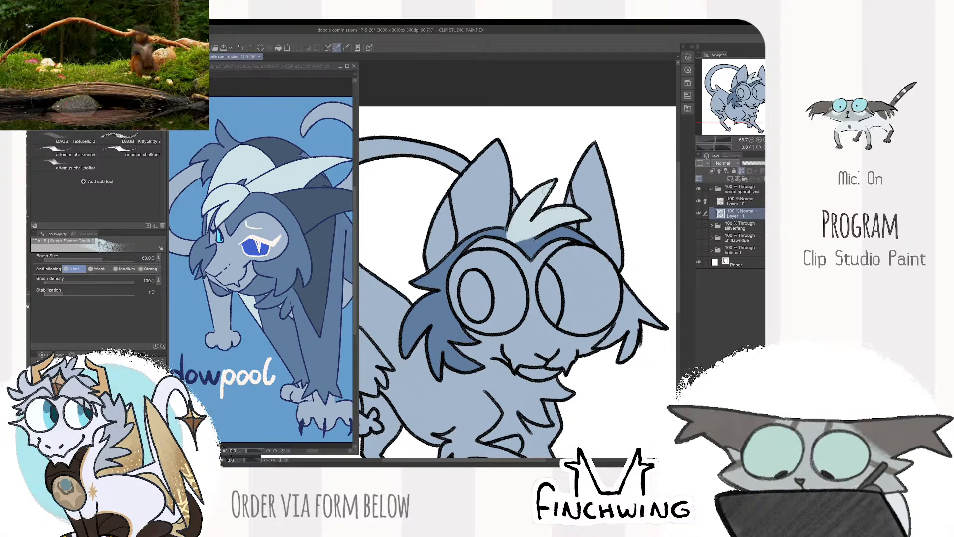
- Paint the inner and outer parts of the ear nearest the tail with the pale blue sampled from the reference
{"action": "left_click_drag", "start_coordinate": [591, 178], "coordinate": [612, 171]}
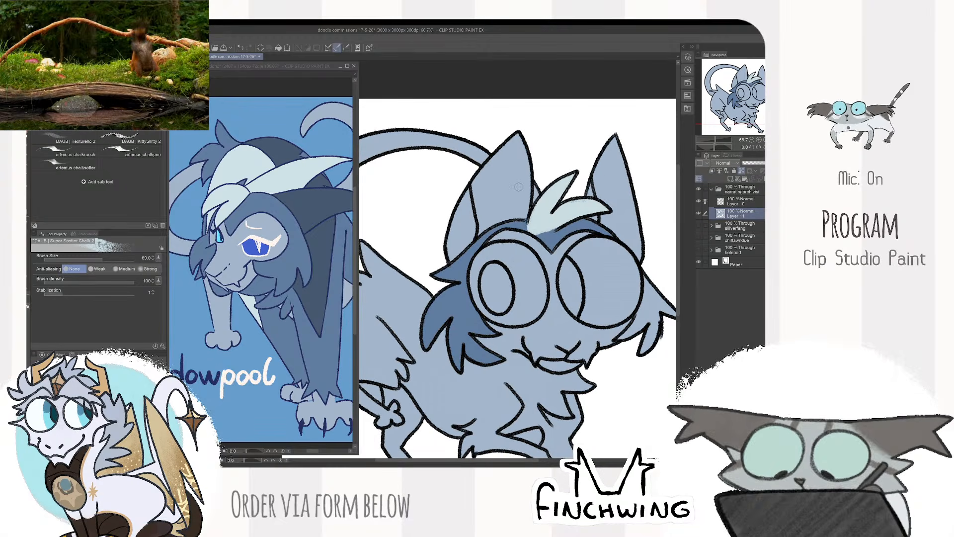
{"action": "left_click", "coordinate": [310, 202], "text": "alt"}
{"action": "left_click", "coordinate": [517, 188]}
{"action": "left_click", "coordinate": [301, 169], "text": "alt"}
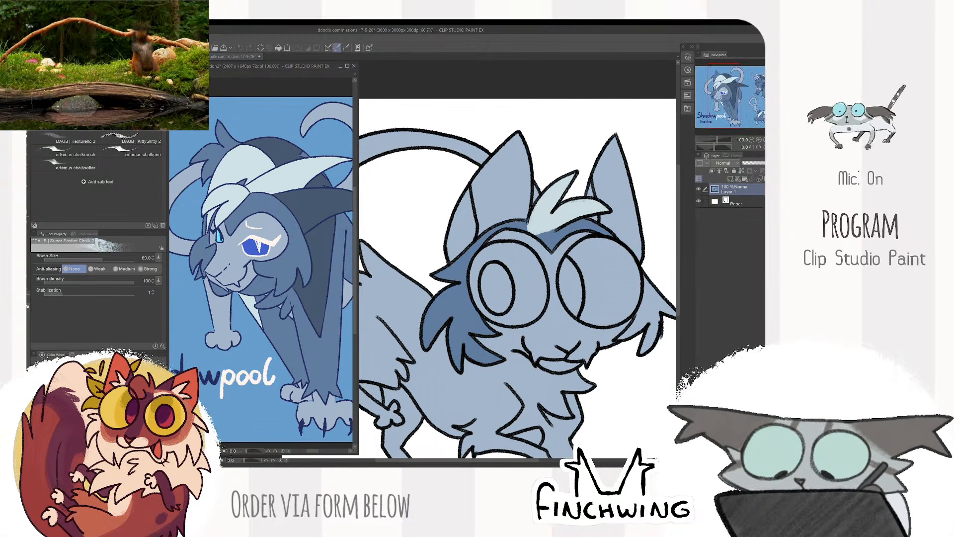
{"action": "left_click", "coordinate": [470, 234]}
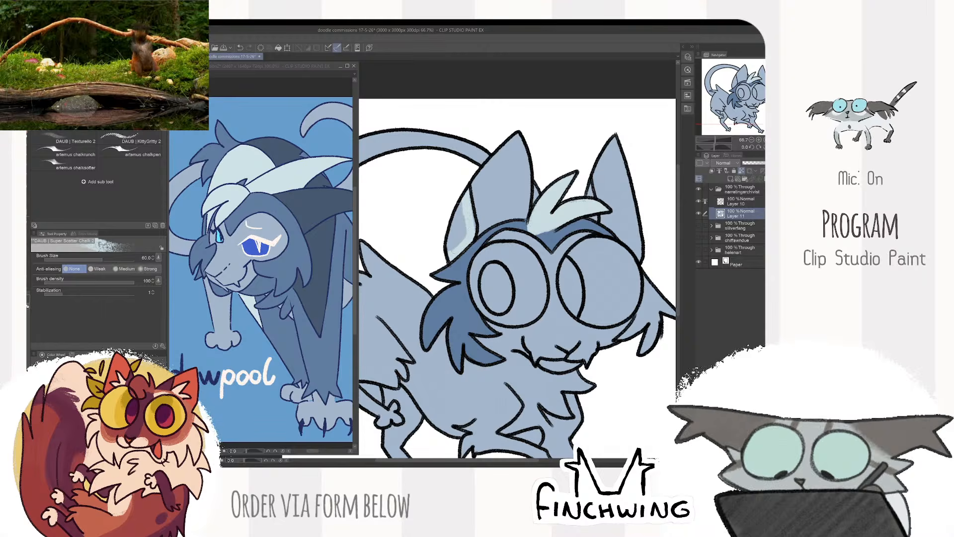
{"action": "left_click_drag", "start_coordinate": [457, 206], "coordinate": [441, 213]}
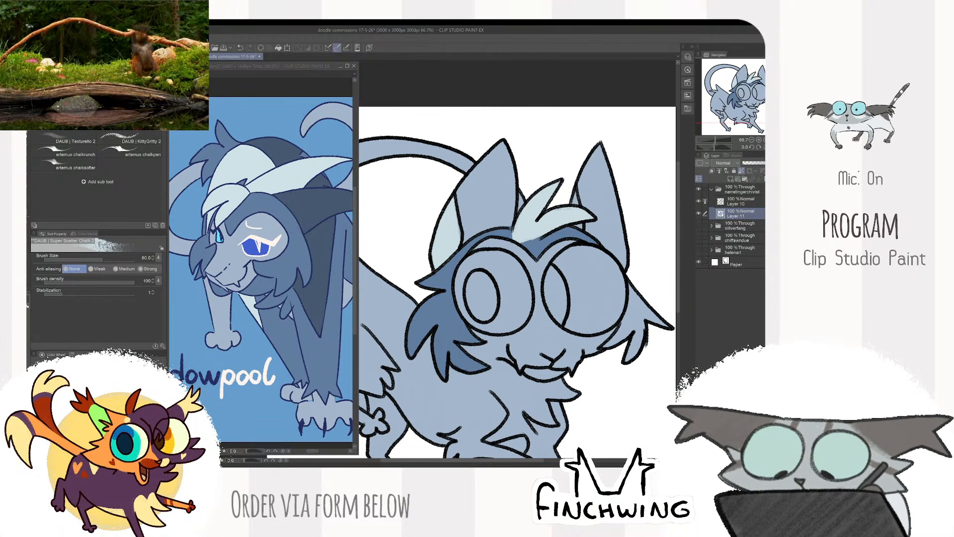
{"action": "mouse_move", "coordinate": [509, 219]}
{"action": "left_mouse_down"}
{"action": "mouse_move", "coordinate": [497, 149]}
{"action": "mouse_move", "coordinate": [465, 194]}
{"action": "left_mouse_up"}
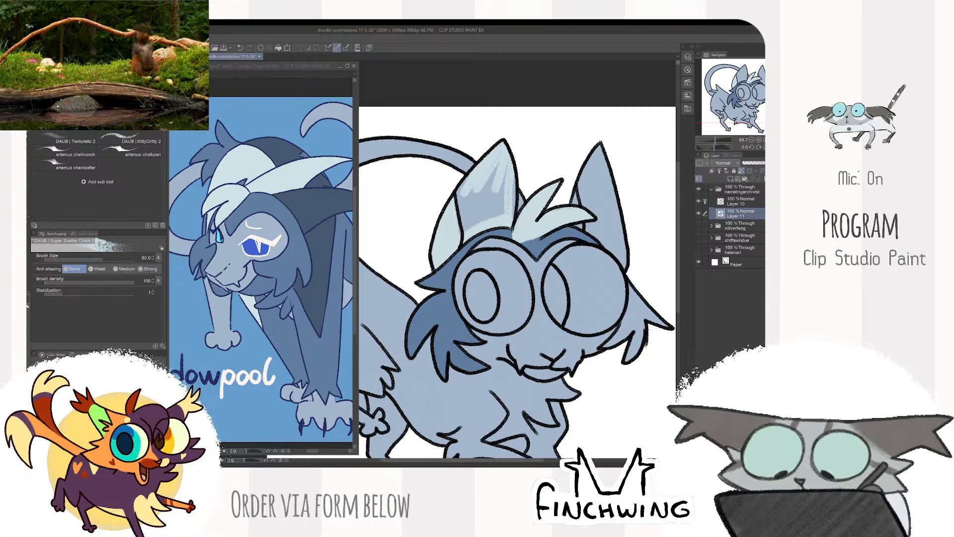
{"action": "mouse_move", "coordinate": [447, 233]}
{"action": "left_mouse_down"}
{"action": "mouse_move", "coordinate": [512, 191]}
{"action": "mouse_move", "coordinate": [512, 212]}
{"action": "left_mouse_up"}
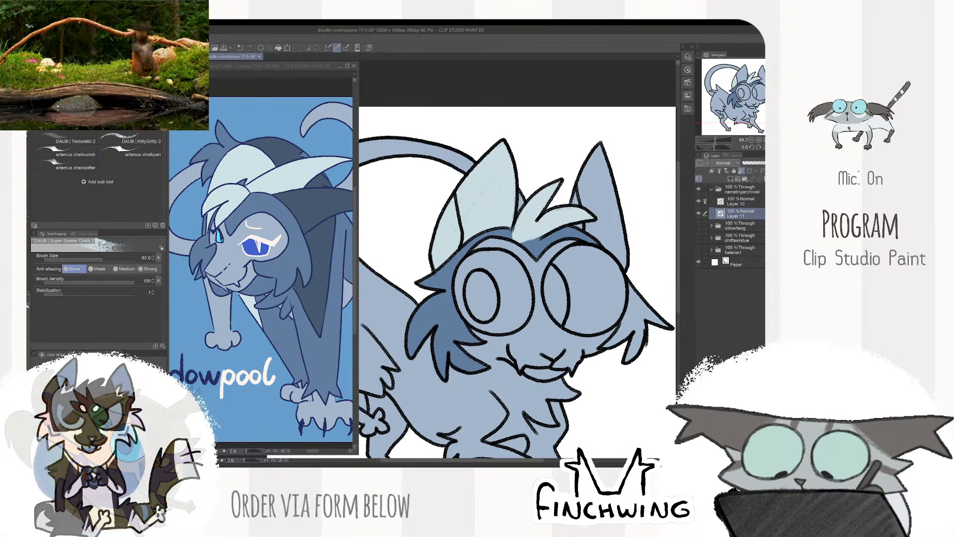
- Paint the ear farthest from the tail with the dark blue sampled from the reference's mane, enlarging the brush to 100
{"action": "left_click_drag", "start_coordinate": [550, 133], "coordinate": [526, 135]}
{"action": "left_click_drag", "start_coordinate": [319, 211], "coordinate": [303, 214]}
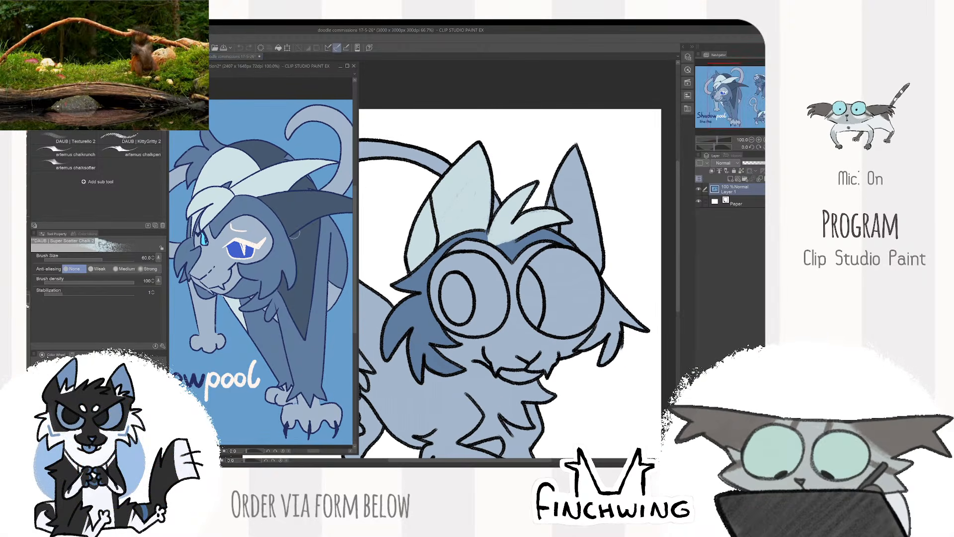
{"action": "left_click", "coordinate": [302, 215], "text": "alt"}
{"action": "left_click_drag", "start_coordinate": [544, 153], "coordinate": [518, 165]}
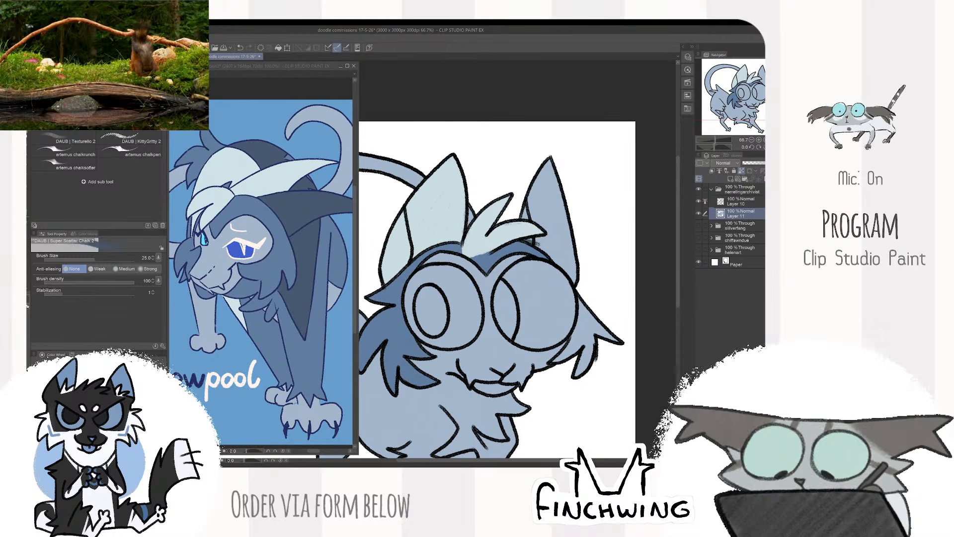
{"action": "key", "text": "bracketright"}
{"action": "key", "text": "bracketright"}
{"action": "key", "text": "bracketright"}
{"action": "left_click_drag", "start_coordinate": [540, 243], "coordinate": [575, 278]}
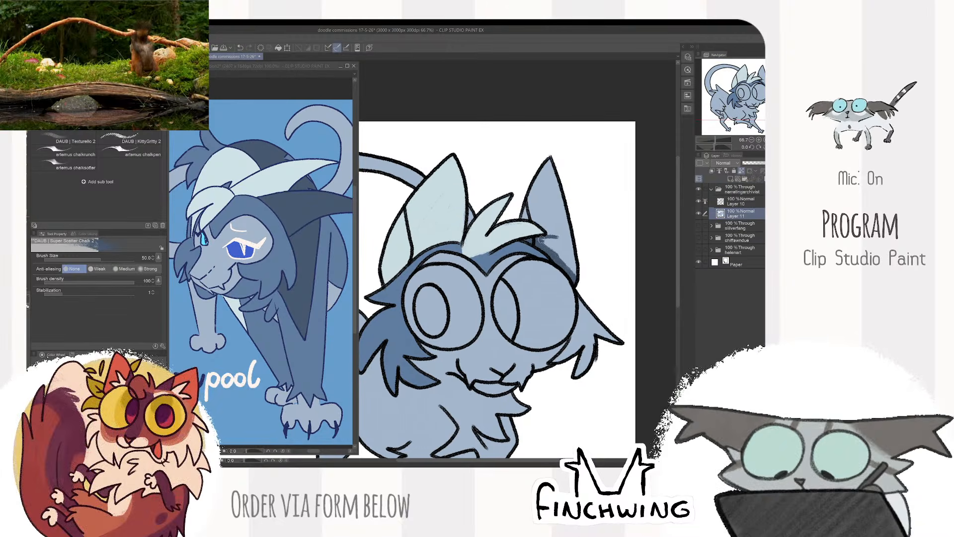
{"action": "mouse_move", "coordinate": [551, 244]}
{"action": "left_mouse_down"}
{"action": "mouse_move", "coordinate": [519, 204]}
{"action": "mouse_move", "coordinate": [579, 274]}
{"action": "mouse_move", "coordinate": [527, 184]}
{"action": "mouse_move", "coordinate": [556, 169]}
{"action": "mouse_move", "coordinate": [542, 179]}
{"action": "mouse_move", "coordinate": [582, 246]}
{"action": "mouse_move", "coordinate": [572, 248]}
{"action": "mouse_move", "coordinate": [566, 209]}
{"action": "left_mouse_up"}
{"action": "key", "text": "bracketright"}
{"action": "key", "text": "bracketright"}
{"action": "scroll", "coordinate": [563, 219], "scroll_direction": "down", "scroll_amount": 2}
- Select the whites of both eyes on the line layer and fill them with pale cyan on the colour layer
{"action": "left_click", "coordinate": [259, 280]}
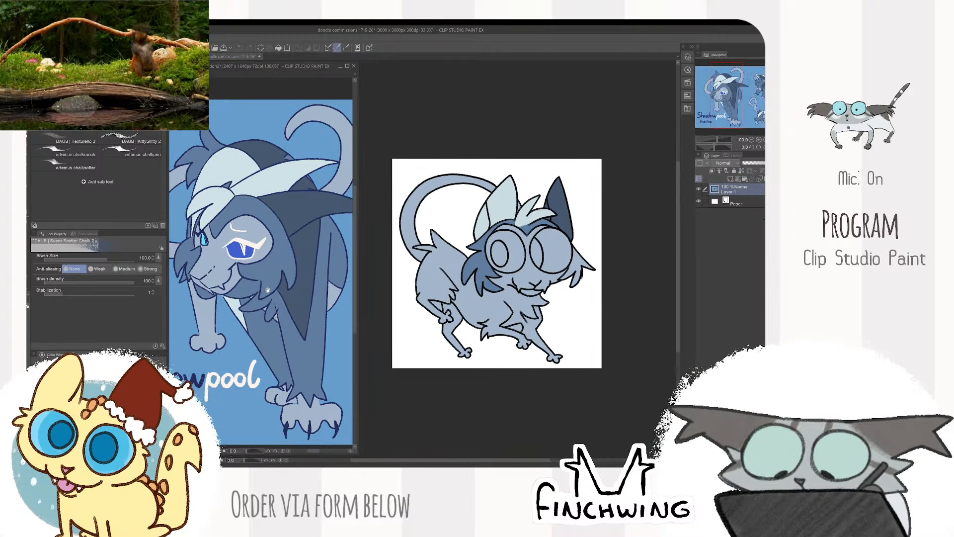
{"action": "left_click_drag", "start_coordinate": [258, 281], "coordinate": [288, 286]}
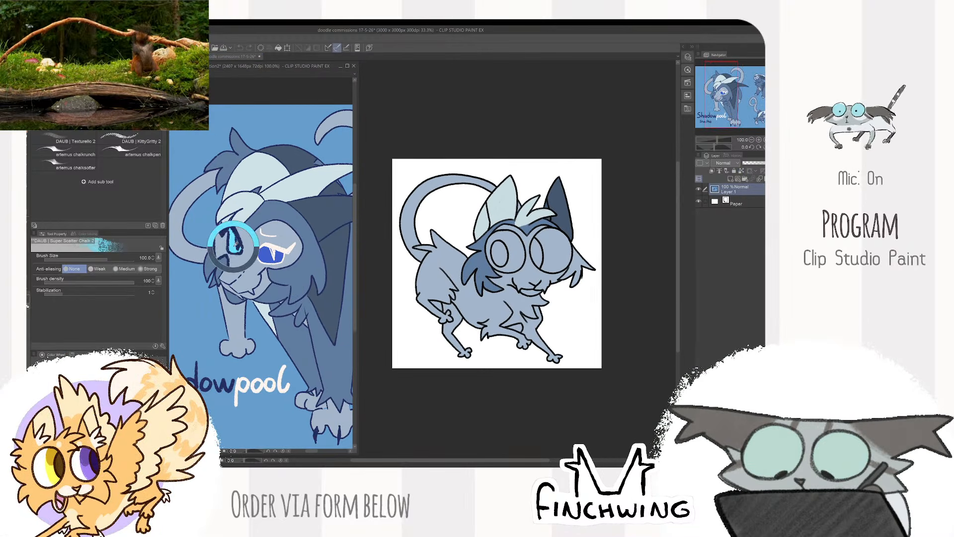
{"action": "scroll", "coordinate": [521, 251], "scroll_direction": "up", "scroll_amount": 2}
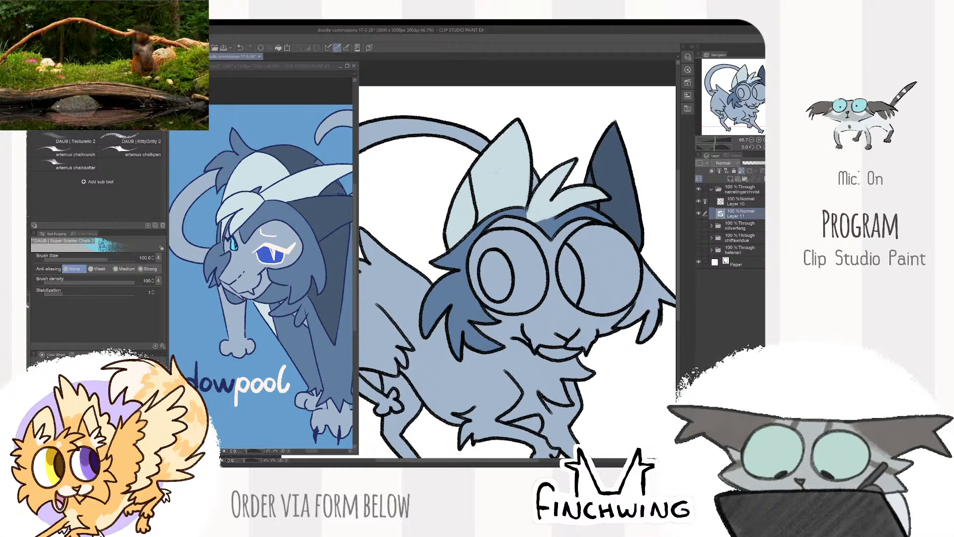
{"action": "left_click", "coordinate": [741, 201]}
{"action": "key", "text": "w"}
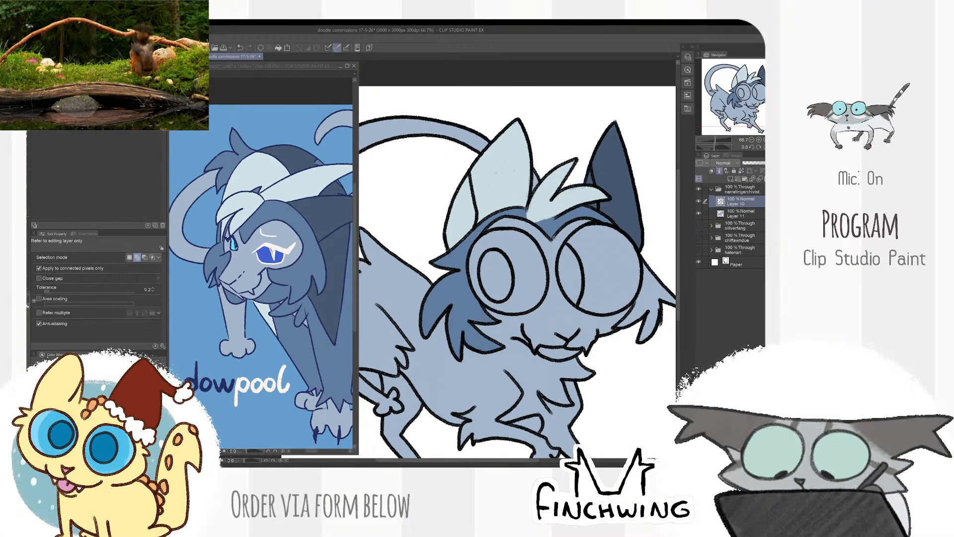
{"action": "left_click", "coordinate": [530, 260]}
{"action": "left_click", "coordinate": [600, 245]}
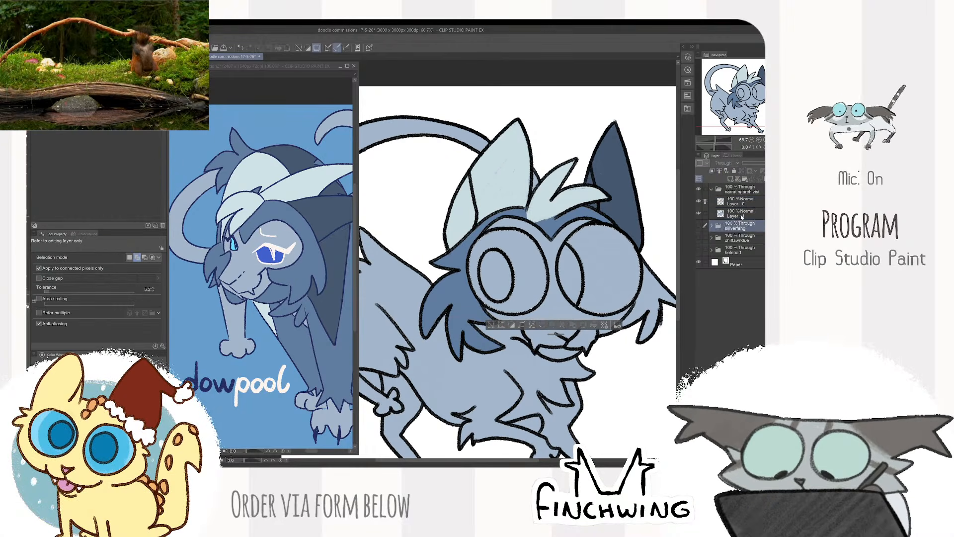
{"action": "left_click", "coordinate": [741, 213]}
{"action": "key", "text": "alt+Delete"}
{"action": "key", "text": "b"}
- Shade the eye nearest the tail around its pupil with the bright cyan sampled from the reference's eye
{"action": "left_click", "coordinate": [233, 246], "text": "alt"}
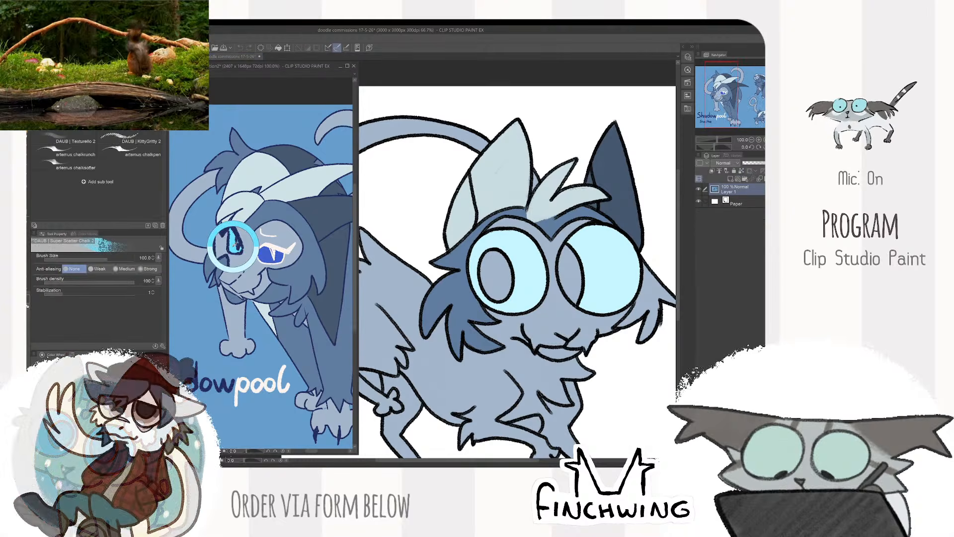
{"action": "left_click", "coordinate": [461, 206]}
{"action": "mouse_move", "coordinate": [506, 236]}
{"action": "left_mouse_down"}
{"action": "mouse_move", "coordinate": [480, 297]}
{"action": "mouse_move", "coordinate": [523, 304]}
{"action": "mouse_move", "coordinate": [514, 309]}
{"action": "mouse_move", "coordinate": [527, 248]}
{"action": "mouse_move", "coordinate": [516, 300]}
{"action": "mouse_move", "coordinate": [477, 255]}
{"action": "left_mouse_up"}
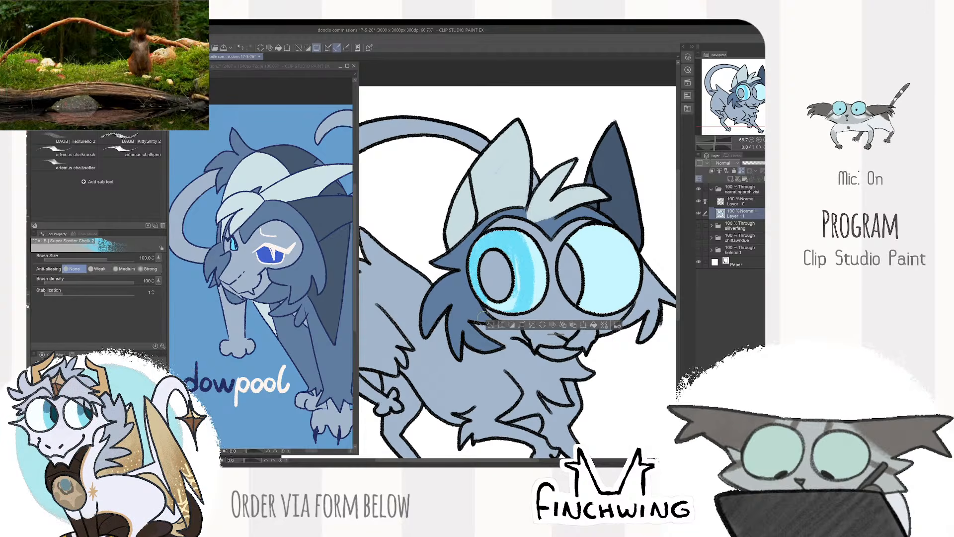
{"action": "left_click_drag", "start_coordinate": [485, 295], "coordinate": [509, 307]}
{"action": "left_click_drag", "start_coordinate": [517, 264], "coordinate": [517, 294]}
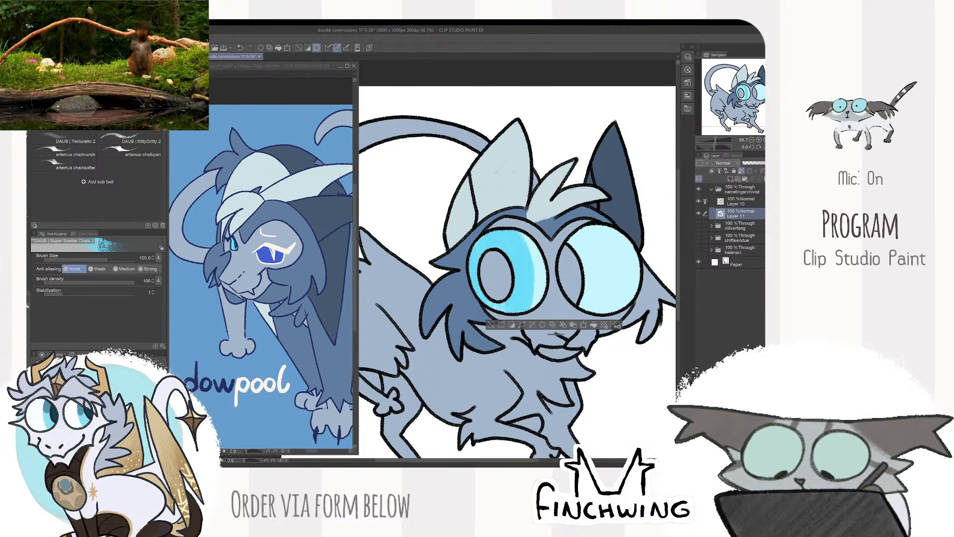
- Sample the deep blue from the reference's white-marked eye for shading the other eye
{"action": "left_click_drag", "start_coordinate": [634, 232], "coordinate": [563, 217]}
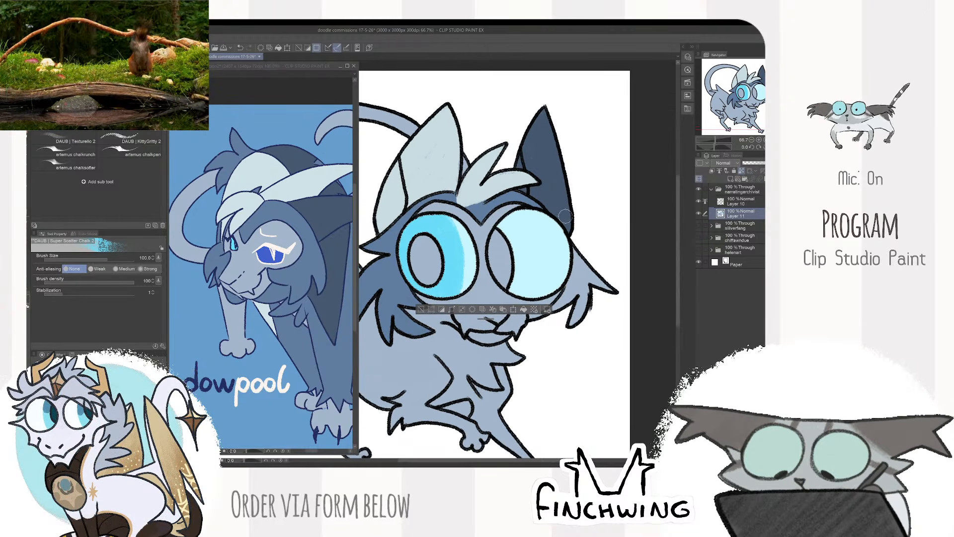
{"action": "left_click", "coordinate": [267, 256], "text": "alt"}
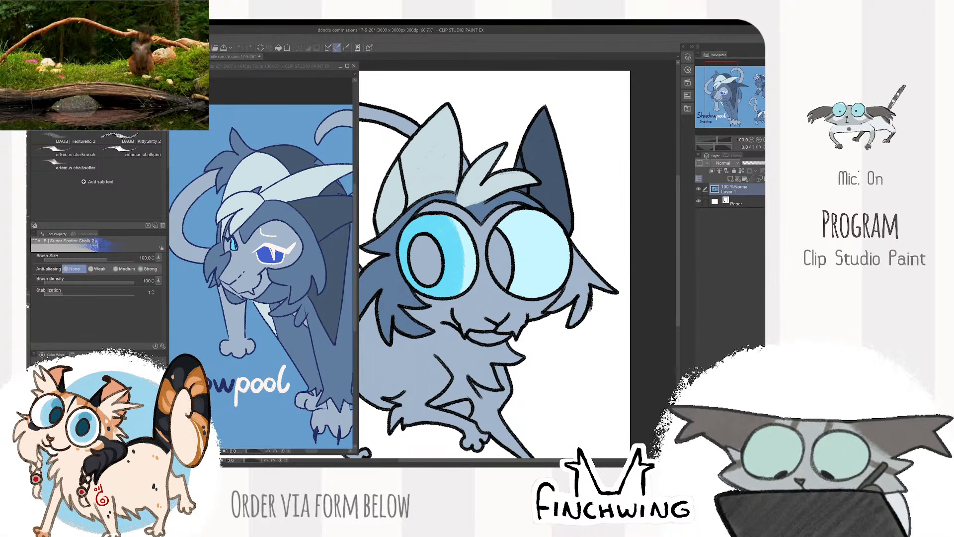
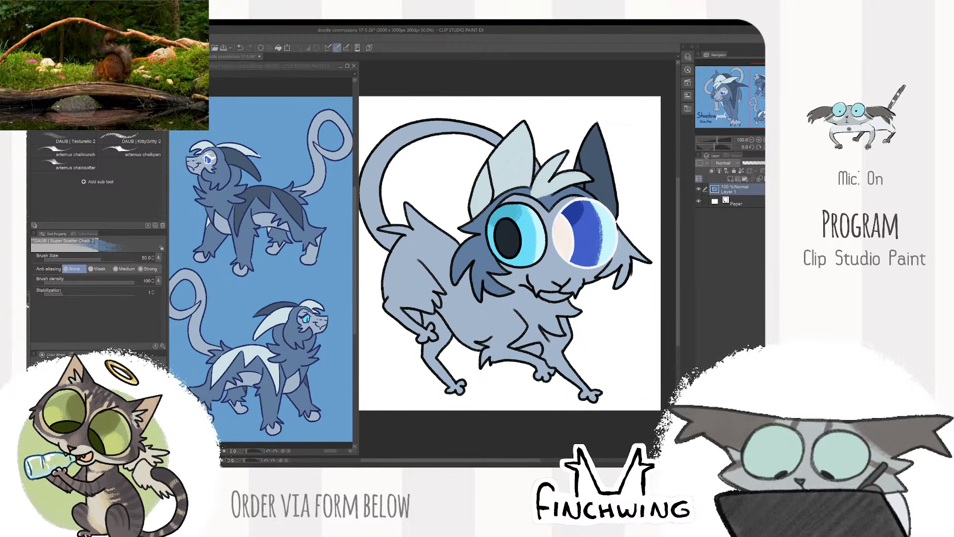
- Lasso the body and legs on the colour layer and fill them with the same medium blue as the mane
{"action": "left_click", "coordinate": [591, 298]}
{"action": "scroll", "coordinate": [591, 298], "scroll_direction": "up", "scroll_amount": 3}
{"action": "mouse_move", "coordinate": [591, 298]}
{"action": "left_mouse_down"}
{"action": "mouse_move", "coordinate": [601, 280]}
{"action": "mouse_move", "coordinate": [516, 304]}
{"action": "left_mouse_up"}
{"action": "mouse_move", "coordinate": [476, 274]}
{"action": "left_mouse_down"}
{"action": "mouse_move", "coordinate": [432, 268]}
{"action": "mouse_move", "coordinate": [522, 306]}
{"action": "mouse_move", "coordinate": [538, 302]}
{"action": "mouse_move", "coordinate": [494, 281]}
{"action": "mouse_move", "coordinate": [545, 312]}
{"action": "mouse_move", "coordinate": [590, 291]}
{"action": "mouse_move", "coordinate": [511, 272]}
{"action": "mouse_move", "coordinate": [460, 199]}
{"action": "mouse_move", "coordinate": [381, 278]}
{"action": "mouse_move", "coordinate": [572, 400]}
{"action": "mouse_move", "coordinate": [623, 290]}
{"action": "left_mouse_up"}
{"action": "scroll", "coordinate": [563, 294], "scroll_direction": "down", "scroll_amount": 1}
{"action": "scroll", "coordinate": [563, 293], "scroll_direction": "down", "scroll_amount": 1}
{"action": "key", "text": "m"}
{"action": "key", "text": "alt+Delete"}
{"action": "key", "text": "ctrl+d"}
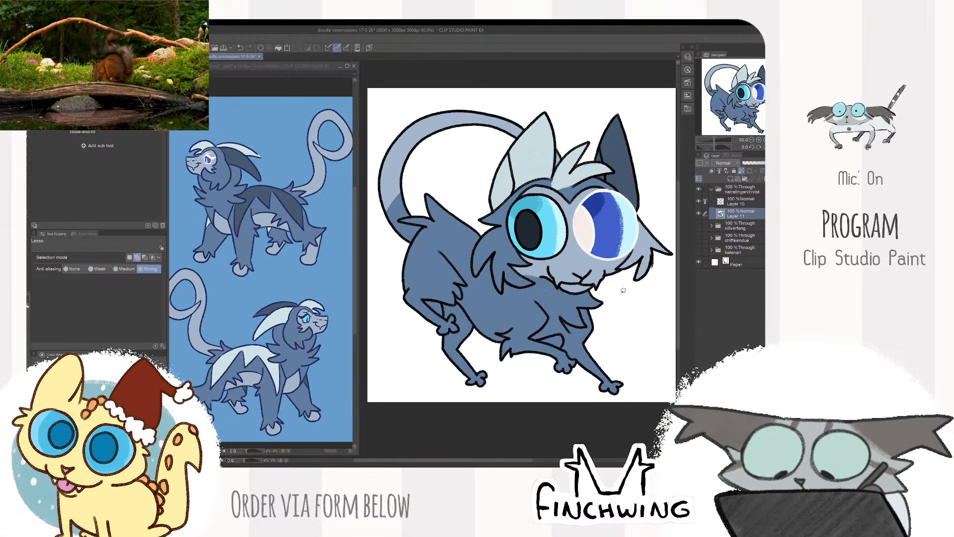
- Restore the tail base to the light grey-blue sampled from the reference and clean up the area enclosed by the tail
{"action": "key", "text": "b"}
{"action": "left_click", "coordinate": [281, 277]}
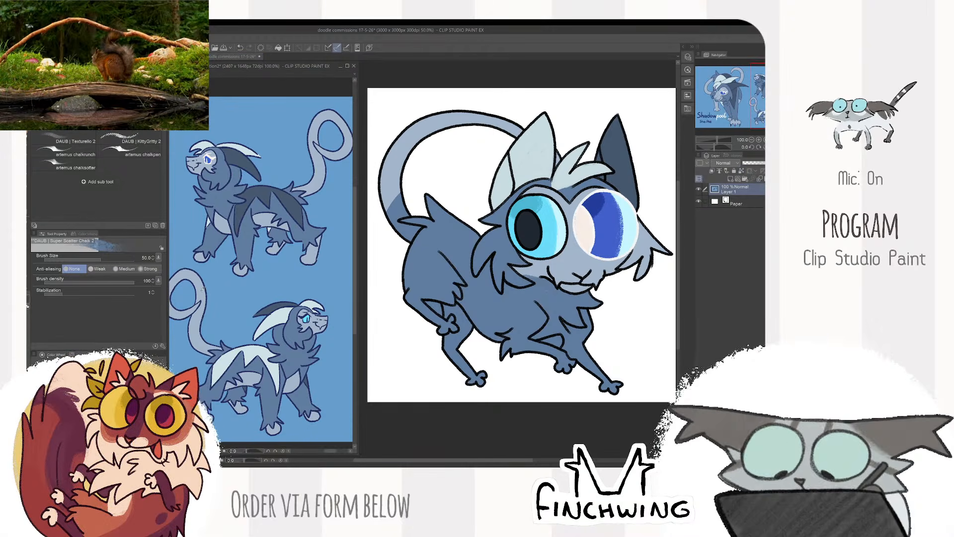
{"action": "left_click", "coordinate": [281, 278], "text": "alt"}
{"action": "left_click", "coordinate": [470, 156]}
{"action": "left_click", "coordinate": [741, 201]}
{"action": "key", "text": "w"}
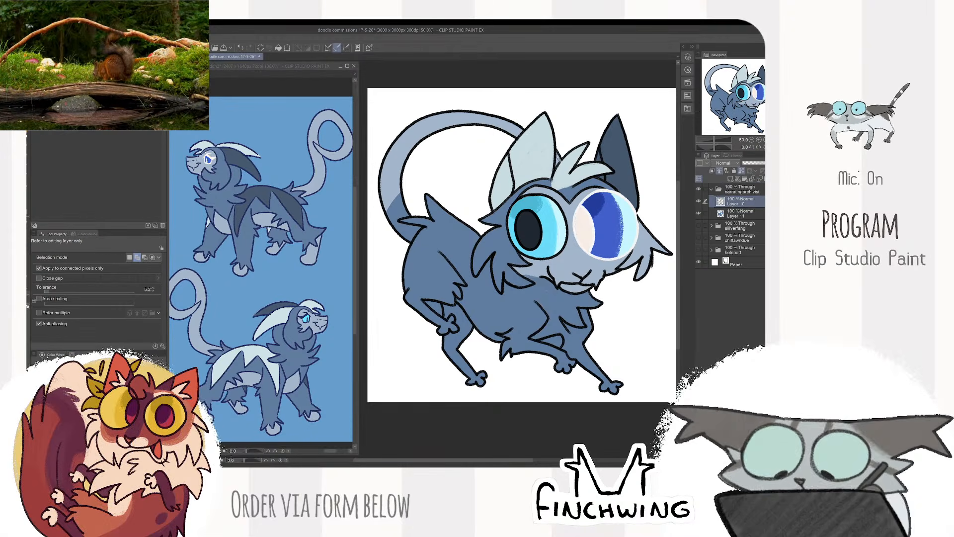
{"action": "left_click", "coordinate": [559, 157]}
{"action": "left_click", "coordinate": [508, 128]}
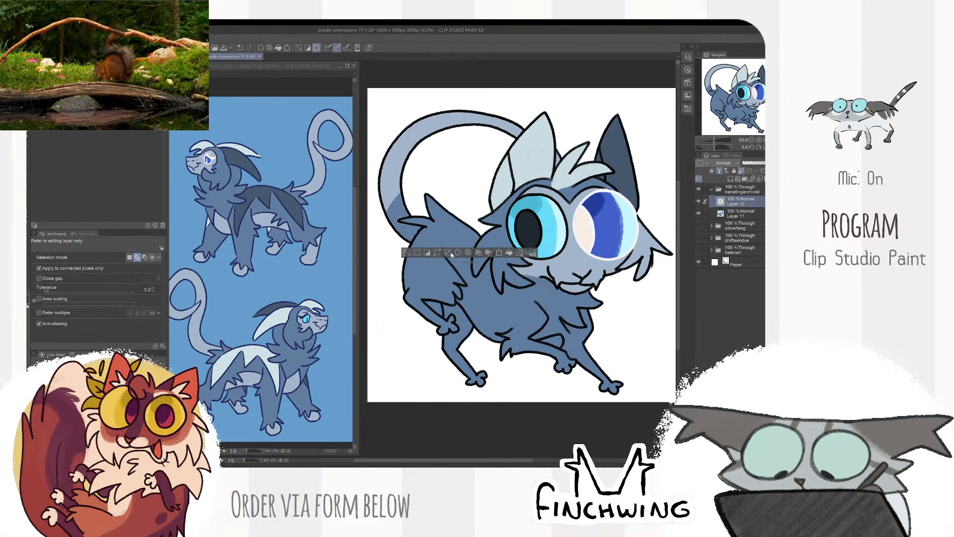
{"action": "left_click", "coordinate": [744, 213]}
{"action": "key", "text": "ctrl+d"}
{"action": "key", "text": "b"}
{"action": "left_click", "coordinate": [744, 204]}
{"action": "left_click", "coordinate": [744, 212]}
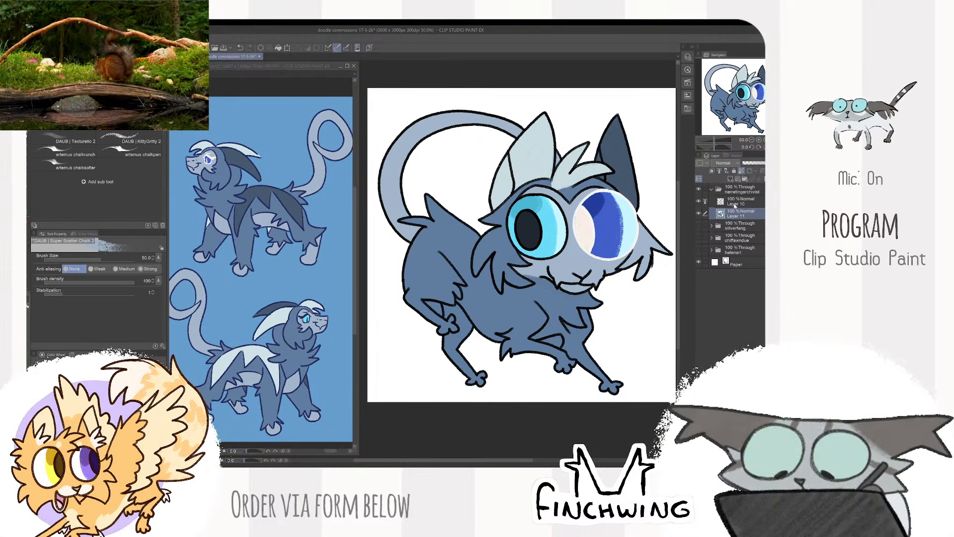
- Sample the pale blue from the reference's back marking and paint a pointed marking on the shoulder of the doodle
{"action": "left_click", "coordinate": [252, 354]}
{"action": "left_click", "coordinate": [252, 353], "text": "alt"}
{"action": "left_click", "coordinate": [542, 264]}
{"action": "key", "text": "["}
{"action": "key", "text": "["}
{"action": "key", "text": "["}
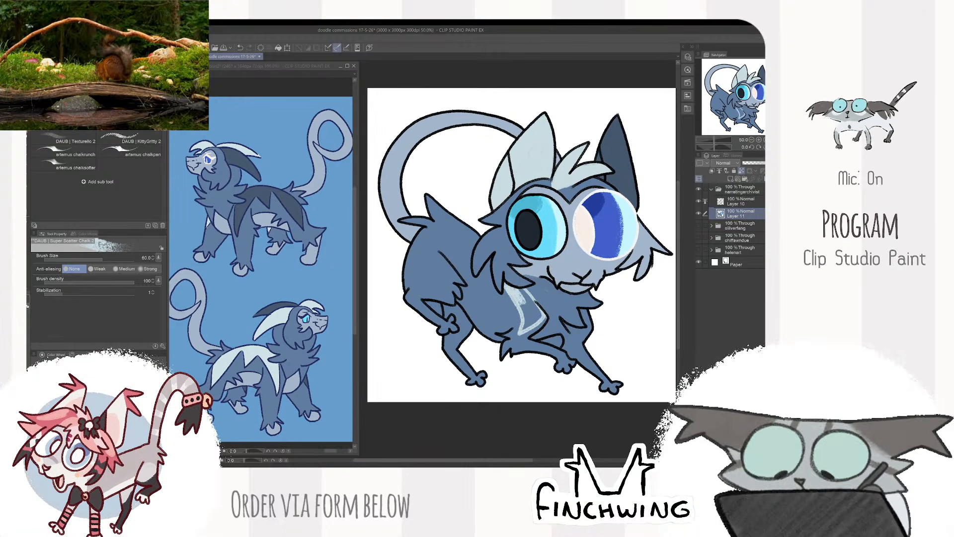
{"action": "mouse_move", "coordinate": [521, 293]}
{"action": "left_mouse_down"}
{"action": "mouse_move", "coordinate": [535, 307]}
{"action": "mouse_move", "coordinate": [528, 323]}
{"action": "mouse_move", "coordinate": [532, 309]}
{"action": "left_mouse_up"}
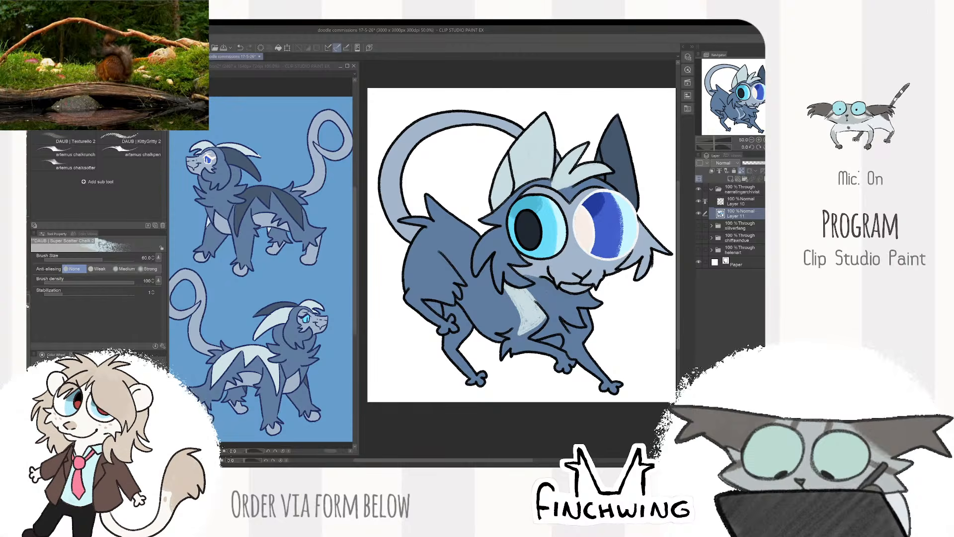
- Paint a second pale spike on the side behind the shoulder marking, adjusting the brush size to 40
{"action": "key", "text": "["}
{"action": "key", "text": "["}
{"action": "key", "text": "["}
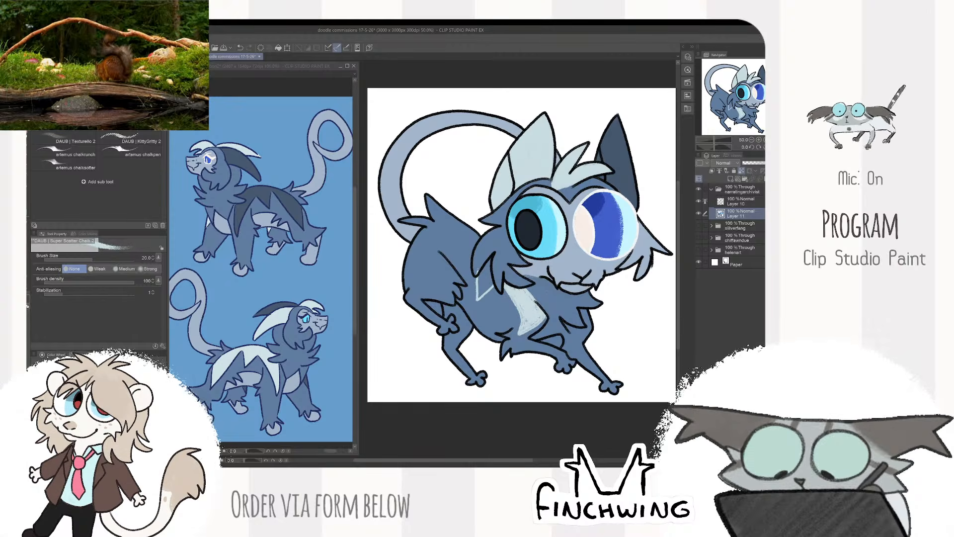
{"action": "key", "text": "]"}
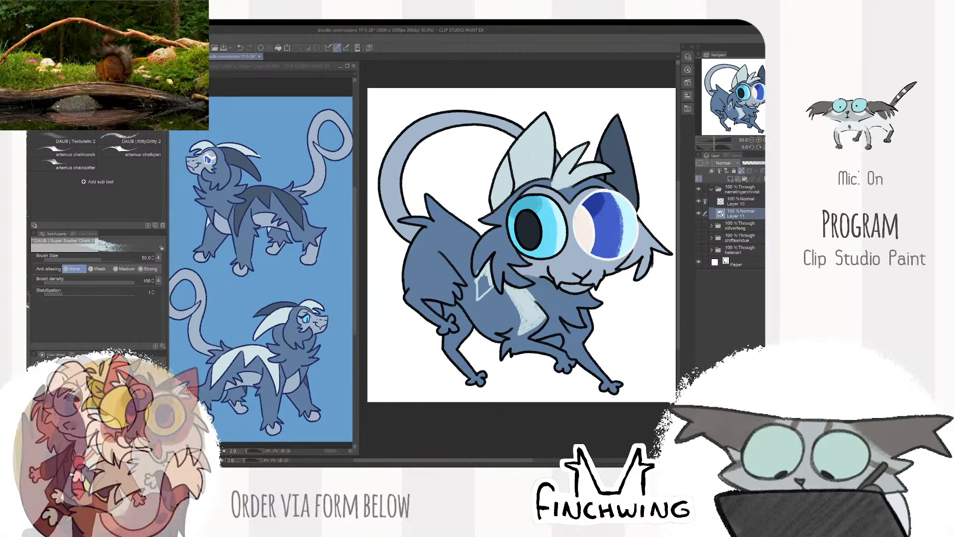
{"action": "left_click_drag", "start_coordinate": [481, 295], "coordinate": [489, 269]}
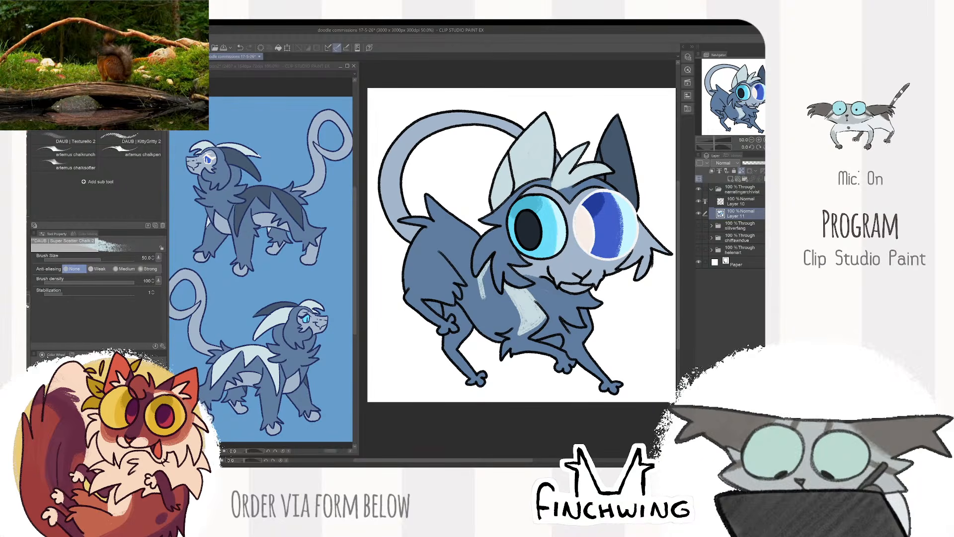
{"action": "key", "text": "bracketleft"}
{"action": "key", "text": "bracketleft"}
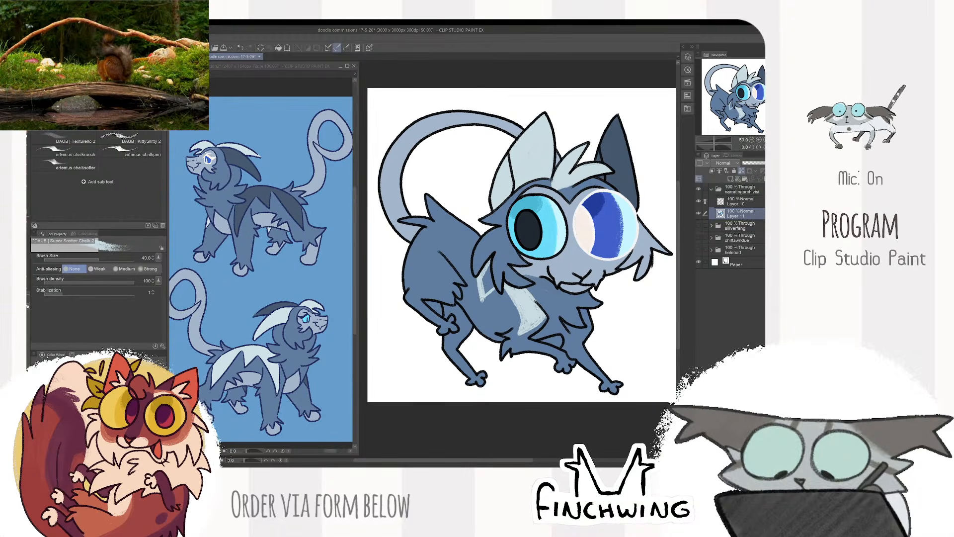
{"action": "mouse_move", "coordinate": [483, 300]}
{"action": "left_mouse_down"}
{"action": "mouse_move", "coordinate": [496, 288]}
{"action": "mouse_move", "coordinate": [484, 282]}
{"action": "left_mouse_up"}
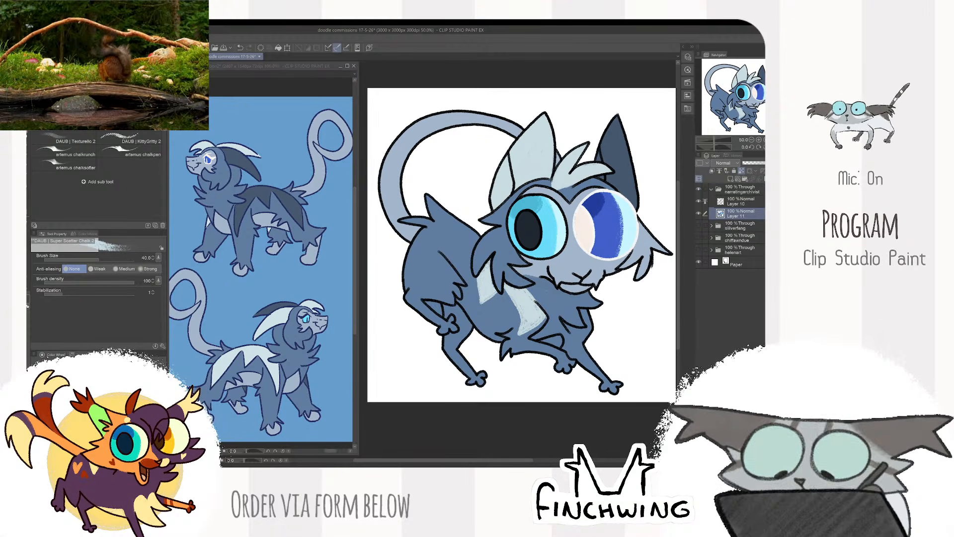
- Paint the pale marking across the rump and haunch up to the tail base, refining it with colours sampled from the reference
{"action": "left_click", "coordinate": [292, 365], "text": "alt"}
{"action": "left_click", "coordinate": [498, 220]}
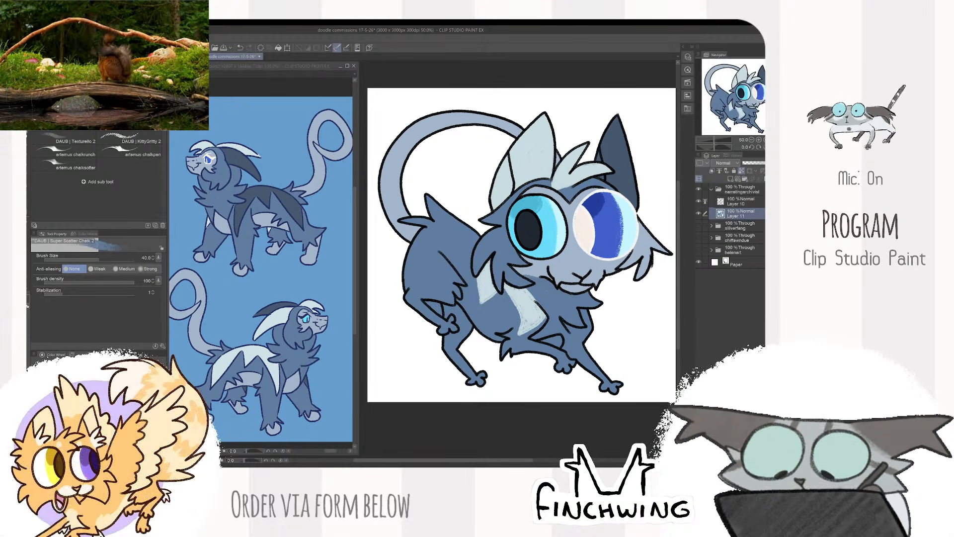
{"action": "left_click", "coordinate": [259, 347], "text": "alt"}
{"action": "left_click", "coordinate": [487, 275]}
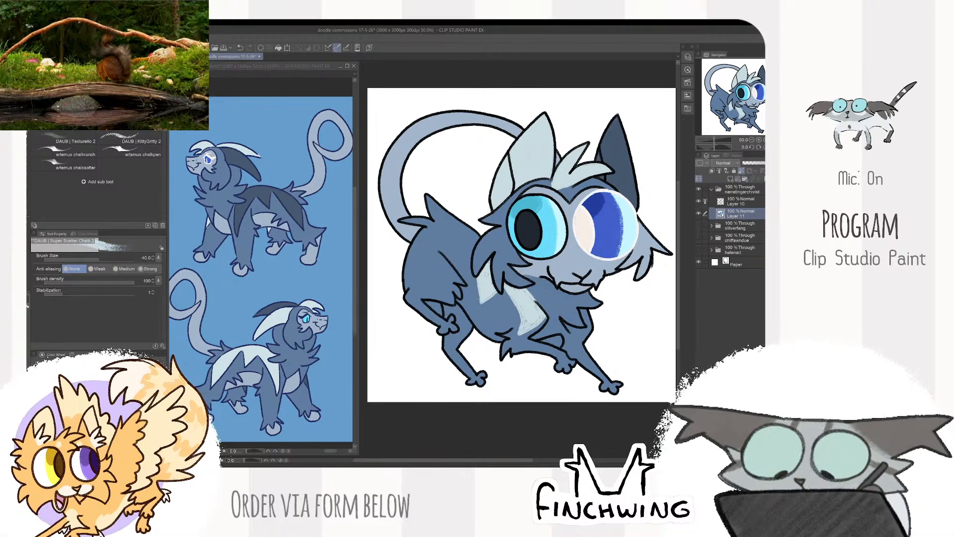
{"action": "left_click_drag", "start_coordinate": [489, 238], "coordinate": [506, 248]}
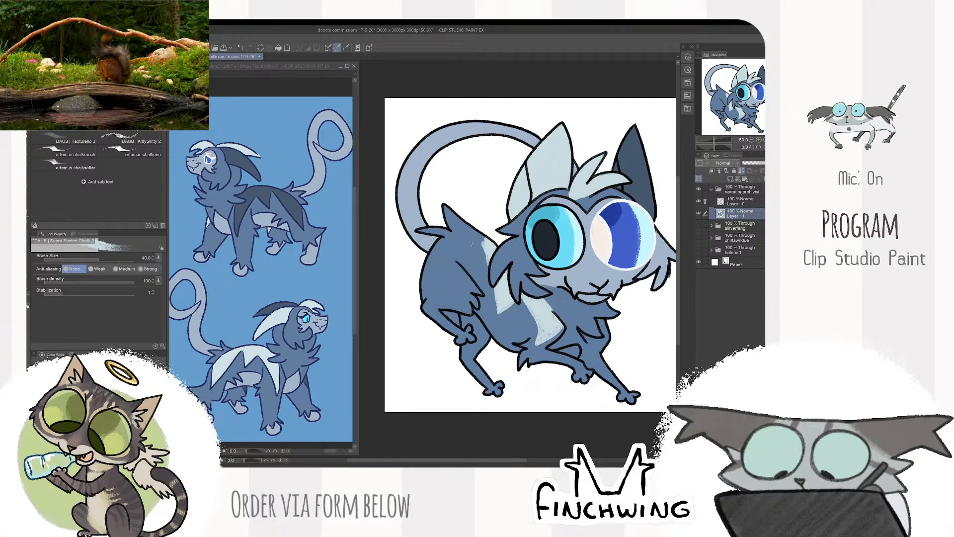
{"action": "mouse_move", "coordinate": [426, 265]}
{"action": "left_mouse_down"}
{"action": "mouse_move", "coordinate": [453, 301]}
{"action": "mouse_move", "coordinate": [454, 255]}
{"action": "mouse_move", "coordinate": [467, 227]}
{"action": "mouse_move", "coordinate": [448, 279]}
{"action": "mouse_move", "coordinate": [451, 227]}
{"action": "mouse_move", "coordinate": [428, 261]}
{"action": "mouse_move", "coordinate": [439, 275]}
{"action": "left_mouse_up"}
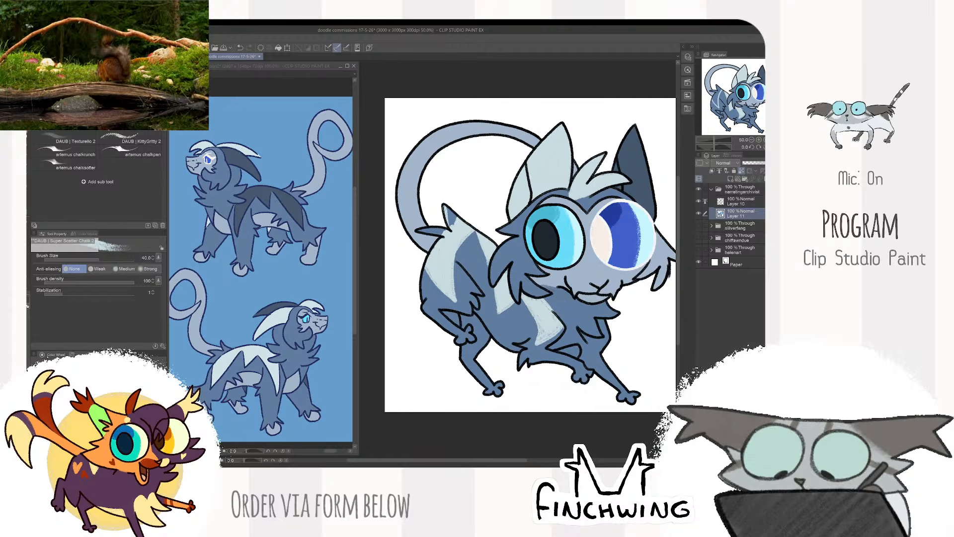
{"action": "left_click_drag", "start_coordinate": [430, 231], "coordinate": [443, 234]}
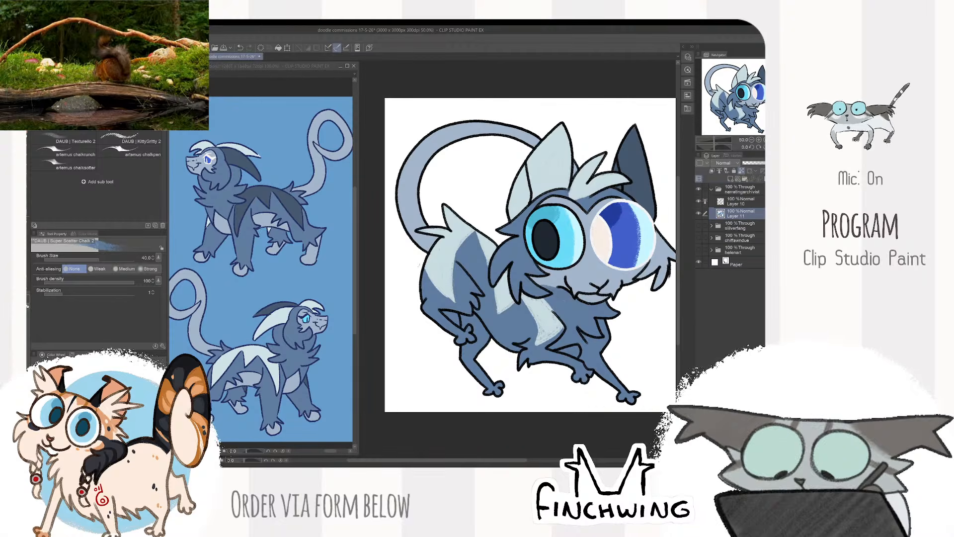
{"action": "left_click_drag", "start_coordinate": [427, 269], "coordinate": [455, 300]}
{"action": "left_click_drag", "start_coordinate": [530, 255], "coordinate": [513, 221]}
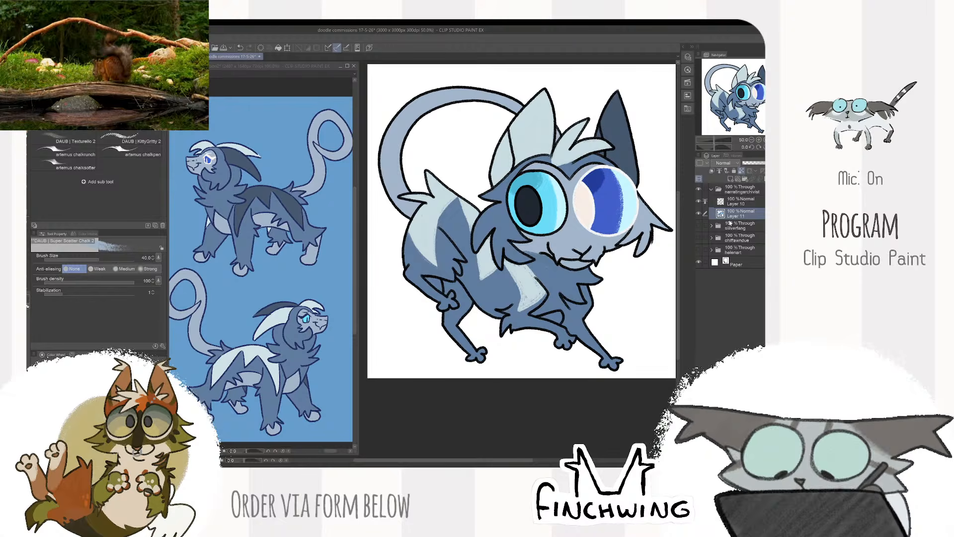
- Select the gap enclosed between the hind legs on the line layer and clear its fill on the colour layer
{"action": "left_click", "coordinate": [741, 201]}
{"action": "key", "text": "w"}
{"action": "left_click", "coordinate": [436, 283]}
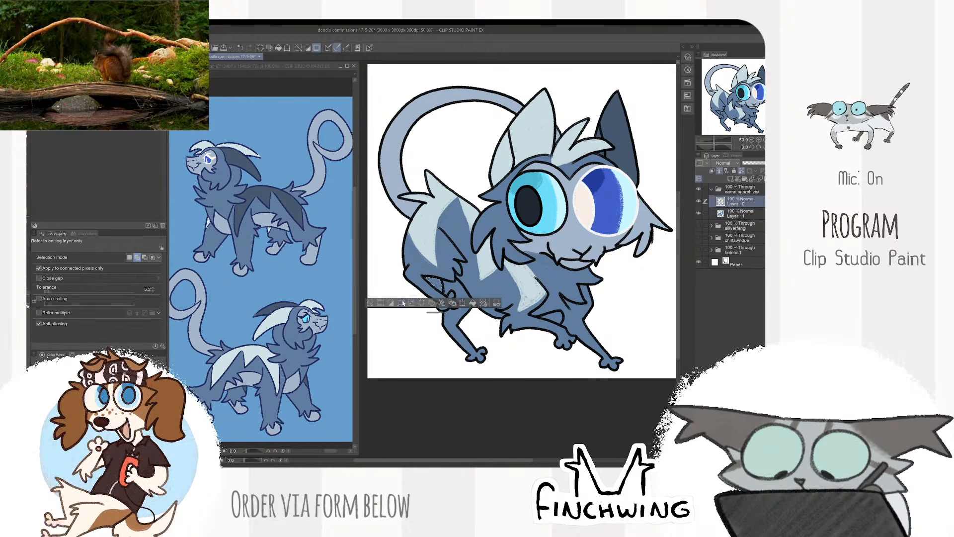
{"action": "left_click", "coordinate": [706, 213]}
{"action": "key", "text": "ctrl+d"}
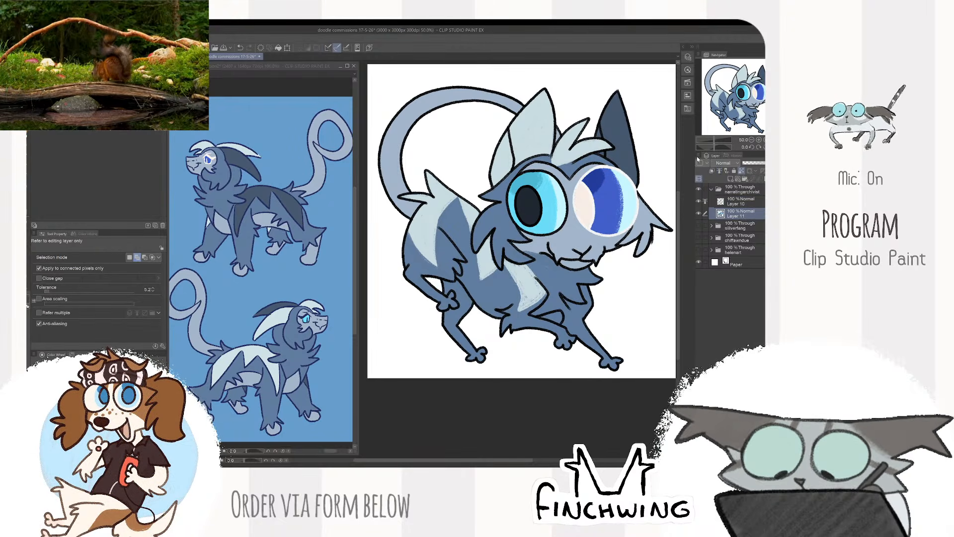
- Paint the lower hind legs and front paws light grey-blue with the chalk brush at size 60
{"action": "key", "text": "b"}
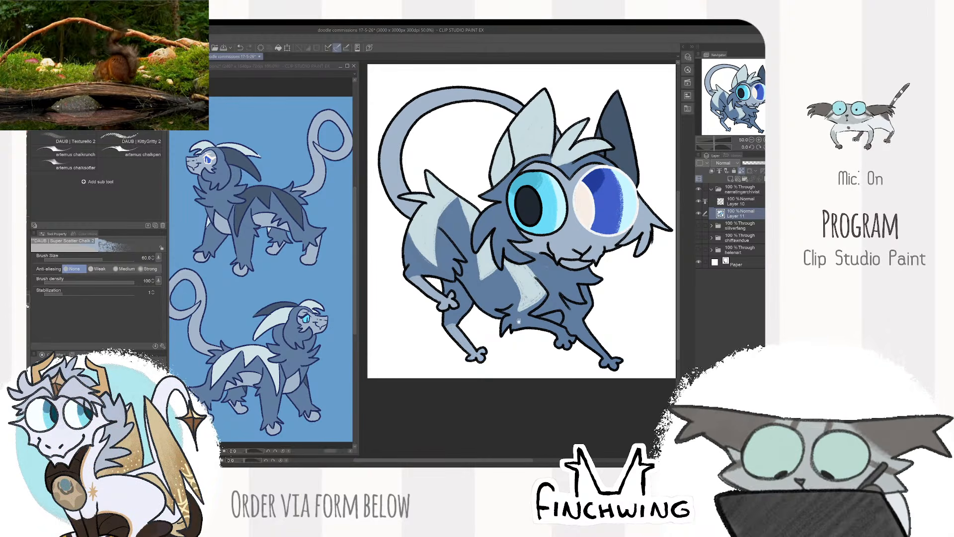
{"action": "left_click_drag", "start_coordinate": [519, 321], "coordinate": [465, 284]}
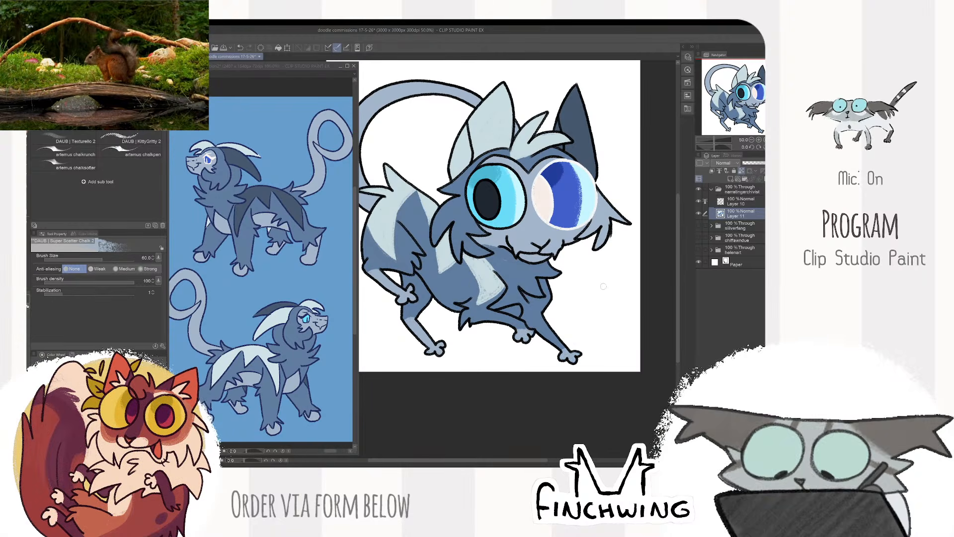
- Select the gap enclosed between the front legs on the line layer and clear its fill on the colour layer
{"action": "left_click", "coordinate": [736, 202]}
{"action": "key", "text": "e"}
{"action": "key", "text": "w"}
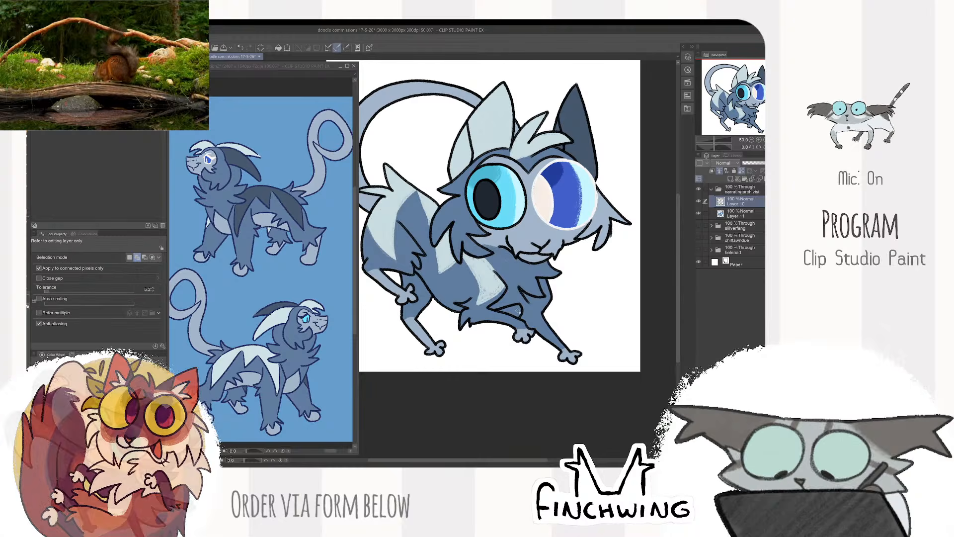
{"action": "left_click", "coordinate": [513, 312]}
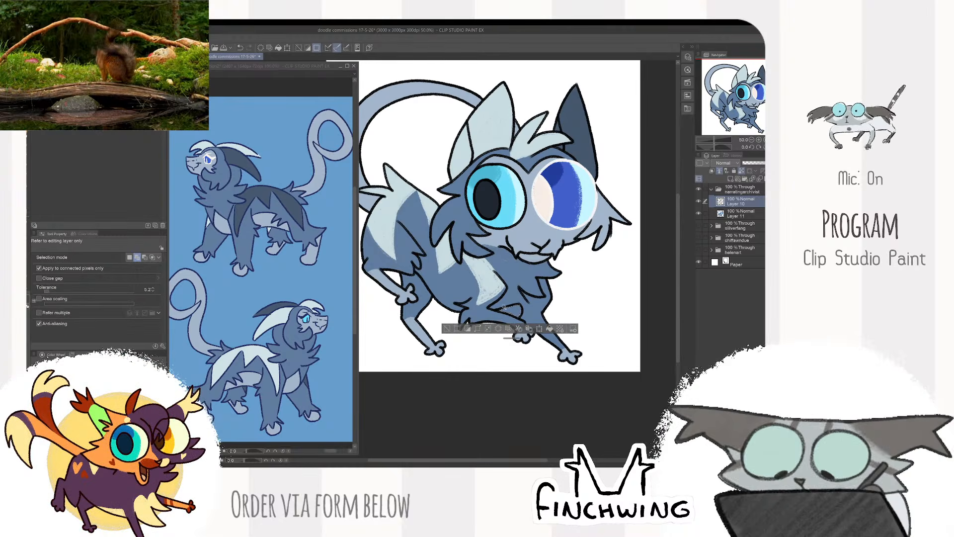
{"action": "left_click", "coordinate": [508, 329]}
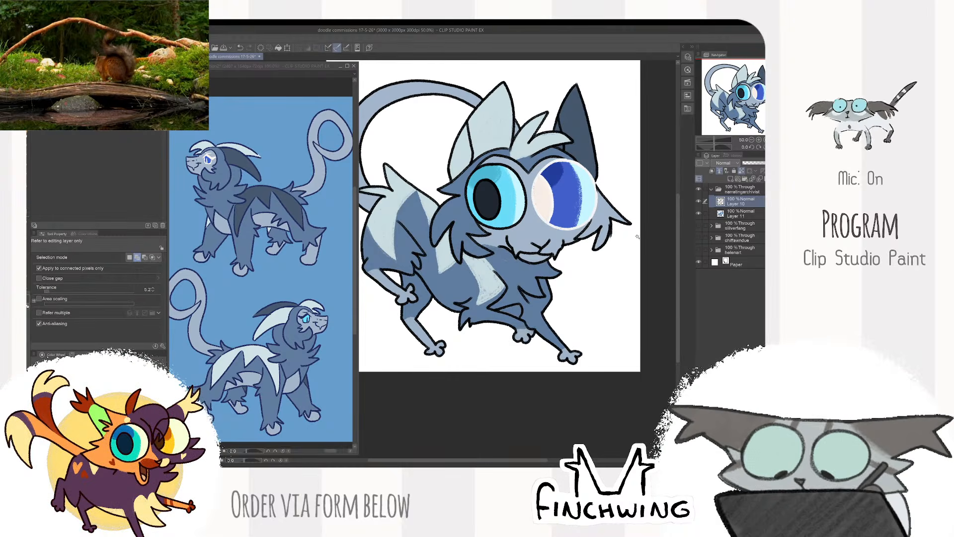
{"action": "key", "text": "ctrl+z"}
{"action": "left_click", "coordinate": [737, 214]}
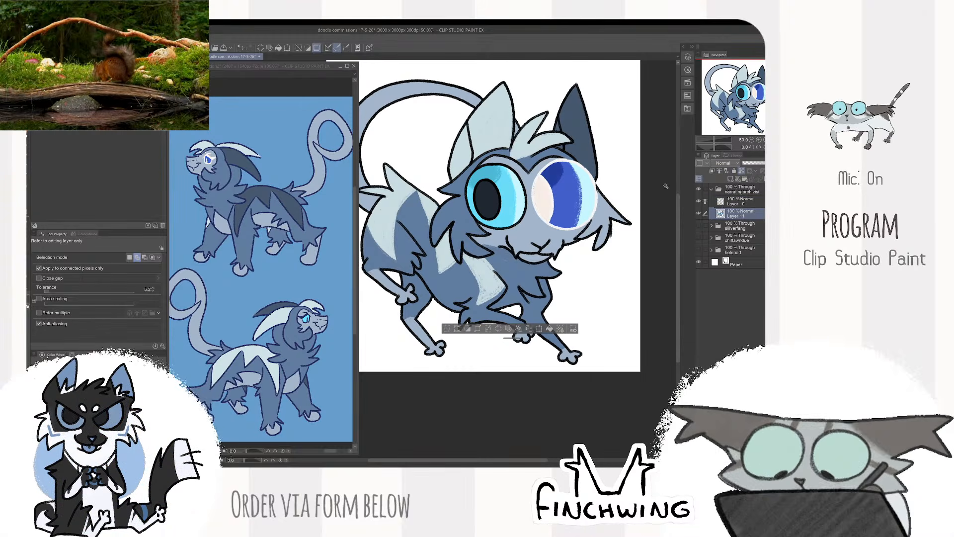
{"action": "key", "text": "ctrl+d"}
- On the line layer, erase the outline above the bent front leg's paw and redraw it as jagged fur with a size 20 brush
{"action": "key", "text": "p"}
{"action": "left_click", "coordinate": [738, 202]}
{"action": "key", "text": "e"}
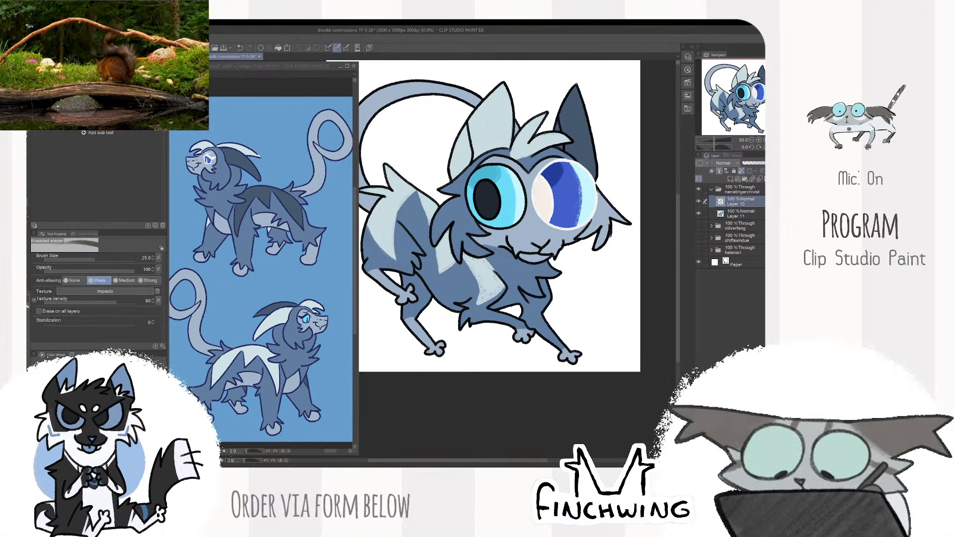
{"action": "key", "text": "p"}
{"action": "key", "text": "bracketleft"}
{"action": "key", "text": "bracketleft"}
{"action": "key", "text": "bracketleft"}
{"action": "key", "text": "bracketleft"}
{"action": "key", "text": "bracketleft"}
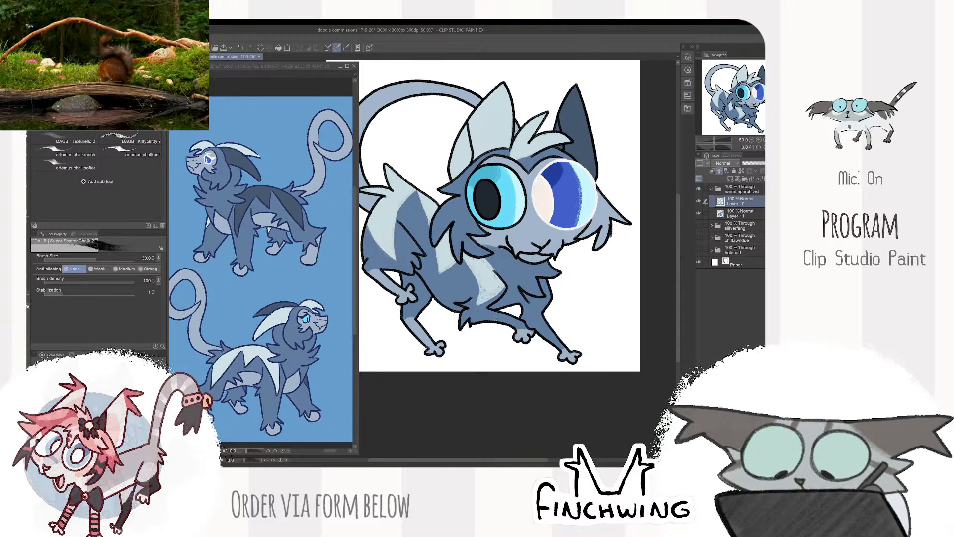
{"action": "scroll", "coordinate": [518, 321], "scroll_direction": "down", "scroll_amount": 1}
{"action": "scroll", "coordinate": [518, 322], "scroll_direction": "up", "scroll_amount": 2}
{"action": "scroll", "coordinate": [518, 321], "scroll_direction": "up", "scroll_amount": 1}
{"action": "key", "text": "e"}
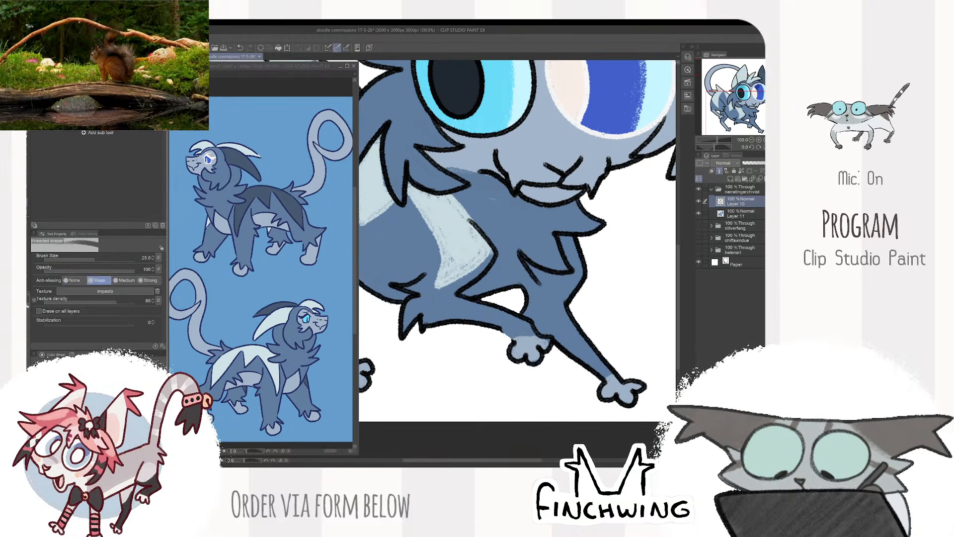
{"action": "key", "text": "p"}
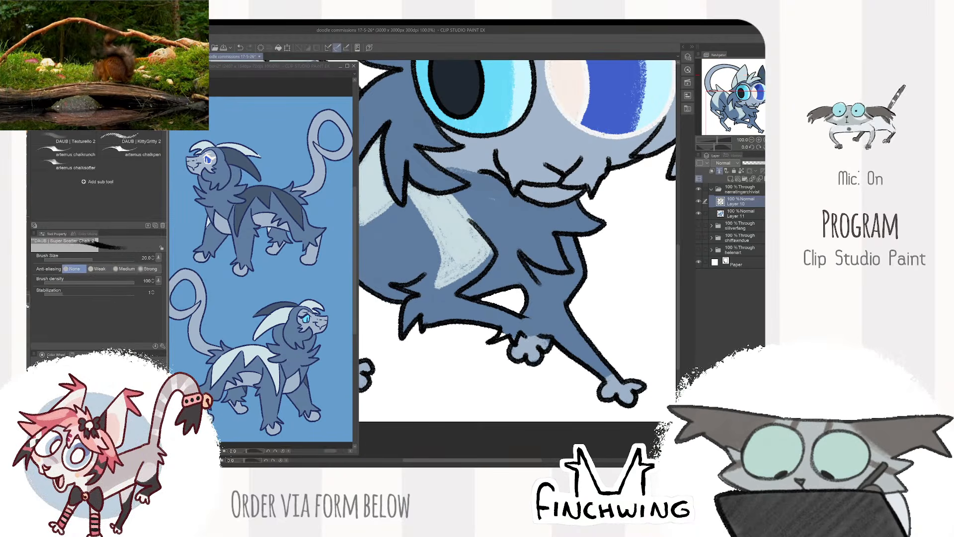
{"action": "mouse_move", "coordinate": [525, 336]}
{"action": "left_mouse_down"}
{"action": "mouse_move", "coordinate": [545, 330]}
{"action": "mouse_move", "coordinate": [524, 316]}
{"action": "mouse_move", "coordinate": [543, 335]}
{"action": "left_mouse_up"}
- Replace the outline above the outstretched front leg's paw with a jagged fur tuft
{"action": "mouse_move", "coordinate": [572, 358]}
{"action": "left_mouse_down"}
{"action": "mouse_move", "coordinate": [506, 305]}
{"action": "mouse_move", "coordinate": [551, 320]}
{"action": "mouse_move", "coordinate": [518, 338]}
{"action": "mouse_move", "coordinate": [576, 316]}
{"action": "mouse_move", "coordinate": [546, 308]}
{"action": "left_mouse_up"}
{"action": "key", "text": "e"}
{"action": "key", "text": "p"}
{"action": "scroll", "coordinate": [542, 294], "scroll_direction": "down", "scroll_amount": 2}
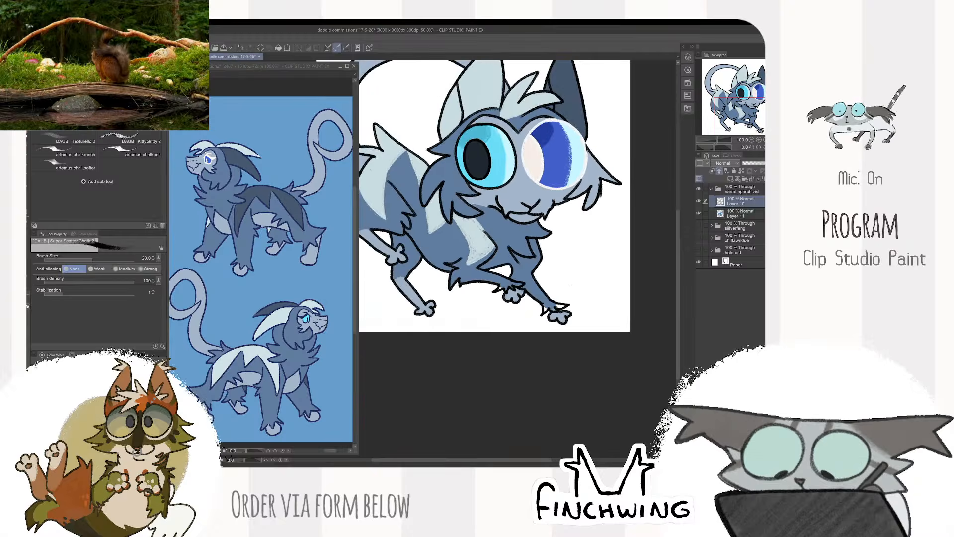
- Erase part of the lower-reaching hind leg's outline and draw a jagged fur tuft where its light marking starts
{"action": "scroll", "coordinate": [472, 293], "scroll_direction": "up", "scroll_amount": 2}
{"action": "mouse_move", "coordinate": [472, 293]}
{"action": "left_mouse_down"}
{"action": "mouse_move", "coordinate": [522, 313]}
{"action": "mouse_move", "coordinate": [502, 295]}
{"action": "mouse_move", "coordinate": [472, 296]}
{"action": "mouse_move", "coordinate": [508, 288]}
{"action": "left_mouse_up"}
{"action": "key", "text": "e"}
{"action": "key", "text": "p"}
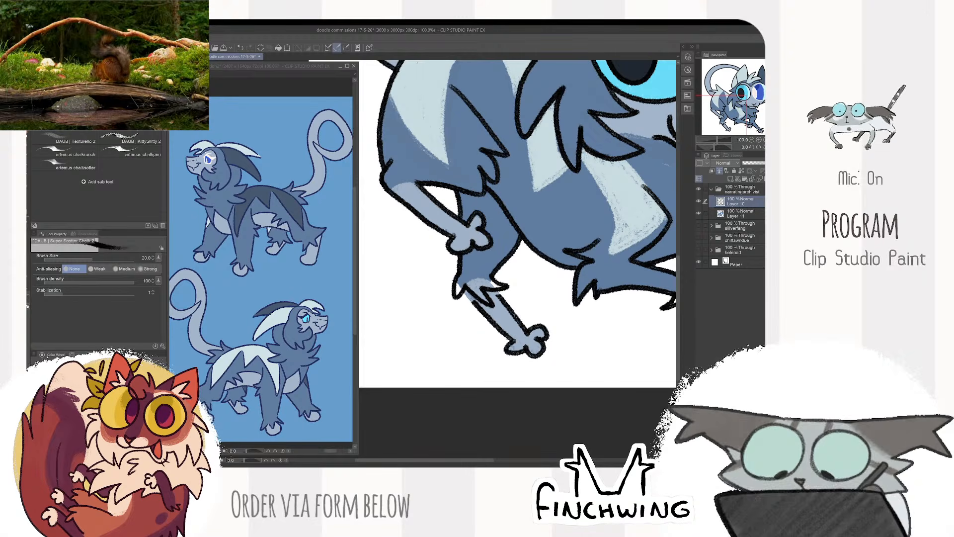
- Erase the raised hind leg's outline below the thigh and draw a jagged fur tuft over the start of its light marking
{"action": "left_click_drag", "start_coordinate": [494, 288], "coordinate": [543, 345]}
{"action": "key", "text": "e"}
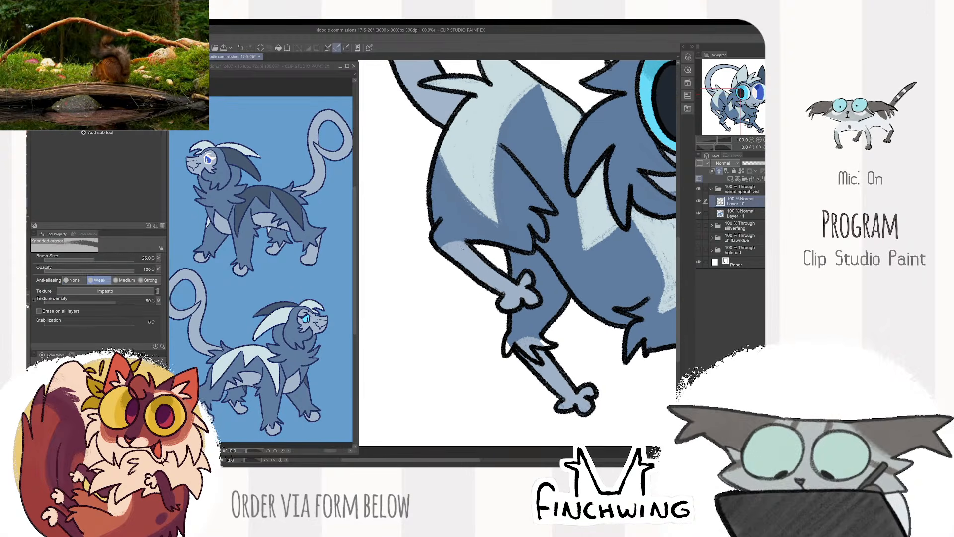
{"action": "key", "text": "p"}
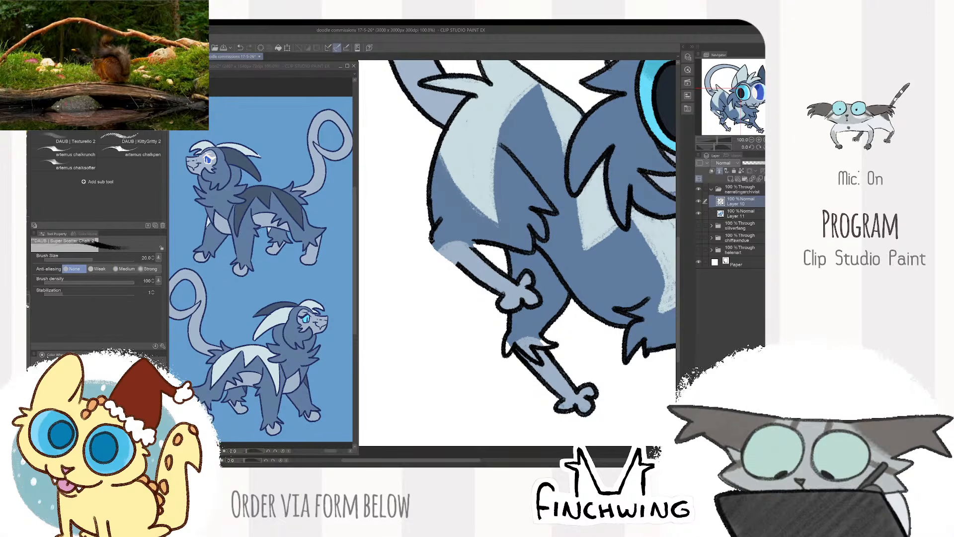
{"action": "left_click_drag", "start_coordinate": [434, 243], "coordinate": [430, 278]}
{"action": "left_click_drag", "start_coordinate": [461, 251], "coordinate": [442, 279]}
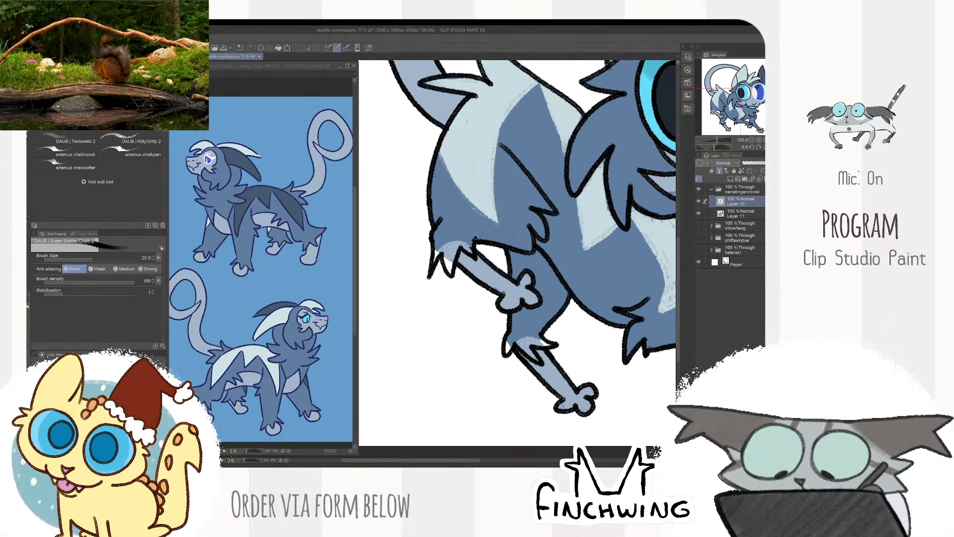
- On the colour layer, paint the fur tufts on the front and hind legs dark blue up to the new jagged outlines
{"action": "key", "text": "e"}
{"action": "key", "text": "p"}
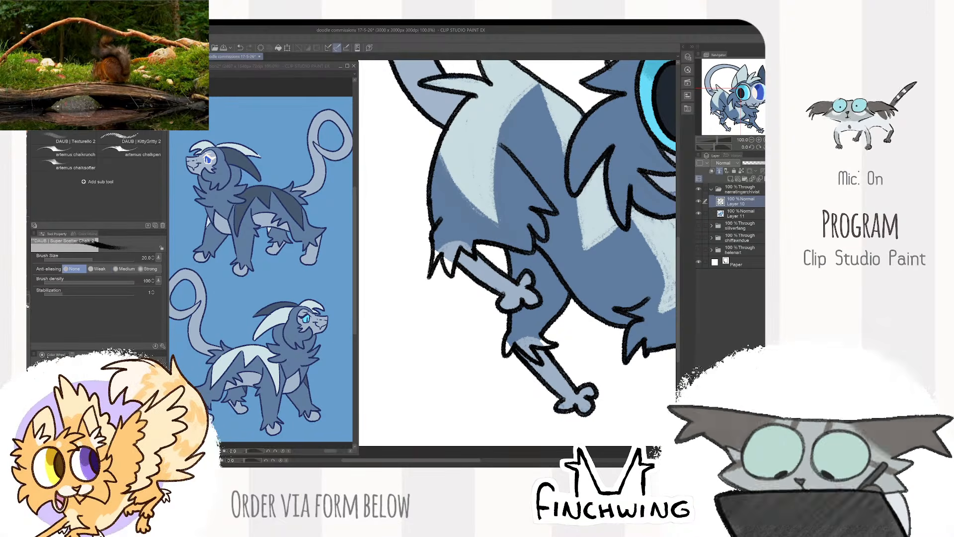
{"action": "scroll", "coordinate": [536, 190], "scroll_direction": "down", "scroll_amount": 3}
{"action": "scroll", "coordinate": [635, 213], "scroll_direction": "up", "scroll_amount": 2}
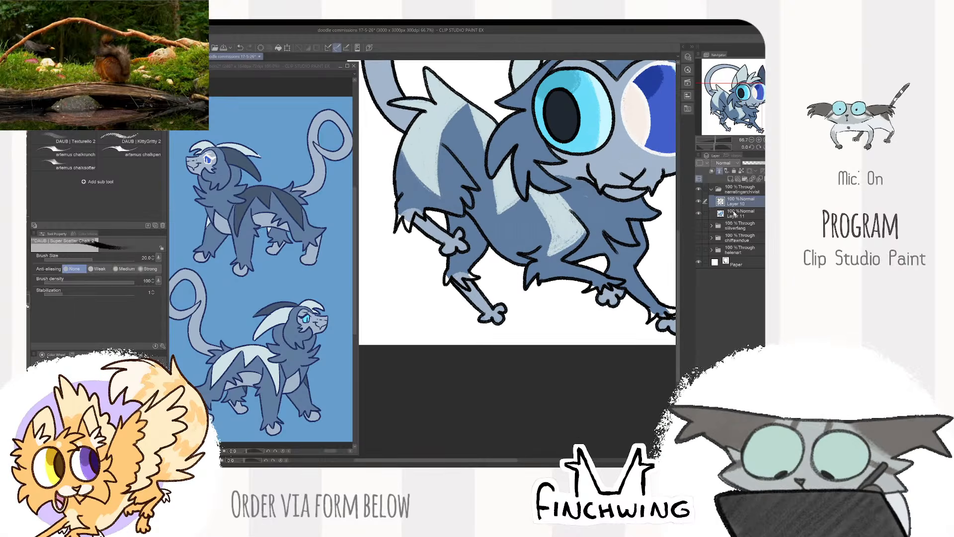
{"action": "left_click", "coordinate": [741, 214]}
{"action": "left_click_drag", "start_coordinate": [636, 223], "coordinate": [562, 219]}
{"action": "scroll", "coordinate": [561, 219], "scroll_direction": "up", "scroll_amount": 1}
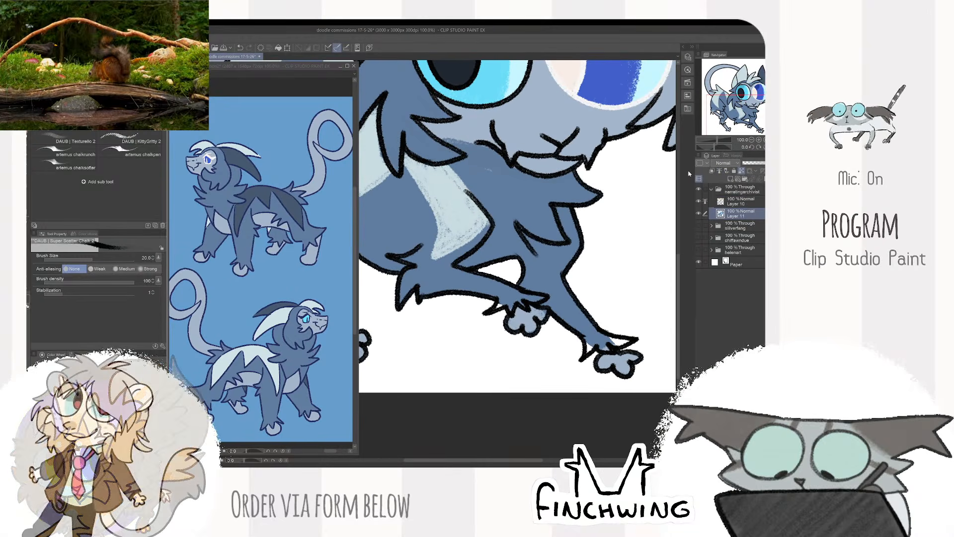
{"action": "left_click", "coordinate": [293, 361], "text": "alt"}
{"action": "left_click_drag", "start_coordinate": [500, 299], "coordinate": [481, 299]}
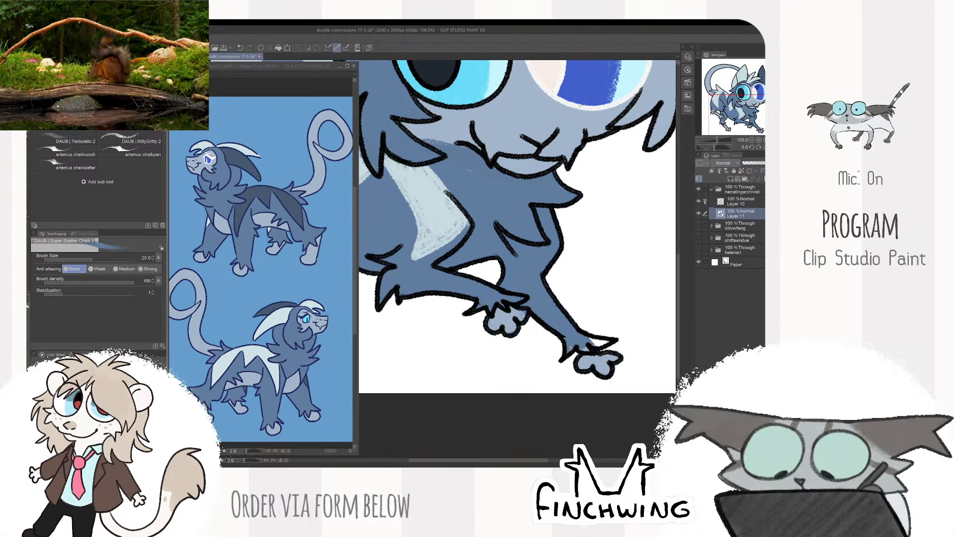
{"action": "scroll", "coordinate": [594, 339], "scroll_direction": "down", "scroll_amount": 2}
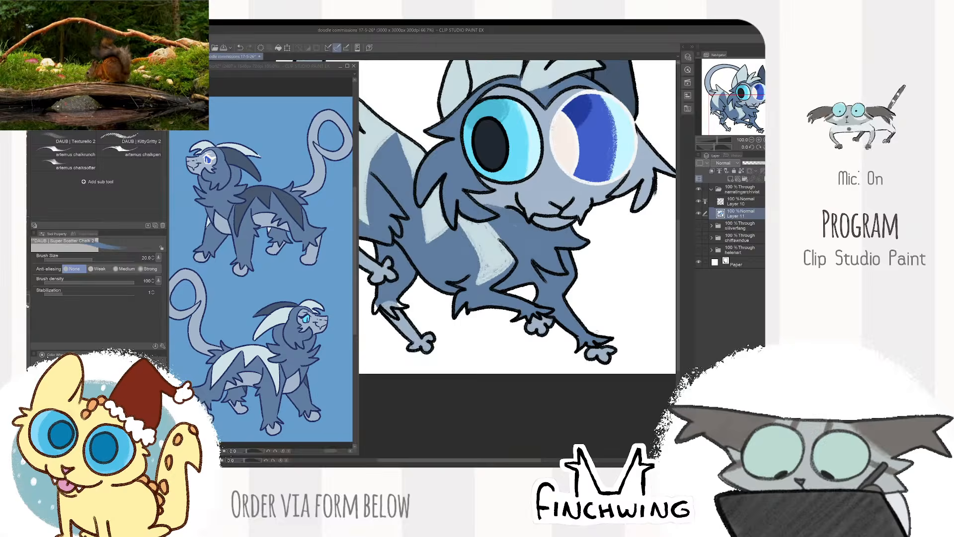
{"action": "left_click_drag", "start_coordinate": [501, 275], "coordinate": [594, 286]}
{"action": "scroll", "coordinate": [594, 286], "scroll_direction": "up", "scroll_amount": 2}
{"action": "left_click_drag", "start_coordinate": [392, 249], "coordinate": [476, 258]}
{"action": "scroll", "coordinate": [475, 259], "scroll_direction": "up", "scroll_amount": 1}
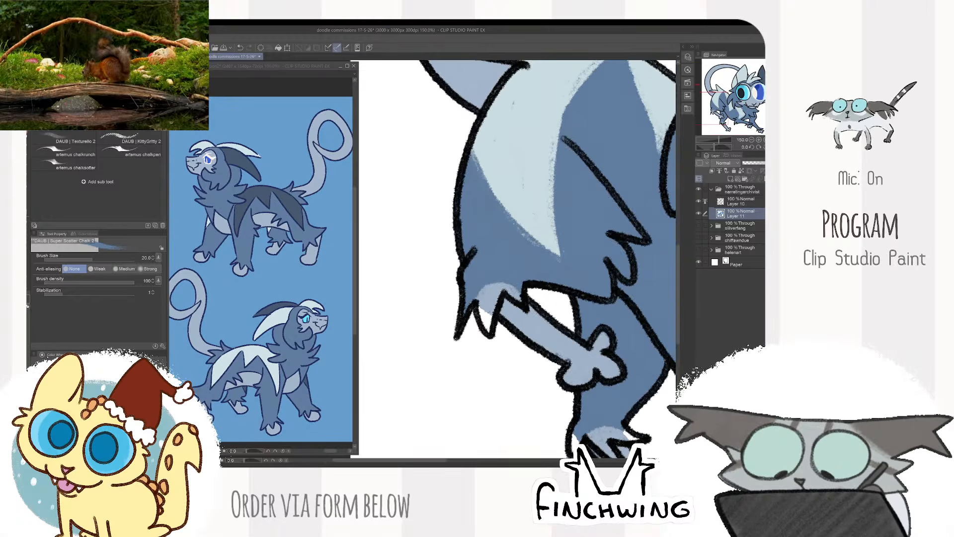
{"action": "mouse_move", "coordinate": [488, 331]}
{"action": "left_mouse_down"}
{"action": "mouse_move", "coordinate": [491, 298]}
{"action": "mouse_move", "coordinate": [505, 293]}
{"action": "mouse_move", "coordinate": [492, 294]}
{"action": "mouse_move", "coordinate": [489, 215]}
{"action": "left_mouse_up"}
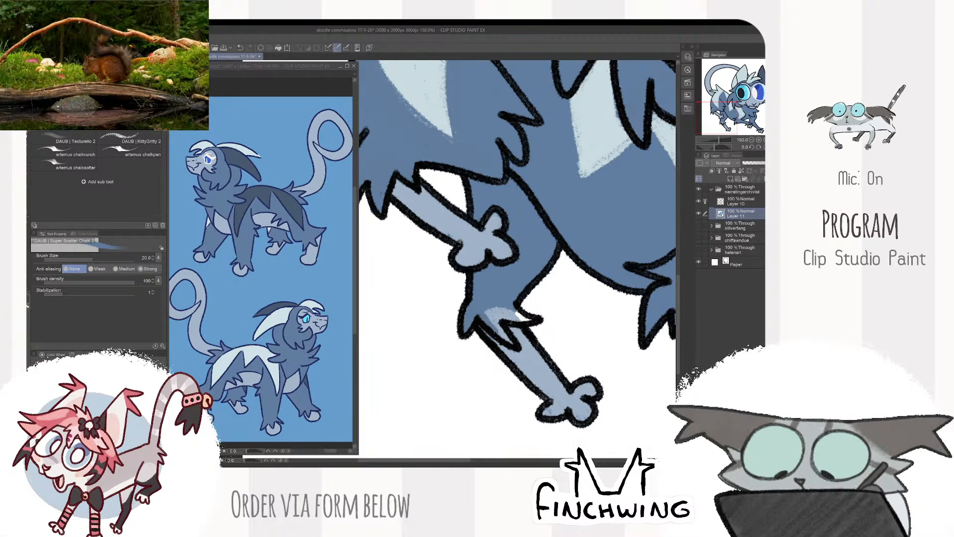
- Compare the whole drawing with the colour layer hidden and shown
{"action": "scroll", "coordinate": [611, 238], "scroll_direction": "down", "scroll_amount": 5}
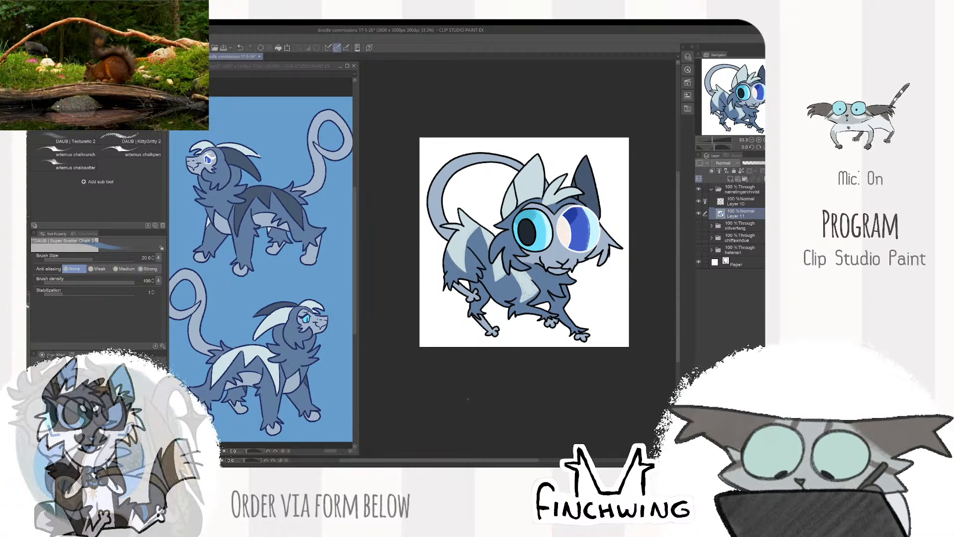
{"action": "left_click", "coordinate": [699, 214]}
{"action": "left_click", "coordinate": [699, 213]}
{"action": "left_click", "coordinate": [699, 214]}
{"action": "left_click", "coordinate": [699, 214]}
{"action": "left_click", "coordinate": [699, 215]}
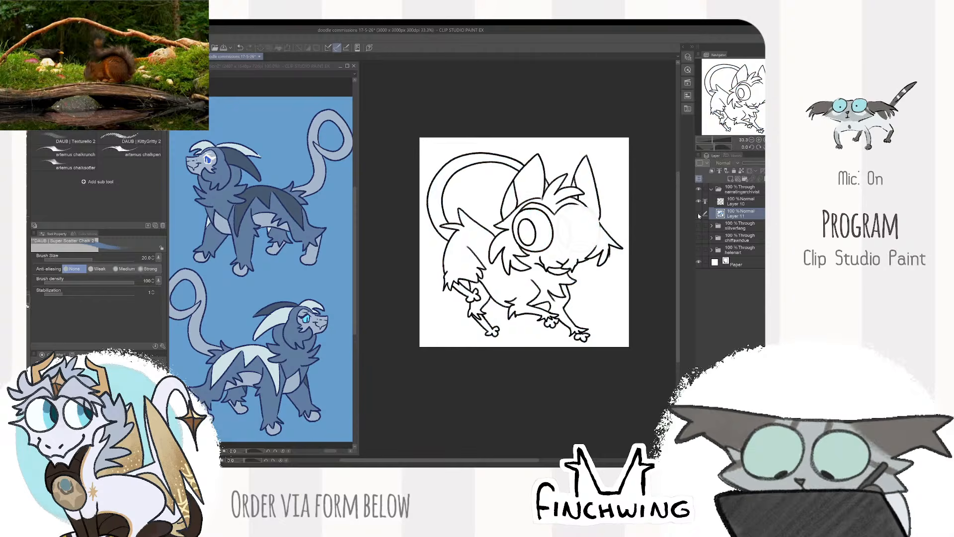
{"action": "left_click", "coordinate": [699, 213]}
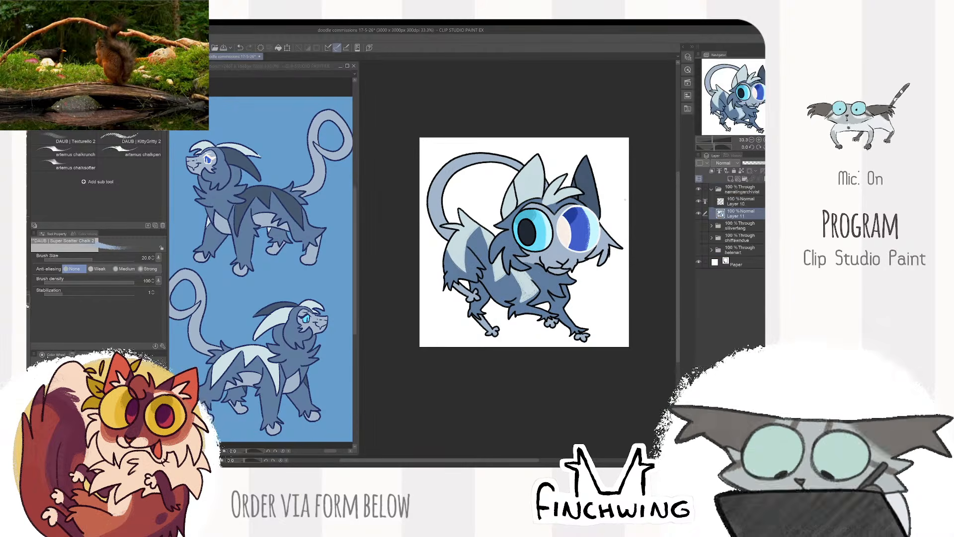
- Outline a light grey-blue underbelly marking between the hind and front legs, and fill it with a size 40 brush
{"action": "scroll", "coordinate": [555, 232], "scroll_direction": "up", "scroll_amount": 3}
{"action": "left_click_drag", "start_coordinate": [554, 232], "coordinate": [629, 140]}
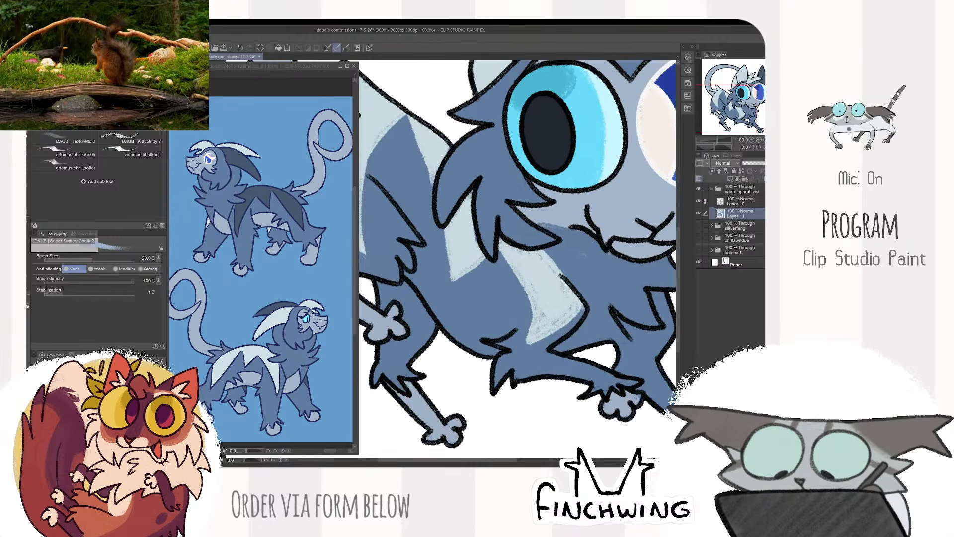
{"action": "left_click_drag", "start_coordinate": [495, 326], "coordinate": [520, 331]}
{"action": "left_click_drag", "start_coordinate": [420, 255], "coordinate": [463, 314]}
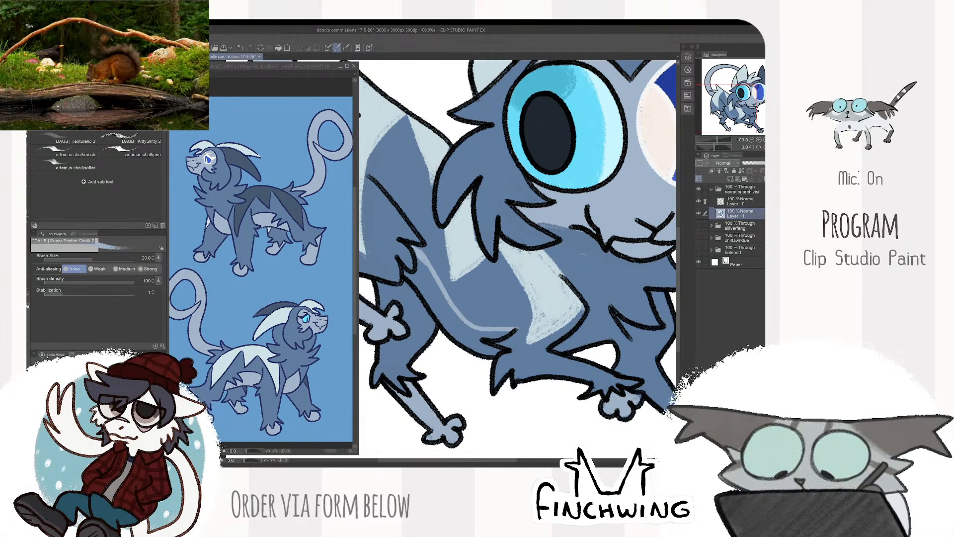
{"action": "key", "text": "bracketright"}
{"action": "key", "text": "bracketleft"}
{"action": "key", "text": "bracketleft"}
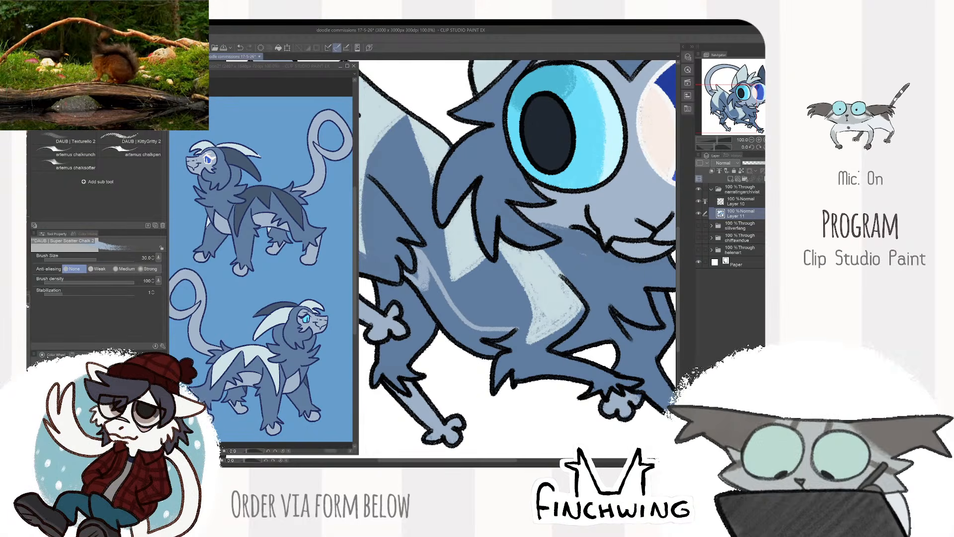
{"action": "mouse_move", "coordinate": [437, 304]}
{"action": "left_mouse_down"}
{"action": "mouse_move", "coordinate": [466, 343]}
{"action": "mouse_move", "coordinate": [443, 338]}
{"action": "left_mouse_up"}
{"action": "left_click", "coordinate": [430, 317], "text": "alt"}
{"action": "left_click", "coordinate": [435, 298], "text": "alt"}
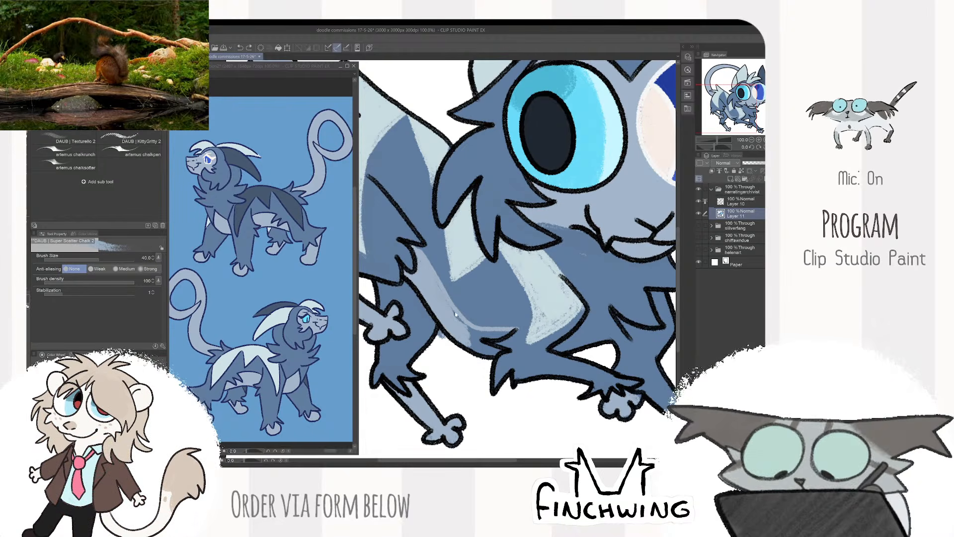
{"action": "left_click", "coordinate": [422, 320], "text": "alt"}
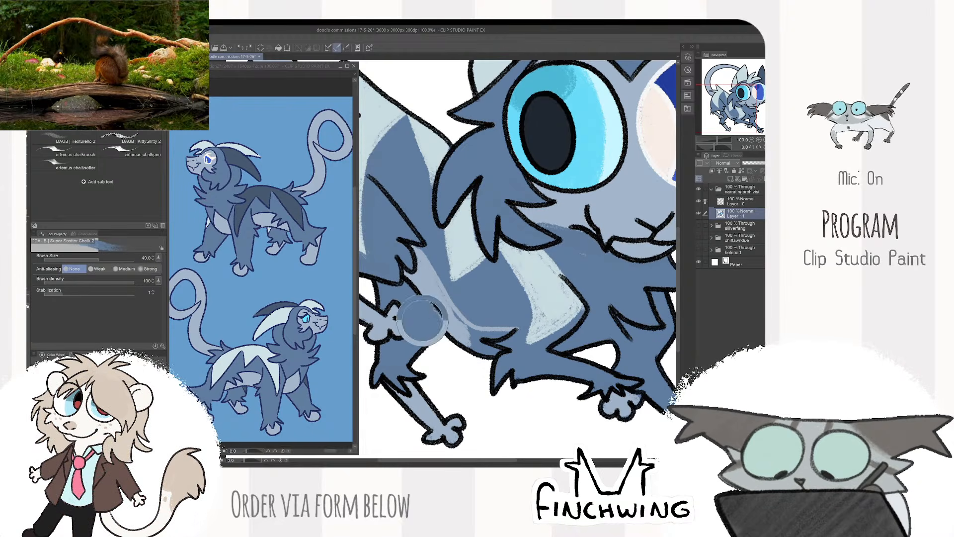
{"action": "left_click", "coordinate": [433, 297], "text": "alt"}
{"action": "left_click_drag", "start_coordinate": [470, 342], "coordinate": [498, 352]}
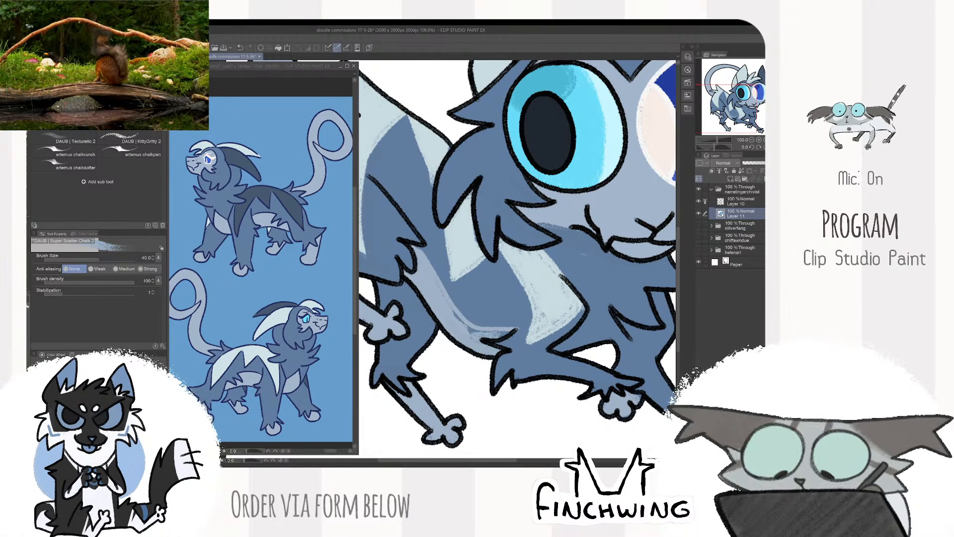
{"action": "left_click", "coordinate": [489, 317], "text": "alt"}
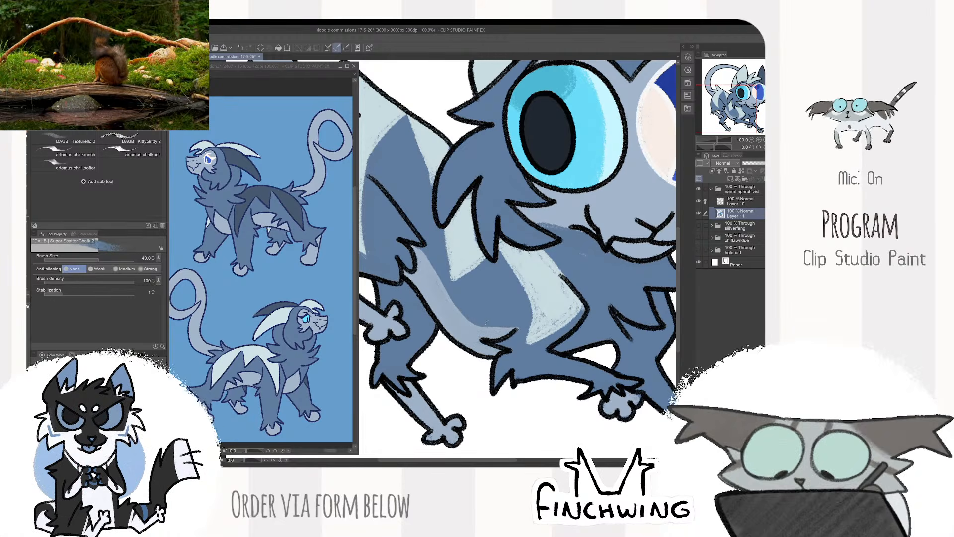
- Paint a light grey-blue patch over the chest fur below the chin, matching the underbelly
{"action": "scroll", "coordinate": [518, 322], "scroll_direction": "down", "scroll_amount": 2}
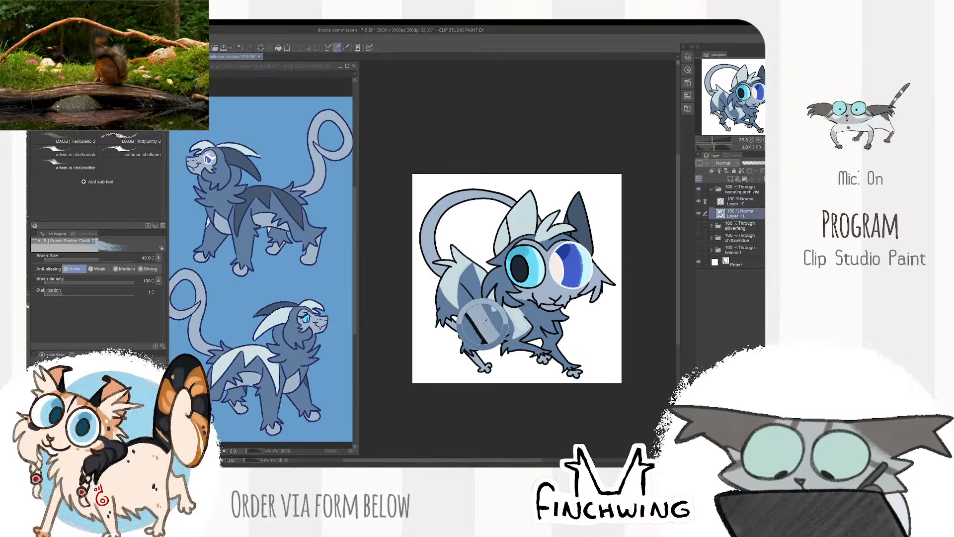
{"action": "scroll", "coordinate": [536, 296], "scroll_direction": "up", "scroll_amount": 2}
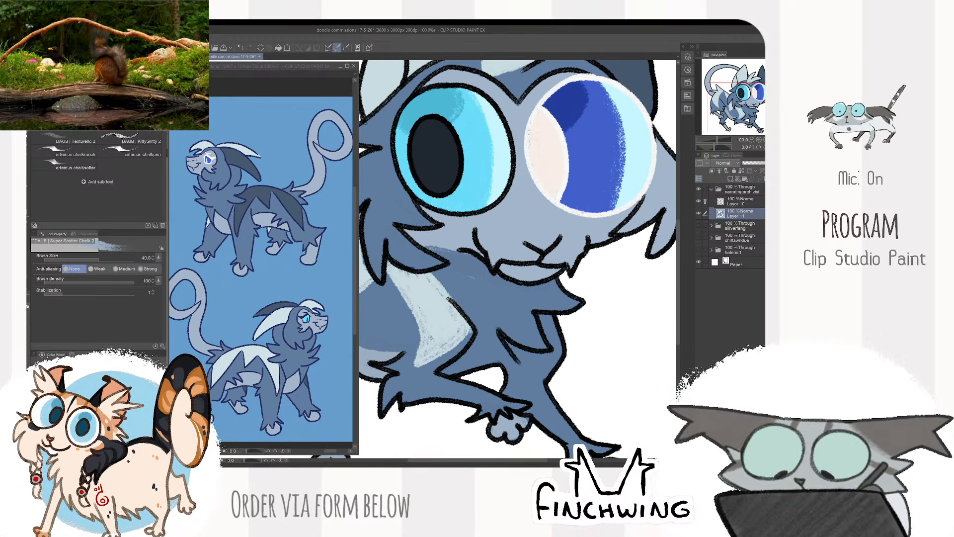
{"action": "mouse_move", "coordinate": [473, 318]}
{"action": "left_mouse_down"}
{"action": "mouse_move", "coordinate": [511, 283]}
{"action": "mouse_move", "coordinate": [584, 310]}
{"action": "mouse_move", "coordinate": [519, 292]}
{"action": "mouse_move", "coordinate": [574, 300]}
{"action": "left_mouse_up"}
{"action": "mouse_move", "coordinate": [514, 286]}
{"action": "left_mouse_down"}
{"action": "mouse_move", "coordinate": [510, 315]}
{"action": "mouse_move", "coordinate": [479, 330]}
{"action": "mouse_move", "coordinate": [469, 349]}
{"action": "mouse_move", "coordinate": [486, 354]}
{"action": "mouse_move", "coordinate": [497, 330]}
{"action": "mouse_move", "coordinate": [507, 354]}
{"action": "mouse_move", "coordinate": [527, 320]}
{"action": "mouse_move", "coordinate": [546, 343]}
{"action": "mouse_move", "coordinate": [542, 322]}
{"action": "mouse_move", "coordinate": [516, 322]}
{"action": "left_mouse_up"}
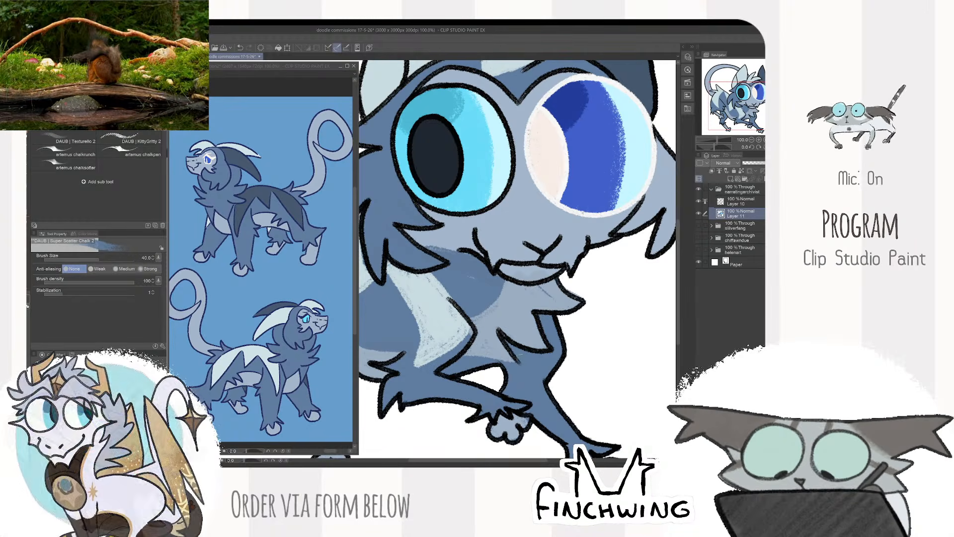
- Fill the rough gaps in the pale shoulder marking and touch up the light grey-blue chest patch
{"action": "left_click", "coordinate": [485, 286], "text": "alt"}
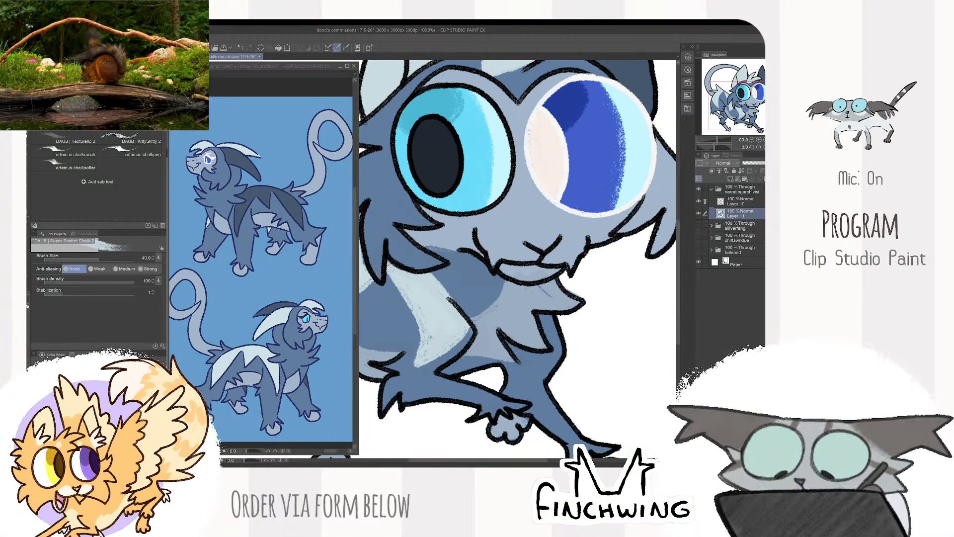
{"action": "scroll", "coordinate": [450, 308], "scroll_direction": "down", "scroll_amount": 4}
{"action": "scroll", "coordinate": [461, 314], "scroll_direction": "up", "scroll_amount": 4}
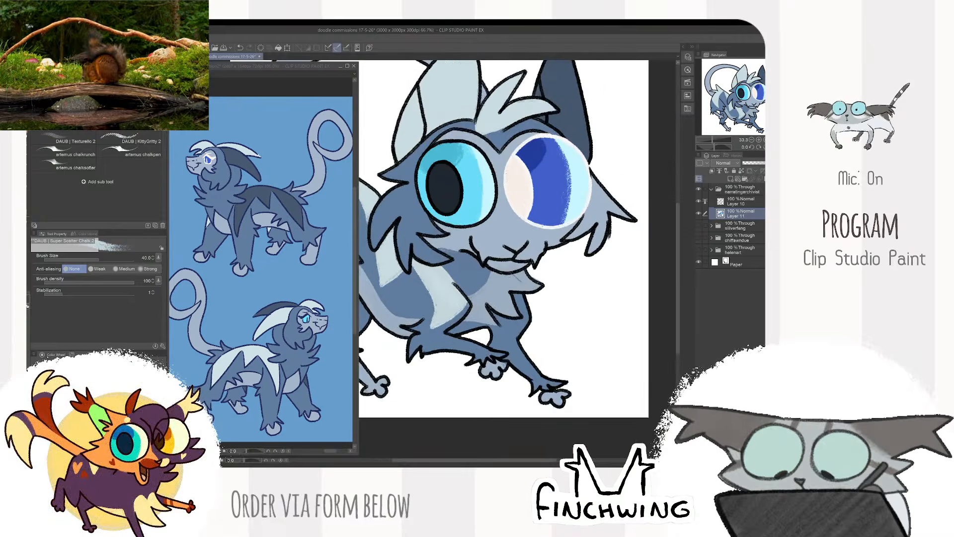
{"action": "scroll", "coordinate": [512, 263], "scroll_direction": "down", "scroll_amount": 2}
{"action": "scroll", "coordinate": [482, 314], "scroll_direction": "up", "scroll_amount": 2}
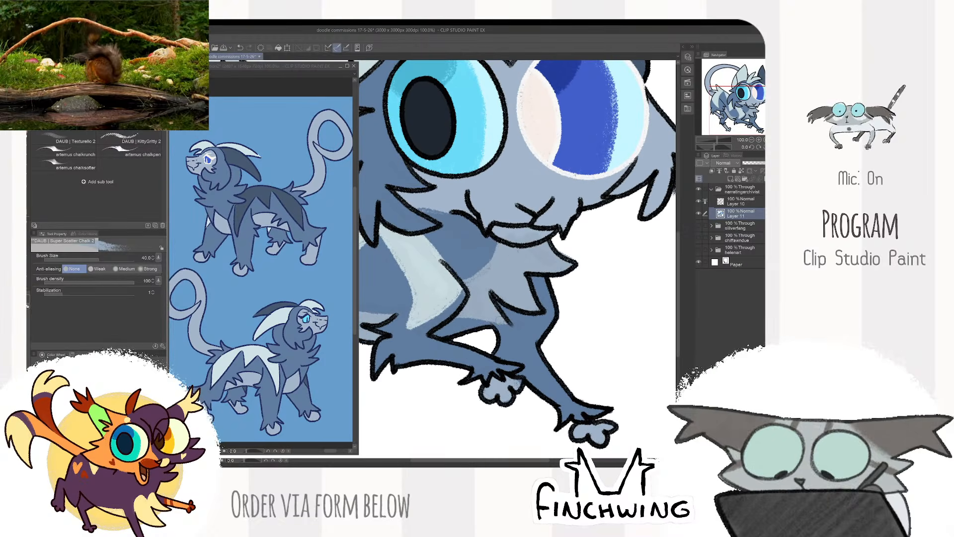
{"action": "left_click_drag", "start_coordinate": [495, 323], "coordinate": [440, 333]}
{"action": "scroll", "coordinate": [454, 318], "scroll_direction": "down", "scroll_amount": 3}
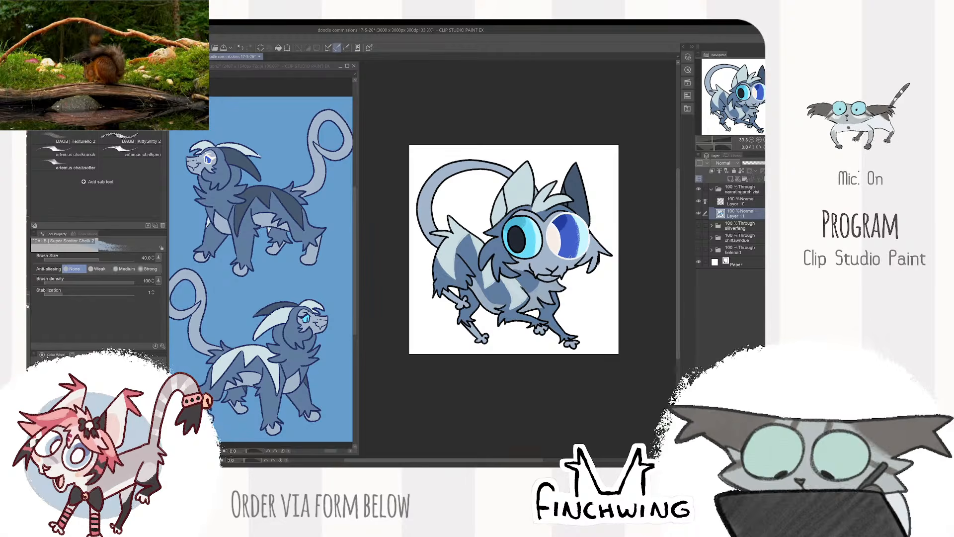
- Sample the dark blue fur colour, lock the colour layer's transparent pixels and paint the fur tufts of the cheek beside the dark blue eye
{"action": "left_click", "coordinate": [493, 249], "text": "alt"}
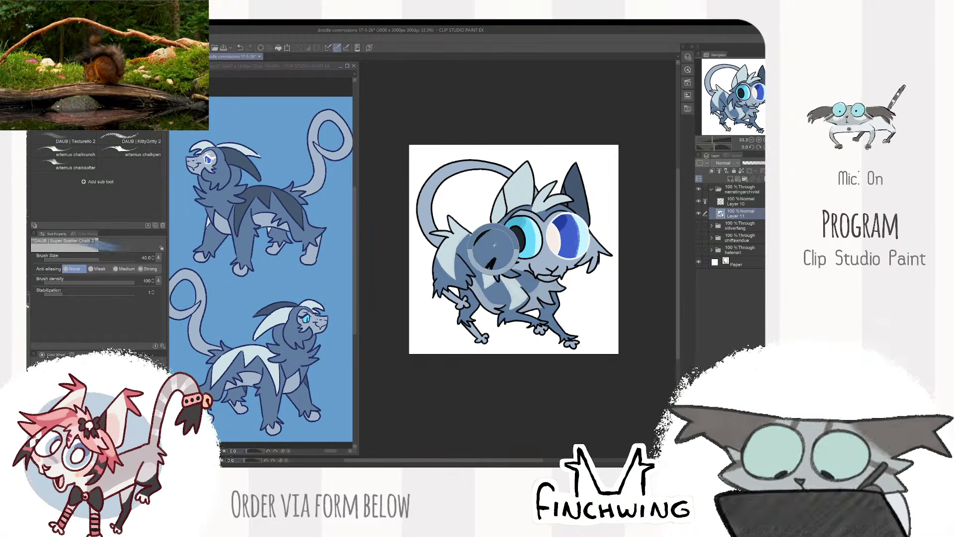
{"action": "scroll", "coordinate": [552, 209], "scroll_direction": "up", "scroll_amount": 3}
{"action": "left_click_drag", "start_coordinate": [617, 209], "coordinate": [532, 191]}
{"action": "left_click_drag", "start_coordinate": [517, 261], "coordinate": [525, 326]}
{"action": "key", "text": "ctrl+z"}
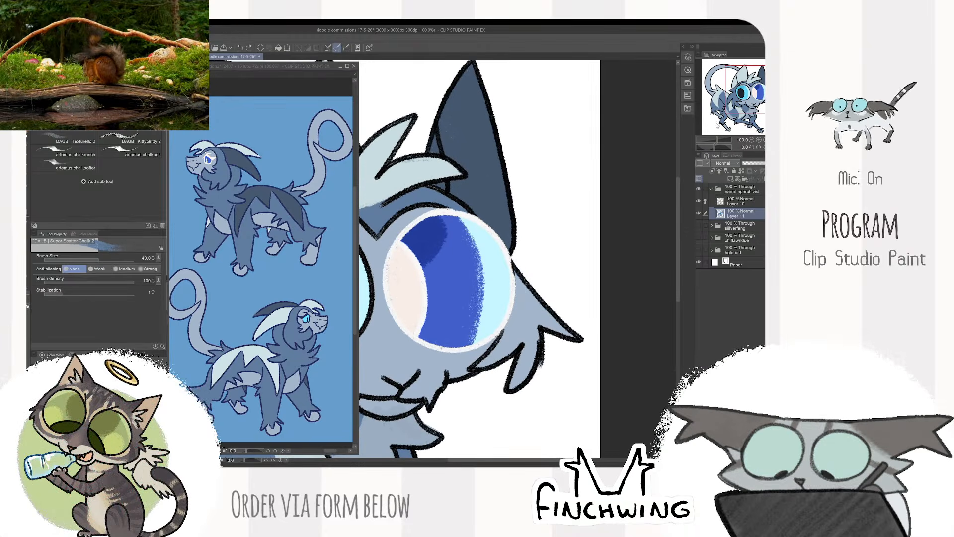
{"action": "left_click", "coordinate": [742, 170]}
{"action": "mouse_move", "coordinate": [476, 369]}
{"action": "left_mouse_down"}
{"action": "mouse_move", "coordinate": [522, 306]}
{"action": "mouse_move", "coordinate": [515, 289]}
{"action": "mouse_move", "coordinate": [520, 333]}
{"action": "left_mouse_up"}
{"action": "key", "text": "ctrl+z"}
{"action": "mouse_move", "coordinate": [518, 272]}
{"action": "left_mouse_down"}
{"action": "mouse_move", "coordinate": [515, 331]}
{"action": "mouse_move", "coordinate": [504, 345]}
{"action": "mouse_move", "coordinate": [531, 319]}
{"action": "mouse_move", "coordinate": [580, 338]}
{"action": "left_mouse_up"}
{"action": "left_click_drag", "start_coordinate": [512, 375], "coordinate": [510, 396]}
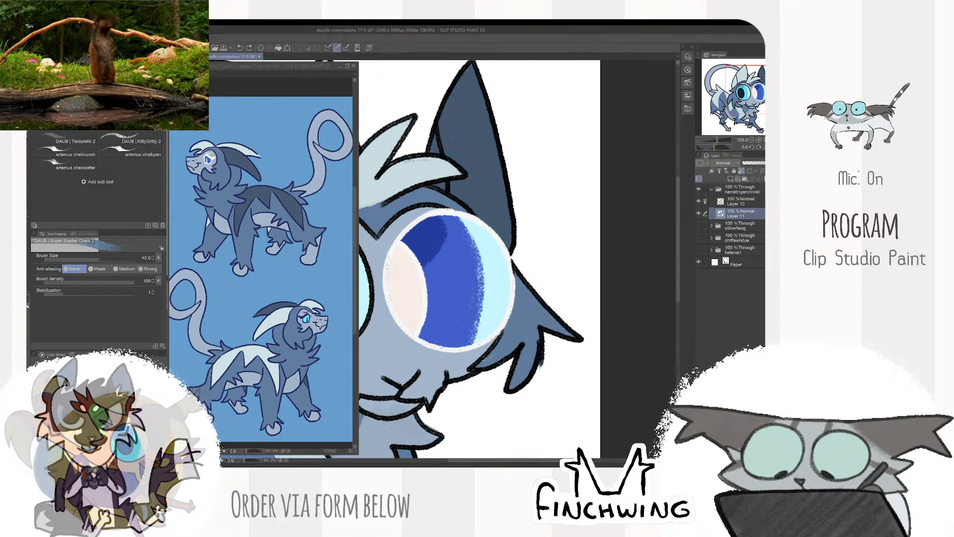
- Check the colours against the lines by toggling layer visibility, and inspect the drawing up close with the line layer active
{"action": "scroll", "coordinate": [575, 277], "scroll_direction": "down", "scroll_amount": 3}
{"action": "left_click_drag", "start_coordinate": [622, 256], "coordinate": [670, 244]}
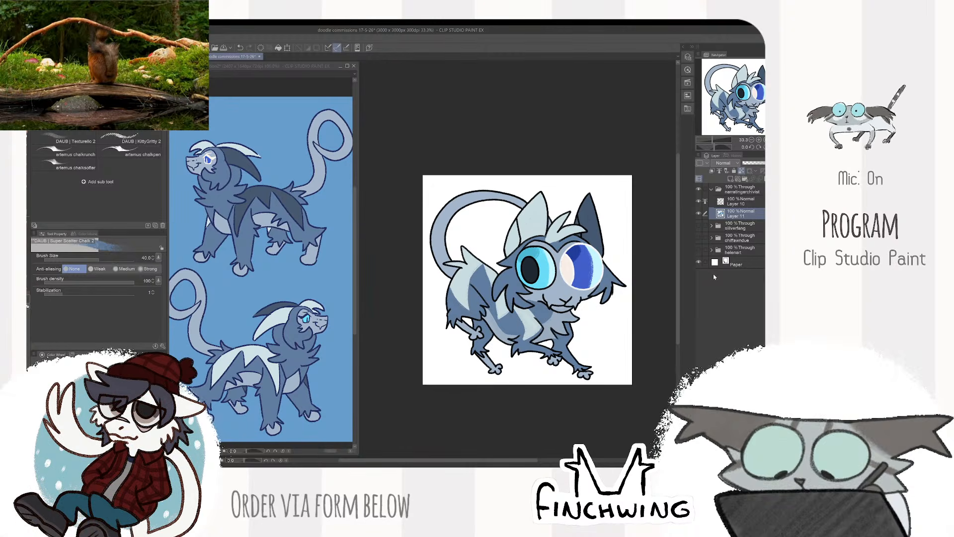
{"action": "left_click", "coordinate": [698, 214]}
{"action": "left_click", "coordinate": [697, 214]}
{"action": "left_click", "coordinate": [698, 213]}
{"action": "left_click", "coordinate": [698, 214]}
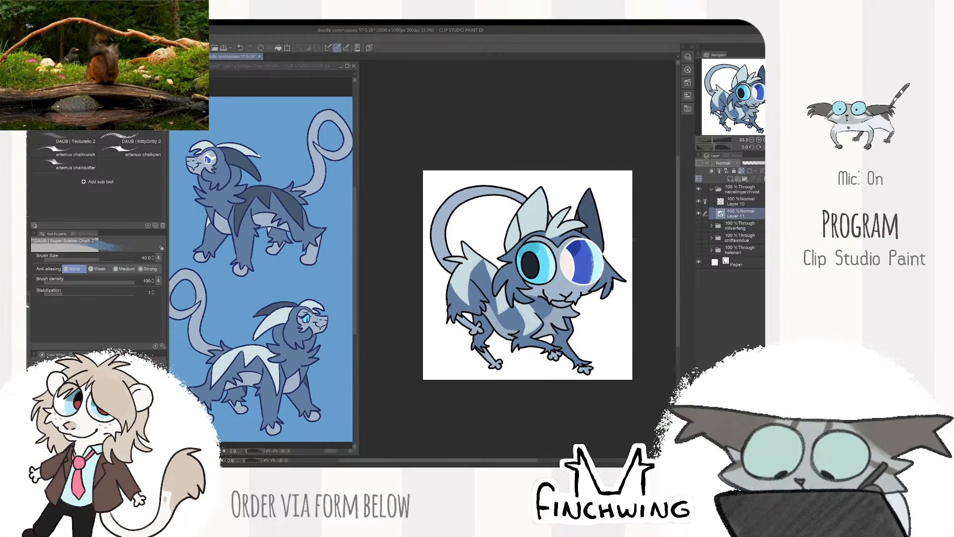
{"action": "left_click", "coordinate": [725, 202]}
{"action": "left_click", "coordinate": [698, 201]}
{"action": "left_click", "coordinate": [698, 201]}
{"action": "key", "text": "ctrl+plus"}
{"action": "key", "text": "ctrl+plus"}
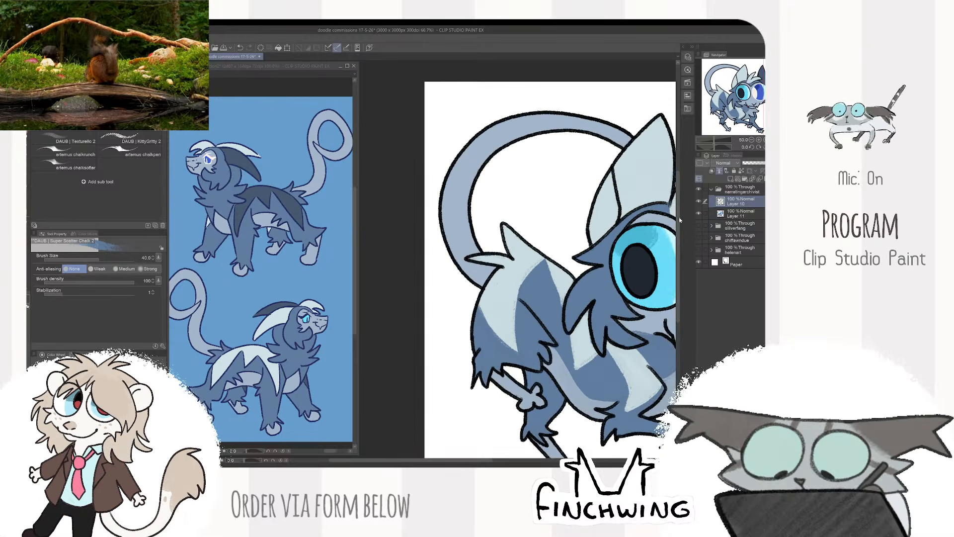
{"action": "left_click_drag", "start_coordinate": [596, 255], "coordinate": [579, 272]}
{"action": "key", "text": "ctrl+minus"}
{"action": "key", "text": "ctrl+minus"}
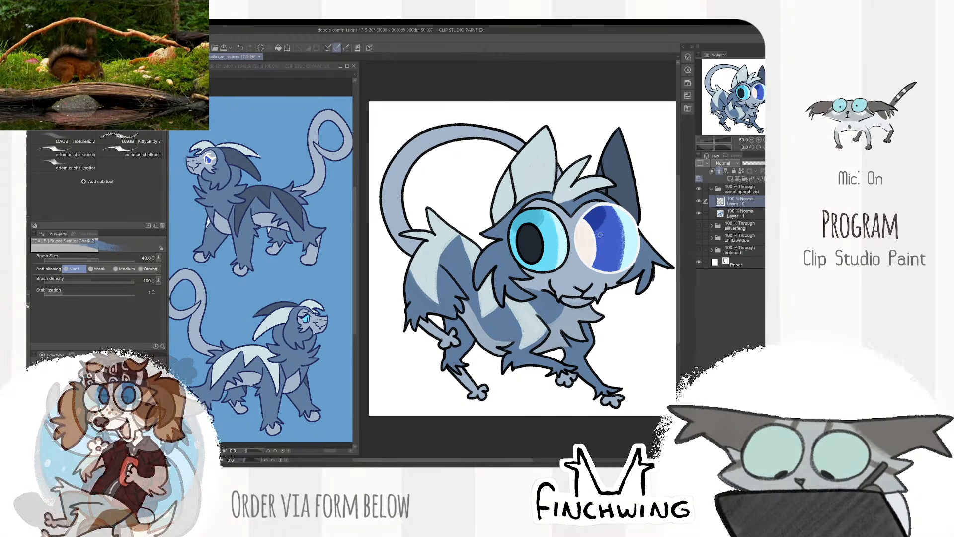
- Review the complete doodle by hiding and showing the character's whole layer folder
{"action": "left_click", "coordinate": [697, 189]}
{"action": "left_click", "coordinate": [698, 190]}
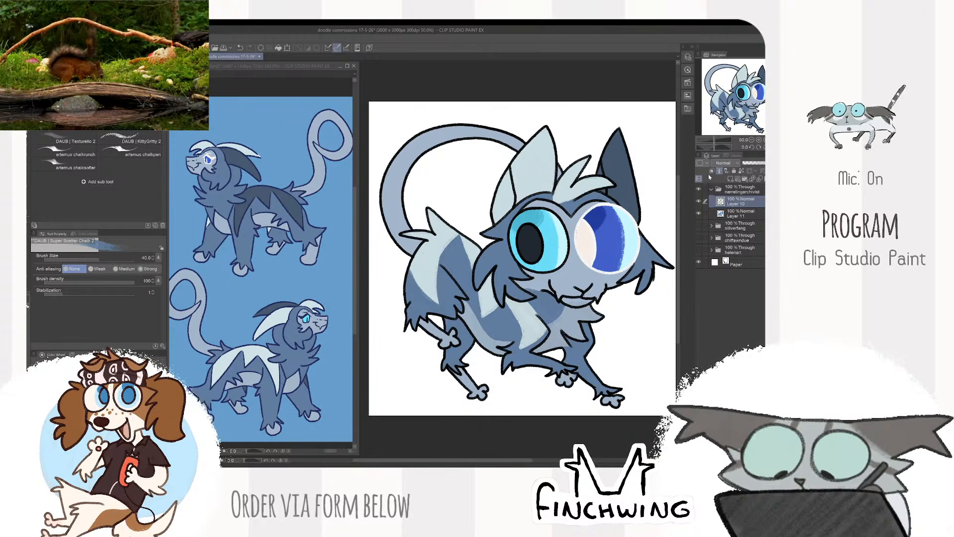
{"action": "left_click", "coordinate": [699, 189]}
{"action": "left_click", "coordinate": [699, 190]}
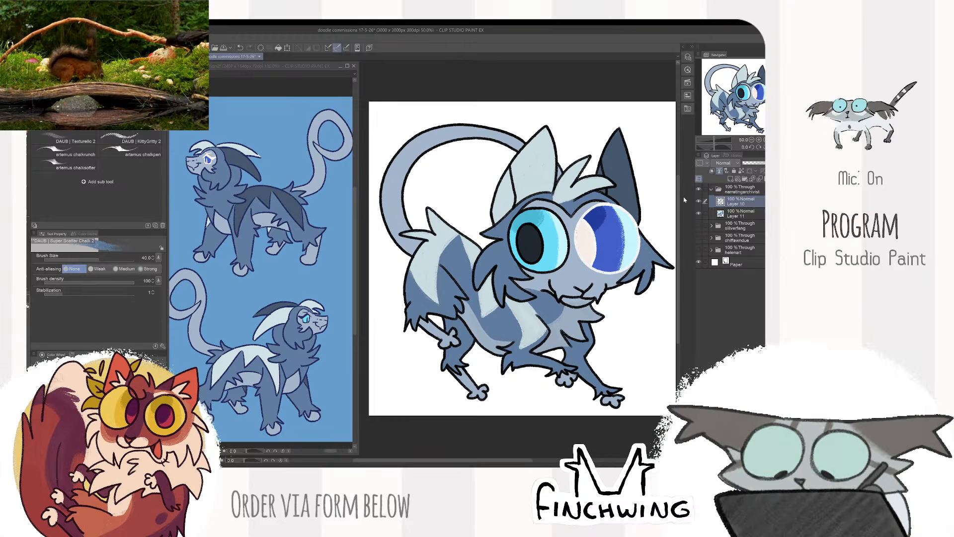
{"action": "scroll", "coordinate": [624, 219], "scroll_direction": "down", "scroll_amount": 2}
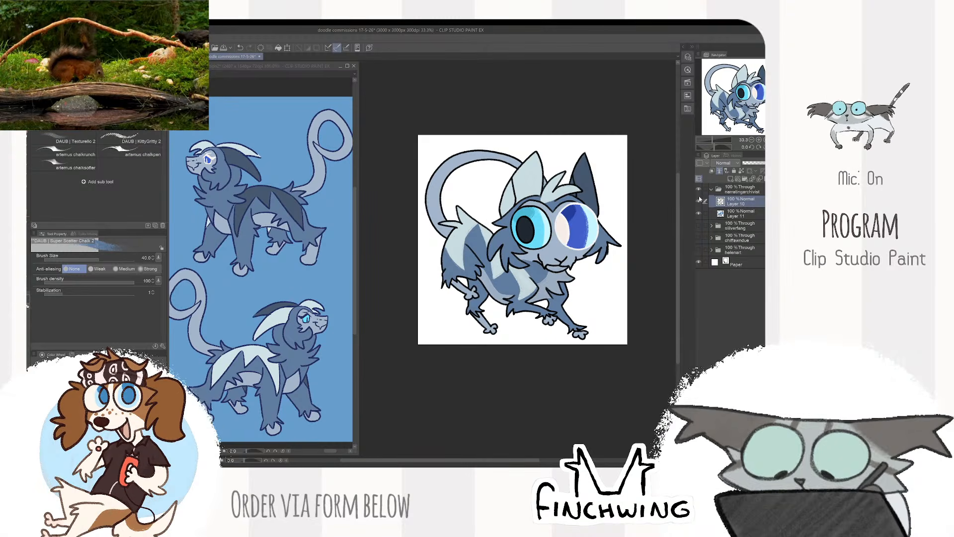
{"action": "left_click", "coordinate": [699, 190]}
{"action": "left_click", "coordinate": [699, 189]}
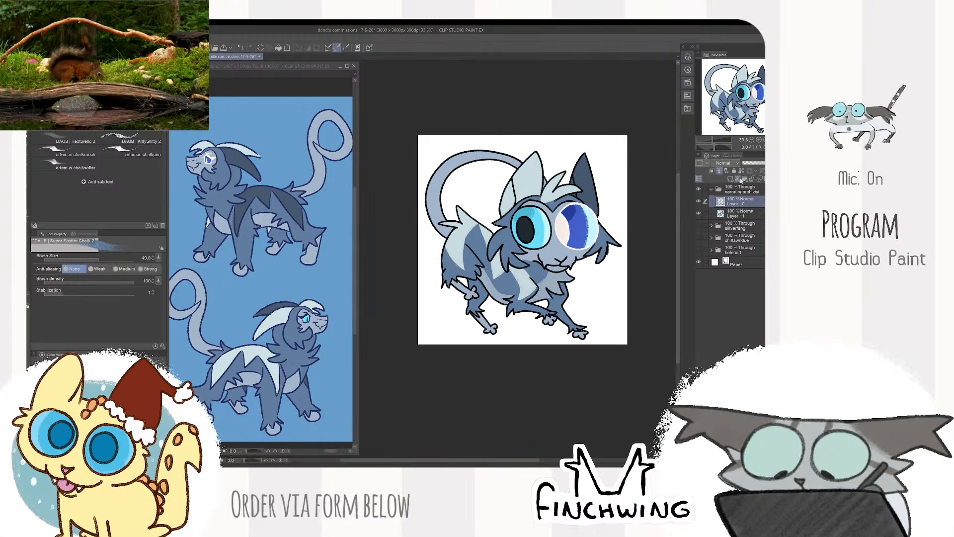
- Add a new layer beneath the character's colours, switch to the Square Texture brush and sample the pale cyan of the eye
{"action": "left_click", "coordinate": [731, 179]}
{"action": "left_click_drag", "start_coordinate": [737, 202], "coordinate": [732, 230]}
{"action": "key", "text": "ctrl+plus"}
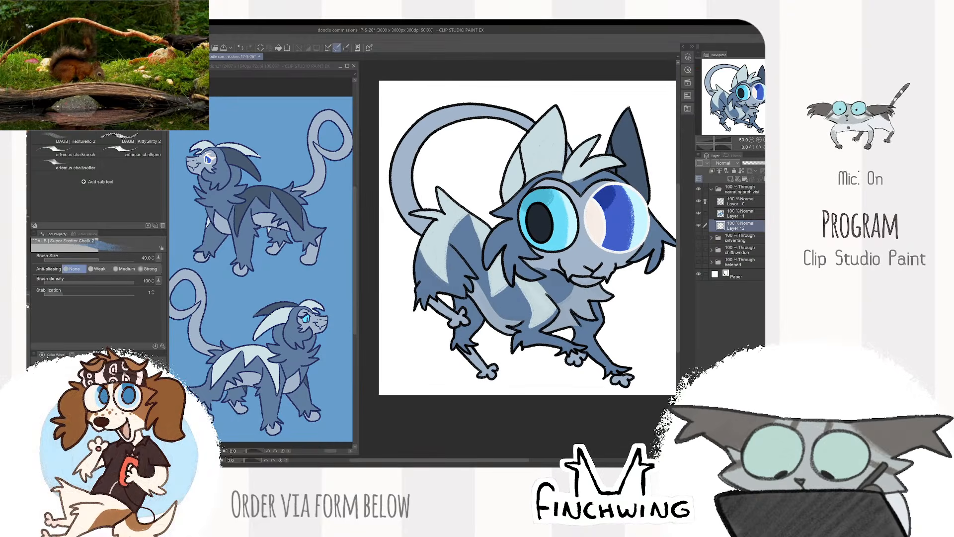
{"action": "key", "text": "b"}
{"action": "scroll", "coordinate": [440, 171], "scroll_direction": "down", "scroll_amount": 1}
{"action": "scroll", "coordinate": [538, 250], "scroll_direction": "up", "scroll_amount": 1}
{"action": "scroll", "coordinate": [552, 254], "scroll_direction": "down", "scroll_amount": 1}
{"action": "scroll", "coordinate": [572, 256], "scroll_direction": "up", "scroll_amount": 1}
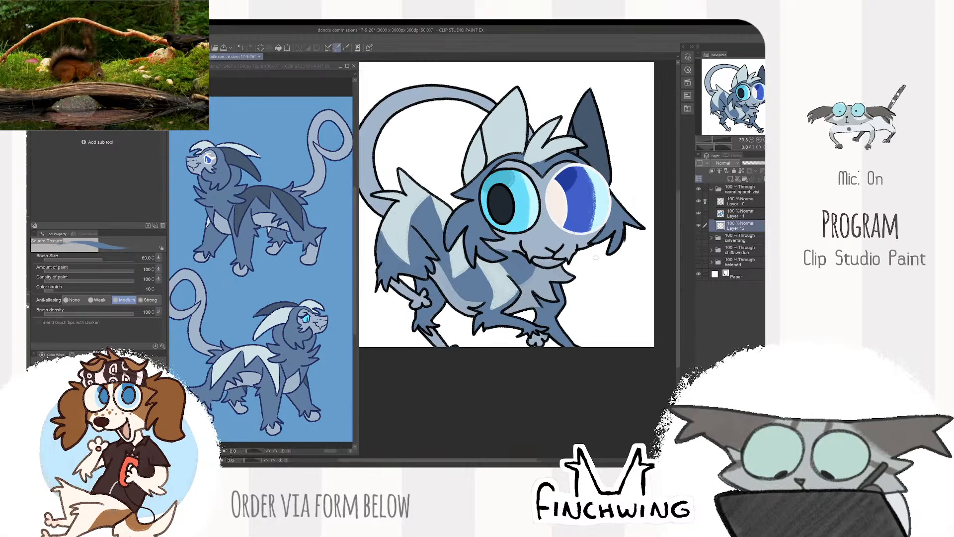
{"action": "left_click_drag", "start_coordinate": [596, 258], "coordinate": [602, 272]}
{"action": "left_click", "coordinate": [539, 207], "text": "alt"}
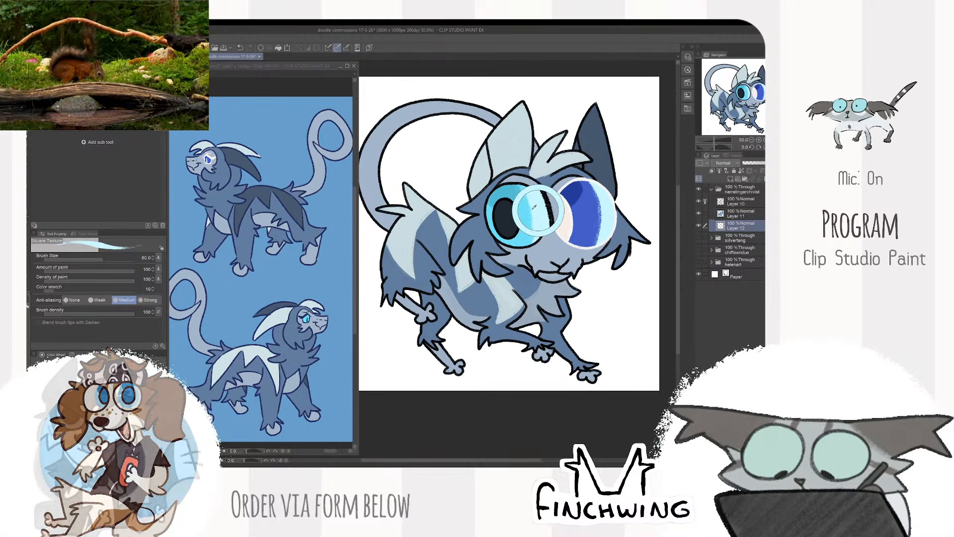
{"action": "left_click_drag", "start_coordinate": [424, 198], "coordinate": [483, 146]}
{"action": "left_click_drag", "start_coordinate": [462, 163], "coordinate": [453, 216]}
{"action": "key", "text": "ctrl+z"}
{"action": "key", "text": "ctrl+z"}
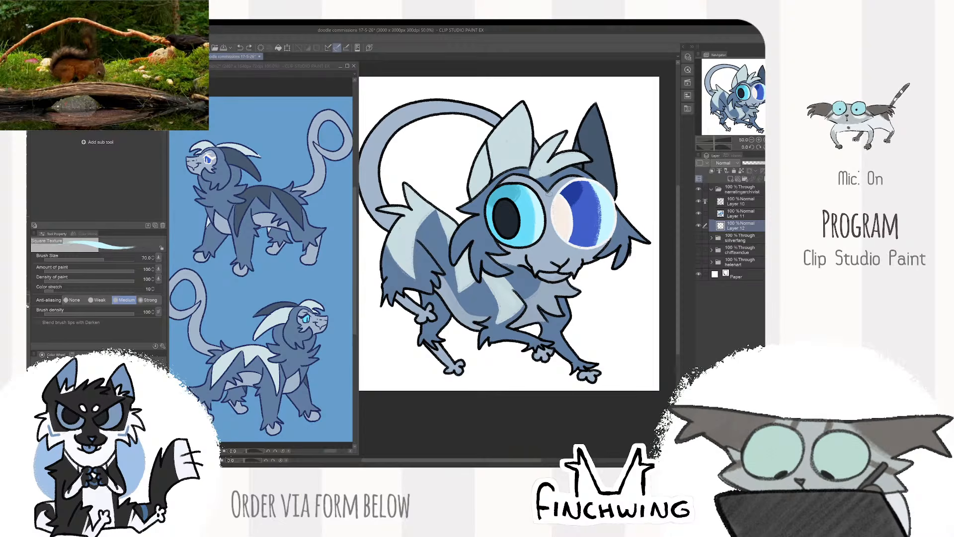
{"action": "key", "text": "]"}
{"action": "scroll", "coordinate": [550, 189], "scroll_direction": "down", "scroll_amount": 1}
{"action": "left_click_drag", "start_coordinate": [579, 204], "coordinate": [590, 232]}
{"action": "left_click_drag", "start_coordinate": [527, 164], "coordinate": [513, 317]}
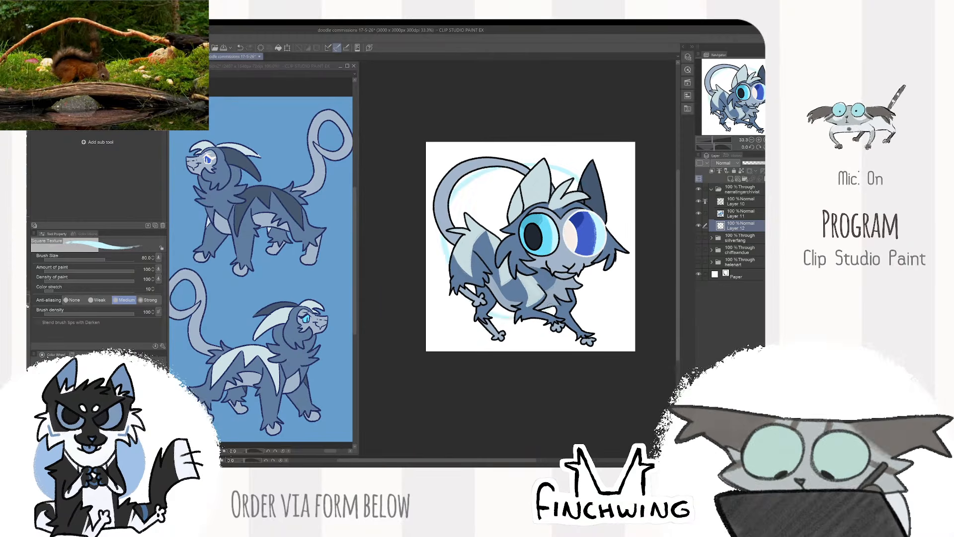
{"action": "key", "text": "ctrl+z"}
- Outline a large pale cyan circle behind the character and fill its outer part at brush size 100
{"action": "mouse_move", "coordinate": [581, 177]}
{"action": "left_mouse_down"}
{"action": "mouse_move", "coordinate": [547, 160]}
{"action": "mouse_move", "coordinate": [449, 267]}
{"action": "left_mouse_up"}
{"action": "left_click_drag", "start_coordinate": [617, 219], "coordinate": [543, 319]}
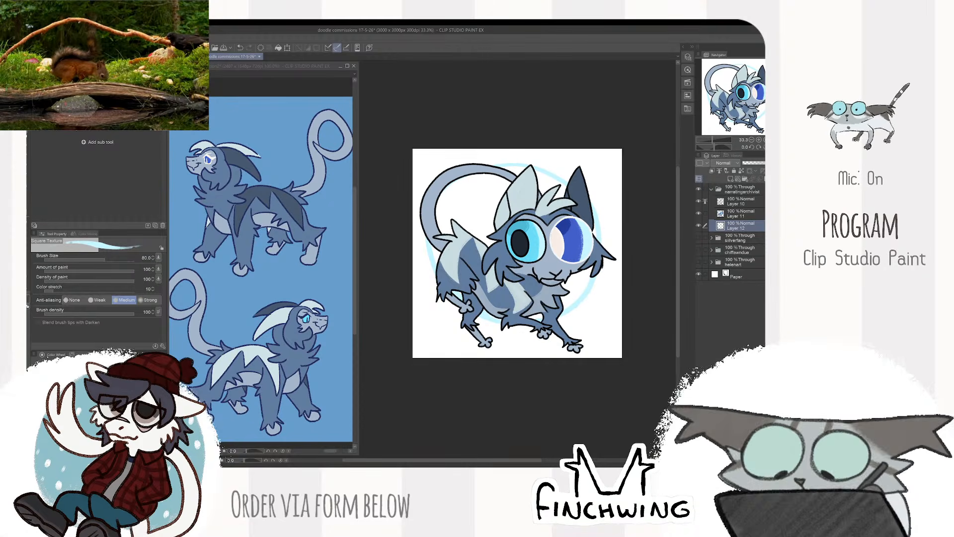
{"action": "key", "text": "]"}
{"action": "mouse_move", "coordinate": [590, 271]}
{"action": "left_mouse_down"}
{"action": "mouse_move", "coordinate": [568, 304]}
{"action": "mouse_move", "coordinate": [570, 327]}
{"action": "left_mouse_up"}
{"action": "scroll", "coordinate": [569, 291], "scroll_direction": "up", "scroll_amount": 1}
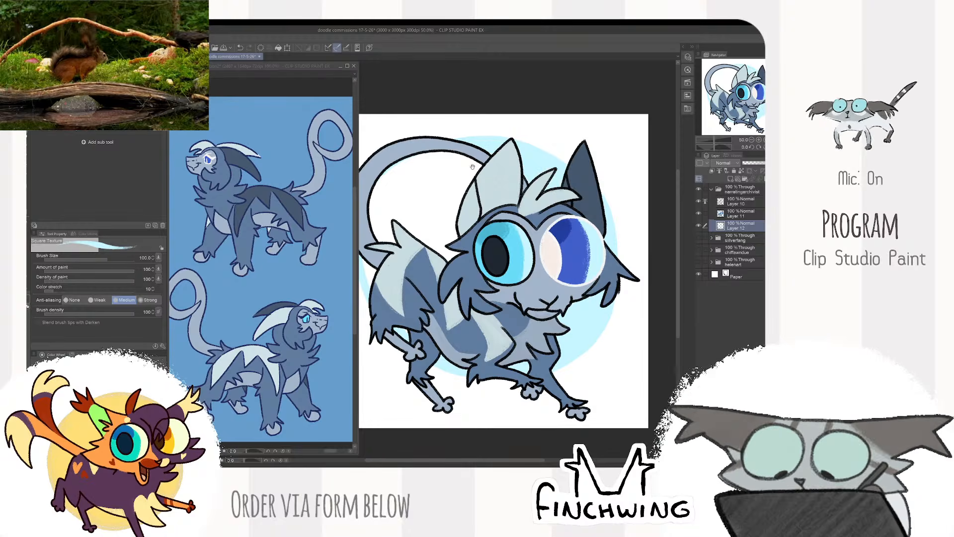
- Fill the rest of the pale cyan background circle inside the tail's loop and beside the pale ear
{"action": "left_click_drag", "start_coordinate": [472, 167], "coordinate": [527, 186]}
{"action": "mouse_move", "coordinate": [431, 224]}
{"action": "left_mouse_down"}
{"action": "mouse_move", "coordinate": [483, 171]}
{"action": "mouse_move", "coordinate": [500, 167]}
{"action": "mouse_move", "coordinate": [453, 248]}
{"action": "left_mouse_up"}
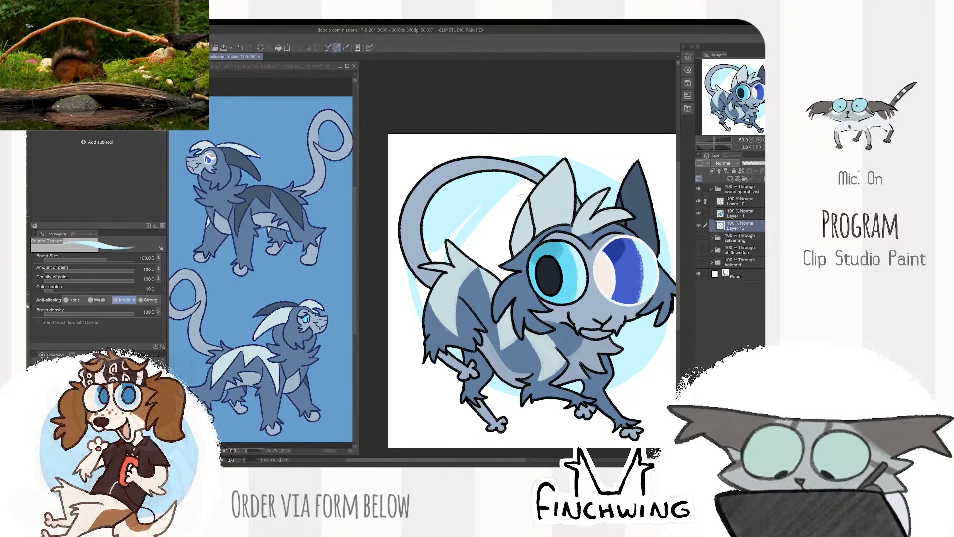
{"action": "mouse_move", "coordinate": [526, 185]}
{"action": "left_mouse_down"}
{"action": "mouse_move", "coordinate": [485, 189]}
{"action": "mouse_move", "coordinate": [435, 255]}
{"action": "left_mouse_up"}
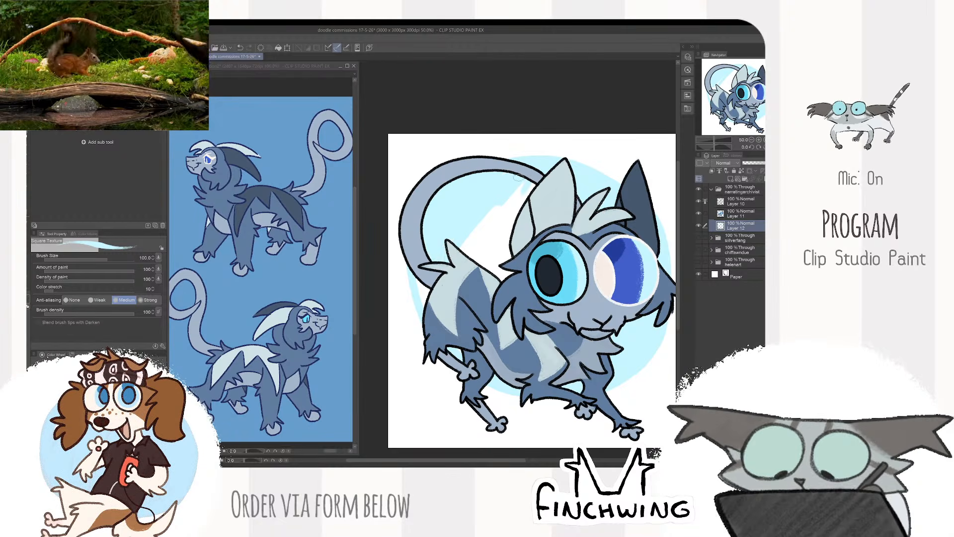
{"action": "mouse_move", "coordinate": [521, 205]}
{"action": "left_mouse_down"}
{"action": "mouse_move", "coordinate": [477, 263]}
{"action": "mouse_move", "coordinate": [499, 274]}
{"action": "left_mouse_up"}
{"action": "left_click_drag", "start_coordinate": [496, 238], "coordinate": [466, 253]}
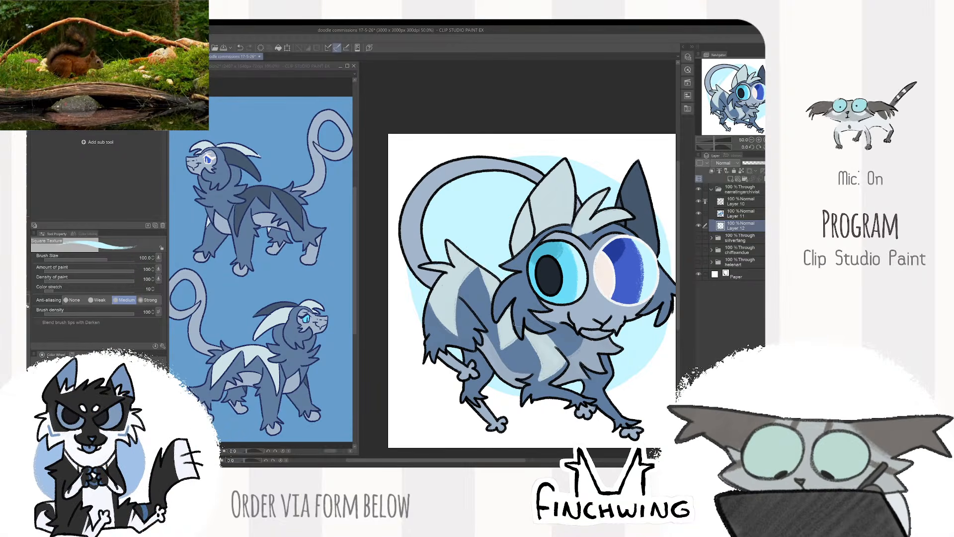
- Check the finished doodle against its cyan background by hiding and showing the line layer
{"action": "key", "text": "ctrl+minus"}
{"action": "left_click_drag", "start_coordinate": [566, 195], "coordinate": [541, 220]}
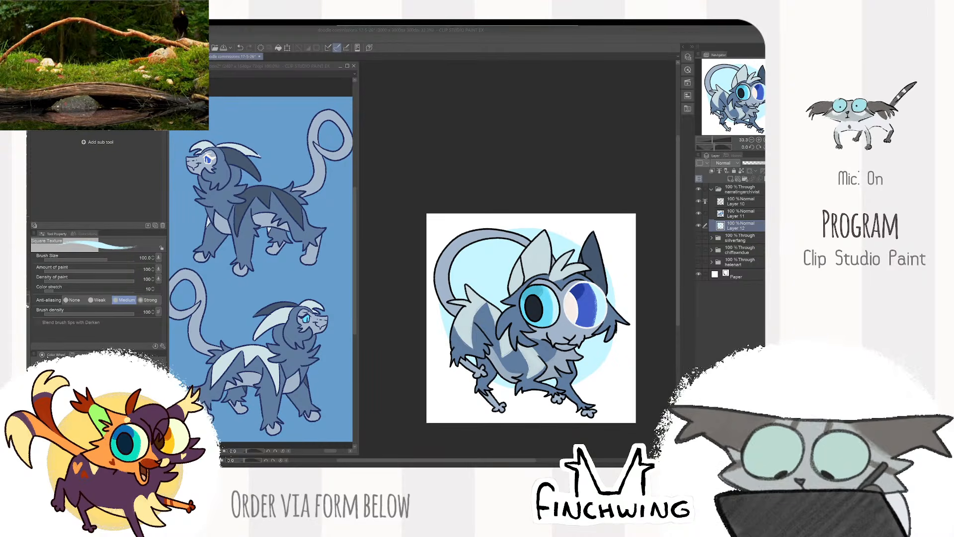
{"action": "left_click", "coordinate": [698, 203]}
{"action": "left_click", "coordinate": [698, 203]}
{"action": "left_click", "coordinate": [698, 204]}
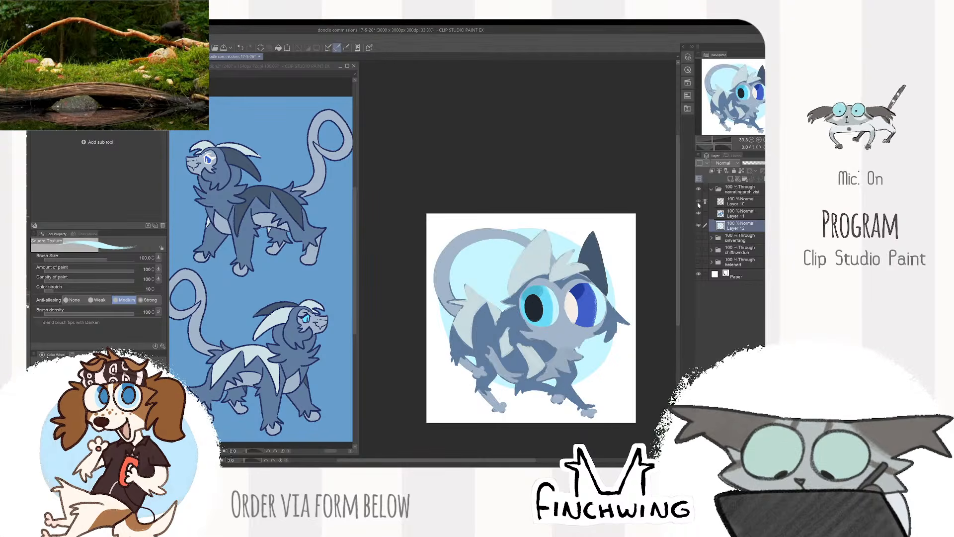
{"action": "left_click_drag", "start_coordinate": [653, 298], "coordinate": [645, 267]}
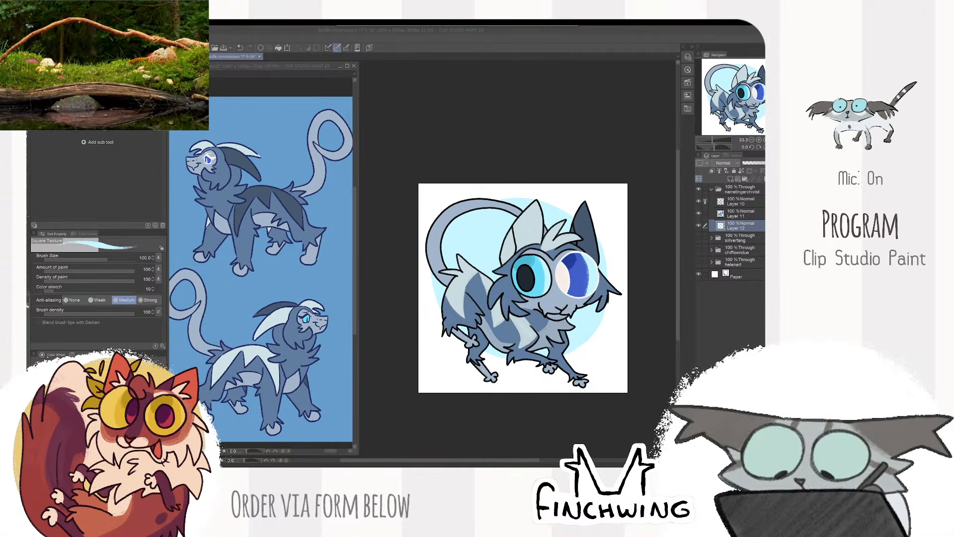
- Switch to the web browser, look at the Suntuft reference sheet and return to Clip Studio Paint
{"action": "key", "text": "alt+Tab"}
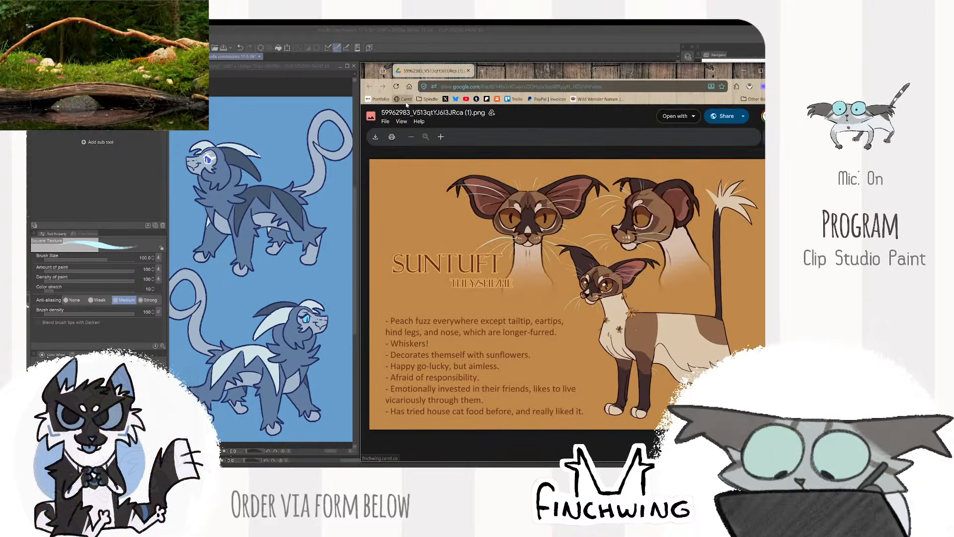
{"action": "left_click_drag", "start_coordinate": [502, 80], "coordinate": [361, 69]}
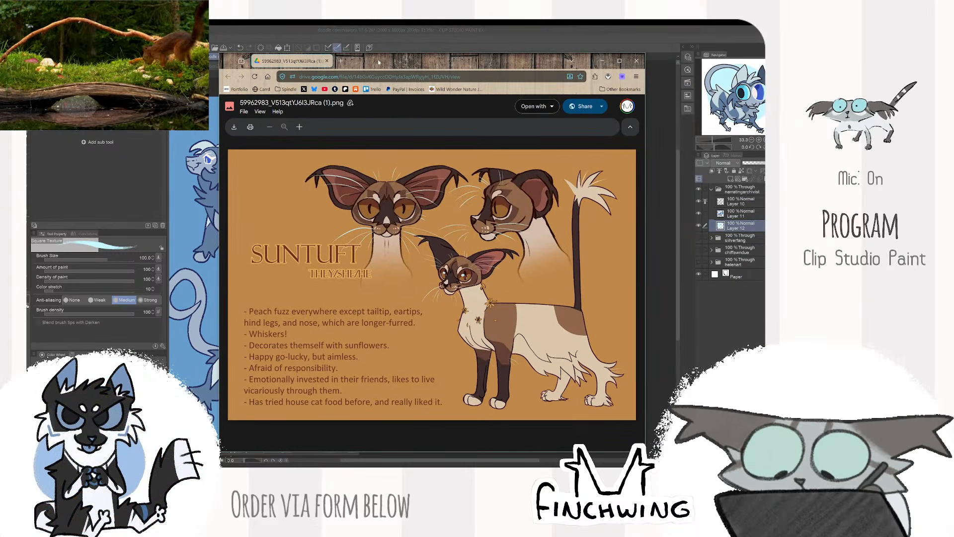
{"action": "key", "text": "alt+Tab"}
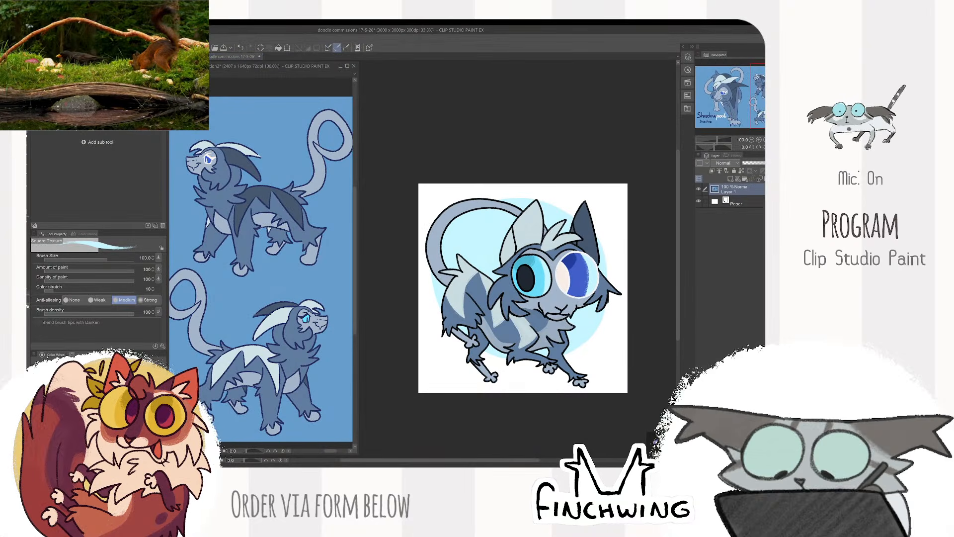
- Open the black-and-tan dog picture as a new reference canvas and close the Shadowpool reference without saving
{"action": "left_click", "coordinate": [34, 38]}
{"action": "left_click", "coordinate": [60, 56]}
{"action": "left_click", "coordinate": [202, 74]}
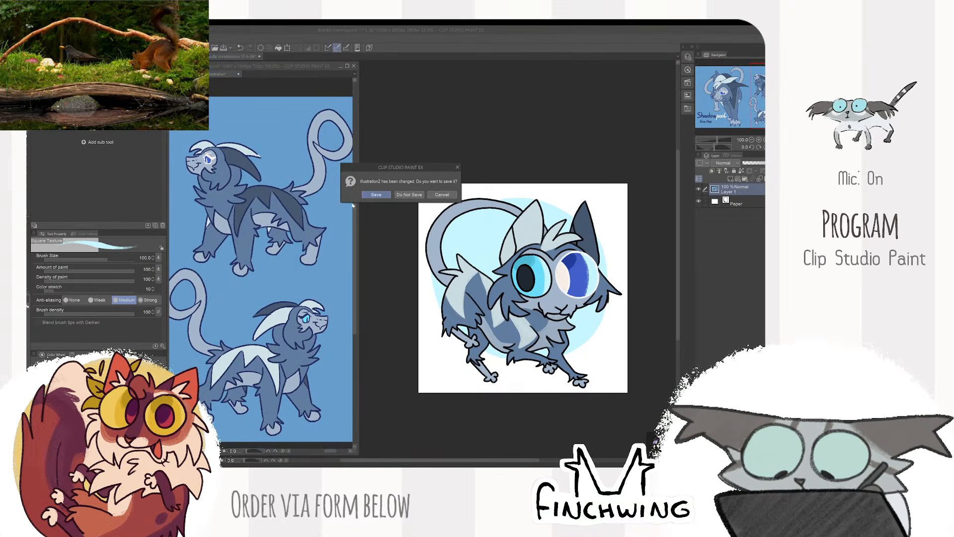
{"action": "left_click", "coordinate": [410, 194]}
{"action": "scroll", "coordinate": [250, 250], "scroll_direction": "up", "scroll_amount": 6}
{"action": "mouse_move", "coordinate": [250, 250]}
{"action": "left_mouse_down"}
{"action": "mouse_move", "coordinate": [307, 277]}
{"action": "mouse_move", "coordinate": [300, 264]}
{"action": "left_mouse_up"}
{"action": "scroll", "coordinate": [299, 277], "scroll_direction": "up", "scroll_amount": 1}
- Collapse and hide the finished character's folder, and create a new named folder containing an empty layer for the next commission
{"action": "left_click", "coordinate": [522, 233]}
{"action": "left_click", "coordinate": [733, 189]}
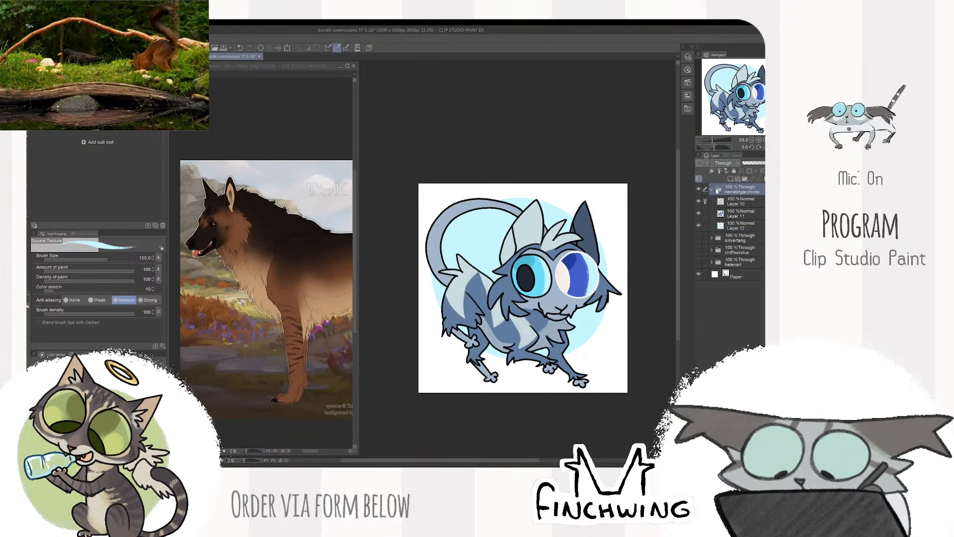
{"action": "left_click", "coordinate": [712, 189]}
{"action": "left_click", "coordinate": [699, 189]}
{"action": "left_click", "coordinate": [738, 179]}
{"action": "left_click", "coordinate": [731, 179]}
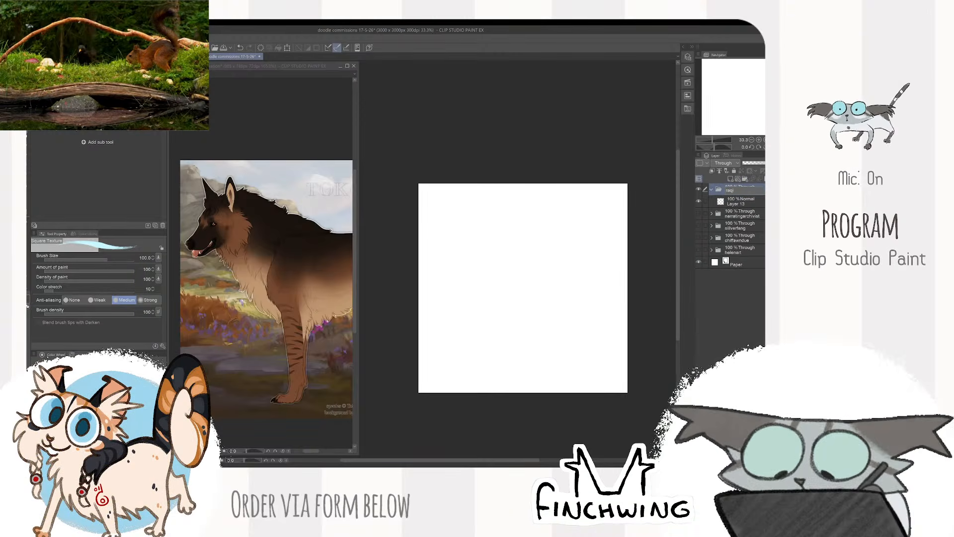
{"action": "key", "text": "Return"}
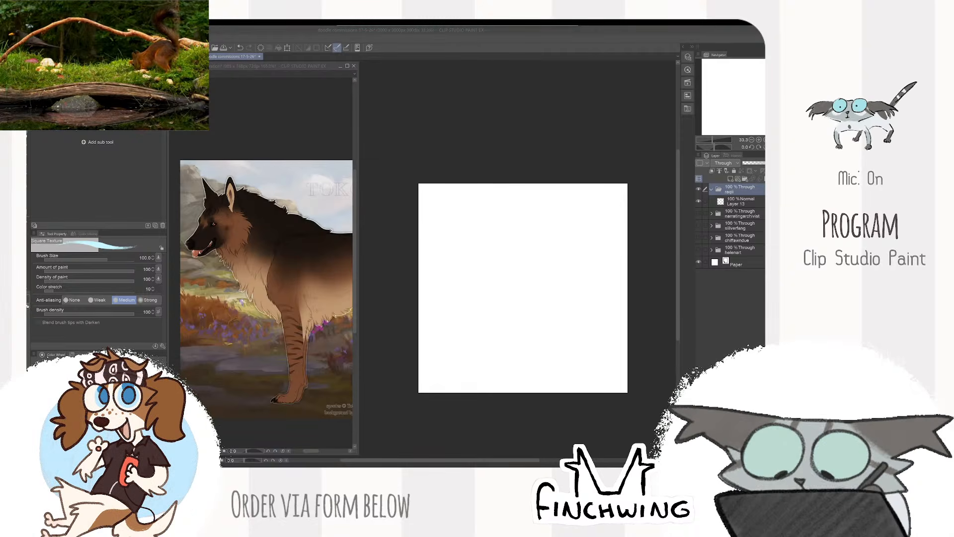
- Select the empty layer, set the colour to black and switch to the DAUB Super Scatter Chalk brush at size 17
{"action": "left_click", "coordinate": [743, 201]}
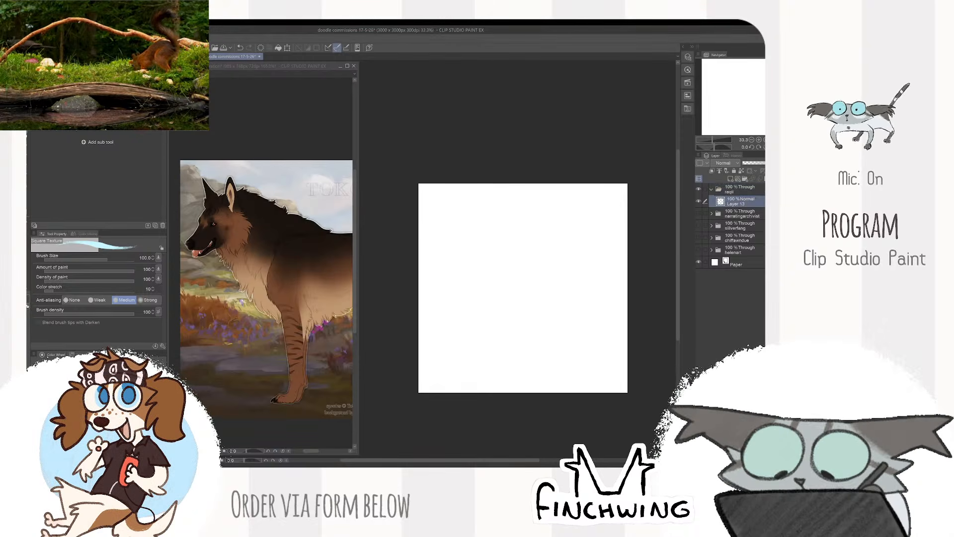
{"action": "left_click", "coordinate": [94, 446]}
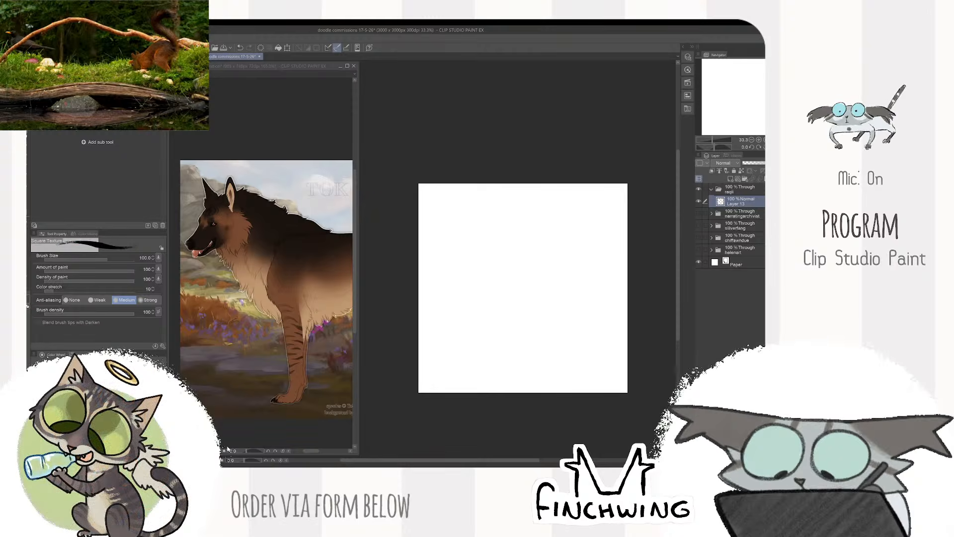
{"action": "mouse_move", "coordinate": [488, 228]}
{"action": "left_mouse_down"}
{"action": "mouse_move", "coordinate": [456, 302]}
{"action": "mouse_move", "coordinate": [489, 321]}
{"action": "mouse_move", "coordinate": [549, 313]}
{"action": "left_mouse_up"}
{"action": "key", "text": "ctrl+z"}
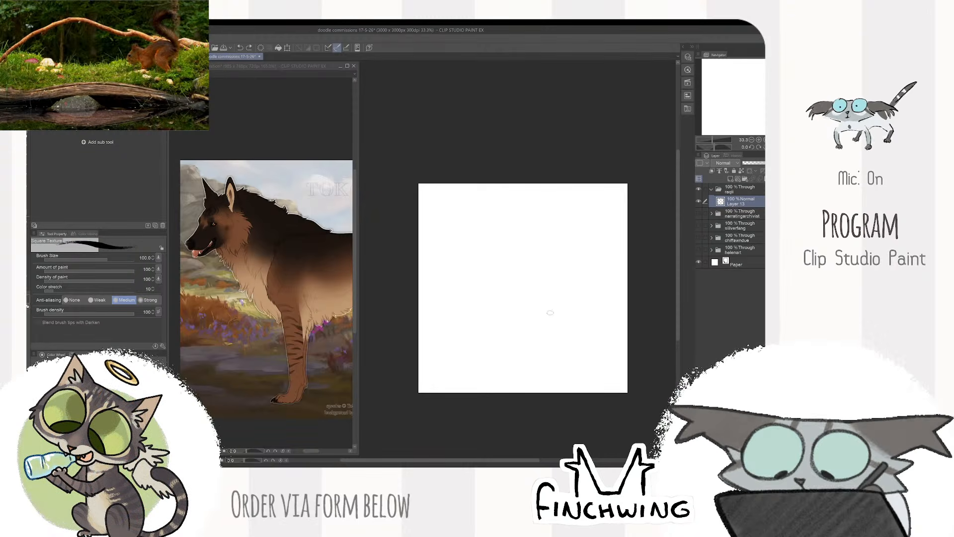
{"action": "key", "text": "p"}
{"action": "mouse_move", "coordinate": [489, 203]}
{"action": "left_mouse_down"}
{"action": "mouse_move", "coordinate": [532, 233]}
{"action": "mouse_move", "coordinate": [577, 323]}
{"action": "left_mouse_up"}
{"action": "scroll", "coordinate": [581, 323], "scroll_direction": "up", "scroll_amount": 2}
{"action": "key", "text": "ctrl+z"}
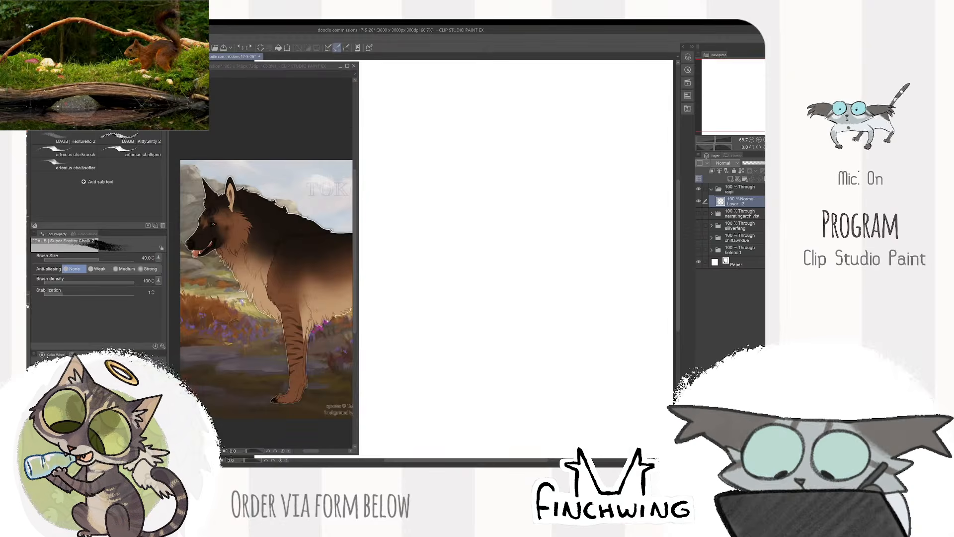
{"action": "key", "text": "bracketleft"}
{"action": "key", "text": "bracketleft"}
{"action": "key", "text": "bracketleft"}
{"action": "key", "text": "bracketleft"}
{"action": "mouse_move", "coordinate": [580, 213]}
{"action": "left_mouse_down"}
{"action": "mouse_move", "coordinate": [548, 265]}
{"action": "mouse_move", "coordinate": [654, 298]}
{"action": "left_mouse_up"}
{"action": "key", "text": "ctrl+z"}
{"action": "scroll", "coordinate": [627, 276], "scroll_direction": "down", "scroll_amount": 1}
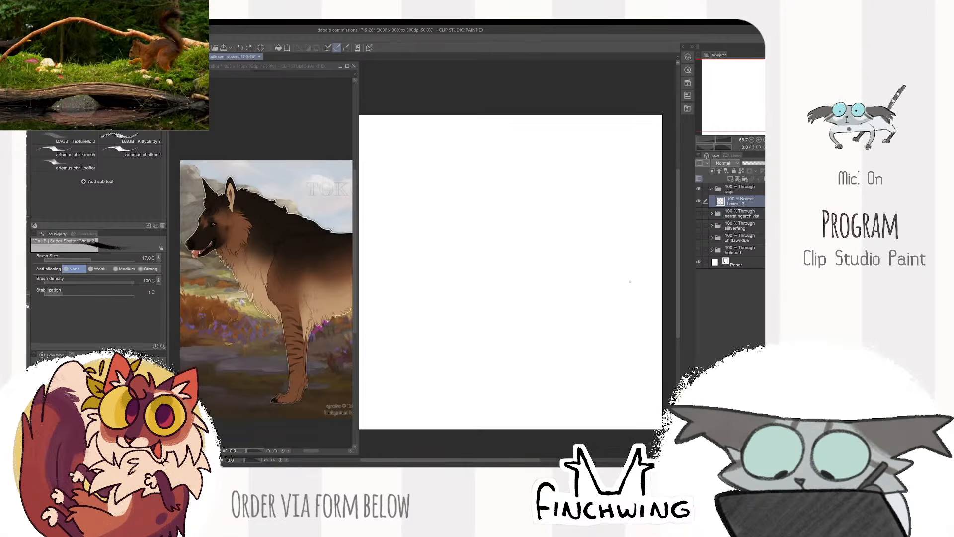
{"action": "scroll", "coordinate": [627, 277], "scroll_direction": "down", "scroll_amount": 1}
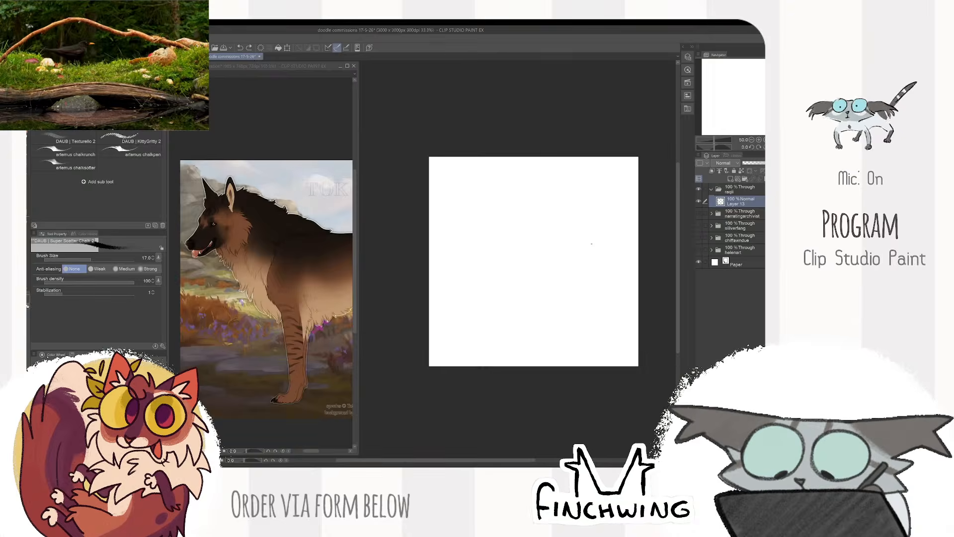
{"action": "scroll", "coordinate": [559, 246], "scroll_direction": "up", "scroll_amount": 1}
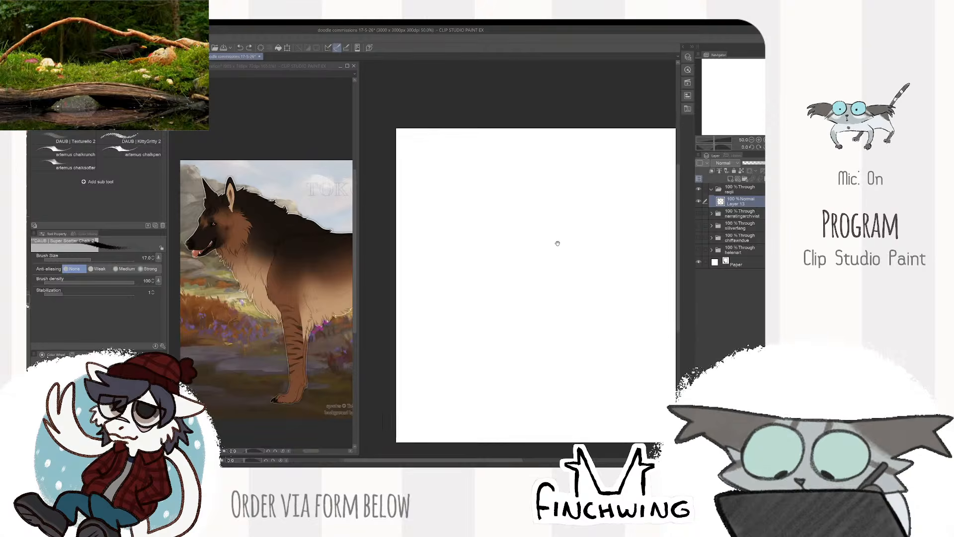
{"action": "scroll", "coordinate": [525, 202], "scroll_direction": "up", "scroll_amount": 1}
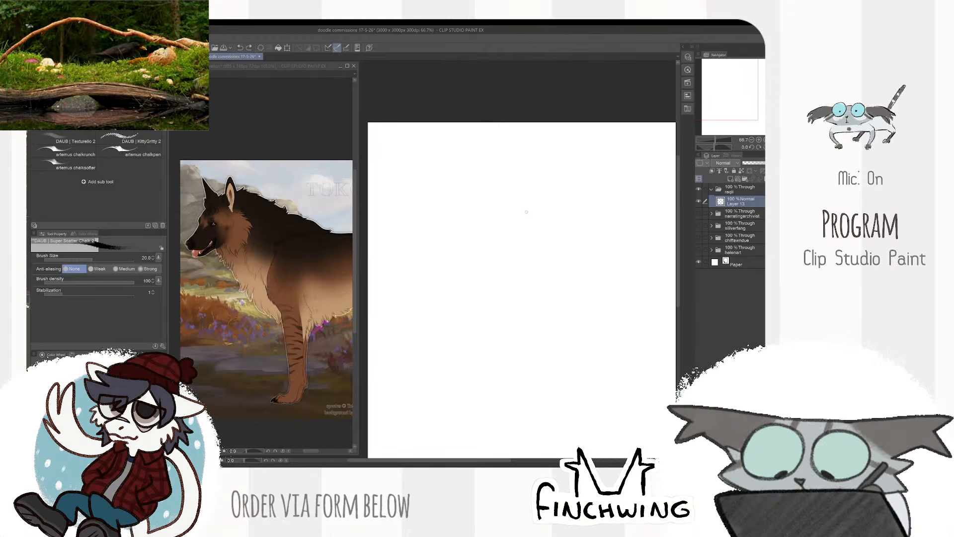
{"action": "mouse_move", "coordinate": [530, 204]}
{"action": "left_mouse_down"}
{"action": "mouse_move", "coordinate": [507, 261]}
{"action": "mouse_move", "coordinate": [543, 209]}
{"action": "mouse_move", "coordinate": [530, 194]}
{"action": "mouse_move", "coordinate": [552, 267]}
{"action": "left_mouse_up"}
{"action": "key", "text": "ctrl+z"}
{"action": "key", "text": "ctrl+z"}
- Draw two large round eyes side by side at brush size 17 and move them slightly lower on the canvas
{"action": "key", "text": "bracketleft"}
{"action": "left_click_drag", "start_coordinate": [471, 185], "coordinate": [463, 254]}
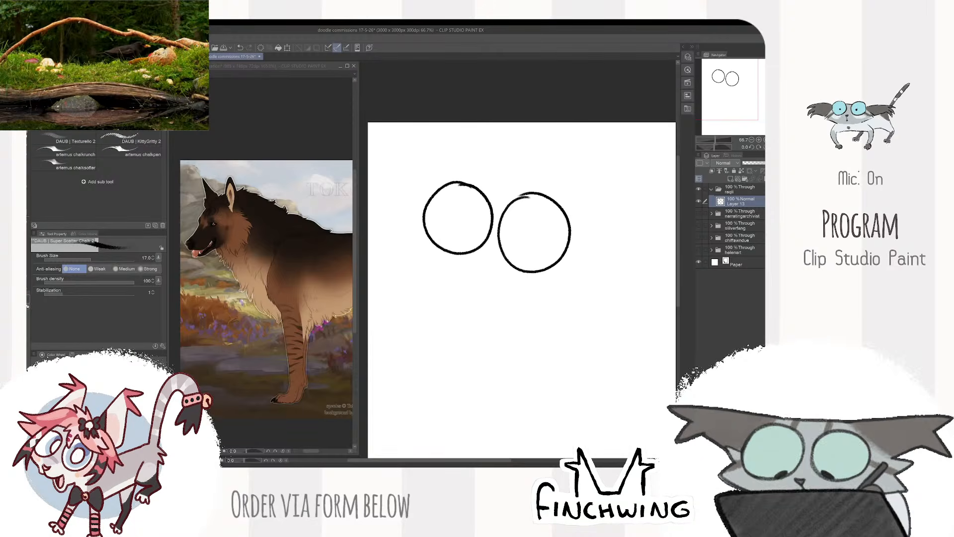
{"action": "key", "text": "k"}
{"action": "left_click_drag", "start_coordinate": [564, 229], "coordinate": [587, 281]}
- Clean up the overlapping line ends at the top of the larger eye with the kneaded eraser, undoing excess erasing
{"action": "key", "text": "e"}
{"action": "scroll", "coordinate": [554, 253], "scroll_direction": "up", "scroll_amount": 2}
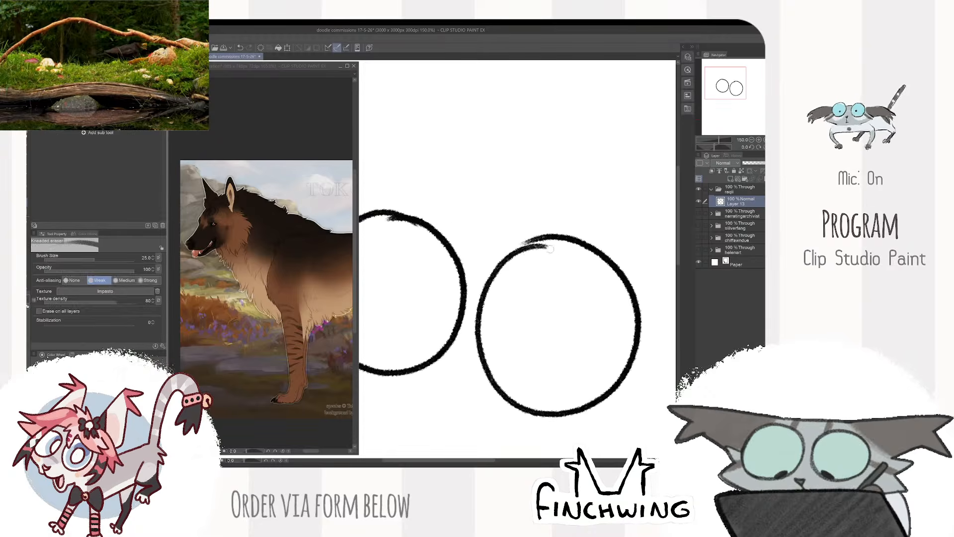
{"action": "left_click_drag", "start_coordinate": [551, 250], "coordinate": [504, 274]}
{"action": "mouse_move", "coordinate": [556, 237]}
{"action": "left_mouse_down"}
{"action": "mouse_move", "coordinate": [517, 243]}
{"action": "mouse_move", "coordinate": [494, 274]}
{"action": "left_mouse_up"}
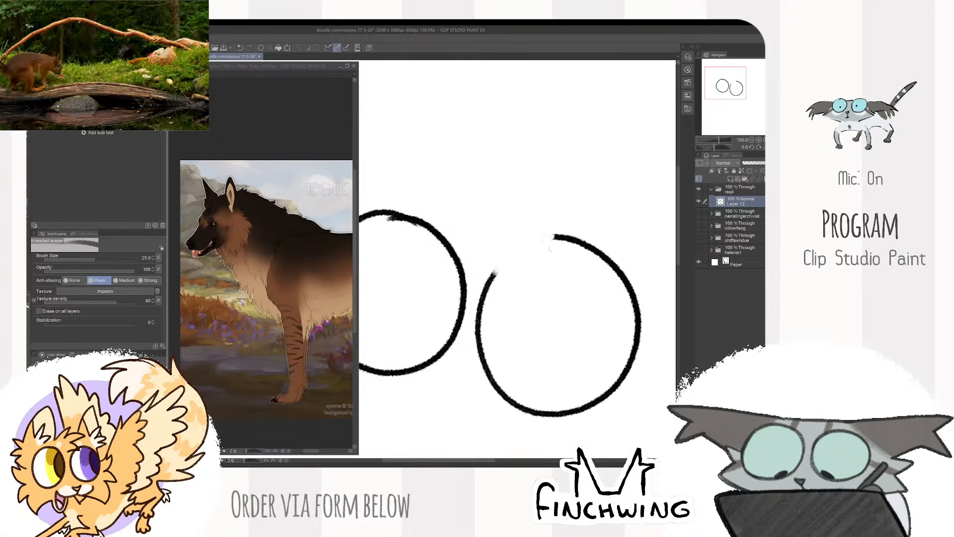
{"action": "key", "text": "ctrl+z"}
{"action": "key", "text": "ctrl+z"}
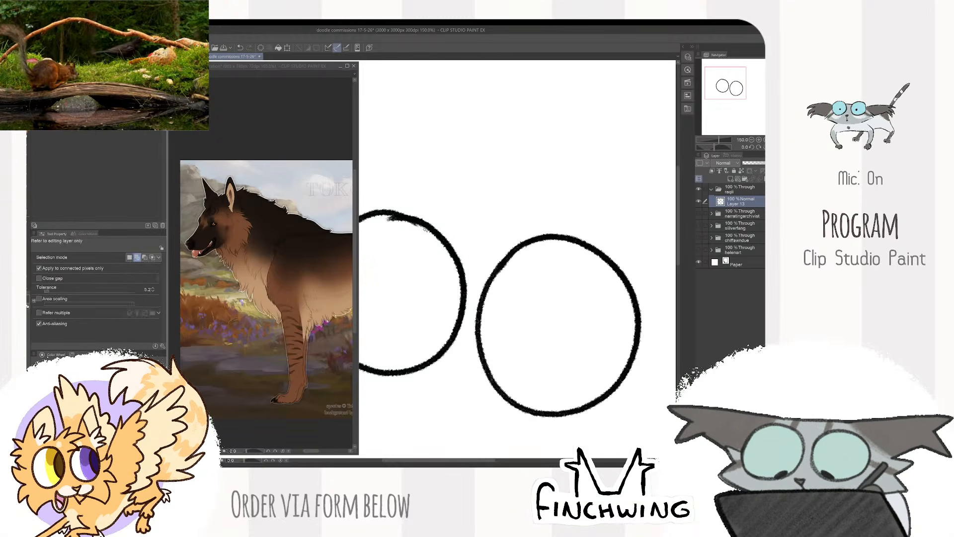
- Draw a curved iris line across the lower right part of each eye with the chalk brush
{"action": "key", "text": "b"}
{"action": "left_click_drag", "start_coordinate": [501, 228], "coordinate": [571, 197]}
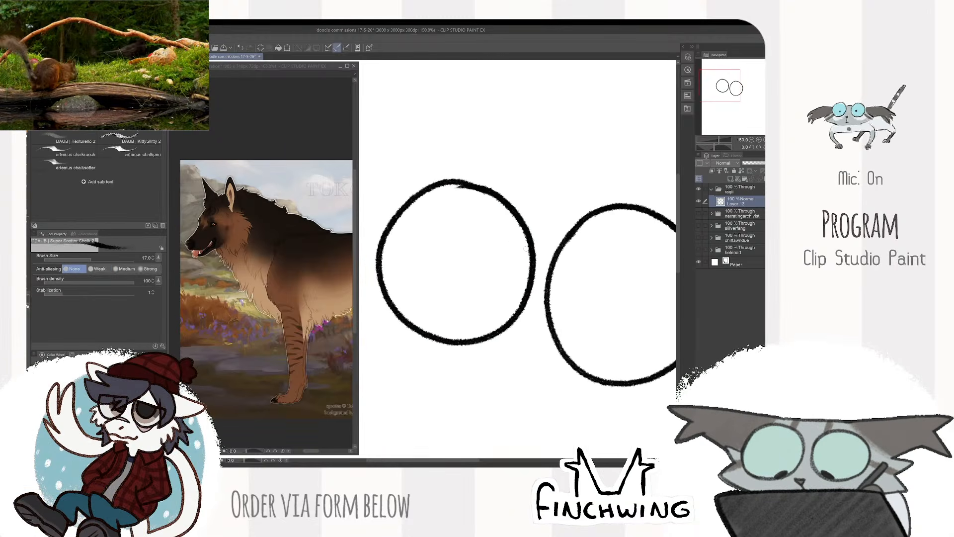
{"action": "mouse_move", "coordinate": [527, 235]}
{"action": "left_mouse_down"}
{"action": "mouse_move", "coordinate": [486, 337]}
{"action": "mouse_move", "coordinate": [382, 310]}
{"action": "left_mouse_up"}
{"action": "mouse_move", "coordinate": [595, 262]}
{"action": "left_mouse_down"}
{"action": "mouse_move", "coordinate": [531, 333]}
{"action": "mouse_move", "coordinate": [539, 366]}
{"action": "left_mouse_up"}
{"action": "scroll", "coordinate": [535, 362], "scroll_direction": "down", "scroll_amount": 1}
{"action": "scroll", "coordinate": [570, 338], "scroll_direction": "down", "scroll_amount": 2}
{"action": "left_click_drag", "start_coordinate": [579, 328], "coordinate": [594, 299]}
{"action": "scroll", "coordinate": [589, 278], "scroll_direction": "up", "scroll_amount": 2}
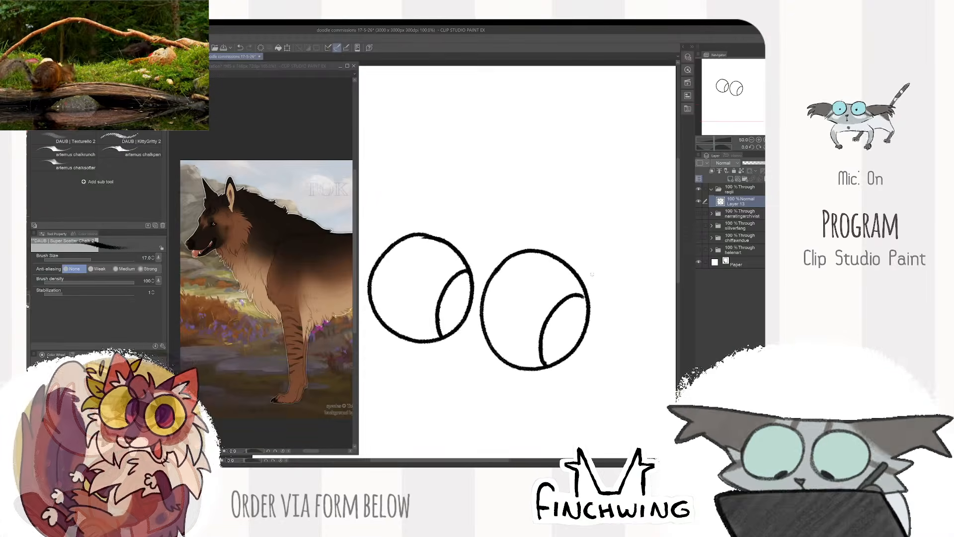
{"action": "left_click_drag", "start_coordinate": [589, 266], "coordinate": [606, 284]}
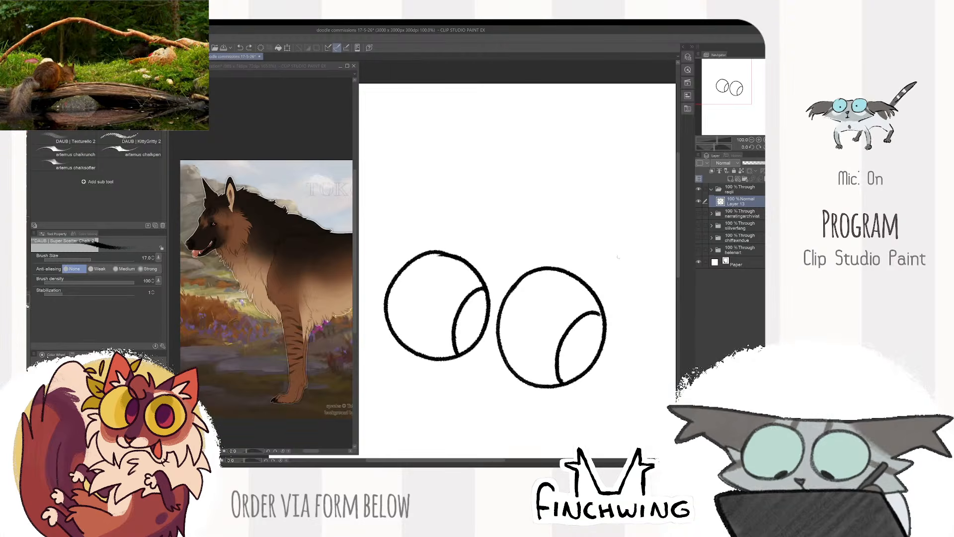
- Draw a cowboy hat above the eyes with a curled brim, a notched crown and a hat band, undoing misplaced strokes
{"action": "mouse_move", "coordinate": [564, 233]}
{"action": "left_mouse_down"}
{"action": "mouse_move", "coordinate": [489, 251]}
{"action": "mouse_move", "coordinate": [405, 215]}
{"action": "left_mouse_up"}
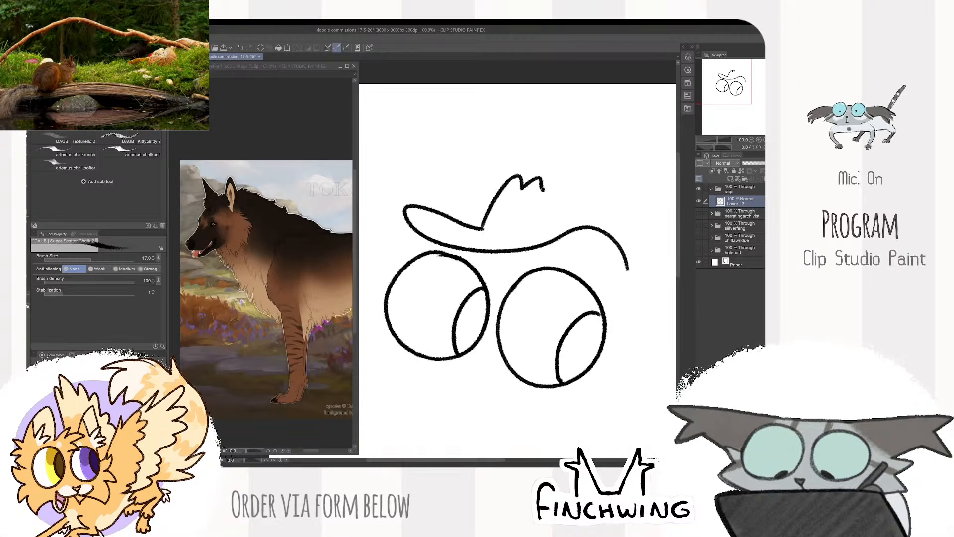
{"action": "mouse_move", "coordinate": [481, 227]}
{"action": "left_mouse_down"}
{"action": "mouse_move", "coordinate": [550, 240]}
{"action": "mouse_move", "coordinate": [512, 231]}
{"action": "left_mouse_up"}
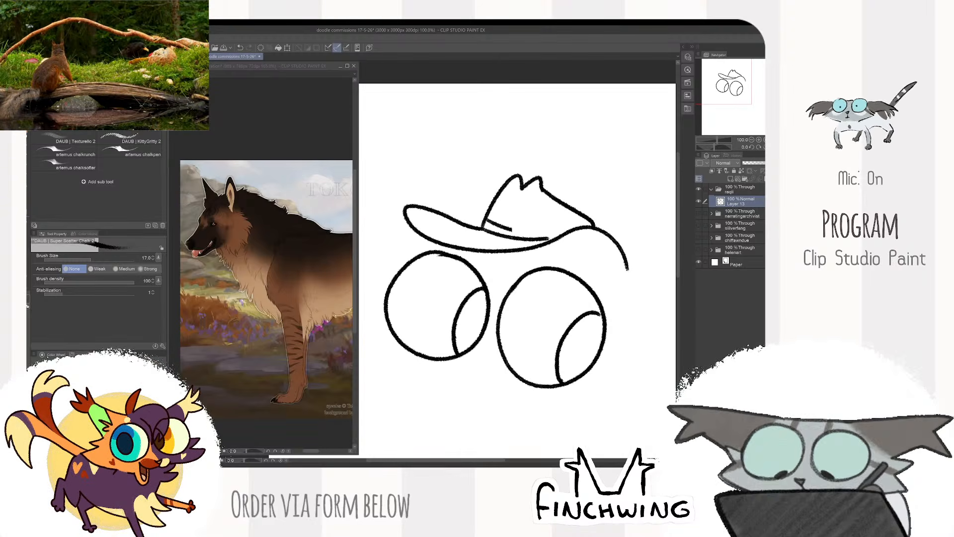
{"action": "key", "text": "ctrl+z"}
{"action": "key", "text": "ctrl+z"}
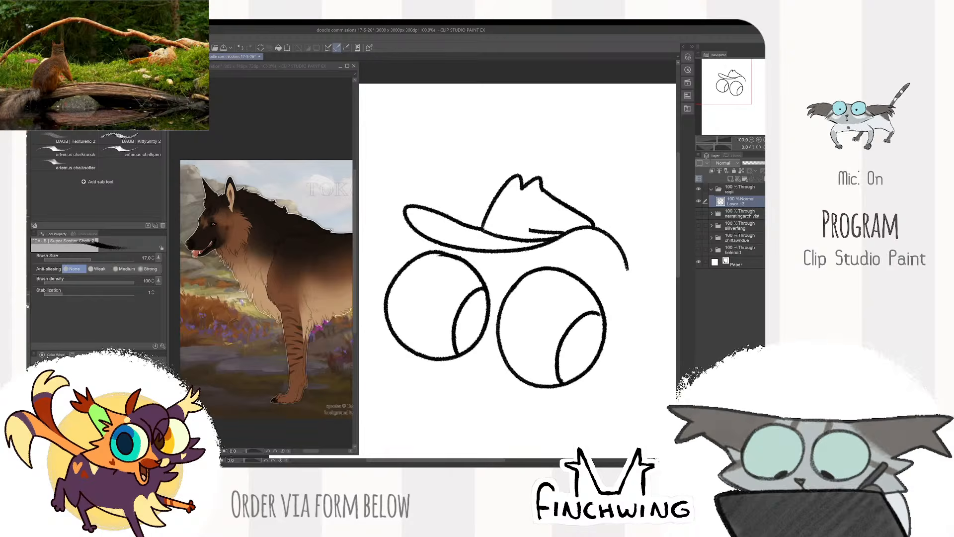
{"action": "scroll", "coordinate": [665, 257], "scroll_direction": "down", "scroll_amount": 2}
{"action": "left_click_drag", "start_coordinate": [645, 286], "coordinate": [578, 257]}
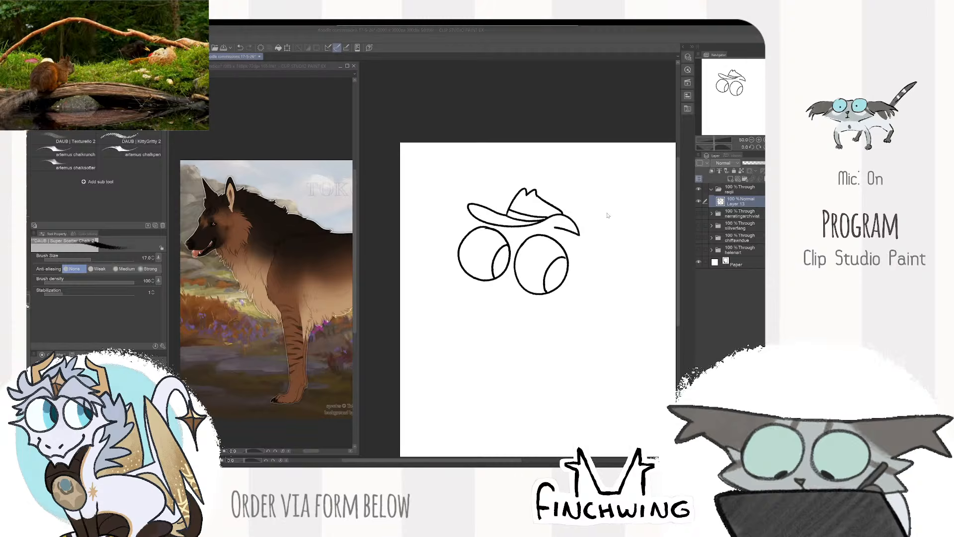
- Clean up stray line ends around the hat band and brim with the kneaded eraser and return to the chalk brush
{"action": "scroll", "coordinate": [521, 192], "scroll_direction": "up", "scroll_amount": 2}
{"action": "mouse_move", "coordinate": [570, 187]}
{"action": "left_mouse_down"}
{"action": "mouse_move", "coordinate": [536, 192]}
{"action": "mouse_move", "coordinate": [551, 203]}
{"action": "mouse_move", "coordinate": [529, 232]}
{"action": "left_mouse_up"}
{"action": "key", "text": "e"}
{"action": "left_click", "coordinate": [509, 215]}
{"action": "key", "text": "b"}
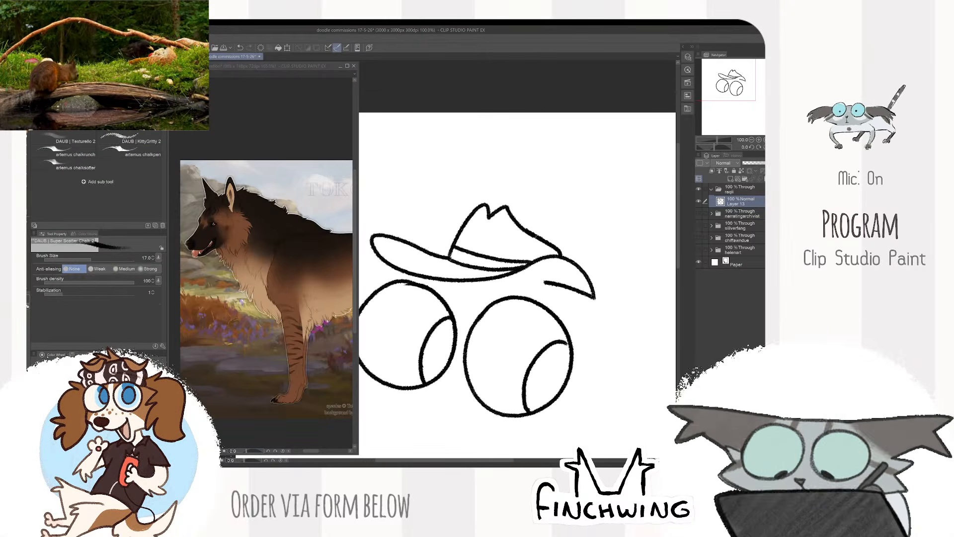
- Erase the drooping end of the hat brim above the larger eye with the kneaded eraser enlarged to size 60
{"action": "scroll", "coordinate": [514, 218], "scroll_direction": "down", "scroll_amount": 1}
{"action": "scroll", "coordinate": [511, 215], "scroll_direction": "up", "scroll_amount": 1}
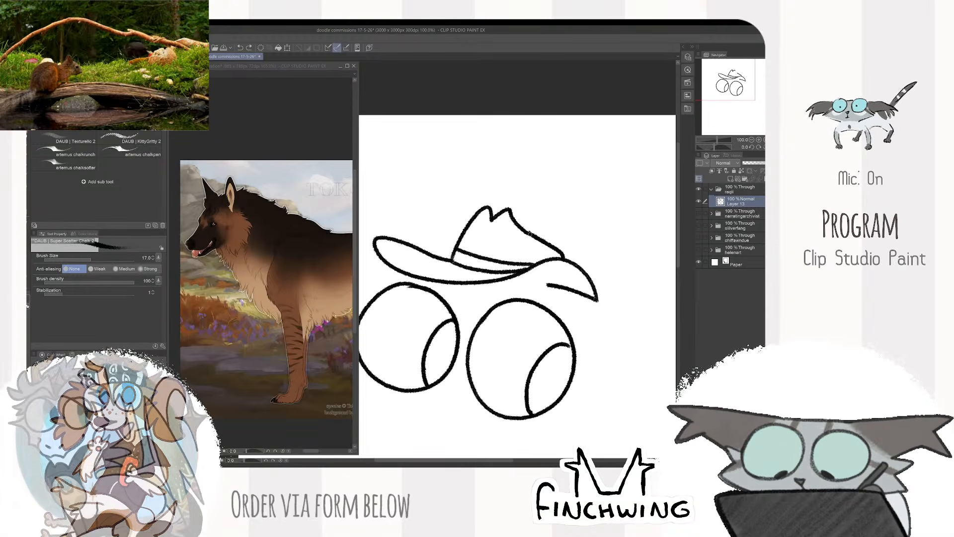
{"action": "scroll", "coordinate": [527, 224], "scroll_direction": "down", "scroll_amount": 2}
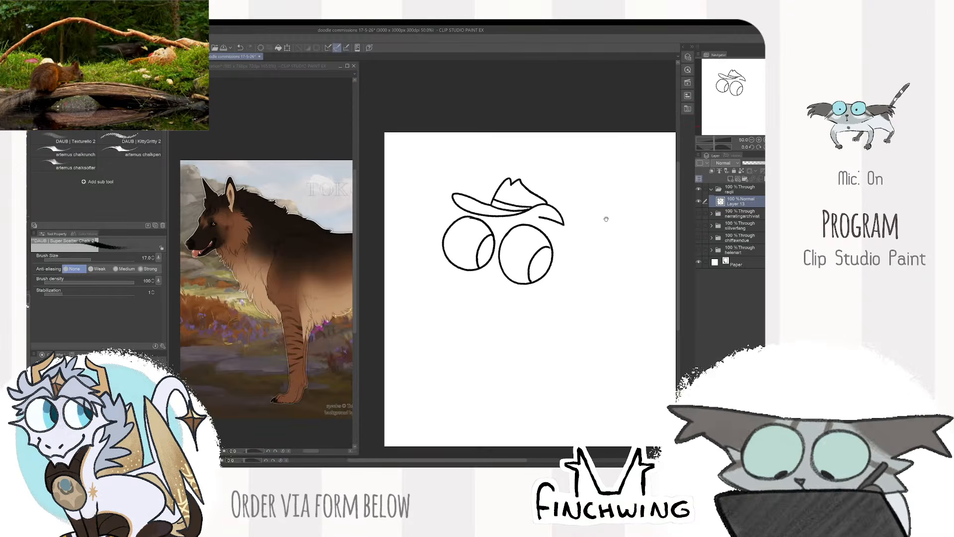
{"action": "left_click_drag", "start_coordinate": [596, 230], "coordinate": [585, 223]}
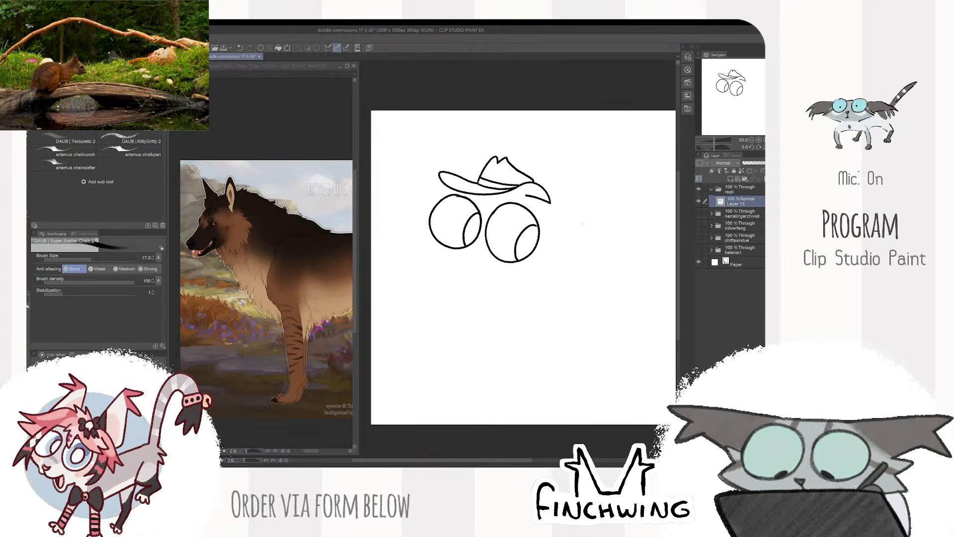
{"action": "scroll", "coordinate": [580, 224], "scroll_direction": "up", "scroll_amount": 1}
{"action": "mouse_move", "coordinate": [569, 220]}
{"action": "left_mouse_down"}
{"action": "mouse_move", "coordinate": [602, 243]}
{"action": "mouse_move", "coordinate": [591, 241]}
{"action": "left_mouse_up"}
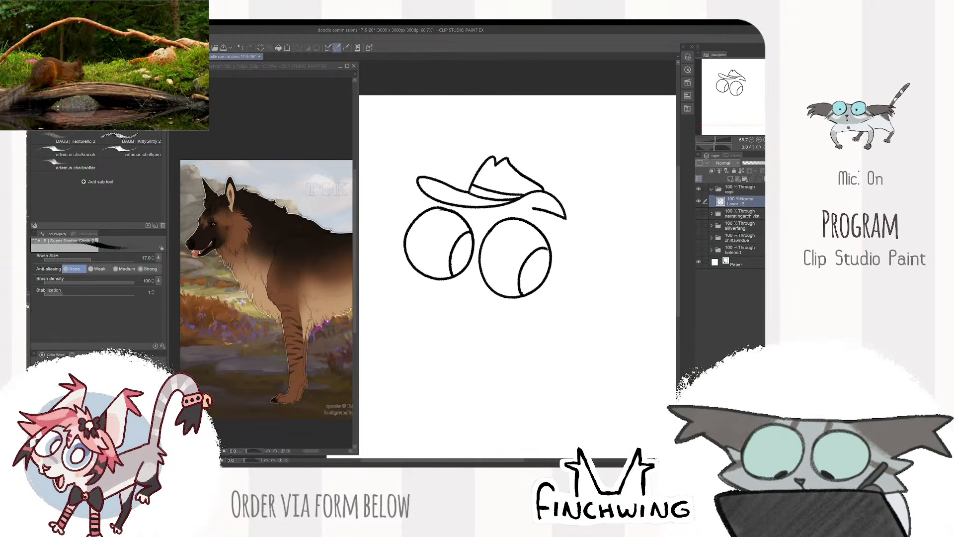
{"action": "scroll", "coordinate": [531, 209], "scroll_direction": "up", "scroll_amount": 1}
{"action": "key", "text": "e"}
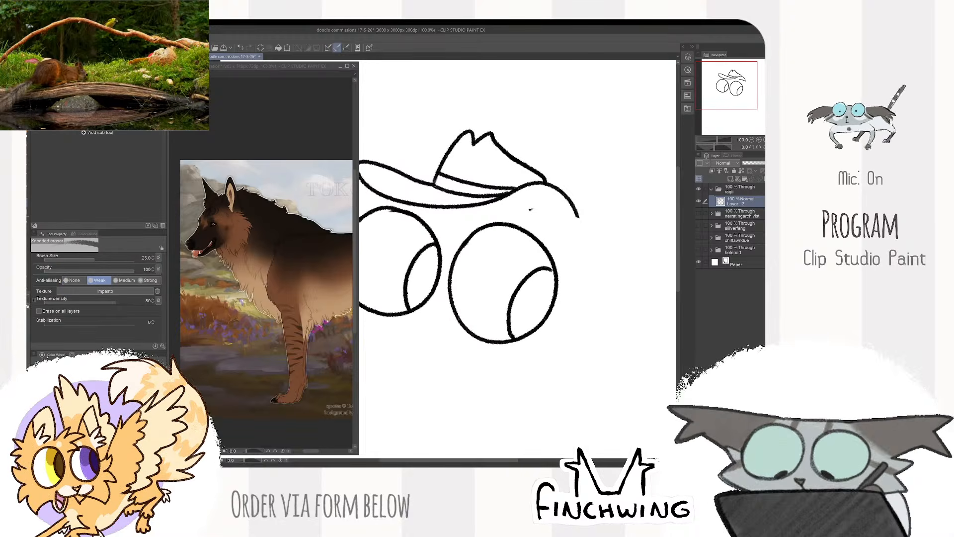
{"action": "key", "text": "bracketright"}
{"action": "key", "text": "bracketright"}
{"action": "key", "text": "bracketright"}
{"action": "key", "text": "bracketright"}
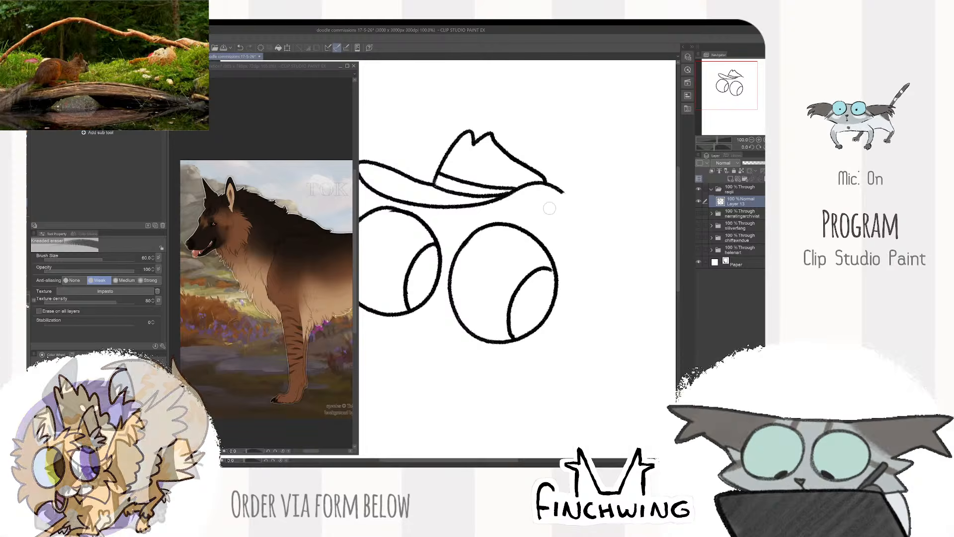
- Draw a large ear with tufted inner fur beside the hat above the larger eye, redoing the first outline
{"action": "key", "text": "b"}
{"action": "mouse_move", "coordinate": [530, 213]}
{"action": "left_mouse_down"}
{"action": "mouse_move", "coordinate": [602, 177]}
{"action": "mouse_move", "coordinate": [585, 267]}
{"action": "left_mouse_up"}
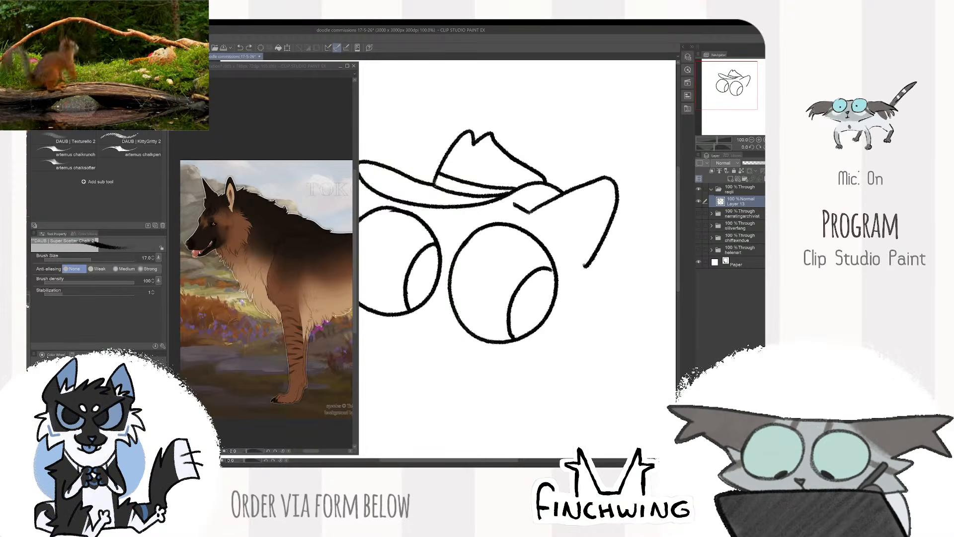
{"action": "key", "text": "ctrl+z"}
{"action": "left_click_drag", "start_coordinate": [529, 213], "coordinate": [515, 202]}
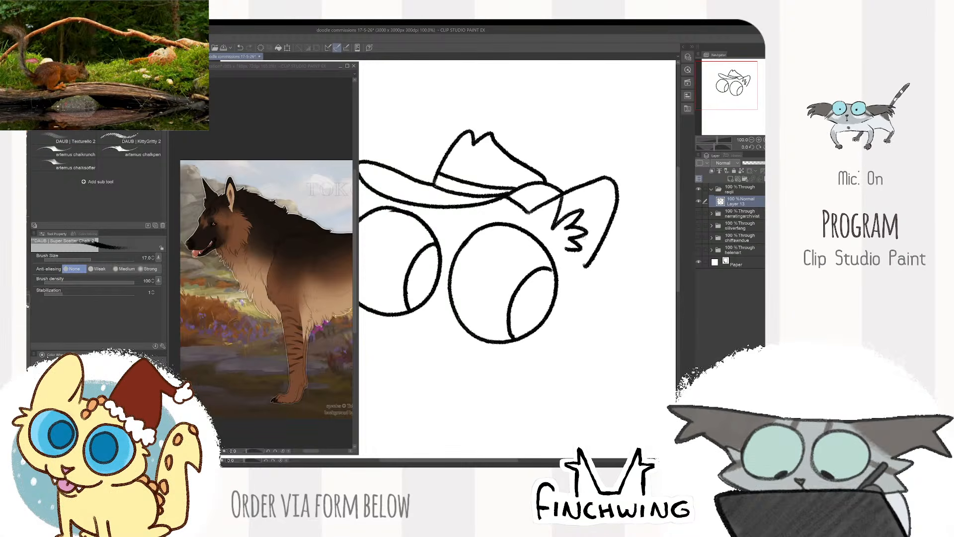
- Check the dog reference, then trim the lower end of the ear's outer line and redraw it with the chalk brush
{"action": "key", "text": "e"}
{"action": "left_click", "coordinate": [336, 366]}
{"action": "scroll", "coordinate": [334, 370], "scroll_direction": "down", "scroll_amount": 2}
{"action": "left_click_drag", "start_coordinate": [352, 435], "coordinate": [298, 436]}
{"action": "scroll", "coordinate": [293, 433], "scroll_direction": "up", "scroll_amount": 3}
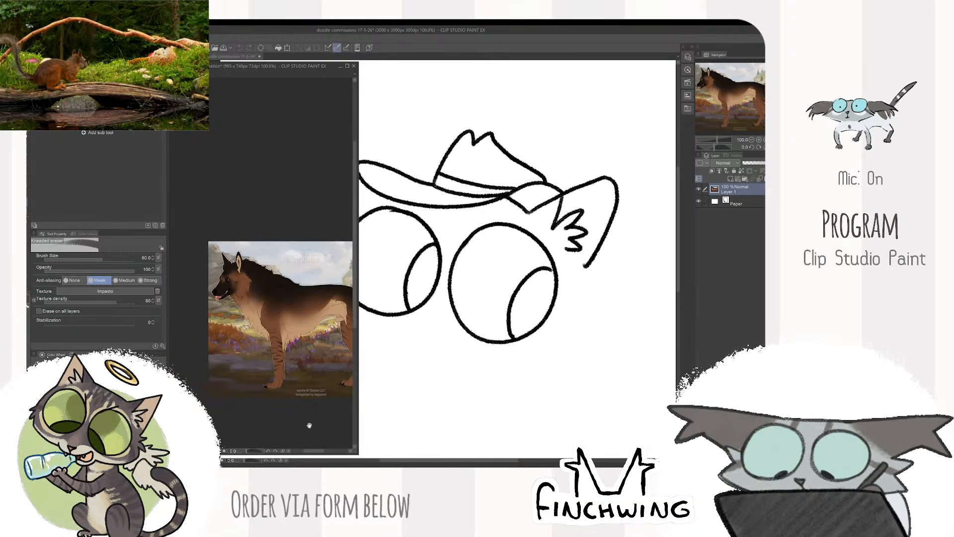
{"action": "left_click", "coordinate": [587, 264]}
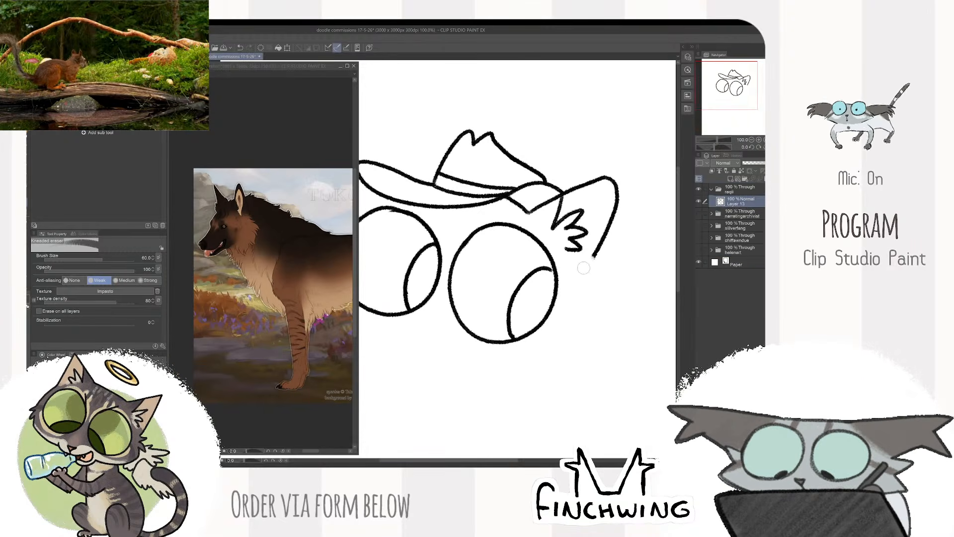
{"action": "key", "text": "b"}
{"action": "left_click_drag", "start_coordinate": [595, 256], "coordinate": [585, 265]}
- Draw the second ear rising behind the hat brim above the smaller eye, with a short head line under the brim
{"action": "scroll", "coordinate": [596, 254], "scroll_direction": "down", "scroll_amount": 1}
{"action": "scroll", "coordinate": [595, 255], "scroll_direction": "down", "scroll_amount": 1}
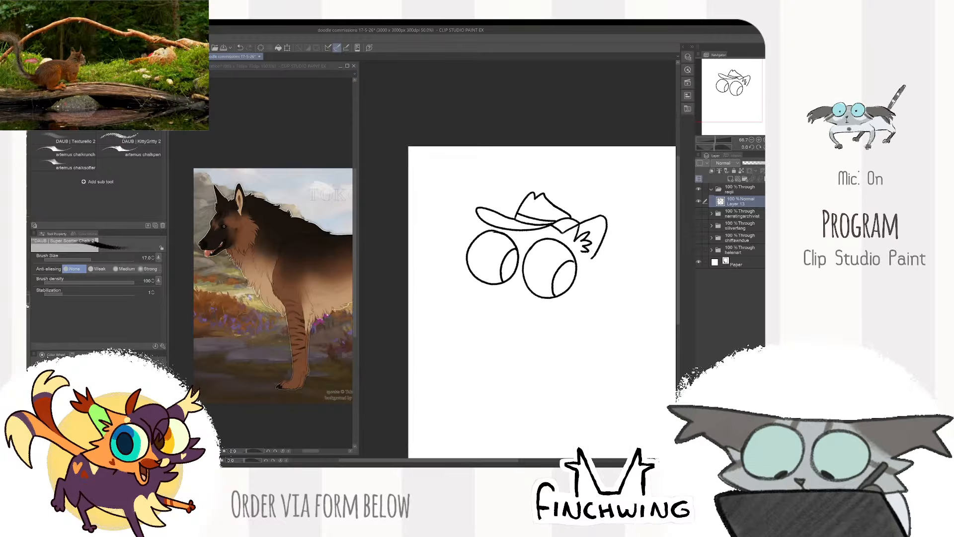
{"action": "scroll", "coordinate": [596, 255], "scroll_direction": "up", "scroll_amount": 2}
{"action": "left_click_drag", "start_coordinate": [495, 187], "coordinate": [512, 230]}
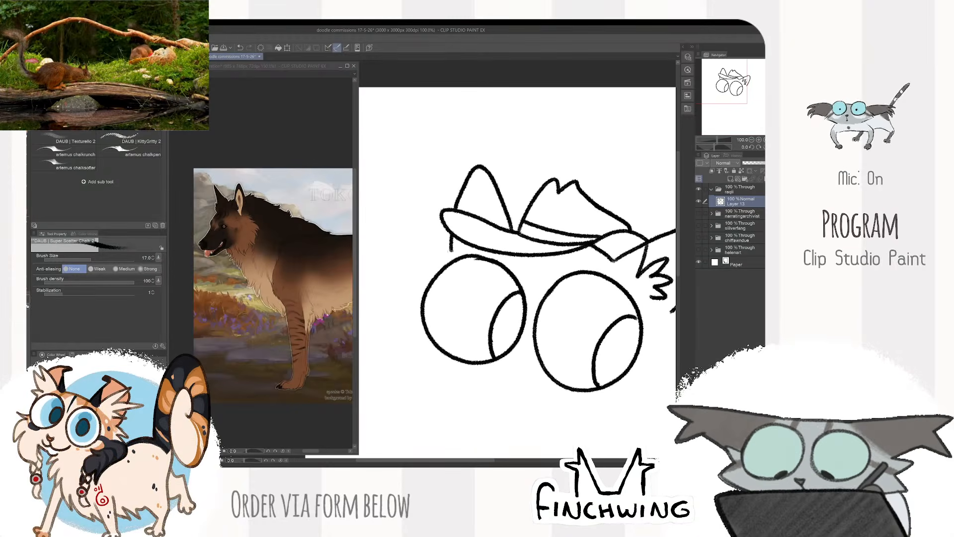
{"action": "scroll", "coordinate": [515, 218], "scroll_direction": "down", "scroll_amount": 2}
{"action": "scroll", "coordinate": [547, 233], "scroll_direction": "up", "scroll_amount": 2}
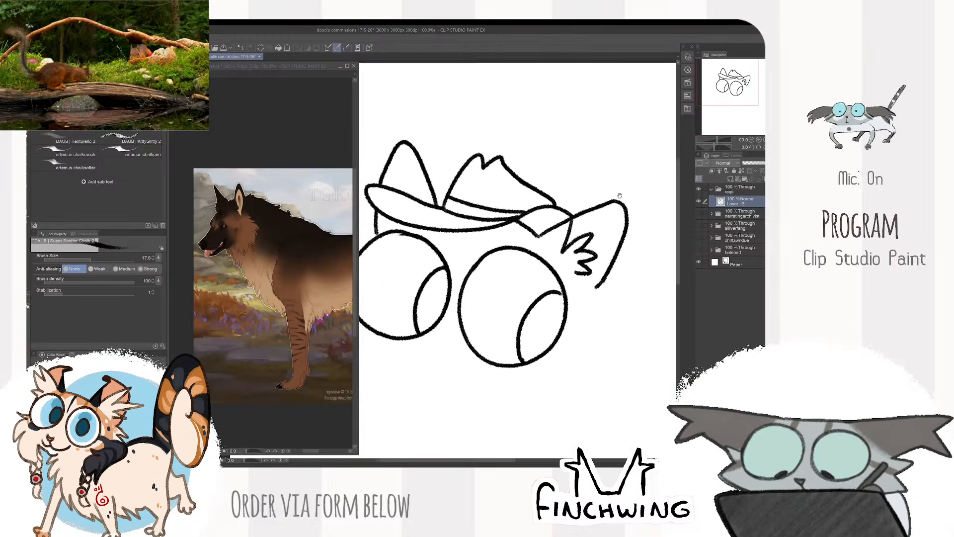
{"action": "scroll", "coordinate": [547, 234], "scroll_direction": "down", "scroll_amount": 2}
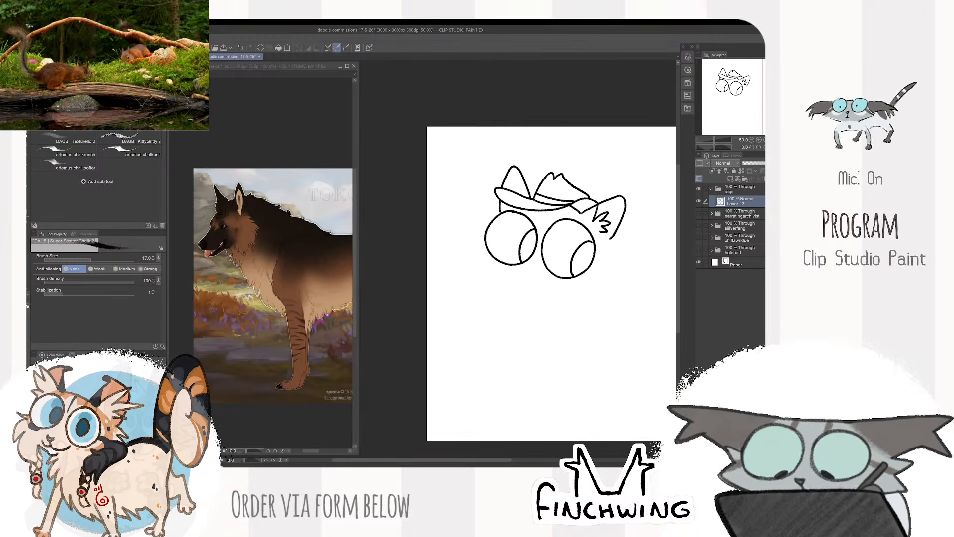
{"action": "scroll", "coordinate": [598, 243], "scroll_direction": "up", "scroll_amount": 1}
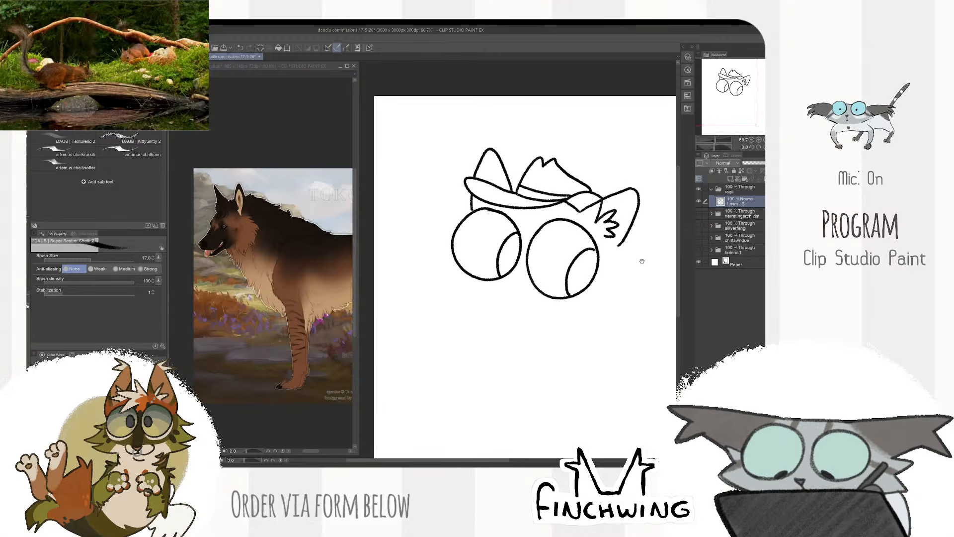
- Draw an oval nose below the smaller eye with a rounded muzzle and a mouth line curving up under the larger eye
{"action": "scroll", "coordinate": [638, 259], "scroll_direction": "up", "scroll_amount": 1}
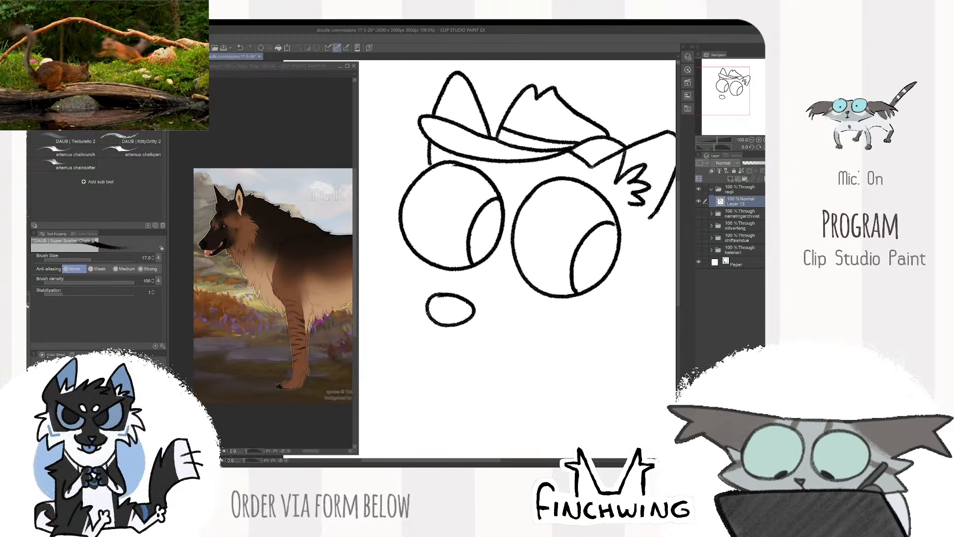
{"action": "mouse_move", "coordinate": [430, 313]}
{"action": "left_mouse_down"}
{"action": "mouse_move", "coordinate": [500, 330]}
{"action": "mouse_move", "coordinate": [563, 305]}
{"action": "left_mouse_up"}
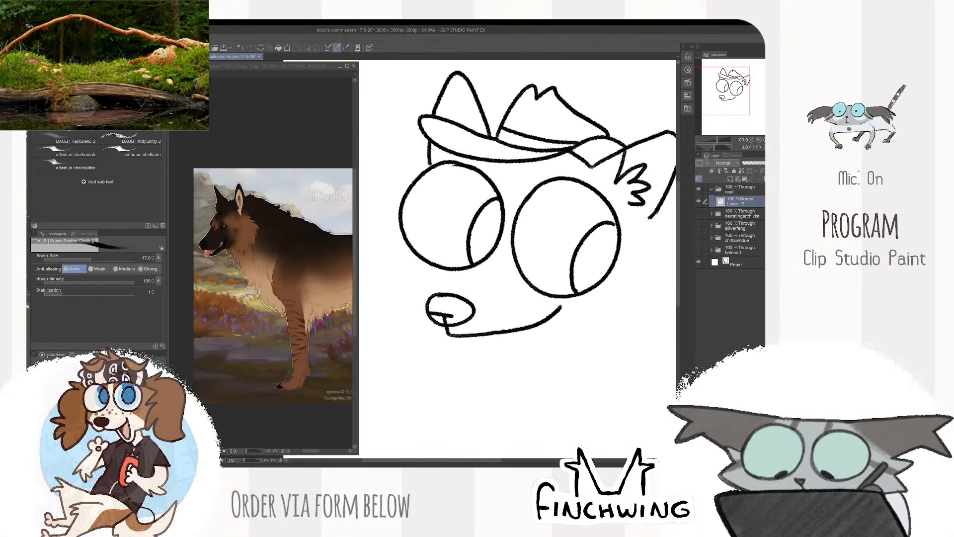
{"action": "key", "text": "ctrl+z"}
{"action": "left_click_drag", "start_coordinate": [497, 330], "coordinate": [570, 304]}
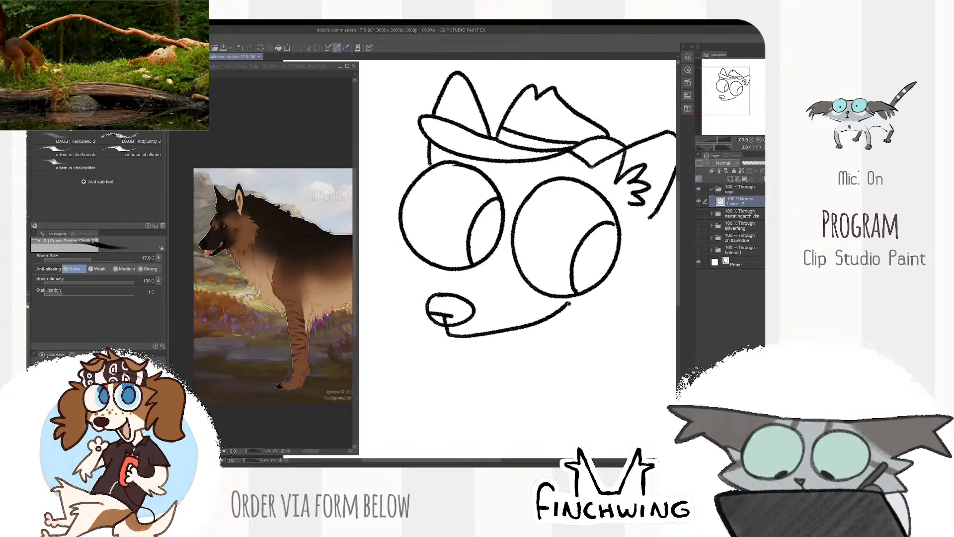
{"action": "left_click_drag", "start_coordinate": [434, 279], "coordinate": [426, 330]}
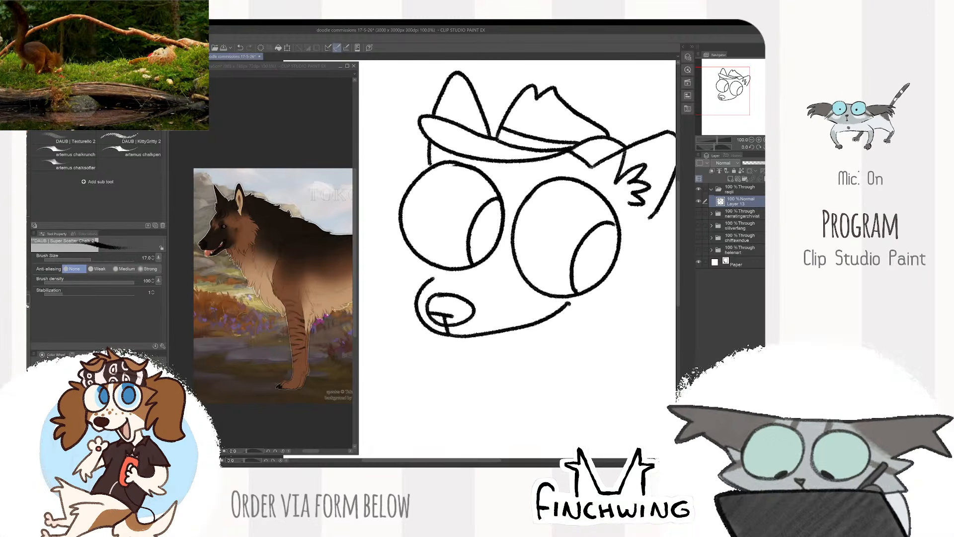
- Draw the open mouth with a hooked corner, a hanging tongue with a centre line and a tooth, and darken the mouth corner
{"action": "key", "text": "e"}
{"action": "key", "text": "b"}
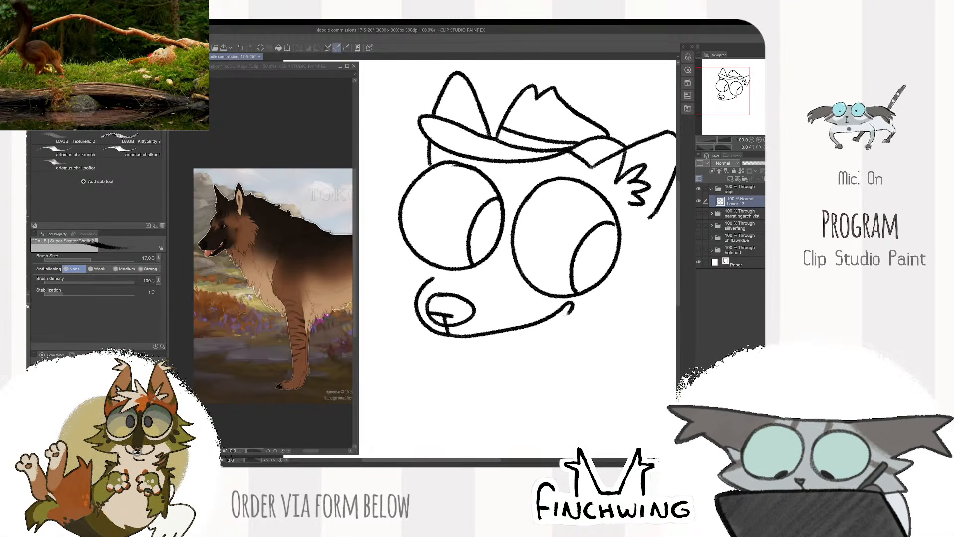
{"action": "mouse_move", "coordinate": [573, 304]}
{"action": "left_mouse_down"}
{"action": "mouse_move", "coordinate": [571, 321]}
{"action": "mouse_move", "coordinate": [505, 358]}
{"action": "mouse_move", "coordinate": [496, 382]}
{"action": "mouse_move", "coordinate": [520, 340]}
{"action": "mouse_move", "coordinate": [546, 344]}
{"action": "mouse_move", "coordinate": [468, 339]}
{"action": "left_mouse_up"}
{"action": "key", "text": "ctrl+z"}
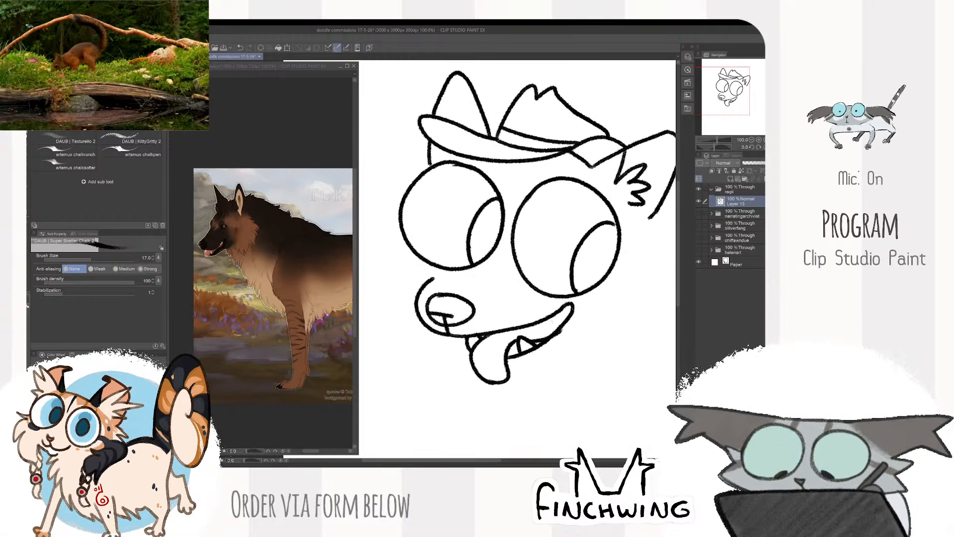
{"action": "mouse_move", "coordinate": [527, 343]}
{"action": "left_mouse_down"}
{"action": "mouse_move", "coordinate": [553, 336]}
{"action": "mouse_move", "coordinate": [492, 364]}
{"action": "left_mouse_up"}
{"action": "scroll", "coordinate": [604, 269], "scroll_direction": "down", "scroll_amount": 2}
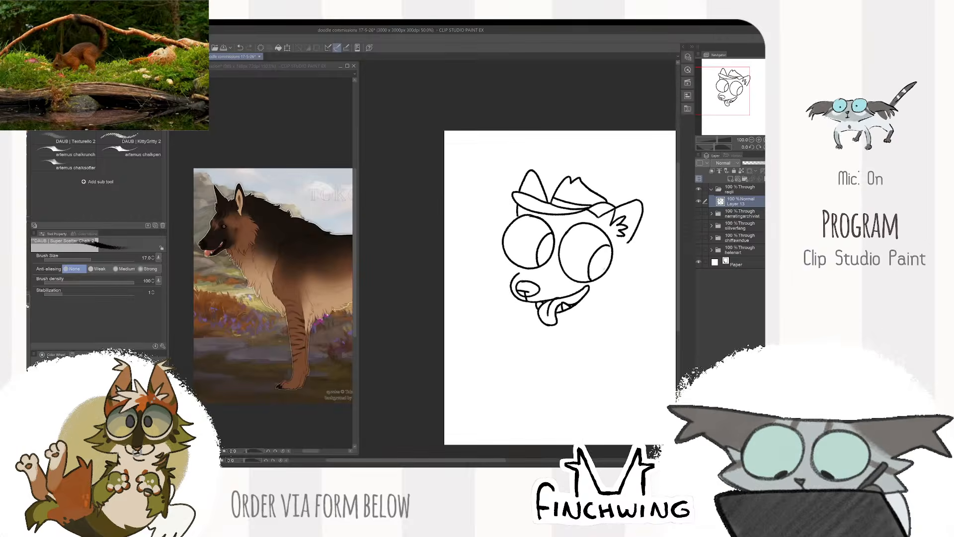
{"action": "scroll", "coordinate": [605, 268], "scroll_direction": "up", "scroll_amount": 2}
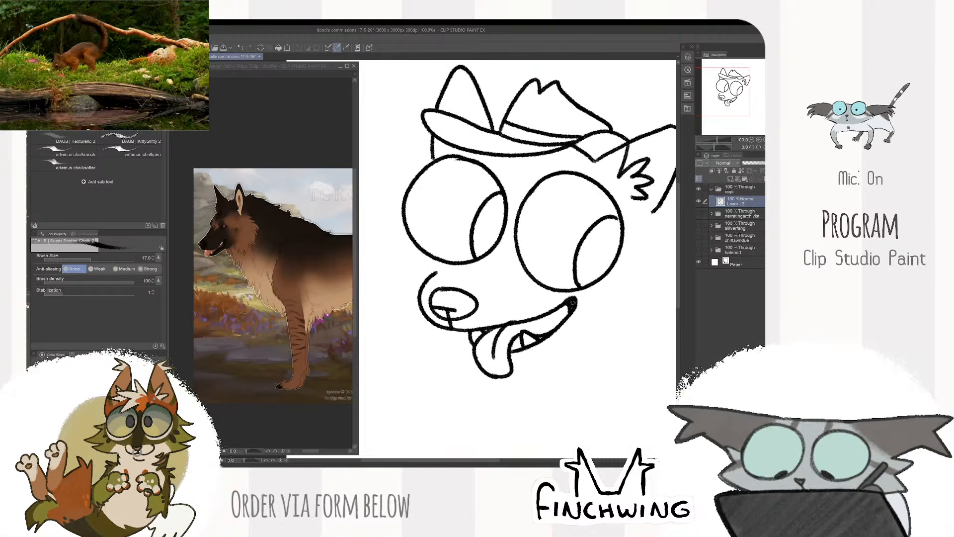
- Draw a lower jaw line beneath the open mouth, running from the tongue toward the cheek
{"action": "left_click_drag", "start_coordinate": [590, 297], "coordinate": [593, 260]}
{"action": "left_click_drag", "start_coordinate": [517, 325], "coordinate": [584, 293]}
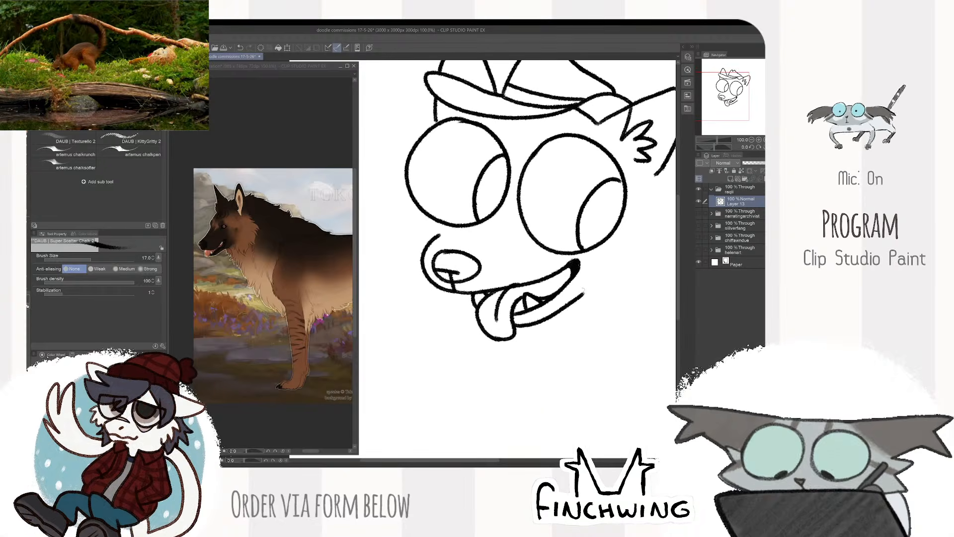
{"action": "scroll", "coordinate": [634, 269], "scroll_direction": "down", "scroll_amount": 2}
{"action": "left_click_drag", "start_coordinate": [634, 269], "coordinate": [602, 332]}
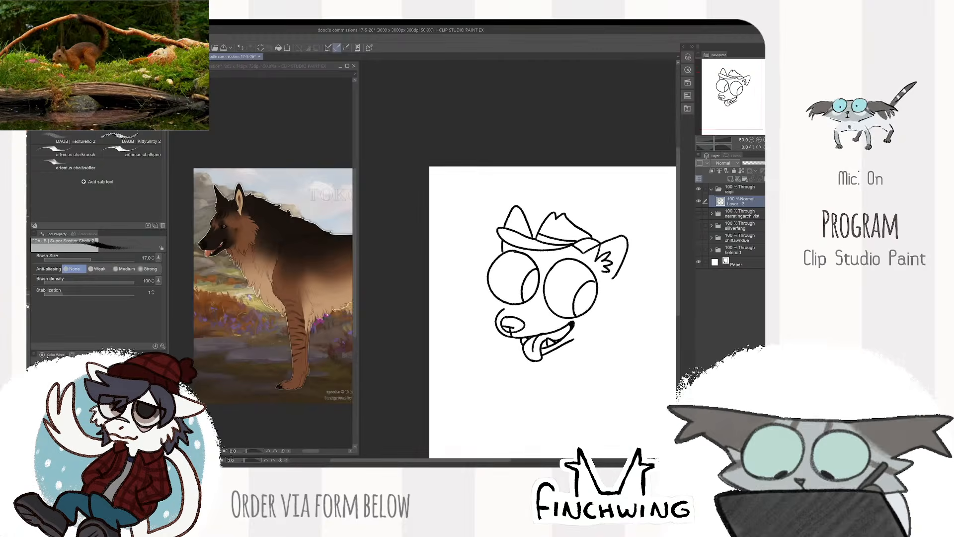
- Draw spiky cheek fur down both sides of the face, from beside the eyes and ear to jaw level
{"action": "scroll", "coordinate": [569, 253], "scroll_direction": "up", "scroll_amount": 1}
{"action": "left_click_drag", "start_coordinate": [569, 253], "coordinate": [588, 249]}
{"action": "left_click_drag", "start_coordinate": [475, 262], "coordinate": [483, 273]}
{"action": "mouse_move", "coordinate": [481, 272]}
{"action": "left_mouse_down"}
{"action": "mouse_move", "coordinate": [457, 287]}
{"action": "mouse_move", "coordinate": [477, 285]}
{"action": "left_mouse_up"}
{"action": "mouse_move", "coordinate": [477, 285]}
{"action": "left_mouse_down"}
{"action": "mouse_move", "coordinate": [456, 329]}
{"action": "mouse_move", "coordinate": [476, 312]}
{"action": "left_mouse_up"}
{"action": "mouse_move", "coordinate": [476, 312]}
{"action": "left_mouse_down"}
{"action": "mouse_move", "coordinate": [478, 367]}
{"action": "mouse_move", "coordinate": [483, 345]}
{"action": "mouse_move", "coordinate": [495, 376]}
{"action": "left_mouse_up"}
{"action": "left_click_drag", "start_coordinate": [495, 376], "coordinate": [503, 363]}
{"action": "left_click_drag", "start_coordinate": [542, 323], "coordinate": [495, 296]}
{"action": "mouse_move", "coordinate": [602, 259]}
{"action": "left_mouse_down"}
{"action": "mouse_move", "coordinate": [621, 268]}
{"action": "mouse_move", "coordinate": [632, 305]}
{"action": "mouse_move", "coordinate": [623, 344]}
{"action": "mouse_move", "coordinate": [616, 358]}
{"action": "mouse_move", "coordinate": [577, 343]}
{"action": "left_mouse_up"}
{"action": "left_click_drag", "start_coordinate": [581, 279], "coordinate": [573, 299]}
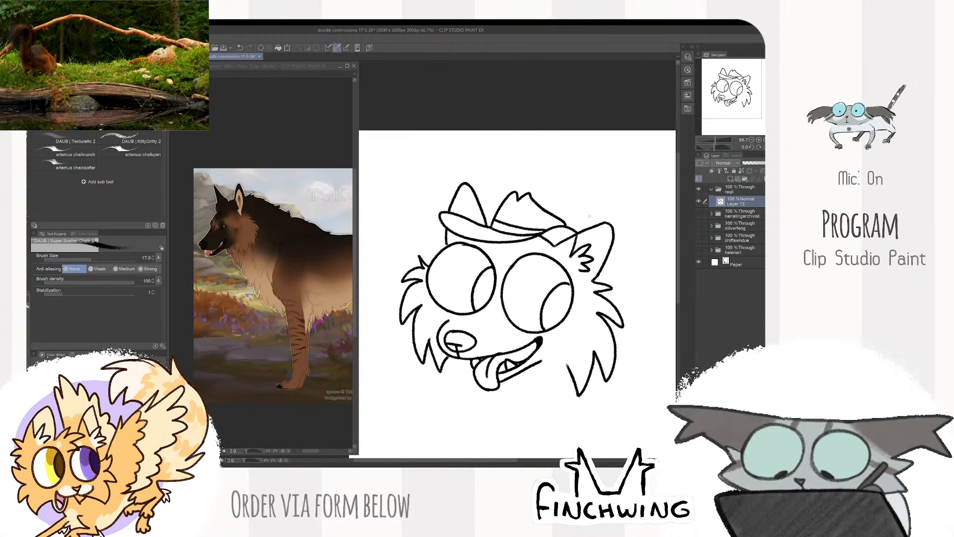
- Erase the short line joining the hat brim to the base of the tufted ear and return to the chalk brush
{"action": "scroll", "coordinate": [589, 217], "scroll_direction": "up", "scroll_amount": 4}
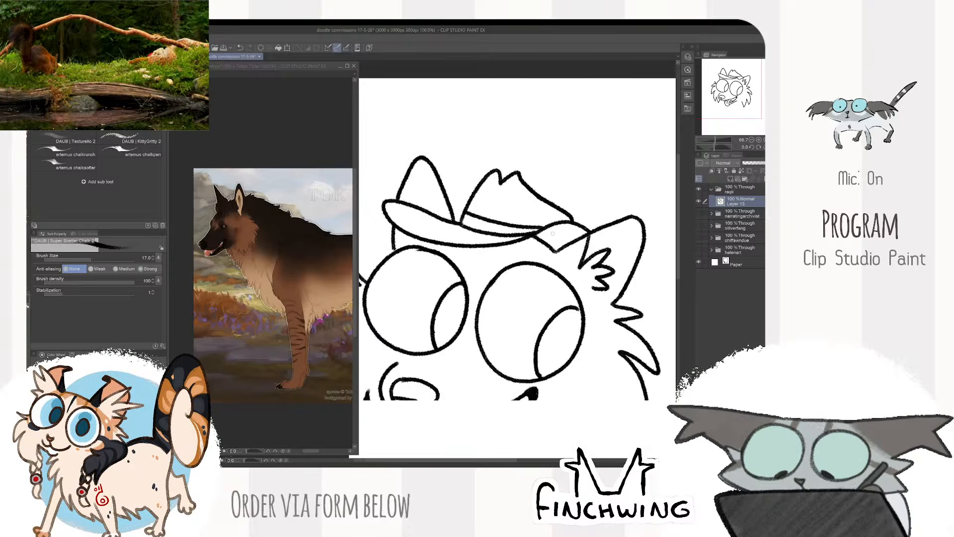
{"action": "key", "text": "e"}
{"action": "mouse_move", "coordinate": [552, 256]}
{"action": "left_mouse_down"}
{"action": "mouse_move", "coordinate": [535, 244]}
{"action": "mouse_move", "coordinate": [551, 262]}
{"action": "left_mouse_up"}
{"action": "key", "text": "b"}
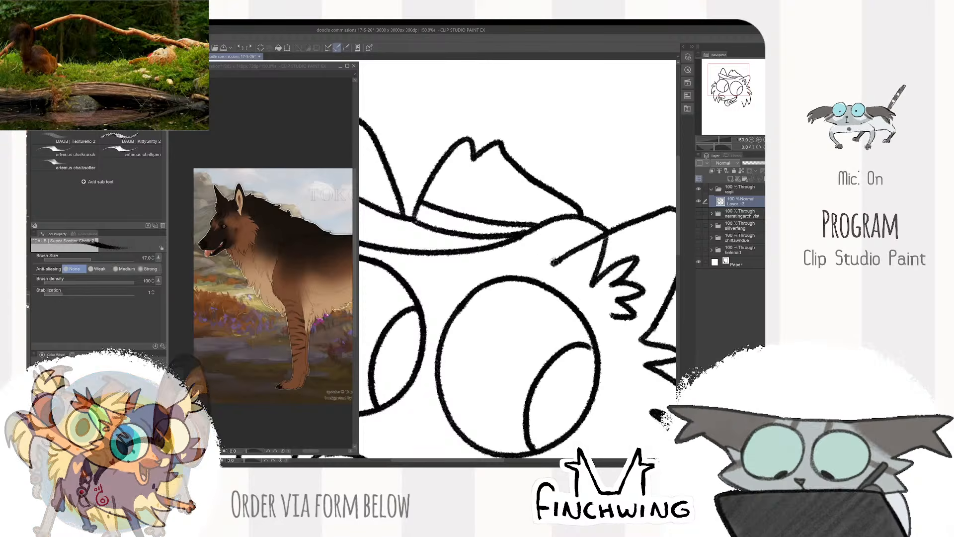
{"action": "key", "text": "ctrl+minus"}
{"action": "key", "text": "ctrl+minus"}
{"action": "key", "text": "ctrl+minus"}
{"action": "key", "text": "ctrl+minus"}
{"action": "key", "text": "ctrl+plus"}
{"action": "key", "text": "ctrl+plus"}
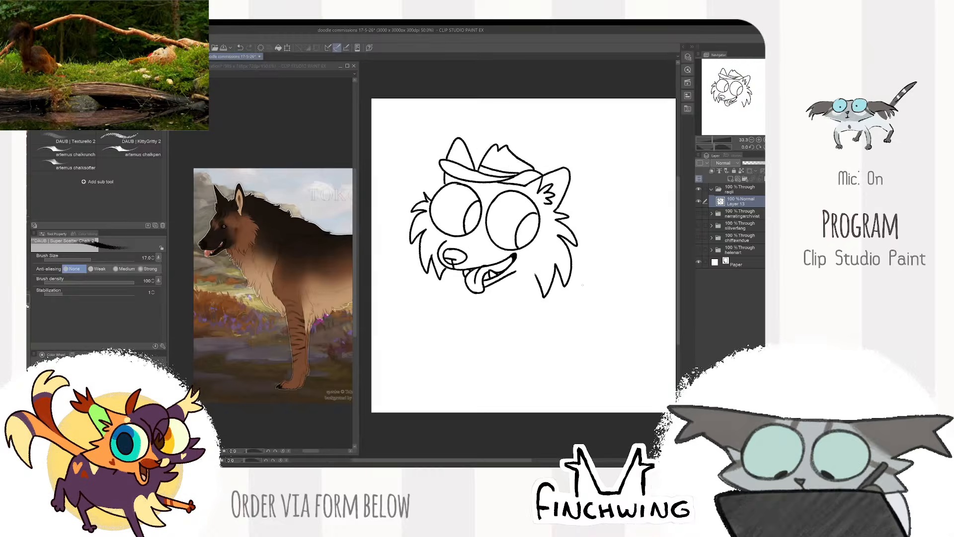
{"action": "left_click_drag", "start_coordinate": [490, 212], "coordinate": [543, 313]}
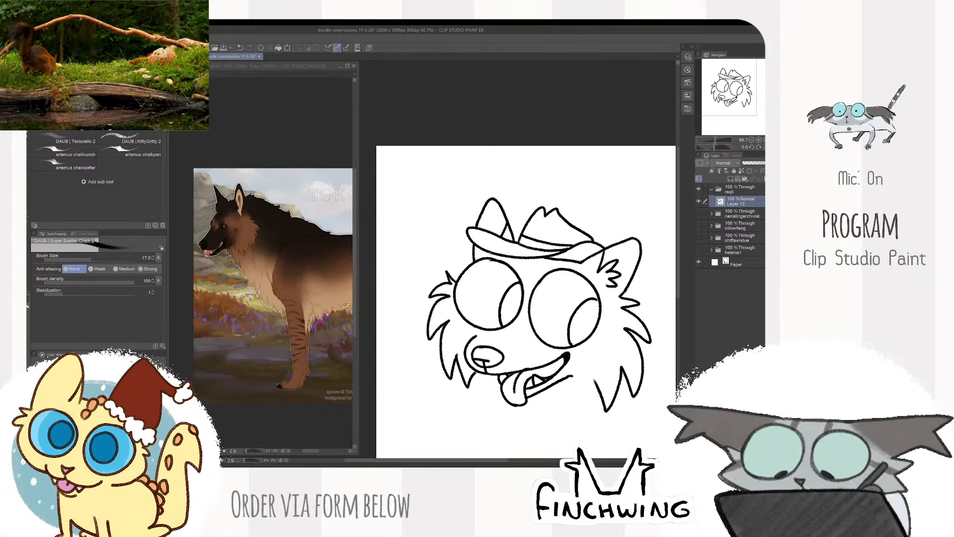
- Move the line art of the hatted dog head higher on the canvas to leave room for the body
{"action": "key", "text": "ctrl+minus"}
{"action": "key", "text": "ctrl+minus"}
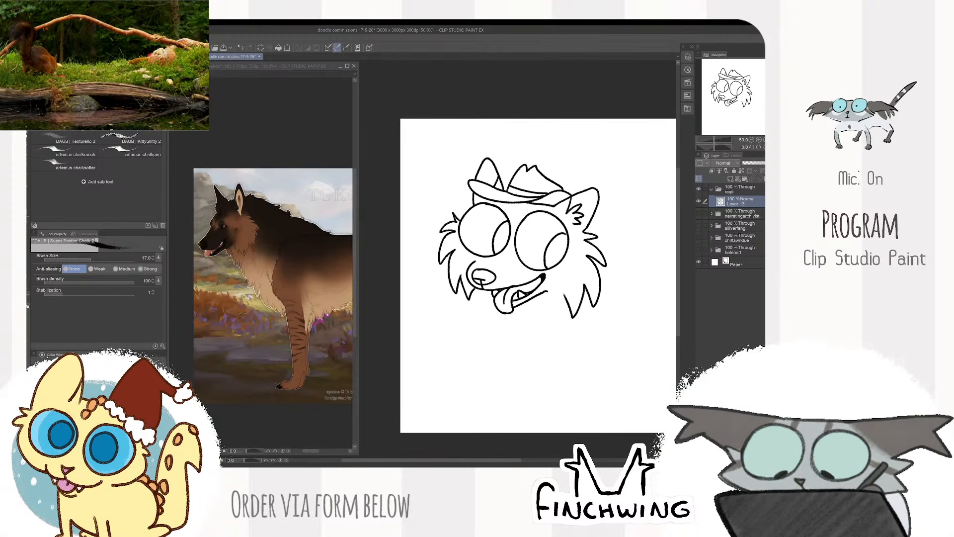
{"action": "key", "text": "ctrl+plus"}
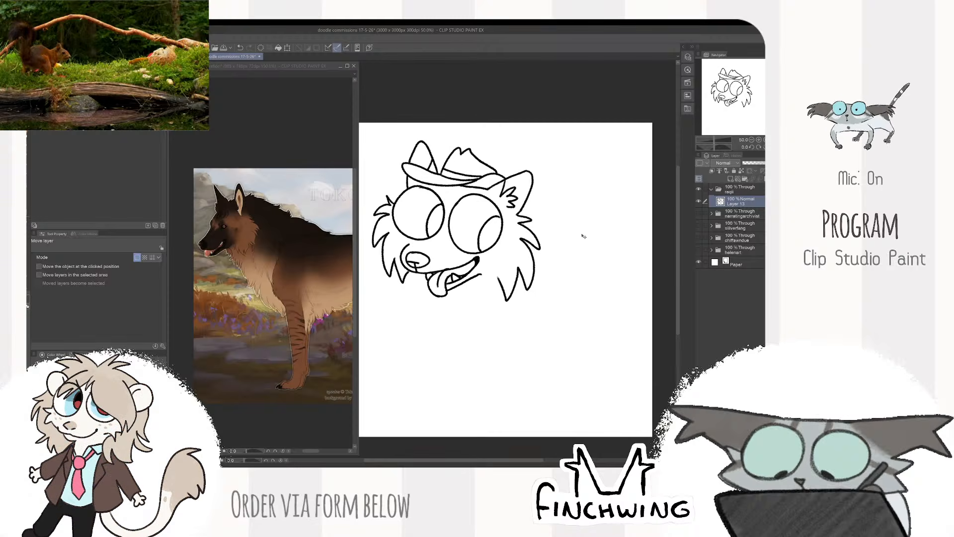
{"action": "left_click_drag", "start_coordinate": [580, 245], "coordinate": [627, 227]}
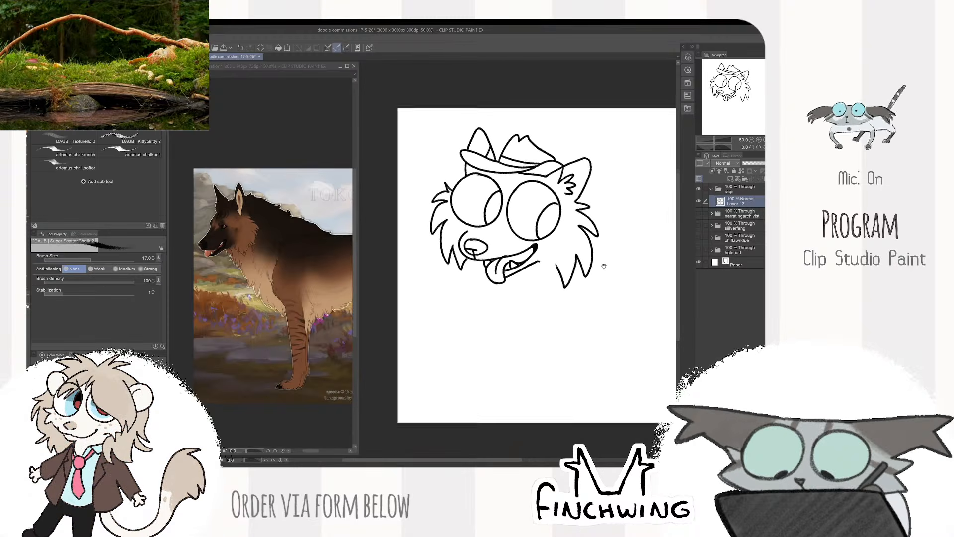
{"action": "mouse_move", "coordinate": [607, 266]}
{"action": "left_mouse_down"}
{"action": "mouse_move", "coordinate": [600, 279]}
{"action": "mouse_move", "coordinate": [598, 261]}
{"action": "left_mouse_up"}
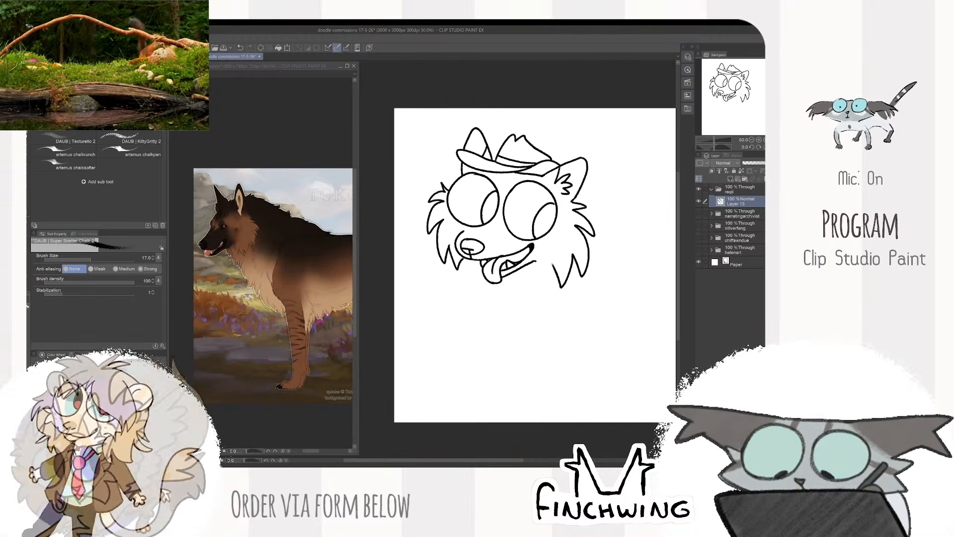
- Draw spiky chest fur below the mouth and a jagged neck tuft behind the cheek, and trim the lowest chest stroke
{"action": "left_click_drag", "start_coordinate": [470, 273], "coordinate": [482, 286]}
{"action": "mouse_move", "coordinate": [482, 286]}
{"action": "left_mouse_down"}
{"action": "mouse_move", "coordinate": [458, 305]}
{"action": "mouse_move", "coordinate": [486, 298]}
{"action": "left_mouse_up"}
{"action": "left_click_drag", "start_coordinate": [485, 299], "coordinate": [482, 324]}
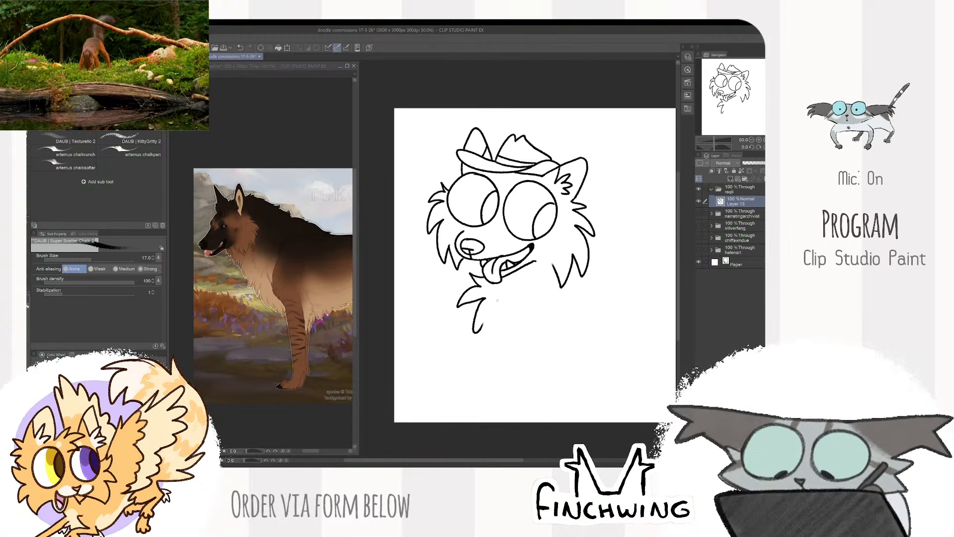
{"action": "left_click_drag", "start_coordinate": [605, 252], "coordinate": [589, 261]}
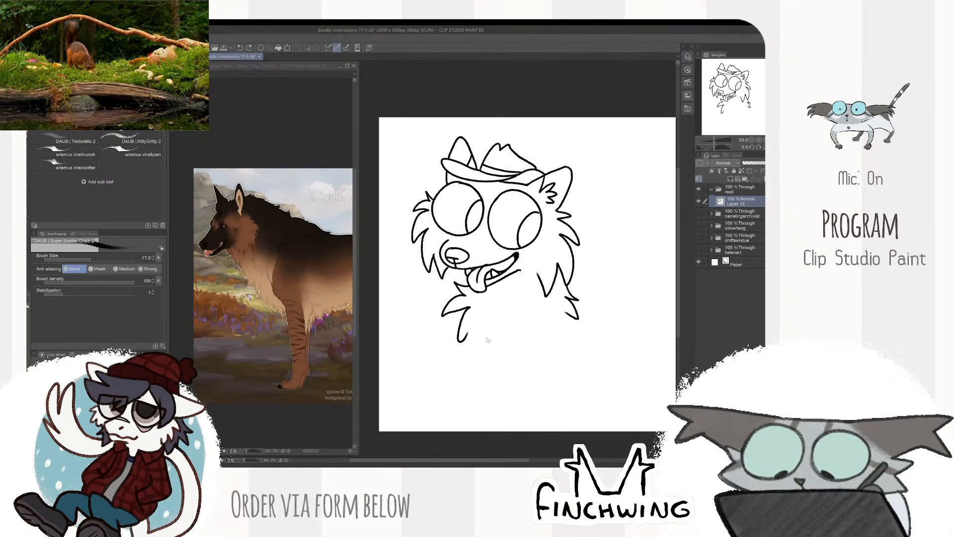
{"action": "key", "text": "e"}
{"action": "left_click_drag", "start_coordinate": [468, 333], "coordinate": [462, 341]}
- Draw two slim front legs with rounded toes and erase the leg lines overlapping the pointed chest fur
{"action": "mouse_move", "coordinate": [472, 306]}
{"action": "left_mouse_down"}
{"action": "mouse_move", "coordinate": [449, 333]}
{"action": "mouse_move", "coordinate": [449, 351]}
{"action": "mouse_move", "coordinate": [474, 366]}
{"action": "mouse_move", "coordinate": [510, 334]}
{"action": "mouse_move", "coordinate": [501, 381]}
{"action": "left_mouse_up"}
{"action": "key", "text": "b"}
{"action": "mouse_move", "coordinate": [501, 343]}
{"action": "left_mouse_down"}
{"action": "mouse_move", "coordinate": [487, 407]}
{"action": "mouse_move", "coordinate": [499, 409]}
{"action": "left_mouse_up"}
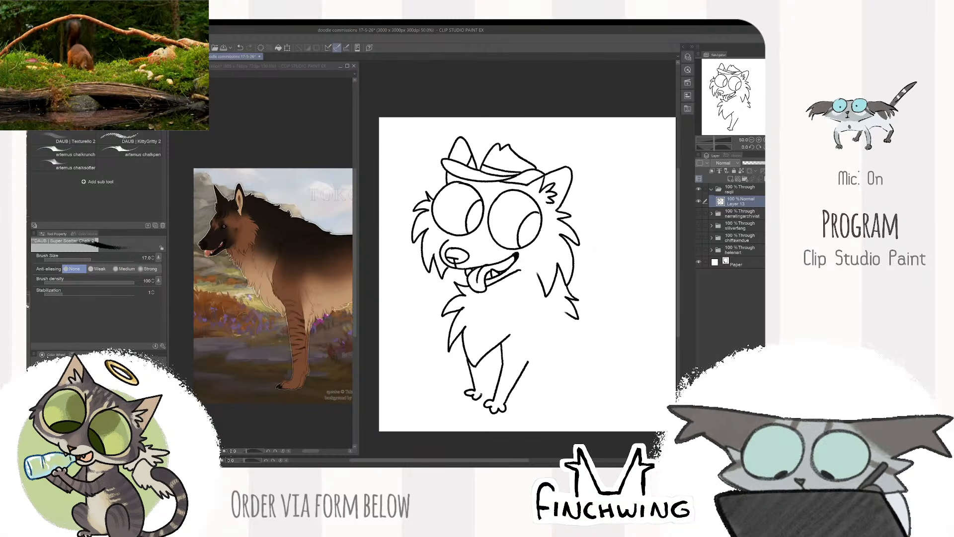
{"action": "left_click_drag", "start_coordinate": [492, 349], "coordinate": [486, 389]}
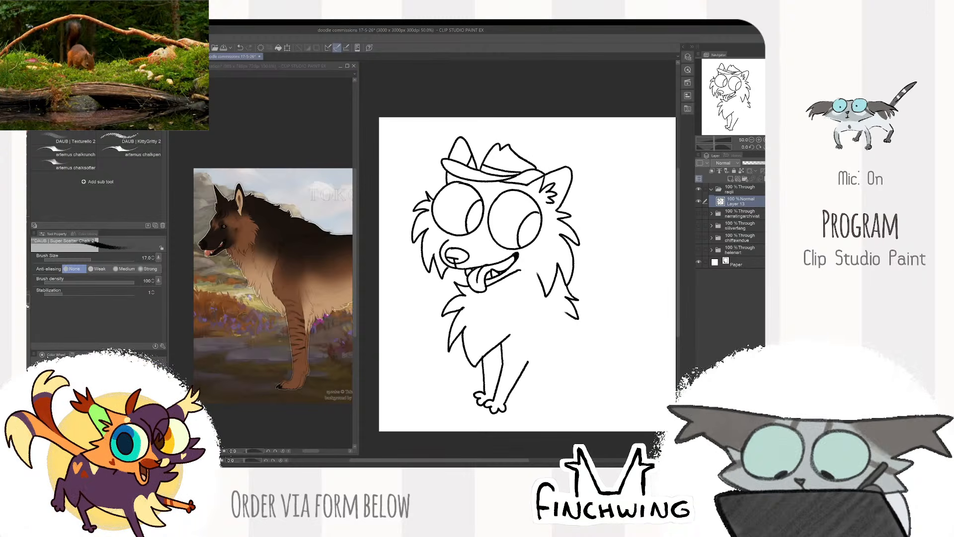
{"action": "key", "text": "e"}
{"action": "left_click_drag", "start_coordinate": [500, 364], "coordinate": [505, 336]}
{"action": "key", "text": "b"}
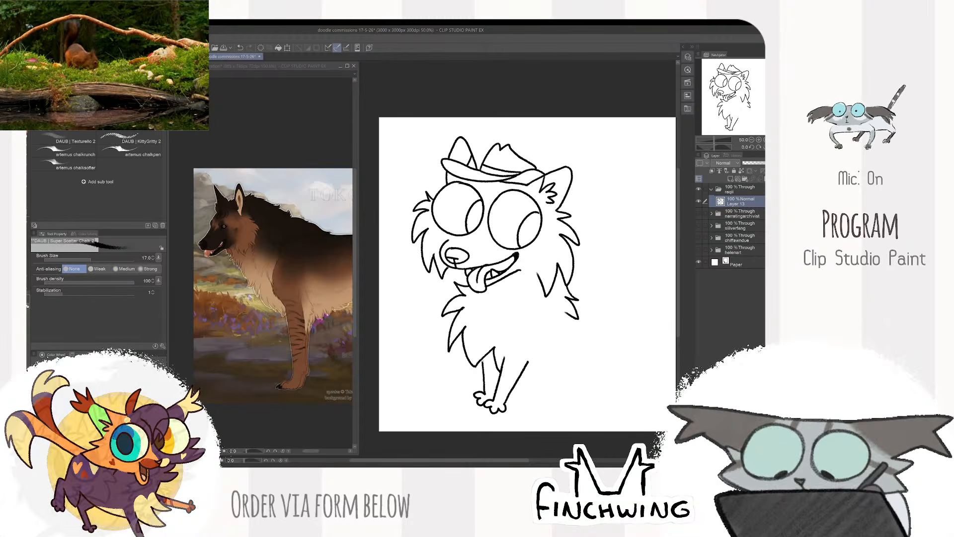
- Draw the tufted, curved back down to the rump, the jagged belly fur and the thigh line, and clean up the near front leg
{"action": "left_click_drag", "start_coordinate": [614, 299], "coordinate": [591, 300]}
{"action": "key", "text": "e"}
{"action": "left_click_drag", "start_coordinate": [506, 363], "coordinate": [494, 382]}
{"action": "key", "text": "b"}
{"action": "left_click_drag", "start_coordinate": [594, 303], "coordinate": [562, 308]}
{"action": "key", "text": "ctrl+z"}
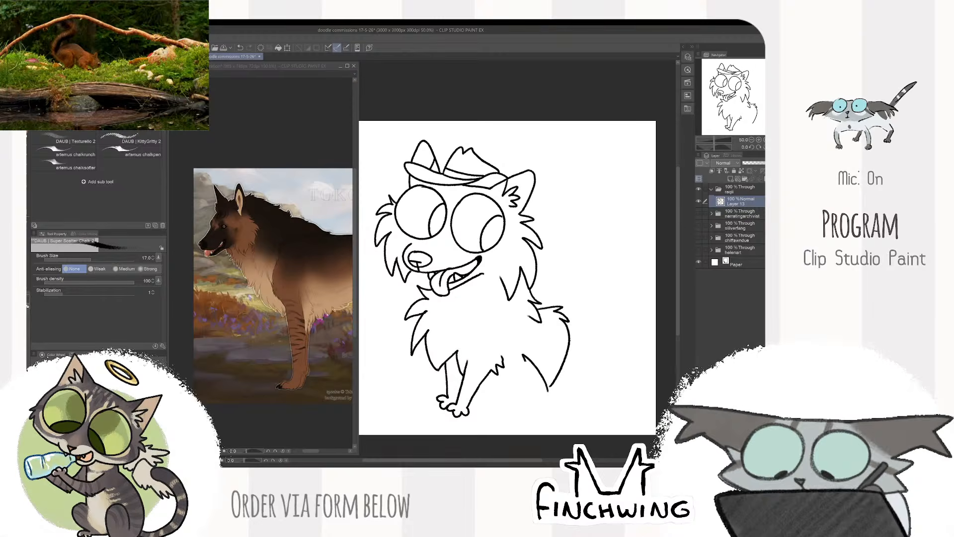
- Draw the tufted hind leg with its paw, redraw the rump line down to the foot, and close the belly between the legs
{"action": "mouse_move", "coordinate": [525, 408]}
{"action": "left_mouse_down"}
{"action": "mouse_move", "coordinate": [505, 405]}
{"action": "mouse_move", "coordinate": [504, 416]}
{"action": "mouse_move", "coordinate": [523, 417]}
{"action": "left_mouse_up"}
{"action": "key", "text": "e"}
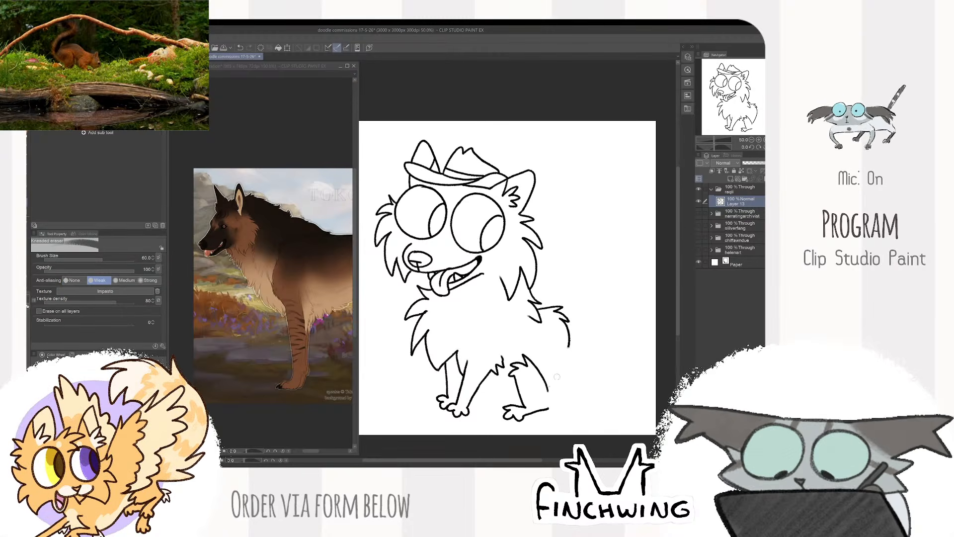
{"action": "key", "text": "p"}
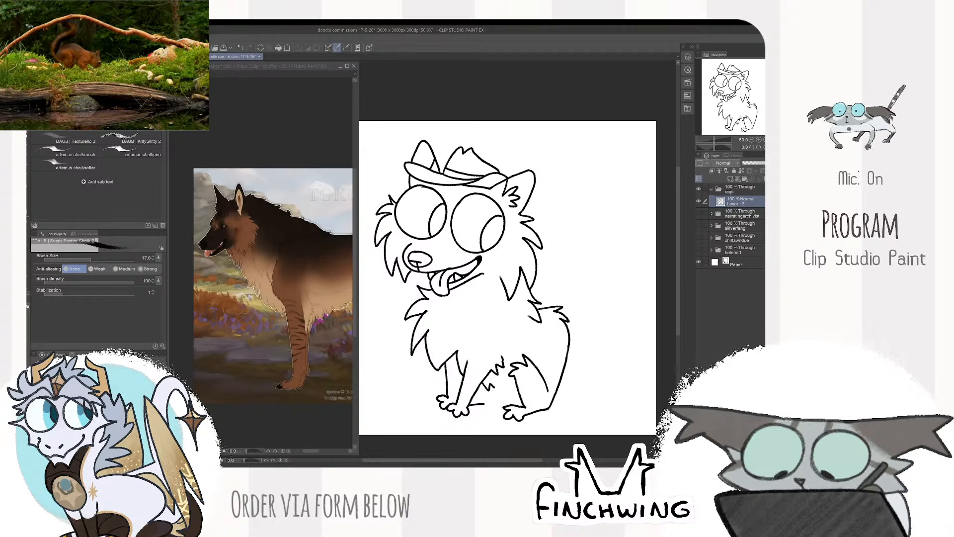
{"action": "left_click_drag", "start_coordinate": [596, 343], "coordinate": [590, 345]}
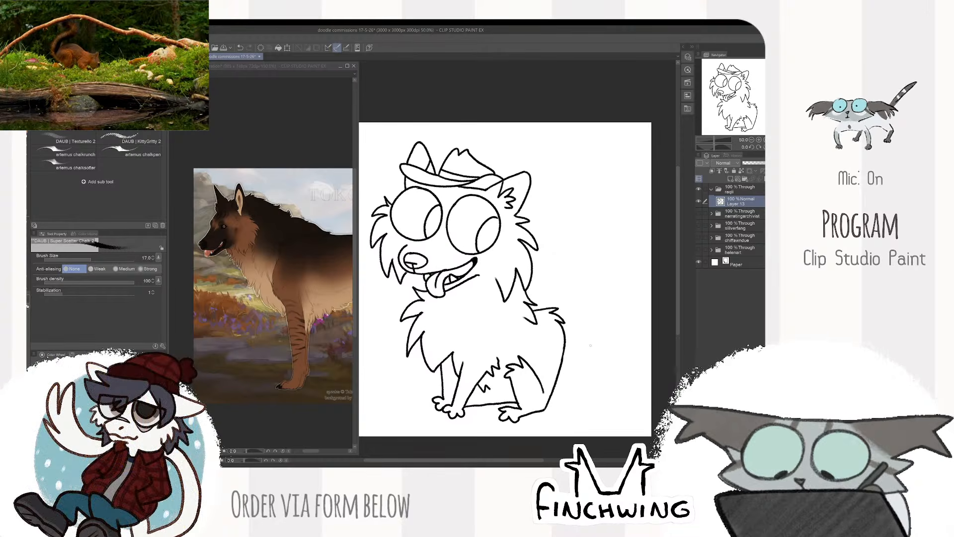
- Bring the reference dog's hindquarters into view and draw a large bushy tail curling up behind the rump
{"action": "left_click_drag", "start_coordinate": [349, 402], "coordinate": [283, 384]}
{"action": "left_click_drag", "start_coordinate": [319, 423], "coordinate": [264, 418]}
{"action": "mouse_move", "coordinate": [609, 282]}
{"action": "left_mouse_down"}
{"action": "mouse_move", "coordinate": [548, 380]}
{"action": "mouse_move", "coordinate": [575, 308]}
{"action": "mouse_move", "coordinate": [538, 263]}
{"action": "mouse_move", "coordinate": [565, 267]}
{"action": "mouse_move", "coordinate": [554, 239]}
{"action": "mouse_move", "coordinate": [595, 305]}
{"action": "mouse_move", "coordinate": [602, 267]}
{"action": "mouse_move", "coordinate": [604, 339]}
{"action": "mouse_move", "coordinate": [590, 387]}
{"action": "mouse_move", "coordinate": [558, 399]}
{"action": "left_mouse_up"}
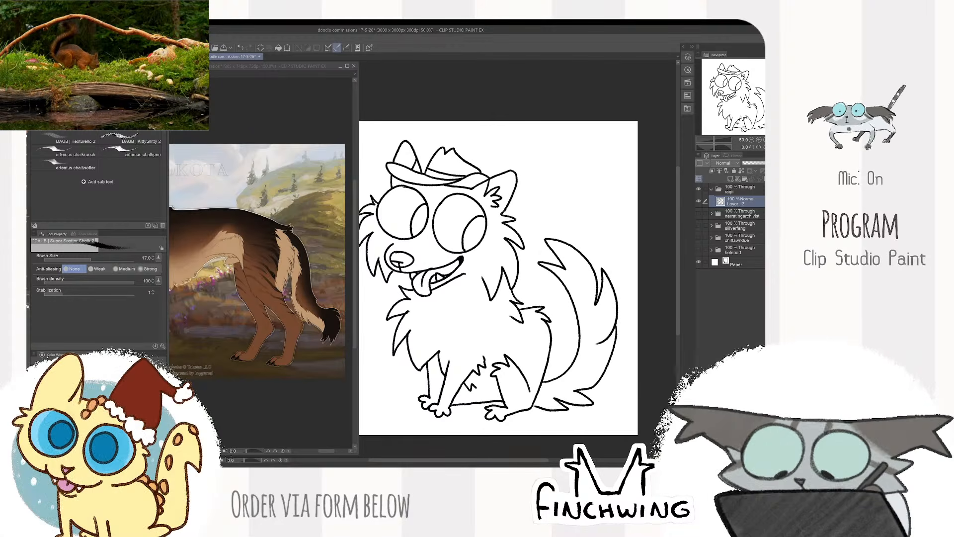
- Show the whole reference dog and move the finished line art slightly to the left to centre it on the canvas
{"action": "scroll", "coordinate": [615, 302], "scroll_direction": "down", "scroll_amount": 2}
{"action": "scroll", "coordinate": [630, 283], "scroll_direction": "up", "scroll_amount": 1}
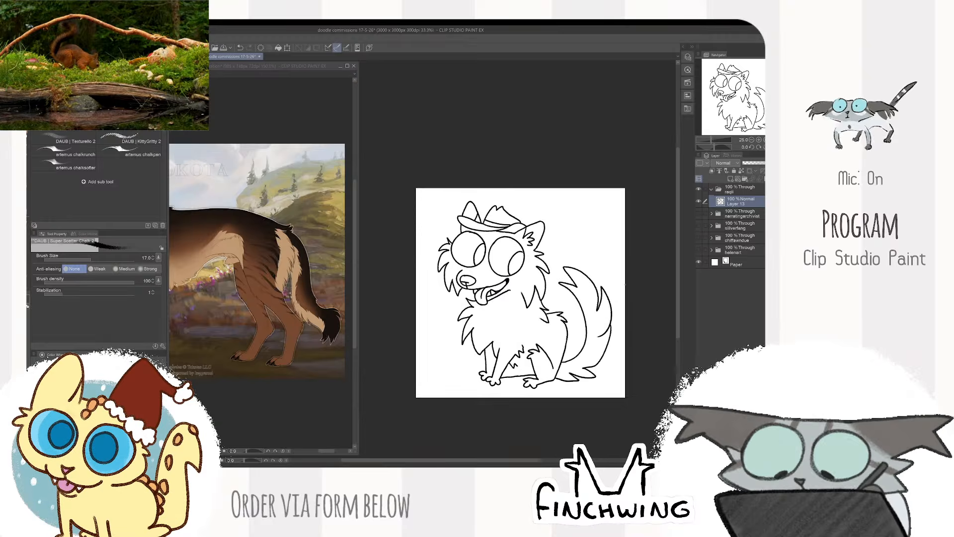
{"action": "left_click_drag", "start_coordinate": [631, 285], "coordinate": [641, 289]}
{"action": "left_click", "coordinate": [340, 365]}
{"action": "scroll", "coordinate": [326, 378], "scroll_direction": "down", "scroll_amount": 1}
{"action": "left_click_drag", "start_coordinate": [281, 405], "coordinate": [315, 407]}
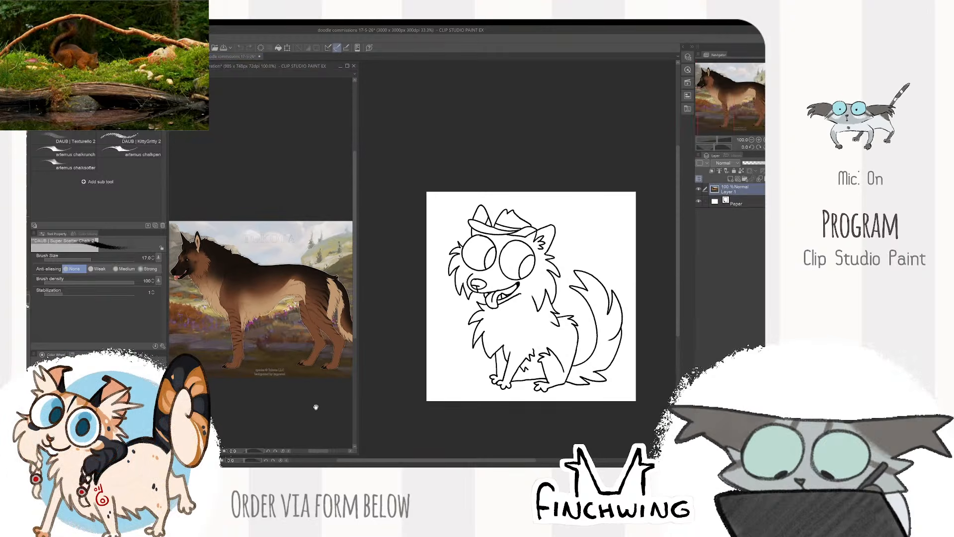
{"action": "left_click", "coordinate": [586, 178]}
{"action": "key", "text": "k"}
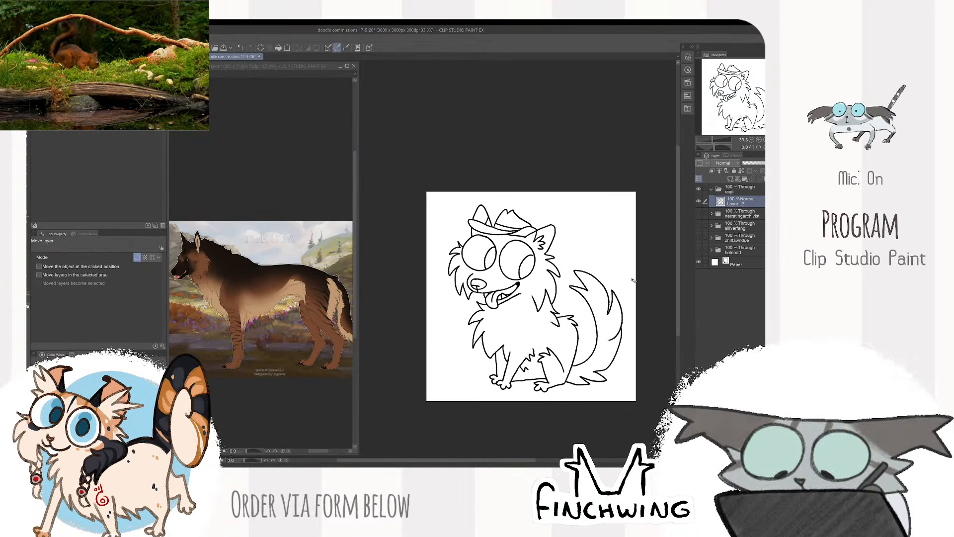
{"action": "left_click_drag", "start_coordinate": [629, 278], "coordinate": [619, 276]}
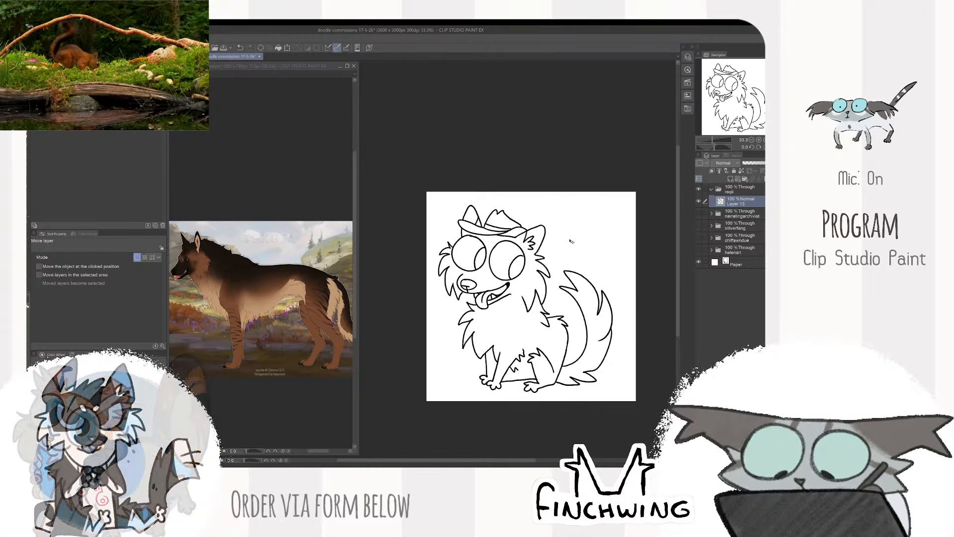
- Add a layer beneath the line art, set the line art as reference, and fill the dog's silhouette grey with close-and-fill
{"action": "key", "text": "b"}
{"action": "left_click", "coordinate": [737, 179]}
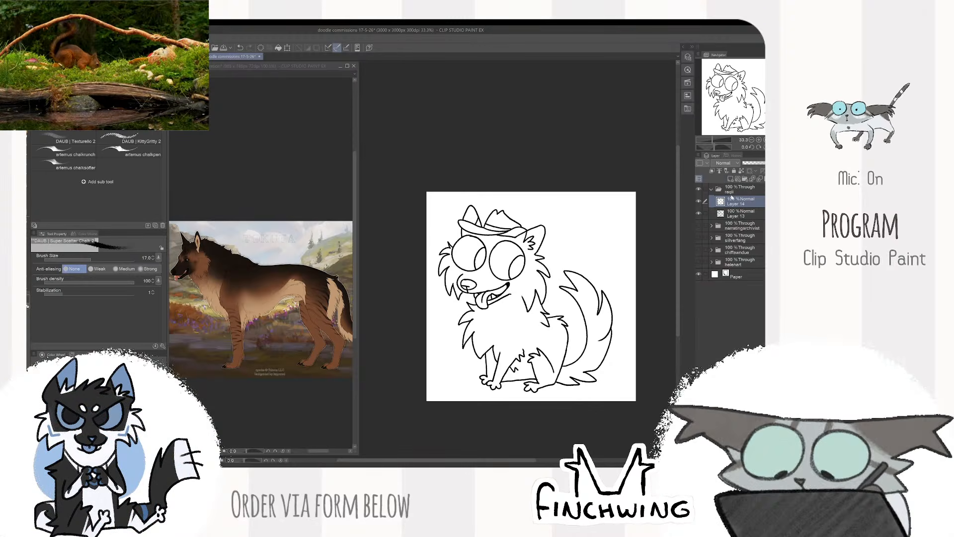
{"action": "left_click", "coordinate": [737, 217]}
{"action": "left_click_drag", "start_coordinate": [736, 202], "coordinate": [738, 219]}
{"action": "key", "text": "m"}
{"action": "left_click", "coordinate": [91, 133]}
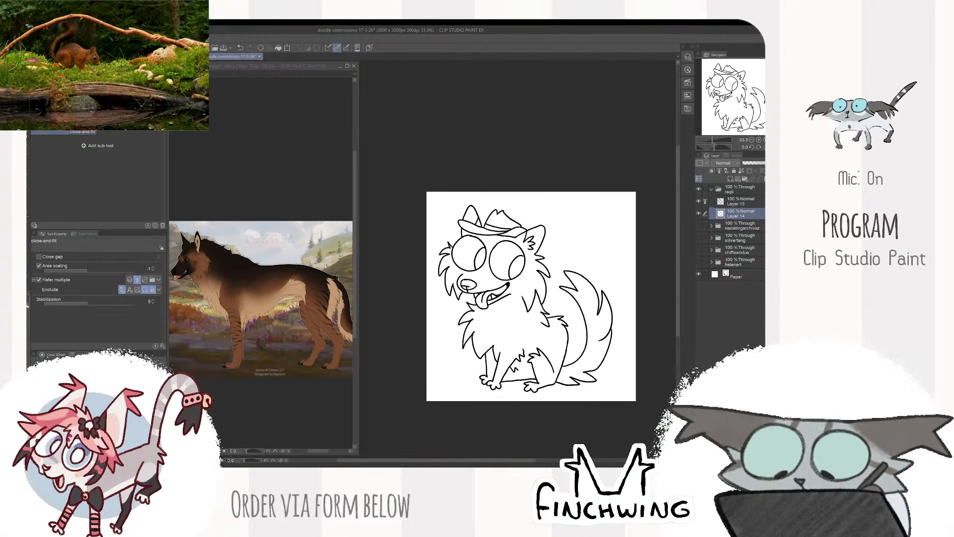
{"action": "scroll", "coordinate": [422, 259], "scroll_direction": "down", "scroll_amount": 1}
{"action": "mouse_move", "coordinate": [561, 189]}
{"action": "left_mouse_down"}
{"action": "mouse_move", "coordinate": [420, 298]}
{"action": "mouse_move", "coordinate": [563, 187]}
{"action": "left_mouse_up"}
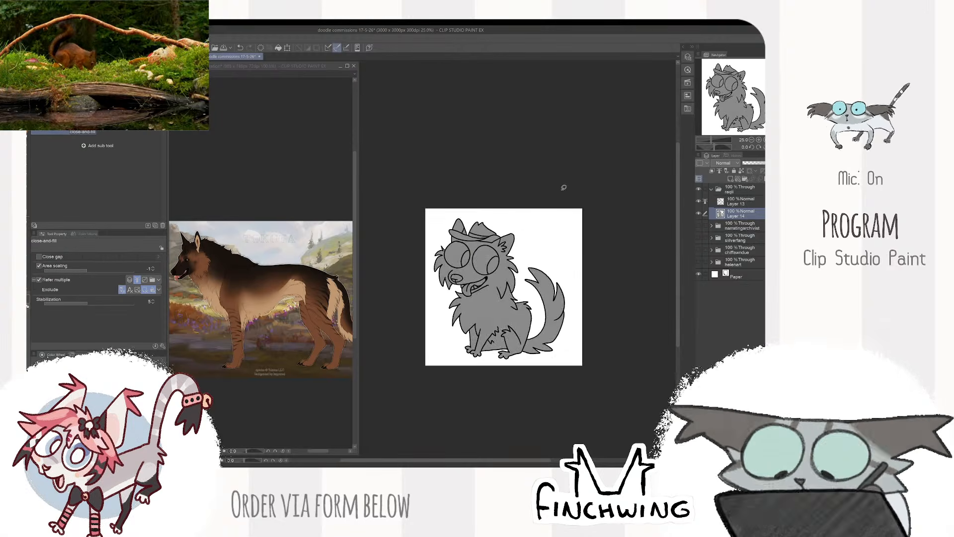
- Sample the tan fur from the reference dog, lock the base layer's transparent pixels and fill the silhouette with that tan
{"action": "scroll", "coordinate": [512, 335], "scroll_direction": "up", "scroll_amount": 2}
{"action": "key", "text": "b"}
{"action": "left_click_drag", "start_coordinate": [507, 328], "coordinate": [533, 354]}
{"action": "scroll", "coordinate": [265, 344], "scroll_direction": "up", "scroll_amount": 1}
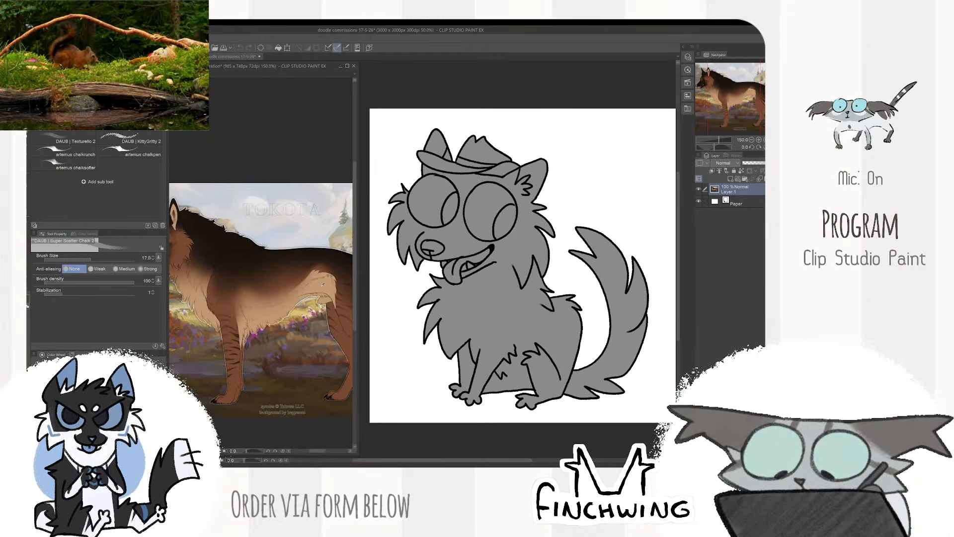
{"action": "left_click", "coordinate": [322, 285], "text": "alt"}
{"action": "left_click", "coordinate": [523, 376]}
{"action": "key", "text": "alt+Delete"}
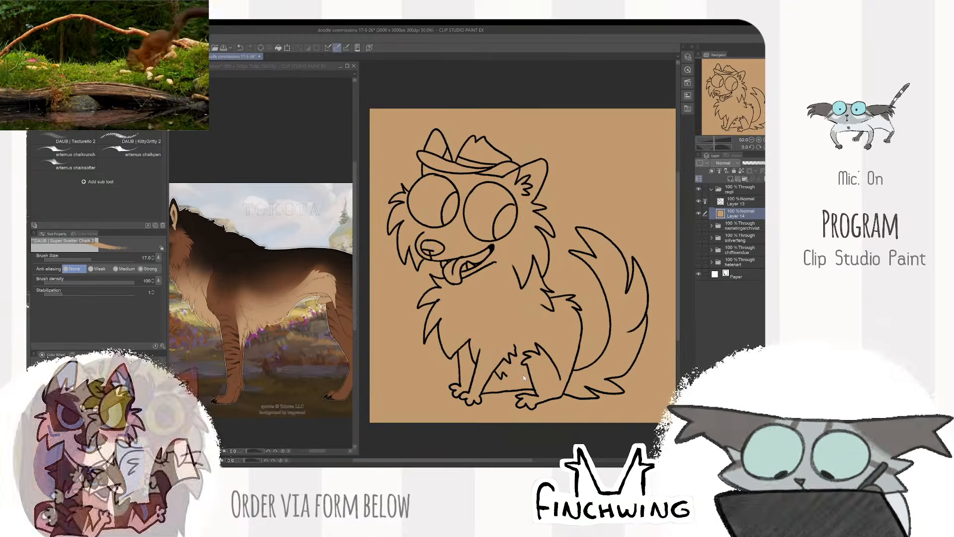
{"action": "key", "text": "ctrl+z"}
{"action": "left_click", "coordinate": [741, 171]}
{"action": "key", "text": "alt+Delete"}
- Sample a reddish brown from the reference dog and paint the head, ears, hat and cheek fur solid brown with enlarged brushes
{"action": "left_click", "coordinate": [288, 278]}
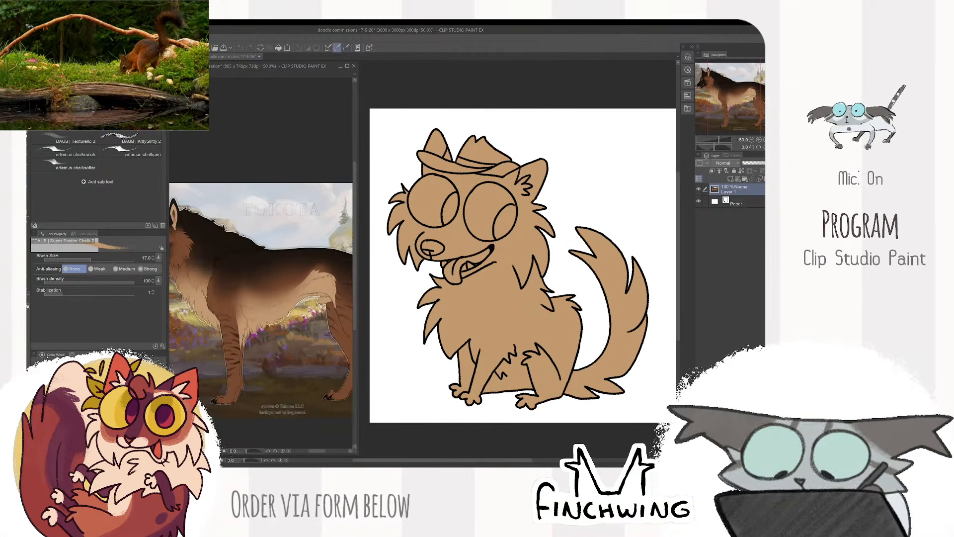
{"action": "left_click_drag", "start_coordinate": [264, 298], "coordinate": [309, 322]}
{"action": "left_click", "coordinate": [269, 332], "text": "alt"}
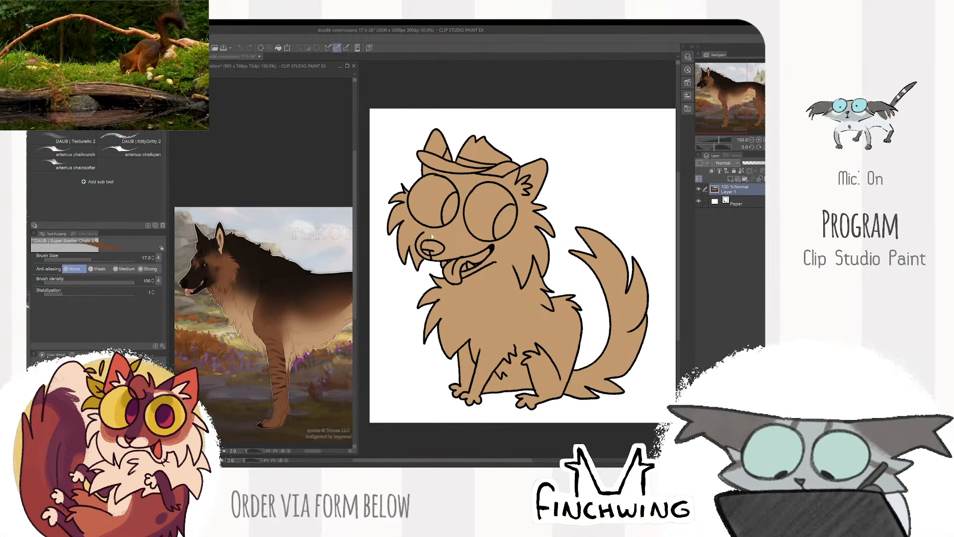
{"action": "scroll", "coordinate": [418, 69], "scroll_direction": "up", "scroll_amount": 1}
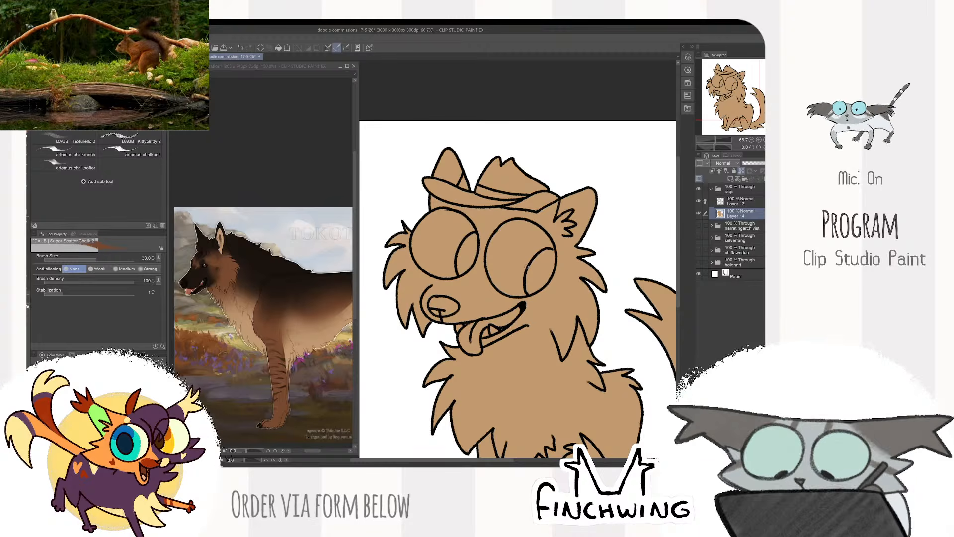
{"action": "key", "text": "bracketright"}
{"action": "key", "text": "bracketright"}
{"action": "key", "text": "bracketright"}
{"action": "key", "text": "bracketright"}
{"action": "key", "text": "bracketright"}
{"action": "key", "text": "bracketright"}
{"action": "key", "text": "bracketright"}
{"action": "key", "text": "bracketright"}
{"action": "key", "text": "b"}
{"action": "mouse_move", "coordinate": [427, 172]}
{"action": "left_mouse_down"}
{"action": "mouse_move", "coordinate": [474, 132]}
{"action": "mouse_move", "coordinate": [465, 166]}
{"action": "mouse_move", "coordinate": [522, 164]}
{"action": "mouse_move", "coordinate": [468, 234]}
{"action": "mouse_move", "coordinate": [489, 286]}
{"action": "mouse_move", "coordinate": [589, 324]}
{"action": "mouse_move", "coordinate": [567, 239]}
{"action": "mouse_move", "coordinate": [562, 265]}
{"action": "mouse_move", "coordinate": [582, 269]}
{"action": "mouse_move", "coordinate": [562, 304]}
{"action": "mouse_move", "coordinate": [593, 264]}
{"action": "mouse_move", "coordinate": [511, 150]}
{"action": "mouse_move", "coordinate": [391, 314]}
{"action": "mouse_move", "coordinate": [428, 330]}
{"action": "mouse_move", "coordinate": [511, 304]}
{"action": "mouse_move", "coordinate": [499, 319]}
{"action": "mouse_move", "coordinate": [514, 317]}
{"action": "mouse_move", "coordinate": [547, 257]}
{"action": "mouse_move", "coordinate": [514, 251]}
{"action": "mouse_move", "coordinate": [440, 286]}
{"action": "left_mouse_up"}
{"action": "key", "text": "["}
{"action": "key", "text": "["}
{"action": "mouse_move", "coordinate": [567, 321]}
{"action": "left_mouse_down"}
{"action": "mouse_move", "coordinate": [562, 342]}
{"action": "mouse_move", "coordinate": [503, 327]}
{"action": "mouse_move", "coordinate": [465, 343]}
{"action": "left_mouse_up"}
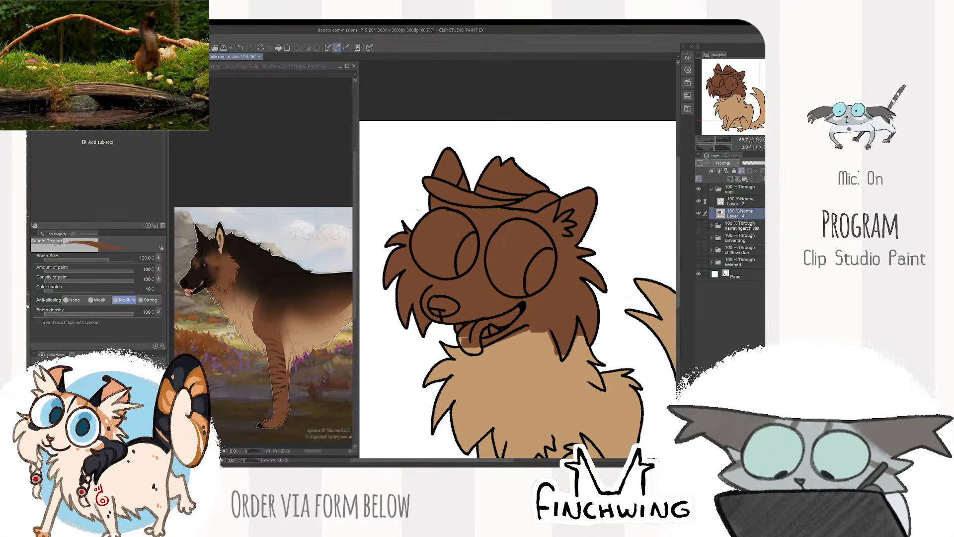
- Shade the neck and upper chest with textured brown chalk strokes that fade into the tan body, adjusting the brush size
{"action": "mouse_move", "coordinate": [629, 288]}
{"action": "left_mouse_down"}
{"action": "mouse_move", "coordinate": [611, 174]}
{"action": "mouse_move", "coordinate": [570, 159]}
{"action": "mouse_move", "coordinate": [539, 171]}
{"action": "mouse_move", "coordinate": [571, 213]}
{"action": "mouse_move", "coordinate": [582, 211]}
{"action": "left_mouse_up"}
{"action": "key", "text": "p"}
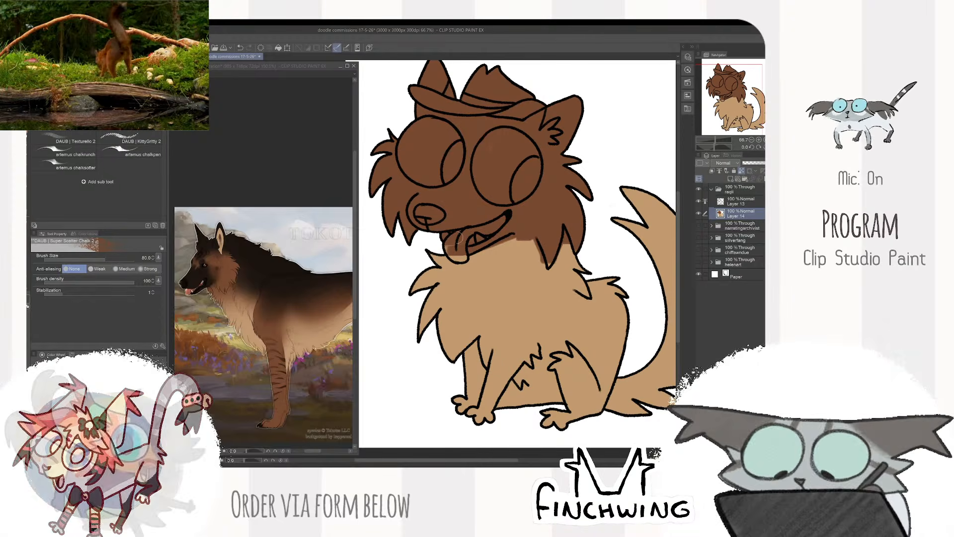
{"action": "mouse_move", "coordinate": [459, 237]}
{"action": "left_mouse_down"}
{"action": "mouse_move", "coordinate": [455, 261]}
{"action": "mouse_move", "coordinate": [478, 272]}
{"action": "mouse_move", "coordinate": [437, 294]}
{"action": "mouse_move", "coordinate": [497, 242]}
{"action": "mouse_move", "coordinate": [465, 301]}
{"action": "mouse_move", "coordinate": [517, 279]}
{"action": "mouse_move", "coordinate": [529, 260]}
{"action": "left_mouse_up"}
{"action": "key", "text": "bracketright"}
{"action": "key", "text": "bracketright"}
{"action": "key", "text": "bracketright"}
{"action": "key", "text": "bracketright"}
{"action": "key", "text": "bracketleft"}
{"action": "key", "text": "bracketleft"}
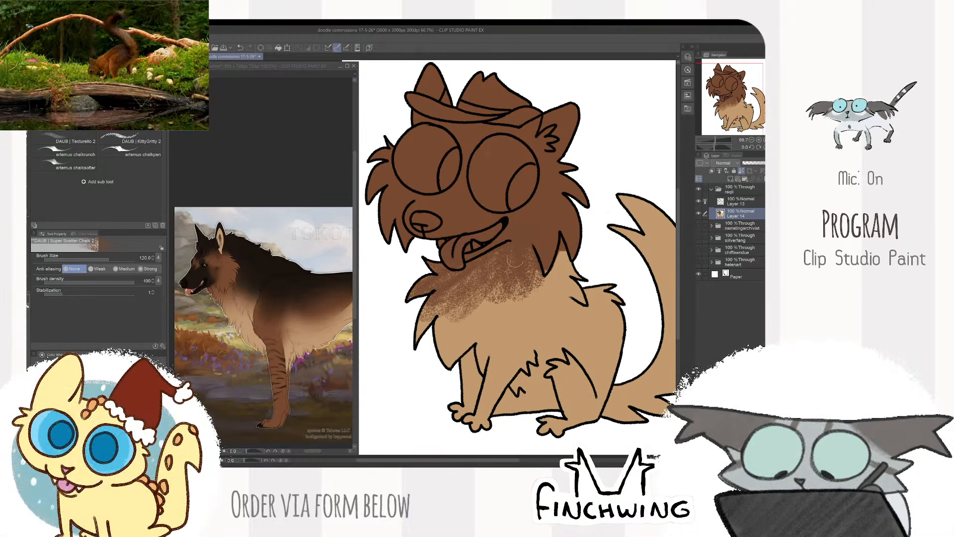
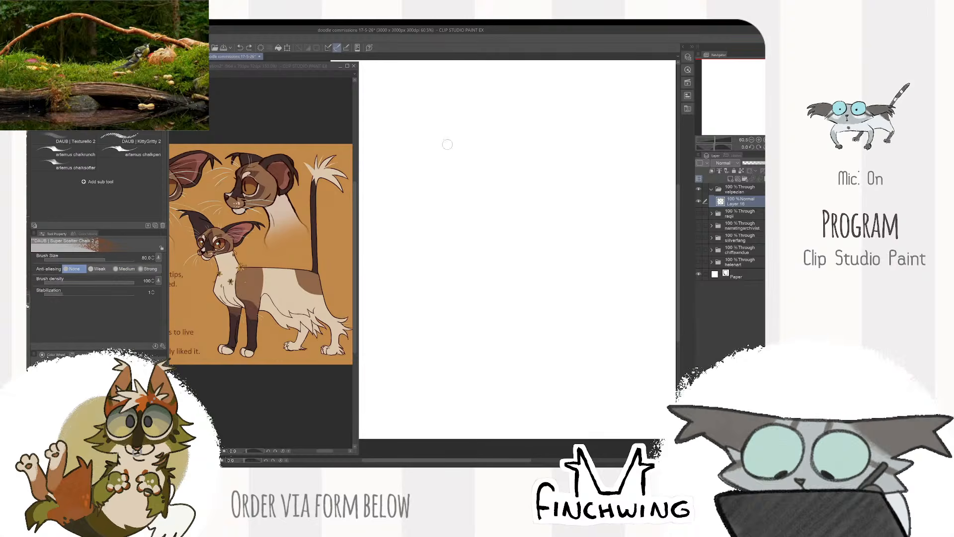
- Switch the chalk brush to black and reduce its size to 17, trying it out with test strokes on the blank layer
{"action": "left_click_drag", "start_coordinate": [430, 298], "coordinate": [510, 143]}
{"action": "key", "text": "ctrl+z"}
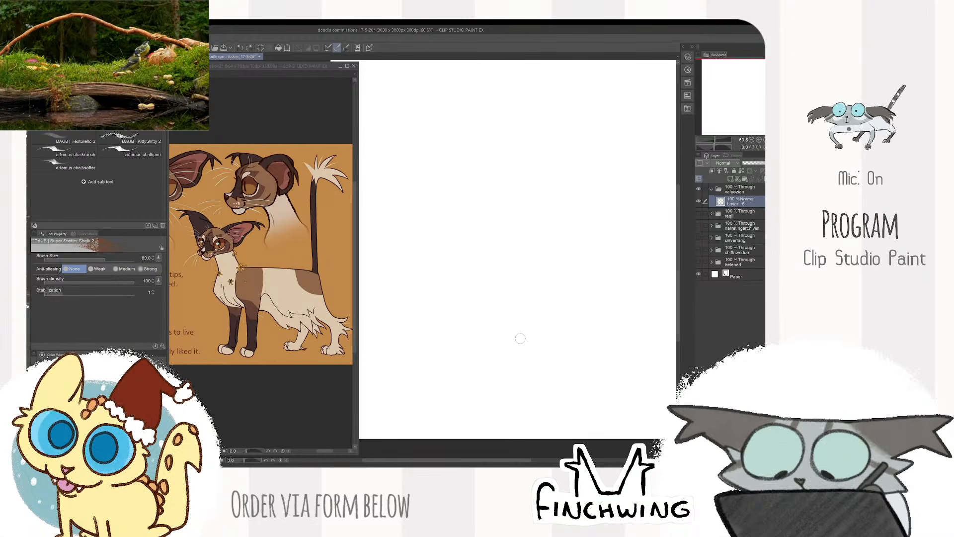
{"action": "key", "text": "bracketleft"}
{"action": "key", "text": "bracketleft"}
{"action": "key", "text": "bracketleft"}
{"action": "key", "text": "bracketleft"}
{"action": "key", "text": "bracketleft"}
{"action": "left_click_drag", "start_coordinate": [567, 184], "coordinate": [560, 234]}
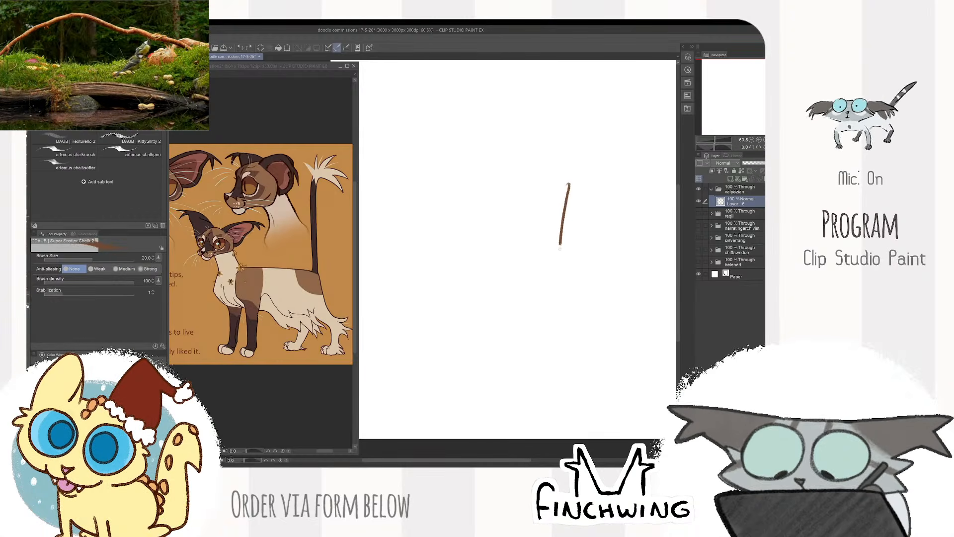
{"action": "key", "text": "ctrl+z"}
{"action": "key", "text": "bracketleft"}
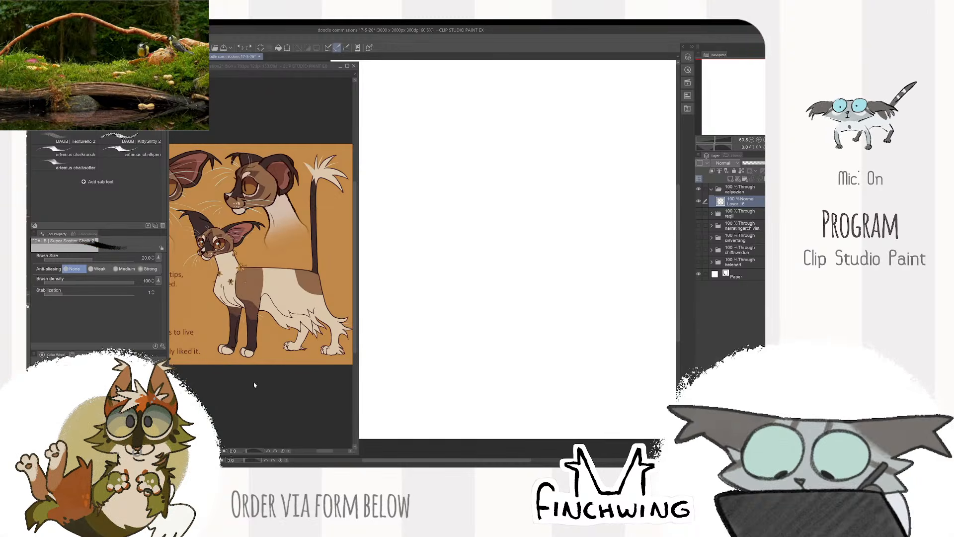
{"action": "mouse_move", "coordinate": [469, 207]}
{"action": "left_mouse_down"}
{"action": "mouse_move", "coordinate": [464, 280]}
{"action": "mouse_move", "coordinate": [586, 274]}
{"action": "left_mouse_up"}
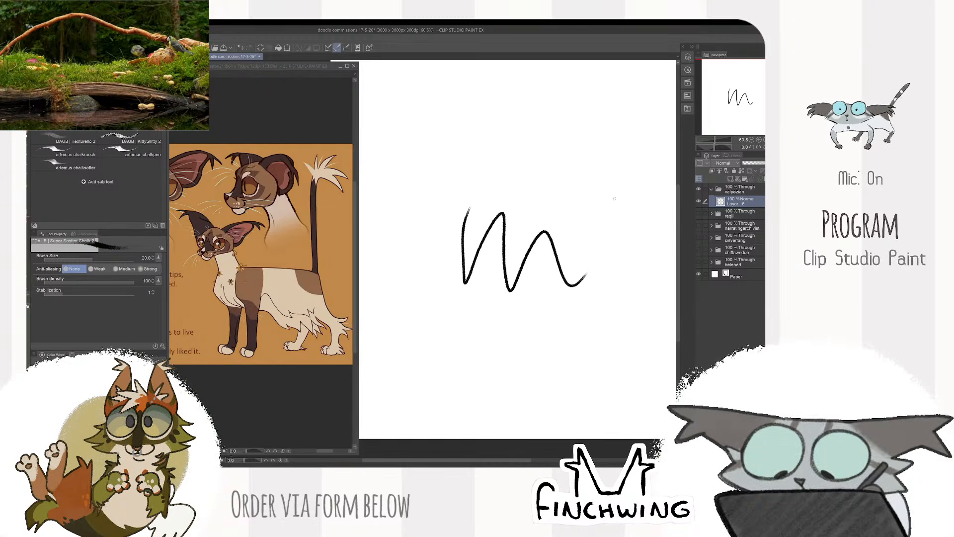
{"action": "scroll", "coordinate": [616, 199], "scroll_direction": "down", "scroll_amount": 2}
{"action": "key", "text": "ctrl+z"}
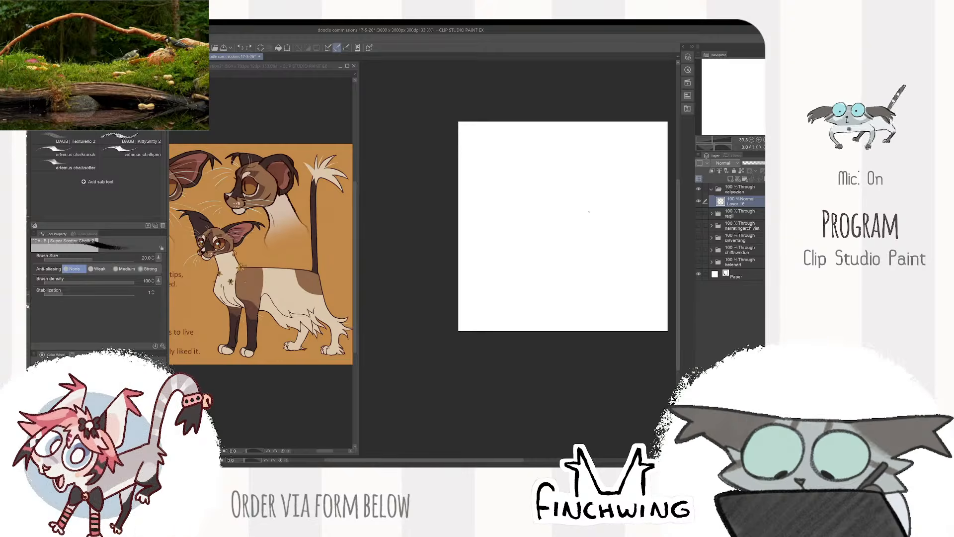
{"action": "scroll", "coordinate": [562, 255], "scroll_direction": "up", "scroll_amount": 1}
{"action": "left_click_drag", "start_coordinate": [552, 209], "coordinate": [557, 306]}
{"action": "key", "text": "ctrl+z"}
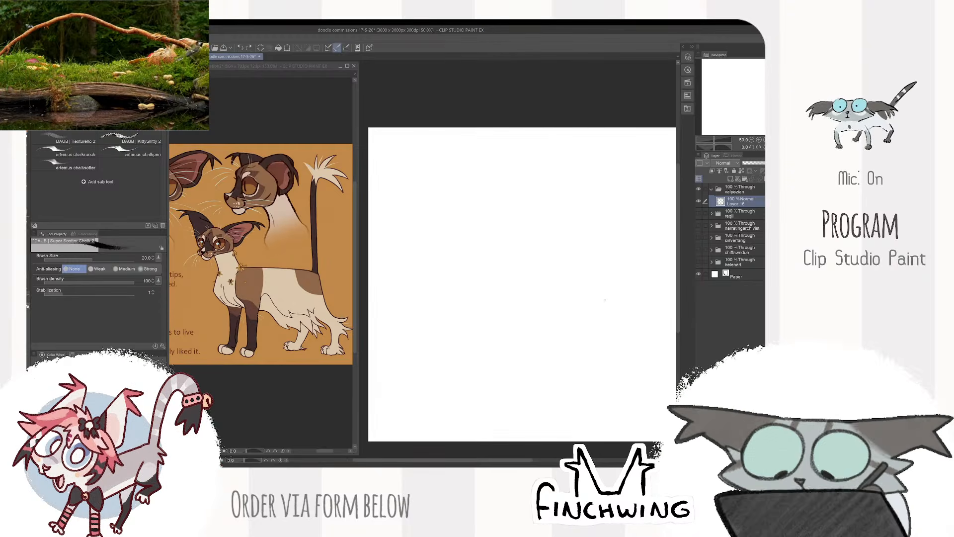
{"action": "key", "text": "bracketleft"}
{"action": "mouse_move", "coordinate": [554, 227]}
{"action": "left_mouse_down"}
{"action": "mouse_move", "coordinate": [466, 259]}
{"action": "mouse_move", "coordinate": [566, 293]}
{"action": "left_mouse_up"}
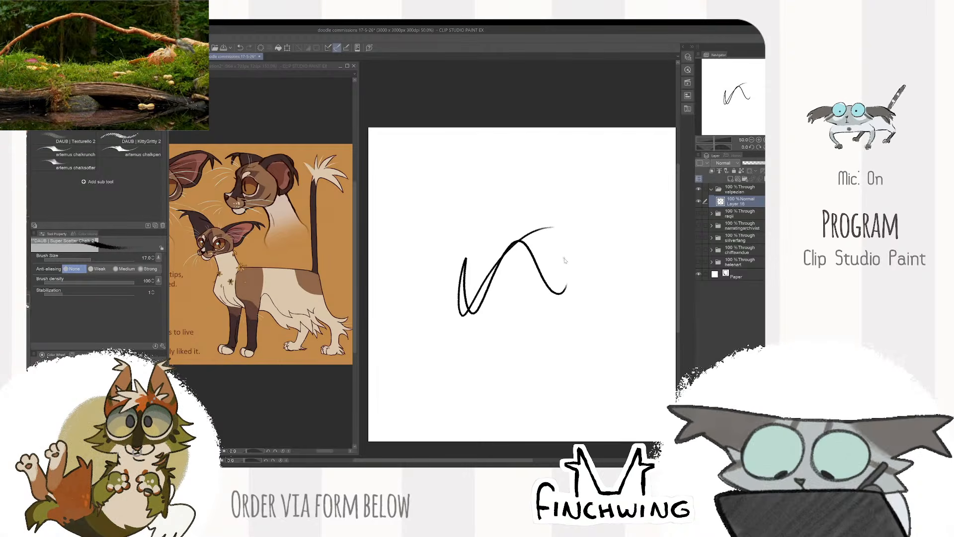
{"action": "key", "text": "ctrl+z"}
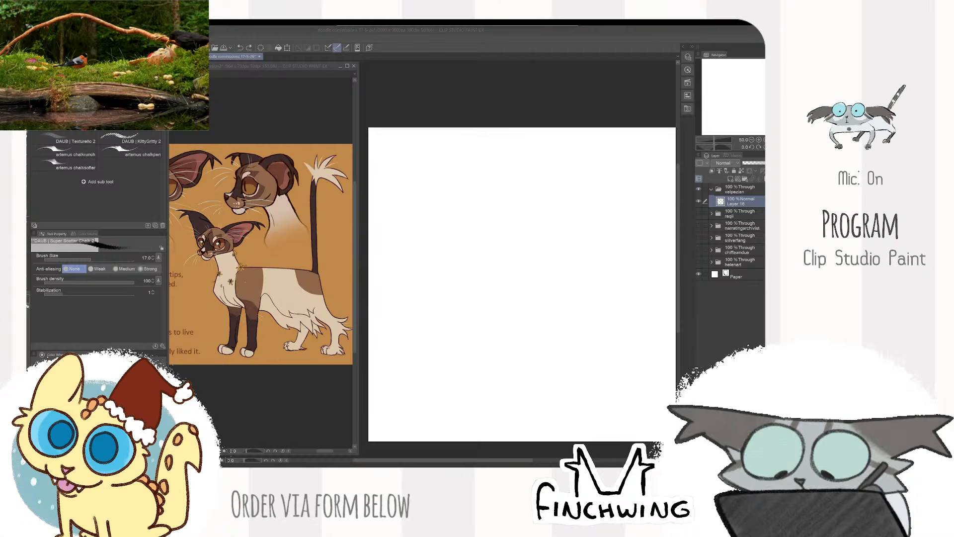
{"action": "left_click", "coordinate": [699, 201]}
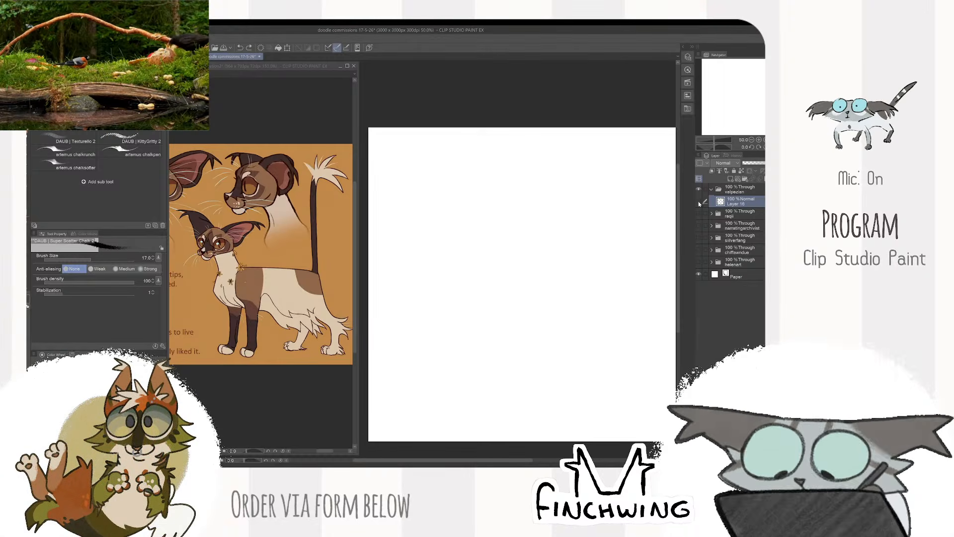
{"action": "left_click", "coordinate": [699, 201]}
{"action": "left_click", "coordinate": [699, 201]}
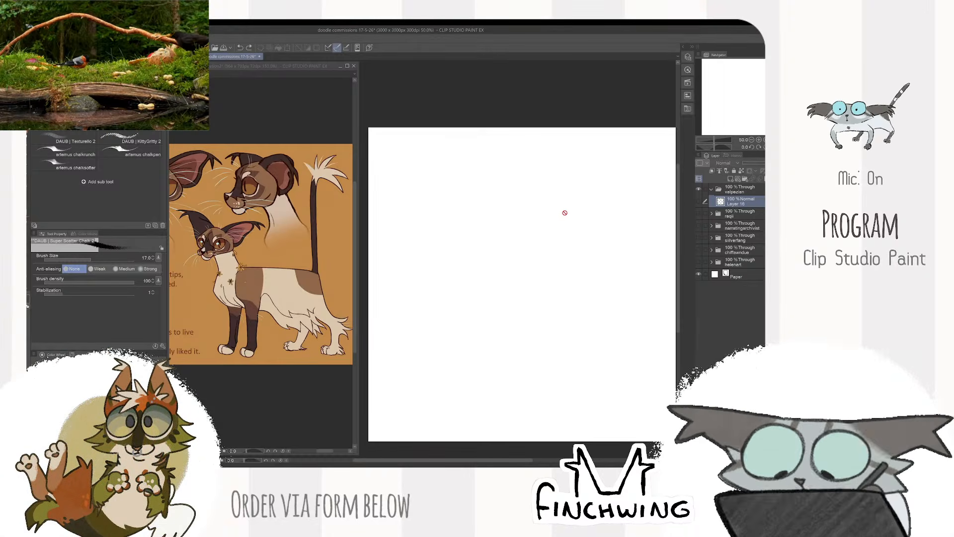
{"action": "left_click", "coordinate": [699, 202]}
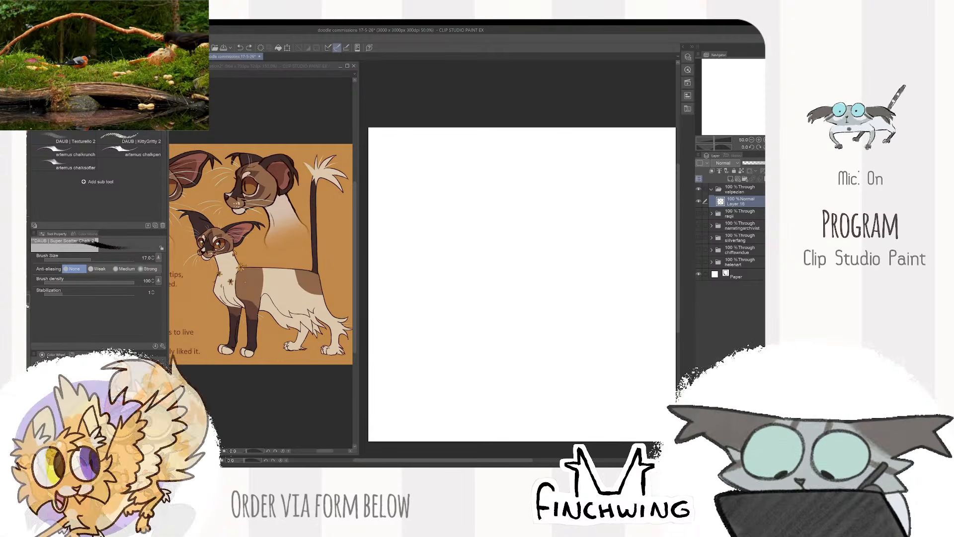
{"action": "mouse_move", "coordinate": [562, 195]}
{"action": "left_mouse_down"}
{"action": "mouse_move", "coordinate": [539, 252]}
{"action": "mouse_move", "coordinate": [601, 285]}
{"action": "left_mouse_up"}
{"action": "key", "text": "ctrl+z"}
{"action": "left_click_drag", "start_coordinate": [584, 199], "coordinate": [583, 200]}
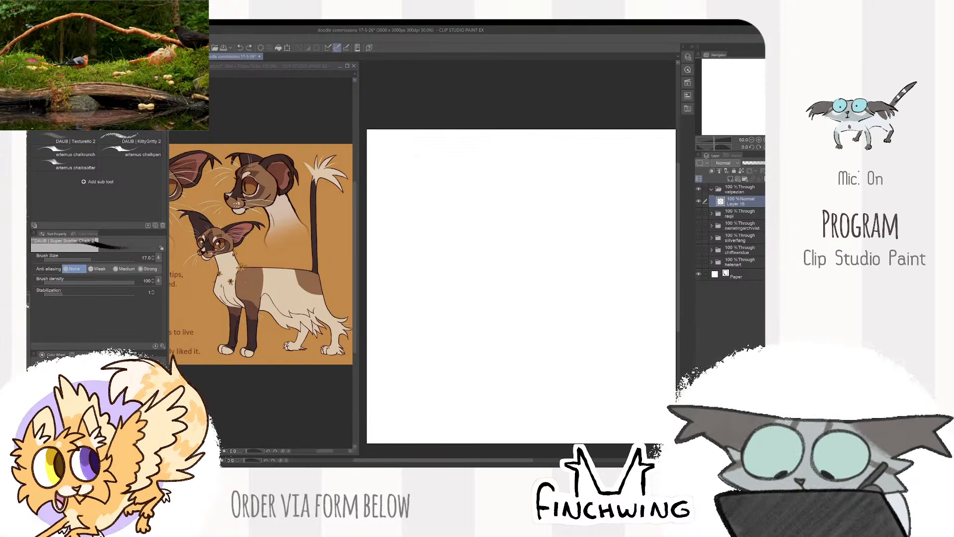
{"action": "mouse_move", "coordinate": [524, 222]}
{"action": "left_mouse_down"}
{"action": "mouse_move", "coordinate": [551, 218]}
{"action": "mouse_move", "coordinate": [640, 341]}
{"action": "mouse_move", "coordinate": [607, 301]}
{"action": "left_mouse_up"}
{"action": "key", "text": "ctrl+z"}
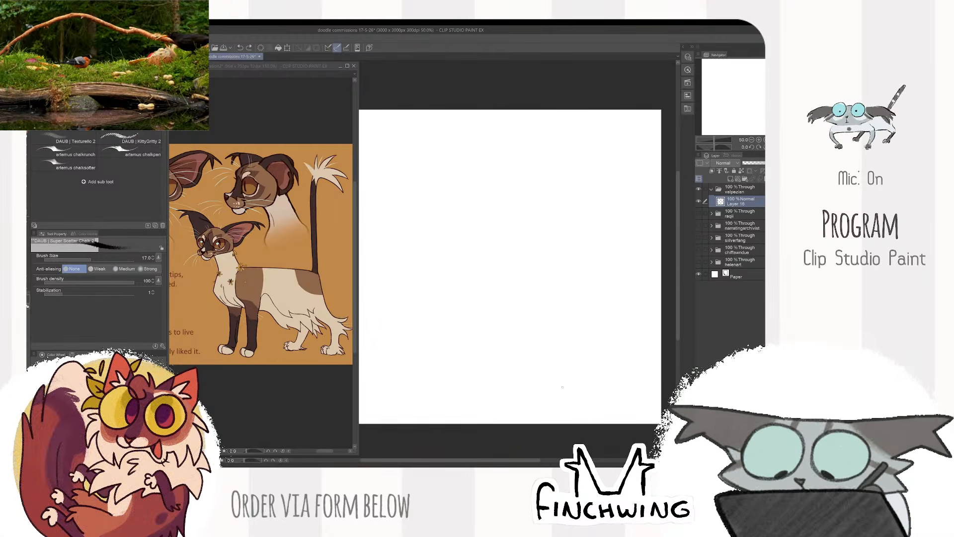
{"action": "left_click_drag", "start_coordinate": [492, 186], "coordinate": [472, 191]}
{"action": "key", "text": "ctrl+z"}
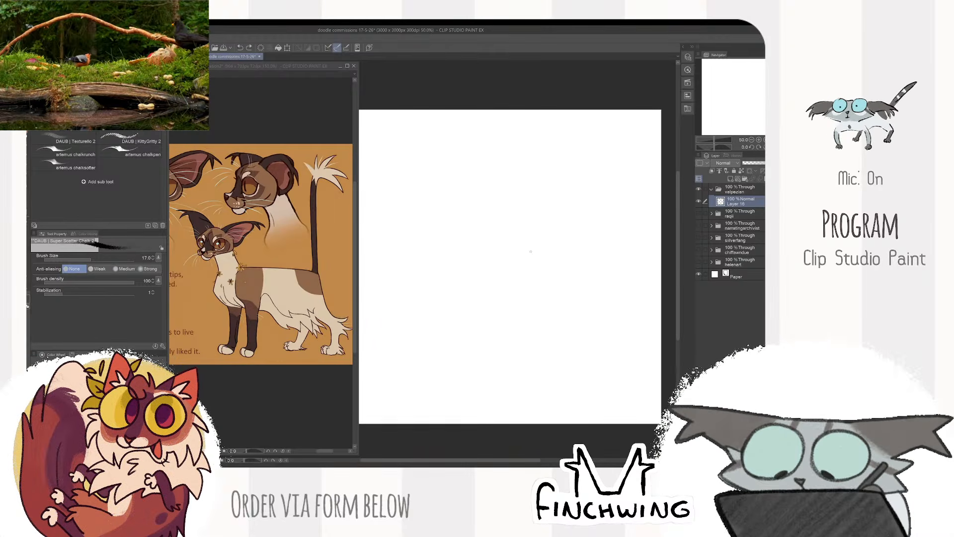
- Draw two large round eye outlines side by side in the upper part of the canvas, redoing strokes as needed
{"action": "left_click_drag", "start_coordinate": [563, 227], "coordinate": [573, 225]}
{"action": "mouse_move", "coordinate": [430, 170]}
{"action": "left_mouse_down"}
{"action": "mouse_move", "coordinate": [428, 239]}
{"action": "mouse_move", "coordinate": [420, 173]}
{"action": "left_mouse_up"}
{"action": "key", "text": "ctrl+z"}
{"action": "mouse_move", "coordinate": [486, 171]}
{"action": "left_mouse_down"}
{"action": "mouse_move", "coordinate": [520, 234]}
{"action": "mouse_move", "coordinate": [491, 172]}
{"action": "mouse_move", "coordinate": [517, 180]}
{"action": "mouse_move", "coordinate": [416, 217]}
{"action": "mouse_move", "coordinate": [449, 173]}
{"action": "mouse_move", "coordinate": [428, 239]}
{"action": "mouse_move", "coordinate": [433, 180]}
{"action": "left_mouse_up"}
{"action": "key", "text": "ctrl+z"}
{"action": "key", "text": "ctrl+z"}
{"action": "key", "text": "ctrl+z"}
{"action": "key", "text": "ctrl+z"}
{"action": "scroll", "coordinate": [510, 183], "scroll_direction": "up", "scroll_amount": 2}
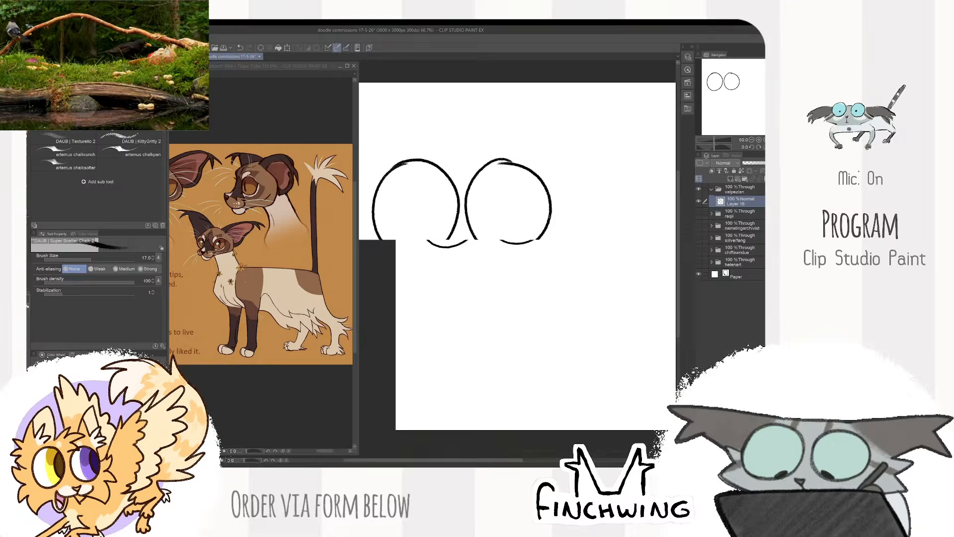
- Clean up the rough stroke overlaps on both eye outlines with the eraser and redraw them as smooth circles
{"action": "key", "text": "e"}
{"action": "mouse_move", "coordinate": [511, 191]}
{"action": "left_mouse_down"}
{"action": "mouse_move", "coordinate": [581, 219]}
{"action": "mouse_move", "coordinate": [587, 232]}
{"action": "mouse_move", "coordinate": [538, 181]}
{"action": "mouse_move", "coordinate": [508, 182]}
{"action": "left_mouse_up"}
{"action": "key", "text": "b"}
{"action": "left_click_drag", "start_coordinate": [511, 229], "coordinate": [590, 229]}
{"action": "key", "text": "e"}
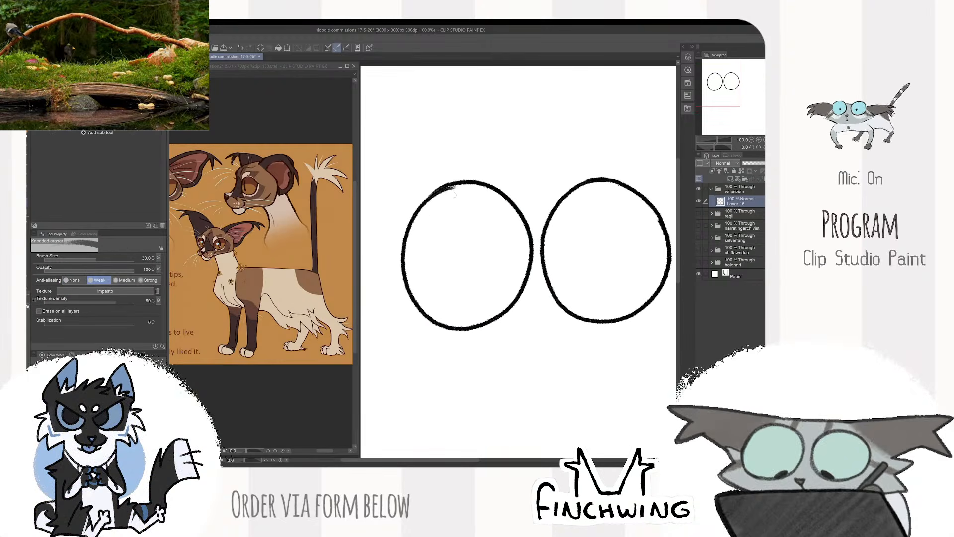
{"action": "key", "text": "b"}
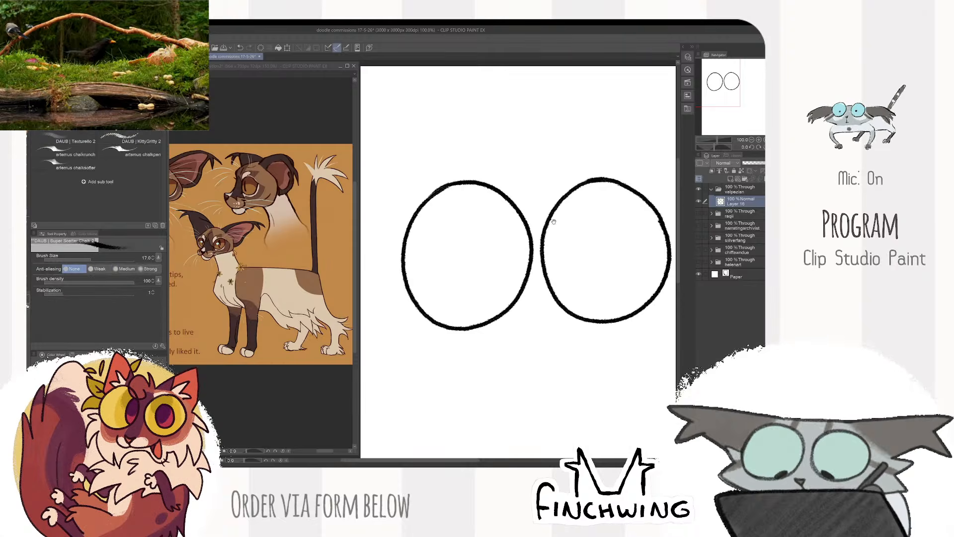
- Draw a narrow vertical oval pupil on the right side of each eye and tidy its upper tip
{"action": "mouse_move", "coordinate": [490, 245]}
{"action": "left_mouse_down"}
{"action": "mouse_move", "coordinate": [448, 218]}
{"action": "mouse_move", "coordinate": [455, 267]}
{"action": "mouse_move", "coordinate": [453, 188]}
{"action": "left_mouse_up"}
{"action": "key", "text": "ctrl+z"}
{"action": "left_click_drag", "start_coordinate": [568, 215], "coordinate": [575, 190]}
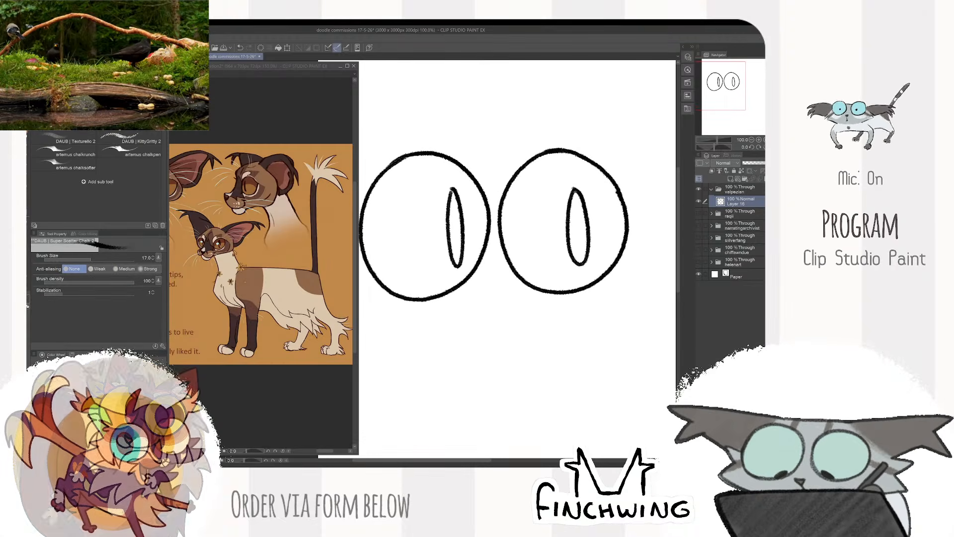
{"action": "left_click_drag", "start_coordinate": [605, 295], "coordinate": [622, 216]}
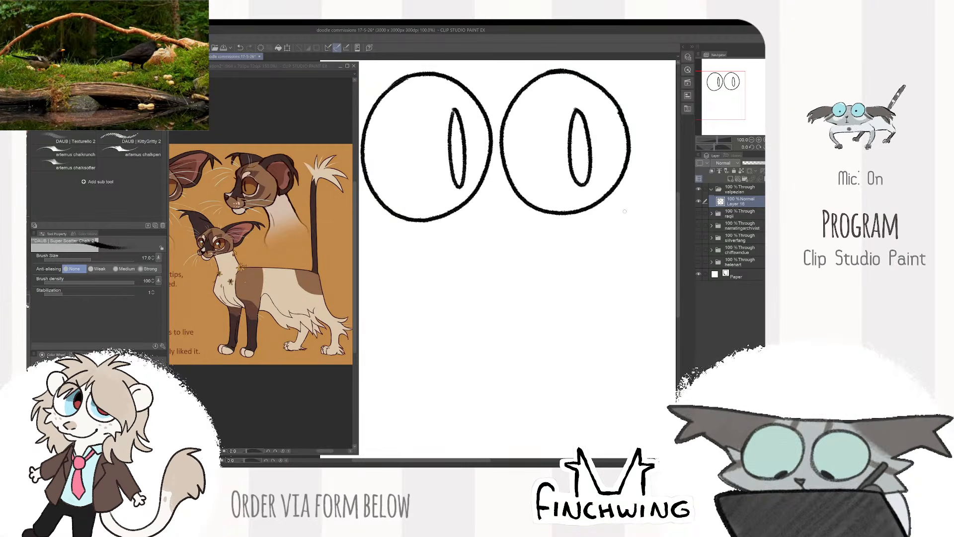
{"action": "left_click_drag", "start_coordinate": [616, 215], "coordinate": [628, 231]}
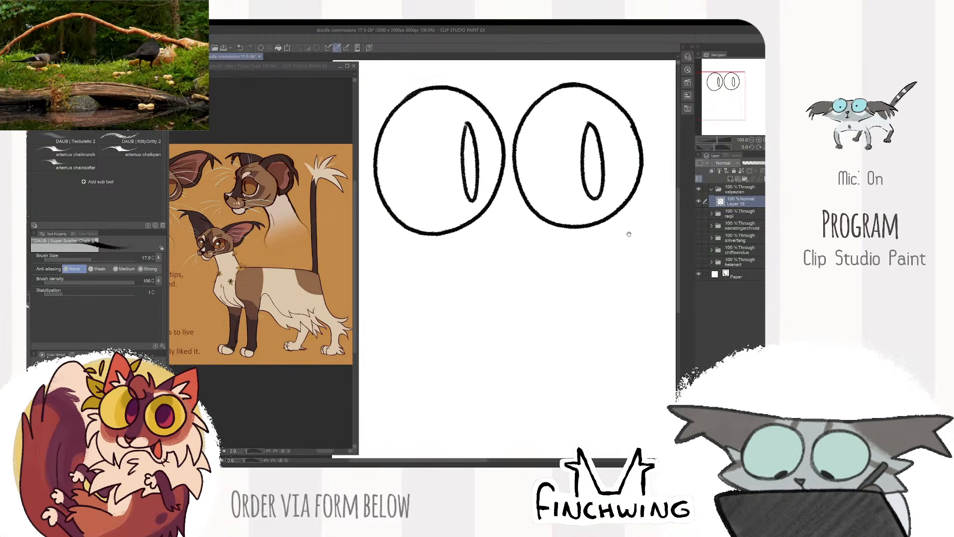
{"action": "key", "text": "e"}
{"action": "key", "text": "b"}
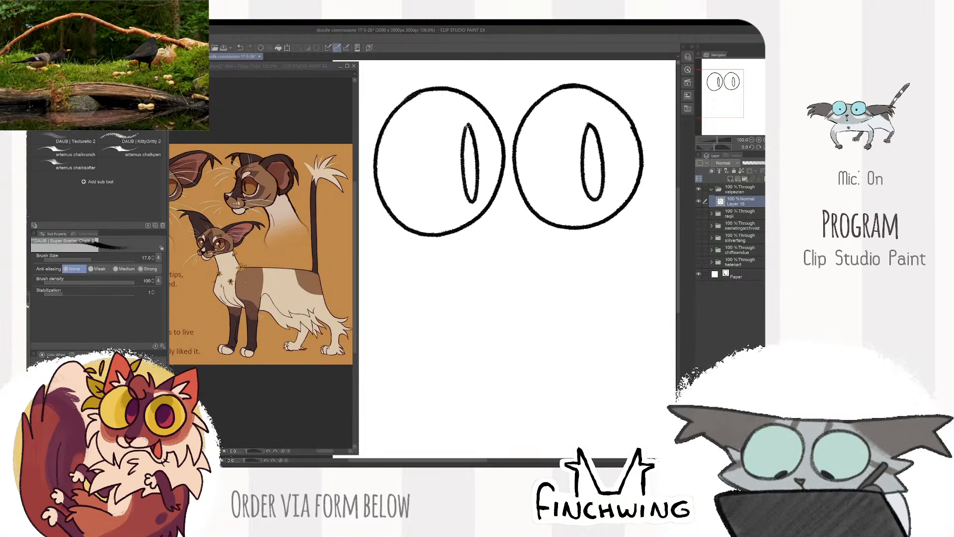
{"action": "key", "text": "e"}
{"action": "key", "text": "b"}
{"action": "left_click_drag", "start_coordinate": [591, 118], "coordinate": [566, 121]}
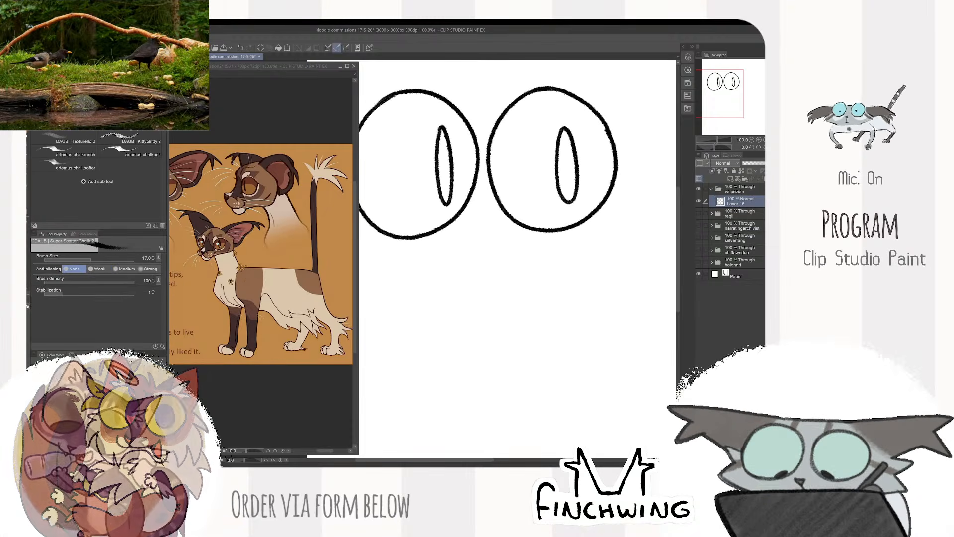
- Draw a small triangular nose below the eyes with a wide curved smile and a chin line beneath it
{"action": "left_click_drag", "start_coordinate": [521, 243], "coordinate": [533, 246]}
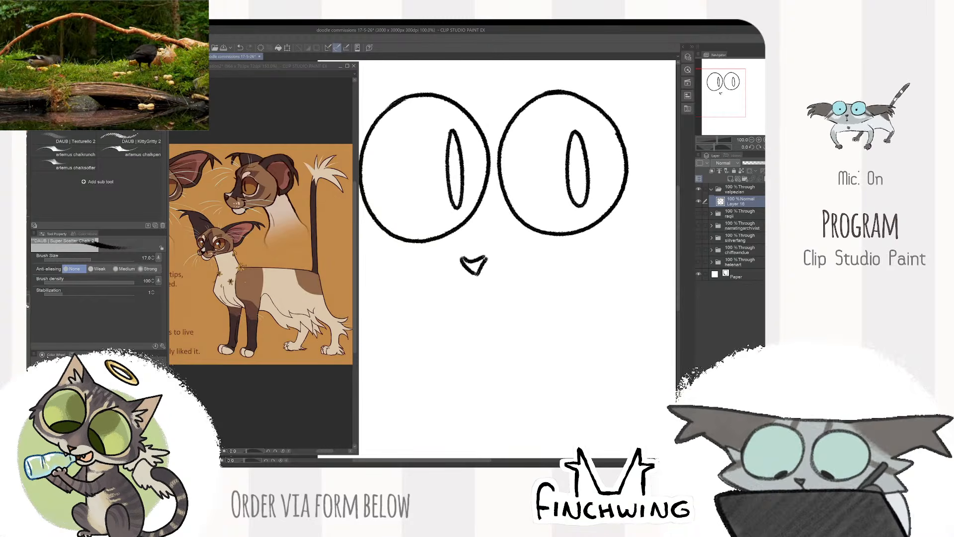
{"action": "left_click_drag", "start_coordinate": [477, 272], "coordinate": [484, 280]}
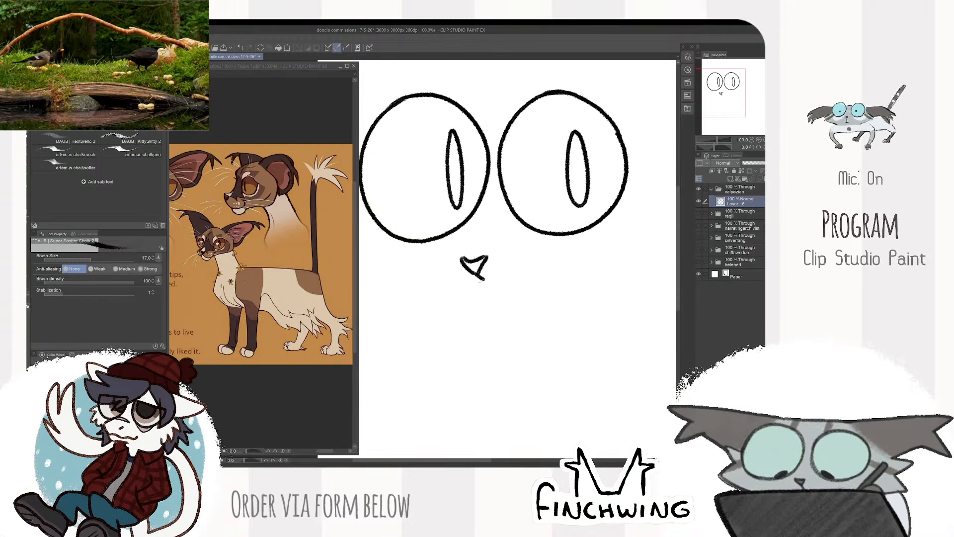
{"action": "left_click_drag", "start_coordinate": [520, 274], "coordinate": [549, 242]}
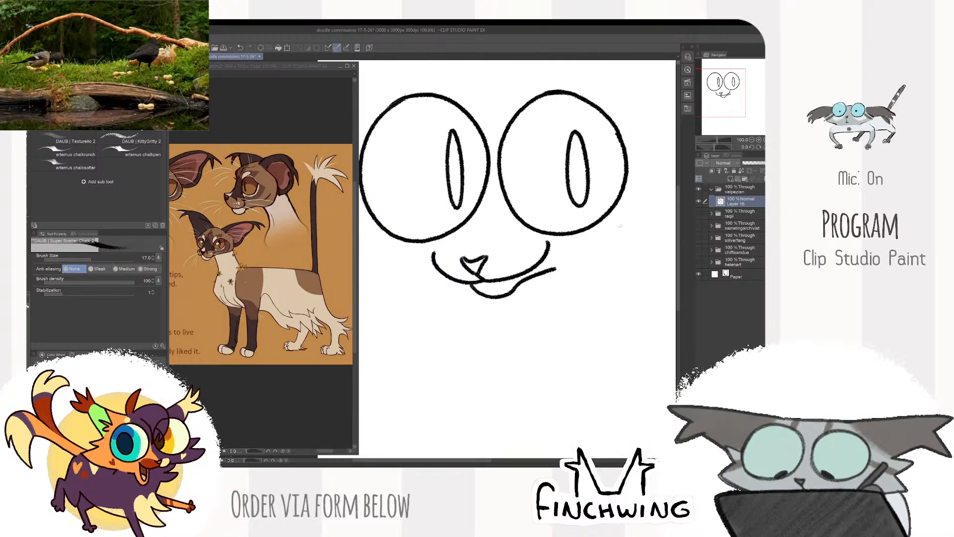
{"action": "scroll", "coordinate": [620, 227], "scroll_direction": "down", "scroll_amount": 2}
{"action": "left_click_drag", "start_coordinate": [626, 232], "coordinate": [560, 269]}
{"action": "scroll", "coordinate": [560, 270], "scroll_direction": "up", "scroll_amount": 1}
{"action": "key", "text": "e"}
{"action": "mouse_move", "coordinate": [519, 200]}
{"action": "left_mouse_down"}
{"action": "mouse_move", "coordinate": [523, 248]}
{"action": "mouse_move", "coordinate": [528, 224]}
{"action": "left_mouse_up"}
{"action": "key", "text": "b"}
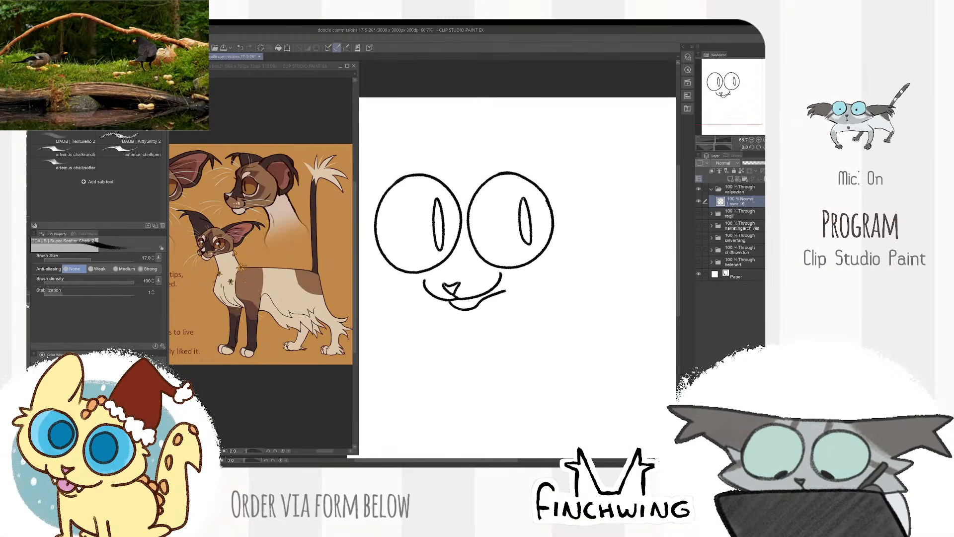
- Shift the face slightly inward on the canvas and draw a curved line for the top of the head above the eyes
{"action": "left_click_drag", "start_coordinate": [567, 194], "coordinate": [586, 210]}
{"action": "key", "text": "e"}
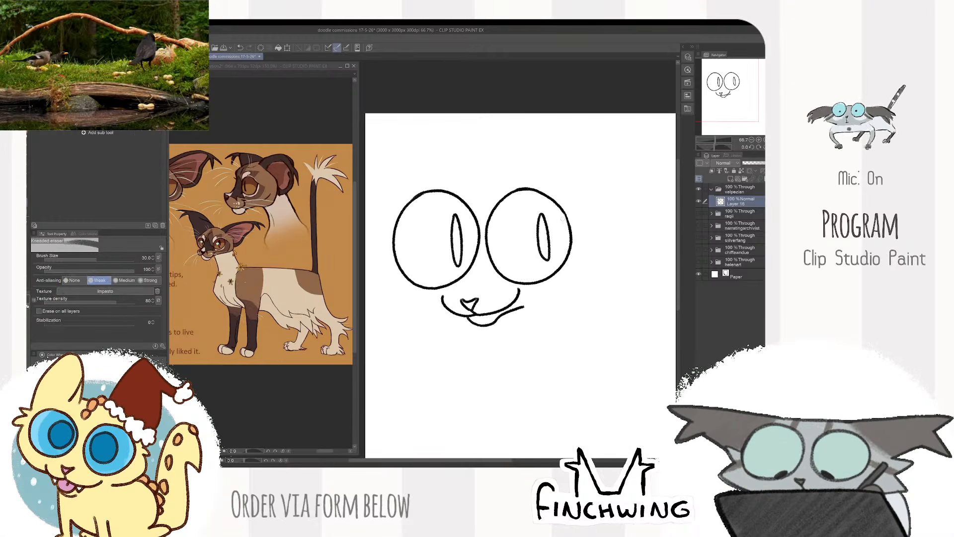
{"action": "scroll", "coordinate": [564, 219], "scroll_direction": "down", "scroll_amount": 1}
{"action": "key", "text": "b"}
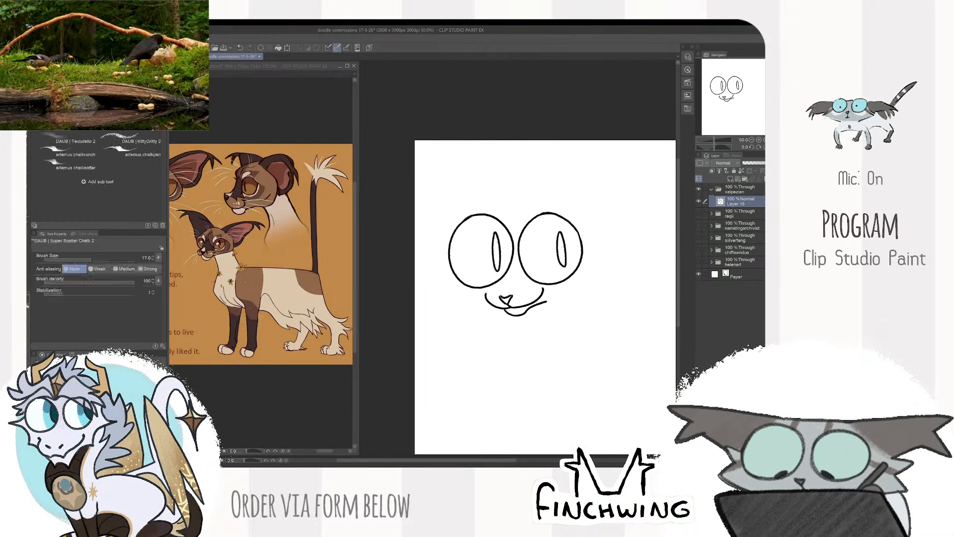
{"action": "scroll", "coordinate": [591, 176], "scroll_direction": "up", "scroll_amount": 1}
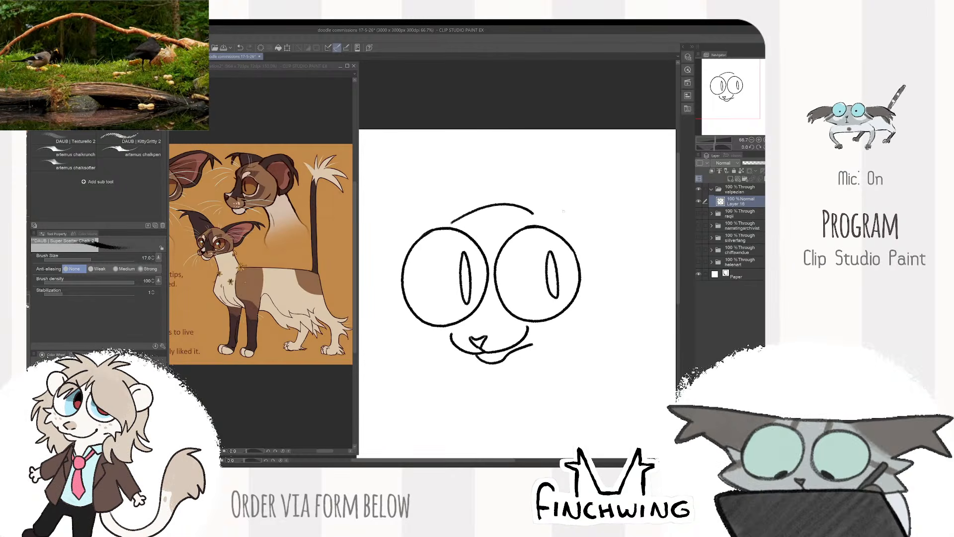
- Draw the large right ear with a forked tufted tip, a wavy outer edge and an inner fold line
{"action": "left_click_drag", "start_coordinate": [604, 199], "coordinate": [539, 192]}
{"action": "mouse_move", "coordinate": [469, 208]}
{"action": "left_mouse_down"}
{"action": "mouse_move", "coordinate": [584, 162]}
{"action": "mouse_move", "coordinate": [532, 269]}
{"action": "left_mouse_up"}
{"action": "key", "text": "ctrl+z"}
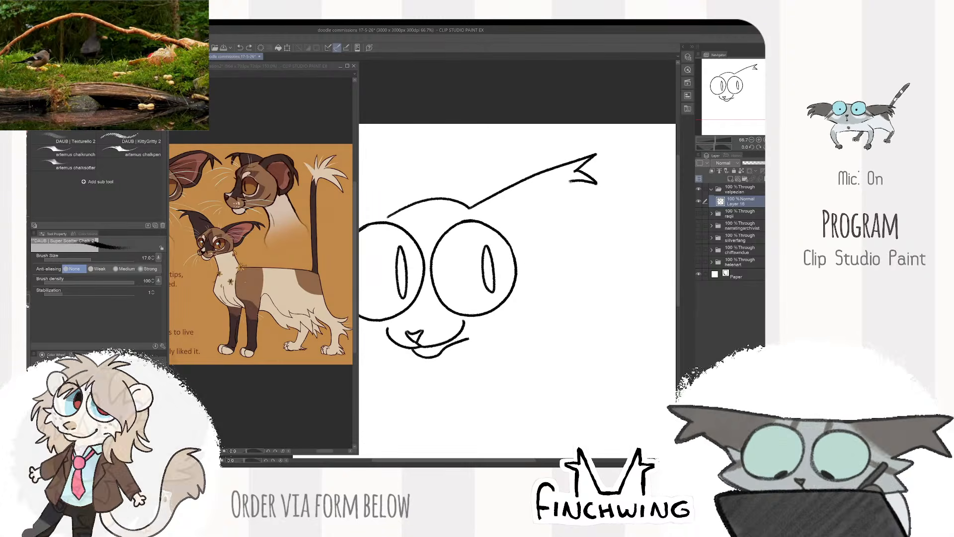
{"action": "mouse_move", "coordinate": [571, 182]}
{"action": "left_mouse_down"}
{"action": "mouse_move", "coordinate": [554, 259]}
{"action": "mouse_move", "coordinate": [534, 281]}
{"action": "mouse_move", "coordinate": [565, 274]}
{"action": "left_mouse_up"}
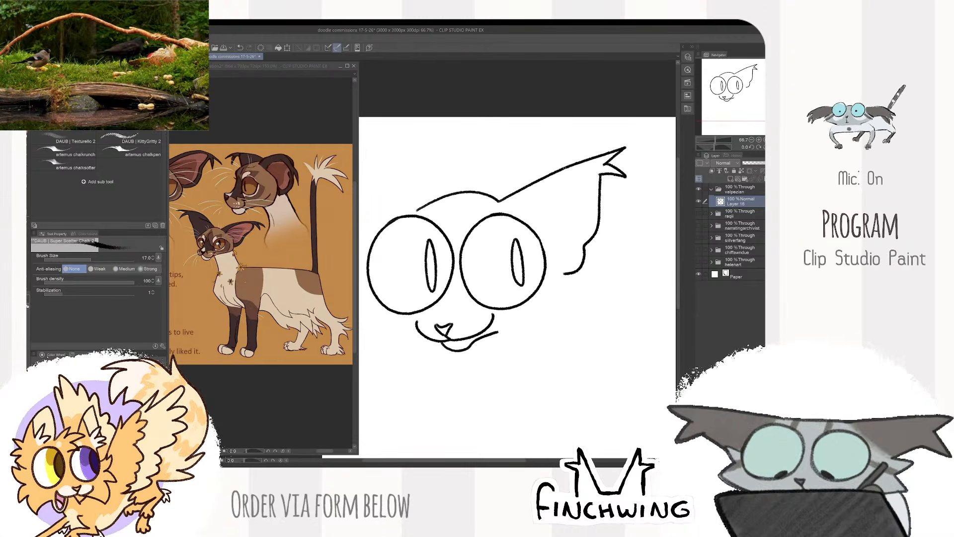
{"action": "mouse_move", "coordinate": [561, 207]}
{"action": "left_mouse_down"}
{"action": "mouse_move", "coordinate": [632, 235]}
{"action": "mouse_move", "coordinate": [558, 208]}
{"action": "left_mouse_up"}
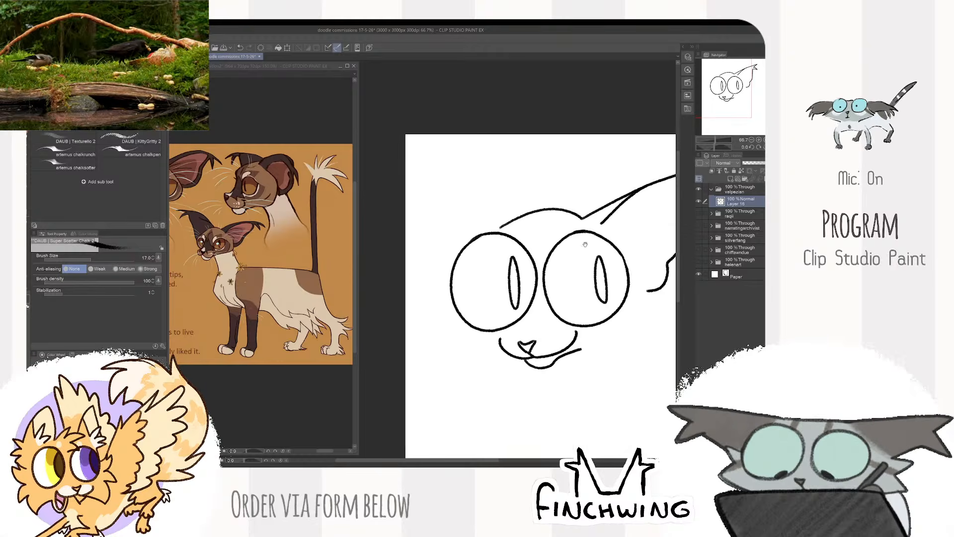
- Move the head drawing right and down on the canvas and draw the matching large left ear
{"action": "key", "text": "k"}
{"action": "mouse_move", "coordinate": [588, 243]}
{"action": "left_mouse_down"}
{"action": "mouse_move", "coordinate": [520, 215]}
{"action": "mouse_move", "coordinate": [613, 259]}
{"action": "left_mouse_up"}
{"action": "key", "text": "b"}
{"action": "mouse_move", "coordinate": [497, 234]}
{"action": "left_mouse_down"}
{"action": "mouse_move", "coordinate": [444, 190]}
{"action": "mouse_move", "coordinate": [378, 168]}
{"action": "mouse_move", "coordinate": [412, 184]}
{"action": "mouse_move", "coordinate": [375, 200]}
{"action": "mouse_move", "coordinate": [414, 186]}
{"action": "mouse_move", "coordinate": [435, 284]}
{"action": "left_mouse_up"}
{"action": "scroll", "coordinate": [629, 164], "scroll_direction": "down", "scroll_amount": 2}
{"action": "scroll", "coordinate": [596, 206], "scroll_direction": "up", "scroll_amount": 1}
{"action": "mouse_move", "coordinate": [637, 201]}
{"action": "left_mouse_down"}
{"action": "mouse_move", "coordinate": [591, 203]}
{"action": "mouse_move", "coordinate": [615, 248]}
{"action": "mouse_move", "coordinate": [596, 230]}
{"action": "left_mouse_up"}
{"action": "key", "text": "k"}
{"action": "key", "text": "b"}
- Draw the left cheek line curving from beneath the left eye towards the muzzle, replacing the first attempt
{"action": "scroll", "coordinate": [482, 284], "scroll_direction": "up", "scroll_amount": 3}
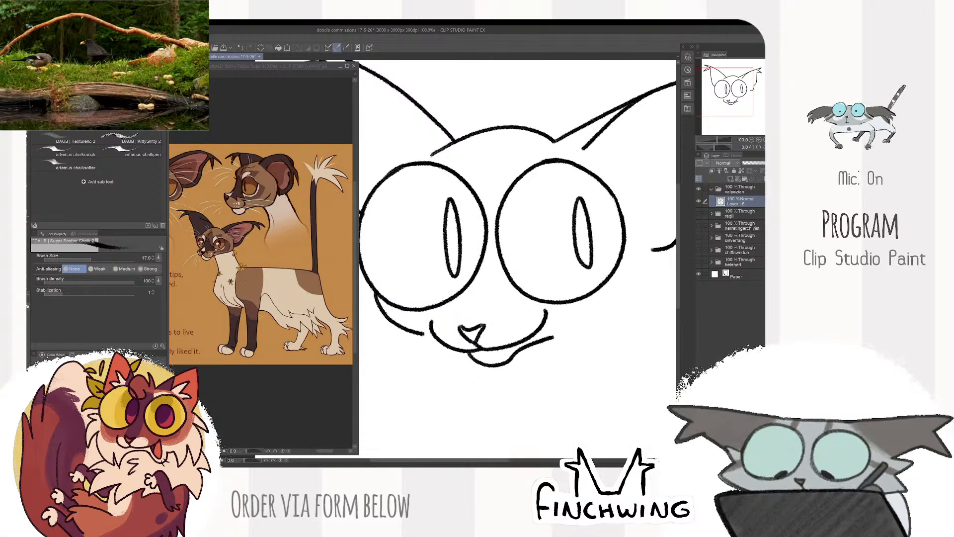
{"action": "key", "text": "ctrl+z"}
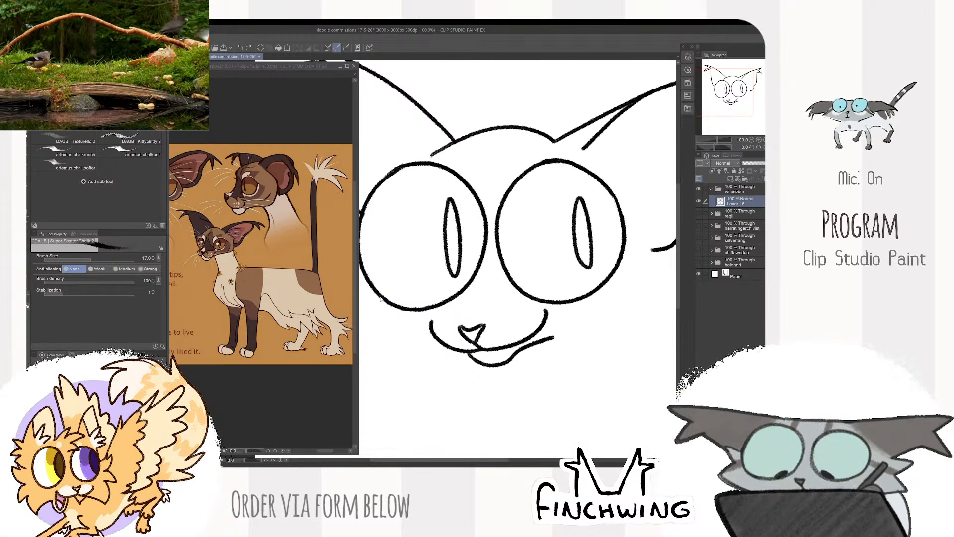
{"action": "left_click_drag", "start_coordinate": [376, 292], "coordinate": [402, 326]}
{"action": "left_click_drag", "start_coordinate": [482, 249], "coordinate": [428, 233]}
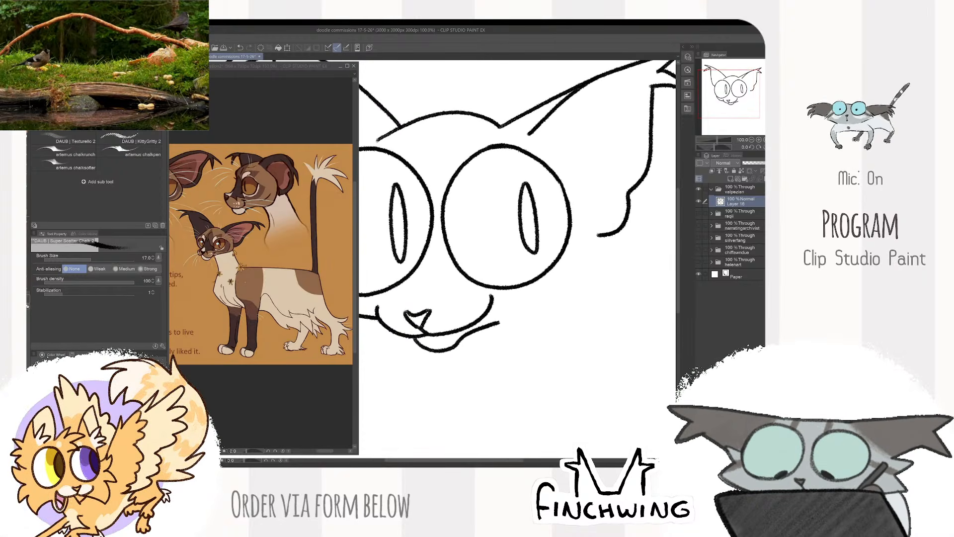
- Draw the right cheek line curving from beneath the right ear towards the muzzle, replacing the first attempt
{"action": "mouse_move", "coordinate": [599, 240]}
{"action": "left_mouse_down"}
{"action": "mouse_move", "coordinate": [581, 276]}
{"action": "mouse_move", "coordinate": [526, 302]}
{"action": "left_mouse_up"}
{"action": "scroll", "coordinate": [603, 258], "scroll_direction": "down", "scroll_amount": 3}
{"action": "scroll", "coordinate": [618, 257], "scroll_direction": "up", "scroll_amount": 2}
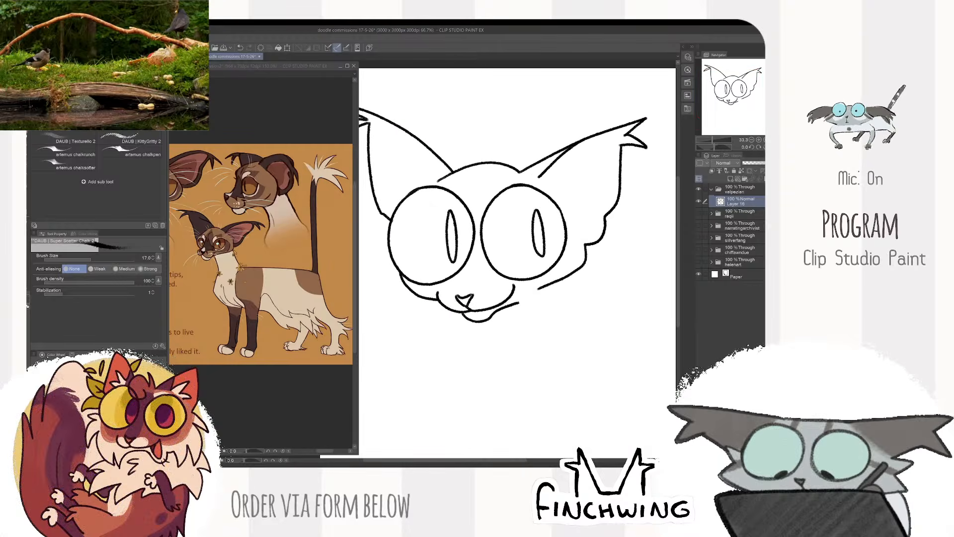
{"action": "key", "text": "ctrl+z"}
{"action": "left_click_drag", "start_coordinate": [583, 235], "coordinate": [553, 281]}
{"action": "left_click_drag", "start_coordinate": [613, 154], "coordinate": [612, 194]}
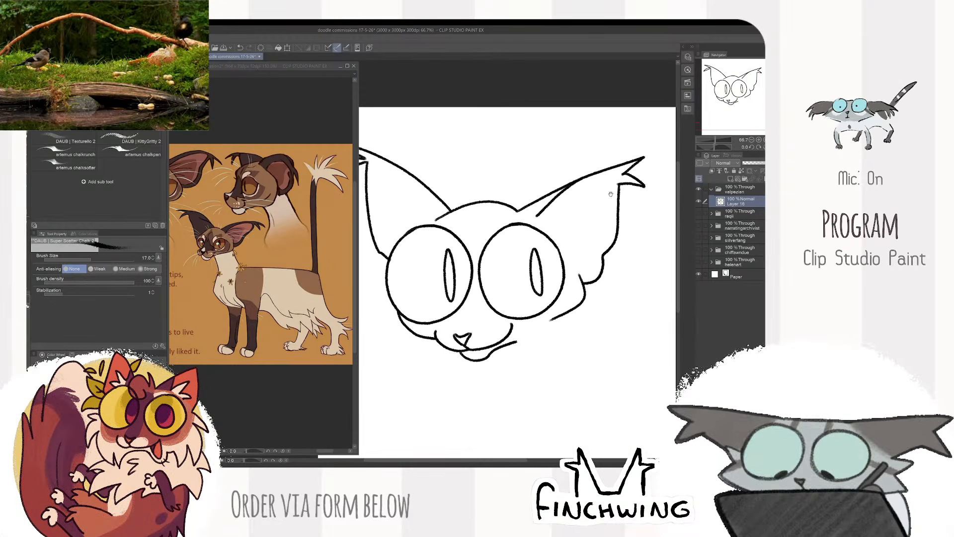
- Draw short inner fur lines at the base of both ears, fanning out from the top of the head
{"action": "mouse_move", "coordinate": [541, 217]}
{"action": "left_mouse_down"}
{"action": "mouse_move", "coordinate": [589, 204]}
{"action": "mouse_move", "coordinate": [587, 228]}
{"action": "mouse_move", "coordinate": [571, 228]}
{"action": "mouse_move", "coordinate": [635, 235]}
{"action": "mouse_move", "coordinate": [505, 192]}
{"action": "left_mouse_up"}
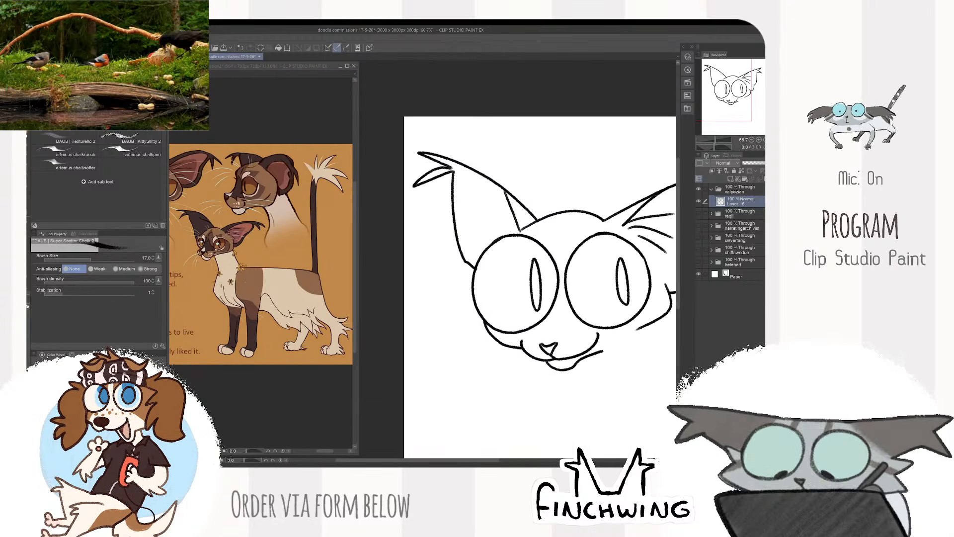
{"action": "mouse_move", "coordinate": [513, 224]}
{"action": "left_mouse_down"}
{"action": "mouse_move", "coordinate": [485, 213]}
{"action": "mouse_move", "coordinate": [476, 230]}
{"action": "left_mouse_up"}
{"action": "left_click_drag", "start_coordinate": [499, 237], "coordinate": [478, 242]}
{"action": "scroll", "coordinate": [554, 213], "scroll_direction": "down", "scroll_amount": 2}
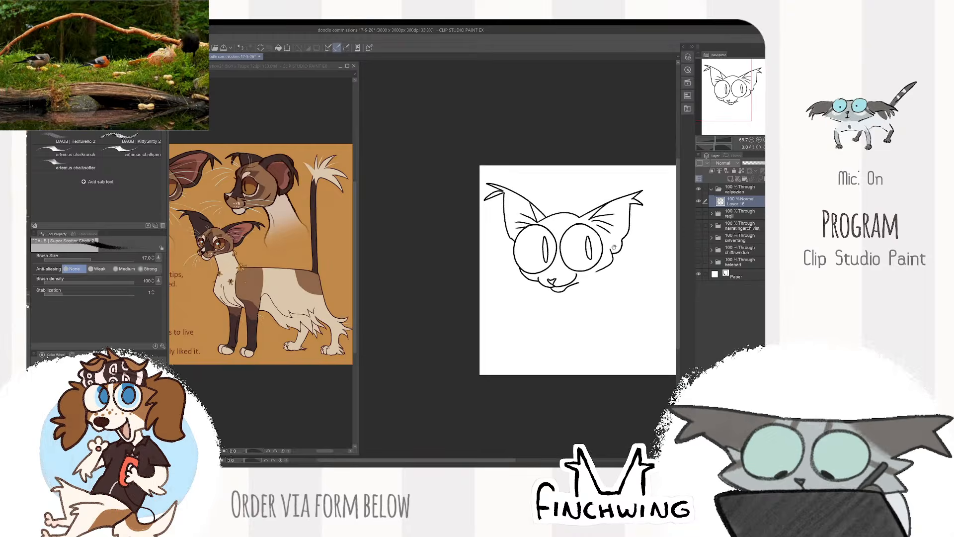
{"action": "left_click_drag", "start_coordinate": [591, 206], "coordinate": [533, 176]}
{"action": "scroll", "coordinate": [533, 176], "scroll_direction": "up", "scroll_amount": 1}
{"action": "mouse_move", "coordinate": [625, 257]}
{"action": "left_mouse_down"}
{"action": "mouse_move", "coordinate": [643, 257]}
{"action": "mouse_move", "coordinate": [613, 241]}
{"action": "mouse_move", "coordinate": [581, 252]}
{"action": "left_mouse_up"}
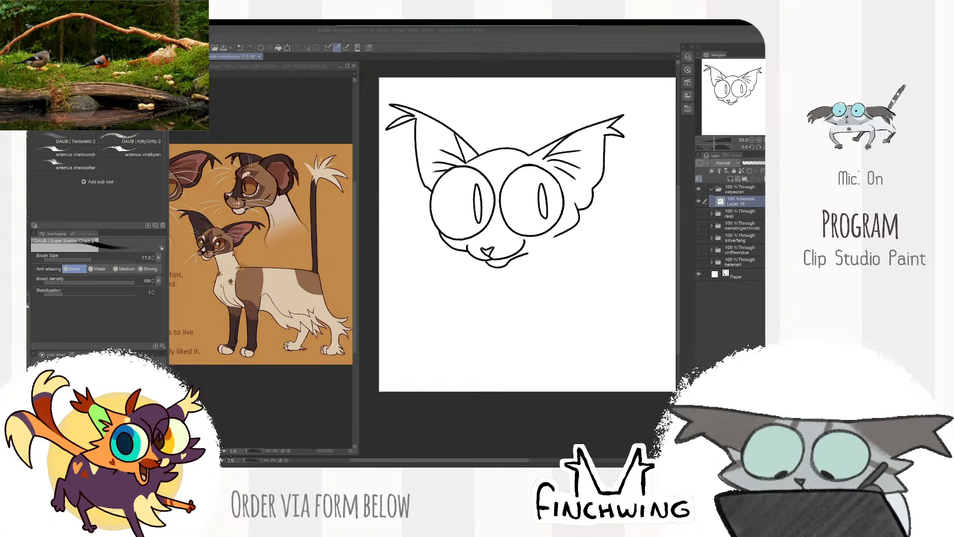
- Switch to the web browser, browse the Palaeoplushies shop listings and view the Sinosauropteryx prima plush page
{"action": "left_click_drag", "start_coordinate": [426, 30], "coordinate": [428, 90]}
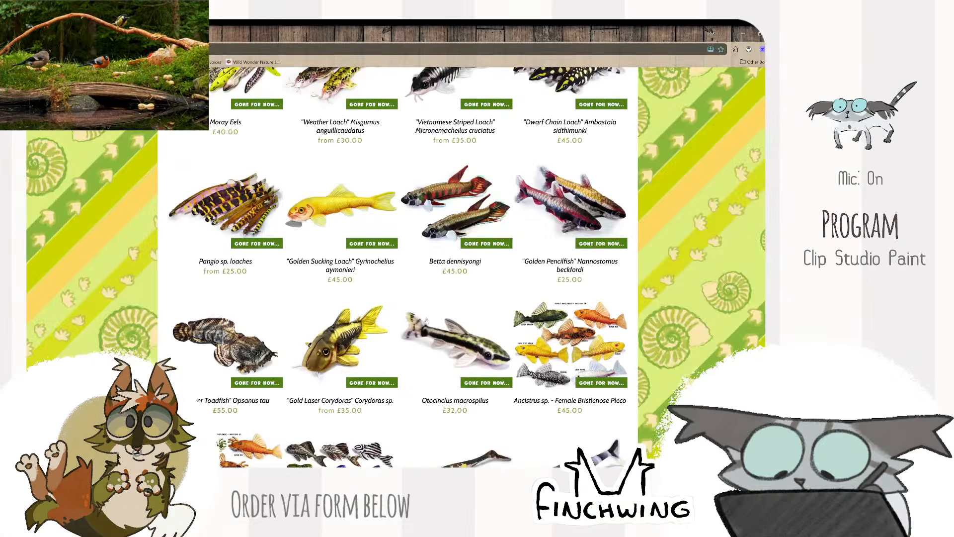
{"action": "scroll", "coordinate": [427, 320], "scroll_direction": "down", "scroll_amount": 8}
{"action": "scroll", "coordinate": [421, 291], "scroll_direction": "up", "scroll_amount": 10}
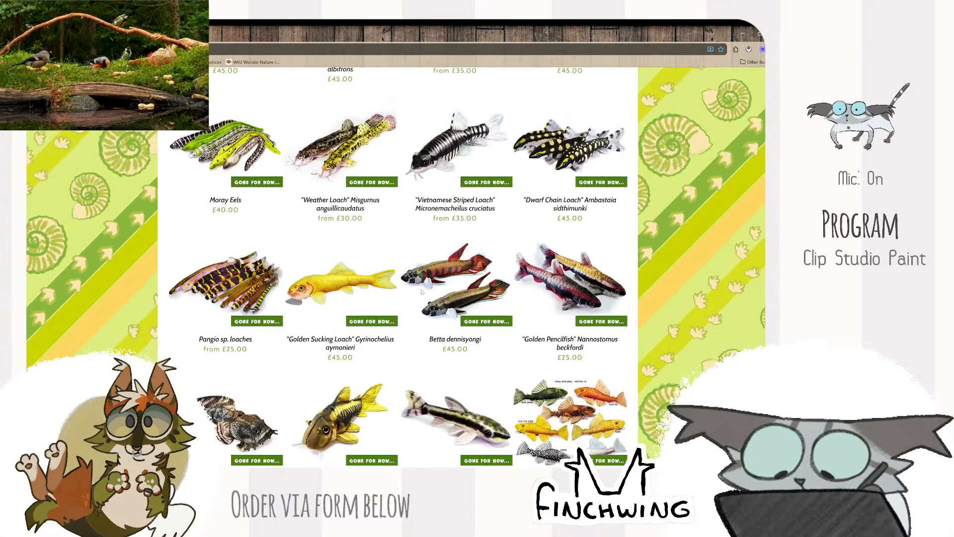
{"action": "scroll", "coordinate": [421, 292], "scroll_direction": "up", "scroll_amount": 10}
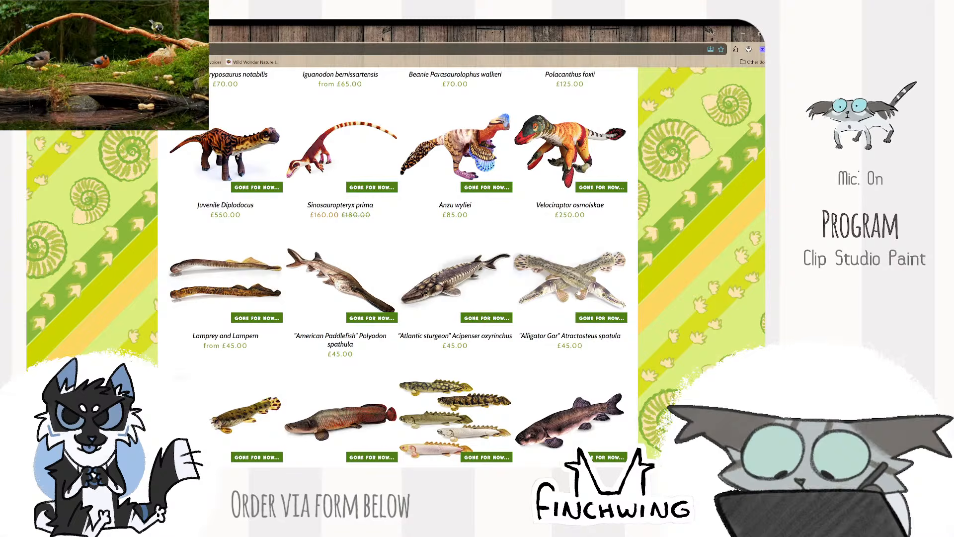
{"action": "scroll", "coordinate": [337, 296], "scroll_direction": "up", "scroll_amount": 2}
{"action": "left_click", "coordinate": [328, 229]}
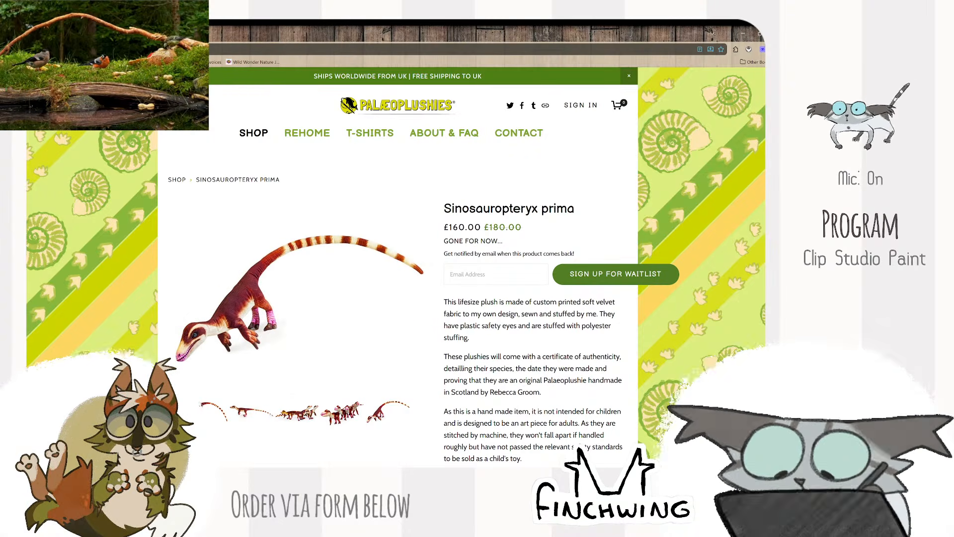
{"action": "key", "text": "alt+Left"}
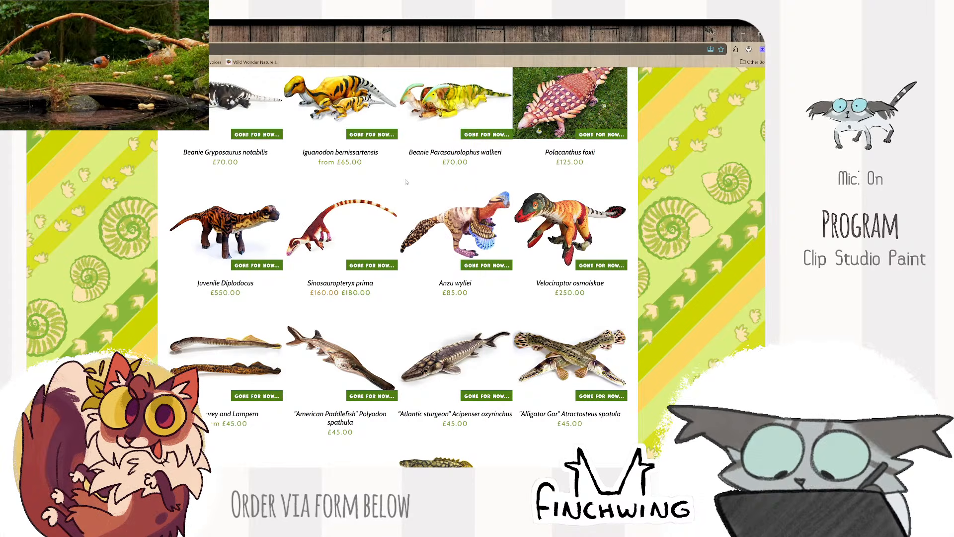
- Browse the rest of the plush catalogue and view the 1:1 "Numbat" Myrmecobius fasciatus product page
{"action": "scroll", "coordinate": [406, 182], "scroll_direction": "down", "scroll_amount": 10}
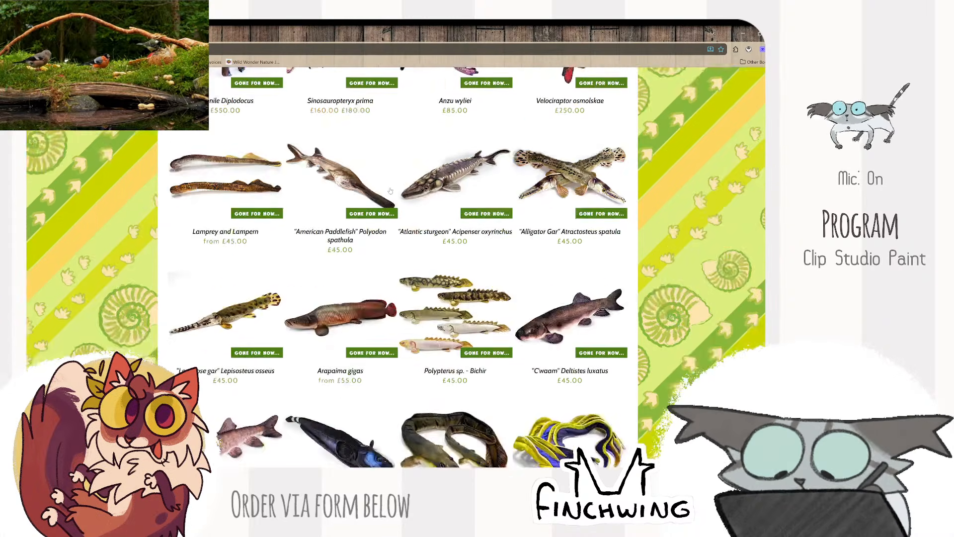
{"action": "scroll", "coordinate": [343, 233], "scroll_direction": "down", "scroll_amount": 15}
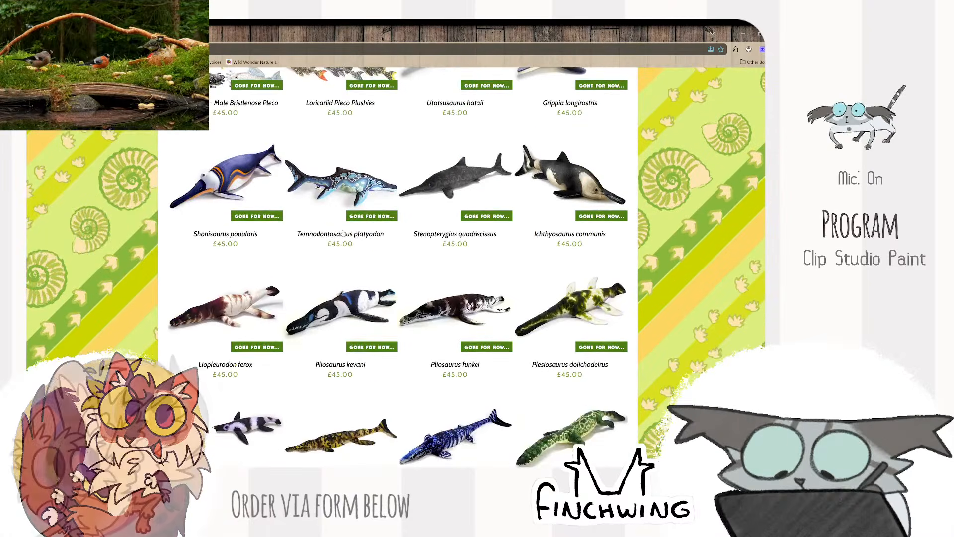
{"action": "scroll", "coordinate": [343, 233], "scroll_direction": "down", "scroll_amount": 3}
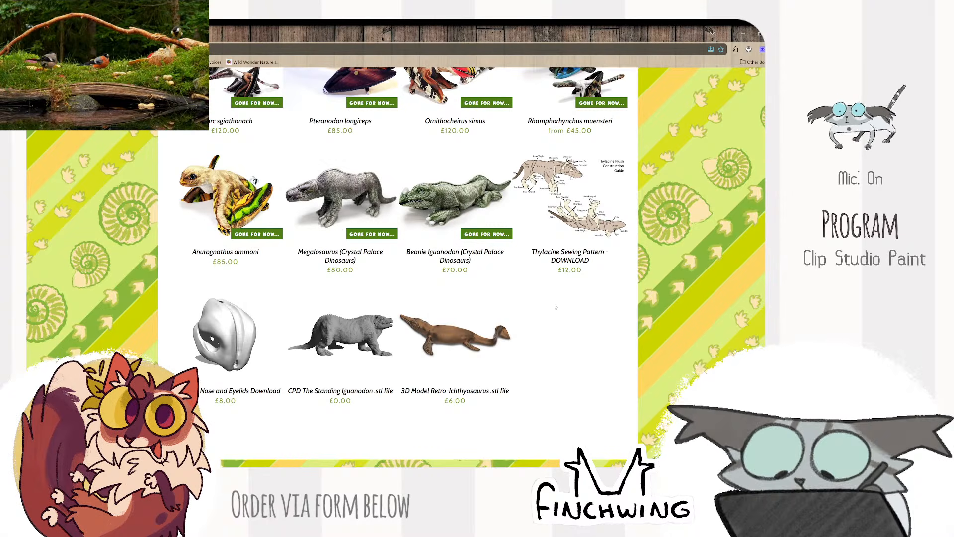
{"action": "scroll", "coordinate": [591, 328], "scroll_direction": "up", "scroll_amount": 15}
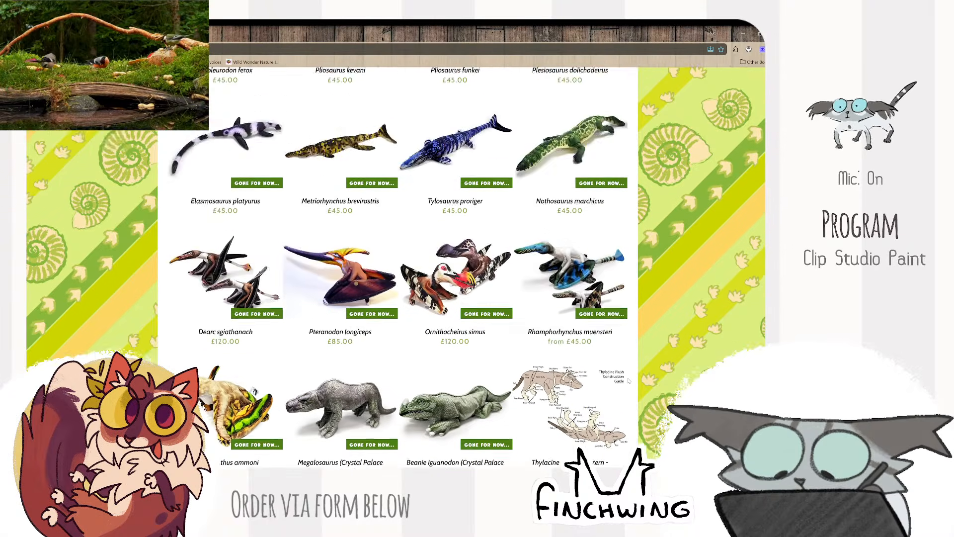
{"action": "scroll", "coordinate": [625, 373], "scroll_direction": "up", "scroll_amount": 12}
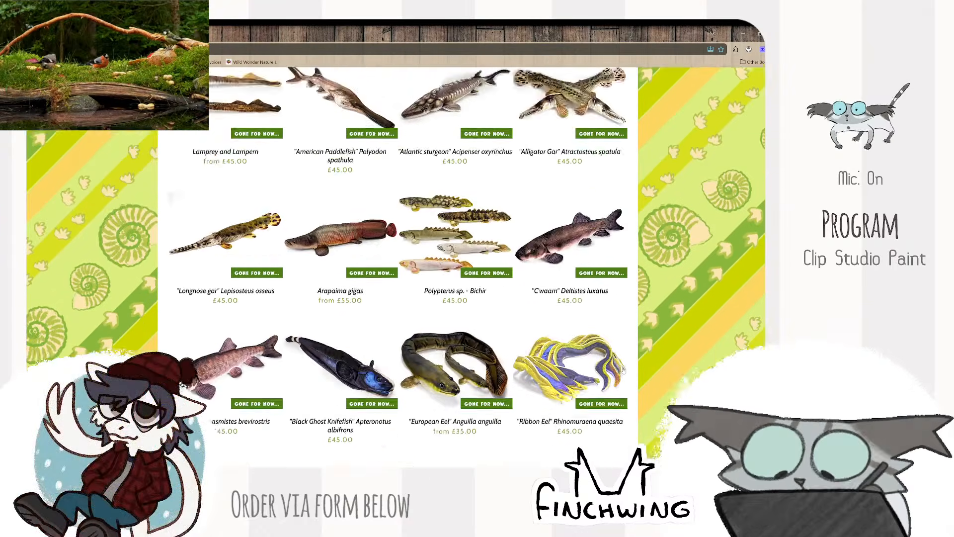
{"action": "scroll", "coordinate": [623, 371], "scroll_direction": "up", "scroll_amount": 5}
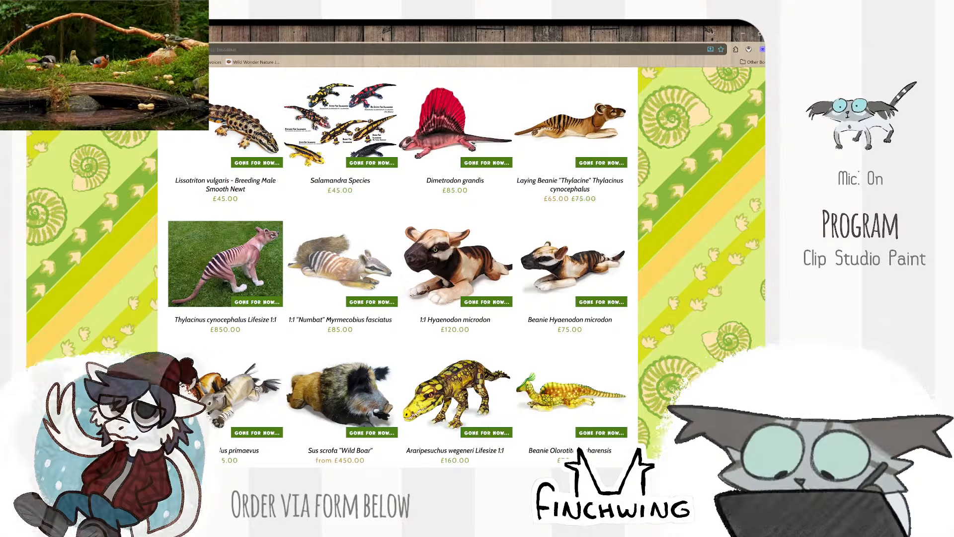
{"action": "left_click", "coordinate": [360, 278]}
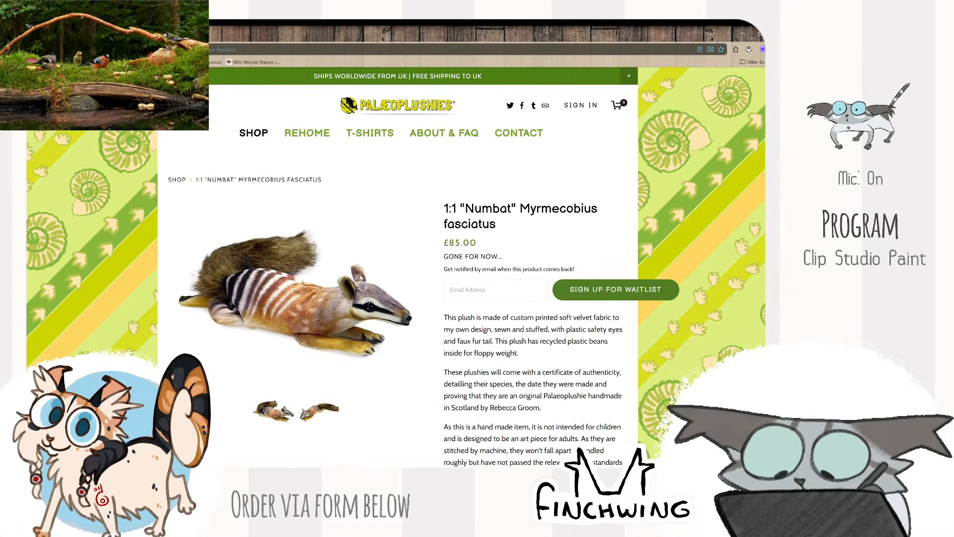
{"action": "key", "text": "alt+Left"}
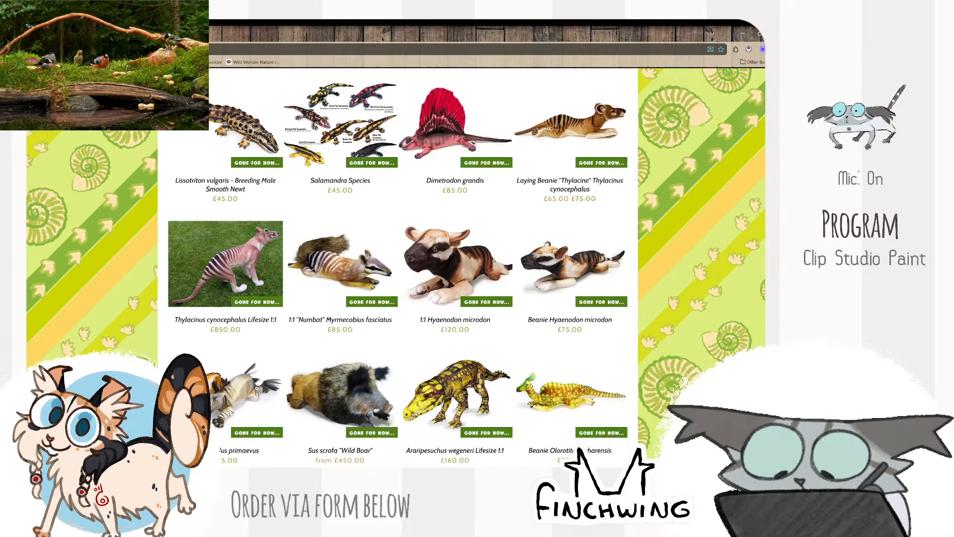
- Look through the product photos of the Thylacinus cynocephalus Lifesize 1:1 plush and return to the shop listings
{"action": "scroll", "coordinate": [674, 347], "scroll_direction": "up", "scroll_amount": 2}
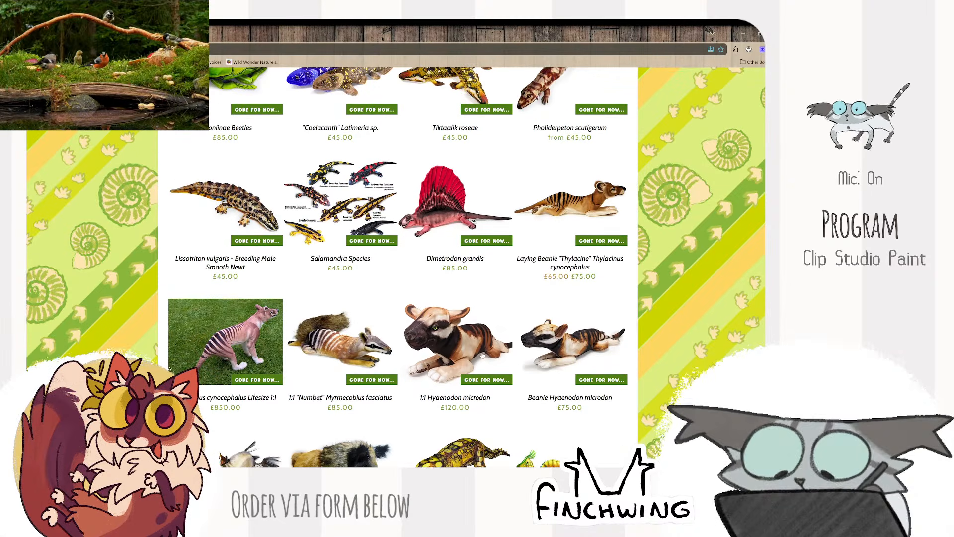
{"action": "left_click", "coordinate": [254, 343]}
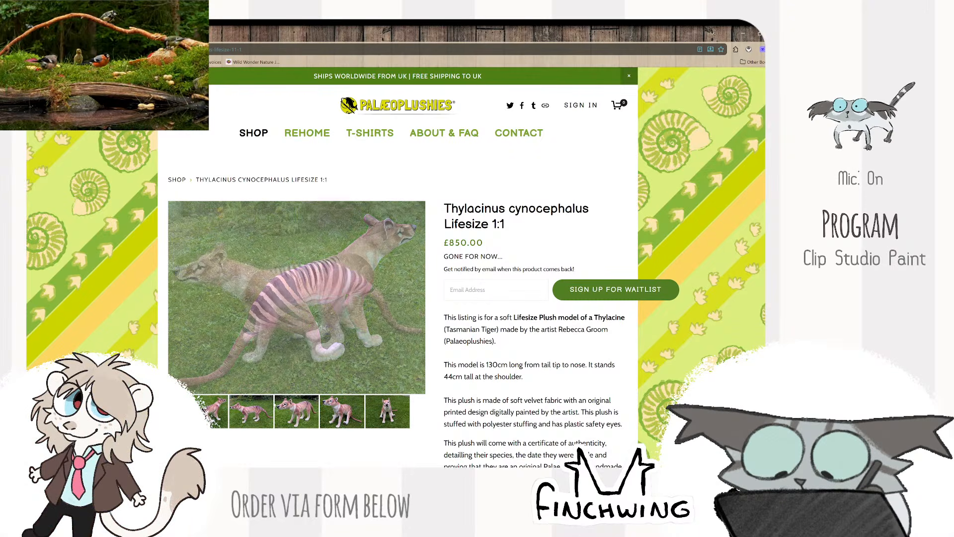
{"action": "left_click", "coordinate": [307, 411]}
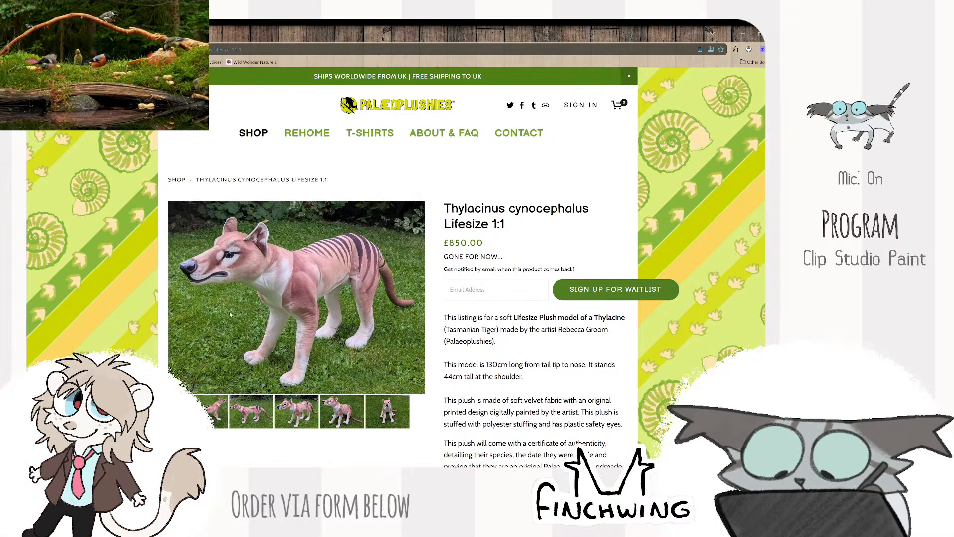
{"action": "left_click", "coordinate": [332, 413]}
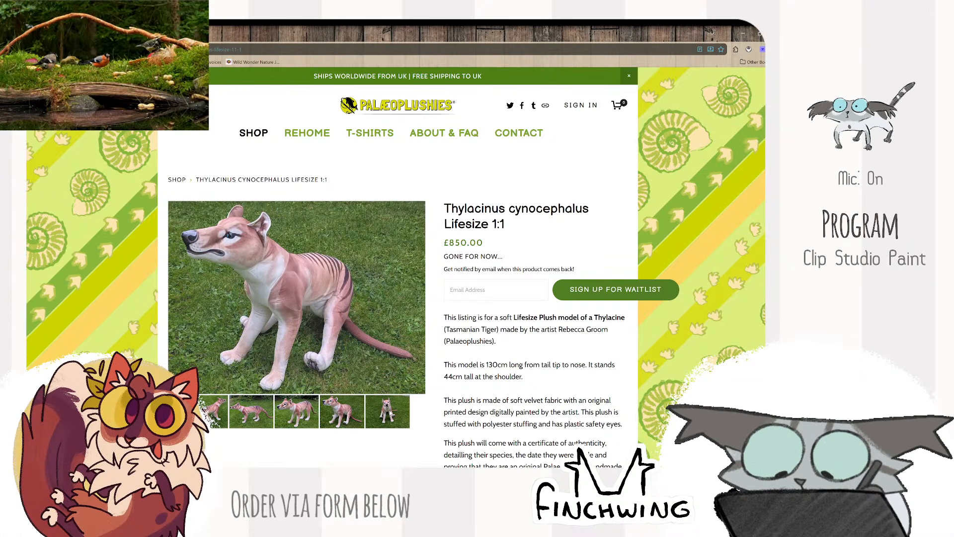
{"action": "left_click", "coordinate": [392, 414]}
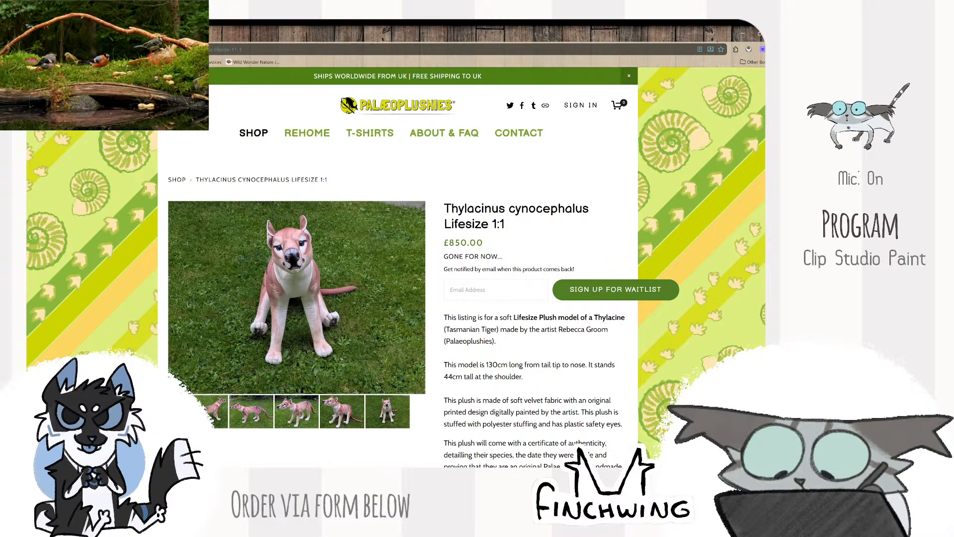
{"action": "key", "text": "alt+Left"}
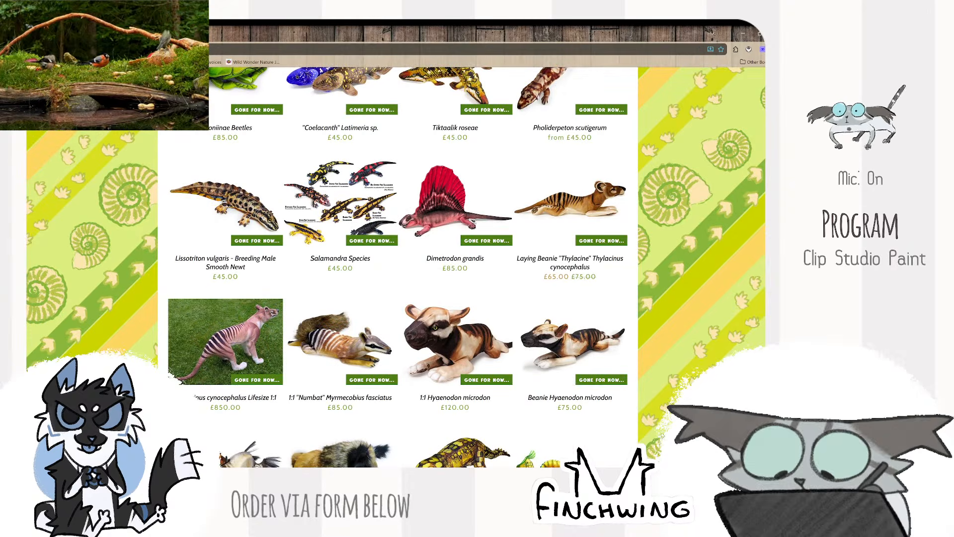
{"action": "scroll", "coordinate": [708, 284], "scroll_direction": "up", "scroll_amount": 5}
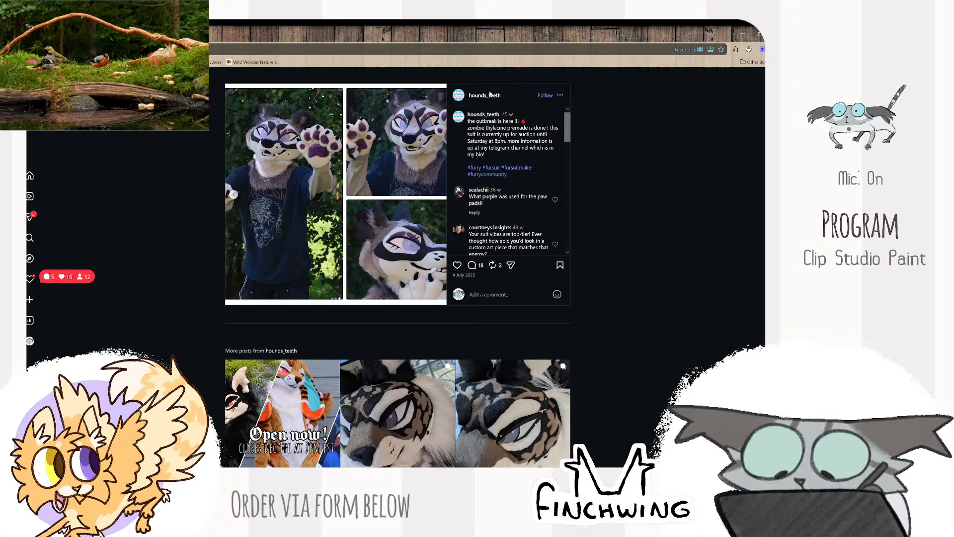
- Look through the posts on the Instagram profile of the fursuit maker behind the zombie thylacine suit
{"action": "mouse_move", "coordinate": [493, 98]}
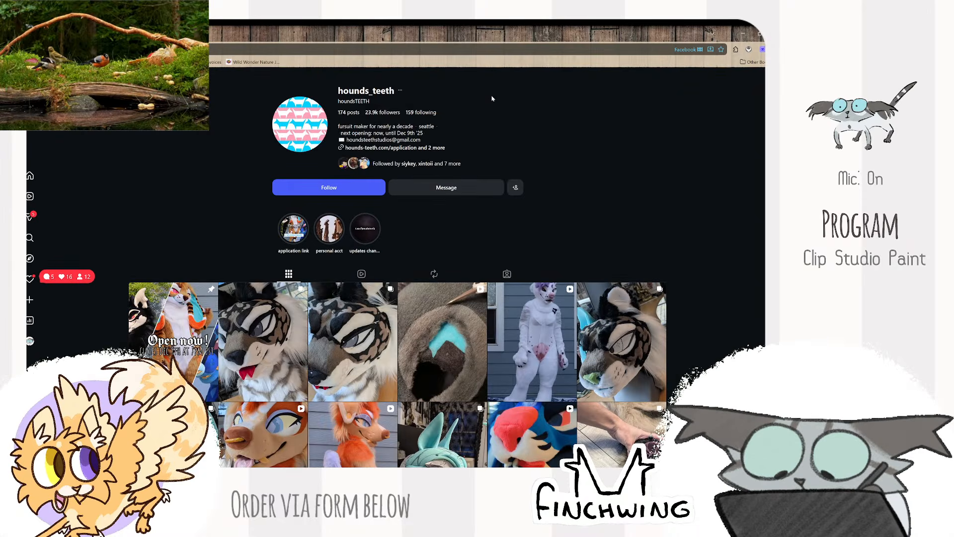
{"action": "scroll", "coordinate": [493, 98], "scroll_direction": "down", "scroll_amount": 3}
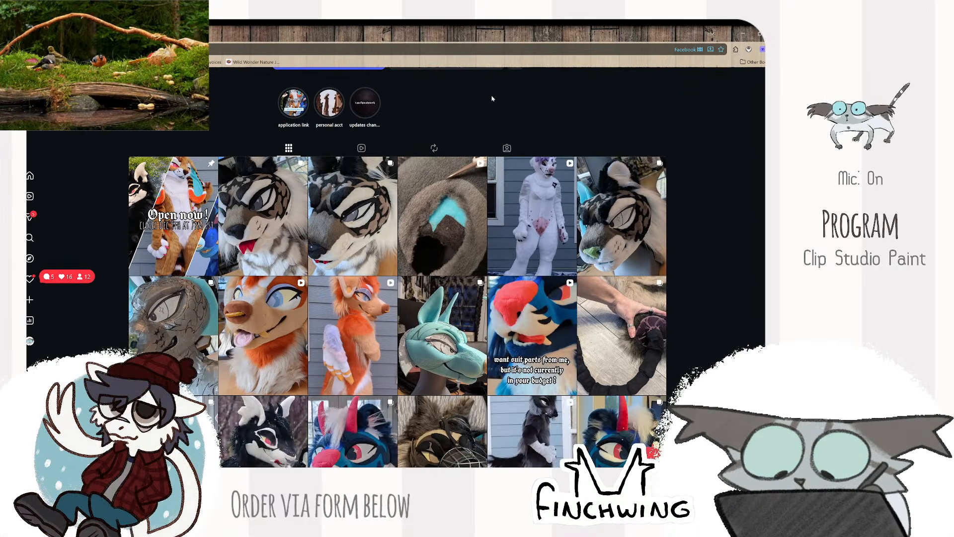
{"action": "scroll", "coordinate": [492, 99], "scroll_direction": "down", "scroll_amount": 3}
{"action": "scroll", "coordinate": [493, 98], "scroll_direction": "down", "scroll_amount": 2}
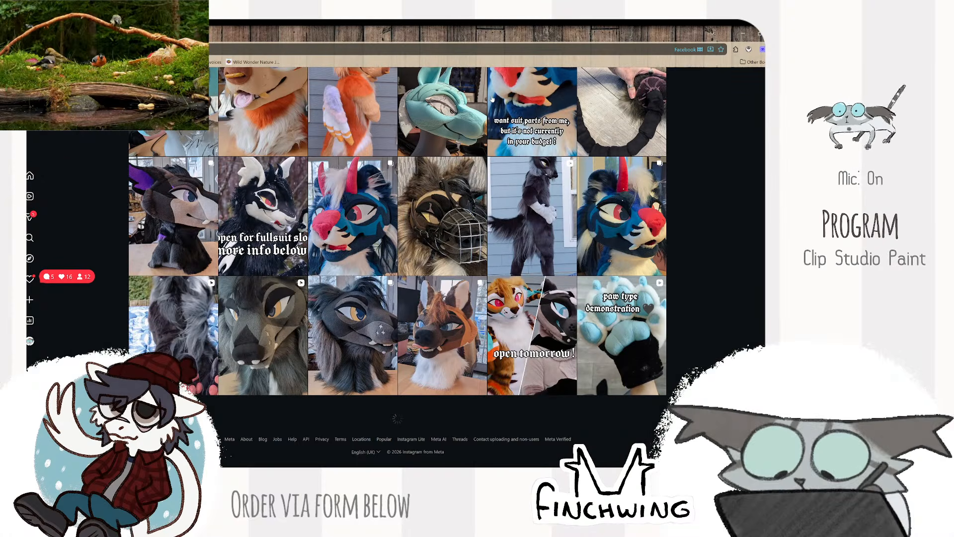
{"action": "scroll", "coordinate": [493, 98], "scroll_direction": "up", "scroll_amount": 8}
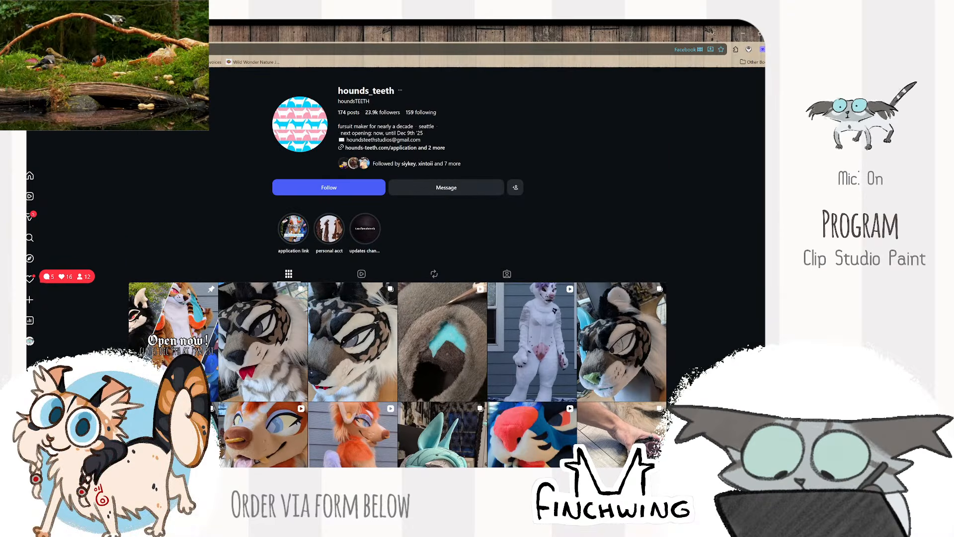
{"action": "left_click", "coordinate": [35, 49]}
{"action": "left_click_drag", "start_coordinate": [324, 35], "coordinate": [478, 0]}
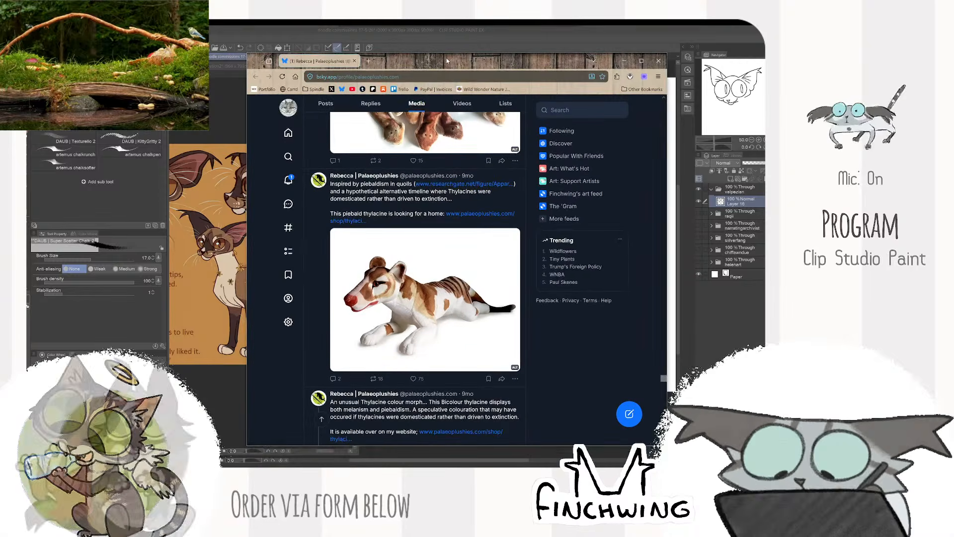
- Look through the older media posts on the Palaeoplushies Bluesky profile, past the piebald thylacine plush
{"action": "scroll", "coordinate": [458, 114], "scroll_direction": "down", "scroll_amount": 10}
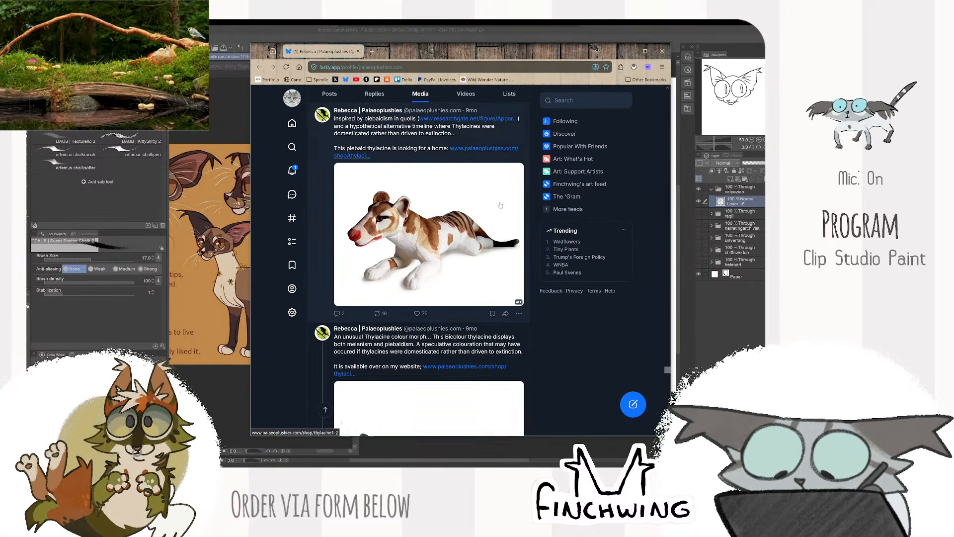
{"action": "scroll", "coordinate": [500, 205], "scroll_direction": "down", "scroll_amount": 15}
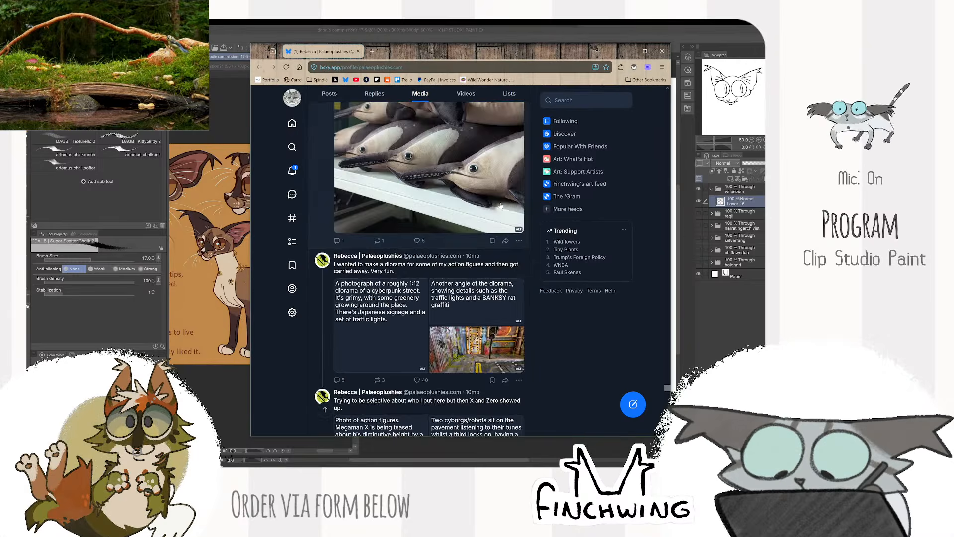
{"action": "scroll", "coordinate": [502, 206], "scroll_direction": "down", "scroll_amount": 15}
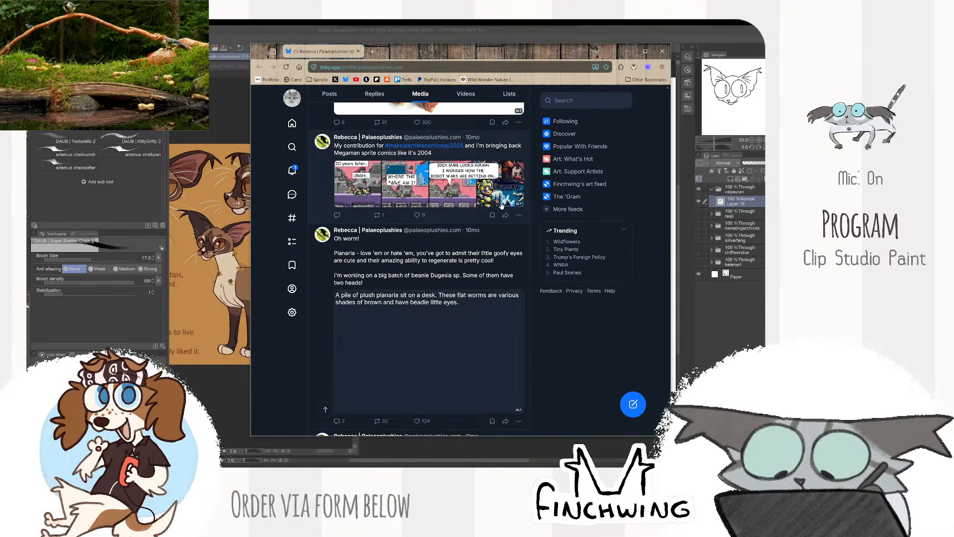
{"action": "scroll", "coordinate": [501, 206], "scroll_direction": "down", "scroll_amount": 5}
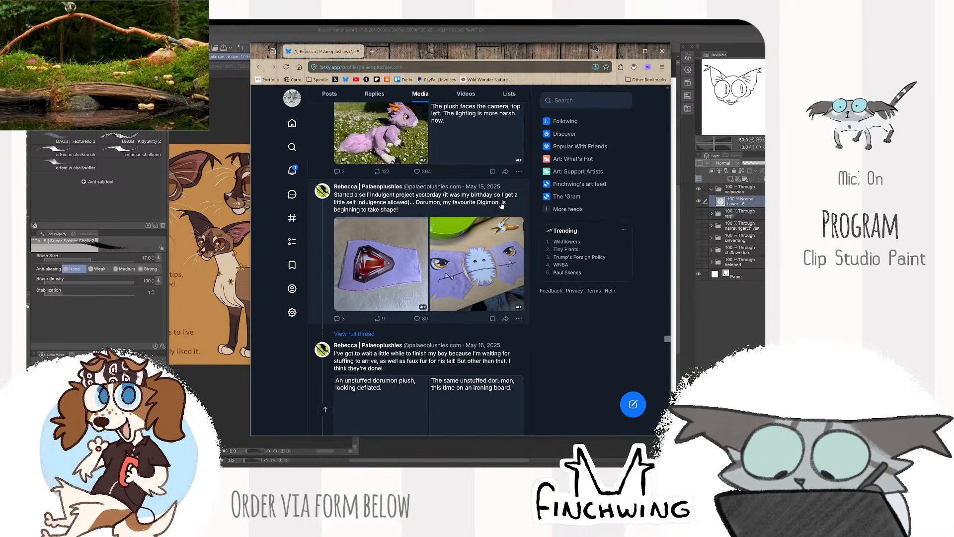
{"action": "scroll", "coordinate": [501, 205], "scroll_direction": "up", "scroll_amount": 7}
{"action": "scroll", "coordinate": [502, 204], "scroll_direction": "down", "scroll_amount": 12}
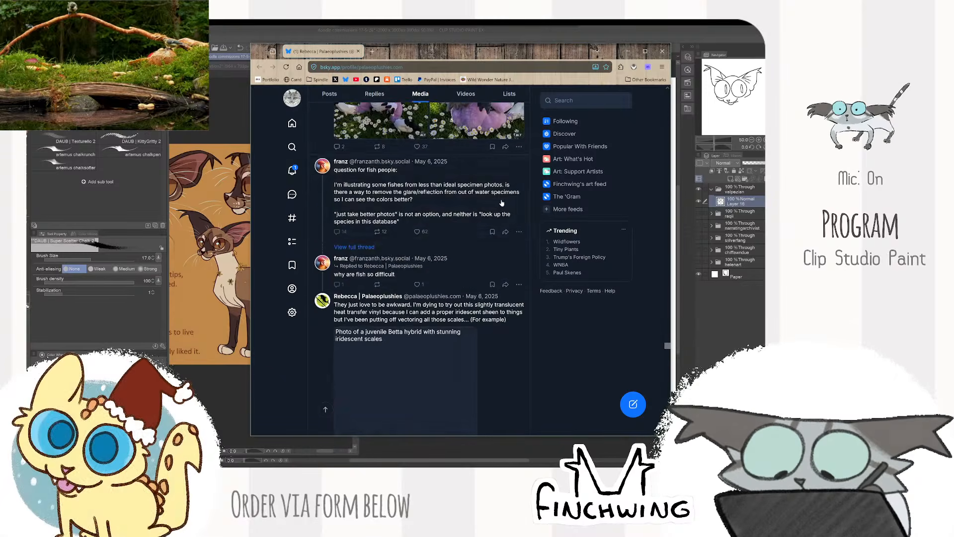
- Browse older posts in the Palaeoplushies Bluesky media feed, return to the profile header and check the account options
{"action": "scroll", "coordinate": [503, 203], "scroll_direction": "down", "scroll_amount": 10}
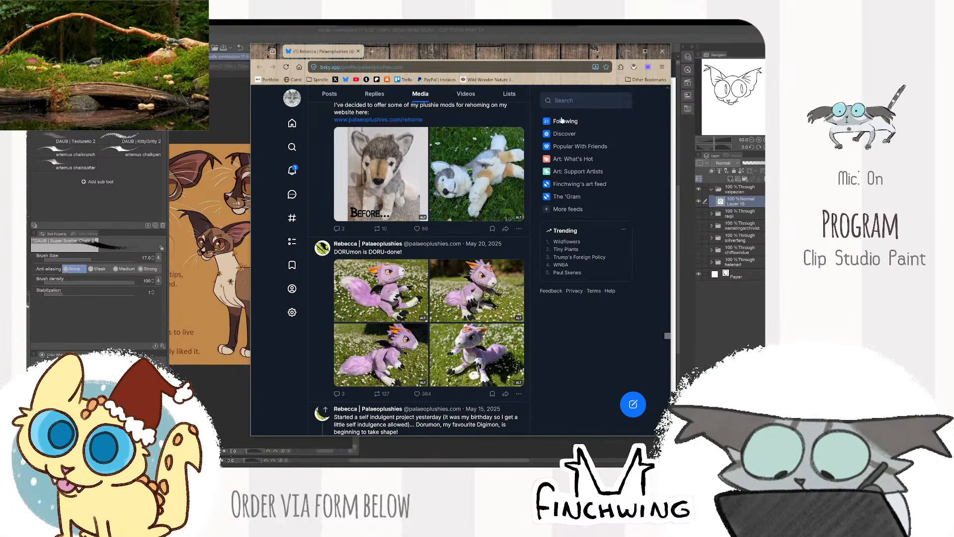
{"action": "left_click", "coordinate": [556, 100]}
{"action": "scroll", "coordinate": [501, 174], "scroll_direction": "up", "scroll_amount": 20}
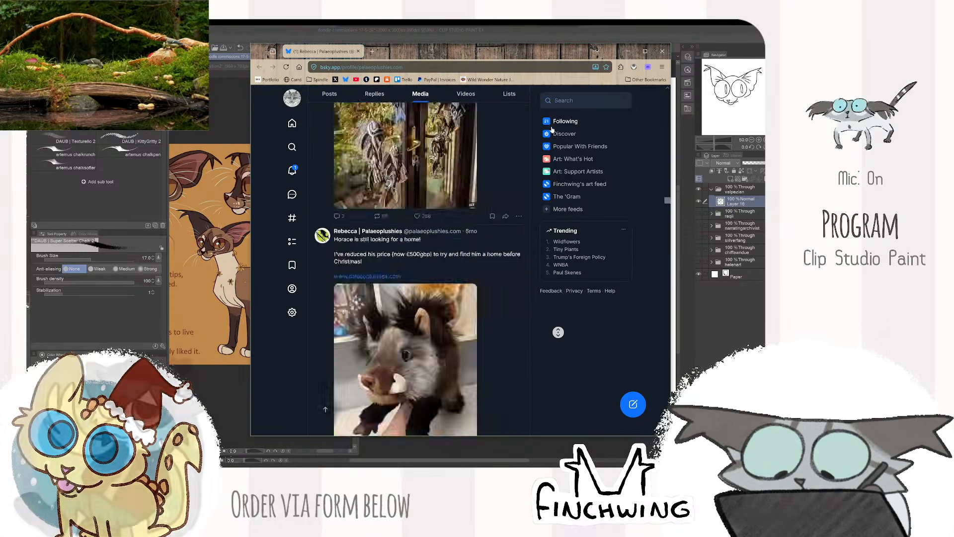
{"action": "left_click", "coordinate": [517, 151]}
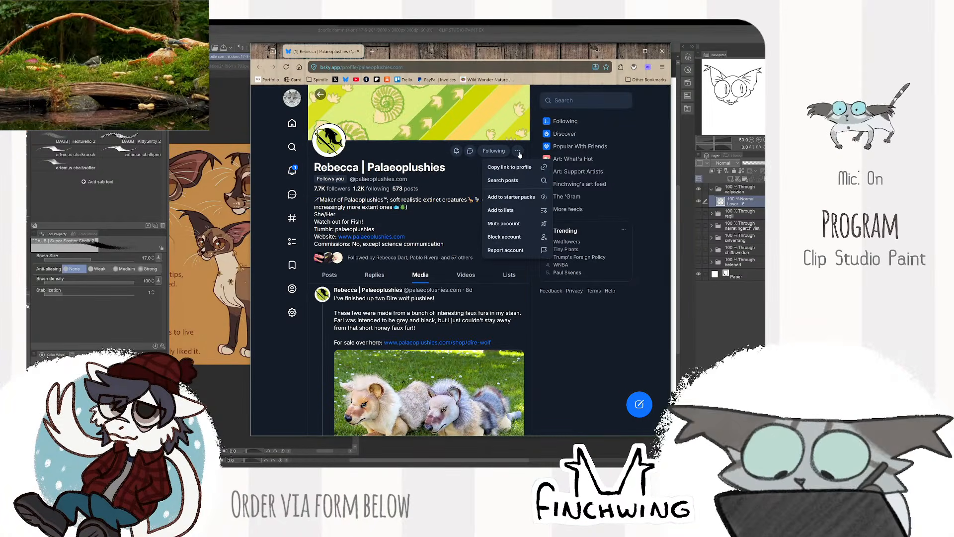
{"action": "left_click", "coordinate": [519, 154]}
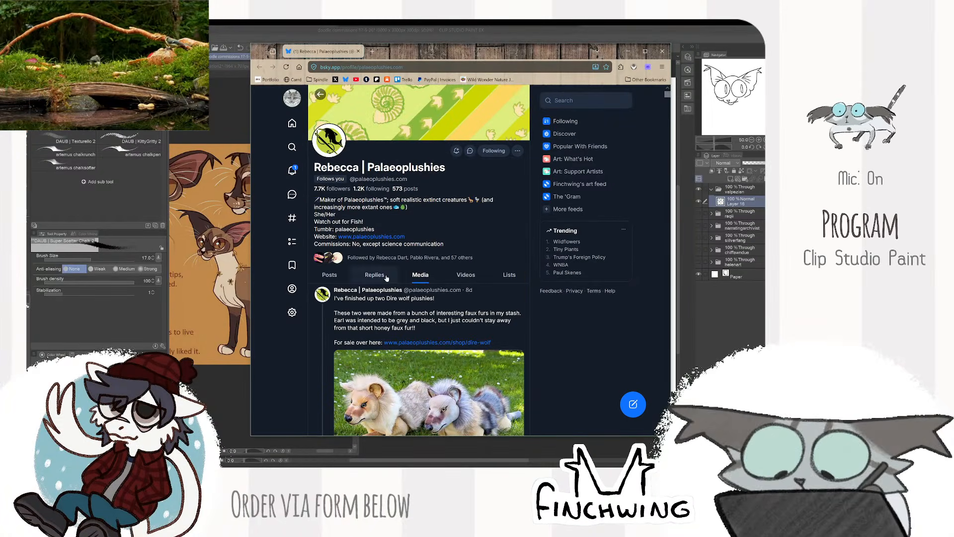
- Look through the Palaeoplushies media posts from March 2025 back to January 2025, including the thylacine plush photos
{"action": "left_click_drag", "start_coordinate": [667, 95], "coordinate": [666, 428]}
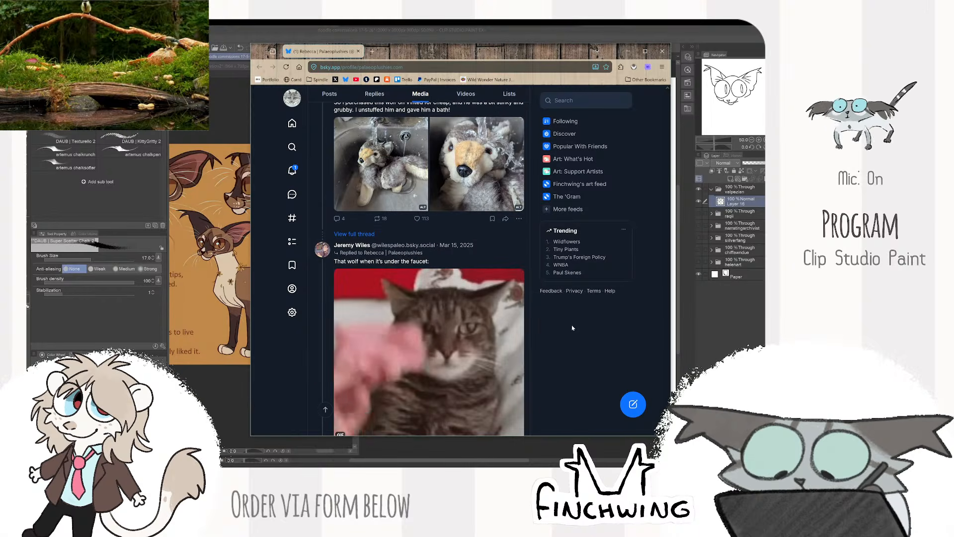
{"action": "scroll", "coordinate": [573, 324], "scroll_direction": "down", "scroll_amount": 9}
{"action": "scroll", "coordinate": [573, 319], "scroll_direction": "down", "scroll_amount": 10}
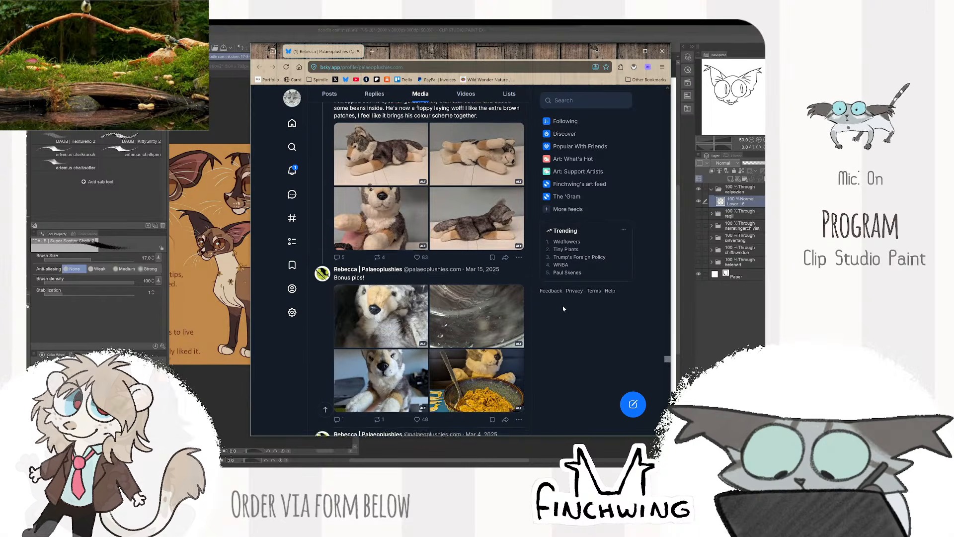
{"action": "scroll", "coordinate": [508, 300], "scroll_direction": "down", "scroll_amount": 8}
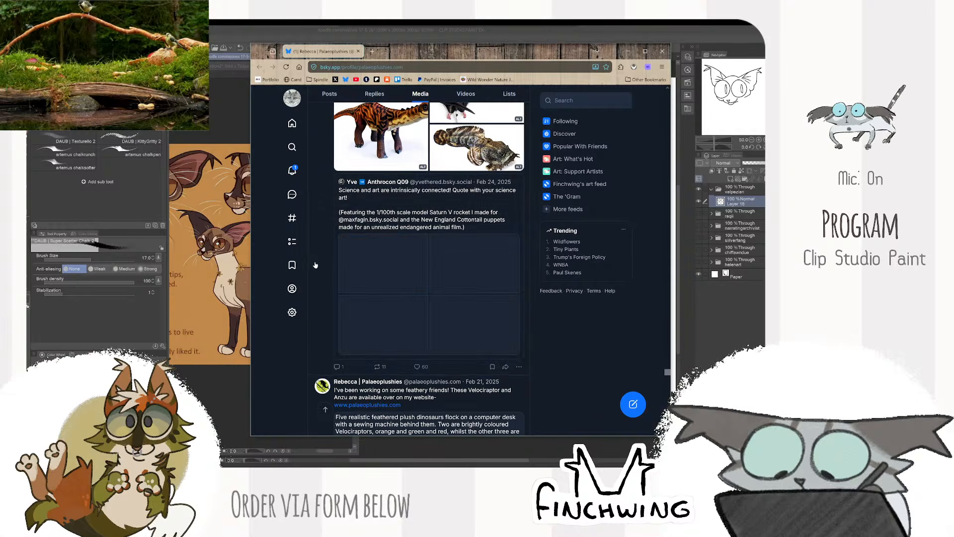
{"action": "scroll", "coordinate": [316, 265], "scroll_direction": "down", "scroll_amount": 12}
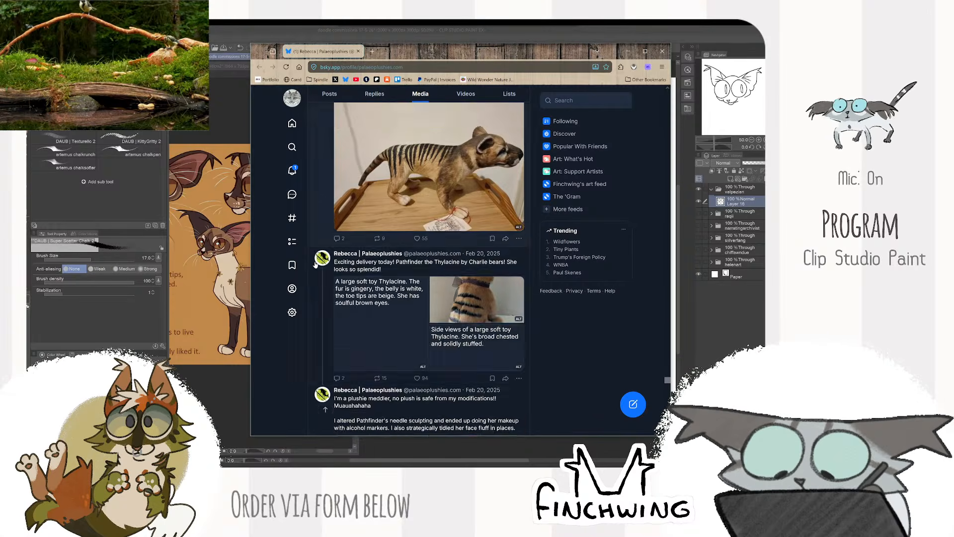
{"action": "scroll", "coordinate": [316, 265], "scroll_direction": "down", "scroll_amount": 12}
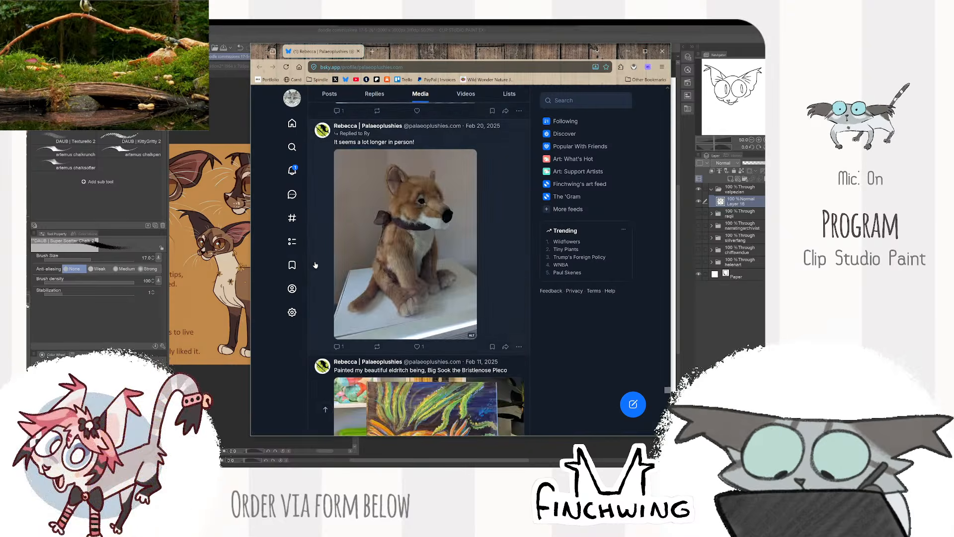
{"action": "scroll", "coordinate": [315, 264], "scroll_direction": "down", "scroll_amount": 12}
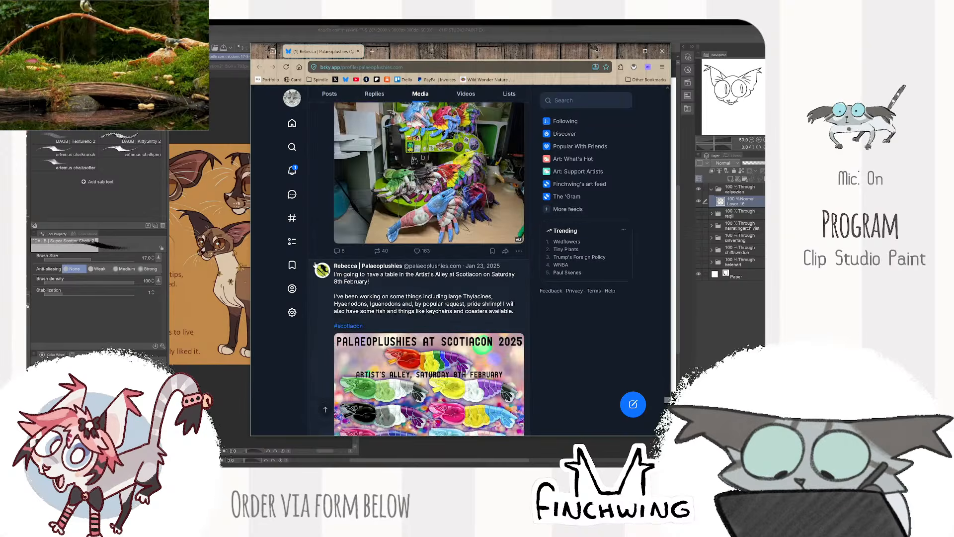
{"action": "scroll", "coordinate": [315, 265], "scroll_direction": "down", "scroll_amount": 12}
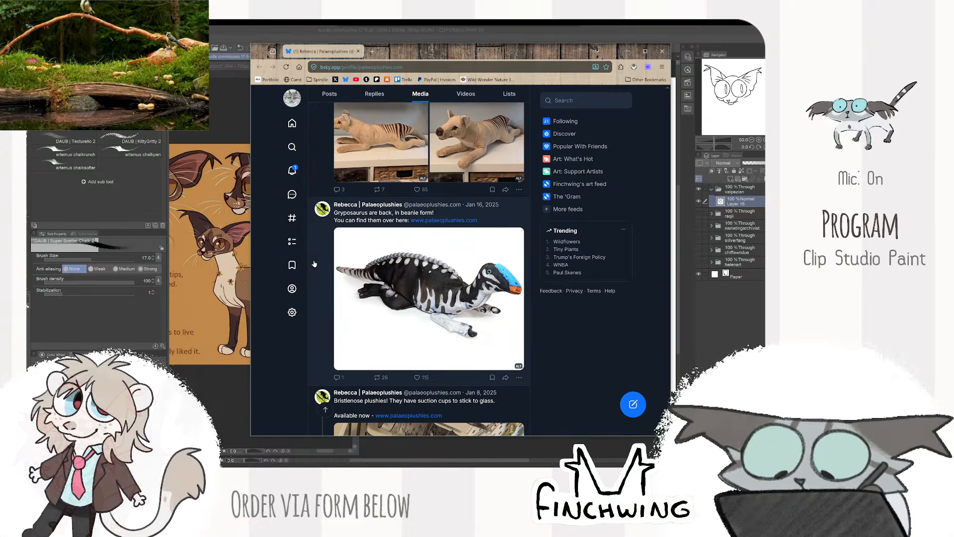
- Look through the Palaeoplushies media posts from January 2025 back to October 2024, and switch back to Clip Studio Paint
{"action": "scroll", "coordinate": [314, 264], "scroll_direction": "down", "scroll_amount": 5}
{"action": "scroll", "coordinate": [314, 264], "scroll_direction": "down", "scroll_amount": 10}
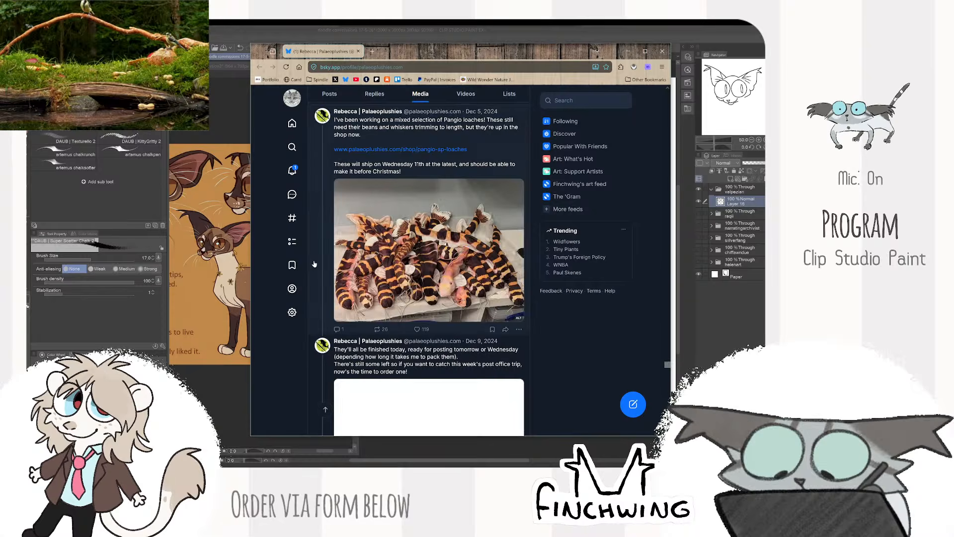
{"action": "scroll", "coordinate": [315, 264], "scroll_direction": "down", "scroll_amount": 12}
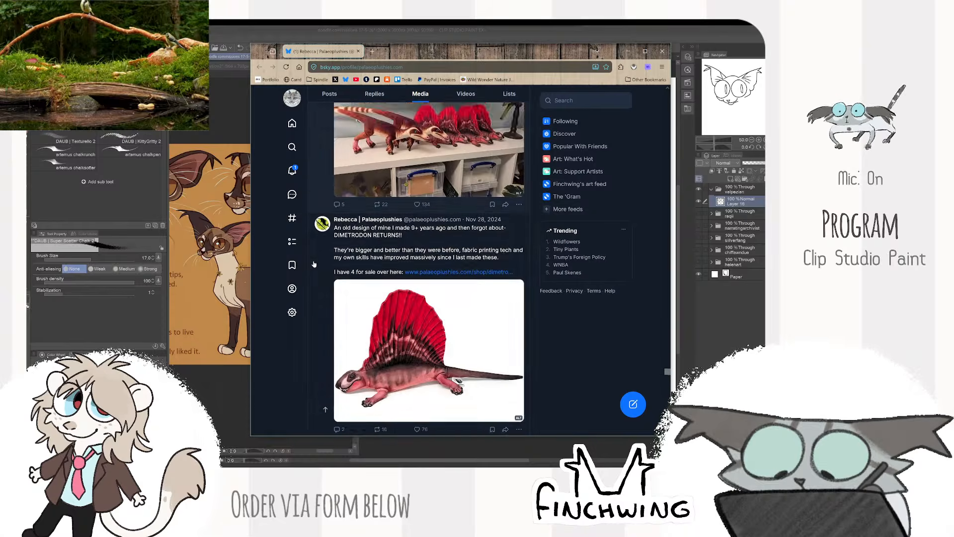
{"action": "scroll", "coordinate": [314, 263], "scroll_direction": "down", "scroll_amount": 15}
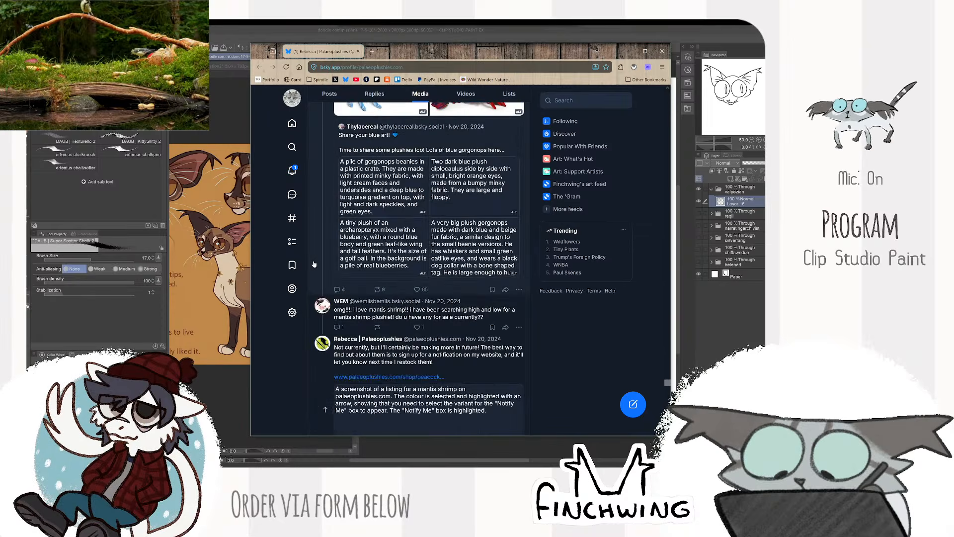
{"action": "scroll", "coordinate": [314, 264], "scroll_direction": "down", "scroll_amount": 8}
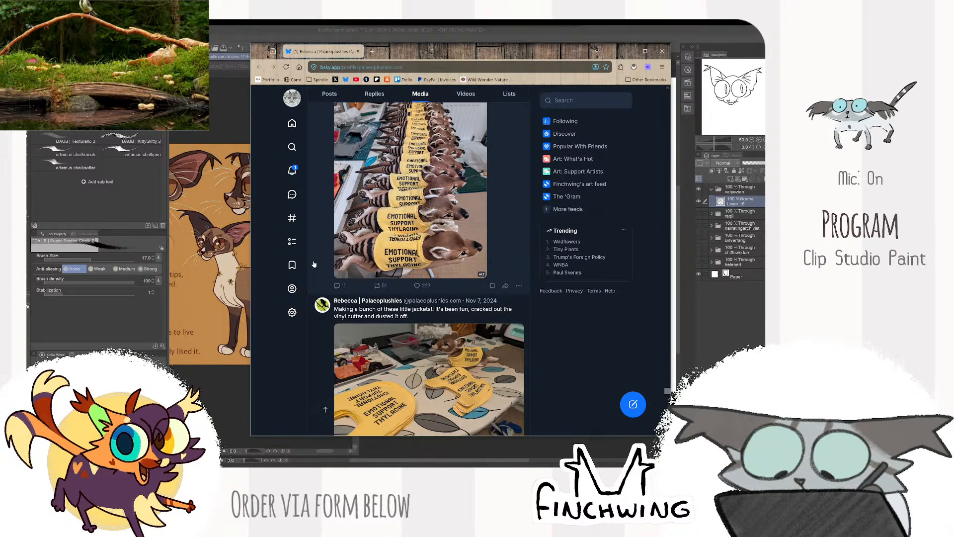
{"action": "scroll", "coordinate": [315, 264], "scroll_direction": "down", "scroll_amount": 15}
{"action": "scroll", "coordinate": [314, 264], "scroll_direction": "down", "scroll_amount": 15}
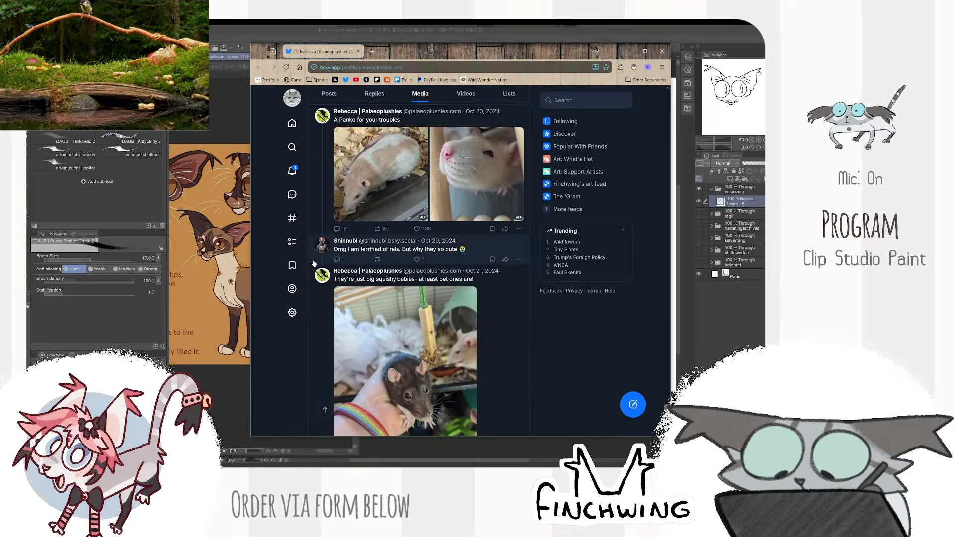
{"action": "scroll", "coordinate": [314, 264], "scroll_direction": "down", "scroll_amount": 10}
{"action": "scroll", "coordinate": [314, 265], "scroll_direction": "down", "scroll_amount": 15}
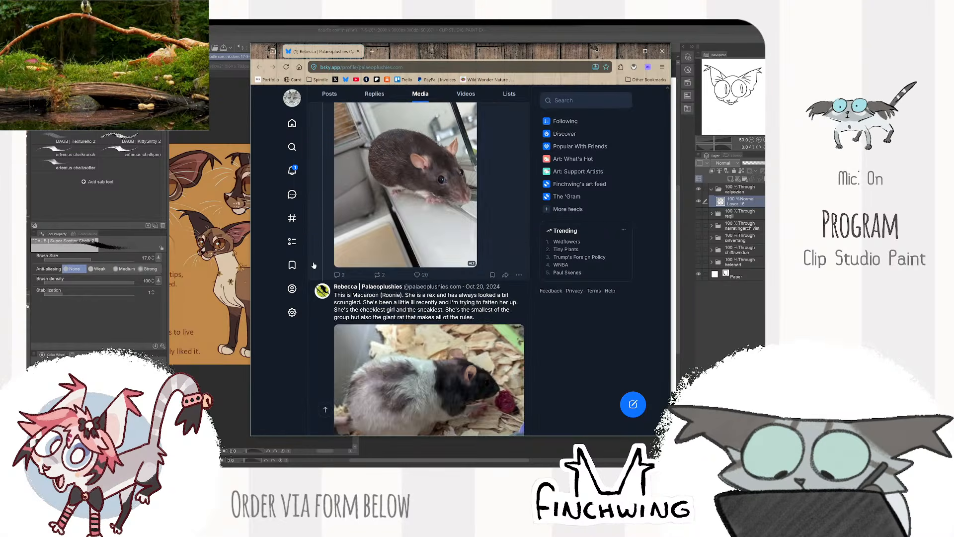
{"action": "scroll", "coordinate": [311, 262], "scroll_direction": "down", "scroll_amount": 15}
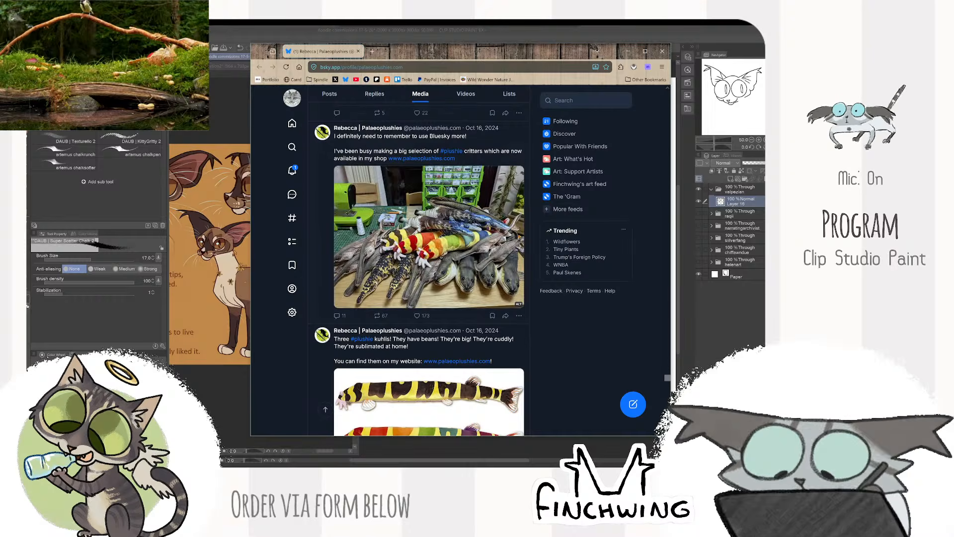
{"action": "left_click", "coordinate": [245, 282]}
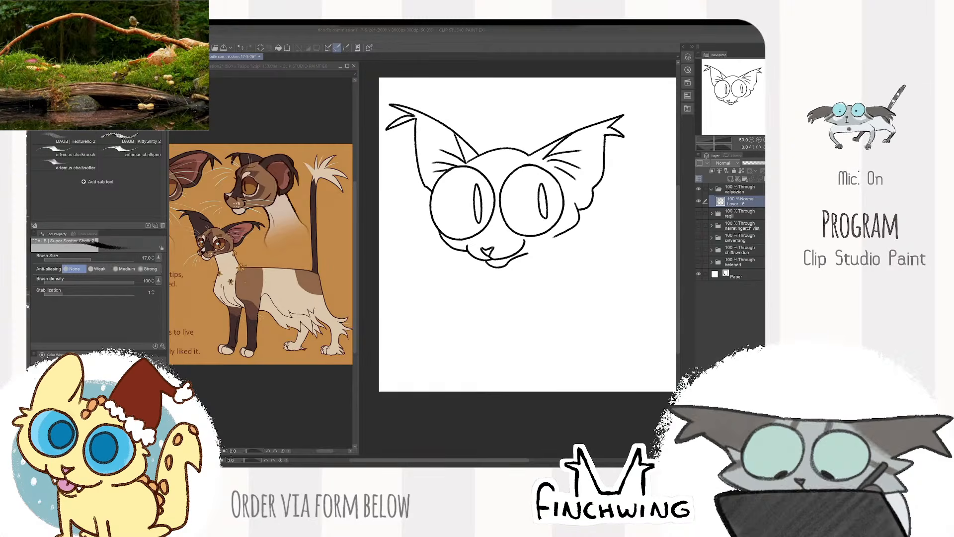
- Bring the browser back into view and look through the "fursuit" search results from Palaeoplushies on Bluesky
{"action": "left_click_drag", "start_coordinate": [448, 137], "coordinate": [440, 27]}
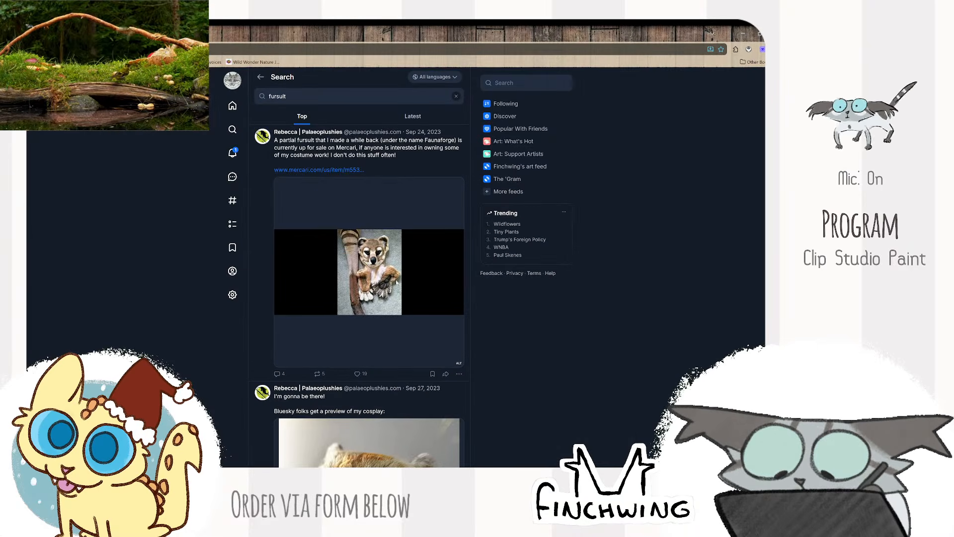
{"action": "scroll", "coordinate": [383, 264], "scroll_direction": "down", "scroll_amount": 3}
{"action": "scroll", "coordinate": [383, 264], "scroll_direction": "down", "scroll_amount": 4}
{"action": "scroll", "coordinate": [456, 273], "scroll_direction": "up", "scroll_amount": 1}
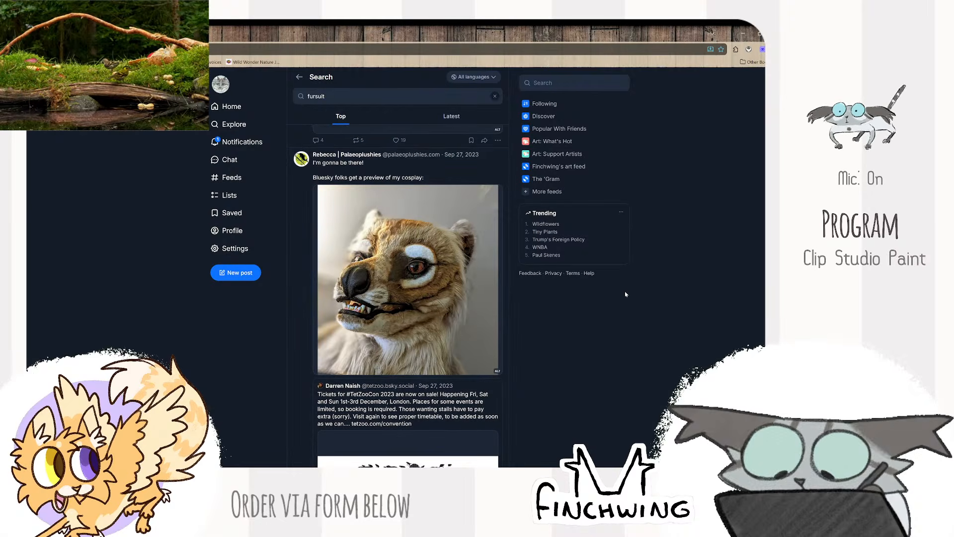
{"action": "scroll", "coordinate": [537, 369], "scroll_direction": "down", "scroll_amount": 2}
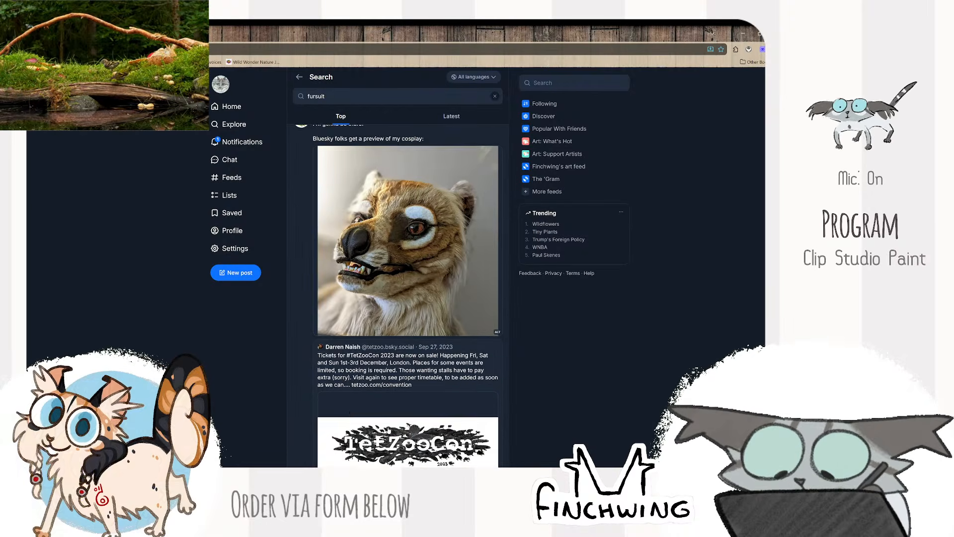
{"action": "scroll", "coordinate": [448, 347], "scroll_direction": "down", "scroll_amount": 3}
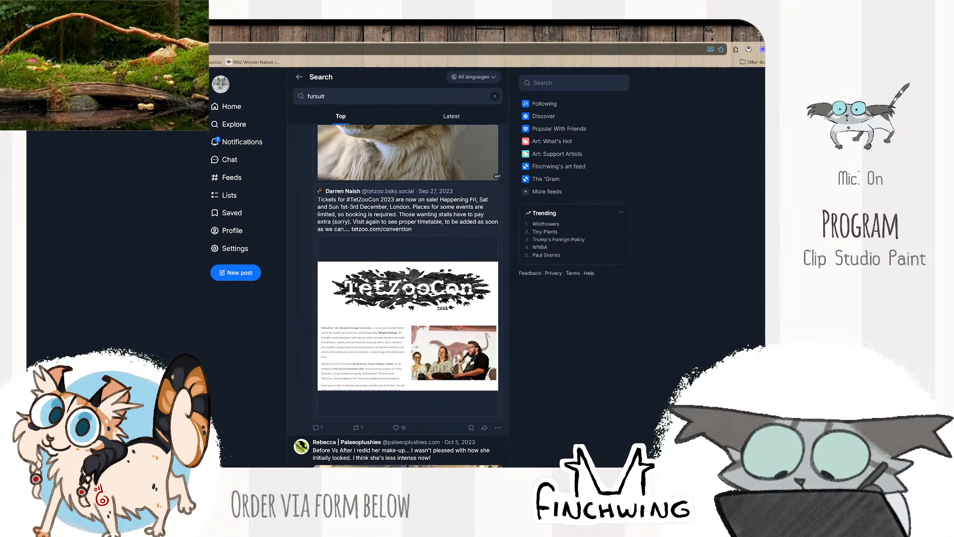
- Open the Mercari listing linked in the September 2023 partial fursuit post, and close it again
{"action": "scroll", "coordinate": [416, 295], "scroll_direction": "up", "scroll_amount": 6}
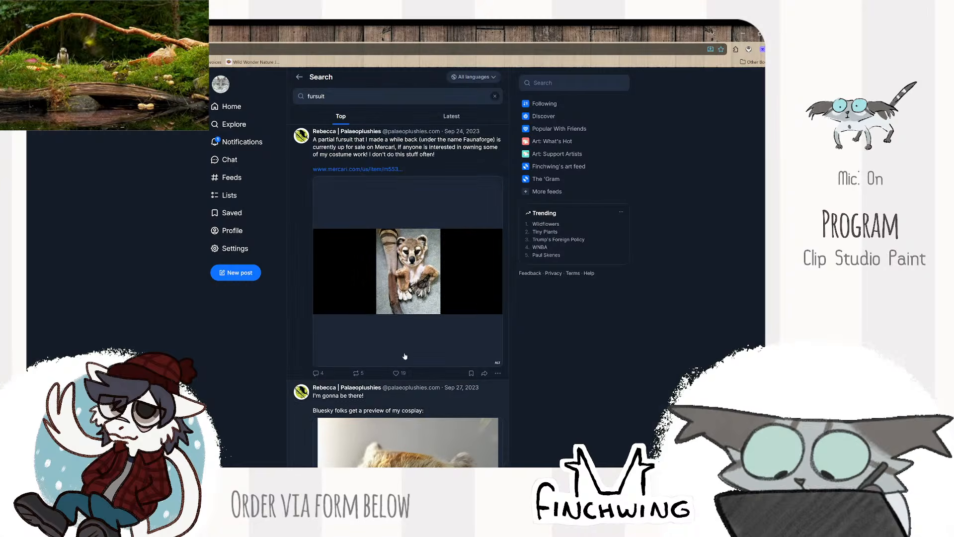
{"action": "scroll", "coordinate": [416, 295], "scroll_direction": "up", "scroll_amount": 5}
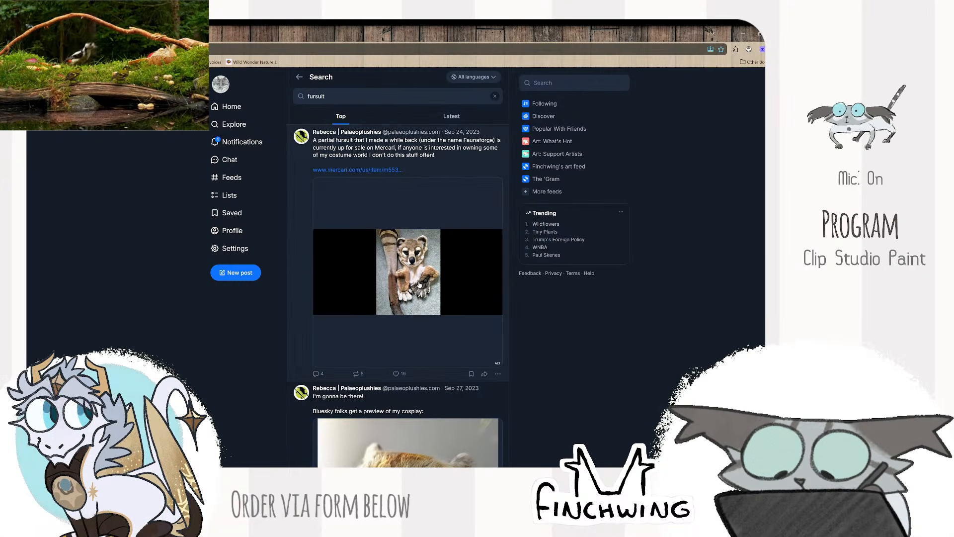
{"action": "left_click", "coordinate": [321, 170]}
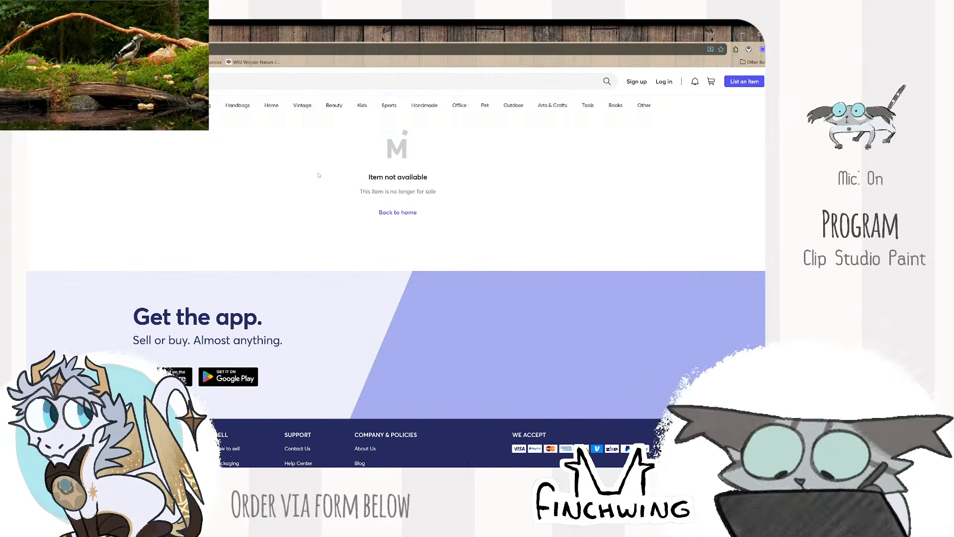
{"action": "key", "text": "ctrl+w"}
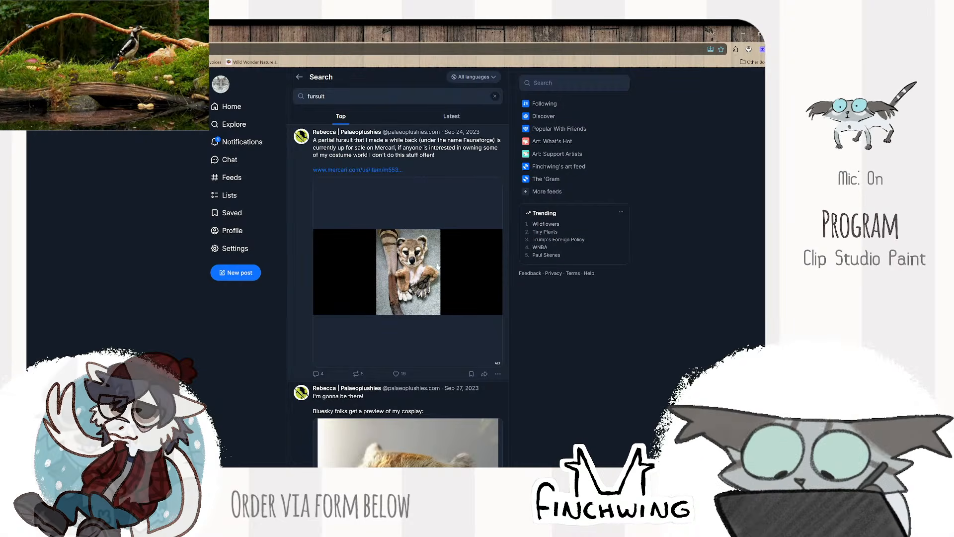
- View the before-and-after make-up photos of the fursuit head at full size, and switch back to Clip Studio Paint
{"action": "scroll", "coordinate": [436, 249], "scroll_direction": "down", "scroll_amount": 4}
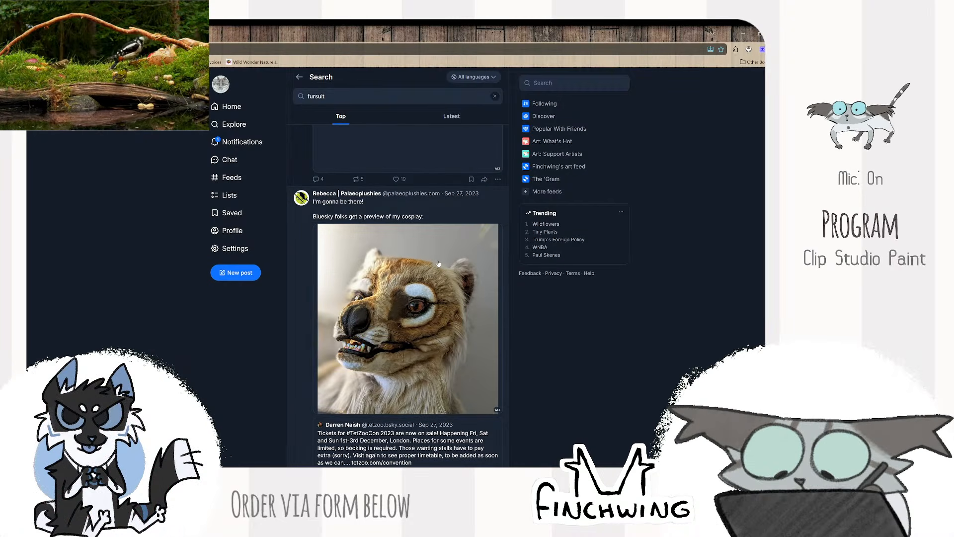
{"action": "scroll", "coordinate": [438, 263], "scroll_direction": "down", "scroll_amount": 9}
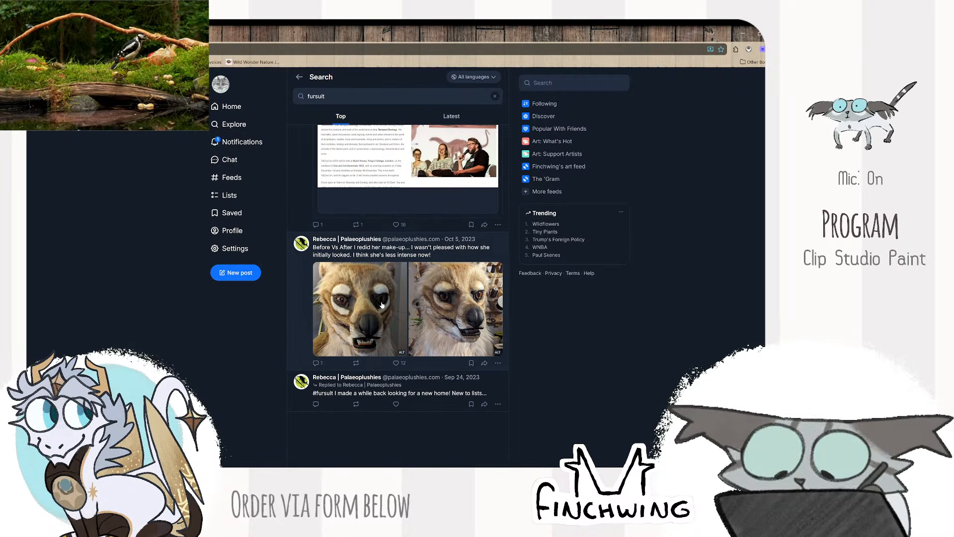
{"action": "left_click", "coordinate": [402, 300]}
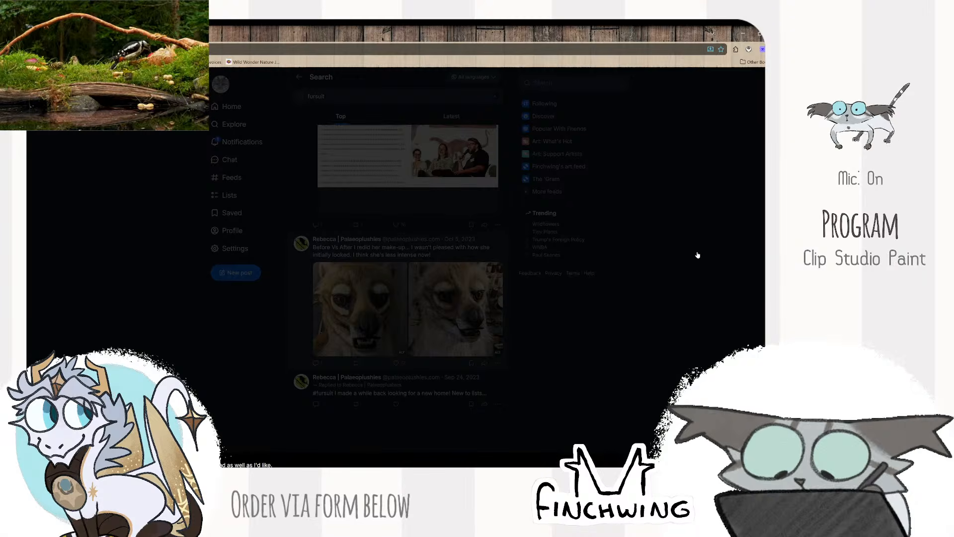
{"action": "left_click", "coordinate": [748, 278]}
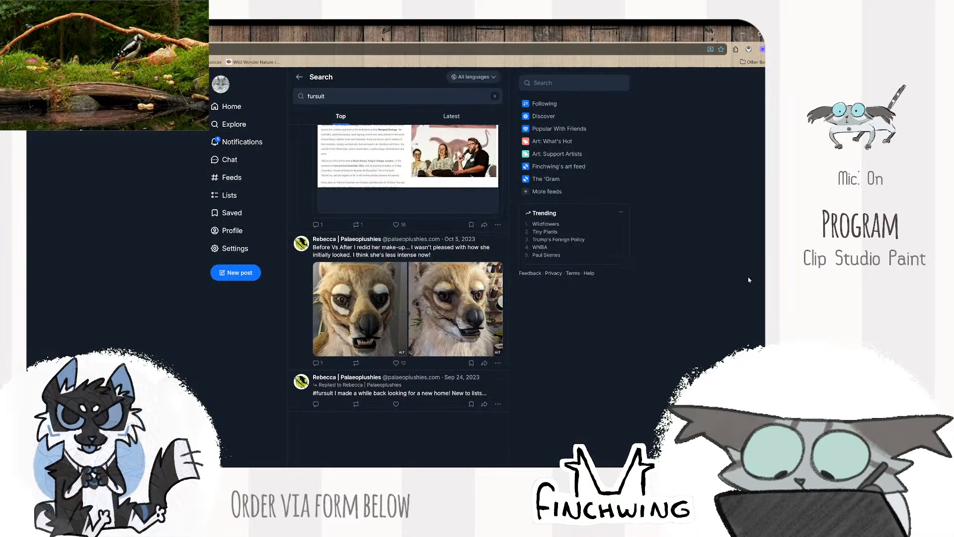
{"action": "key", "text": "alt+Tab"}
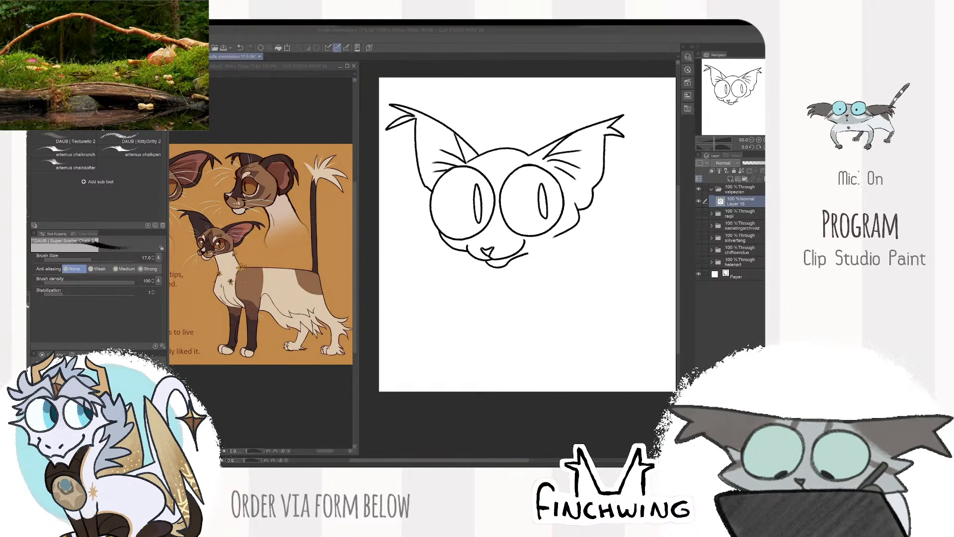
- Draw the two neck lines descending from beneath the chin and the cheek of the feline's head
{"action": "left_click", "coordinate": [700, 201]}
{"action": "left_click", "coordinate": [700, 201]}
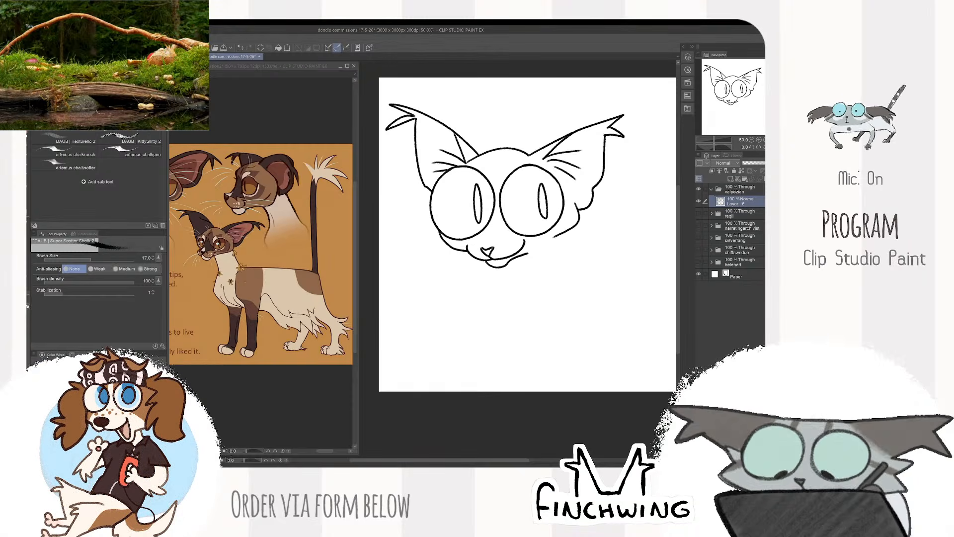
{"action": "mouse_move", "coordinate": [596, 227]}
{"action": "left_mouse_down"}
{"action": "mouse_move", "coordinate": [608, 225]}
{"action": "mouse_move", "coordinate": [587, 211]}
{"action": "left_mouse_up"}
{"action": "scroll", "coordinate": [609, 225], "scroll_direction": "up", "scroll_amount": 1}
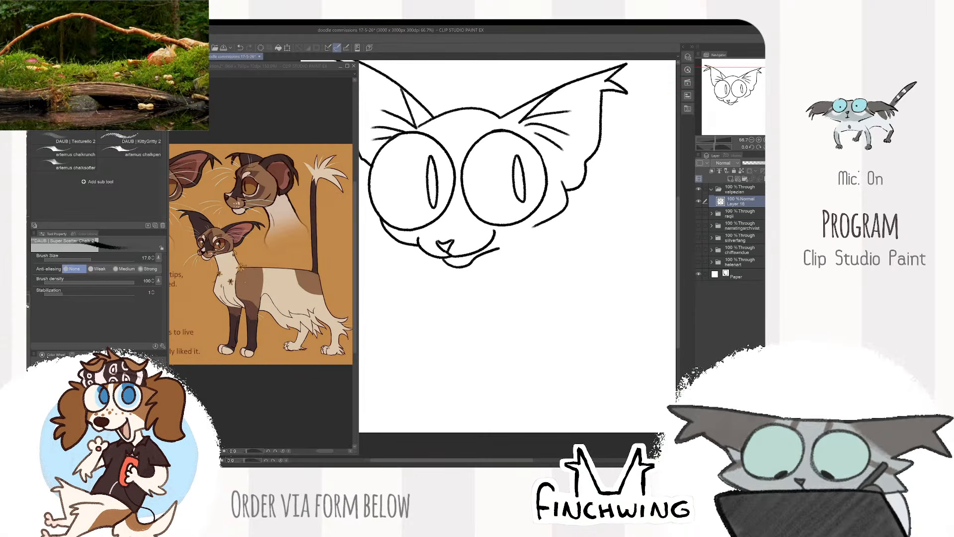
{"action": "left_click_drag", "start_coordinate": [492, 250], "coordinate": [479, 283]}
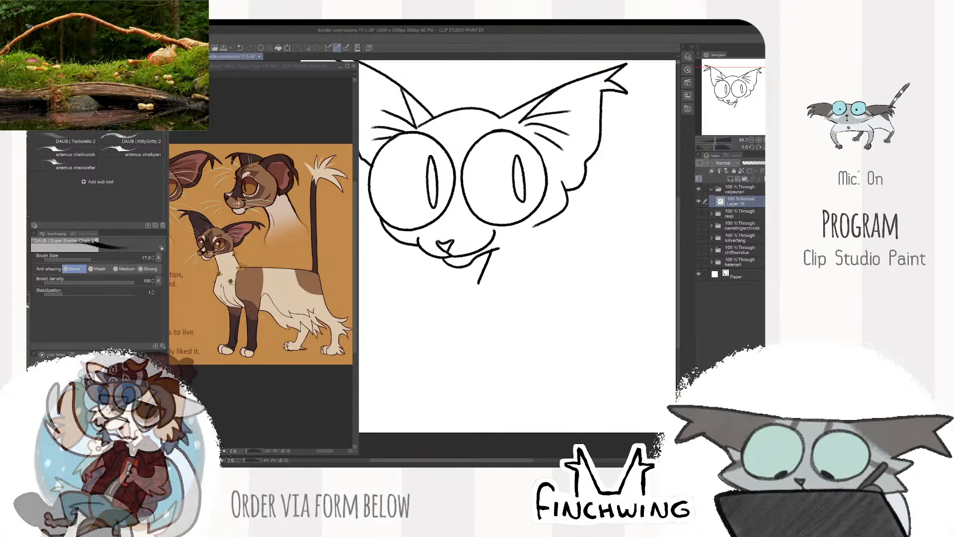
{"action": "mouse_move", "coordinate": [536, 226]}
{"action": "left_mouse_down"}
{"action": "mouse_move", "coordinate": [513, 279]}
{"action": "mouse_move", "coordinate": [543, 264]}
{"action": "left_mouse_up"}
{"action": "scroll", "coordinate": [524, 278], "scroll_direction": "down", "scroll_amount": 1}
{"action": "mouse_move", "coordinate": [612, 237]}
{"action": "left_mouse_down"}
{"action": "mouse_move", "coordinate": [618, 271]}
{"action": "mouse_move", "coordinate": [612, 256]}
{"action": "left_mouse_up"}
{"action": "key", "text": "k"}
{"action": "key", "text": "b"}
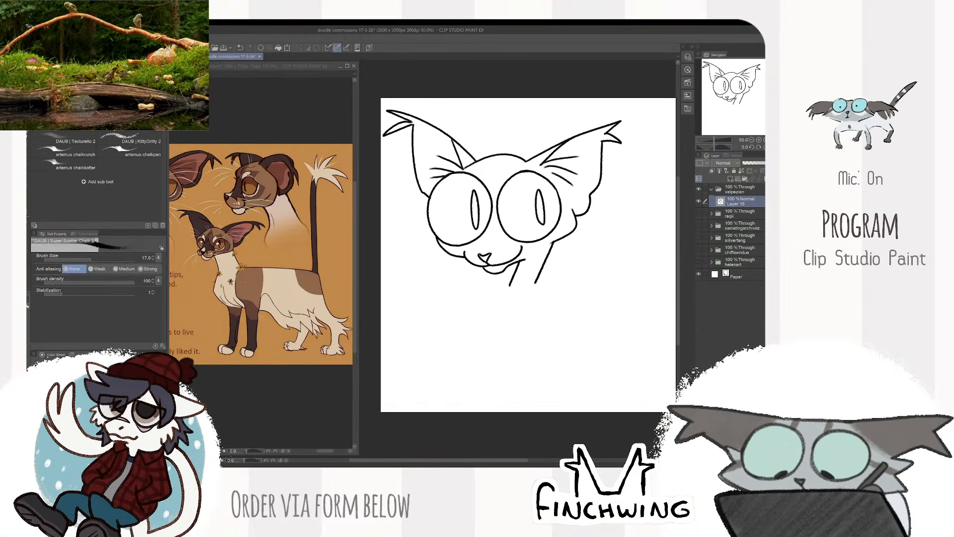
- Draw the curved chest line and slender front legs ending in small toed paws, redoing the rear leg outline
{"action": "left_click_drag", "start_coordinate": [510, 286], "coordinate": [542, 368]}
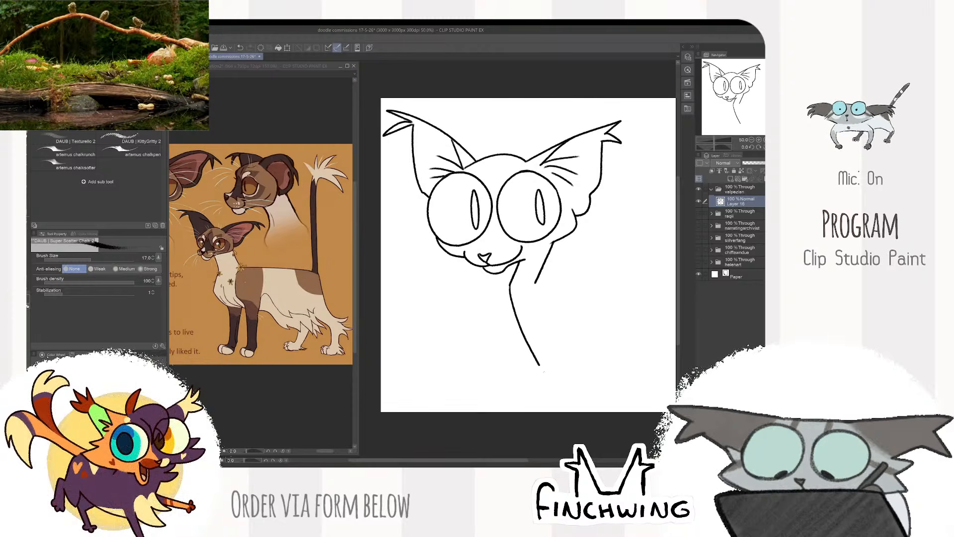
{"action": "left_click_drag", "start_coordinate": [547, 298], "coordinate": [560, 381]}
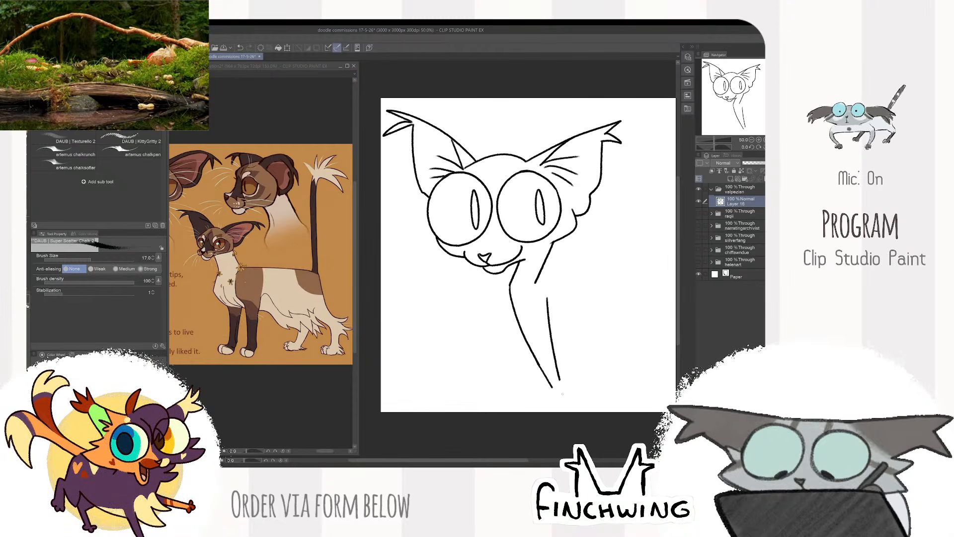
{"action": "key", "text": "ctrl+z"}
{"action": "mouse_move", "coordinate": [556, 309]}
{"action": "left_mouse_down"}
{"action": "mouse_move", "coordinate": [560, 384]}
{"action": "mouse_move", "coordinate": [545, 388]}
{"action": "left_mouse_up"}
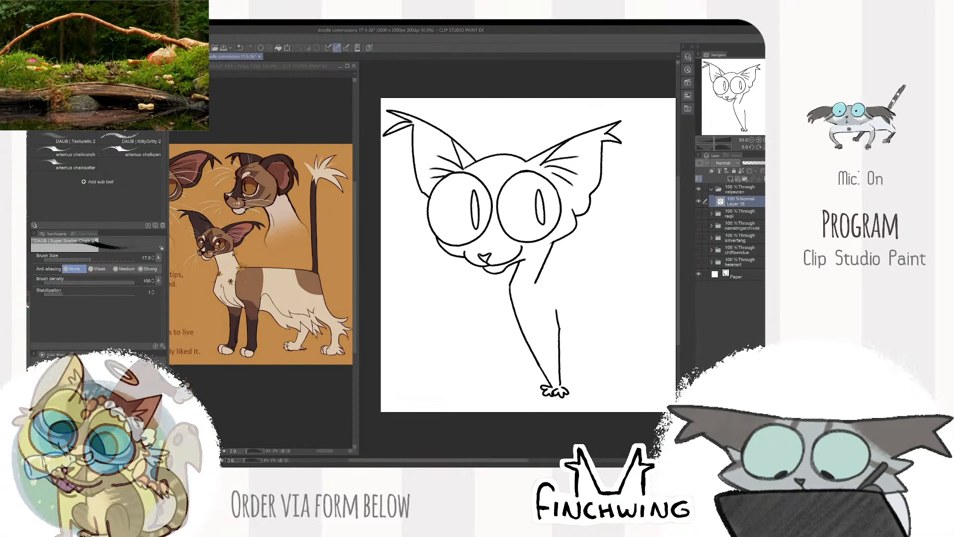
{"action": "key", "text": "e"}
{"action": "left_click_drag", "start_coordinate": [561, 389], "coordinate": [557, 309]}
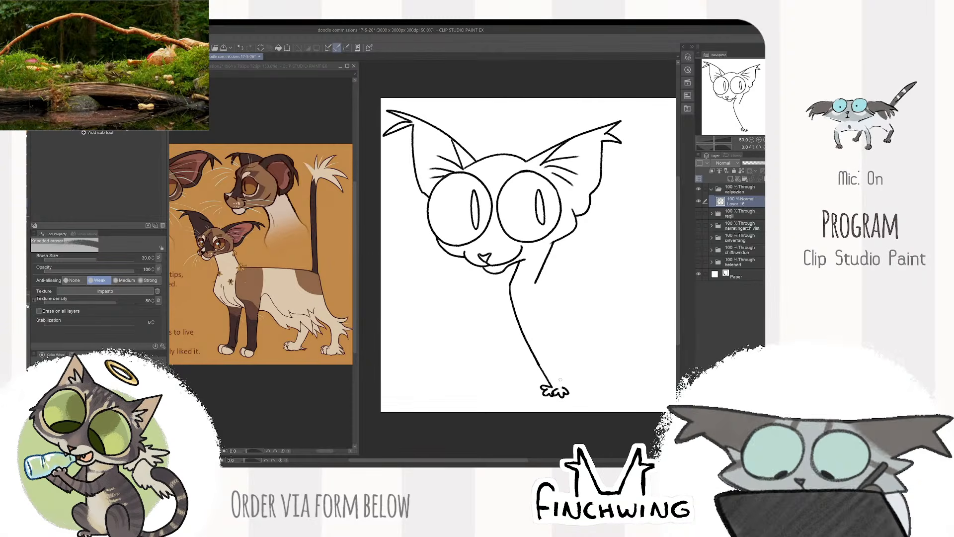
{"action": "key", "text": "b"}
{"action": "mouse_move", "coordinate": [564, 386]}
{"action": "left_mouse_down"}
{"action": "mouse_move", "coordinate": [561, 319]}
{"action": "mouse_move", "coordinate": [556, 388]}
{"action": "left_mouse_up"}
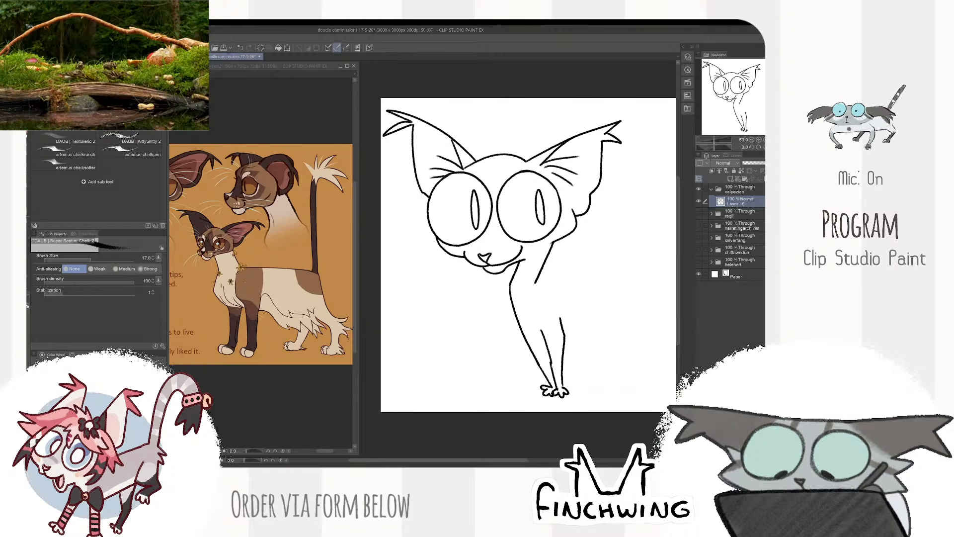
- Draw the back line running from the base of the neck toward the rump, undoing and redrawing it at a flatter angle
{"action": "left_click_drag", "start_coordinate": [612, 291], "coordinate": [595, 306]}
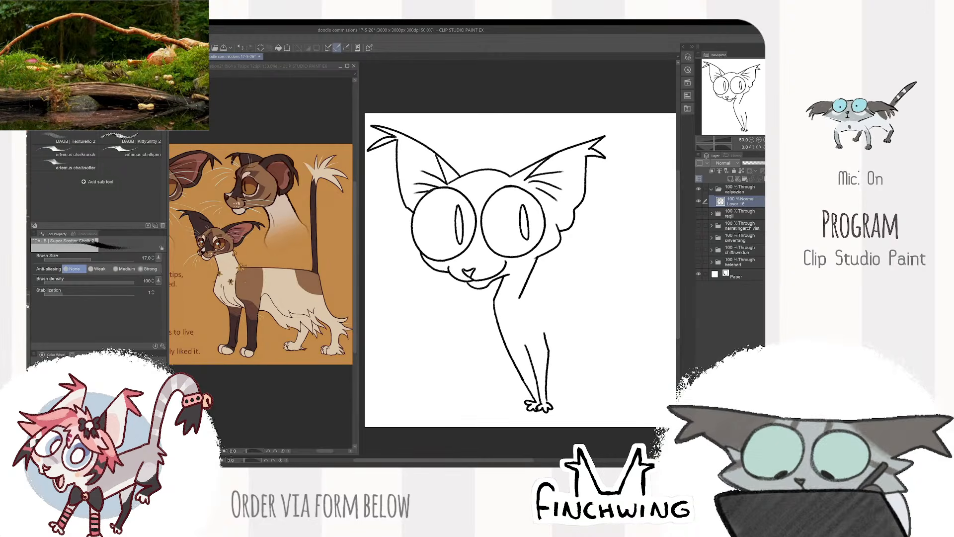
{"action": "left_click_drag", "start_coordinate": [521, 298], "coordinate": [618, 310]}
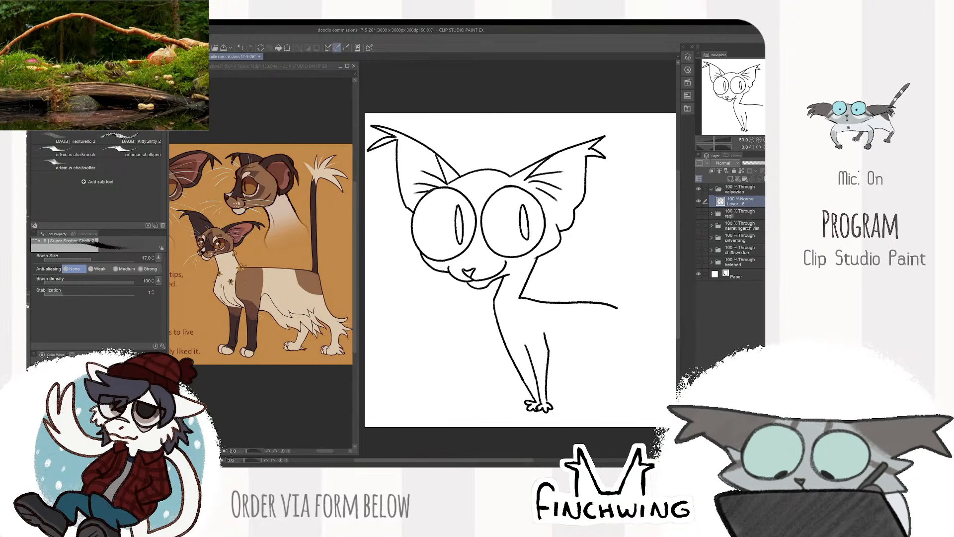
{"action": "key", "text": "ctrl+z"}
{"action": "mouse_move", "coordinate": [520, 298]}
{"action": "left_mouse_down"}
{"action": "mouse_move", "coordinate": [634, 324]}
{"action": "mouse_move", "coordinate": [607, 292]}
{"action": "mouse_move", "coordinate": [615, 301]}
{"action": "left_mouse_up"}
{"action": "scroll", "coordinate": [538, 325], "scroll_direction": "up", "scroll_amount": 1}
{"action": "scroll", "coordinate": [520, 325], "scroll_direction": "down", "scroll_amount": 2}
- Scale the whole line art down to about 90% so there is more room on the canvas
{"action": "key", "text": "ctrl+t"}
{"action": "mouse_move", "coordinate": [599, 179]}
{"action": "left_mouse_down"}
{"action": "mouse_move", "coordinate": [589, 206]}
{"action": "mouse_move", "coordinate": [587, 198]}
{"action": "left_mouse_up"}
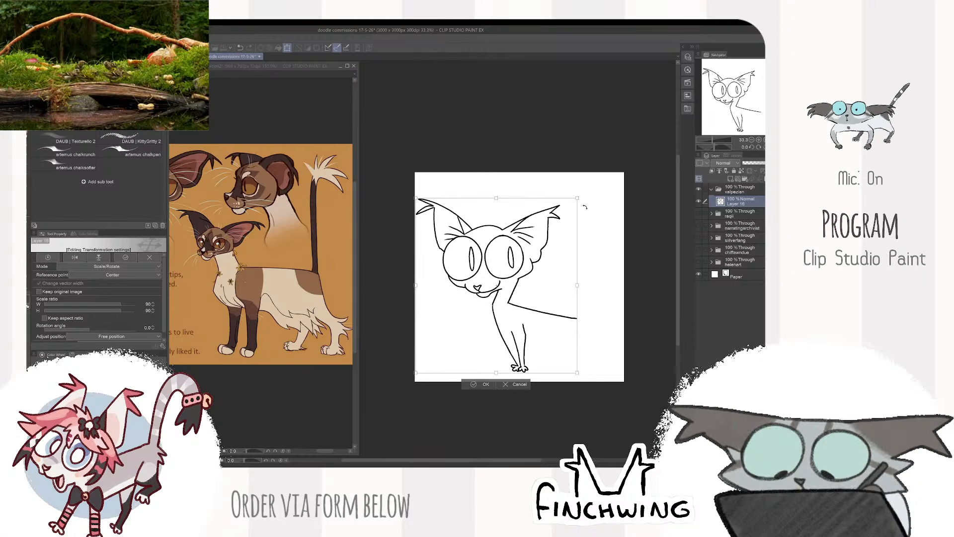
{"action": "key", "text": "Return"}
- Lasso the ear on the left side of the head, then enlarge and slightly rotate it
{"action": "scroll", "coordinate": [523, 232], "scroll_direction": "up", "scroll_amount": 1}
{"action": "left_click_drag", "start_coordinate": [523, 232], "coordinate": [592, 276]}
{"action": "key", "text": "m"}
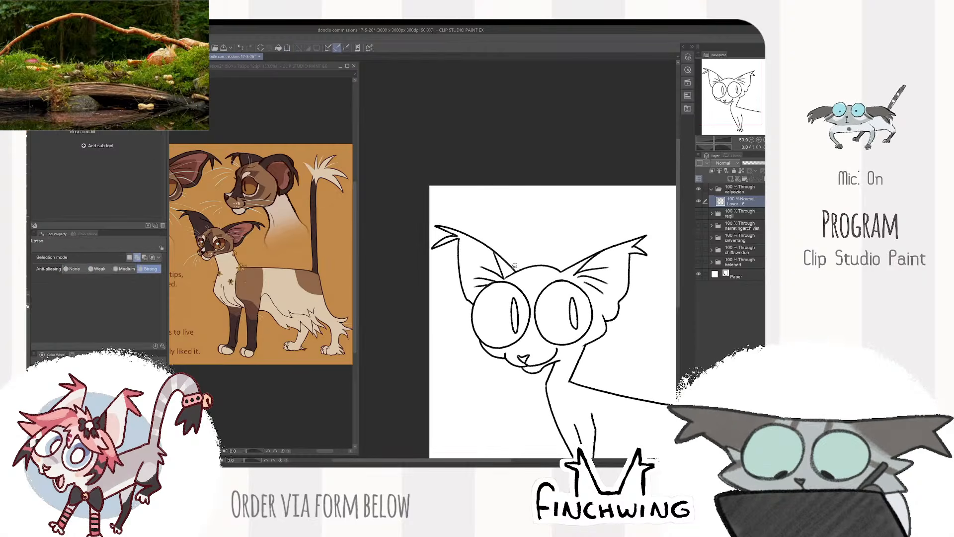
{"action": "left_click_drag", "start_coordinate": [511, 271], "coordinate": [430, 311]}
{"action": "key", "text": "ctrl+t"}
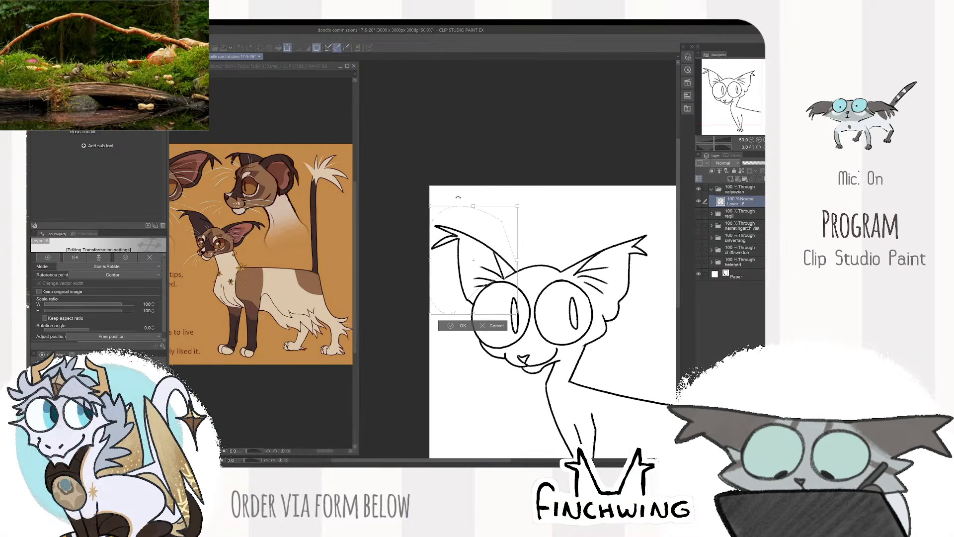
{"action": "left_click_drag", "start_coordinate": [431, 259], "coordinate": [431, 241]}
{"action": "left_click_drag", "start_coordinate": [518, 205], "coordinate": [532, 195]}
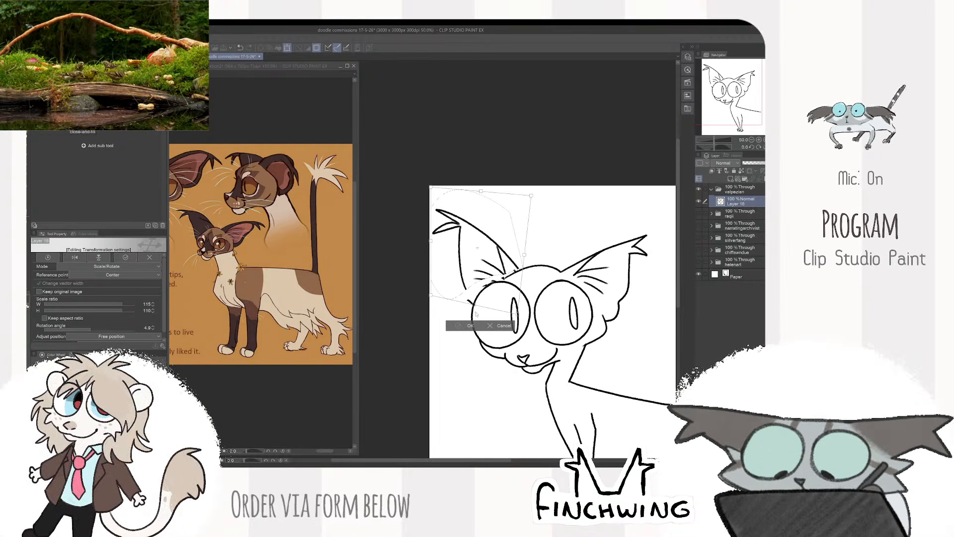
{"action": "key", "text": "Return"}
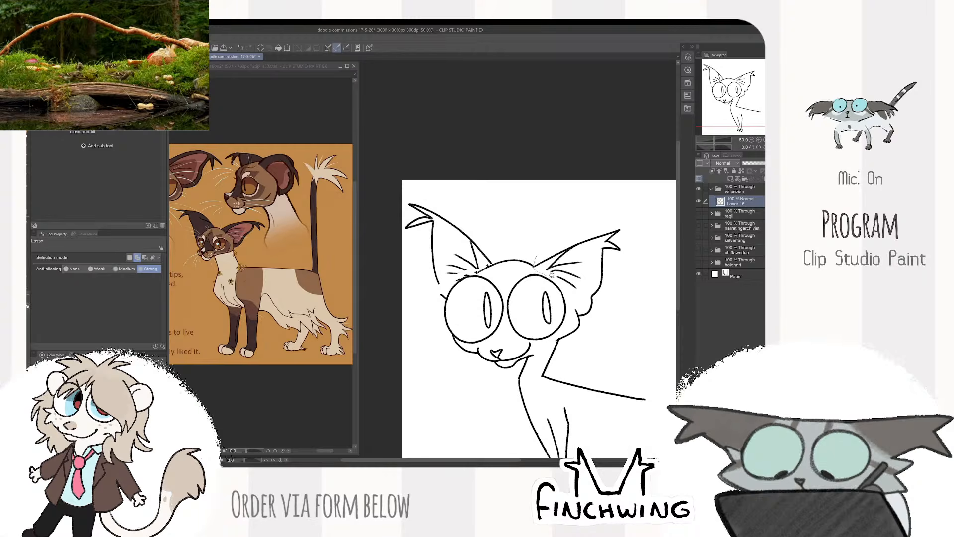
- Lasso the ear on the right side of the head, enlarge and tilt it upward, and clear the selection
{"action": "left_click_drag", "start_coordinate": [579, 301], "coordinate": [591, 203]}
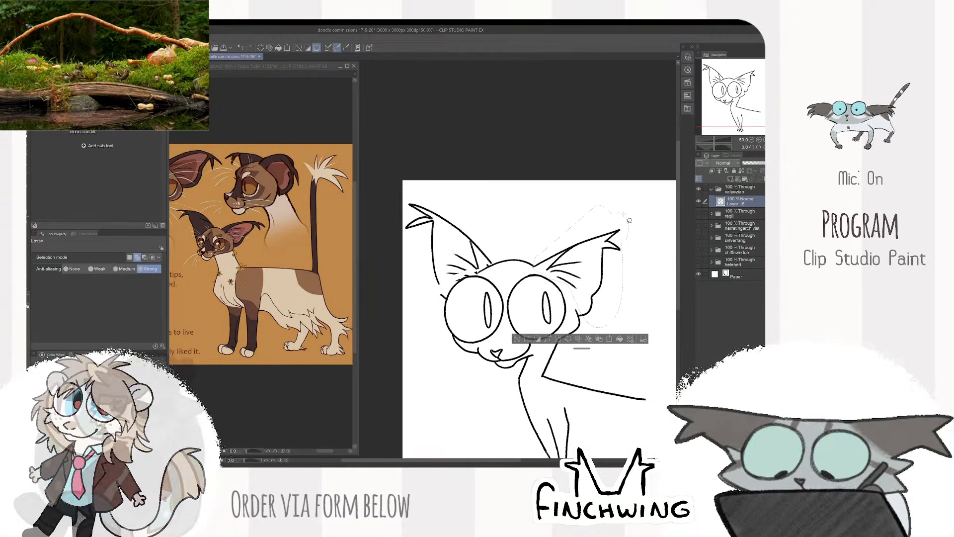
{"action": "key", "text": "ctrl+t"}
{"action": "left_click_drag", "start_coordinate": [641, 259], "coordinate": [648, 187]}
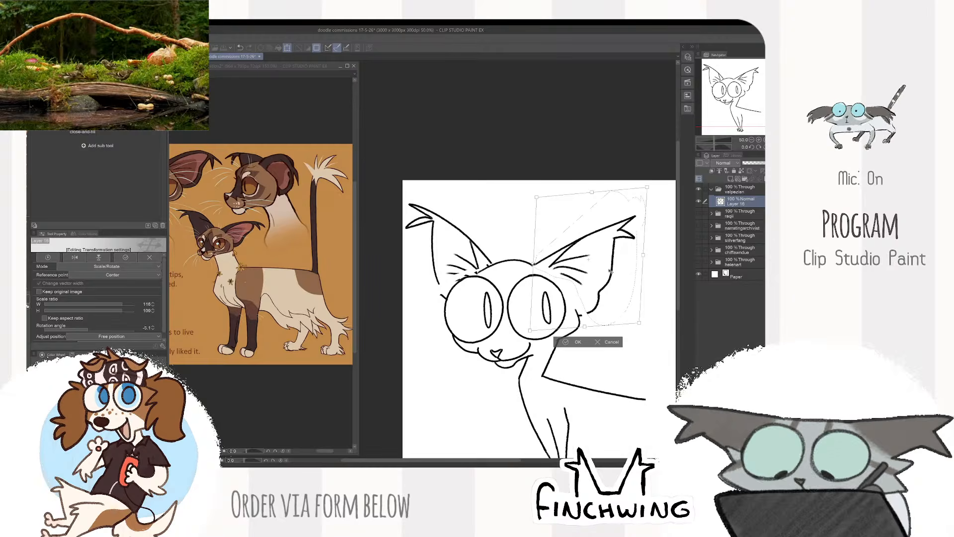
{"action": "key", "text": "Return"}
{"action": "key", "text": "ctrl+d"}
- Erase the stray overlaps around the enlarged right ear and redraw its joins with the cheek and the top of the head
{"action": "scroll", "coordinate": [587, 310], "scroll_direction": "up", "scroll_amount": 2}
{"action": "key", "text": "e"}
{"action": "mouse_move", "coordinate": [591, 313]}
{"action": "left_mouse_down"}
{"action": "mouse_move", "coordinate": [612, 286]}
{"action": "mouse_move", "coordinate": [607, 293]}
{"action": "left_mouse_up"}
{"action": "key", "text": "p"}
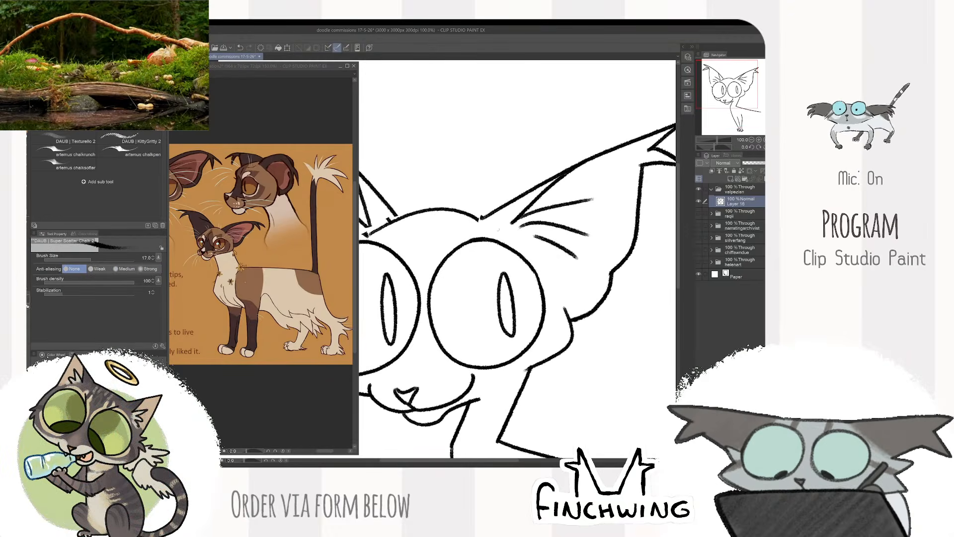
{"action": "key", "text": "e"}
{"action": "left_click_drag", "start_coordinate": [480, 214], "coordinate": [483, 220]}
{"action": "key", "text": "p"}
- Clean up the overlap at the base of the left ear and redraw the inner fur strokes above the eye
{"action": "mouse_move", "coordinate": [396, 217]}
{"action": "left_mouse_down"}
{"action": "mouse_move", "coordinate": [514, 250]}
{"action": "mouse_move", "coordinate": [508, 255]}
{"action": "mouse_move", "coordinate": [512, 248]}
{"action": "left_mouse_up"}
{"action": "key", "text": "e"}
{"action": "key", "text": "p"}
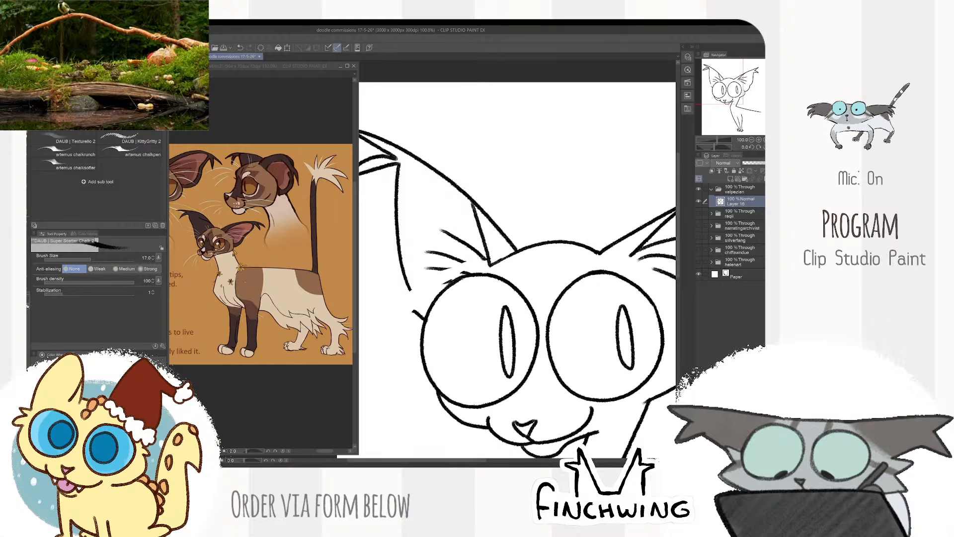
{"action": "key", "text": "e"}
{"action": "mouse_move", "coordinate": [461, 271]}
{"action": "left_mouse_down"}
{"action": "mouse_move", "coordinate": [444, 280]}
{"action": "mouse_move", "coordinate": [473, 275]}
{"action": "mouse_move", "coordinate": [450, 268]}
{"action": "mouse_move", "coordinate": [474, 274]}
{"action": "left_mouse_up"}
{"action": "key", "text": "p"}
{"action": "key", "text": "e"}
{"action": "key", "text": "p"}
{"action": "key", "text": "ctrl+z"}
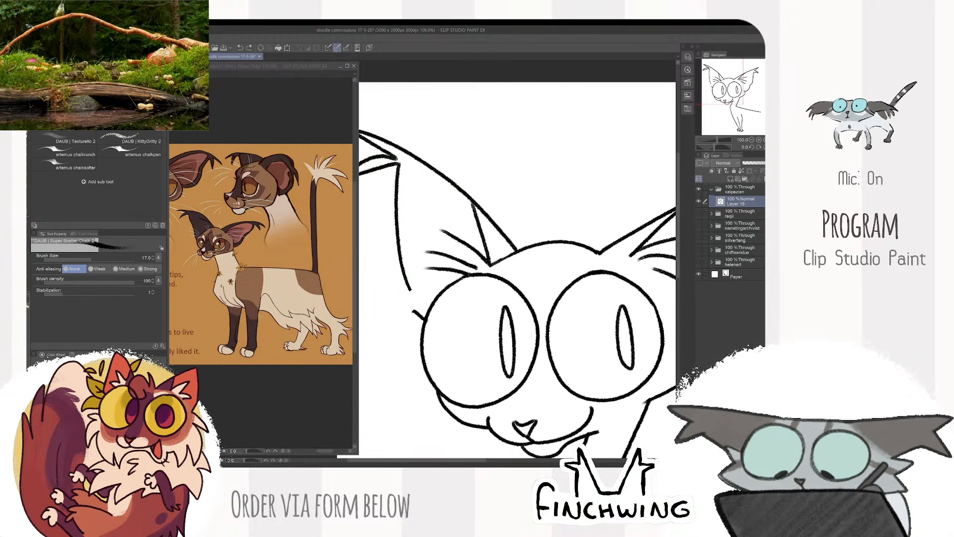
- Erase the broken end of the left ear's outer edge and redraw the line down to meet the cheek
{"action": "key", "text": "e"}
{"action": "key", "text": "p"}
{"action": "mouse_move", "coordinate": [414, 311]}
{"action": "left_mouse_down"}
{"action": "mouse_move", "coordinate": [409, 281]}
{"action": "mouse_move", "coordinate": [407, 295]}
{"action": "mouse_move", "coordinate": [423, 317]}
{"action": "left_mouse_up"}
{"action": "key", "text": "e"}
{"action": "key", "text": "p"}
{"action": "key", "text": "e"}
{"action": "key", "text": "p"}
{"action": "scroll", "coordinate": [423, 301], "scroll_direction": "down", "scroll_amount": 3}
{"action": "mouse_move", "coordinate": [545, 301]}
{"action": "left_mouse_down"}
{"action": "mouse_move", "coordinate": [625, 266]}
{"action": "mouse_move", "coordinate": [612, 256]}
{"action": "left_mouse_up"}
{"action": "scroll", "coordinate": [531, 204], "scroll_direction": "up", "scroll_amount": 3}
{"action": "key", "text": "e"}
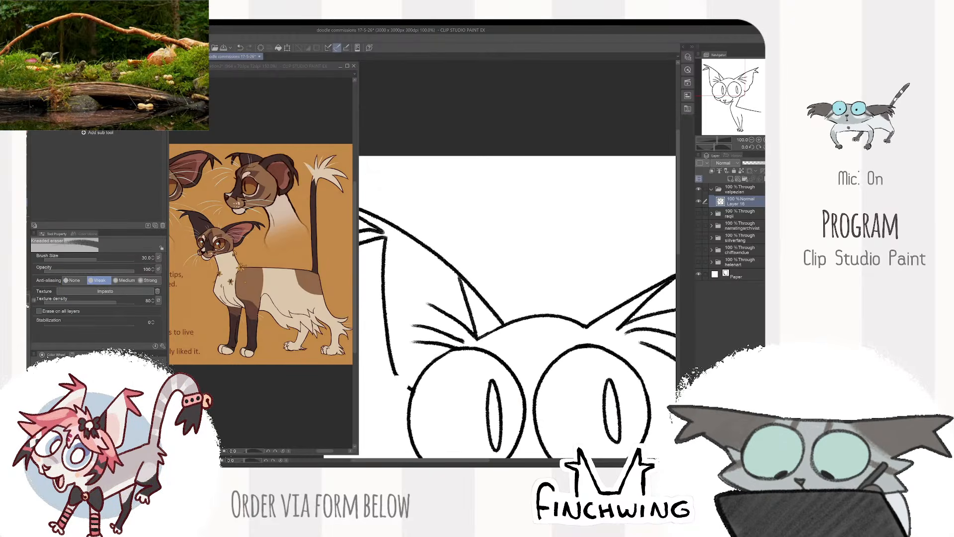
{"action": "left_click_drag", "start_coordinate": [401, 382], "coordinate": [407, 387]}
{"action": "key", "text": "p"}
{"action": "left_click_drag", "start_coordinate": [384, 299], "coordinate": [410, 388]}
{"action": "scroll", "coordinate": [412, 378], "scroll_direction": "down", "scroll_amount": 2}
{"action": "left_click_drag", "start_coordinate": [597, 284], "coordinate": [586, 234]}
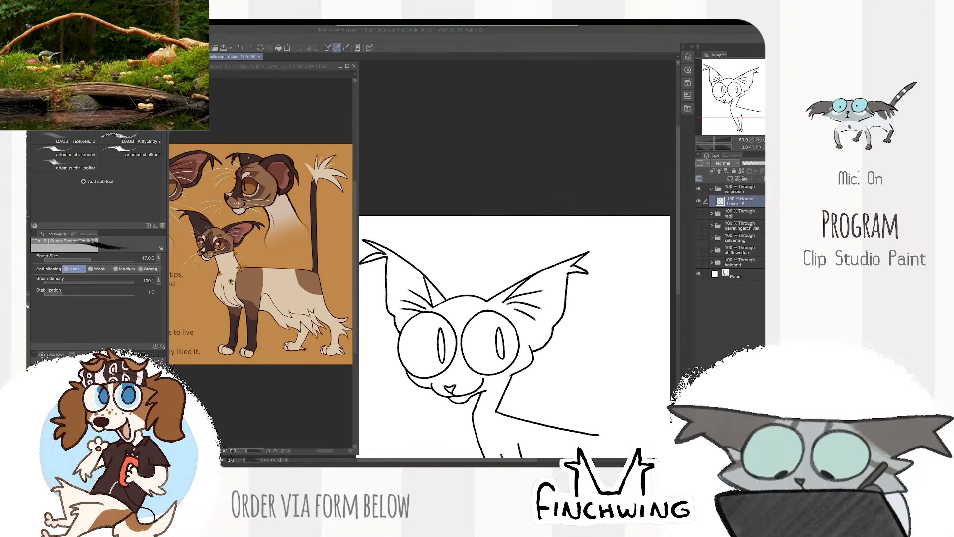
{"action": "left_click", "coordinate": [540, 185]}
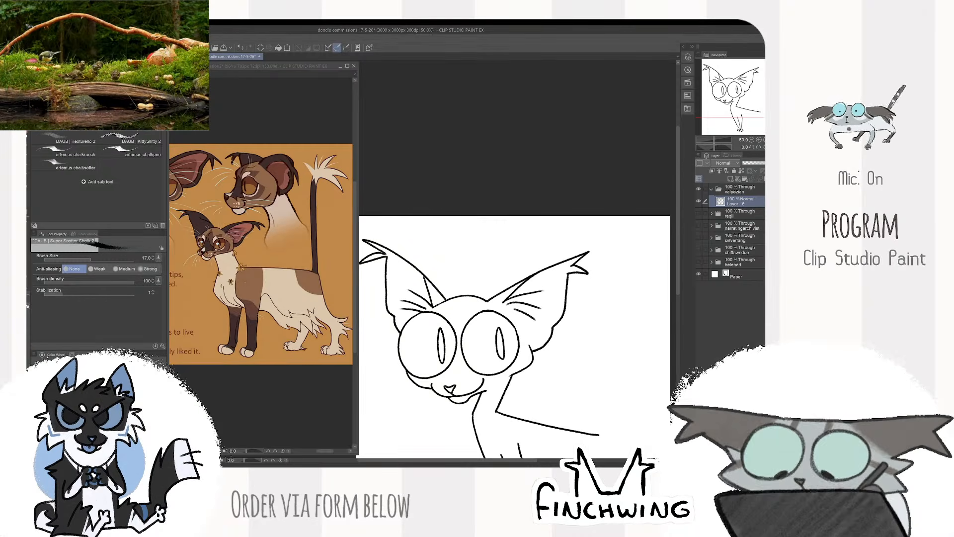
{"action": "left_click_drag", "start_coordinate": [614, 263], "coordinate": [626, 211]}
{"action": "scroll", "coordinate": [634, 207], "scroll_direction": "down", "scroll_amount": 1}
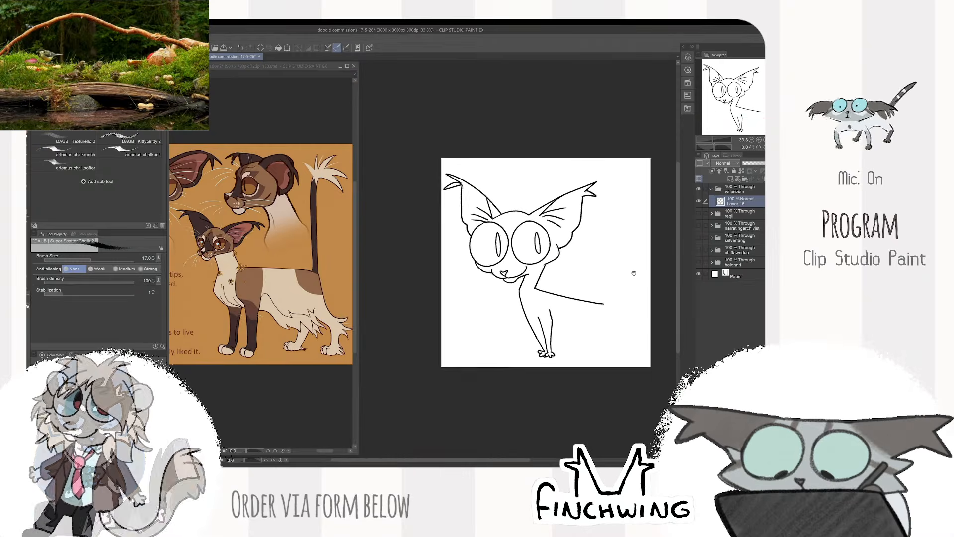
- Draw a long upright tail line rising from the end of the back, retrying the stroke and undoing the first tuft
{"action": "scroll", "coordinate": [632, 273], "scroll_direction": "up", "scroll_amount": 2}
{"action": "mouse_move", "coordinate": [579, 281]}
{"action": "left_mouse_down"}
{"action": "mouse_move", "coordinate": [560, 292]}
{"action": "mouse_move", "coordinate": [547, 337]}
{"action": "left_mouse_up"}
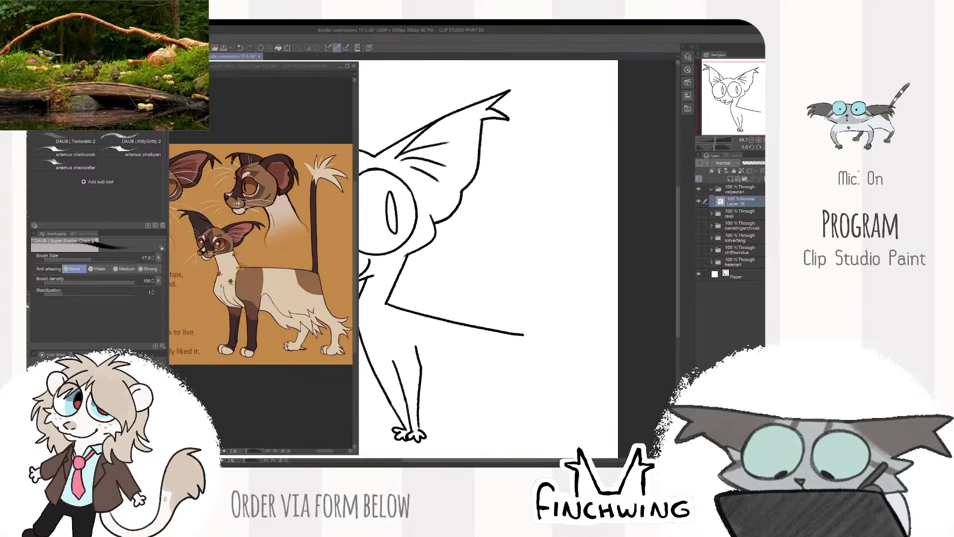
{"action": "left_click_drag", "start_coordinate": [525, 284], "coordinate": [540, 115]}
{"action": "key", "text": "ctrl+z"}
{"action": "scroll", "coordinate": [588, 254], "scroll_direction": "down", "scroll_amount": 2}
{"action": "left_click_drag", "start_coordinate": [588, 254], "coordinate": [597, 268]}
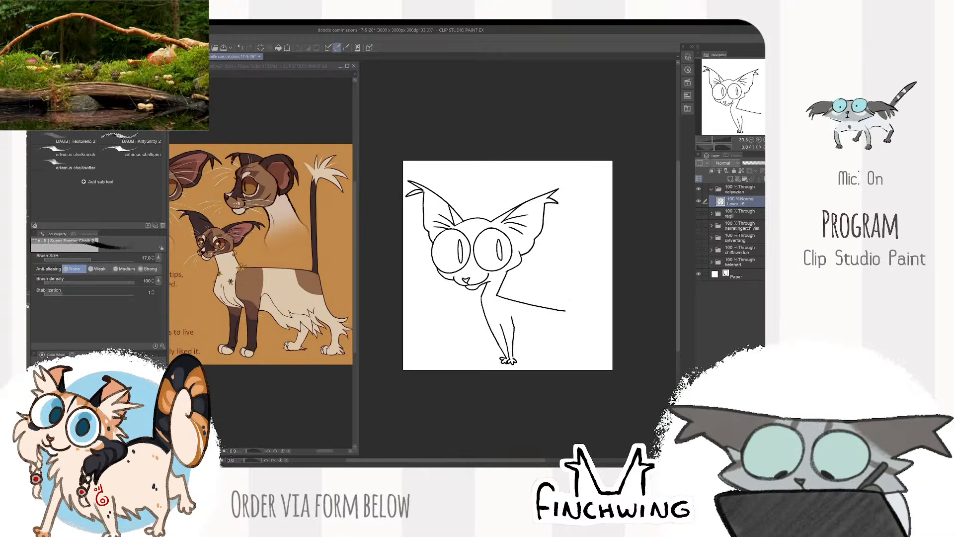
{"action": "scroll", "coordinate": [567, 279], "scroll_direction": "up", "scroll_amount": 2}
{"action": "left_click_drag", "start_coordinate": [580, 337], "coordinate": [577, 104]}
{"action": "mouse_move", "coordinate": [583, 148]}
{"action": "left_mouse_down"}
{"action": "mouse_move", "coordinate": [588, 265]}
{"action": "mouse_move", "coordinate": [586, 209]}
{"action": "mouse_move", "coordinate": [552, 198]}
{"action": "mouse_move", "coordinate": [573, 213]}
{"action": "left_mouse_up"}
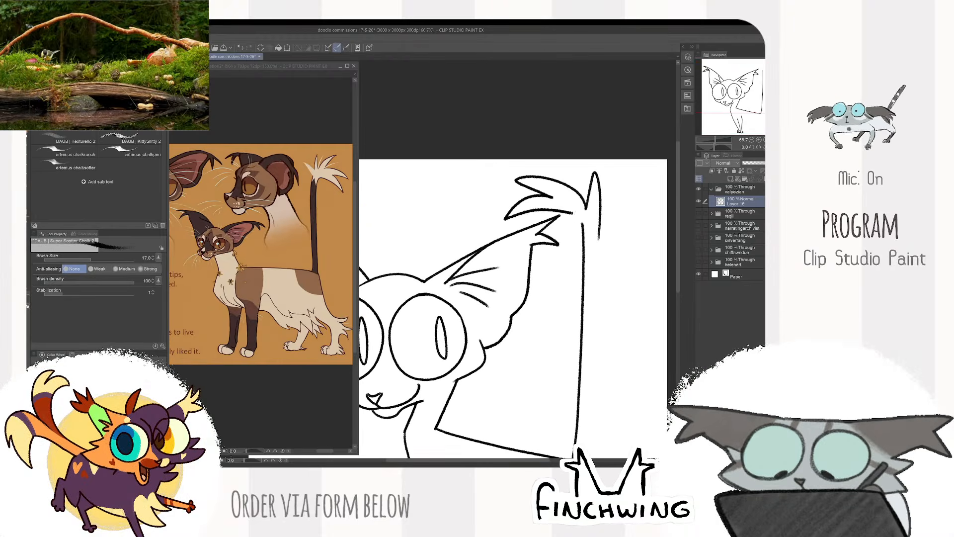
{"action": "key", "text": "ctrl+z"}
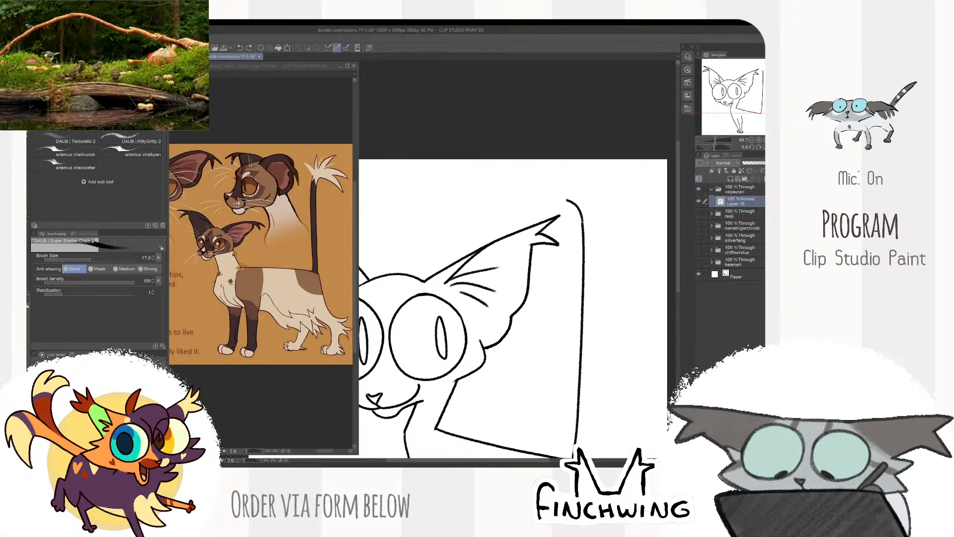
- Draw the tail's curved tuft strands at the tip and add the second outline parallel to the upright tail line
{"action": "mouse_move", "coordinate": [605, 221]}
{"action": "left_mouse_down"}
{"action": "mouse_move", "coordinate": [595, 229]}
{"action": "mouse_move", "coordinate": [601, 187]}
{"action": "mouse_move", "coordinate": [575, 153]}
{"action": "left_mouse_up"}
{"action": "scroll", "coordinate": [601, 187], "scroll_direction": "down", "scroll_amount": 2}
{"action": "scroll", "coordinate": [596, 197], "scroll_direction": "up", "scroll_amount": 1}
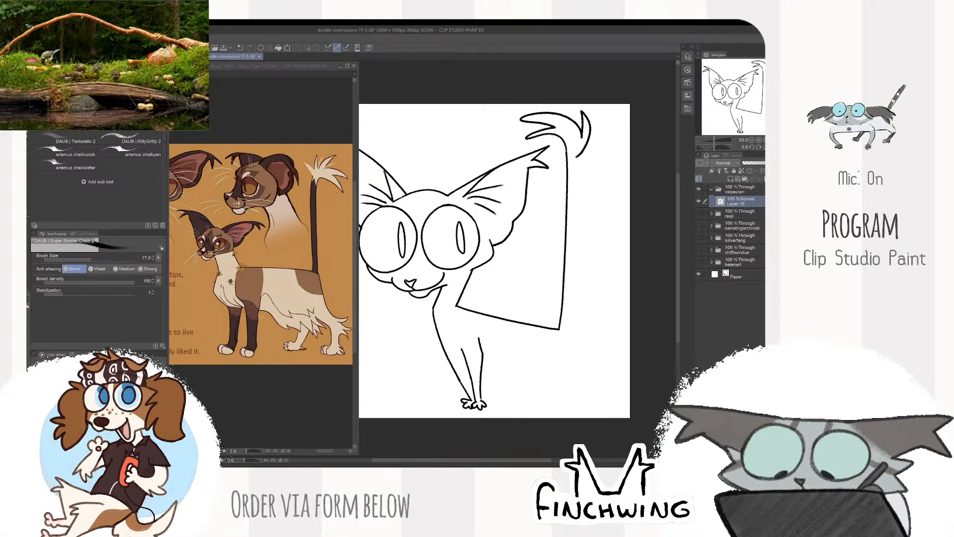
{"action": "key", "text": "ctrl+z"}
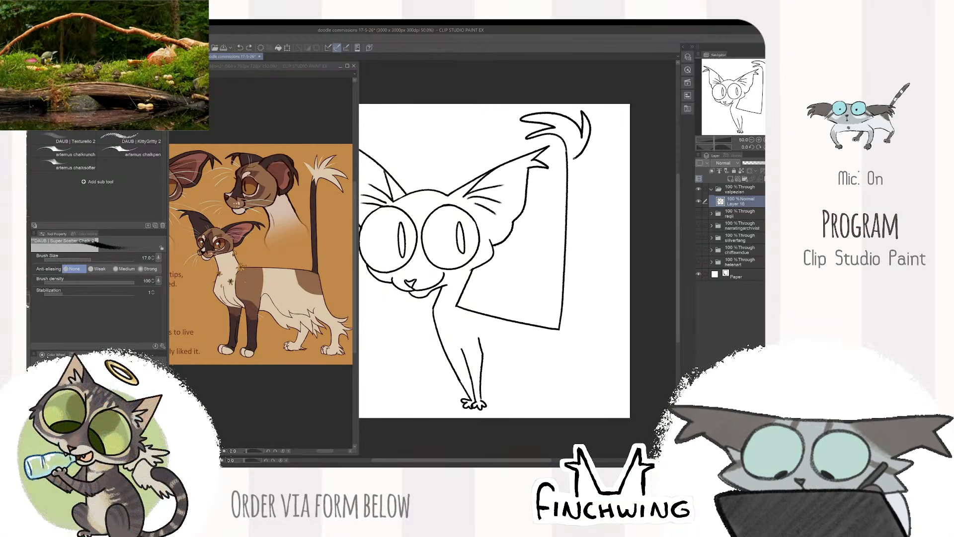
{"action": "left_click_drag", "start_coordinate": [571, 252], "coordinate": [570, 300]}
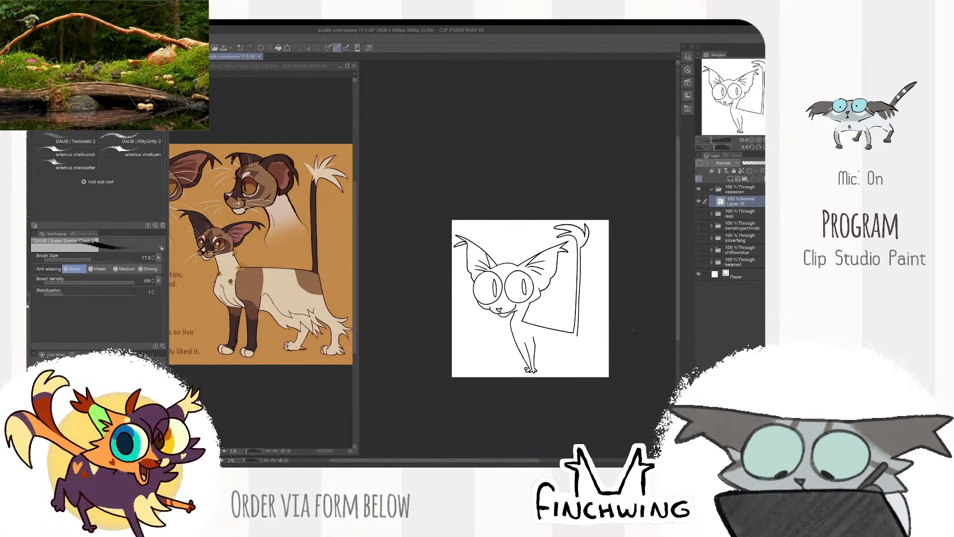
- Erase the bent upper part of the front leg's rear outline and redraw its top end straighter
{"action": "scroll", "coordinate": [579, 348], "scroll_direction": "up", "scroll_amount": 1}
{"action": "scroll", "coordinate": [580, 347], "scroll_direction": "up", "scroll_amount": 1}
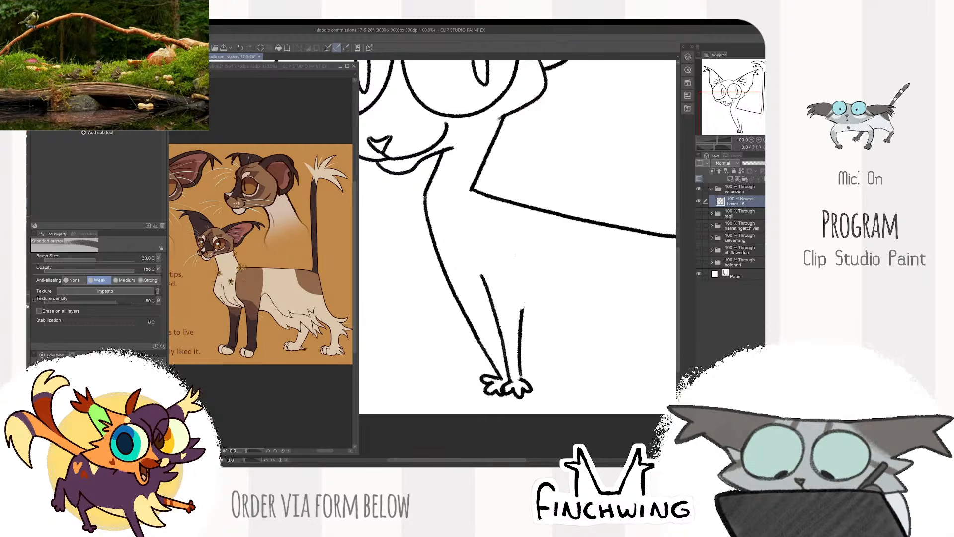
{"action": "left_click_drag", "start_coordinate": [605, 251], "coordinate": [517, 279]}
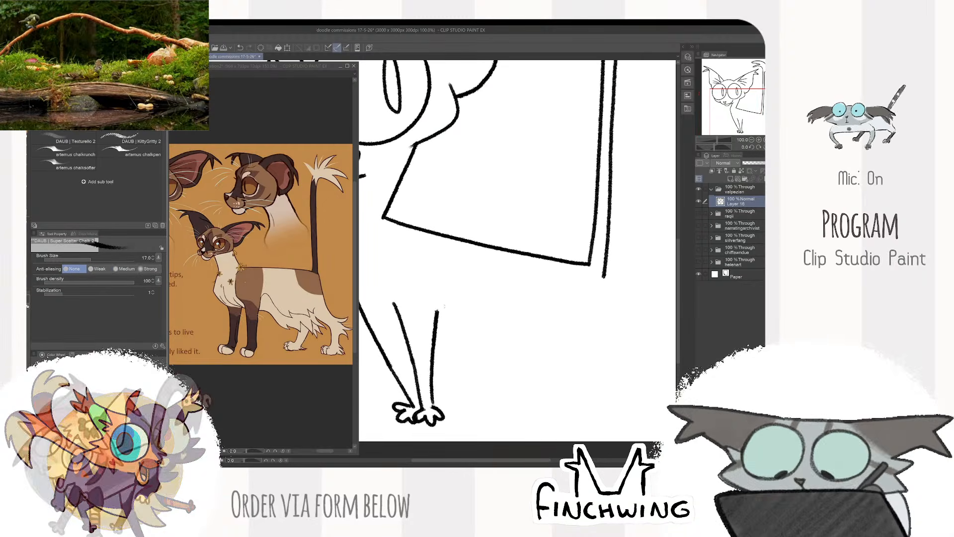
{"action": "left_click_drag", "start_coordinate": [438, 313], "coordinate": [436, 305]}
{"action": "mouse_move", "coordinate": [516, 264]}
{"action": "left_mouse_down"}
{"action": "mouse_move", "coordinate": [525, 246]}
{"action": "mouse_move", "coordinate": [517, 231]}
{"action": "left_mouse_up"}
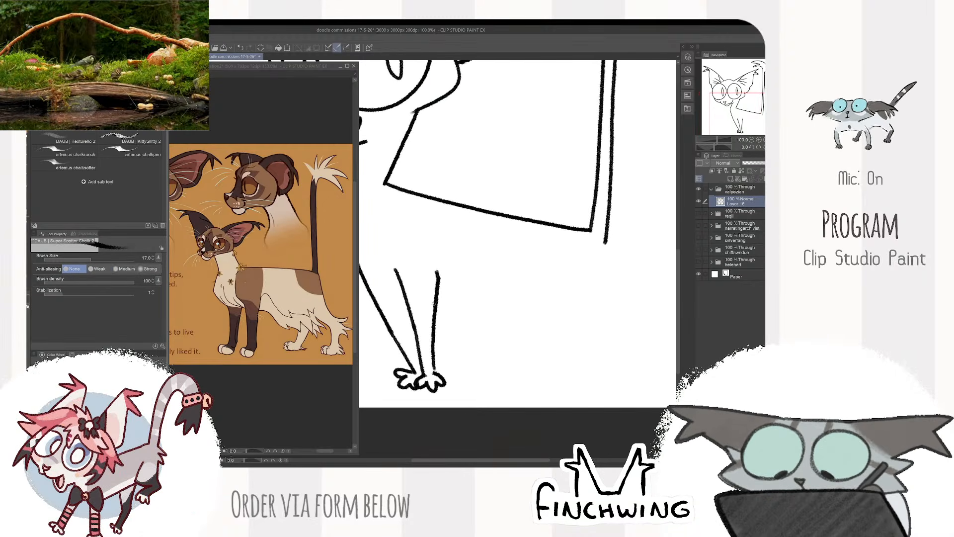
- Draw the shaggy belly line, the near hind leg with its paw, and the ragged rump fur running down from the tail
{"action": "mouse_move", "coordinate": [437, 305]}
{"action": "left_mouse_down"}
{"action": "mouse_move", "coordinate": [475, 359]}
{"action": "mouse_move", "coordinate": [477, 327]}
{"action": "mouse_move", "coordinate": [521, 362]}
{"action": "mouse_move", "coordinate": [445, 306]}
{"action": "mouse_move", "coordinate": [507, 363]}
{"action": "mouse_move", "coordinate": [506, 322]}
{"action": "mouse_move", "coordinate": [562, 344]}
{"action": "left_mouse_up"}
{"action": "key", "text": "ctrl+z"}
{"action": "left_click_drag", "start_coordinate": [618, 292], "coordinate": [592, 292]}
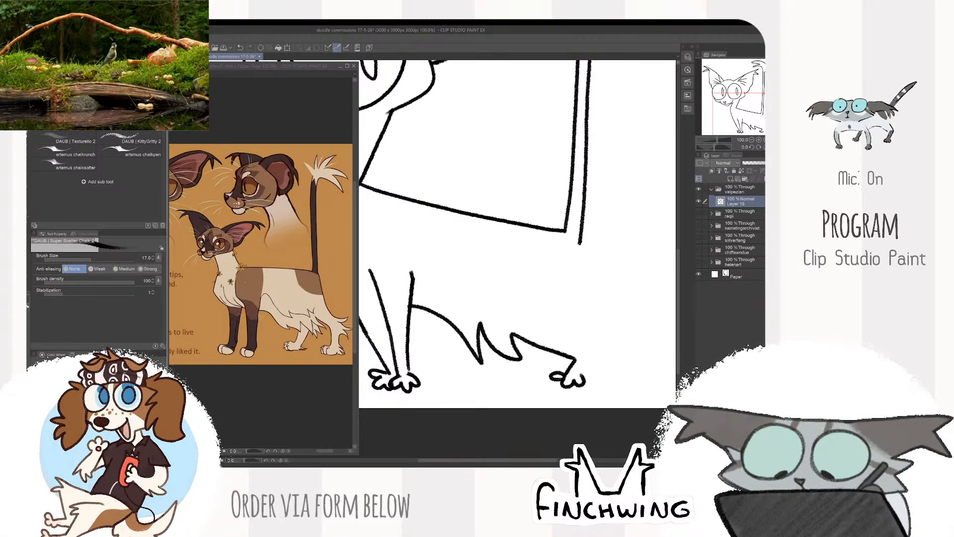
{"action": "left_click_drag", "start_coordinate": [580, 377], "coordinate": [570, 388]}
{"action": "mouse_move", "coordinate": [570, 252]}
{"action": "left_mouse_down"}
{"action": "mouse_move", "coordinate": [607, 348]}
{"action": "mouse_move", "coordinate": [597, 375]}
{"action": "left_mouse_up"}
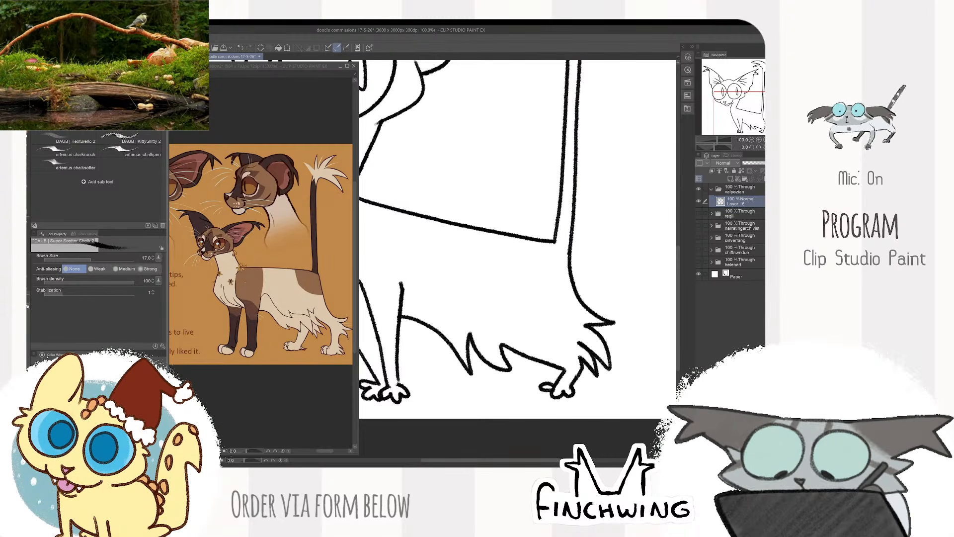
{"action": "scroll", "coordinate": [620, 312], "scroll_direction": "down", "scroll_amount": 2}
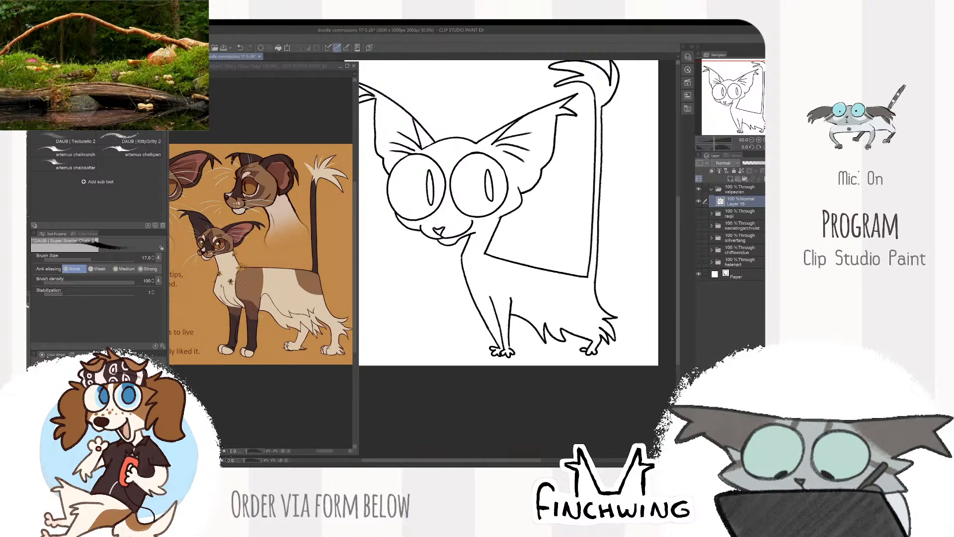
{"action": "scroll", "coordinate": [563, 212], "scroll_direction": "up", "scroll_amount": 1}
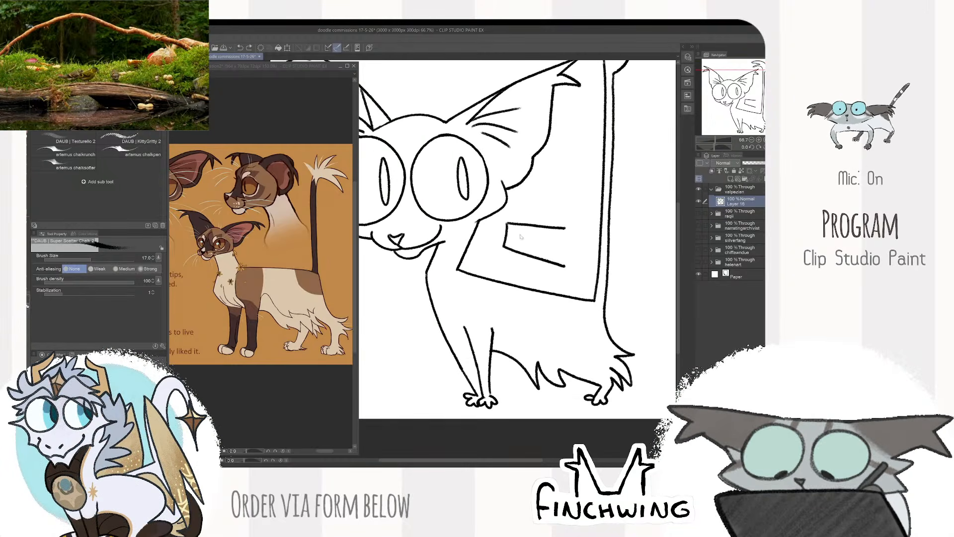
{"action": "key", "text": "ctrl+z"}
{"action": "left_click_drag", "start_coordinate": [507, 223], "coordinate": [506, 241]}
{"action": "left_click_drag", "start_coordinate": [565, 228], "coordinate": [564, 272]}
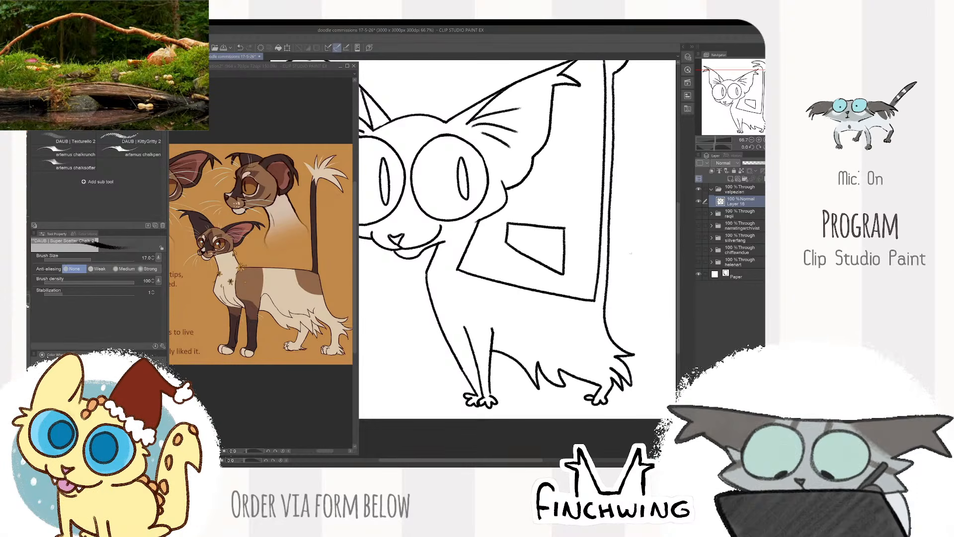
{"action": "key", "text": "ctrl+z"}
{"action": "key", "text": "ctrl+z"}
{"action": "key", "text": "ctrl+z"}
{"action": "key", "text": "ctrl+z"}
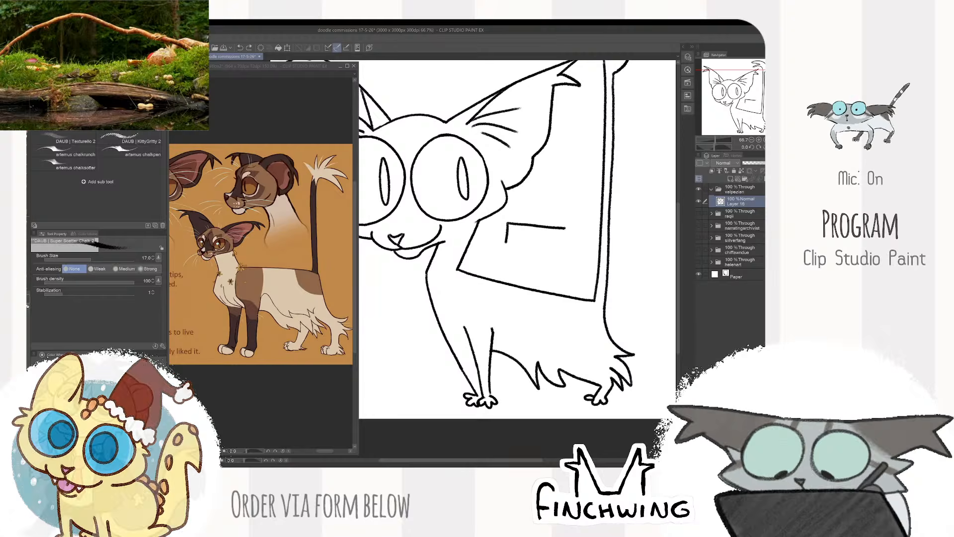
- Draw the far hind leg and its paw beneath the belly, just ahead of the near hind leg
{"action": "scroll", "coordinate": [589, 212], "scroll_direction": "down", "scroll_amount": 4}
{"action": "scroll", "coordinate": [610, 308], "scroll_direction": "up", "scroll_amount": 4}
{"action": "scroll", "coordinate": [610, 308], "scroll_direction": "up", "scroll_amount": 1}
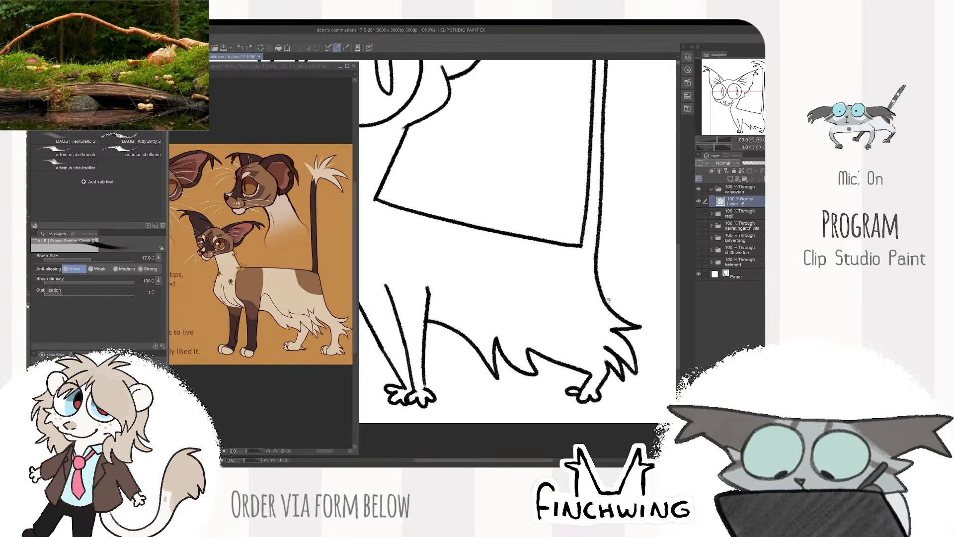
{"action": "mouse_move", "coordinate": [619, 308]}
{"action": "left_mouse_down"}
{"action": "mouse_move", "coordinate": [605, 255]}
{"action": "mouse_move", "coordinate": [621, 280]}
{"action": "mouse_move", "coordinate": [615, 274]}
{"action": "left_mouse_up"}
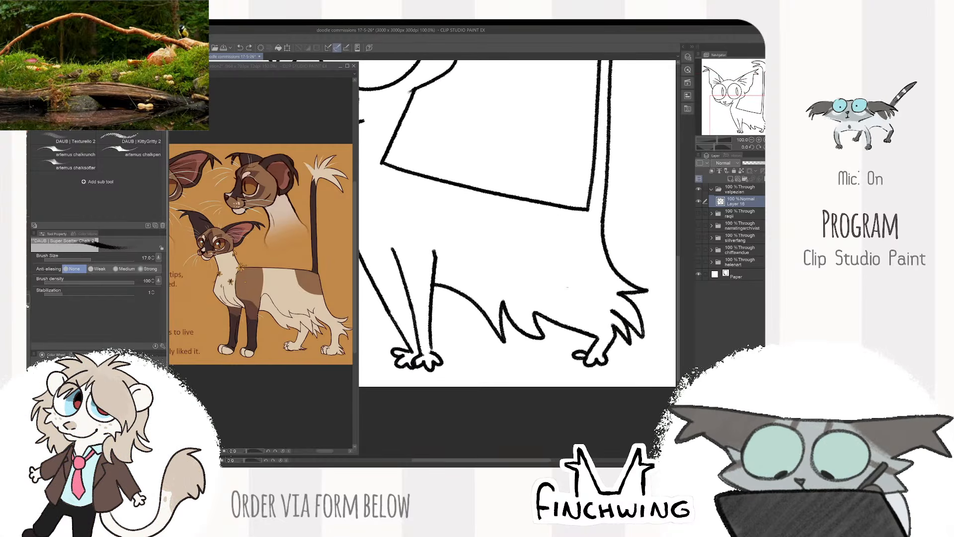
{"action": "left_click_drag", "start_coordinate": [554, 285], "coordinate": [544, 272]}
{"action": "mouse_move", "coordinate": [522, 325]}
{"action": "left_mouse_down"}
{"action": "mouse_move", "coordinate": [509, 341]}
{"action": "mouse_move", "coordinate": [529, 337]}
{"action": "left_mouse_up"}
{"action": "scroll", "coordinate": [598, 267], "scroll_direction": "down", "scroll_amount": 3}
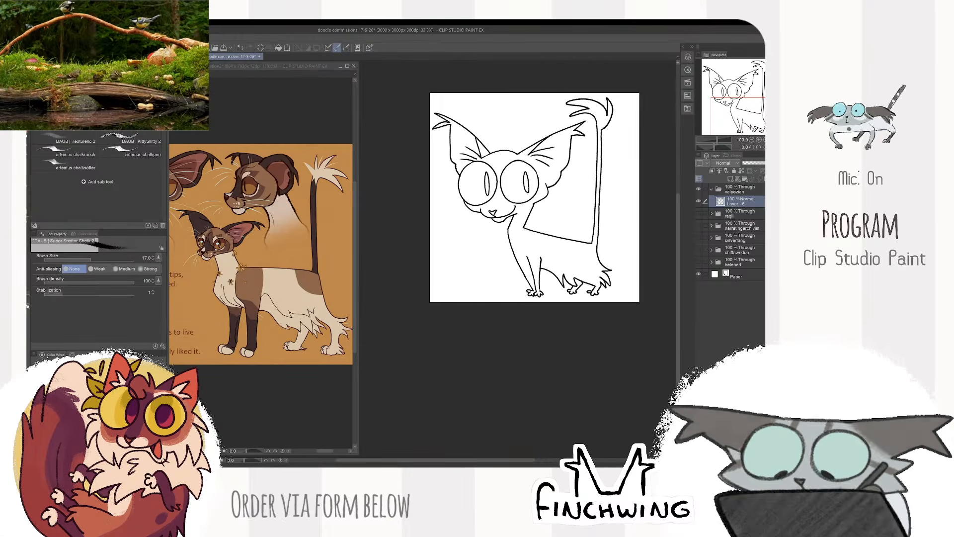
{"action": "left_click_drag", "start_coordinate": [646, 224], "coordinate": [625, 288]}
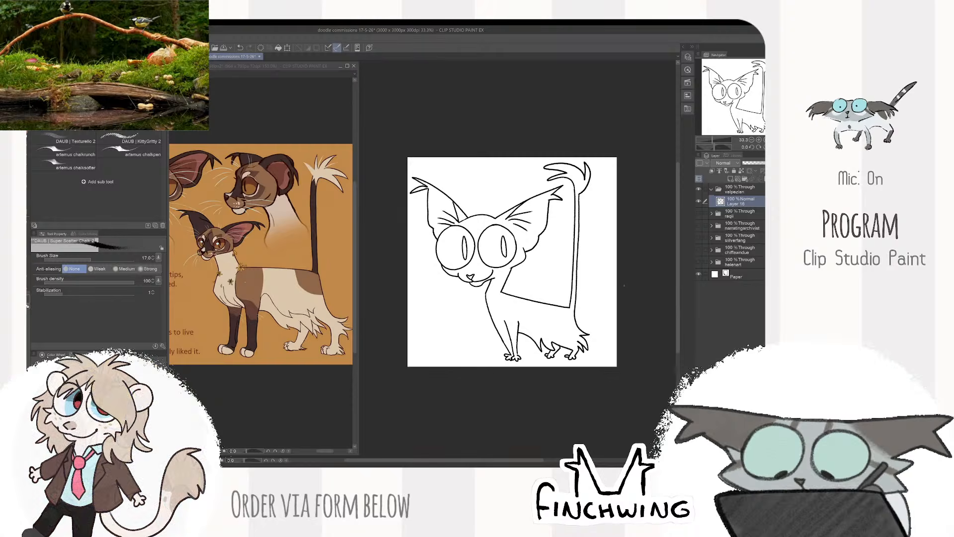
- Add a curved, pointed fur tuft on the side of the body just behind the front leg
{"action": "scroll", "coordinate": [541, 311], "scroll_direction": "up", "scroll_amount": 2}
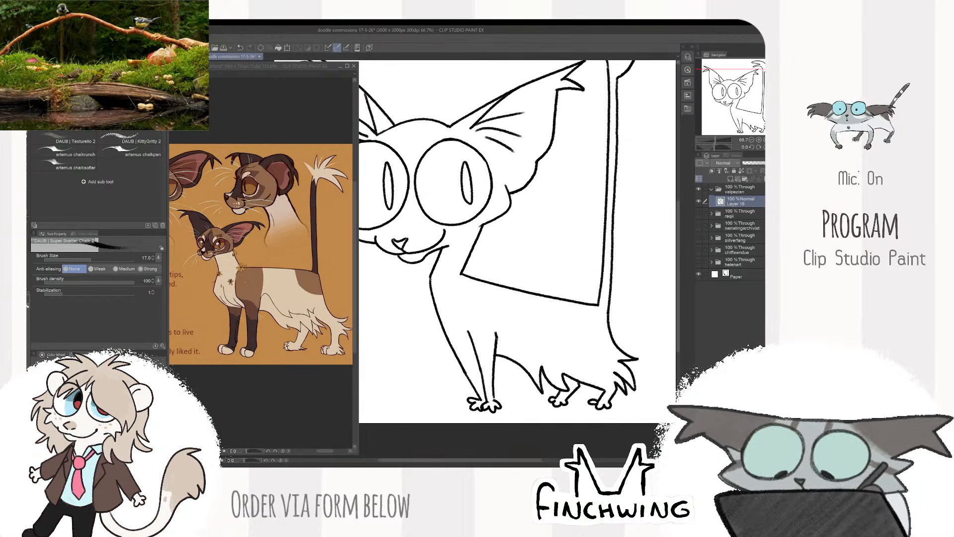
{"action": "left_click_drag", "start_coordinate": [498, 340], "coordinate": [543, 358]}
{"action": "scroll", "coordinate": [596, 318], "scroll_direction": "down", "scroll_amount": 2}
{"action": "mouse_move", "coordinate": [646, 308]}
{"action": "left_mouse_down"}
{"action": "mouse_move", "coordinate": [660, 302]}
{"action": "mouse_move", "coordinate": [631, 306]}
{"action": "left_mouse_up"}
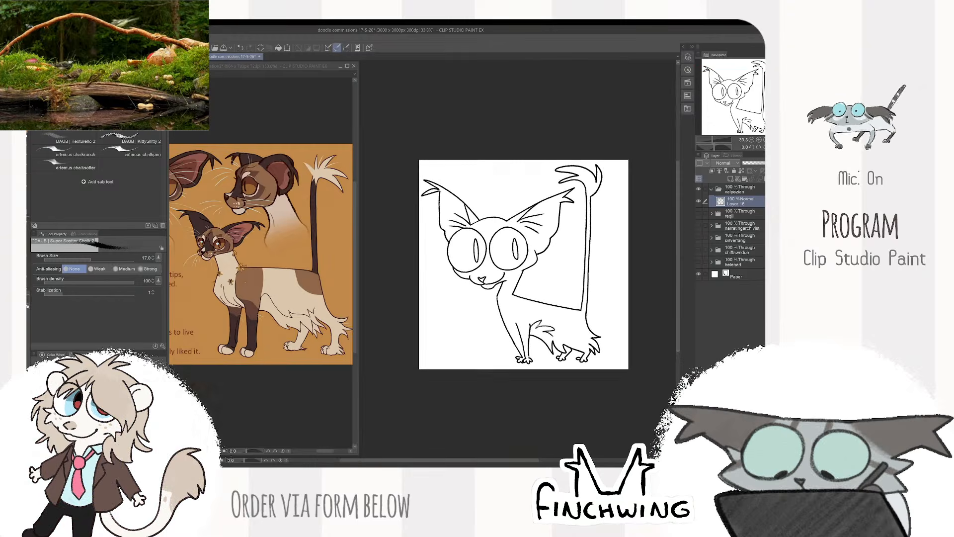
{"action": "left_click_drag", "start_coordinate": [656, 240], "coordinate": [637, 246]}
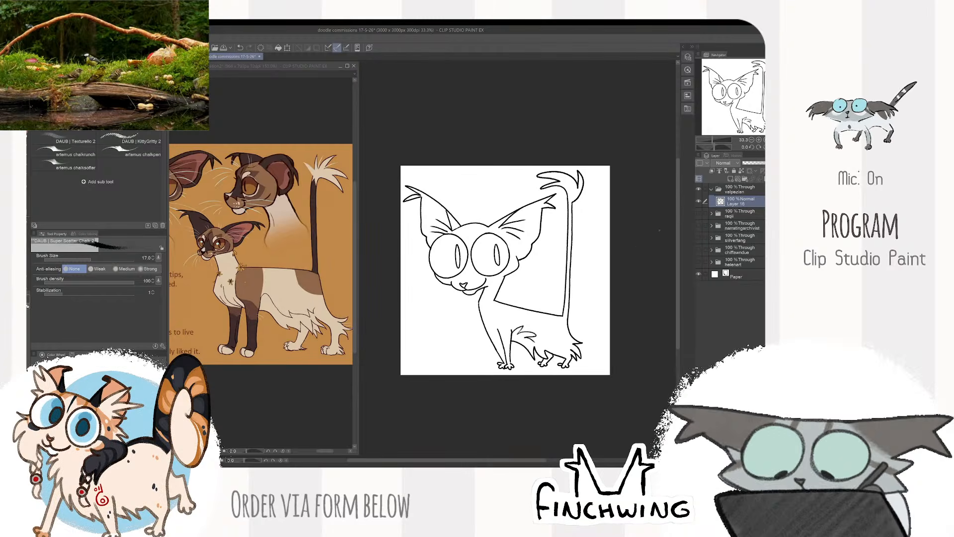
- Create a layer beneath the line art, set the line art as reference, and fill the whole figure using close-and-fill
{"action": "left_click", "coordinate": [719, 172]}
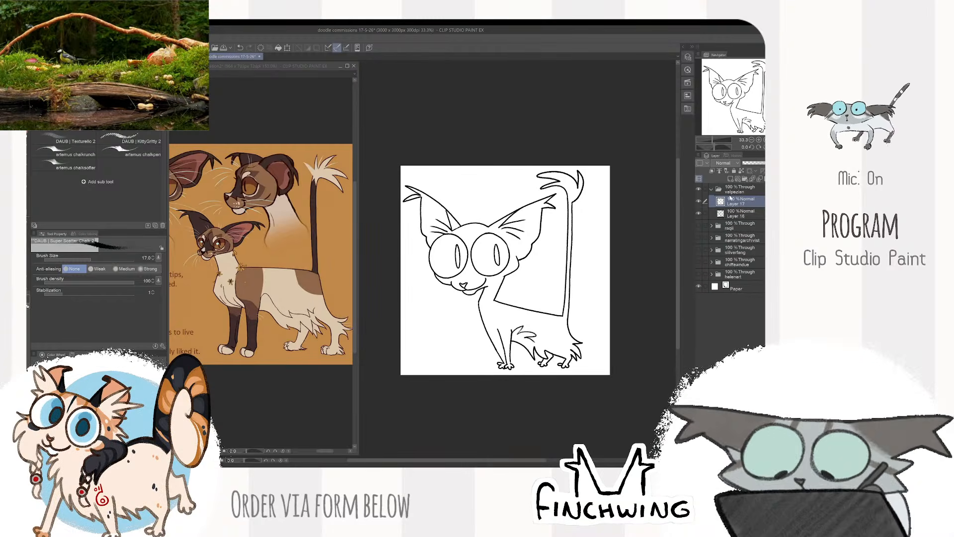
{"action": "left_click", "coordinate": [735, 214]}
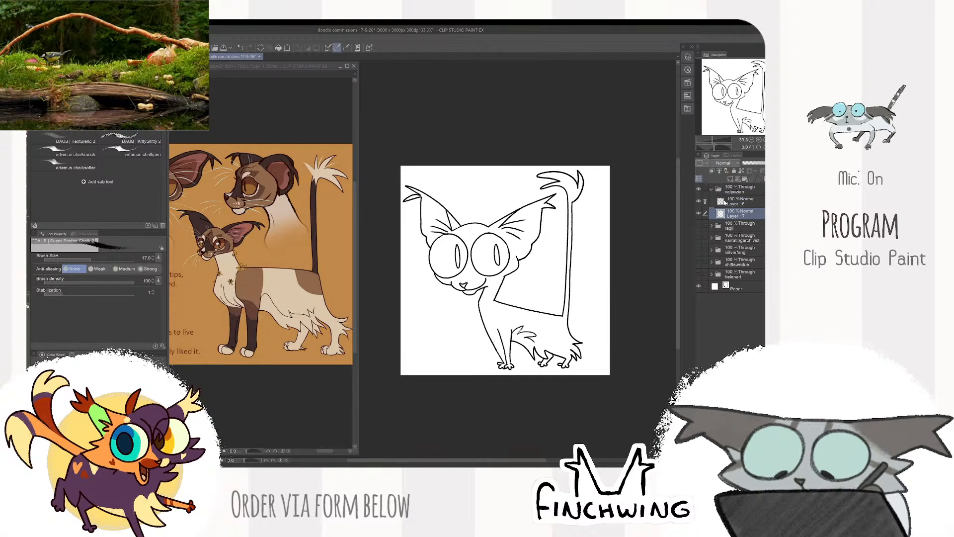
{"action": "key", "text": "m"}
{"action": "key", "text": "g"}
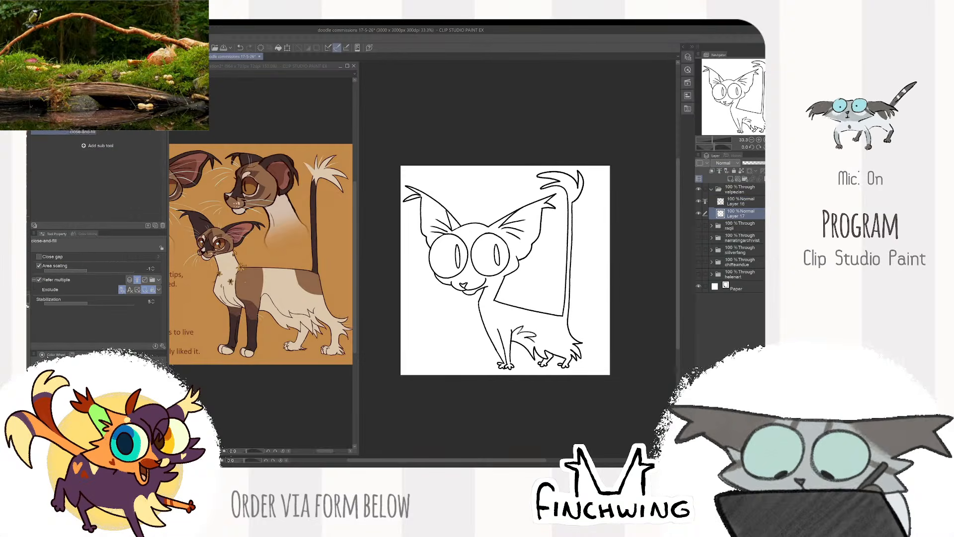
{"action": "mouse_move", "coordinate": [375, 254]}
{"action": "left_mouse_down"}
{"action": "mouse_move", "coordinate": [643, 352]}
{"action": "mouse_move", "coordinate": [619, 120]}
{"action": "left_mouse_up"}
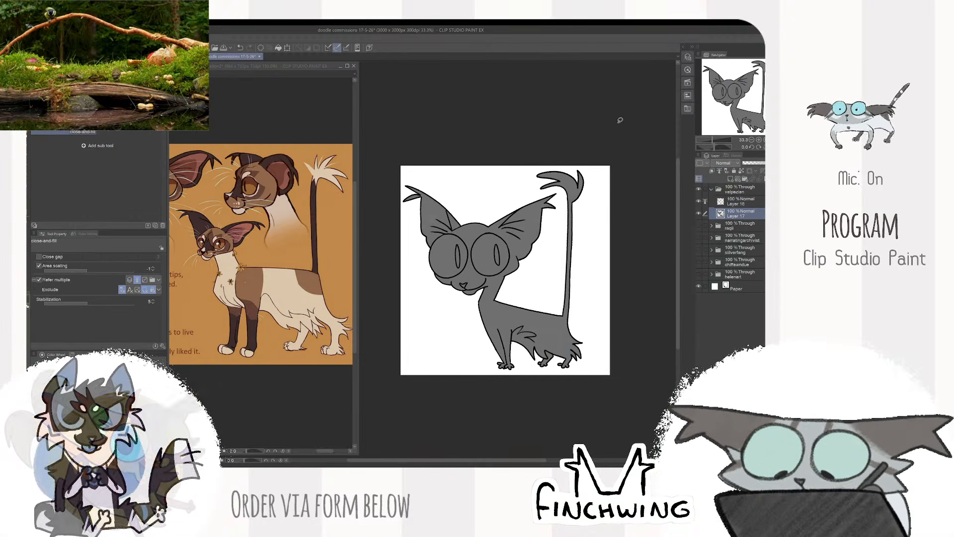
- Shift the character's whole folder slightly right on the canvas, and lock the transparent pixels of the base fill layer
{"action": "left_click", "coordinate": [733, 192]}
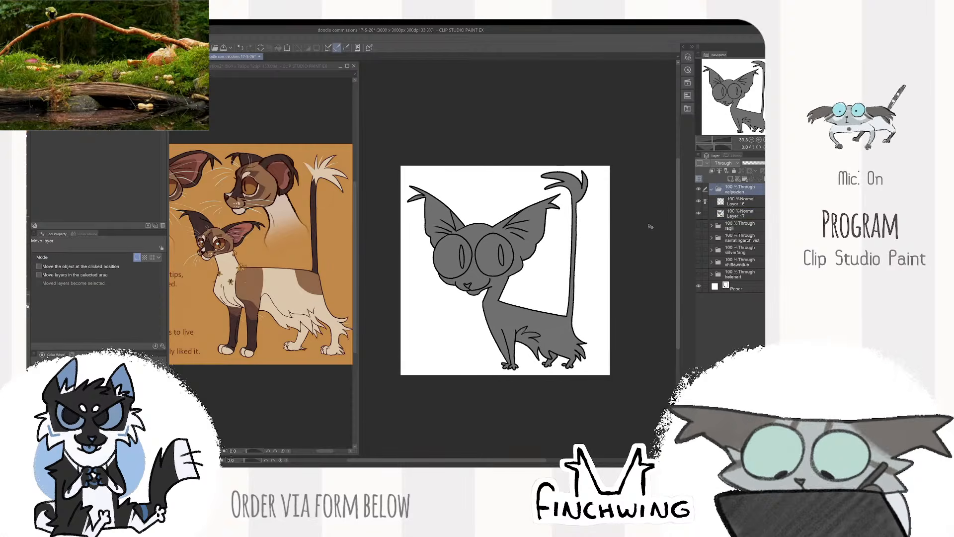
{"action": "key", "text": "b"}
{"action": "left_click", "coordinate": [734, 213]}
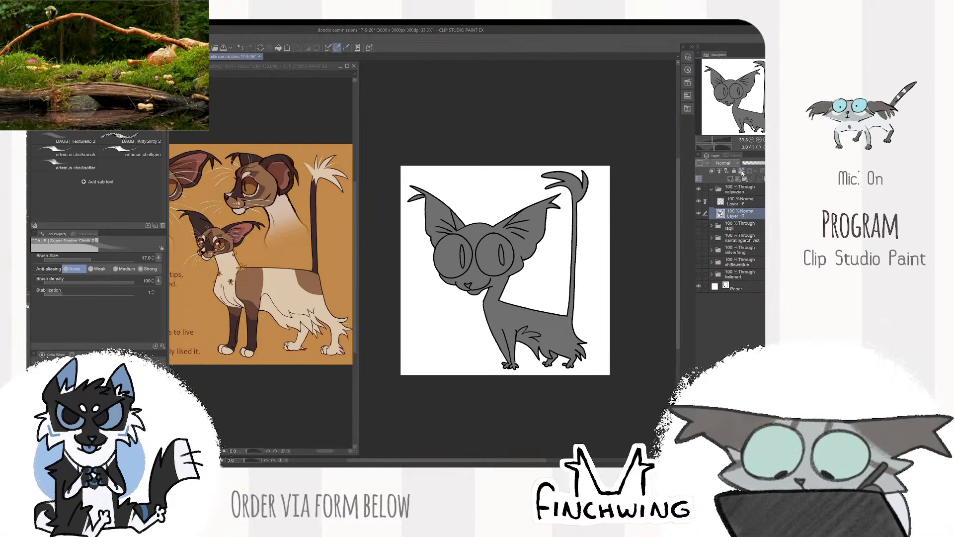
{"action": "scroll", "coordinate": [577, 240], "scroll_direction": "up", "scroll_amount": 2}
{"action": "left_click_drag", "start_coordinate": [514, 217], "coordinate": [583, 239]}
{"action": "scroll", "coordinate": [584, 275], "scroll_direction": "down", "scroll_amount": 2}
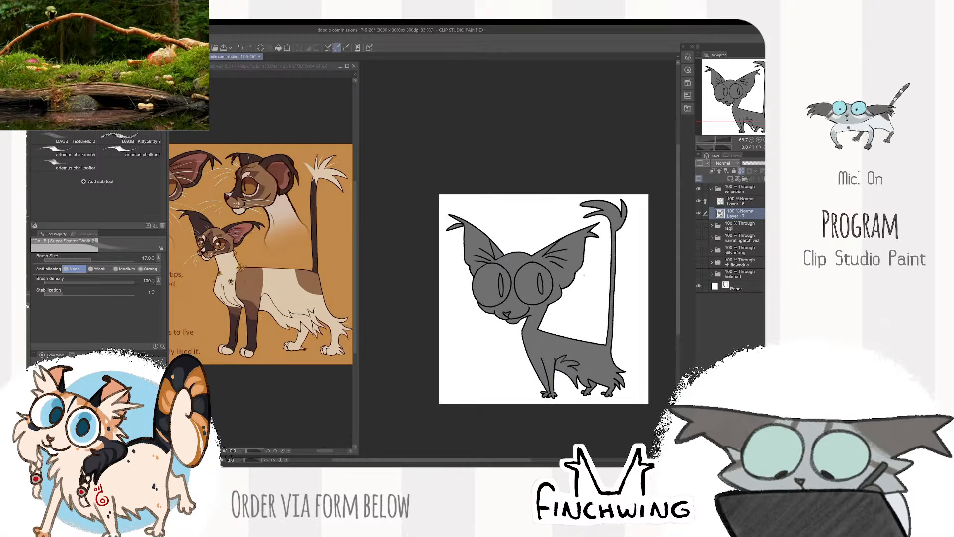
- Recolour the figure's base fill with the cream sampled from the body in the reference sheet
{"action": "scroll", "coordinate": [584, 275], "scroll_direction": "up", "scroll_amount": 1}
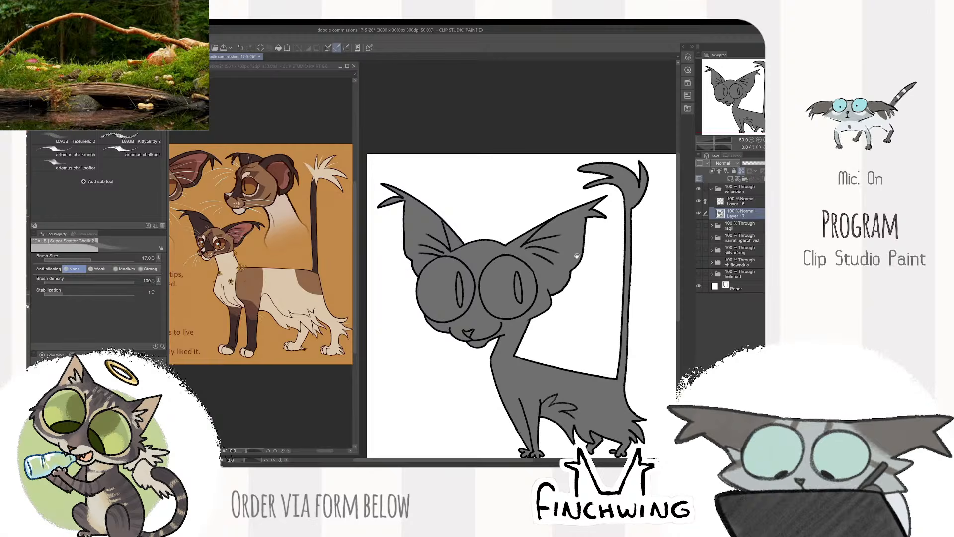
{"action": "left_click_drag", "start_coordinate": [577, 256], "coordinate": [576, 250]}
{"action": "left_click", "coordinate": [293, 294], "text": "alt"}
{"action": "left_click", "coordinate": [437, 216]}
{"action": "key", "text": "alt+Delete"}
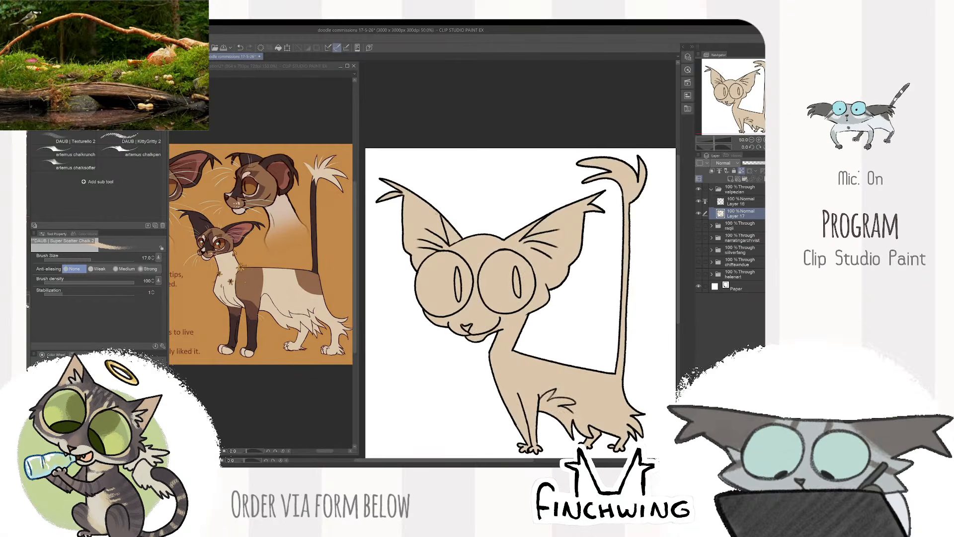
- Sample the brown from the reference's face and paint diagonal strokes down the forehead between the eyes
{"action": "left_click", "coordinate": [186, 223]}
{"action": "left_click_drag", "start_coordinate": [184, 221], "coordinate": [305, 315]}
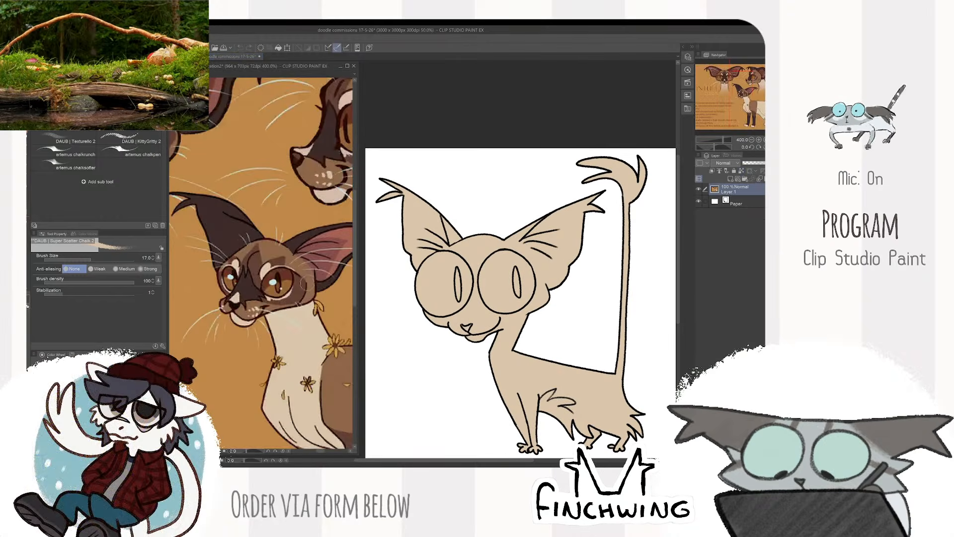
{"action": "left_click", "coordinate": [416, 257]}
{"action": "scroll", "coordinate": [491, 230], "scroll_direction": "up", "scroll_amount": 1}
{"action": "left_click_drag", "start_coordinate": [491, 238], "coordinate": [456, 320]}
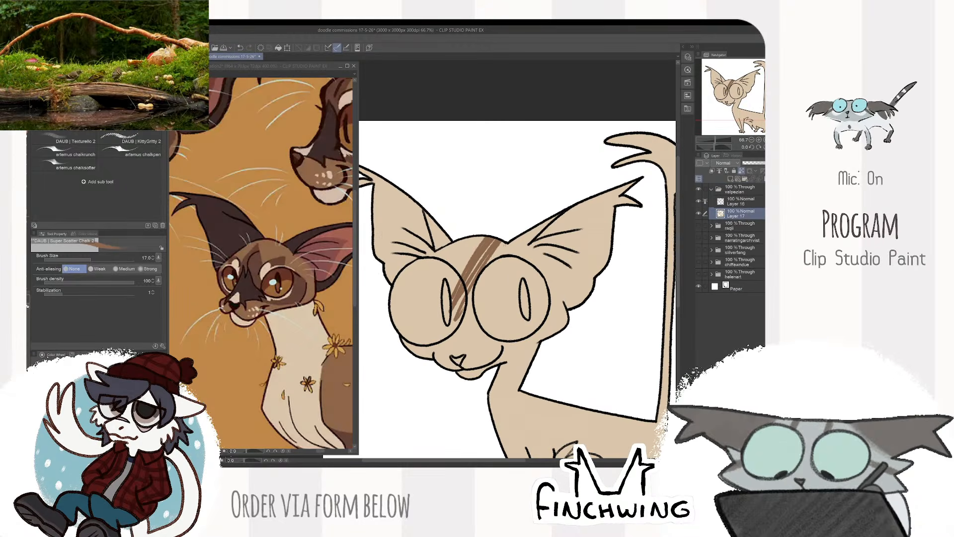
{"action": "left_click_drag", "start_coordinate": [537, 238], "coordinate": [509, 231]}
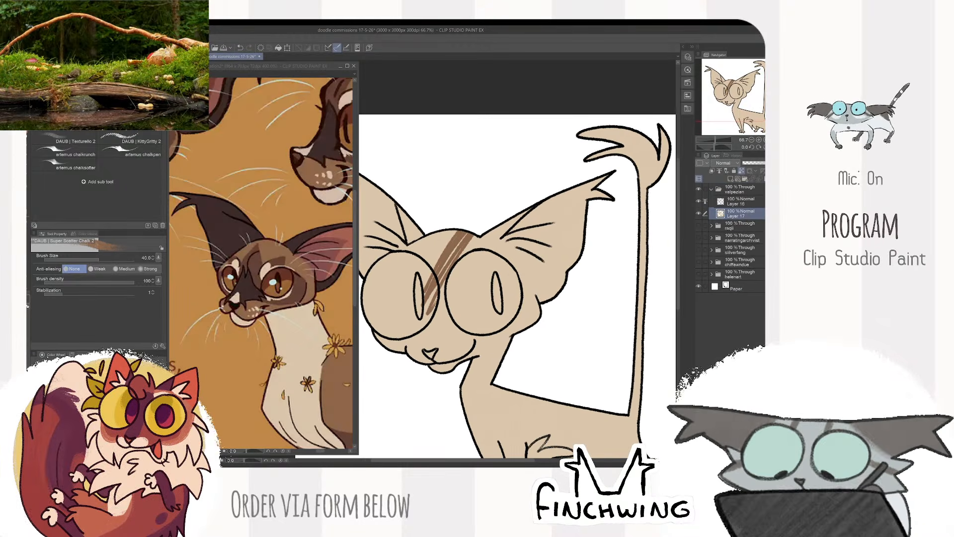
- Paint the face brown from forehead to chin with the Square Texture brush, enlarging it to size 70
{"action": "key", "text": "b"}
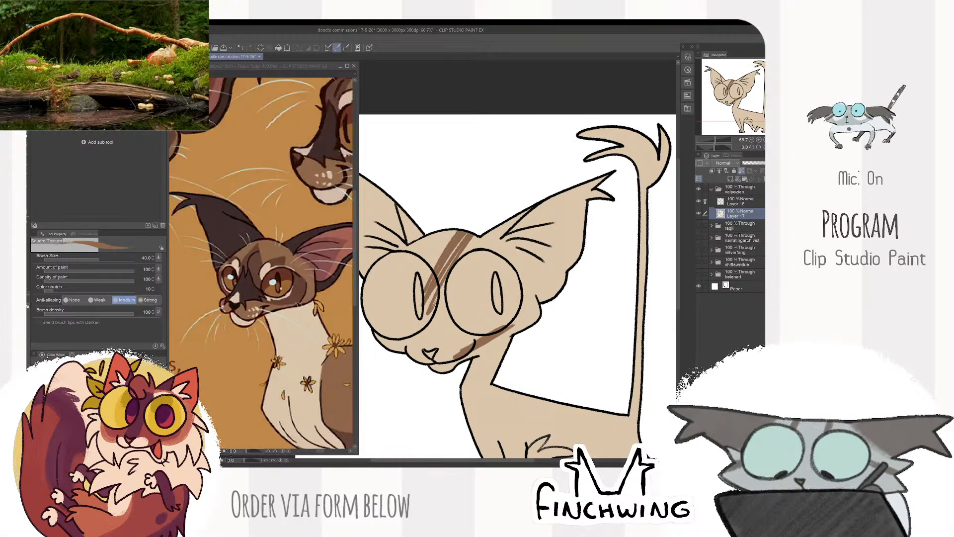
{"action": "mouse_move", "coordinate": [513, 327]}
{"action": "left_mouse_down"}
{"action": "mouse_move", "coordinate": [538, 315]}
{"action": "mouse_move", "coordinate": [519, 287]}
{"action": "left_mouse_up"}
{"action": "mouse_move", "coordinate": [517, 234]}
{"action": "left_mouse_down"}
{"action": "mouse_move", "coordinate": [497, 286]}
{"action": "mouse_move", "coordinate": [472, 295]}
{"action": "left_mouse_up"}
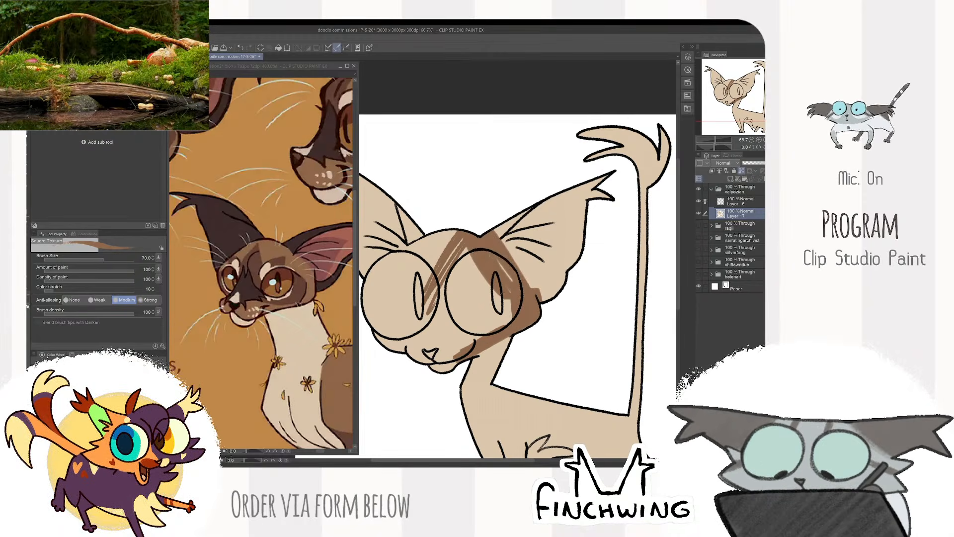
{"action": "mouse_move", "coordinate": [454, 236]}
{"action": "left_mouse_down"}
{"action": "mouse_move", "coordinate": [416, 279]}
{"action": "mouse_move", "coordinate": [444, 216]}
{"action": "mouse_move", "coordinate": [410, 304]}
{"action": "mouse_move", "coordinate": [431, 306]}
{"action": "left_mouse_up"}
{"action": "mouse_move", "coordinate": [440, 254]}
{"action": "left_mouse_down"}
{"action": "mouse_move", "coordinate": [472, 321]}
{"action": "mouse_move", "coordinate": [496, 282]}
{"action": "left_mouse_up"}
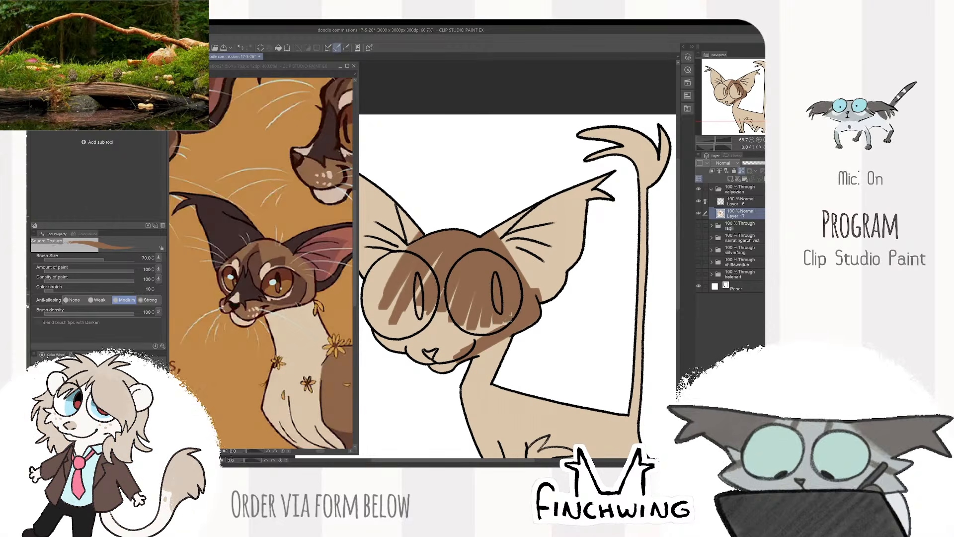
{"action": "mouse_move", "coordinate": [442, 379]}
{"action": "left_mouse_down"}
{"action": "mouse_move", "coordinate": [462, 323]}
{"action": "mouse_move", "coordinate": [433, 371]}
{"action": "mouse_move", "coordinate": [450, 288]}
{"action": "mouse_move", "coordinate": [438, 283]}
{"action": "mouse_move", "coordinate": [398, 338]}
{"action": "mouse_move", "coordinate": [383, 308]}
{"action": "left_mouse_up"}
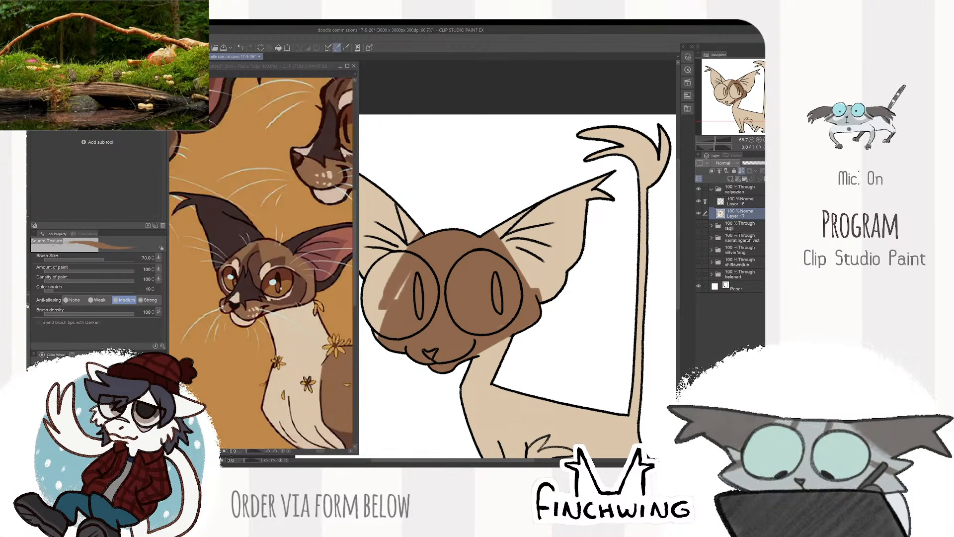
{"action": "left_click_drag", "start_coordinate": [398, 263], "coordinate": [378, 310]}
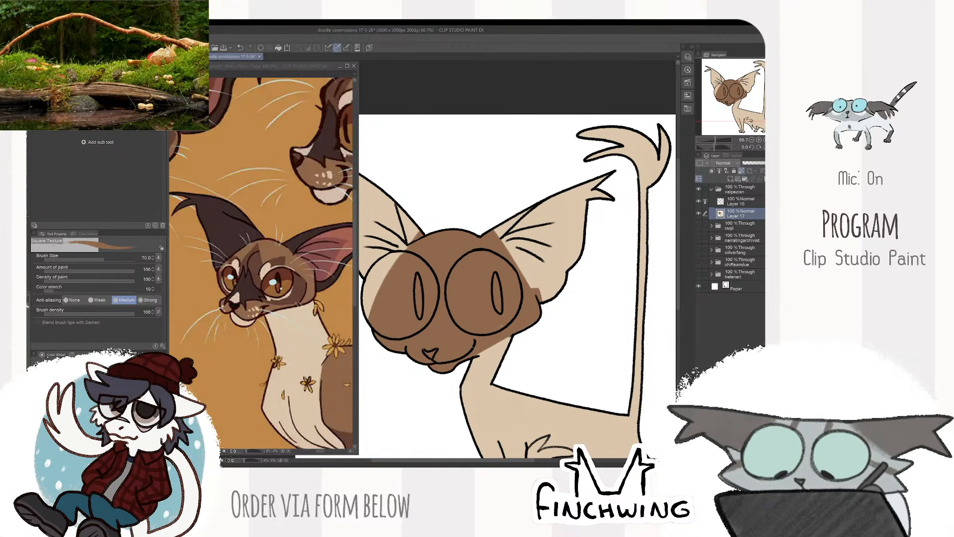
- Cover the remaining cream area around the left eye and the base of the left ear with brown
{"action": "scroll", "coordinate": [577, 278], "scroll_direction": "down", "scroll_amount": 2}
{"action": "scroll", "coordinate": [576, 278], "scroll_direction": "up", "scroll_amount": 2}
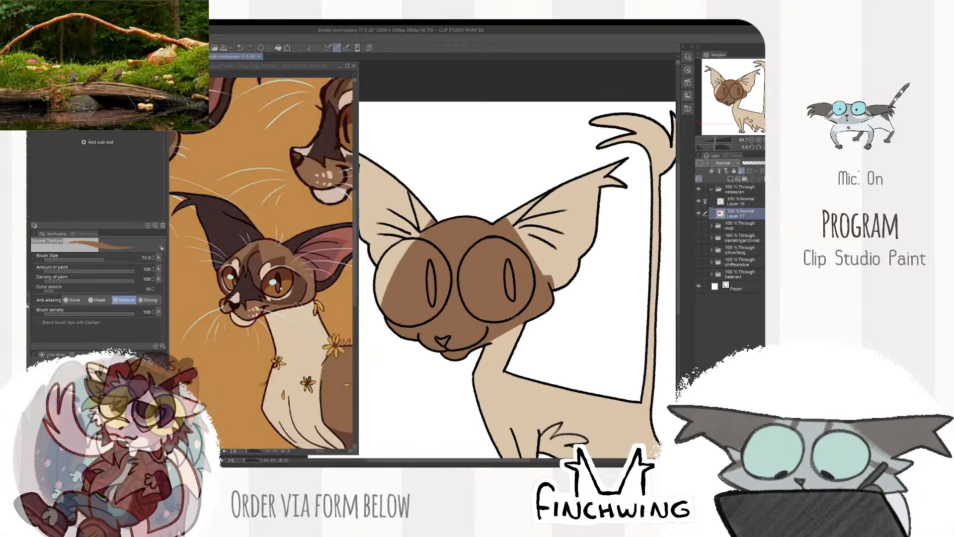
{"action": "scroll", "coordinate": [577, 278], "scroll_direction": "down", "scroll_amount": 2}
{"action": "scroll", "coordinate": [575, 279], "scroll_direction": "up", "scroll_amount": 2}
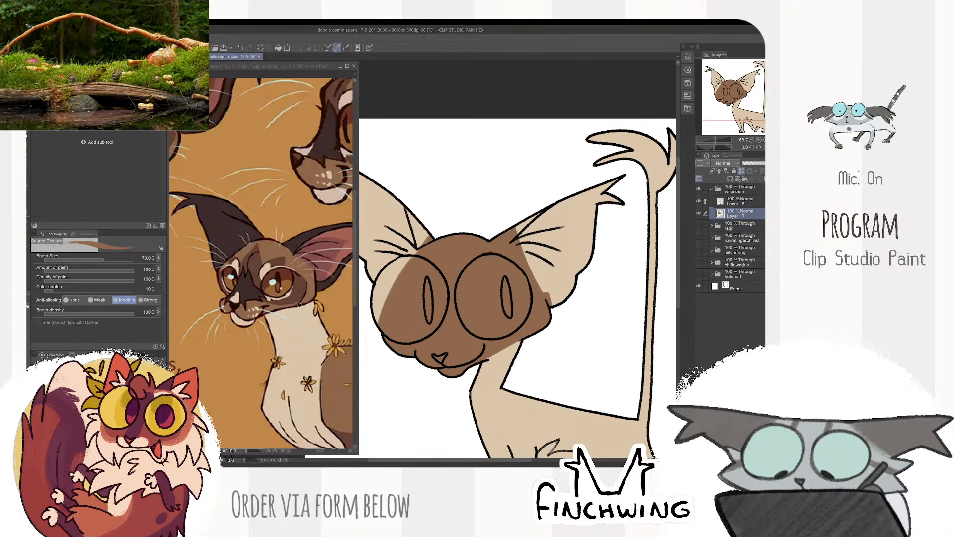
{"action": "mouse_move", "coordinate": [383, 308]}
{"action": "left_mouse_down"}
{"action": "mouse_move", "coordinate": [422, 234]}
{"action": "mouse_move", "coordinate": [417, 239]}
{"action": "left_mouse_up"}
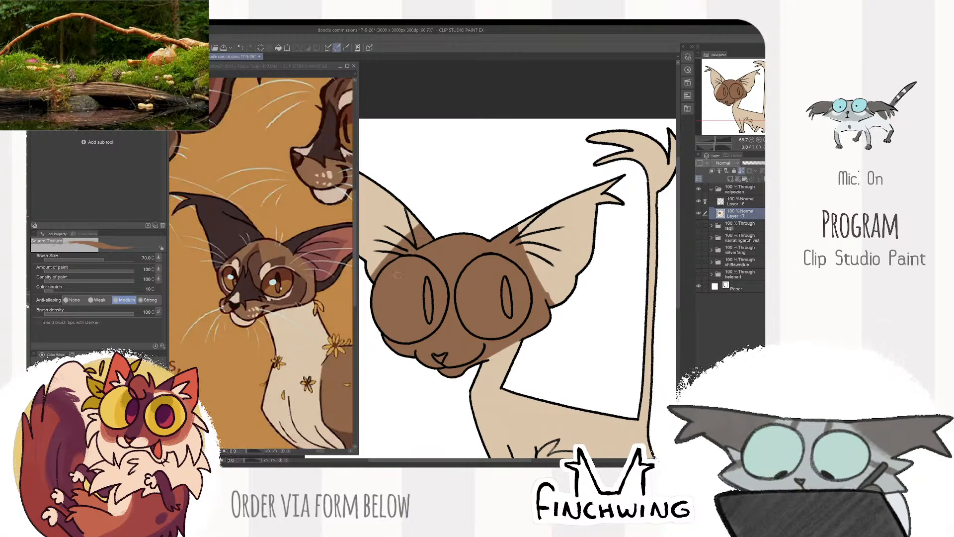
- Sample the reddish pink from the reference's inner ear and paint the inner edge of the figure's right-hand ear at brush size 50
{"action": "scroll", "coordinate": [421, 346], "scroll_direction": "down", "scroll_amount": 1}
{"action": "left_click_drag", "start_coordinate": [421, 346], "coordinate": [445, 337]}
{"action": "left_click_drag", "start_coordinate": [344, 232], "coordinate": [303, 264]}
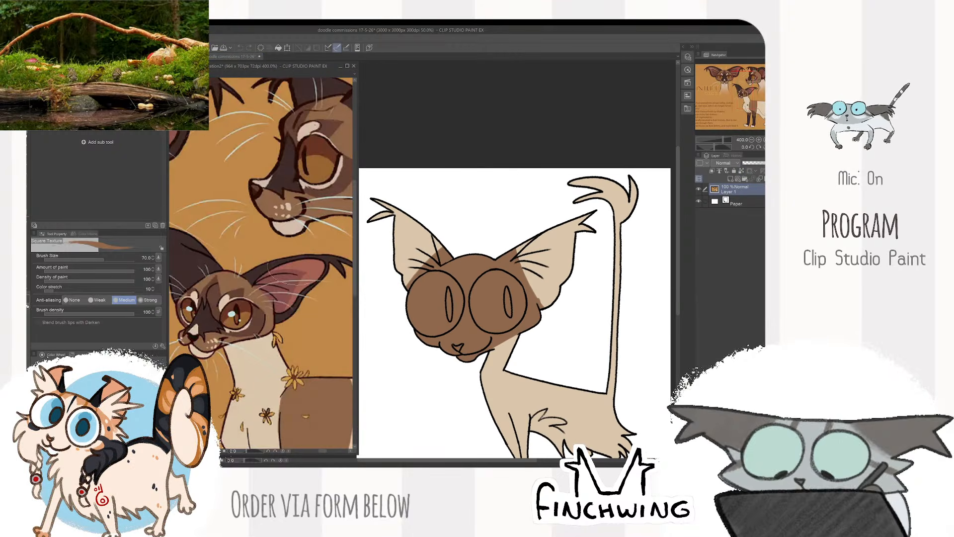
{"action": "left_click", "coordinate": [513, 161]}
{"action": "scroll", "coordinate": [513, 161], "scroll_direction": "up", "scroll_amount": 1}
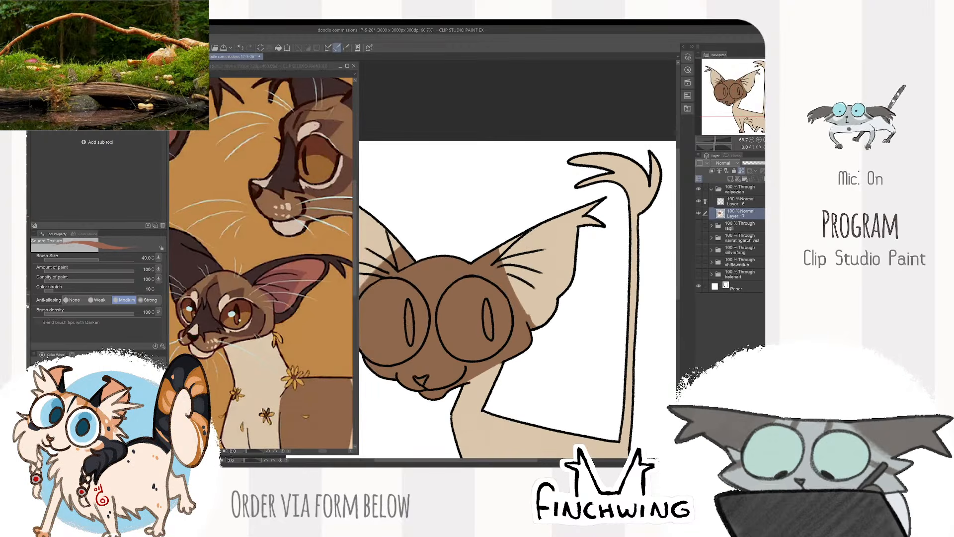
{"action": "scroll", "coordinate": [544, 230], "scroll_direction": "up", "scroll_amount": 1}
{"action": "key", "text": "bracketright"}
{"action": "key", "text": "bracketright"}
{"action": "mouse_move", "coordinate": [531, 232]}
{"action": "left_mouse_down"}
{"action": "mouse_move", "coordinate": [469, 282]}
{"action": "mouse_move", "coordinate": [534, 369]}
{"action": "left_mouse_up"}
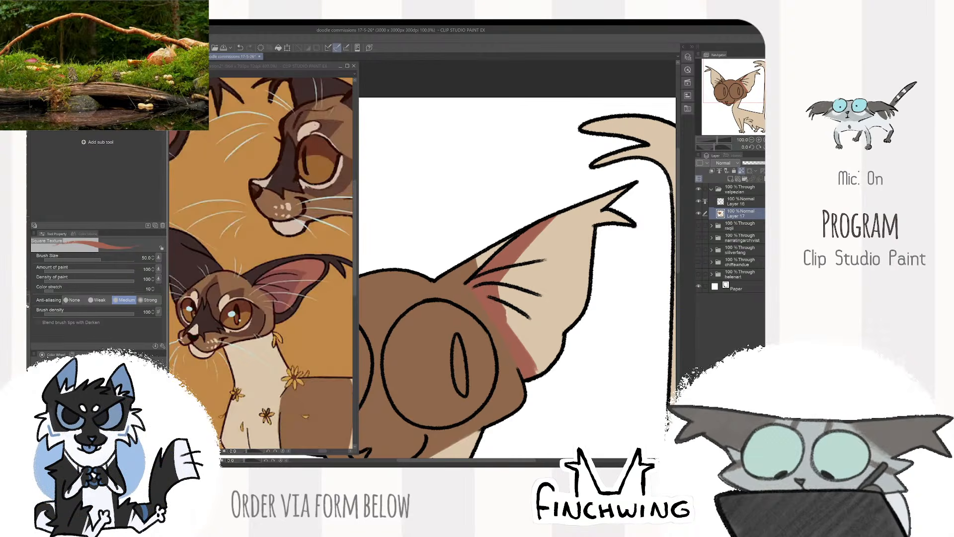
- Fill the rest of the right-hand inner ear with reddish pink, using a larger brush
{"action": "left_click_drag", "start_coordinate": [503, 312], "coordinate": [537, 369]}
{"action": "key", "text": "bracketright"}
{"action": "mouse_move", "coordinate": [519, 269]}
{"action": "left_mouse_down"}
{"action": "mouse_move", "coordinate": [507, 313]}
{"action": "mouse_move", "coordinate": [547, 383]}
{"action": "left_mouse_up"}
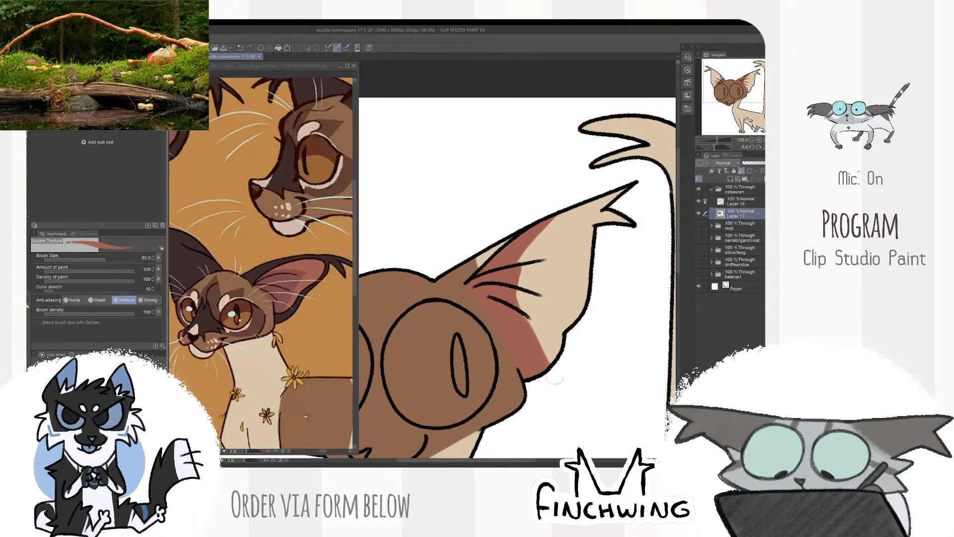
{"action": "mouse_move", "coordinate": [577, 194]}
{"action": "left_mouse_down"}
{"action": "mouse_move", "coordinate": [527, 363]}
{"action": "mouse_move", "coordinate": [536, 293]}
{"action": "left_mouse_up"}
{"action": "left_click_drag", "start_coordinate": [571, 219], "coordinate": [547, 329]}
{"action": "left_click_drag", "start_coordinate": [604, 218], "coordinate": [580, 271]}
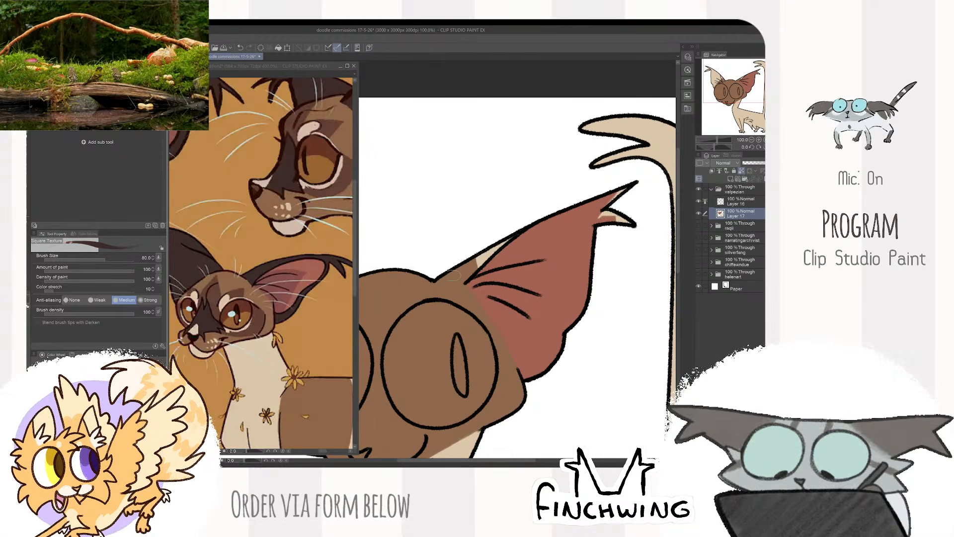
- Paint the outer edge and the tip tufts of the right-hand ear dark brown
{"action": "left_click_drag", "start_coordinate": [449, 282], "coordinate": [479, 262]}
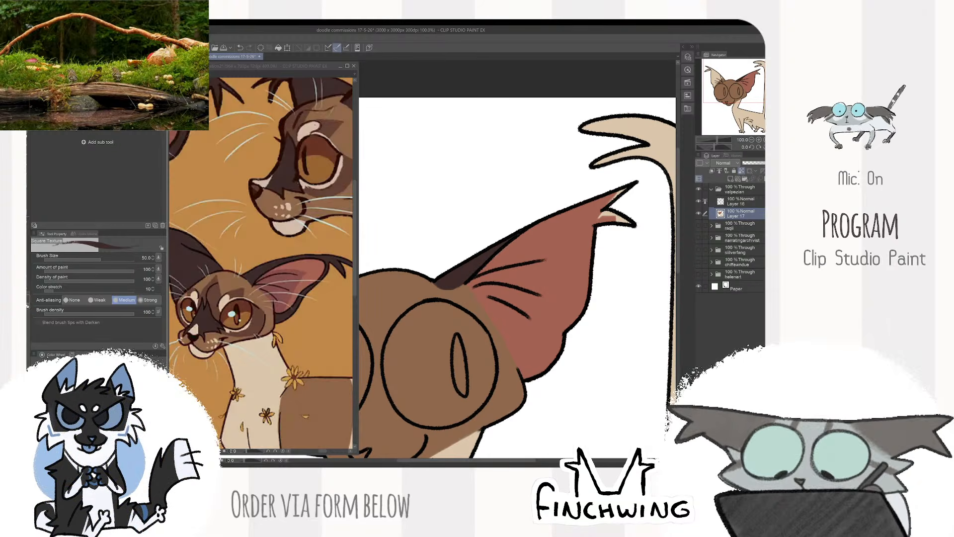
{"action": "left_click_drag", "start_coordinate": [597, 214], "coordinate": [607, 218]}
{"action": "left_click_drag", "start_coordinate": [601, 206], "coordinate": [619, 193]}
- Colour the left-hand ear to match, with reddish pink inside and dark brown on the tufts, using colours sampled from the reference
{"action": "mouse_move", "coordinate": [370, 261]}
{"action": "left_mouse_down"}
{"action": "mouse_move", "coordinate": [389, 248]}
{"action": "mouse_move", "coordinate": [555, 252]}
{"action": "mouse_move", "coordinate": [511, 276]}
{"action": "mouse_move", "coordinate": [520, 265]}
{"action": "left_mouse_up"}
{"action": "left_click", "coordinate": [319, 267], "text": "alt"}
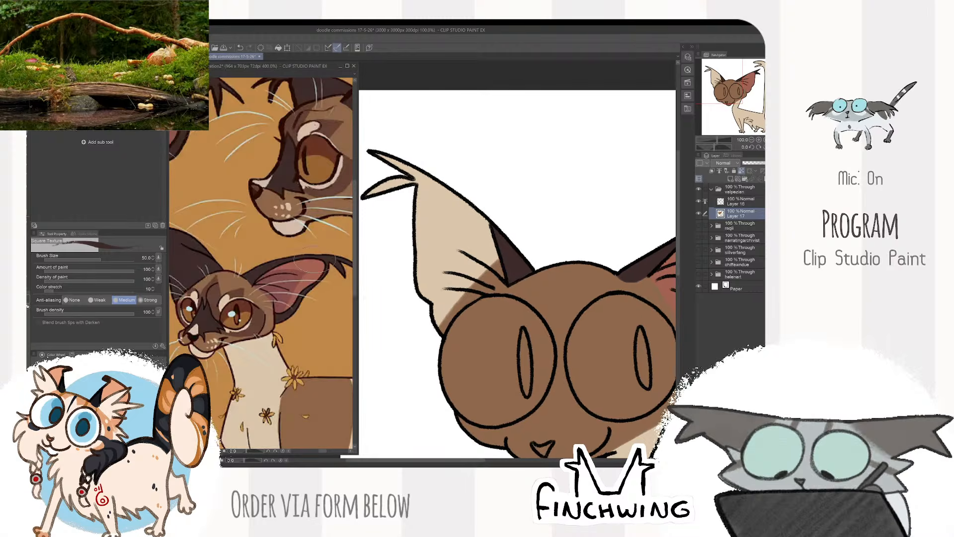
{"action": "mouse_move", "coordinate": [478, 214]}
{"action": "left_mouse_down"}
{"action": "mouse_move", "coordinate": [503, 282]}
{"action": "mouse_move", "coordinate": [489, 264]}
{"action": "mouse_move", "coordinate": [447, 318]}
{"action": "mouse_move", "coordinate": [448, 249]}
{"action": "mouse_move", "coordinate": [477, 209]}
{"action": "mouse_move", "coordinate": [452, 209]}
{"action": "mouse_move", "coordinate": [410, 300]}
{"action": "mouse_move", "coordinate": [433, 209]}
{"action": "mouse_move", "coordinate": [422, 179]}
{"action": "mouse_move", "coordinate": [494, 196]}
{"action": "mouse_move", "coordinate": [519, 223]}
{"action": "mouse_move", "coordinate": [458, 215]}
{"action": "mouse_move", "coordinate": [427, 229]}
{"action": "mouse_move", "coordinate": [420, 198]}
{"action": "left_mouse_up"}
{"action": "left_click", "coordinate": [264, 270], "text": "alt"}
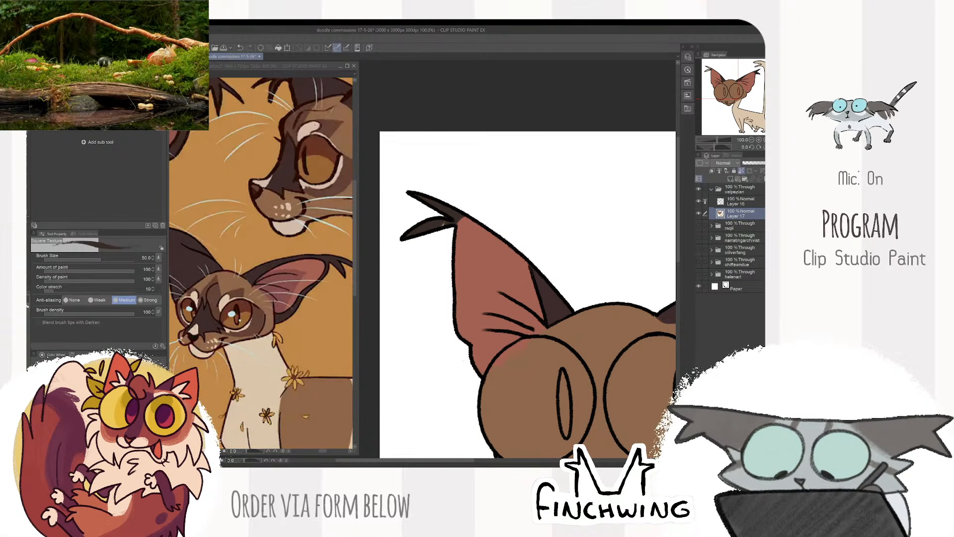
- Sample the darker brown from the reference and outline an inverted-V marking on the forehead at brush size 30
{"action": "scroll", "coordinate": [499, 204], "scroll_direction": "down", "scroll_amount": 2}
{"action": "left_click_drag", "start_coordinate": [498, 204], "coordinate": [393, 192]}
{"action": "left_click_drag", "start_coordinate": [248, 326], "coordinate": [286, 297]}
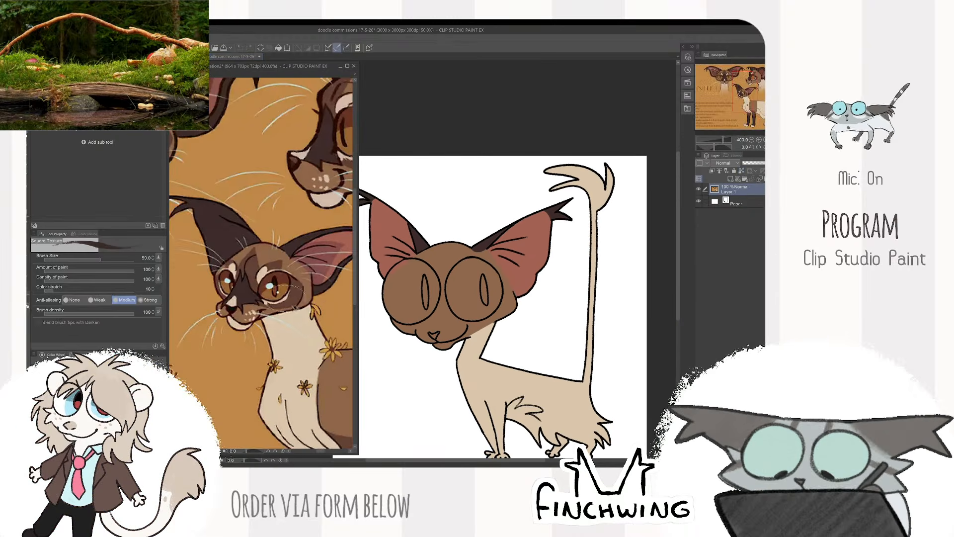
{"action": "scroll", "coordinate": [460, 234], "scroll_direction": "up", "scroll_amount": 2}
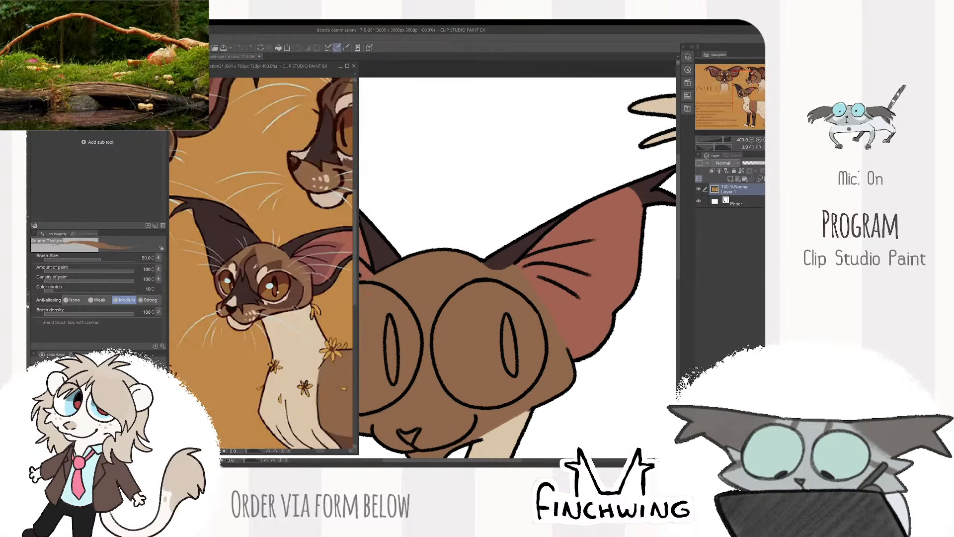
{"action": "left_click", "coordinate": [290, 243], "text": "alt"}
{"action": "mouse_move", "coordinate": [462, 269]}
{"action": "left_mouse_down"}
{"action": "mouse_move", "coordinate": [503, 239]}
{"action": "mouse_move", "coordinate": [437, 288]}
{"action": "left_mouse_up"}
{"action": "key", "text": "["}
{"action": "key", "text": "["}
{"action": "key", "text": "["}
{"action": "key", "text": "["}
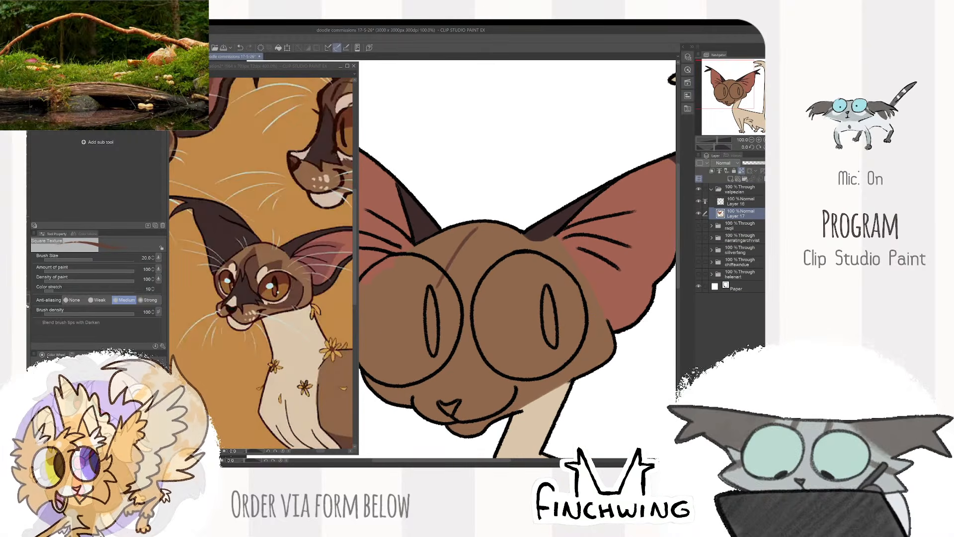
{"action": "key", "text": "]"}
{"action": "key", "text": "]"}
{"action": "mouse_move", "coordinate": [473, 226]}
{"action": "left_mouse_down"}
{"action": "mouse_move", "coordinate": [505, 278]}
{"action": "mouse_move", "coordinate": [436, 297]}
{"action": "left_mouse_up"}
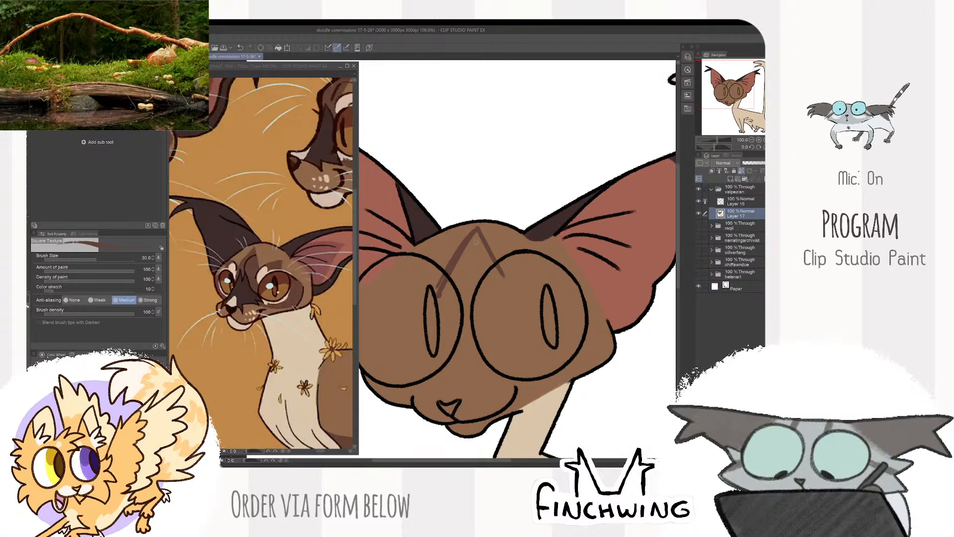
{"action": "left_click_drag", "start_coordinate": [474, 231], "coordinate": [493, 270]}
- Fill the forehead marking down between the eyes with jagged darker brown strokes at brush size 40
{"action": "key", "text": "bracketright"}
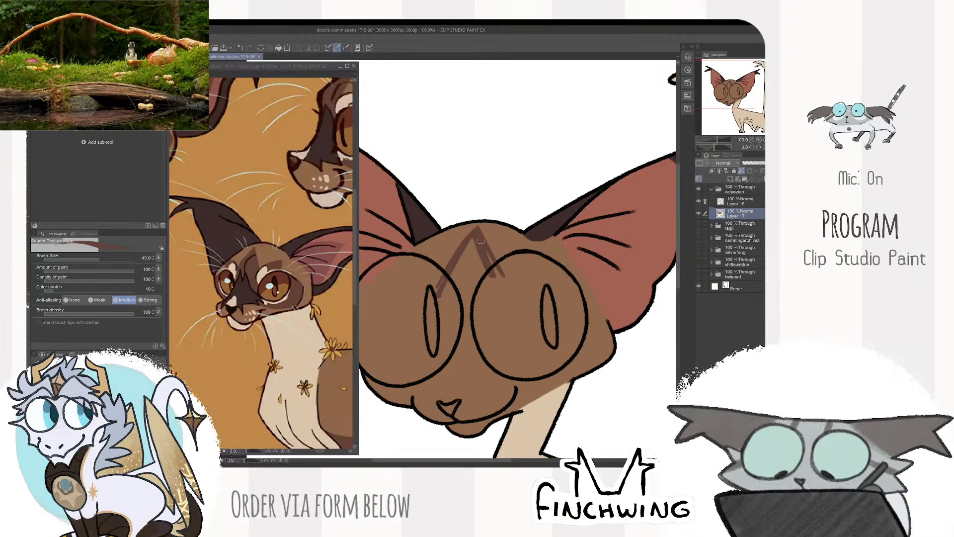
{"action": "left_click_drag", "start_coordinate": [481, 241], "coordinate": [497, 277]}
{"action": "left_click_drag", "start_coordinate": [474, 239], "coordinate": [446, 289]}
{"action": "mouse_move", "coordinate": [481, 256]}
{"action": "left_mouse_down"}
{"action": "mouse_move", "coordinate": [480, 315]}
{"action": "mouse_move", "coordinate": [459, 282]}
{"action": "mouse_move", "coordinate": [467, 343]}
{"action": "left_mouse_up"}
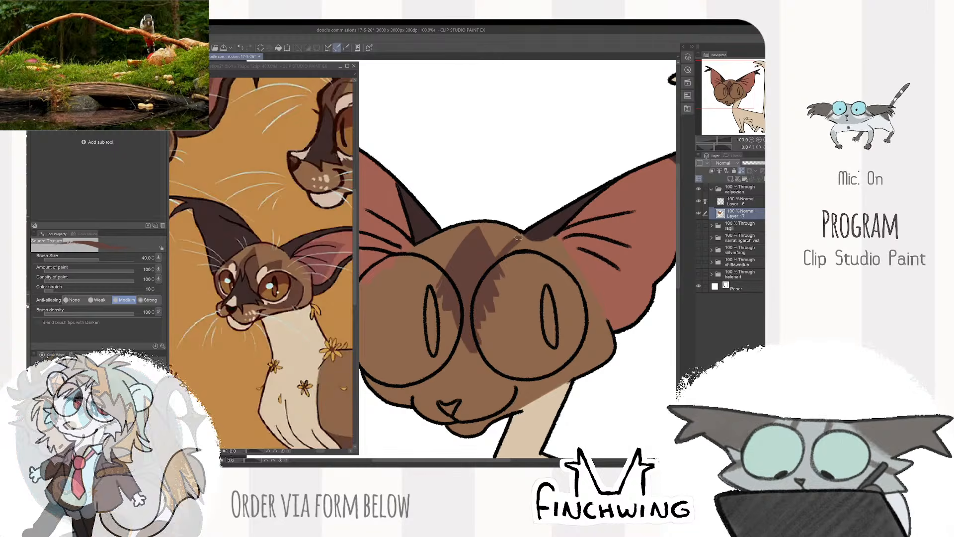
- Add short darker brown fur stripes above both eyes on either side of the forehead marking
{"action": "left_click_drag", "start_coordinate": [511, 252], "coordinate": [568, 240]}
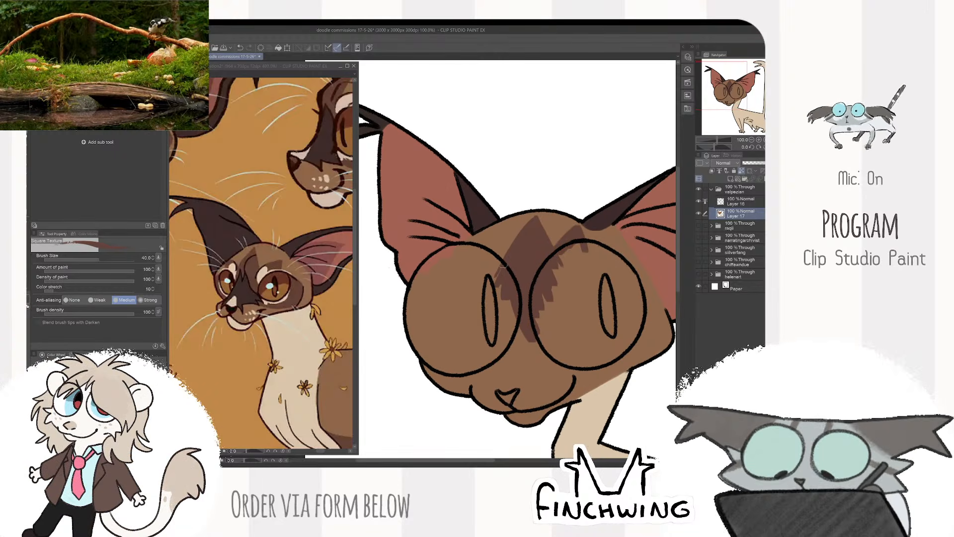
{"action": "left_click_drag", "start_coordinate": [490, 232], "coordinate": [502, 266]}
{"action": "left_click_drag", "start_coordinate": [492, 233], "coordinate": [504, 268]}
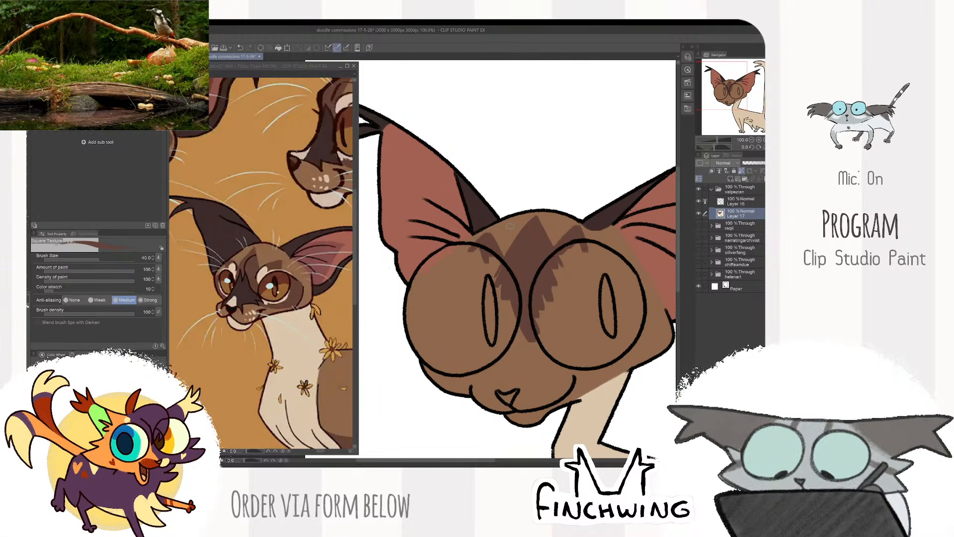
{"action": "left_click_drag", "start_coordinate": [594, 255], "coordinate": [567, 233]}
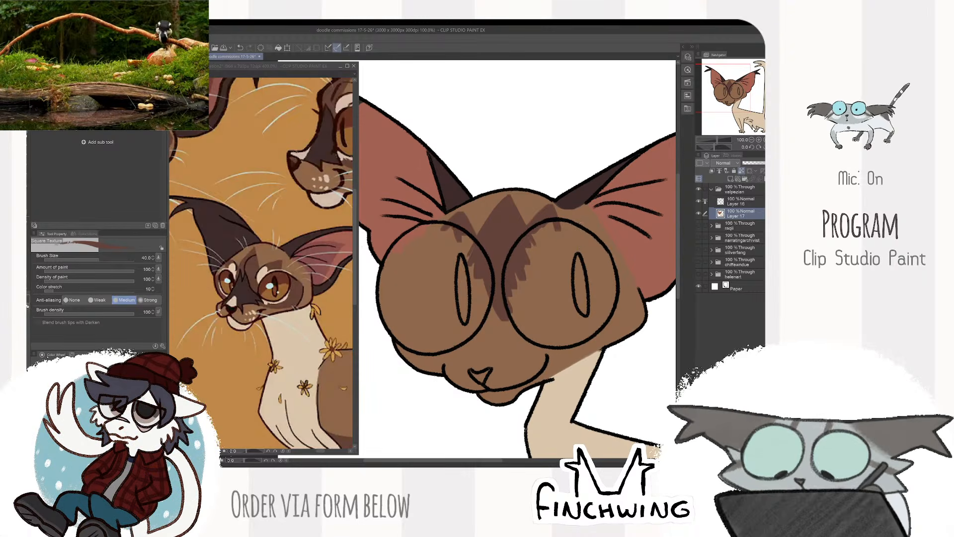
- Refine the edges of the forehead markings at brush size 25
{"action": "key", "text": "bracketleft"}
{"action": "key", "text": "bracketleft"}
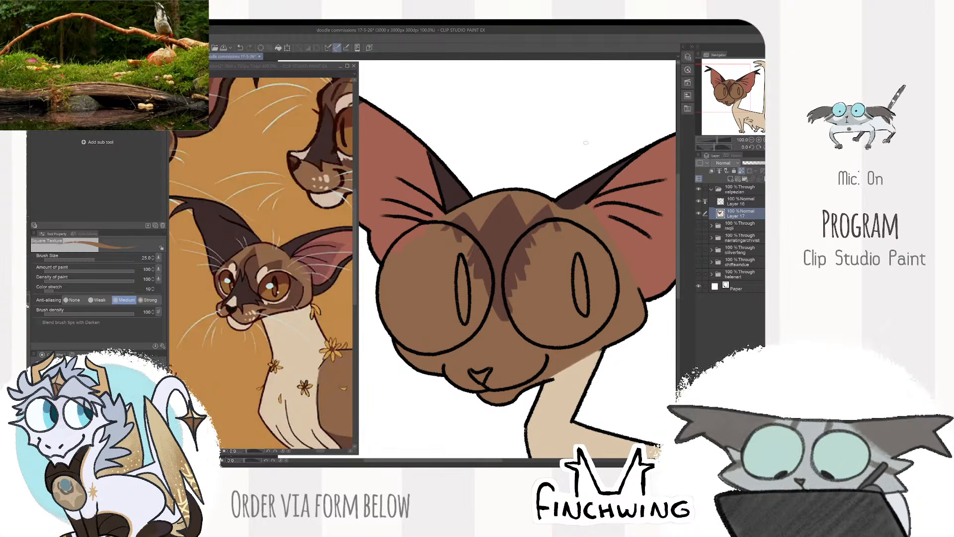
{"action": "scroll", "coordinate": [564, 174], "scroll_direction": "down", "scroll_amount": 3}
{"action": "scroll", "coordinate": [540, 211], "scroll_direction": "up", "scroll_amount": 3}
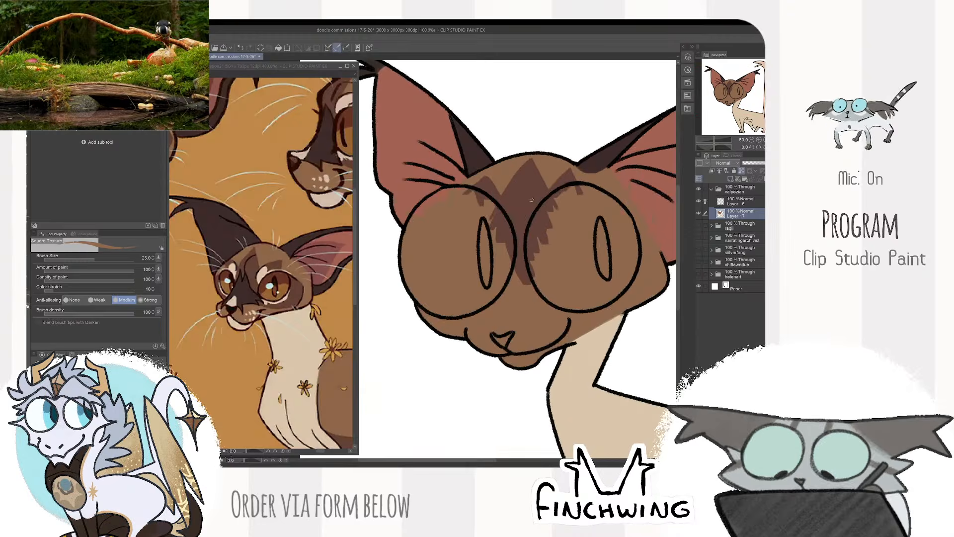
{"action": "left_click", "coordinate": [533, 201], "text": "alt"}
{"action": "left_click_drag", "start_coordinate": [542, 180], "coordinate": [524, 191]}
- Sample the marking brown from the reference and paint darker patches beneath the eyes and along both cheeks at brush size 50
{"action": "left_click", "coordinate": [253, 283], "text": "alt"}
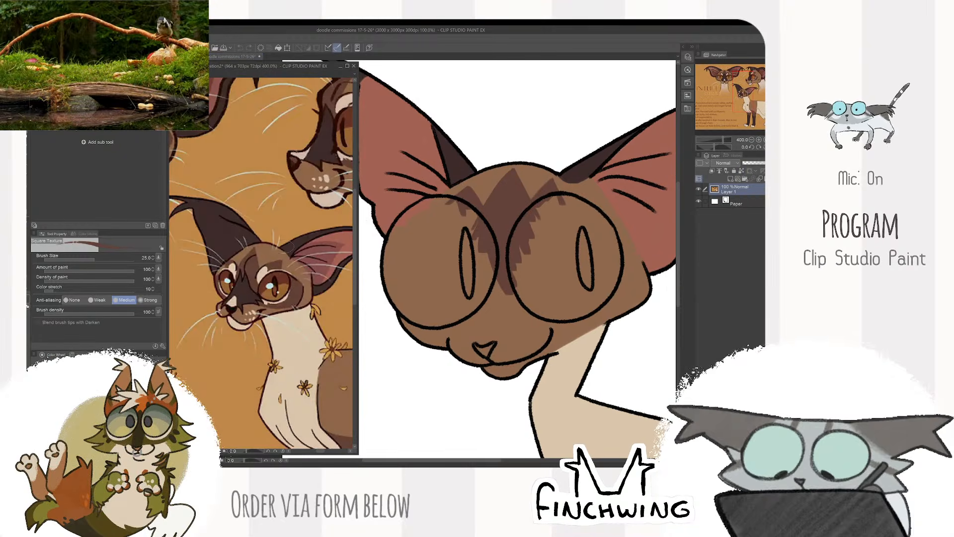
{"action": "left_click", "coordinate": [603, 243]}
{"action": "left_click_drag", "start_coordinate": [603, 244], "coordinate": [539, 219]}
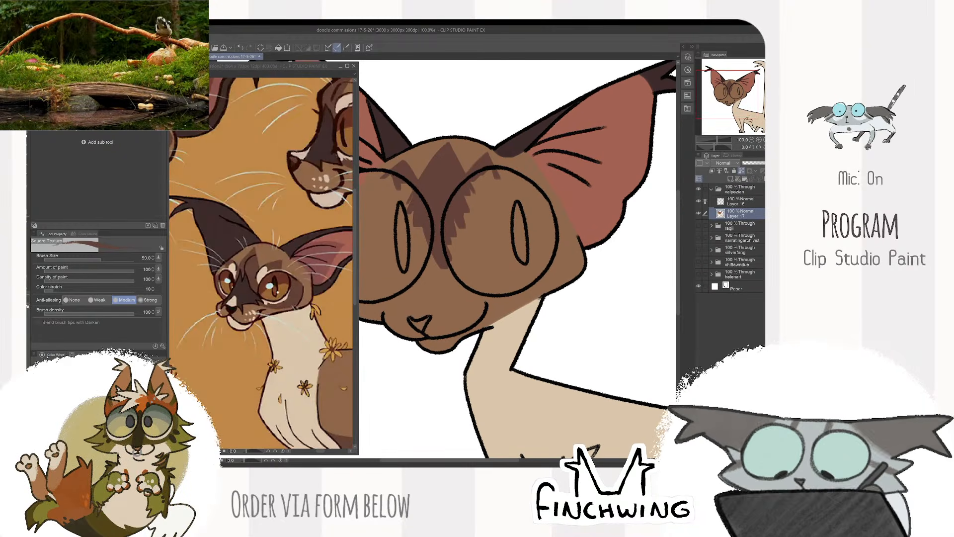
{"action": "mouse_move", "coordinate": [464, 297]}
{"action": "left_mouse_down"}
{"action": "mouse_move", "coordinate": [553, 280]}
{"action": "mouse_move", "coordinate": [553, 232]}
{"action": "mouse_move", "coordinate": [546, 283]}
{"action": "mouse_move", "coordinate": [512, 294]}
{"action": "left_mouse_up"}
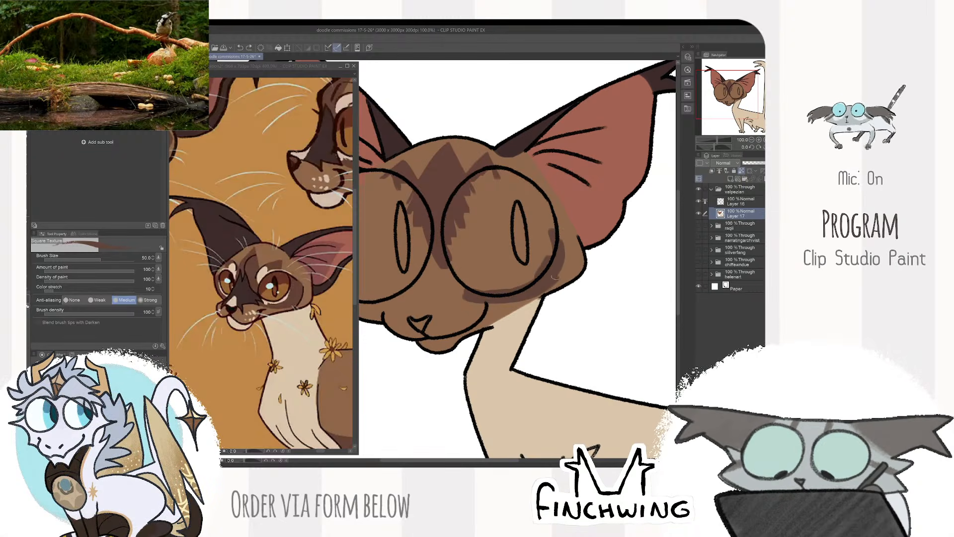
{"action": "mouse_move", "coordinate": [556, 277]}
{"action": "left_mouse_down"}
{"action": "mouse_move", "coordinate": [563, 253]}
{"action": "mouse_move", "coordinate": [675, 224]}
{"action": "left_mouse_up"}
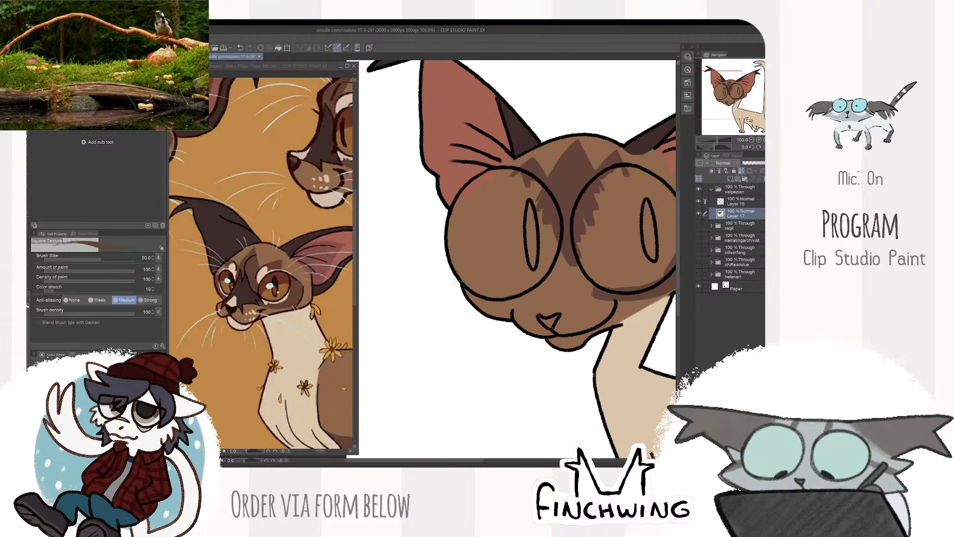
{"action": "mouse_move", "coordinate": [458, 285]}
{"action": "left_mouse_down"}
{"action": "mouse_move", "coordinate": [528, 301]}
{"action": "mouse_move", "coordinate": [482, 306]}
{"action": "mouse_move", "coordinate": [502, 300]}
{"action": "left_mouse_up"}
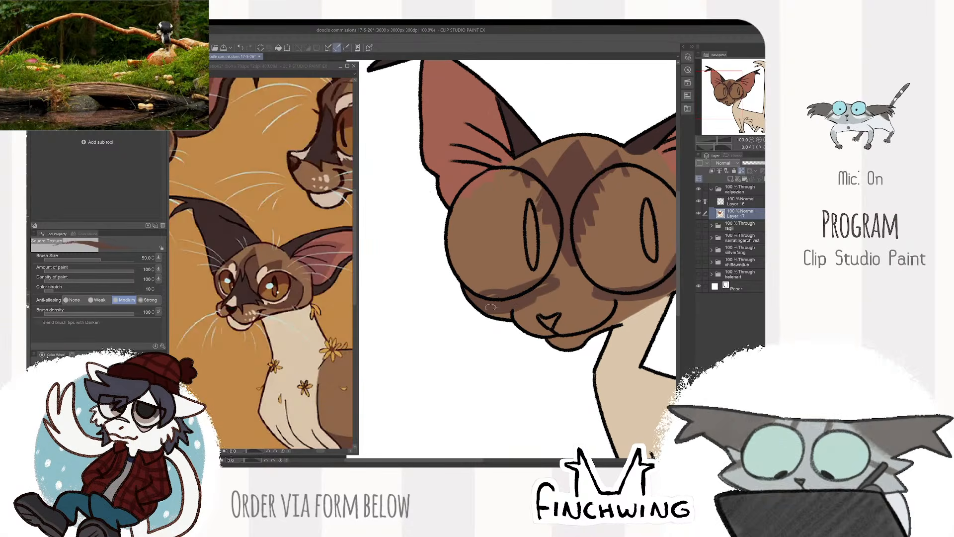
{"action": "mouse_move", "coordinate": [585, 293]}
{"action": "left_mouse_down"}
{"action": "mouse_move", "coordinate": [508, 296]}
{"action": "mouse_move", "coordinate": [497, 271]}
{"action": "mouse_move", "coordinate": [476, 277]}
{"action": "left_mouse_up"}
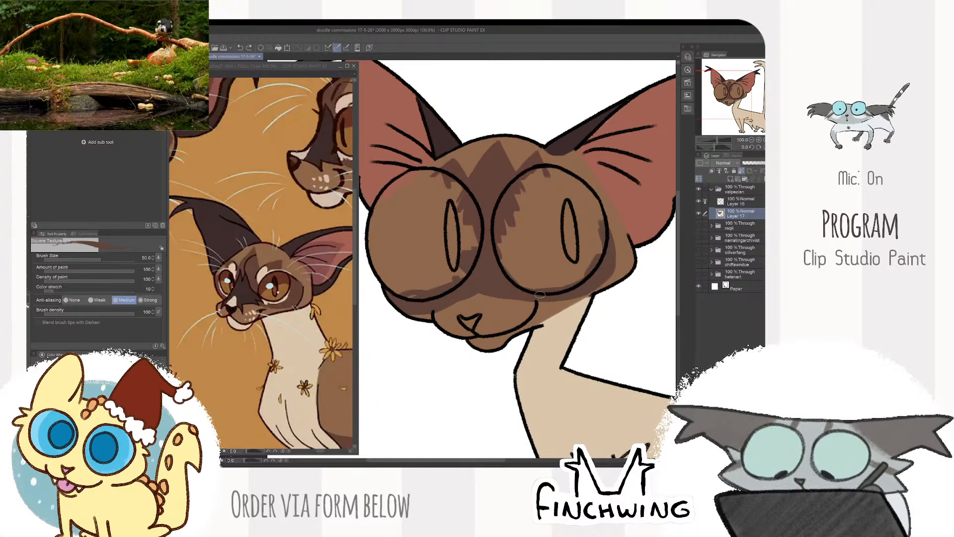
- Sample the darkest brown from the reference's muzzle and paint strokes down the nose bridge between the eyes at brush size 50
{"action": "left_click", "coordinate": [314, 338]}
{"action": "left_click", "coordinate": [243, 289], "text": "alt"}
{"action": "left_click", "coordinate": [497, 234]}
{"action": "left_click_drag", "start_coordinate": [518, 253], "coordinate": [487, 289]}
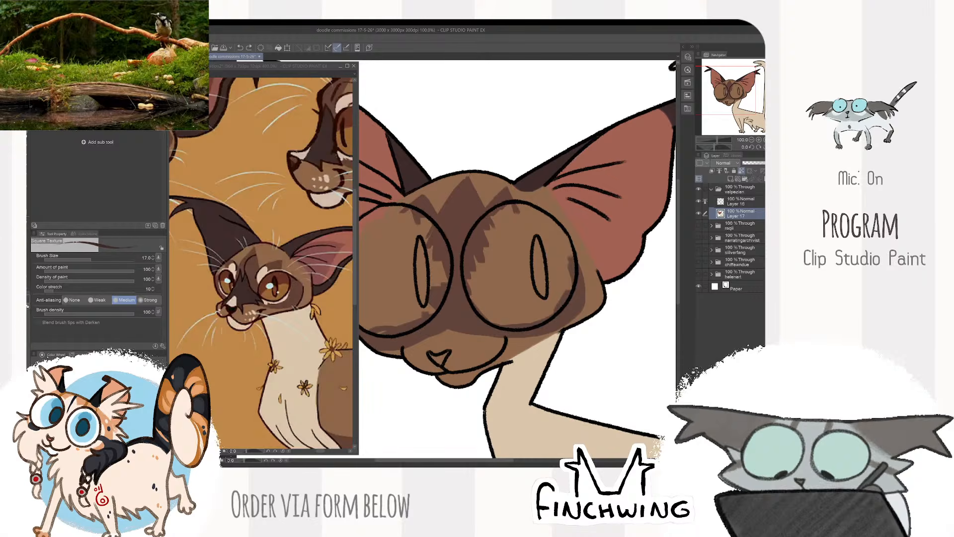
{"action": "key", "text": "]"}
{"action": "key", "text": "]"}
{"action": "left_click_drag", "start_coordinate": [457, 237], "coordinate": [461, 302]}
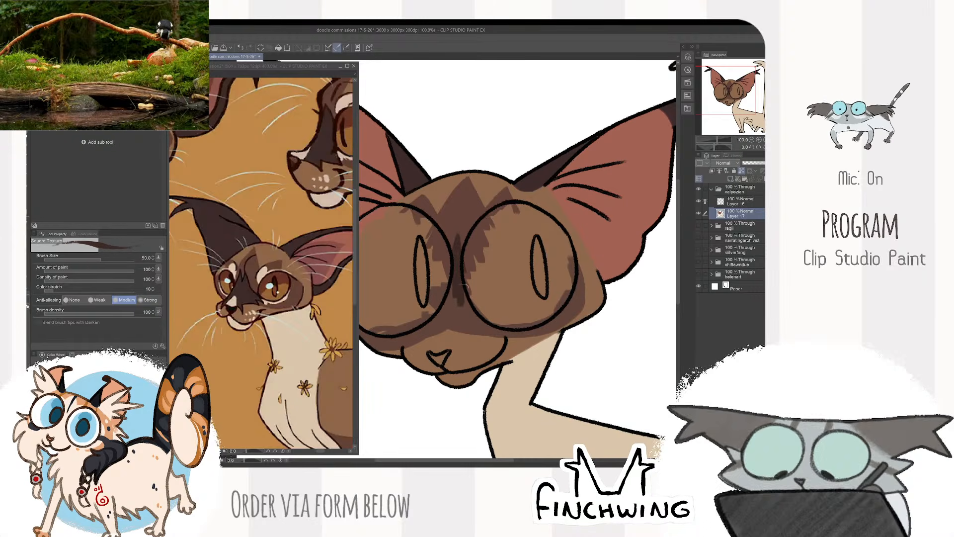
- Fill the lower nose bridge and the area above the nose with the darkest brown, enlarging the brush from size 20 to 40
{"action": "key", "text": "bracketleft"}
{"action": "key", "text": "bracketleft"}
{"action": "key", "text": "bracketleft"}
{"action": "key", "text": "bracketleft"}
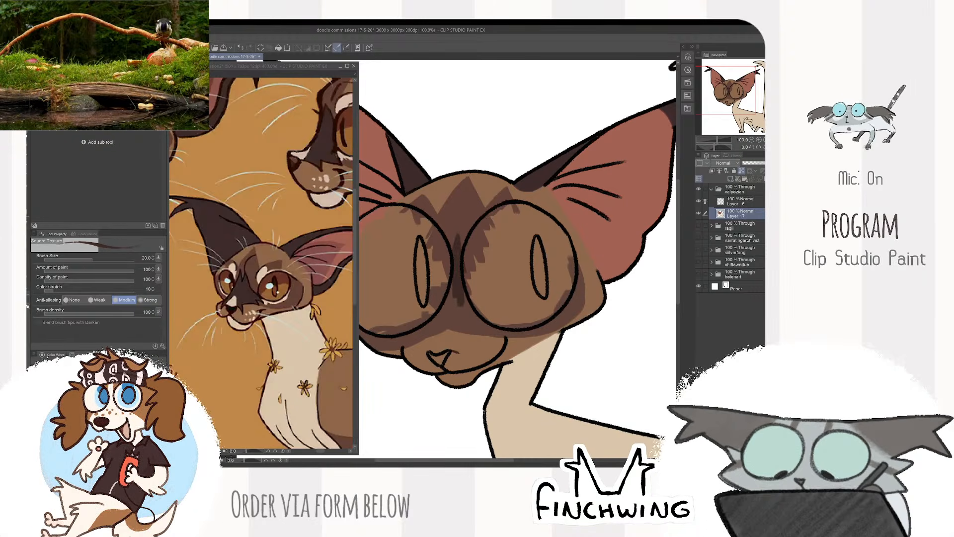
{"action": "mouse_move", "coordinate": [479, 334]}
{"action": "left_mouse_down"}
{"action": "mouse_move", "coordinate": [453, 346]}
{"action": "mouse_move", "coordinate": [476, 308]}
{"action": "mouse_move", "coordinate": [452, 318]}
{"action": "mouse_move", "coordinate": [485, 307]}
{"action": "mouse_move", "coordinate": [432, 298]}
{"action": "left_mouse_up"}
{"action": "key", "text": "bracketright"}
{"action": "key", "text": "bracketright"}
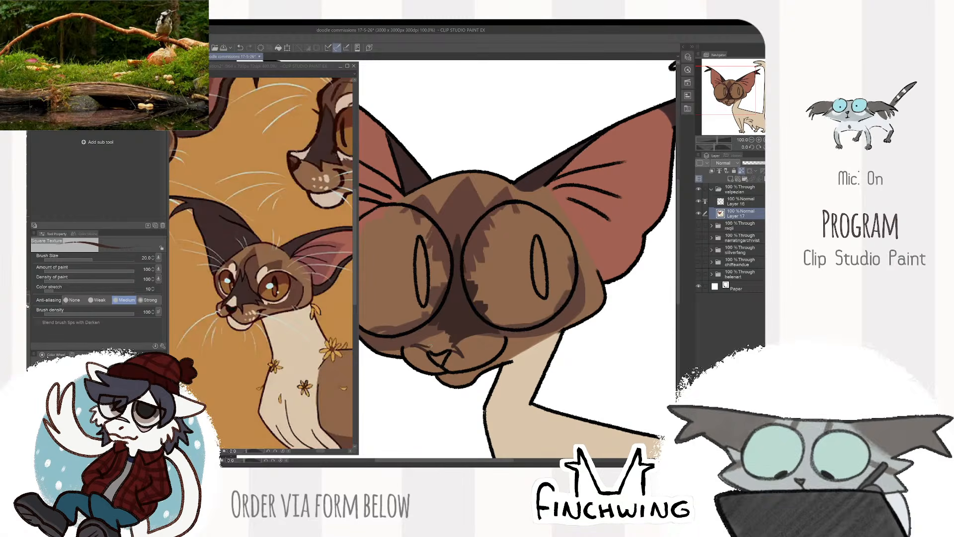
{"action": "key", "text": "bracketright"}
{"action": "key", "text": "bracketright"}
{"action": "mouse_move", "coordinate": [426, 318]}
{"action": "left_mouse_down"}
{"action": "mouse_move", "coordinate": [430, 350]}
{"action": "mouse_move", "coordinate": [416, 346]}
{"action": "mouse_move", "coordinate": [429, 351]}
{"action": "mouse_move", "coordinate": [424, 297]}
{"action": "mouse_move", "coordinate": [457, 348]}
{"action": "left_mouse_up"}
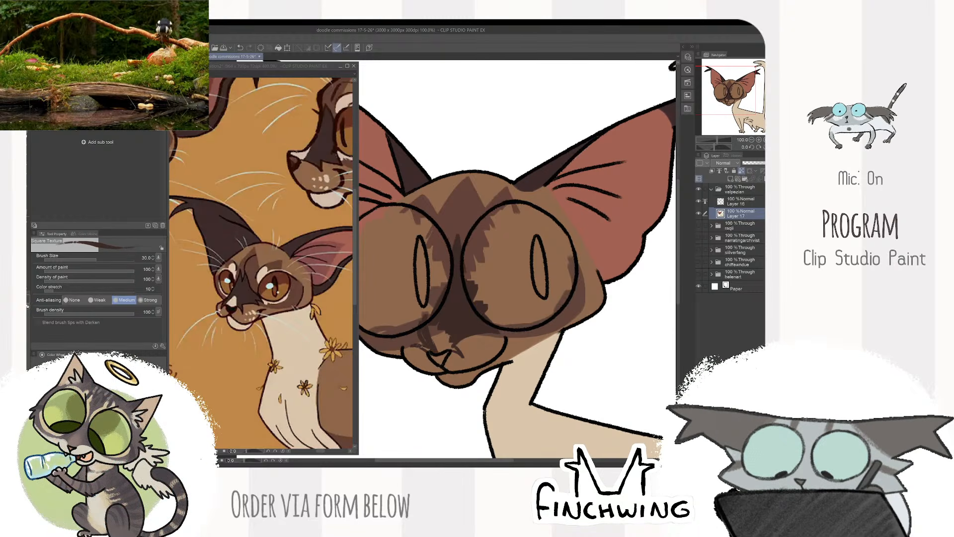
{"action": "key", "text": "bracketright"}
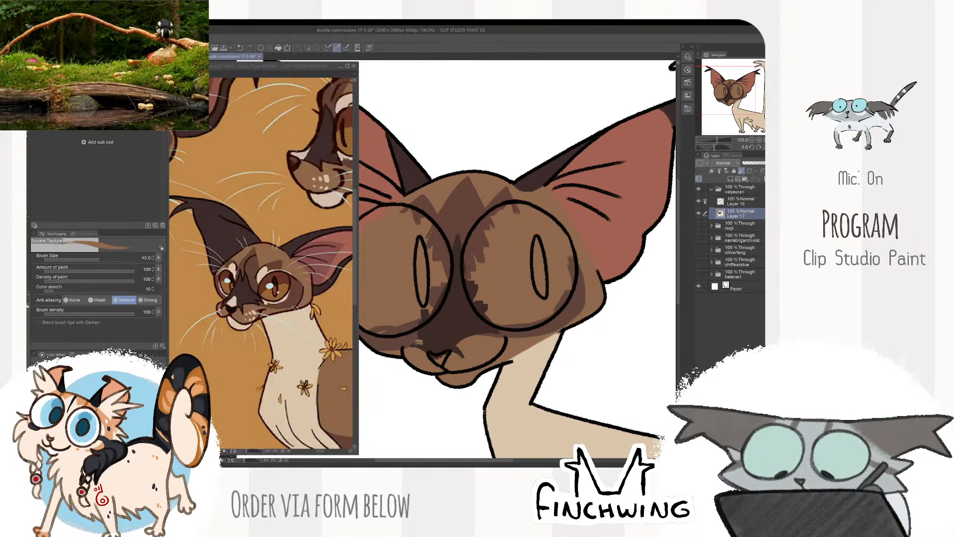
- Touch up the edges of the dark nose patch along the muzzle and beneath the right-hand eye with the neighbouring browns
{"action": "left_click", "coordinate": [424, 342], "text": "alt"}
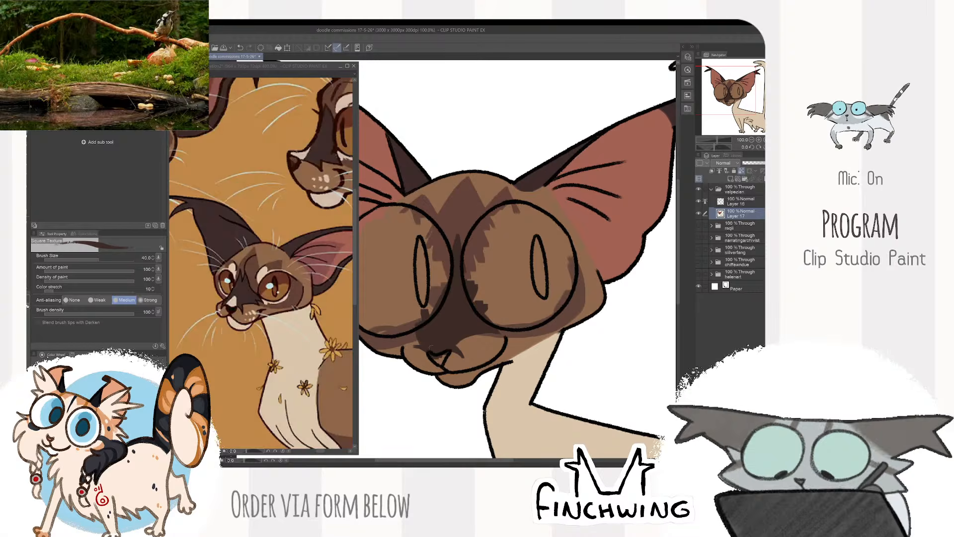
{"action": "left_click", "coordinate": [489, 336], "text": "alt"}
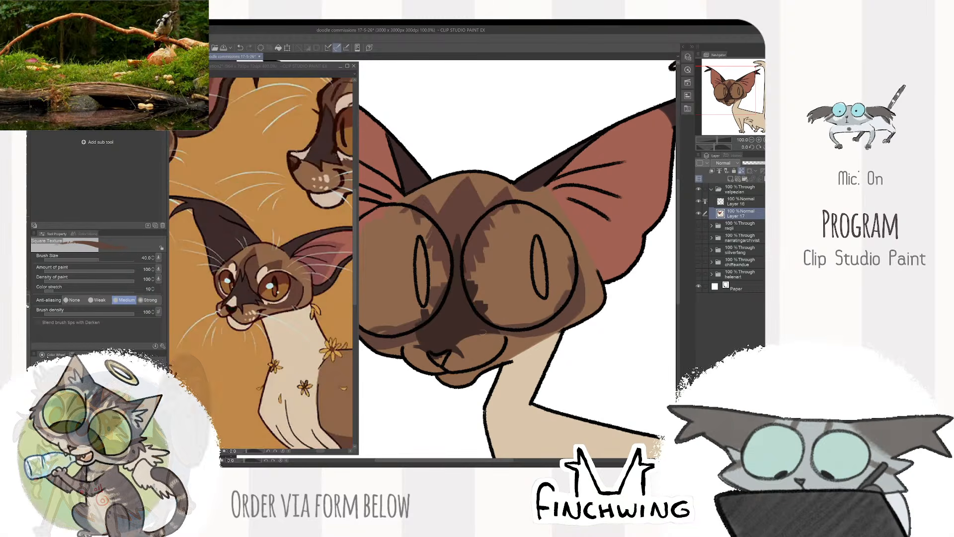
{"action": "left_click", "coordinate": [492, 332], "text": "alt"}
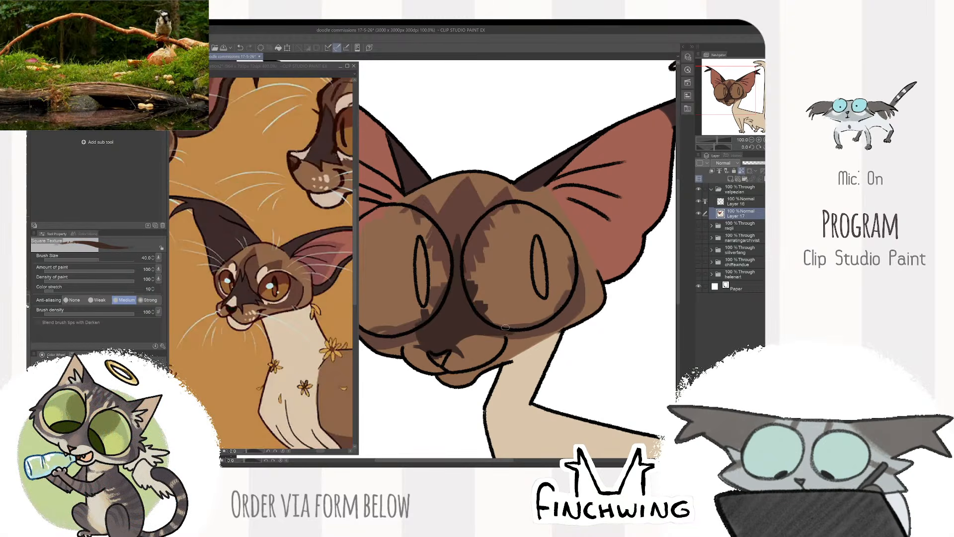
{"action": "mouse_move", "coordinate": [505, 327]}
{"action": "left_mouse_down"}
{"action": "mouse_move", "coordinate": [478, 331]}
{"action": "mouse_move", "coordinate": [507, 329]}
{"action": "left_mouse_up"}
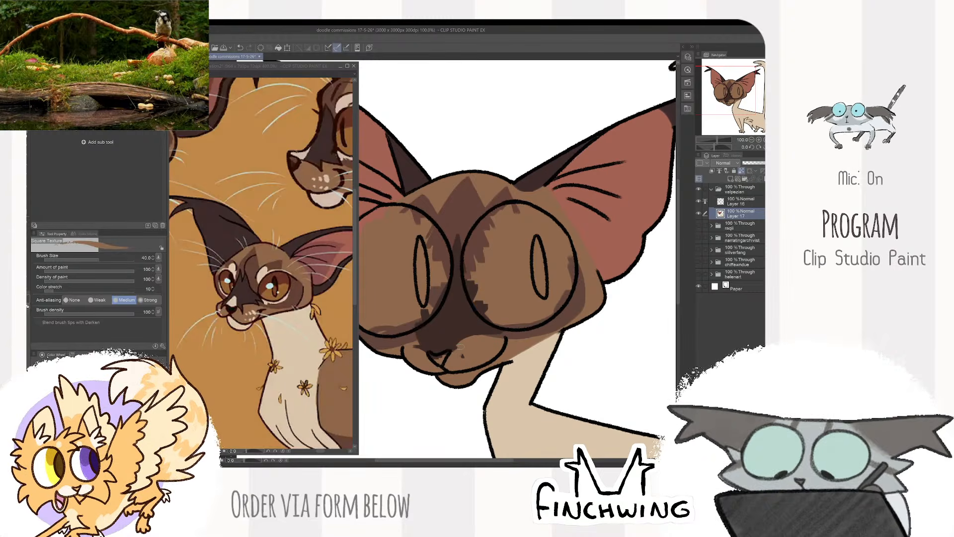
{"action": "left_click", "coordinate": [469, 320], "text": "alt"}
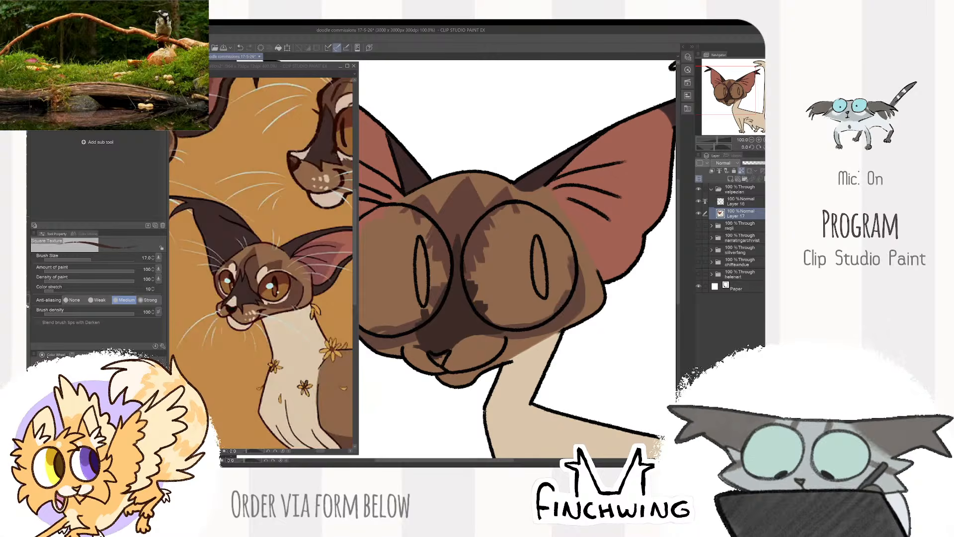
- Touch up the edge of the dark nose patch beside the nose with the marking browns at brush size 20
{"action": "key", "text": "bracketright"}
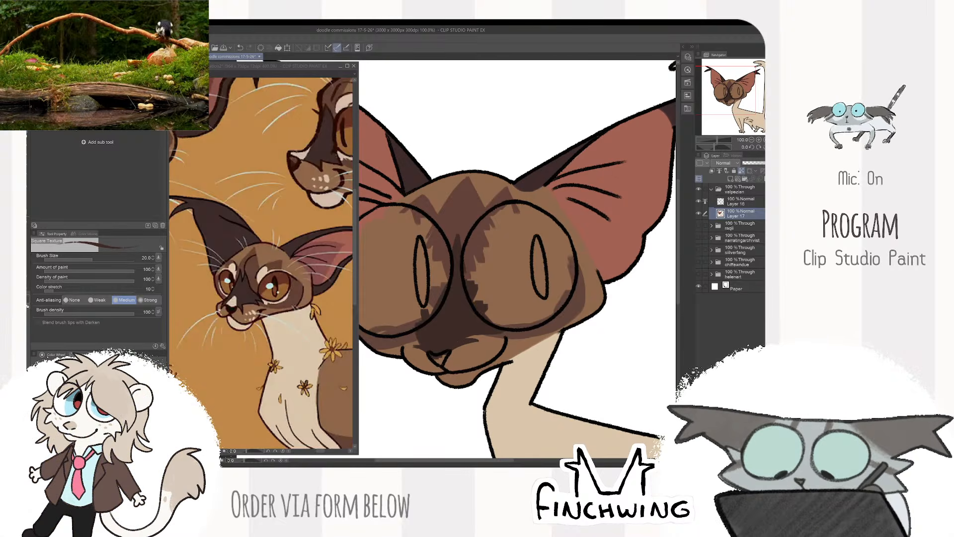
{"action": "left_click", "coordinate": [420, 354], "text": "alt"}
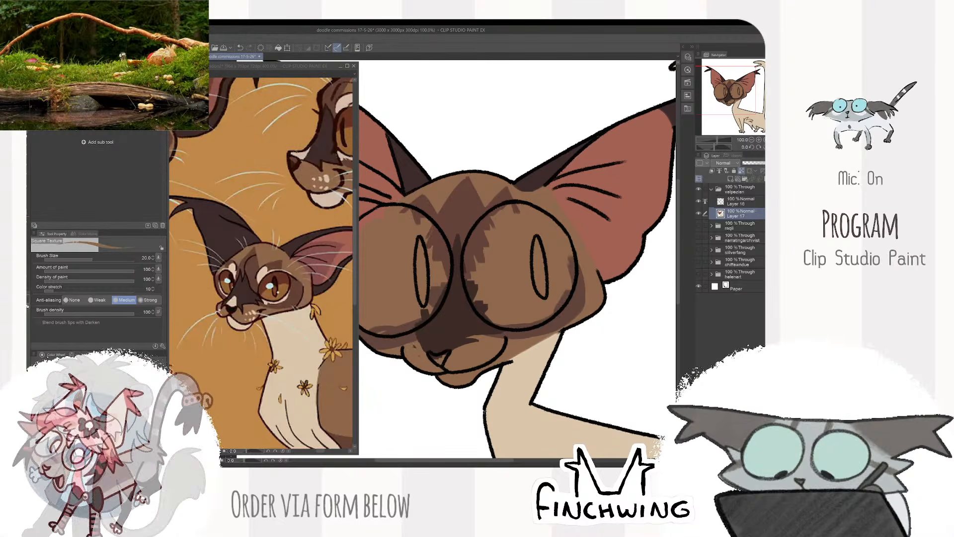
{"action": "left_click", "coordinate": [425, 341], "text": "alt"}
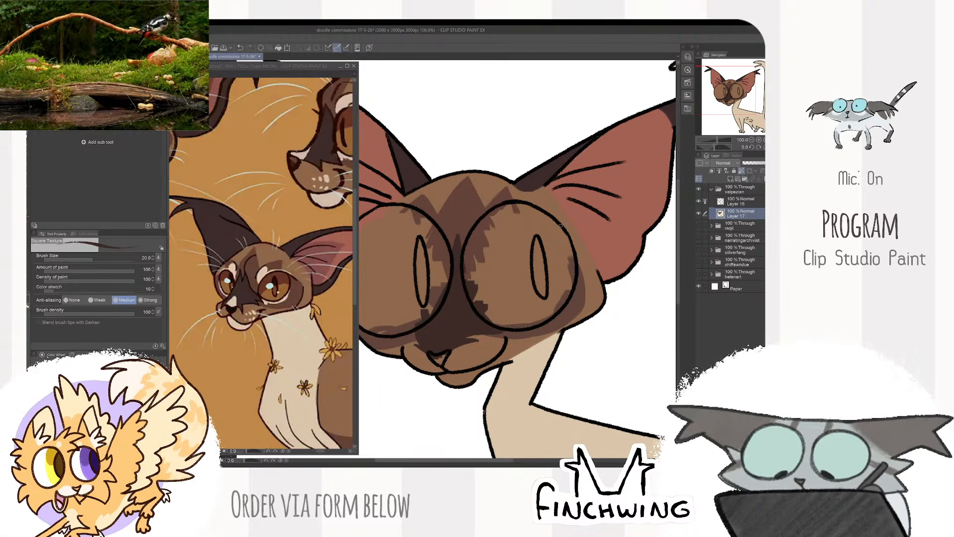
{"action": "key", "text": "ctrl+minus"}
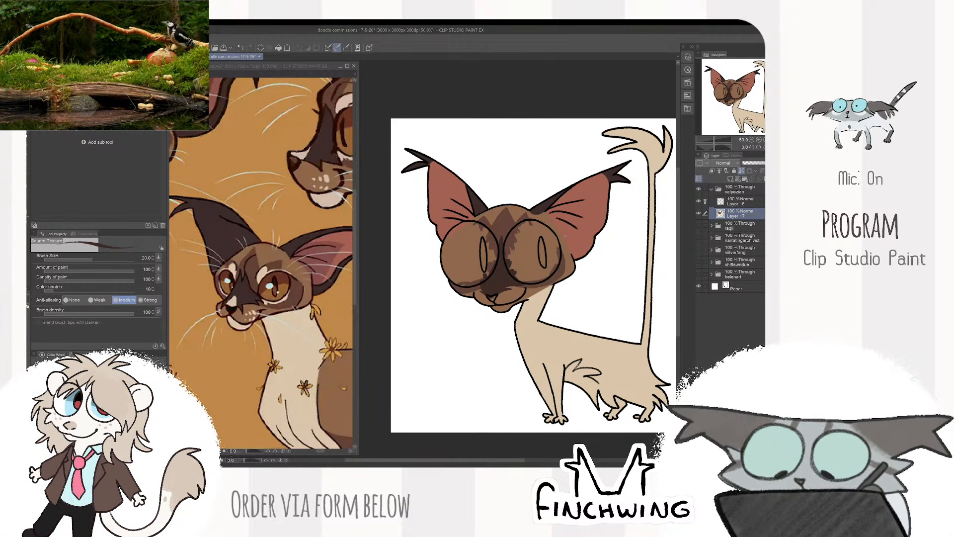
{"action": "scroll", "coordinate": [520, 275], "scroll_direction": "up", "scroll_amount": 3}
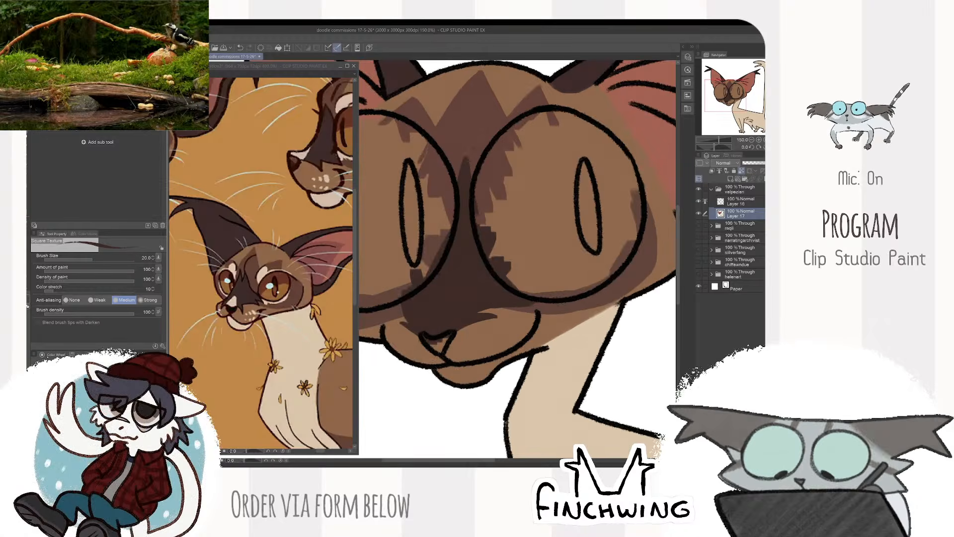
{"action": "scroll", "coordinate": [509, 290], "scroll_direction": "down", "scroll_amount": 3}
{"action": "scroll", "coordinate": [508, 290], "scroll_direction": "up", "scroll_amount": 3}
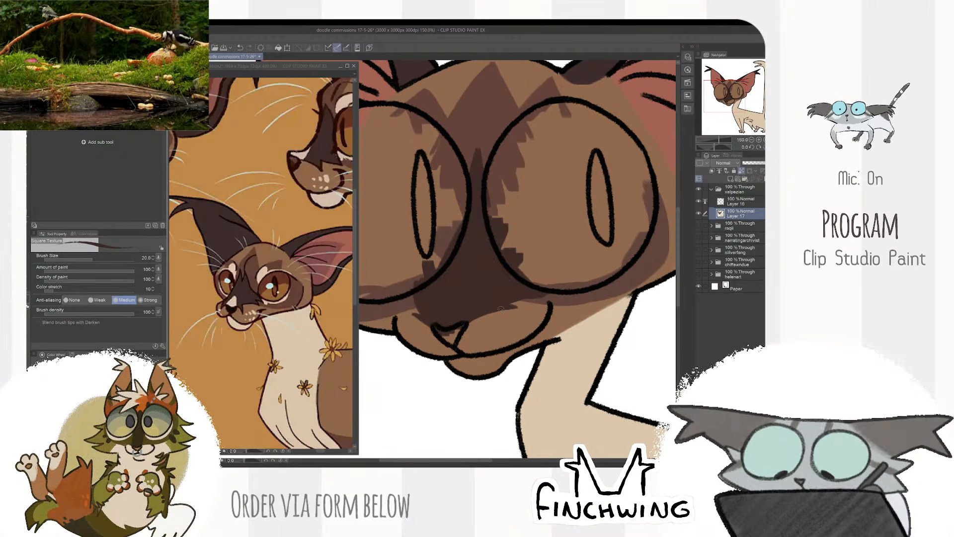
{"action": "scroll", "coordinate": [527, 288], "scroll_direction": "down", "scroll_amount": 3}
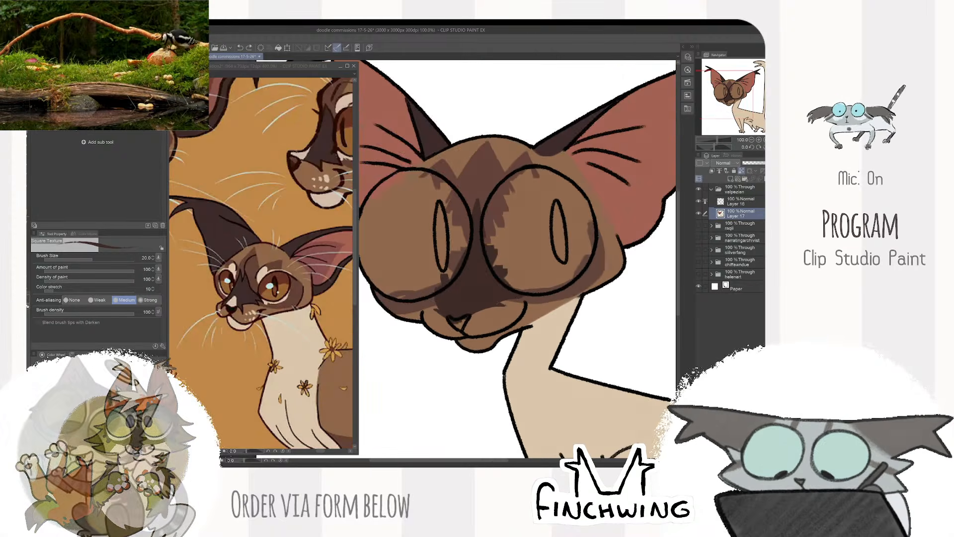
{"action": "scroll", "coordinate": [562, 203], "scroll_direction": "up", "scroll_amount": 1}
- Sample the cream brow colour from the reference and paint a spot above the right-hand eye at brush size 30
{"action": "left_click", "coordinate": [264, 274]}
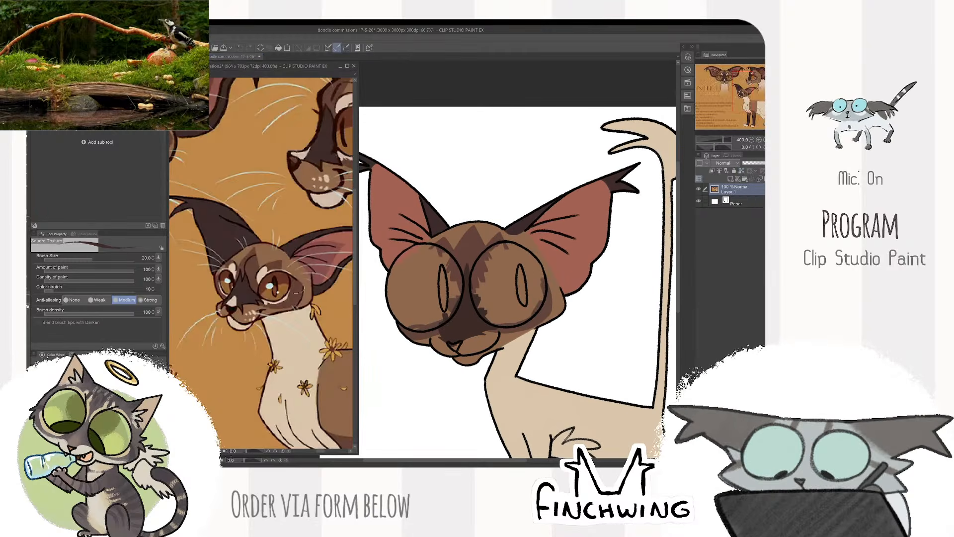
{"action": "left_click", "coordinate": [263, 273], "text": "alt"}
{"action": "left_click", "coordinate": [488, 231]}
{"action": "scroll", "coordinate": [487, 231], "scroll_direction": "up", "scroll_amount": 1}
{"action": "scroll", "coordinate": [486, 232], "scroll_direction": "up", "scroll_amount": 1}
{"action": "key", "text": "bracketright"}
{"action": "key", "text": "bracketright"}
{"action": "key", "text": "bracketright"}
{"action": "key", "text": "bracketright"}
{"action": "key", "text": "bracketright"}
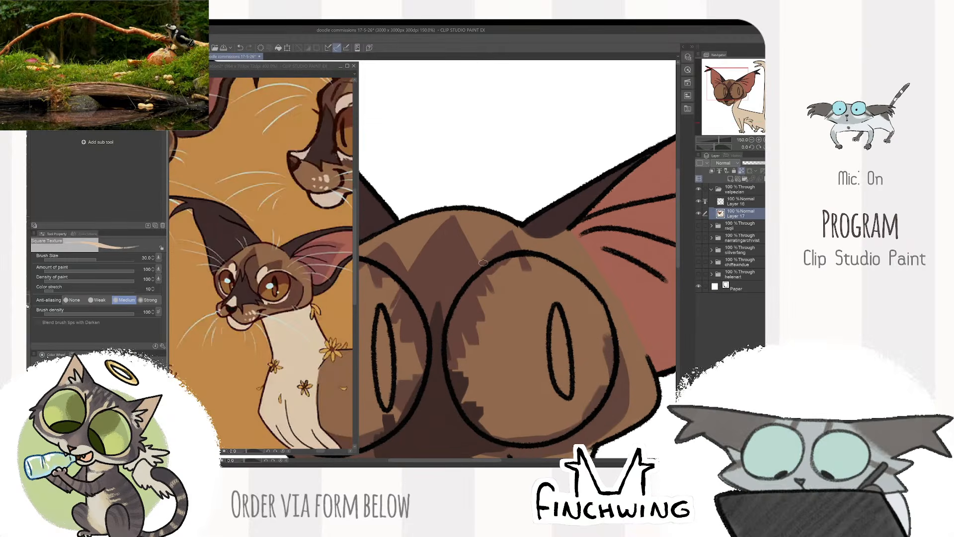
{"action": "left_click_drag", "start_coordinate": [480, 262], "coordinate": [474, 276]}
- Extend the cream brow marking along the right-hand eye's upper rim and paint a matching one above the other eye at brush size 25
{"action": "key", "text": "bracketleft"}
{"action": "key", "text": "bracketleft"}
{"action": "key", "text": "bracketleft"}
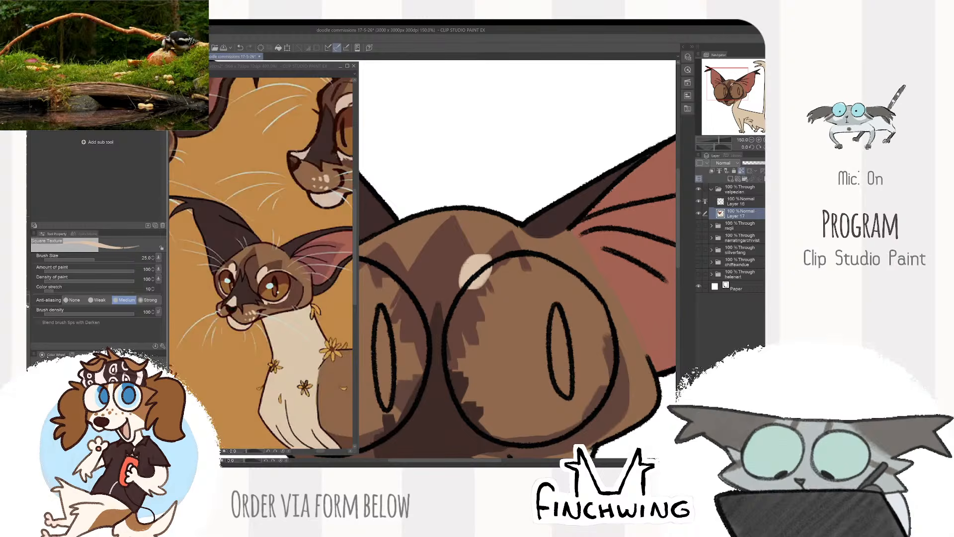
{"action": "mouse_move", "coordinate": [569, 273]}
{"action": "left_mouse_down"}
{"action": "mouse_move", "coordinate": [540, 253]}
{"action": "mouse_move", "coordinate": [493, 257]}
{"action": "left_mouse_up"}
{"action": "mouse_move", "coordinate": [400, 270]}
{"action": "left_mouse_down"}
{"action": "mouse_move", "coordinate": [485, 275]}
{"action": "mouse_move", "coordinate": [478, 261]}
{"action": "mouse_move", "coordinate": [480, 278]}
{"action": "mouse_move", "coordinate": [480, 268]}
{"action": "mouse_move", "coordinate": [411, 271]}
{"action": "left_mouse_up"}
{"action": "scroll", "coordinate": [563, 221], "scroll_direction": "down", "scroll_amount": 3}
{"action": "left_click_drag", "start_coordinate": [563, 221], "coordinate": [432, 229]}
{"action": "scroll", "coordinate": [591, 235], "scroll_direction": "down", "scroll_amount": 1}
{"action": "left_click_drag", "start_coordinate": [579, 294], "coordinate": [584, 258]}
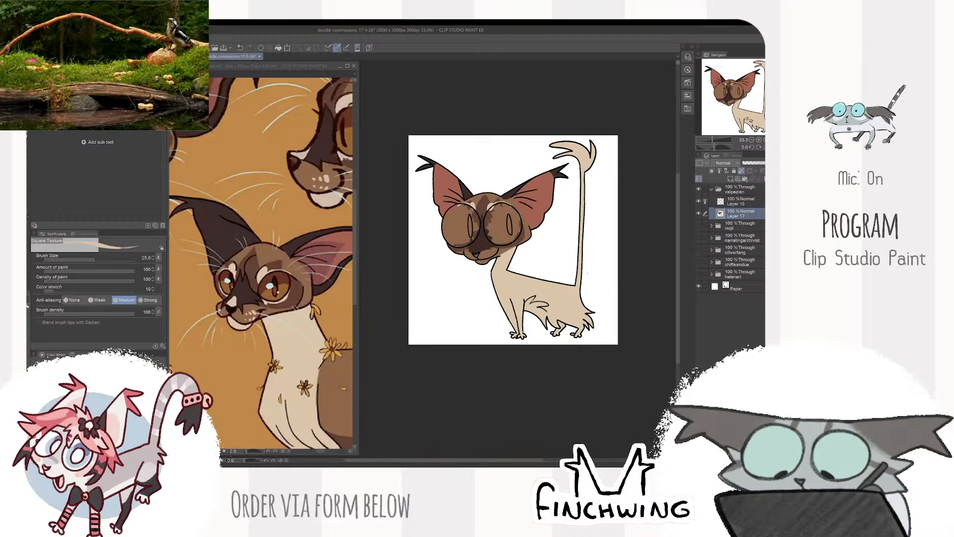
{"action": "scroll", "coordinate": [585, 258], "scroll_direction": "up", "scroll_amount": 1}
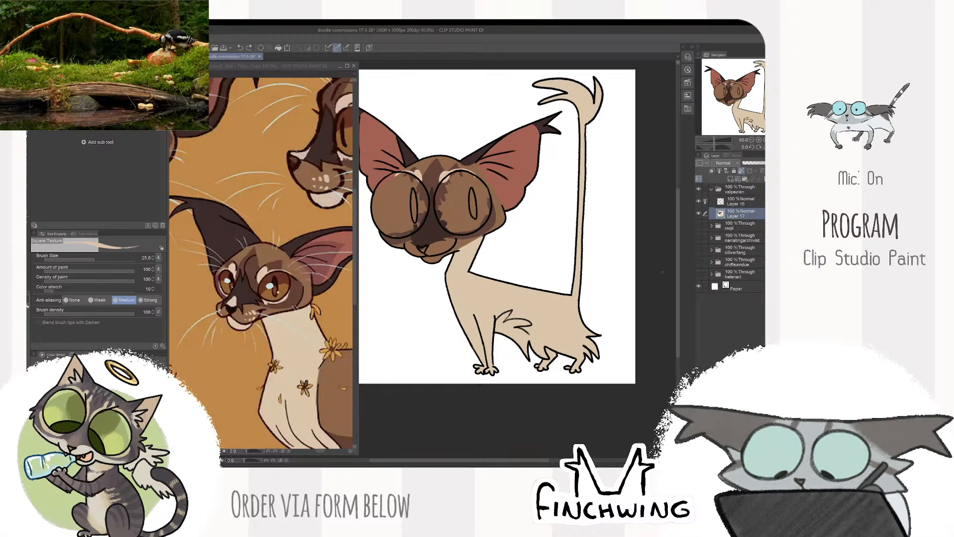
{"action": "mouse_move", "coordinate": [537, 266]}
{"action": "left_mouse_down"}
{"action": "mouse_move", "coordinate": [557, 269]}
{"action": "mouse_move", "coordinate": [541, 278]}
{"action": "left_mouse_up"}
- Sample the near-black nose colour from the reference and fill the nose at brush size 25
{"action": "left_click", "coordinate": [305, 308]}
{"action": "left_click", "coordinate": [304, 308]}
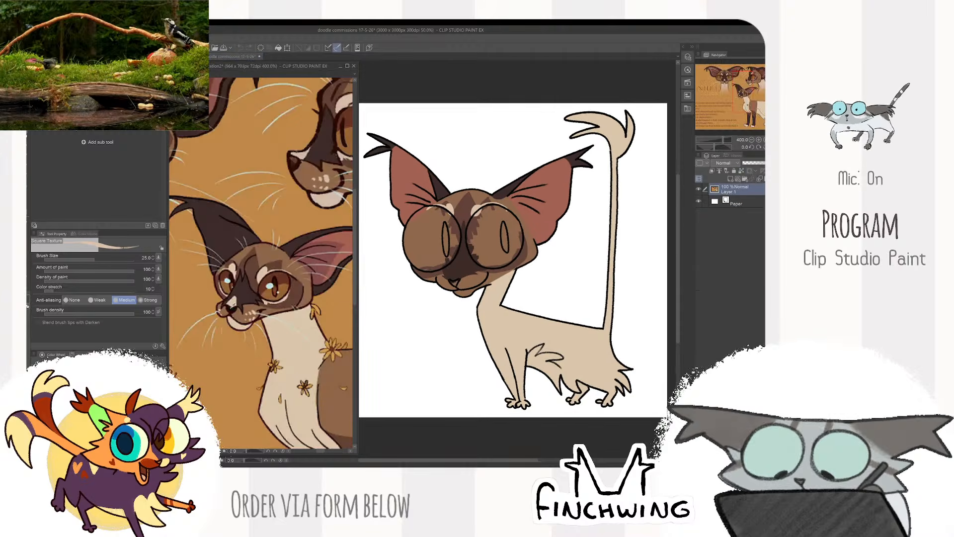
{"action": "left_click", "coordinate": [232, 310], "text": "alt"}
{"action": "scroll", "coordinate": [464, 277], "scroll_direction": "up", "scroll_amount": 4}
{"action": "left_click_drag", "start_coordinate": [422, 303], "coordinate": [415, 298]}
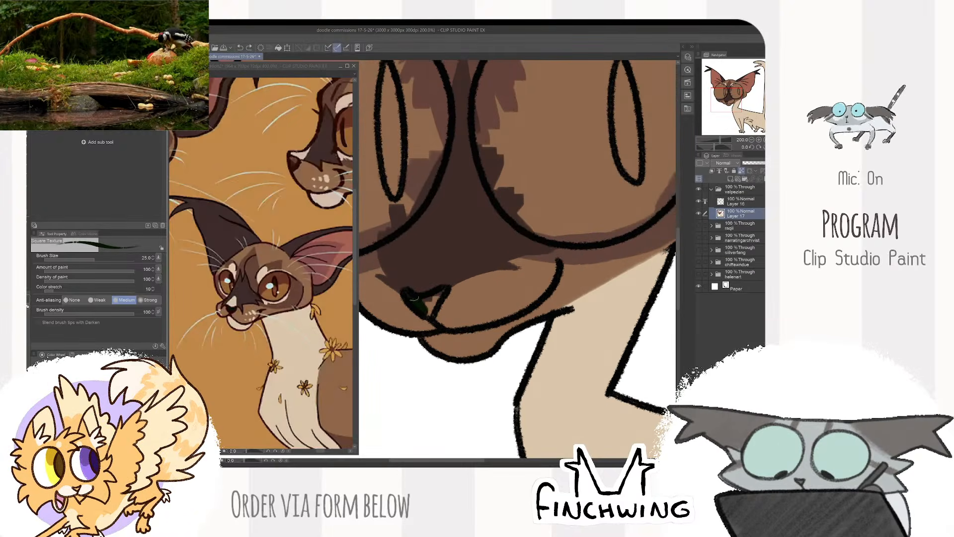
{"action": "scroll", "coordinate": [437, 294], "scroll_direction": "down", "scroll_amount": 4}
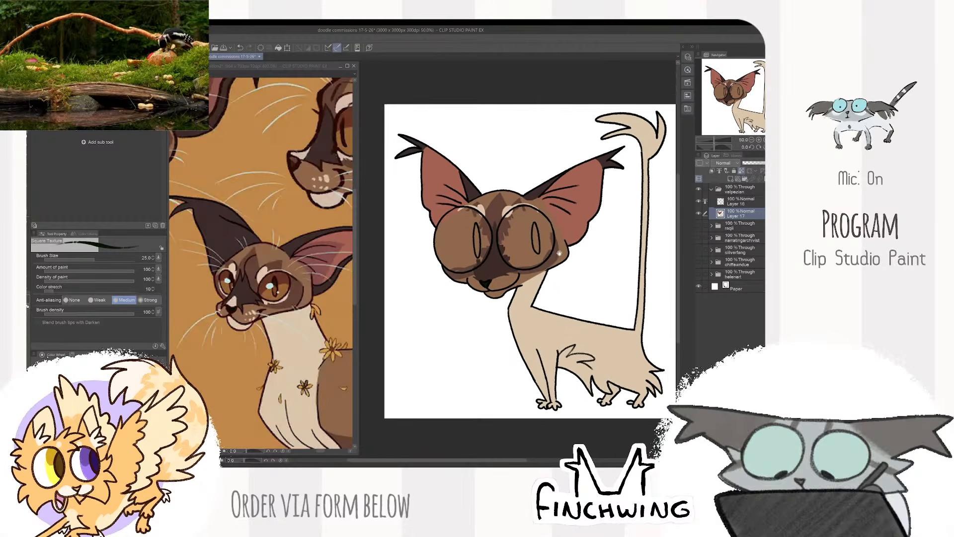
{"action": "left_click_drag", "start_coordinate": [543, 255], "coordinate": [534, 251]}
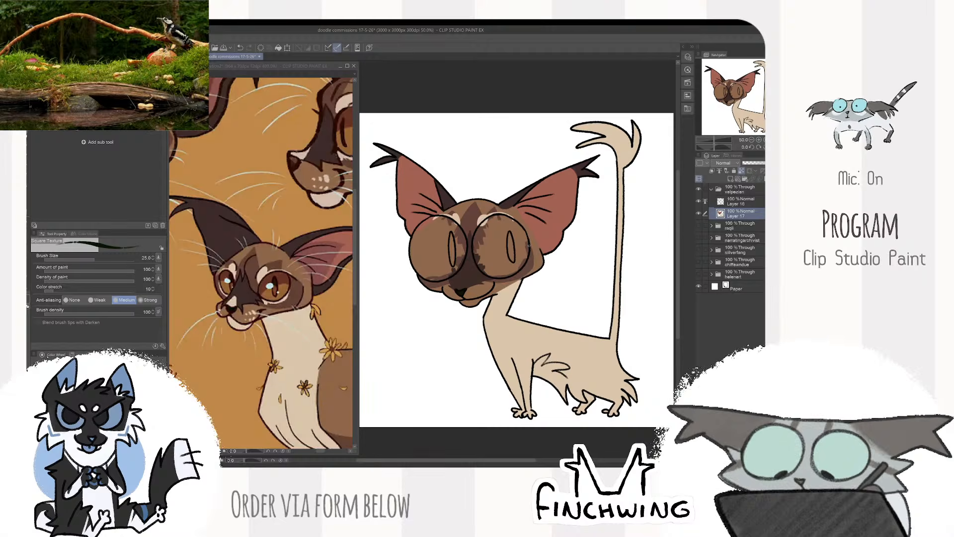
- Doodle a bird's head with a beak, dot eye, crown and throat in dark brown on the blank area beside the neck
{"action": "scroll", "coordinate": [529, 246], "scroll_direction": "up", "scroll_amount": 2}
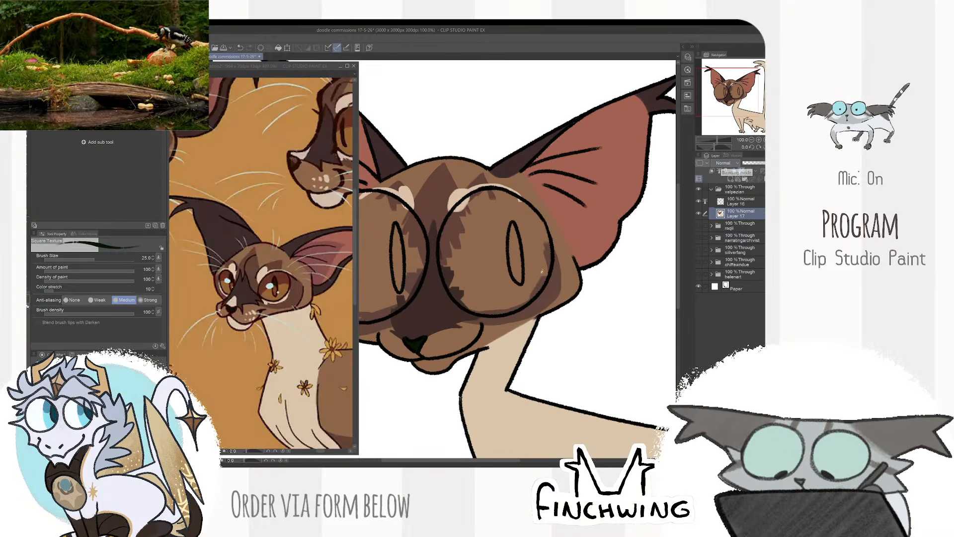
{"action": "scroll", "coordinate": [570, 282], "scroll_direction": "up", "scroll_amount": 1}
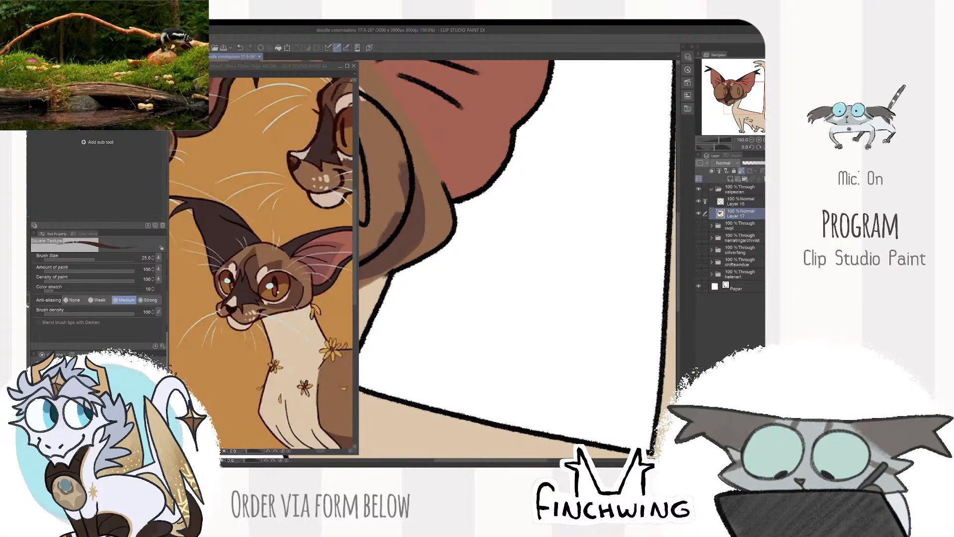
{"action": "mouse_move", "coordinate": [499, 284]}
{"action": "left_mouse_down"}
{"action": "mouse_move", "coordinate": [471, 310]}
{"action": "mouse_move", "coordinate": [501, 311]}
{"action": "left_mouse_up"}
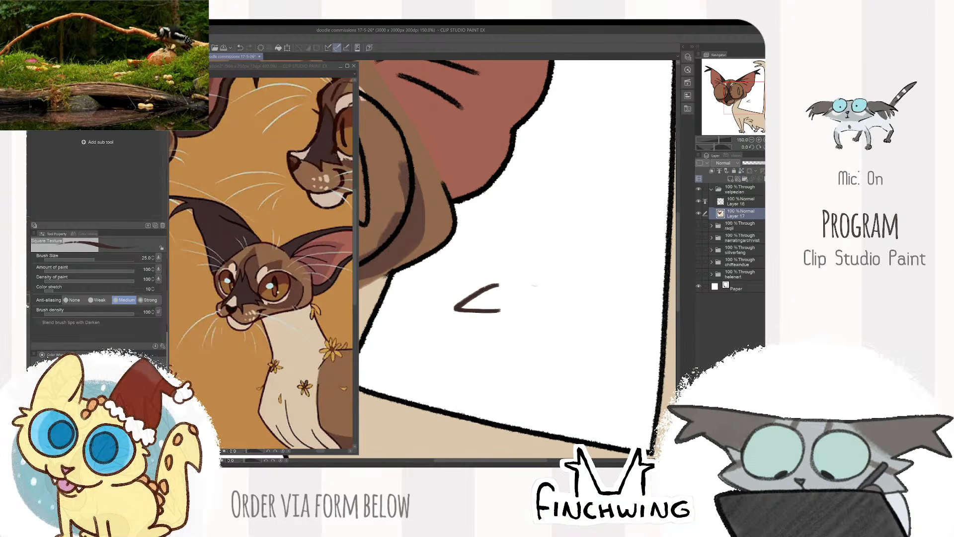
{"action": "left_click", "coordinate": [531, 288]}
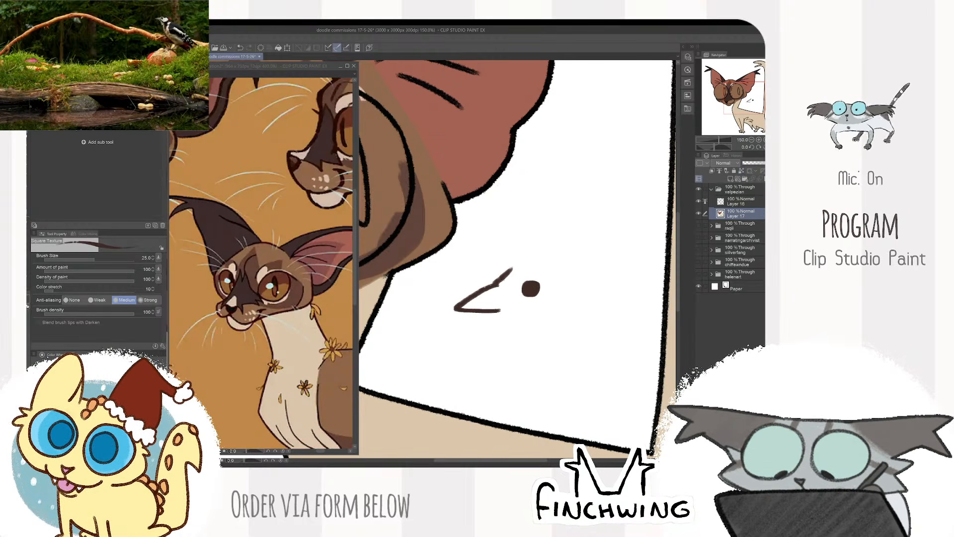
{"action": "mouse_move", "coordinate": [502, 271]}
{"action": "left_mouse_down"}
{"action": "mouse_move", "coordinate": [571, 280]}
{"action": "mouse_move", "coordinate": [581, 334]}
{"action": "left_mouse_up"}
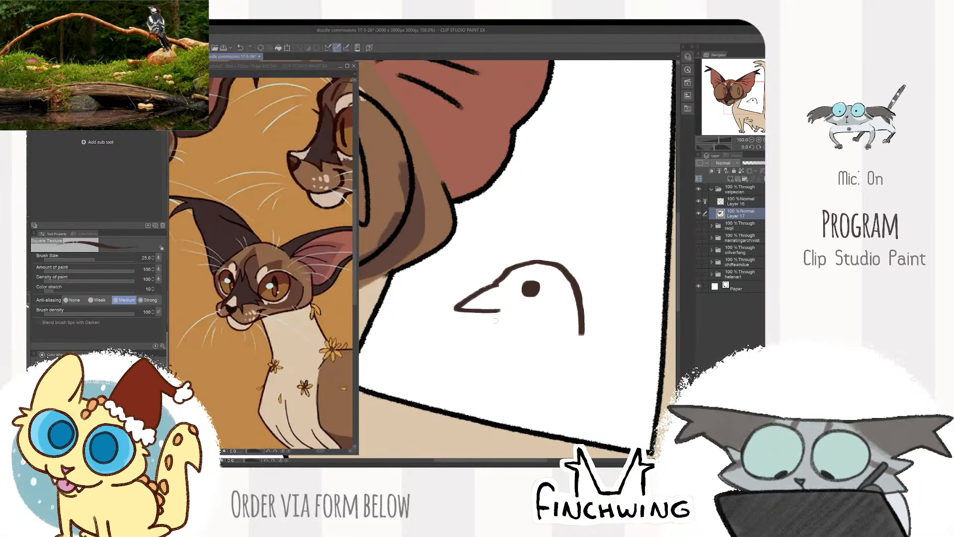
{"action": "left_click_drag", "start_coordinate": [500, 312], "coordinate": [481, 348]}
- Erase the back of the bird's head and its throat line, and redraw them with a wider, rounder shape
{"action": "key", "text": "e"}
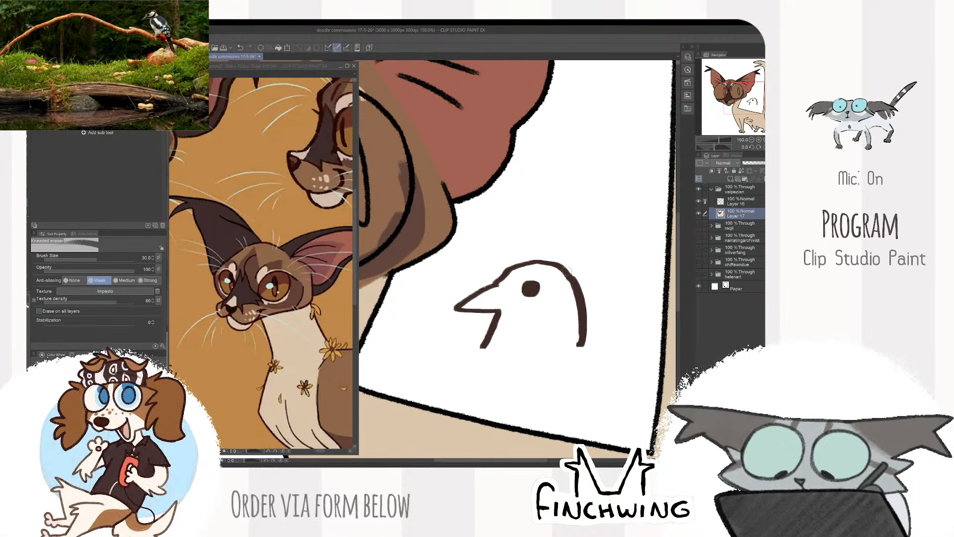
{"action": "mouse_move", "coordinate": [572, 291]}
{"action": "left_mouse_down"}
{"action": "mouse_move", "coordinate": [563, 269]}
{"action": "mouse_move", "coordinate": [552, 274]}
{"action": "mouse_move", "coordinate": [589, 359]}
{"action": "left_mouse_up"}
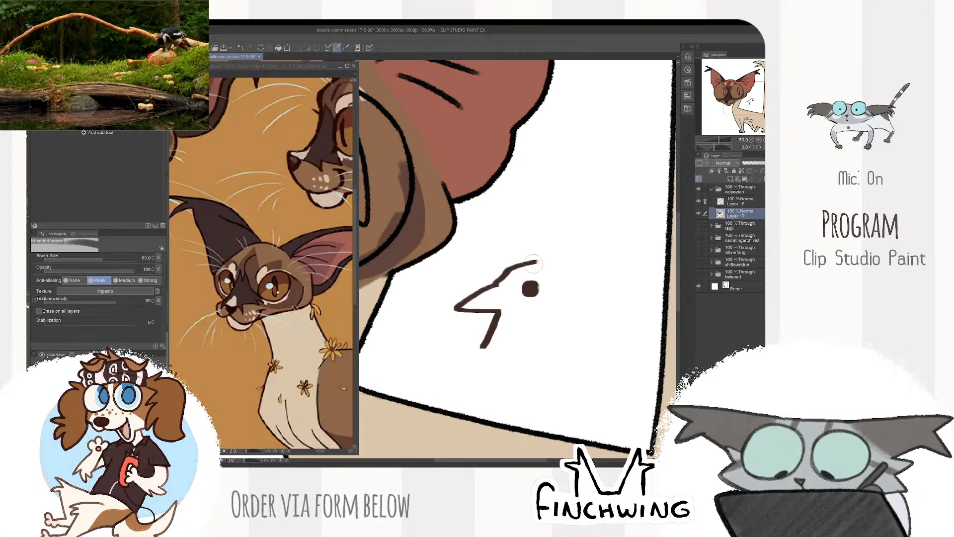
{"action": "key", "text": "b"}
{"action": "mouse_move", "coordinate": [532, 262]}
{"action": "left_mouse_down"}
{"action": "mouse_move", "coordinate": [602, 287]}
{"action": "mouse_move", "coordinate": [614, 323]}
{"action": "left_mouse_up"}
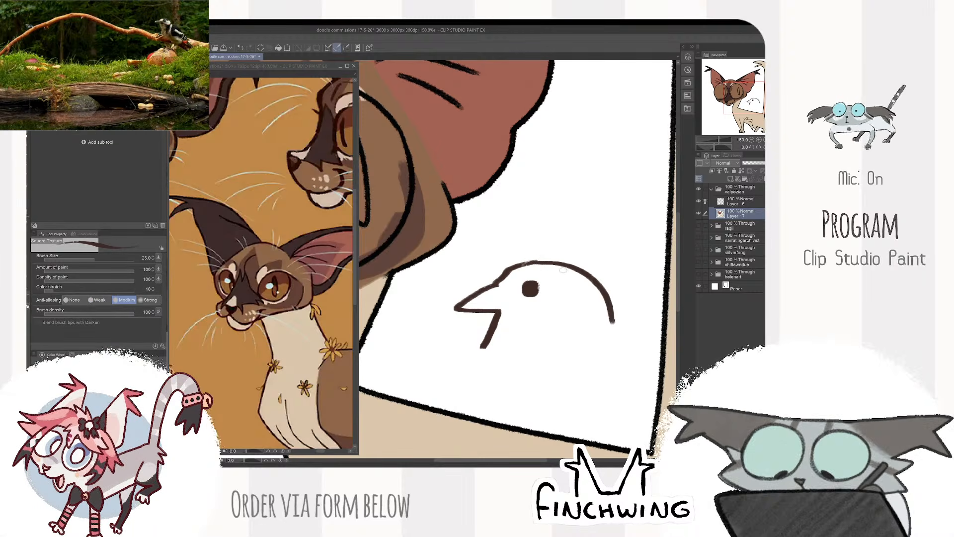
{"action": "key", "text": "ctrl+z"}
{"action": "mouse_move", "coordinate": [522, 262]}
{"action": "left_mouse_down"}
{"action": "mouse_move", "coordinate": [619, 320]}
{"action": "mouse_move", "coordinate": [618, 340]}
{"action": "left_mouse_up"}
{"action": "key", "text": "e"}
{"action": "mouse_move", "coordinate": [500, 313]}
{"action": "left_mouse_down"}
{"action": "mouse_move", "coordinate": [485, 346]}
{"action": "mouse_move", "coordinate": [507, 318]}
{"action": "mouse_move", "coordinate": [520, 329]}
{"action": "mouse_move", "coordinate": [485, 361]}
{"action": "left_mouse_up"}
{"action": "key", "text": "b"}
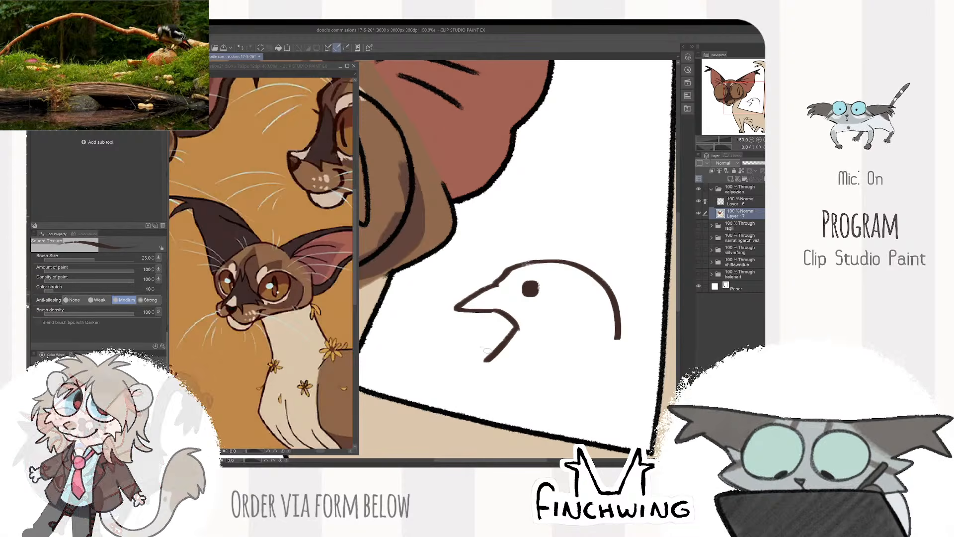
- Try marking lines behind the bird's eye and undo the latest strokes
{"action": "left_click_drag", "start_coordinate": [599, 292], "coordinate": [546, 290]}
{"action": "mouse_move", "coordinate": [565, 279]}
{"action": "left_mouse_down"}
{"action": "mouse_move", "coordinate": [552, 286]}
{"action": "mouse_move", "coordinate": [583, 305]}
{"action": "left_mouse_up"}
{"action": "key", "text": "ctrl+z"}
{"action": "key", "text": "ctrl+z"}
{"action": "key", "text": "ctrl+z"}
{"action": "key", "text": "ctrl+z"}
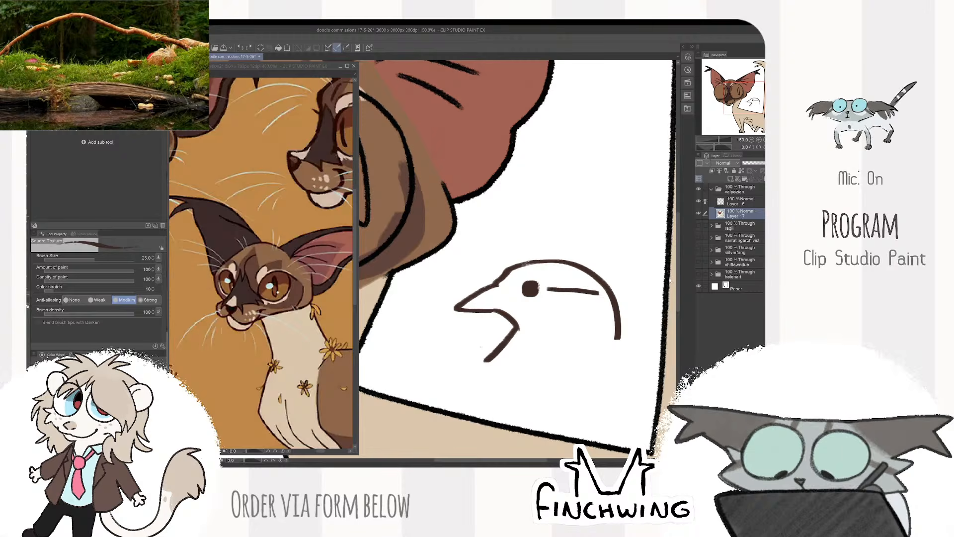
- Erase the entire bird doodle from the blank area beside the neck
{"action": "key", "text": "e"}
{"action": "mouse_move", "coordinate": [458, 307]}
{"action": "left_mouse_down"}
{"action": "mouse_move", "coordinate": [487, 255]}
{"action": "mouse_move", "coordinate": [526, 293]}
{"action": "mouse_move", "coordinate": [599, 285]}
{"action": "mouse_move", "coordinate": [594, 273]}
{"action": "mouse_move", "coordinate": [632, 310]}
{"action": "left_mouse_up"}
{"action": "key", "text": "b"}
{"action": "scroll", "coordinate": [602, 280], "scroll_direction": "down", "scroll_amount": 1}
{"action": "scroll", "coordinate": [602, 280], "scroll_direction": "down", "scroll_amount": 4}
{"action": "scroll", "coordinate": [588, 294], "scroll_direction": "up", "scroll_amount": 3}
{"action": "left_click", "coordinate": [700, 213]}
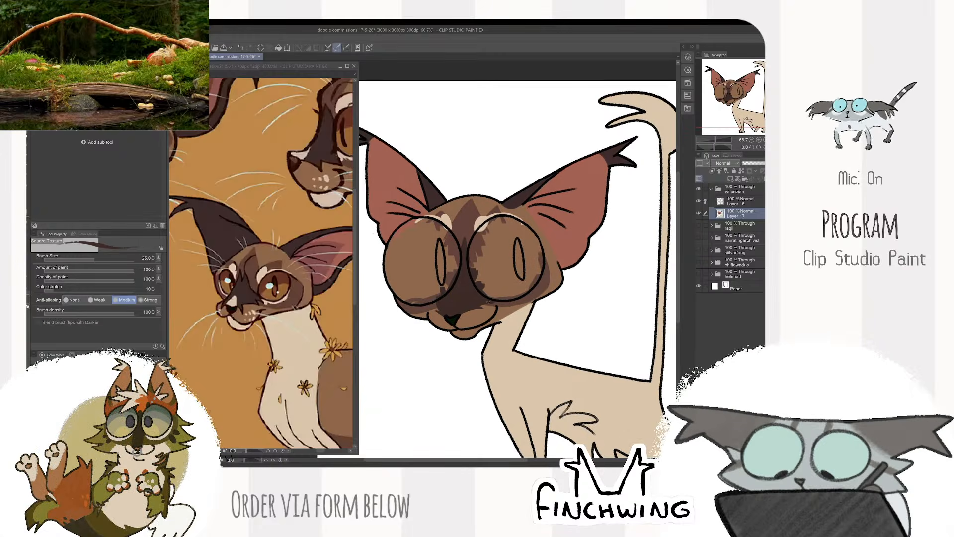
- Paint cream crescents along the lower outer rims of both eyes at brush size 25
{"action": "scroll", "coordinate": [512, 279], "scroll_direction": "up", "scroll_amount": 3}
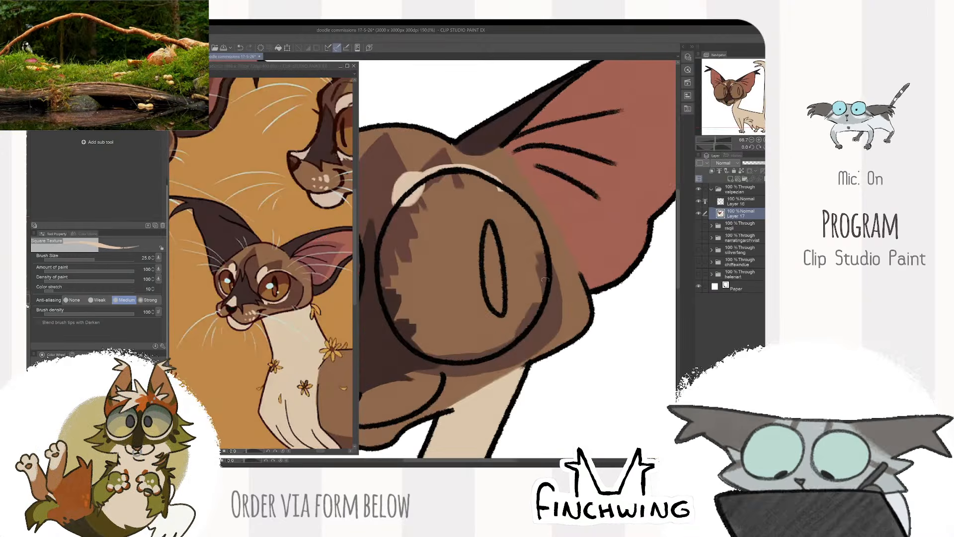
{"action": "mouse_move", "coordinate": [468, 334]}
{"action": "left_mouse_down"}
{"action": "mouse_move", "coordinate": [573, 280]}
{"action": "mouse_move", "coordinate": [522, 334]}
{"action": "mouse_move", "coordinate": [571, 307]}
{"action": "mouse_move", "coordinate": [580, 276]}
{"action": "left_mouse_up"}
{"action": "left_click_drag", "start_coordinate": [564, 317], "coordinate": [536, 332]}
{"action": "left_click_drag", "start_coordinate": [488, 304], "coordinate": [631, 306]}
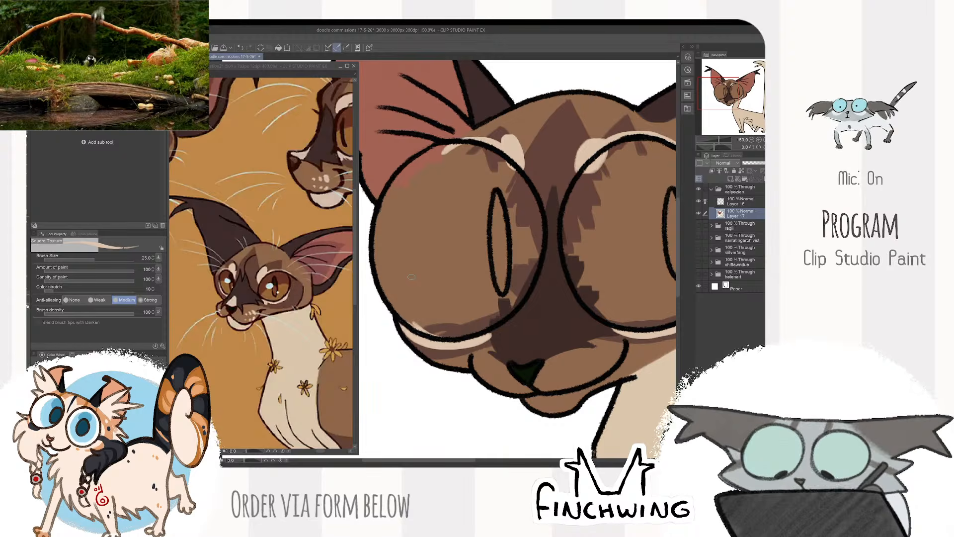
- Sample the light marking colour from the reference and paint a cream spot on the nose bridge directly above the black nose
{"action": "scroll", "coordinate": [512, 317], "scroll_direction": "down", "scroll_amount": 3}
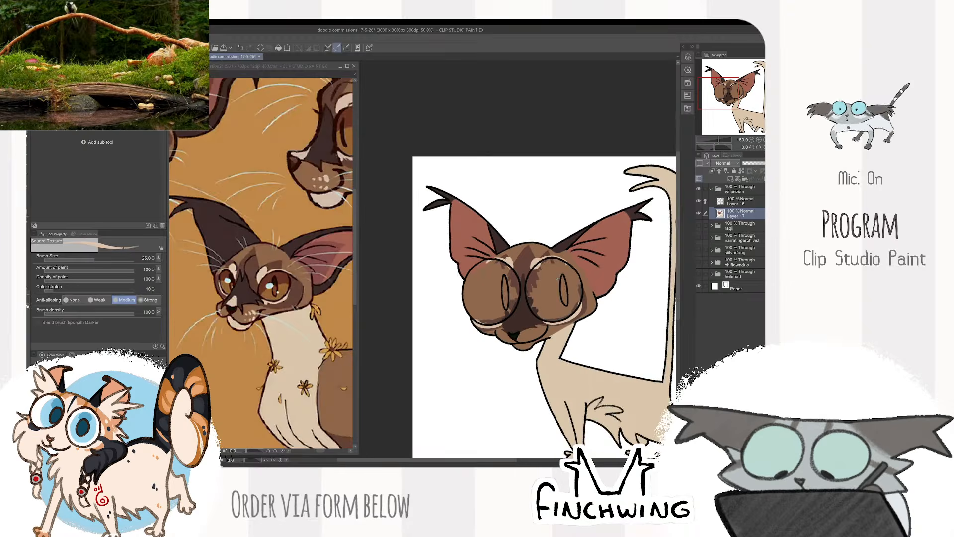
{"action": "left_click_drag", "start_coordinate": [605, 272], "coordinate": [571, 244]}
{"action": "left_click", "coordinate": [278, 291]}
{"action": "scroll", "coordinate": [563, 282], "scroll_direction": "up", "scroll_amount": 5}
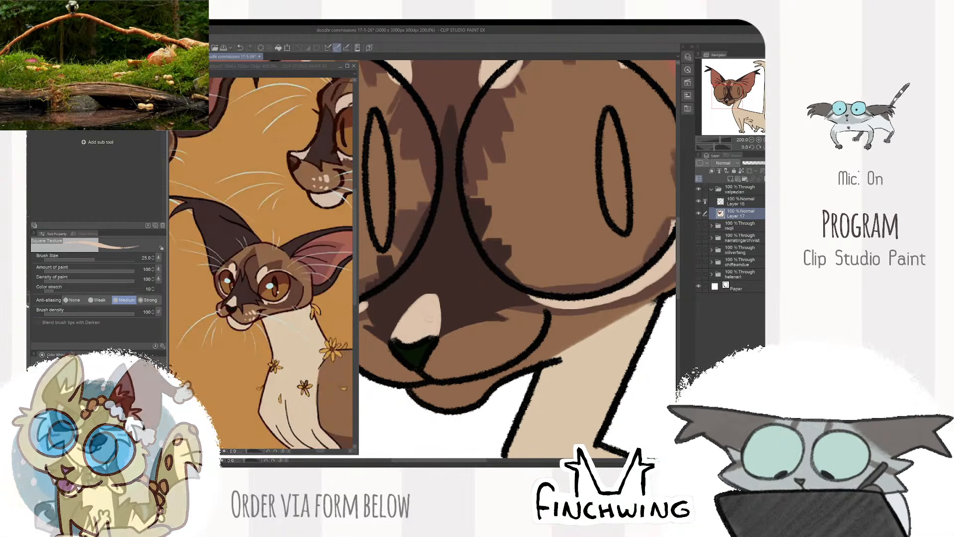
- Dot small cream whisker spots on both sides of the muzzle at brush size 25
{"action": "scroll", "coordinate": [417, 335], "scroll_direction": "down", "scroll_amount": 5}
{"action": "scroll", "coordinate": [416, 336], "scroll_direction": "up", "scroll_amount": 4}
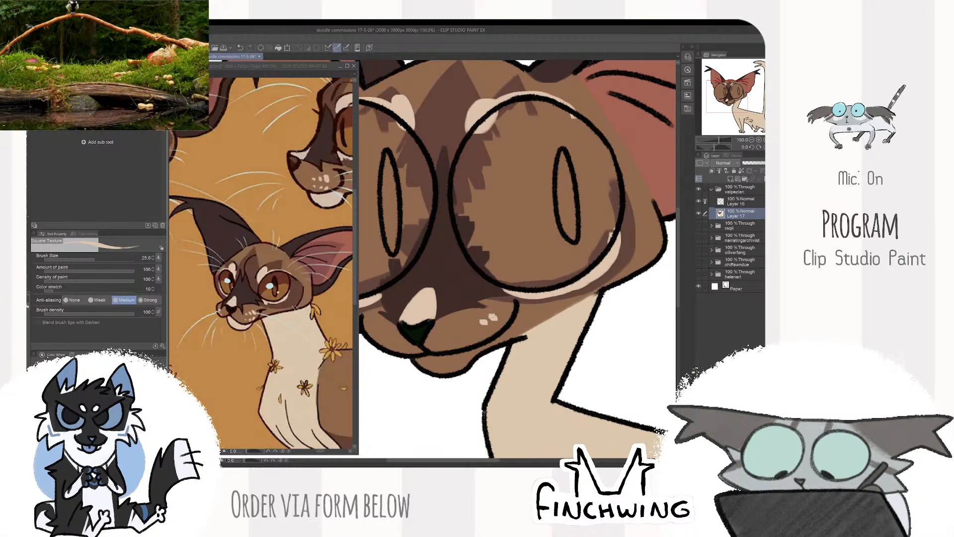
{"action": "left_click_drag", "start_coordinate": [422, 325], "coordinate": [468, 332]}
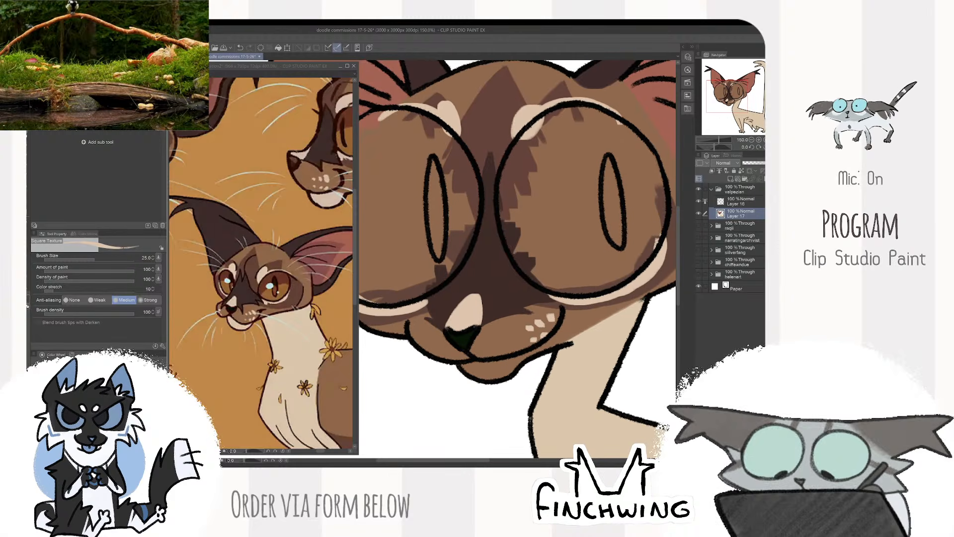
{"action": "left_click", "coordinate": [428, 339]}
{"action": "left_click", "coordinate": [414, 337]}
{"action": "left_click", "coordinate": [436, 353]}
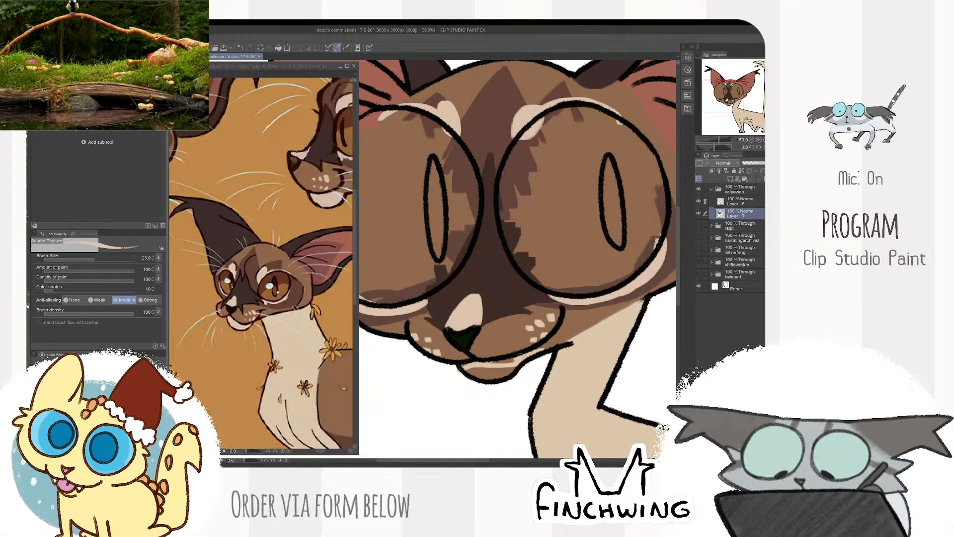
- Fill the chin below the mouth line with cream and tidy its edge
{"action": "mouse_move", "coordinate": [483, 374]}
{"action": "left_mouse_down"}
{"action": "mouse_move", "coordinate": [527, 368]}
{"action": "mouse_move", "coordinate": [474, 384]}
{"action": "mouse_move", "coordinate": [527, 374]}
{"action": "left_mouse_up"}
{"action": "key", "text": "e"}
{"action": "key", "text": "ctrl+z"}
{"action": "key", "text": "b"}
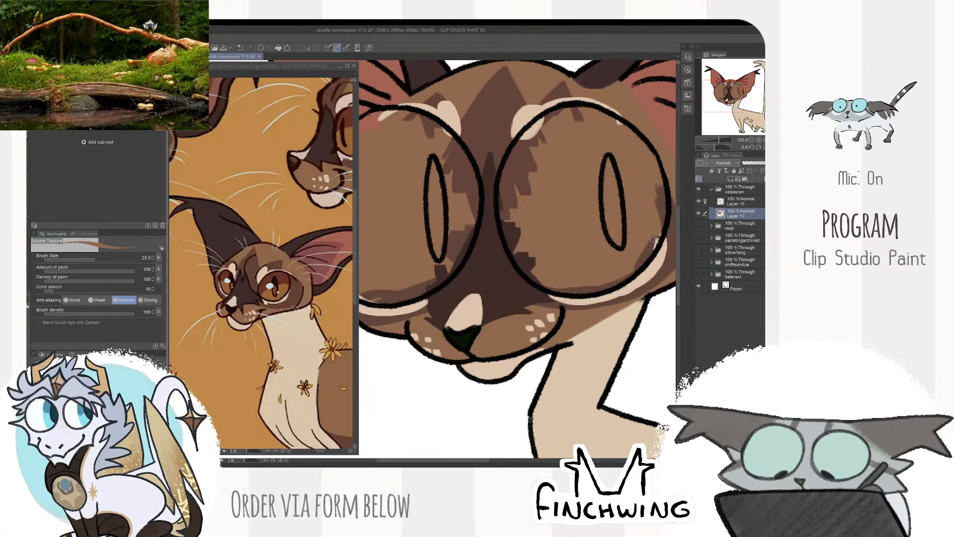
- Using the reference's mid brown, paint the front edge of the shoulder patch downward from the base of the neck
{"action": "key", "text": "ctrl+minus"}
{"action": "key", "text": "ctrl+minus"}
{"action": "key", "text": "ctrl+minus"}
{"action": "mouse_move", "coordinate": [448, 318]}
{"action": "left_mouse_down"}
{"action": "mouse_move", "coordinate": [453, 308]}
{"action": "mouse_move", "coordinate": [442, 309]}
{"action": "left_mouse_up"}
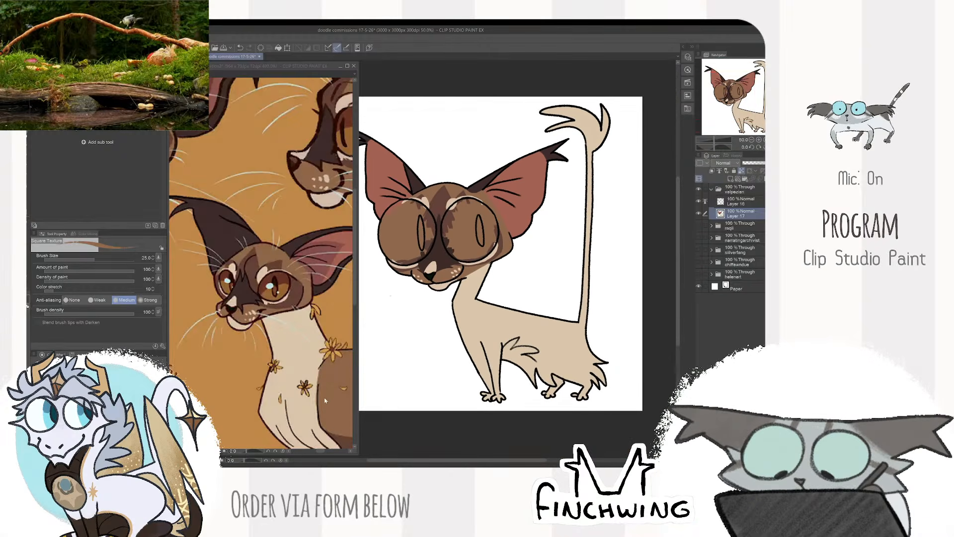
{"action": "mouse_move", "coordinate": [299, 343]}
{"action": "left_mouse_down"}
{"action": "mouse_move", "coordinate": [277, 306]}
{"action": "mouse_move", "coordinate": [303, 372]}
{"action": "mouse_move", "coordinate": [279, 340]}
{"action": "left_mouse_up"}
{"action": "key", "text": "ctrl+minus"}
{"action": "key", "text": "ctrl+minus"}
{"action": "key", "text": "ctrl+minus"}
{"action": "key", "text": "ctrl+plus"}
{"action": "left_click", "coordinate": [284, 333], "text": "alt"}
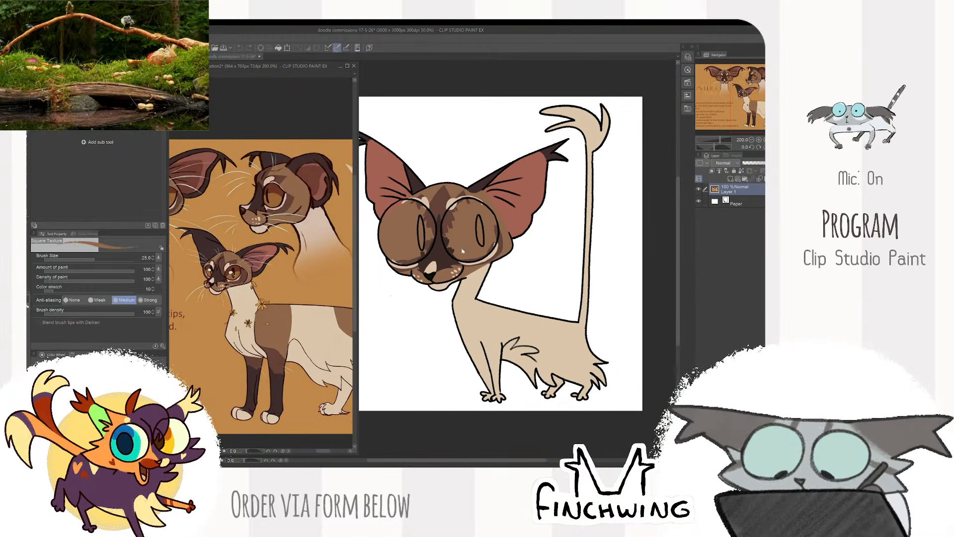
{"action": "key", "text": "ctrl+plus"}
{"action": "key", "text": "ctrl+plus"}
{"action": "left_click_drag", "start_coordinate": [537, 215], "coordinate": [507, 148]}
{"action": "left_click_drag", "start_coordinate": [472, 262], "coordinate": [460, 305]}
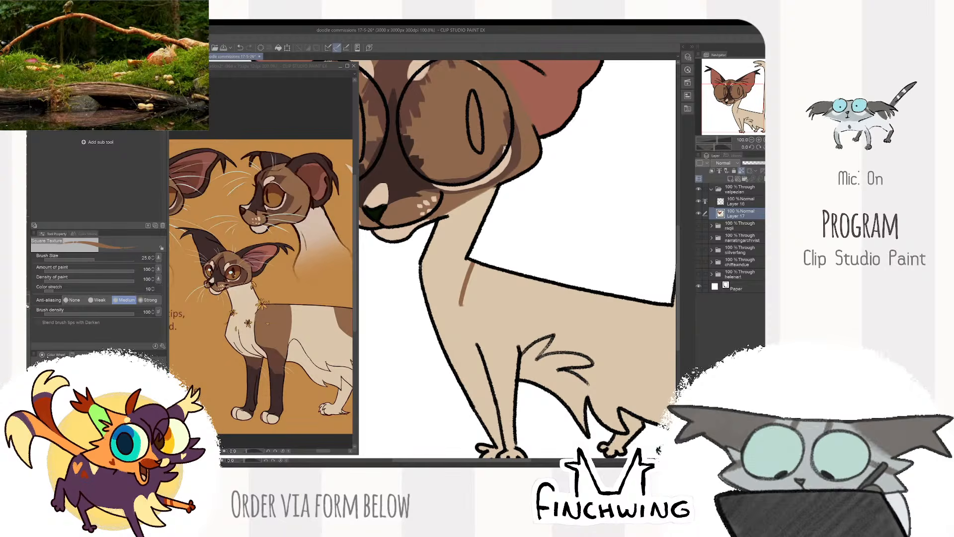
- Enlarge the brush to 50, outline the rest of the brown shoulder patch and fill it down to the front legs
{"action": "key", "text": "bracketright"}
{"action": "key", "text": "bracketright"}
{"action": "left_click_drag", "start_coordinate": [514, 359], "coordinate": [515, 274]}
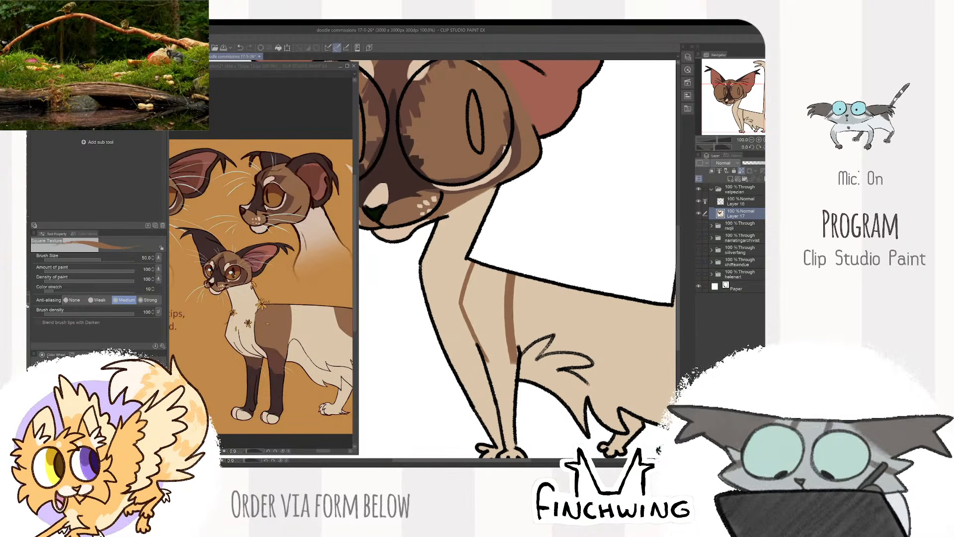
{"action": "left_click_drag", "start_coordinate": [515, 343], "coordinate": [534, 239]}
{"action": "mouse_move", "coordinate": [503, 272]}
{"action": "left_mouse_down"}
{"action": "mouse_move", "coordinate": [498, 322]}
{"action": "mouse_move", "coordinate": [485, 314]}
{"action": "left_mouse_up"}
{"action": "mouse_move", "coordinate": [481, 264]}
{"action": "left_mouse_down"}
{"action": "mouse_move", "coordinate": [468, 289]}
{"action": "mouse_move", "coordinate": [475, 354]}
{"action": "left_mouse_up"}
{"action": "mouse_move", "coordinate": [497, 297]}
{"action": "left_mouse_down"}
{"action": "mouse_move", "coordinate": [495, 370]}
{"action": "mouse_move", "coordinate": [489, 345]}
{"action": "mouse_move", "coordinate": [507, 367]}
{"action": "left_mouse_up"}
{"action": "left_click_drag", "start_coordinate": [496, 343], "coordinate": [487, 273]}
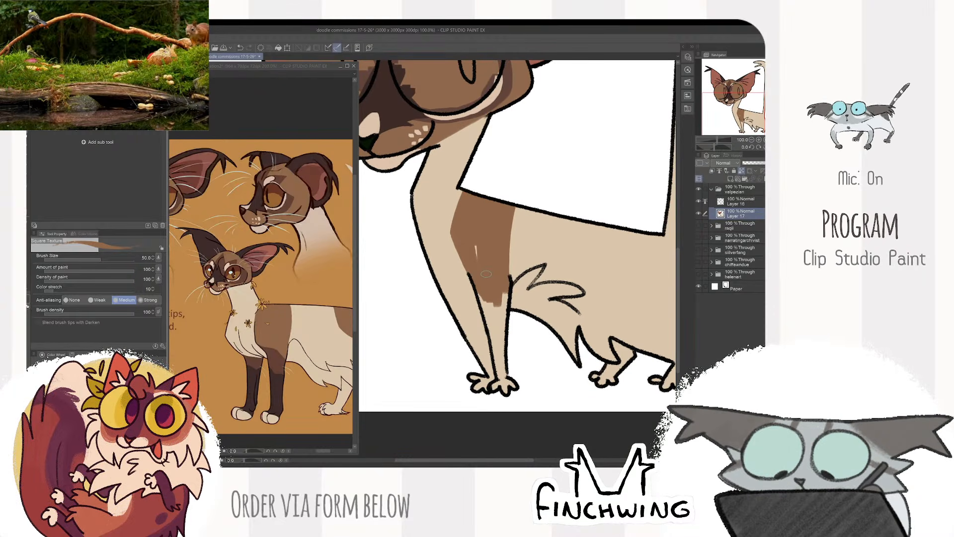
- Extend the mid brown down both front legs and shade the upper legs with a darker brown at brush size 40
{"action": "left_click_drag", "start_coordinate": [483, 292], "coordinate": [503, 343]}
{"action": "mouse_move", "coordinate": [480, 305]}
{"action": "left_mouse_down"}
{"action": "mouse_move", "coordinate": [421, 263]}
{"action": "mouse_move", "coordinate": [473, 304]}
{"action": "mouse_move", "coordinate": [425, 269]}
{"action": "mouse_move", "coordinate": [470, 296]}
{"action": "mouse_move", "coordinate": [508, 388]}
{"action": "mouse_move", "coordinate": [465, 319]}
{"action": "mouse_move", "coordinate": [486, 384]}
{"action": "left_mouse_up"}
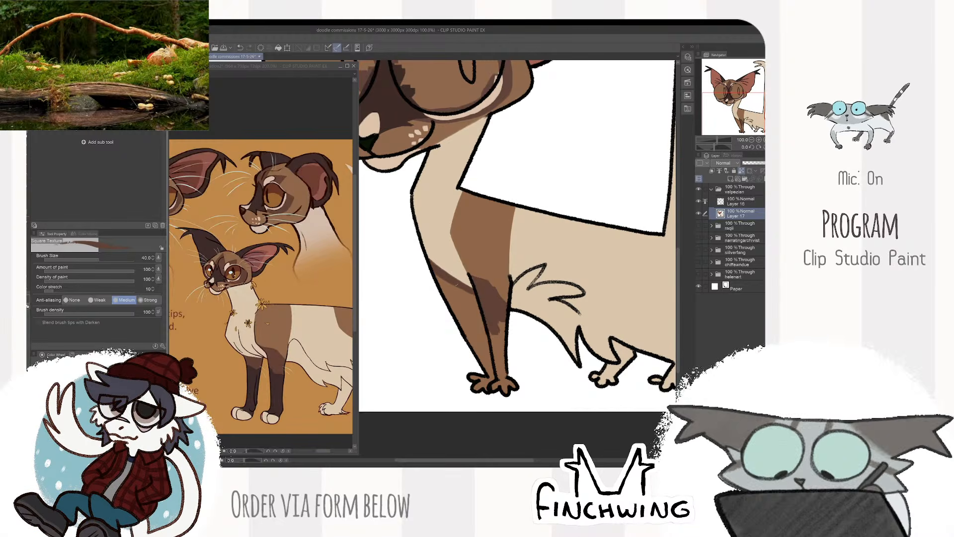
{"action": "mouse_move", "coordinate": [457, 285]}
{"action": "left_mouse_down"}
{"action": "mouse_move", "coordinate": [482, 309]}
{"action": "mouse_move", "coordinate": [444, 288]}
{"action": "mouse_move", "coordinate": [493, 345]}
{"action": "mouse_move", "coordinate": [510, 324]}
{"action": "mouse_move", "coordinate": [497, 340]}
{"action": "mouse_move", "coordinate": [489, 295]}
{"action": "left_mouse_up"}
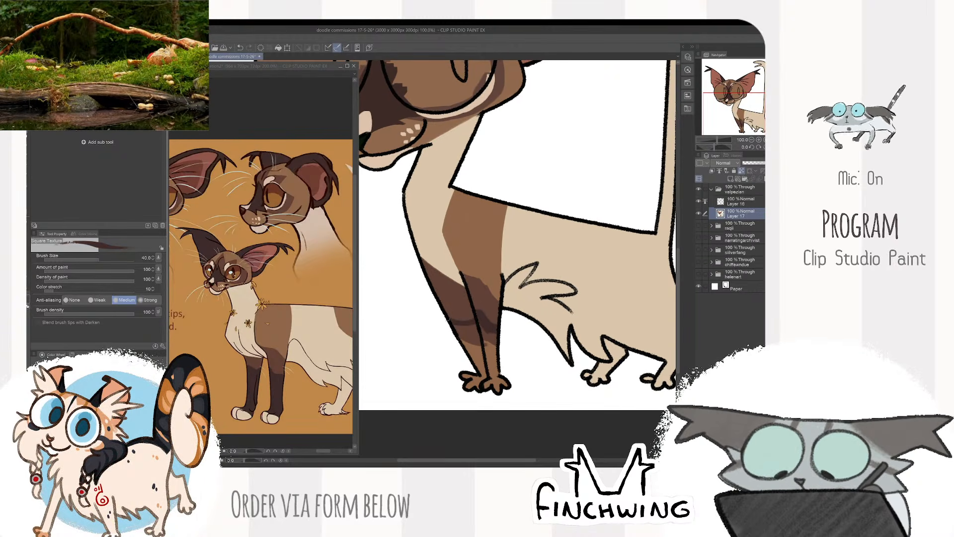
- Paint the lower front legs dark brown and colour both front paws cream
{"action": "mouse_move", "coordinate": [448, 319]}
{"action": "left_mouse_down"}
{"action": "mouse_move", "coordinate": [470, 334]}
{"action": "mouse_move", "coordinate": [478, 361]}
{"action": "mouse_move", "coordinate": [488, 342]}
{"action": "left_mouse_up"}
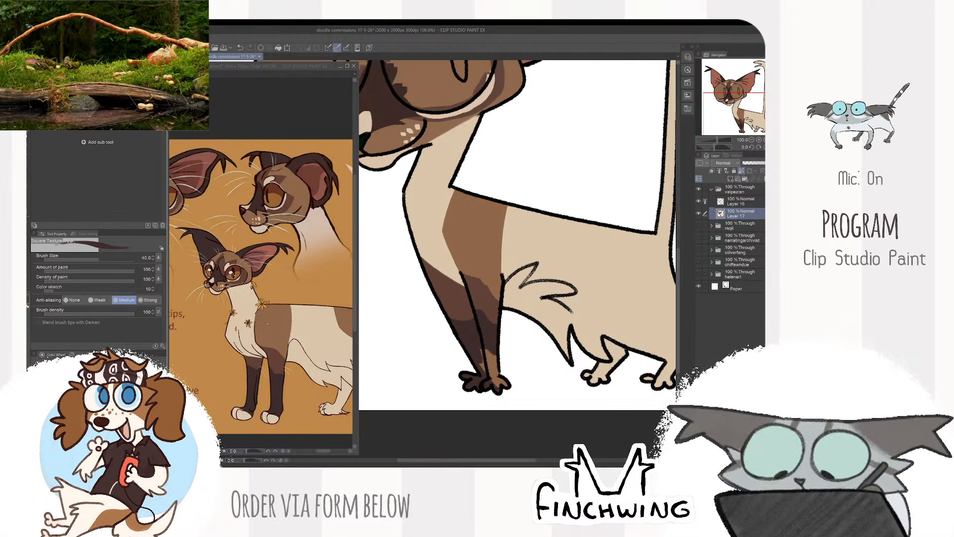
{"action": "mouse_move", "coordinate": [500, 382]}
{"action": "left_mouse_down"}
{"action": "mouse_move", "coordinate": [489, 359]}
{"action": "mouse_move", "coordinate": [478, 385]}
{"action": "left_mouse_up"}
{"action": "left_click", "coordinate": [529, 241], "text": "alt"}
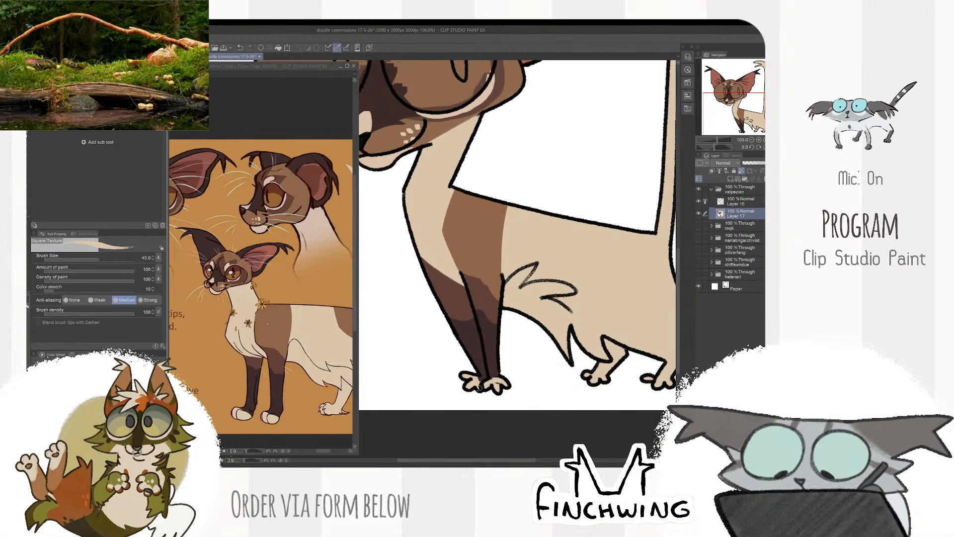
- Sample the mid brown from the reference and paint a curved brown patch on the rump at the tail base
{"action": "left_click_drag", "start_coordinate": [576, 316], "coordinate": [539, 341]}
{"action": "left_click", "coordinate": [439, 333], "text": "alt"}
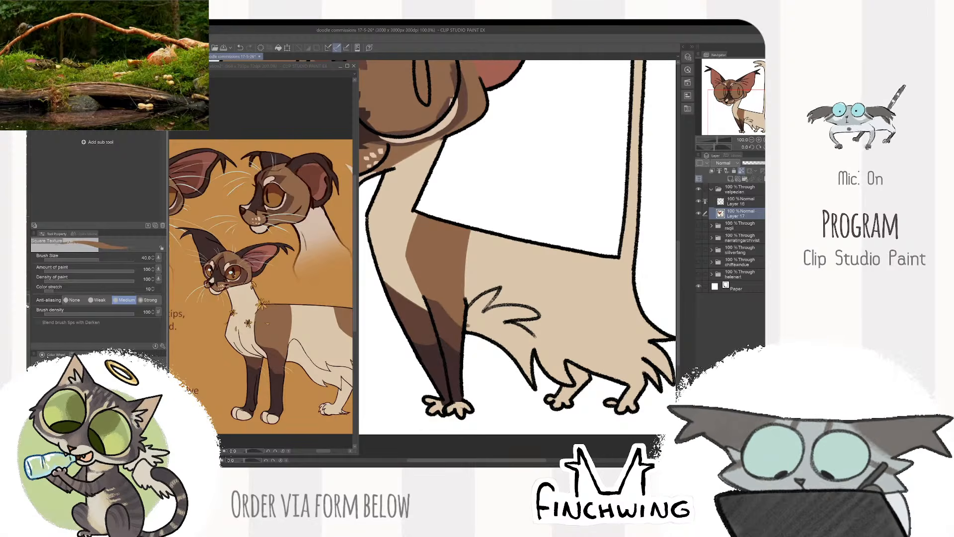
{"action": "scroll", "coordinate": [512, 174], "scroll_direction": "down", "scroll_amount": 2}
{"action": "scroll", "coordinate": [494, 223], "scroll_direction": "up", "scroll_amount": 2}
{"action": "left_click", "coordinate": [517, 270], "text": "alt"}
{"action": "left_click_drag", "start_coordinate": [516, 269], "coordinate": [486, 280]}
{"action": "left_click_drag", "start_coordinate": [343, 322], "coordinate": [274, 326]}
{"action": "left_click", "coordinate": [284, 326], "text": "alt"}
{"action": "mouse_move", "coordinate": [550, 212]}
{"action": "left_mouse_down"}
{"action": "mouse_move", "coordinate": [513, 222]}
{"action": "mouse_move", "coordinate": [577, 306]}
{"action": "left_mouse_up"}
{"action": "left_click_drag", "start_coordinate": [512, 248], "coordinate": [556, 297]}
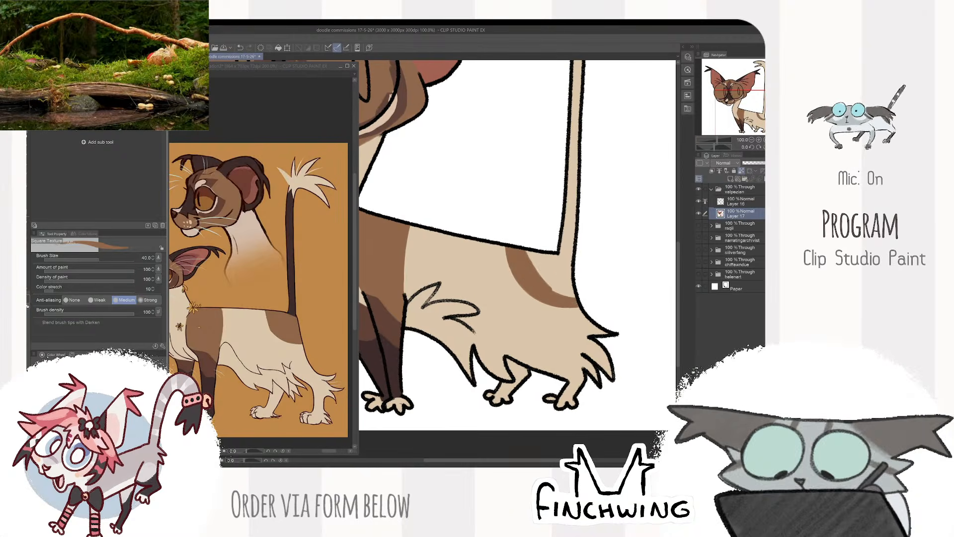
{"action": "mouse_move", "coordinate": [540, 258]}
{"action": "left_mouse_down"}
{"action": "mouse_move", "coordinate": [571, 293]}
{"action": "mouse_move", "coordinate": [574, 281]}
{"action": "left_mouse_up"}
{"action": "mouse_move", "coordinate": [563, 247]}
{"action": "left_mouse_down"}
{"action": "mouse_move", "coordinate": [572, 264]}
{"action": "mouse_move", "coordinate": [551, 262]}
{"action": "left_mouse_up"}
- Sample the dark tail colour from the reference and paint the tail shaft up to the tuft at brush size 80
{"action": "scroll", "coordinate": [559, 233], "scroll_direction": "down", "scroll_amount": 1}
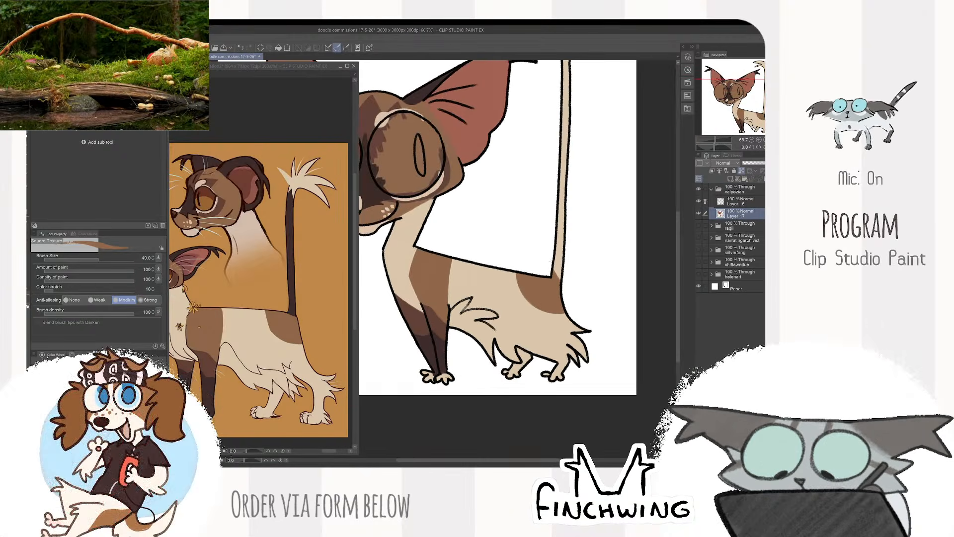
{"action": "left_click", "coordinate": [299, 300]}
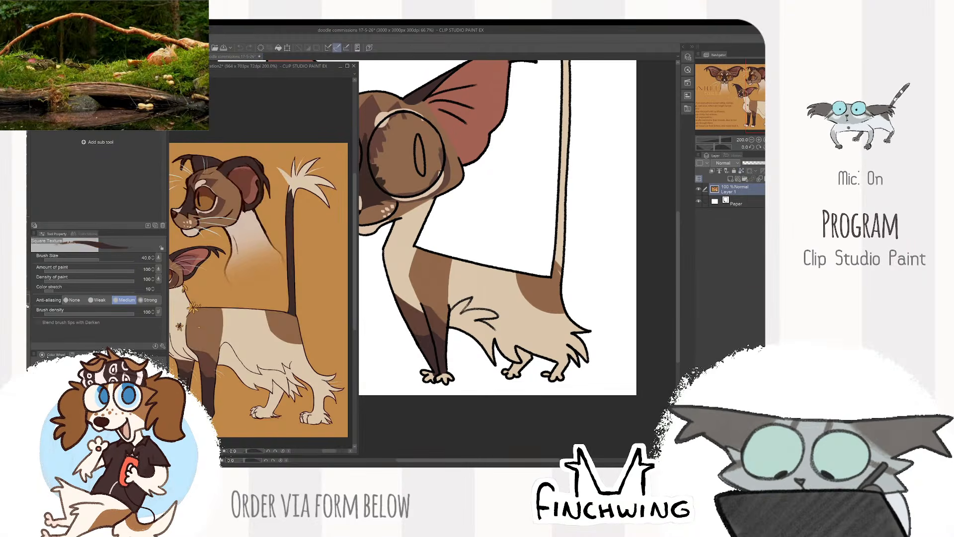
{"action": "left_click", "coordinate": [567, 237]}
{"action": "mouse_move", "coordinate": [567, 236]}
{"action": "left_mouse_down"}
{"action": "mouse_move", "coordinate": [515, 308]}
{"action": "mouse_move", "coordinate": [511, 223]}
{"action": "left_mouse_up"}
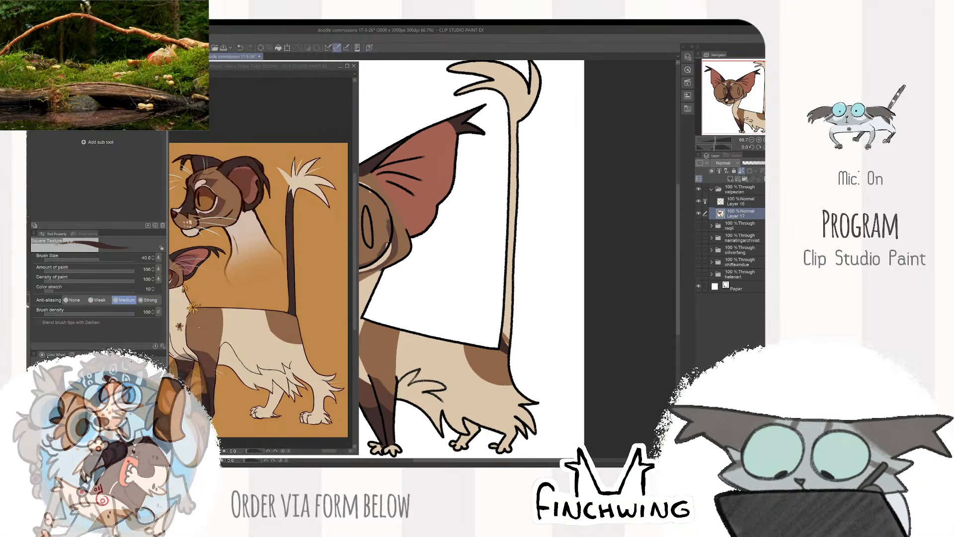
{"action": "key", "text": "ctrl+z"}
{"action": "key", "text": "bracketright"}
{"action": "key", "text": "bracketright"}
{"action": "left_click_drag", "start_coordinate": [512, 343], "coordinate": [516, 117]}
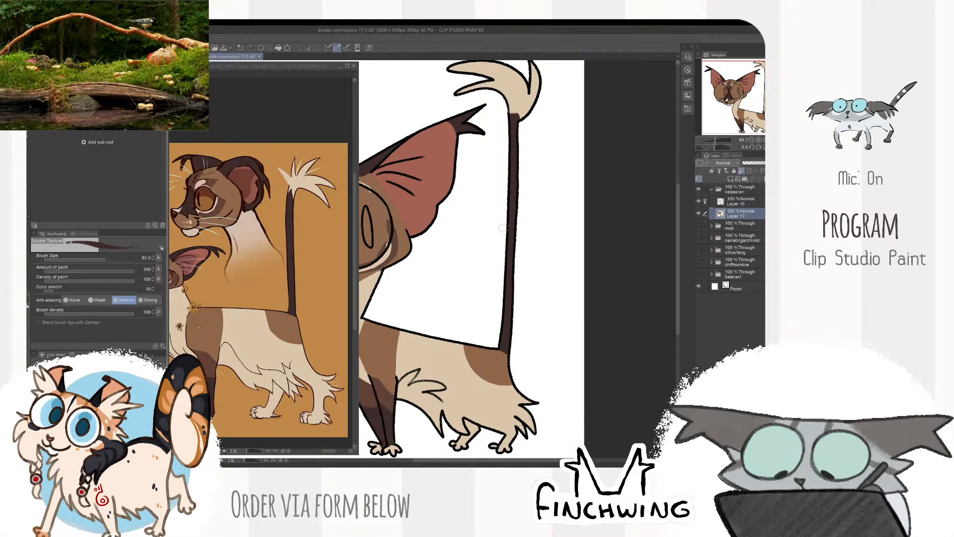
- Sample the pale cream from the tail tuft on the reference
{"action": "left_click_drag", "start_coordinate": [503, 228], "coordinate": [524, 302]}
{"action": "left_click", "coordinate": [300, 218]}
{"action": "left_click", "coordinate": [310, 185], "text": "alt"}
{"action": "left_click", "coordinate": [514, 224]}
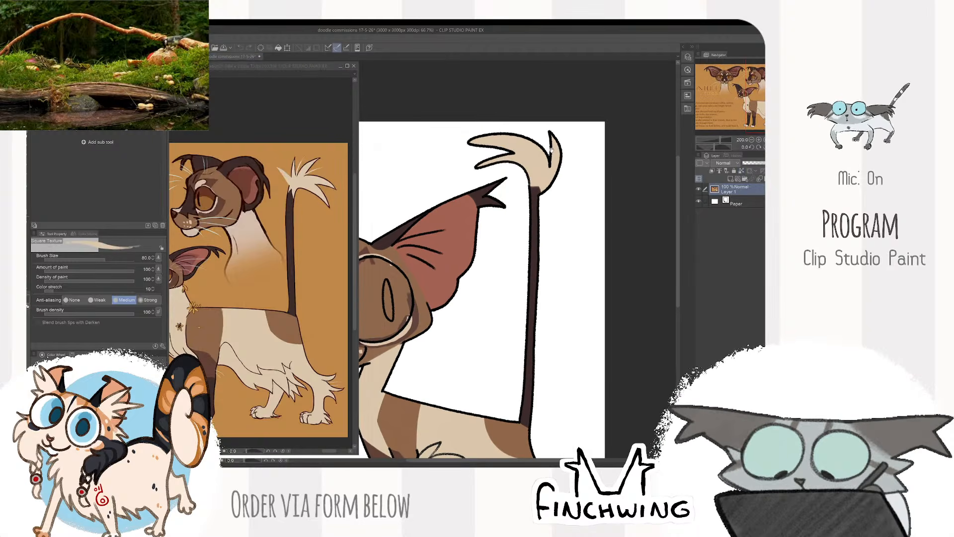
{"action": "left_click_drag", "start_coordinate": [515, 223], "coordinate": [506, 269]}
{"action": "key", "text": "ctrl+minus"}
{"action": "key", "text": "ctrl+minus"}
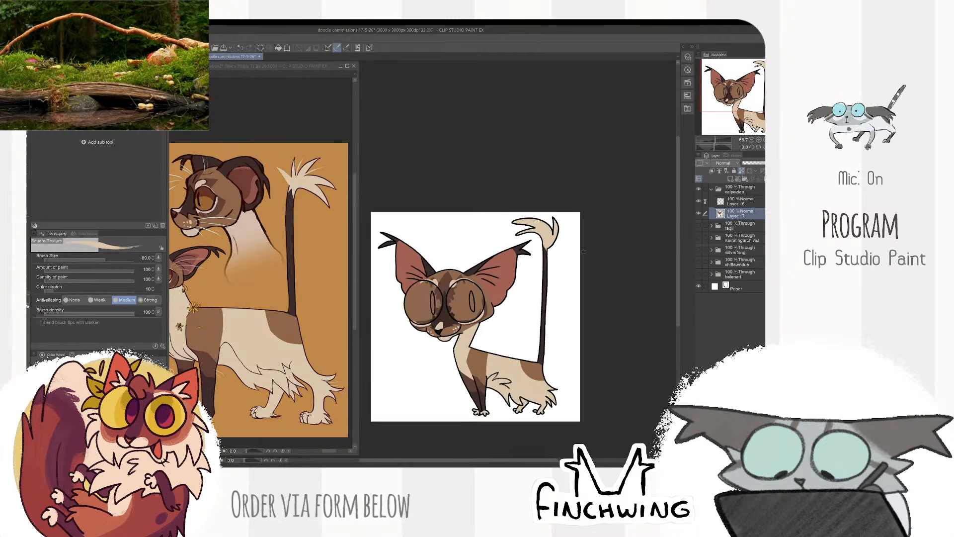
- Sample the amber iris colour from the feline's eye on the reference
{"action": "left_click", "coordinate": [225, 374]}
{"action": "left_click_drag", "start_coordinate": [225, 374], "coordinate": [324, 387]}
{"action": "key", "text": "ctrl+plus"}
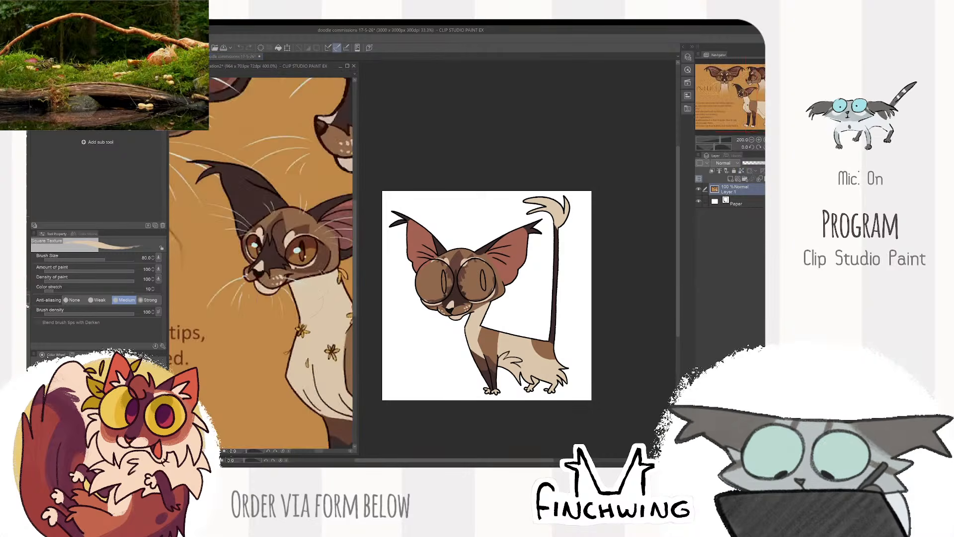
{"action": "key", "text": "ctrl+plus"}
{"action": "left_click_drag", "start_coordinate": [294, 251], "coordinate": [298, 273]}
{"action": "left_click", "coordinate": [299, 276], "text": "alt"}
{"action": "left_click", "coordinate": [555, 224]}
{"action": "key", "text": "ctrl+plus"}
{"action": "left_click_drag", "start_coordinate": [515, 279], "coordinate": [571, 206]}
{"action": "key", "text": "ctrl+plus"}
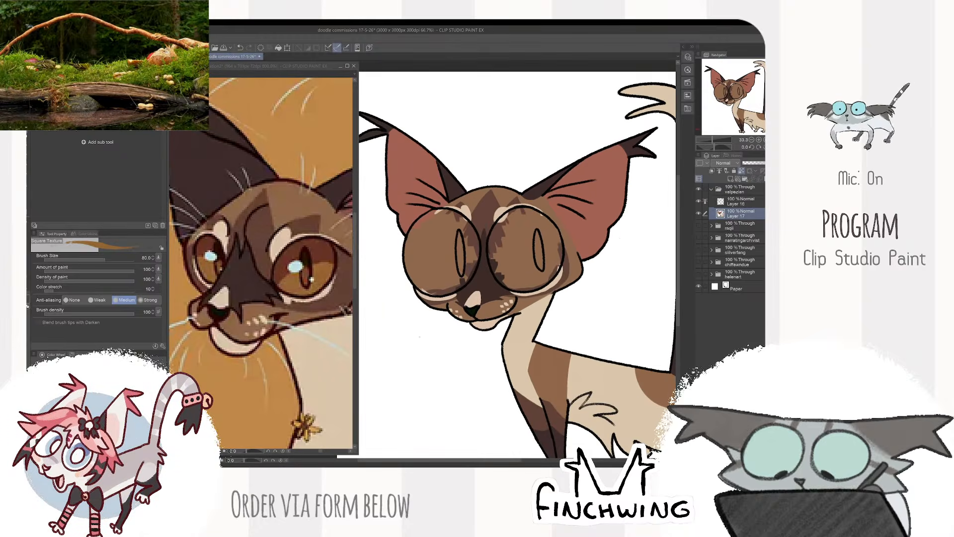
- Select both eyeballs without the pupils on the line art layer and fill them with cream on the colour layer below
{"action": "left_click", "coordinate": [527, 275], "text": "alt"}
{"action": "key", "text": "ctrl+plus"}
{"action": "left_click_drag", "start_coordinate": [632, 221], "coordinate": [613, 231]}
{"action": "left_click", "coordinate": [739, 204]}
{"action": "key", "text": "w"}
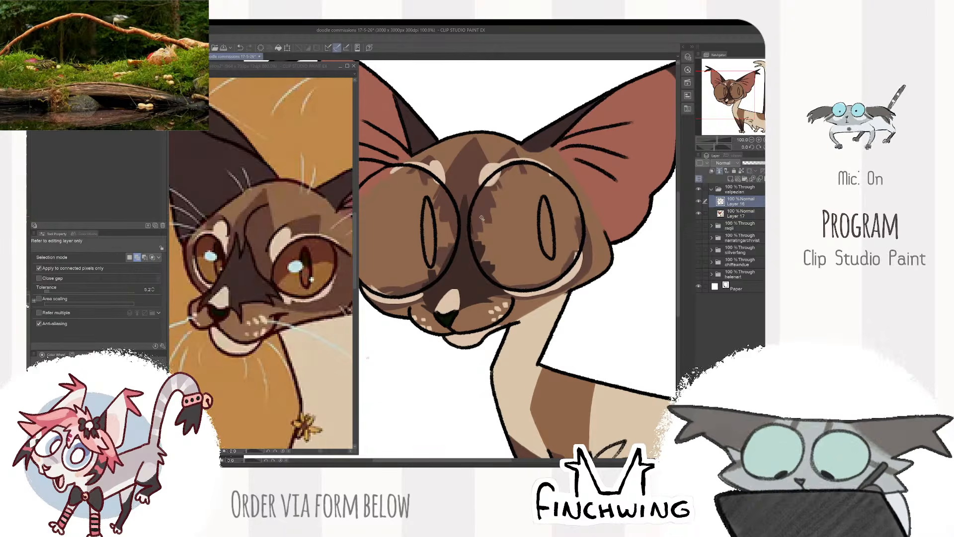
{"action": "left_click", "coordinate": [472, 159]}
{"action": "left_click", "coordinate": [404, 242]}
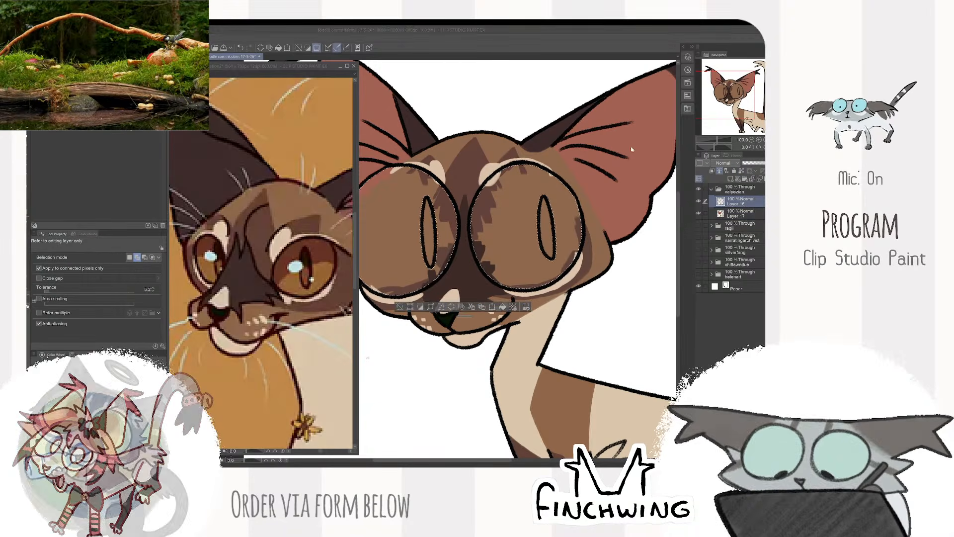
{"action": "left_click", "coordinate": [733, 213]}
{"action": "key", "text": "alt+Delete"}
{"action": "key", "text": "b"}
- Sample the reference's amber and paint large irises inside both selected eyes, leaving a cream crescent on their outer side
{"action": "left_click_drag", "start_coordinate": [463, 219], "coordinate": [471, 239]}
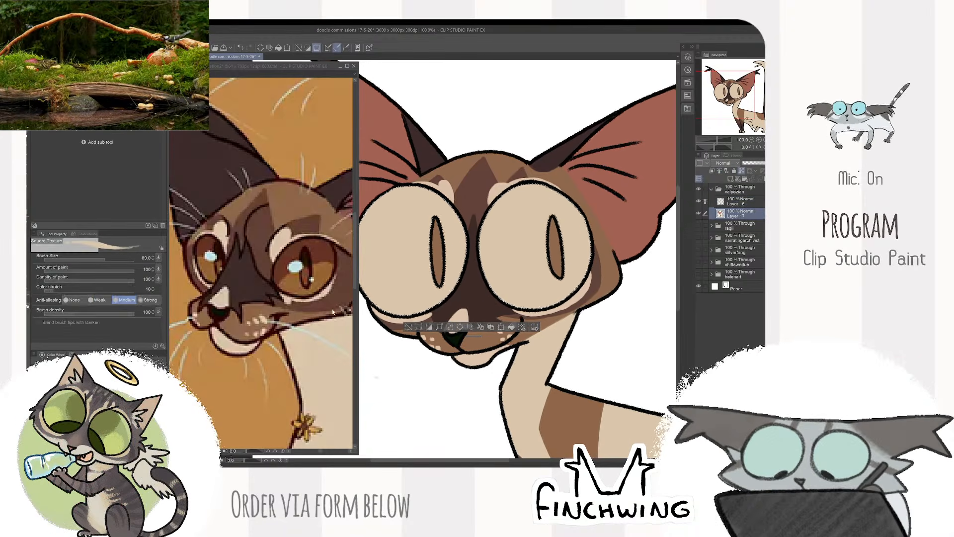
{"action": "left_click", "coordinate": [295, 282], "text": "alt"}
{"action": "left_click", "coordinate": [430, 184]}
{"action": "mouse_move", "coordinate": [411, 191]}
{"action": "left_mouse_down"}
{"action": "mouse_move", "coordinate": [403, 309]}
{"action": "mouse_move", "coordinate": [398, 214]}
{"action": "mouse_move", "coordinate": [432, 179]}
{"action": "mouse_move", "coordinate": [427, 286]}
{"action": "mouse_move", "coordinate": [425, 229]}
{"action": "mouse_move", "coordinate": [448, 254]}
{"action": "left_mouse_up"}
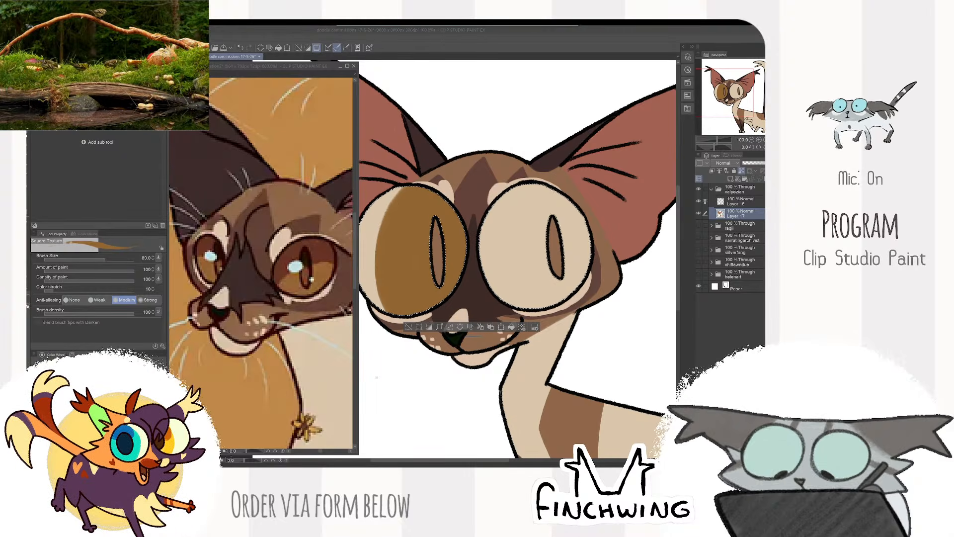
{"action": "left_click_drag", "start_coordinate": [526, 189], "coordinate": [506, 266]}
{"action": "mouse_move", "coordinate": [512, 189]}
{"action": "left_mouse_down"}
{"action": "mouse_move", "coordinate": [497, 237]}
{"action": "mouse_move", "coordinate": [541, 284]}
{"action": "mouse_move", "coordinate": [567, 194]}
{"action": "mouse_move", "coordinate": [589, 258]}
{"action": "left_mouse_up"}
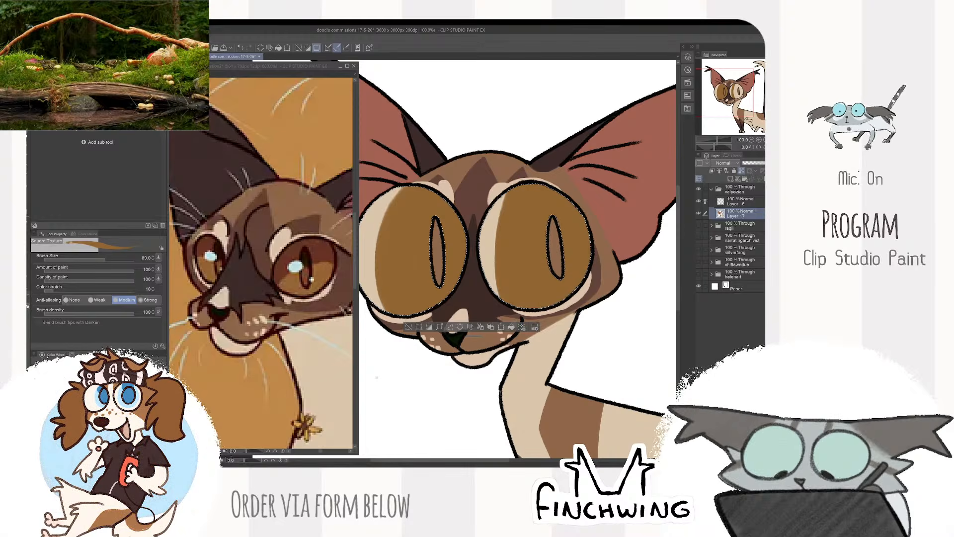
- Sample the dark reddish brown from the reference eye and shade the upper part of both irises
{"action": "left_click", "coordinate": [319, 251], "text": "alt"}
{"action": "left_click_drag", "start_coordinate": [418, 191], "coordinate": [403, 198]}
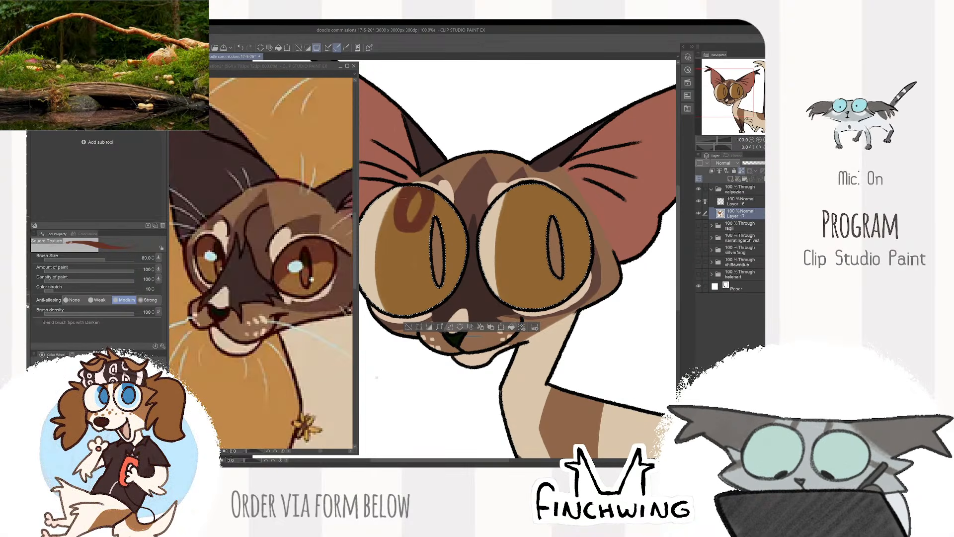
{"action": "mouse_move", "coordinate": [512, 188]}
{"action": "left_mouse_down"}
{"action": "mouse_move", "coordinate": [546, 219]}
{"action": "mouse_move", "coordinate": [532, 199]}
{"action": "mouse_move", "coordinate": [526, 227]}
{"action": "left_mouse_up"}
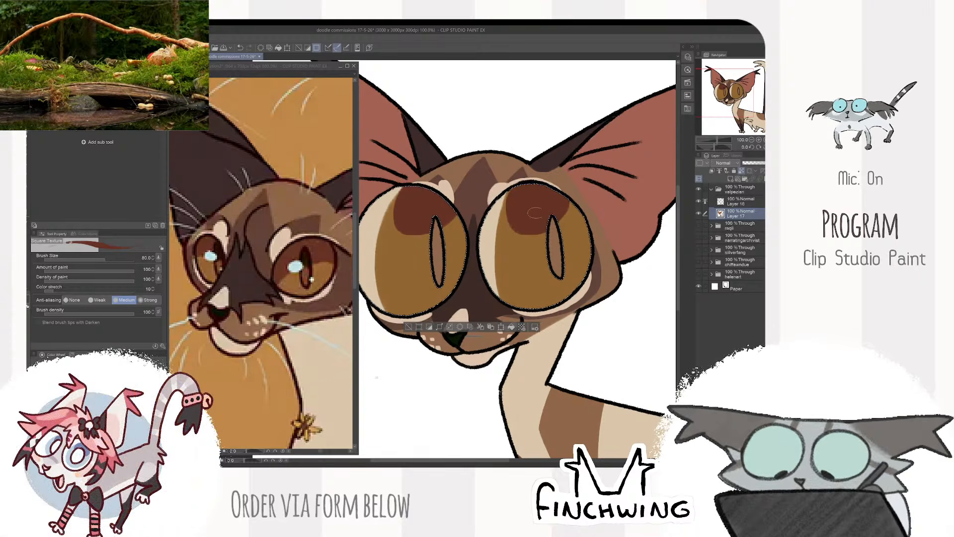
{"action": "left_click_drag", "start_coordinate": [526, 227], "coordinate": [569, 206]}
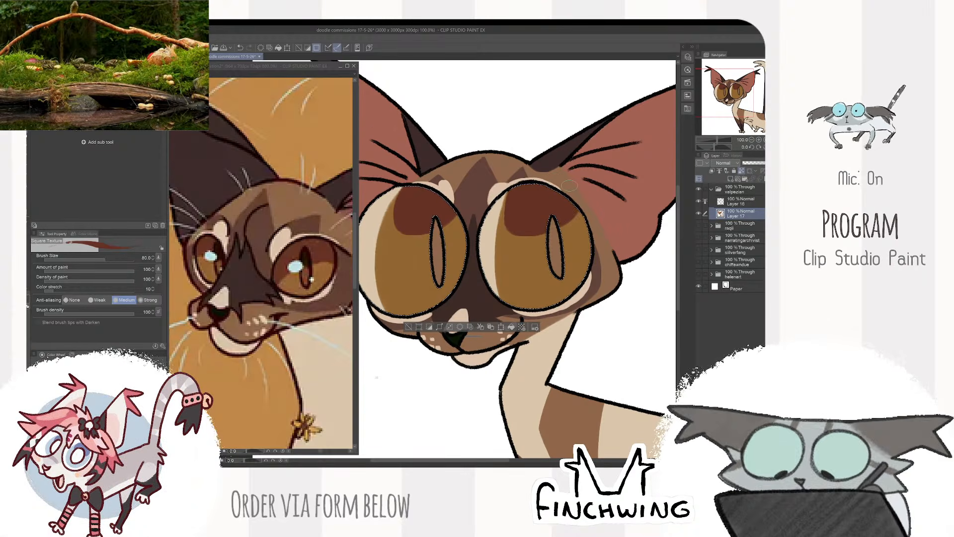
{"action": "left_click_drag", "start_coordinate": [420, 197], "coordinate": [413, 234]}
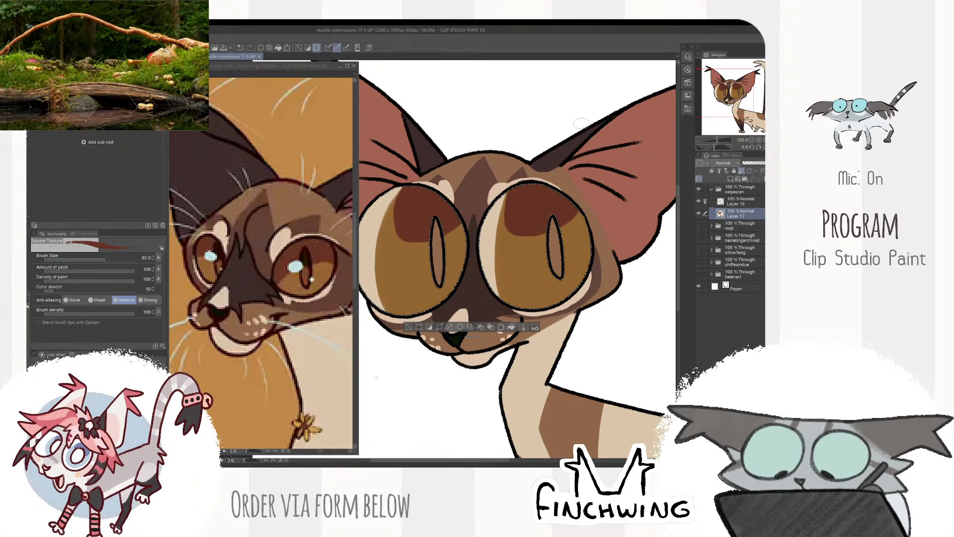
- Invert the selection and paint both slit pupils with a reddish brown sampled from the reference
{"action": "key", "text": "ctrl+shift+i"}
{"action": "left_click", "coordinate": [328, 281]}
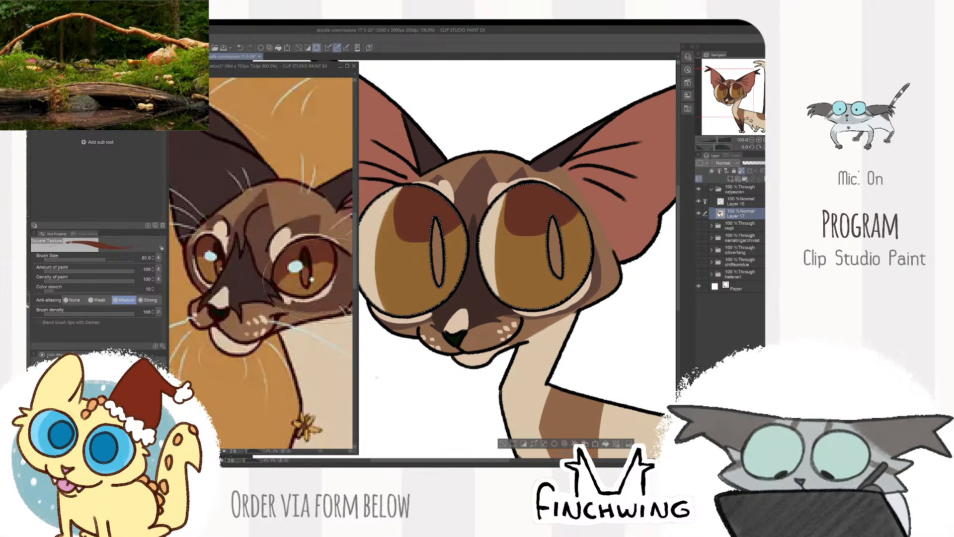
{"action": "left_click", "coordinate": [307, 272], "text": "alt"}
{"action": "left_click", "coordinate": [436, 223]}
{"action": "left_click_drag", "start_coordinate": [436, 222], "coordinate": [439, 281]}
{"action": "left_click_drag", "start_coordinate": [553, 222], "coordinate": [561, 274]}
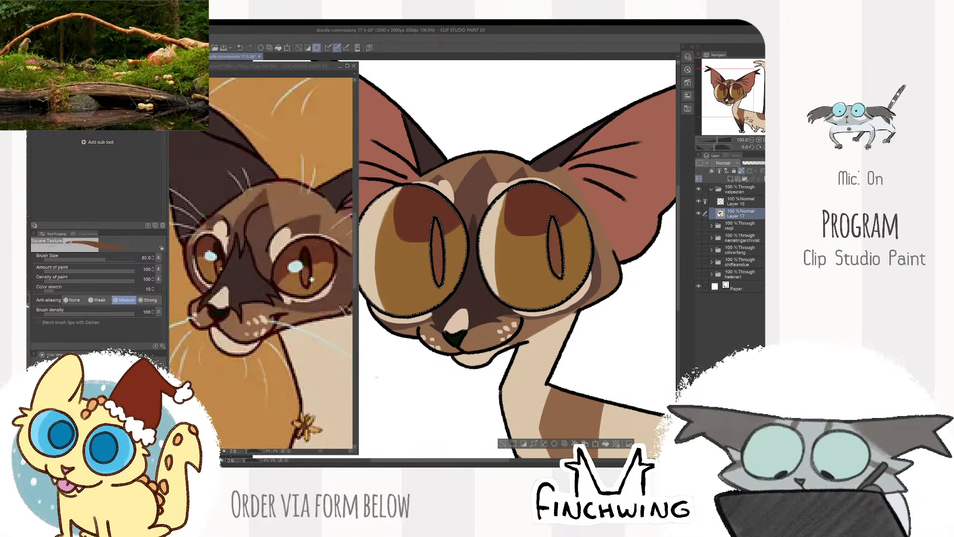
- Sample the dark pupil colour from the reference, darken the upper part of both pupils and clear the selection
{"action": "left_click", "coordinate": [307, 259]}
{"action": "left_click", "coordinate": [305, 258], "text": "alt"}
{"action": "left_click", "coordinate": [432, 239]}
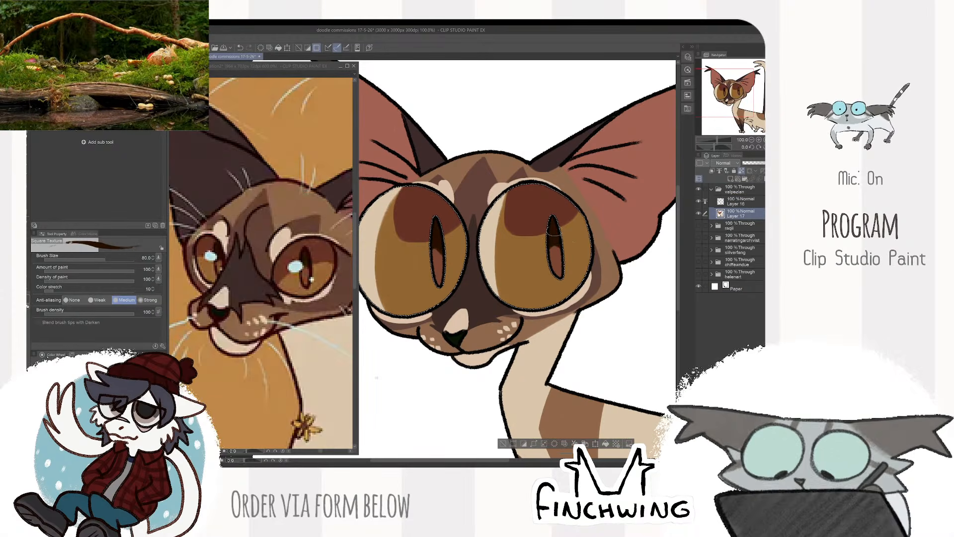
{"action": "key", "text": "ctrl+d"}
- Compare the whole coloured doodle with the full-body figure on the reference sheet
{"action": "scroll", "coordinate": [578, 184], "scroll_direction": "down", "scroll_amount": 3}
{"action": "left_click_drag", "start_coordinate": [578, 184], "coordinate": [506, 204]}
{"action": "left_click", "coordinate": [325, 315]}
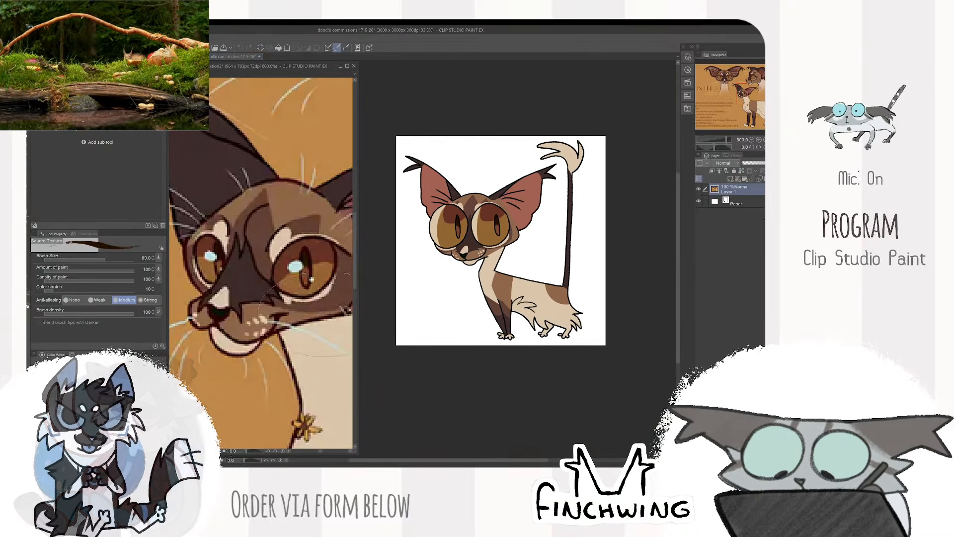
{"action": "left_click", "coordinate": [592, 202]}
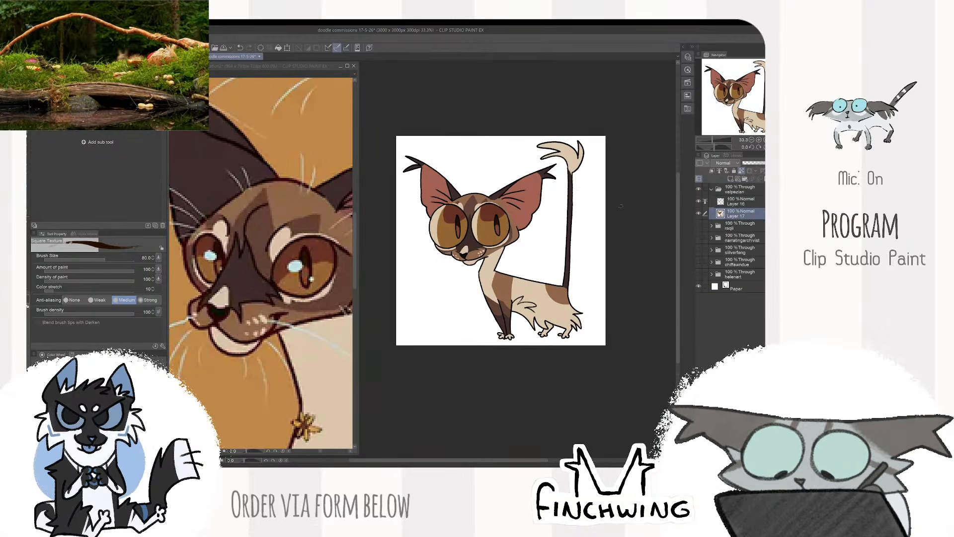
{"action": "scroll", "coordinate": [614, 205], "scroll_direction": "down", "scroll_amount": 1}
{"action": "left_click", "coordinate": [304, 338]}
{"action": "scroll", "coordinate": [305, 338], "scroll_direction": "down", "scroll_amount": 6}
{"action": "left_click_drag", "start_coordinate": [304, 338], "coordinate": [261, 305]}
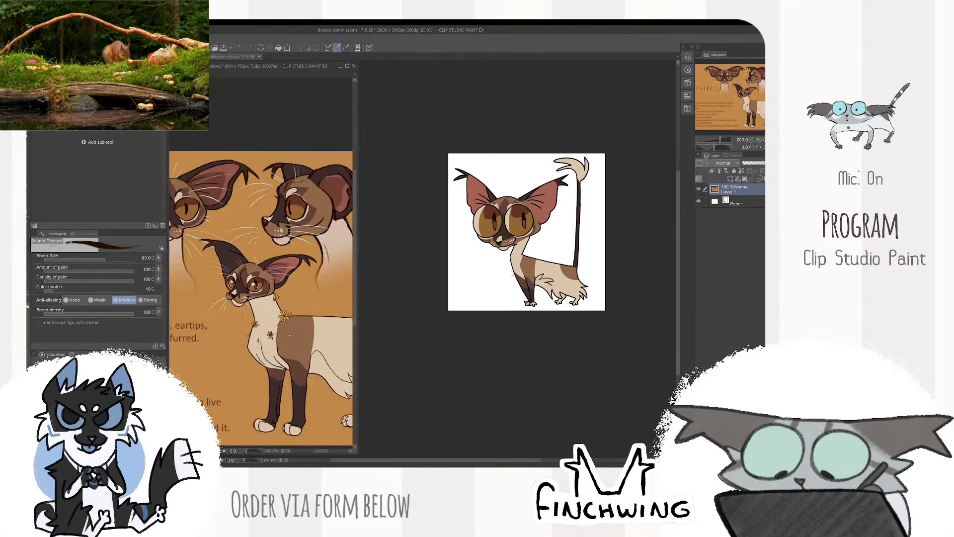
- Recolour the line art around the cream chest, back, belly fur and paws in reddish brown, enlarging the brush to 150
{"action": "left_click", "coordinate": [512, 273]}
{"action": "left_click", "coordinate": [741, 202]}
{"action": "key", "text": "ctrl+plus"}
{"action": "key", "text": "ctrl+plus"}
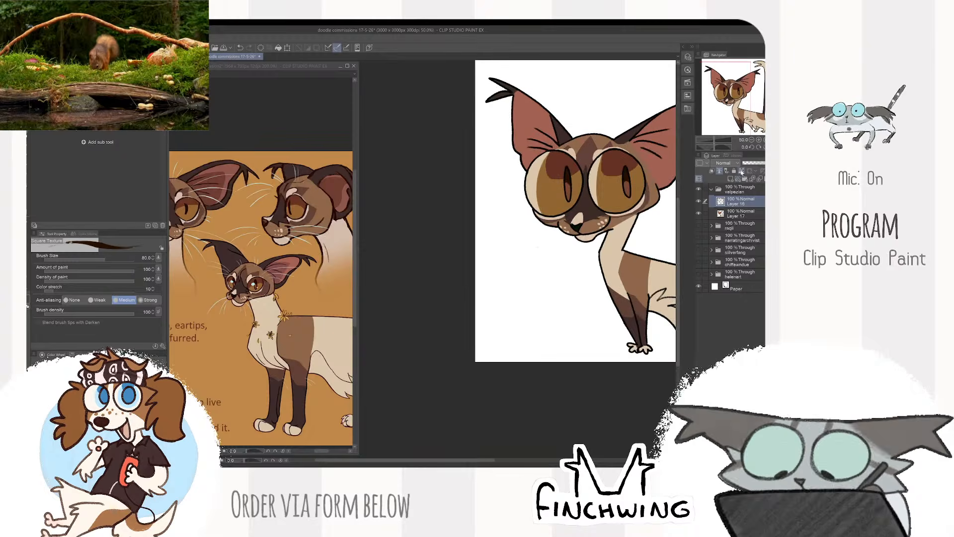
{"action": "left_click_drag", "start_coordinate": [632, 188], "coordinate": [497, 247]}
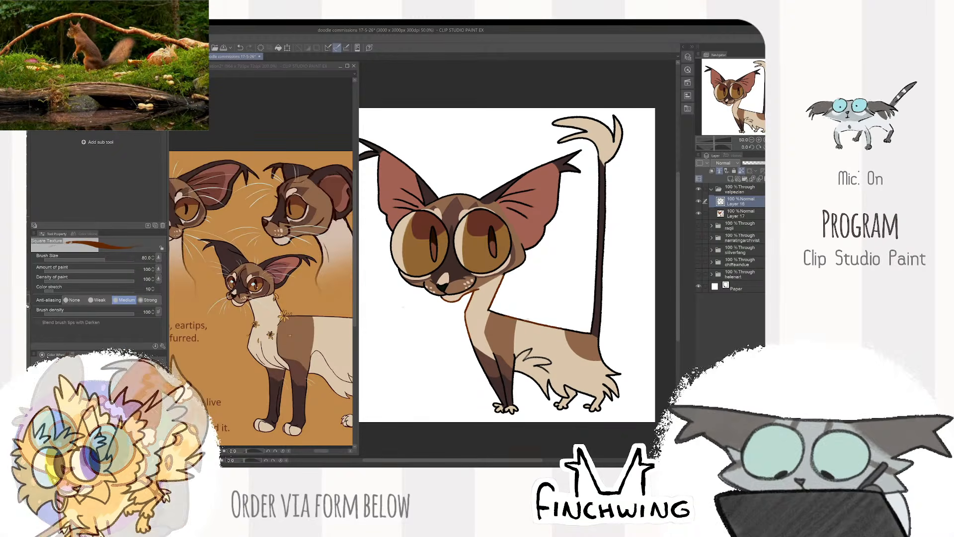
{"action": "mouse_move", "coordinate": [534, 390]}
{"action": "left_mouse_down"}
{"action": "mouse_move", "coordinate": [592, 403]}
{"action": "mouse_move", "coordinate": [613, 380]}
{"action": "mouse_move", "coordinate": [602, 350]}
{"action": "mouse_move", "coordinate": [617, 395]}
{"action": "mouse_move", "coordinate": [595, 409]}
{"action": "left_mouse_up"}
{"action": "key", "text": "bracketright"}
{"action": "key", "text": "bracketright"}
{"action": "key", "text": "bracketright"}
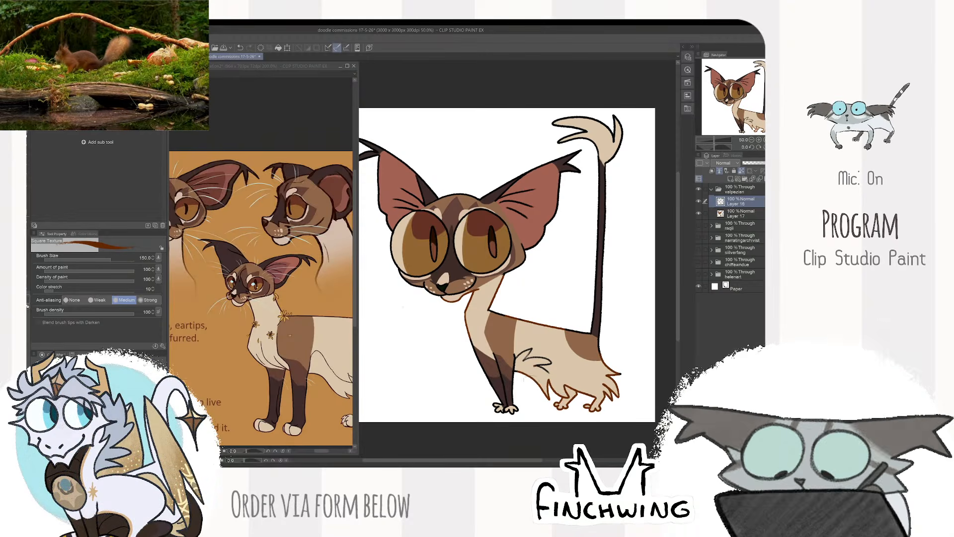
{"action": "left_click_drag", "start_coordinate": [525, 359], "coordinate": [546, 364]}
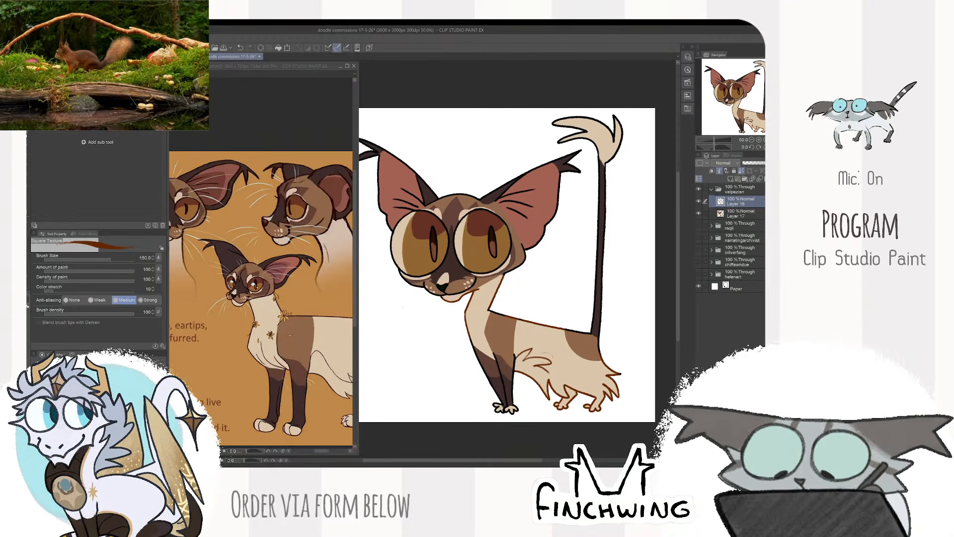
- Recolour the outline of the cream tail tuft in the same reddish brown
{"action": "mouse_move", "coordinate": [602, 158]}
{"action": "left_mouse_down"}
{"action": "mouse_move", "coordinate": [603, 142]}
{"action": "mouse_move", "coordinate": [563, 130]}
{"action": "mouse_move", "coordinate": [619, 152]}
{"action": "left_mouse_up"}
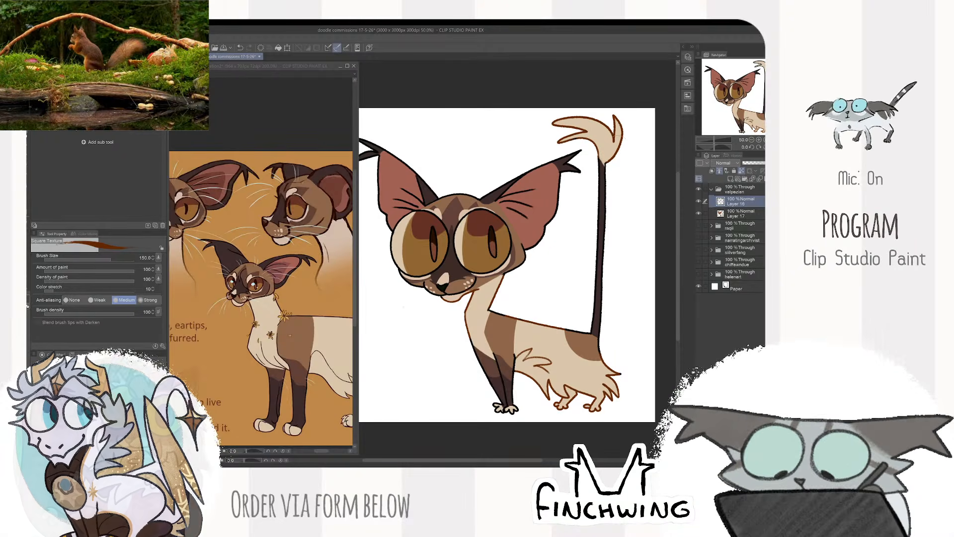
{"action": "left_click_drag", "start_coordinate": [536, 219], "coordinate": [563, 213]}
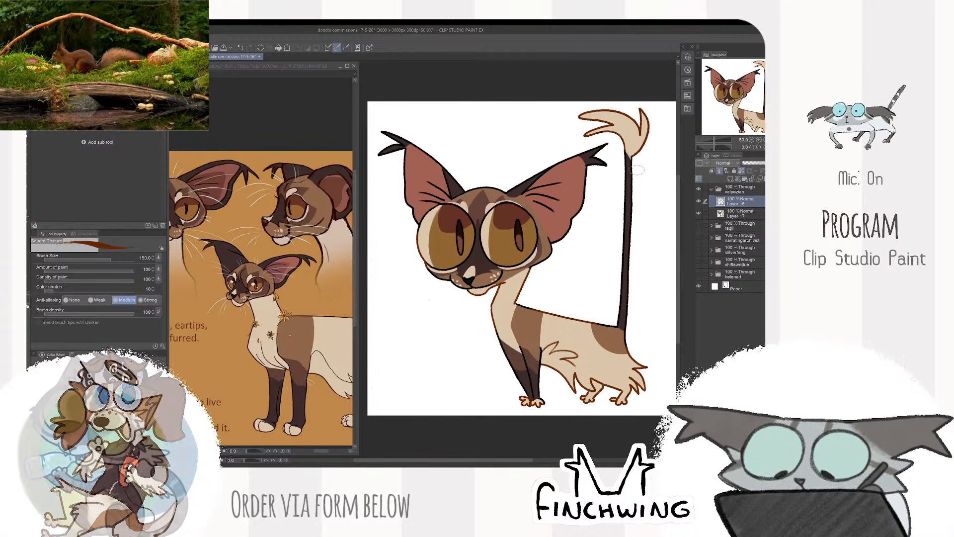
{"action": "scroll", "coordinate": [646, 199], "scroll_direction": "down", "scroll_amount": 2}
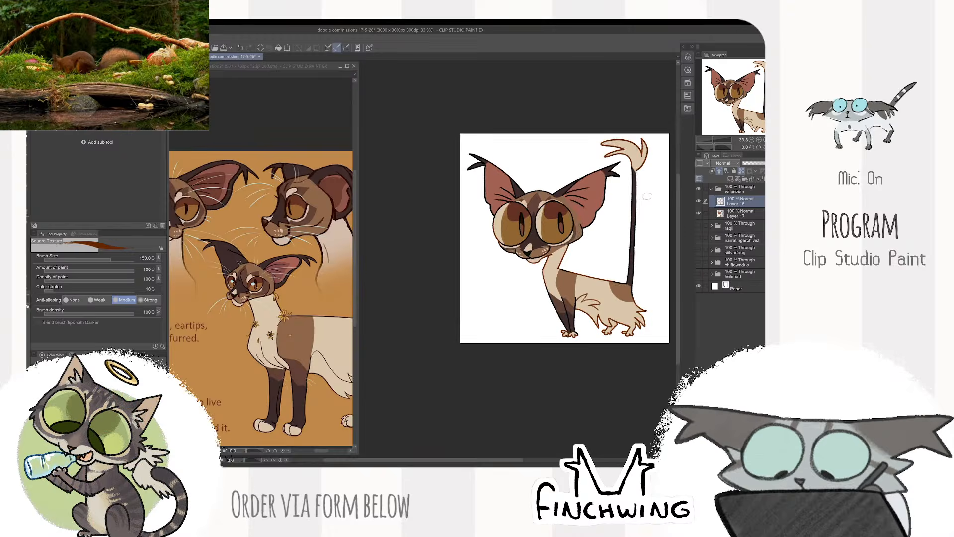
{"action": "scroll", "coordinate": [648, 199], "scroll_direction": "up", "scroll_amount": 2}
{"action": "left_click_drag", "start_coordinate": [648, 202], "coordinate": [629, 203]}
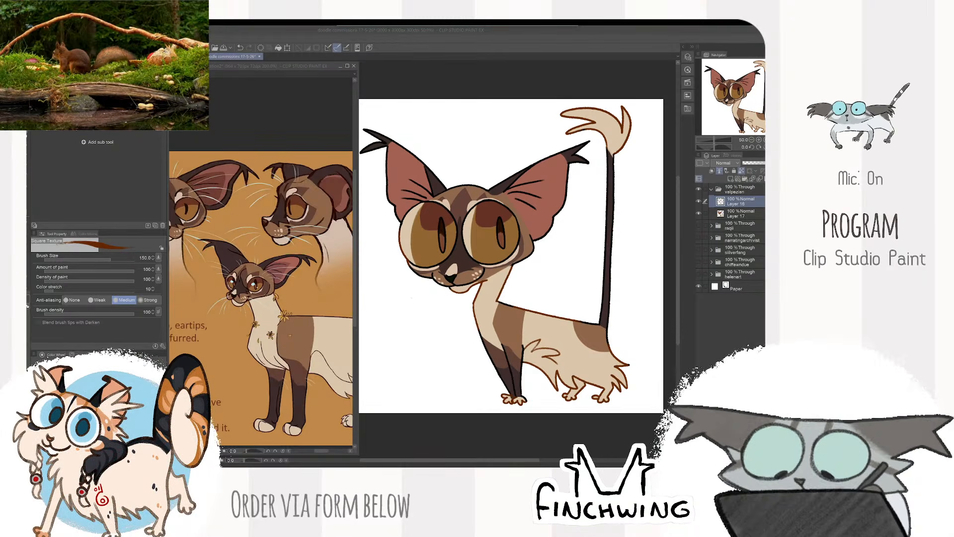
- Switch to the web browser to view the cormorant skull image results, and return to the drawing
{"action": "left_click_drag", "start_coordinate": [503, 26], "coordinate": [472, 181]}
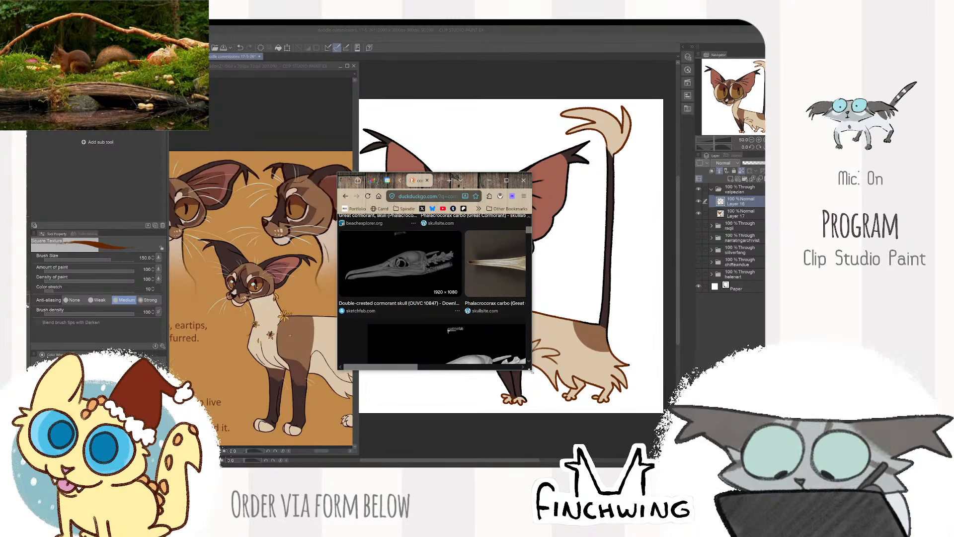
{"action": "left_click_drag", "start_coordinate": [532, 372], "coordinate": [706, 459]}
{"action": "scroll", "coordinate": [448, 356], "scroll_direction": "down", "scroll_amount": 1}
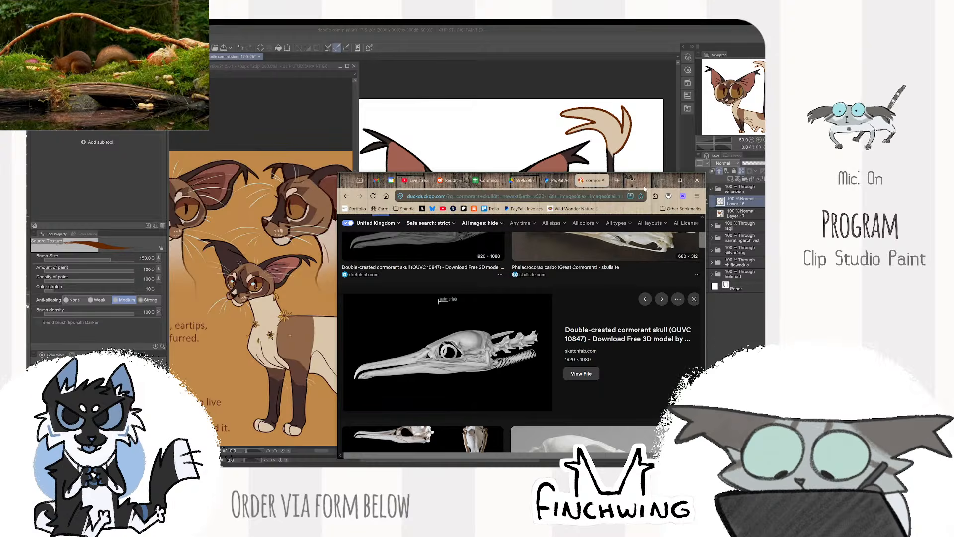
{"action": "left_click_drag", "start_coordinate": [646, 180], "coordinate": [572, 25]}
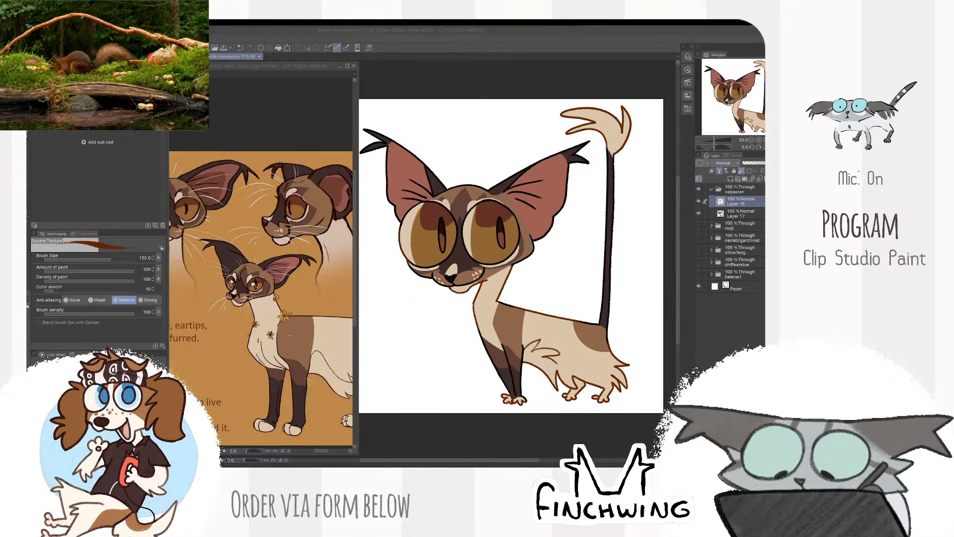
{"action": "left_click", "coordinate": [543, 426]}
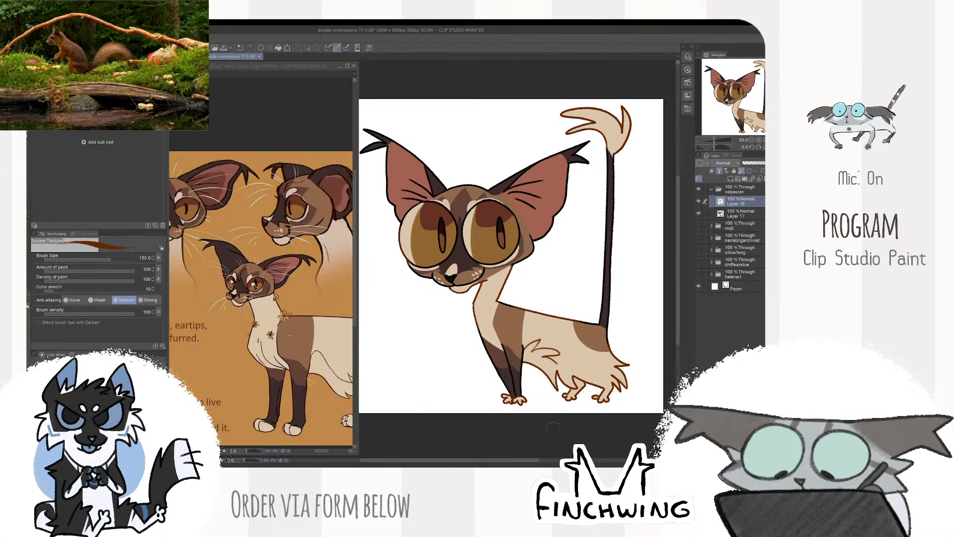
- Add a new layer beneath the doodle's flat colours and pick a pale orange for the backdrop
{"action": "key", "text": "e"}
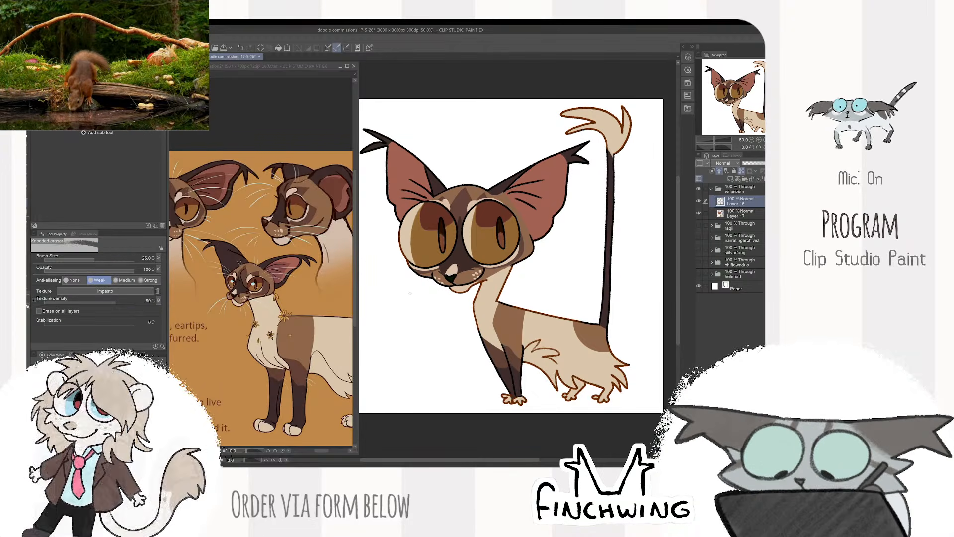
{"action": "left_click", "coordinate": [718, 213]}
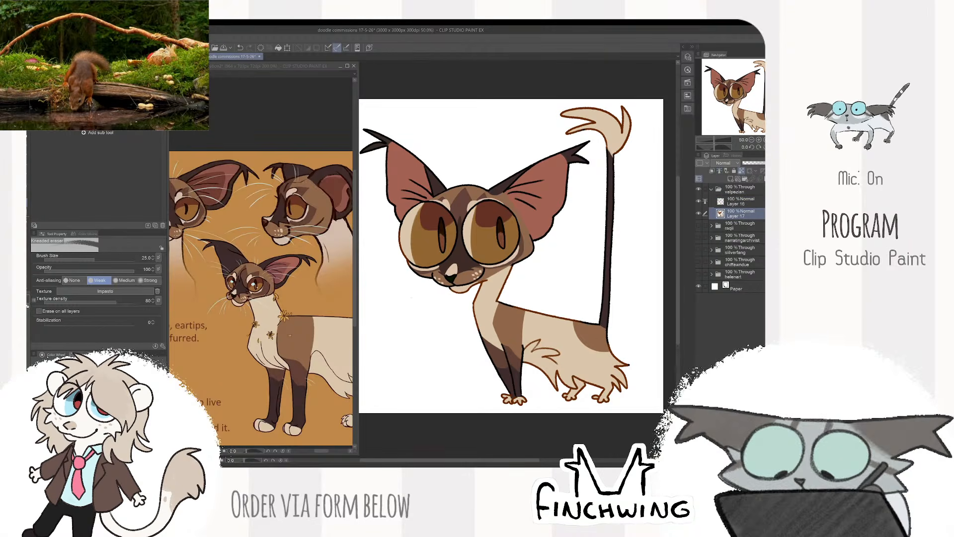
{"action": "key", "text": "b"}
{"action": "left_click", "coordinate": [730, 178]}
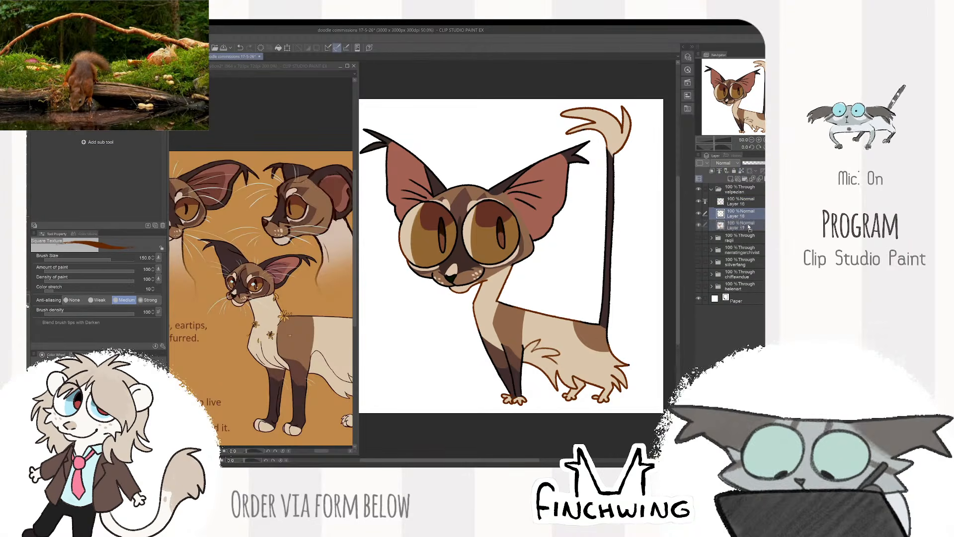
{"action": "left_click_drag", "start_coordinate": [743, 218], "coordinate": [742, 232]}
{"action": "left_click", "coordinate": [328, 219]}
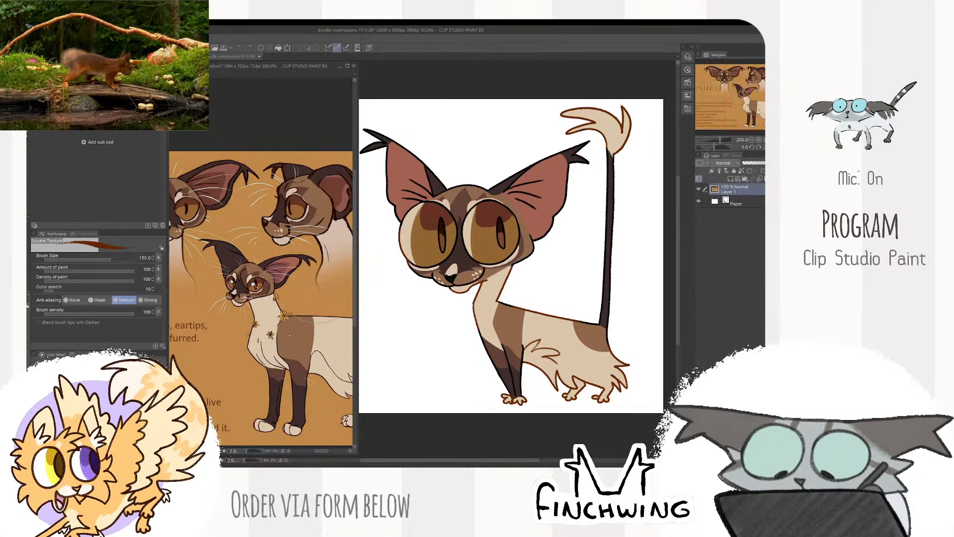
{"action": "left_click", "coordinate": [504, 228]}
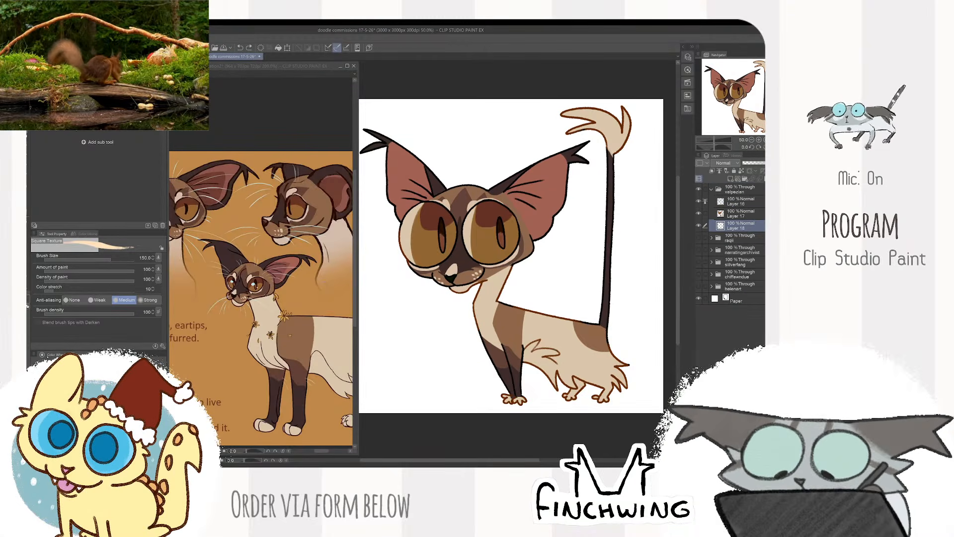
- Paint a large rounded pale orange backdrop behind the head, body and tail, and fill its interior completely
{"action": "mouse_move", "coordinate": [575, 217]}
{"action": "left_mouse_down"}
{"action": "mouse_move", "coordinate": [575, 175]}
{"action": "mouse_move", "coordinate": [404, 235]}
{"action": "mouse_move", "coordinate": [454, 366]}
{"action": "mouse_move", "coordinate": [425, 308]}
{"action": "mouse_move", "coordinate": [436, 344]}
{"action": "mouse_move", "coordinate": [428, 326]}
{"action": "mouse_move", "coordinate": [467, 318]}
{"action": "mouse_move", "coordinate": [430, 294]}
{"action": "mouse_move", "coordinate": [490, 346]}
{"action": "mouse_move", "coordinate": [491, 315]}
{"action": "mouse_move", "coordinate": [443, 339]}
{"action": "left_mouse_up"}
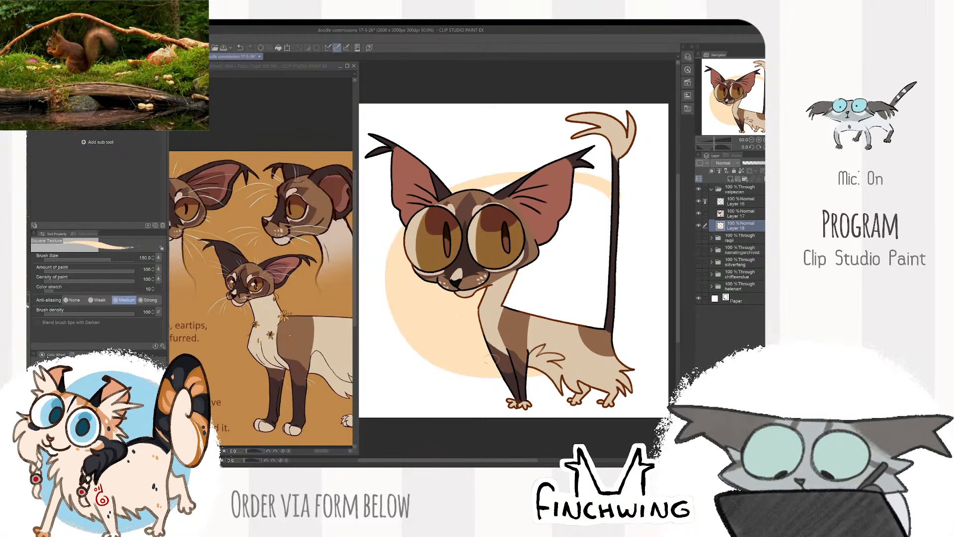
{"action": "left_click_drag", "start_coordinate": [627, 322], "coordinate": [596, 174]}
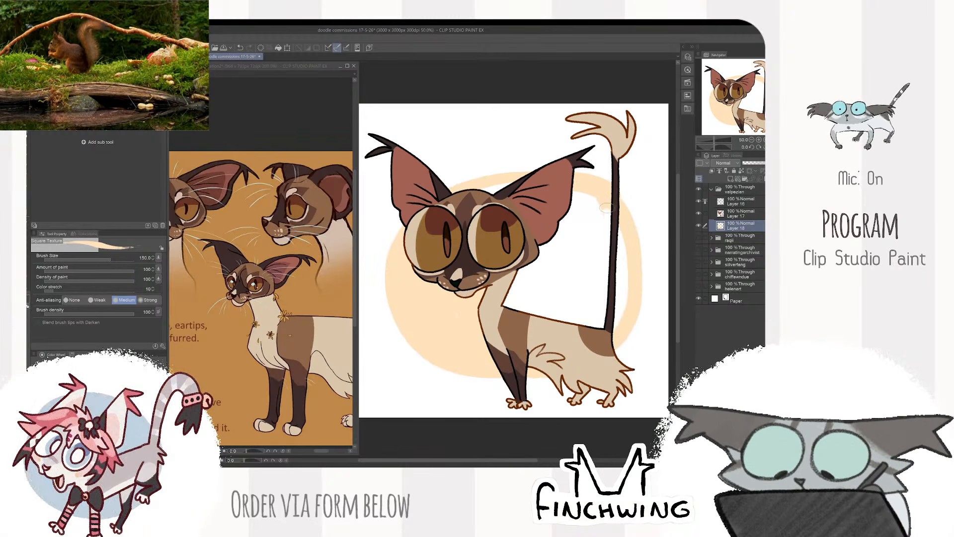
{"action": "key", "text": "ctrl+z"}
{"action": "mouse_move", "coordinate": [617, 326]}
{"action": "left_mouse_down"}
{"action": "mouse_move", "coordinate": [624, 304]}
{"action": "mouse_move", "coordinate": [517, 176]}
{"action": "mouse_move", "coordinate": [440, 196]}
{"action": "left_mouse_up"}
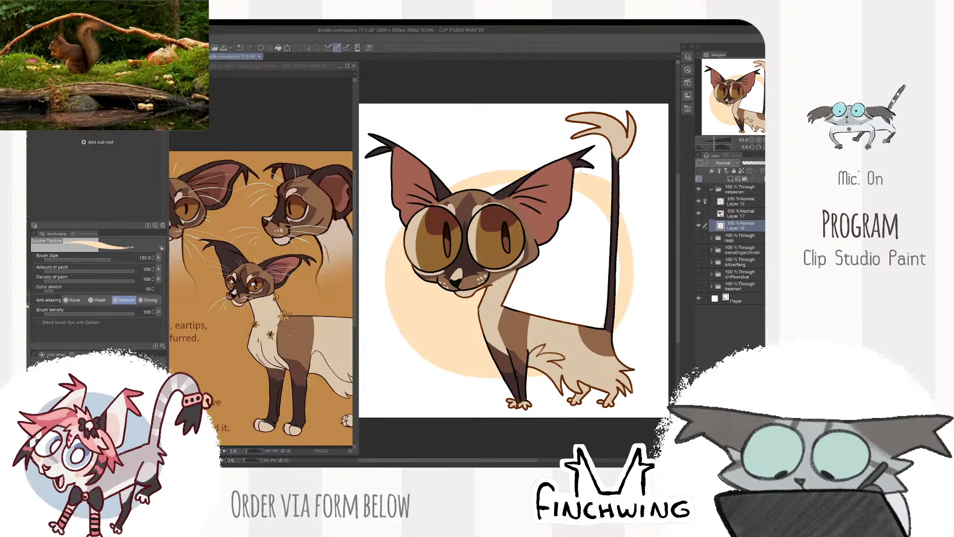
{"action": "mouse_move", "coordinate": [612, 332]}
{"action": "left_mouse_down"}
{"action": "mouse_move", "coordinate": [549, 173]}
{"action": "mouse_move", "coordinate": [448, 185]}
{"action": "left_mouse_up"}
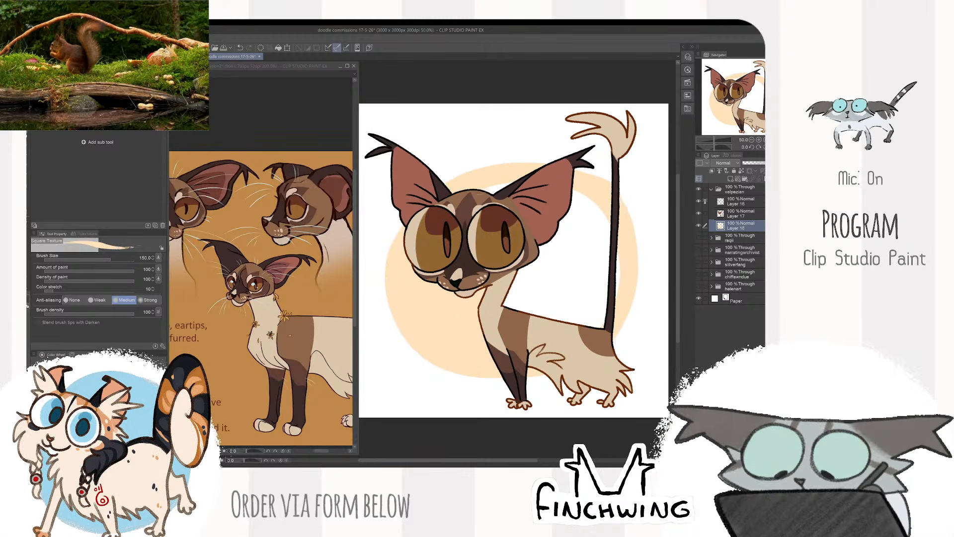
{"action": "mouse_move", "coordinate": [577, 190]}
{"action": "left_mouse_down"}
{"action": "mouse_move", "coordinate": [608, 212]}
{"action": "mouse_move", "coordinate": [612, 275]}
{"action": "mouse_move", "coordinate": [600, 272]}
{"action": "mouse_move", "coordinate": [592, 326]}
{"action": "mouse_move", "coordinate": [581, 312]}
{"action": "mouse_move", "coordinate": [564, 329]}
{"action": "mouse_move", "coordinate": [536, 289]}
{"action": "mouse_move", "coordinate": [512, 304]}
{"action": "mouse_move", "coordinate": [553, 208]}
{"action": "mouse_move", "coordinate": [541, 261]}
{"action": "mouse_move", "coordinate": [563, 310]}
{"action": "mouse_move", "coordinate": [533, 283]}
{"action": "mouse_move", "coordinate": [513, 290]}
{"action": "left_mouse_up"}
{"action": "key", "text": "e"}
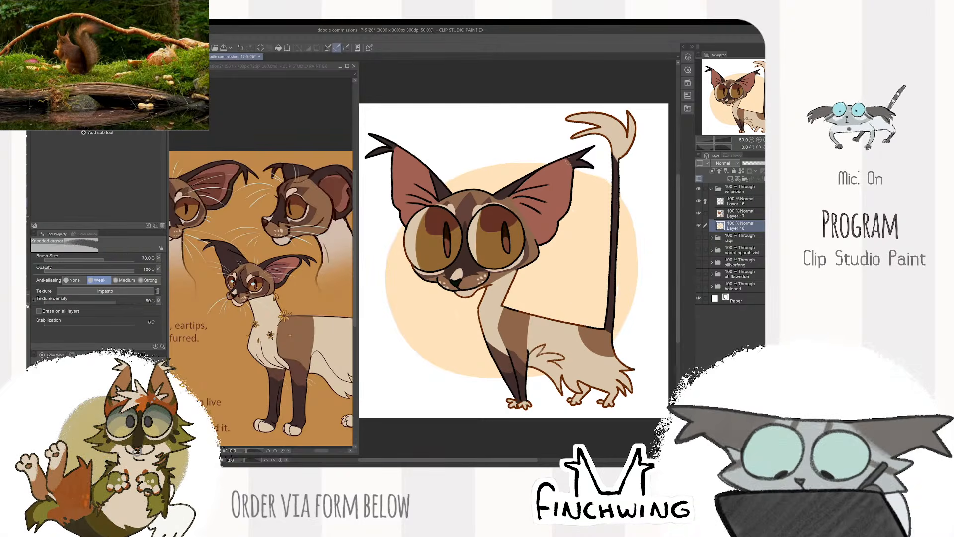
{"action": "key", "text": "b"}
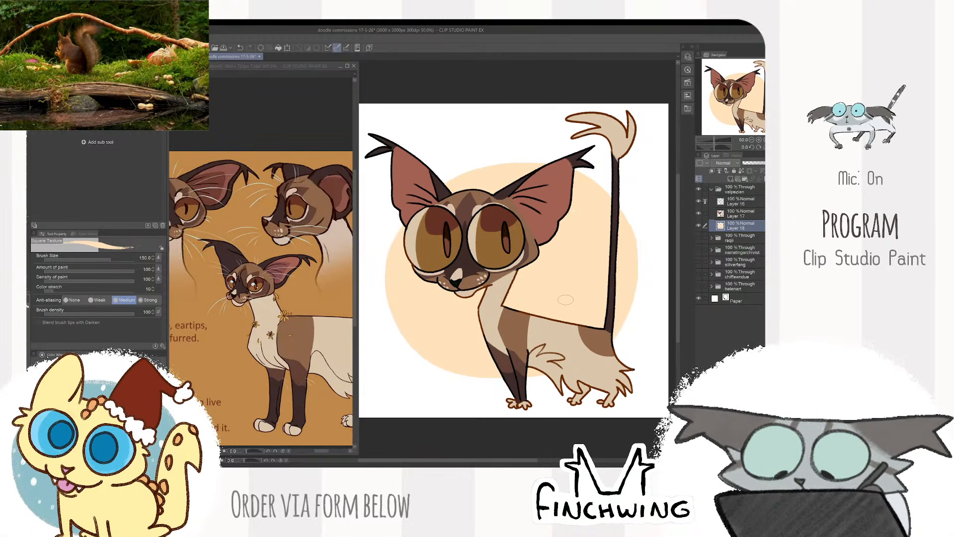
- Collapse the finished doodle's layer folder, keeping it visible, and save the file
{"action": "left_click", "coordinate": [721, 190]}
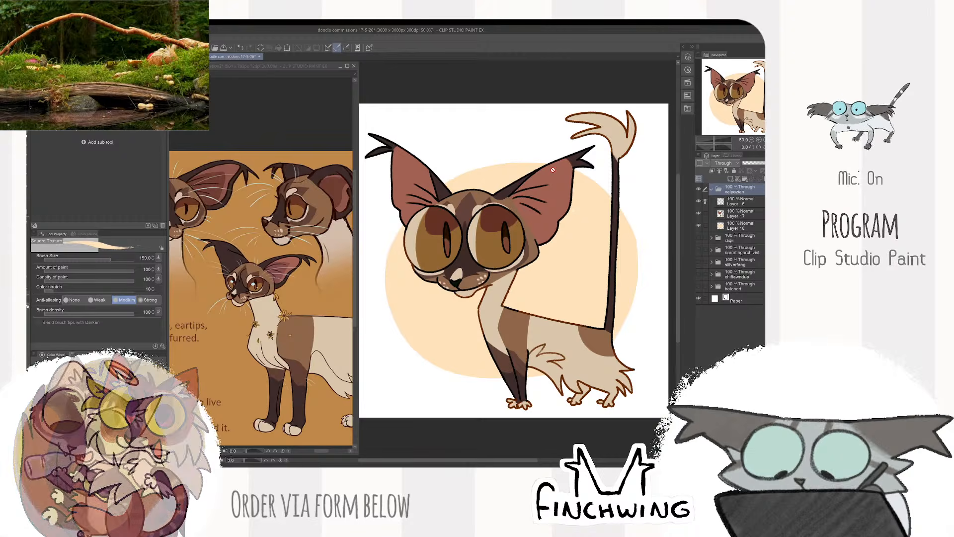
{"action": "left_click", "coordinate": [697, 191]}
{"action": "left_click", "coordinate": [698, 191]}
{"action": "left_click", "coordinate": [698, 191]}
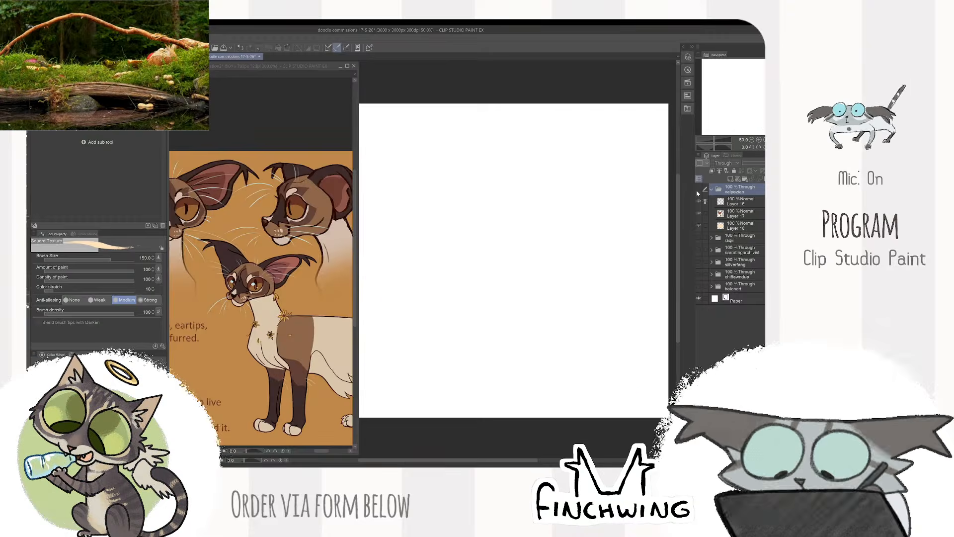
{"action": "left_click", "coordinate": [697, 191]}
{"action": "left_click", "coordinate": [737, 202]}
{"action": "left_click", "coordinate": [712, 189]}
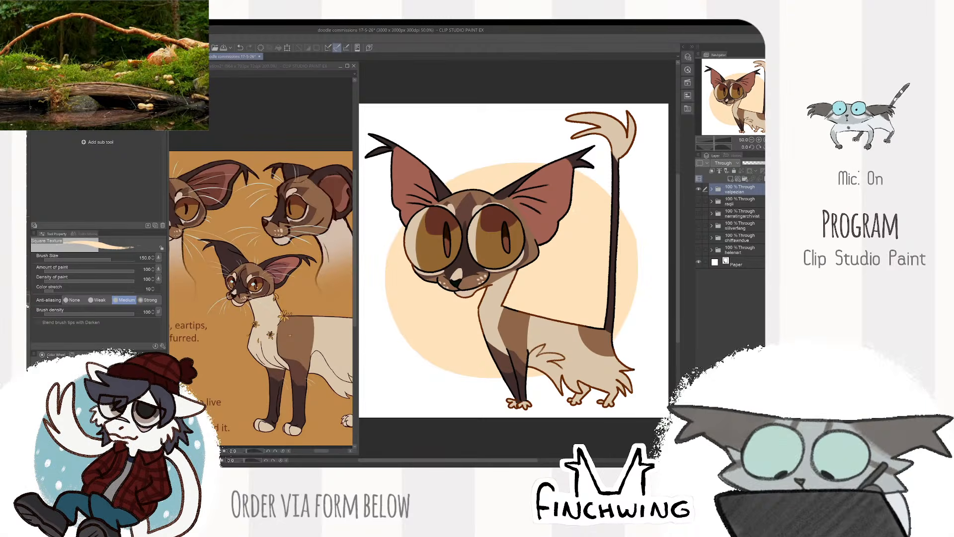
{"action": "key", "text": "ctrl+s"}
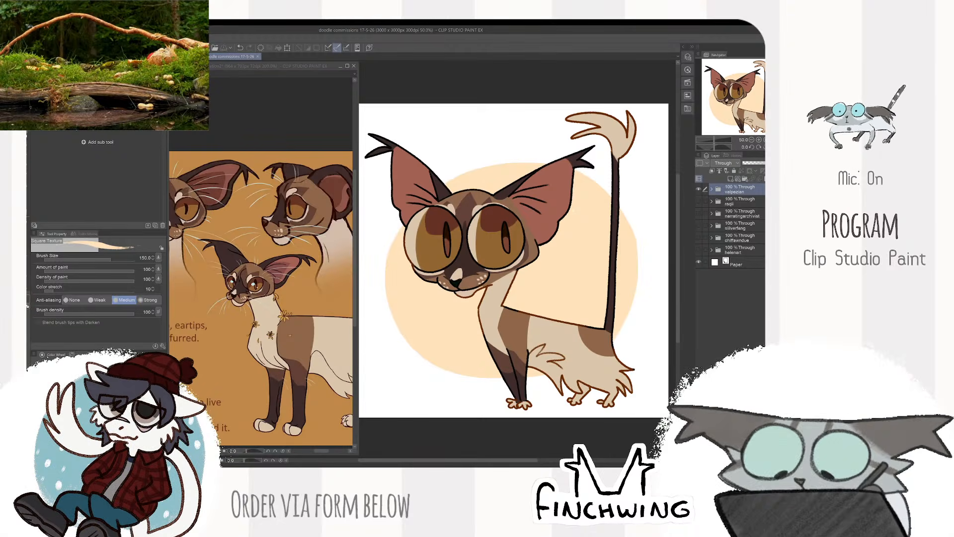
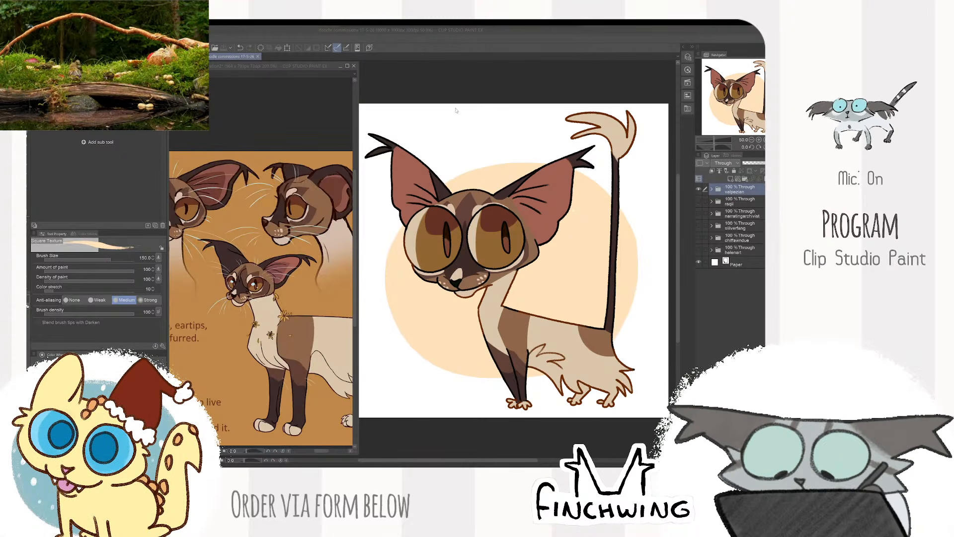
- Switch to the web browser, widen its window and view the life-size velociraptor skeleton images
{"action": "left_click_drag", "start_coordinate": [456, 111], "coordinate": [439, 38]}
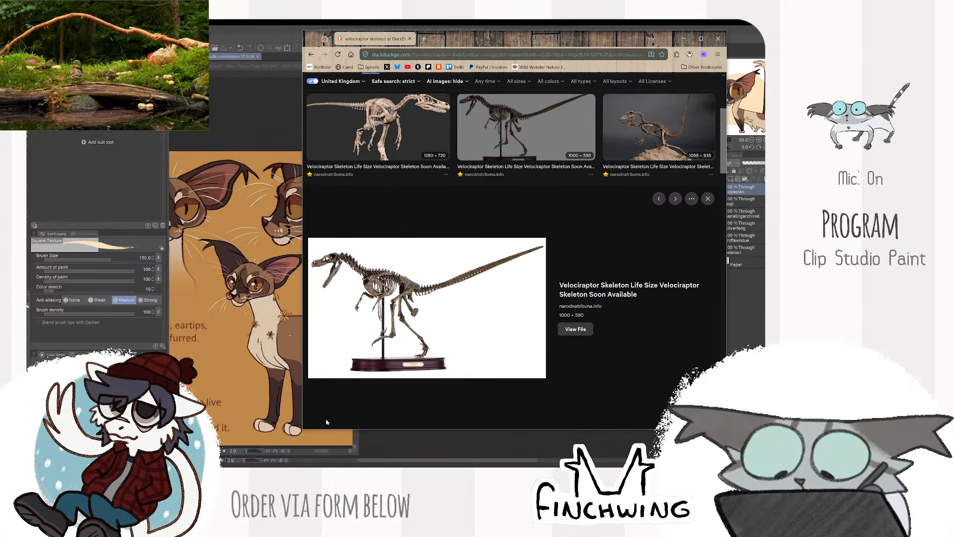
{"action": "left_click_drag", "start_coordinate": [299, 430], "coordinate": [265, 441]}
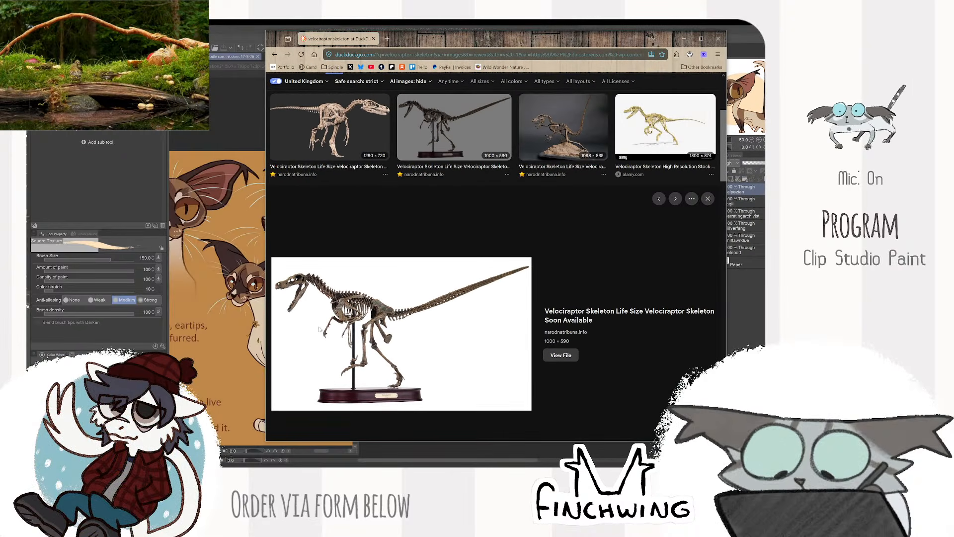
{"action": "left_click", "coordinate": [365, 139]}
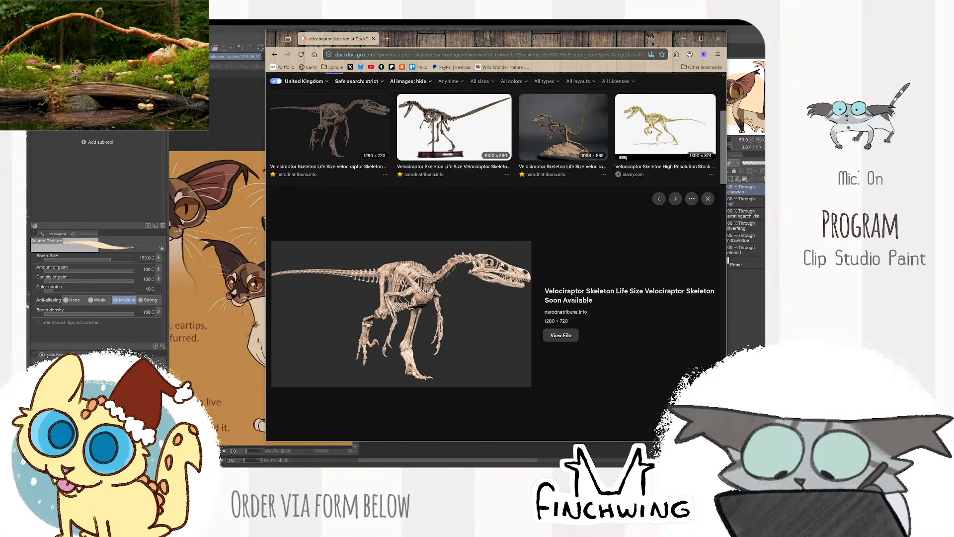
{"action": "key", "text": "Escape"}
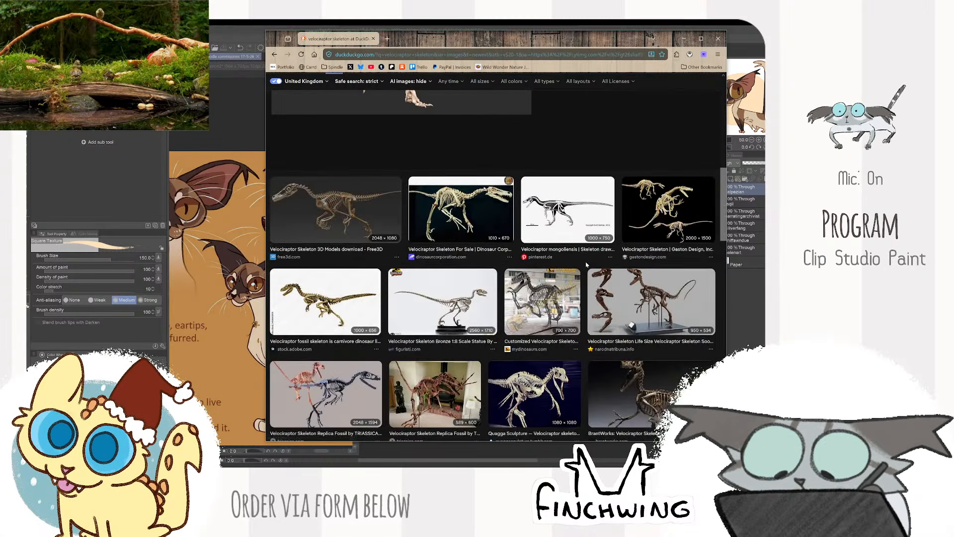
- Browse more velociraptor skeleton results, previewing the DeviantArt skeleton drawing and the Dinosaur Corporation skeleton photo
{"action": "scroll", "coordinate": [586, 263], "scroll_direction": "down", "scroll_amount": 3}
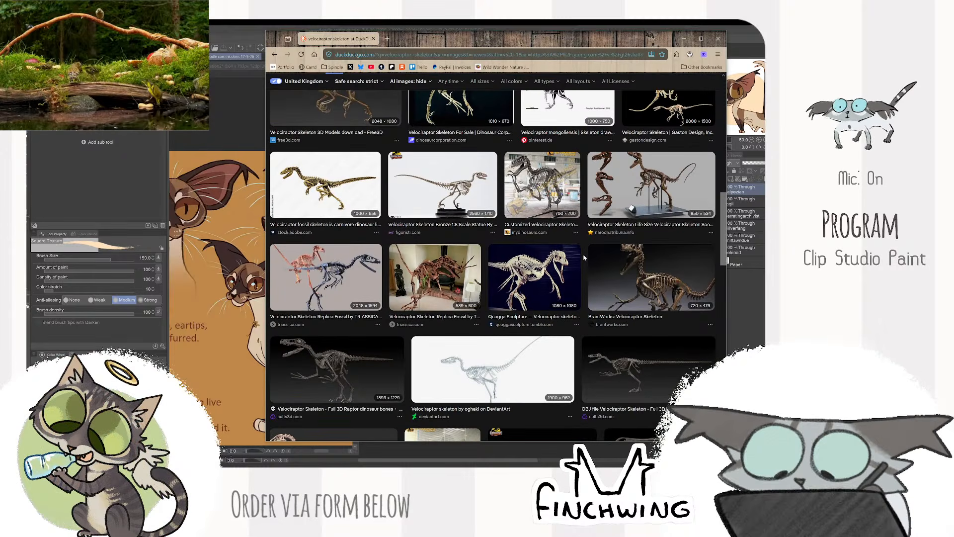
{"action": "scroll", "coordinate": [587, 264], "scroll_direction": "down", "scroll_amount": 3}
{"action": "left_click", "coordinate": [515, 254]}
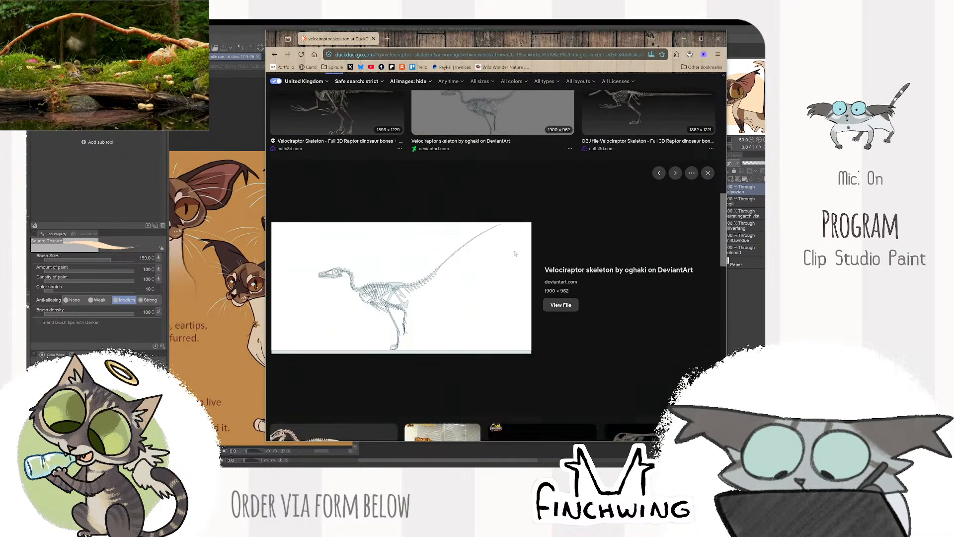
{"action": "key", "text": "Escape"}
{"action": "left_click", "coordinate": [388, 301]}
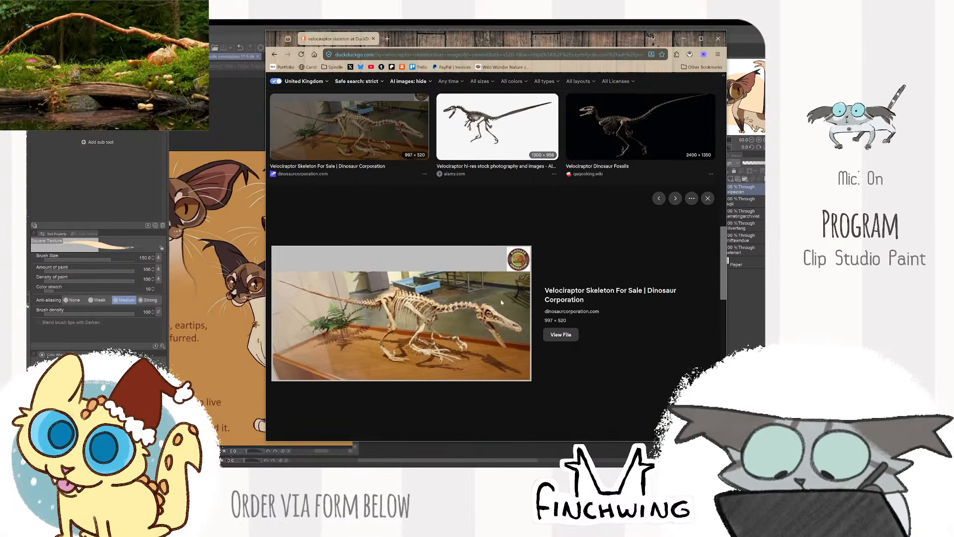
{"action": "scroll", "coordinate": [515, 322], "scroll_direction": "down", "scroll_amount": 5}
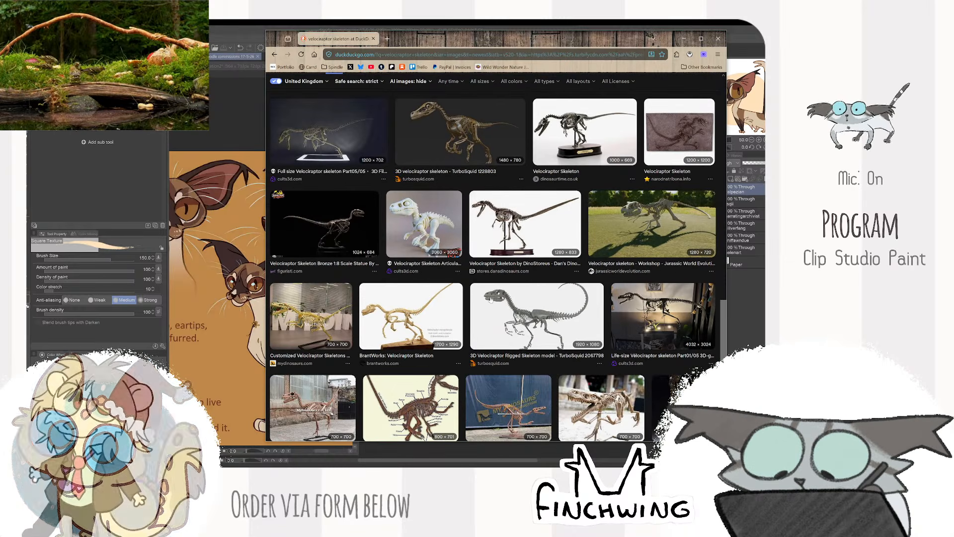
{"action": "scroll", "coordinate": [374, 87], "scroll_direction": "up", "scroll_amount": 3}
{"action": "scroll", "coordinate": [374, 87], "scroll_direction": "up", "scroll_amount": 5}
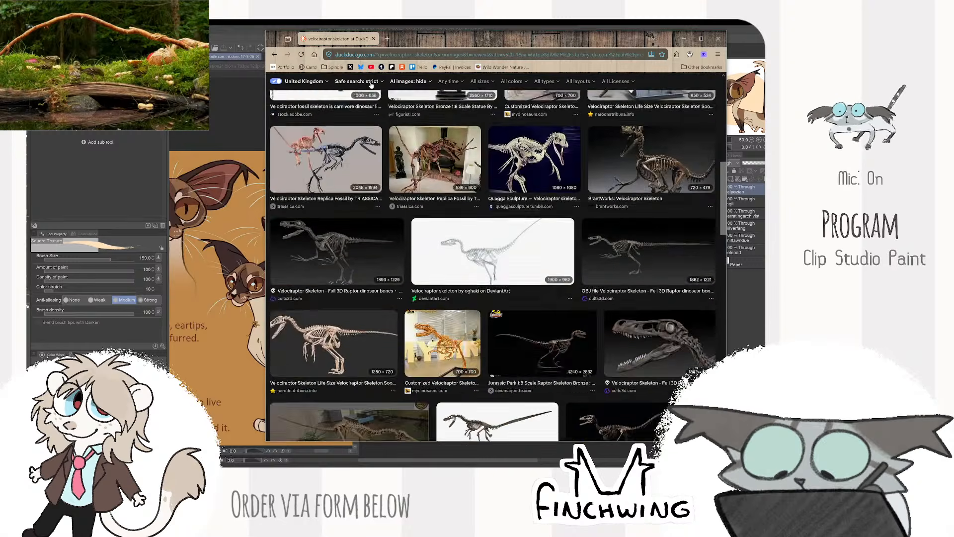
- Search images for "velociraptor skeleton size" and preview the chart comparing Velociraptor with a 1.8 meter tall person
{"action": "left_click", "coordinate": [363, 88]}
{"action": "type", "text": "sizew"}
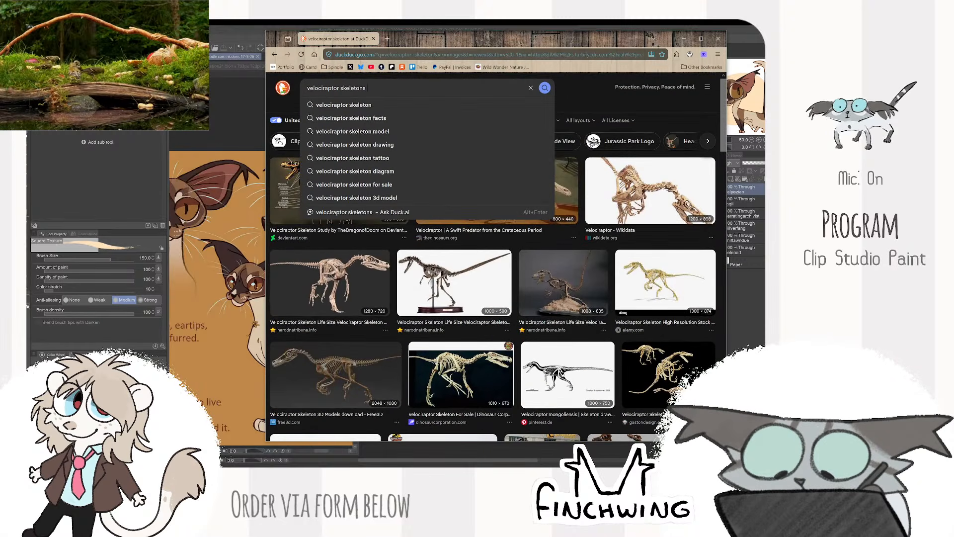
{"action": "key", "text": "Return"}
{"action": "key", "text": "BackSpace"}
{"action": "key", "text": "Return"}
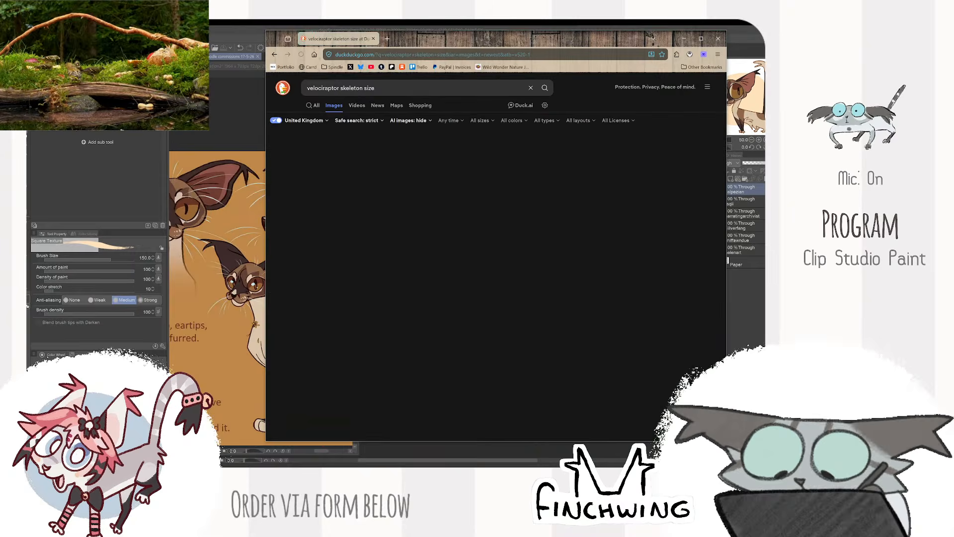
{"action": "left_click", "coordinate": [416, 161]}
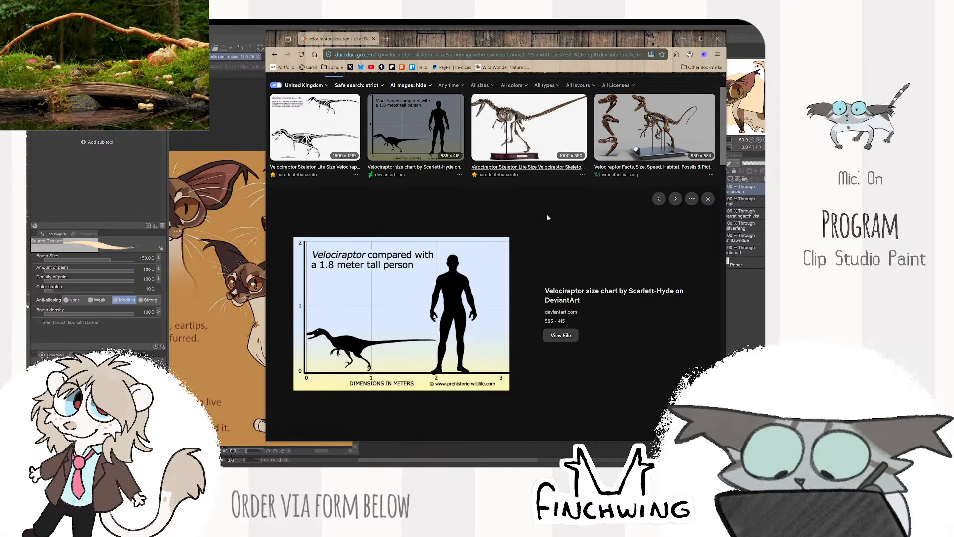
- Look through the size results, previewing the Velociraptor mongoliensis chart and the utahraptor size comparison
{"action": "scroll", "coordinate": [575, 249], "scroll_direction": "up", "scroll_amount": 1}
{"action": "scroll", "coordinate": [543, 265], "scroll_direction": "down", "scroll_amount": 5}
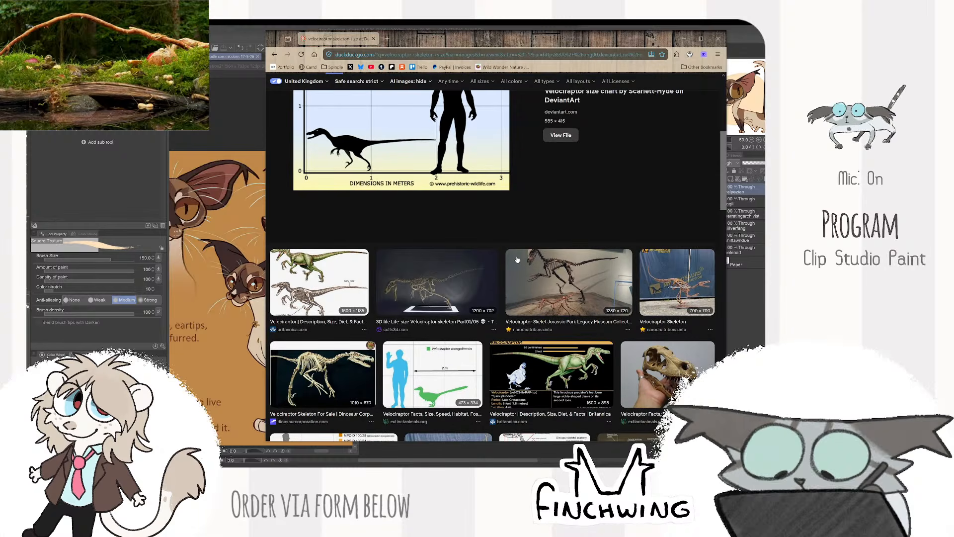
{"action": "scroll", "coordinate": [517, 259], "scroll_direction": "down", "scroll_amount": 3}
{"action": "left_click", "coordinate": [474, 259]}
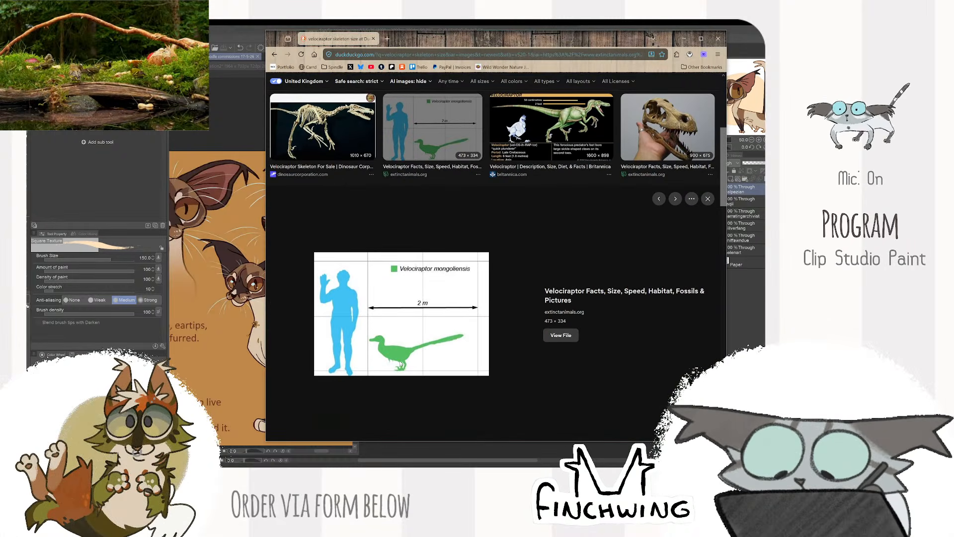
{"action": "scroll", "coordinate": [559, 280], "scroll_direction": "down", "scroll_amount": 8}
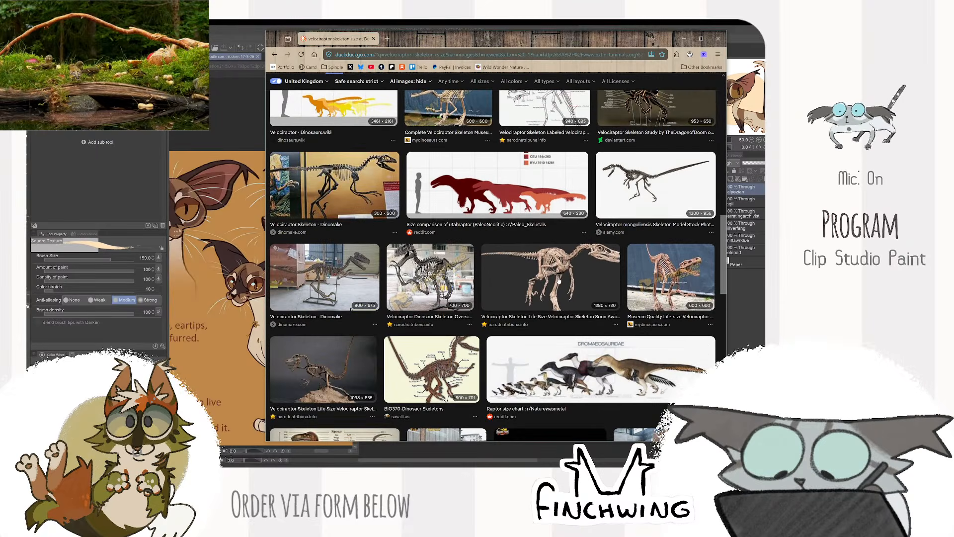
{"action": "left_click", "coordinate": [537, 211]}
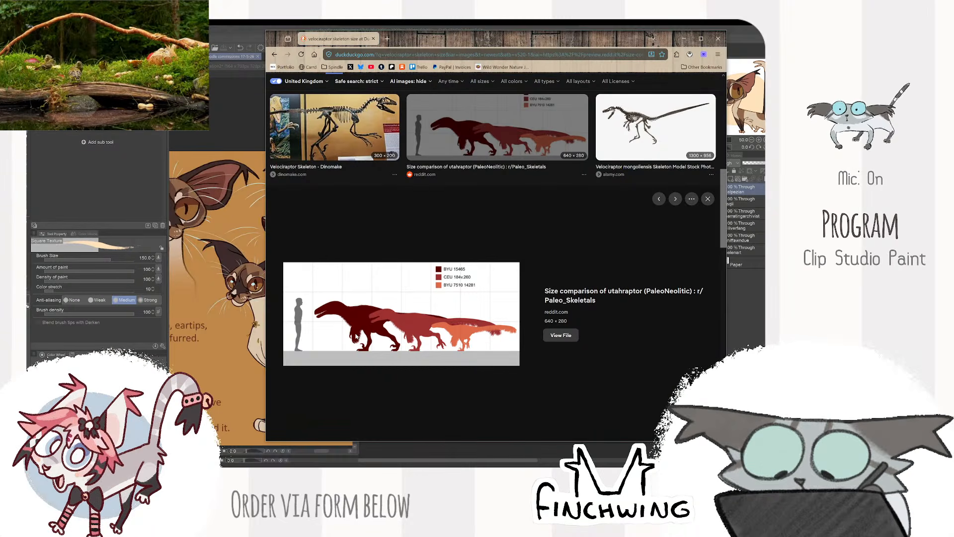
- Find the Britannica Deinonychus size comparison among the results and examine it in preview
{"action": "scroll", "coordinate": [492, 268], "scroll_direction": "down", "scroll_amount": 8}
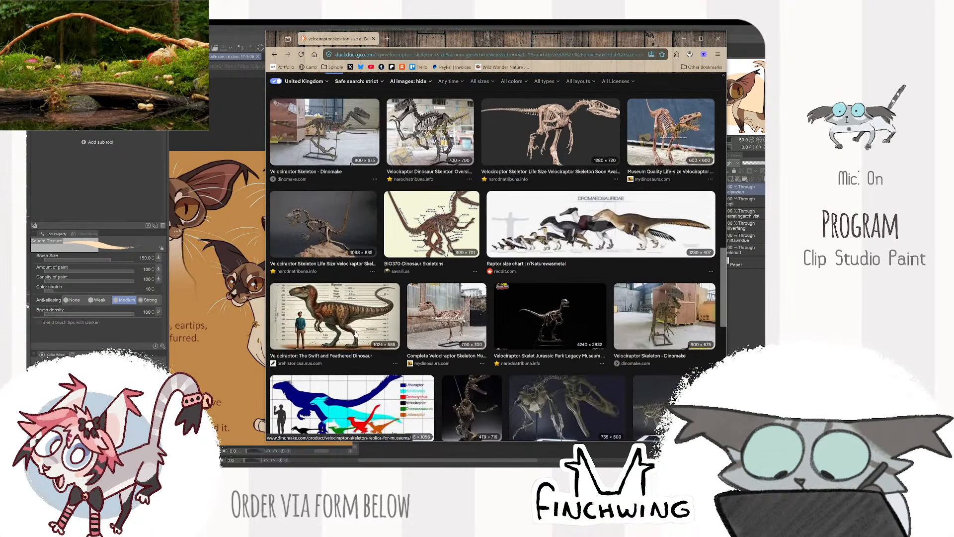
{"action": "scroll", "coordinate": [356, 337], "scroll_direction": "down", "scroll_amount": 15}
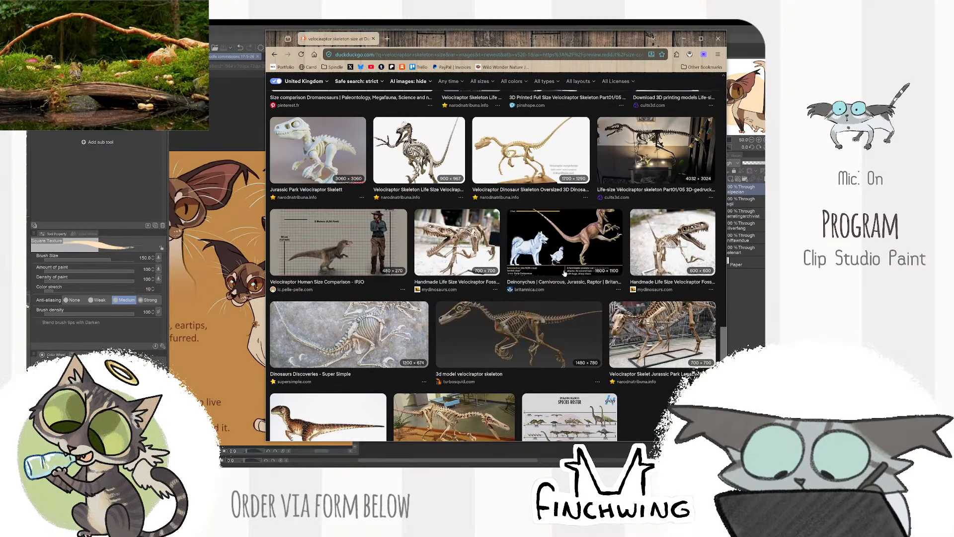
{"action": "left_click", "coordinate": [565, 273]}
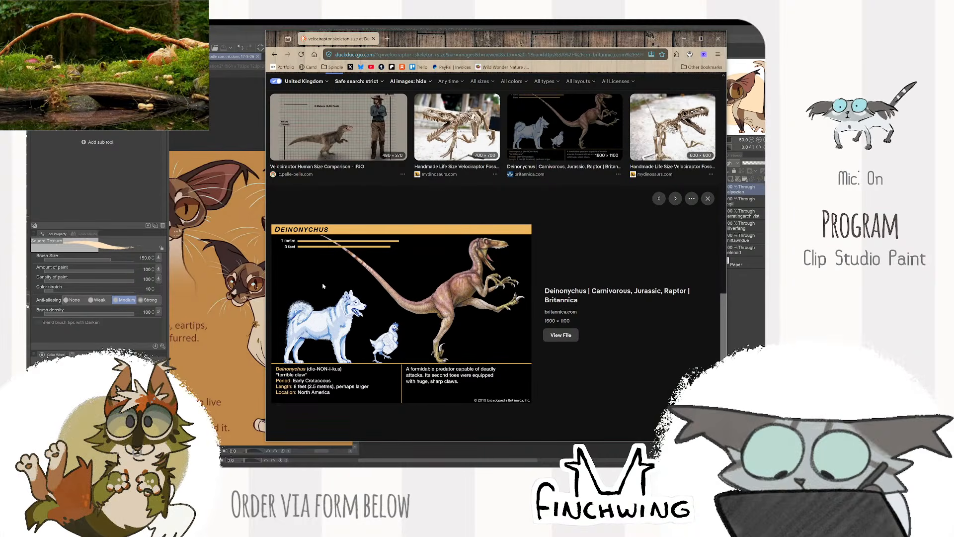
{"action": "scroll", "coordinate": [306, 266], "scroll_direction": "down", "scroll_amount": 3}
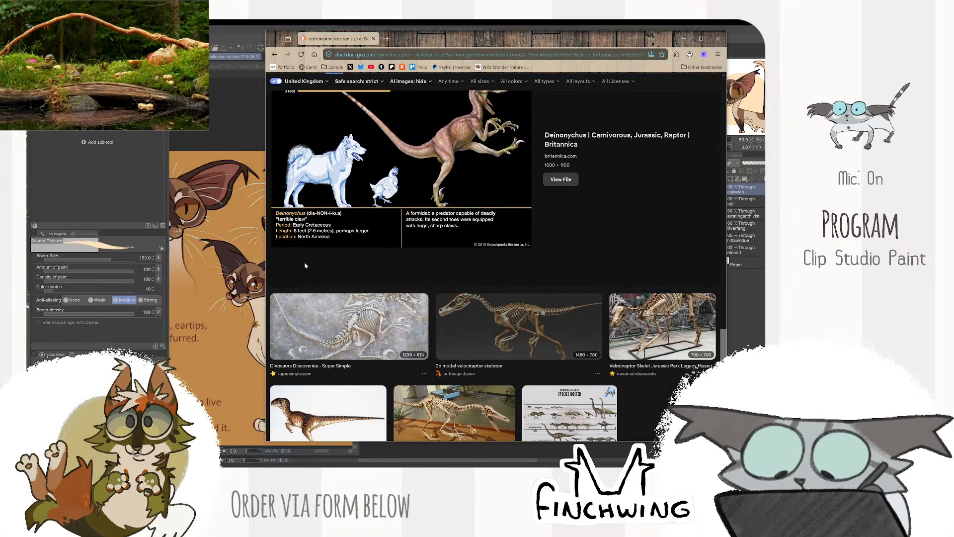
{"action": "scroll", "coordinate": [305, 266], "scroll_direction": "up", "scroll_amount": 2}
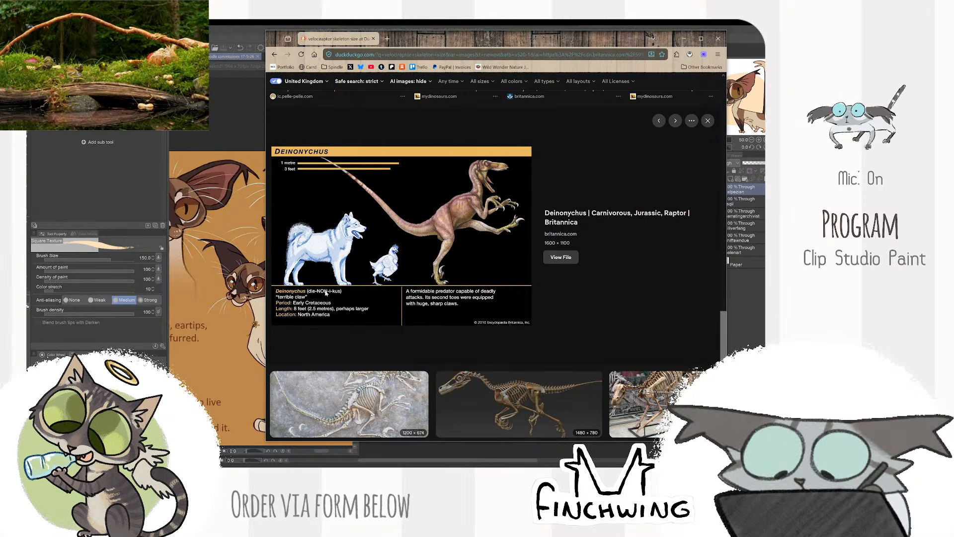
{"action": "scroll", "coordinate": [314, 292], "scroll_direction": "down", "scroll_amount": 10}
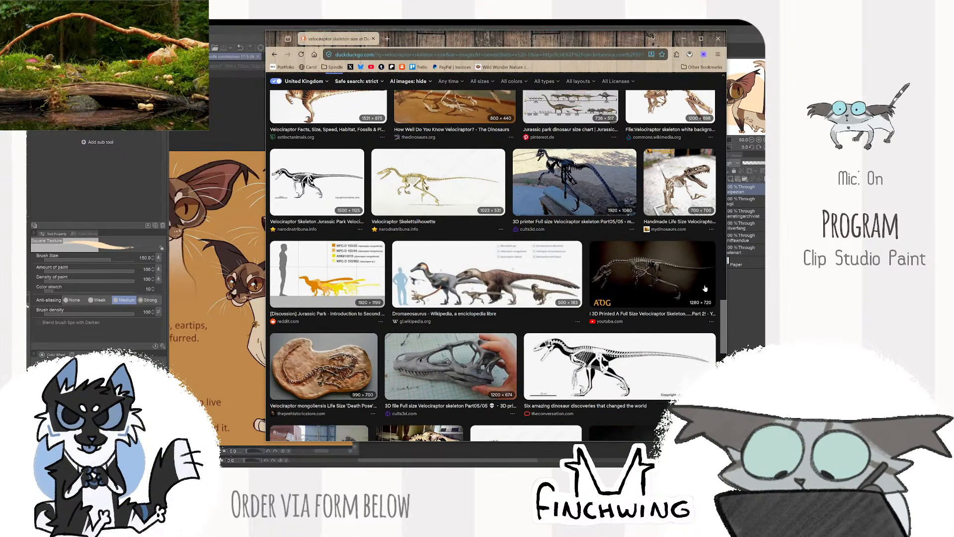
- Preview the Dromaeosaurus size comparison from Wikipedia and return to the drawing program
{"action": "scroll", "coordinate": [628, 272], "scroll_direction": "down", "scroll_amount": 3}
{"action": "scroll", "coordinate": [628, 273], "scroll_direction": "up", "scroll_amount": 2}
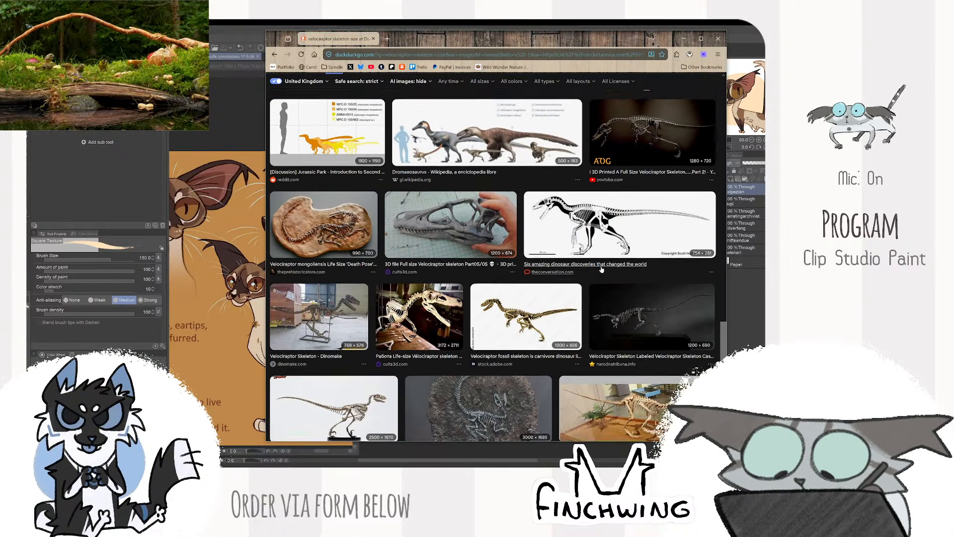
{"action": "left_click", "coordinate": [481, 195]}
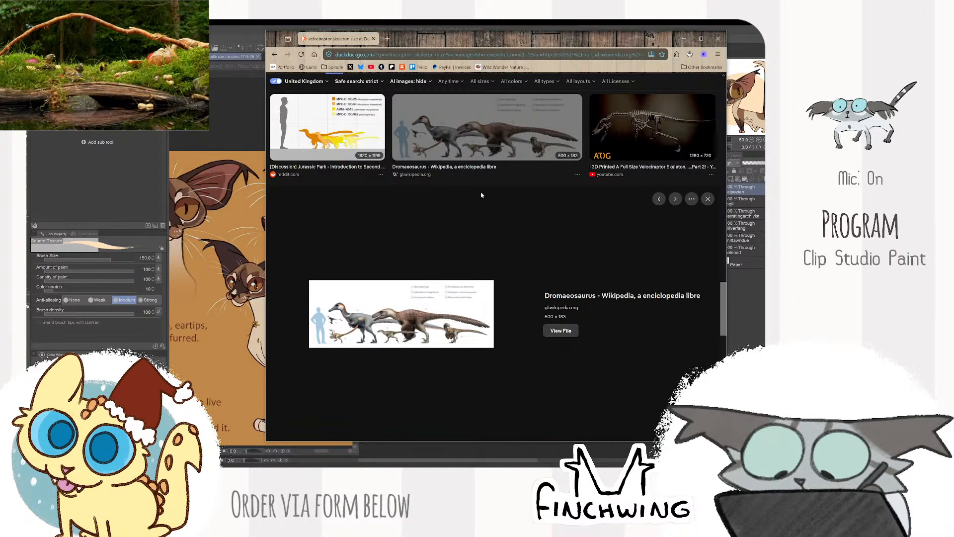
{"action": "scroll", "coordinate": [481, 195], "scroll_direction": "down", "scroll_amount": 7}
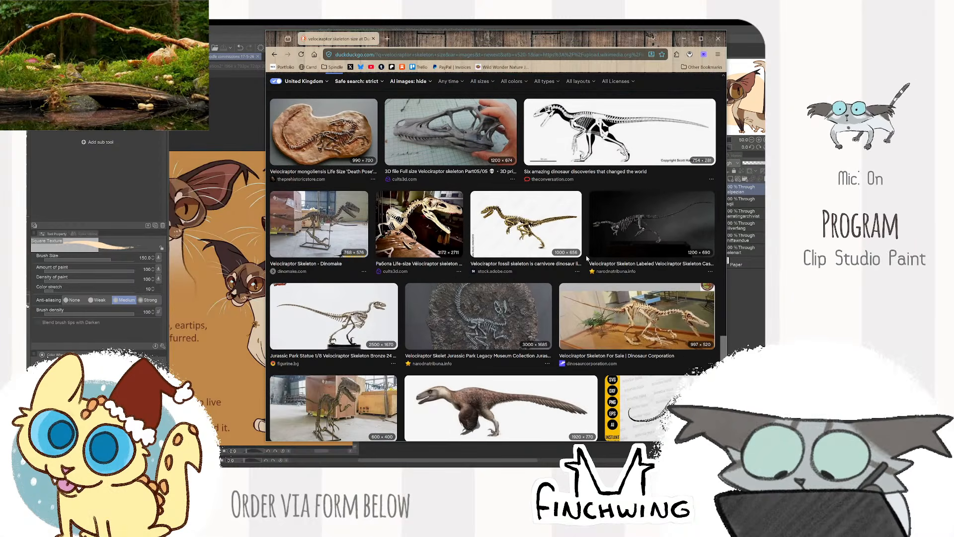
{"action": "scroll", "coordinate": [585, 259], "scroll_direction": "down", "scroll_amount": 4}
{"action": "key", "text": "alt+Tab"}
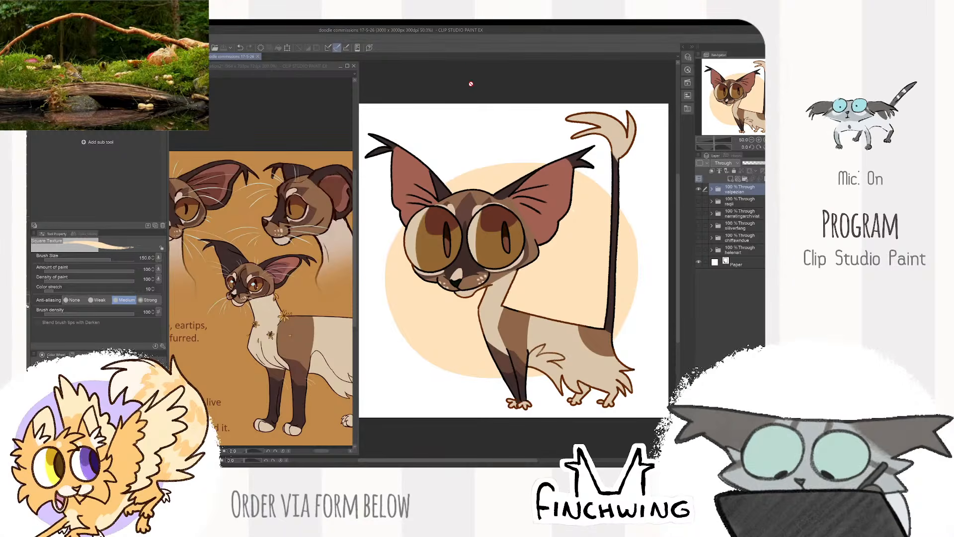
- Fit the finished feline doodle in view and copy a screenshot of it
{"action": "scroll", "coordinate": [539, 216], "scroll_direction": "down", "scroll_amount": 3}
{"action": "left_click_drag", "start_coordinate": [539, 216], "coordinate": [543, 241]}
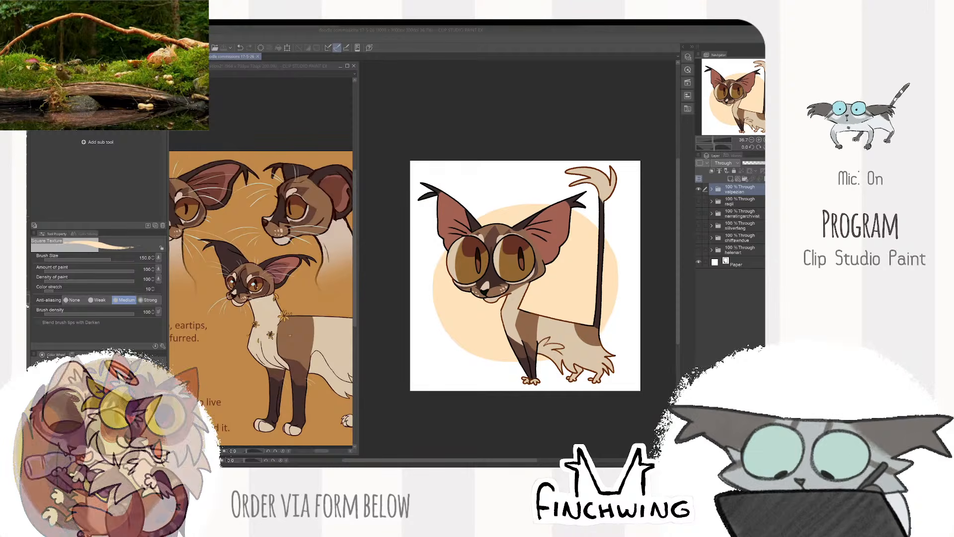
{"action": "key", "text": "super+shift+s"}
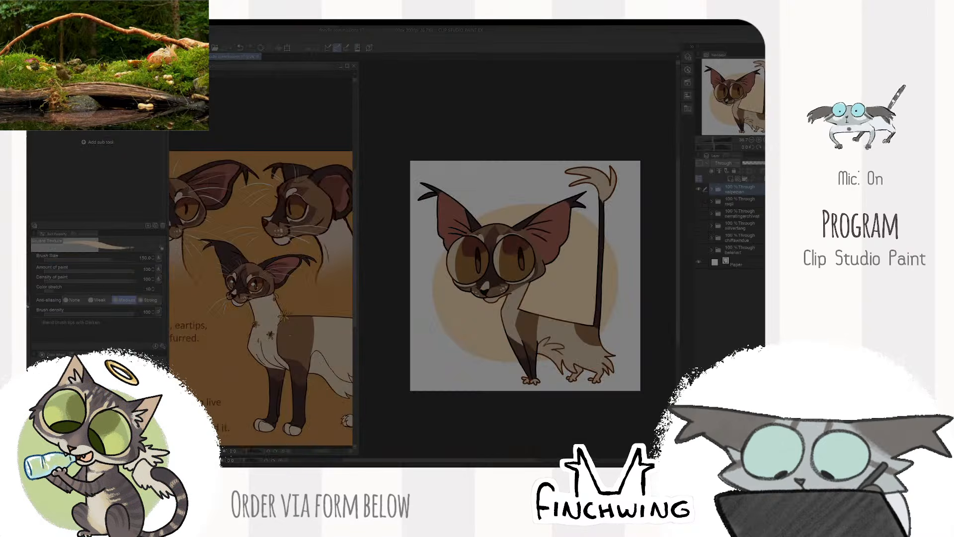
{"action": "key", "text": "ctrl+c"}
- Swap the brown feline reference for the black cat reference sheet, and return to the commission canvas
{"action": "left_click", "coordinate": [34, 39]}
{"action": "left_click", "coordinate": [62, 55]}
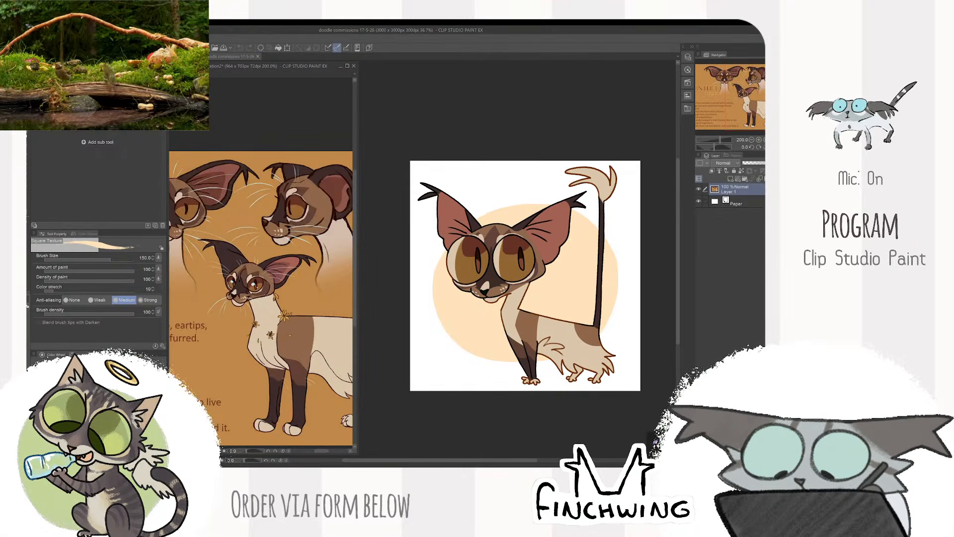
{"action": "left_click_drag", "start_coordinate": [227, 238], "coordinate": [204, 239]}
{"action": "mouse_move", "coordinate": [287, 252]}
{"action": "left_mouse_down"}
{"action": "mouse_move", "coordinate": [255, 247]}
{"action": "mouse_move", "coordinate": [297, 249]}
{"action": "left_mouse_up"}
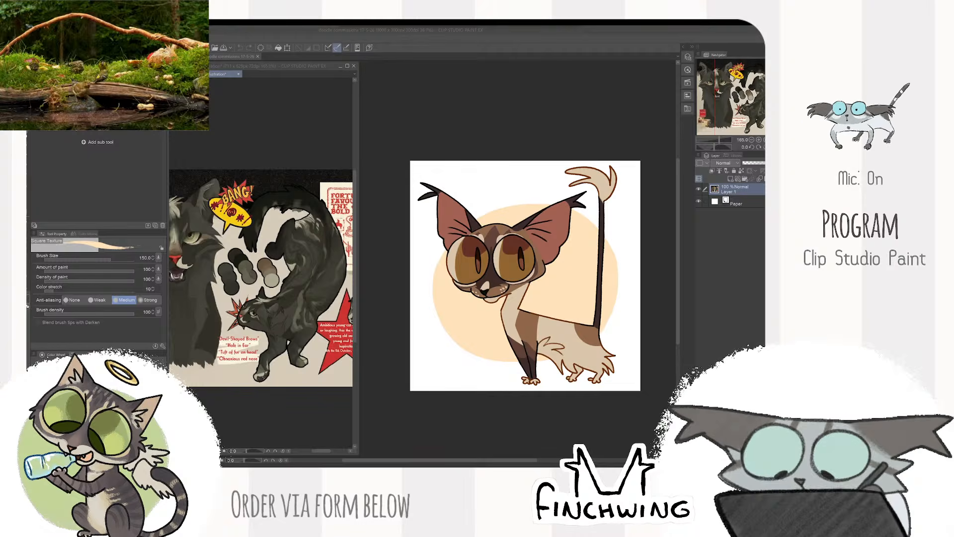
{"action": "left_click", "coordinate": [415, 119]}
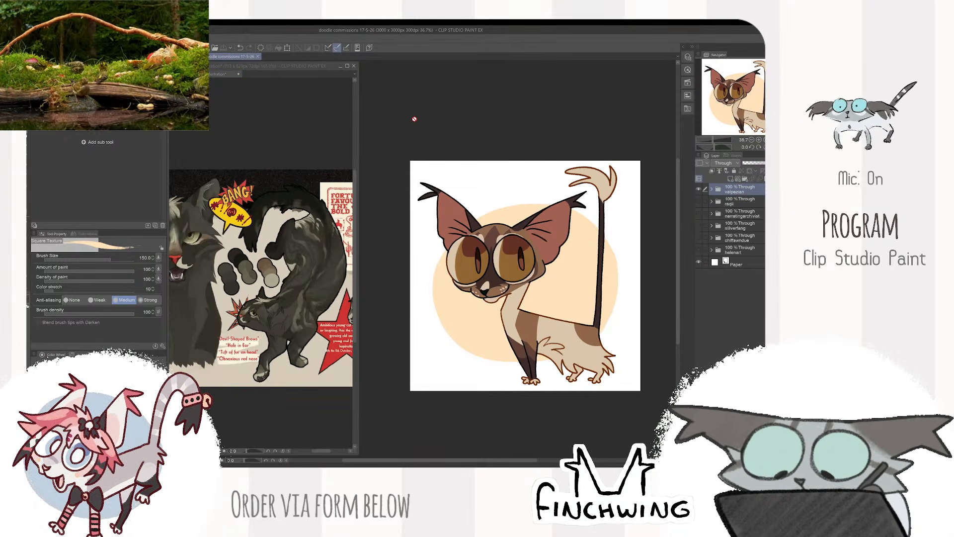
- Hide the finished doodle's folder and add a new folder containing a blank raster layer above it
{"action": "left_click", "coordinate": [698, 189]}
{"action": "left_click", "coordinate": [745, 179]}
{"action": "left_click", "coordinate": [730, 179]}
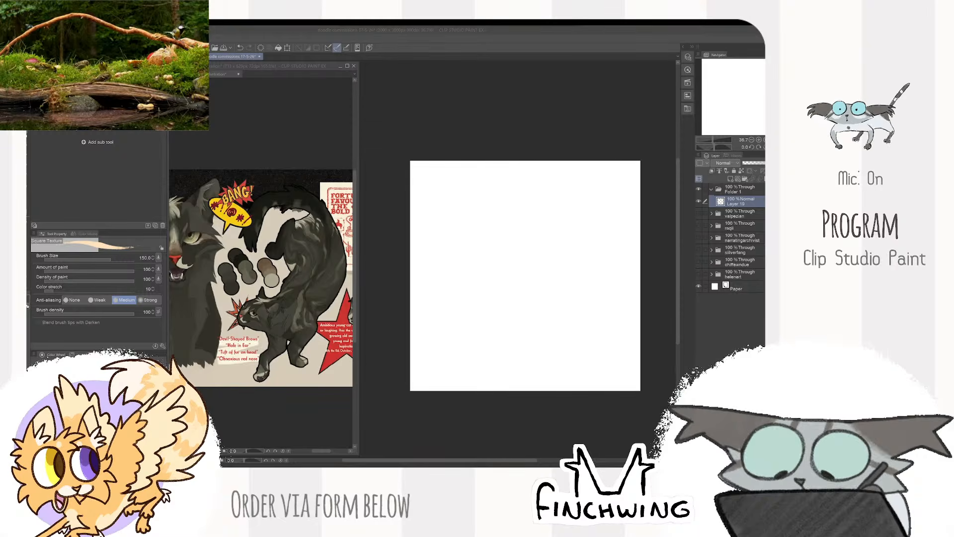
- Choose the DAUB Super Scatter Chalk brush, reduce its size to 17, and undo the test strokes drawn on the blank layer
{"action": "left_click", "coordinate": [124, 211]}
{"action": "key", "text": "p"}
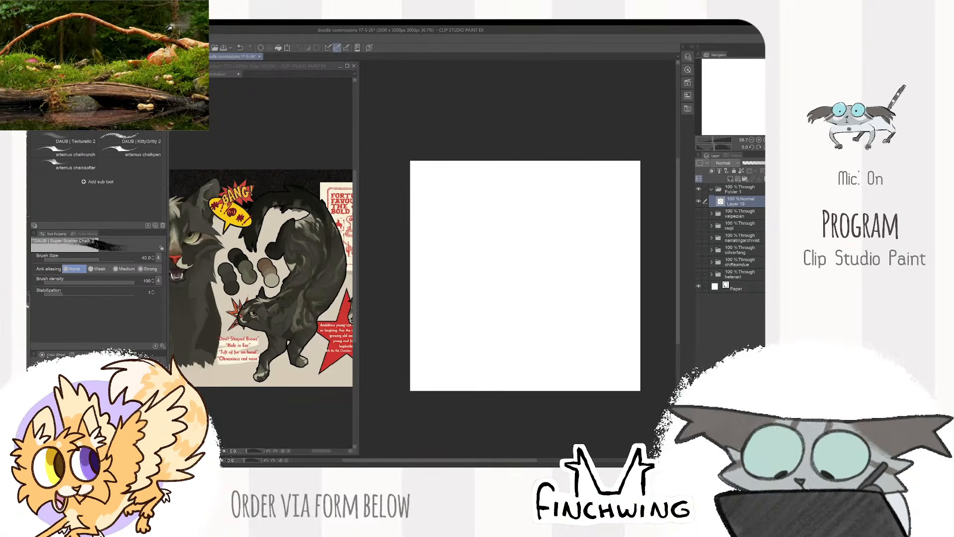
{"action": "mouse_move", "coordinate": [422, 229]}
{"action": "left_mouse_down"}
{"action": "mouse_move", "coordinate": [430, 273]}
{"action": "mouse_move", "coordinate": [523, 305]}
{"action": "left_mouse_up"}
{"action": "scroll", "coordinate": [524, 302], "scroll_direction": "up", "scroll_amount": 2}
{"action": "key", "text": "bracketleft"}
{"action": "key", "text": "bracketleft"}
{"action": "key", "text": "bracketleft"}
{"action": "key", "text": "bracketleft"}
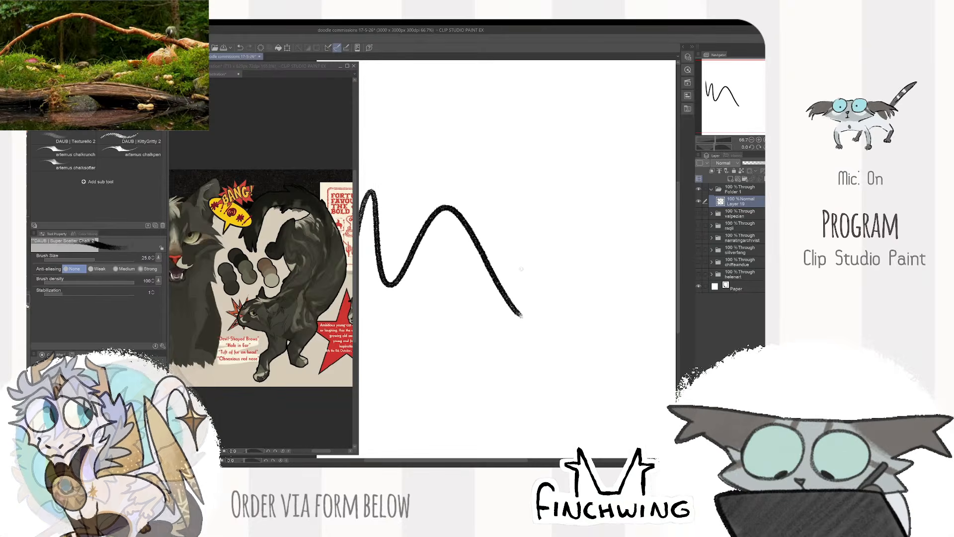
{"action": "mouse_move", "coordinate": [526, 228]}
{"action": "left_mouse_down"}
{"action": "mouse_move", "coordinate": [547, 272]}
{"action": "mouse_move", "coordinate": [607, 216]}
{"action": "left_mouse_up"}
{"action": "key", "text": "ctrl+z"}
{"action": "key", "text": "ctrl+z"}
{"action": "scroll", "coordinate": [638, 226], "scroll_direction": "down", "scroll_amount": 2}
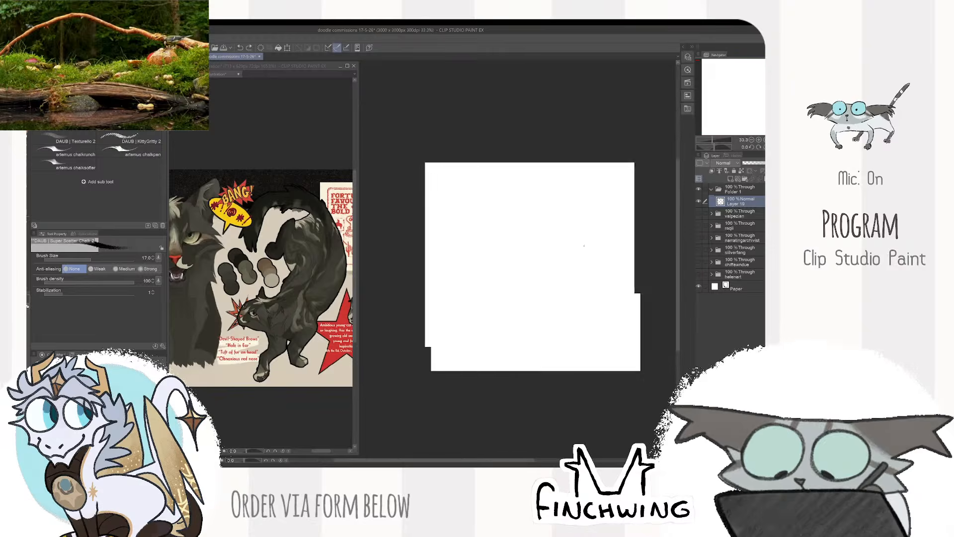
- Draw two large round cat eyes side by side on the blank layer, each with a curved pupil line on its right side
{"action": "scroll", "coordinate": [617, 228], "scroll_direction": "up", "scroll_amount": 1}
{"action": "left_click_drag", "start_coordinate": [353, 270], "coordinate": [327, 279]}
{"action": "left_click", "coordinate": [616, 185]}
{"action": "left_click_drag", "start_coordinate": [536, 184], "coordinate": [512, 186]}
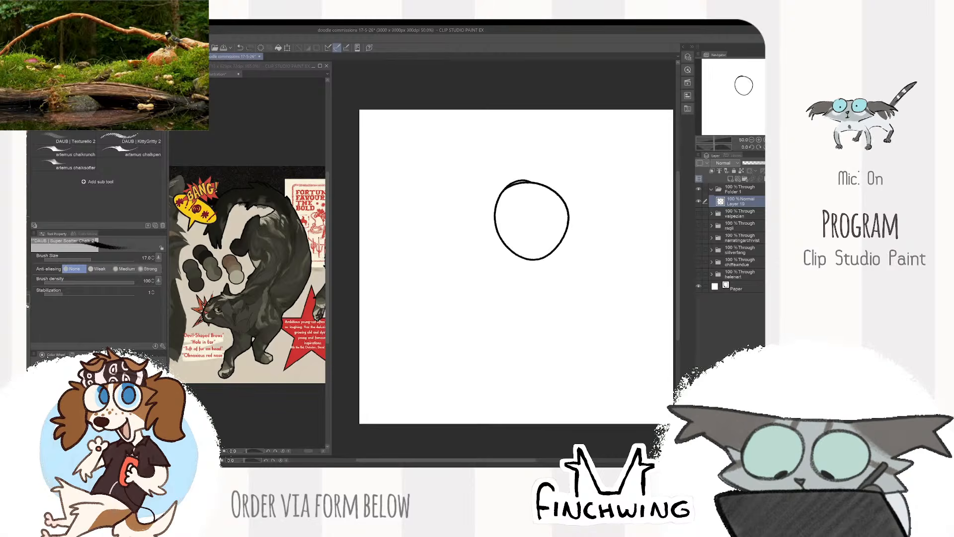
{"action": "key", "text": "ctrl+z"}
{"action": "left_click_drag", "start_coordinate": [594, 270], "coordinate": [577, 286]}
{"action": "mouse_move", "coordinate": [520, 205]}
{"action": "left_mouse_down"}
{"action": "mouse_move", "coordinate": [529, 272]}
{"action": "mouse_move", "coordinate": [517, 202]}
{"action": "mouse_move", "coordinate": [501, 199]}
{"action": "left_mouse_up"}
{"action": "key", "text": "ctrl+z"}
{"action": "key", "text": "ctrl+z"}
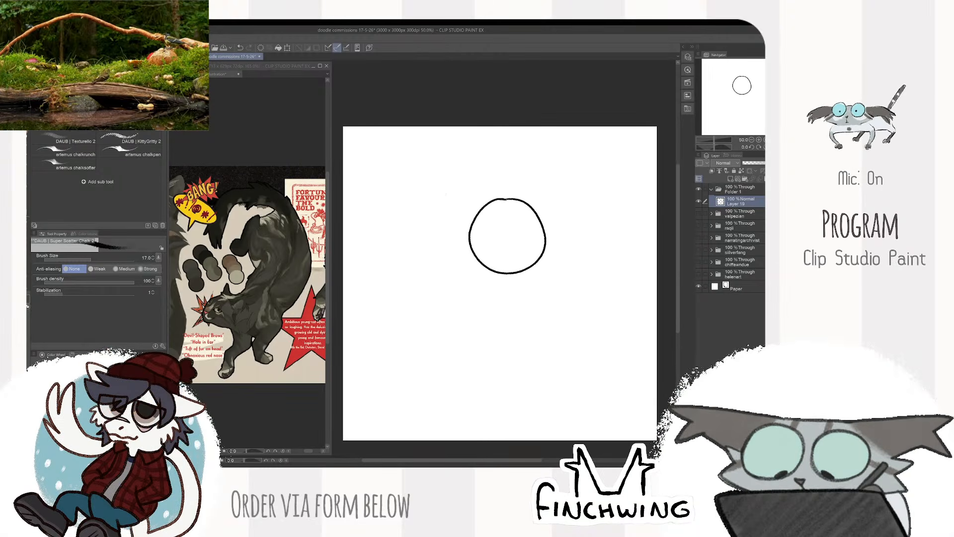
{"action": "mouse_move", "coordinate": [444, 187]}
{"action": "left_mouse_down"}
{"action": "mouse_move", "coordinate": [413, 255]}
{"action": "mouse_move", "coordinate": [445, 188]}
{"action": "mouse_move", "coordinate": [393, 197]}
{"action": "mouse_move", "coordinate": [464, 228]}
{"action": "mouse_move", "coordinate": [423, 180]}
{"action": "left_mouse_up"}
{"action": "key", "text": "ctrl+z"}
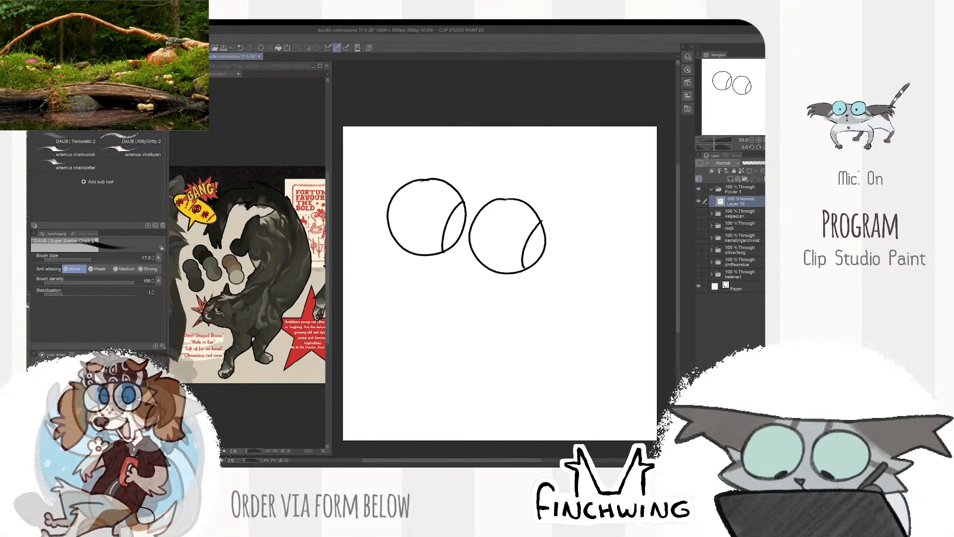
- Erase the stray line ends where the pupil curves overshoot the eye outlines
{"action": "scroll", "coordinate": [529, 259], "scroll_direction": "up", "scroll_amount": 2}
{"action": "key", "text": "e"}
{"action": "left_click_drag", "start_coordinate": [525, 292], "coordinate": [523, 289]}
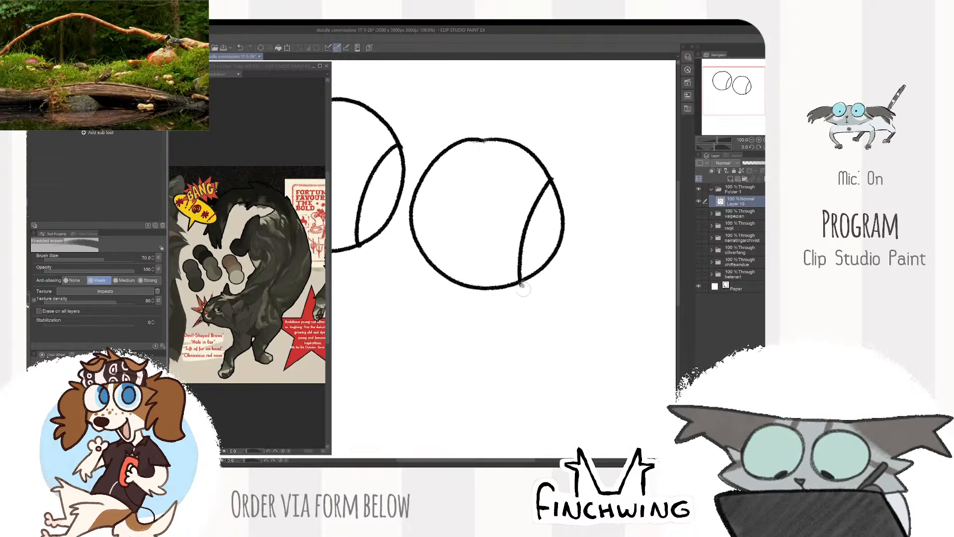
{"action": "scroll", "coordinate": [525, 288], "scroll_direction": "down", "scroll_amount": 2}
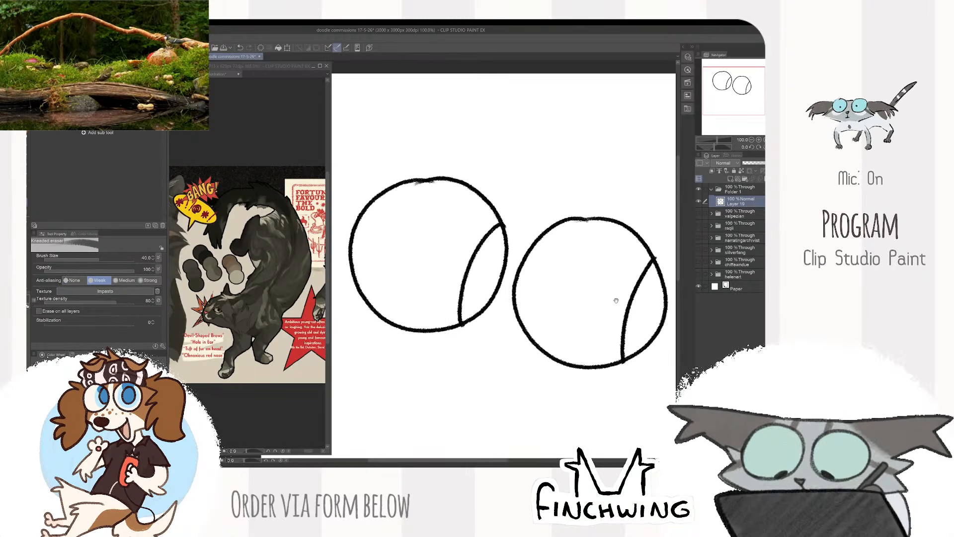
{"action": "key", "text": "b"}
{"action": "scroll", "coordinate": [495, 187], "scroll_direction": "down", "scroll_amount": 2}
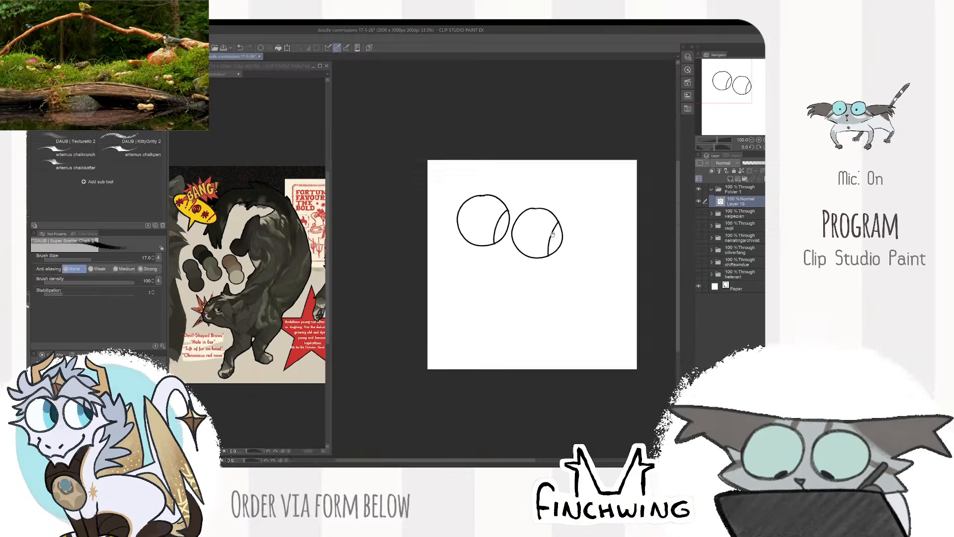
- Draw a small pointed nose and a smiling mouth beneath the eyes, with a long fang at the right mouth corner
{"action": "scroll", "coordinate": [550, 241], "scroll_direction": "up", "scroll_amount": 2}
{"action": "left_click_drag", "start_coordinate": [550, 241], "coordinate": [575, 225]}
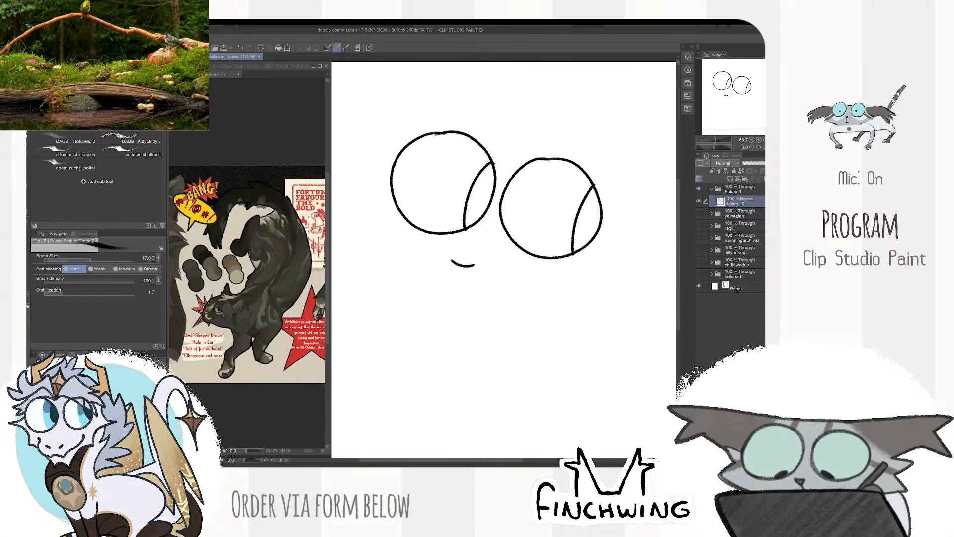
{"action": "mouse_move", "coordinate": [475, 265]}
{"action": "left_mouse_down"}
{"action": "mouse_move", "coordinate": [459, 274]}
{"action": "mouse_move", "coordinate": [466, 279]}
{"action": "mouse_move", "coordinate": [438, 273]}
{"action": "mouse_move", "coordinate": [432, 259]}
{"action": "mouse_move", "coordinate": [504, 272]}
{"action": "mouse_move", "coordinate": [527, 254]}
{"action": "left_mouse_up"}
{"action": "key", "text": "ctrl+z"}
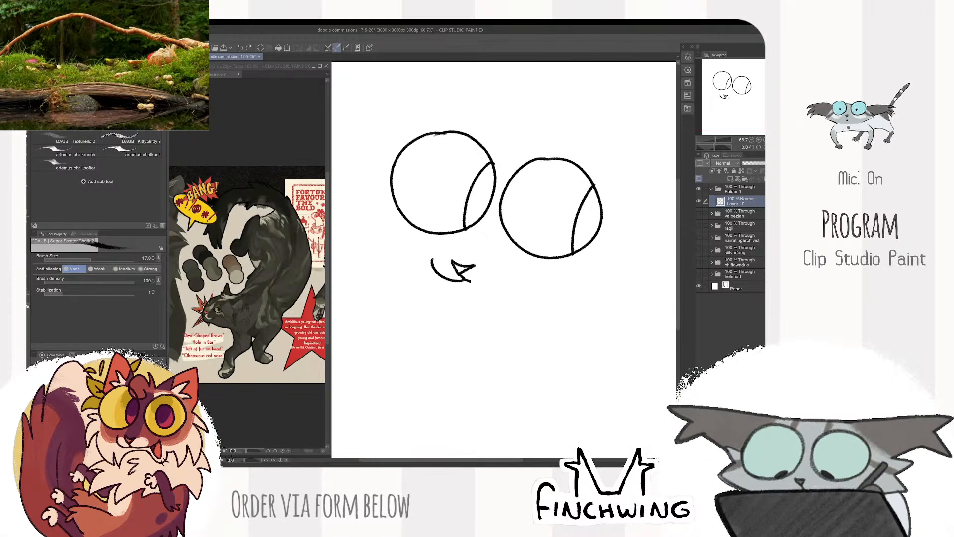
{"action": "left_click_drag", "start_coordinate": [498, 224], "coordinate": [493, 281]}
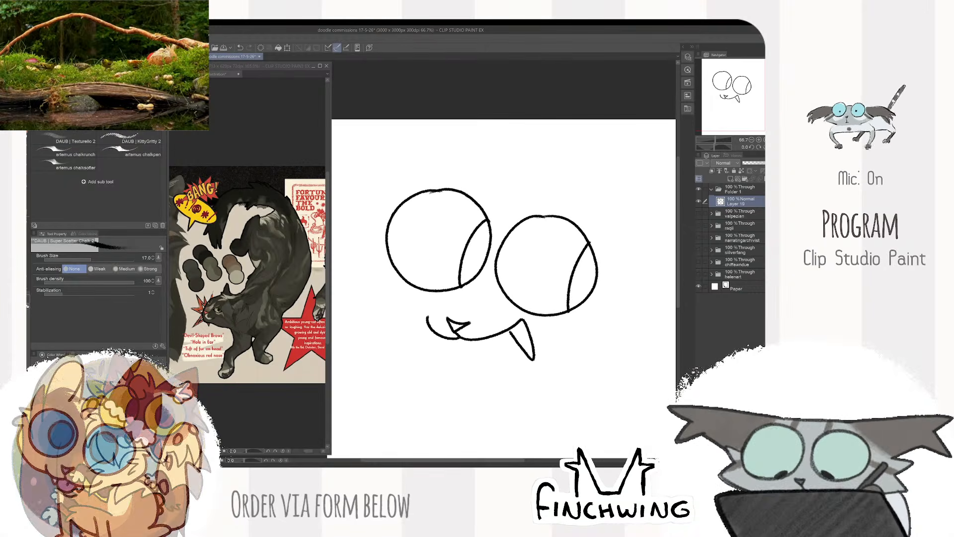
{"action": "key", "text": "ctrl+z"}
- Draw a slanted, angry brow above each eye, redoing the left one
{"action": "left_click_drag", "start_coordinate": [504, 229], "coordinate": [567, 202]}
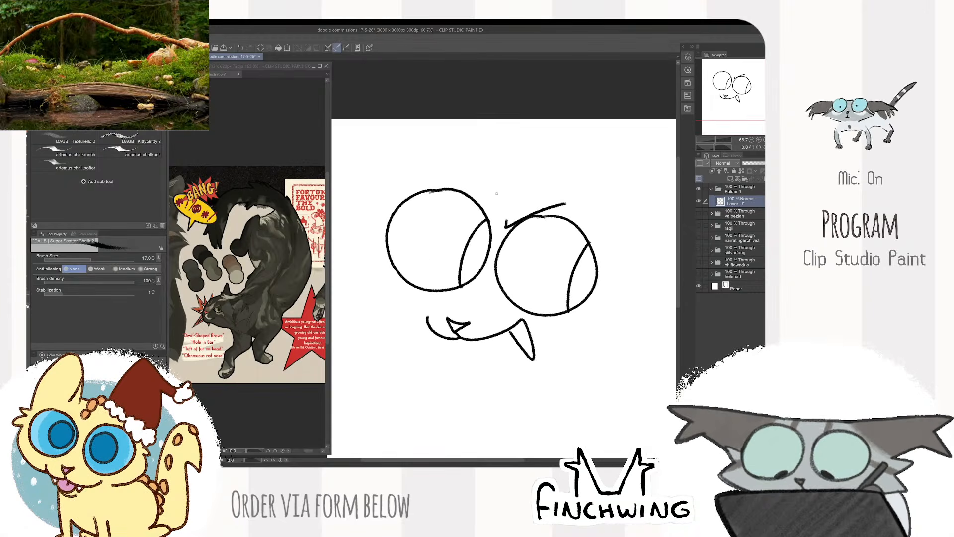
{"action": "left_click_drag", "start_coordinate": [497, 207], "coordinate": [465, 174]}
{"action": "key", "text": "ctrl+z"}
{"action": "left_click_drag", "start_coordinate": [492, 207], "coordinate": [451, 171]}
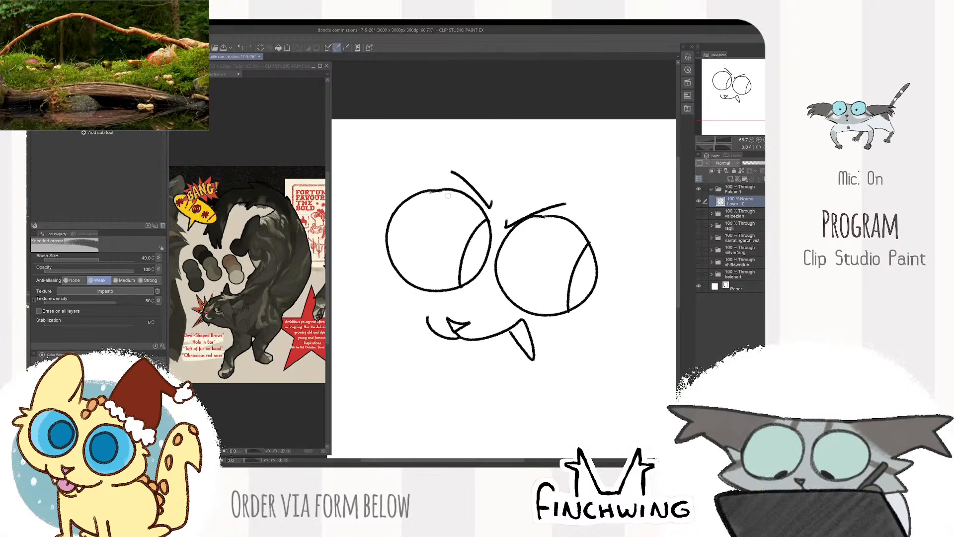
- Clean up and smooth the top outlines of both eye circles
{"action": "scroll", "coordinate": [543, 220], "scroll_direction": "up", "scroll_amount": 3}
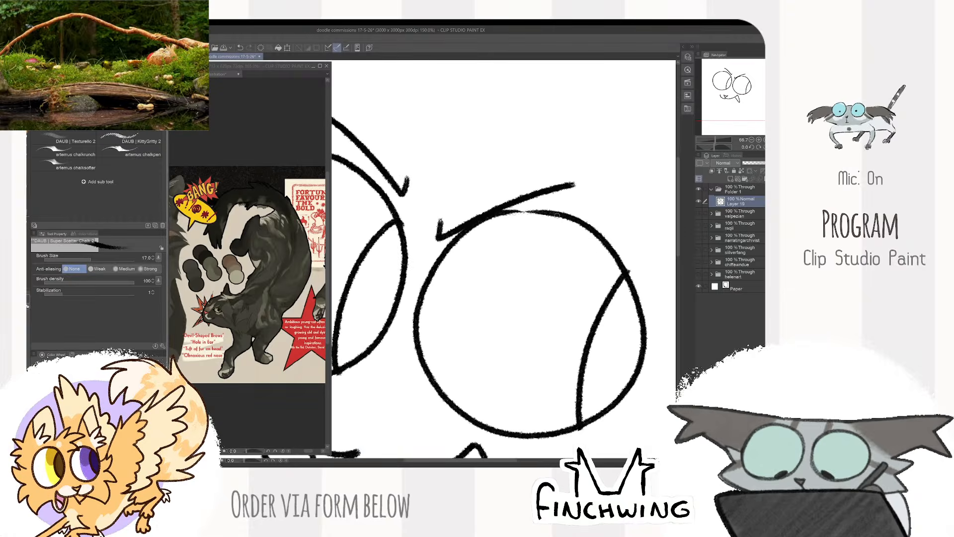
{"action": "scroll", "coordinate": [501, 243], "scroll_direction": "down", "scroll_amount": 2}
{"action": "scroll", "coordinate": [502, 242], "scroll_direction": "up", "scroll_amount": 1}
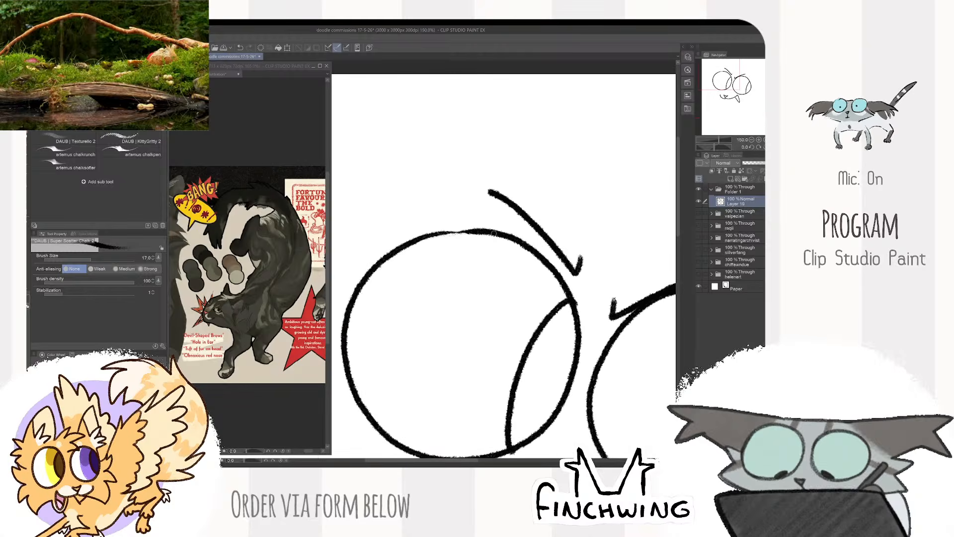
{"action": "scroll", "coordinate": [590, 233], "scroll_direction": "down", "scroll_amount": 4}
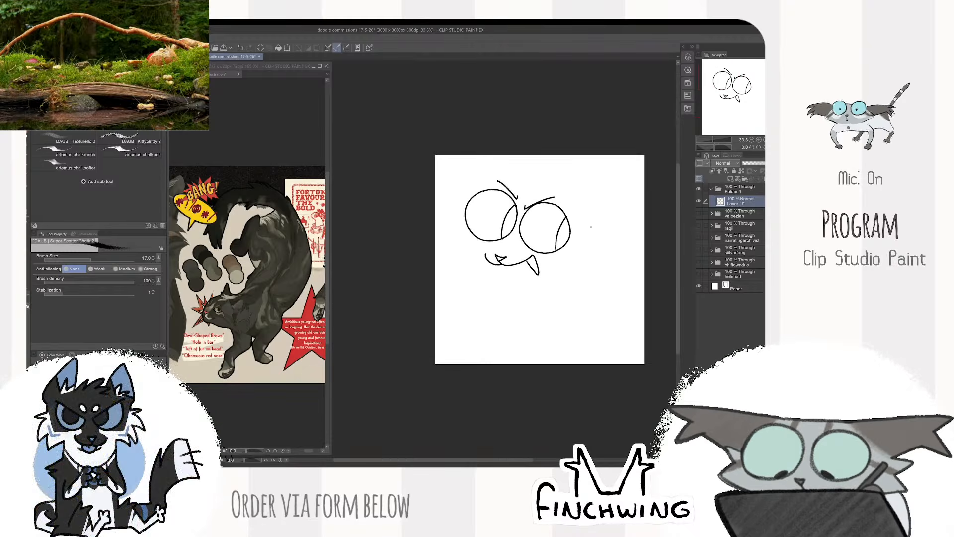
- Erase the long fang at the right end of the mouth and redraw that corner as an upturned smile
{"action": "scroll", "coordinate": [591, 233], "scroll_direction": "up", "scroll_amount": 1}
{"action": "scroll", "coordinate": [590, 232], "scroll_direction": "up", "scroll_amount": 2}
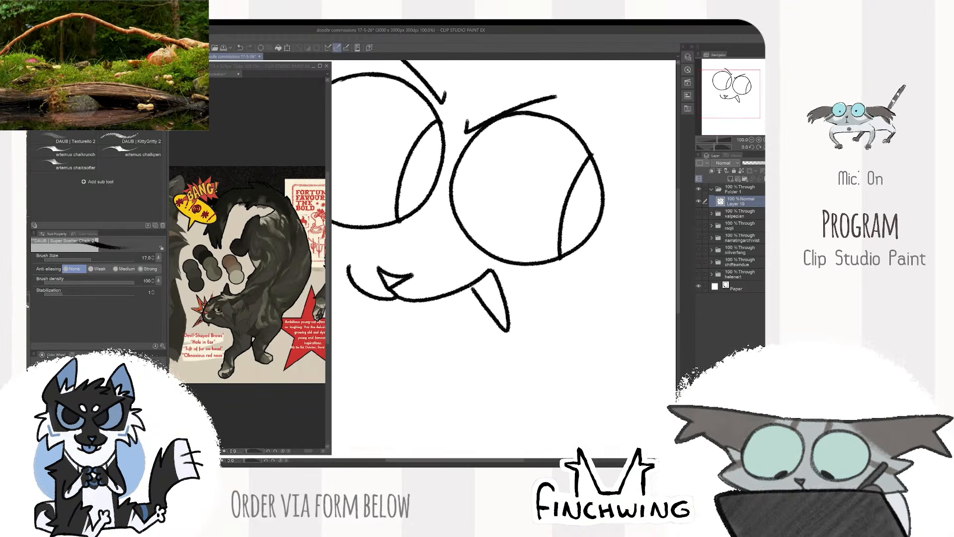
{"action": "key", "text": "e"}
{"action": "mouse_move", "coordinate": [494, 277]}
{"action": "left_mouse_down"}
{"action": "mouse_move", "coordinate": [476, 291]}
{"action": "mouse_move", "coordinate": [489, 315]}
{"action": "left_mouse_up"}
{"action": "key", "text": "b"}
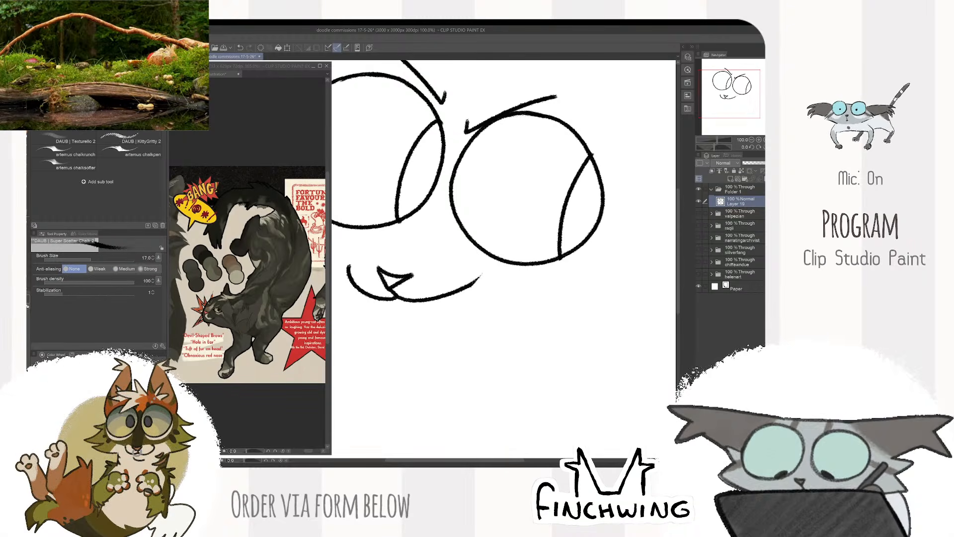
{"action": "left_click_drag", "start_coordinate": [486, 266], "coordinate": [468, 288]}
{"action": "left_click_drag", "start_coordinate": [509, 244], "coordinate": [549, 222]}
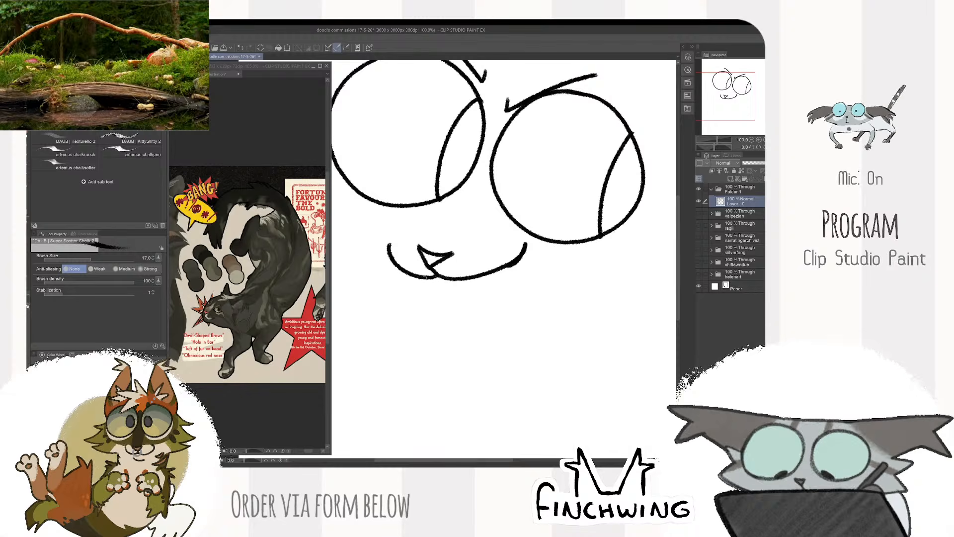
- Add two small fangs and a rounded, protruding tongue beneath the mouth line
{"action": "left_click_drag", "start_coordinate": [467, 277], "coordinate": [478, 277]}
{"action": "mouse_move", "coordinate": [422, 278]}
{"action": "left_mouse_down"}
{"action": "mouse_move", "coordinate": [477, 290]}
{"action": "mouse_move", "coordinate": [436, 301]}
{"action": "mouse_move", "coordinate": [486, 276]}
{"action": "left_mouse_up"}
{"action": "key", "text": "ctrl+z"}
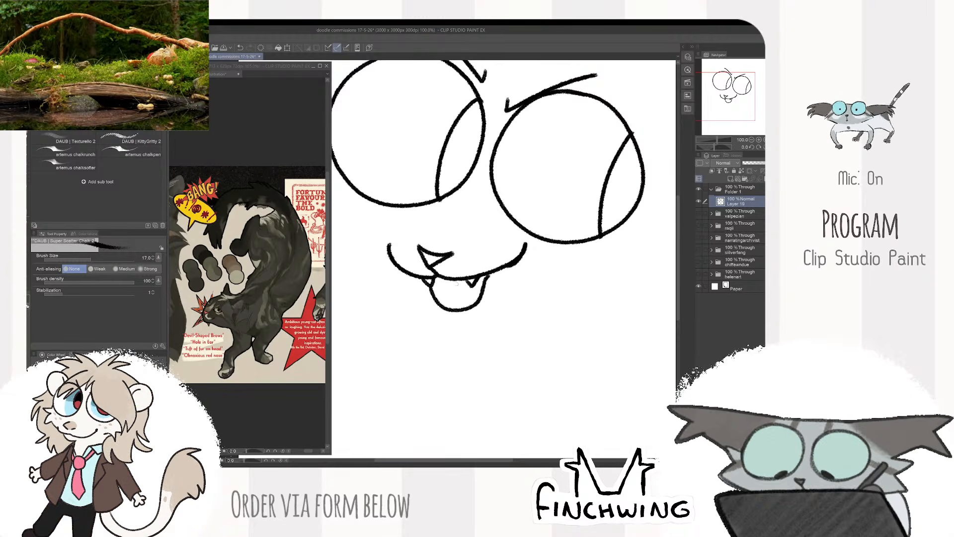
{"action": "scroll", "coordinate": [573, 226], "scroll_direction": "down", "scroll_amount": 2}
{"action": "left_click_drag", "start_coordinate": [582, 239], "coordinate": [560, 254]}
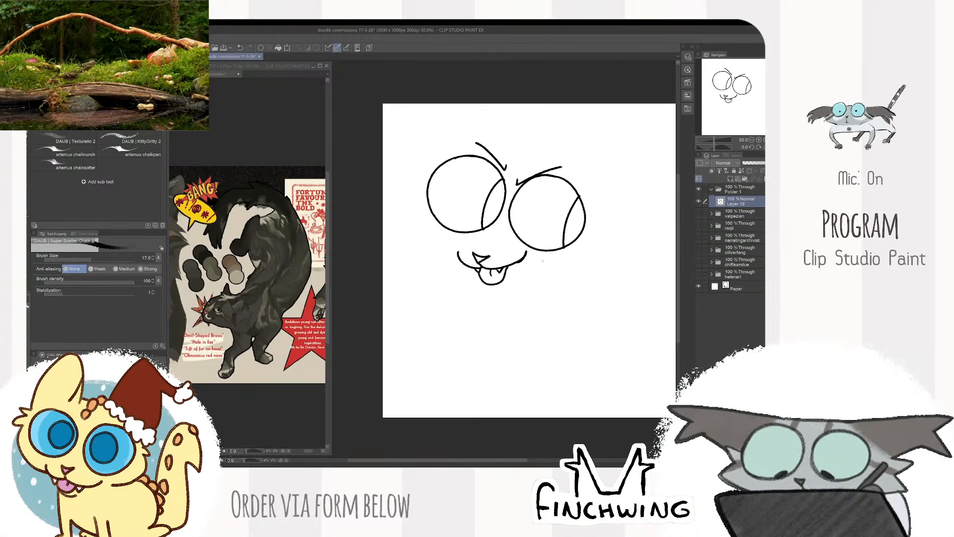
- Refine the right corner of the mouth with the kneaded eraser
{"action": "scroll", "coordinate": [545, 230], "scroll_direction": "up", "scroll_amount": 3}
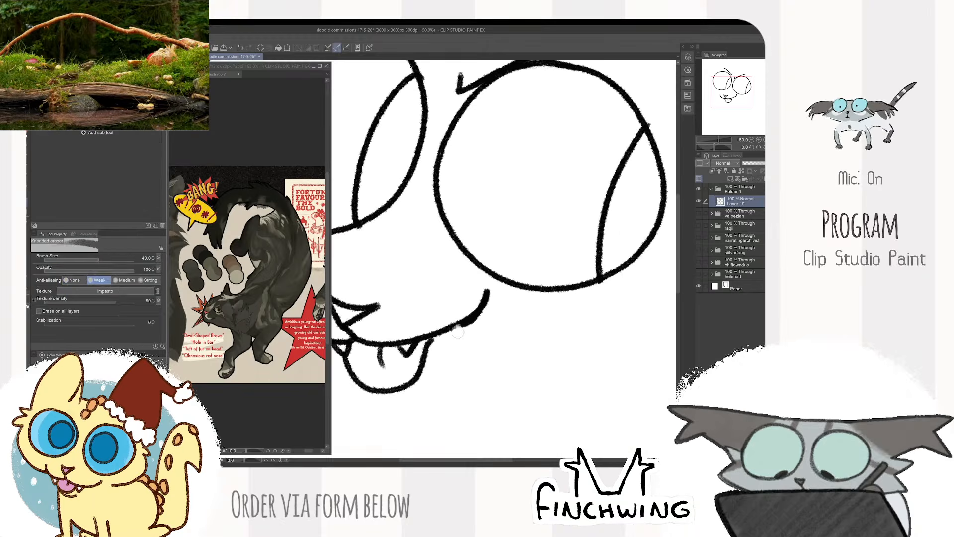
{"action": "scroll", "coordinate": [480, 300], "scroll_direction": "down", "scroll_amount": 4}
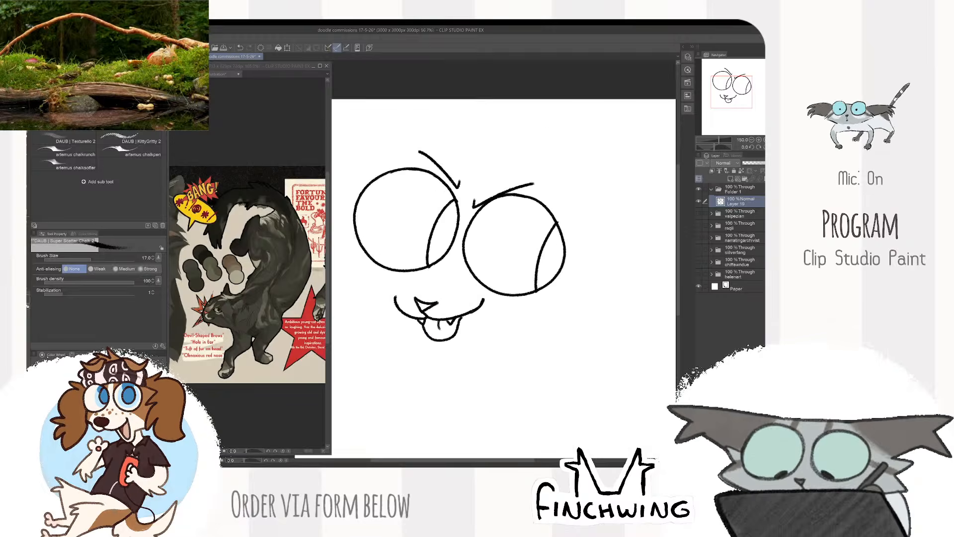
{"action": "scroll", "coordinate": [487, 288], "scroll_direction": "up", "scroll_amount": 2}
{"action": "scroll", "coordinate": [493, 278], "scroll_direction": "down", "scroll_amount": 1}
{"action": "scroll", "coordinate": [494, 277], "scroll_direction": "down", "scroll_amount": 2}
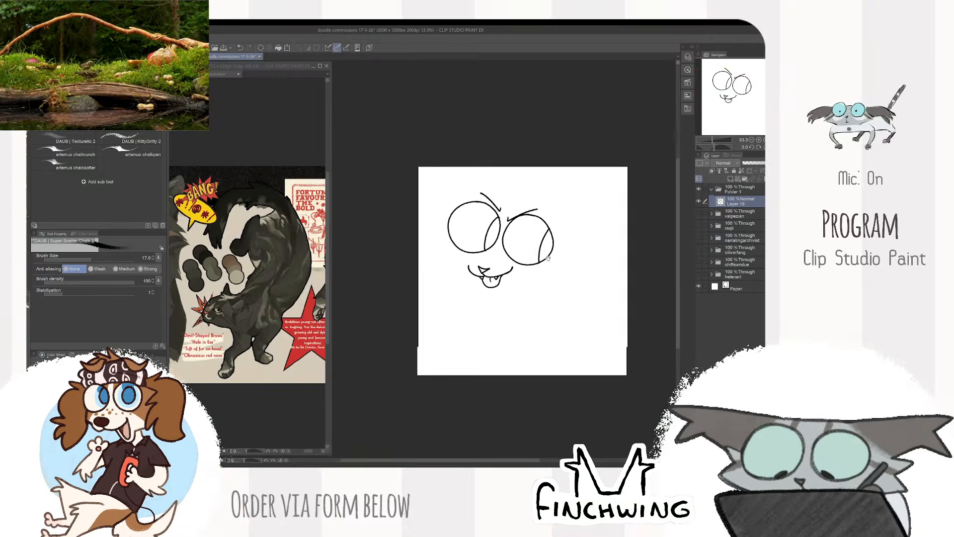
- Bring the black cat's face into view on the reference sheet and draw the doodle's tufted left cheek and jawline
{"action": "scroll", "coordinate": [493, 277], "scroll_direction": "up", "scroll_amount": 3}
{"action": "left_click_drag", "start_coordinate": [243, 344], "coordinate": [349, 343]}
{"action": "left_click_drag", "start_coordinate": [310, 343], "coordinate": [337, 339]}
{"action": "left_click", "coordinate": [452, 195]}
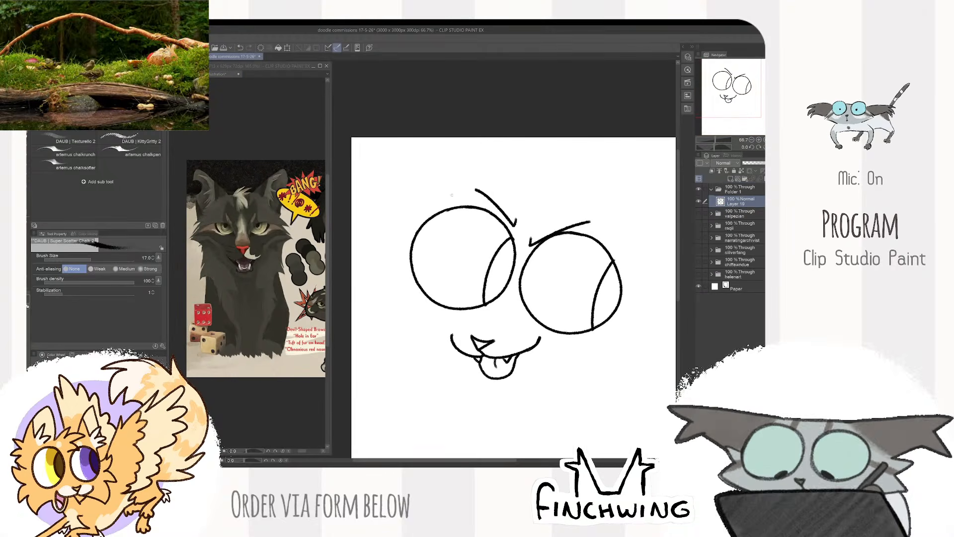
{"action": "mouse_move", "coordinate": [387, 266]}
{"action": "left_mouse_down"}
{"action": "mouse_move", "coordinate": [371, 295]}
{"action": "mouse_move", "coordinate": [444, 337]}
{"action": "left_mouse_up"}
{"action": "key", "text": "ctrl+minus"}
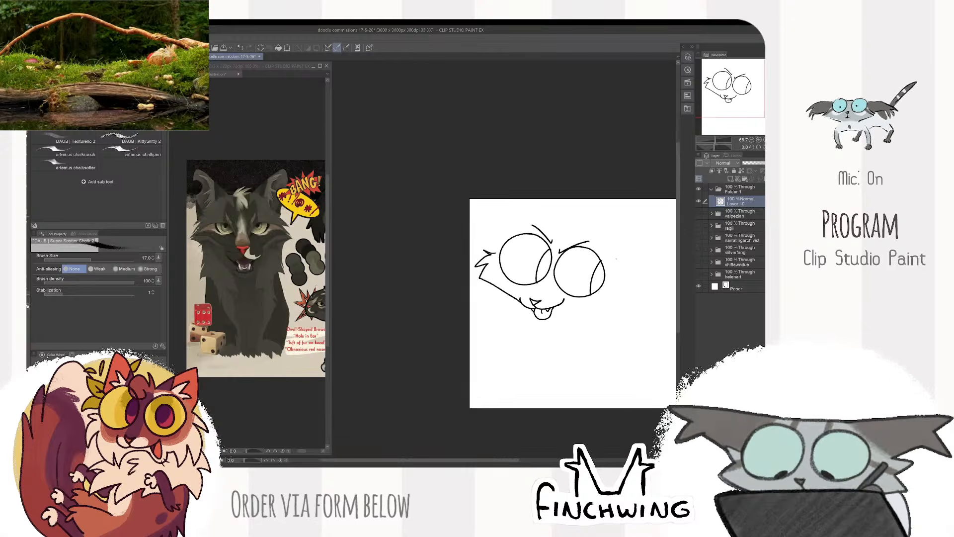
- Scale the face sketch down to about 95% with a transform
{"action": "key", "text": "ctrl+t"}
{"action": "left_click_drag", "start_coordinate": [554, 302], "coordinate": [545, 290]}
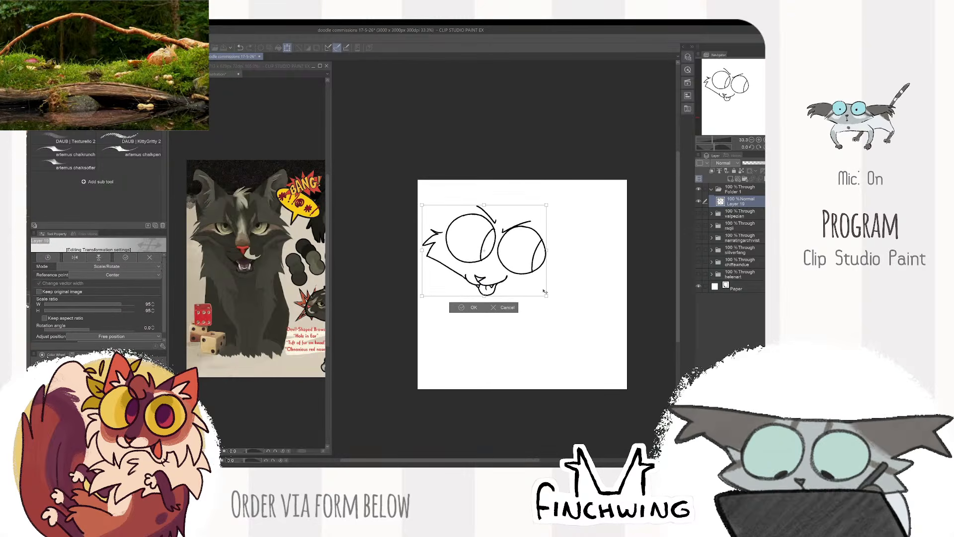
{"action": "key", "text": "Return"}
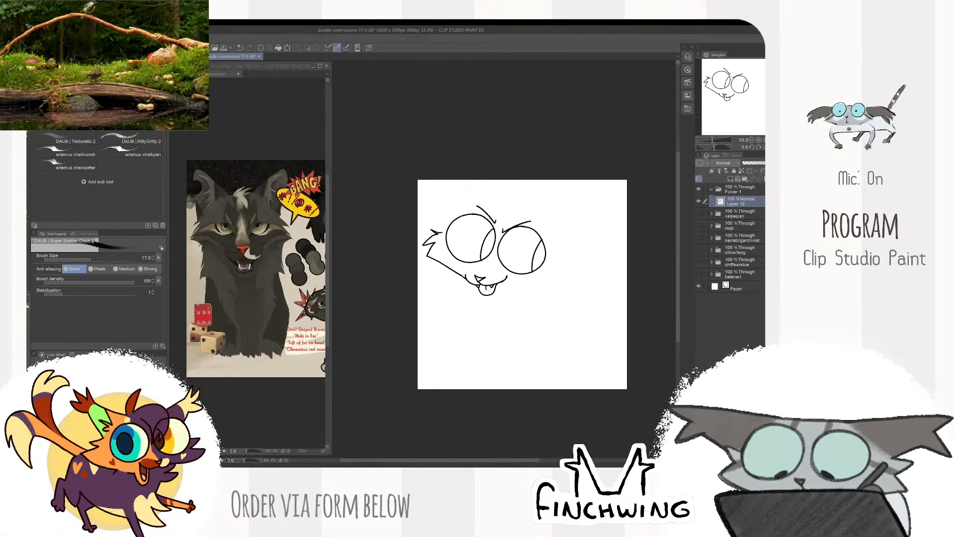
- Draw the spiky fur of the right cheek and connect it to the mouth with a jawline
{"action": "key", "text": "ctrl+plus"}
{"action": "mouse_move", "coordinate": [568, 254]}
{"action": "left_mouse_down"}
{"action": "mouse_move", "coordinate": [574, 290]}
{"action": "mouse_move", "coordinate": [564, 280]}
{"action": "mouse_move", "coordinate": [564, 303]}
{"action": "left_mouse_up"}
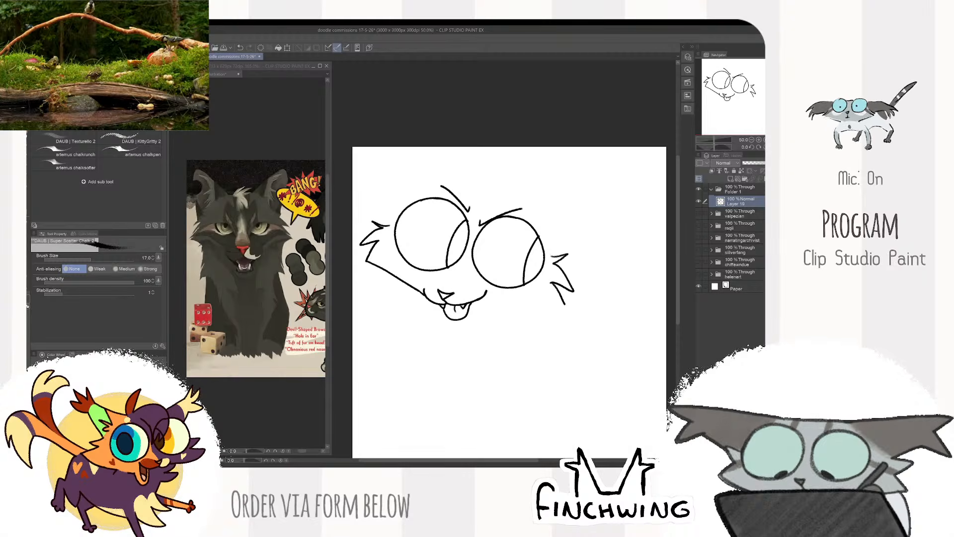
{"action": "left_click_drag", "start_coordinate": [470, 311], "coordinate": [566, 304]}
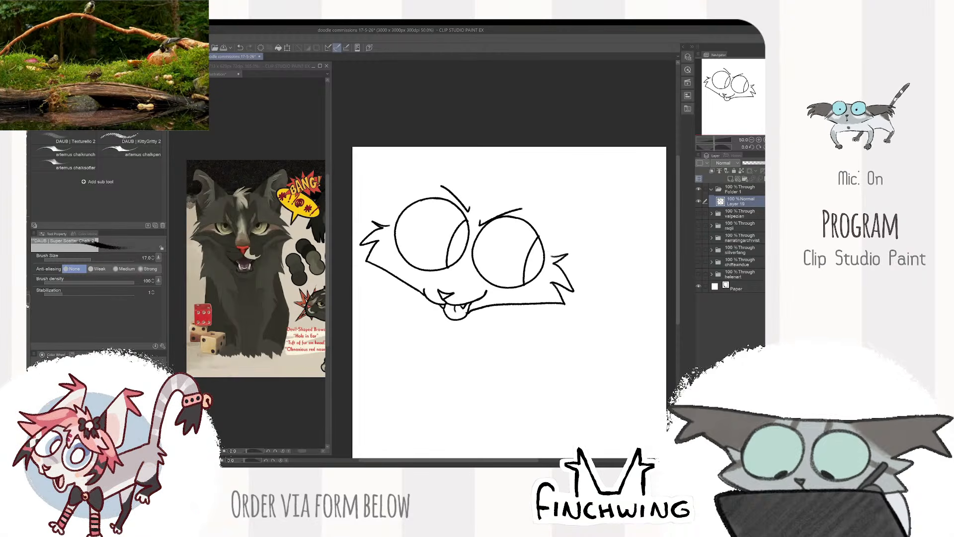
- Erase the jawline's end beside the tongue and redraw the join with a small chin stroke
{"action": "key", "text": "ctrl+plus"}
{"action": "key", "text": "ctrl+plus"}
{"action": "key", "text": "e"}
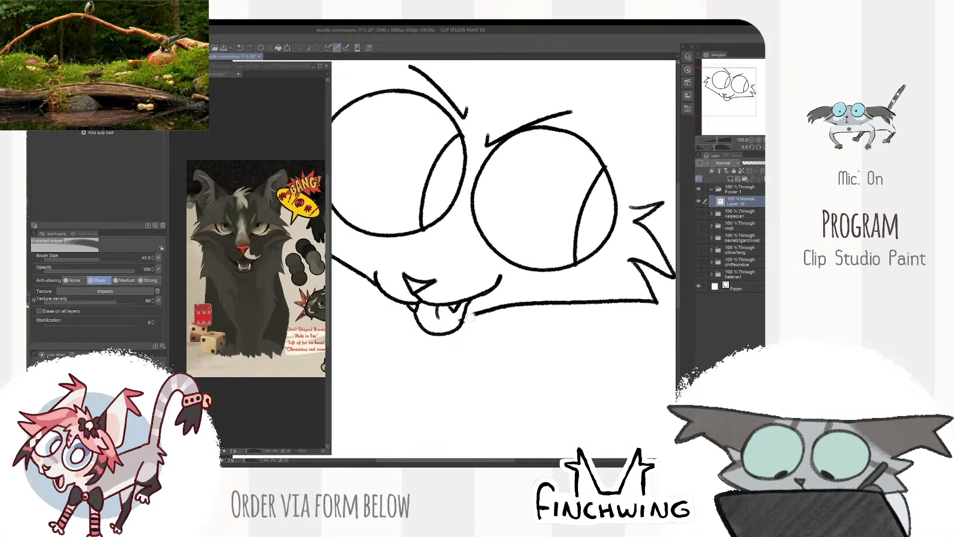
{"action": "key", "text": "p"}
{"action": "left_click_drag", "start_coordinate": [465, 323], "coordinate": [487, 310]}
{"action": "key", "text": "e"}
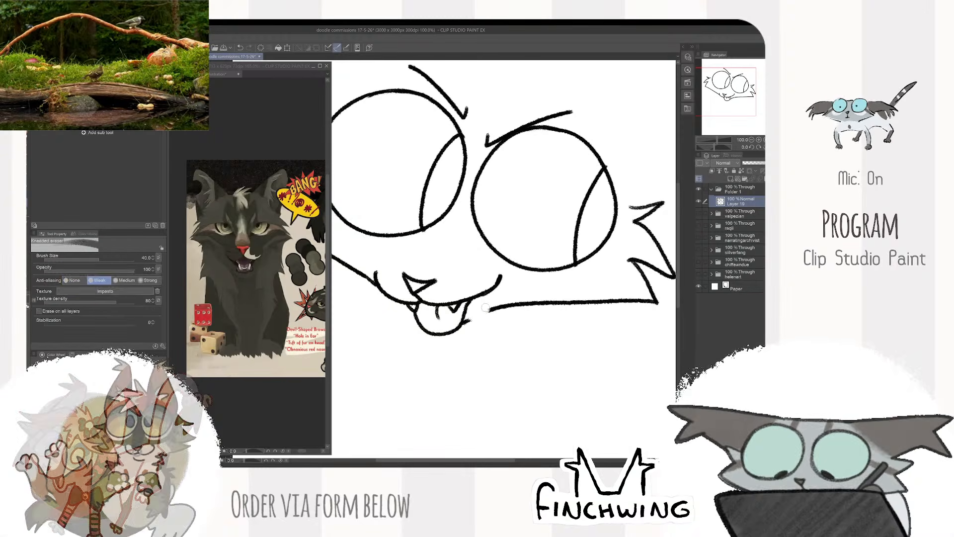
{"action": "key", "text": "p"}
- Move the face sketch lower on the canvas to make room for the ears
{"action": "scroll", "coordinate": [589, 234], "scroll_direction": "down", "scroll_amount": 3}
{"action": "left_click_drag", "start_coordinate": [589, 233], "coordinate": [567, 309]}
{"action": "key", "text": "k"}
{"action": "key", "text": "p"}
- Draw a spiky fur tuft on top of the head and a tall pointed right ear running down to the cheek
{"action": "key", "text": "ctrl+plus"}
{"action": "key", "text": "ctrl+plus"}
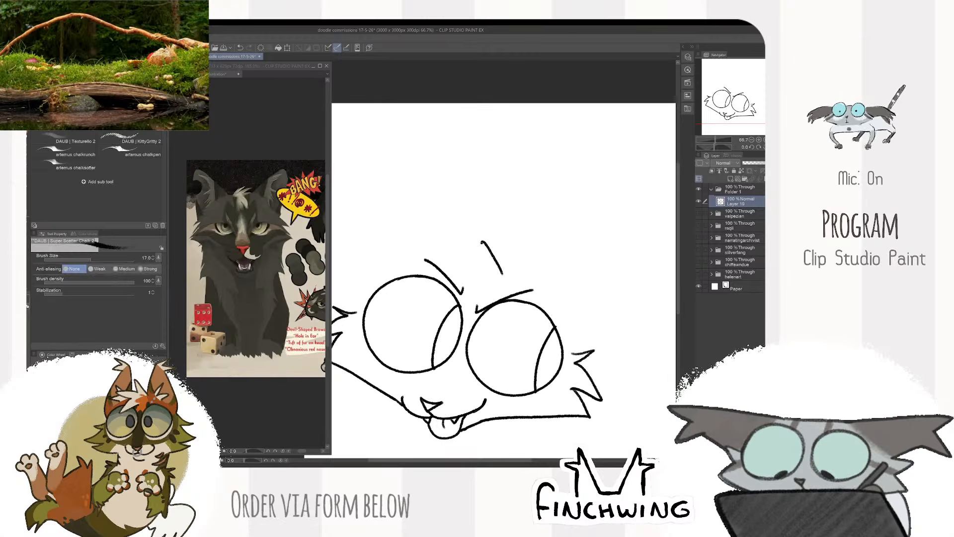
{"action": "left_click_drag", "start_coordinate": [484, 242], "coordinate": [486, 268]}
{"action": "left_click_drag", "start_coordinate": [484, 267], "coordinate": [458, 257]}
{"action": "left_click_drag", "start_coordinate": [458, 256], "coordinate": [481, 273]}
{"action": "key", "text": "ctrl+z"}
{"action": "mouse_move", "coordinate": [561, 272]}
{"action": "left_mouse_down"}
{"action": "mouse_move", "coordinate": [482, 280]}
{"action": "mouse_move", "coordinate": [493, 282]}
{"action": "mouse_move", "coordinate": [525, 211]}
{"action": "mouse_move", "coordinate": [478, 280]}
{"action": "mouse_move", "coordinate": [504, 211]}
{"action": "mouse_move", "coordinate": [532, 232]}
{"action": "mouse_move", "coordinate": [539, 323]}
{"action": "left_mouse_up"}
{"action": "left_click_drag", "start_coordinate": [427, 264], "coordinate": [524, 268]}
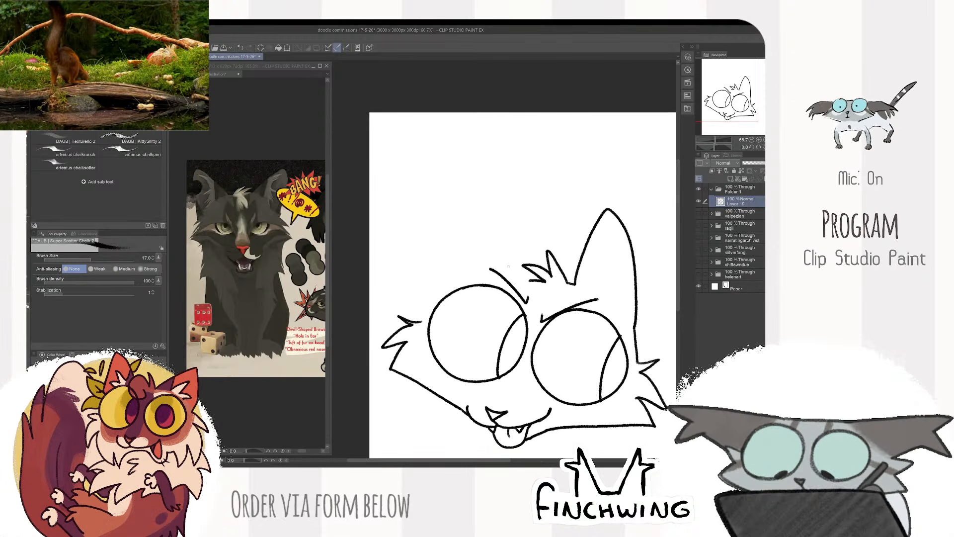
- Draw the tall pointed left ear and add spiky fur tufts inside both ears
{"action": "left_click_drag", "start_coordinate": [507, 206], "coordinate": [420, 321]}
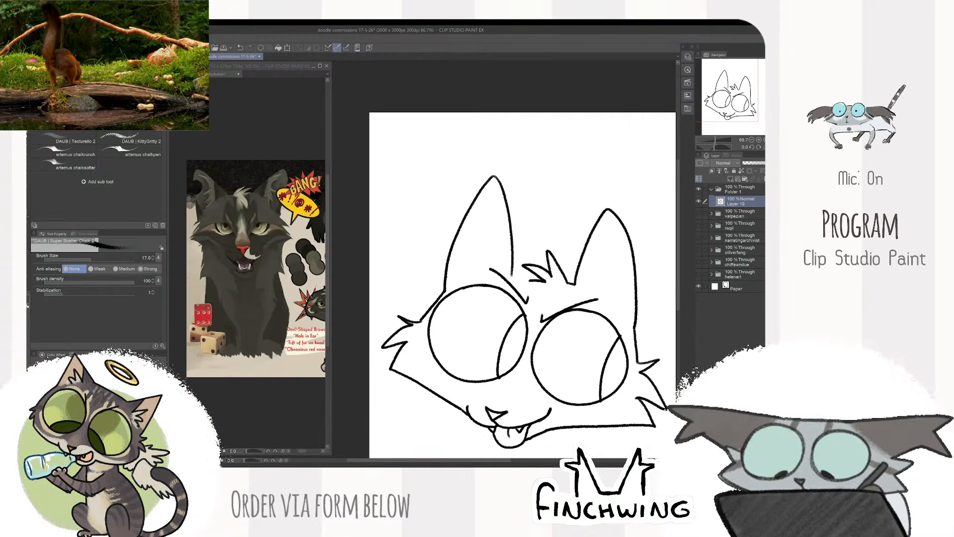
{"action": "left_click_drag", "start_coordinate": [510, 277], "coordinate": [523, 282]}
{"action": "mouse_move", "coordinate": [511, 240]}
{"action": "left_mouse_down"}
{"action": "mouse_move", "coordinate": [490, 273]}
{"action": "mouse_move", "coordinate": [489, 236]}
{"action": "left_mouse_up"}
{"action": "mouse_move", "coordinate": [482, 226]}
{"action": "left_mouse_down"}
{"action": "mouse_move", "coordinate": [491, 270]}
{"action": "mouse_move", "coordinate": [479, 273]}
{"action": "left_mouse_up"}
{"action": "mouse_move", "coordinate": [599, 263]}
{"action": "left_mouse_down"}
{"action": "mouse_move", "coordinate": [556, 270]}
{"action": "mouse_move", "coordinate": [583, 289]}
{"action": "left_mouse_up"}
{"action": "left_click_drag", "start_coordinate": [566, 298], "coordinate": [584, 311]}
- Erase the line joining the base of the left ear to the tuft on top of the head
{"action": "key", "text": "e"}
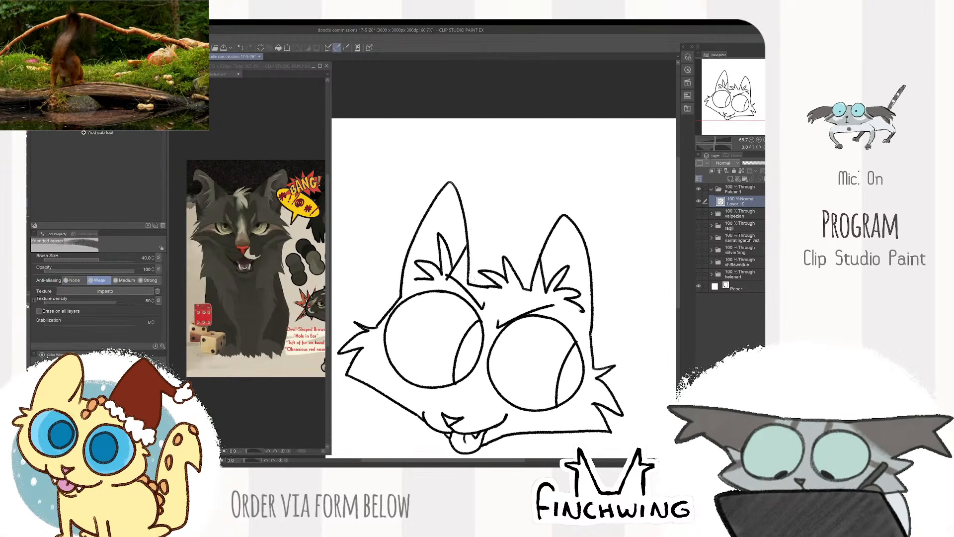
{"action": "scroll", "coordinate": [477, 283], "scroll_direction": "up", "scroll_amount": 2}
{"action": "left_click_drag", "start_coordinate": [459, 285], "coordinate": [519, 297]}
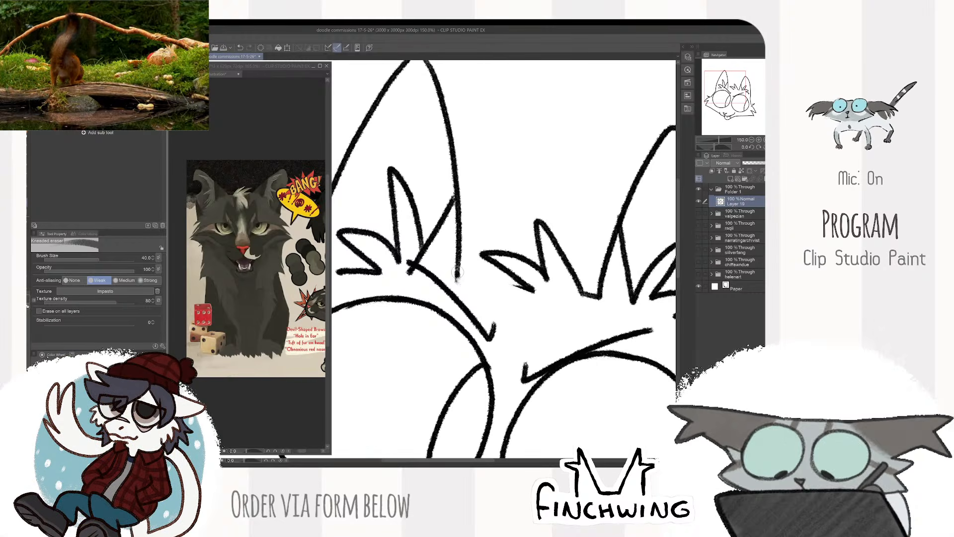
- Redraw the line joining the inner base of the left ear to the fur tuft on top of the head
{"action": "key", "text": "p"}
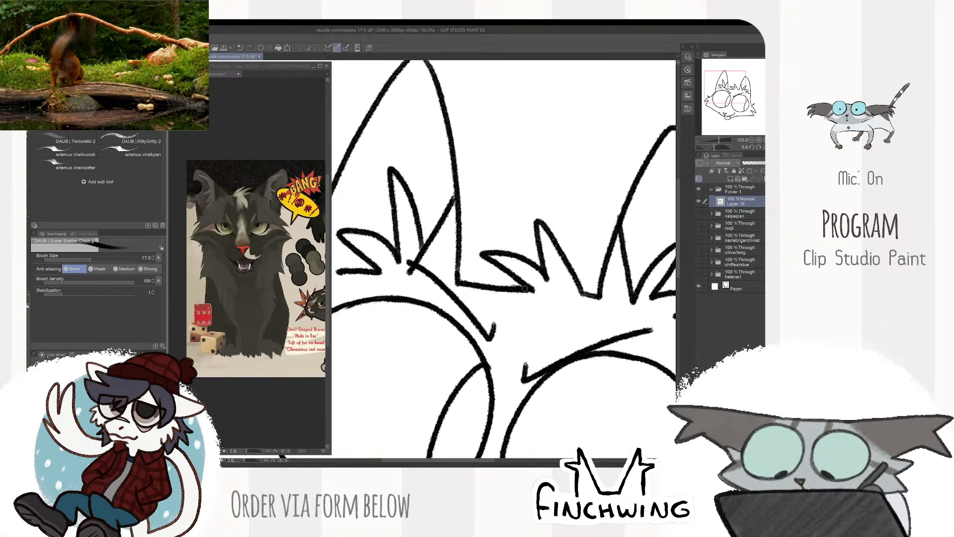
{"action": "key", "text": "ctrl+z"}
{"action": "scroll", "coordinate": [565, 265], "scroll_direction": "down", "scroll_amount": 3}
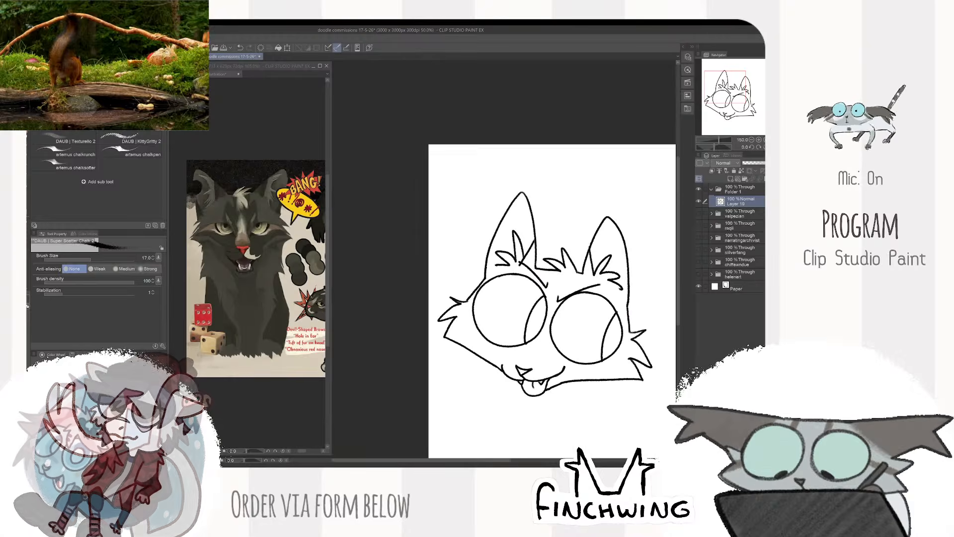
{"action": "left_click_drag", "start_coordinate": [618, 251], "coordinate": [581, 228]}
{"action": "scroll", "coordinate": [580, 228], "scroll_direction": "down", "scroll_amount": 1}
{"action": "scroll", "coordinate": [581, 228], "scroll_direction": "up", "scroll_amount": 2}
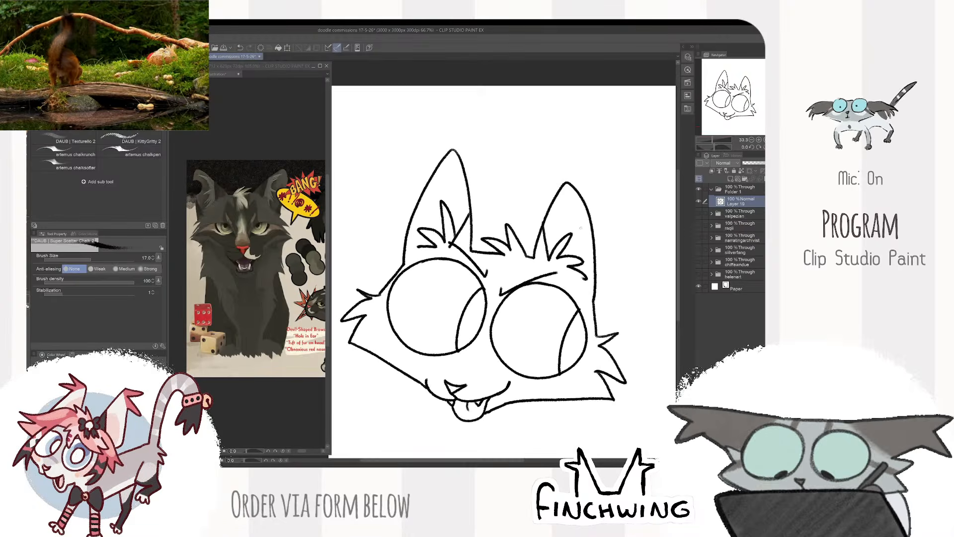
- Erase the tip of the right ear and redraw it as a sharper point
{"action": "key", "text": "e"}
{"action": "key", "text": "b"}
{"action": "scroll", "coordinate": [562, 193], "scroll_direction": "up", "scroll_amount": 2}
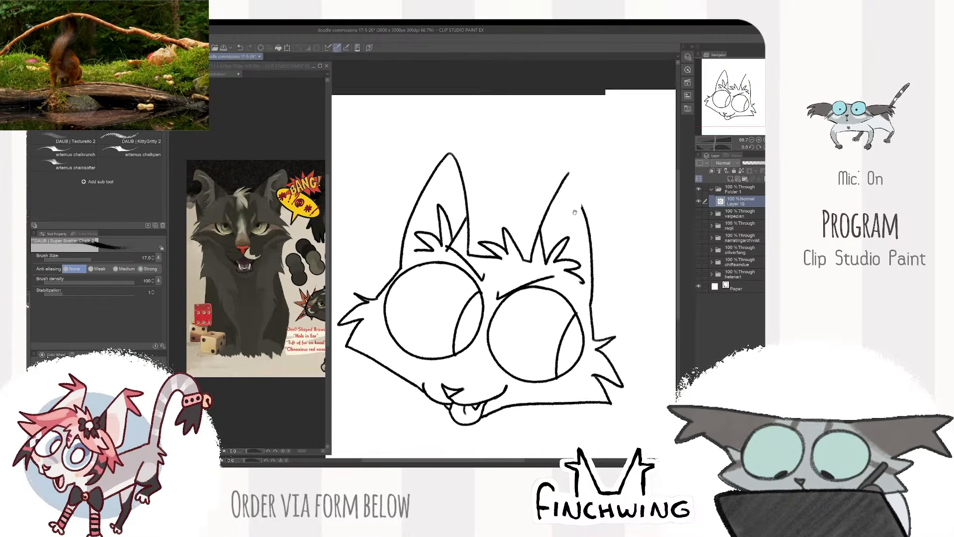
{"action": "left_click_drag", "start_coordinate": [520, 195], "coordinate": [552, 284]}
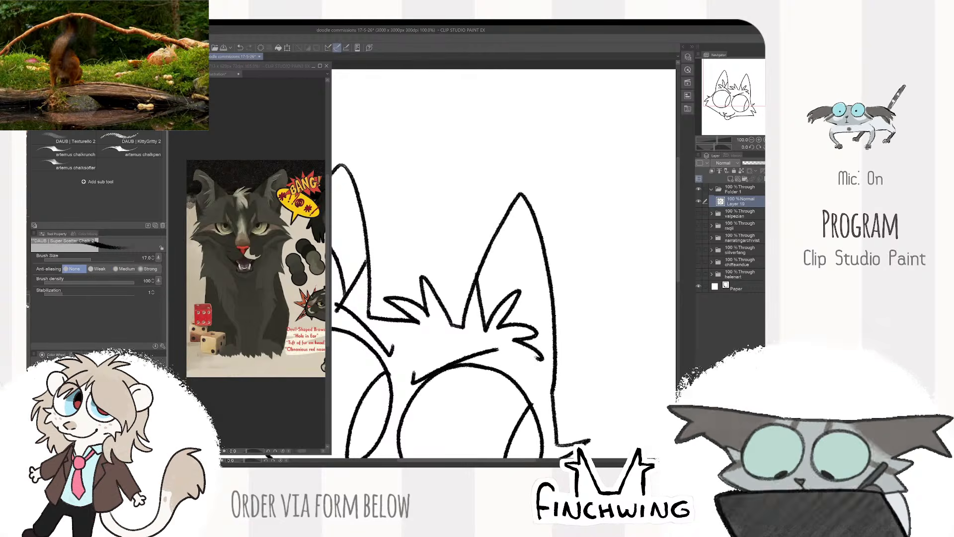
{"action": "scroll", "coordinate": [591, 214], "scroll_direction": "down", "scroll_amount": 3}
{"action": "left_click_drag", "start_coordinate": [584, 223], "coordinate": [585, 202], "text": "ctrl"}
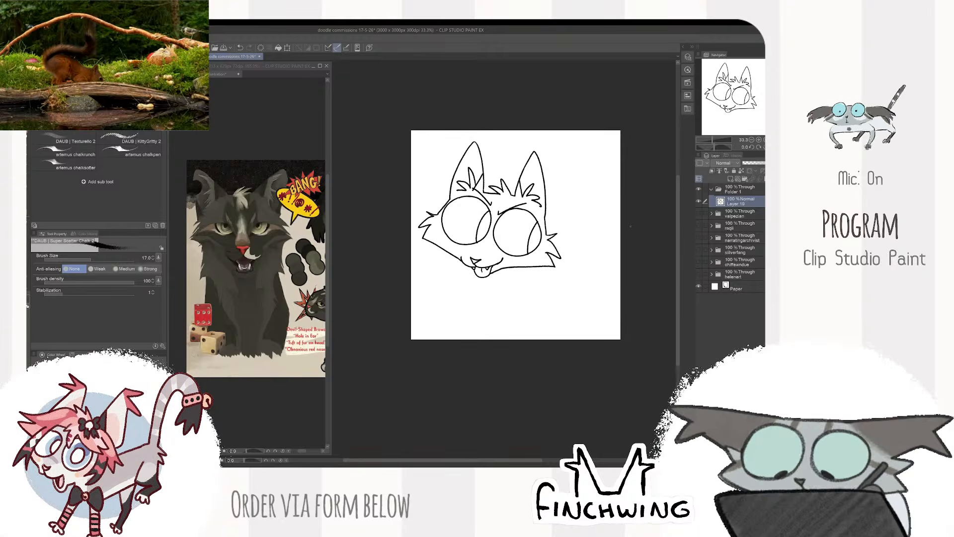
- Scale the head sketch down slightly and shift it to the right on the canvas
{"action": "key", "text": "ctrl+t"}
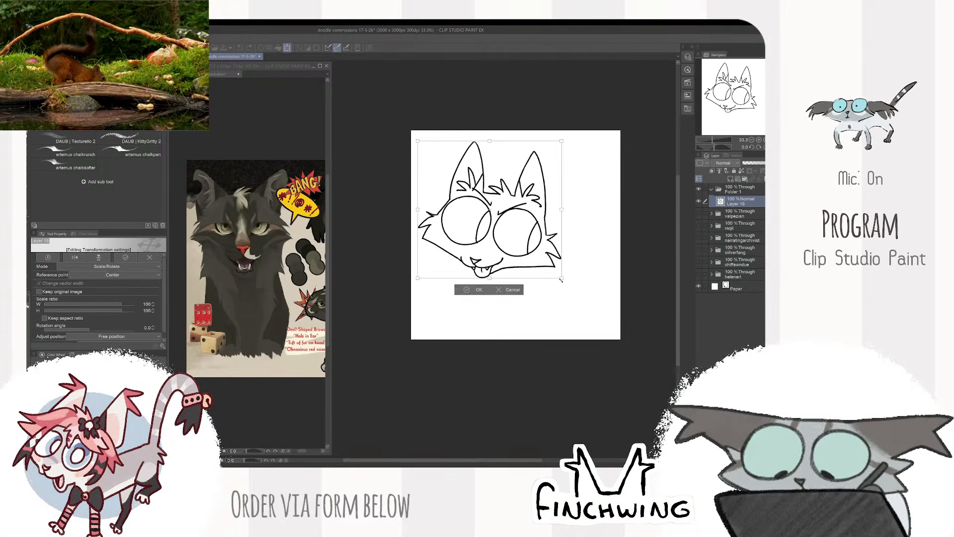
{"action": "left_click_drag", "start_coordinate": [562, 266], "coordinate": [556, 261]}
{"action": "key", "text": "Return"}
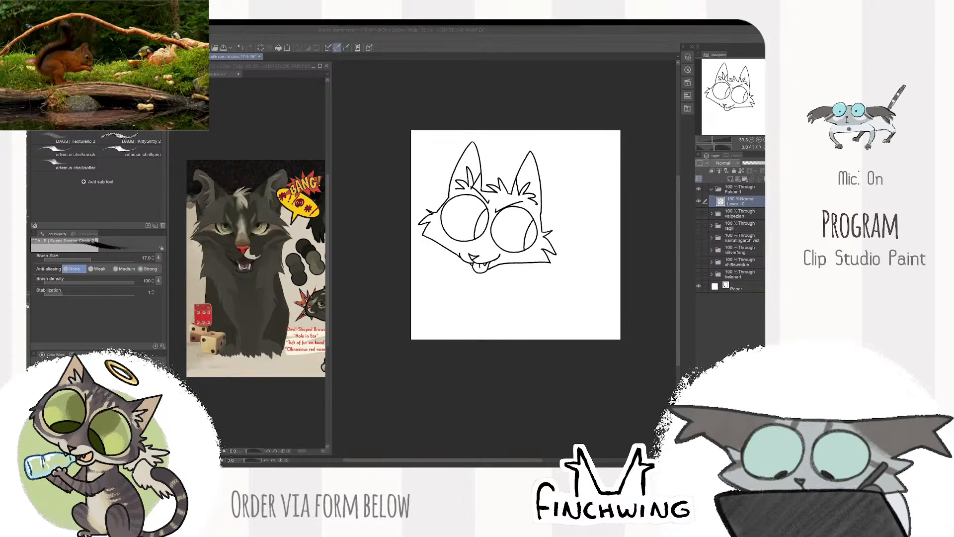
{"action": "key", "text": "k"}
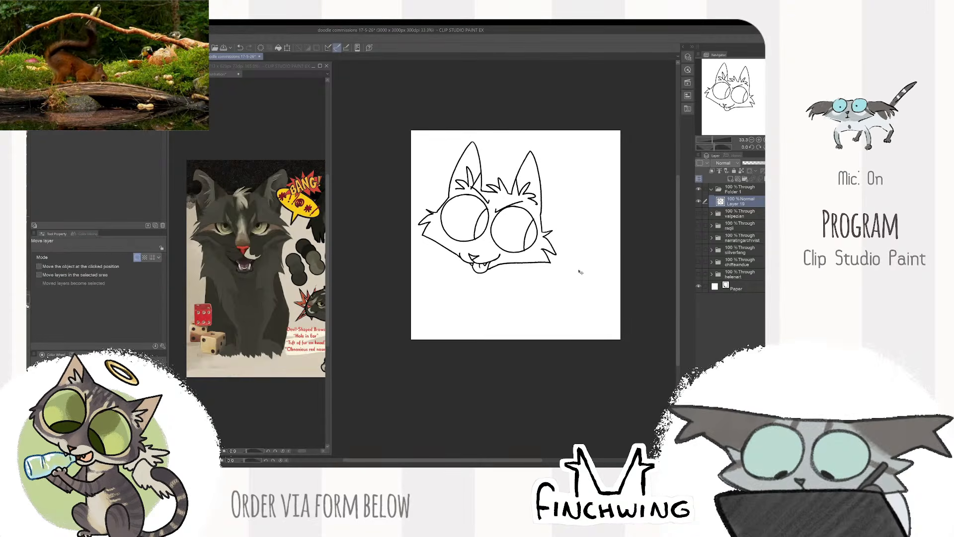
{"action": "left_click_drag", "start_coordinate": [581, 270], "coordinate": [617, 270]}
- Draw a bent, raised front leg below the chin, with a small toed paw and spiky fur at the elbow
{"action": "scroll", "coordinate": [616, 270], "scroll_direction": "up", "scroll_amount": 1}
{"action": "scroll", "coordinate": [543, 273], "scroll_direction": "up", "scroll_amount": 1}
{"action": "key", "text": "b"}
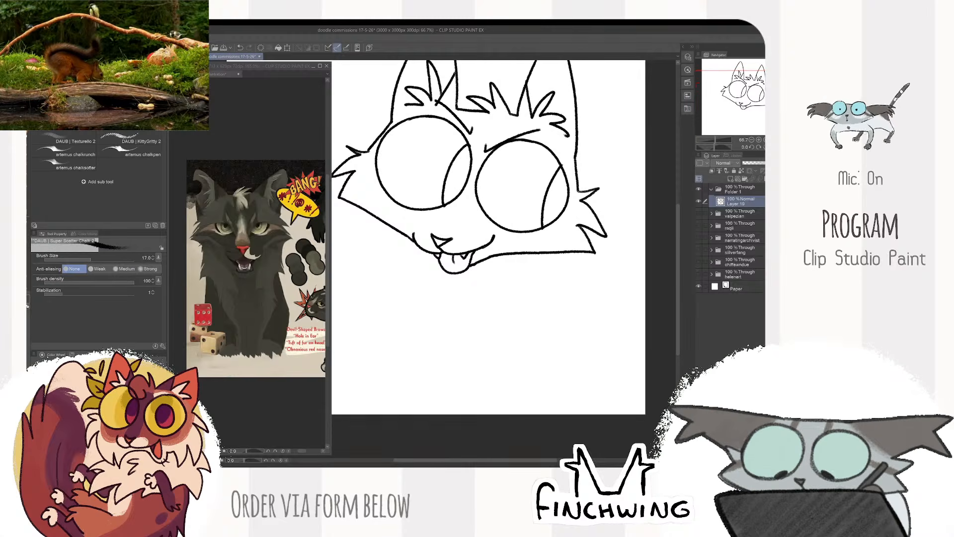
{"action": "left_click_drag", "start_coordinate": [513, 268], "coordinate": [546, 241]}
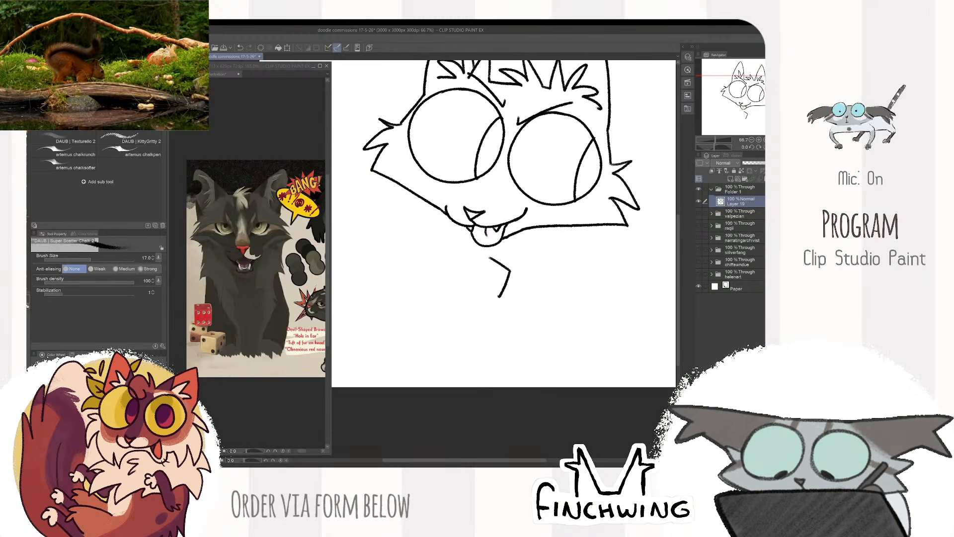
{"action": "key", "text": "ctrl+z"}
{"action": "mouse_move", "coordinate": [539, 292]}
{"action": "left_mouse_down"}
{"action": "mouse_move", "coordinate": [498, 300]}
{"action": "mouse_move", "coordinate": [492, 313]}
{"action": "mouse_move", "coordinate": [546, 297]}
{"action": "left_mouse_up"}
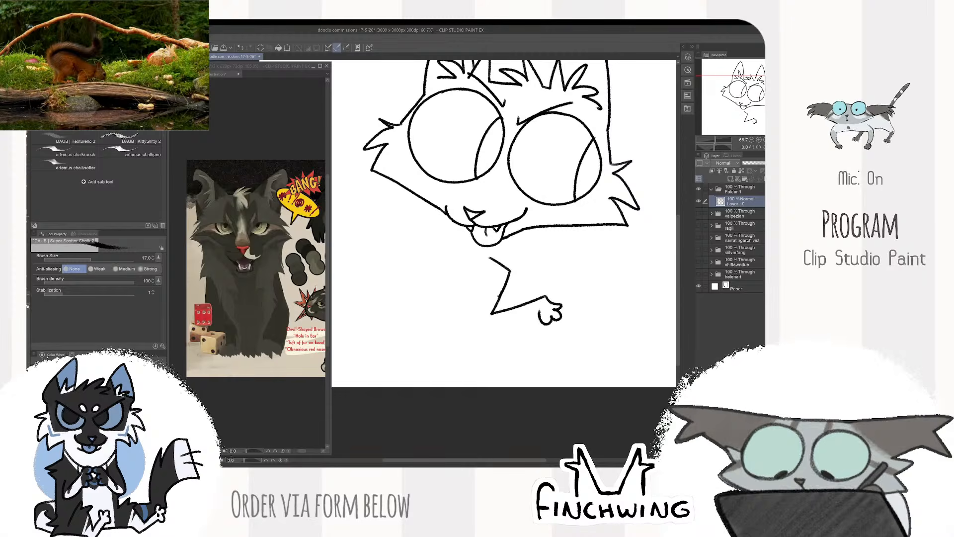
{"action": "mouse_move", "coordinate": [507, 325]}
{"action": "left_mouse_down"}
{"action": "mouse_move", "coordinate": [461, 339]}
{"action": "mouse_move", "coordinate": [474, 330]}
{"action": "mouse_move", "coordinate": [489, 352]}
{"action": "mouse_move", "coordinate": [496, 333]}
{"action": "left_mouse_up"}
{"action": "scroll", "coordinate": [499, 323], "scroll_direction": "down", "scroll_amount": 3}
{"action": "scroll", "coordinate": [591, 262], "scroll_direction": "up", "scroll_amount": 1}
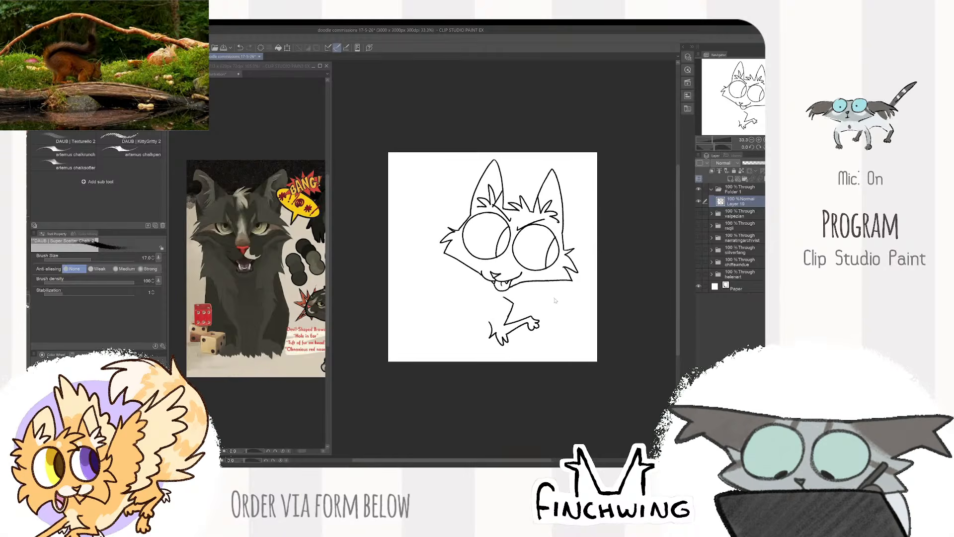
- Shrink the head and raised-leg sketch slightly towards the upper right of the canvas
{"action": "key", "text": "ctrl+t"}
{"action": "left_click_drag", "start_coordinate": [531, 292], "coordinate": [539, 286]}
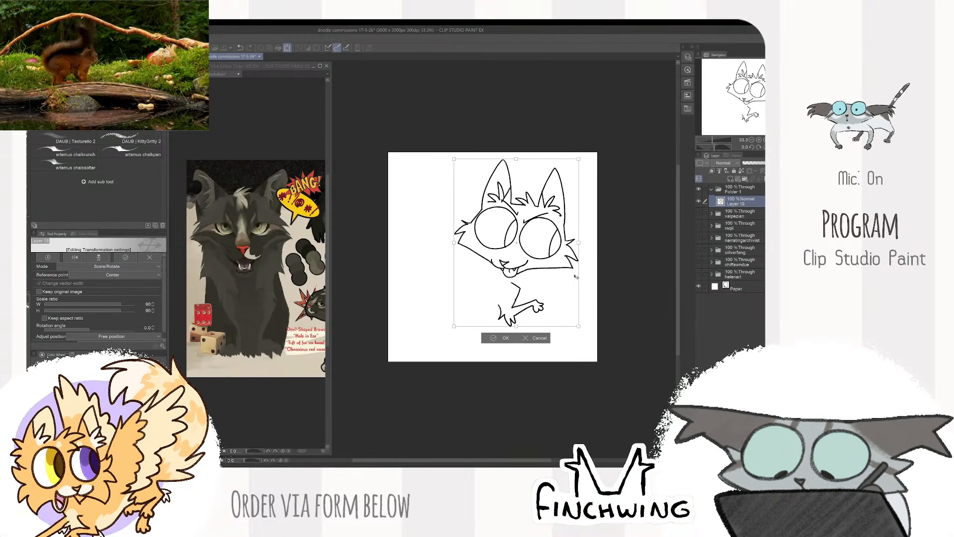
{"action": "key", "text": "Return"}
- Draw the spiky chest fur below the head and a straight second front leg ending in a small paw
{"action": "scroll", "coordinate": [522, 291], "scroll_direction": "up", "scroll_amount": 3}
{"action": "key", "text": "e"}
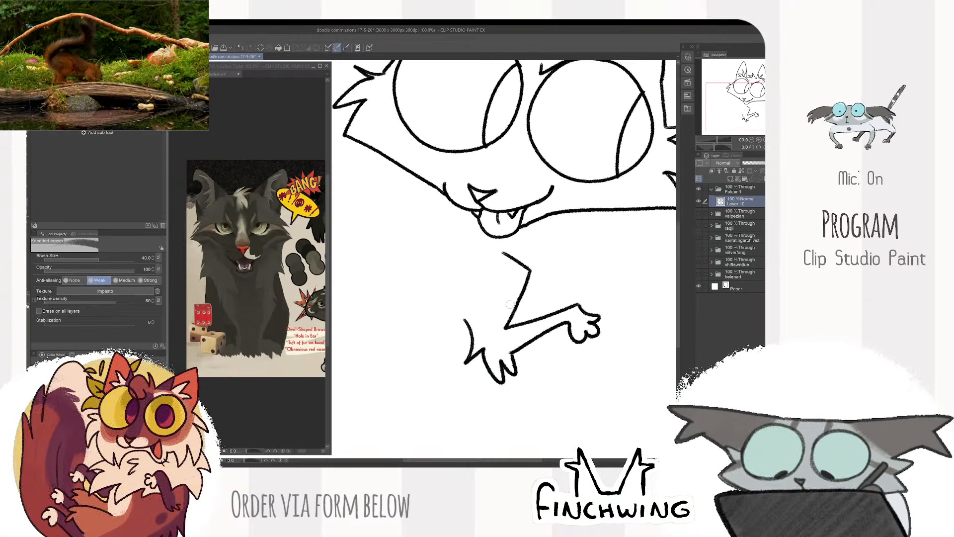
{"action": "key", "text": "b"}
{"action": "mouse_move", "coordinate": [601, 252]}
{"action": "left_mouse_down"}
{"action": "mouse_move", "coordinate": [563, 255]}
{"action": "mouse_move", "coordinate": [552, 239]}
{"action": "mouse_move", "coordinate": [563, 228]}
{"action": "left_mouse_up"}
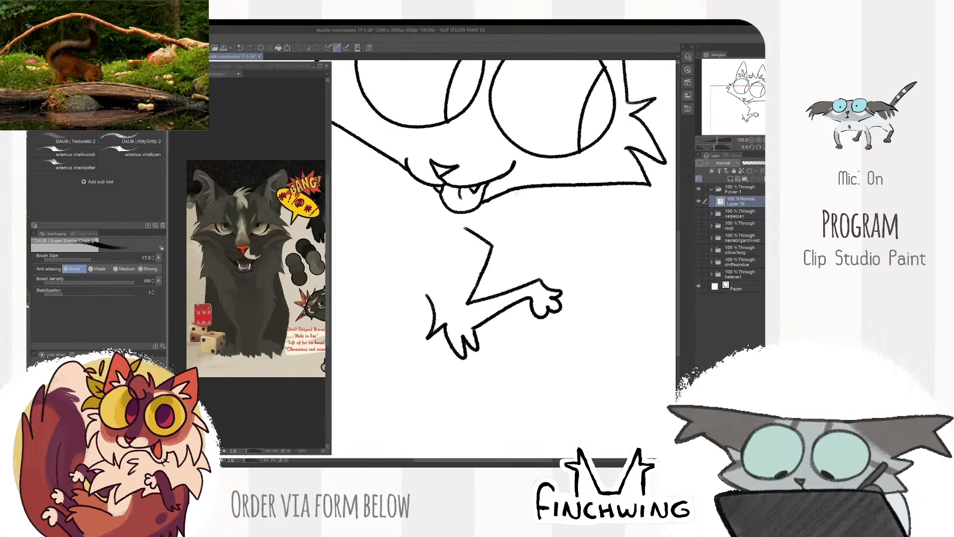
{"action": "mouse_move", "coordinate": [520, 187]}
{"action": "left_mouse_down"}
{"action": "mouse_move", "coordinate": [541, 219]}
{"action": "mouse_move", "coordinate": [528, 232]}
{"action": "mouse_move", "coordinate": [559, 267]}
{"action": "mouse_move", "coordinate": [524, 260]}
{"action": "mouse_move", "coordinate": [540, 279]}
{"action": "mouse_move", "coordinate": [526, 314]}
{"action": "mouse_move", "coordinate": [543, 377]}
{"action": "left_mouse_up"}
{"action": "scroll", "coordinate": [545, 282], "scroll_direction": "down", "scroll_amount": 2}
{"action": "scroll", "coordinate": [531, 328], "scroll_direction": "up", "scroll_amount": 1}
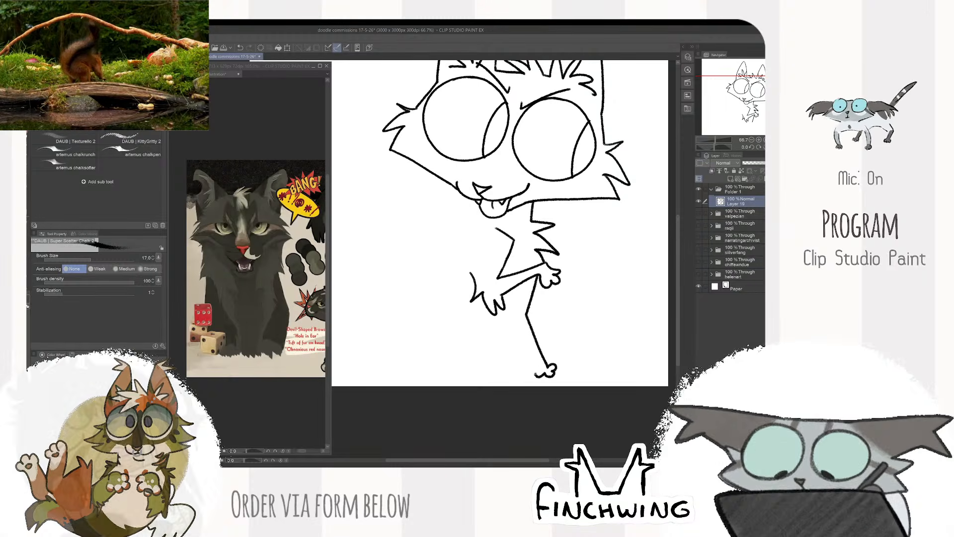
{"action": "left_click_drag", "start_coordinate": [509, 326], "coordinate": [538, 371]}
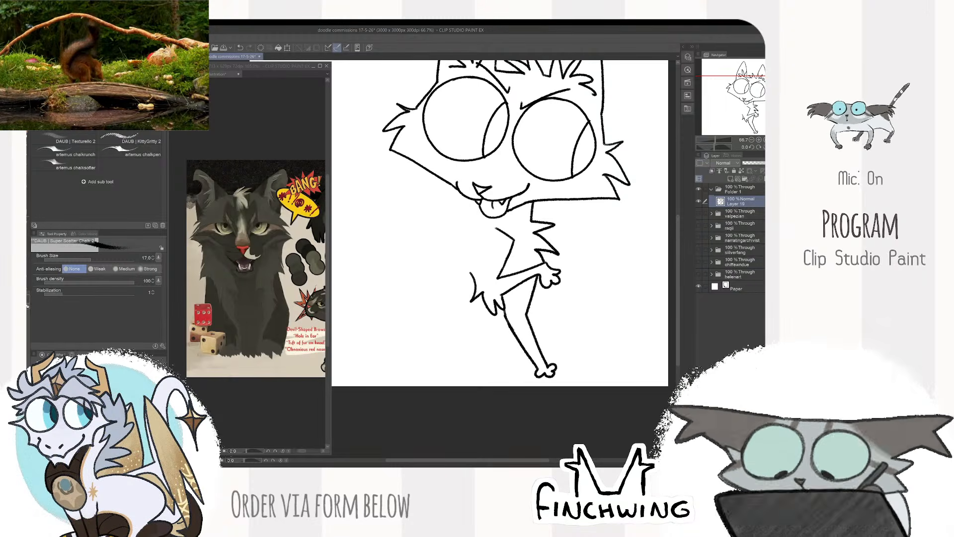
- Draw the rounded back from the neck to the rump with spiky fur tufts, and add the rear hind paw
{"action": "scroll", "coordinate": [500, 224], "scroll_direction": "down", "scroll_amount": 1}
{"action": "mouse_move", "coordinate": [500, 224]}
{"action": "left_mouse_down"}
{"action": "mouse_move", "coordinate": [542, 236]}
{"action": "mouse_move", "coordinate": [540, 284]}
{"action": "mouse_move", "coordinate": [492, 284]}
{"action": "mouse_move", "coordinate": [495, 363]}
{"action": "left_mouse_up"}
{"action": "mouse_move", "coordinate": [644, 268]}
{"action": "left_mouse_down"}
{"action": "mouse_move", "coordinate": [582, 301]}
{"action": "mouse_move", "coordinate": [632, 275]}
{"action": "left_mouse_up"}
{"action": "key", "text": "e"}
{"action": "mouse_move", "coordinate": [451, 383]}
{"action": "left_mouse_down"}
{"action": "mouse_move", "coordinate": [421, 358]}
{"action": "mouse_move", "coordinate": [414, 374]}
{"action": "left_mouse_up"}
{"action": "key", "text": "p"}
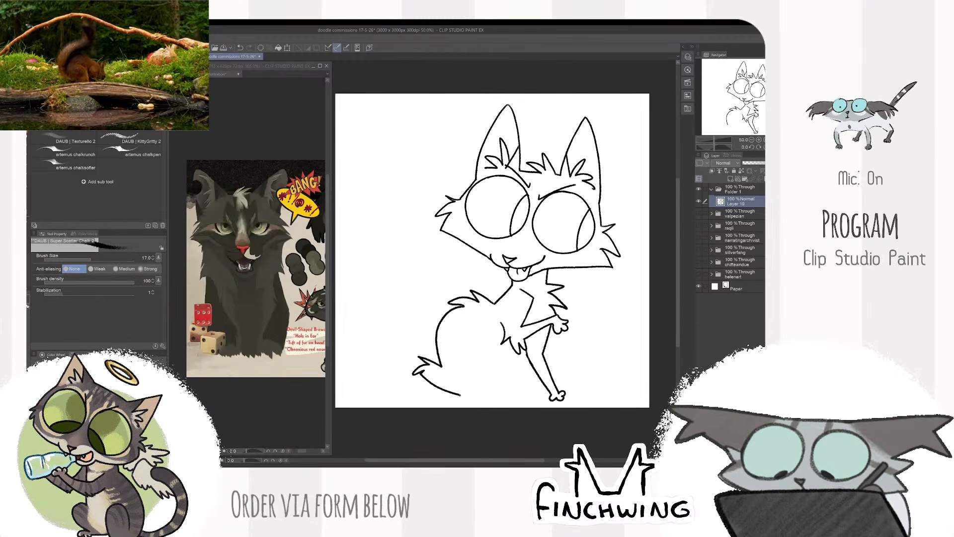
{"action": "left_click_drag", "start_coordinate": [462, 400], "coordinate": [470, 397]}
{"action": "left_click_drag", "start_coordinate": [502, 348], "coordinate": [484, 345]}
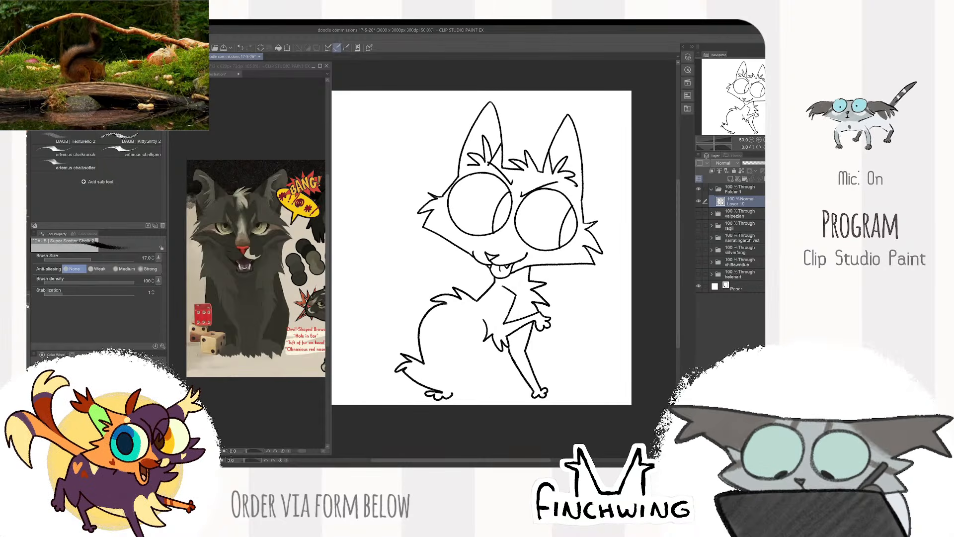
- Draw the furry near thigh with its second hind paw and close the underside between the two hind paws
{"action": "left_click_drag", "start_coordinate": [514, 342], "coordinate": [512, 337]}
{"action": "key", "text": "ctrl+plus"}
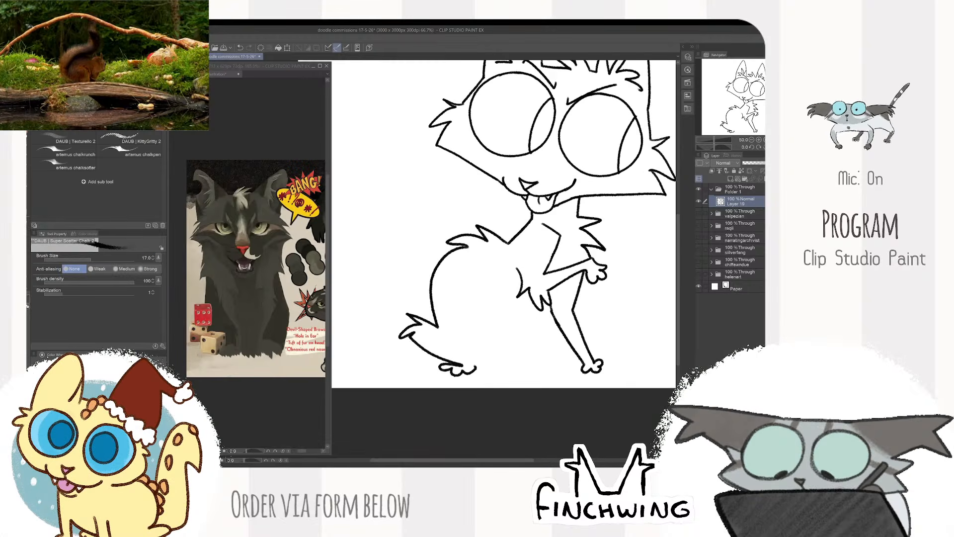
{"action": "key", "text": "ctrl+plus"}
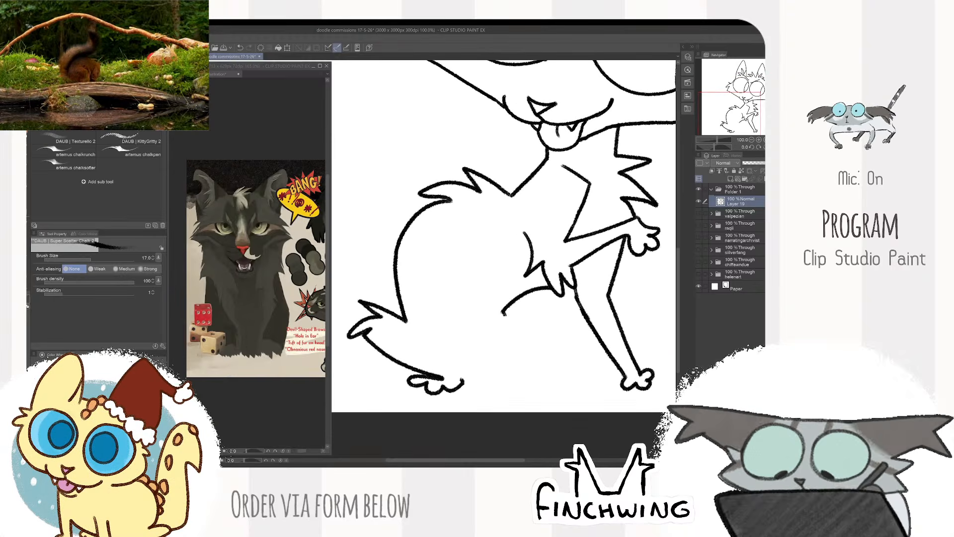
{"action": "mouse_move", "coordinate": [505, 321]}
{"action": "left_mouse_down"}
{"action": "mouse_move", "coordinate": [564, 303]}
{"action": "mouse_move", "coordinate": [567, 333]}
{"action": "mouse_move", "coordinate": [522, 360]}
{"action": "mouse_move", "coordinate": [546, 364]}
{"action": "mouse_move", "coordinate": [536, 377]}
{"action": "mouse_move", "coordinate": [463, 382]}
{"action": "left_mouse_up"}
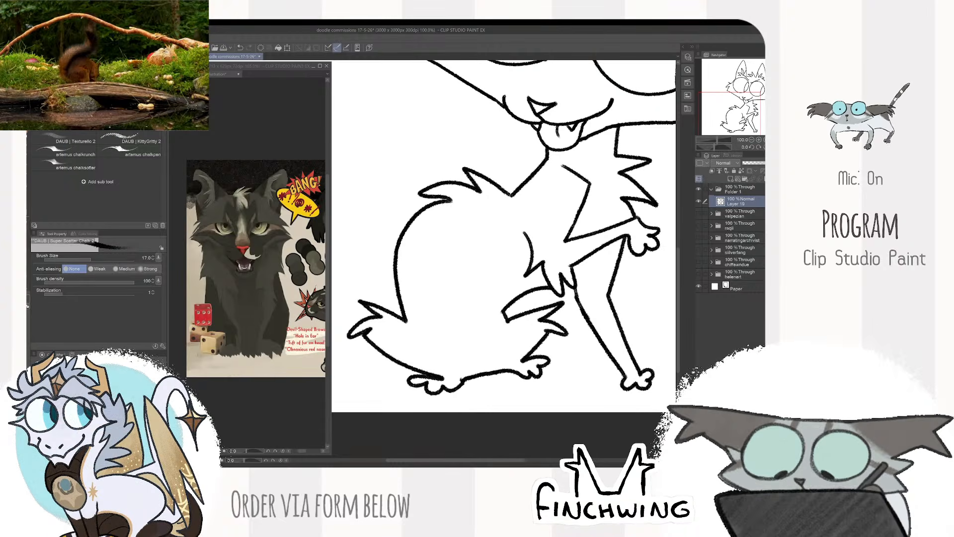
- Examine the full-body view of the cat and its tail on the reference sheet
{"action": "scroll", "coordinate": [573, 297], "scroll_direction": "down", "scroll_amount": 3}
{"action": "left_click_drag", "start_coordinate": [608, 255], "coordinate": [625, 269]}
{"action": "scroll", "coordinate": [565, 291], "scroll_direction": "up", "scroll_amount": 1}
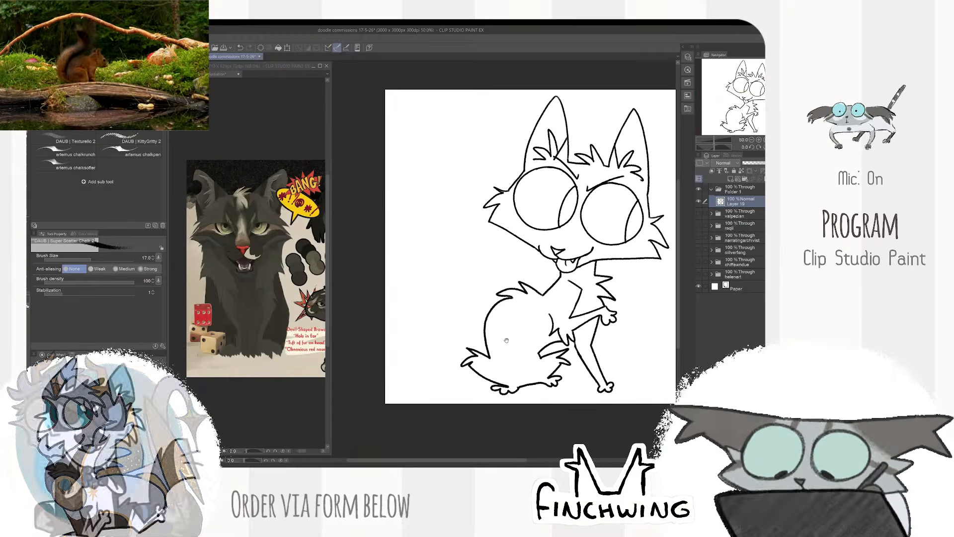
{"action": "left_click_drag", "start_coordinate": [507, 336], "coordinate": [471, 347]}
{"action": "left_click_drag", "start_coordinate": [308, 384], "coordinate": [219, 379]}
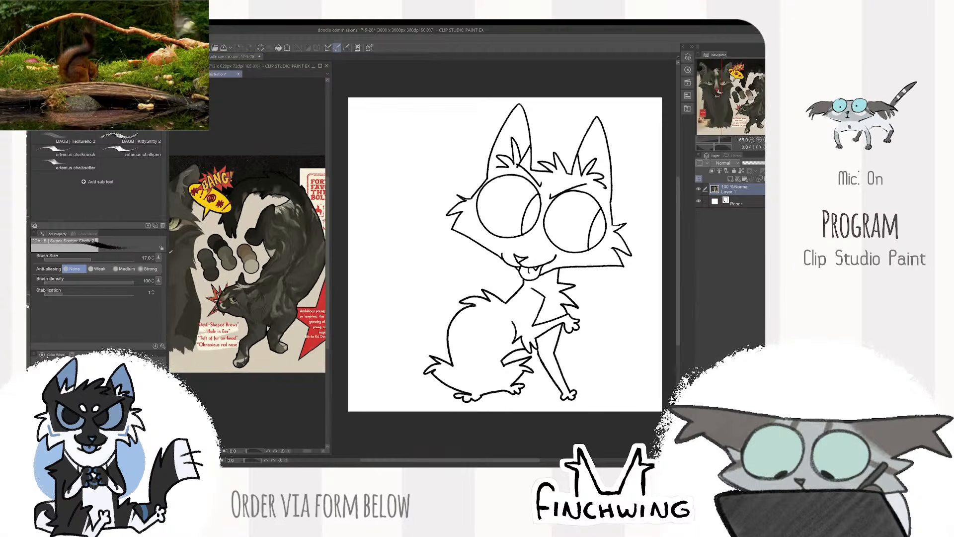
{"action": "scroll", "coordinate": [296, 356], "scroll_direction": "down", "scroll_amount": 1}
{"action": "left_click_drag", "start_coordinate": [296, 356], "coordinate": [339, 358]}
{"action": "left_click", "coordinate": [378, 343]}
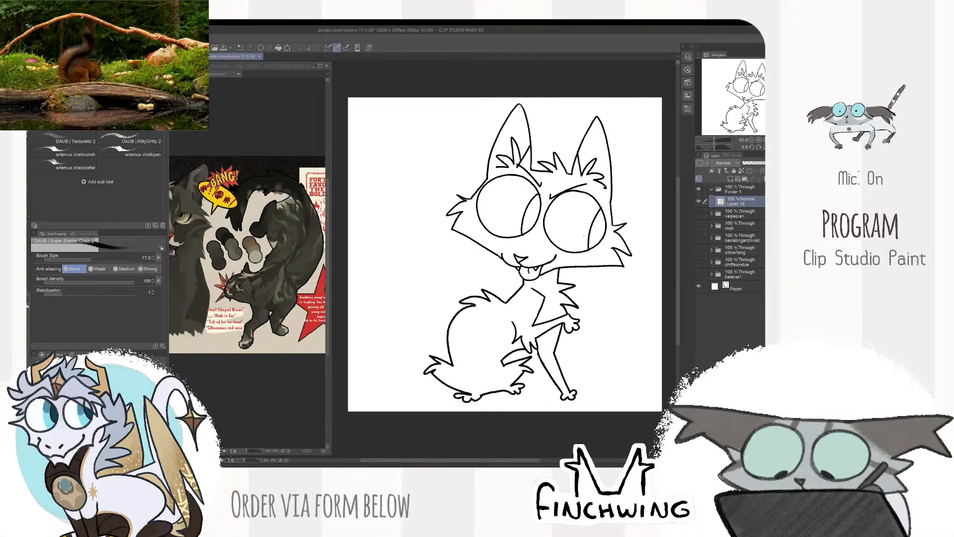
- Erase the upper part of the elbow line on the raised front leg and redraw it as a fur spike
{"action": "scroll", "coordinate": [513, 324], "scroll_direction": "up", "scroll_amount": 2}
{"action": "key", "text": "e"}
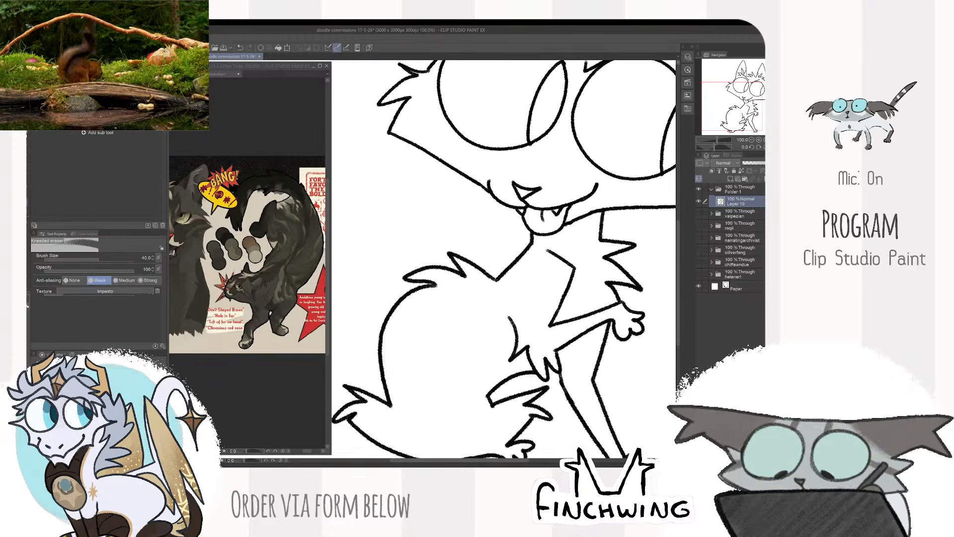
{"action": "left_click_drag", "start_coordinate": [511, 316], "coordinate": [521, 335]}
{"action": "key", "text": "b"}
{"action": "scroll", "coordinate": [517, 301], "scroll_direction": "down", "scroll_amount": 2}
{"action": "left_click_drag", "start_coordinate": [612, 282], "coordinate": [594, 306]}
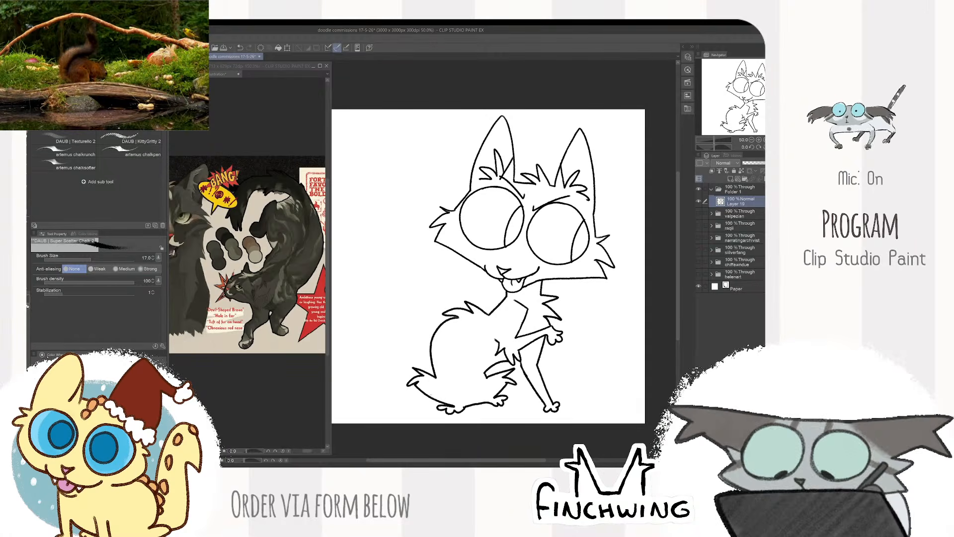
- Draw a large bushy tail curving up from the rump, with a spiky tip reaching towards the head
{"action": "mouse_move", "coordinate": [436, 401]}
{"action": "left_mouse_down"}
{"action": "mouse_move", "coordinate": [384, 383]}
{"action": "mouse_move", "coordinate": [354, 227]}
{"action": "mouse_move", "coordinate": [412, 234]}
{"action": "mouse_move", "coordinate": [431, 262]}
{"action": "mouse_move", "coordinate": [400, 363]}
{"action": "mouse_move", "coordinate": [490, 319]}
{"action": "left_mouse_up"}
{"action": "scroll", "coordinate": [421, 340], "scroll_direction": "up", "scroll_amount": 1}
{"action": "key", "text": "ctrl+z"}
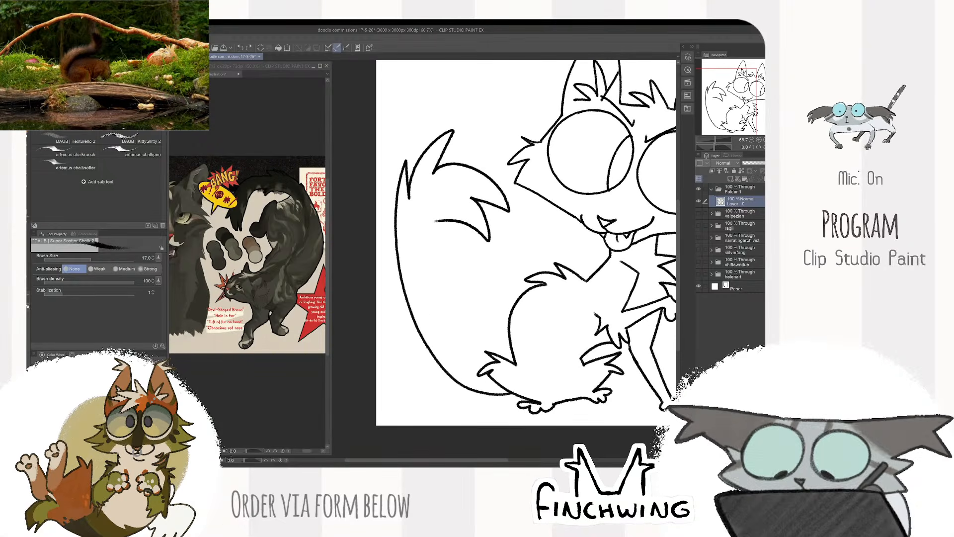
{"action": "mouse_move", "coordinate": [435, 222]}
{"action": "left_mouse_down"}
{"action": "mouse_move", "coordinate": [430, 247]}
{"action": "mouse_move", "coordinate": [480, 372]}
{"action": "left_mouse_up"}
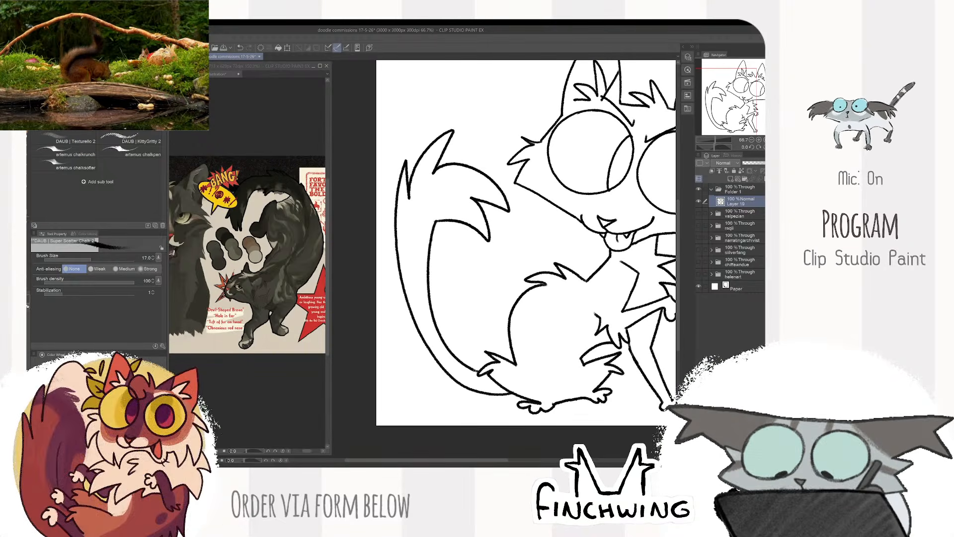
{"action": "scroll", "coordinate": [522, 334], "scroll_direction": "down", "scroll_amount": 2}
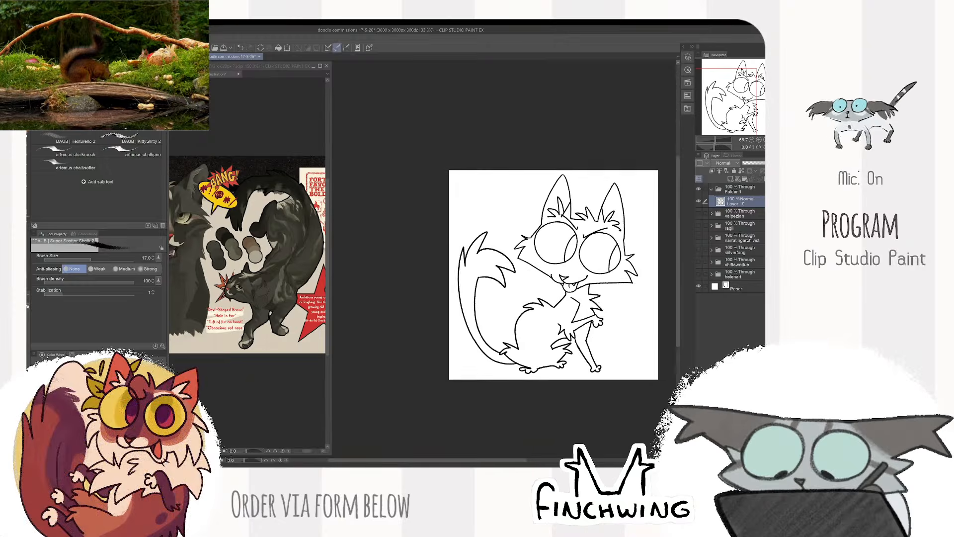
{"action": "left_click_drag", "start_coordinate": [523, 335], "coordinate": [463, 351]}
{"action": "left_click_drag", "start_coordinate": [647, 278], "coordinate": [642, 275]}
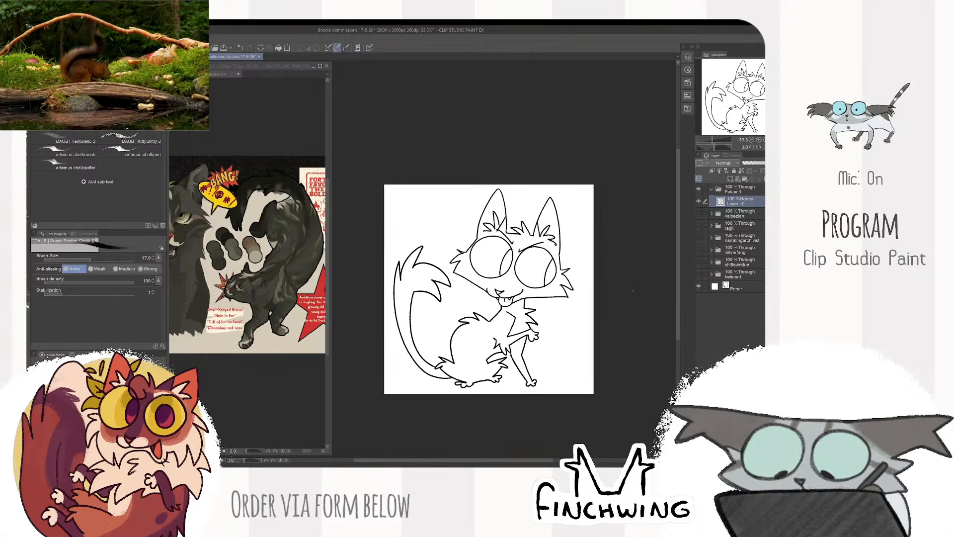
- Add a new layer beneath the line art inside the cat's folder and choose the Lasso selection tool
{"action": "left_click", "coordinate": [731, 179]}
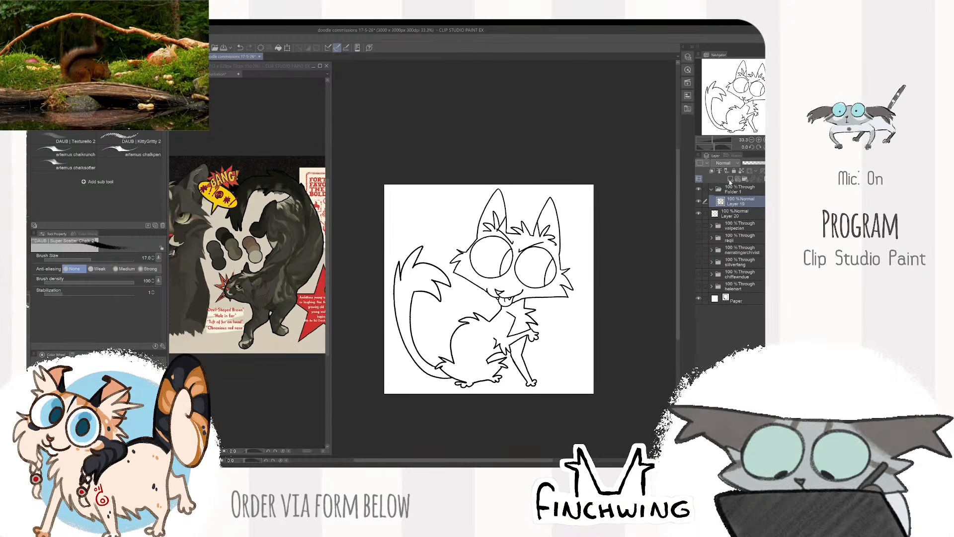
{"action": "left_click_drag", "start_coordinate": [725, 217], "coordinate": [732, 208]}
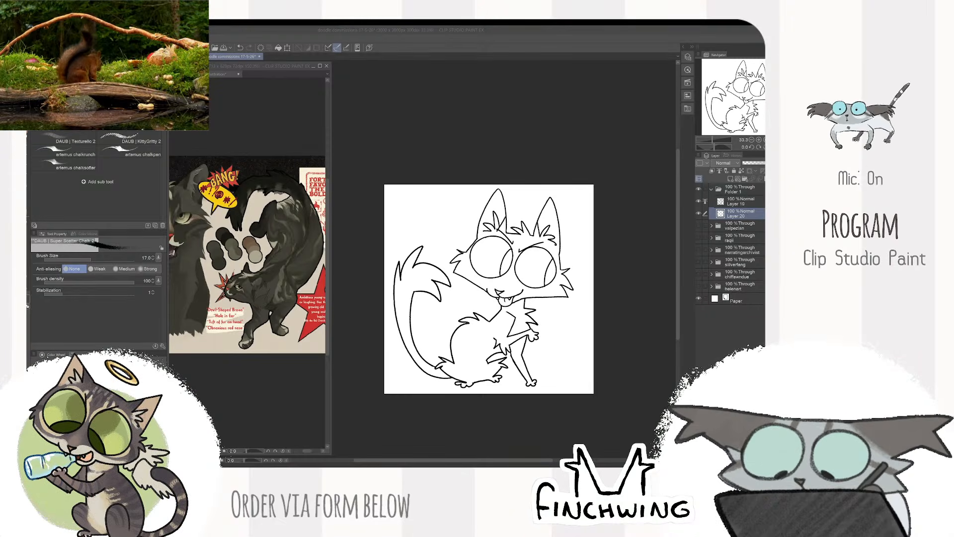
{"action": "left_click", "coordinate": [463, 106]}
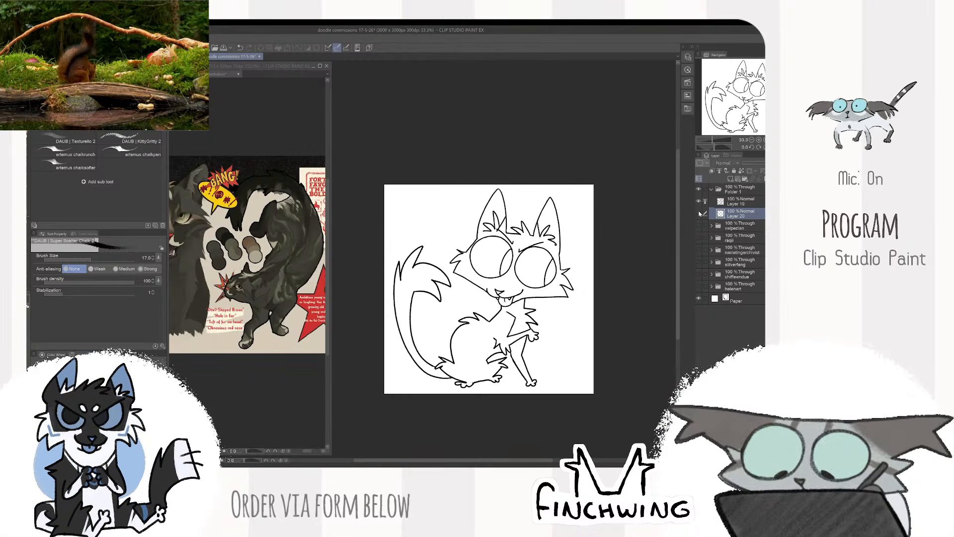
{"action": "key", "text": "m"}
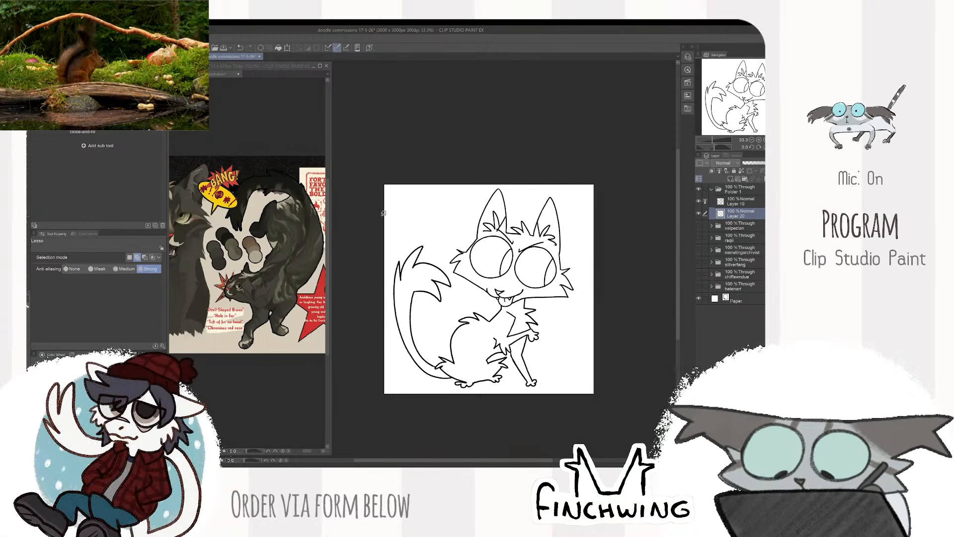
- Fill the whole cat silhouette with flat grey on the layer beneath the line art using the close-and-fill tool
{"action": "scroll", "coordinate": [428, 223], "scroll_direction": "down", "scroll_amount": 1}
{"action": "mouse_move", "coordinate": [435, 222]}
{"action": "left_mouse_down"}
{"action": "mouse_move", "coordinate": [391, 265]}
{"action": "mouse_move", "coordinate": [454, 188]}
{"action": "mouse_move", "coordinate": [428, 220]}
{"action": "mouse_move", "coordinate": [520, 180]}
{"action": "mouse_move", "coordinate": [472, 185]}
{"action": "mouse_move", "coordinate": [431, 204]}
{"action": "left_mouse_up"}
{"action": "key", "text": "ctrl+d"}
{"action": "key", "text": "g"}
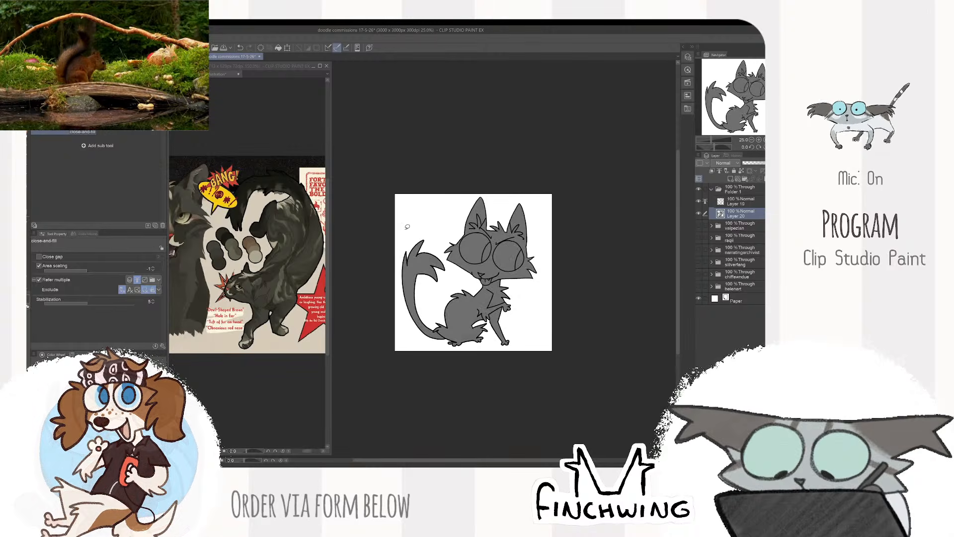
- Recolour the cat's flat fill with the dark brown-grey fur colour from the reference sheet
{"action": "key", "text": "b"}
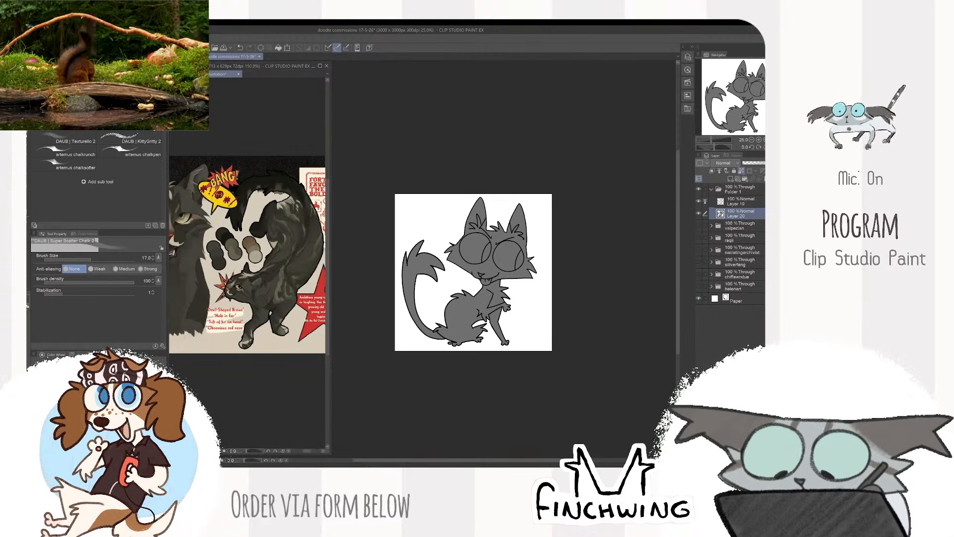
{"action": "scroll", "coordinate": [274, 297], "scroll_direction": "up", "scroll_amount": 3}
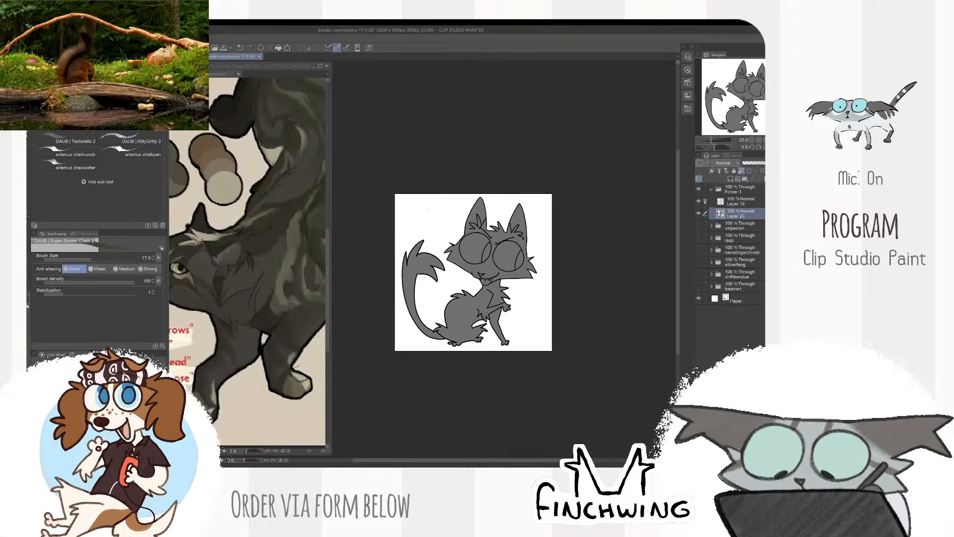
{"action": "left_click_drag", "start_coordinate": [199, 209], "coordinate": [398, 403]}
{"action": "scroll", "coordinate": [279, 399], "scroll_direction": "down", "scroll_amount": 2}
{"action": "left_click_drag", "start_coordinate": [271, 364], "coordinate": [277, 331]}
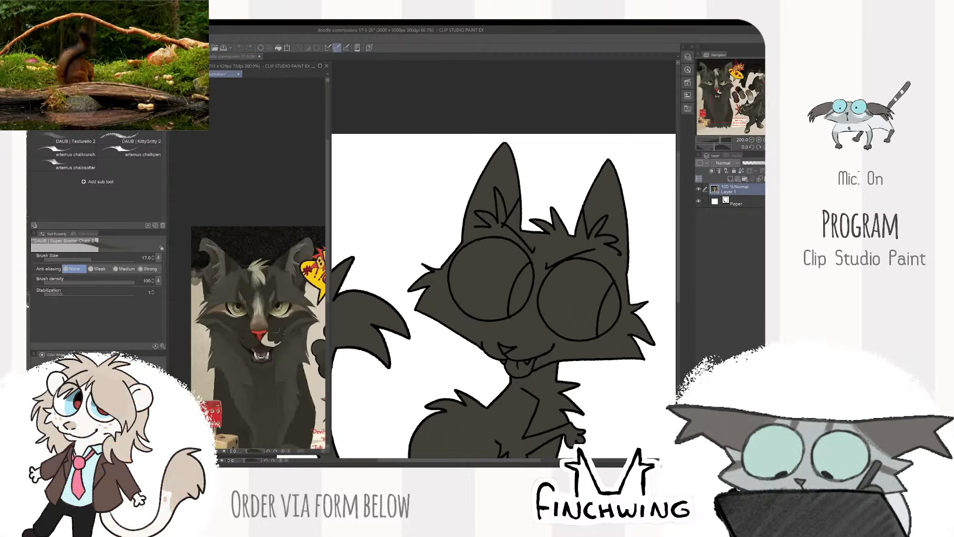
{"action": "left_click", "coordinate": [373, 273]}
- Paint fur-tone patches on the forehead between the eyes with the Square Texture brush at size 70
{"action": "key", "text": "b"}
{"action": "mouse_move", "coordinate": [511, 218]}
{"action": "left_mouse_down"}
{"action": "mouse_move", "coordinate": [543, 325]}
{"action": "mouse_move", "coordinate": [492, 314]}
{"action": "left_mouse_up"}
{"action": "key", "text": "ctrl+z"}
{"action": "key", "text": "["}
{"action": "key", "text": "["}
{"action": "key", "text": "["}
{"action": "key", "text": "["}
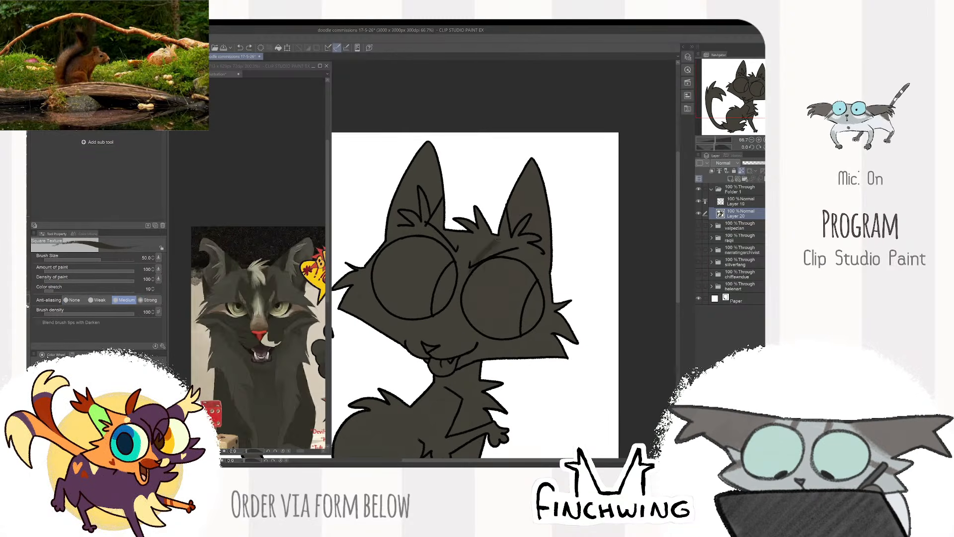
{"action": "mouse_move", "coordinate": [497, 240]}
{"action": "left_mouse_down"}
{"action": "mouse_move", "coordinate": [485, 281]}
{"action": "mouse_move", "coordinate": [446, 229]}
{"action": "mouse_move", "coordinate": [451, 278]}
{"action": "left_mouse_up"}
{"action": "left_click_drag", "start_coordinate": [497, 238], "coordinate": [466, 272]}
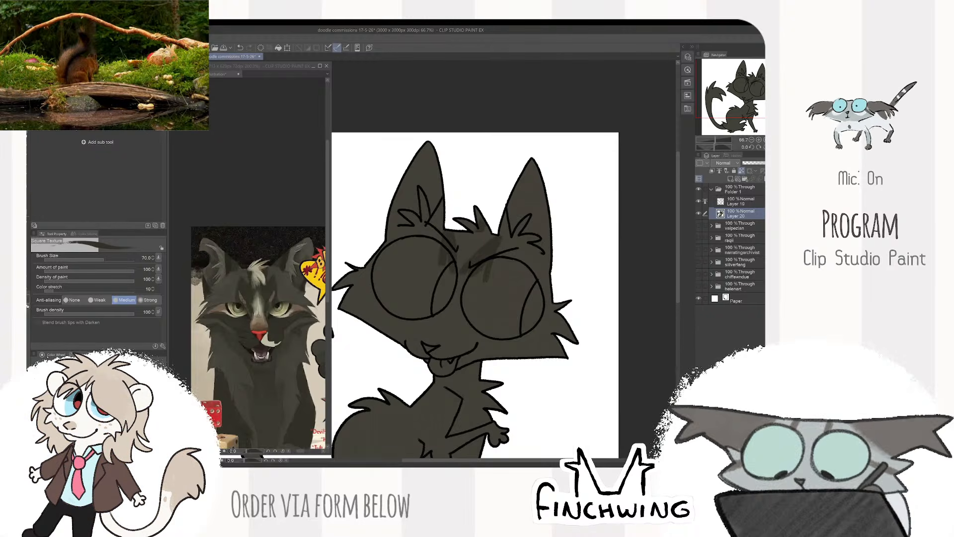
{"action": "mouse_move", "coordinate": [483, 227]}
{"action": "left_mouse_down"}
{"action": "mouse_move", "coordinate": [460, 264]}
{"action": "mouse_move", "coordinate": [475, 219]}
{"action": "left_mouse_up"}
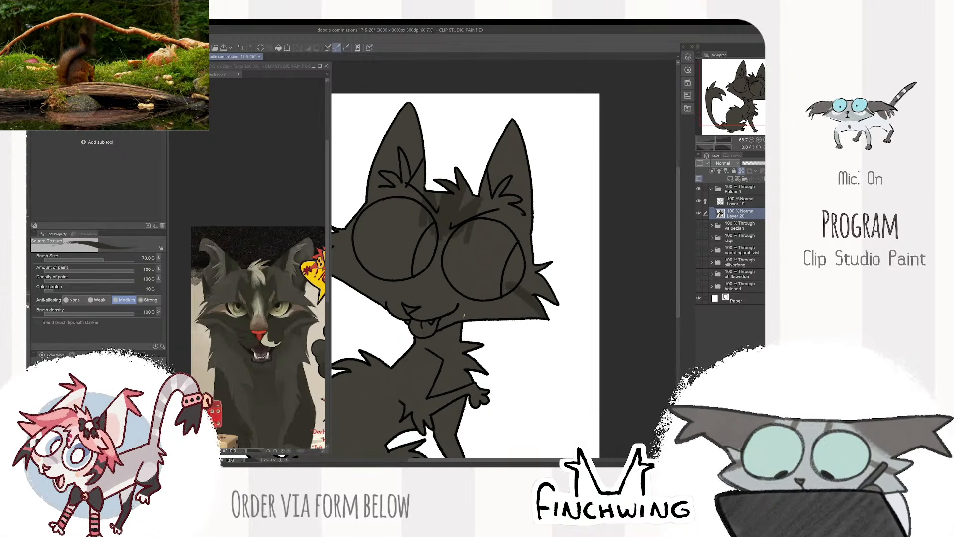
- Paint subtle fur-tone patches on the muzzle, along the cheek and around both eyes
{"action": "mouse_move", "coordinate": [419, 309]}
{"action": "left_mouse_down"}
{"action": "mouse_move", "coordinate": [450, 308]}
{"action": "mouse_move", "coordinate": [426, 299]}
{"action": "left_mouse_up"}
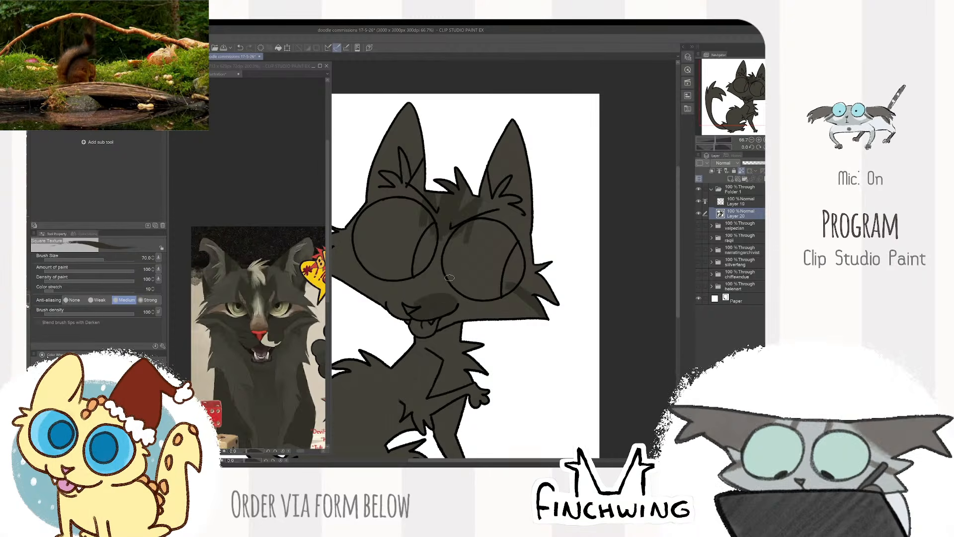
{"action": "mouse_move", "coordinate": [508, 299]}
{"action": "left_mouse_down"}
{"action": "mouse_move", "coordinate": [463, 301]}
{"action": "mouse_move", "coordinate": [480, 303]}
{"action": "mouse_move", "coordinate": [445, 332]}
{"action": "mouse_move", "coordinate": [435, 320]}
{"action": "left_mouse_up"}
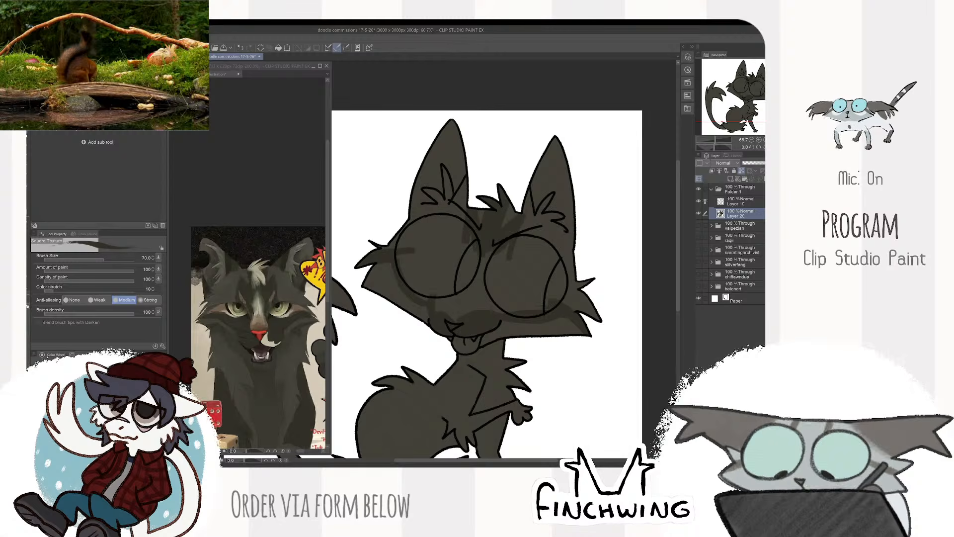
{"action": "mouse_move", "coordinate": [397, 268]}
{"action": "left_mouse_down"}
{"action": "mouse_move", "coordinate": [433, 307]}
{"action": "mouse_move", "coordinate": [465, 282]}
{"action": "mouse_move", "coordinate": [484, 298]}
{"action": "mouse_move", "coordinate": [512, 279]}
{"action": "mouse_move", "coordinate": [506, 249]}
{"action": "left_mouse_up"}
{"action": "left_click_drag", "start_coordinate": [497, 271], "coordinate": [459, 264]}
- Sample the brown above the nose on the reference and paint a matching patch above the cat's nose
{"action": "left_click", "coordinate": [260, 325]}
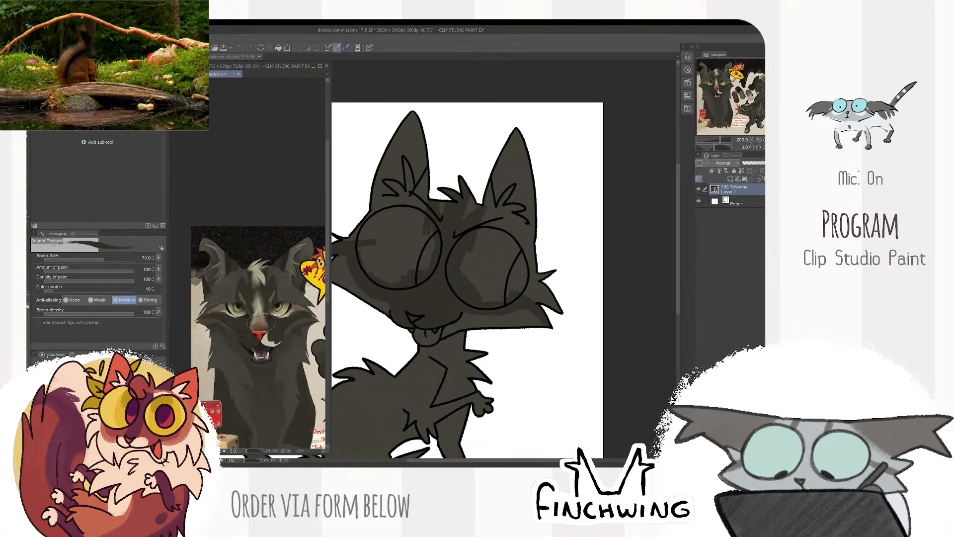
{"action": "left_click", "coordinate": [259, 326], "text": "alt"}
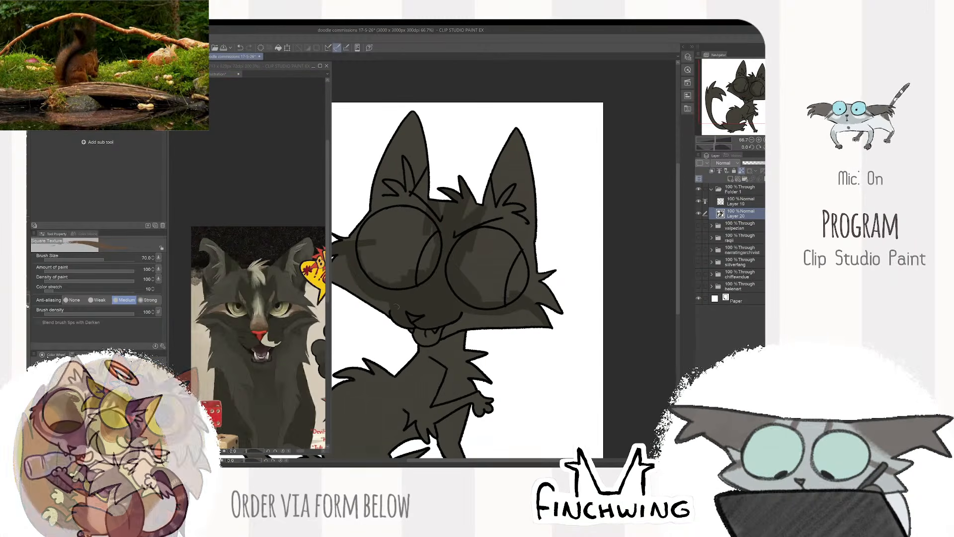
{"action": "left_click", "coordinate": [423, 293]}
{"action": "left_click_drag", "start_coordinate": [425, 295], "coordinate": [418, 304]}
- Paint a tapering cream stripe up the bridge of the nose with the brush at size 40
{"action": "left_click", "coordinate": [259, 309]}
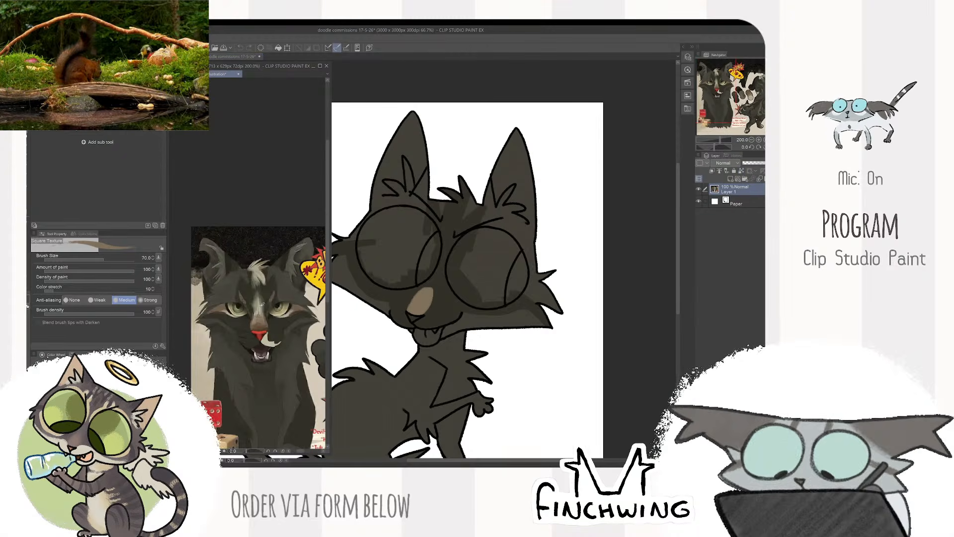
{"action": "left_click", "coordinate": [259, 308], "text": "alt"}
{"action": "left_click", "coordinate": [452, 285]}
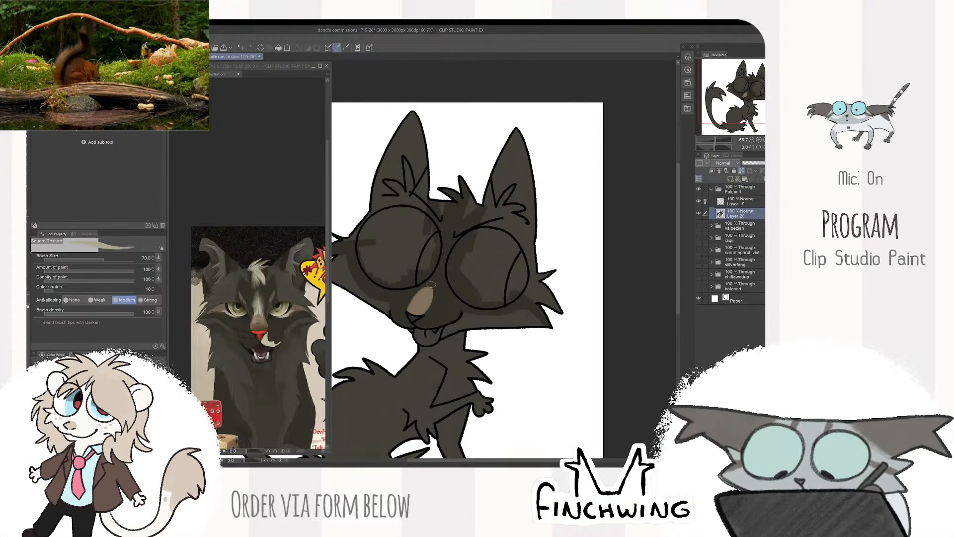
{"action": "key", "text": "bracketleft"}
{"action": "key", "text": "bracketleft"}
{"action": "key", "text": "bracketleft"}
{"action": "key", "text": "bracketleft"}
{"action": "key", "text": "bracketleft"}
{"action": "left_click_drag", "start_coordinate": [439, 272], "coordinate": [421, 294]}
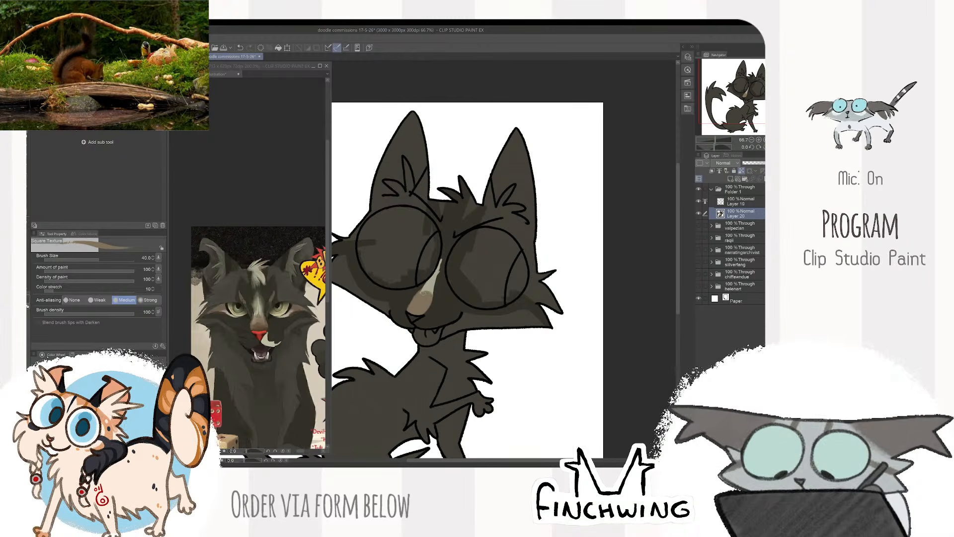
- Sample a darker brown from the reference and shade the lower part of the brown patch above the nose
{"action": "left_click", "coordinate": [265, 328]}
{"action": "left_click", "coordinate": [265, 328], "text": "alt"}
{"action": "left_click", "coordinate": [422, 306]}
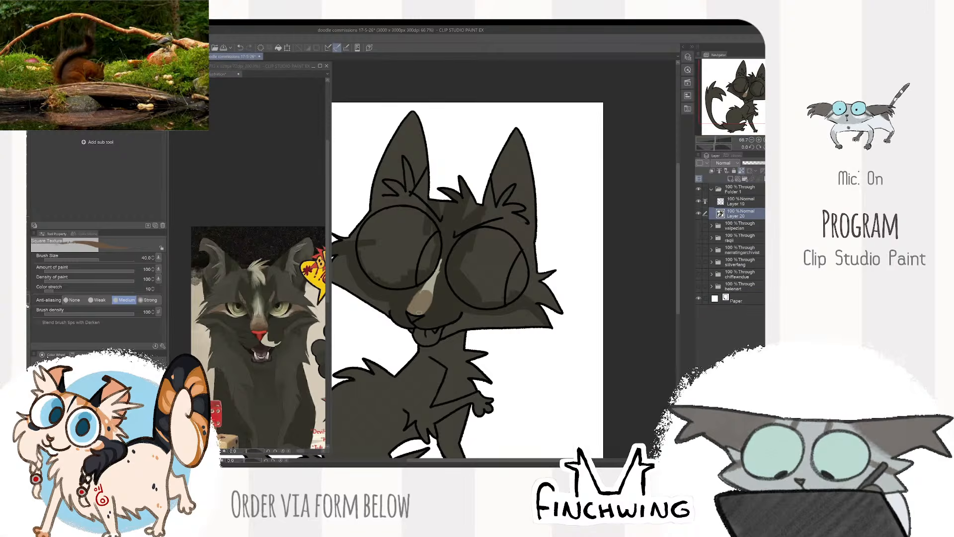
{"action": "left_click_drag", "start_coordinate": [412, 314], "coordinate": [421, 308]}
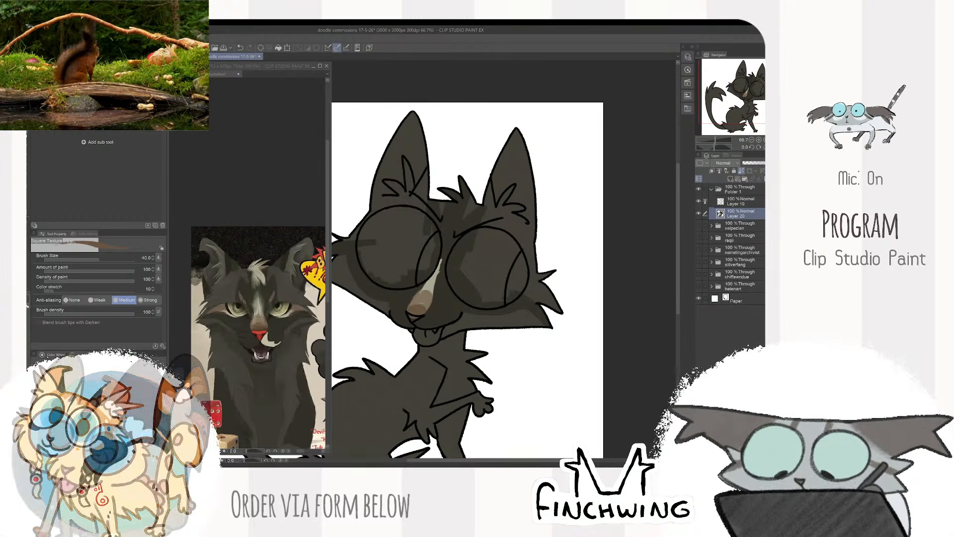
{"action": "left_click", "coordinate": [426, 300], "text": "alt"}
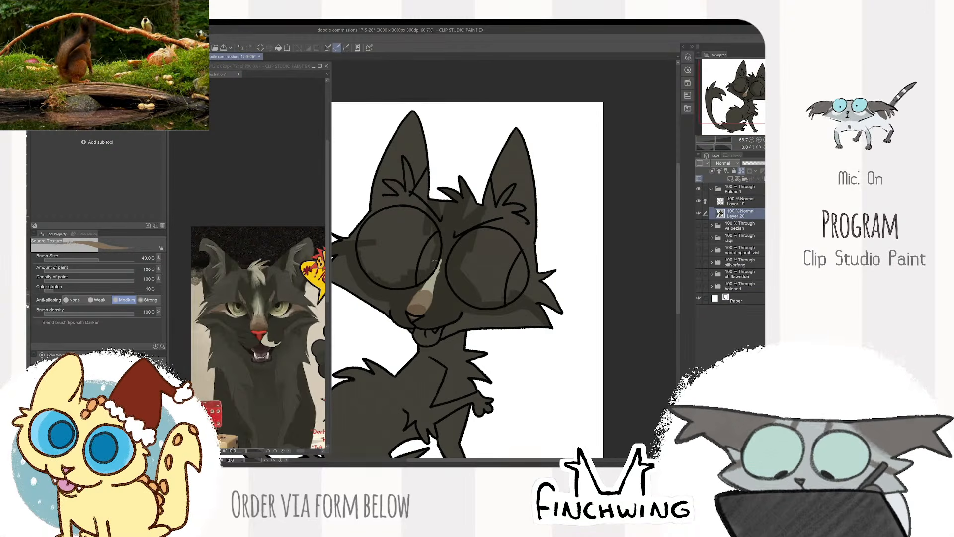
- Colour the nose red and paint a jagged cream patch on the muzzle beneath it with the brush at size 20
{"action": "left_click", "coordinate": [265, 335]}
{"action": "left_click", "coordinate": [266, 336], "text": "alt"}
{"action": "scroll", "coordinate": [258, 335], "scroll_direction": "up", "scroll_amount": 2}
{"action": "left_click", "coordinate": [259, 329], "text": "alt"}
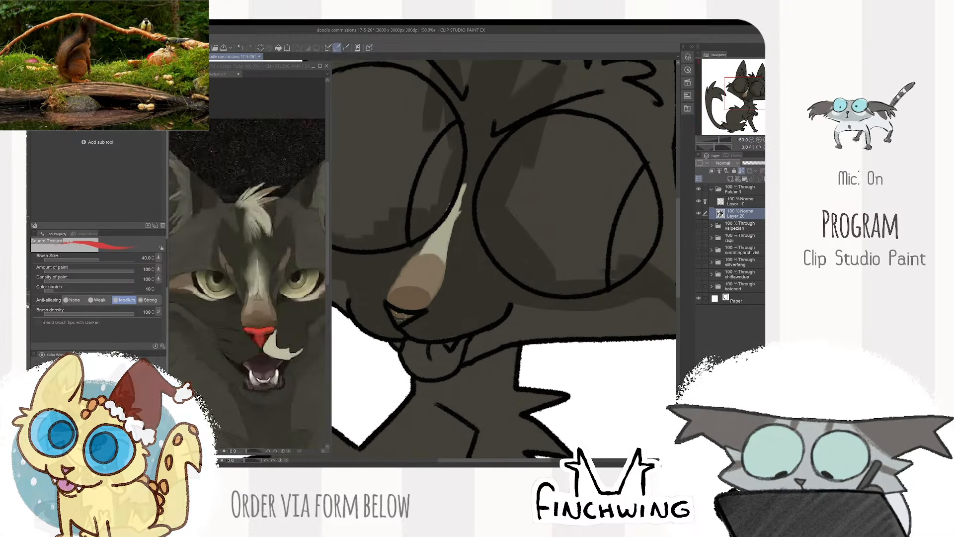
{"action": "left_click_drag", "start_coordinate": [393, 314], "coordinate": [412, 313]}
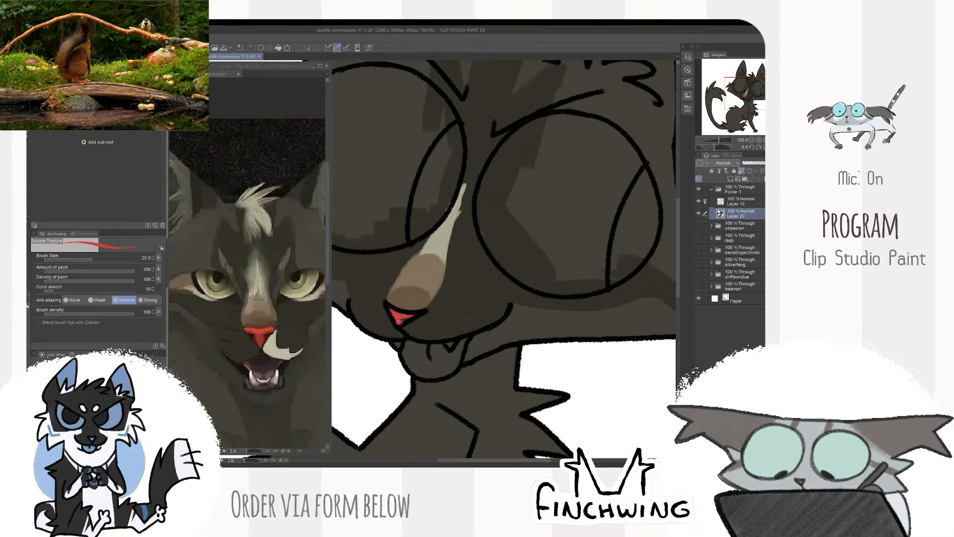
{"action": "left_click", "coordinate": [299, 350], "text": "alt"}
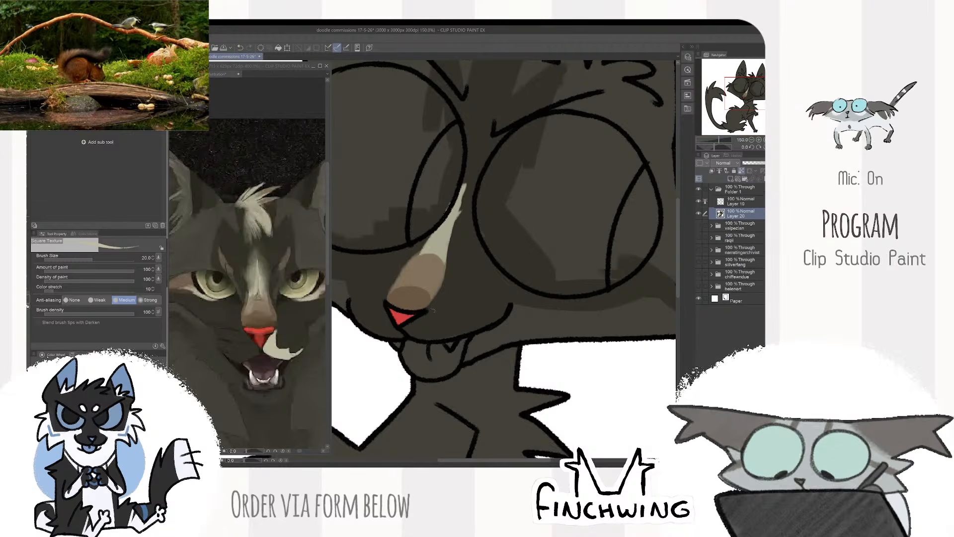
{"action": "mouse_move", "coordinate": [444, 319]}
{"action": "left_mouse_down"}
{"action": "mouse_move", "coordinate": [469, 332]}
{"action": "mouse_move", "coordinate": [406, 330]}
{"action": "mouse_move", "coordinate": [428, 343]}
{"action": "left_mouse_up"}
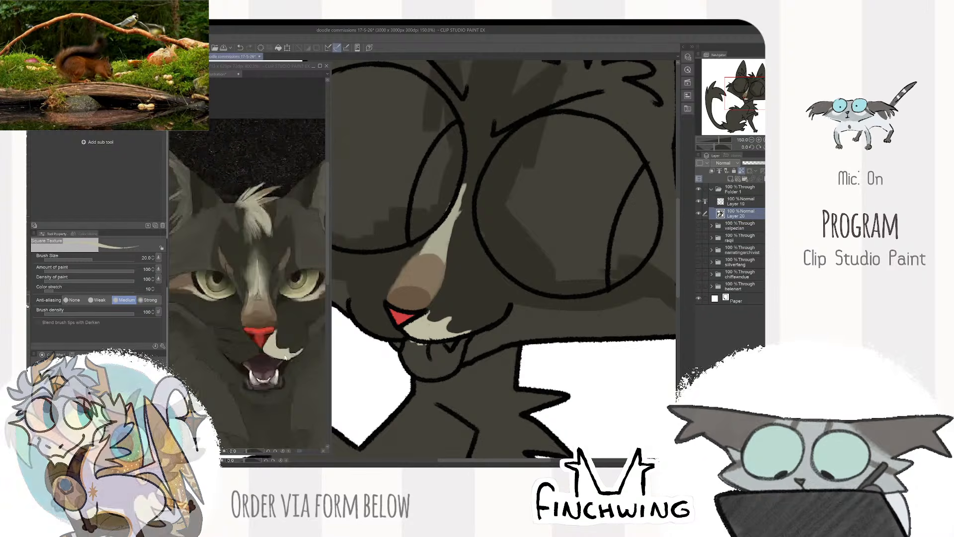
- Colour the tongue pink using the reference's mouth colour and clean up the spill along the mouth edge
{"action": "left_click", "coordinate": [268, 376], "text": "alt"}
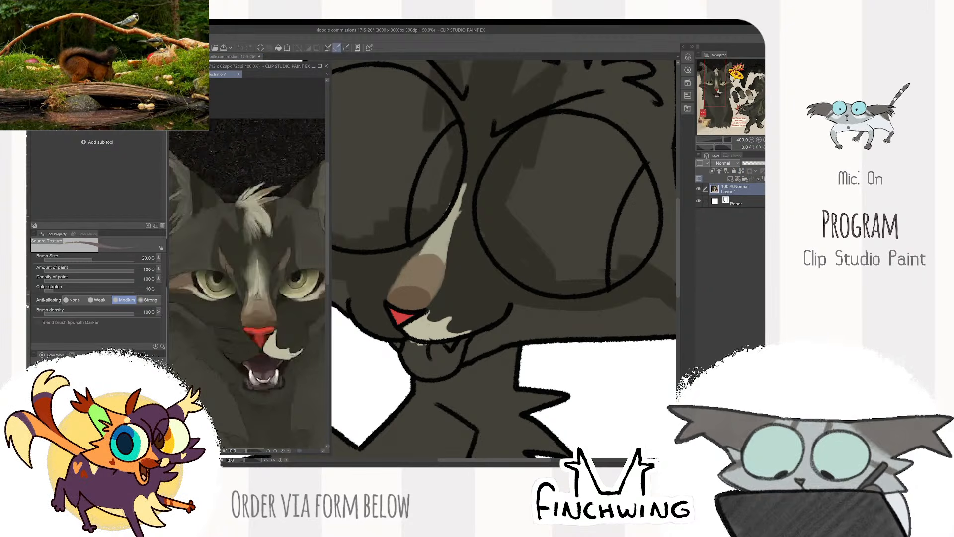
{"action": "left_click", "coordinate": [411, 351]}
{"action": "left_click_drag", "start_coordinate": [411, 346], "coordinate": [413, 367]}
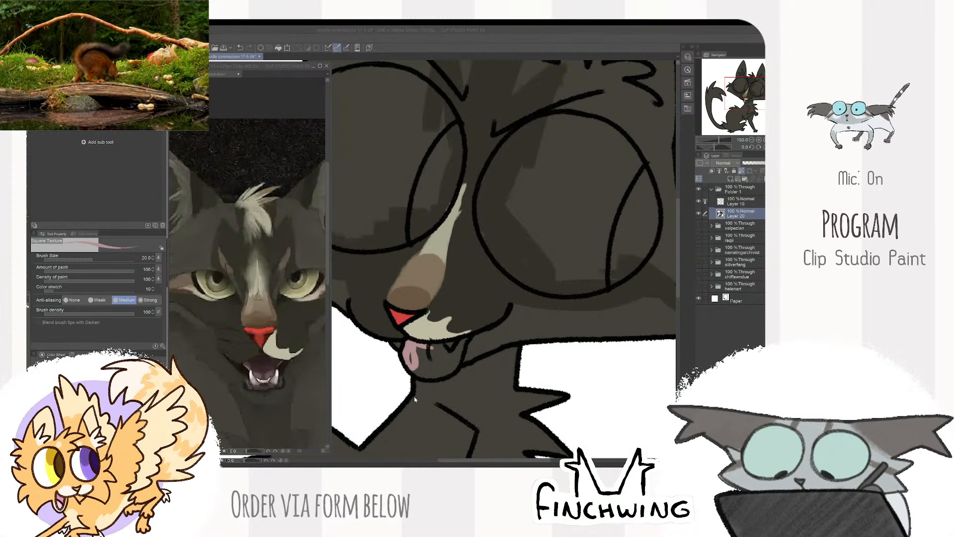
{"action": "left_click", "coordinate": [437, 354]}
{"action": "key", "text": "]"}
{"action": "mouse_move", "coordinate": [473, 340]}
{"action": "left_mouse_down"}
{"action": "mouse_move", "coordinate": [431, 347]}
{"action": "mouse_move", "coordinate": [454, 367]}
{"action": "mouse_move", "coordinate": [450, 348]}
{"action": "left_mouse_up"}
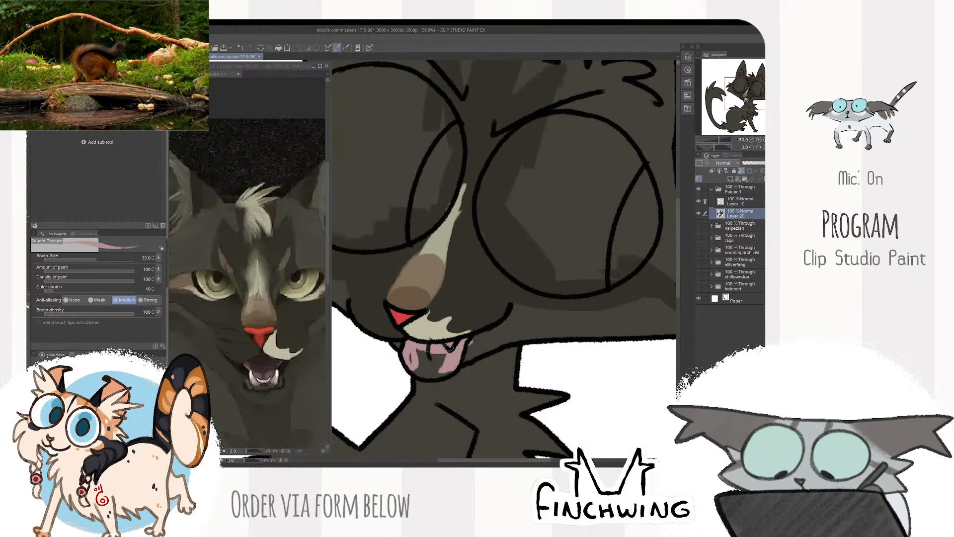
{"action": "left_click_drag", "start_coordinate": [420, 348], "coordinate": [428, 378]}
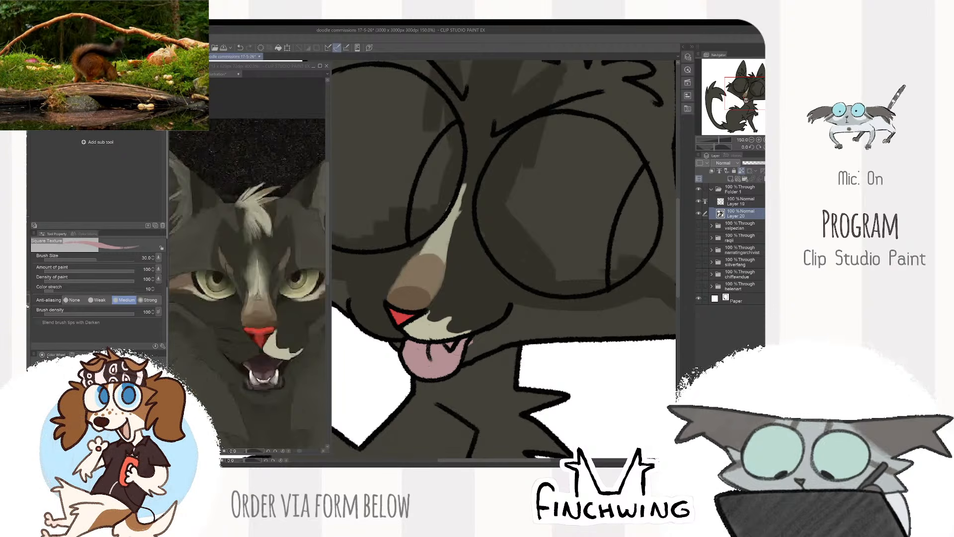
{"action": "left_click", "coordinate": [431, 330], "text": "alt"}
{"action": "left_click_drag", "start_coordinate": [427, 338], "coordinate": [471, 344]}
{"action": "left_click", "coordinate": [478, 343], "text": "alt"}
- Sample the cream from the reference's muzzle patch and touch up the mouth area with the brush at size 17
{"action": "left_click", "coordinate": [282, 350]}
{"action": "left_click", "coordinate": [282, 350], "text": "alt"}
{"action": "left_click", "coordinate": [286, 353], "text": "alt"}
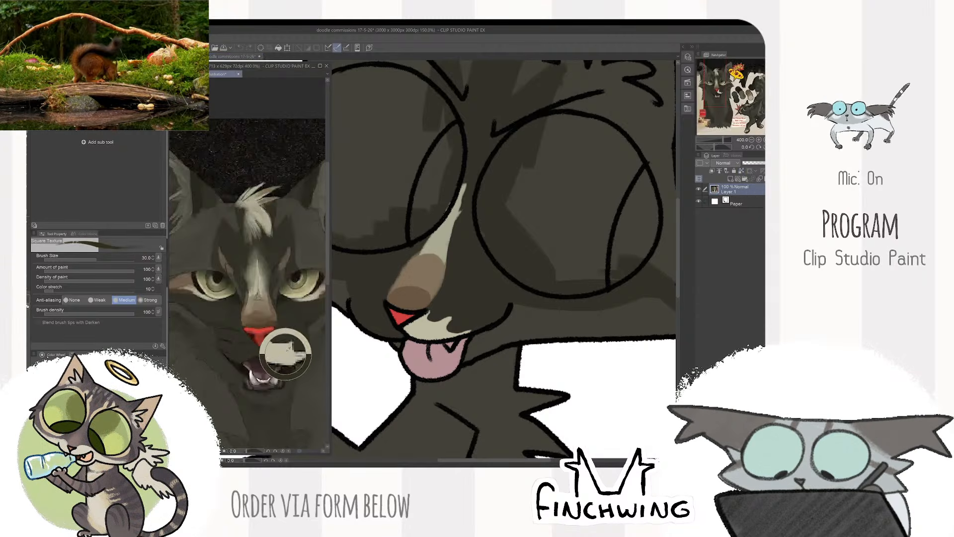
{"action": "left_click", "coordinate": [440, 329]}
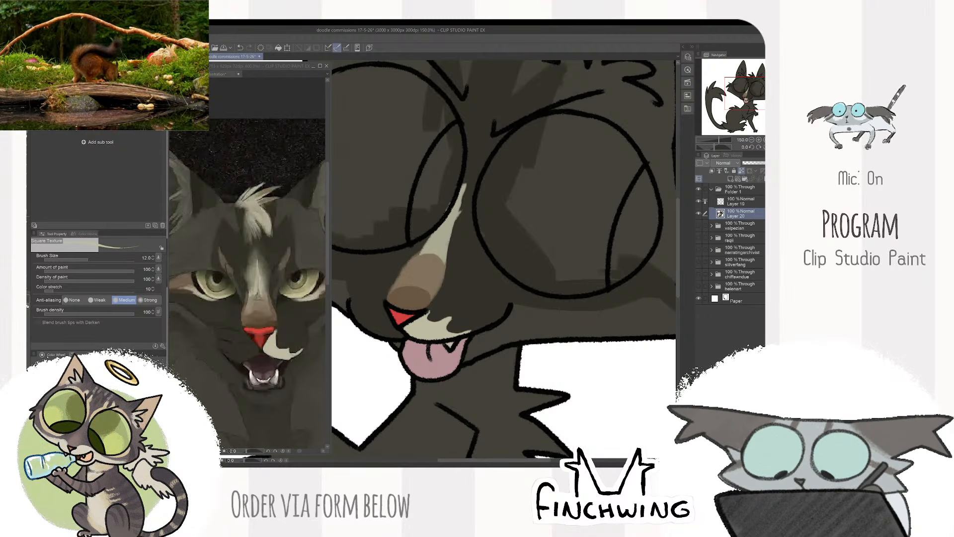
{"action": "key", "text": "]"}
{"action": "key", "text": "]"}
{"action": "left_click_drag", "start_coordinate": [394, 343], "coordinate": [395, 345]}
{"action": "scroll", "coordinate": [482, 287], "scroll_direction": "down", "scroll_amount": 3}
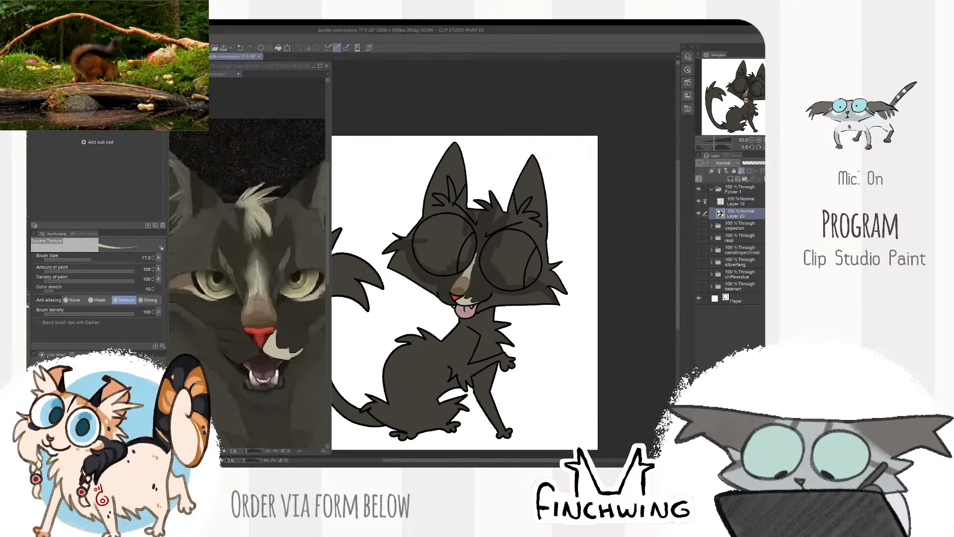
- Sample a forehead fur tone from the reference and paint a short mark above each brow with the brush at size 30
{"action": "left_click", "coordinate": [279, 355]}
{"action": "scroll", "coordinate": [277, 356], "scroll_direction": "down", "scroll_amount": 2}
{"action": "left_click_drag", "start_coordinate": [291, 344], "coordinate": [275, 348]}
{"action": "left_click", "coordinate": [264, 313], "text": "alt"}
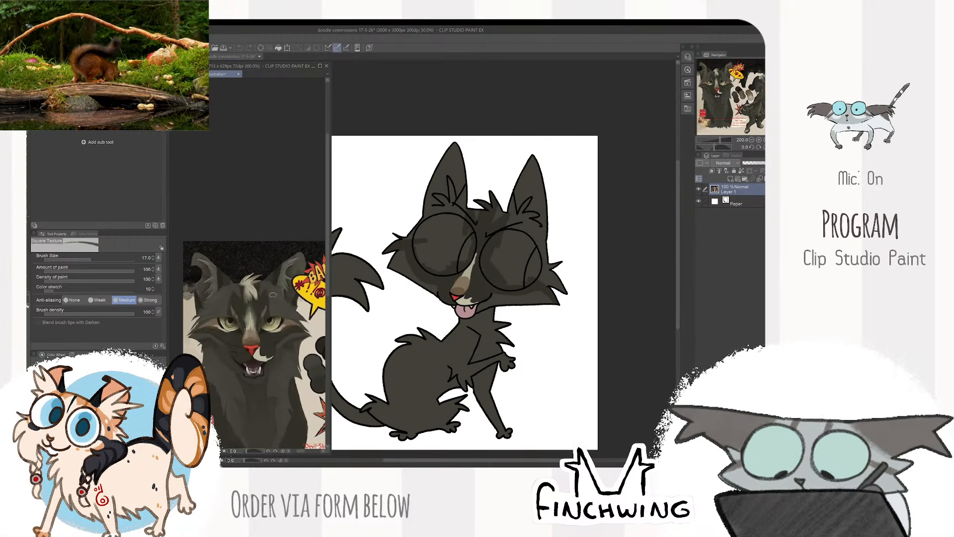
{"action": "left_click", "coordinate": [474, 270]}
{"action": "scroll", "coordinate": [473, 269], "scroll_direction": "up", "scroll_amount": 3}
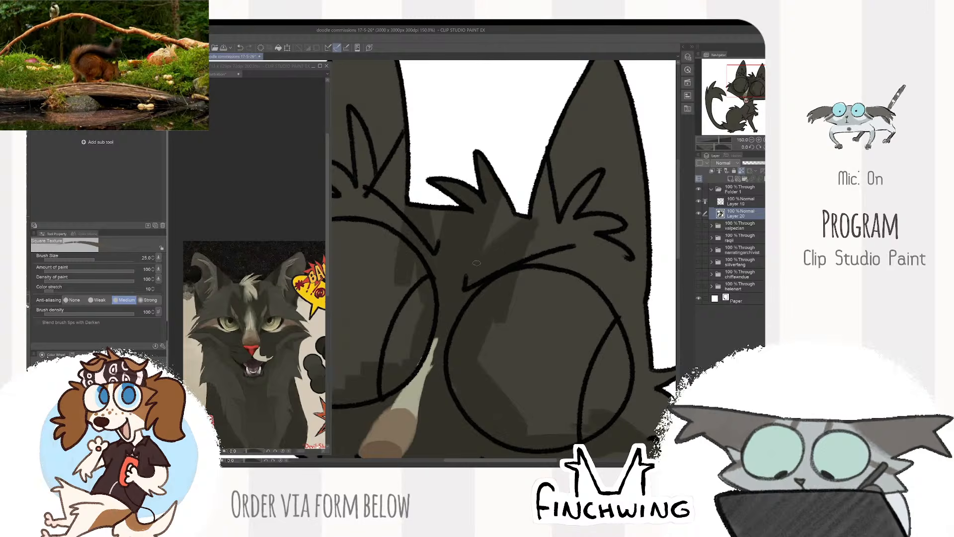
{"action": "key", "text": "]"}
{"action": "left_click_drag", "start_coordinate": [476, 263], "coordinate": [480, 255]}
{"action": "left_click_drag", "start_coordinate": [437, 228], "coordinate": [441, 233]}
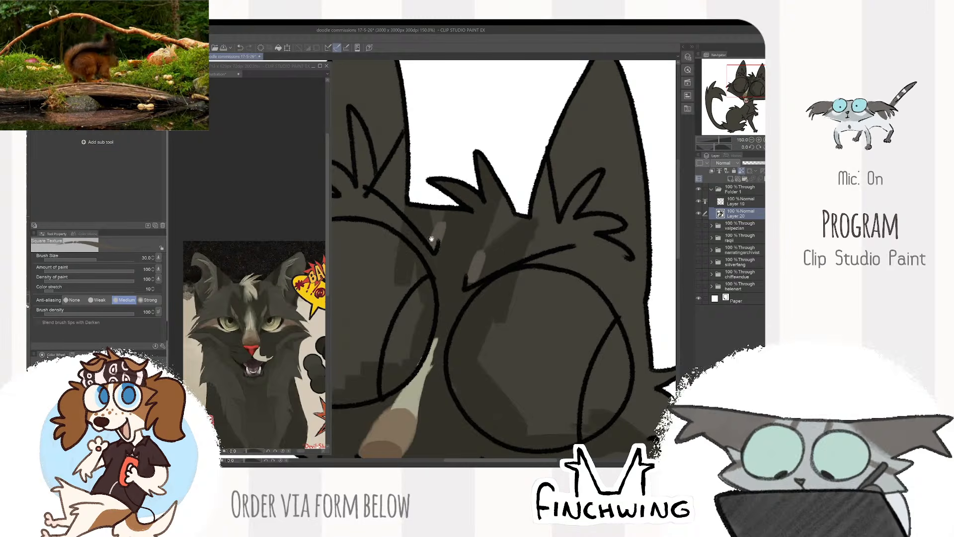
- Sample a brown fur tone from the reference and paint a streak from beneath the right eye out to the cheek fur
{"action": "left_click", "coordinate": [301, 309]}
{"action": "scroll", "coordinate": [301, 309], "scroll_direction": "up", "scroll_amount": 2}
{"action": "left_click_drag", "start_coordinate": [564, 281], "coordinate": [474, 191]}
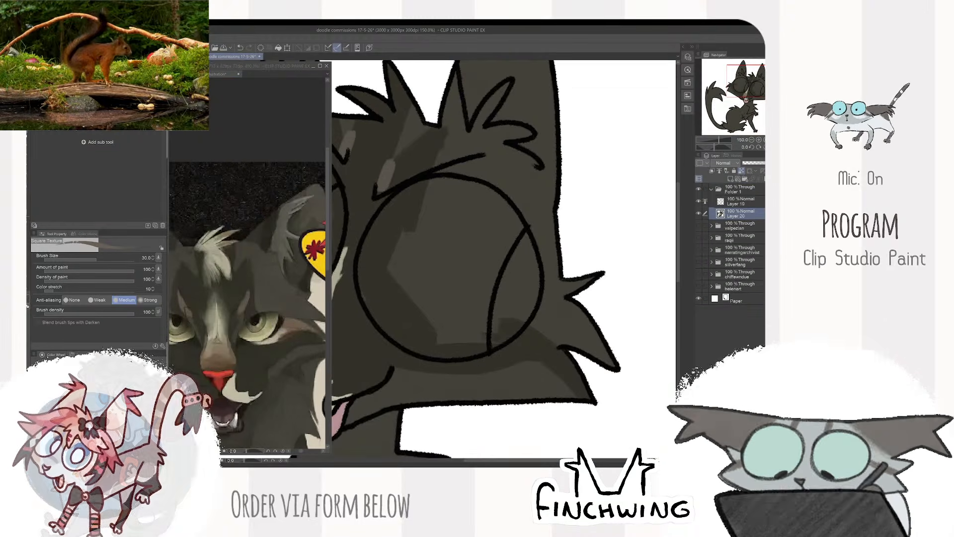
{"action": "mouse_move", "coordinate": [444, 350]}
{"action": "left_mouse_down"}
{"action": "mouse_move", "coordinate": [476, 360]}
{"action": "mouse_move", "coordinate": [582, 349]}
{"action": "left_mouse_up"}
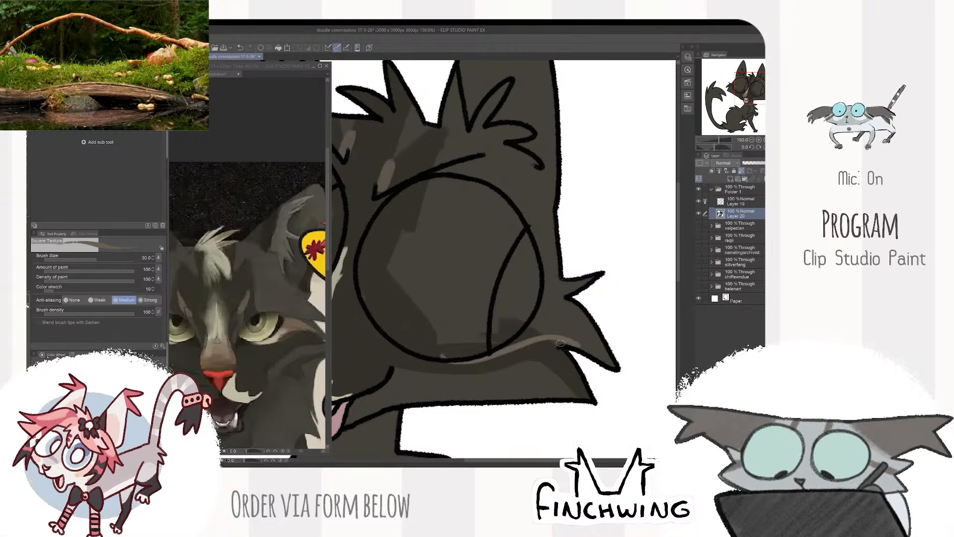
{"action": "mouse_move", "coordinate": [522, 321]}
{"action": "left_mouse_down"}
{"action": "mouse_move", "coordinate": [593, 363]}
{"action": "mouse_move", "coordinate": [545, 327]}
{"action": "left_mouse_up"}
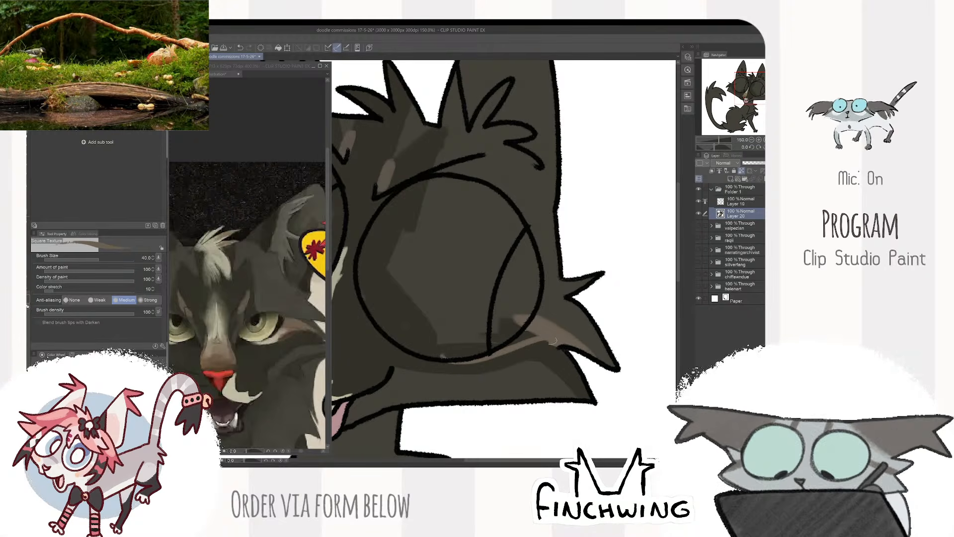
{"action": "key", "text": "bracketleft"}
{"action": "key", "text": "bracketleft"}
{"action": "mouse_move", "coordinate": [490, 351]}
{"action": "left_mouse_down"}
{"action": "mouse_move", "coordinate": [518, 331]}
{"action": "mouse_move", "coordinate": [572, 356]}
{"action": "left_mouse_up"}
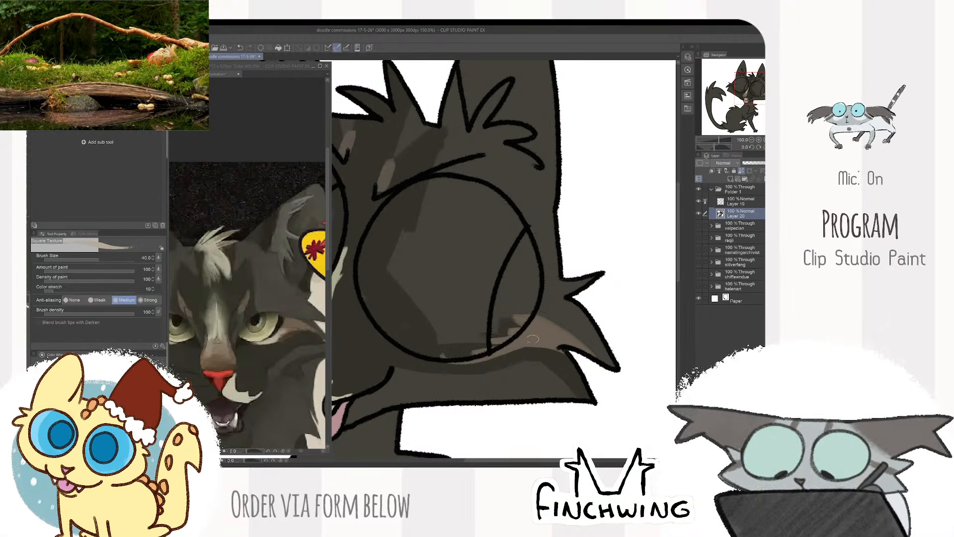
- Paint a tapering cream band along the lower rim of the right eye out to the cheek with the brush at size 40
{"action": "left_click_drag", "start_coordinate": [539, 340], "coordinate": [443, 351]}
{"action": "key", "text": "ctrl+z"}
{"action": "left_click_drag", "start_coordinate": [552, 345], "coordinate": [429, 351]}
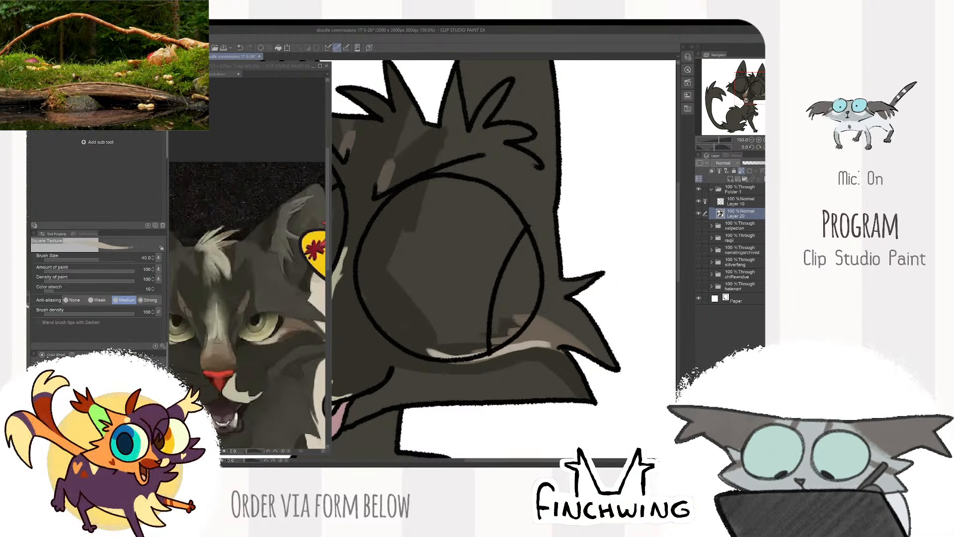
{"action": "left_click_drag", "start_coordinate": [549, 347], "coordinate": [420, 364]}
{"action": "key", "text": "ctrl+z"}
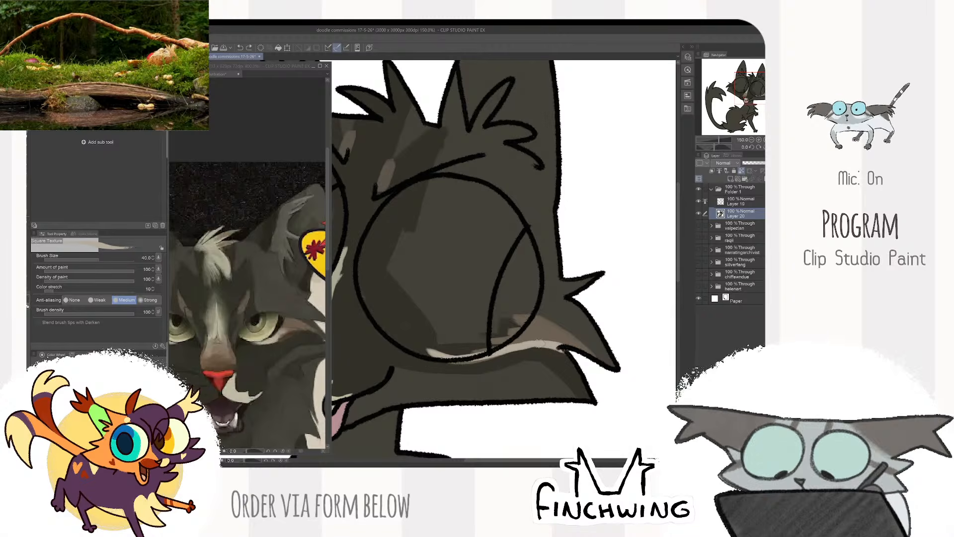
{"action": "left_click_drag", "start_coordinate": [541, 343], "coordinate": [405, 339]}
{"action": "left_click_drag", "start_coordinate": [521, 339], "coordinate": [427, 344]}
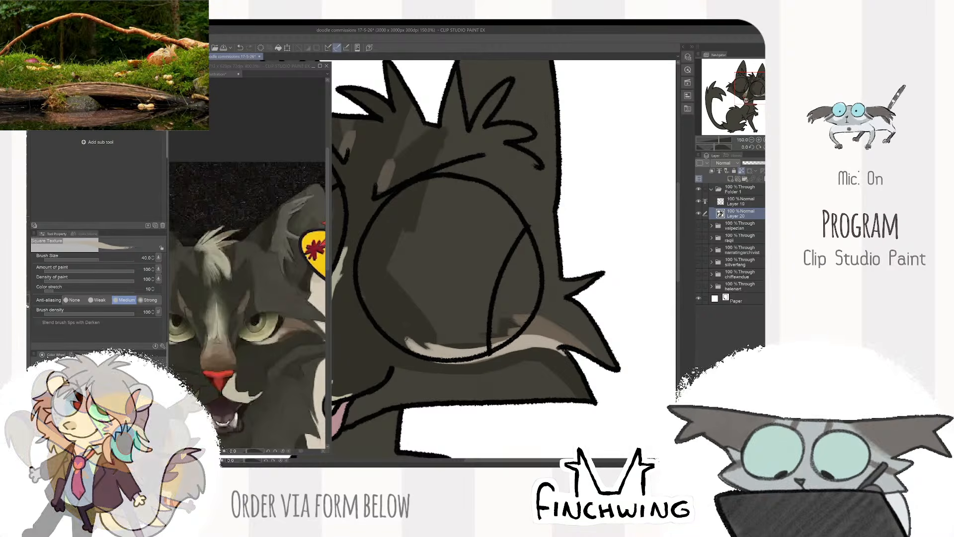
{"action": "left_click_drag", "start_coordinate": [572, 356], "coordinate": [404, 340]}
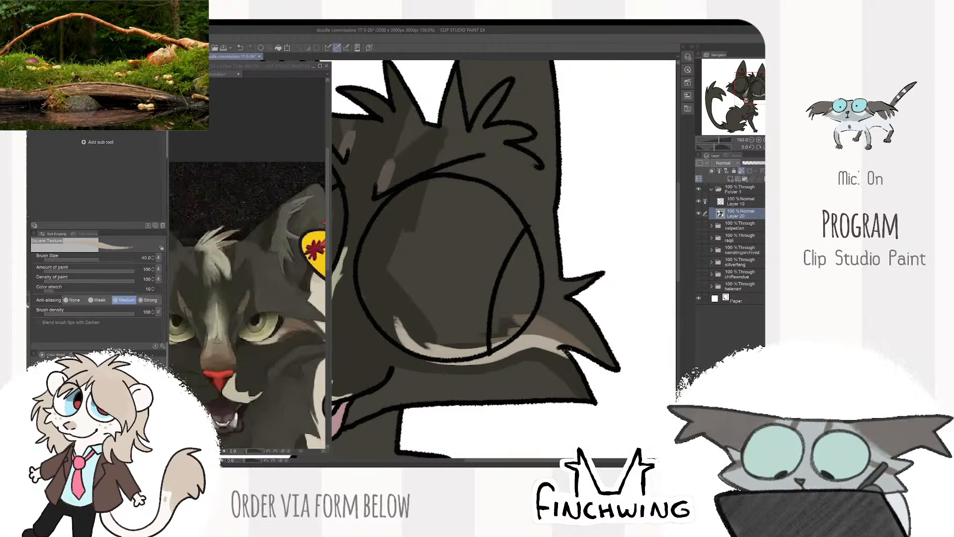
{"action": "left_click_drag", "start_coordinate": [565, 344], "coordinate": [469, 341]}
{"action": "key", "text": "ctrl+z"}
- Sample the brown beside the reference's eye and paint a short streak at the outer side of the left eye
{"action": "scroll", "coordinate": [552, 322], "scroll_direction": "down", "scroll_amount": 2}
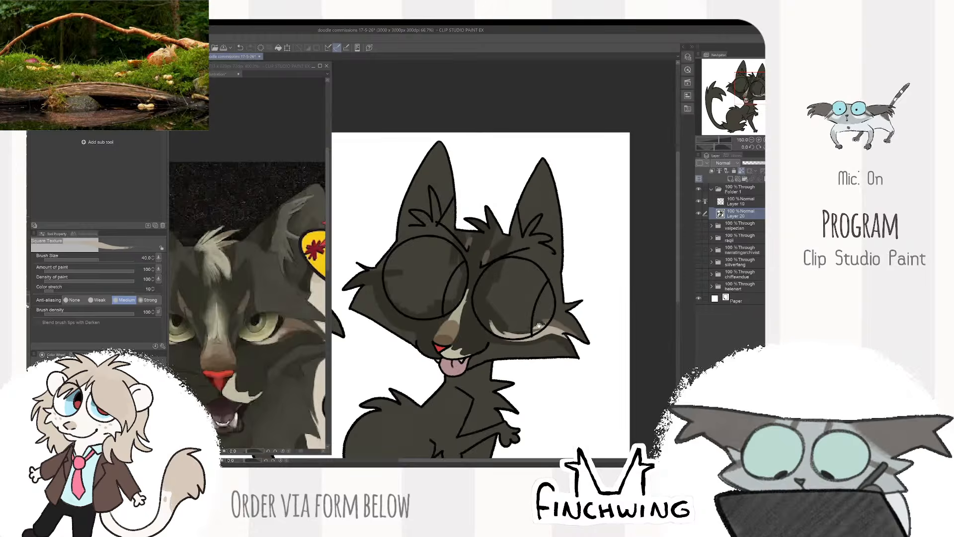
{"action": "scroll", "coordinate": [571, 249], "scroll_direction": "up", "scroll_amount": 2}
{"action": "scroll", "coordinate": [607, 326], "scroll_direction": "down", "scroll_amount": 1}
{"action": "left_click_drag", "start_coordinate": [607, 323], "coordinate": [528, 316]}
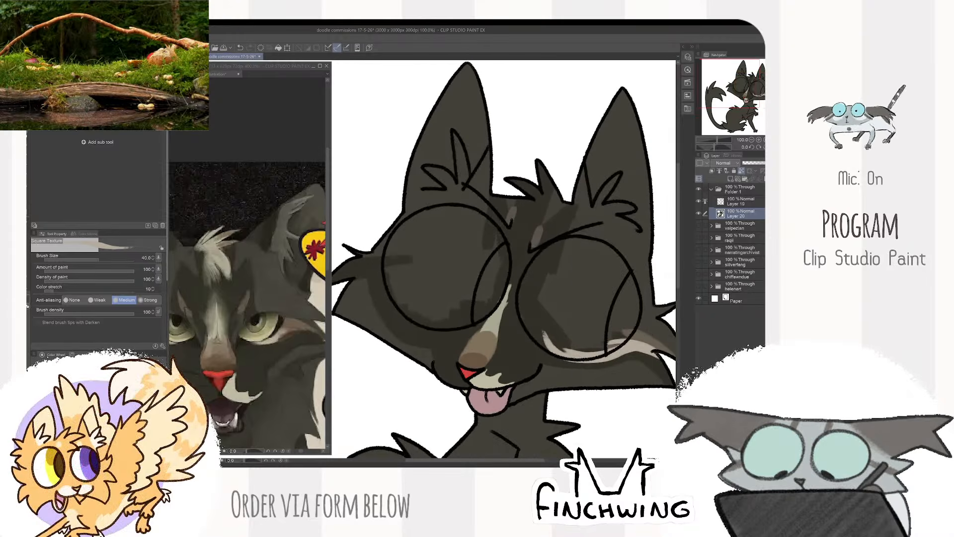
{"action": "left_click", "coordinate": [647, 338], "text": "alt"}
{"action": "left_click", "coordinate": [312, 305]}
{"action": "left_click_drag", "start_coordinate": [312, 304], "coordinate": [383, 300]}
{"action": "left_click", "coordinate": [458, 303]}
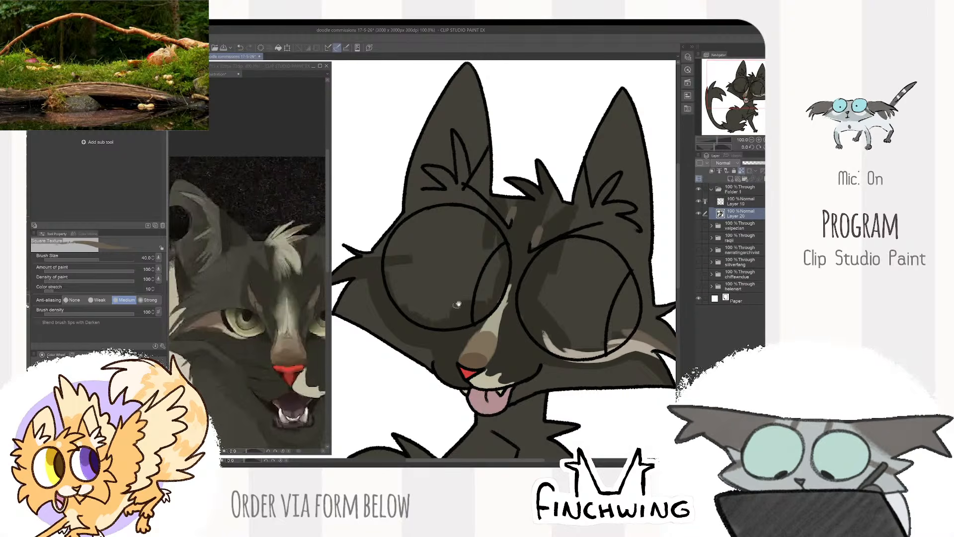
{"action": "left_click_drag", "start_coordinate": [527, 260], "coordinate": [577, 273]}
{"action": "left_click_drag", "start_coordinate": [440, 277], "coordinate": [450, 277]}
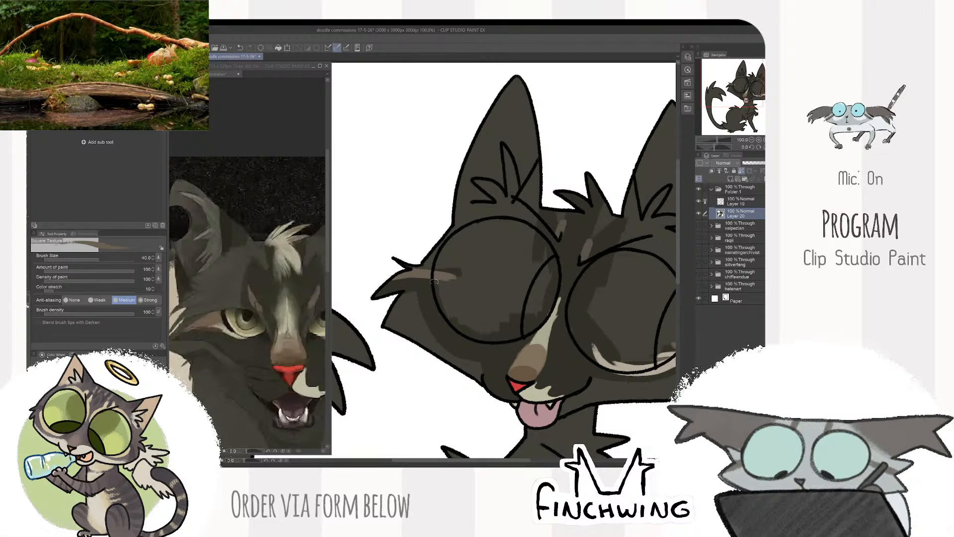
- Paint a curved cream band along the outer and lower rim of the left eye with the brush at size 40
{"action": "mouse_move", "coordinate": [408, 278]}
{"action": "left_mouse_down"}
{"action": "mouse_move", "coordinate": [429, 290]}
{"action": "mouse_move", "coordinate": [445, 323]}
{"action": "mouse_move", "coordinate": [484, 346]}
{"action": "mouse_move", "coordinate": [443, 322]}
{"action": "left_mouse_up"}
{"action": "key", "text": "ctrl+z"}
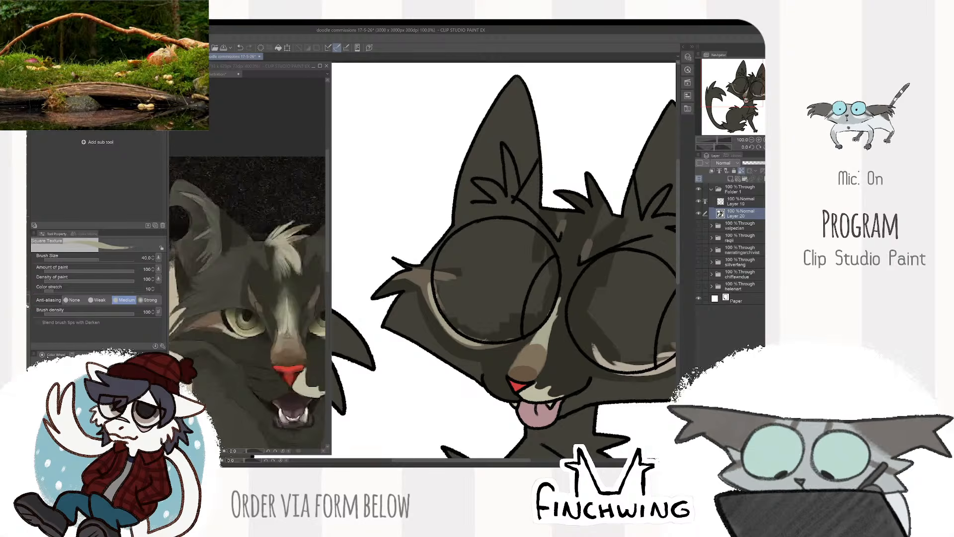
{"action": "left_click_drag", "start_coordinate": [471, 345], "coordinate": [521, 335]}
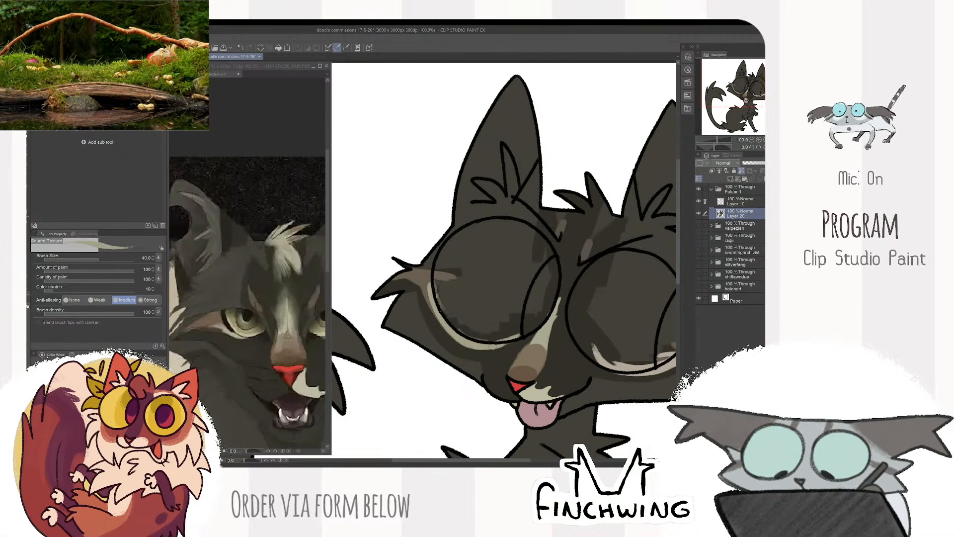
- Sample the cream of the reference's forelock and colour the hair tuft between the ears with the brush at size 40
{"action": "scroll", "coordinate": [534, 313], "scroll_direction": "down", "scroll_amount": 2}
{"action": "mouse_move", "coordinate": [606, 294]}
{"action": "left_mouse_down"}
{"action": "mouse_move", "coordinate": [536, 261]}
{"action": "mouse_move", "coordinate": [522, 223]}
{"action": "left_mouse_up"}
{"action": "left_click", "coordinate": [297, 364]}
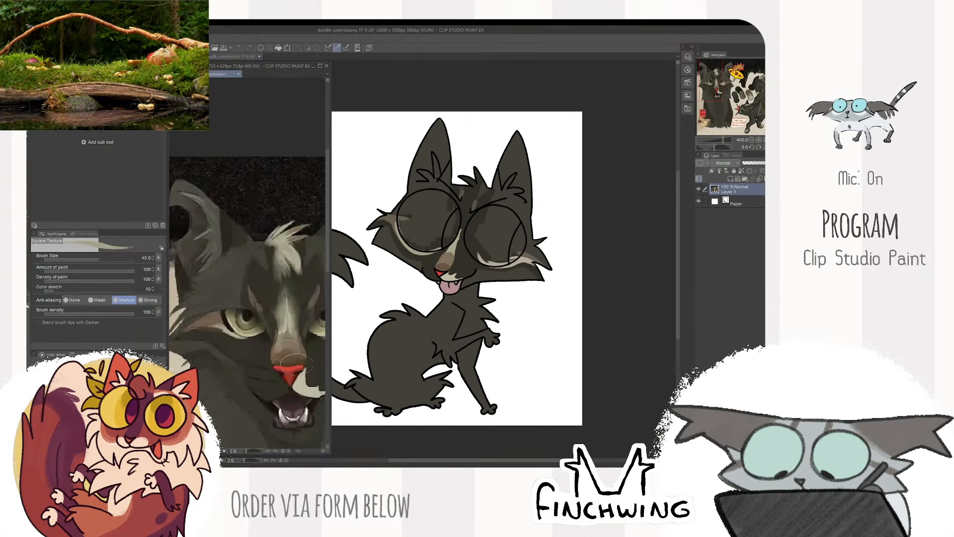
{"action": "left_click_drag", "start_coordinate": [314, 375], "coordinate": [280, 375]}
{"action": "scroll", "coordinate": [280, 377], "scroll_direction": "down", "scroll_amount": 2}
{"action": "scroll", "coordinate": [279, 377], "scroll_direction": "up", "scroll_amount": 2}
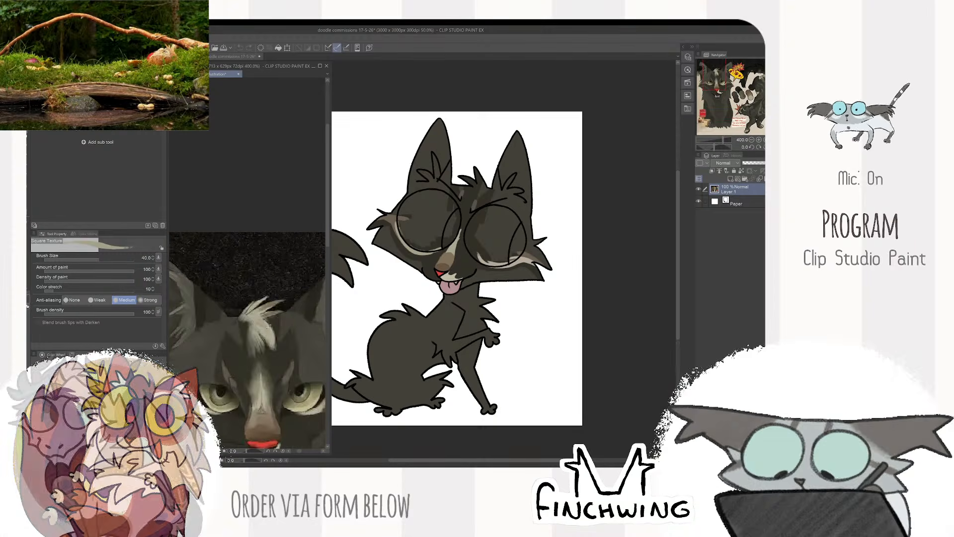
{"action": "scroll", "coordinate": [492, 227], "scroll_direction": "up", "scroll_amount": 2}
{"action": "mouse_move", "coordinate": [492, 228]}
{"action": "left_mouse_down"}
{"action": "mouse_move", "coordinate": [502, 342]}
{"action": "mouse_move", "coordinate": [490, 265]}
{"action": "mouse_move", "coordinate": [477, 272]}
{"action": "left_mouse_up"}
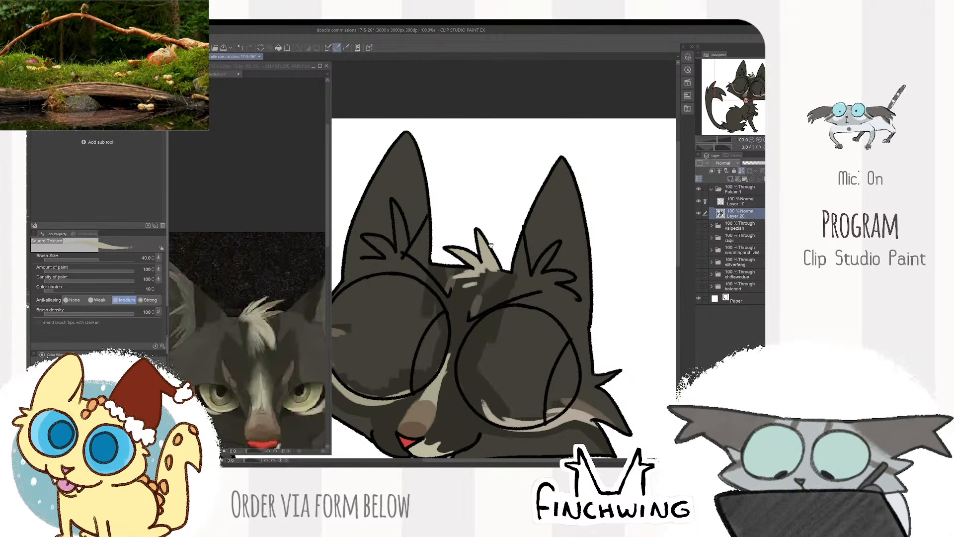
{"action": "left_click_drag", "start_coordinate": [491, 245], "coordinate": [508, 248]}
- Erase part of the left ear's outer outline on the line art layer and draw a curved notch with the size 17 chalk brush
{"action": "left_click", "coordinate": [293, 323]}
{"action": "scroll", "coordinate": [313, 324], "scroll_direction": "down", "scroll_amount": 2}
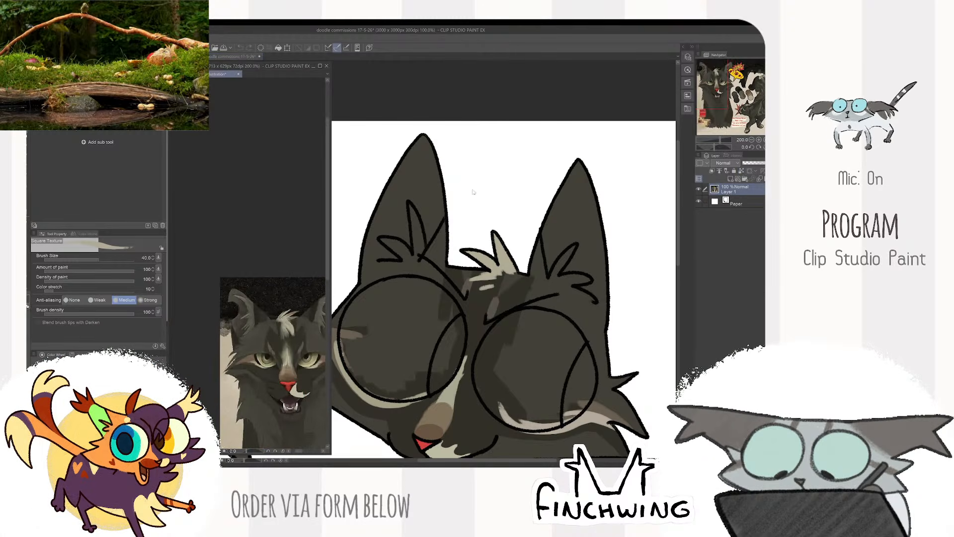
{"action": "left_click", "coordinate": [507, 158]}
{"action": "left_click", "coordinate": [736, 205]}
{"action": "key", "text": "e"}
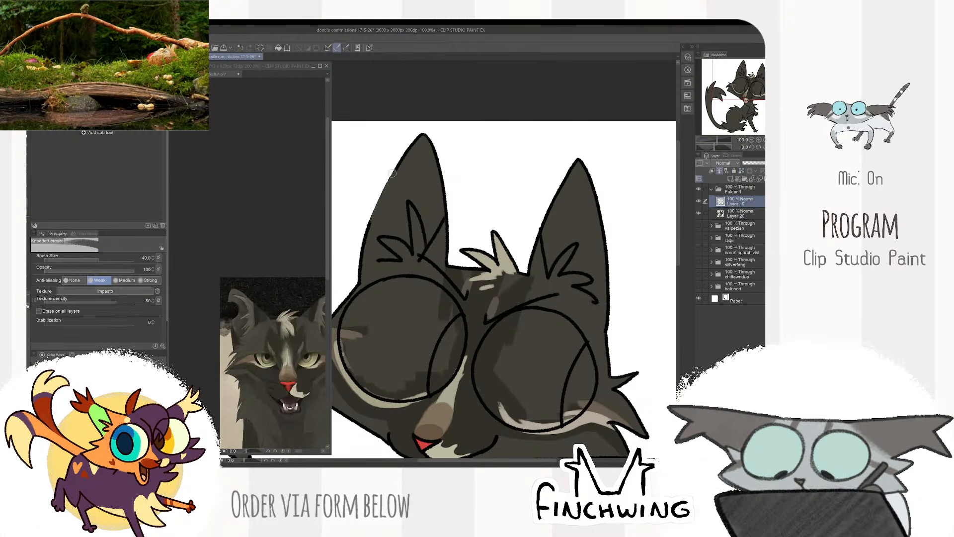
{"action": "key", "text": "b"}
{"action": "scroll", "coordinate": [385, 172], "scroll_direction": "up", "scroll_amount": 2}
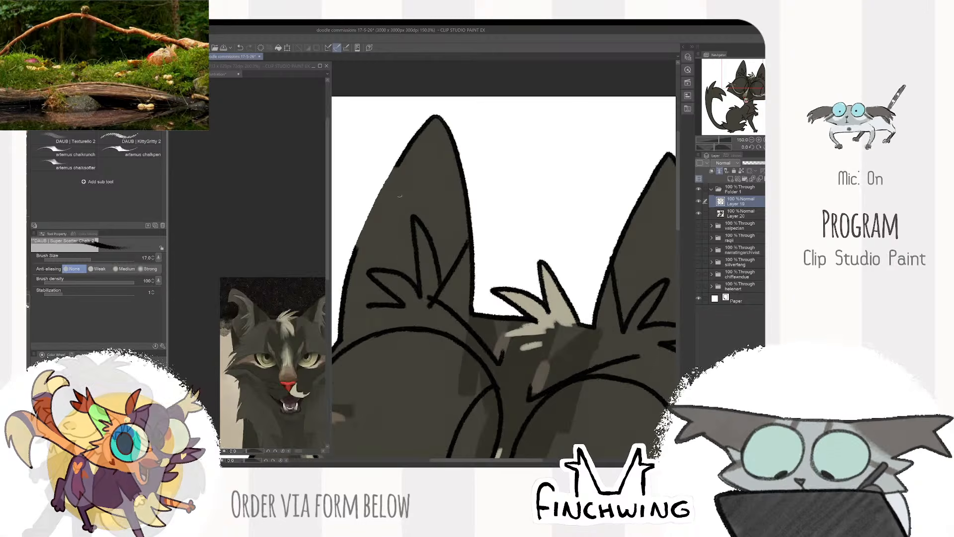
{"action": "mouse_move", "coordinate": [395, 171]}
{"action": "left_mouse_down"}
{"action": "mouse_move", "coordinate": [403, 210]}
{"action": "mouse_move", "coordinate": [354, 245]}
{"action": "left_mouse_up"}
{"action": "key", "text": "e"}
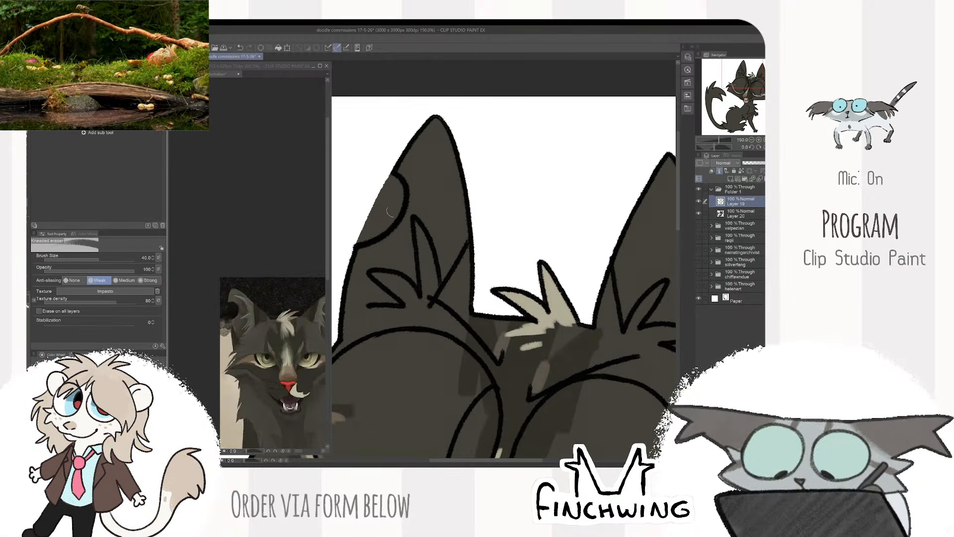
- Erase the dark fill outside the left ear's notch on the colour layer
{"action": "left_click", "coordinate": [734, 213]}
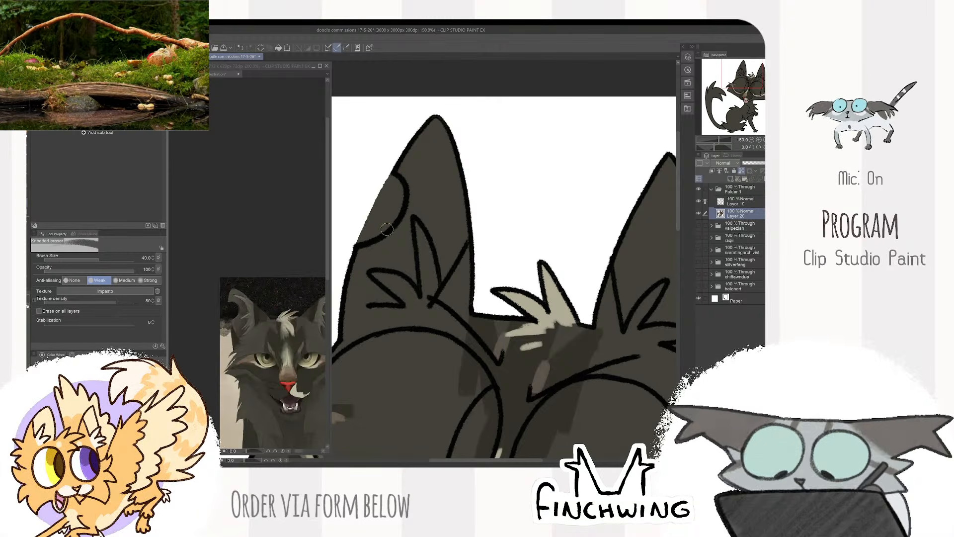
{"action": "key", "text": "bracketleft"}
{"action": "key", "text": "bracketleft"}
{"action": "mouse_move", "coordinate": [391, 188]}
{"action": "left_mouse_down"}
{"action": "mouse_move", "coordinate": [391, 179]}
{"action": "mouse_move", "coordinate": [393, 191]}
{"action": "mouse_move", "coordinate": [409, 179]}
{"action": "left_mouse_up"}
{"action": "scroll", "coordinate": [400, 180], "scroll_direction": "down", "scroll_amount": 3}
- Sample a fur tone from the reference's notched ear for the colour layer
{"action": "key", "text": "b"}
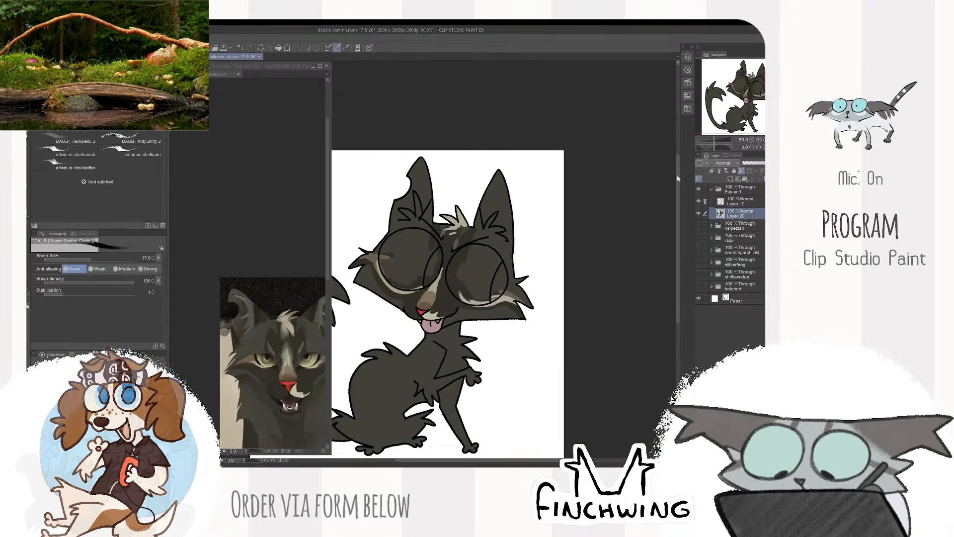
{"action": "left_click", "coordinate": [736, 225]}
{"action": "left_click", "coordinate": [737, 213]}
{"action": "left_click", "coordinate": [290, 286]}
{"action": "left_click_drag", "start_coordinate": [290, 286], "coordinate": [278, 242]}
{"action": "scroll", "coordinate": [259, 261], "scroll_direction": "up", "scroll_amount": 2}
{"action": "left_click", "coordinate": [210, 231], "text": "alt"}
{"action": "left_click", "coordinate": [421, 184]}
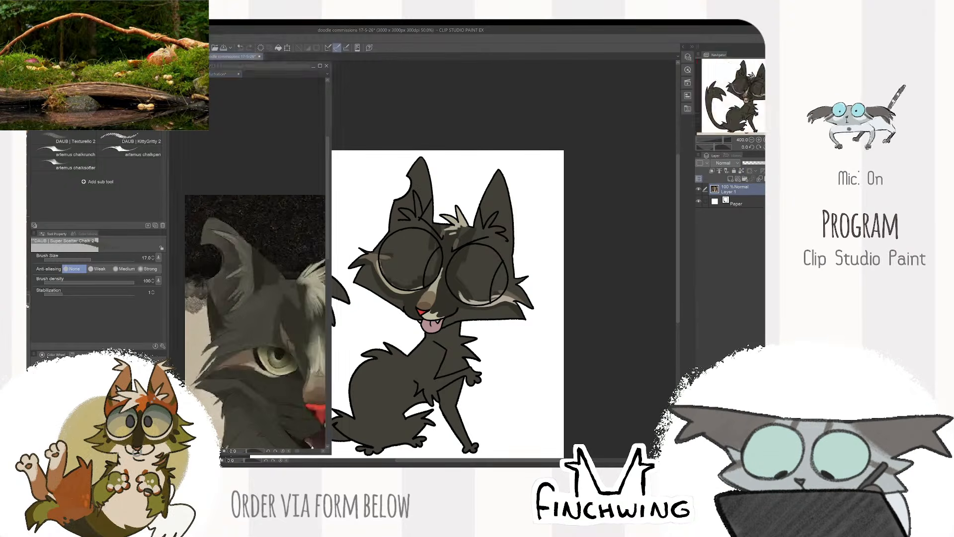
- Paint a lighter olive tone inside the left ear with the Square Texture brush at size 80
{"action": "scroll", "coordinate": [421, 184], "scroll_direction": "up", "scroll_amount": 2}
{"action": "left_click_drag", "start_coordinate": [421, 163], "coordinate": [426, 213]}
{"action": "key", "text": "ctrl+z"}
{"action": "key", "text": "b"}
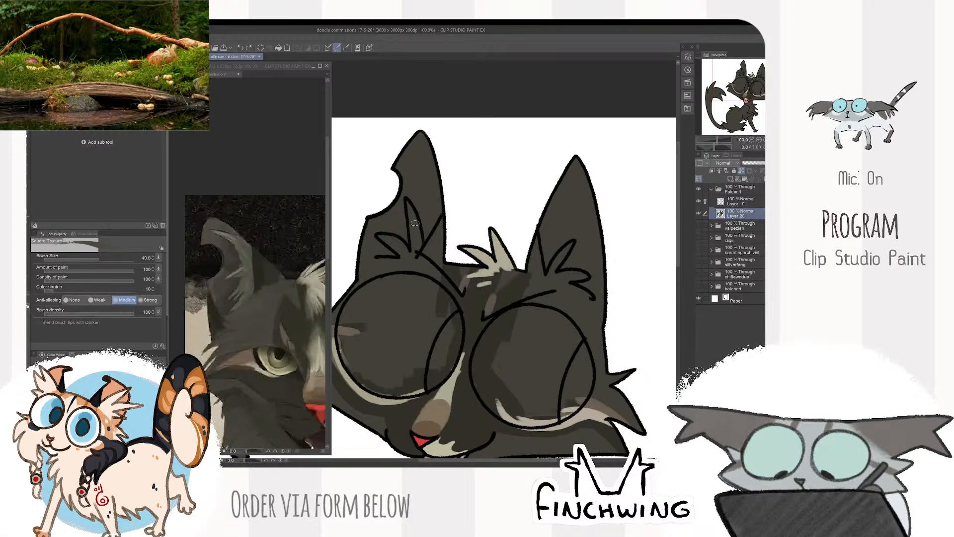
{"action": "key", "text": "bracketright"}
{"action": "key", "text": "bracketright"}
{"action": "key", "text": "bracketright"}
{"action": "left_click_drag", "start_coordinate": [437, 191], "coordinate": [398, 242]}
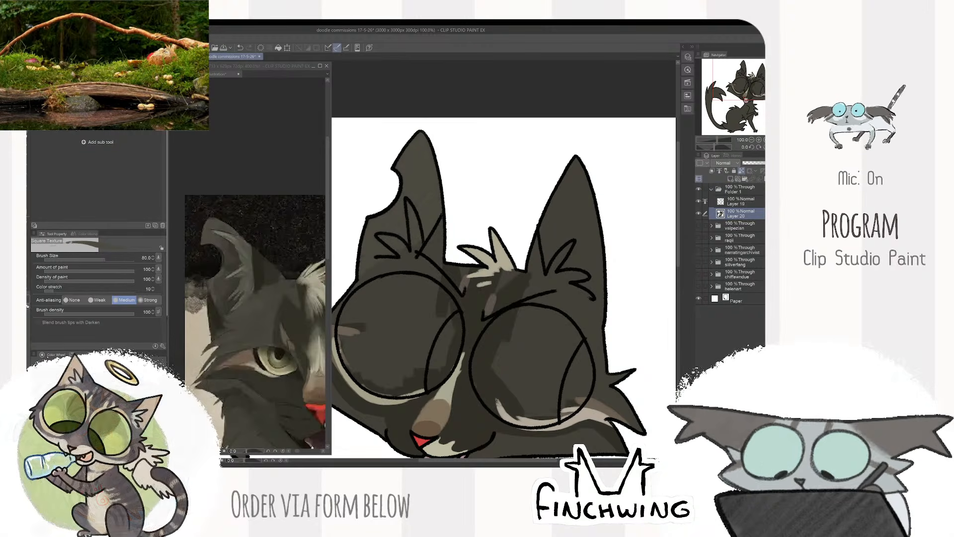
{"action": "left_click_drag", "start_coordinate": [584, 201], "coordinate": [506, 223]}
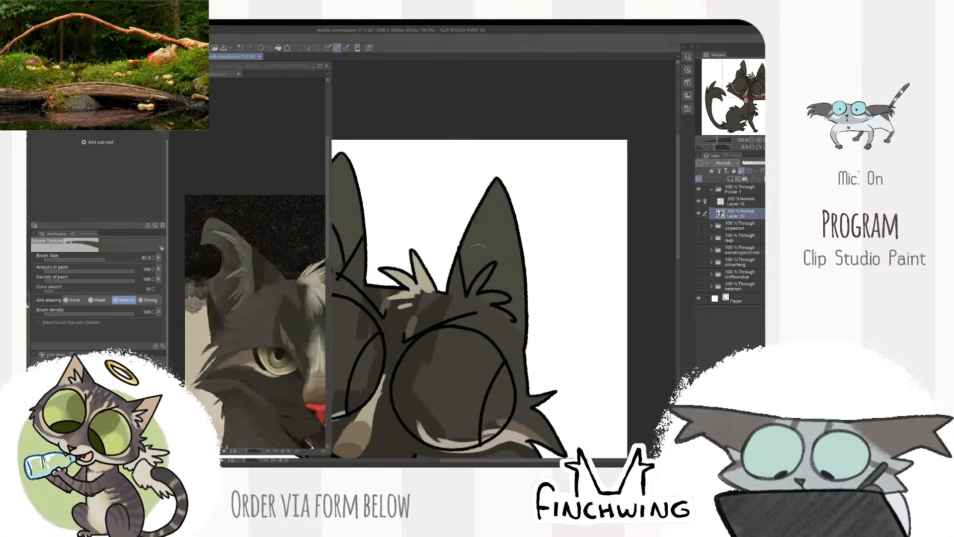
- Sample the pale grey from the reference's inner ear fur and colour the left ear's tufts with a smaller brush
{"action": "left_click", "coordinate": [243, 271]}
{"action": "left_click", "coordinate": [241, 272], "text": "alt"}
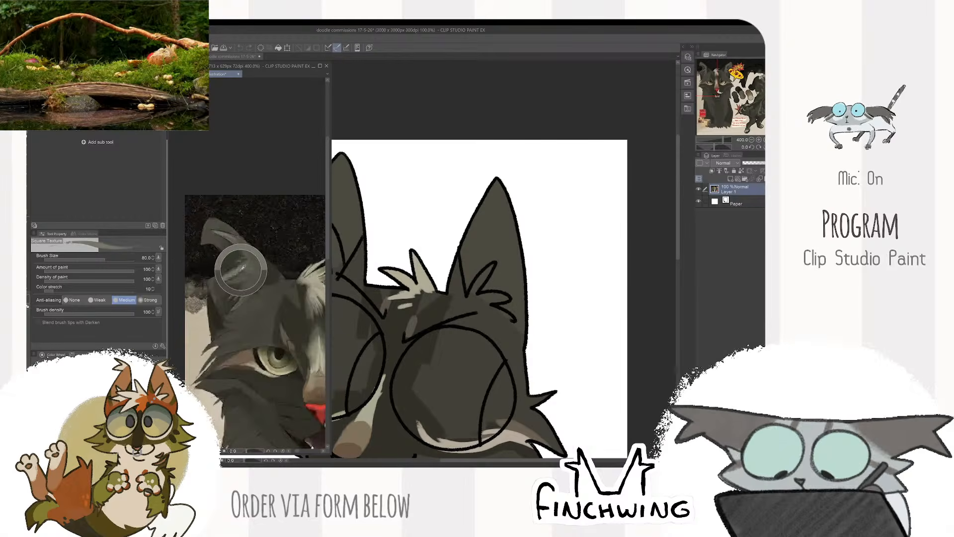
{"action": "mouse_move", "coordinate": [355, 241]}
{"action": "left_mouse_down"}
{"action": "mouse_move", "coordinate": [472, 263]}
{"action": "mouse_move", "coordinate": [449, 259]}
{"action": "mouse_move", "coordinate": [453, 292]}
{"action": "mouse_move", "coordinate": [436, 294]}
{"action": "mouse_move", "coordinate": [447, 299]}
{"action": "left_mouse_up"}
{"action": "key", "text": "bracketleft"}
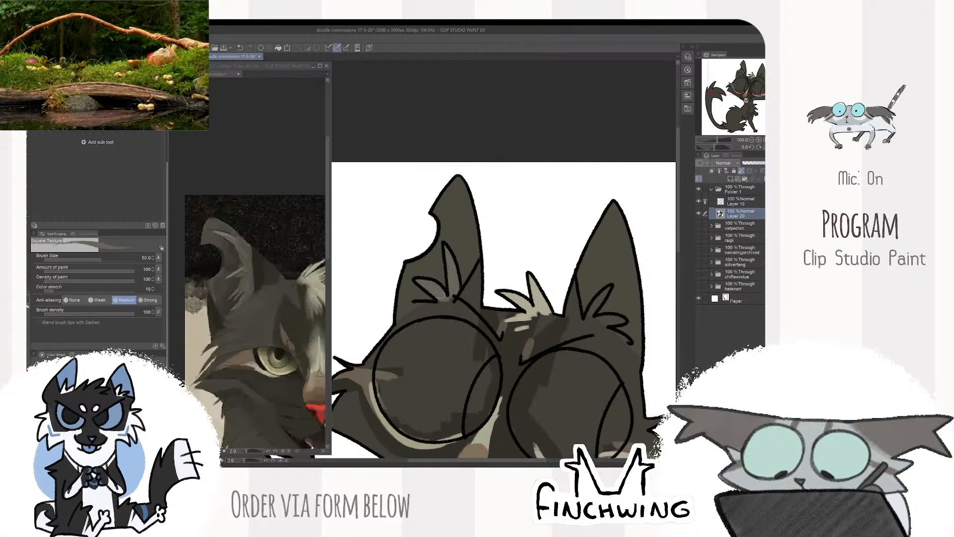
{"action": "key", "text": "bracketright"}
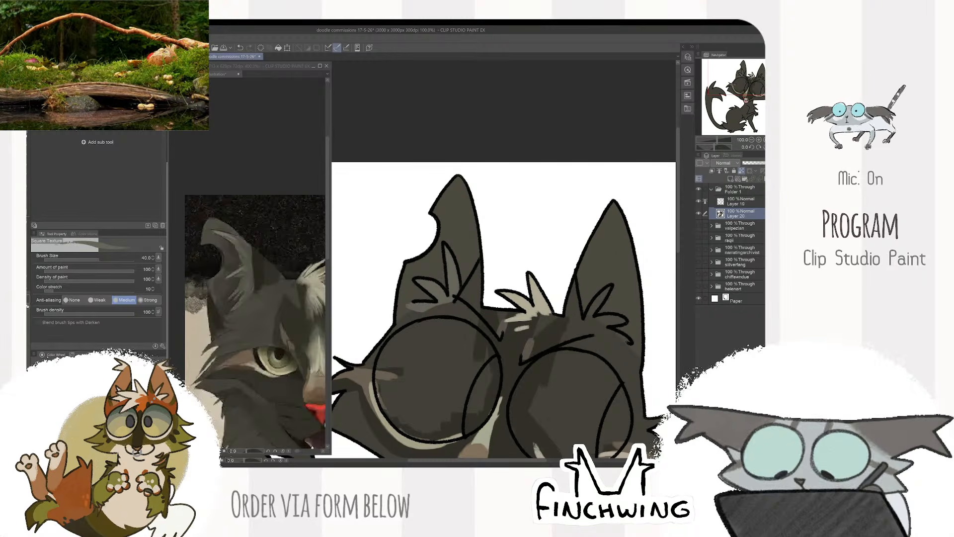
- Sample a dark tone from the reference and shade the inner edges of both ears with the brush at size 40
{"action": "left_click", "coordinate": [273, 256]}
{"action": "left_click", "coordinate": [259, 268], "text": "alt"}
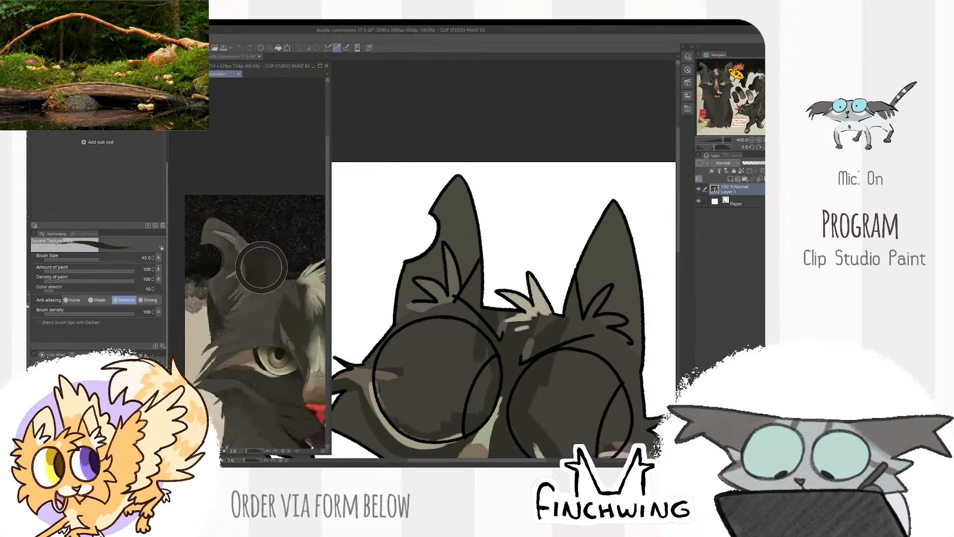
{"action": "left_click", "coordinate": [475, 276]}
{"action": "mouse_move", "coordinate": [478, 265]}
{"action": "left_mouse_down"}
{"action": "mouse_move", "coordinate": [461, 299]}
{"action": "mouse_move", "coordinate": [476, 299]}
{"action": "left_mouse_up"}
{"action": "left_click_drag", "start_coordinate": [552, 230], "coordinate": [451, 221]}
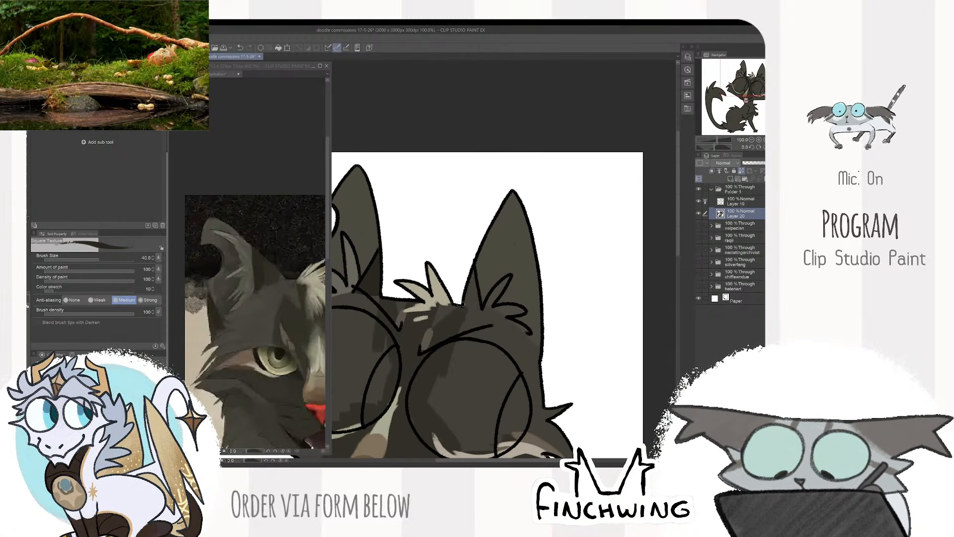
{"action": "left_click_drag", "start_coordinate": [474, 304], "coordinate": [461, 300]}
{"action": "left_click", "coordinate": [471, 316], "text": "alt"}
- Sample the fur tone around the reference's ear and colour the tufts at the base of the right ear
{"action": "left_click", "coordinate": [300, 291]}
{"action": "mouse_move", "coordinate": [299, 292]}
{"action": "left_mouse_down"}
{"action": "mouse_move", "coordinate": [268, 309]}
{"action": "mouse_move", "coordinate": [211, 313]}
{"action": "left_mouse_up"}
{"action": "left_click", "coordinate": [286, 318], "text": "alt"}
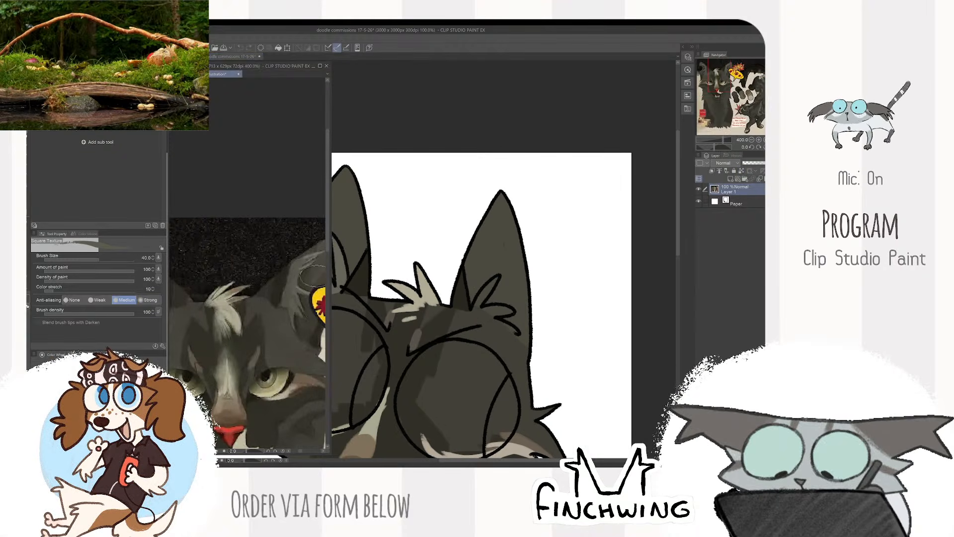
{"action": "left_click", "coordinate": [491, 285]}
{"action": "left_click_drag", "start_coordinate": [491, 285], "coordinate": [478, 290]}
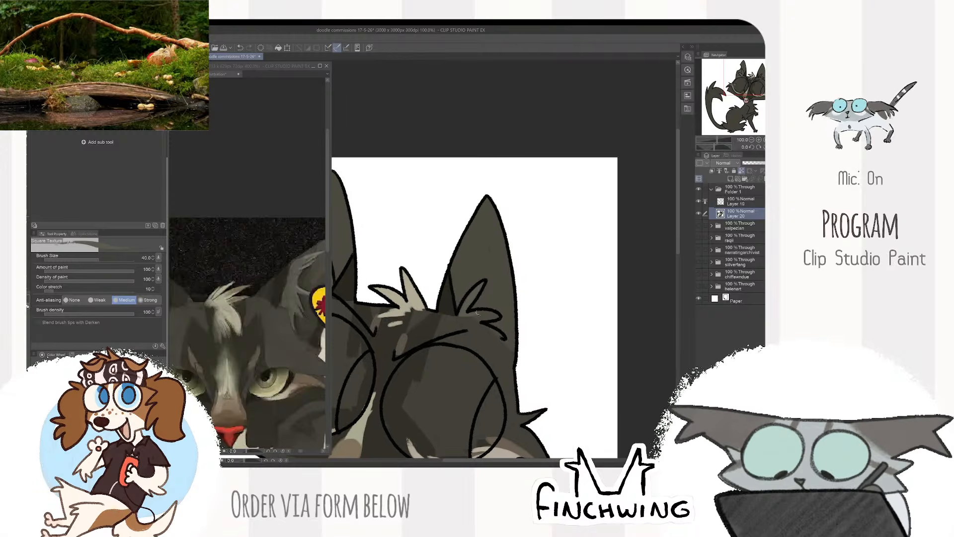
{"action": "left_click_drag", "start_coordinate": [463, 315], "coordinate": [499, 336]}
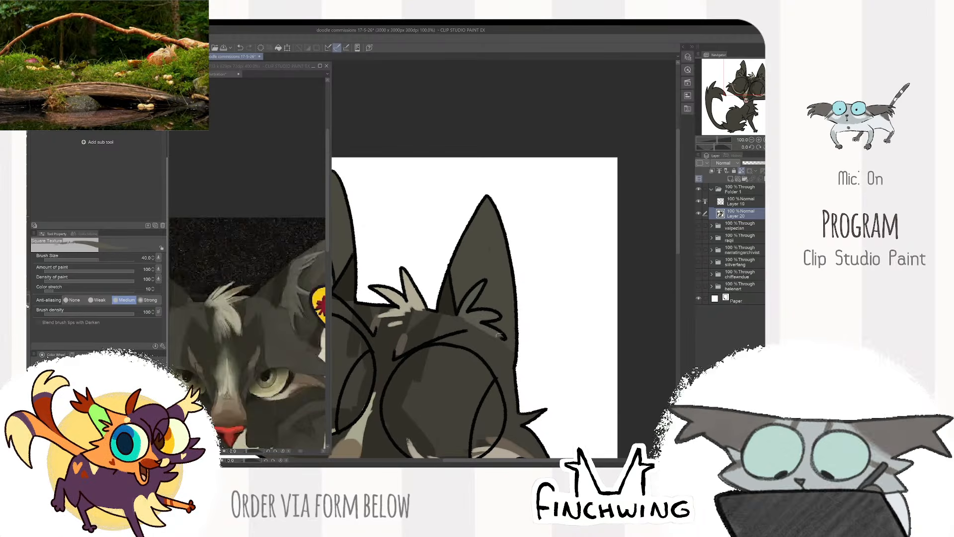
- Compare the whole coloured doodle with the seated cat on the reference sheet
{"action": "scroll", "coordinate": [491, 285], "scroll_direction": "up", "scroll_amount": 4}
{"action": "scroll", "coordinate": [510, 278], "scroll_direction": "down", "scroll_amount": 7}
{"action": "left_click_drag", "start_coordinate": [542, 290], "coordinate": [539, 274]}
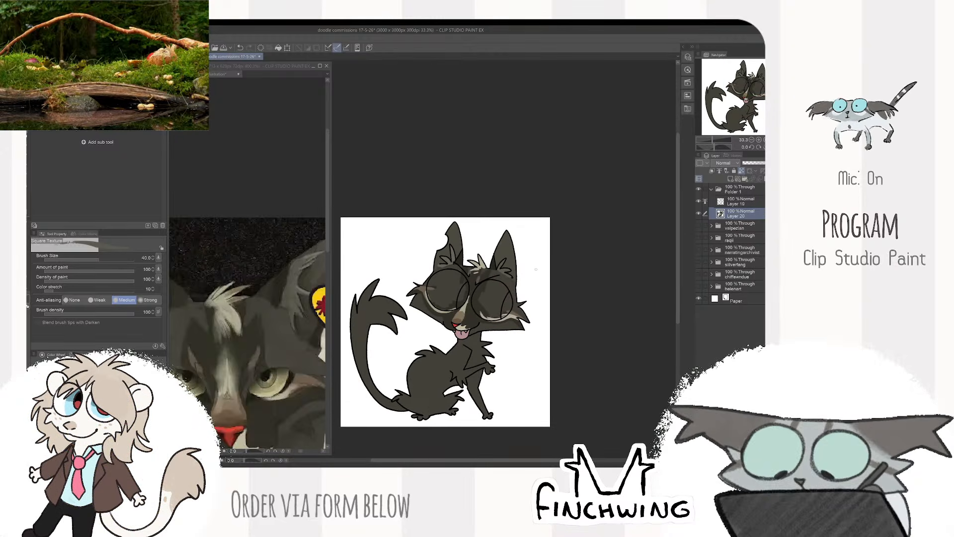
{"action": "scroll", "coordinate": [548, 273], "scroll_direction": "up", "scroll_amount": 1}
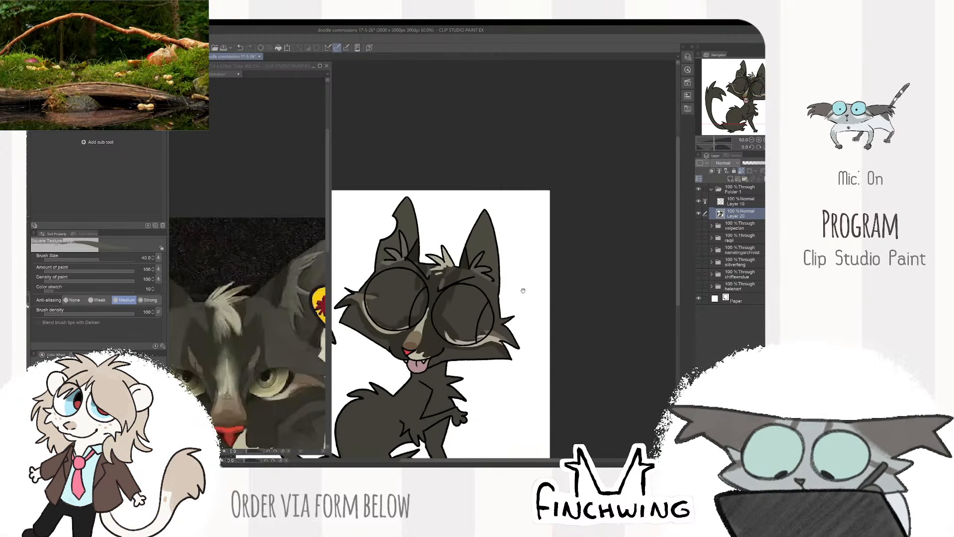
{"action": "left_click_drag", "start_coordinate": [523, 291], "coordinate": [554, 266]}
{"action": "left_click", "coordinate": [301, 412]}
{"action": "scroll", "coordinate": [302, 412], "scroll_direction": "down", "scroll_amount": 4}
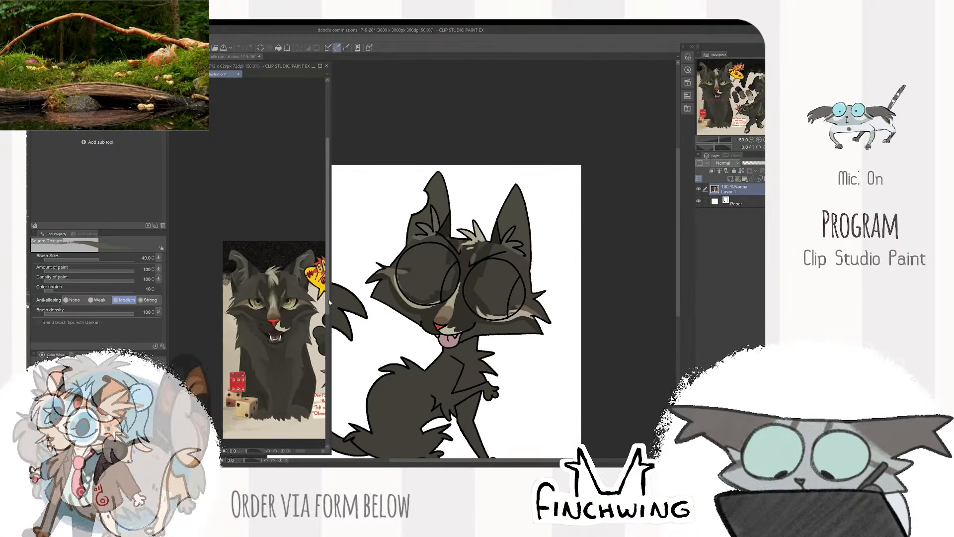
{"action": "left_click", "coordinate": [573, 234]}
- Sample the chest tone from the seated reference cat and paint subtle lighter fur on the neck and chest at size 40
{"action": "left_click", "coordinate": [281, 358]}
{"action": "scroll", "coordinate": [281, 359], "scroll_direction": "up", "scroll_amount": 1}
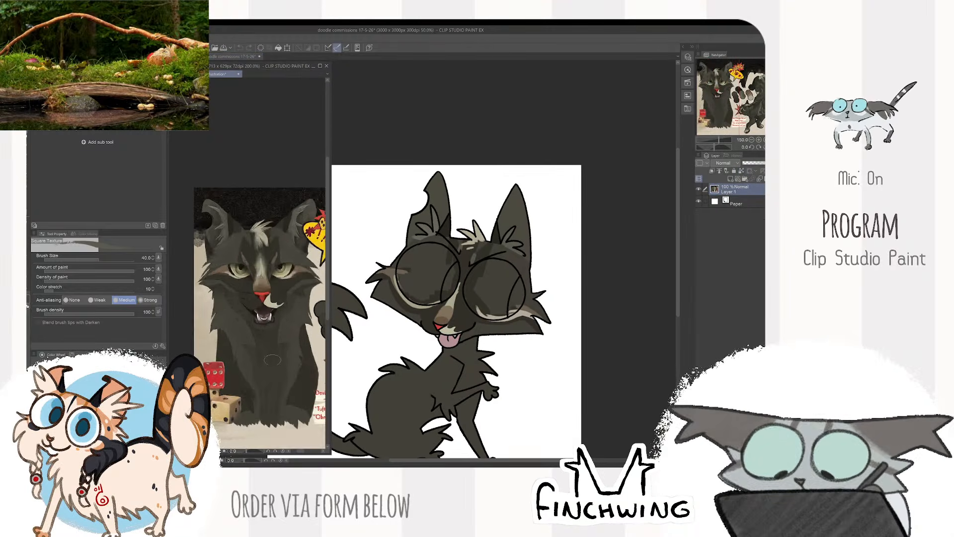
{"action": "left_click", "coordinate": [495, 360]}
{"action": "scroll", "coordinate": [495, 360], "scroll_direction": "up", "scroll_amount": 1}
{"action": "mouse_move", "coordinate": [495, 360]}
{"action": "left_mouse_down"}
{"action": "mouse_move", "coordinate": [497, 377]}
{"action": "mouse_move", "coordinate": [493, 282]}
{"action": "left_mouse_up"}
{"action": "scroll", "coordinate": [468, 250], "scroll_direction": "up", "scroll_amount": 1}
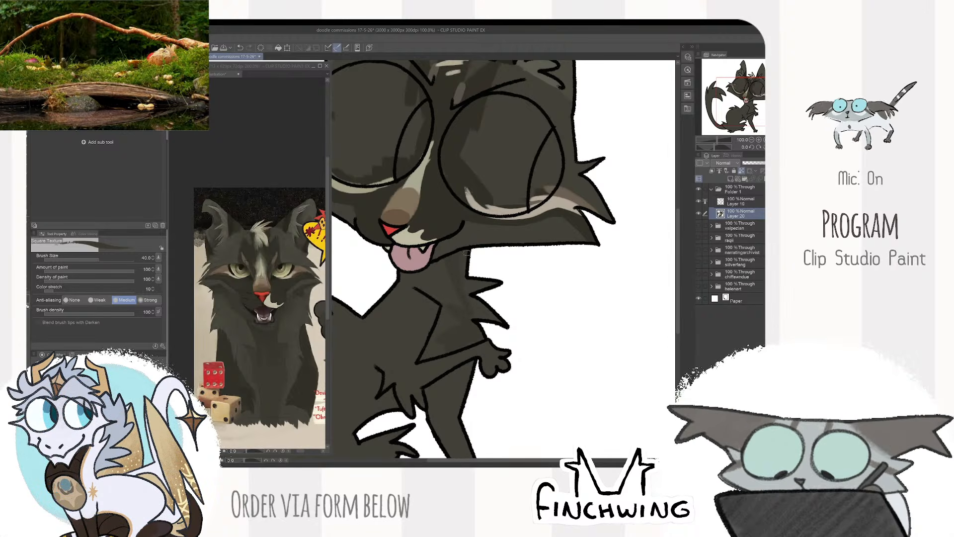
{"action": "left_click", "coordinate": [272, 335]}
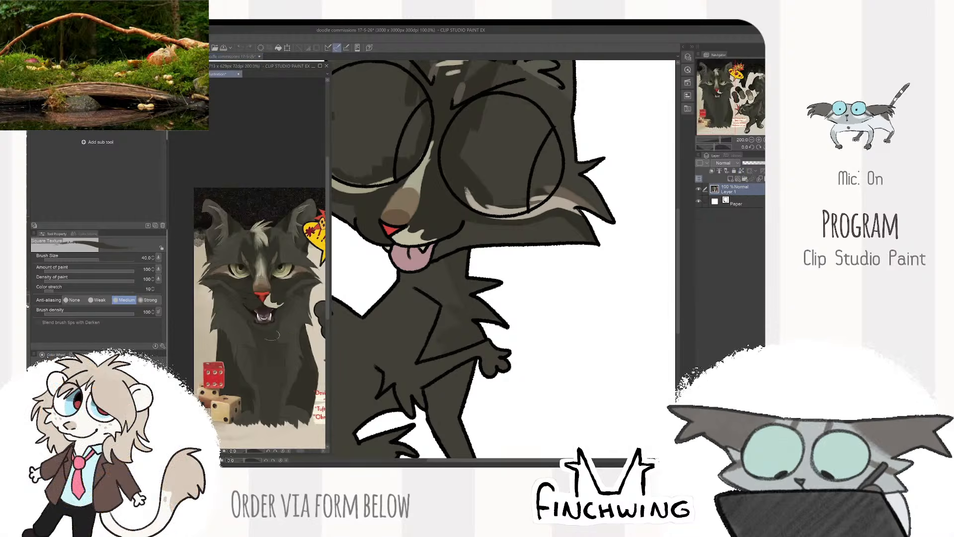
{"action": "left_click", "coordinate": [468, 302]}
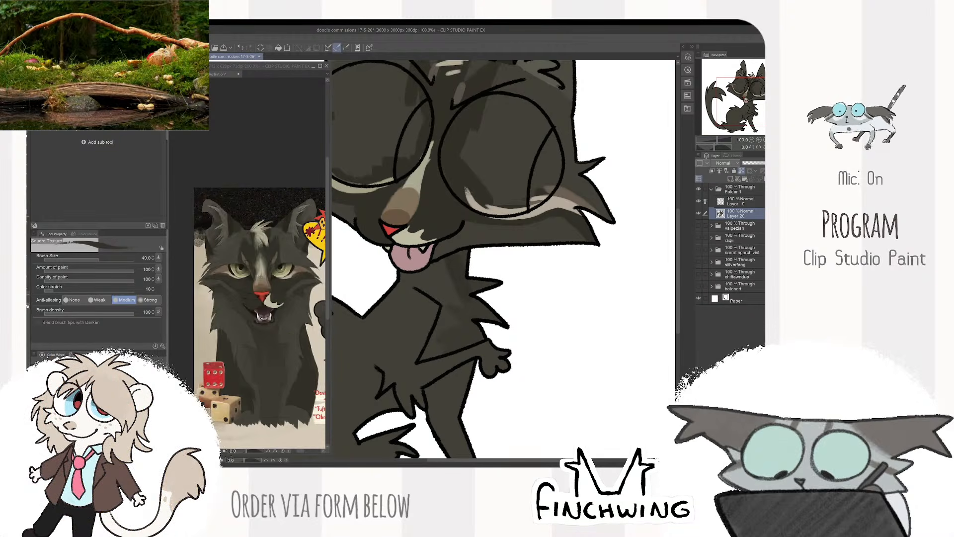
- Examine the side-view cat and colour swatches on the reference sheet for the body and tail markings
{"action": "scroll", "coordinate": [535, 325], "scroll_direction": "down", "scroll_amount": 2}
{"action": "left_click_drag", "start_coordinate": [594, 286], "coordinate": [562, 237]}
{"action": "left_click", "coordinate": [302, 371]}
{"action": "scroll", "coordinate": [302, 370], "scroll_direction": "down", "scroll_amount": 1}
{"action": "left_click_drag", "start_coordinate": [302, 370], "coordinate": [175, 352]}
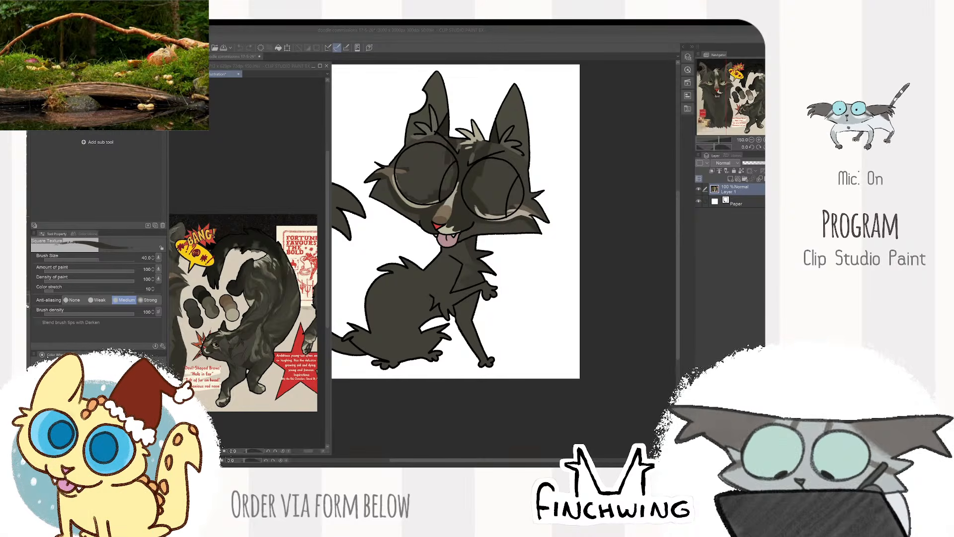
{"action": "left_click", "coordinate": [611, 225]}
{"action": "scroll", "coordinate": [529, 252], "scroll_direction": "up", "scroll_amount": 1}
{"action": "left_click_drag", "start_coordinate": [528, 251], "coordinate": [555, 256]}
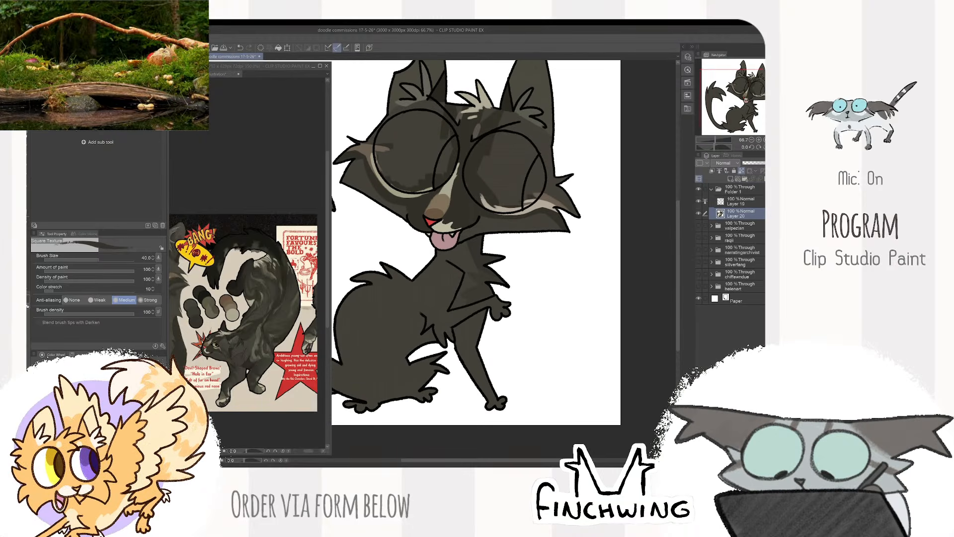
{"action": "left_click_drag", "start_coordinate": [284, 384], "coordinate": [300, 360]}
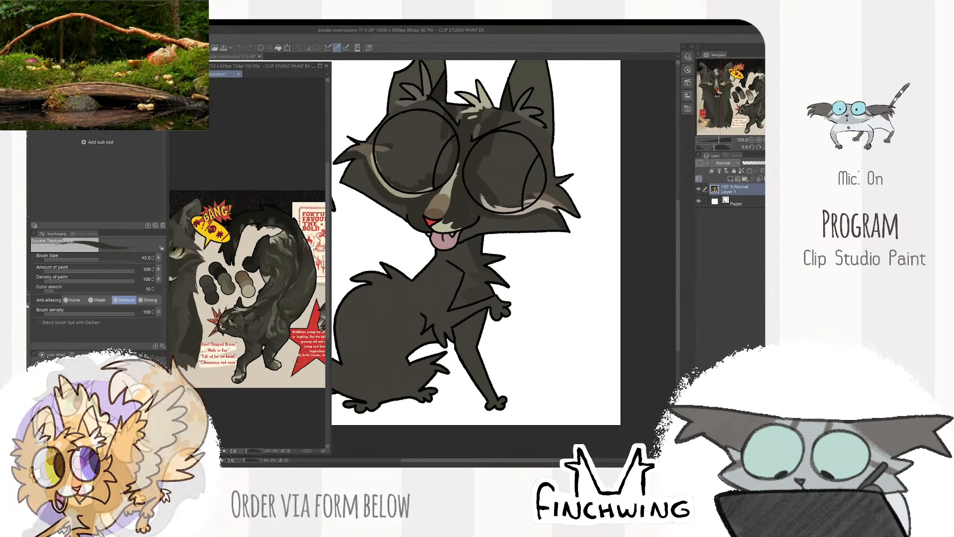
{"action": "scroll", "coordinate": [281, 323], "scroll_direction": "up", "scroll_amount": 3}
{"action": "scroll", "coordinate": [305, 250], "scroll_direction": "down", "scroll_amount": 2}
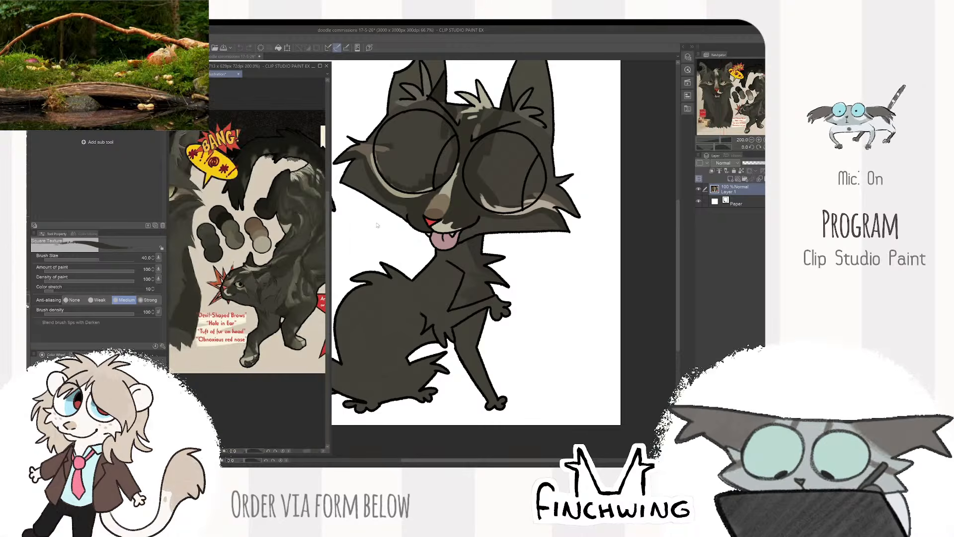
- Sample a body tone from the side-view reference and paint fur patches over the shoulder and back, enlarging the brush to 120
{"action": "left_click_drag", "start_coordinate": [306, 250], "coordinate": [289, 252]}
{"action": "left_click_drag", "start_coordinate": [443, 255], "coordinate": [459, 259]}
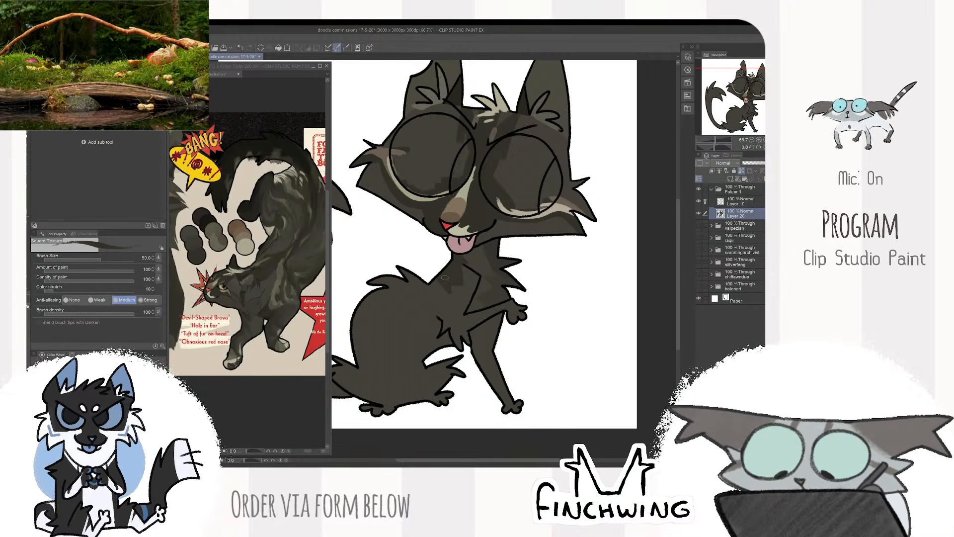
{"action": "mouse_move", "coordinate": [446, 280]}
{"action": "left_mouse_down"}
{"action": "mouse_move", "coordinate": [454, 284]}
{"action": "mouse_move", "coordinate": [368, 330]}
{"action": "mouse_move", "coordinate": [378, 304]}
{"action": "left_mouse_up"}
{"action": "key", "text": "bracketright"}
{"action": "key", "text": "bracketright"}
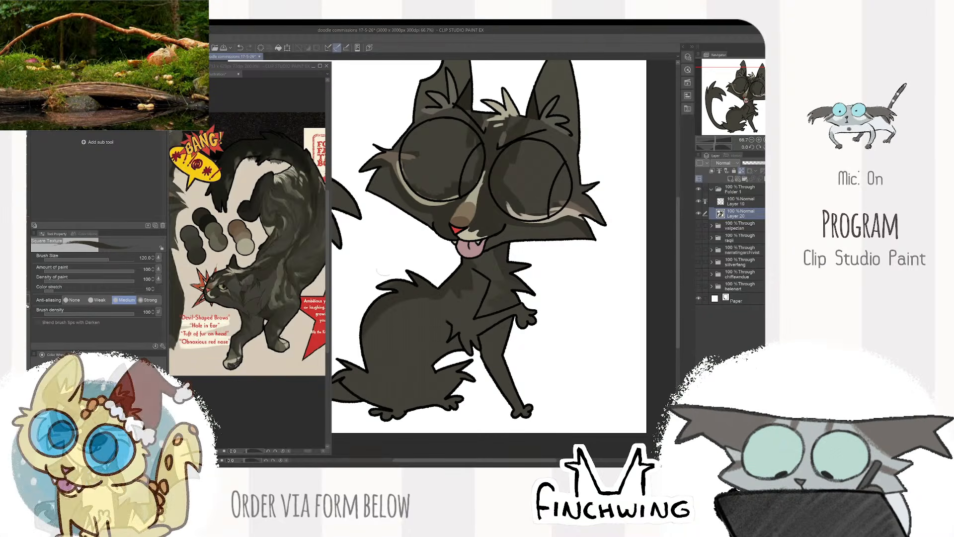
- Sample the darkest fur tone from the reference and colour the hind paws with the brush reduced to size 80
{"action": "mouse_move", "coordinate": [448, 259]}
{"action": "left_mouse_down"}
{"action": "mouse_move", "coordinate": [422, 263]}
{"action": "mouse_move", "coordinate": [460, 208]}
{"action": "left_mouse_up"}
{"action": "left_click", "coordinate": [311, 259]}
{"action": "left_click", "coordinate": [301, 158], "text": "alt"}
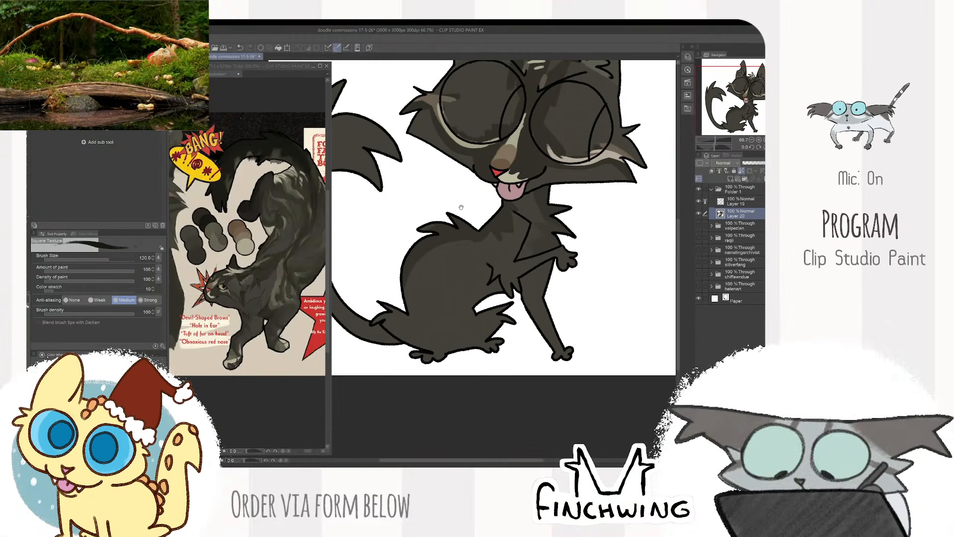
{"action": "left_click_drag", "start_coordinate": [407, 290], "coordinate": [405, 291]}
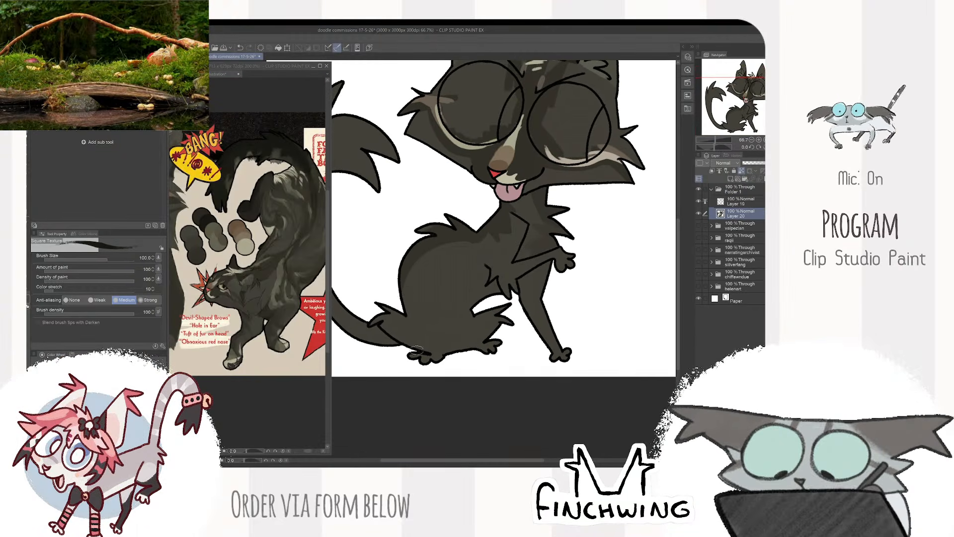
{"action": "key", "text": "bracketleft"}
{"action": "key", "text": "bracketleft"}
{"action": "key", "text": "bracketleft"}
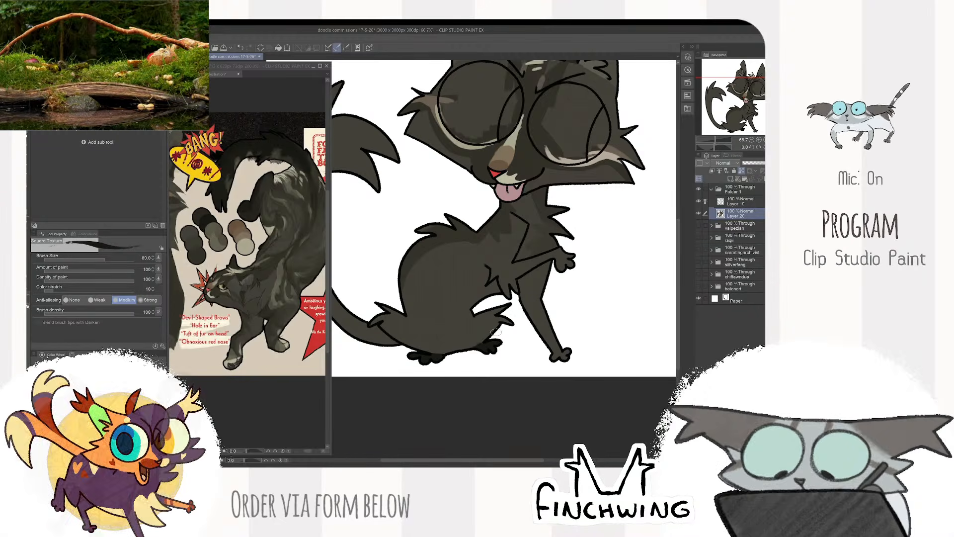
- Sample a lighter tone from the reference's rump and paint it along the edges of the haunch
{"action": "left_click", "coordinate": [300, 161]}
{"action": "left_click", "coordinate": [494, 342]}
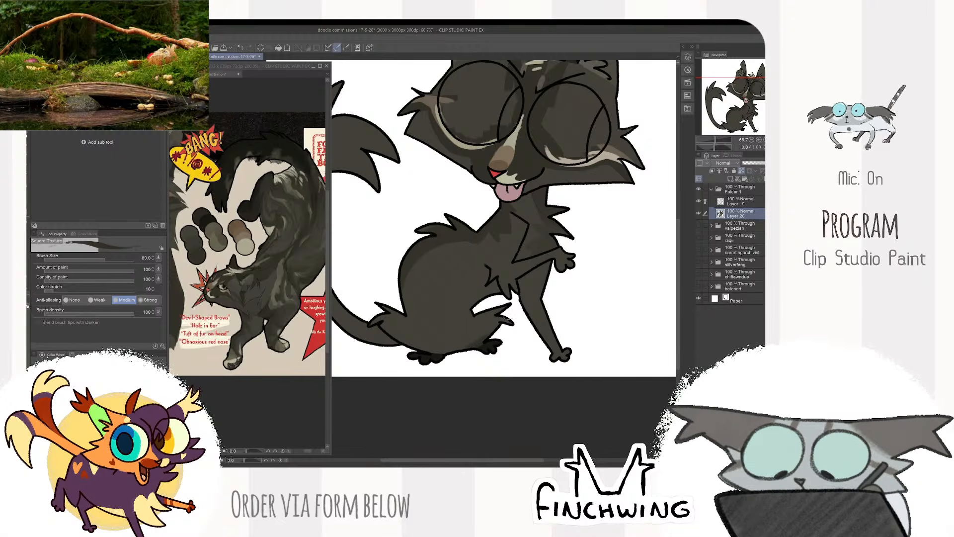
{"action": "left_click_drag", "start_coordinate": [525, 307], "coordinate": [494, 318]}
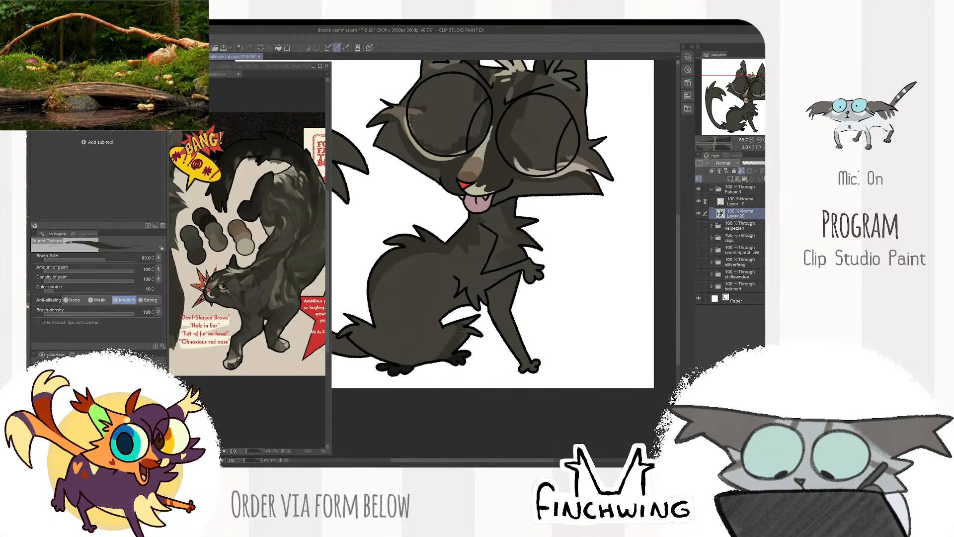
{"action": "left_click_drag", "start_coordinate": [383, 331], "coordinate": [433, 317]}
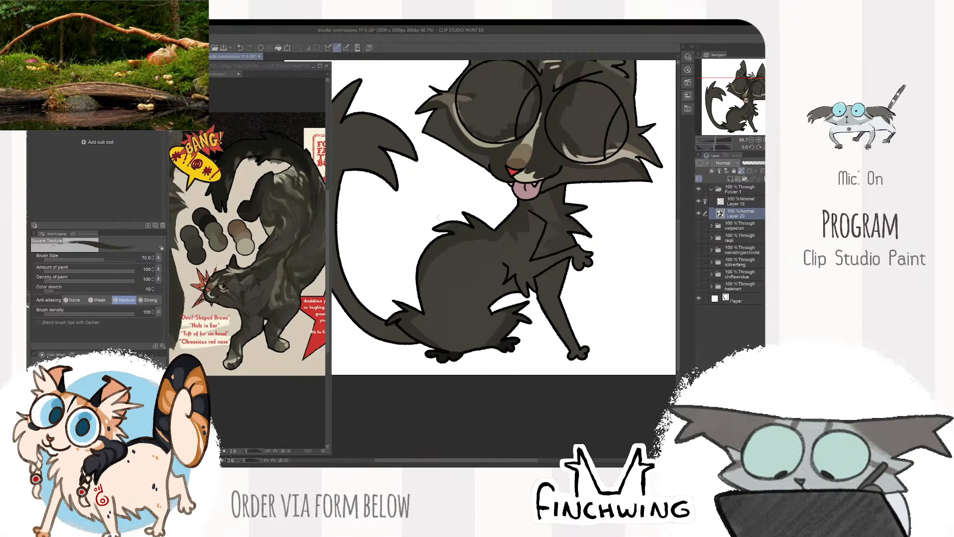
- Undo the last haunch stroke and rework the fur along the back and rump with the brush at size 80
{"action": "left_click_drag", "start_coordinate": [425, 274], "coordinate": [425, 308]}
{"action": "key", "text": "ctrl+z"}
{"action": "left_click_drag", "start_coordinate": [493, 219], "coordinate": [466, 242]}
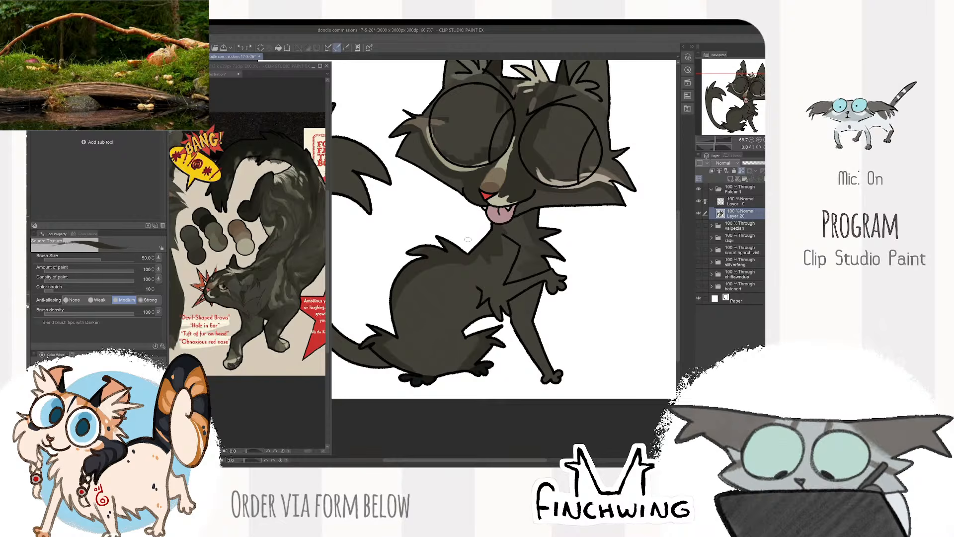
{"action": "key", "text": "]"}
{"action": "key", "text": "]"}
{"action": "key", "text": "]"}
{"action": "key", "text": "]"}
{"action": "key", "text": "]"}
{"action": "key", "text": "]"}
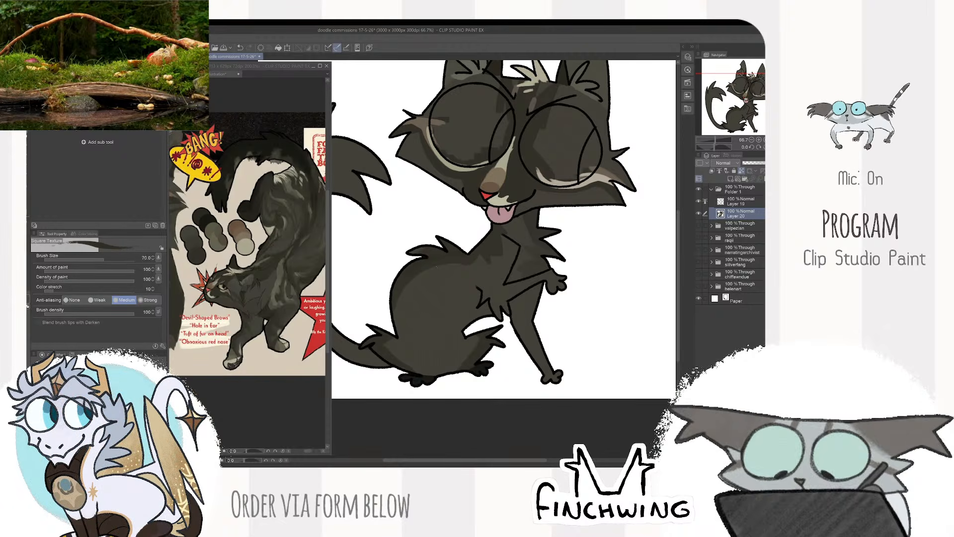
{"action": "left_click_drag", "start_coordinate": [419, 251], "coordinate": [393, 280]}
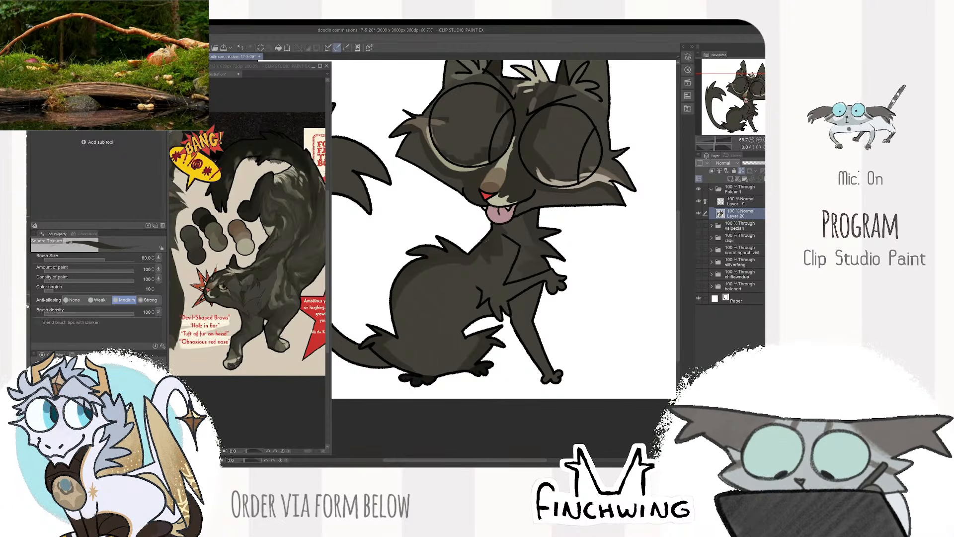
- Sample the near-black tone from the reference's tail and fill the whole tail with it at size 80
{"action": "left_click_drag", "start_coordinate": [497, 228], "coordinate": [535, 246]}
{"action": "left_click_drag", "start_coordinate": [304, 160], "coordinate": [285, 213]}
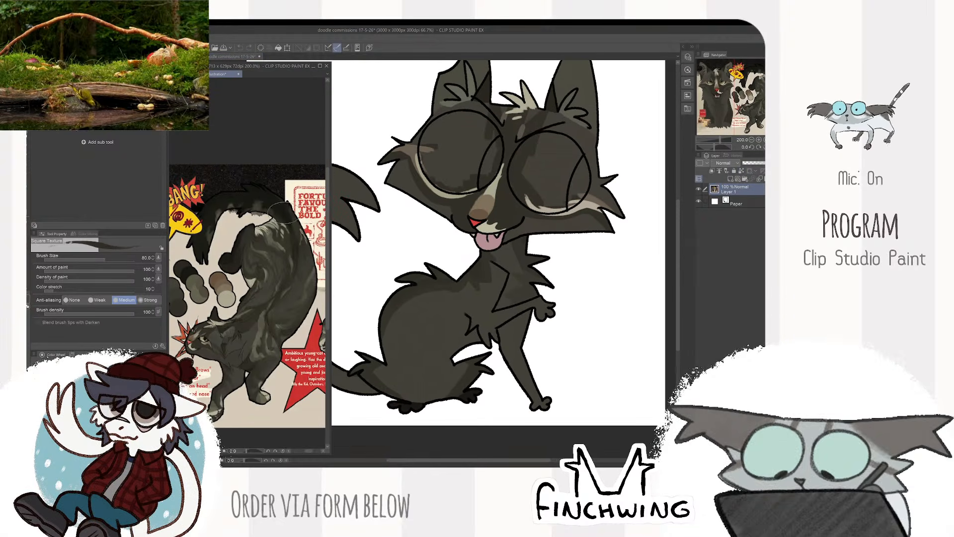
{"action": "left_click", "coordinate": [284, 213], "text": "alt"}
{"action": "mouse_move", "coordinate": [357, 370]}
{"action": "left_mouse_down"}
{"action": "mouse_move", "coordinate": [440, 346]}
{"action": "mouse_move", "coordinate": [454, 365]}
{"action": "mouse_move", "coordinate": [417, 343]}
{"action": "mouse_move", "coordinate": [396, 312]}
{"action": "mouse_move", "coordinate": [379, 249]}
{"action": "mouse_move", "coordinate": [387, 204]}
{"action": "mouse_move", "coordinate": [442, 201]}
{"action": "mouse_move", "coordinate": [461, 182]}
{"action": "mouse_move", "coordinate": [393, 159]}
{"action": "mouse_move", "coordinate": [371, 132]}
{"action": "mouse_move", "coordinate": [373, 300]}
{"action": "left_mouse_up"}
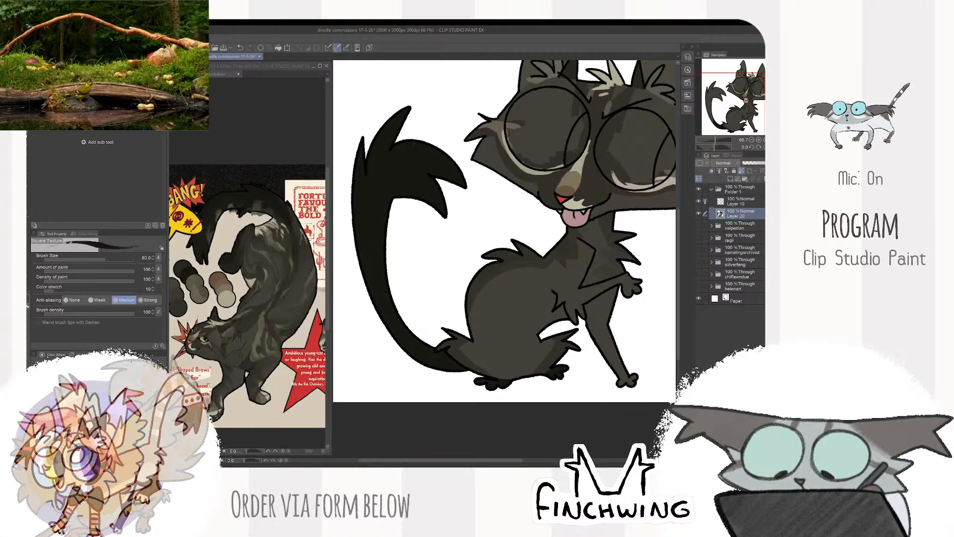
- Sample a lighter tone from the reference and paint broken stripes along the tail, reducing the brush to size 40
{"action": "left_click", "coordinate": [256, 209]}
{"action": "left_click", "coordinate": [256, 209], "text": "alt"}
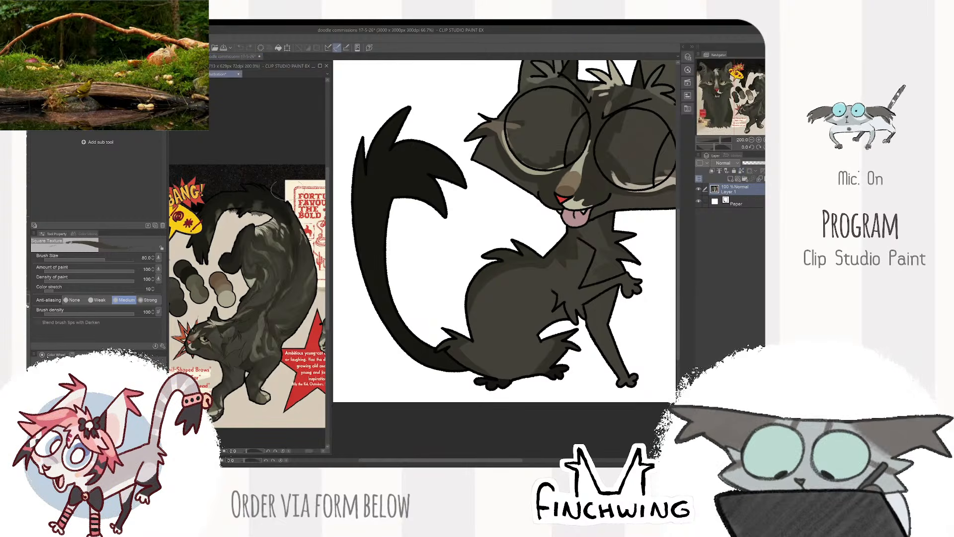
{"action": "left_click", "coordinate": [406, 343]}
{"action": "left_click_drag", "start_coordinate": [407, 343], "coordinate": [398, 337]}
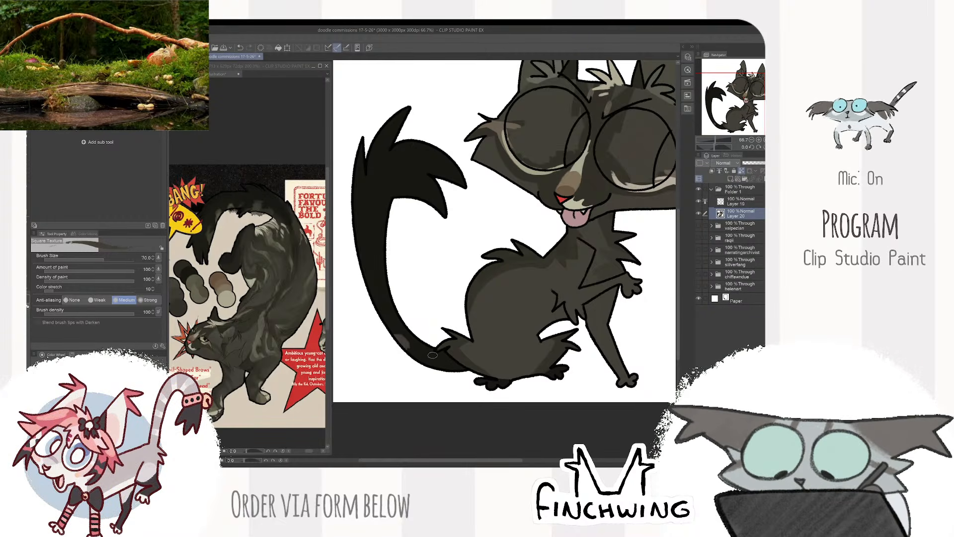
{"action": "key", "text": "bracketleft"}
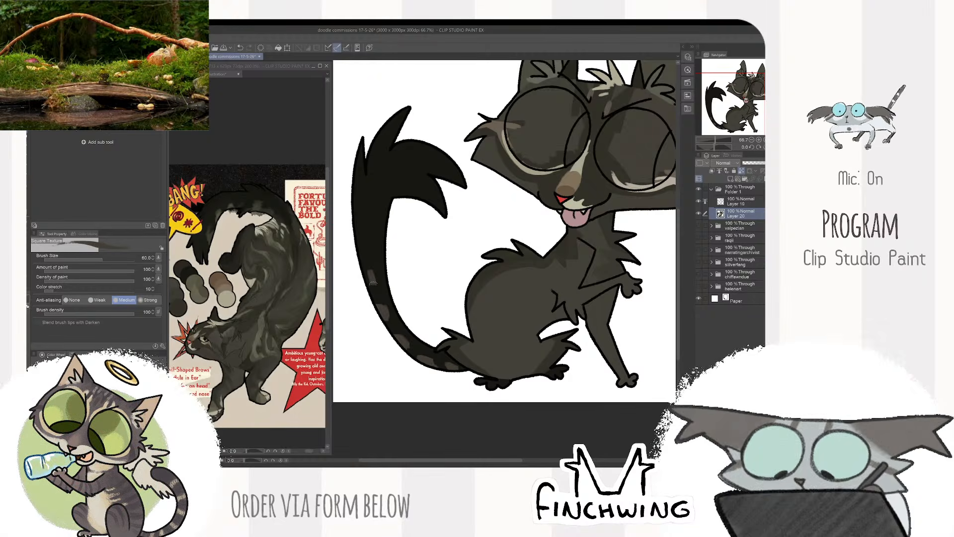
{"action": "key", "text": "bracketright"}
{"action": "key", "text": "bracketleft"}
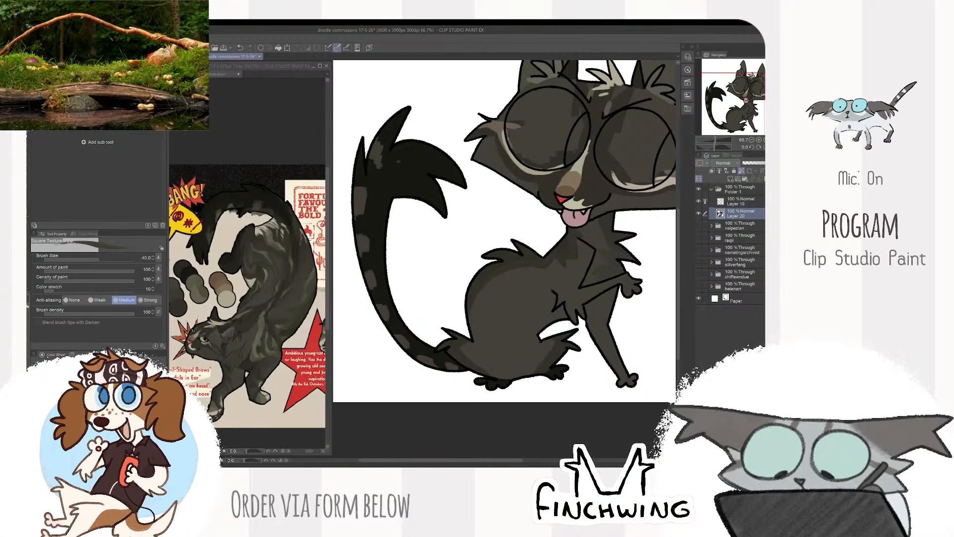
- Refine the lighter fur markings on the upper tail and its tip with the brush at size 50
{"action": "left_click", "coordinate": [396, 168], "text": "alt"}
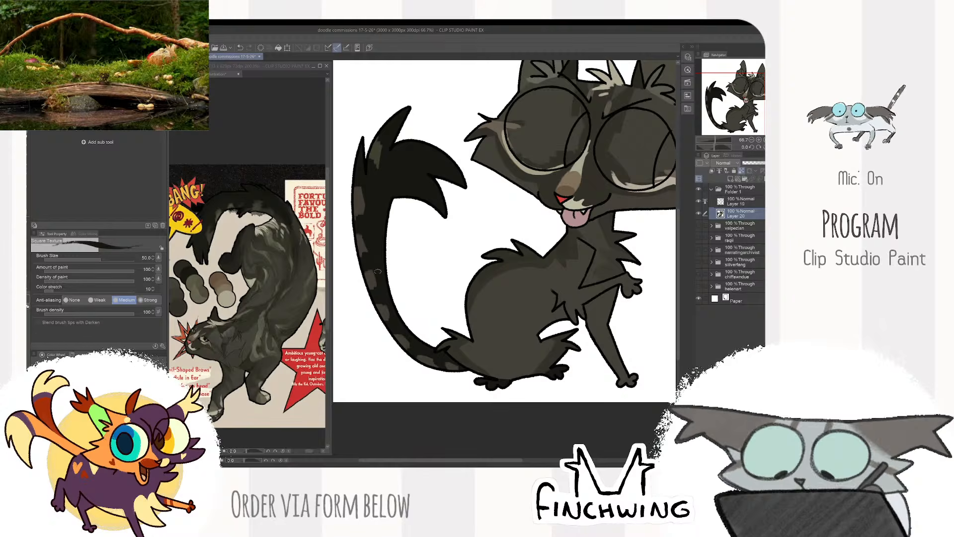
{"action": "scroll", "coordinate": [388, 295], "scroll_direction": "down", "scroll_amount": 1}
{"action": "scroll", "coordinate": [371, 228], "scroll_direction": "up", "scroll_amount": 2}
{"action": "left_click", "coordinate": [361, 233], "text": "alt"}
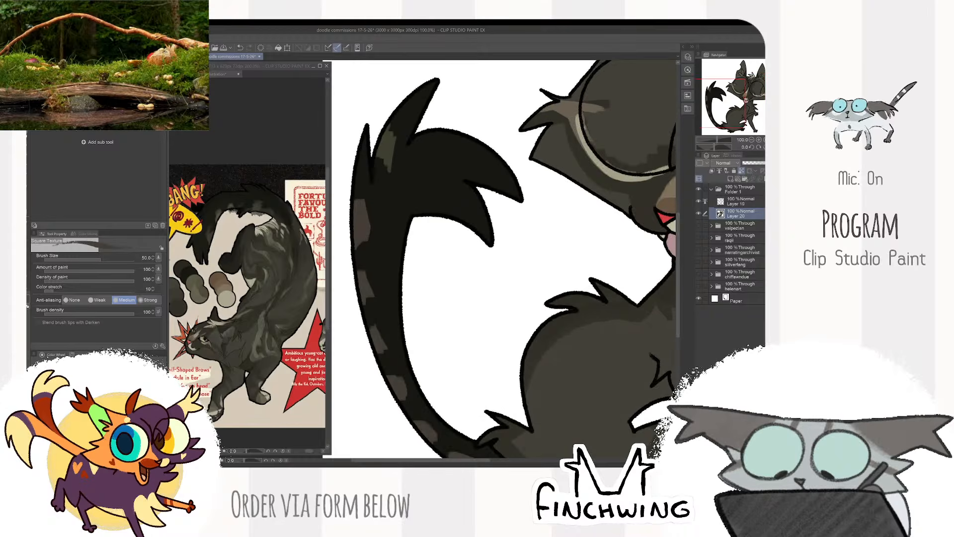
{"action": "scroll", "coordinate": [355, 324], "scroll_direction": "down", "scroll_amount": 2}
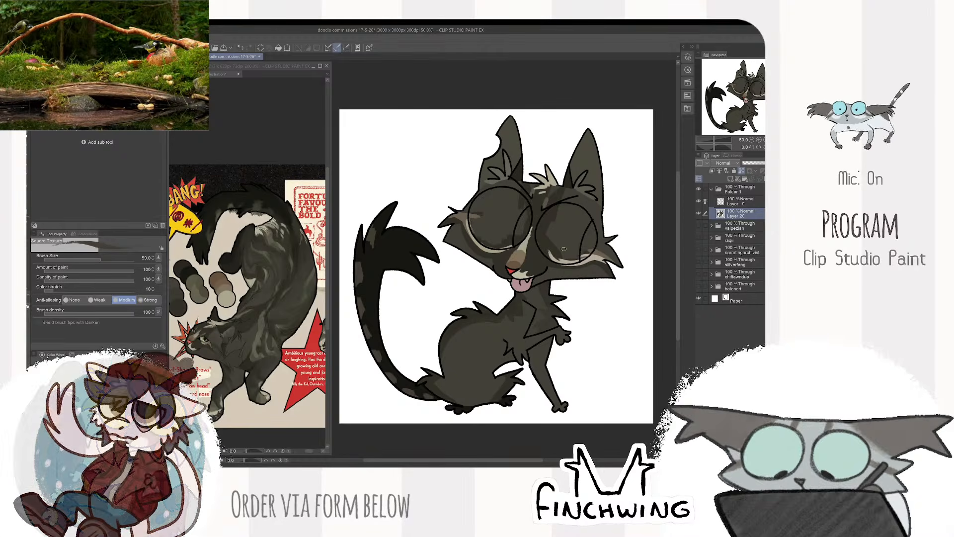
- Sample a dark fur tone from the reference's body and paint shading over the neck, chest and forelegs, enlarging the brush to size 80
{"action": "left_click", "coordinate": [246, 334]}
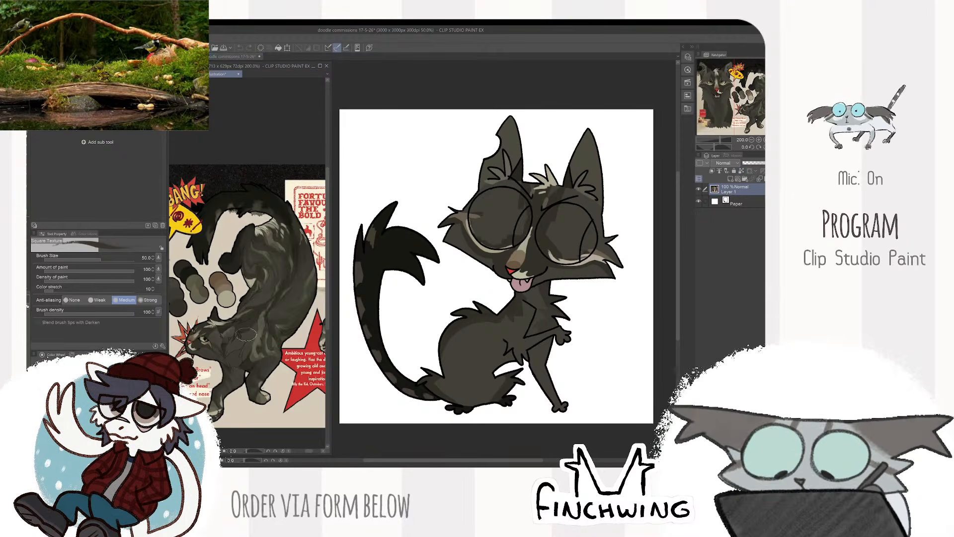
{"action": "left_click", "coordinate": [546, 306]}
{"action": "scroll", "coordinate": [545, 305], "scroll_direction": "up", "scroll_amount": 3}
{"action": "left_click_drag", "start_coordinate": [539, 306], "coordinate": [556, 246]}
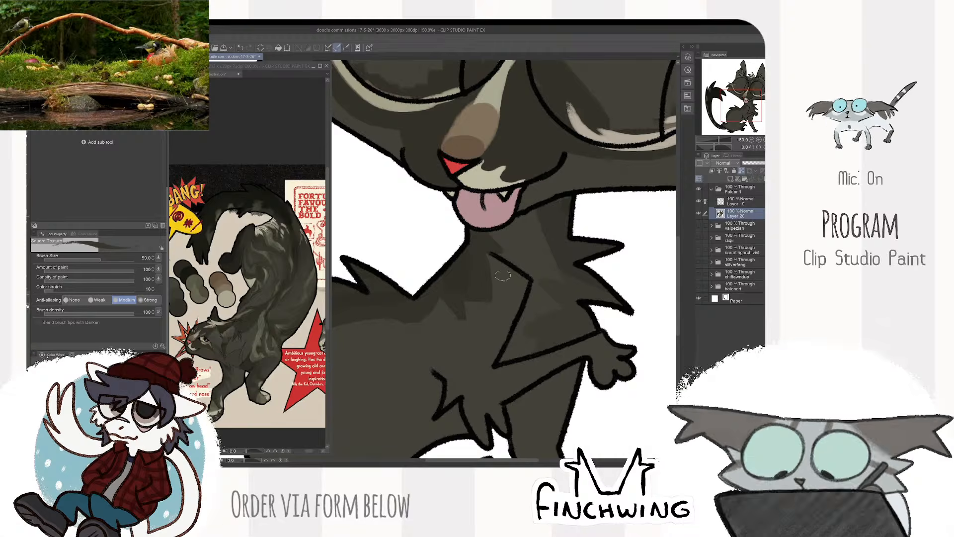
{"action": "scroll", "coordinate": [503, 276], "scroll_direction": "down", "scroll_amount": 1}
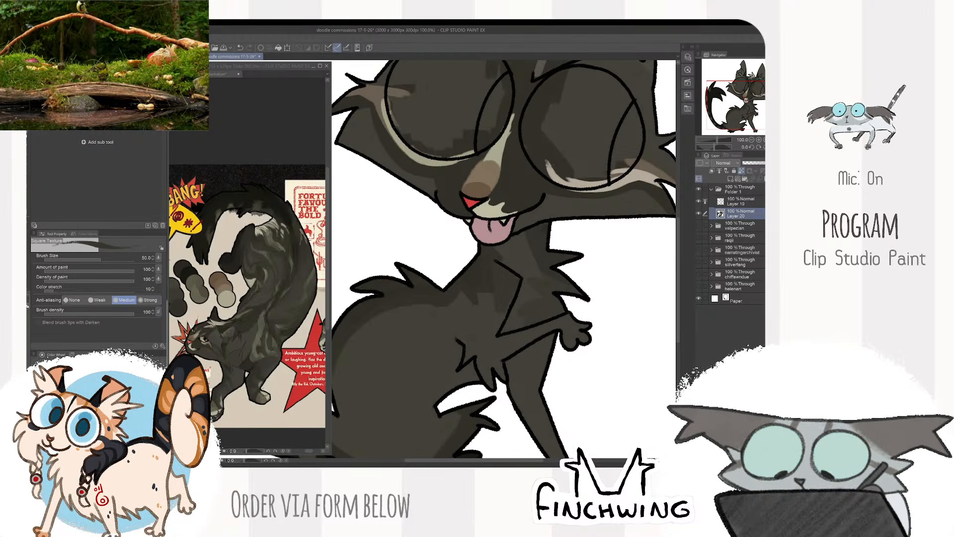
{"action": "key", "text": "]"}
{"action": "key", "text": "]"}
{"action": "left_click_drag", "start_coordinate": [492, 304], "coordinate": [481, 343]}
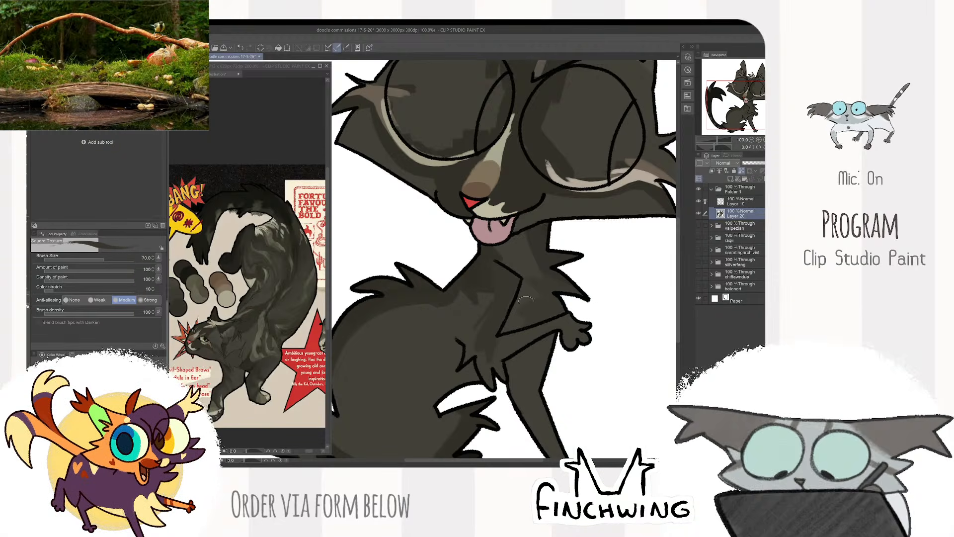
{"action": "key", "text": "]"}
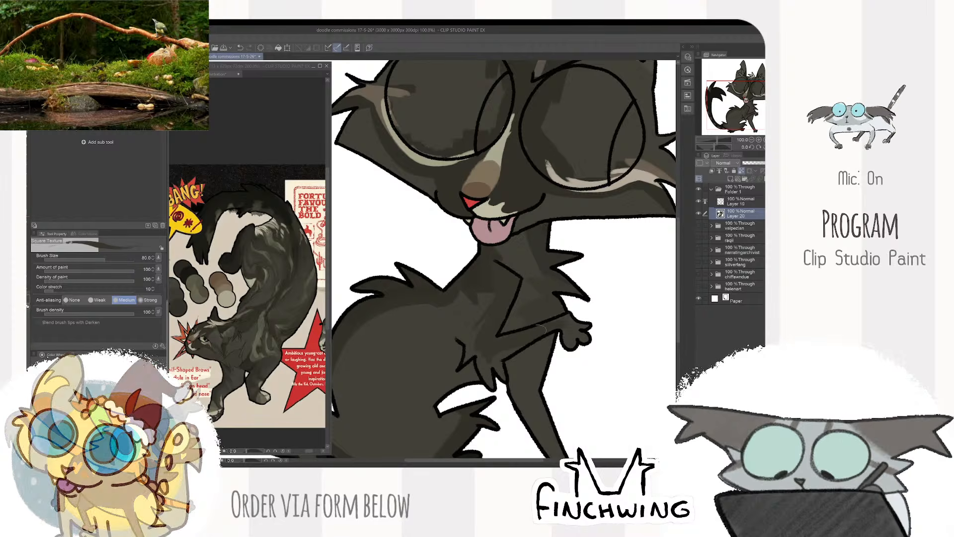
{"action": "left_click_drag", "start_coordinate": [599, 317], "coordinate": [565, 257]}
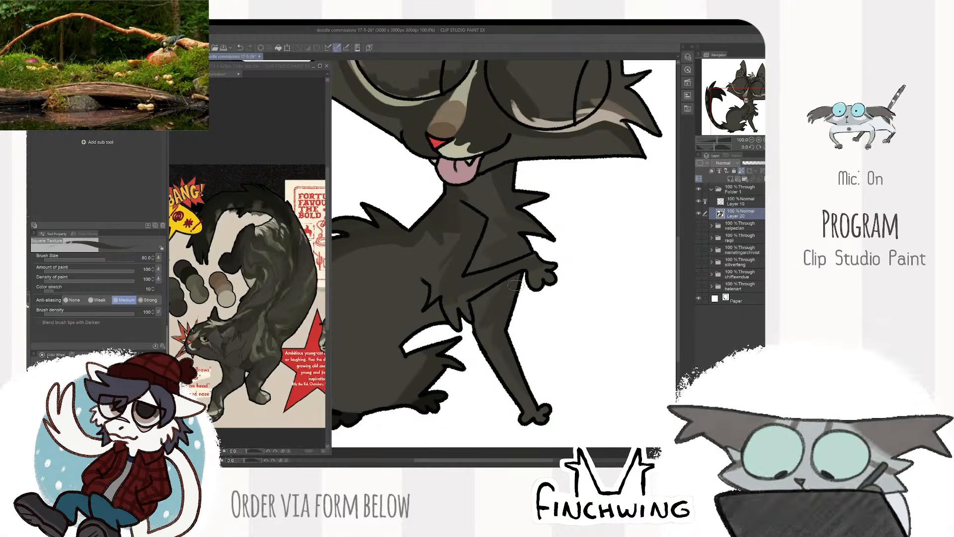
- Sample another fur tone from the reference's foreleg area and paint patches on the shoulder with the brush at size 80
{"action": "scroll", "coordinate": [516, 286], "scroll_direction": "down", "scroll_amount": 3}
{"action": "scroll", "coordinate": [516, 286], "scroll_direction": "up", "scroll_amount": 4}
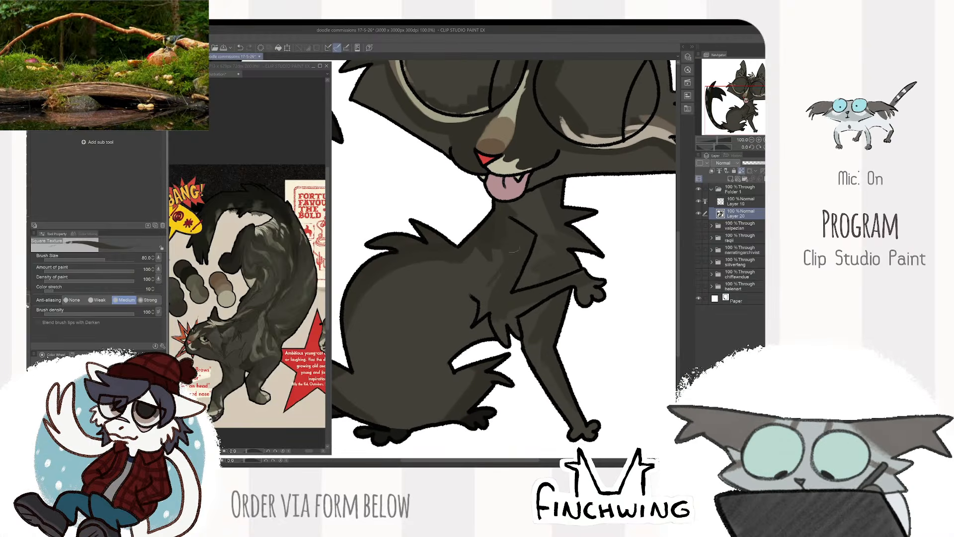
{"action": "left_click", "coordinate": [259, 374]}
{"action": "left_click", "coordinate": [249, 365], "text": "alt"}
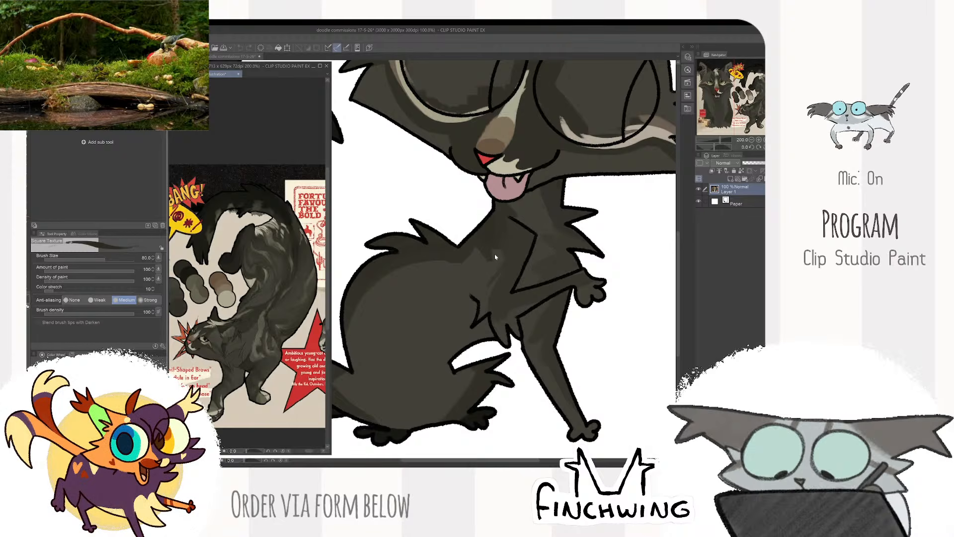
{"action": "left_click", "coordinate": [505, 269]}
{"action": "mouse_move", "coordinate": [506, 270]}
{"action": "left_mouse_down"}
{"action": "mouse_move", "coordinate": [529, 260]}
{"action": "mouse_move", "coordinate": [502, 251]}
{"action": "left_mouse_up"}
- Sample a greenish tone from the reference's flank, undo the trial strokes and paint broad streaks along the haunch's outer edge at size 100
{"action": "left_click", "coordinate": [301, 299], "text": "alt"}
{"action": "mouse_move", "coordinate": [435, 260]}
{"action": "left_mouse_down"}
{"action": "mouse_move", "coordinate": [420, 351]}
{"action": "mouse_move", "coordinate": [392, 377]}
{"action": "left_mouse_up"}
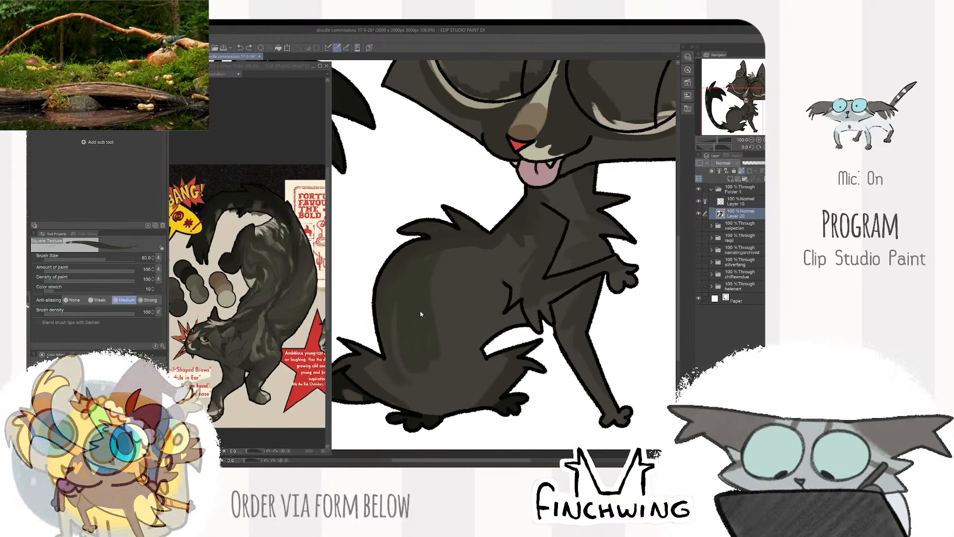
{"action": "key", "text": "ctrl+z"}
{"action": "key", "text": "]"}
{"action": "left_click_drag", "start_coordinate": [417, 271], "coordinate": [407, 321]}
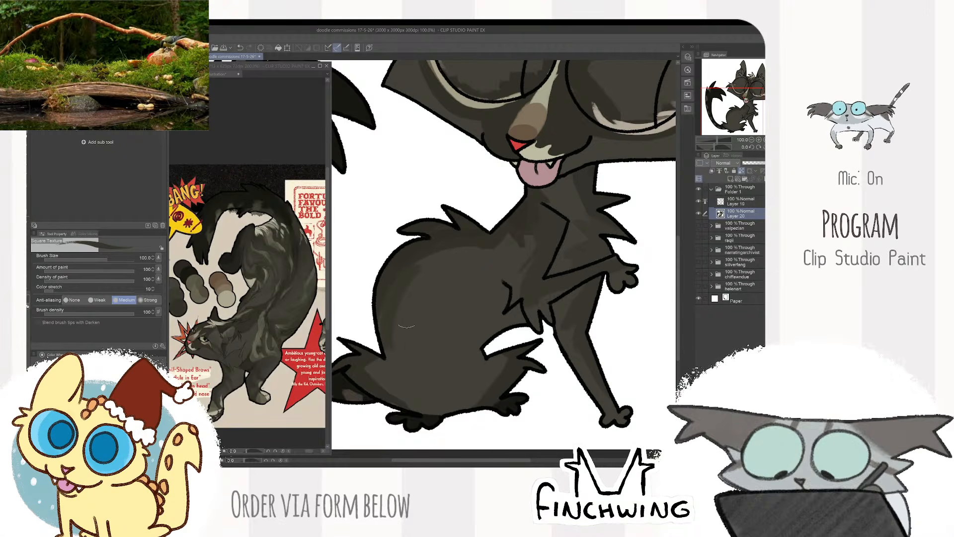
{"action": "key", "text": "ctrl+z"}
{"action": "left_click_drag", "start_coordinate": [405, 277], "coordinate": [393, 344]}
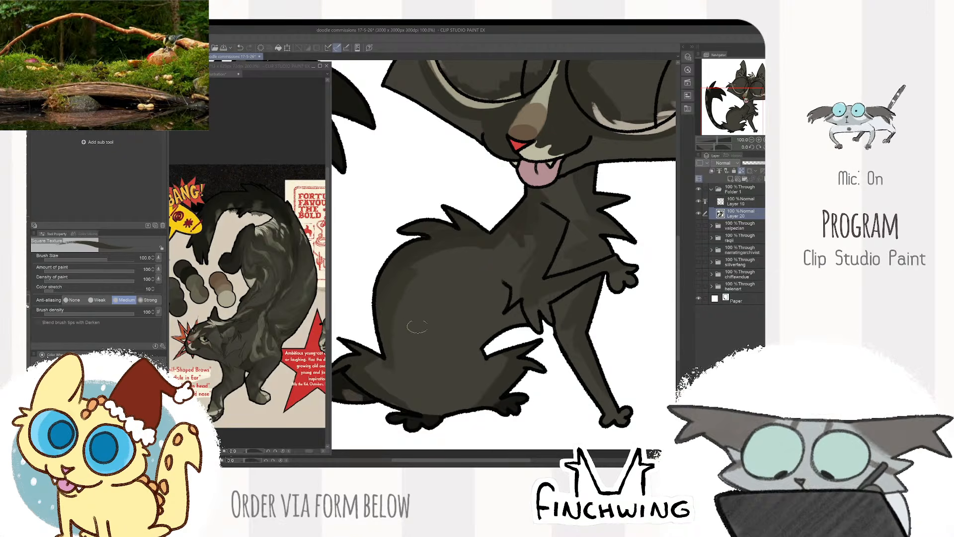
{"action": "left_click_drag", "start_coordinate": [423, 288], "coordinate": [395, 345]}
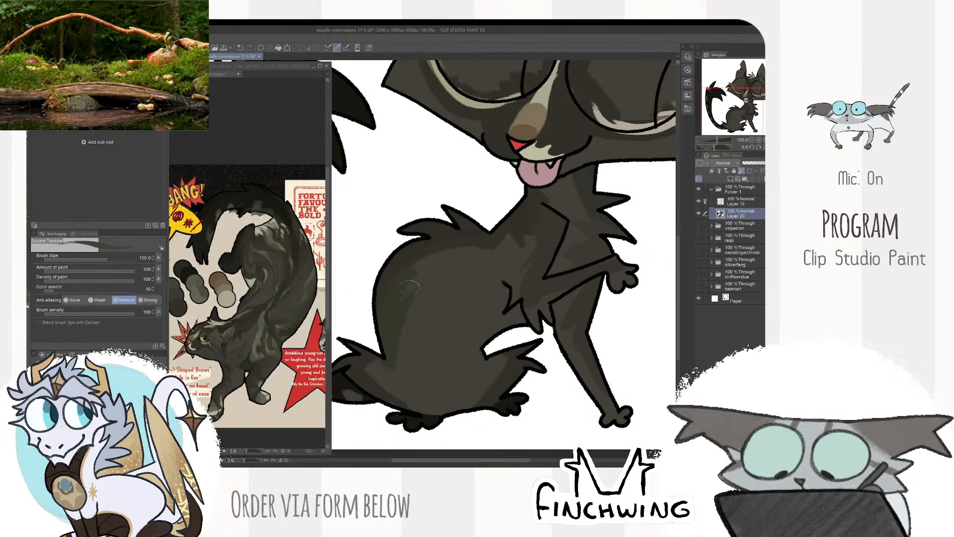
- Sample a neighbouring tone from the reference's back and touch up the haunch shading with the brush at size 100
{"action": "left_click", "coordinate": [300, 281]}
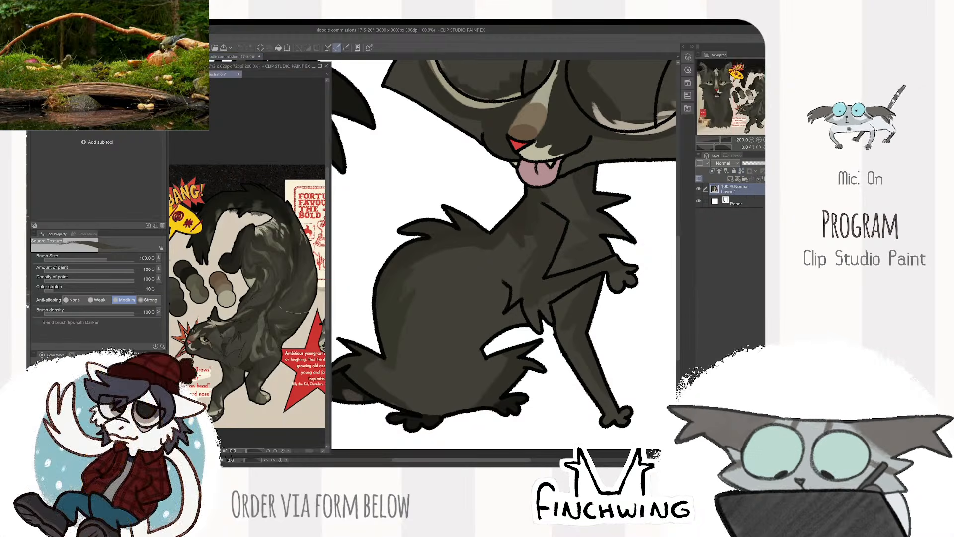
{"action": "left_click", "coordinate": [391, 357]}
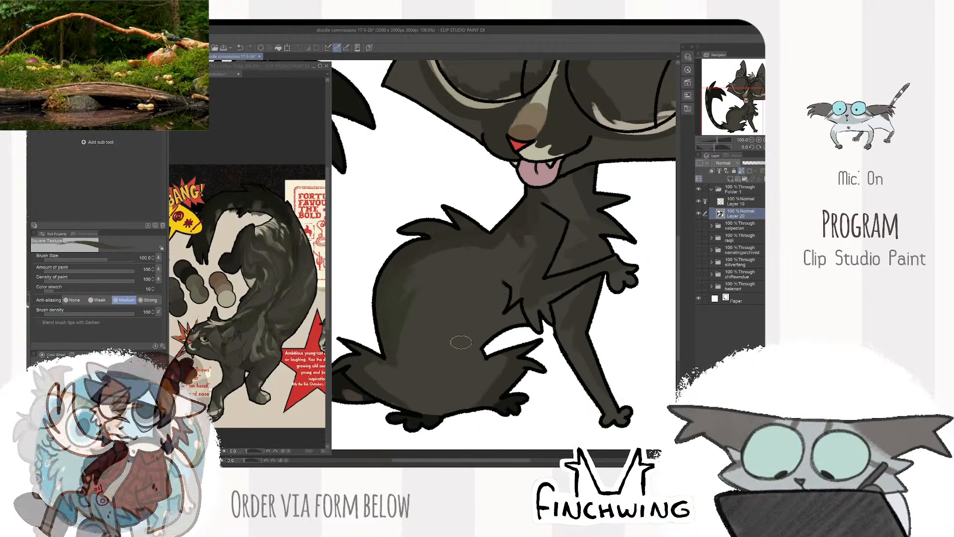
{"action": "left_click", "coordinate": [33, 39]}
{"action": "left_click", "coordinate": [79, 184]}
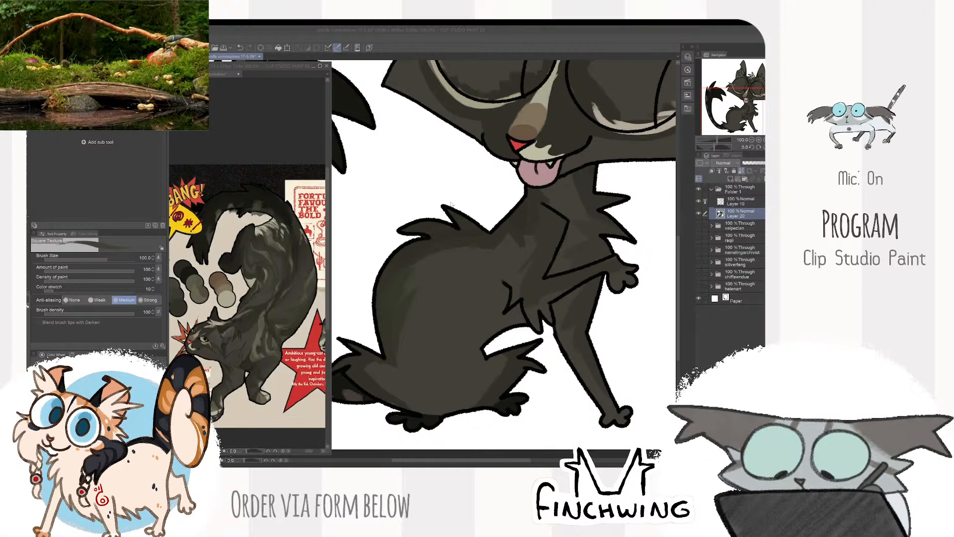
{"action": "left_click", "coordinate": [641, 286]}
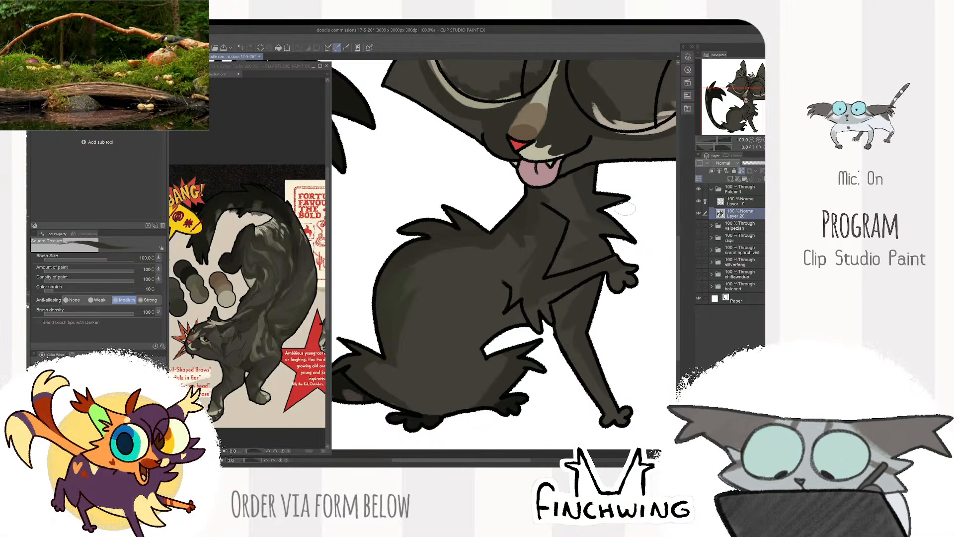
{"action": "left_click_drag", "start_coordinate": [608, 159], "coordinate": [594, 175]}
- Sample an olive tone from the reference's upper back and paint thin fur streaks down the haunch, reducing the brush to size 30
{"action": "left_click", "coordinate": [293, 213]}
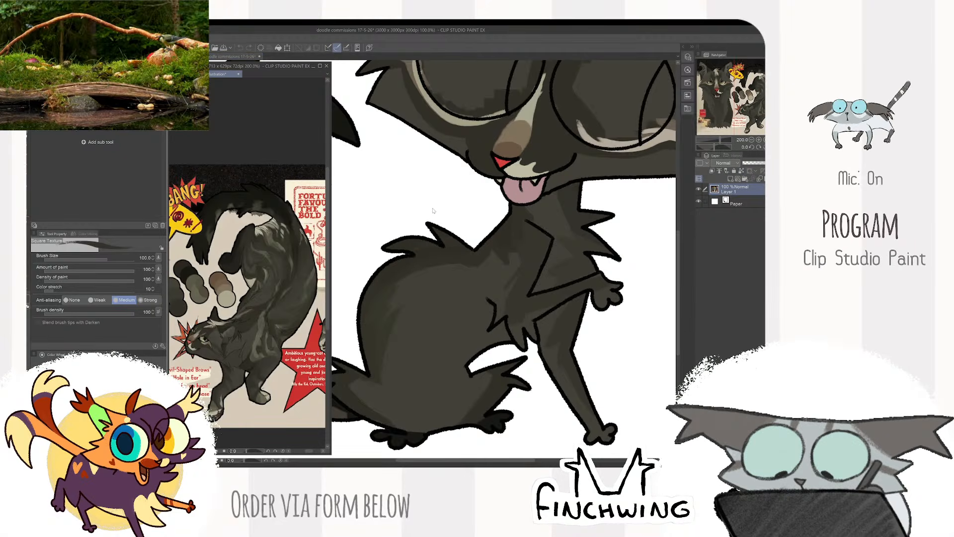
{"action": "left_click", "coordinate": [291, 246], "text": "alt"}
{"action": "left_click", "coordinate": [426, 198]}
{"action": "left_click_drag", "start_coordinate": [409, 270], "coordinate": [438, 282]}
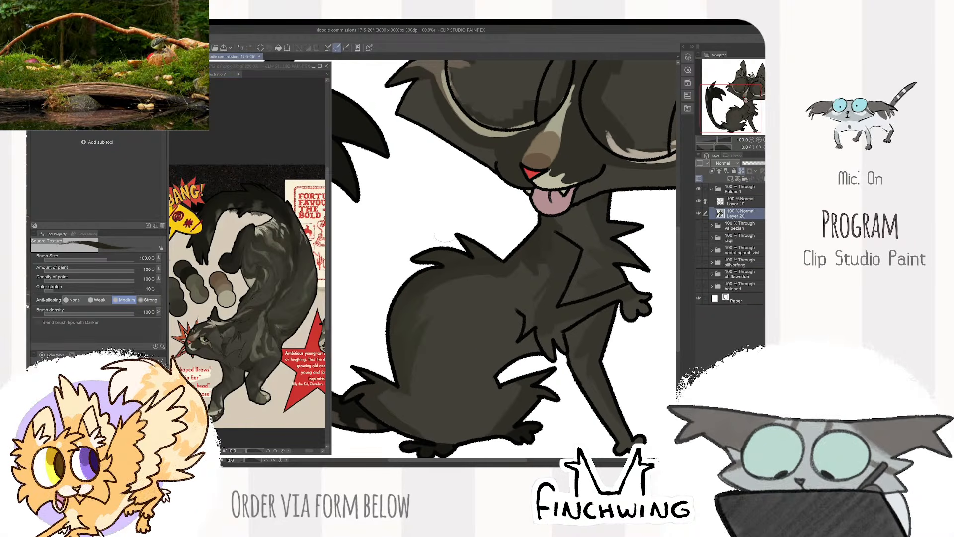
{"action": "key", "text": "bracketright"}
{"action": "key", "text": "bracketright"}
{"action": "key", "text": "bracketright"}
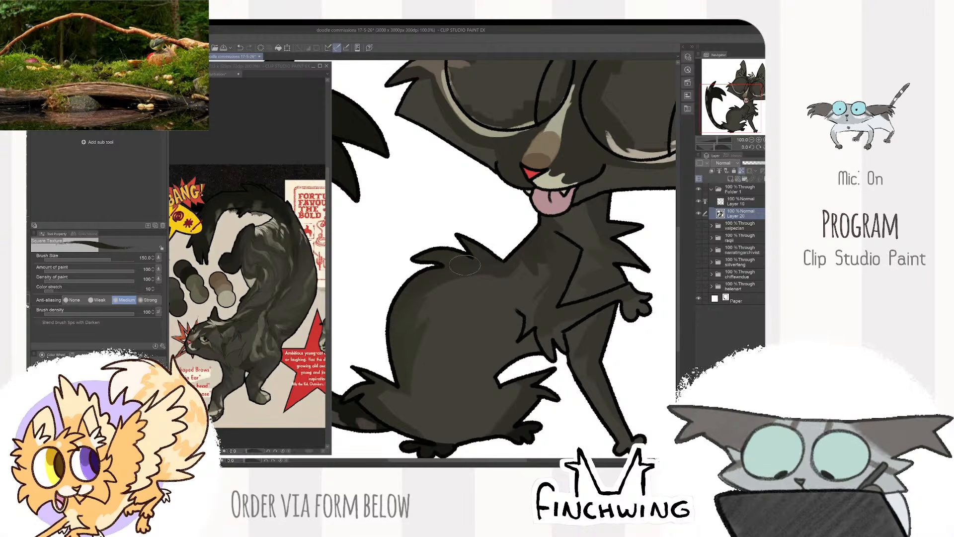
{"action": "key", "text": "bracketleft"}
{"action": "key", "text": "bracketleft"}
{"action": "key", "text": "bracketleft"}
{"action": "key", "text": "bracketleft"}
{"action": "key", "text": "bracketleft"}
{"action": "key", "text": "bracketleft"}
{"action": "key", "text": "bracketleft"}
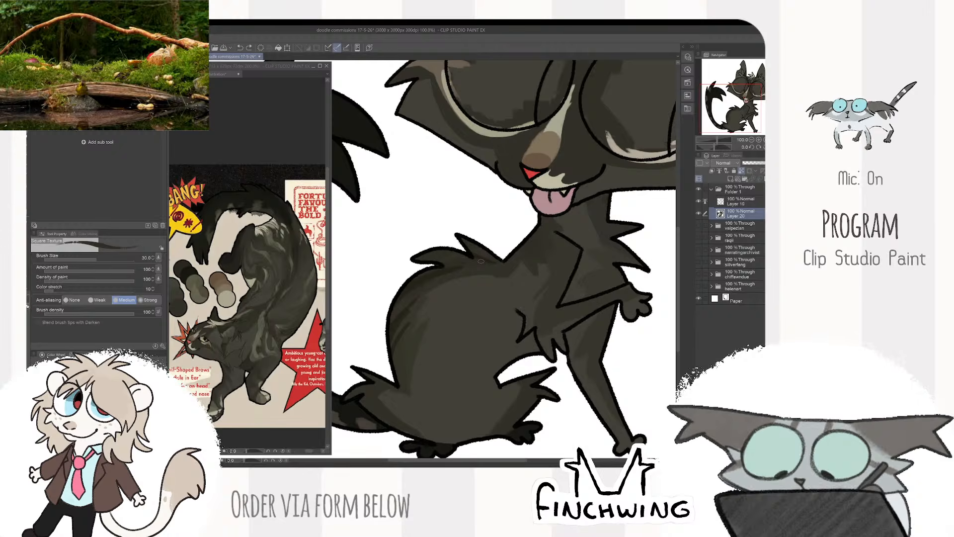
- Sample fur tones from the reference's chest and foreleg and dab small markings onto the shoulder at size 30
{"action": "left_click", "coordinate": [277, 353]}
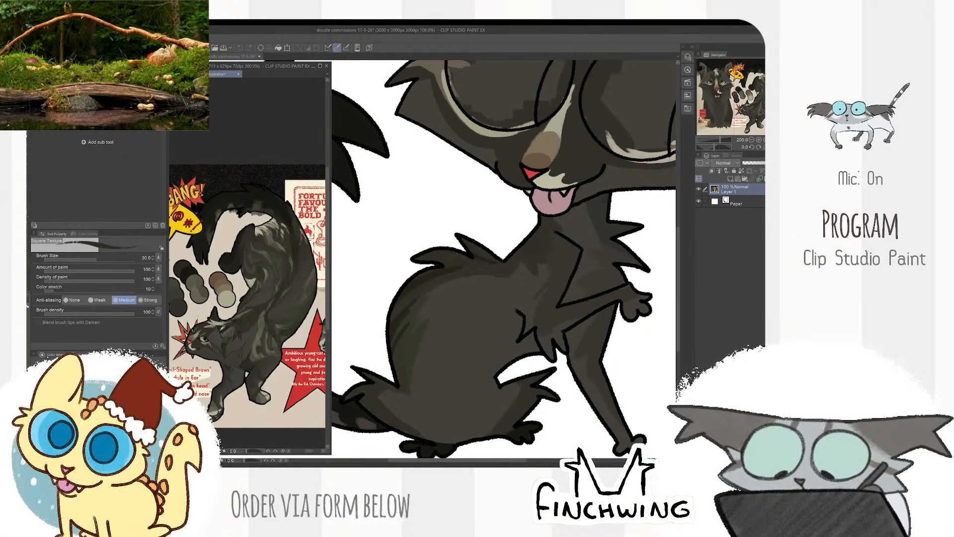
{"action": "left_click_drag", "start_coordinate": [553, 146], "coordinate": [475, 154]}
{"action": "left_click", "coordinate": [262, 323], "text": "alt"}
{"action": "left_click", "coordinate": [474, 263]}
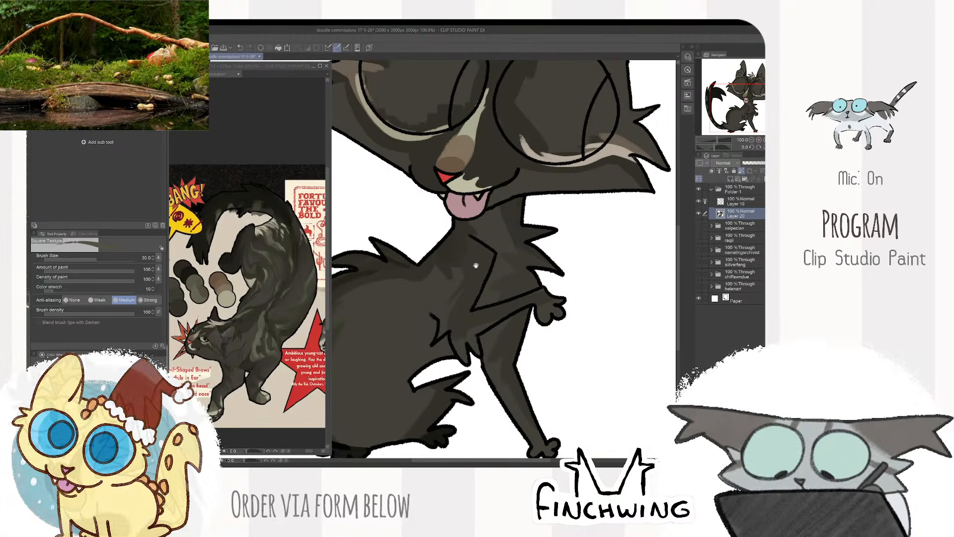
{"action": "left_click_drag", "start_coordinate": [491, 264], "coordinate": [482, 257]}
- Sample a tone from the reference's flank and rework the shoulder and neck patches with the brush at size 70
{"action": "left_click", "coordinate": [307, 281], "text": "alt"}
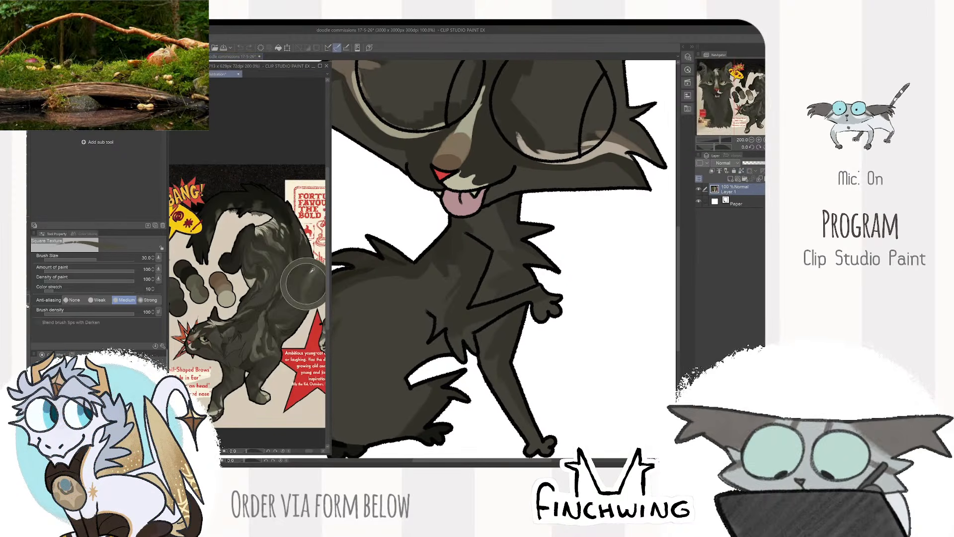
{"action": "left_click", "coordinate": [389, 275]}
{"action": "left_click_drag", "start_coordinate": [389, 275], "coordinate": [478, 263]}
{"action": "key", "text": "bracketright"}
{"action": "key", "text": "bracketright"}
{"action": "key", "text": "bracketright"}
{"action": "key", "text": "bracketright"}
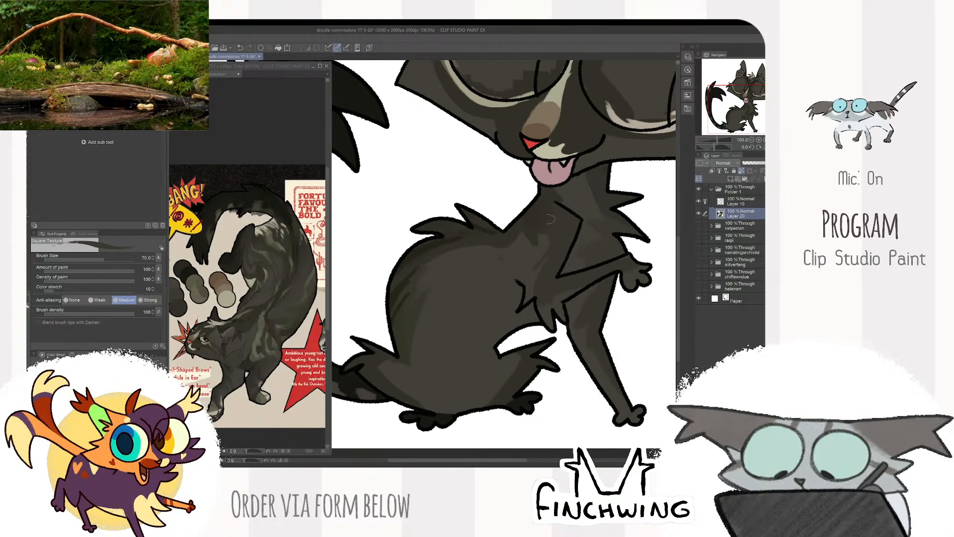
- Sample a lighter olive tone from the reference's flank and paint curved streaks down the haunch, reducing the brush to size 30
{"action": "left_click", "coordinate": [305, 275], "text": "alt"}
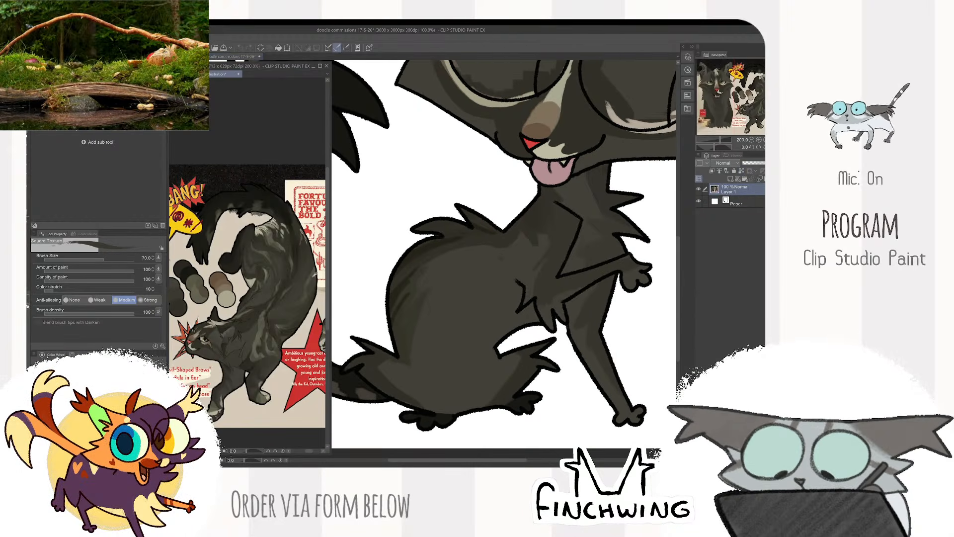
{"action": "left_click", "coordinate": [361, 242]}
{"action": "key", "text": "bracketleft"}
{"action": "key", "text": "bracketleft"}
{"action": "key", "text": "bracketleft"}
{"action": "key", "text": "bracketleft"}
{"action": "mouse_move", "coordinate": [454, 265]}
{"action": "left_mouse_down"}
{"action": "mouse_move", "coordinate": [410, 310]}
{"action": "mouse_move", "coordinate": [413, 349]}
{"action": "left_mouse_up"}
{"action": "key", "text": "bracketright"}
{"action": "key", "text": "bracketright"}
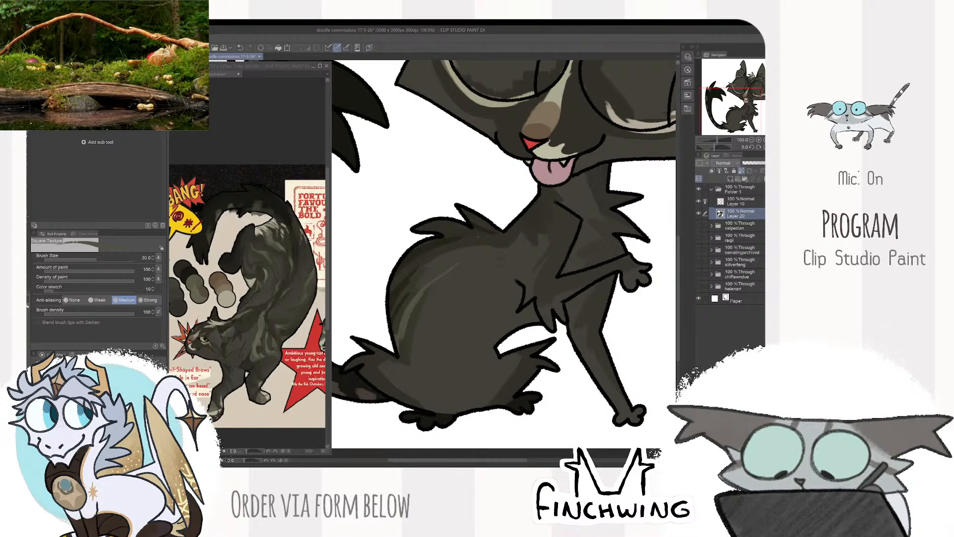
- Sample a pale tone from the reference's back markings and refine the haunch with fine highlight streaks at size 30
{"action": "left_click", "coordinate": [259, 232]}
{"action": "left_click", "coordinate": [259, 231], "text": "alt"}
{"action": "left_click", "coordinate": [449, 285]}
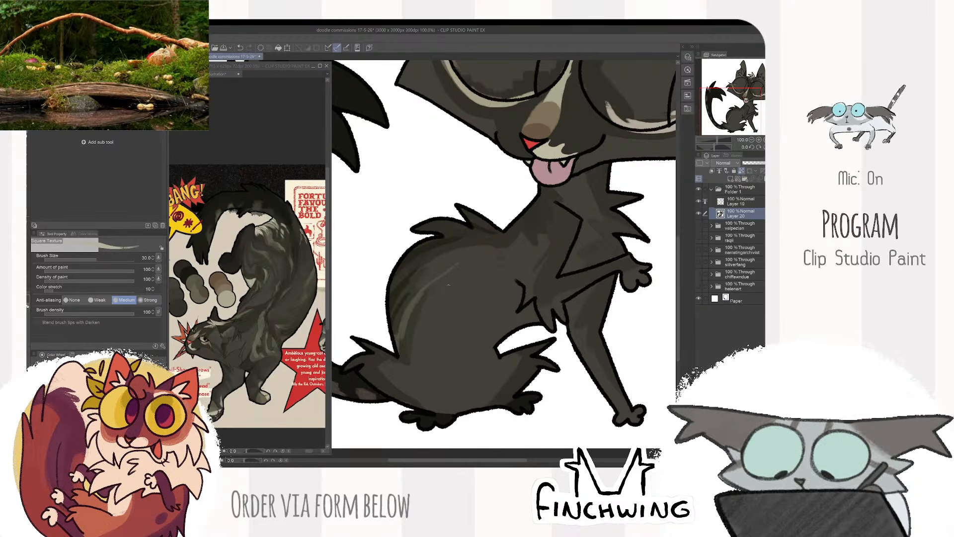
{"action": "key", "text": "super"}
{"action": "key", "text": "super"}
{"action": "left_click", "coordinate": [398, 394], "text": "alt"}
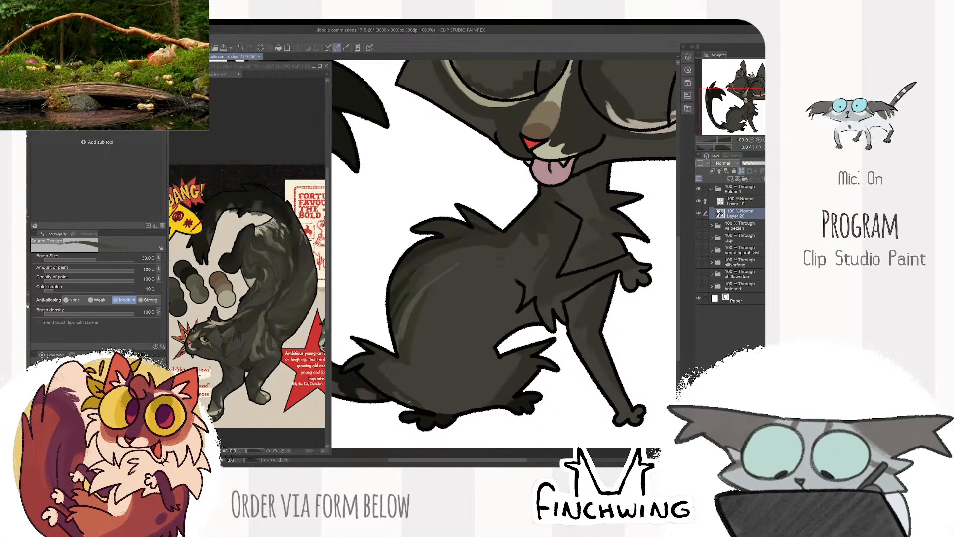
{"action": "left_click_drag", "start_coordinate": [401, 393], "coordinate": [411, 400]}
{"action": "left_click", "coordinate": [411, 401], "text": "alt"}
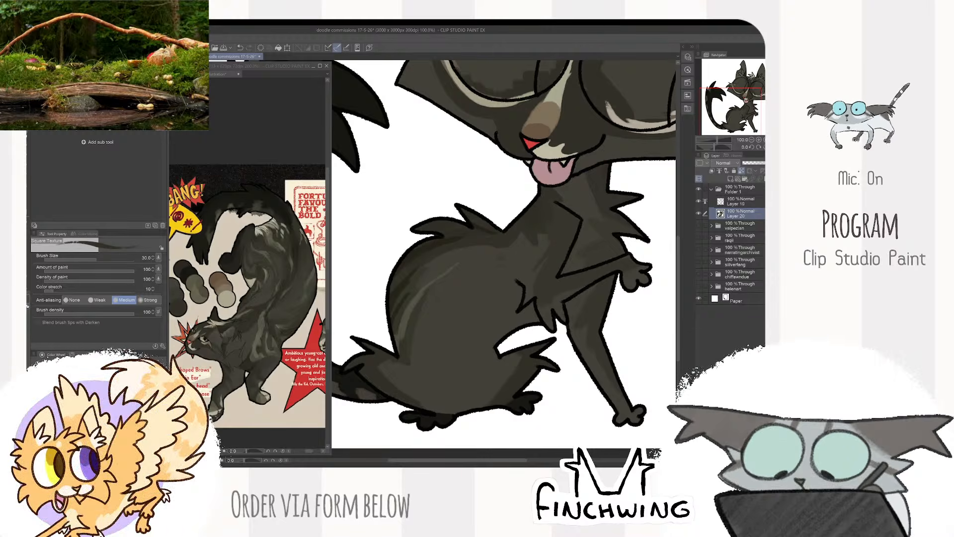
{"action": "left_click_drag", "start_coordinate": [470, 319], "coordinate": [464, 309]}
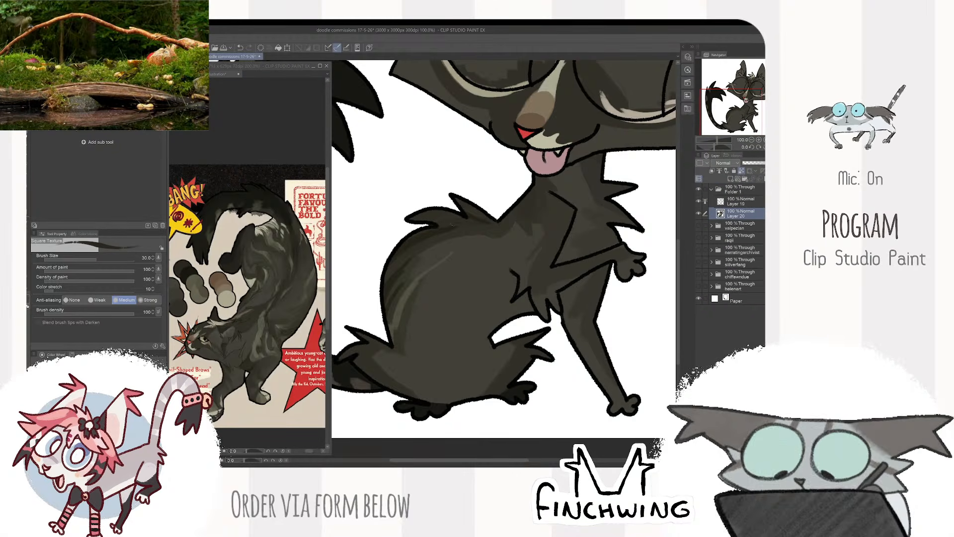
- Sample tones from the reference's shoulder and paint a lighter wavy marking down the cat's shoulder, using brush sizes 50 and 40
{"action": "left_click", "coordinate": [295, 318]}
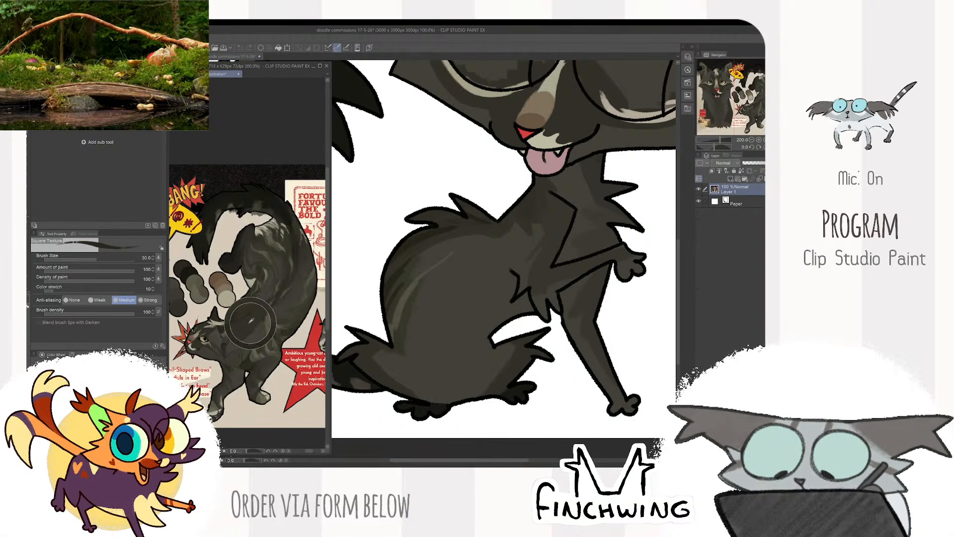
{"action": "mouse_move", "coordinate": [575, 184]}
{"action": "left_mouse_down"}
{"action": "mouse_move", "coordinate": [522, 232]}
{"action": "mouse_move", "coordinate": [493, 275]}
{"action": "left_mouse_up"}
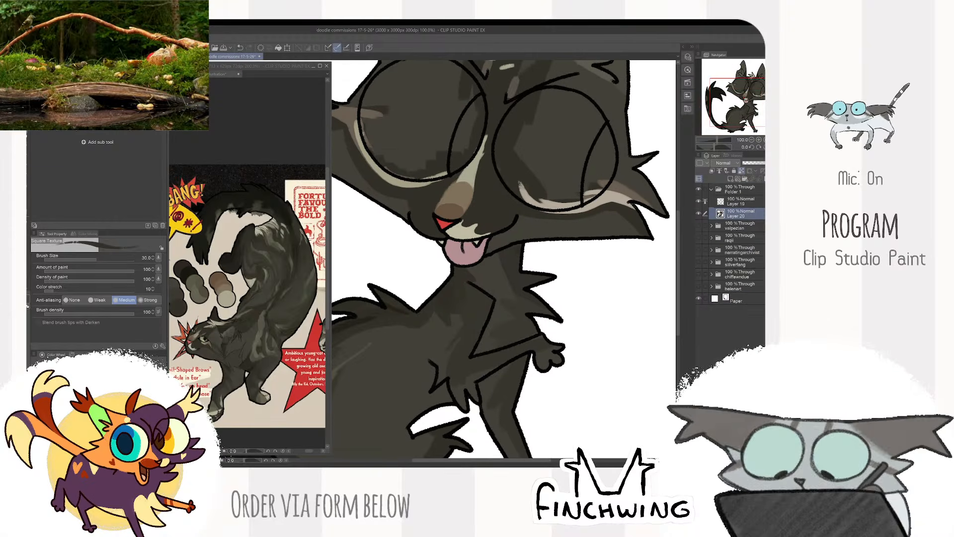
{"action": "left_click", "coordinate": [224, 322]}
{"action": "left_click", "coordinate": [219, 324], "text": "alt"}
{"action": "left_click", "coordinate": [238, 316], "text": "alt"}
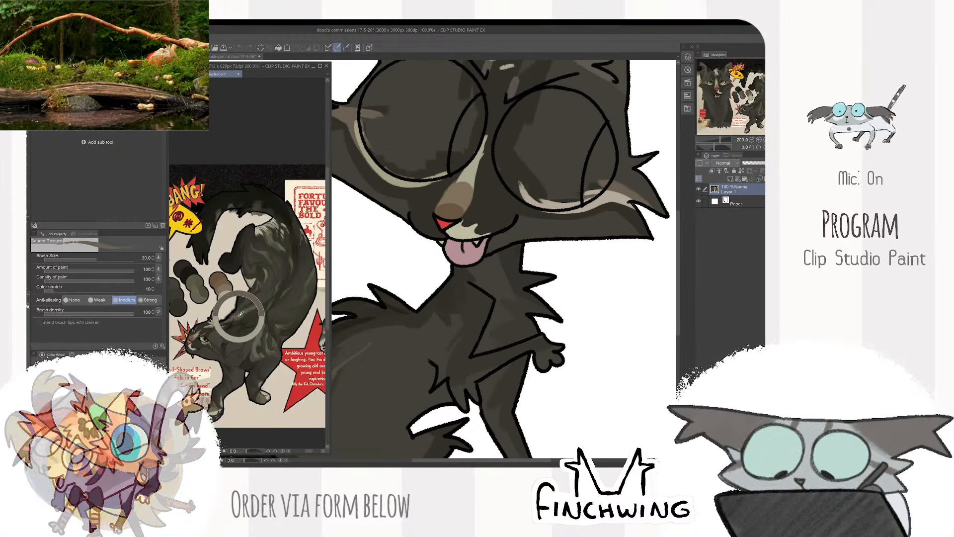
{"action": "left_click_drag", "start_coordinate": [503, 262], "coordinate": [500, 202]}
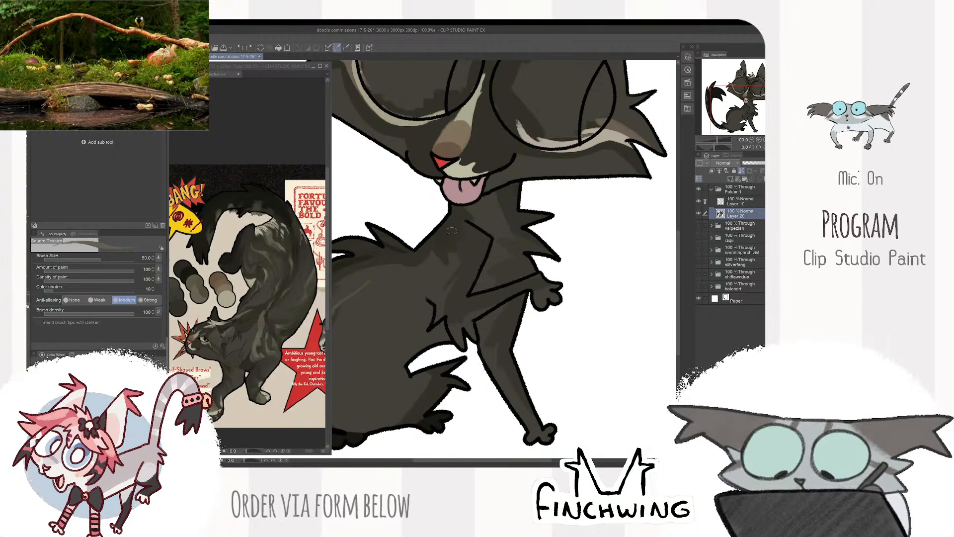
{"action": "left_click_drag", "start_coordinate": [451, 233], "coordinate": [455, 302]}
{"action": "key", "text": "]"}
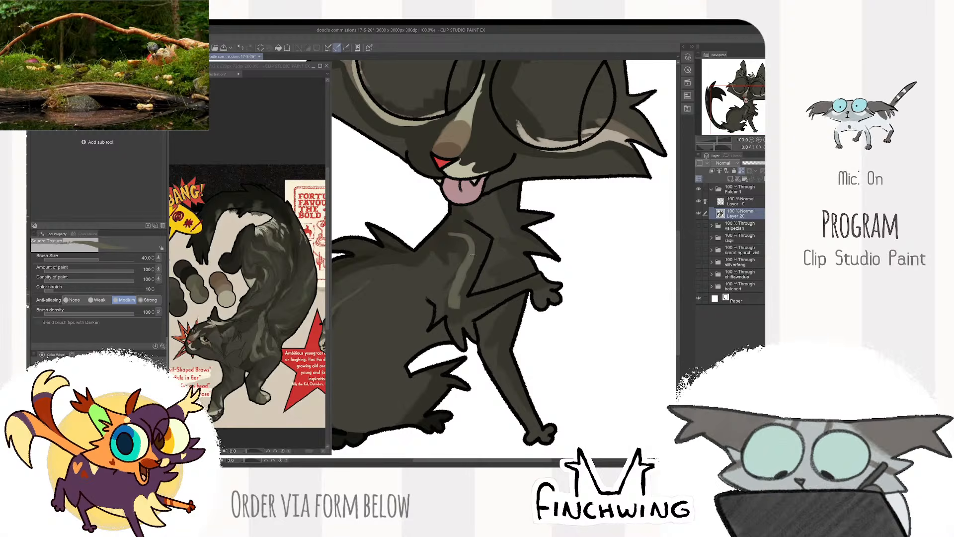
- Extend the lighter wavy shoulder marking with a downward stroke toward the elbow fur at brush size 40
{"action": "left_click_drag", "start_coordinate": [451, 263], "coordinate": [440, 300]}
{"action": "key", "text": "["}
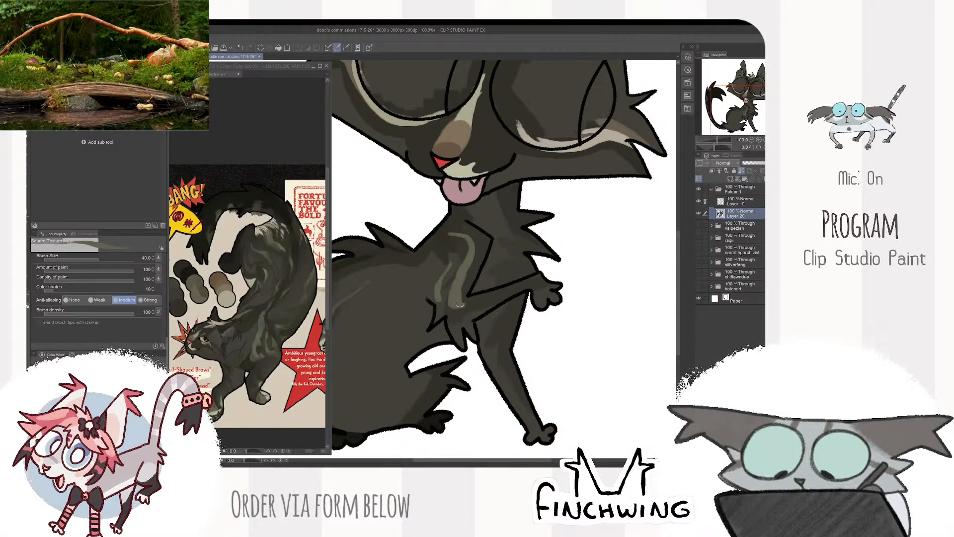
{"action": "left_click_drag", "start_coordinate": [511, 261], "coordinate": [540, 241]}
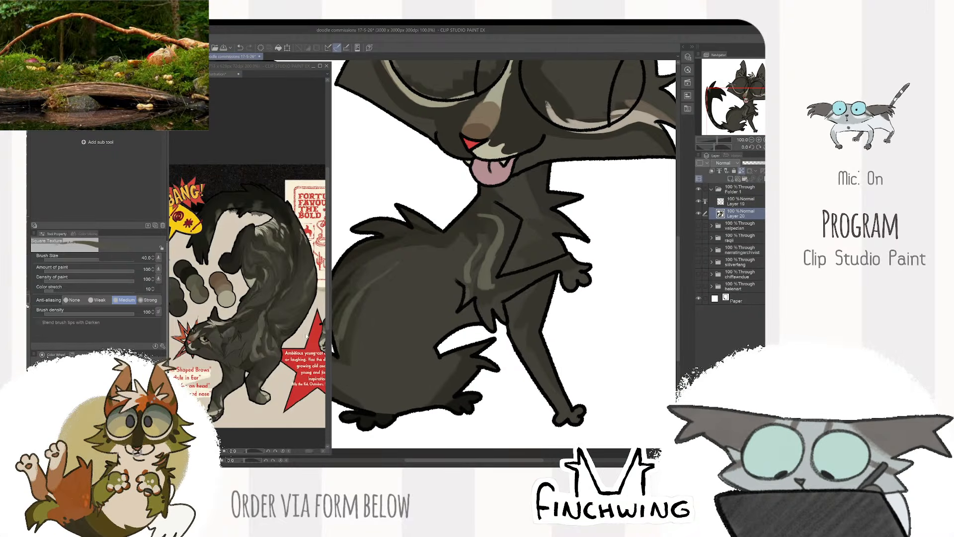
{"action": "left_click_drag", "start_coordinate": [450, 270], "coordinate": [458, 267]}
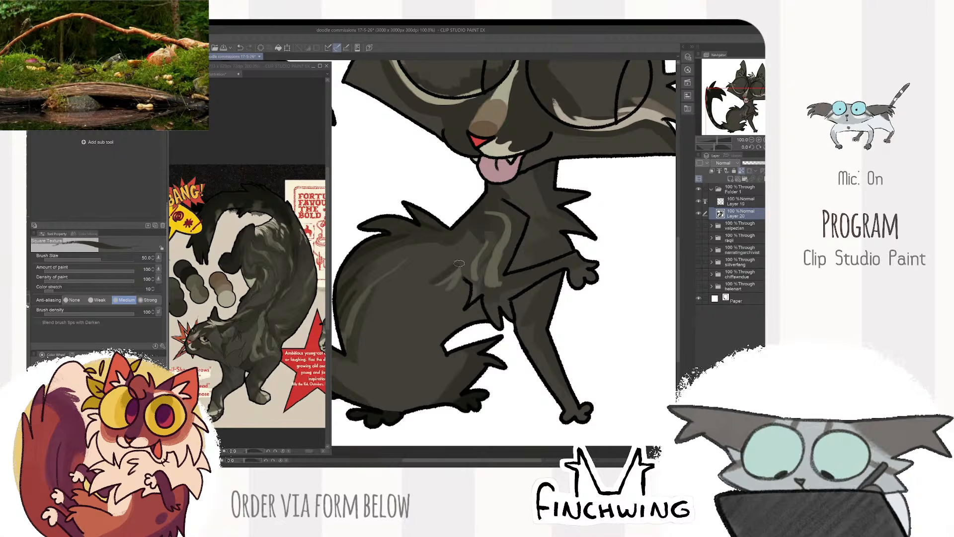
- Try muted streaks on the flank just behind the shoulder, varying the brush size between 30 and 70
{"action": "key", "text": "bracketright"}
{"action": "key", "text": "bracketright"}
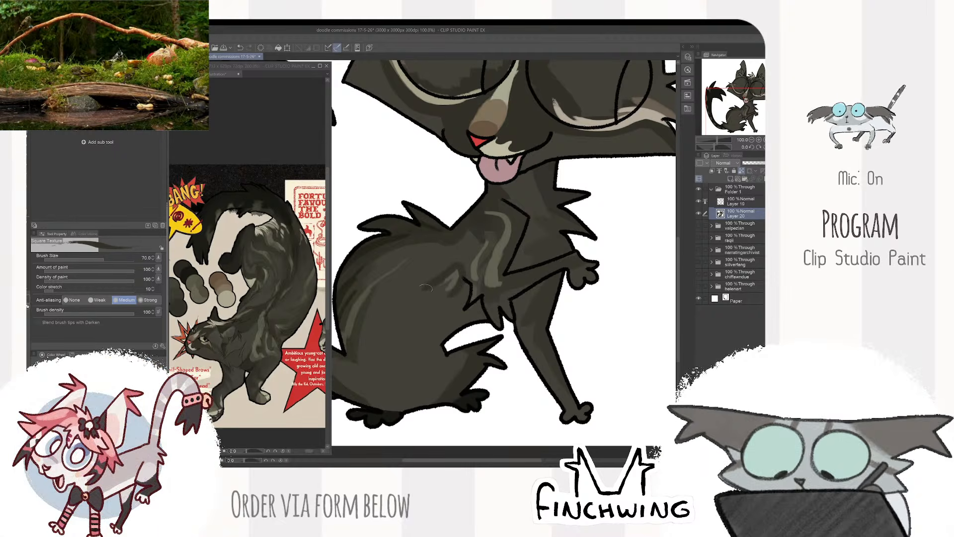
{"action": "key", "text": "bracketleft"}
{"action": "key", "text": "bracketleft"}
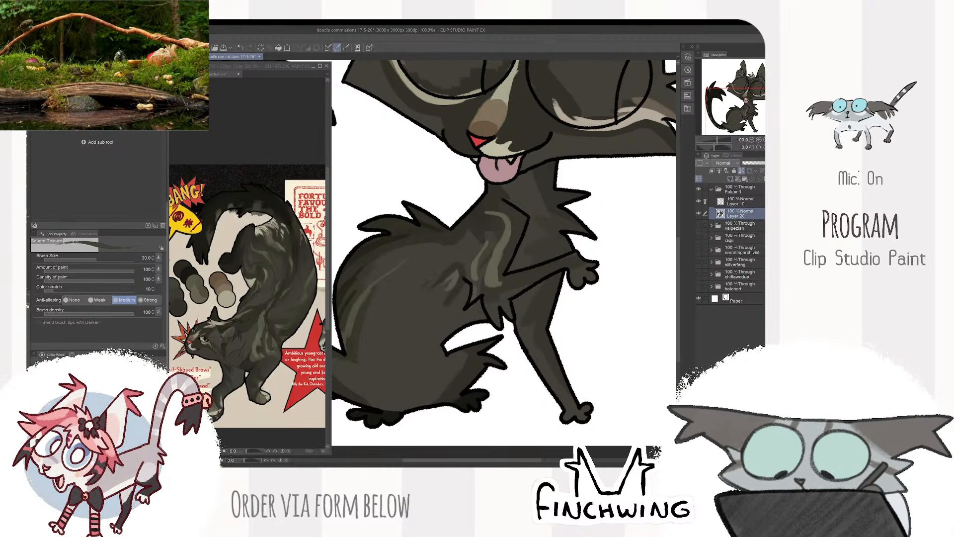
{"action": "key", "text": "bracketright"}
{"action": "key", "text": "bracketright"}
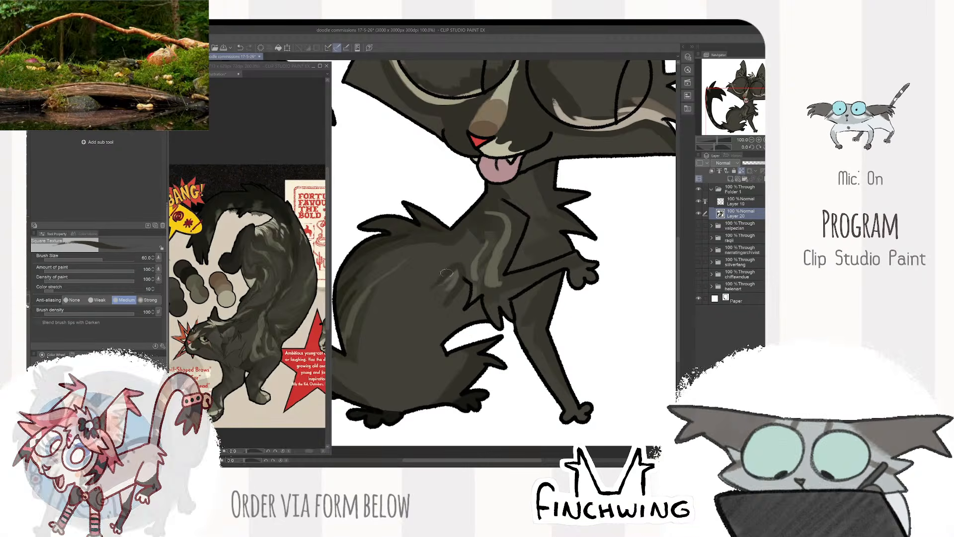
{"action": "key", "text": "bracketleft"}
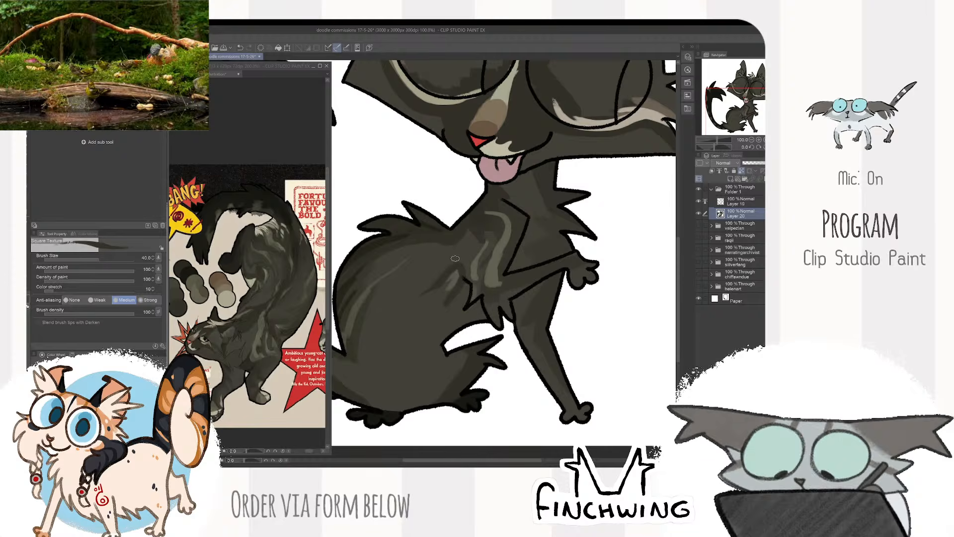
{"action": "key", "text": "bracketright"}
{"action": "key", "text": "bracketright"}
{"action": "key", "text": "bracketright"}
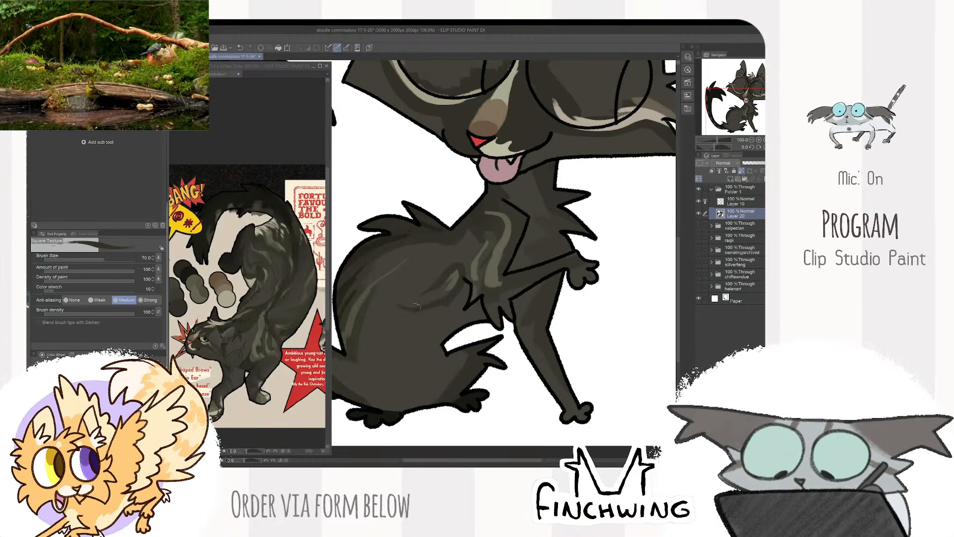
- Try slanted streaks across the lower flank, undoing the first strokes and repainting them at brush size 50
{"action": "left_click_drag", "start_coordinate": [387, 326], "coordinate": [440, 308]}
{"action": "key", "text": "bracketleft"}
{"action": "key", "text": "bracketleft"}
{"action": "key", "text": "bracketleft"}
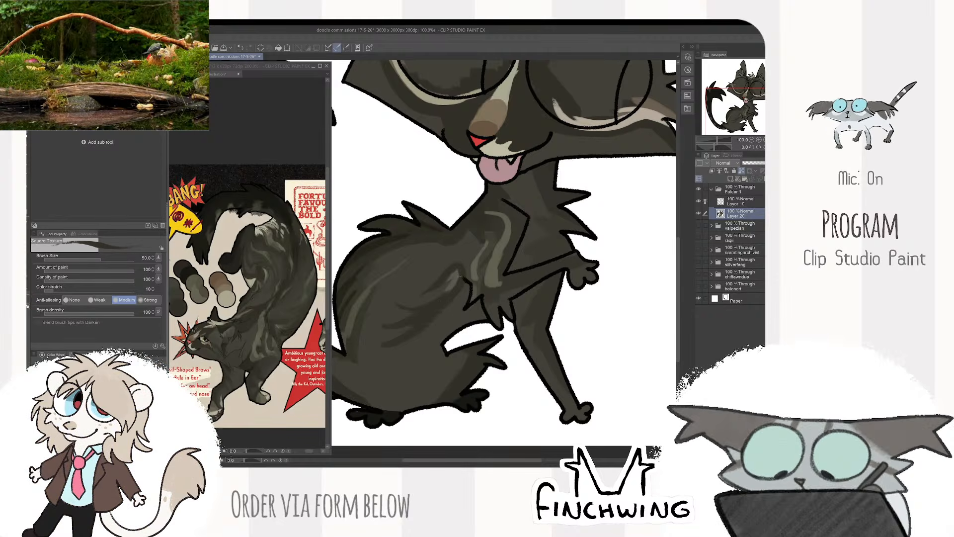
{"action": "key", "text": "ctrl+z"}
{"action": "key", "text": "ctrl+z"}
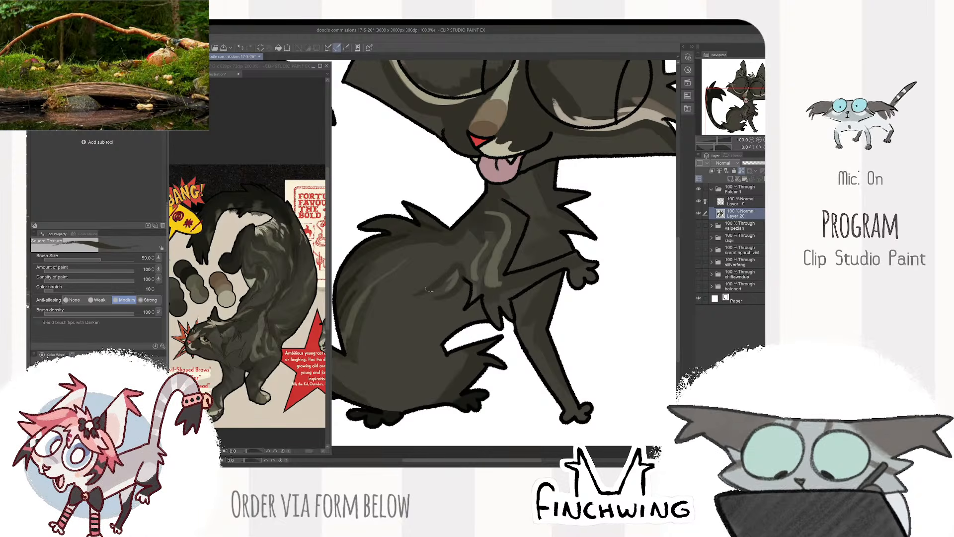
{"action": "left_click_drag", "start_coordinate": [424, 303], "coordinate": [396, 314]}
{"action": "left_click_drag", "start_coordinate": [431, 317], "coordinate": [383, 334]}
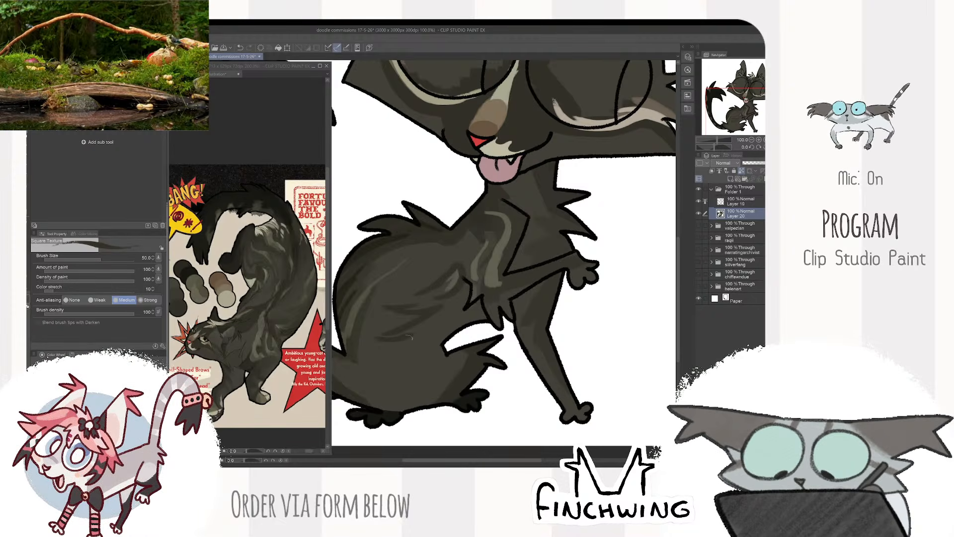
{"action": "scroll", "coordinate": [486, 255], "scroll_direction": "down", "scroll_amount": 1}
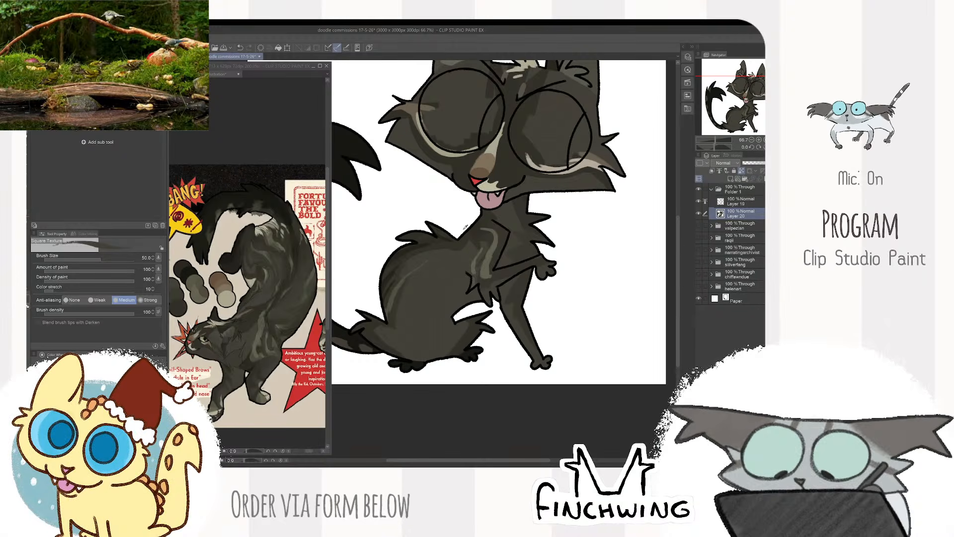
- Sample a tone from the reference's flank, try a short streak on the lower haunch at size 50 and undo the last stroke
{"action": "left_click", "coordinate": [306, 249]}
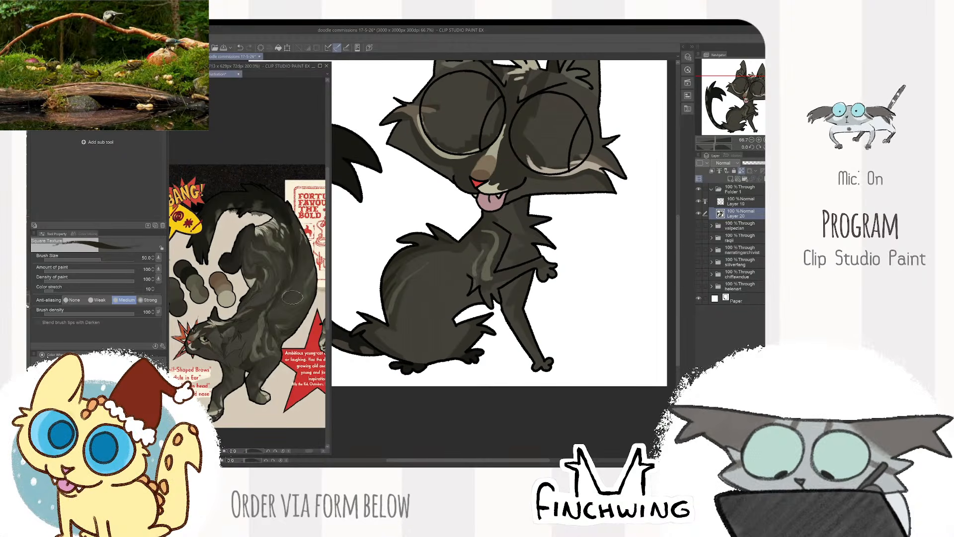
{"action": "left_click", "coordinate": [405, 213]}
{"action": "scroll", "coordinate": [444, 322], "scroll_direction": "up", "scroll_amount": 1}
{"action": "left_click_drag", "start_coordinate": [444, 322], "coordinate": [467, 302]}
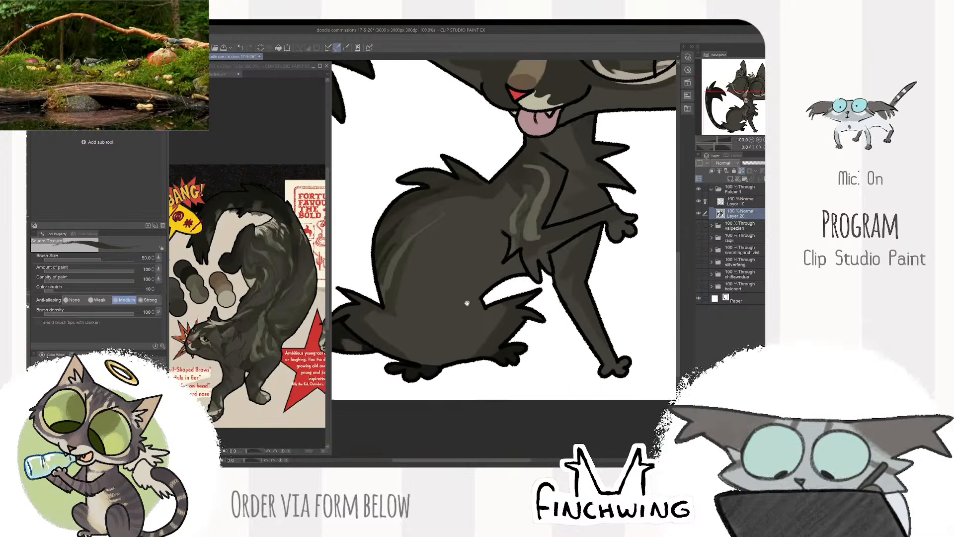
{"action": "mouse_move", "coordinate": [402, 319]}
{"action": "left_mouse_down"}
{"action": "mouse_move", "coordinate": [409, 350]}
{"action": "mouse_move", "coordinate": [383, 321]}
{"action": "mouse_move", "coordinate": [408, 341]}
{"action": "mouse_move", "coordinate": [399, 324]}
{"action": "mouse_move", "coordinate": [382, 322]}
{"action": "mouse_move", "coordinate": [415, 362]}
{"action": "left_mouse_up"}
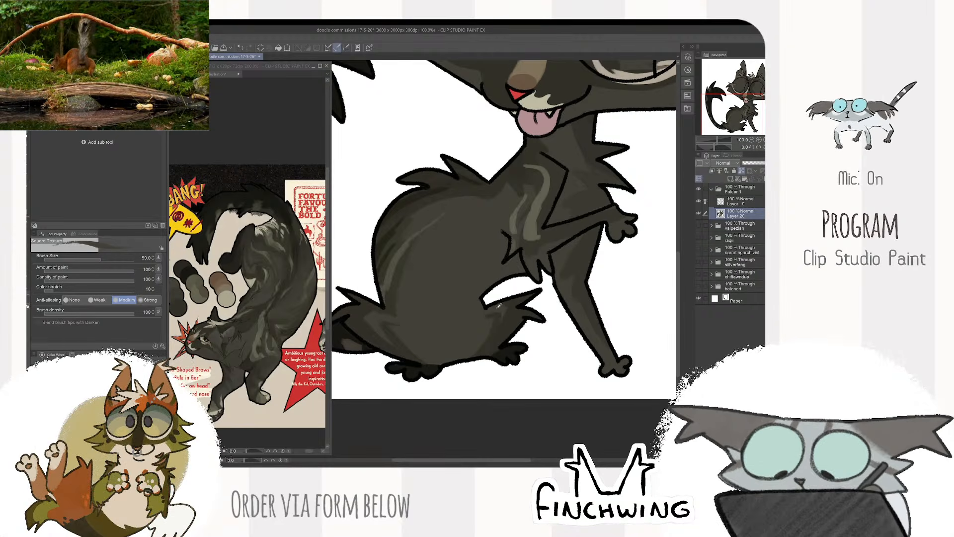
{"action": "left_click_drag", "start_coordinate": [546, 207], "coordinate": [533, 255]}
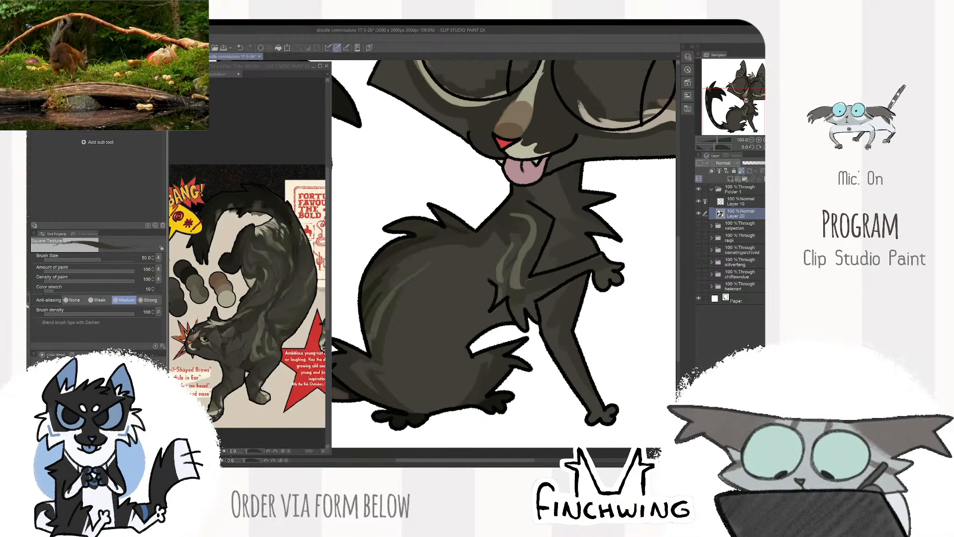
{"action": "key", "text": "ctrl+z"}
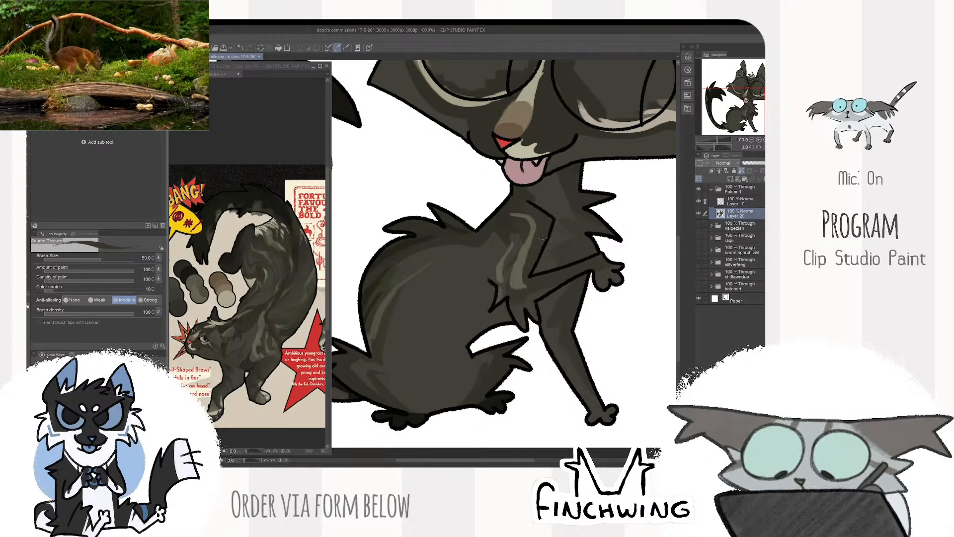
- Try strokes across the shoulder and down the middle of the haunch, and undo the last two
{"action": "mouse_move", "coordinate": [531, 241]}
{"action": "left_mouse_down"}
{"action": "mouse_move", "coordinate": [501, 247]}
{"action": "mouse_move", "coordinate": [490, 267]}
{"action": "left_mouse_up"}
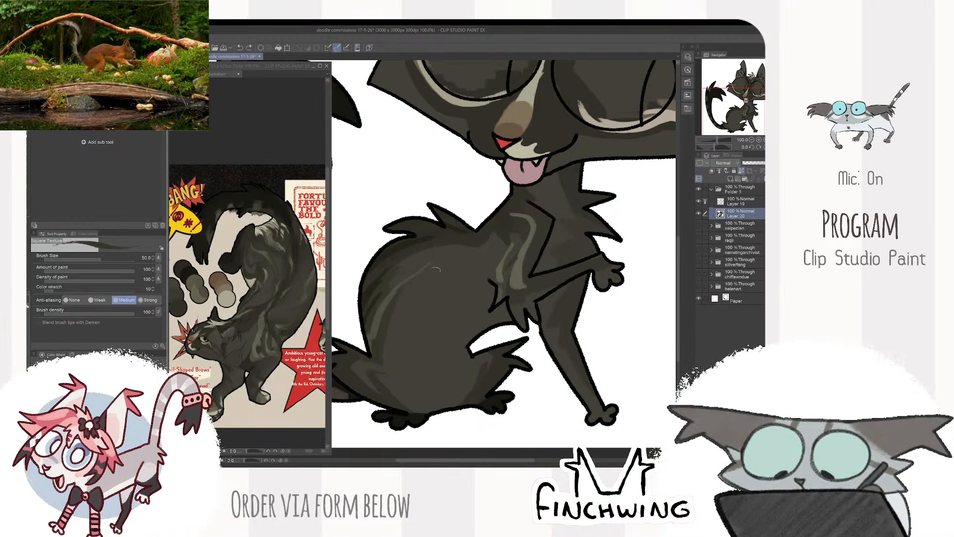
{"action": "mouse_move", "coordinate": [411, 291]}
{"action": "left_mouse_down"}
{"action": "mouse_move", "coordinate": [407, 348]}
{"action": "mouse_move", "coordinate": [441, 343]}
{"action": "left_mouse_up"}
{"action": "key", "text": "ctrl+z"}
{"action": "key", "text": "ctrl+z"}
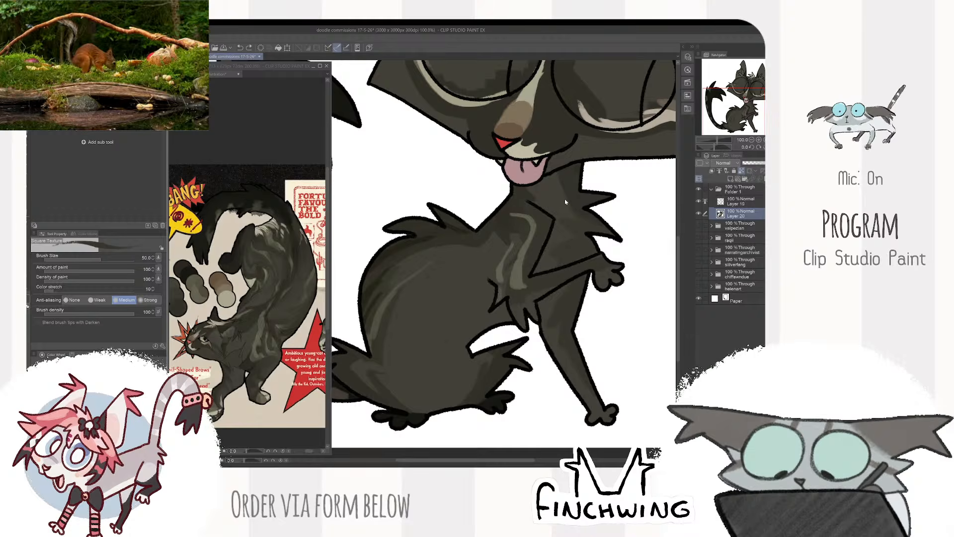
- Paint a thin curved streak down the middle of the haunch with the brush at size 25
{"action": "scroll", "coordinate": [562, 200], "scroll_direction": "down", "scroll_amount": 2}
{"action": "left_click_drag", "start_coordinate": [627, 187], "coordinate": [596, 239]}
{"action": "scroll", "coordinate": [465, 301], "scroll_direction": "up", "scroll_amount": 3}
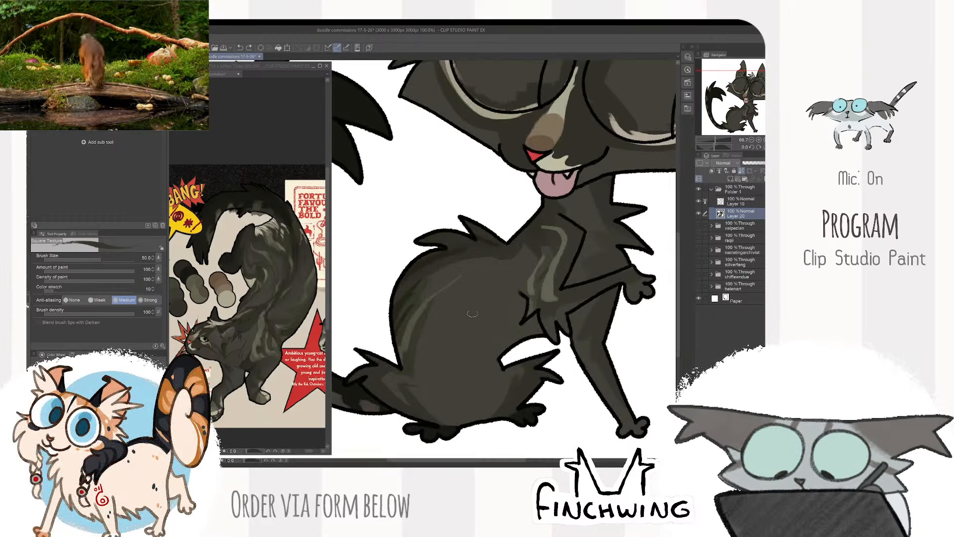
{"action": "key", "text": "bracketright"}
{"action": "key", "text": "bracketright"}
{"action": "key", "text": "bracketright"}
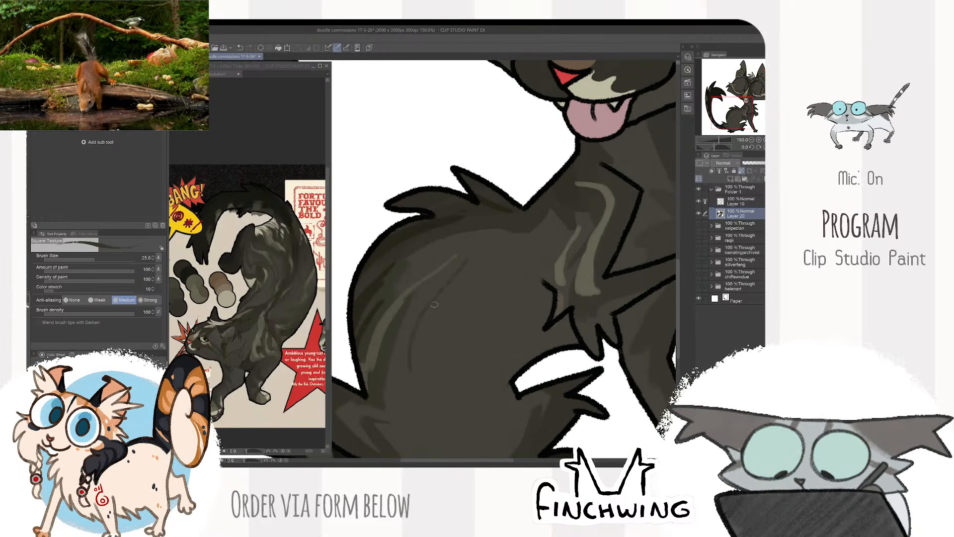
{"action": "mouse_move", "coordinate": [464, 259]}
{"action": "left_mouse_down"}
{"action": "mouse_move", "coordinate": [418, 373]}
{"action": "mouse_move", "coordinate": [420, 393]}
{"action": "left_mouse_up"}
- Blend and extend the curved streaks down the lower haunch using brush sizes 70 and 40
{"action": "key", "text": "bracketright"}
{"action": "key", "text": "bracketright"}
{"action": "key", "text": "bracketright"}
{"action": "key", "text": "bracketright"}
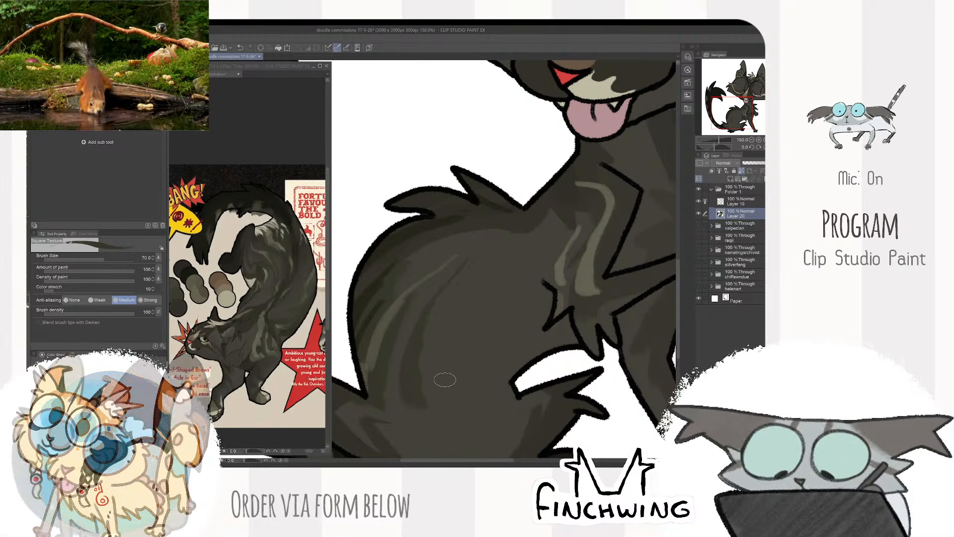
{"action": "key", "text": "bracketleft"}
{"action": "key", "text": "bracketleft"}
{"action": "key", "text": "bracketleft"}
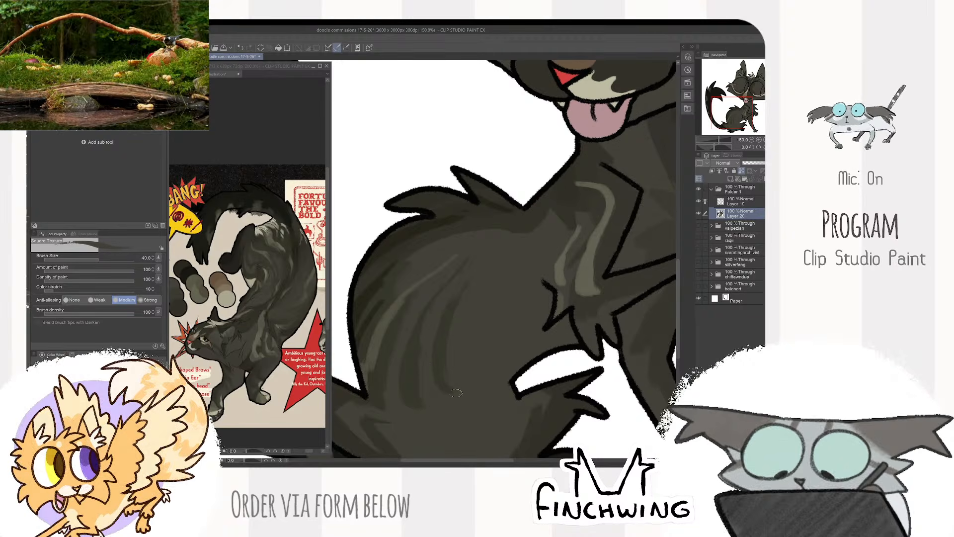
{"action": "scroll", "coordinate": [519, 246], "scroll_direction": "down", "scroll_amount": 3}
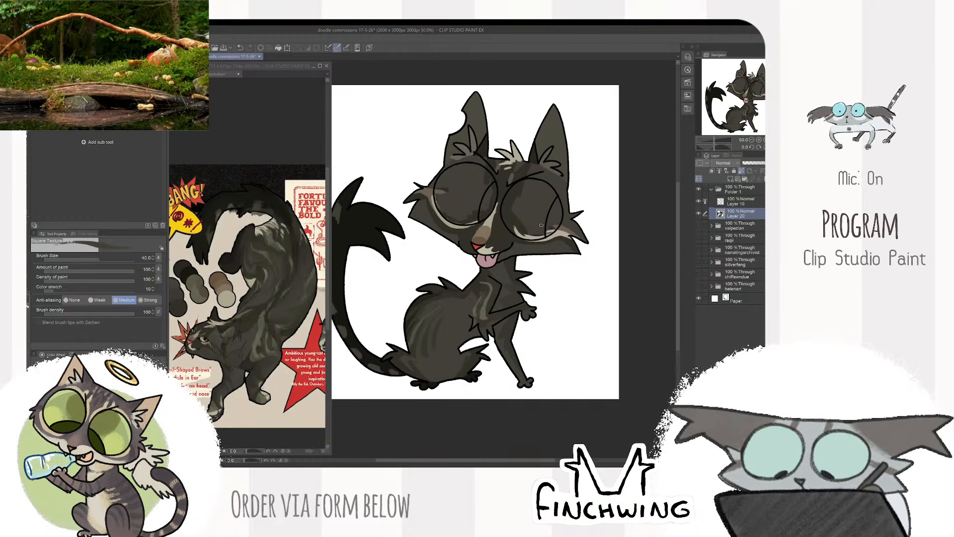
{"action": "scroll", "coordinate": [440, 326], "scroll_direction": "up", "scroll_amount": 2}
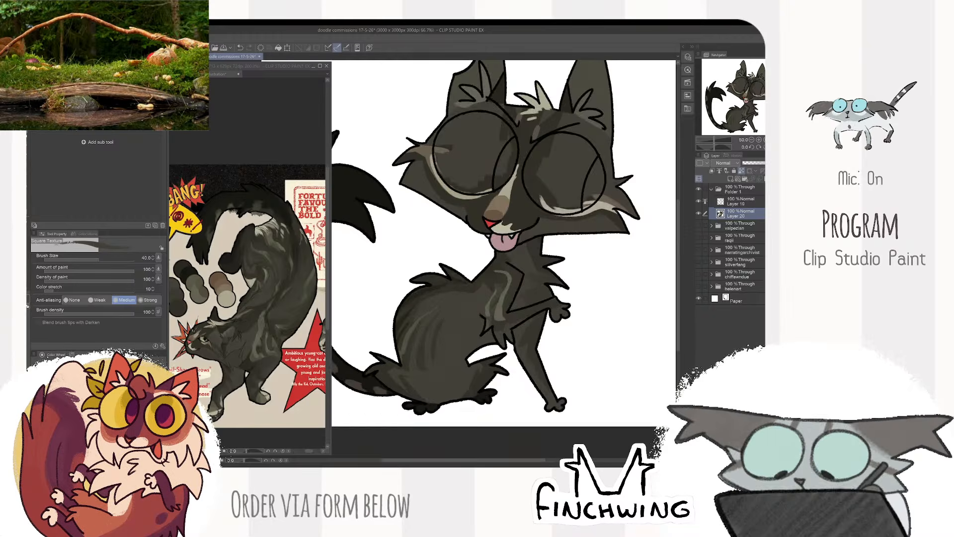
{"action": "left_click", "coordinate": [424, 350], "text": "alt"}
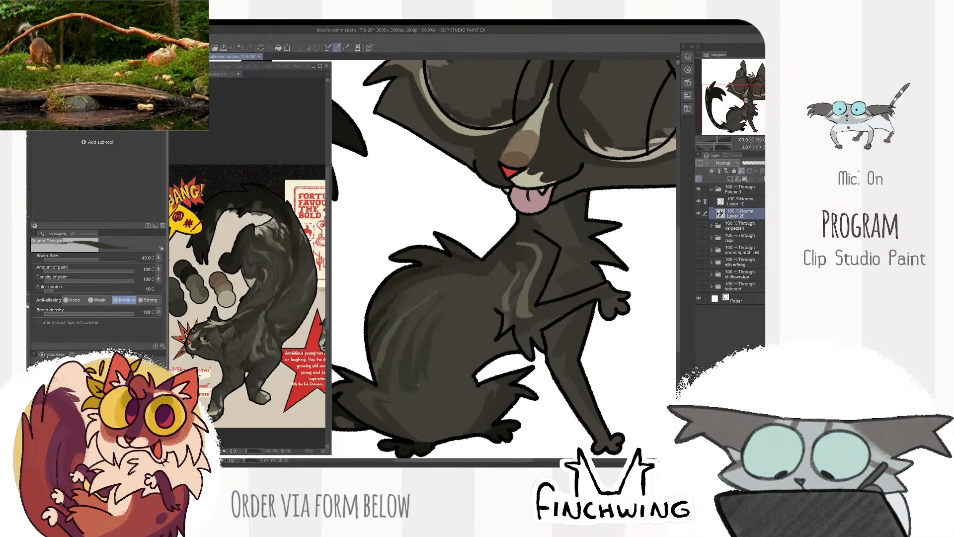
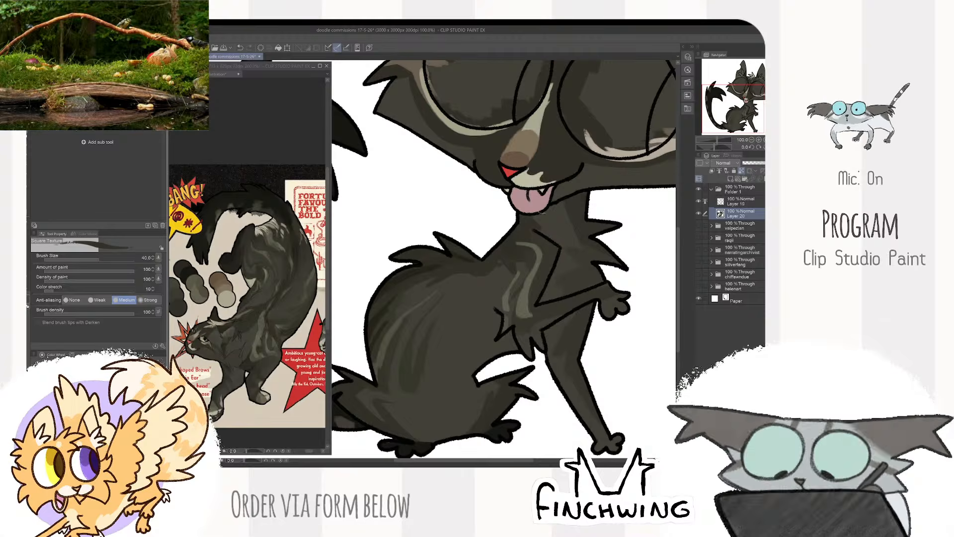
- Increase the brush size to 50 and paint the cat's raised front paw a lighter olive-grey
{"action": "scroll", "coordinate": [541, 213], "scroll_direction": "down", "scroll_amount": 2}
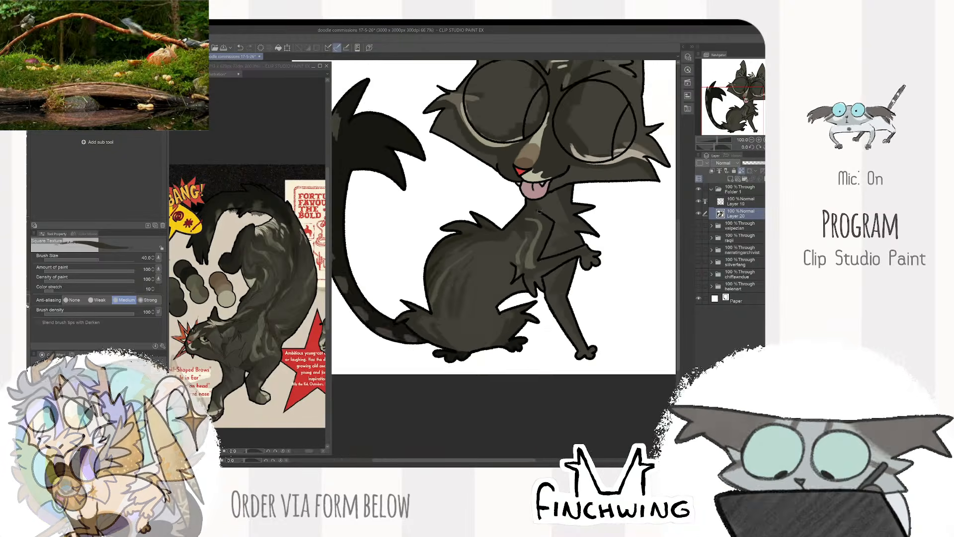
{"action": "scroll", "coordinate": [539, 212], "scroll_direction": "down", "scroll_amount": 1}
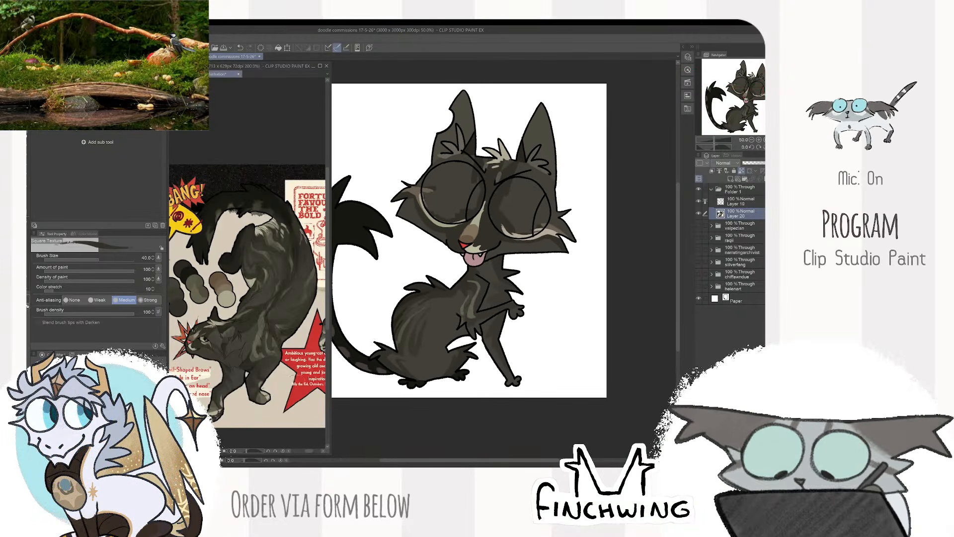
{"action": "left_click_drag", "start_coordinate": [311, 410], "coordinate": [299, 407]}
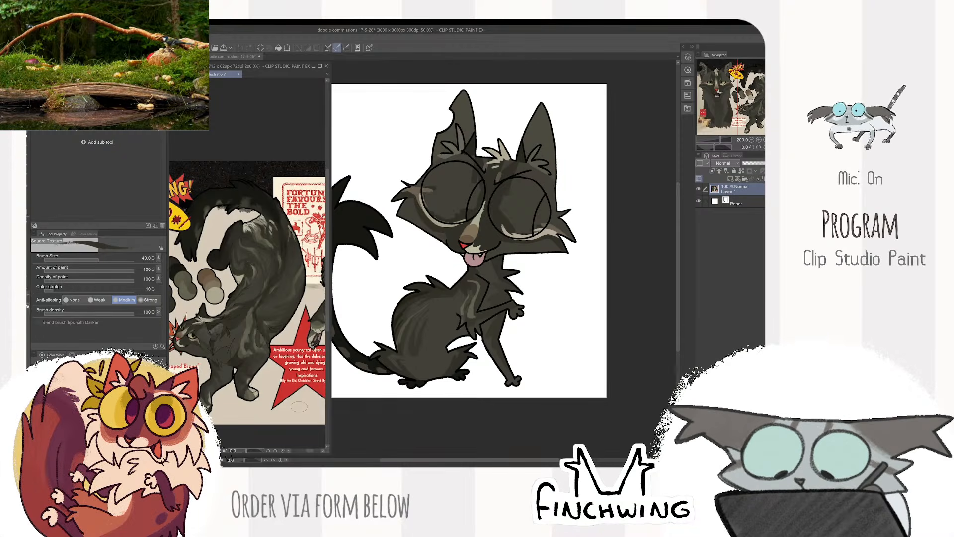
{"action": "left_click", "coordinate": [642, 203]}
{"action": "left_click_drag", "start_coordinate": [617, 212], "coordinate": [630, 222]}
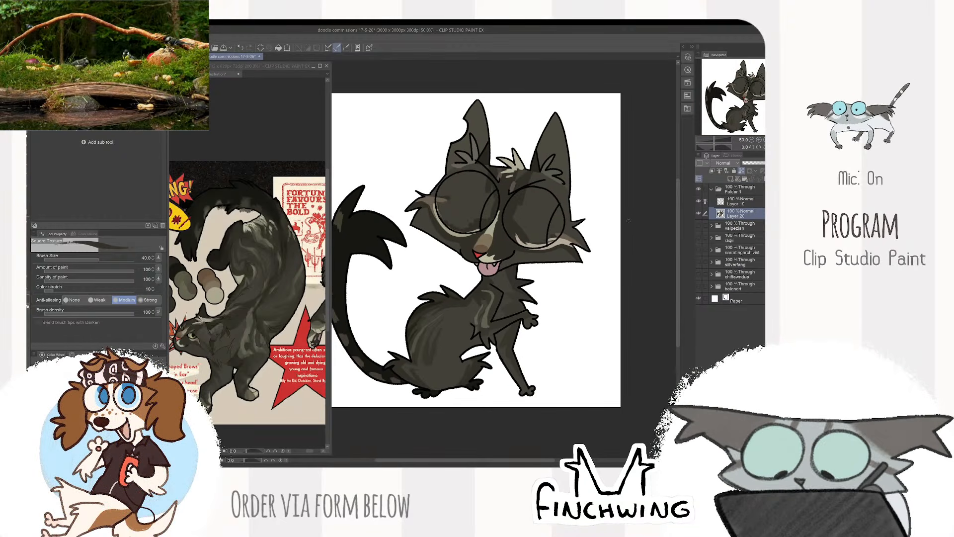
{"action": "scroll", "coordinate": [503, 316], "scroll_direction": "up", "scroll_amount": 3}
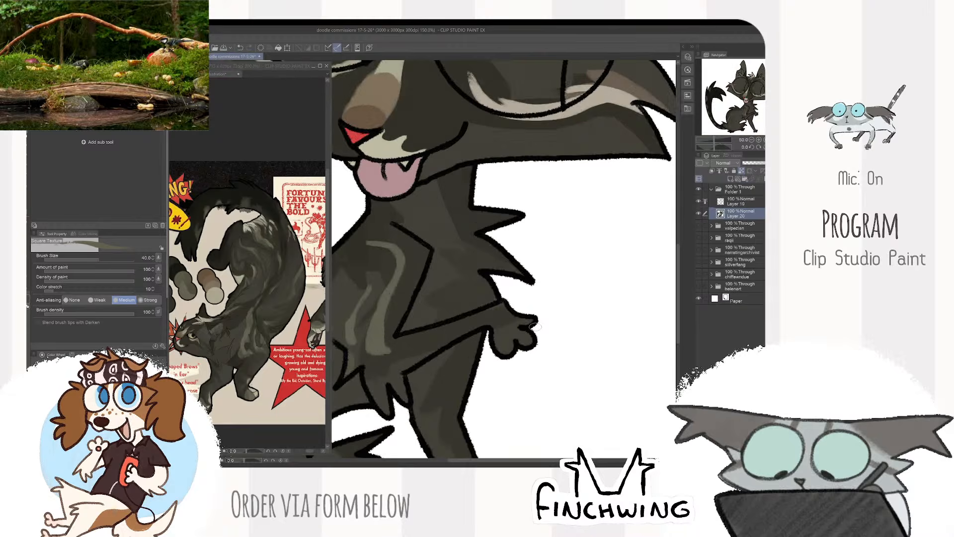
{"action": "key", "text": "]"}
{"action": "mouse_move", "coordinate": [498, 332]}
{"action": "left_mouse_down"}
{"action": "mouse_move", "coordinate": [506, 345]}
{"action": "mouse_move", "coordinate": [520, 328]}
{"action": "mouse_move", "coordinate": [529, 340]}
{"action": "left_mouse_up"}
{"action": "left_click", "coordinate": [490, 313], "text": "alt"}
{"action": "left_click", "coordinate": [507, 327], "text": "alt"}
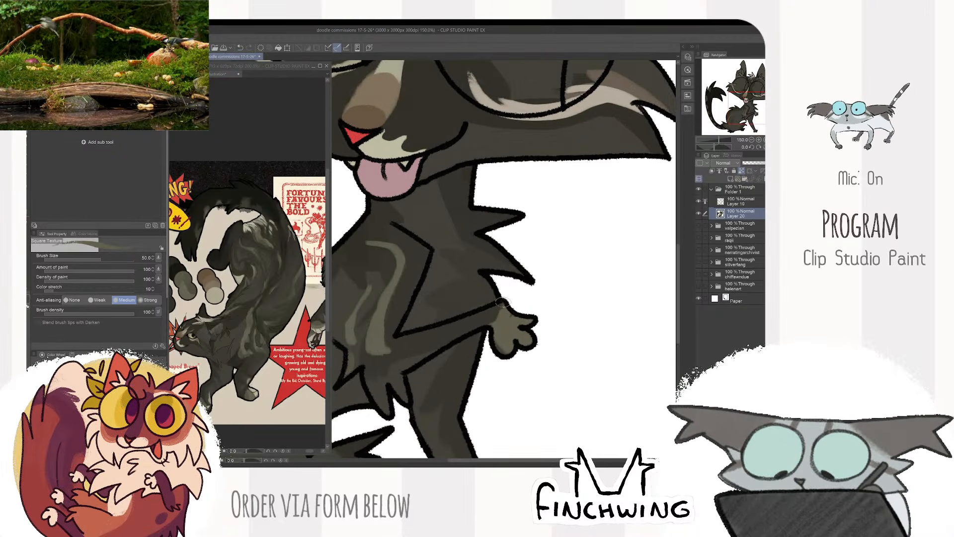
{"action": "left_click_drag", "start_coordinate": [503, 308], "coordinate": [496, 327]}
- Paint the planted front paw olive-grey and cover the toes of both front paws with pale beige sampled from the reference
{"action": "scroll", "coordinate": [524, 342], "scroll_direction": "down", "scroll_amount": 1}
{"action": "left_click_drag", "start_coordinate": [516, 392], "coordinate": [493, 305]}
{"action": "left_click_drag", "start_coordinate": [483, 360], "coordinate": [492, 381]}
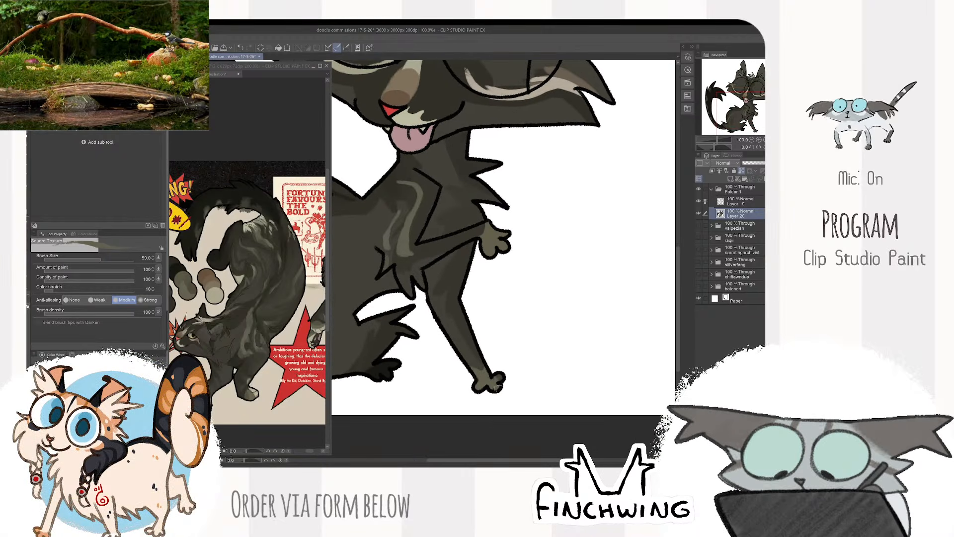
{"action": "left_click", "coordinate": [253, 391]}
{"action": "left_click", "coordinate": [253, 391], "text": "alt"}
{"action": "left_click", "coordinate": [487, 383]}
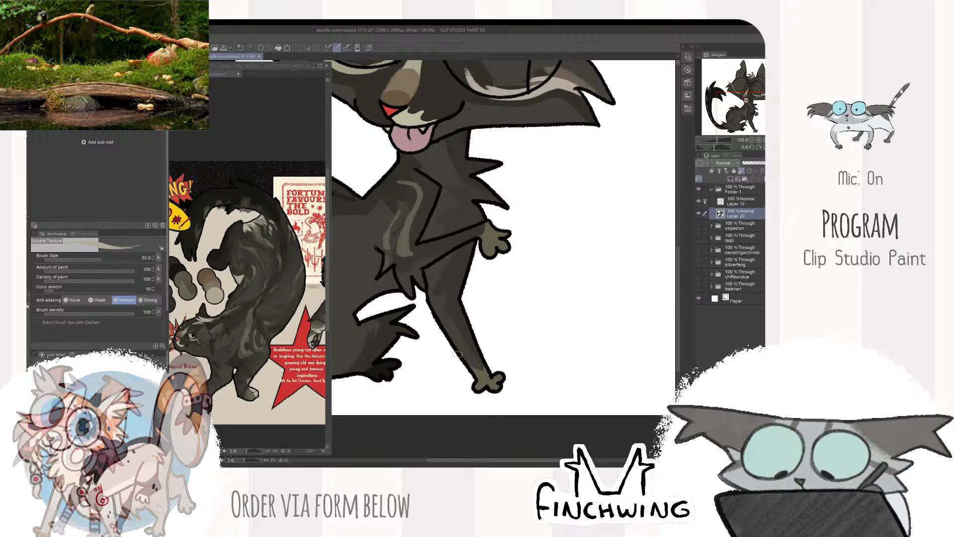
{"action": "left_click_drag", "start_coordinate": [478, 387], "coordinate": [491, 382]}
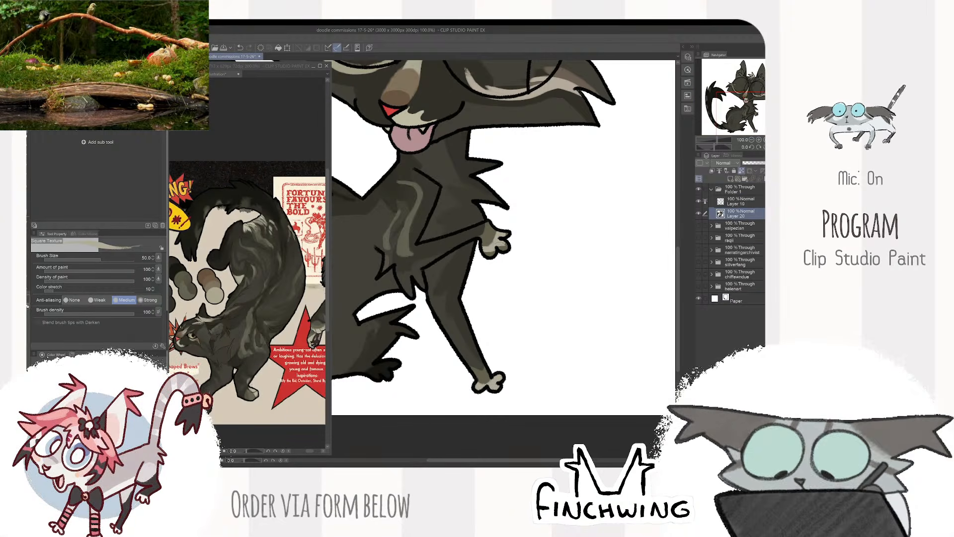
{"action": "left_click_drag", "start_coordinate": [530, 236], "coordinate": [544, 310]}
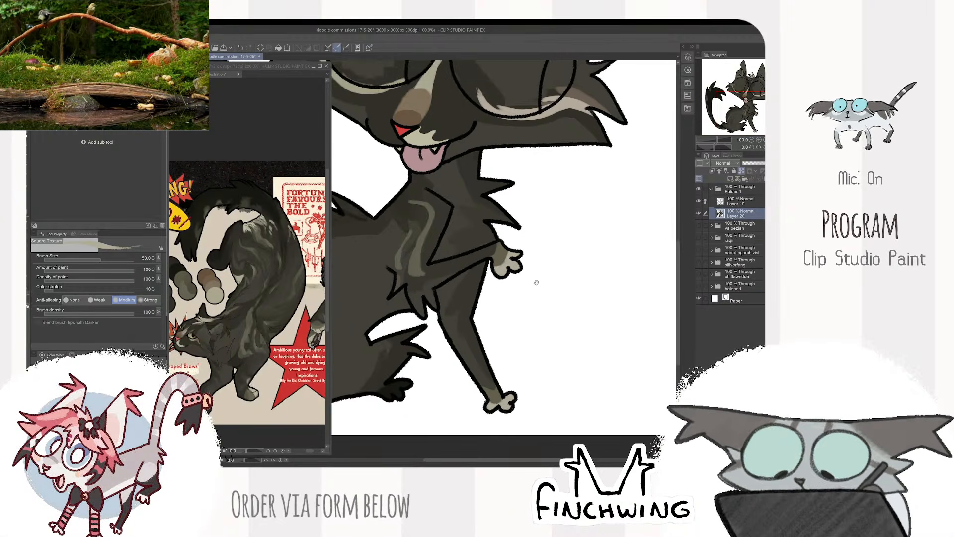
{"action": "scroll", "coordinate": [543, 315], "scroll_direction": "down", "scroll_amount": 1}
{"action": "scroll", "coordinate": [542, 315], "scroll_direction": "down", "scroll_amount": 1}
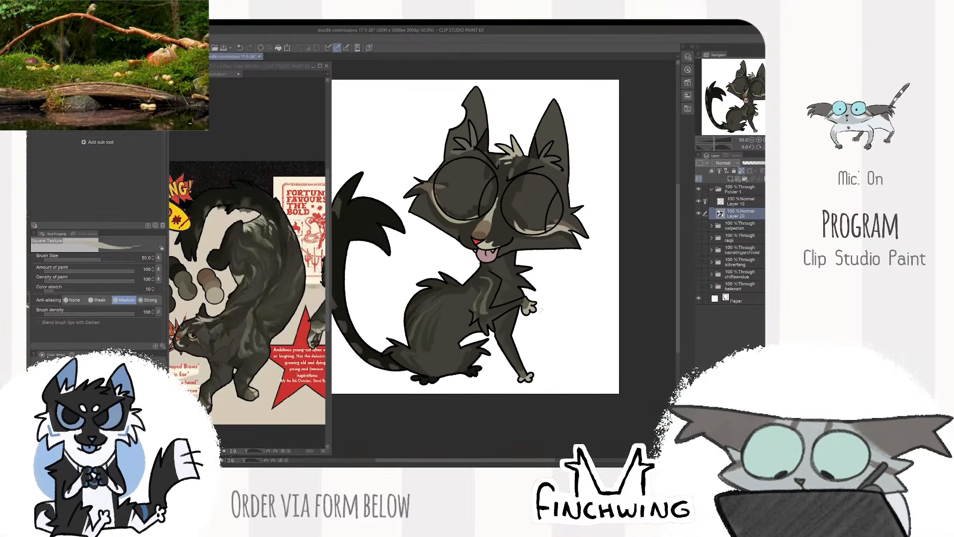
- Touch up the light stripes on the cat's shoulder with a fur colour sampled from the reference
{"action": "scroll", "coordinate": [543, 315], "scroll_direction": "up", "scroll_amount": 2}
{"action": "left_click", "coordinate": [242, 352]}
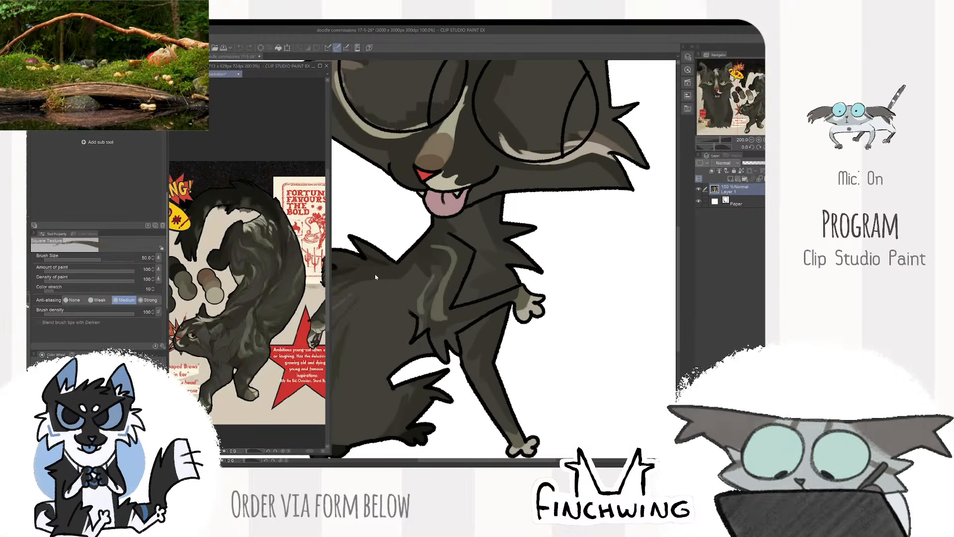
{"action": "left_click", "coordinate": [437, 321]}
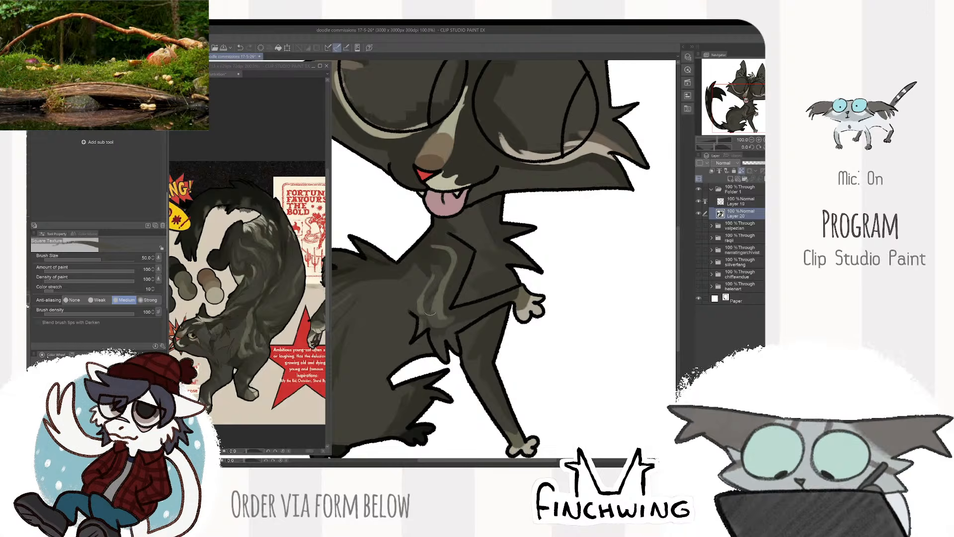
{"action": "scroll", "coordinate": [448, 314], "scroll_direction": "down", "scroll_amount": 2}
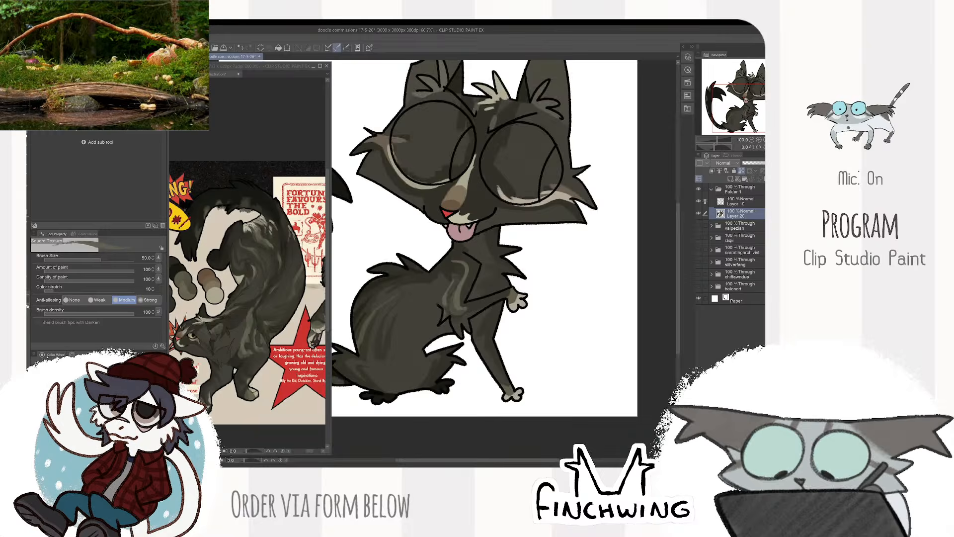
{"action": "left_click_drag", "start_coordinate": [611, 274], "coordinate": [601, 288]}
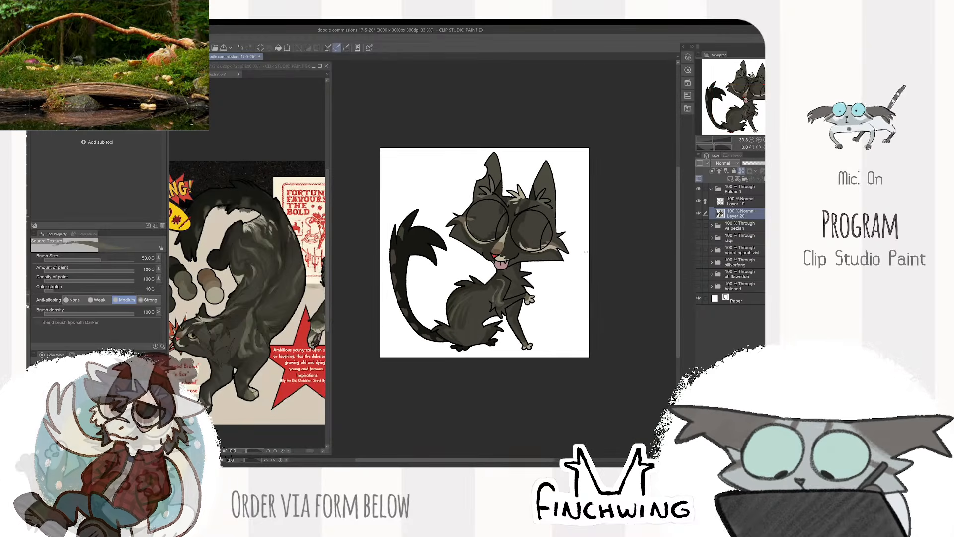
- Check the whole reference and paint subtle lighter fur patches on the cat's lower haunch
{"action": "left_click", "coordinate": [293, 387]}
{"action": "scroll", "coordinate": [293, 387], "scroll_direction": "down", "scroll_amount": 4}
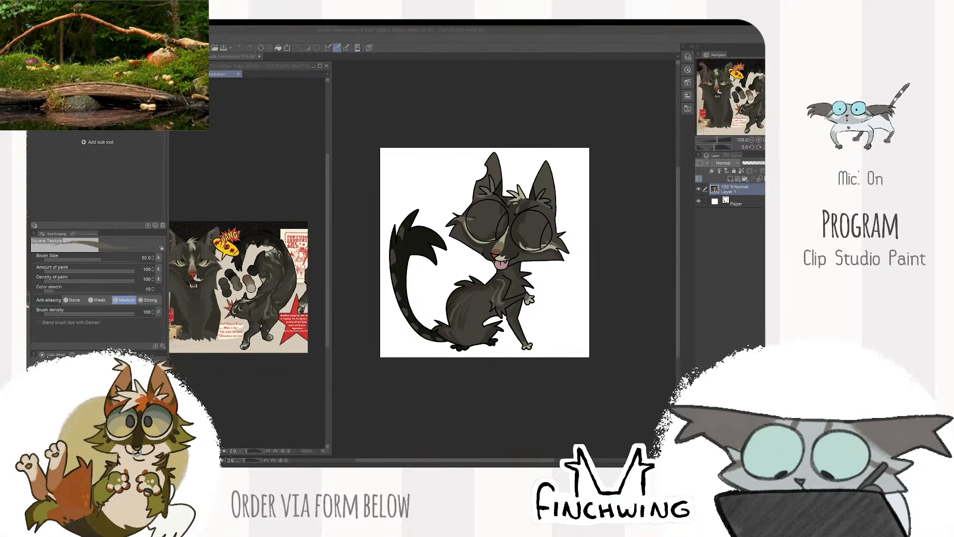
{"action": "left_click", "coordinate": [610, 256]}
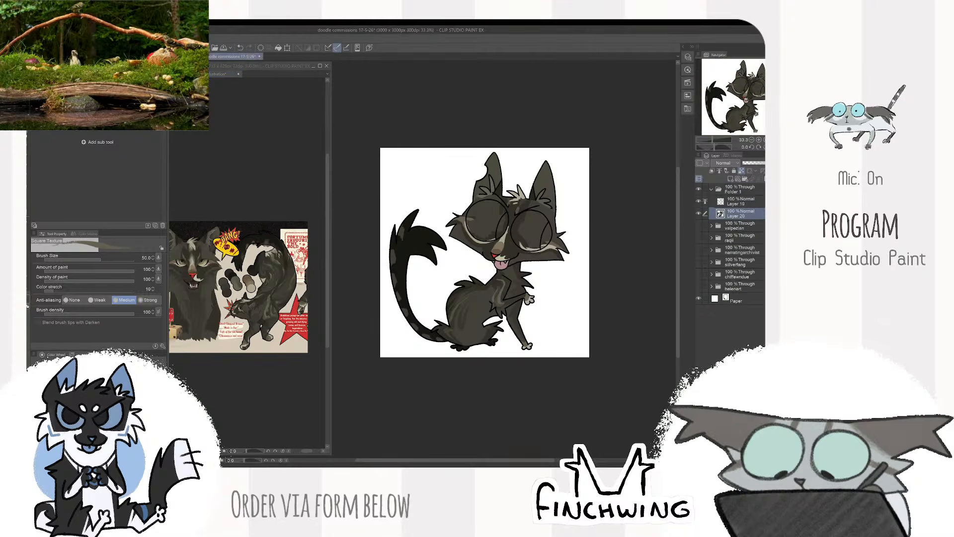
{"action": "scroll", "coordinate": [482, 290], "scroll_direction": "up", "scroll_amount": 4}
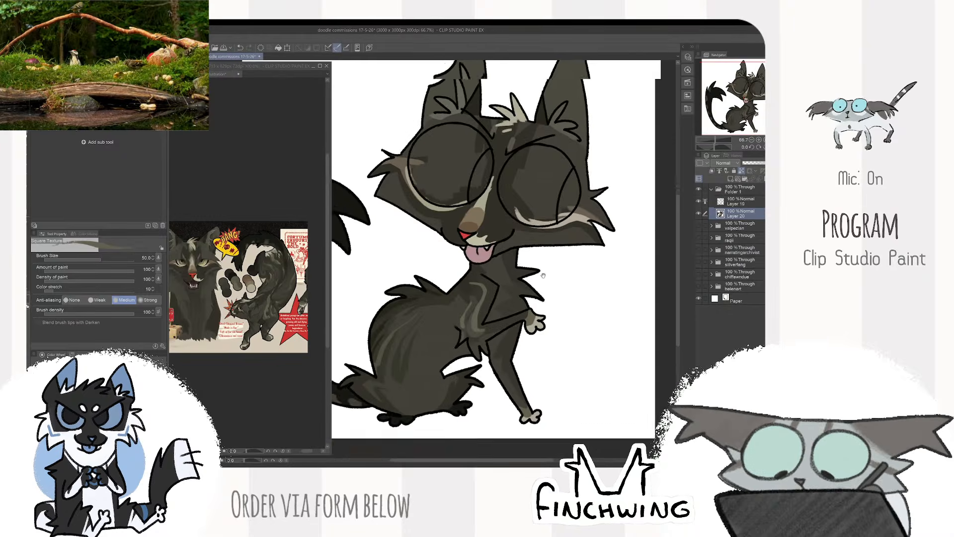
{"action": "left_click_drag", "start_coordinate": [480, 308], "coordinate": [502, 240]}
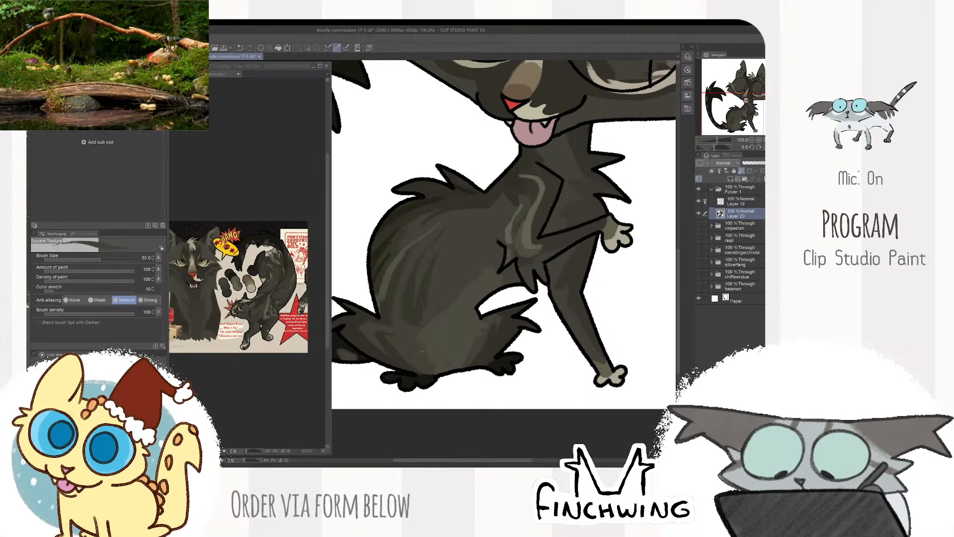
{"action": "left_click_drag", "start_coordinate": [450, 340], "coordinate": [440, 350]}
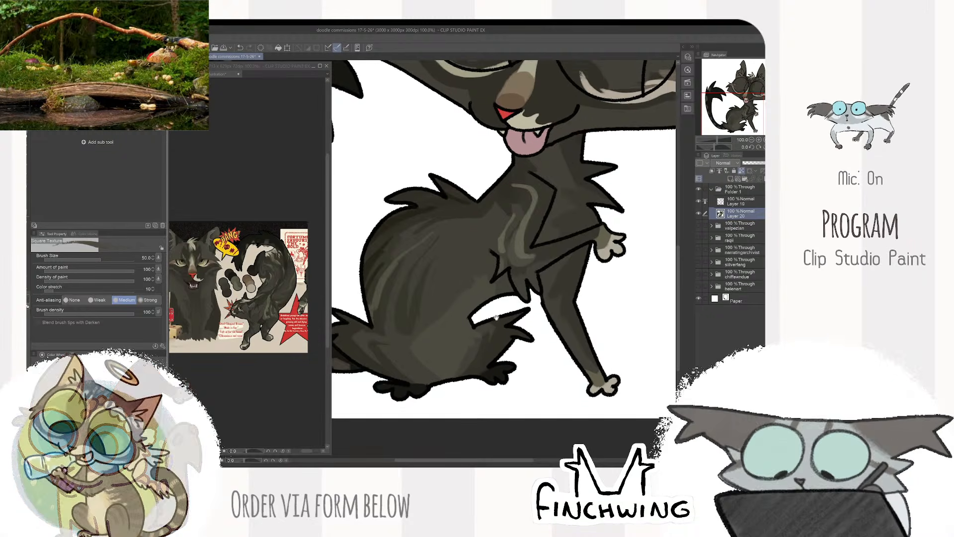
- Paint a light brownish patch on the lower front of the haunch with a fur colour sampled from the reference
{"action": "scroll", "coordinate": [270, 308], "scroll_direction": "up", "scroll_amount": 2}
{"action": "left_click_drag", "start_coordinate": [273, 309], "coordinate": [231, 300]}
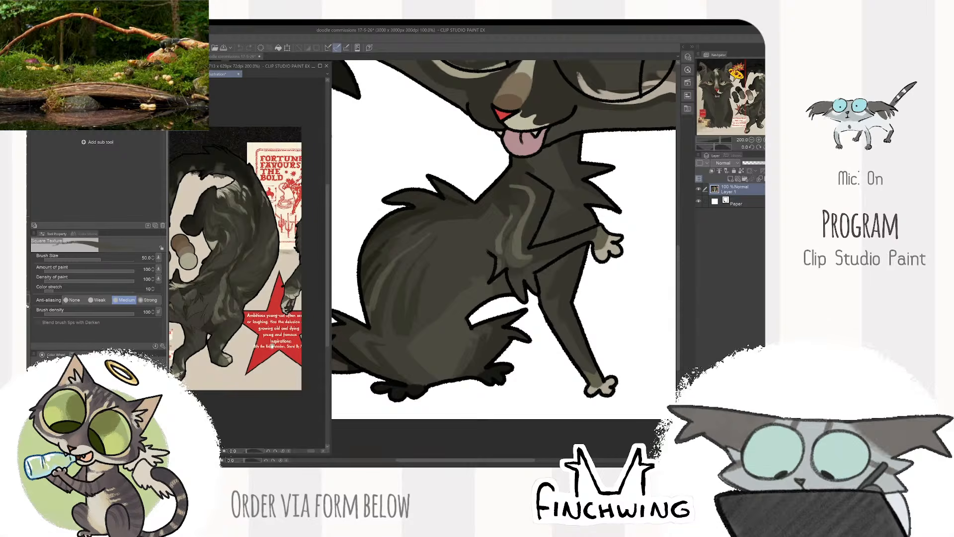
{"action": "left_click_drag", "start_coordinate": [272, 346], "coordinate": [280, 352]}
{"action": "left_click", "coordinate": [211, 282], "text": "alt"}
{"action": "left_click", "coordinate": [481, 252]}
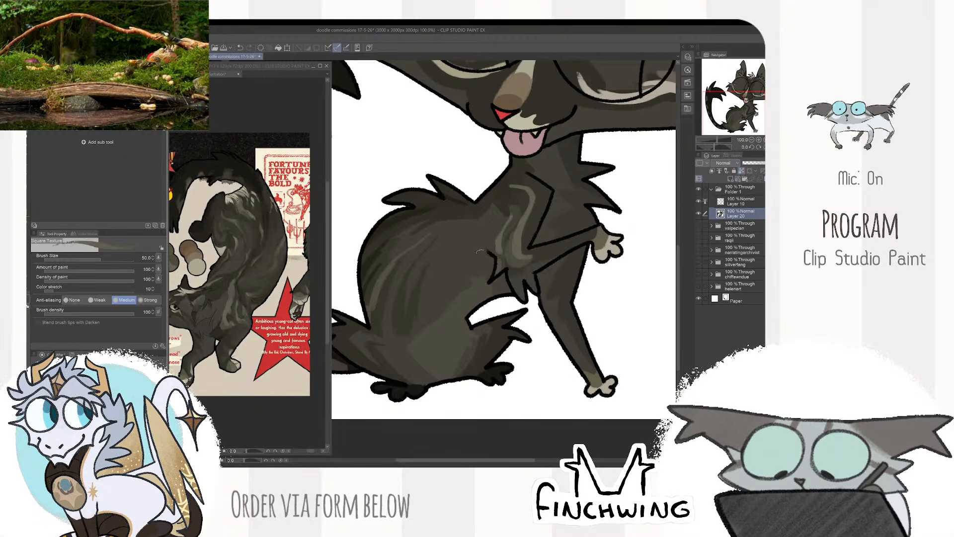
{"action": "mouse_move", "coordinate": [475, 296]}
{"action": "left_mouse_down"}
{"action": "mouse_move", "coordinate": [469, 276]}
{"action": "mouse_move", "coordinate": [418, 334]}
{"action": "mouse_move", "coordinate": [437, 359]}
{"action": "left_mouse_up"}
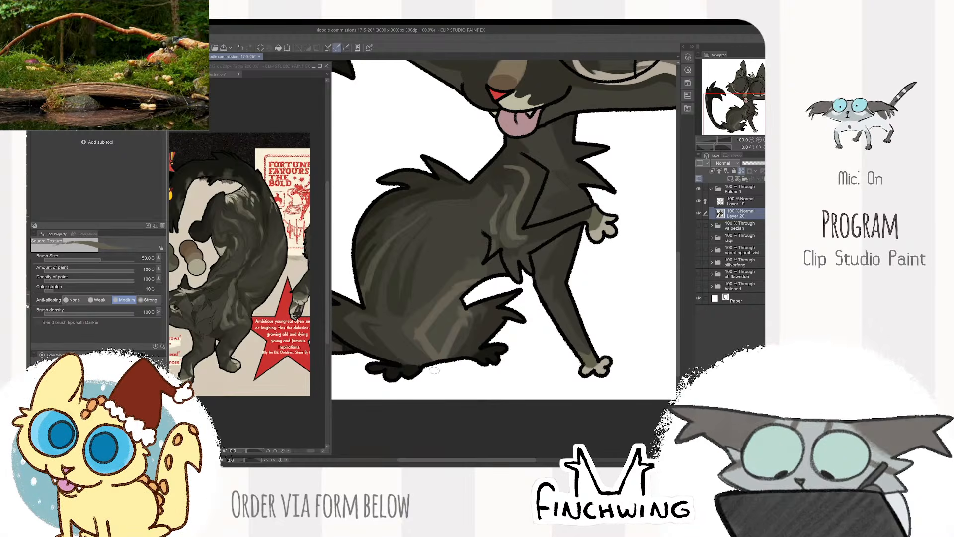
{"action": "left_click_drag", "start_coordinate": [454, 322], "coordinate": [442, 342]}
{"action": "left_click", "coordinate": [455, 280], "text": "alt"}
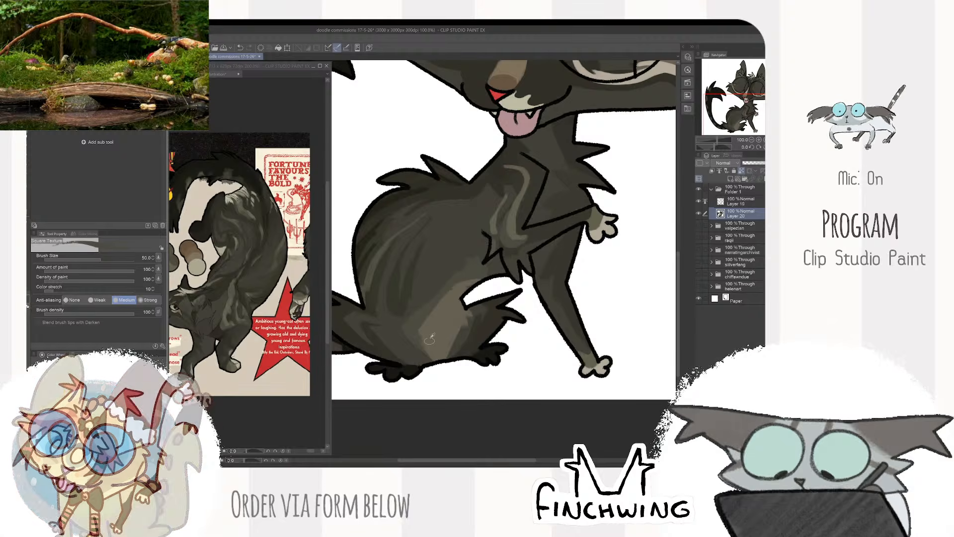
{"action": "scroll", "coordinate": [428, 353], "scroll_direction": "down", "scroll_amount": 2}
{"action": "scroll", "coordinate": [580, 293], "scroll_direction": "down", "scroll_amount": 1}
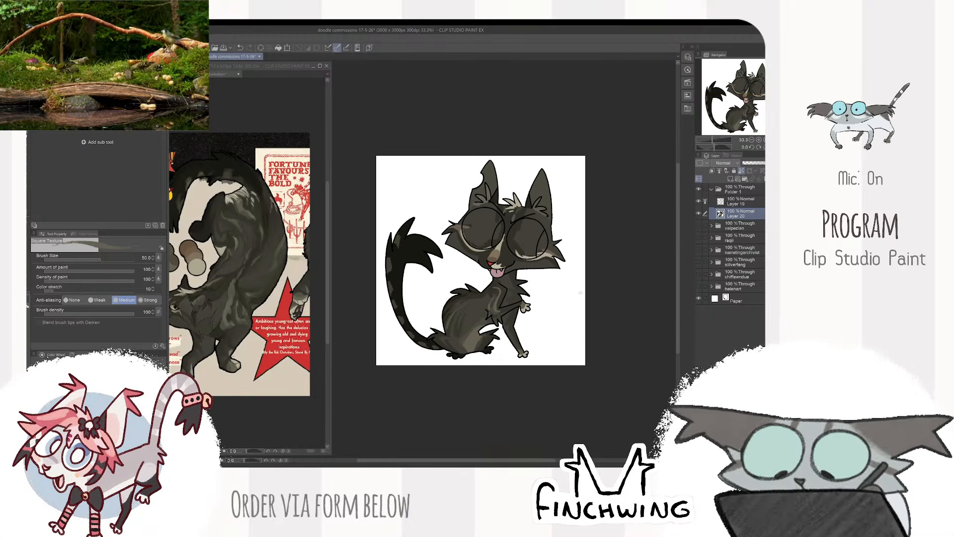
- Refine the fur markings around the cat's shoulder and back
{"action": "scroll", "coordinate": [499, 286], "scroll_direction": "up", "scroll_amount": 2}
{"action": "left_click_drag", "start_coordinate": [502, 290], "coordinate": [494, 289]}
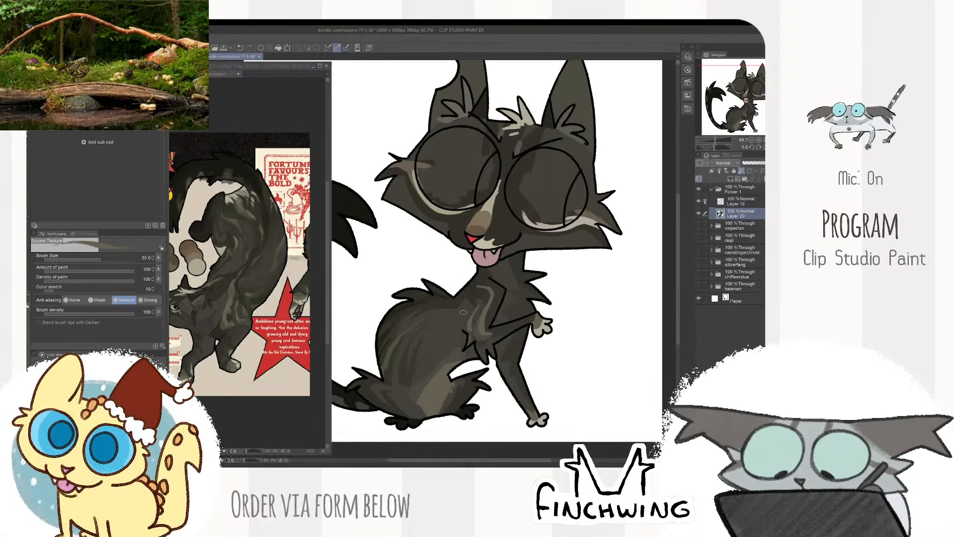
{"action": "left_click_drag", "start_coordinate": [551, 253], "coordinate": [589, 221]}
{"action": "scroll", "coordinate": [503, 244], "scroll_direction": "up", "scroll_amount": 4}
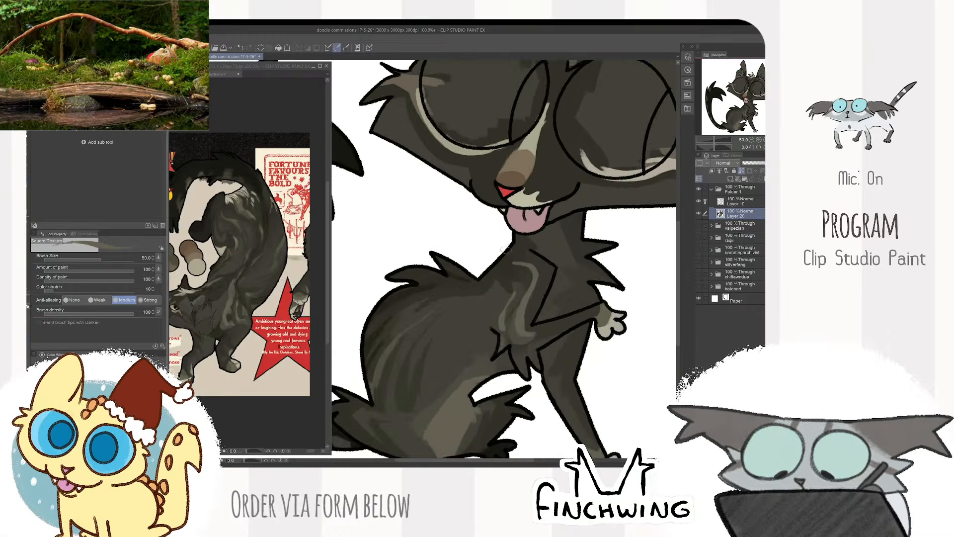
{"action": "left_click_drag", "start_coordinate": [534, 287], "coordinate": [522, 271]}
{"action": "scroll", "coordinate": [551, 268], "scroll_direction": "down", "scroll_amount": 3}
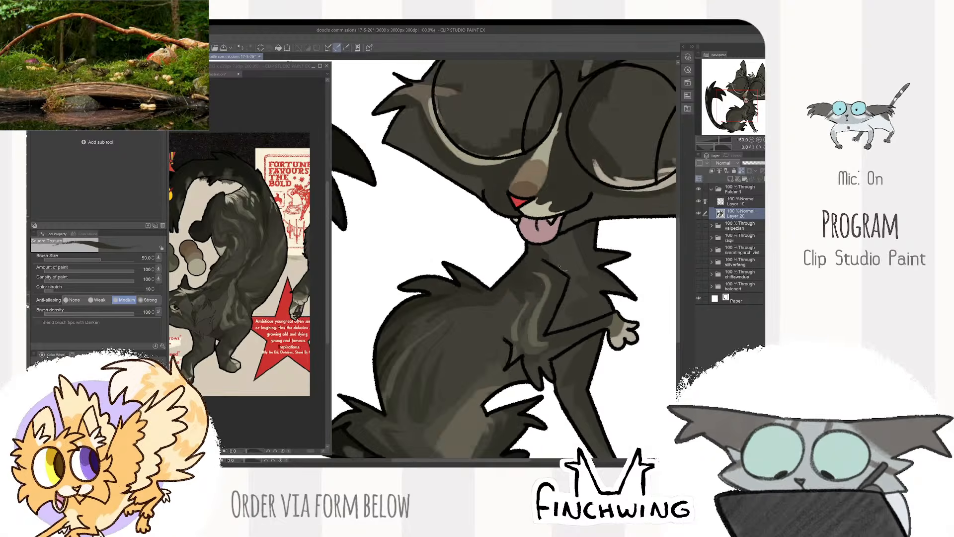
- Sample the pale yellow-green of the reference cat's eye and auto-select the main area of both eyes on Layer 19
{"action": "mouse_move", "coordinate": [661, 249]}
{"action": "left_mouse_down"}
{"action": "mouse_move", "coordinate": [614, 256]}
{"action": "mouse_move", "coordinate": [582, 271]}
{"action": "mouse_move", "coordinate": [590, 281]}
{"action": "left_mouse_up"}
{"action": "left_click", "coordinate": [174, 356]}
{"action": "left_click_drag", "start_coordinate": [171, 357], "coordinate": [321, 384]}
{"action": "scroll", "coordinate": [204, 242], "scroll_direction": "up", "scroll_amount": 4}
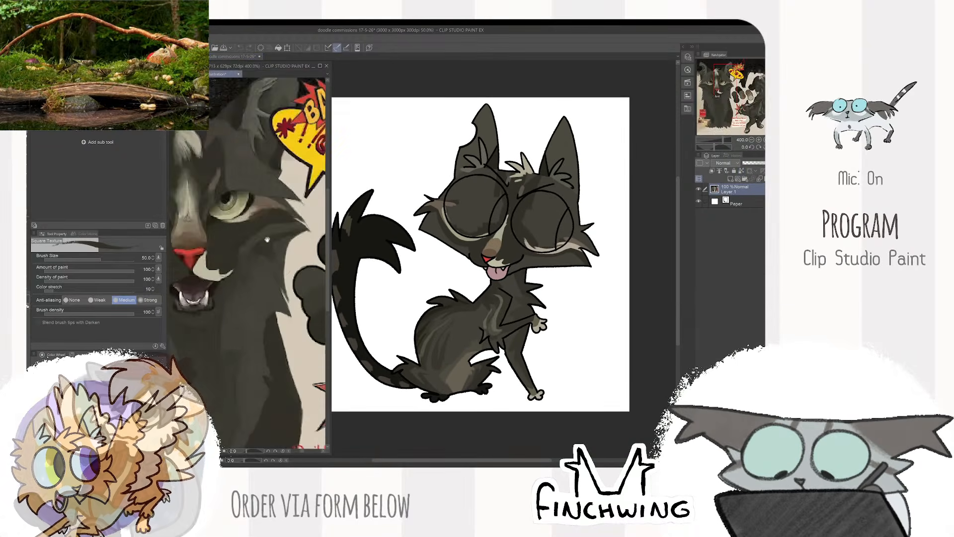
{"action": "left_click", "coordinate": [477, 214]}
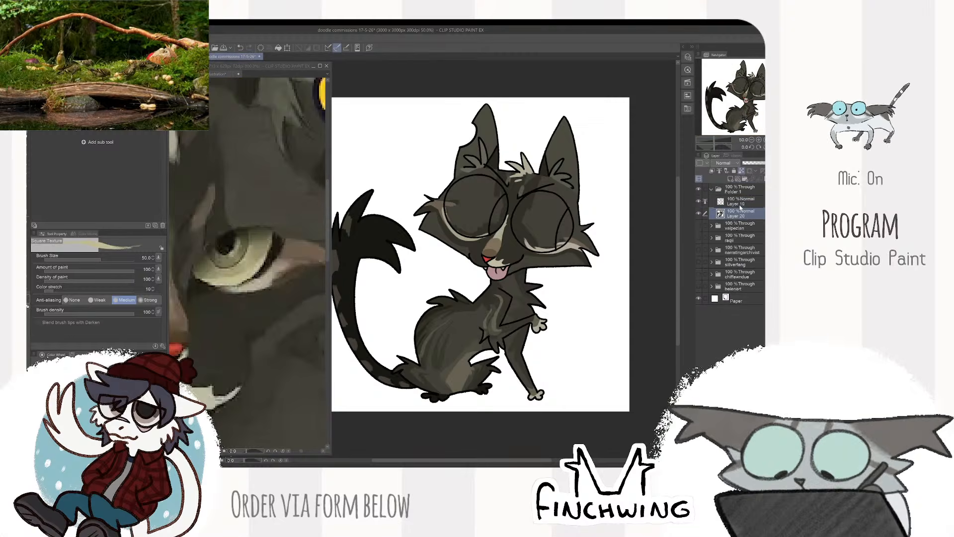
{"action": "left_click", "coordinate": [740, 201]}
{"action": "key", "text": "w"}
{"action": "left_click", "coordinate": [538, 219]}
{"action": "left_click", "coordinate": [472, 209]}
{"action": "left_click", "coordinate": [474, 265]}
{"action": "key", "text": "Return"}
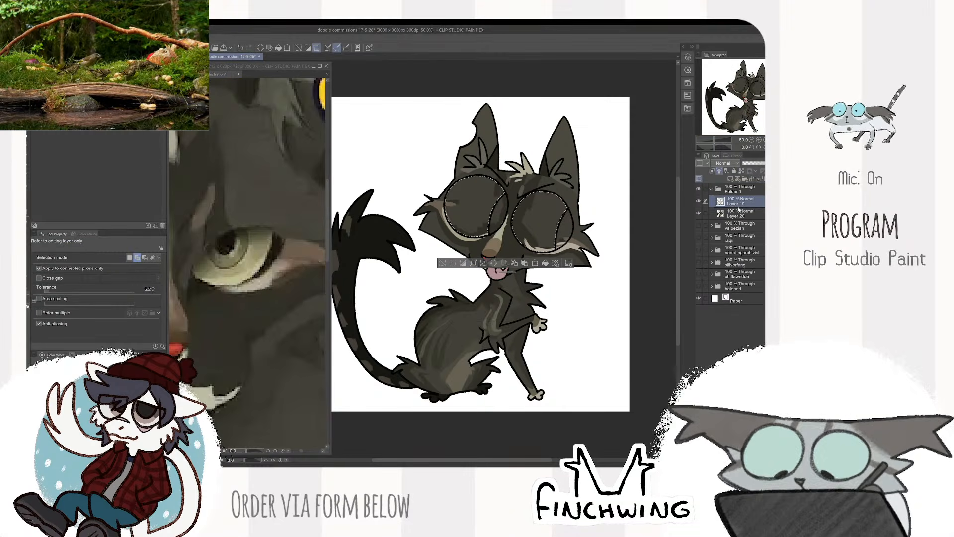
- Fill the selected eye areas with the pale yellow-green on Layer 20
{"action": "left_click", "coordinate": [739, 213]}
{"action": "key", "text": "alt+Delete"}
{"action": "mouse_move", "coordinate": [471, 240]}
{"action": "left_mouse_down"}
{"action": "mouse_move", "coordinate": [538, 218]}
{"action": "mouse_move", "coordinate": [498, 263]}
{"action": "left_mouse_up"}
{"action": "key", "text": "b"}
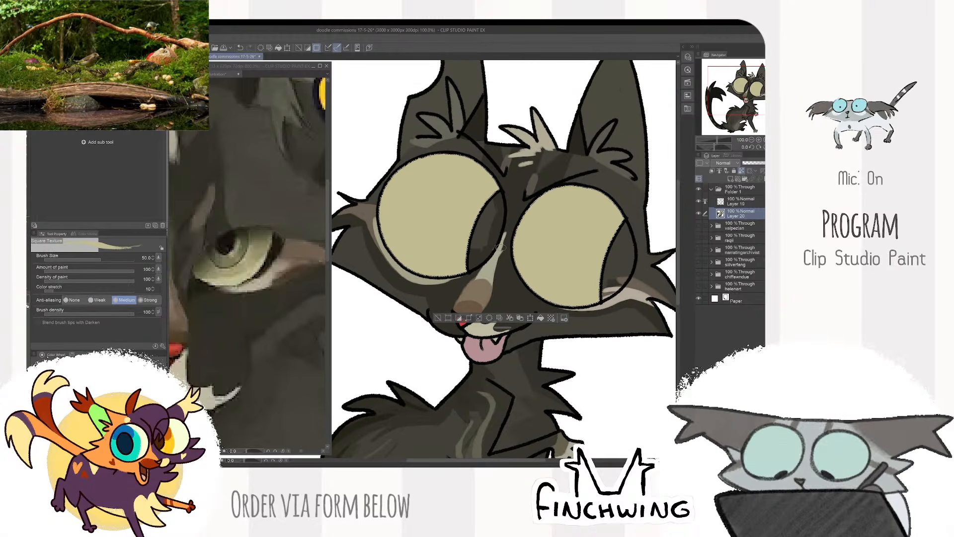
- Shade the inner part of both eyes beside the pupils with a darker olive from the reference, using brush size 60
{"action": "left_click", "coordinate": [256, 237]}
{"action": "left_click", "coordinate": [257, 237], "text": "alt"}
{"action": "left_click", "coordinate": [238, 255], "text": "alt"}
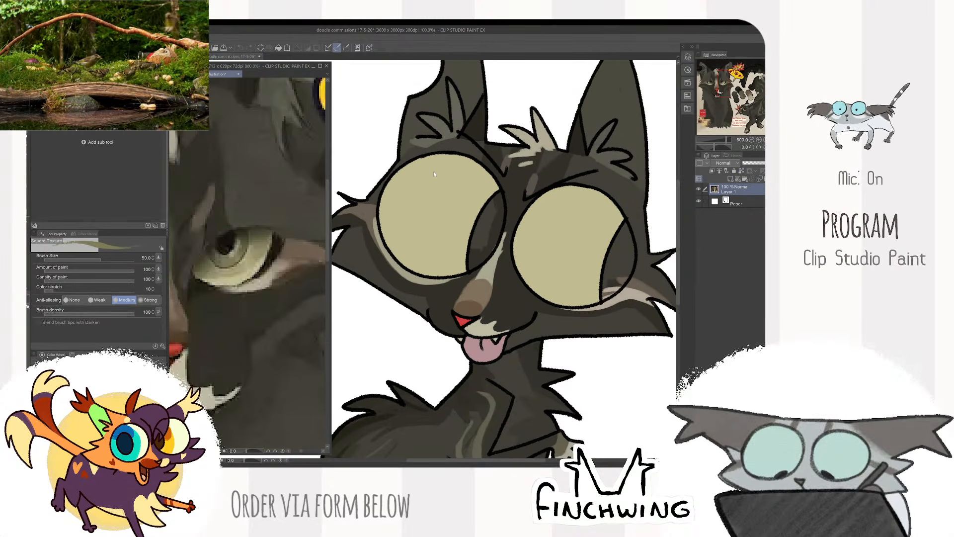
{"action": "left_click", "coordinate": [467, 199]}
{"action": "left_click_drag", "start_coordinate": [467, 155], "coordinate": [427, 277]}
{"action": "key", "text": "]"}
{"action": "mouse_move", "coordinate": [475, 156]}
{"action": "left_mouse_down"}
{"action": "mouse_move", "coordinate": [440, 274]}
{"action": "mouse_move", "coordinate": [458, 274]}
{"action": "left_mouse_up"}
{"action": "mouse_move", "coordinate": [460, 155]}
{"action": "left_mouse_down"}
{"action": "mouse_move", "coordinate": [417, 273]}
{"action": "mouse_move", "coordinate": [428, 273]}
{"action": "left_mouse_up"}
{"action": "mouse_move", "coordinate": [579, 187]}
{"action": "left_mouse_down"}
{"action": "mouse_move", "coordinate": [531, 295]}
{"action": "mouse_move", "coordinate": [541, 299]}
{"action": "left_mouse_up"}
{"action": "mouse_move", "coordinate": [594, 183]}
{"action": "left_mouse_down"}
{"action": "mouse_move", "coordinate": [544, 301]}
{"action": "mouse_move", "coordinate": [574, 248]}
{"action": "left_mouse_up"}
{"action": "left_click_drag", "start_coordinate": [610, 197], "coordinate": [572, 304]}
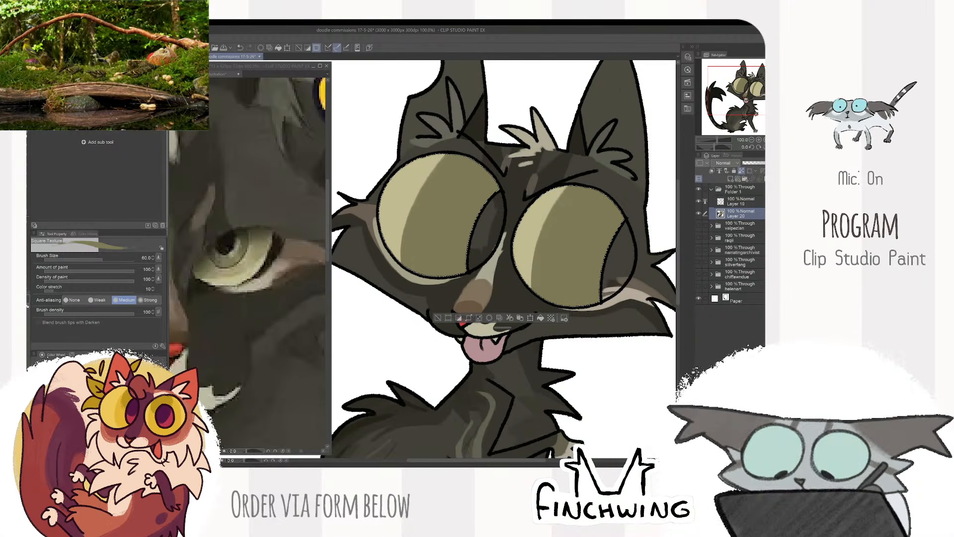
- Sample the dark olive around the reference cat's pupil and paint a rounded patch in the upper part of both eyes, using brush size 100
{"action": "left_click_drag", "start_coordinate": [620, 224], "coordinate": [590, 229]}
{"action": "left_click", "coordinate": [243, 237]}
{"action": "left_click", "coordinate": [244, 237], "text": "alt"}
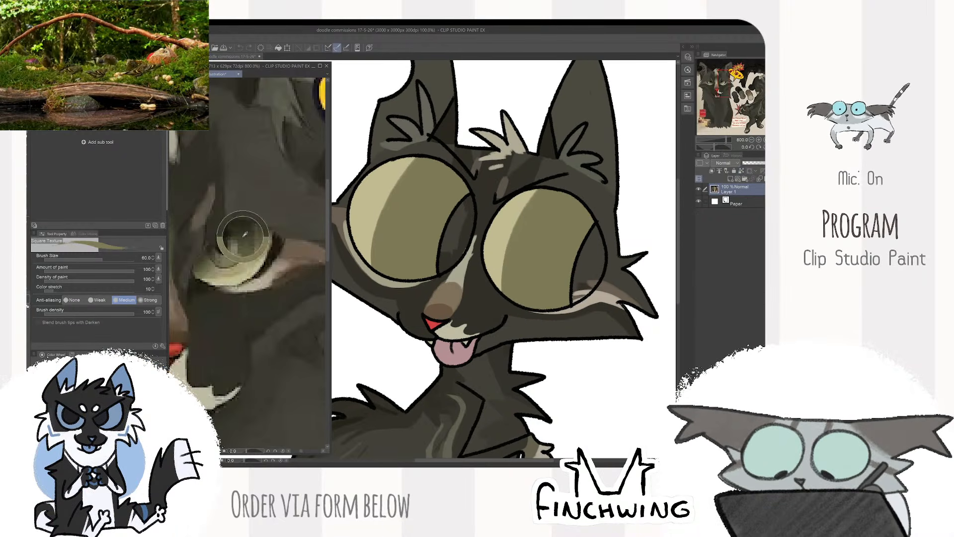
{"action": "left_click", "coordinate": [437, 137]}
{"action": "key", "text": "bracketright"}
{"action": "key", "text": "bracketright"}
{"action": "key", "text": "bracketright"}
{"action": "mouse_move", "coordinate": [442, 162]}
{"action": "left_mouse_down"}
{"action": "mouse_move", "coordinate": [458, 201]}
{"action": "mouse_move", "coordinate": [443, 193]}
{"action": "mouse_move", "coordinate": [439, 168]}
{"action": "left_mouse_up"}
{"action": "mouse_move", "coordinate": [560, 196]}
{"action": "left_mouse_down"}
{"action": "mouse_move", "coordinate": [581, 226]}
{"action": "mouse_move", "coordinate": [589, 205]}
{"action": "mouse_move", "coordinate": [567, 219]}
{"action": "mouse_move", "coordinate": [572, 211]}
{"action": "mouse_move", "coordinate": [576, 224]}
{"action": "left_mouse_up"}
{"action": "mouse_move", "coordinate": [446, 192]}
{"action": "left_mouse_down"}
{"action": "mouse_move", "coordinate": [453, 156]}
{"action": "mouse_move", "coordinate": [442, 197]}
{"action": "left_mouse_up"}
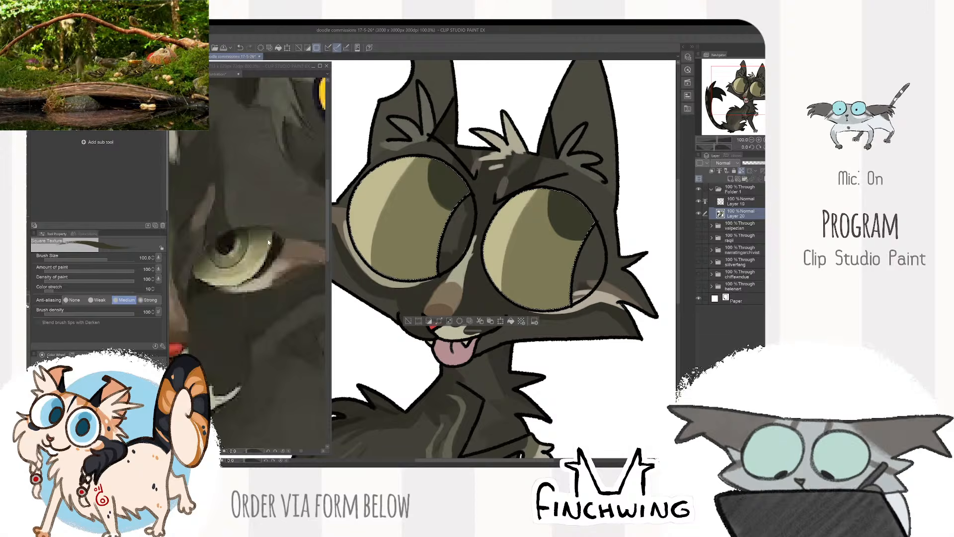
- Sample the near-black of the reference cat's pupil and auto-select the side crescent of both eyes on Layer 19
{"action": "left_click", "coordinate": [229, 246]}
{"action": "left_click", "coordinate": [230, 245], "text": "alt"}
{"action": "left_click", "coordinate": [575, 111]}
{"action": "key", "text": "ctrl+d"}
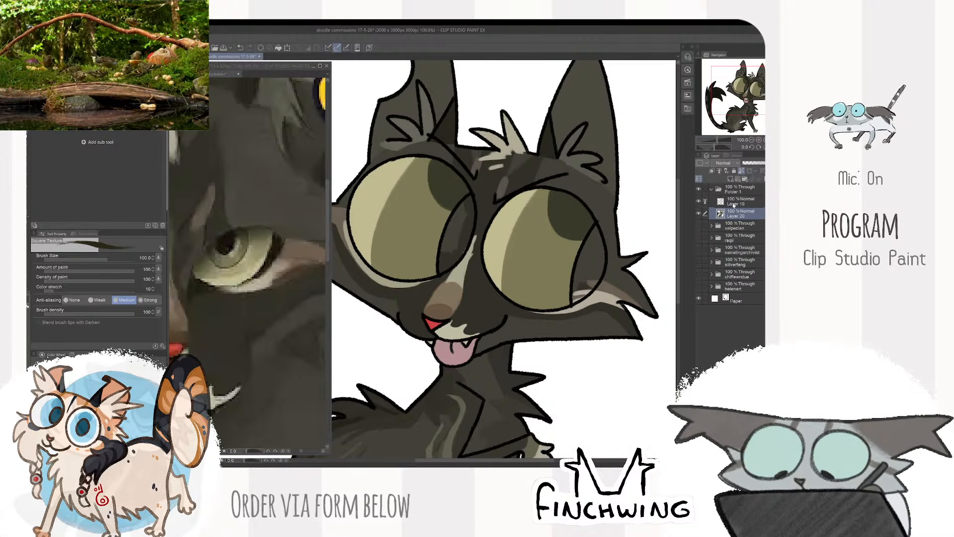
{"action": "left_click", "coordinate": [742, 201]}
{"action": "key", "text": "w"}
{"action": "left_click", "coordinate": [590, 254]}
{"action": "left_click", "coordinate": [458, 238]}
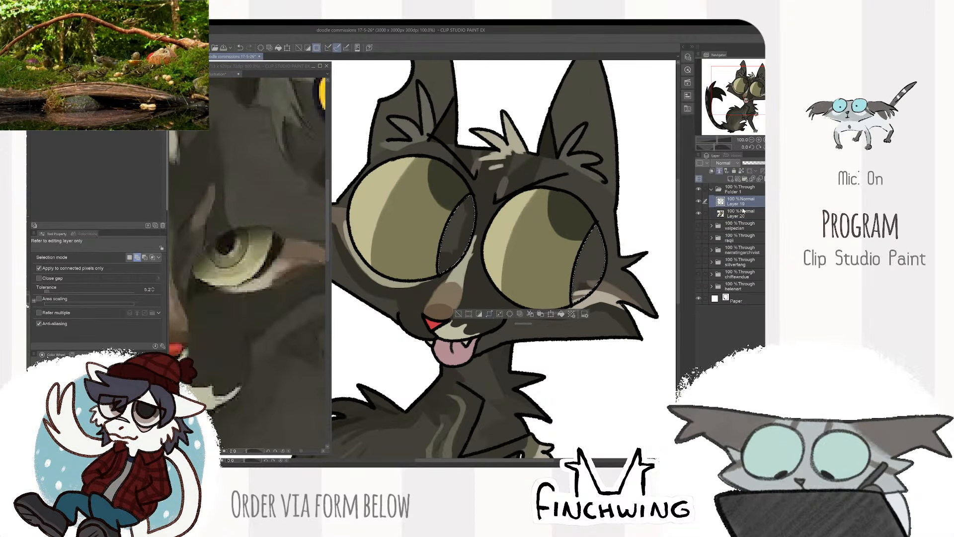
- Paint the selected eye crescents with the near-black colour on Layer 20 and clear the selection
{"action": "left_click", "coordinate": [741, 213]}
{"action": "key", "text": "b"}
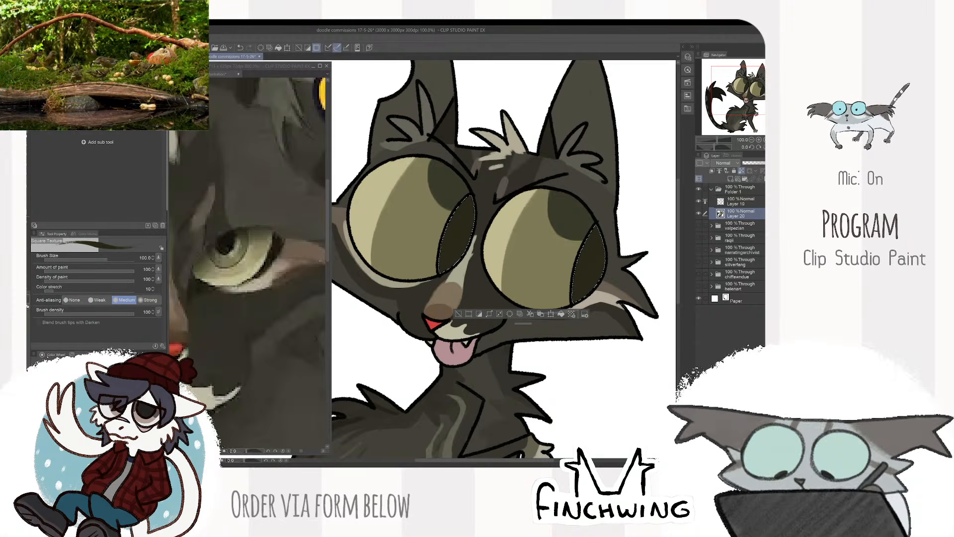
{"action": "mouse_move", "coordinate": [466, 201]}
{"action": "left_mouse_down"}
{"action": "mouse_move", "coordinate": [445, 268]}
{"action": "mouse_move", "coordinate": [465, 242]}
{"action": "left_mouse_up"}
{"action": "mouse_move", "coordinate": [595, 231]}
{"action": "left_mouse_down"}
{"action": "mouse_move", "coordinate": [578, 297]}
{"action": "mouse_move", "coordinate": [594, 268]}
{"action": "left_mouse_up"}
{"action": "key", "text": "ctrl+d"}
{"action": "scroll", "coordinate": [620, 262], "scroll_direction": "down", "scroll_amount": 3}
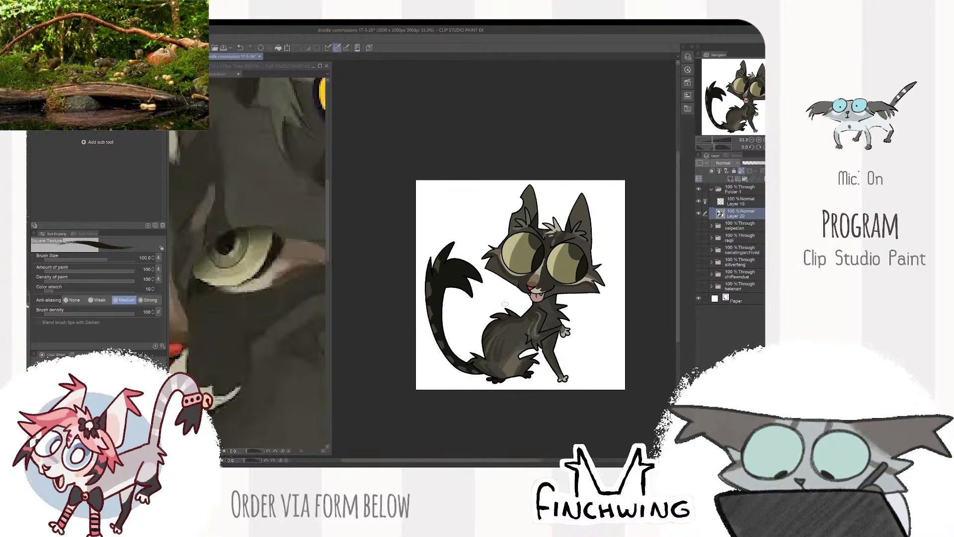
- Add a new layer beneath Layer 20 and outline a large pale yellow-green circle behind the cat
{"action": "left_click", "coordinate": [276, 398]}
{"action": "scroll", "coordinate": [276, 399], "scroll_direction": "down", "scroll_amount": 5}
{"action": "scroll", "coordinate": [276, 398], "scroll_direction": "down", "scroll_amount": 1}
{"action": "left_click_drag", "start_coordinate": [276, 398], "coordinate": [257, 307]}
{"action": "left_click_drag", "start_coordinate": [647, 211], "coordinate": [635, 196]}
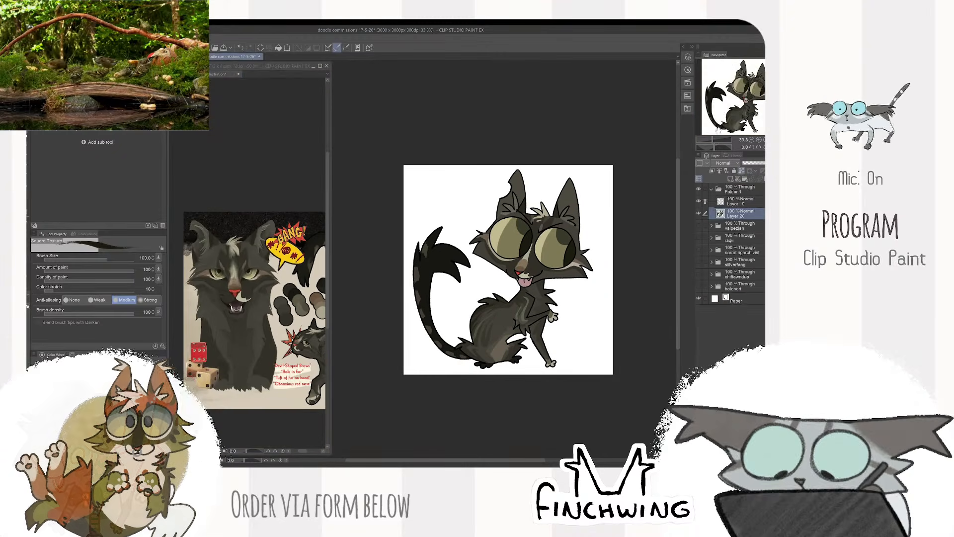
{"action": "left_click", "coordinate": [729, 179]}
{"action": "key", "text": "ctrl+plus"}
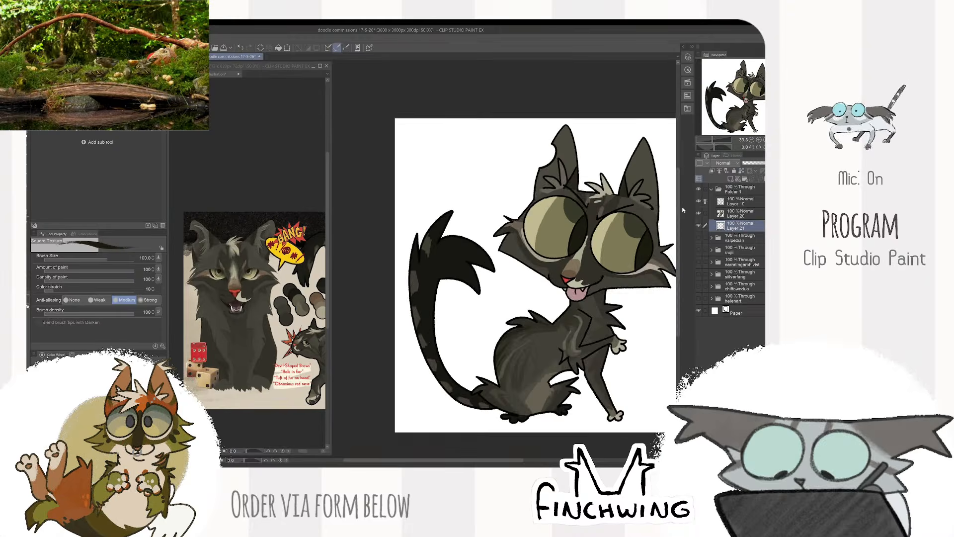
{"action": "left_click_drag", "start_coordinate": [542, 217], "coordinate": [503, 216]}
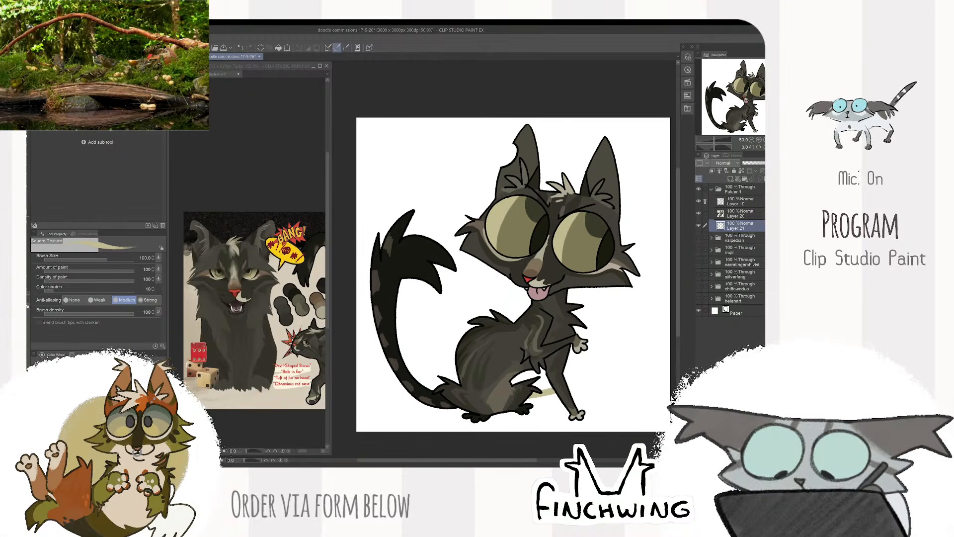
{"action": "mouse_move", "coordinate": [567, 388]}
{"action": "left_mouse_down"}
{"action": "mouse_move", "coordinate": [472, 178]}
{"action": "mouse_move", "coordinate": [472, 386]}
{"action": "left_mouse_up"}
{"action": "left_click_drag", "start_coordinate": [414, 367], "coordinate": [449, 379]}
{"action": "mouse_move", "coordinate": [507, 262]}
{"action": "left_mouse_down"}
{"action": "mouse_move", "coordinate": [473, 264]}
{"action": "mouse_move", "coordinate": [526, 246]}
{"action": "left_mouse_up"}
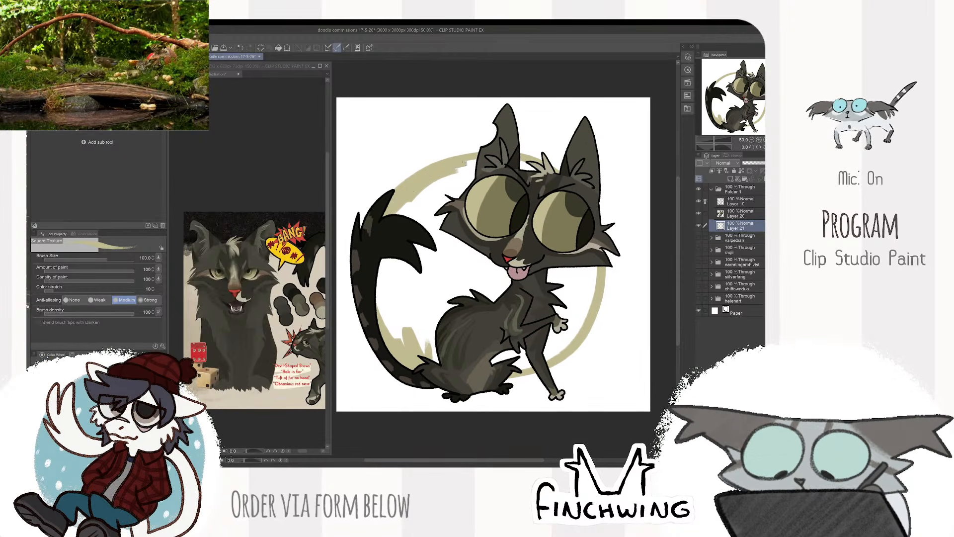
- Fill the inside of the background circle with the same pale yellow-green, using brush size 150
{"action": "mouse_move", "coordinate": [427, 186]}
{"action": "left_mouse_down"}
{"action": "mouse_move", "coordinate": [406, 209]}
{"action": "mouse_move", "coordinate": [447, 195]}
{"action": "mouse_move", "coordinate": [435, 232]}
{"action": "left_mouse_up"}
{"action": "key", "text": "bracketright"}
{"action": "key", "text": "bracketright"}
{"action": "mouse_move", "coordinate": [393, 263]}
{"action": "left_mouse_down"}
{"action": "mouse_move", "coordinate": [383, 310]}
{"action": "mouse_move", "coordinate": [428, 346]}
{"action": "mouse_move", "coordinate": [414, 314]}
{"action": "mouse_move", "coordinate": [422, 298]}
{"action": "mouse_move", "coordinate": [440, 325]}
{"action": "mouse_move", "coordinate": [447, 258]}
{"action": "mouse_move", "coordinate": [458, 251]}
{"action": "mouse_move", "coordinate": [507, 279]}
{"action": "left_mouse_up"}
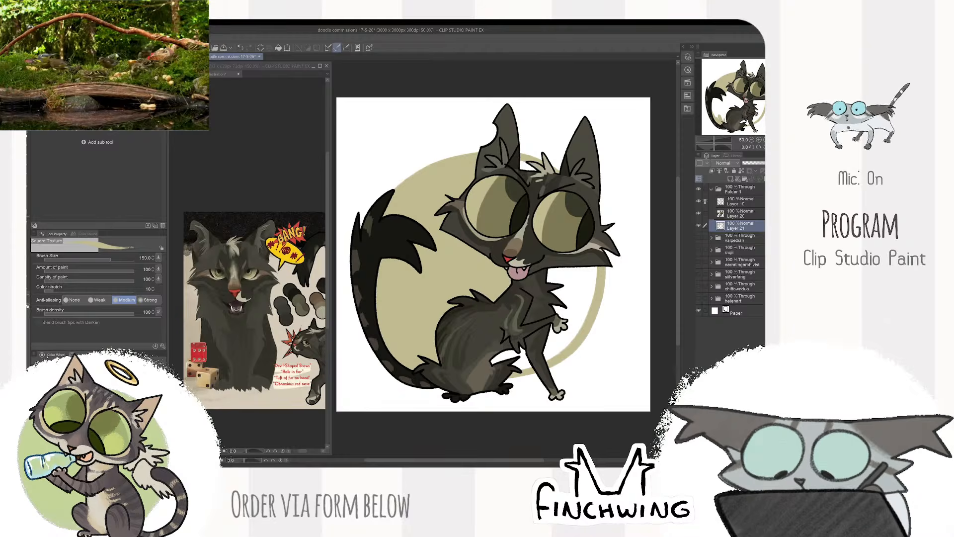
{"action": "left_click_drag", "start_coordinate": [538, 211], "coordinate": [519, 197]}
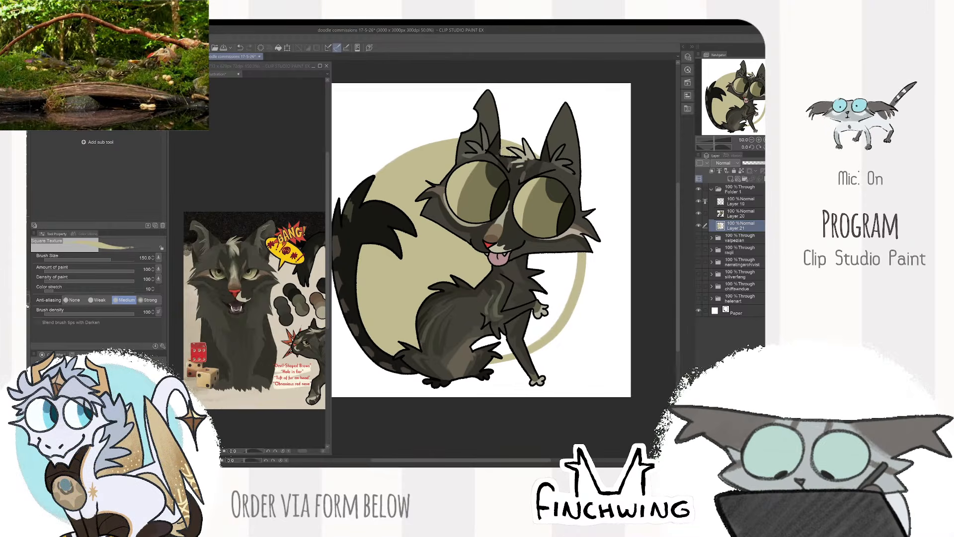
{"action": "left_click_drag", "start_coordinate": [528, 190], "coordinate": [503, 183]}
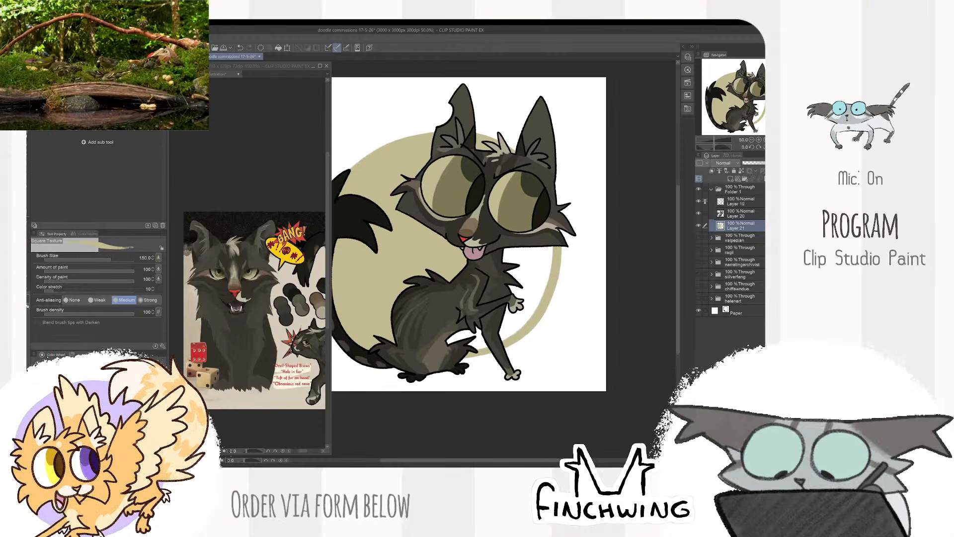
{"action": "mouse_move", "coordinate": [545, 239]}
{"action": "left_mouse_down"}
{"action": "mouse_move", "coordinate": [546, 268]}
{"action": "mouse_move", "coordinate": [522, 318]}
{"action": "mouse_move", "coordinate": [465, 342]}
{"action": "mouse_move", "coordinate": [532, 254]}
{"action": "mouse_move", "coordinate": [507, 254]}
{"action": "left_mouse_up"}
{"action": "scroll", "coordinate": [488, 295], "scroll_direction": "down", "scroll_amount": 2}
{"action": "scroll", "coordinate": [575, 258], "scroll_direction": "up", "scroll_amount": 2}
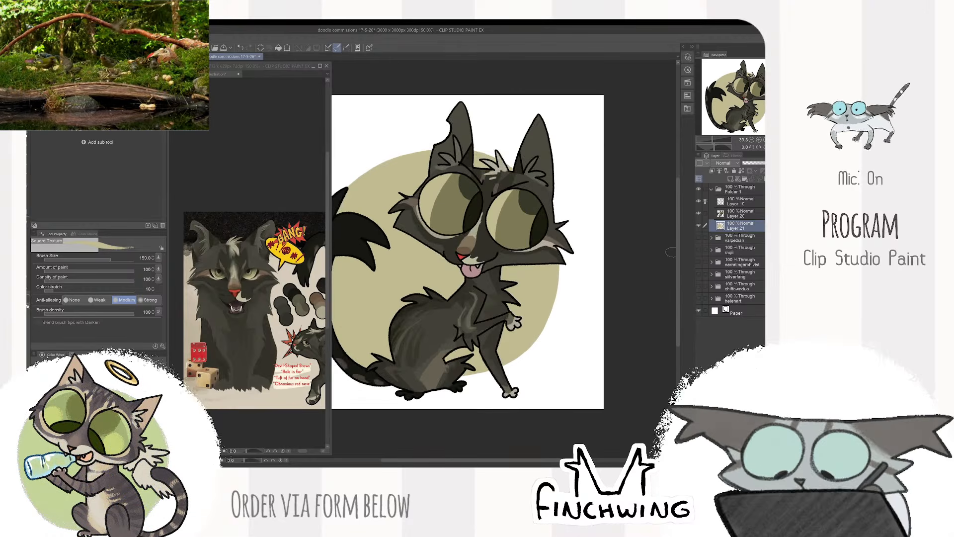
- Rename Folder 1 with the client's username and collapse the folder
{"action": "left_click", "coordinate": [741, 190]}
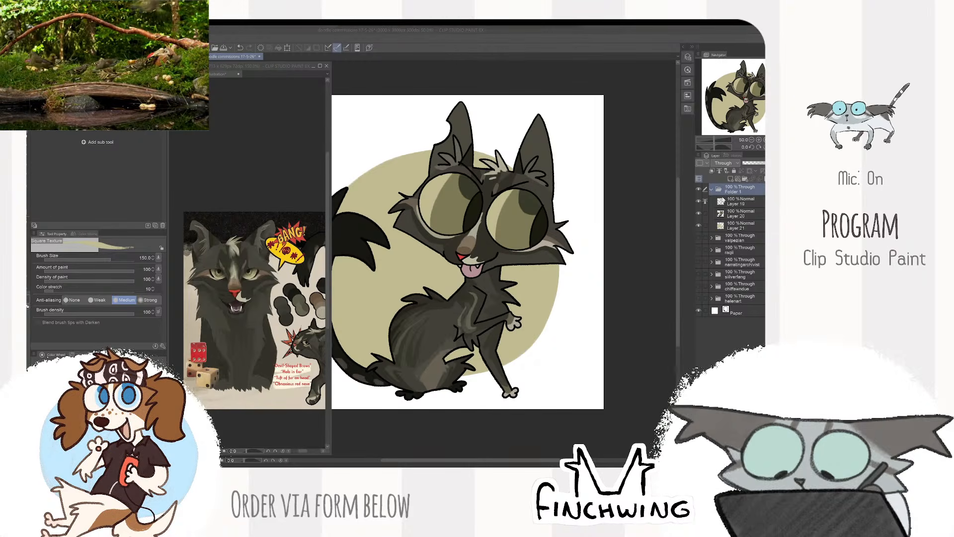
{"action": "double_click", "coordinate": [734, 191]}
{"action": "type", "text": "k"}
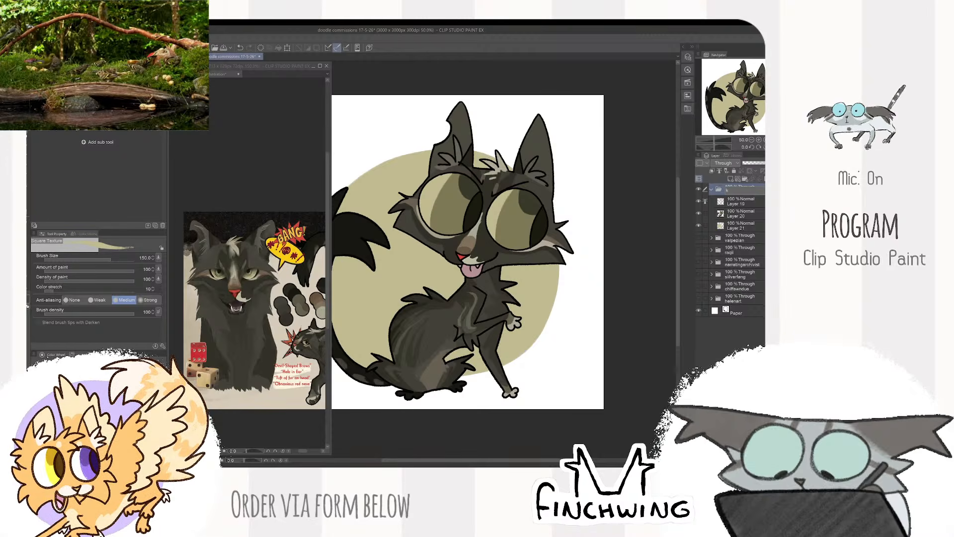
{"action": "type", "text": "cw9"}
{"action": "left_click", "coordinate": [740, 203]}
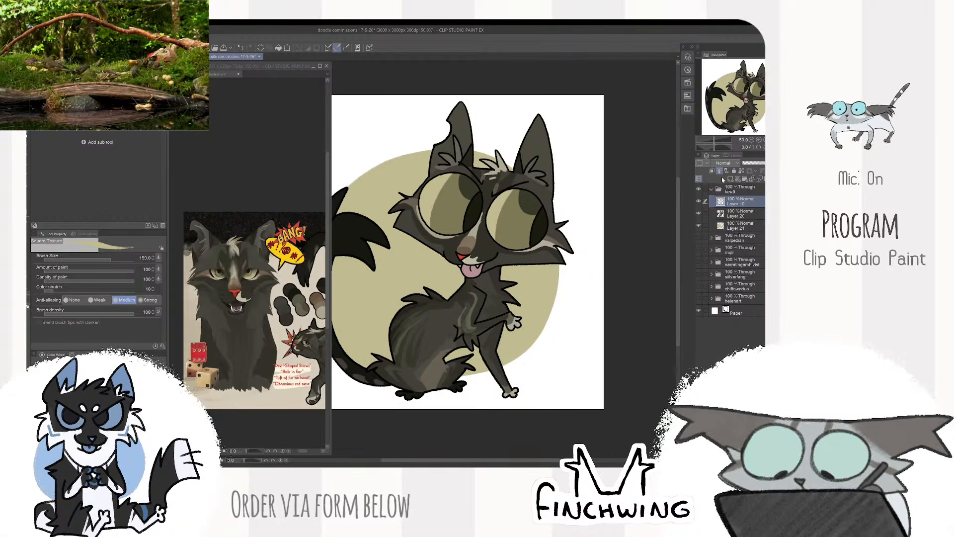
{"action": "left_click", "coordinate": [699, 189]}
{"action": "left_click", "coordinate": [711, 188]}
{"action": "left_click", "coordinate": [699, 190]}
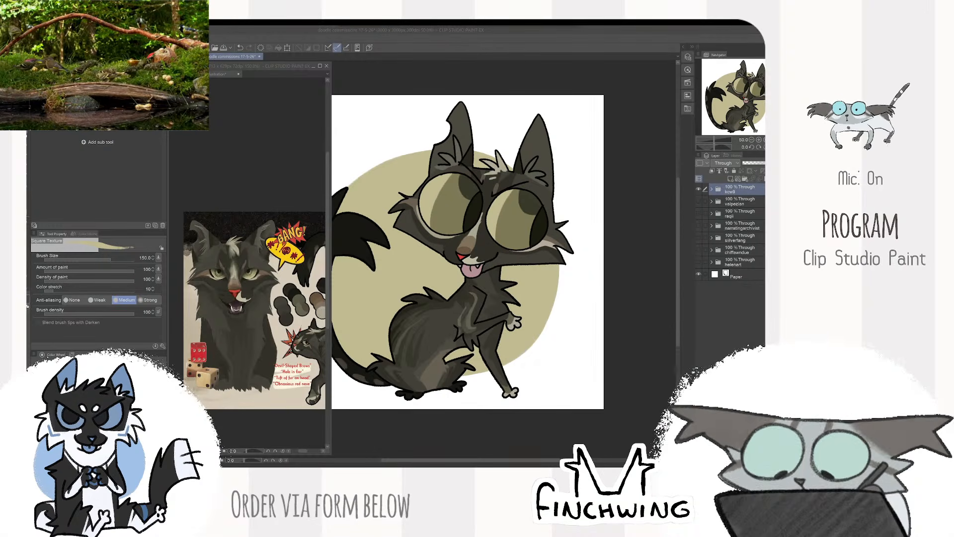
{"action": "scroll", "coordinate": [643, 217], "scroll_direction": "down", "scroll_amount": 3}
{"action": "scroll", "coordinate": [643, 217], "scroll_direction": "up", "scroll_amount": 2}
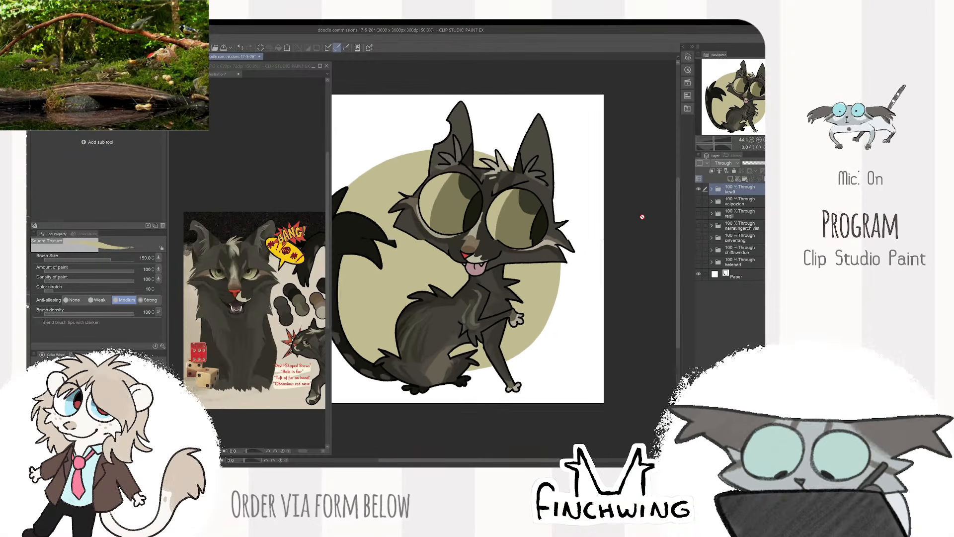
{"action": "scroll", "coordinate": [642, 217], "scroll_direction": "up", "scroll_amount": 1}
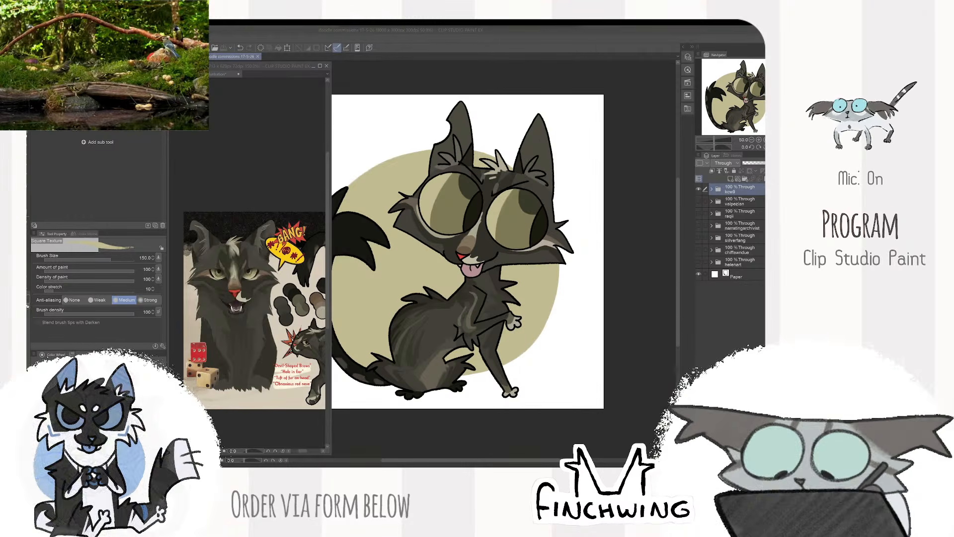
- Close the black cat's reference image so the Stergeon reference sheet is shown
{"action": "left_click", "coordinate": [271, 108]}
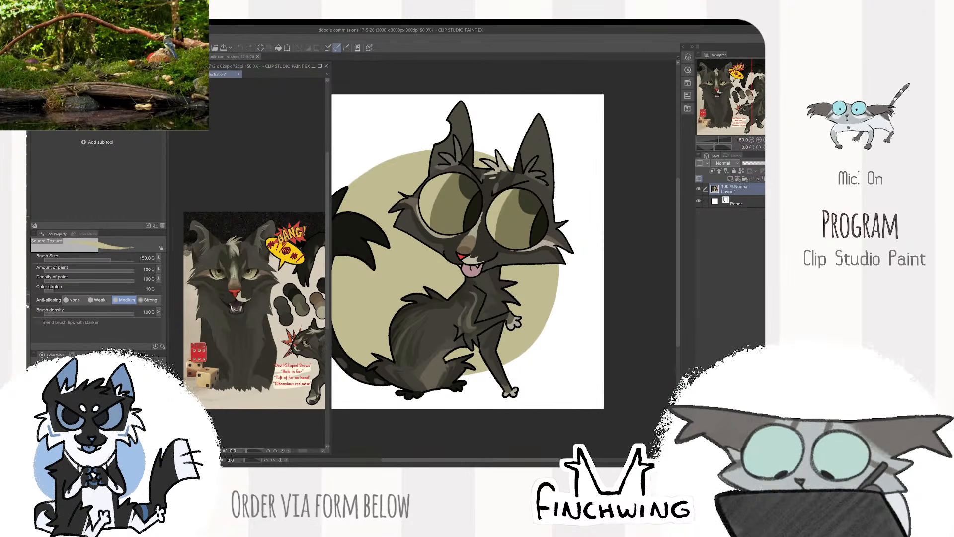
{"action": "left_click", "coordinate": [34, 39]}
{"action": "left_click", "coordinate": [65, 57]}
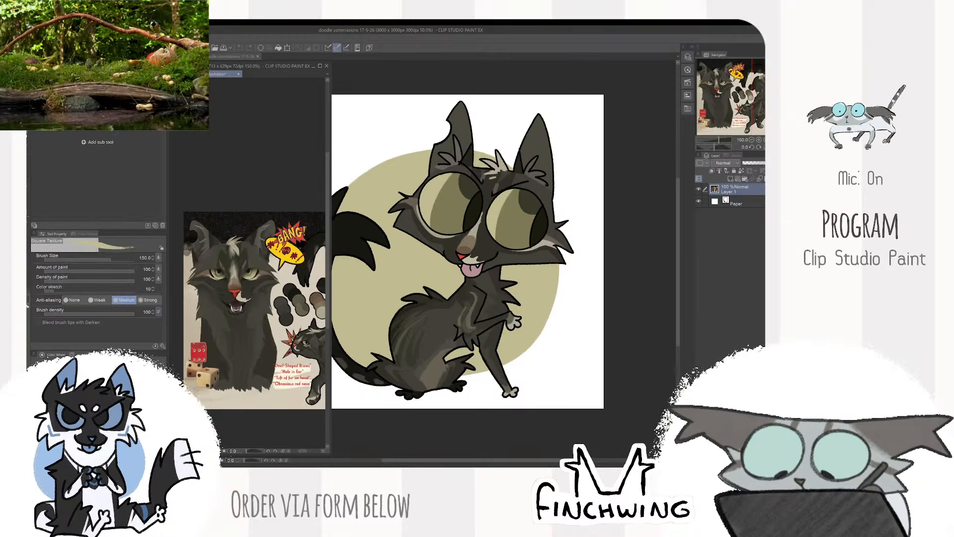
{"action": "left_click", "coordinate": [238, 75]}
{"action": "left_click", "coordinate": [409, 195]}
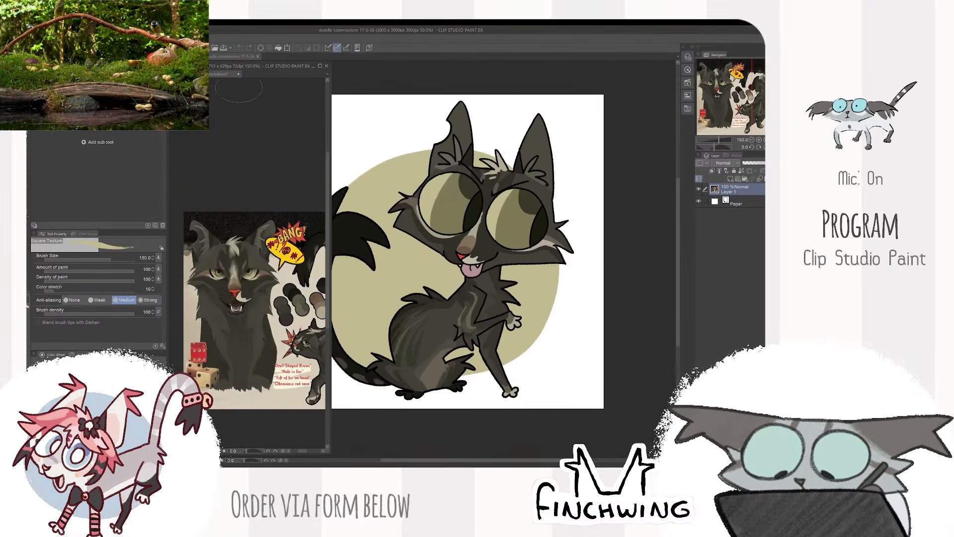
{"action": "left_click", "coordinate": [238, 74]}
{"action": "left_click", "coordinate": [409, 195]}
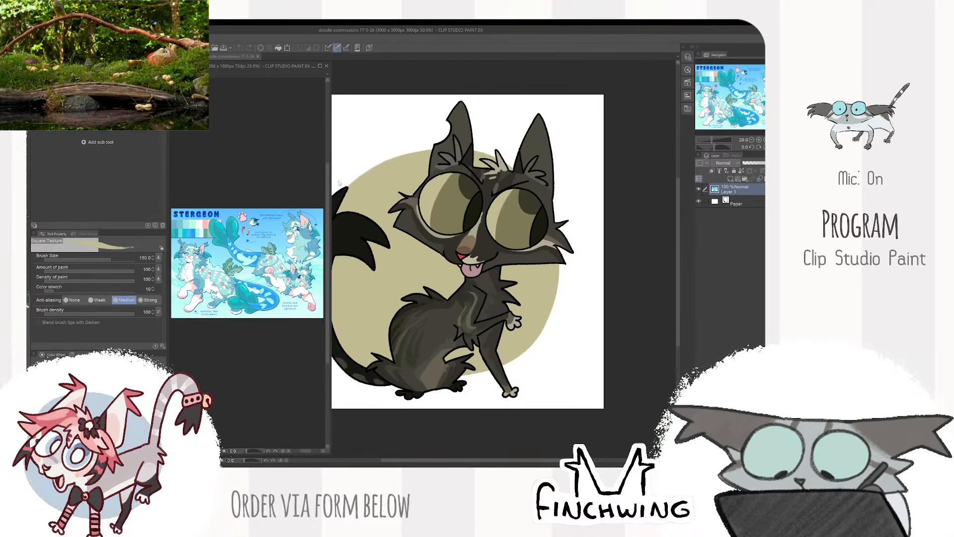
- Adjust the reference window's width and frame the Stergeon character's head and full-body views in it
{"action": "left_click_drag", "start_coordinate": [331, 176], "coordinate": [395, 177]}
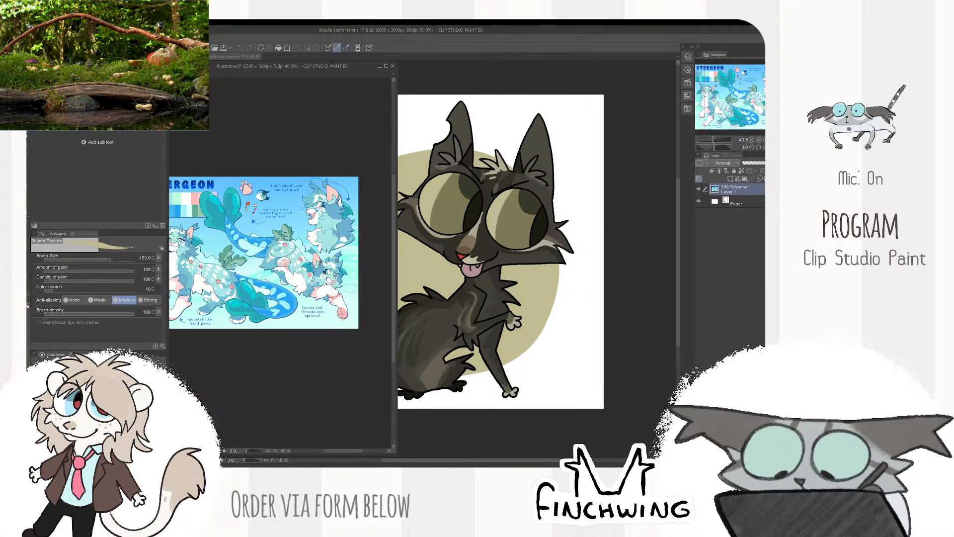
{"action": "scroll", "coordinate": [351, 300], "scroll_direction": "down", "scroll_amount": 1}
{"action": "scroll", "coordinate": [350, 286], "scroll_direction": "up", "scroll_amount": 7}
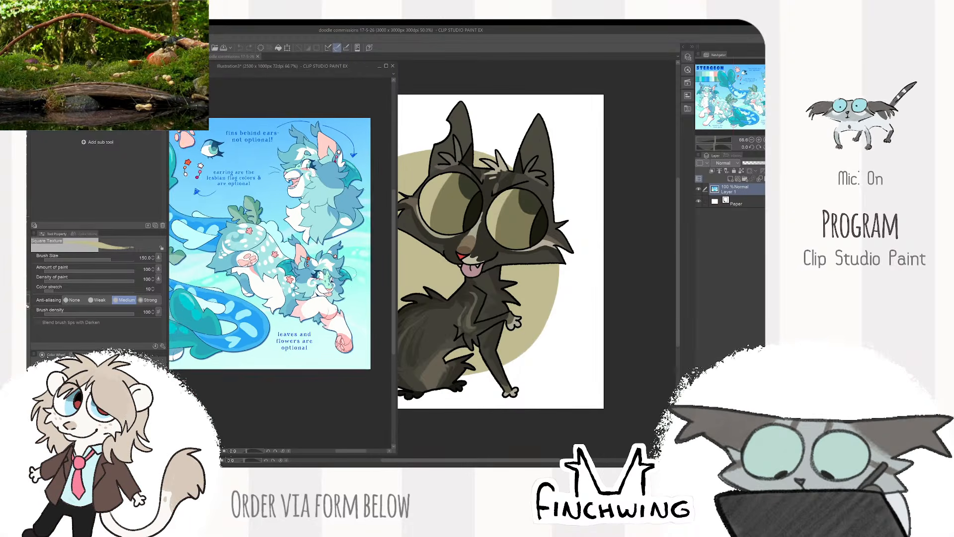
{"action": "scroll", "coordinate": [351, 272], "scroll_direction": "up", "scroll_amount": 1}
{"action": "scroll", "coordinate": [348, 262], "scroll_direction": "up", "scroll_amount": 1}
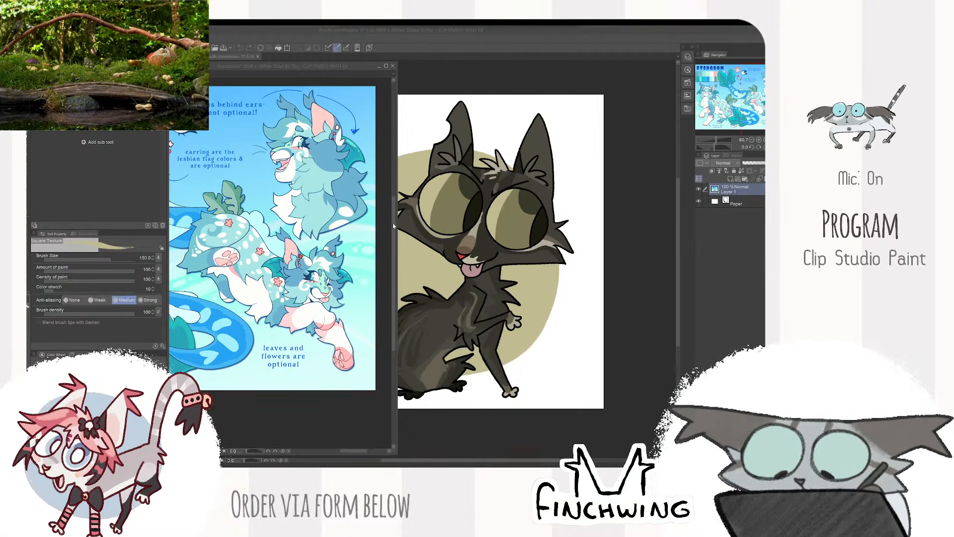
{"action": "left_click_drag", "start_coordinate": [397, 164], "coordinate": [361, 166]}
{"action": "left_click_drag", "start_coordinate": [293, 192], "coordinate": [287, 189]}
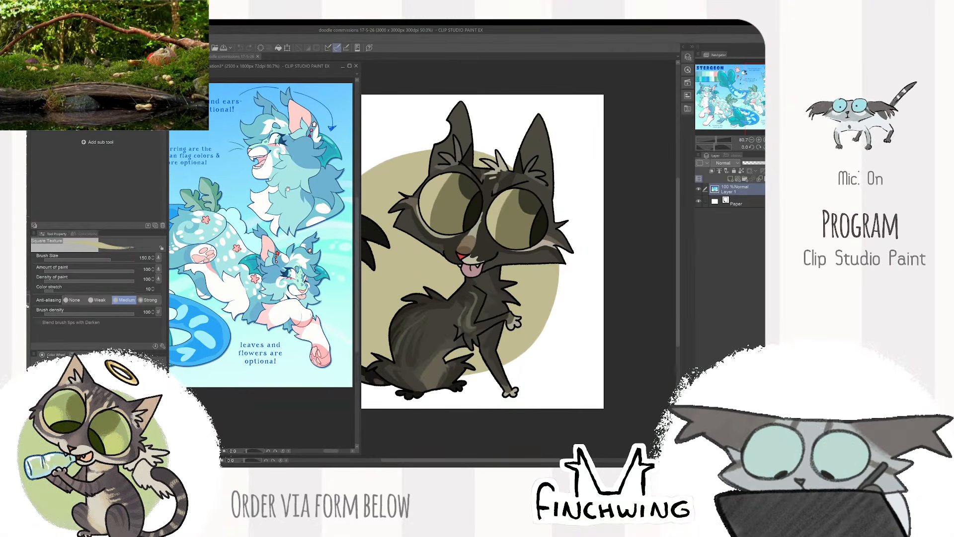
- Hide the finished cat's folder in the commission file and create a new folder with an empty layer inside
{"action": "left_click_drag", "start_coordinate": [578, 109], "coordinate": [598, 120]}
{"action": "left_click", "coordinate": [699, 189]}
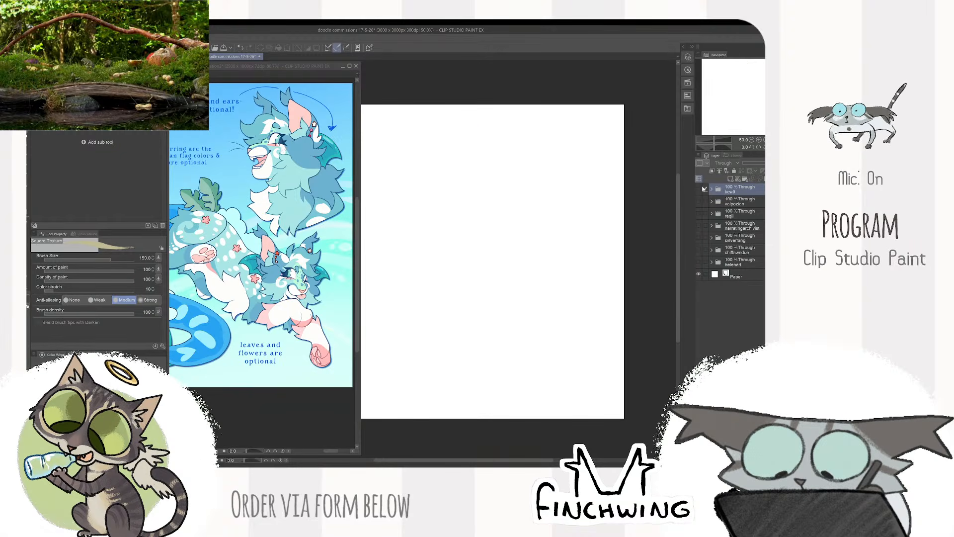
{"action": "left_click", "coordinate": [746, 179]}
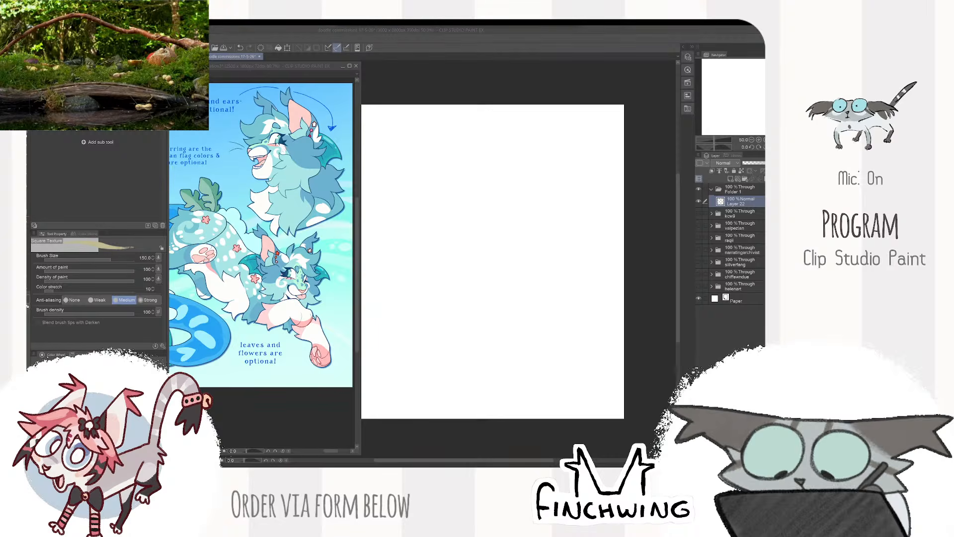
- Rename the new Folder 1 with the next client's username and make Layer 22 active
{"action": "left_click", "coordinate": [746, 189]}
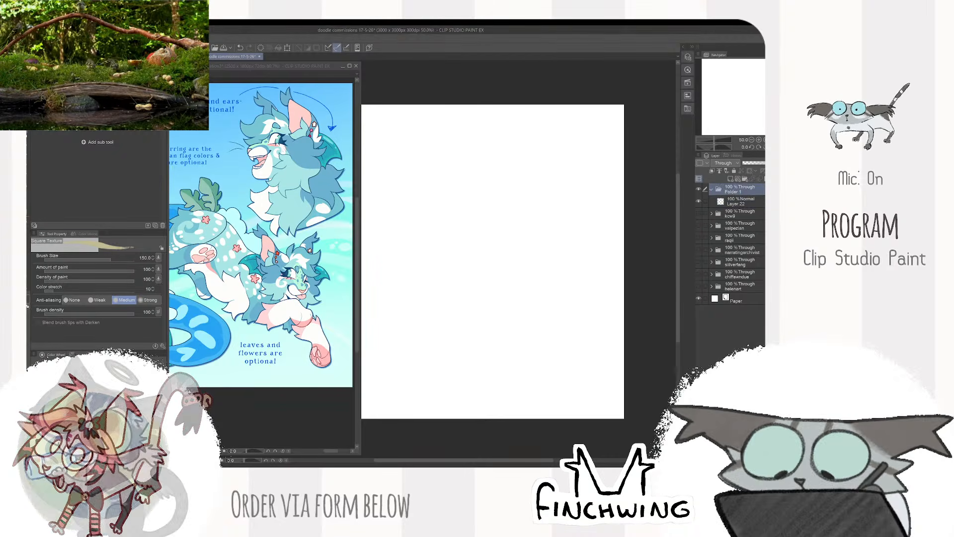
{"action": "double_click", "coordinate": [741, 189]}
{"action": "type", "text": "sadpot"}
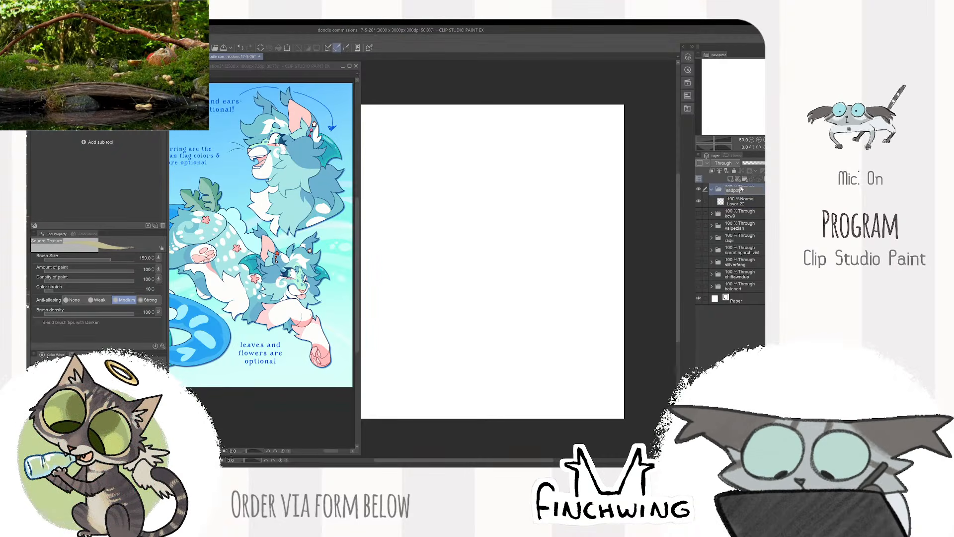
{"action": "type", "text": "ofsalt"}
{"action": "key", "text": "Return"}
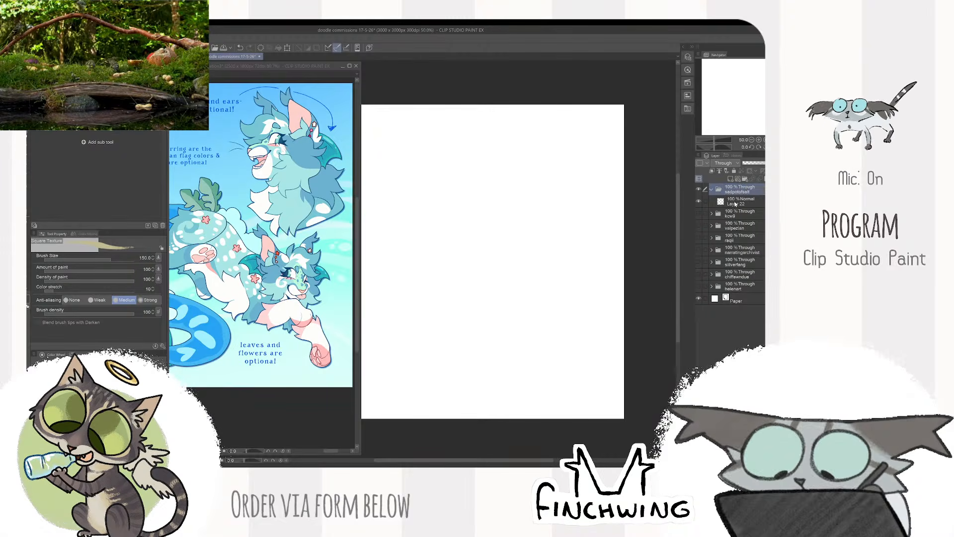
{"action": "left_click", "coordinate": [735, 203]}
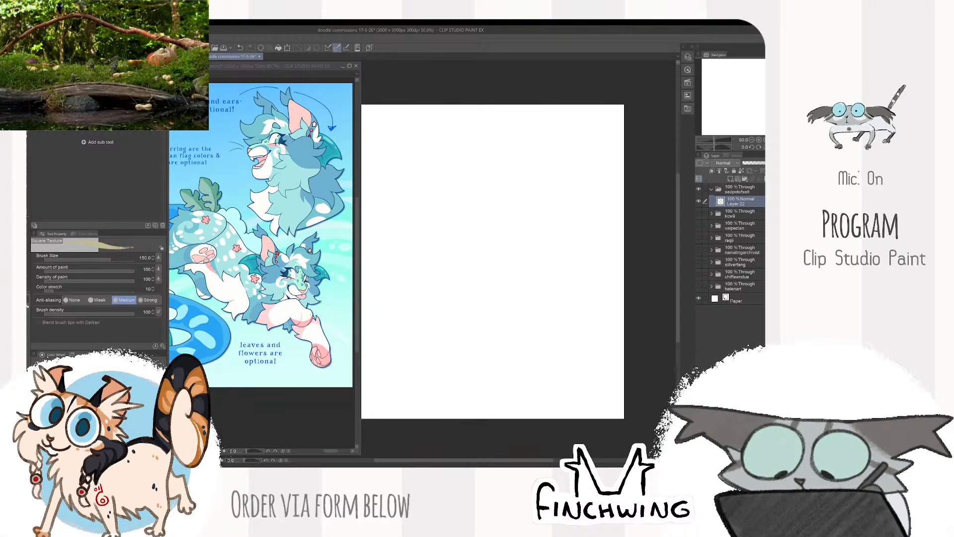
{"action": "key", "text": "p"}
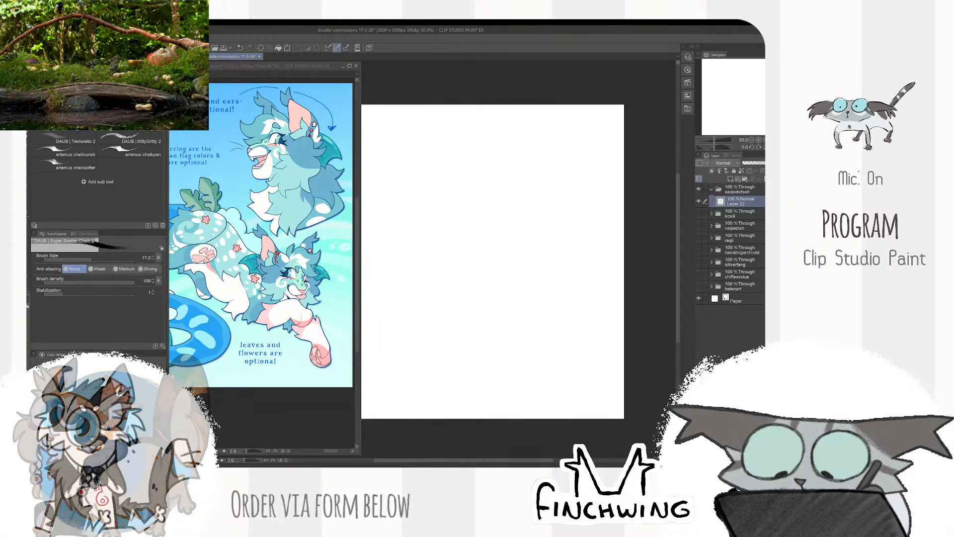
{"action": "mouse_move", "coordinate": [415, 178]}
{"action": "left_mouse_down"}
{"action": "mouse_move", "coordinate": [454, 171]}
{"action": "mouse_move", "coordinate": [497, 282]}
{"action": "left_mouse_up"}
{"action": "key", "text": "ctrl+z"}
{"action": "left_click_drag", "start_coordinate": [591, 195], "coordinate": [642, 202]}
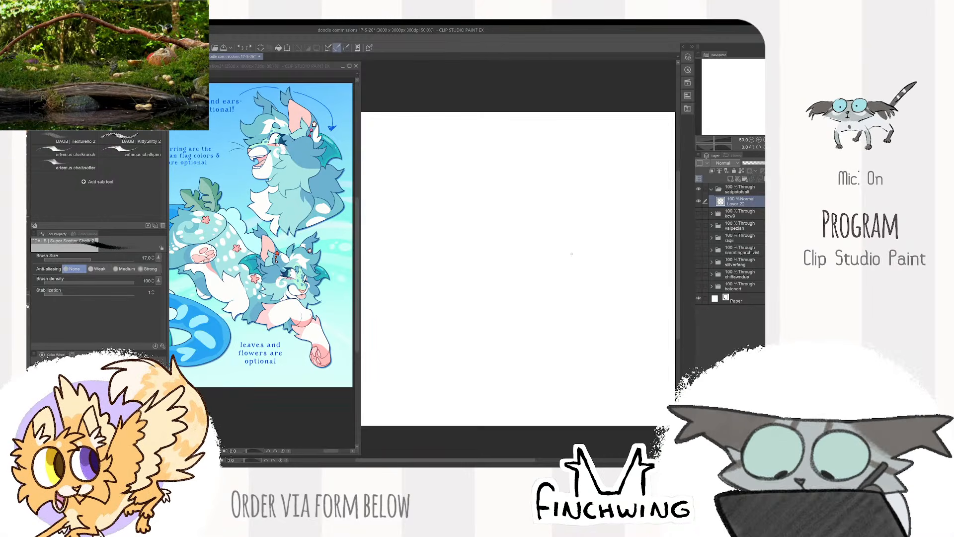
{"action": "mouse_move", "coordinate": [593, 243]}
{"action": "left_mouse_down"}
{"action": "mouse_move", "coordinate": [596, 136]}
{"action": "mouse_move", "coordinate": [513, 237]}
{"action": "mouse_move", "coordinate": [654, 251]}
{"action": "mouse_move", "coordinate": [575, 293]}
{"action": "left_mouse_up"}
{"action": "key", "text": "ctrl+z"}
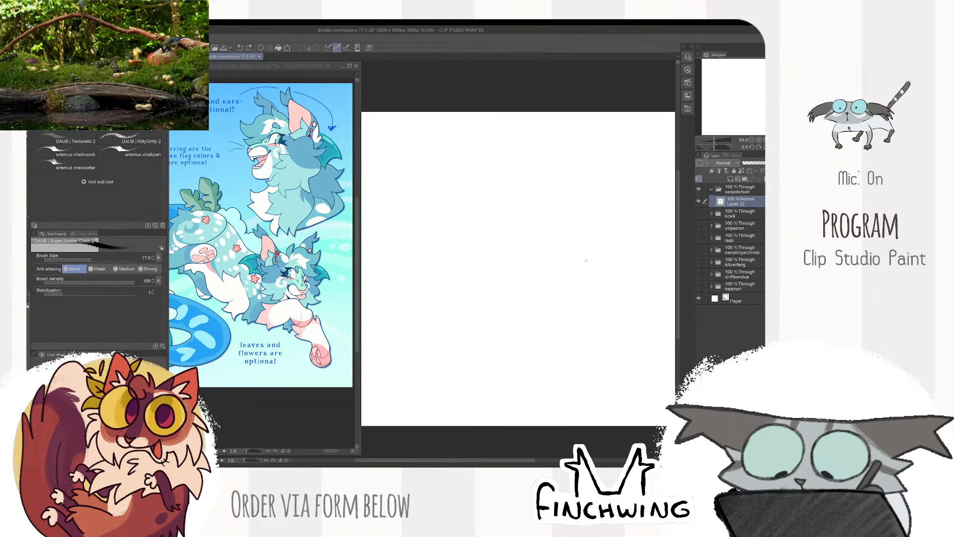
{"action": "mouse_move", "coordinate": [450, 234]}
{"action": "left_mouse_down"}
{"action": "mouse_move", "coordinate": [507, 177]}
{"action": "mouse_move", "coordinate": [621, 308]}
{"action": "left_mouse_up"}
{"action": "key", "text": "ctrl+z"}
{"action": "left_click_drag", "start_coordinate": [500, 212], "coordinate": [572, 271]}
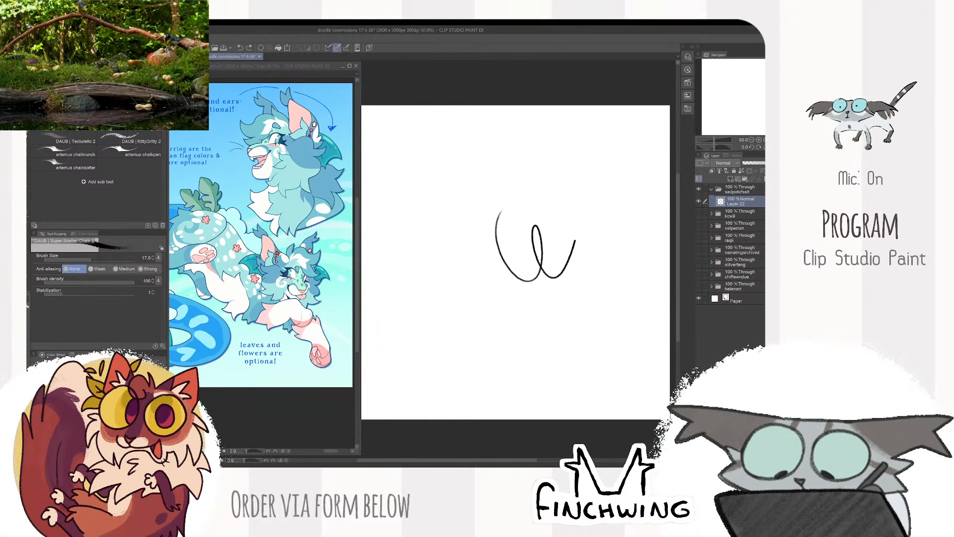
{"action": "key", "text": "ctrl+z"}
{"action": "mouse_move", "coordinate": [513, 200]}
{"action": "left_mouse_down"}
{"action": "mouse_move", "coordinate": [560, 269]}
{"action": "mouse_move", "coordinate": [606, 288]}
{"action": "left_mouse_up"}
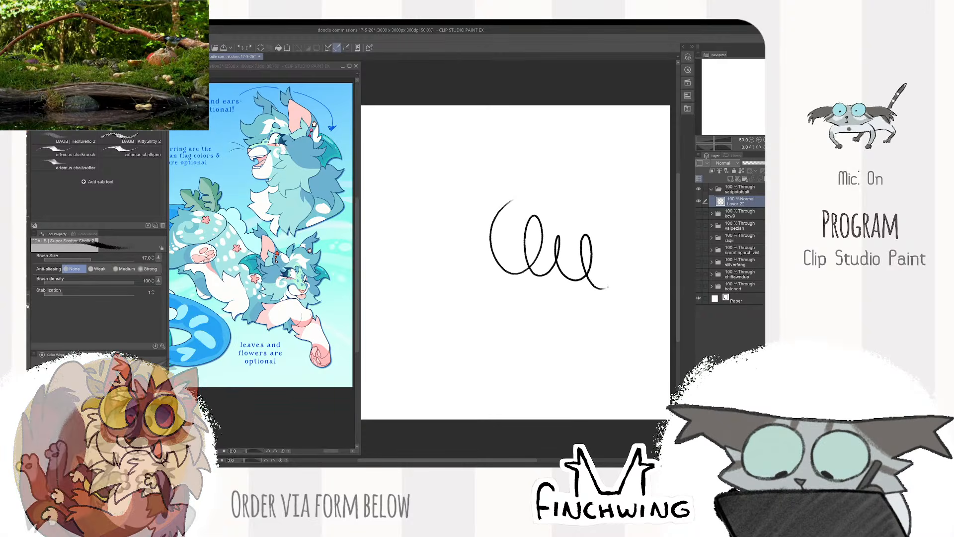
{"action": "key", "text": "ctrl+z"}
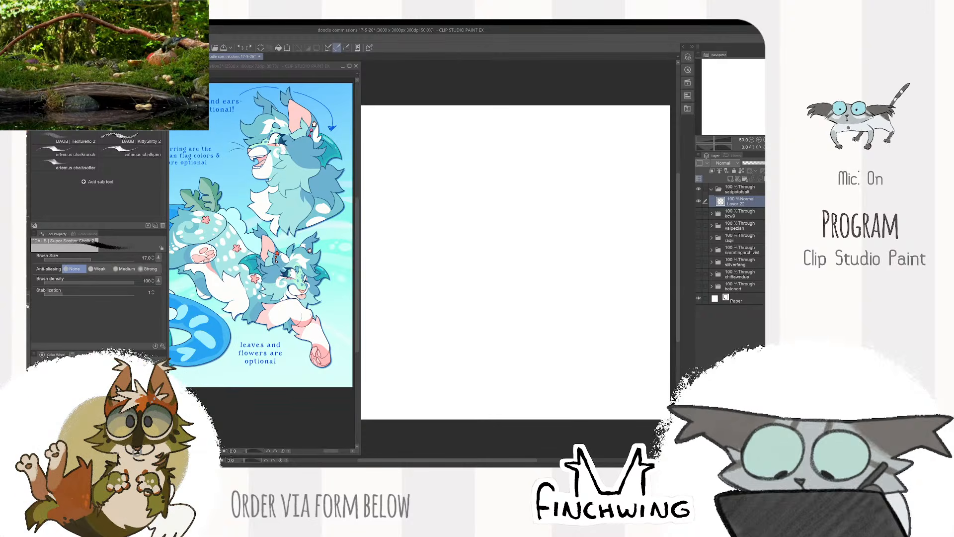
{"action": "mouse_move", "coordinate": [515, 181]}
{"action": "left_mouse_down"}
{"action": "mouse_move", "coordinate": [527, 234]}
{"action": "mouse_move", "coordinate": [596, 263]}
{"action": "left_mouse_up"}
{"action": "key", "text": "ctrl+z"}
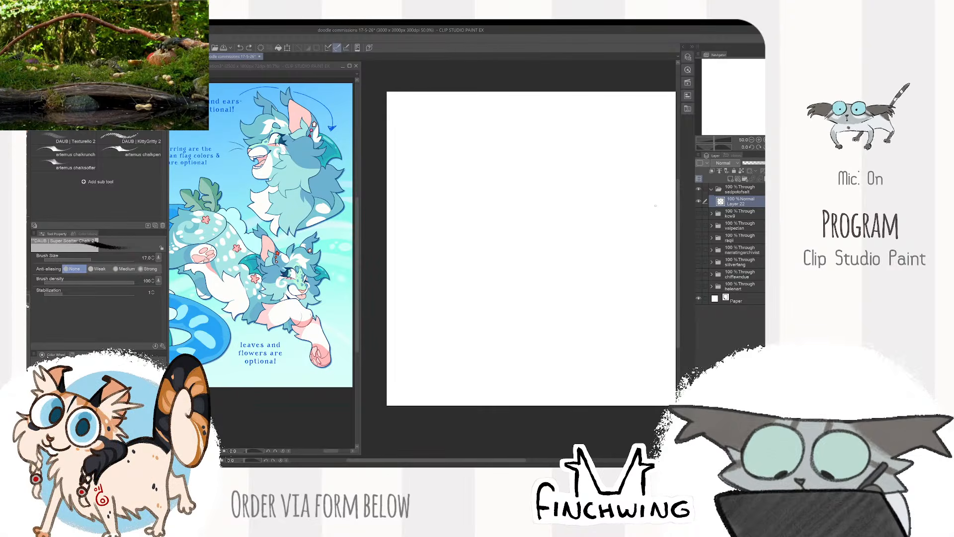
{"action": "mouse_move", "coordinate": [576, 180]}
{"action": "left_mouse_down"}
{"action": "mouse_move", "coordinate": [569, 192]}
{"action": "mouse_move", "coordinate": [620, 286]}
{"action": "left_mouse_up"}
{"action": "mouse_move", "coordinate": [528, 251]}
{"action": "left_mouse_down"}
{"action": "mouse_move", "coordinate": [498, 208]}
{"action": "mouse_move", "coordinate": [453, 268]}
{"action": "mouse_move", "coordinate": [500, 198]}
{"action": "mouse_move", "coordinate": [583, 153]}
{"action": "mouse_move", "coordinate": [538, 137]}
{"action": "mouse_move", "coordinate": [418, 216]}
{"action": "mouse_move", "coordinate": [538, 125]}
{"action": "mouse_move", "coordinate": [508, 119]}
{"action": "mouse_move", "coordinate": [401, 160]}
{"action": "mouse_move", "coordinate": [464, 103]}
{"action": "mouse_move", "coordinate": [444, 97]}
{"action": "left_mouse_up"}
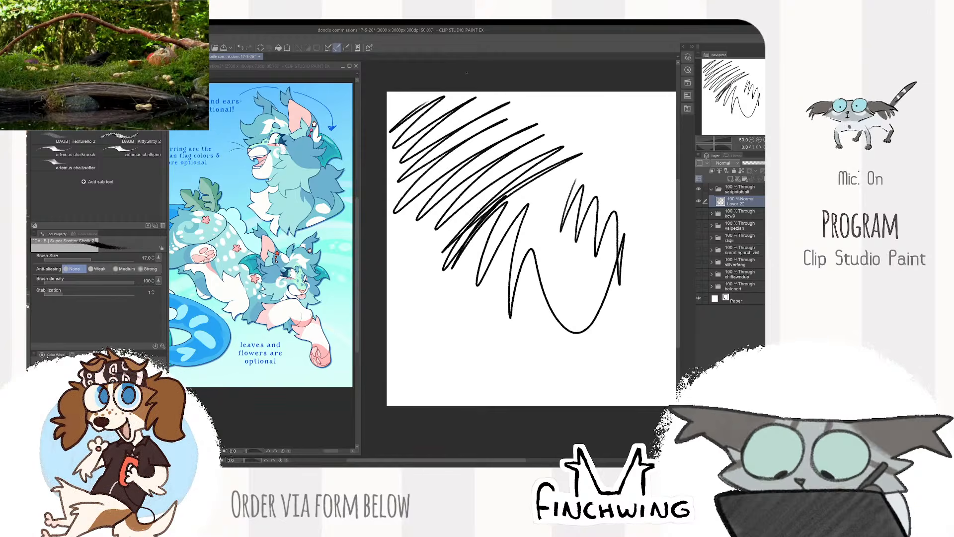
{"action": "key", "text": "ctrl+z"}
{"action": "left_click_drag", "start_coordinate": [629, 201], "coordinate": [598, 205]}
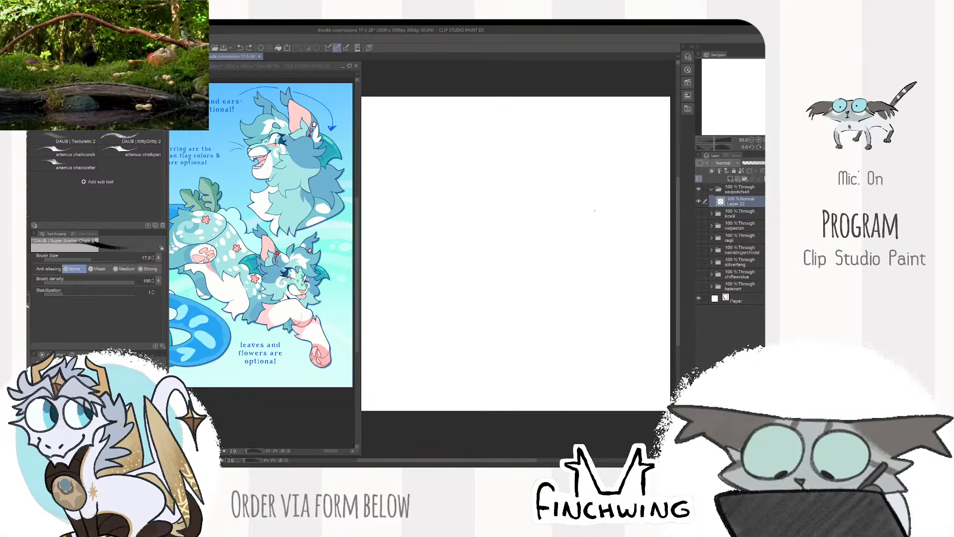
- Reframe the Stergeon reference sheet slightly so the head and full-body views stay in its window
{"action": "left_click", "coordinate": [279, 398]}
{"action": "left_click_drag", "start_coordinate": [279, 398], "coordinate": [254, 394]}
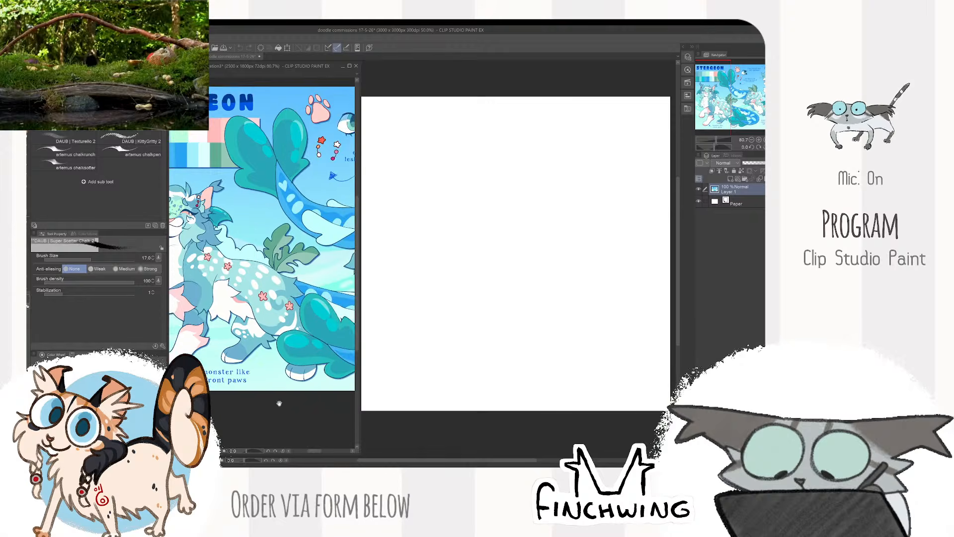
{"action": "left_click_drag", "start_coordinate": [344, 392], "coordinate": [264, 378]}
{"action": "left_click_drag", "start_coordinate": [341, 388], "coordinate": [274, 382]}
{"action": "mouse_move", "coordinate": [325, 384]}
{"action": "left_mouse_down"}
{"action": "mouse_move", "coordinate": [269, 382]}
{"action": "mouse_move", "coordinate": [326, 390]}
{"action": "left_mouse_up"}
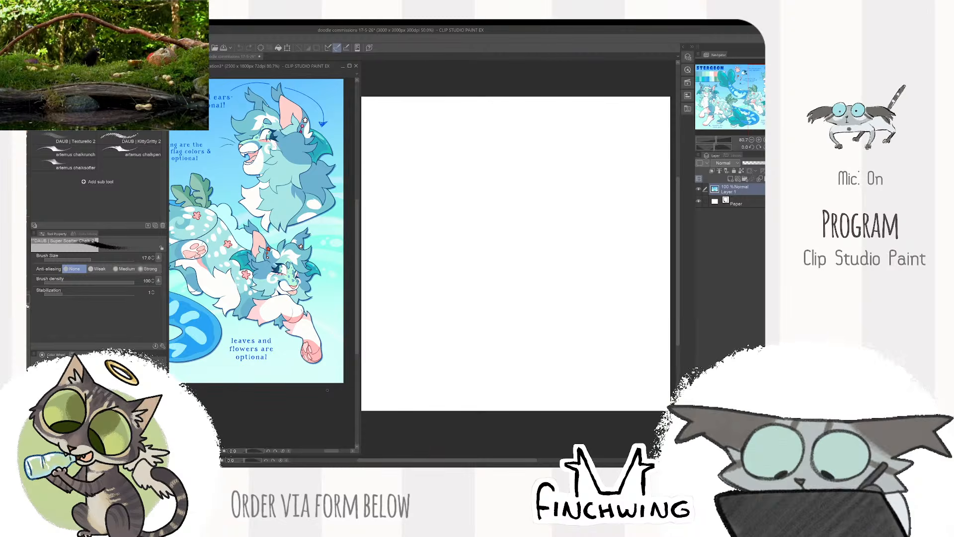
{"action": "left_click", "coordinate": [517, 159]}
{"action": "mouse_move", "coordinate": [517, 160]}
{"action": "left_mouse_down"}
{"action": "mouse_move", "coordinate": [510, 226]}
{"action": "mouse_move", "coordinate": [538, 275]}
{"action": "mouse_move", "coordinate": [581, 270]}
{"action": "left_mouse_up"}
{"action": "key", "text": "ctrl+z"}
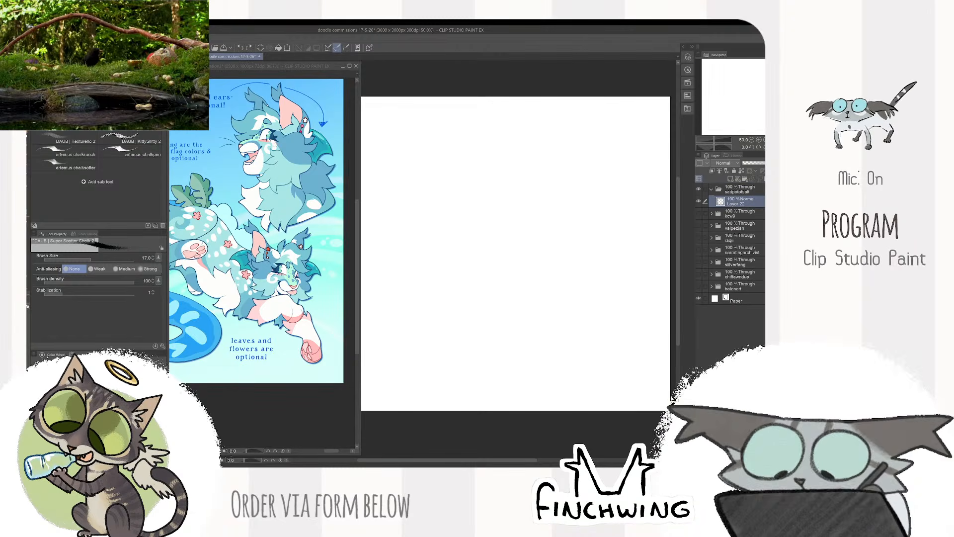
- Draw a large round open eye and a two-stroke winking eye on Layer 22 with the chalk brush at size 20
{"action": "left_click_drag", "start_coordinate": [582, 212], "coordinate": [592, 224]}
{"action": "mouse_move", "coordinate": [493, 192]}
{"action": "left_mouse_down"}
{"action": "mouse_move", "coordinate": [513, 205]}
{"action": "mouse_move", "coordinate": [479, 194]}
{"action": "mouse_move", "coordinate": [487, 200]}
{"action": "mouse_move", "coordinate": [446, 223]}
{"action": "mouse_move", "coordinate": [462, 199]}
{"action": "left_mouse_up"}
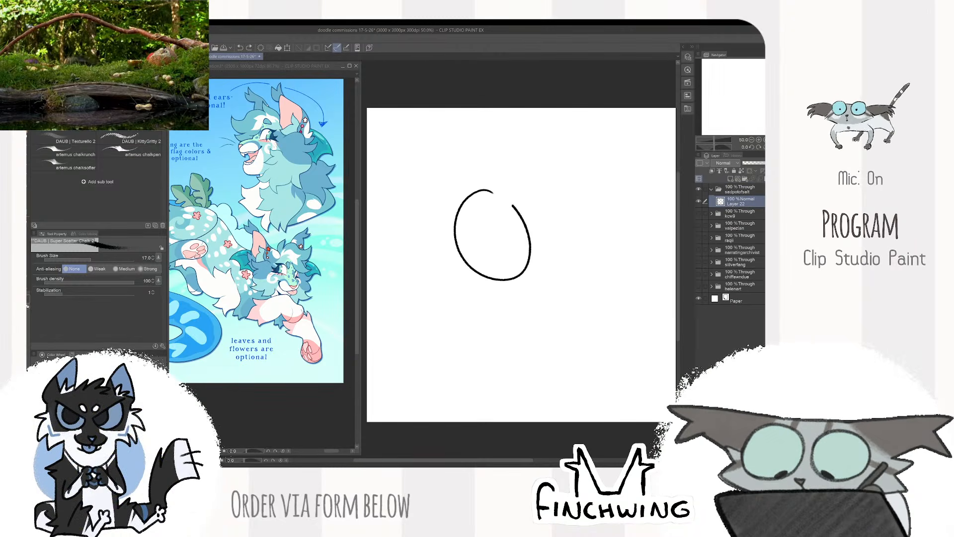
{"action": "key", "text": "ctrl+z"}
{"action": "key", "text": "ctrl+z"}
{"action": "left_click_drag", "start_coordinate": [573, 201], "coordinate": [539, 206]}
{"action": "key", "text": "ctrl+z"}
{"action": "mouse_move", "coordinate": [447, 199]}
{"action": "left_mouse_down"}
{"action": "mouse_move", "coordinate": [411, 264]}
{"action": "mouse_move", "coordinate": [448, 200]}
{"action": "left_mouse_up"}
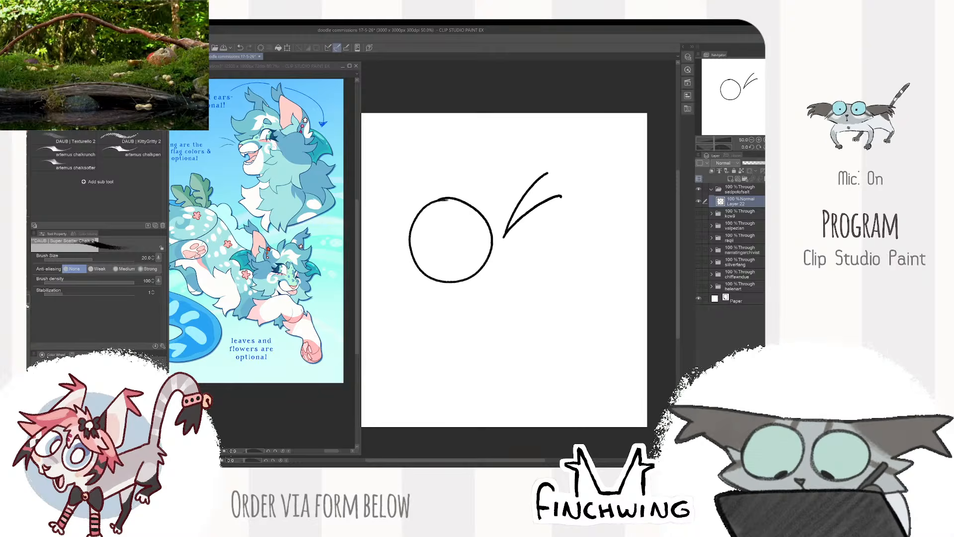
- Draw a curved line inside the round eye, plus the small nose and curved muzzle below the winking eye
{"action": "scroll", "coordinate": [447, 238], "scroll_direction": "up", "scroll_amount": 1}
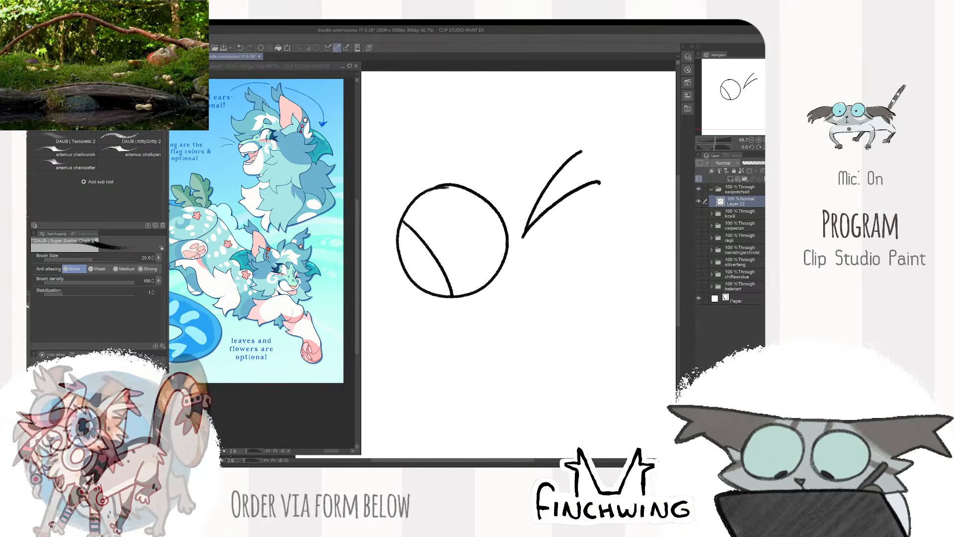
{"action": "left_click_drag", "start_coordinate": [526, 268], "coordinate": [546, 247]}
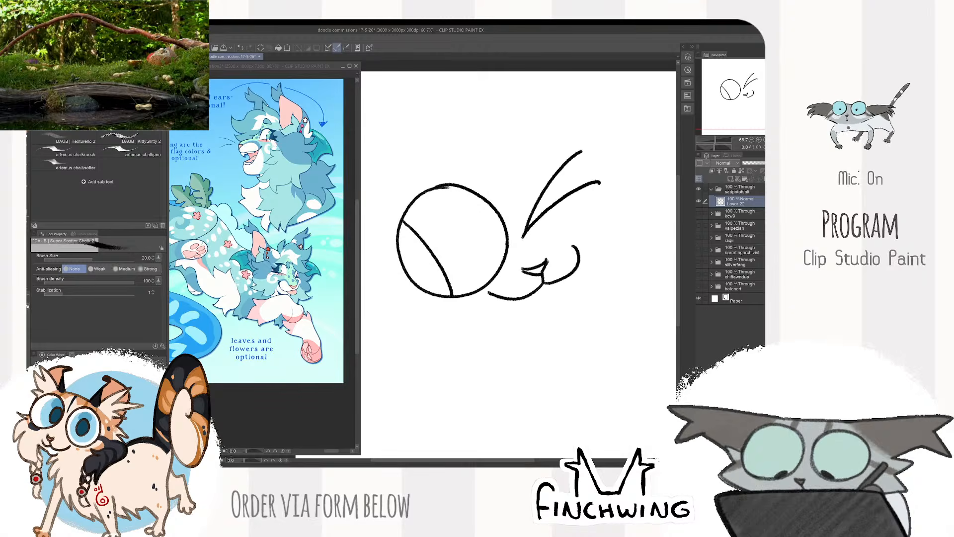
{"action": "key", "text": "ctrl+z"}
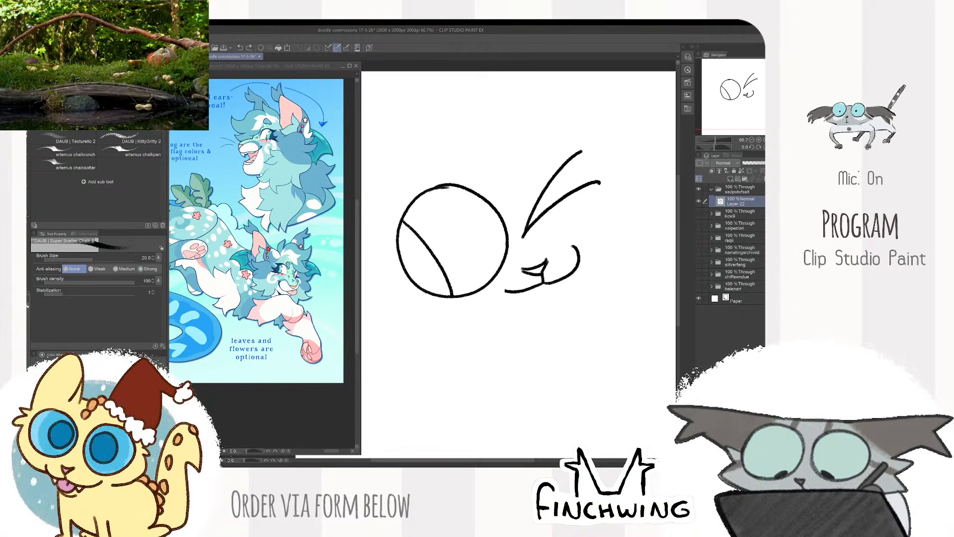
{"action": "left_click_drag", "start_coordinate": [490, 287], "coordinate": [514, 294]}
- Draw a narrow open mouth hanging below the muzzle line with a curved tongue line inside it
{"action": "scroll", "coordinate": [620, 231], "scroll_direction": "up", "scroll_amount": 1}
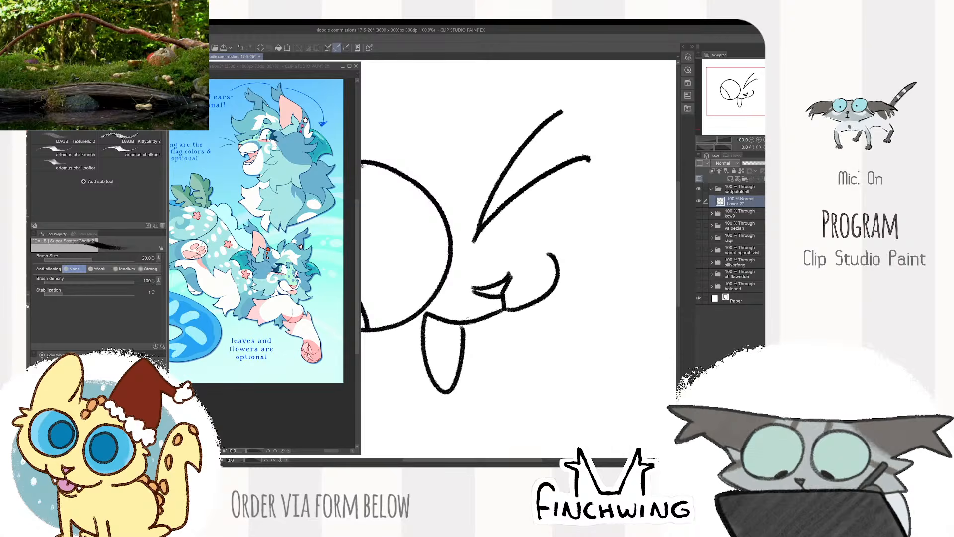
{"action": "scroll", "coordinate": [504, 315], "scroll_direction": "down", "scroll_amount": 1}
{"action": "scroll", "coordinate": [416, 383], "scroll_direction": "up", "scroll_amount": 1}
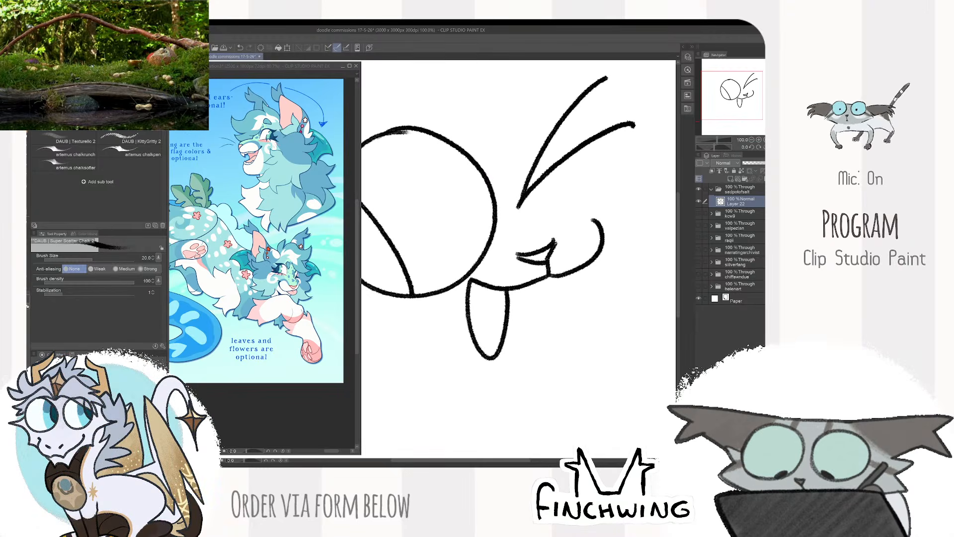
{"action": "scroll", "coordinate": [501, 339], "scroll_direction": "down", "scroll_amount": 1}
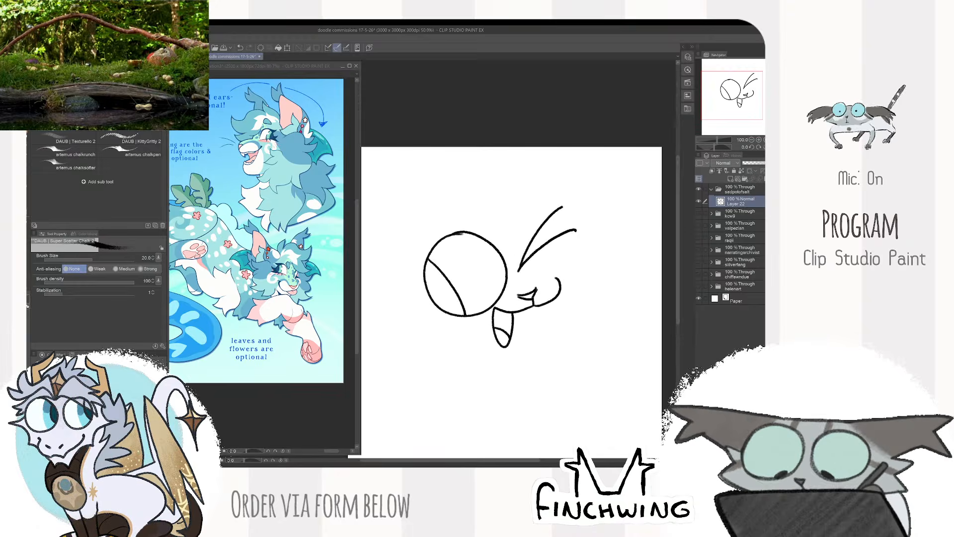
- Clean up the uneven line at the top of the round eye's outline with the eraser
{"action": "scroll", "coordinate": [491, 249], "scroll_direction": "up", "scroll_amount": 2}
{"action": "key", "text": "e"}
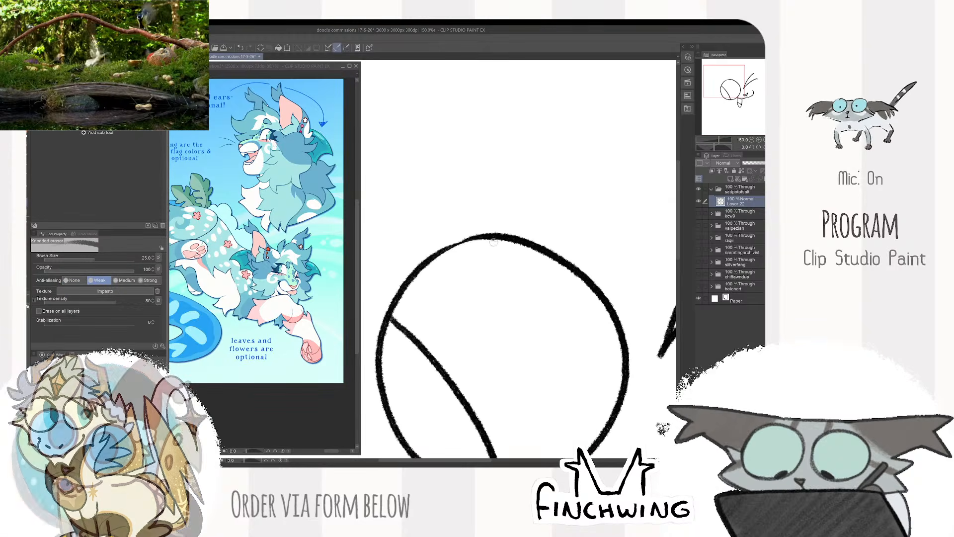
{"action": "key", "text": "b"}
{"action": "scroll", "coordinate": [552, 209], "scroll_direction": "down", "scroll_amount": 3}
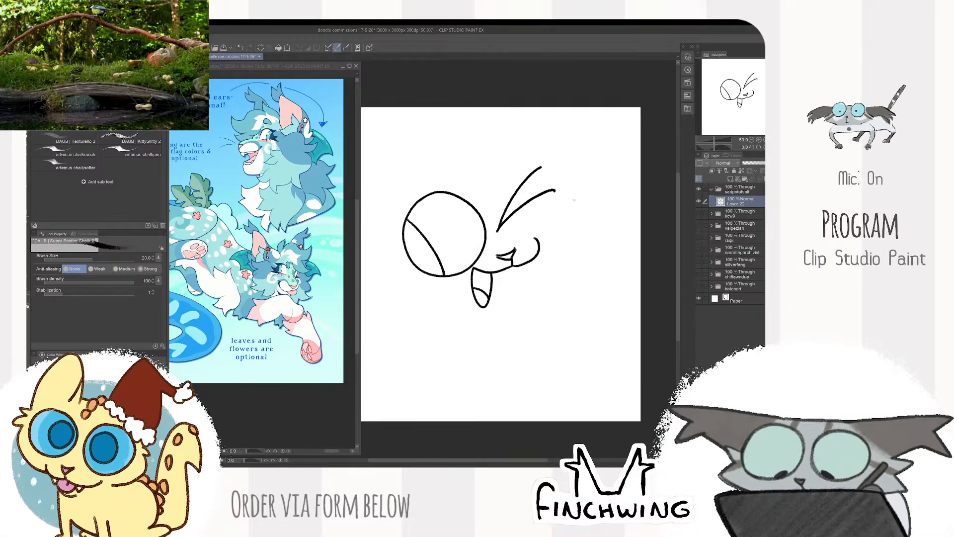
- Lasso the round eye, move it slightly upward away from the mouth, and clear the selection
{"action": "left_click_drag", "start_coordinate": [569, 207], "coordinate": [592, 209]}
{"action": "key", "text": "k"}
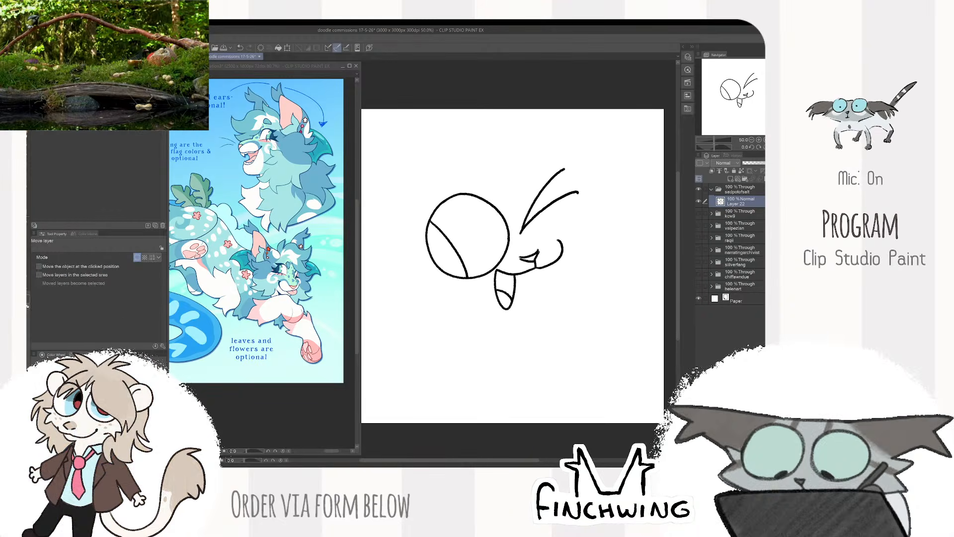
{"action": "key", "text": "m"}
{"action": "left_click_drag", "start_coordinate": [499, 265], "coordinate": [439, 187]}
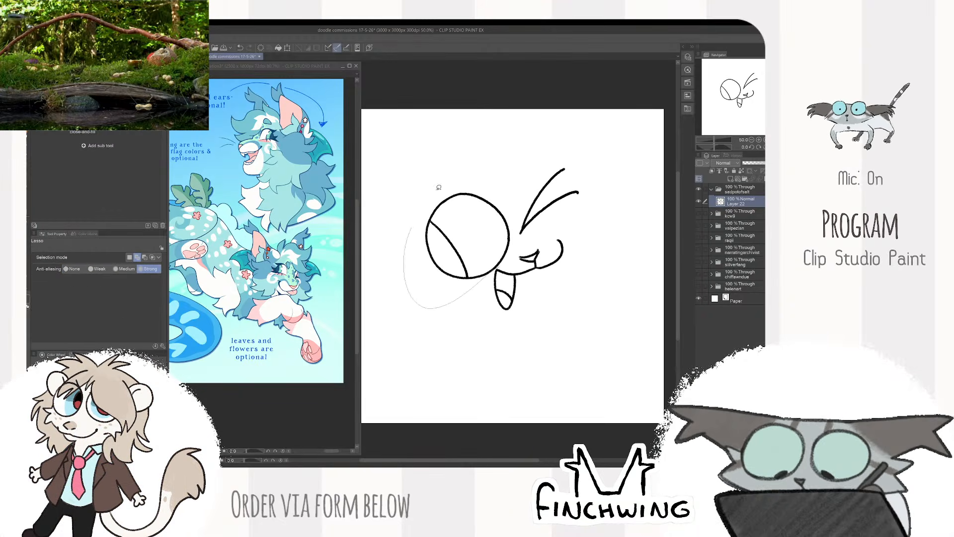
{"action": "left_click_drag", "start_coordinate": [518, 222], "coordinate": [515, 244]}
{"action": "key", "text": "k"}
{"action": "key", "text": "ctrl+d"}
{"action": "key", "text": "ctrl+alt+0"}
- Tidy the line ends between the round eye and the mouth with the eraser and brush
{"action": "key", "text": "e"}
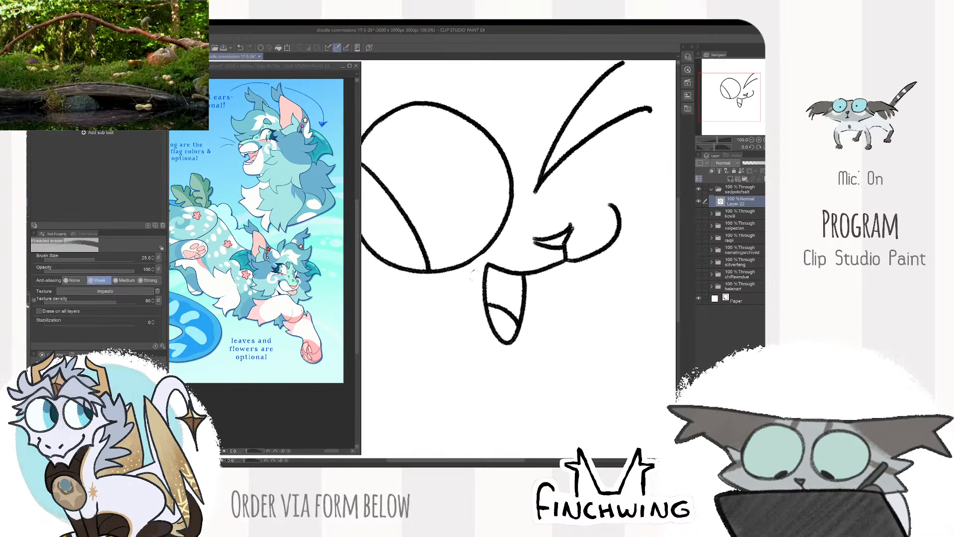
{"action": "key", "text": "b"}
{"action": "scroll", "coordinate": [478, 250], "scroll_direction": "up", "scroll_amount": 1}
{"action": "scroll", "coordinate": [564, 192], "scroll_direction": "down", "scroll_amount": 4}
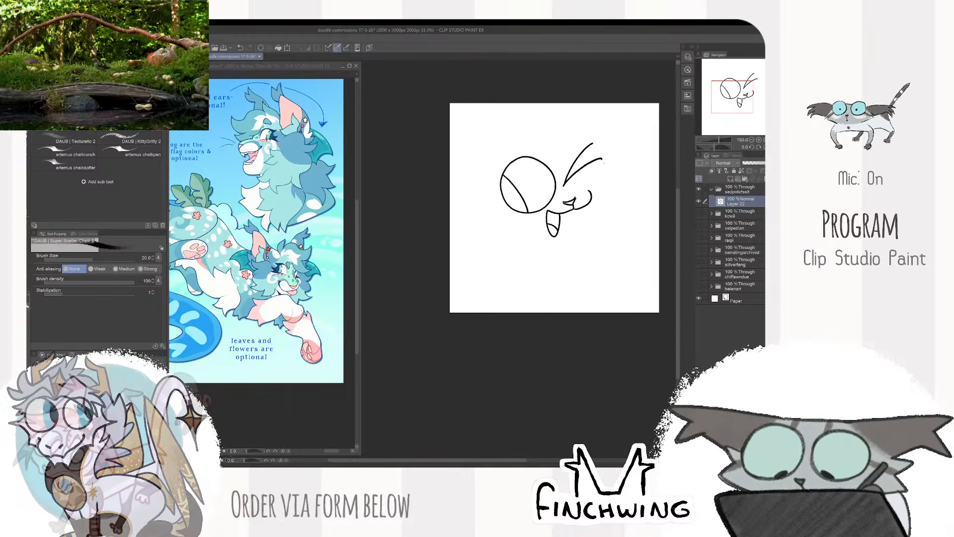
- Erase the muzzle curve beneath the winking eye and redraw it as a smoother, wider arc
{"action": "mouse_move", "coordinate": [599, 199]}
{"action": "left_mouse_down"}
{"action": "mouse_move", "coordinate": [569, 232]}
{"action": "mouse_move", "coordinate": [580, 265]}
{"action": "left_mouse_up"}
{"action": "scroll", "coordinate": [574, 232], "scroll_direction": "up", "scroll_amount": 2}
{"action": "key", "text": "e"}
{"action": "left_click_drag", "start_coordinate": [551, 263], "coordinate": [551, 266]}
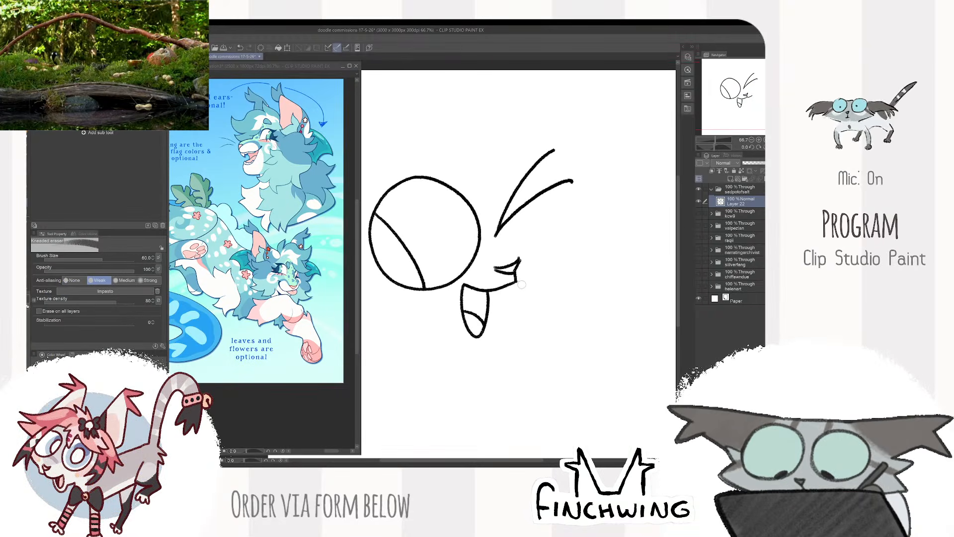
{"action": "key", "text": "b"}
{"action": "left_click_drag", "start_coordinate": [528, 251], "coordinate": [517, 280]}
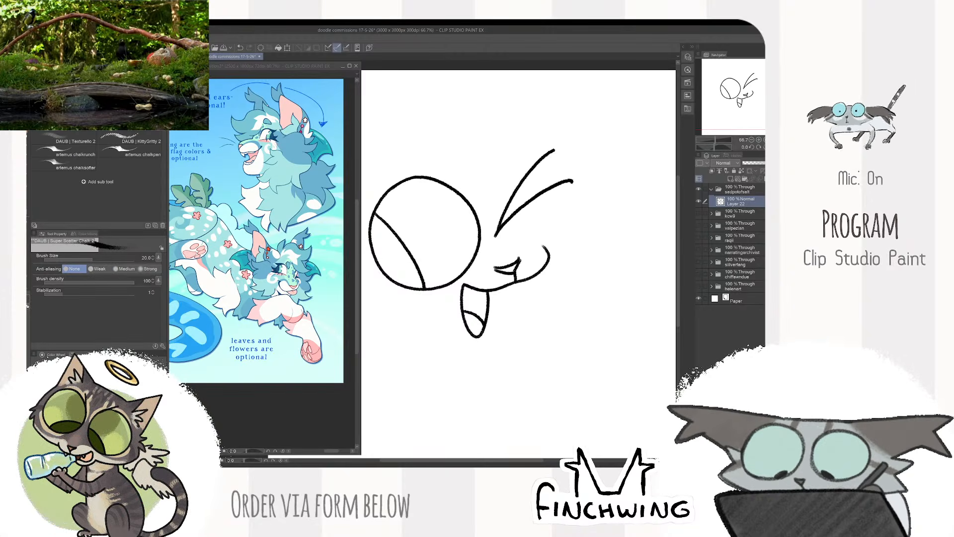
- Erase the nose's side edge with the eraser at size 25 and redraw it with the chalk brush
{"action": "scroll", "coordinate": [418, 303], "scroll_direction": "up", "scroll_amount": 2}
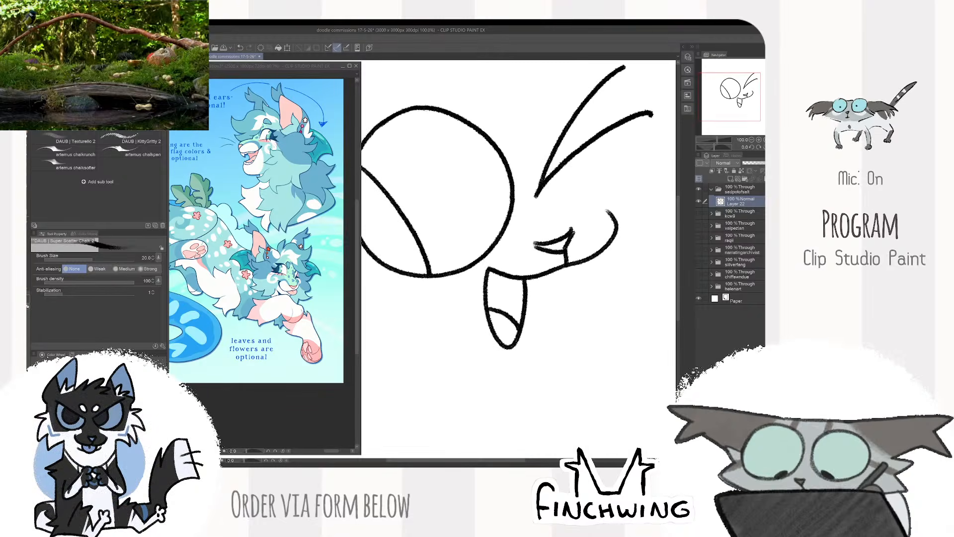
{"action": "key", "text": "e"}
{"action": "key", "text": "bracketleft"}
{"action": "key", "text": "bracketleft"}
{"action": "key", "text": "bracketleft"}
{"action": "key", "text": "bracketleft"}
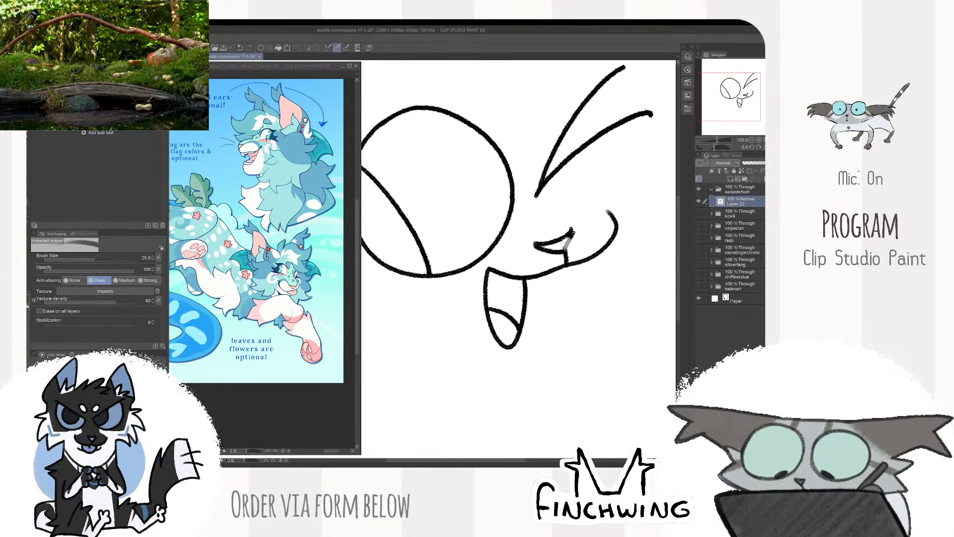
{"action": "key", "text": "ctrl+z"}
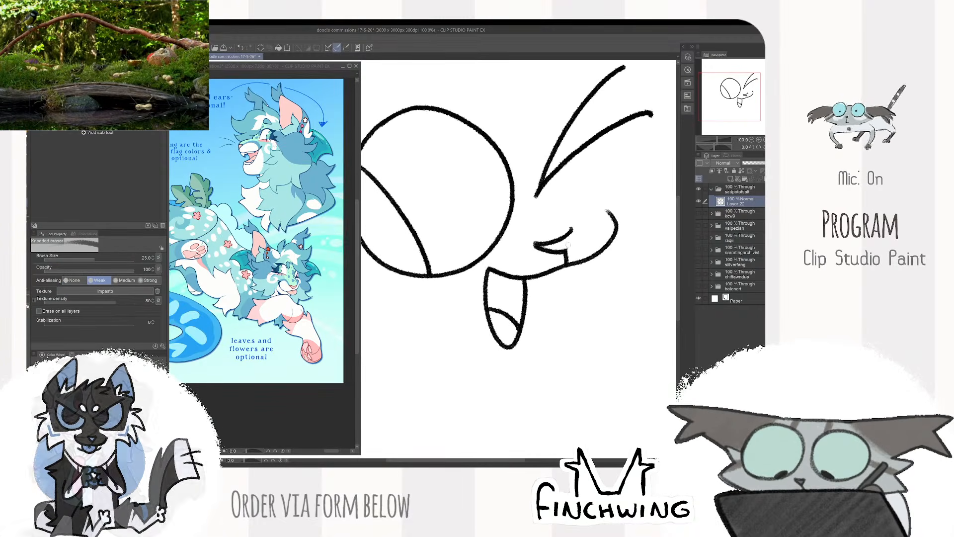
{"action": "key", "text": "b"}
{"action": "left_click_drag", "start_coordinate": [566, 251], "coordinate": [575, 225]}
{"action": "scroll", "coordinate": [574, 241], "scroll_direction": "down", "scroll_amount": 1}
{"action": "scroll", "coordinate": [538, 259], "scroll_direction": "down", "scroll_amount": 2}
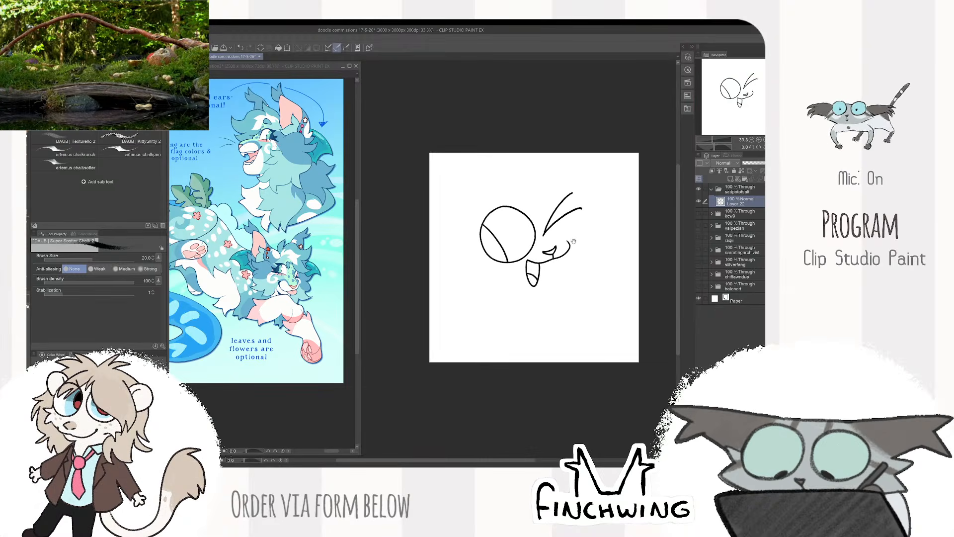
- Draw the spiky forehead tuft and swept hair fringe above the two eyes
{"action": "scroll", "coordinate": [573, 241], "scroll_direction": "up", "scroll_amount": 2}
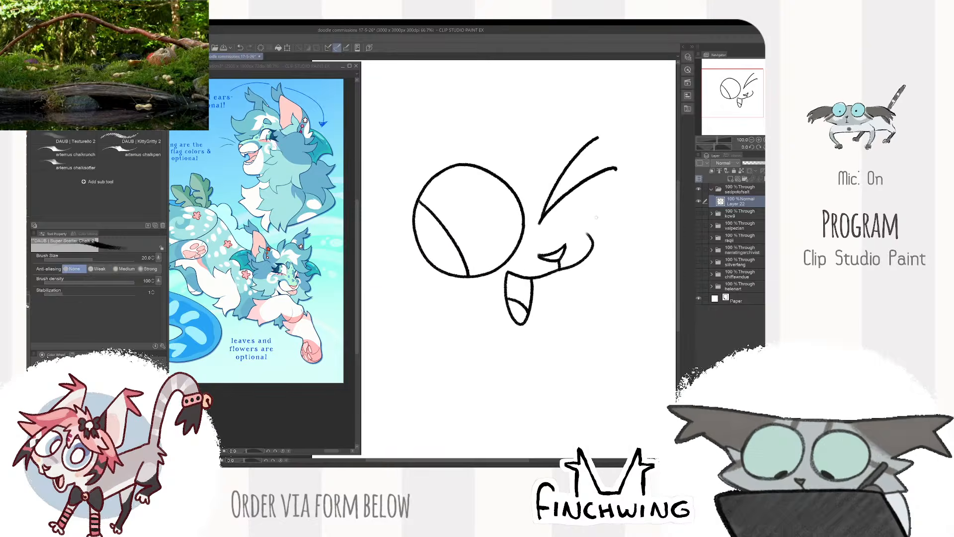
{"action": "scroll", "coordinate": [597, 217], "scroll_direction": "down", "scroll_amount": 2}
{"action": "scroll", "coordinate": [604, 219], "scroll_direction": "up", "scroll_amount": 2}
{"action": "left_click_drag", "start_coordinate": [597, 215], "coordinate": [634, 268]}
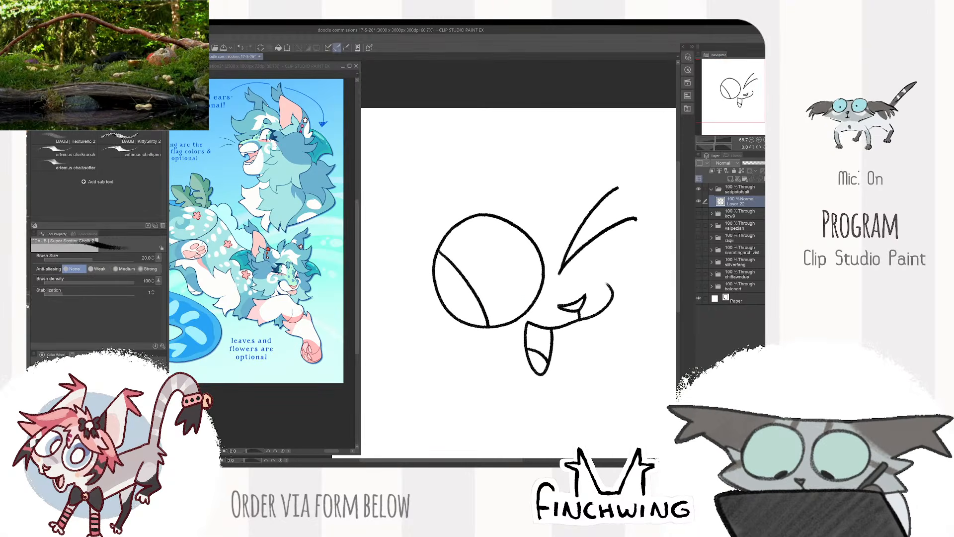
{"action": "left_click_drag", "start_coordinate": [537, 269], "coordinate": [536, 319]}
{"action": "mouse_move", "coordinate": [487, 246]}
{"action": "left_mouse_down"}
{"action": "mouse_move", "coordinate": [476, 201]}
{"action": "mouse_move", "coordinate": [590, 178]}
{"action": "mouse_move", "coordinate": [559, 221]}
{"action": "mouse_move", "coordinate": [569, 223]}
{"action": "mouse_move", "coordinate": [550, 255]}
{"action": "left_mouse_up"}
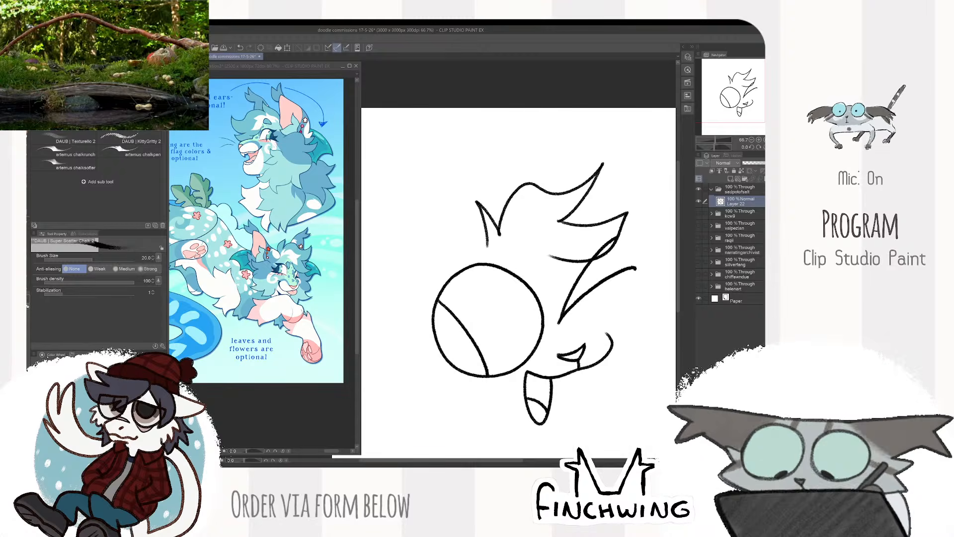
- Draw the large pointed ear on the round eye's side, with fur tufts at its tip and base
{"action": "scroll", "coordinate": [624, 214], "scroll_direction": "down", "scroll_amount": 2}
{"action": "scroll", "coordinate": [616, 251], "scroll_direction": "up", "scroll_amount": 1}
{"action": "left_click_drag", "start_coordinate": [611, 249], "coordinate": [611, 280]}
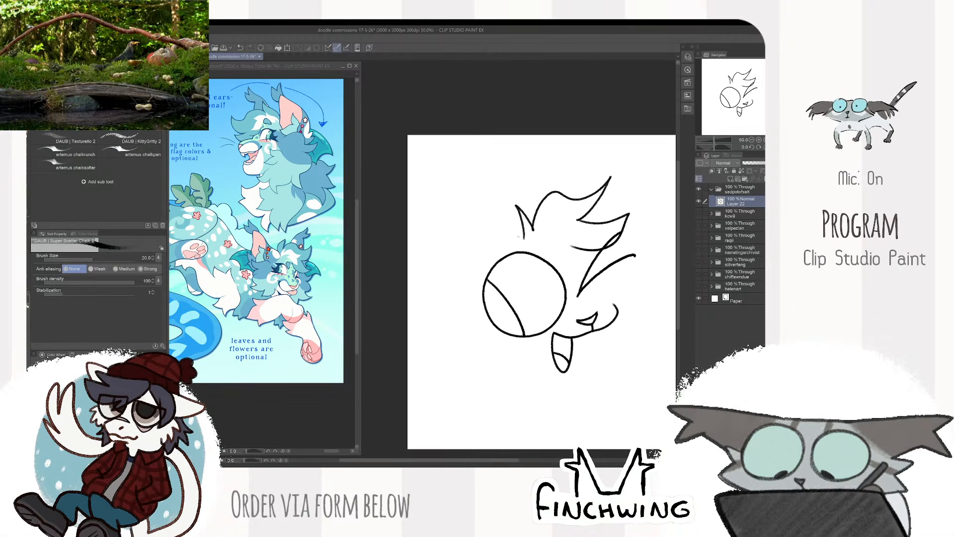
{"action": "left_click_drag", "start_coordinate": [524, 239], "coordinate": [450, 155]}
{"action": "key", "text": "ctrl+z"}
{"action": "left_click_drag", "start_coordinate": [525, 238], "coordinate": [449, 154]}
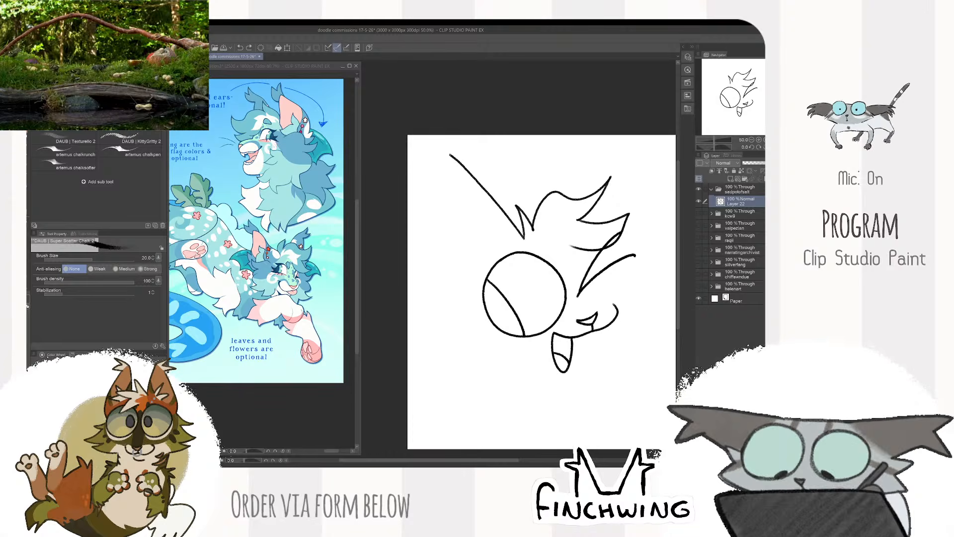
{"action": "mouse_move", "coordinate": [461, 187]}
{"action": "left_mouse_down"}
{"action": "mouse_move", "coordinate": [451, 249]}
{"action": "mouse_move", "coordinate": [459, 258]}
{"action": "mouse_move", "coordinate": [441, 261]}
{"action": "mouse_move", "coordinate": [463, 282]}
{"action": "left_mouse_up"}
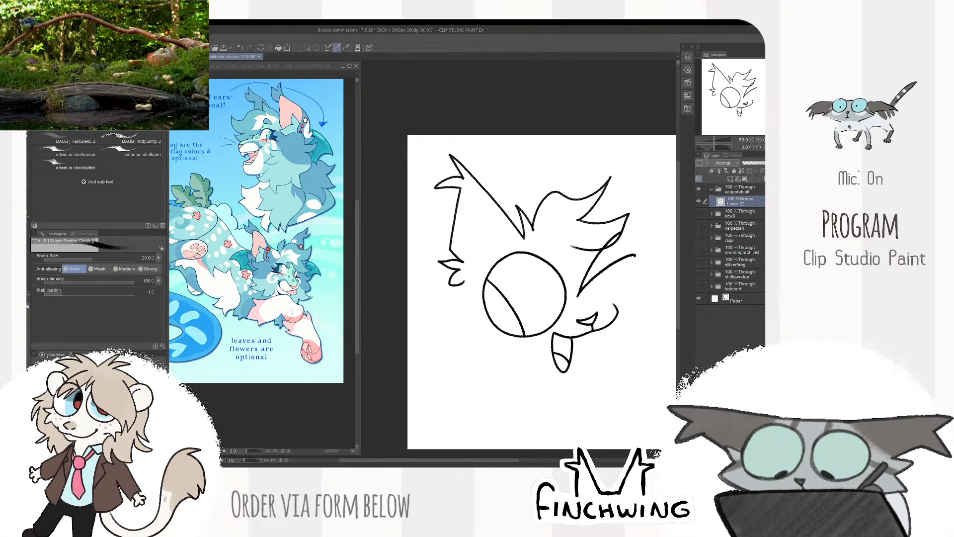
- Add the first ear's inner line, and draw the second tufted ear and the spiky cheek fur beside the winking eye
{"action": "mouse_move", "coordinate": [495, 204]}
{"action": "left_mouse_down"}
{"action": "mouse_move", "coordinate": [491, 251]}
{"action": "mouse_move", "coordinate": [504, 253]}
{"action": "left_mouse_up"}
{"action": "mouse_move", "coordinate": [527, 298]}
{"action": "left_mouse_down"}
{"action": "mouse_move", "coordinate": [502, 298]}
{"action": "mouse_move", "coordinate": [497, 315]}
{"action": "left_mouse_up"}
{"action": "mouse_move", "coordinate": [560, 162]}
{"action": "left_mouse_down"}
{"action": "mouse_move", "coordinate": [586, 160]}
{"action": "mouse_move", "coordinate": [570, 164]}
{"action": "mouse_move", "coordinate": [572, 184]}
{"action": "mouse_move", "coordinate": [598, 170]}
{"action": "mouse_move", "coordinate": [582, 185]}
{"action": "mouse_move", "coordinate": [596, 230]}
{"action": "left_mouse_up"}
{"action": "key", "text": "ctrl+z"}
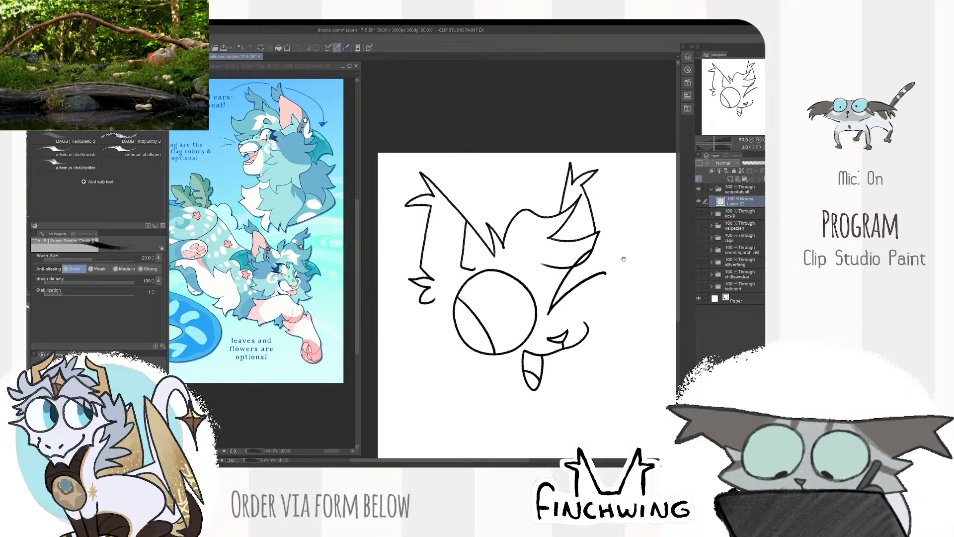
{"action": "mouse_move", "coordinate": [624, 259]}
{"action": "left_mouse_down"}
{"action": "mouse_move", "coordinate": [608, 239]}
{"action": "mouse_move", "coordinate": [580, 237]}
{"action": "mouse_move", "coordinate": [605, 223]}
{"action": "left_mouse_up"}
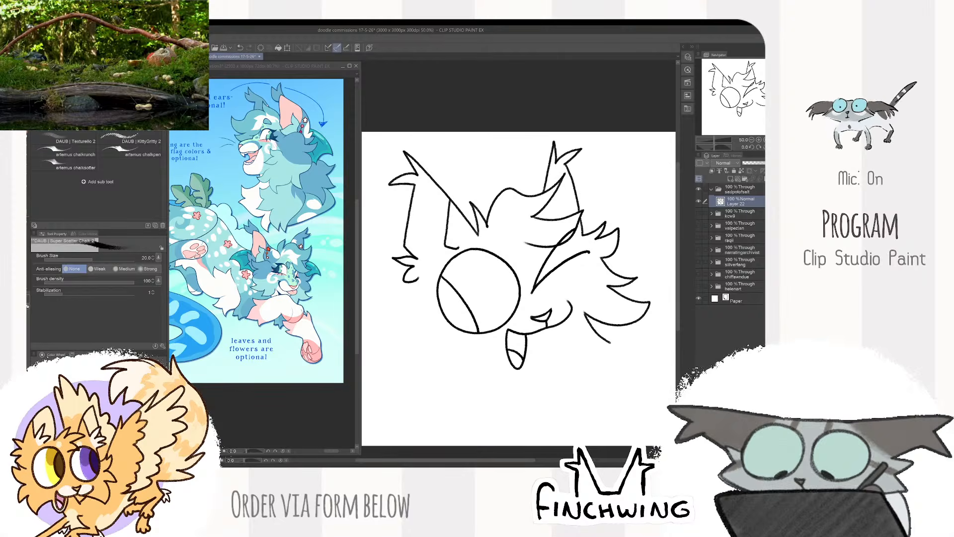
- Draw the curved chin line around the open mouth, undoing strokes that miss and redrawing it
{"action": "mouse_move", "coordinate": [580, 332]}
{"action": "left_mouse_down"}
{"action": "mouse_move", "coordinate": [575, 357]}
{"action": "mouse_move", "coordinate": [546, 336]}
{"action": "left_mouse_up"}
{"action": "scroll", "coordinate": [561, 359], "scroll_direction": "up", "scroll_amount": 2}
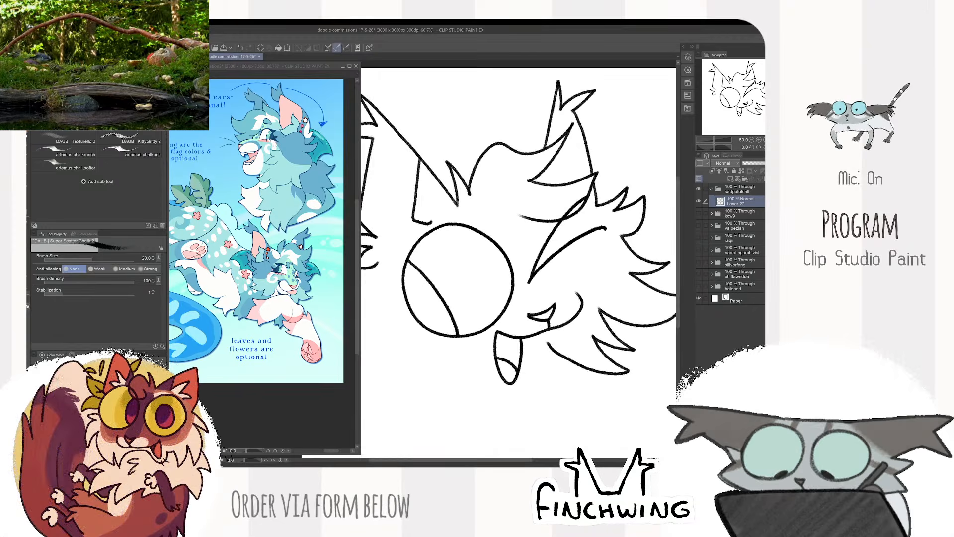
{"action": "key", "text": "ctrl+z"}
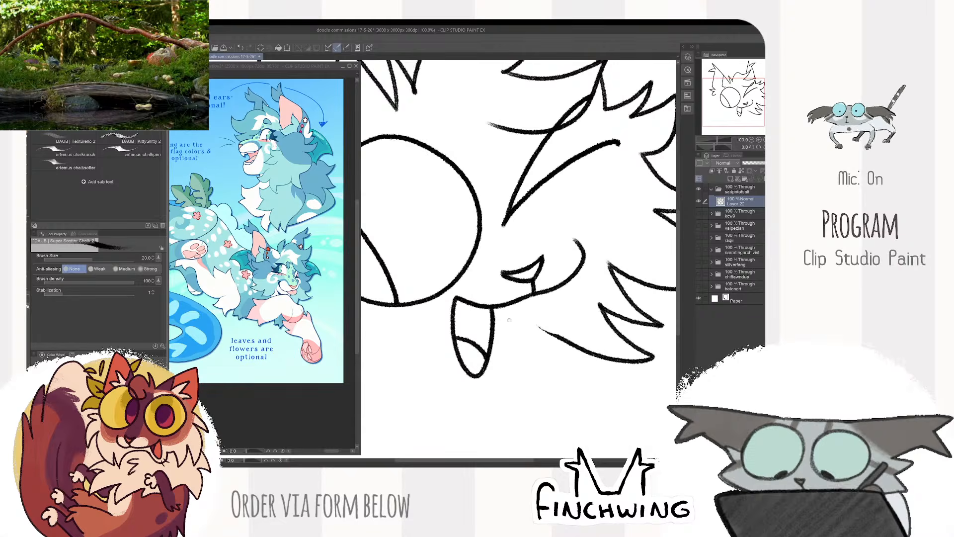
{"action": "mouse_move", "coordinate": [510, 321]}
{"action": "left_mouse_down"}
{"action": "mouse_move", "coordinate": [507, 366]}
{"action": "mouse_move", "coordinate": [479, 393]}
{"action": "mouse_move", "coordinate": [438, 343]}
{"action": "left_mouse_up"}
{"action": "key", "text": "ctrl+z"}
{"action": "key", "text": "ctrl+z"}
{"action": "mouse_move", "coordinate": [504, 330]}
{"action": "left_mouse_down"}
{"action": "mouse_move", "coordinate": [482, 389]}
{"action": "mouse_move", "coordinate": [450, 390]}
{"action": "mouse_move", "coordinate": [429, 346]}
{"action": "left_mouse_up"}
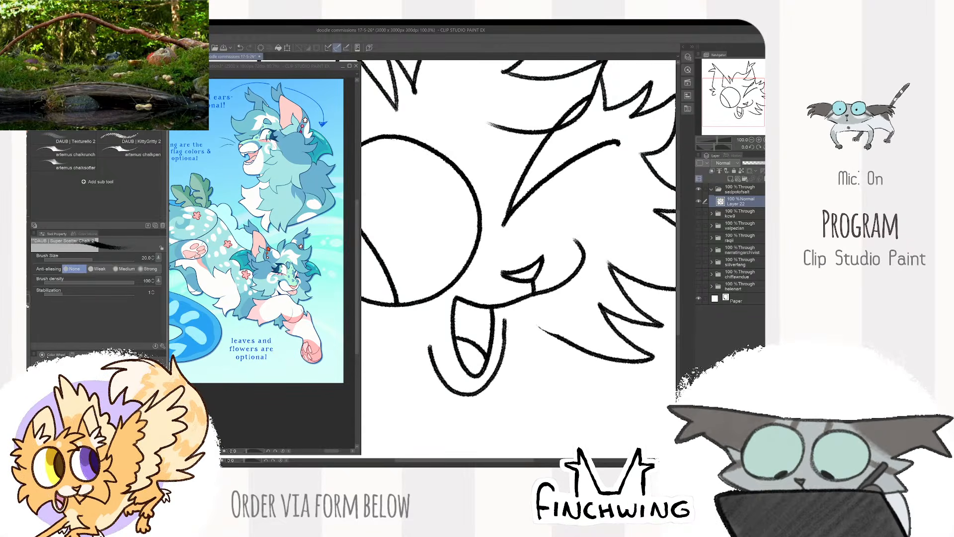
- Erase the chin's side nearest the winking eye, then redraw it and extend it as a jaw line to the cheek fur
{"action": "key", "text": "e"}
{"action": "left_click_drag", "start_coordinate": [500, 367], "coordinate": [503, 331]}
{"action": "key", "text": "b"}
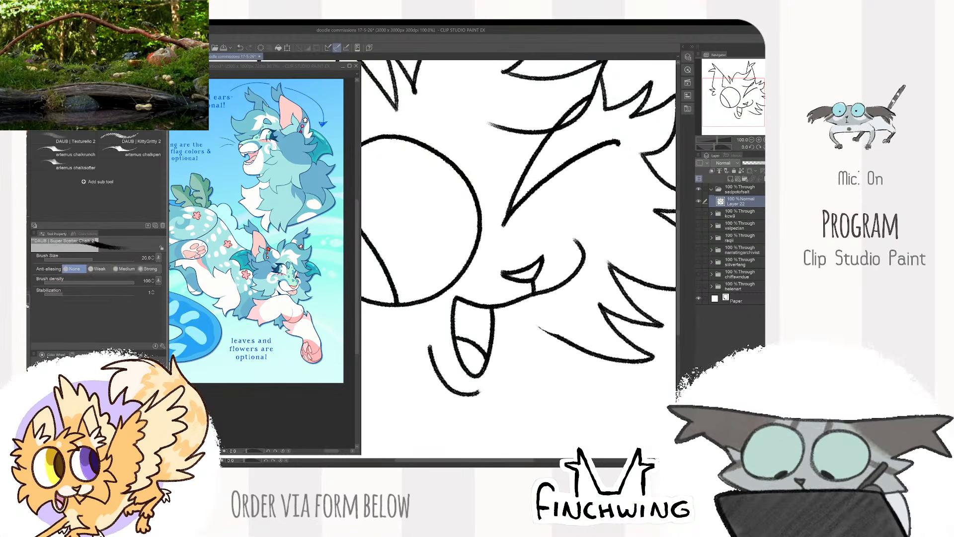
{"action": "mouse_move", "coordinate": [477, 393]}
{"action": "left_mouse_down"}
{"action": "mouse_move", "coordinate": [508, 317]}
{"action": "mouse_move", "coordinate": [594, 348]}
{"action": "left_mouse_up"}
{"action": "key", "text": "e"}
{"action": "key", "text": "b"}
{"action": "key", "text": "e"}
{"action": "key", "text": "b"}
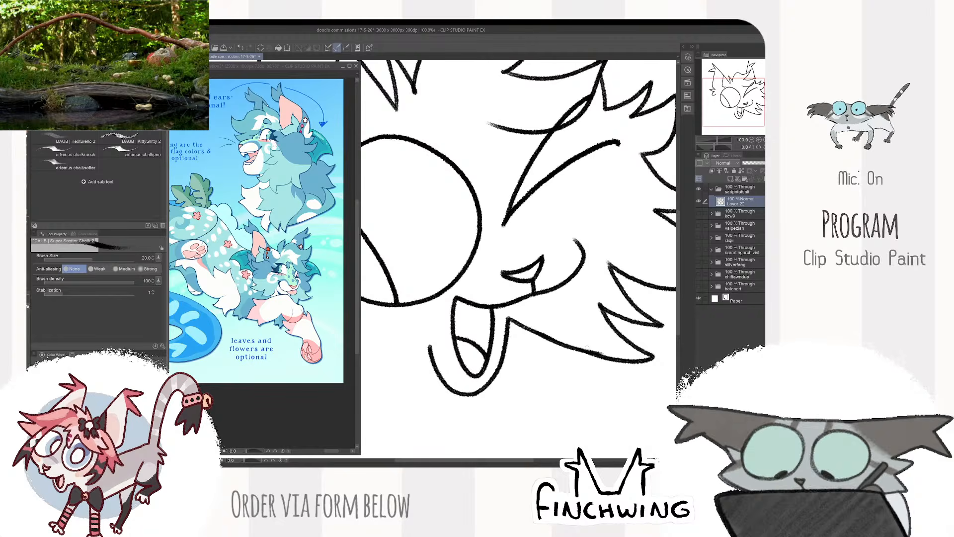
- Erase a middle section of the jaw line and redraw it to smooth the join with the cheek fur
{"action": "key", "text": "ctrl+z"}
{"action": "key", "text": "e"}
{"action": "left_click_drag", "start_coordinate": [562, 343], "coordinate": [591, 350]}
{"action": "key", "text": "b"}
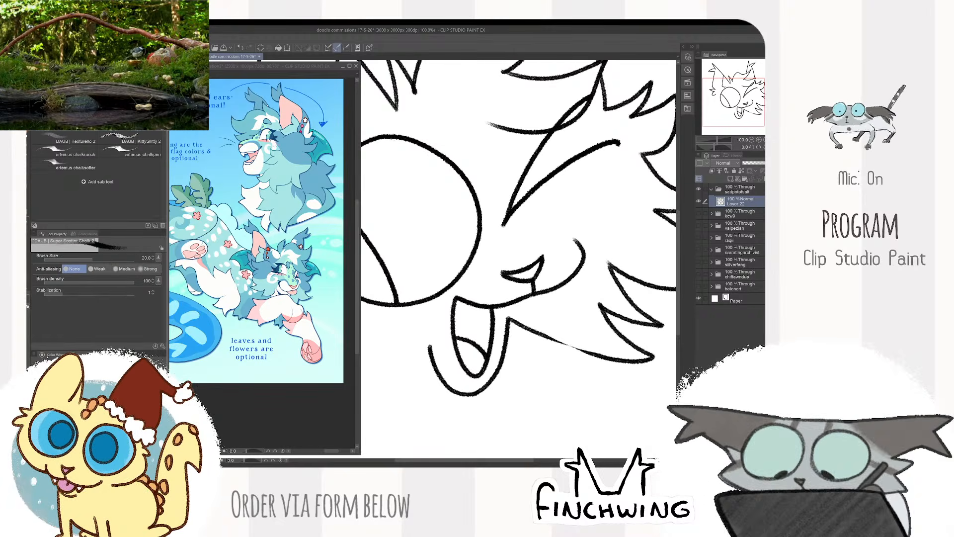
{"action": "left_click_drag", "start_coordinate": [540, 334], "coordinate": [598, 354]}
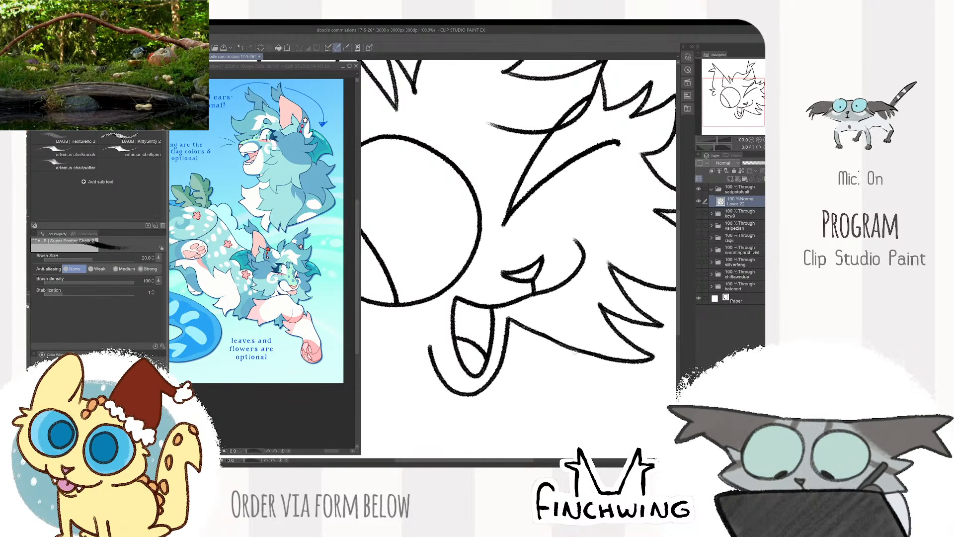
{"action": "scroll", "coordinate": [563, 336], "scroll_direction": "down", "scroll_amount": 3}
{"action": "scroll", "coordinate": [547, 324], "scroll_direction": "up", "scroll_amount": 4}
- Redraw the jaw line from the chin's upper end to the cheek fur below the winking eye
{"action": "key", "text": "e"}
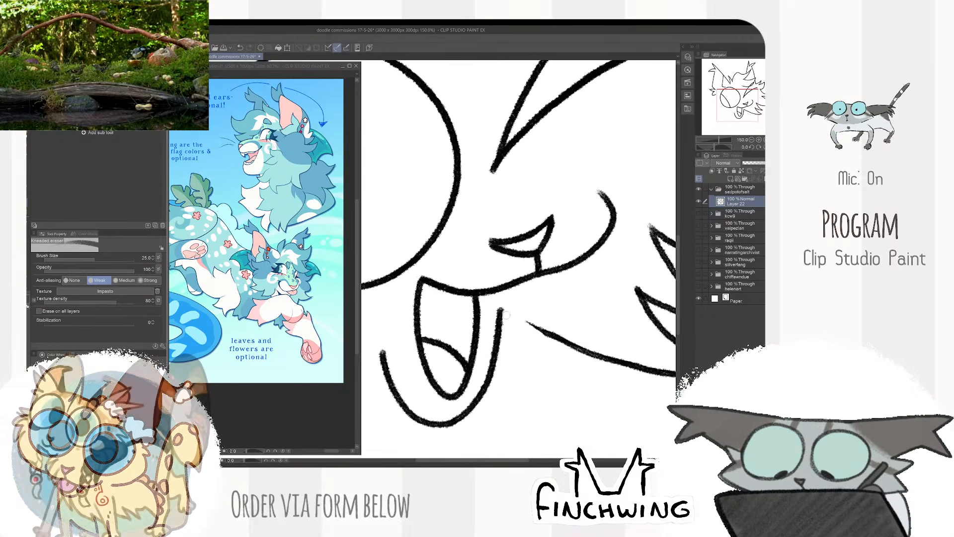
{"action": "key", "text": "b"}
{"action": "left_click_drag", "start_coordinate": [499, 317], "coordinate": [619, 361]}
{"action": "key", "text": "e"}
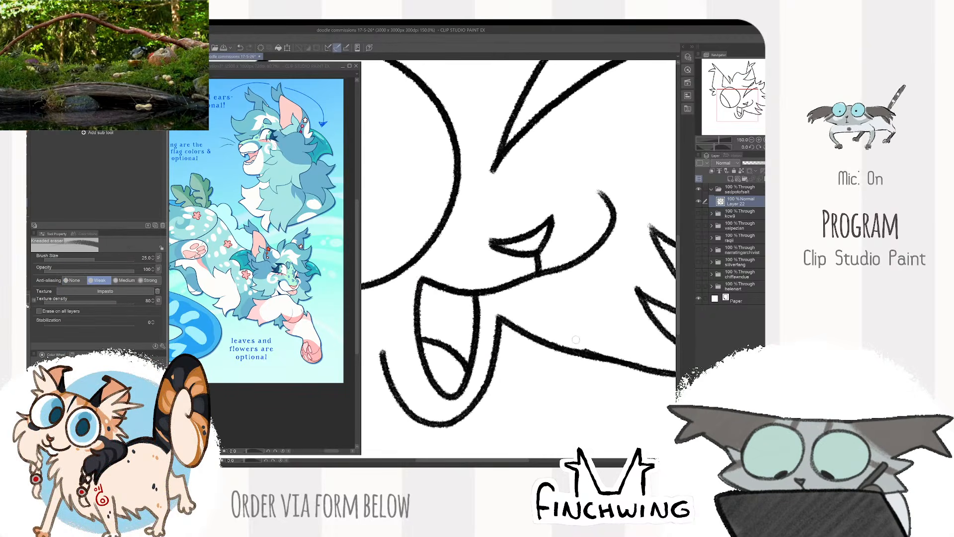
{"action": "key", "text": "b"}
- Draw the spiky cheek fur on the round eye's side, from below the ear down toward the chin
{"action": "scroll", "coordinate": [634, 348], "scroll_direction": "down", "scroll_amount": 4}
{"action": "scroll", "coordinate": [634, 348], "scroll_direction": "up", "scroll_amount": 1}
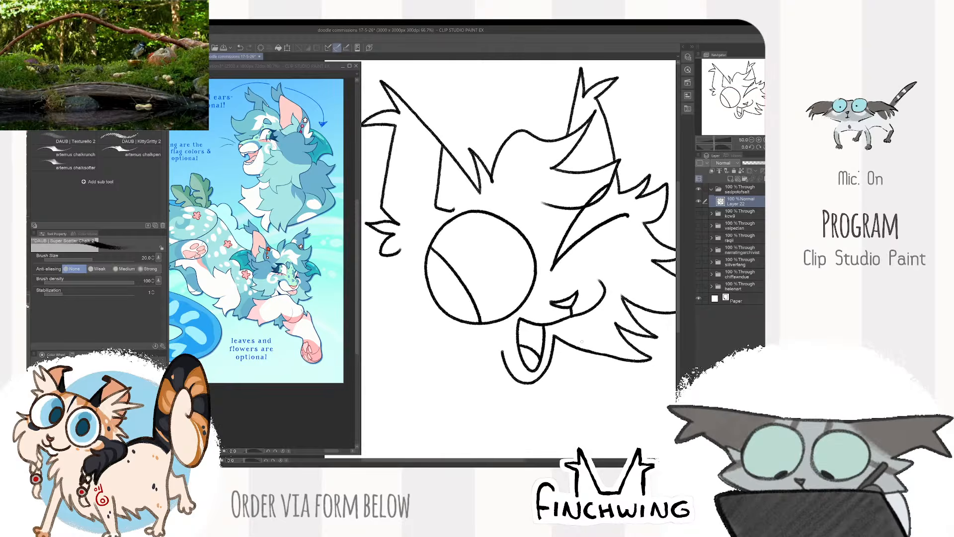
{"action": "scroll", "coordinate": [635, 348], "scroll_direction": "down", "scroll_amount": 1}
{"action": "scroll", "coordinate": [635, 348], "scroll_direction": "up", "scroll_amount": 1}
{"action": "left_click_drag", "start_coordinate": [444, 251], "coordinate": [401, 277]}
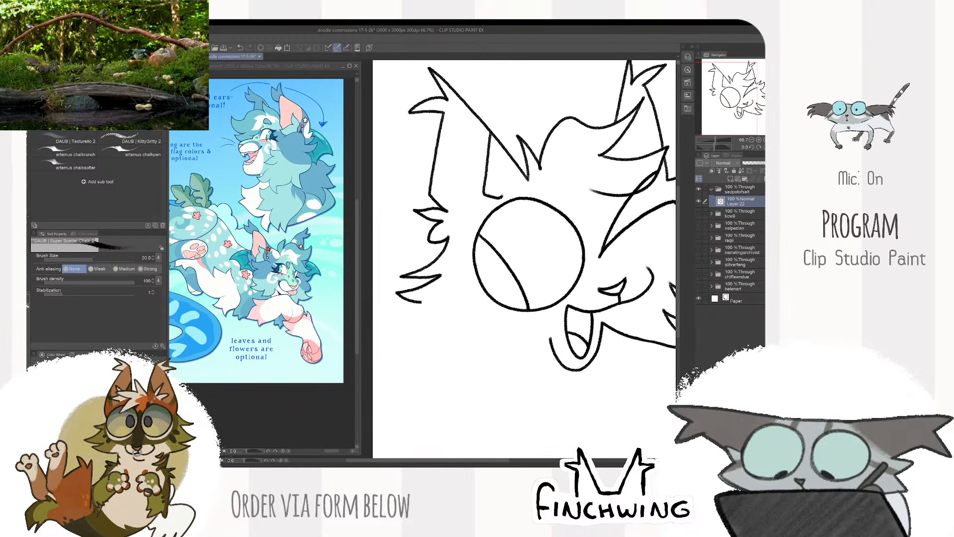
{"action": "left_click_drag", "start_coordinate": [457, 292], "coordinate": [407, 374]}
{"action": "left_click_drag", "start_coordinate": [467, 389], "coordinate": [517, 357]}
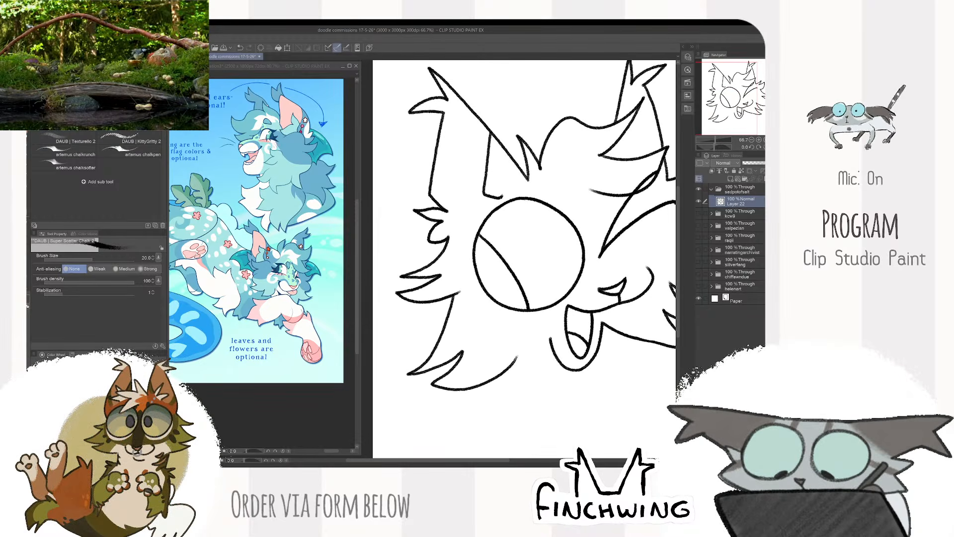
- Undo the lowest fur stroke beside the round eye, redraw it, and rework its end toward the chin
{"action": "key", "text": "ctrl+z"}
{"action": "key", "text": "ctrl+plus"}
{"action": "left_click_drag", "start_coordinate": [457, 417], "coordinate": [492, 300]}
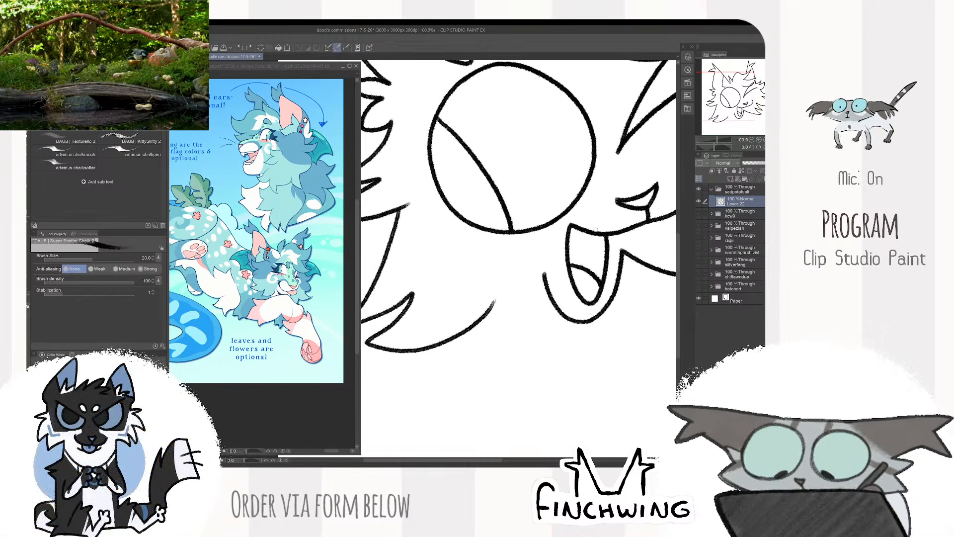
{"action": "key", "text": "e"}
{"action": "left_click_drag", "start_coordinate": [433, 348], "coordinate": [492, 309]}
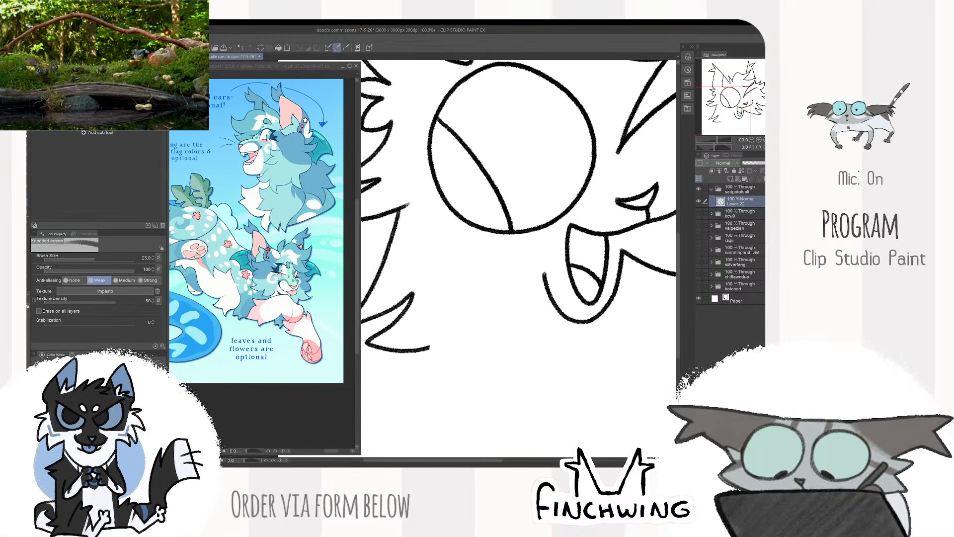
{"action": "key", "text": "b"}
{"action": "mouse_move", "coordinate": [423, 350]}
{"action": "left_mouse_down"}
{"action": "mouse_move", "coordinate": [477, 328]}
{"action": "mouse_move", "coordinate": [520, 288]}
{"action": "left_mouse_up"}
- Erase part of the jaw line below the round eye and redraw it to meet the chin
{"action": "key", "text": "ctrl+minus"}
{"action": "key", "text": "ctrl+minus"}
{"action": "key", "text": "ctrl+minus"}
{"action": "left_click_drag", "start_coordinate": [625, 259], "coordinate": [606, 263]}
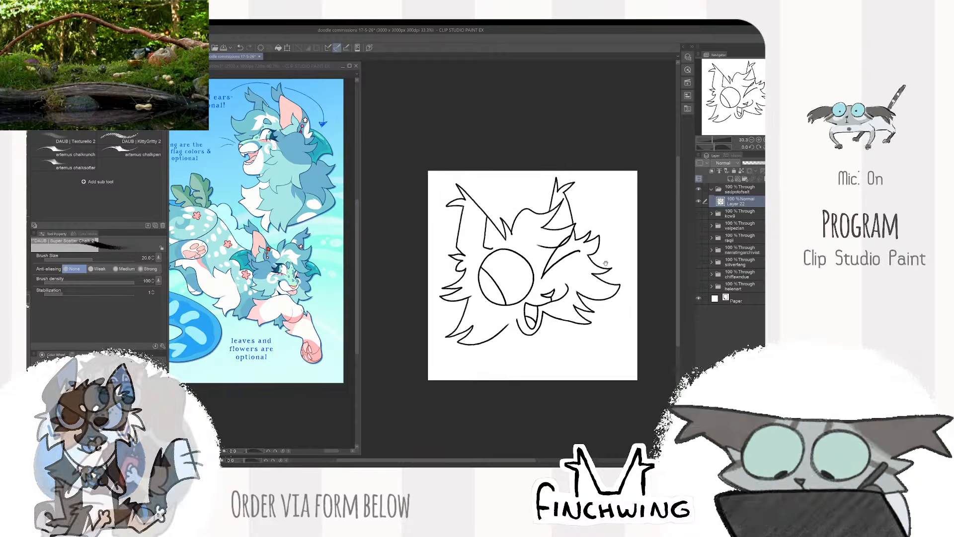
{"action": "key", "text": "ctrl+plus"}
{"action": "key", "text": "ctrl+plus"}
{"action": "key", "text": "ctrl+plus"}
{"action": "key", "text": "ctrl+plus"}
{"action": "key", "text": "e"}
{"action": "mouse_move", "coordinate": [472, 301]}
{"action": "left_mouse_down"}
{"action": "mouse_move", "coordinate": [427, 341]}
{"action": "mouse_move", "coordinate": [463, 308]}
{"action": "left_mouse_up"}
{"action": "key", "text": "b"}
{"action": "left_click_drag", "start_coordinate": [413, 351], "coordinate": [508, 276]}
{"action": "scroll", "coordinate": [533, 272], "scroll_direction": "down", "scroll_amount": 2}
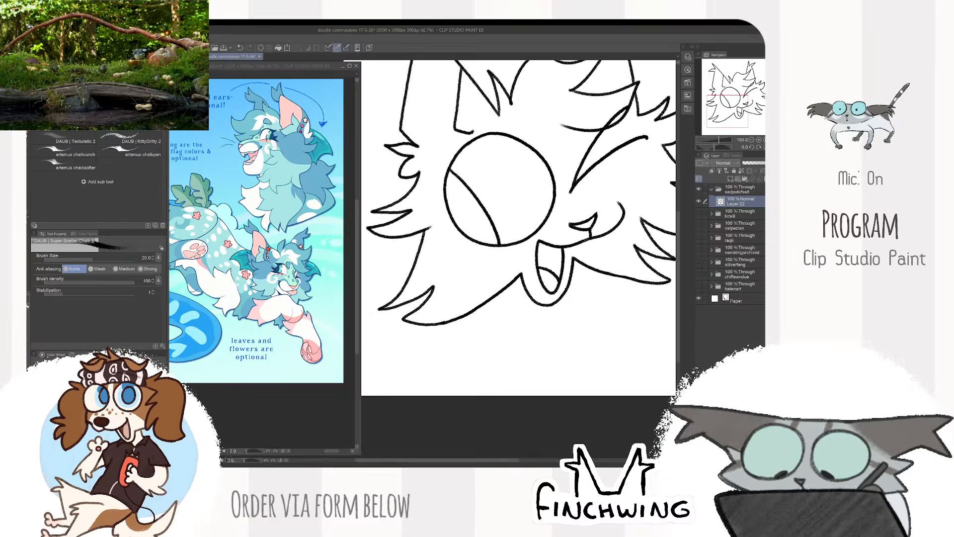
{"action": "scroll", "coordinate": [556, 329], "scroll_direction": "down", "scroll_amount": 2}
{"action": "scroll", "coordinate": [579, 321], "scroll_direction": "up", "scroll_amount": 2}
{"action": "left_click_drag", "start_coordinate": [561, 303], "coordinate": [658, 275]}
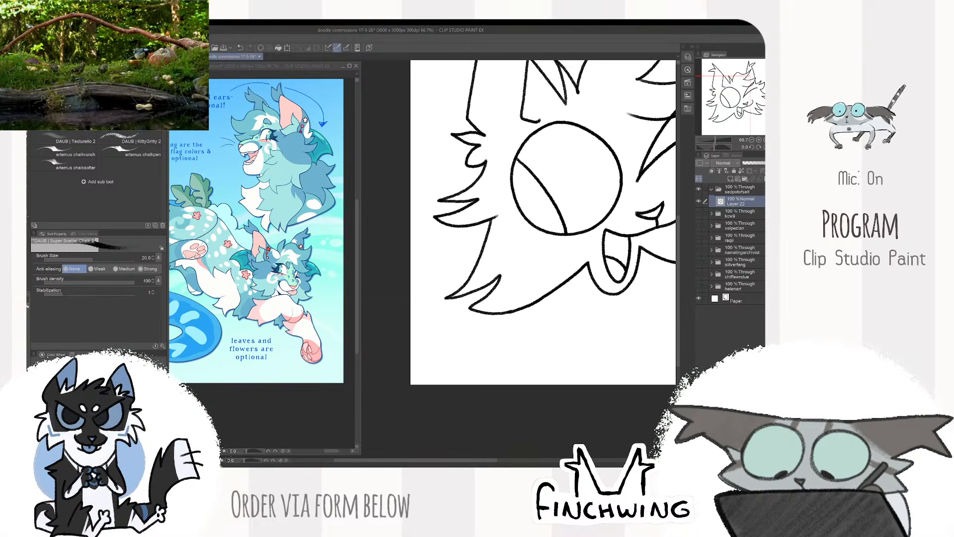
- Erase the lowest fur spike and jaw line below the round eye at eraser size 70, then redraw them with a cleaned tip
{"action": "key", "text": "e"}
{"action": "mouse_move", "coordinate": [500, 276]}
{"action": "left_mouse_down"}
{"action": "mouse_move", "coordinate": [475, 306]}
{"action": "mouse_move", "coordinate": [507, 313]}
{"action": "mouse_move", "coordinate": [589, 264]}
{"action": "left_mouse_up"}
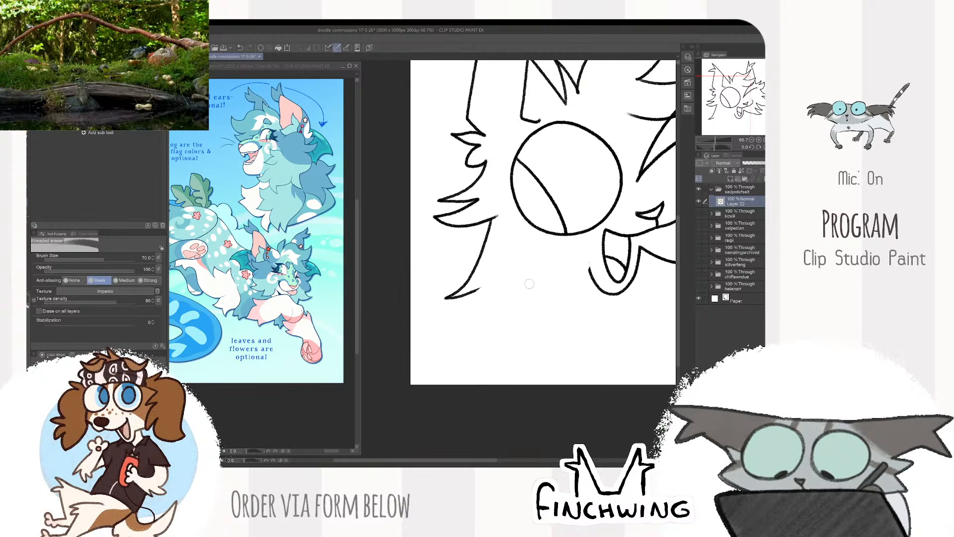
{"action": "key", "text": "b"}
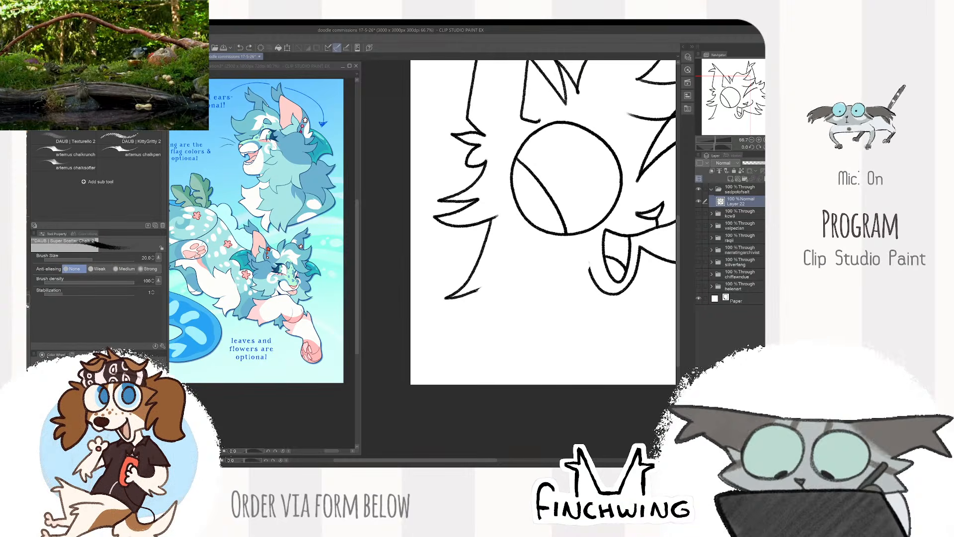
{"action": "left_click_drag", "start_coordinate": [480, 287], "coordinate": [458, 322]}
{"action": "mouse_move", "coordinate": [591, 268]}
{"action": "left_mouse_down"}
{"action": "mouse_move", "coordinate": [497, 318]}
{"action": "mouse_move", "coordinate": [458, 323]}
{"action": "left_mouse_up"}
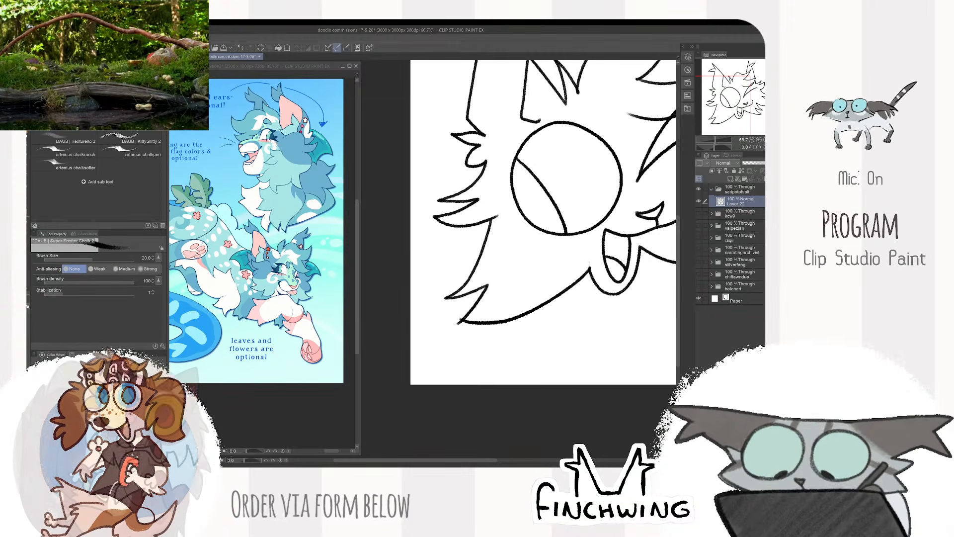
{"action": "key", "text": "e"}
{"action": "key", "text": "b"}
{"action": "key", "text": "e"}
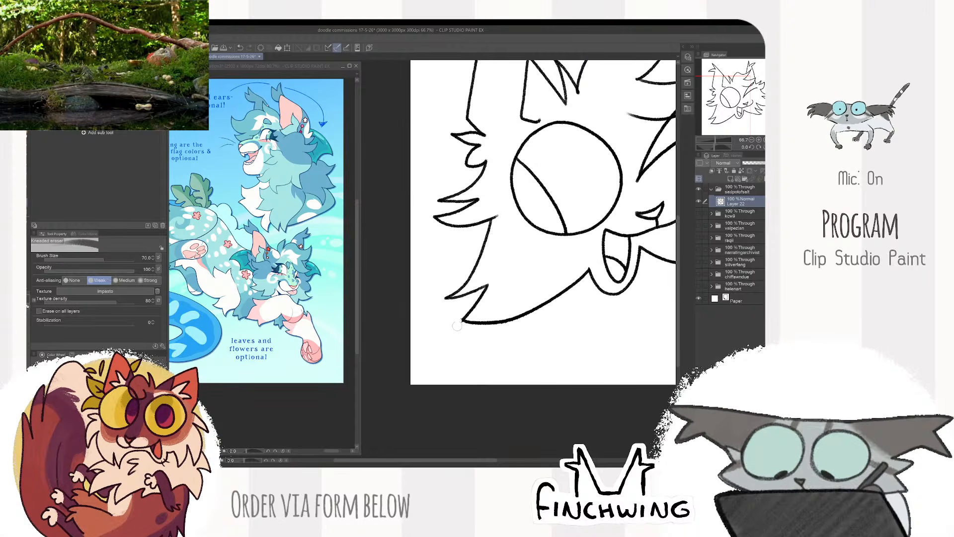
{"action": "key", "text": "b"}
- Lasso the lowest fur spike on the round eye's side, move it slightly inward and up, and deselect
{"action": "key", "text": "ctrl+minus"}
{"action": "key", "text": "ctrl+minus"}
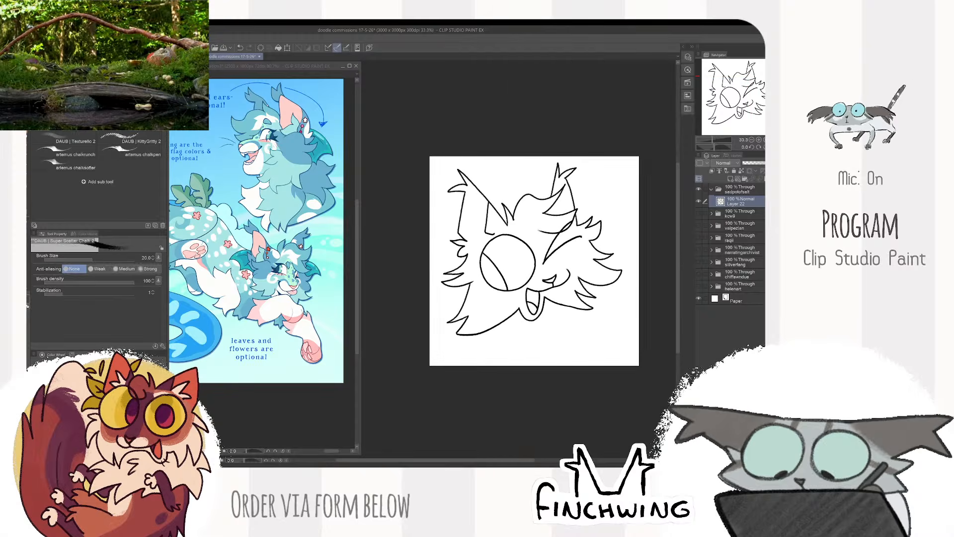
{"action": "key", "text": "ctrl+plus"}
{"action": "key", "text": "ctrl+minus"}
{"action": "key", "text": "ctrl+z"}
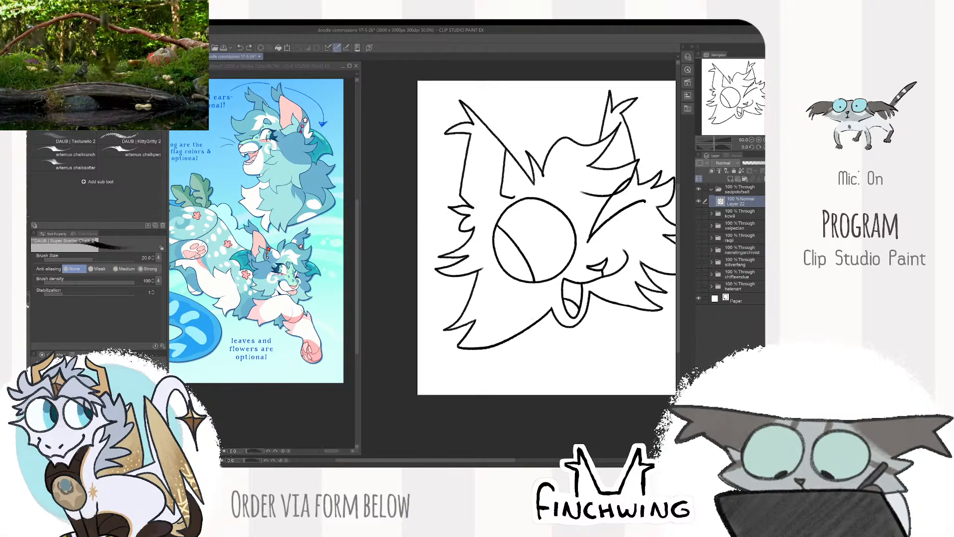
{"action": "key", "text": "m"}
{"action": "mouse_move", "coordinate": [538, 331]}
{"action": "left_mouse_down"}
{"action": "mouse_move", "coordinate": [518, 366]}
{"action": "mouse_move", "coordinate": [528, 359]}
{"action": "left_mouse_up"}
{"action": "key", "text": "k"}
{"action": "left_click_drag", "start_coordinate": [517, 312], "coordinate": [525, 308]}
{"action": "key", "text": "ctrl+d"}
- Erase the mismatched line ends around the moved fur spike and redraw the joining lines
{"action": "scroll", "coordinate": [502, 281], "scroll_direction": "up", "scroll_amount": 2}
{"action": "key", "text": "e"}
{"action": "mouse_move", "coordinate": [467, 272]}
{"action": "left_mouse_down"}
{"action": "mouse_move", "coordinate": [449, 308]}
{"action": "mouse_move", "coordinate": [455, 275]}
{"action": "mouse_move", "coordinate": [444, 331]}
{"action": "mouse_move", "coordinate": [420, 354]}
{"action": "mouse_move", "coordinate": [449, 292]}
{"action": "mouse_move", "coordinate": [404, 369]}
{"action": "left_mouse_up"}
{"action": "key", "text": "p"}
{"action": "left_click_drag", "start_coordinate": [618, 303], "coordinate": [567, 301]}
{"action": "key", "text": "e"}
{"action": "scroll", "coordinate": [507, 308], "scroll_direction": "down", "scroll_amount": 2}
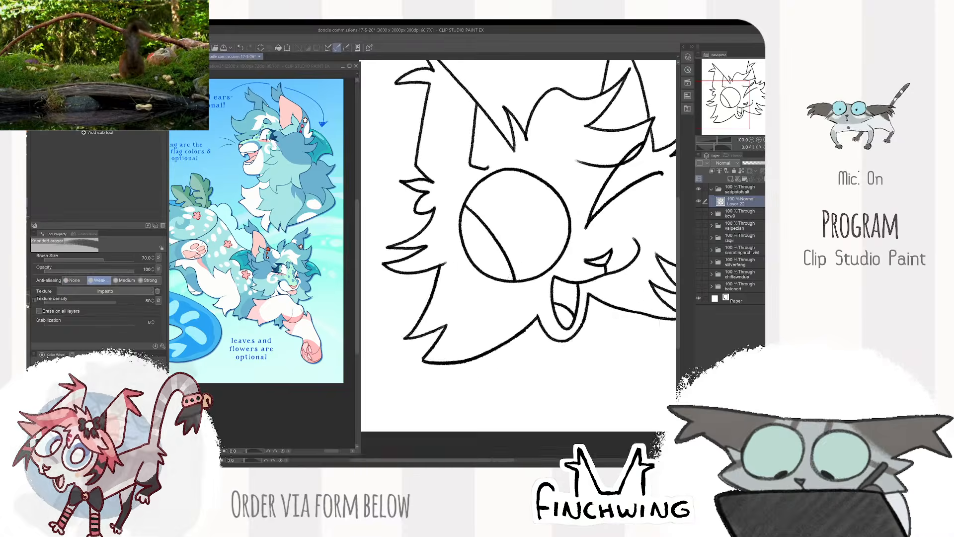
- Erase the lower cheek fur spikes beside the winking eye and redraw them smaller, undoing unwanted strokes
{"action": "key", "text": "p"}
{"action": "scroll", "coordinate": [584, 167], "scroll_direction": "down", "scroll_amount": 1}
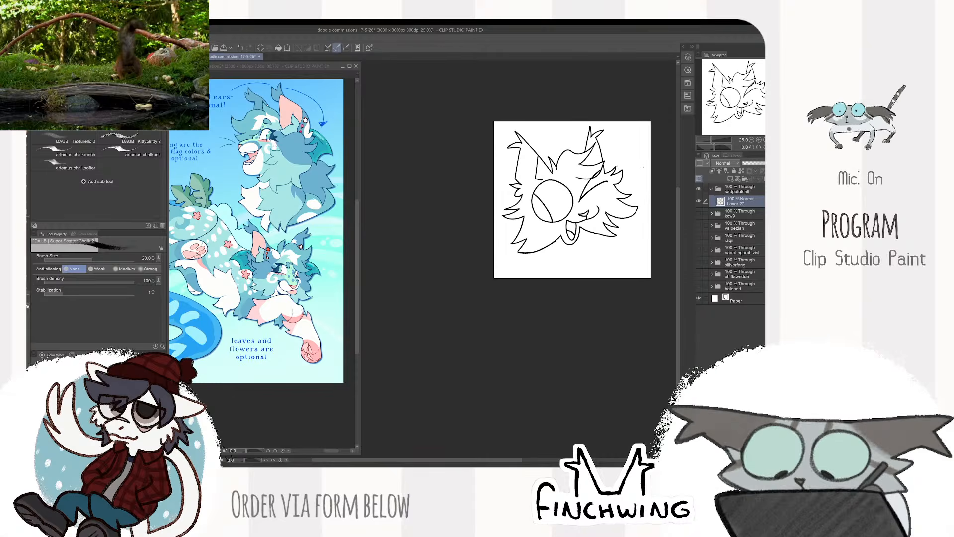
{"action": "scroll", "coordinate": [559, 211], "scroll_direction": "up", "scroll_amount": 1}
{"action": "scroll", "coordinate": [541, 319], "scroll_direction": "up", "scroll_amount": 1}
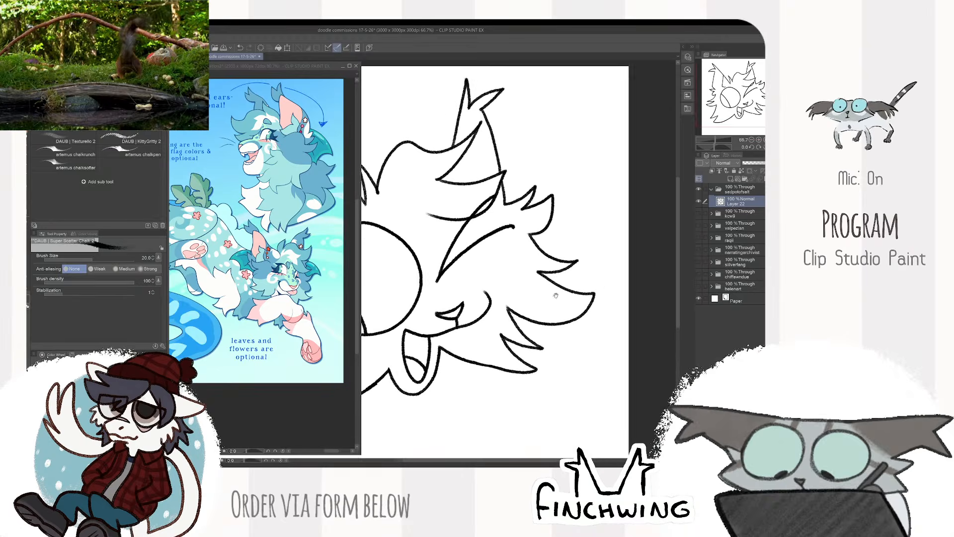
{"action": "key", "text": "e"}
{"action": "key", "text": "p"}
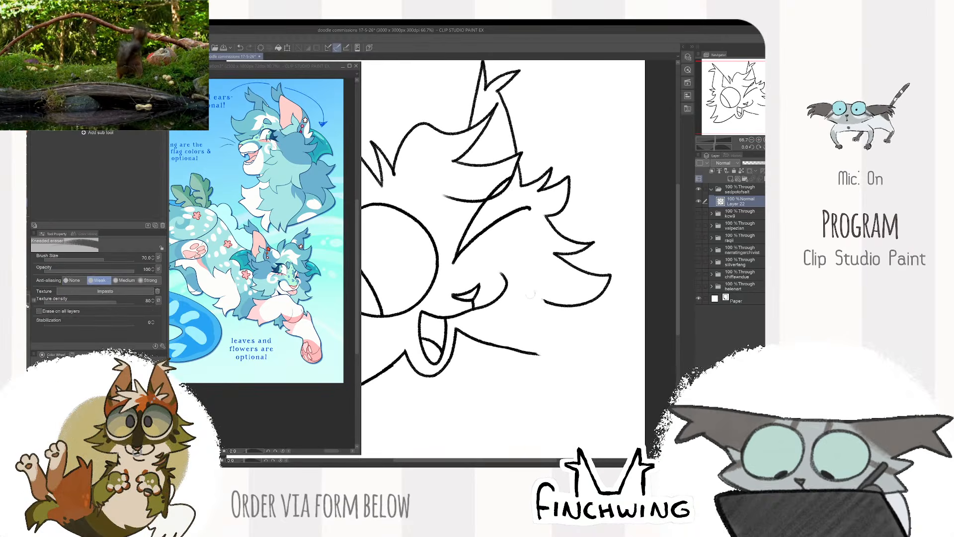
{"action": "mouse_move", "coordinate": [542, 297]}
{"action": "left_mouse_down"}
{"action": "mouse_move", "coordinate": [587, 353]}
{"action": "mouse_move", "coordinate": [550, 330]}
{"action": "mouse_move", "coordinate": [605, 349]}
{"action": "left_mouse_up"}
{"action": "key", "text": "ctrl+z"}
{"action": "key", "text": "ctrl+z"}
{"action": "key", "text": "ctrl+z"}
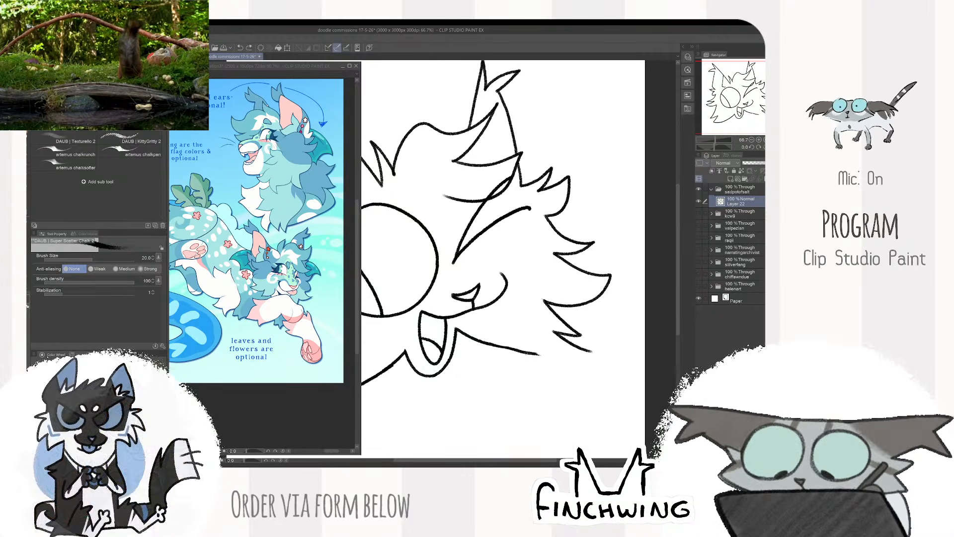
- Connect the jaw line to the lowest fur tip beside the winking eye and erase the stray mark past it
{"action": "mouse_move", "coordinate": [542, 354]}
{"action": "left_mouse_down"}
{"action": "mouse_move", "coordinate": [603, 343]}
{"action": "mouse_move", "coordinate": [594, 349]}
{"action": "left_mouse_up"}
{"action": "key", "text": "e"}
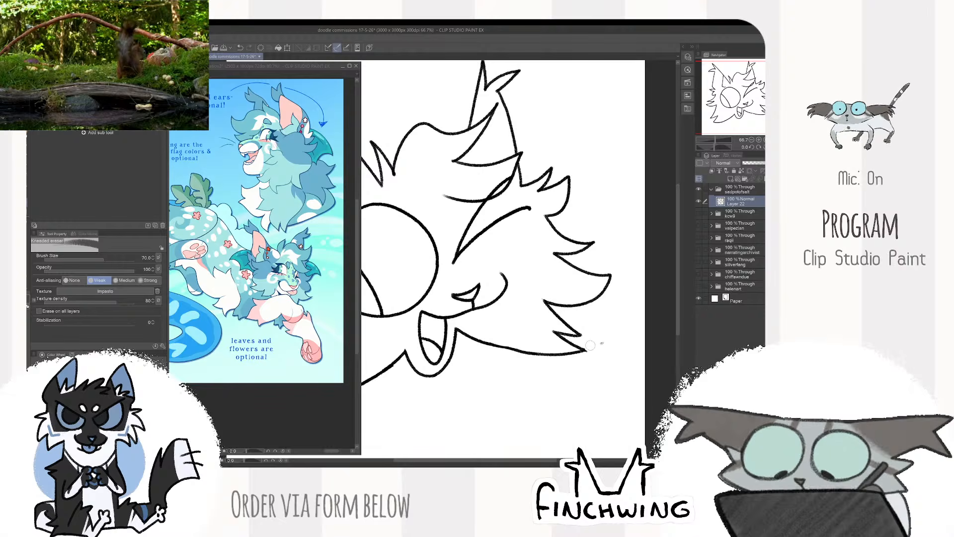
{"action": "left_click", "coordinate": [603, 344]}
{"action": "key", "text": "b"}
{"action": "scroll", "coordinate": [612, 299], "scroll_direction": "down", "scroll_amount": 3}
{"action": "scroll", "coordinate": [600, 253], "scroll_direction": "up", "scroll_amount": 2}
- Reduce the eraser size to 25
{"action": "left_click_drag", "start_coordinate": [600, 254], "coordinate": [618, 209]}
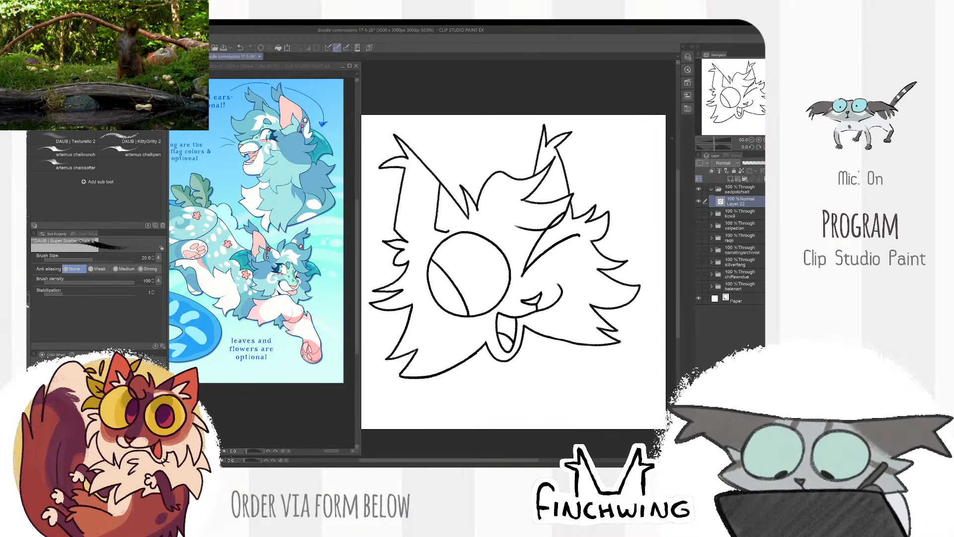
{"action": "key", "text": "e"}
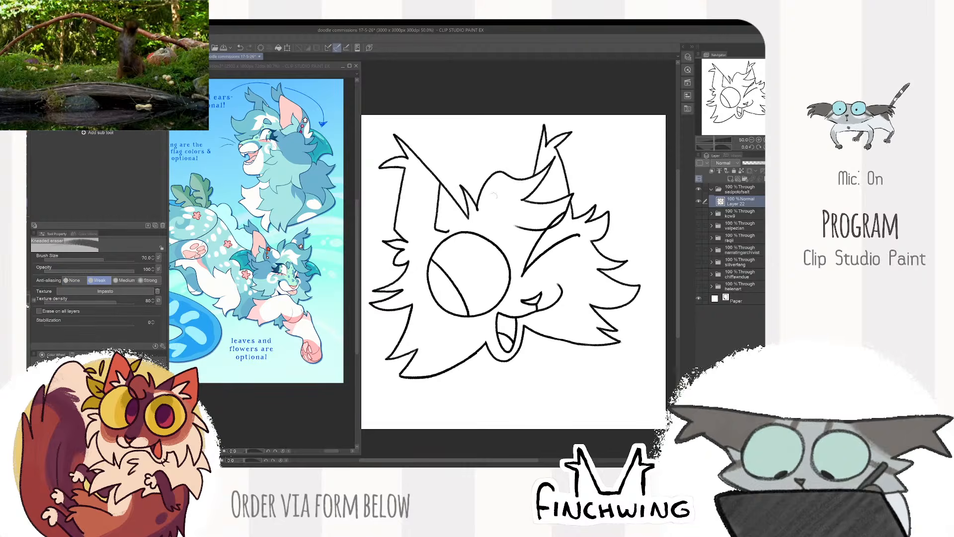
{"action": "key", "text": "bracketleft"}
{"action": "key", "text": "bracketleft"}
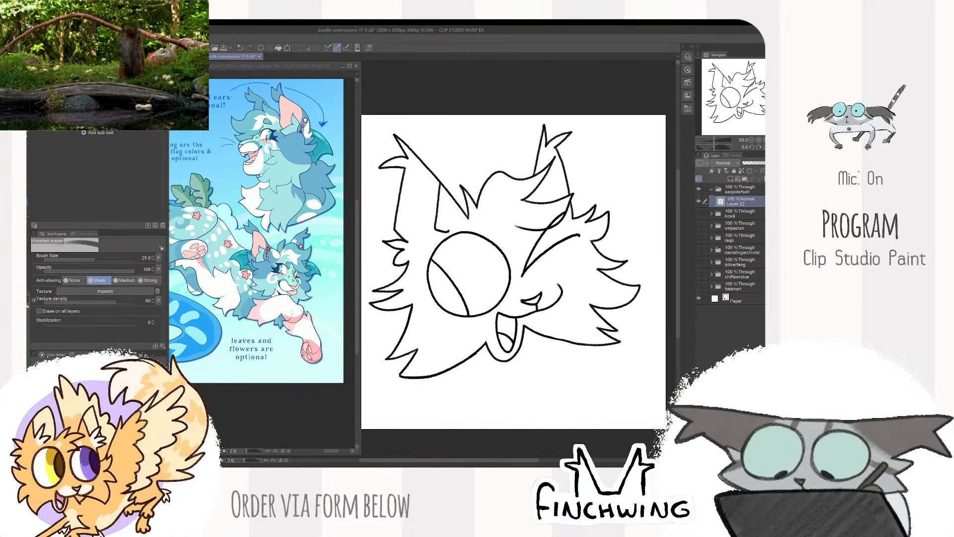
- Add a raster layer beneath the line art, make the line art the reference layer, and select the new layer for lasso work
{"action": "key", "text": "b"}
{"action": "key", "text": "ctrl+minus"}
{"action": "key", "text": "ctrl+minus"}
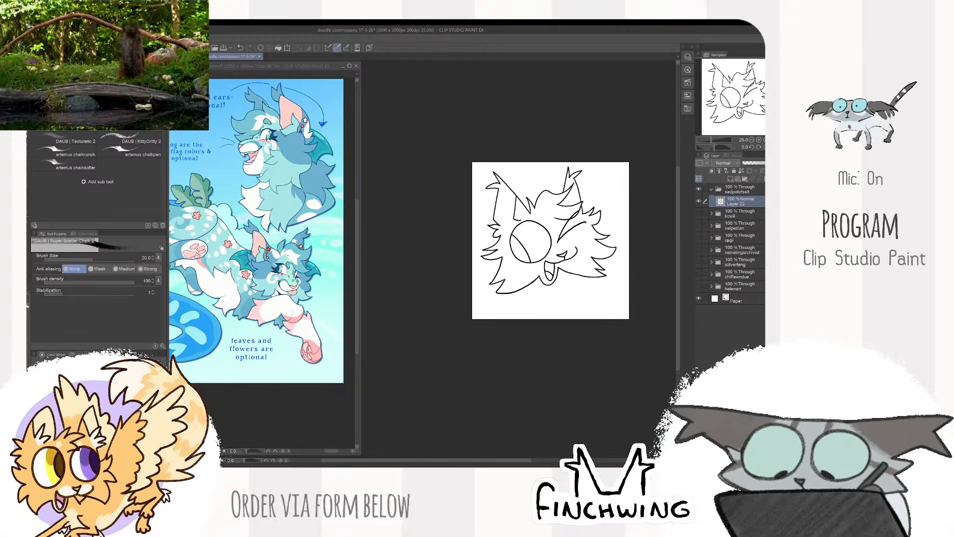
{"action": "key", "text": "ctrl+plus"}
{"action": "key", "text": "ctrl+plus"}
{"action": "left_click", "coordinate": [731, 179]}
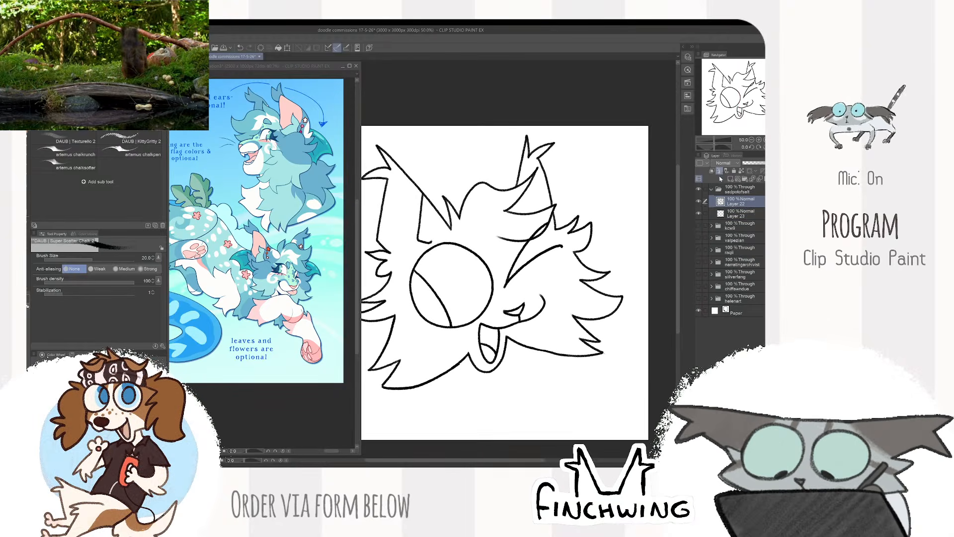
{"action": "key", "text": "m"}
{"action": "left_click", "coordinate": [730, 214]}
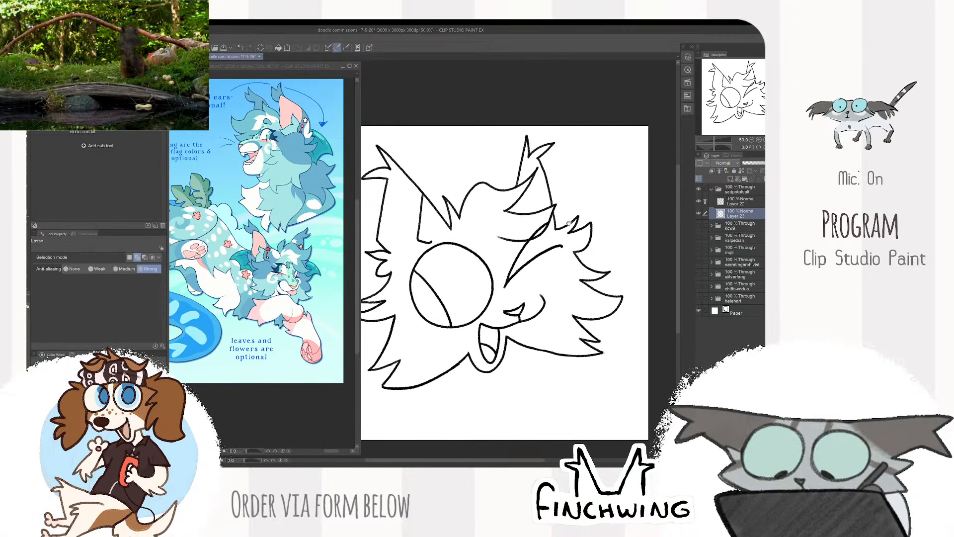
- Fill the head's outline with a base colour using close-and-fill and lock the layer's transparent pixels
{"action": "left_click", "coordinate": [62, 135]}
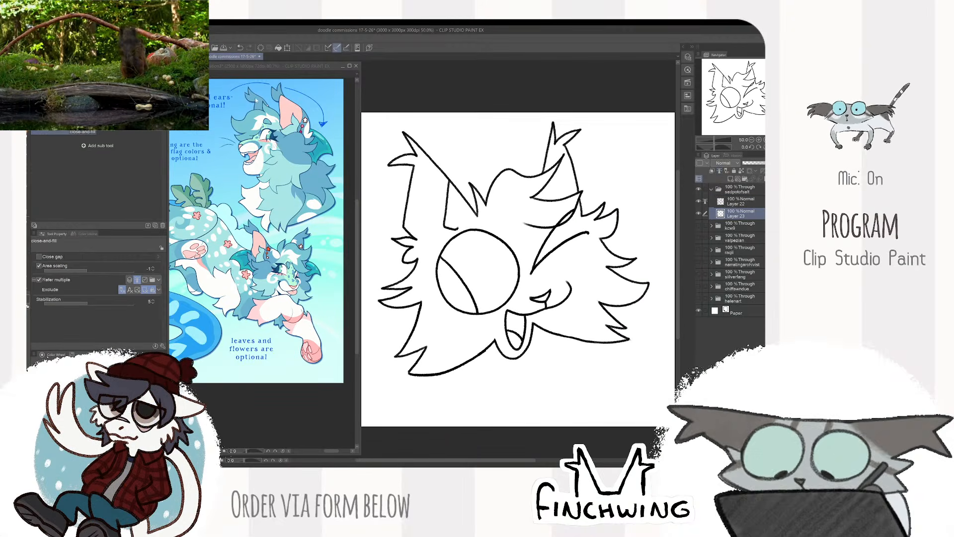
{"action": "mouse_move", "coordinate": [497, 100]}
{"action": "left_mouse_down"}
{"action": "mouse_move", "coordinate": [355, 348]}
{"action": "mouse_move", "coordinate": [562, 85]}
{"action": "left_mouse_up"}
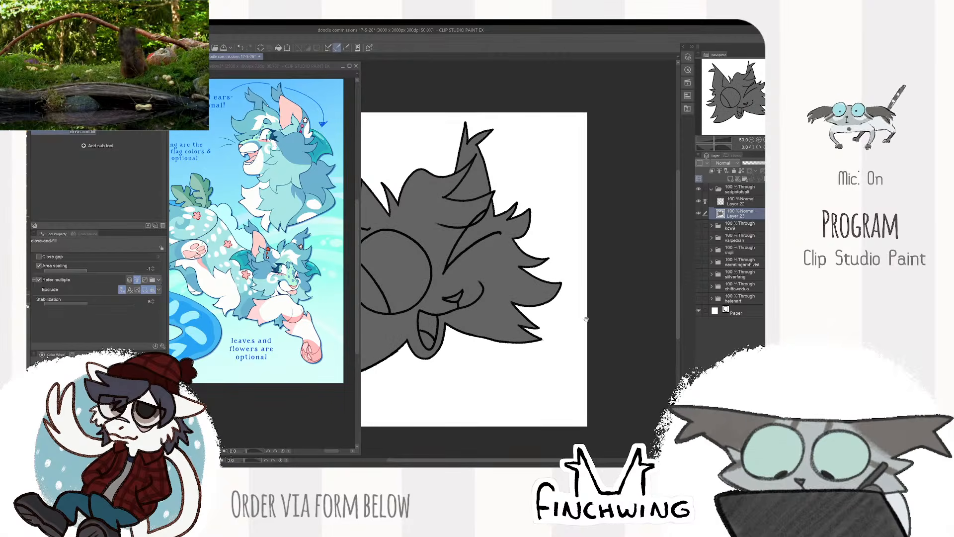
{"action": "mouse_move", "coordinate": [569, 299]}
{"action": "left_mouse_down"}
{"action": "mouse_move", "coordinate": [648, 291]}
{"action": "mouse_move", "coordinate": [663, 275]}
{"action": "left_mouse_up"}
{"action": "key", "text": "p"}
{"action": "left_click", "coordinate": [742, 171]}
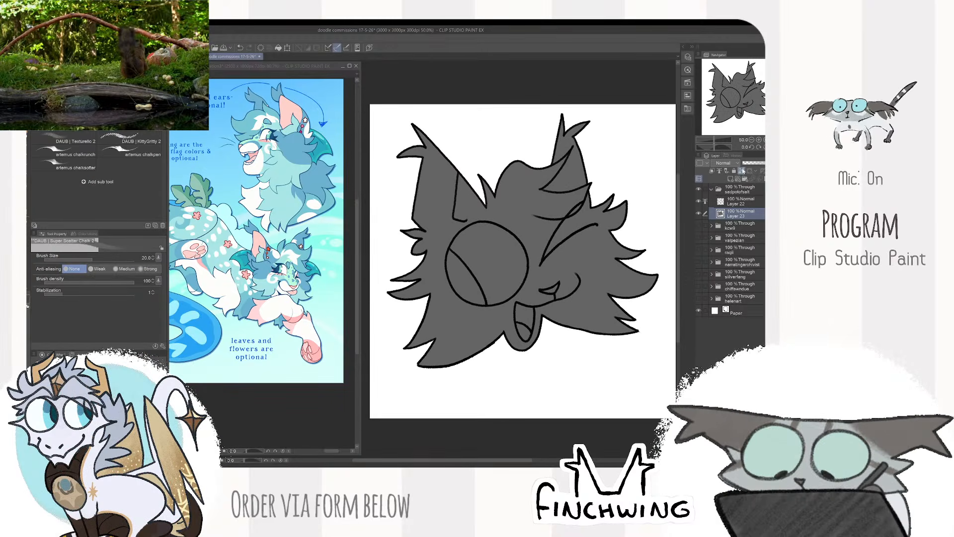
- Sample the white from the reference character's face and recolour the whole head base with it
{"action": "left_click_drag", "start_coordinate": [496, 245], "coordinate": [500, 250]}
{"action": "left_click", "coordinate": [295, 282]}
{"action": "scroll", "coordinate": [295, 283], "scroll_direction": "up", "scroll_amount": 1}
{"action": "scroll", "coordinate": [287, 284], "scroll_direction": "up", "scroll_amount": 1}
{"action": "left_click", "coordinate": [284, 289], "text": "alt"}
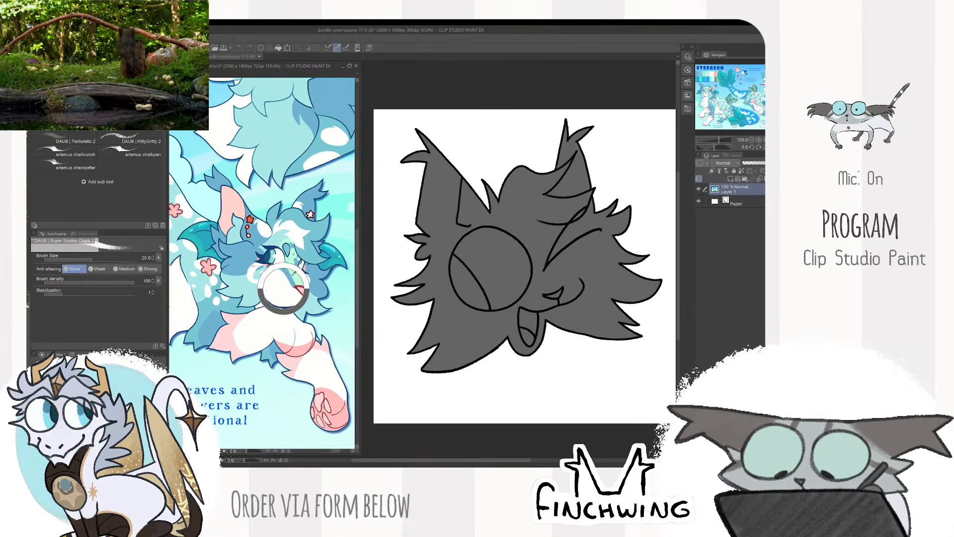
{"action": "left_click", "coordinate": [484, 288]}
{"action": "key", "text": "alt+Delete"}
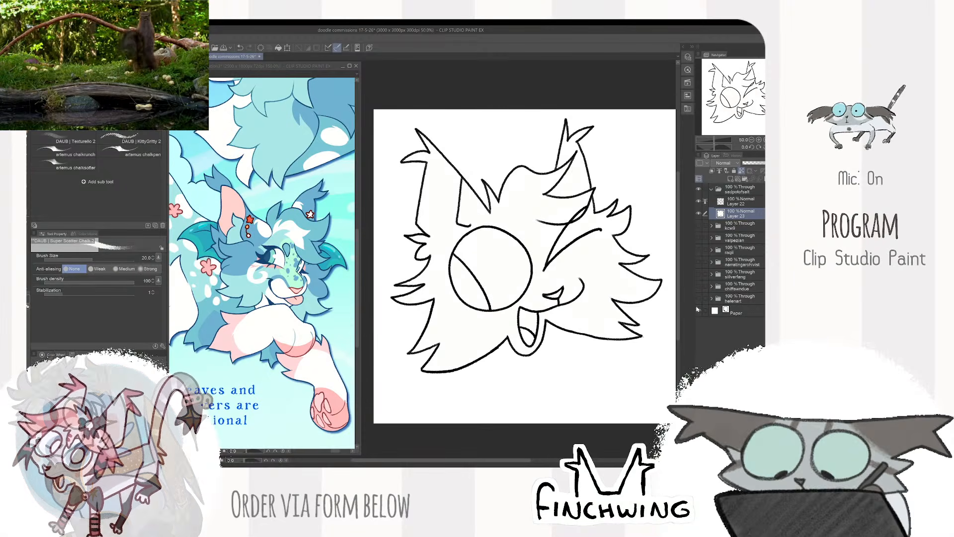
- Recolour the whole head base with the light aqua sampled from the reference character's cheek fur
{"action": "left_click", "coordinate": [256, 294]}
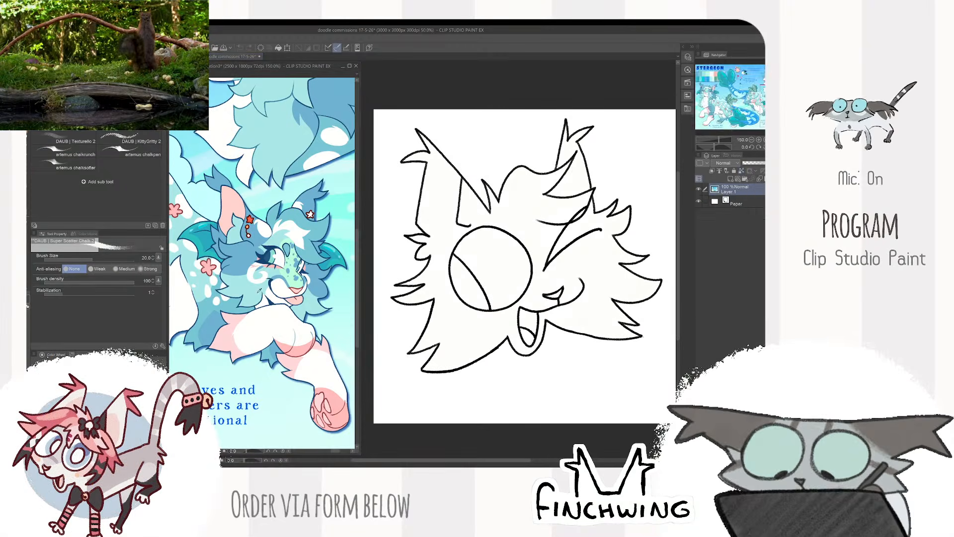
{"action": "left_click", "coordinate": [256, 293], "text": "alt"}
{"action": "left_click", "coordinate": [543, 288]}
{"action": "key", "text": "alt+Delete"}
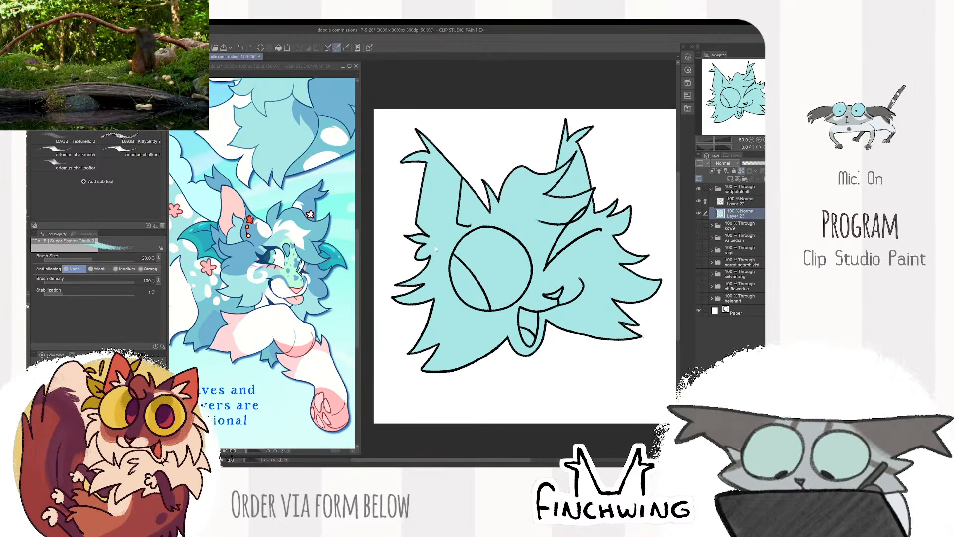
- Paint a pale green marking from the forehead down to the nose, using the colour of the reference's face patch and the Square Texture brush
{"action": "left_click", "coordinate": [296, 272]}
{"action": "left_click", "coordinate": [296, 271], "text": "alt"}
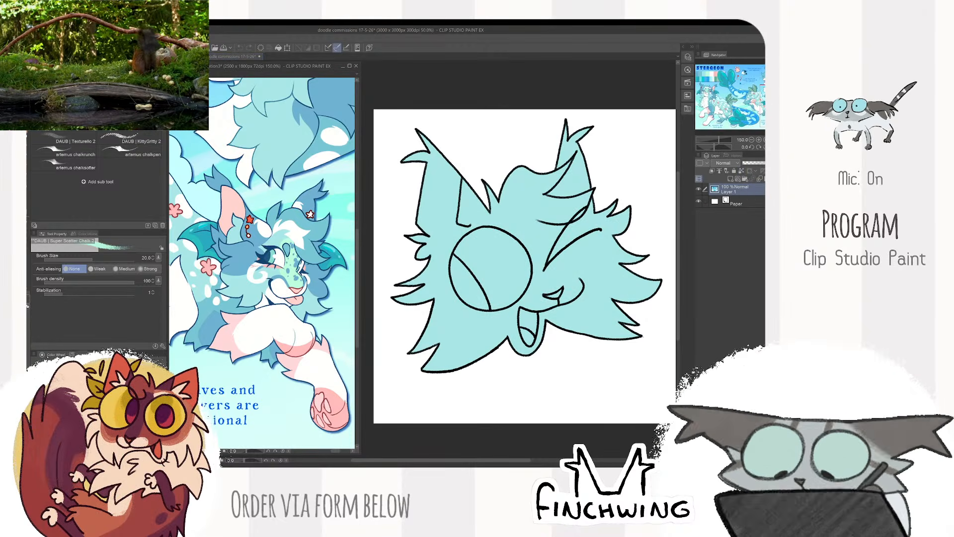
{"action": "key", "text": "b"}
{"action": "left_click", "coordinate": [531, 239]}
{"action": "mouse_move", "coordinate": [530, 235]}
{"action": "left_mouse_down"}
{"action": "mouse_move", "coordinate": [533, 255]}
{"action": "mouse_move", "coordinate": [535, 230]}
{"action": "left_mouse_up"}
{"action": "key", "text": "bracketleft"}
{"action": "key", "text": "bracketleft"}
{"action": "key", "text": "bracketleft"}
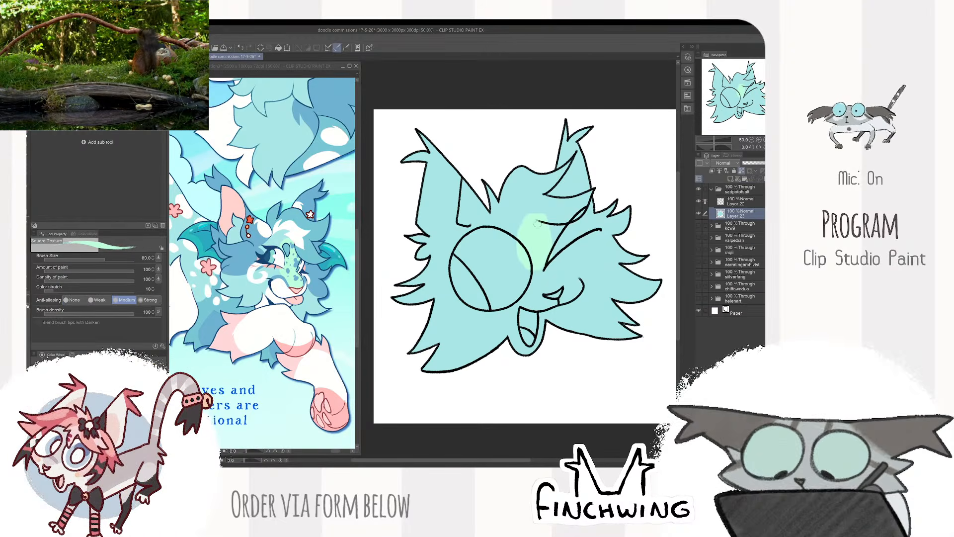
{"action": "scroll", "coordinate": [542, 253], "scroll_direction": "up", "scroll_amount": 1}
{"action": "mouse_move", "coordinate": [526, 289]}
{"action": "left_mouse_down"}
{"action": "mouse_move", "coordinate": [547, 302]}
{"action": "mouse_move", "coordinate": [562, 297]}
{"action": "mouse_move", "coordinate": [553, 298]}
{"action": "left_mouse_up"}
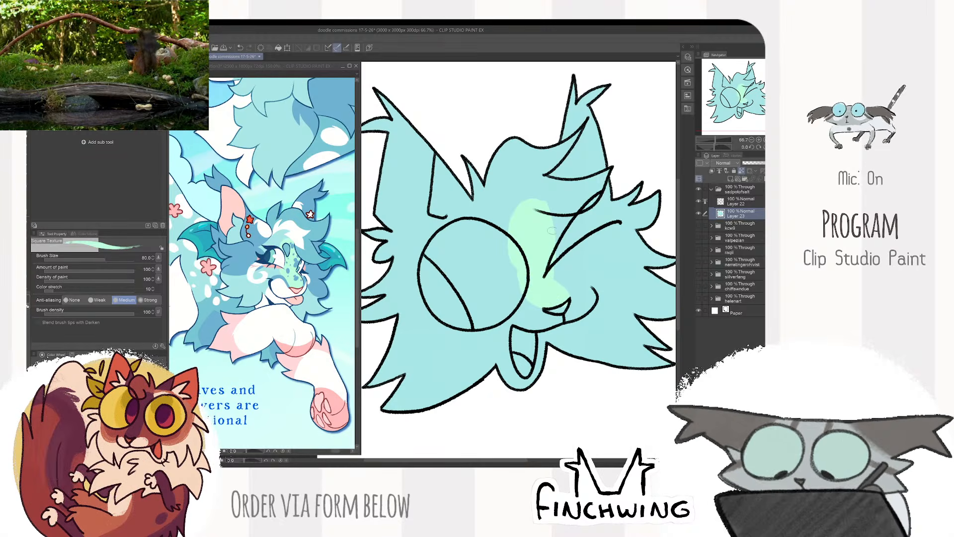
- Paint the forehead hair tuft and the ear on the winking side mid-blue, sampled from the reference's hair
{"action": "left_click", "coordinate": [279, 240]}
{"action": "left_click", "coordinate": [277, 239], "text": "alt"}
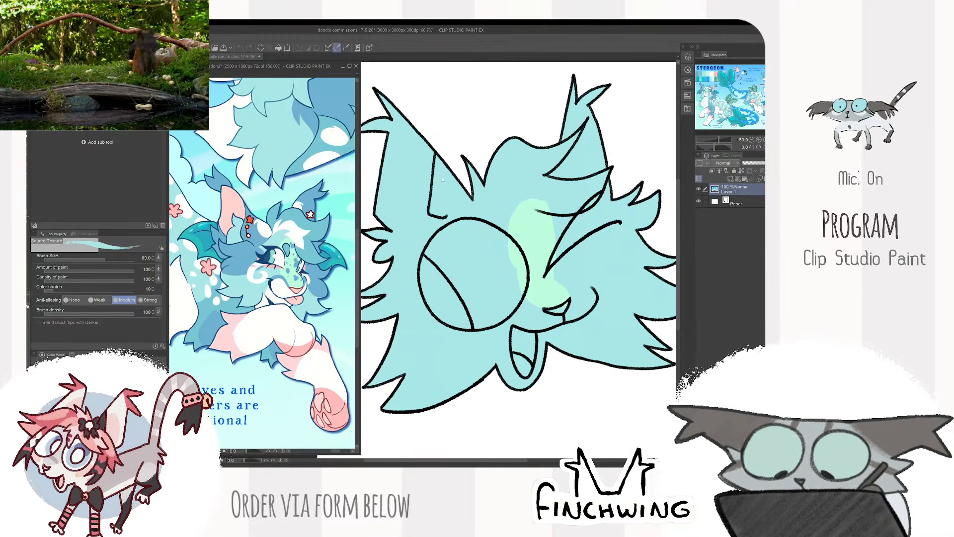
{"action": "left_click", "coordinate": [441, 179]}
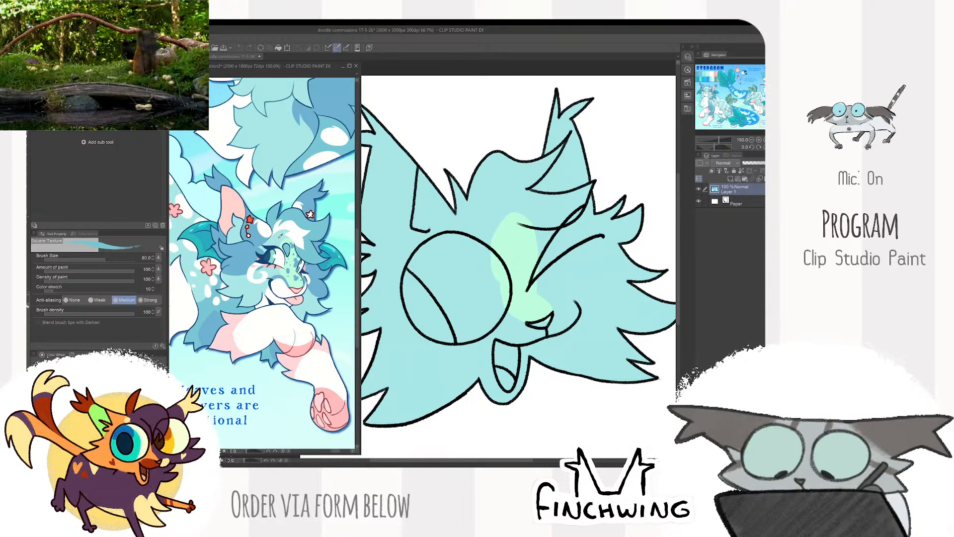
{"action": "left_click_drag", "start_coordinate": [565, 159], "coordinate": [536, 210]}
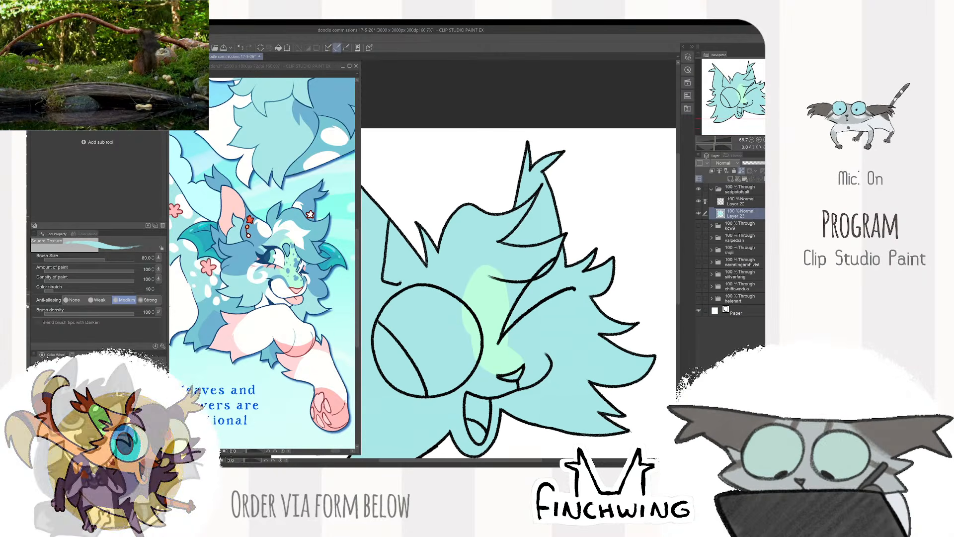
{"action": "left_click", "coordinate": [340, 213]}
{"action": "left_click", "coordinate": [434, 252]}
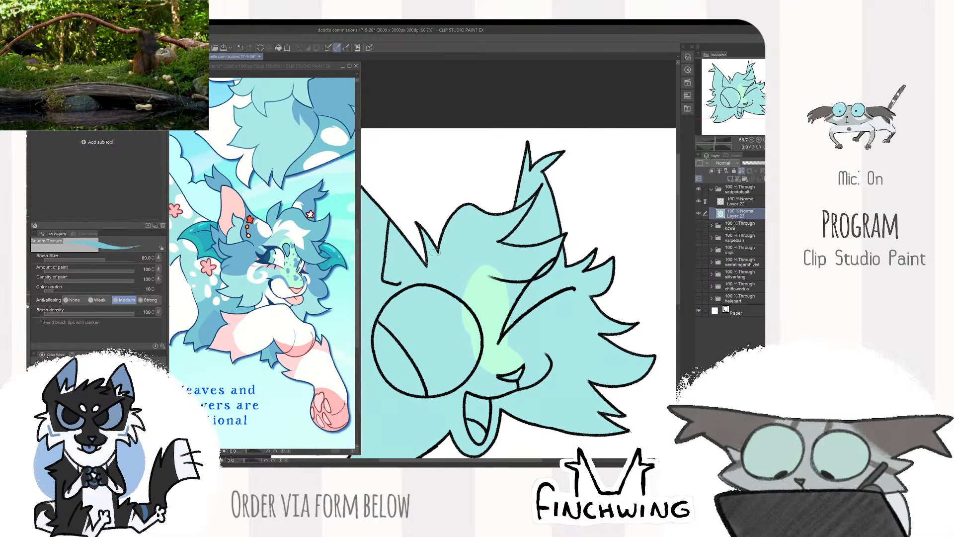
{"action": "mouse_move", "coordinate": [425, 234]}
{"action": "left_mouse_down"}
{"action": "mouse_move", "coordinate": [431, 272]}
{"action": "mouse_move", "coordinate": [488, 226]}
{"action": "mouse_move", "coordinate": [522, 276]}
{"action": "mouse_move", "coordinate": [555, 236]}
{"action": "left_mouse_up"}
{"action": "mouse_move", "coordinate": [474, 240]}
{"action": "left_mouse_down"}
{"action": "mouse_move", "coordinate": [511, 261]}
{"action": "mouse_move", "coordinate": [490, 246]}
{"action": "mouse_move", "coordinate": [512, 224]}
{"action": "left_mouse_up"}
{"action": "mouse_move", "coordinate": [442, 248]}
{"action": "left_mouse_down"}
{"action": "mouse_move", "coordinate": [459, 213]}
{"action": "mouse_move", "coordinate": [516, 214]}
{"action": "mouse_move", "coordinate": [542, 174]}
{"action": "left_mouse_up"}
{"action": "left_click_drag", "start_coordinate": [490, 214], "coordinate": [503, 241]}
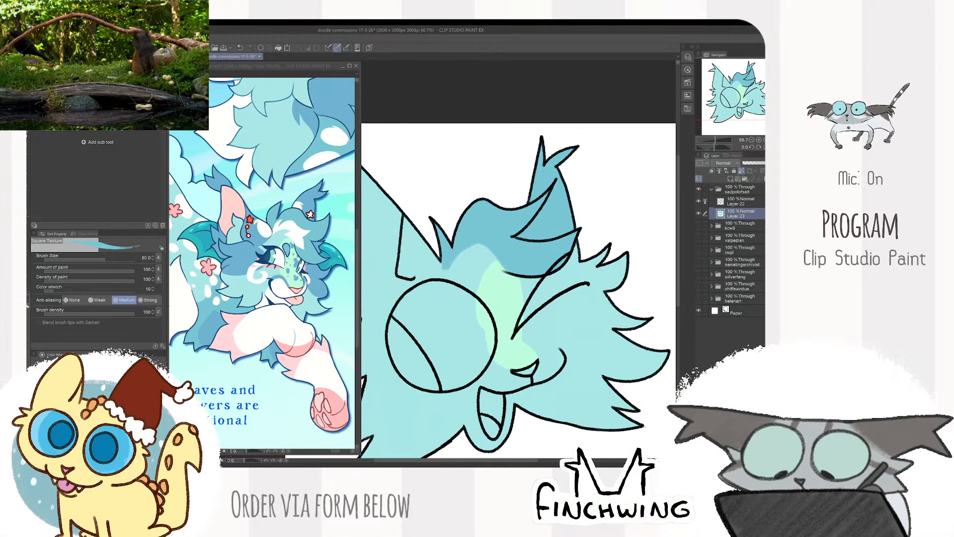
{"action": "left_click_drag", "start_coordinate": [577, 170], "coordinate": [576, 153]}
- Paint a white spot at the base of the winking-side ear, sampling white from the reference ear
{"action": "left_click", "coordinate": [300, 204]}
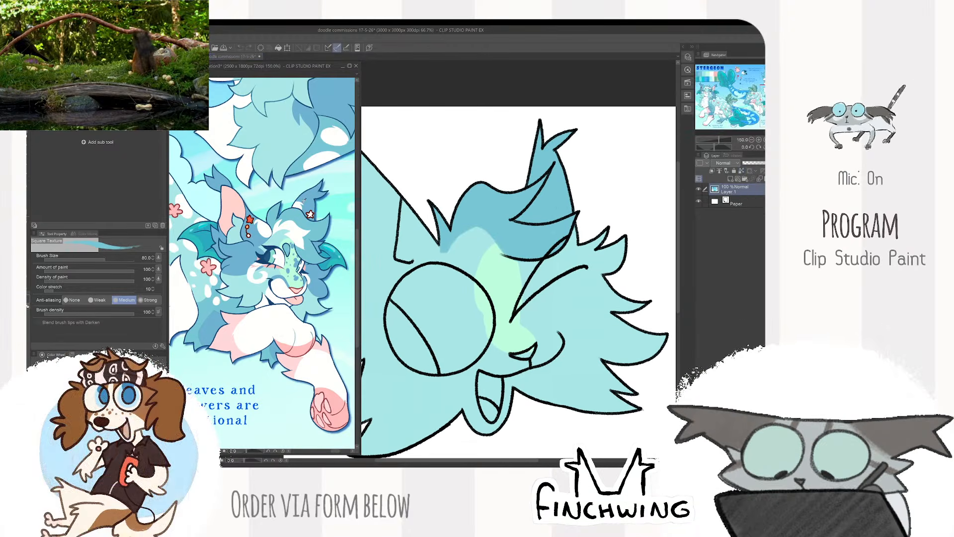
{"action": "left_click", "coordinate": [300, 203], "text": "alt"}
{"action": "left_click", "coordinate": [524, 179]}
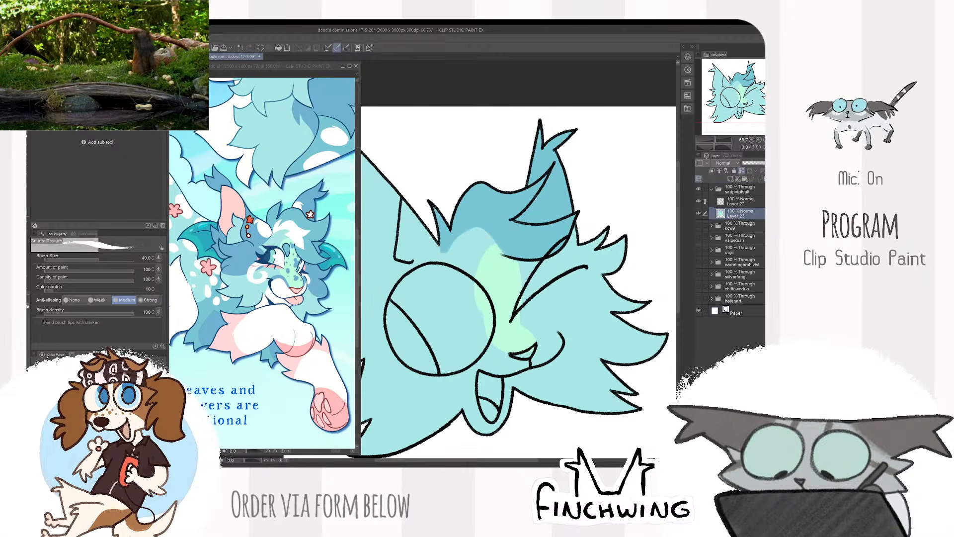
{"action": "left_click_drag", "start_coordinate": [540, 212], "coordinate": [524, 216]}
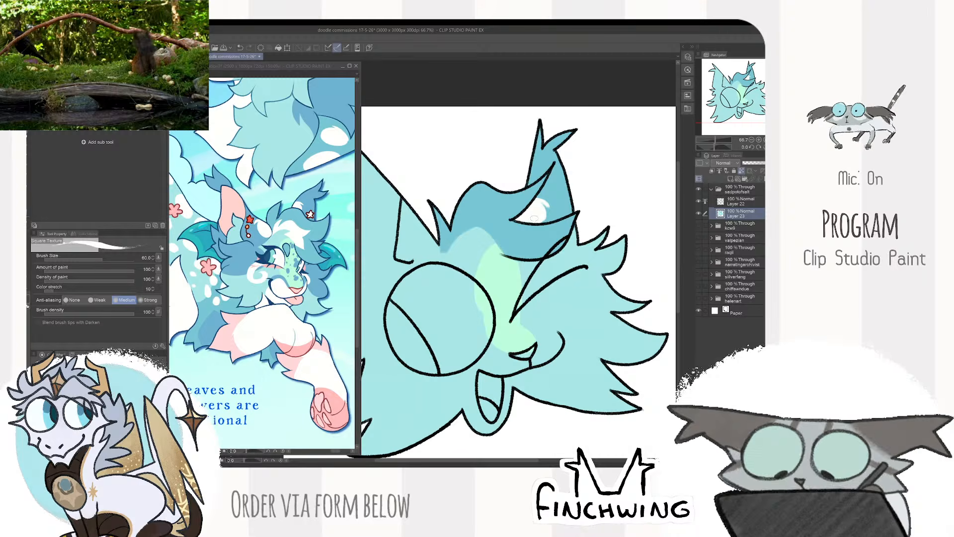
- Paint the back strip of the open-eye-side ear blue with a colour sampled from the reference
{"action": "scroll", "coordinate": [570, 189], "scroll_direction": "down", "scroll_amount": 1}
{"action": "left_click_drag", "start_coordinate": [600, 200], "coordinate": [617, 210]}
{"action": "scroll", "coordinate": [616, 215], "scroll_direction": "up", "scroll_amount": 1}
{"action": "left_click", "coordinate": [256, 237]}
{"action": "left_click", "coordinate": [256, 236], "text": "alt"}
{"action": "left_click", "coordinate": [470, 191]}
{"action": "mouse_move", "coordinate": [470, 191]}
{"action": "left_mouse_down"}
{"action": "mouse_move", "coordinate": [464, 227]}
{"action": "mouse_move", "coordinate": [461, 196]}
{"action": "left_mouse_up"}
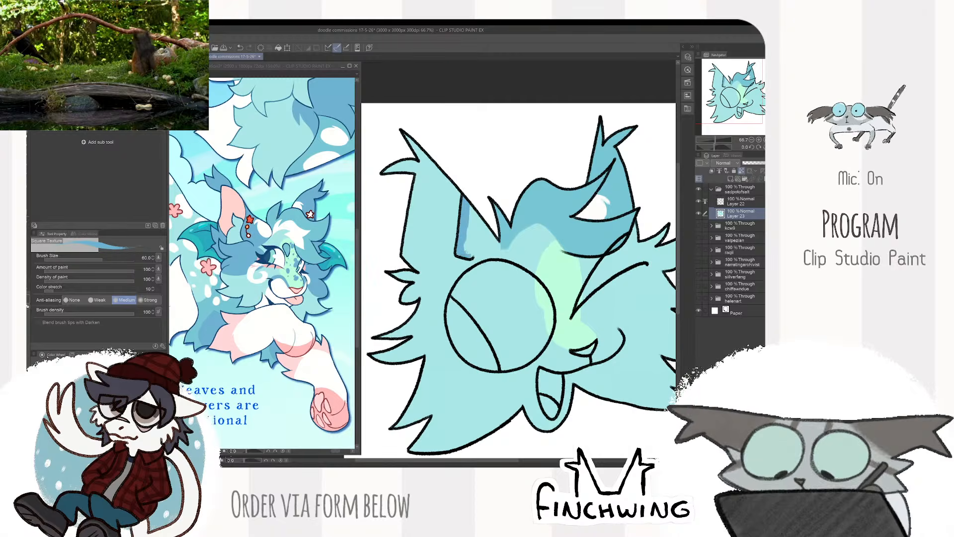
{"action": "mouse_move", "coordinate": [469, 256]}
{"action": "left_mouse_down"}
{"action": "mouse_move", "coordinate": [498, 239]}
{"action": "mouse_move", "coordinate": [494, 247]}
{"action": "mouse_move", "coordinate": [482, 230]}
{"action": "left_mouse_up"}
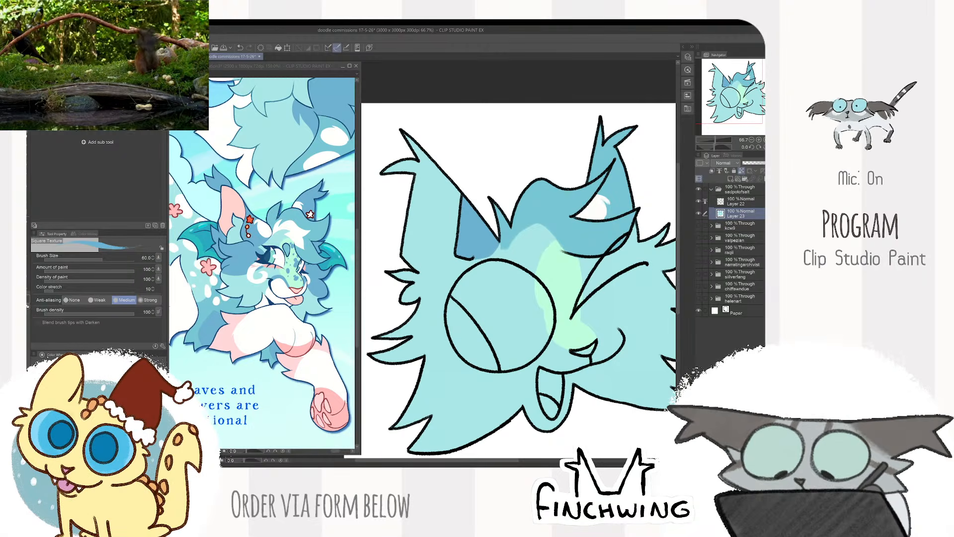
- Add a white spot on the back strip of the open-eye-side ear and sample the reference ear's blue
{"action": "left_click", "coordinate": [286, 199], "text": "alt"}
{"action": "left_click_drag", "start_coordinate": [480, 213], "coordinate": [495, 242]}
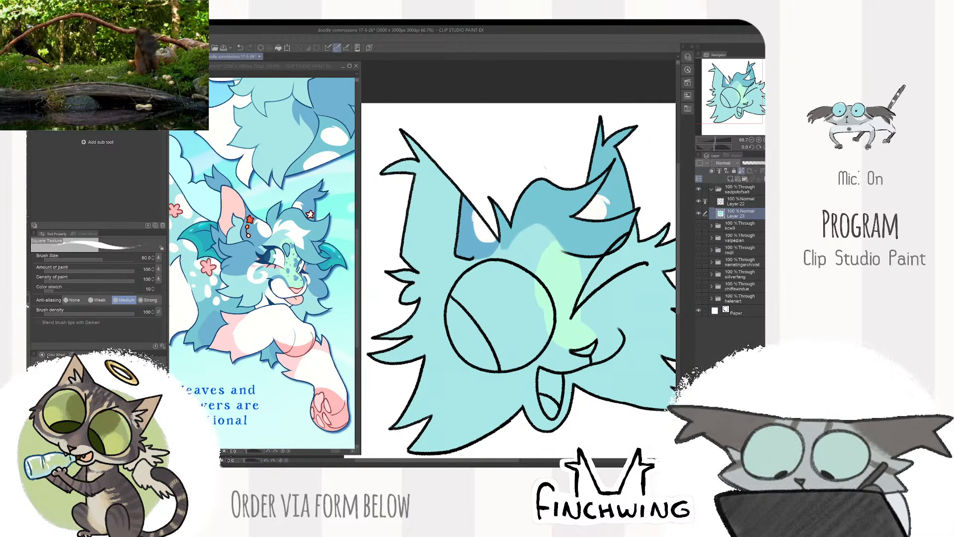
{"action": "left_click", "coordinate": [313, 200], "text": "alt"}
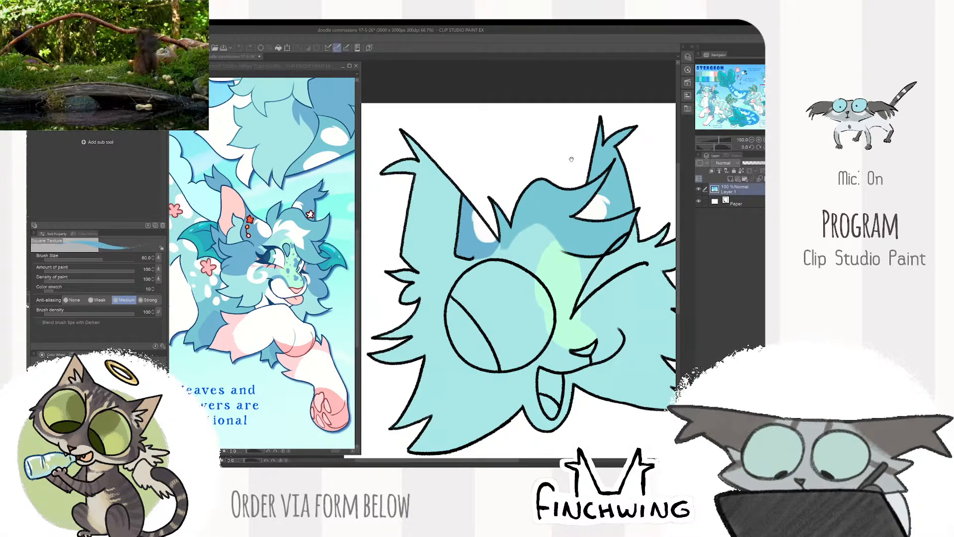
{"action": "mouse_move", "coordinate": [571, 158]}
{"action": "left_mouse_down"}
{"action": "mouse_move", "coordinate": [491, 204]}
{"action": "mouse_move", "coordinate": [540, 240]}
{"action": "left_mouse_up"}
{"action": "key", "text": "ctrl+z"}
{"action": "key", "text": "w"}
{"action": "left_click", "coordinate": [537, 276]}
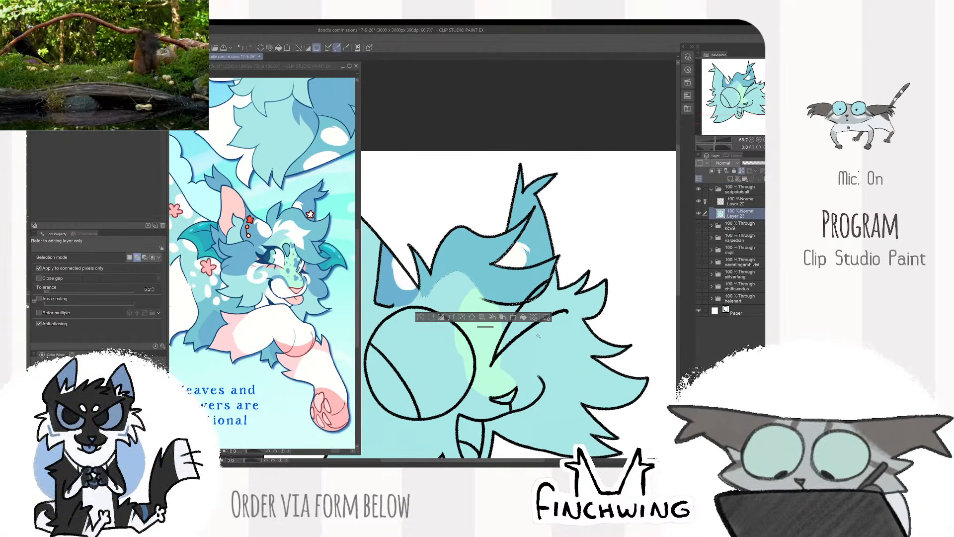
{"action": "key", "text": "ctrl+d"}
{"action": "key", "text": "b"}
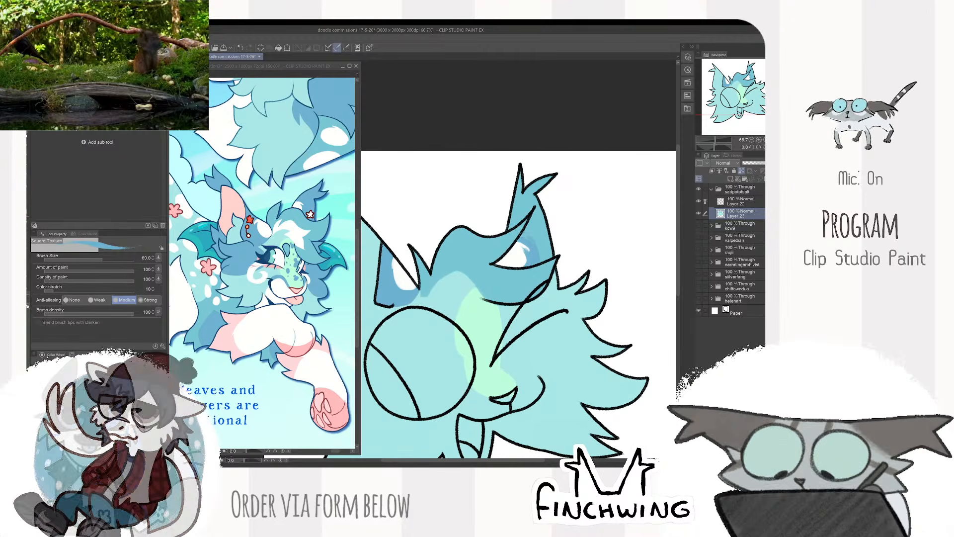
- Repaint the winking-side ear and its tip tufts in the deeper blue, working around the white spot
{"action": "left_click_drag", "start_coordinate": [522, 236], "coordinate": [536, 208]}
{"action": "left_click_drag", "start_coordinate": [539, 259], "coordinate": [545, 183]}
{"action": "left_click_drag", "start_coordinate": [537, 218], "coordinate": [519, 177]}
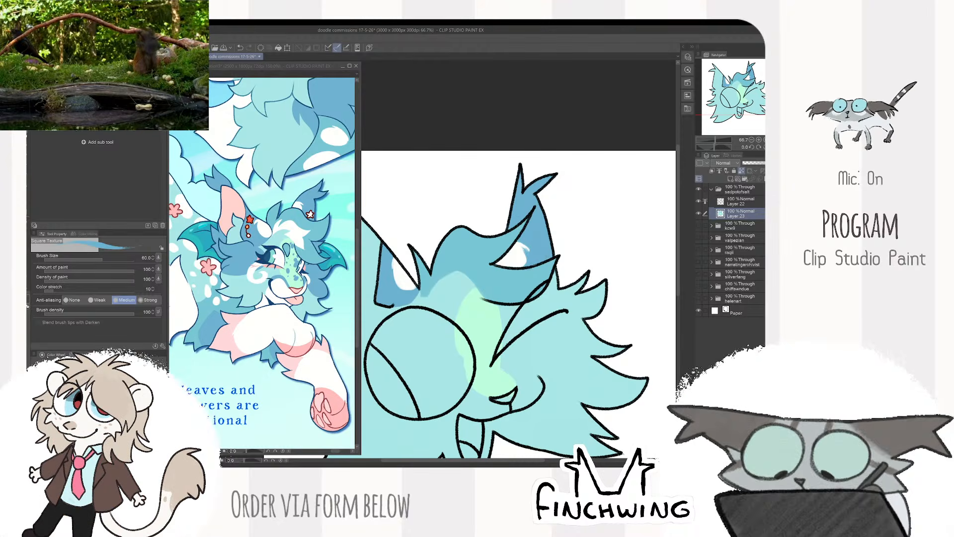
{"action": "left_click", "coordinate": [524, 250], "text": "alt"}
{"action": "left_click", "coordinate": [532, 246], "text": "alt"}
{"action": "left_click_drag", "start_coordinate": [528, 252], "coordinate": [529, 257]}
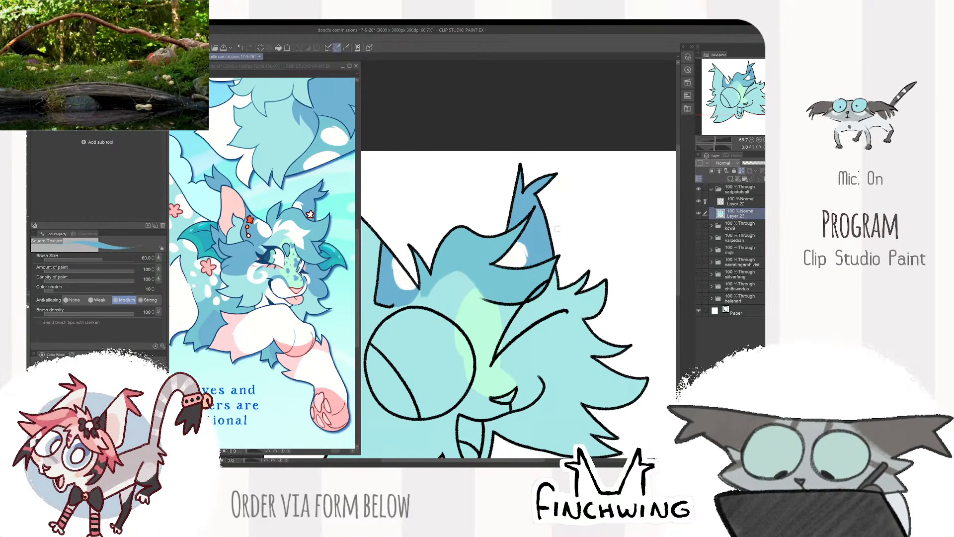
- Repaint the back strip of the open-eye-side ear in the deeper blue around its white spot
{"action": "left_click_drag", "start_coordinate": [557, 229], "coordinate": [644, 205]}
{"action": "left_click", "coordinate": [473, 264], "text": "alt"}
{"action": "left_click_drag", "start_coordinate": [481, 234], "coordinate": [482, 244]}
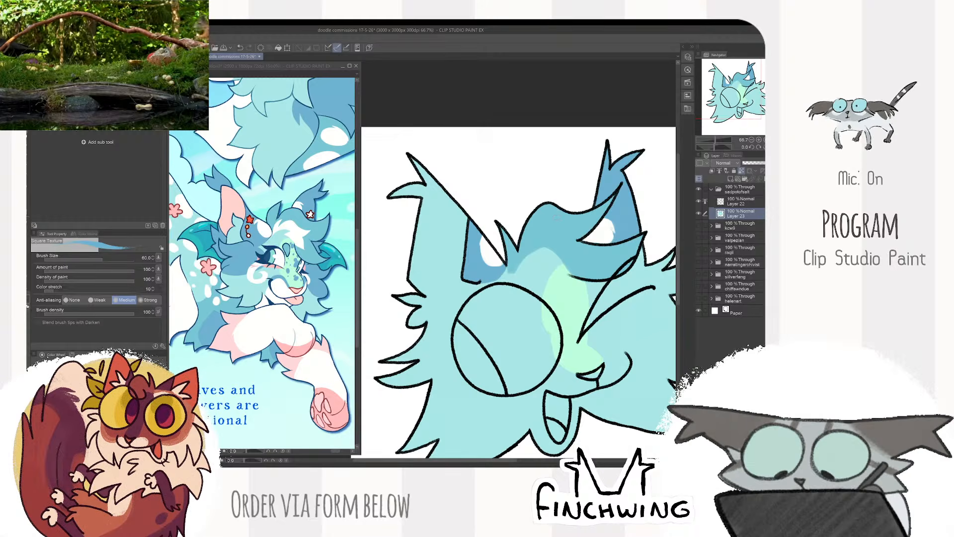
{"action": "left_click_drag", "start_coordinate": [552, 202], "coordinate": [535, 199]}
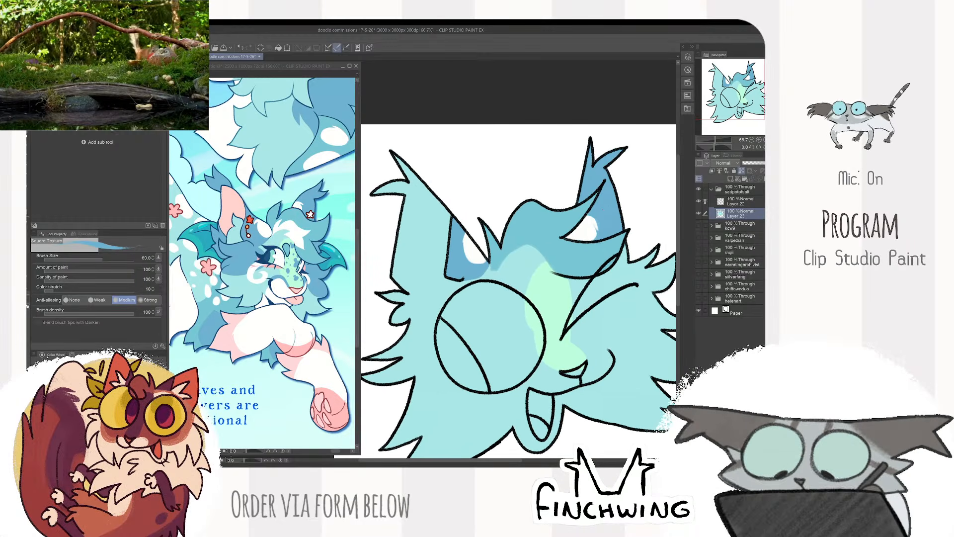
- Paint the inside of the open-eye-side ear pink, sampled from the reference's inner ear
{"action": "left_click", "coordinate": [238, 192], "text": "alt"}
{"action": "left_click", "coordinate": [460, 240]}
{"action": "left_click_drag", "start_coordinate": [442, 271], "coordinate": [453, 284]}
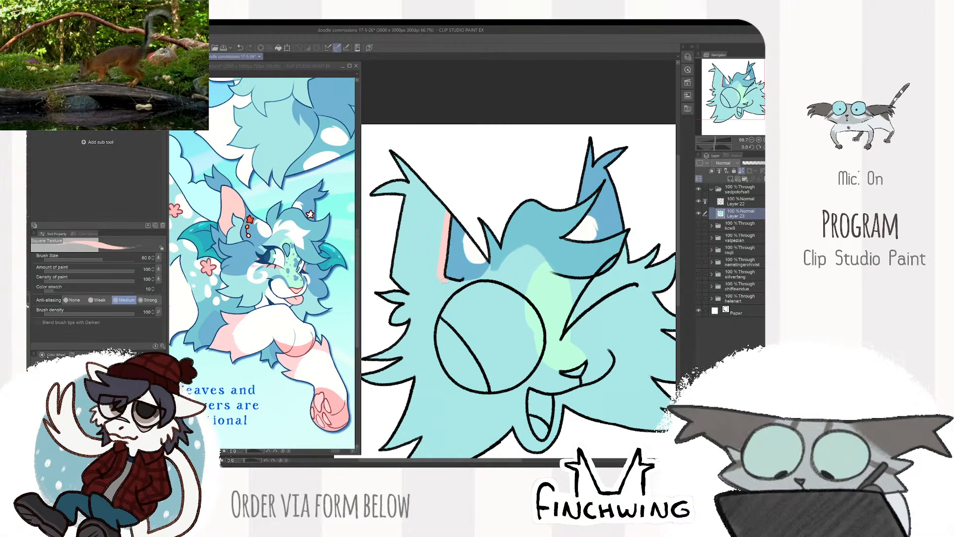
{"action": "left_click_drag", "start_coordinate": [452, 286], "coordinate": [401, 318]}
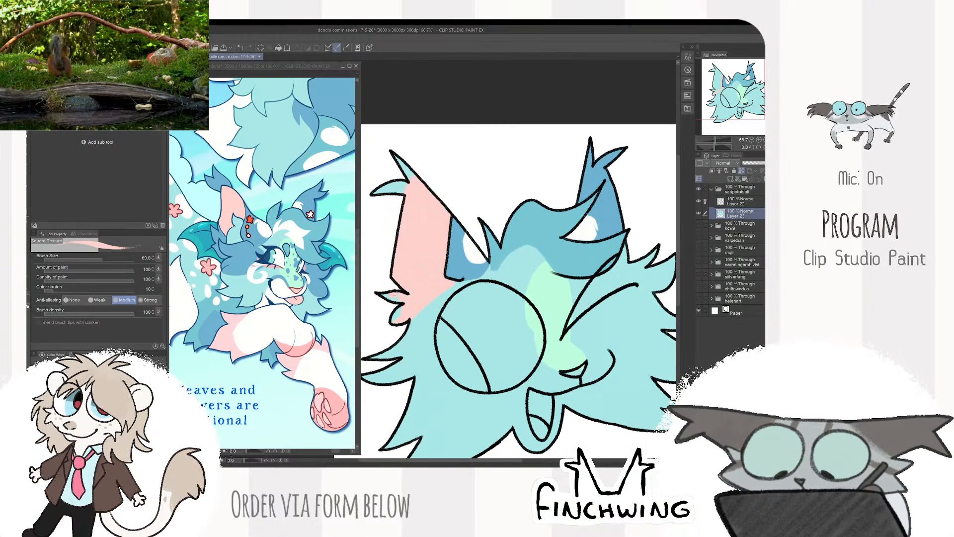
- Paint the small fur tuft at the base of the pink ear blue, sampled from the reference
{"action": "left_click", "coordinate": [276, 269], "text": "alt"}
{"action": "left_click", "coordinate": [245, 257], "text": "alt"}
{"action": "left_click", "coordinate": [398, 293]}
{"action": "mouse_move", "coordinate": [397, 293]}
{"action": "left_mouse_down"}
{"action": "mouse_move", "coordinate": [413, 307]}
{"action": "mouse_move", "coordinate": [396, 319]}
{"action": "left_mouse_up"}
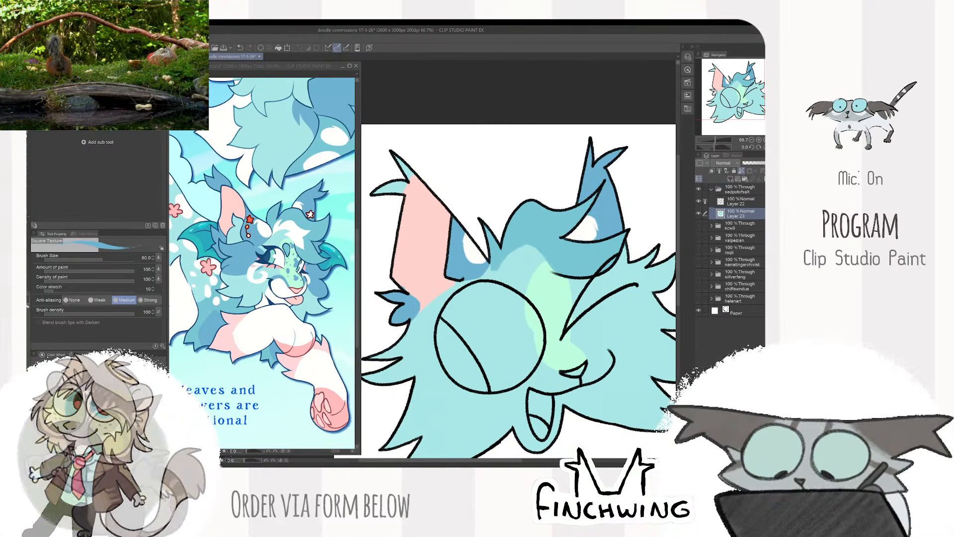
- Paint the tip tufts of the pink ear blue with the colour of the reference's ear tip
{"action": "left_click", "coordinate": [420, 284], "text": "alt"}
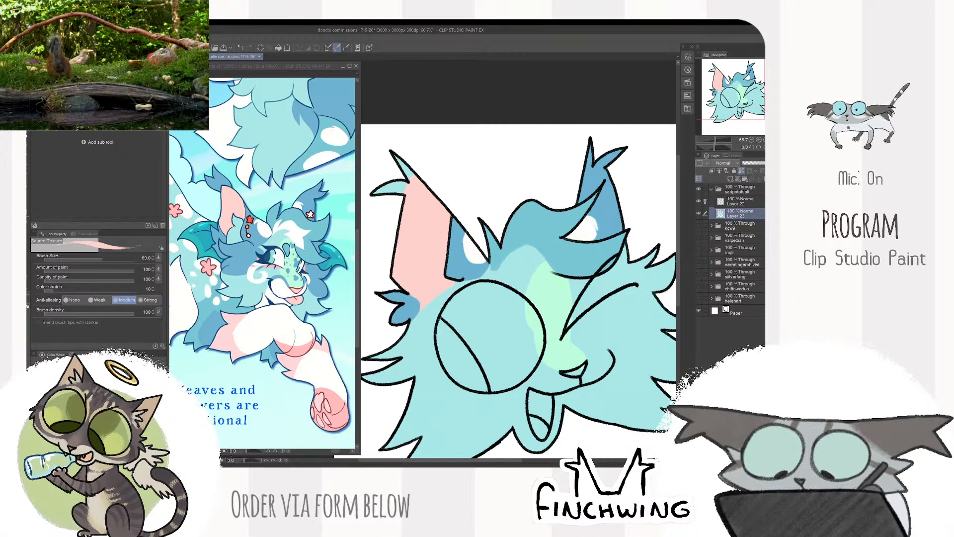
{"action": "left_click", "coordinate": [306, 235], "text": "alt"}
{"action": "left_click", "coordinate": [215, 182], "text": "alt"}
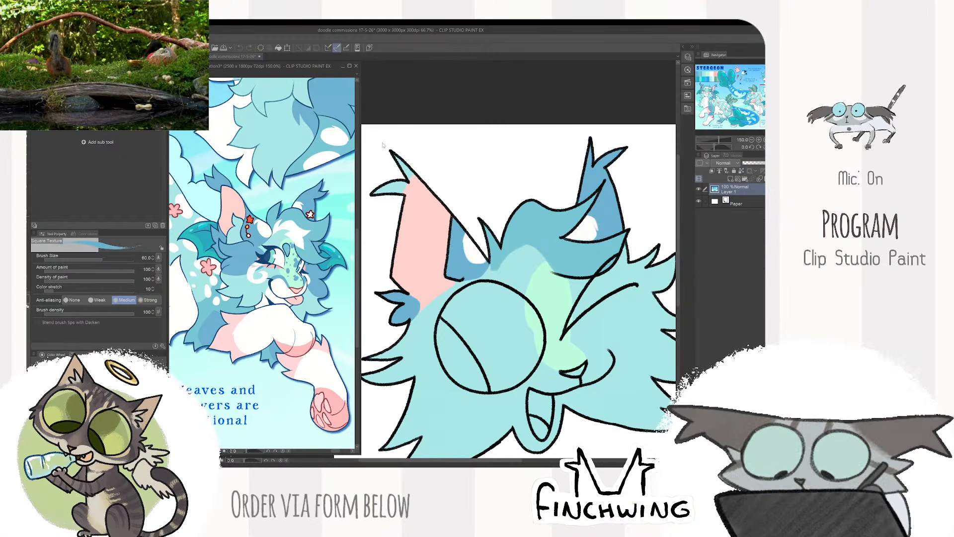
{"action": "left_click", "coordinate": [410, 181]}
{"action": "mouse_move", "coordinate": [413, 178]}
{"action": "left_mouse_down"}
{"action": "mouse_move", "coordinate": [404, 191]}
{"action": "mouse_move", "coordinate": [423, 188]}
{"action": "mouse_move", "coordinate": [387, 189]}
{"action": "left_mouse_up"}
{"action": "left_click_drag", "start_coordinate": [520, 164], "coordinate": [557, 176]}
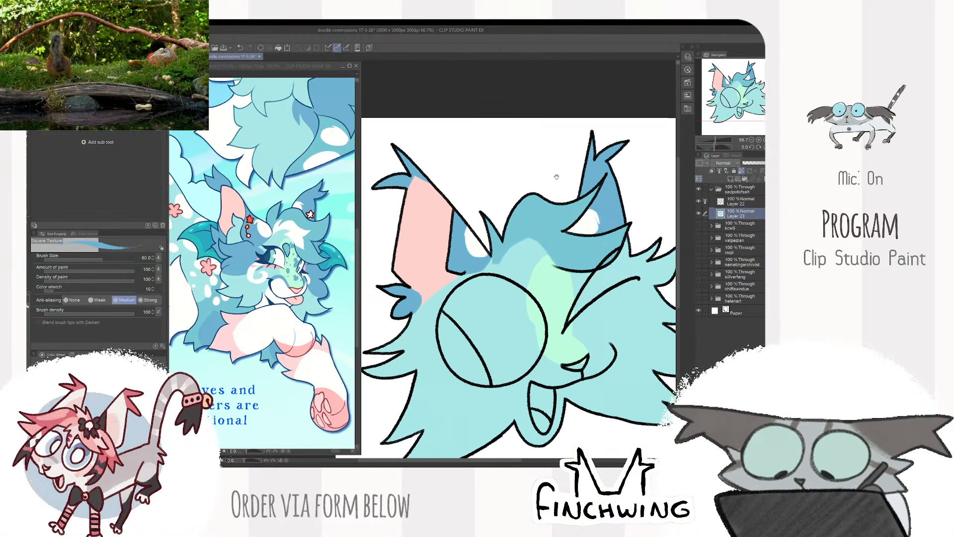
- On the line art layer, draw a star earring with two linked beads on the blue back of the open-eye-side ear, brush size 12
{"action": "left_click", "coordinate": [742, 200]}
{"action": "key", "text": "p"}
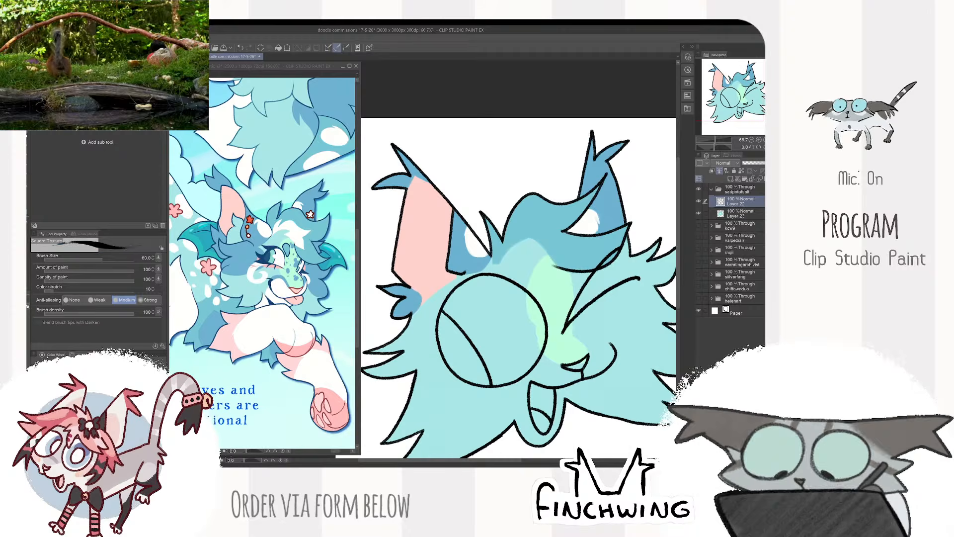
{"action": "scroll", "coordinate": [446, 184], "scroll_direction": "up", "scroll_amount": 1}
{"action": "key", "text": "bracketleft"}
{"action": "key", "text": "bracketleft"}
{"action": "key", "text": "bracketleft"}
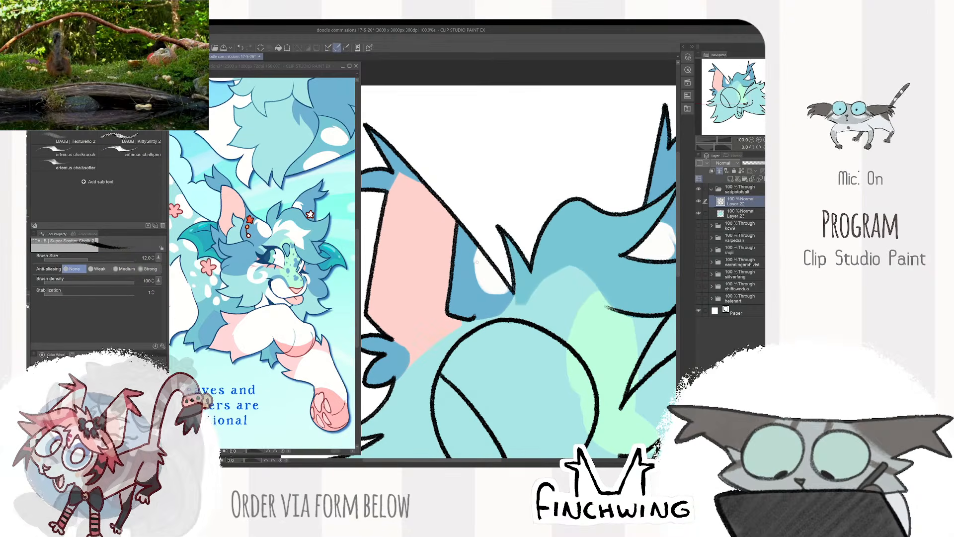
{"action": "scroll", "coordinate": [475, 266], "scroll_direction": "up", "scroll_amount": 1}
{"action": "mouse_move", "coordinate": [458, 272]}
{"action": "left_mouse_down"}
{"action": "mouse_move", "coordinate": [472, 282]}
{"action": "mouse_move", "coordinate": [460, 288]}
{"action": "mouse_move", "coordinate": [458, 272]}
{"action": "left_mouse_up"}
{"action": "mouse_move", "coordinate": [489, 275]}
{"action": "left_mouse_down"}
{"action": "mouse_move", "coordinate": [485, 245]}
{"action": "mouse_move", "coordinate": [451, 271]}
{"action": "mouse_move", "coordinate": [459, 291]}
{"action": "left_mouse_up"}
{"action": "left_click_drag", "start_coordinate": [496, 268], "coordinate": [559, 340]}
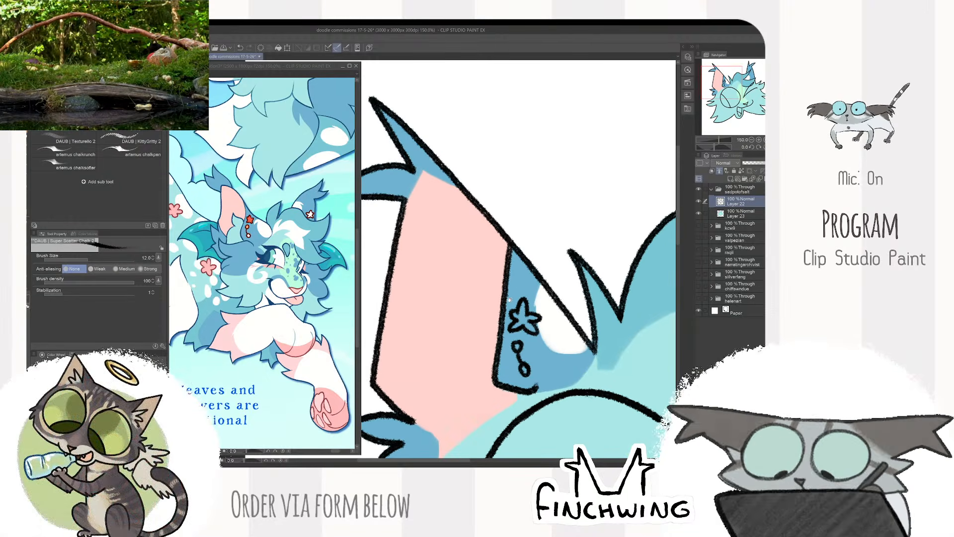
- Outline a spiky fur tuft inside the pink ear and a small star earring on the winking-side ear
{"action": "mouse_move", "coordinate": [462, 293]}
{"action": "left_mouse_down"}
{"action": "mouse_move", "coordinate": [473, 344]}
{"action": "mouse_move", "coordinate": [431, 365]}
{"action": "mouse_move", "coordinate": [428, 385]}
{"action": "left_mouse_up"}
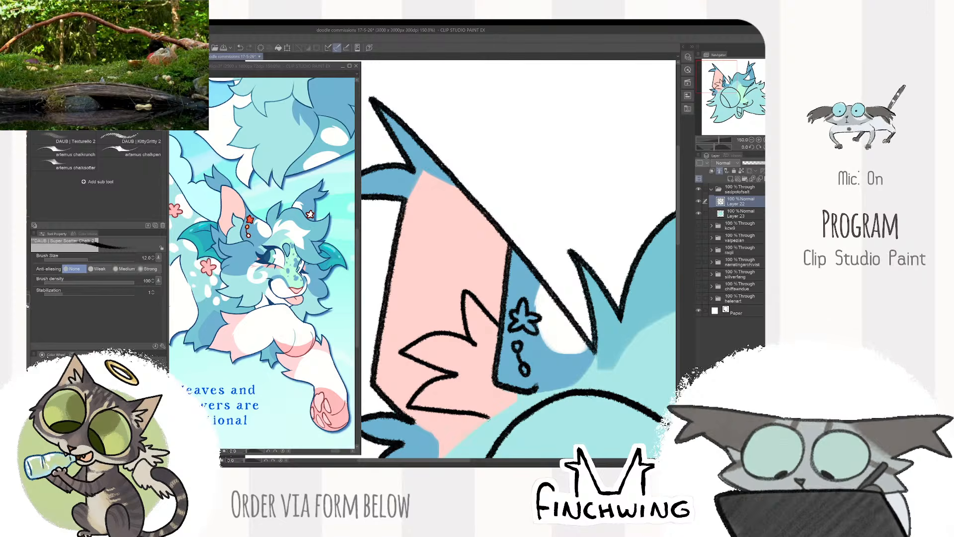
{"action": "left_click_drag", "start_coordinate": [669, 276], "coordinate": [406, 209]}
{"action": "mouse_move", "coordinate": [629, 172]}
{"action": "left_mouse_down"}
{"action": "mouse_move", "coordinate": [557, 225]}
{"action": "mouse_move", "coordinate": [538, 226]}
{"action": "mouse_move", "coordinate": [547, 250]}
{"action": "mouse_move", "coordinate": [560, 248]}
{"action": "left_mouse_up"}
{"action": "scroll", "coordinate": [568, 218], "scroll_direction": "down", "scroll_amount": 3}
{"action": "scroll", "coordinate": [562, 215], "scroll_direction": "up", "scroll_amount": 3}
{"action": "scroll", "coordinate": [571, 226], "scroll_direction": "down", "scroll_amount": 3}
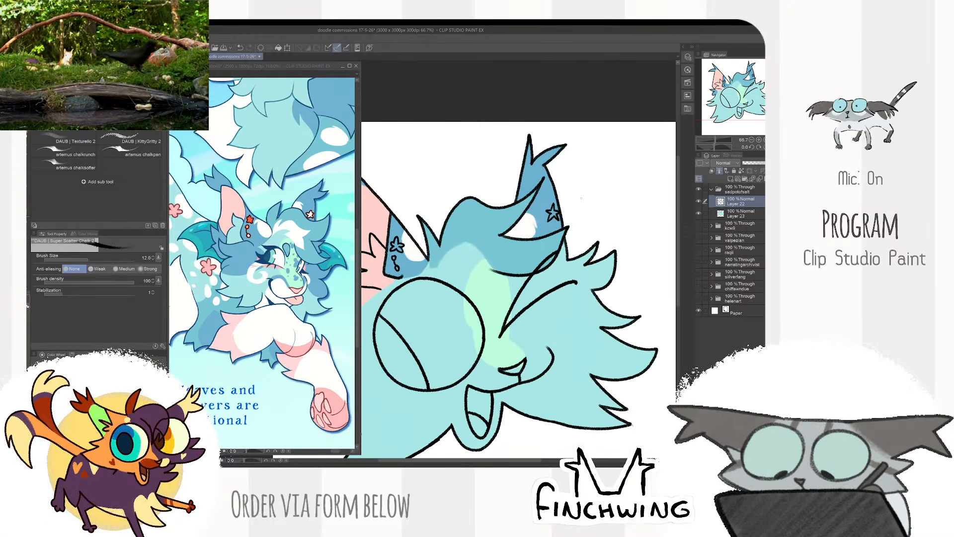
{"action": "scroll", "coordinate": [618, 178], "scroll_direction": "down", "scroll_amount": 1}
- On the colour layer, fill the winking-side ear's star earring white with the Square Texture brush at size 25
{"action": "left_click", "coordinate": [741, 214]}
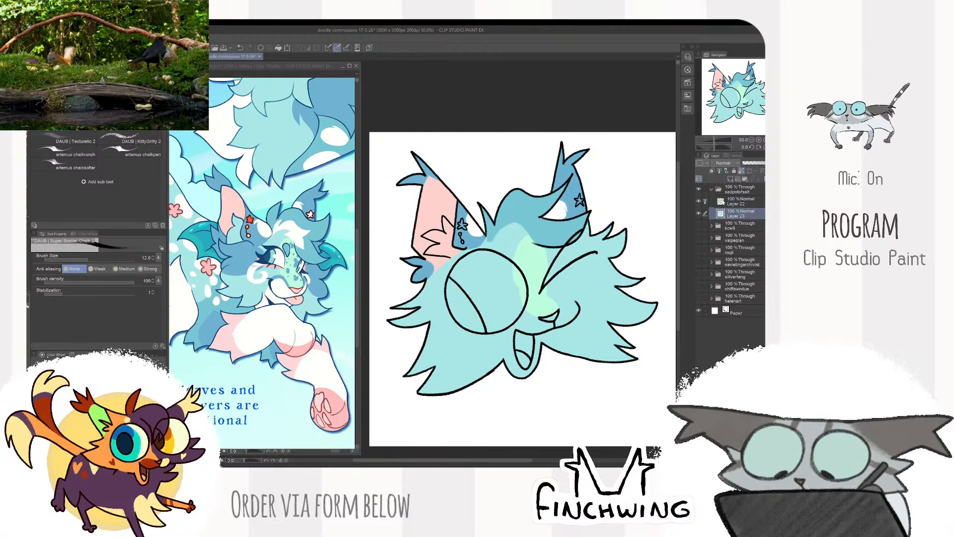
{"action": "key", "text": "ctrl+plus"}
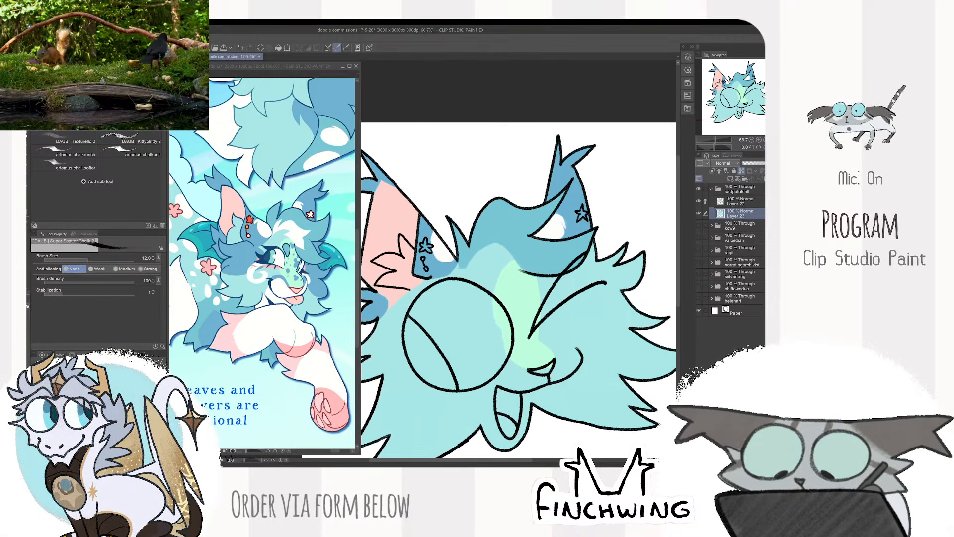
{"action": "key", "text": "b"}
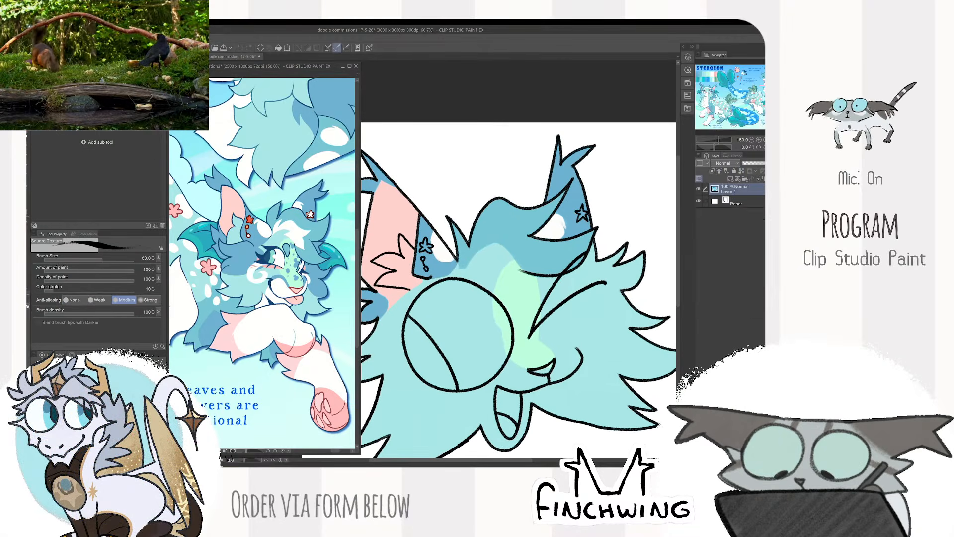
{"action": "key", "text": "bracketleft"}
{"action": "key", "text": "bracketleft"}
{"action": "key", "text": "bracketleft"}
{"action": "key", "text": "bracketleft"}
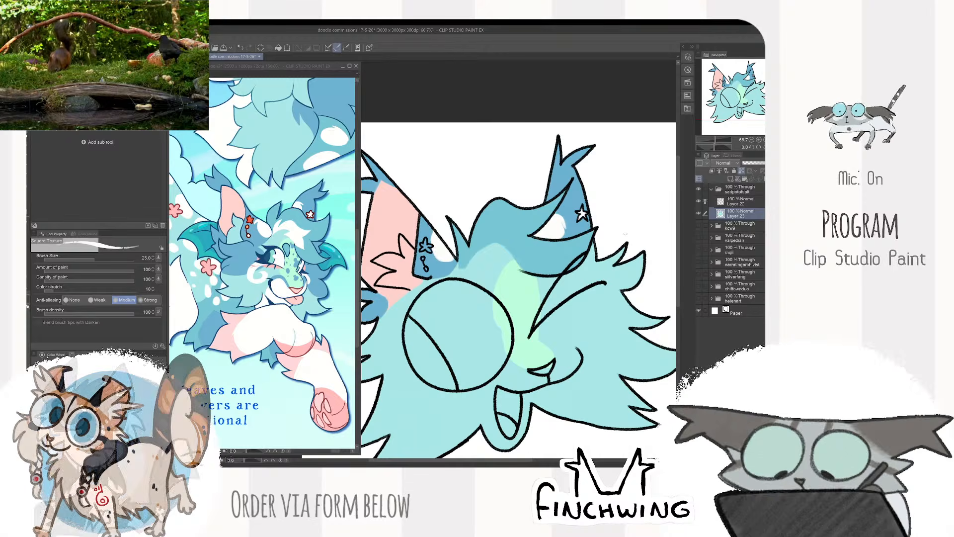
{"action": "left_click_drag", "start_coordinate": [498, 298], "coordinate": [524, 296]}
- Fill the open-eye-side ear's star earring with the red-orange sampled from the reference's earring
{"action": "left_click", "coordinate": [250, 219]}
{"action": "left_click", "coordinate": [250, 219], "text": "alt"}
{"action": "left_click", "coordinate": [458, 237]}
{"action": "scroll", "coordinate": [458, 237], "scroll_direction": "up", "scroll_amount": 2}
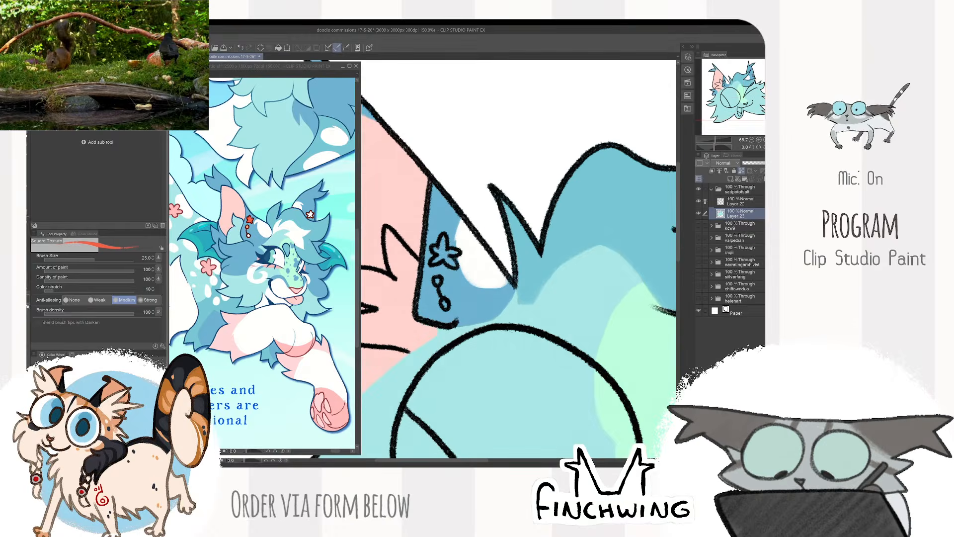
{"action": "left_click_drag", "start_coordinate": [444, 239], "coordinate": [438, 259]}
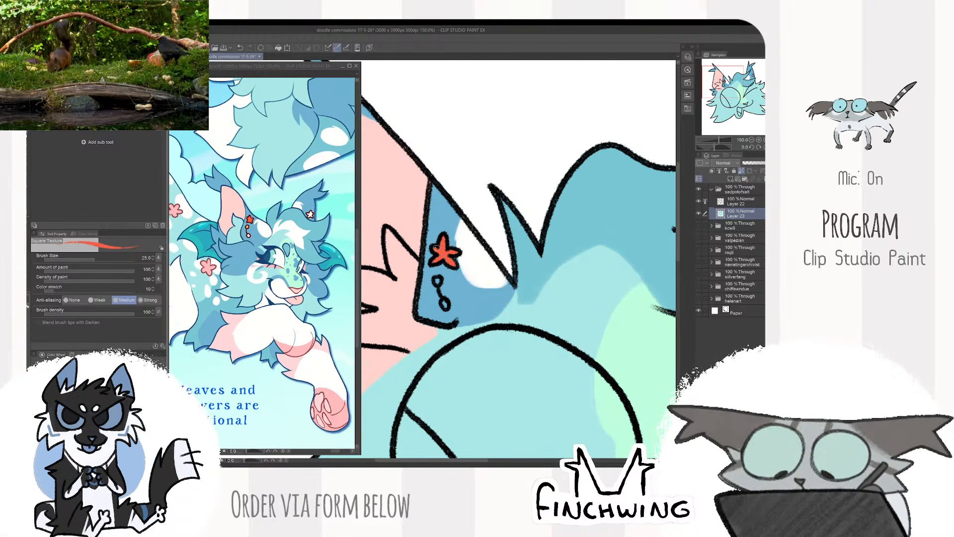
- Colour the upper earring bead orange and the lower bead white at brush size 15, sampling both from the reference
{"action": "left_click", "coordinate": [246, 227]}
{"action": "scroll", "coordinate": [246, 227], "scroll_direction": "up", "scroll_amount": 3}
{"action": "left_click", "coordinate": [248, 226], "text": "alt"}
{"action": "left_click", "coordinate": [437, 281]}
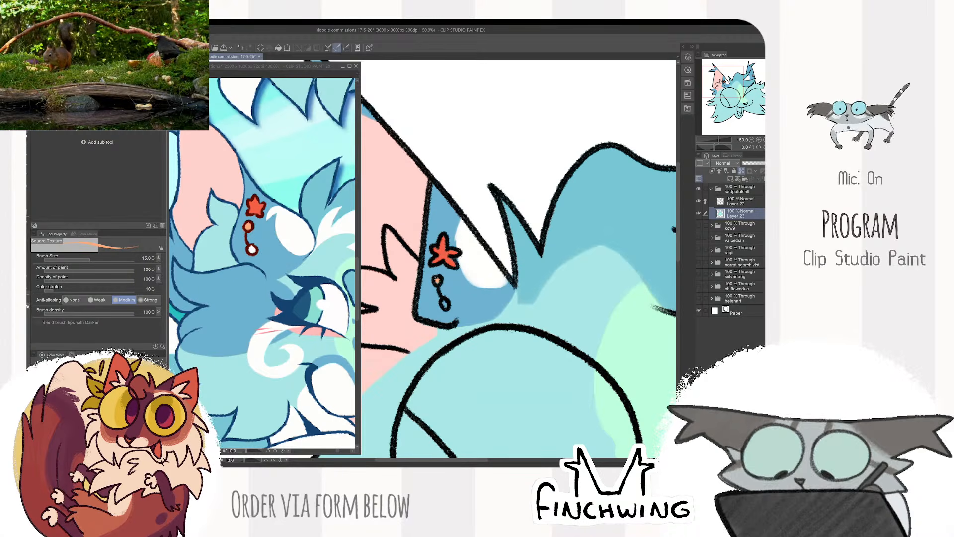
{"action": "left_click", "coordinate": [252, 250]}
{"action": "left_click", "coordinate": [252, 250], "text": "alt"}
{"action": "left_click", "coordinate": [444, 302]}
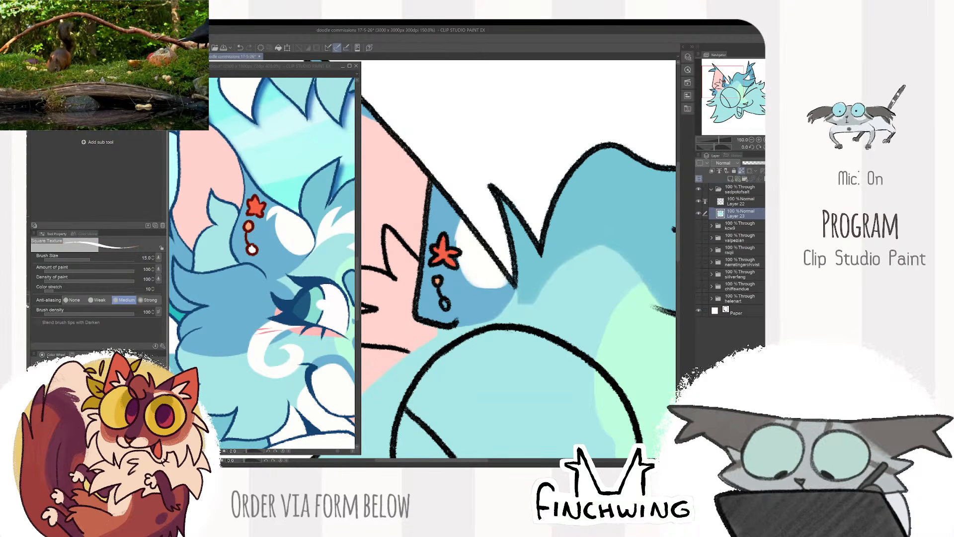
{"action": "left_click_drag", "start_coordinate": [444, 301], "coordinate": [446, 305]}
{"action": "scroll", "coordinate": [496, 232], "scroll_direction": "down", "scroll_amount": 3}
- Paint the fur tuft inside the pink ear light aqua at brush size 40, covering the pink within its outline
{"action": "left_click", "coordinate": [263, 249]}
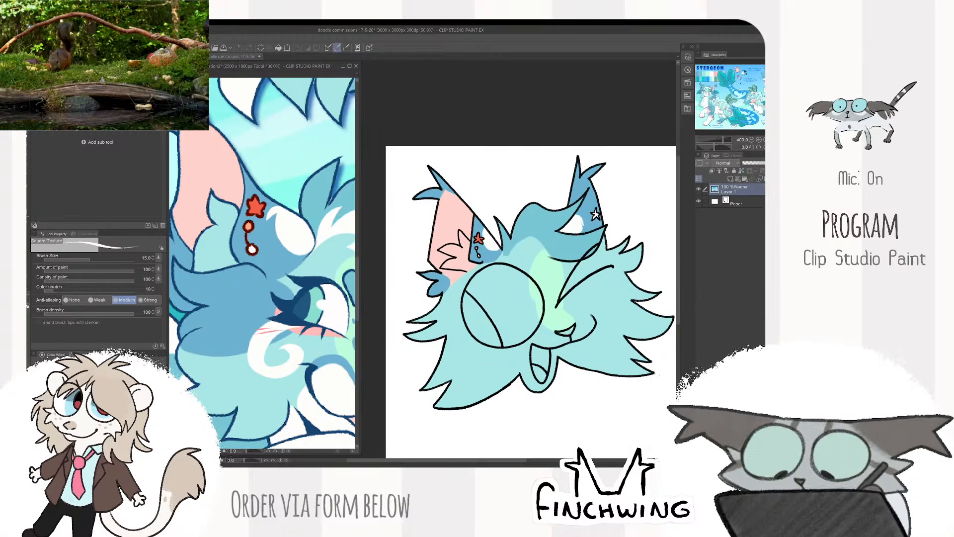
{"action": "left_click", "coordinate": [387, 222]}
{"action": "scroll", "coordinate": [463, 237], "scroll_direction": "up", "scroll_amount": 3}
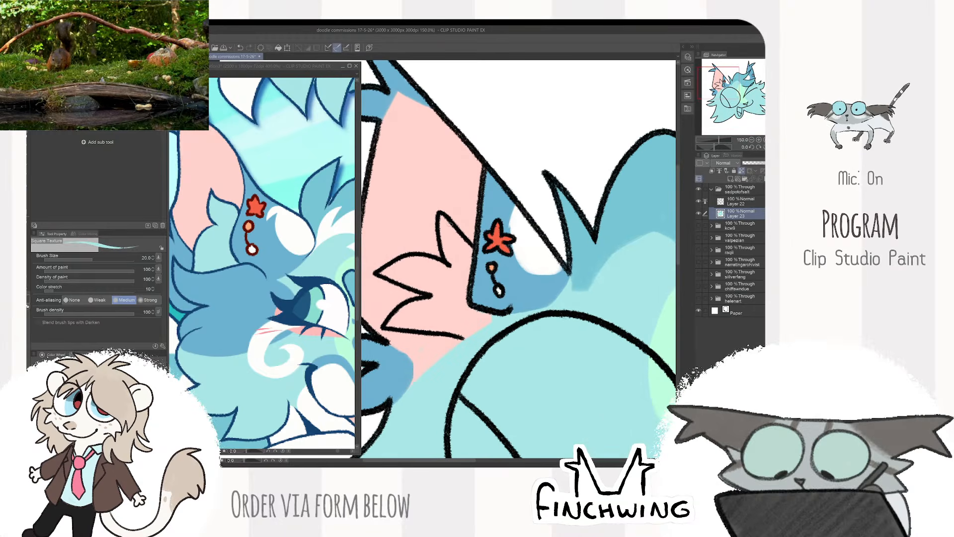
{"action": "mouse_move", "coordinate": [443, 227]}
{"action": "left_mouse_down"}
{"action": "mouse_move", "coordinate": [454, 251]}
{"action": "mouse_move", "coordinate": [468, 248]}
{"action": "mouse_move", "coordinate": [441, 297]}
{"action": "left_mouse_up"}
{"action": "mouse_move", "coordinate": [405, 271]}
{"action": "left_mouse_down"}
{"action": "mouse_move", "coordinate": [425, 286]}
{"action": "mouse_move", "coordinate": [427, 269]}
{"action": "mouse_move", "coordinate": [447, 279]}
{"action": "left_mouse_up"}
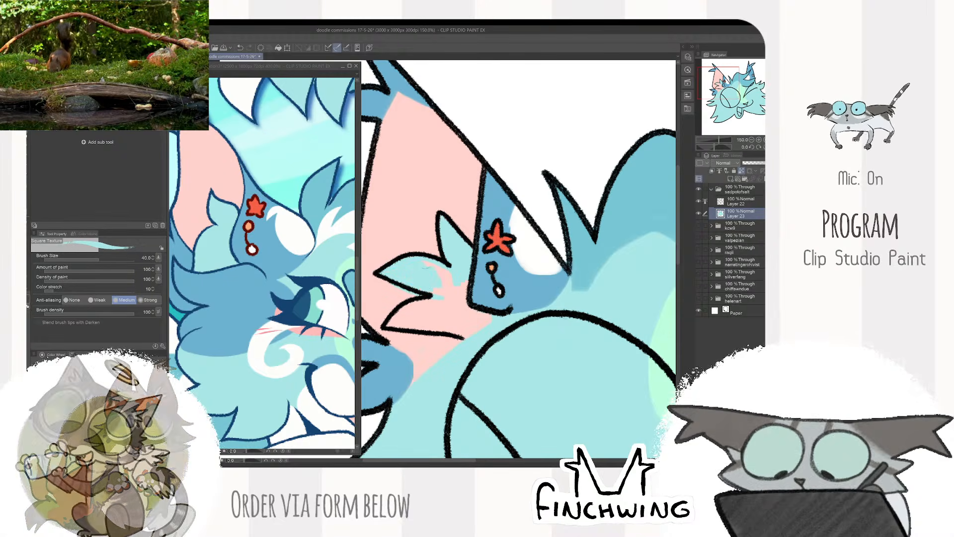
{"action": "left_click", "coordinate": [393, 296], "text": "alt"}
{"action": "left_click", "coordinate": [407, 274], "text": "alt"}
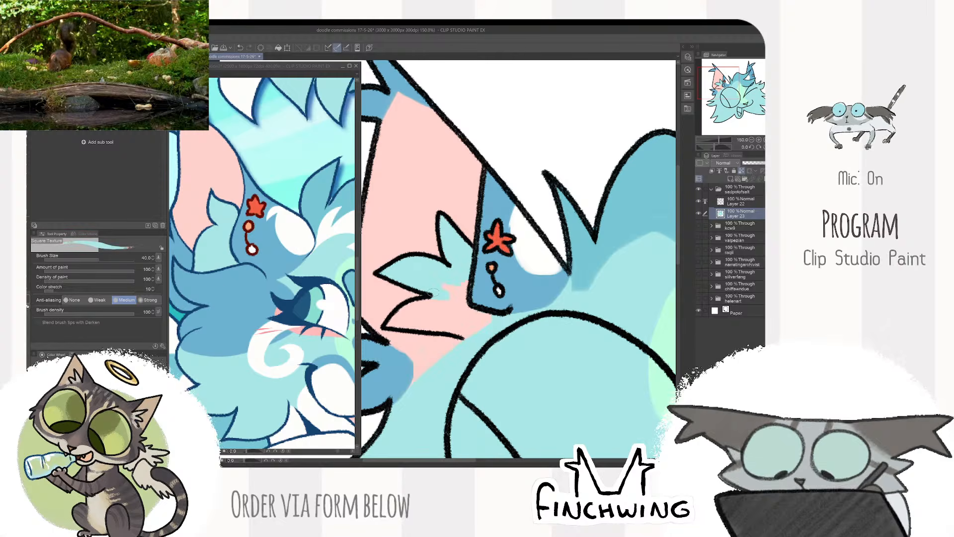
{"action": "mouse_move", "coordinate": [439, 302]}
{"action": "left_mouse_down"}
{"action": "mouse_move", "coordinate": [447, 276]}
{"action": "mouse_move", "coordinate": [398, 298]}
{"action": "mouse_move", "coordinate": [480, 305]}
{"action": "left_mouse_up"}
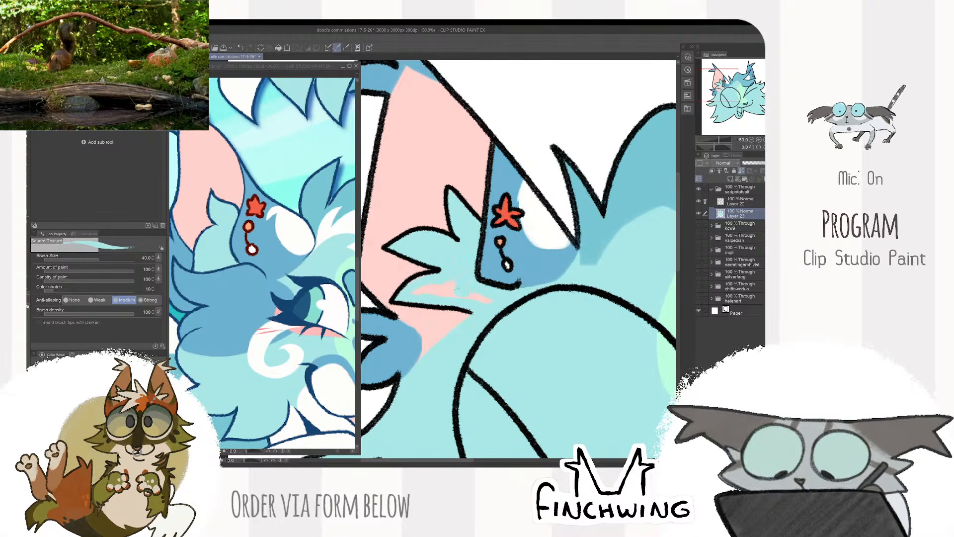
{"action": "left_click_drag", "start_coordinate": [415, 290], "coordinate": [490, 298]}
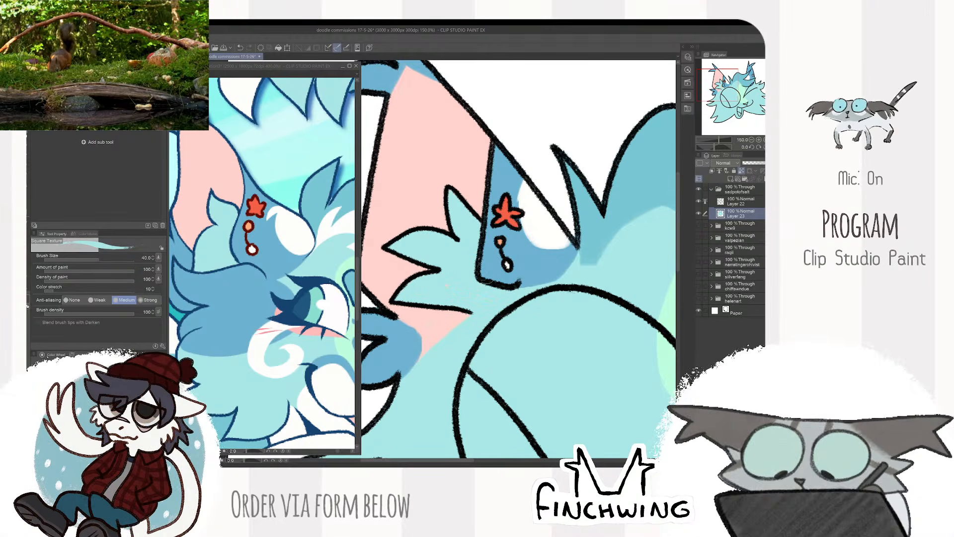
{"action": "left_click", "coordinate": [433, 321], "text": "alt"}
{"action": "scroll", "coordinate": [512, 229], "scroll_direction": "down", "scroll_amount": 4}
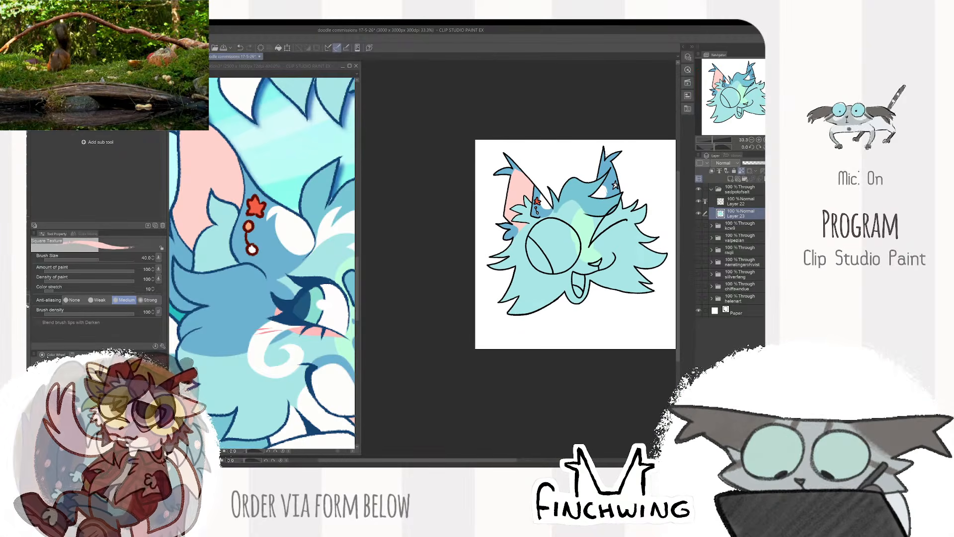
- Paint the outer cheek fur on the open-eye side in the deeper blue sampled from the reference, with brush size 60
{"action": "left_click", "coordinate": [243, 296]}
{"action": "scroll", "coordinate": [244, 295], "scroll_direction": "down", "scroll_amount": 4}
{"action": "scroll", "coordinate": [292, 262], "scroll_direction": "up", "scroll_amount": 1}
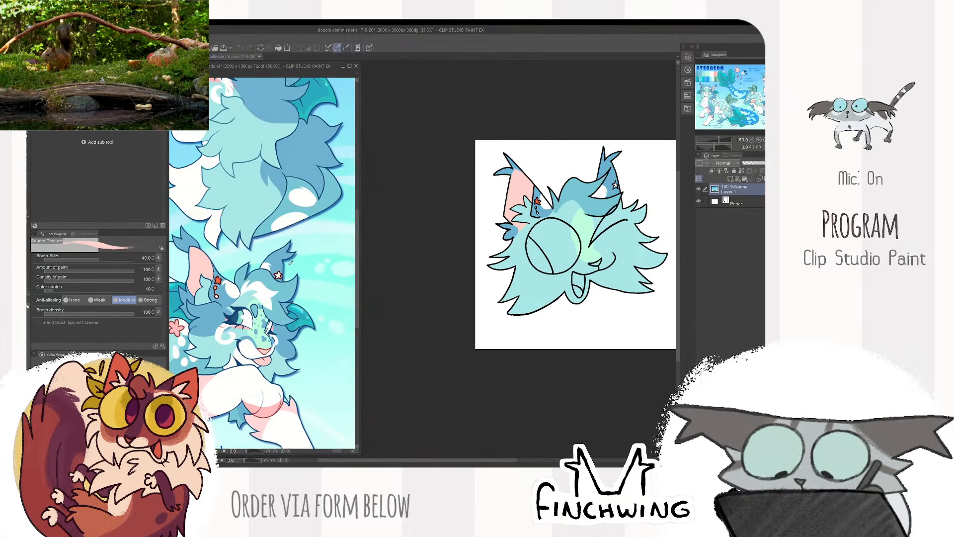
{"action": "left_click", "coordinate": [401, 187]}
{"action": "scroll", "coordinate": [400, 188], "scroll_direction": "up", "scroll_amount": 2}
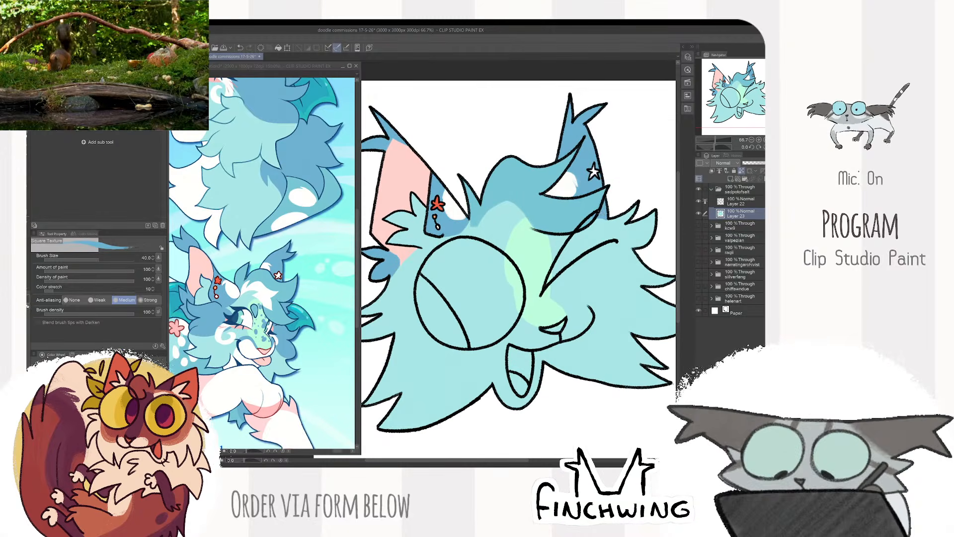
{"action": "left_click_drag", "start_coordinate": [634, 194], "coordinate": [600, 194]}
{"action": "left_click", "coordinate": [295, 303]}
{"action": "scroll", "coordinate": [291, 304], "scroll_direction": "up", "scroll_amount": 1}
{"action": "left_click_drag", "start_coordinate": [290, 304], "coordinate": [310, 292]}
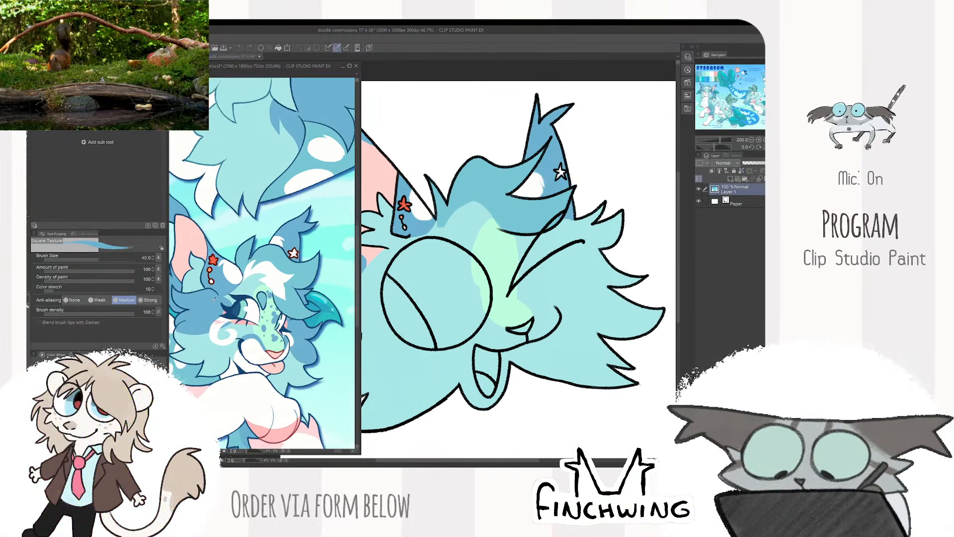
{"action": "mouse_move", "coordinate": [421, 259]}
{"action": "left_mouse_down"}
{"action": "mouse_move", "coordinate": [442, 180]}
{"action": "mouse_move", "coordinate": [447, 232]}
{"action": "mouse_move", "coordinate": [533, 217]}
{"action": "mouse_move", "coordinate": [487, 228]}
{"action": "mouse_move", "coordinate": [463, 261]}
{"action": "mouse_move", "coordinate": [533, 214]}
{"action": "mouse_move", "coordinate": [477, 279]}
{"action": "mouse_move", "coordinate": [517, 272]}
{"action": "mouse_move", "coordinate": [540, 252]}
{"action": "left_mouse_up"}
{"action": "key", "text": "bracketright"}
{"action": "key", "text": "bracketright"}
{"action": "mouse_move", "coordinate": [576, 250]}
{"action": "left_mouse_down"}
{"action": "mouse_move", "coordinate": [519, 252]}
{"action": "mouse_move", "coordinate": [474, 239]}
{"action": "mouse_move", "coordinate": [406, 295]}
{"action": "left_mouse_up"}
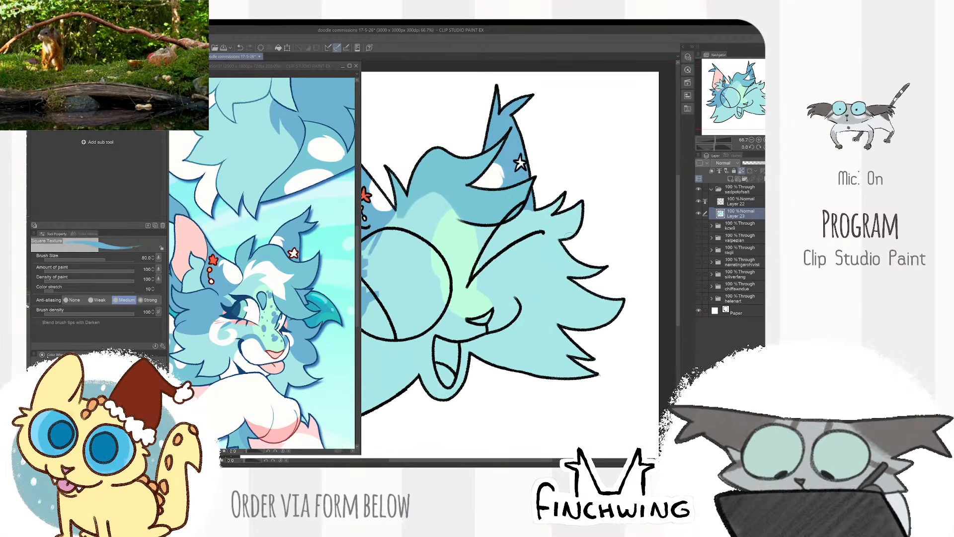
- Paint the upper cheek fur tufts on the winking side in the same deeper blue, with a curved inner edge
{"action": "left_click_drag", "start_coordinate": [566, 238], "coordinate": [560, 241]}
{"action": "mouse_move", "coordinate": [527, 213]}
{"action": "left_mouse_down"}
{"action": "mouse_move", "coordinate": [546, 218]}
{"action": "mouse_move", "coordinate": [590, 293]}
{"action": "mouse_move", "coordinate": [630, 310]}
{"action": "mouse_move", "coordinate": [551, 258]}
{"action": "mouse_move", "coordinate": [568, 280]}
{"action": "mouse_move", "coordinate": [594, 215]}
{"action": "left_mouse_up"}
{"action": "left_click_drag", "start_coordinate": [577, 243], "coordinate": [595, 210]}
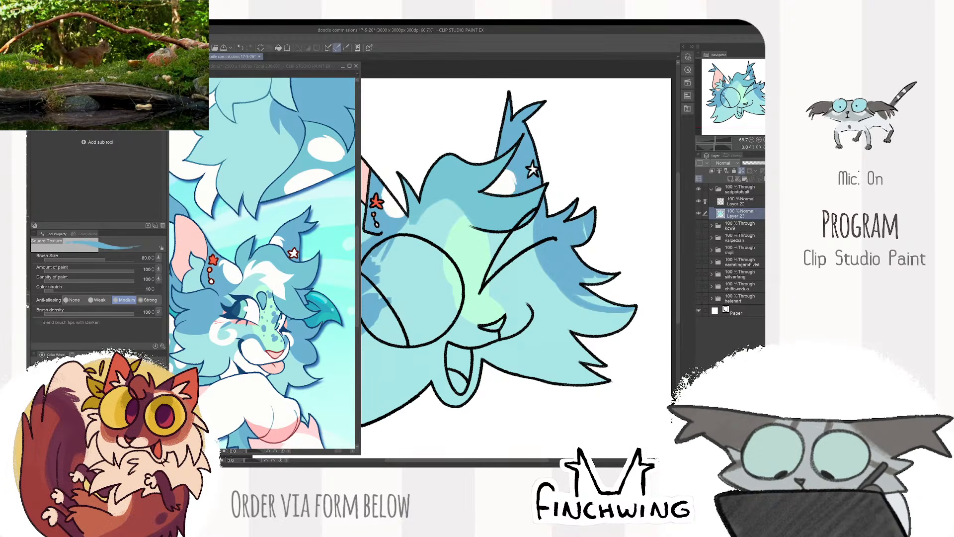
{"action": "left_click_drag", "start_coordinate": [549, 242], "coordinate": [585, 296]}
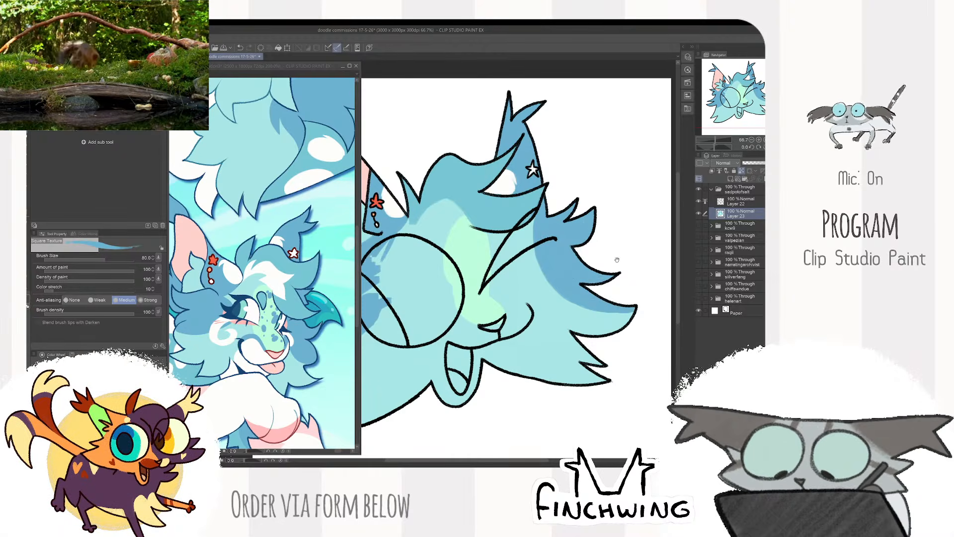
{"action": "scroll", "coordinate": [617, 259], "scroll_direction": "down", "scroll_amount": 3}
{"action": "scroll", "coordinate": [611, 249], "scroll_direction": "up", "scroll_amount": 2}
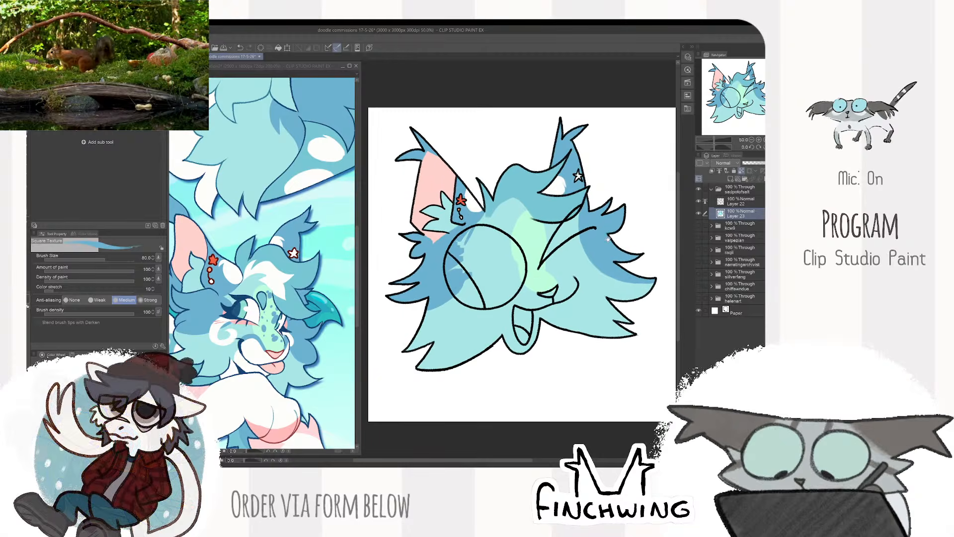
{"action": "left_click_drag", "start_coordinate": [607, 239], "coordinate": [618, 230]}
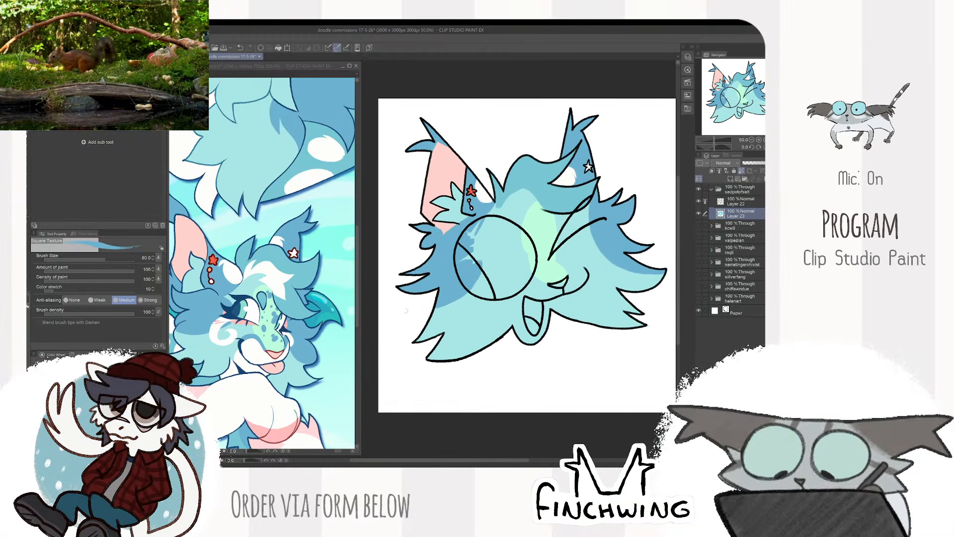
- Paint the muzzle and chin around the open mouth white, enlarging the brush to size 50
{"action": "scroll", "coordinate": [558, 257], "scroll_direction": "up", "scroll_amount": 2}
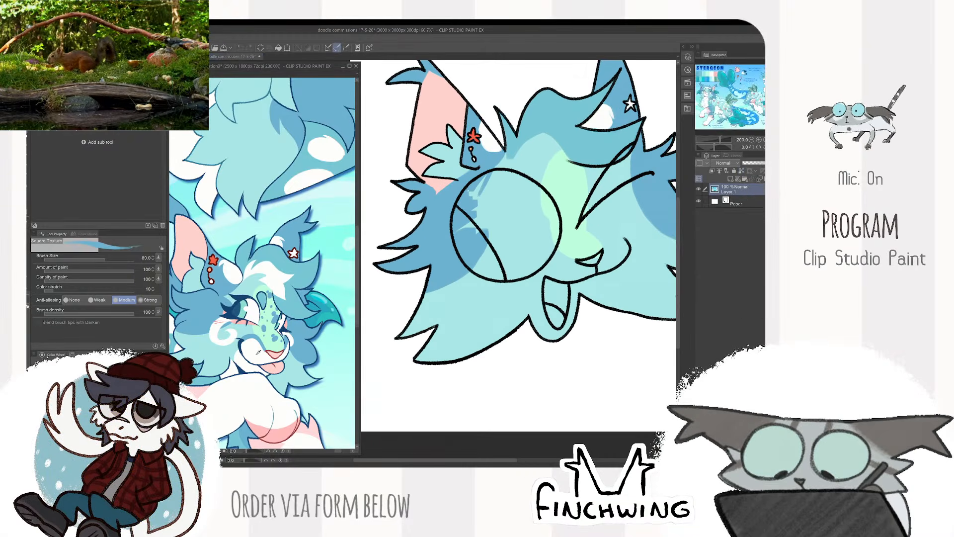
{"action": "scroll", "coordinate": [613, 246], "scroll_direction": "up", "scroll_amount": 2}
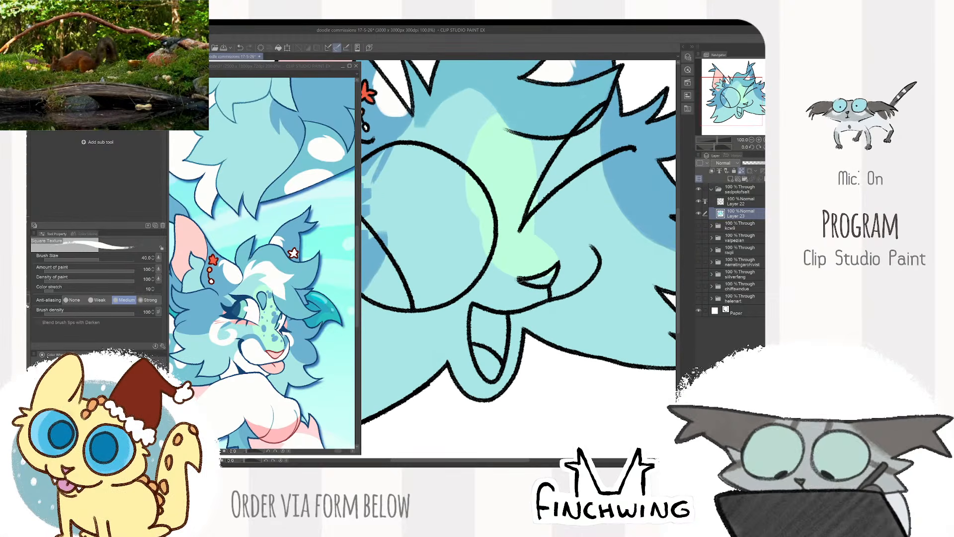
{"action": "mouse_move", "coordinate": [520, 279]}
{"action": "left_mouse_down"}
{"action": "mouse_move", "coordinate": [476, 294]}
{"action": "mouse_move", "coordinate": [504, 286]}
{"action": "mouse_move", "coordinate": [482, 300]}
{"action": "mouse_move", "coordinate": [494, 301]}
{"action": "mouse_move", "coordinate": [519, 285]}
{"action": "mouse_move", "coordinate": [536, 298]}
{"action": "mouse_move", "coordinate": [590, 257]}
{"action": "mouse_move", "coordinate": [593, 265]}
{"action": "mouse_move", "coordinate": [570, 234]}
{"action": "mouse_move", "coordinate": [572, 256]}
{"action": "mouse_move", "coordinate": [556, 285]}
{"action": "mouse_move", "coordinate": [580, 263]}
{"action": "mouse_move", "coordinate": [554, 293]}
{"action": "mouse_move", "coordinate": [580, 271]}
{"action": "left_mouse_up"}
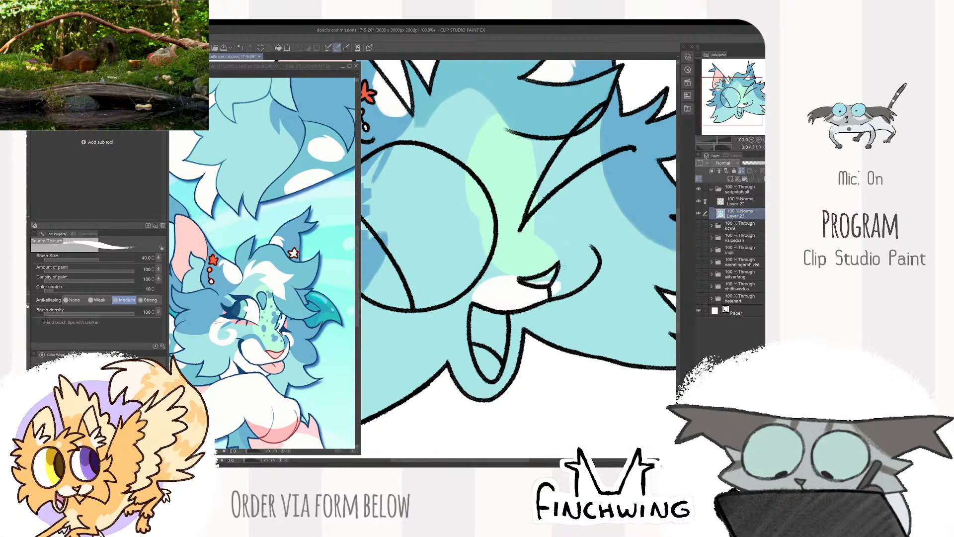
{"action": "key", "text": "bracketright"}
{"action": "left_click", "coordinate": [568, 238], "text": "alt"}
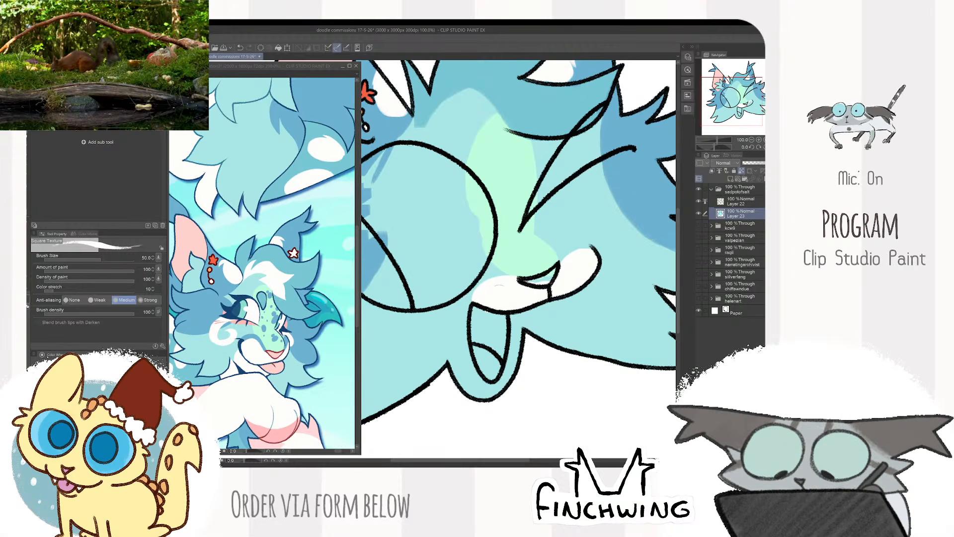
{"action": "left_click_drag", "start_coordinate": [544, 301], "coordinate": [533, 255]}
{"action": "mouse_move", "coordinate": [465, 264]}
{"action": "left_mouse_down"}
{"action": "mouse_move", "coordinate": [451, 343]}
{"action": "mouse_move", "coordinate": [475, 351]}
{"action": "mouse_move", "coordinate": [485, 296]}
{"action": "mouse_move", "coordinate": [504, 303]}
{"action": "mouse_move", "coordinate": [501, 326]}
{"action": "left_mouse_up"}
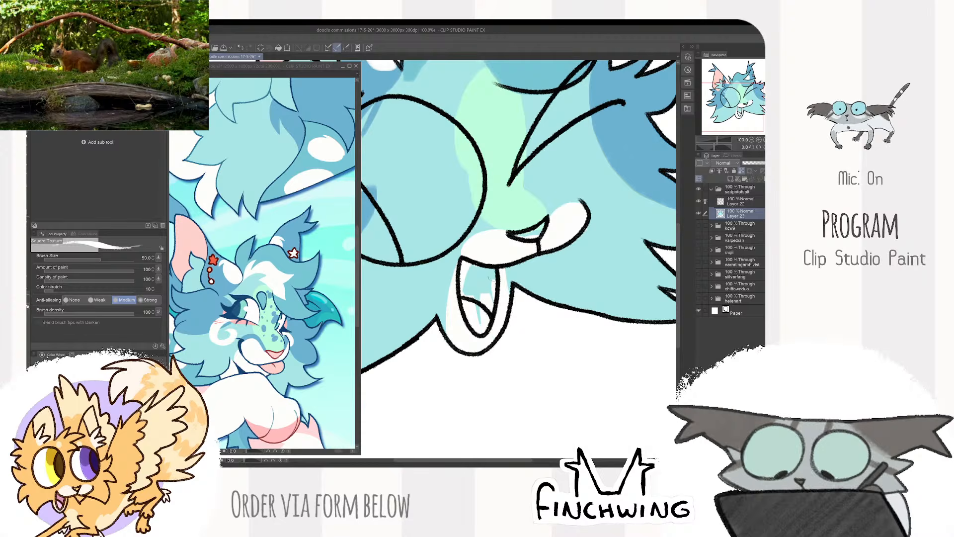
{"action": "left_click_drag", "start_coordinate": [491, 279], "coordinate": [483, 292]}
- Shade the muzzle's upper edges blue and the area beside the nose green with colours sampled from the reference's muzzle
{"action": "left_click", "coordinate": [274, 318], "text": "alt"}
{"action": "left_click", "coordinate": [502, 243]}
{"action": "left_click_drag", "start_coordinate": [498, 244], "coordinate": [450, 272]}
{"action": "left_click", "coordinate": [281, 338], "text": "alt"}
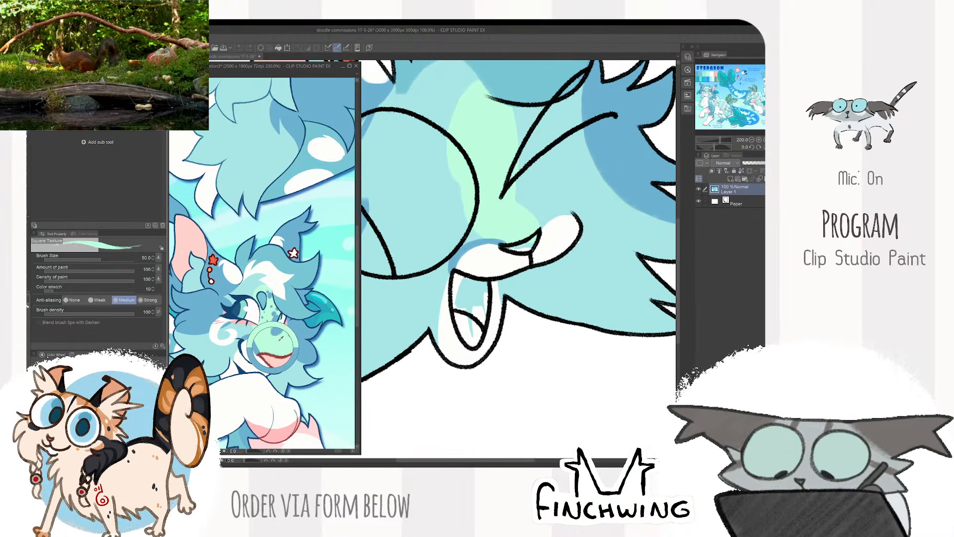
{"action": "left_click", "coordinate": [541, 236]}
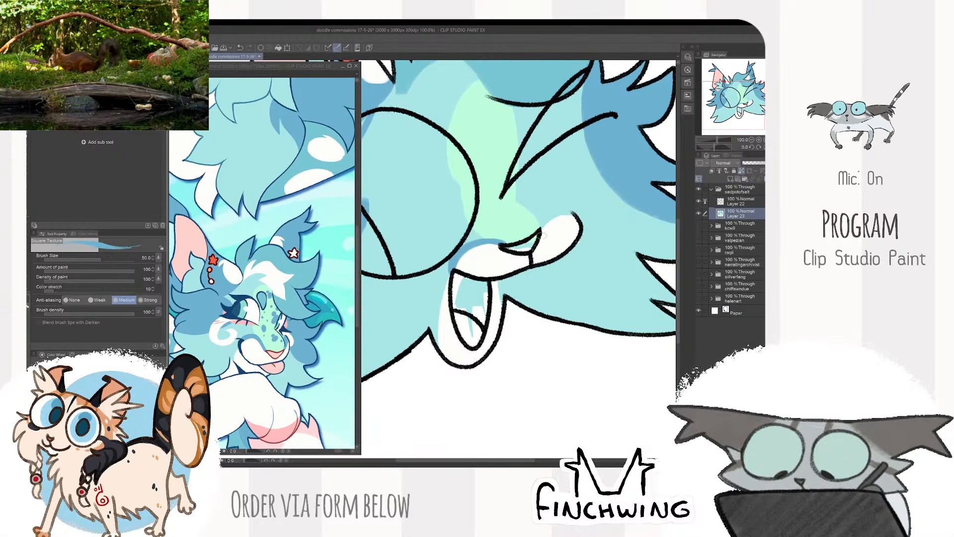
{"action": "left_click_drag", "start_coordinate": [539, 233], "coordinate": [576, 214]}
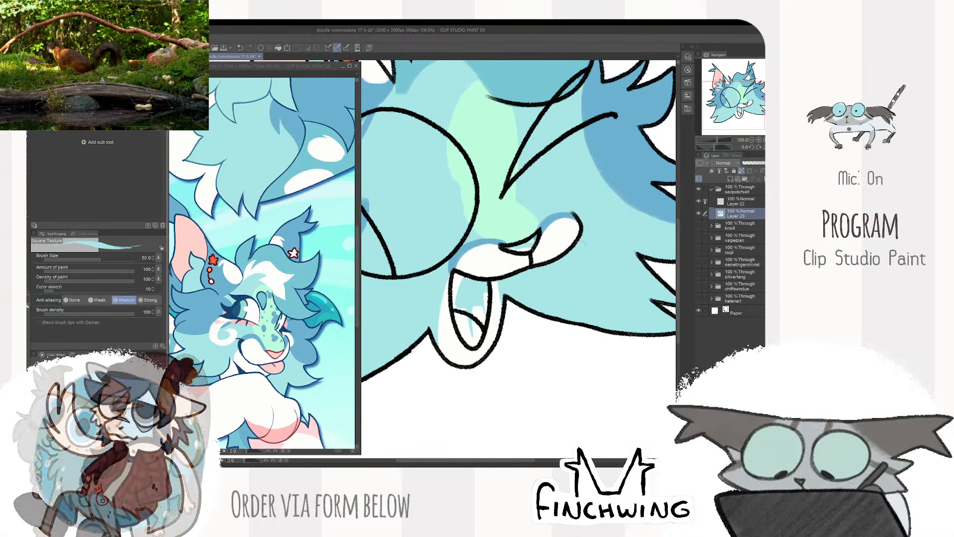
- Colour the nose pink using the shade sampled from the reference's nose, with brush size 40
{"action": "left_click", "coordinate": [277, 352], "text": "alt"}
{"action": "left_click", "coordinate": [503, 323]}
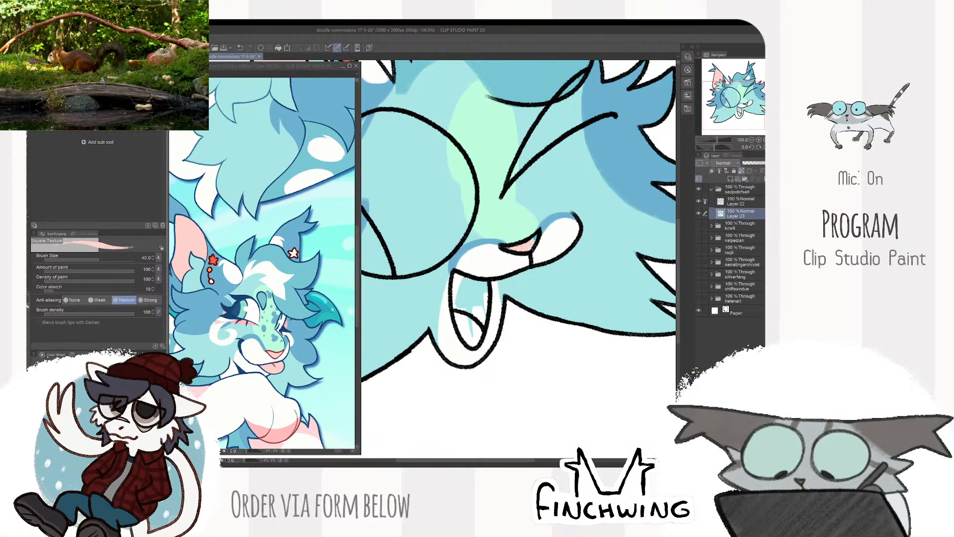
- Paint the open mouth's interior dark reddish brown and the tongue light pink, staying inside the mouth lines
{"action": "left_click", "coordinate": [277, 352], "text": "alt"}
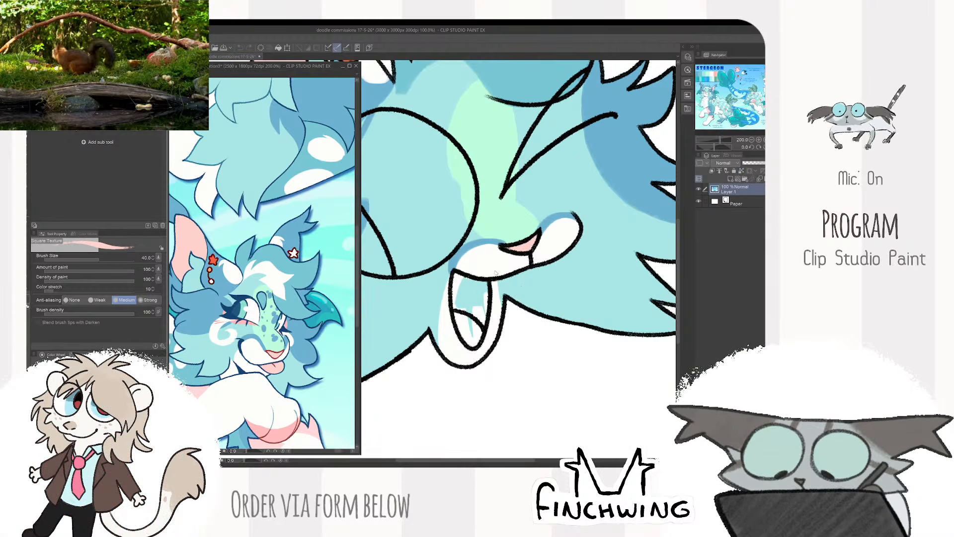
{"action": "left_click", "coordinate": [461, 285]}
{"action": "left_click", "coordinate": [102, 416]}
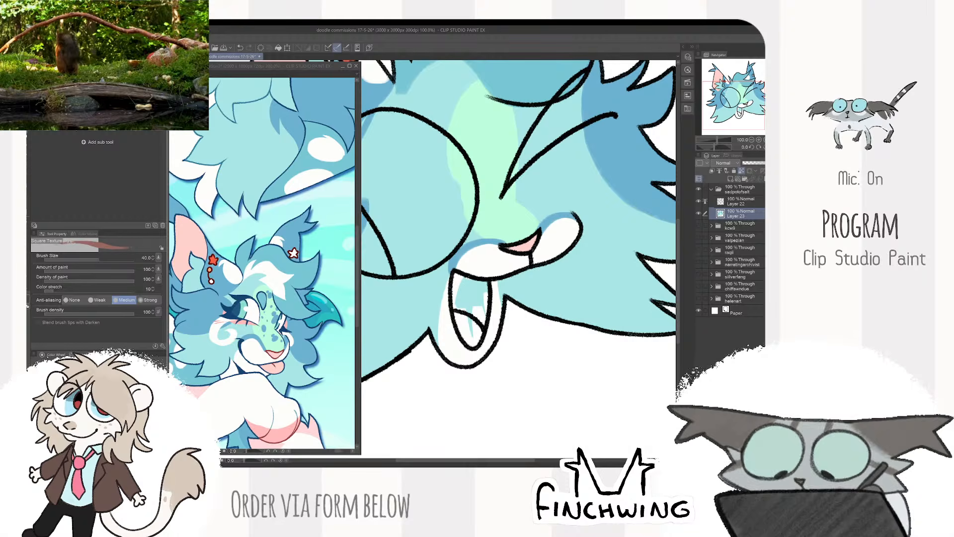
{"action": "left_click_drag", "start_coordinate": [455, 276], "coordinate": [456, 307]}
{"action": "key", "text": "ctrl+z"}
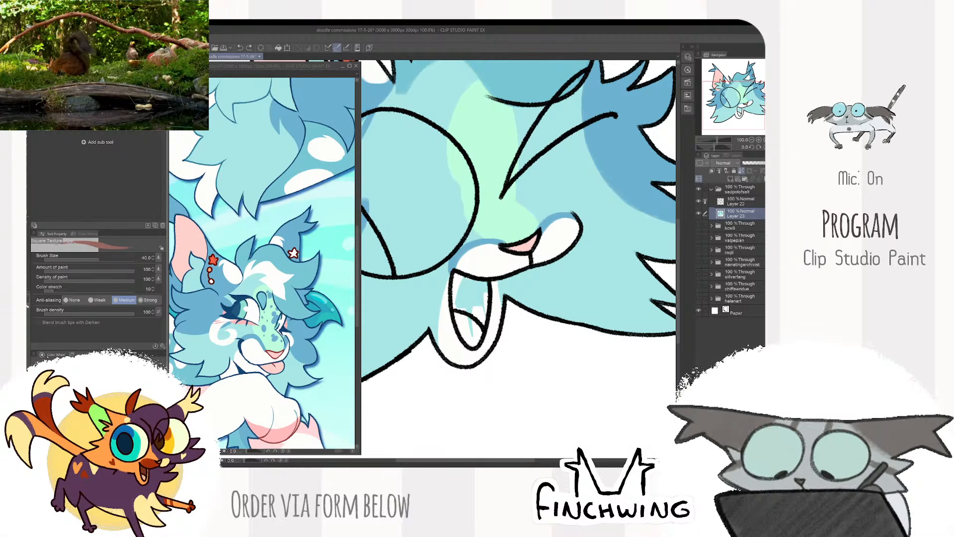
{"action": "mouse_move", "coordinate": [455, 274]}
{"action": "left_mouse_down"}
{"action": "mouse_move", "coordinate": [457, 308]}
{"action": "mouse_move", "coordinate": [483, 328]}
{"action": "mouse_move", "coordinate": [476, 293]}
{"action": "mouse_move", "coordinate": [460, 314]}
{"action": "left_mouse_up"}
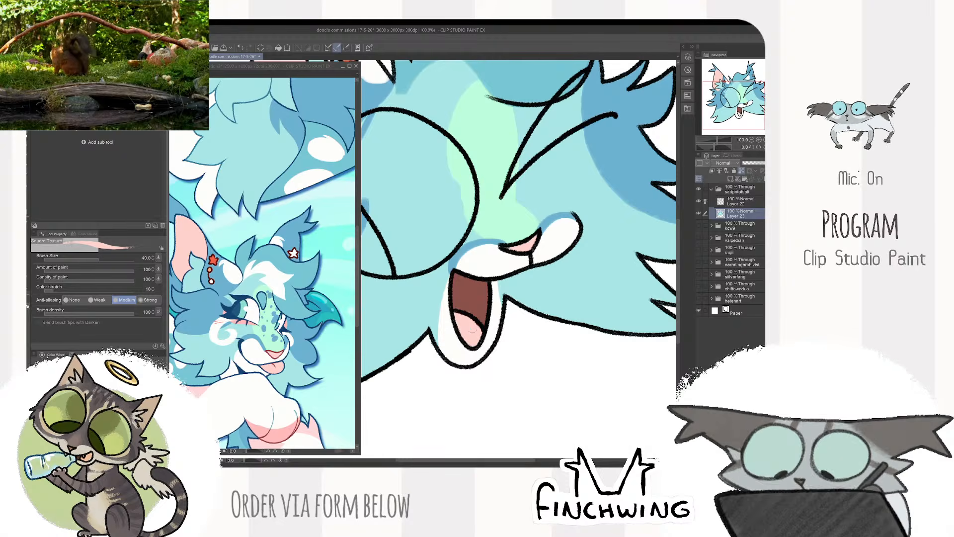
{"action": "left_click", "coordinate": [476, 308], "text": "alt"}
{"action": "left_click_drag", "start_coordinate": [476, 310], "coordinate": [463, 312]}
{"action": "left_click", "coordinate": [470, 329], "text": "alt"}
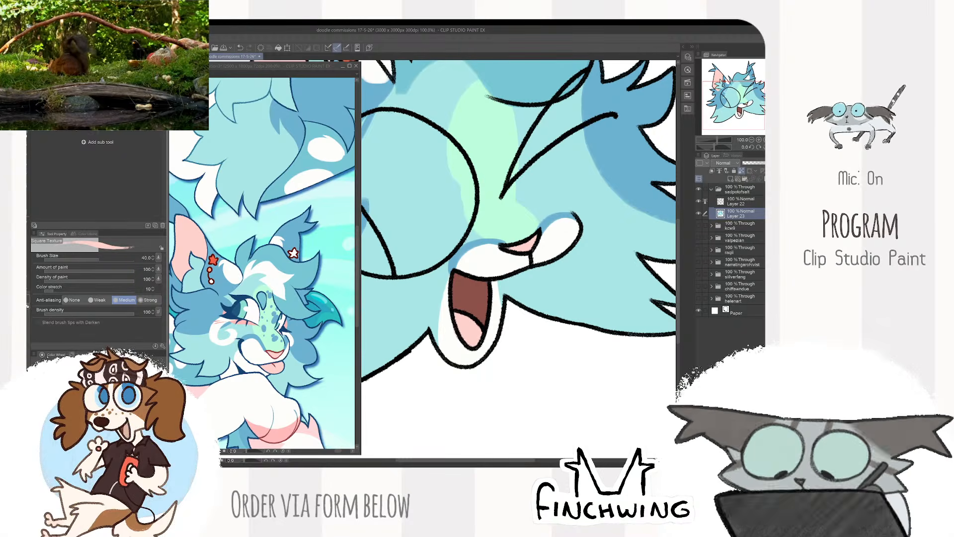
- Paint pink blush beneath the open eye and along the underside of the winking eye, using pink sampled from the reference's cheek
{"action": "key", "text": "ctrl+0"}
{"action": "left_click", "coordinate": [217, 327]}
{"action": "left_click", "coordinate": [218, 327], "text": "alt"}
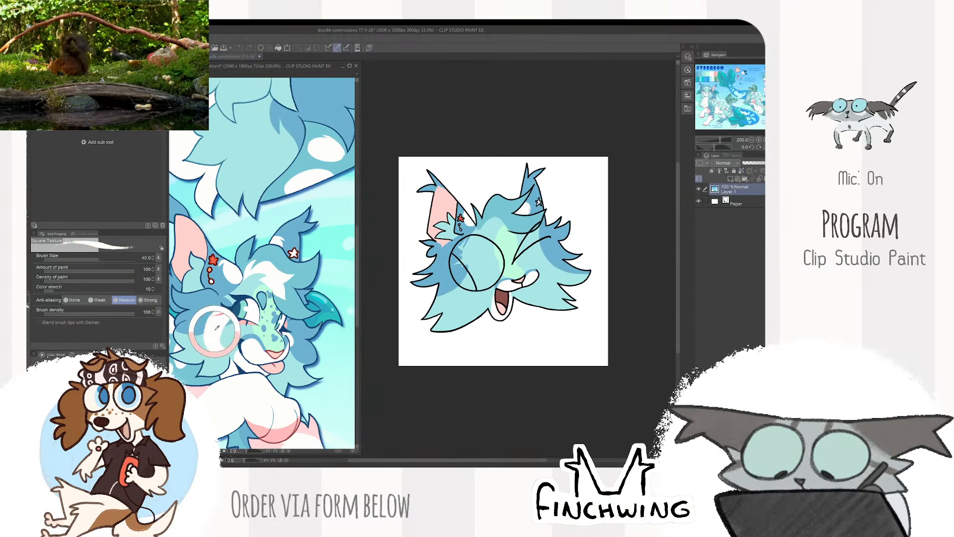
{"action": "scroll", "coordinate": [242, 324], "scroll_direction": "up", "scroll_amount": 2}
{"action": "left_click", "coordinate": [248, 329], "text": "alt"}
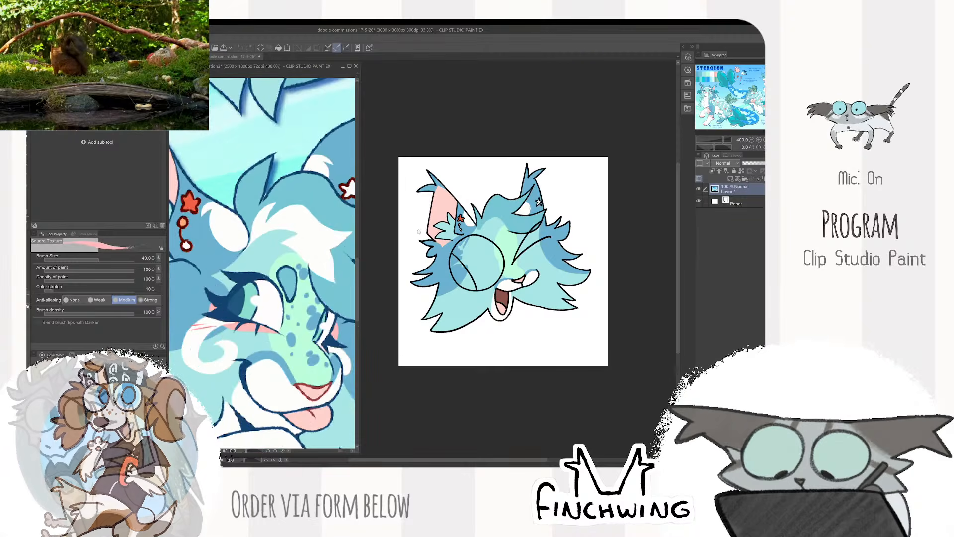
{"action": "left_click", "coordinate": [499, 253]}
{"action": "scroll", "coordinate": [499, 254], "scroll_direction": "up", "scroll_amount": 2}
{"action": "mouse_move", "coordinate": [502, 288]}
{"action": "left_mouse_down"}
{"action": "mouse_move", "coordinate": [552, 286]}
{"action": "mouse_move", "coordinate": [559, 270]}
{"action": "mouse_move", "coordinate": [444, 311]}
{"action": "mouse_move", "coordinate": [422, 251]}
{"action": "left_mouse_up"}
{"action": "scroll", "coordinate": [552, 297], "scroll_direction": "up", "scroll_amount": 1}
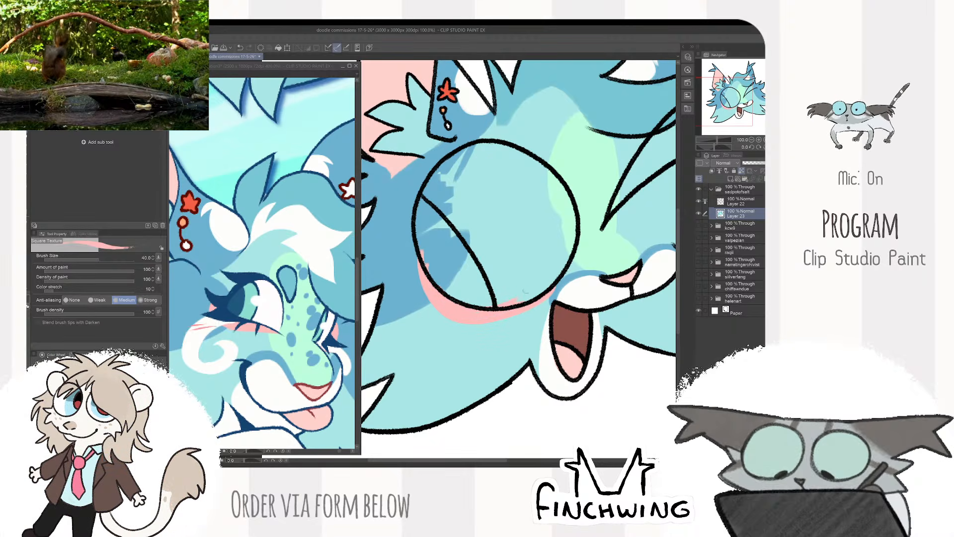
{"action": "left_click_drag", "start_coordinate": [626, 249], "coordinate": [472, 311]}
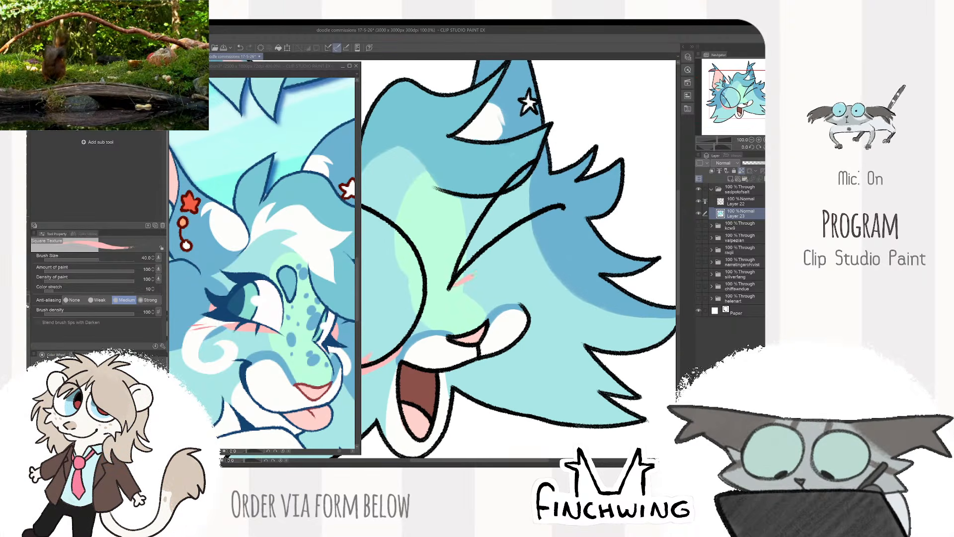
{"action": "mouse_move", "coordinate": [476, 273]}
{"action": "left_mouse_down"}
{"action": "mouse_move", "coordinate": [551, 216]}
{"action": "mouse_move", "coordinate": [458, 280]}
{"action": "mouse_move", "coordinate": [533, 229]}
{"action": "left_mouse_up"}
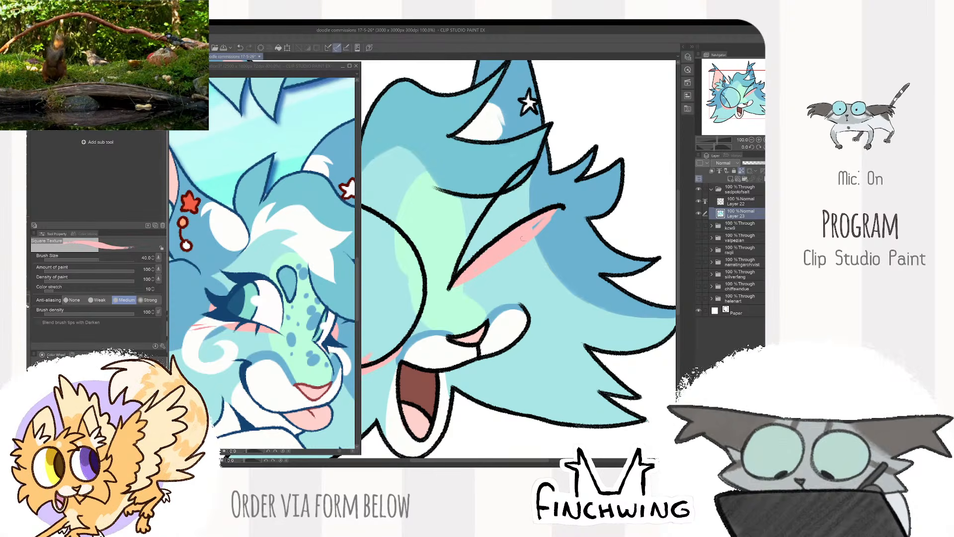
- Paint a curled white cheek marking with pointed tufts below the open eye, using white sampled from the reference's cheek swirl
{"action": "left_click", "coordinate": [217, 340]}
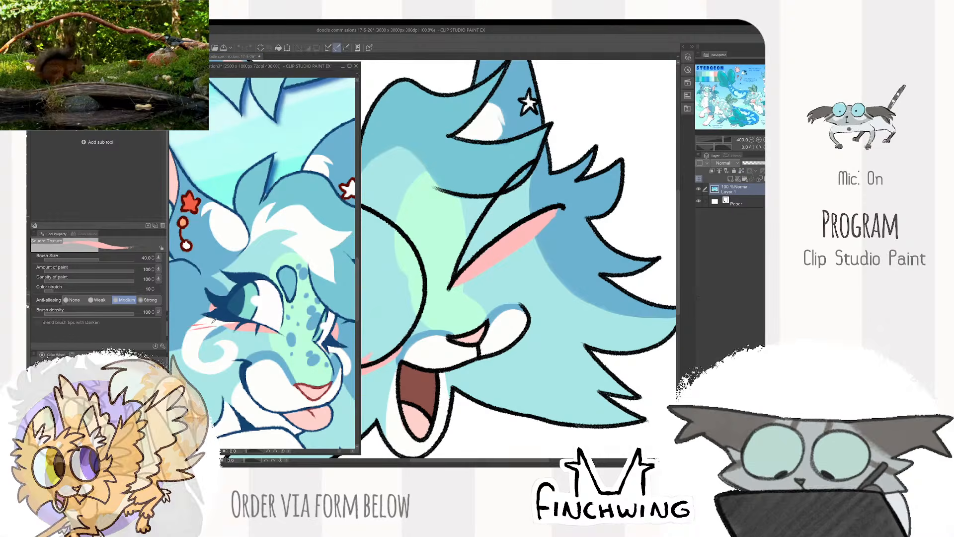
{"action": "left_click", "coordinate": [215, 339], "text": "alt"}
{"action": "mouse_move", "coordinate": [406, 343]}
{"action": "left_mouse_down"}
{"action": "mouse_move", "coordinate": [555, 211]}
{"action": "mouse_move", "coordinate": [587, 219]}
{"action": "left_mouse_up"}
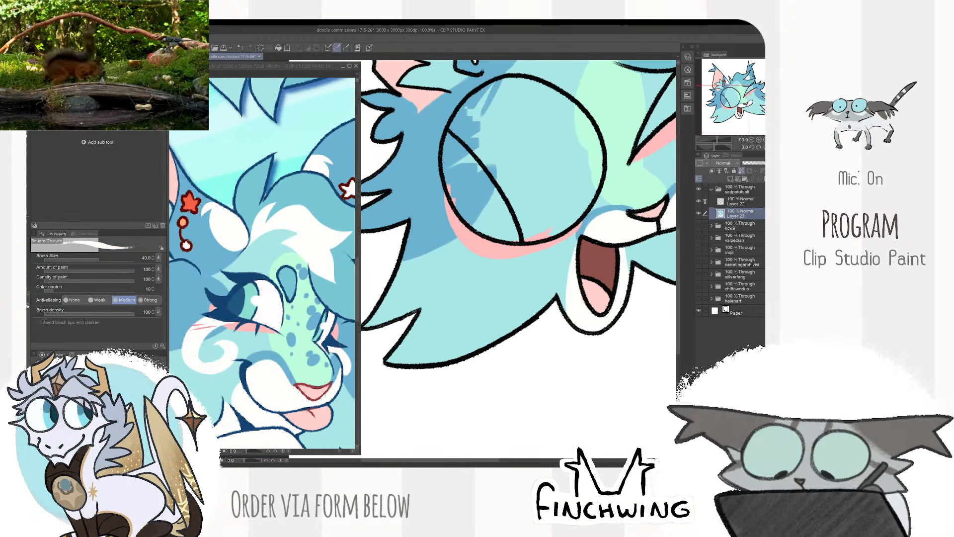
{"action": "mouse_move", "coordinate": [484, 230]}
{"action": "left_mouse_down"}
{"action": "mouse_move", "coordinate": [503, 271]}
{"action": "mouse_move", "coordinate": [481, 298]}
{"action": "mouse_move", "coordinate": [477, 200]}
{"action": "left_mouse_up"}
{"action": "mouse_move", "coordinate": [474, 211]}
{"action": "left_mouse_down"}
{"action": "mouse_move", "coordinate": [447, 269]}
{"action": "mouse_move", "coordinate": [457, 283]}
{"action": "mouse_move", "coordinate": [382, 319]}
{"action": "left_mouse_up"}
{"action": "left_click", "coordinate": [439, 308], "text": "alt"}
{"action": "left_click_drag", "start_coordinate": [436, 305], "coordinate": [433, 314]}
{"action": "left_click", "coordinate": [384, 298], "text": "alt"}
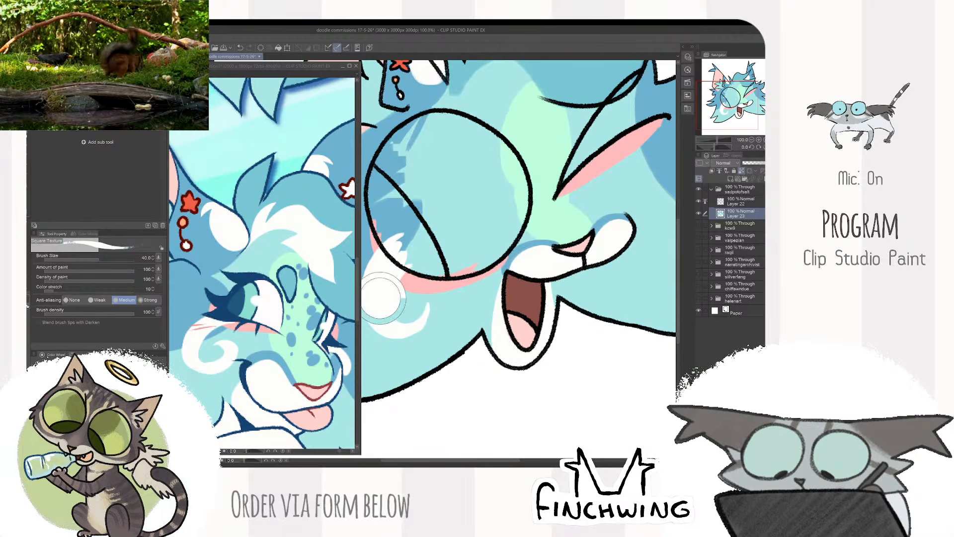
{"action": "left_click_drag", "start_coordinate": [596, 187], "coordinate": [475, 278]}
{"action": "mouse_move", "coordinate": [497, 230]}
{"action": "left_mouse_down"}
{"action": "mouse_move", "coordinate": [532, 250]}
{"action": "mouse_move", "coordinate": [506, 286]}
{"action": "left_mouse_up"}
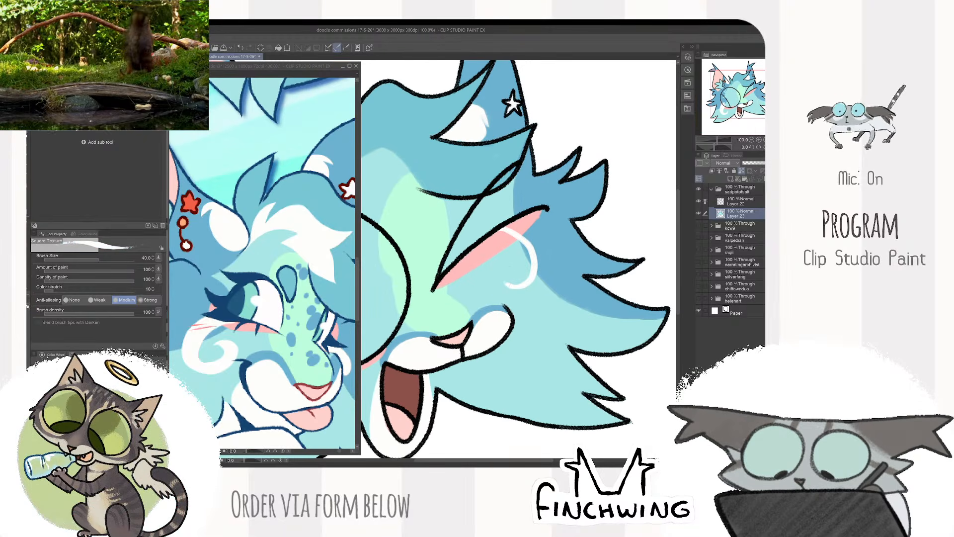
{"action": "key", "text": "ctrl+z"}
{"action": "mouse_move", "coordinate": [506, 225]}
{"action": "left_mouse_down"}
{"action": "mouse_move", "coordinate": [522, 276]}
{"action": "mouse_move", "coordinate": [516, 271]}
{"action": "mouse_move", "coordinate": [527, 284]}
{"action": "mouse_move", "coordinate": [550, 245]}
{"action": "mouse_move", "coordinate": [539, 214]}
{"action": "mouse_move", "coordinate": [525, 217]}
{"action": "mouse_move", "coordinate": [537, 259]}
{"action": "left_mouse_up"}
{"action": "scroll", "coordinate": [543, 208], "scroll_direction": "down", "scroll_amount": 2}
{"action": "scroll", "coordinate": [543, 207], "scroll_direction": "up", "scroll_amount": 1}
{"action": "key", "text": "ctrl+z"}
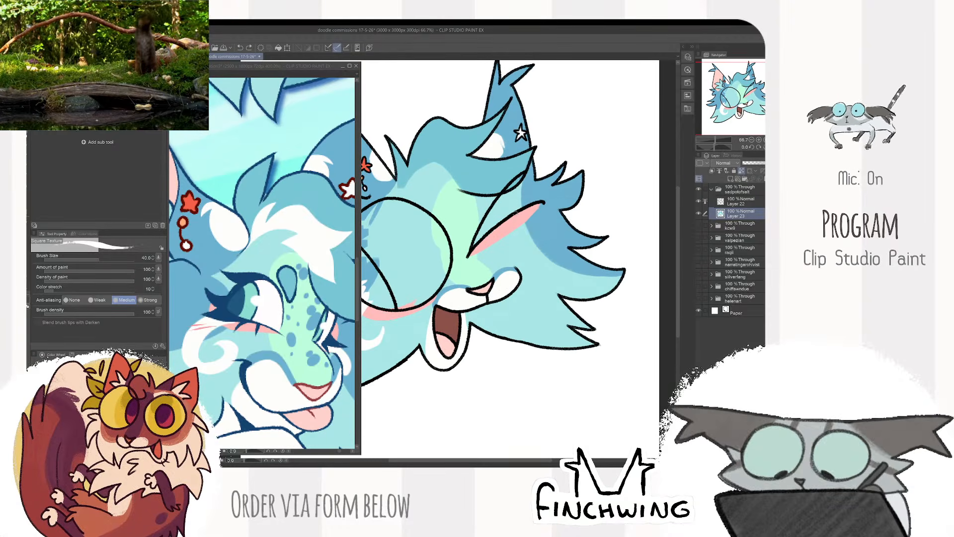
{"action": "key", "text": "ctrl+z"}
- Paint a white curl below the outer end of the winking eye and trim its inner edge with light blue fur colour
{"action": "left_click_drag", "start_coordinate": [518, 215], "coordinate": [526, 256]}
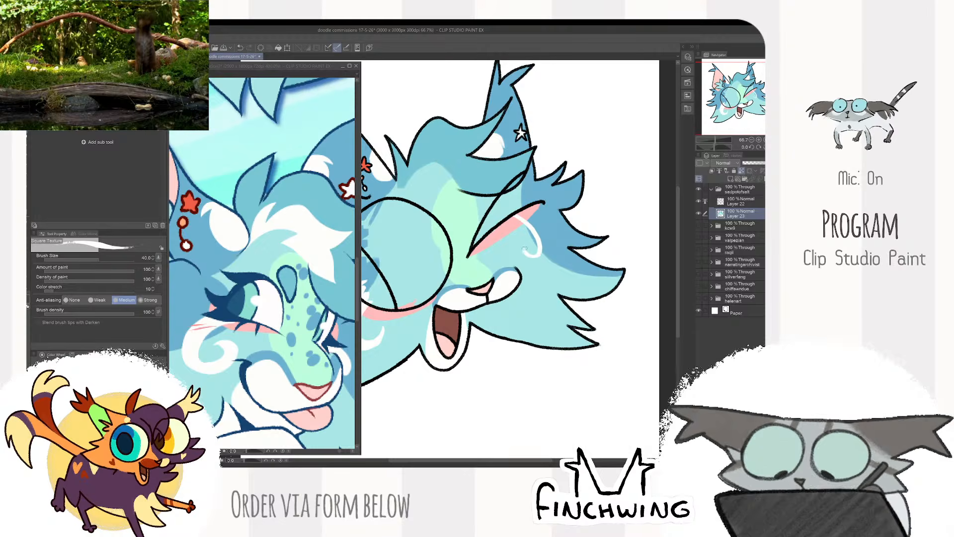
{"action": "scroll", "coordinate": [544, 241], "scroll_direction": "down", "scroll_amount": 2}
{"action": "scroll", "coordinate": [544, 241], "scroll_direction": "up", "scroll_amount": 3}
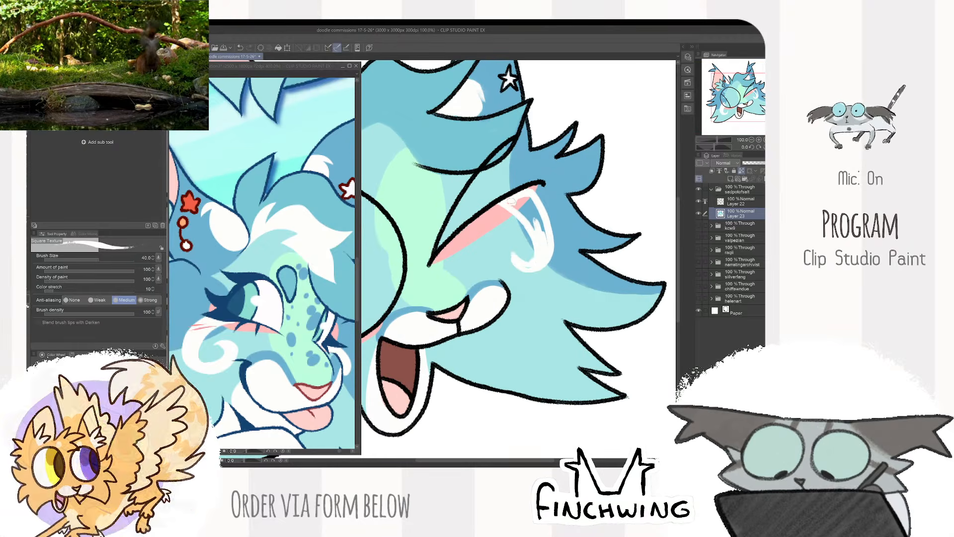
{"action": "left_click_drag", "start_coordinate": [521, 201], "coordinate": [537, 233]}
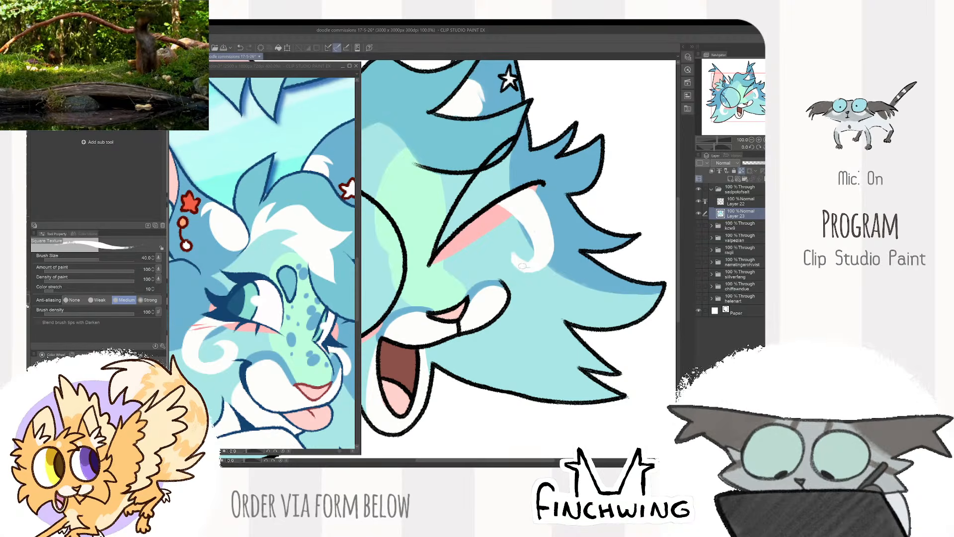
{"action": "left_click_drag", "start_coordinate": [527, 268], "coordinate": [519, 263]}
{"action": "left_click", "coordinate": [522, 249], "text": "alt"}
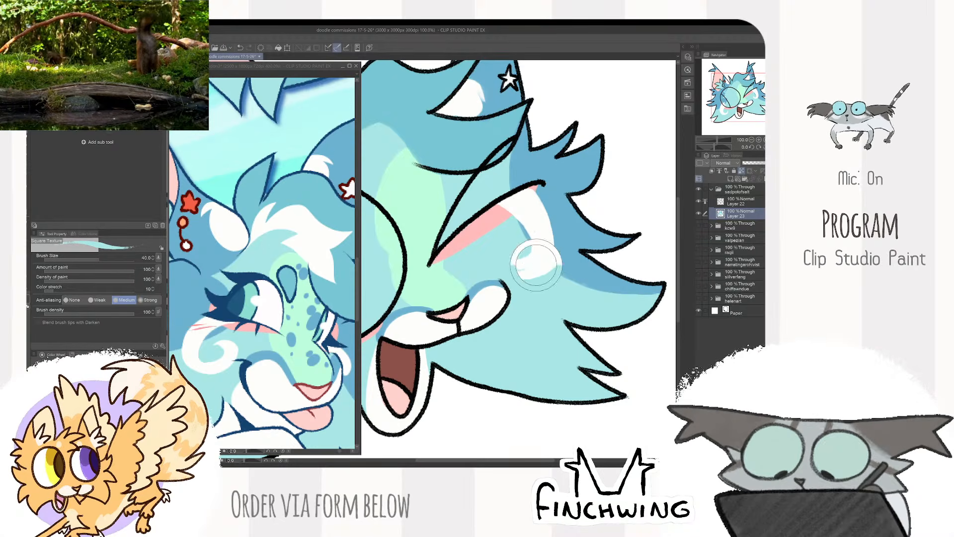
{"action": "scroll", "coordinate": [522, 248], "scroll_direction": "down", "scroll_amount": 2}
{"action": "scroll", "coordinate": [568, 223], "scroll_direction": "down", "scroll_amount": 1}
{"action": "left_click_drag", "start_coordinate": [580, 213], "coordinate": [577, 209]}
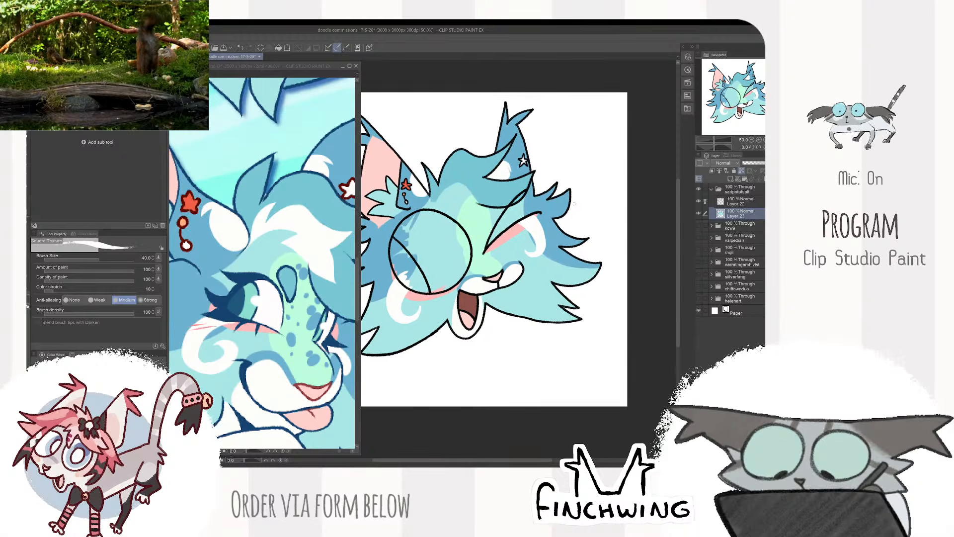
- Auto-select the open eye's interior on Layer 22 and fill it on Layer 23 with white sampled from the reference
{"action": "left_click", "coordinate": [284, 303]}
{"action": "scroll", "coordinate": [284, 303], "scroll_direction": "down", "scroll_amount": 2}
{"action": "left_click_drag", "start_coordinate": [284, 303], "coordinate": [255, 287]}
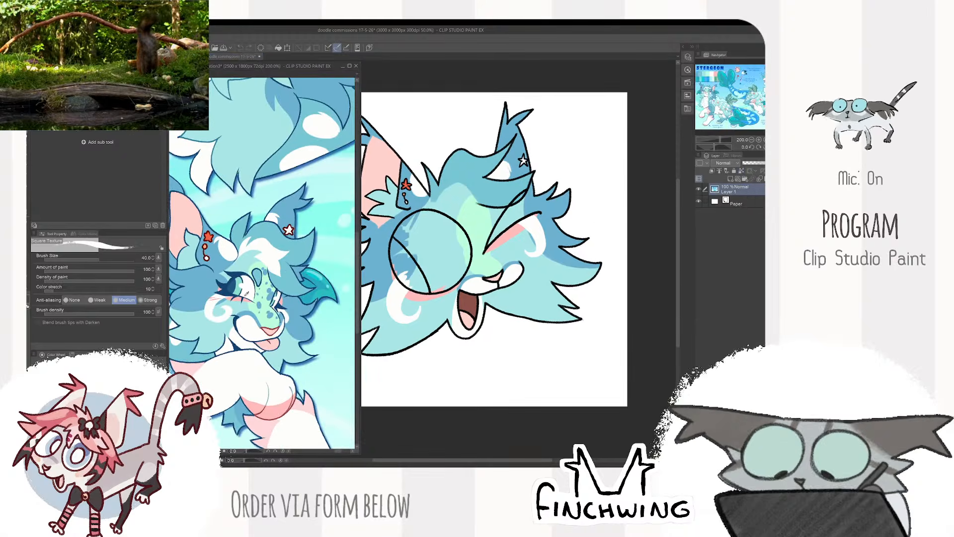
{"action": "left_click", "coordinate": [250, 291], "text": "alt"}
{"action": "left_click", "coordinate": [473, 230]}
{"action": "key", "text": "w"}
{"action": "left_click", "coordinate": [445, 241]}
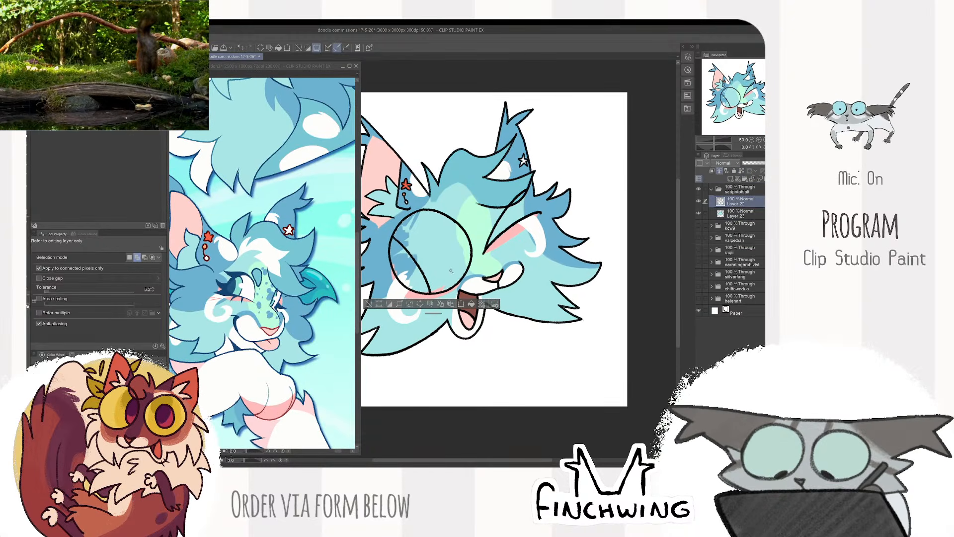
{"action": "left_click", "coordinate": [741, 213]}
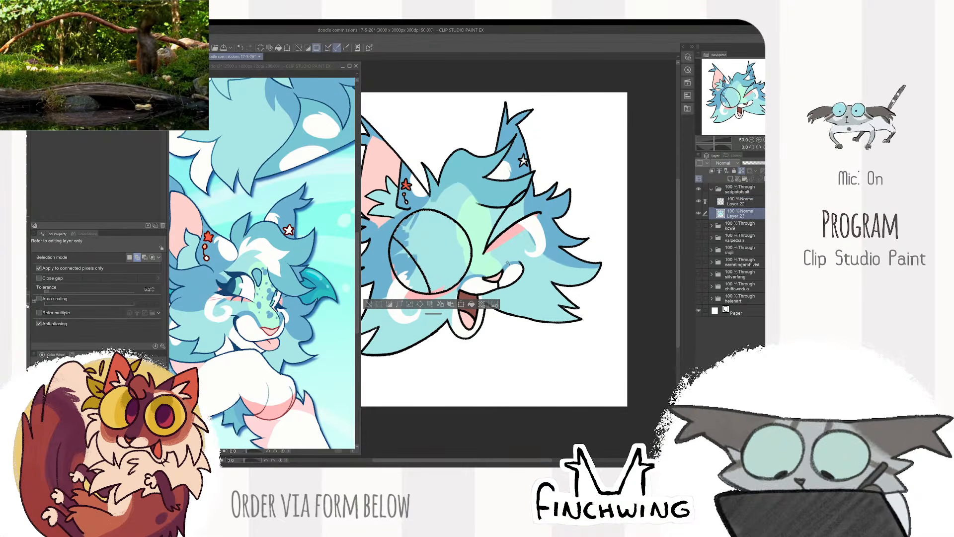
{"action": "key", "text": "alt+Delete"}
- Paint the open eye's iris in teal sampled from the reference's eye, enlarging the brush to size 80 and leaving a white outer crescent
{"action": "key", "text": "b"}
{"action": "left_click", "coordinate": [240, 288]}
{"action": "left_click", "coordinate": [239, 290], "text": "alt"}
{"action": "left_click", "coordinate": [425, 225]}
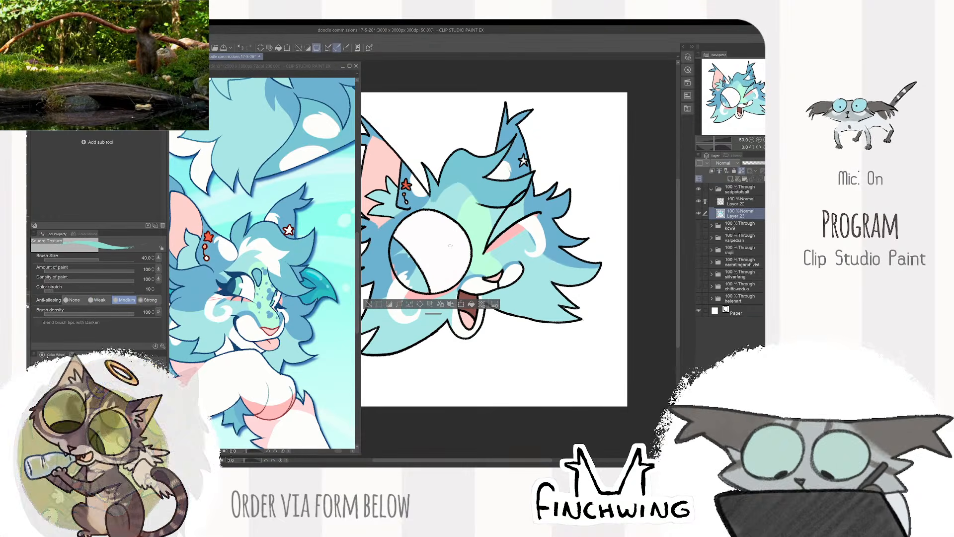
{"action": "key", "text": "bracketright"}
{"action": "key", "text": "bracketright"}
{"action": "key", "text": "bracketright"}
{"action": "key", "text": "bracketright"}
{"action": "left_click_drag", "start_coordinate": [412, 217], "coordinate": [451, 287]}
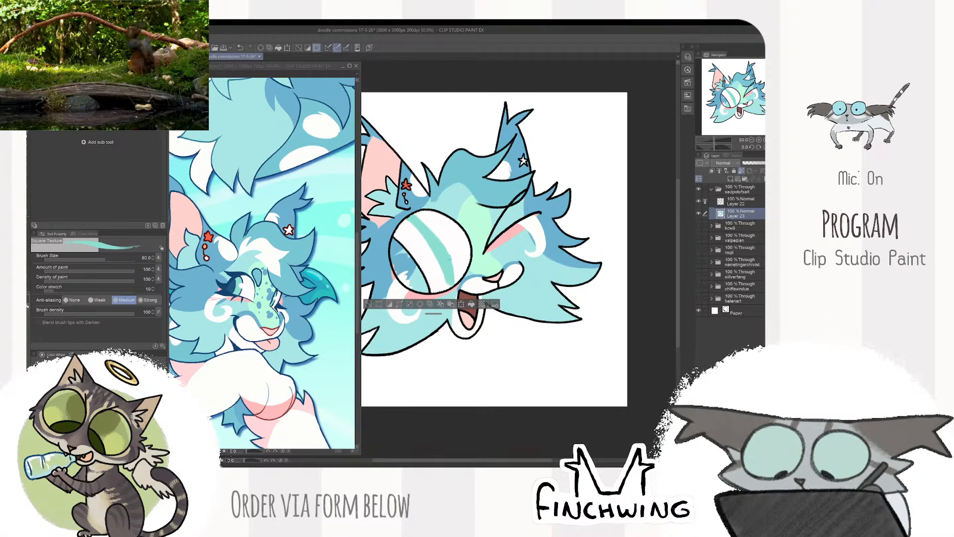
{"action": "left_click_drag", "start_coordinate": [446, 251], "coordinate": [446, 289]}
{"action": "left_click_drag", "start_coordinate": [421, 215], "coordinate": [454, 281]}
{"action": "mouse_move", "coordinate": [408, 221]}
{"action": "left_mouse_down"}
{"action": "mouse_move", "coordinate": [420, 244]}
{"action": "mouse_move", "coordinate": [410, 251]}
{"action": "mouse_move", "coordinate": [442, 291]}
{"action": "left_mouse_up"}
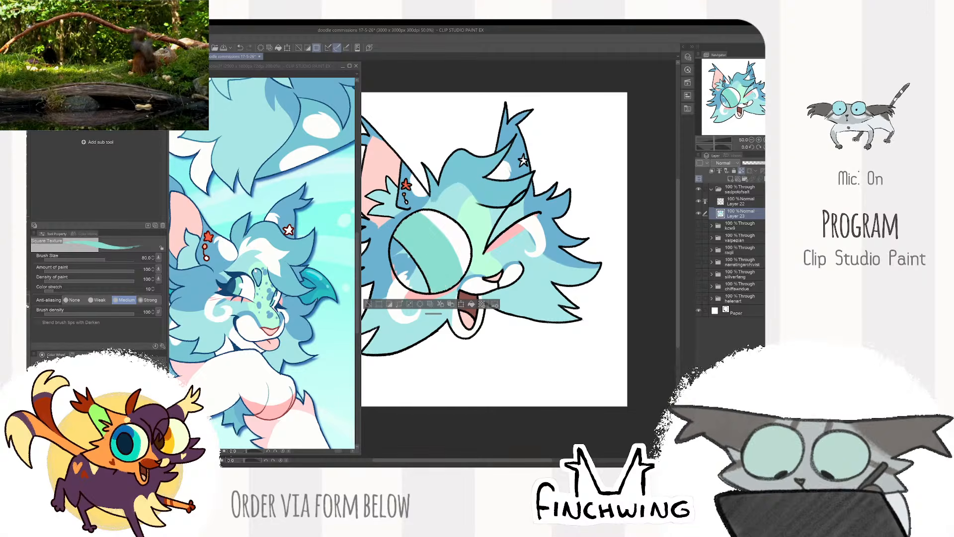
- Shade the upper part of the iris darker teal and paint the pupil dark blue sampled from the reference
{"action": "scroll", "coordinate": [418, 233], "scroll_direction": "up", "scroll_amount": 1}
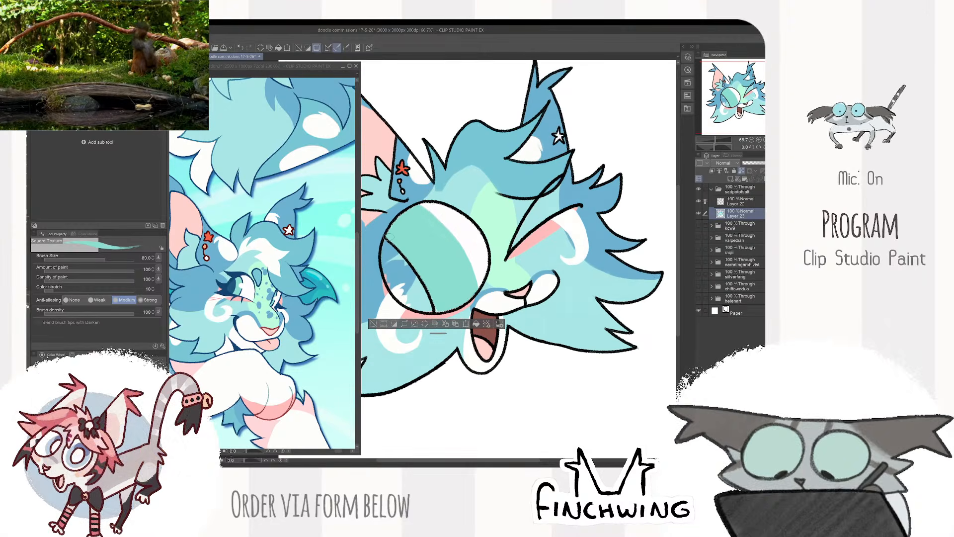
{"action": "mouse_move", "coordinate": [392, 222]}
{"action": "left_mouse_down"}
{"action": "mouse_move", "coordinate": [413, 256]}
{"action": "mouse_move", "coordinate": [425, 256]}
{"action": "left_mouse_up"}
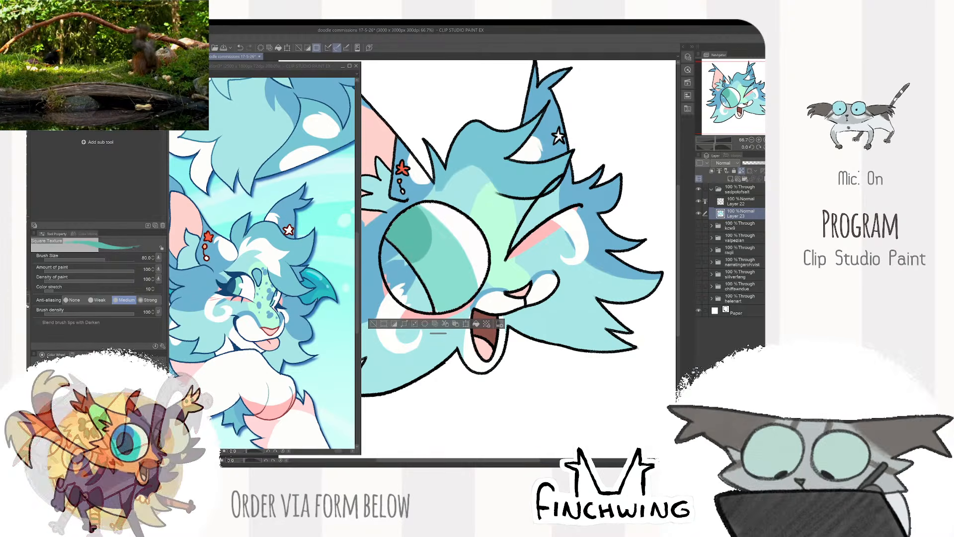
{"action": "left_click", "coordinate": [237, 280]}
{"action": "left_click", "coordinate": [233, 287], "text": "alt"}
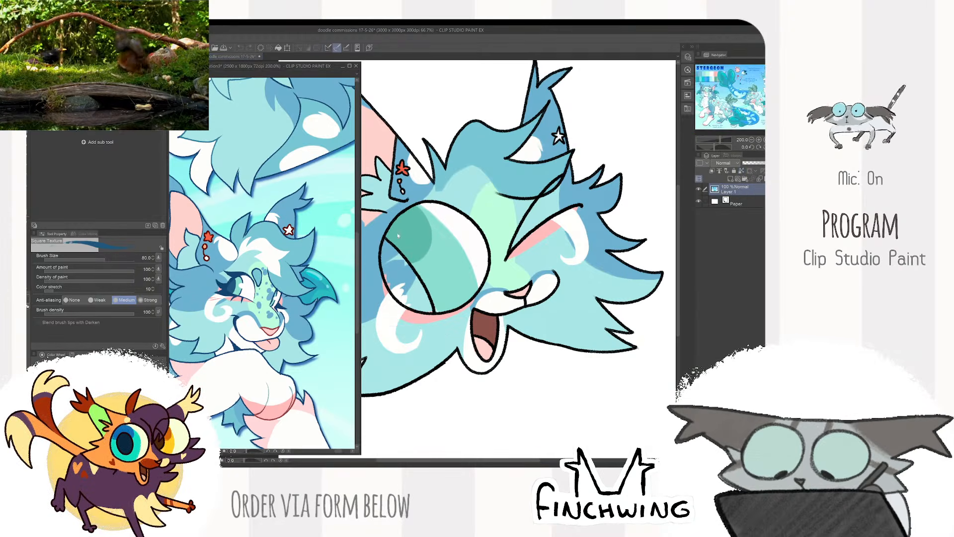
{"action": "left_click", "coordinate": [388, 243]}
{"action": "mouse_move", "coordinate": [388, 242]}
{"action": "left_mouse_down"}
{"action": "mouse_move", "coordinate": [385, 269]}
{"action": "mouse_move", "coordinate": [409, 303]}
{"action": "mouse_move", "coordinate": [408, 271]}
{"action": "mouse_move", "coordinate": [402, 284]}
{"action": "left_mouse_up"}
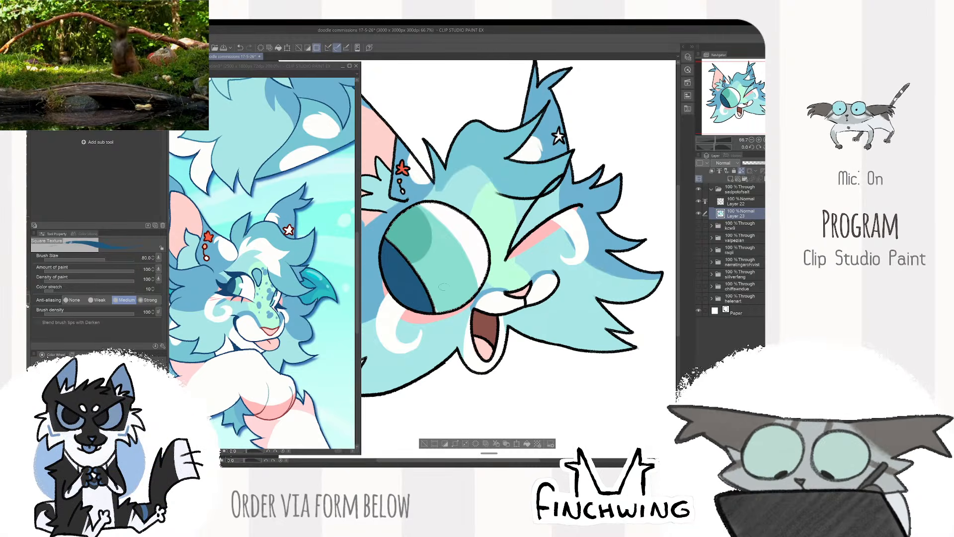
- Touch up the open eye's lower edge and the pink blush beneath it, reducing the brush to size 50
{"action": "scroll", "coordinate": [444, 287], "scroll_direction": "down", "scroll_amount": 2}
{"action": "left_click_drag", "start_coordinate": [527, 238], "coordinate": [562, 212]}
{"action": "scroll", "coordinate": [477, 278], "scroll_direction": "up", "scroll_amount": 3}
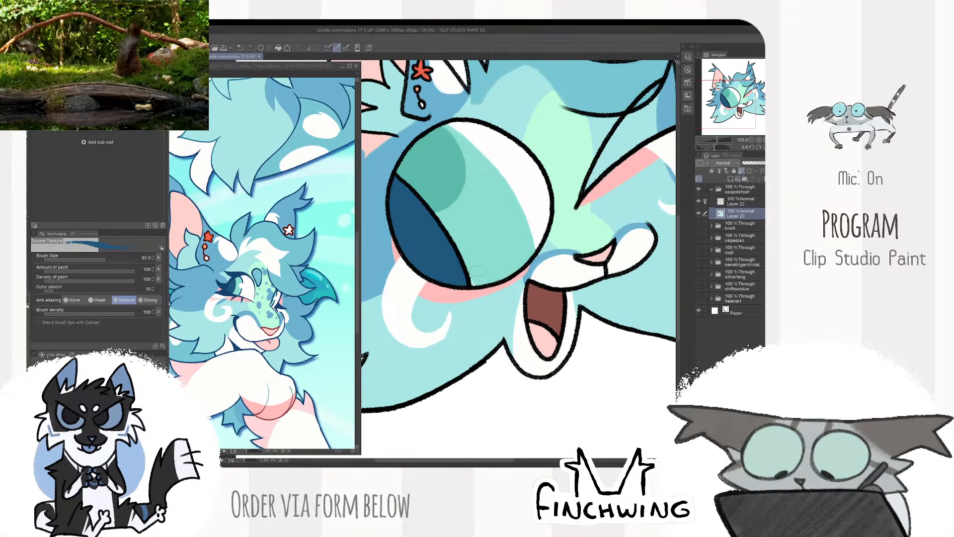
{"action": "key", "text": "bracketleft"}
{"action": "key", "text": "bracketleft"}
{"action": "key", "text": "bracketleft"}
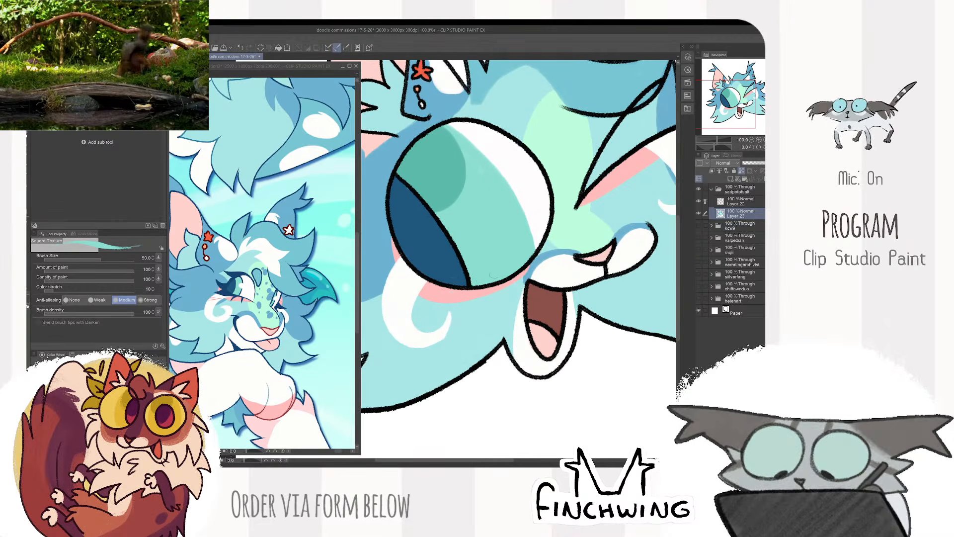
{"action": "left_click", "coordinate": [455, 270], "text": "alt"}
{"action": "left_click", "coordinate": [461, 291], "text": "alt"}
{"action": "scroll", "coordinate": [461, 291], "scroll_direction": "down", "scroll_amount": 3}
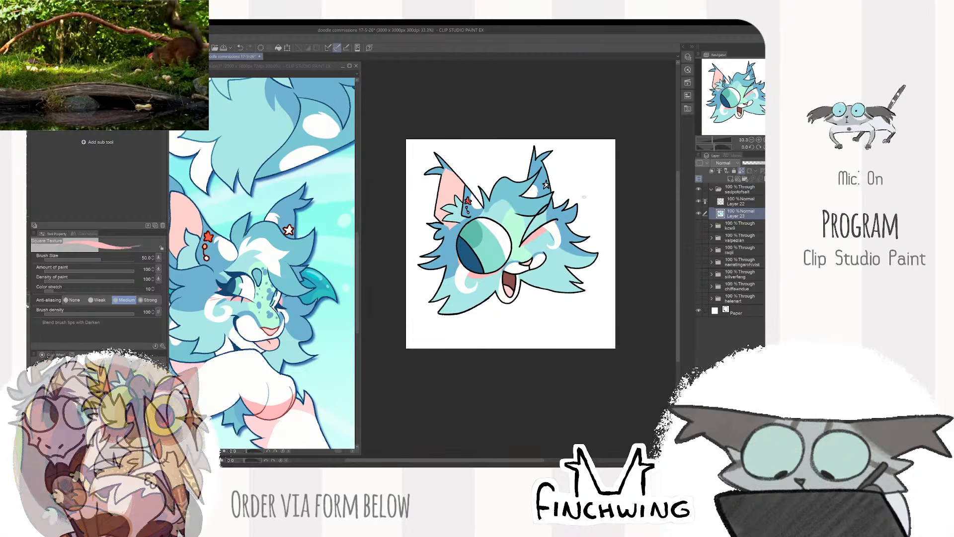
- Paint small blue freckles down the green nose bridge with blue sampled from the reference, using brush sizes 30 and 40
{"action": "left_click", "coordinate": [273, 312], "text": "alt"}
{"action": "scroll", "coordinate": [530, 219], "scroll_direction": "up", "scroll_amount": 3}
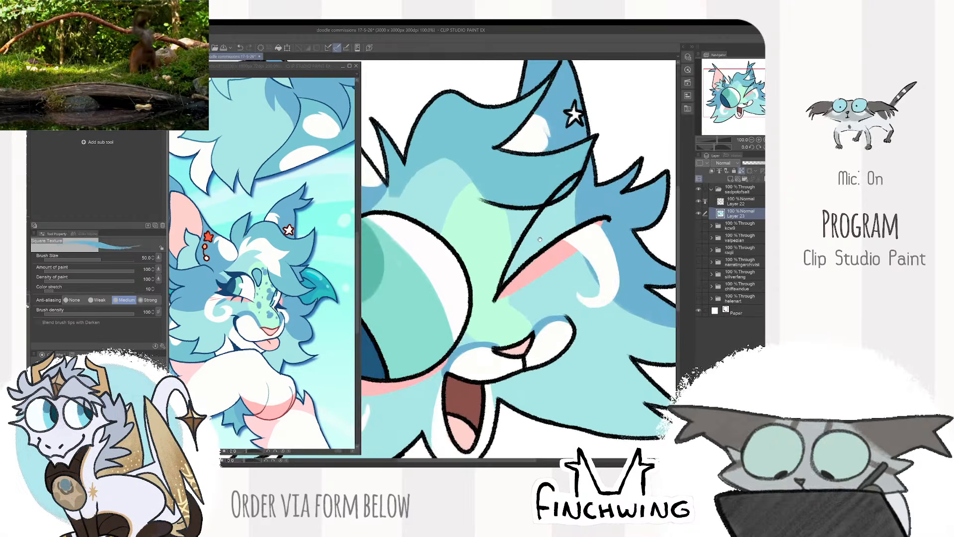
{"action": "left_click_drag", "start_coordinate": [481, 231], "coordinate": [479, 241]}
{"action": "key", "text": "["}
{"action": "left_click", "coordinate": [472, 227]}
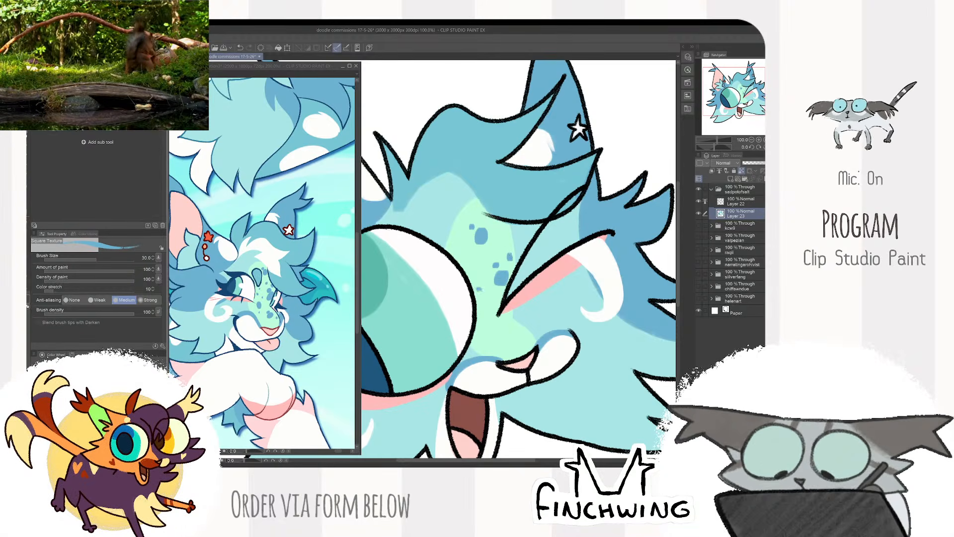
{"action": "key", "text": "]"}
{"action": "left_click_drag", "start_coordinate": [484, 325], "coordinate": [485, 329]}
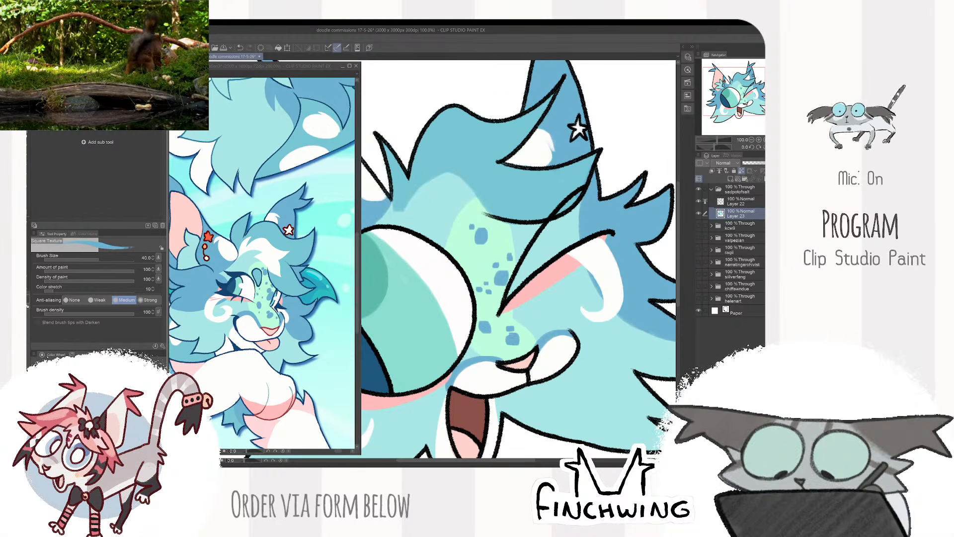
{"action": "left_click", "coordinate": [489, 337]}
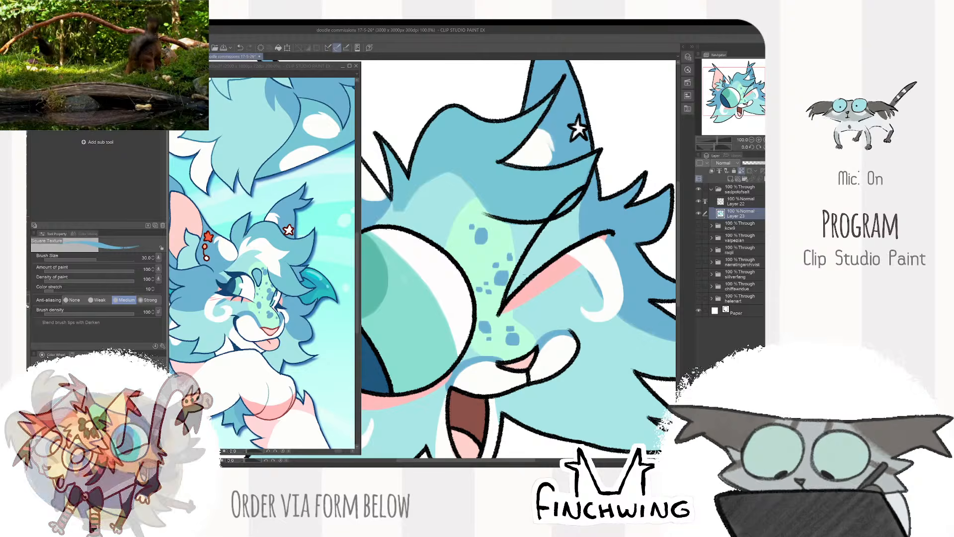
{"action": "scroll", "coordinate": [545, 224], "scroll_direction": "down", "scroll_amount": 3}
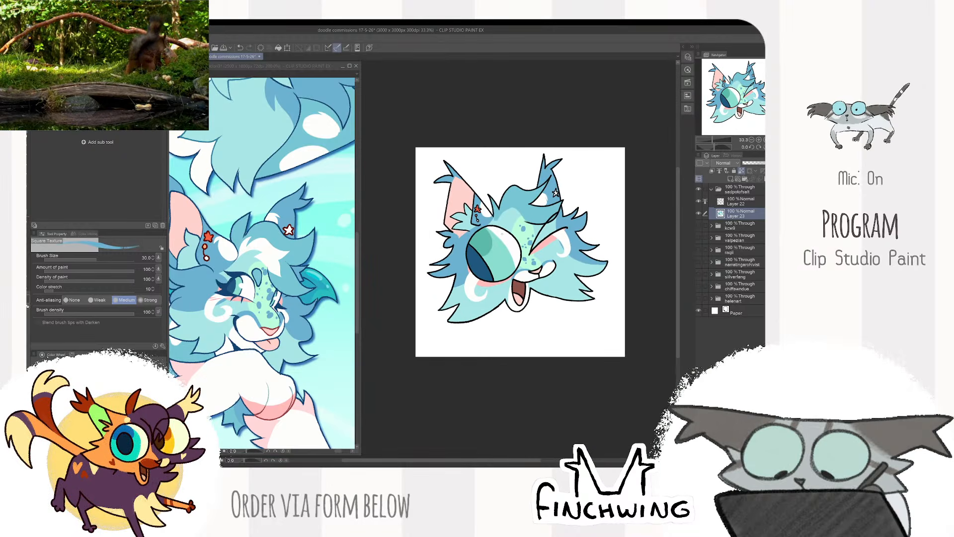
- Examine the reference sheet's full character and face markings and compare them with the drawn head
{"action": "left_click", "coordinate": [299, 349]}
{"action": "scroll", "coordinate": [311, 296], "scroll_direction": "down", "scroll_amount": 2}
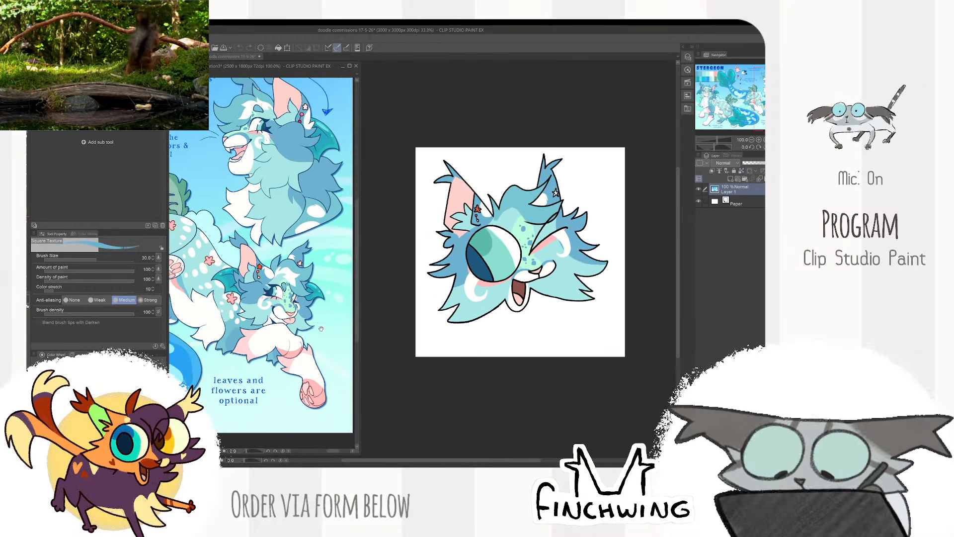
{"action": "scroll", "coordinate": [266, 328], "scroll_direction": "up", "scroll_amount": 1}
{"action": "left_click", "coordinate": [645, 190]}
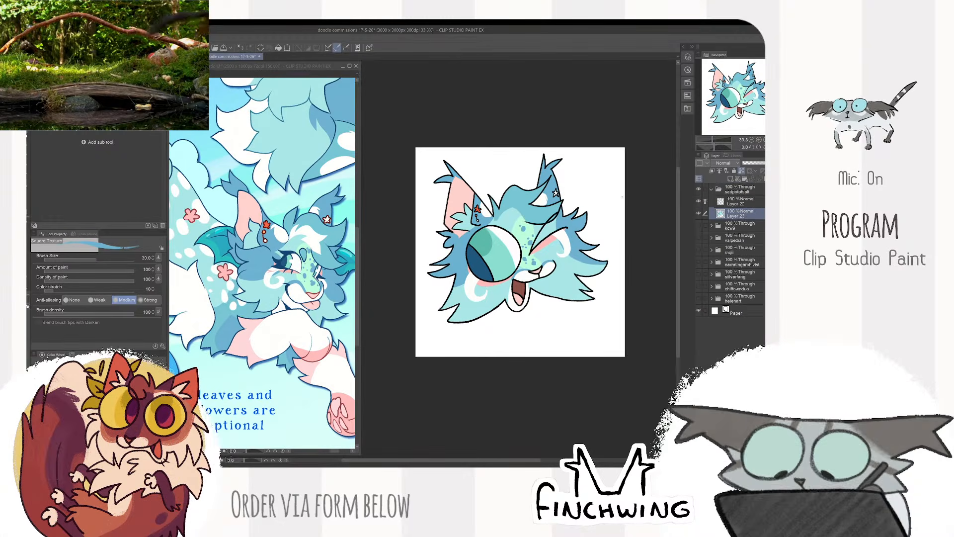
{"action": "left_click", "coordinate": [290, 301]}
{"action": "left_click", "coordinate": [290, 301], "text": "alt"}
{"action": "left_click", "coordinate": [561, 281]}
{"action": "scroll", "coordinate": [561, 283], "scroll_direction": "up", "scroll_amount": 2}
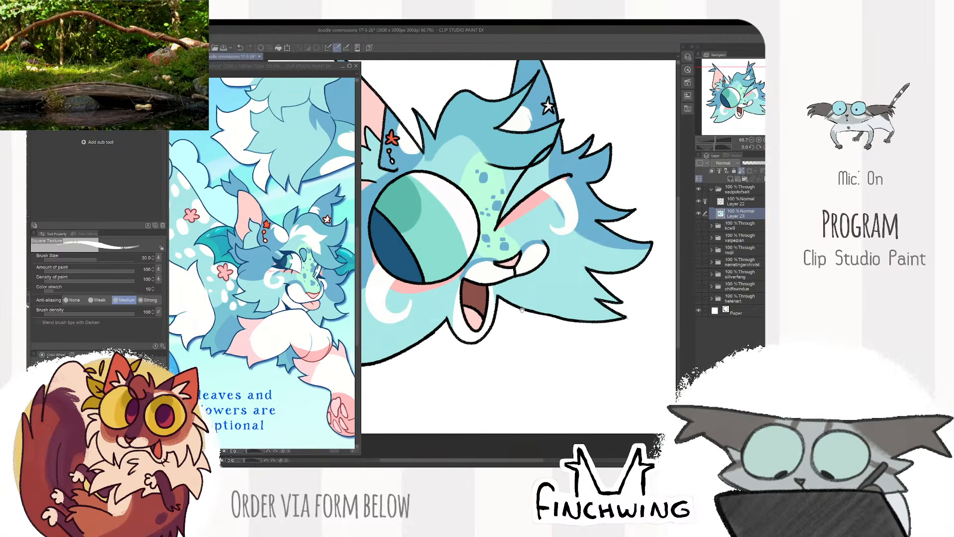
{"action": "scroll", "coordinate": [549, 307], "scroll_direction": "down", "scroll_amount": 2}
{"action": "left_click_drag", "start_coordinate": [562, 283], "coordinate": [544, 313]}
- Recolour the line art on Layer 22 with the dark blue sampled from the open eye's pupil
{"action": "left_click", "coordinate": [741, 202]}
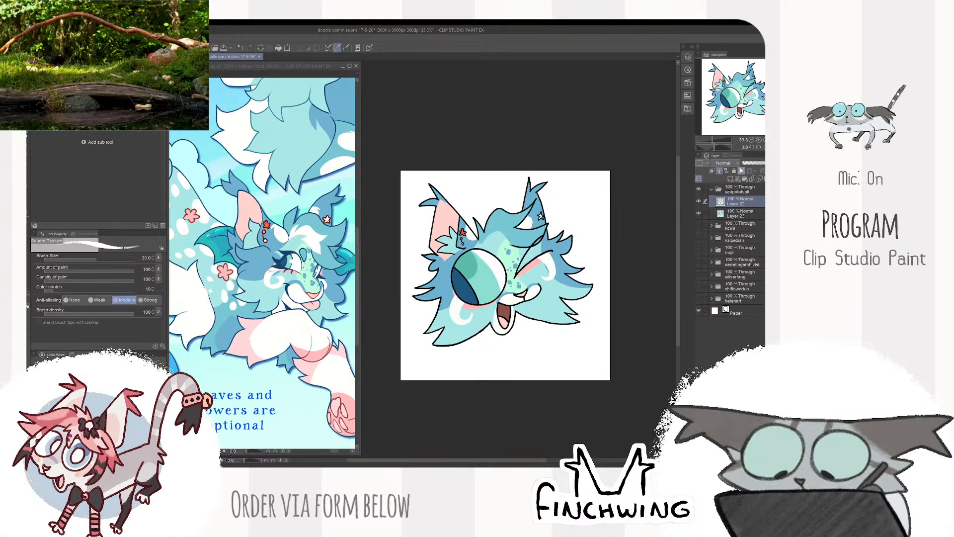
{"action": "key", "text": "x"}
{"action": "left_click", "coordinate": [461, 285], "text": "alt"}
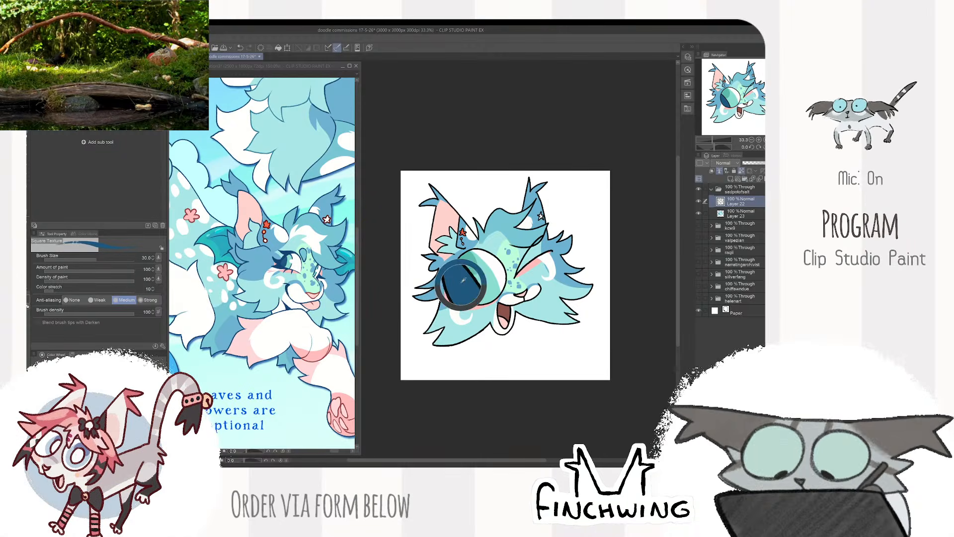
{"action": "key", "text": "alt+Delete"}
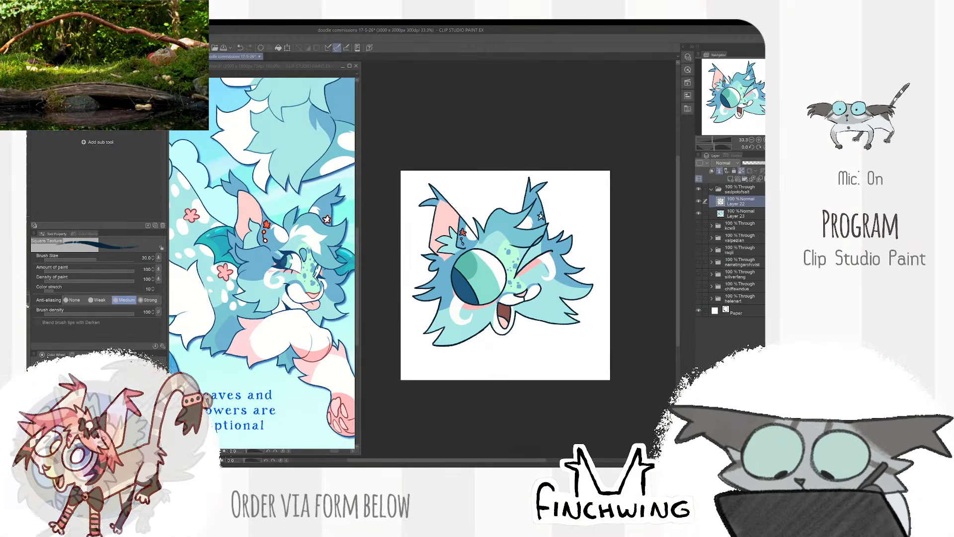
- Add a new layer beneath Layer 23 and sample pale aqua from the reference sheet for the backdrop
{"action": "left_click", "coordinate": [740, 214]}
{"action": "left_click", "coordinate": [734, 177]}
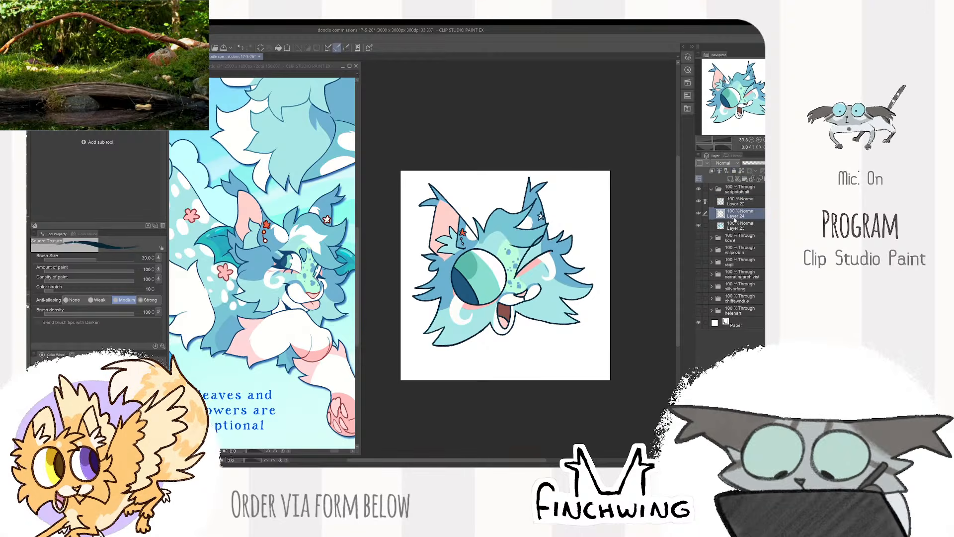
{"action": "left_click_drag", "start_coordinate": [323, 367], "coordinate": [309, 373]}
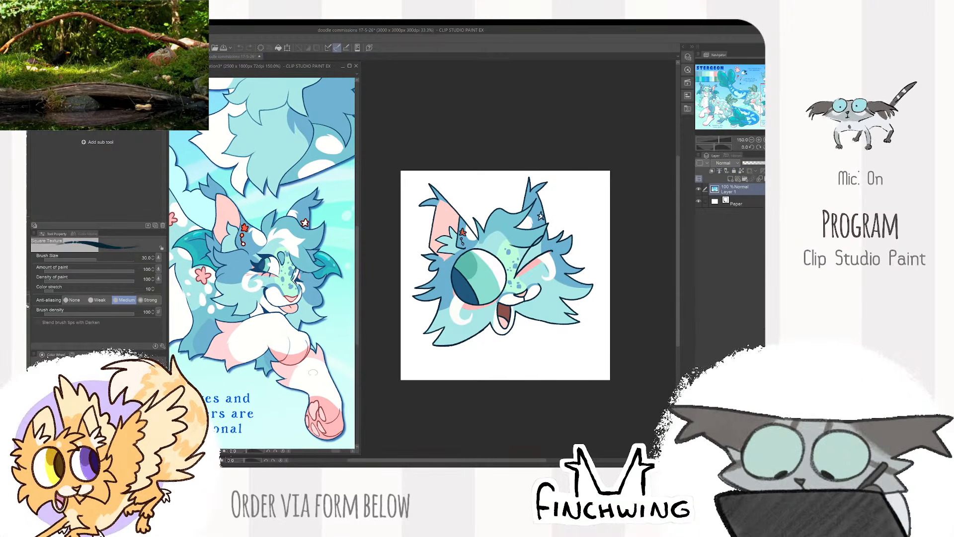
{"action": "left_click", "coordinate": [332, 306], "text": "alt"}
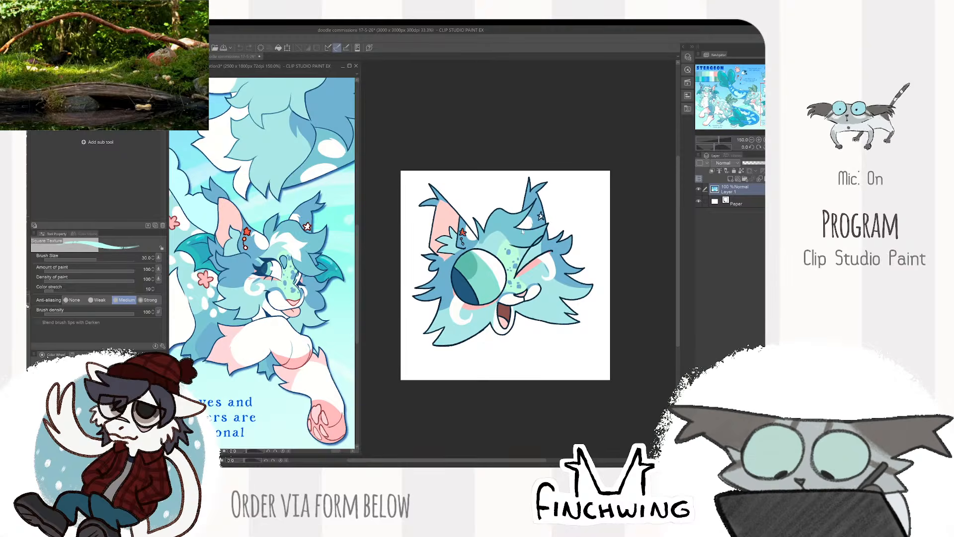
{"action": "scroll", "coordinate": [512, 268], "scroll_direction": "up", "scroll_amount": 1}
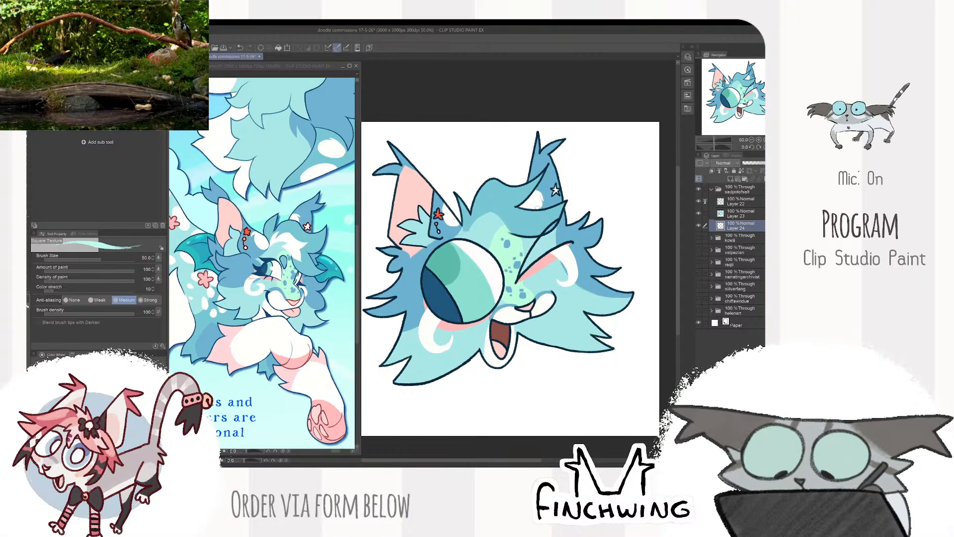
- Draw a large pale aqua circle outline behind the head on Layer 24, redrawing it after undoing the first attempt
{"action": "scroll", "coordinate": [563, 203], "scroll_direction": "up", "scroll_amount": 2}
{"action": "scroll", "coordinate": [563, 202], "scroll_direction": "down", "scroll_amount": 3}
{"action": "key", "text": "]"}
{"action": "key", "text": "]"}
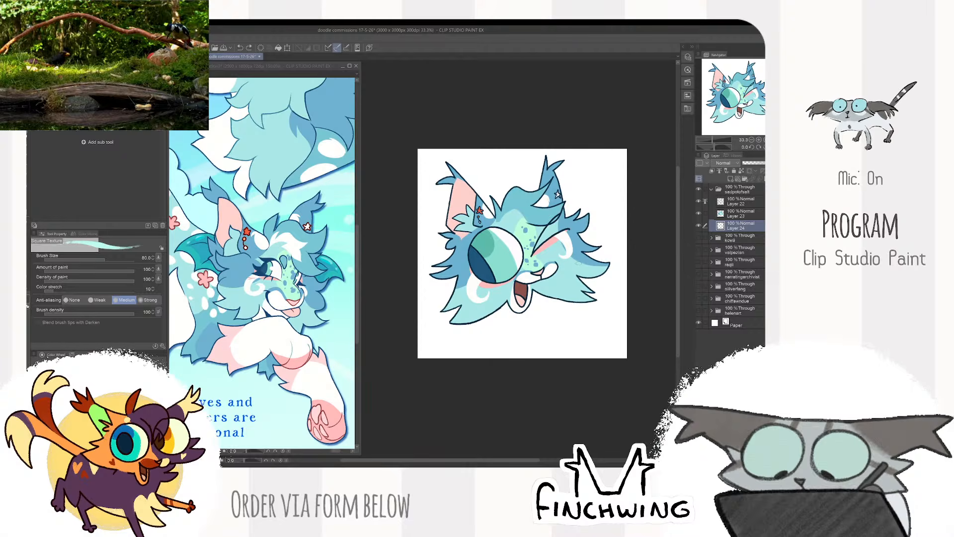
{"action": "mouse_move", "coordinate": [584, 232]}
{"action": "left_mouse_down"}
{"action": "mouse_move", "coordinate": [476, 191]}
{"action": "mouse_move", "coordinate": [555, 309]}
{"action": "left_mouse_up"}
{"action": "key", "text": "ctrl+z"}
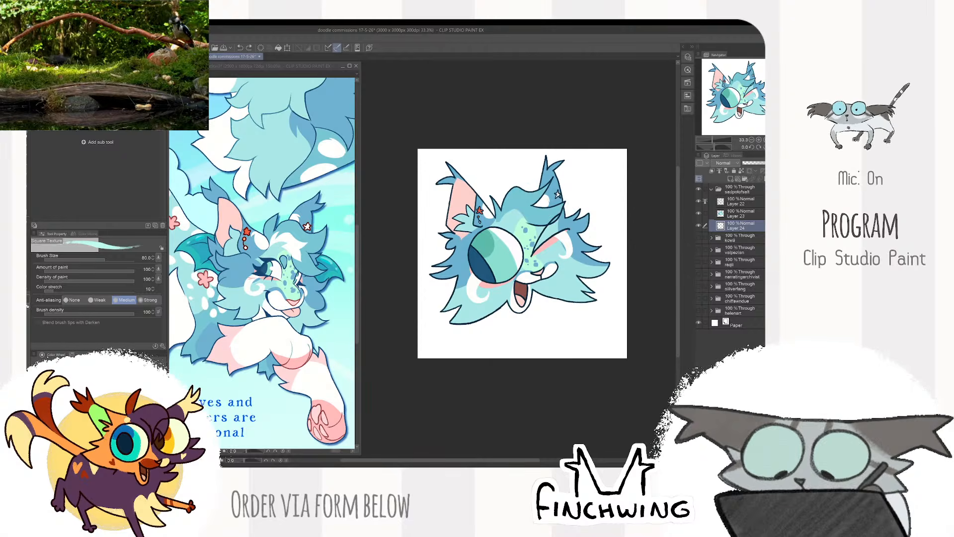
{"action": "mouse_move", "coordinate": [587, 238]}
{"action": "left_mouse_down"}
{"action": "mouse_move", "coordinate": [490, 190]}
{"action": "mouse_move", "coordinate": [586, 235]}
{"action": "left_mouse_up"}
{"action": "scroll", "coordinate": [592, 247], "scroll_direction": "up", "scroll_amount": 1}
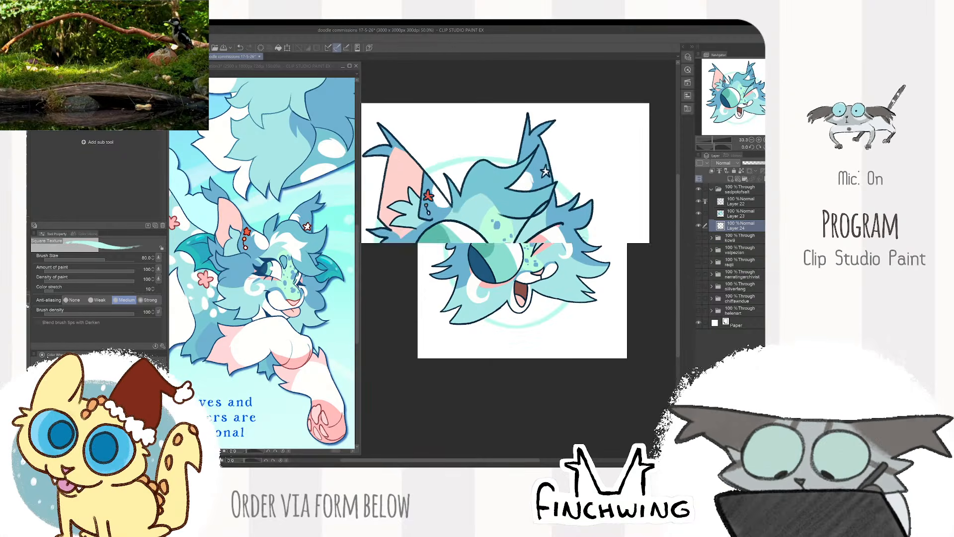
- Auto-select the inside of the circle on Layer 24, fill it with pale aqua and clear the selection
{"action": "key", "text": "w"}
{"action": "left_click", "coordinate": [529, 286]}
{"action": "key", "text": "alt+BackSpace"}
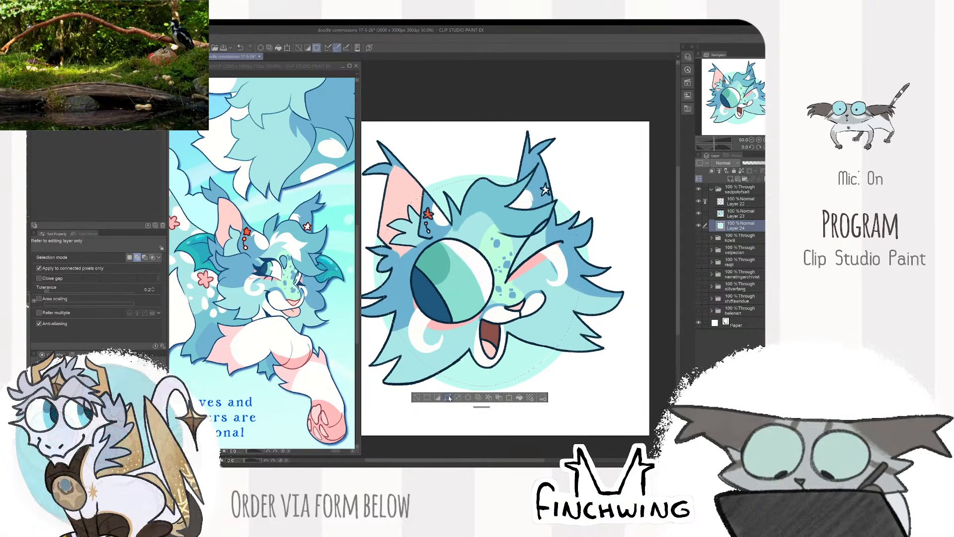
{"action": "key", "text": "ctrl+d"}
{"action": "key", "text": "b"}
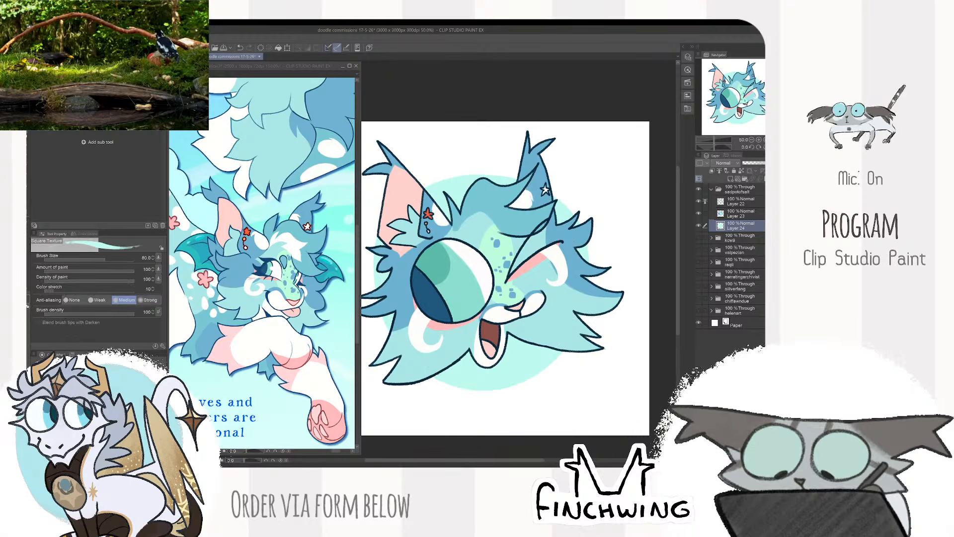
{"action": "key", "text": "ctrl+minus"}
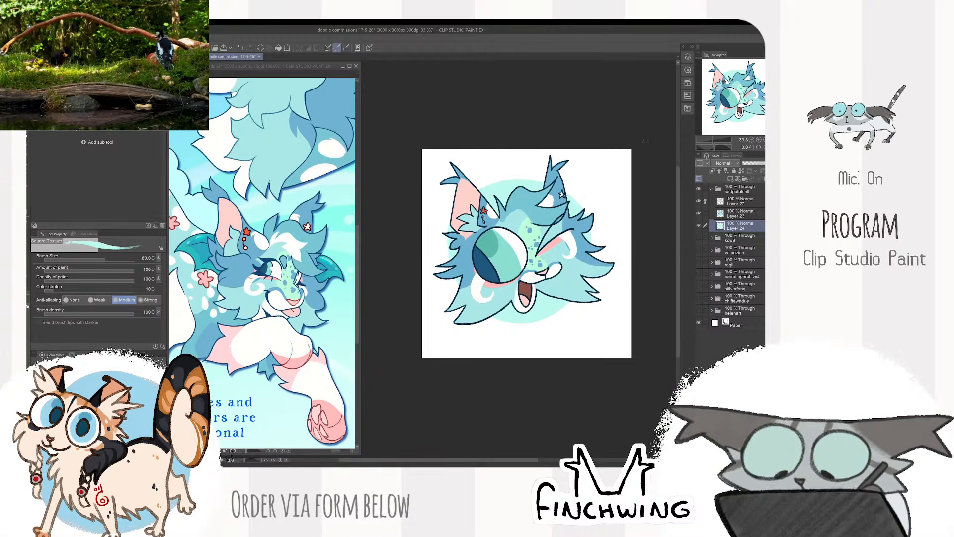
- Shift the drawing slightly lower on the canvas with the Move layer tool
{"action": "left_click", "coordinate": [745, 191]}
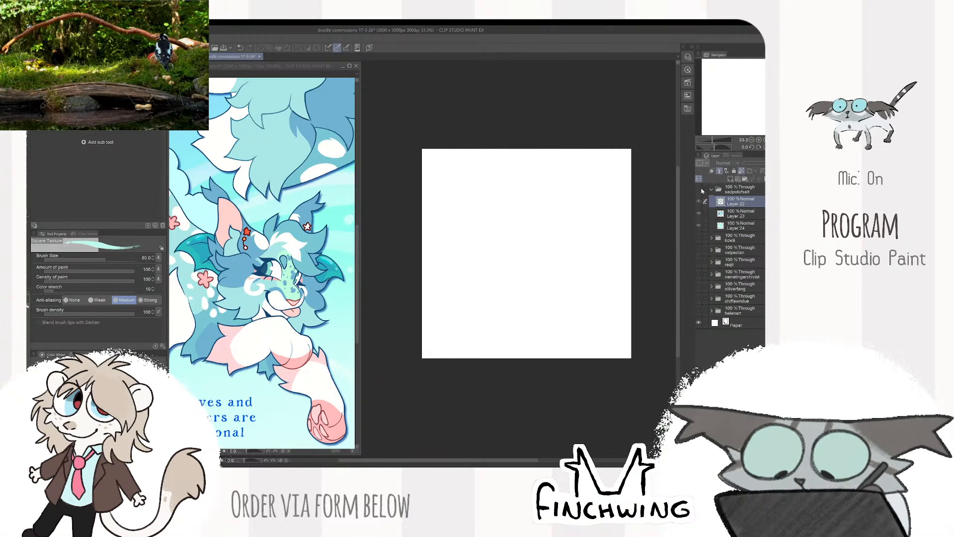
{"action": "key", "text": "k"}
{"action": "left_click_drag", "start_coordinate": [624, 223], "coordinate": [622, 232]}
{"action": "left_click", "coordinate": [740, 201]}
- Paint white highlight strokes across the forehead fur on Layer 23, mainly at brush size 40
{"action": "scroll", "coordinate": [602, 217], "scroll_direction": "up", "scroll_amount": 1}
{"action": "key", "text": "b"}
{"action": "left_click", "coordinate": [730, 214]}
{"action": "scroll", "coordinate": [515, 231], "scroll_direction": "up", "scroll_amount": 2}
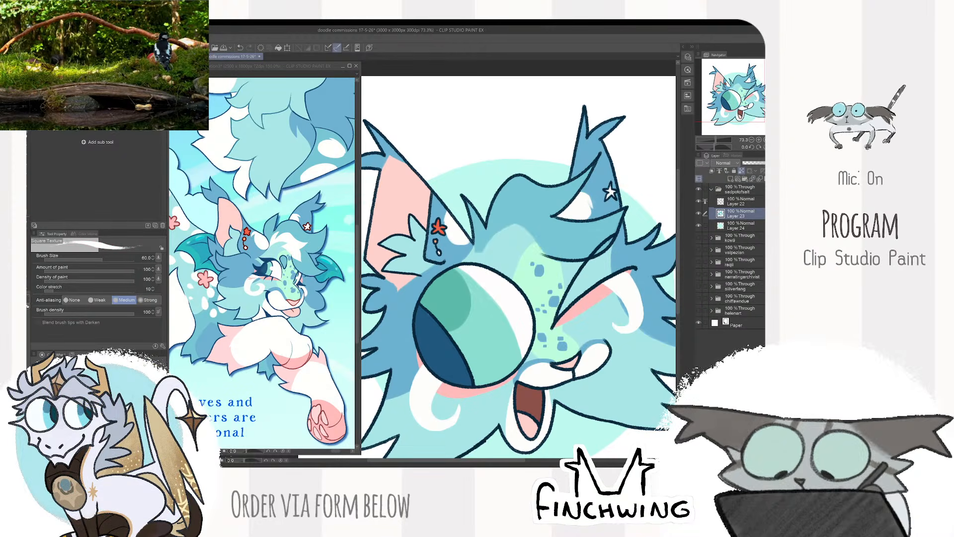
{"action": "key", "text": "bracketleft"}
{"action": "key", "text": "bracketleft"}
{"action": "key", "text": "bracketleft"}
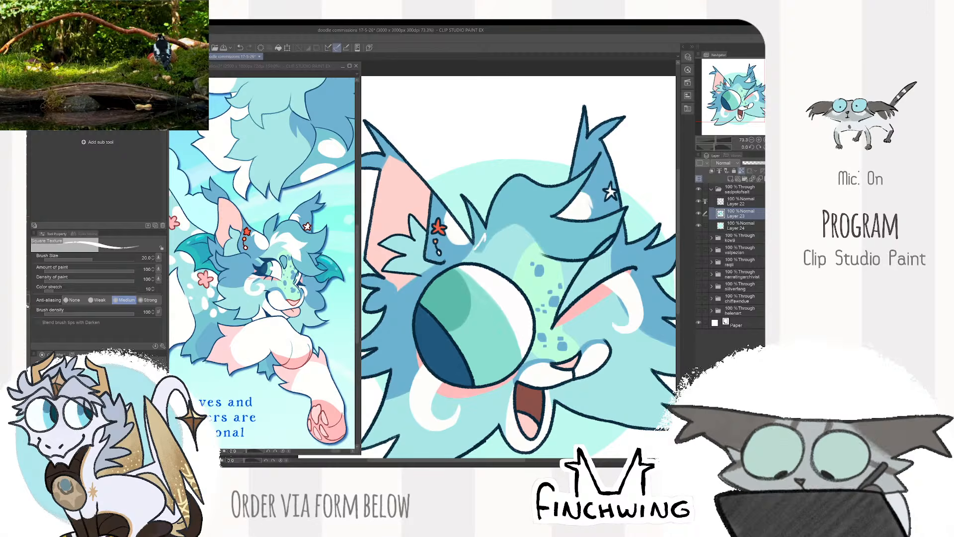
{"action": "key", "text": "bracketright"}
{"action": "key", "text": "bracketright"}
{"action": "key", "text": "bracketright"}
{"action": "left_click_drag", "start_coordinate": [485, 244], "coordinate": [539, 208]}
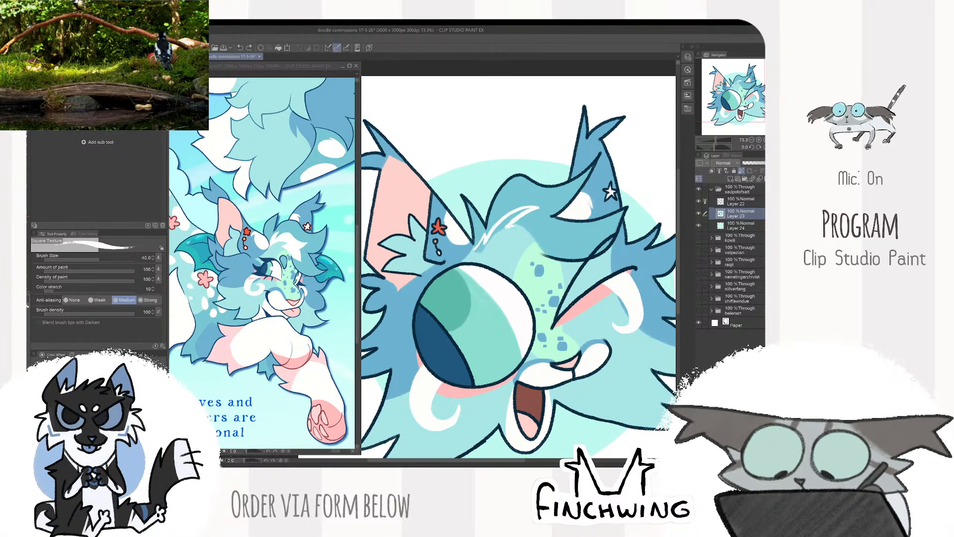
{"action": "left_click_drag", "start_coordinate": [514, 226], "coordinate": [552, 252]}
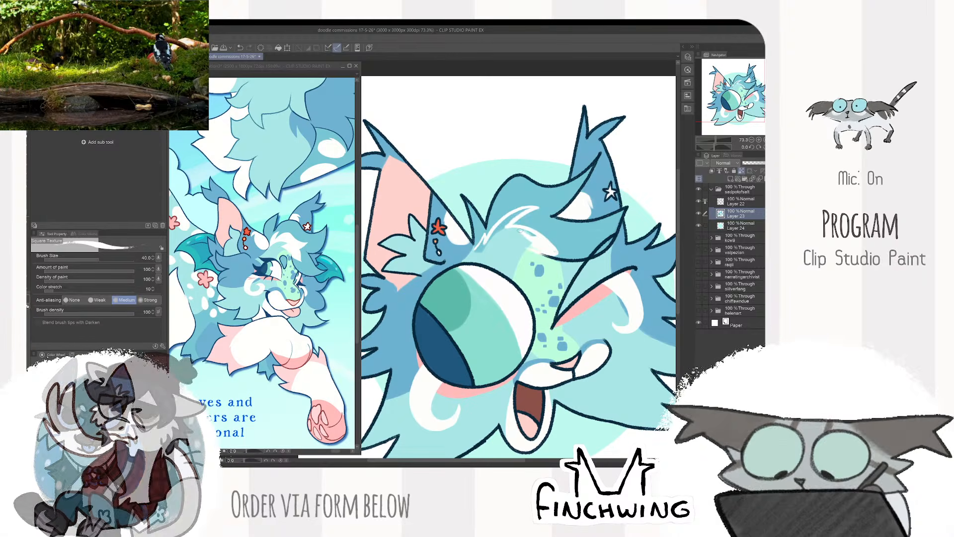
{"action": "left_click_drag", "start_coordinate": [497, 241], "coordinate": [528, 209]}
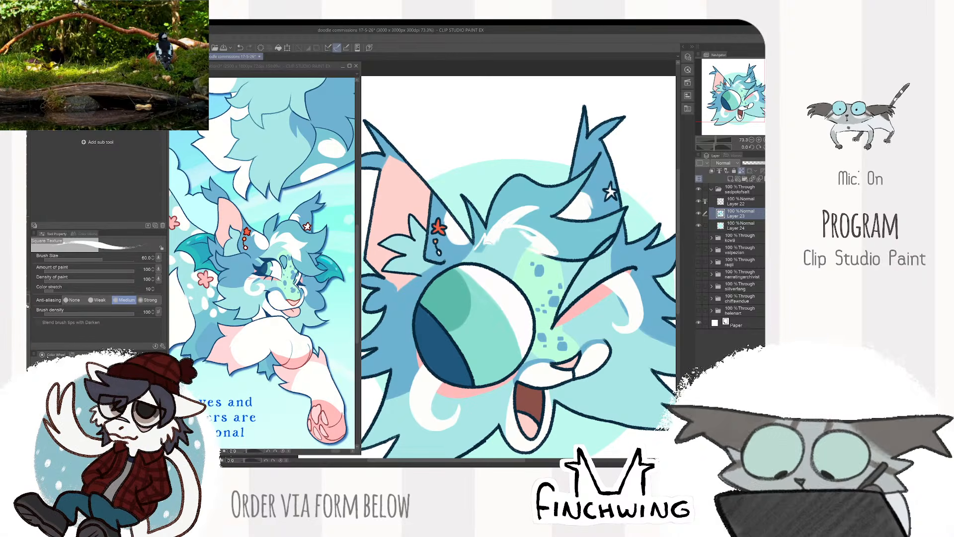
- Build the white forehead strokes into pointed tufts and thicken them, using brush sizes 30 and 50
{"action": "mouse_move", "coordinate": [492, 243]}
{"action": "left_mouse_down"}
{"action": "mouse_move", "coordinate": [478, 249]}
{"action": "mouse_move", "coordinate": [481, 238]}
{"action": "left_mouse_up"}
{"action": "key", "text": "bracketleft"}
{"action": "key", "text": "bracketleft"}
{"action": "key", "text": "bracketleft"}
{"action": "left_click", "coordinate": [485, 230], "text": "alt"}
{"action": "left_click", "coordinate": [487, 240], "text": "alt"}
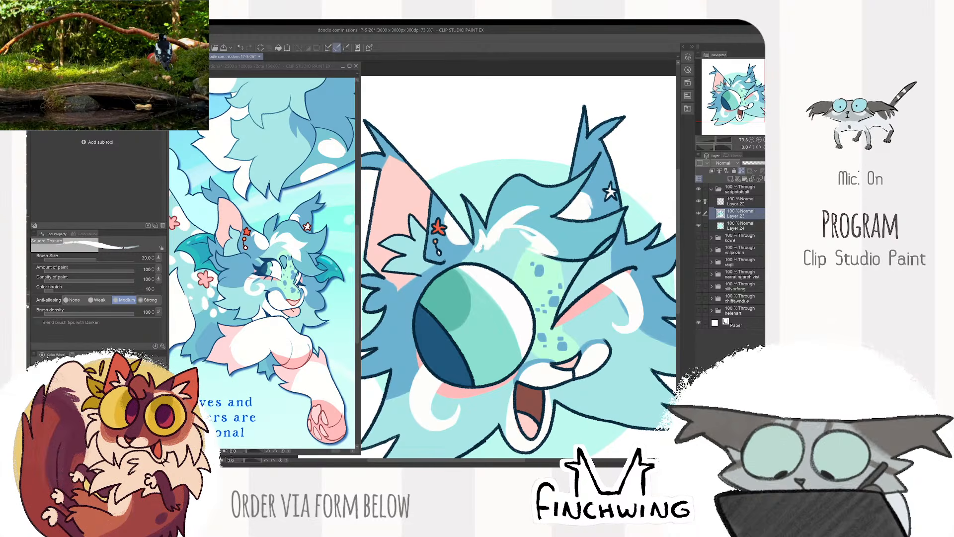
{"action": "key", "text": "bracketright"}
{"action": "key", "text": "bracketright"}
{"action": "left_click_drag", "start_coordinate": [551, 251], "coordinate": [565, 248]}
{"action": "left_click", "coordinate": [561, 241], "text": "alt"}
{"action": "left_click", "coordinate": [537, 236], "text": "alt"}
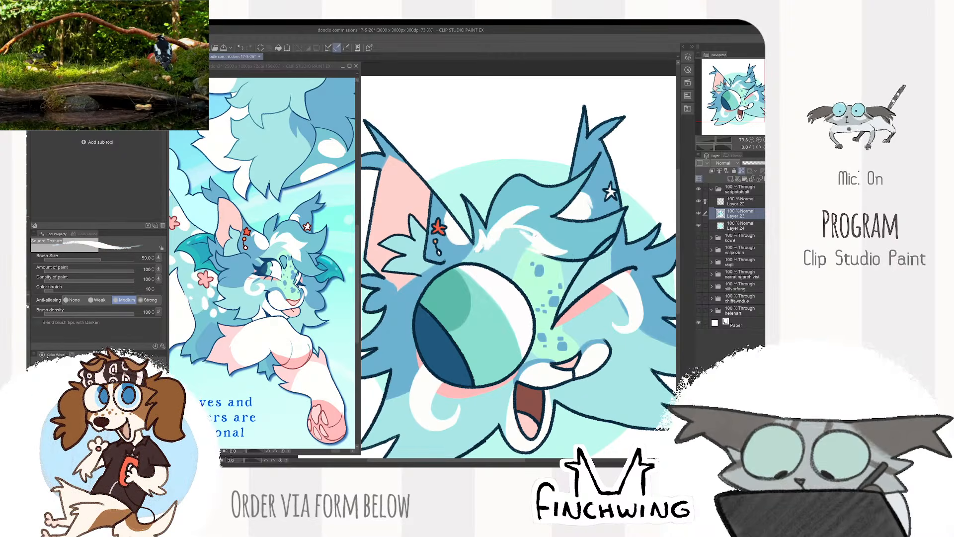
{"action": "left_click_drag", "start_coordinate": [484, 249], "coordinate": [531, 247]}
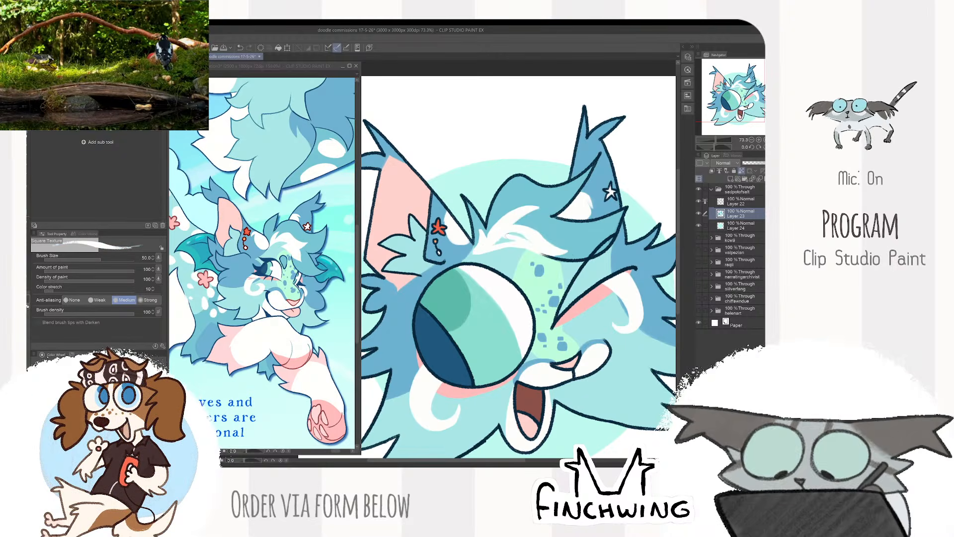
- Trim and sharpen the edges of the white forehead tufts with blue fur colours sampled from the drawing at brush size 30
{"action": "left_click", "coordinate": [505, 208], "text": "alt"}
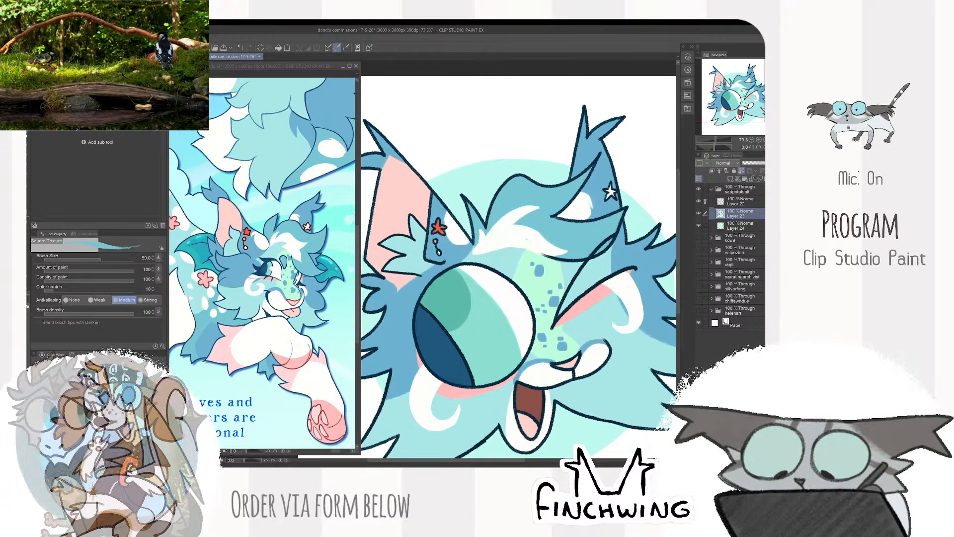
{"action": "key", "text": "bracketleft"}
{"action": "key", "text": "bracketleft"}
{"action": "key", "text": "bracketleft"}
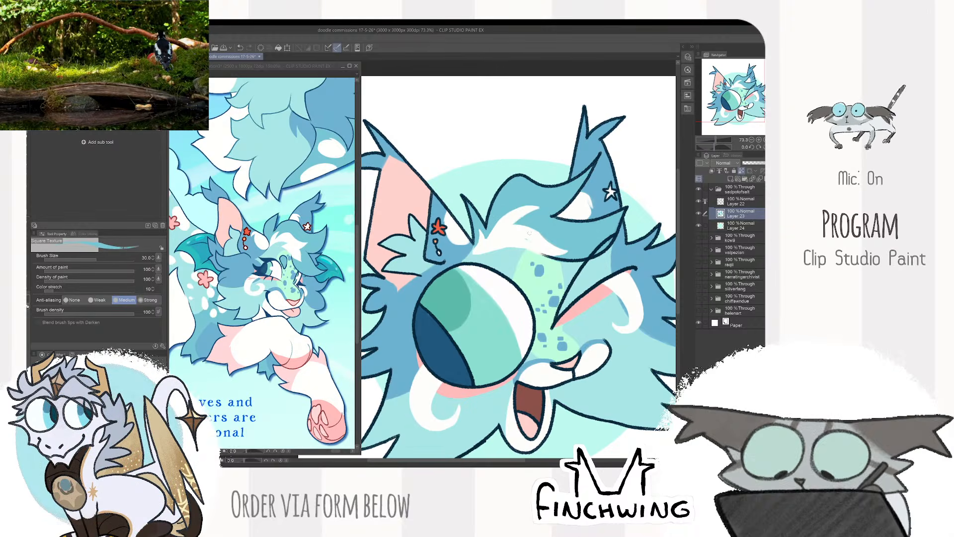
{"action": "left_click", "coordinate": [530, 234], "text": "alt"}
{"action": "left_click", "coordinate": [476, 255], "text": "alt"}
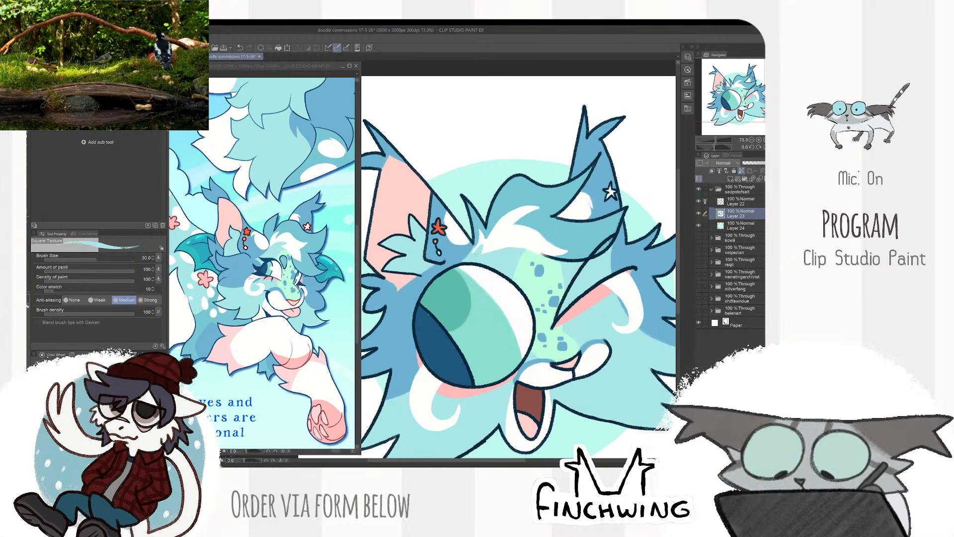
{"action": "left_click_drag", "start_coordinate": [480, 254], "coordinate": [528, 232]}
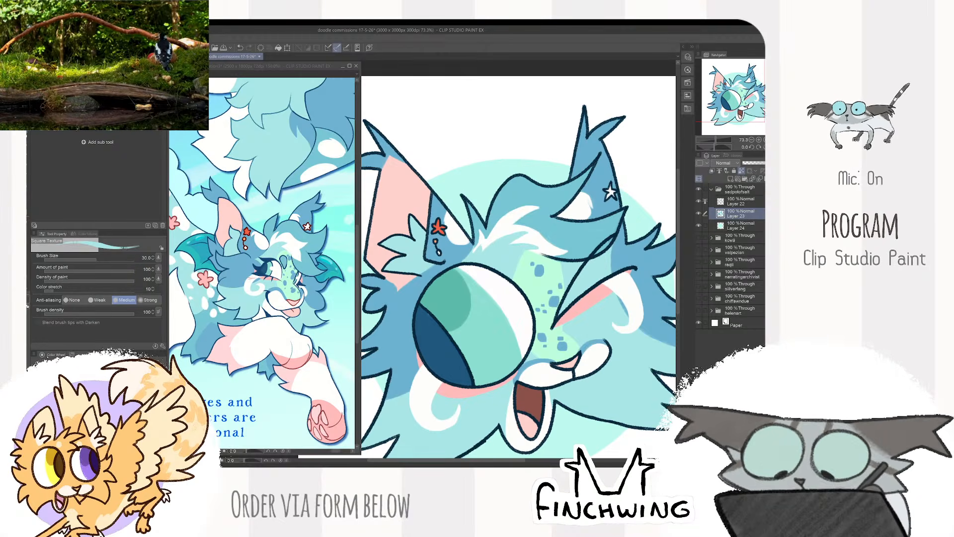
- Select and collapse the finished character's layer folder, hiding and showing it once to check its contents
{"action": "scroll", "coordinate": [597, 183], "scroll_direction": "down", "scroll_amount": 2}
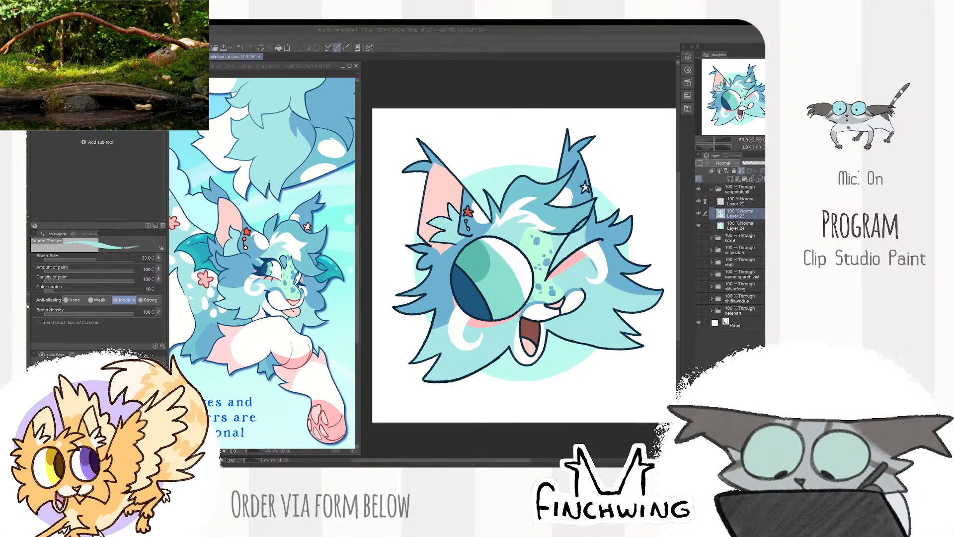
{"action": "left_click", "coordinate": [508, 115]}
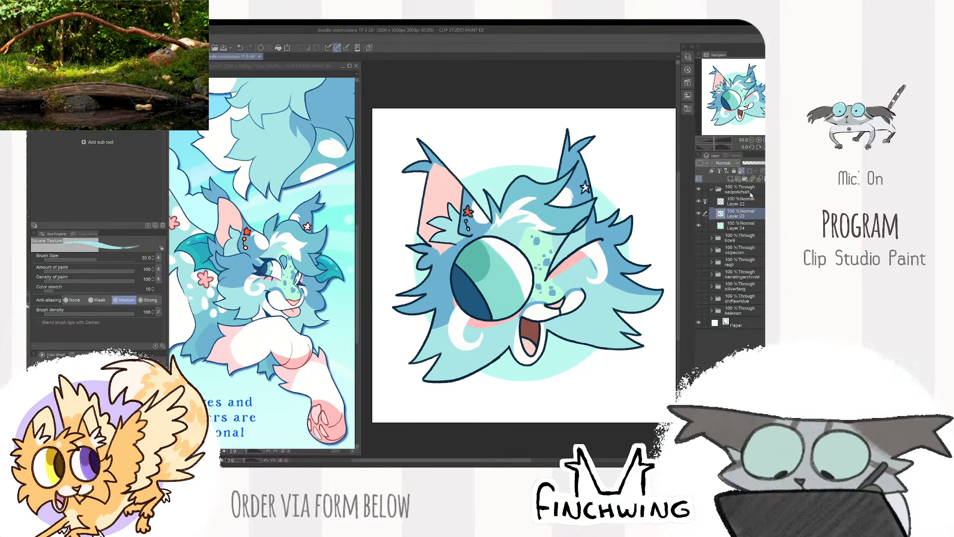
{"action": "left_click", "coordinate": [750, 192]}
{"action": "left_click", "coordinate": [711, 189]}
{"action": "left_click", "coordinate": [699, 188]}
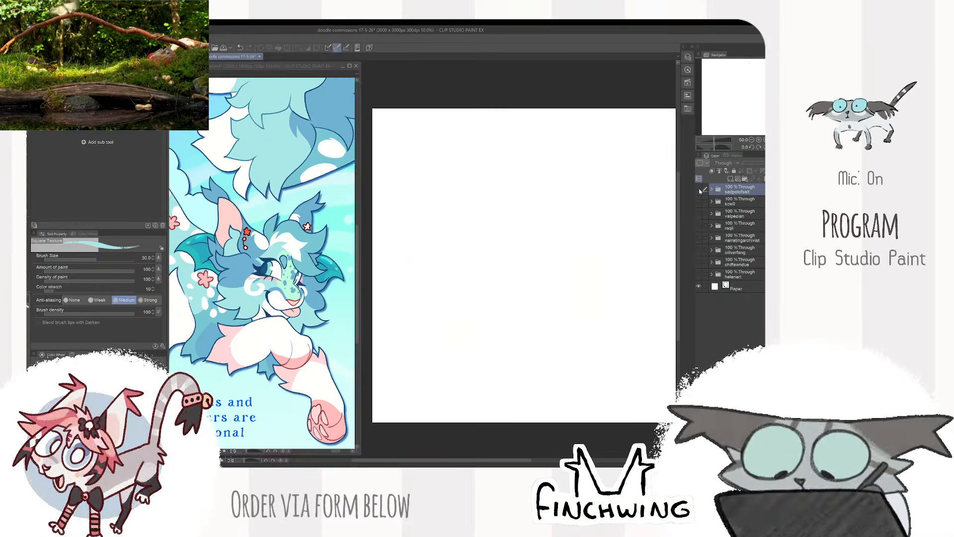
{"action": "left_click", "coordinate": [699, 189]}
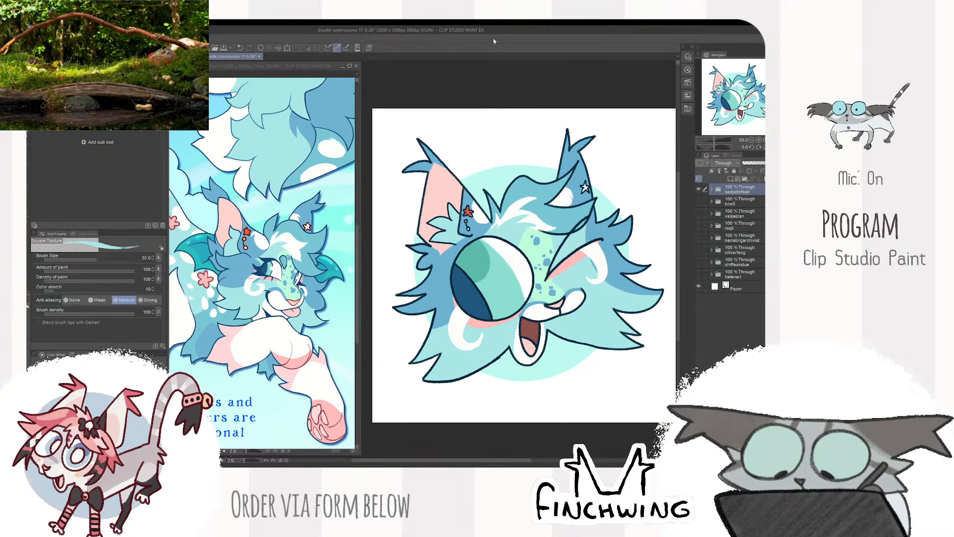
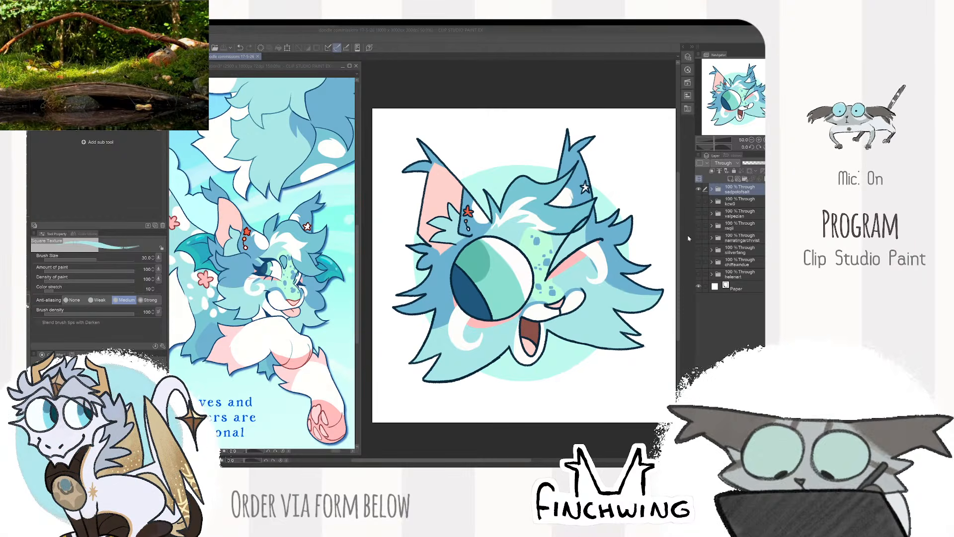
- Hide the winking character's folder and the paper layer, leaving only the calico cat's folder visible and selected on a transparent canvas
{"action": "left_click", "coordinate": [728, 194]}
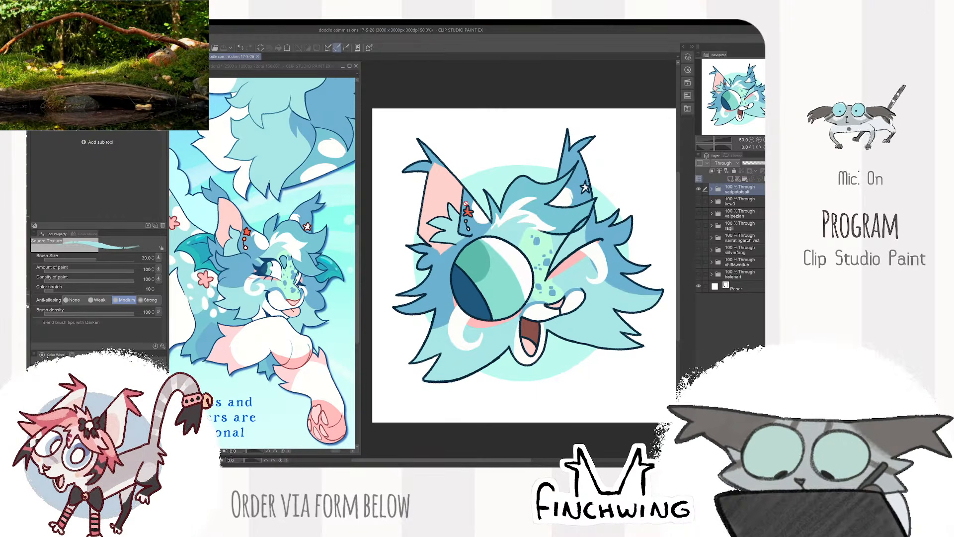
{"action": "left_click", "coordinate": [740, 202]}
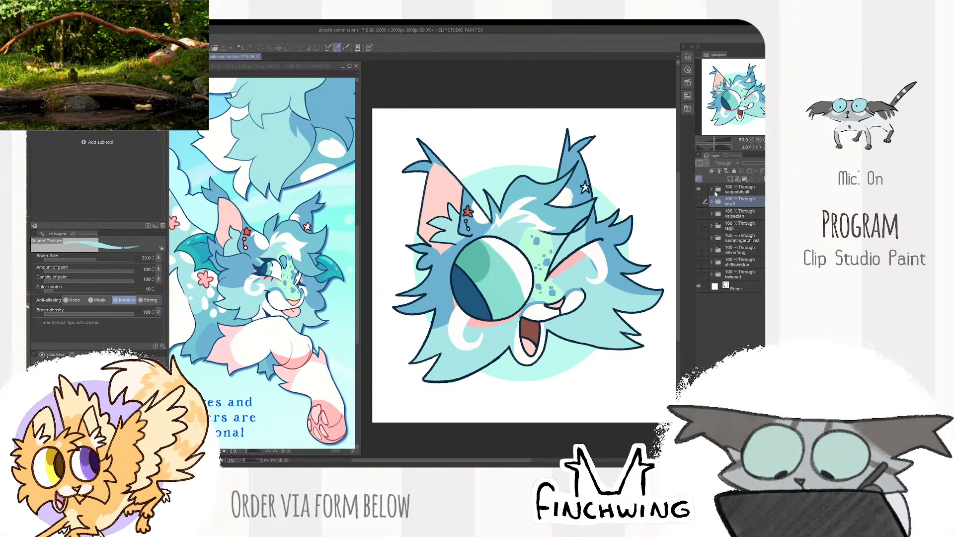
{"action": "left_click", "coordinate": [699, 188]}
{"action": "left_click", "coordinate": [699, 274]}
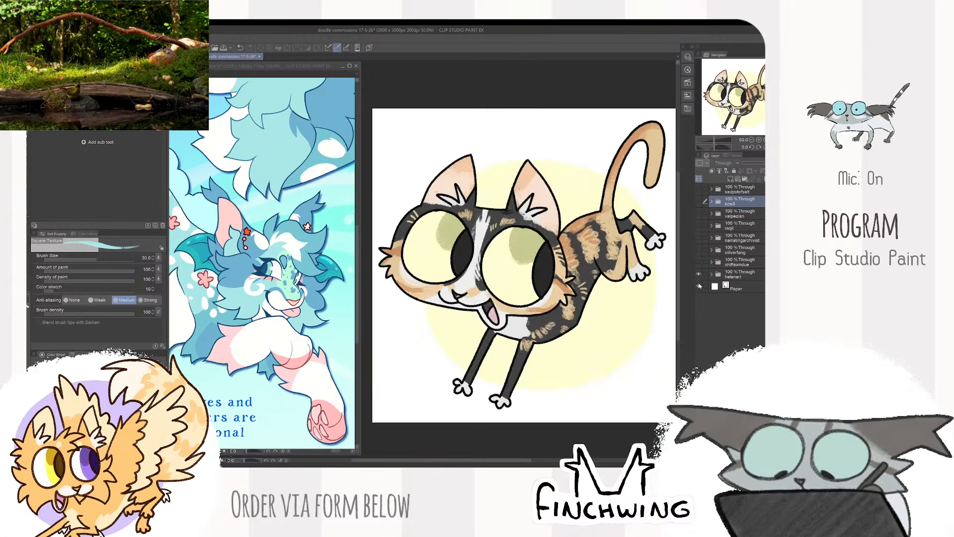
{"action": "left_click", "coordinate": [738, 274]}
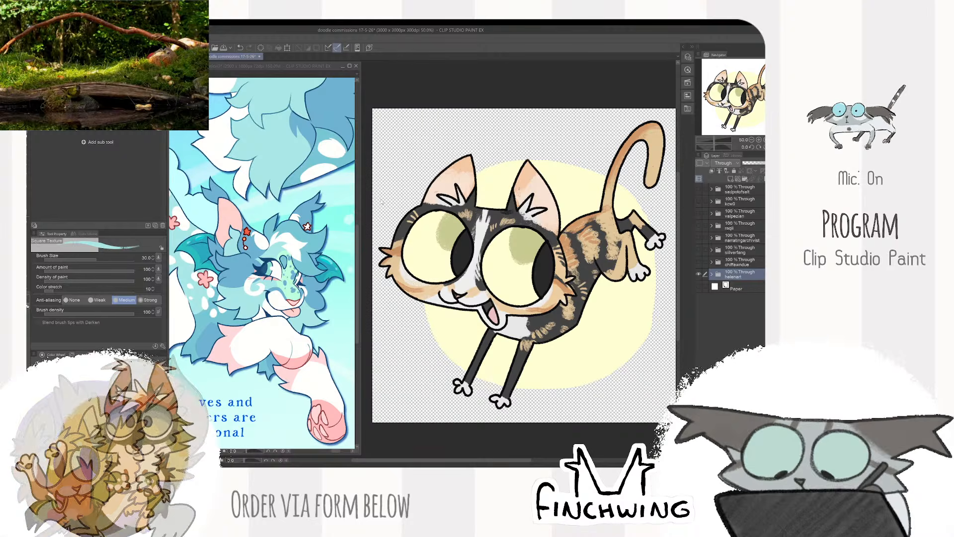
- Save the document and export the calico cat drawing as a PNG named after its layer folder
{"action": "key", "text": "ctrl+s"}
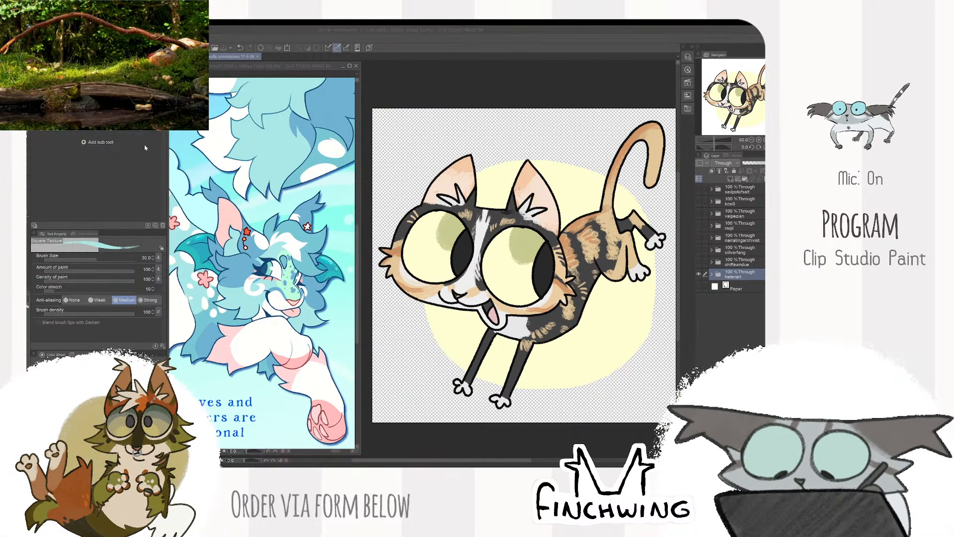
{"action": "type", "text": "hel"}
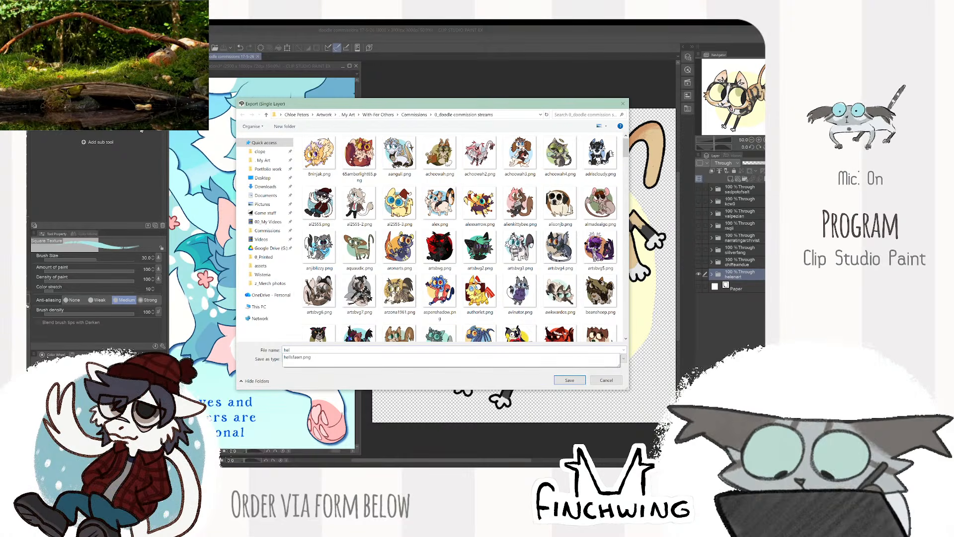
{"action": "type", "text": "enart"}
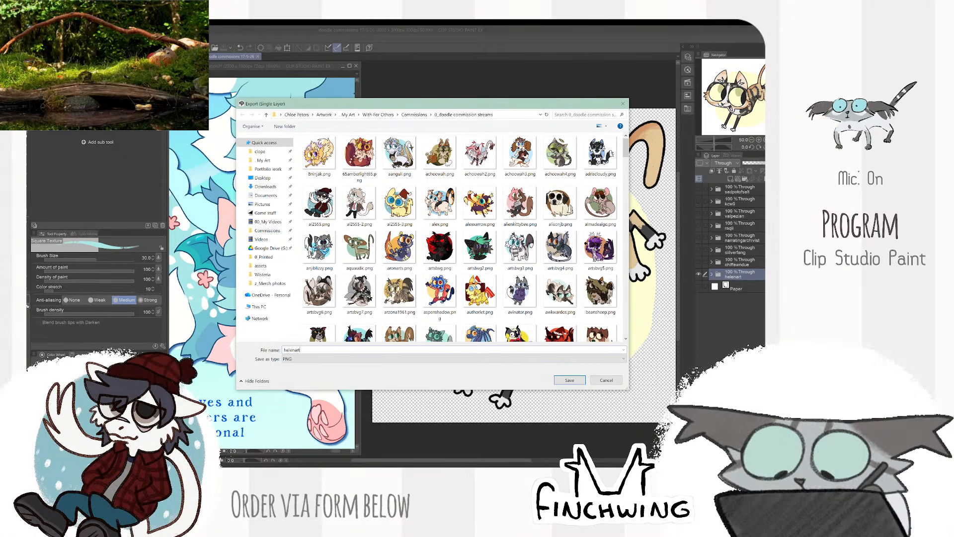
{"action": "key", "text": "Return"}
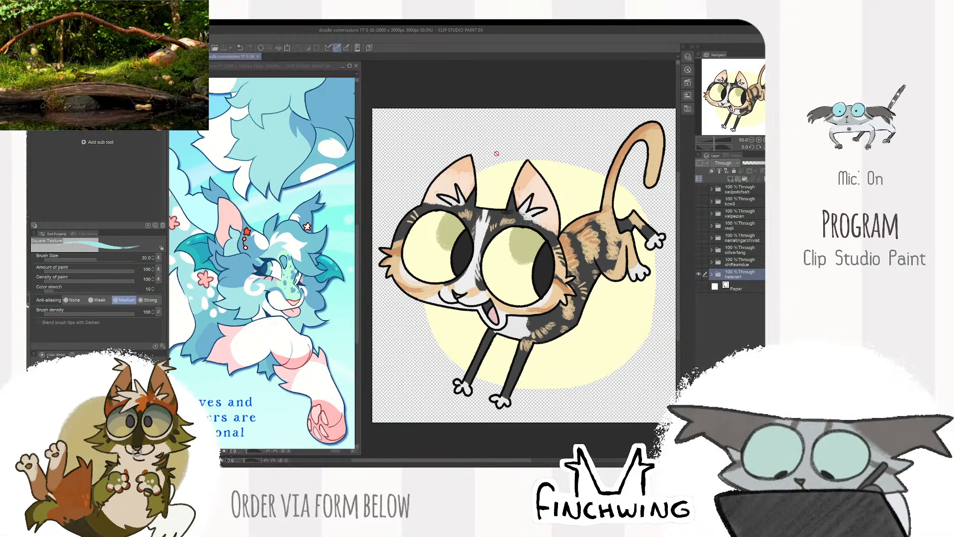
- Hide the calico cat's folder and make the chiffawndue folder the selected, visible one
{"action": "left_click", "coordinate": [698, 274]}
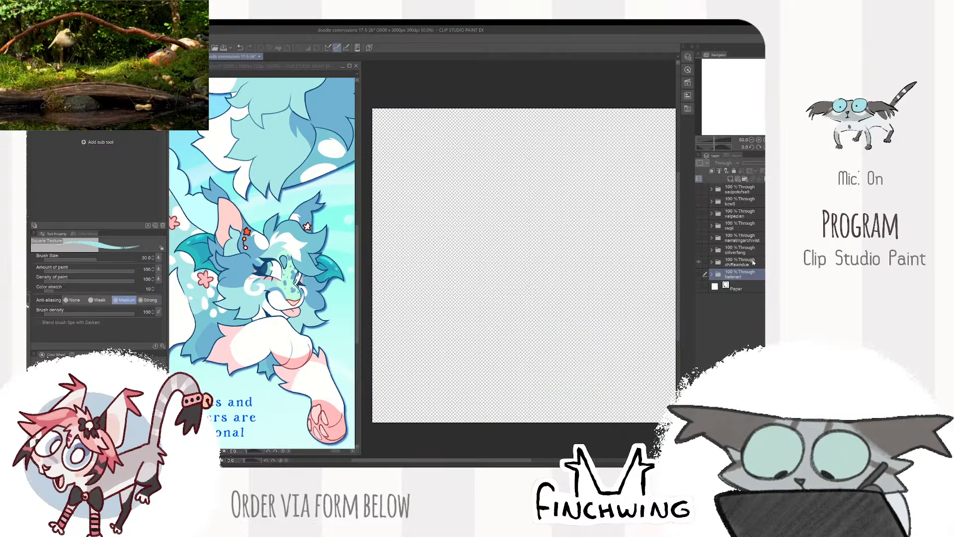
{"action": "left_click", "coordinate": [754, 262]}
{"action": "left_click", "coordinate": [699, 262]}
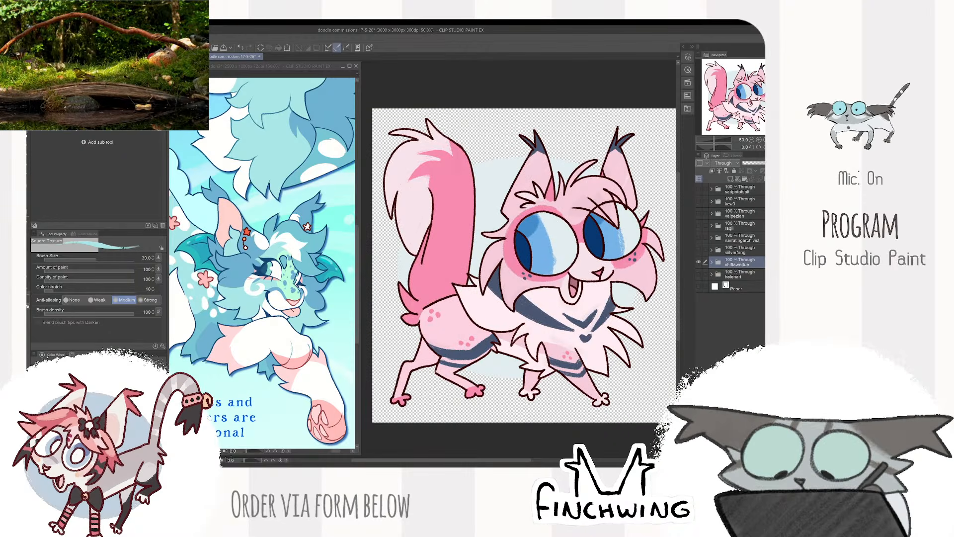
- Export the pink cat drawing as a single-layer PNG named chiffawndue into the doodle commission streams folder, accepting the export settings and preview
{"action": "left_click", "coordinate": [36, 39]}
{"action": "mouse_move", "coordinate": [74, 130]}
{"action": "left_click", "coordinate": [154, 145]}
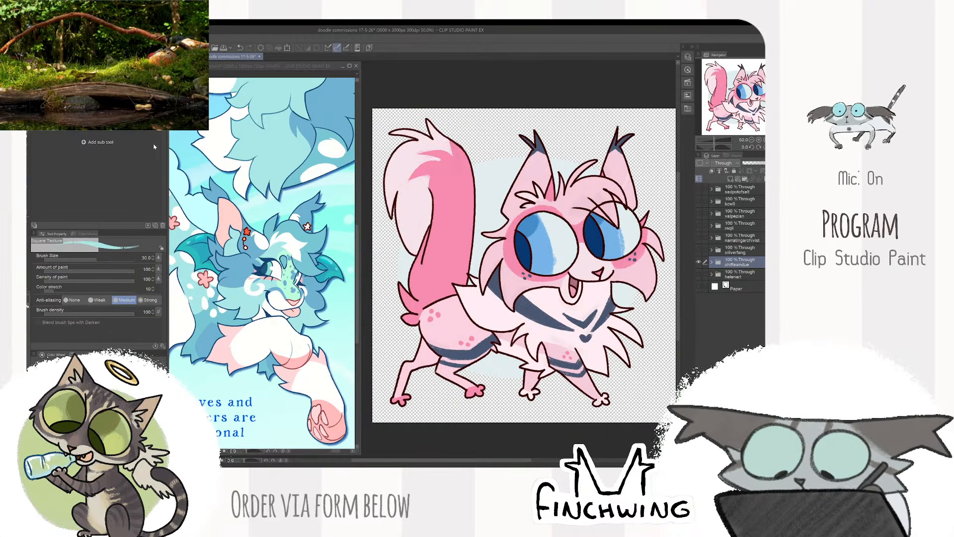
{"action": "type", "text": "chiffawnd"}
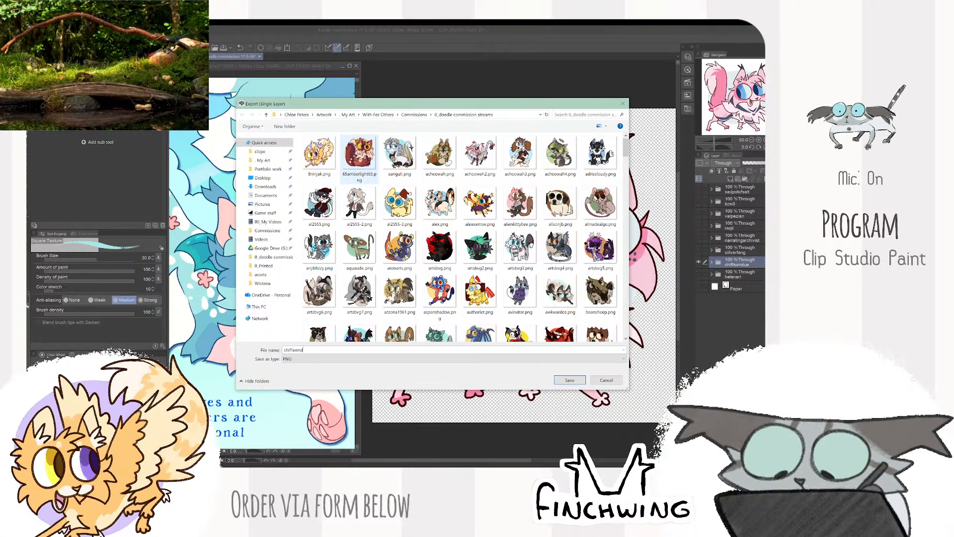
{"action": "type", "text": "uw"}
{"action": "key", "text": "BackSpace"}
{"action": "type", "text": "e"}
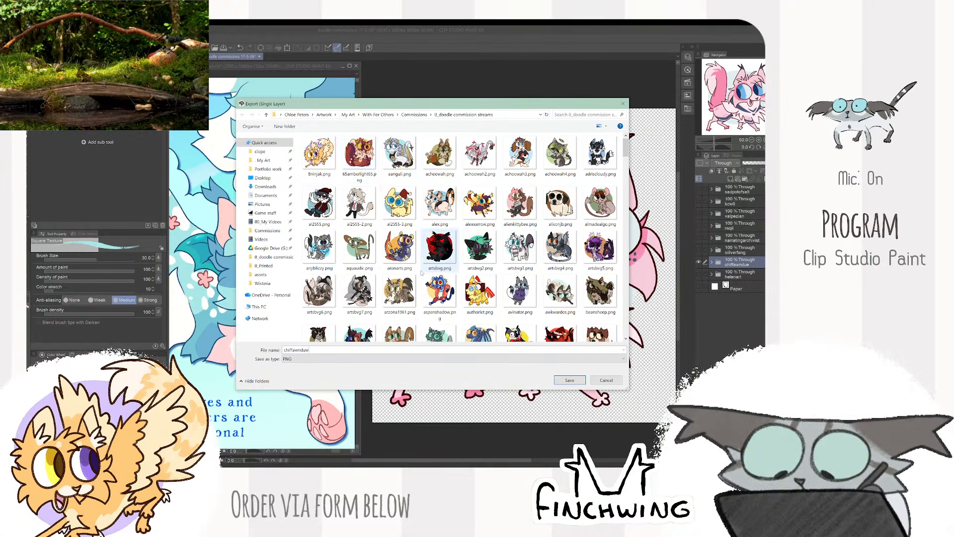
{"action": "left_click", "coordinate": [570, 380]}
{"action": "left_click", "coordinate": [625, 207]}
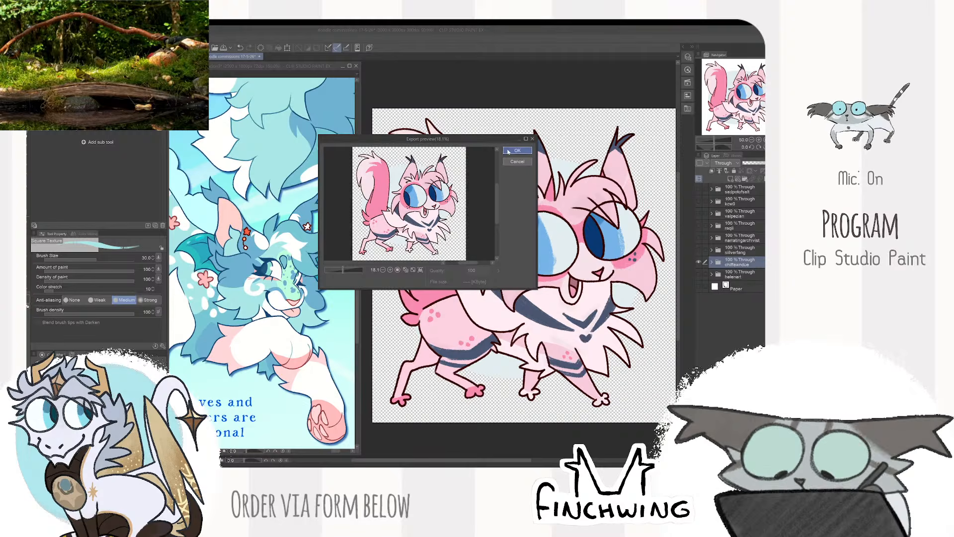
{"action": "left_click", "coordinate": [508, 151]}
- Switch the visible drawing from the pink cat to the silverfang folder and select that folder
{"action": "left_click", "coordinate": [699, 250]}
{"action": "left_click", "coordinate": [699, 262]}
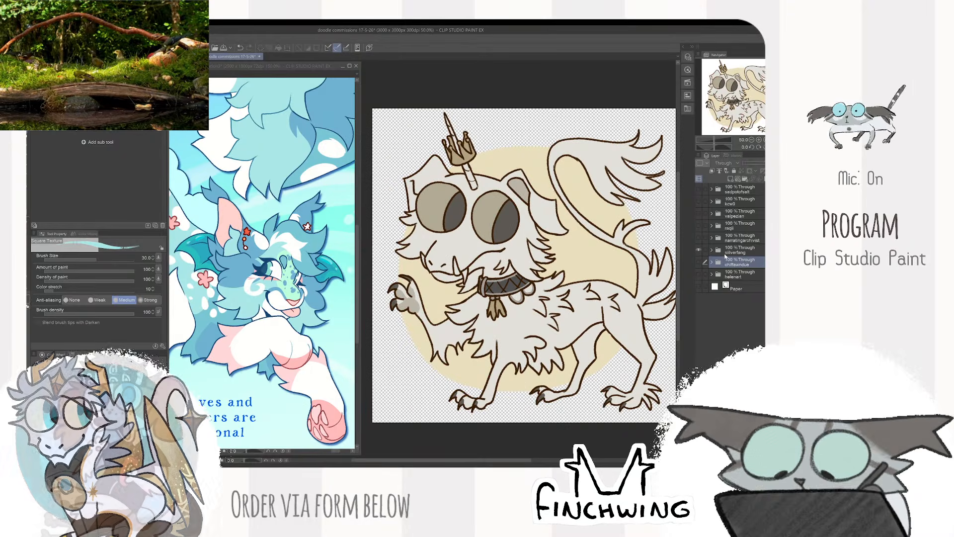
{"action": "left_click", "coordinate": [740, 250]}
- Export the crowned white creature drawing as a PNG named silverfang, accepting the export settings and preview
{"action": "left_click", "coordinate": [34, 39]}
{"action": "mouse_move", "coordinate": [73, 128]}
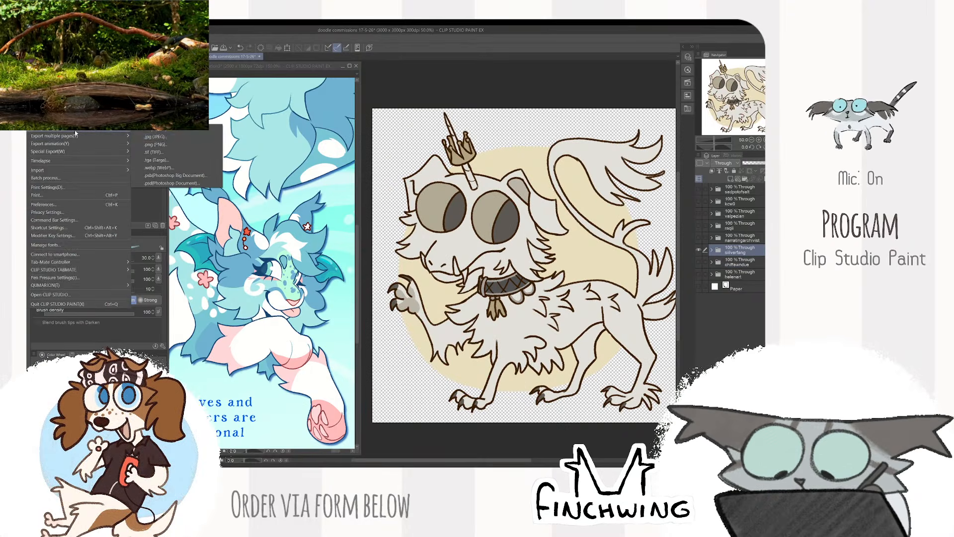
{"action": "left_click", "coordinate": [171, 144]}
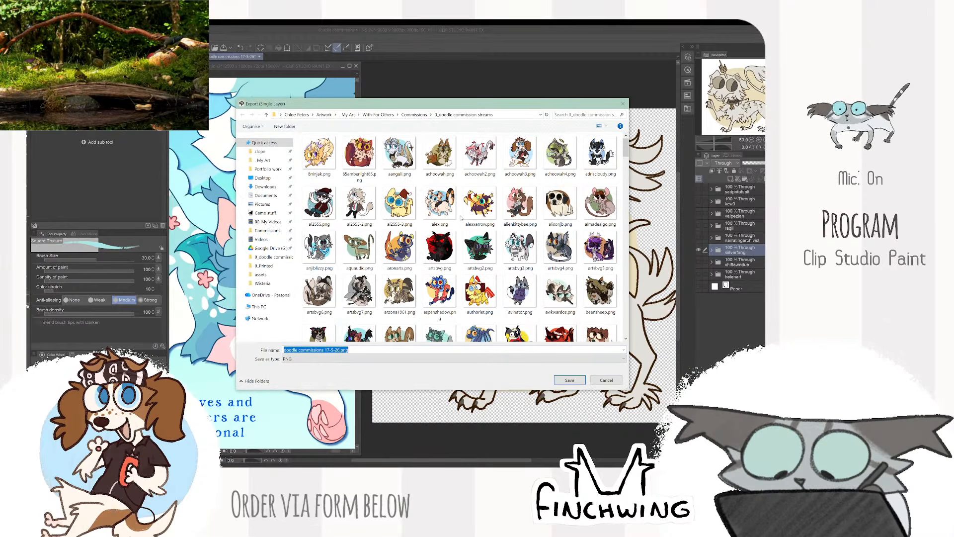
{"action": "type", "text": "siilverfang"}
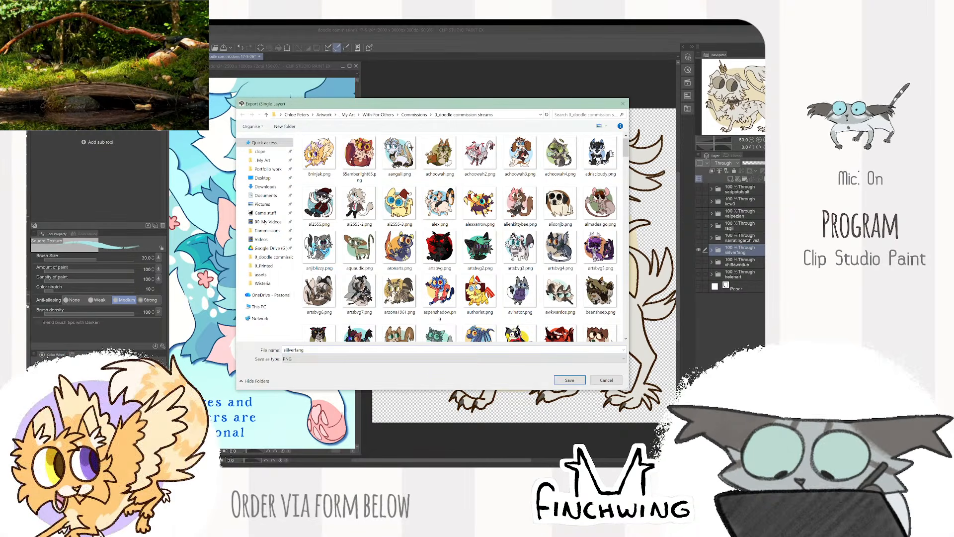
{"action": "key", "text": "Return"}
{"action": "key", "text": "Return"}
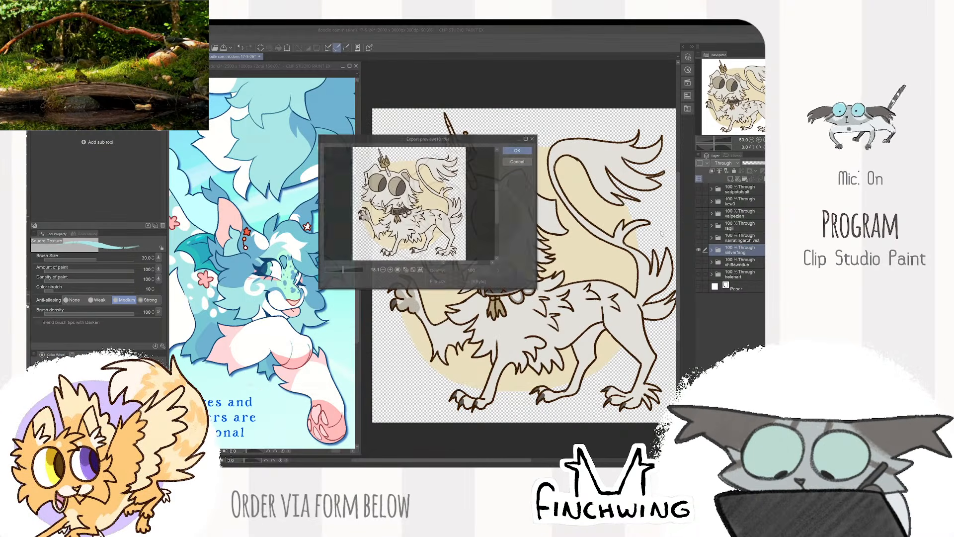
{"action": "key", "text": "Return"}
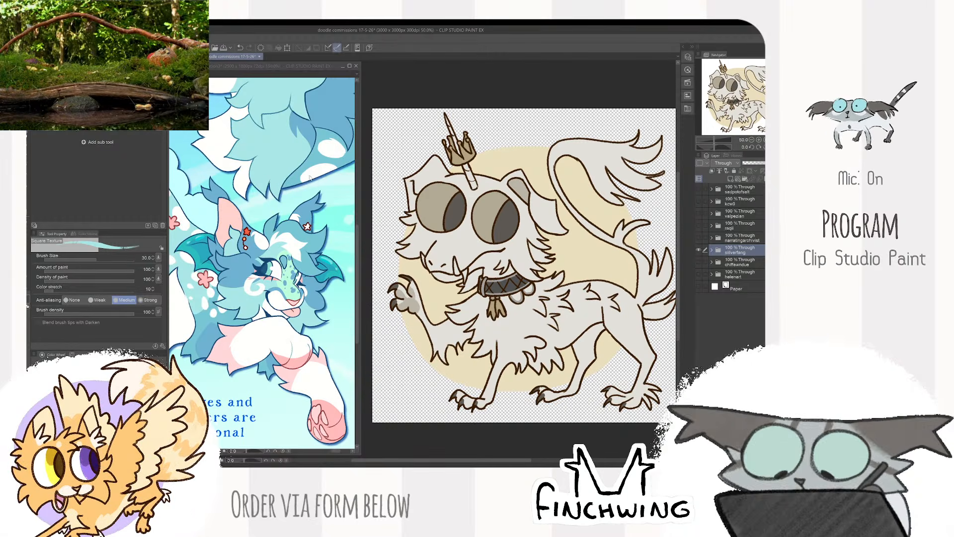
- Return to the doodle commissions document, hide the silverfang folder, and show and select the narratingarchivist folder
{"action": "scroll", "coordinate": [309, 178], "scroll_direction": "down", "scroll_amount": 8}
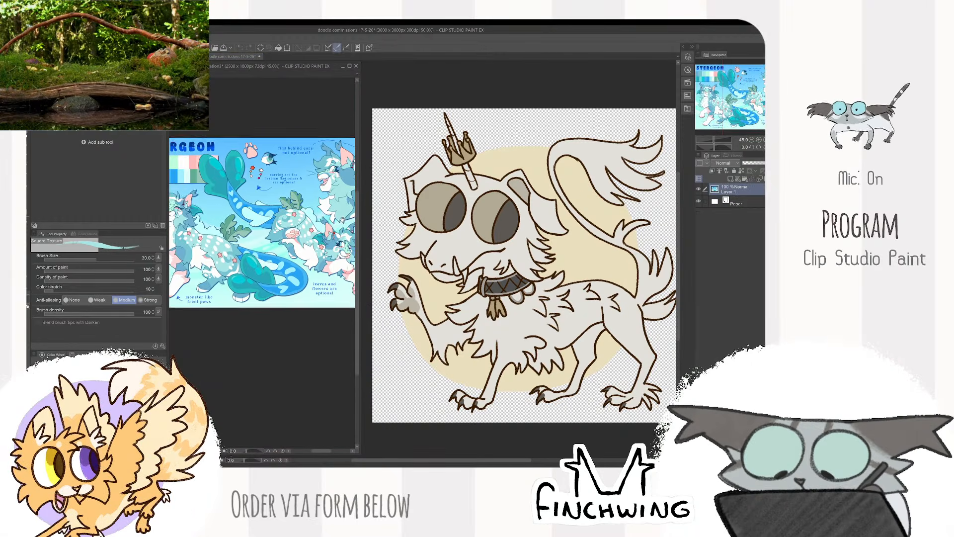
{"action": "scroll", "coordinate": [269, 229], "scroll_direction": "down", "scroll_amount": 3}
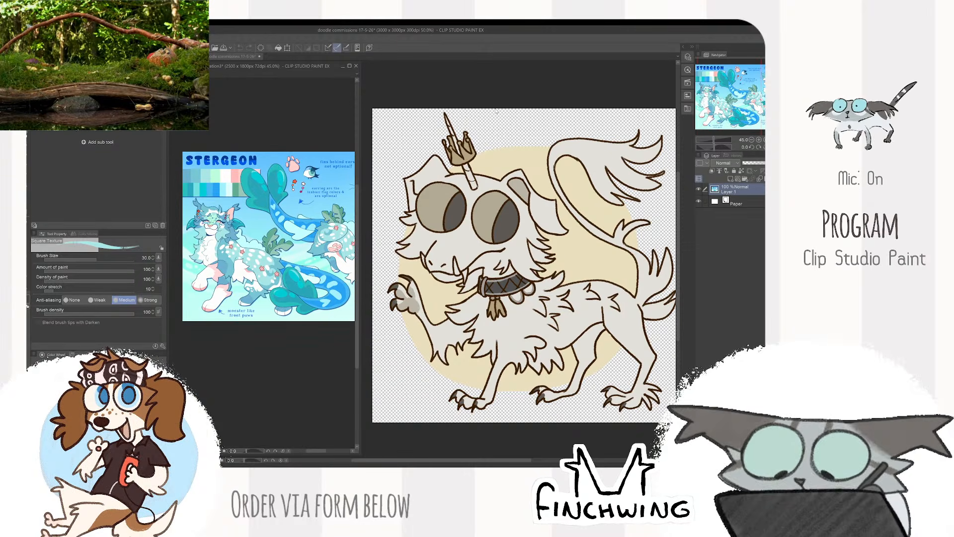
{"action": "left_click", "coordinate": [528, 94]}
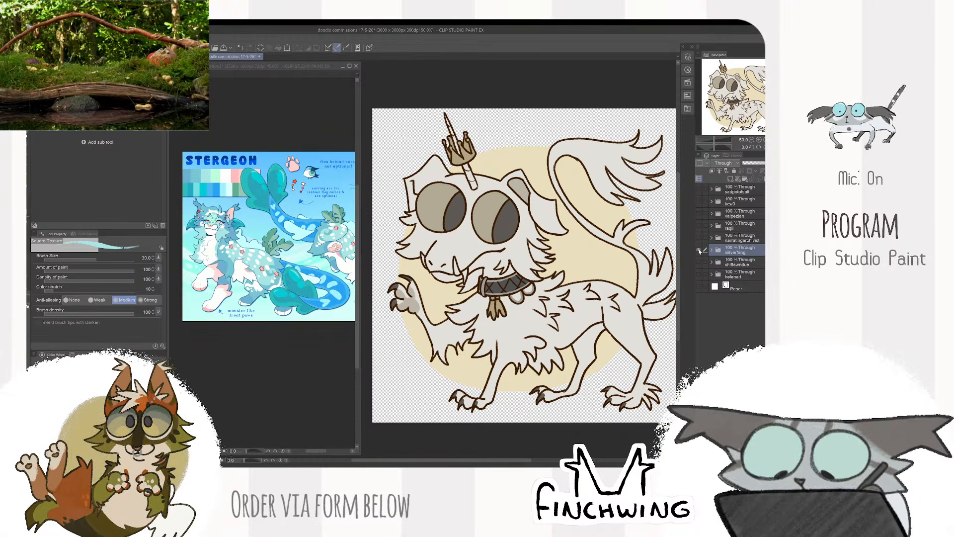
{"action": "left_click", "coordinate": [700, 250]}
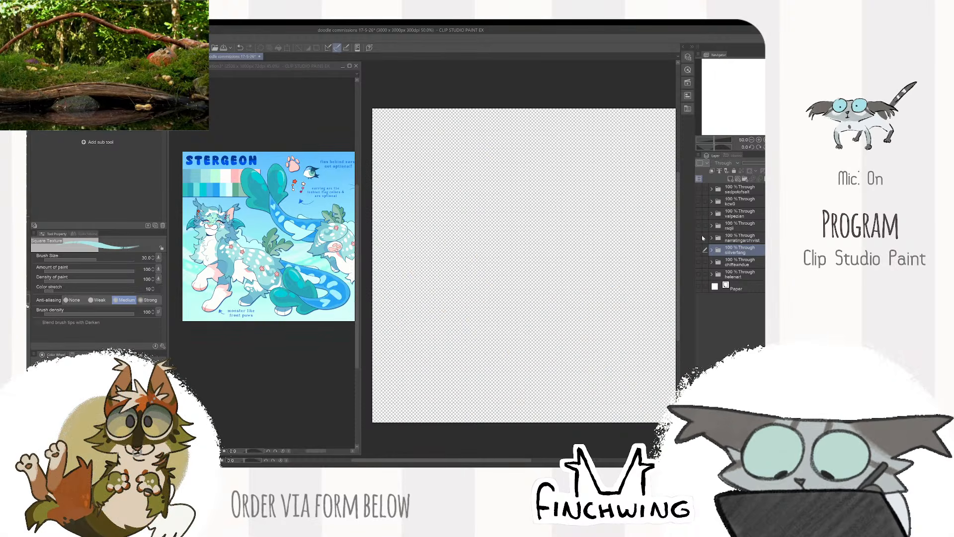
{"action": "left_click", "coordinate": [699, 237]}
{"action": "left_click", "coordinate": [740, 239]}
- Export the blue-grey striped creature as a PNG with a numbered narratingarchivist file name based on the existing series
{"action": "left_click", "coordinate": [35, 38]}
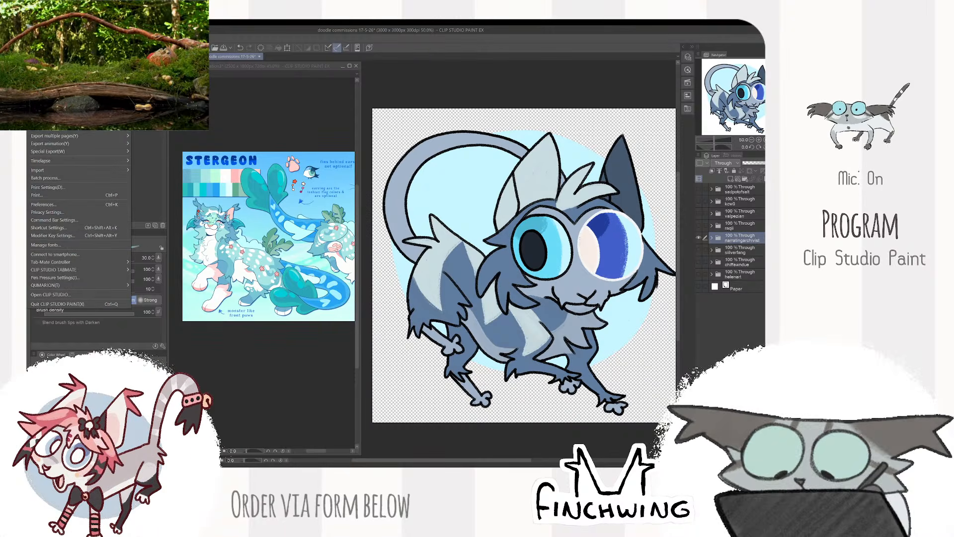
{"action": "mouse_move", "coordinate": [60, 128]}
{"action": "left_click", "coordinate": [154, 144]}
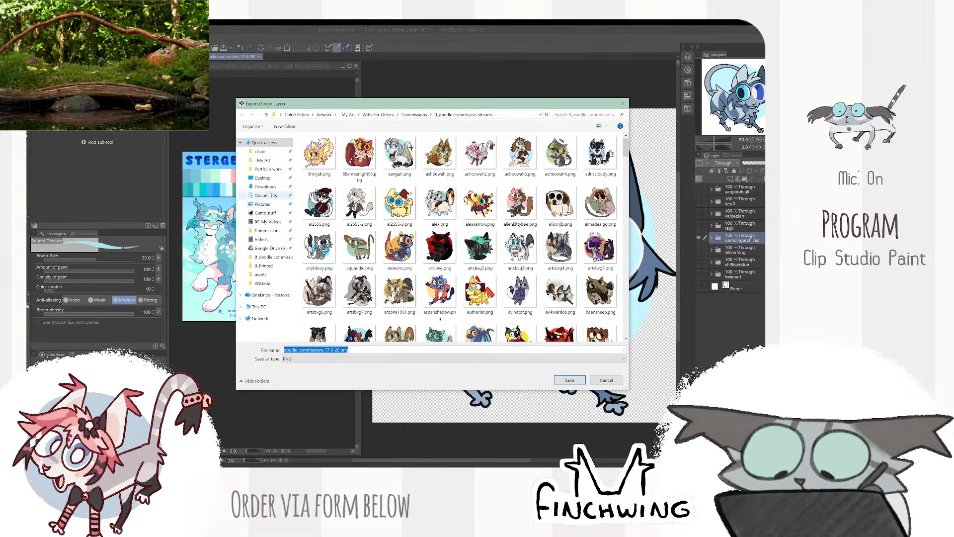
{"action": "type", "text": "n"}
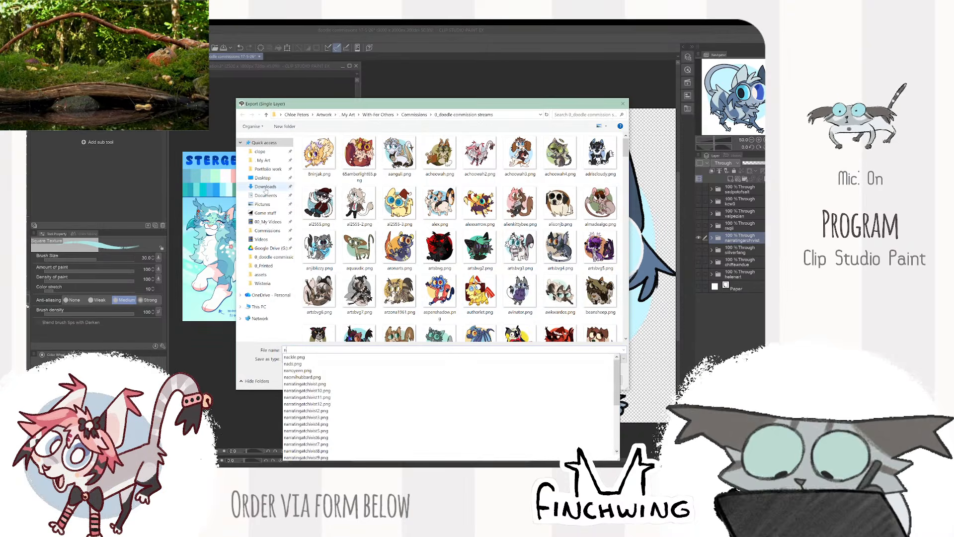
{"action": "left_click", "coordinate": [315, 404]}
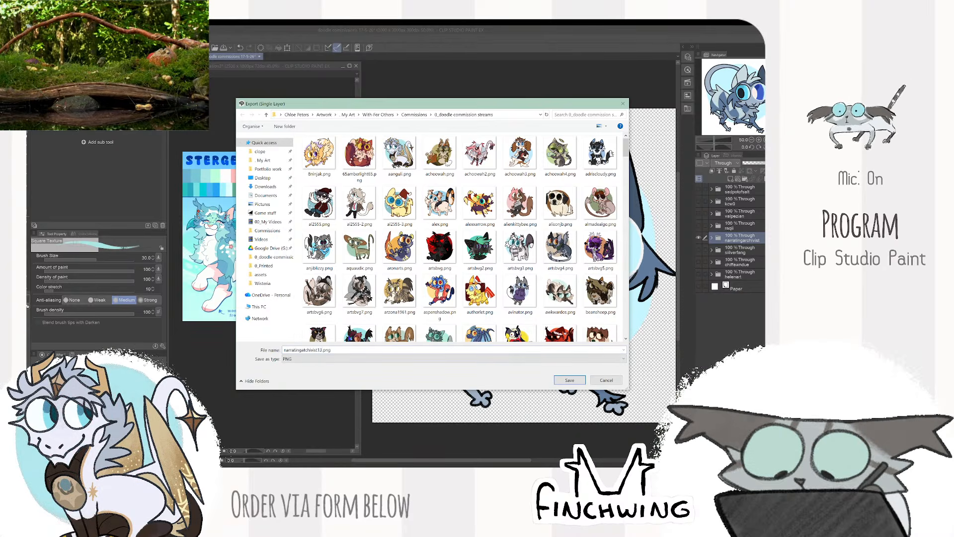
{"action": "key", "text": "Return"}
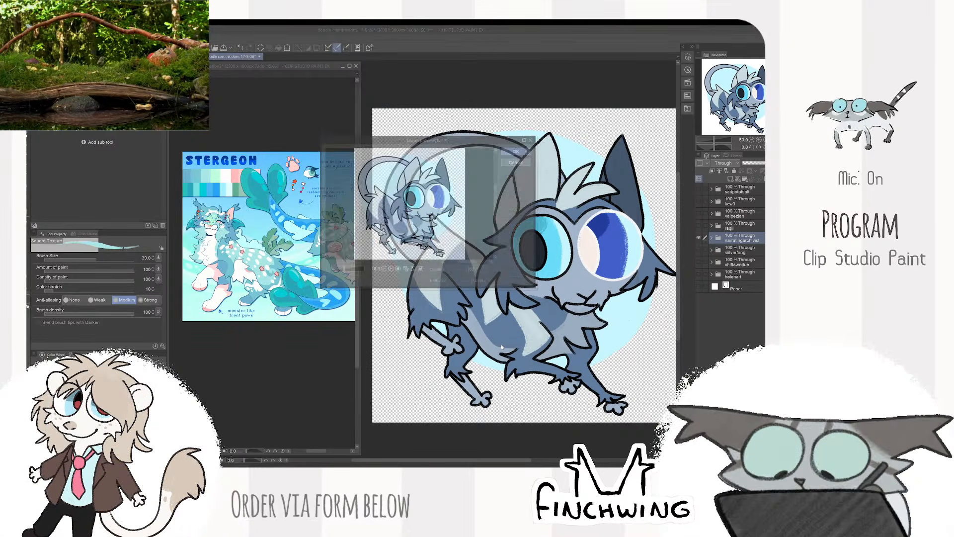
{"action": "key", "text": "Return"}
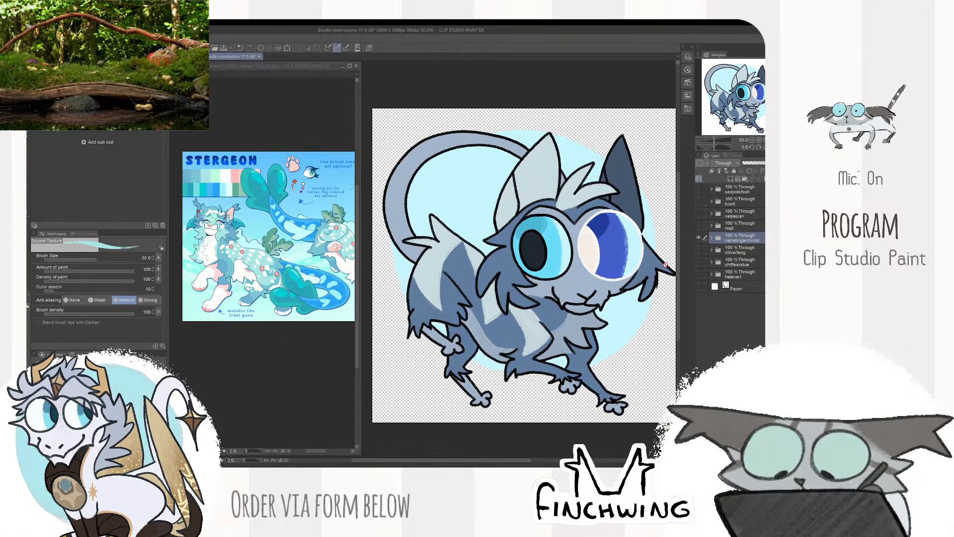
- Hide the narratingarchivist folder, and show and select the raqi folder with the brown canine in a hat
{"action": "left_click", "coordinate": [699, 238]}
{"action": "left_click", "coordinate": [698, 225]}
{"action": "left_click", "coordinate": [740, 225]}
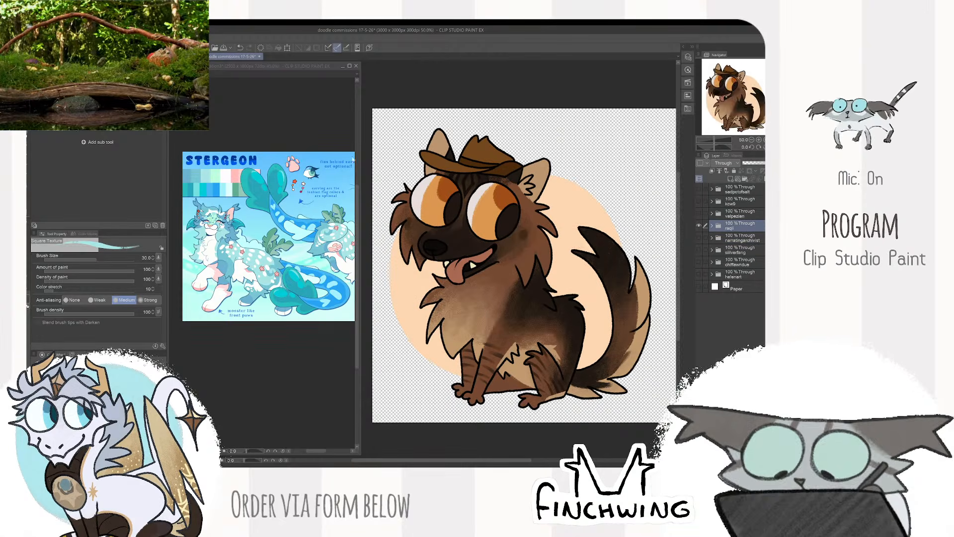
- Export the brown canine in a hat as a PNG named raqi, accepting the export settings
{"action": "left_click", "coordinate": [39, 39]}
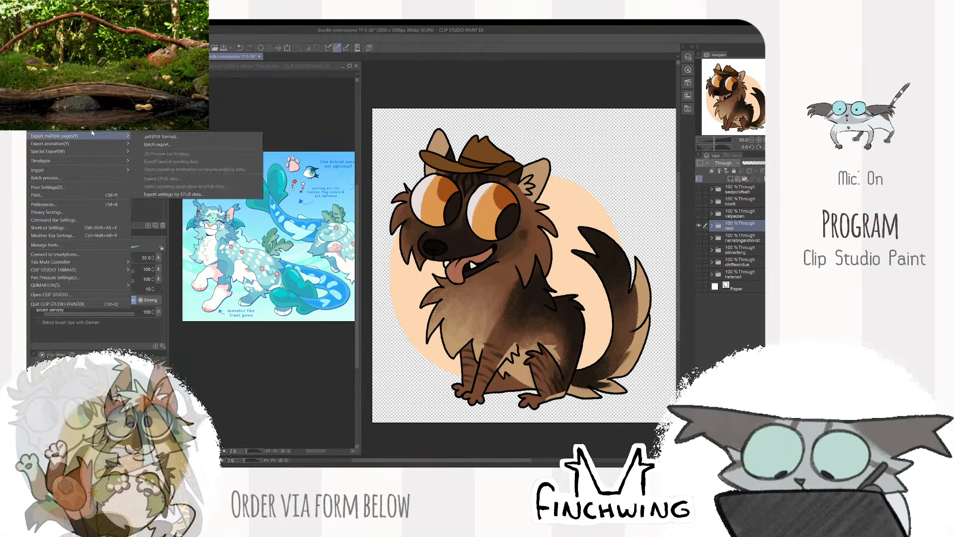
{"action": "mouse_move", "coordinate": [99, 125]}
{"action": "left_click", "coordinate": [163, 145]}
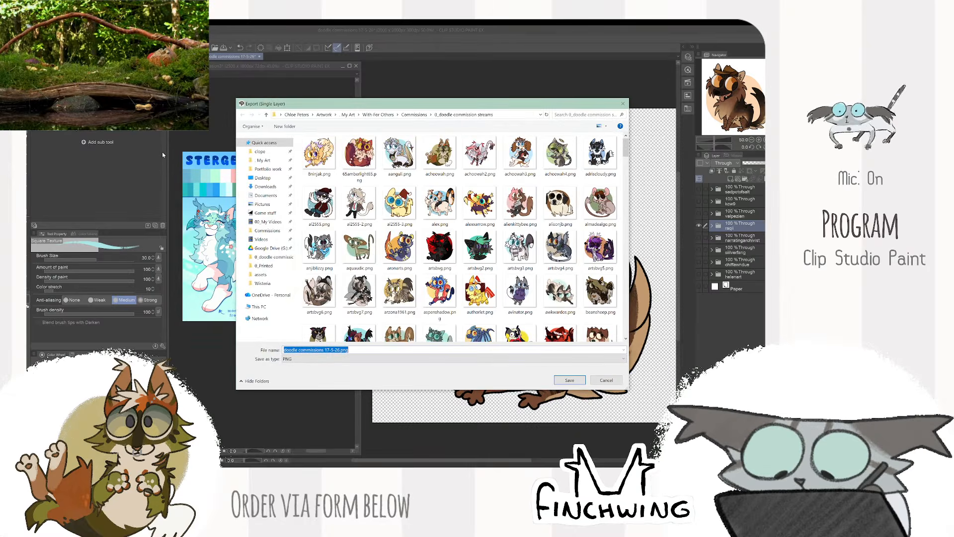
{"action": "type", "text": "ragii"}
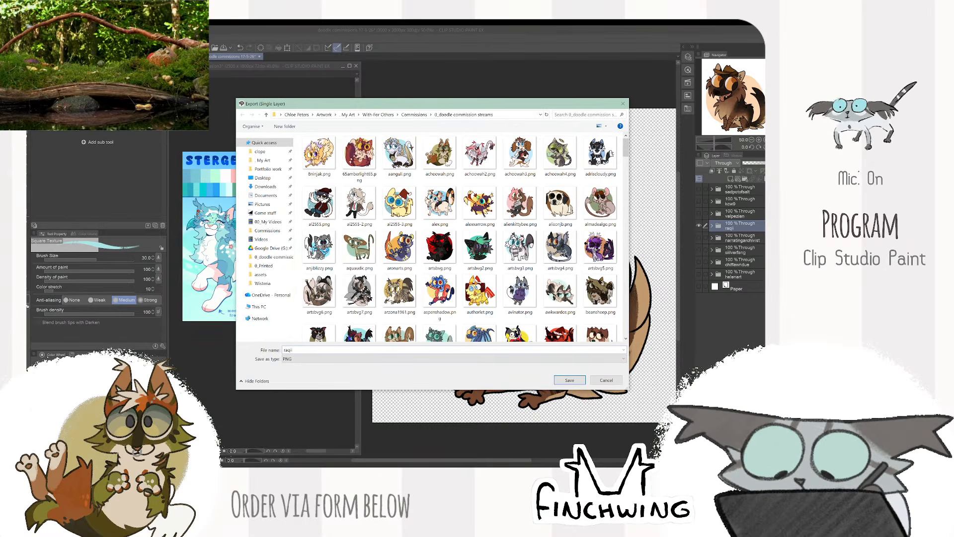
{"action": "key", "text": "Return"}
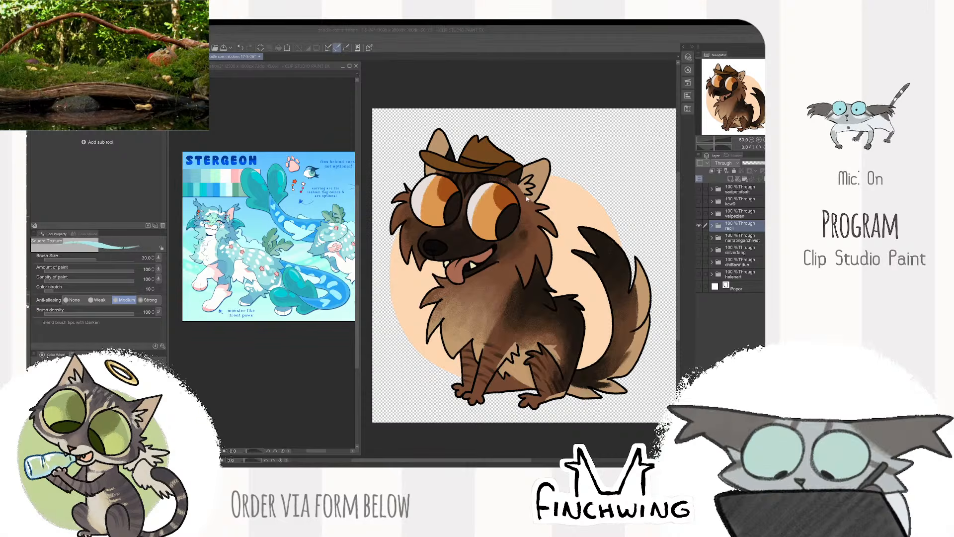
{"action": "left_click", "coordinate": [518, 151]}
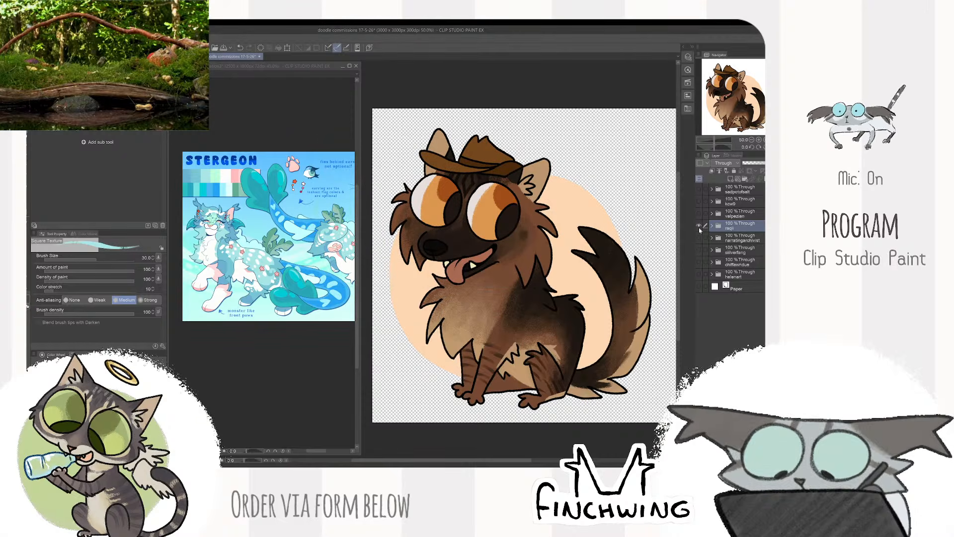
- Hide the raqi folder, and show and select the valpezian folder above it
{"action": "left_click", "coordinate": [699, 226]}
{"action": "left_click", "coordinate": [699, 214]}
{"action": "left_click", "coordinate": [740, 214]}
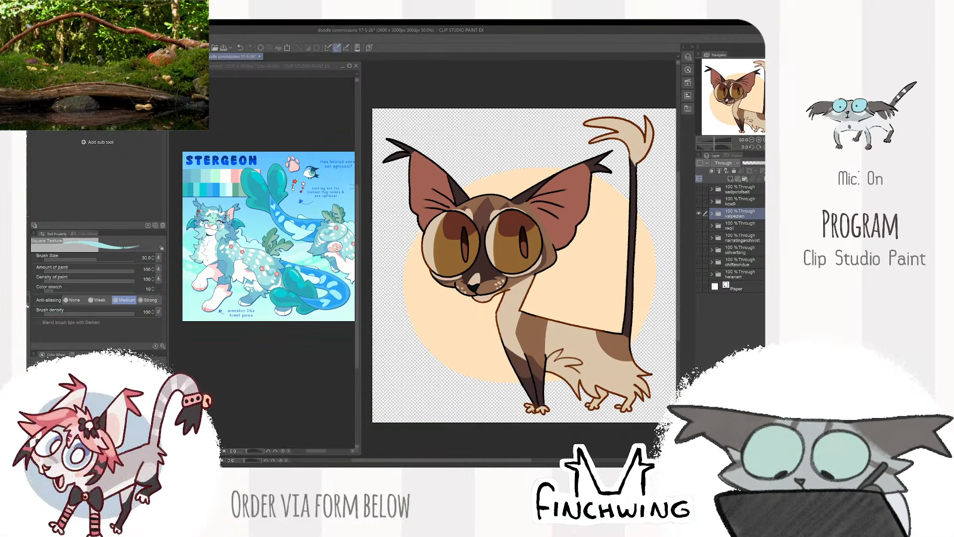
- Export the large-eared brown and cream creature as a PNG named valpezian, accepting the export settings and preview
{"action": "left_click", "coordinate": [37, 39]}
{"action": "mouse_move", "coordinate": [114, 128]}
{"action": "left_click", "coordinate": [187, 149]}
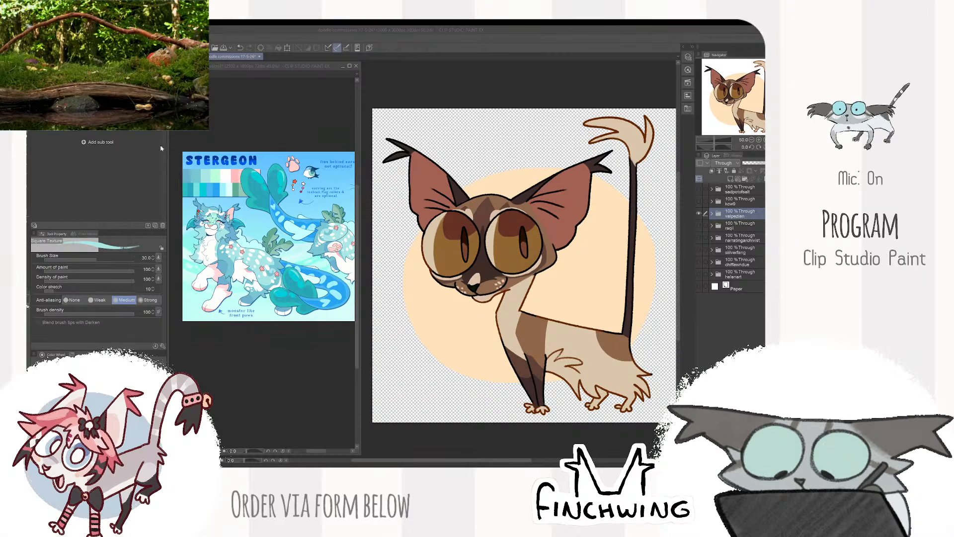
{"action": "type", "text": "valpezian"}
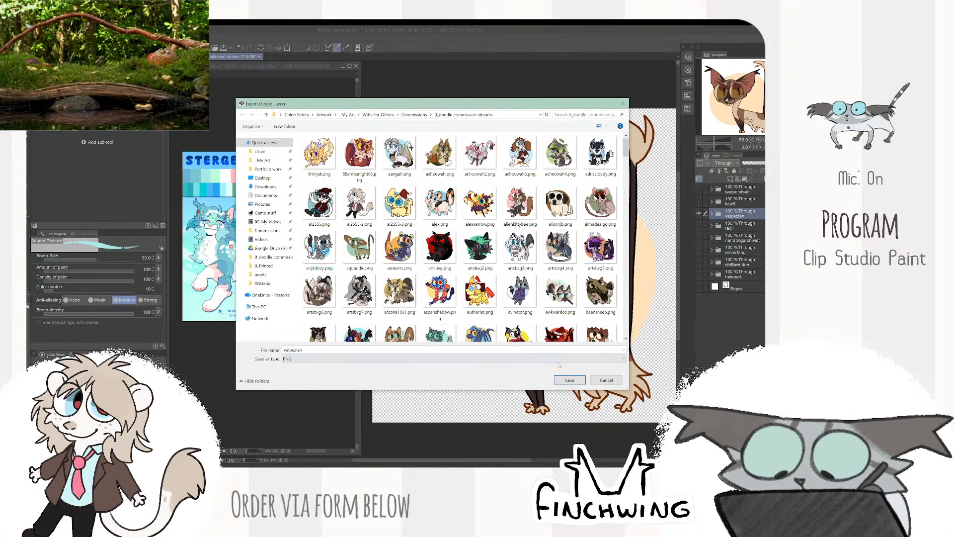
{"action": "key", "text": "Return"}
{"action": "key", "text": "Return"}
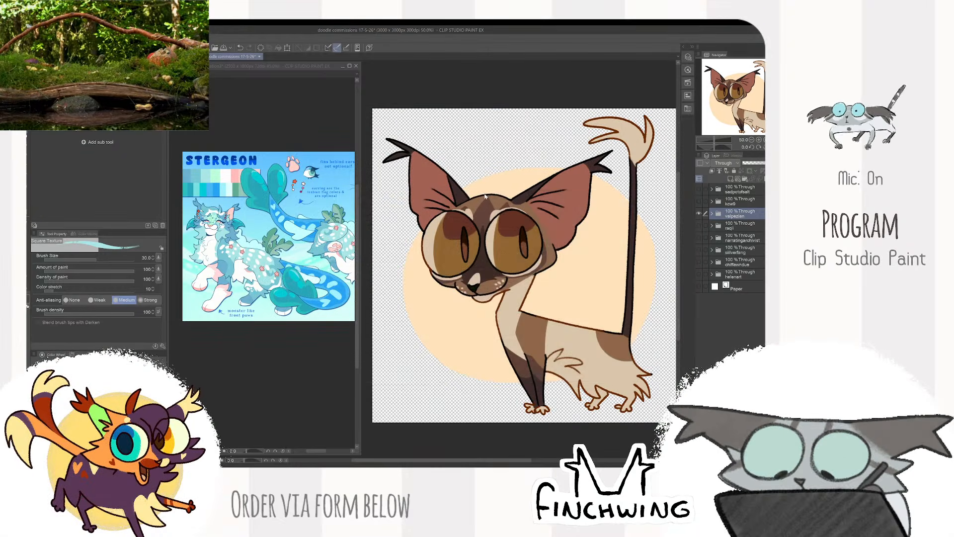
{"action": "key", "text": "Return"}
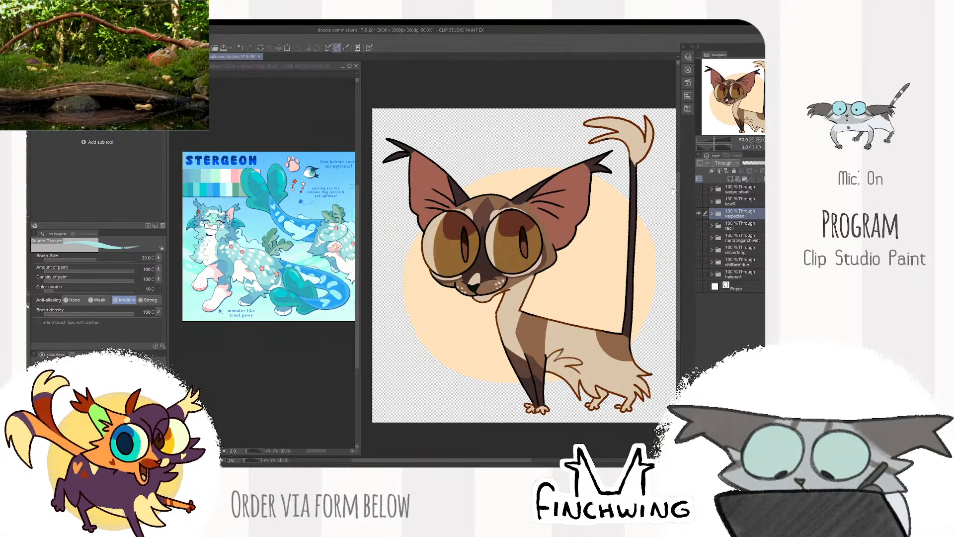
- Hide the valpezian folder, and show and select the folder with the dark grey cat above it
{"action": "left_click", "coordinate": [699, 213]}
{"action": "left_click", "coordinate": [699, 201]}
{"action": "left_click", "coordinate": [740, 201]}
- Export the dark grey cat as a PNG named after its layer folder, accepting the export settings and preview
{"action": "key", "text": "alt+f"}
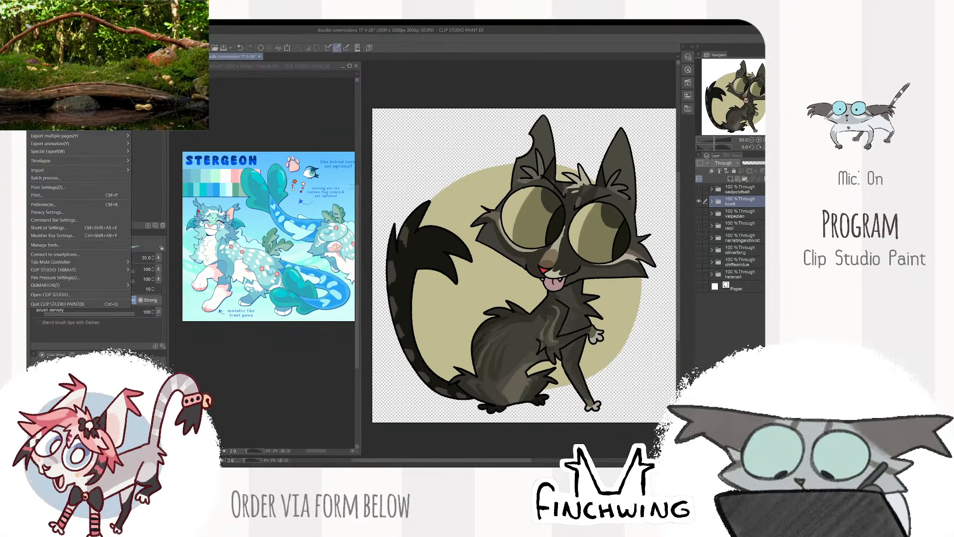
{"action": "mouse_move", "coordinate": [75, 128]}
{"action": "left_click", "coordinate": [186, 144]}
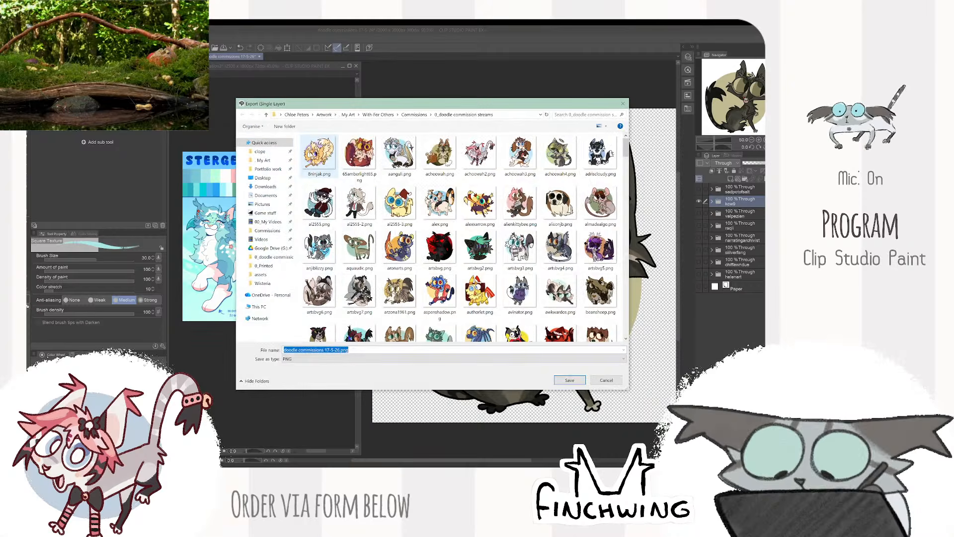
{"action": "type", "text": "kcw9"}
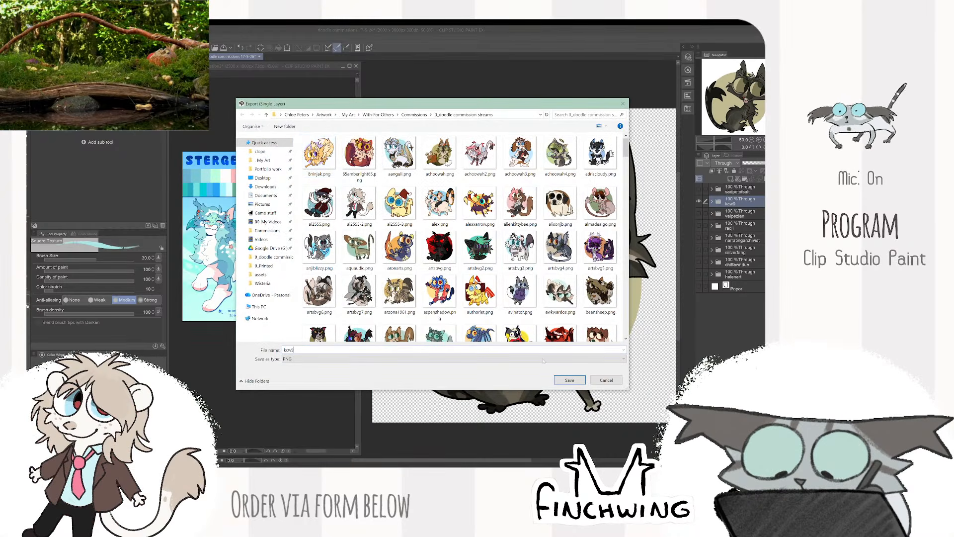
{"action": "key", "text": "Return"}
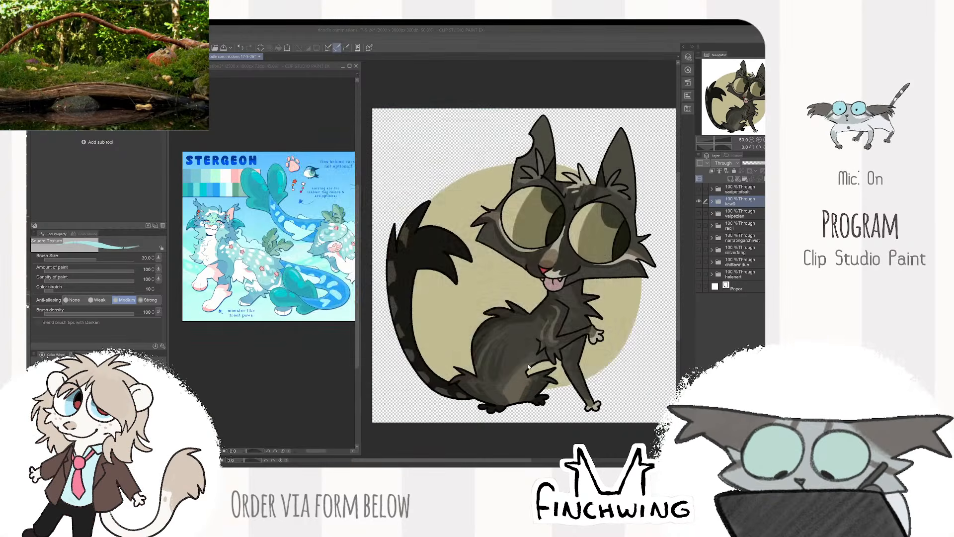
{"action": "key", "text": "Return"}
{"action": "key", "text": "Return"}
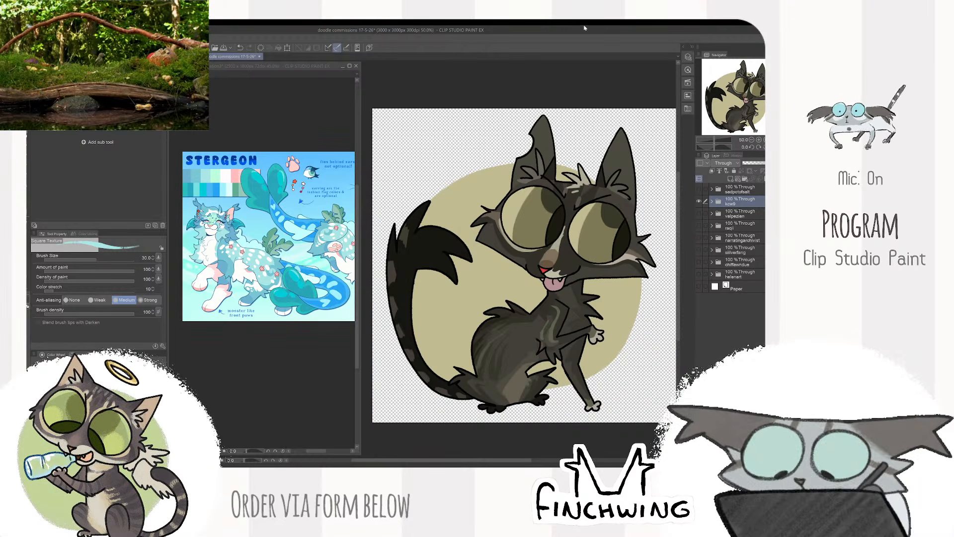
- Select and show the sadpotofsalt folder, and hide the dark grey cat's folder
{"action": "left_click", "coordinate": [722, 191]}
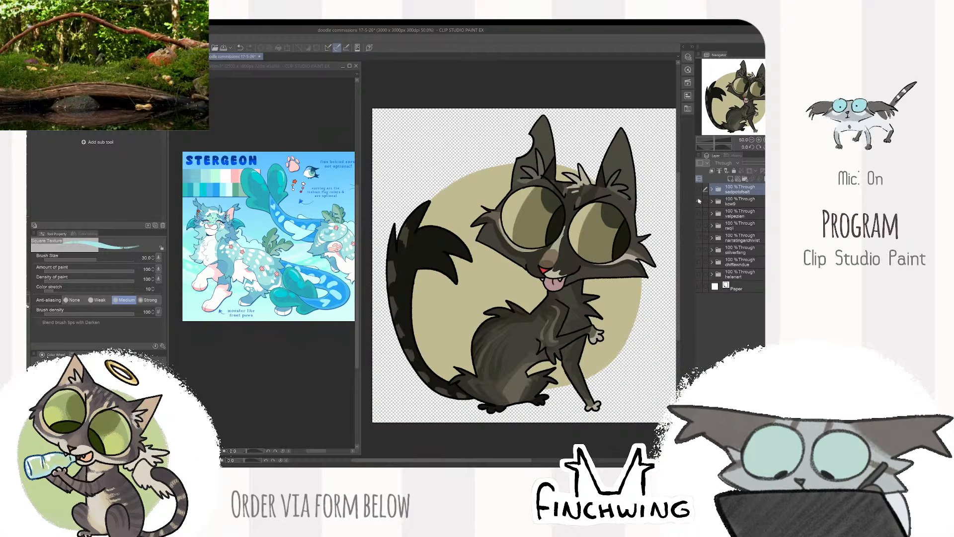
{"action": "left_click", "coordinate": [699, 189]}
{"action": "left_click", "coordinate": [699, 201]}
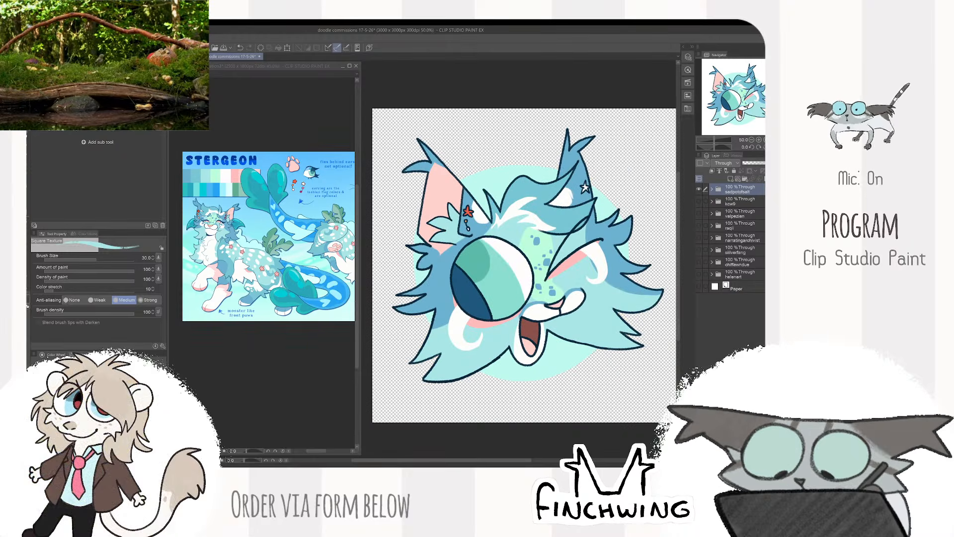
- Export the winking blue Stergeon head as a PNG named sadpotofsalt, accepting the export settings
{"action": "left_click", "coordinate": [35, 39]}
{"action": "mouse_move", "coordinate": [91, 128]}
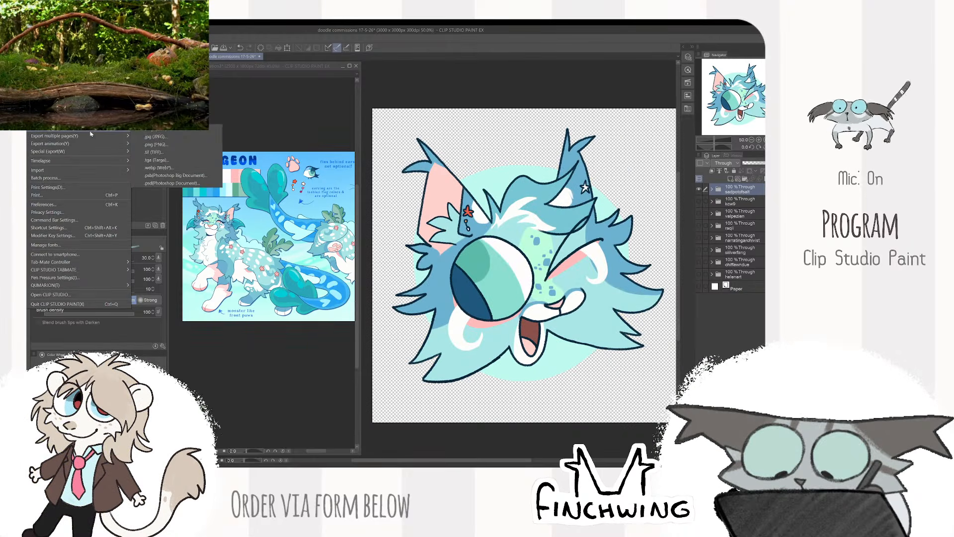
{"action": "left_click", "coordinate": [164, 145]}
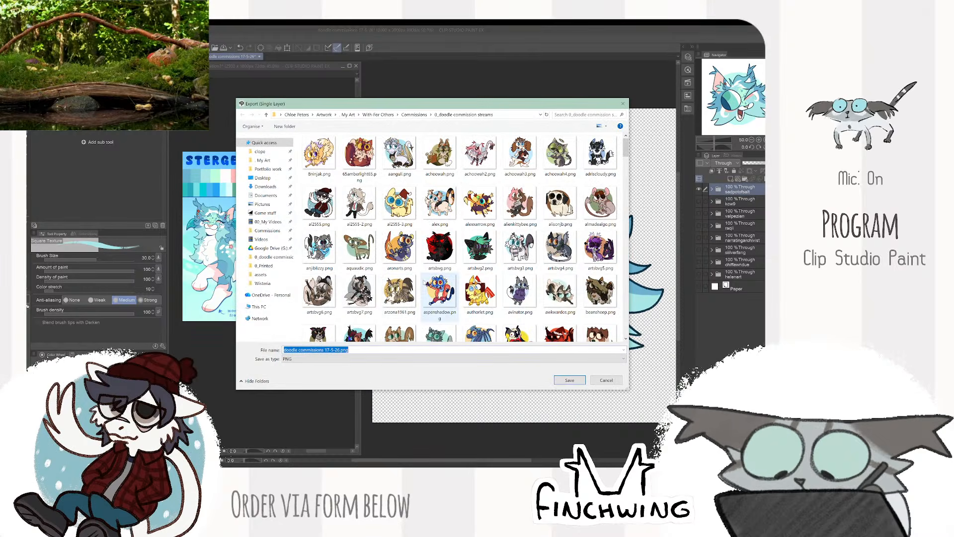
{"action": "type", "text": "sad"}
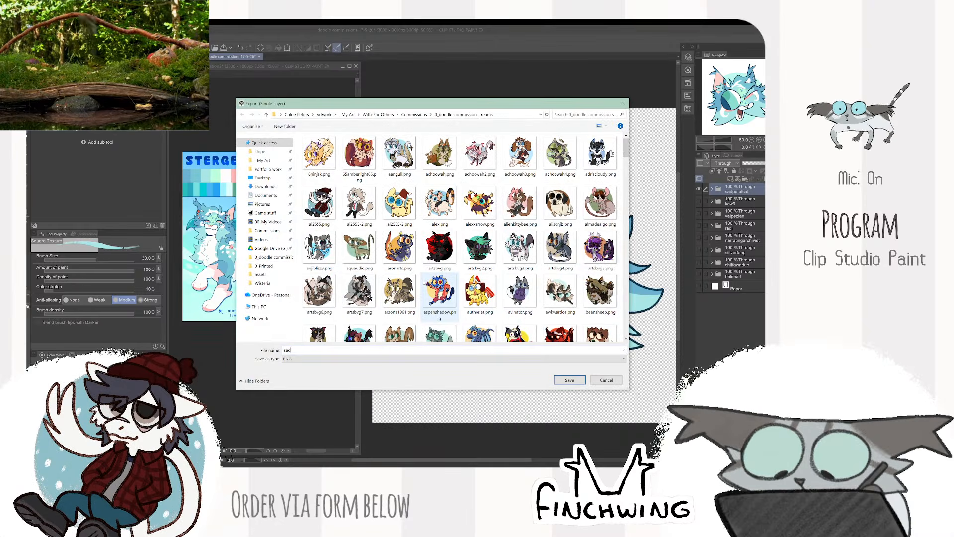
{"action": "type", "text": "potofsalt"}
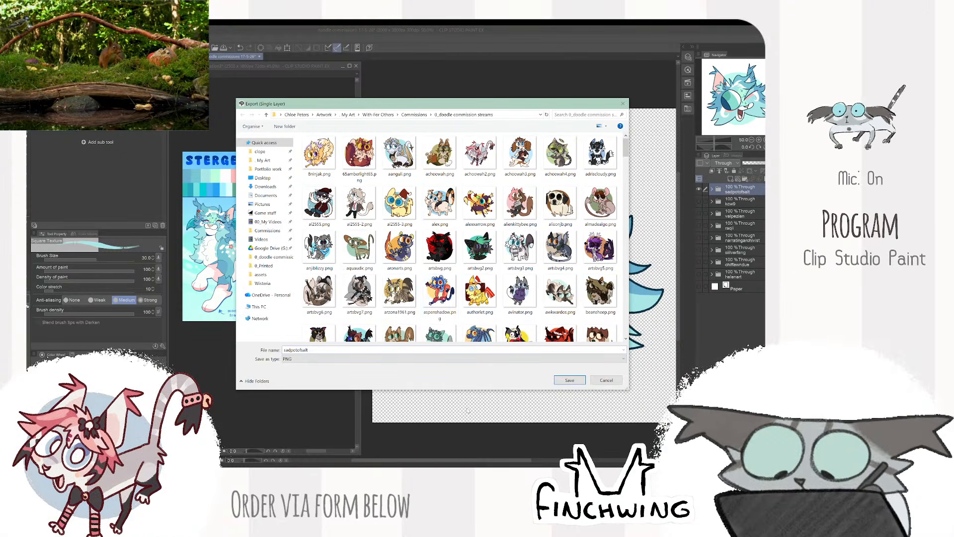
{"action": "left_click", "coordinate": [574, 380]}
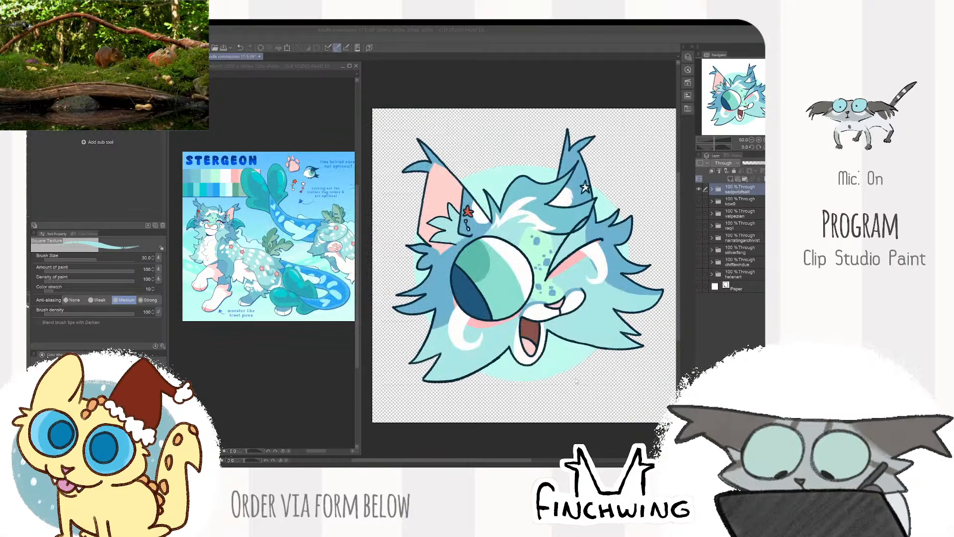
{"action": "key", "text": "Return"}
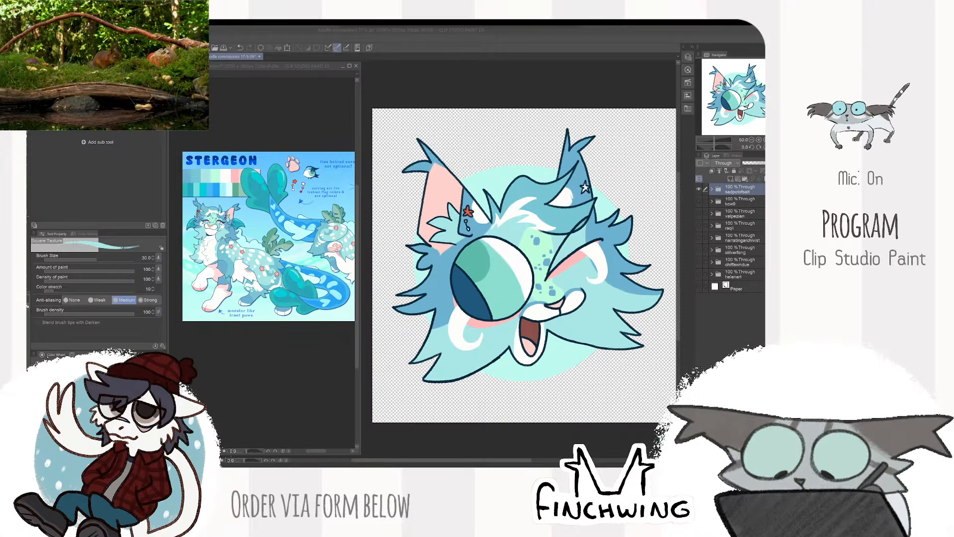
- Switch to File Explorer, open the 0_doodle commission streams folder, and select the eight exported PNGs from helenart.png to sadpotofsalt.png
{"action": "key", "text": "alt+Tab"}
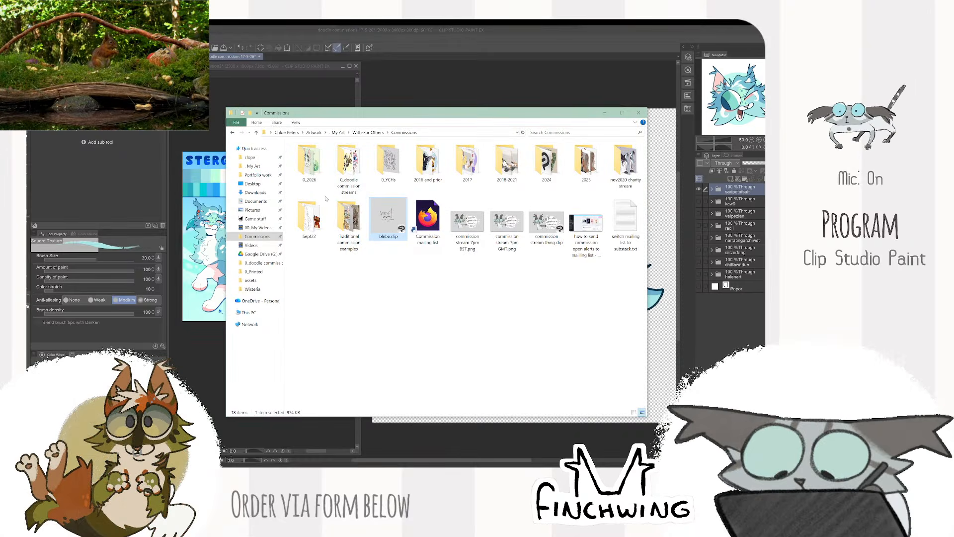
{"action": "double_click", "coordinate": [351, 169]}
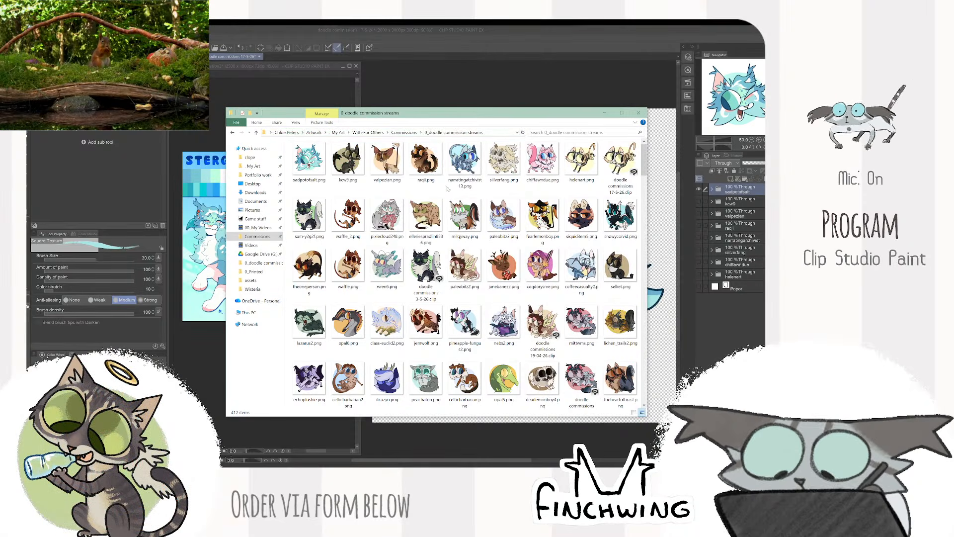
{"action": "left_click", "coordinate": [617, 173]}
{"action": "left_click", "coordinate": [585, 171]}
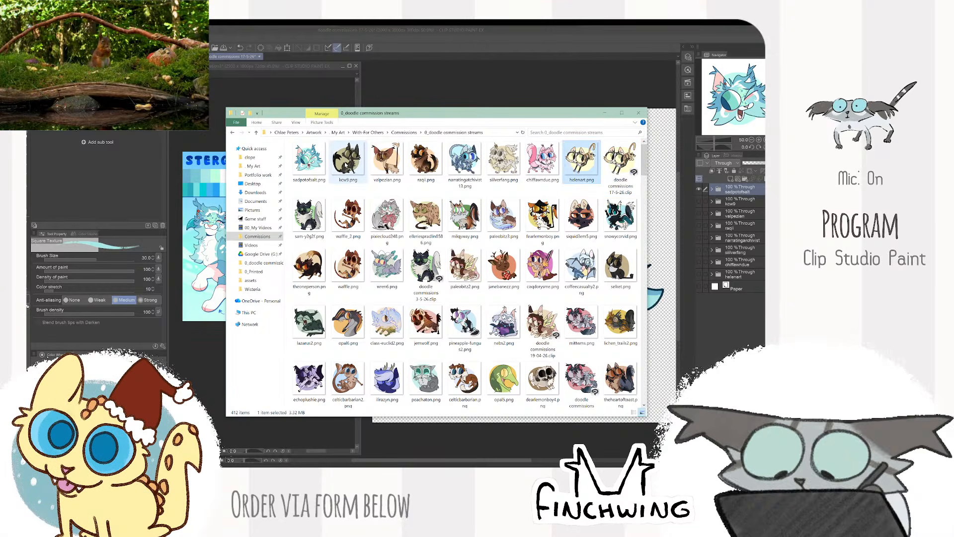
{"action": "left_click", "coordinate": [315, 170], "text": "shift"}
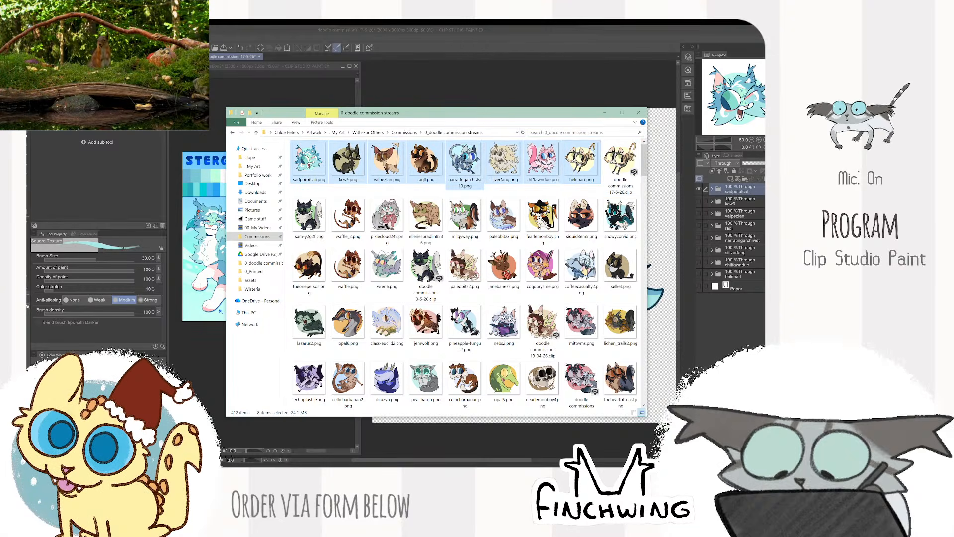
{"action": "left_click", "coordinate": [741, 275]}
{"action": "left_click", "coordinate": [745, 263]}
{"action": "left_click", "coordinate": [747, 250]}
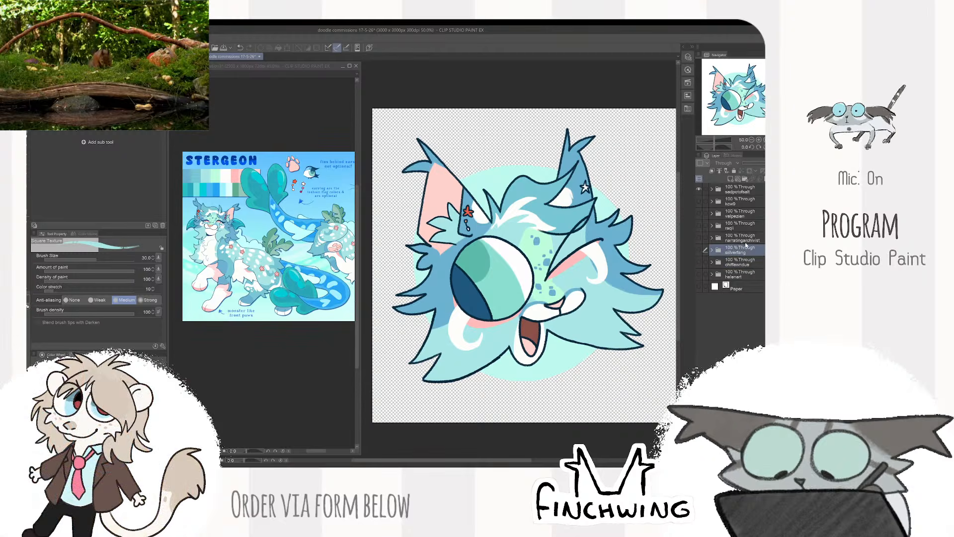
{"action": "left_click", "coordinate": [742, 238]}
{"action": "left_click", "coordinate": [741, 225]}
{"action": "left_click", "coordinate": [741, 214]}
{"action": "left_click", "coordinate": [738, 191]}
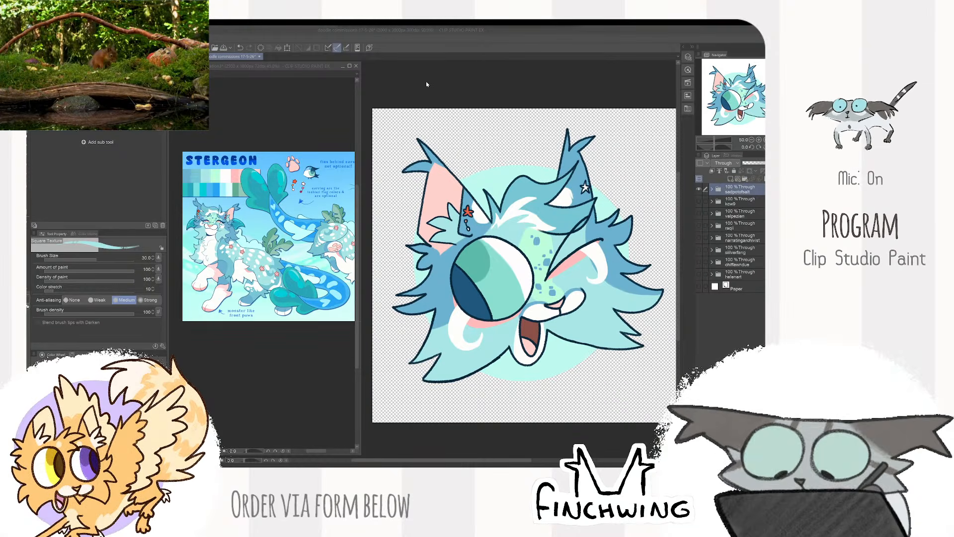
{"action": "left_click", "coordinate": [492, 100]}
{"action": "scroll", "coordinate": [492, 122], "scroll_direction": "down", "scroll_amount": 4}
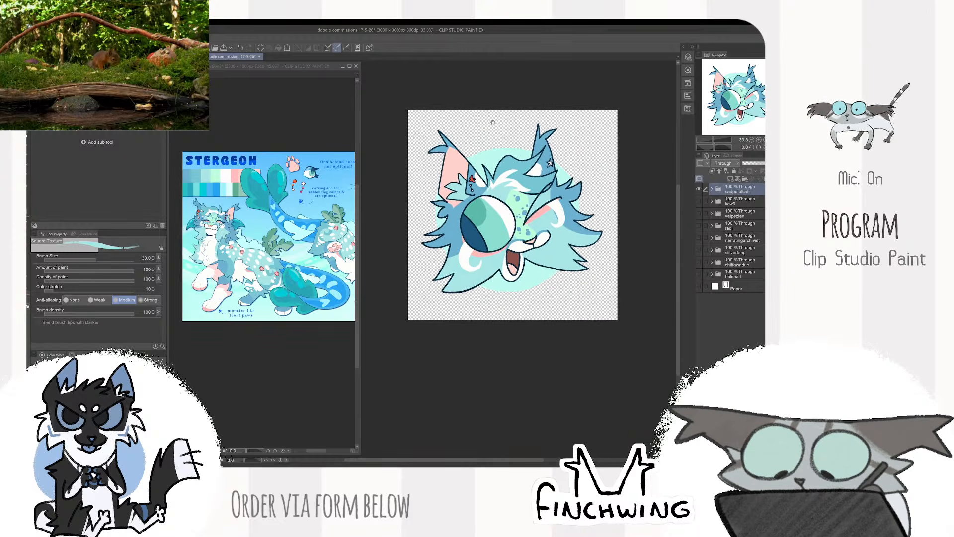
{"action": "scroll", "coordinate": [492, 159], "scroll_direction": "up", "scroll_amount": 3}
{"action": "mouse_move", "coordinate": [492, 121]}
{"action": "left_mouse_down"}
{"action": "mouse_move", "coordinate": [492, 159]}
{"action": "mouse_move", "coordinate": [493, 135]}
{"action": "left_mouse_up"}
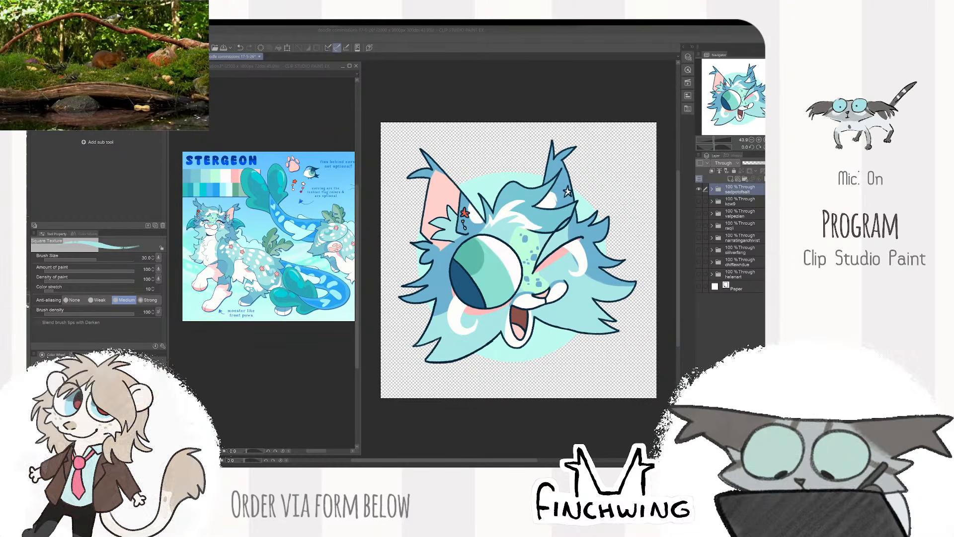
{"action": "left_click", "coordinate": [502, 82]}
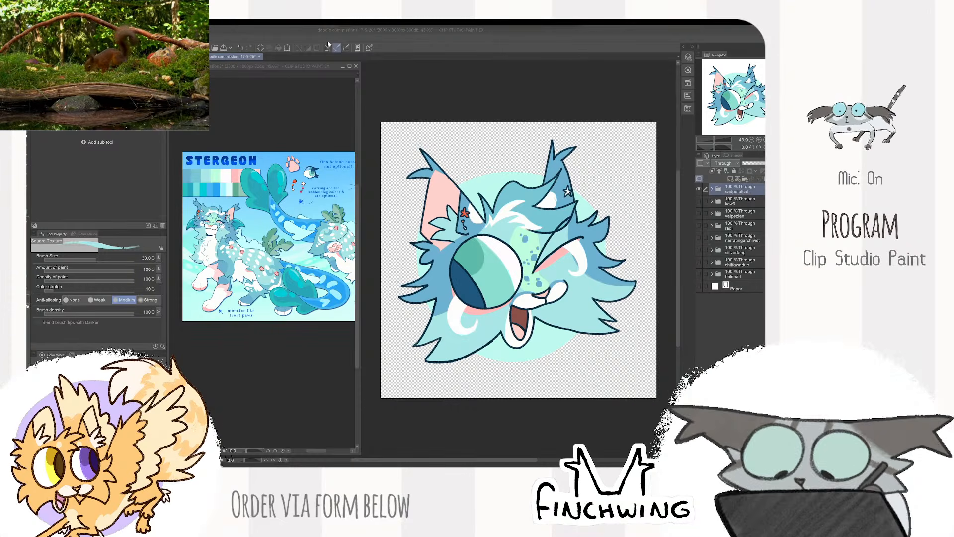
- Save the doodle commissions document and close the Stergeon reference image
{"action": "left_click", "coordinate": [239, 58]}
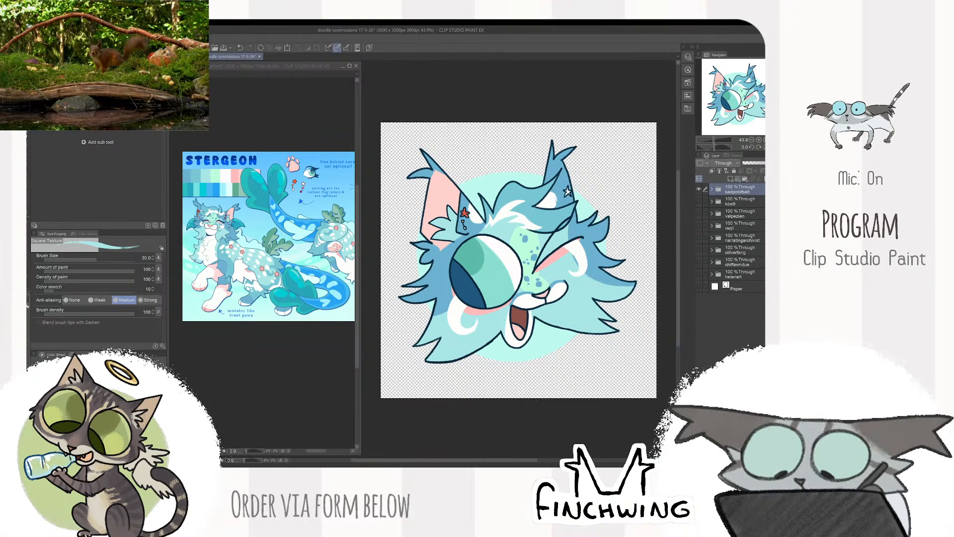
{"action": "key", "text": "ctrl+s"}
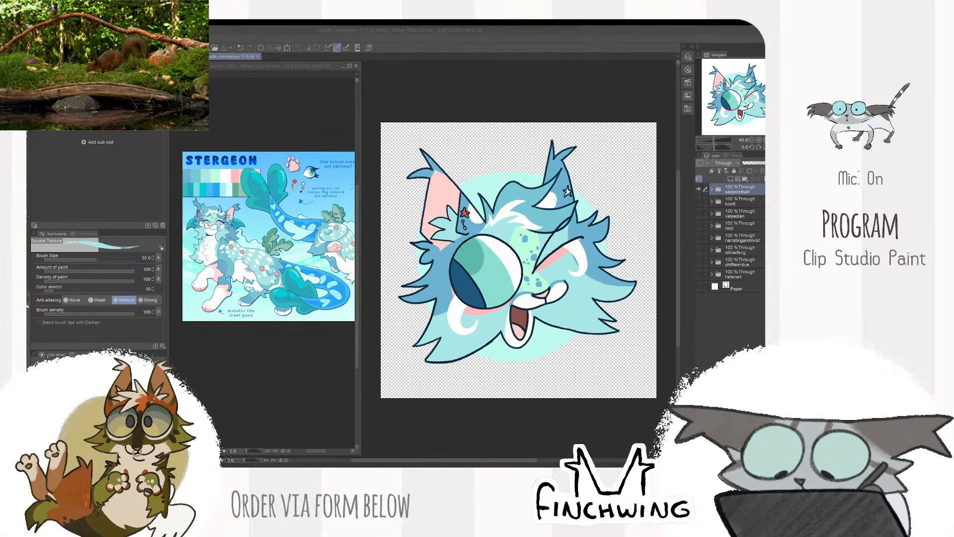
{"action": "left_click", "coordinate": [356, 66]}
{"action": "left_click", "coordinate": [410, 193]}
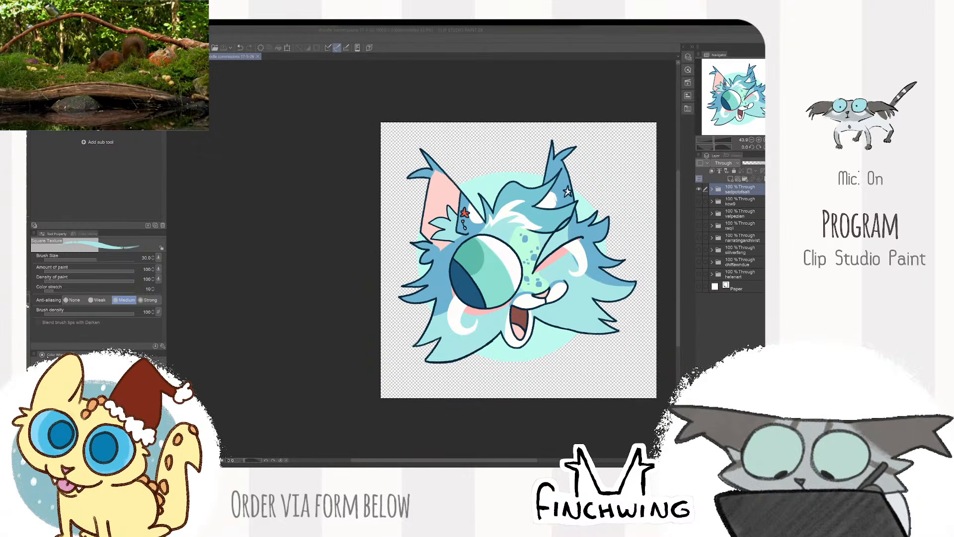